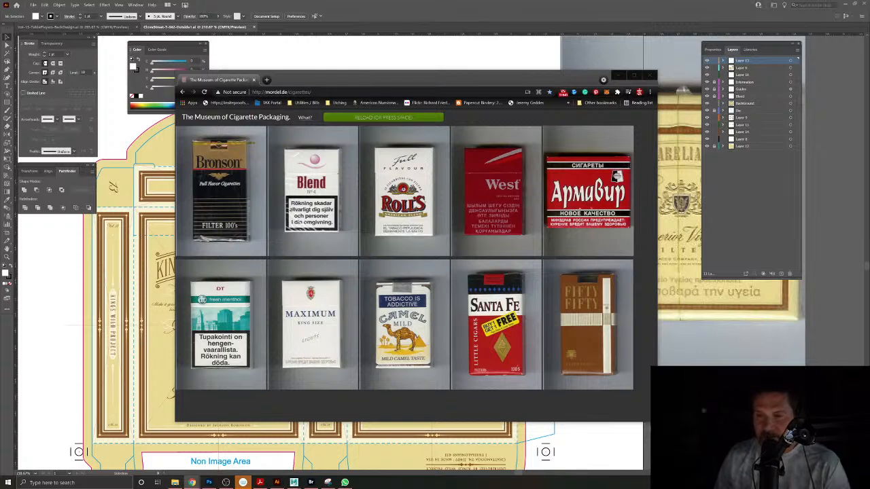
Browse several reloaded sets of packs on The Museum of Cigarette Packaging site for design references, and return to the artwork.
{"action": "left_click_drag", "start_coordinate": [658, 422], "coordinate": [719, 442]}
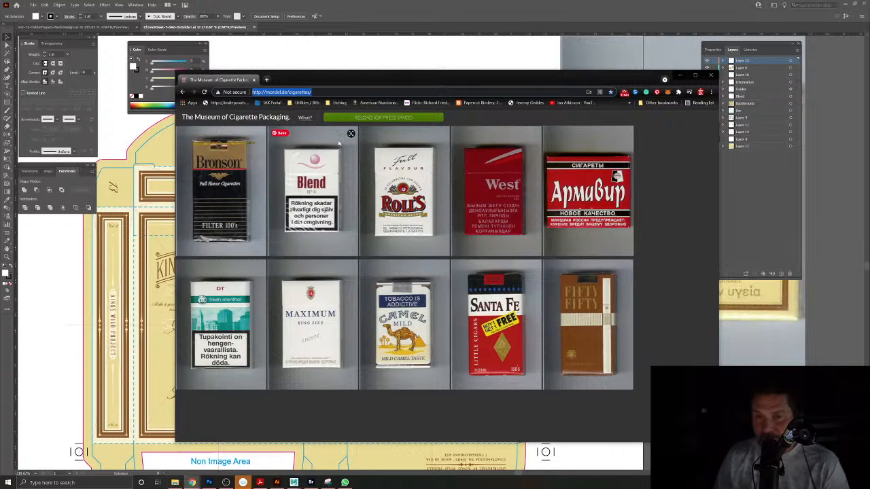
{"action": "left_click", "coordinate": [376, 119]}
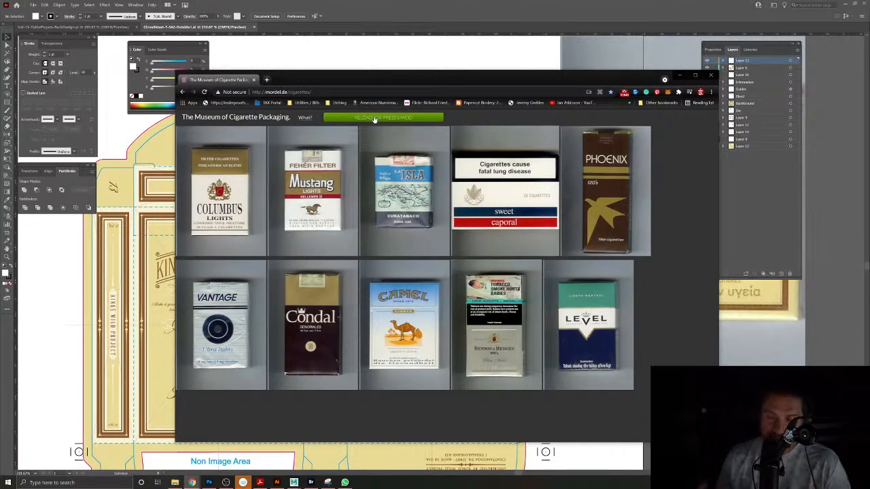
{"action": "left_click", "coordinate": [374, 119]}
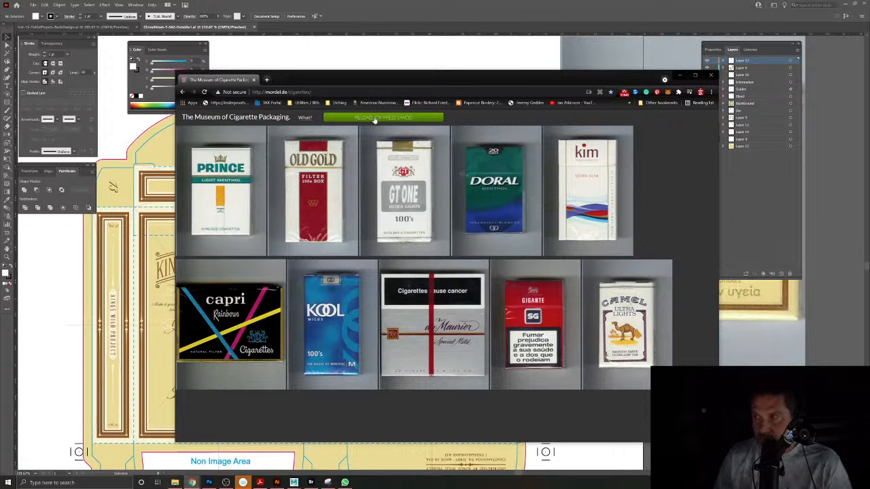
{"action": "left_click", "coordinate": [374, 119]}
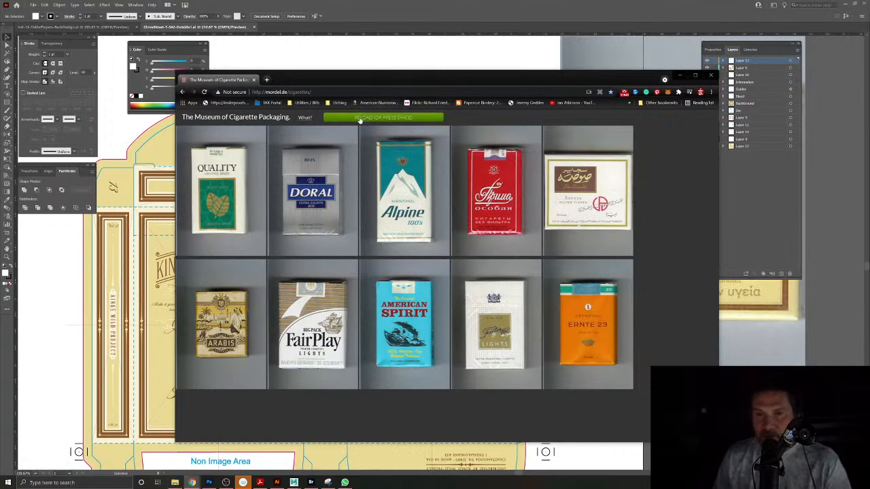
{"action": "left_click", "coordinate": [361, 119]}
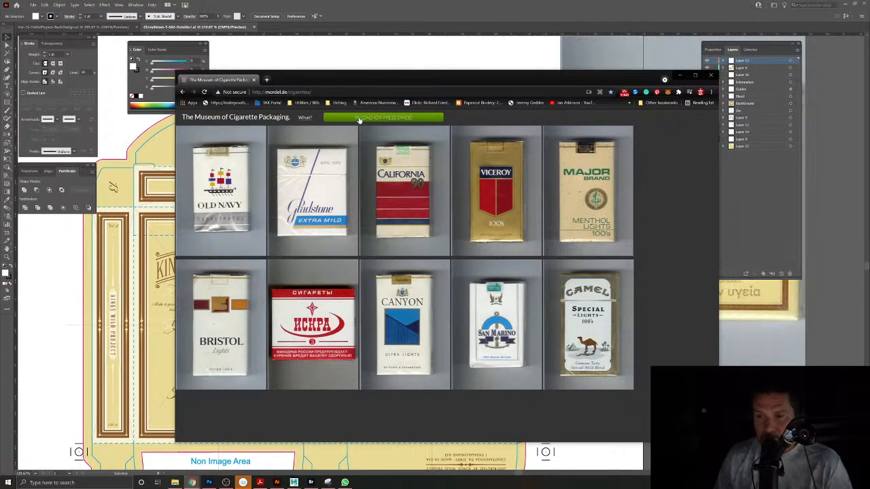
{"action": "left_click", "coordinate": [361, 119]}
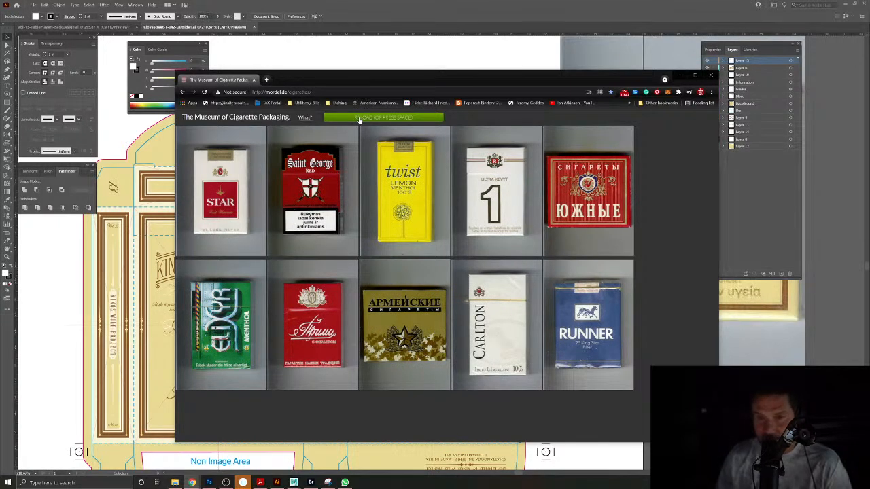
{"action": "left_click", "coordinate": [359, 119]}
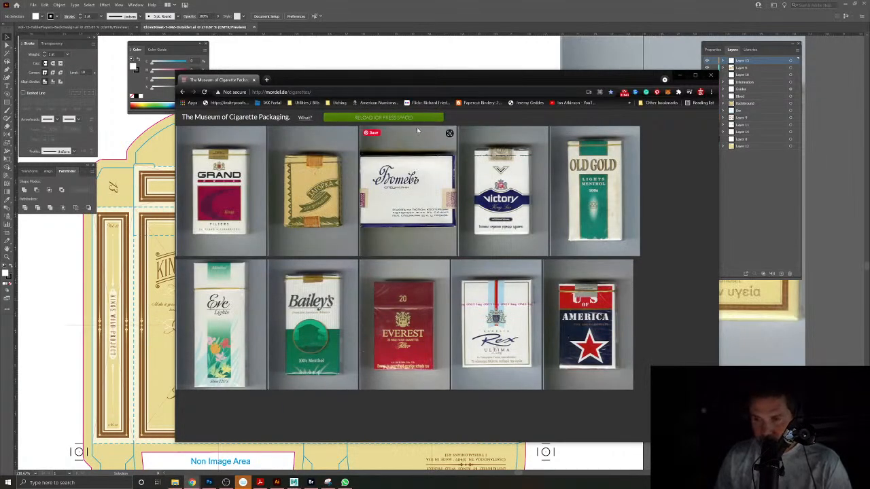
{"action": "left_click", "coordinate": [354, 119]}
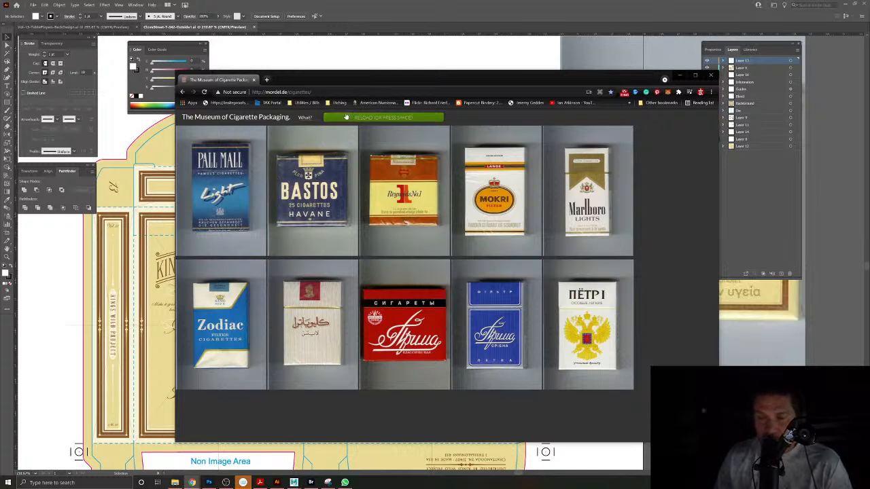
{"action": "left_click", "coordinate": [345, 118]}
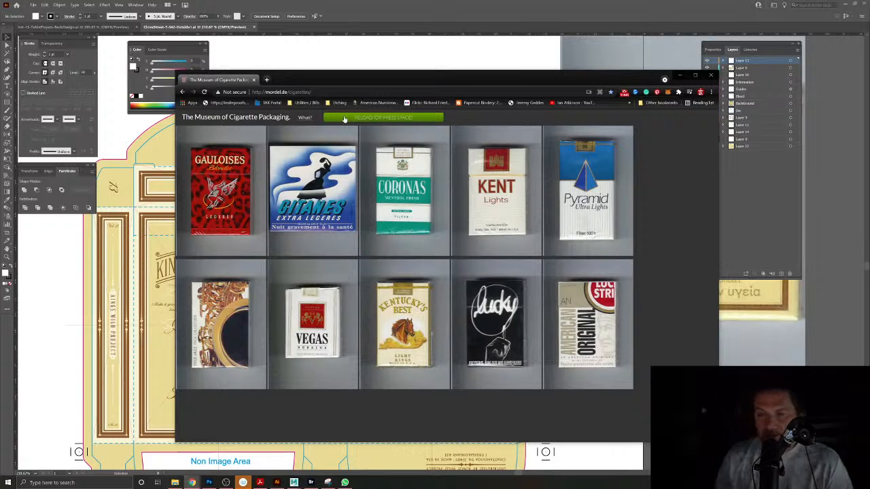
{"action": "left_click", "coordinate": [679, 75]}
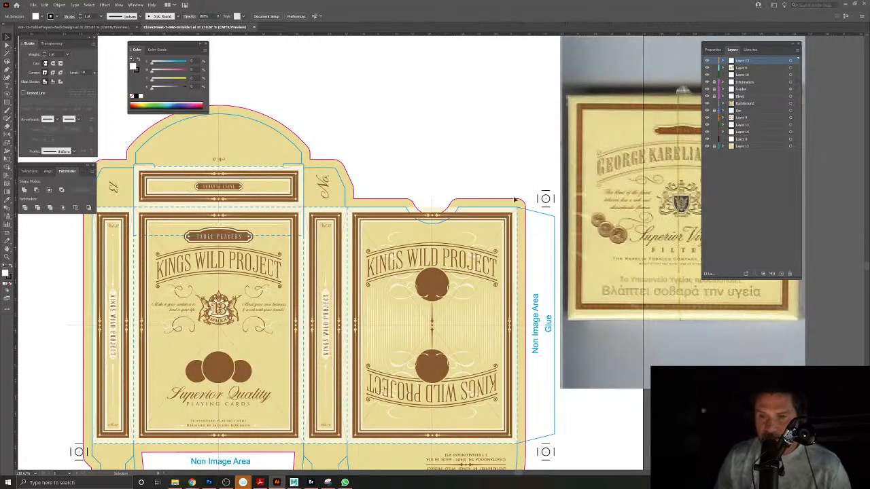
Examine the George Karelias and Sons reference pack and compare it with the Kings Wild Project box layout.
{"action": "left_click_drag", "start_coordinate": [512, 183], "coordinate": [466, 204]}
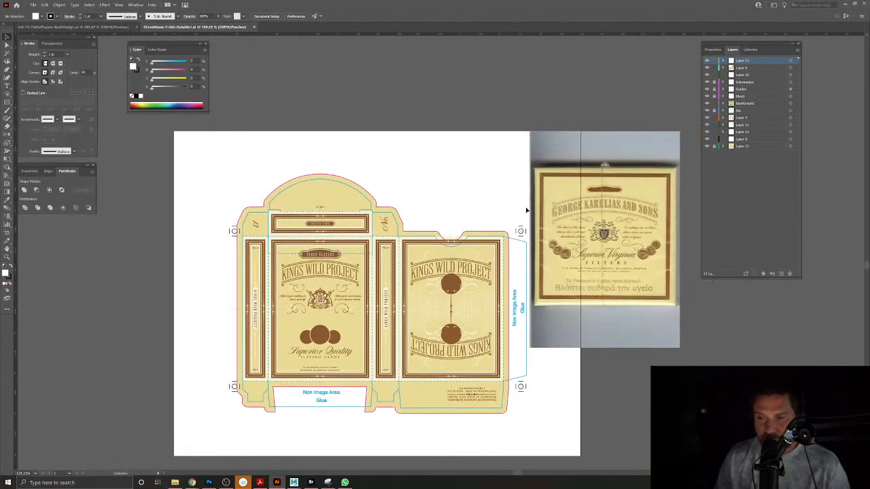
{"action": "scroll", "coordinate": [526, 210], "scroll_direction": "up", "scroll_amount": 5}
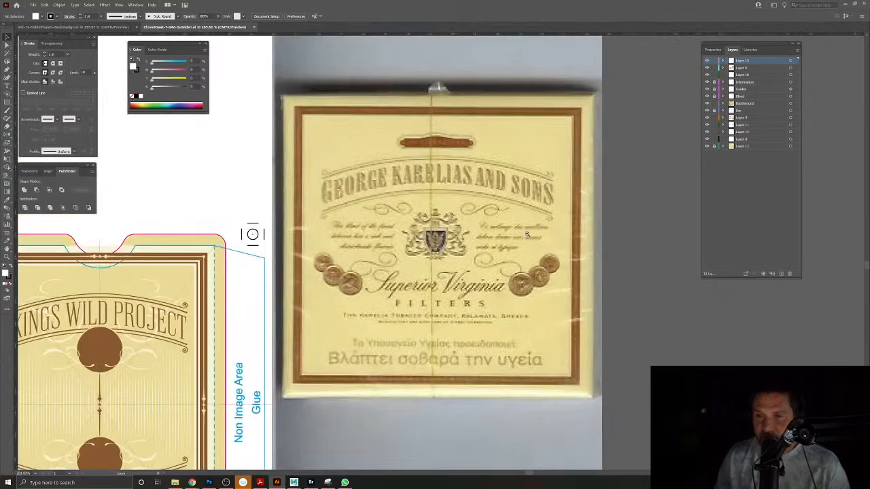
{"action": "scroll", "coordinate": [527, 235], "scroll_direction": "up", "scroll_amount": 1}
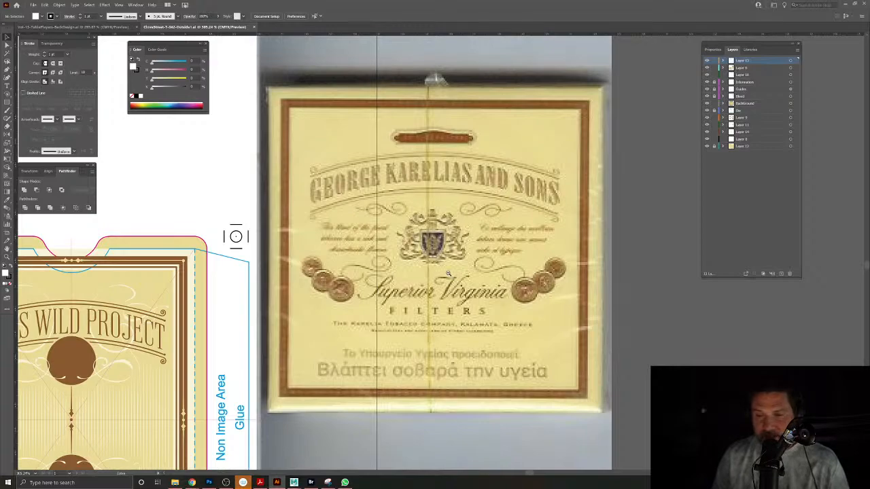
{"action": "scroll", "coordinate": [451, 282], "scroll_direction": "down", "scroll_amount": 3}
{"action": "scroll", "coordinate": [424, 258], "scroll_direction": "up", "scroll_amount": 3}
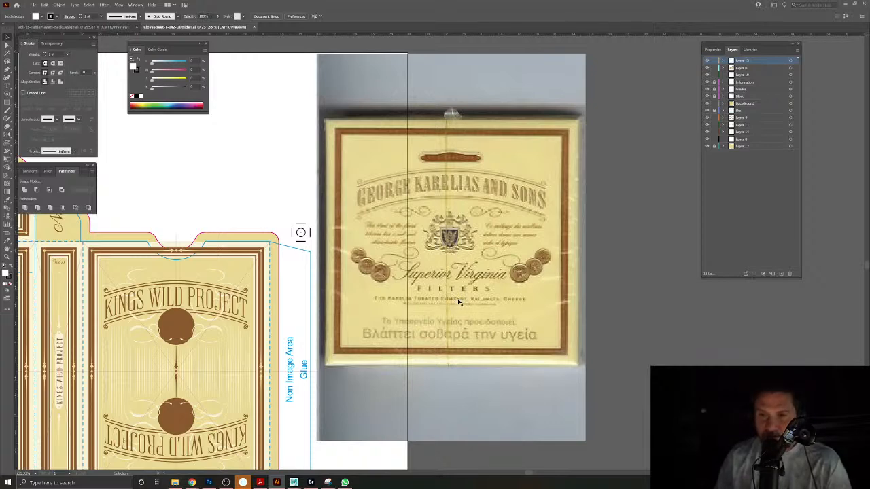
{"action": "left_click_drag", "start_coordinate": [393, 273], "coordinate": [703, 217]}
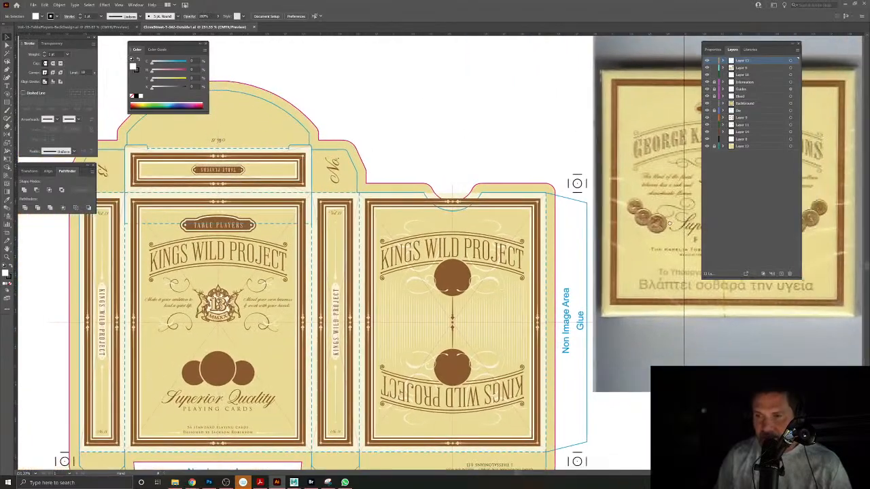
{"action": "left_click_drag", "start_coordinate": [391, 275], "coordinate": [417, 245]}
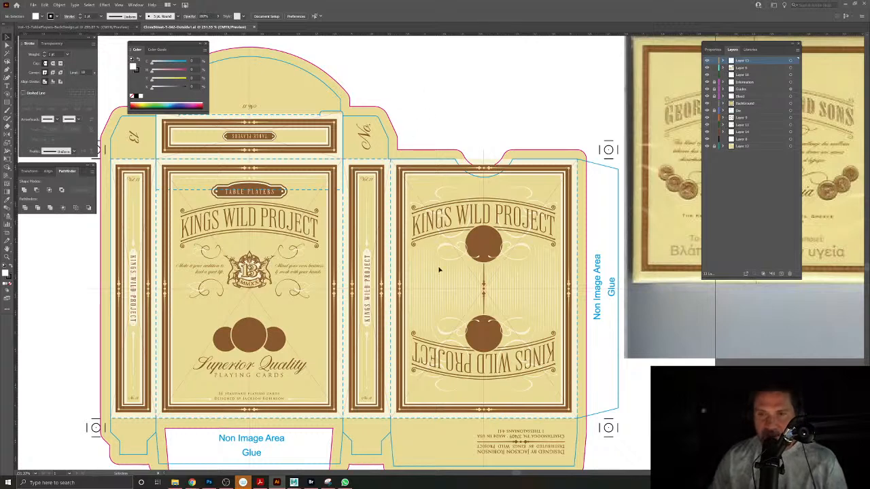
Select the stag crest on the box's front panel together with its cream shield fill and copy it.
{"action": "left_click_drag", "start_coordinate": [360, 271], "coordinate": [452, 232]}
{"action": "left_click_drag", "start_coordinate": [325, 230], "coordinate": [447, 287]}
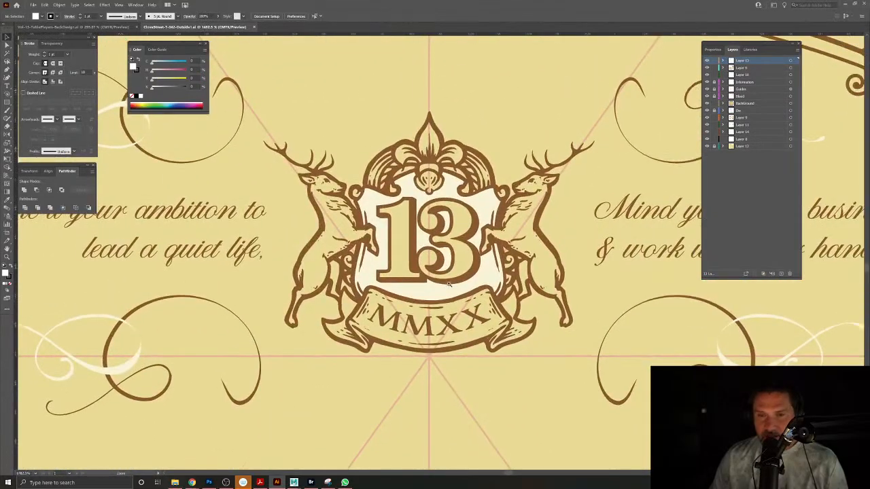
{"action": "left_click", "coordinate": [459, 170]}
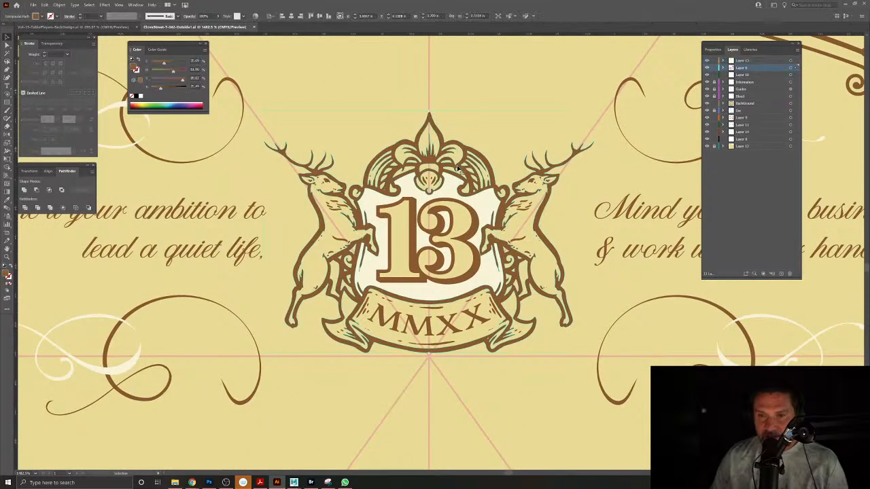
{"action": "left_click_drag", "start_coordinate": [517, 195], "coordinate": [480, 217]}
{"action": "key", "text": "ctrl+z"}
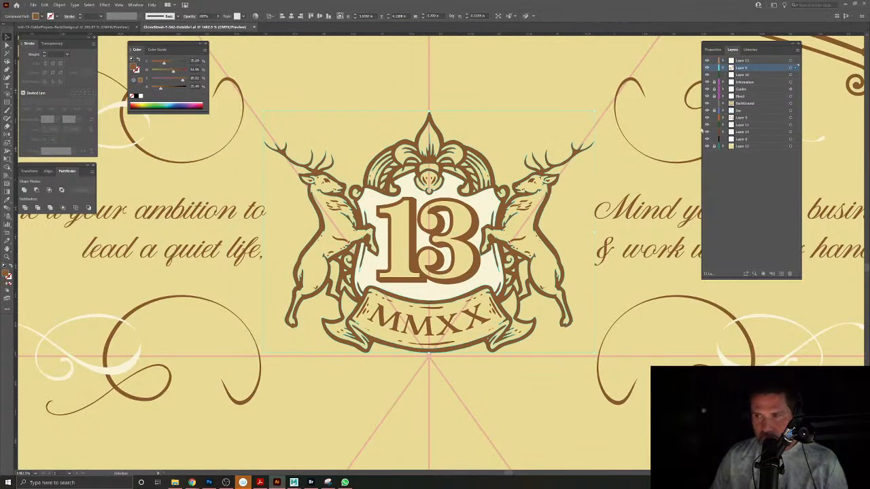
{"action": "left_click", "coordinate": [303, 124]}
{"action": "key", "text": "ctrl+a"}
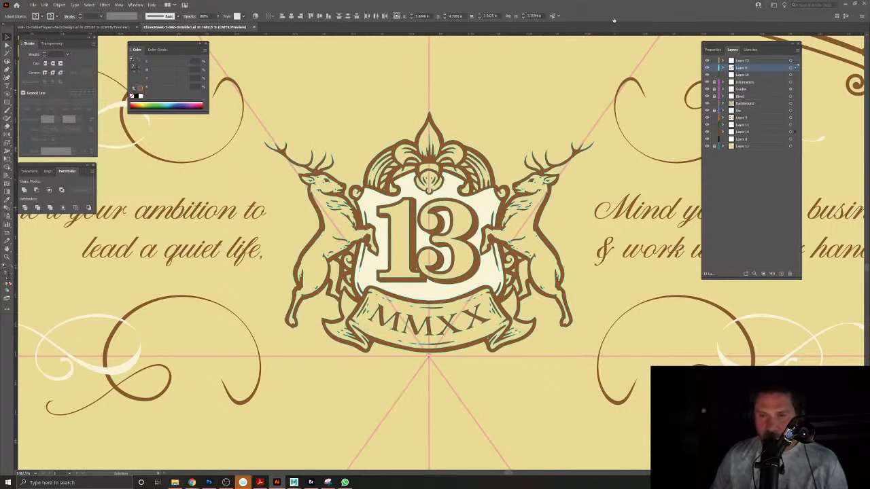
Create a new blank document and paste the copied crest artwork into it.
{"action": "left_click", "coordinate": [32, 5]}
{"action": "left_click", "coordinate": [42, 11]}
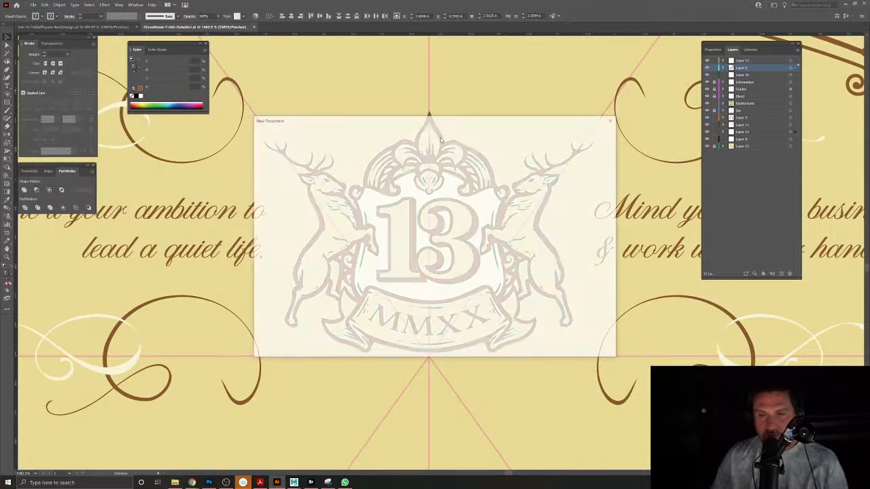
{"action": "left_click", "coordinate": [568, 347]}
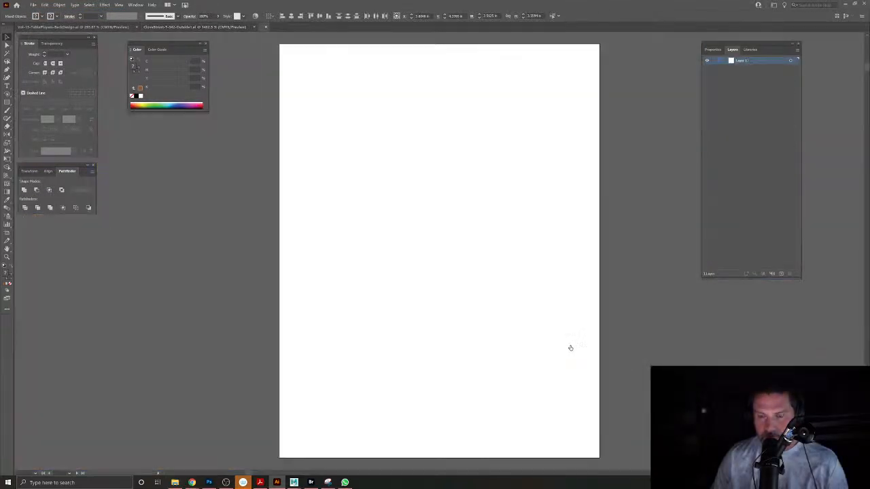
{"action": "key", "text": "ctrl+v"}
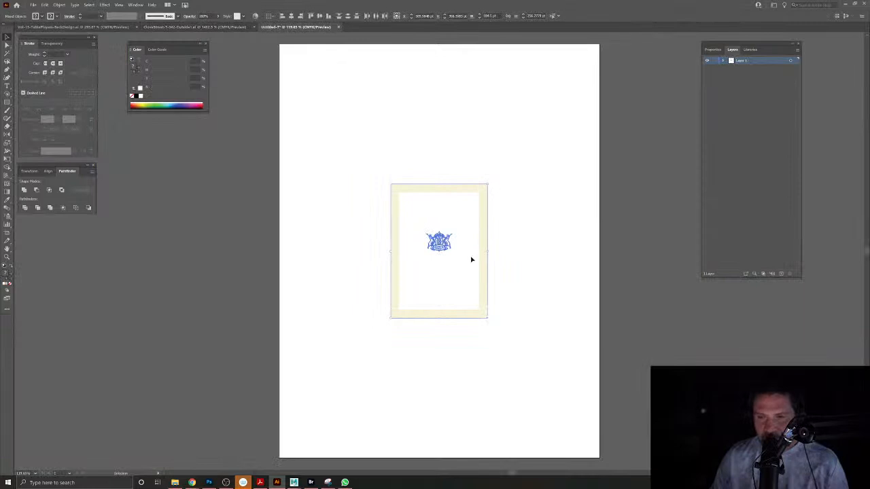
Delete the cream rectangular frame around the pasted crest and enlarge the crest to span most of the page width.
{"action": "left_click", "coordinate": [514, 219]}
{"action": "left_click", "coordinate": [464, 197]}
{"action": "key", "text": "Delete"}
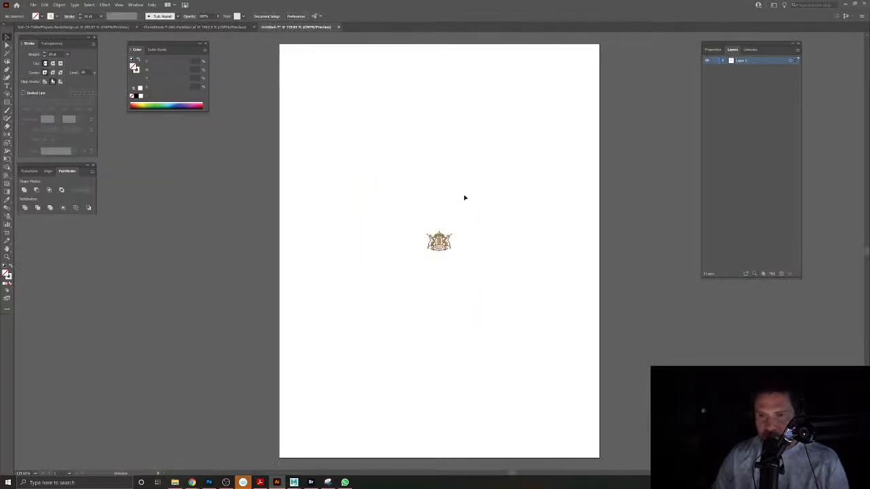
{"action": "key", "text": "ctrl+a"}
{"action": "left_click_drag", "start_coordinate": [452, 252], "coordinate": [569, 335]}
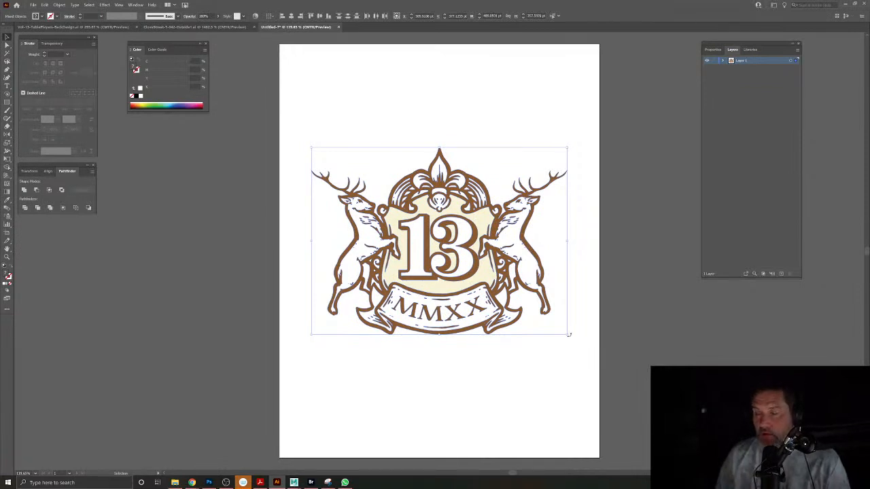
Delete the cream fill behind the number 13 in the crest's shield.
{"action": "left_click", "coordinate": [503, 354]}
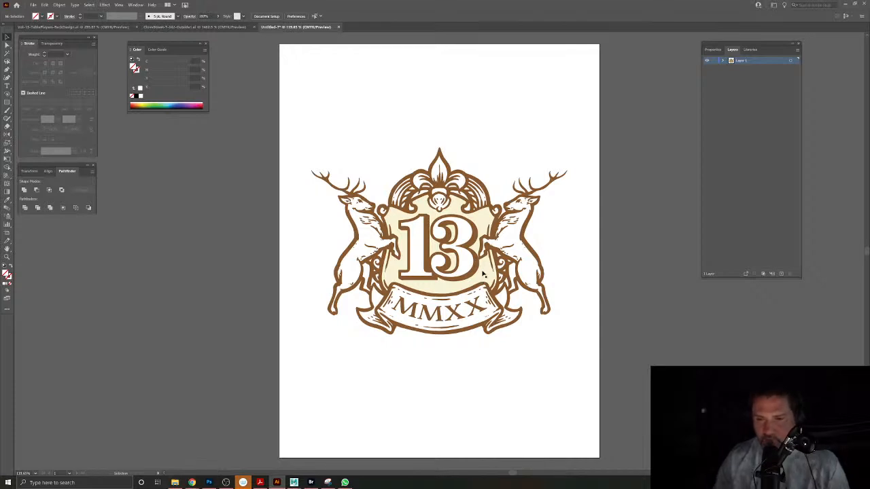
{"action": "left_click", "coordinate": [484, 278]}
{"action": "key", "text": "Delete"}
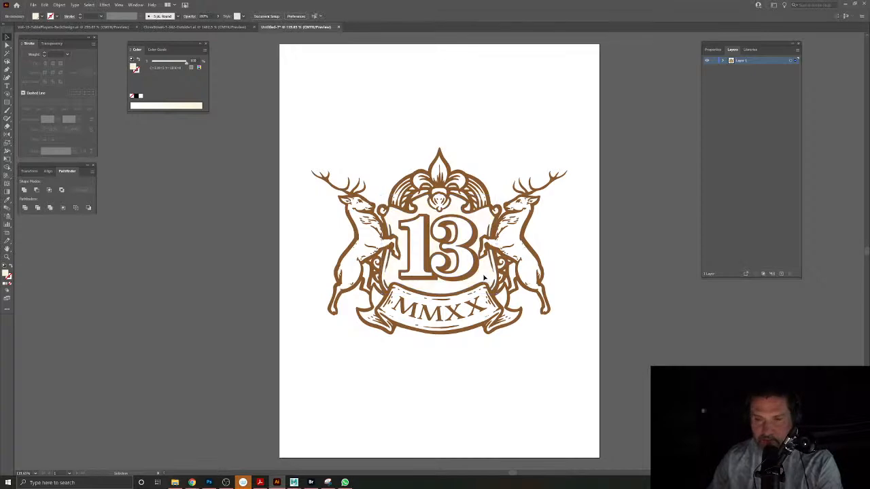
Delete the four MMXX letters from the crest's ribbon banner.
{"action": "scroll", "coordinate": [457, 335], "scroll_direction": "up", "scroll_amount": 3}
{"action": "scroll", "coordinate": [359, 230], "scroll_direction": "down", "scroll_amount": 2}
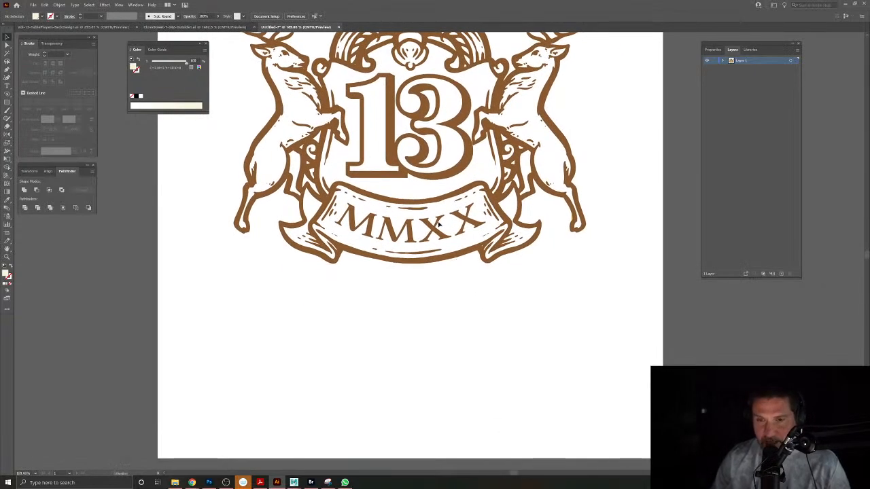
{"action": "scroll", "coordinate": [485, 258], "scroll_direction": "left", "scroll_amount": 2}
{"action": "left_click_drag", "start_coordinate": [485, 258], "coordinate": [446, 241]}
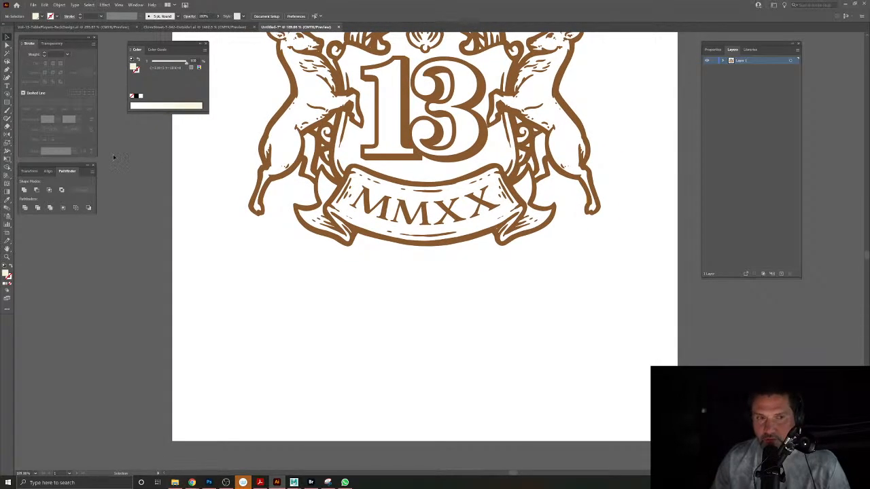
{"action": "left_click", "coordinate": [386, 211]}
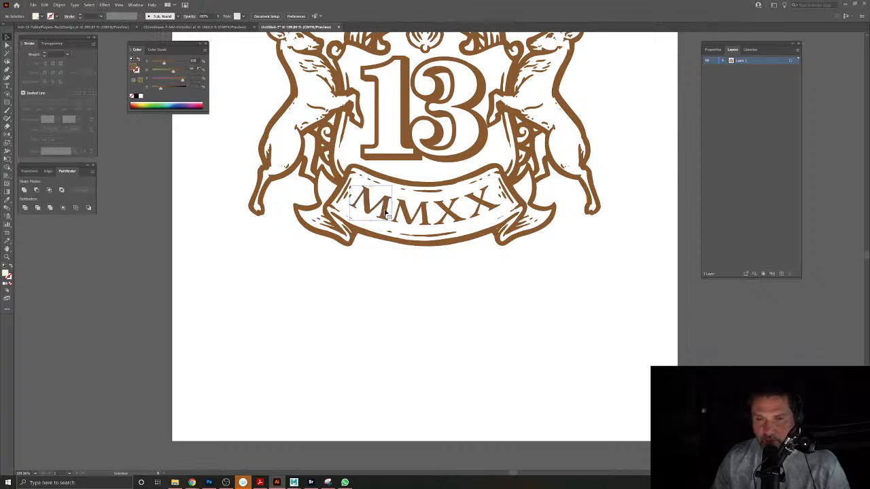
{"action": "key", "text": "Delete"}
{"action": "left_click", "coordinate": [410, 218]}
{"action": "key", "text": "Delete"}
{"action": "left_click", "coordinate": [447, 212]}
{"action": "key", "text": "Delete"}
{"action": "left_click", "coordinate": [480, 205]}
{"action": "key", "text": "Delete"}
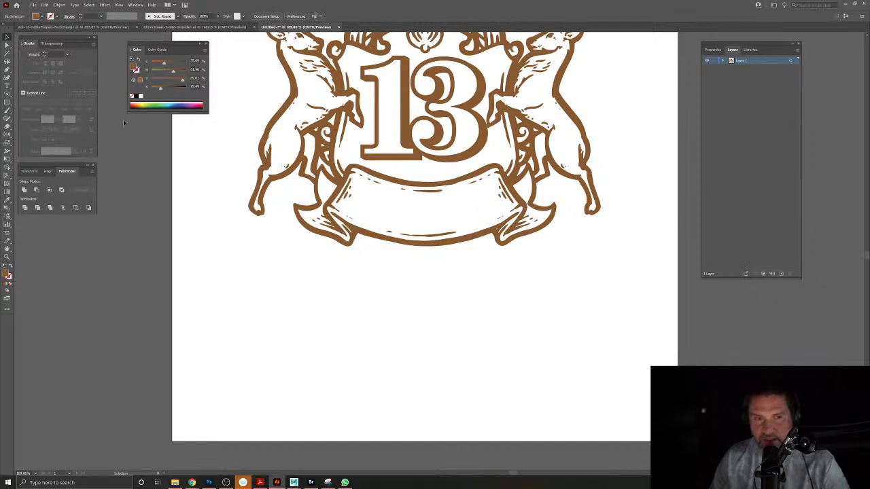
Add a point text reading "MMXXI" in the empty area below the crest's banner.
{"action": "left_click", "coordinate": [7, 86]}
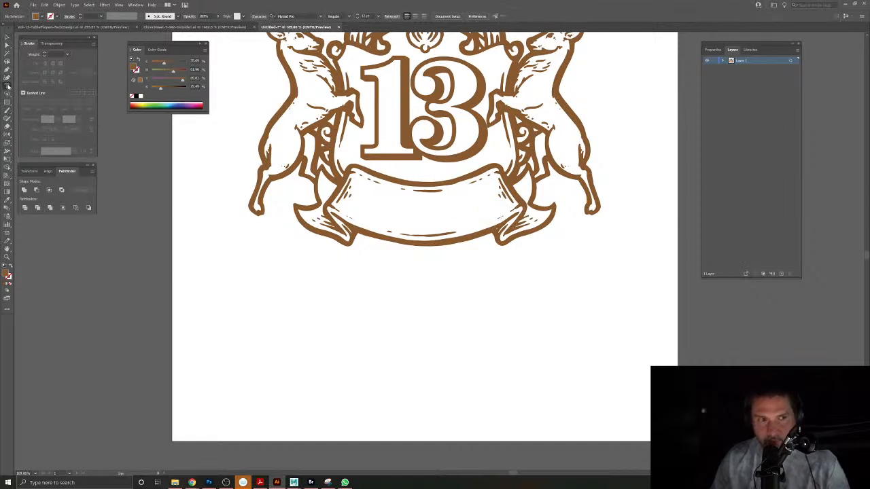
{"action": "left_click", "coordinate": [362, 323]}
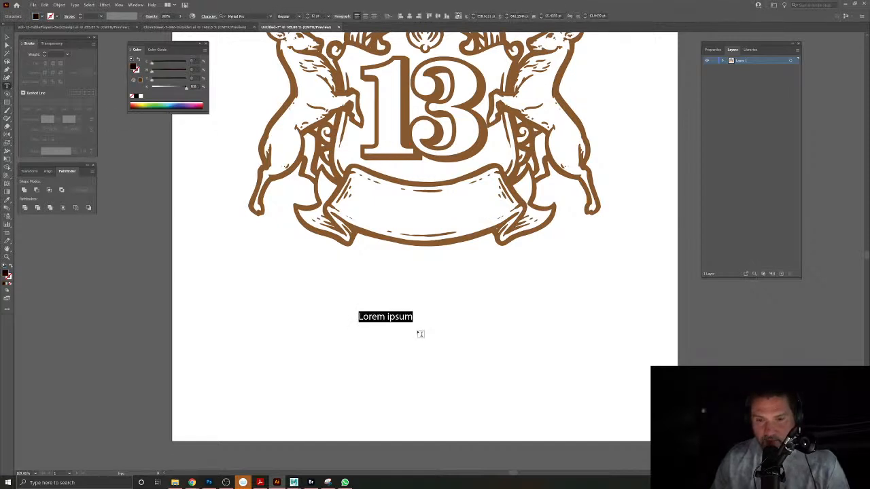
{"action": "type", "text": "M"}
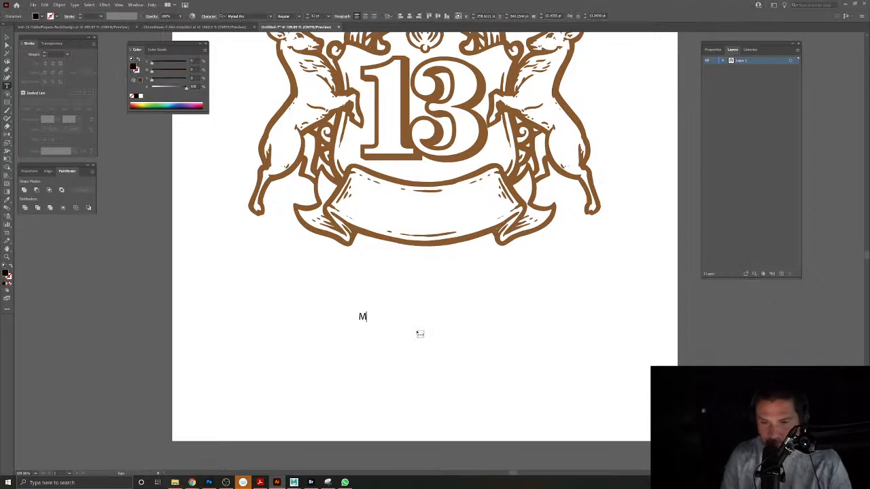
{"action": "type", "text": "MXX"}
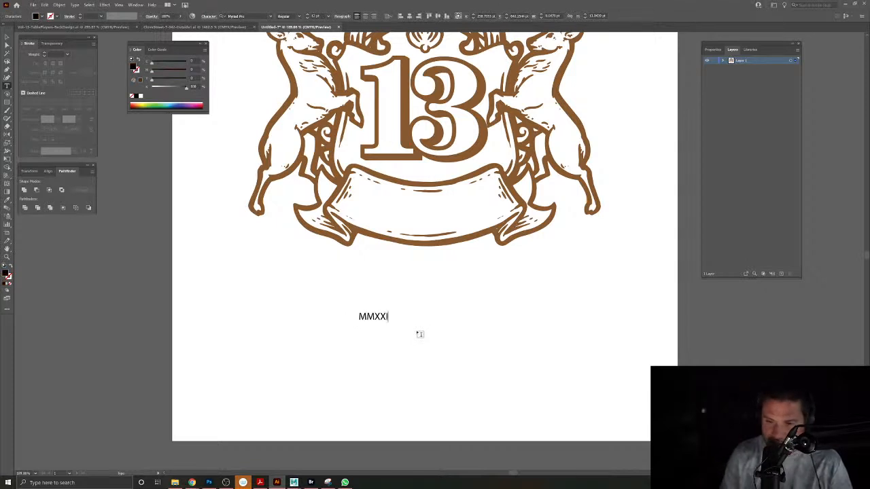
Finish the text below the banner as "MMXXI" and enlarge it to nearly the banner's width.
{"action": "type", "text": "I"}
{"action": "key", "text": "Escape"}
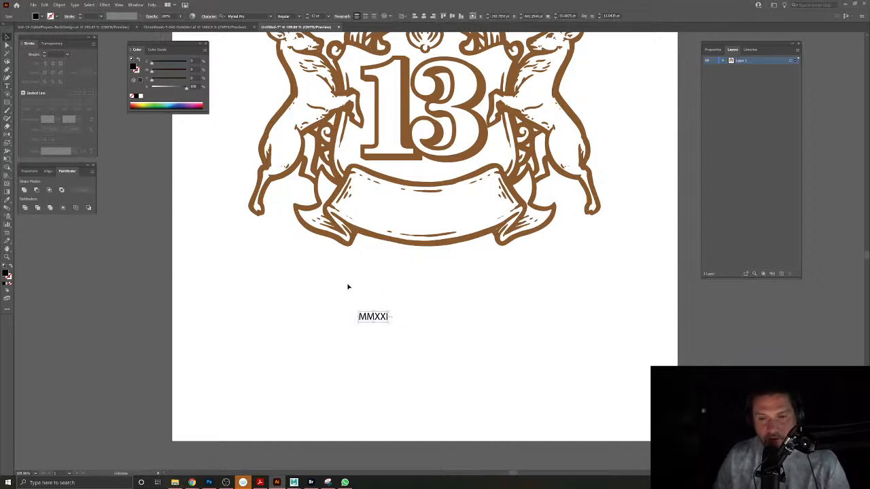
{"action": "left_click_drag", "start_coordinate": [390, 312], "coordinate": [558, 272]}
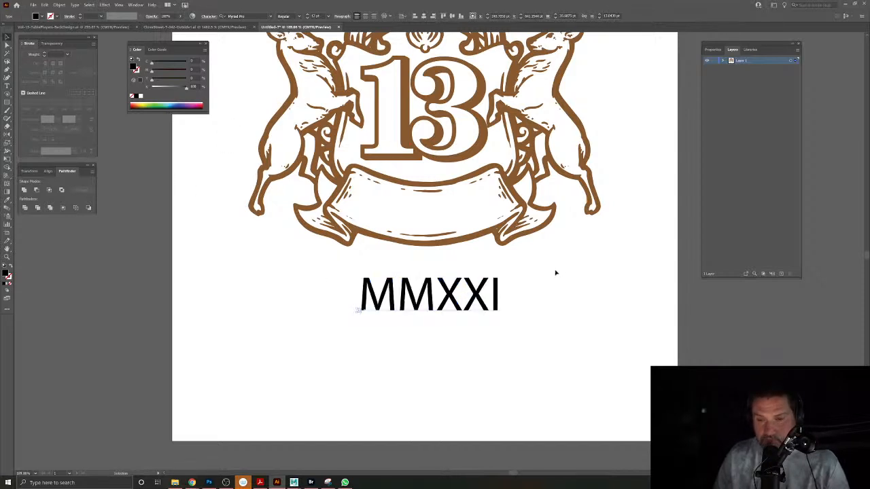
Set the MMXXI text in AdornS Serif and scale it down to fit over the ribbon banner.
{"action": "left_click", "coordinate": [270, 16]}
{"action": "scroll", "coordinate": [331, 128], "scroll_direction": "down", "scroll_amount": 3}
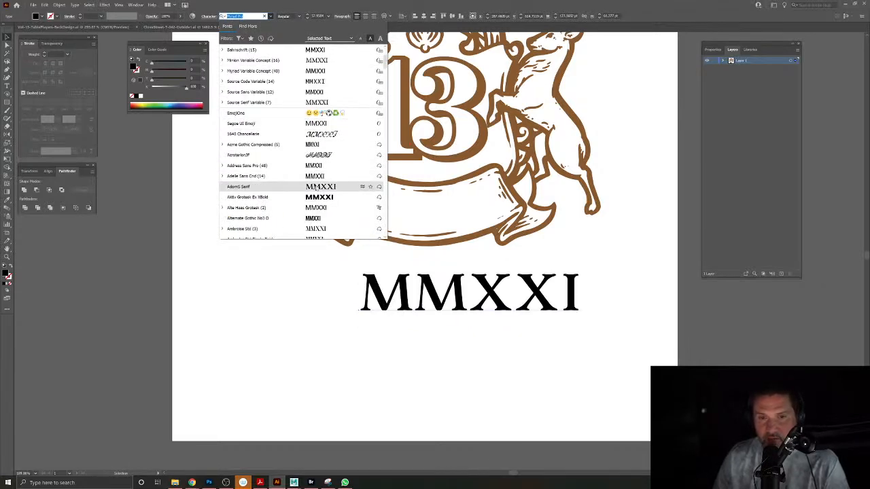
{"action": "left_click", "coordinate": [319, 186]}
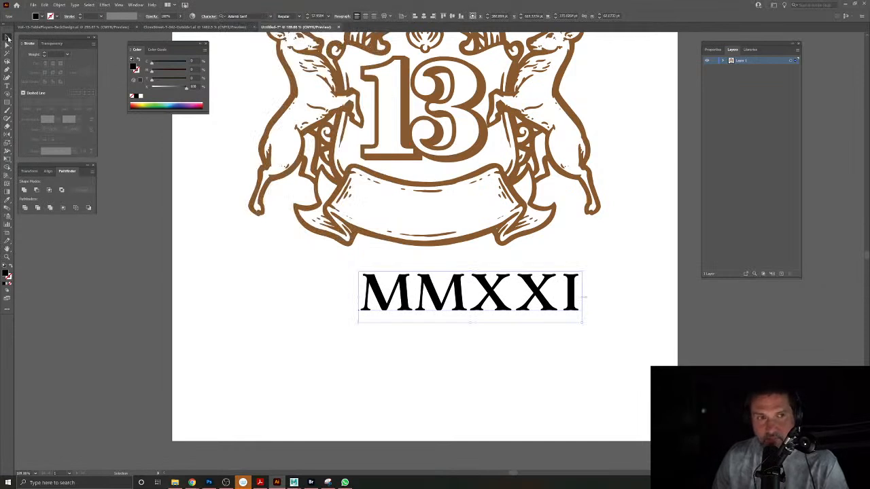
{"action": "left_click_drag", "start_coordinate": [581, 272], "coordinate": [517, 290]}
{"action": "left_click_drag", "start_coordinate": [449, 303], "coordinate": [441, 221]}
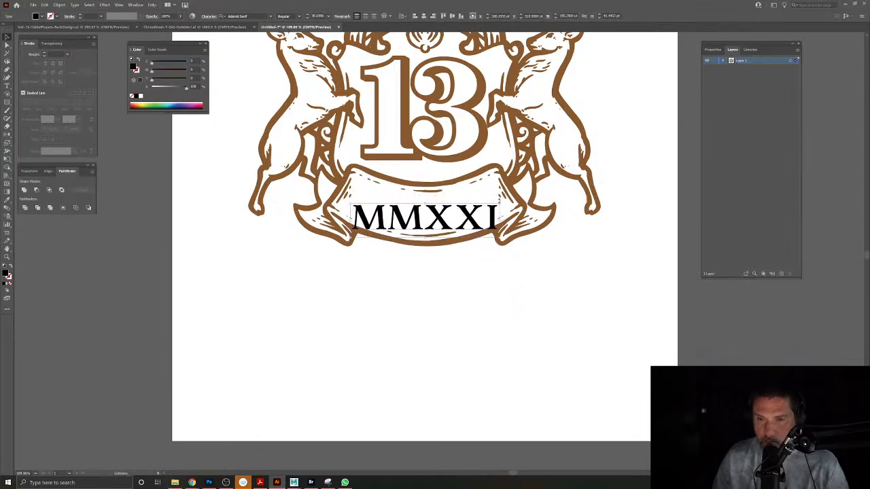
Warp the MMXXI text with the Arc style, horizontally, using a negative bend that follows the banner's curve.
{"action": "left_click", "coordinate": [385, 16]}
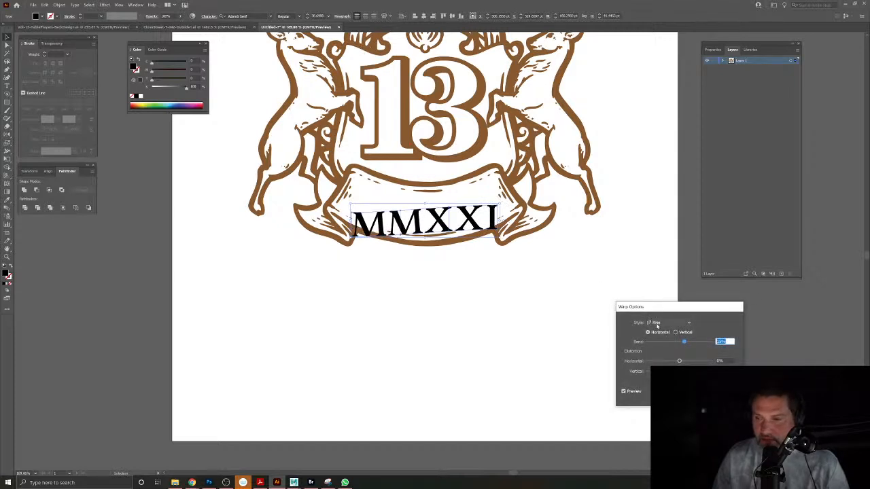
{"action": "left_click", "coordinate": [656, 323]}
{"action": "left_click", "coordinate": [661, 330]}
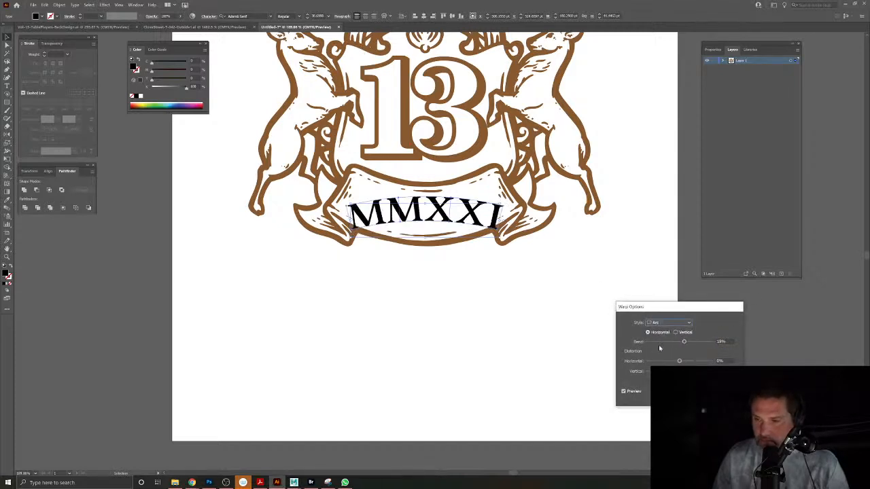
{"action": "left_click_drag", "start_coordinate": [664, 342], "coordinate": [670, 343]}
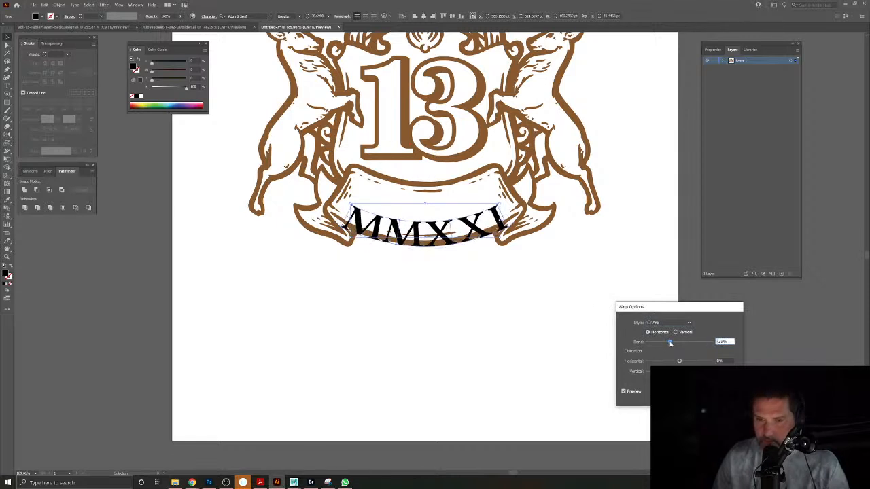
{"action": "left_click", "coordinate": [692, 391]}
Move the warped MMXXI text up into the banner and shrink it slightly to fit between the ribbon's edges.
{"action": "left_click_drag", "start_coordinate": [476, 227], "coordinate": [475, 207]}
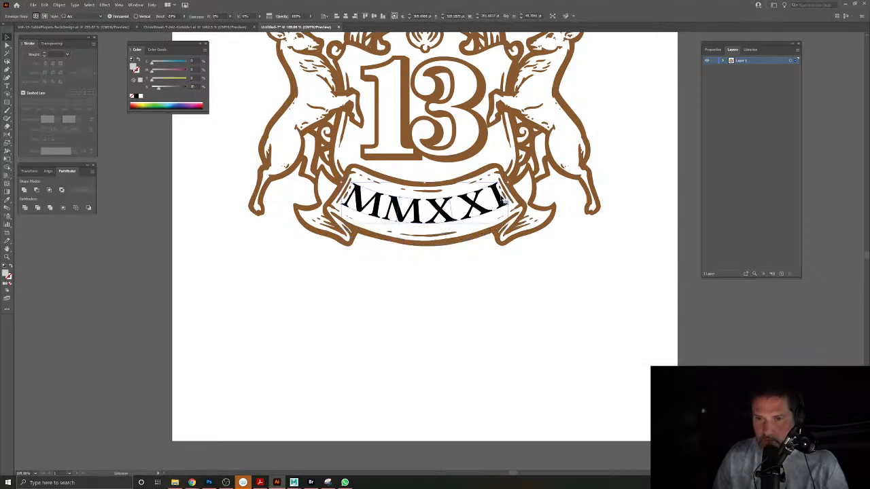
{"action": "left_click_drag", "start_coordinate": [507, 182], "coordinate": [498, 185]}
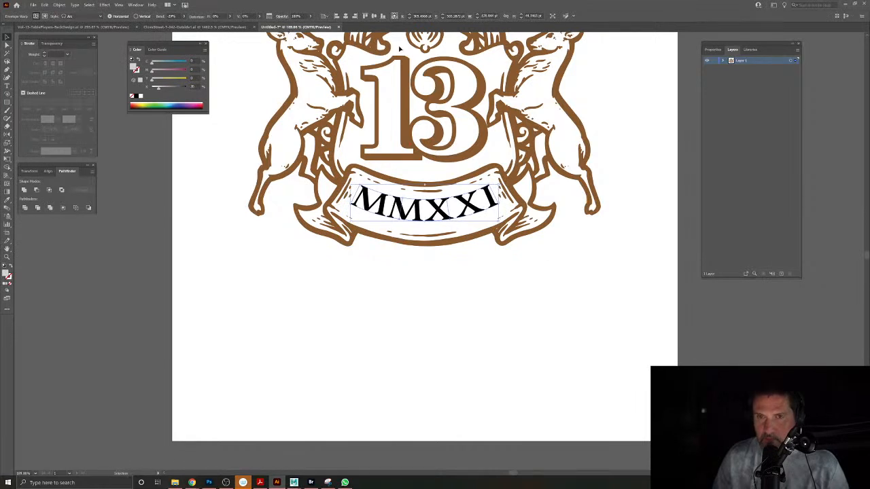
{"action": "key", "text": "Return"}
{"action": "left_click", "coordinate": [468, 293]}
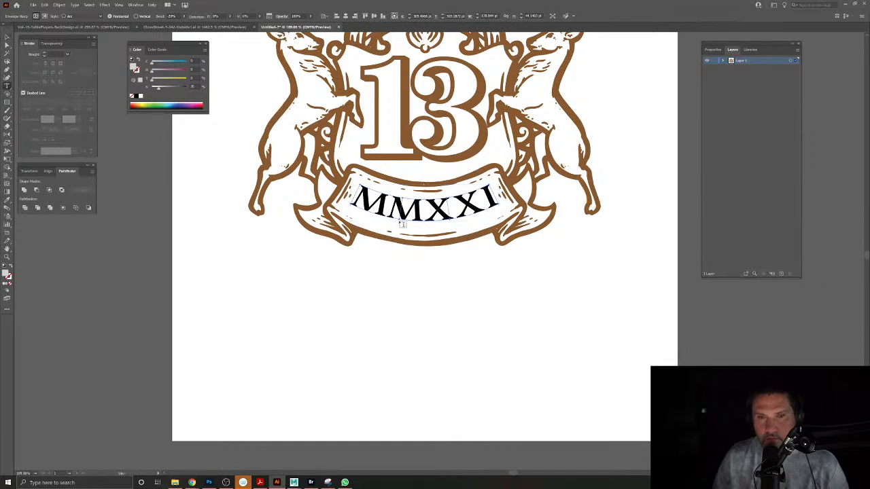
{"action": "left_click", "coordinate": [7, 85]}
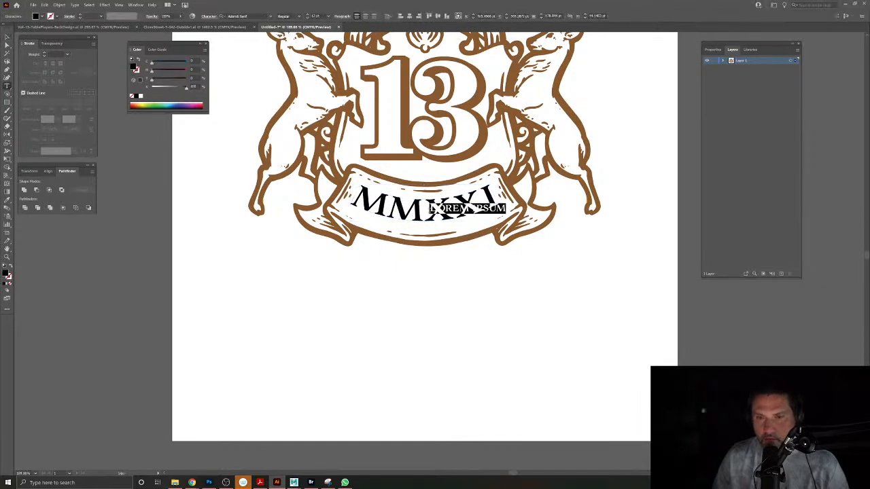
{"action": "left_click", "coordinate": [430, 213]}
{"action": "key", "text": "ctrl+z"}
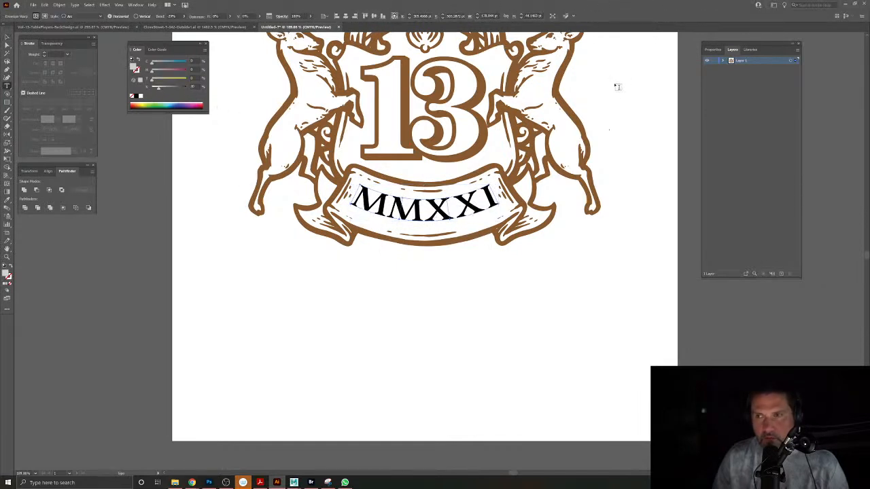
Try to edit the warped MMXXI text in isolation mode and return to the whole crest.
{"action": "left_click", "coordinate": [723, 61]}
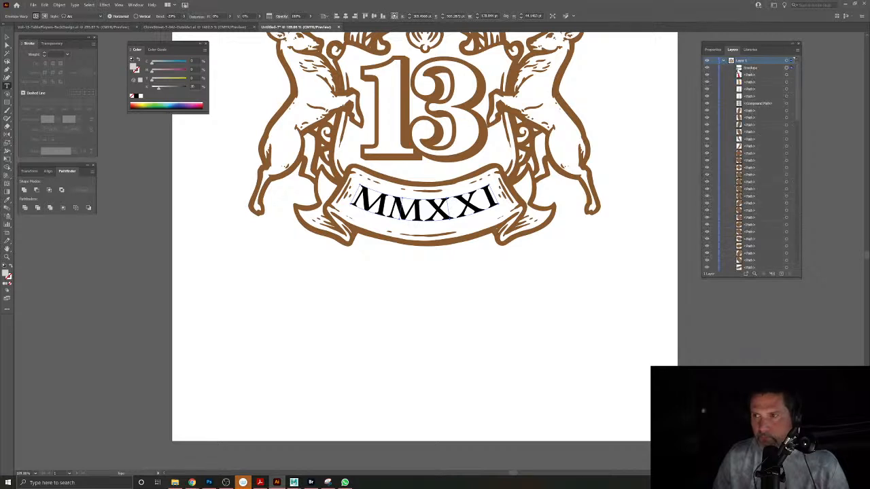
{"action": "left_click", "coordinate": [7, 36]}
{"action": "left_click", "coordinate": [409, 219]}
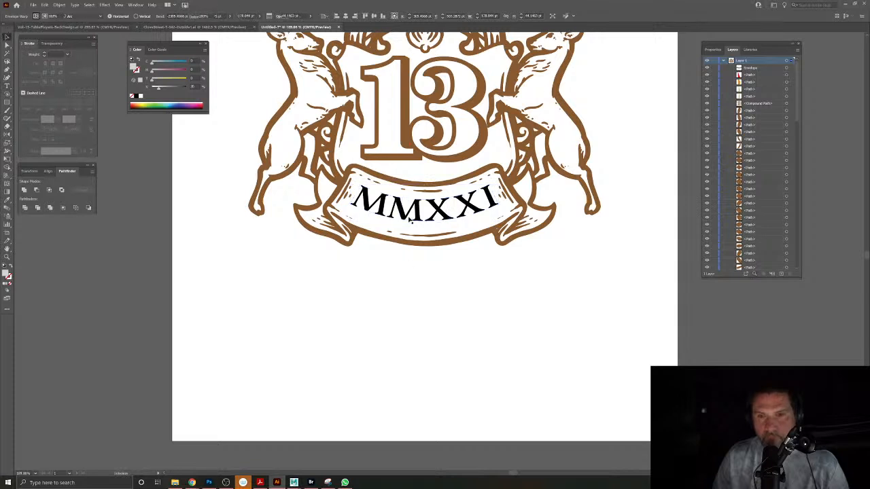
{"action": "double_click", "coordinate": [418, 213]}
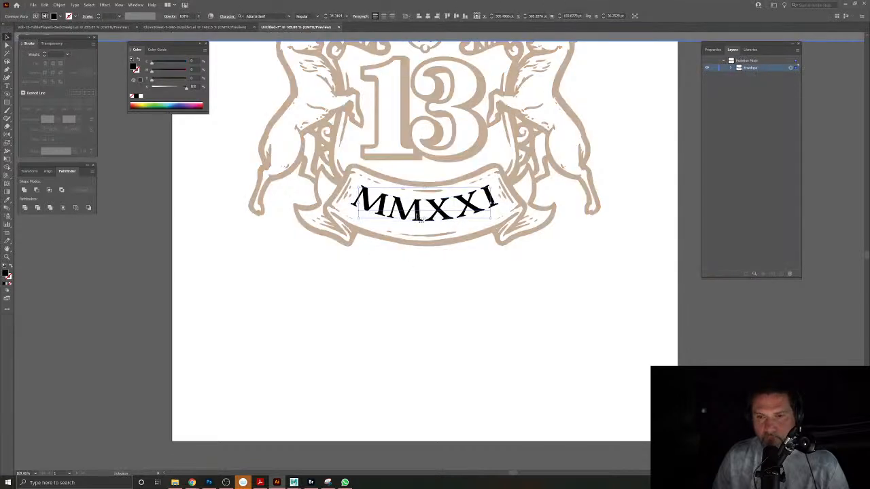
{"action": "double_click", "coordinate": [420, 218]}
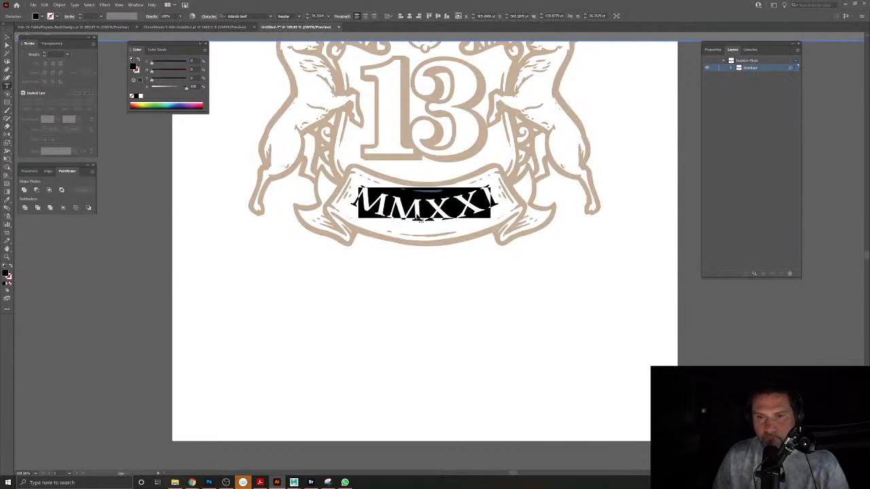
{"action": "left_click", "coordinate": [385, 280]}
{"action": "key", "text": "BackSpace"}
{"action": "key", "text": "Delete"}
{"action": "double_click", "coordinate": [358, 320]}
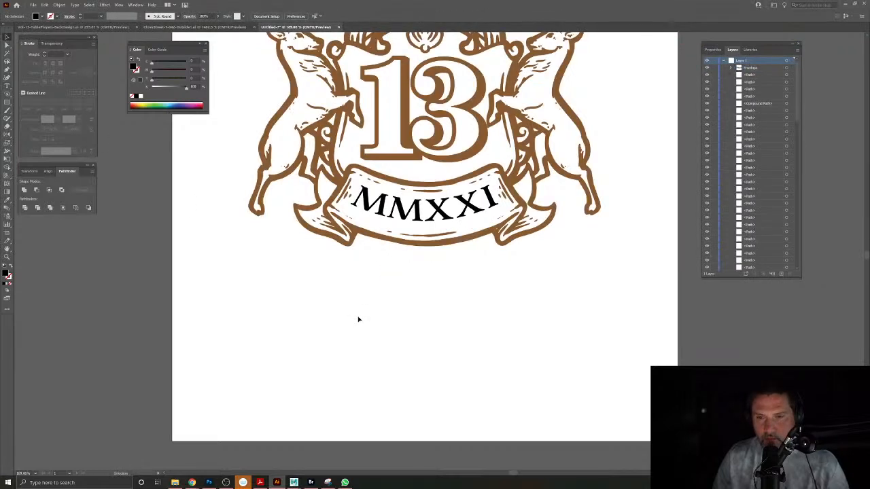
Shift the warped MMXXI lettering slightly down and convert it to expanded outlines with Object and Fill included.
{"action": "left_click", "coordinate": [442, 216]}
{"action": "left_click_drag", "start_coordinate": [425, 218], "coordinate": [425, 222]}
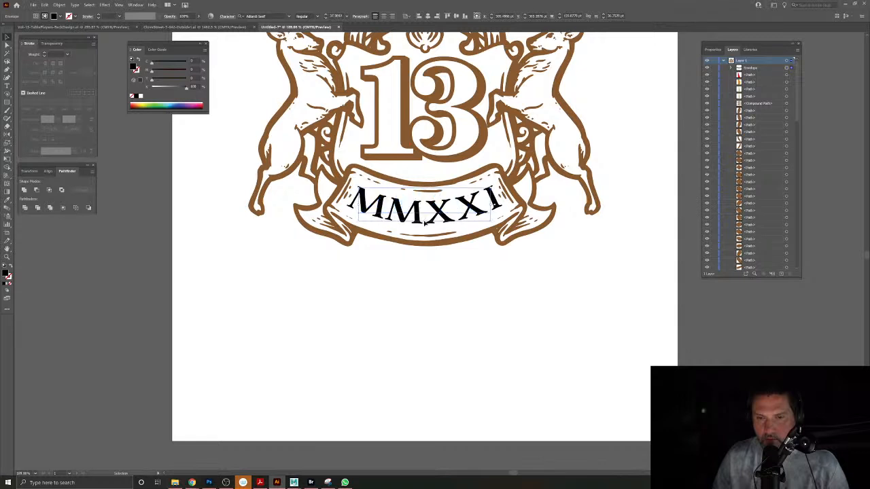
{"action": "left_click", "coordinate": [75, 5]}
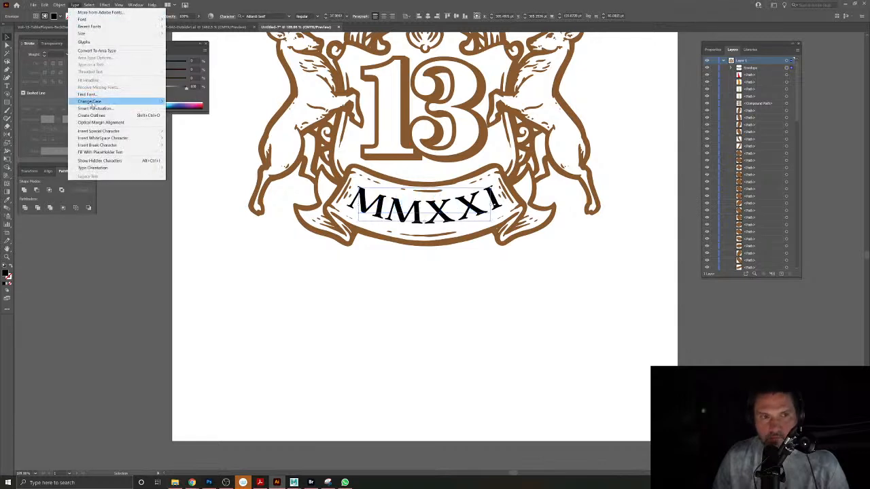
{"action": "left_click", "coordinate": [92, 115]}
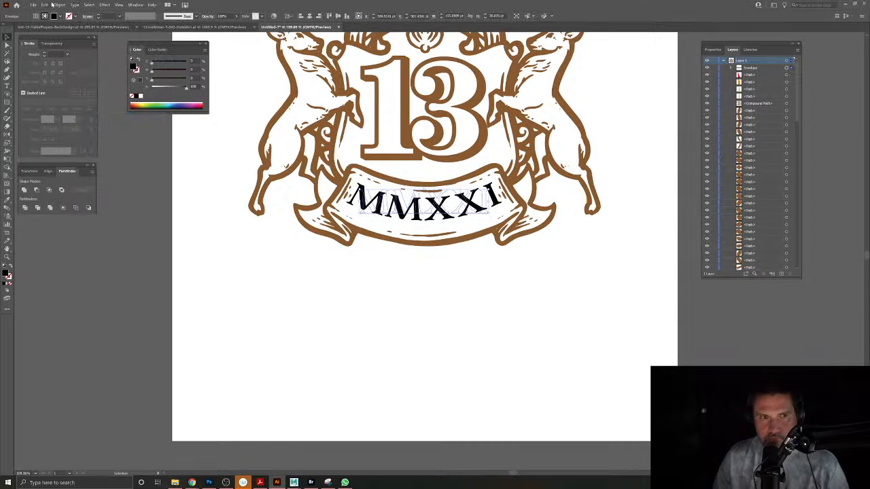
{"action": "left_click", "coordinate": [58, 5]}
{"action": "left_click", "coordinate": [74, 77]}
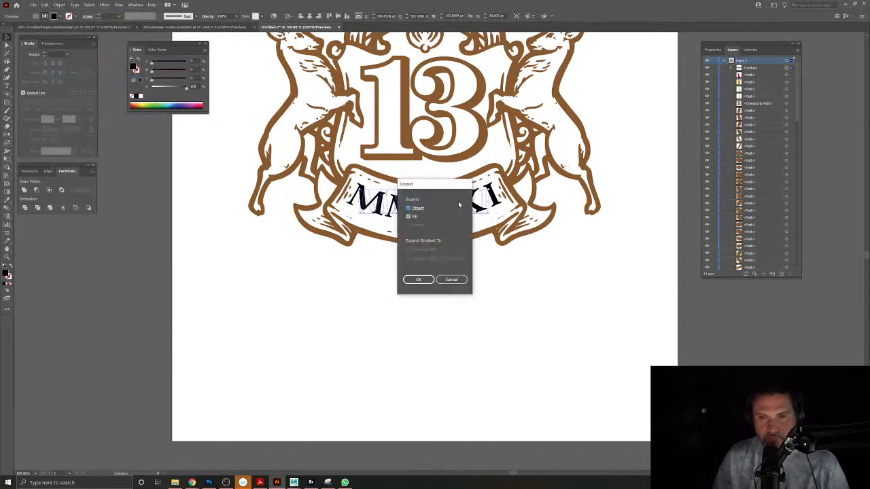
{"action": "left_click", "coordinate": [419, 279]}
Recolour the MMXXI letters with the brown sampled from the crest and nudge them slightly down in the banner.
{"action": "left_click", "coordinate": [7, 197]}
{"action": "left_click", "coordinate": [397, 155]}
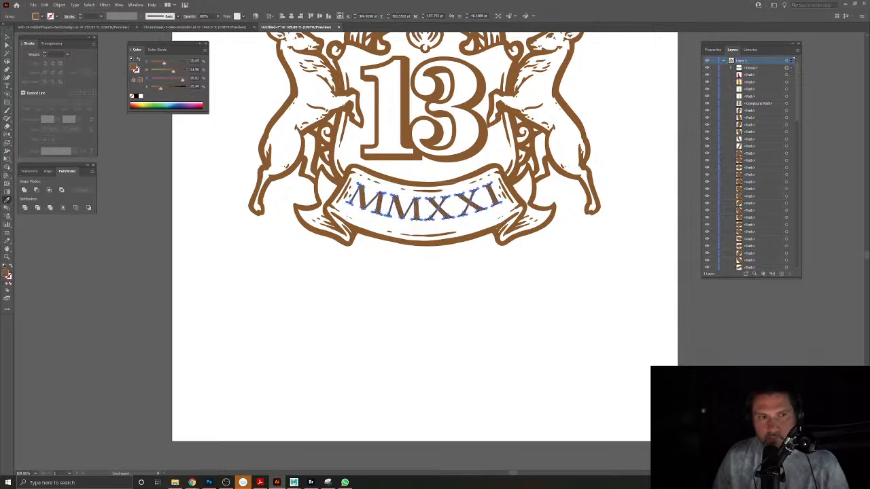
{"action": "left_click", "coordinate": [394, 286]}
{"action": "scroll", "coordinate": [394, 285], "scroll_direction": "up", "scroll_amount": 6}
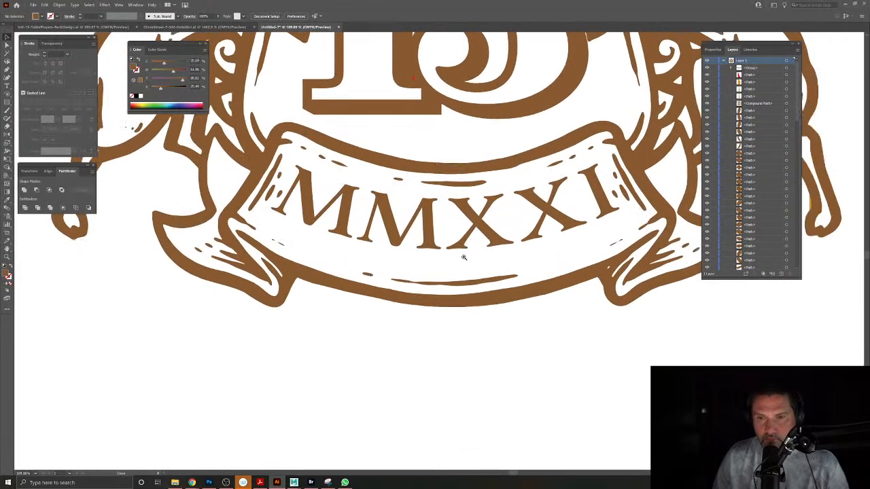
{"action": "left_click_drag", "start_coordinate": [487, 231], "coordinate": [487, 237]}
{"action": "scroll", "coordinate": [487, 237], "scroll_direction": "down", "scroll_amount": 6}
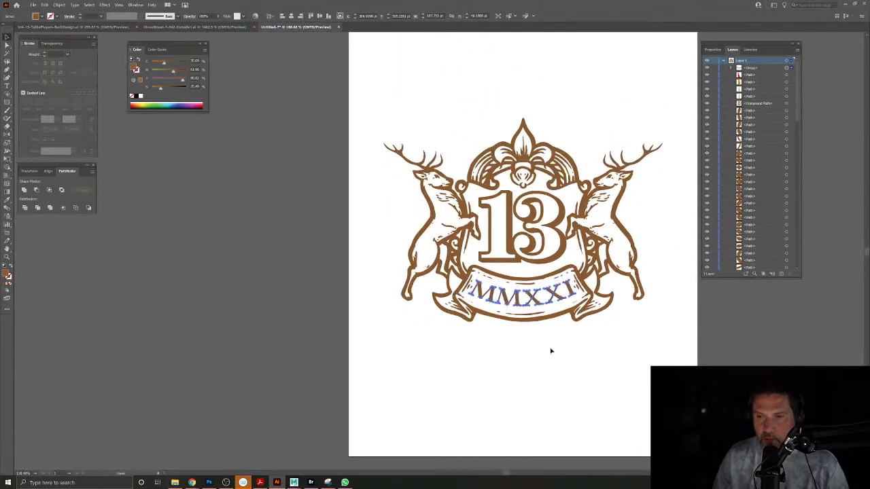
{"action": "left_click_drag", "start_coordinate": [550, 349], "coordinate": [429, 344]}
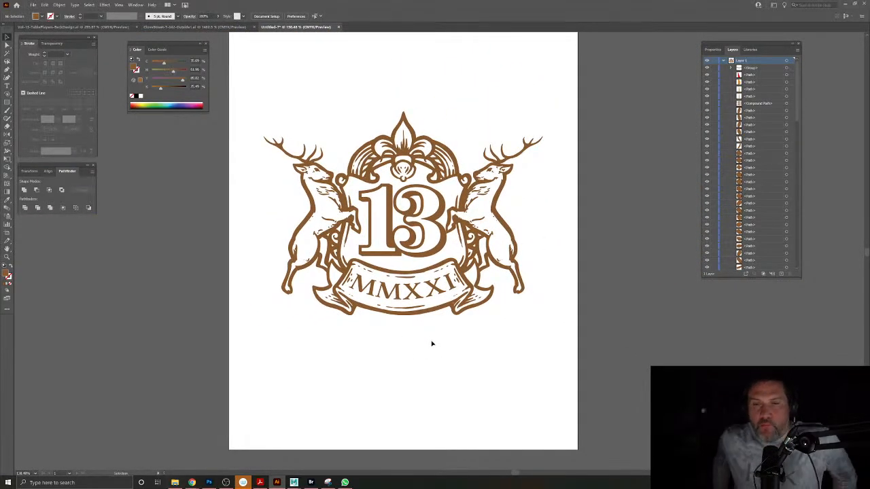
{"action": "left_click", "coordinate": [32, 5]}
{"action": "left_click", "coordinate": [48, 70]}
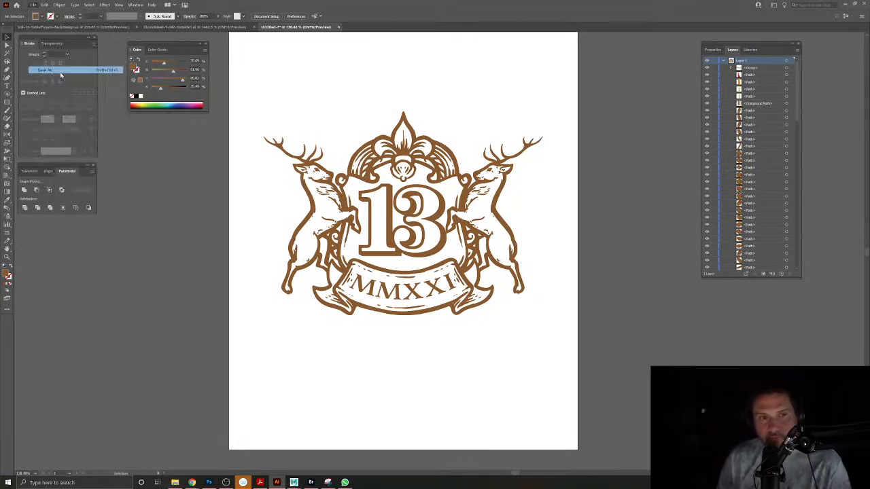
{"action": "left_click", "coordinate": [353, 107]}
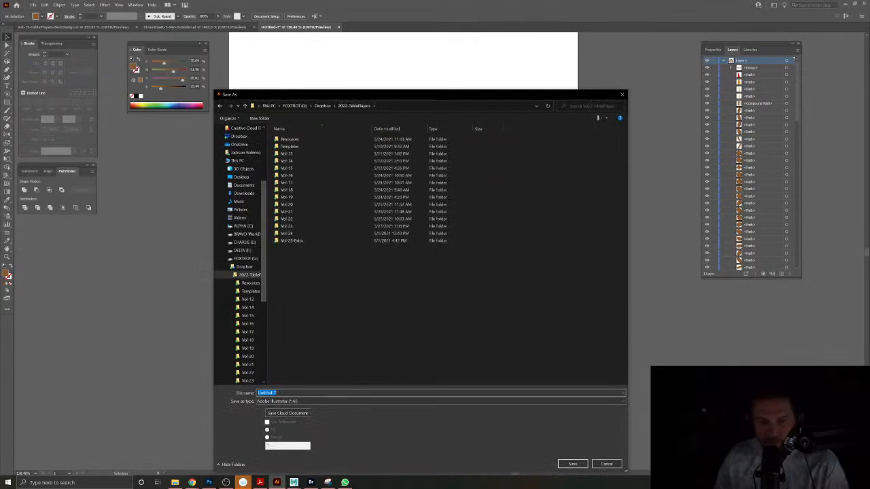
{"action": "type", "text": "20"}
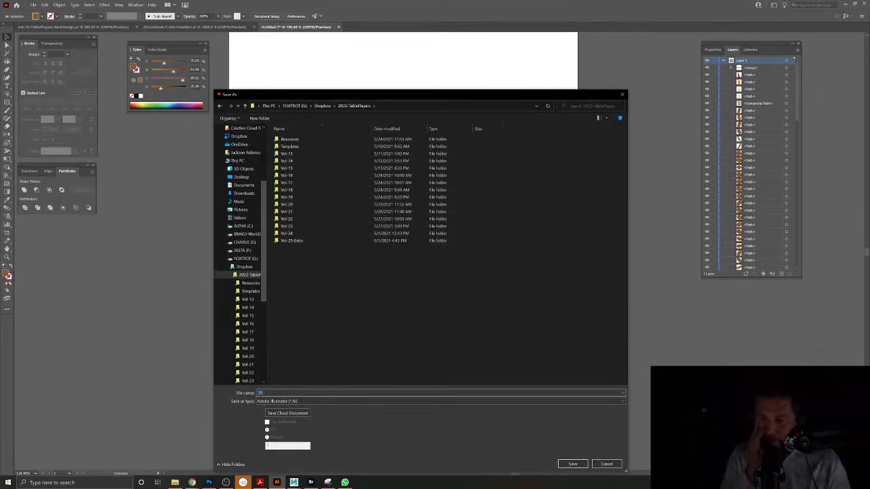
{"action": "left_click", "coordinate": [598, 467]}
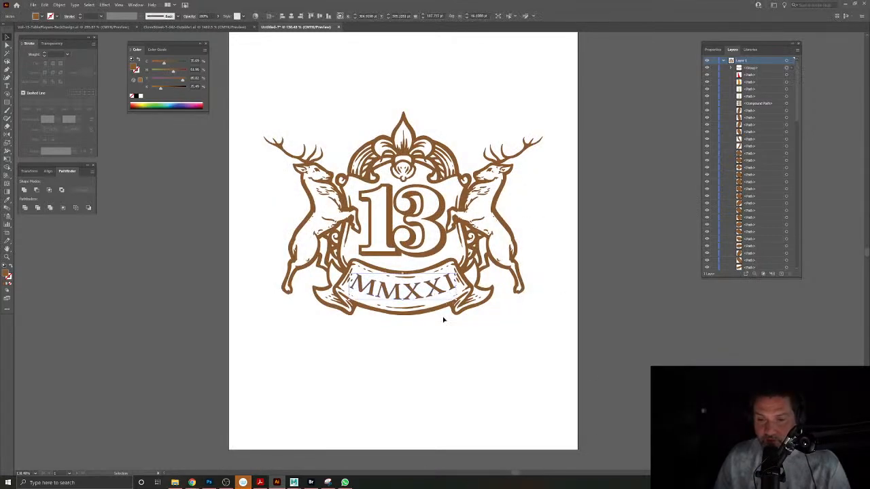
Undo the recolouring, expansion and arc warp back to the straight, editable MMXXI text.
{"action": "key", "text": "ctrl+z"}
{"action": "key", "text": "ctrl+z"}
{"action": "key", "text": "ctrl+z"}
{"action": "key", "text": "ctrl+z"}
{"action": "key", "text": "ctrl+z"}
{"action": "key", "text": "ctrl+z"}
{"action": "key", "text": "ctrl+z"}
{"action": "key", "text": "ctrl+z"}
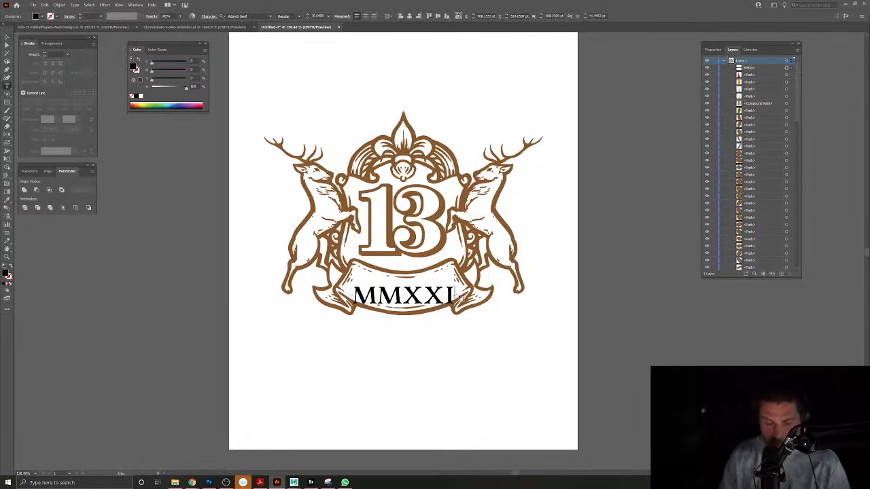
Change the banner text to "MMXXII" and scale and position it to fit the ribbon's width.
{"action": "type", "text": "I"}
{"action": "left_click", "coordinate": [7, 37]}
{"action": "left_click_drag", "start_coordinate": [413, 284], "coordinate": [494, 295]}
{"action": "left_click_drag", "start_coordinate": [436, 320], "coordinate": [441, 306]}
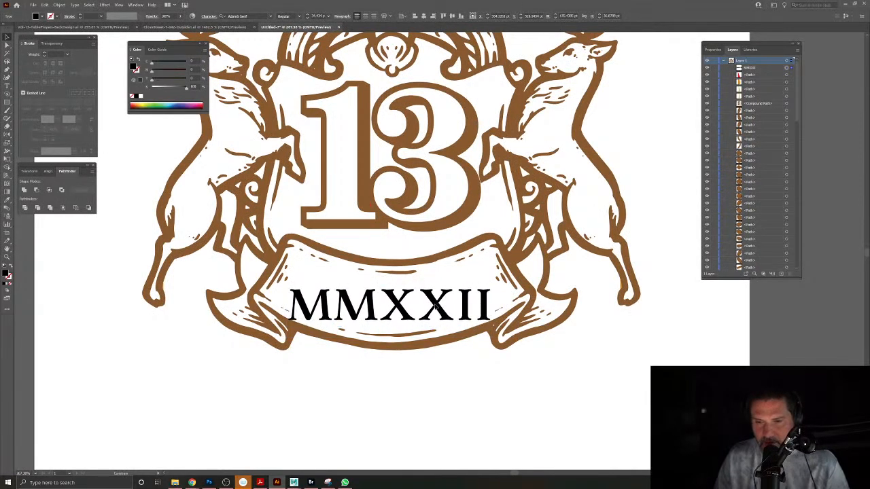
Warp the MMXXII text with the same downward Arc bend and expand its object and fill.
{"action": "left_click", "coordinate": [384, 15]}
{"action": "key", "text": "Return"}
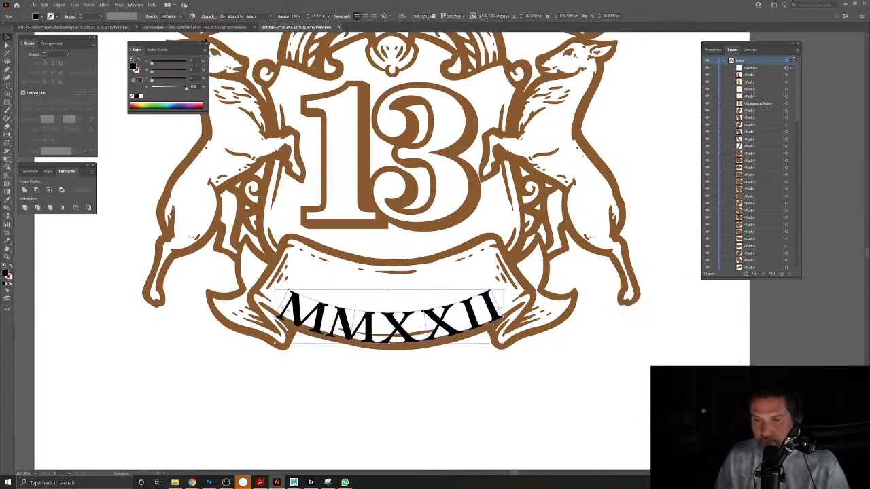
{"action": "left_click", "coordinate": [60, 5]}
{"action": "left_click", "coordinate": [67, 79]}
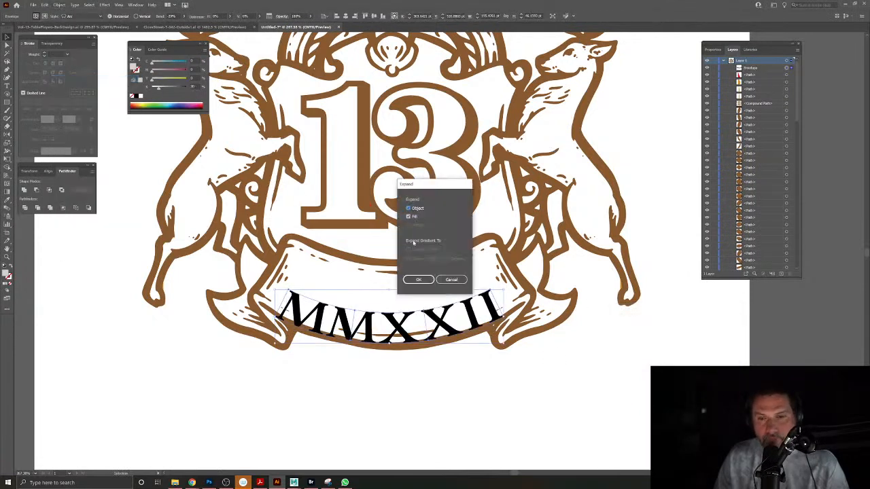
{"action": "left_click", "coordinate": [419, 279]}
Move the curved MMXXII lettering up into the banner and shrink it slightly to fit between the ribbon's edges.
{"action": "left_click", "coordinate": [367, 371]}
{"action": "left_click_drag", "start_coordinate": [396, 322], "coordinate": [396, 295]}
{"action": "left_click_drag", "start_coordinate": [504, 262], "coordinate": [494, 264]}
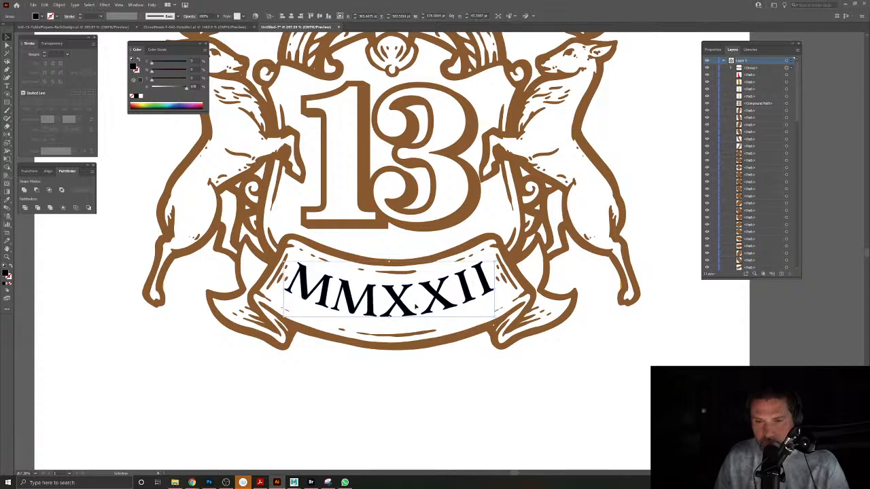
Nudge the MMXXII lettering slightly down in the ribbon and fill it with the brown sampled from the number 13.
{"action": "left_click_drag", "start_coordinate": [404, 304], "coordinate": [403, 307]}
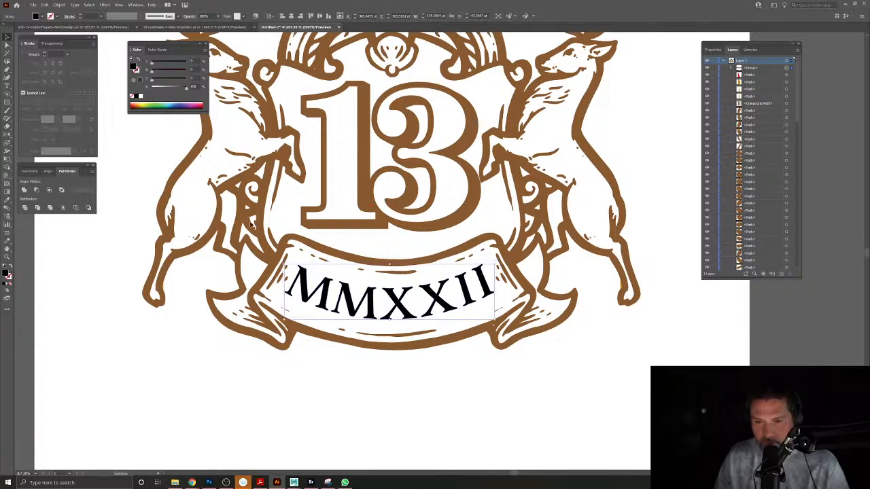
{"action": "key", "text": "a"}
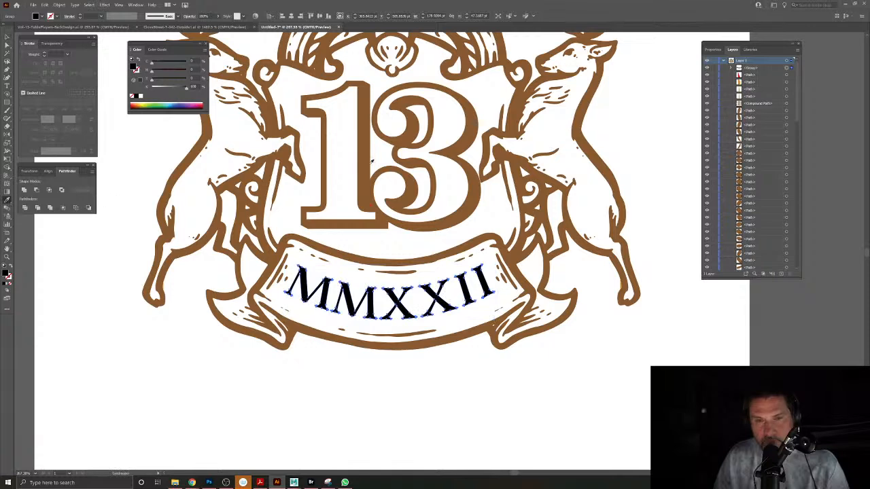
{"action": "left_click", "coordinate": [366, 164]}
{"action": "key", "text": "v"}
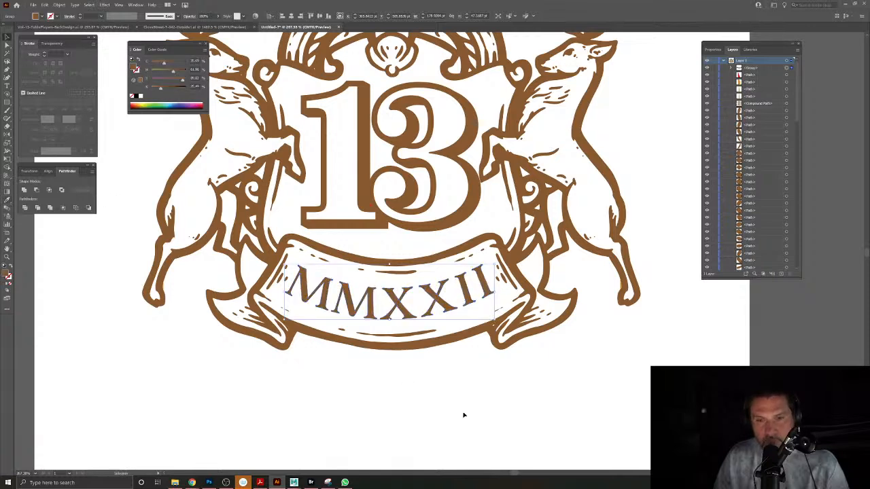
{"action": "left_click", "coordinate": [461, 413]}
{"action": "key", "text": "ctrl+0"}
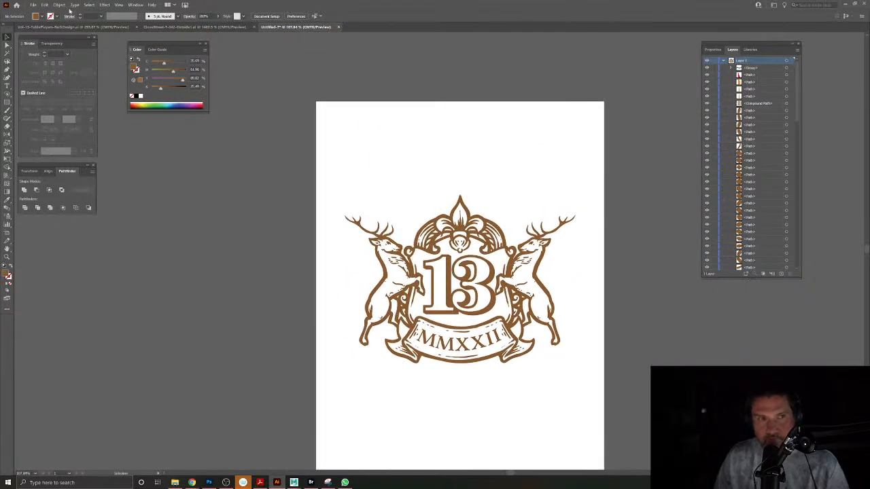
Save the crest document as an Illustrator file named "2022-RobinsonTablePlayer-CoatofArms" in the Vol-23 folder with the default Illustrator options.
{"action": "left_click", "coordinate": [34, 5]}
{"action": "left_click", "coordinate": [47, 66]}
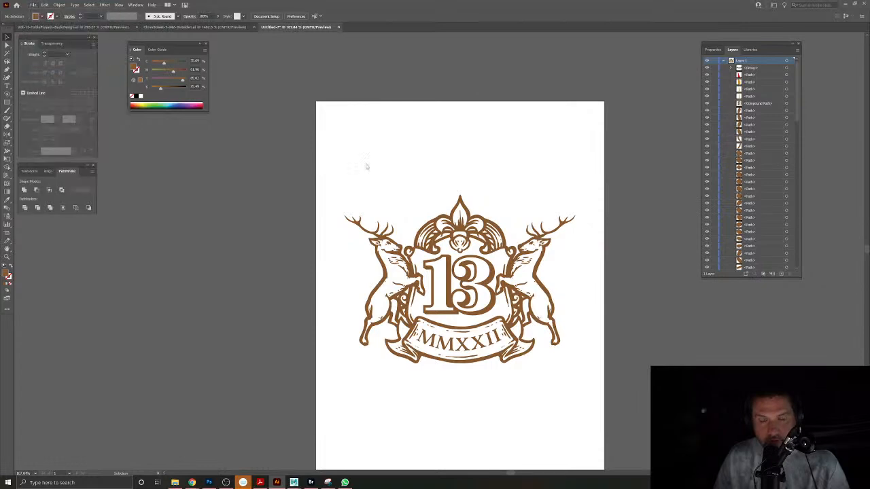
{"action": "type", "text": "2022-RobinsonTablePlayer Coat"}
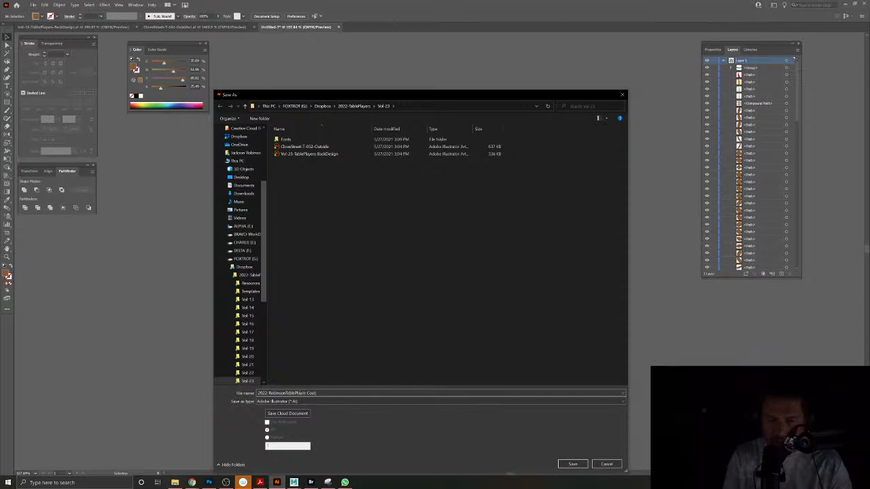
{"action": "key", "text": "Return"}
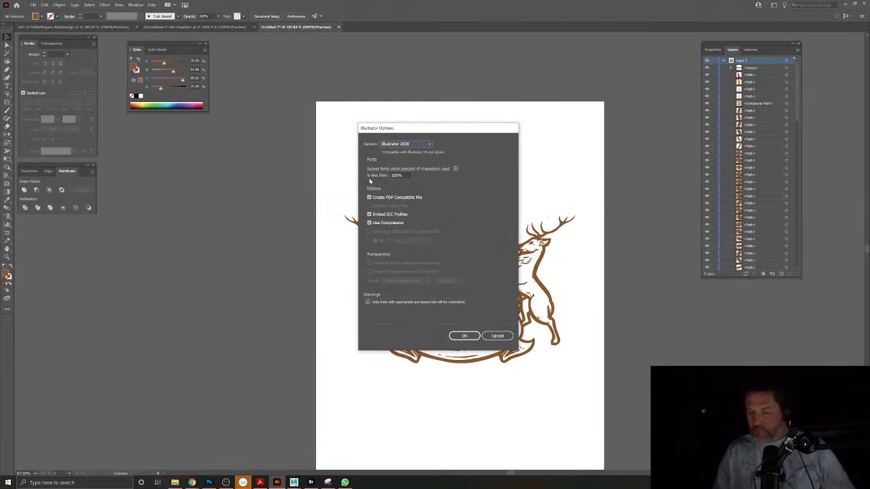
{"action": "key", "text": "Return"}
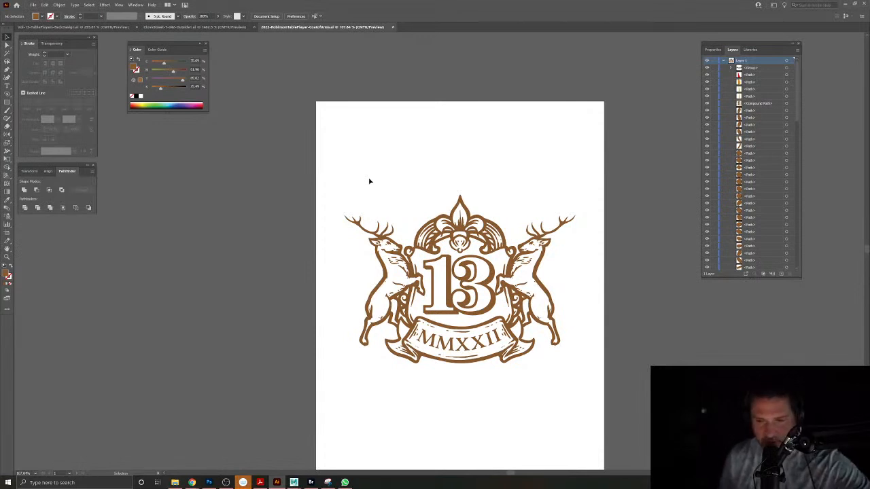
Delete the old MMXX stag crest from the front panel of the Kings Wild Project box document.
{"action": "left_click", "coordinate": [192, 27]}
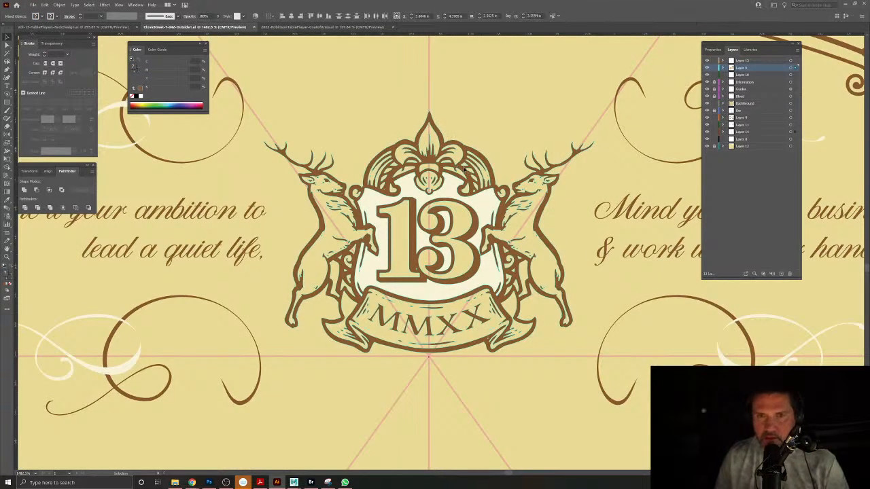
{"action": "scroll", "coordinate": [500, 192], "scroll_direction": "down", "scroll_amount": 5}
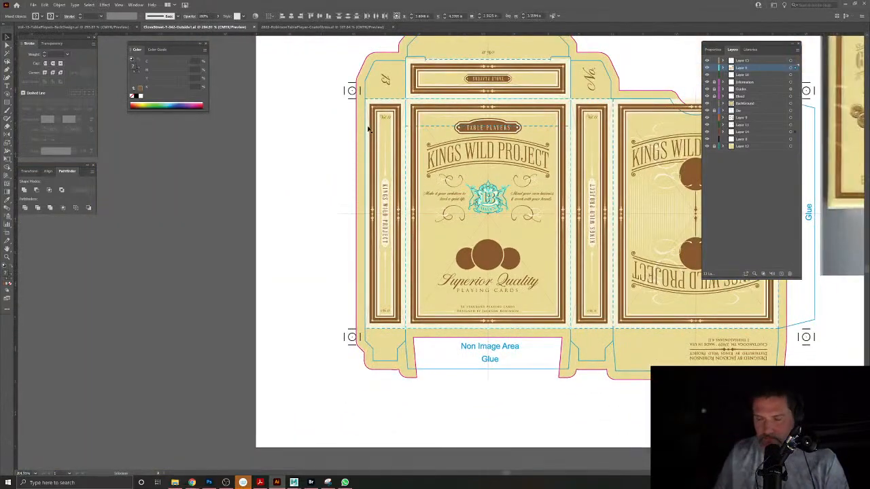
{"action": "scroll", "coordinate": [454, 186], "scroll_direction": "up", "scroll_amount": 5}
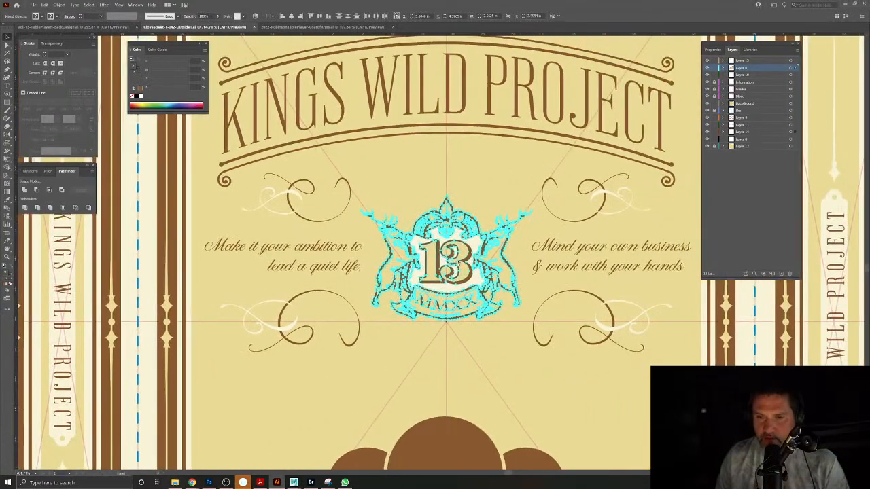
{"action": "scroll", "coordinate": [479, 269], "scroll_direction": "up", "scroll_amount": 2}
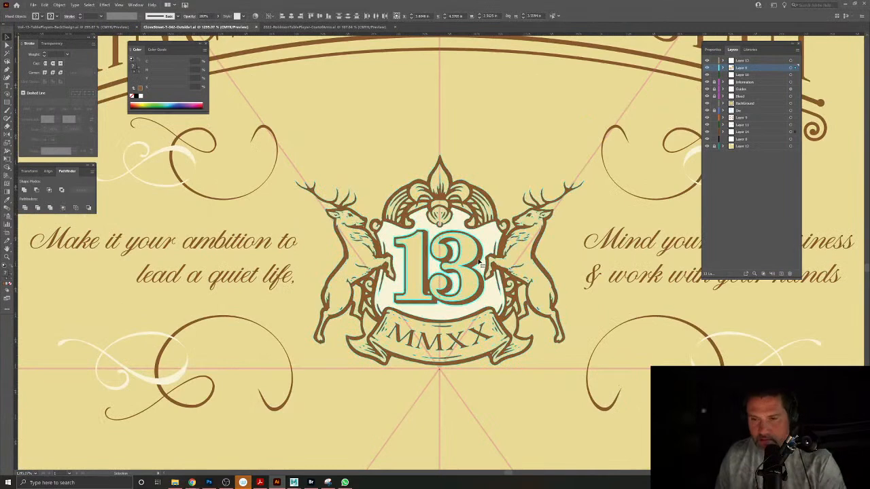
{"action": "key", "text": "Delete"}
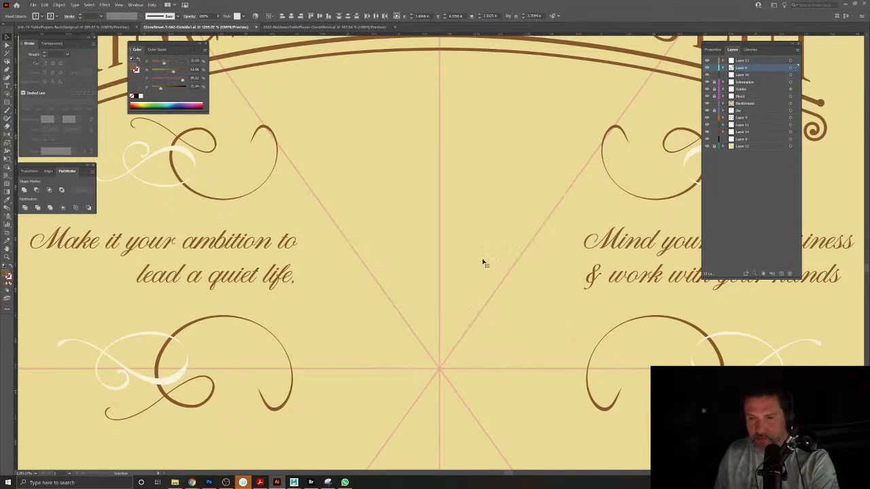
Select the entire MMXXII crest in the coat of arms document and unite its shapes with Pathfinder.
{"action": "left_click", "coordinate": [296, 27]}
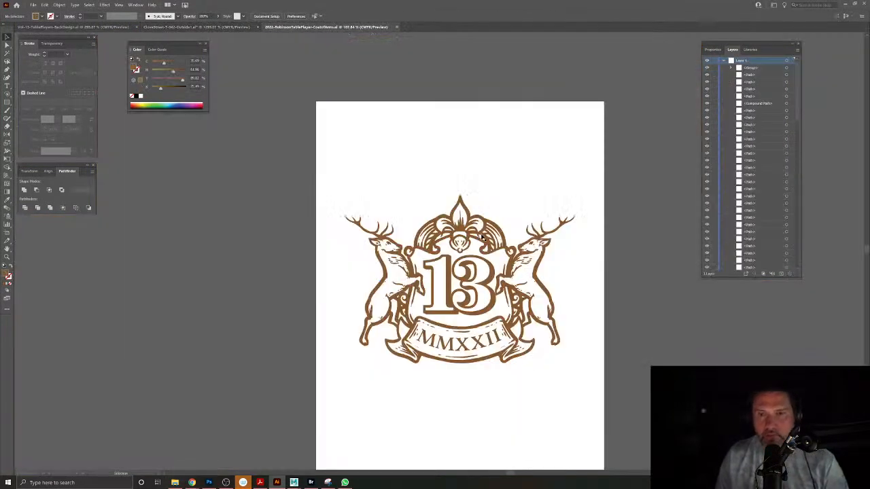
{"action": "left_click", "coordinate": [504, 238]}
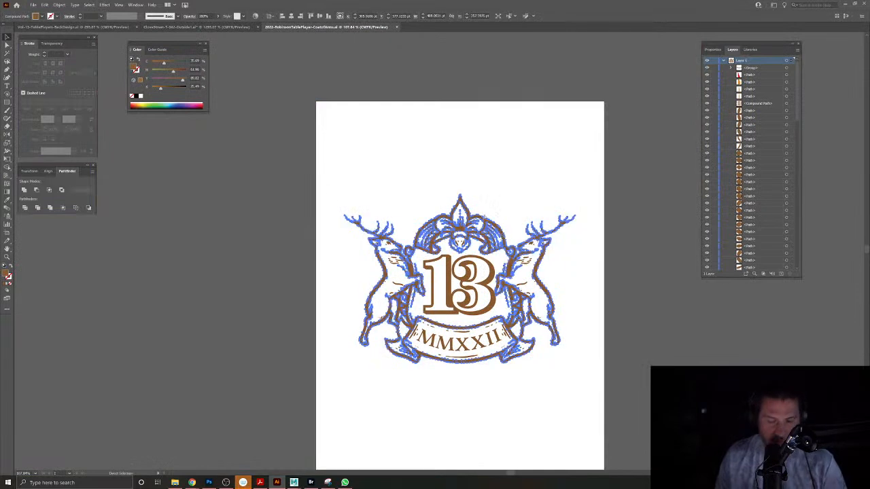
{"action": "left_click", "coordinate": [333, 179]}
{"action": "left_click_drag", "start_coordinate": [585, 403], "coordinate": [201, 163]}
{"action": "left_click", "coordinate": [25, 191]}
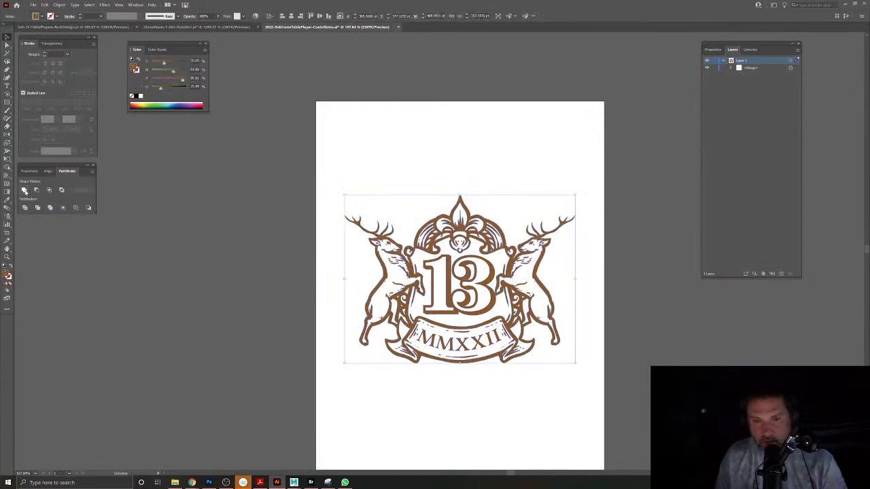
Paste the united MMXXII crest into the box document, scaled and centred between the two mottos on the front panel.
{"action": "key", "text": "ctrl+Tab"}
{"action": "key", "text": "ctrl+Tab"}
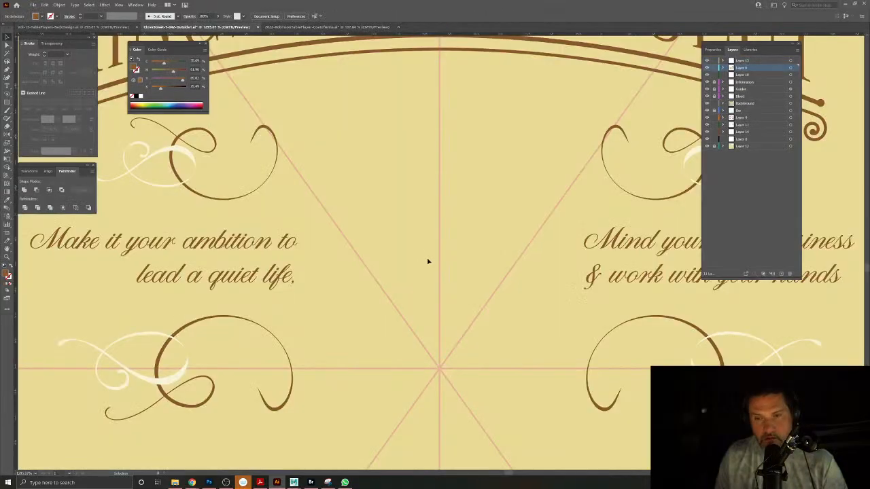
{"action": "key", "text": "ctrl+v"}
{"action": "left_click_drag", "start_coordinate": [490, 295], "coordinate": [466, 267]}
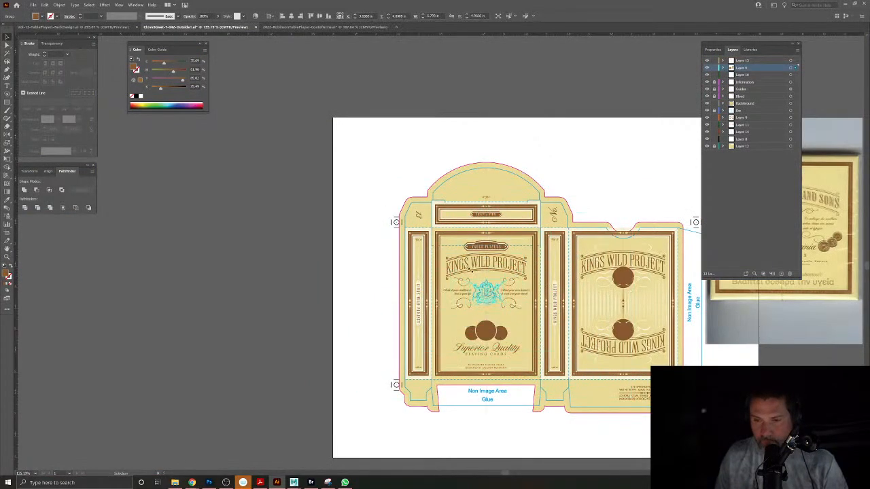
{"action": "left_click_drag", "start_coordinate": [475, 301], "coordinate": [456, 359]}
{"action": "left_click_drag", "start_coordinate": [487, 193], "coordinate": [475, 201]}
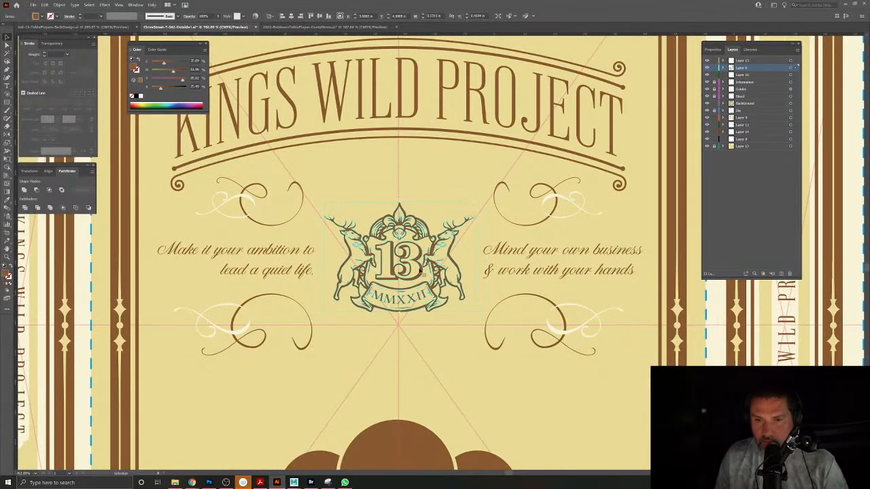
{"action": "left_click", "coordinate": [187, 271]}
Compare the box's front and back layouts, including the brown circle placeholders, with the George Karelias and Sons reference pack.
{"action": "left_click_drag", "start_coordinate": [186, 272], "coordinate": [329, 276]}
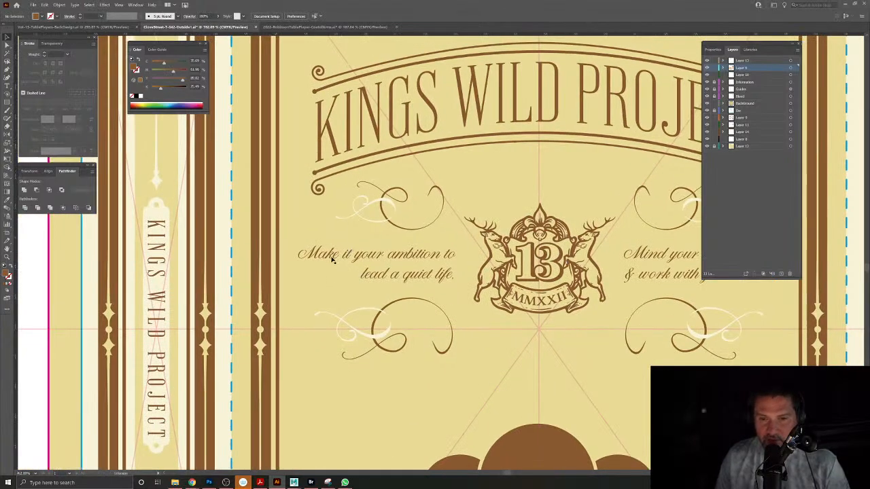
{"action": "left_click_drag", "start_coordinate": [672, 265], "coordinate": [559, 276]}
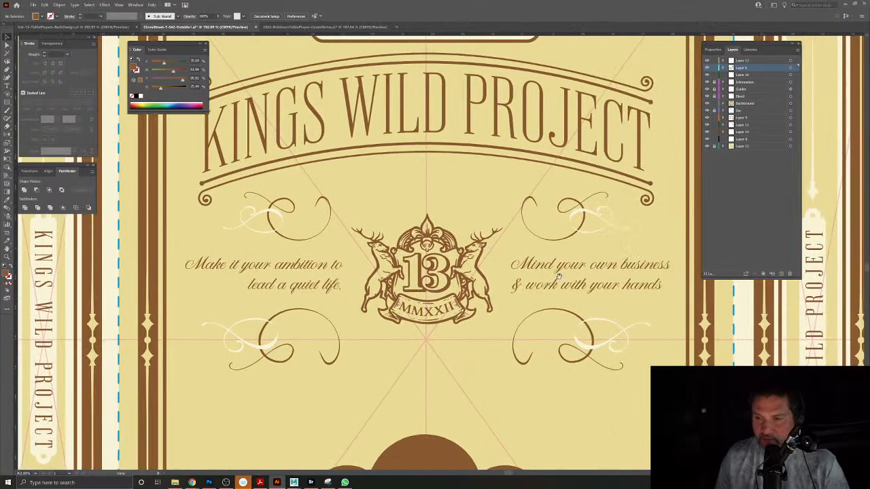
{"action": "scroll", "coordinate": [485, 353], "scroll_direction": "down", "scroll_amount": 5}
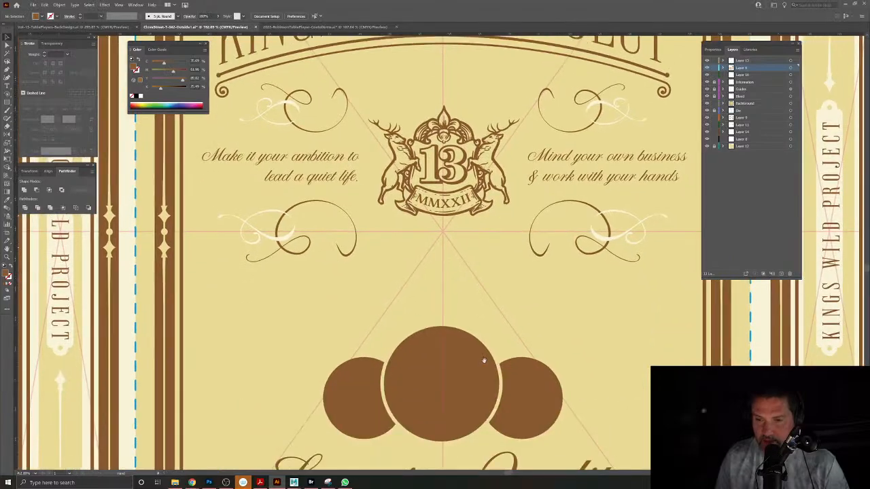
{"action": "left_click_drag", "start_coordinate": [517, 278], "coordinate": [383, 308]}
{"action": "left_click_drag", "start_coordinate": [677, 307], "coordinate": [389, 346]}
{"action": "left_click_drag", "start_coordinate": [515, 166], "coordinate": [485, 338]}
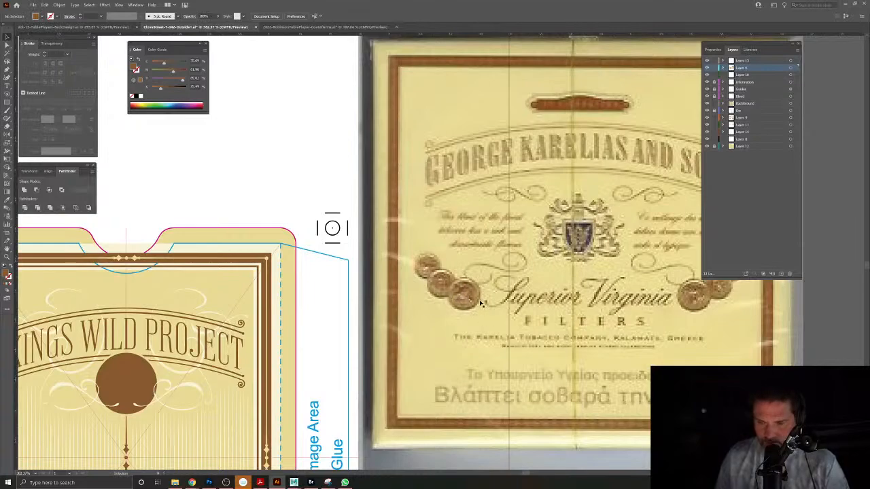
{"action": "left_click_drag", "start_coordinate": [308, 352], "coordinate": [646, 247]}
{"action": "left_click_drag", "start_coordinate": [450, 302], "coordinate": [577, 237]}
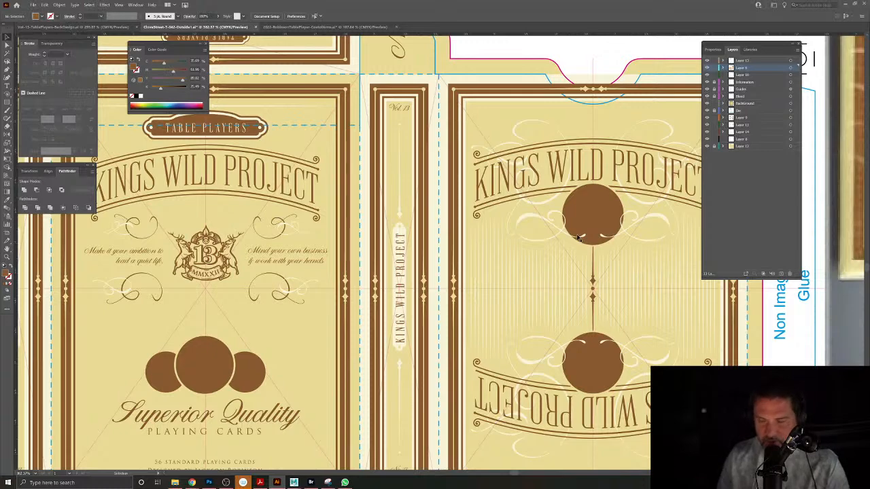
{"action": "left_click_drag", "start_coordinate": [425, 329], "coordinate": [538, 269]}
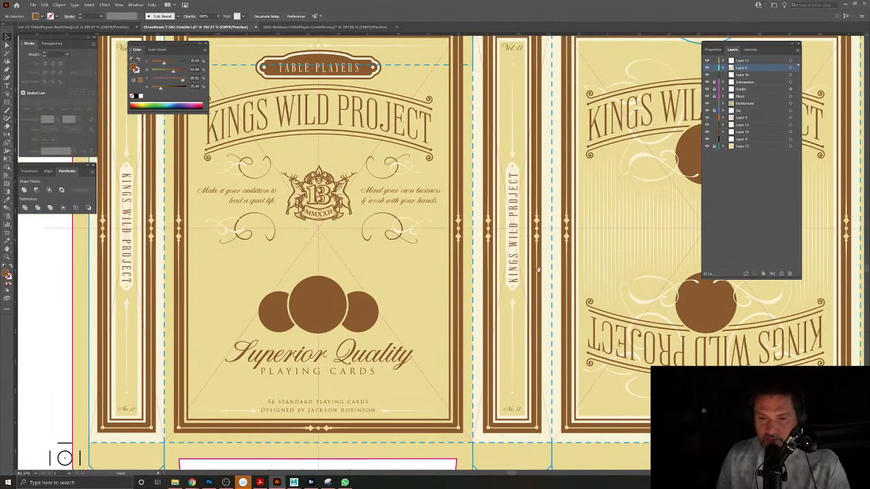
{"action": "left_click", "coordinate": [321, 317]}
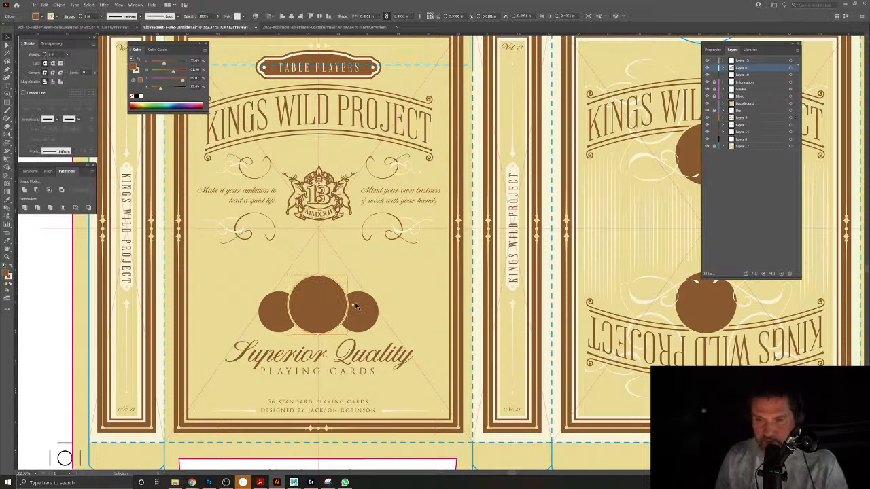
{"action": "left_click", "coordinate": [388, 270]}
Examine the side panel's outline rectangle, the fold lines around its corner, and the box's top flaps.
{"action": "left_click_drag", "start_coordinate": [425, 250], "coordinate": [390, 240]}
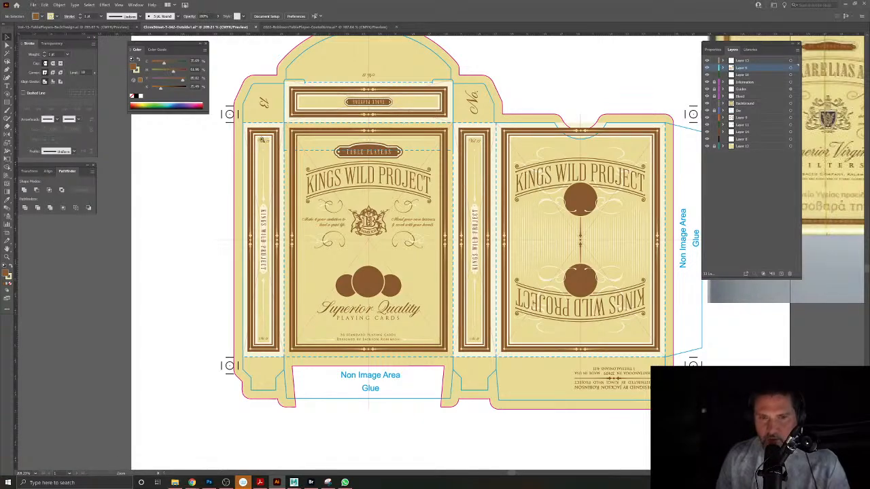
{"action": "left_click_drag", "start_coordinate": [255, 111], "coordinate": [366, 180]}
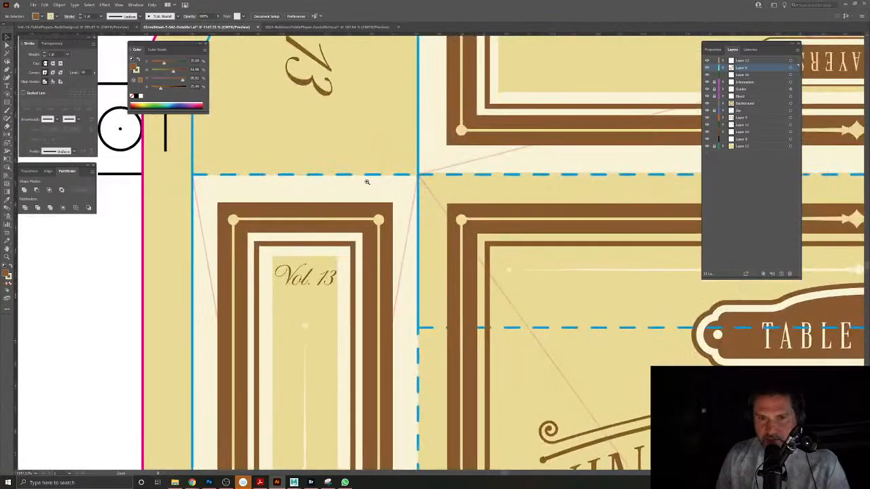
{"action": "left_click", "coordinate": [382, 192]}
{"action": "mouse_move", "coordinate": [427, 211]}
{"action": "left_mouse_down"}
{"action": "mouse_move", "coordinate": [335, 161]}
{"action": "mouse_move", "coordinate": [386, 162]}
{"action": "left_mouse_up"}
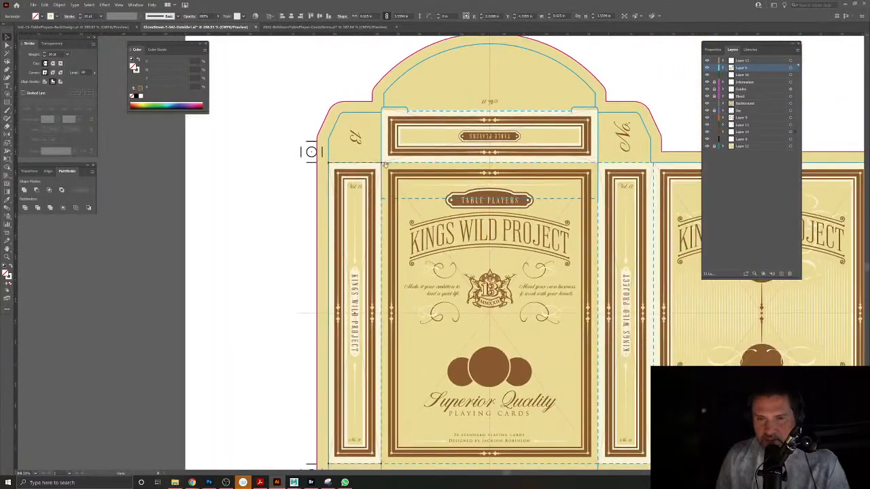
{"action": "left_click", "coordinate": [299, 208]}
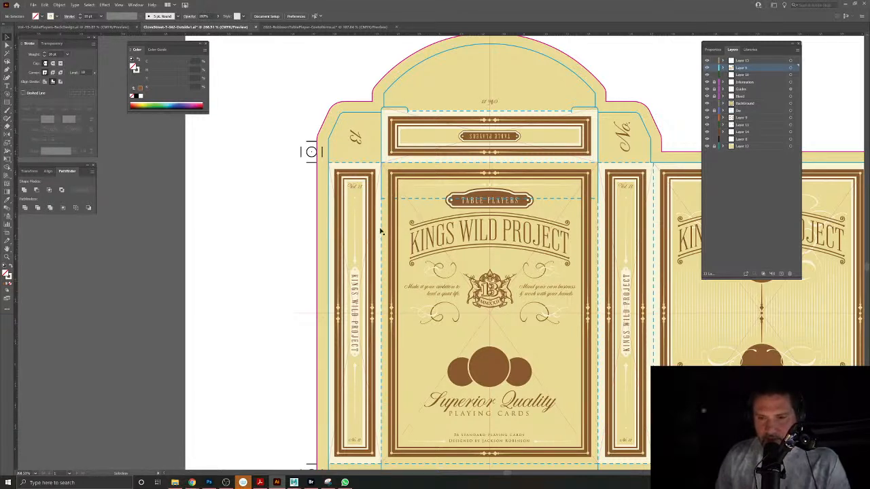
{"action": "left_click", "coordinate": [376, 168]}
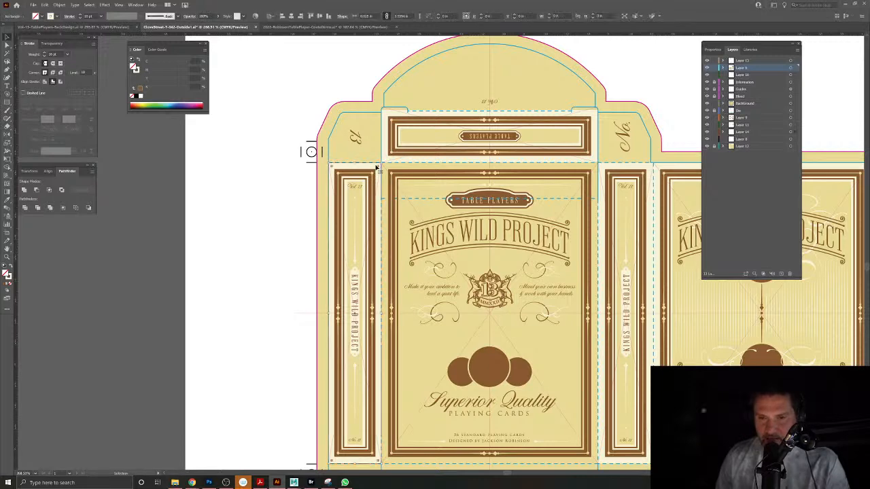
{"action": "scroll", "coordinate": [378, 163], "scroll_direction": "up", "scroll_amount": 8}
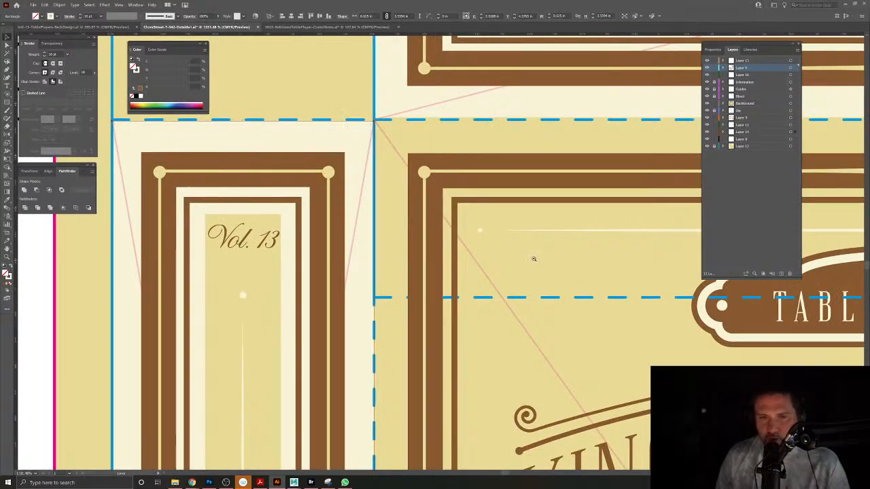
{"action": "scroll", "coordinate": [514, 243], "scroll_direction": "down", "scroll_amount": 2}
{"action": "scroll", "coordinate": [515, 243], "scroll_direction": "down", "scroll_amount": 6}
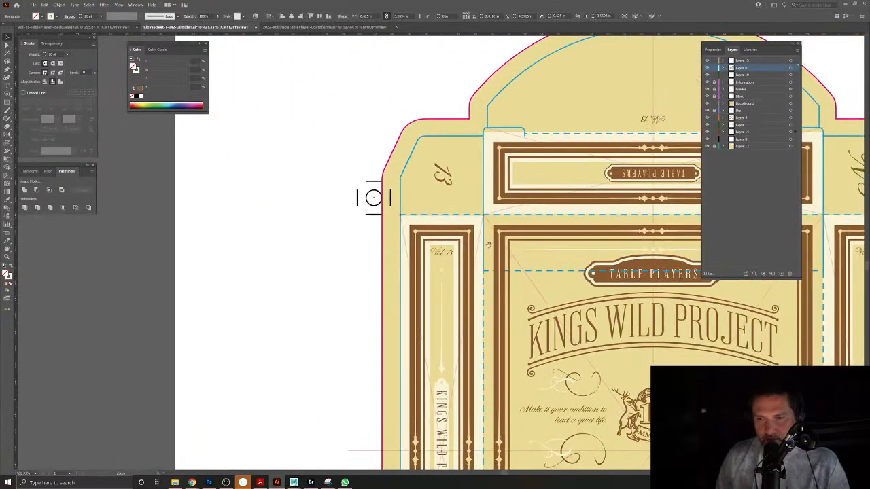
{"action": "scroll", "coordinate": [469, 230], "scroll_direction": "right", "scroll_amount": 3}
{"action": "scroll", "coordinate": [469, 230], "scroll_direction": "down", "scroll_amount": 1}
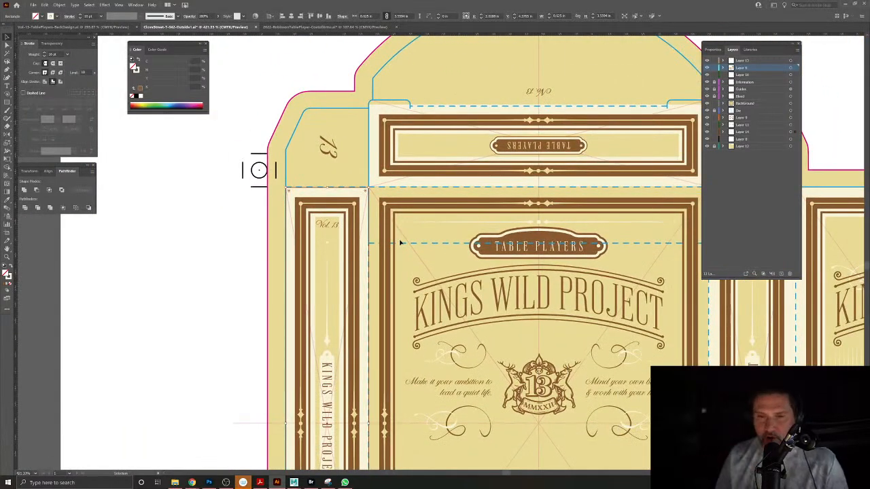
{"action": "scroll", "coordinate": [401, 245], "scroll_direction": "up", "scroll_amount": 4}
{"action": "scroll", "coordinate": [388, 262], "scroll_direction": "right", "scroll_amount": 2}
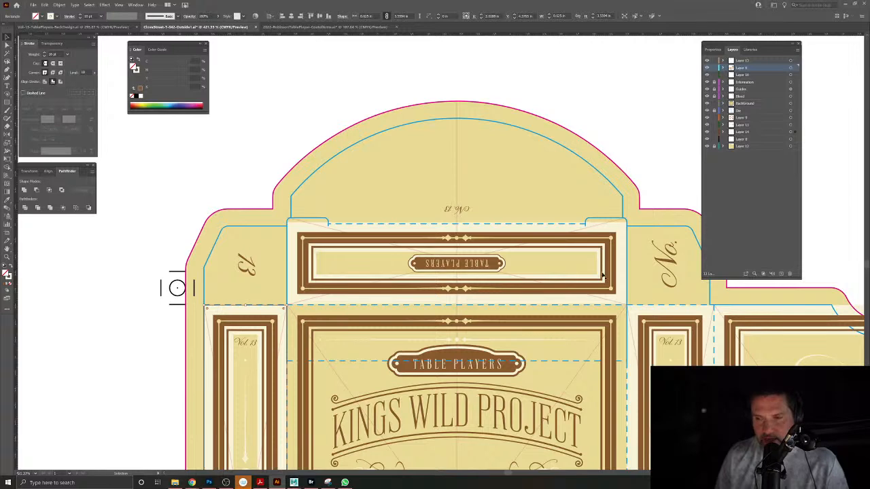
Try to stretch the cream border rectangle of the box's top panel up over the lid flap.
{"action": "scroll", "coordinate": [342, 247], "scroll_direction": "up", "scroll_amount": 2}
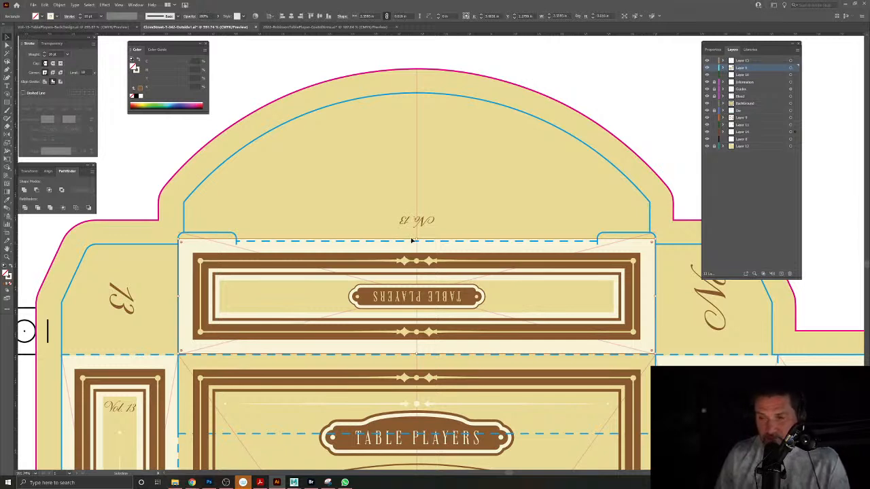
{"action": "left_click", "coordinate": [172, 153]}
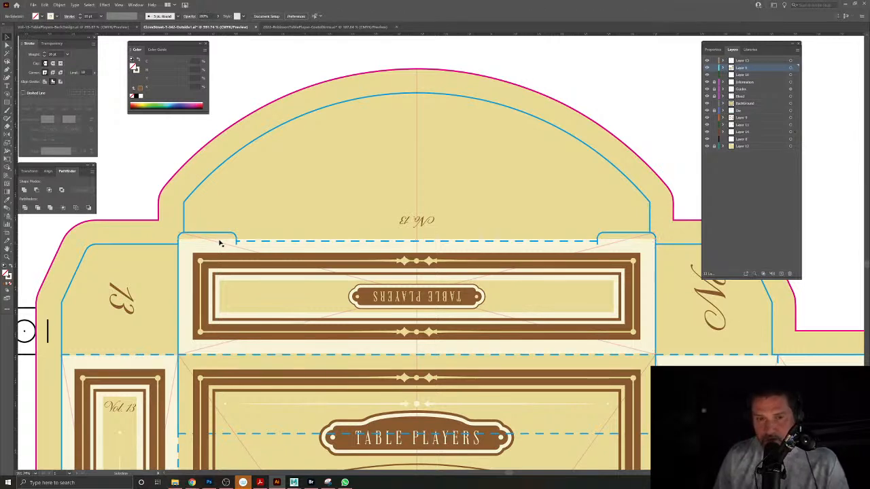
{"action": "left_click", "coordinate": [196, 247]}
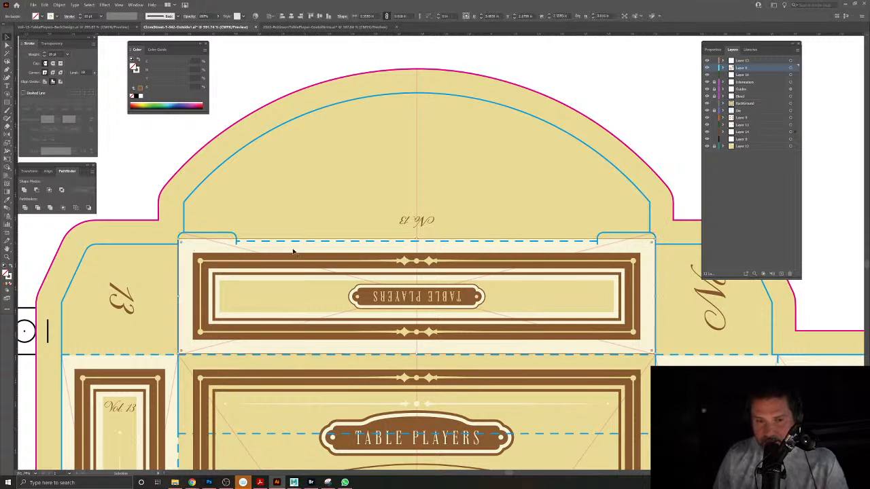
{"action": "left_click_drag", "start_coordinate": [417, 239], "coordinate": [419, 104]}
{"action": "key", "text": "ctrl+z"}
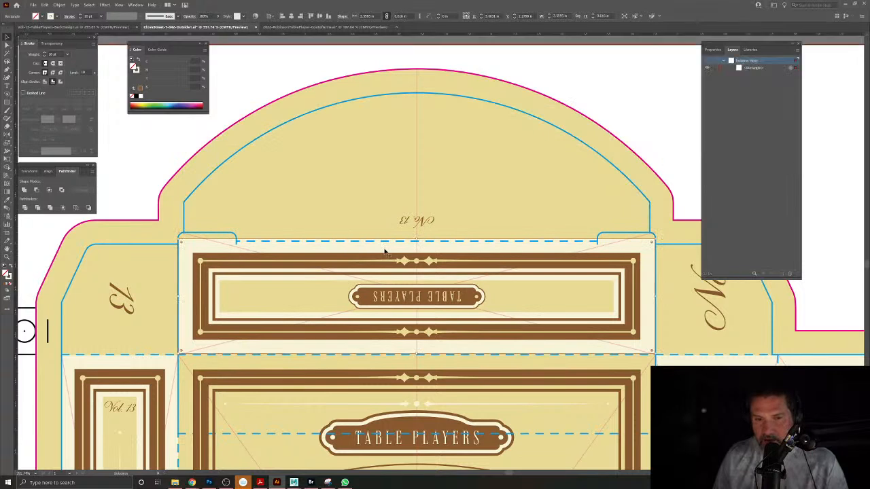
Isolate the top panel's border rectangle and try to raise only its two upper corner points over the lid flap.
{"action": "double_click", "coordinate": [384, 250]}
{"action": "key", "text": "a"}
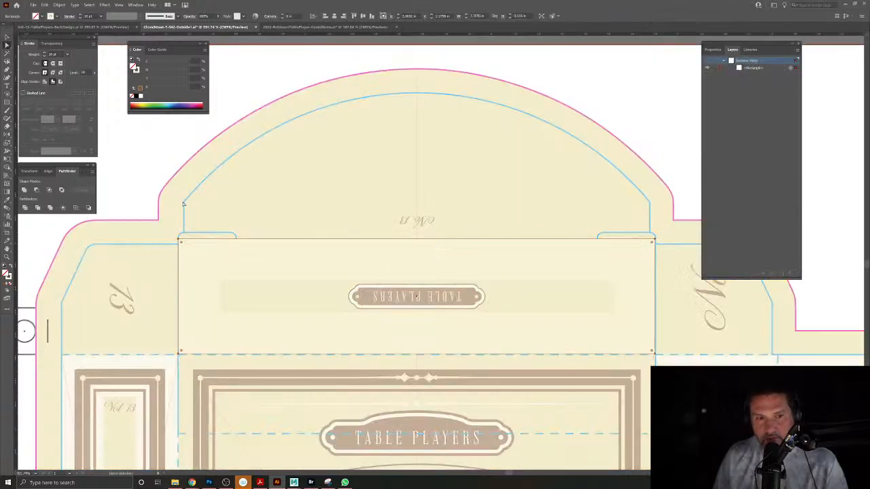
{"action": "left_click", "coordinate": [655, 241]}
{"action": "left_click_drag", "start_coordinate": [656, 243], "coordinate": [649, 105]}
{"action": "key", "text": "ctrl+z"}
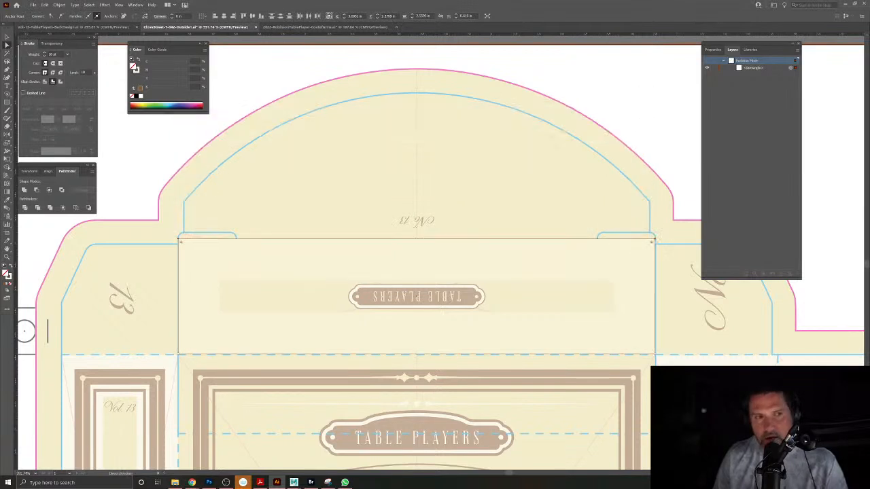
{"action": "left_click", "coordinate": [184, 242]}
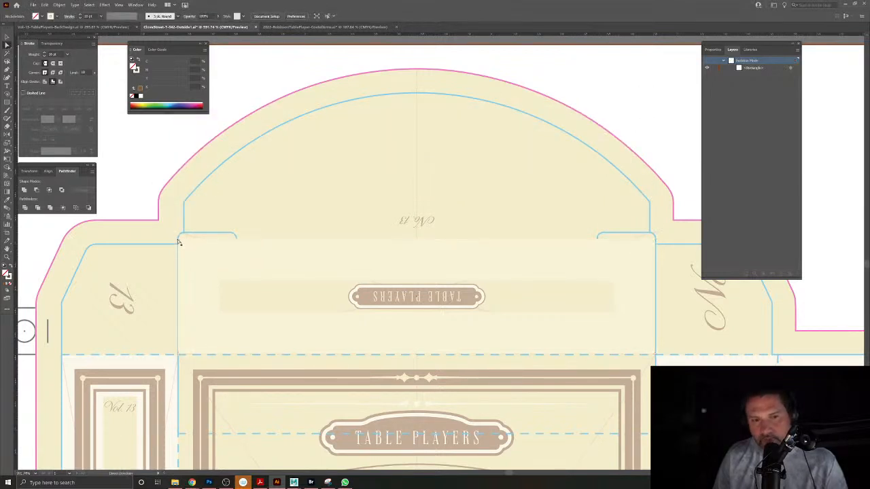
{"action": "left_click", "coordinate": [179, 242]}
{"action": "left_click_drag", "start_coordinate": [655, 243], "coordinate": [650, 141]}
{"action": "key", "text": "ctrl+z"}
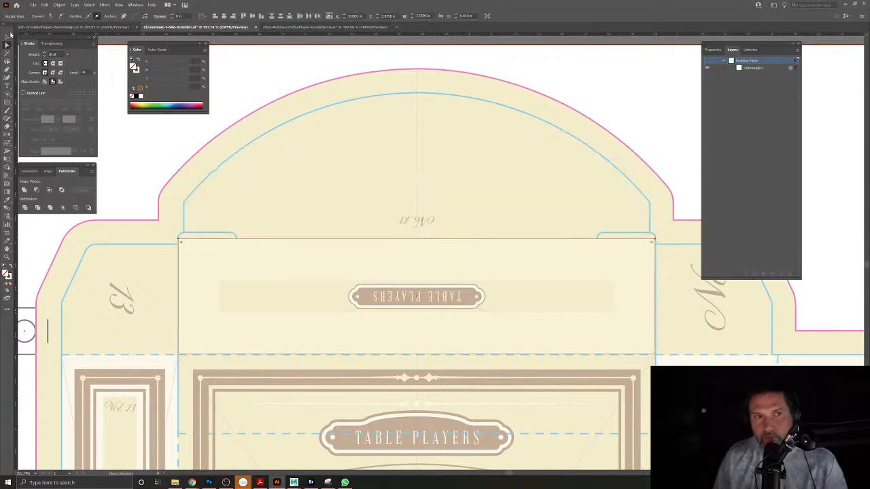
{"action": "double_click", "coordinate": [159, 159]}
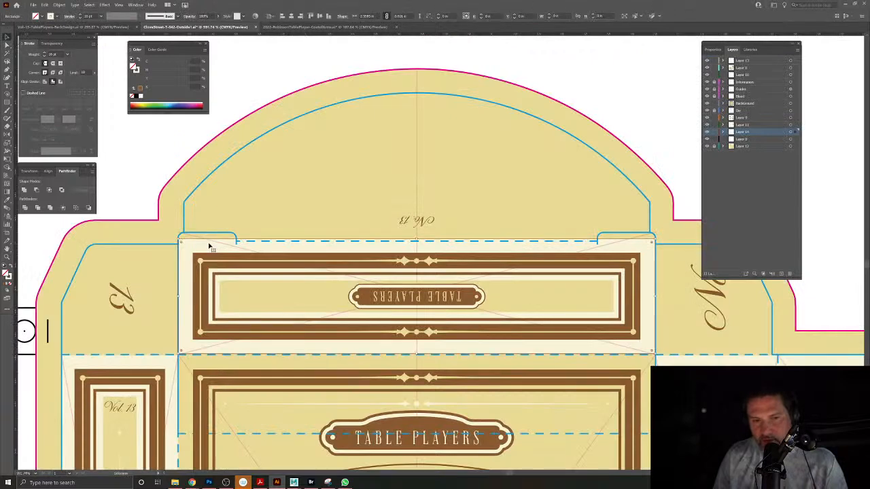
Outline the stroke of the top panel's cream border rectangle.
{"action": "left_click", "coordinate": [59, 5]}
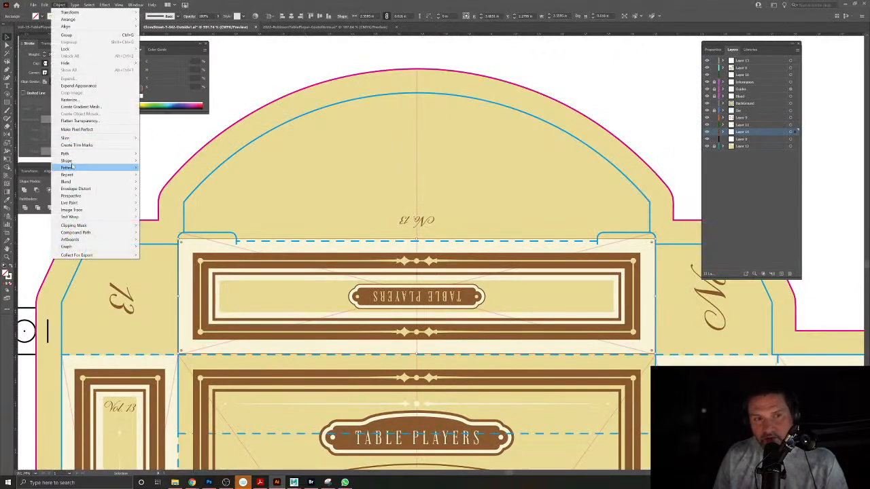
{"action": "mouse_move", "coordinate": [68, 154]}
{"action": "left_click", "coordinate": [180, 169]}
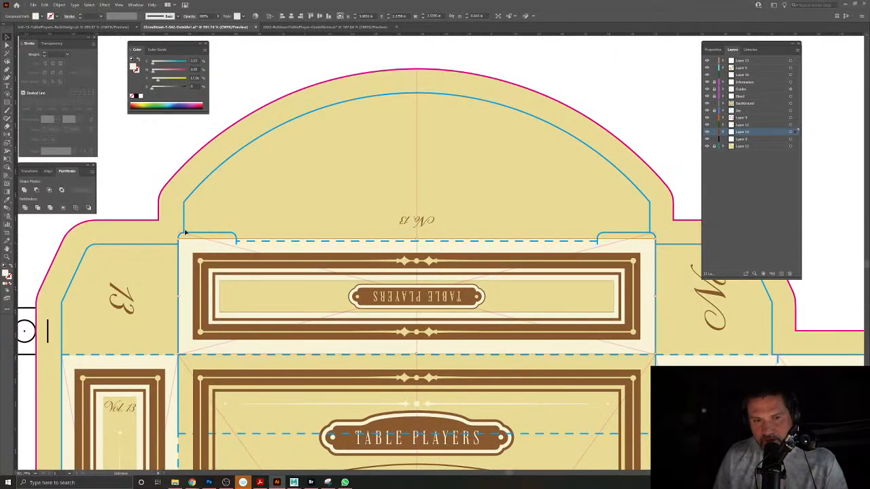
Extend the outer upper edge of the outlined cream border past the lid flap's magenta bleed line.
{"action": "double_click", "coordinate": [204, 250]}
{"action": "left_click", "coordinate": [7, 45]}
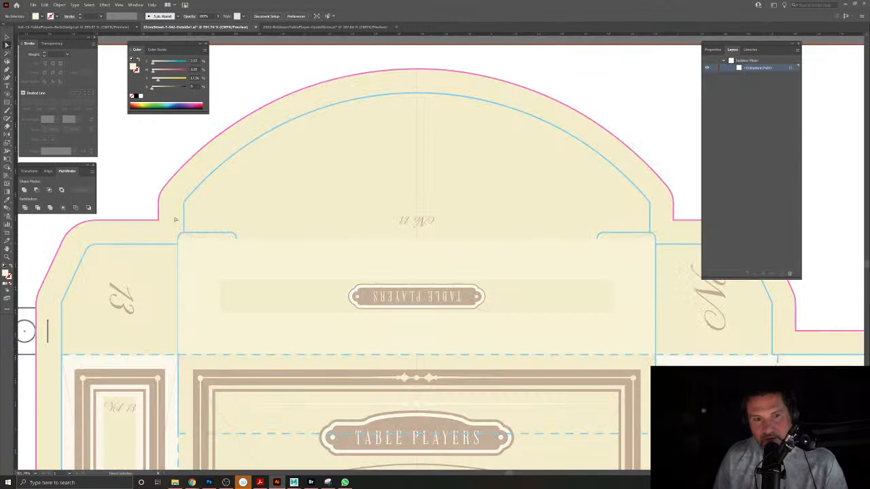
{"action": "left_click", "coordinate": [657, 240]}
{"action": "left_click_drag", "start_coordinate": [656, 240], "coordinate": [658, 55]}
{"action": "left_click", "coordinate": [7, 38]}
{"action": "double_click", "coordinate": [123, 151]}
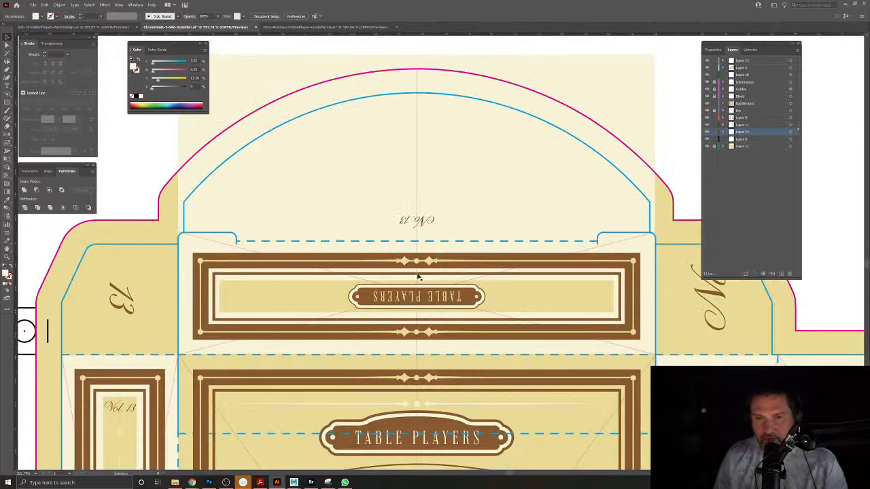
Examine the Vol. 13 and KINGS WILD PROJECT lettering and borders on the two side panels, alongside the front panel.
{"action": "left_click_drag", "start_coordinate": [199, 363], "coordinate": [437, 246]}
{"action": "left_click_drag", "start_coordinate": [342, 292], "coordinate": [474, 311]}
{"action": "left_click", "coordinate": [474, 310]}
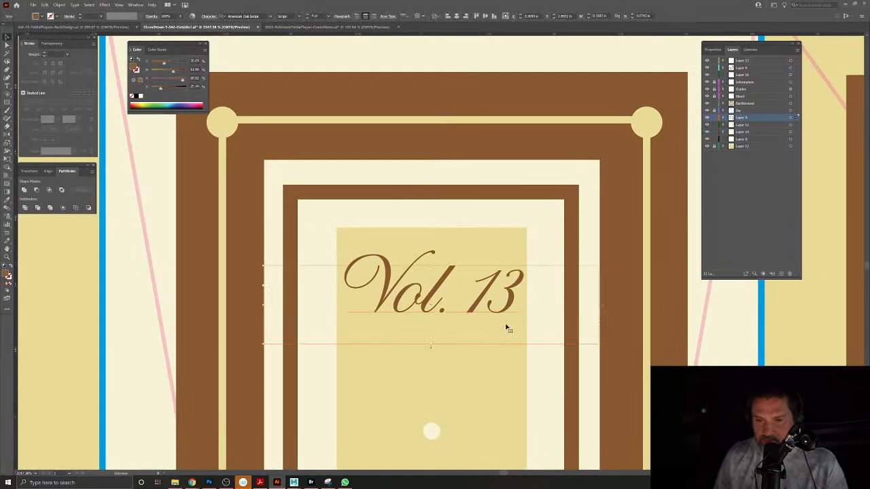
{"action": "left_click_drag", "start_coordinate": [584, 333], "coordinate": [502, 331]}
{"action": "left_click_drag", "start_coordinate": [600, 390], "coordinate": [457, 226]}
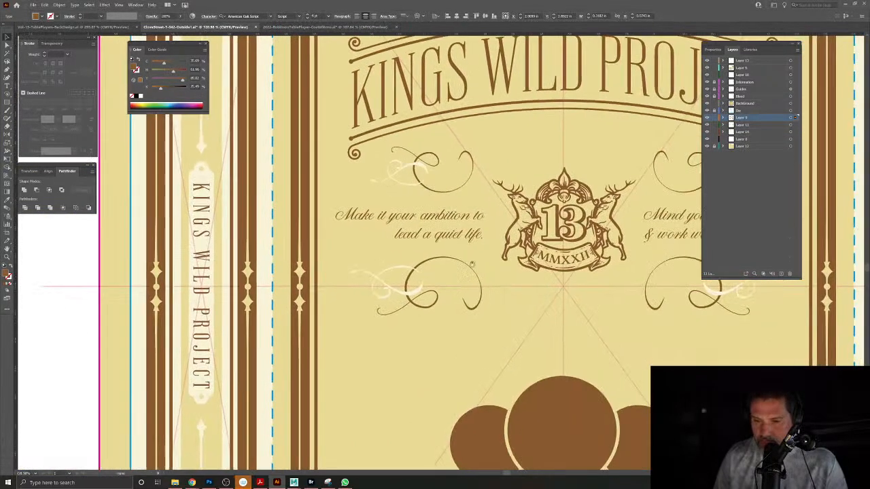
{"action": "left_click_drag", "start_coordinate": [508, 345], "coordinate": [462, 345]}
{"action": "left_click_drag", "start_coordinate": [545, 346], "coordinate": [374, 299]}
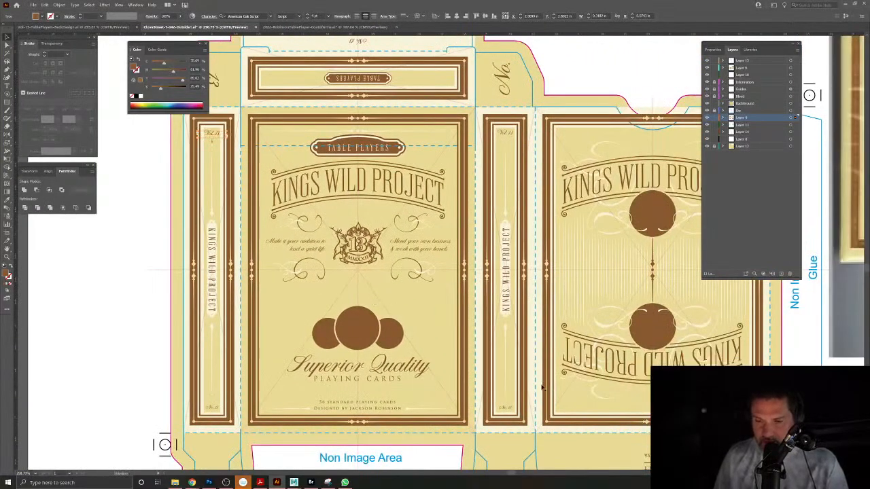
{"action": "left_click_drag", "start_coordinate": [479, 238], "coordinate": [633, 319]}
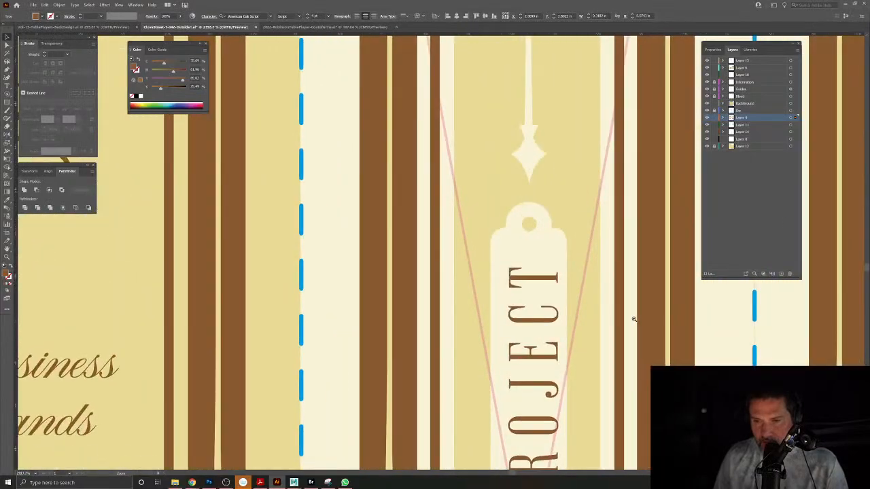
{"action": "left_click_drag", "start_coordinate": [579, 319], "coordinate": [465, 240]}
{"action": "left_click_drag", "start_coordinate": [437, 290], "coordinate": [398, 274]}
{"action": "left_click_drag", "start_coordinate": [435, 373], "coordinate": [435, 233]}
{"action": "left_click_drag", "start_coordinate": [417, 317], "coordinate": [685, 312]}
{"action": "left_click_drag", "start_coordinate": [479, 283], "coordinate": [806, 331]}
{"action": "left_click_drag", "start_coordinate": [553, 312], "coordinate": [706, 316]}
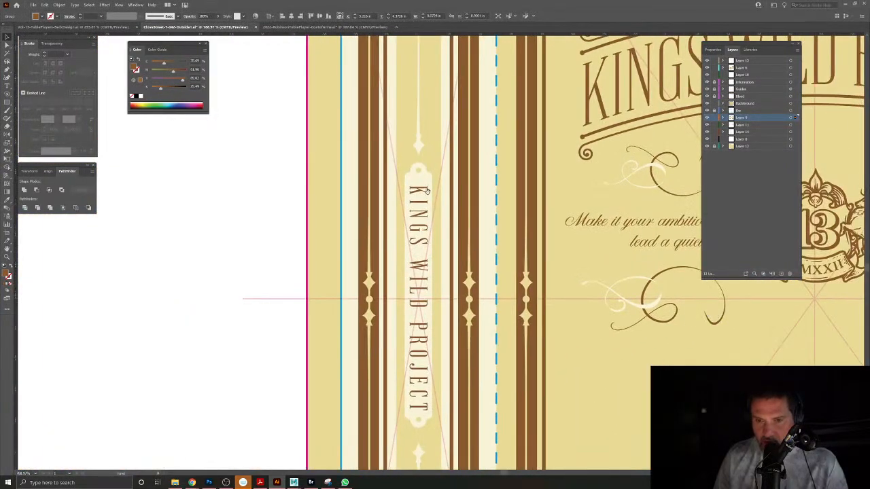
Examine the front panel's lower text and the back panel's artwork around the thumb notch.
{"action": "left_click_drag", "start_coordinate": [632, 368], "coordinate": [520, 143]}
{"action": "left_click_drag", "start_coordinate": [534, 458], "coordinate": [529, 322]}
{"action": "left_click_drag", "start_coordinate": [622, 342], "coordinate": [412, 357]}
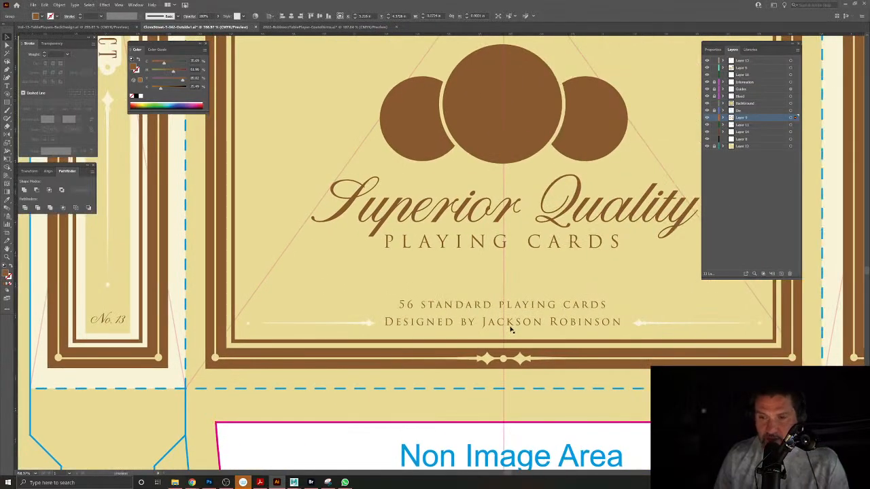
{"action": "left_click_drag", "start_coordinate": [645, 263], "coordinate": [241, 311]}
{"action": "left_click_drag", "start_coordinate": [528, 342], "coordinate": [416, 344]}
{"action": "left_click_drag", "start_coordinate": [534, 285], "coordinate": [345, 414]}
{"action": "left_click_drag", "start_coordinate": [591, 258], "coordinate": [490, 408]}
{"action": "left_click_drag", "start_coordinate": [498, 197], "coordinate": [458, 433]}
{"action": "left_click_drag", "start_coordinate": [456, 169], "coordinate": [425, 374]}
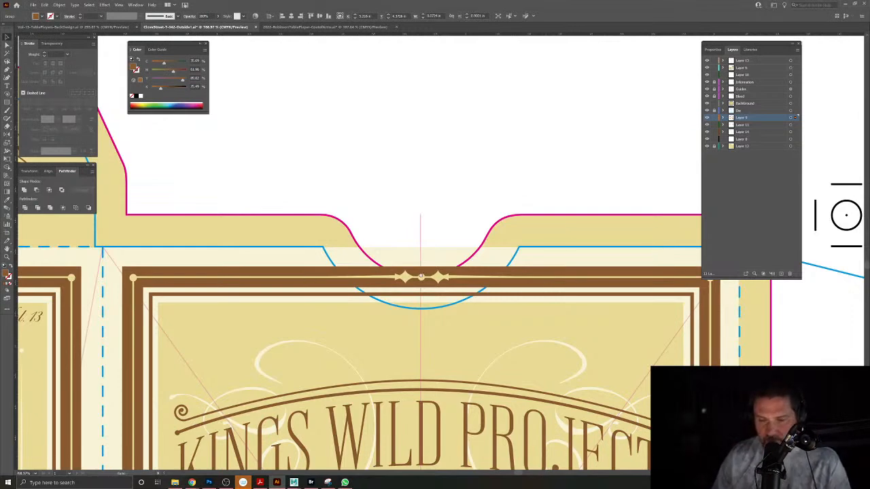
{"action": "scroll", "coordinate": [412, 282], "scroll_direction": "down", "scroll_amount": 4}
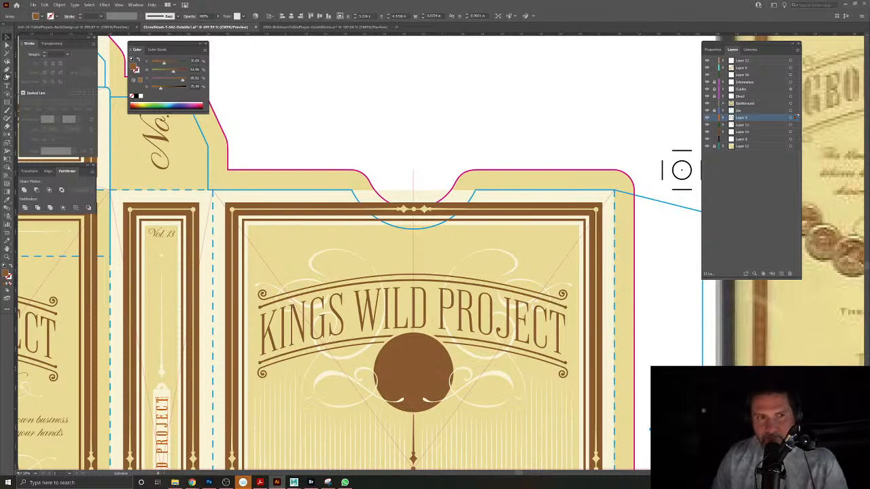
{"action": "left_click", "coordinate": [357, 184]}
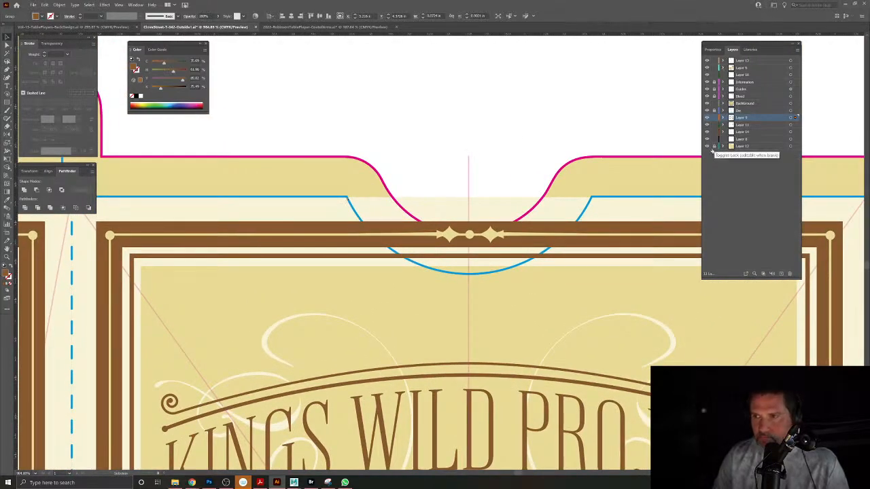
Unlock the bottom background layer and try to move the back panel's upper edge beside the thumb notch.
{"action": "left_click", "coordinate": [714, 147]}
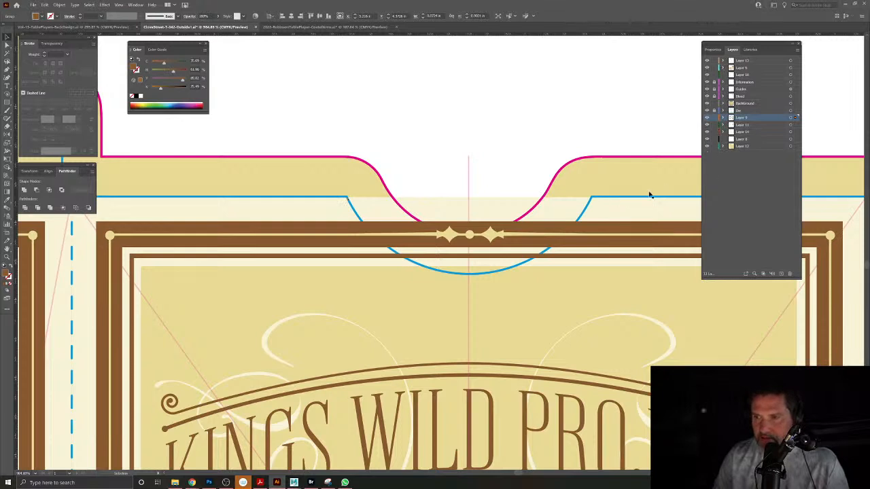
{"action": "left_click", "coordinate": [643, 201]}
{"action": "left_click_drag", "start_coordinate": [643, 200], "coordinate": [641, 184]}
{"action": "key", "text": "ctrl+z"}
{"action": "left_click", "coordinate": [517, 269]}
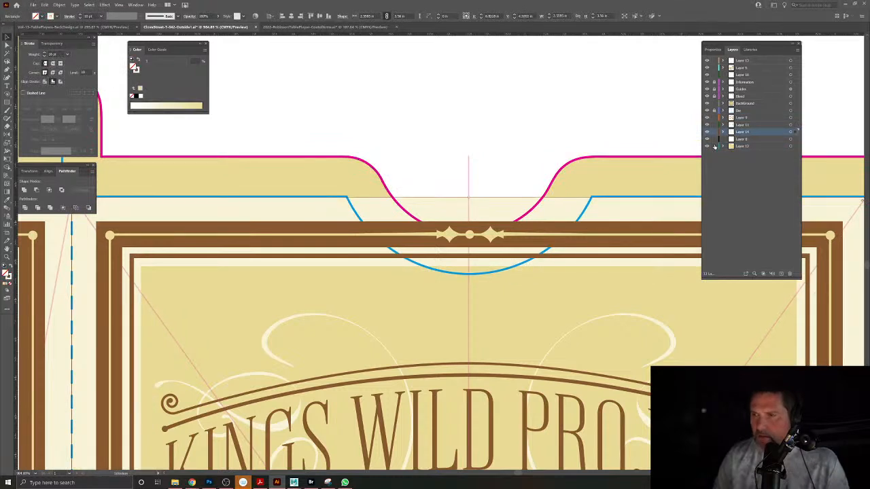
Copy the blue thumb-notch curve from the die layer in place onto a new layer and move that layer to the top.
{"action": "left_click", "coordinate": [588, 210]}
{"action": "double_click", "coordinate": [588, 210]}
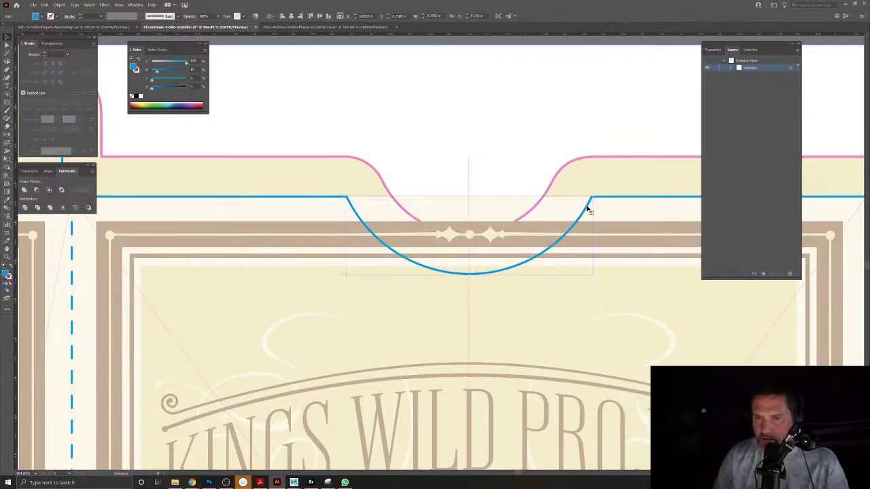
{"action": "double_click", "coordinate": [518, 116]}
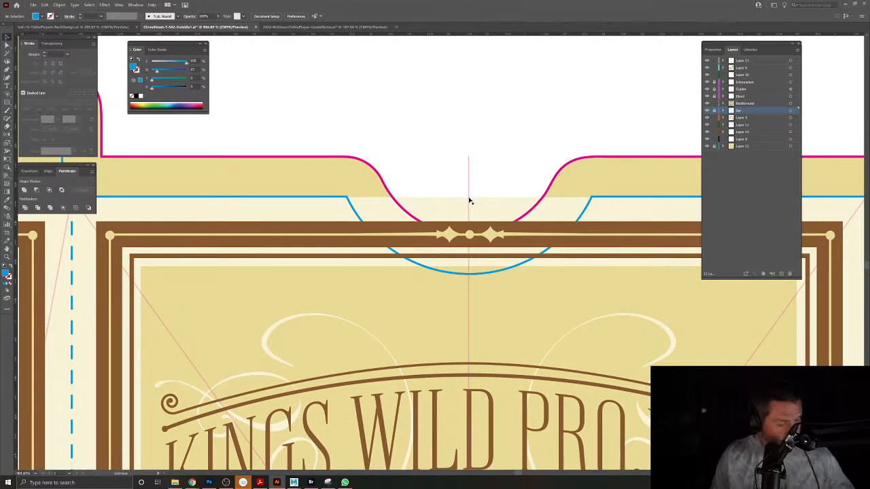
{"action": "key", "text": "ctrl+v"}
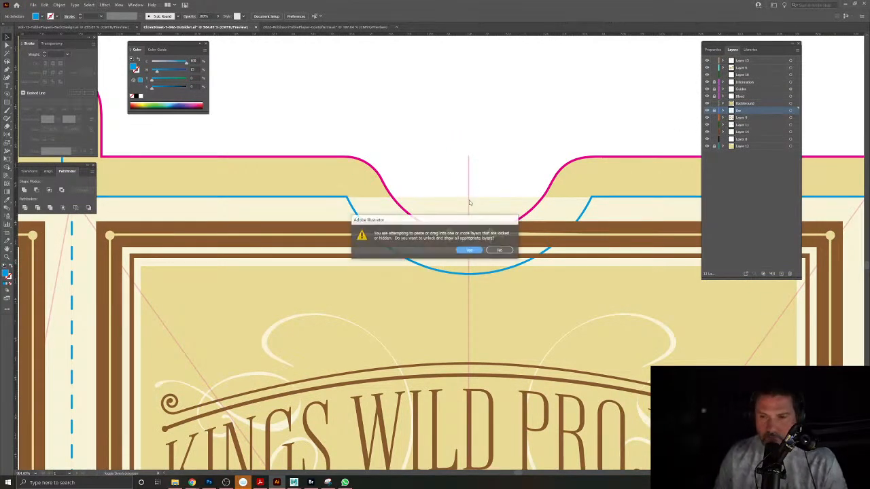
{"action": "left_click", "coordinate": [500, 250]}
{"action": "left_click", "coordinate": [779, 273]}
{"action": "left_click", "coordinate": [573, 270]}
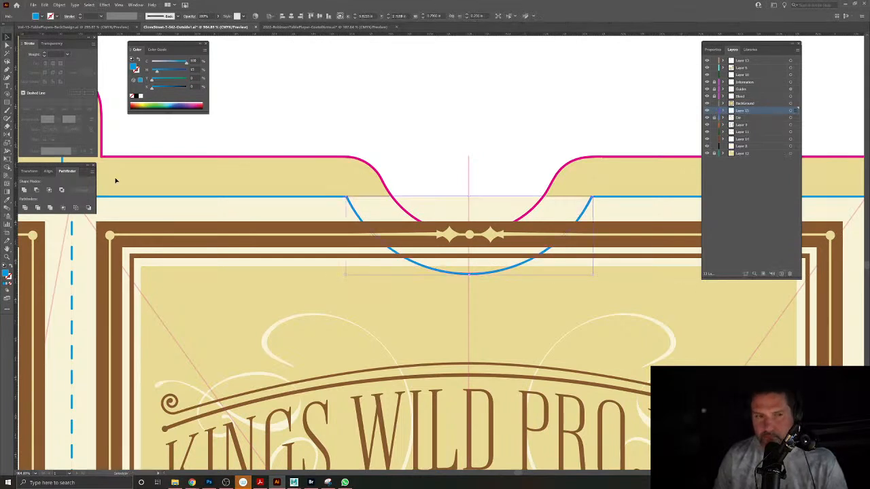
{"action": "left_click_drag", "start_coordinate": [752, 115], "coordinate": [753, 60]}
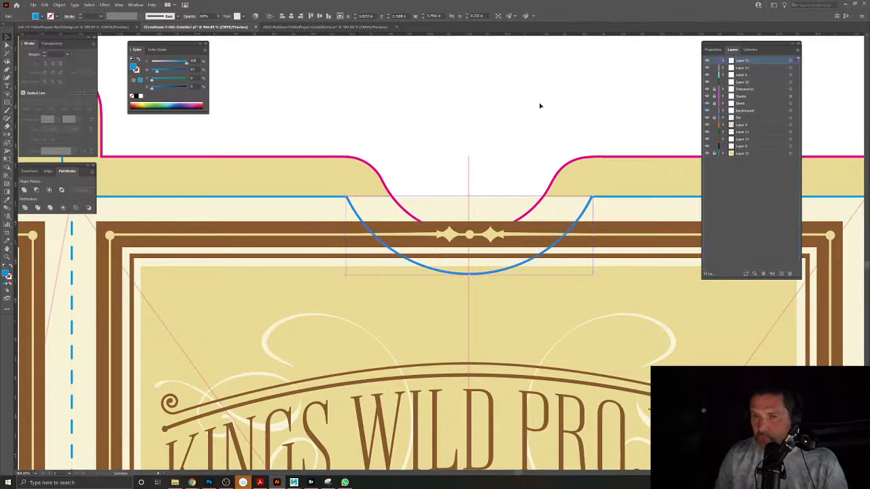
Swap the copied notch curve's fill and stroke, and thicken its stroke to 14 pt.
{"action": "left_click", "coordinate": [11, 266]}
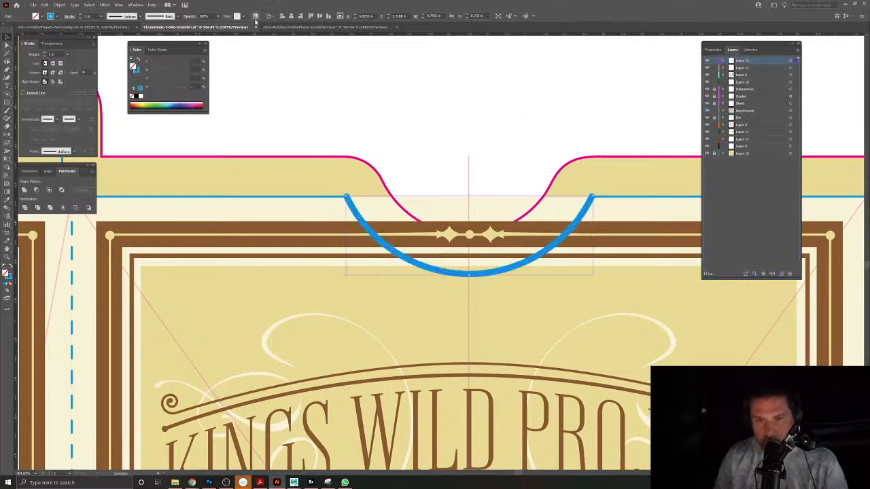
{"action": "left_click", "coordinate": [81, 15]}
{"action": "left_click", "coordinate": [81, 15]}
{"action": "left_click", "coordinate": [81, 15]}
{"action": "left_click", "coordinate": [81, 15]}
{"action": "left_click", "coordinate": [80, 15]}
{"action": "left_click", "coordinate": [81, 15]}
{"action": "left_click", "coordinate": [80, 15]}
{"action": "left_click", "coordinate": [80, 15]}
{"action": "left_click", "coordinate": [80, 15]}
{"action": "left_click", "coordinate": [80, 15]}
{"action": "left_click", "coordinate": [80, 15]}
{"action": "left_click", "coordinate": [80, 15]}
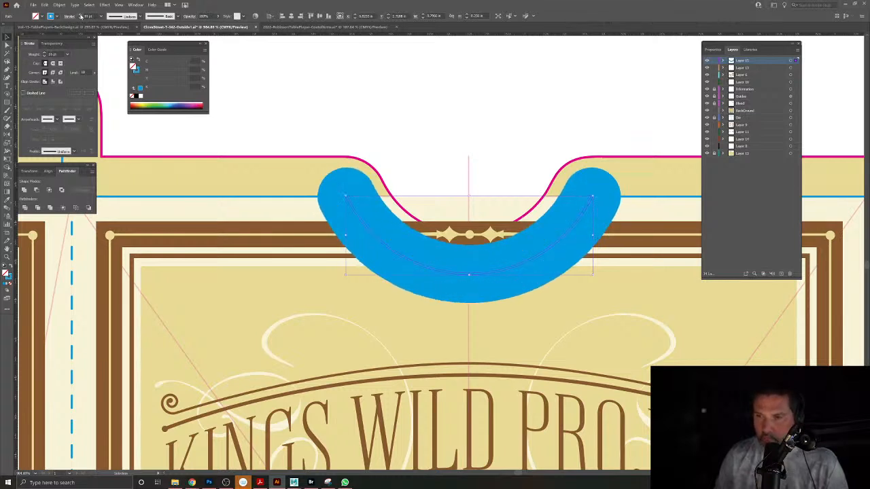
{"action": "left_click", "coordinate": [81, 15]}
Outline the thick blue notch stroke into a filled shape.
{"action": "left_click", "coordinate": [59, 5]}
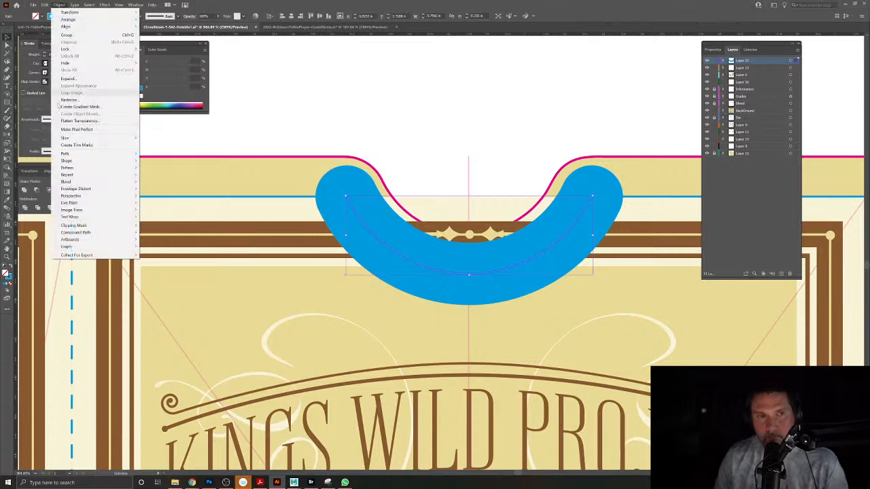
{"action": "mouse_move", "coordinate": [64, 154]}
{"action": "left_click", "coordinate": [170, 171]}
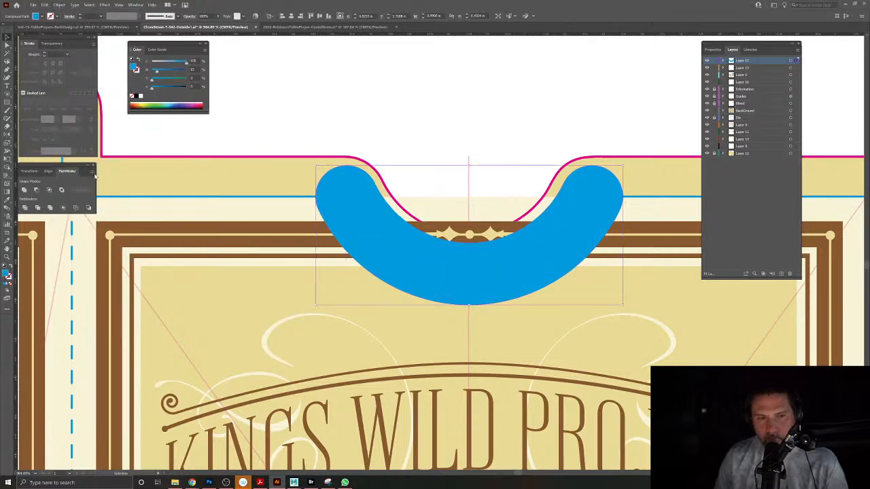
Draw a closed Pen shape that bridges the blue arc's two ends and fills the area above the thumb notch.
{"action": "left_click", "coordinate": [7, 70]}
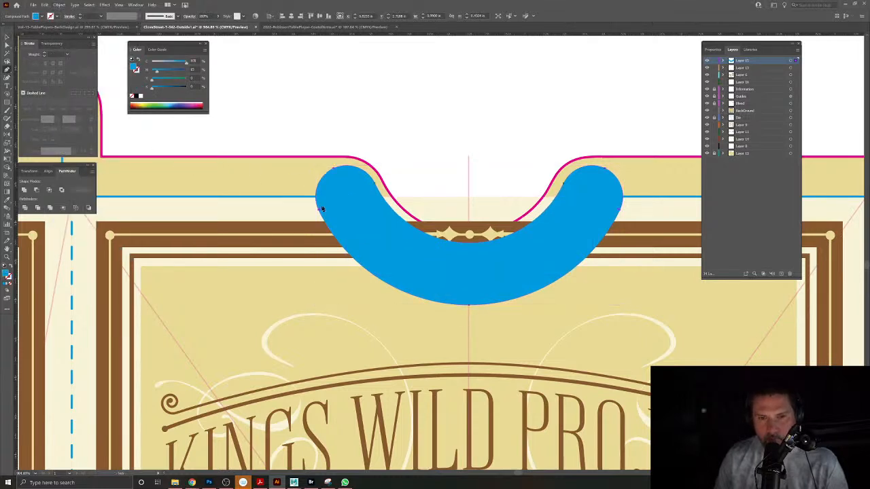
{"action": "left_click", "coordinate": [324, 134], "text": "ctrl"}
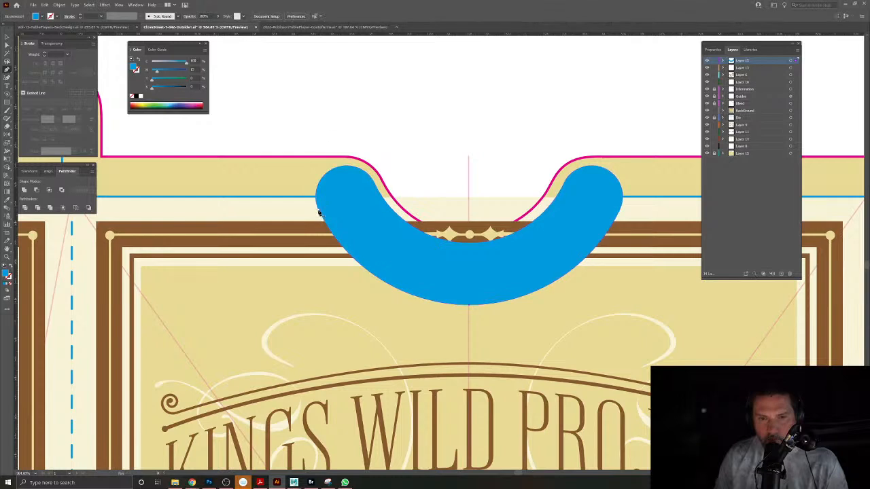
{"action": "left_click", "coordinate": [315, 141]}
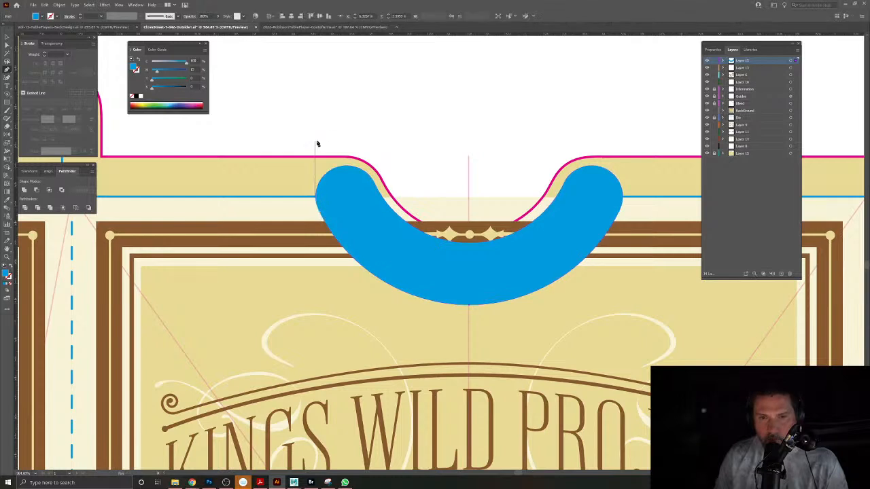
{"action": "left_click", "coordinate": [620, 141]}
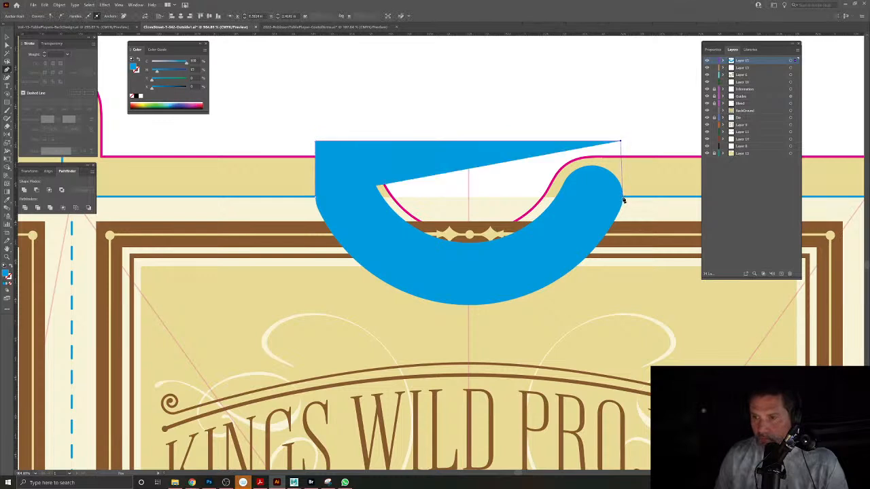
{"action": "left_click", "coordinate": [622, 200]}
{"action": "left_click", "coordinate": [495, 270]}
{"action": "left_click", "coordinate": [433, 268]}
{"action": "left_click", "coordinate": [374, 239]}
{"action": "left_click", "coordinate": [351, 219]}
Unite the drawn filler shape with the outlined blue notch arc into a single shape.
{"action": "key", "text": "v"}
{"action": "left_click", "coordinate": [422, 277]}
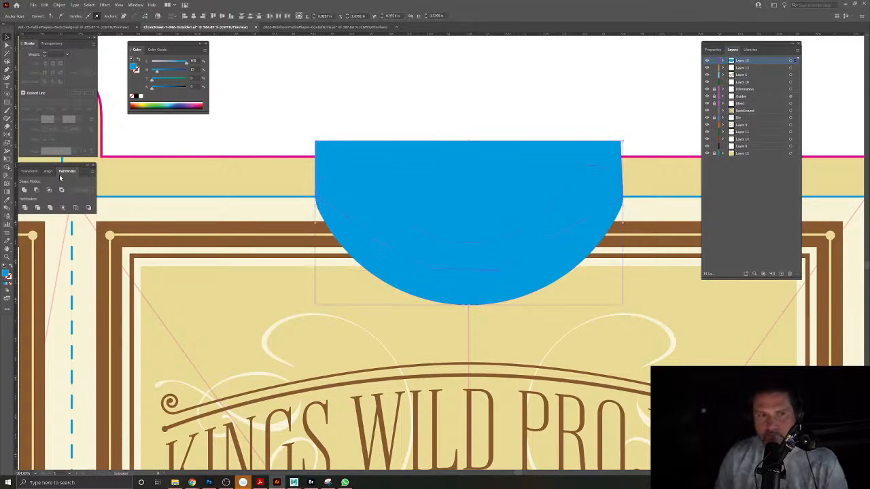
{"action": "key", "text": "ctrl+h"}
{"action": "left_click", "coordinate": [468, 90]}
{"action": "scroll", "coordinate": [471, 238], "scroll_direction": "down", "scroll_amount": 3}
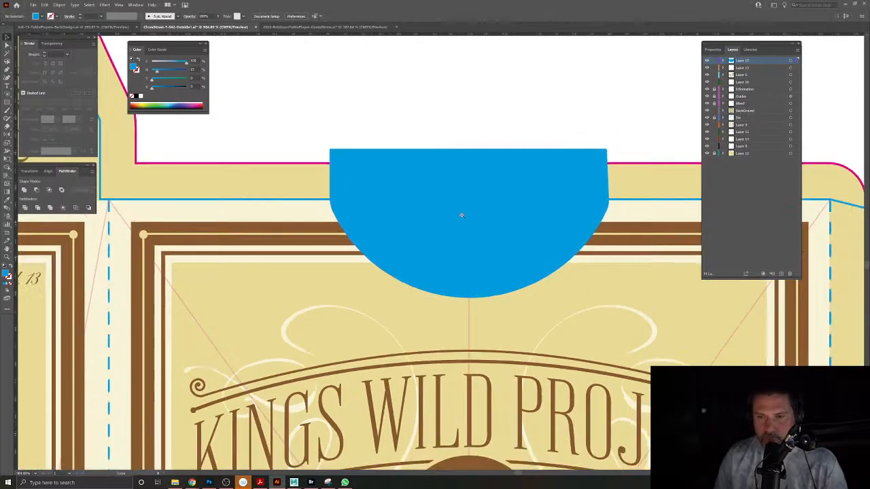
Fill the united notch shape with the tan gradient sampled from the box background with the Eyedropper.
{"action": "left_click", "coordinate": [494, 156]}
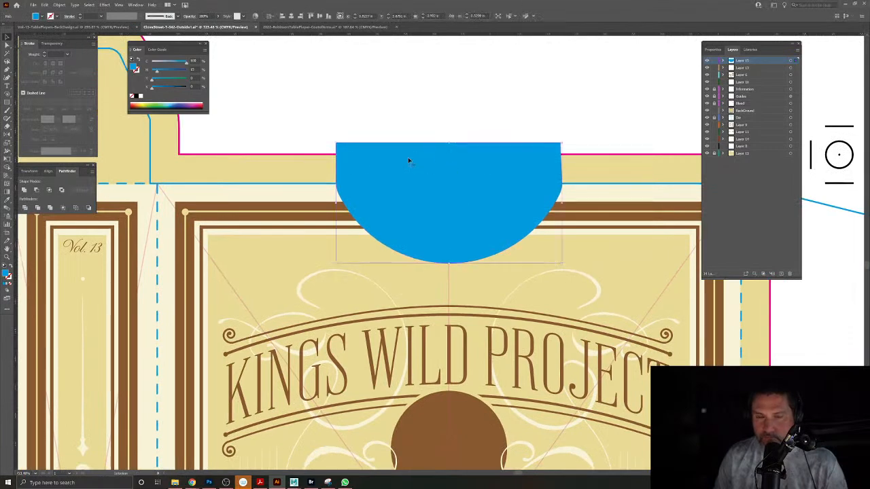
{"action": "left_click", "coordinate": [9, 201]}
{"action": "left_click", "coordinate": [227, 170]}
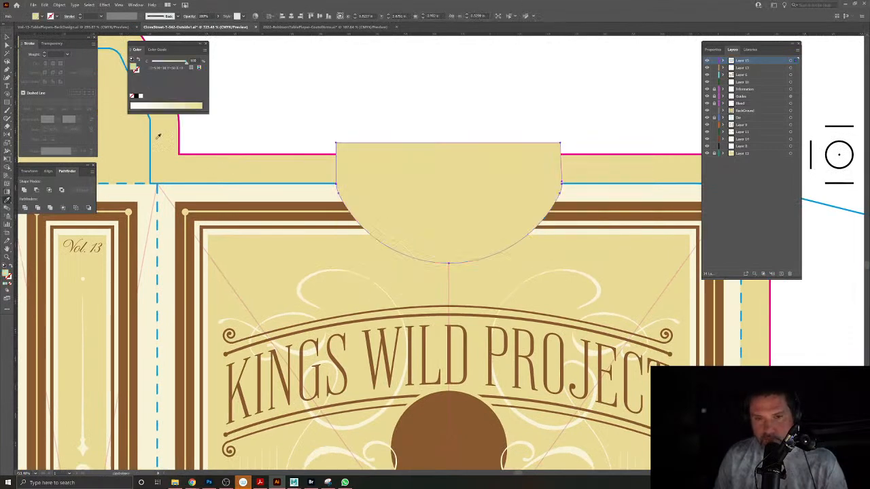
{"action": "left_click", "coordinate": [352, 84]}
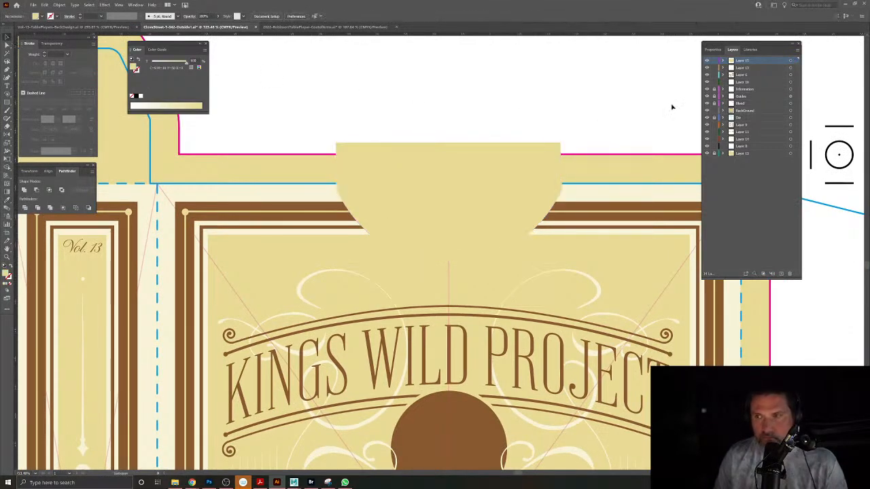
Move the Die layer to the top of the layer stack, above the notch shape.
{"action": "mouse_move", "coordinate": [753, 61]}
{"action": "left_mouse_down"}
{"action": "mouse_move", "coordinate": [749, 122]}
{"action": "mouse_move", "coordinate": [741, 57]}
{"action": "left_mouse_up"}
{"action": "scroll", "coordinate": [530, 188], "scroll_direction": "down", "scroll_amount": 3}
{"action": "scroll", "coordinate": [530, 202], "scroll_direction": "up", "scroll_amount": 4}
{"action": "left_click", "coordinate": [501, 155]}
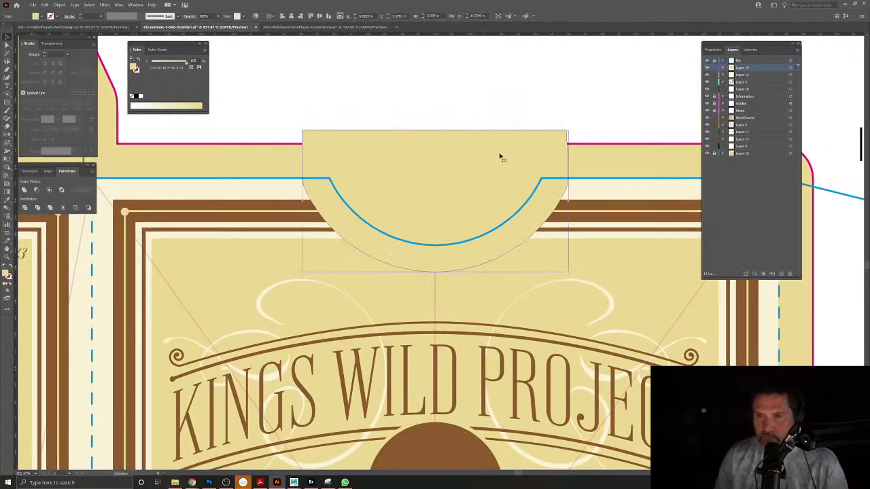
{"action": "left_click", "coordinate": [438, 110]}
{"action": "left_click", "coordinate": [598, 209]}
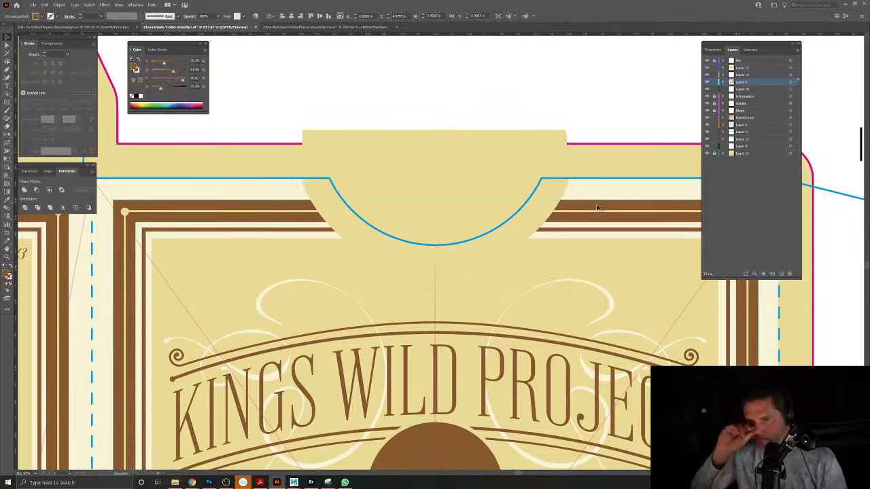
Recolor the notch shape with the light cream sampled beside the brown frame, swapping it from stroke to fill.
{"action": "left_click", "coordinate": [552, 158]}
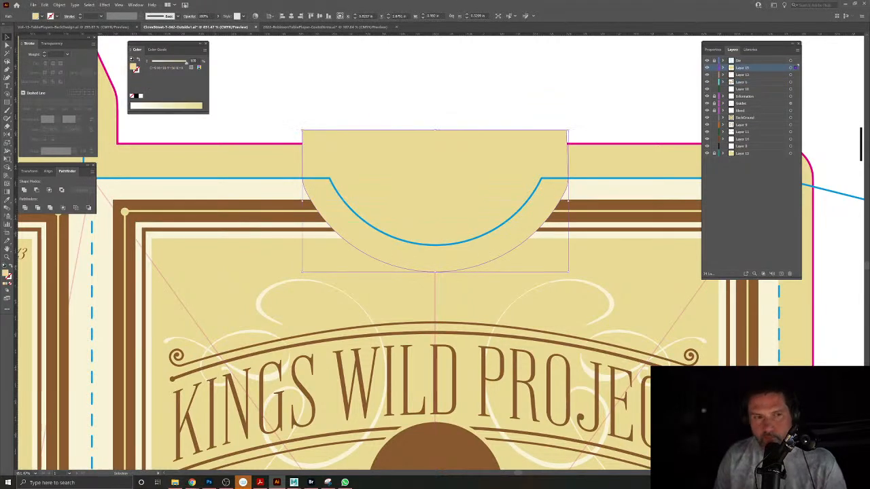
{"action": "left_click", "coordinate": [170, 186]}
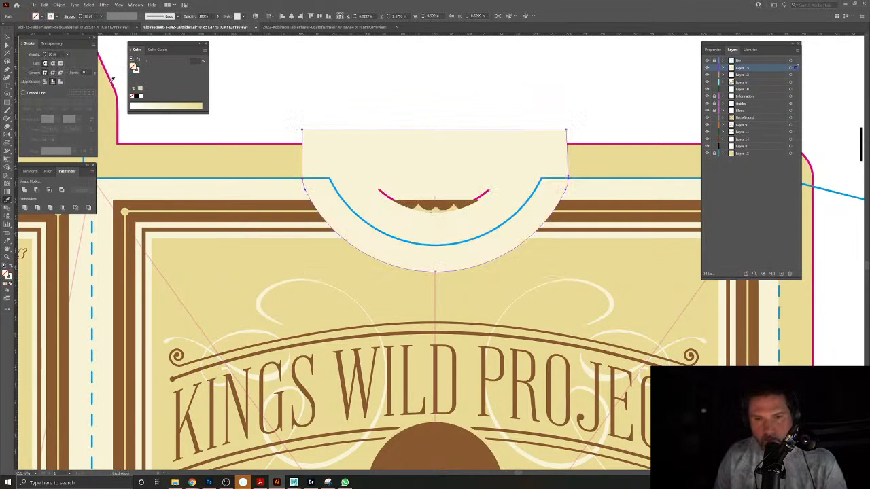
{"action": "left_click", "coordinate": [8, 40]}
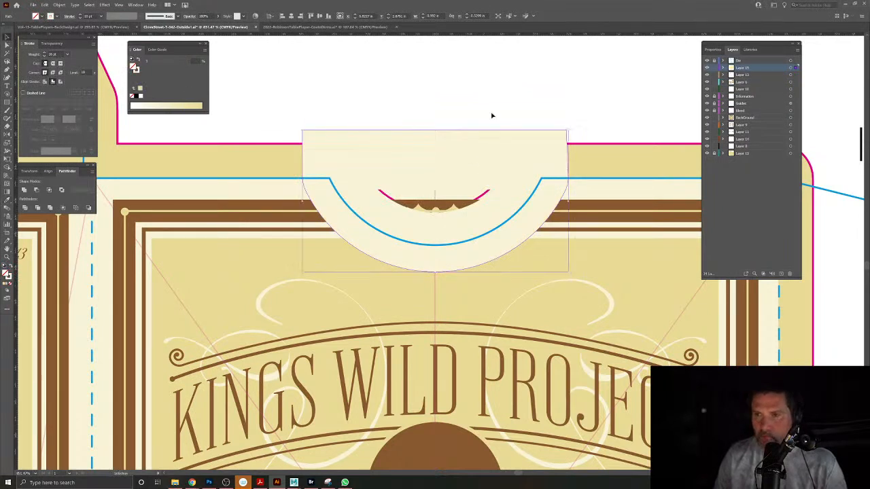
{"action": "left_click", "coordinate": [435, 209]}
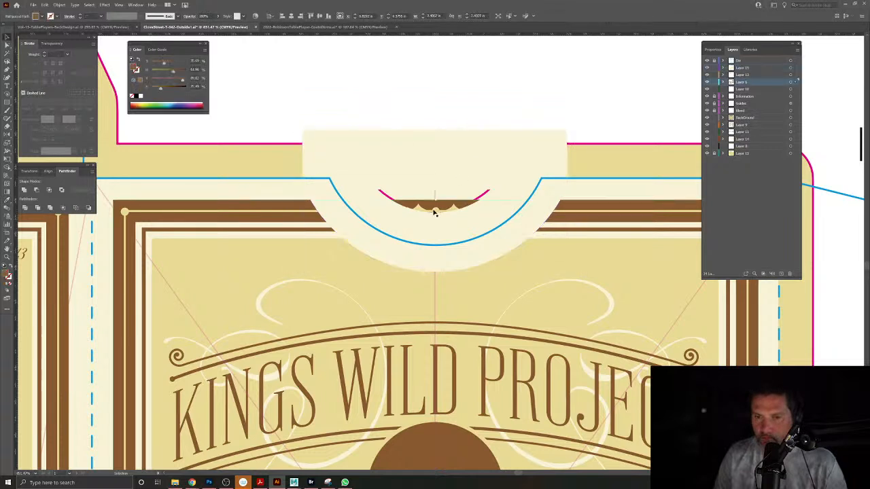
{"action": "left_click", "coordinate": [449, 157]}
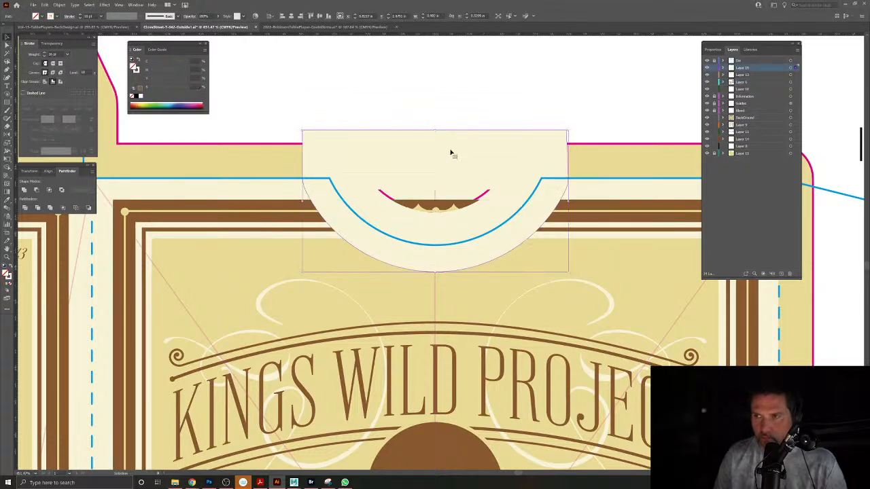
{"action": "double_click", "coordinate": [450, 154]}
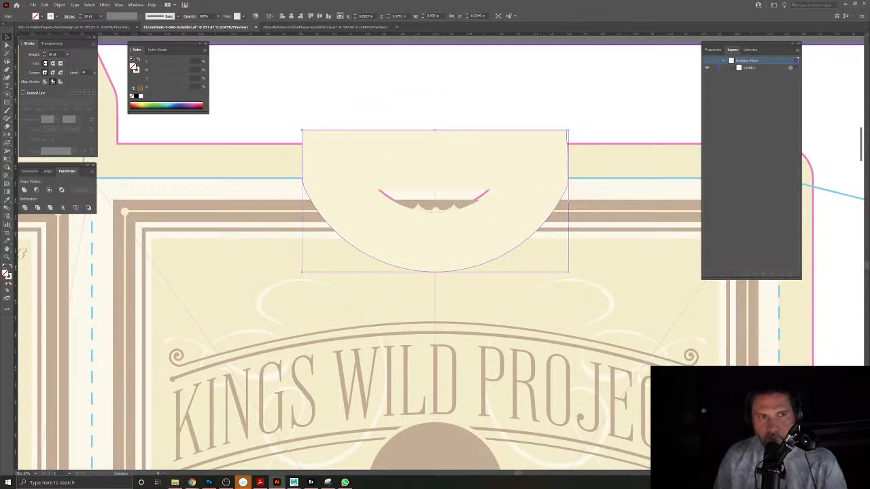
{"action": "double_click", "coordinate": [338, 95]}
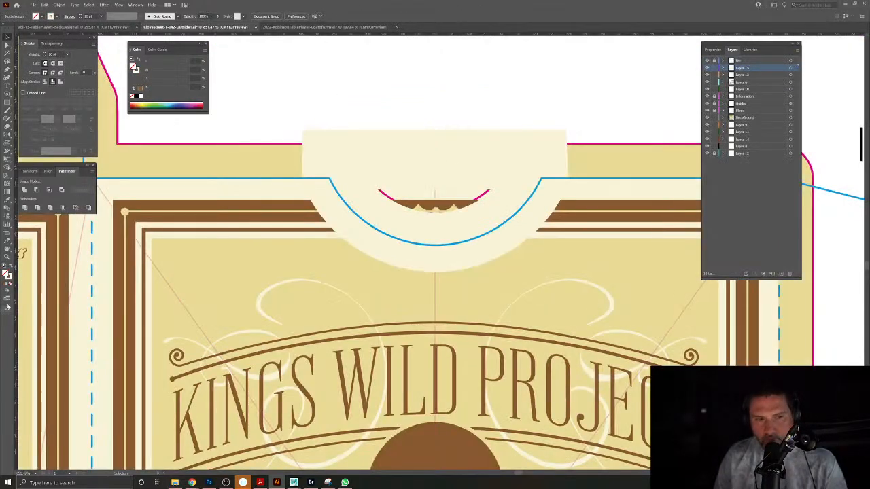
{"action": "left_click", "coordinate": [334, 153]}
{"action": "left_click", "coordinate": [10, 266]}
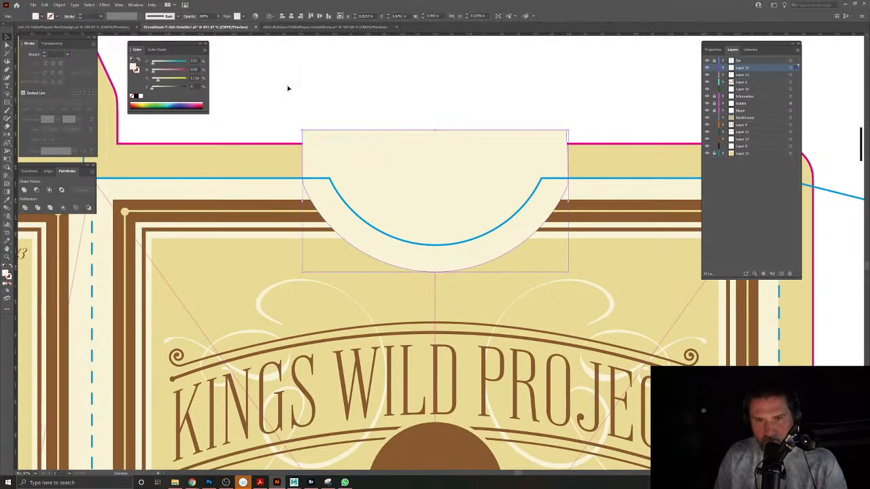
{"action": "left_click", "coordinate": [374, 74]}
Copy the cream notch shape in place and give the copy the frame's brown as a stroke with no fill.
{"action": "left_click", "coordinate": [520, 142]}
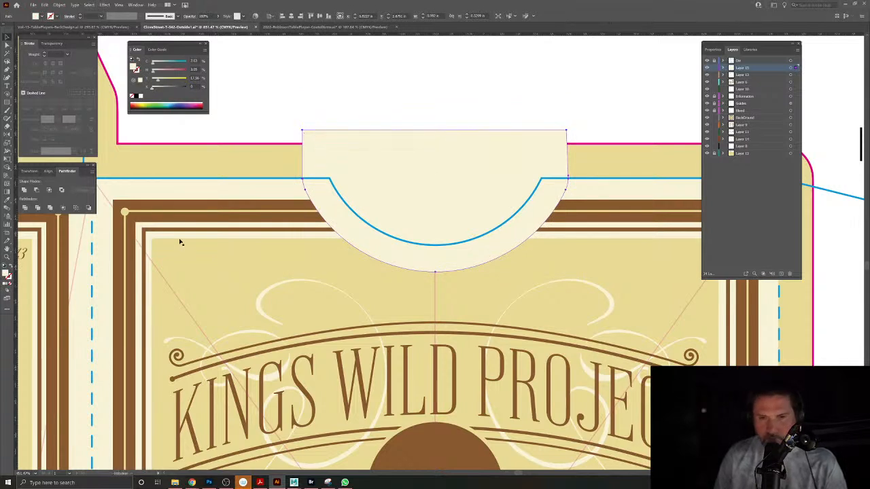
{"action": "left_click", "coordinate": [228, 210]}
{"action": "left_click", "coordinate": [319, 145]}
{"action": "left_click", "coordinate": [9, 216]}
{"action": "left_click", "coordinate": [167, 202]}
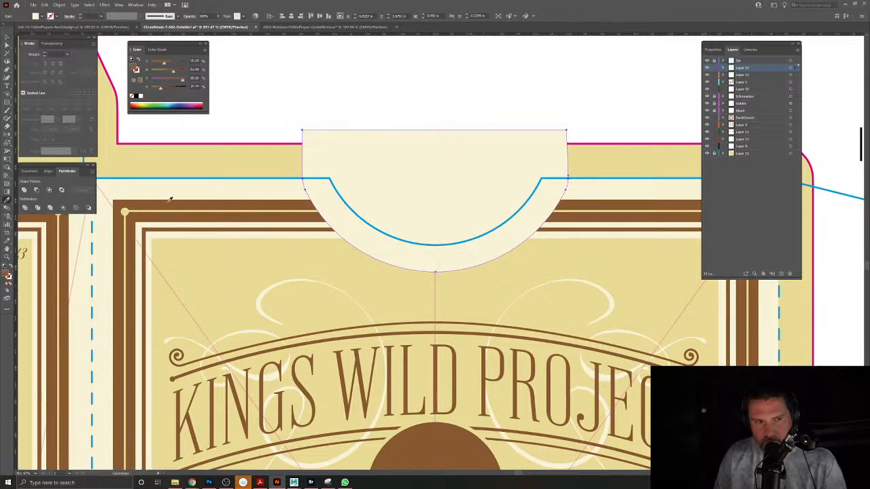
{"action": "left_click", "coordinate": [10, 268]}
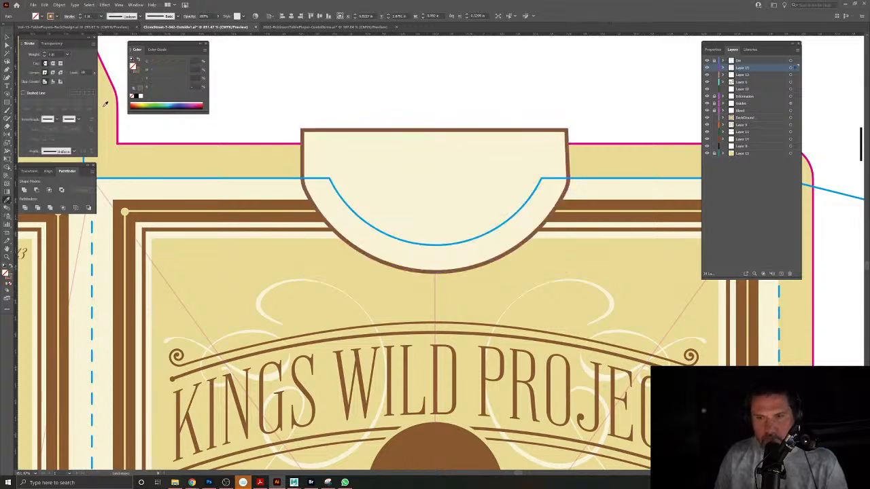
Outline the brown stroke and cover its upper part with a green rectangle reaching down to the brown frame's upper edge.
{"action": "left_click", "coordinate": [59, 5]}
{"action": "mouse_move", "coordinate": [71, 153]}
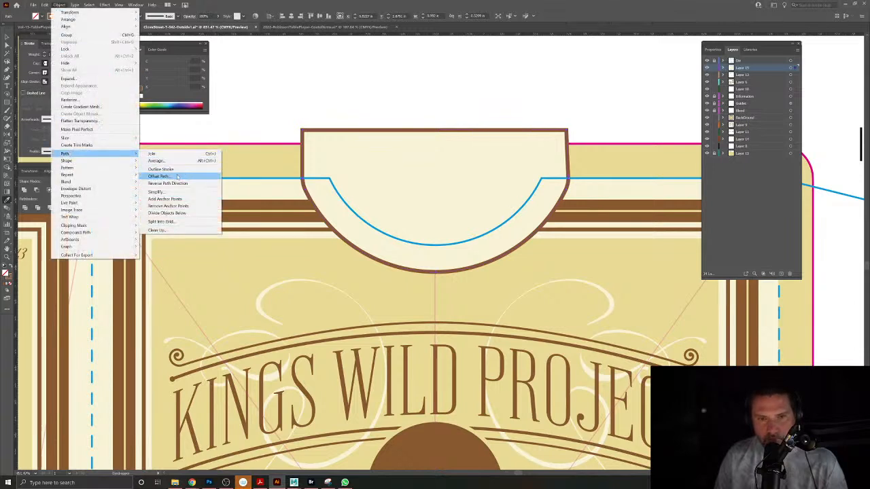
{"action": "left_click", "coordinate": [174, 170]}
{"action": "left_click_drag", "start_coordinate": [268, 98], "coordinate": [618, 200]}
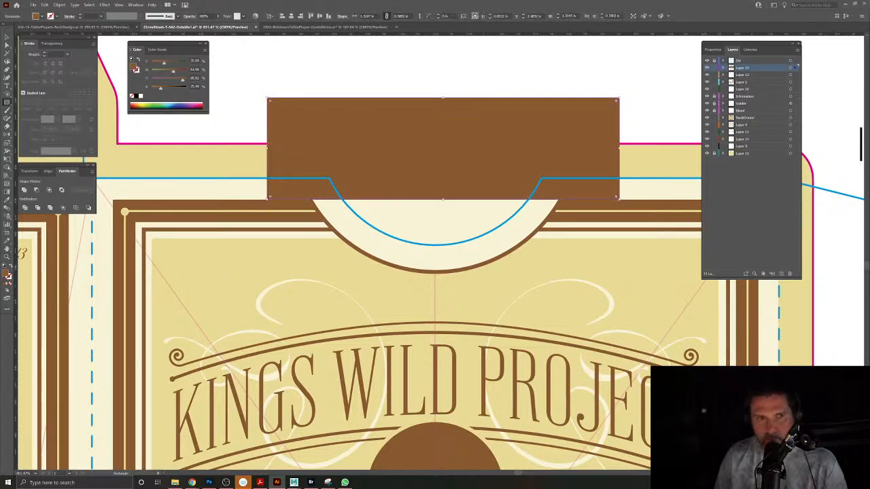
{"action": "left_click", "coordinate": [165, 103]}
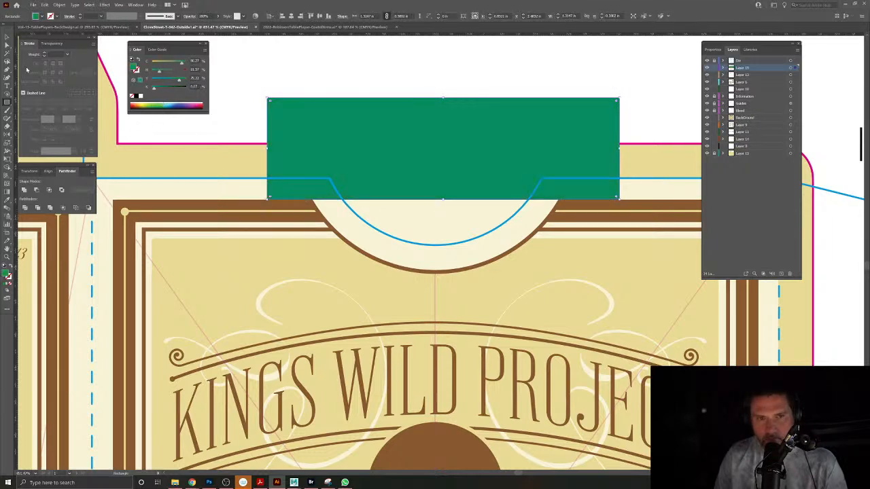
Merge the green rectangle with the brown notch outline and delete the rectangle, trimming the outline above the frame.
{"action": "left_click", "coordinate": [408, 272], "text": "shift"}
{"action": "left_click", "coordinate": [51, 209]}
{"action": "double_click", "coordinate": [443, 124]}
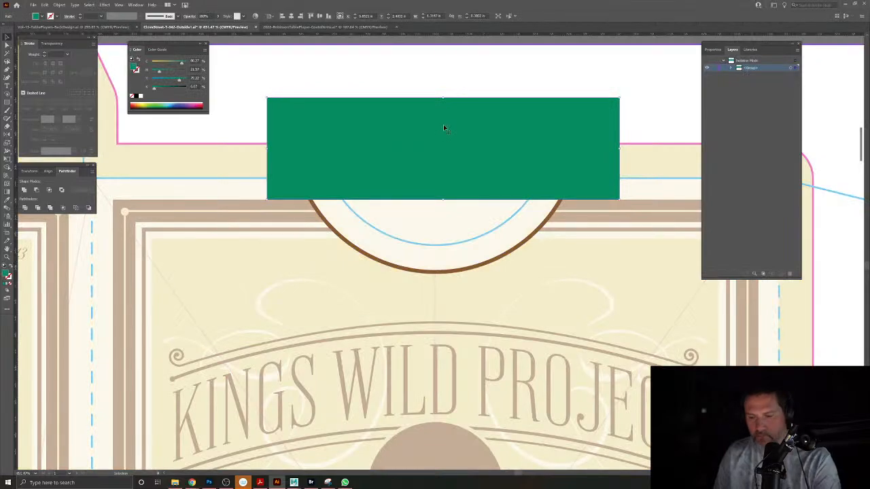
{"action": "key", "text": "Delete"}
{"action": "double_click", "coordinate": [423, 112]}
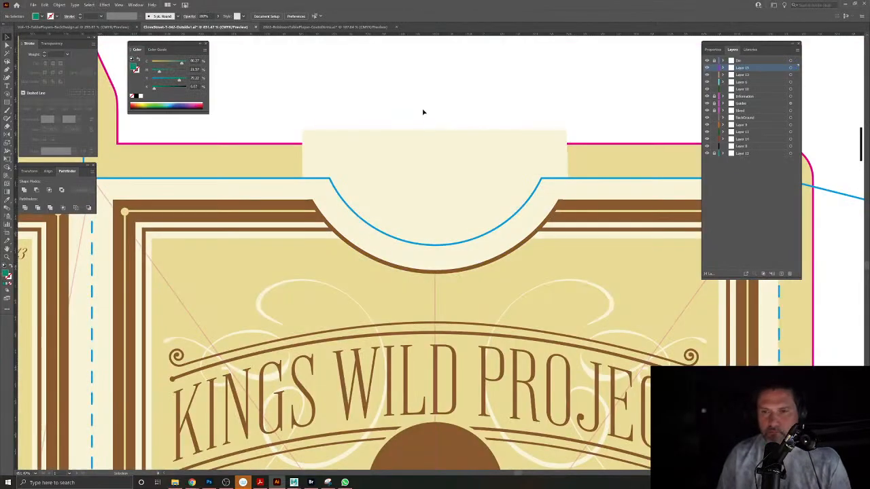
Start saving the box artwork under a new name and create a folder named Revised inside Vol-13.
{"action": "left_click_drag", "start_coordinate": [524, 256], "coordinate": [405, 210]}
{"action": "left_click_drag", "start_coordinate": [485, 308], "coordinate": [514, 266]}
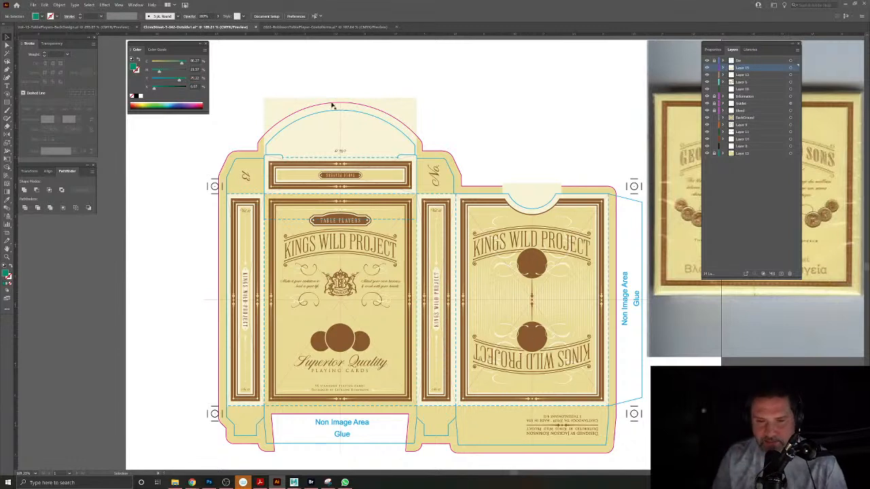
{"action": "left_click", "coordinate": [34, 5]}
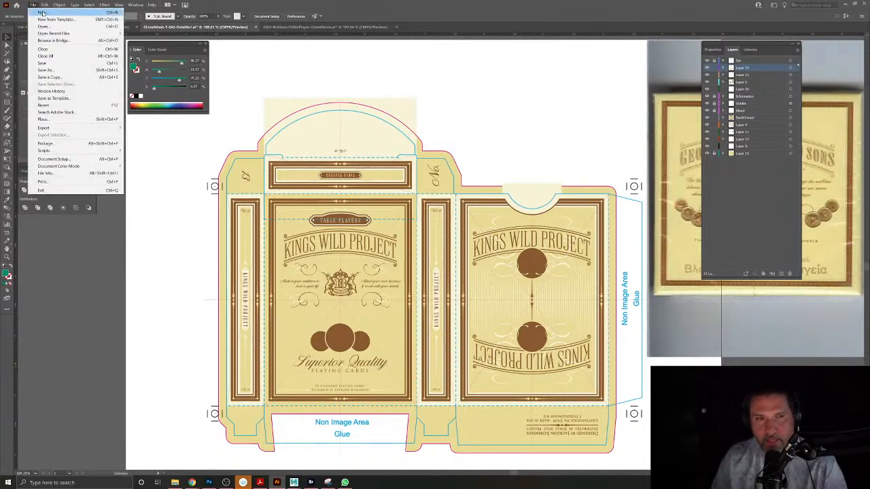
{"action": "left_click", "coordinate": [45, 70]}
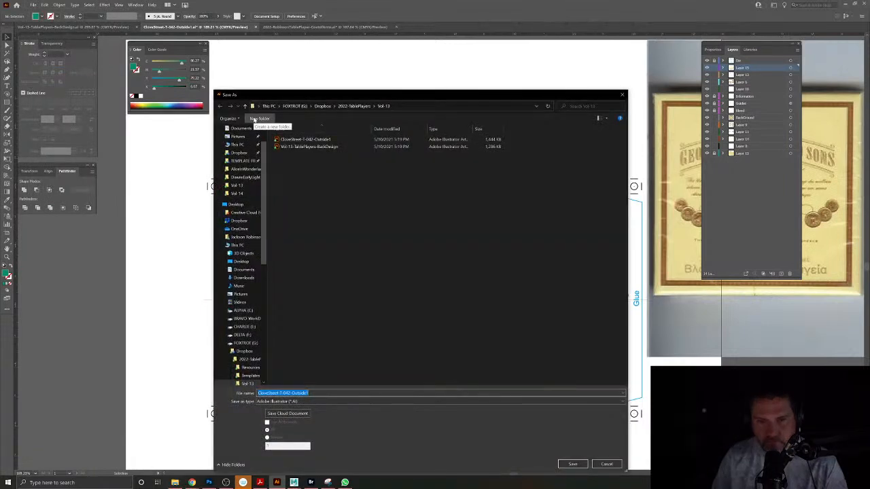
{"action": "left_click", "coordinate": [252, 119]}
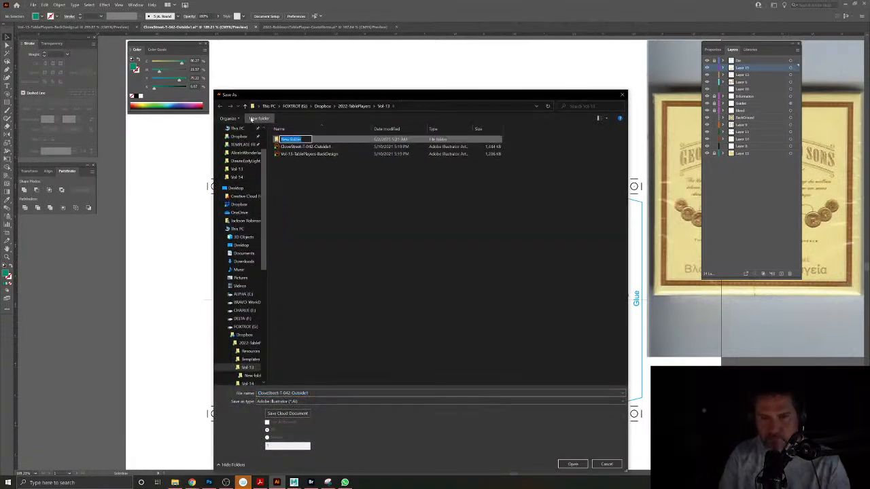
{"action": "type", "text": "Bo"}
{"action": "type", "text": "vised"}
{"action": "key", "text": "Return"}
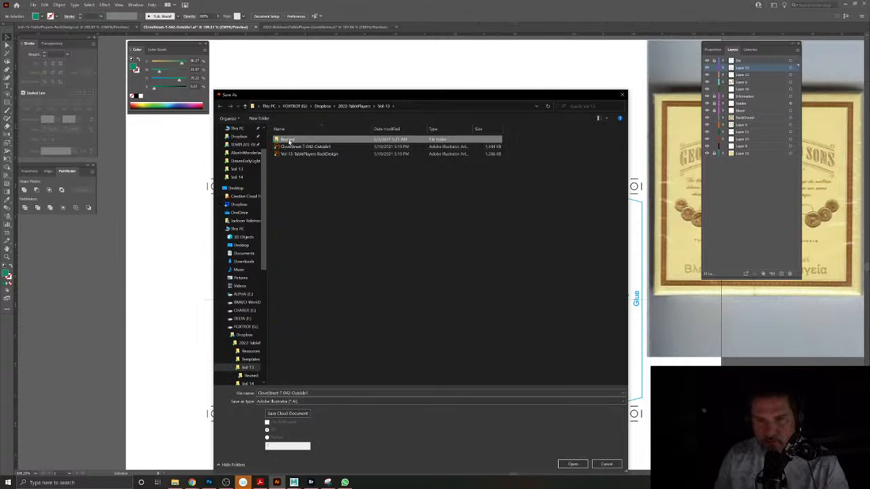
Save the box artwork in the Revised folder as TP-Vol13-TuckCase-V1 with the Illustrator 2020 format, and close the file.
{"action": "double_click", "coordinate": [288, 140]}
{"action": "left_click", "coordinate": [292, 393]}
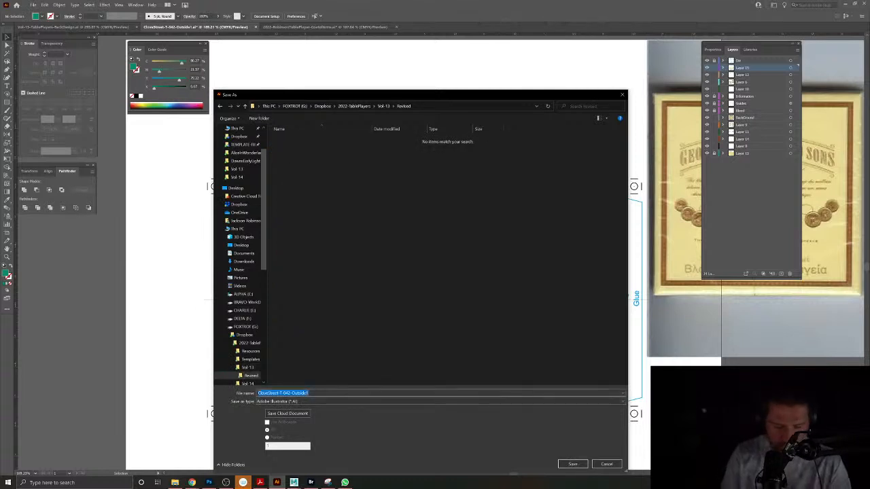
{"action": "type", "text": "C"}
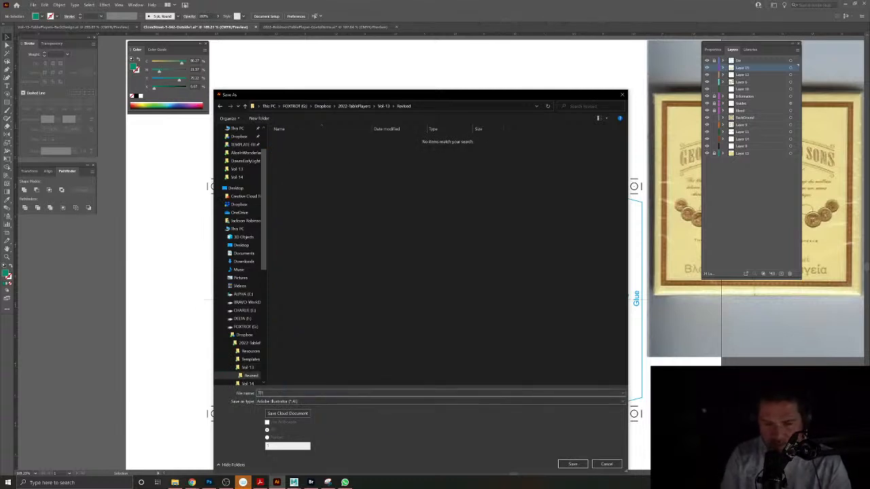
{"action": "type", "text": "P Vol13"}
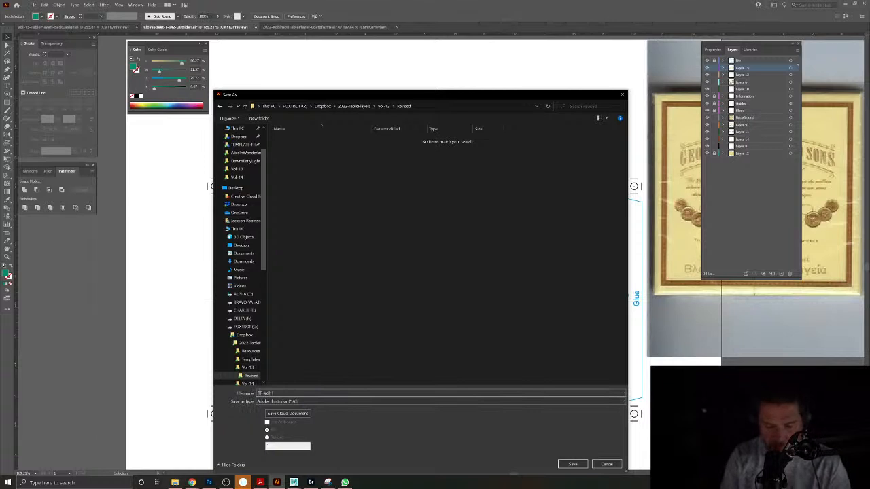
{"action": "type", "text": " TuckCase"}
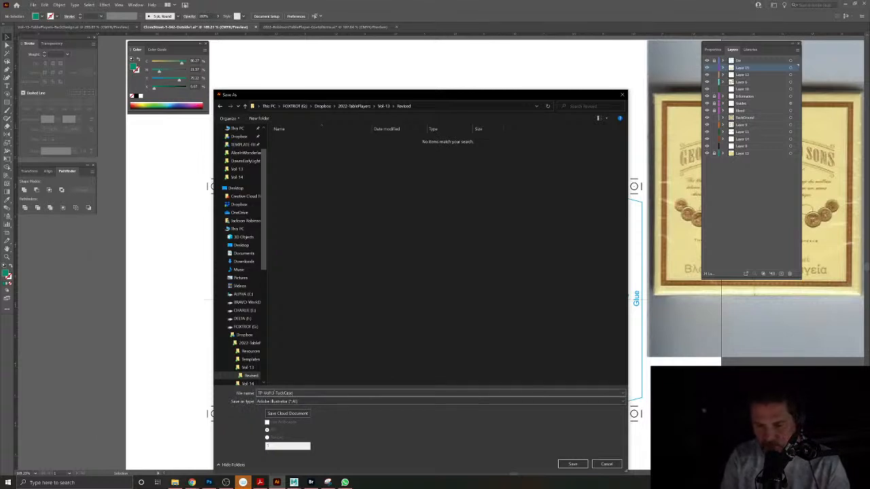
{"action": "key", "text": "Return"}
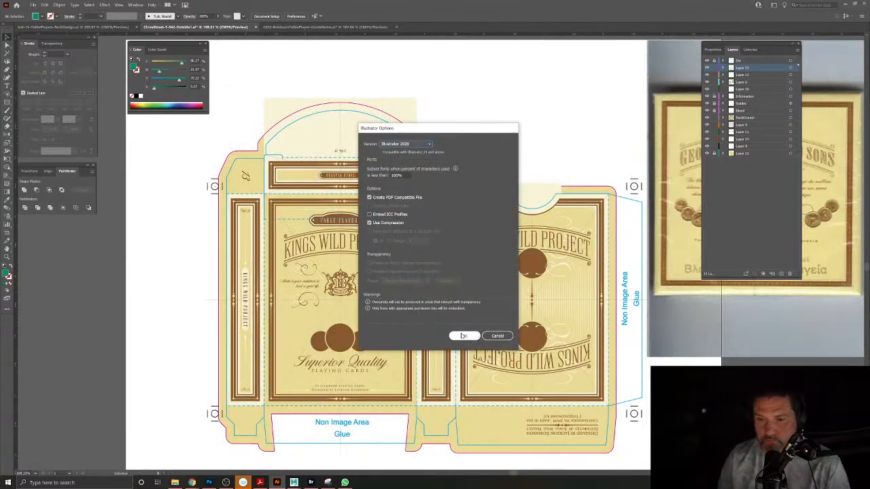
{"action": "left_click", "coordinate": [464, 336]}
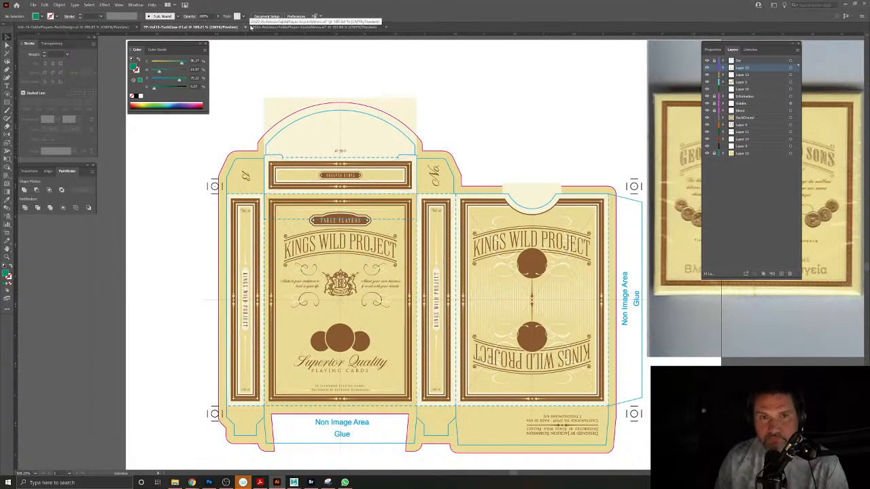
{"action": "left_click", "coordinate": [246, 27]}
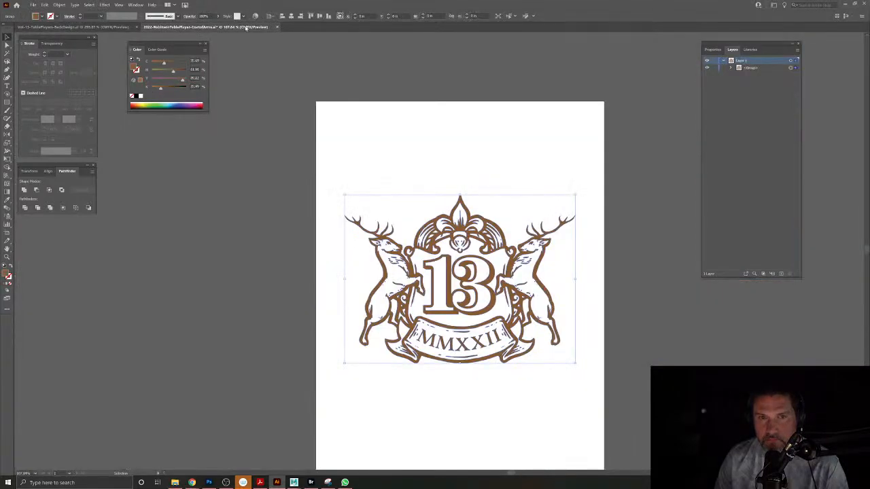
In the Vol-13 card back design, move the DieLine layer to the top of the layer stack and unlock Layer 4.
{"action": "left_click", "coordinate": [72, 28]}
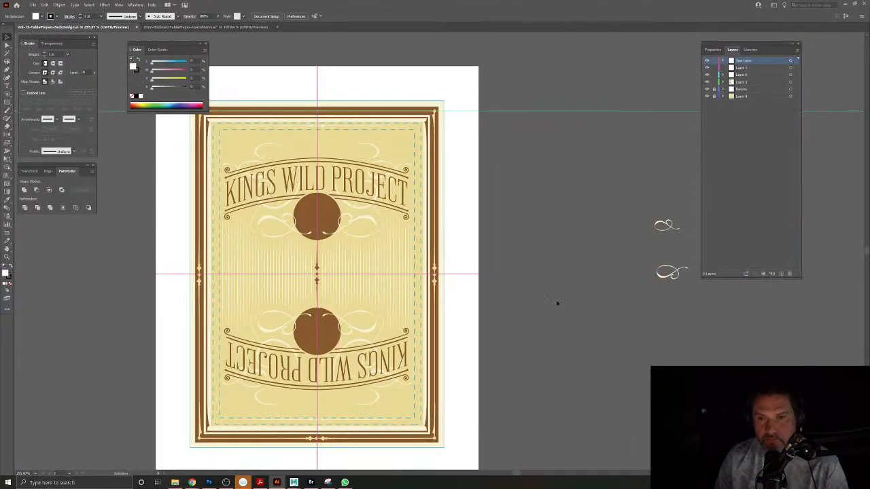
{"action": "left_click_drag", "start_coordinate": [380, 262], "coordinate": [516, 258]}
{"action": "left_click_drag", "start_coordinate": [746, 90], "coordinate": [744, 58]}
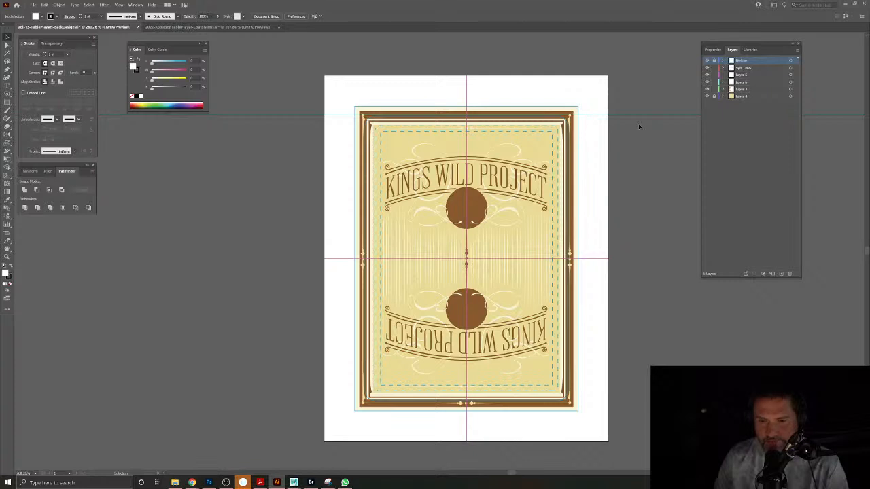
{"action": "left_click", "coordinate": [706, 89]}
{"action": "left_click", "coordinate": [706, 89]}
{"action": "left_click", "coordinate": [706, 89]}
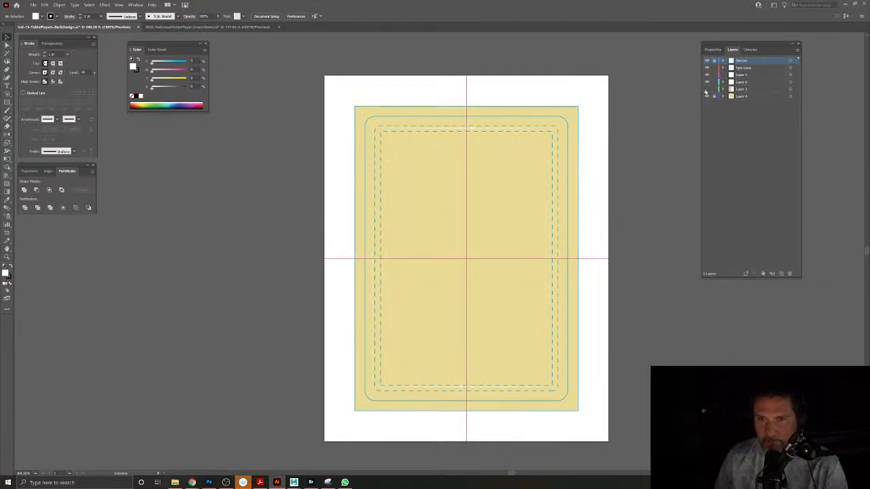
{"action": "left_click", "coordinate": [706, 89]}
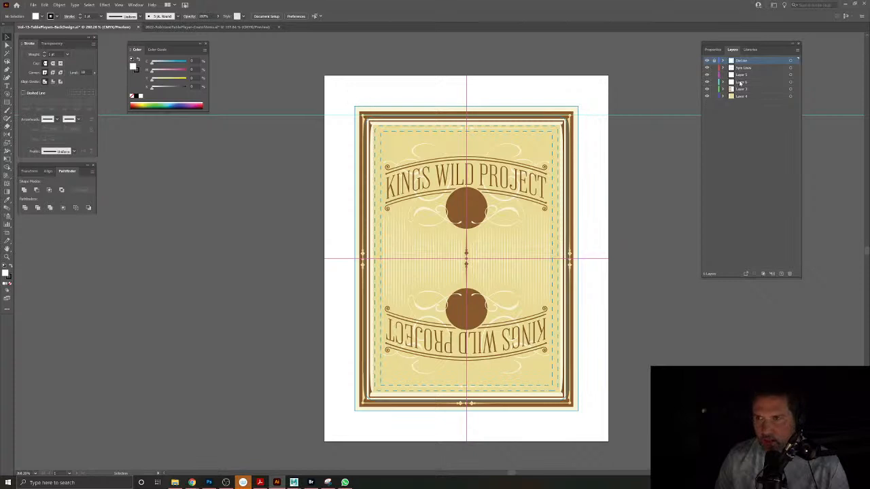
Delete the two stray flourishes lying beside the card back's artboard.
{"action": "left_click", "coordinate": [560, 196], "text": "ctrl+alt"}
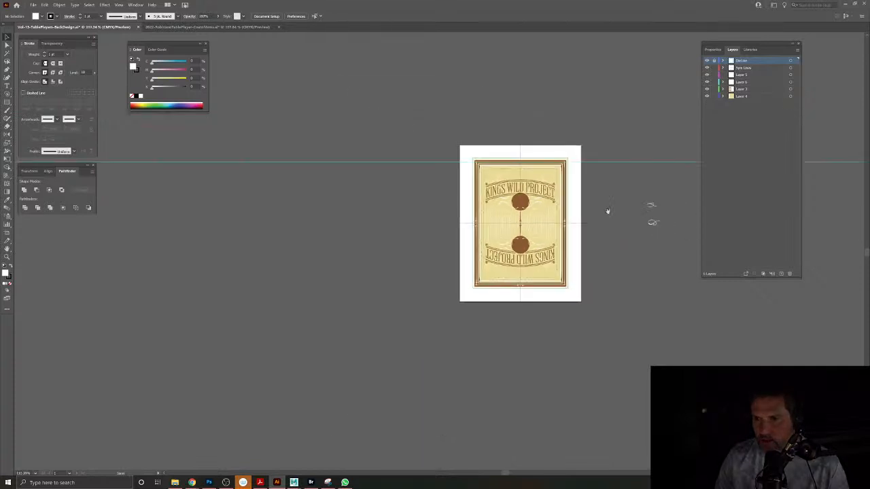
{"action": "left_click_drag", "start_coordinate": [570, 197], "coordinate": [481, 203]}
{"action": "key", "text": "ctrl+a"}
{"action": "key", "text": "Delete"}
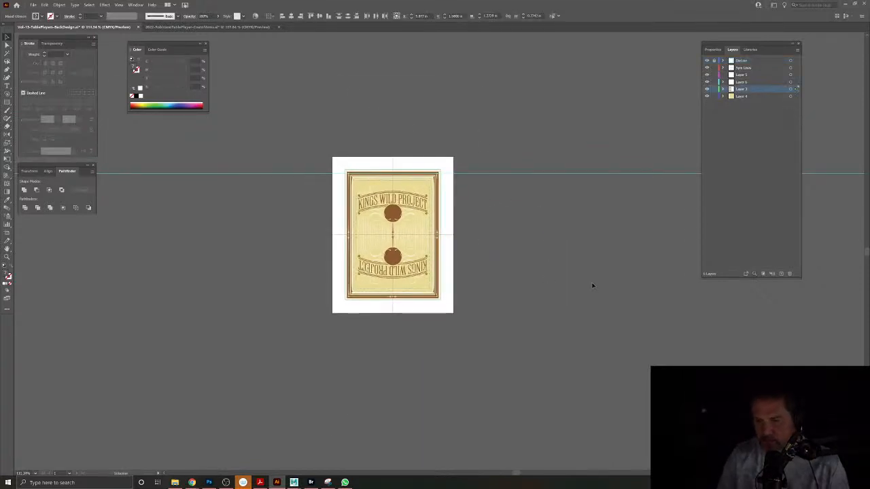
{"action": "left_click_drag", "start_coordinate": [373, 245], "coordinate": [428, 273]}
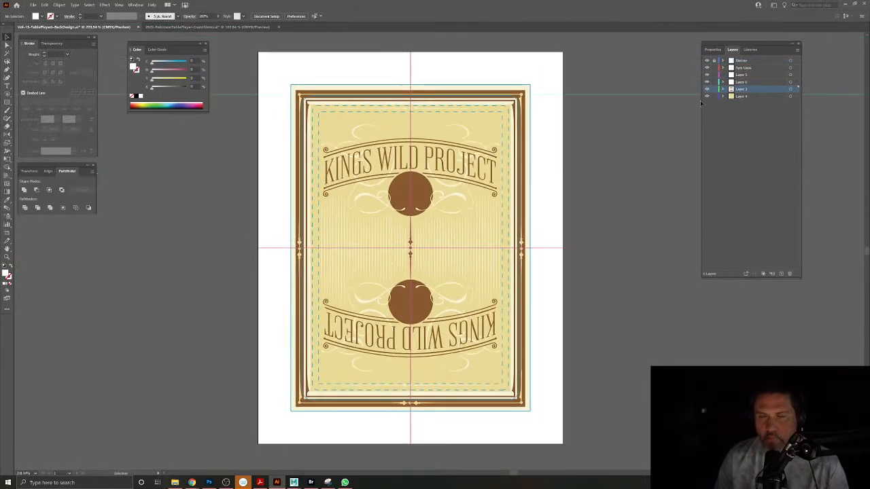
Group all the card back artwork with the DieLine and symmetry line layers hidden, and show the DieLine layer again.
{"action": "left_click", "coordinate": [707, 61]}
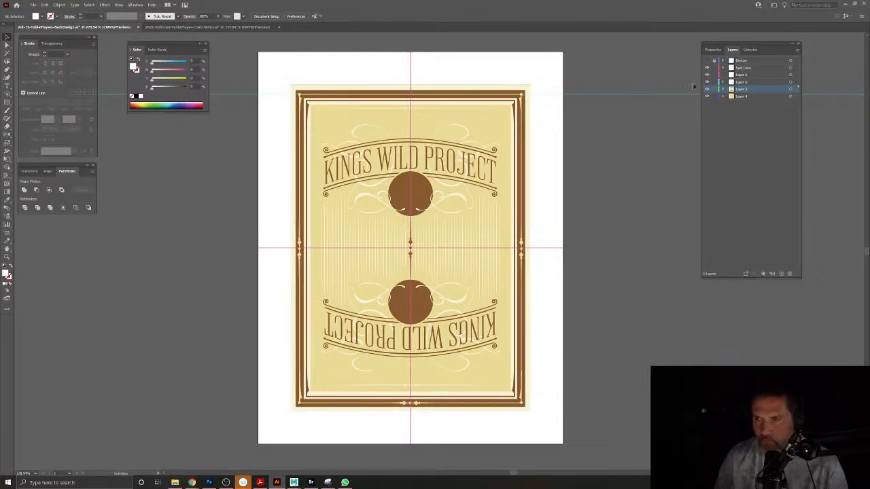
{"action": "left_click", "coordinate": [707, 67]}
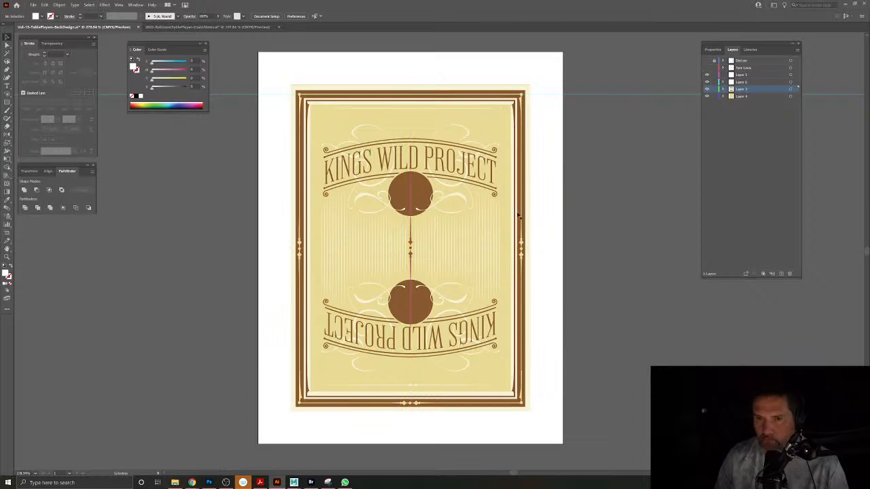
{"action": "left_click_drag", "start_coordinate": [499, 400], "coordinate": [551, 432]}
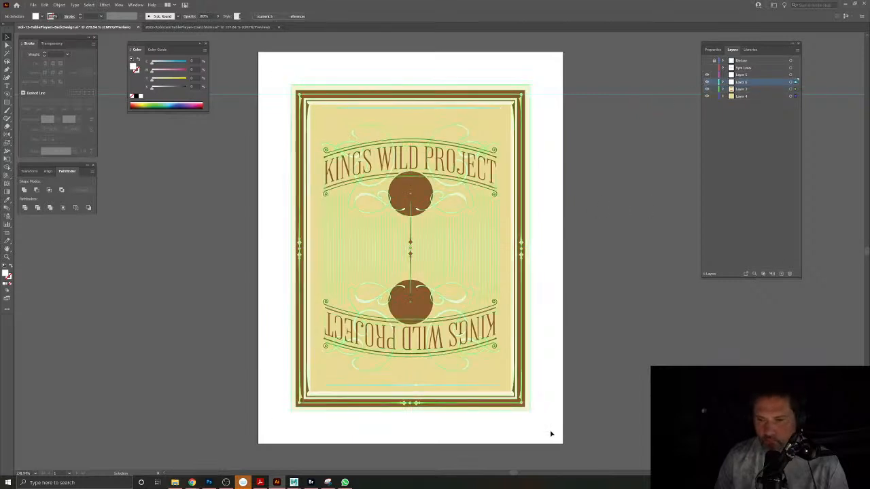
{"action": "key", "text": "ctrl+g"}
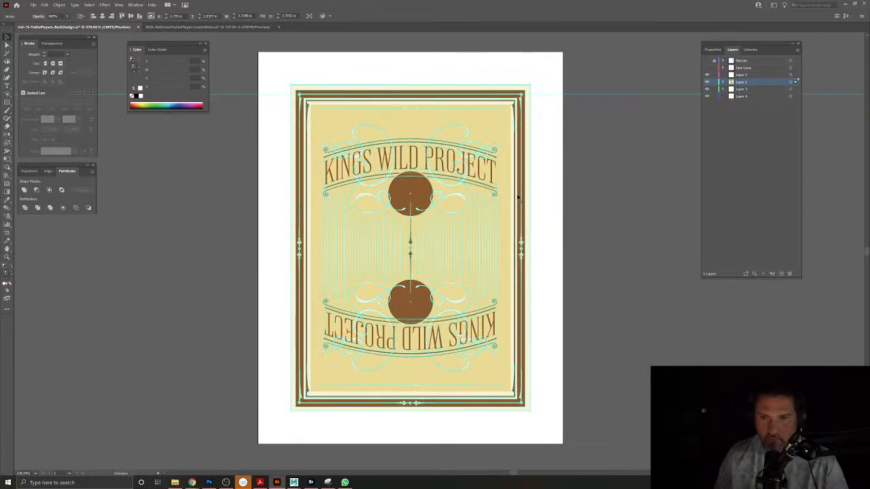
{"action": "left_click", "coordinate": [707, 60]}
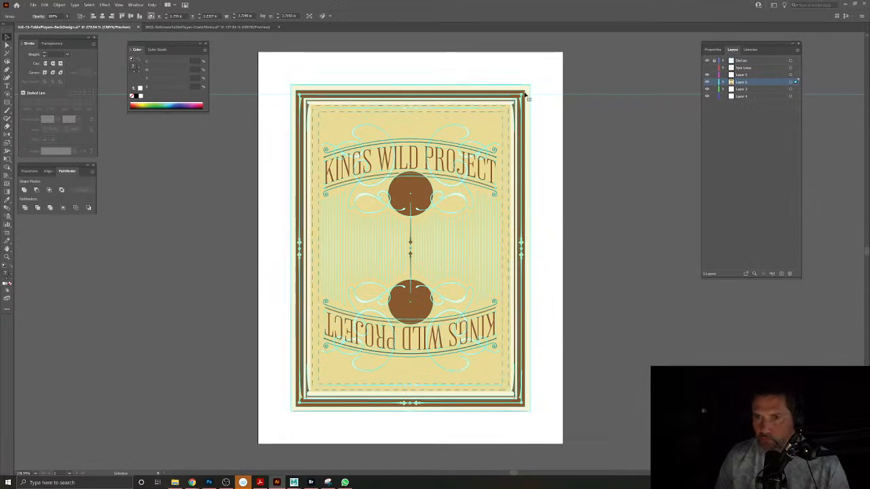
Try to scale the grouped card back artwork down about its centre so the brown frame fits inside the dashed safe lines.
{"action": "left_click_drag", "start_coordinate": [530, 84], "coordinate": [514, 94]}
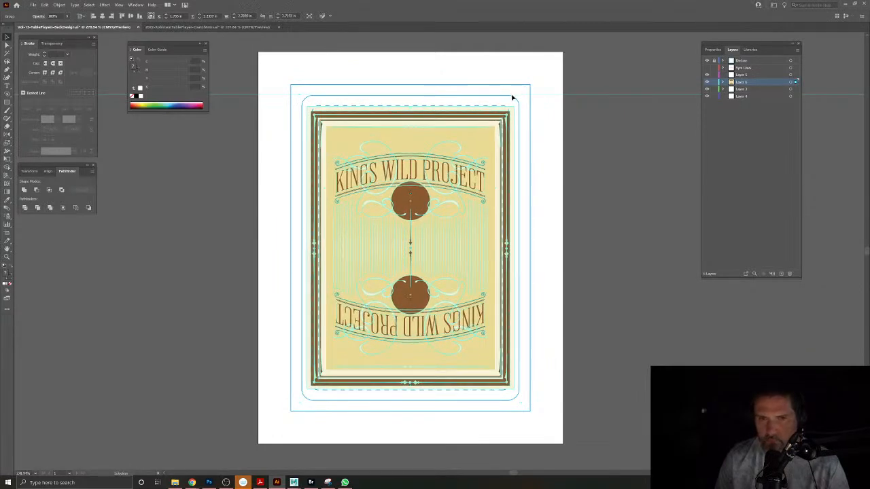
{"action": "left_click_drag", "start_coordinate": [514, 105], "coordinate": [512, 108]}
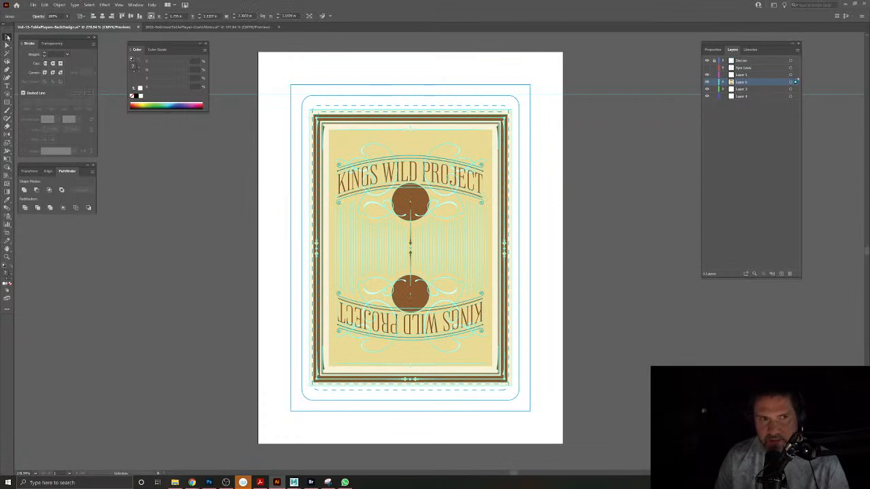
{"action": "left_click", "coordinate": [174, 162]}
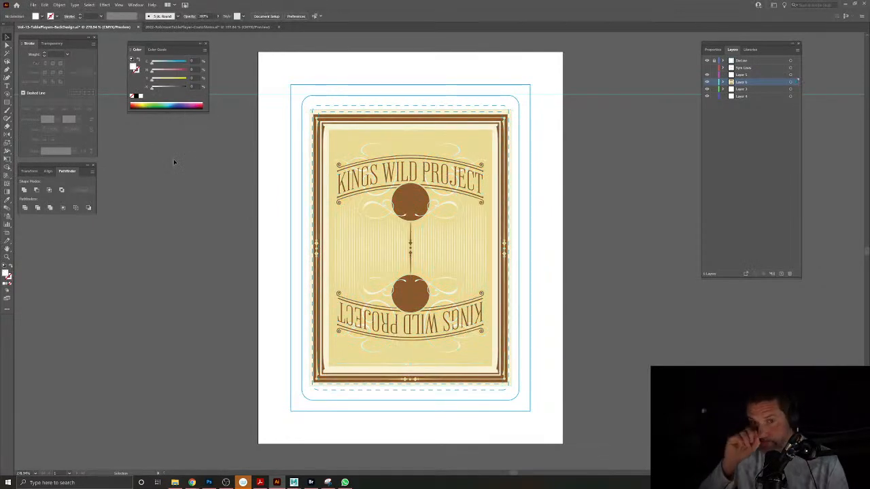
{"action": "left_click", "coordinate": [6, 47]}
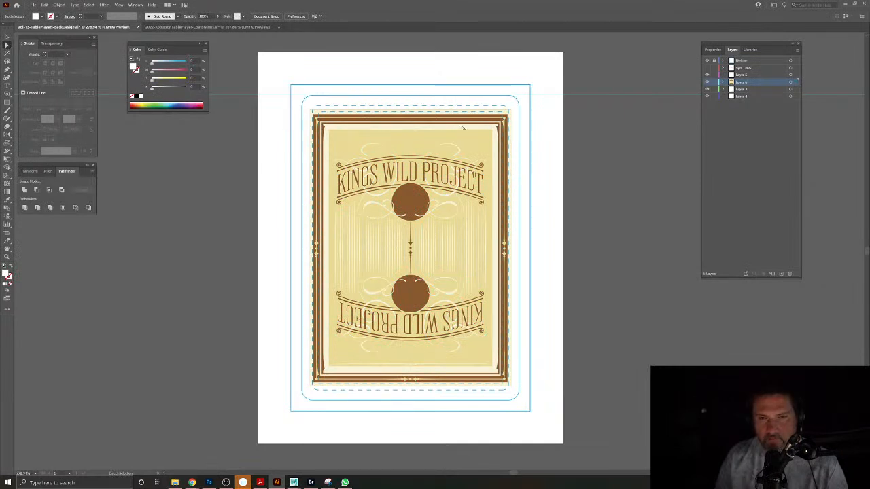
{"action": "key", "text": "ctrl+a"}
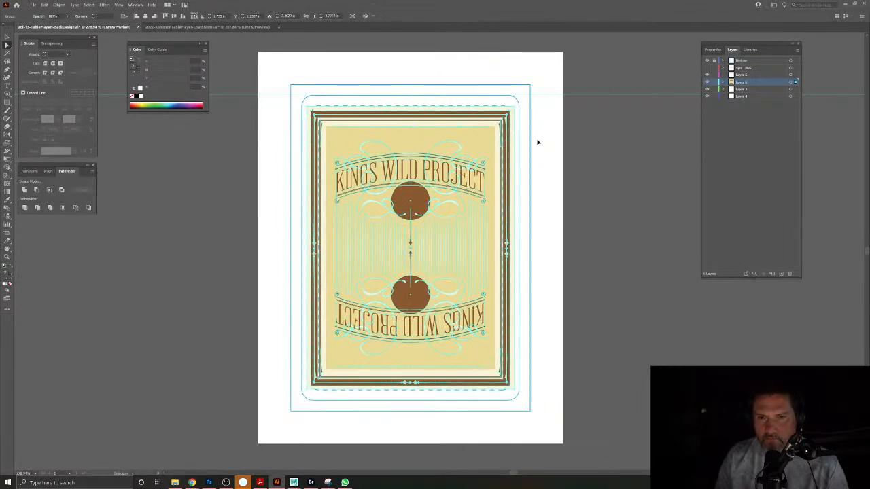
{"action": "key", "text": "ctrl+z"}
{"action": "key", "text": "v"}
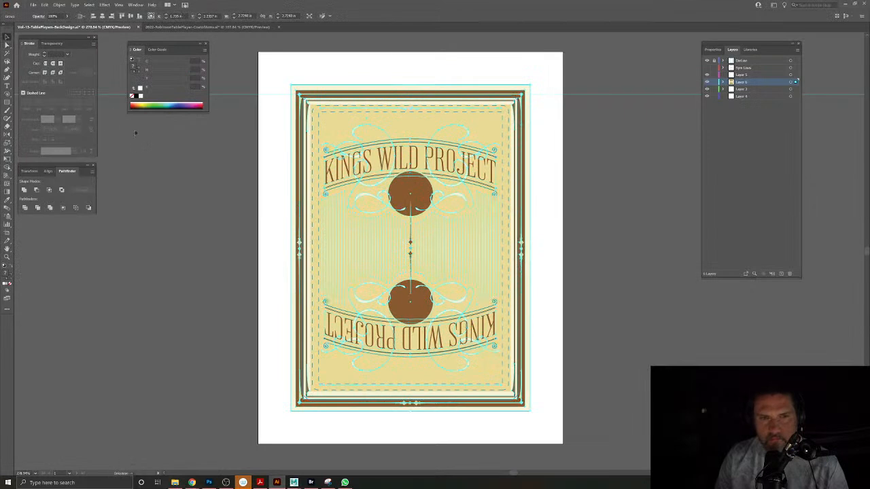
Select the grouped card back artwork and outline all its strokes.
{"action": "left_click", "coordinate": [318, 82]}
{"action": "left_click_drag", "start_coordinate": [277, 72], "coordinate": [561, 421]}
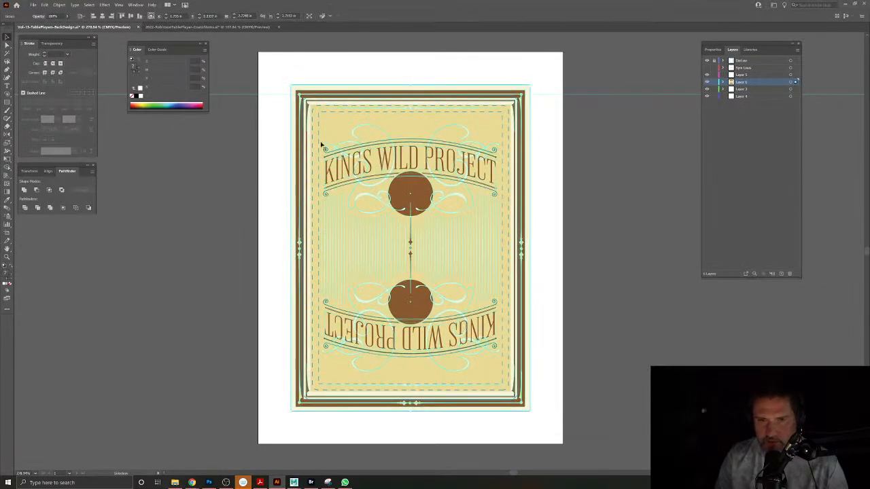
{"action": "left_click", "coordinate": [59, 5]}
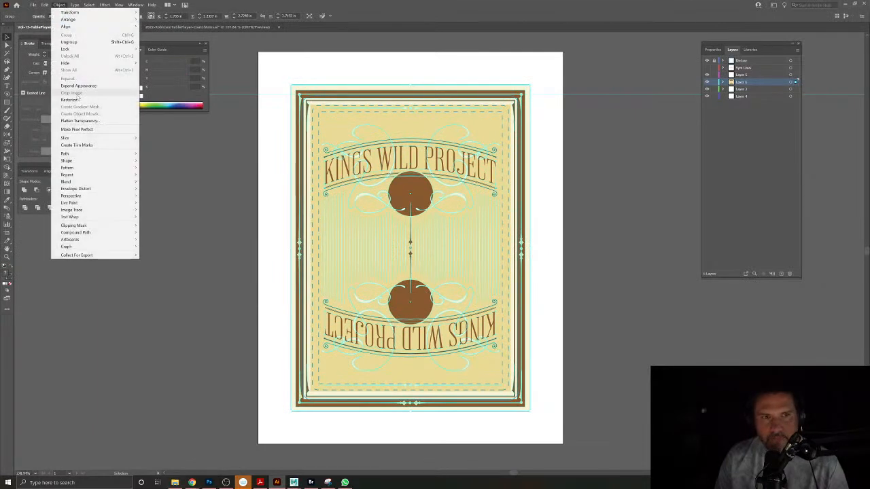
{"action": "mouse_move", "coordinate": [77, 155]}
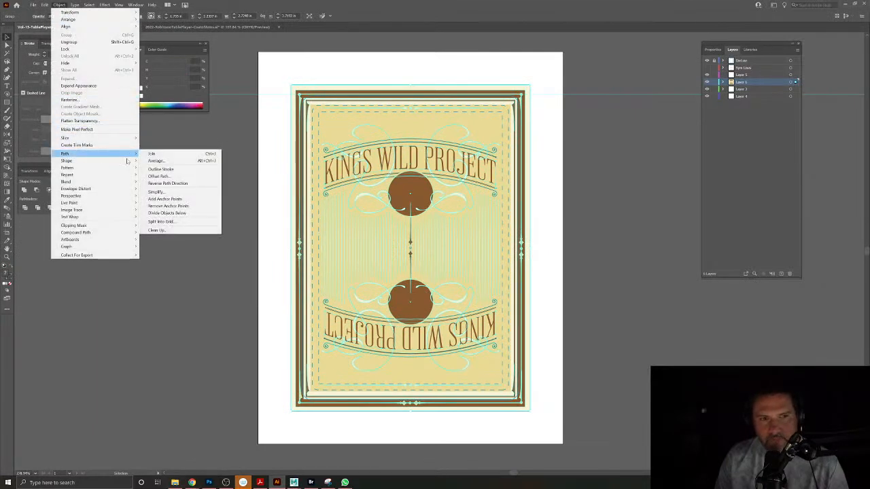
{"action": "left_click", "coordinate": [170, 169]}
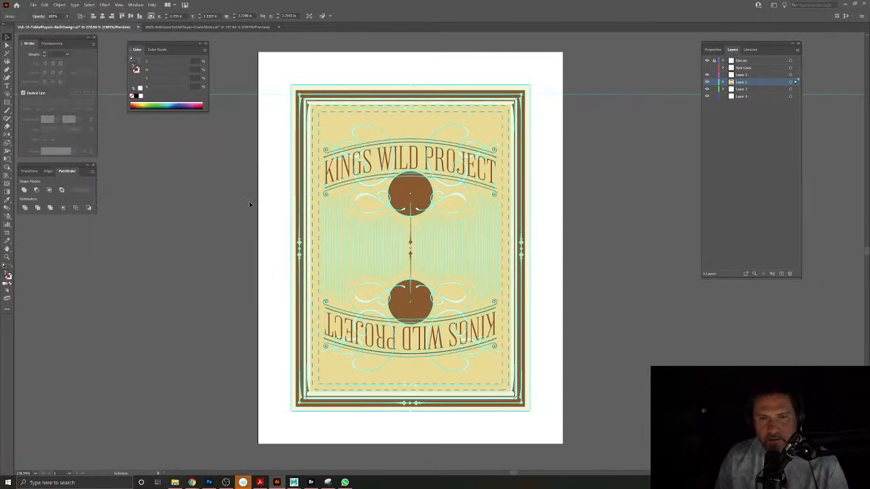
Scale the outlined card back group down proportionally about its centre so the brown frame fits the inner dashed safe line.
{"action": "left_click", "coordinate": [236, 99]}
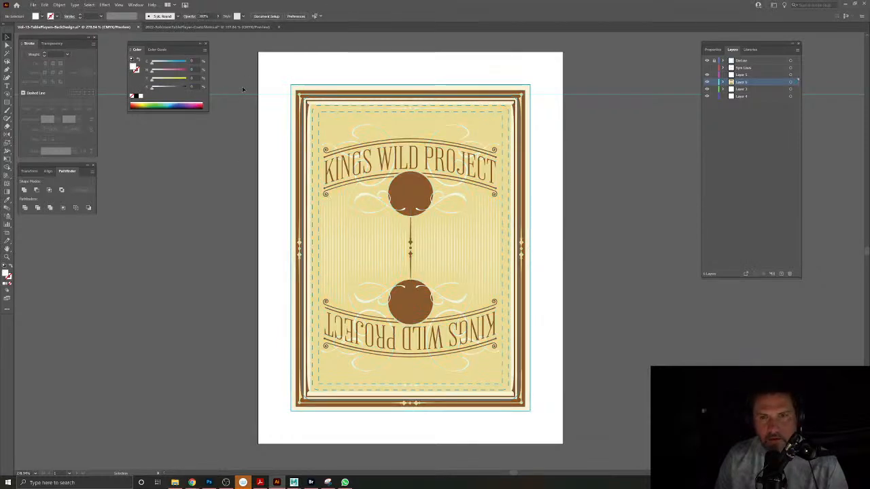
{"action": "left_click_drag", "start_coordinate": [280, 81], "coordinate": [555, 429]}
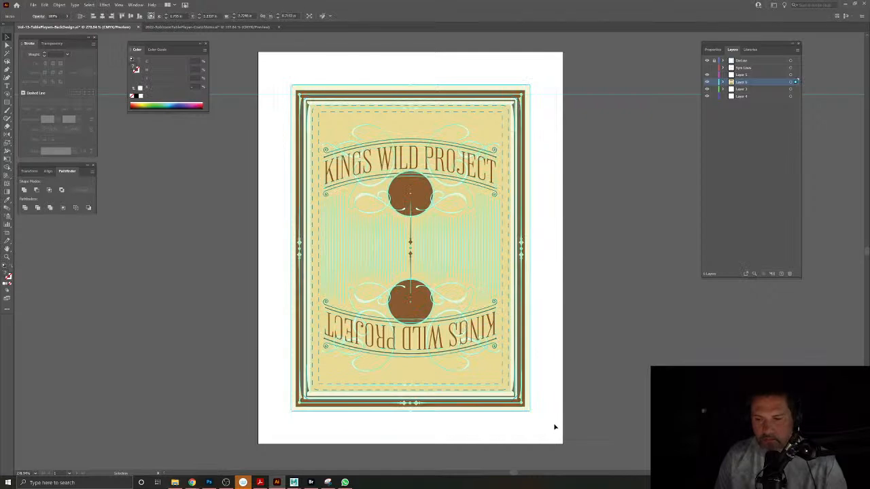
{"action": "left_click_drag", "start_coordinate": [530, 85], "coordinate": [510, 97]}
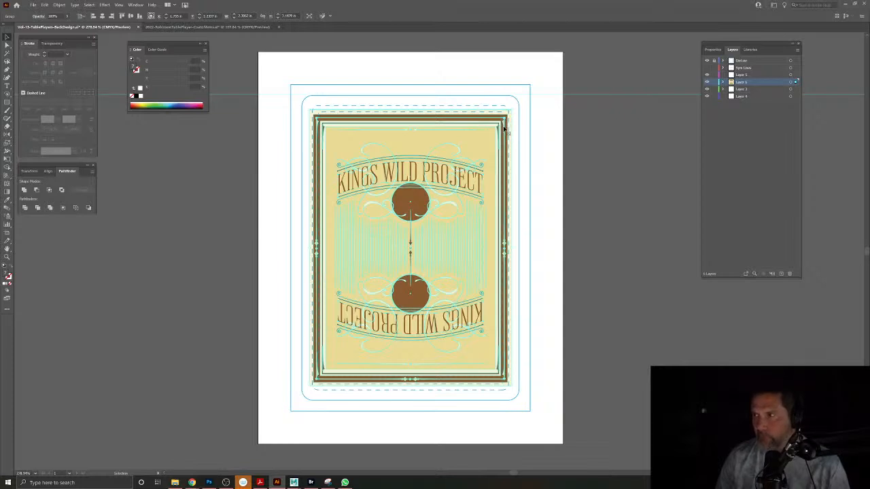
Directly select the anchor points along the frame's upper edge and nudge them upward to lengthen the card back frame.
{"action": "key", "text": "a"}
{"action": "left_click", "coordinate": [242, 179]}
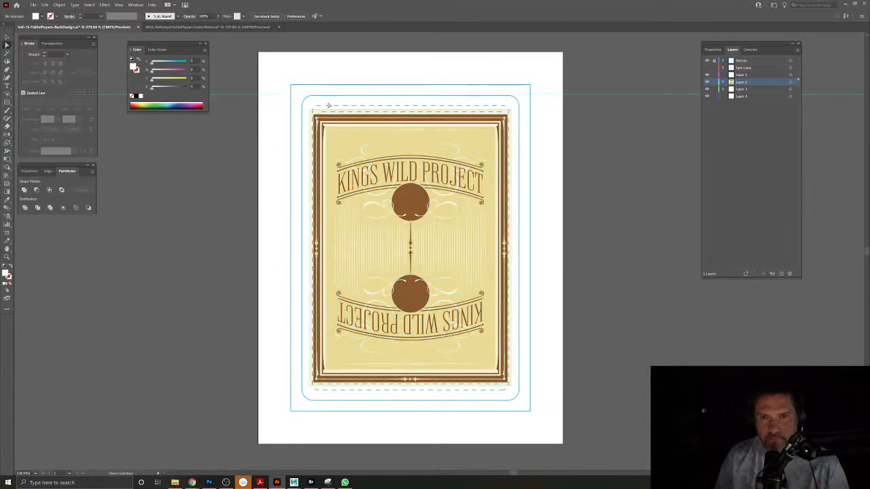
{"action": "left_click", "coordinate": [544, 139]}
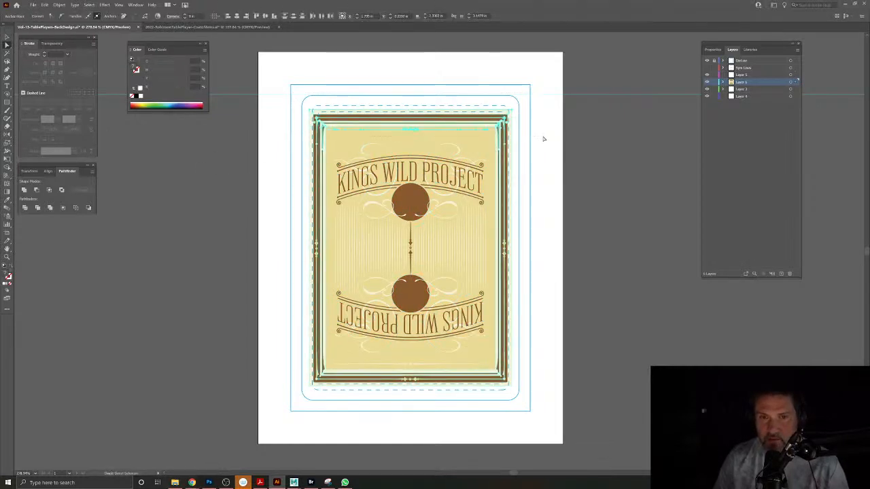
{"action": "key", "text": "shift+Up"}
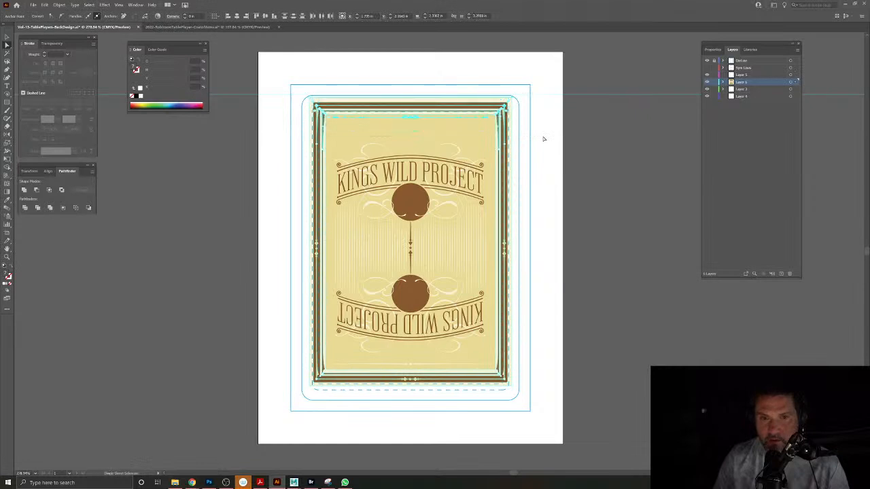
Adjust the height of the frame's upper edge in small increments so the brown border meets the outer dashed safe line.
{"action": "key", "text": "shift+Down"}
{"action": "key", "text": "Up"}
{"action": "key", "text": "Up"}
{"action": "key", "text": "Up"}
{"action": "key", "text": "Up"}
{"action": "key", "text": "Up"}
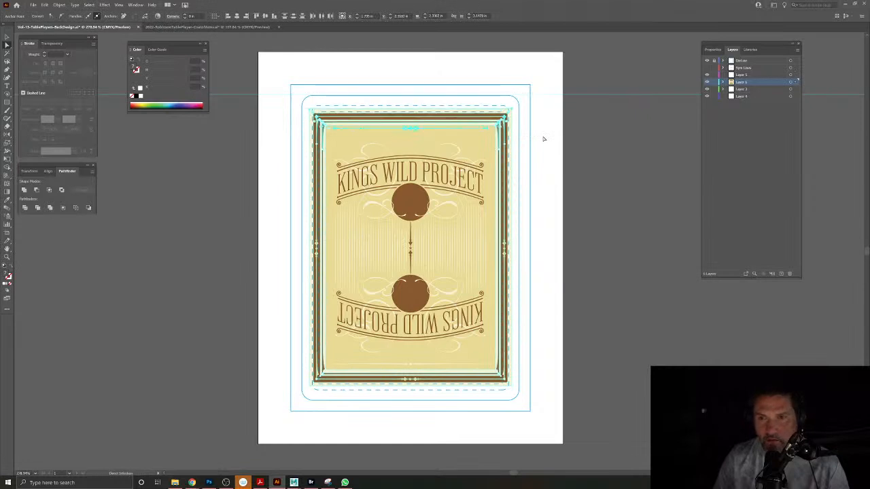
{"action": "key", "text": "Up"}
{"action": "key", "text": "Up"}
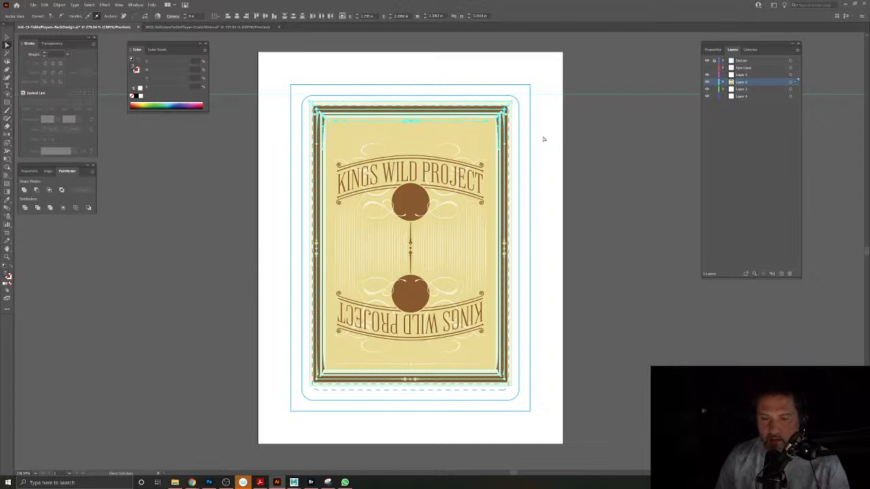
Directly select the anchor points along the frame's lower edge and nudge them down to the outer dashed safe line.
{"action": "left_click_drag", "start_coordinate": [287, 396], "coordinate": [542, 364]}
{"action": "key", "text": "Down"}
{"action": "key", "text": "Down"}
{"action": "key", "text": "Down"}
{"action": "key", "text": "Down"}
{"action": "key", "text": "Down"}
{"action": "key", "text": "Down"}
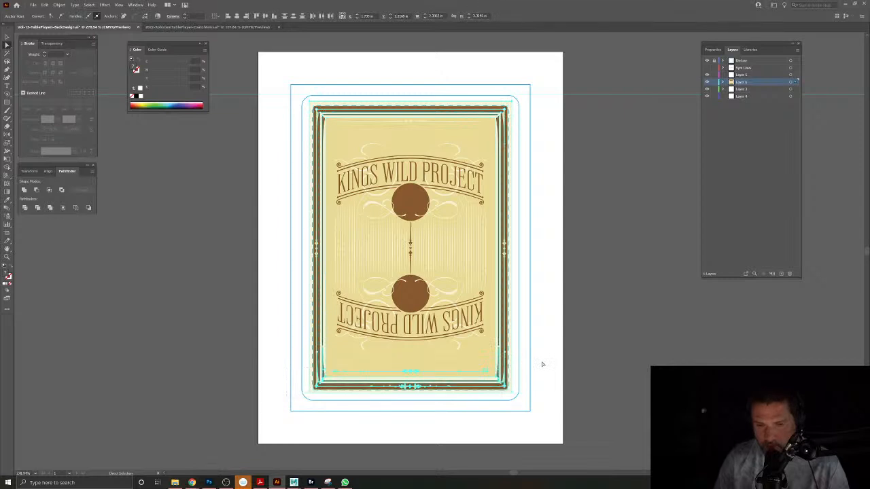
{"action": "left_click", "coordinate": [218, 227]}
{"action": "key", "text": "ctrl+a"}
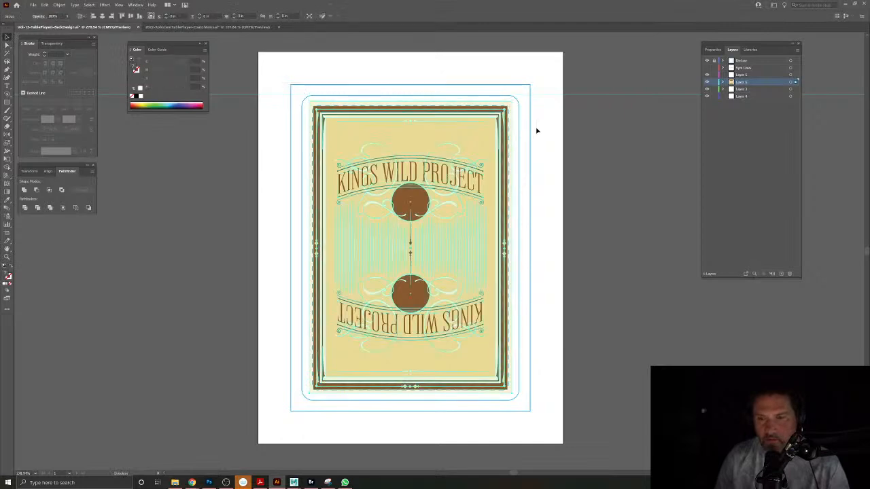
{"action": "key", "text": "Delete"}
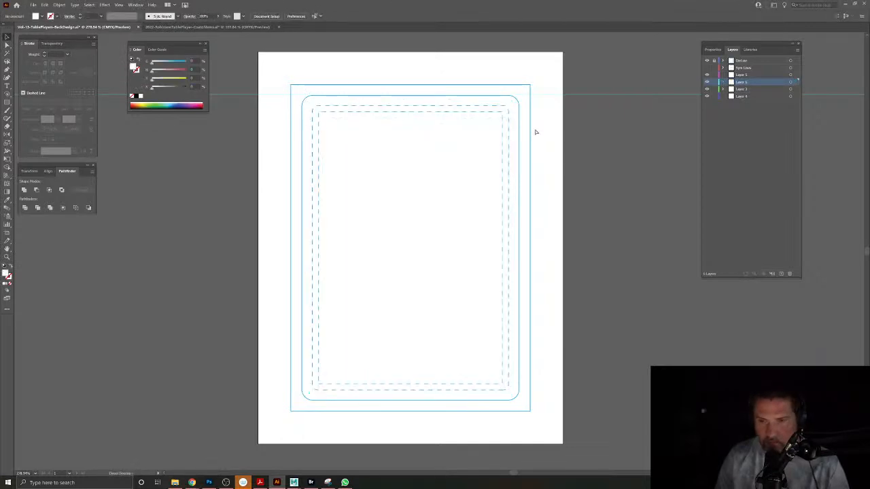
{"action": "key", "text": "ctrl+z"}
{"action": "left_click", "coordinate": [597, 173]}
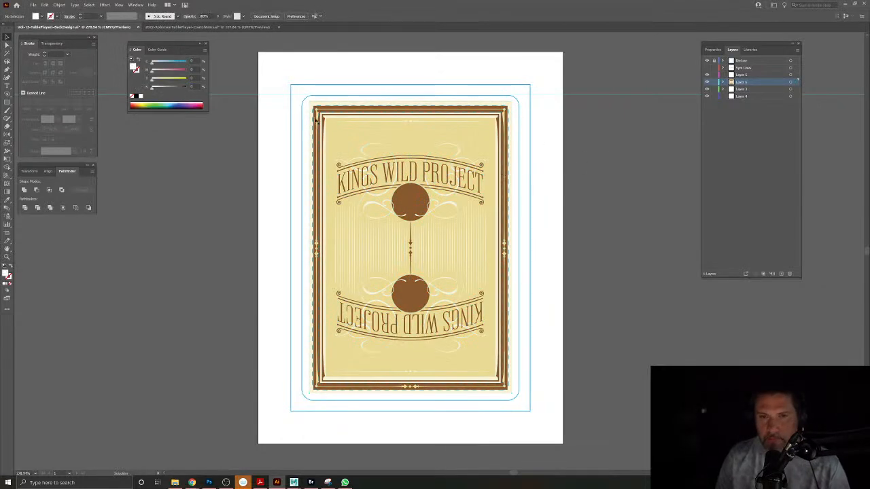
Select the card back's background, frame shapes and upper and lower inner line ornaments, and cut them from their layer.
{"action": "key", "text": "ctrl+a"}
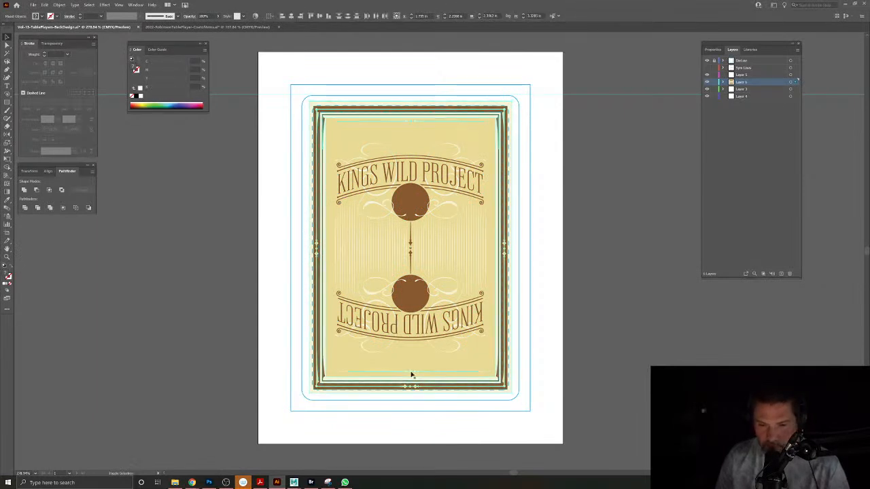
{"action": "key", "text": "Delete"}
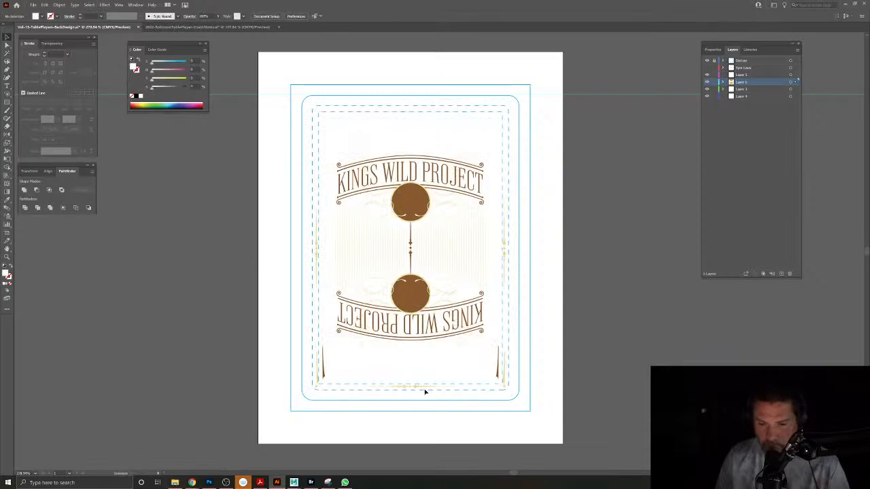
{"action": "key", "text": "ctrl+z"}
{"action": "left_click_drag", "start_coordinate": [413, 391], "coordinate": [432, 373]}
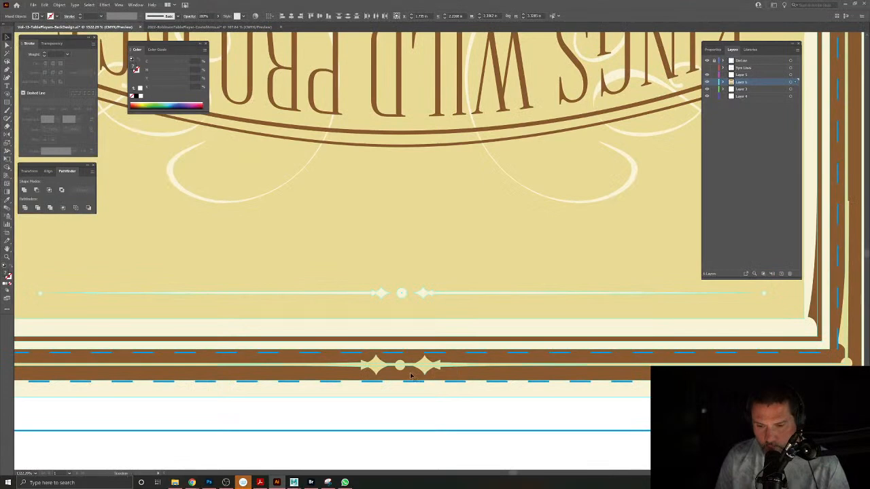
{"action": "double_click", "coordinate": [401, 369]}
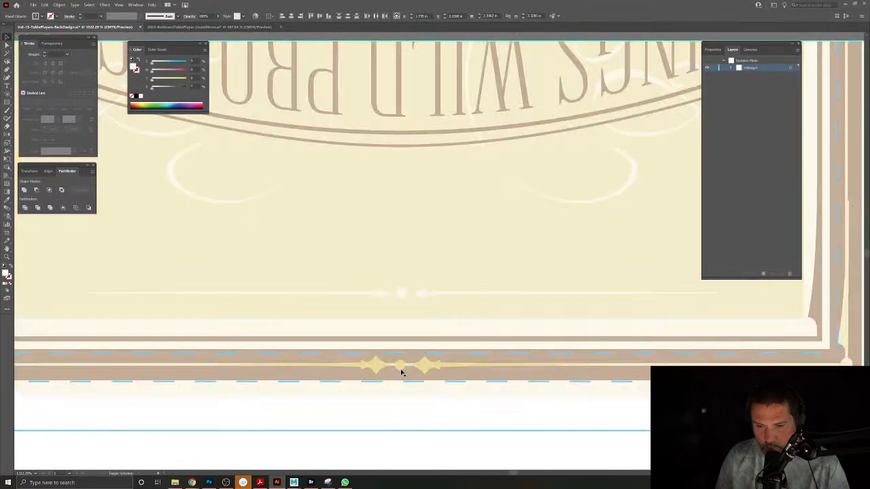
{"action": "double_click", "coordinate": [440, 422]}
{"action": "left_click", "coordinate": [421, 367]}
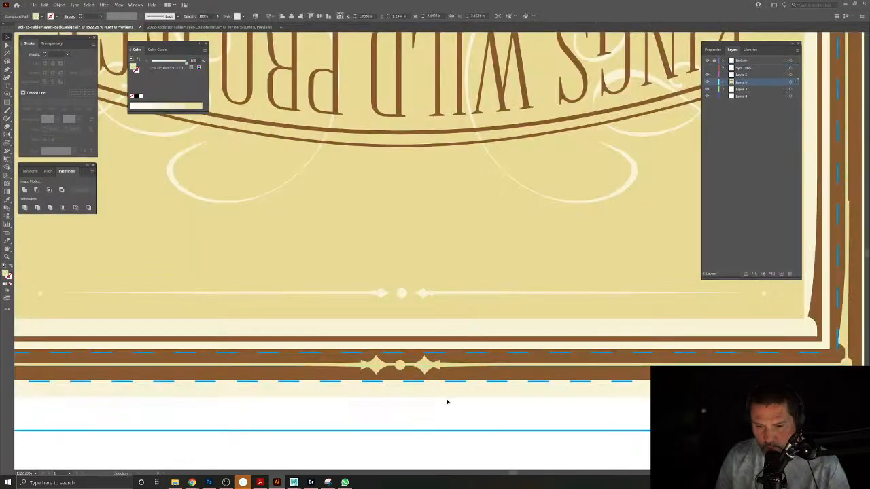
{"action": "scroll", "coordinate": [446, 402], "scroll_direction": "down", "scroll_amount": 5}
{"action": "left_click_drag", "start_coordinate": [266, 361], "coordinate": [290, 366]}
{"action": "left_click_drag", "start_coordinate": [386, 247], "coordinate": [380, 468]}
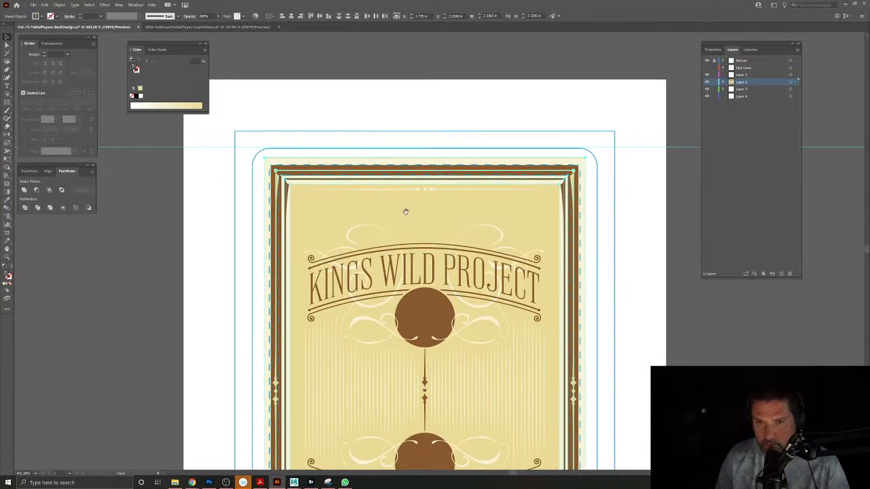
{"action": "left_click", "coordinate": [426, 192]}
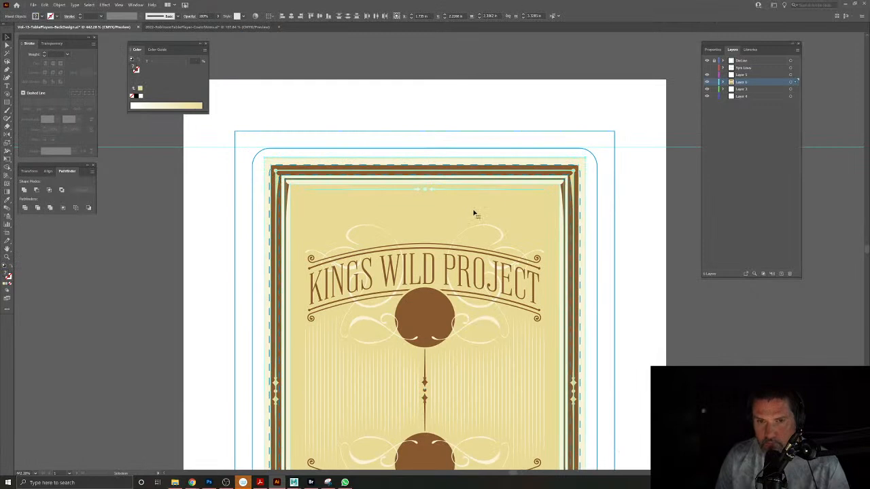
{"action": "key", "text": "Delete"}
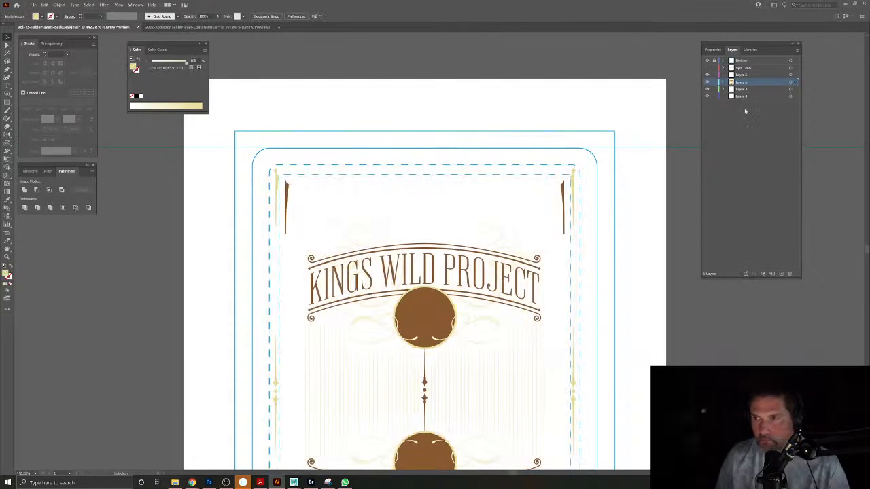
Create a new layer at the bottom of the layer stack and paste the cut frame and background in place on it.
{"action": "left_click", "coordinate": [750, 90]}
{"action": "left_click", "coordinate": [780, 274]}
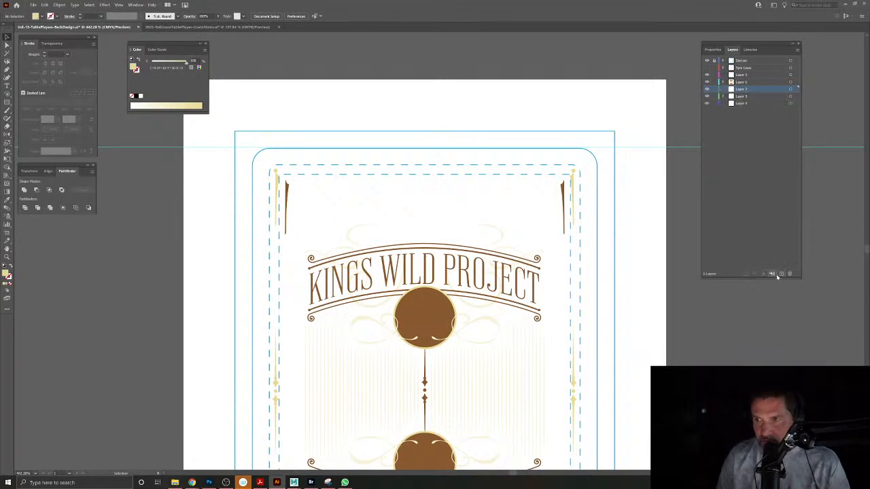
{"action": "left_click", "coordinate": [741, 104]}
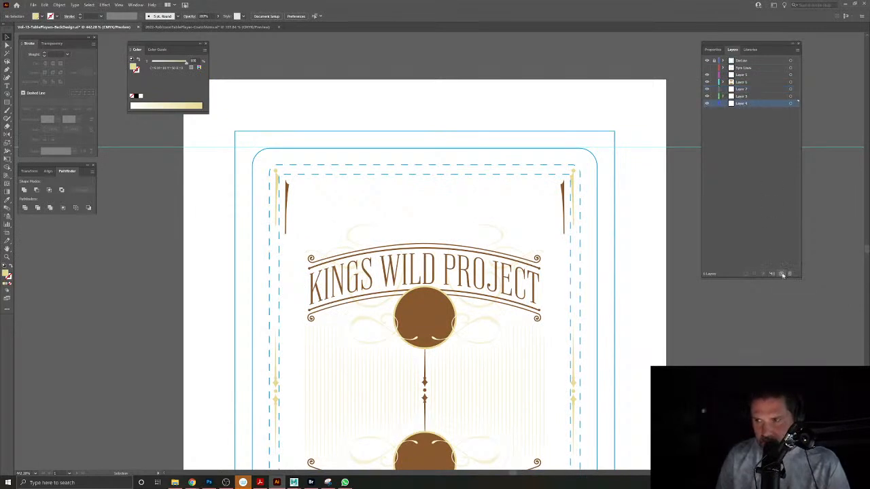
{"action": "left_click_drag", "start_coordinate": [748, 104], "coordinate": [749, 120]}
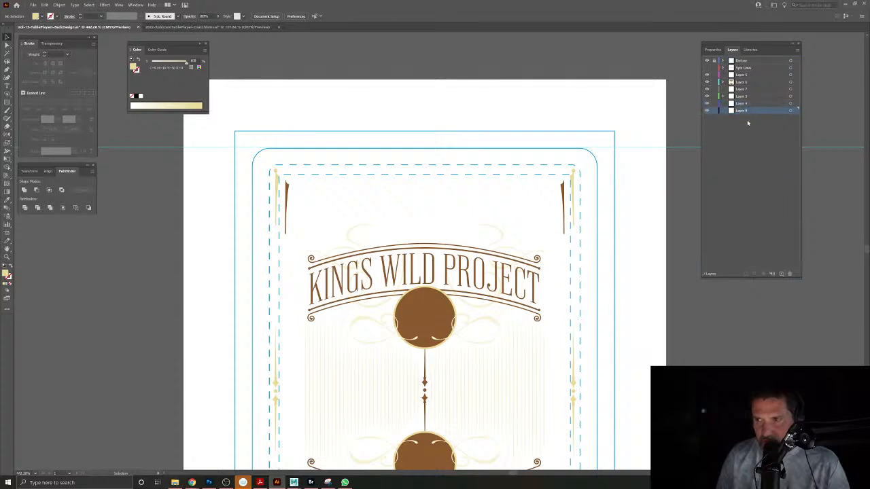
{"action": "key", "text": "ctrl+f"}
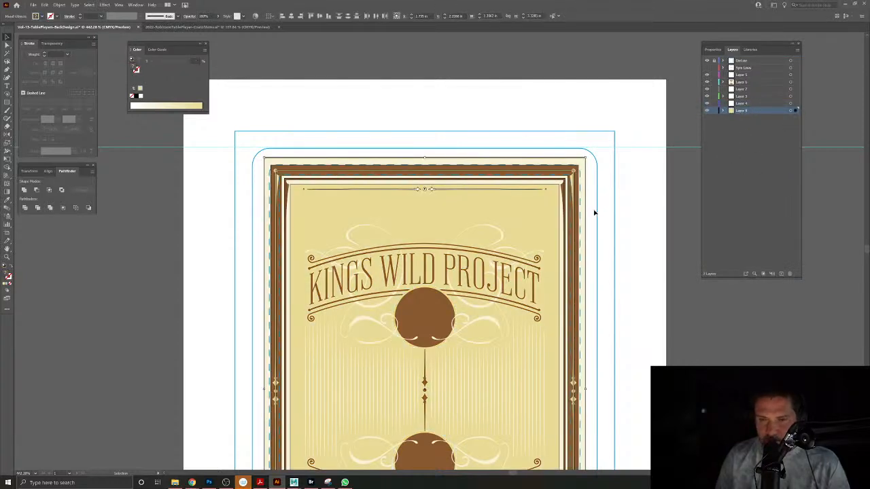
With the bottom layer temporarily hidden, select the leftover brown tapered corner pieces and move them onto that layer in place.
{"action": "left_click", "coordinate": [707, 111]}
{"action": "left_click_drag", "start_coordinate": [529, 286], "coordinate": [484, 198]}
{"action": "left_click_drag", "start_coordinate": [457, 147], "coordinate": [564, 154]}
{"action": "left_click", "coordinate": [592, 140]}
{"action": "left_click_drag", "start_coordinate": [307, 112], "coordinate": [537, 151]}
{"action": "key", "text": "Delete"}
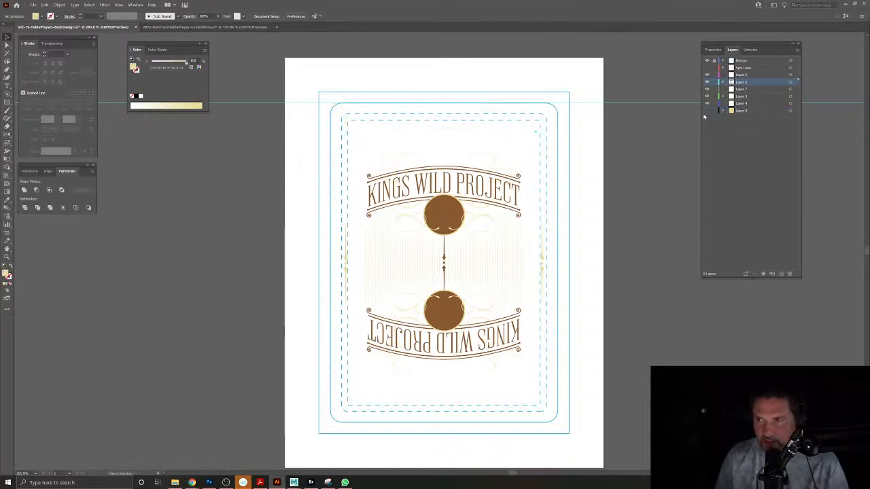
{"action": "left_click", "coordinate": [707, 110]}
{"action": "left_click", "coordinate": [745, 110]}
{"action": "left_click", "coordinate": [663, 143]}
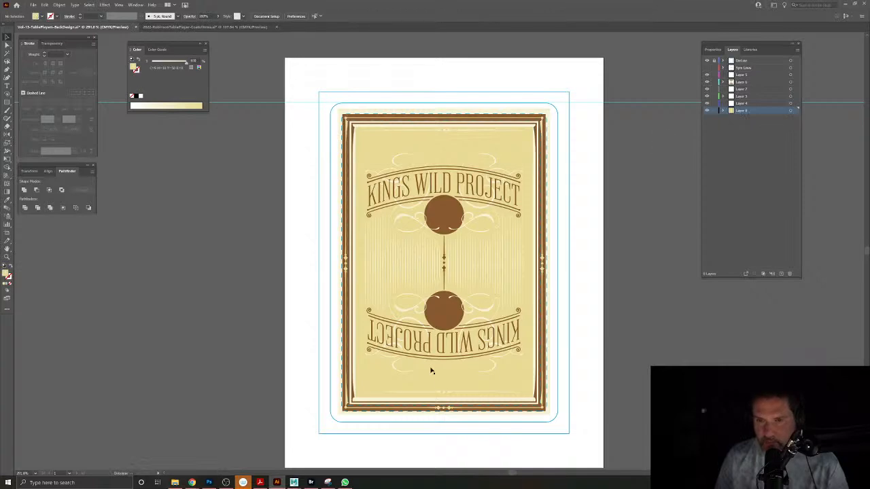
Show the symmetry lines layer and copy the lower border's diamond ornament to the upper border, rotated 180° about the card's centre.
{"action": "left_click", "coordinate": [451, 412]}
{"action": "scroll", "coordinate": [449, 412], "scroll_direction": "up", "scroll_amount": 5}
{"action": "left_click", "coordinate": [466, 384]}
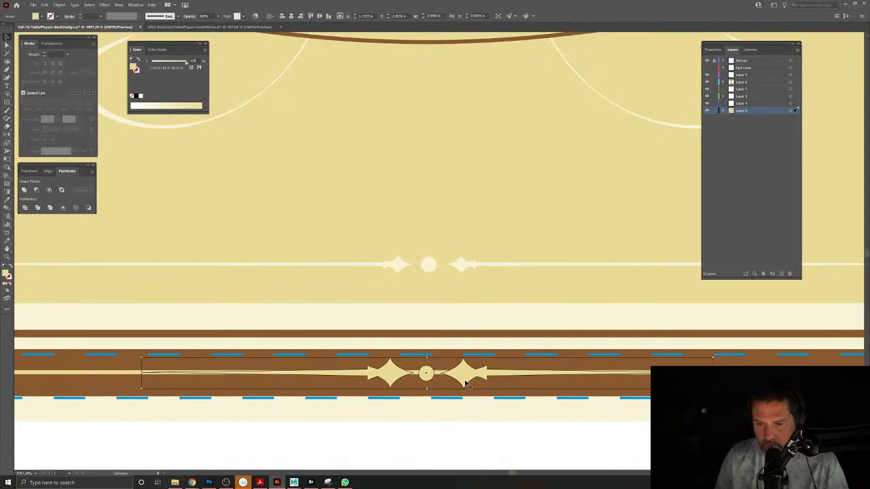
{"action": "scroll", "coordinate": [466, 384], "scroll_direction": "down", "scroll_amount": 6}
{"action": "scroll", "coordinate": [432, 273], "scroll_direction": "down", "scroll_amount": 1}
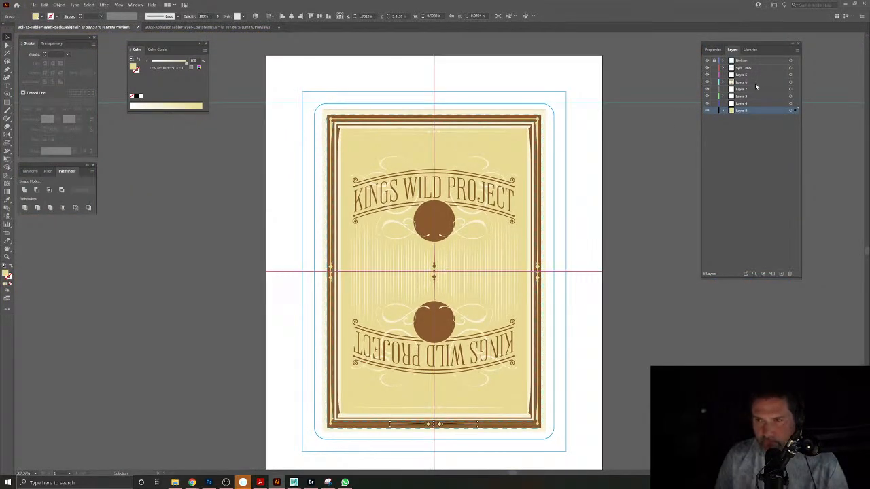
{"action": "scroll", "coordinate": [430, 296], "scroll_direction": "up", "scroll_amount": 3}
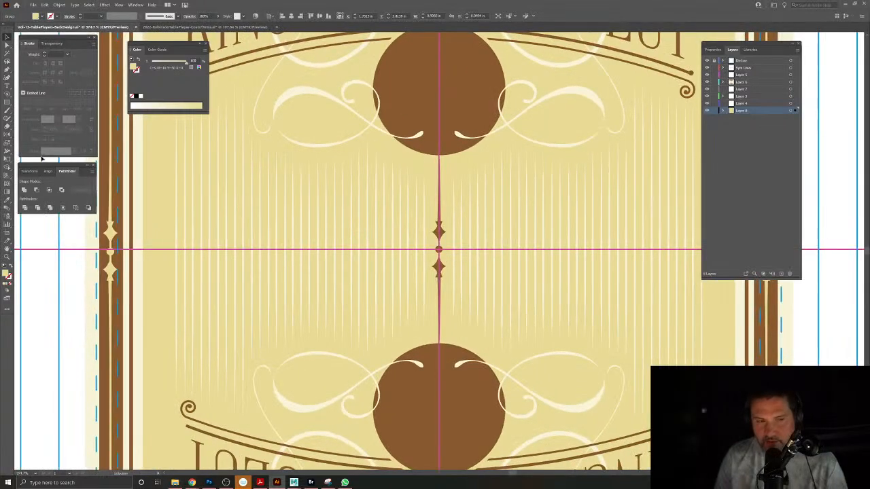
{"action": "left_click", "coordinate": [7, 134]}
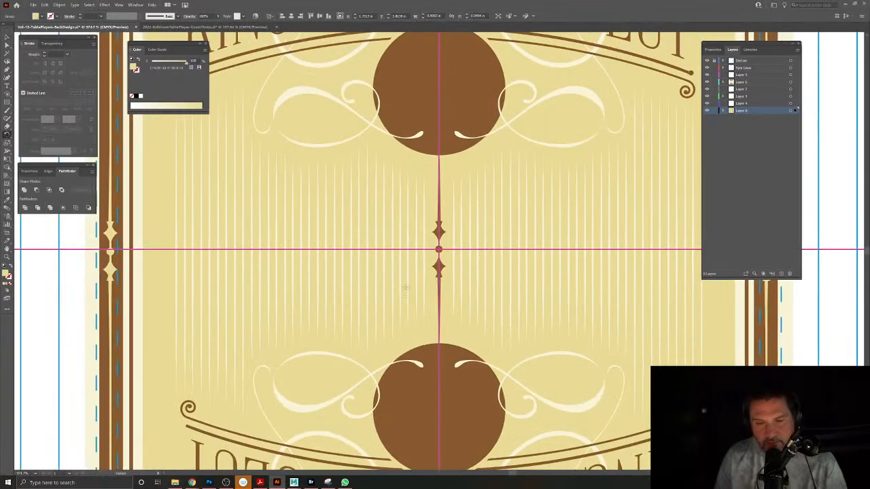
{"action": "left_click", "coordinate": [438, 249], "text": "alt"}
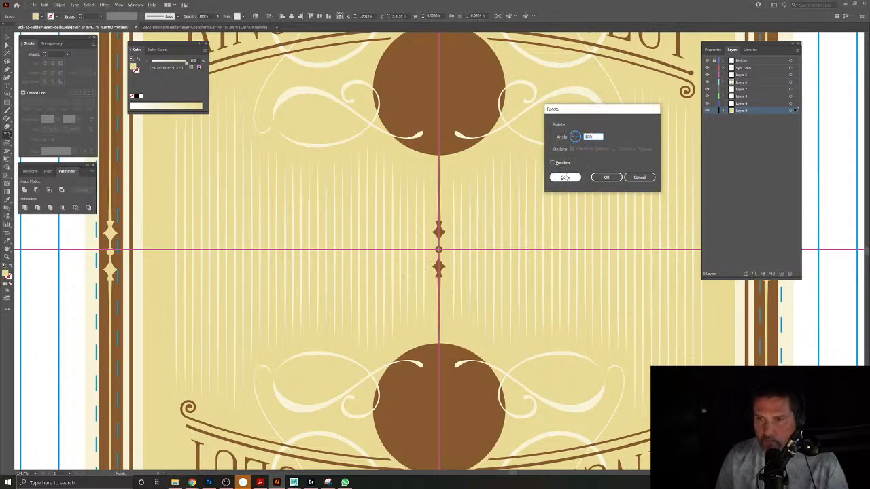
{"action": "left_click", "coordinate": [565, 176]}
{"action": "scroll", "coordinate": [407, 253], "scroll_direction": "down", "scroll_amount": 3}
{"action": "scroll", "coordinate": [407, 253], "scroll_direction": "down", "scroll_amount": 3}
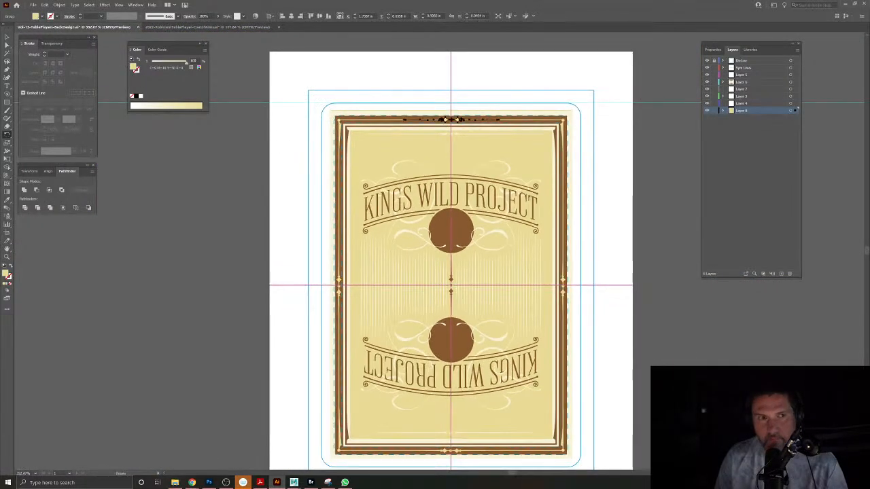
{"action": "left_click", "coordinate": [402, 61]}
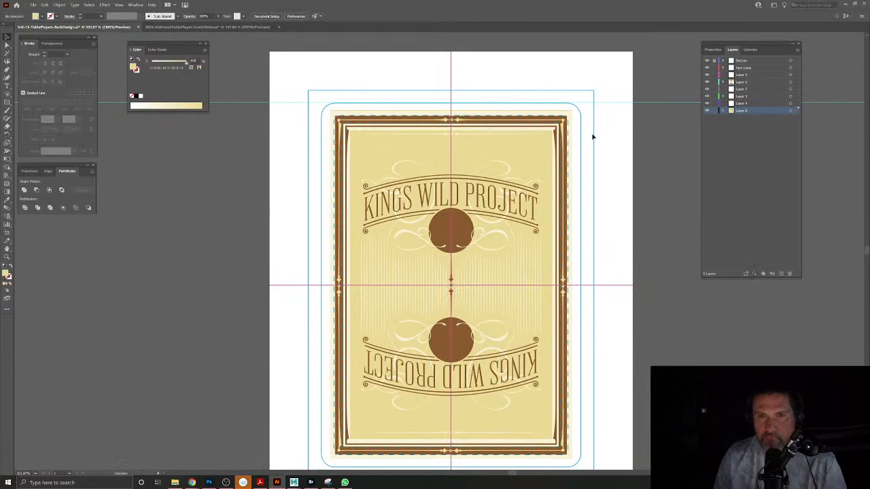
{"action": "left_click", "coordinate": [570, 116]}
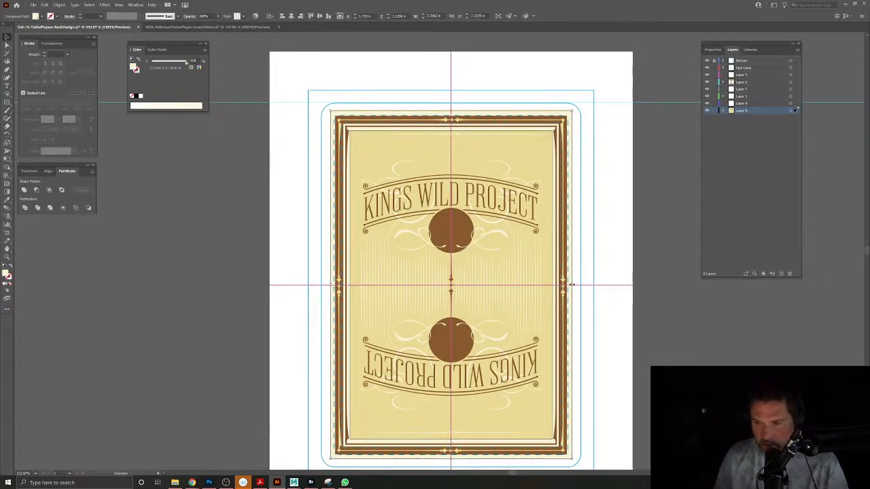
{"action": "left_click_drag", "start_coordinate": [572, 285], "coordinate": [605, 286]}
{"action": "key", "text": "ctrl+z"}
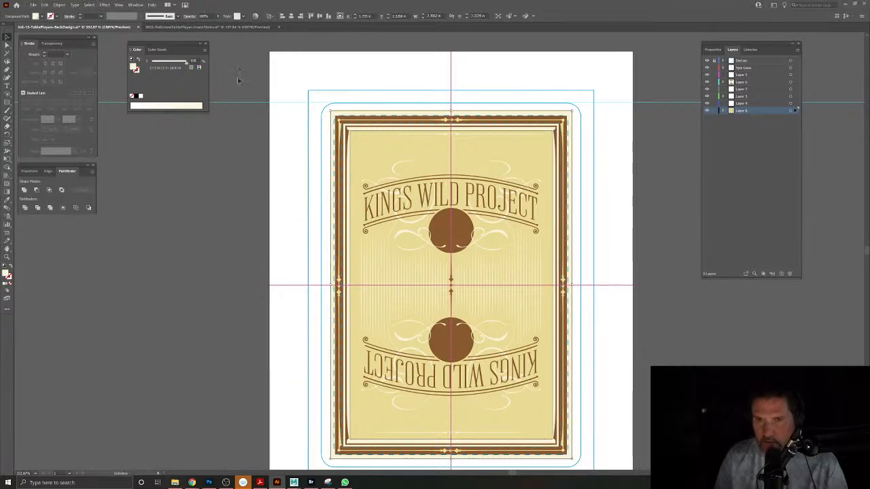
Isolate the cream background compound path and extend its upper and lower edges to the outer bleed line.
{"action": "double_click", "coordinate": [337, 114]}
{"action": "left_click", "coordinate": [7, 44]}
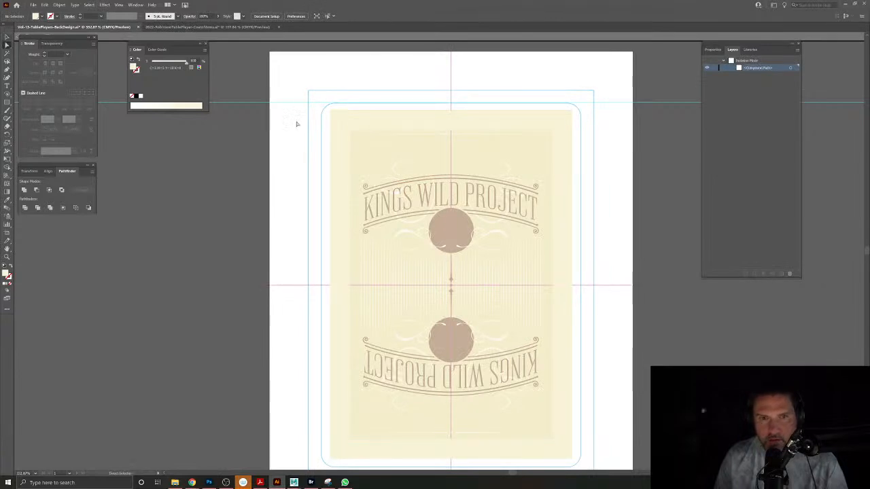
{"action": "left_click", "coordinate": [573, 112]}
{"action": "left_click_drag", "start_coordinate": [573, 113], "coordinate": [573, 90]}
{"action": "left_click_drag", "start_coordinate": [544, 181], "coordinate": [540, 64]}
{"action": "left_click_drag", "start_coordinate": [316, 357], "coordinate": [565, 363]}
Extend both side edges of the cream background out to the bleed line, leaving the path deselected.
{"action": "key", "text": "ctrl+0"}
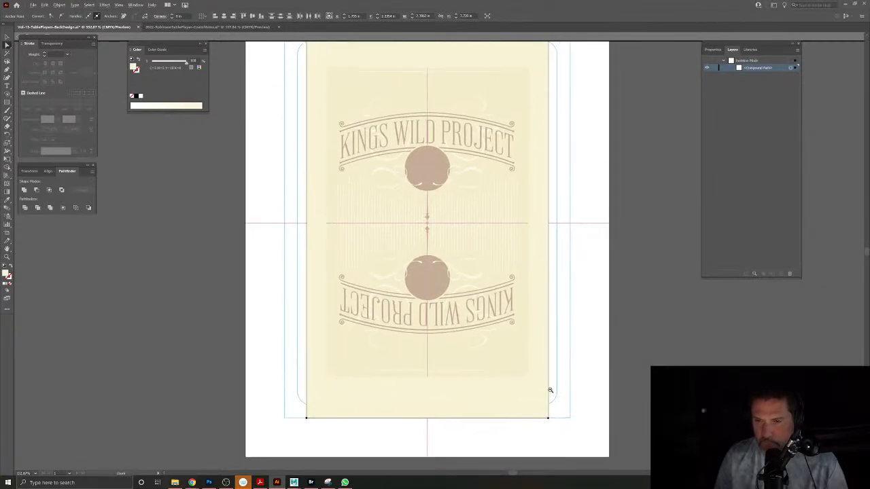
{"action": "left_click", "coordinate": [548, 414]}
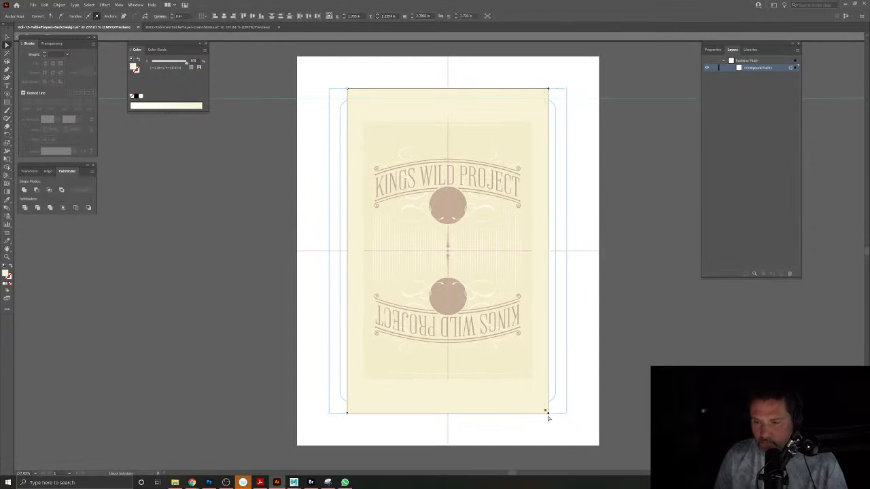
{"action": "left_click_drag", "start_coordinate": [547, 413], "coordinate": [567, 416]}
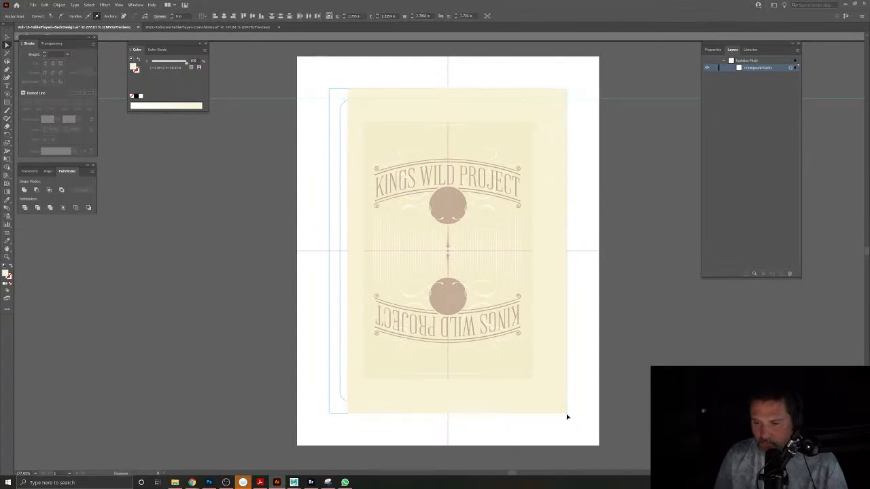
{"action": "left_click_drag", "start_coordinate": [336, 456], "coordinate": [330, 417]}
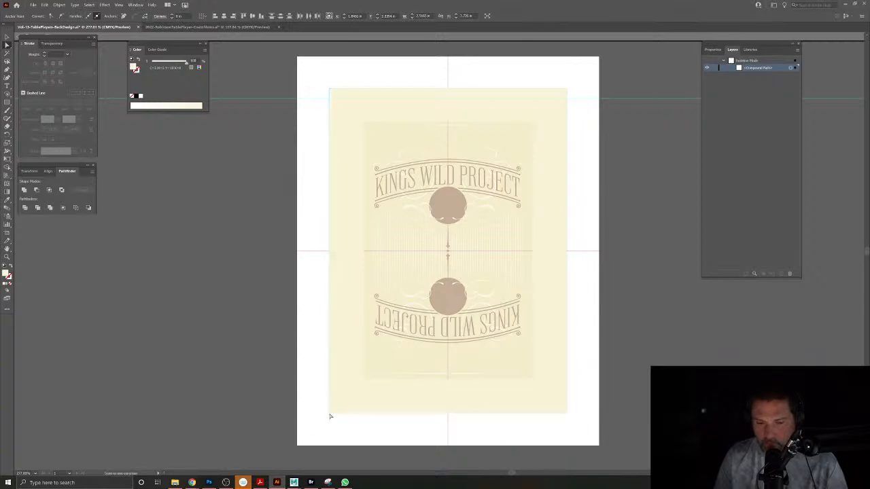
{"action": "left_click", "coordinate": [7, 38]}
{"action": "left_click", "coordinate": [280, 226]}
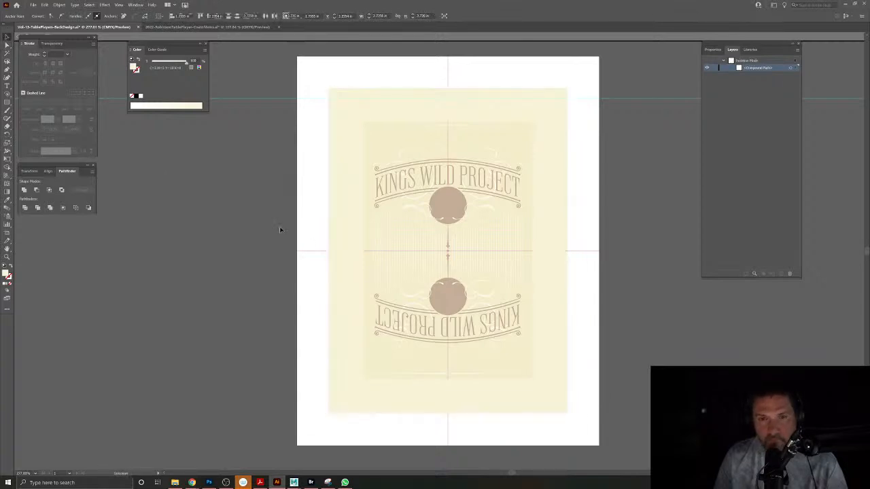
Exit isolation mode on the cream background path.
{"action": "double_click", "coordinate": [272, 211]}
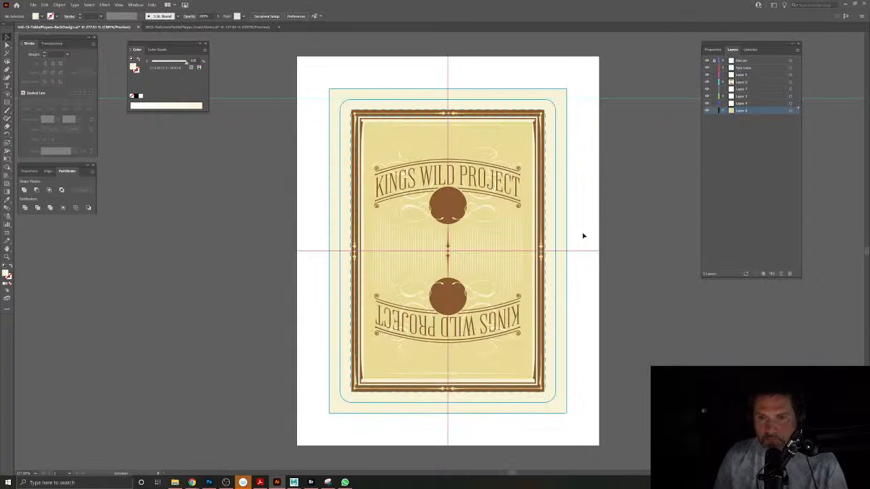
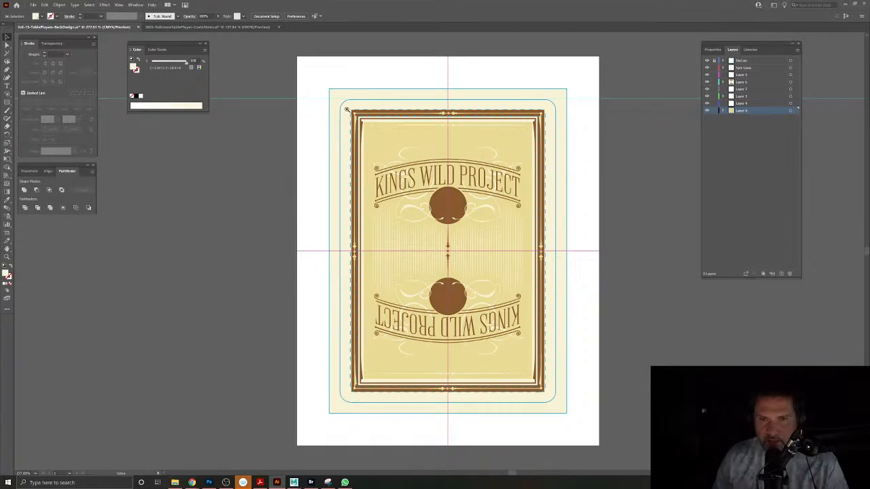
Select the brown frame's four outer corner points and round them to follow the dashed safe-area line.
{"action": "scroll", "coordinate": [351, 109], "scroll_direction": "up", "scroll_amount": 8}
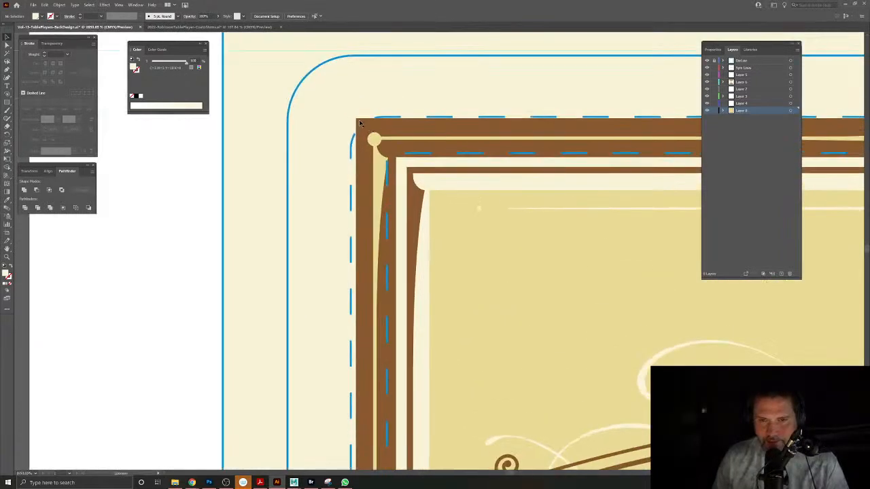
{"action": "left_click", "coordinate": [366, 125]}
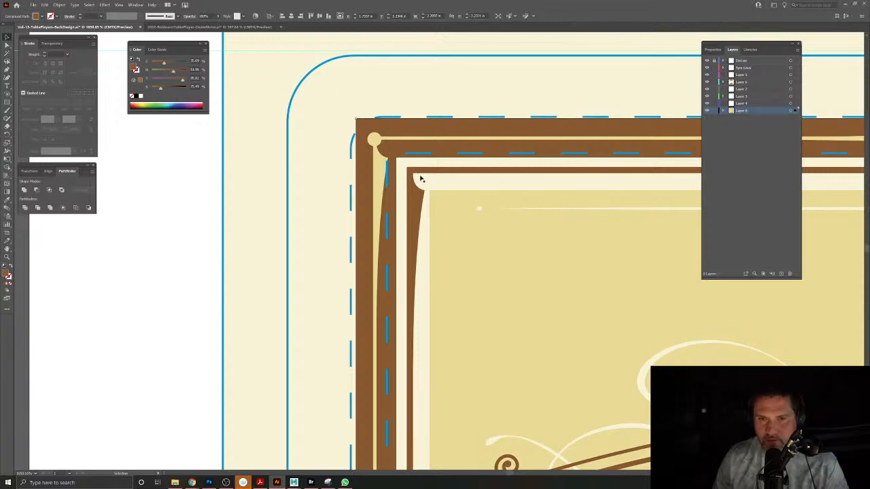
{"action": "scroll", "coordinate": [478, 184], "scroll_direction": "down", "scroll_amount": 8}
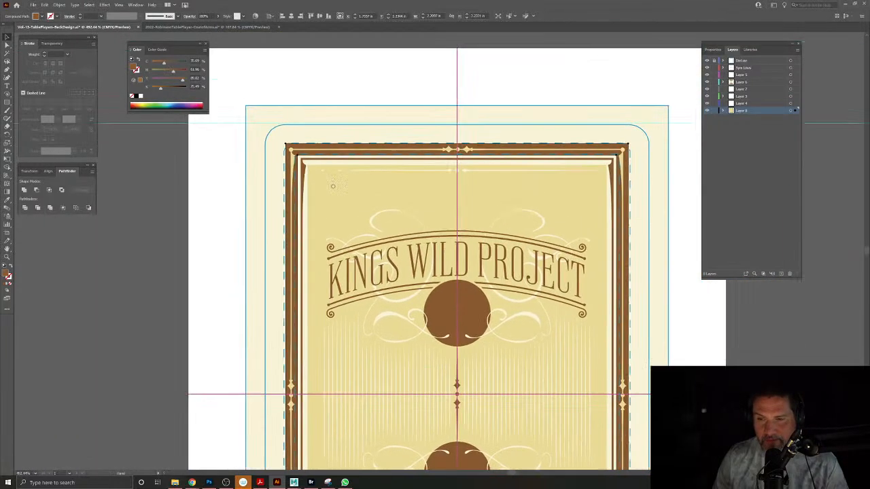
{"action": "left_click_drag", "start_coordinate": [333, 186], "coordinate": [483, 237]}
{"action": "left_click_drag", "start_coordinate": [435, 195], "coordinate": [519, 254]}
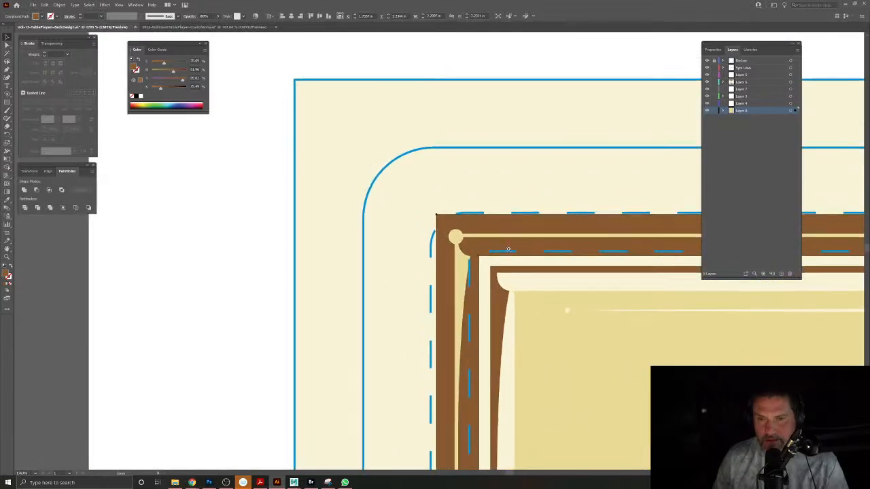
{"action": "left_click", "coordinate": [7, 44]}
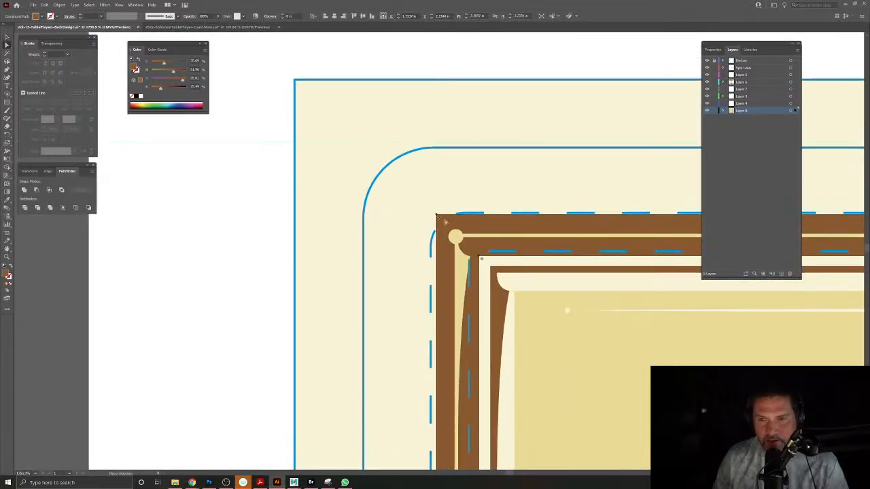
{"action": "left_click", "coordinate": [183, 196]}
{"action": "left_click", "coordinate": [436, 216]}
{"action": "left_click_drag", "start_coordinate": [489, 250], "coordinate": [154, 237]}
{"action": "scroll", "coordinate": [245, 249], "scroll_direction": "right", "scroll_amount": 10}
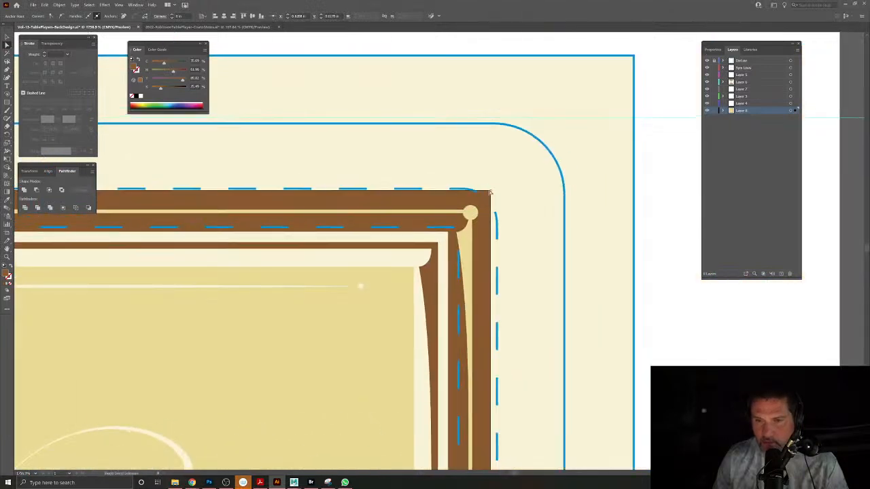
{"action": "left_click", "coordinate": [489, 193]}
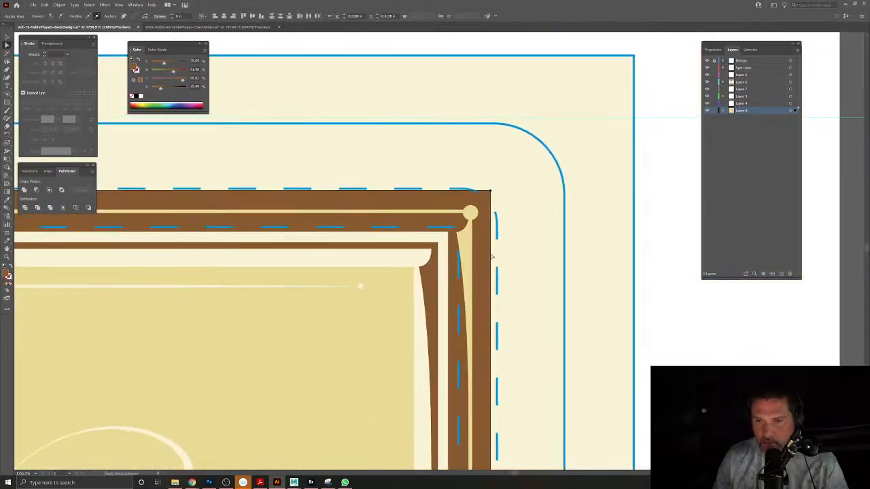
{"action": "scroll", "coordinate": [479, 170], "scroll_direction": "down", "scroll_amount": 15}
{"action": "scroll", "coordinate": [475, 138], "scroll_direction": "down", "scroll_amount": 15}
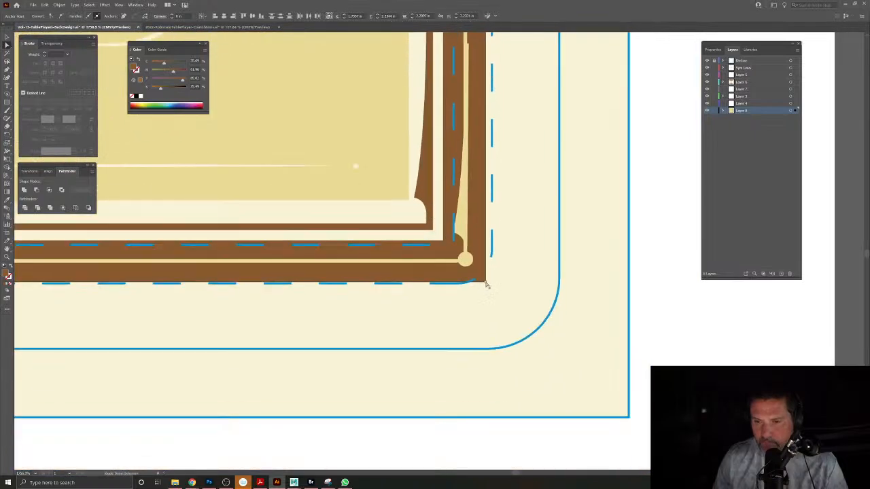
{"action": "scroll", "coordinate": [440, 331], "scroll_direction": "left", "scroll_amount": 10}
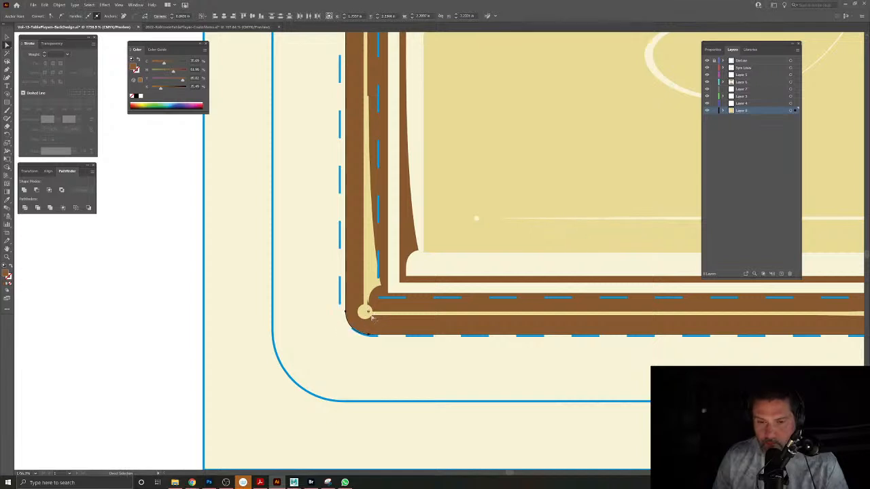
{"action": "left_click", "coordinate": [123, 236]}
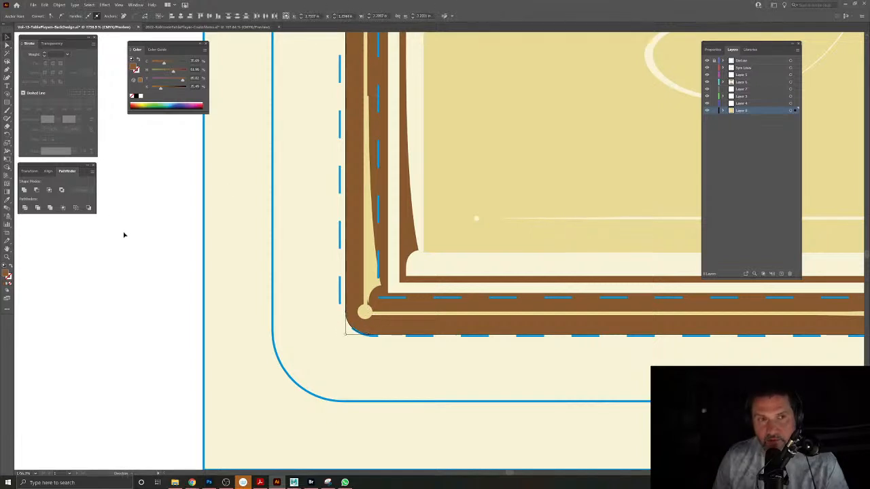
Examine the rounded frame corners against the dashed safe-area line at both ends of the card.
{"action": "scroll", "coordinate": [362, 296], "scroll_direction": "down", "scroll_amount": 5}
{"action": "scroll", "coordinate": [330, 227], "scroll_direction": "up", "scroll_amount": 4}
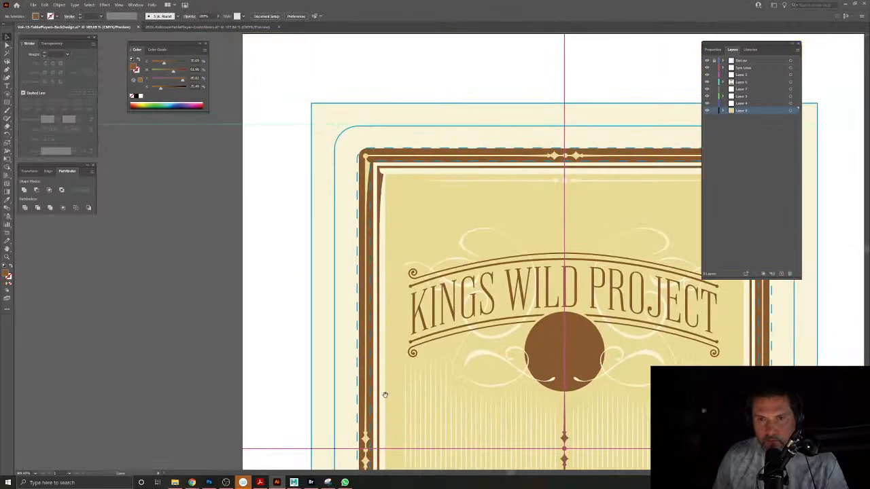
{"action": "scroll", "coordinate": [356, 174], "scroll_direction": "up", "scroll_amount": 3}
{"action": "scroll", "coordinate": [354, 238], "scroll_direction": "down", "scroll_amount": 5}
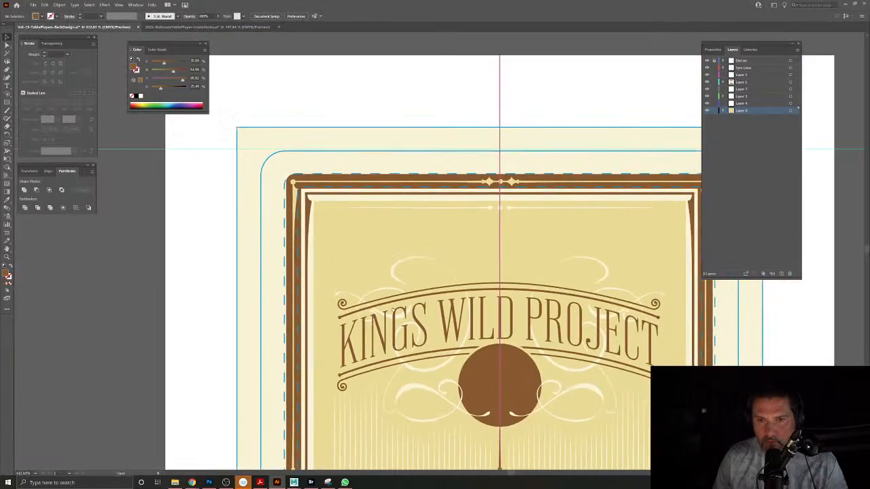
{"action": "scroll", "coordinate": [448, 325], "scroll_direction": "down", "scroll_amount": 10}
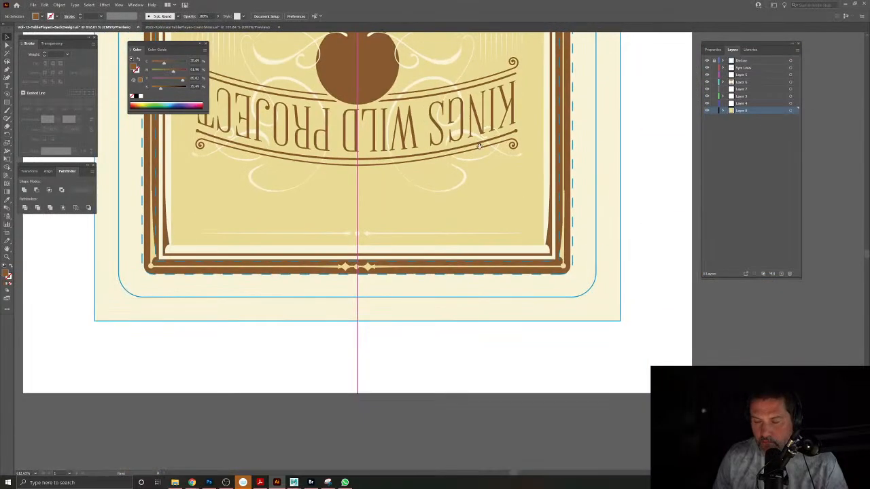
{"action": "scroll", "coordinate": [479, 162], "scroll_direction": "up", "scroll_amount": 10}
{"action": "scroll", "coordinate": [593, 297], "scroll_direction": "up", "scroll_amount": 3}
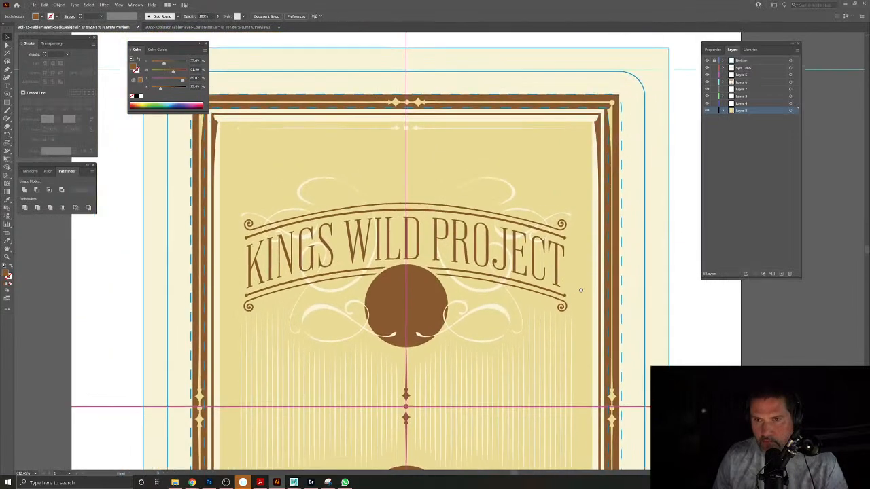
Undo the corner rounding and try editing the frame's upper-right corner point with the Pen tool, undoing that edit too.
{"action": "left_click", "coordinate": [592, 297]}
{"action": "left_click", "coordinate": [7, 45]}
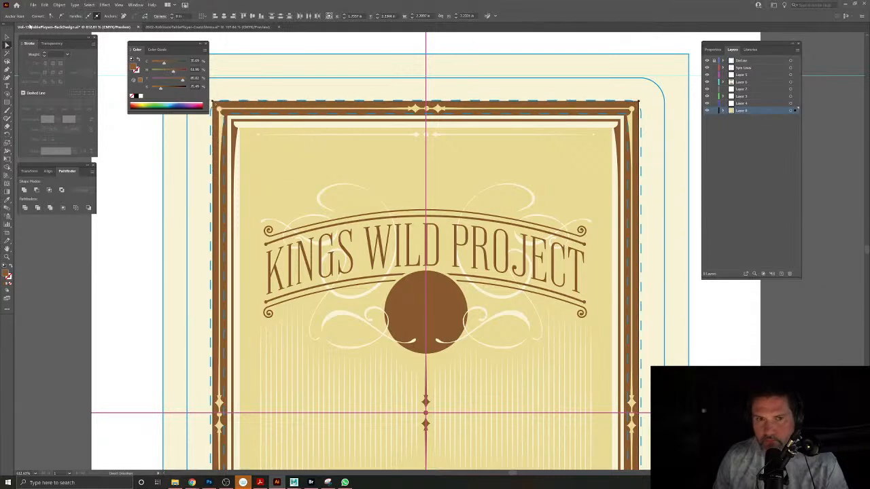
{"action": "left_click", "coordinate": [8, 69]}
{"action": "left_click_drag", "start_coordinate": [642, 100], "coordinate": [589, 197]}
{"action": "key", "text": "ctrl+shift+a"}
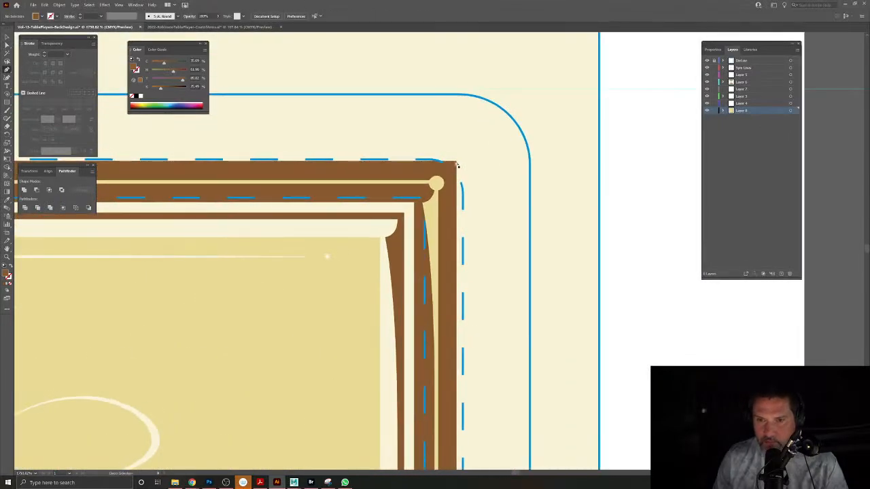
{"action": "left_click", "coordinate": [457, 164]}
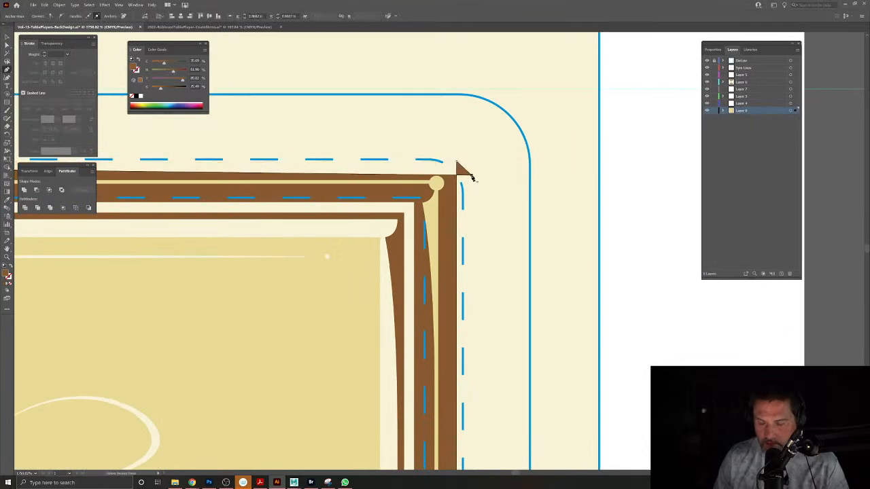
{"action": "key", "text": "ctrl+z"}
{"action": "scroll", "coordinate": [470, 181], "scroll_direction": "down", "scroll_amount": 10}
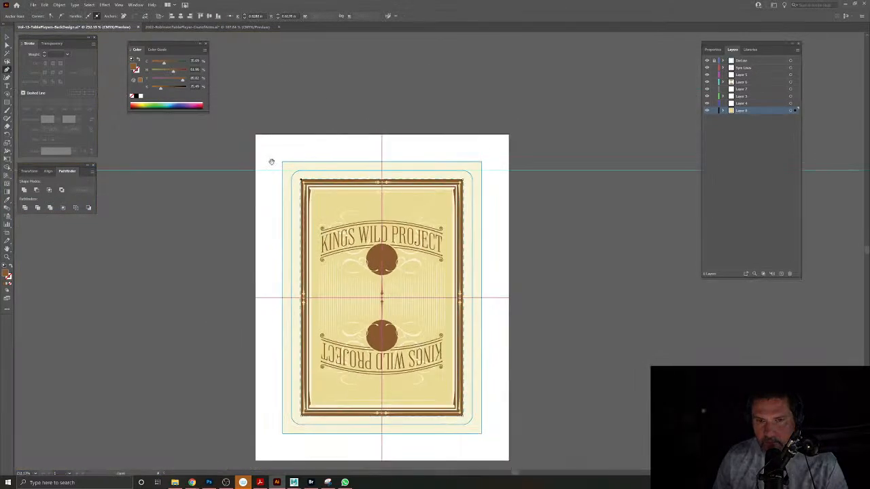
Reselect all four outer corner points of the brown frame and round them to match the safe area's corner curve.
{"action": "left_click", "coordinate": [7, 44]}
{"action": "scroll", "coordinate": [292, 178], "scroll_direction": "up", "scroll_amount": 8}
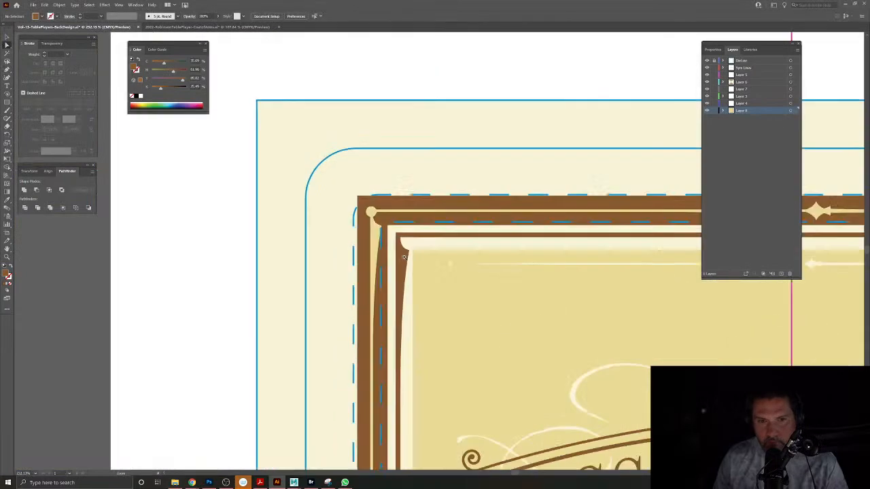
{"action": "left_click", "coordinate": [365, 199]}
{"action": "left_click_drag", "start_coordinate": [682, 250], "coordinate": [40, 274]}
{"action": "left_click", "coordinate": [501, 213]}
{"action": "scroll", "coordinate": [503, 204], "scroll_direction": "down", "scroll_amount": 10}
{"action": "scroll", "coordinate": [513, 110], "scroll_direction": "down", "scroll_amount": 5}
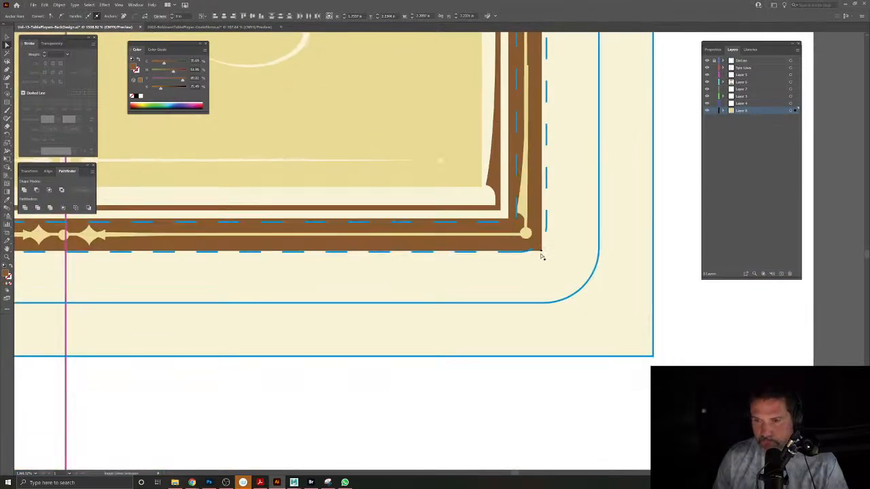
{"action": "scroll", "coordinate": [542, 253], "scroll_direction": "left", "scroll_amount": 10}
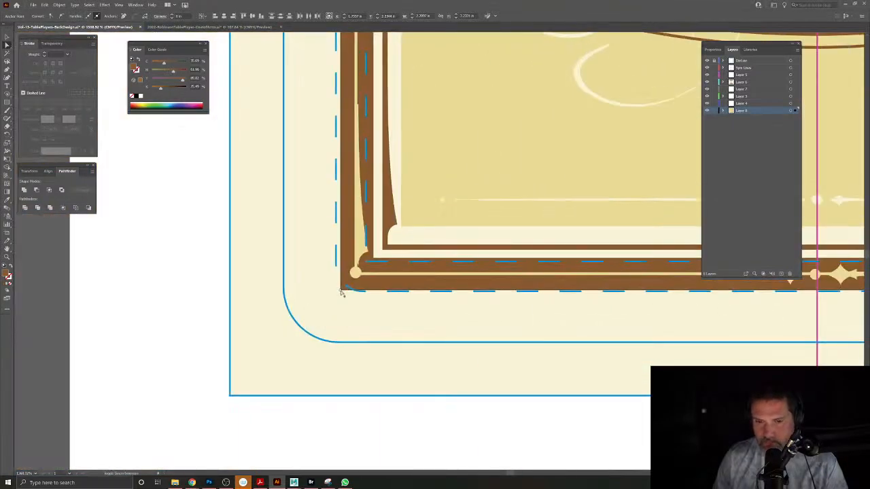
{"action": "left_click", "coordinate": [343, 290]}
{"action": "left_click_drag", "start_coordinate": [343, 290], "coordinate": [368, 273]}
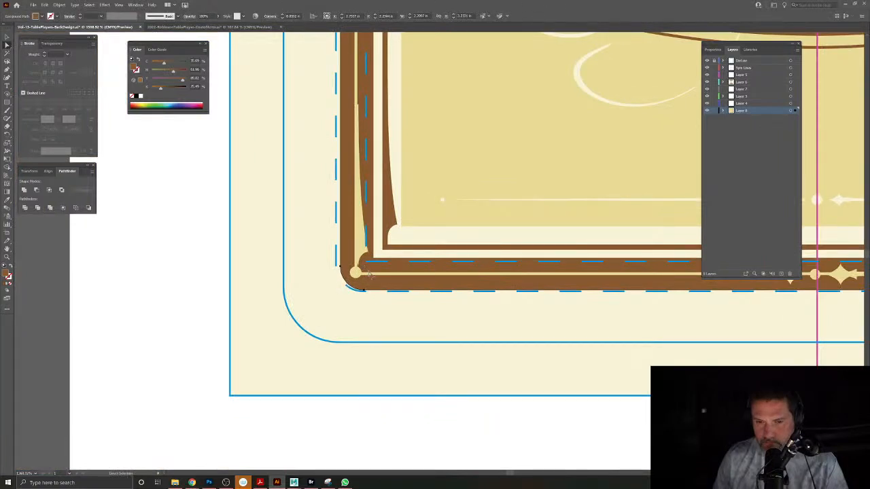
Centre the tan corner wedge shapes and the thin tan border line on the artboard, horizontally and vertically.
{"action": "left_click", "coordinate": [8, 37]}
{"action": "left_click", "coordinate": [321, 323]}
{"action": "left_click", "coordinate": [364, 248]}
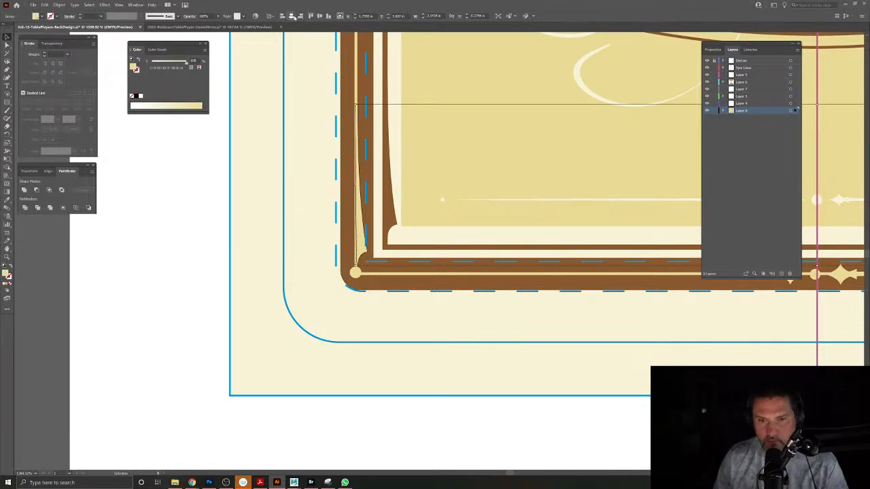
{"action": "left_click", "coordinate": [371, 328]}
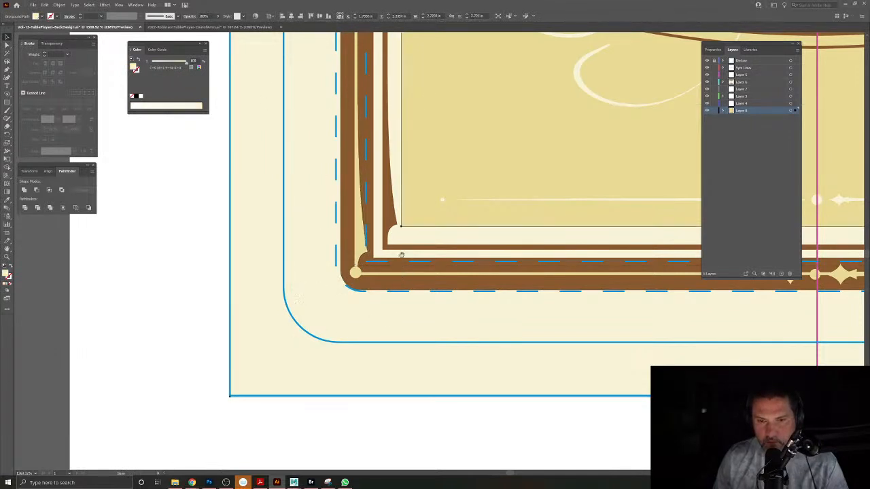
{"action": "left_click", "coordinate": [372, 277]}
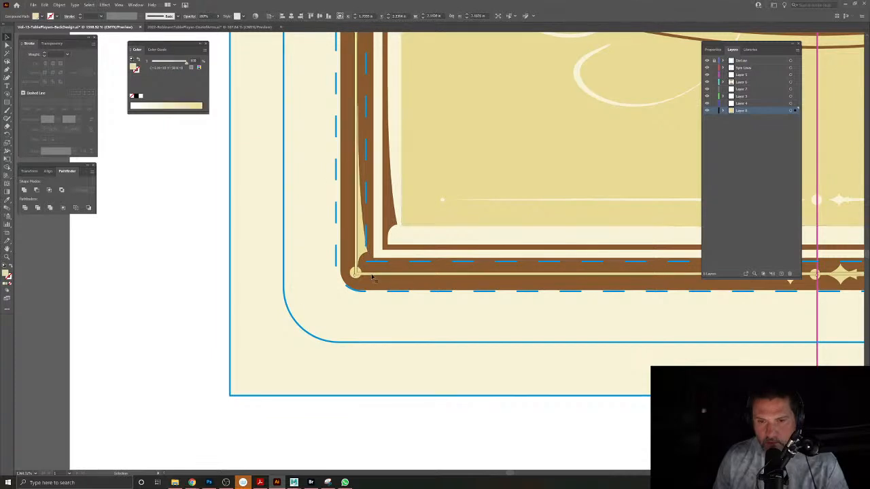
{"action": "left_click", "coordinate": [290, 17]}
{"action": "left_click", "coordinate": [319, 16]}
Combine the four tan corner circles into one group and centre it on the artboard.
{"action": "left_click", "coordinate": [355, 273]}
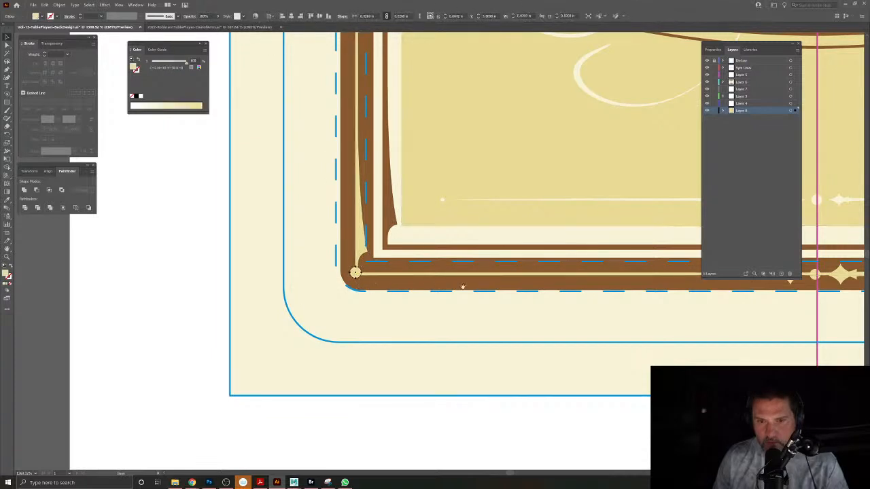
{"action": "left_click_drag", "start_coordinate": [748, 289], "coordinate": [316, 293]}
{"action": "left_click_drag", "start_coordinate": [803, 311], "coordinate": [317, 305]}
{"action": "left_click", "coordinate": [362, 274], "text": "shift"}
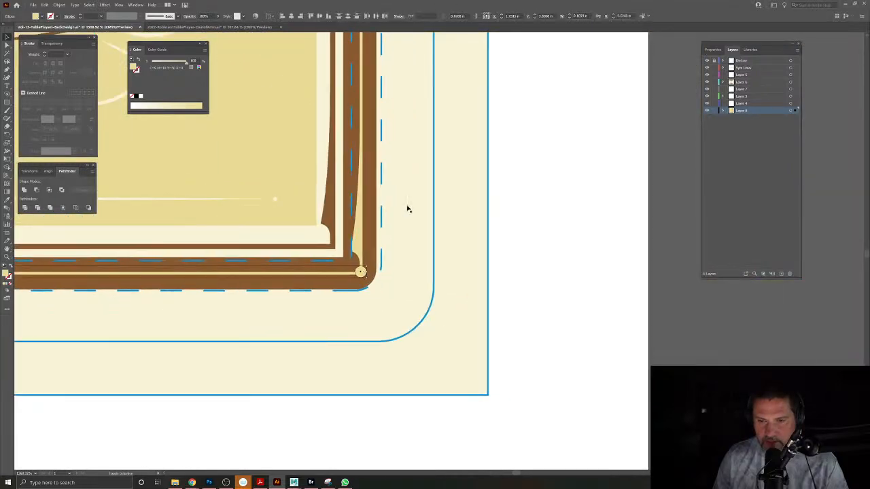
{"action": "left_click_drag", "start_coordinate": [392, 170], "coordinate": [449, 426]}
{"action": "left_click_drag", "start_coordinate": [425, 177], "coordinate": [424, 395]}
{"action": "left_click_drag", "start_coordinate": [413, 178], "coordinate": [478, 444]}
{"action": "scroll", "coordinate": [492, 221], "scroll_direction": "up", "scroll_amount": 10}
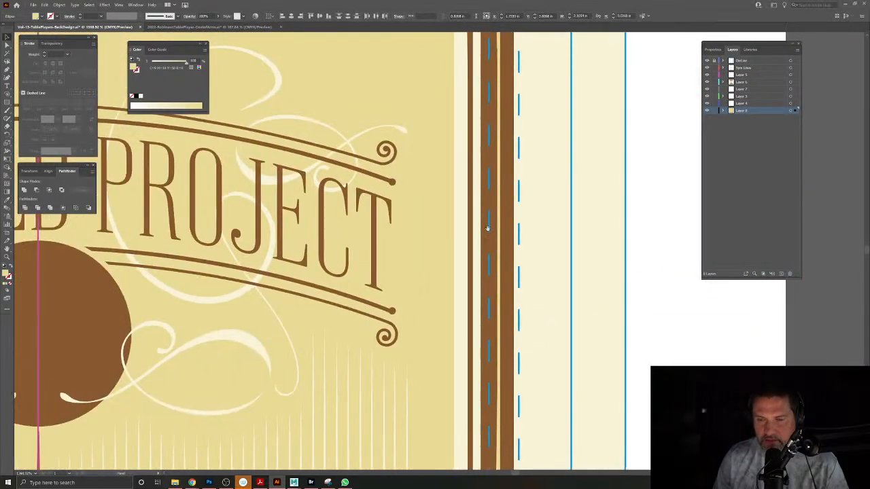
{"action": "scroll", "coordinate": [490, 166], "scroll_direction": "left", "scroll_amount": 10}
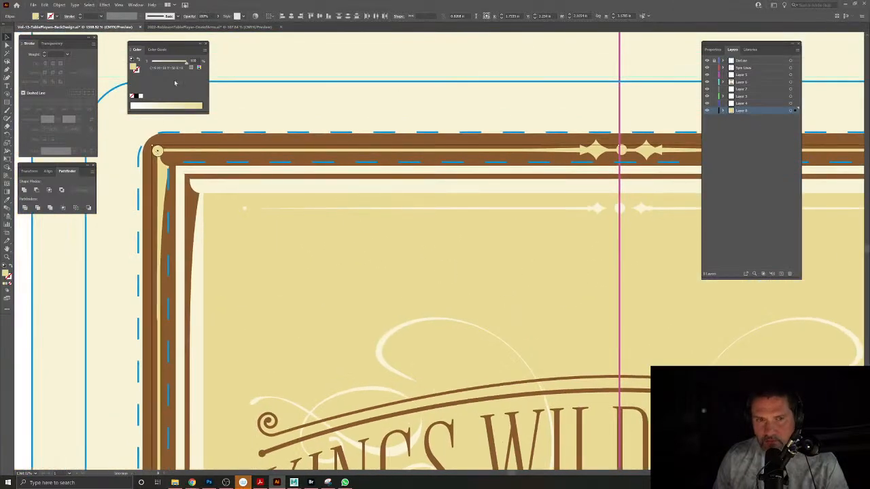
{"action": "left_click", "coordinate": [24, 191]}
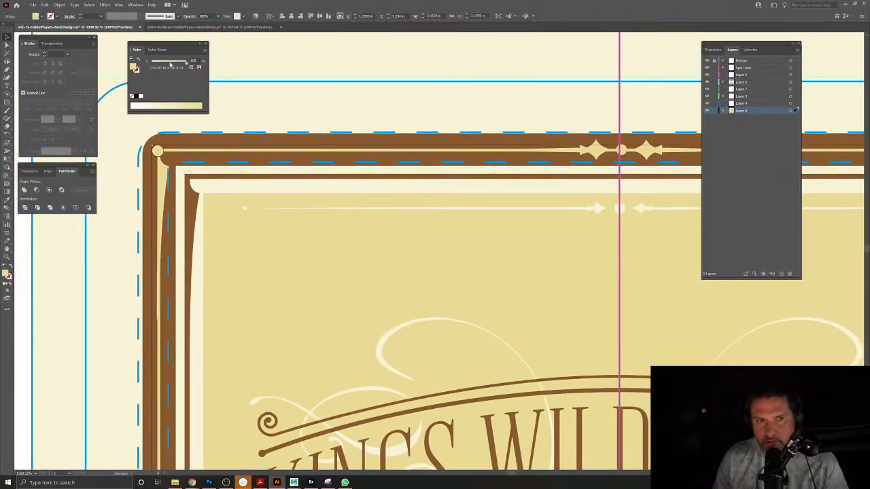
{"action": "left_click", "coordinate": [290, 17]}
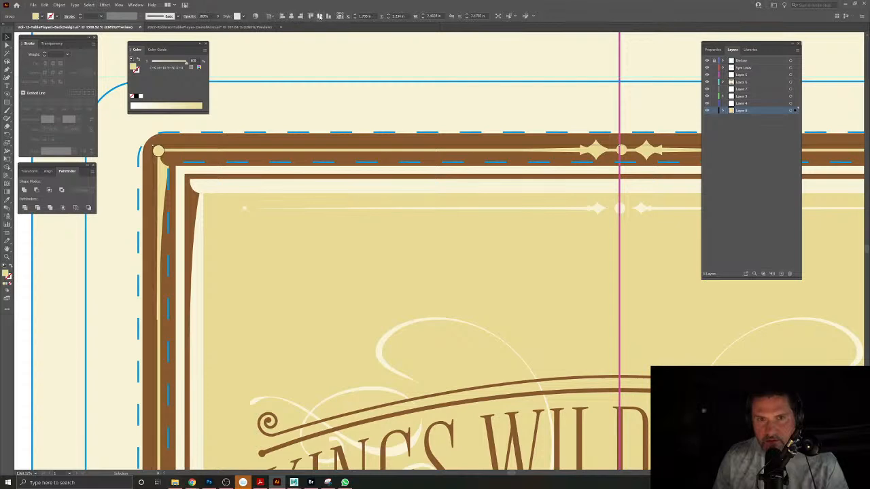
Centre the tan diamond-and-circle ornament on the frame's upper edge horizontally on the artboard.
{"action": "left_click", "coordinate": [633, 121]}
{"action": "left_click_drag", "start_coordinate": [639, 161], "coordinate": [463, 252]}
{"action": "scroll", "coordinate": [463, 252], "scroll_direction": "up", "scroll_amount": 8}
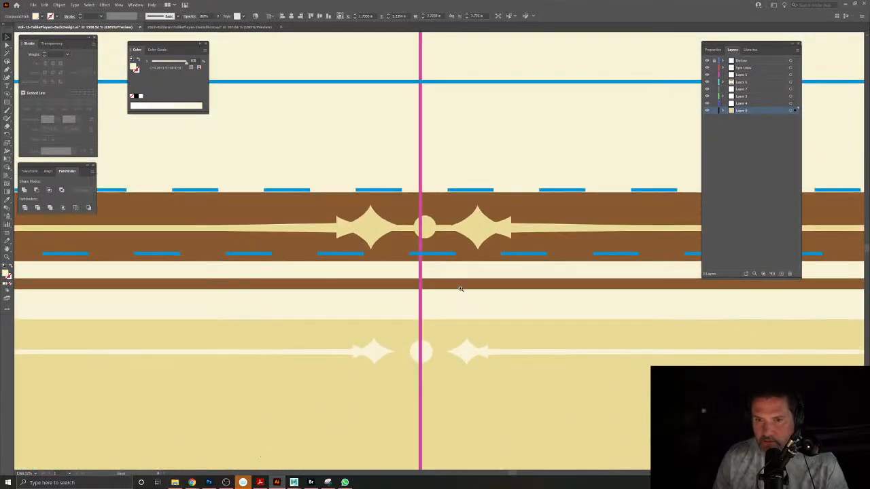
{"action": "left_click", "coordinate": [432, 227]}
{"action": "left_click", "coordinate": [469, 222]}
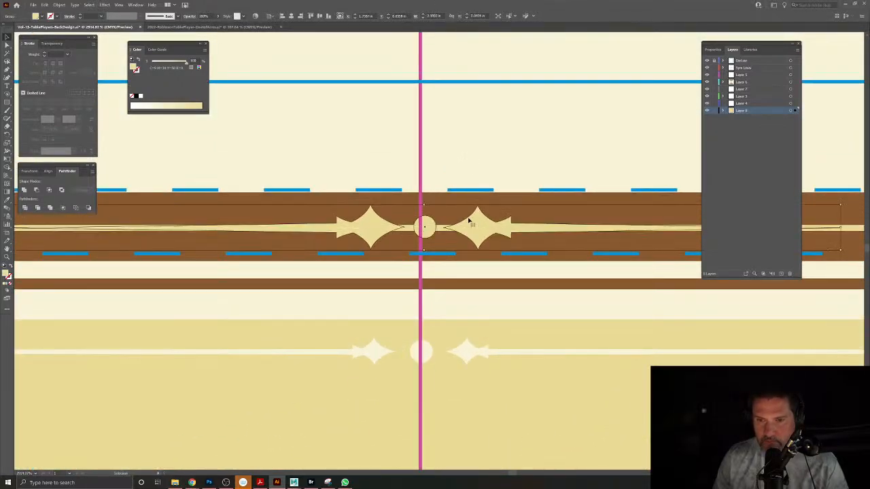
{"action": "left_click", "coordinate": [432, 161]}
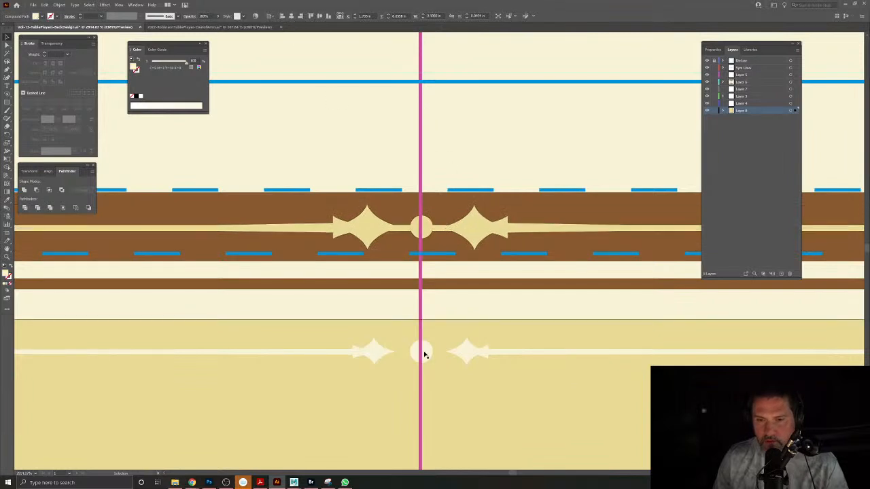
Centre the cream ornament line near the upper edge of the inner panel horizontally on the artboard.
{"action": "left_click", "coordinate": [423, 353]}
{"action": "left_click", "coordinate": [449, 132]}
{"action": "left_click", "coordinate": [429, 352]}
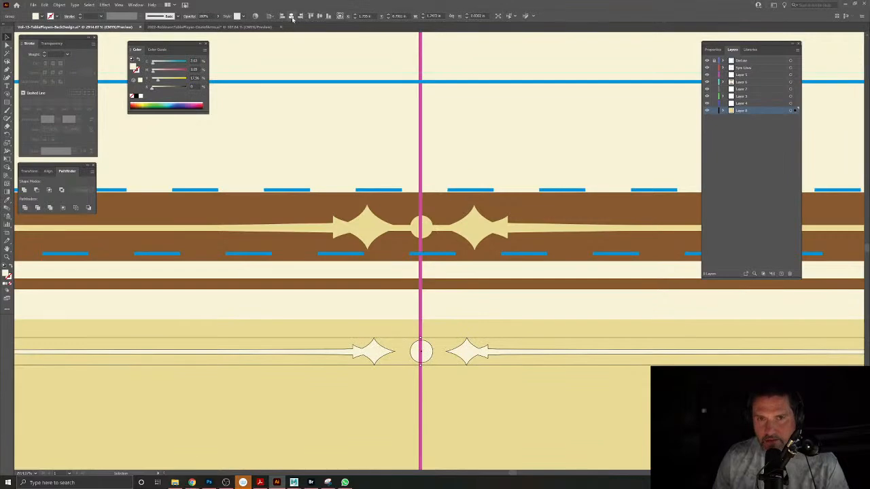
{"action": "left_click", "coordinate": [335, 110]}
Centre the tan diamond-and-circle ornament on the frame's lower edge horizontally on the artboard.
{"action": "left_click_drag", "start_coordinate": [440, 291], "coordinate": [327, 221]}
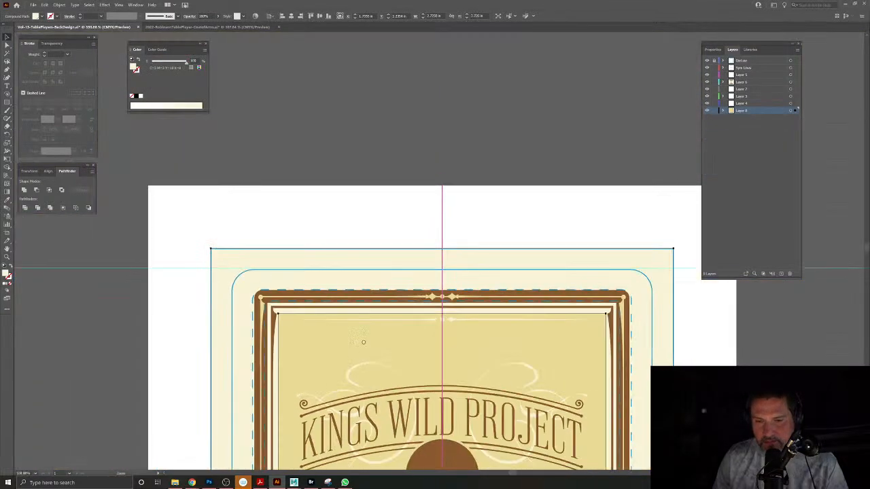
{"action": "left_click_drag", "start_coordinate": [363, 348], "coordinate": [367, 130]}
{"action": "scroll", "coordinate": [375, 293], "scroll_direction": "down", "scroll_amount": 6}
{"action": "scroll", "coordinate": [431, 288], "scroll_direction": "up", "scroll_amount": 5}
{"action": "left_click", "coordinate": [474, 289]}
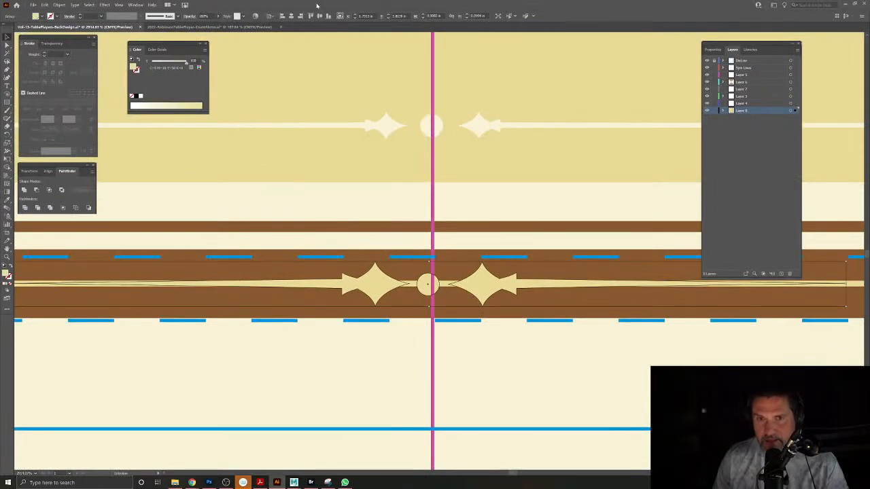
{"action": "left_click", "coordinate": [290, 16]}
{"action": "left_click", "coordinate": [485, 382]}
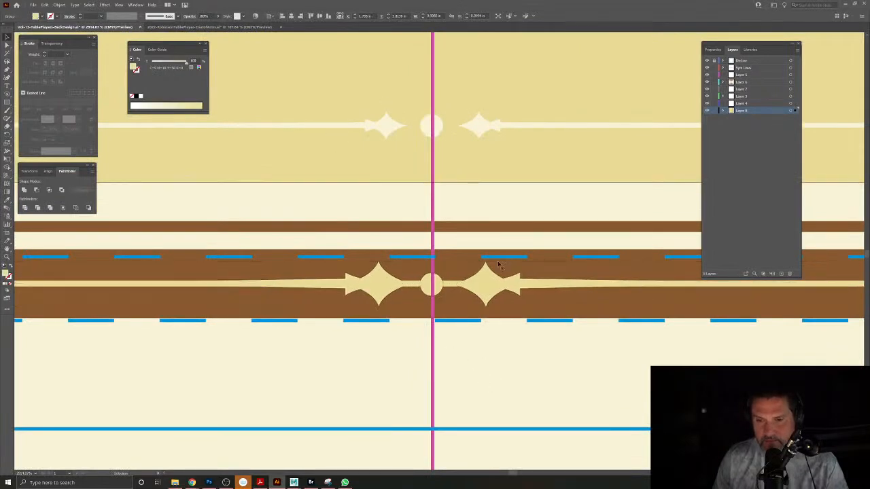
Centre the cream ornament line near the lower edge of the inner panel horizontally on the artboard.
{"action": "left_click", "coordinate": [476, 131]}
{"action": "left_click", "coordinate": [291, 16]}
{"action": "left_click", "coordinate": [456, 345]}
Examine the alignment of the card's lower, side and middle ornaments against the centre guides.
{"action": "left_click_drag", "start_coordinate": [482, 342], "coordinate": [394, 310]}
{"action": "left_click_drag", "start_coordinate": [371, 262], "coordinate": [383, 344]}
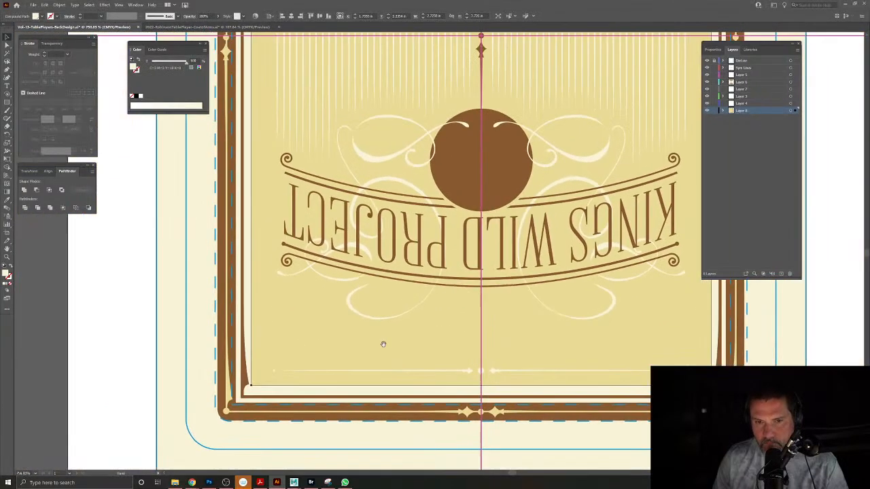
{"action": "left_click_drag", "start_coordinate": [218, 160], "coordinate": [248, 267]}
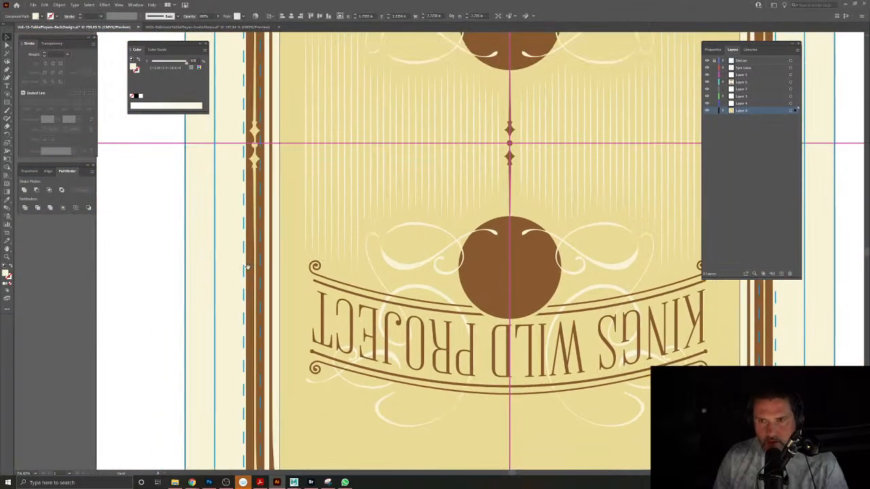
{"action": "left_click_drag", "start_coordinate": [420, 271], "coordinate": [406, 324]}
{"action": "left_click_drag", "start_coordinate": [406, 325], "coordinate": [352, 292]}
{"action": "left_click", "coordinate": [451, 213]}
{"action": "left_click", "coordinate": [605, 231]}
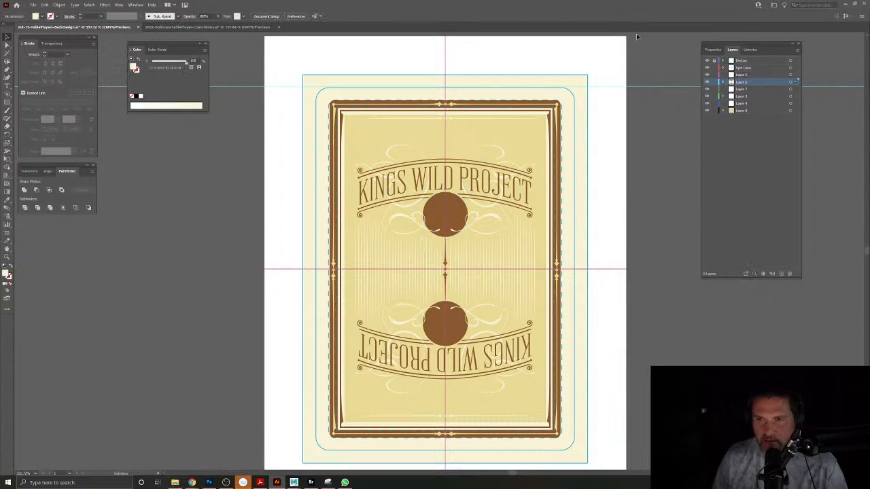
Select the cream background, the brown frame with its borders and corner pieces, and the cream ornament lines, and cut them all.
{"action": "left_click_drag", "start_coordinate": [274, 133], "coordinate": [274, 134]}
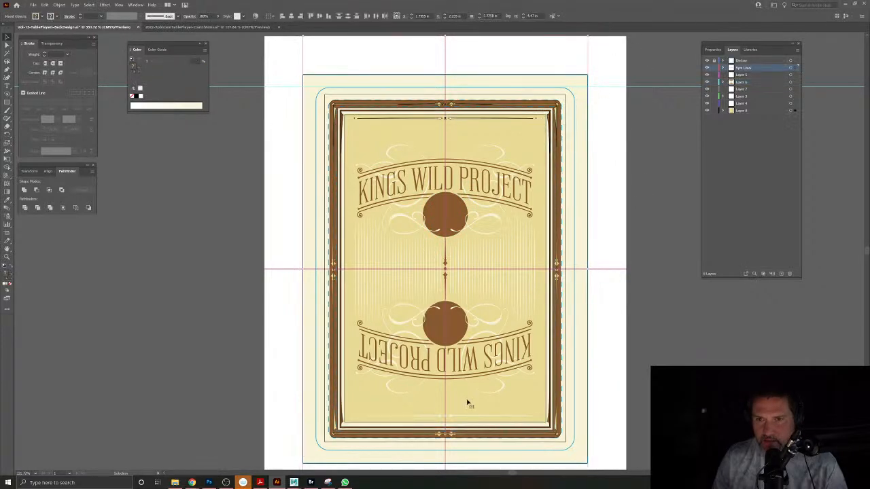
{"action": "left_click", "coordinate": [470, 417], "text": "shift"}
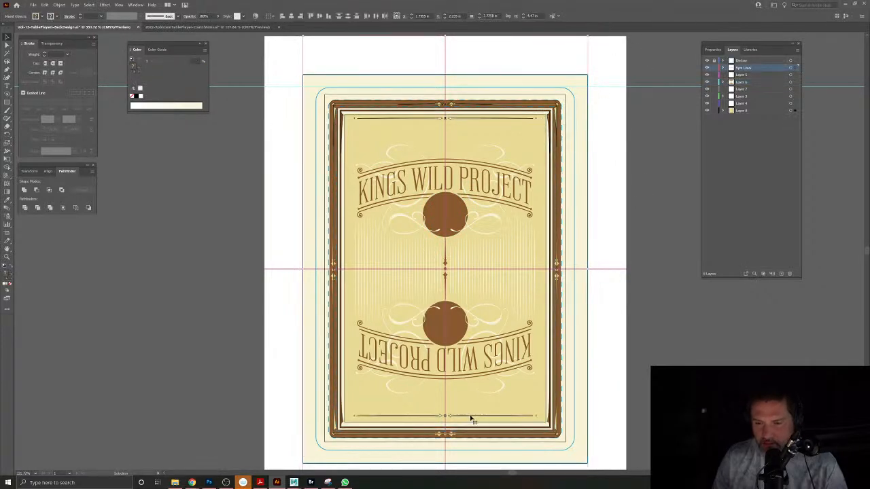
{"action": "left_click_drag", "start_coordinate": [338, 427], "coordinate": [469, 462]}
{"action": "left_click", "coordinate": [327, 439], "text": "shift"}
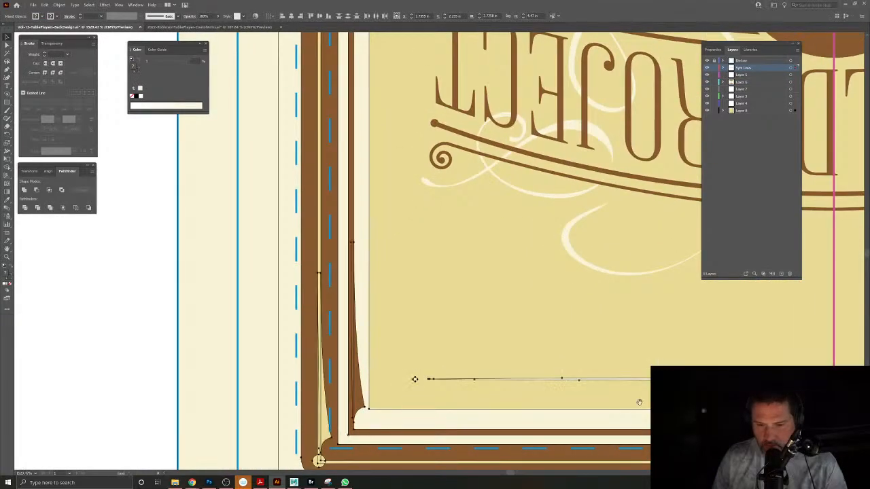
{"action": "scroll", "coordinate": [612, 401], "scroll_direction": "right", "scroll_amount": 15}
{"action": "left_click", "coordinate": [619, 402], "text": "shift"}
{"action": "left_click", "coordinate": [616, 404], "text": "shift"}
{"action": "left_click", "coordinate": [649, 432], "text": "shift"}
{"action": "left_click_drag", "start_coordinate": [537, 384], "coordinate": [445, 340]}
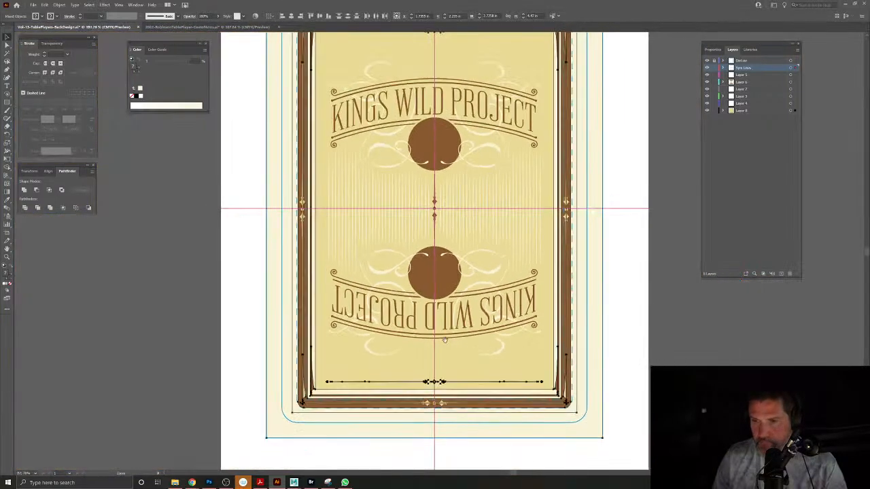
{"action": "key", "text": "Delete"}
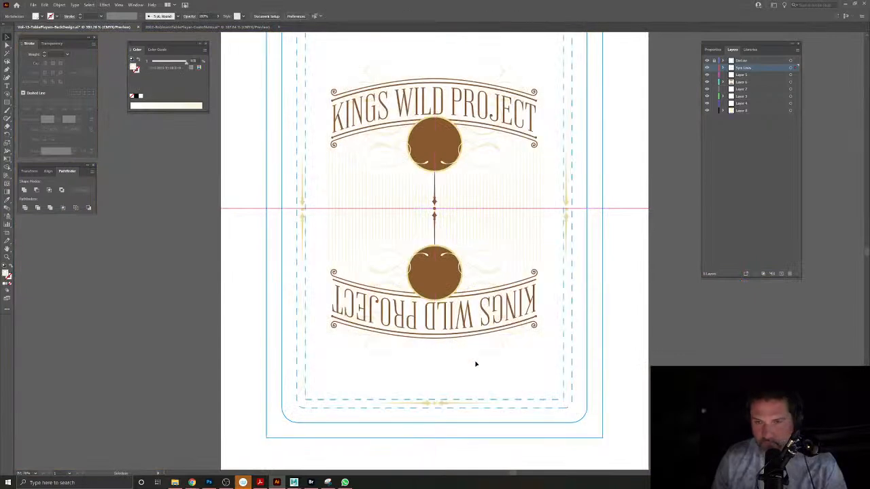
Paste the cut frame and background artwork in place onto the lowest layer and lock that layer.
{"action": "left_click", "coordinate": [744, 110]}
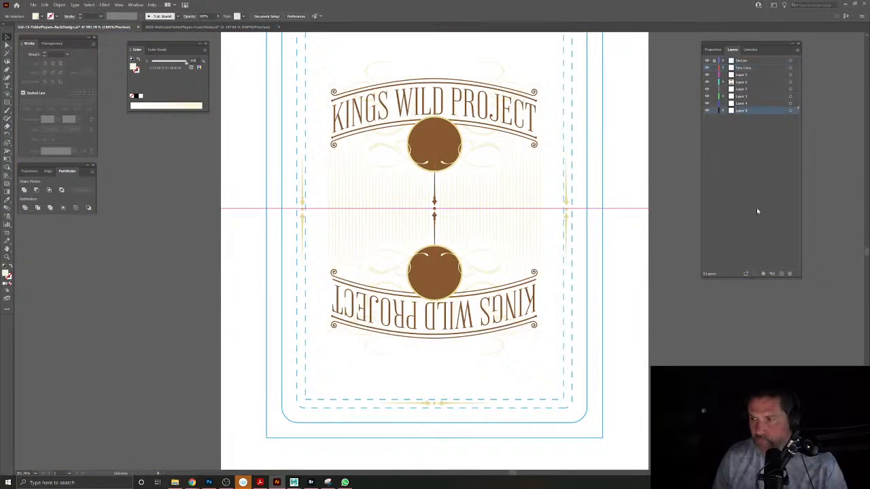
{"action": "key", "text": "ctrl+z"}
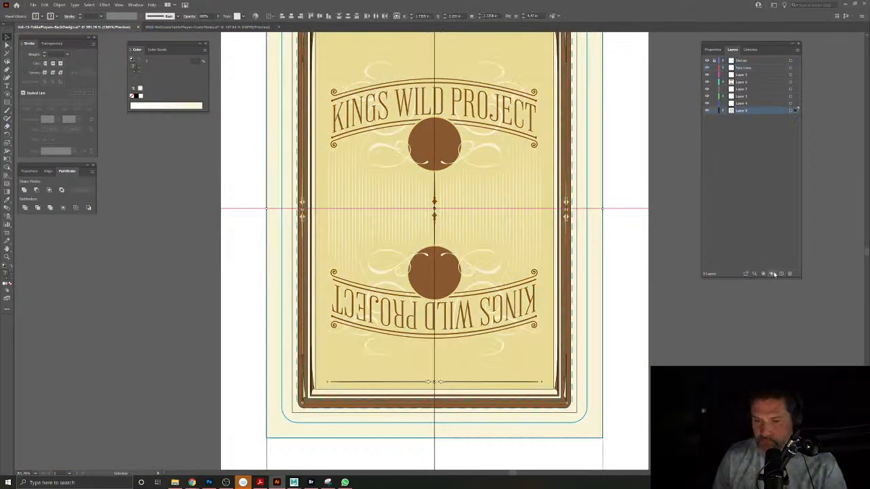
{"action": "left_click", "coordinate": [791, 110]}
{"action": "left_click", "coordinate": [626, 289]}
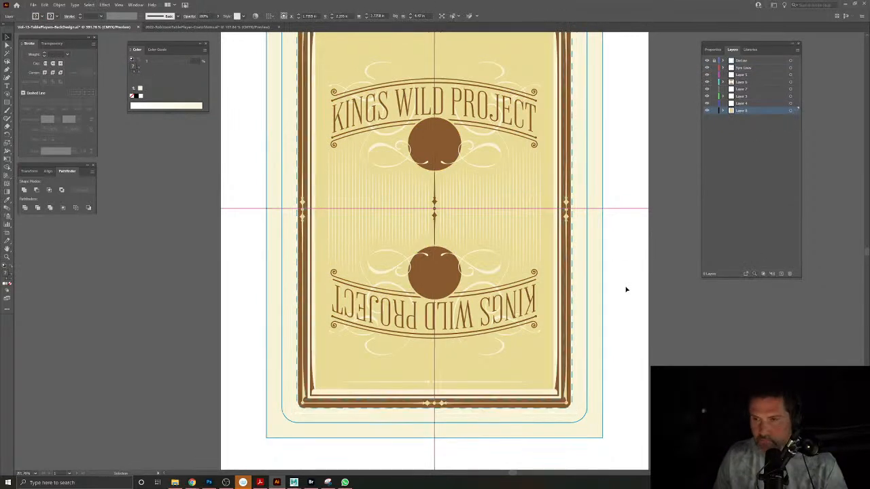
Try moving part of the upper title artwork upward, and undo the move.
{"action": "scroll", "coordinate": [517, 214], "scroll_direction": "up", "scroll_amount": 4}
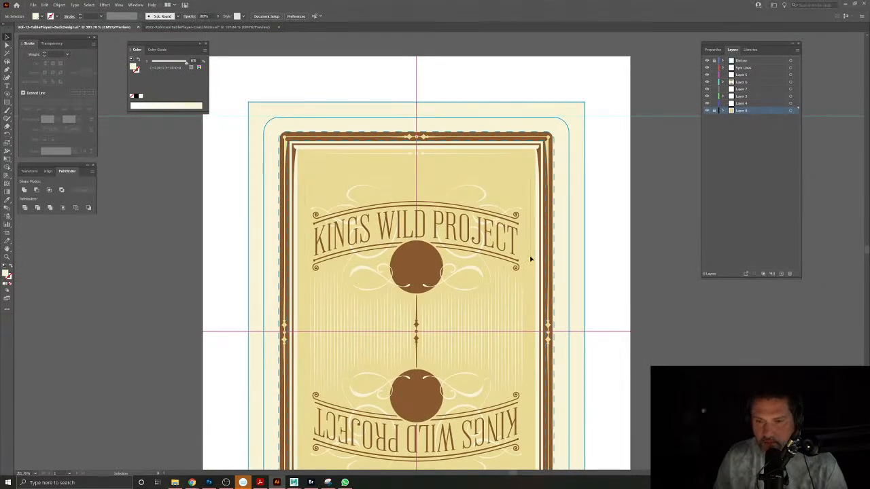
{"action": "left_click", "coordinate": [450, 271]}
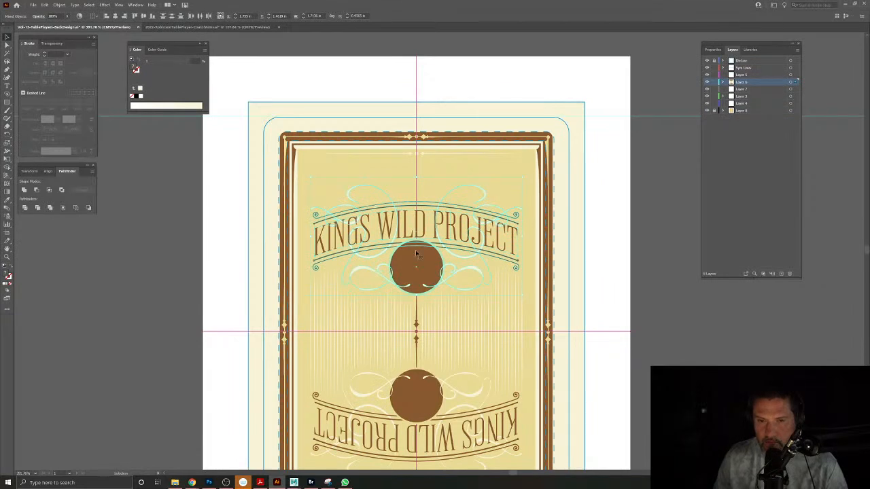
{"action": "left_click_drag", "start_coordinate": [405, 229], "coordinate": [408, 209]}
{"action": "key", "text": "ctrl+z"}
Select the upper title banner with its end dots, scrolls, circle and flourishes, and cut the artwork.
{"action": "left_click_drag", "start_coordinate": [526, 264], "coordinate": [630, 338]}
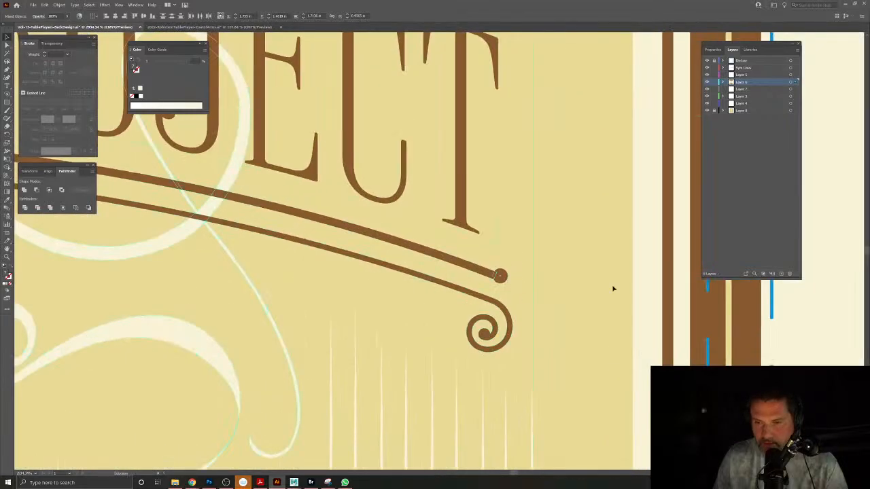
{"action": "left_click", "coordinate": [500, 286]}
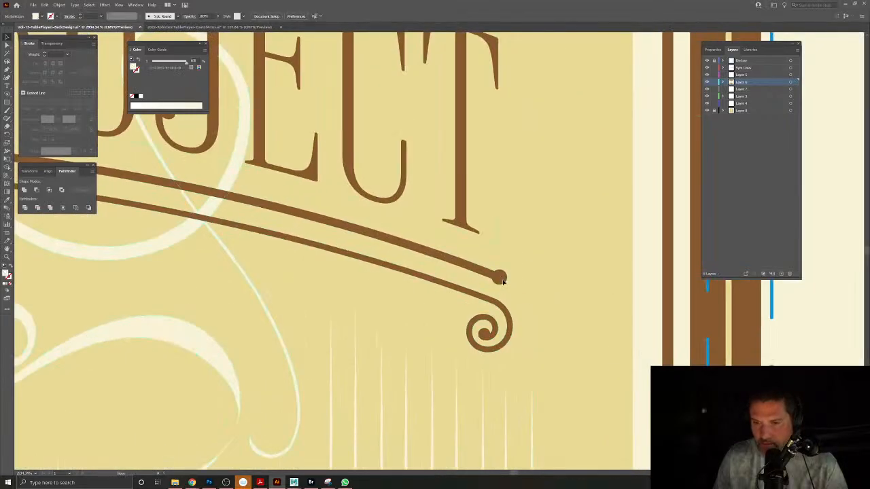
{"action": "left_click", "coordinate": [502, 280]}
{"action": "left_click_drag", "start_coordinate": [403, 295], "coordinate": [812, 319]}
{"action": "left_click_drag", "start_coordinate": [411, 296], "coordinate": [839, 316]}
{"action": "left_click_drag", "start_coordinate": [415, 286], "coordinate": [853, 293]}
{"action": "left_click_drag", "start_coordinate": [578, 345], "coordinate": [514, 342]}
{"action": "left_click_drag", "start_coordinate": [710, 345], "coordinate": [391, 320]}
{"action": "left_click_drag", "start_coordinate": [467, 328], "coordinate": [434, 314]}
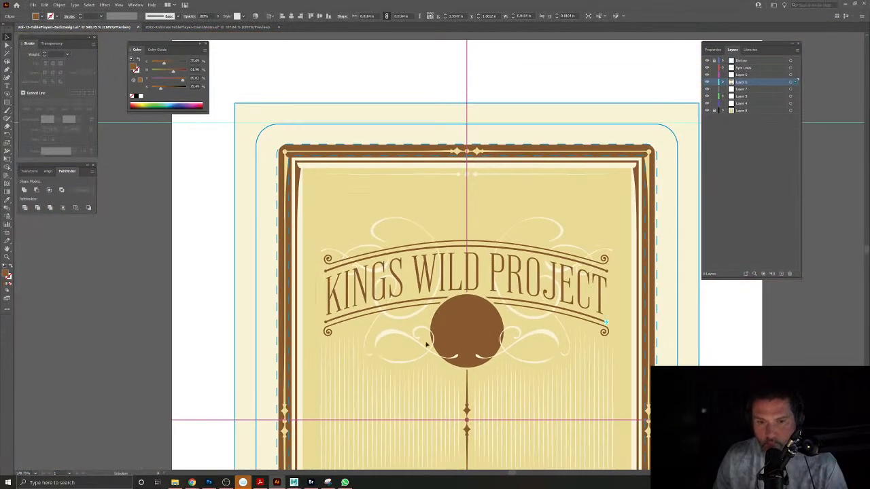
{"action": "left_click", "coordinate": [502, 352], "text": "shift"}
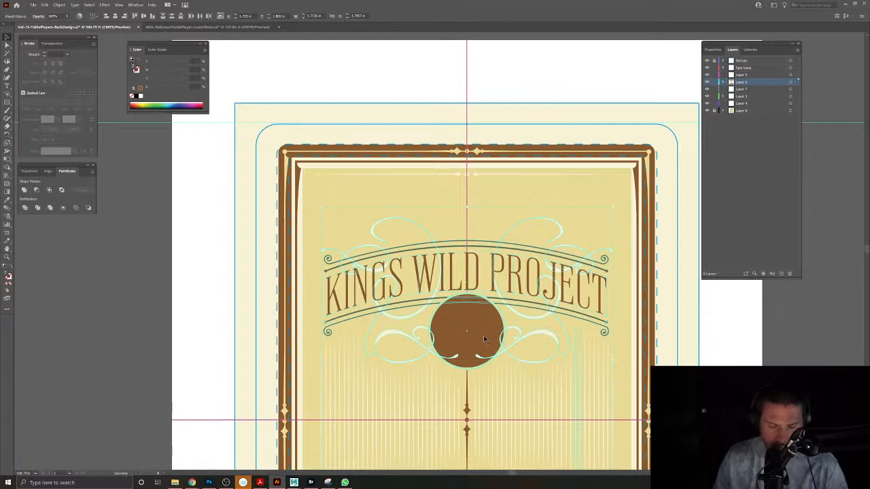
{"action": "scroll", "coordinate": [496, 335], "scroll_direction": "down", "scroll_amount": 5}
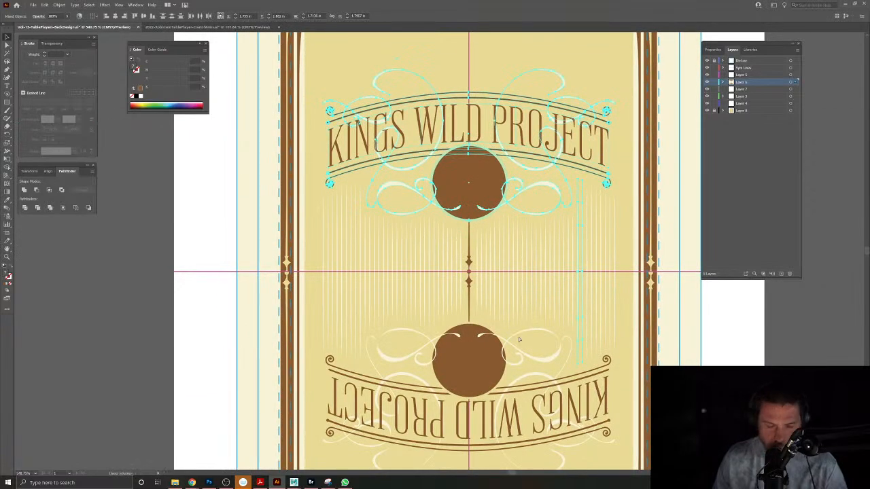
{"action": "key", "text": "Delete"}
Try pasting the cut title artwork onto a new layer, undo that, and paste it back on its original layer.
{"action": "scroll", "coordinate": [474, 330], "scroll_direction": "up", "scroll_amount": 4}
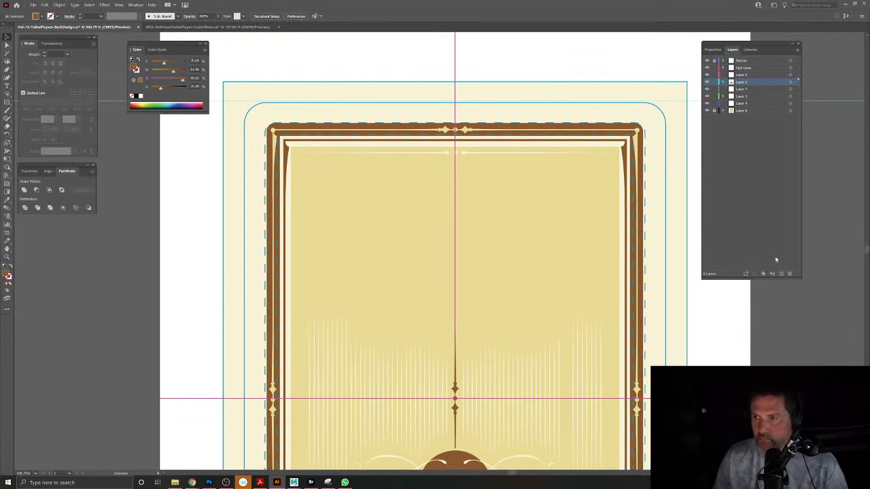
{"action": "left_click", "coordinate": [780, 274]}
{"action": "key", "text": "ctrl+f"}
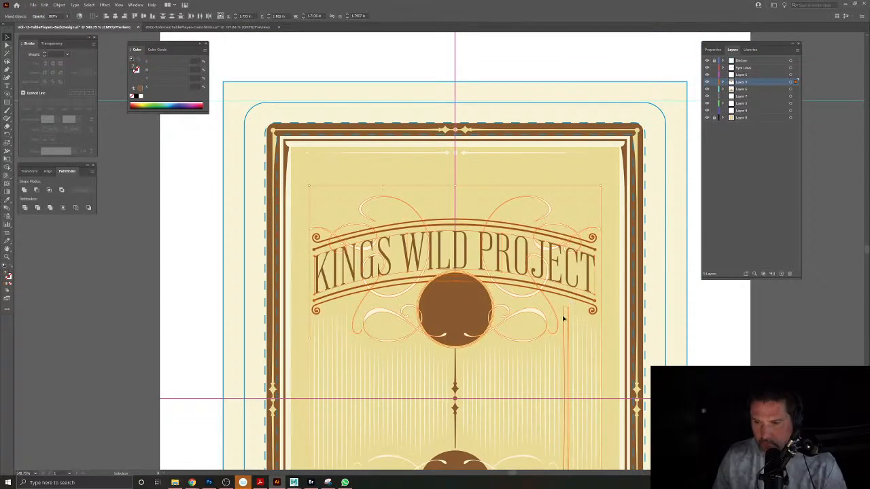
{"action": "key", "text": "ctrl+z"}
{"action": "key", "text": "ctrl+z"}
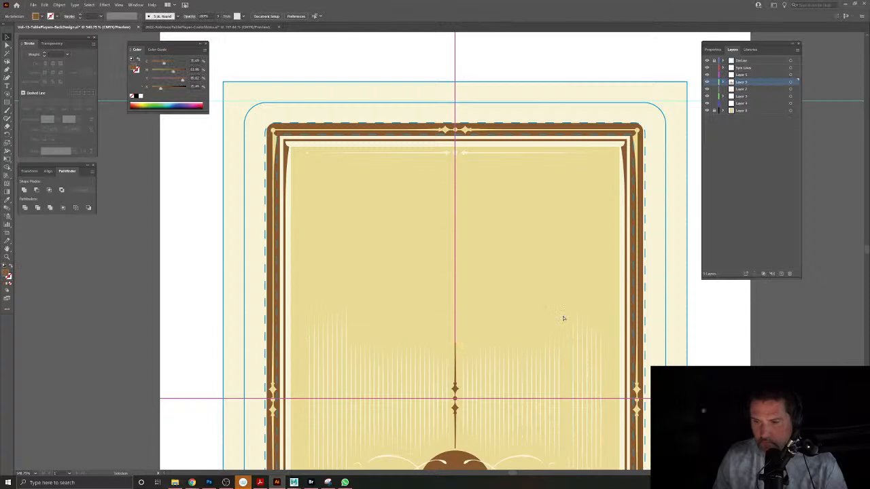
{"action": "key", "text": "ctrl+f"}
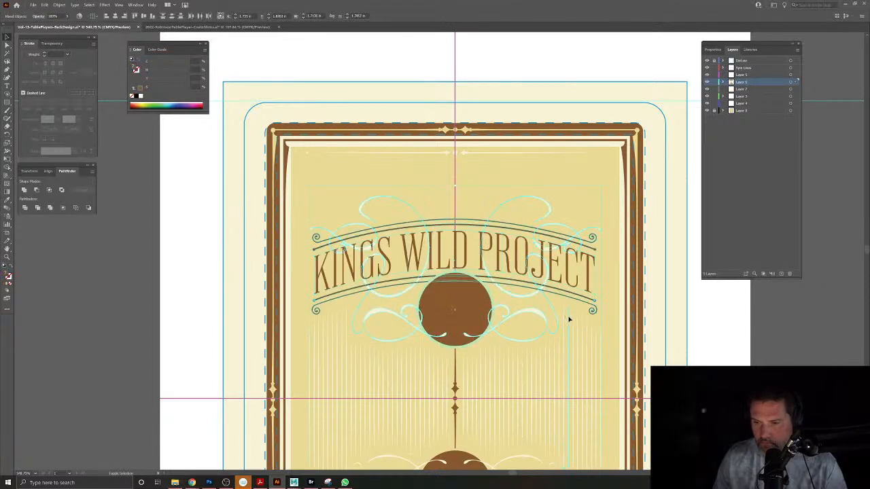
Drop the stray vertical ray from the selection, and move the upper title artwork in place onto a new layer.
{"action": "key", "text": "a"}
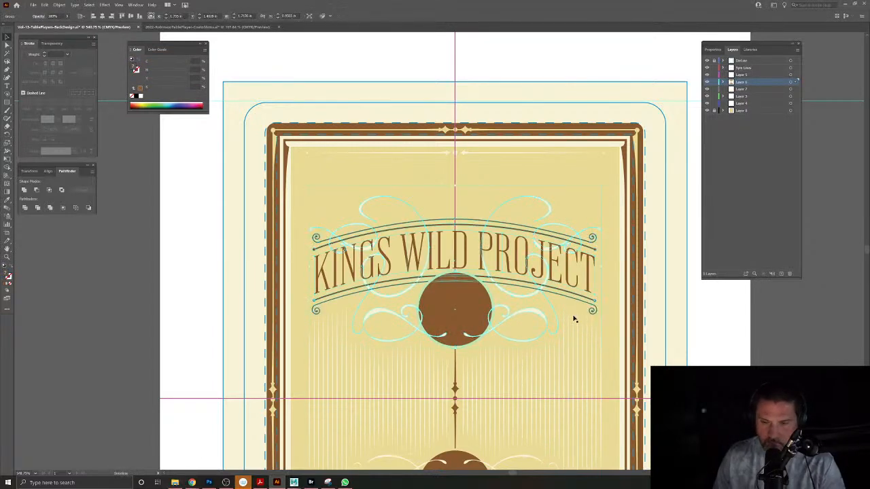
{"action": "key", "text": "ctrl+x"}
{"action": "left_click", "coordinate": [781, 274]}
{"action": "key", "text": "ctrl+f"}
Delete the lower inverted title banner, circle and flourishes, and select the upper title artwork.
{"action": "left_click_drag", "start_coordinate": [466, 304], "coordinate": [458, 178]}
{"action": "scroll", "coordinate": [478, 300], "scroll_direction": "down", "scroll_amount": 4}
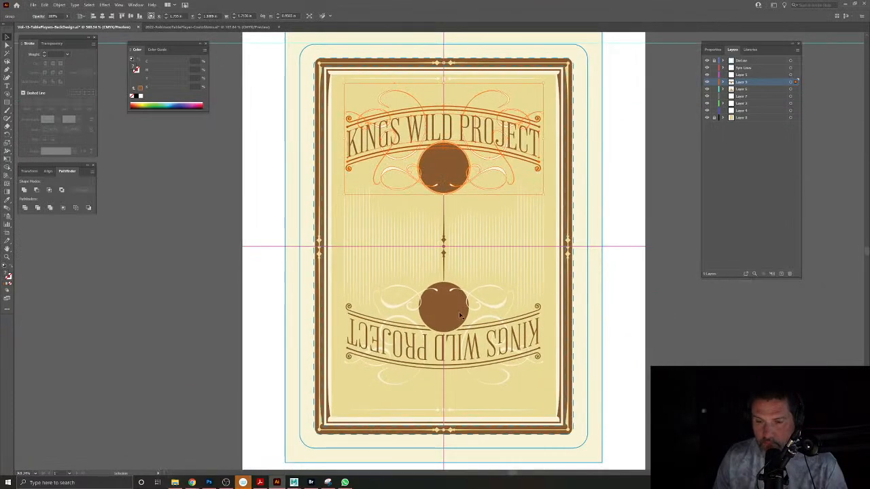
{"action": "left_click", "coordinate": [456, 316]}
{"action": "key", "text": "Delete"}
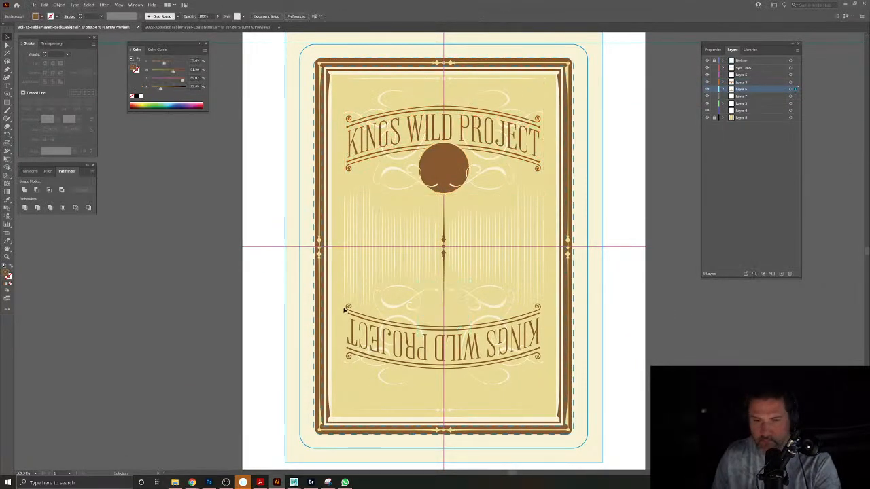
{"action": "left_click", "coordinate": [538, 382]}
{"action": "key", "text": "Delete"}
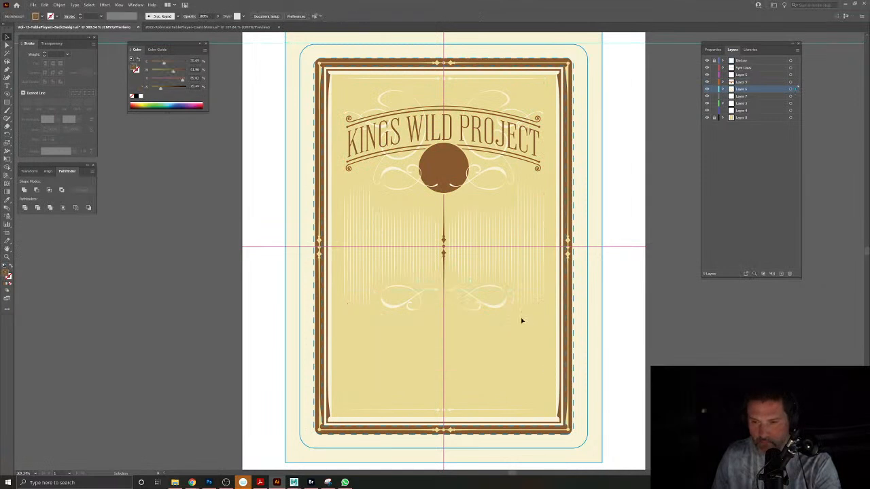
{"action": "key", "text": "Delete"}
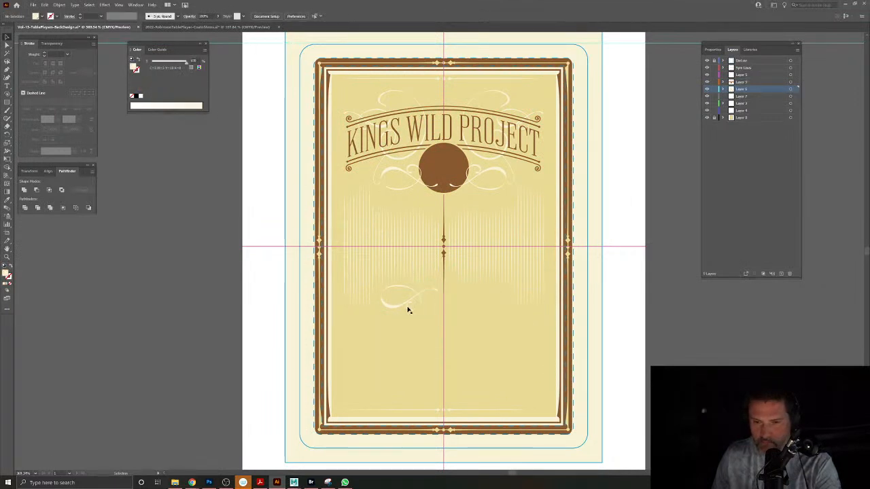
{"action": "left_click", "coordinate": [447, 149]}
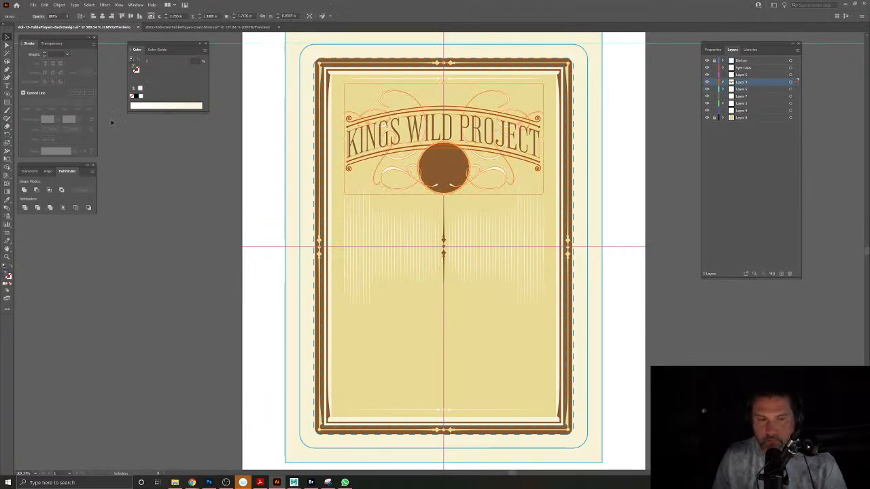
Rotate a copy of the upper title artwork about the card's centre point to form the inverted lower title.
{"action": "left_click", "coordinate": [7, 134]}
{"action": "left_click_drag", "start_coordinate": [443, 249], "coordinate": [598, 299]}
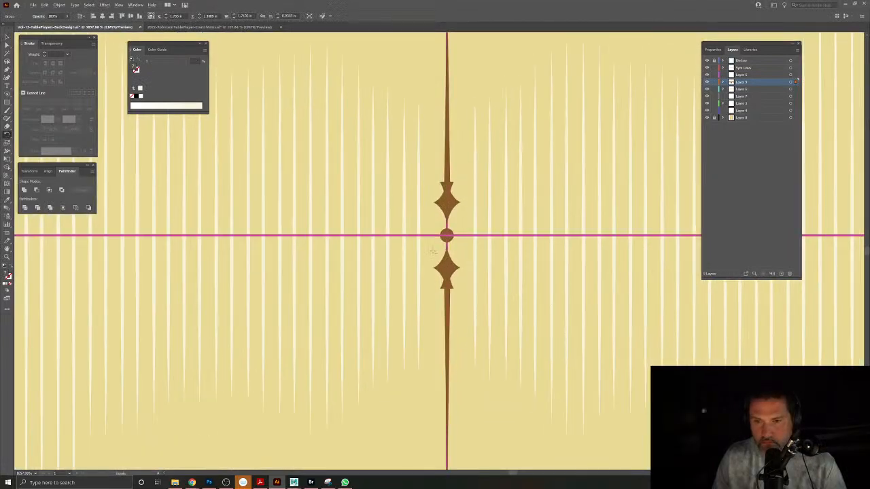
{"action": "left_click", "coordinate": [446, 235], "text": "alt"}
{"action": "left_click", "coordinate": [565, 177]}
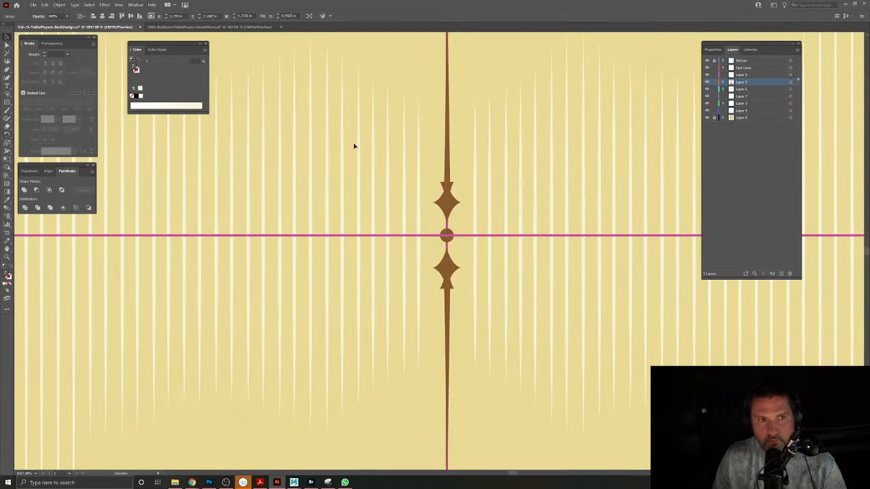
{"action": "key", "text": "ctrl+shift+a"}
{"action": "key", "text": "ctrl+0"}
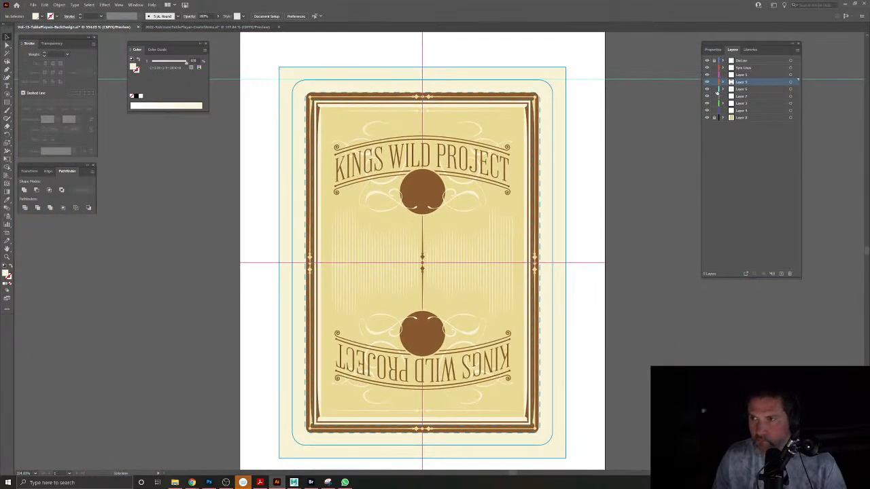
Move the brown centre spikes and dot in place onto the layer that holds the title artwork.
{"action": "left_click_drag", "start_coordinate": [422, 264], "coordinate": [506, 315]}
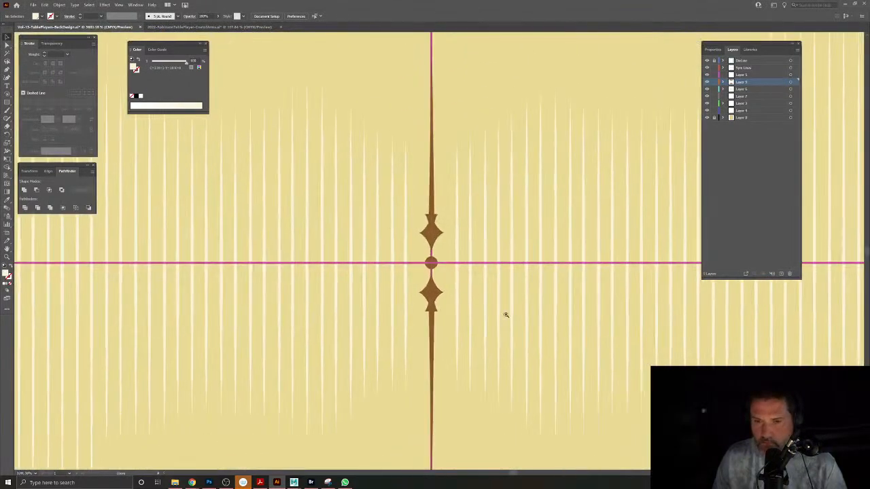
{"action": "left_click", "coordinate": [437, 294]}
{"action": "left_click", "coordinate": [435, 261], "text": "shift"}
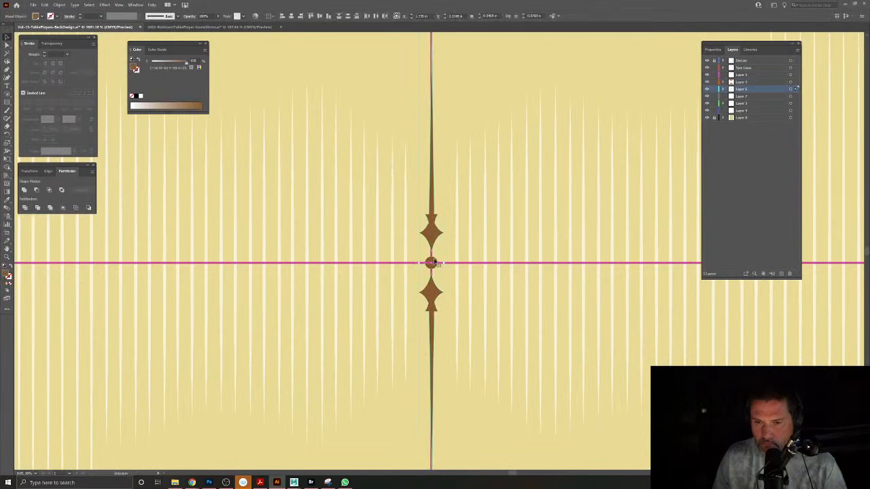
{"action": "key", "text": "ctrl+x"}
{"action": "left_click", "coordinate": [742, 81]}
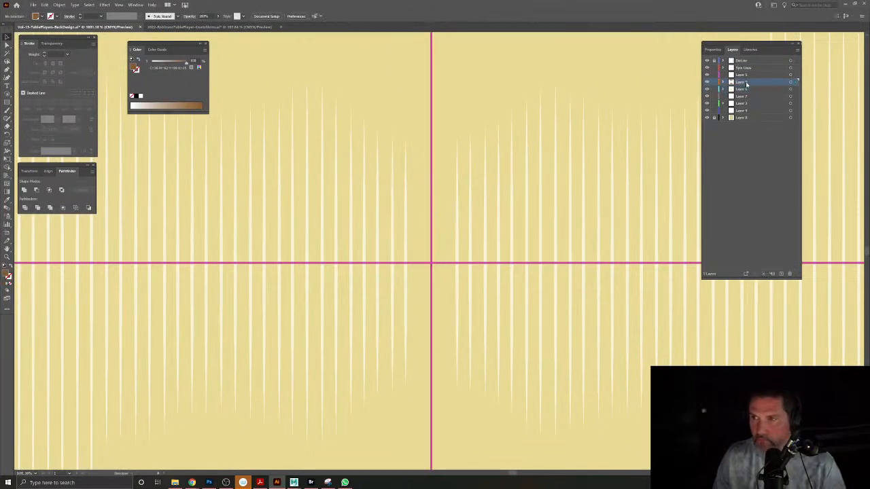
{"action": "key", "text": "ctrl+f"}
{"action": "key", "text": "ctrl+shift+a"}
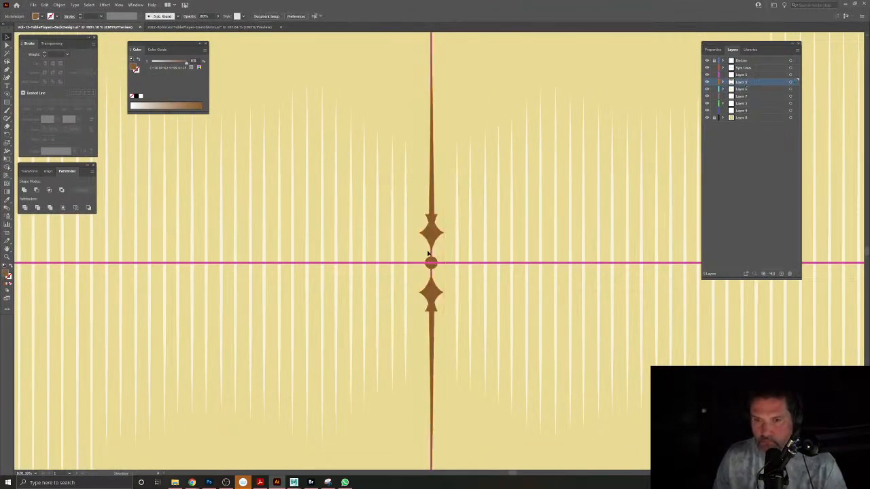
Check the guide layer's visibility, unlock the bottom layer and isolate its background and frame artwork.
{"action": "left_click", "coordinate": [707, 68]}
{"action": "left_click", "coordinate": [707, 69]}
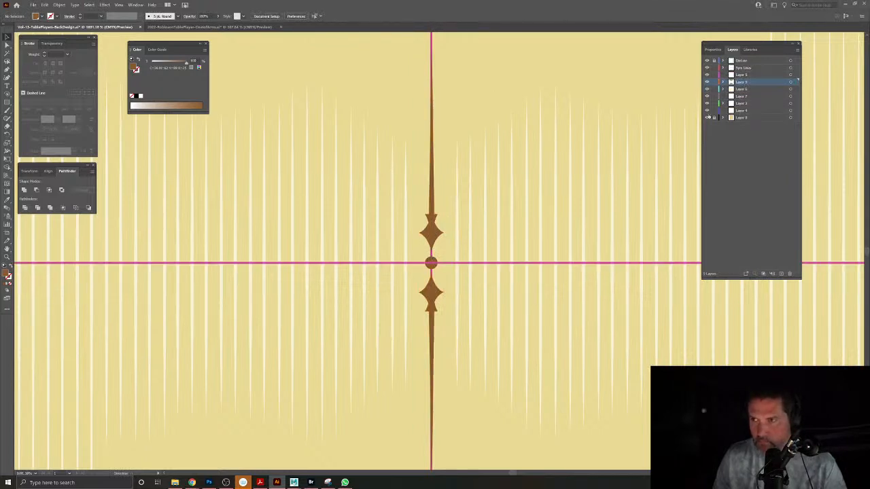
{"action": "left_click", "coordinate": [433, 274]}
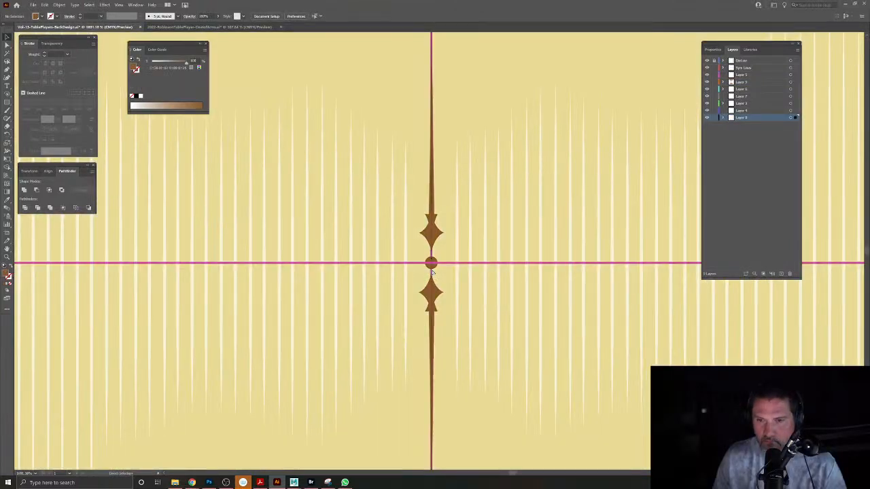
{"action": "double_click", "coordinate": [433, 275]}
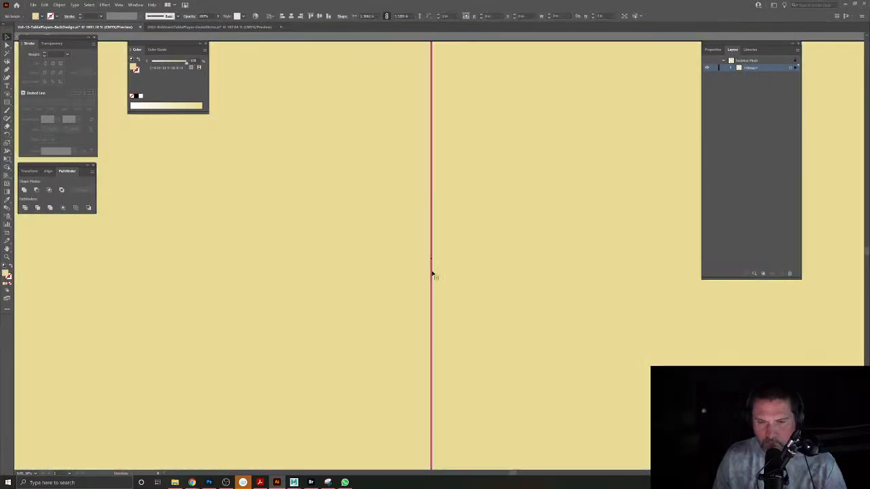
{"action": "scroll", "coordinate": [433, 271], "scroll_direction": "down", "scroll_amount": 8}
Cut the vertical centre line from the isolated artwork and paste it in place on the Sym Lines layer.
{"action": "left_click", "coordinate": [368, 168]}
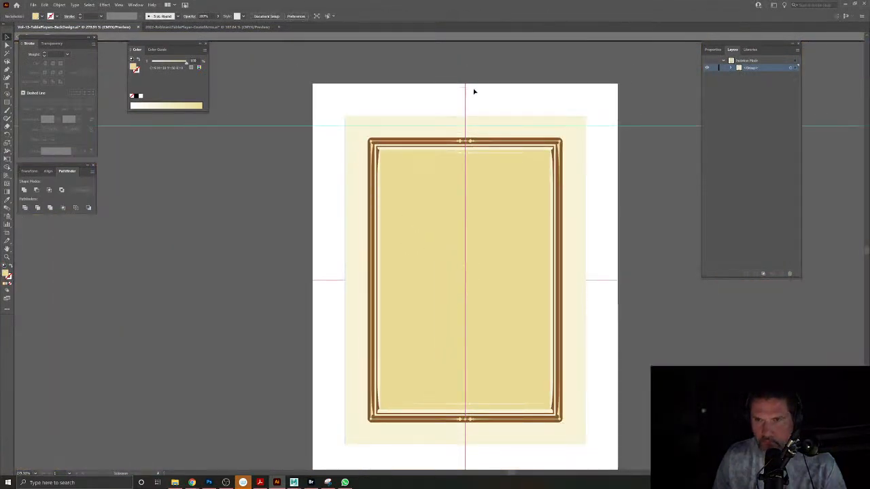
{"action": "left_click", "coordinate": [466, 89]}
{"action": "left_click", "coordinate": [482, 97]}
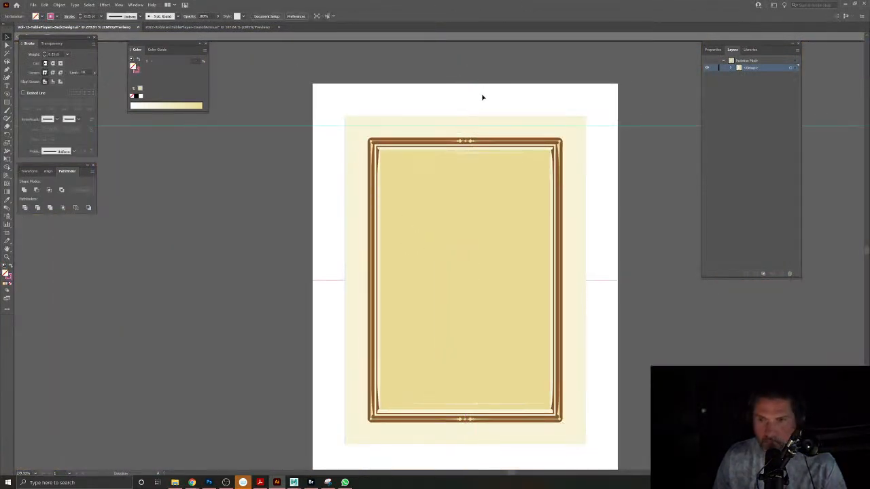
{"action": "double_click", "coordinate": [482, 98]}
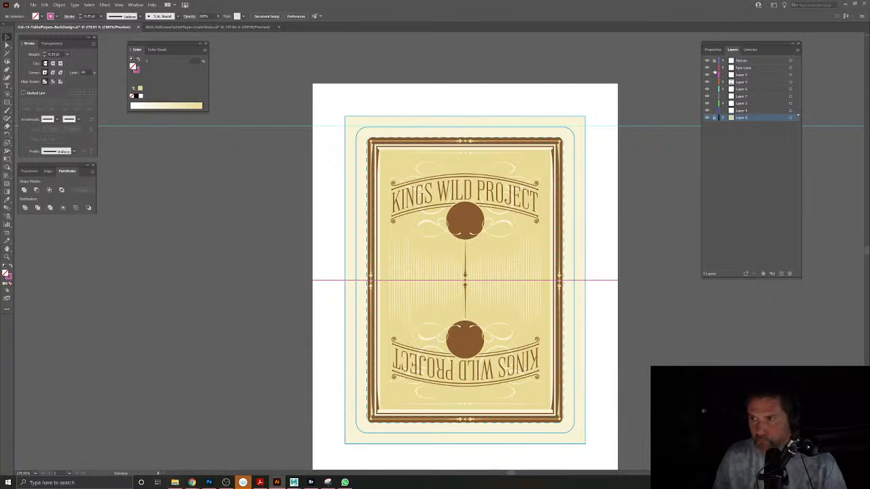
{"action": "left_click", "coordinate": [741, 69]}
{"action": "left_click", "coordinate": [465, 92]}
{"action": "left_click", "coordinate": [571, 89]}
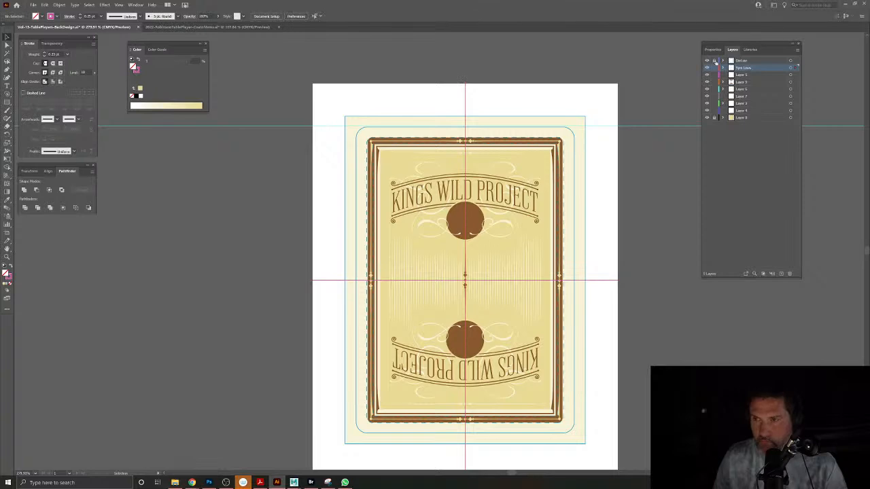
Check both titles up close and start saving a new version of the card back in the Vol-13 Revised folder.
{"action": "left_click_drag", "start_coordinate": [472, 243], "coordinate": [500, 261]}
{"action": "left_click_drag", "start_coordinate": [467, 125], "coordinate": [511, 187]}
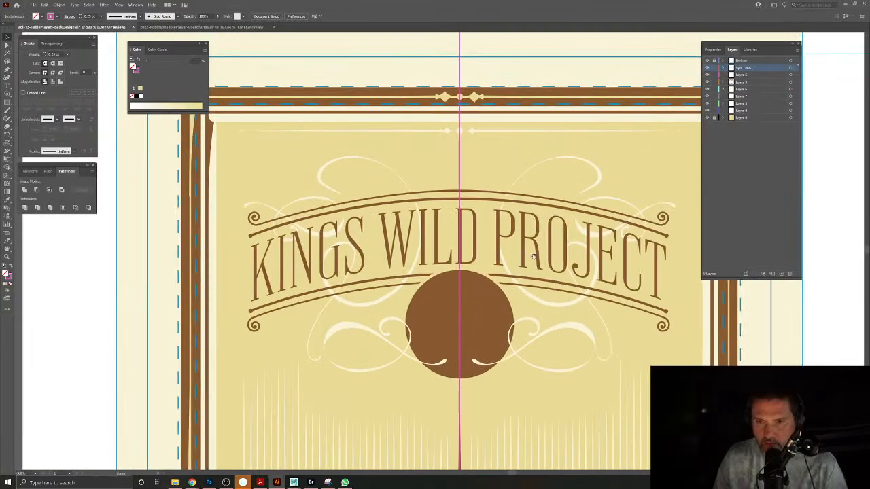
{"action": "left_click_drag", "start_coordinate": [413, 275], "coordinate": [344, 142]}
{"action": "left_click_drag", "start_coordinate": [385, 345], "coordinate": [408, 188]}
{"action": "left_click_drag", "start_coordinate": [408, 295], "coordinate": [434, 144]}
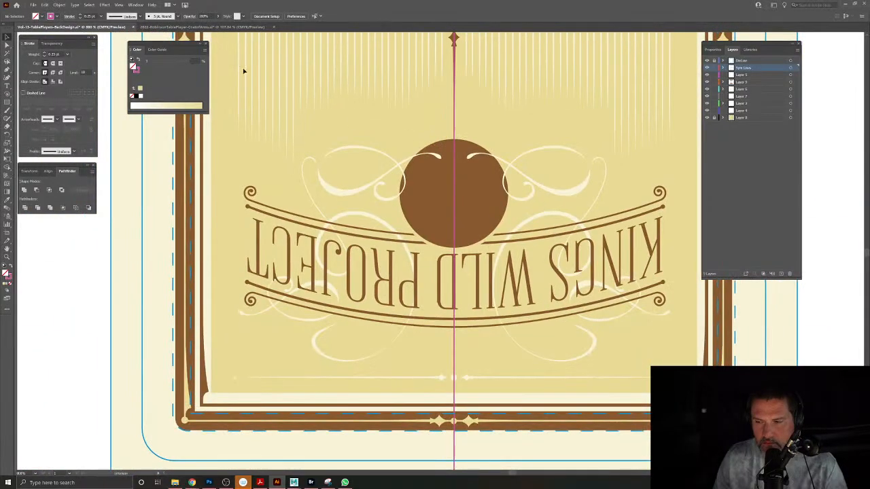
{"action": "left_click", "coordinate": [32, 4]}
{"action": "left_click", "coordinate": [52, 70]}
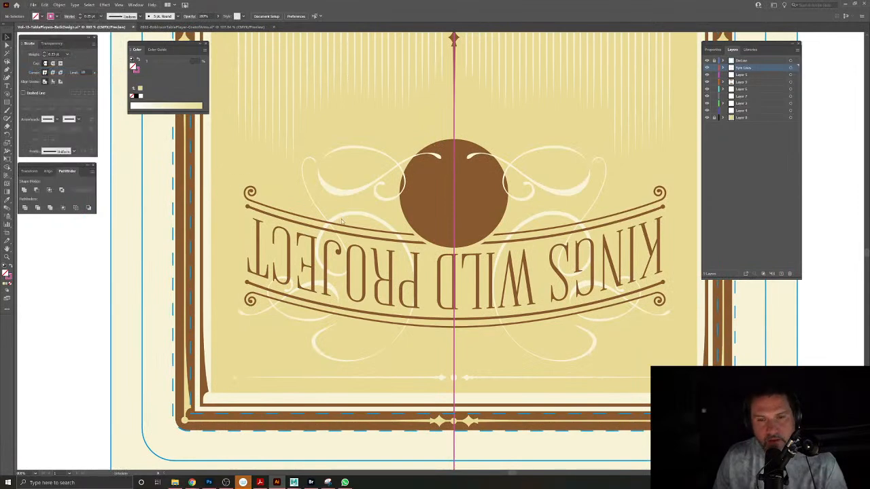
{"action": "double_click", "coordinate": [288, 139]}
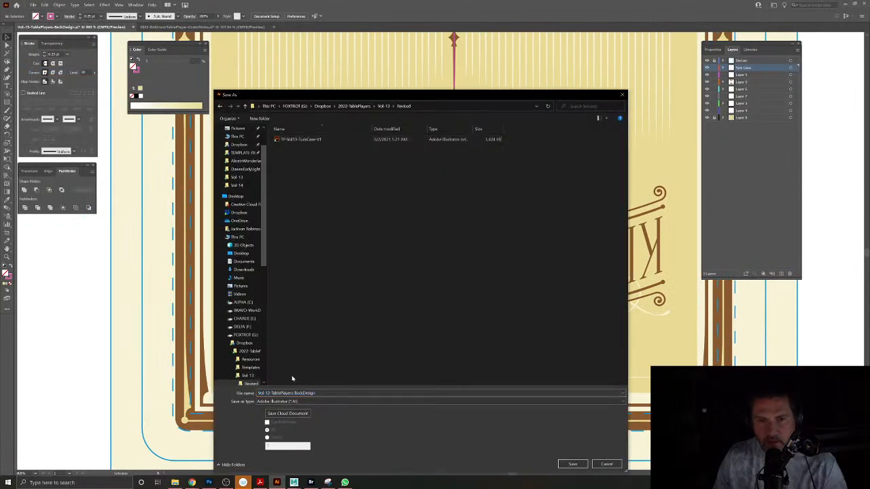
Name the new version TP-Vol13-BackDesign-V1, based on the existing tuck case file name, and save it in Illustrator format.
{"action": "left_click", "coordinate": [314, 140]}
{"action": "left_click", "coordinate": [278, 394]}
{"action": "left_click_drag", "start_coordinate": [300, 394], "coordinate": [286, 393]}
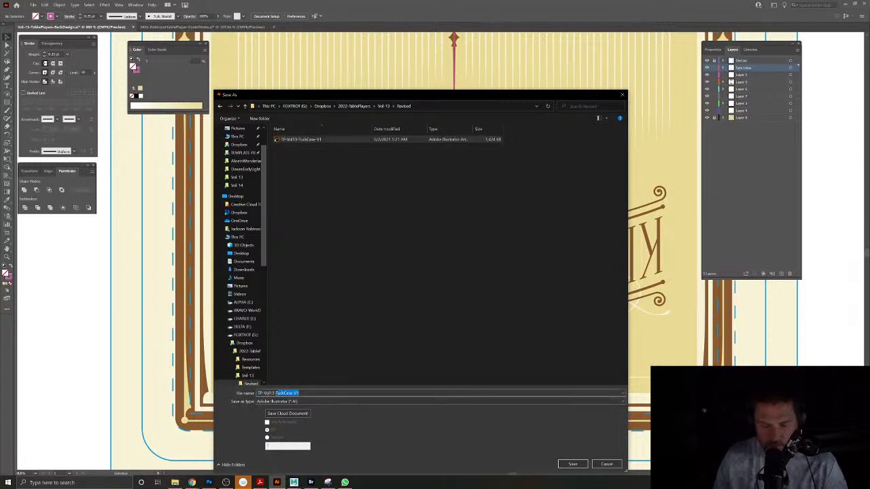
{"action": "type", "text": "BackDesign"}
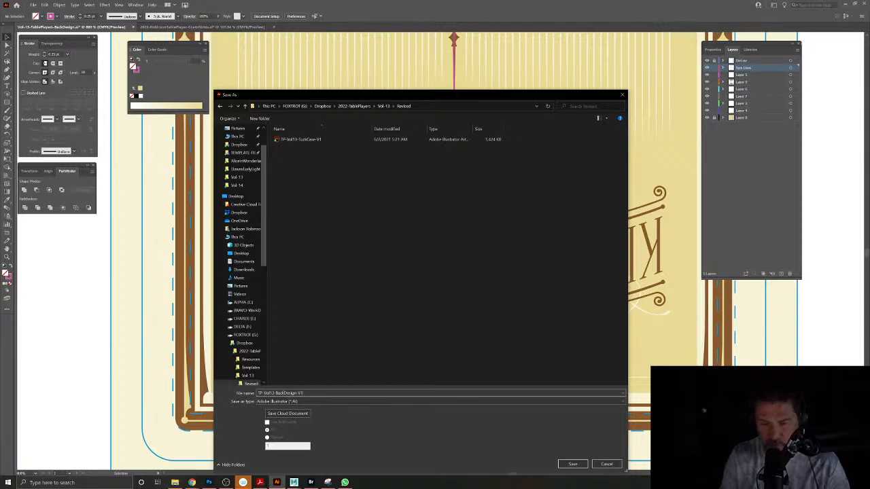
{"action": "key", "text": "Return"}
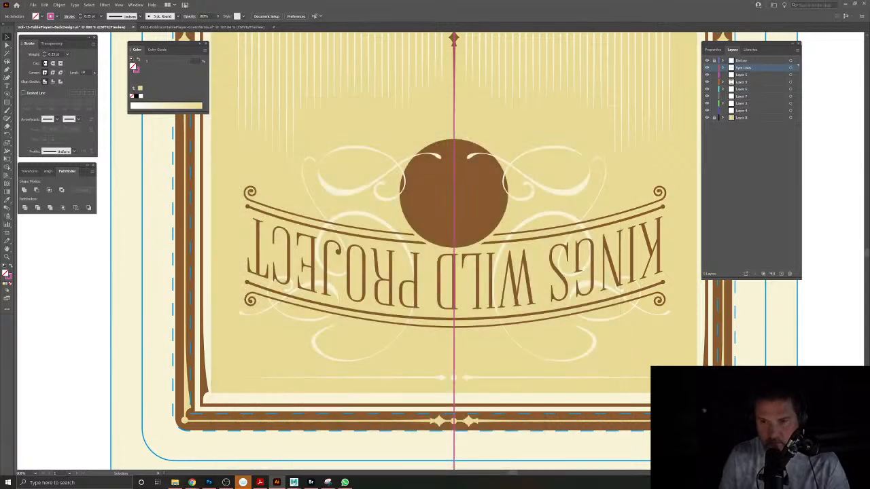
{"action": "key", "text": "Return"}
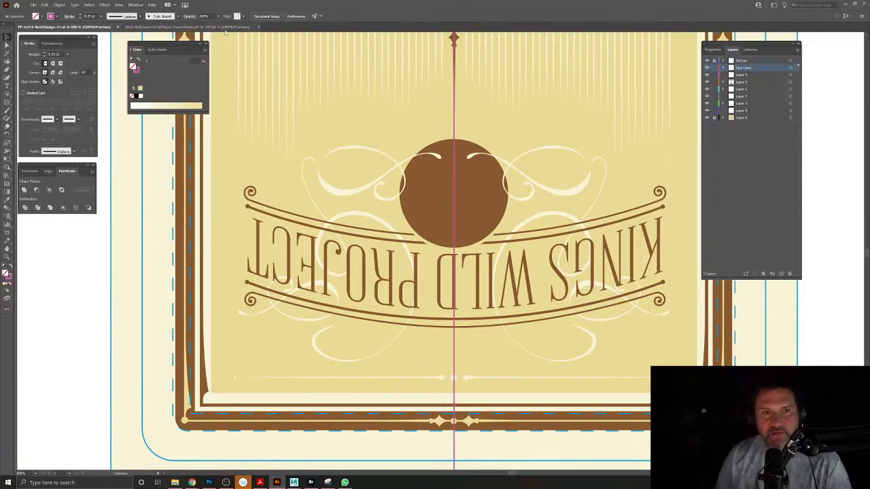
Close the card back document and switch to File Explorer to open the Vol-14 Fonts folder in 2022-TablePlayers.
{"action": "left_click", "coordinate": [117, 27]}
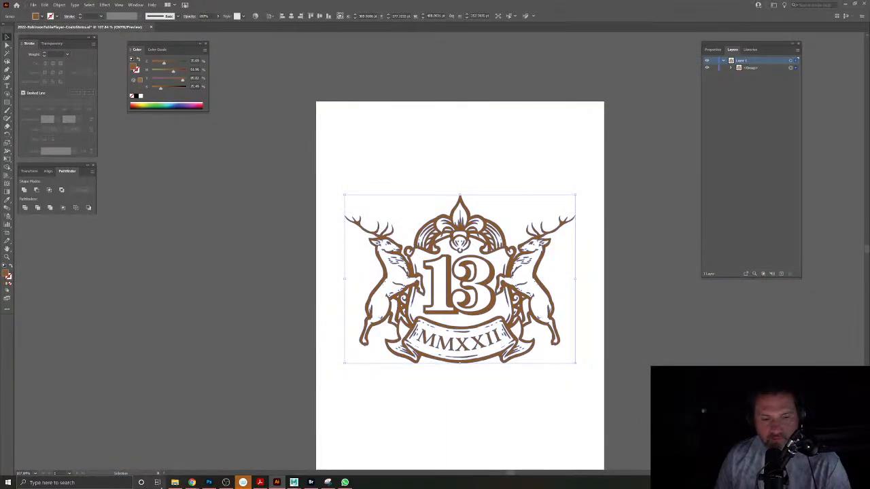
{"action": "left_click", "coordinate": [175, 482]}
{"action": "left_click", "coordinate": [489, 139]}
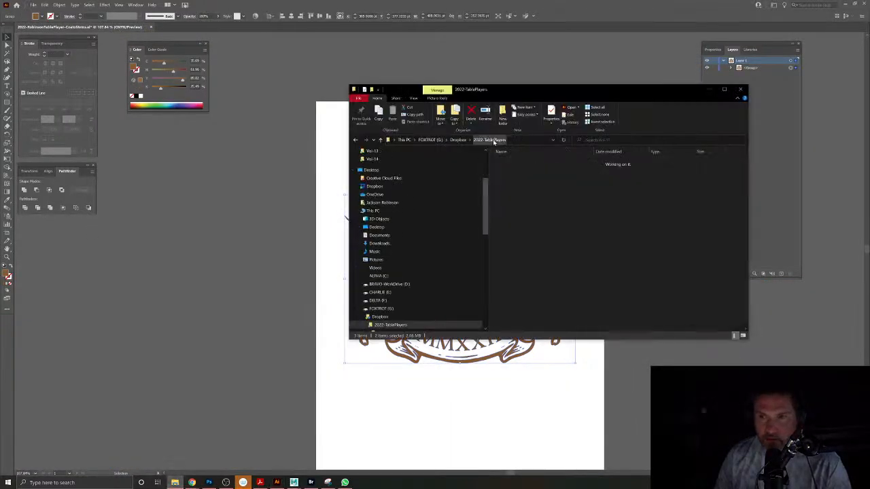
{"action": "double_click", "coordinate": [508, 184]}
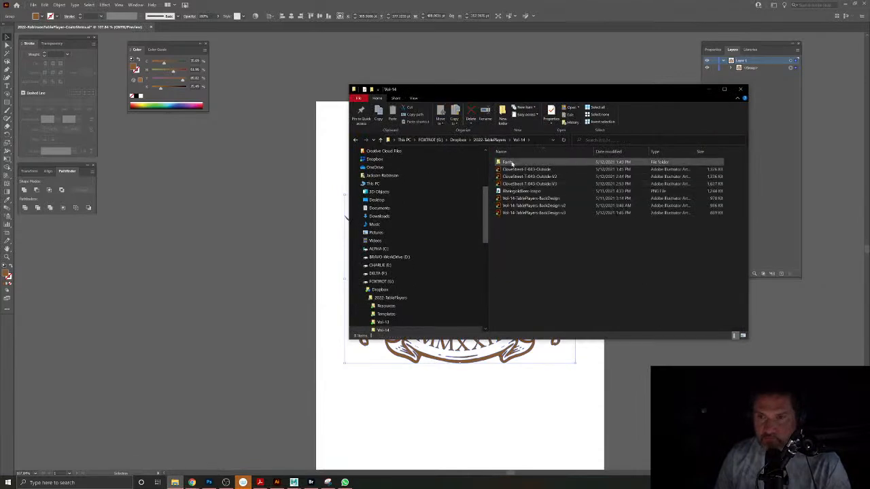
{"action": "double_click", "coordinate": [508, 161]}
Install all three fonts from the Fonts folder, replacing the High Life Lite font.
{"action": "left_click_drag", "start_coordinate": [529, 197], "coordinate": [503, 164]}
{"action": "right_click", "coordinate": [503, 163]}
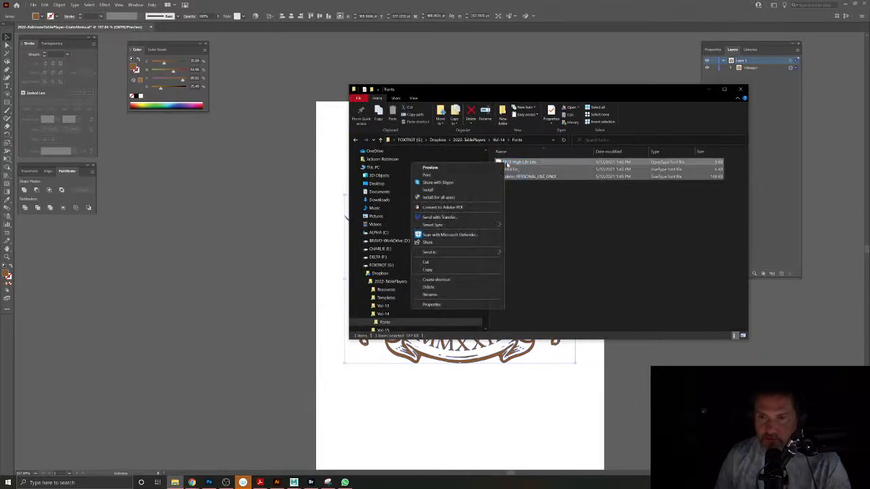
{"action": "left_click", "coordinate": [433, 192]}
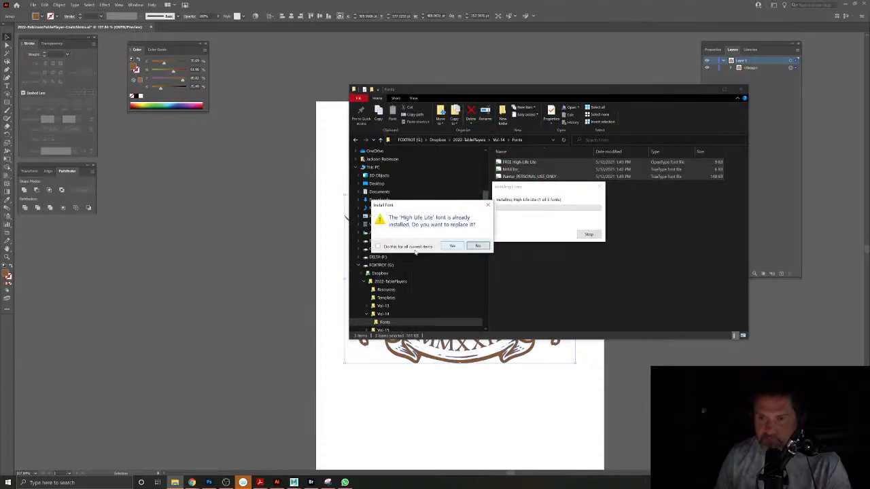
{"action": "left_click", "coordinate": [451, 246]}
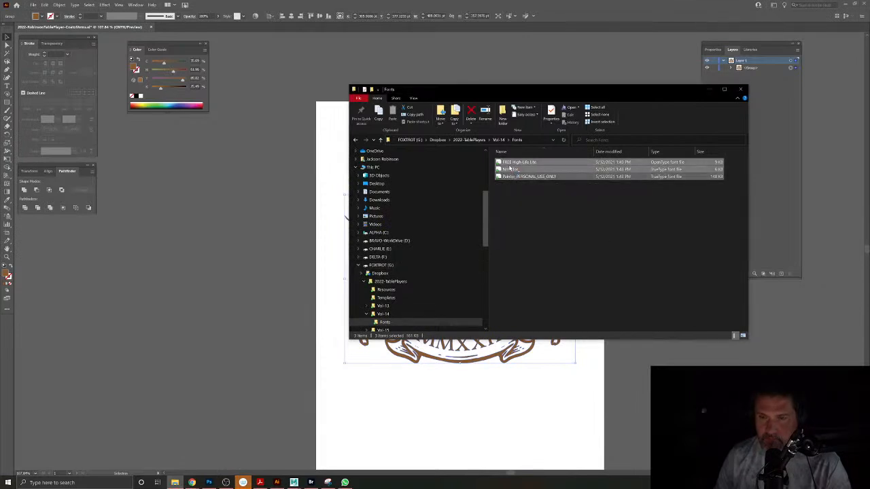
Open the three Outside tuck case files and the three BackDesign files from the Vol-14 folder in Illustrator.
{"action": "left_click", "coordinate": [498, 140]}
{"action": "left_click", "coordinate": [529, 234]}
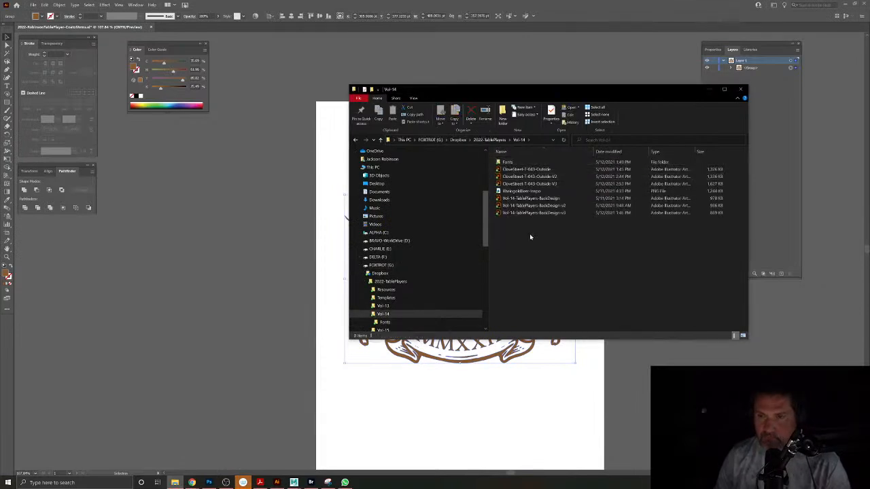
{"action": "left_click_drag", "start_coordinate": [537, 213], "coordinate": [537, 173]}
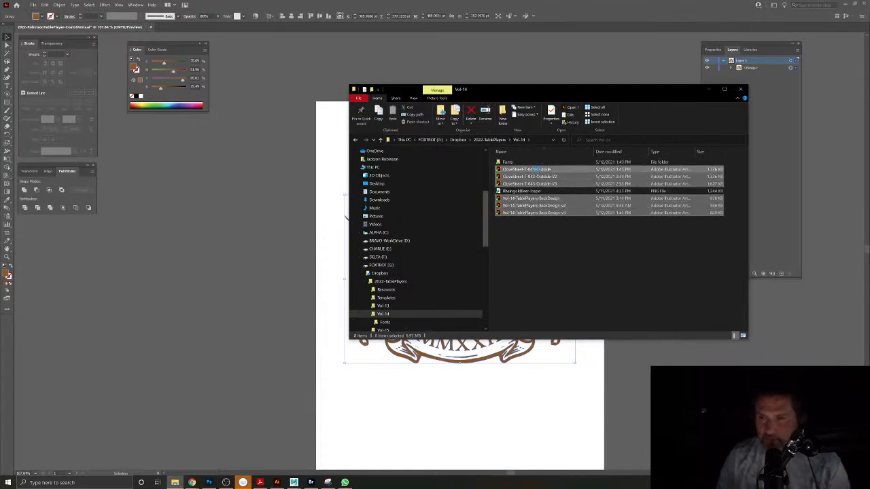
{"action": "right_click", "coordinate": [537, 169]}
{"action": "left_click", "coordinate": [460, 179]}
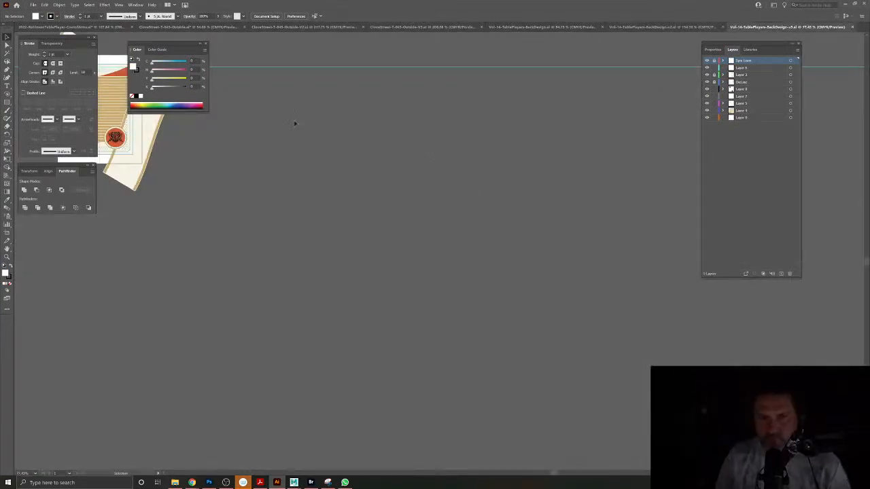
View the first Outside tuck case document beside its Rheingold can reference, with the Layers panel hidden.
{"action": "left_click", "coordinate": [201, 28]}
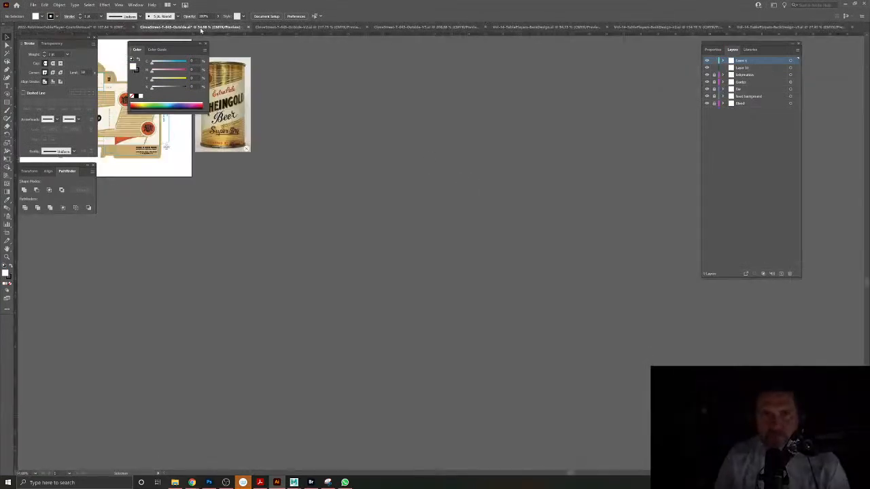
{"action": "left_click_drag", "start_coordinate": [274, 135], "coordinate": [569, 292]}
{"action": "left_click_drag", "start_coordinate": [481, 211], "coordinate": [659, 178]}
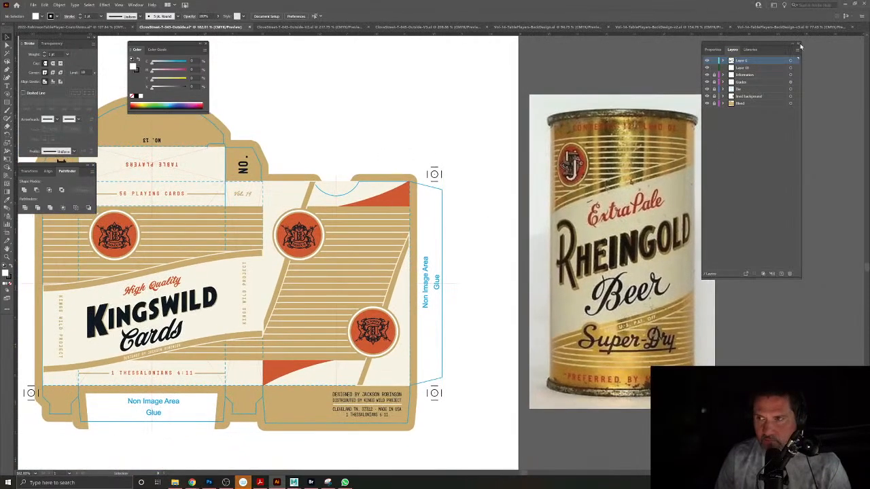
{"action": "left_click", "coordinate": [798, 44]}
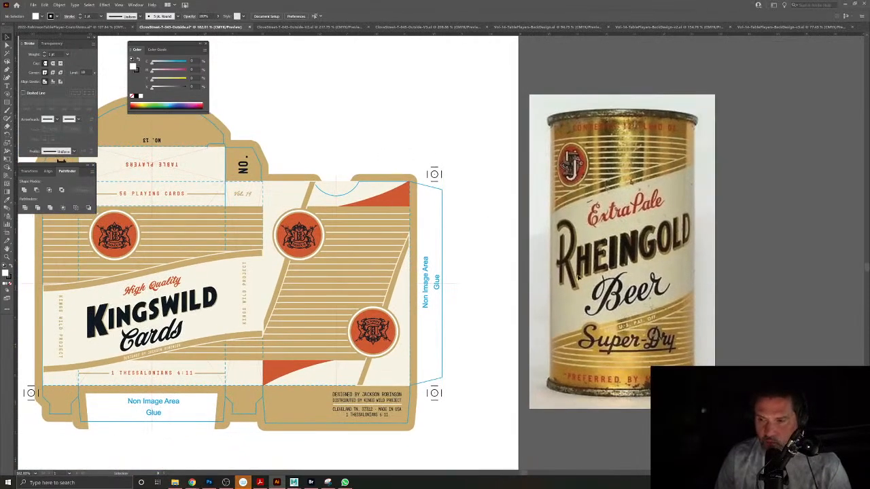
{"action": "left_click_drag", "start_coordinate": [536, 282], "coordinate": [650, 266]}
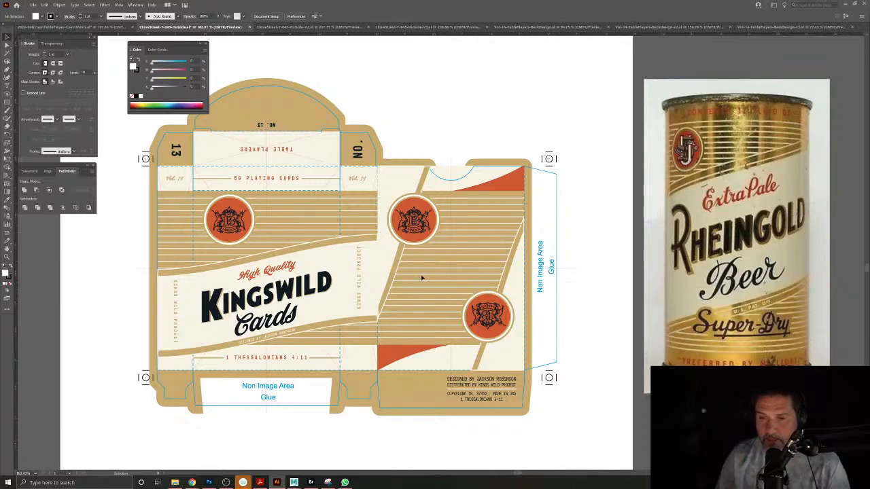
Delete the old crest from inside the front panel's red circle, keeping the circle itself.
{"action": "left_click_drag", "start_coordinate": [412, 279], "coordinate": [365, 223]}
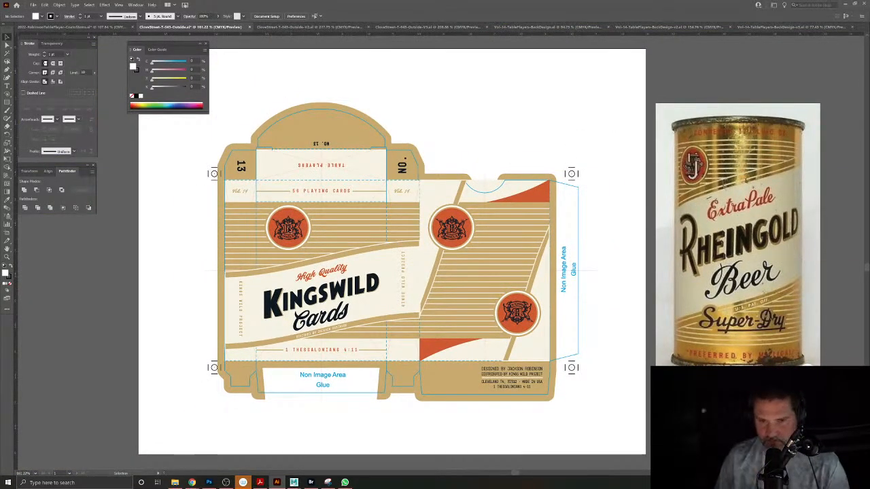
{"action": "left_click", "coordinate": [288, 230]}
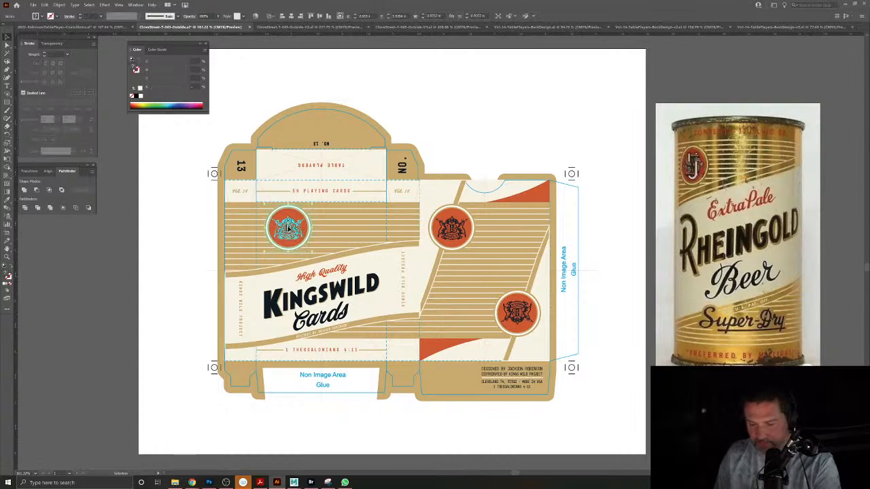
{"action": "double_click", "coordinate": [288, 230]}
{"action": "left_click", "coordinate": [288, 230]}
{"action": "key", "text": "Delete"}
{"action": "double_click", "coordinate": [519, 116]}
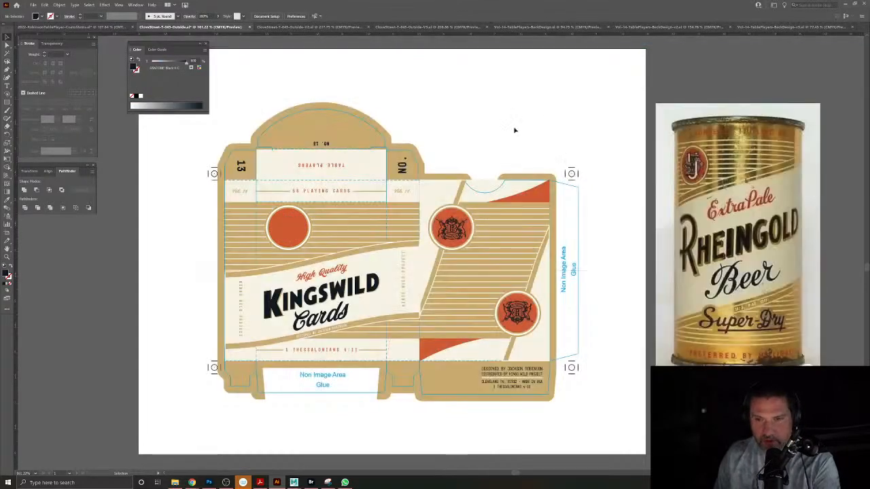
Delete the old crests from the two red circles on the back panel.
{"action": "double_click", "coordinate": [462, 219]}
{"action": "left_click", "coordinate": [462, 219]}
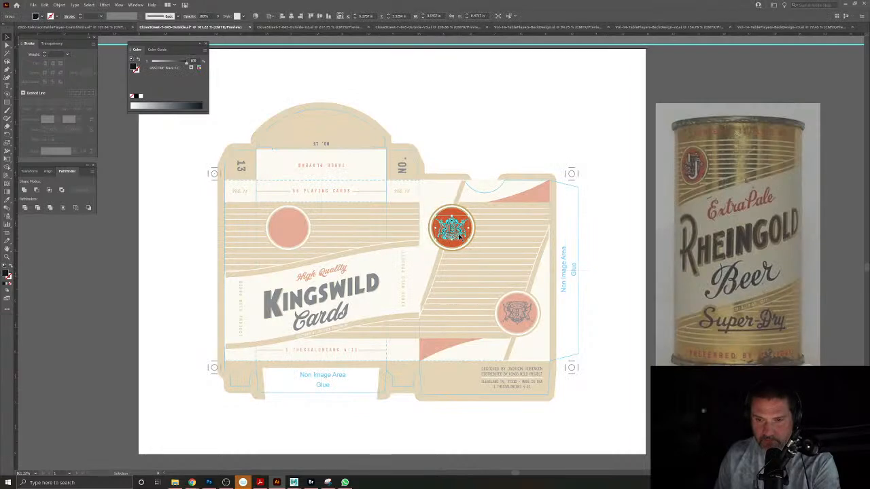
{"action": "key", "text": "Delete"}
{"action": "double_click", "coordinate": [474, 172]}
{"action": "double_click", "coordinate": [517, 313]}
{"action": "left_click", "coordinate": [517, 313]}
{"action": "key", "text": "Delete"}
{"action": "double_click", "coordinate": [462, 165]}
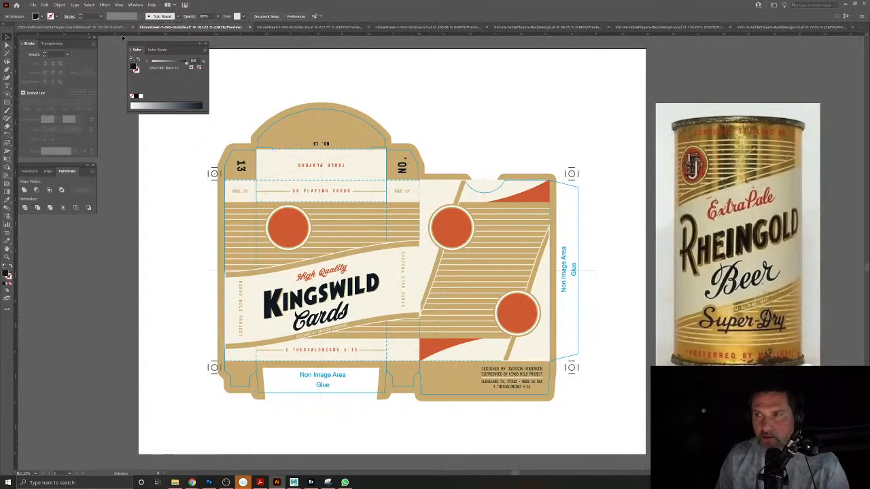
Bring up the recent 2022 Table Player document and copy its stag crest with the number 13 and MMXXII banner.
{"action": "left_click", "coordinate": [32, 5]}
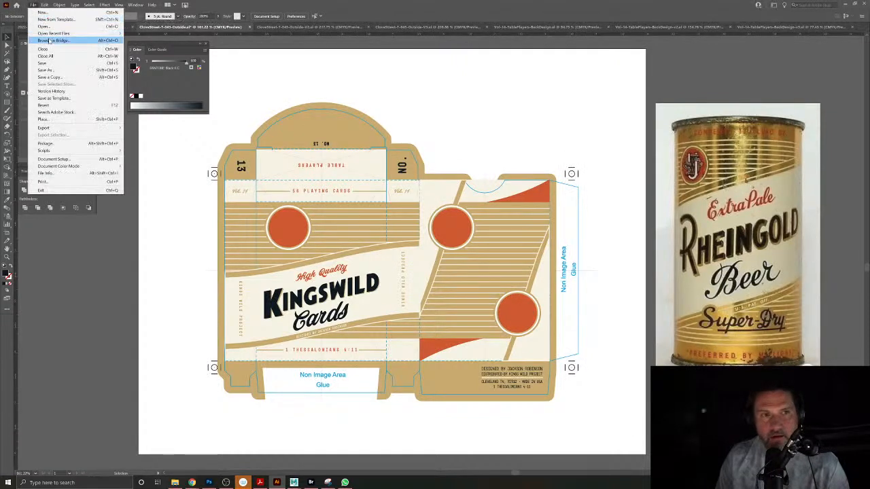
{"action": "mouse_move", "coordinate": [50, 34]}
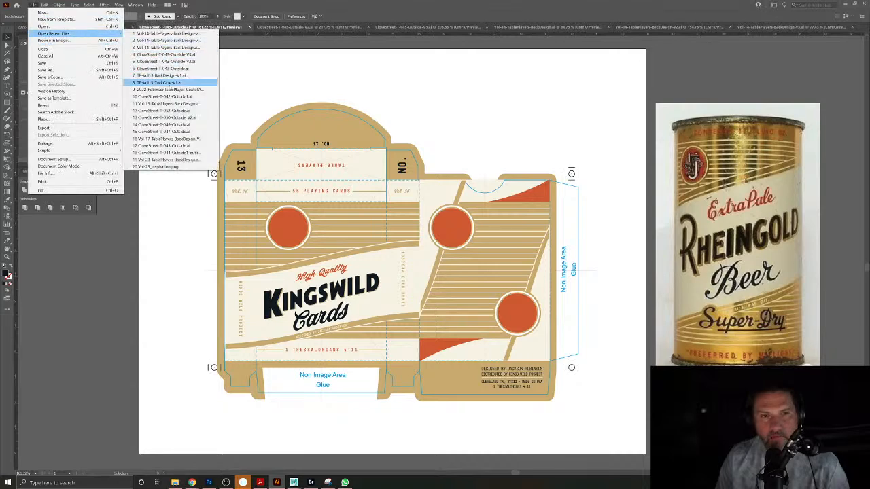
{"action": "left_click", "coordinate": [170, 89]}
{"action": "left_click", "coordinate": [505, 171]}
{"action": "left_click", "coordinate": [510, 262]}
{"action": "key", "text": "a"}
{"action": "key", "text": "v"}
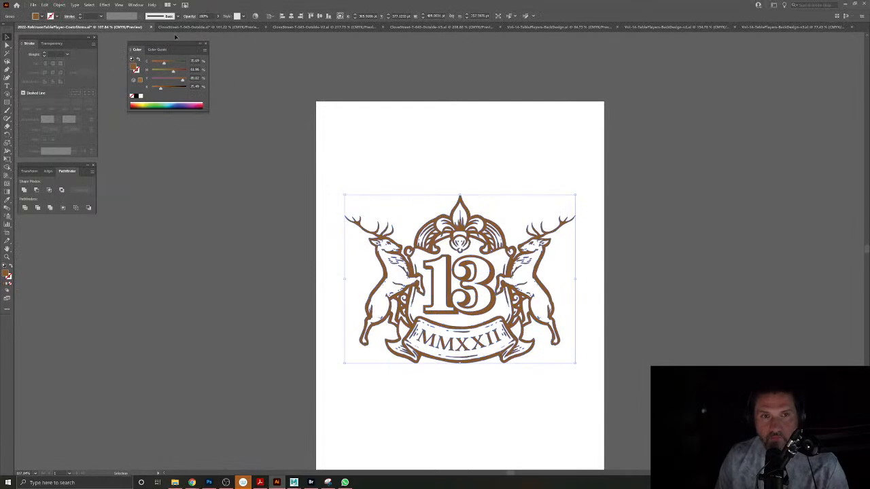
Paste the crest into the first Outside tuck case document, scale it down and centre it in the front panel's red circle.
{"action": "left_click", "coordinate": [197, 27]}
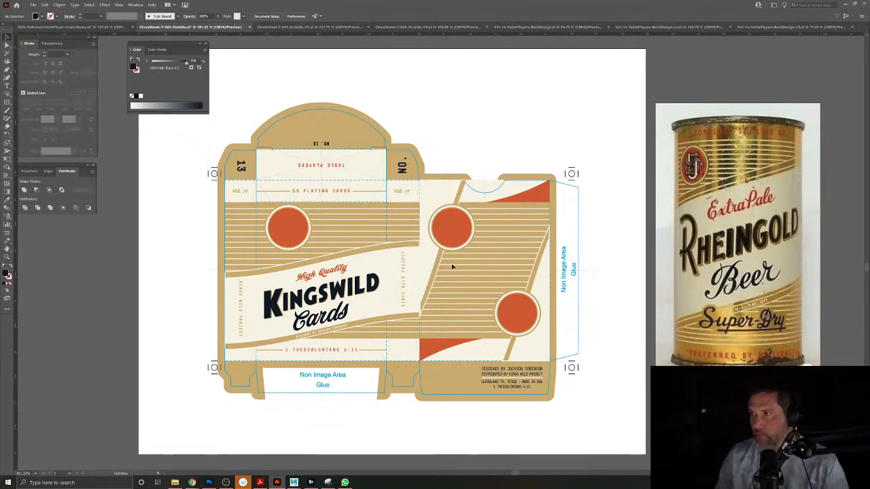
{"action": "key", "text": "ctrl+v"}
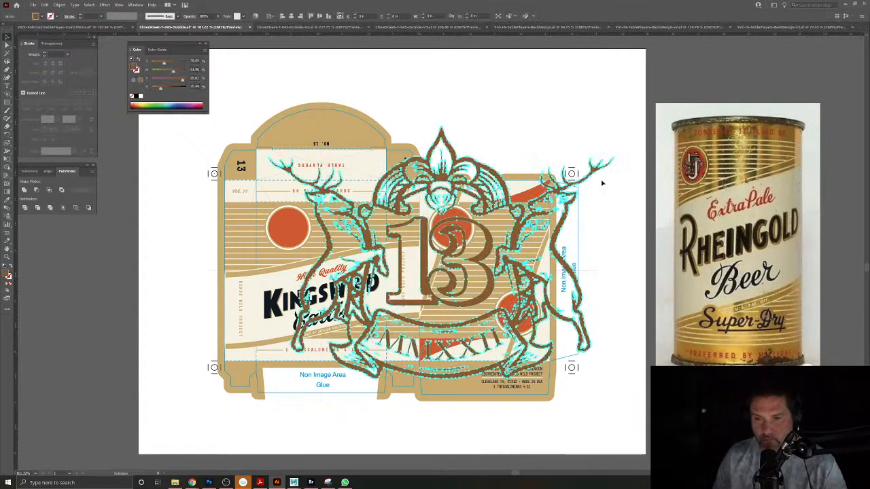
{"action": "left_click_drag", "start_coordinate": [614, 381], "coordinate": [490, 293]}
{"action": "left_click_drag", "start_coordinate": [436, 259], "coordinate": [445, 275]}
{"action": "scroll", "coordinate": [277, 228], "scroll_direction": "up", "scroll_amount": 6}
{"action": "left_click_drag", "start_coordinate": [625, 158], "coordinate": [543, 200]}
{"action": "left_click_drag", "start_coordinate": [487, 281], "coordinate": [504, 289]}
{"action": "left_click_drag", "start_coordinate": [558, 215], "coordinate": [542, 227]}
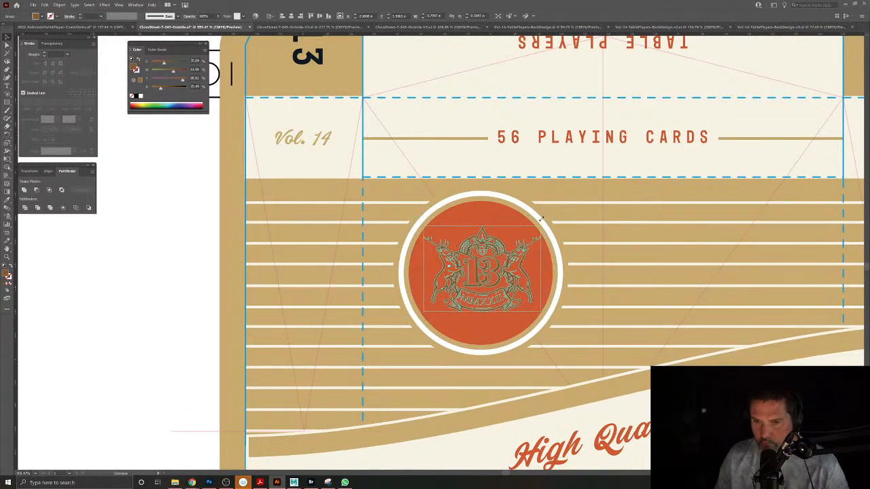
{"action": "left_click_drag", "start_coordinate": [498, 286], "coordinate": [495, 285]}
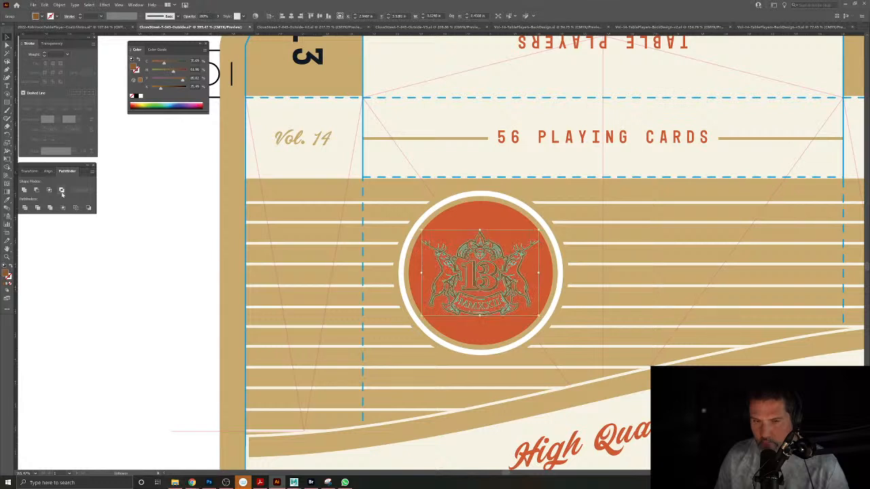
Recolour the front crest with the black sampled from the 13 on the side flap.
{"action": "left_click", "coordinate": [6, 202]}
{"action": "left_click", "coordinate": [308, 57]}
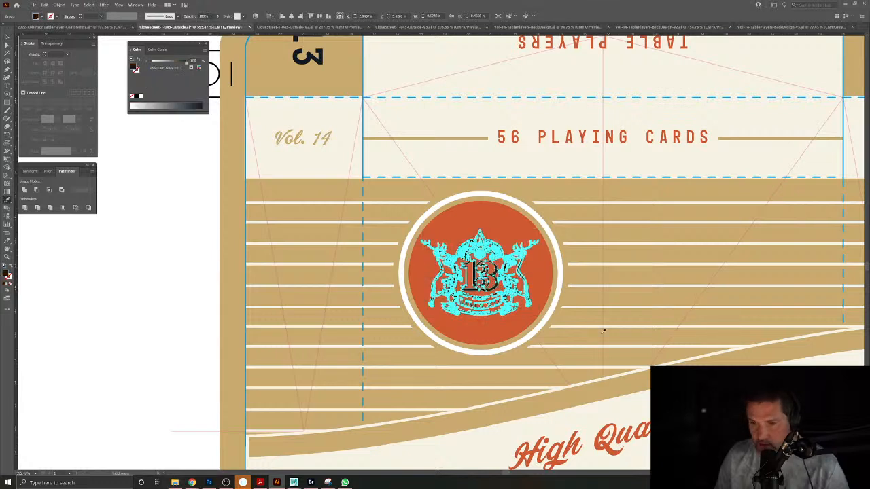
{"action": "left_click", "coordinate": [7, 38]}
{"action": "left_click", "coordinate": [113, 161]}
Duplicate the black crest into both back-panel circles, rotating the lower copy 180 degrees and centring it.
{"action": "left_click_drag", "start_coordinate": [472, 312], "coordinate": [391, 269]}
{"action": "left_click_drag", "start_coordinate": [498, 307], "coordinate": [358, 231]}
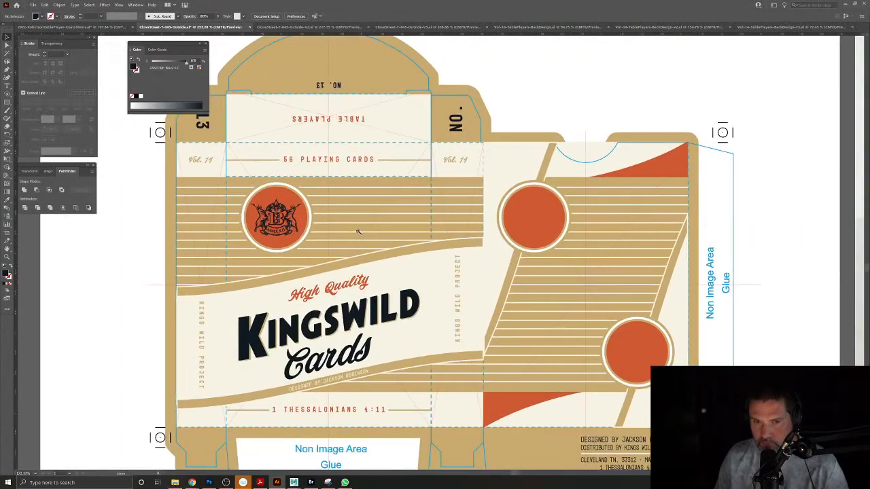
{"action": "left_click_drag", "start_coordinate": [285, 227], "coordinate": [490, 325]}
{"action": "key", "text": "e"}
{"action": "left_click_drag", "start_coordinate": [517, 292], "coordinate": [419, 356]}
{"action": "left_click", "coordinate": [6, 37]}
{"action": "scroll", "coordinate": [488, 317], "scroll_direction": "up", "scroll_amount": 5}
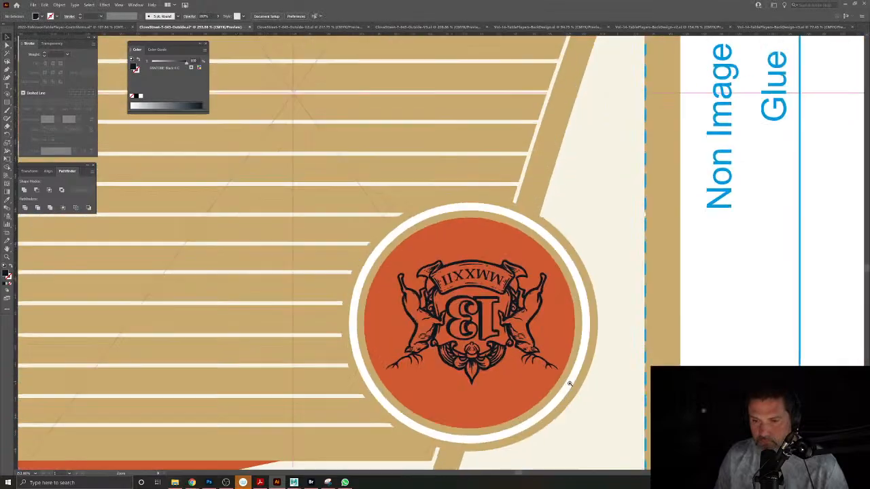
{"action": "left_click_drag", "start_coordinate": [480, 326], "coordinate": [477, 325]}
{"action": "key", "text": "ctrl+0"}
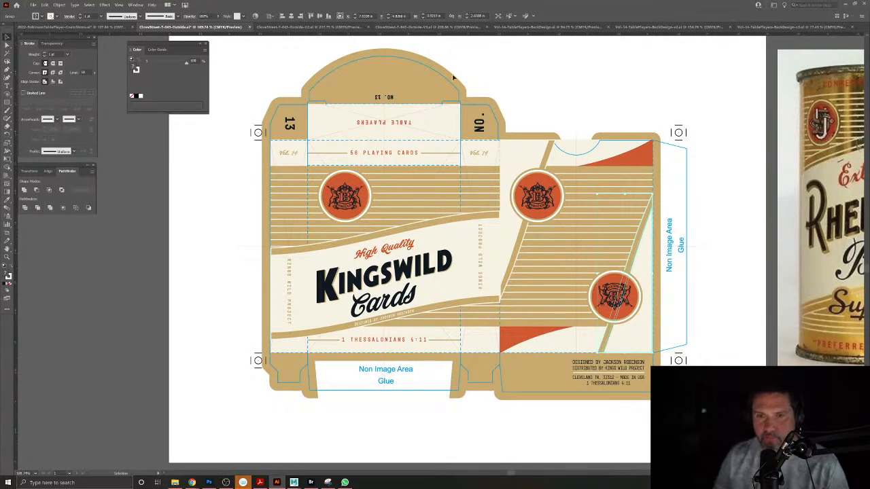
Compare the lettering on the Rheingold can reference with the tuck case's KINGSWILD Cards lettering.
{"action": "left_click", "coordinate": [556, 97]}
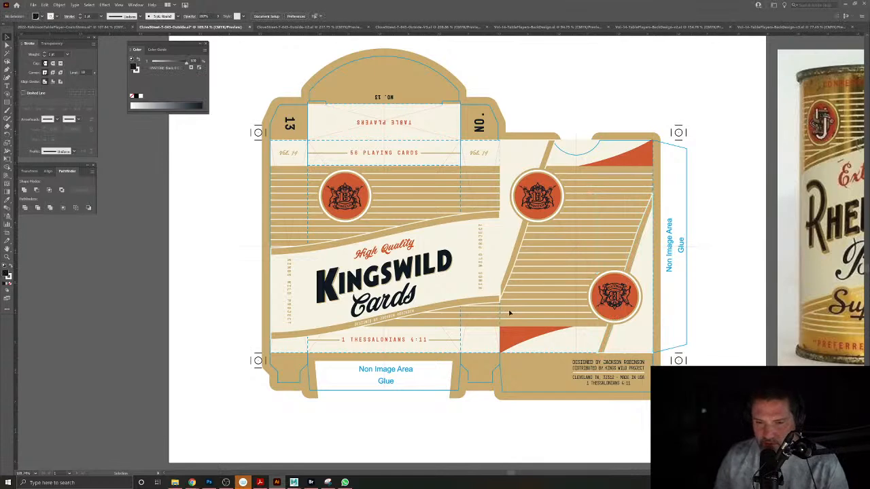
{"action": "left_click", "coordinate": [375, 322]}
{"action": "left_click", "coordinate": [446, 442]}
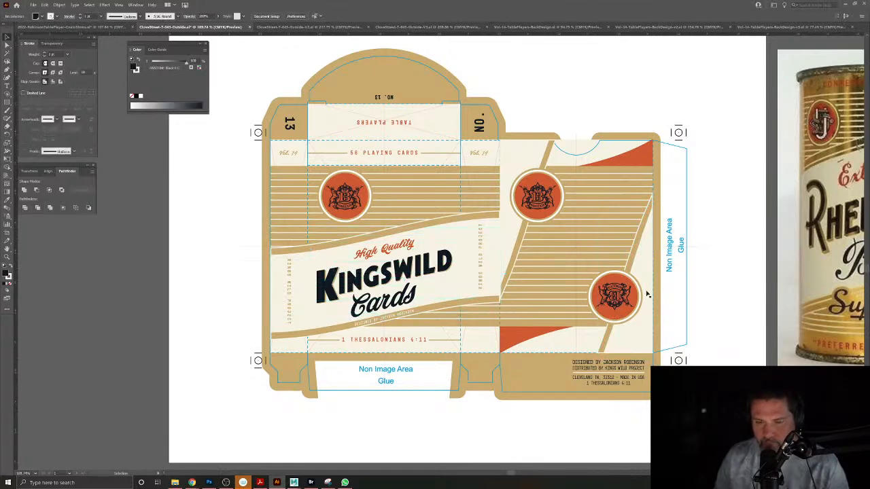
{"action": "left_click_drag", "start_coordinate": [709, 286], "coordinate": [342, 324]}
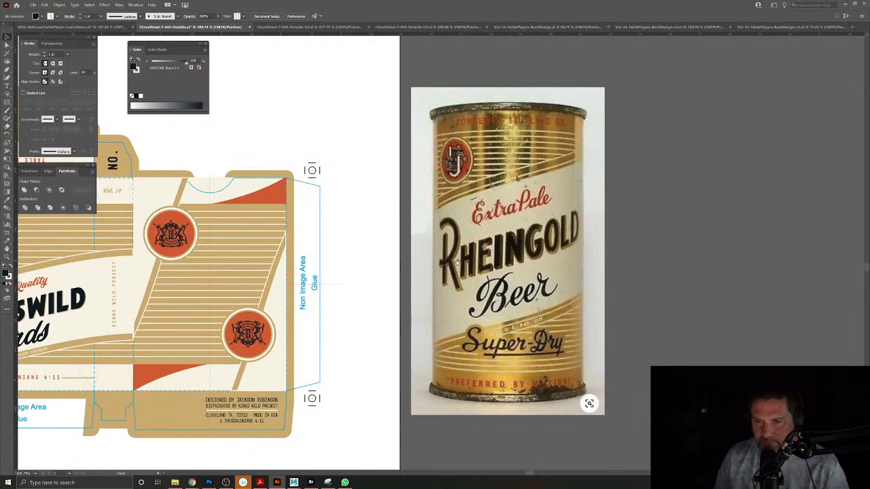
{"action": "scroll", "coordinate": [457, 261], "scroll_direction": "up", "scroll_amount": 5}
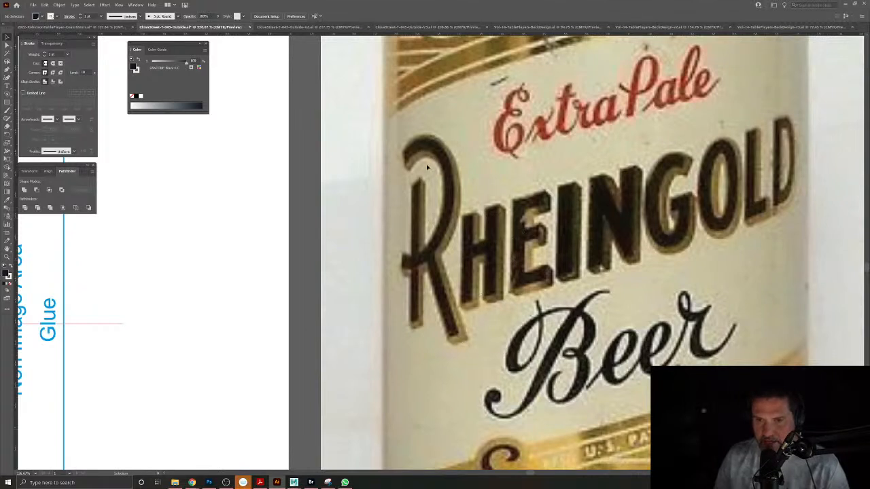
{"action": "scroll", "coordinate": [432, 315], "scroll_direction": "left", "scroll_amount": 20}
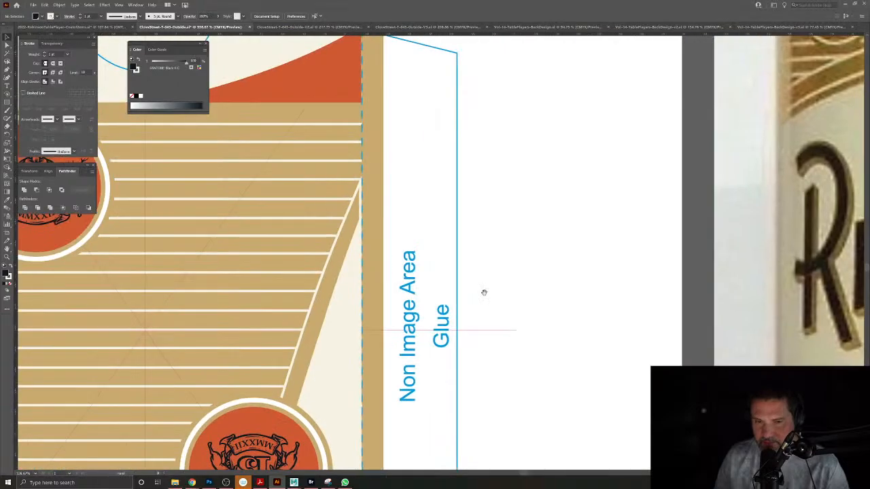
{"action": "scroll", "coordinate": [473, 231], "scroll_direction": "up", "scroll_amount": 3}
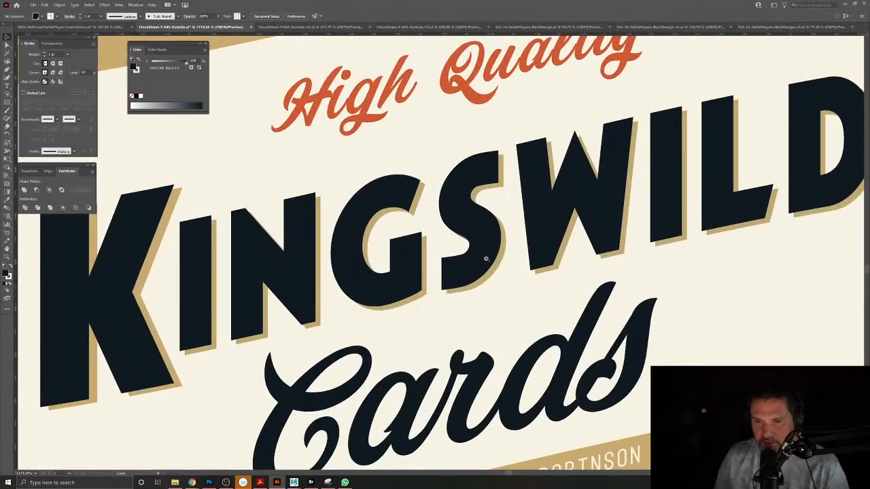
Inspect the editable KINGSWILD text inside the front label's warped group, and return to the full tuck case with the label selected.
{"action": "left_click", "coordinate": [480, 258]}
{"action": "double_click", "coordinate": [479, 258]}
{"action": "left_click", "coordinate": [480, 259]}
{"action": "double_click", "coordinate": [485, 267]}
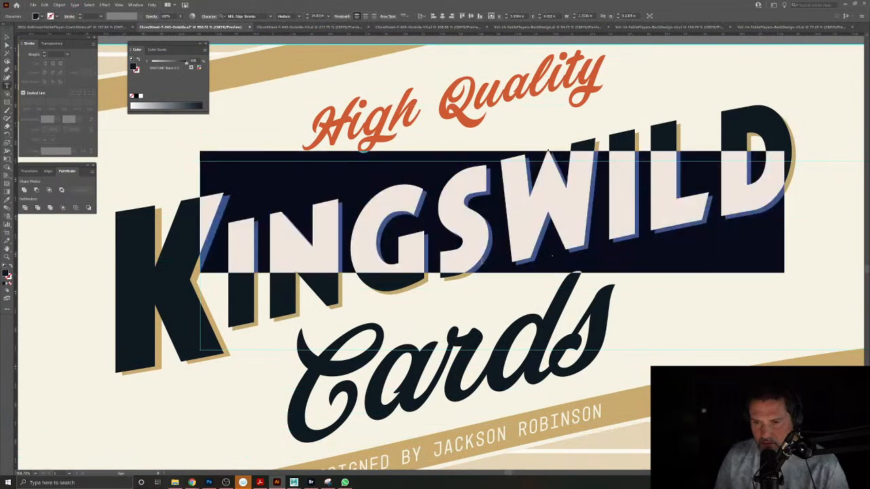
{"action": "key", "text": "Escape"}
{"action": "left_click_drag", "start_coordinate": [298, 239], "coordinate": [390, 233]}
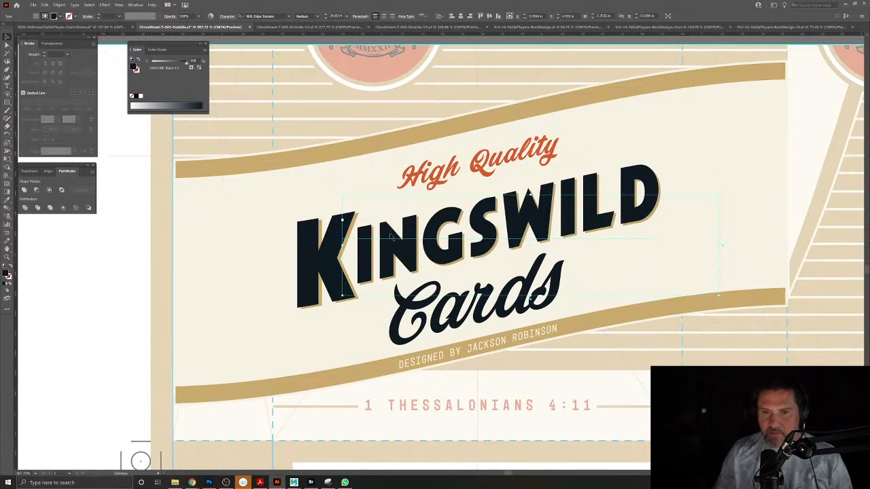
{"action": "double_click", "coordinate": [151, 264]}
{"action": "left_click", "coordinate": [335, 255]}
{"action": "key", "text": "ctrl+0"}
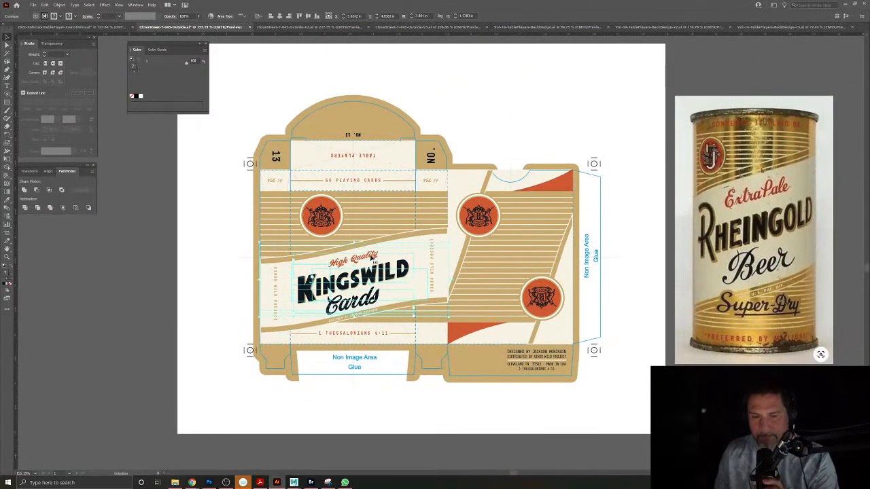
Deselect the label artwork and show the document's layers.
{"action": "left_click_drag", "start_coordinate": [322, 286], "coordinate": [395, 315]}
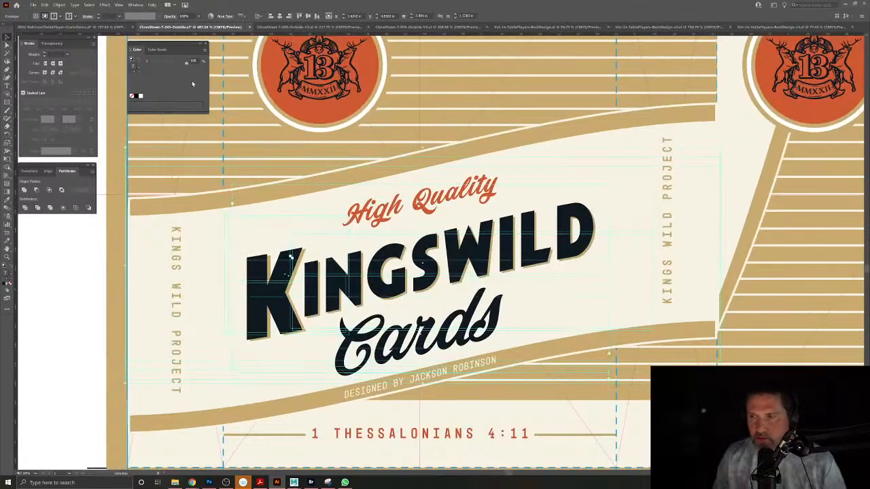
{"action": "left_click", "coordinate": [58, 268]}
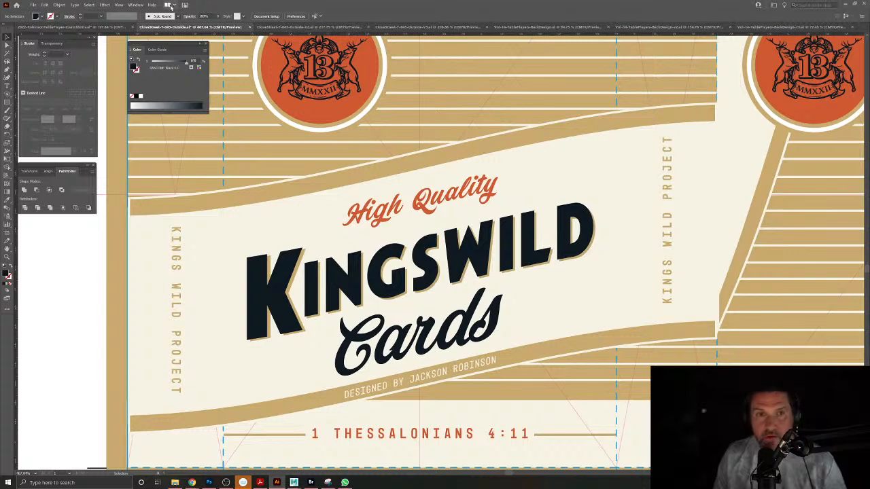
{"action": "left_click", "coordinate": [135, 4]}
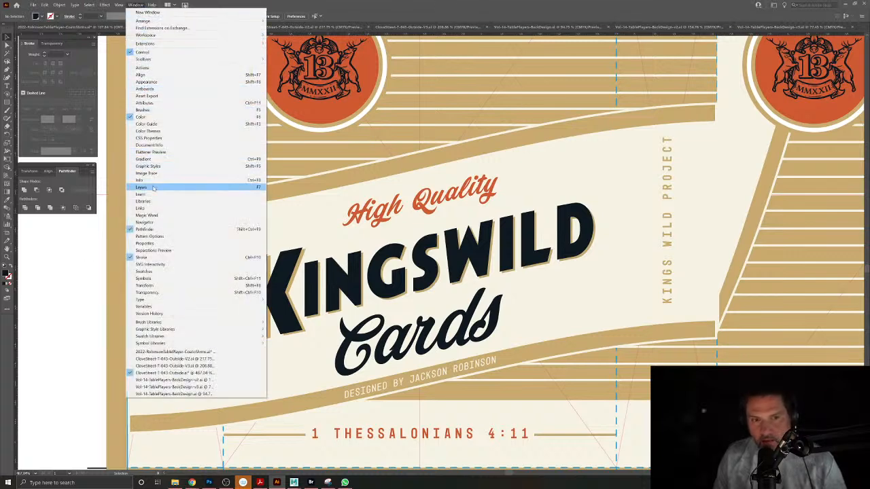
{"action": "left_click", "coordinate": [153, 188]}
Expand the warped Kingswild Cards label artwork, including fill and stroke, and isolate the resulting group.
{"action": "left_click", "coordinate": [398, 282]}
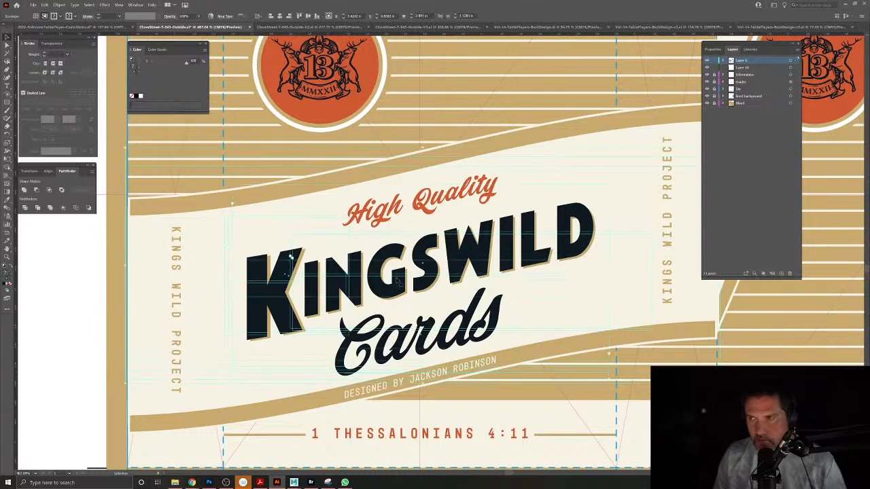
{"action": "left_click", "coordinate": [60, 5]}
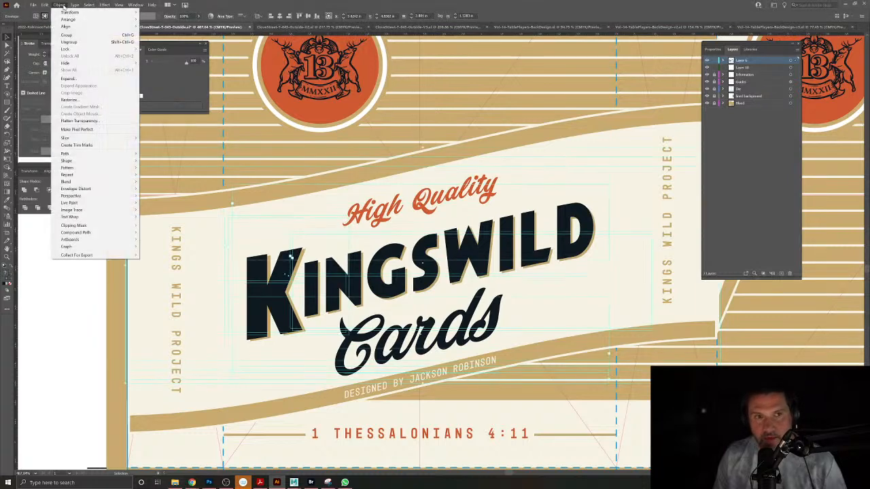
{"action": "left_click", "coordinate": [77, 80]}
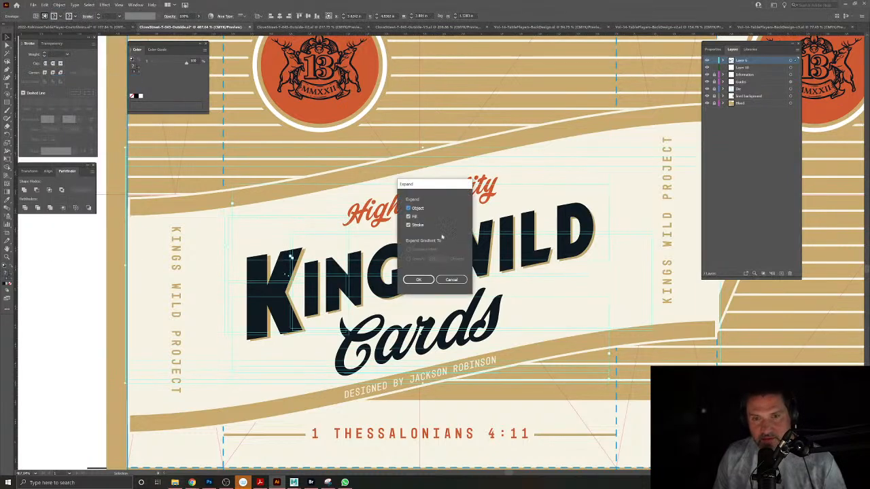
{"action": "left_click", "coordinate": [420, 279]}
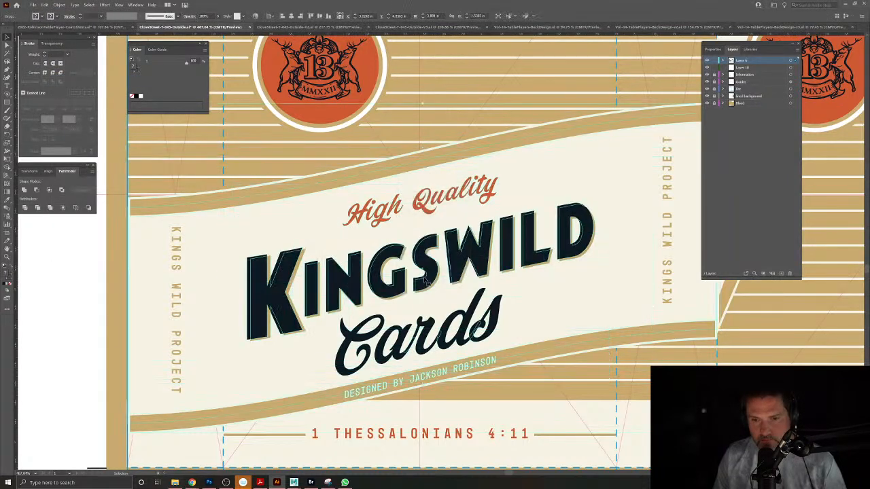
{"action": "double_click", "coordinate": [384, 282]}
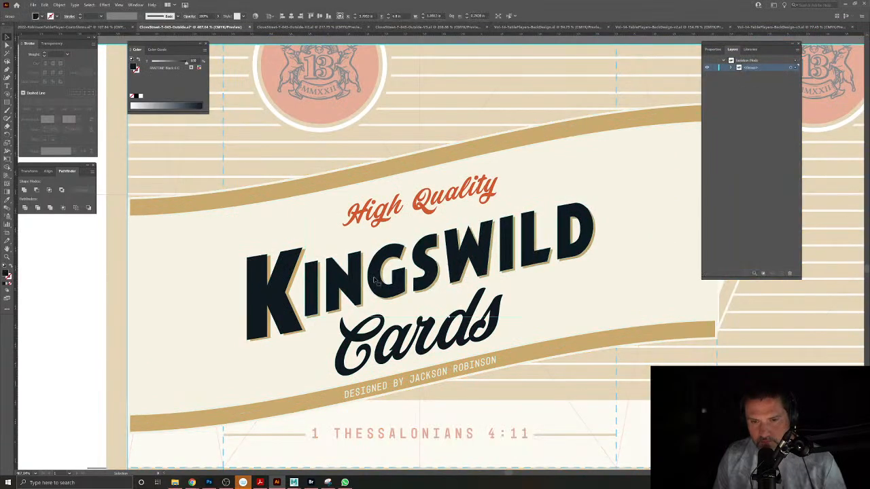
{"action": "left_click", "coordinate": [289, 273]}
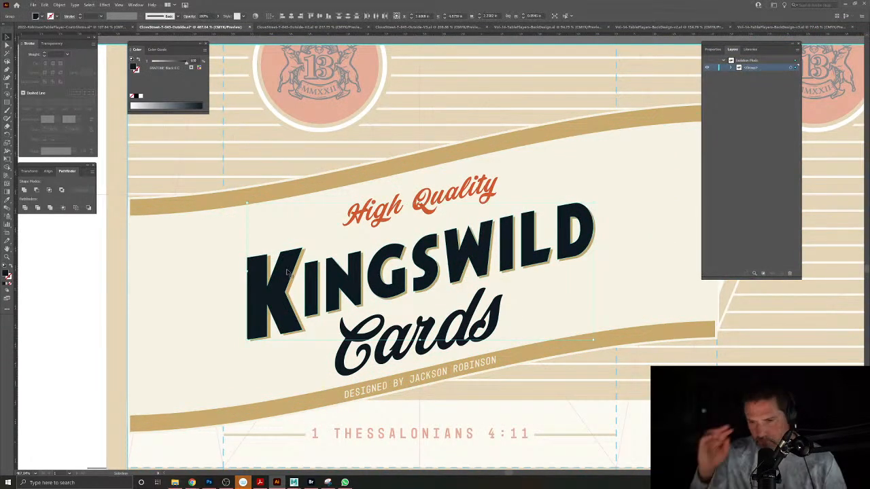
{"action": "key", "text": "Delete"}
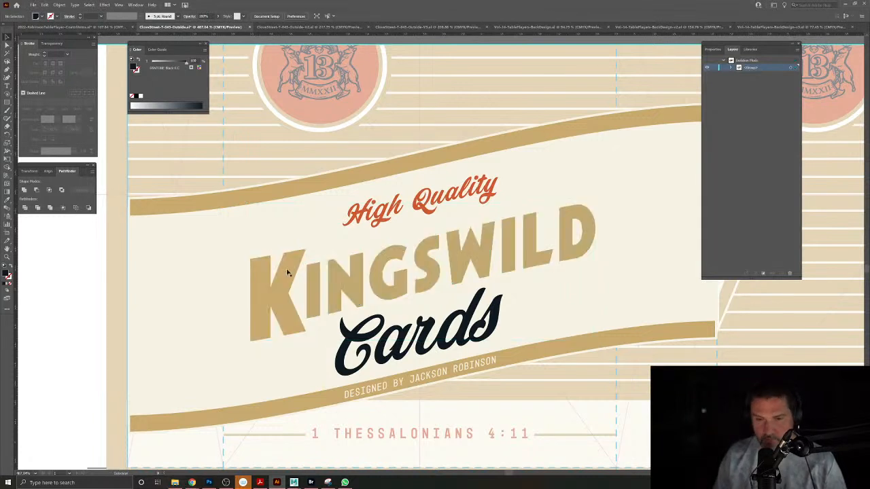
{"action": "key", "text": "ctrl+z"}
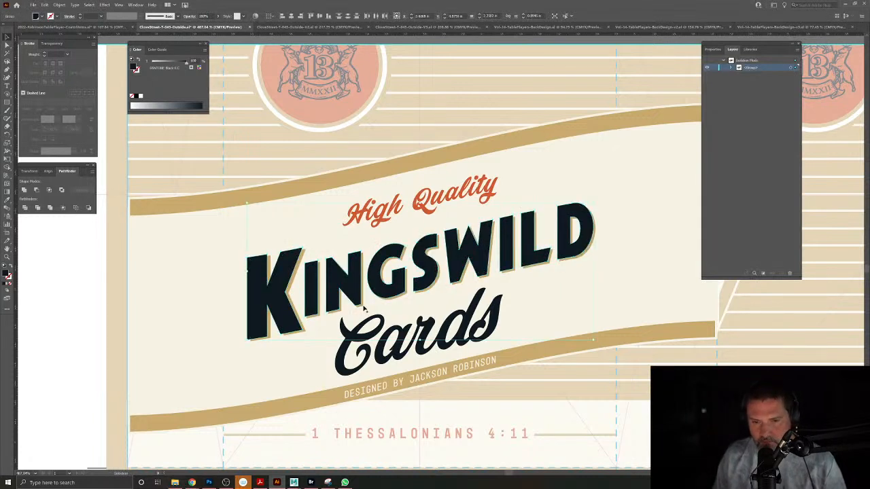
Delete the gold drop-shadow shapes behind the black KINGSWILD letters, including the one behind the K.
{"action": "left_click", "coordinate": [363, 308]}
{"action": "key", "text": "Delete"}
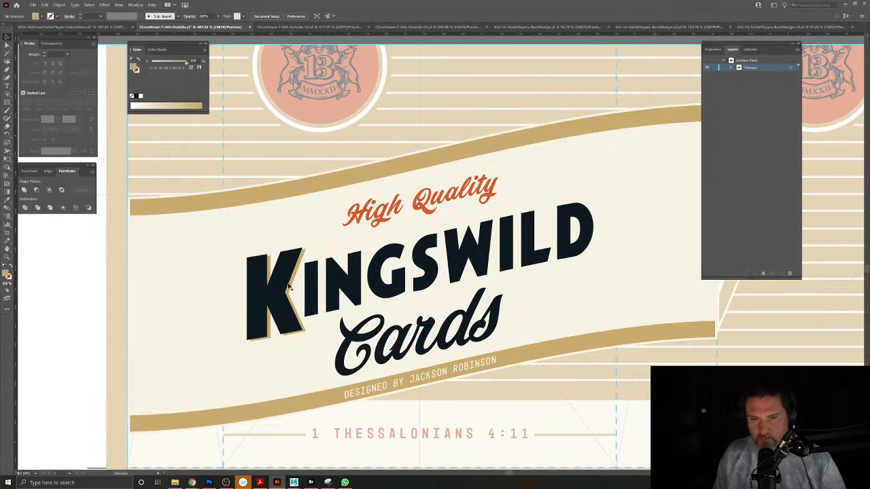
{"action": "left_click", "coordinate": [291, 289]}
{"action": "key", "text": "Delete"}
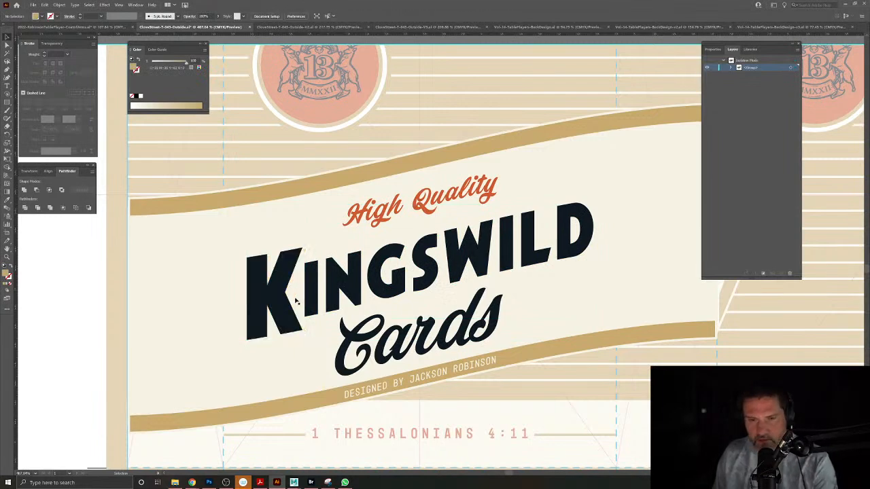
Examine the Rheingold beer can reference and compare its main lettering with the KINGSWILD wordmark.
{"action": "scroll", "coordinate": [498, 272], "scroll_direction": "down", "scroll_amount": 6}
{"action": "left_click_drag", "start_coordinate": [497, 265], "coordinate": [264, 283]}
{"action": "left_click_drag", "start_coordinate": [521, 280], "coordinate": [533, 276]}
{"action": "scroll", "coordinate": [603, 249], "scroll_direction": "up", "scroll_amount": 3}
{"action": "left_click_drag", "start_coordinate": [602, 249], "coordinate": [482, 258]}
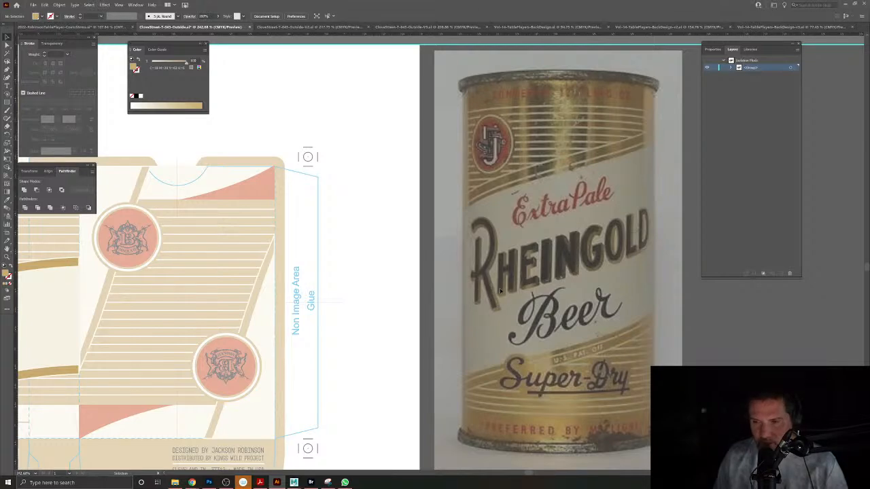
{"action": "left_click_drag", "start_coordinate": [399, 283], "coordinate": [757, 213]}
{"action": "left_click_drag", "start_coordinate": [228, 286], "coordinate": [522, 309]}
Extend the K's diagonal leg below the bottom of its stem by moving the leg's end anchor points.
{"action": "key", "text": "a"}
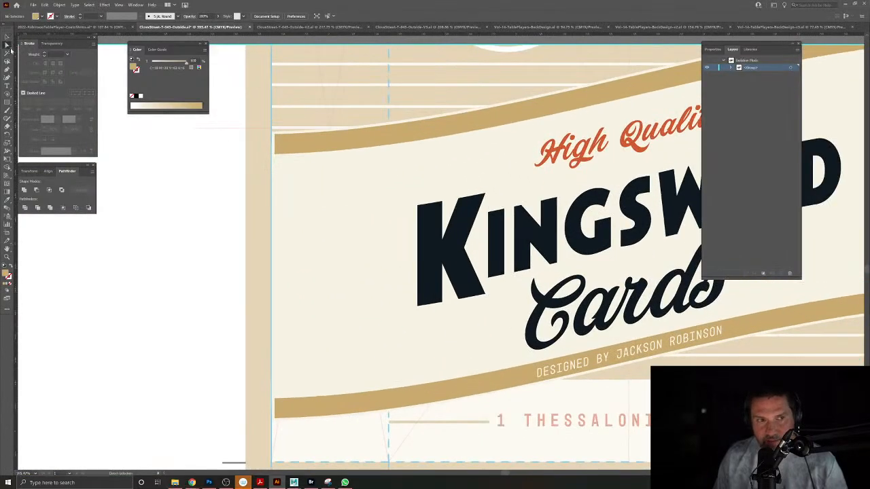
{"action": "left_click", "coordinate": [459, 303]}
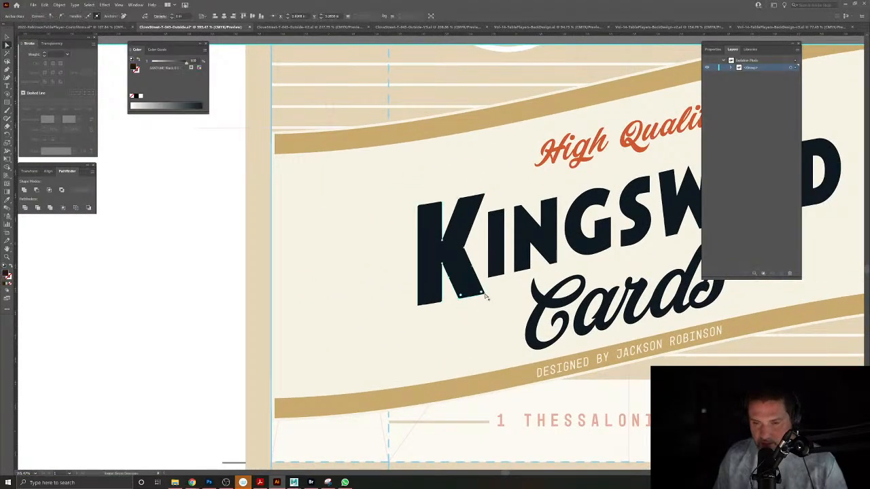
{"action": "scroll", "coordinate": [476, 299], "scroll_direction": "up", "scroll_amount": 5}
{"action": "left_click", "coordinate": [515, 303]}
{"action": "left_click", "coordinate": [503, 287]}
{"action": "left_click", "coordinate": [437, 296], "text": "shift"}
{"action": "left_click_drag", "start_coordinate": [503, 289], "coordinate": [355, 320]}
{"action": "left_click_drag", "start_coordinate": [431, 325], "coordinate": [397, 324]}
{"action": "left_click_drag", "start_coordinate": [729, 306], "coordinate": [276, 362]}
{"action": "left_click_drag", "start_coordinate": [359, 347], "coordinate": [768, 304]}
{"action": "left_click_drag", "start_coordinate": [437, 328], "coordinate": [441, 315]}
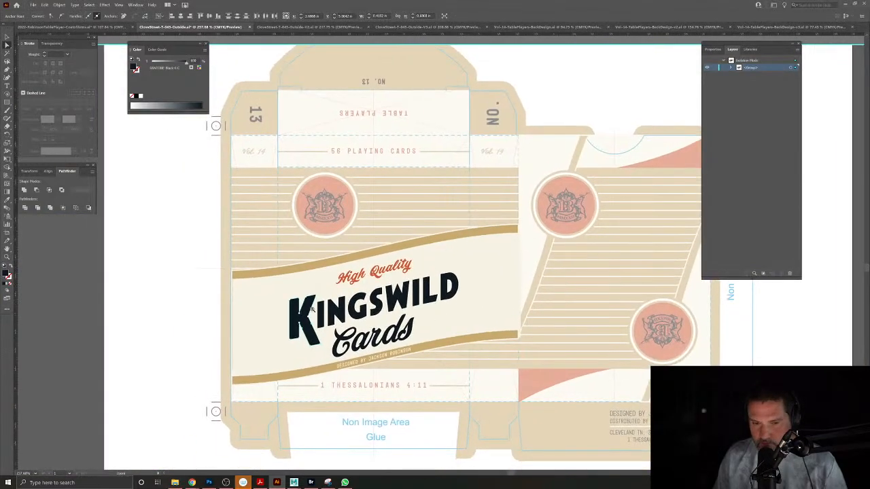
{"action": "left_click_drag", "start_coordinate": [389, 309], "coordinate": [569, 296]}
Select the black KINGSWILD lettering shapes and unite them.
{"action": "left_click", "coordinate": [7, 37]}
{"action": "left_click", "coordinate": [167, 265]}
{"action": "left_click_drag", "start_coordinate": [340, 312], "coordinate": [393, 307]}
{"action": "left_click", "coordinate": [393, 308]}
{"action": "left_click", "coordinate": [217, 339]}
{"action": "left_click", "coordinate": [25, 189]}
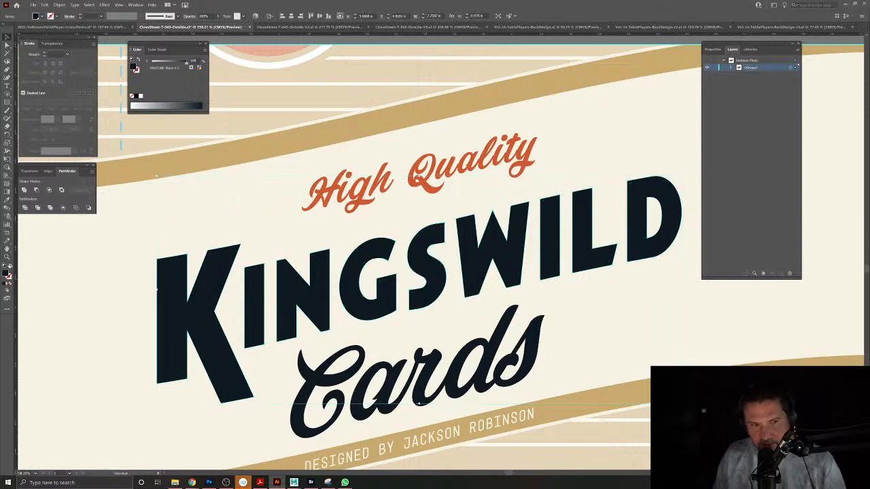
Swap the selected KINGSWILD lettering's fill to a 2 pt stroke and convert that stroke to outlines.
{"action": "left_click", "coordinate": [11, 269]}
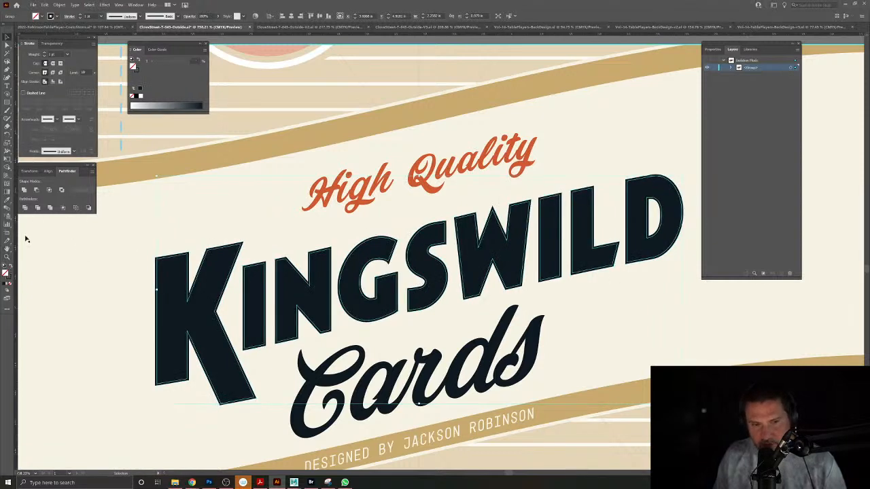
{"action": "left_click", "coordinate": [78, 15]}
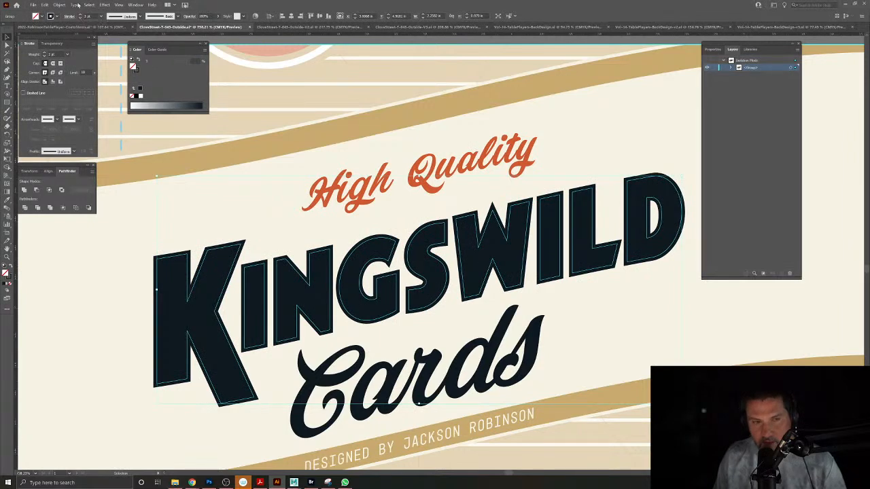
{"action": "left_click", "coordinate": [59, 5]}
{"action": "mouse_move", "coordinate": [122, 153]}
{"action": "left_click", "coordinate": [160, 169]}
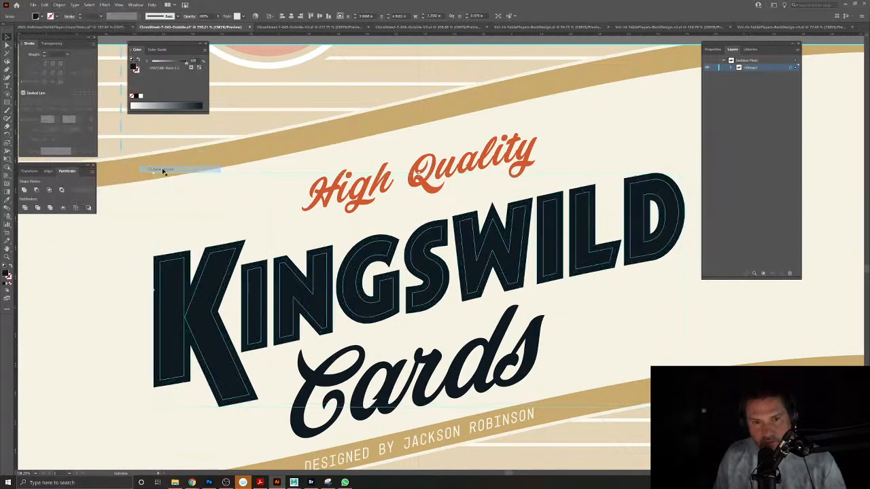
Isolate the outlined stroke group and delete the inner contours of the K, first I and N so they become solid.
{"action": "double_click", "coordinate": [238, 249]}
{"action": "key", "text": "a"}
{"action": "left_click", "coordinate": [236, 250]}
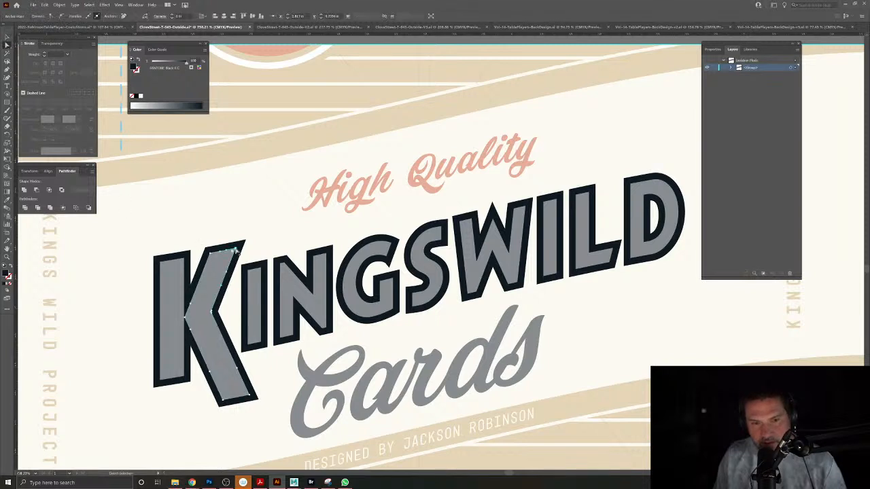
{"action": "key", "text": "Delete"}
{"action": "key", "text": "Delete"}
{"action": "left_click", "coordinate": [184, 253]}
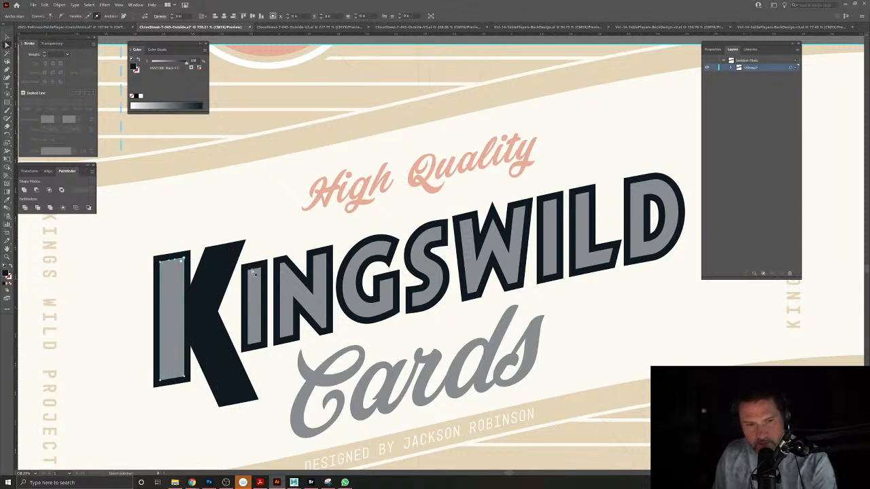
{"action": "key", "text": "Delete"}
{"action": "left_click", "coordinate": [262, 269]}
{"action": "key", "text": "Delete"}
{"action": "key", "text": "Delete"}
{"action": "left_click", "coordinate": [286, 264]}
{"action": "key", "text": "Delete"}
{"action": "key", "text": "Delete"}
Delete the inner contours of the outlined G, S and W to make these letters solid.
{"action": "left_click", "coordinate": [393, 248]}
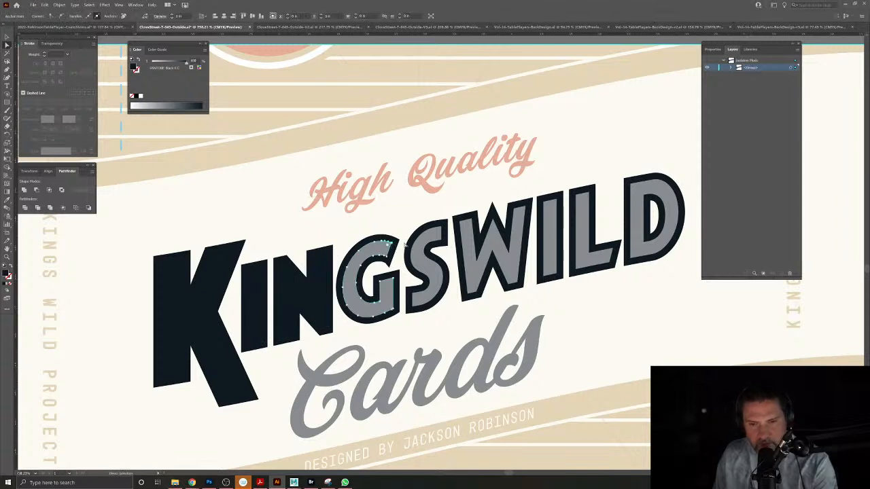
{"action": "key", "text": "Delete"}
{"action": "key", "text": "Delete"}
{"action": "left_click", "coordinate": [440, 231]}
{"action": "key", "text": "Delete"}
{"action": "key", "text": "Delete"}
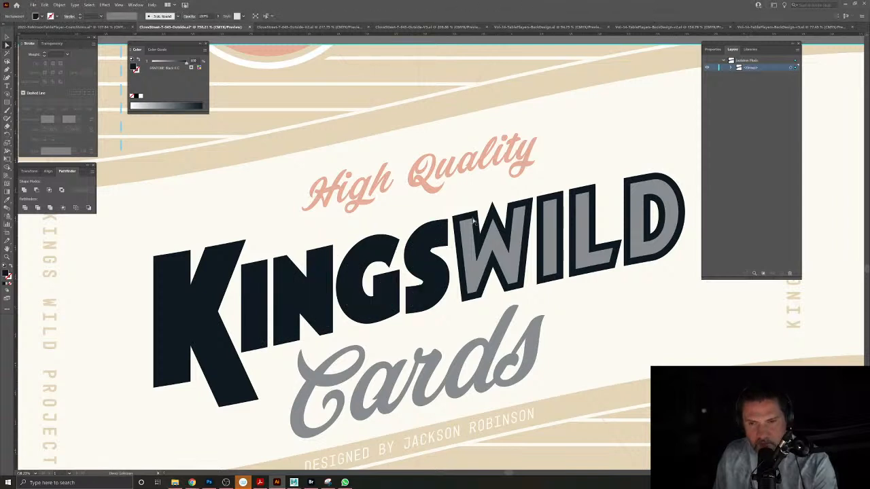
{"action": "left_click", "coordinate": [476, 228]}
{"action": "key", "text": "Delete"}
{"action": "key", "text": "Delete"}
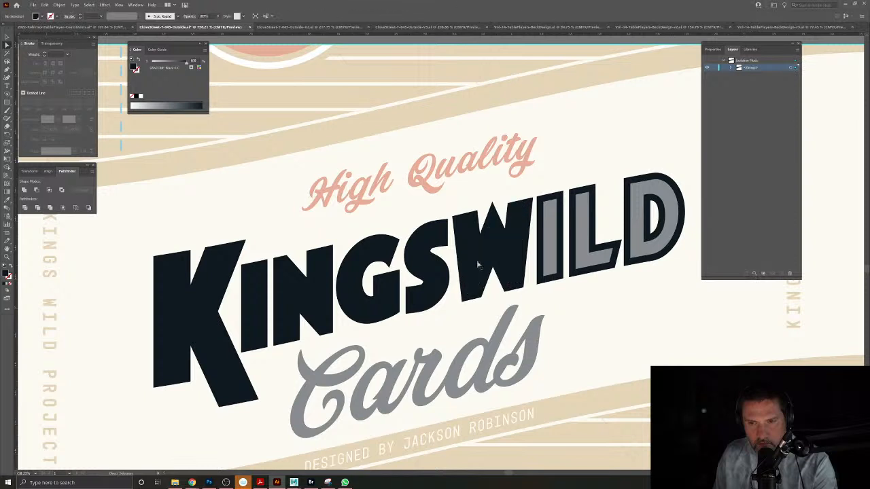
Delete the inner contours of the outlined second I, L and D, keeping the D's small counter open.
{"action": "left_click", "coordinate": [559, 202]}
{"action": "key", "text": "Delete"}
{"action": "key", "text": "Delete"}
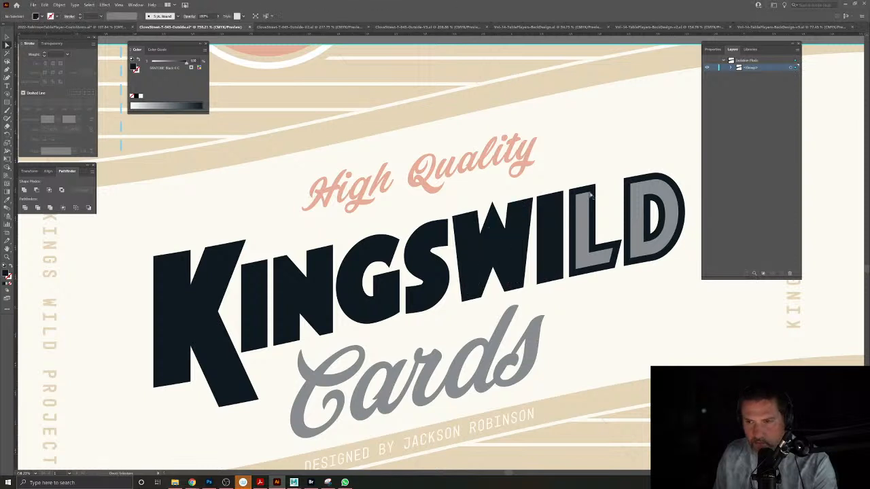
{"action": "left_click", "coordinate": [589, 194]}
{"action": "key", "text": "Delete"}
{"action": "key", "text": "Delete"}
{"action": "left_click", "coordinate": [631, 185]}
{"action": "key", "text": "Delete"}
{"action": "key", "text": "Delete"}
{"action": "left_click", "coordinate": [644, 197]}
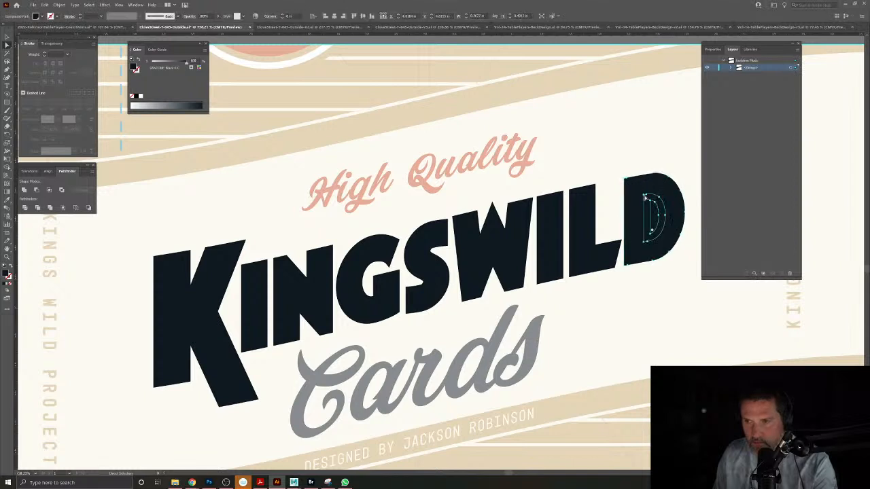
{"action": "key", "text": "Delete"}
{"action": "key", "text": "Delete"}
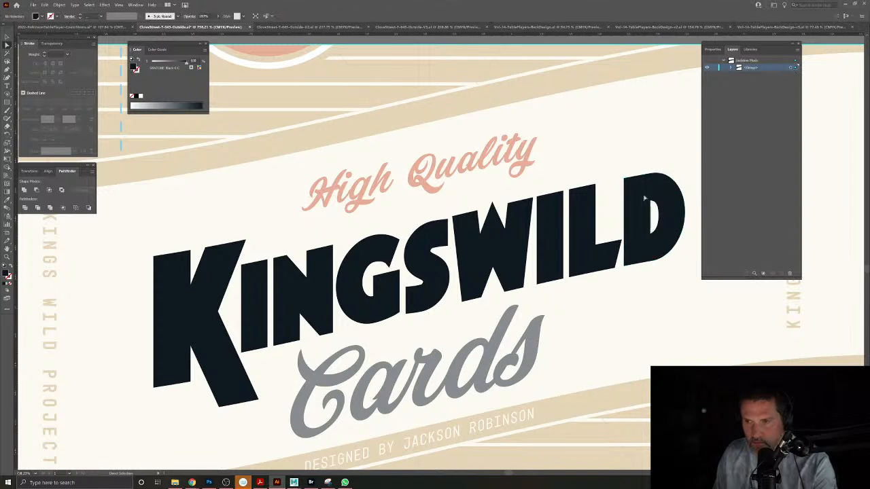
Recolour the thickened KINGSWILD backing shape with the gold sampled from the label's upper band and remove its stroke.
{"action": "left_click", "coordinate": [7, 37]}
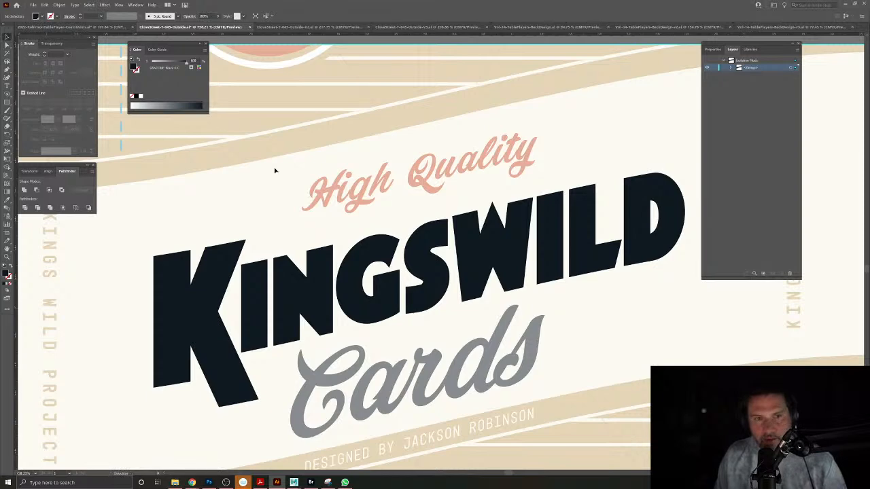
{"action": "double_click", "coordinate": [264, 157]}
{"action": "left_click", "coordinate": [325, 276]}
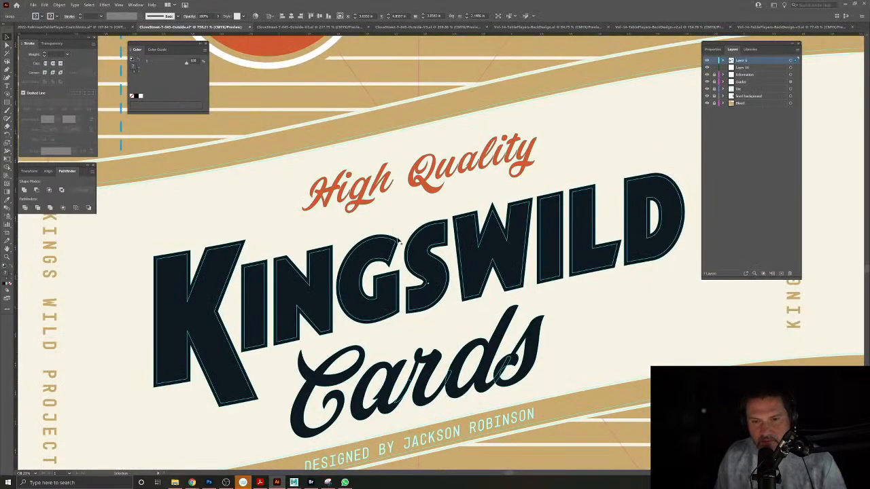
{"action": "double_click", "coordinate": [400, 245]}
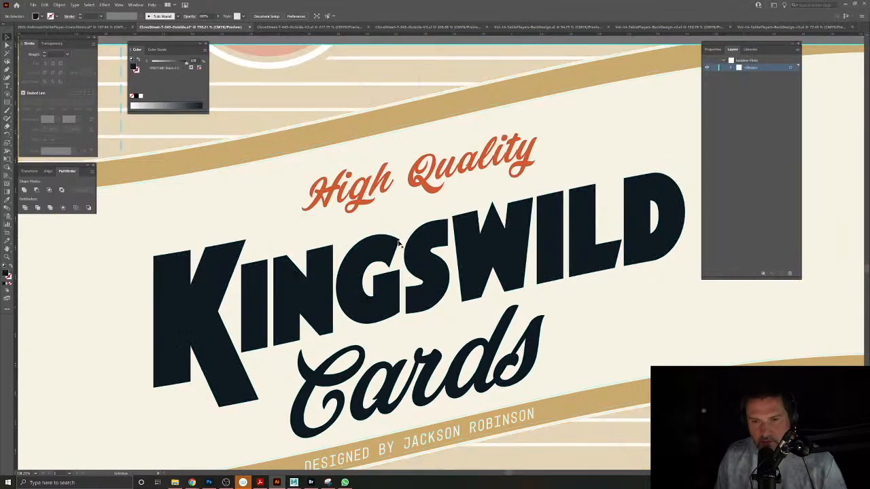
{"action": "left_click", "coordinate": [6, 203]}
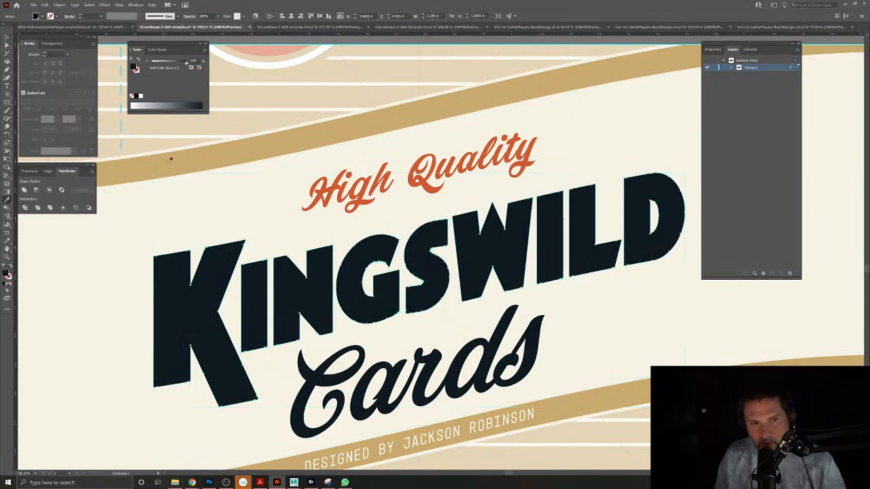
{"action": "left_click", "coordinate": [169, 159]}
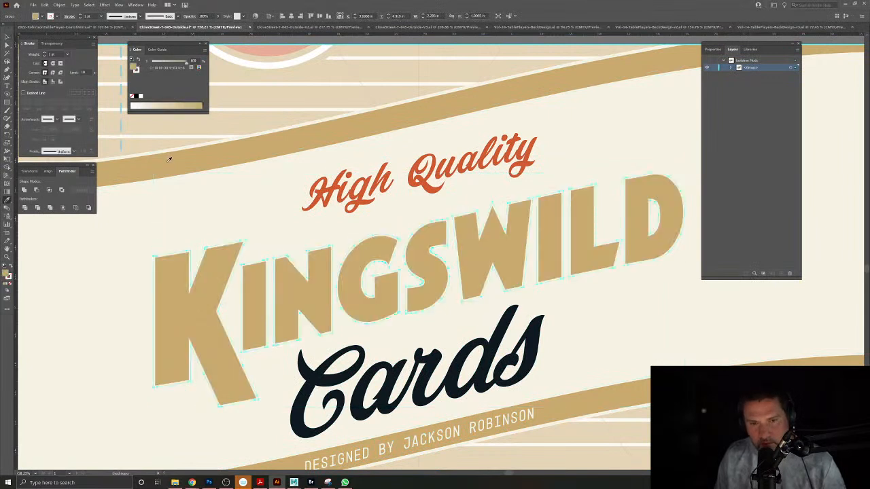
{"action": "left_click", "coordinate": [10, 278]}
{"action": "left_click", "coordinate": [10, 283]}
{"action": "left_click", "coordinate": [7, 38]}
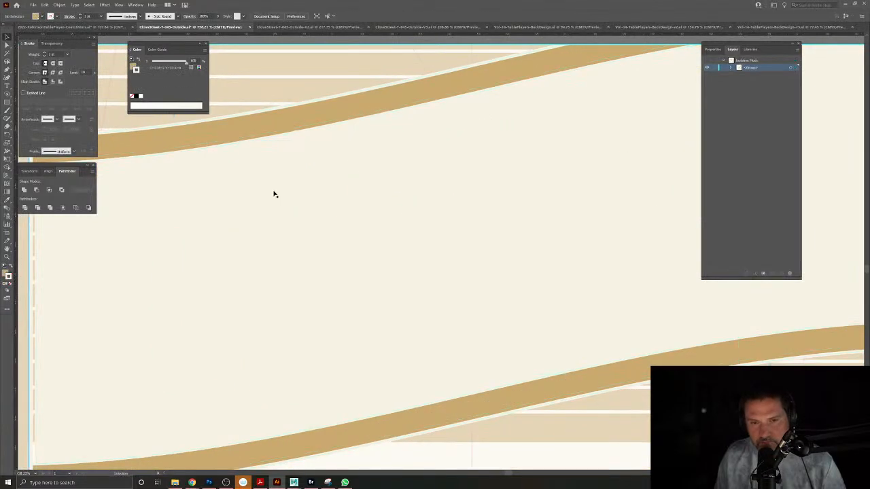
Try cutting the gold KINGSWILD backing out of its group, and undo each removal.
{"action": "left_click_drag", "start_coordinate": [55, 286], "coordinate": [285, 305]}
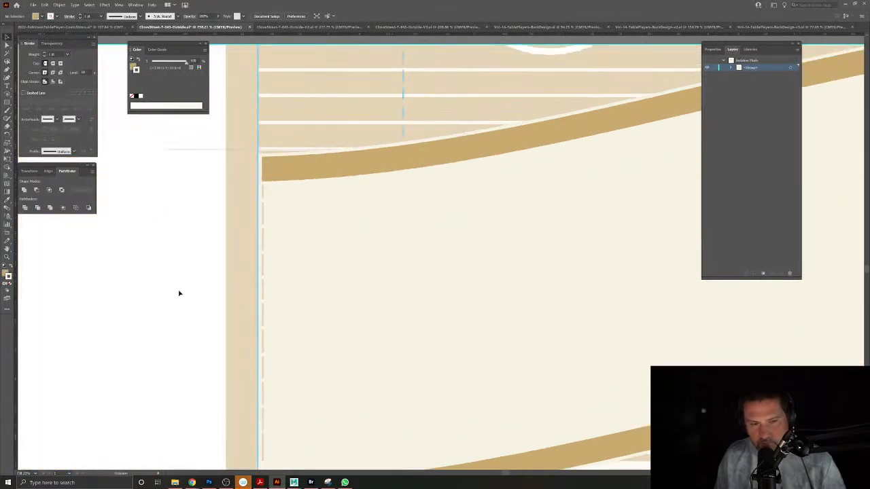
{"action": "double_click", "coordinate": [180, 293]}
{"action": "left_click_drag", "start_coordinate": [465, 307], "coordinate": [380, 304]}
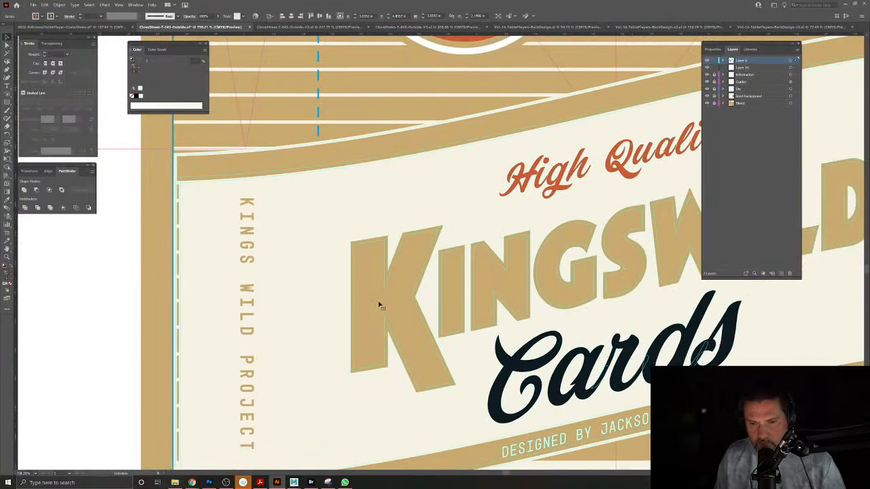
{"action": "double_click", "coordinate": [352, 253]}
{"action": "left_click", "coordinate": [352, 253]}
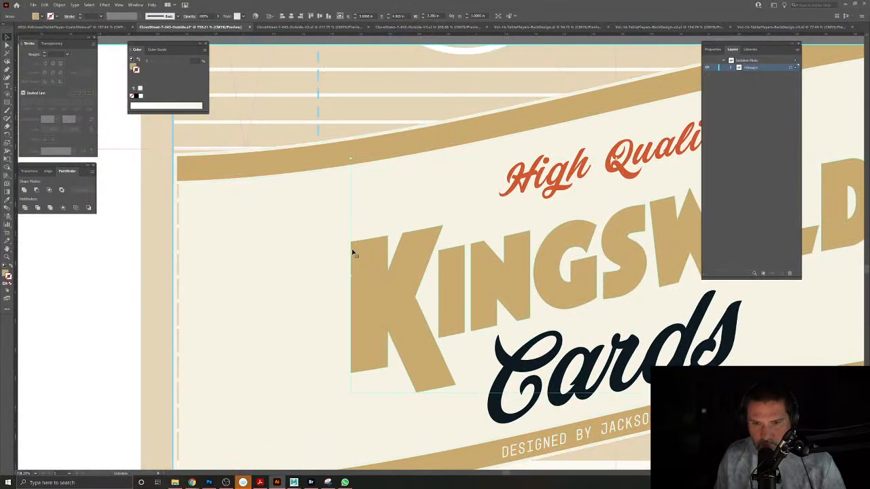
{"action": "key", "text": "Delete"}
{"action": "double_click", "coordinate": [93, 296]}
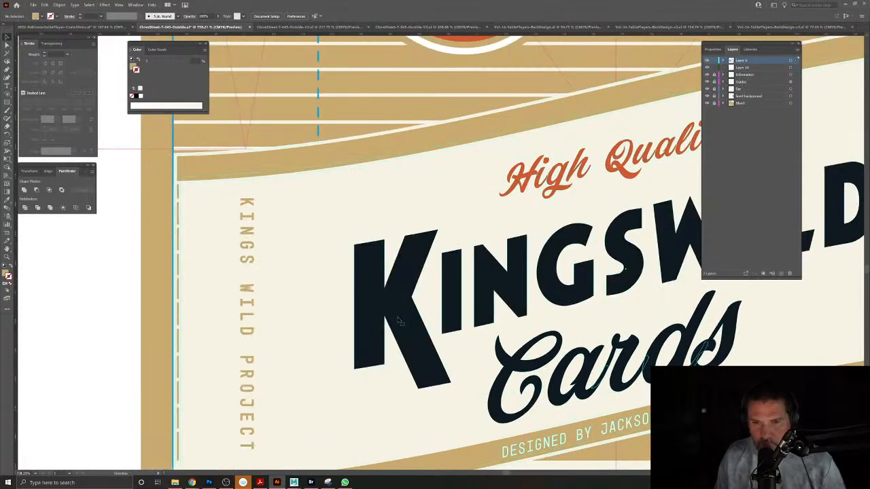
{"action": "key", "text": "ctrl+z"}
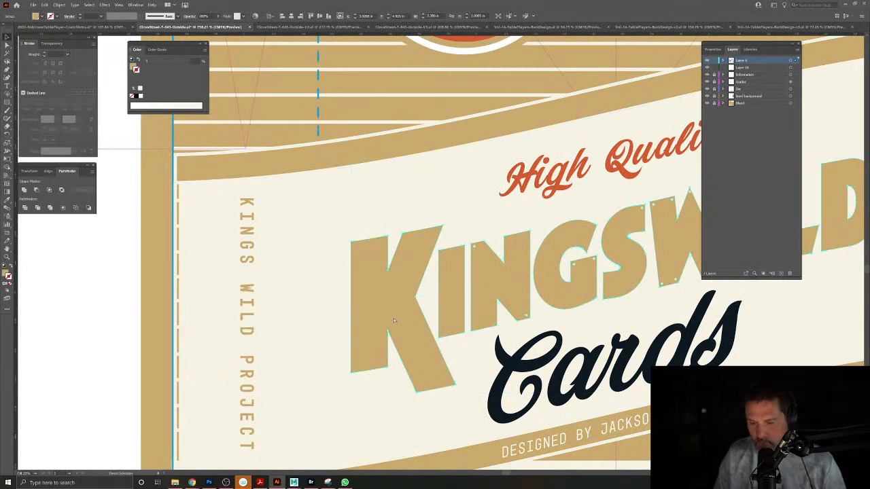
{"action": "key", "text": "Delete"}
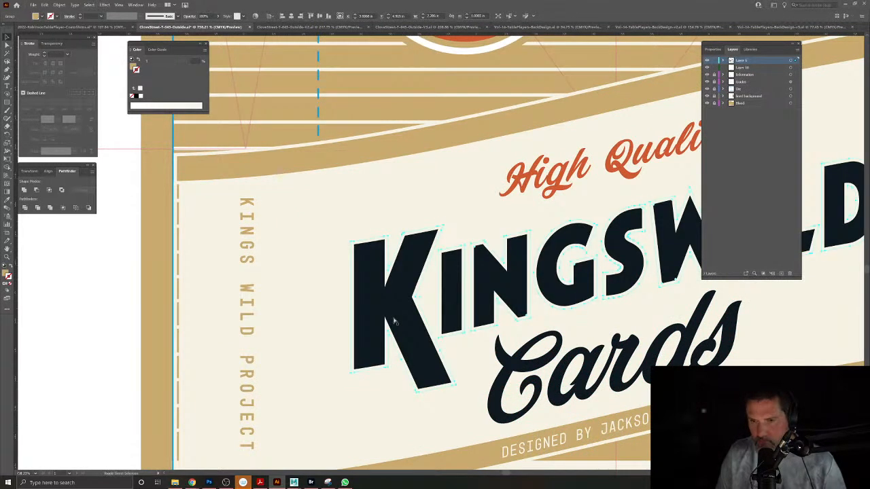
{"action": "key", "text": "ctrl+z"}
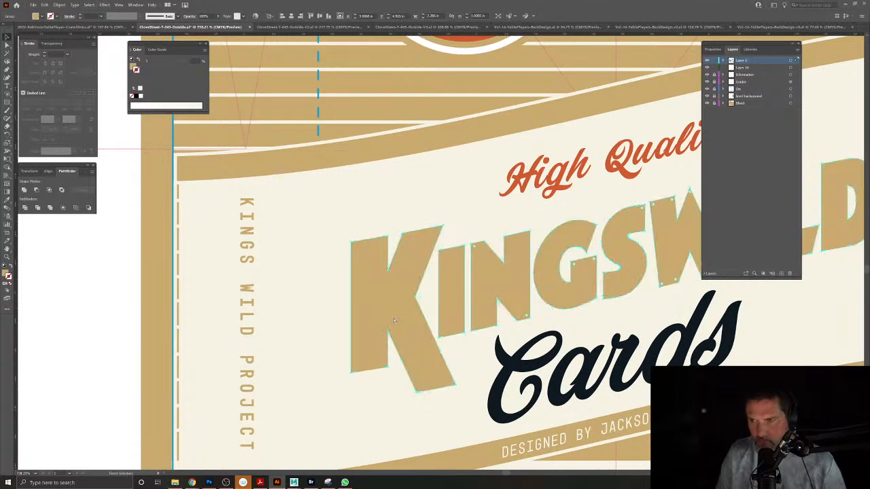
Cut the gold KINGSWILD backing and paste it in place inside the label artwork group, behind the navy lettering.
{"action": "key", "text": "Delete"}
{"action": "left_click", "coordinate": [402, 315]}
{"action": "left_click", "coordinate": [745, 68]}
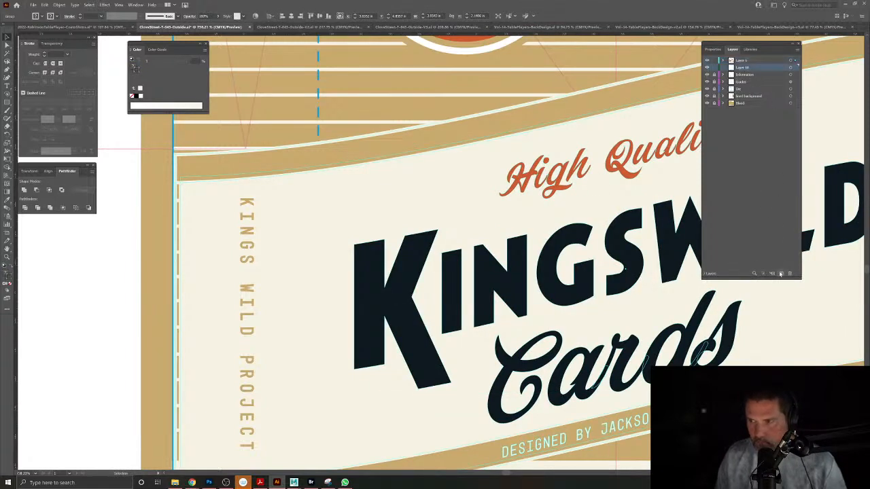
{"action": "double_click", "coordinate": [556, 242]}
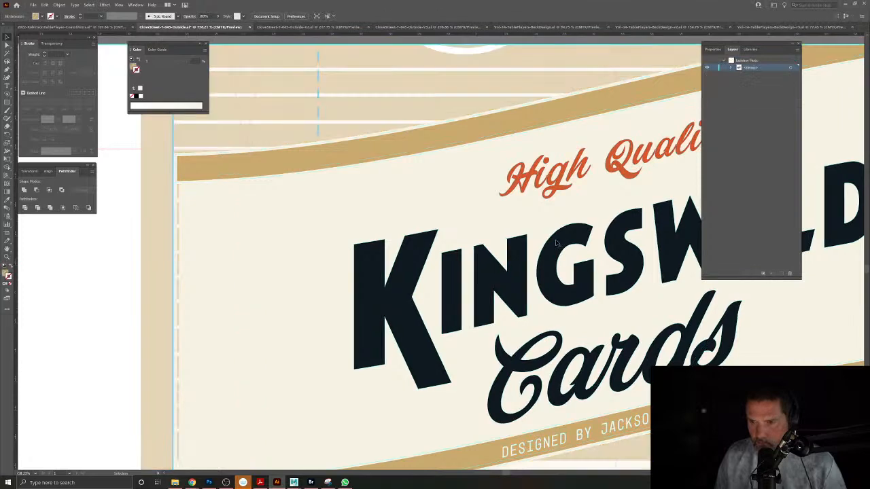
{"action": "key", "text": "ctrl+f"}
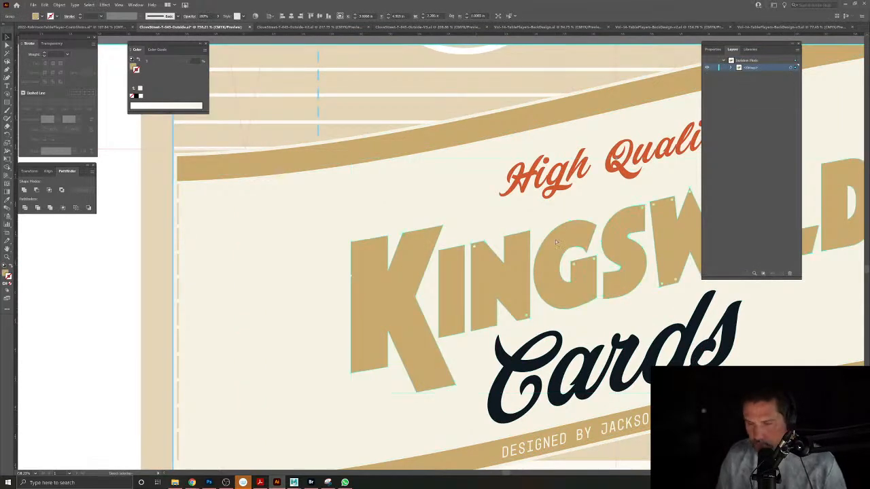
{"action": "key", "text": "ctrl+shift+bracketleft"}
Duplicate the gold KINGSWILD backing with a small offset down and to the right to form a drop shadow.
{"action": "left_click_drag", "start_coordinate": [556, 243], "coordinate": [376, 228]}
{"action": "left_click", "coordinate": [303, 178]}
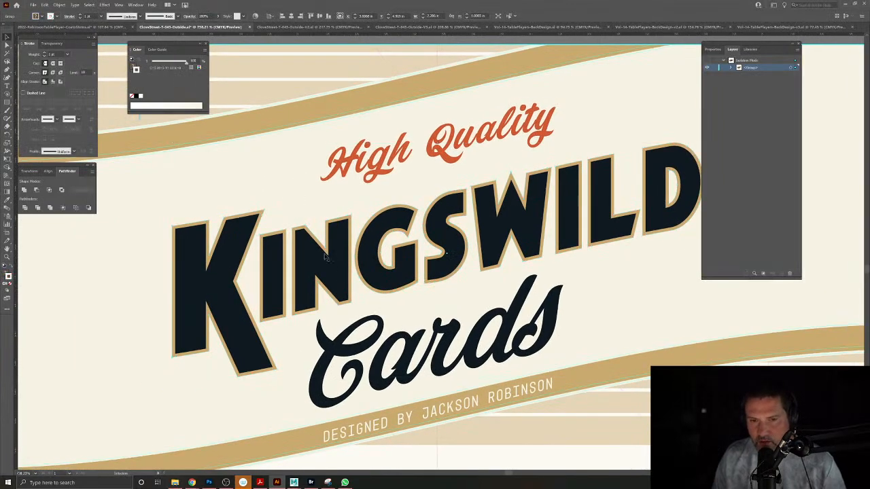
{"action": "scroll", "coordinate": [290, 253], "scroll_direction": "up", "scroll_amount": 5}
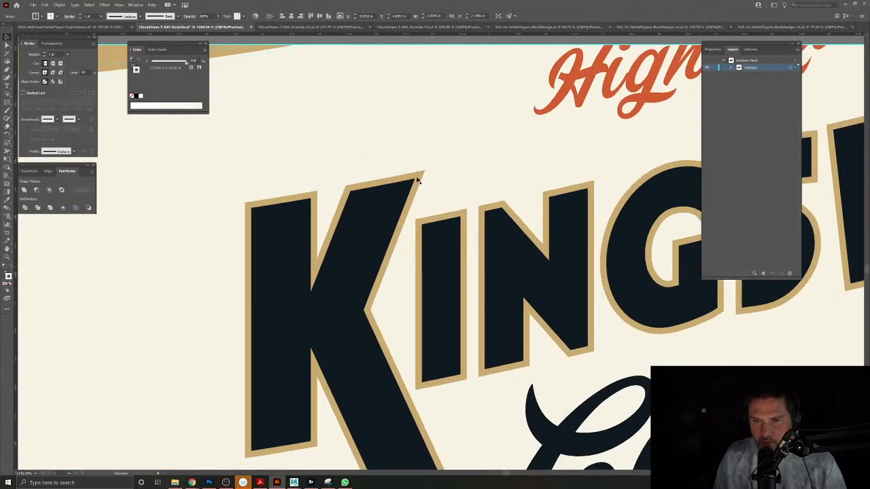
{"action": "left_click_drag", "start_coordinate": [418, 180], "coordinate": [426, 197]}
Draw gold Pen shapes bridging the outline and shadow at the upper right corners of the K's stem and arm.
{"action": "scroll", "coordinate": [426, 198], "scroll_direction": "down", "scroll_amount": 5}
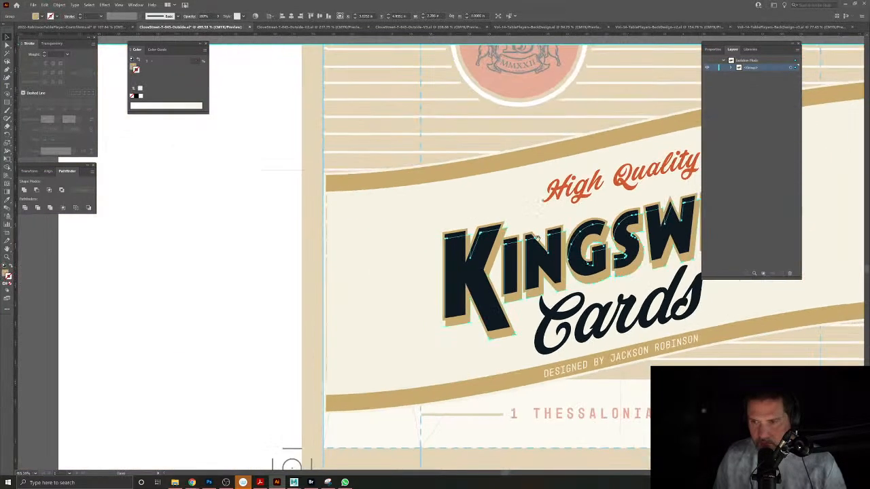
{"action": "scroll", "coordinate": [435, 268], "scroll_direction": "up", "scroll_amount": 4}
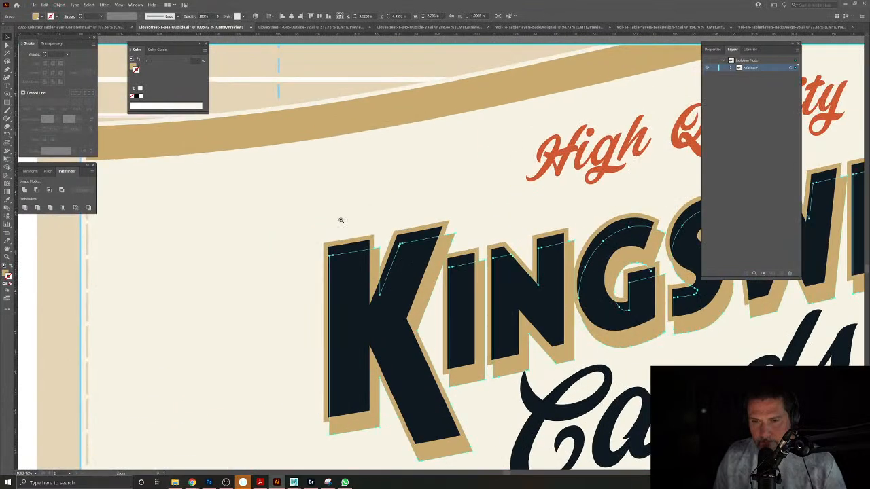
{"action": "scroll", "coordinate": [356, 233], "scroll_direction": "up", "scroll_amount": 3}
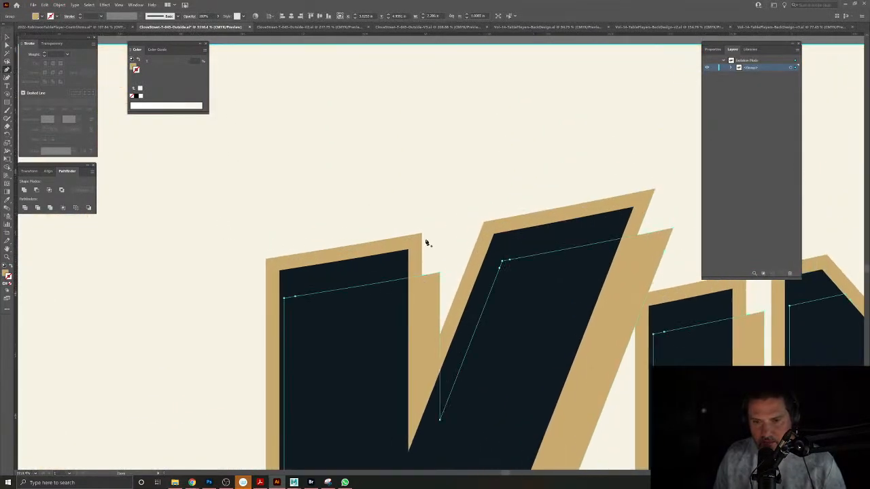
{"action": "left_click", "coordinate": [440, 276]}
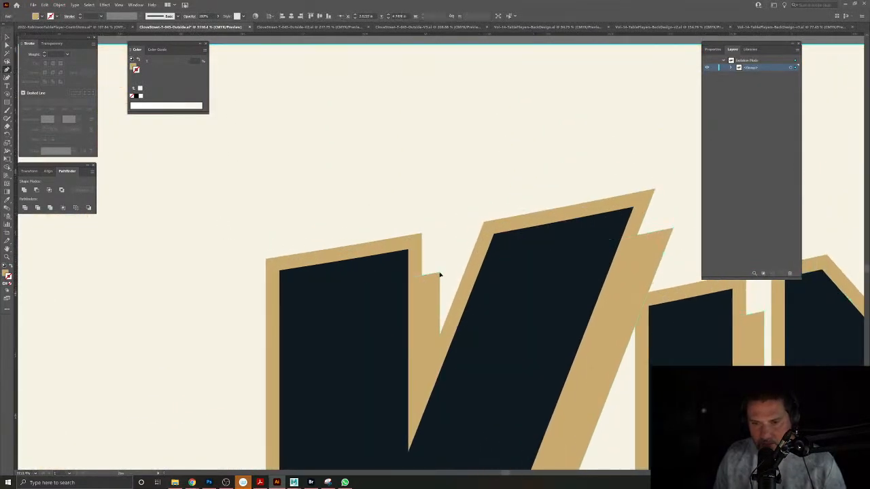
{"action": "left_click", "coordinate": [419, 295]}
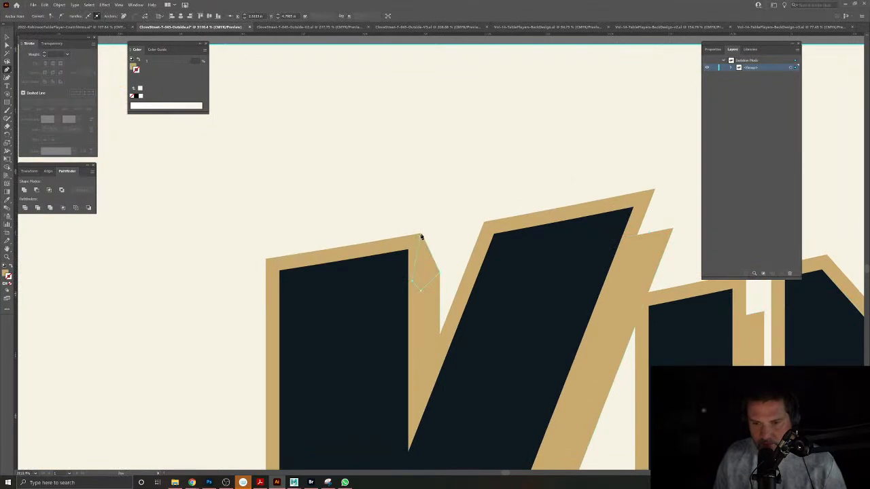
{"action": "scroll", "coordinate": [422, 236], "scroll_direction": "right", "scroll_amount": 5}
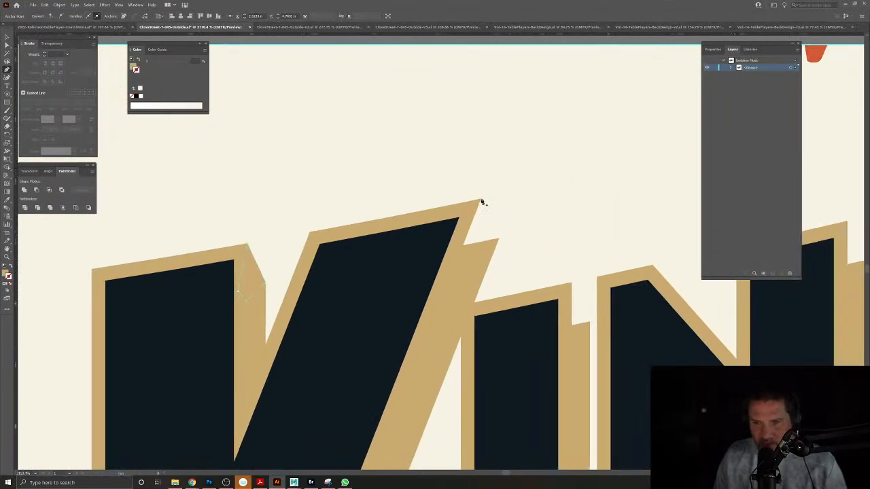
{"action": "left_click", "coordinate": [481, 202]}
{"action": "left_click", "coordinate": [498, 241]}
{"action": "left_click", "coordinate": [469, 260]}
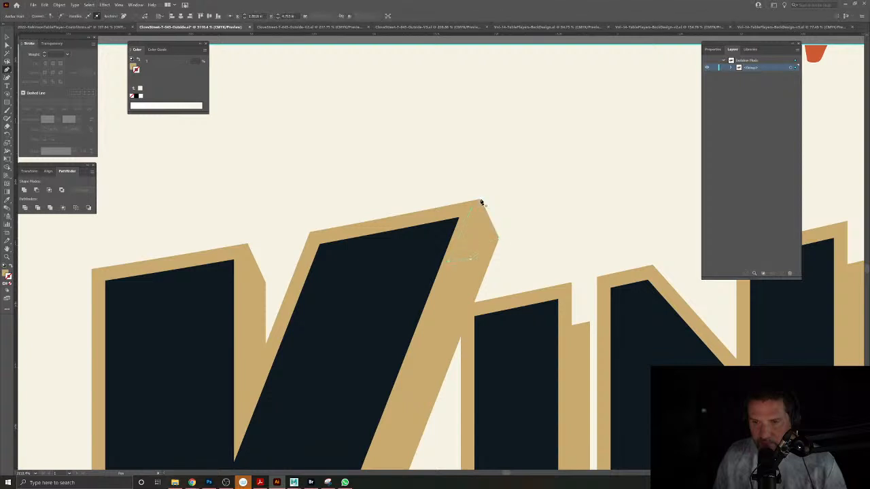
Draw gold Pen shapes joining outline and shadow at the upper right corners of the first I and the N's right stem.
{"action": "left_click_drag", "start_coordinate": [521, 279], "coordinate": [402, 236]}
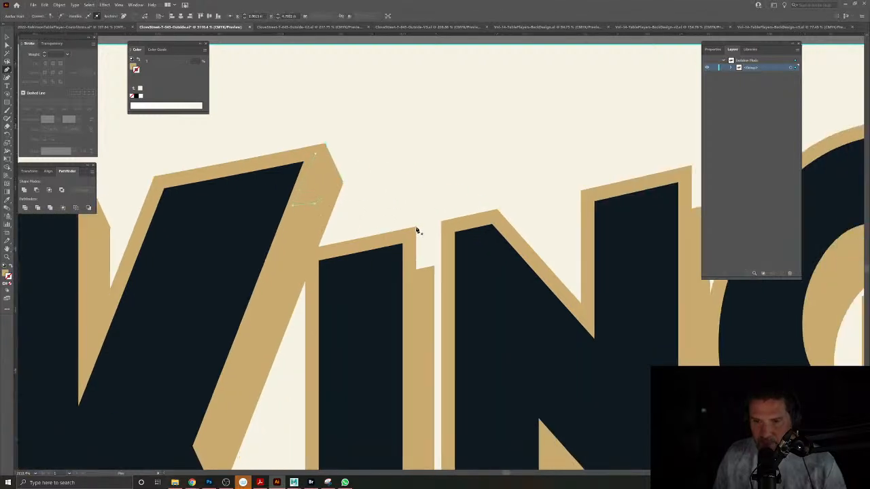
{"action": "left_click", "coordinate": [417, 231]}
{"action": "left_click", "coordinate": [431, 270]}
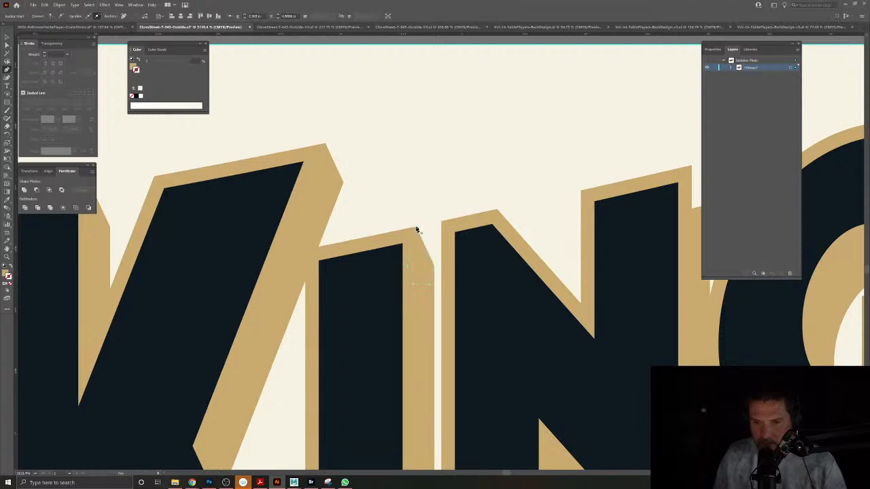
{"action": "left_click_drag", "start_coordinate": [494, 242], "coordinate": [331, 284]}
{"action": "left_click", "coordinate": [531, 211]}
{"action": "left_click", "coordinate": [546, 249]}
{"action": "left_click", "coordinate": [524, 262]}
Fill the outline-to-shadow gaps at the G's upper tip and crossbar corner with gold Pen shapes.
{"action": "left_click_drag", "start_coordinate": [551, 230], "coordinate": [170, 239]}
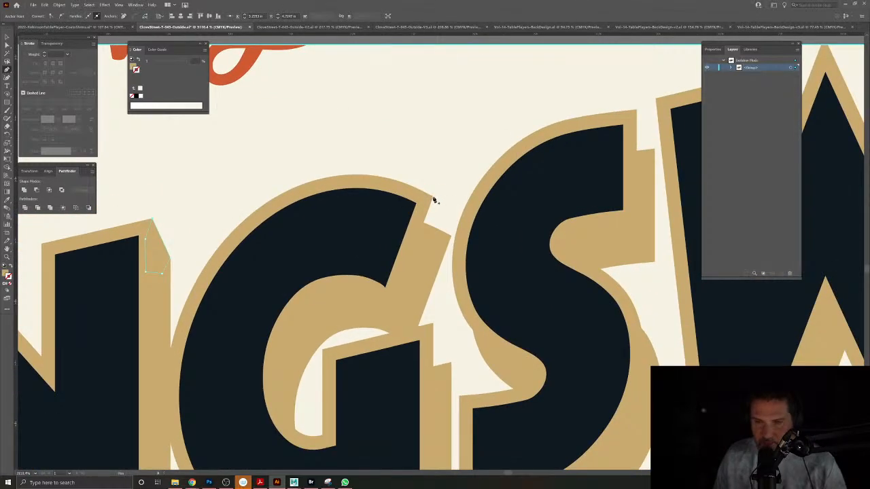
{"action": "left_click", "coordinate": [434, 199]}
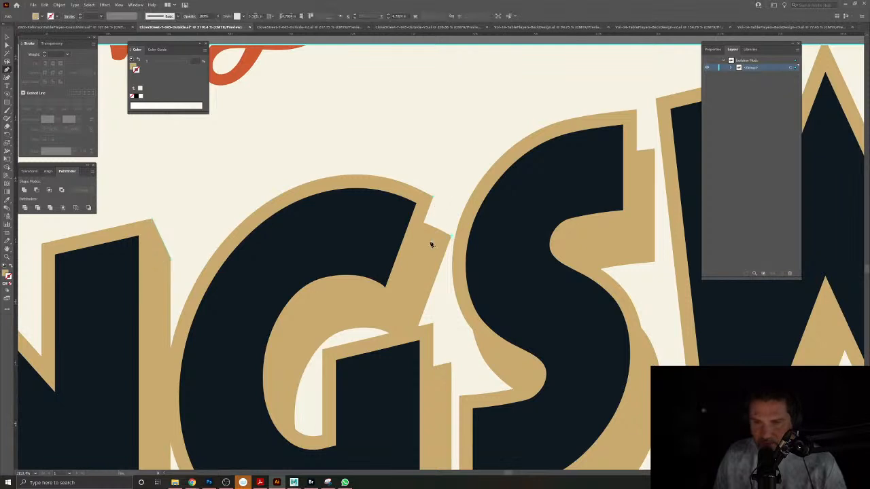
{"action": "left_click", "coordinate": [434, 199]}
{"action": "left_click_drag", "start_coordinate": [434, 295], "coordinate": [418, 175]}
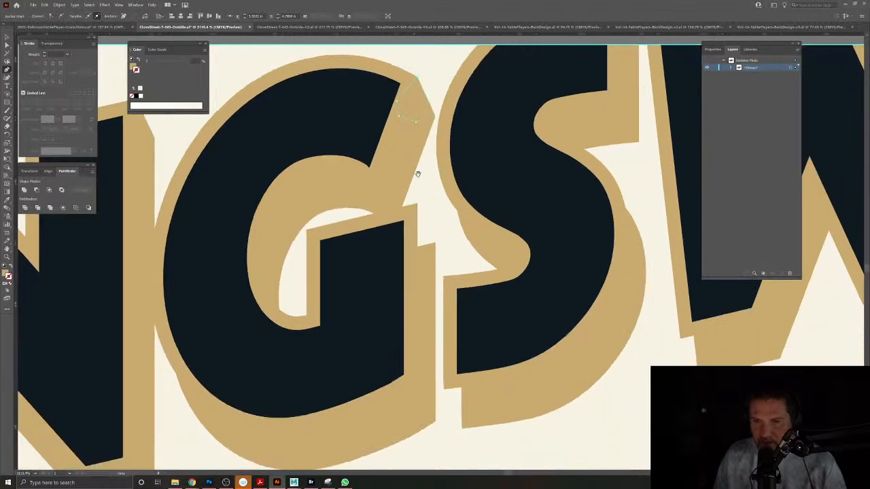
{"action": "left_click", "coordinate": [436, 244]}
{"action": "left_click", "coordinate": [426, 263]}
{"action": "left_click", "coordinate": [410, 263]}
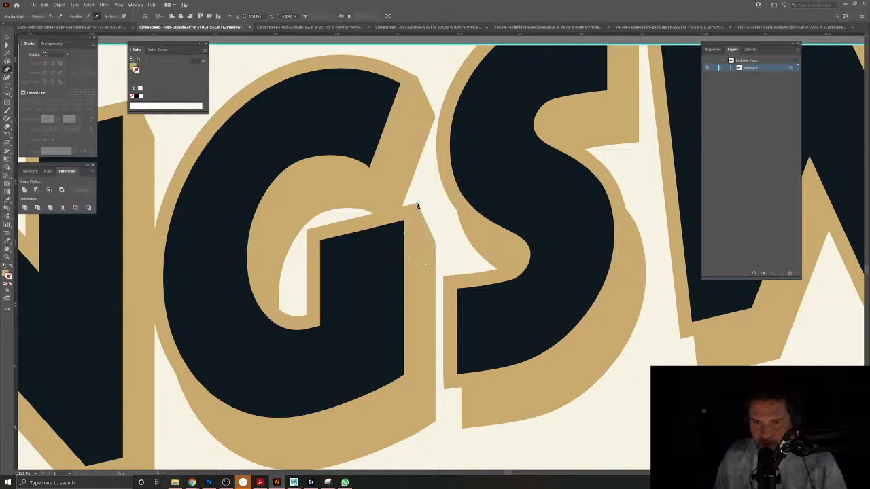
Connect outline and shadow at the S's lower left corner and along its left inner curve with gold Pen shapes.
{"action": "left_click", "coordinate": [445, 391]}
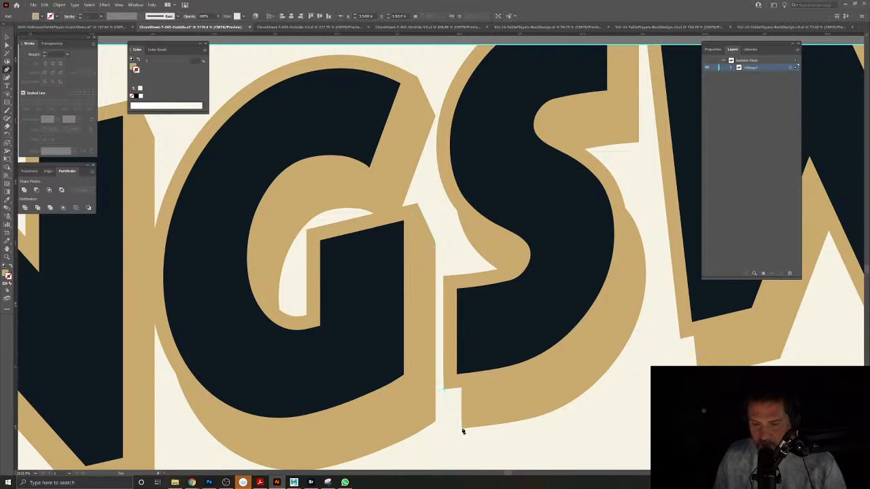
{"action": "left_click", "coordinate": [462, 430]}
{"action": "left_click", "coordinate": [446, 391]}
{"action": "left_click_drag", "start_coordinate": [567, 242], "coordinate": [523, 331]}
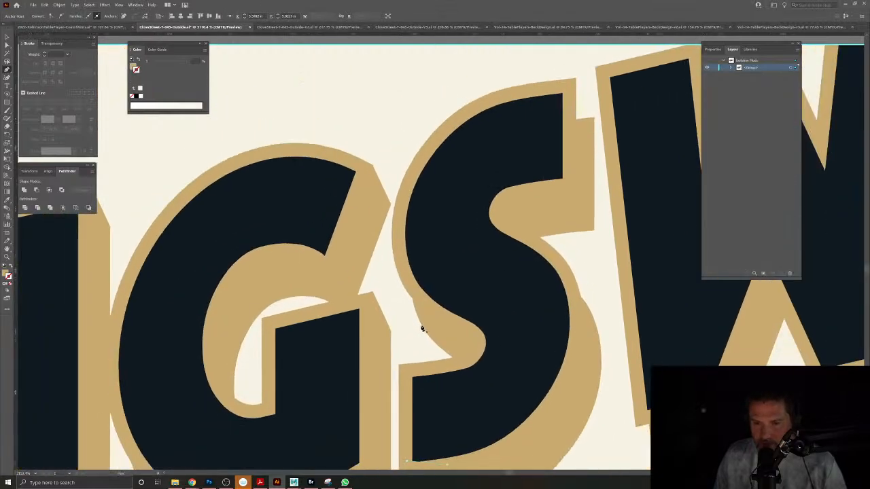
{"action": "left_click", "coordinate": [423, 330]}
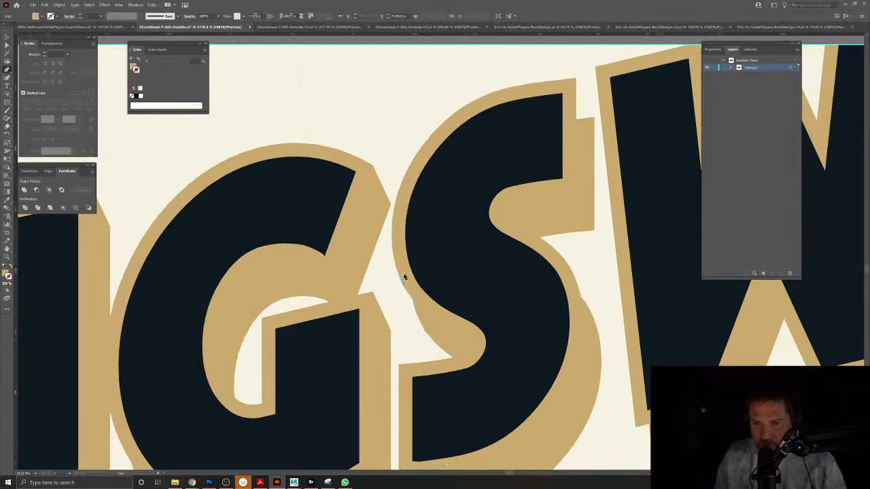
{"action": "left_click", "coordinate": [403, 277]}
{"action": "left_click", "coordinate": [442, 275]}
{"action": "left_click", "coordinate": [424, 329]}
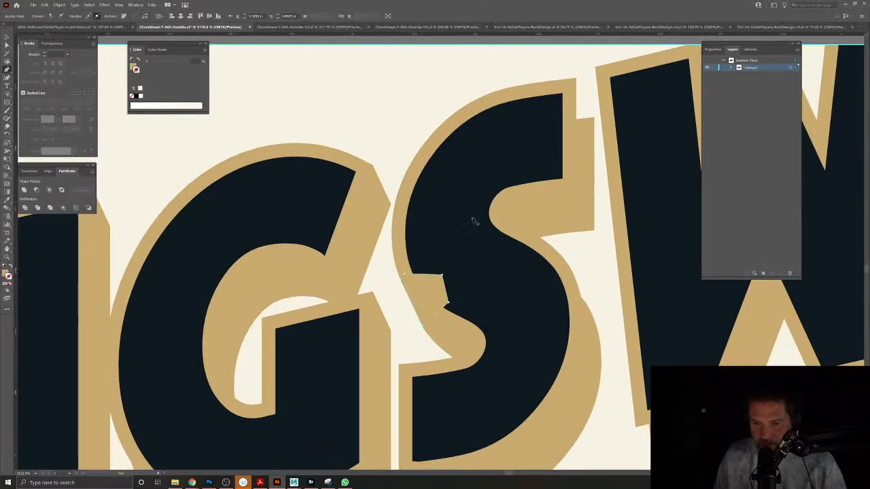
Draw a gold Pen shape closing the outline-to-shadow gap at the S's upper right corner.
{"action": "left_click", "coordinate": [577, 81]}
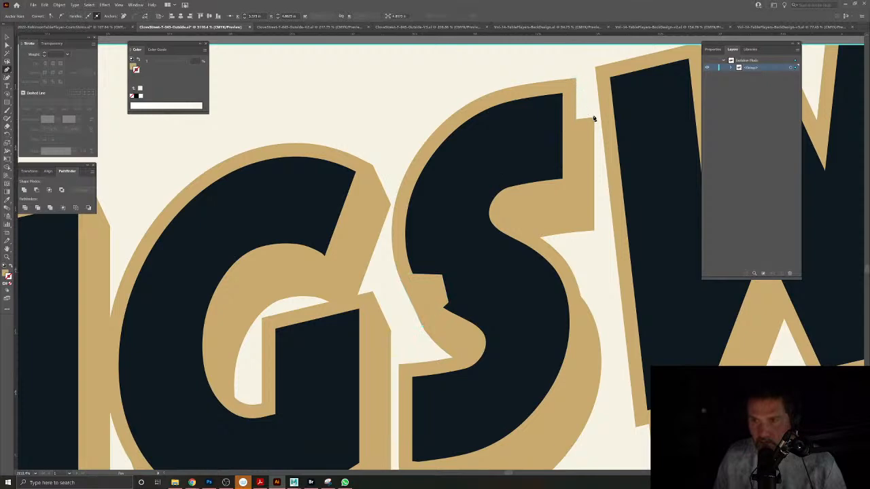
{"action": "left_click", "coordinate": [593, 118]}
{"action": "left_click", "coordinate": [551, 140]}
{"action": "left_click", "coordinate": [559, 106]}
{"action": "left_click", "coordinate": [576, 80]}
Draw gold Pen shapes bridging the outline and shadow at the upper right corners of the W's two outer arms.
{"action": "left_click_drag", "start_coordinate": [558, 136], "coordinate": [293, 200]}
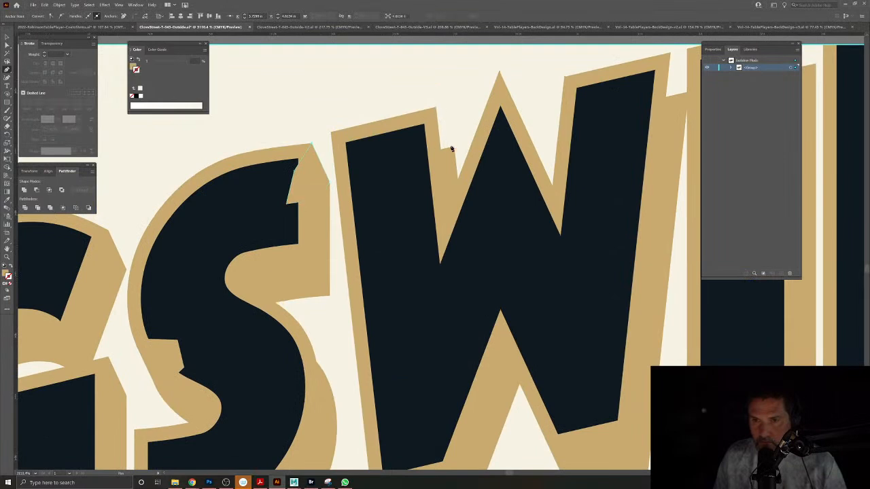
{"action": "left_click", "coordinate": [435, 107]}
{"action": "left_click", "coordinate": [454, 147]}
{"action": "left_click", "coordinate": [447, 158]}
{"action": "left_click", "coordinate": [428, 167]}
{"action": "left_click", "coordinate": [418, 159]}
{"action": "left_click", "coordinate": [420, 127]}
{"action": "left_click", "coordinate": [436, 109]}
{"action": "left_click_drag", "start_coordinate": [597, 87], "coordinate": [498, 151]}
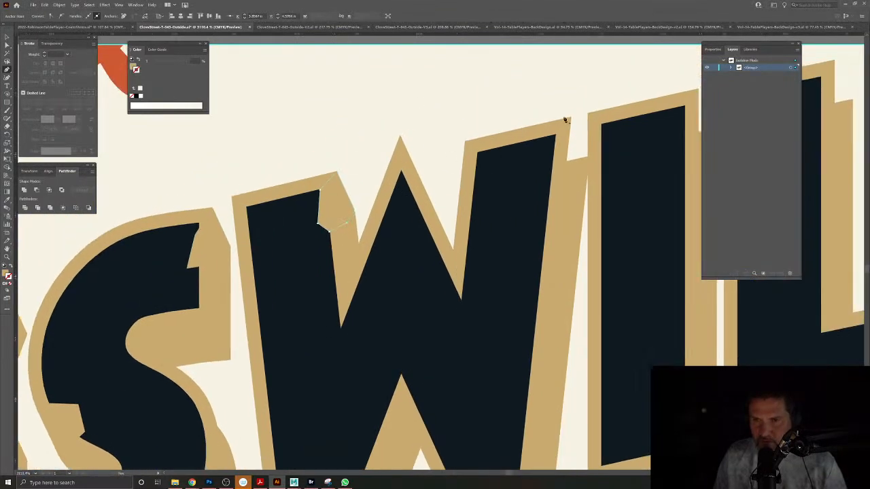
{"action": "left_click", "coordinate": [571, 117]}
{"action": "left_click", "coordinate": [594, 161]}
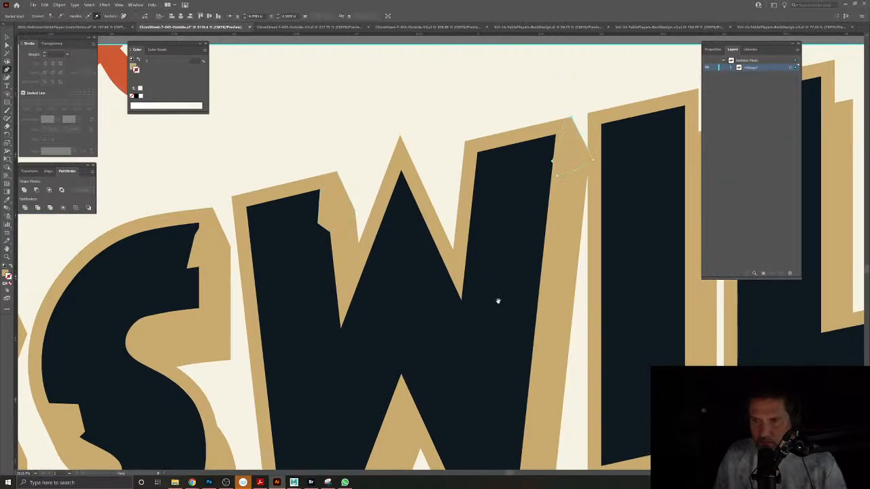
Draw a gold Pen shape closing the outline-to-shadow gap at the W's lower left corner.
{"action": "left_click_drag", "start_coordinate": [501, 290], "coordinate": [496, 107]}
{"action": "left_click_drag", "start_coordinate": [333, 377], "coordinate": [473, 349]}
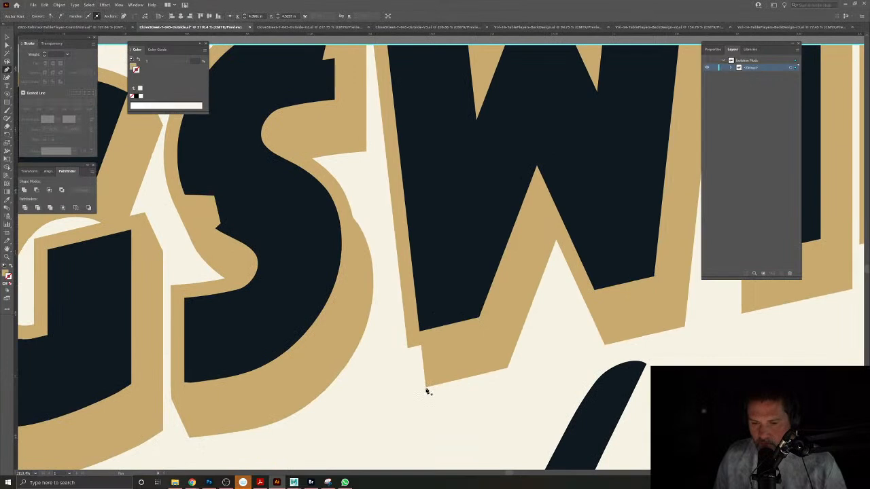
{"action": "left_click", "coordinate": [407, 349]}
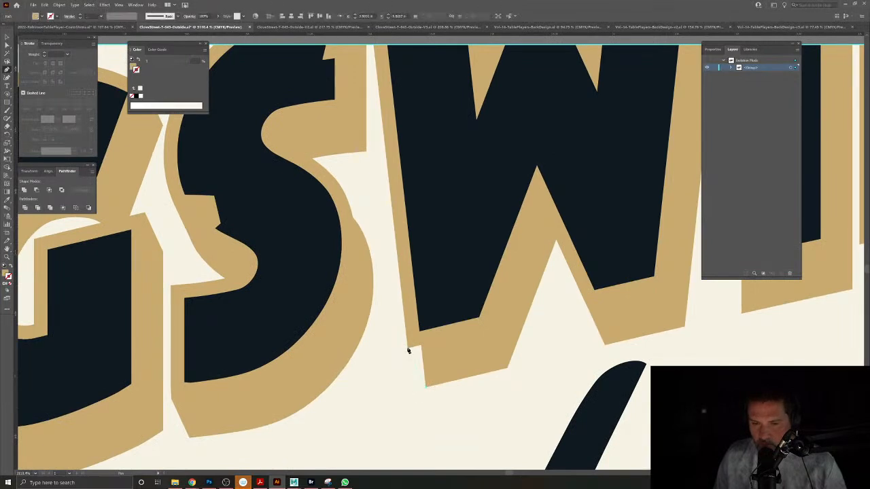
{"action": "left_click", "coordinate": [423, 333]}
{"action": "left_click", "coordinate": [427, 388]}
Fill the outline-to-shadow gap at the lower left corner of the I in WILD with a gold Pen shape.
{"action": "left_click_drag", "start_coordinate": [538, 338], "coordinate": [362, 387]}
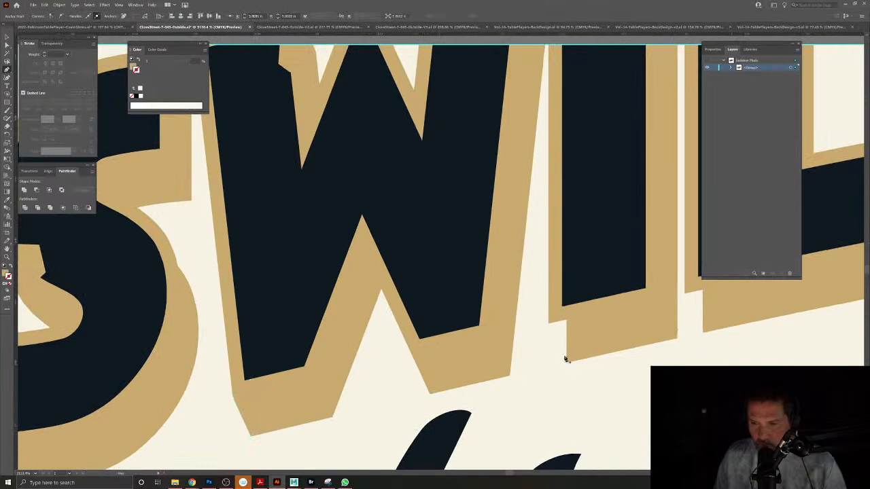
{"action": "left_click", "coordinate": [566, 364]}
{"action": "left_click", "coordinate": [549, 324]}
{"action": "left_click", "coordinate": [564, 301]}
{"action": "left_click", "coordinate": [587, 302]}
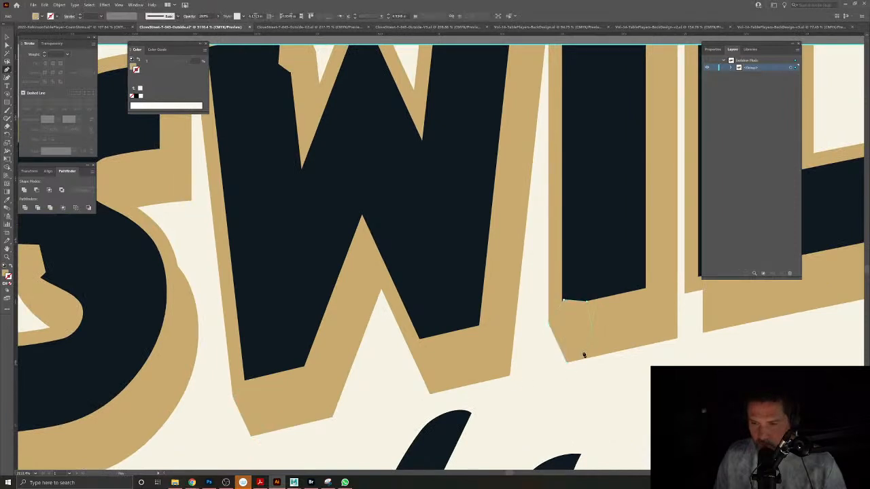
{"action": "left_click", "coordinate": [590, 340]}
{"action": "left_click", "coordinate": [567, 363]}
Bridge the outline and shadow at the L's lower left corner with a gold Pen shape.
{"action": "left_click_drag", "start_coordinate": [581, 267], "coordinate": [429, 293]}
{"action": "left_click", "coordinate": [550, 380]}
{"action": "left_click", "coordinate": [531, 341]}
{"action": "left_click", "coordinate": [562, 328]}
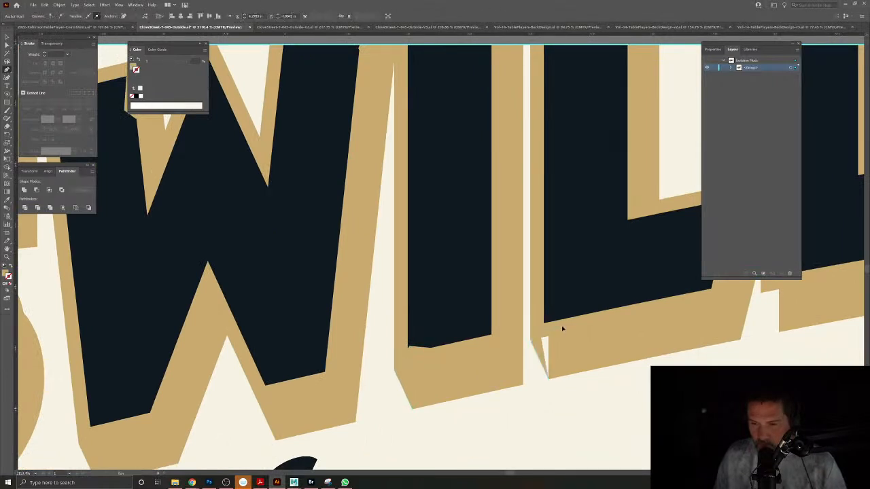
{"action": "left_click", "coordinate": [549, 380]}
Draw a gold Pen shape connecting the outline and shadow at the upper right corner of the L's stem.
{"action": "left_click_drag", "start_coordinate": [574, 250], "coordinate": [534, 410]}
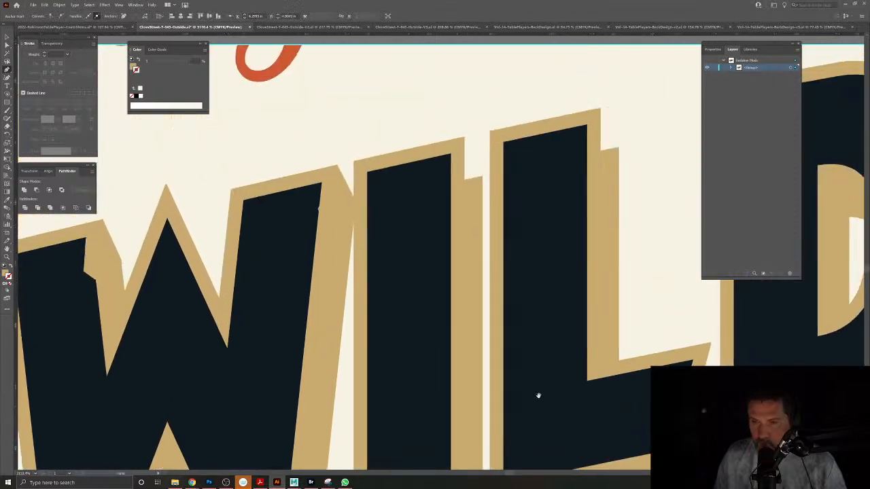
{"action": "left_click_drag", "start_coordinate": [537, 283], "coordinate": [476, 388]}
{"action": "left_click", "coordinate": [538, 217]}
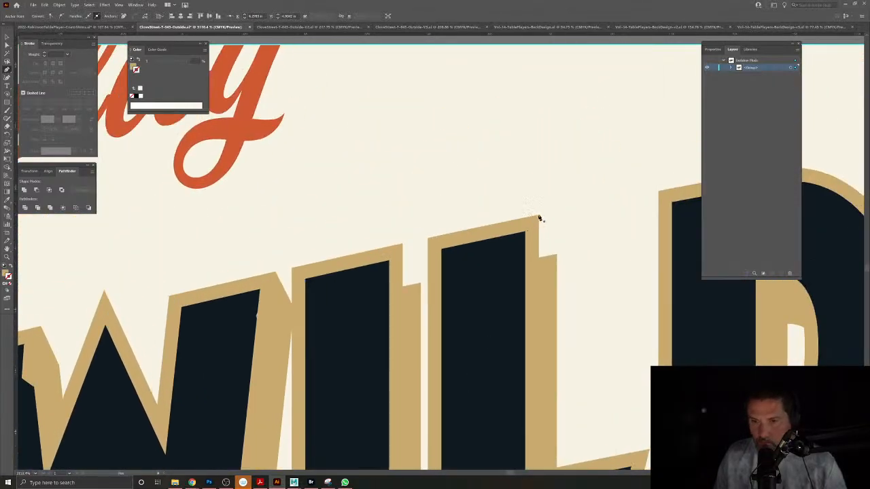
{"action": "left_click", "coordinate": [558, 257]}
{"action": "left_click", "coordinate": [534, 277]}
{"action": "left_click", "coordinate": [538, 216]}
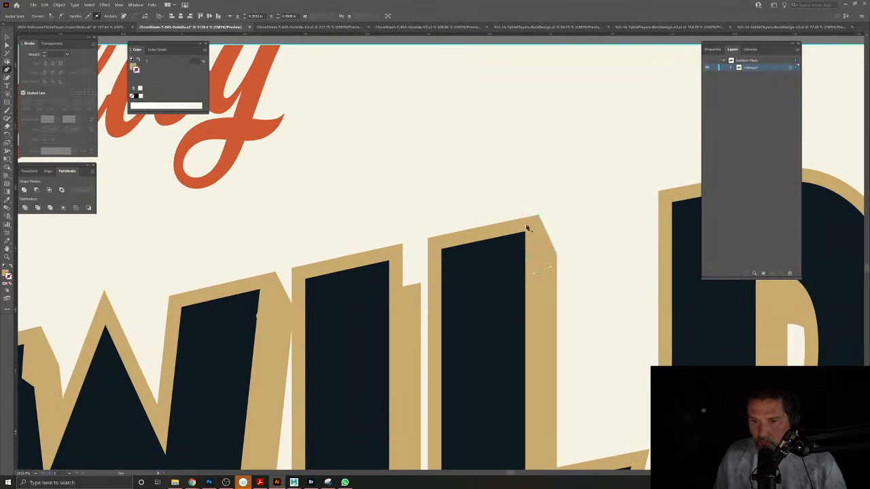
Close the outline-to-shadow gap at the upper right corner of the I in WILD with a gold Pen shape.
{"action": "left_click", "coordinate": [402, 245]}
{"action": "left_click", "coordinate": [420, 284]}
{"action": "left_click", "coordinate": [410, 298]}
{"action": "left_click", "coordinate": [381, 300]}
{"action": "left_click", "coordinate": [402, 244]}
Draw a gold Pen shape joining the outline and shadow at the D's lower left corner.
{"action": "key", "text": "space"}
{"action": "left_click_drag", "start_coordinate": [529, 267], "coordinate": [270, 175]}
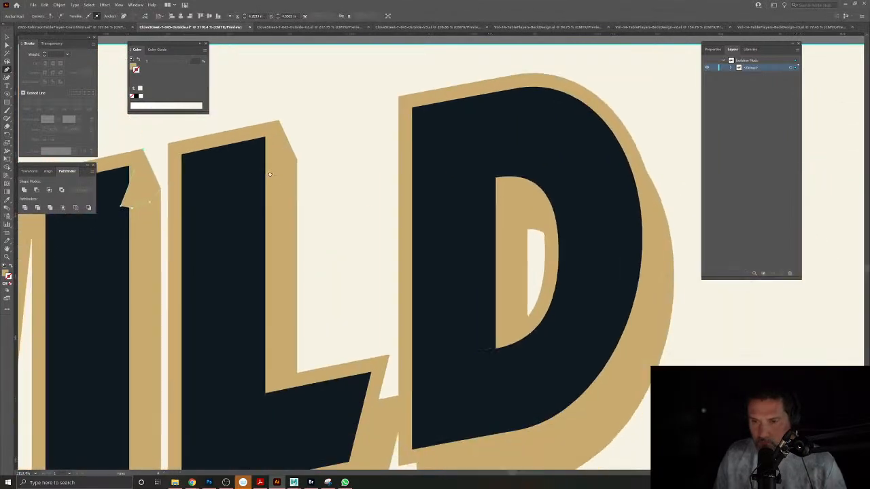
{"action": "left_click_drag", "start_coordinate": [369, 371], "coordinate": [401, 252]}
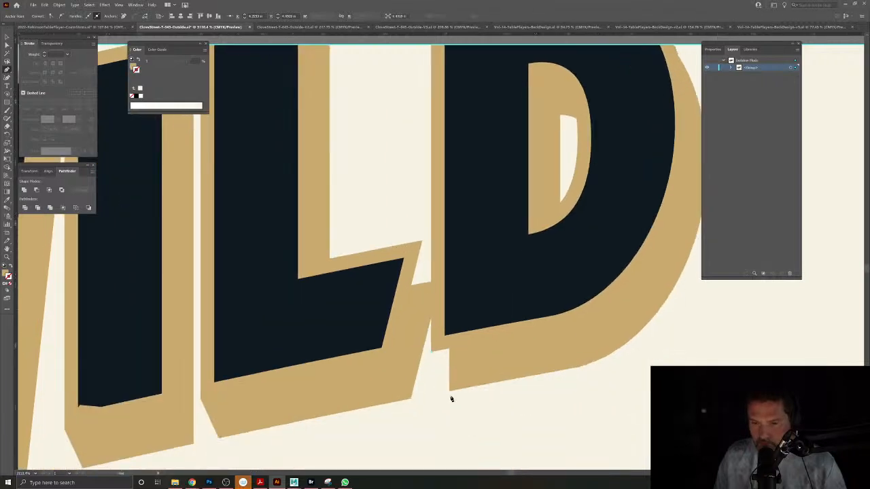
{"action": "left_click", "coordinate": [450, 392]}
{"action": "left_click", "coordinate": [470, 364]}
{"action": "left_click", "coordinate": [473, 329]}
{"action": "left_click", "coordinate": [452, 328]}
{"action": "left_click", "coordinate": [431, 352]}
Fill the outline-to-shadow gap at the upper right tip of the L's foot with a gold Pen shape.
{"action": "left_click", "coordinate": [422, 241]}
{"action": "left_click", "coordinate": [437, 283]}
{"action": "left_click", "coordinate": [431, 305]}
{"action": "left_click", "coordinate": [403, 304]}
{"action": "left_click", "coordinate": [394, 289]}
{"action": "left_click", "coordinate": [422, 242]}
Cut the dark KINGSWILD letters away from the top of the gold outline and shadow.
{"action": "left_click_drag", "start_coordinate": [511, 239], "coordinate": [435, 411]}
{"action": "left_click_drag", "start_coordinate": [560, 314], "coordinate": [462, 274]}
{"action": "left_click_drag", "start_coordinate": [453, 331], "coordinate": [508, 250]}
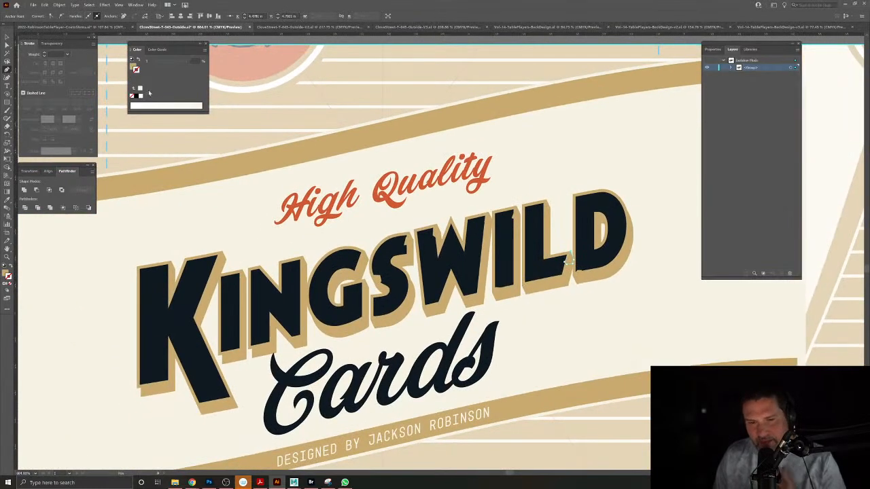
{"action": "key", "text": "v"}
{"action": "left_click", "coordinate": [189, 349]}
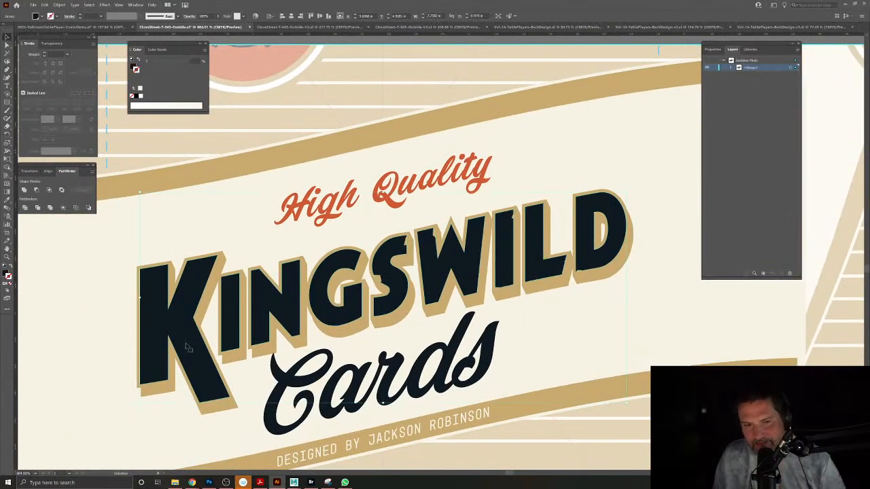
{"action": "key", "text": "Delete"}
Draw a Pen shape closing the gap at the first N's lower left corner and sample the lettering's gold as its fill.
{"action": "left_click_drag", "start_coordinate": [353, 325], "coordinate": [401, 263]}
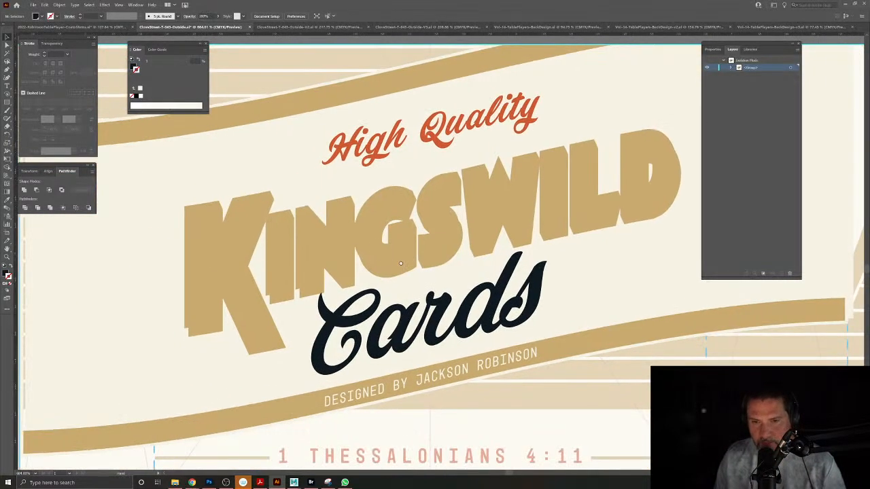
{"action": "left_click", "coordinate": [8, 71]}
{"action": "scroll", "coordinate": [259, 278], "scroll_direction": "up", "scroll_amount": 6}
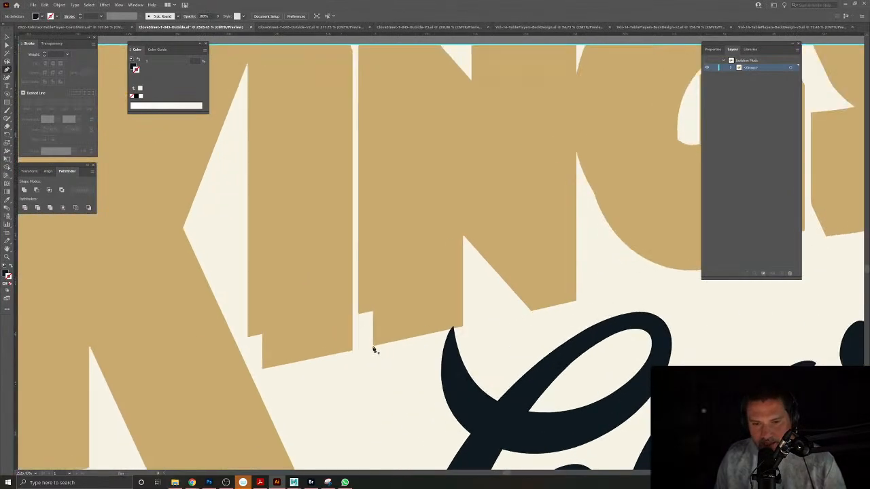
{"action": "left_click", "coordinate": [373, 346]}
{"action": "left_click", "coordinate": [359, 316]}
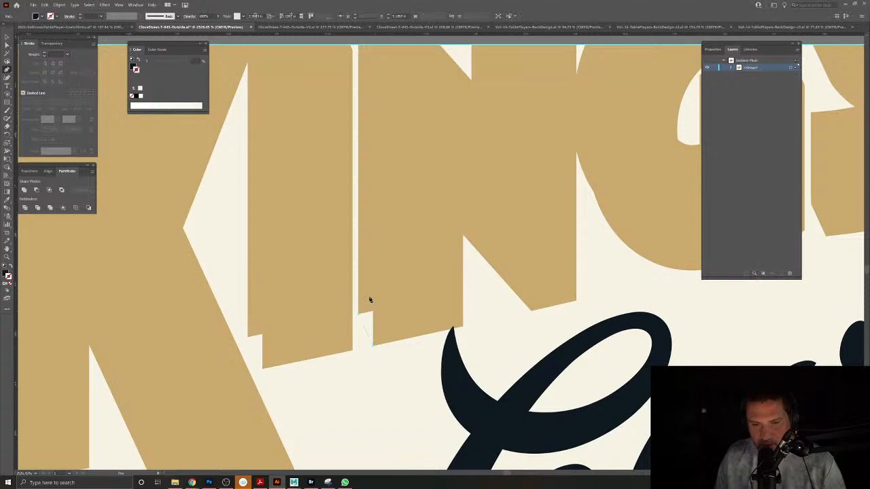
{"action": "left_click", "coordinate": [370, 299]}
{"action": "left_click", "coordinate": [393, 309]}
{"action": "left_click", "coordinate": [373, 346]}
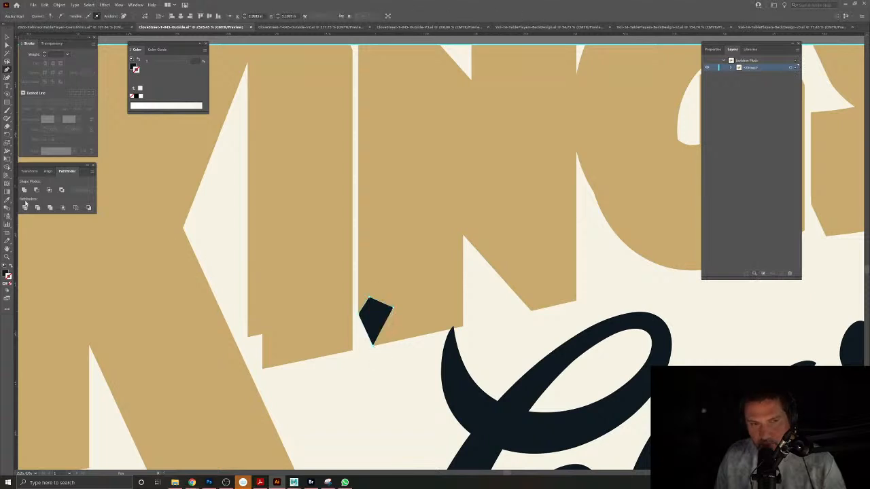
{"action": "left_click", "coordinate": [359, 226]}
Bridge the outline and shadow at the lower left corner of the I in KING with a gold Pen shape.
{"action": "left_click_drag", "start_coordinate": [270, 348], "coordinate": [415, 265]}
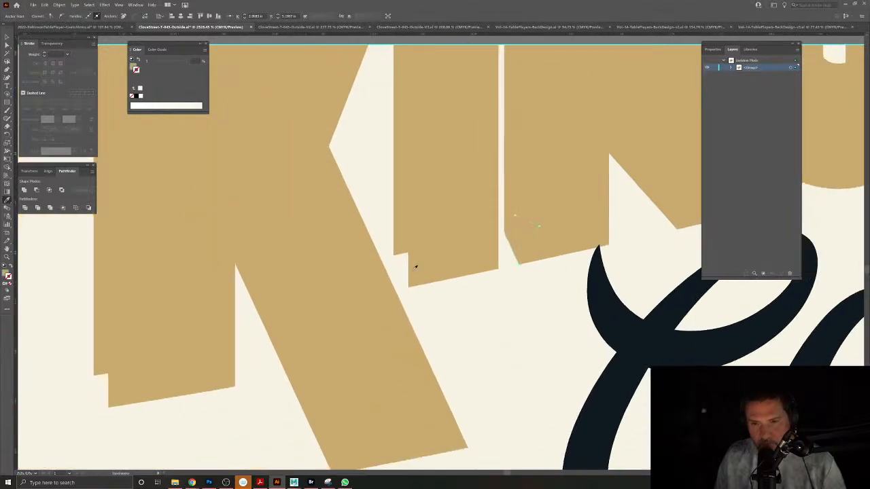
{"action": "left_click", "coordinate": [7, 71]}
{"action": "left_click", "coordinate": [393, 255]}
{"action": "left_click", "coordinate": [403, 243]}
{"action": "left_click", "coordinate": [429, 243]}
{"action": "left_click", "coordinate": [428, 259]}
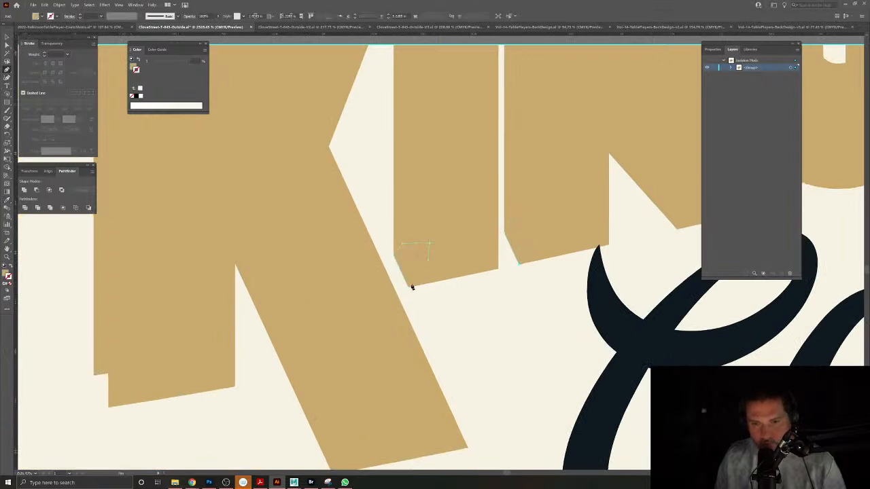
Draw a gold Pen shape closing the outline-to-shadow gap at the K's lower left corner.
{"action": "left_click_drag", "start_coordinate": [262, 357], "coordinate": [466, 296]}
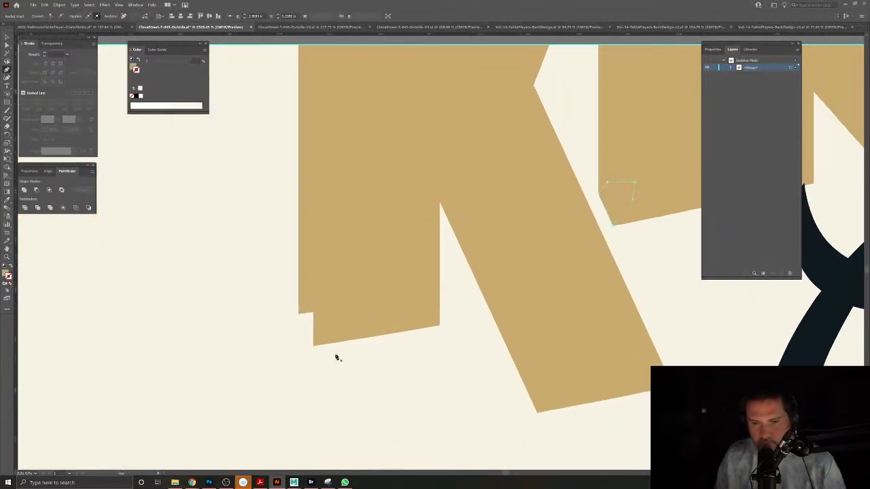
{"action": "left_click", "coordinate": [313, 346]}
{"action": "left_click", "coordinate": [299, 314]}
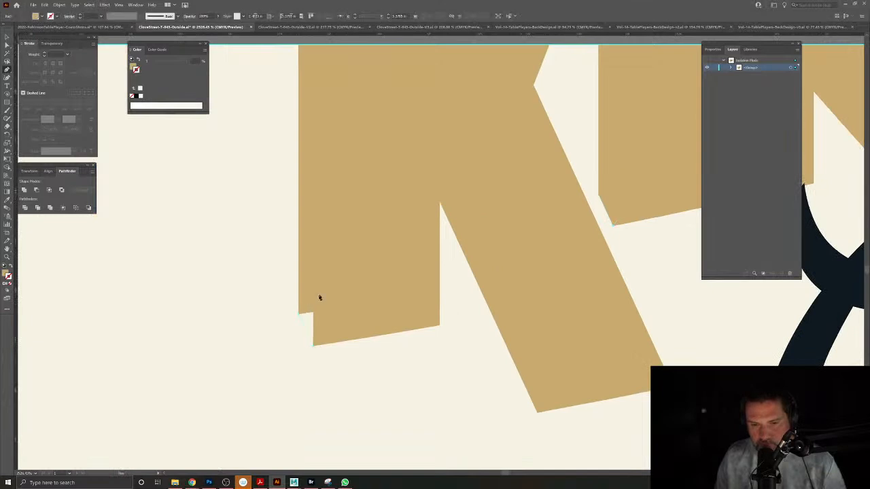
{"action": "left_click", "coordinate": [320, 297]}
{"action": "left_click", "coordinate": [314, 350]}
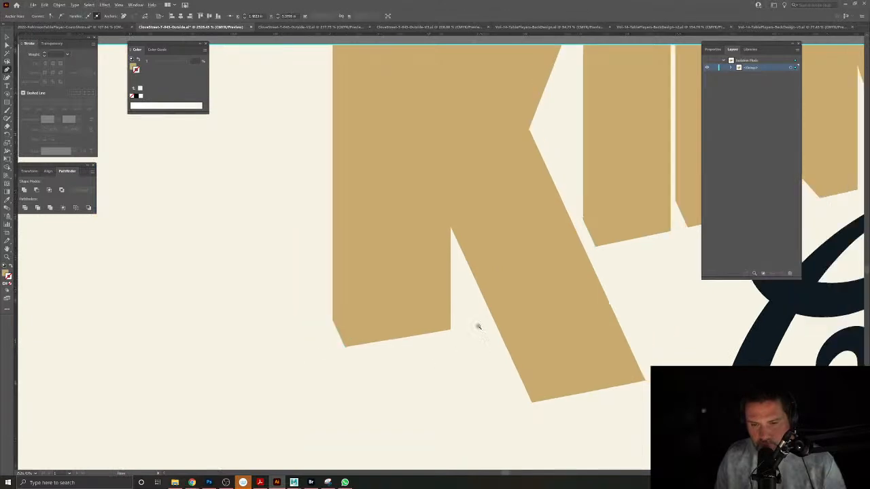
Select all shapes with the same gold fill except the two curved bands, unite them, and paste the dark KINGSWILD letters back in front.
{"action": "left_click_drag", "start_coordinate": [498, 342], "coordinate": [435, 345]}
{"action": "left_click_drag", "start_coordinate": [543, 267], "coordinate": [327, 295]}
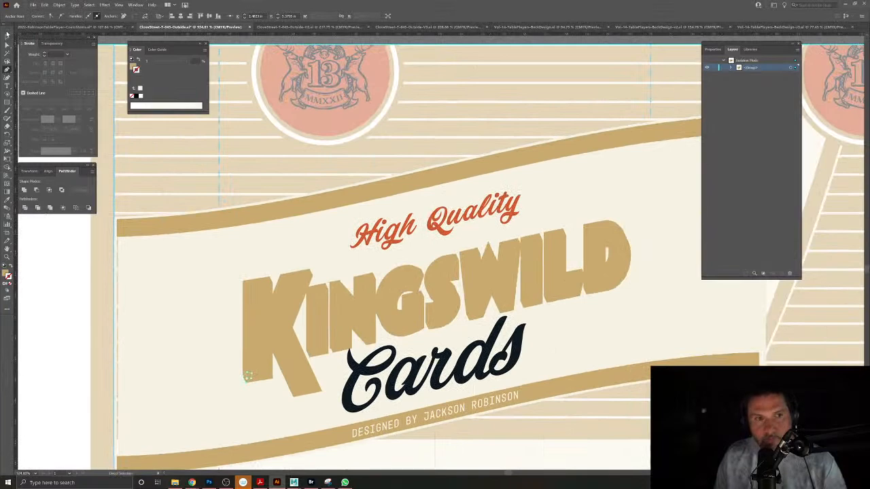
{"action": "key", "text": "v"}
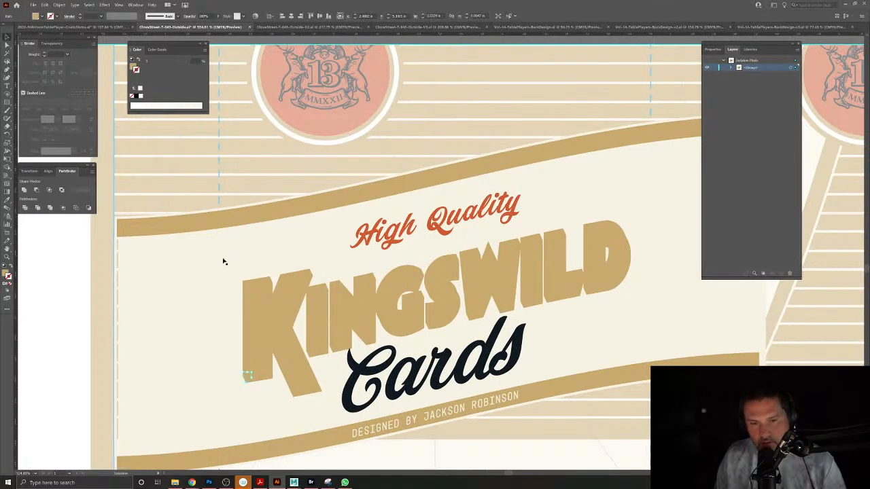
{"action": "left_click", "coordinate": [231, 278]}
{"action": "left_click", "coordinate": [275, 335]}
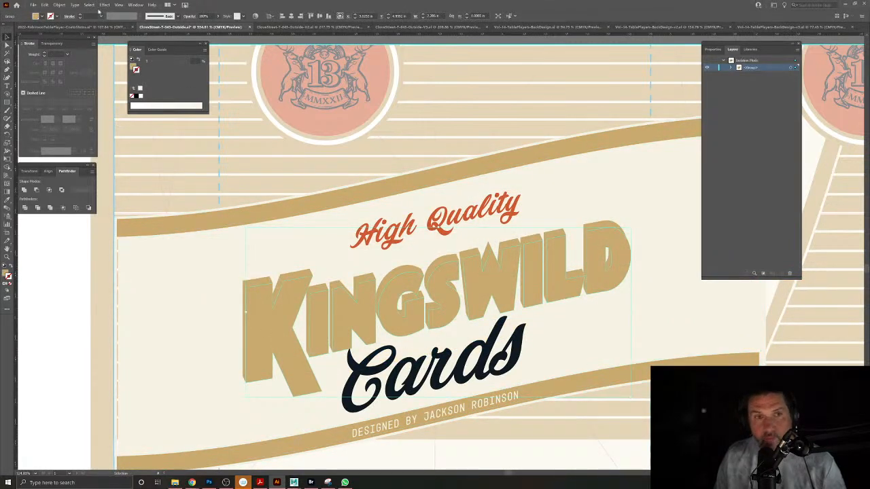
{"action": "left_click", "coordinate": [90, 4]}
{"action": "mouse_move", "coordinate": [99, 71]}
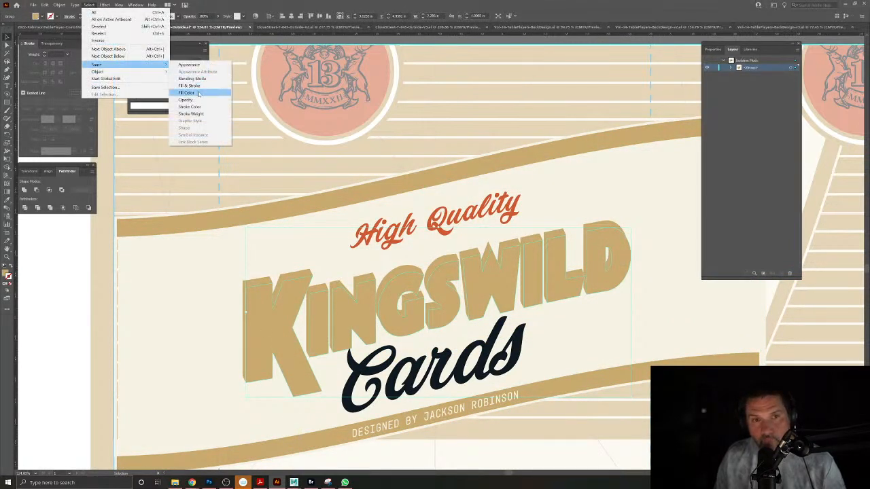
{"action": "left_click", "coordinate": [199, 93]}
{"action": "left_click", "coordinate": [477, 173], "text": "shift"}
{"action": "left_click", "coordinate": [573, 384], "text": "shift"}
{"action": "scroll", "coordinate": [443, 280], "scroll_direction": "down", "scroll_amount": 5}
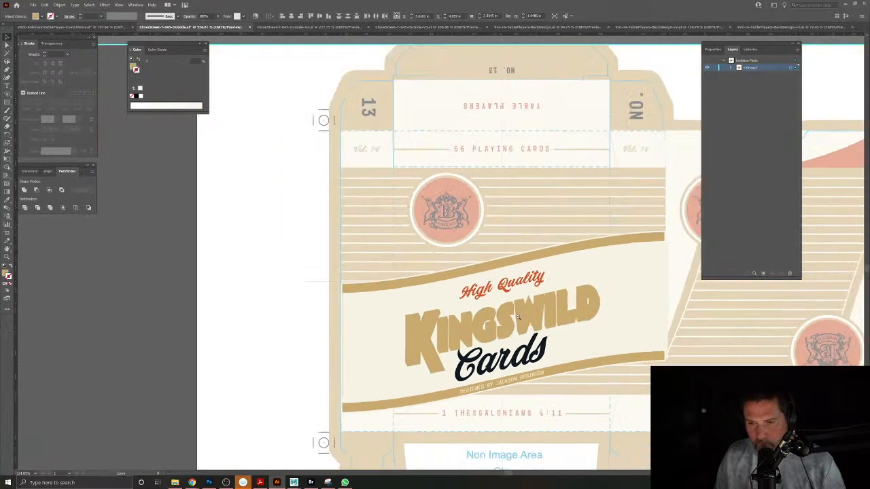
{"action": "scroll", "coordinate": [467, 307], "scroll_direction": "up", "scroll_amount": 4}
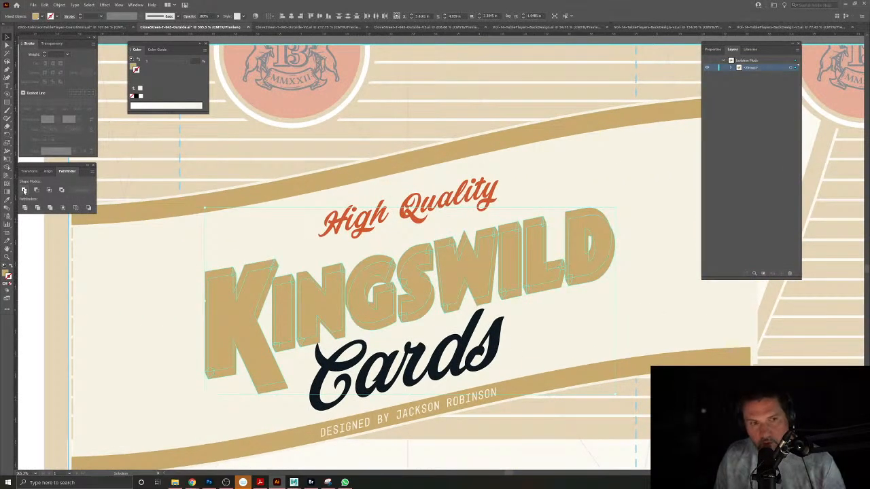
{"action": "left_click", "coordinate": [49, 192]}
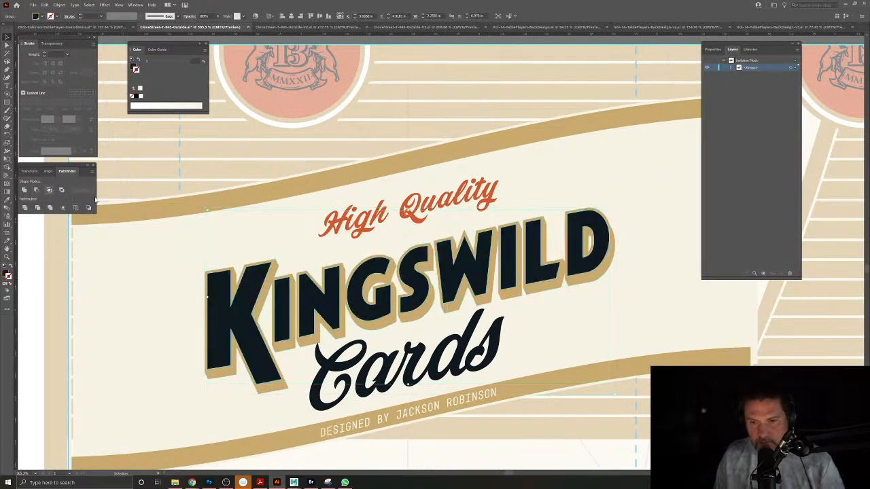
Leave isolation mode and examine the Rheingold can photo's lettering and drop shadow for comparison.
{"action": "scroll", "coordinate": [254, 243], "scroll_direction": "down", "scroll_amount": 3}
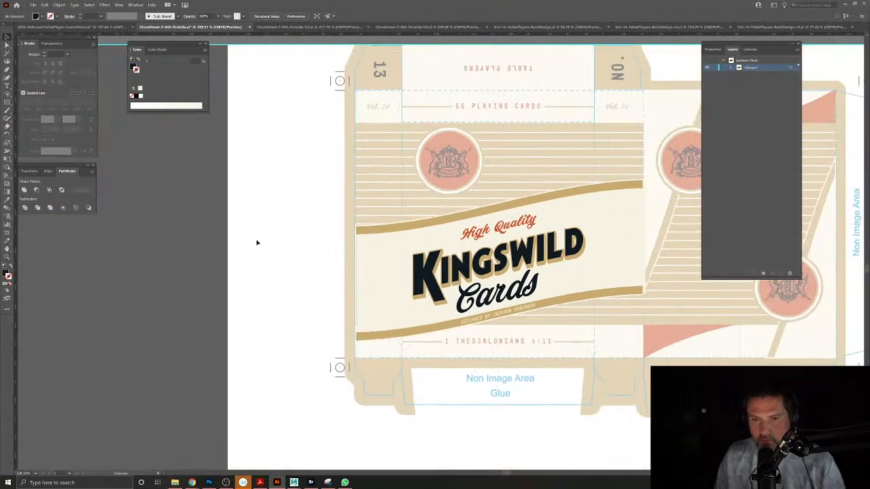
{"action": "double_click", "coordinate": [261, 242]}
{"action": "left_click_drag", "start_coordinate": [819, 270], "coordinate": [200, 322]}
{"action": "scroll", "coordinate": [455, 238], "scroll_direction": "up", "scroll_amount": 5}
{"action": "scroll", "coordinate": [435, 241], "scroll_direction": "down", "scroll_amount": 1}
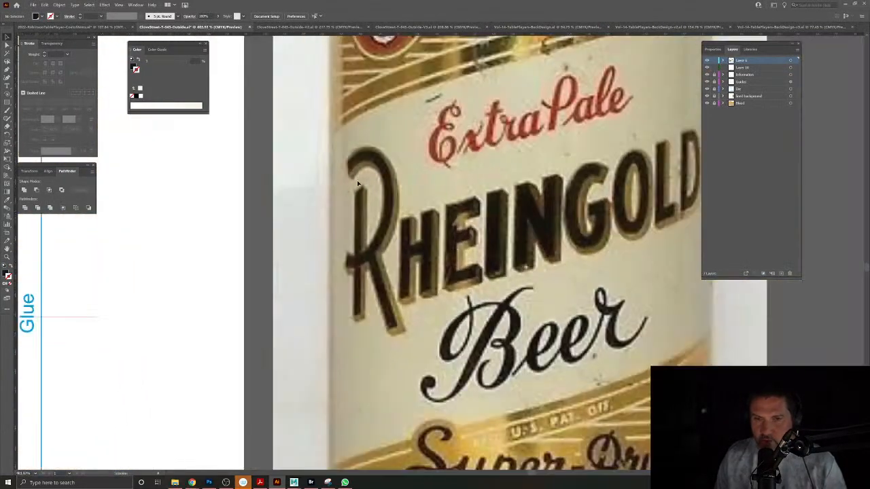
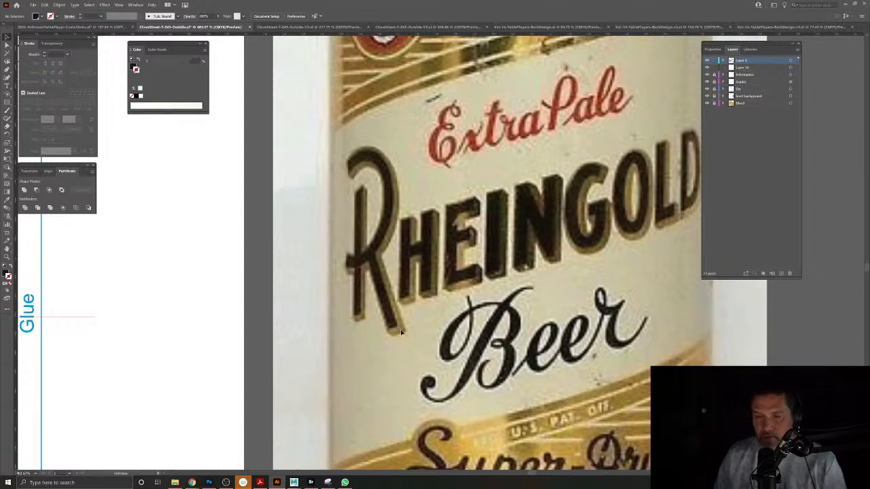
Start saving the document under Save As and create a new folder named Revised inside Vol-14.
{"action": "key", "text": "ctrl+0"}
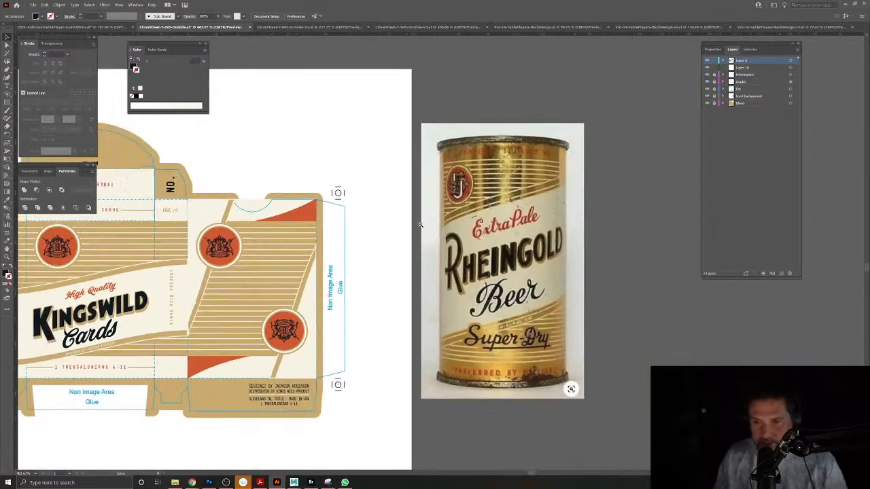
{"action": "left_click", "coordinate": [33, 4]}
{"action": "left_click", "coordinate": [45, 70]}
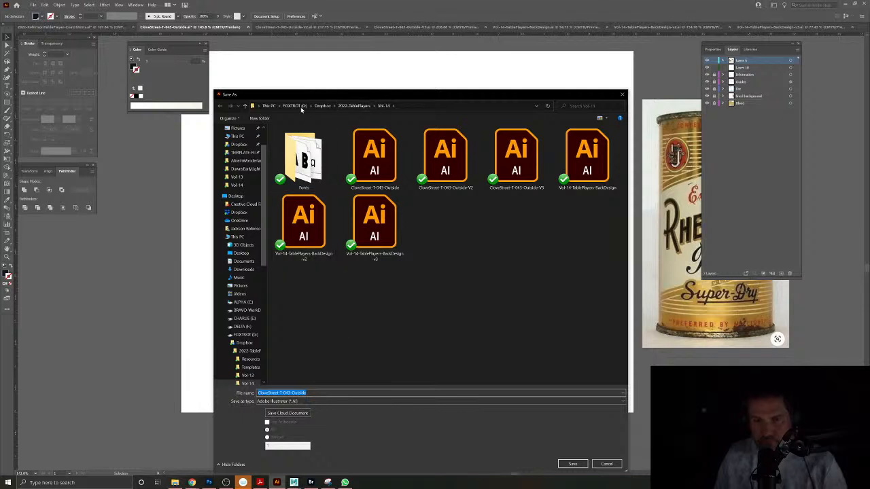
{"action": "left_click", "coordinate": [259, 119]}
{"action": "type", "text": "R"}
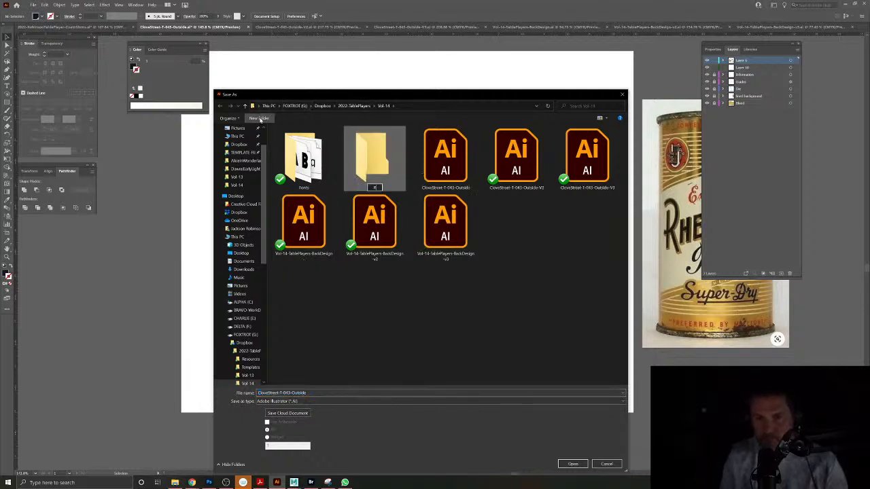
{"action": "type", "text": "evised"}
{"action": "key", "text": "Return"}
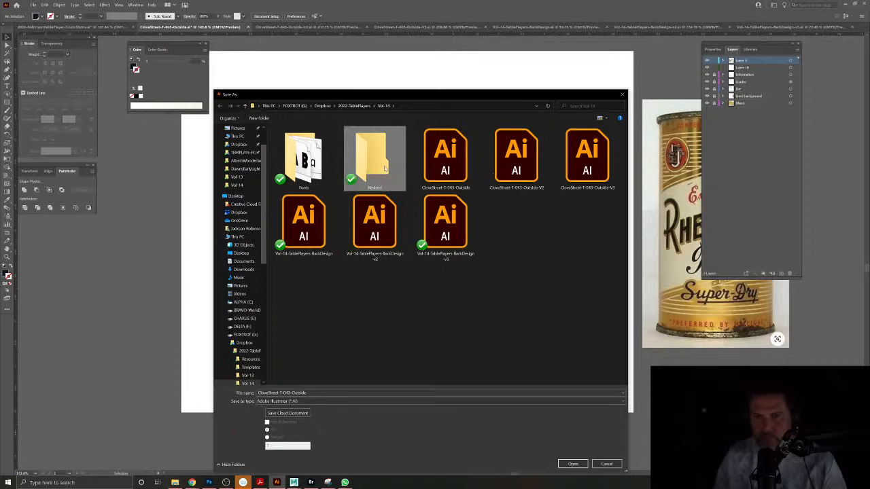
Save the document in the Revised folder as TP-Vol14-TuckCase-V1, an Adobe Illustrator file with the default Illustrator 2020 options.
{"action": "double_click", "coordinate": [369, 161]}
{"action": "left_click", "coordinate": [322, 393]}
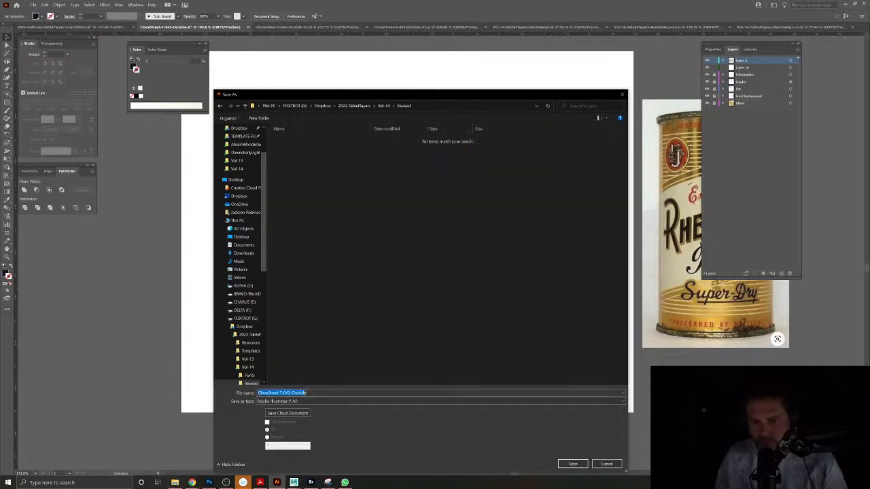
{"action": "type", "text": "TP-Vol14-TuckCase-V1"}
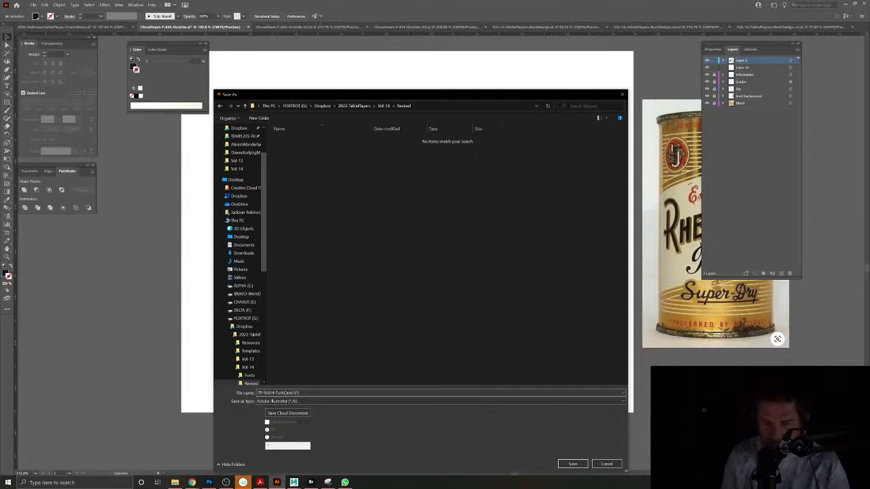
{"action": "key", "text": "Return"}
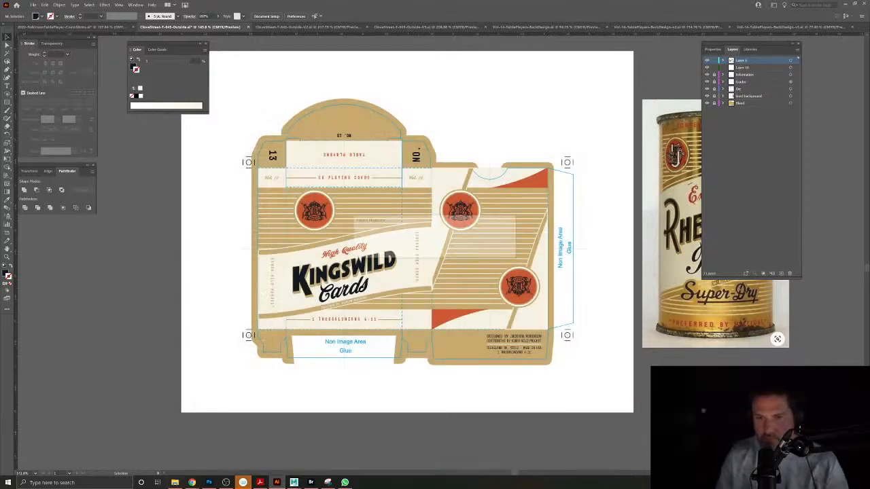
{"action": "key", "text": "Return"}
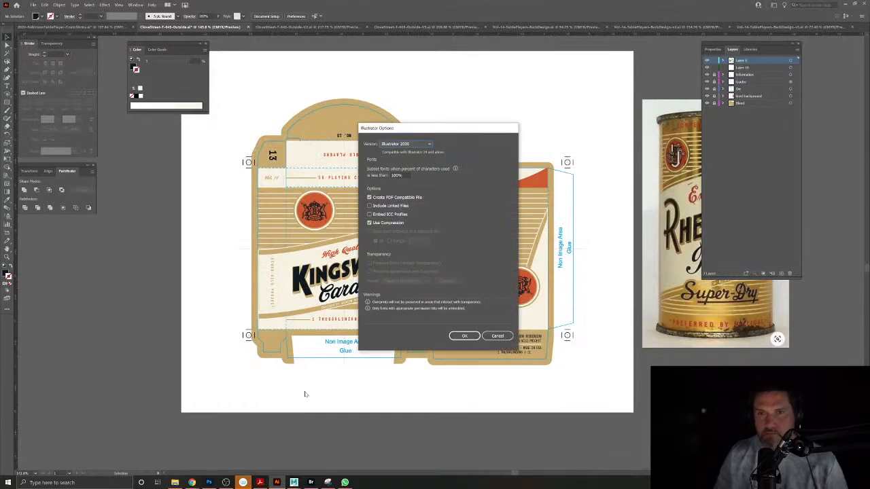
{"action": "left_click", "coordinate": [464, 337]}
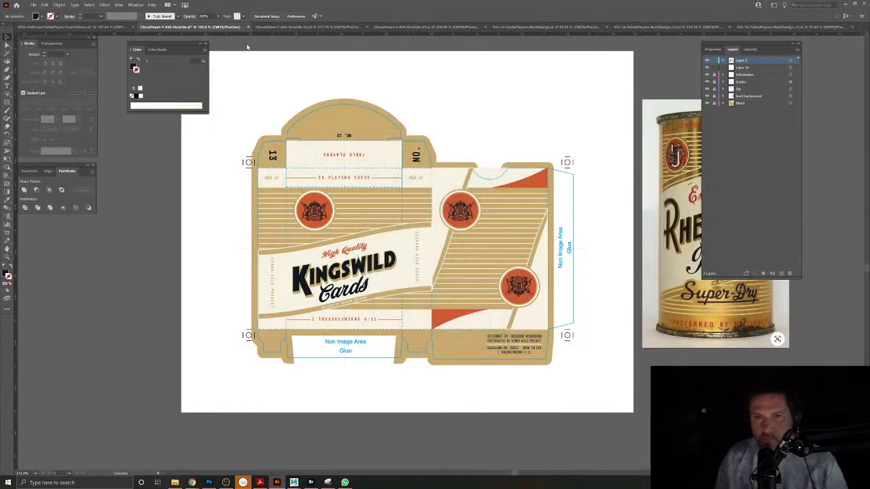
Try to open CloveStreet-T-043-Outside-V2 from the Vol-14 folder, without creating another window for the document.
{"action": "left_click", "coordinate": [32, 5]}
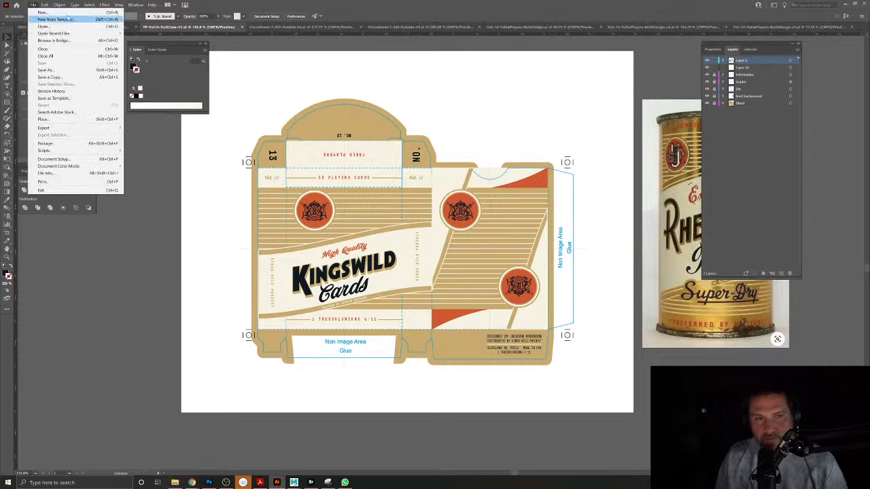
{"action": "mouse_move", "coordinate": [49, 34]}
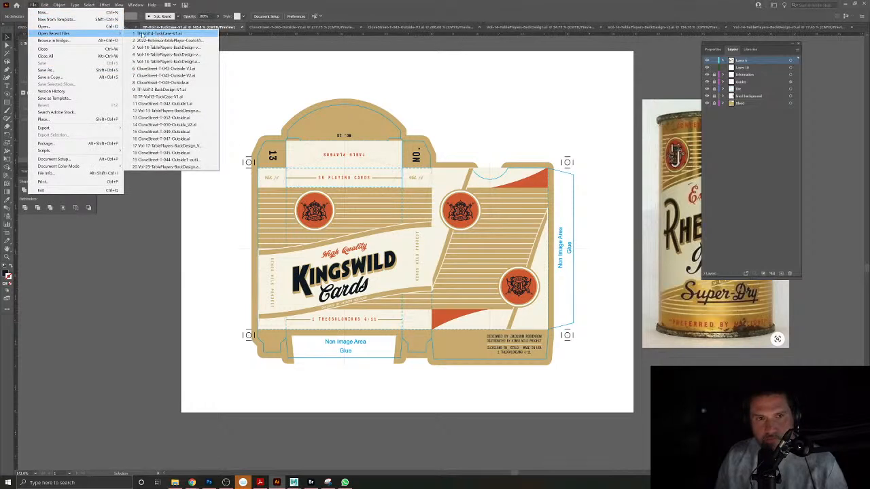
{"action": "left_click", "coordinate": [44, 26]}
{"action": "left_click", "coordinate": [378, 107]}
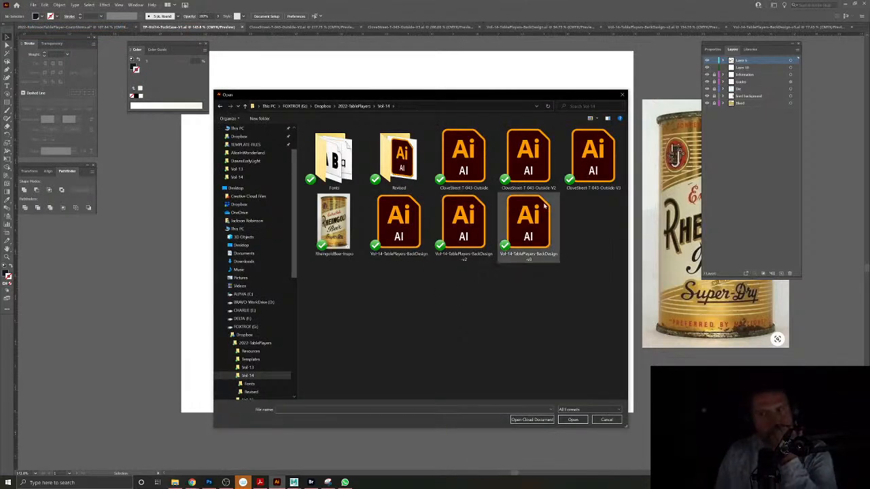
{"action": "left_click", "coordinate": [531, 170]}
{"action": "left_click", "coordinate": [575, 420]}
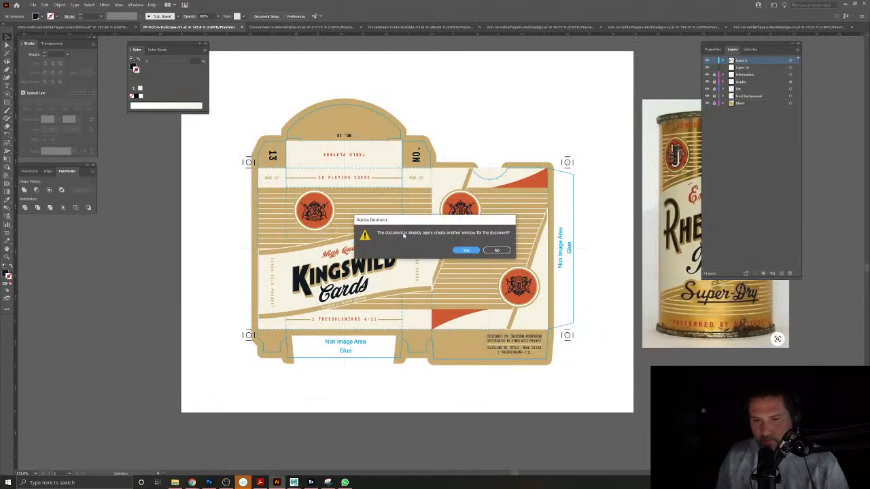
{"action": "left_click", "coordinate": [495, 251]}
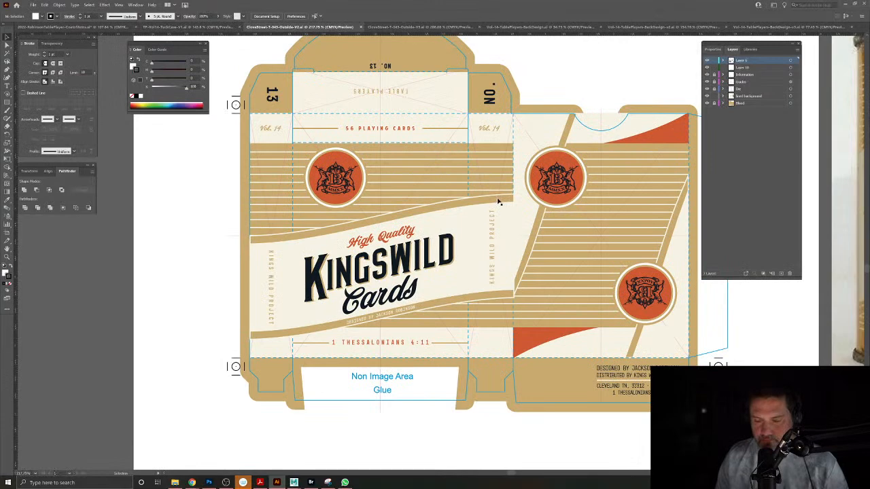
Close the CloveStreet-T-043-Outside-V2 and V3 documents and return to TP-Vol14-TuckCase-V1.
{"action": "left_click", "coordinate": [359, 28]}
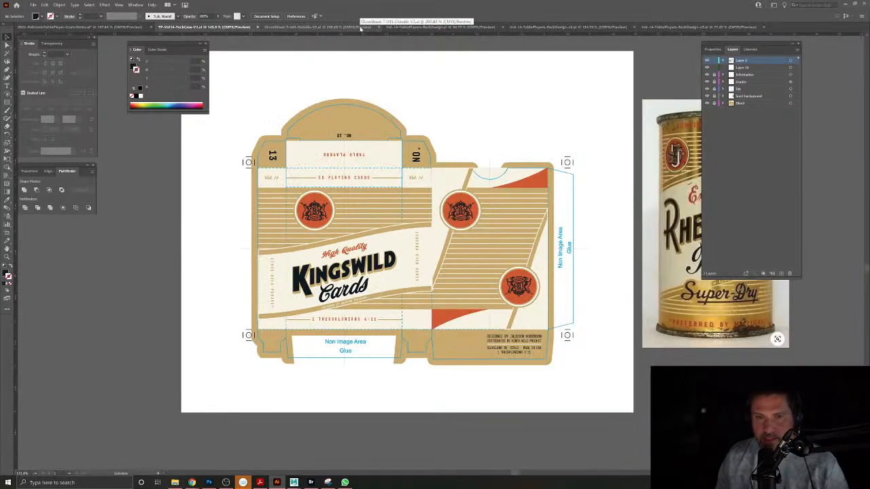
{"action": "left_click", "coordinate": [340, 27]}
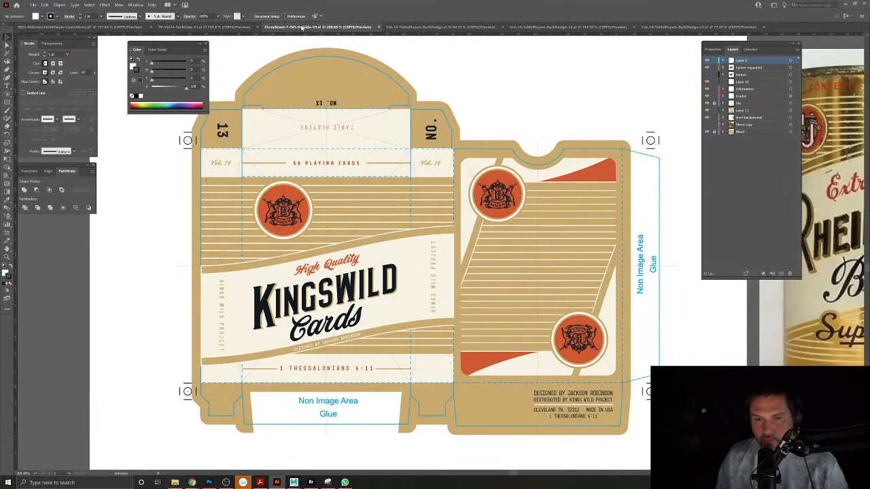
{"action": "key", "text": "ctrl+w"}
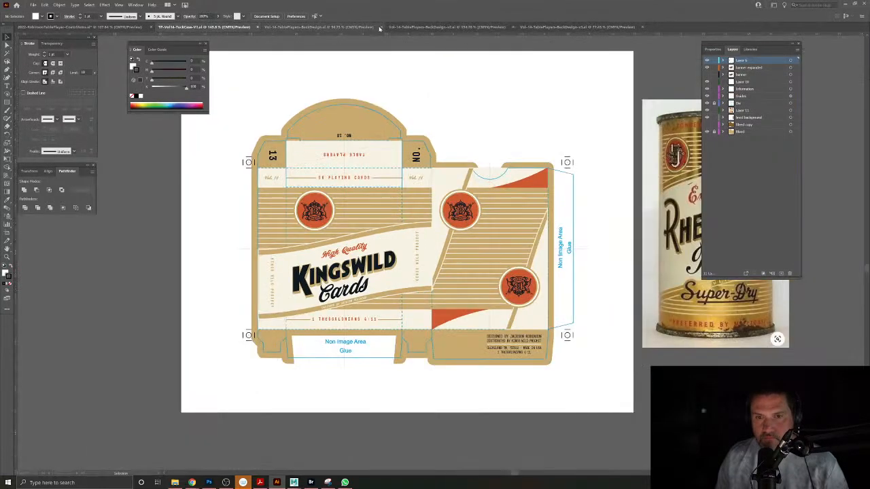
{"action": "left_click", "coordinate": [350, 28]}
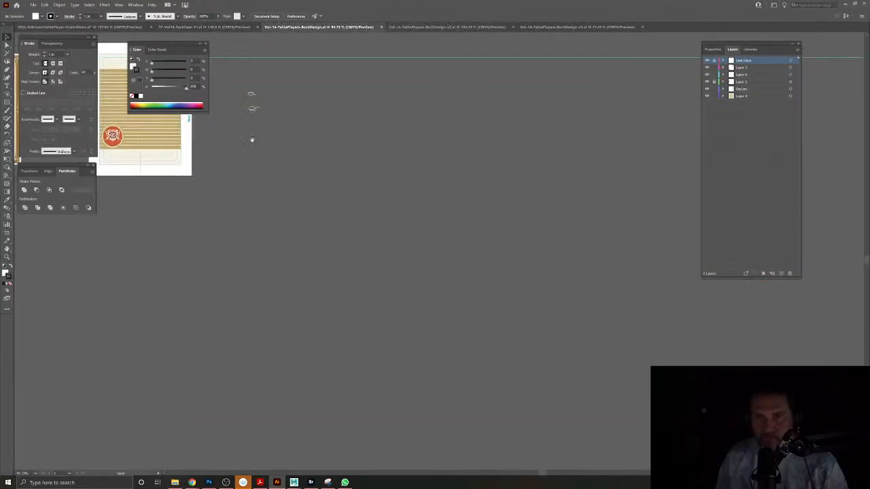
{"action": "left_click", "coordinate": [231, 27]}
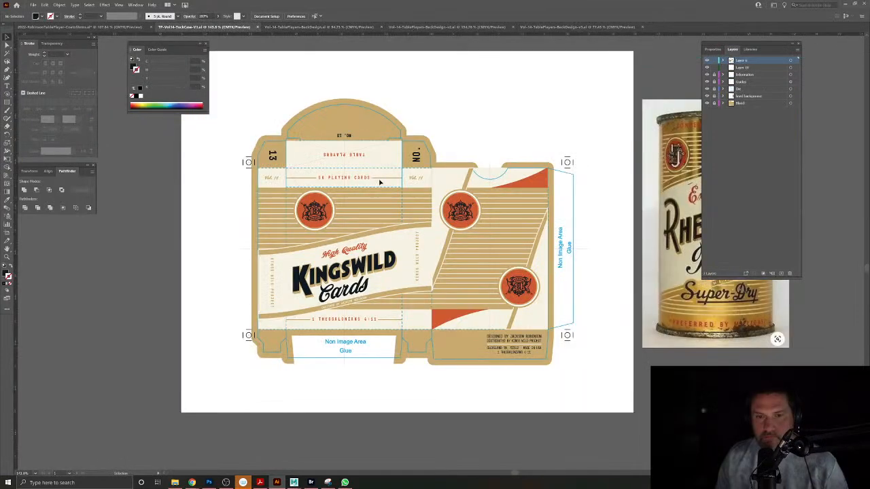
Open the original CloveStreet-T-043-Outside file from the Vol-14 folder.
{"action": "left_click", "coordinate": [33, 5]}
{"action": "left_click", "coordinate": [48, 28]}
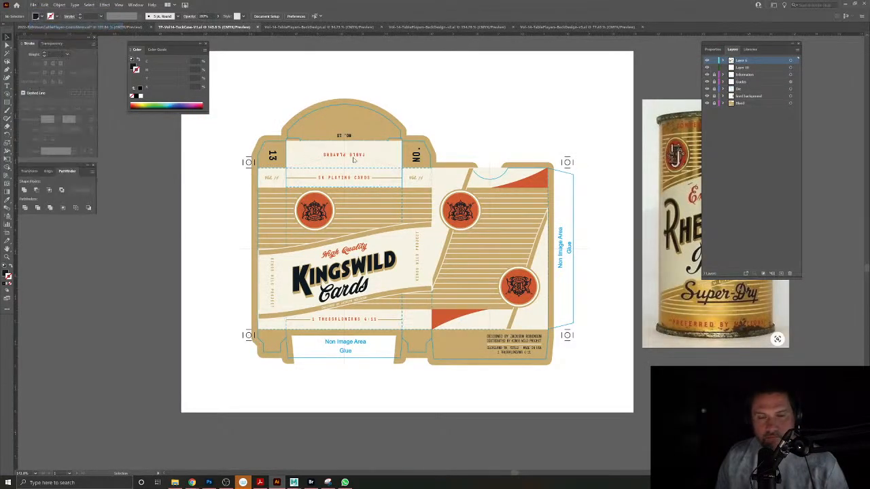
{"action": "left_click", "coordinate": [464, 157]}
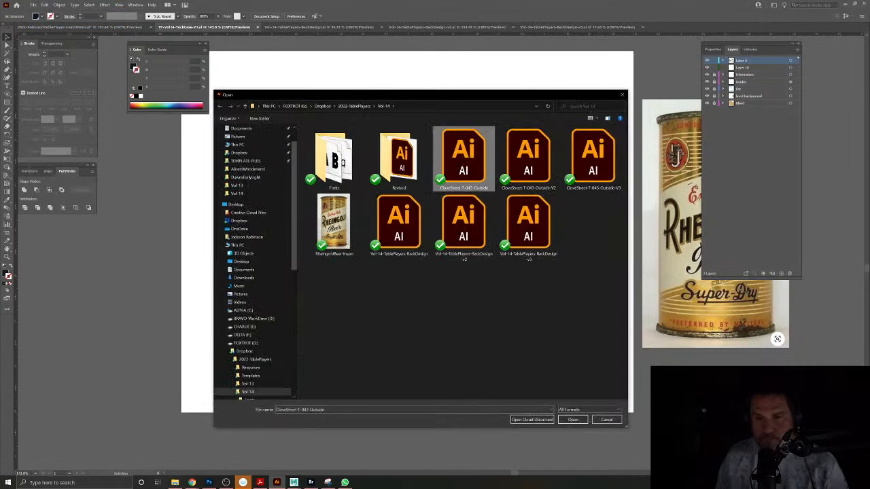
{"action": "left_click", "coordinate": [573, 419]}
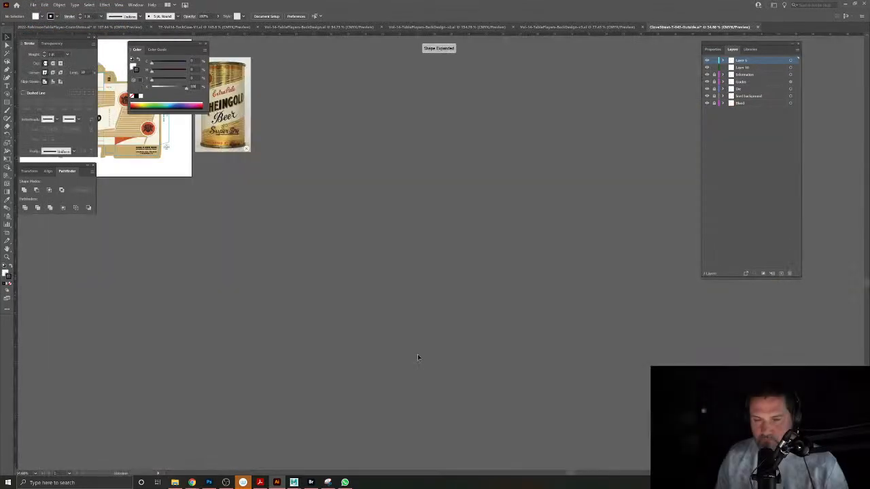
Isolate the front panel's banner group containing the original KINGSWILD lettering.
{"action": "left_click_drag", "start_coordinate": [205, 165], "coordinate": [535, 286]}
{"action": "left_click_drag", "start_coordinate": [401, 238], "coordinate": [560, 353]}
{"action": "left_click", "coordinate": [398, 334]}
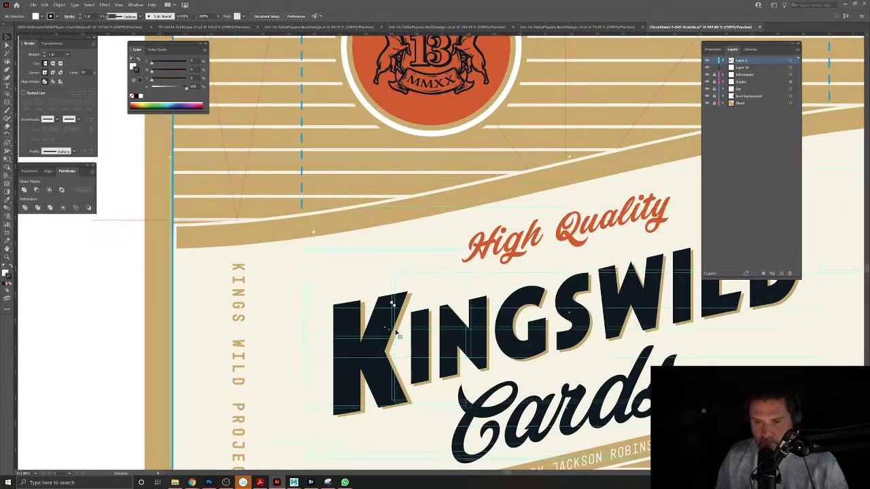
{"action": "double_click", "coordinate": [397, 335]}
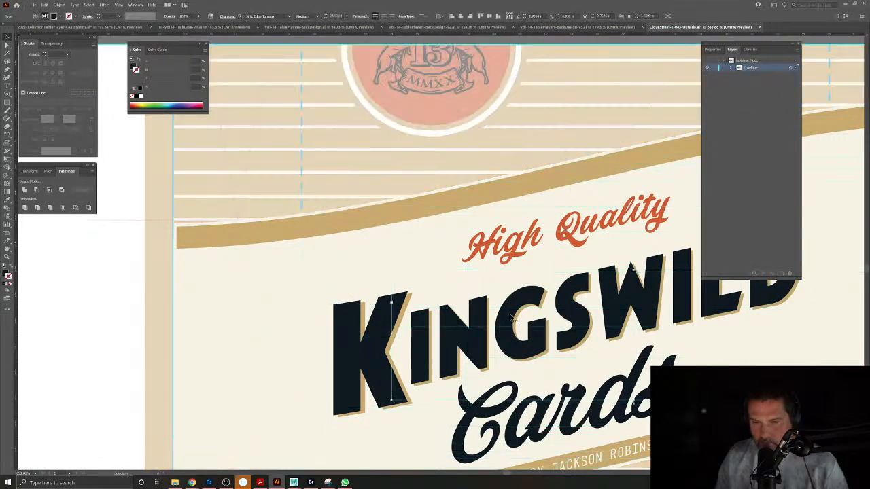
Try to move the original lettering within the isolated banner group.
{"action": "left_click_drag", "start_coordinate": [426, 384], "coordinate": [377, 336]}
{"action": "key", "text": "ctrl+z"}
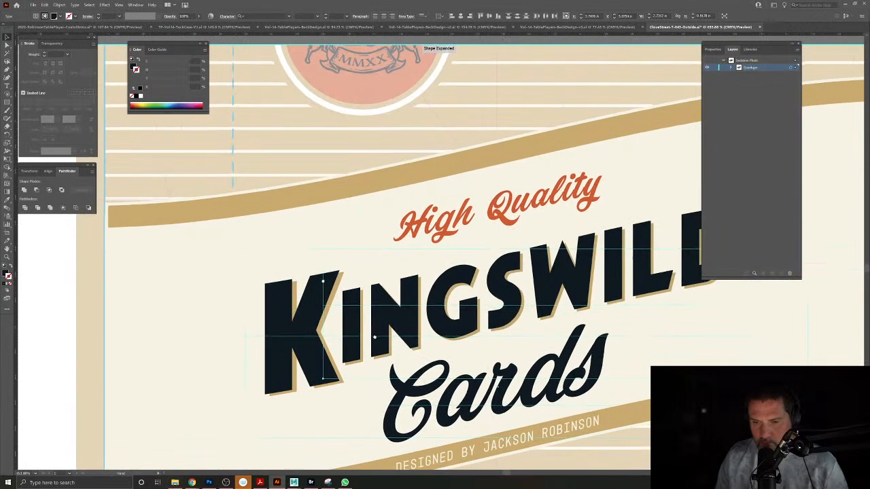
{"action": "left_click", "coordinate": [369, 247]}
{"action": "left_click_drag", "start_coordinate": [385, 170], "coordinate": [316, 156]}
{"action": "left_click", "coordinate": [347, 255]}
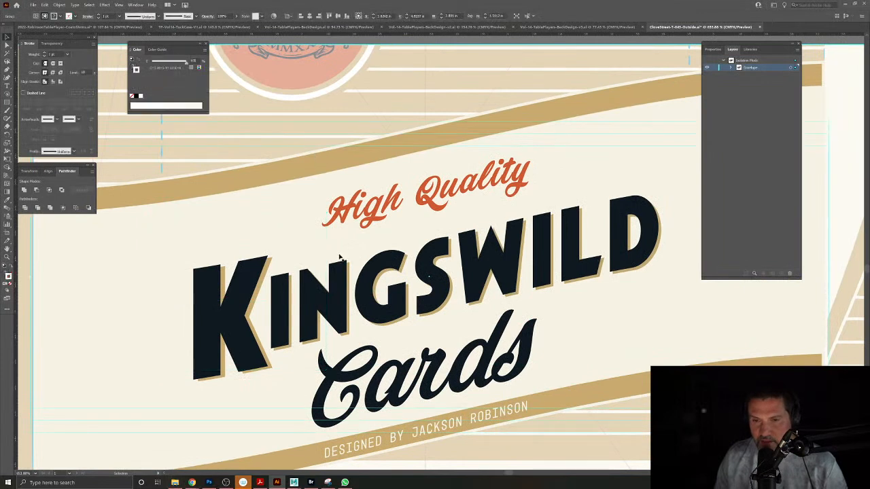
{"action": "left_click_drag", "start_coordinate": [210, 282], "coordinate": [365, 302]}
{"action": "key", "text": "ctrl+z"}
Delete the Cards script, the High Quality text and the cream banner with its gold bands, leaving the KINGSWILD lettering.
{"action": "left_click_drag", "start_coordinate": [206, 376], "coordinate": [260, 327]}
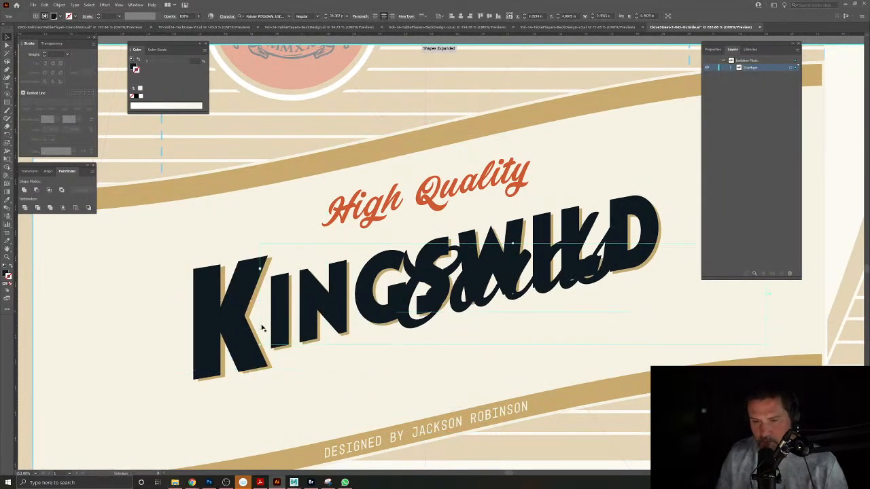
{"action": "key", "text": "Delete"}
{"action": "left_click_drag", "start_coordinate": [387, 191], "coordinate": [338, 166]}
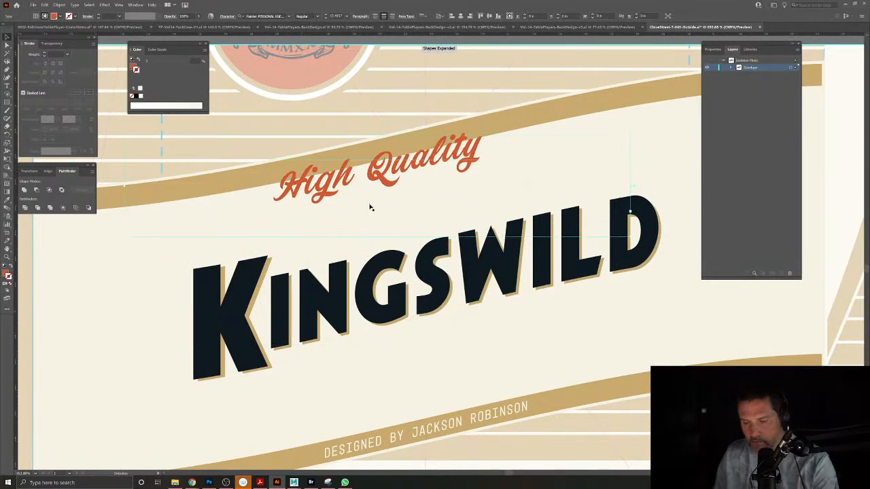
{"action": "key", "text": "Delete"}
{"action": "key", "text": "ctrl+equal"}
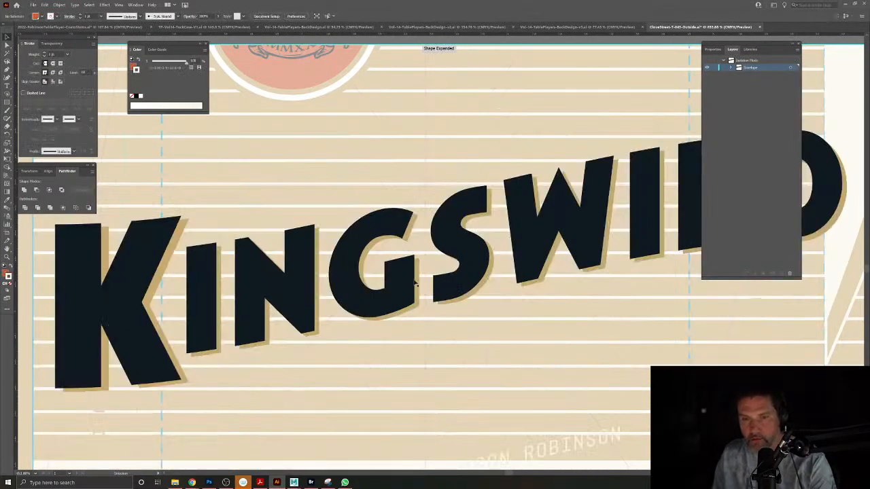
{"action": "left_click_drag", "start_coordinate": [459, 284], "coordinate": [392, 246]}
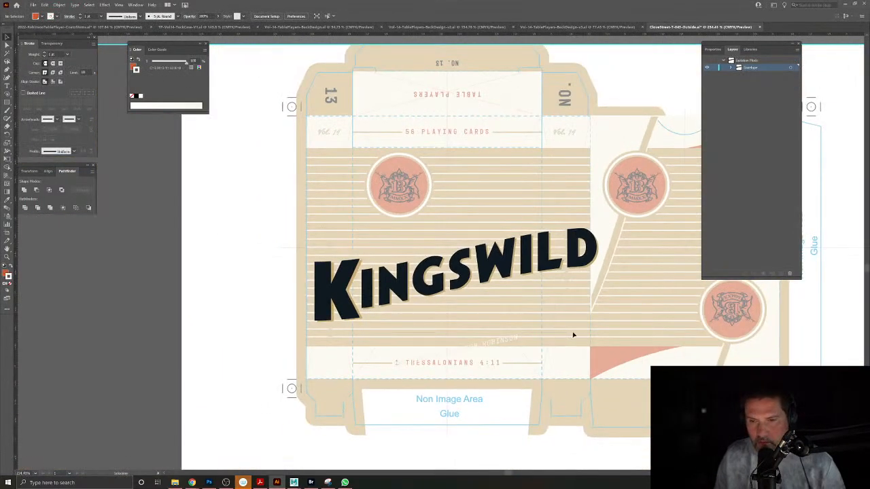
Cut the original KINGSWILD lettering, close its file, and paste it above the back panel in TP-Vol14-TuckCase-V1.
{"action": "key", "text": "ctrl+a"}
{"action": "key", "text": "Delete"}
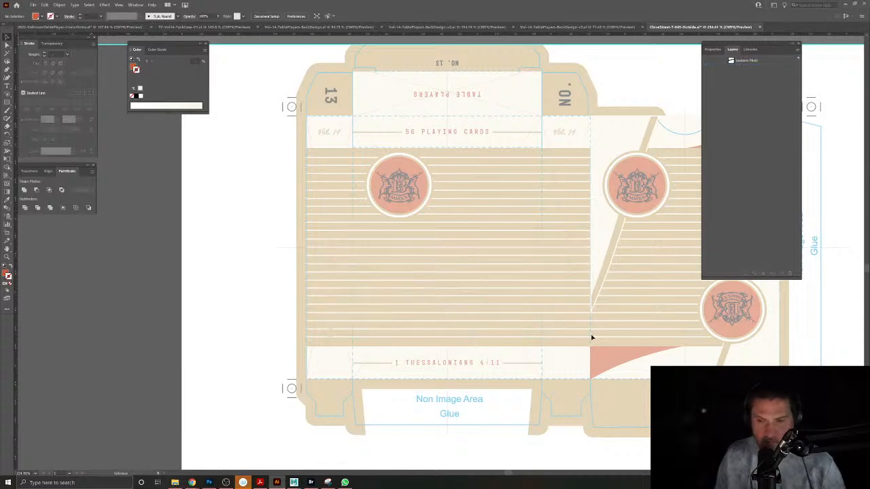
{"action": "left_click", "coordinate": [759, 28]}
{"action": "left_click", "coordinate": [474, 252]}
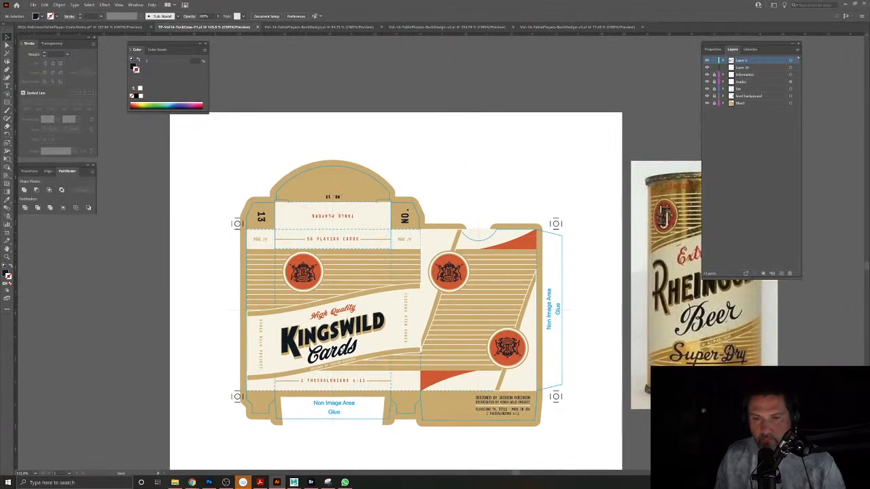
{"action": "key", "text": "ctrl+v"}
{"action": "left_click_drag", "start_coordinate": [442, 252], "coordinate": [520, 188]}
{"action": "left_click", "coordinate": [345, 329]}
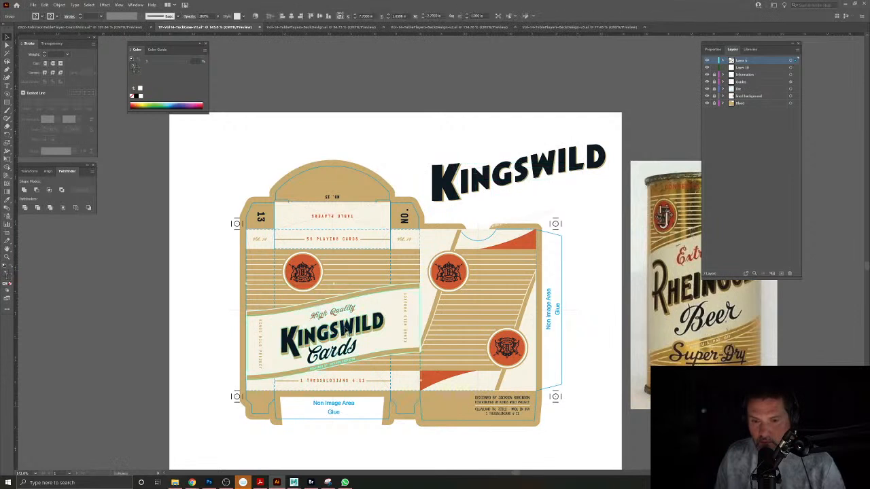
{"action": "double_click", "coordinate": [345, 329]}
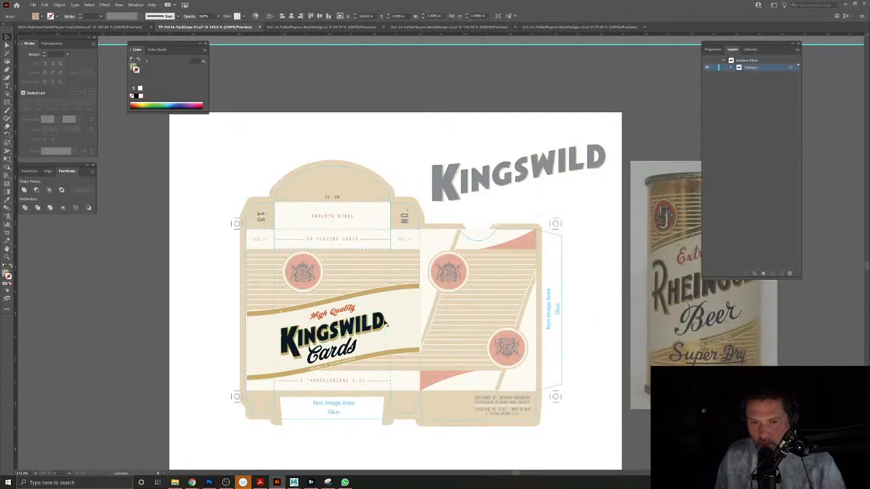
{"action": "left_click", "coordinate": [355, 337]}
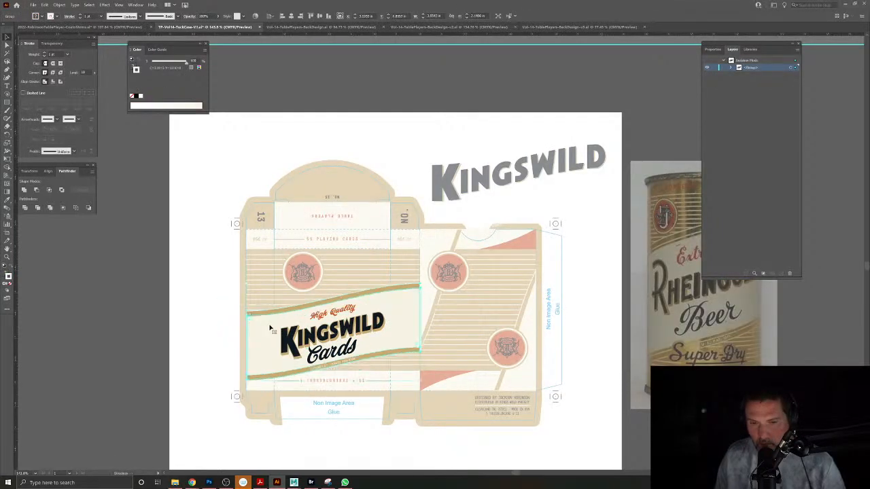
{"action": "left_click", "coordinate": [207, 327]}
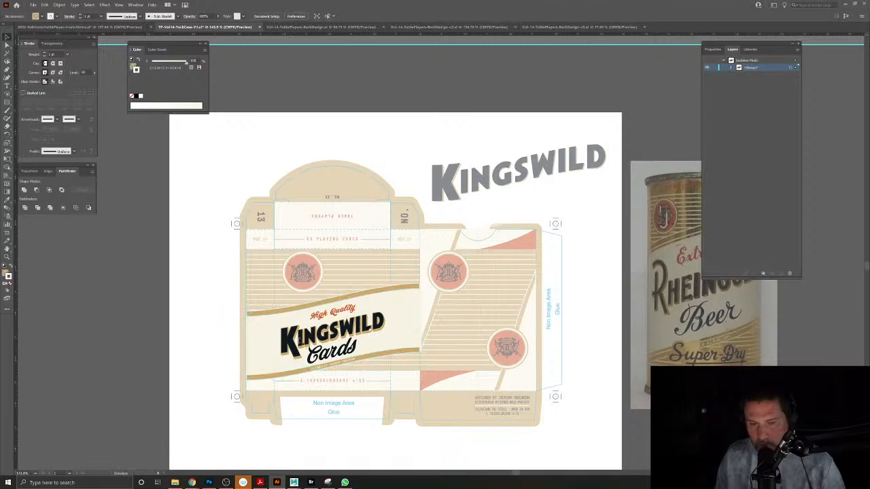
{"action": "key", "text": "Escape"}
Move the pasted original KINGSWILD lettering onto the banner's upper right, beside the revised lettering, for comparison.
{"action": "left_click_drag", "start_coordinate": [469, 193], "coordinate": [407, 369]}
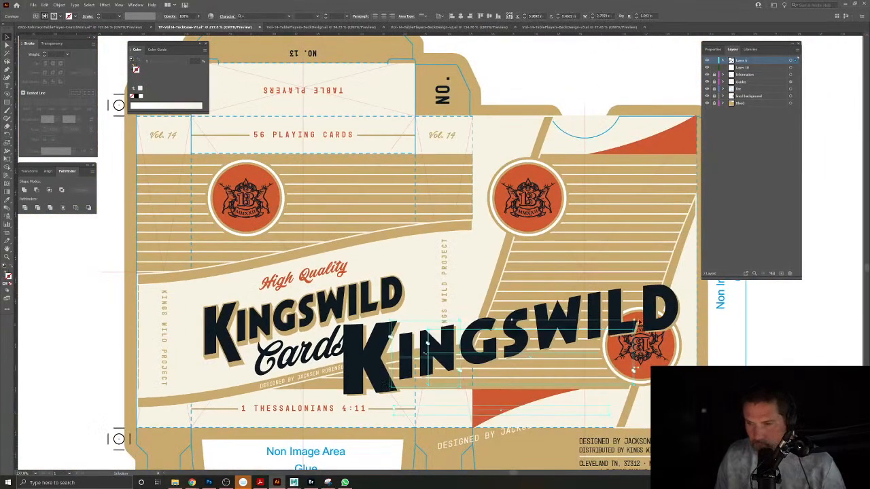
{"action": "left_click_drag", "start_coordinate": [637, 320], "coordinate": [589, 338]}
{"action": "left_click_drag", "start_coordinate": [497, 351], "coordinate": [524, 241]}
{"action": "left_click", "coordinate": [572, 305]}
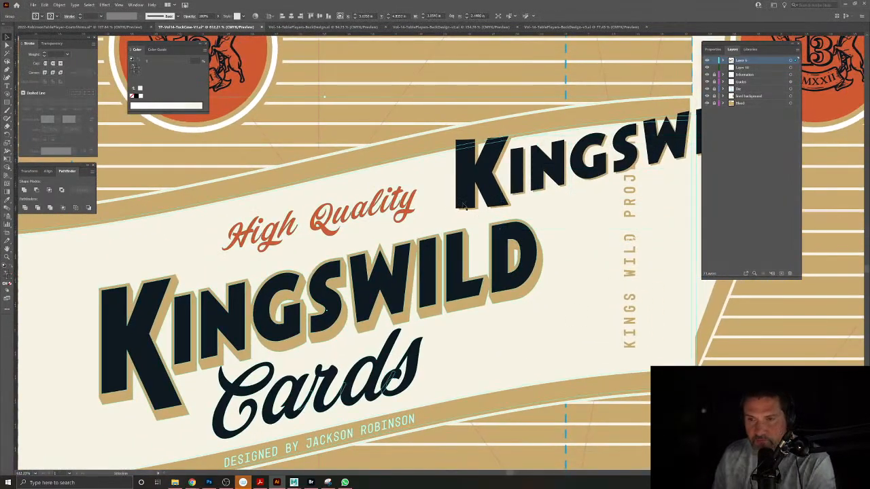
{"action": "left_click", "coordinate": [479, 178]}
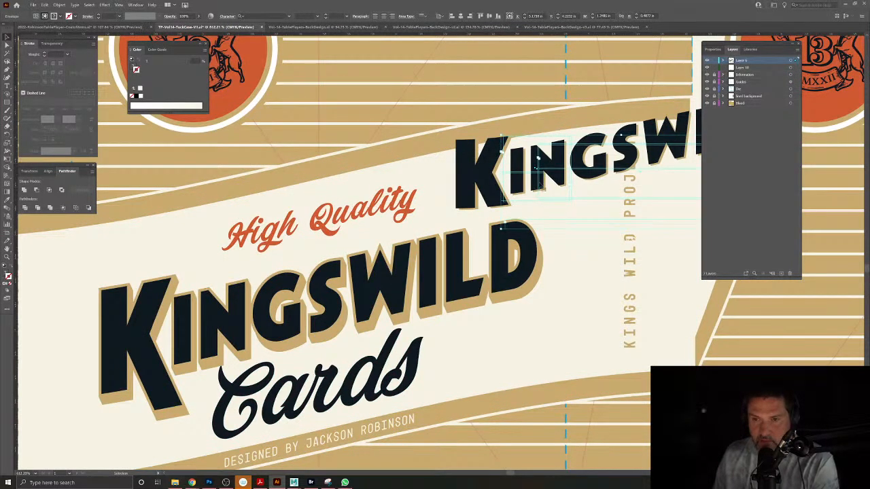
Compare the letter shapes and drop shadow of the original KINGSWILD lettering with those of the revised version on the banner.
{"action": "left_click_drag", "start_coordinate": [670, 107], "coordinate": [622, 104]}
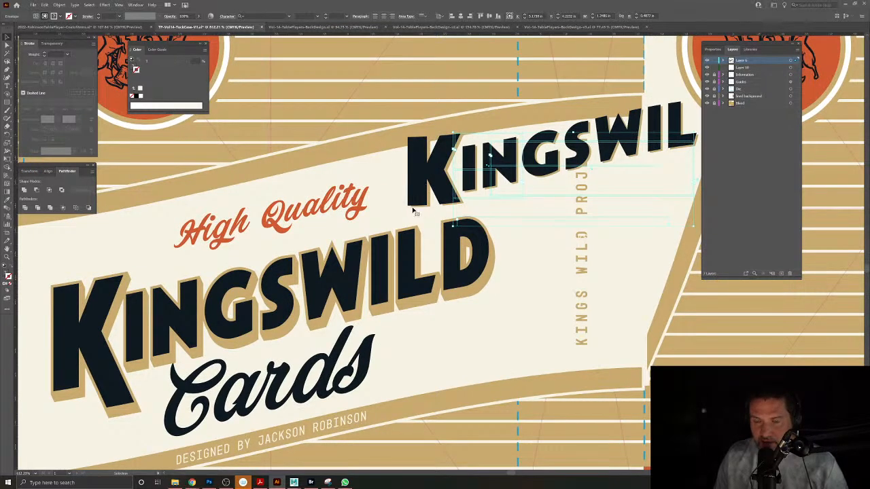
{"action": "scroll", "coordinate": [412, 211], "scroll_direction": "up", "scroll_amount": 6}
{"action": "scroll", "coordinate": [420, 223], "scroll_direction": "down", "scroll_amount": 5}
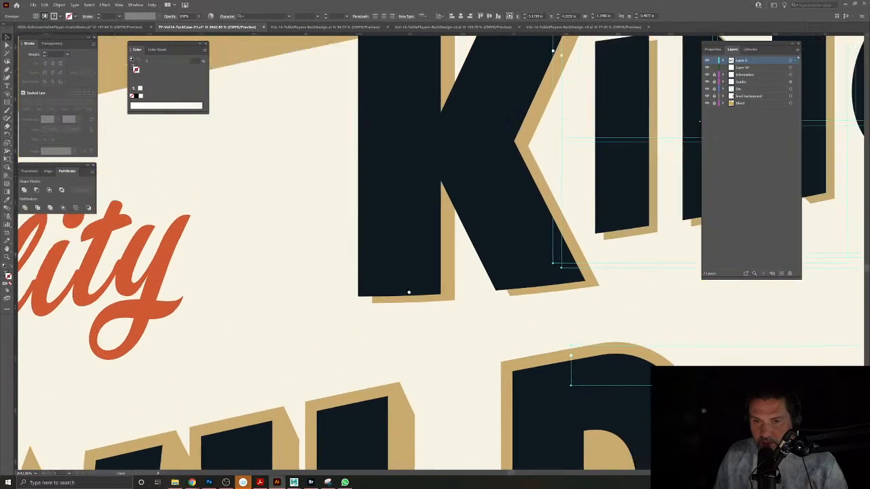
{"action": "left_click_drag", "start_coordinate": [666, 200], "coordinate": [527, 259]}
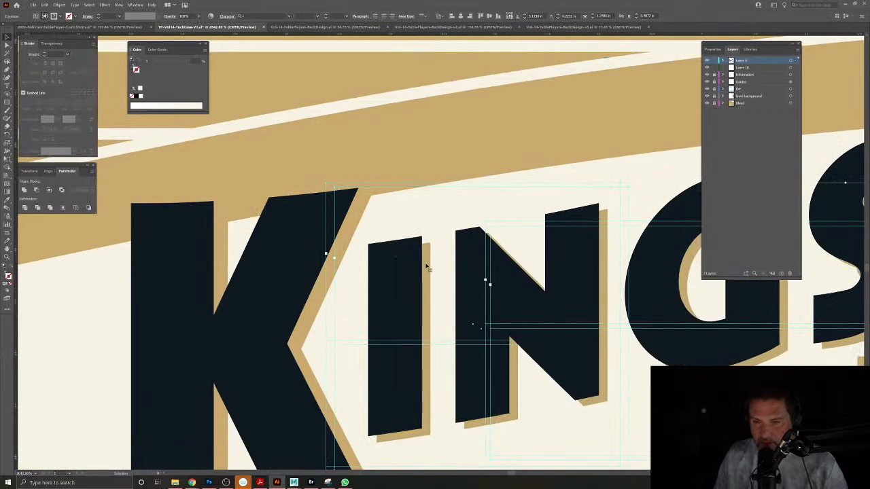
{"action": "left_click_drag", "start_coordinate": [613, 281], "coordinate": [340, 289]}
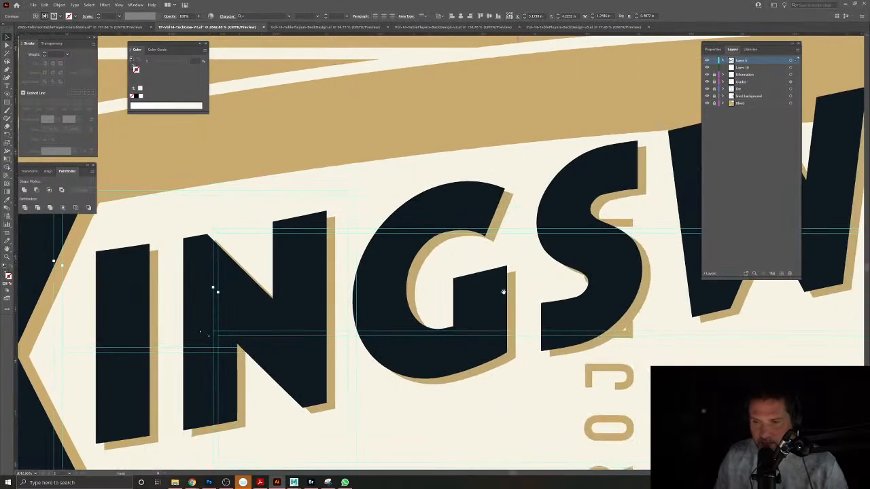
{"action": "scroll", "coordinate": [505, 290], "scroll_direction": "down", "scroll_amount": 5}
{"action": "left_click_drag", "start_coordinate": [375, 335], "coordinate": [579, 248]}
{"action": "left_click_drag", "start_coordinate": [437, 318], "coordinate": [452, 331]}
{"action": "left_click_drag", "start_coordinate": [452, 331], "coordinate": [515, 243]}
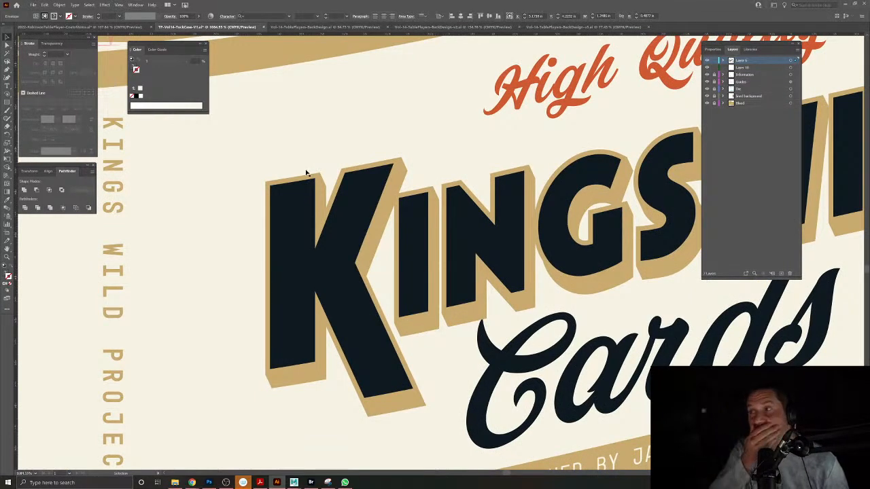
Delete the original KINGSWILD comparison lettering from the banner's upper right.
{"action": "scroll", "coordinate": [338, 300], "scroll_direction": "down", "scroll_amount": 6}
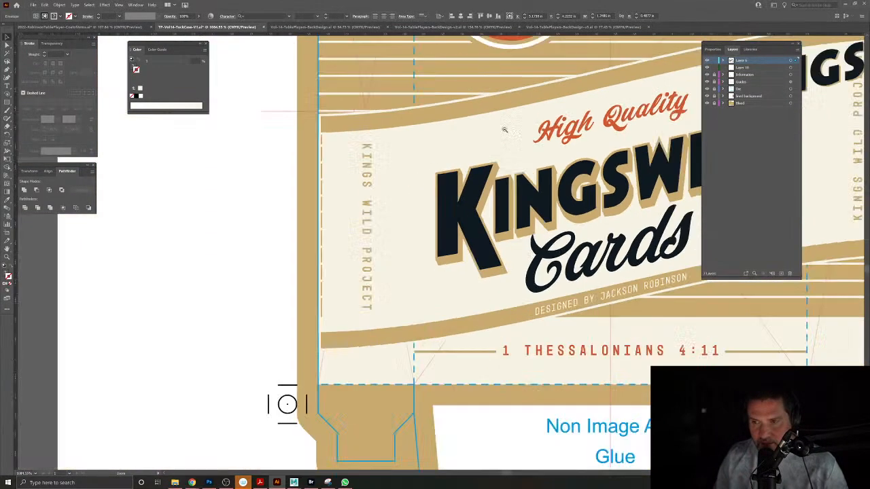
{"action": "left_click_drag", "start_coordinate": [338, 301], "coordinate": [204, 380]}
{"action": "key", "text": "Delete"}
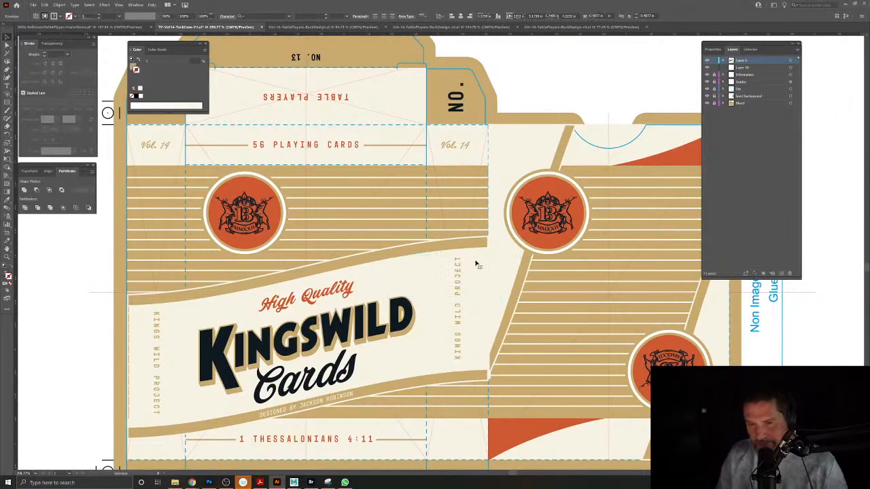
Raise the KINGSWILD lettering slightly above the Cards script inside the isolated banner group and save the tuck case file.
{"action": "scroll", "coordinate": [433, 258], "scroll_direction": "down", "scroll_amount": 3}
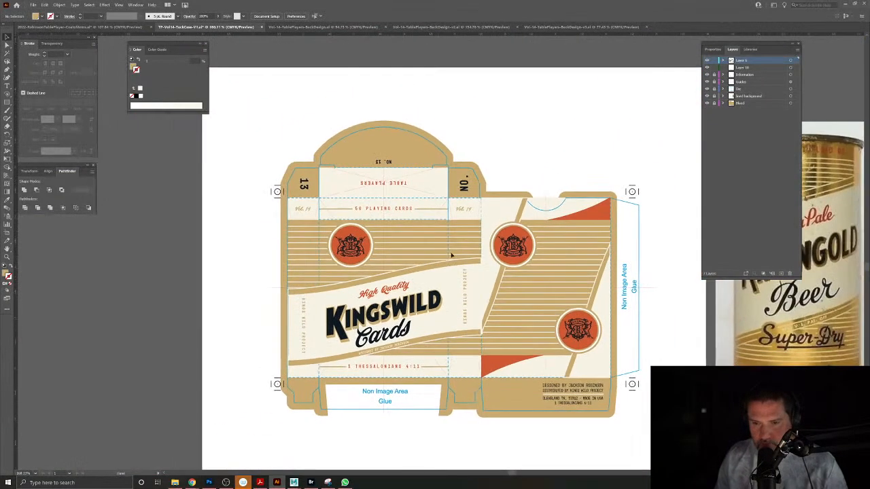
{"action": "scroll", "coordinate": [362, 325], "scroll_direction": "up", "scroll_amount": 3}
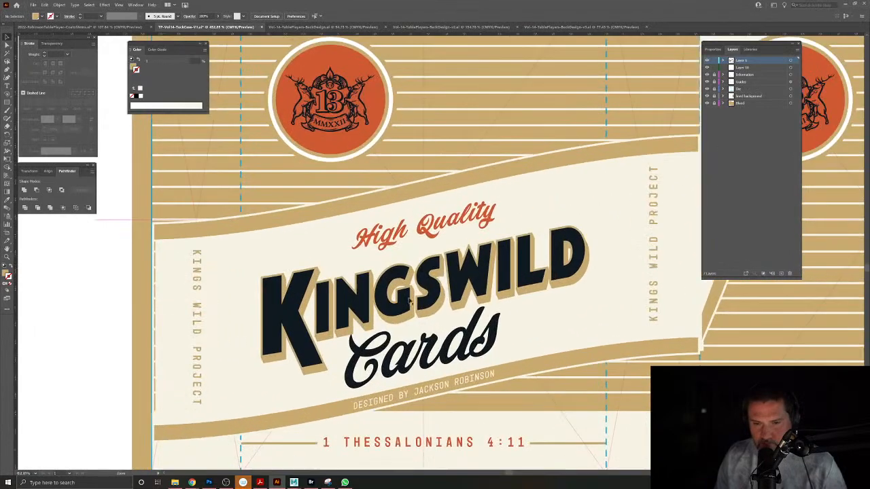
{"action": "left_click", "coordinate": [405, 305]}
{"action": "double_click", "coordinate": [405, 306]}
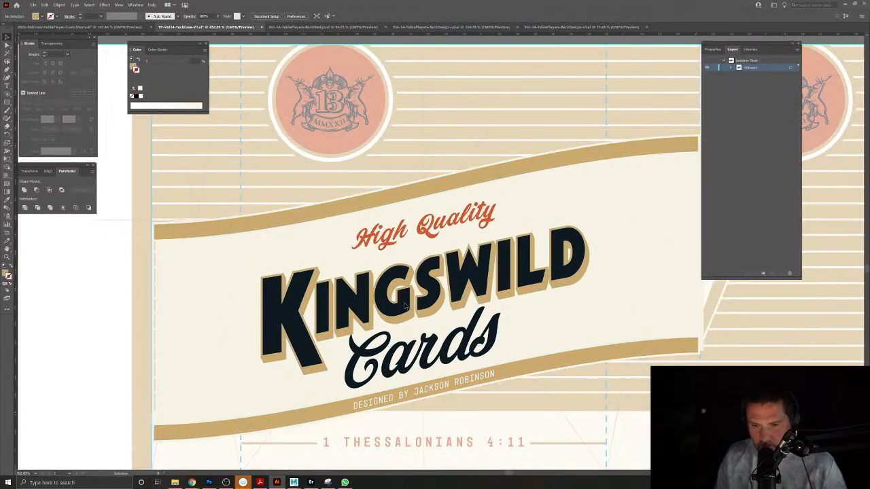
{"action": "left_click_drag", "start_coordinate": [409, 319], "coordinate": [409, 312]}
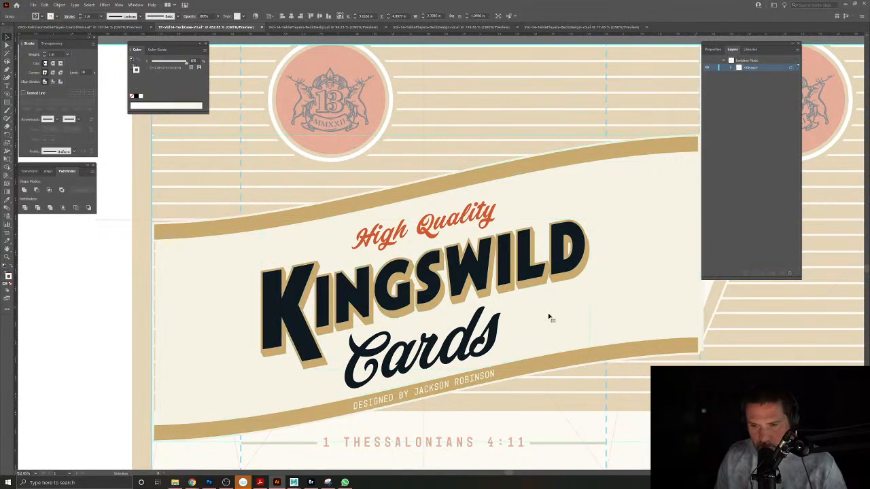
{"action": "key", "text": "Delete"}
{"action": "double_click", "coordinate": [127, 269]}
{"action": "left_click_drag", "start_coordinate": [463, 307], "coordinate": [346, 266]}
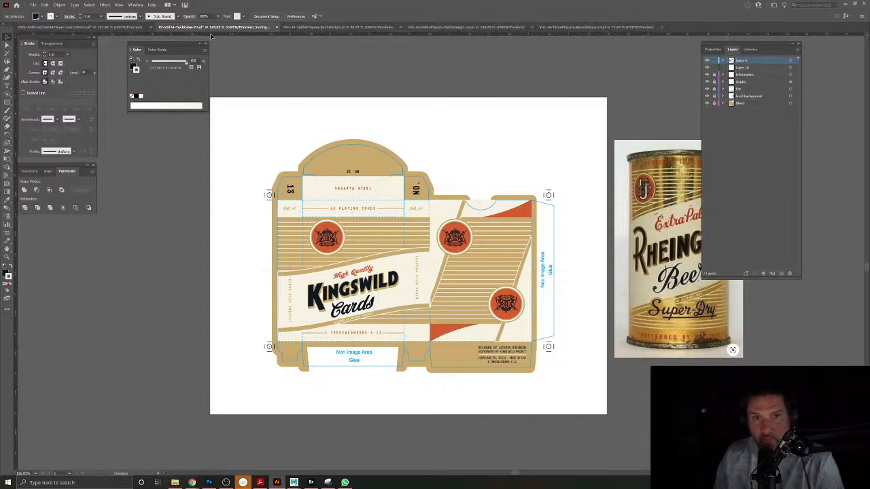
Check the card back in Vol-14-TablePlayers-BackDesign.ai and close that file.
{"action": "left_click", "coordinate": [310, 27]}
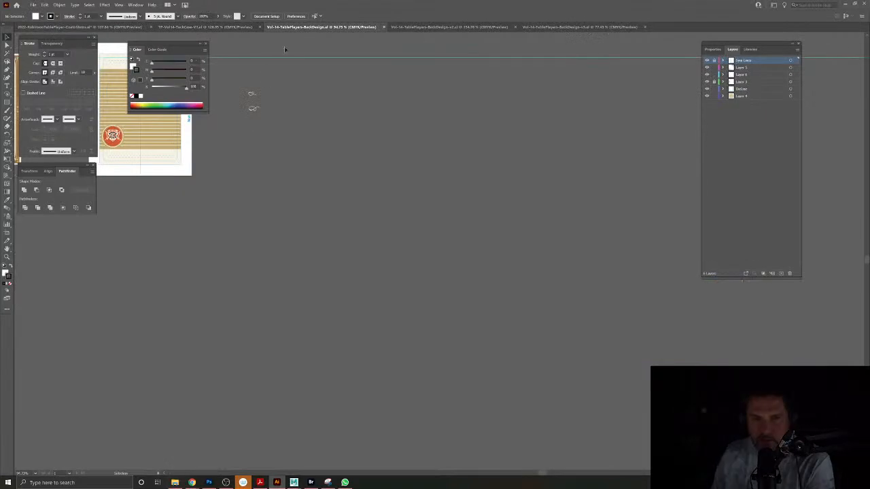
{"action": "left_click_drag", "start_coordinate": [266, 202], "coordinate": [518, 336]}
{"action": "left_click_drag", "start_coordinate": [374, 210], "coordinate": [416, 260]}
{"action": "left_click_drag", "start_coordinate": [416, 260], "coordinate": [472, 260]}
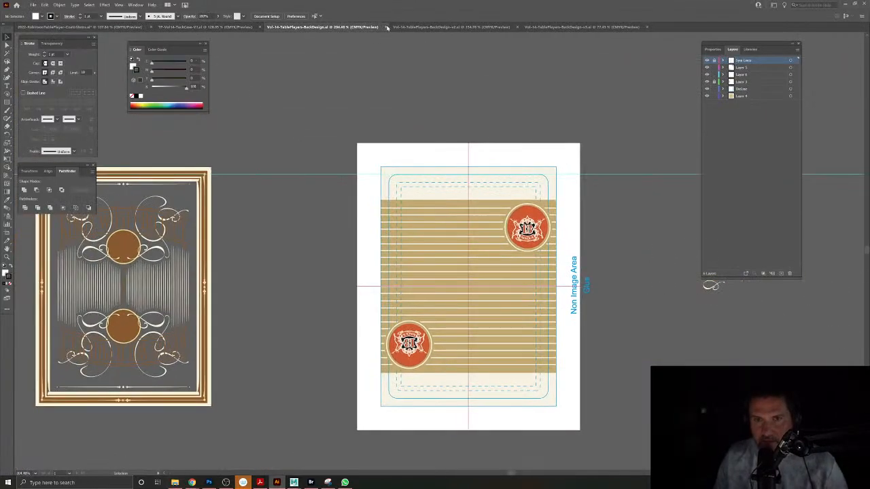
{"action": "left_click", "coordinate": [383, 27]}
In Vol-14-TablePlayers-BackDesign-v2, cut the small loose flourishes and the old ornate framed card back from beside the artboard.
{"action": "left_click", "coordinate": [412, 27]}
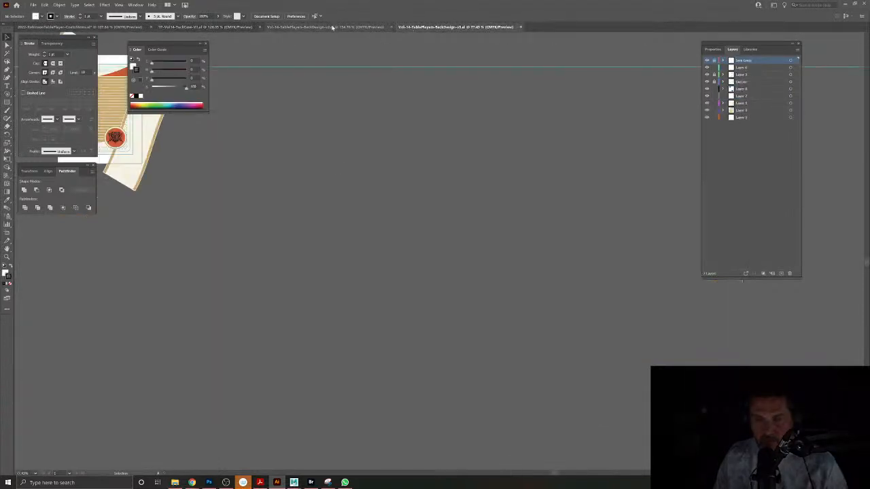
{"action": "left_click_drag", "start_coordinate": [272, 177], "coordinate": [534, 290]}
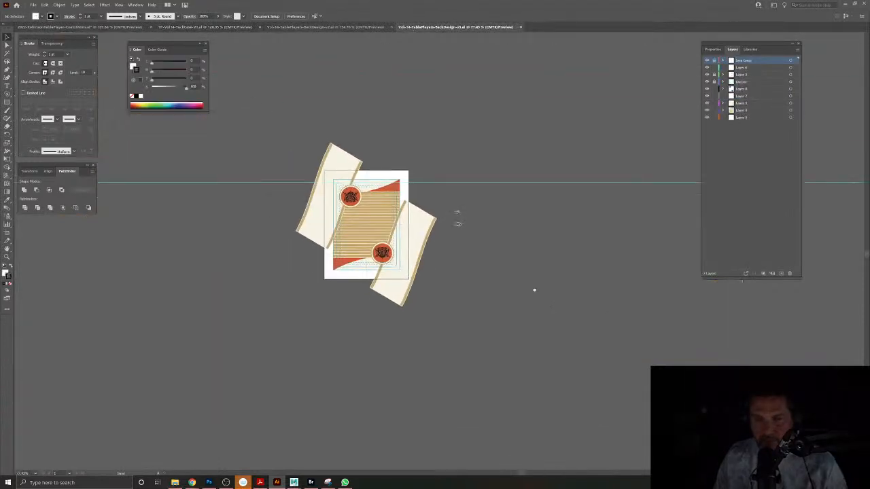
{"action": "left_click", "coordinate": [365, 27]}
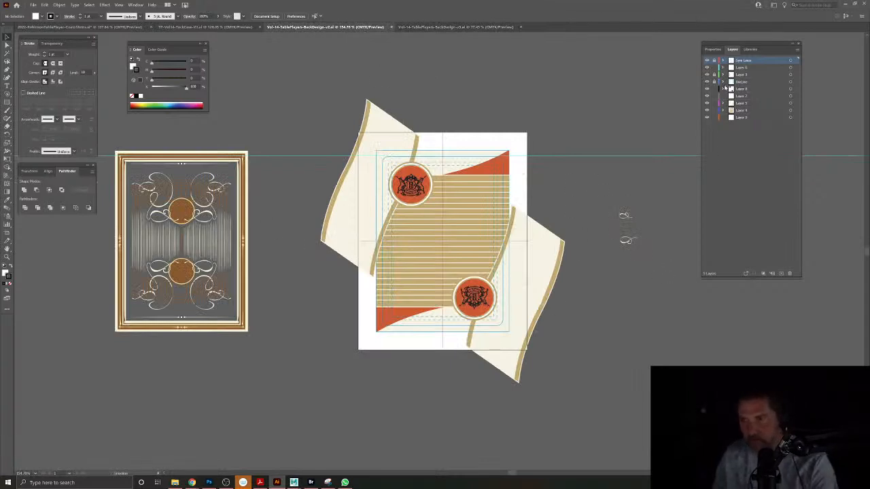
{"action": "left_click_drag", "start_coordinate": [606, 184], "coordinate": [653, 280]}
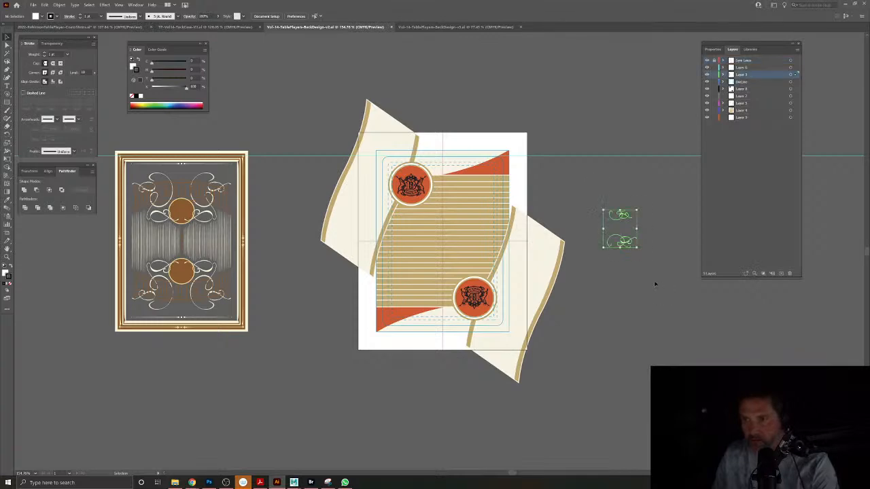
{"action": "key", "text": "ctrl+x"}
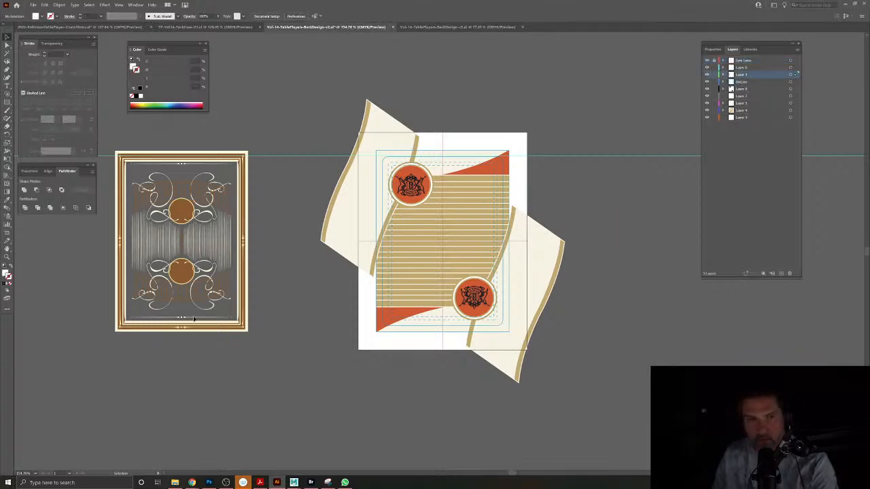
{"action": "left_click_drag", "start_coordinate": [296, 383], "coordinate": [238, 320]}
{"action": "key", "text": "ctrl+x"}
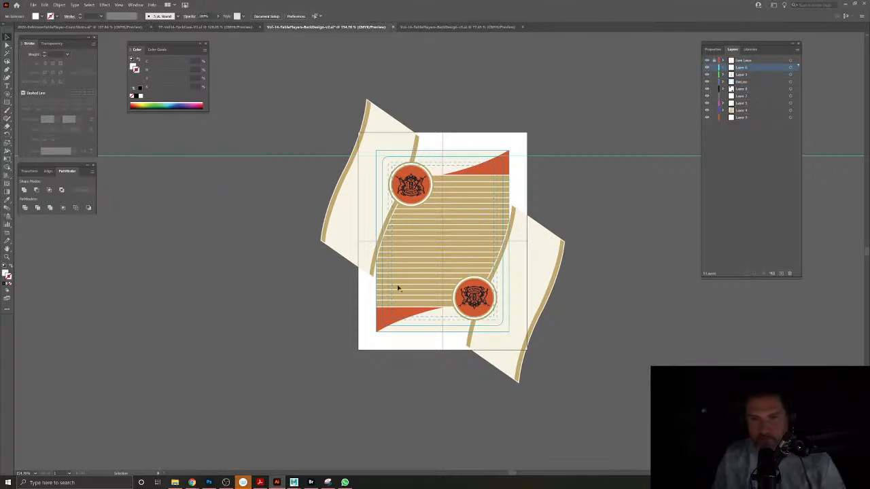
{"action": "left_click", "coordinate": [458, 216]}
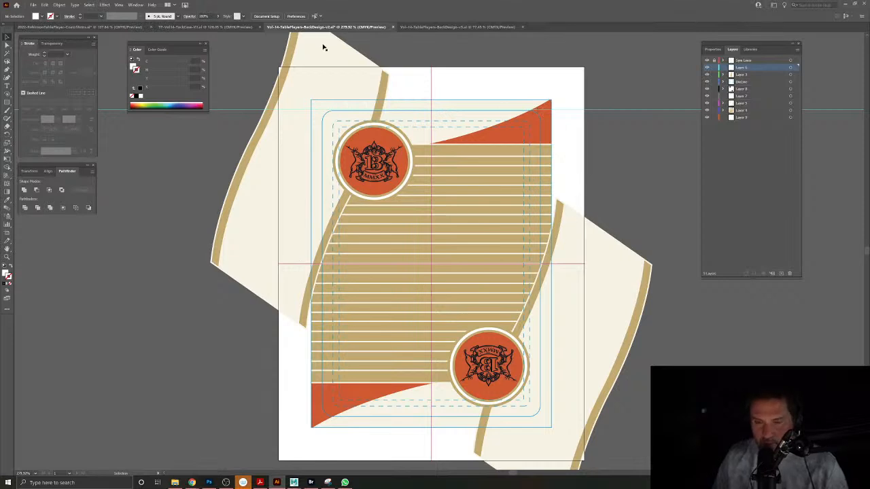
Copy the brown 13 MMXXII deer crest from its own document and return to Vol-14-TablePlayers-BackDesign-v2.
{"action": "left_click", "coordinate": [108, 28]}
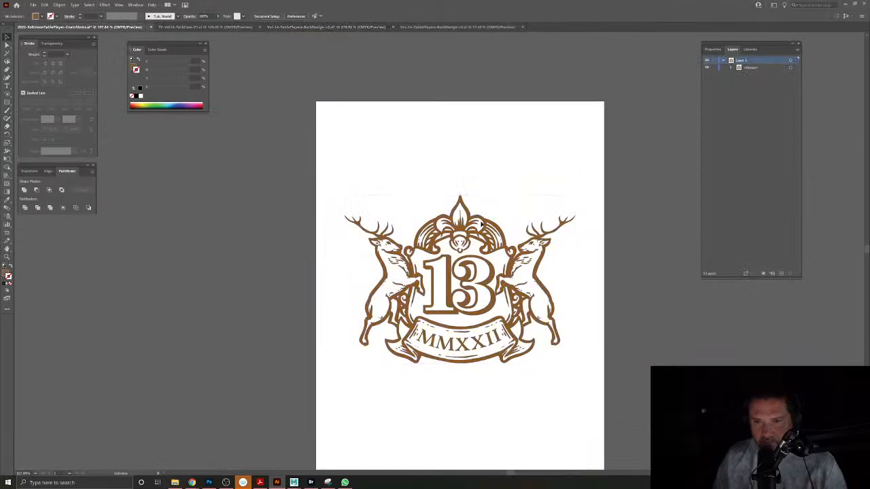
{"action": "left_click", "coordinate": [485, 224]}
{"action": "left_click", "coordinate": [221, 28]}
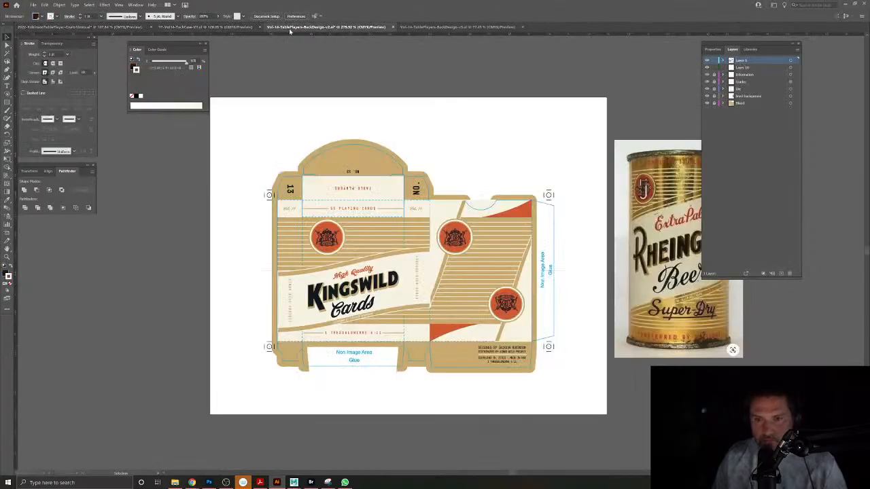
{"action": "left_click", "coordinate": [294, 28]}
Isolate the card back's upper-left roundel and delete the old crest inside it, leaving the orange circle and rings.
{"action": "left_click", "coordinate": [392, 169]}
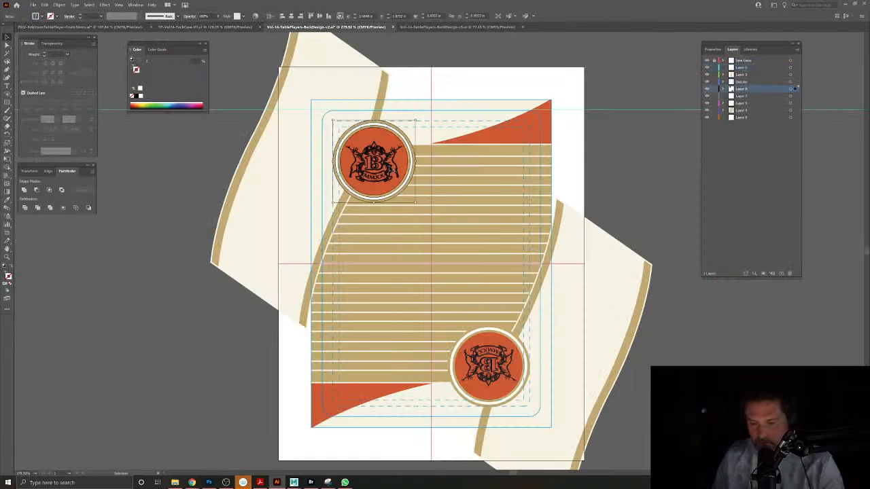
{"action": "double_click", "coordinate": [392, 168]}
{"action": "key", "text": "Delete"}
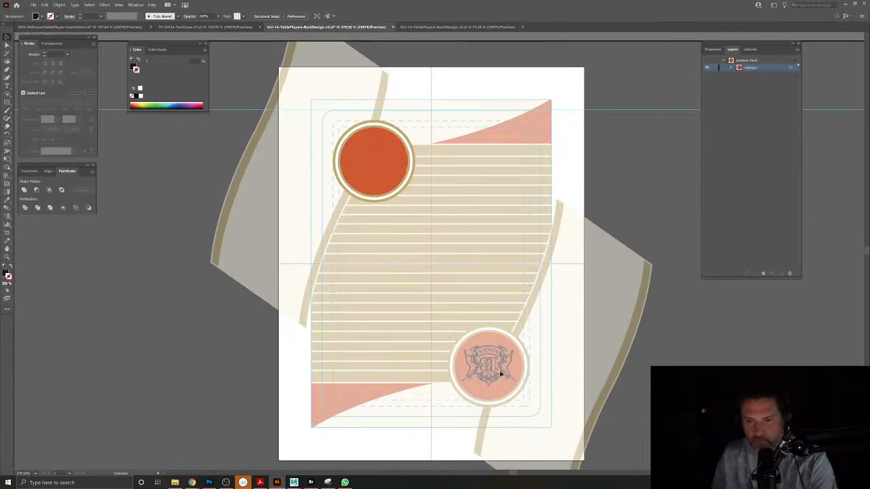
{"action": "key", "text": "Escape"}
Delete the inverted crest from the card back's lower-right roundel.
{"action": "left_click", "coordinate": [501, 373]}
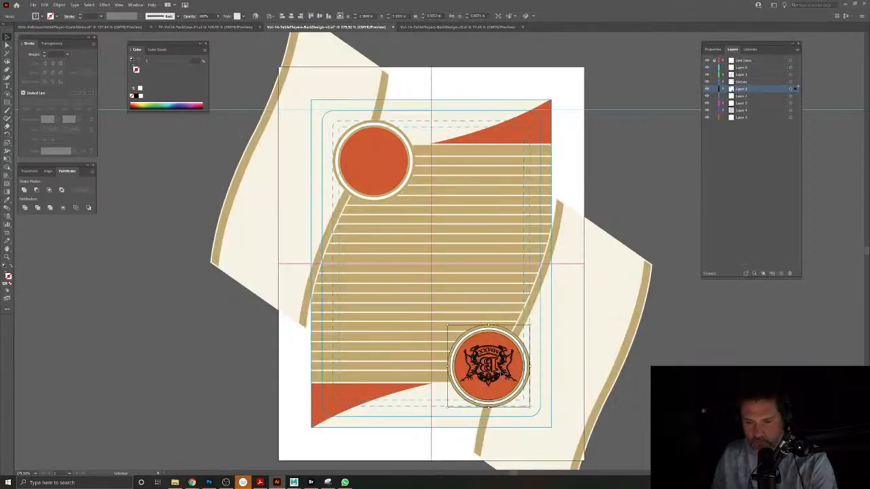
{"action": "left_click", "coordinate": [637, 398]}
{"action": "double_click", "coordinate": [512, 378]}
{"action": "left_click", "coordinate": [513, 379]}
{"action": "key", "text": "Delete"}
{"action": "double_click", "coordinate": [684, 344]}
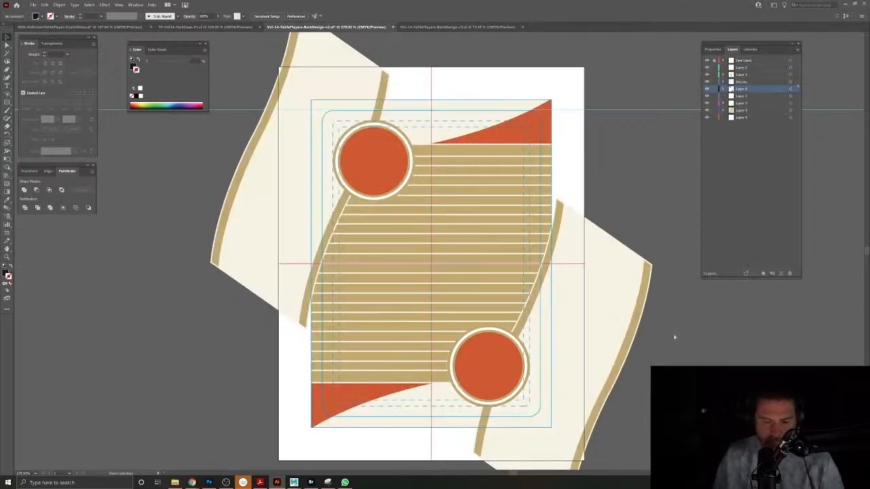
Paste the new crest, then undo both the paste and the deletion of the lower-right crest.
{"action": "key", "text": "ctrl+v"}
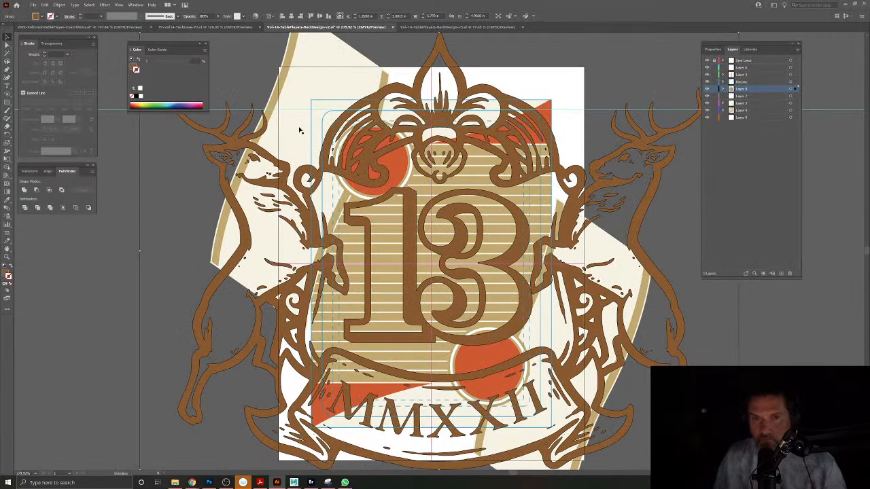
{"action": "key", "text": "ctrl+z"}
{"action": "key", "text": "ctrl+z"}
Paste the 13 MMXXII deer crest into the card back, scale it down and place it on the upper-left roundel.
{"action": "double_click", "coordinate": [428, 187]}
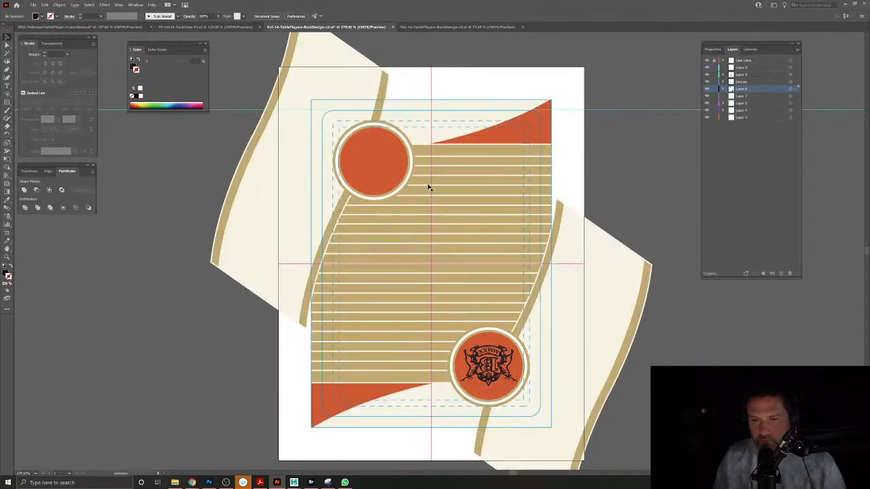
{"action": "key", "text": "ctrl+v"}
{"action": "scroll", "coordinate": [435, 252], "scroll_direction": "right", "scroll_amount": 2}
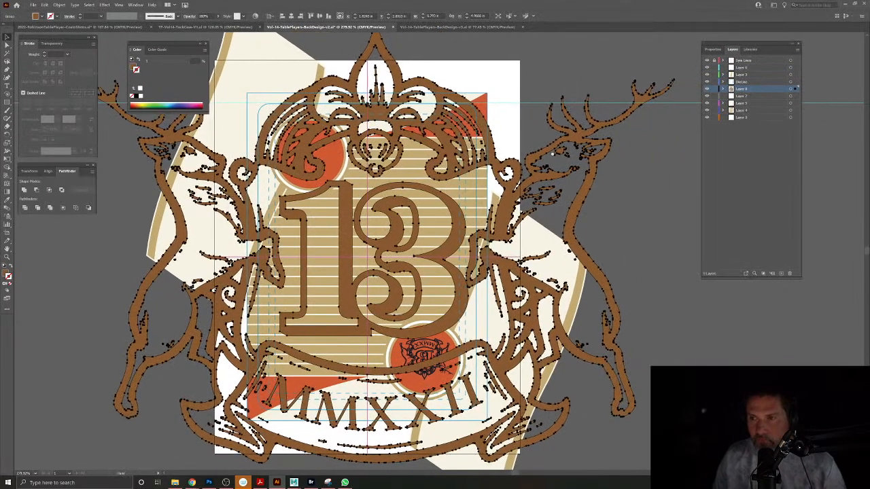
{"action": "left_click_drag", "start_coordinate": [673, 464], "coordinate": [450, 315]}
{"action": "mouse_move", "coordinate": [443, 297]}
{"action": "left_mouse_down"}
{"action": "mouse_move", "coordinate": [614, 367]}
{"action": "mouse_move", "coordinate": [576, 341]}
{"action": "mouse_move", "coordinate": [490, 230]}
{"action": "left_mouse_up"}
{"action": "left_click_drag", "start_coordinate": [555, 297], "coordinate": [488, 264]}
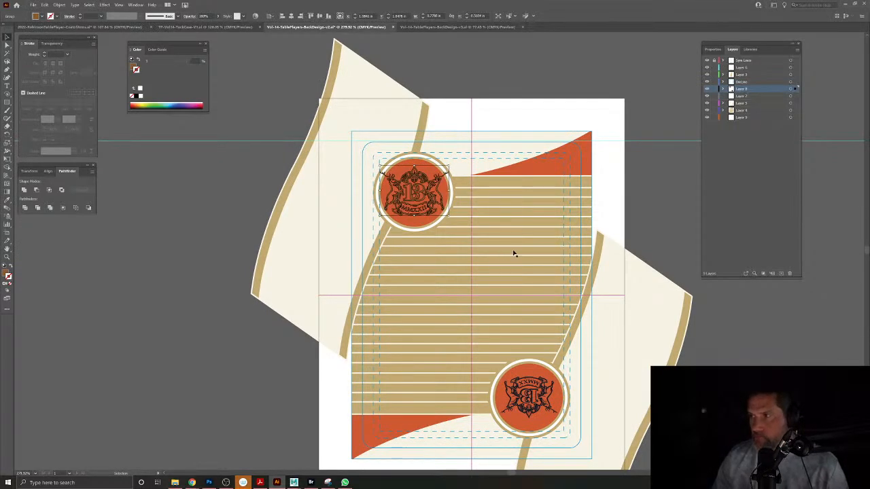
Shrink the new crest so its antlers fit inside the orange circle, and nudge it down to centre it.
{"action": "key", "text": "z"}
{"action": "left_click_drag", "start_coordinate": [415, 180], "coordinate": [511, 172]}
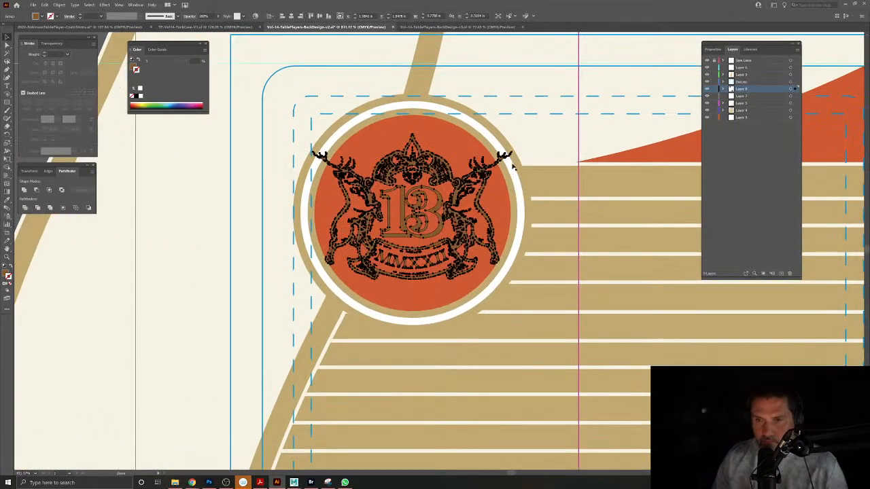
{"action": "left_click_drag", "start_coordinate": [512, 135], "coordinate": [493, 145]}
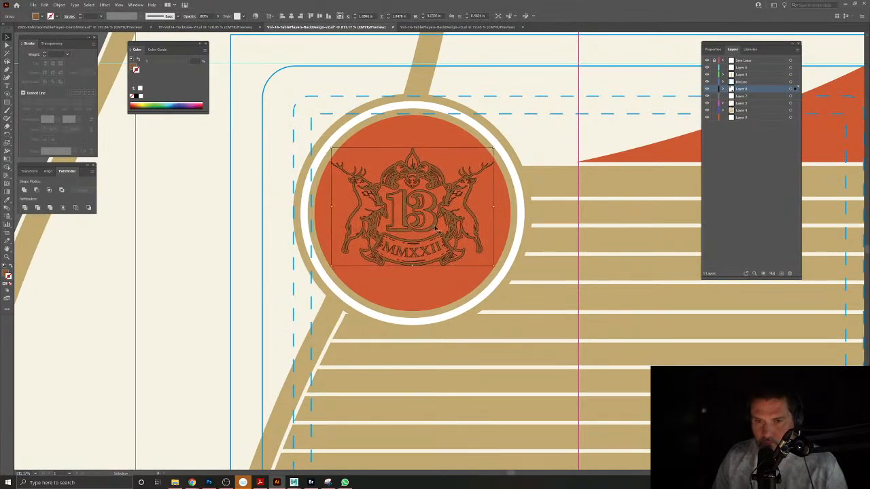
{"action": "key", "text": "Down"}
{"action": "key", "text": "Down"}
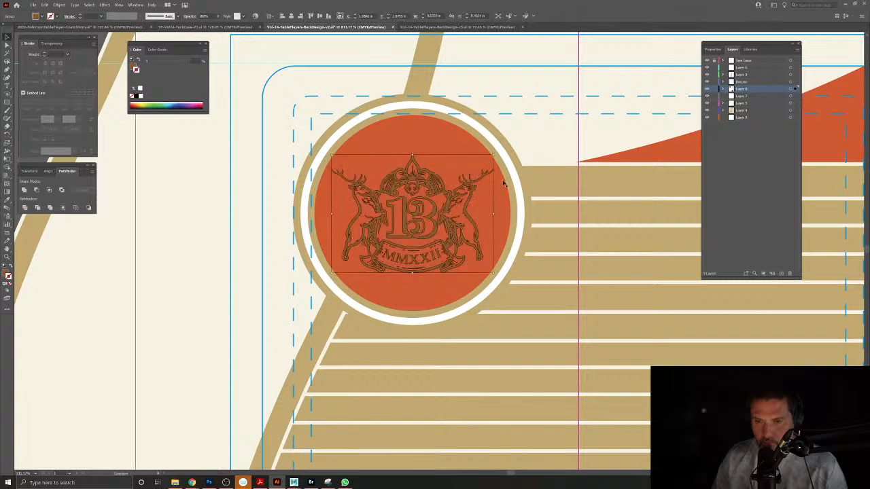
{"action": "left_click_drag", "start_coordinate": [493, 153], "coordinate": [496, 155]}
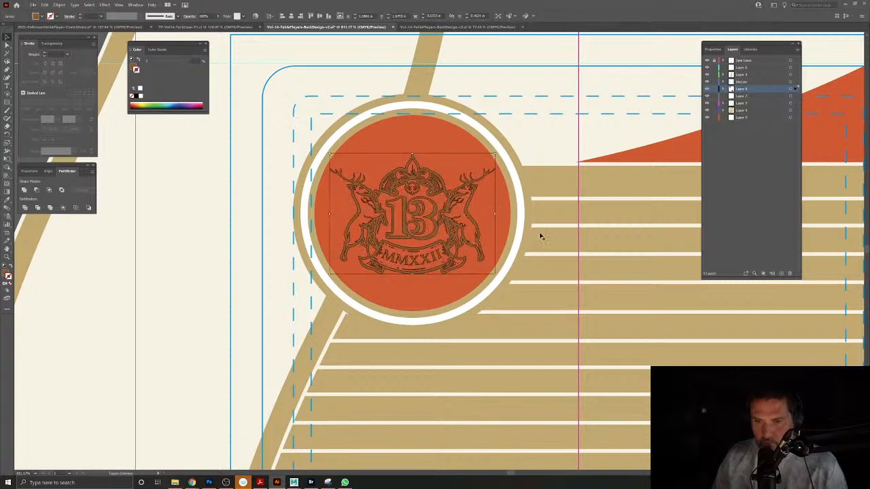
Recolour the new upper-left crest black by sampling the lower-right crest with the Eyedropper, and deselect it.
{"action": "left_click", "coordinate": [7, 202]}
{"action": "left_click_drag", "start_coordinate": [404, 310], "coordinate": [174, 70]}
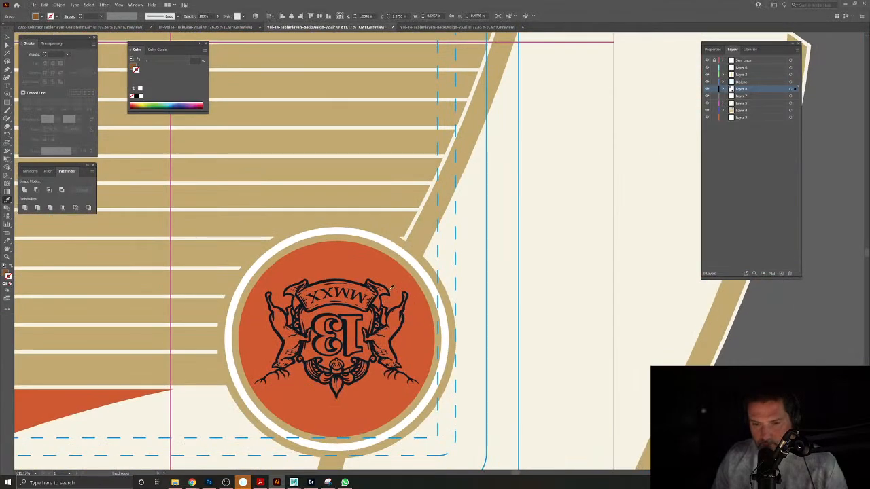
{"action": "left_click", "coordinate": [389, 290]}
{"action": "scroll", "coordinate": [390, 289], "scroll_direction": "down", "scroll_amount": 11}
{"action": "left_click_drag", "start_coordinate": [390, 288], "coordinate": [466, 349]}
{"action": "left_click", "coordinate": [6, 38]}
{"action": "left_click", "coordinate": [606, 185]}
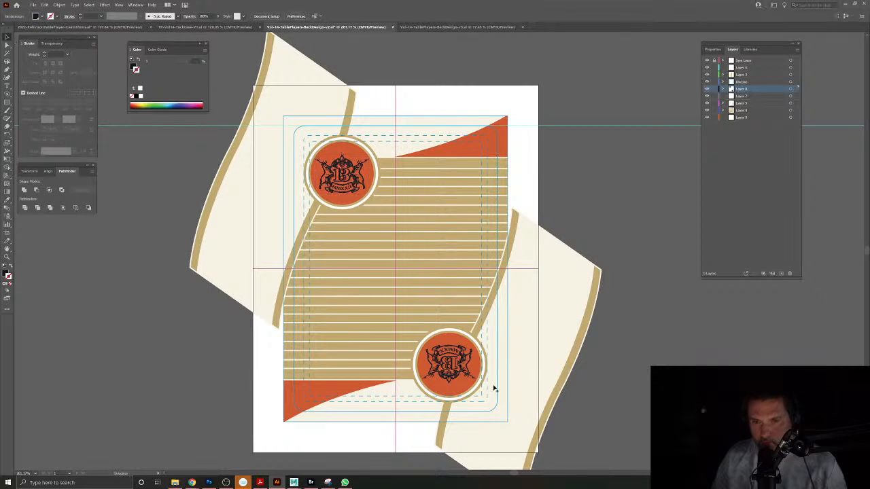
Delete the old lower-right roundel with its ring and orange circle from the card back.
{"action": "double_click", "coordinate": [460, 378]}
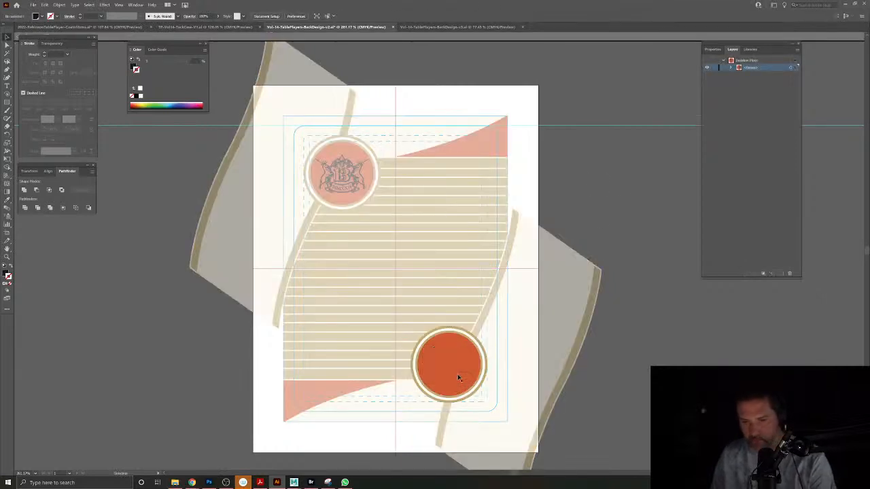
{"action": "double_click", "coordinate": [506, 378]}
{"action": "left_click", "coordinate": [484, 374]}
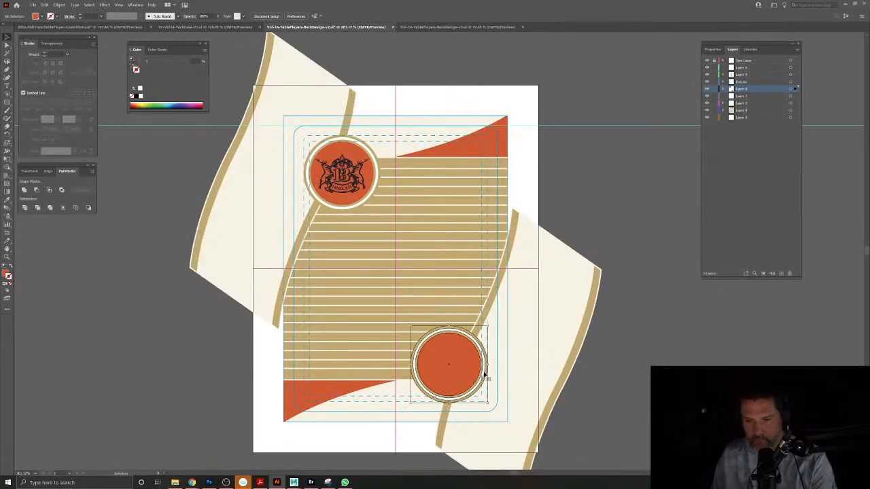
{"action": "key", "text": "Delete"}
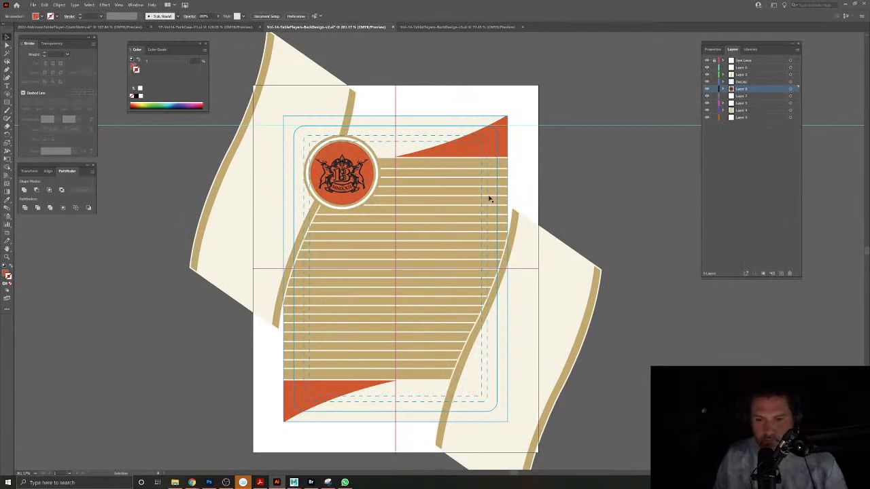
Create a copy of the upper-left roundel and its crest, rotated 180° about the card's centre, for the lower-right roundel.
{"action": "left_click", "coordinate": [360, 181]}
{"action": "left_click", "coordinate": [379, 179]}
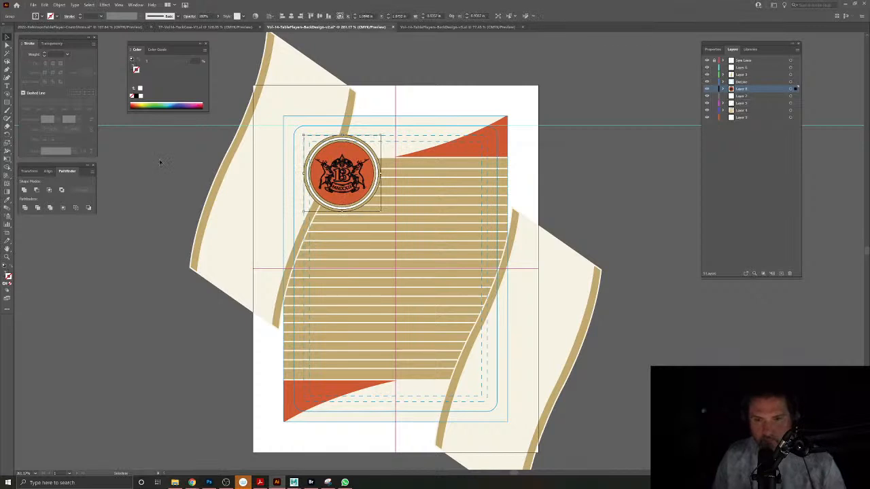
{"action": "left_click", "coordinate": [7, 134]}
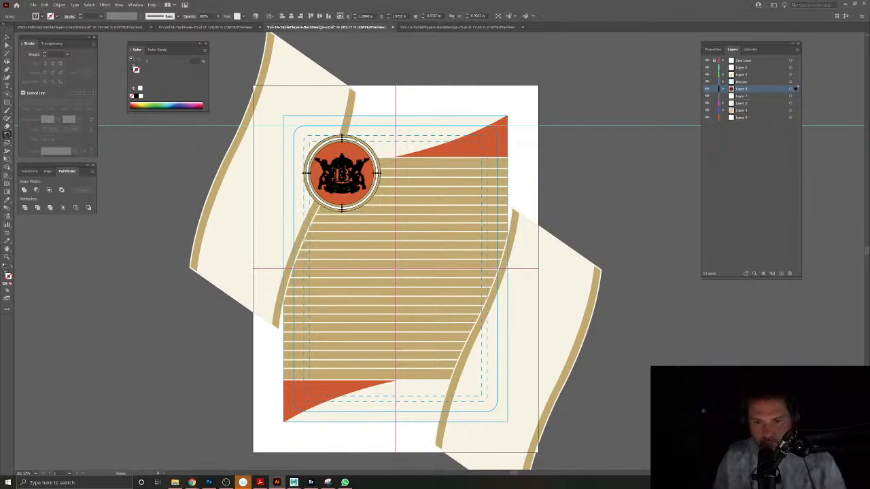
{"action": "left_click", "coordinate": [396, 268], "text": "alt"}
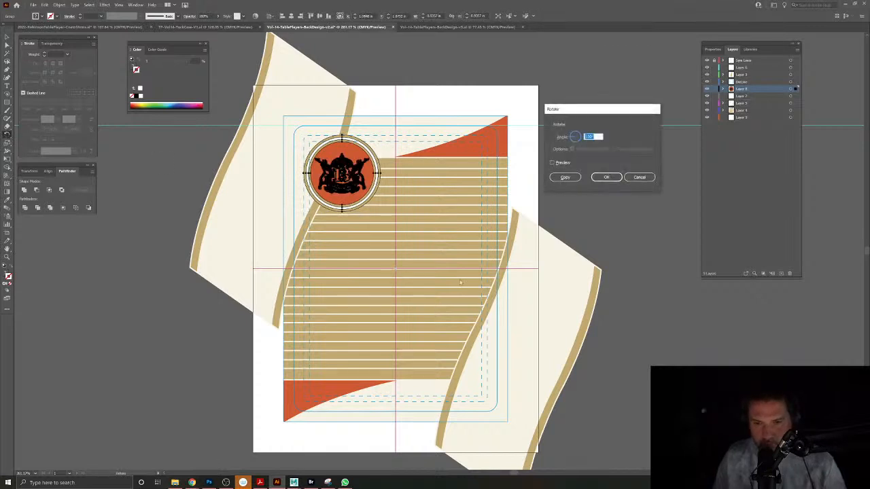
{"action": "left_click", "coordinate": [564, 177]}
{"action": "left_click", "coordinate": [8, 38]}
{"action": "left_click", "coordinate": [179, 179]}
{"action": "scroll", "coordinate": [420, 301], "scroll_direction": "down", "scroll_amount": 2}
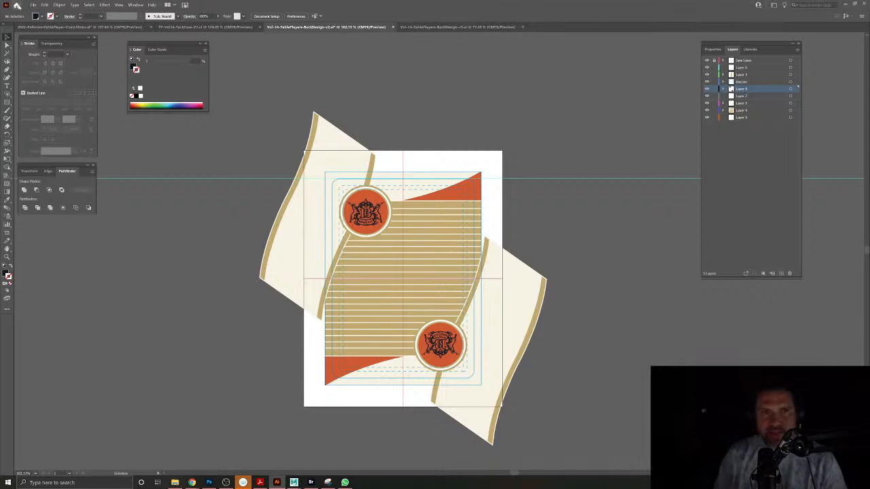
Save the card back as TP-Vol14-BackDesign-V1 in the Vol-14 Revised folder with the default Illustrator options.
{"action": "left_click", "coordinate": [32, 5]}
{"action": "left_click", "coordinate": [57, 77]}
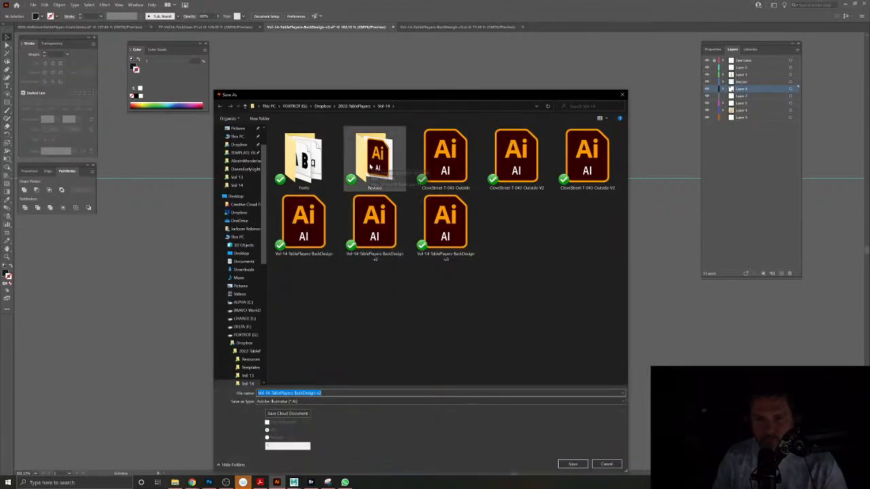
{"action": "double_click", "coordinate": [370, 163]}
{"action": "left_click", "coordinate": [304, 141]}
{"action": "left_click", "coordinate": [305, 393]}
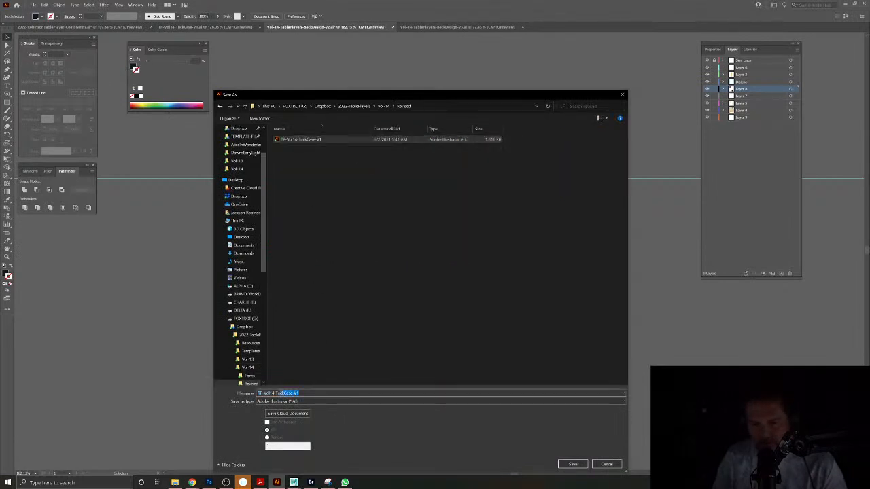
{"action": "type", "text": "BackDesign"}
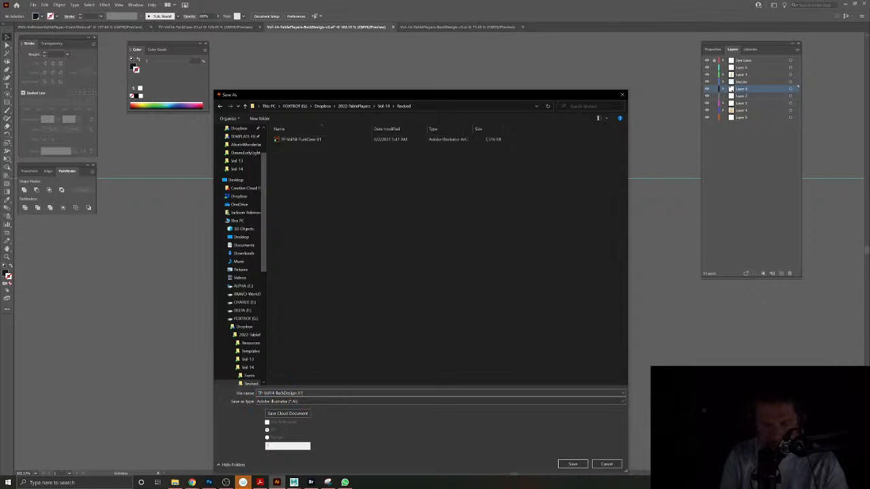
{"action": "type", "text": "-V1"}
{"action": "key", "text": "Return"}
{"action": "key", "text": "Return"}
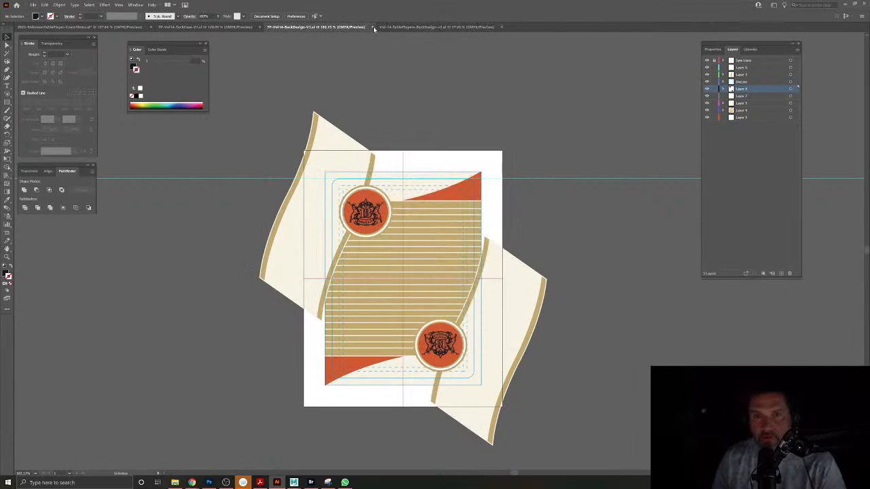
Close the new back design, the Vol-14-TablePlayers-BackDesign-v3 document and the TP-Vol14-TuckCase-V1 document.
{"action": "left_click", "coordinate": [373, 26]}
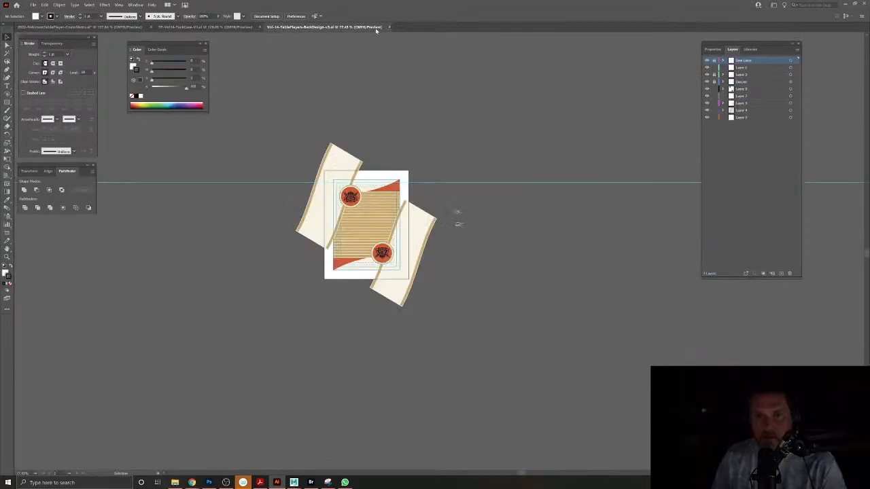
{"action": "left_click", "coordinate": [388, 27]}
{"action": "left_click", "coordinate": [260, 27]}
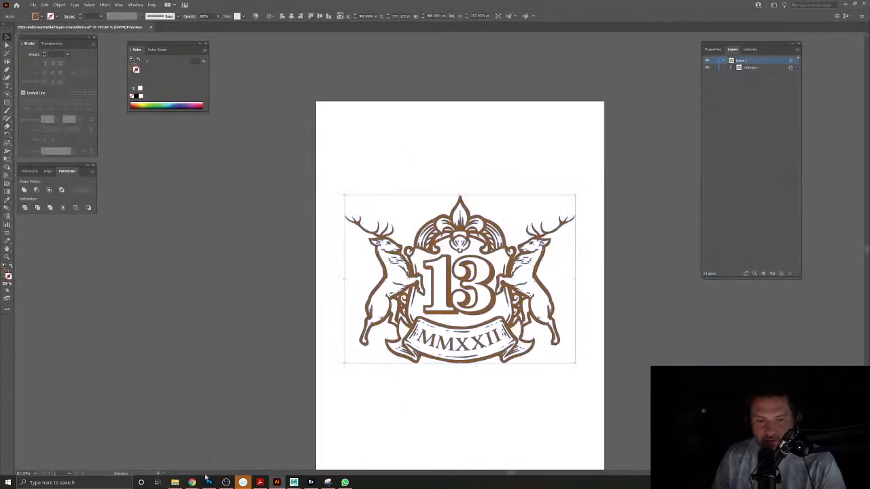
Switch to File Explorer and open the Vol-15 folder inside 2022-TablePlayers.
{"action": "left_click", "coordinate": [175, 482]}
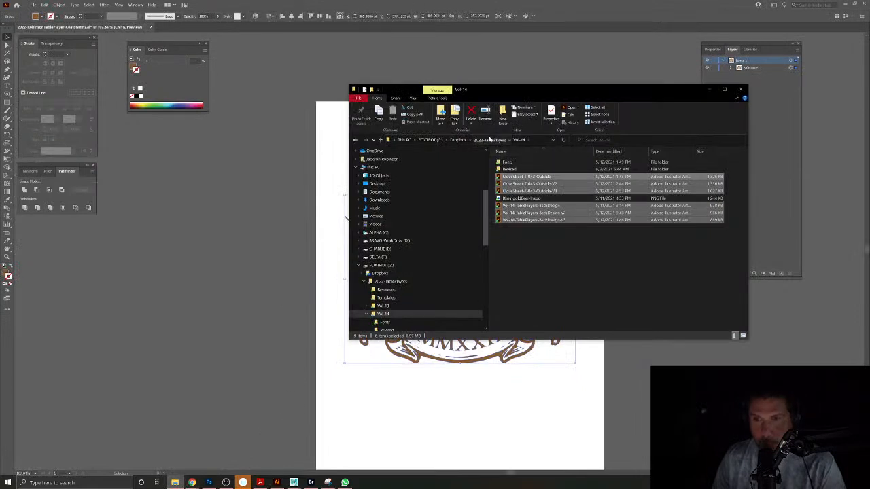
{"action": "left_click", "coordinate": [489, 139]}
{"action": "double_click", "coordinate": [510, 191]}
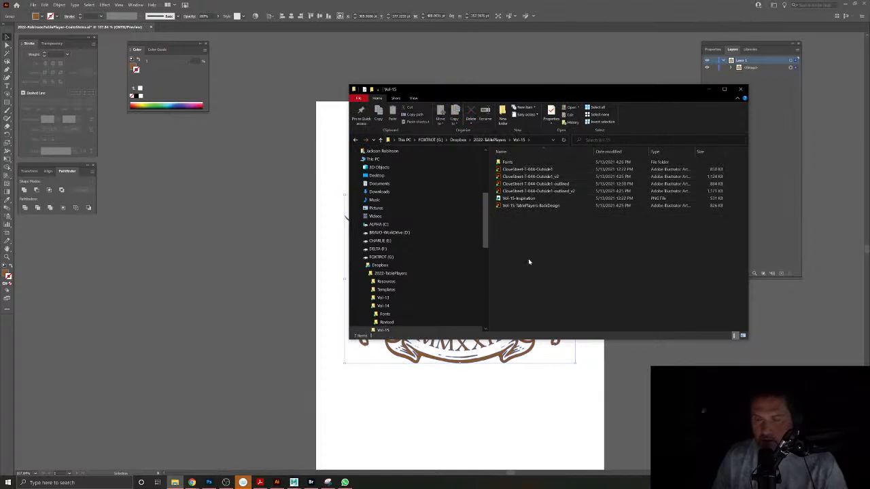
{"action": "left_click", "coordinate": [521, 205]}
{"action": "left_click", "coordinate": [523, 192], "text": "ctrl"}
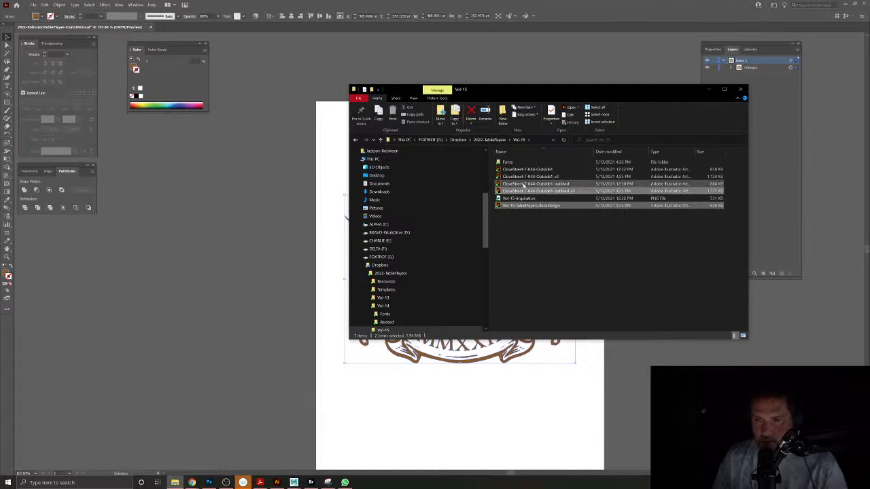
{"action": "left_click", "coordinate": [530, 207]}
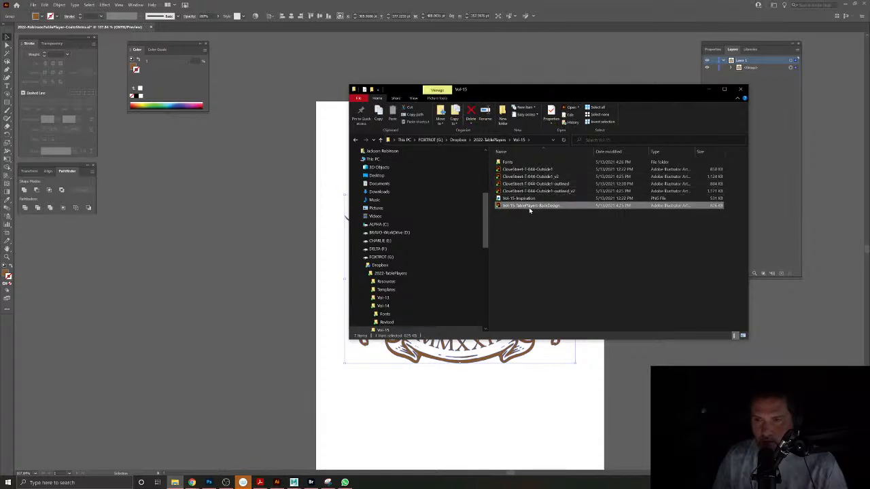
{"action": "left_click", "coordinate": [532, 177], "text": "ctrl"}
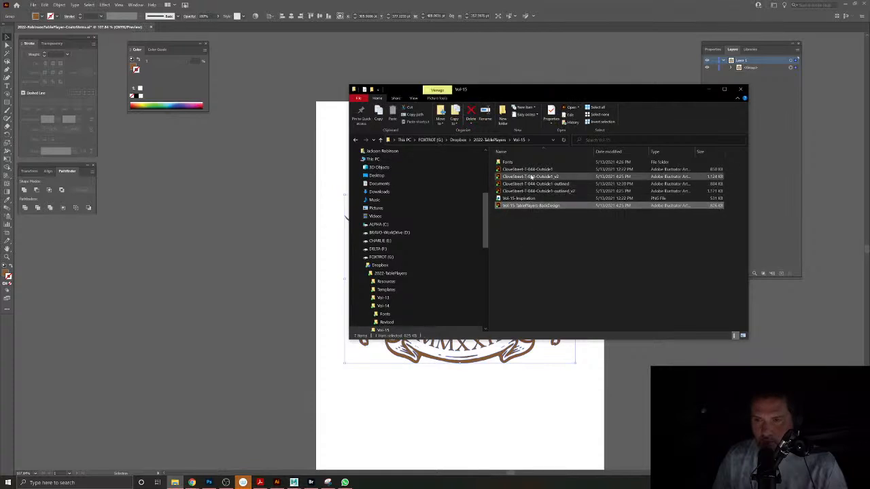
{"action": "left_click", "coordinate": [533, 176], "text": "ctrl"}
{"action": "right_click", "coordinate": [532, 177]}
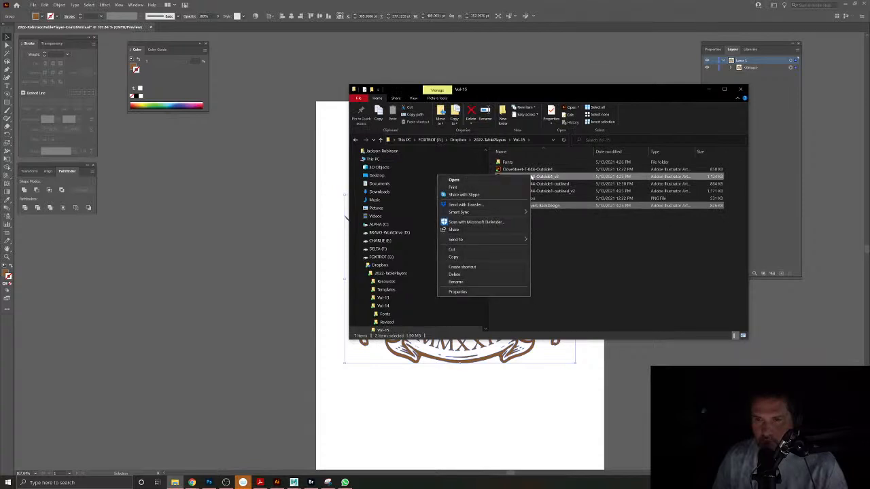
{"action": "left_click", "coordinate": [584, 246]}
Check which font is stored in Vol-15's Fonts folder, and return to the Vol-15 folder.
{"action": "double_click", "coordinate": [504, 163]}
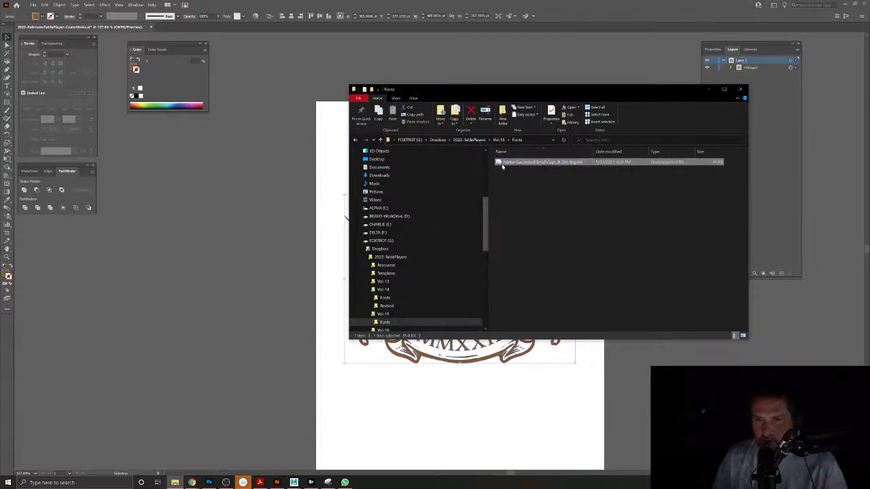
{"action": "left_click", "coordinate": [356, 141]}
{"action": "left_click", "coordinate": [533, 215]}
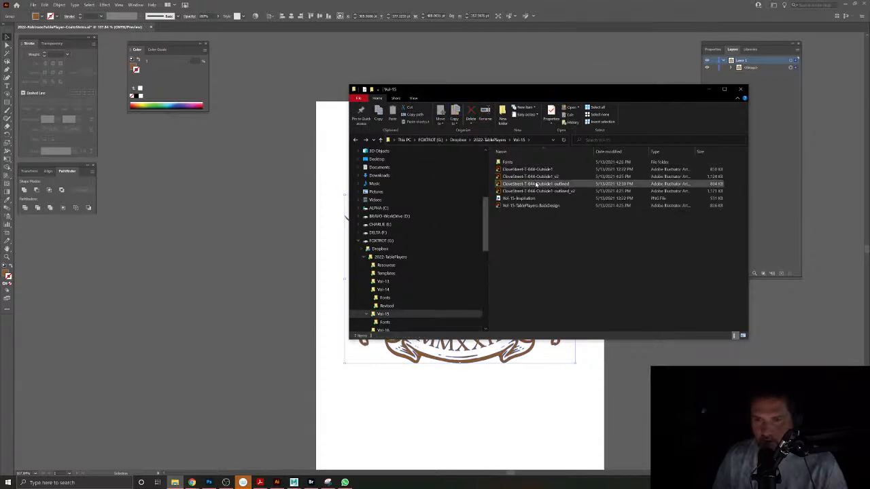
Open CloveStreet-T-044-Outside1_v2 in Illustrator, ignoring the missing linked image and dismissing the missing font notice.
{"action": "left_click", "coordinate": [535, 177]}
{"action": "double_click", "coordinate": [535, 176]}
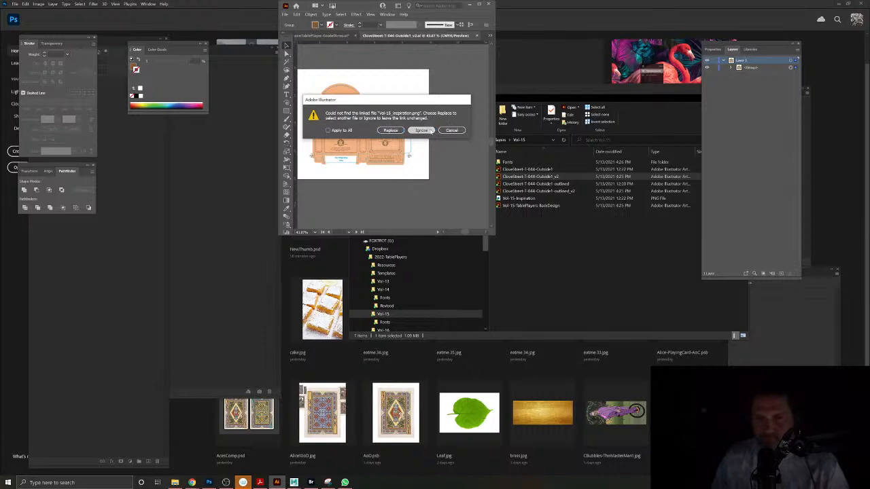
{"action": "left_click", "coordinate": [422, 130]}
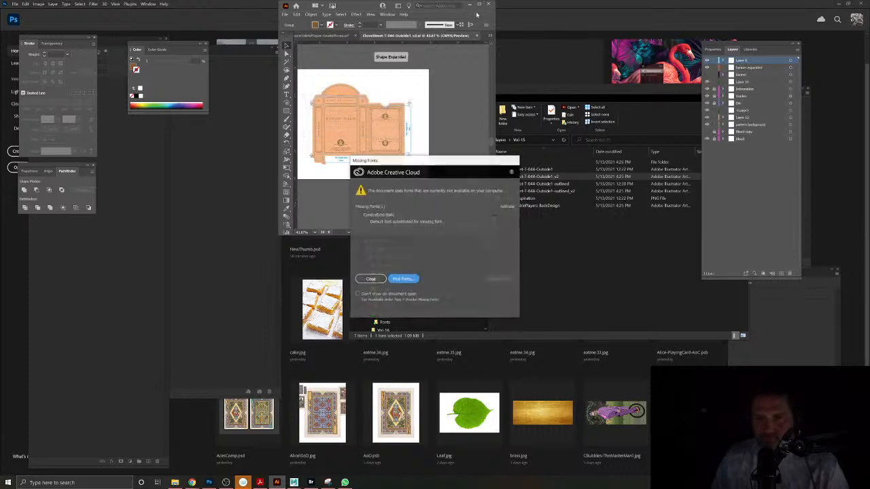
{"action": "left_click", "coordinate": [369, 280]}
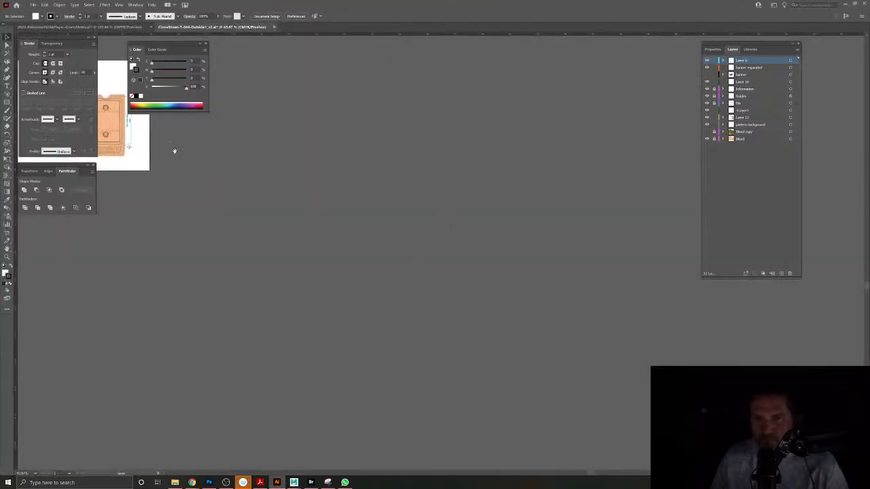
{"action": "left_click_drag", "start_coordinate": [175, 151], "coordinate": [547, 310]}
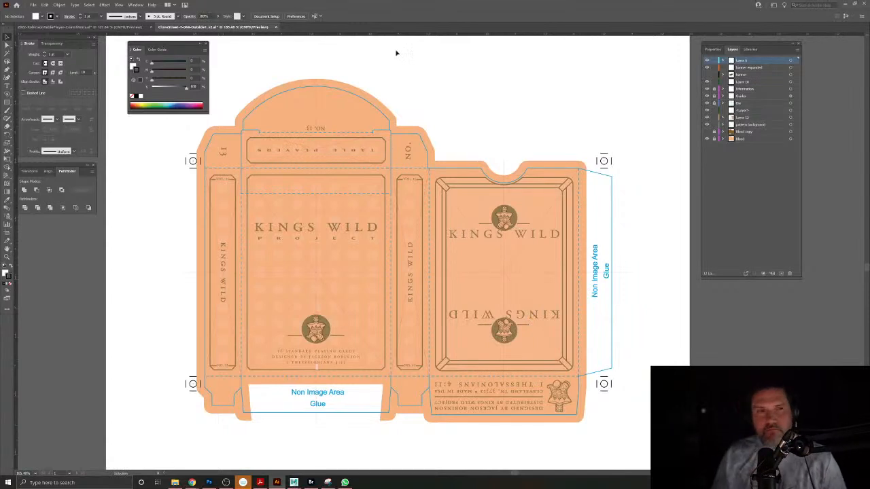
Open the Vol-15-Inspiration PNG from the Vol-15 folder and fit it to the window.
{"action": "left_click", "coordinate": [32, 4]}
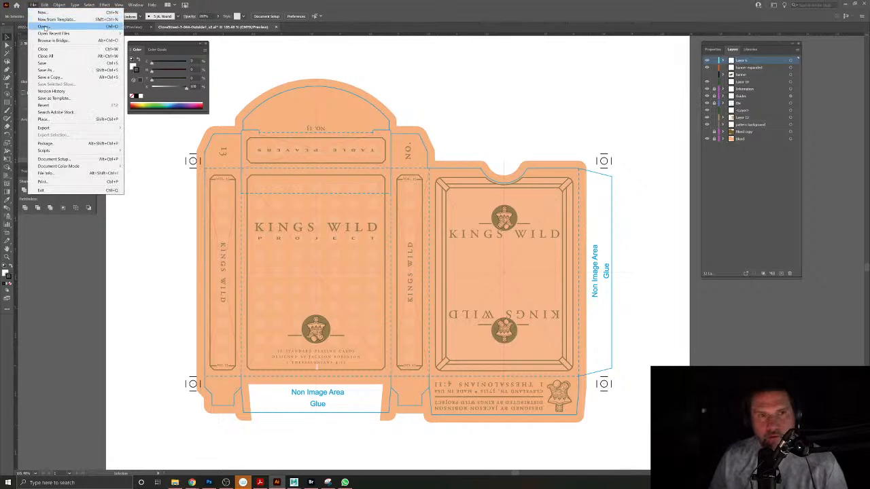
{"action": "left_click", "coordinate": [43, 27]}
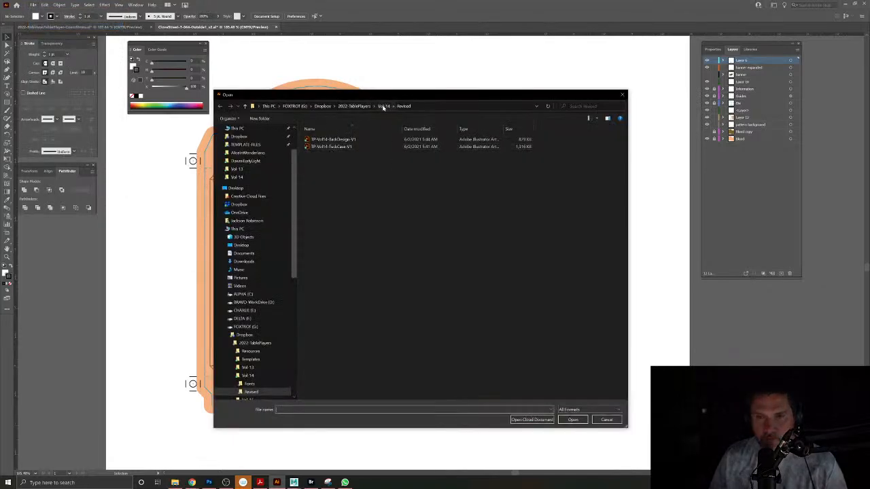
{"action": "left_click", "coordinate": [384, 107]}
{"action": "left_click", "coordinate": [354, 107]}
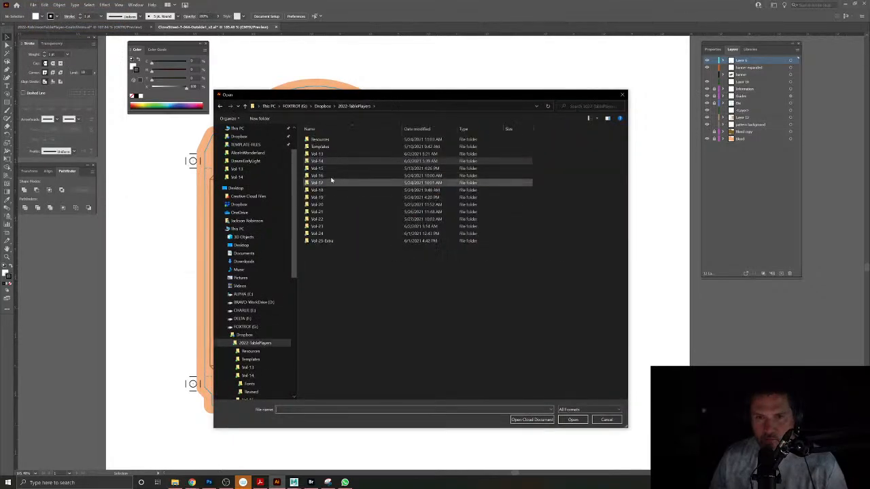
{"action": "double_click", "coordinate": [318, 168]}
{"action": "left_click", "coordinate": [328, 175]}
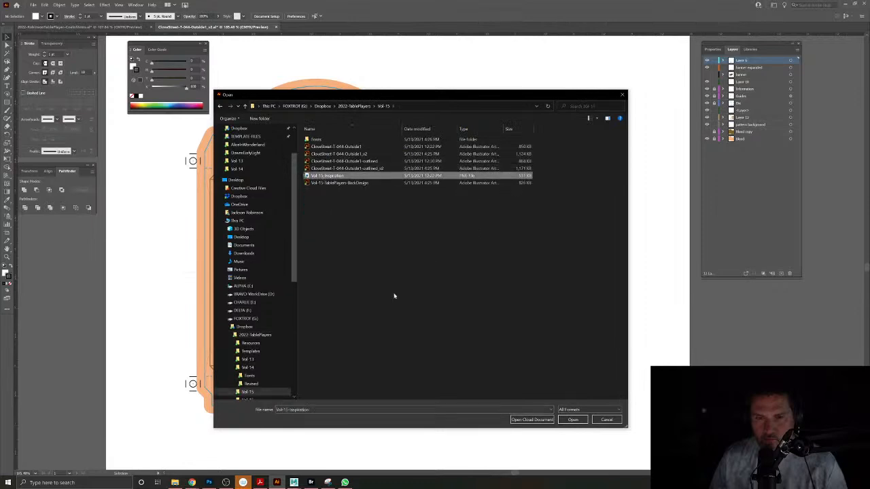
{"action": "left_click", "coordinate": [570, 420]}
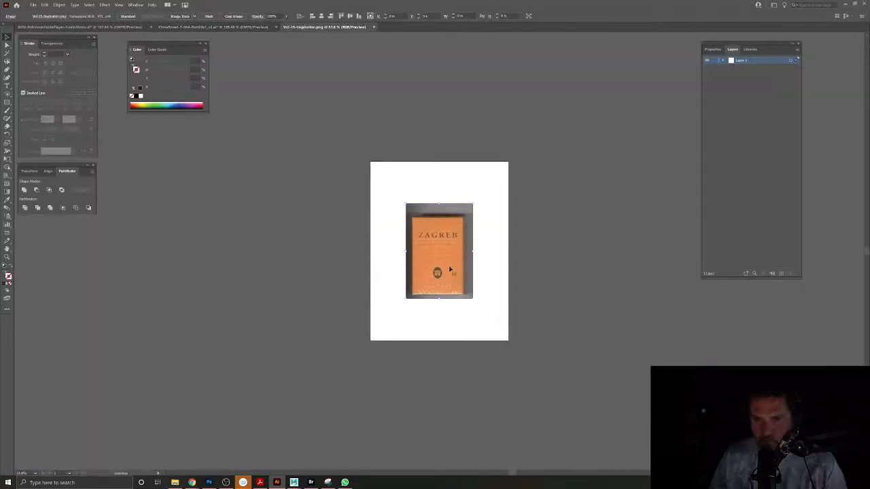
{"action": "key", "text": "ctrl+0"}
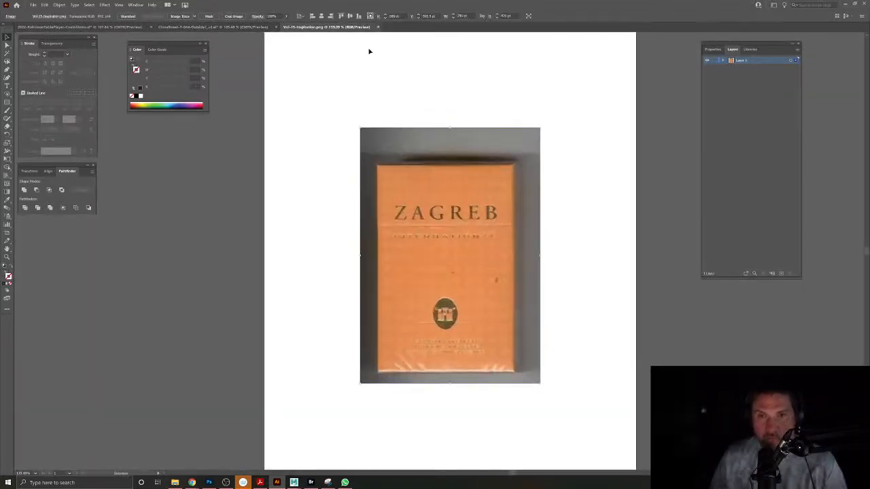
Close the inspiration image's document and paste the Zagreb pack photo into the tuck box file, beside the dieline's glue flap.
{"action": "left_click", "coordinate": [377, 27]}
{"action": "scroll", "coordinate": [446, 204], "scroll_direction": "up", "scroll_amount": 2}
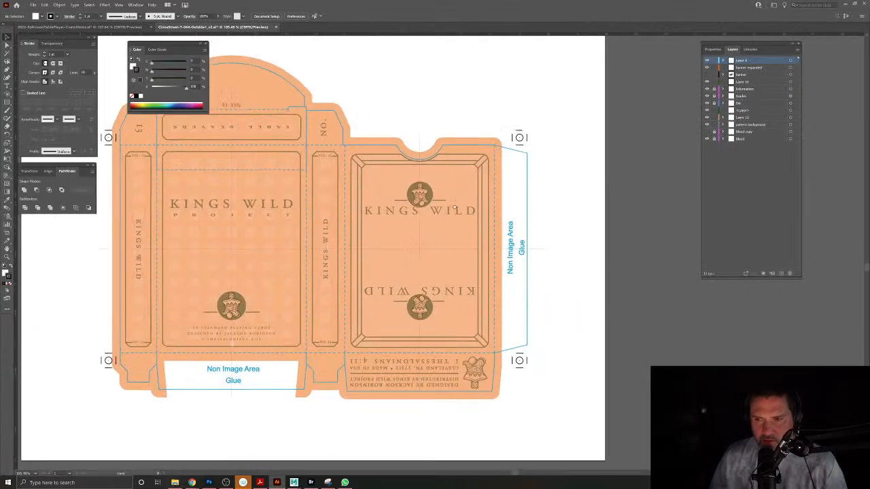
{"action": "key", "text": "ctrl+v"}
{"action": "left_click_drag", "start_coordinate": [404, 219], "coordinate": [612, 269]}
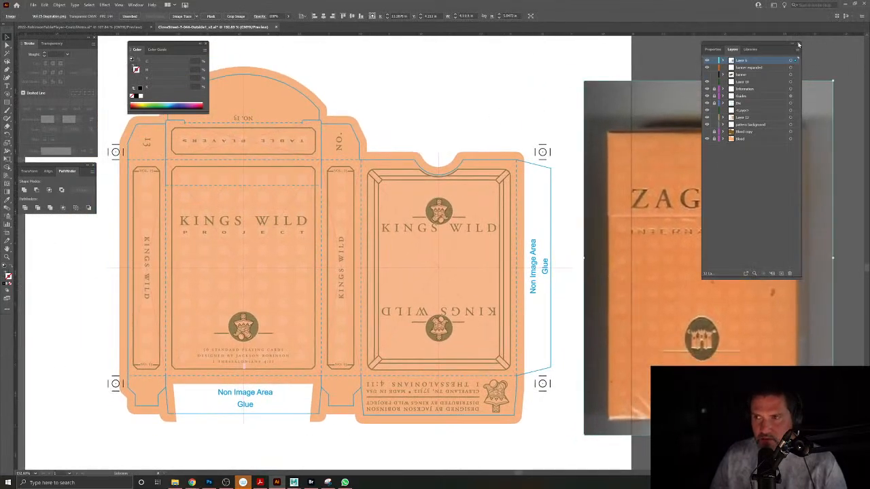
Compare the Zagreb pack photo's lettering, emblem and pattern with the tuck box's front panel.
{"action": "left_click", "coordinate": [498, 73]}
{"action": "left_click_drag", "start_coordinate": [598, 260], "coordinate": [396, 249]}
{"action": "left_click_drag", "start_coordinate": [484, 280], "coordinate": [514, 299]}
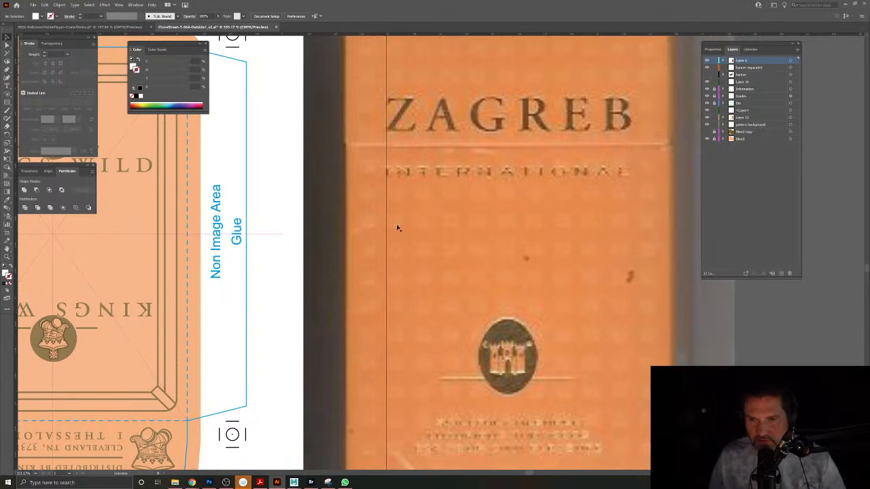
{"action": "scroll", "coordinate": [409, 229], "scroll_direction": "left", "scroll_amount": 10}
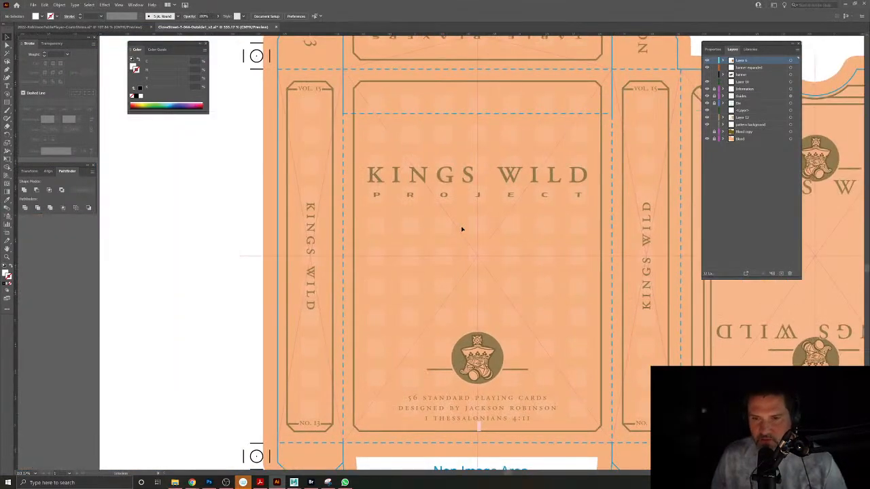
{"action": "left_click", "coordinate": [484, 224]}
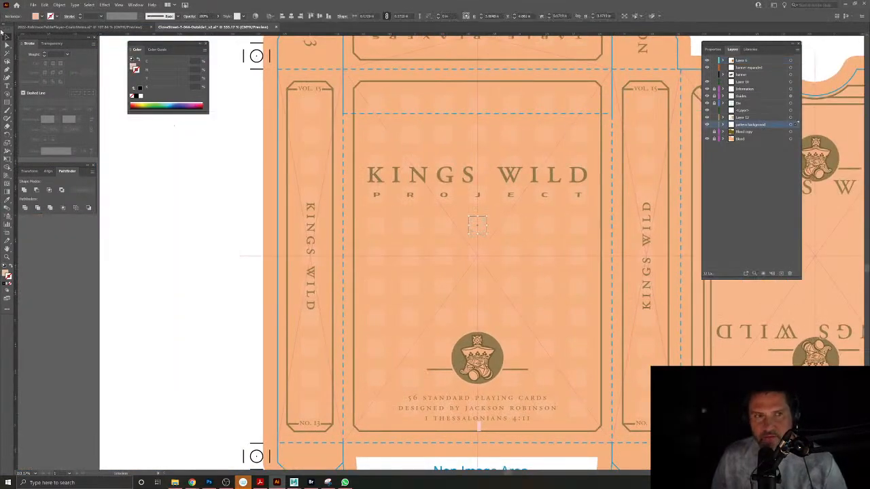
{"action": "left_click", "coordinate": [183, 144]}
{"action": "scroll", "coordinate": [414, 255], "scroll_direction": "down", "scroll_amount": 3}
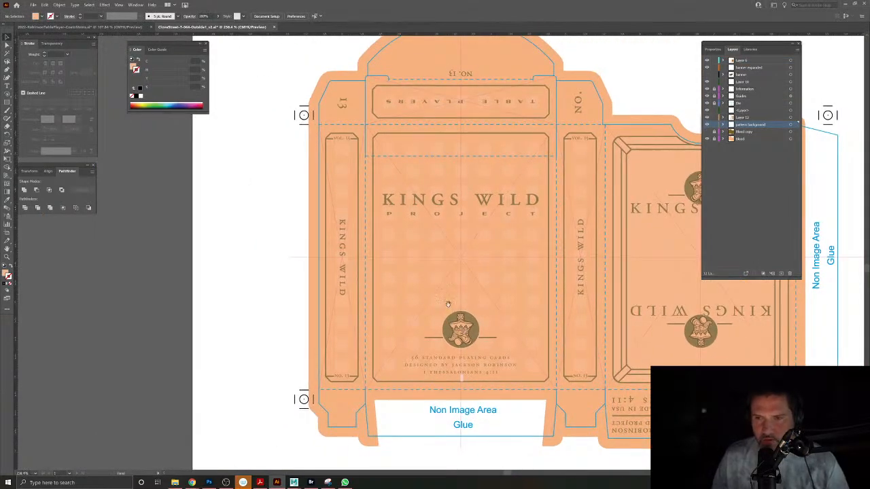
{"action": "left_click_drag", "start_coordinate": [441, 294], "coordinate": [313, 275]}
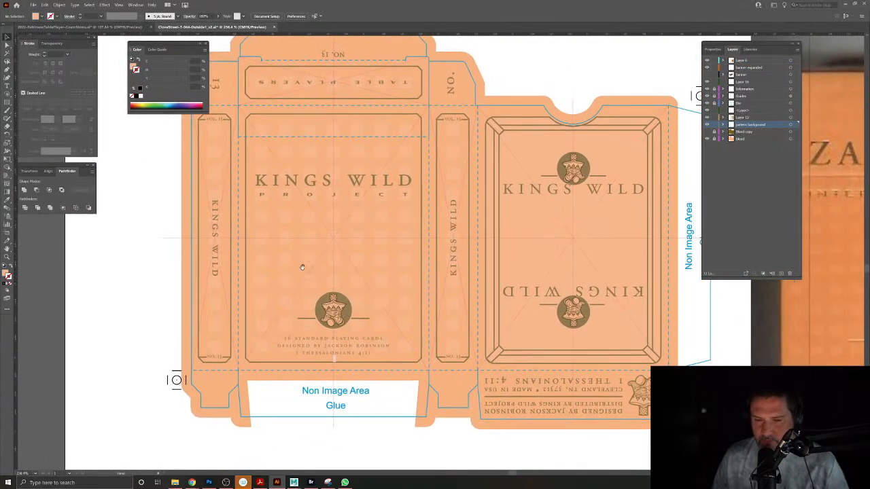
Delete the jester head from the medallion on the tuck box's front panel, leaving the solid circle.
{"action": "left_click_drag", "start_coordinate": [333, 308], "coordinate": [426, 280]}
{"action": "left_click", "coordinate": [425, 279]}
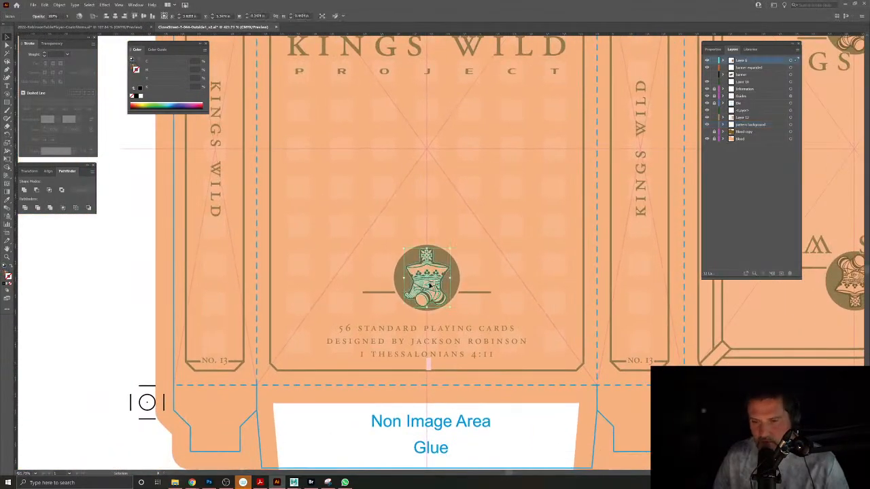
{"action": "key", "text": "Delete"}
Delete the jester head beside the upside-down credits text on the flap below the back panel.
{"action": "scroll", "coordinate": [430, 285], "scroll_direction": "right", "scroll_amount": 5}
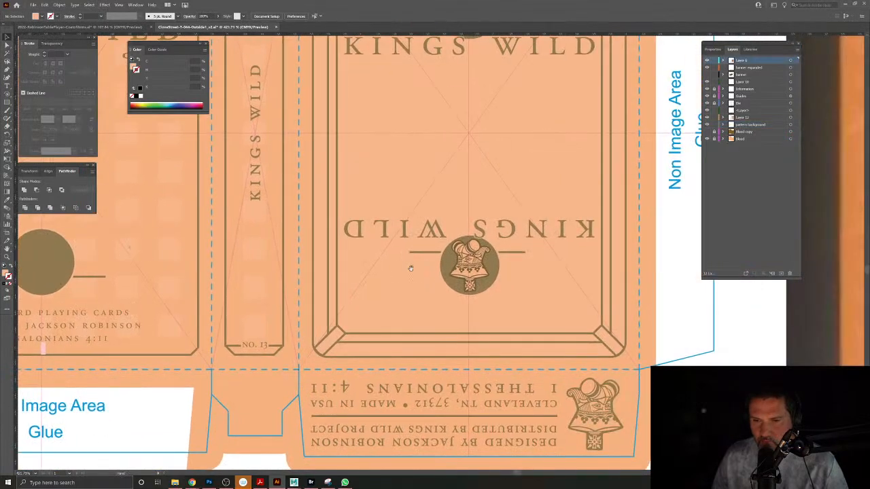
{"action": "left_click", "coordinate": [474, 269]}
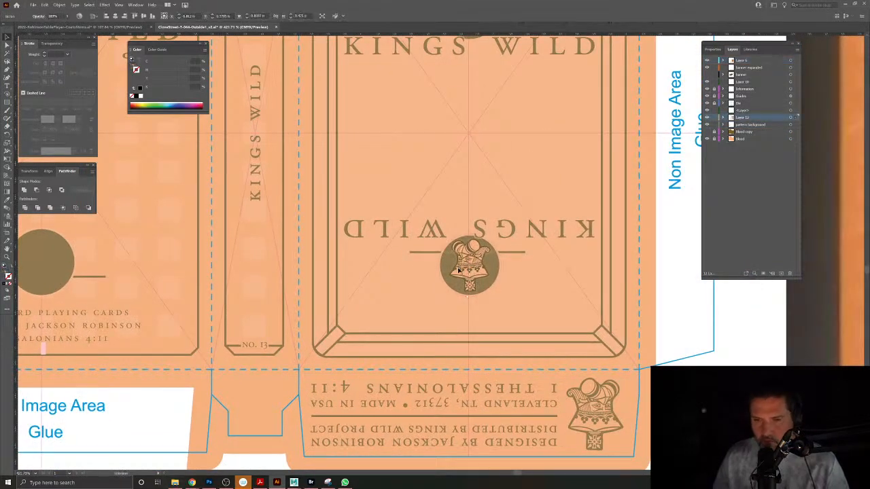
{"action": "scroll", "coordinate": [440, 286], "scroll_direction": "left", "scroll_amount": 1}
{"action": "scroll", "coordinate": [441, 286], "scroll_direction": "down", "scroll_amount": 1}
{"action": "scroll", "coordinate": [440, 287], "scroll_direction": "right", "scroll_amount": 2}
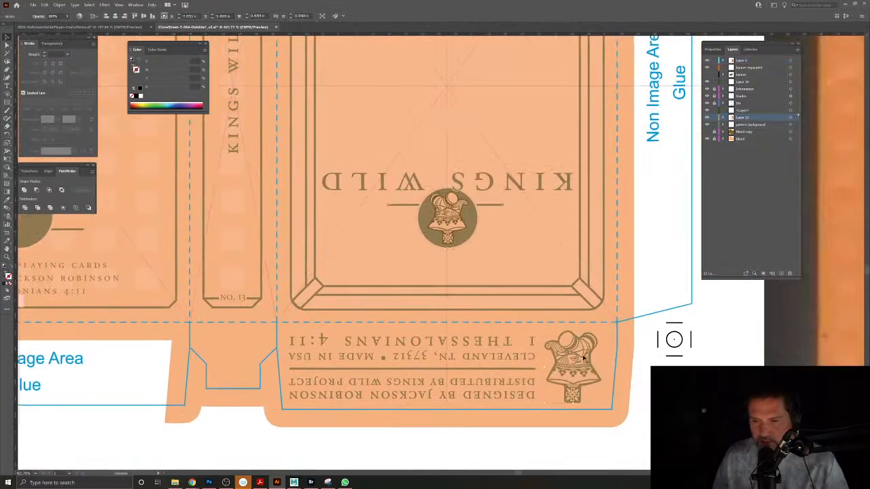
{"action": "key", "text": "Delete"}
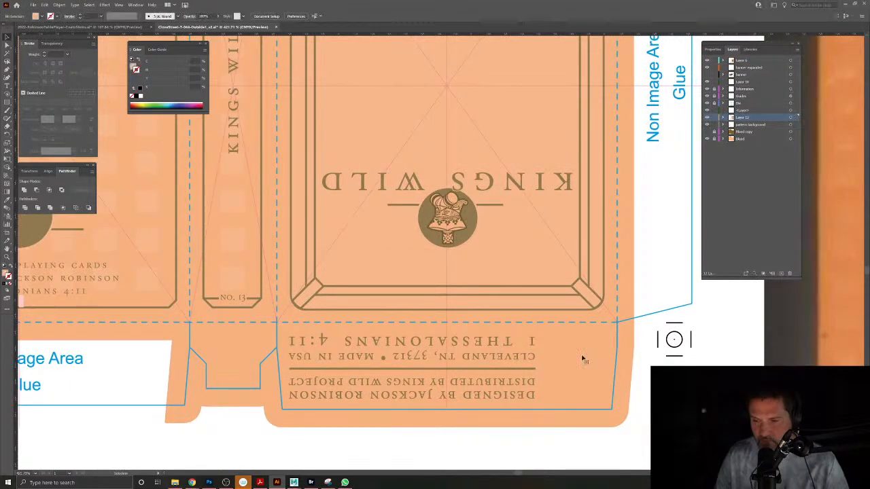
Unlock the dieline layers and move the upside-down credits text with its dividing rule toward the flap's glue-side edge.
{"action": "left_click", "coordinate": [507, 358]}
{"action": "left_click_drag", "start_coordinate": [507, 358], "coordinate": [538, 358]}
{"action": "key", "text": "ctrl+z"}
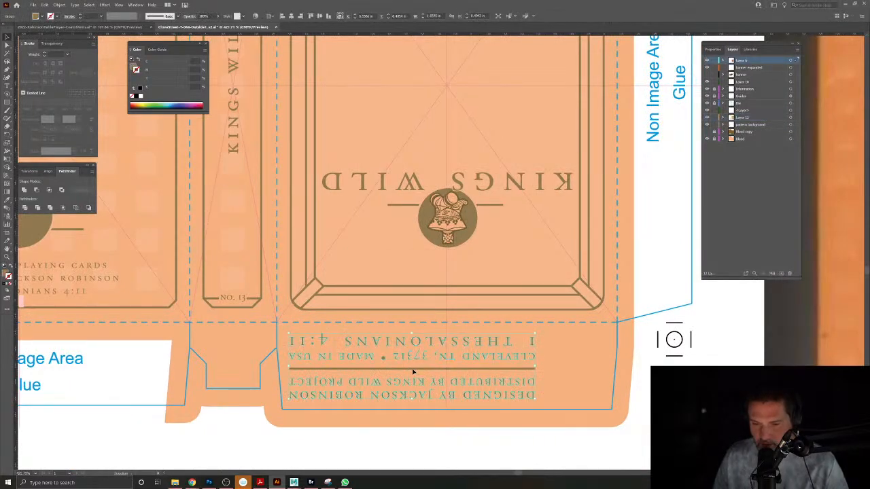
{"action": "left_click", "coordinate": [461, 430]}
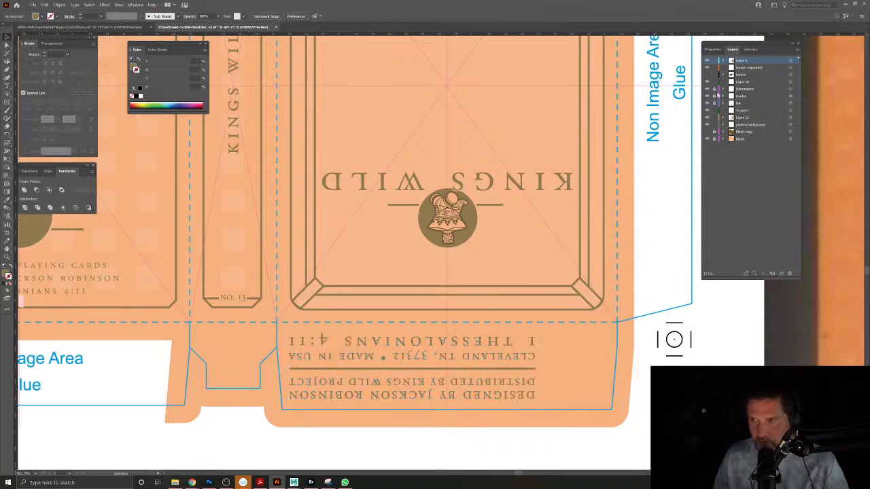
{"action": "left_click", "coordinate": [452, 369]}
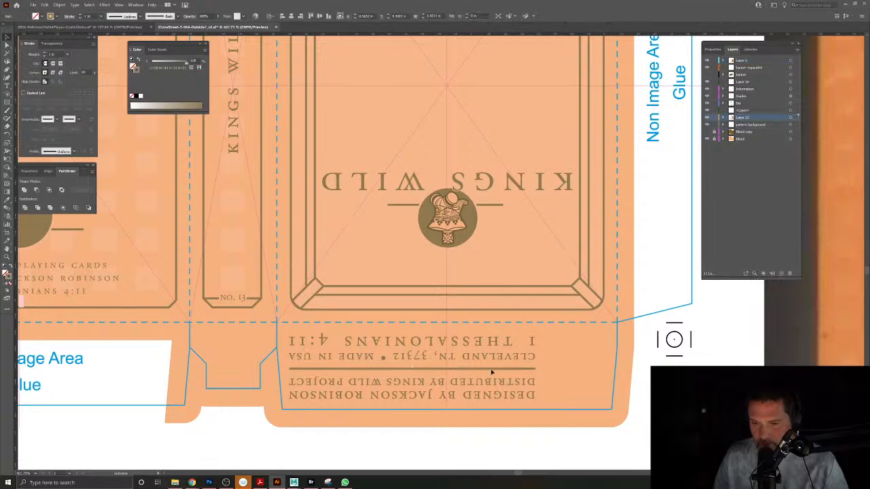
{"action": "left_click_drag", "start_coordinate": [494, 362], "coordinate": [559, 360]}
{"action": "left_click", "coordinate": [355, 446]}
Delete the inverted jester medallion and its side lines from the lower half of the back panel.
{"action": "left_click_drag", "start_coordinate": [353, 382], "coordinate": [449, 354]}
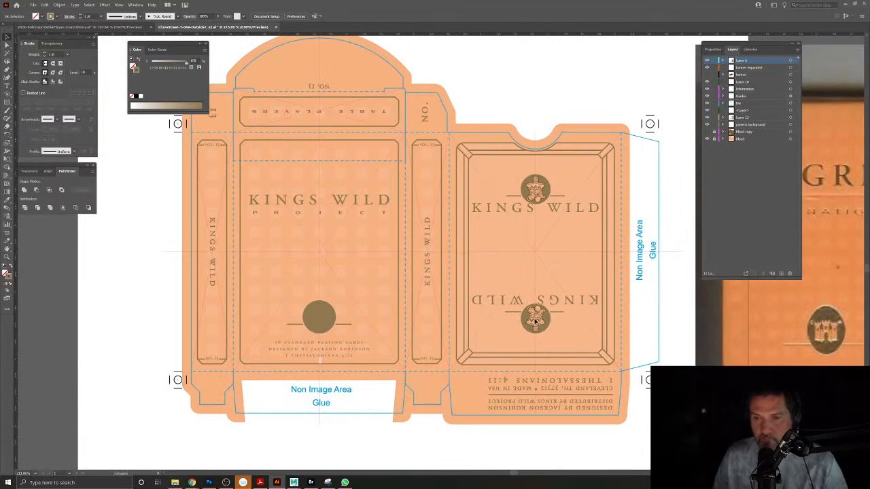
{"action": "left_click", "coordinate": [537, 320]}
{"action": "key", "text": "Delete"}
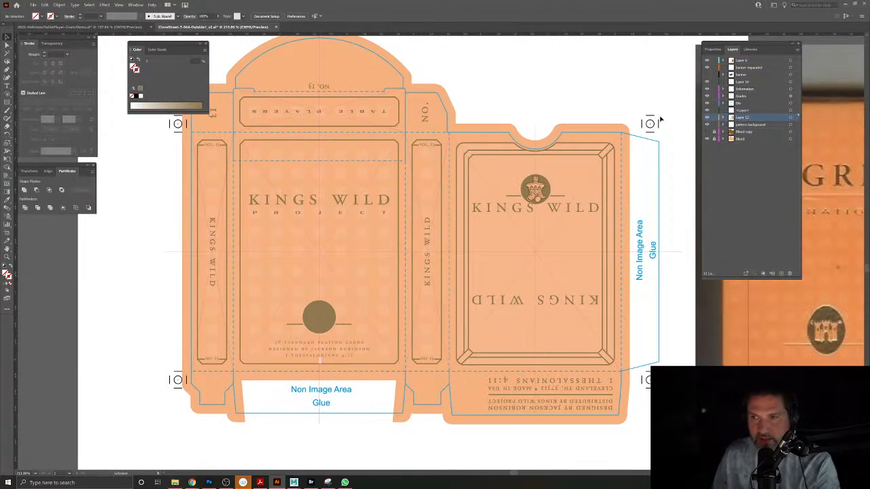
{"action": "left_click", "coordinate": [709, 136]}
{"action": "left_click", "coordinate": [708, 136]}
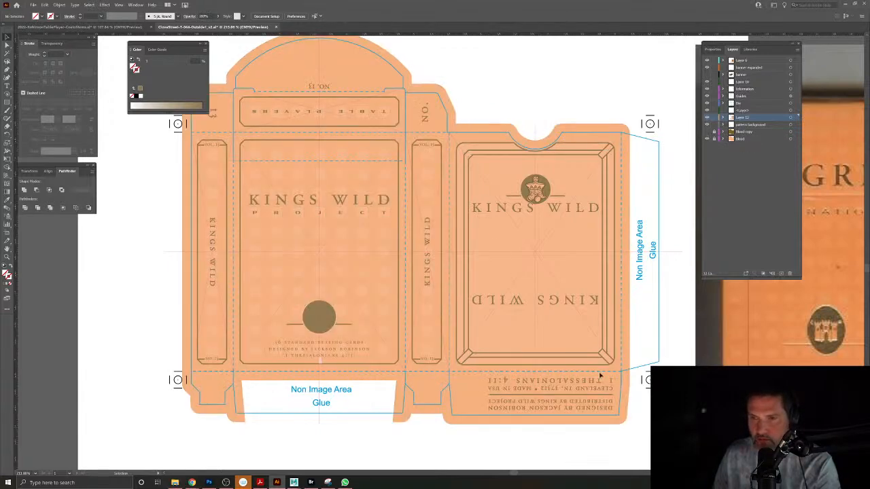
{"action": "key", "text": "ctrl+alt+2"}
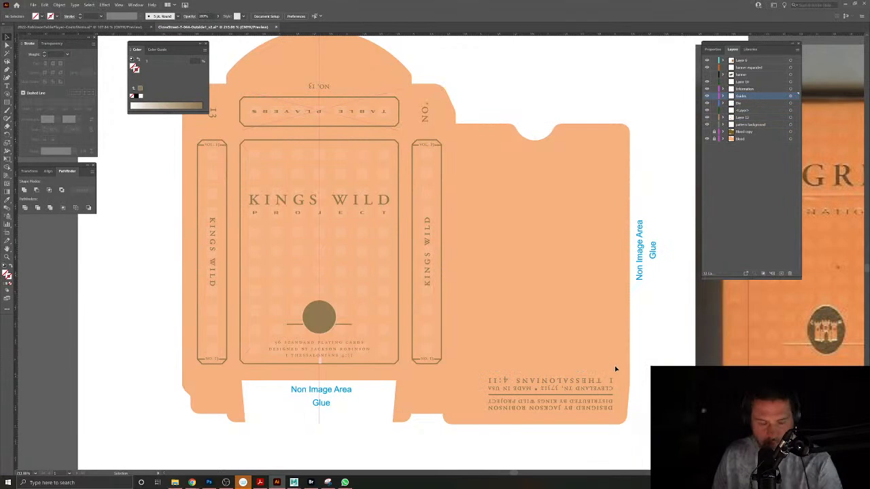
{"action": "key", "text": "ctrl+alt+3"}
Move the Die and Guides layers up below the photo's layer and lock them, and delete the back panel's remaining frame, emblem and lettering.
{"action": "left_click", "coordinate": [715, 102]}
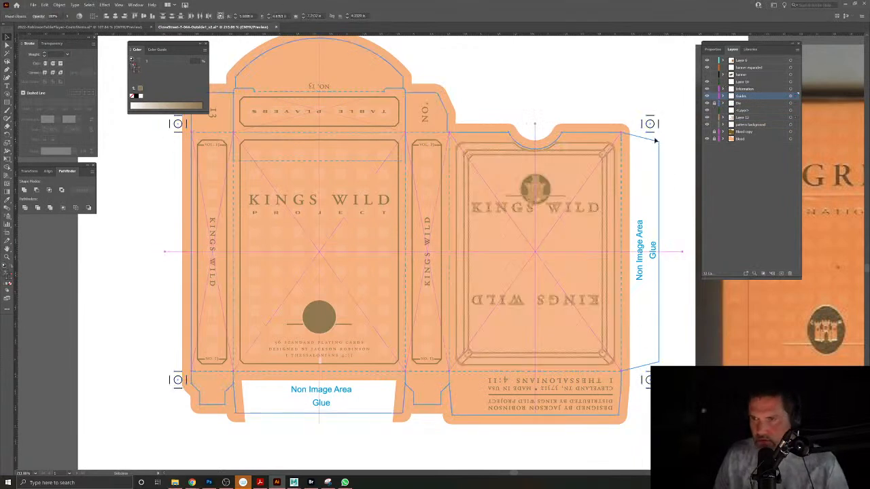
{"action": "left_click", "coordinate": [747, 81]}
{"action": "left_click_drag", "start_coordinate": [741, 102], "coordinate": [741, 64]}
{"action": "key", "text": "b"}
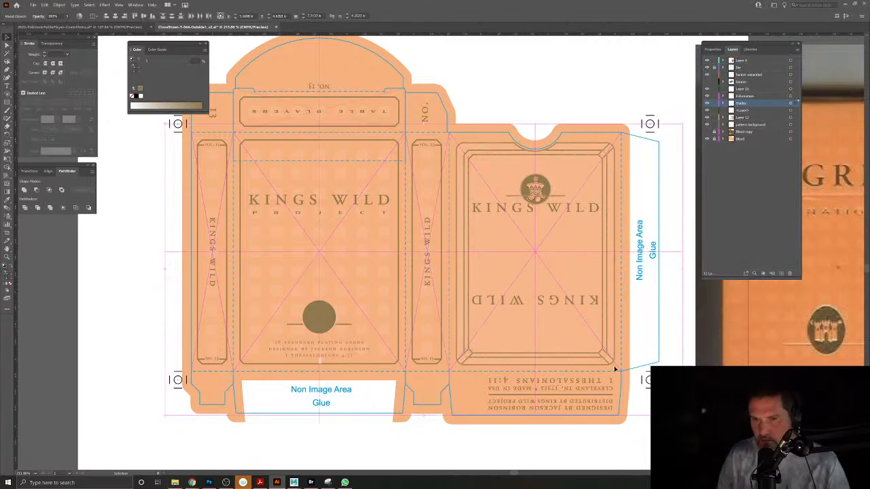
{"action": "key", "text": "ctrl+z"}
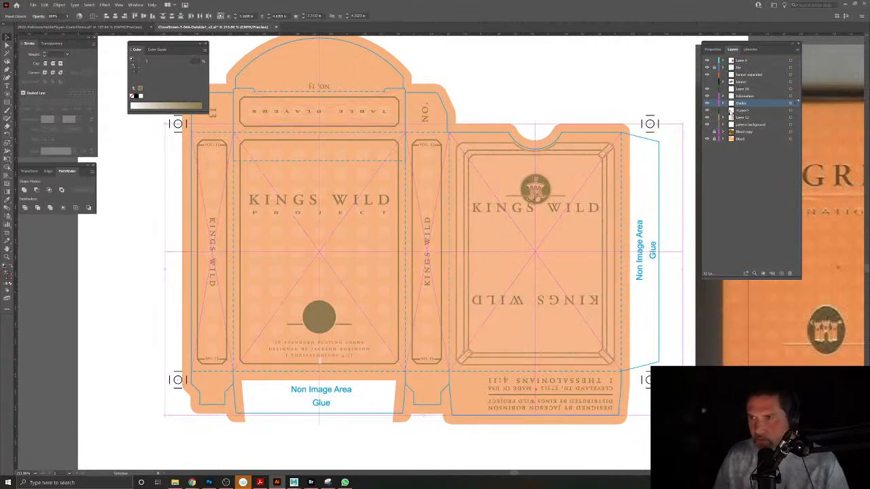
{"action": "left_click", "coordinate": [714, 103]}
{"action": "left_click_drag", "start_coordinate": [741, 104], "coordinate": [742, 71]}
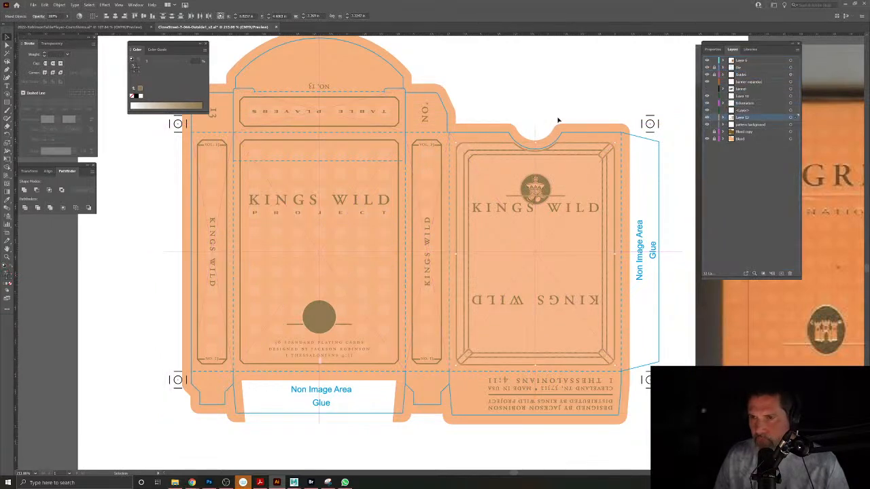
{"action": "left_click", "coordinate": [558, 120]}
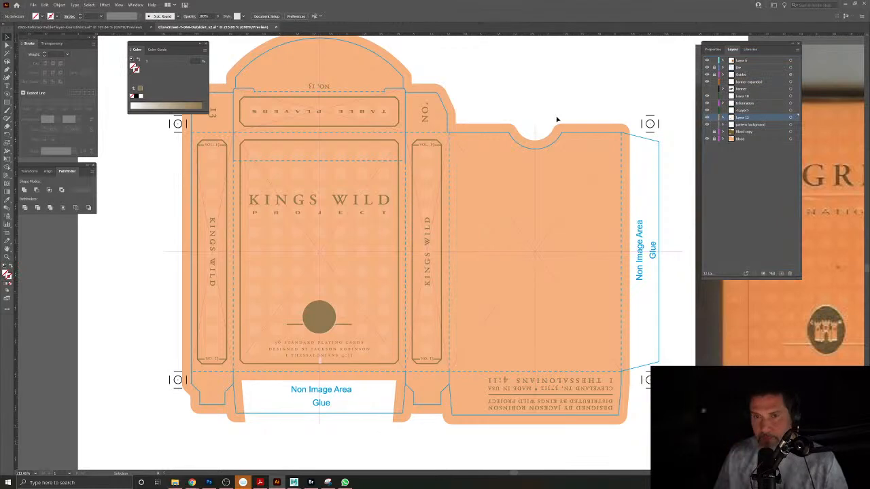
{"action": "scroll", "coordinate": [497, 242], "scroll_direction": "left", "scroll_amount": 5}
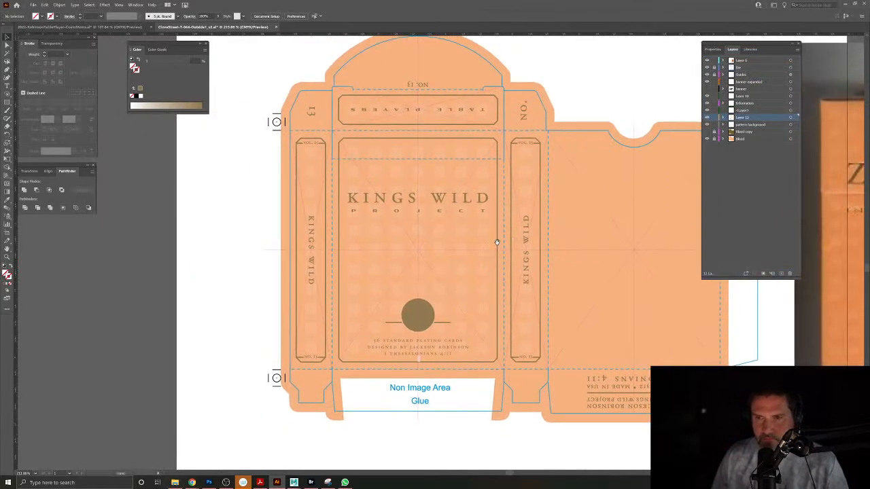
{"action": "left_click", "coordinate": [423, 317]}
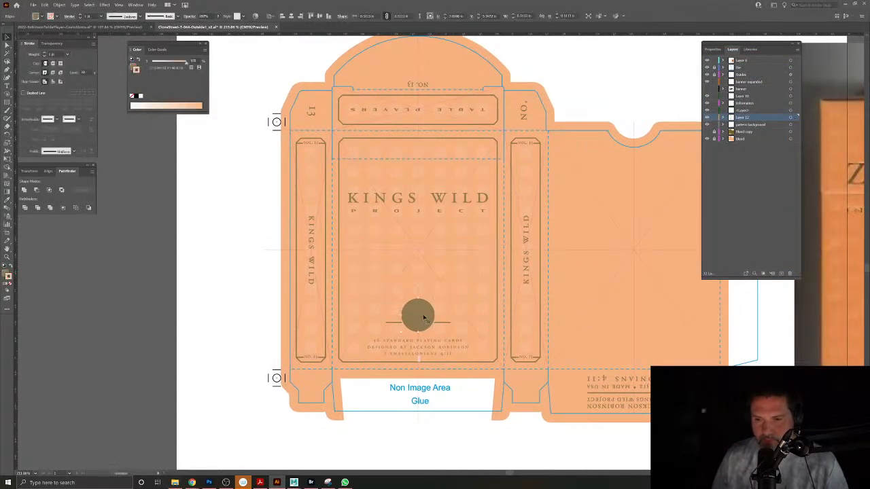
{"action": "scroll", "coordinate": [420, 319], "scroll_direction": "up", "scroll_amount": 5}
{"action": "scroll", "coordinate": [425, 321], "scroll_direction": "down", "scroll_amount": 4}
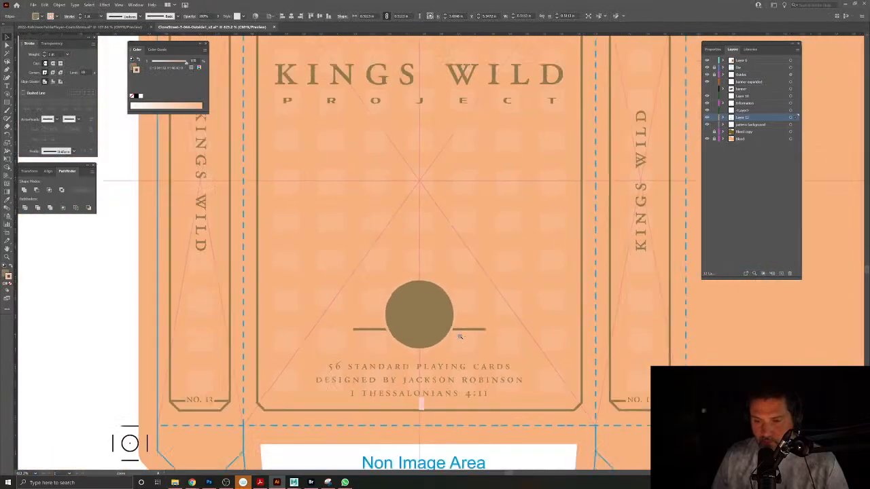
{"action": "scroll", "coordinate": [437, 324], "scroll_direction": "down", "scroll_amount": 3}
{"action": "scroll", "coordinate": [421, 319], "scroll_direction": "up", "scroll_amount": 3}
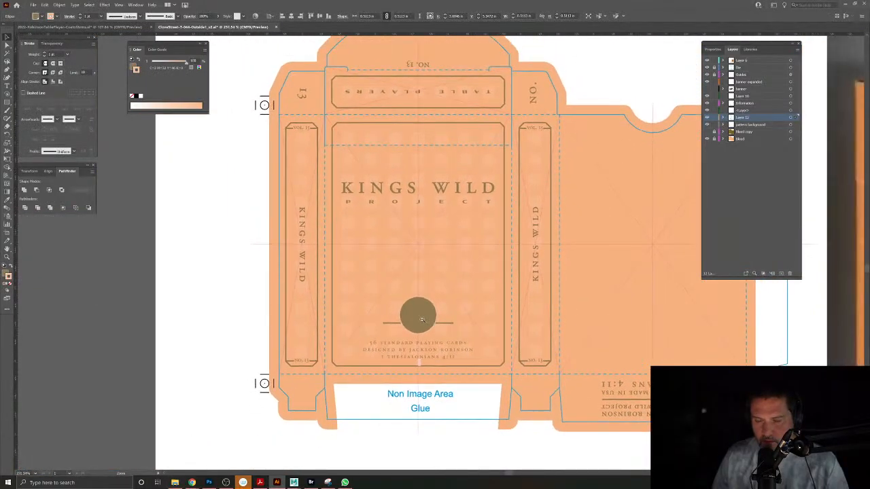
Open the NewKW-Logo1 Illustrator file from Dropbox's KingsWild folder and enlarge the king logo in view.
{"action": "left_click", "coordinate": [34, 5]}
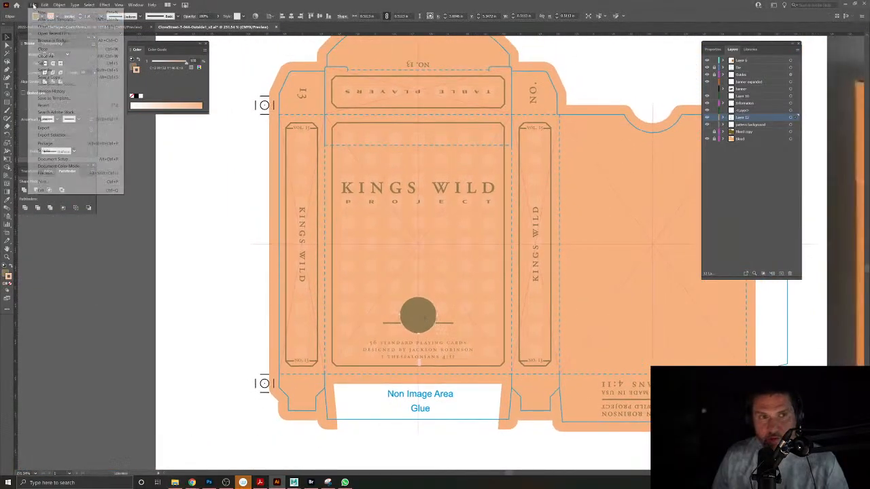
{"action": "left_click", "coordinate": [48, 28]}
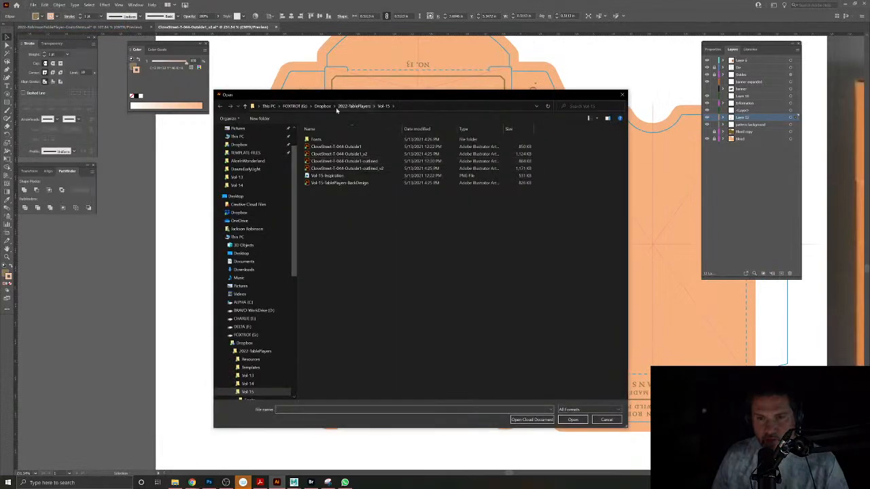
{"action": "left_click", "coordinate": [323, 106]}
{"action": "scroll", "coordinate": [353, 316], "scroll_direction": "down", "scroll_amount": 20}
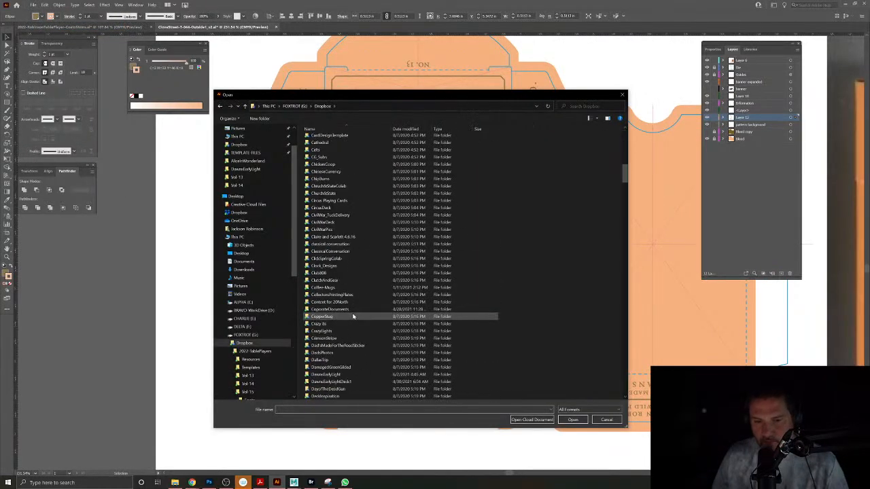
{"action": "scroll", "coordinate": [353, 316], "scroll_direction": "down", "scroll_amount": 20}
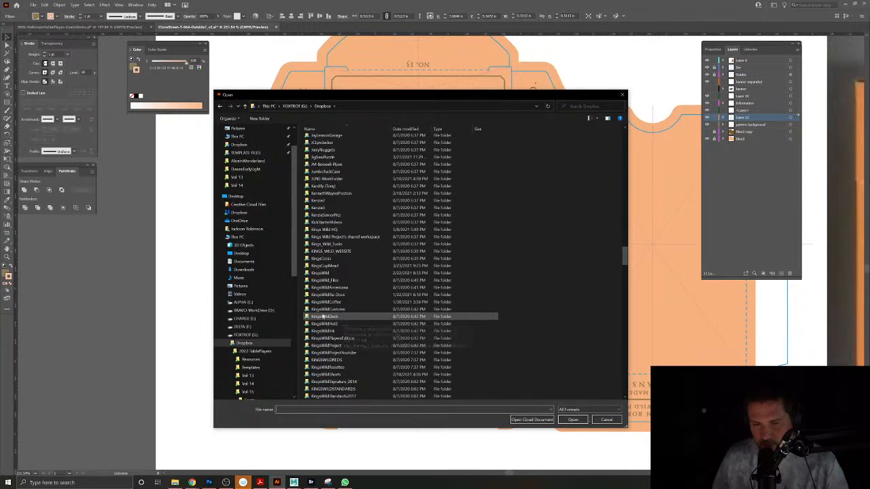
{"action": "double_click", "coordinate": [316, 273]}
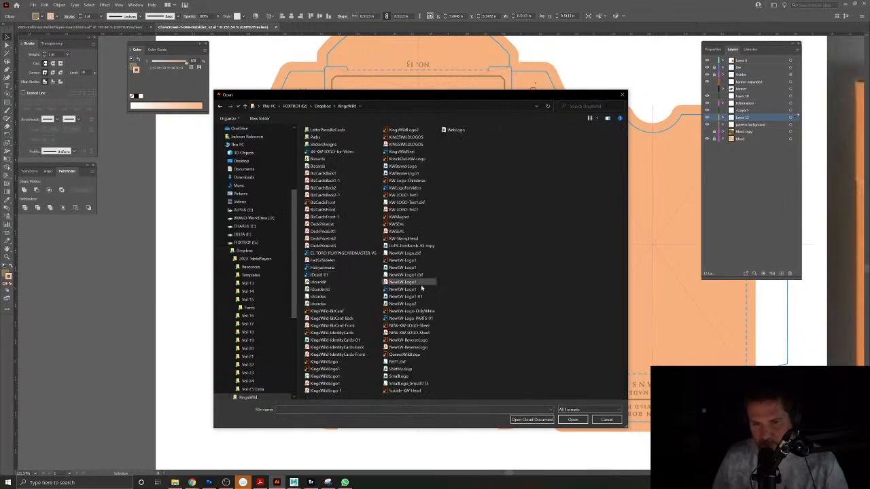
{"action": "left_click", "coordinate": [419, 267]}
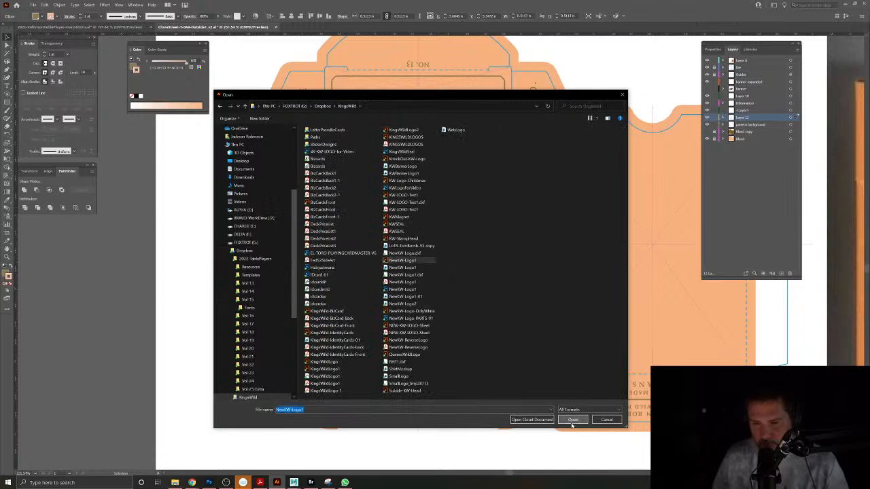
{"action": "left_click", "coordinate": [573, 420]}
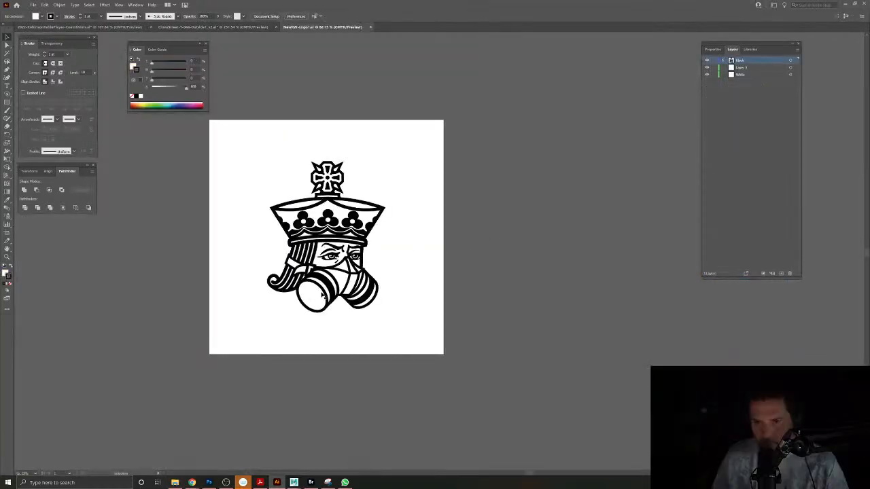
{"action": "key", "text": "ctrl+0"}
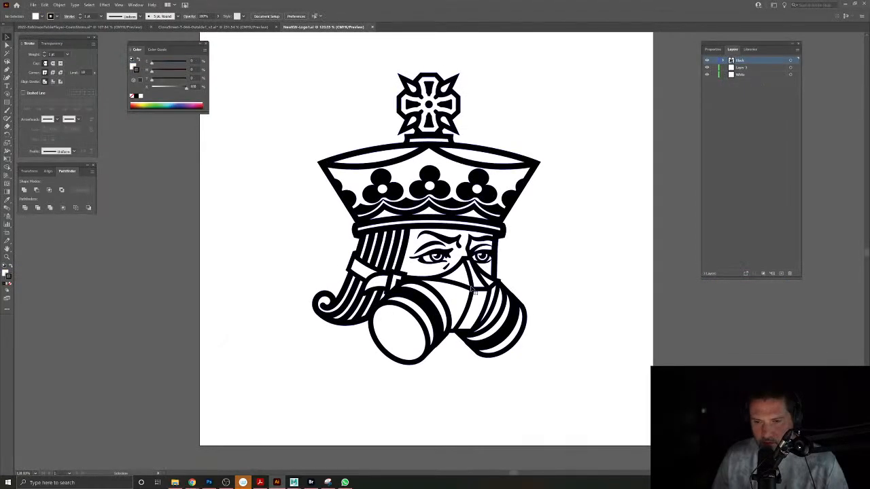
{"action": "double_click", "coordinate": [471, 288]}
{"action": "double_click", "coordinate": [468, 286]}
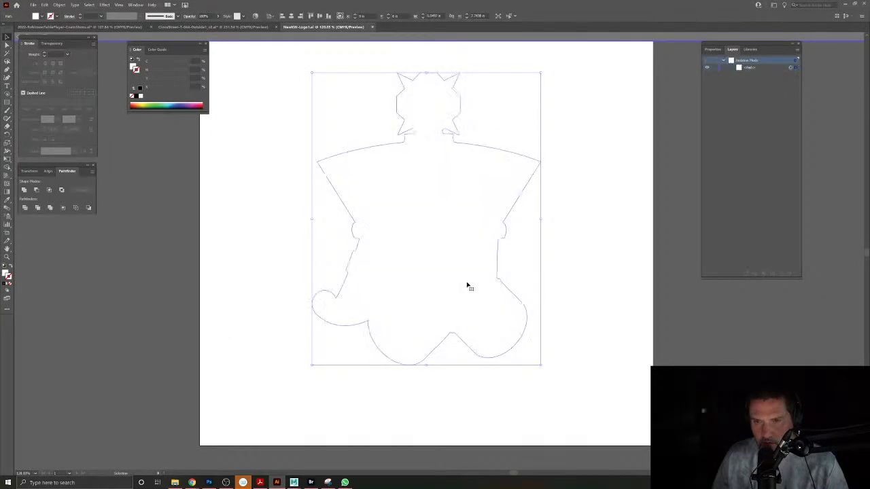
{"action": "double_click", "coordinate": [591, 266]}
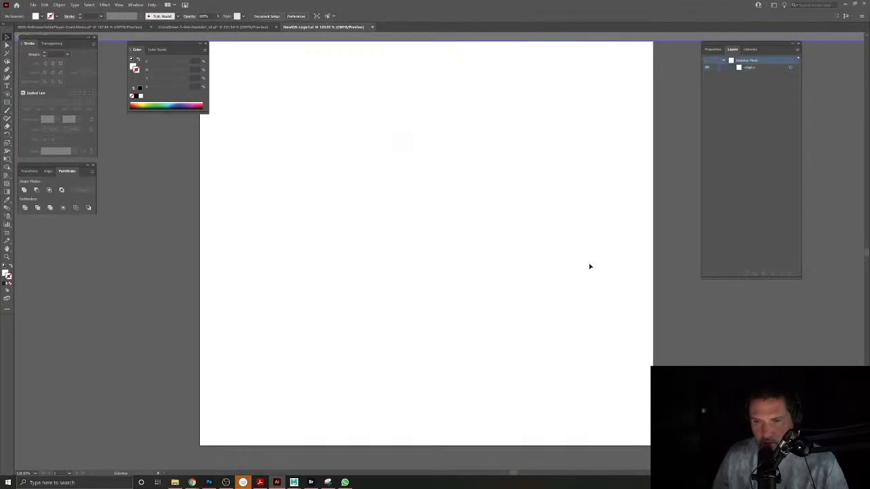
{"action": "left_click_drag", "start_coordinate": [555, 363], "coordinate": [604, 386]}
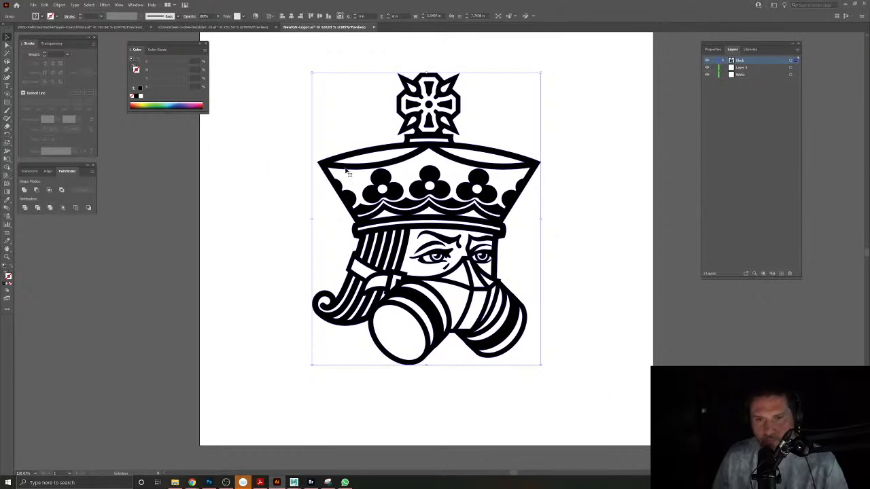
Isolate the king logo's group and copy all of its shapes that share the crown's white fill color.
{"action": "double_click", "coordinate": [399, 167]}
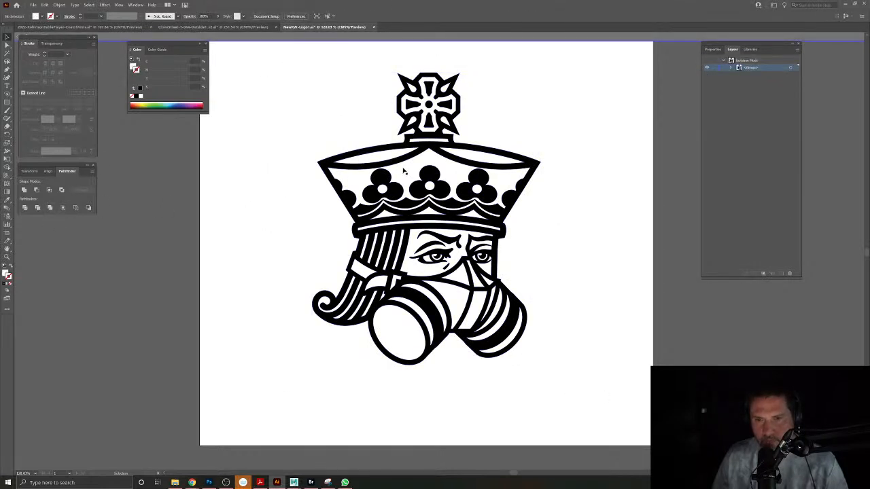
{"action": "left_click", "coordinate": [87, 5]}
{"action": "mouse_move", "coordinate": [102, 72]}
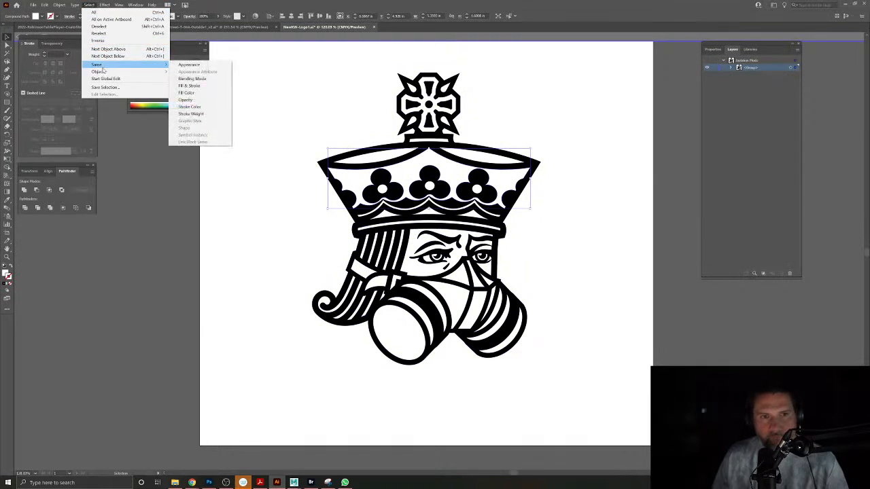
{"action": "left_click", "coordinate": [193, 94]}
Return to the tuck box document, add a new layer directly below the Guides layer, and paste the king logo shapes there as one group.
{"action": "left_click", "coordinate": [214, 27]}
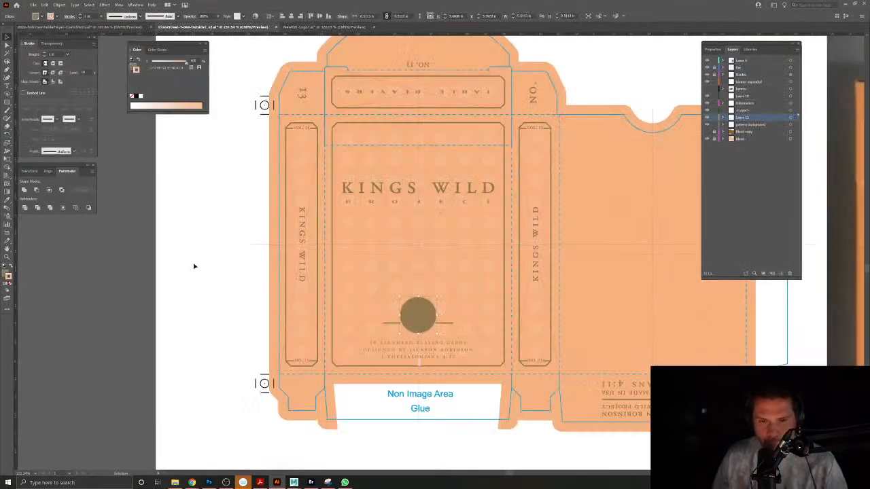
{"action": "left_click", "coordinate": [783, 274]}
{"action": "left_click_drag", "start_coordinate": [749, 119], "coordinate": [745, 78]}
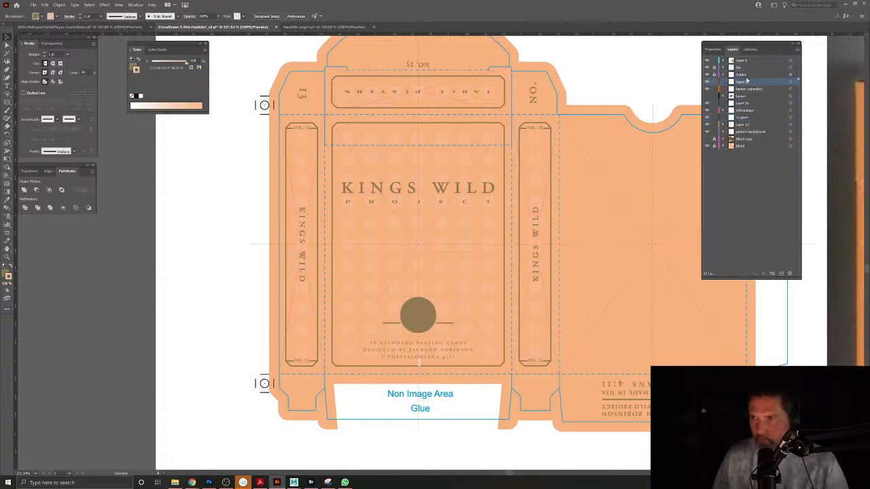
{"action": "key", "text": "ctrl+v"}
{"action": "left_click_drag", "start_coordinate": [487, 242], "coordinate": [452, 212]}
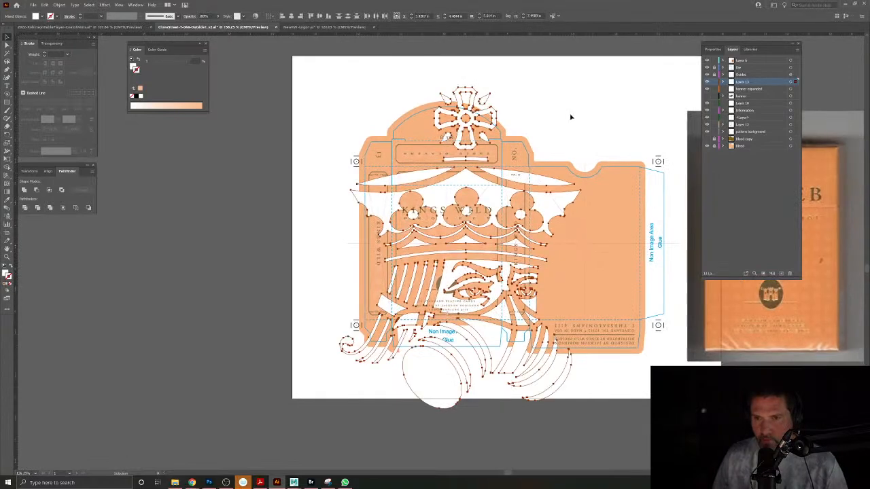
{"action": "key", "text": "ctrl+g"}
Scale the king logo down to fit centered inside the front panel's circle and recolor it with the background pattern squares' light peach.
{"action": "left_click_drag", "start_coordinate": [581, 88], "coordinate": [474, 230]}
{"action": "left_click_drag", "start_coordinate": [461, 260], "coordinate": [591, 229]}
{"action": "left_click_drag", "start_coordinate": [512, 197], "coordinate": [506, 276]}
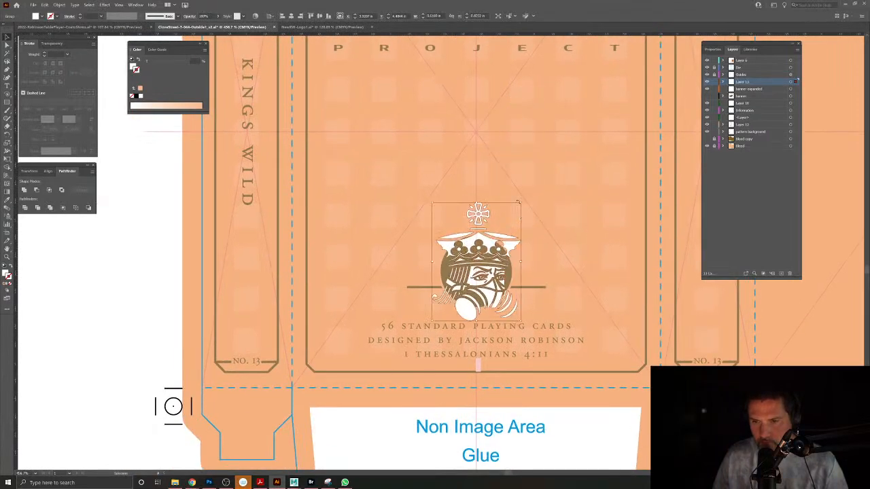
{"action": "left_click_drag", "start_coordinate": [520, 202], "coordinate": [501, 224]}
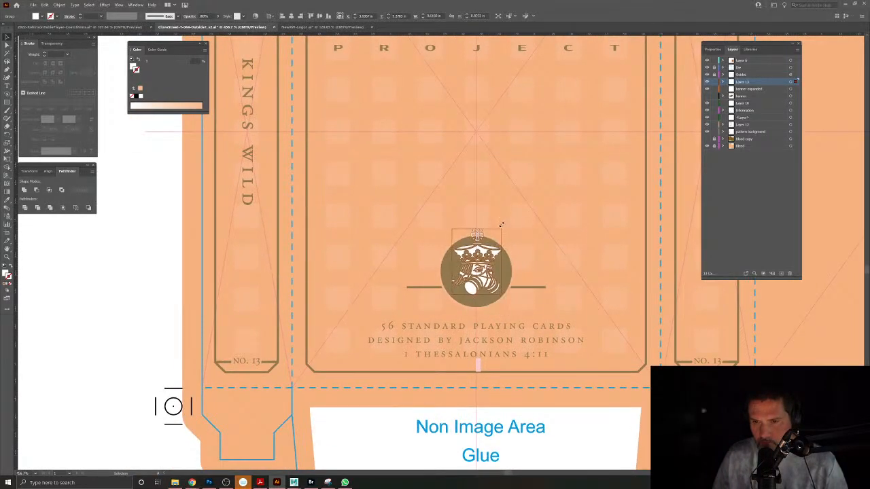
{"action": "left_click_drag", "start_coordinate": [477, 270], "coordinate": [495, 329]}
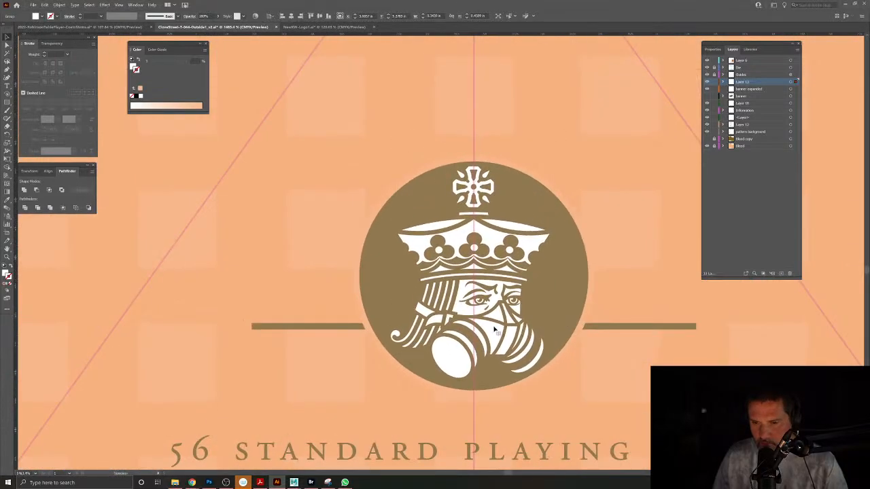
{"action": "left_click_drag", "start_coordinate": [548, 166], "coordinate": [544, 174]}
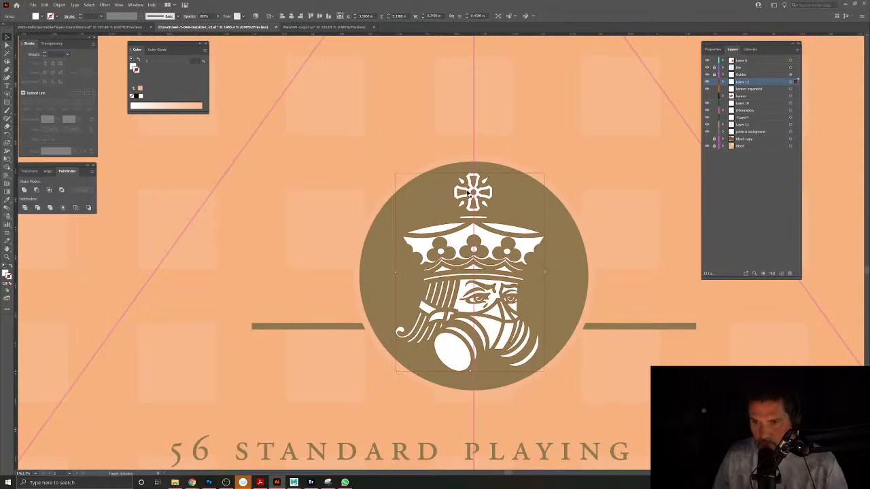
{"action": "left_click", "coordinate": [8, 200]}
{"action": "left_click", "coordinate": [179, 211]}
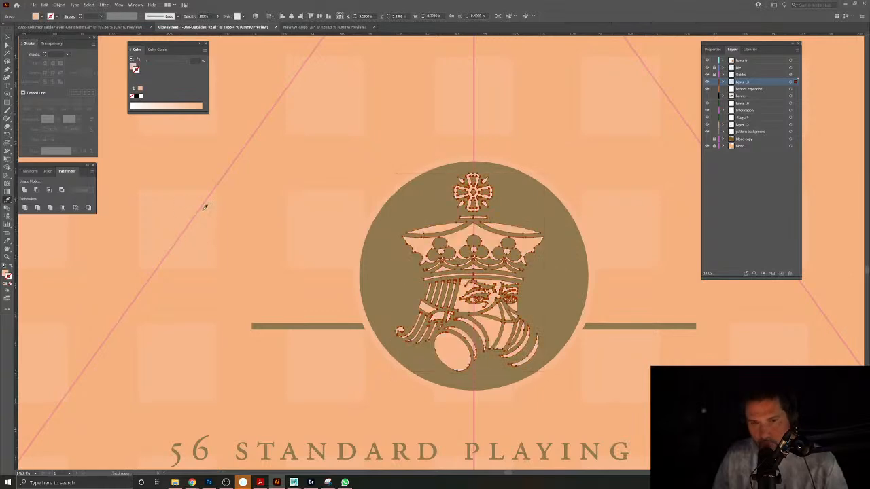
{"action": "scroll", "coordinate": [373, 188], "scroll_direction": "down", "scroll_amount": 6}
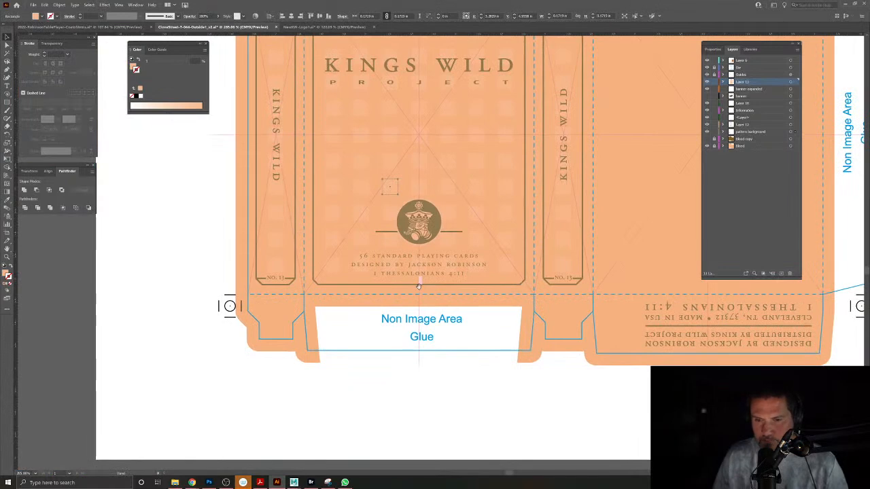
{"action": "scroll", "coordinate": [426, 276], "scroll_direction": "up", "scroll_amount": 7}
{"action": "left_click", "coordinate": [420, 251]}
{"action": "left_click_drag", "start_coordinate": [417, 248], "coordinate": [455, 266]}
{"action": "key", "text": "ctrl+z"}
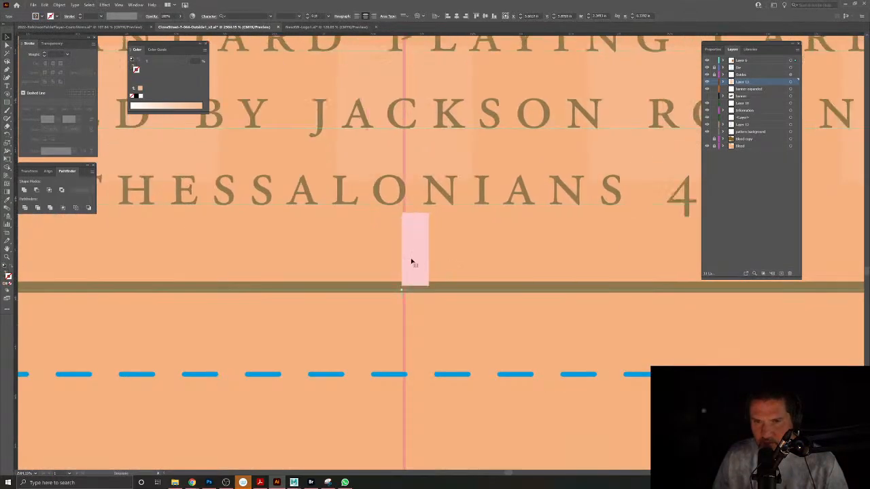
{"action": "double_click", "coordinate": [411, 261]}
{"action": "left_click", "coordinate": [500, 252]}
{"action": "scroll", "coordinate": [476, 248], "scroll_direction": "down", "scroll_amount": 5}
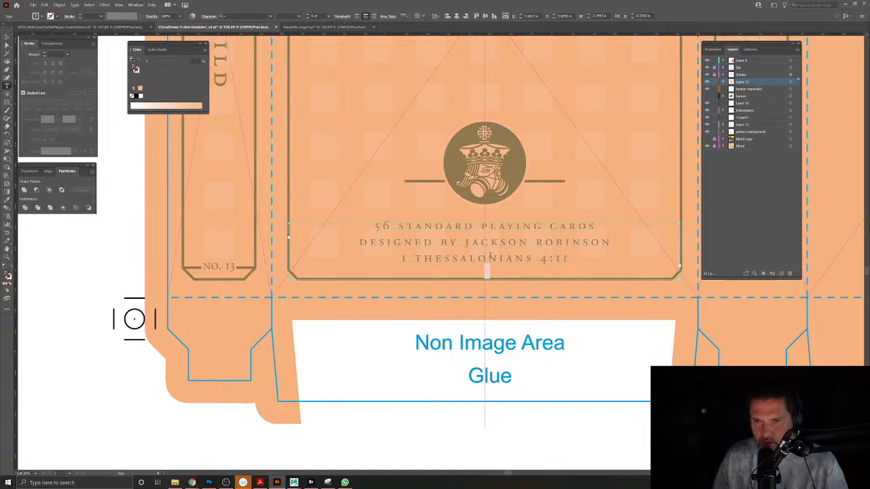
{"action": "left_click", "coordinate": [75, 5]}
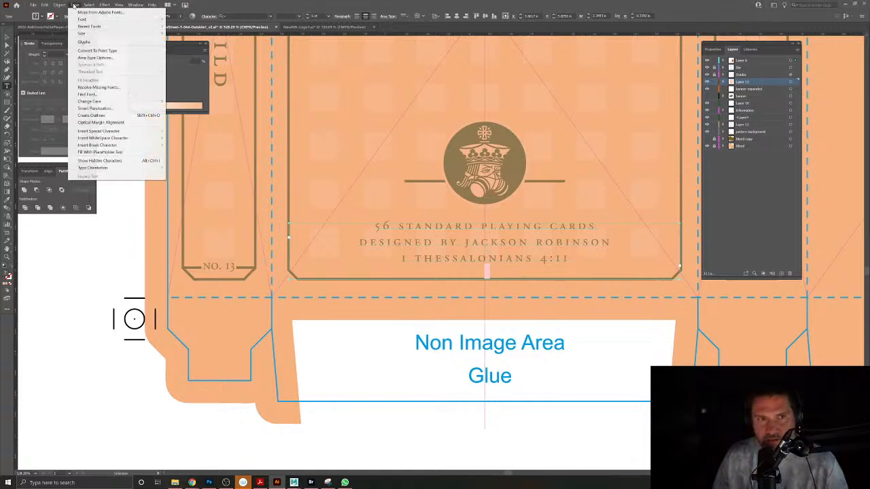
{"action": "left_click", "coordinate": [10, 38]}
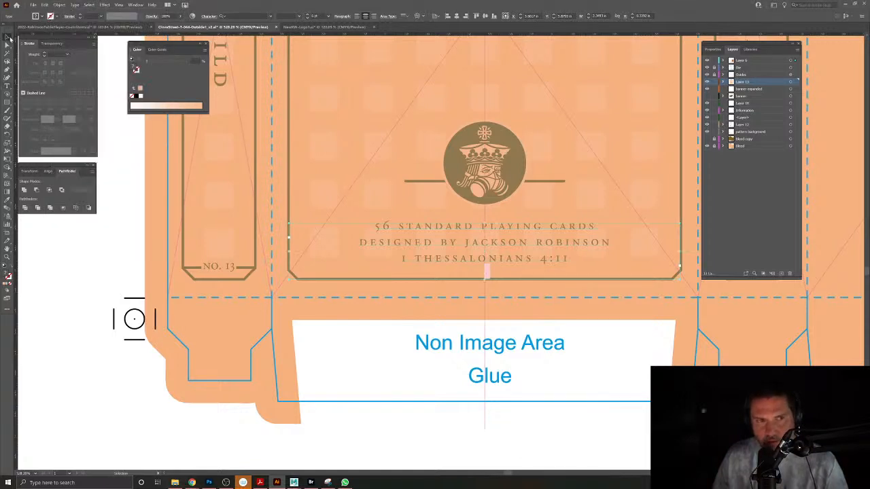
{"action": "left_click", "coordinate": [460, 415]}
{"action": "double_click", "coordinate": [510, 262]}
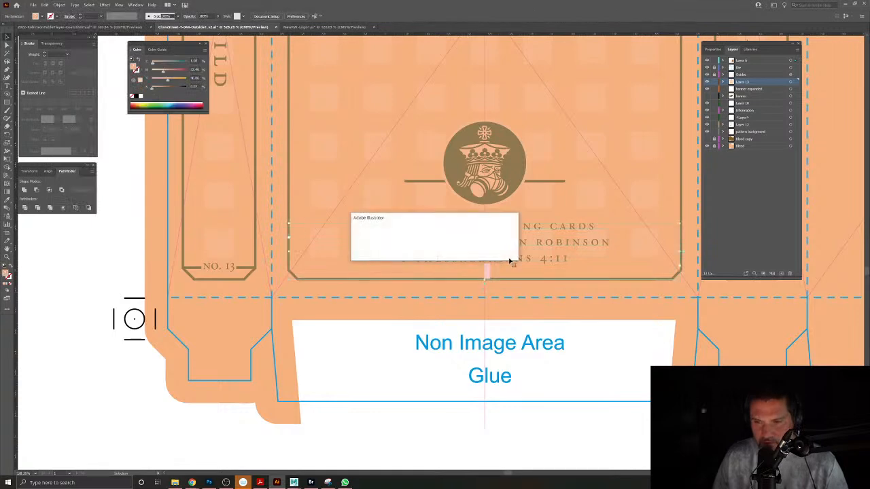
{"action": "left_click", "coordinate": [498, 252]}
Open the front panel's bottom text for editing and delete the "1 Thessalonians 4:11" line together with the pink block beneath it.
{"action": "left_click_drag", "start_coordinate": [397, 328], "coordinate": [300, 343]}
{"action": "mouse_move", "coordinate": [468, 344]}
{"action": "left_mouse_down"}
{"action": "mouse_move", "coordinate": [405, 310]}
{"action": "mouse_move", "coordinate": [480, 333]}
{"action": "left_mouse_up"}
{"action": "left_click_drag", "start_coordinate": [261, 303], "coordinate": [559, 296]}
{"action": "left_click", "coordinate": [475, 290]}
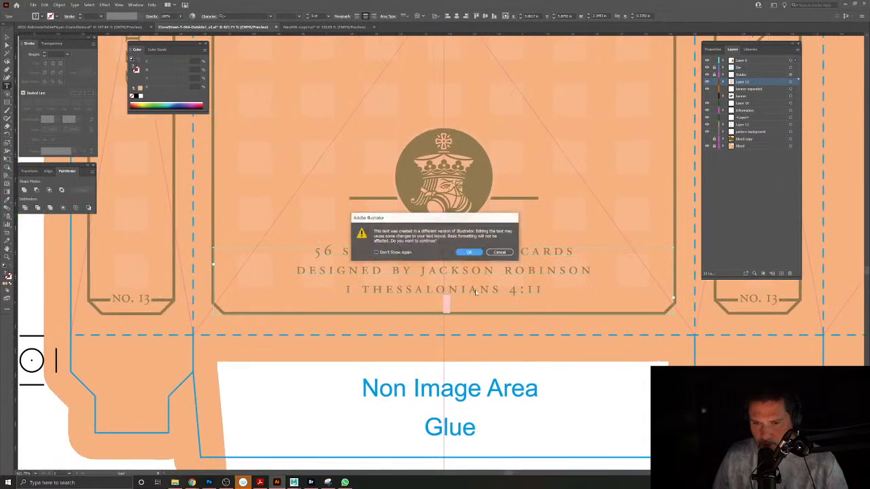
{"action": "left_click", "coordinate": [474, 252]}
{"action": "triple_click", "coordinate": [446, 289]}
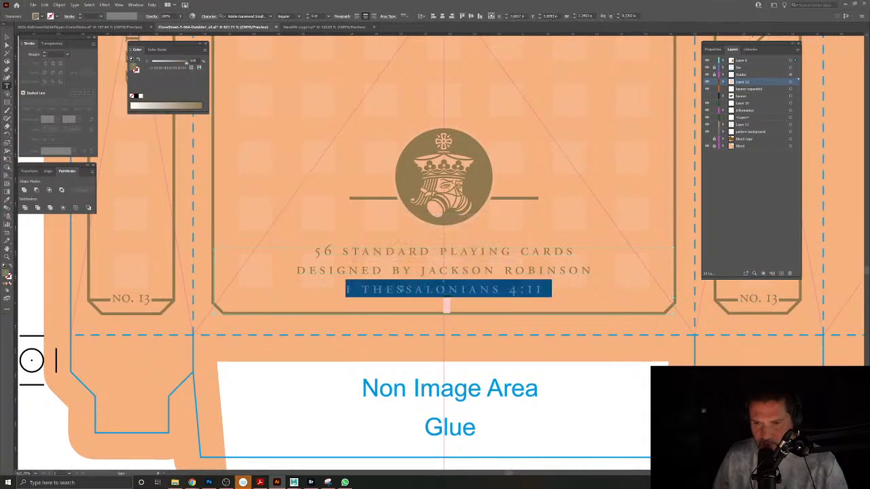
{"action": "key", "text": "BackSpace"}
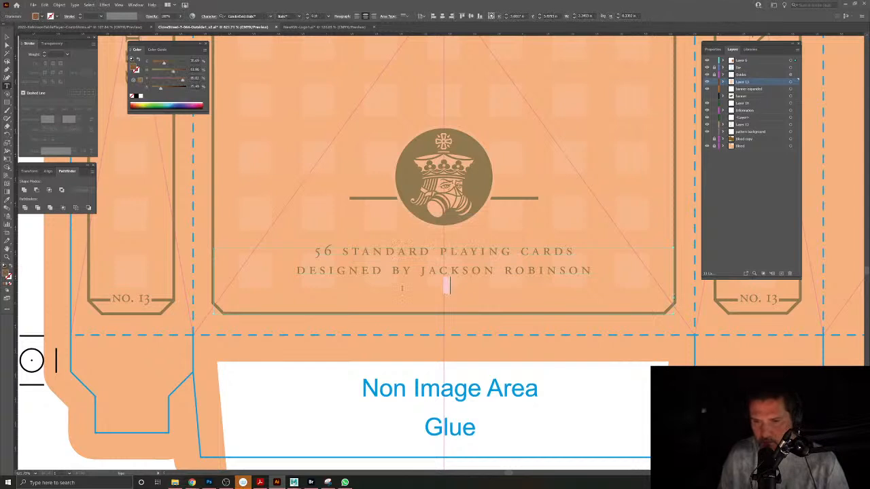
{"action": "key", "text": "BackSpace"}
{"action": "key", "text": "BackSpace"}
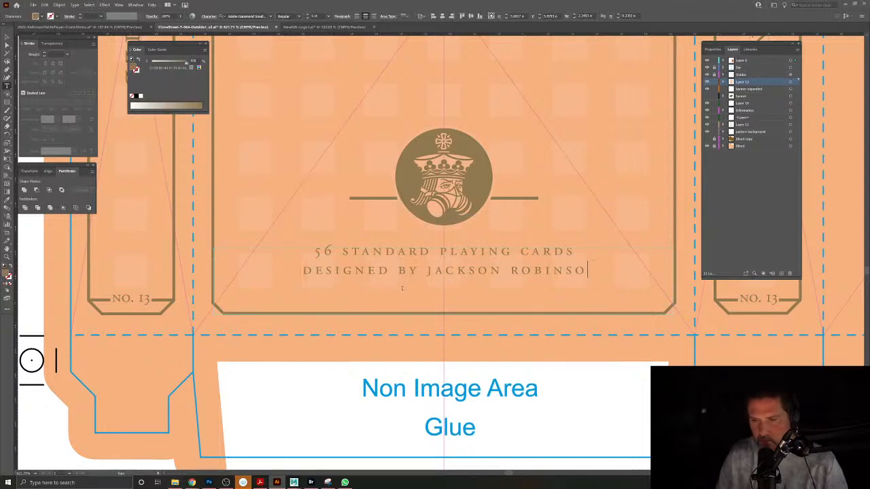
{"action": "type", "text": "N"}
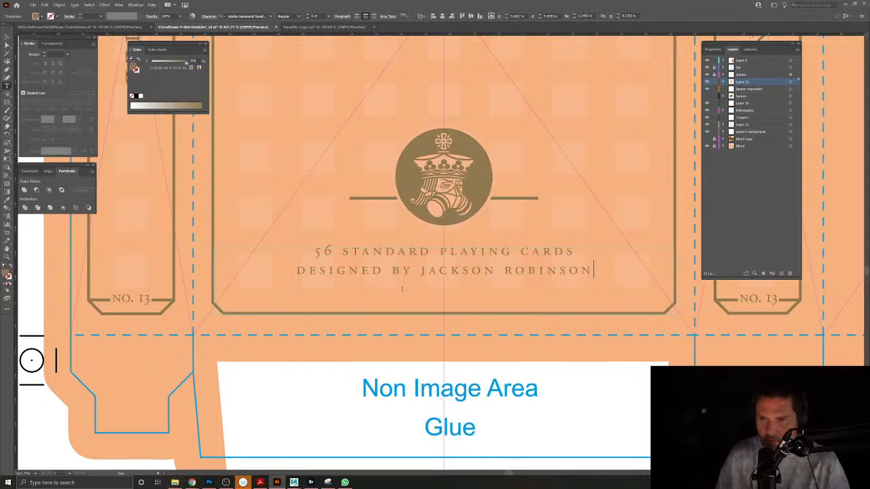
{"action": "key", "text": "Escape"}
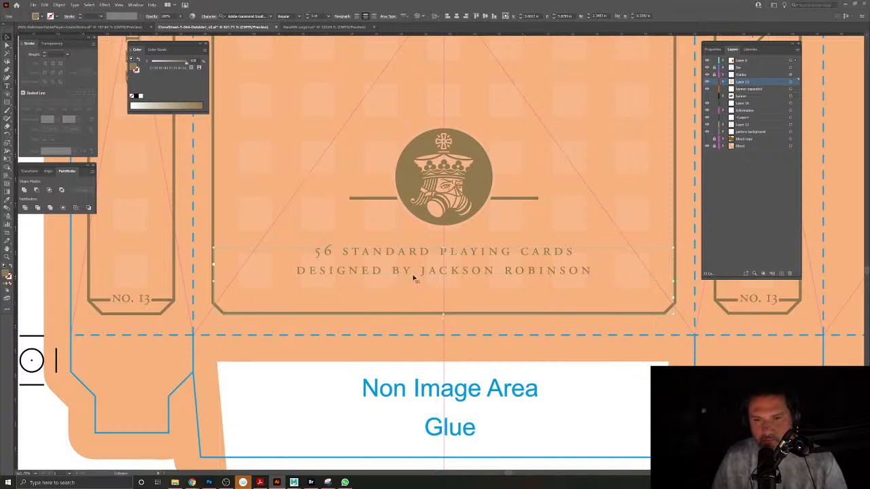
Move the remaining two-line card and designer text slightly down toward the front panel frame's lower edge.
{"action": "left_click_drag", "start_coordinate": [423, 273], "coordinate": [426, 281]}
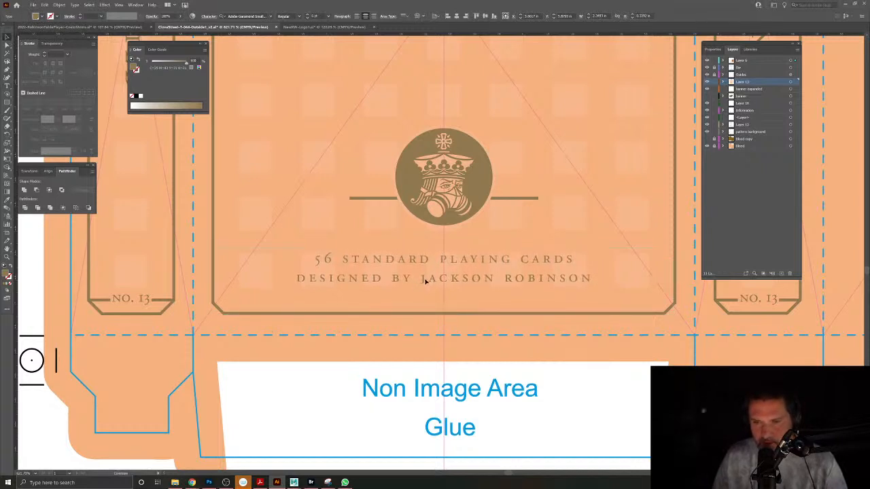
{"action": "left_click", "coordinate": [55, 404]}
Examine the spacing and balance of the lettering, frames and king medallion across the tuck box's front, top and side panels.
{"action": "left_click_drag", "start_coordinate": [350, 362], "coordinate": [275, 320]}
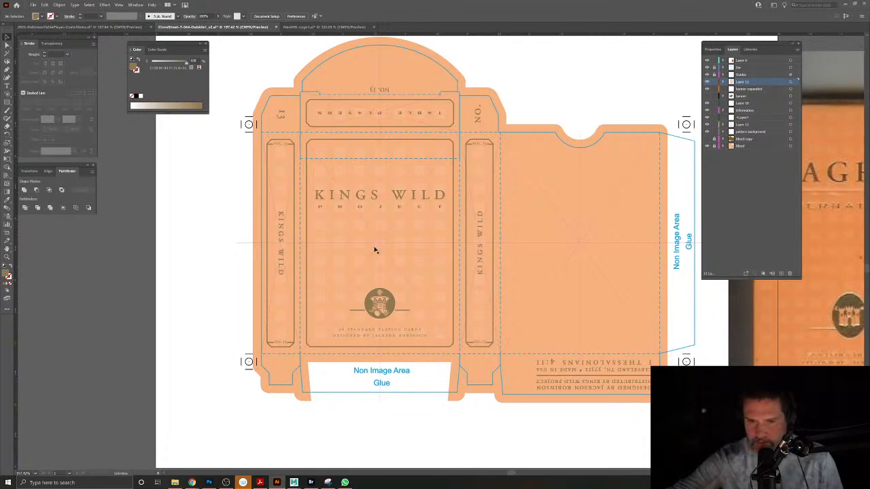
{"action": "left_click_drag", "start_coordinate": [353, 85], "coordinate": [428, 154]}
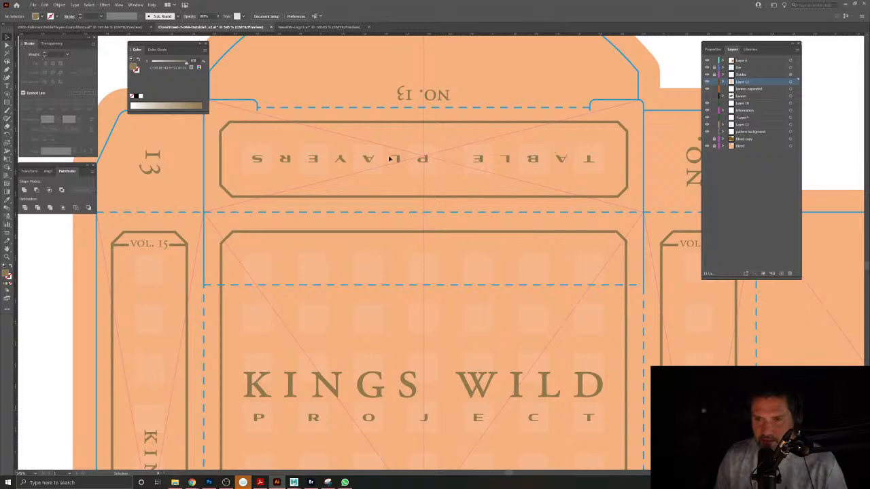
{"action": "left_click_drag", "start_coordinate": [456, 318], "coordinate": [489, 247]}
{"action": "left_click_drag", "start_coordinate": [498, 279], "coordinate": [466, 272]}
{"action": "left_click_drag", "start_coordinate": [466, 272], "coordinate": [444, 205]}
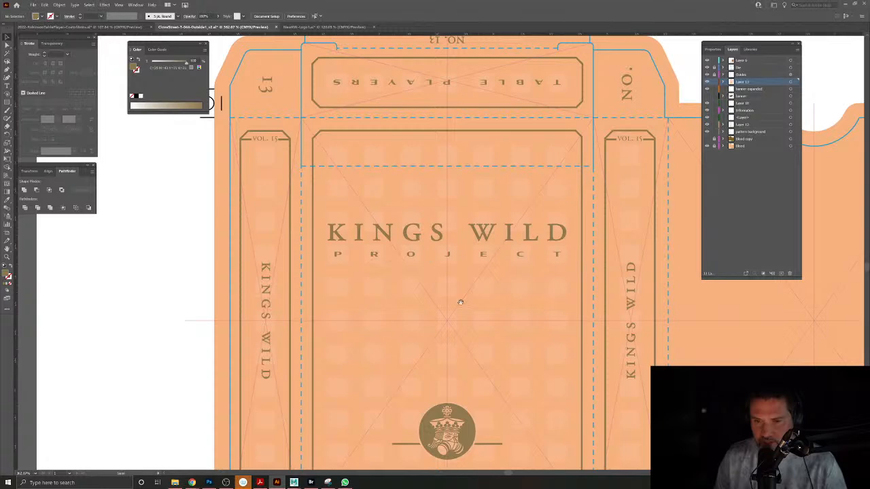
{"action": "left_click_drag", "start_coordinate": [479, 294], "coordinate": [474, 247]}
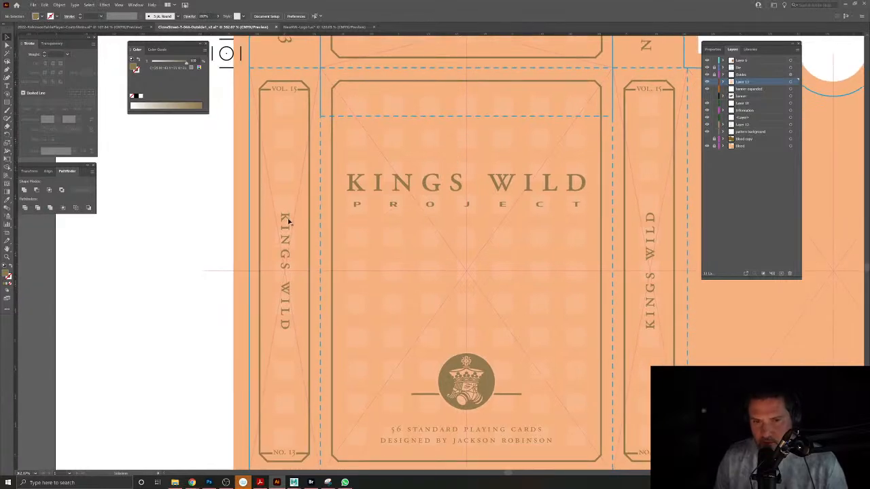
{"action": "left_click_drag", "start_coordinate": [550, 257], "coordinate": [528, 249]}
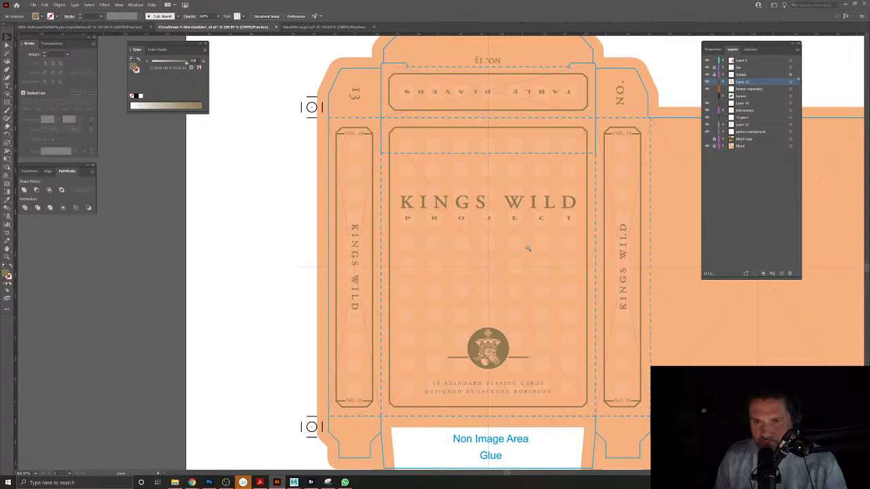
{"action": "left_click", "coordinate": [406, 219]}
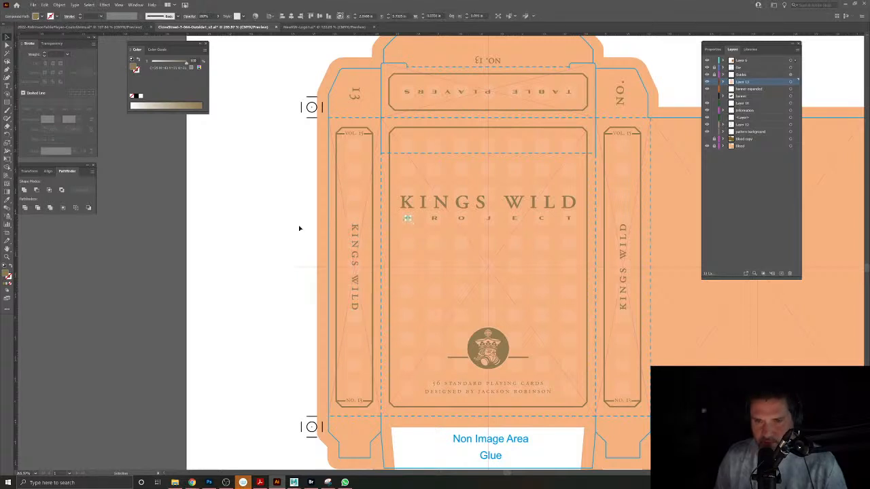
{"action": "left_click", "coordinate": [272, 234]}
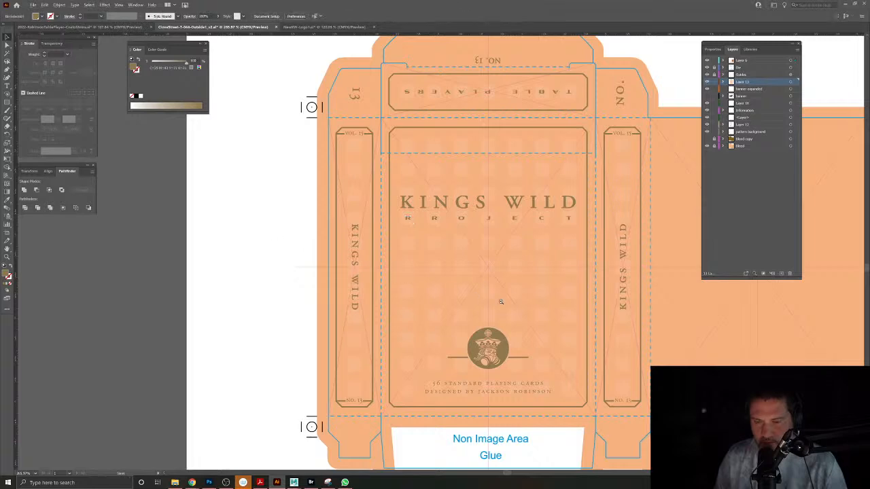
{"action": "scroll", "coordinate": [493, 300], "scroll_direction": "down", "scroll_amount": 3}
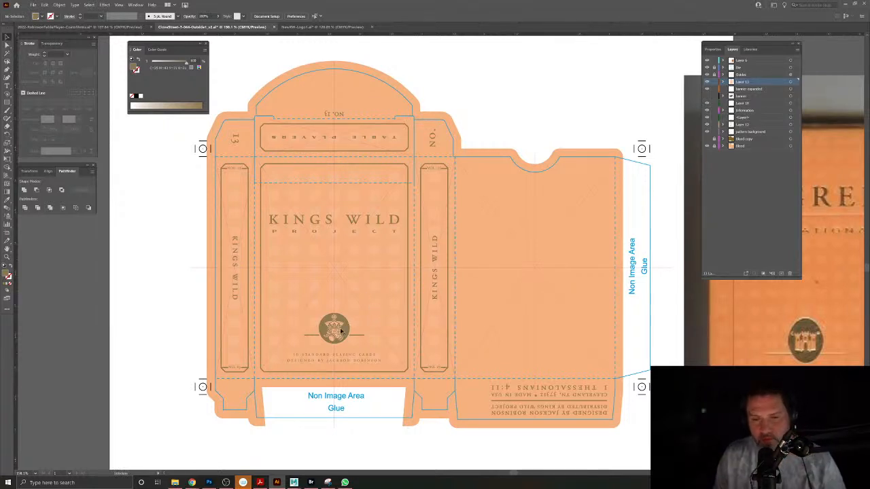
{"action": "scroll", "coordinate": [342, 335], "scroll_direction": "up", "scroll_amount": 4}
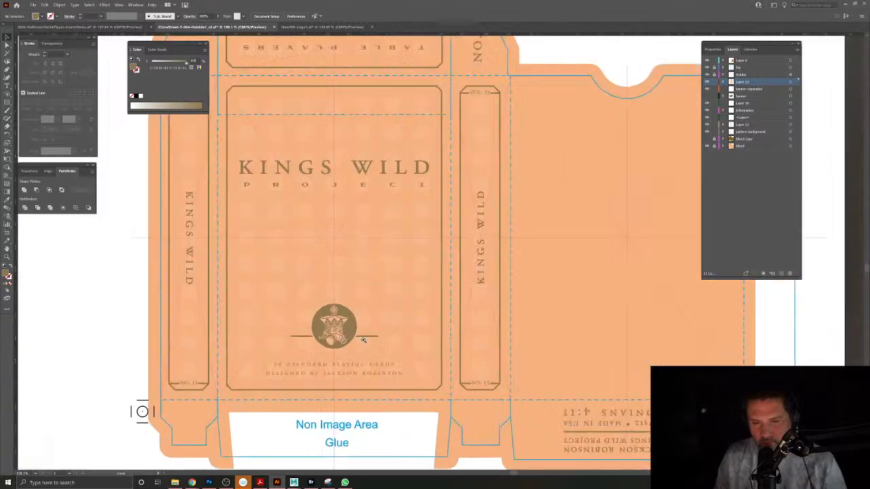
Paste a copy of the king logo on the bottom flap beside the address and designer text.
{"action": "left_click", "coordinate": [319, 352]}
{"action": "left_click_drag", "start_coordinate": [557, 397], "coordinate": [302, 226]}
{"action": "left_click_drag", "start_coordinate": [491, 338], "coordinate": [343, 211]}
{"action": "key", "text": "ctrl+v"}
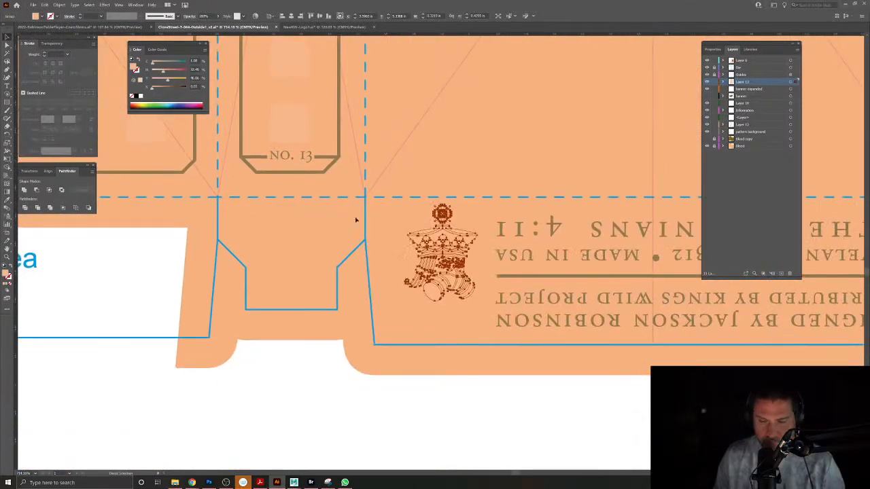
{"action": "key", "text": "Delete"}
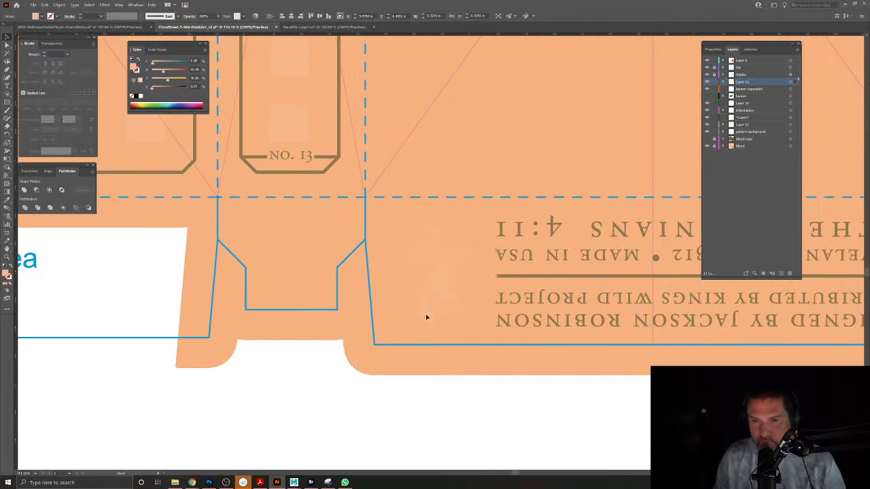
{"action": "key", "text": "ctrl+v"}
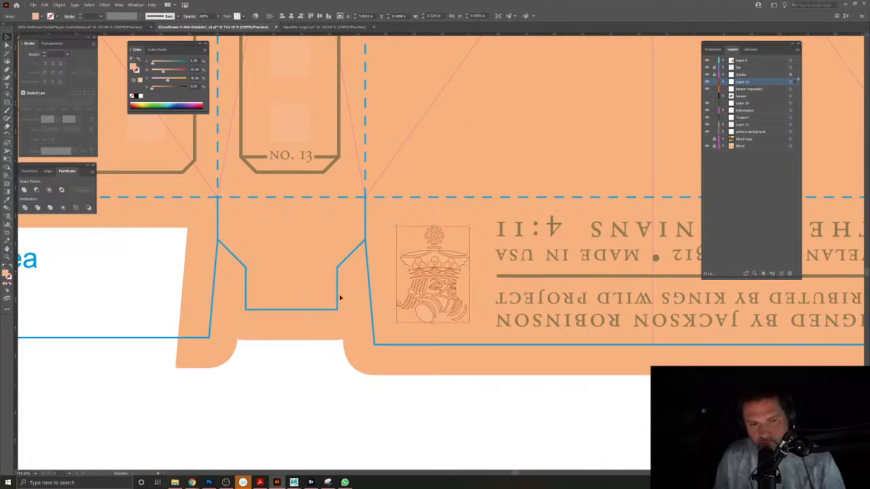
Try giving the pasted king logo a heavier black stroke with rounded corners and no fill, and undo it.
{"action": "double_click", "coordinate": [427, 312]}
{"action": "left_click", "coordinate": [426, 311]}
{"action": "key", "text": "ctrl+a"}
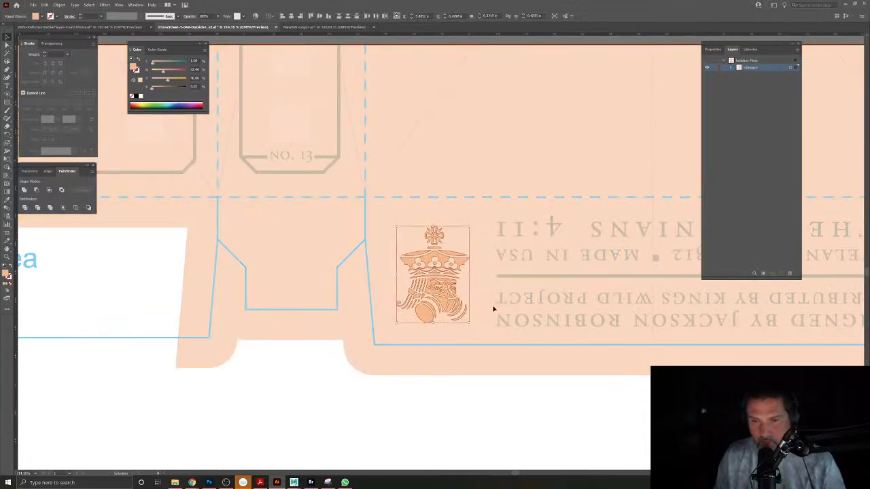
{"action": "key", "text": "ctrl+g"}
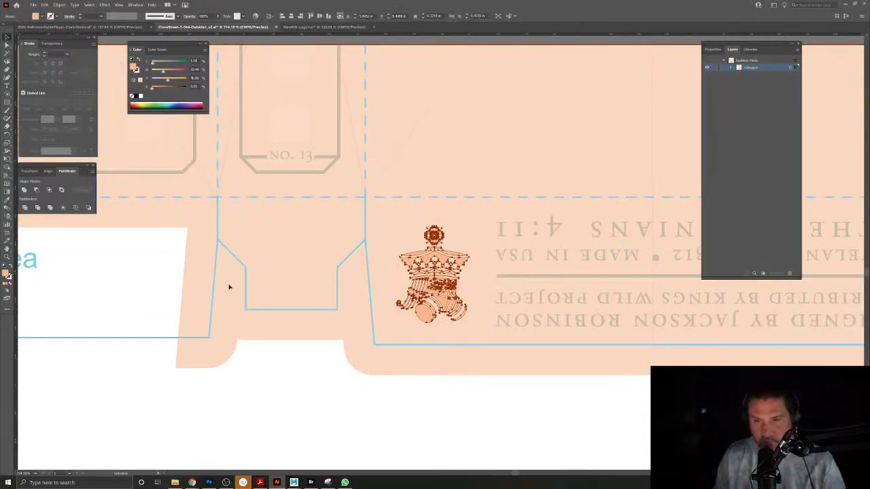
{"action": "key", "text": "d"}
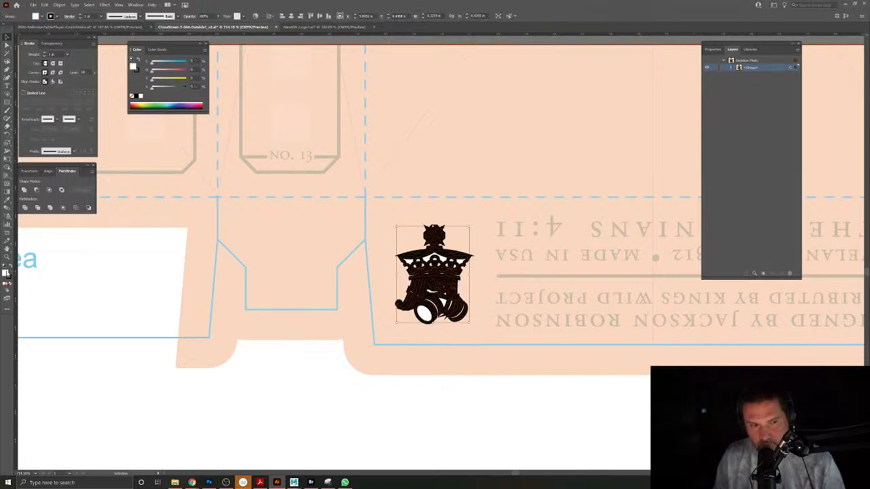
{"action": "left_click", "coordinate": [9, 286]}
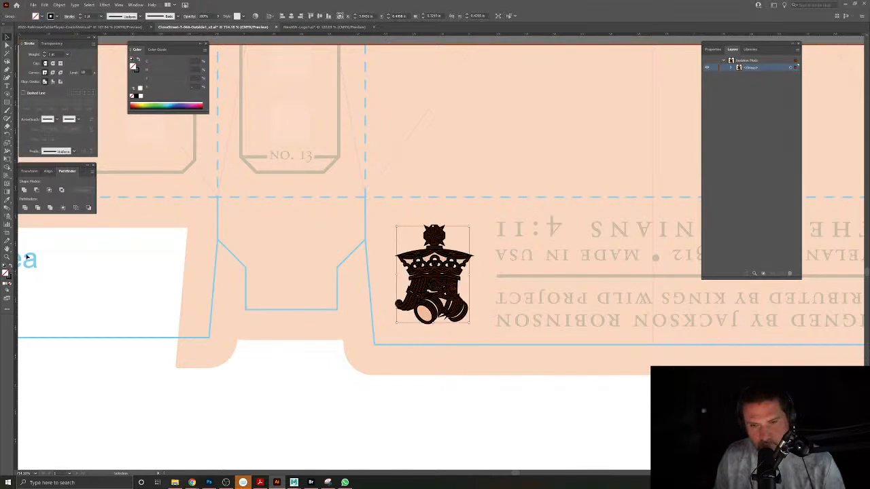
{"action": "left_click", "coordinate": [53, 72]}
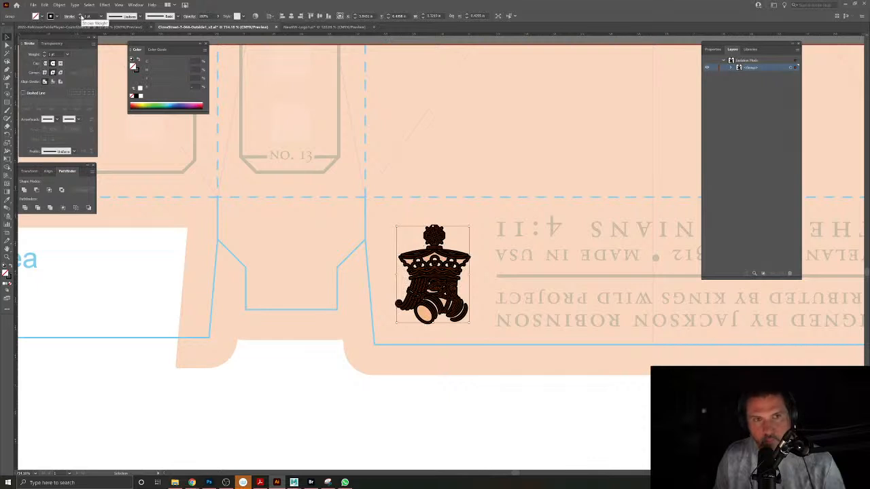
{"action": "left_click", "coordinate": [80, 15]}
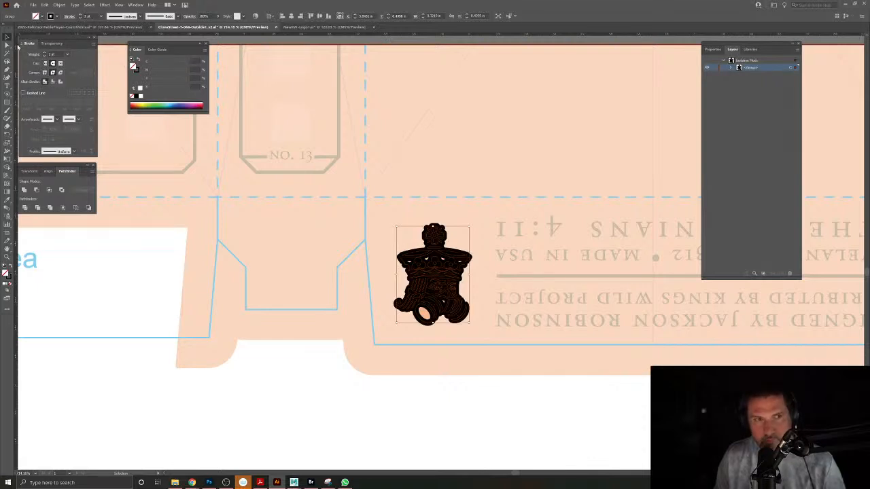
{"action": "left_click", "coordinate": [454, 356]}
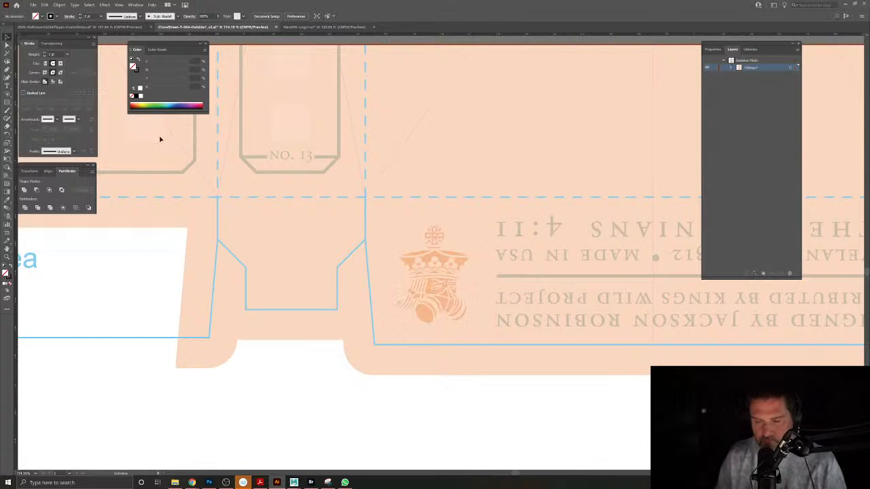
Exit isolation of the pasted king logo and delete it from the bottom flap.
{"action": "left_click", "coordinate": [426, 309]}
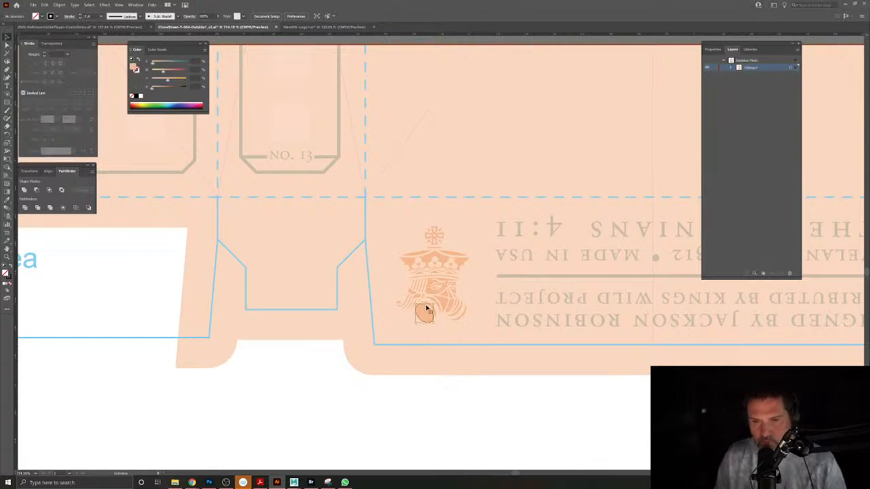
{"action": "double_click", "coordinate": [437, 352]}
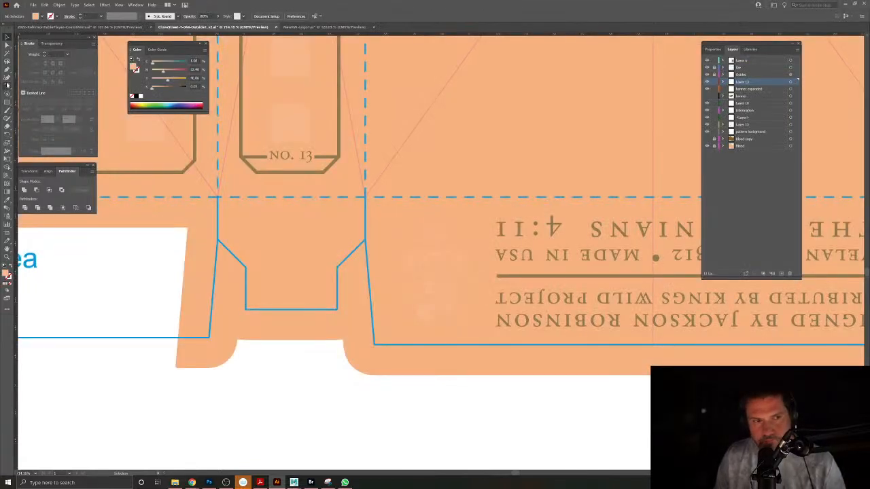
{"action": "left_click", "coordinate": [434, 312]}
{"action": "key", "text": "Delete"}
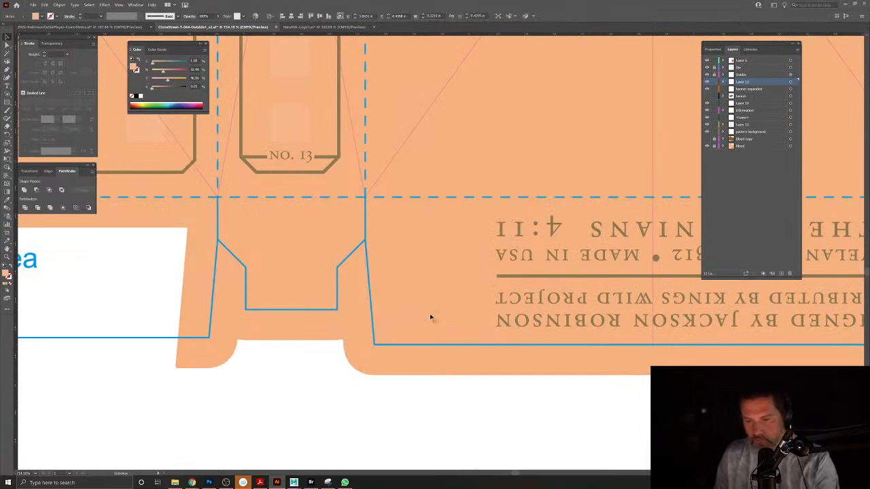
Scale the bottom flap's four-line text block down slightly and nudge it into place toward the flap's fold line.
{"action": "left_click_drag", "start_coordinate": [446, 271], "coordinate": [408, 251]}
{"action": "left_click_drag", "start_coordinate": [363, 279], "coordinate": [323, 283]}
{"action": "left_click", "coordinate": [454, 286]}
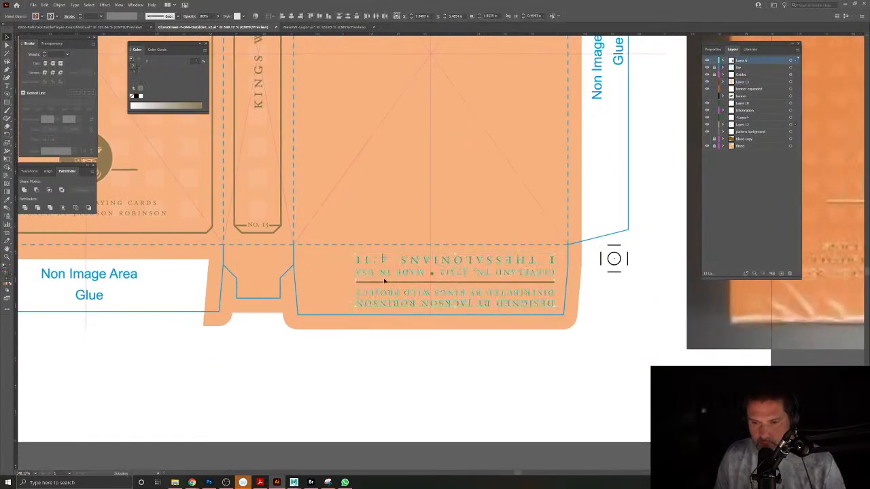
{"action": "left_click_drag", "start_coordinate": [355, 254], "coordinate": [365, 259]}
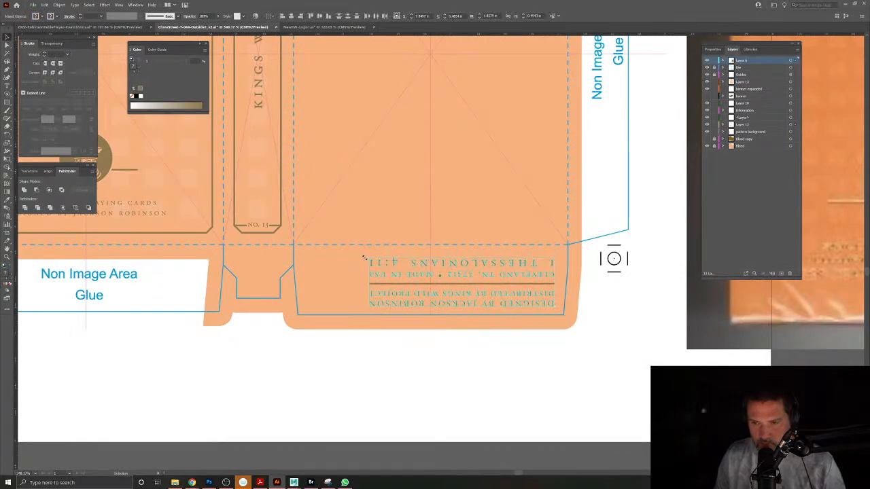
{"action": "left_click_drag", "start_coordinate": [420, 277], "coordinate": [425, 273]}
{"action": "left_click", "coordinate": [404, 356]}
Place a copy of the front panel's king medallion, without its side lines, on the bottom flap beside the text block.
{"action": "left_click_drag", "start_coordinate": [341, 339], "coordinate": [582, 372]}
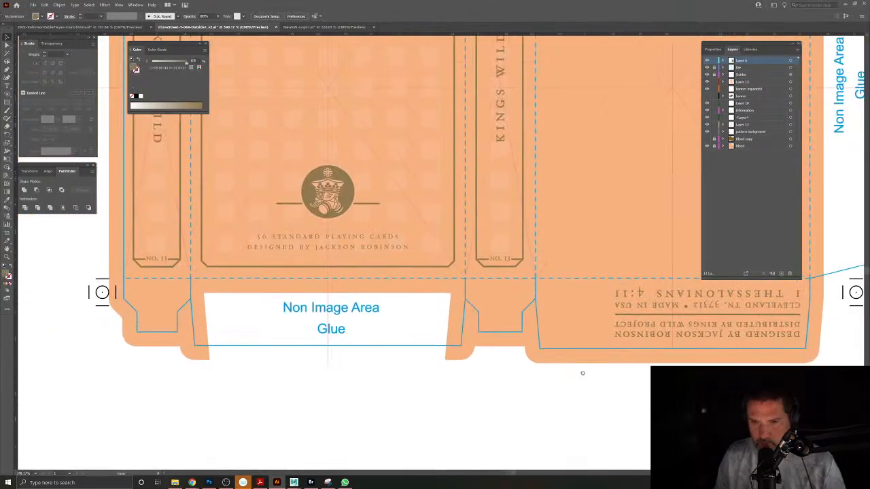
{"action": "left_click", "coordinate": [328, 208]}
{"action": "left_click_drag", "start_coordinate": [345, 200], "coordinate": [522, 378]}
{"action": "left_click", "coordinate": [589, 394]}
{"action": "left_click_drag", "start_coordinate": [588, 394], "coordinate": [532, 335]}
{"action": "left_click_drag", "start_coordinate": [547, 197], "coordinate": [435, 190]}
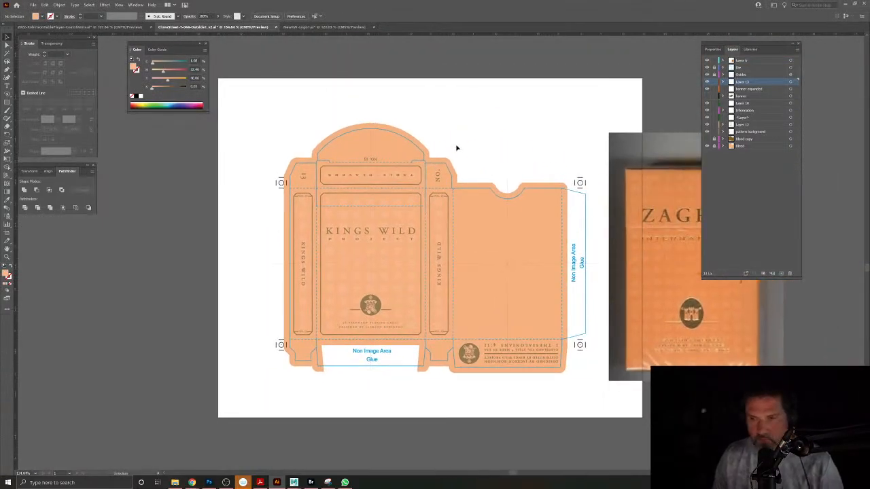
Start saving the tuck box under a new name and create and open a "Revised" folder inside Vol-15.
{"action": "left_click", "coordinate": [32, 5]}
{"action": "left_click", "coordinate": [33, 5]}
{"action": "left_click", "coordinate": [32, 5]}
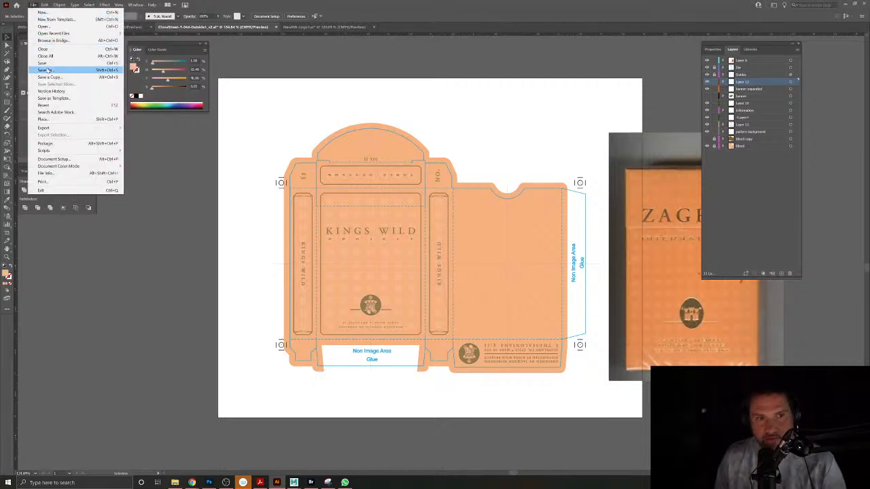
{"action": "left_click", "coordinate": [47, 70]}
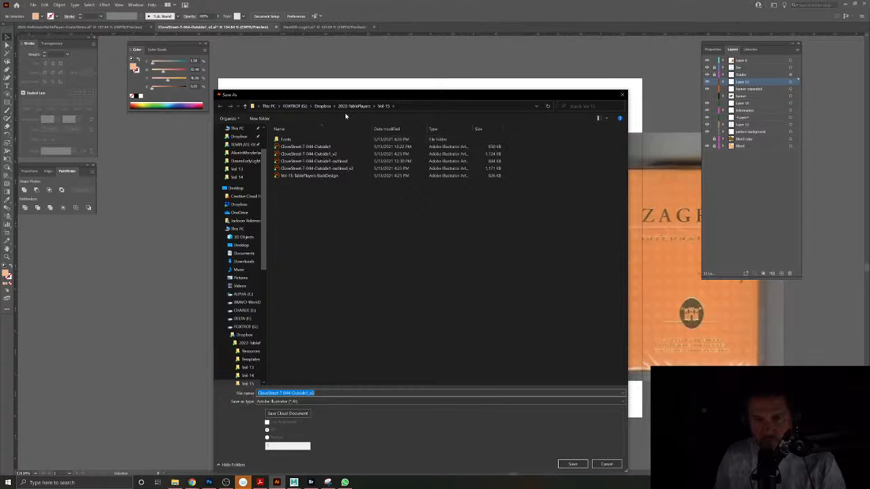
{"action": "left_click", "coordinate": [259, 119]}
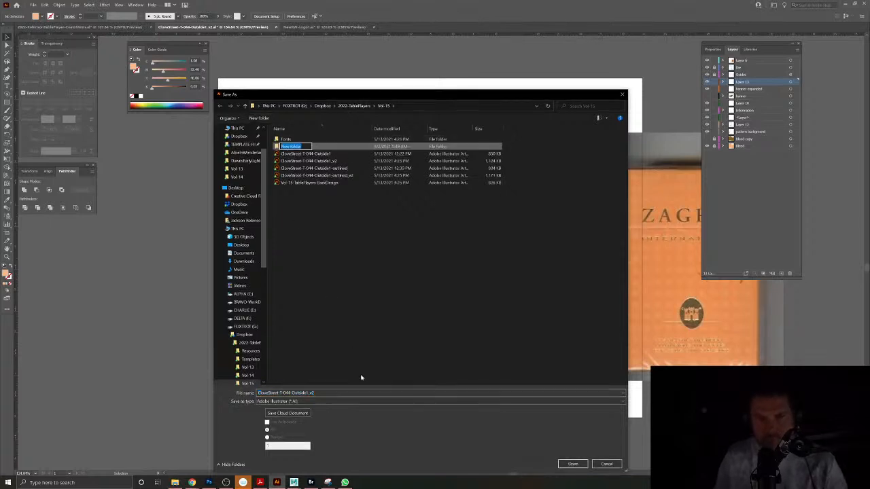
{"action": "type", "text": "Revised"}
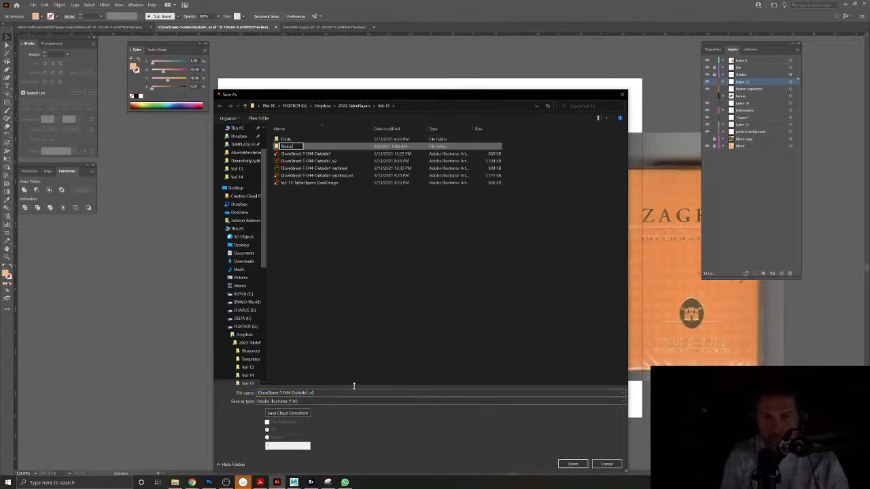
{"action": "key", "text": "Return"}
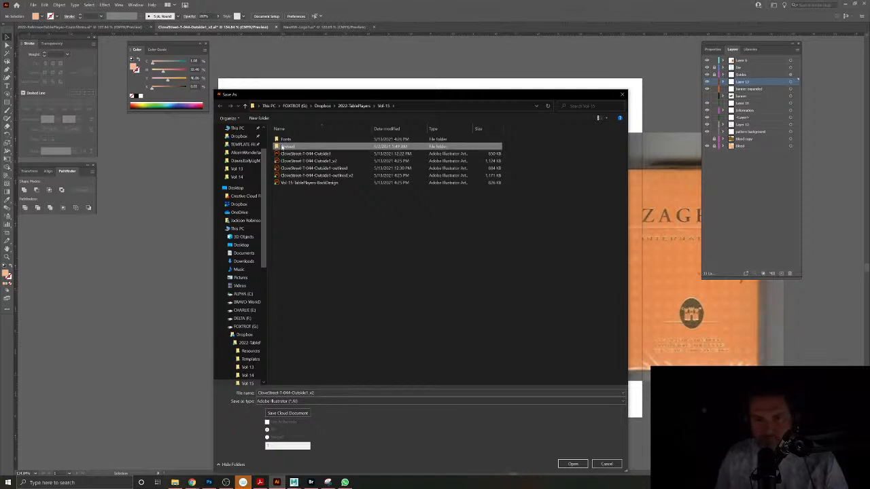
{"action": "double_click", "coordinate": [281, 146]}
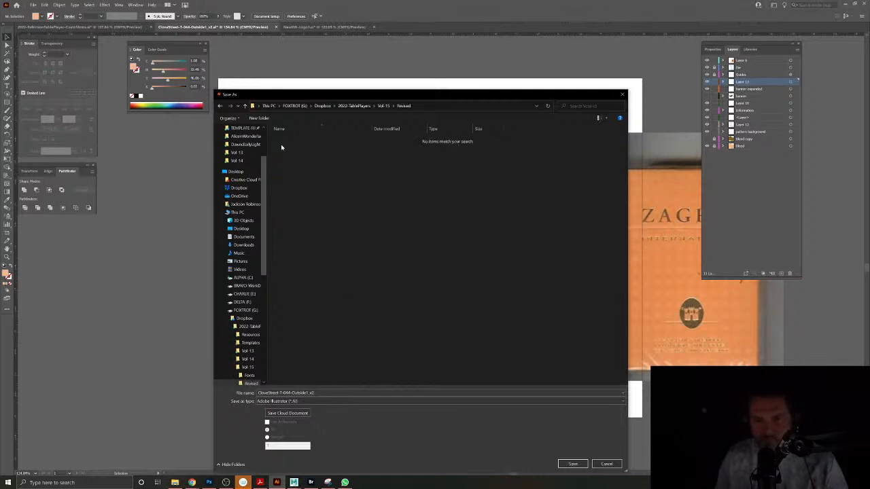
Save the tuck box in the Revised folder as the Illustrator file TP-Vol15-TuckCase-V1 with the default Illustrator 2020 options.
{"action": "left_click", "coordinate": [311, 394]}
{"action": "type", "text": "CP-"}
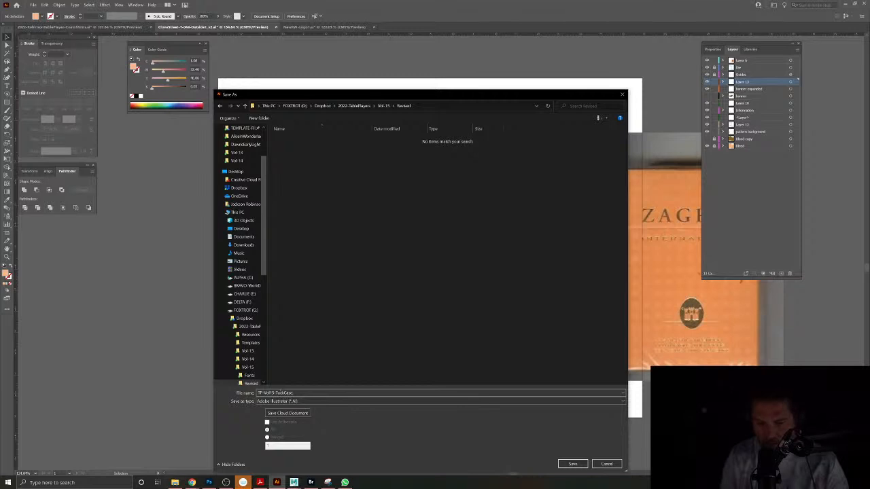
{"action": "key", "text": "Return"}
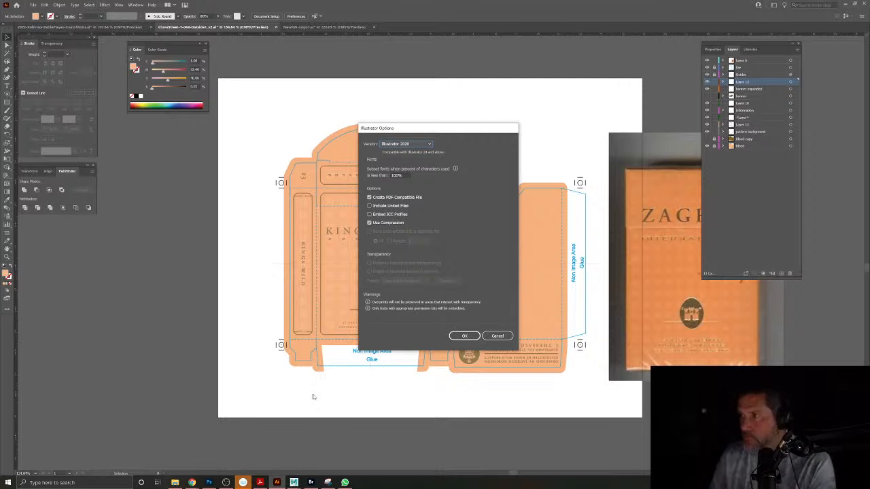
{"action": "key", "text": "Return"}
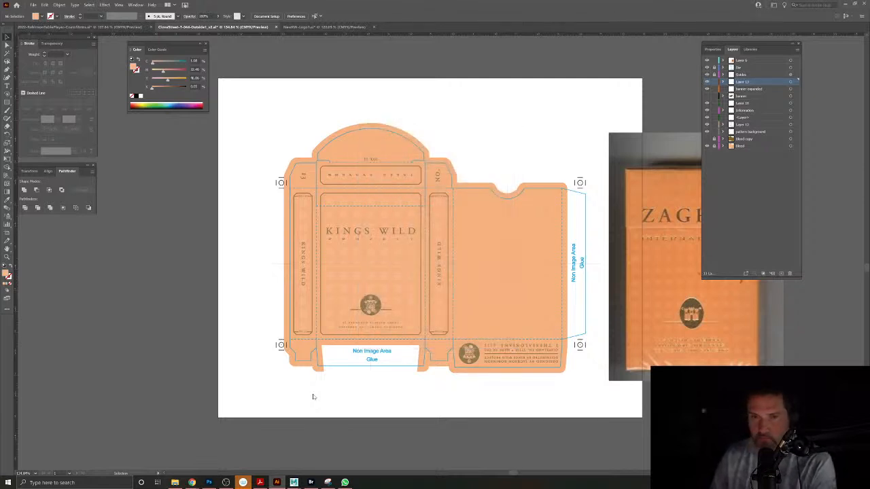
Open the Vol-15-TablePlayers-BackDesign file from the Vol-15 folder.
{"action": "left_click", "coordinate": [299, 27]}
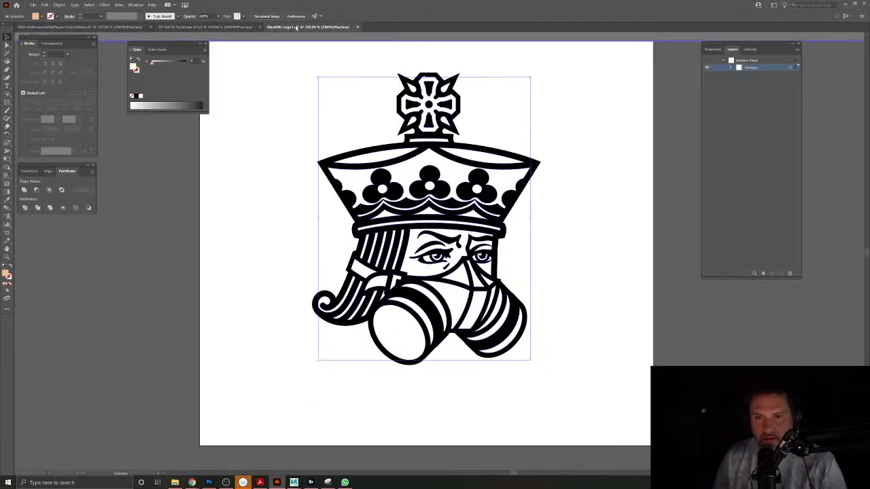
{"action": "left_click", "coordinate": [251, 27]}
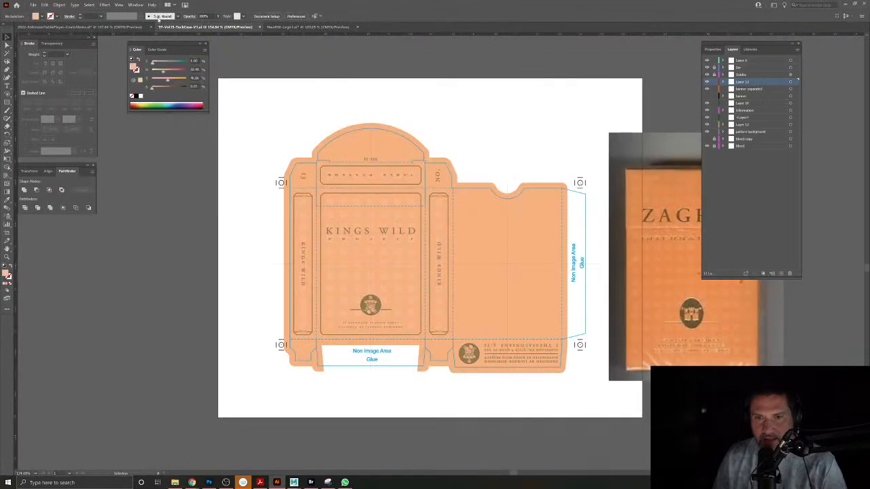
{"action": "left_click", "coordinate": [33, 5]}
{"action": "left_click", "coordinate": [43, 27]}
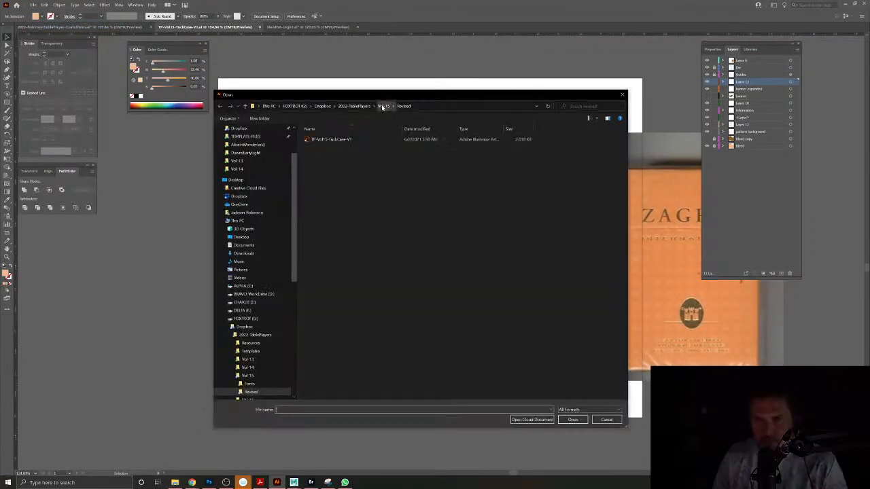
{"action": "left_click", "coordinate": [380, 106]}
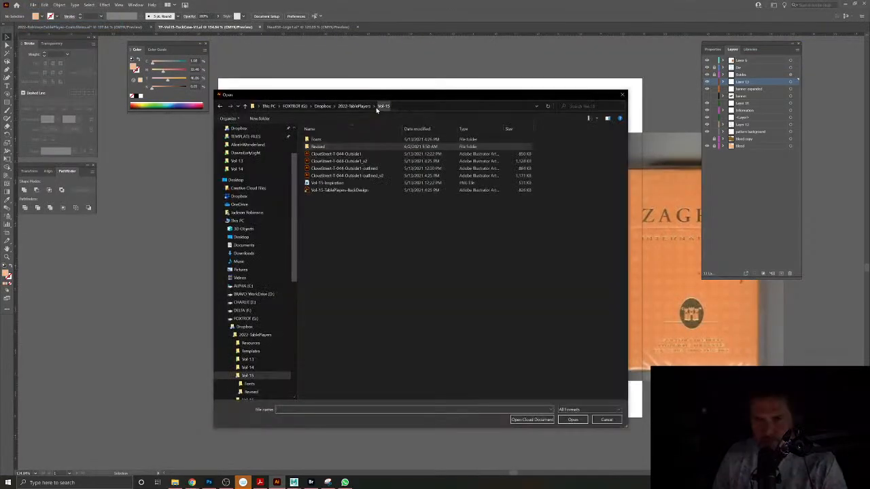
{"action": "left_click", "coordinate": [354, 191]}
{"action": "left_click", "coordinate": [581, 420]}
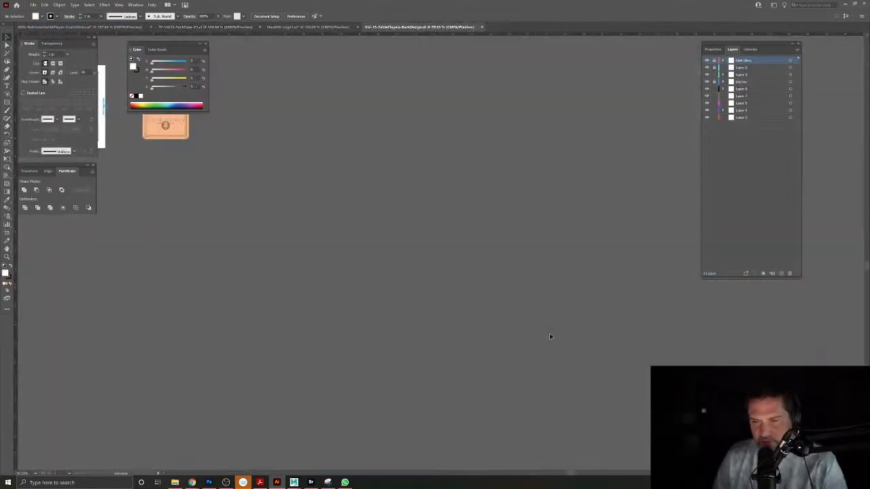
Delete the rounded-corner copy of the card back that sits beside the artboard.
{"action": "left_click_drag", "start_coordinate": [129, 146], "coordinate": [454, 313]}
{"action": "left_click_drag", "start_coordinate": [386, 271], "coordinate": [451, 289]}
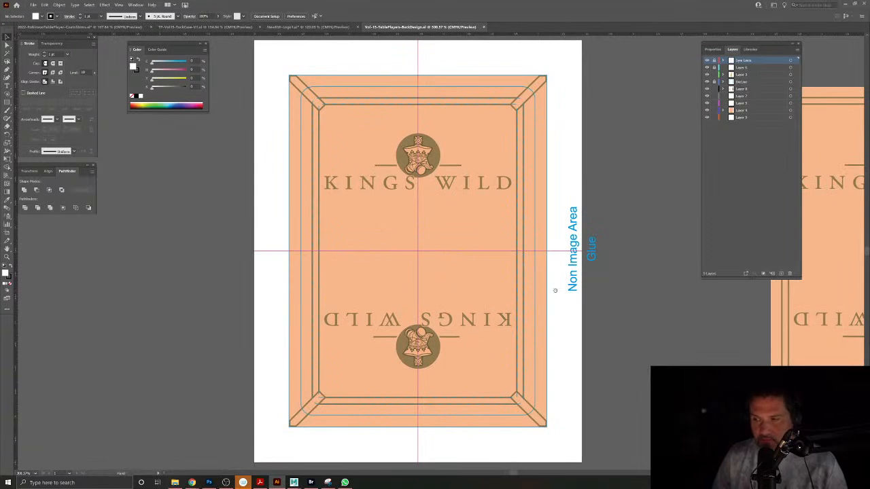
{"action": "left_click_drag", "start_coordinate": [560, 291], "coordinate": [519, 285]}
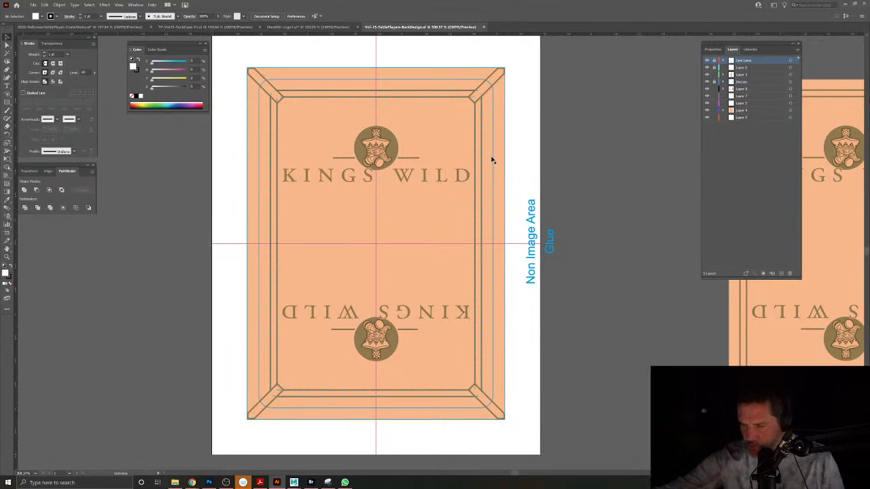
{"action": "scroll", "coordinate": [499, 184], "scroll_direction": "down", "scroll_amount": 3}
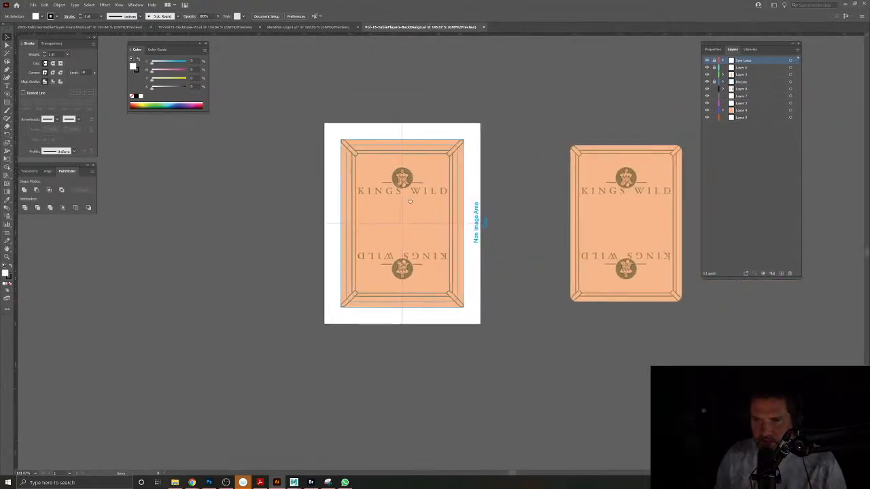
{"action": "left_click_drag", "start_coordinate": [604, 323], "coordinate": [621, 331]}
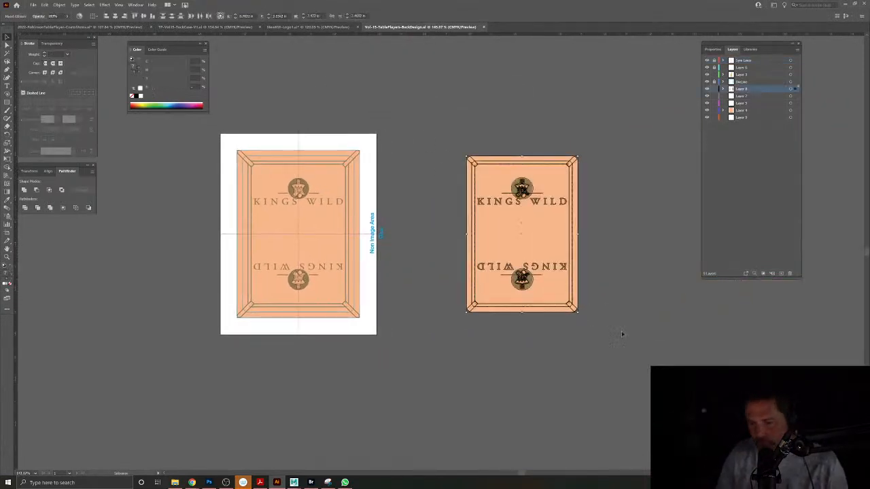
{"action": "key", "text": "Delete"}
Delete the old king figures from both medallions on the card back, keeping the plain circles.
{"action": "left_click_drag", "start_coordinate": [283, 238], "coordinate": [434, 253]}
{"action": "left_click", "coordinate": [399, 125]}
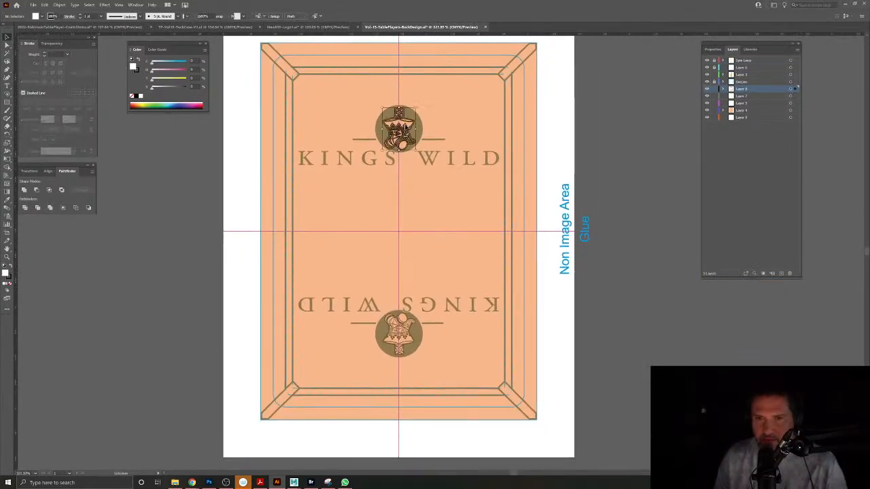
{"action": "key", "text": "Delete"}
{"action": "left_click", "coordinate": [406, 331]}
{"action": "key", "text": "Delete"}
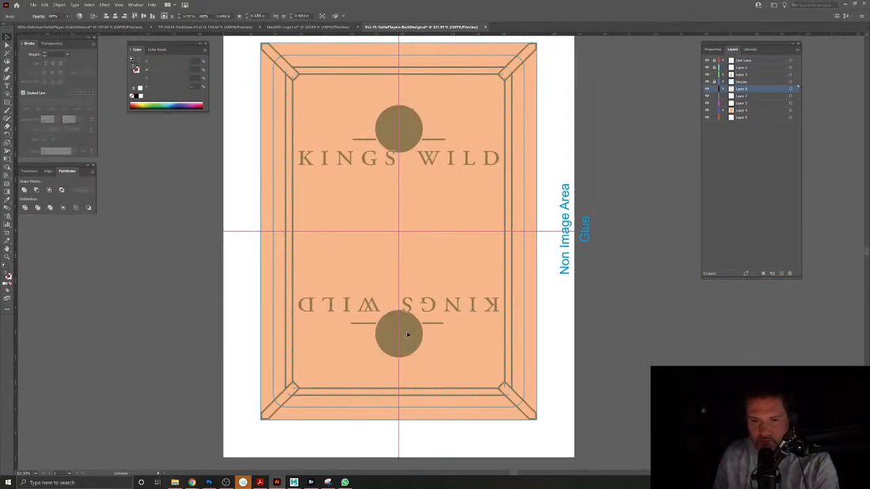
Move the upright KINGS WILD lettering down so it clears the circle above it.
{"action": "left_click", "coordinate": [418, 163]}
{"action": "scroll", "coordinate": [425, 163], "scroll_direction": "up", "scroll_amount": 5}
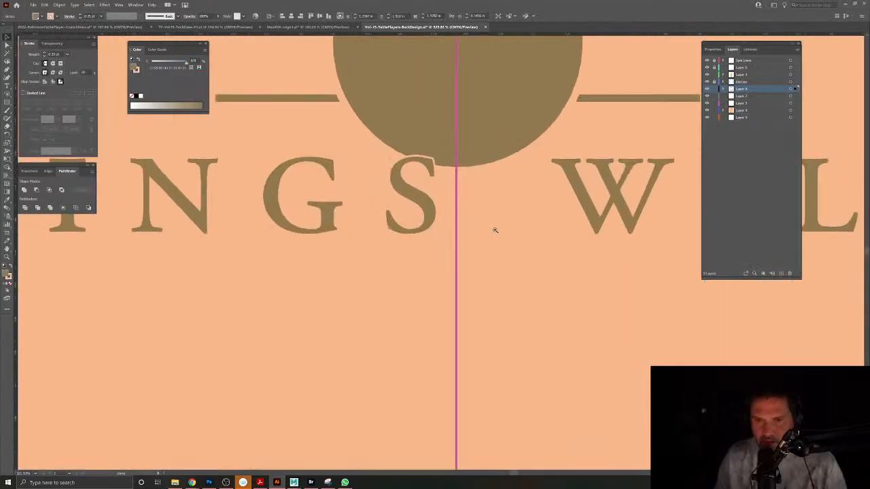
{"action": "left_click_drag", "start_coordinate": [429, 170], "coordinate": [425, 202]}
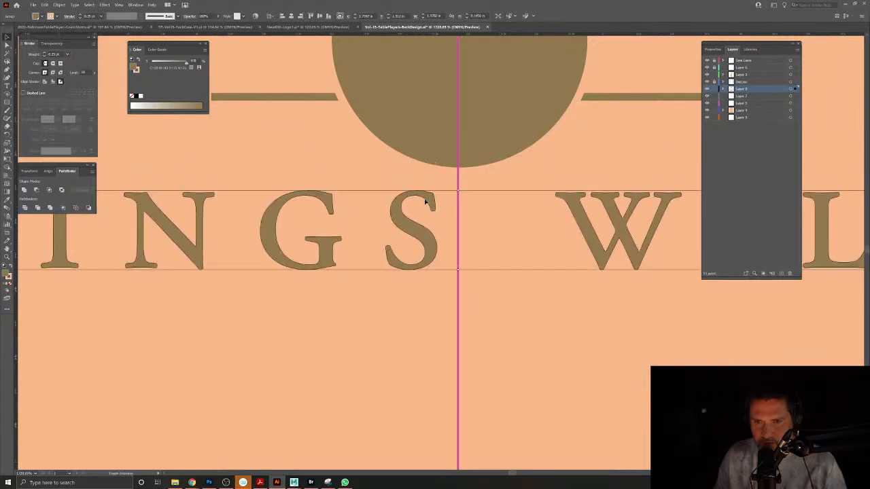
{"action": "scroll", "coordinate": [487, 229], "scroll_direction": "down", "scroll_amount": 5}
{"action": "left_click", "coordinate": [245, 208]}
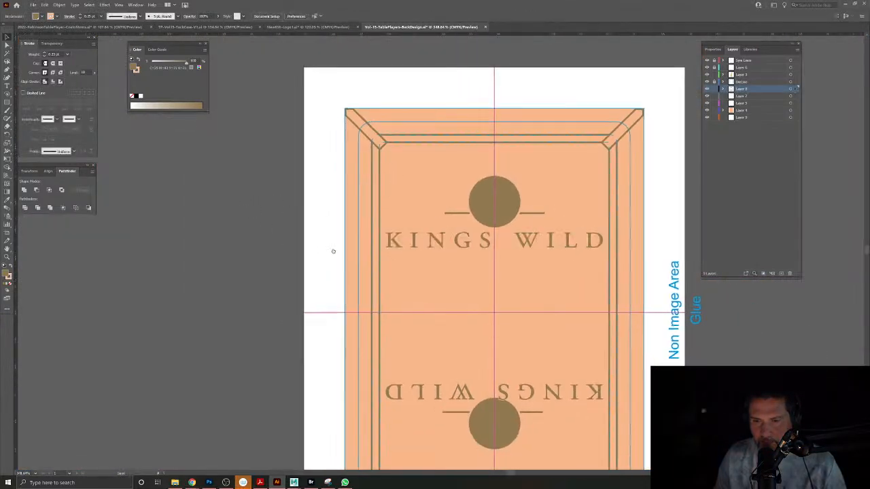
Delete the inverted half of the card back: its circle, KINGS WILD lettering and rule line.
{"action": "left_click_drag", "start_coordinate": [338, 259], "coordinate": [269, 201]}
{"action": "left_click", "coordinate": [435, 382]}
{"action": "key", "text": "Delete"}
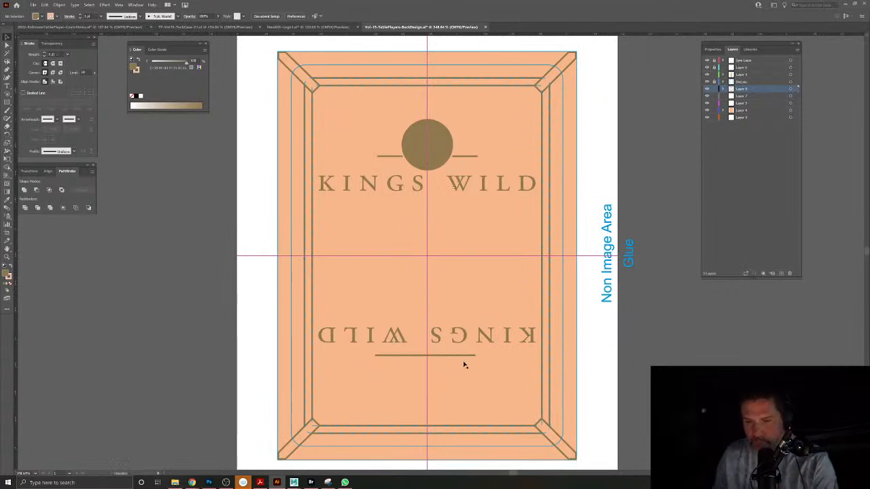
{"action": "left_click", "coordinate": [467, 355]}
{"action": "key", "text": "Delete"}
{"action": "key", "text": "ctrl+z"}
{"action": "left_click", "coordinate": [465, 346]}
{"action": "key", "text": "Delete"}
{"action": "left_click", "coordinate": [466, 356]}
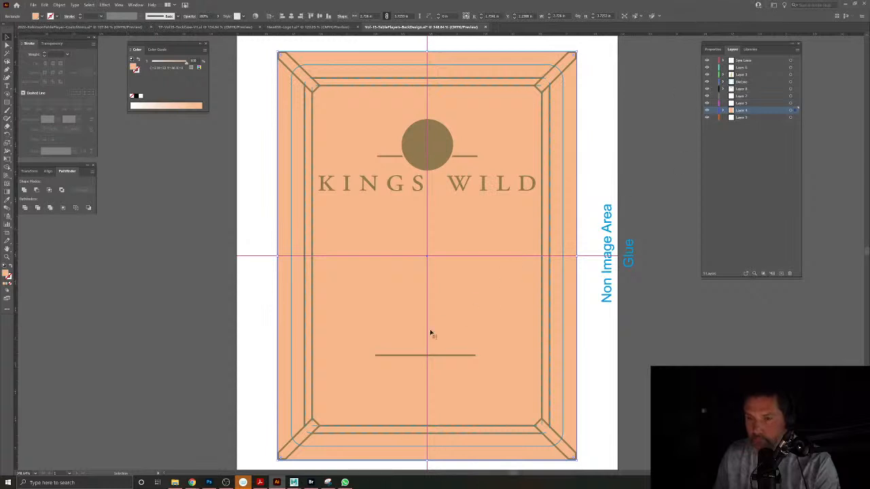
{"action": "left_click", "coordinate": [435, 355]}
{"action": "key", "text": "Delete"}
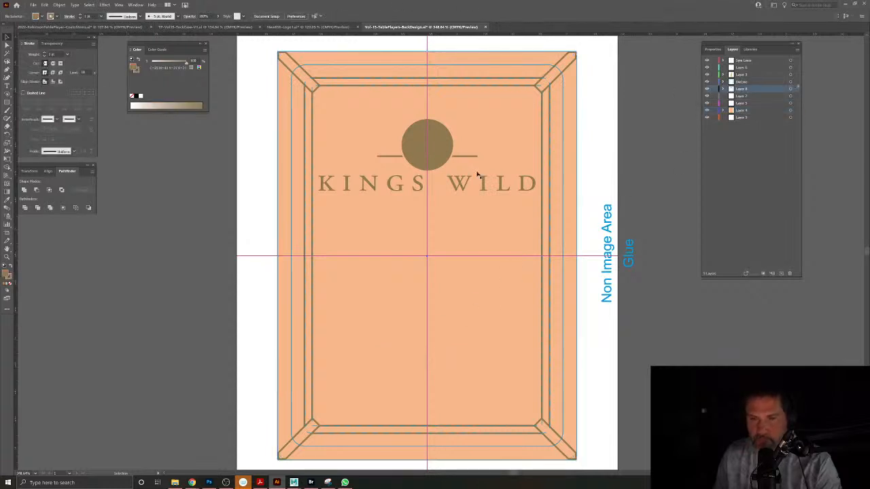
Switch to the tuck case file and copy the king medallion from its bottom flap.
{"action": "left_click", "coordinate": [309, 27]}
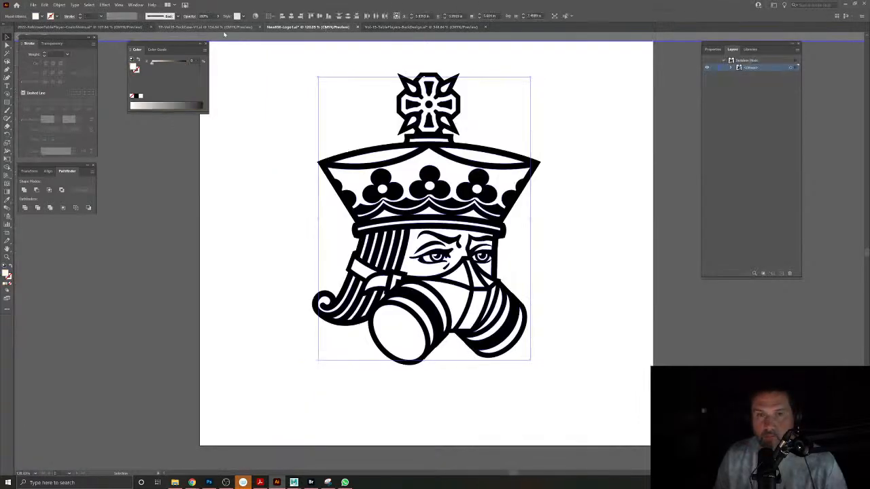
{"action": "left_click", "coordinate": [198, 28]}
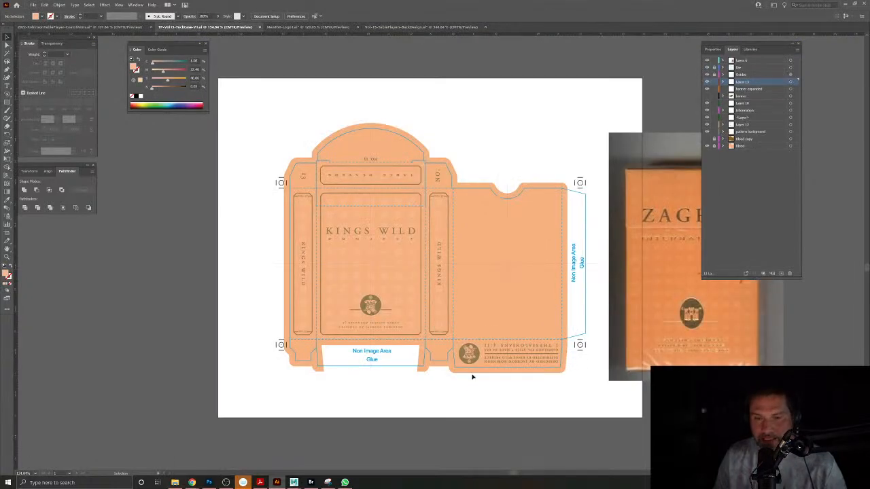
{"action": "key", "text": "z"}
{"action": "left_click_drag", "start_coordinate": [466, 373], "coordinate": [580, 430]}
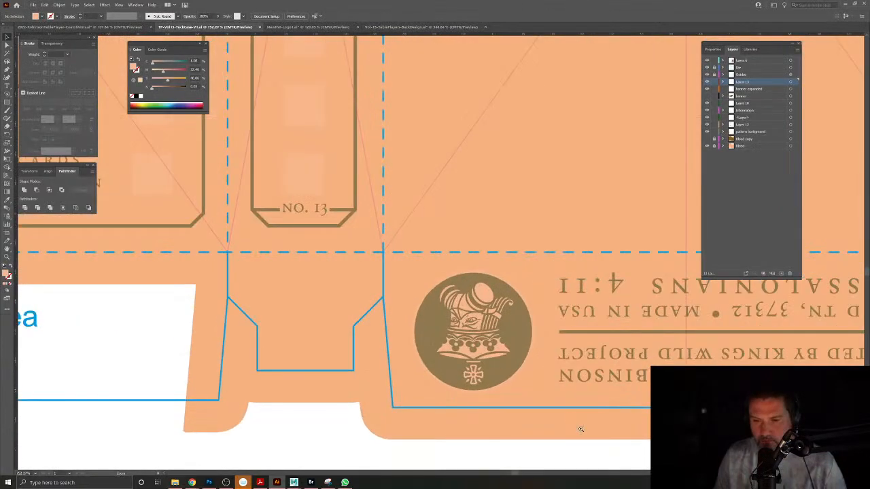
{"action": "key", "text": "v"}
{"action": "left_click", "coordinate": [516, 355]}
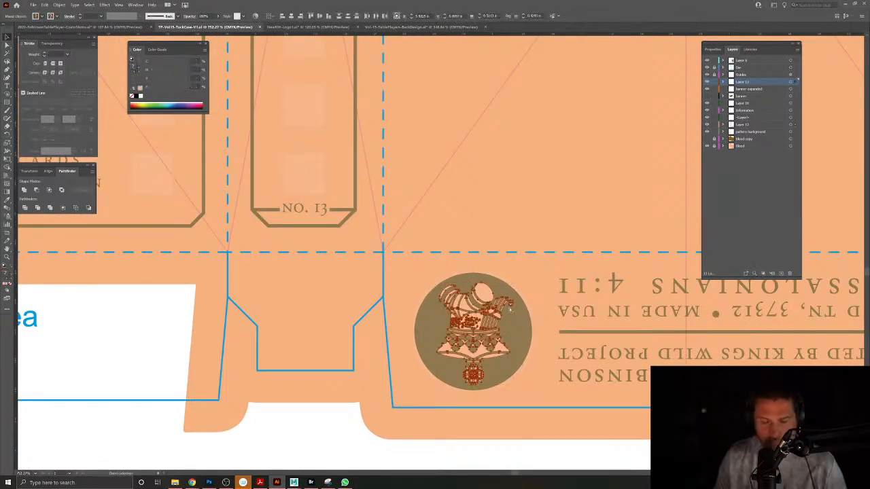
Replace the card back's remaining plain circle with the copied medallion, rotating the copy 180° so the king is upright.
{"action": "left_click", "coordinate": [421, 27]}
{"action": "left_click", "coordinate": [431, 146]}
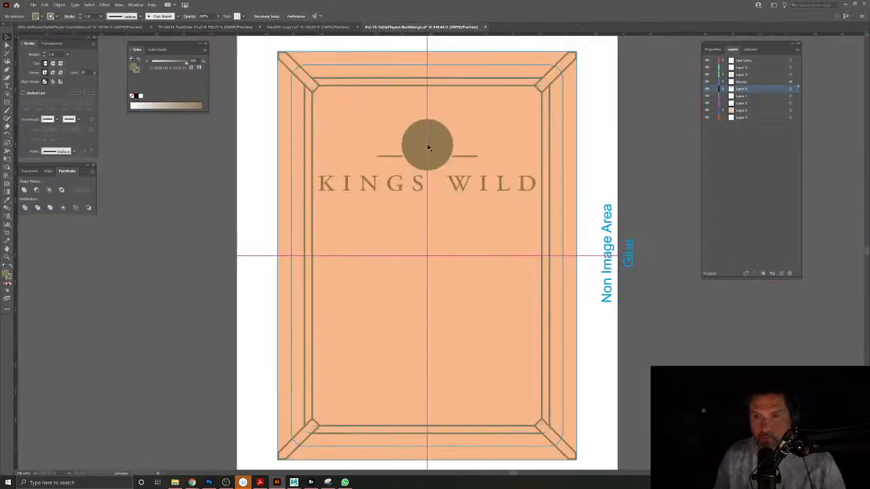
{"action": "key", "text": "Delete"}
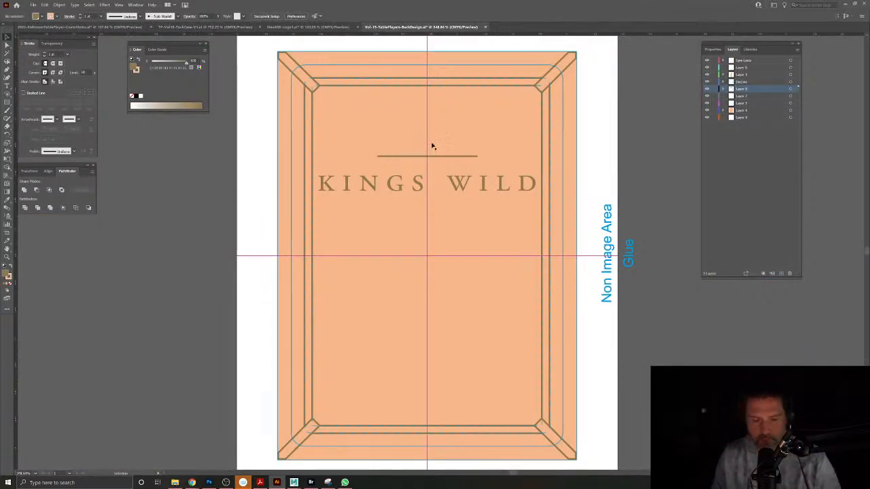
{"action": "key", "text": "ctrl+v"}
{"action": "left_click_drag", "start_coordinate": [472, 225], "coordinate": [382, 293]}
Outline the pasted medallion's strokes and combine its shapes with the Pathfinder Merge operation.
{"action": "left_click", "coordinate": [59, 5]}
{"action": "mouse_move", "coordinate": [77, 155]}
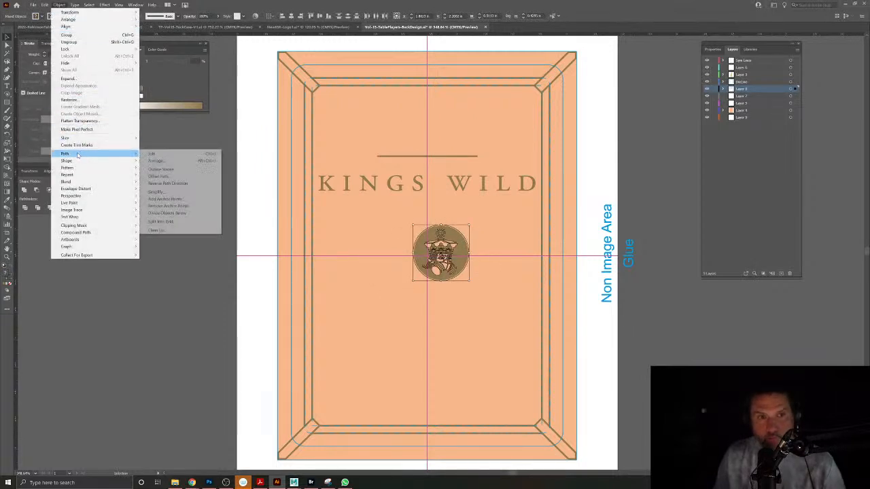
{"action": "left_click", "coordinate": [162, 169]}
{"action": "left_click", "coordinate": [52, 207]}
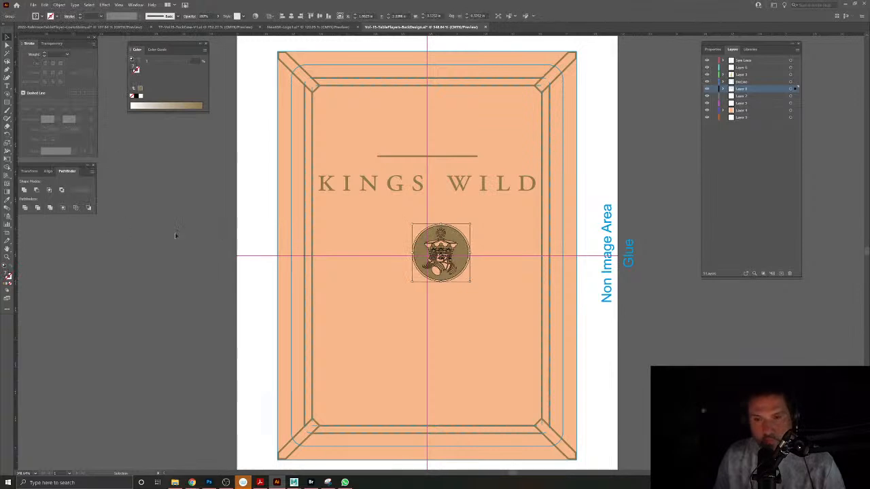
Place the medallion over the rule line above KINGS WILD and centre it horizontally on the card.
{"action": "left_click_drag", "start_coordinate": [439, 239], "coordinate": [475, 243]}
{"action": "left_click_drag", "start_coordinate": [478, 282], "coordinate": [471, 113]}
{"action": "left_click_drag", "start_coordinate": [469, 174], "coordinate": [468, 266]}
{"action": "left_click", "coordinate": [291, 17]}
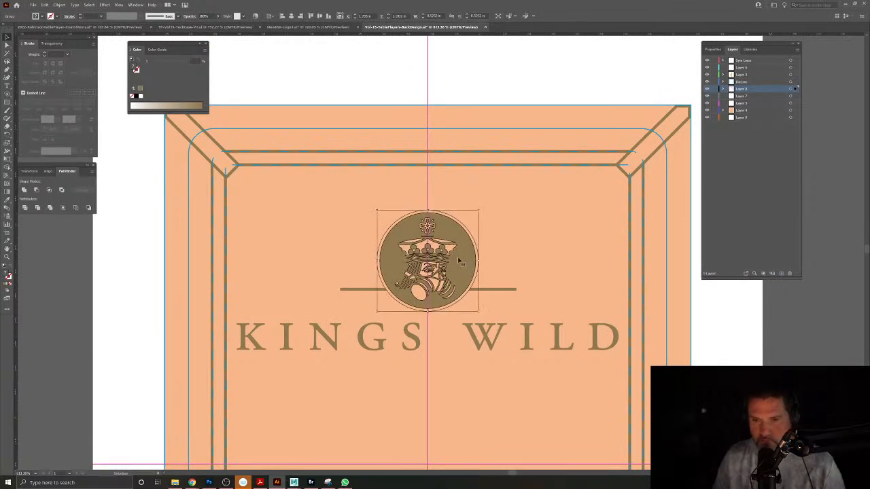
{"action": "left_click", "coordinate": [378, 82]}
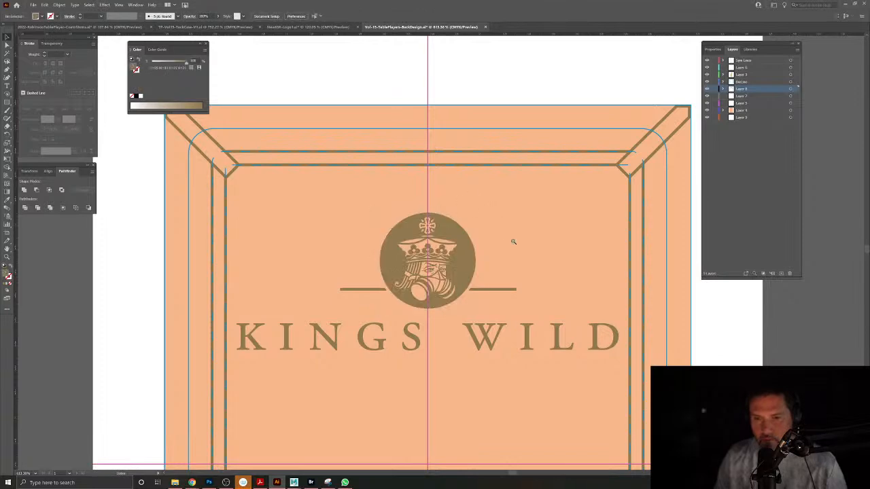
{"action": "scroll", "coordinate": [510, 241], "scroll_direction": "down", "scroll_amount": 3}
{"action": "scroll", "coordinate": [459, 202], "scroll_direction": "down", "scroll_amount": 2}
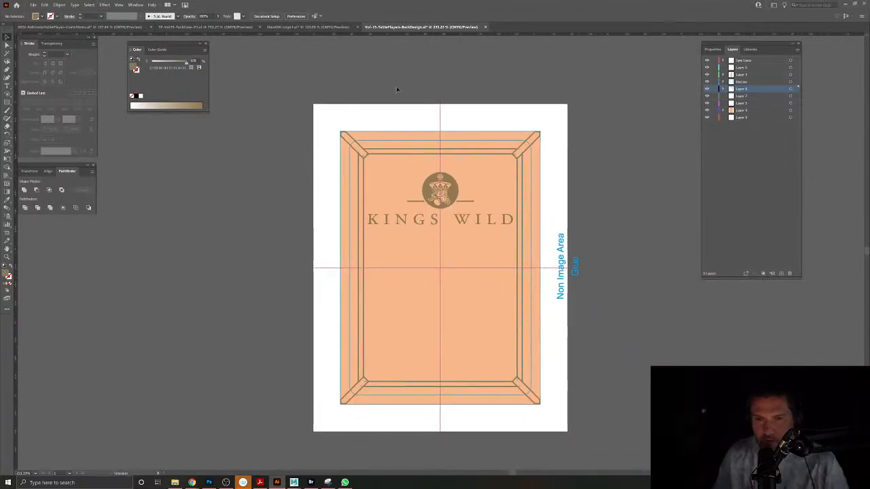
In the tuck case file, lock the front panel's text layer and copy the full grid of background squares.
{"action": "left_click", "coordinate": [225, 26]}
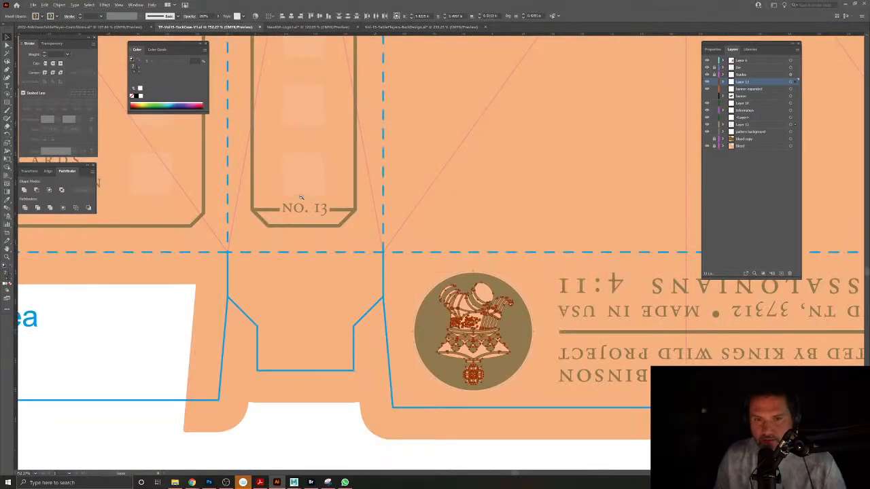
{"action": "scroll", "coordinate": [239, 161], "scroll_direction": "down", "scroll_amount": 2}
{"action": "left_click_drag", "start_coordinate": [239, 161], "coordinate": [470, 316]}
{"action": "left_click", "coordinate": [472, 348]}
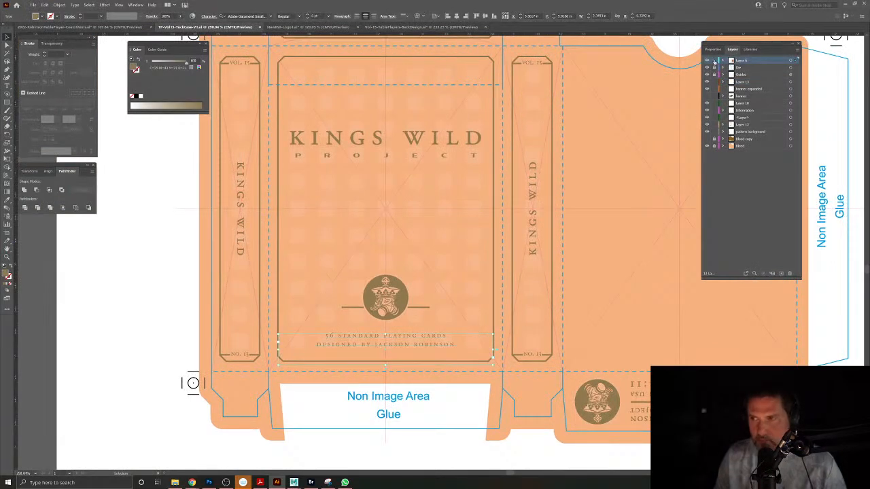
{"action": "left_click", "coordinate": [475, 343]}
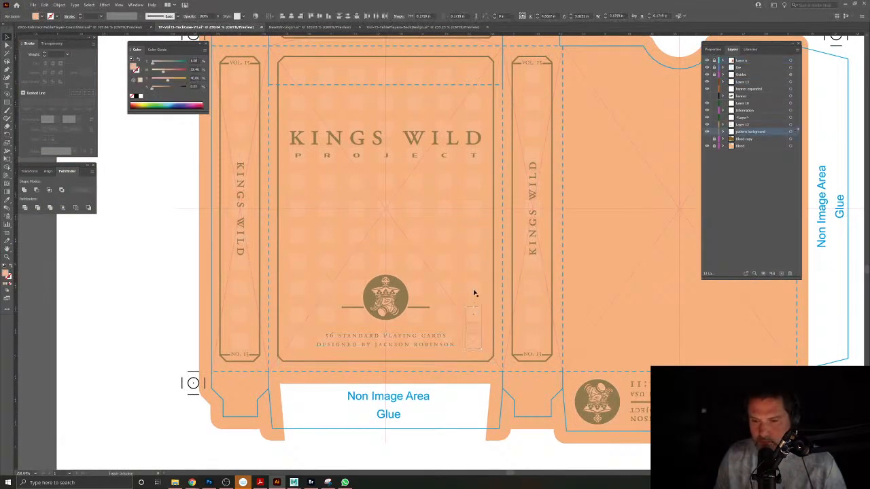
{"action": "left_click_drag", "start_coordinate": [474, 240], "coordinate": [473, 208]}
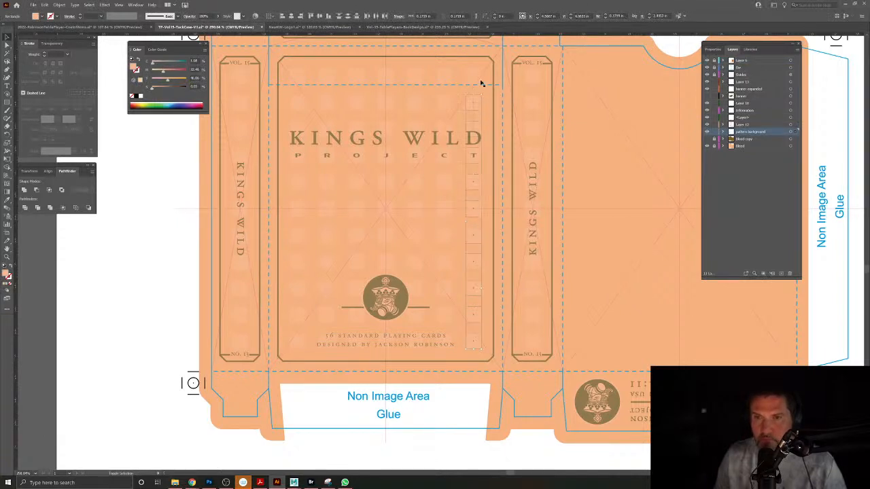
{"action": "left_click", "coordinate": [447, 79], "text": "shift"}
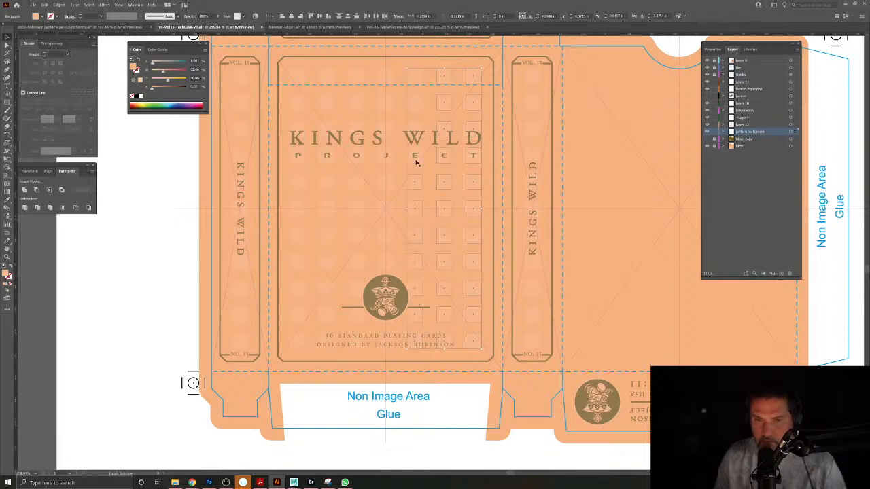
{"action": "left_click_drag", "start_coordinate": [415, 99], "coordinate": [298, 96]}
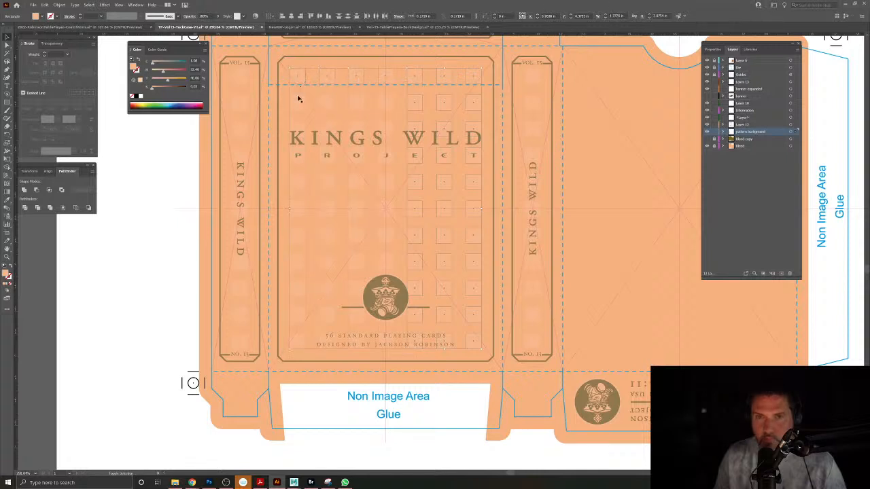
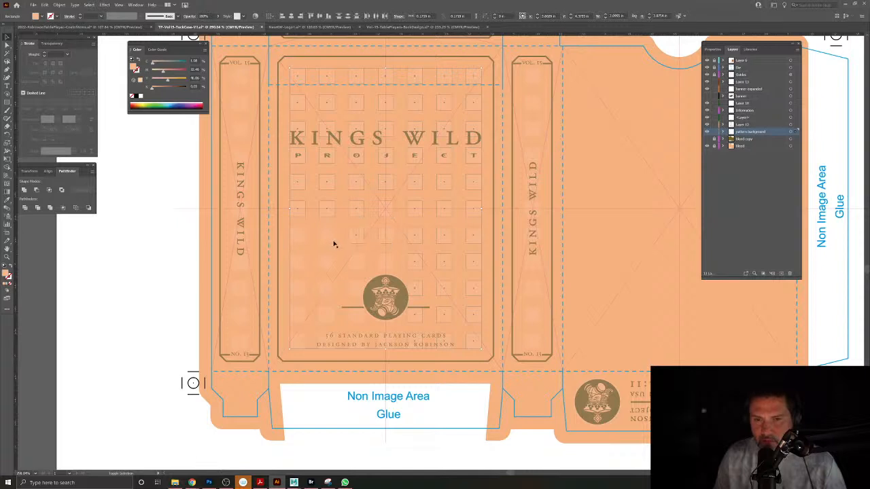
{"action": "key", "text": "x"}
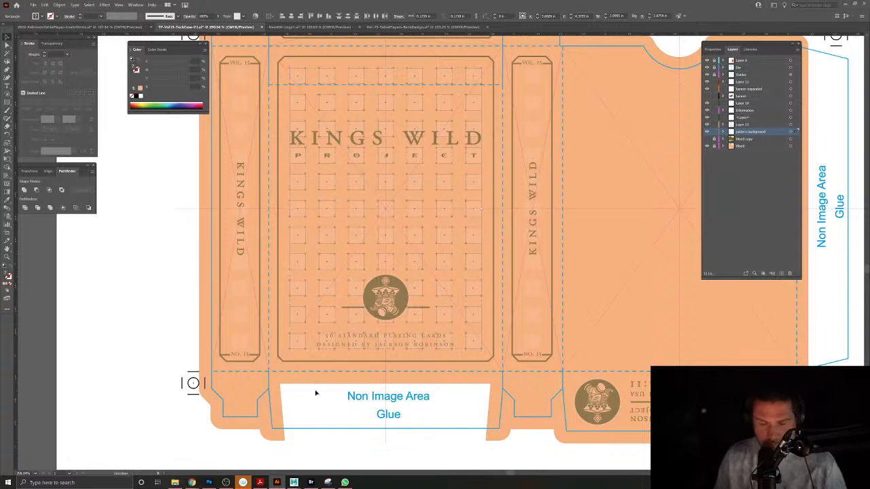
Add a new layer beneath the lettering in the card back file, paste the grid of squares into it and delete them.
{"action": "left_click", "coordinate": [414, 27]}
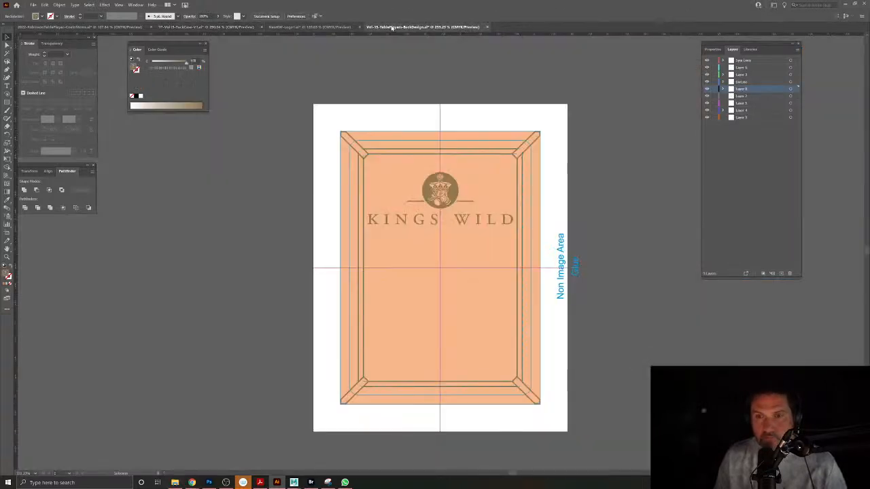
{"action": "left_click", "coordinate": [752, 104]}
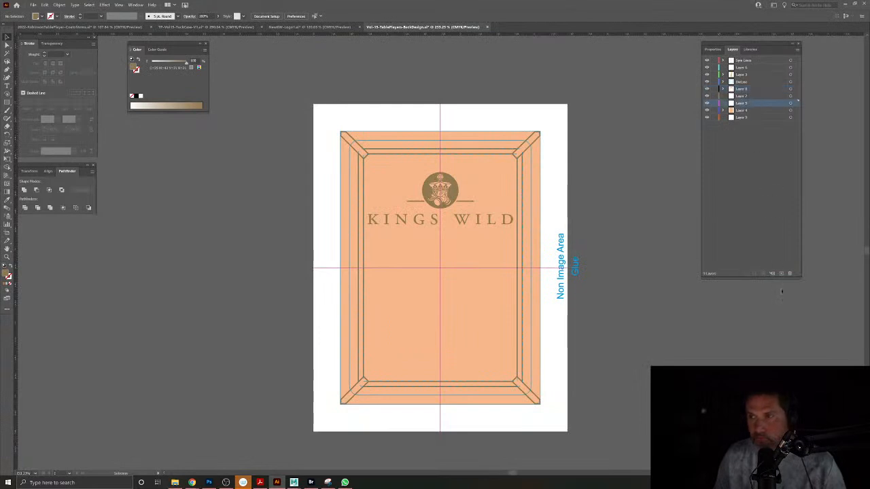
{"action": "left_click", "coordinate": [781, 274]}
{"action": "key", "text": "ctrl+v"}
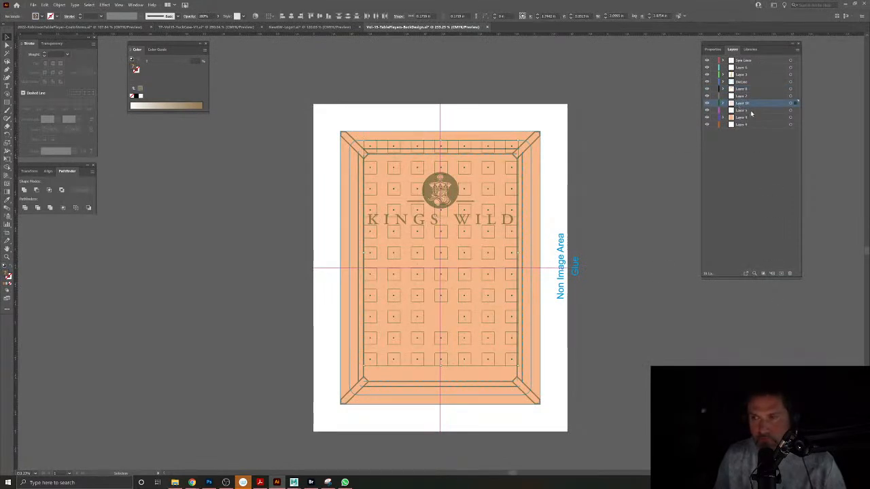
{"action": "key", "text": "Delete"}
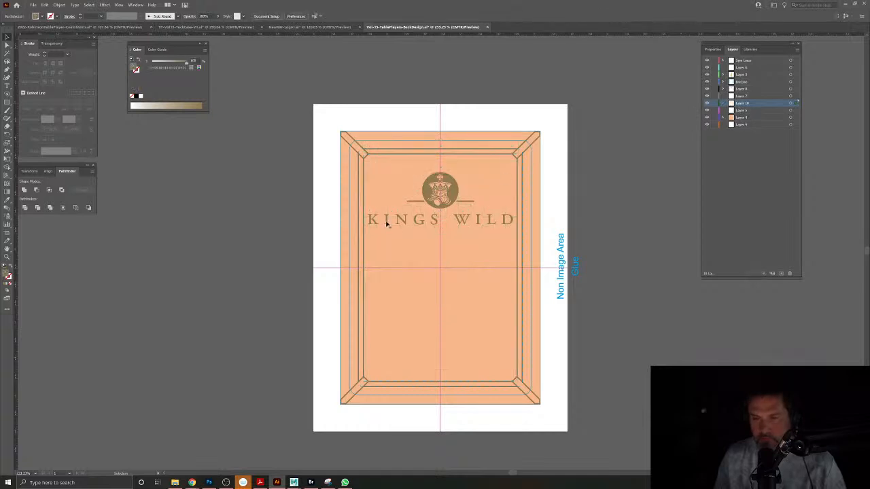
Add a new layer above Layer 7, paste the grid of squares into it and move it off the card.
{"action": "left_click", "coordinate": [744, 96]}
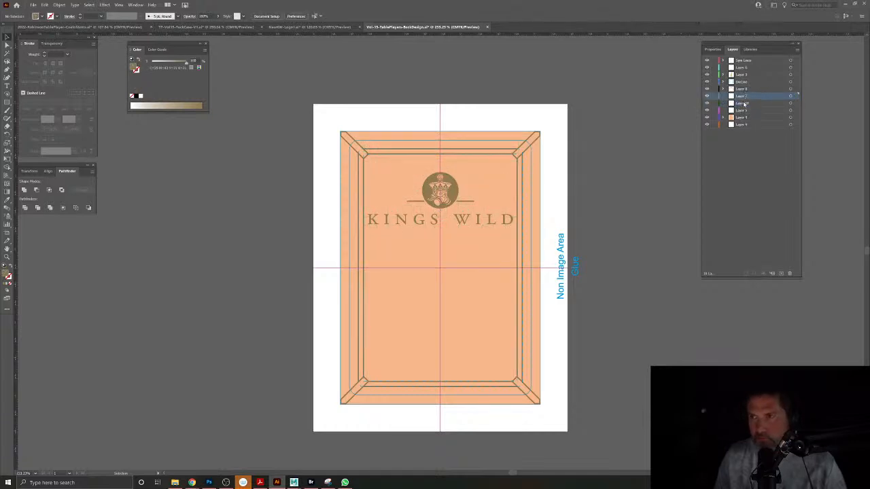
{"action": "left_click", "coordinate": [782, 274]}
{"action": "key", "text": "ctrl+v"}
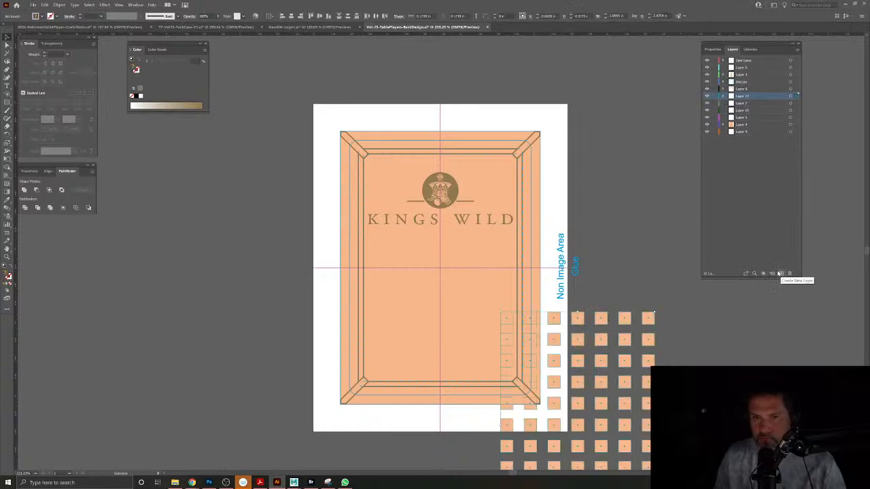
{"action": "left_click_drag", "start_coordinate": [576, 364], "coordinate": [672, 335]}
{"action": "scroll", "coordinate": [671, 335], "scroll_direction": "right", "scroll_amount": 3}
{"action": "scroll", "coordinate": [578, 339], "scroll_direction": "up", "scroll_amount": 5}
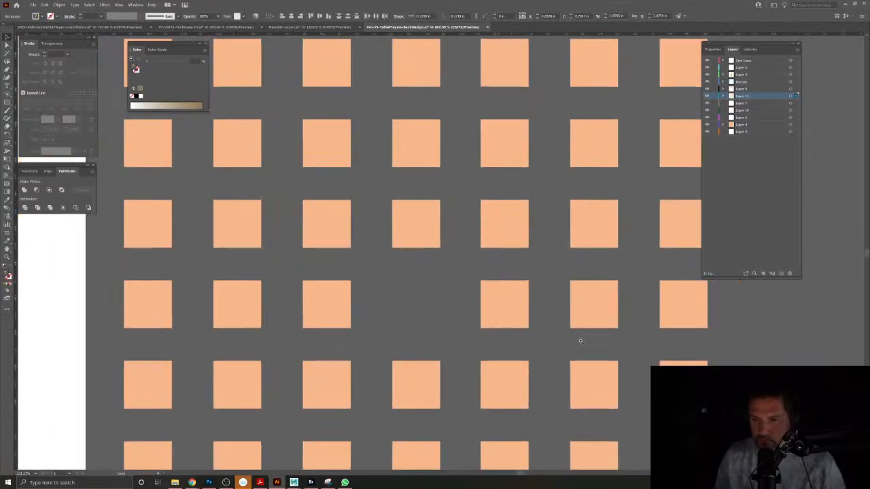
Duplicate a neighbouring square into the grid's empty spot and align it vertically with the other squares in its row.
{"action": "double_click", "coordinate": [423, 241]}
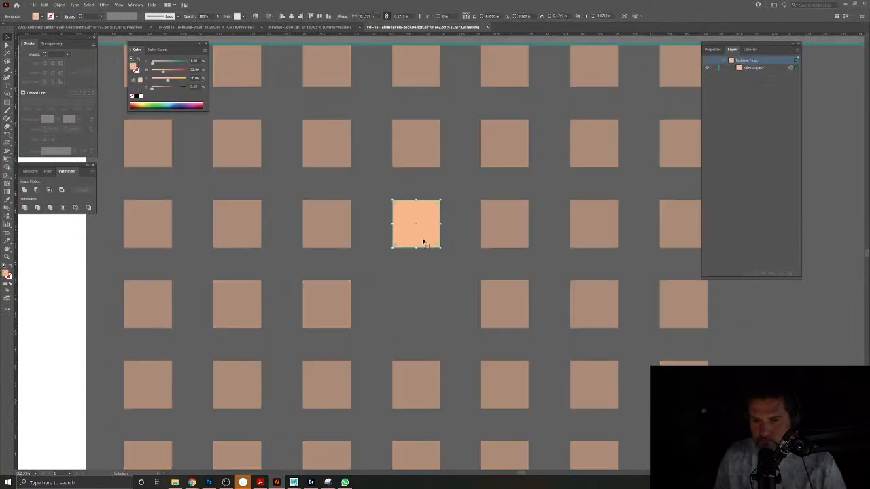
{"action": "left_click_drag", "start_coordinate": [426, 234], "coordinate": [424, 315]}
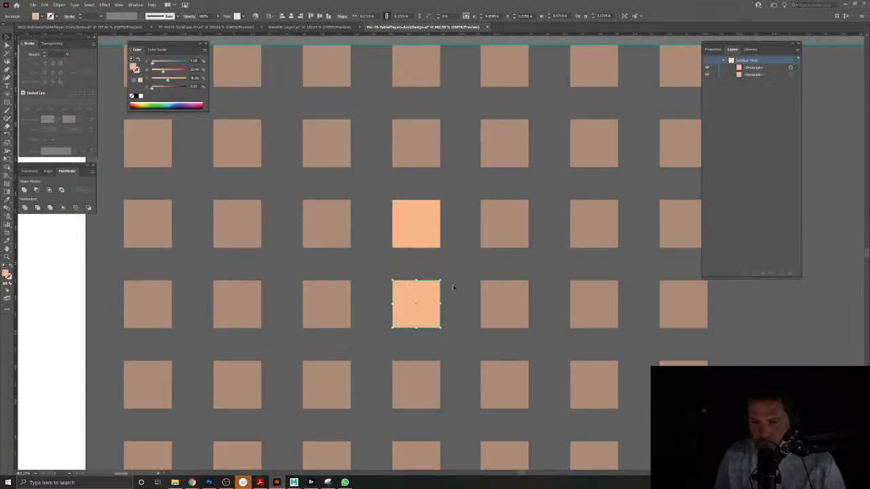
{"action": "double_click", "coordinate": [453, 284]}
{"action": "scroll", "coordinate": [452, 284], "scroll_direction": "down", "scroll_amount": 2}
{"action": "left_click", "coordinate": [432, 299]}
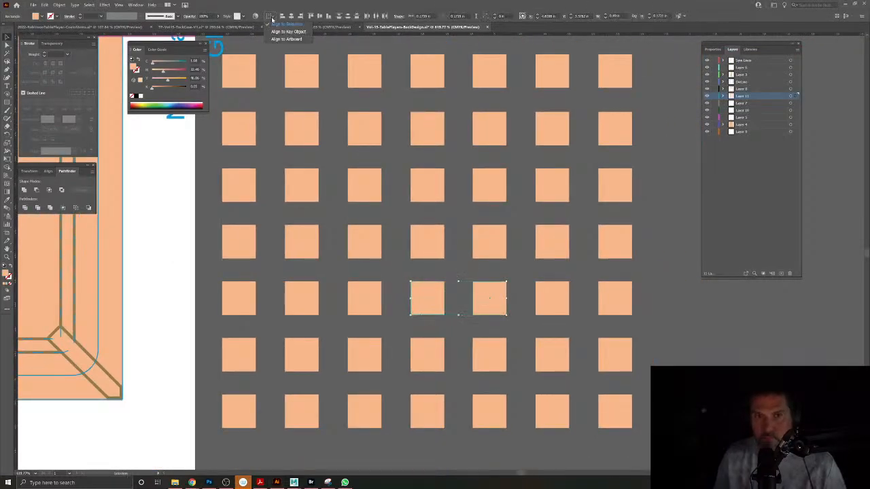
{"action": "left_click", "coordinate": [328, 18]}
{"action": "left_click", "coordinate": [663, 321]}
{"action": "left_click_drag", "start_coordinate": [650, 317], "coordinate": [557, 264]}
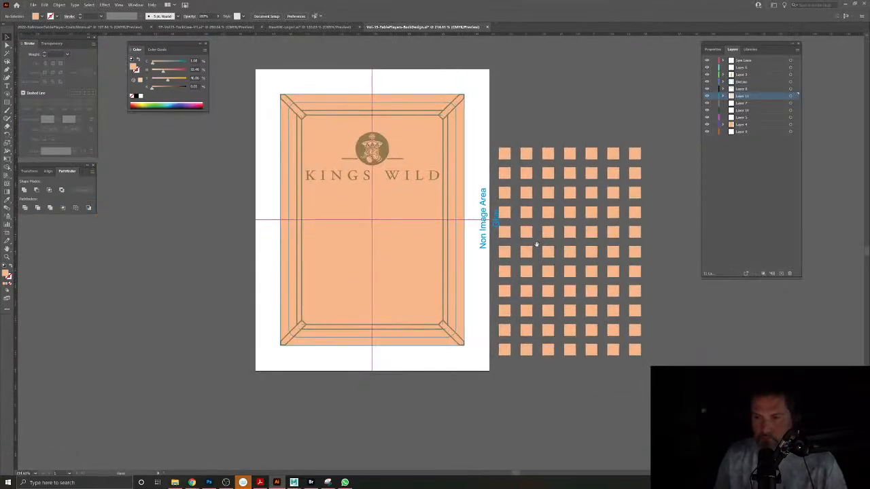
Copy the background bleed shape from the tuck case file and paste it into the card back file.
{"action": "left_click", "coordinate": [280, 26]}
{"action": "left_click", "coordinate": [239, 27]}
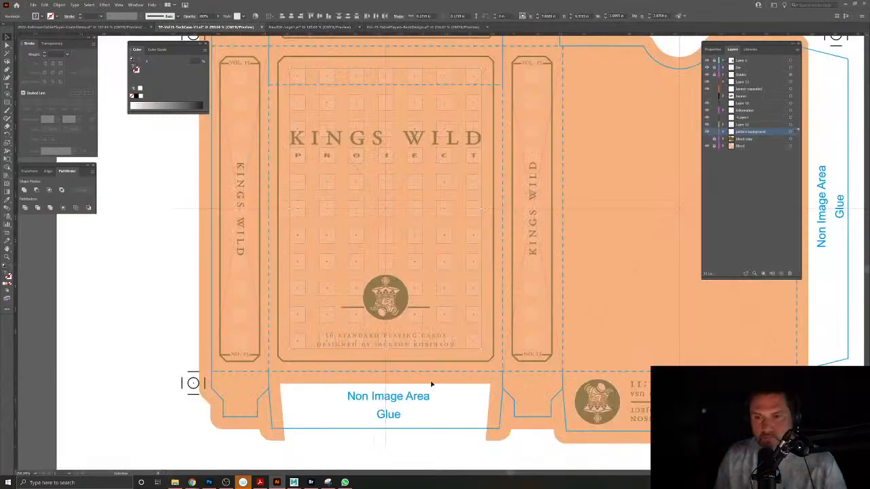
{"action": "left_click", "coordinate": [140, 356]}
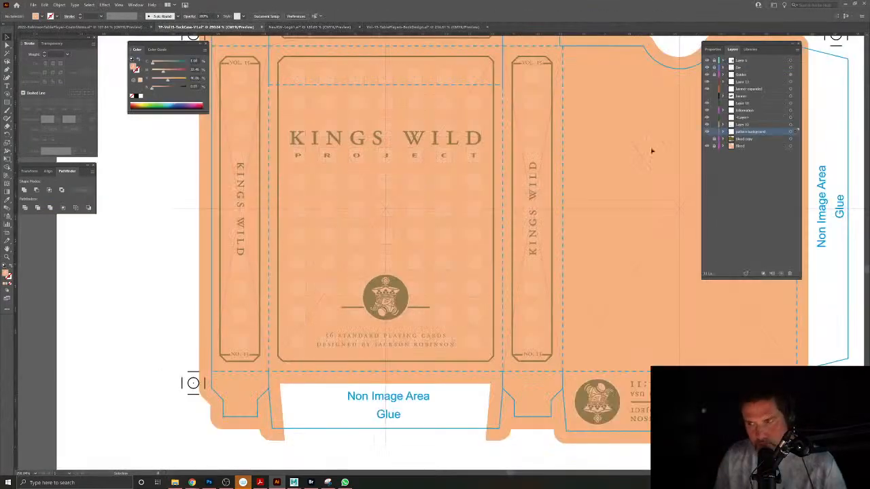
{"action": "left_click", "coordinate": [573, 435]}
{"action": "left_click", "coordinate": [408, 28]}
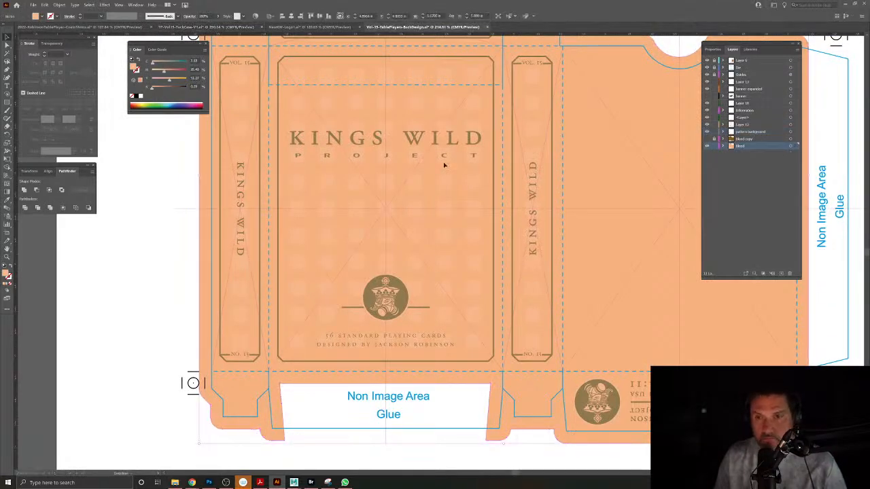
{"action": "left_click_drag", "start_coordinate": [508, 229], "coordinate": [255, 226]}
{"action": "key", "text": "ctrl+v"}
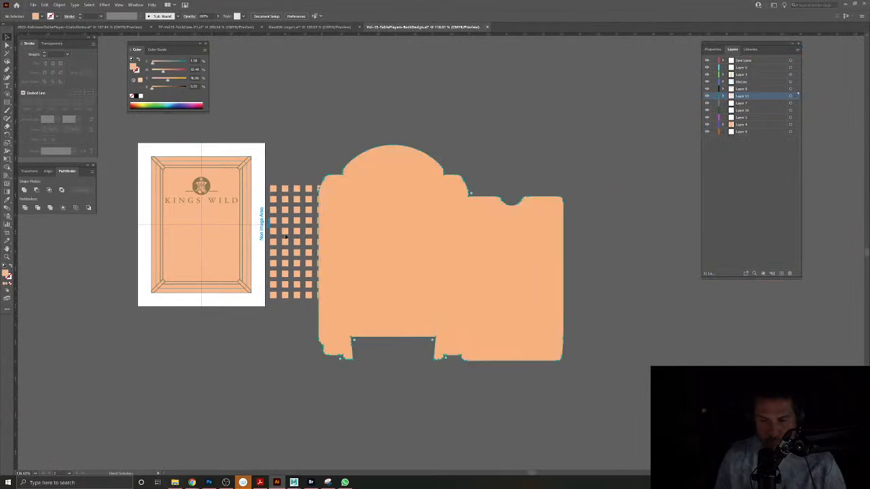
Match the card's background fill to the pasted bleed shape's colour and delete the bleed shape.
{"action": "left_click_drag", "start_coordinate": [388, 275], "coordinate": [479, 200]}
{"action": "left_click_drag", "start_coordinate": [294, 244], "coordinate": [521, 278]}
{"action": "left_click", "coordinate": [321, 292]}
{"action": "left_click", "coordinate": [9, 199]}
{"action": "left_click", "coordinate": [7, 37]}
{"action": "left_click_drag", "start_coordinate": [588, 151], "coordinate": [547, 149]}
{"action": "left_click_drag", "start_coordinate": [646, 85], "coordinate": [483, 131]}
{"action": "left_click", "coordinate": [555, 213]}
{"action": "key", "text": "Delete"}
Select the whole grid of squares beside the card and combine it with the Pathfinder Unite operation.
{"action": "scroll", "coordinate": [404, 207], "scroll_direction": "up", "scroll_amount": 5}
{"action": "left_click", "coordinate": [410, 364]}
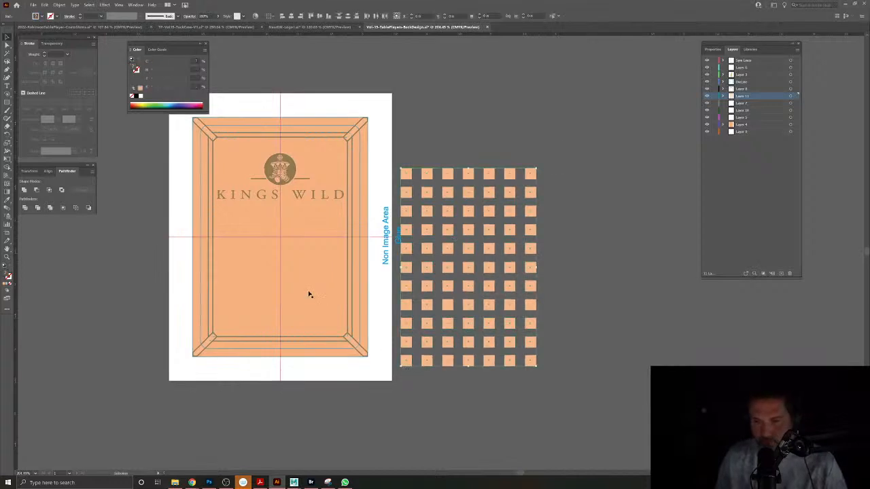
{"action": "left_click", "coordinate": [23, 192]}
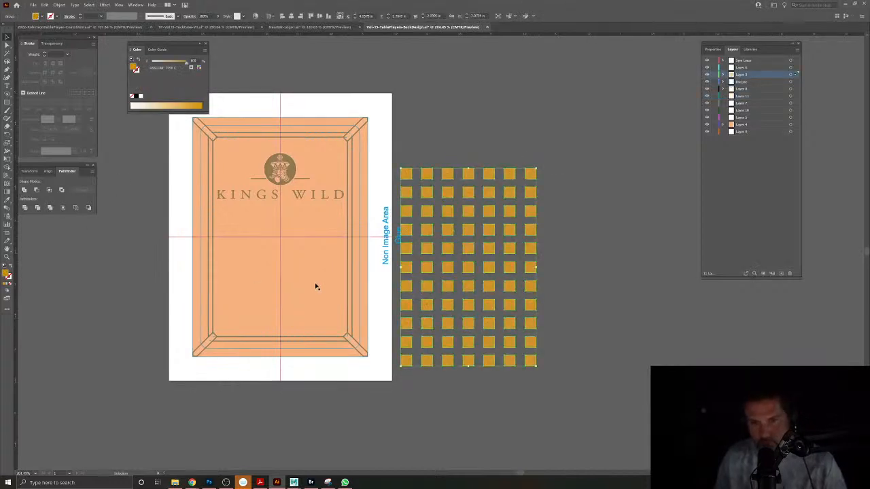
{"action": "key", "text": "ctrl+z"}
{"action": "left_click", "coordinate": [23, 192]}
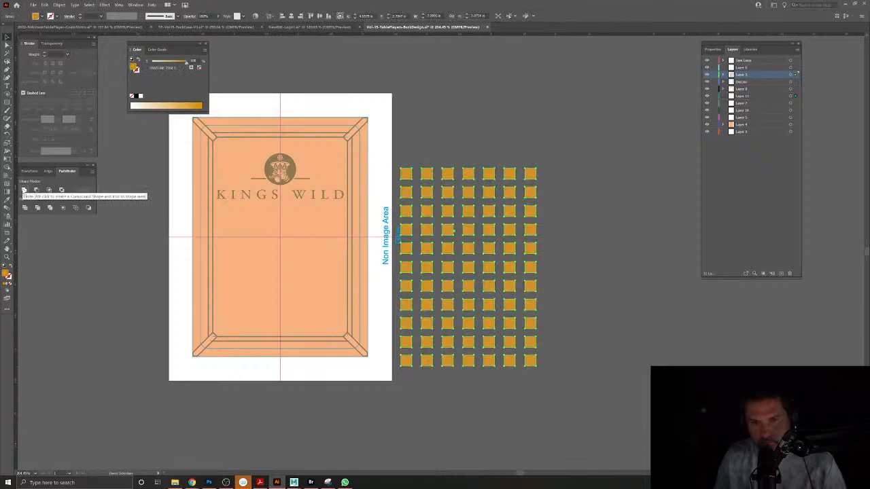
{"action": "key", "text": "ctrl+z"}
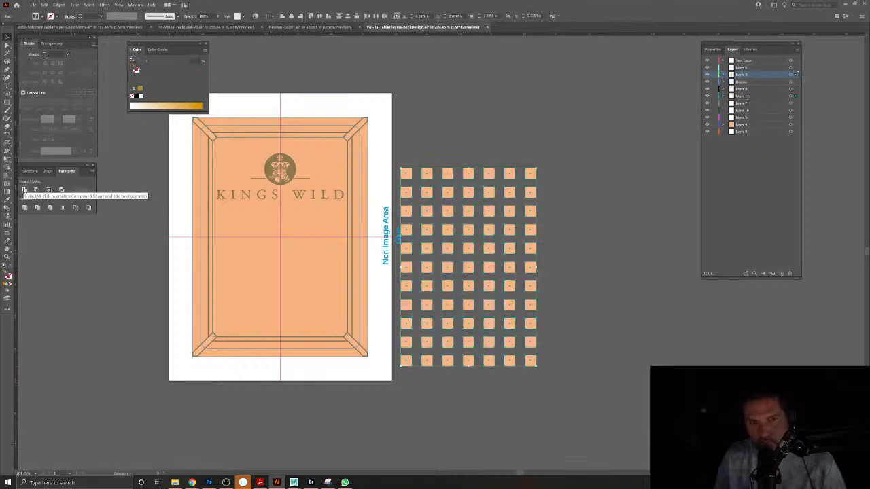
{"action": "left_click", "coordinate": [23, 191]}
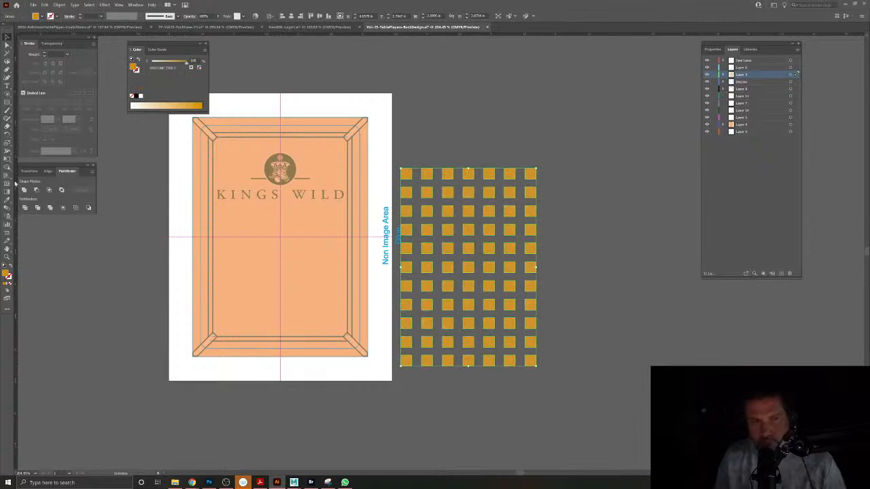
Fill the united squares with the light peach colour sampled from the king medallion's inner details.
{"action": "left_click", "coordinate": [6, 200]}
{"action": "scroll", "coordinate": [261, 165], "scroll_direction": "up", "scroll_amount": 5}
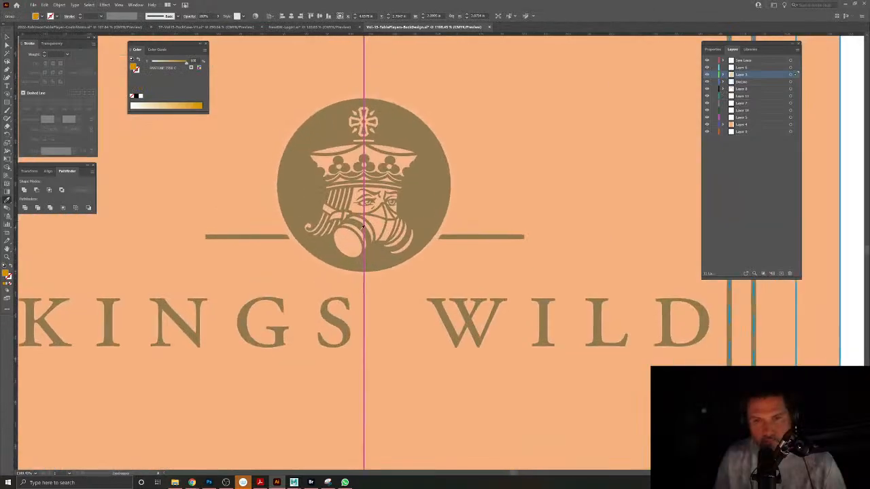
{"action": "left_click", "coordinate": [352, 238]}
{"action": "scroll", "coordinate": [517, 279], "scroll_direction": "down", "scroll_amount": 6}
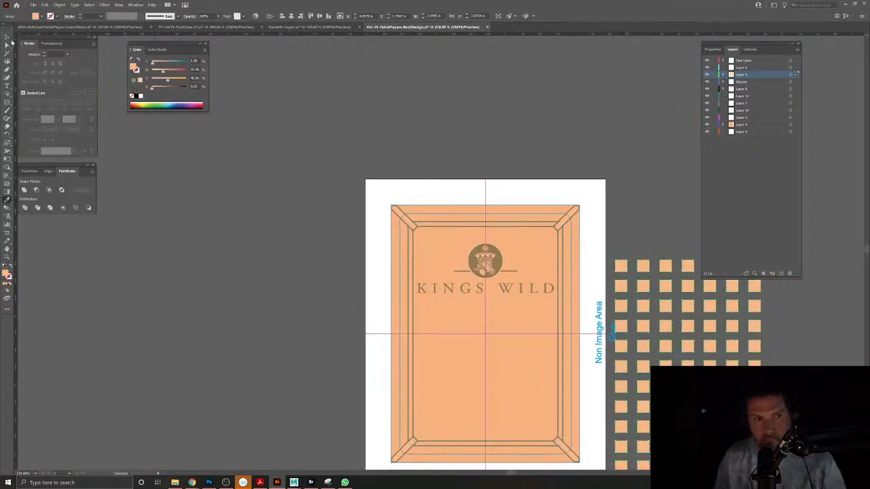
Centre the grid of squares horizontally and vertically on the card and scale it down to fit inside the inner frame.
{"action": "left_click", "coordinate": [291, 15]}
{"action": "left_click", "coordinate": [319, 15]}
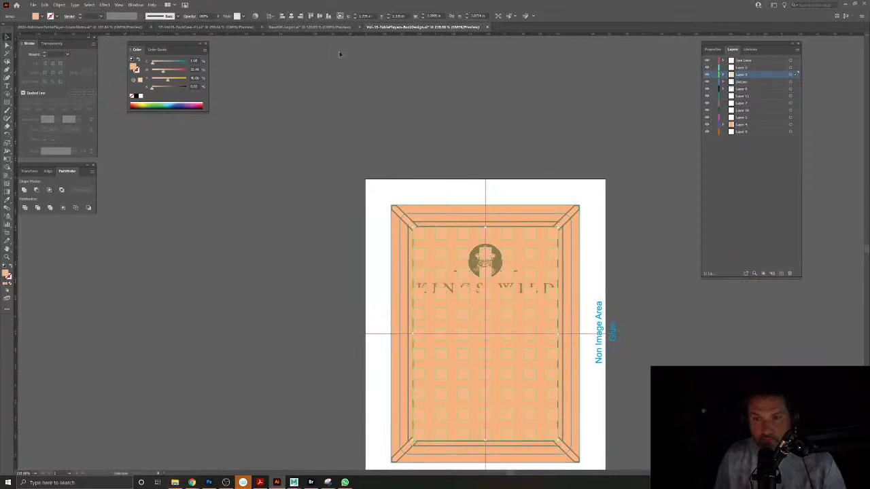
{"action": "left_click", "coordinate": [491, 137]}
{"action": "scroll", "coordinate": [471, 252], "scroll_direction": "up", "scroll_amount": 3}
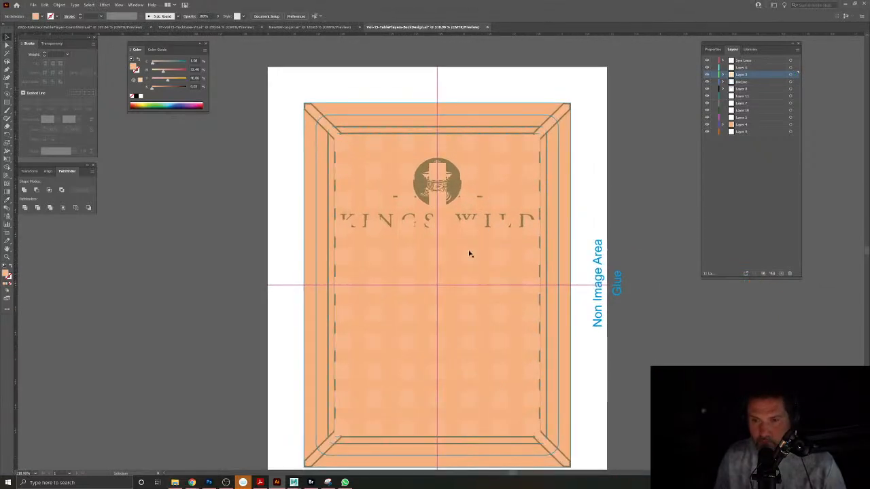
{"action": "left_click", "coordinate": [540, 136]}
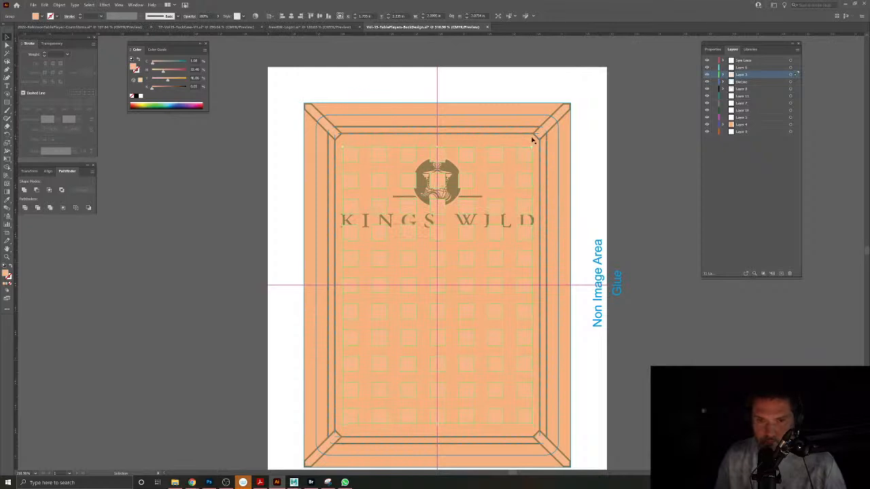
Within the grid group, move the last column's top square up and bottom square down, and select the other six columns.
{"action": "double_click", "coordinate": [527, 154]}
{"action": "left_click_drag", "start_coordinate": [524, 165], "coordinate": [521, 125]}
{"action": "left_click", "coordinate": [519, 134]}
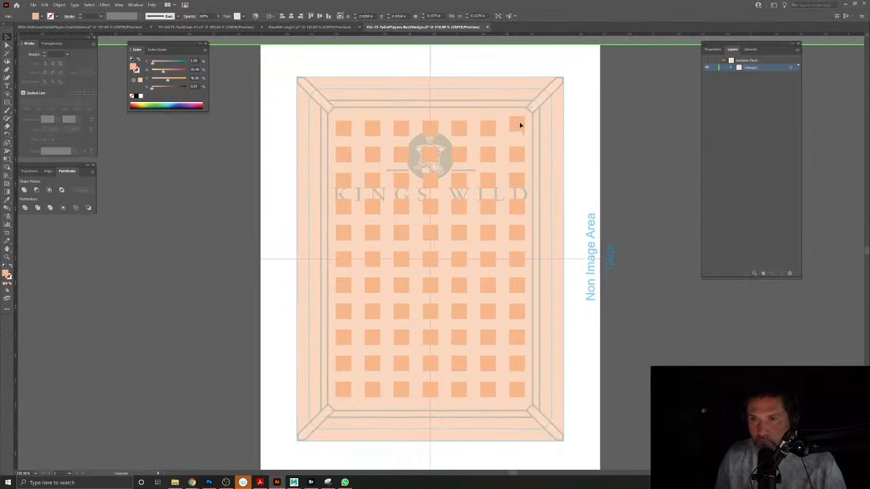
{"action": "left_click", "coordinate": [517, 398]}
{"action": "left_click", "coordinate": [514, 393], "text": "shift"}
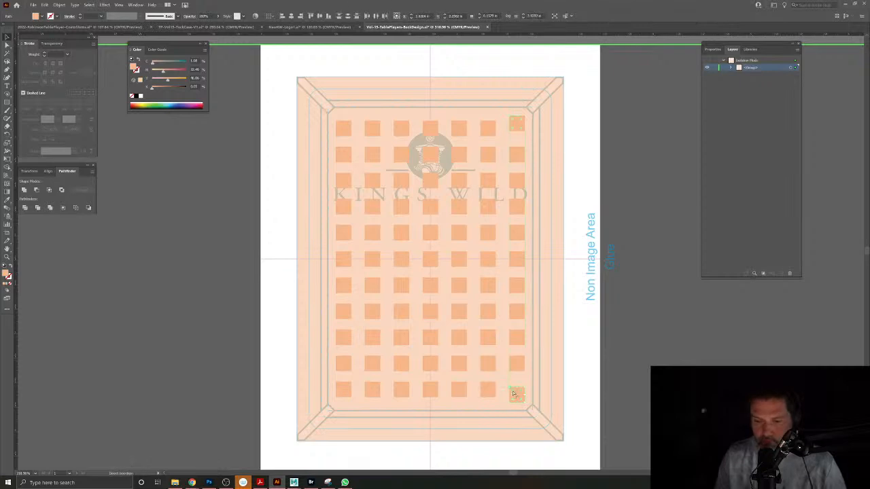
{"action": "left_click", "coordinate": [575, 152]}
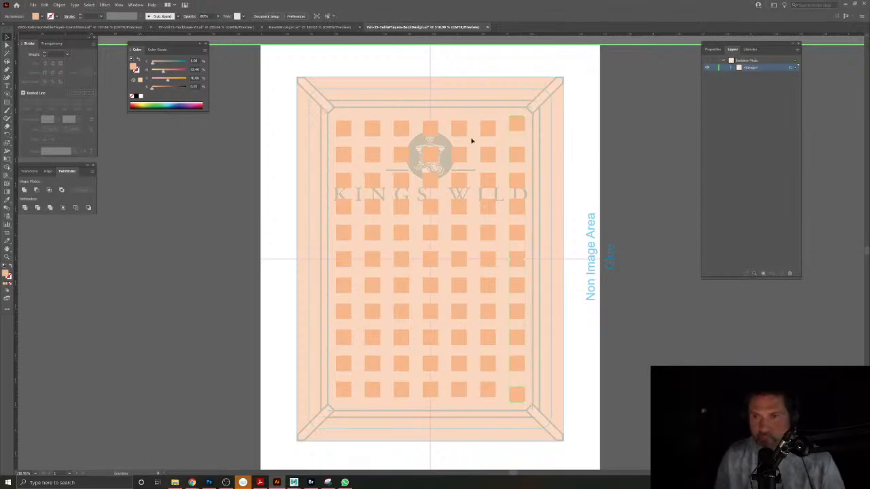
{"action": "left_click_drag", "start_coordinate": [492, 407], "coordinate": [491, 407]}
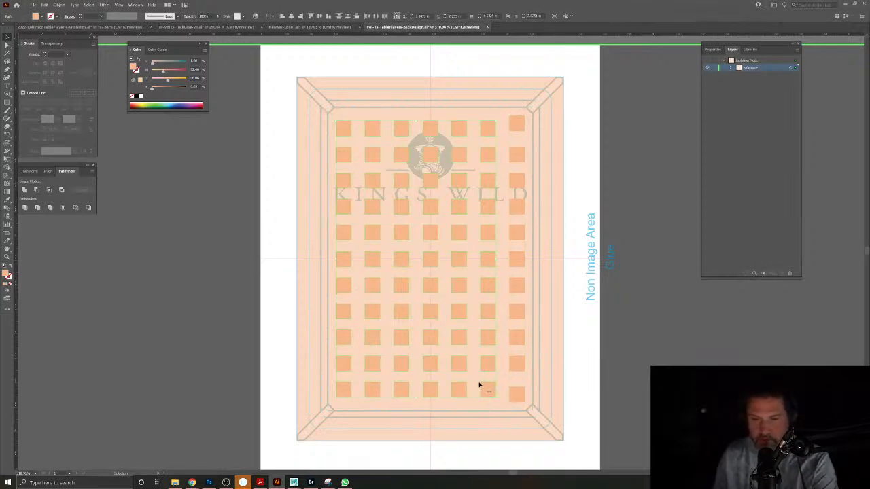
Delete the six left columns of squares and distribute the remaining column's squares evenly by their vertical centers.
{"action": "key", "text": "Delete"}
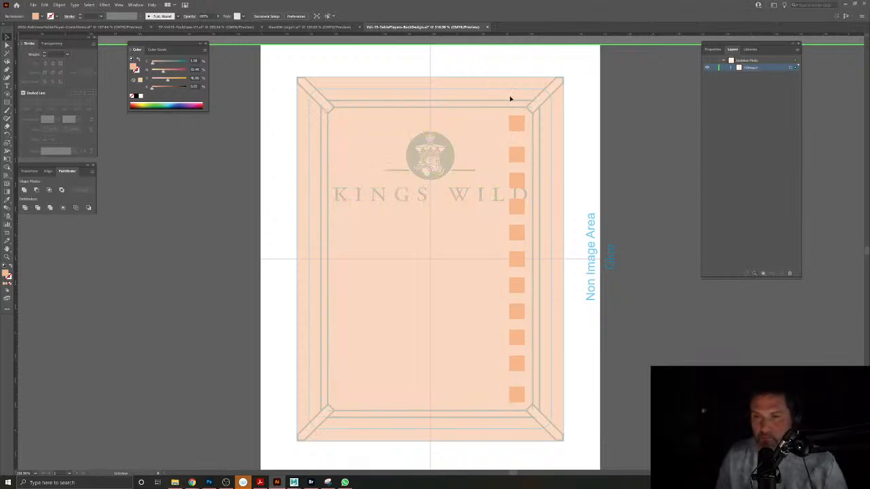
{"action": "left_click_drag", "start_coordinate": [527, 335], "coordinate": [526, 409]}
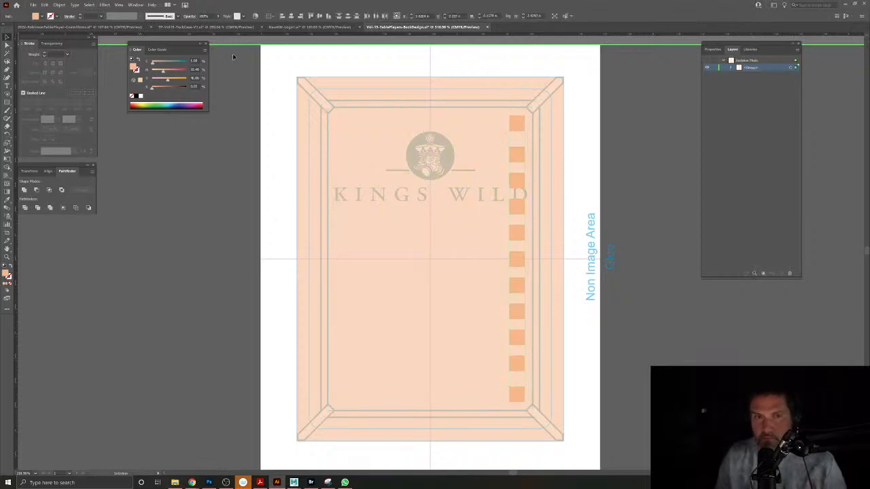
{"action": "left_click", "coordinate": [347, 16]}
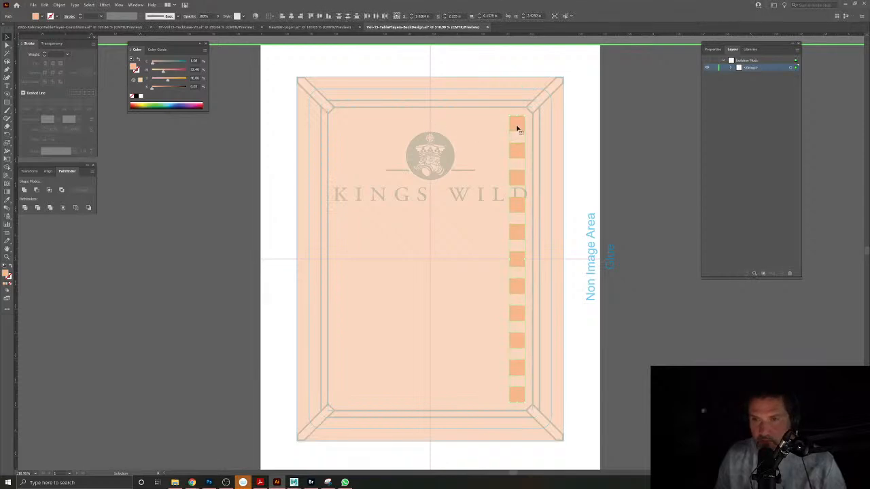
Copy the square column repeatedly leftward at equal spacing across the panel, and delete the leftmost copy overlapping the frame.
{"action": "left_click_drag", "start_coordinate": [516, 128], "coordinate": [489, 128]}
{"action": "key", "text": "ctrl+d"}
{"action": "key", "text": "ctrl+d"}
{"action": "key", "text": "ctrl+d"}
{"action": "key", "text": "ctrl+d"}
{"action": "key", "text": "ctrl+d"}
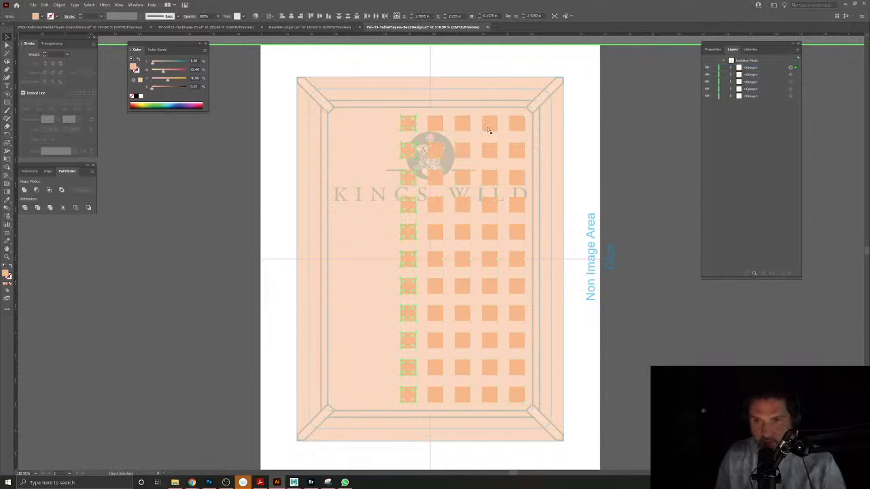
{"action": "key", "text": "ctrl+d"}
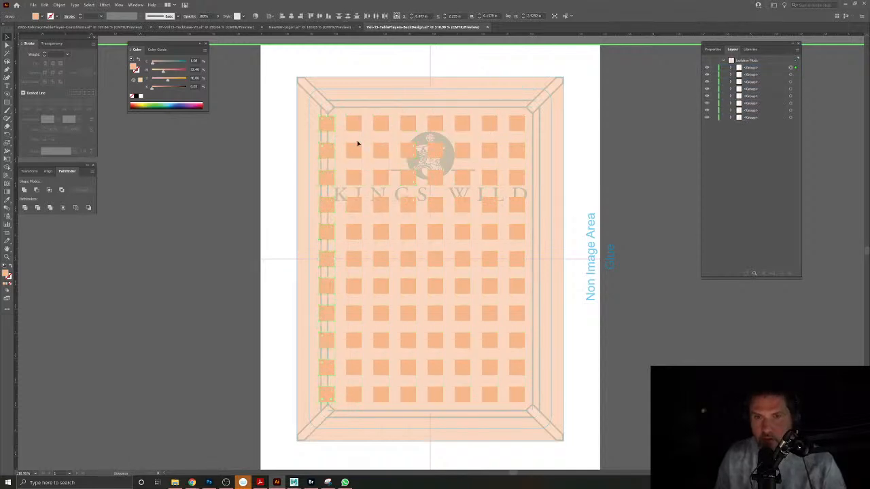
{"action": "left_click_drag", "start_coordinate": [327, 128], "coordinate": [345, 126]}
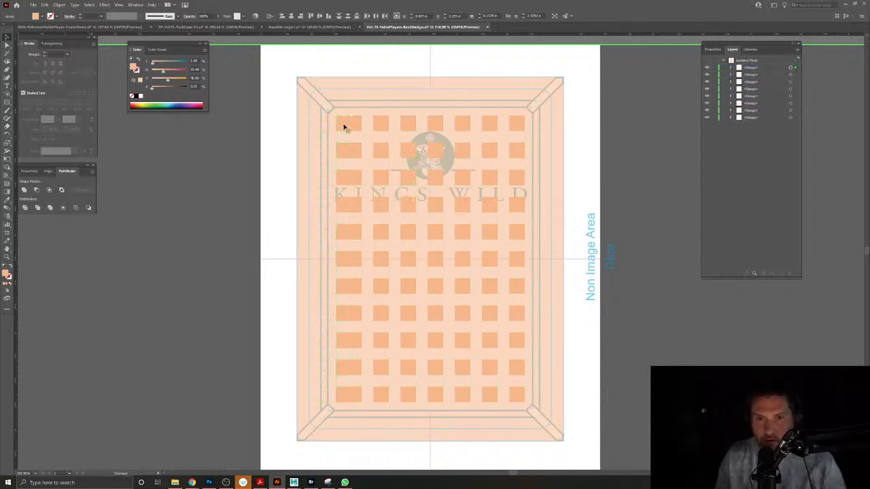
{"action": "key", "text": "Delete"}
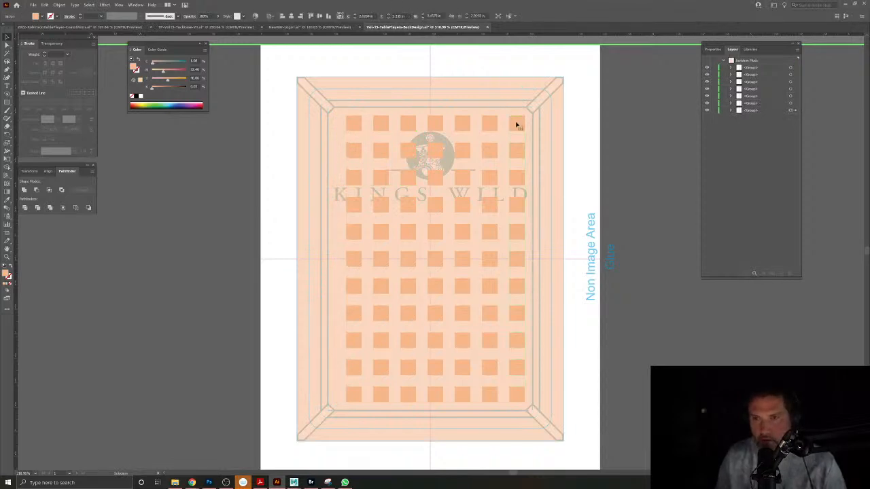
Reflect a copy of the rightmost square column across the card's vertical center line.
{"action": "left_click", "coordinate": [7, 134]}
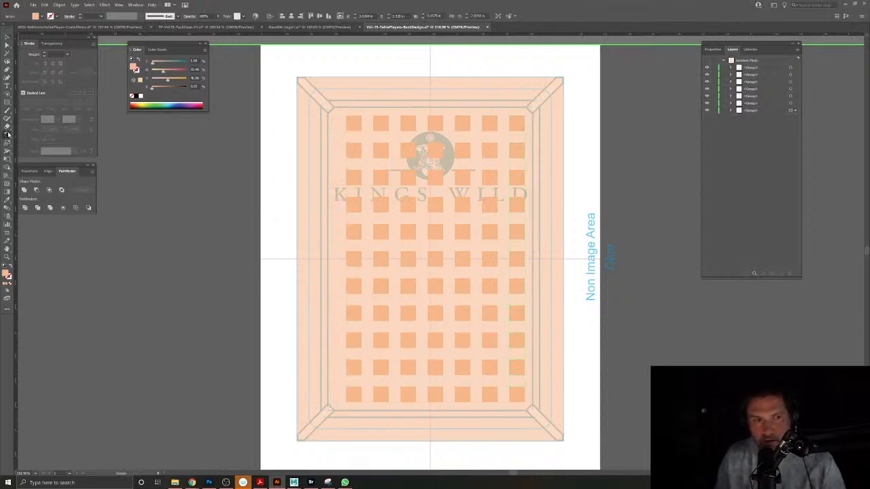
{"action": "left_click", "coordinate": [430, 60], "text": "alt"}
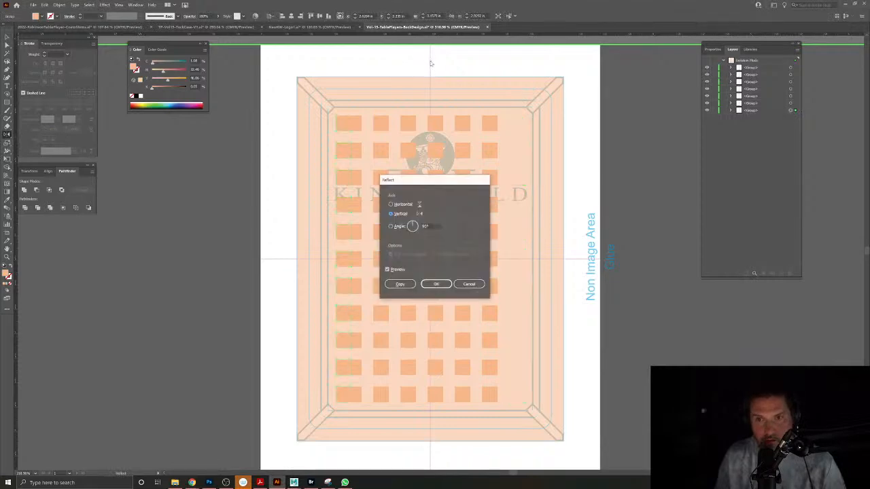
{"action": "left_click", "coordinate": [410, 284]}
{"action": "key", "text": "v"}
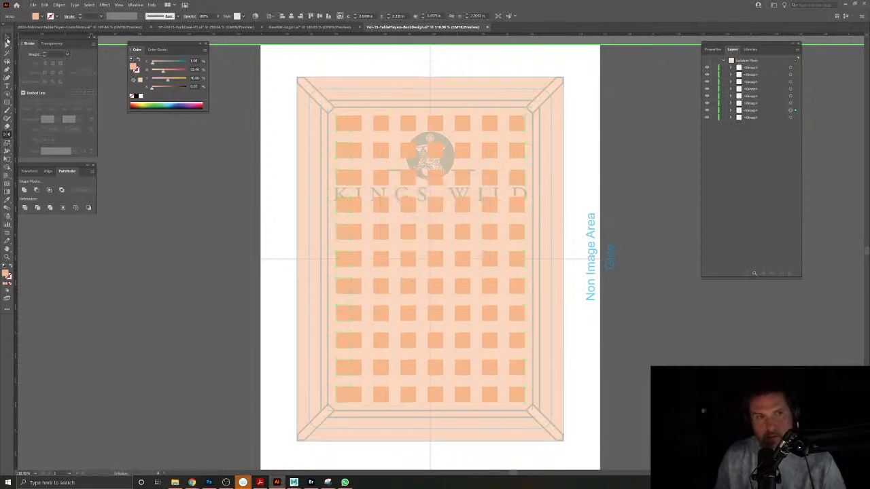
Try to distribute the square columns evenly by their horizontal centers.
{"action": "left_click_drag", "start_coordinate": [350, 141], "coordinate": [552, 414]}
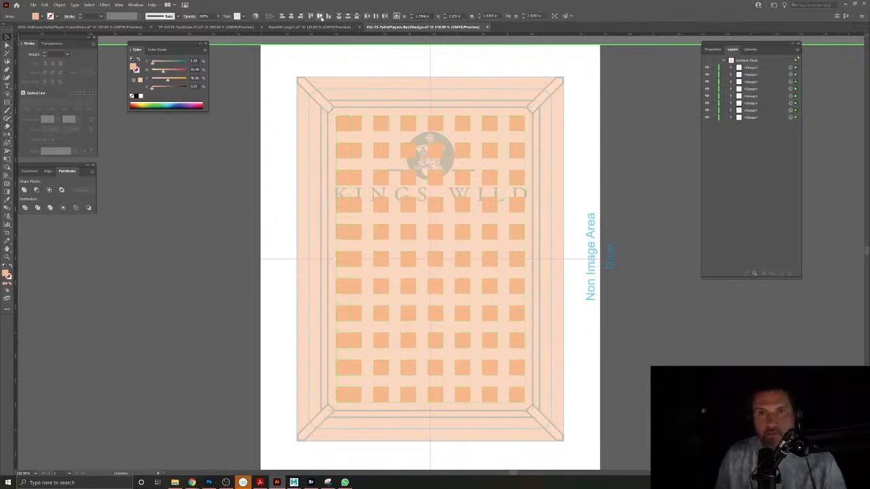
{"action": "left_click", "coordinate": [377, 17]}
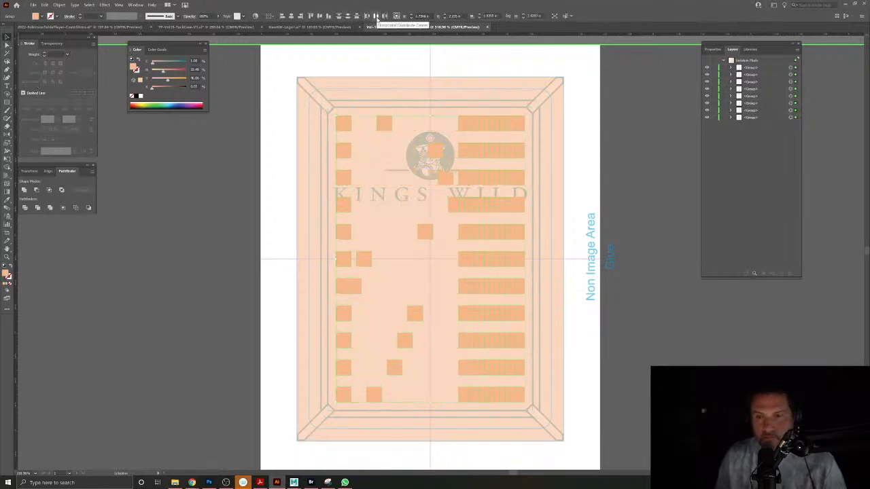
{"action": "key", "text": "ctrl+z"}
{"action": "left_click", "coordinate": [386, 81]}
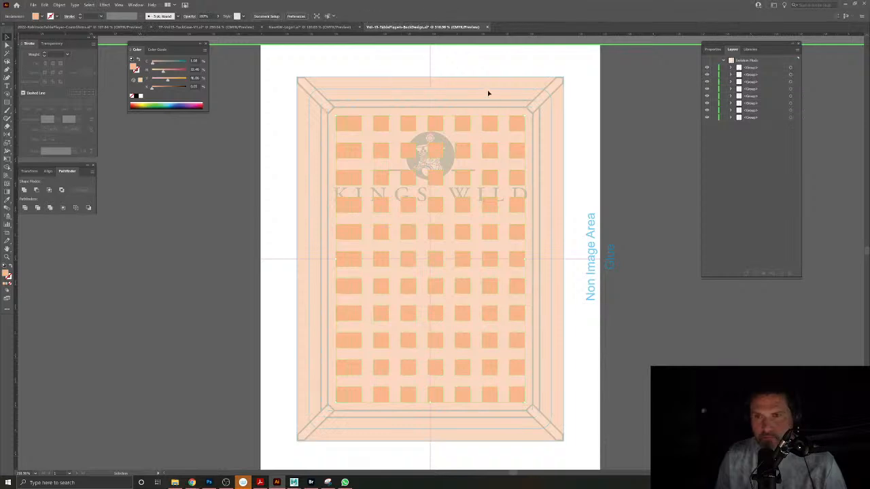
{"action": "left_click", "coordinate": [491, 341]}
{"action": "left_click", "coordinate": [515, 123], "text": "shift"}
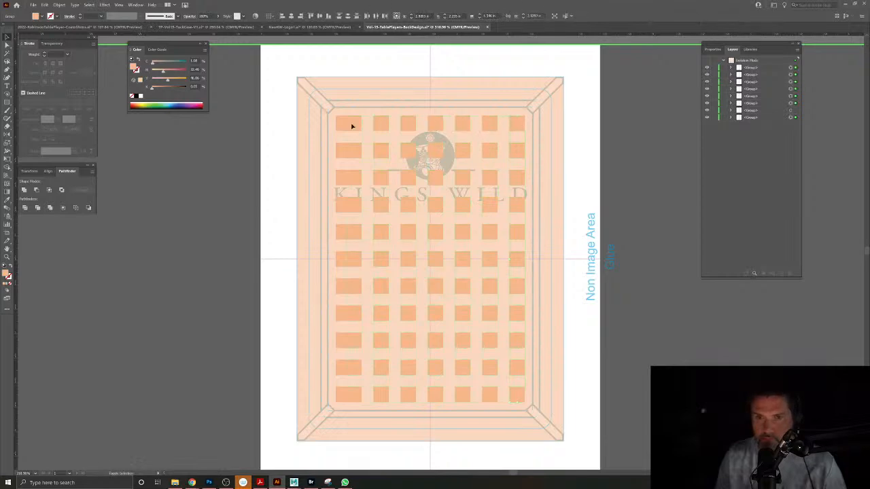
{"action": "left_click", "coordinate": [375, 16]}
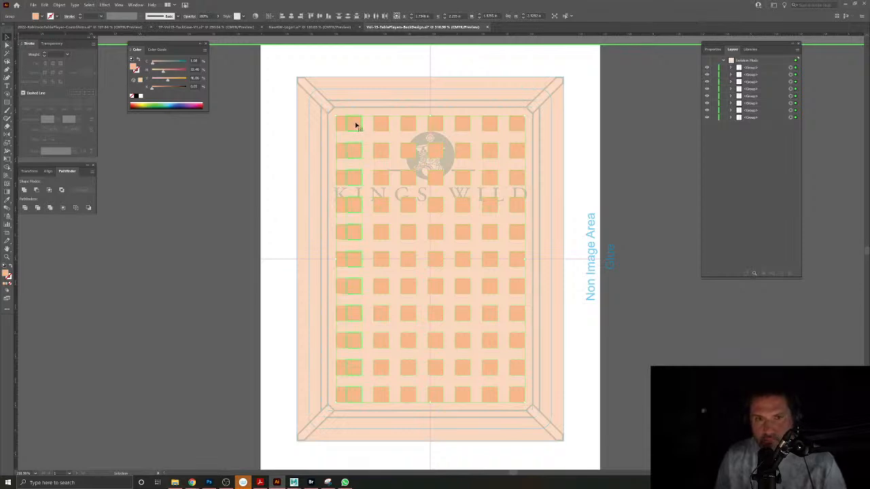
{"action": "key", "text": "Delete"}
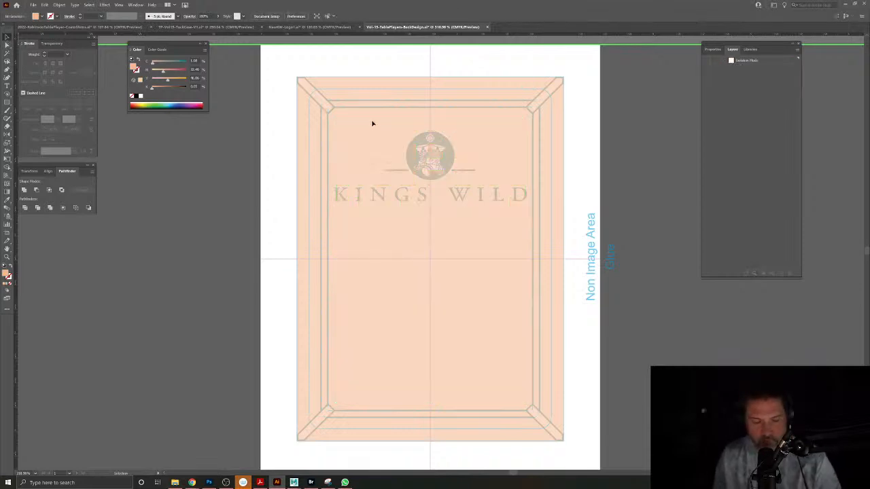
{"action": "key", "text": "ctrl+z"}
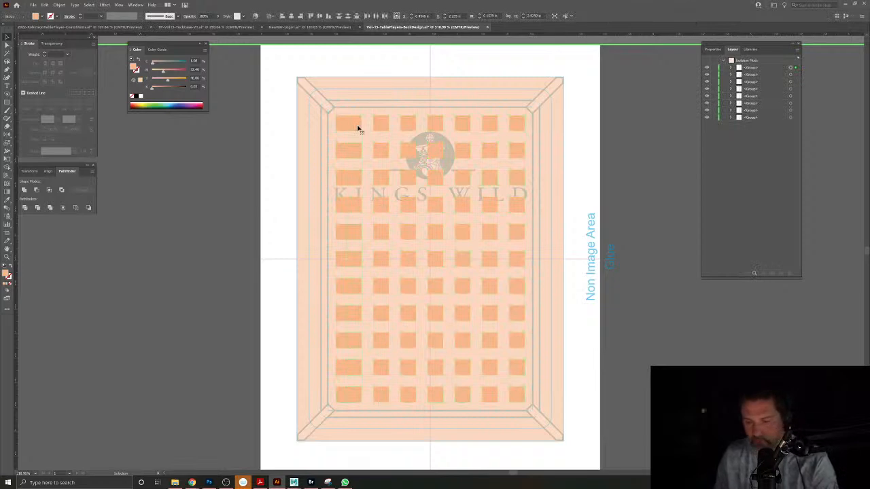
Delete the six inner columns of squares, keeping only the two outermost columns.
{"action": "key", "text": "Delete"}
{"action": "left_click", "coordinate": [385, 129]}
{"action": "key", "text": "Delete"}
{"action": "left_click", "coordinate": [410, 128]}
{"action": "key", "text": "Delete"}
{"action": "left_click", "coordinate": [438, 127]}
{"action": "key", "text": "Delete"}
{"action": "left_click", "coordinate": [463, 125]}
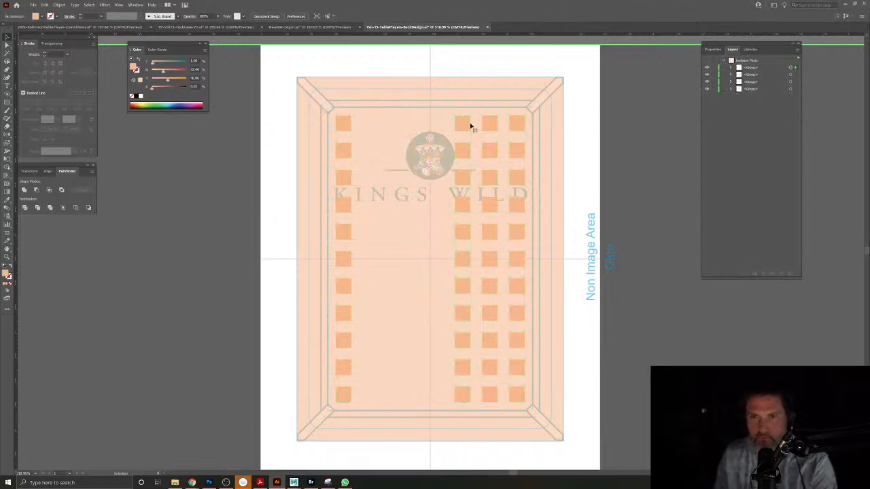
{"action": "key", "text": "Delete"}
{"action": "left_click", "coordinate": [490, 126]}
{"action": "key", "text": "Delete"}
Blend the right and left square columns using 5 specified steps.
{"action": "left_click", "coordinate": [511, 128]}
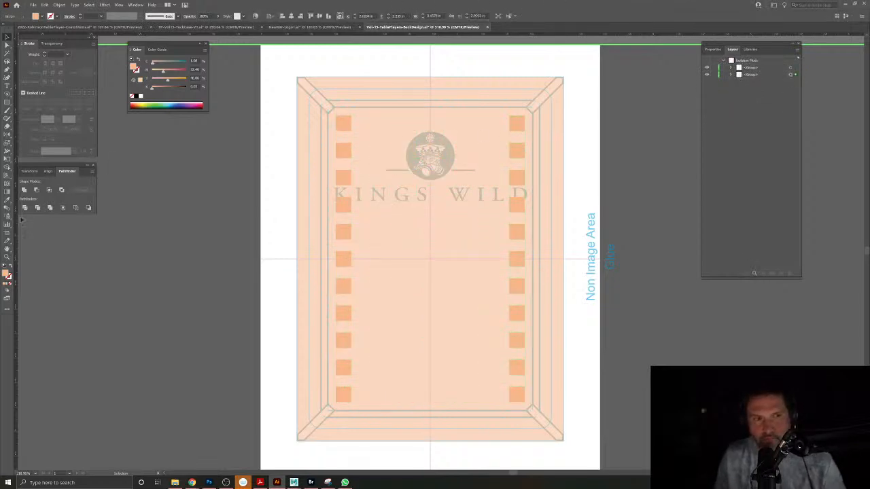
{"action": "double_click", "coordinate": [7, 207]}
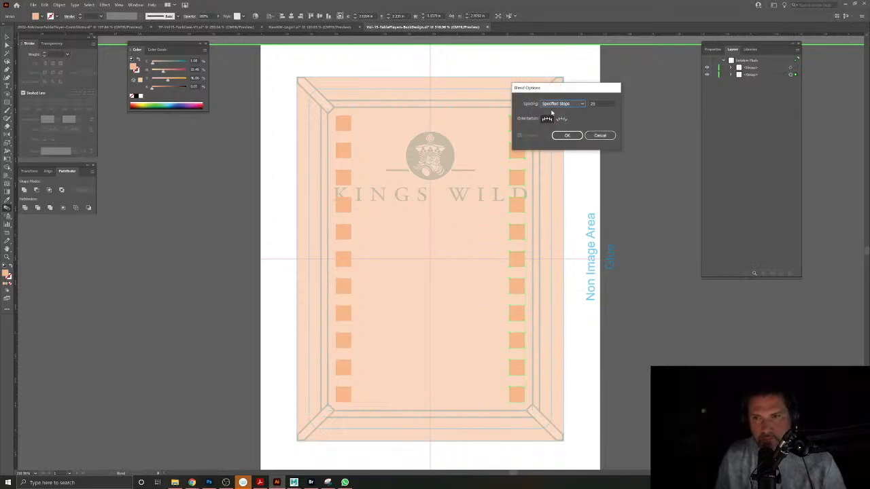
{"action": "left_click_drag", "start_coordinate": [599, 103], "coordinate": [574, 105]}
{"action": "type", "text": "5"}
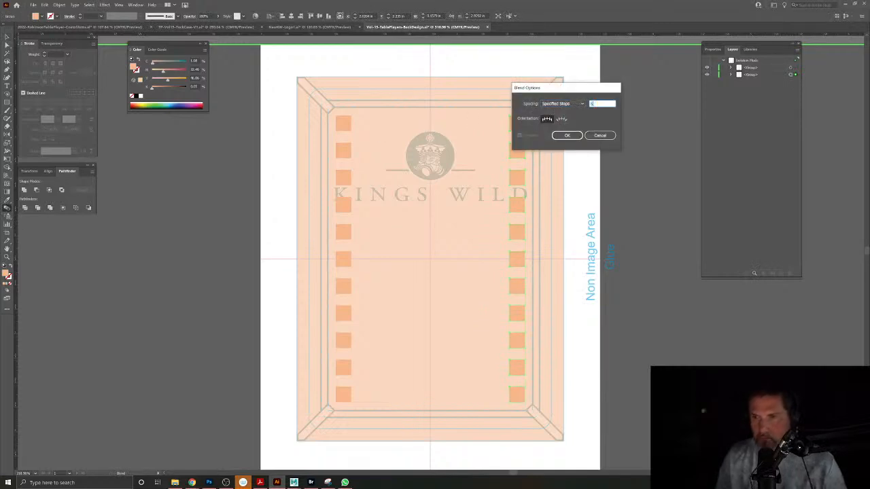
{"action": "left_click", "coordinate": [568, 135]}
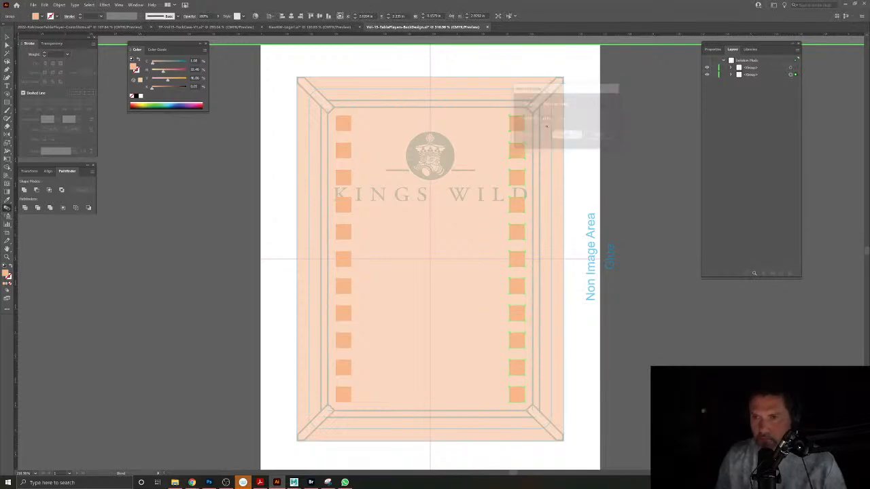
{"action": "left_click", "coordinate": [346, 123]}
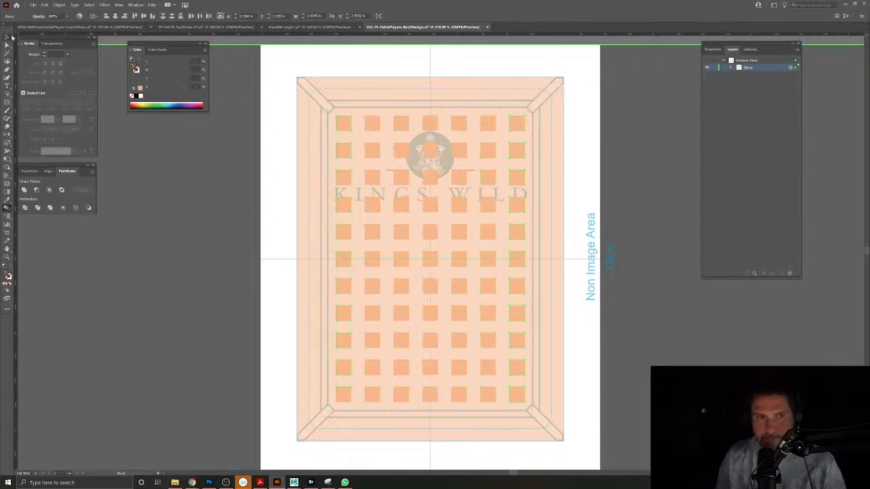
Exit isolation mode and expand the blended grid of squares into regular objects.
{"action": "double_click", "coordinate": [265, 202]}
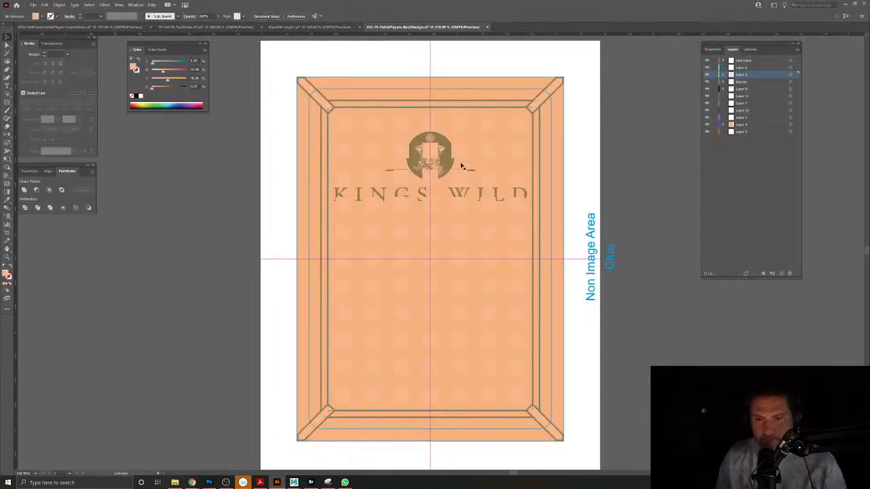
{"action": "left_click", "coordinate": [462, 154]}
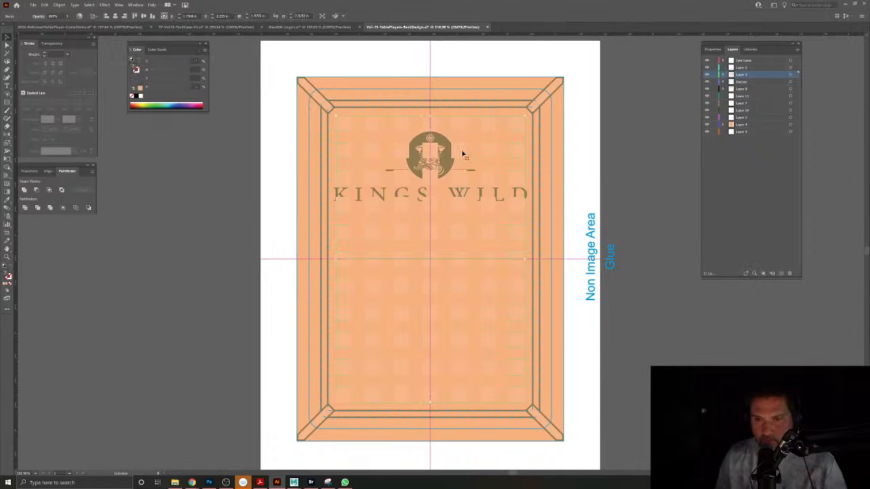
{"action": "left_click", "coordinate": [59, 5]}
{"action": "left_click", "coordinate": [77, 80]}
{"action": "key", "text": "Return"}
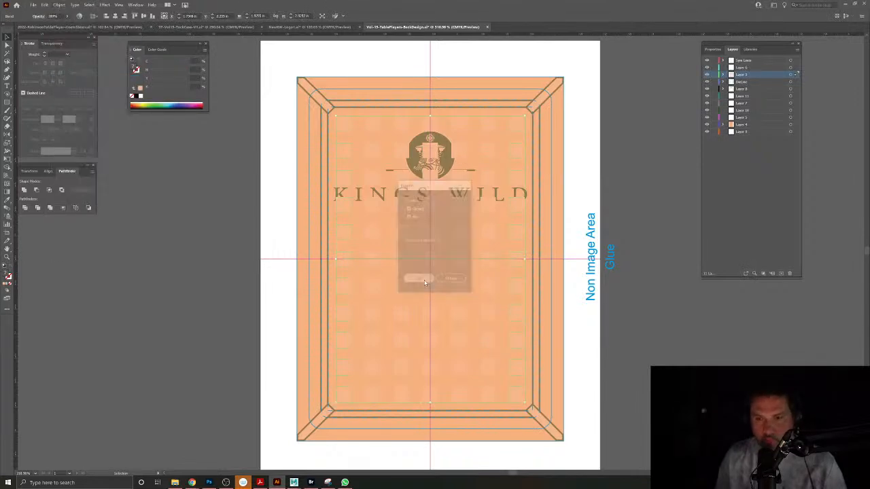
Move the expanded square grid in place onto a new layer directly above the orange background layer.
{"action": "key", "text": "ctrl+x"}
{"action": "left_click", "coordinate": [761, 125]}
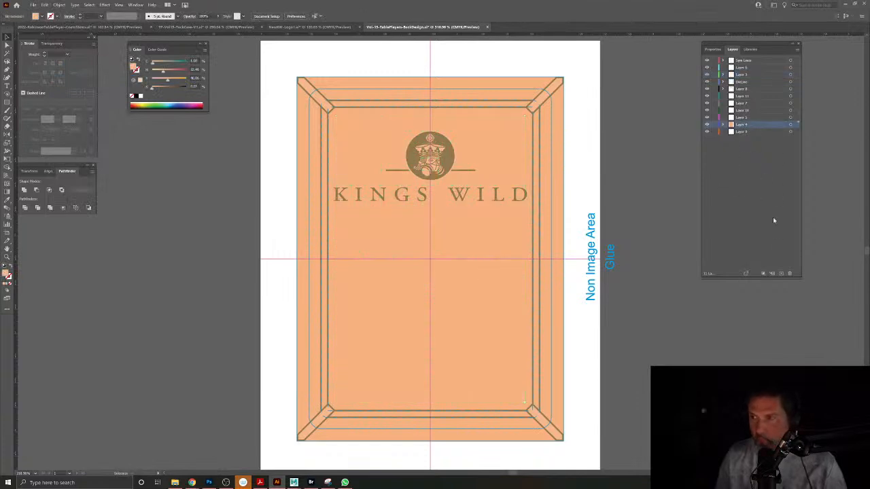
{"action": "left_click", "coordinate": [781, 274]}
{"action": "key", "text": "ctrl+f"}
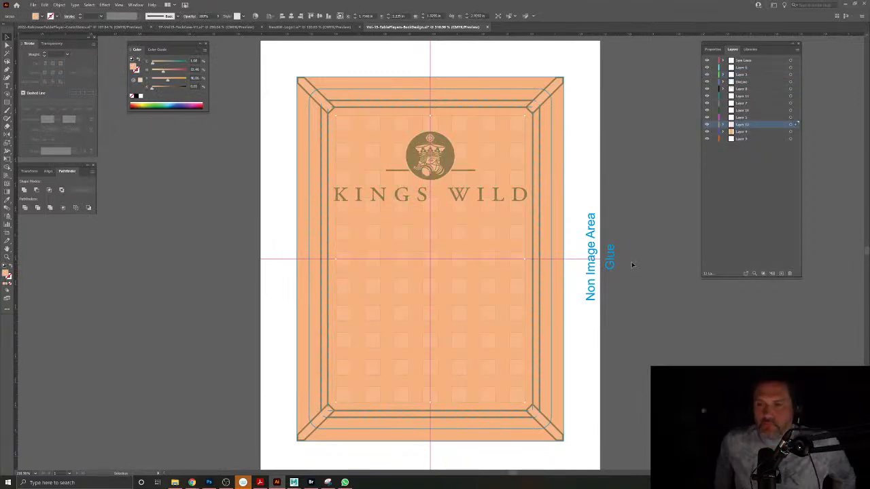
Delete the "Non Image Area" and "Glue" labels beside the card back.
{"action": "left_click", "coordinate": [591, 274]}
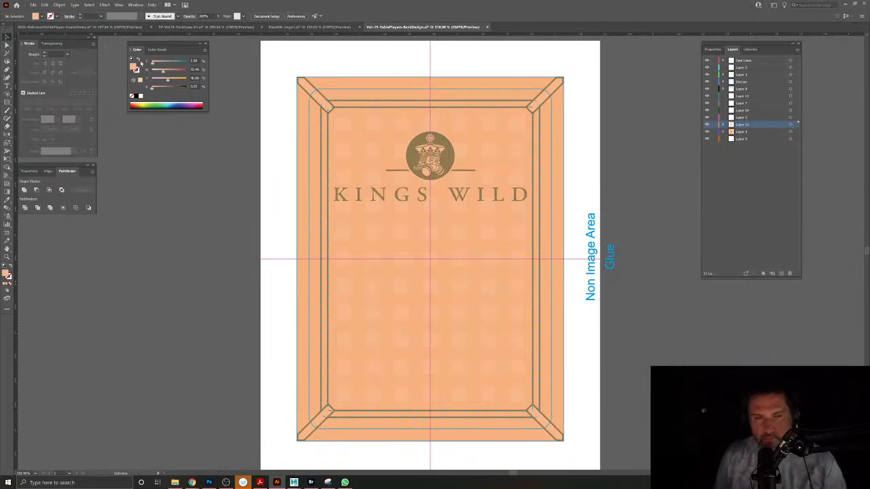
{"action": "left_click", "coordinate": [611, 267]}
{"action": "key", "text": "Delete"}
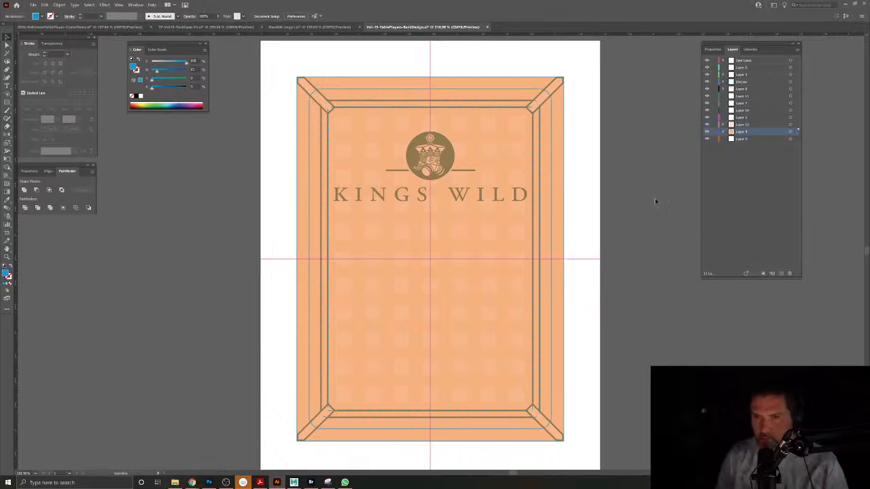
Outline the strokes of the emblem, its side lines and the KINGS WILD lettering, and scale the logo down slightly about its center.
{"action": "left_click", "coordinate": [446, 164]}
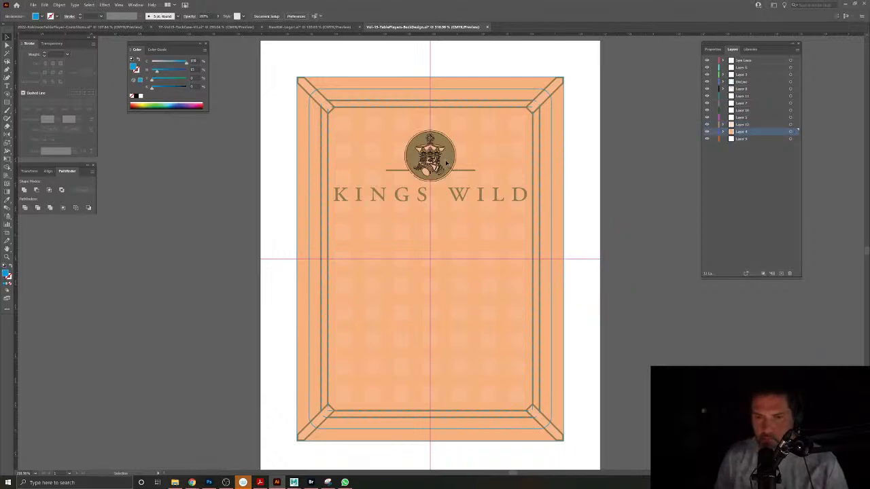
{"action": "left_click", "coordinate": [467, 174], "text": "shift"}
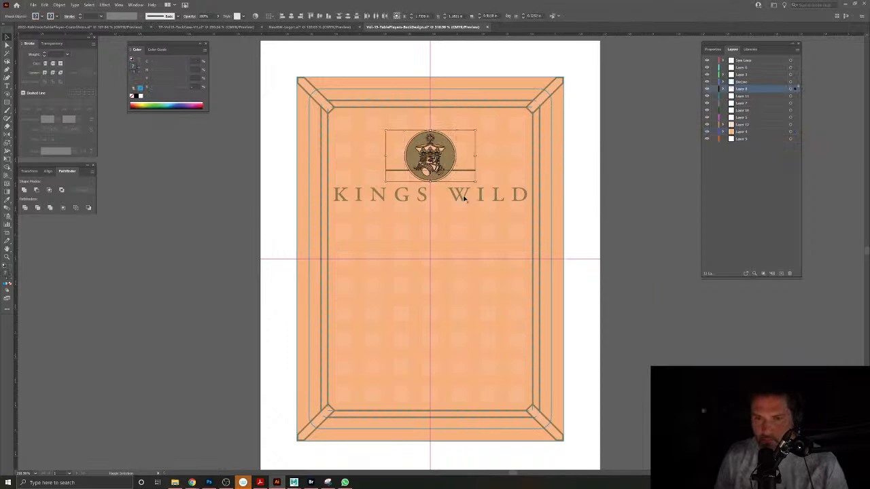
{"action": "left_click", "coordinate": [465, 196], "text": "shift"}
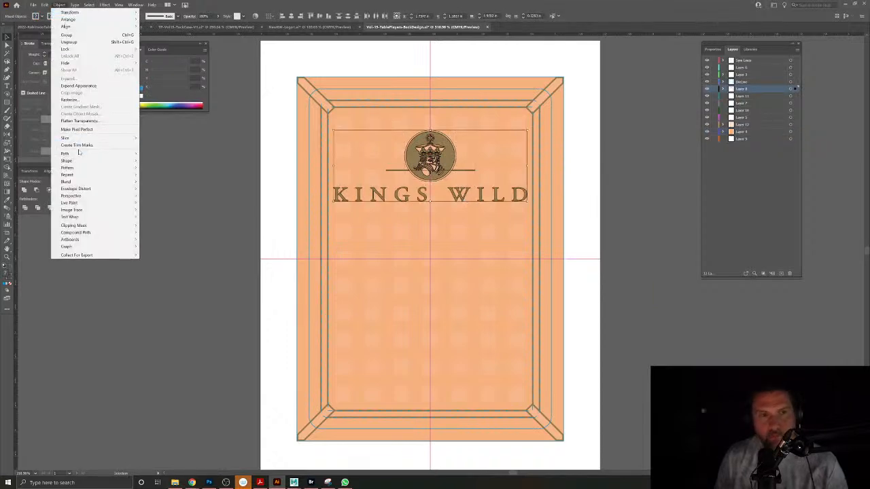
{"action": "mouse_move", "coordinate": [102, 154]}
{"action": "left_click", "coordinate": [155, 169]}
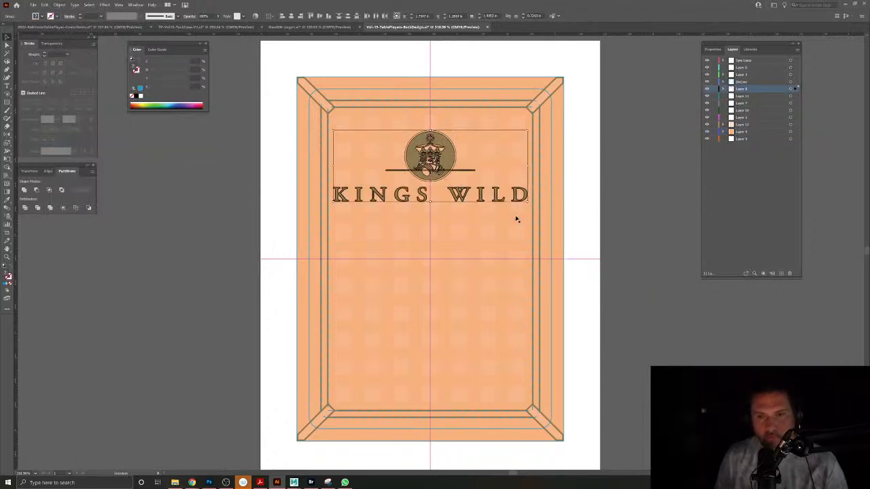
{"action": "left_click_drag", "start_coordinate": [528, 202], "coordinate": [523, 199]}
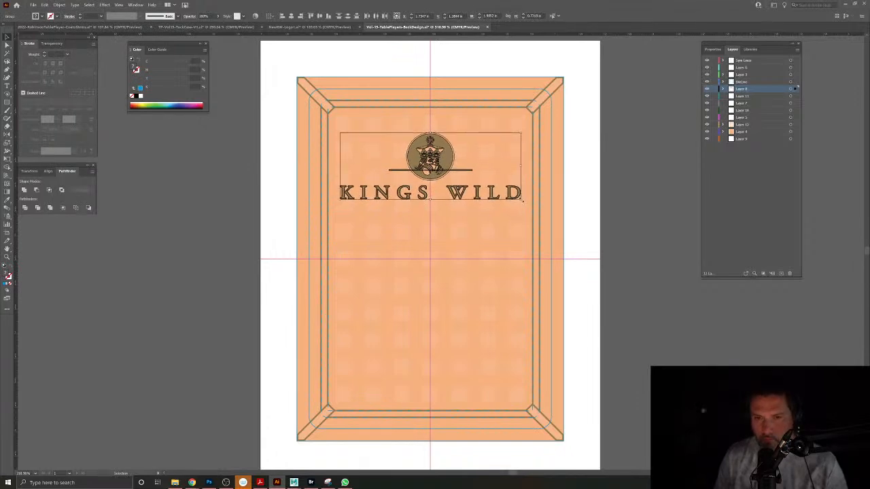
Nudge the logo up slightly and rotate a copy of it 180 degrees about the card's center.
{"action": "key", "text": "Up"}
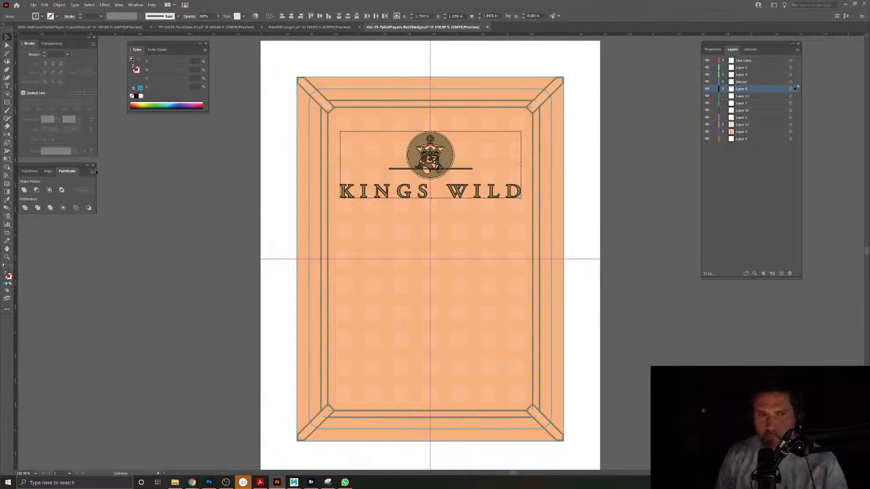
{"action": "left_click_drag", "start_coordinate": [7, 134], "coordinate": [34, 137]}
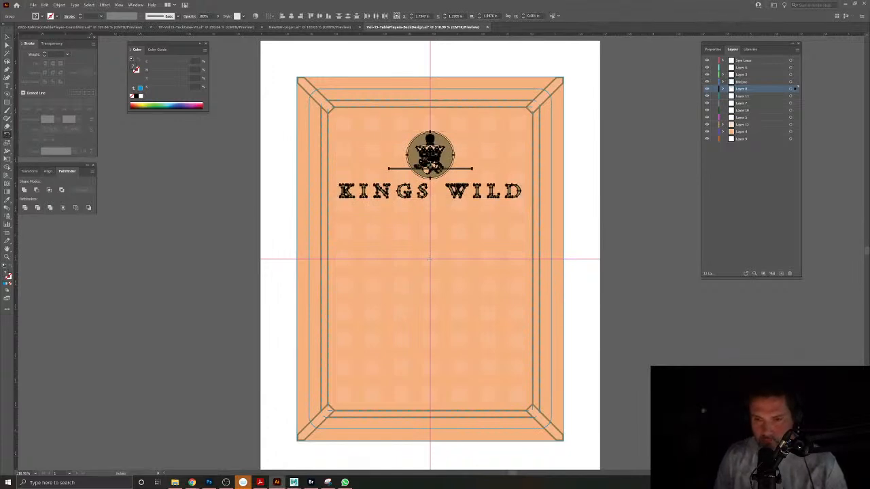
{"action": "left_click", "coordinate": [430, 260], "text": "alt"}
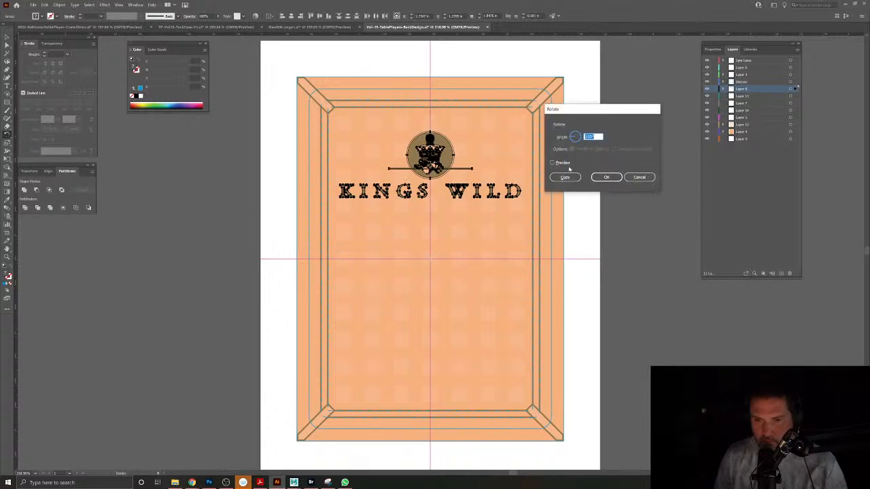
{"action": "left_click", "coordinate": [565, 176]}
{"action": "key", "text": "ctrl+shift+a"}
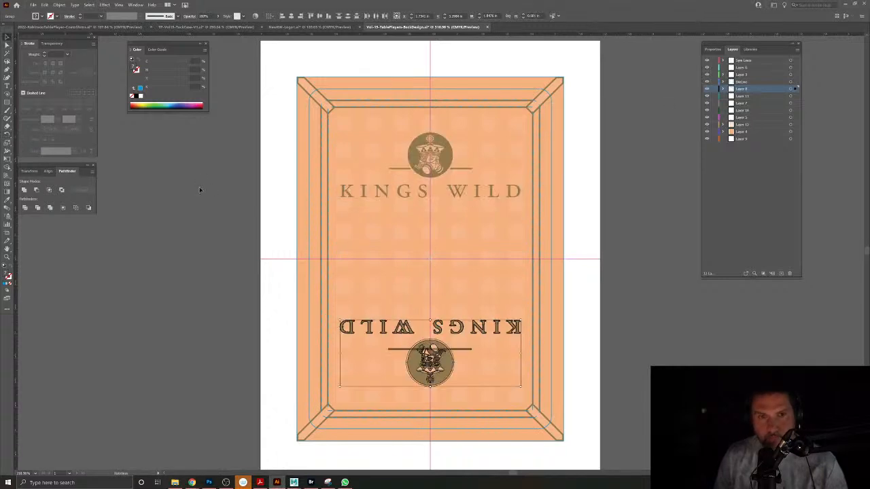
{"action": "scroll", "coordinate": [440, 291], "scroll_direction": "down", "scroll_amount": 1}
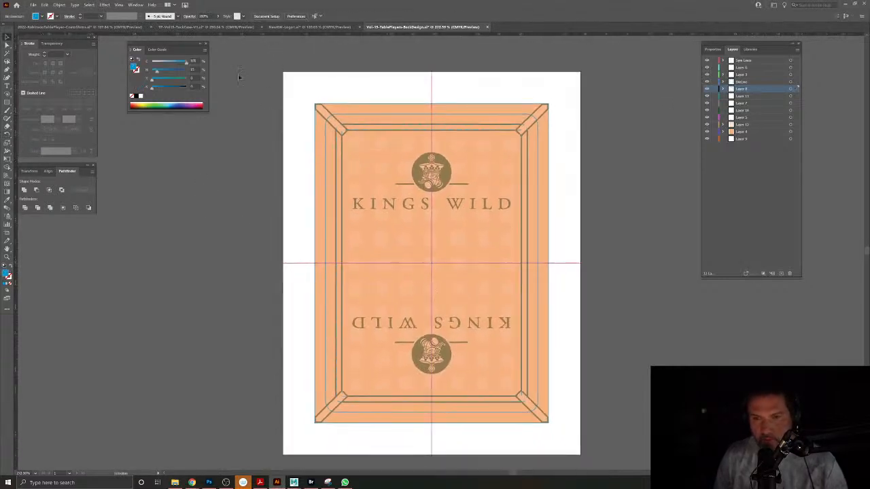
Save the card back as a new file named TP-Vol15-BackDesign-V1 in the Revised folder of Vol-15.
{"action": "left_click", "coordinate": [33, 4]}
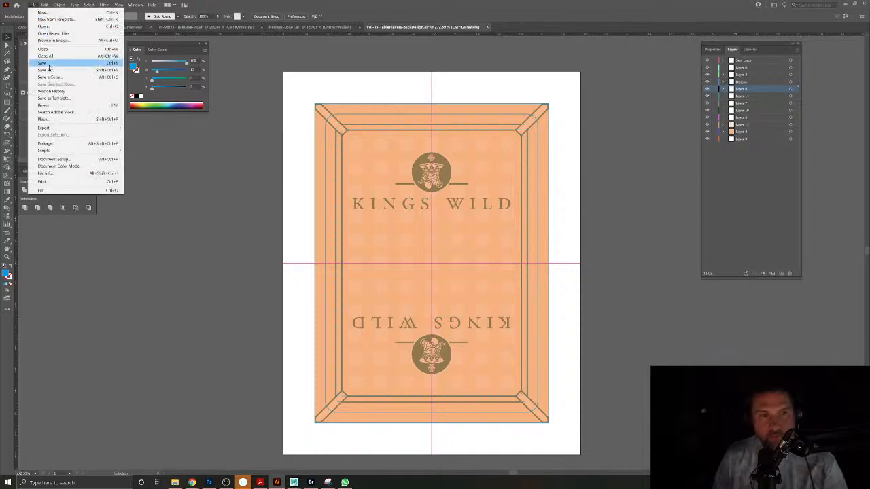
{"action": "left_click", "coordinate": [47, 69]}
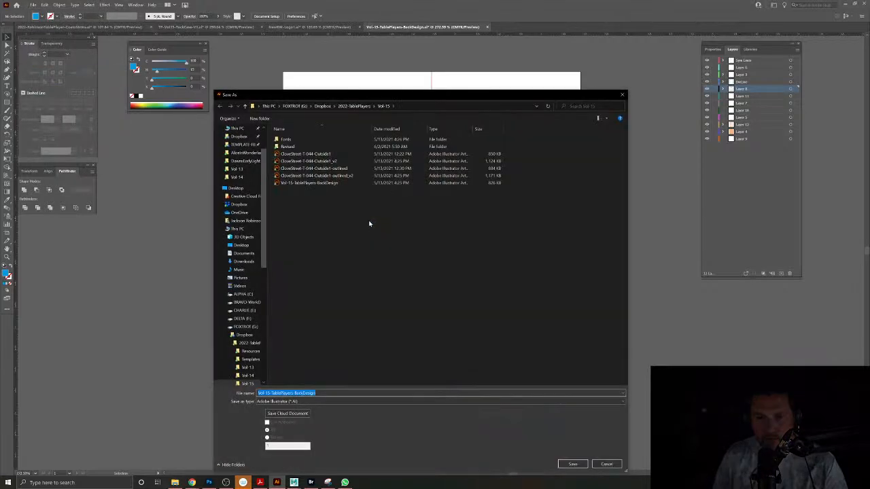
{"action": "double_click", "coordinate": [286, 146]}
{"action": "left_click", "coordinate": [299, 140]}
{"action": "left_click", "coordinate": [314, 393]}
{"action": "left_click", "coordinate": [314, 394]}
{"action": "key", "text": "BackSpace"}
{"action": "key", "text": "BackSpace"}
{"action": "key", "text": "BackSpace"}
{"action": "key", "text": "BackSpace"}
{"action": "key", "text": "BackSpace"}
{"action": "key", "text": "BackSpace"}
{"action": "type", "text": "BackDesign-"}
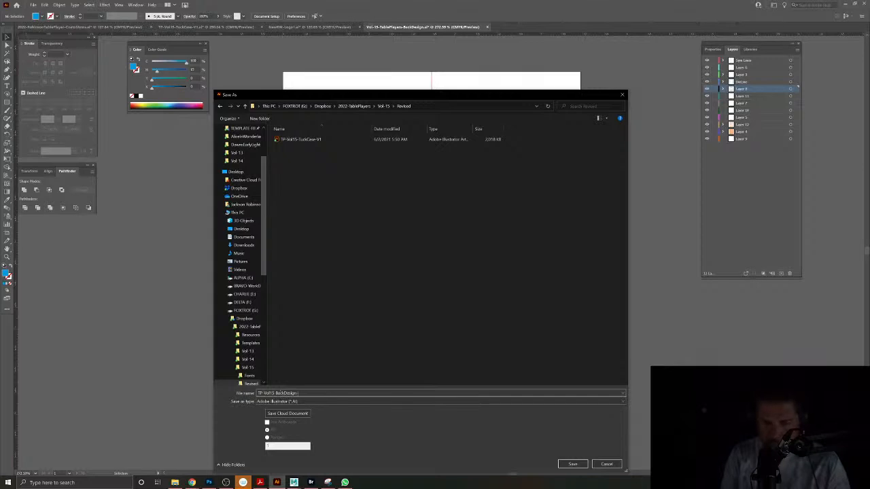
{"action": "type", "text": "V1"}
{"action": "key", "text": "Return"}
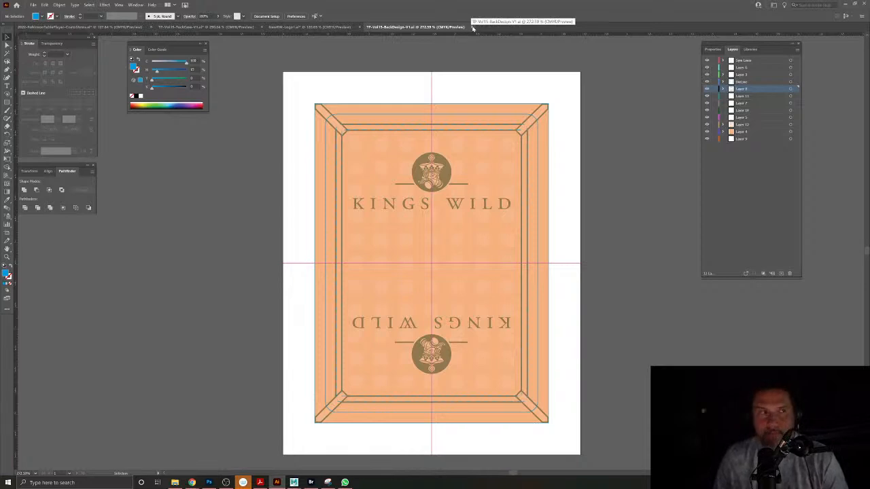
Reopen TP-Vol15-BackDesign-V1 from the Revised folder.
{"action": "left_click", "coordinate": [211, 27]}
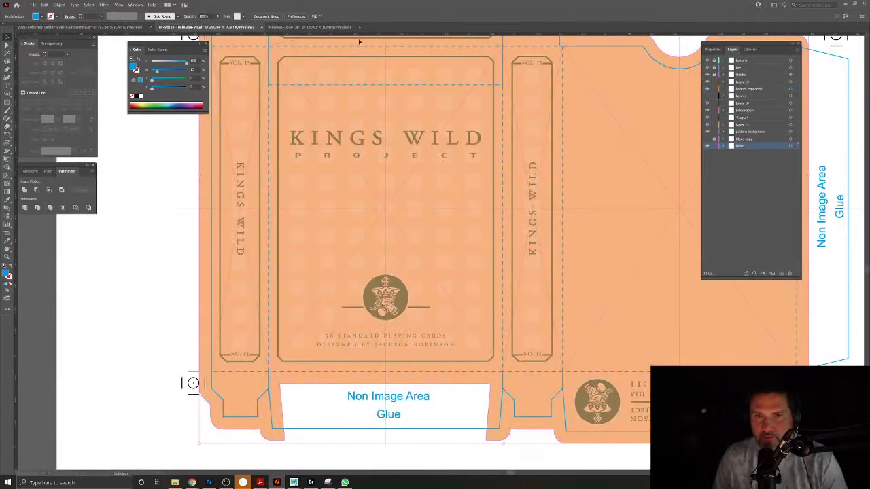
{"action": "left_click", "coordinate": [33, 5]}
{"action": "left_click", "coordinate": [44, 19]}
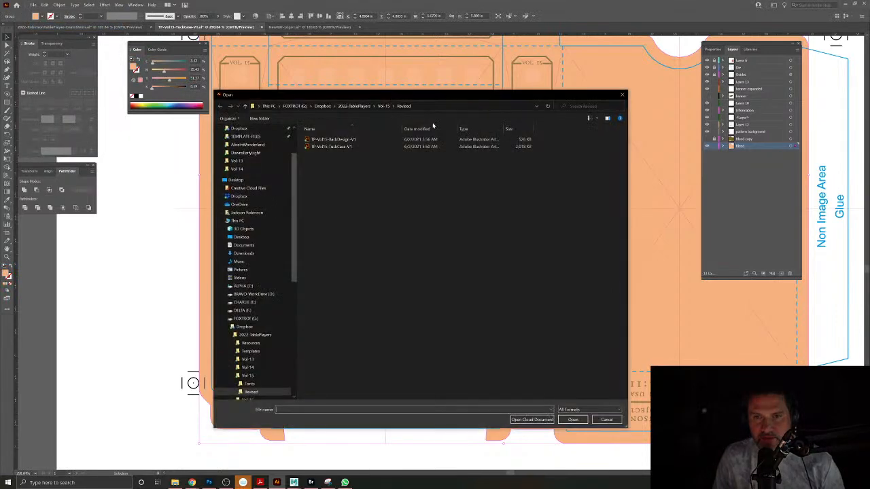
{"action": "left_click", "coordinate": [330, 140]}
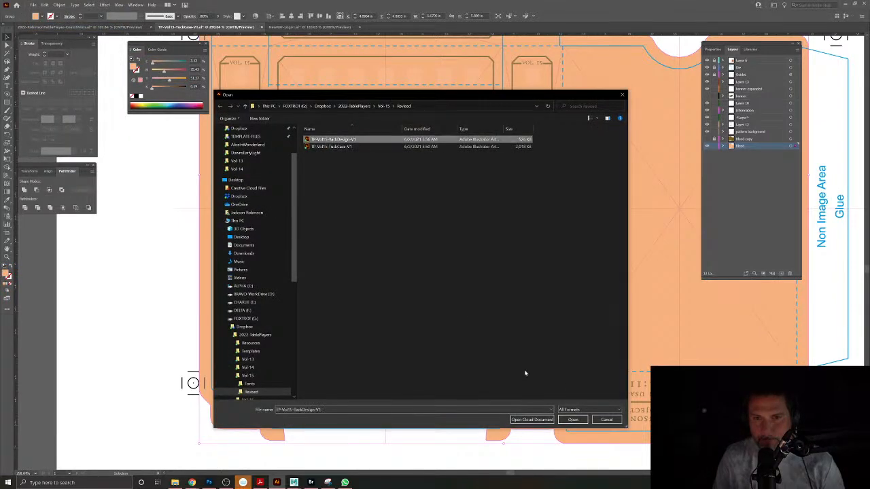
{"action": "left_click", "coordinate": [570, 421]}
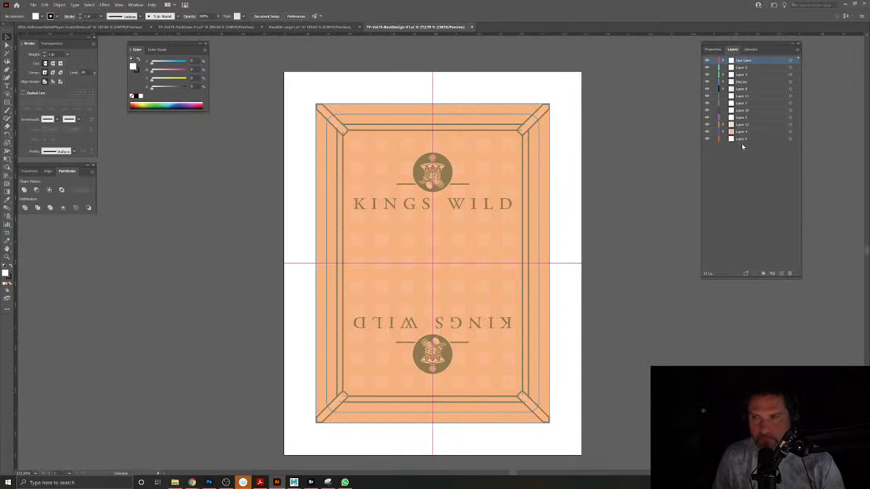
Lock the orange background layer and the layer below it, and copy all the remaining card back artwork.
{"action": "left_click", "coordinate": [708, 132]}
{"action": "left_click", "coordinate": [707, 132]}
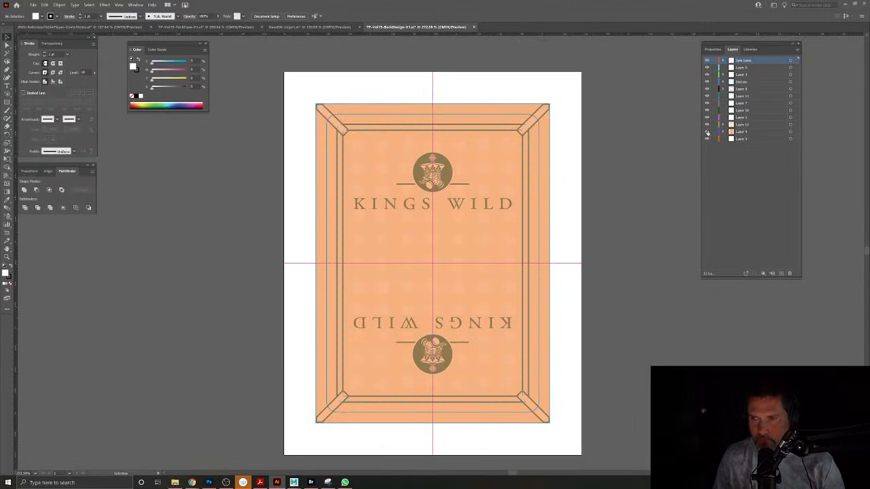
{"action": "left_click_drag", "start_coordinate": [367, 188], "coordinate": [563, 436]}
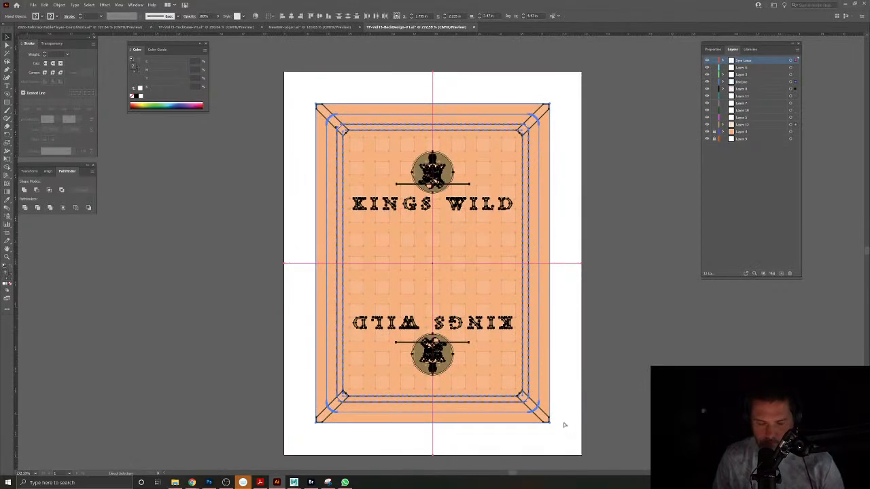
{"action": "left_click", "coordinate": [562, 402]}
Paste the copied card back artwork into the TP-Vol15-TuckCase-V1 document near the blank back panel.
{"action": "left_click", "coordinate": [313, 27]}
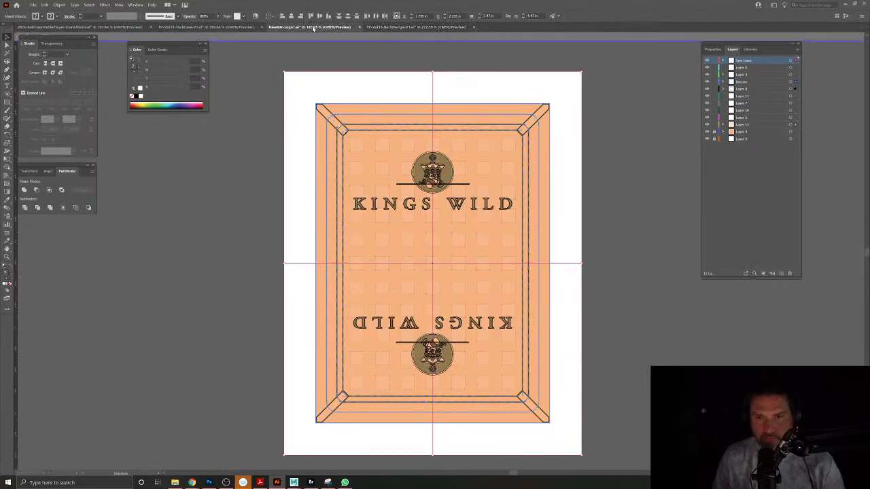
{"action": "left_click", "coordinate": [207, 27]}
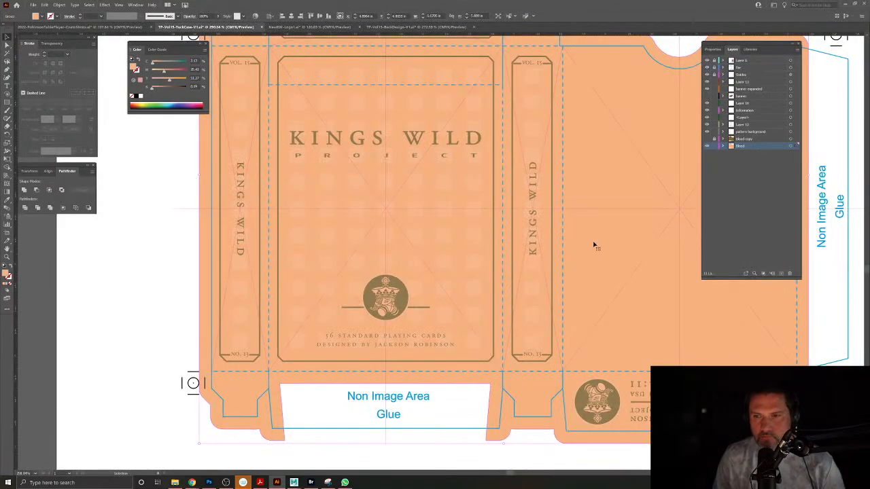
{"action": "left_click_drag", "start_coordinate": [603, 245], "coordinate": [410, 275]}
{"action": "key", "text": "ctrl+v"}
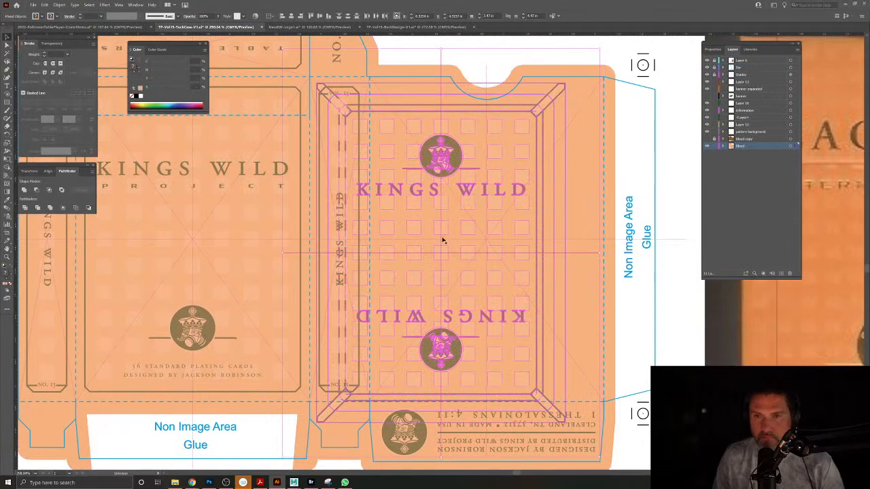
Center the pasted card back artwork on the tuck case's back panel, aligned to its vertical and horizontal center guides.
{"action": "left_click_drag", "start_coordinate": [445, 198], "coordinate": [489, 197]}
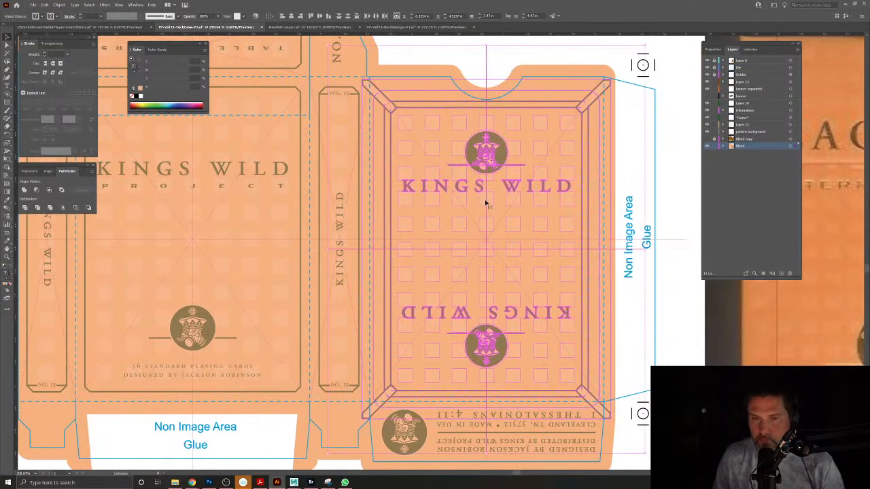
{"action": "key", "text": "shift+Up"}
{"action": "key", "text": "Down"}
{"action": "key", "text": "Down"}
{"action": "key", "text": "Down"}
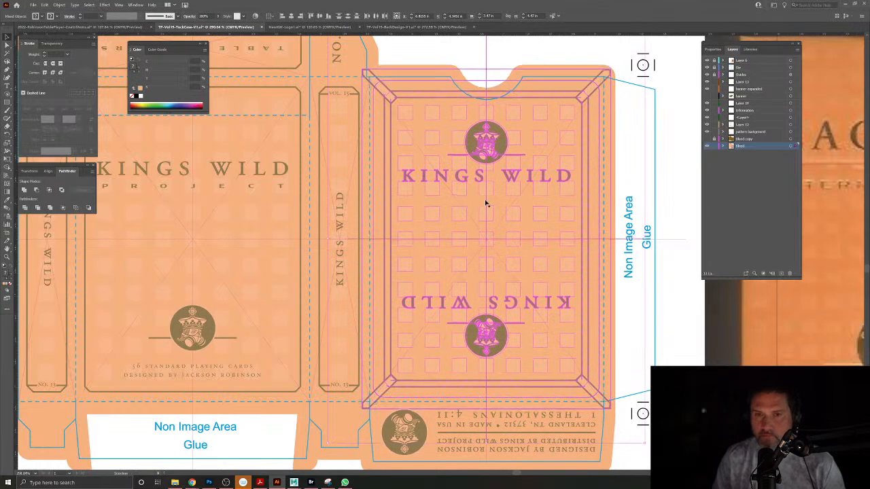
{"action": "key", "text": "Up"}
{"action": "key", "text": "Up"}
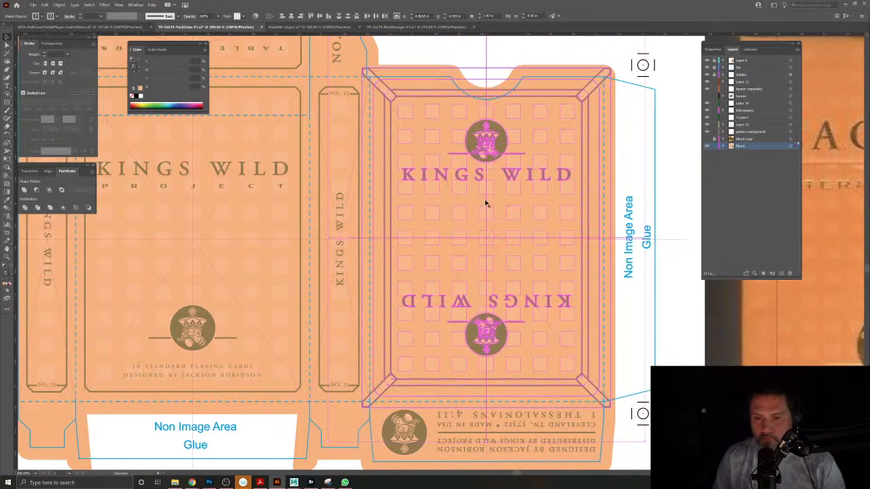
{"action": "key", "text": "Down"}
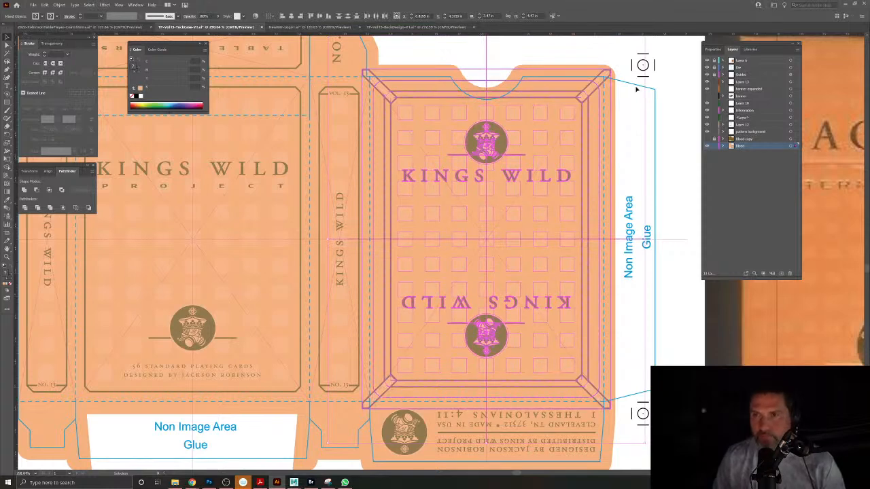
Examine the pasted frame's corner piece, blue compound path and border rectangle in isolation mode.
{"action": "double_click", "coordinate": [609, 79]}
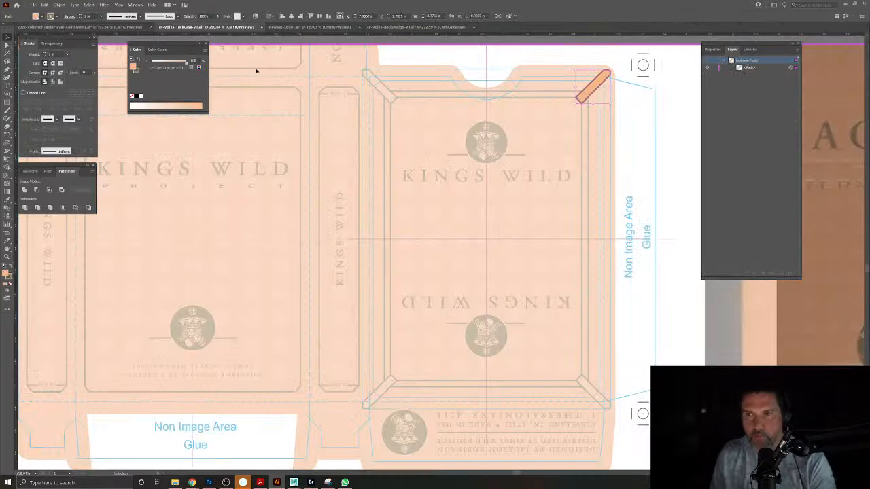
{"action": "double_click", "coordinate": [406, 92]}
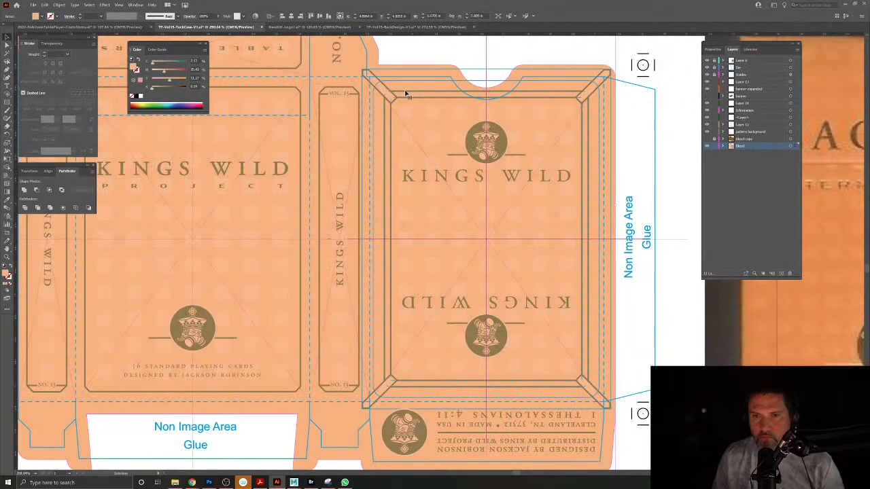
{"action": "double_click", "coordinate": [406, 93]}
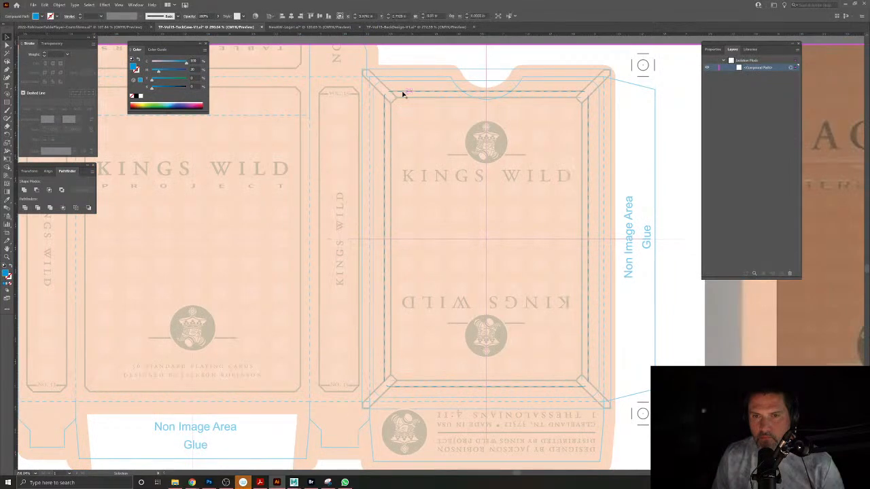
{"action": "left_click", "coordinate": [405, 95]}
{"action": "double_click", "coordinate": [662, 76]}
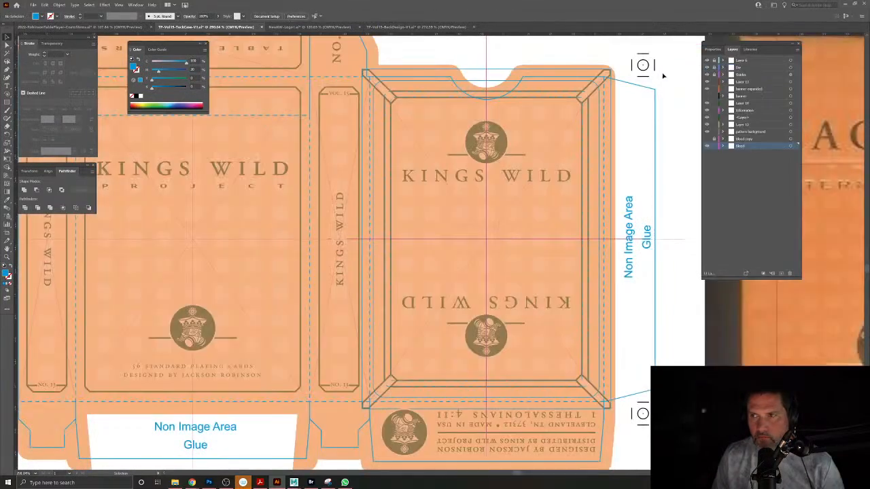
{"action": "scroll", "coordinate": [544, 89], "scroll_direction": "up", "scroll_amount": 3}
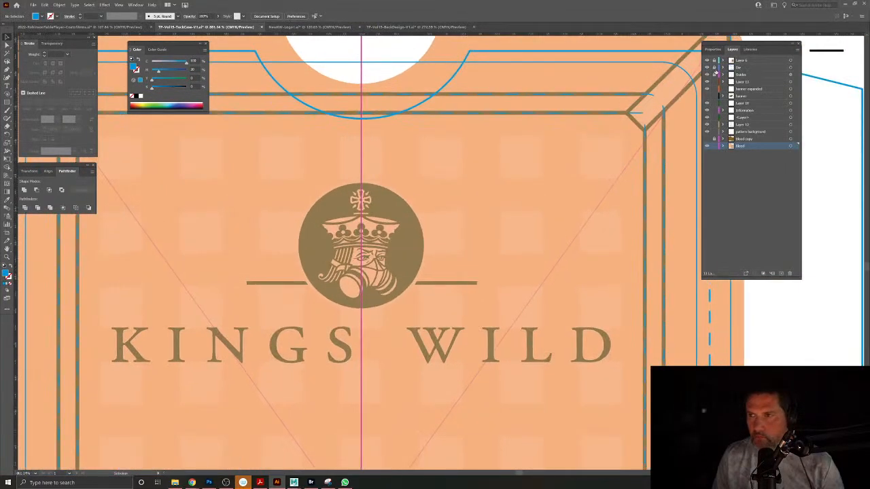
{"action": "double_click", "coordinate": [635, 96]}
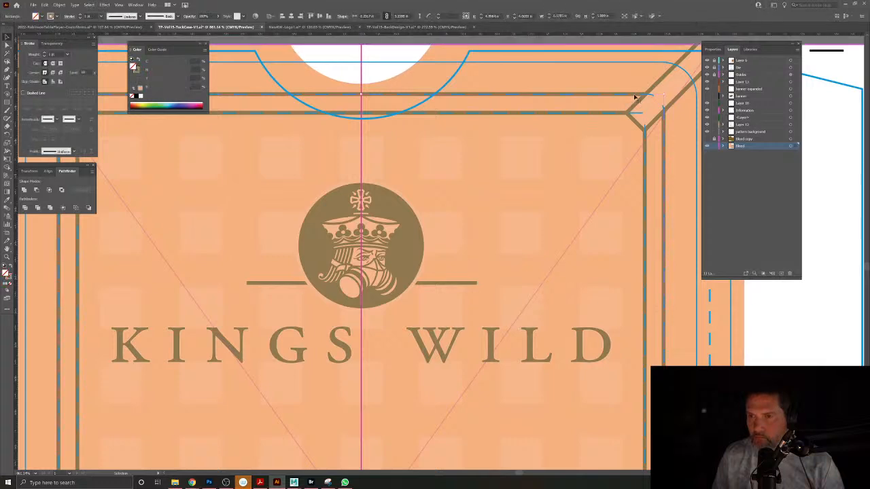
{"action": "scroll", "coordinate": [596, 148], "scroll_direction": "down", "scroll_amount": 3}
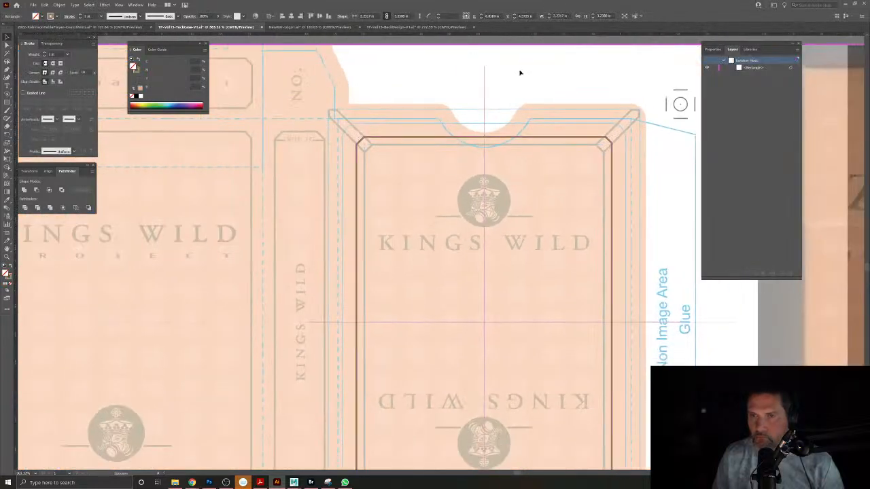
{"action": "double_click", "coordinate": [513, 102]}
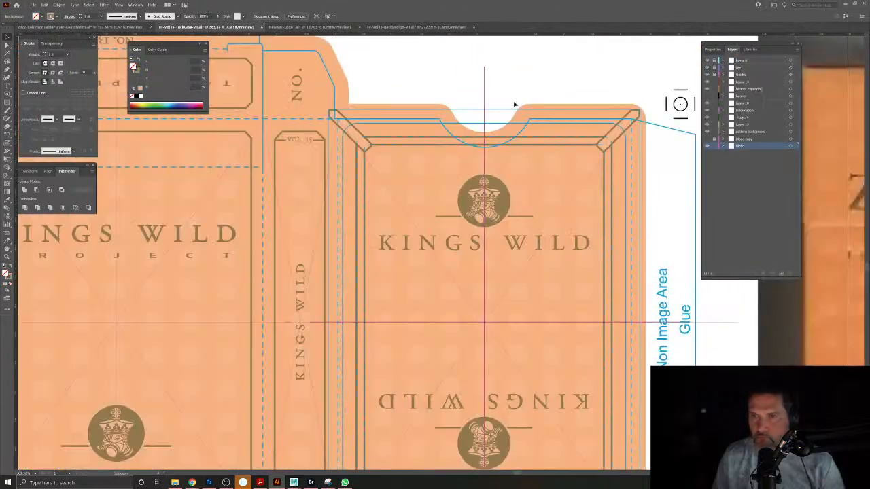
Move the blue rounded-corner outline off the pasted frame and delete it.
{"action": "left_click", "coordinate": [544, 127]}
{"action": "left_click_drag", "start_coordinate": [543, 125], "coordinate": [541, 99]}
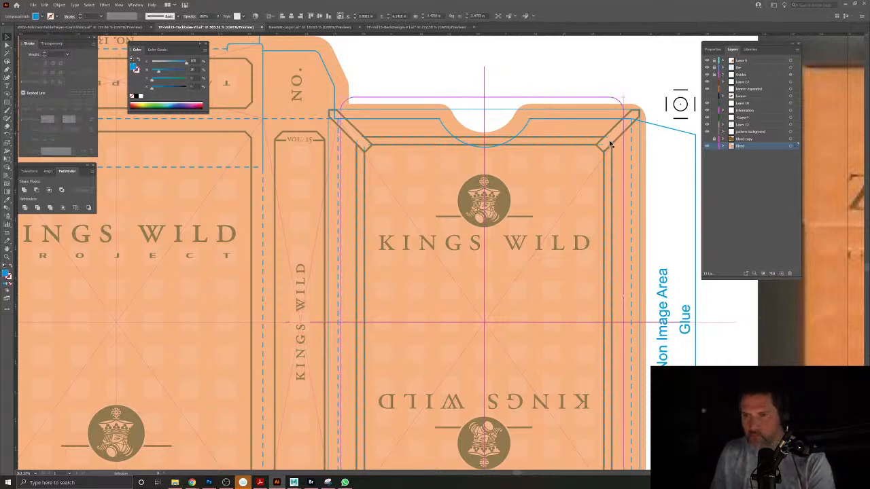
{"action": "key", "text": "Delete"}
Try moving the frame's upper-right corner piece off the frame, undo the move and clear the selection.
{"action": "left_click_drag", "start_coordinate": [608, 141], "coordinate": [614, 125]}
{"action": "key", "text": "Delete"}
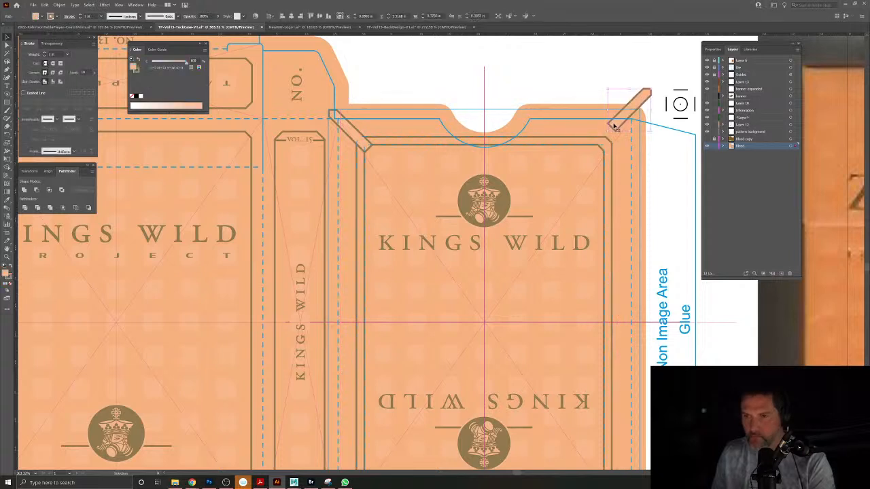
{"action": "key", "text": "ctrl+z"}
{"action": "left_click", "coordinate": [601, 149]}
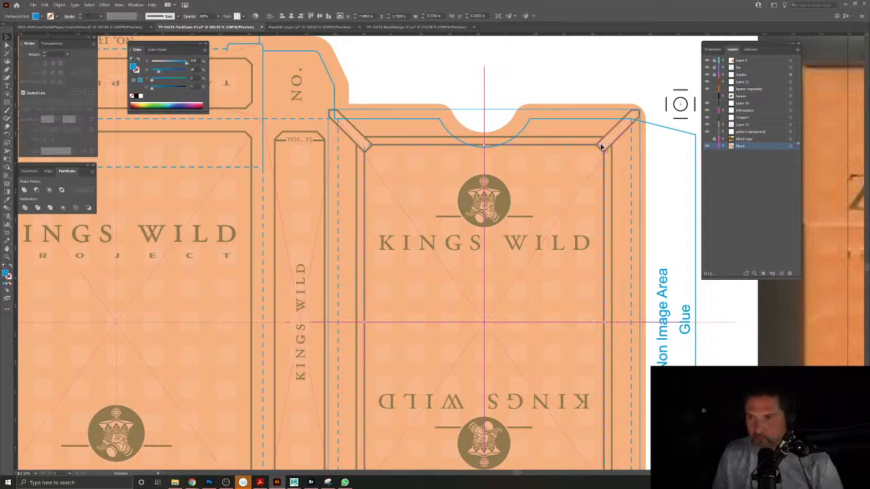
{"action": "key", "text": "ctrl+shift+a"}
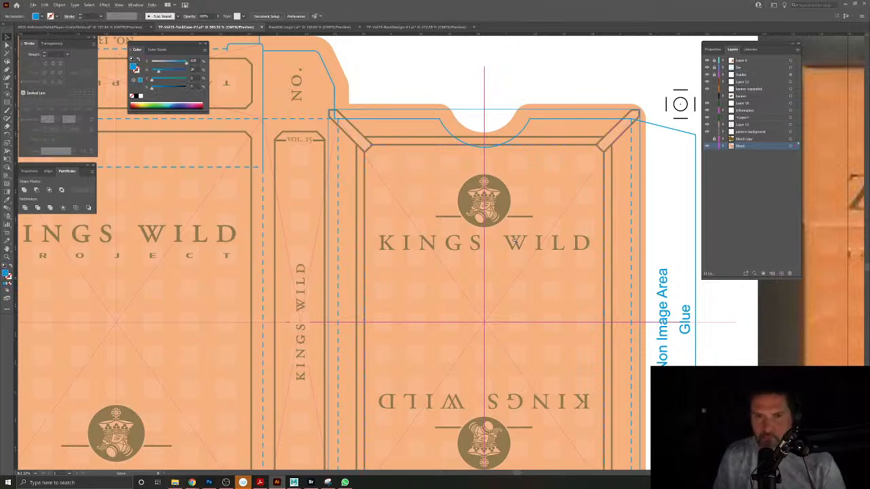
{"action": "scroll", "coordinate": [520, 245], "scroll_direction": "down", "scroll_amount": 3}
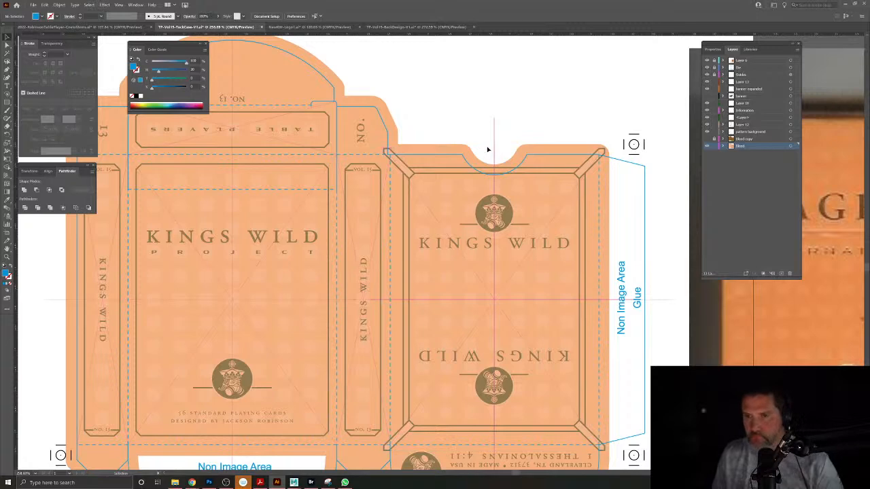
Cut the card back artwork from the Bleed layer and paste it onto a new layer directly above.
{"action": "left_click", "coordinate": [534, 258]}
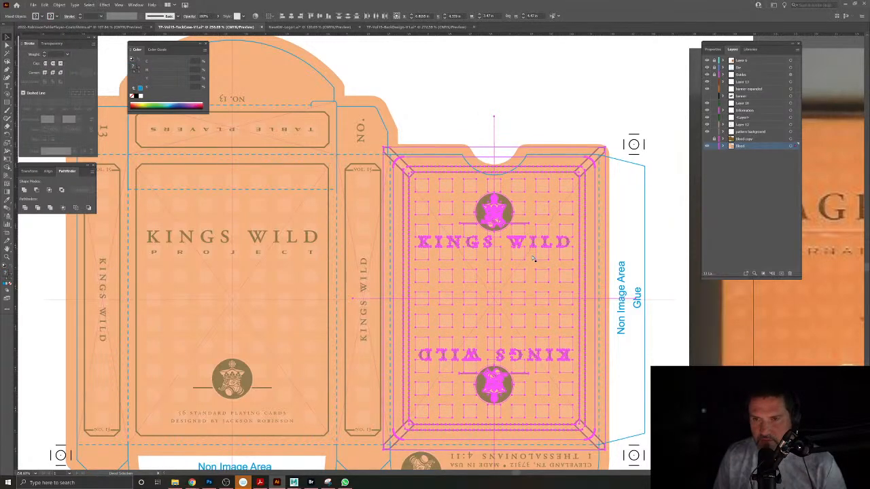
{"action": "key", "text": "Delete"}
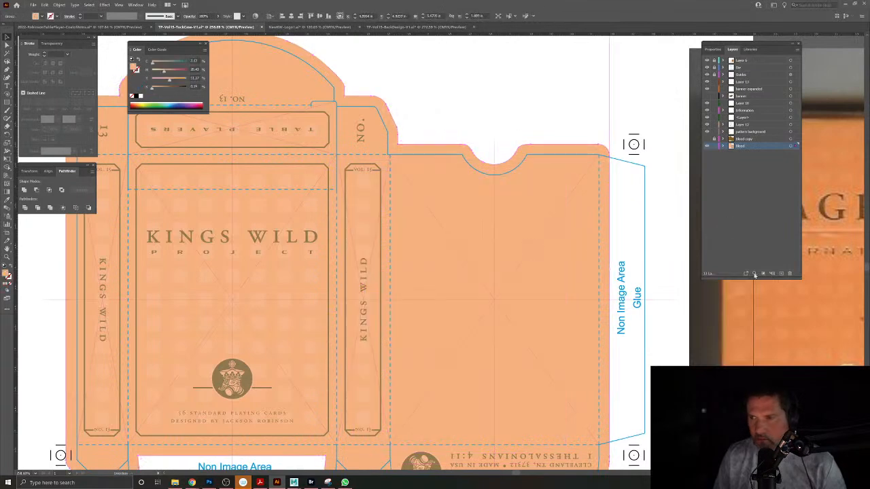
{"action": "key", "text": "ctrl+f"}
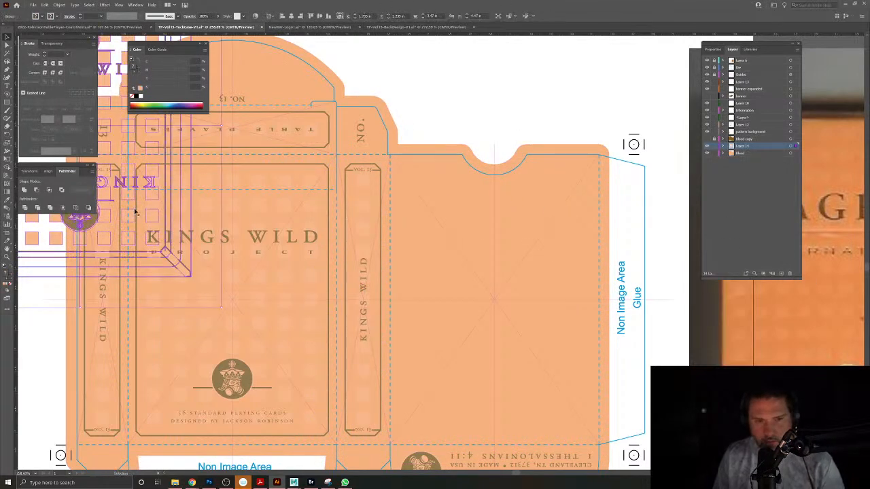
Place the pasted card back artwork on the tuck case's back panel, centered on the panel's vertical and horizontal center guides.
{"action": "left_click_drag", "start_coordinate": [139, 185], "coordinate": [418, 297]}
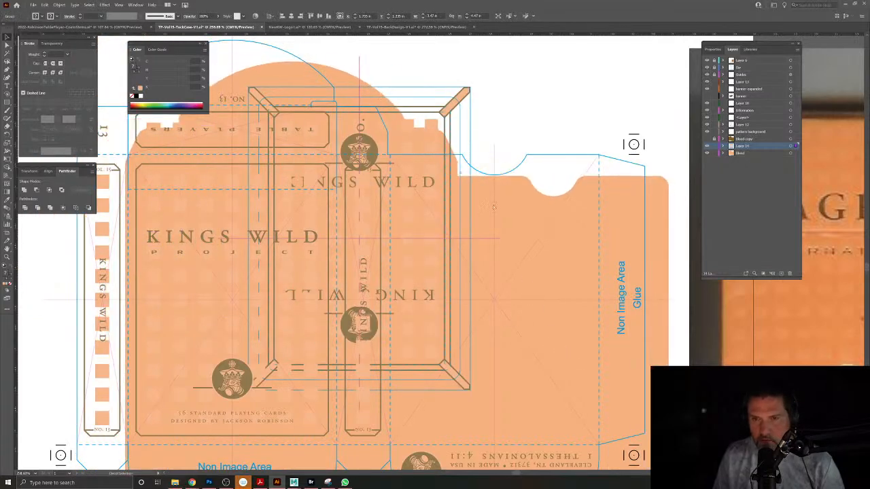
{"action": "left_click_drag", "start_coordinate": [447, 113], "coordinate": [586, 180]}
{"action": "key", "text": "Up"}
{"action": "key", "text": "Up"}
{"action": "key", "text": "Up"}
{"action": "key", "text": "Up"}
{"action": "key", "text": "Up"}
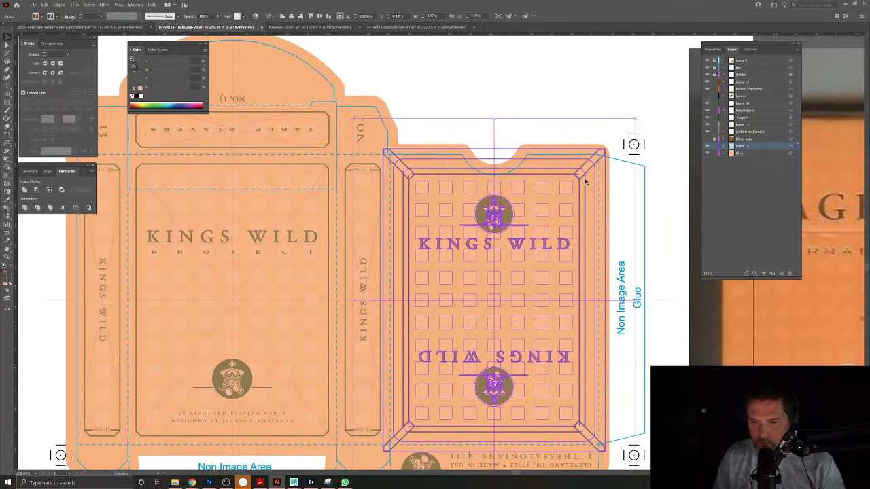
{"action": "key", "text": "Up"}
Isolate the card back artwork and delete its blue outline and its pasted vertical and horizontal center lines.
{"action": "left_click_drag", "start_coordinate": [483, 295], "coordinate": [588, 406]}
{"action": "left_click_drag", "start_coordinate": [552, 375], "coordinate": [421, 235]}
{"action": "double_click", "coordinate": [543, 324]}
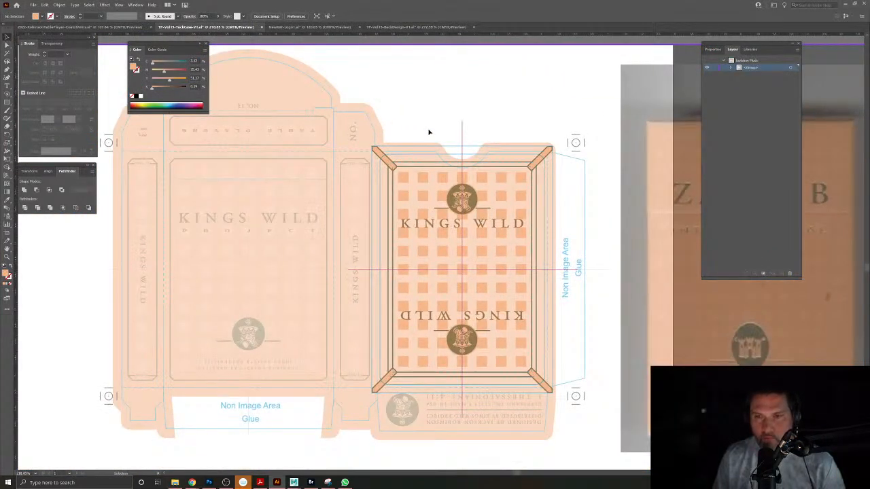
{"action": "left_click", "coordinate": [436, 161]}
{"action": "key", "text": "Delete"}
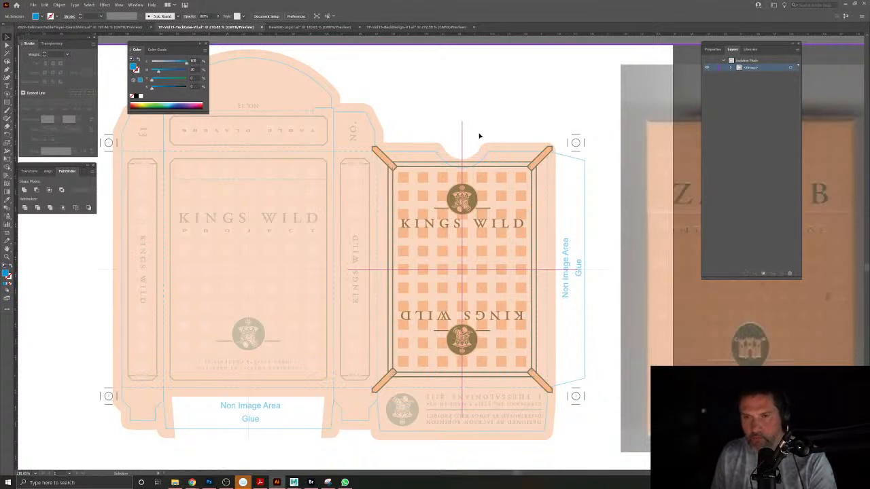
{"action": "left_click", "coordinate": [463, 127]}
{"action": "key", "text": "Delete"}
{"action": "left_click", "coordinate": [487, 140]}
{"action": "key", "text": "Delete"}
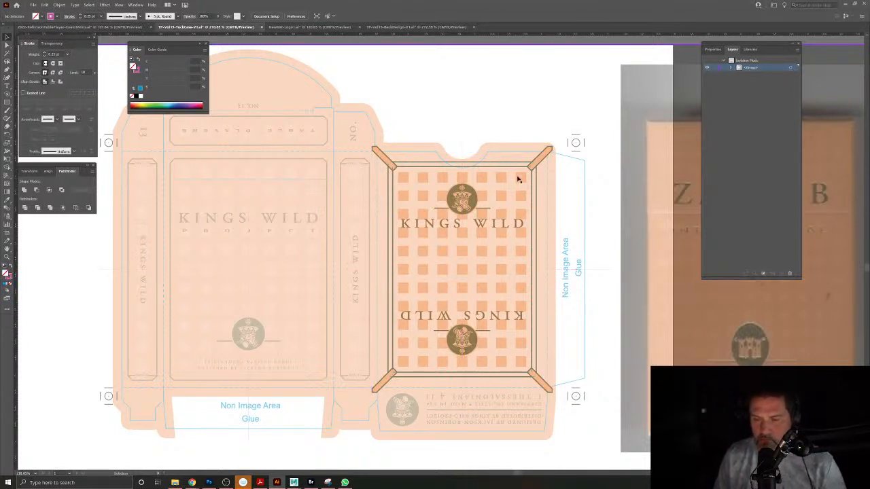
Delete the diagonal corner pieces at the upper-left and upper-right corners of the card back's frame.
{"action": "left_click", "coordinate": [7, 45]}
{"action": "left_click_drag", "start_coordinate": [376, 139], "coordinate": [463, 221]}
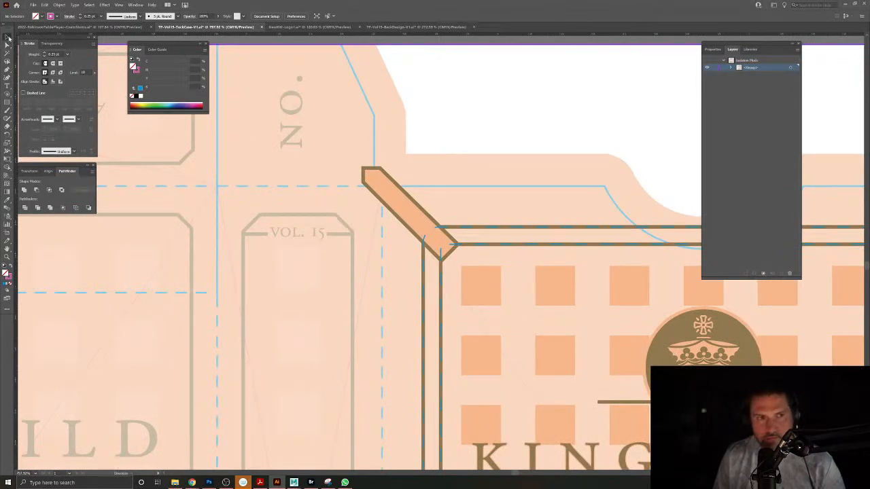
{"action": "left_click", "coordinate": [411, 219]}
{"action": "key", "text": "Delete"}
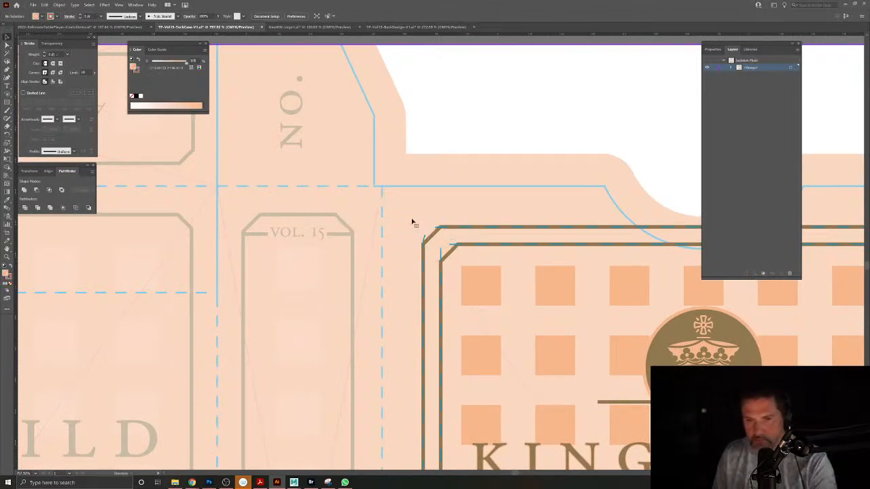
{"action": "left_click_drag", "start_coordinate": [494, 246], "coordinate": [451, 233]}
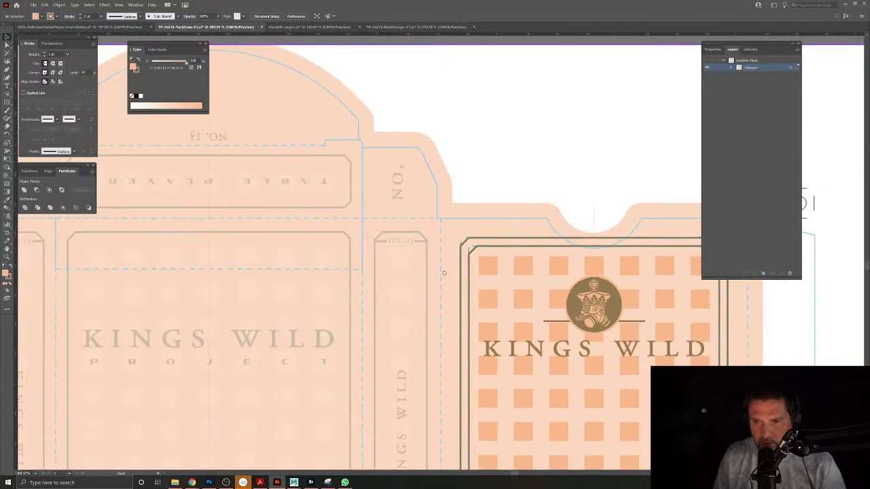
{"action": "left_click_drag", "start_coordinate": [648, 259], "coordinate": [437, 268]}
{"action": "left_click", "coordinate": [523, 242]}
{"action": "key", "text": "Delete"}
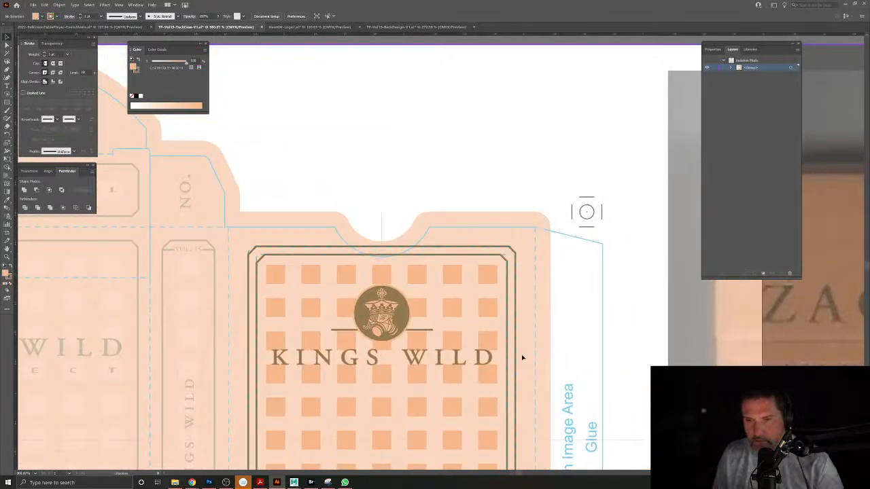
Delete the diagonal corner pieces at the frame's two lower corners and leave isolation mode.
{"action": "scroll", "coordinate": [521, 356], "scroll_direction": "down", "scroll_amount": 5}
{"action": "left_click", "coordinate": [567, 349]}
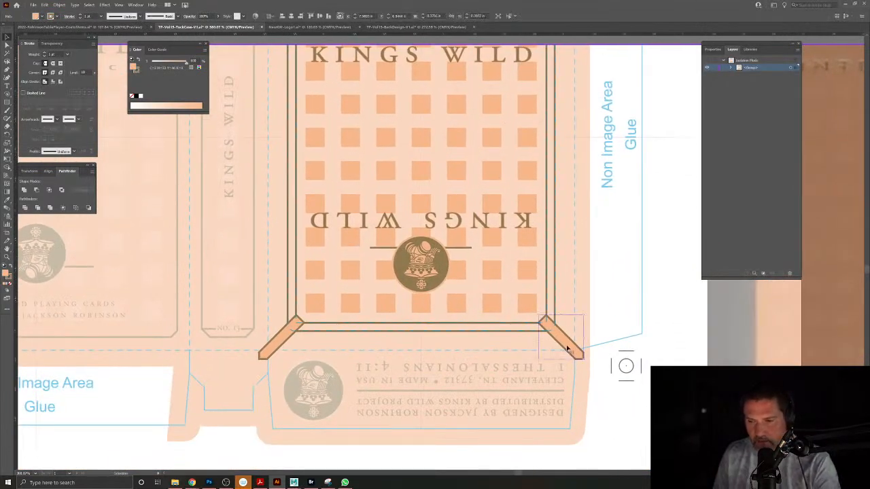
{"action": "key", "text": "Delete"}
{"action": "left_click", "coordinate": [288, 344]}
{"action": "key", "text": "Delete"}
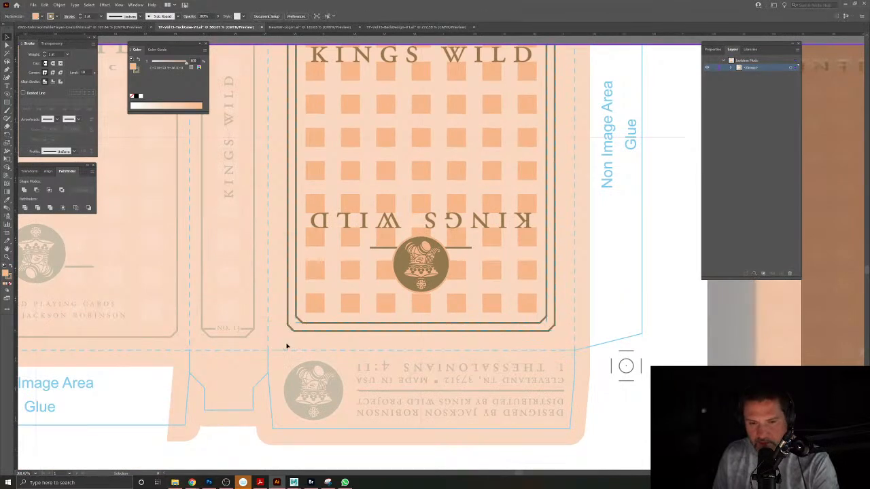
{"action": "key", "text": "Escape"}
{"action": "key", "text": "ctrl+0"}
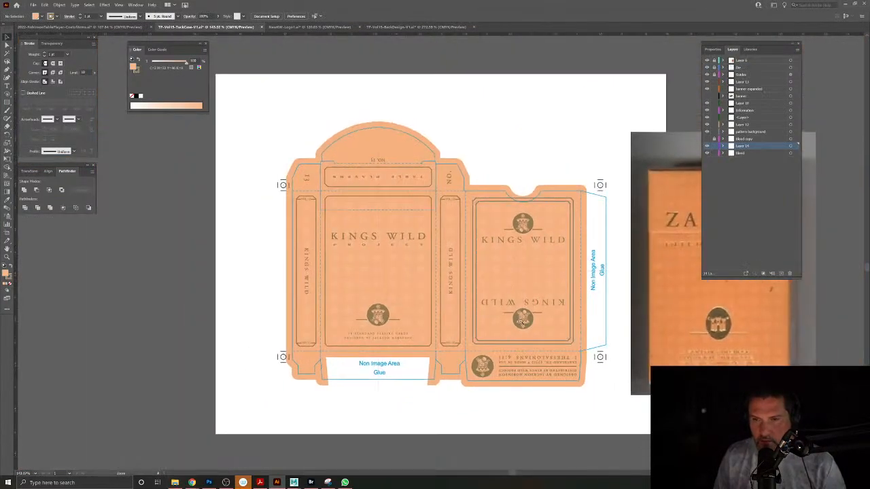
Isolate the card back artwork again, delete its double border lines and return to the full document.
{"action": "scroll", "coordinate": [573, 338], "scroll_direction": "up", "scroll_amount": 5}
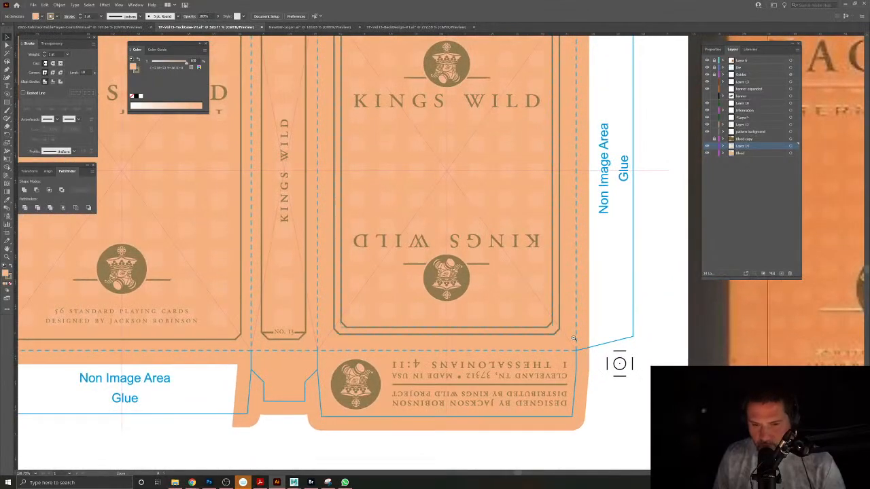
{"action": "left_click", "coordinate": [392, 337]}
{"action": "double_click", "coordinate": [391, 338]}
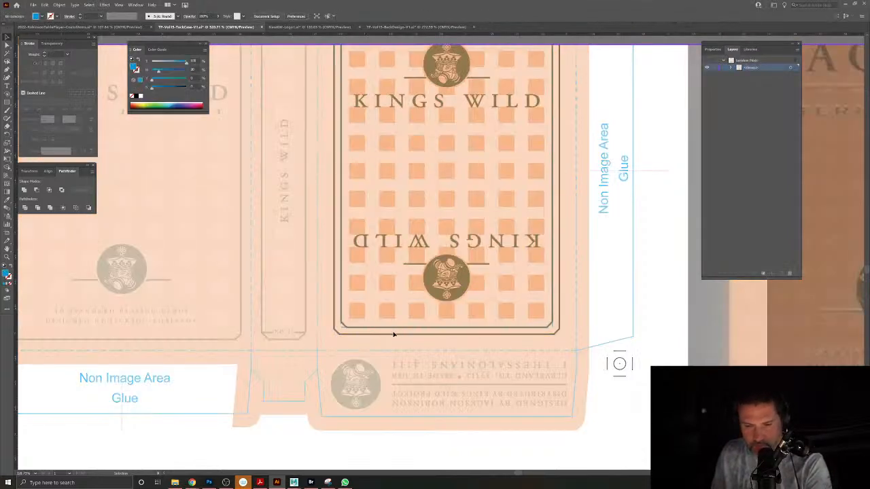
{"action": "left_click", "coordinate": [397, 341]}
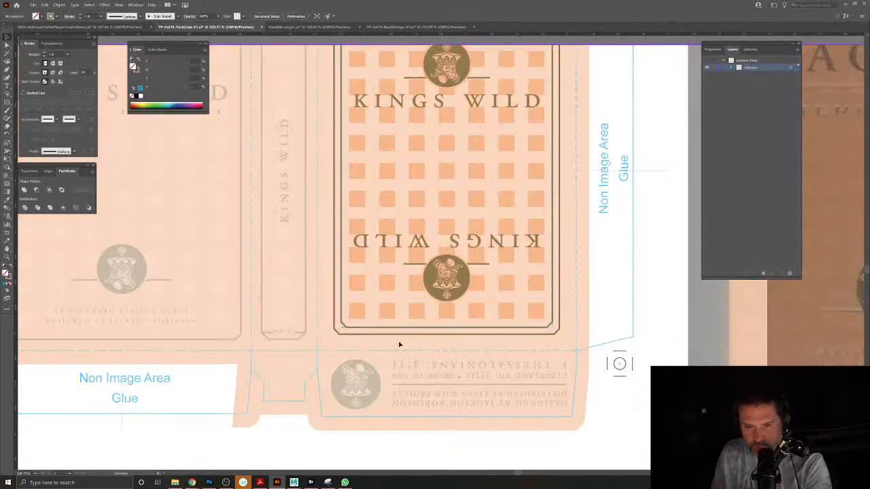
{"action": "left_click", "coordinate": [397, 335]}
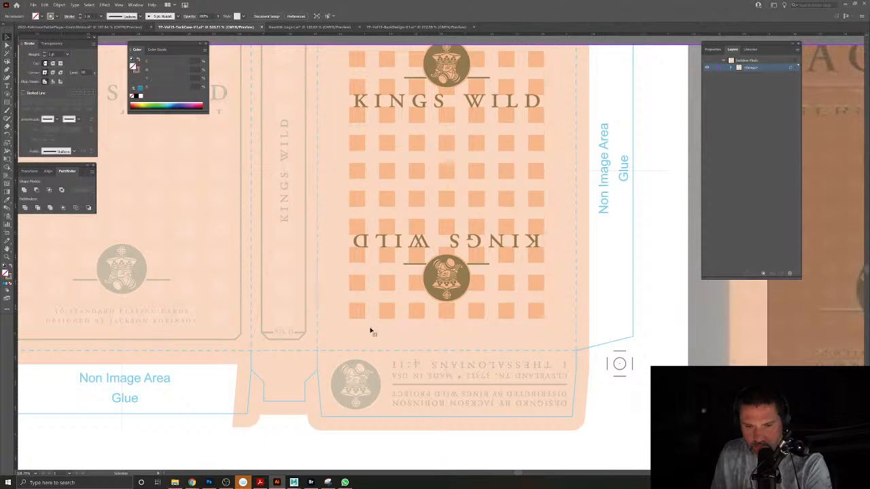
{"action": "double_click", "coordinate": [378, 333]}
Duplicate the front panel's chamfered border straight across onto the back panel.
{"action": "left_click", "coordinate": [239, 338]}
{"action": "left_click", "coordinate": [224, 353]}
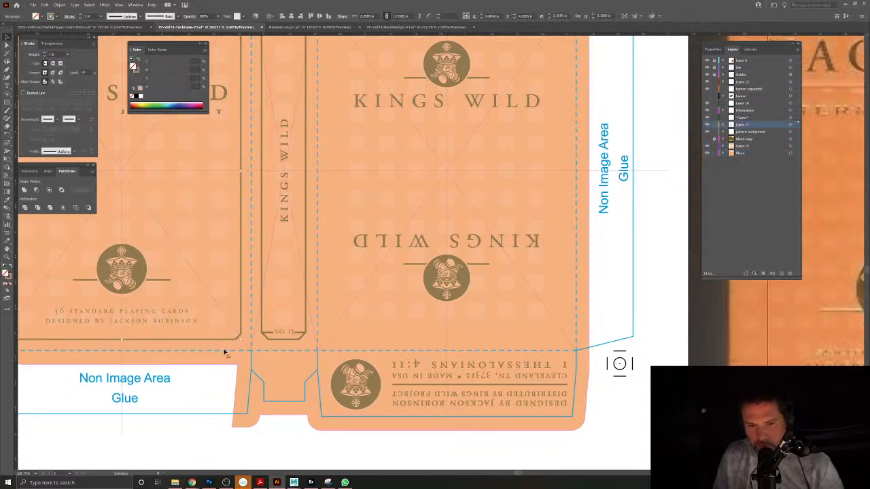
{"action": "left_click_drag", "start_coordinate": [223, 340], "coordinate": [544, 359]}
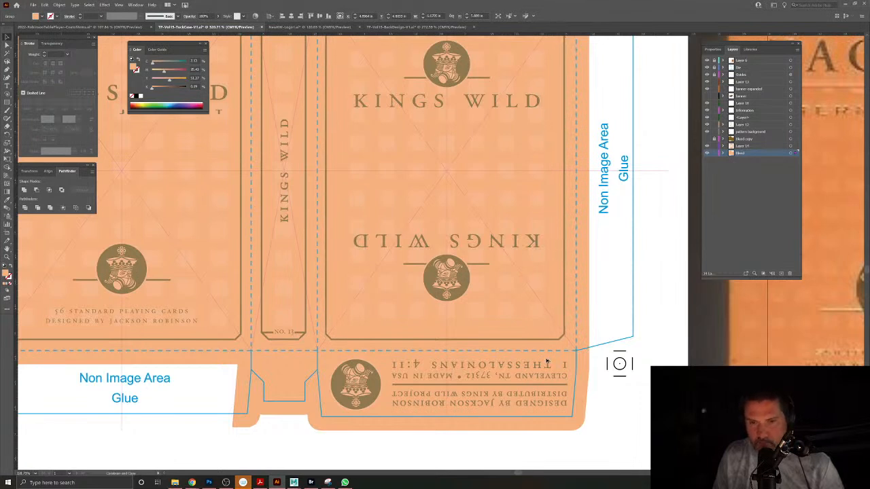
Align the copied border's midpoint with the back panel's vertical center guide.
{"action": "left_click", "coordinate": [549, 363]}
{"action": "key", "text": "z"}
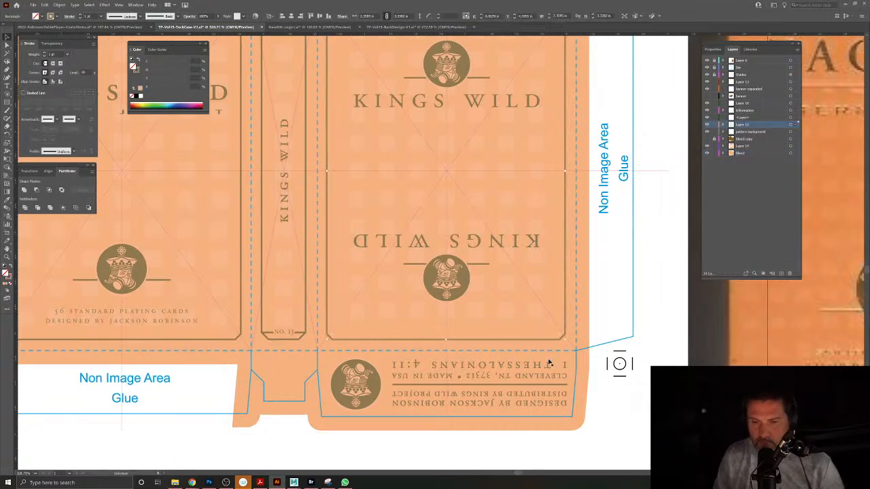
{"action": "left_click", "coordinate": [550, 362]}
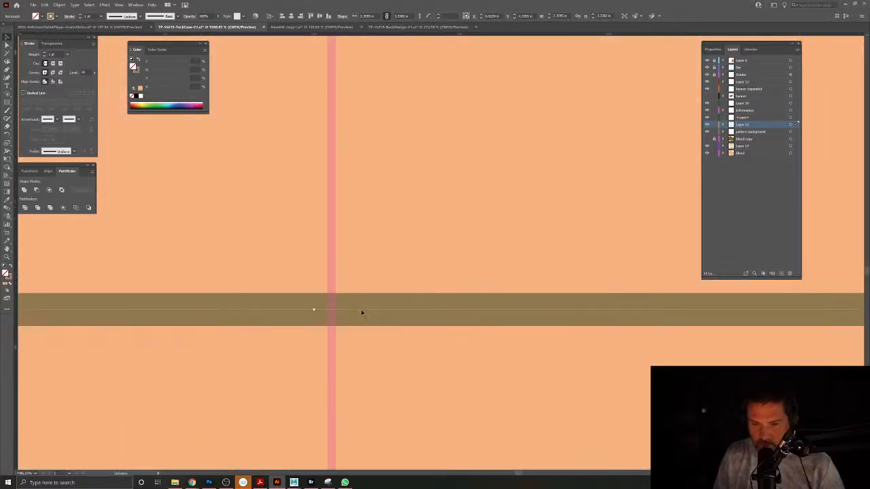
{"action": "left_click", "coordinate": [362, 310]}
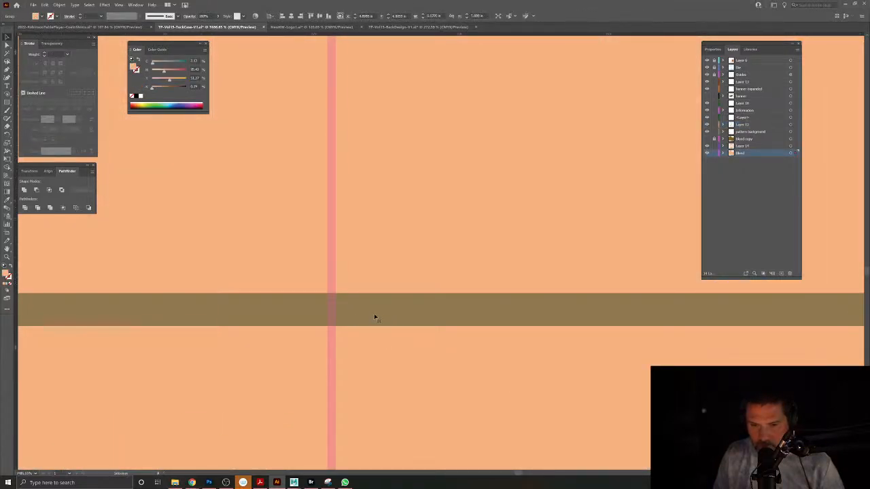
{"action": "left_click", "coordinate": [374, 312]}
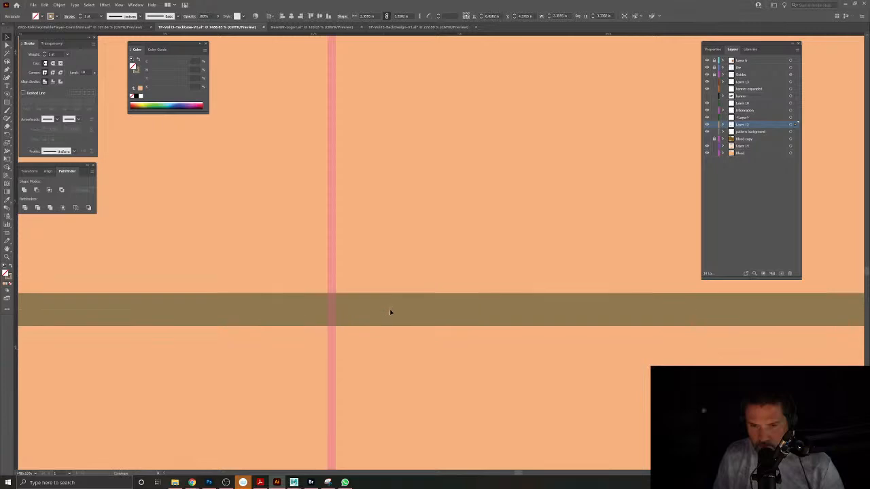
{"action": "left_click_drag", "start_coordinate": [478, 326], "coordinate": [490, 255]}
{"action": "scroll", "coordinate": [490, 256], "scroll_direction": "down", "scroll_amount": 5}
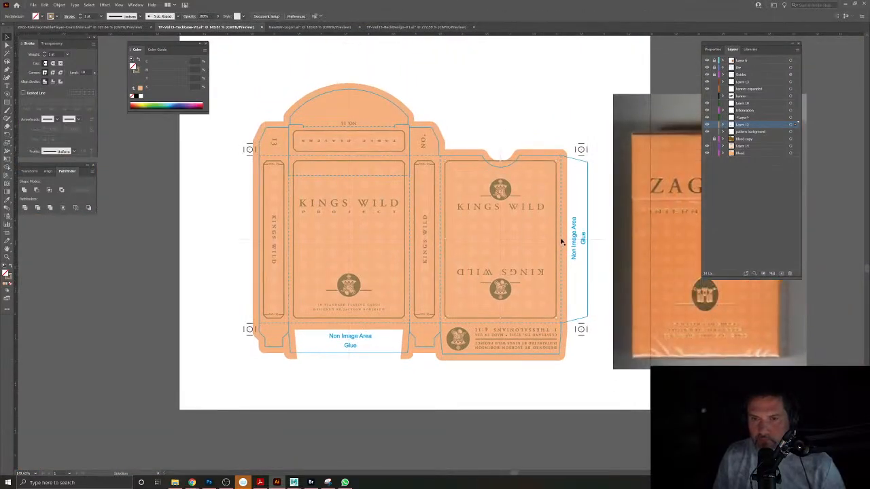
{"action": "left_click_drag", "start_coordinate": [560, 274], "coordinate": [529, 274]}
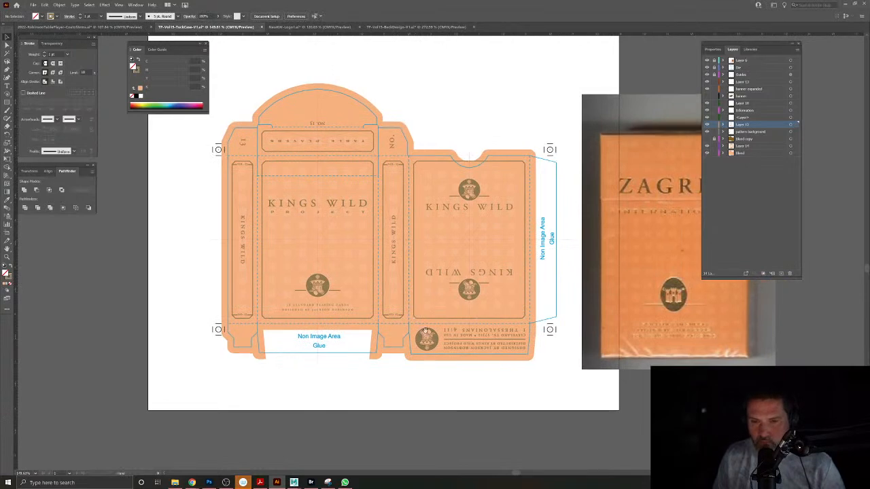
{"action": "scroll", "coordinate": [243, 159], "scroll_direction": "up", "scroll_amount": 4}
{"action": "left_click_drag", "start_coordinate": [316, 195], "coordinate": [337, 209]}
{"action": "left_click", "coordinate": [8, 70]}
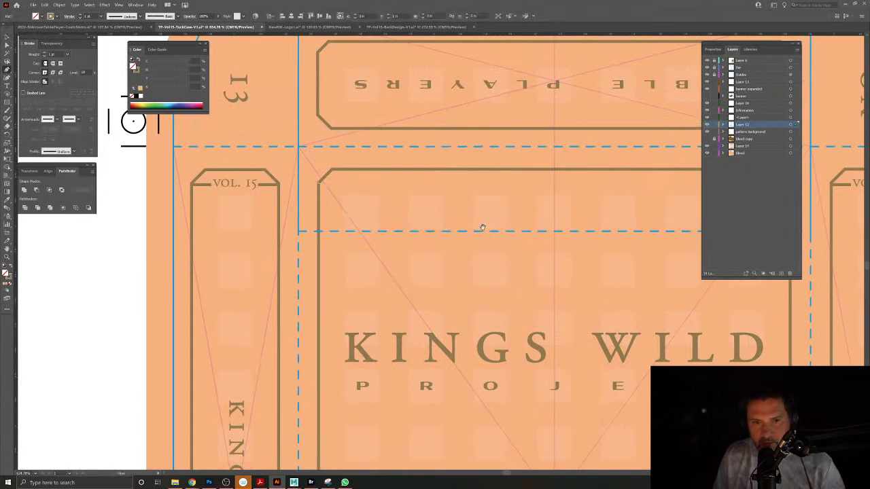
{"action": "scroll", "coordinate": [480, 225], "scroll_direction": "right", "scroll_amount": 5}
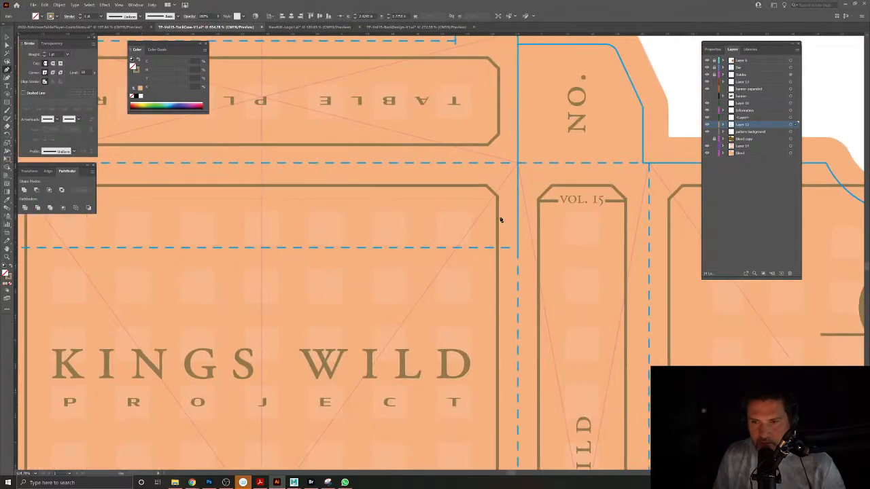
{"action": "key", "text": "ctrl+shift+a"}
{"action": "left_click_drag", "start_coordinate": [476, 238], "coordinate": [417, 224]}
{"action": "left_click_drag", "start_coordinate": [424, 242], "coordinate": [432, 172]}
{"action": "key", "text": "v"}
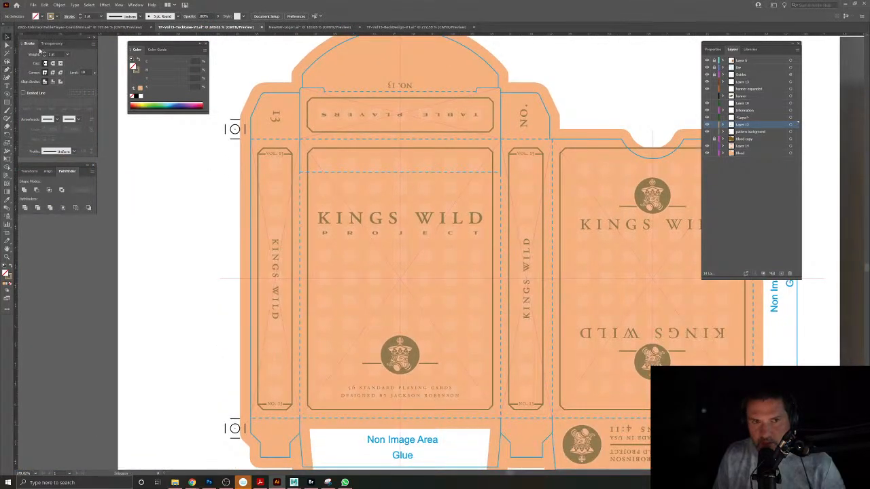
Isolate the front panel's chamfered border and delete its right half up to the vertical center.
{"action": "double_click", "coordinate": [327, 152]}
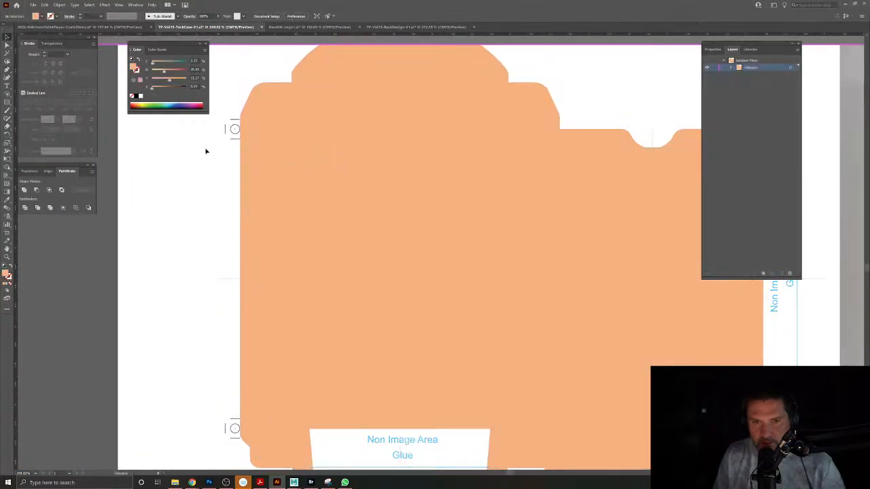
{"action": "key", "text": "Escape"}
{"action": "left_click", "coordinate": [259, 170]}
{"action": "left_click", "coordinate": [323, 151]}
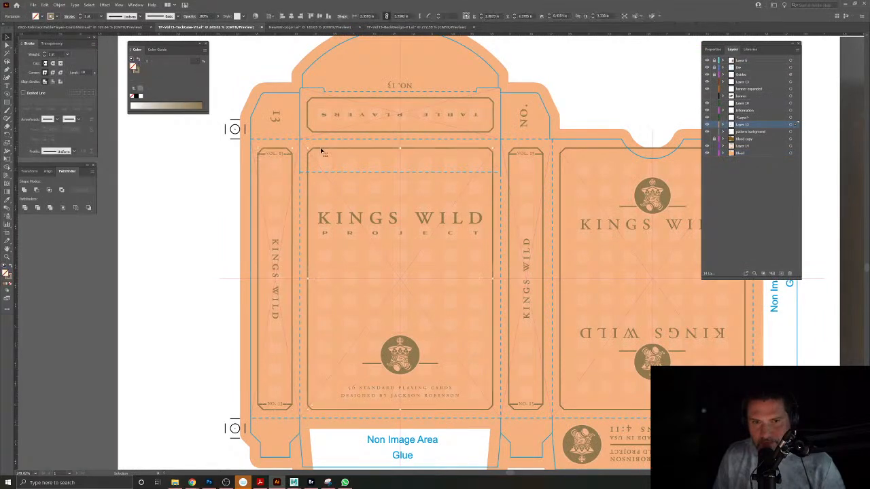
{"action": "double_click", "coordinate": [322, 152]}
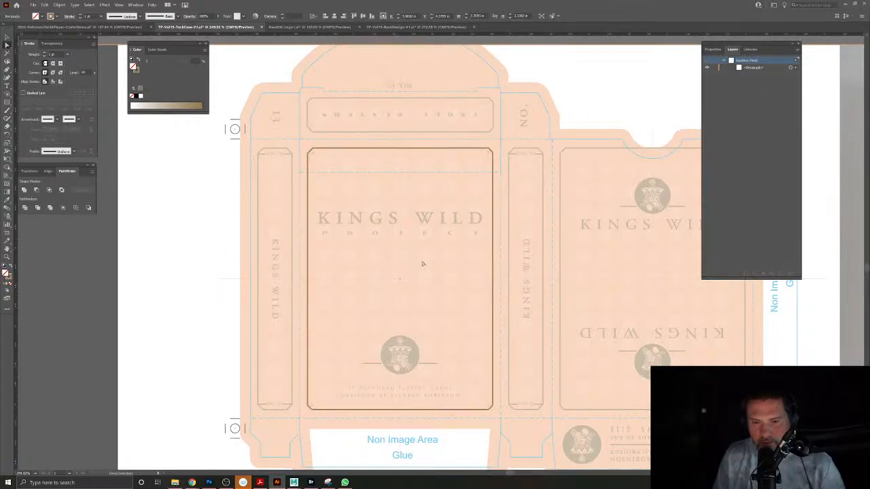
{"action": "key", "text": "a"}
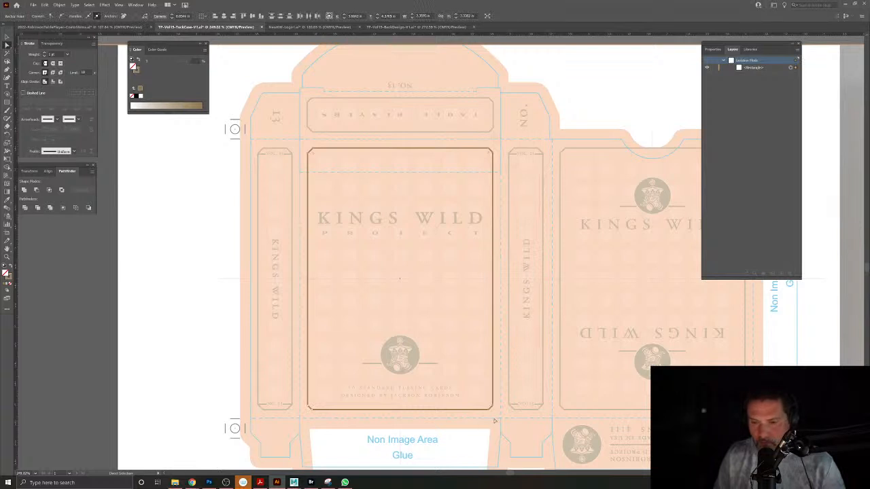
{"action": "left_click", "coordinate": [492, 421]}
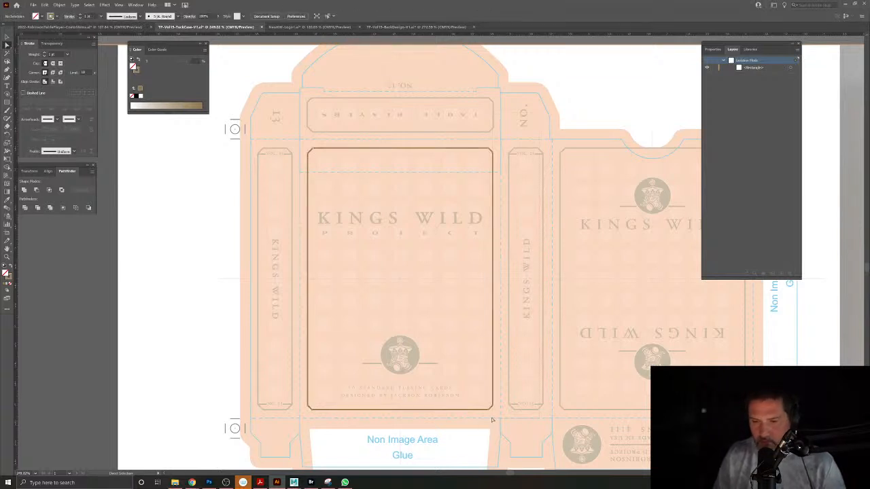
{"action": "left_click_drag", "start_coordinate": [506, 143], "coordinate": [405, 416]}
{"action": "key", "text": "Delete"}
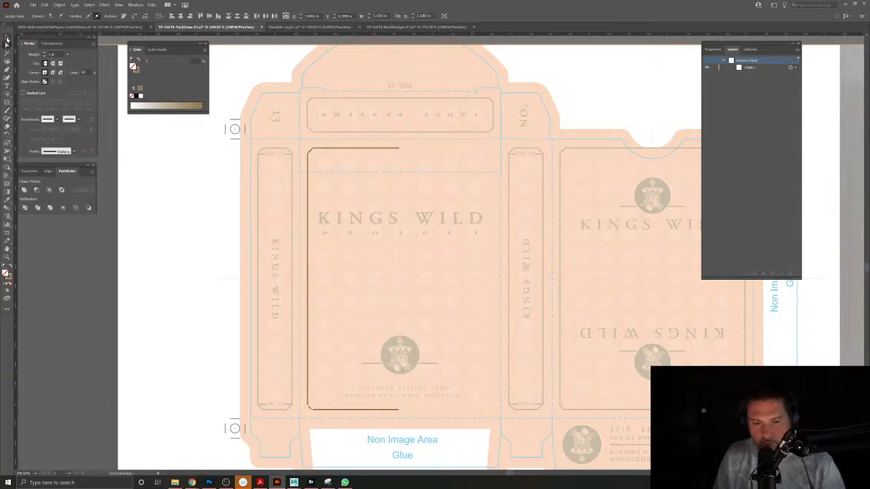
{"action": "left_click", "coordinate": [130, 217]}
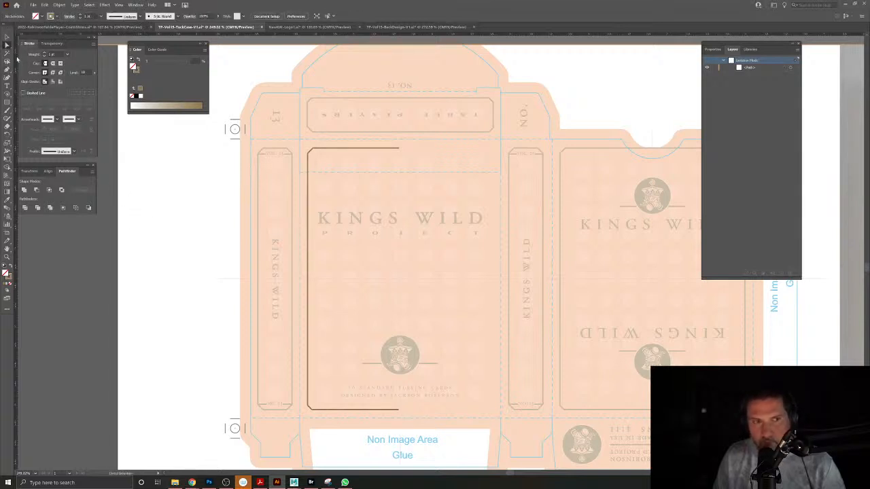
Add an anchor point to the border's left side at the horizontal center guide and delete the lower half.
{"action": "left_click", "coordinate": [6, 70]}
{"action": "left_click", "coordinate": [307, 300]}
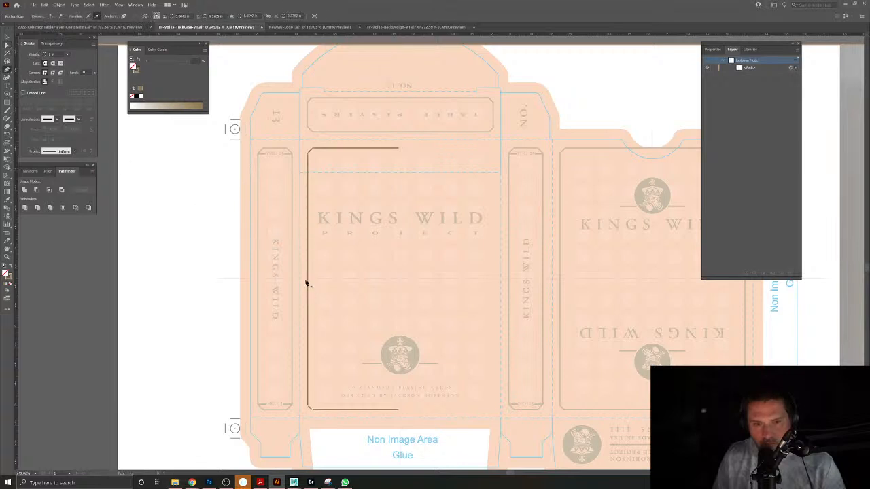
{"action": "left_click", "coordinate": [307, 280]}
{"action": "key", "text": "ctrl+z"}
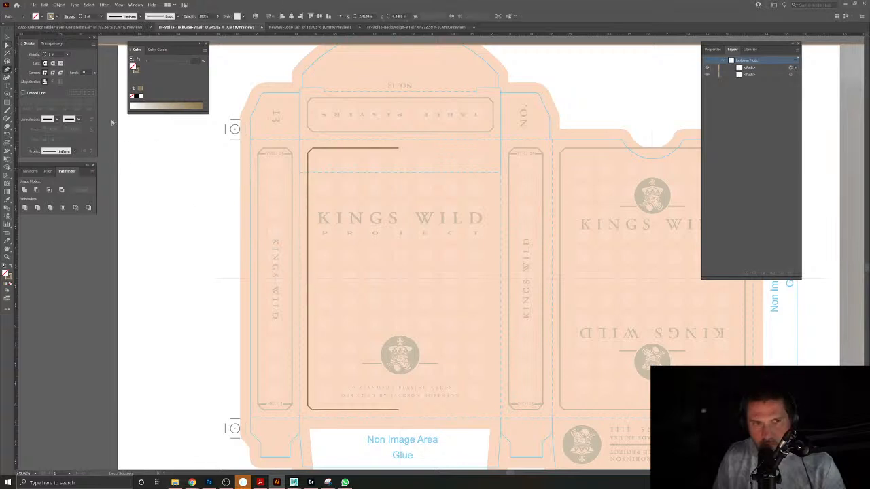
{"action": "left_click", "coordinate": [308, 279]}
{"action": "left_click", "coordinate": [7, 46]}
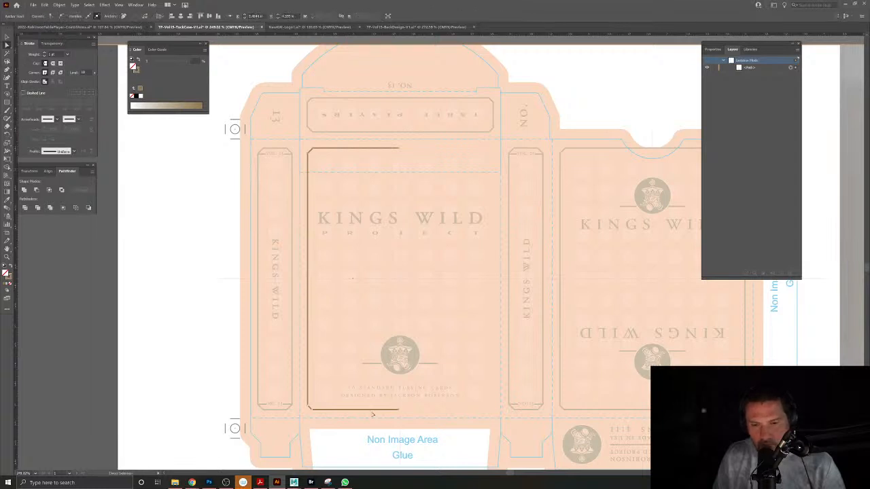
{"action": "left_click", "coordinate": [304, 340]}
{"action": "key", "text": "Delete"}
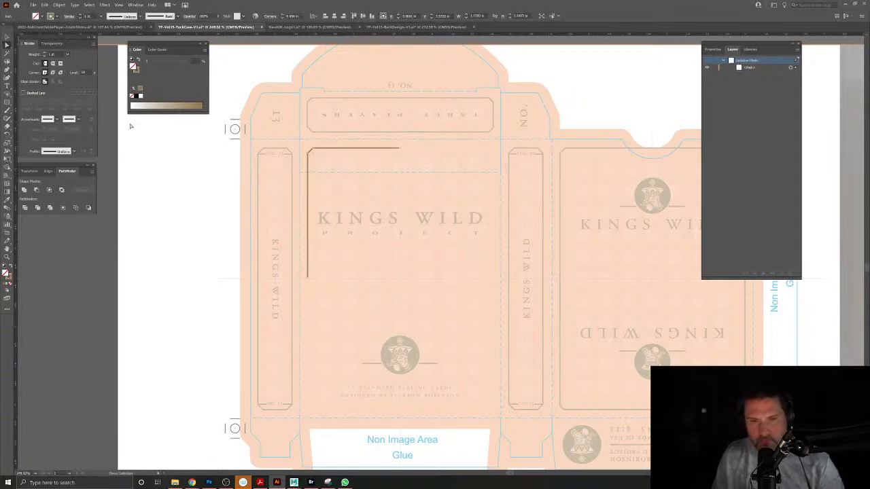
Reflect a copy of the remaining upper-left border quarter across the front panel's vertical center guide.
{"action": "left_click", "coordinate": [7, 37]}
{"action": "left_click", "coordinate": [160, 132]}
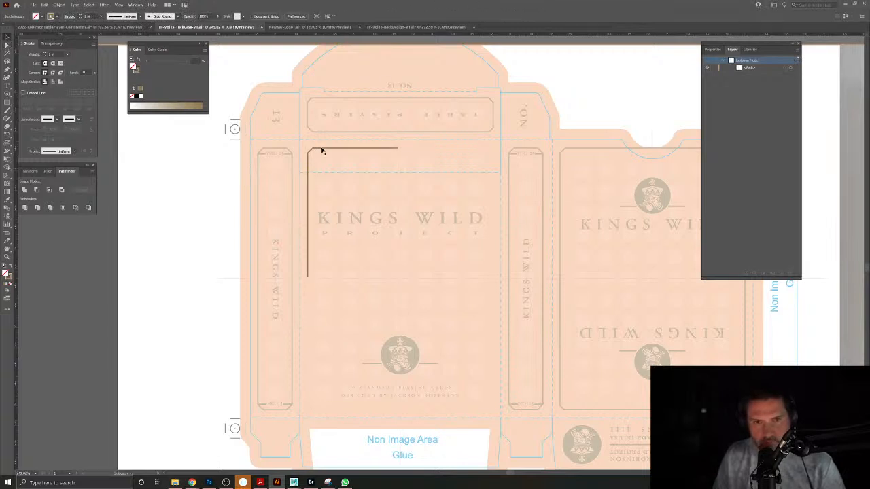
{"action": "left_click", "coordinate": [327, 149]}
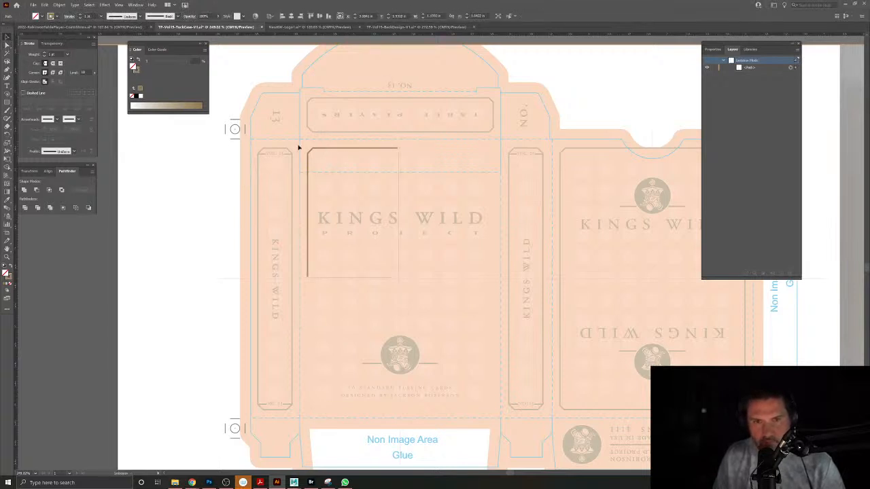
{"action": "left_click", "coordinate": [7, 137]}
{"action": "left_click", "coordinate": [41, 142]}
{"action": "left_click_drag", "start_coordinate": [392, 137], "coordinate": [406, 166]}
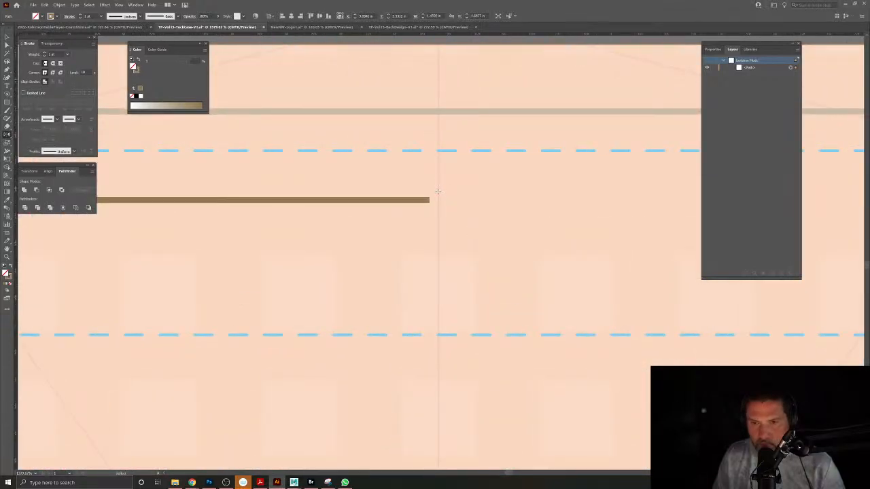
{"action": "left_click", "coordinate": [438, 192], "text": "alt"}
{"action": "left_click", "coordinate": [399, 285]}
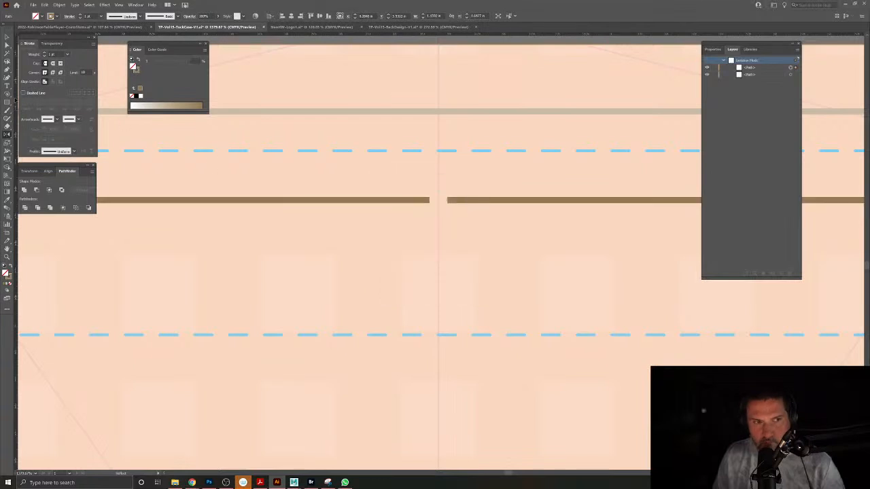
Join the two quarters' open ends along the border's top edge with the Pen tool.
{"action": "left_click", "coordinate": [8, 70]}
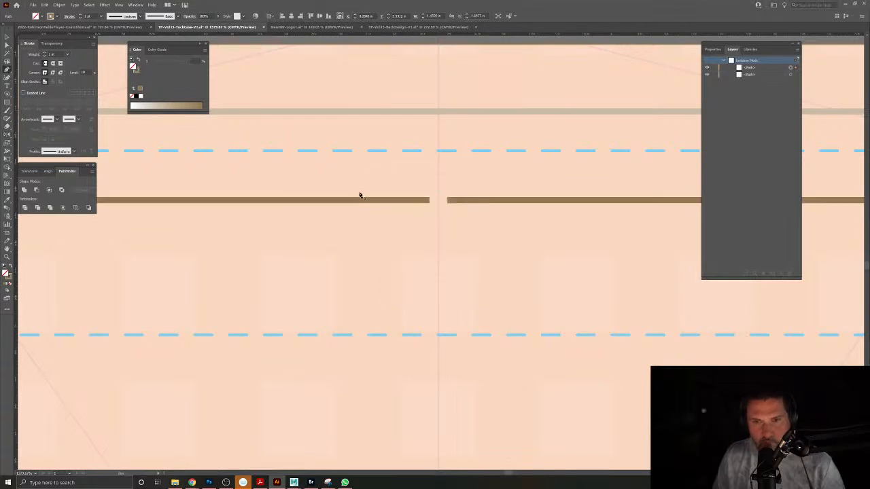
{"action": "left_click", "coordinate": [429, 201]}
{"action": "left_click", "coordinate": [447, 202]}
{"action": "left_click", "coordinate": [447, 202]}
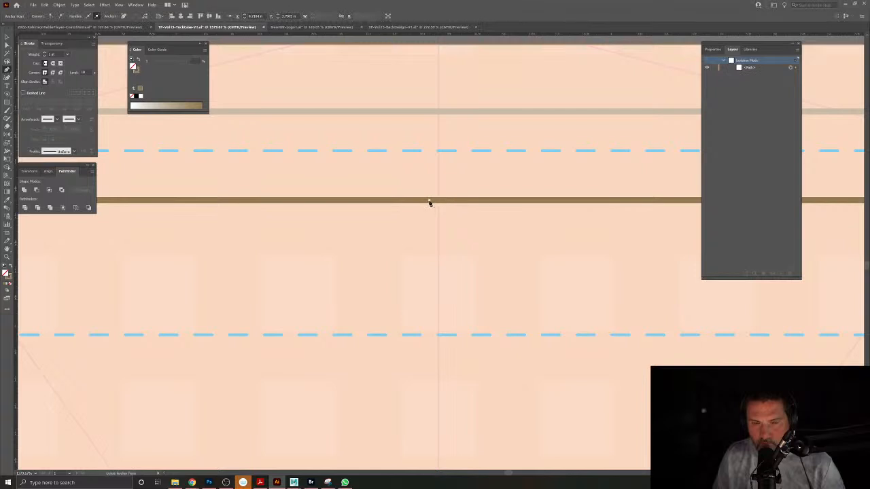
Reflect a copy of the joined upper border half across the front panel's horizontal center guide.
{"action": "left_click_drag", "start_coordinate": [473, 264], "coordinate": [354, 198]}
{"action": "left_click_drag", "start_coordinate": [419, 267], "coordinate": [346, 153]}
{"action": "left_click", "coordinate": [6, 38]}
{"action": "left_click", "coordinate": [238, 241]}
{"action": "left_click_drag", "start_coordinate": [302, 243], "coordinate": [325, 255]}
{"action": "left_click", "coordinate": [322, 256]}
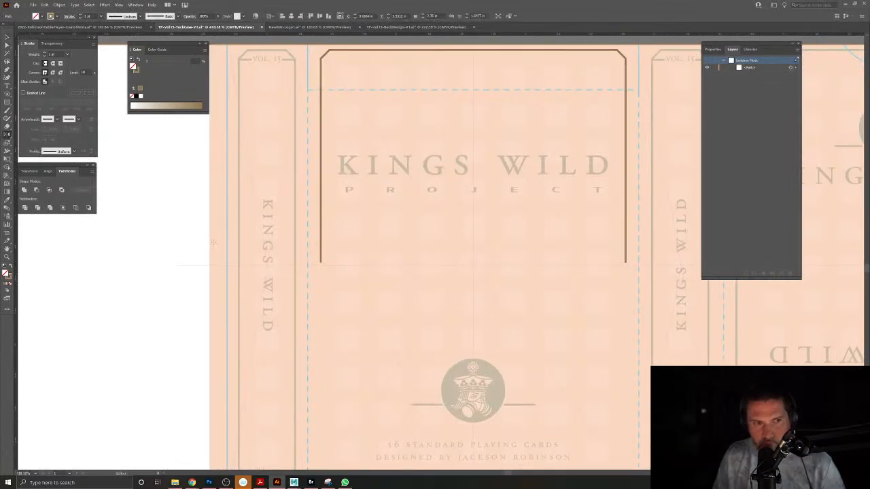
{"action": "left_click", "coordinate": [326, 265], "text": "alt"}
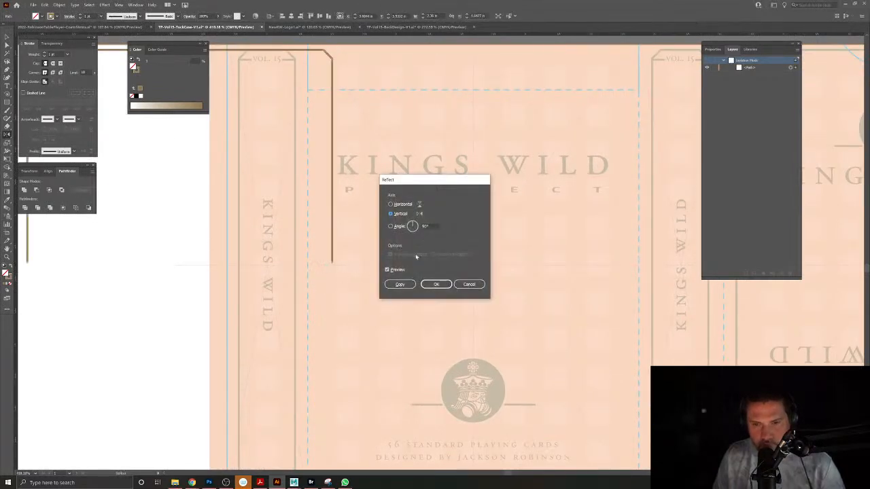
{"action": "left_click", "coordinate": [400, 284]}
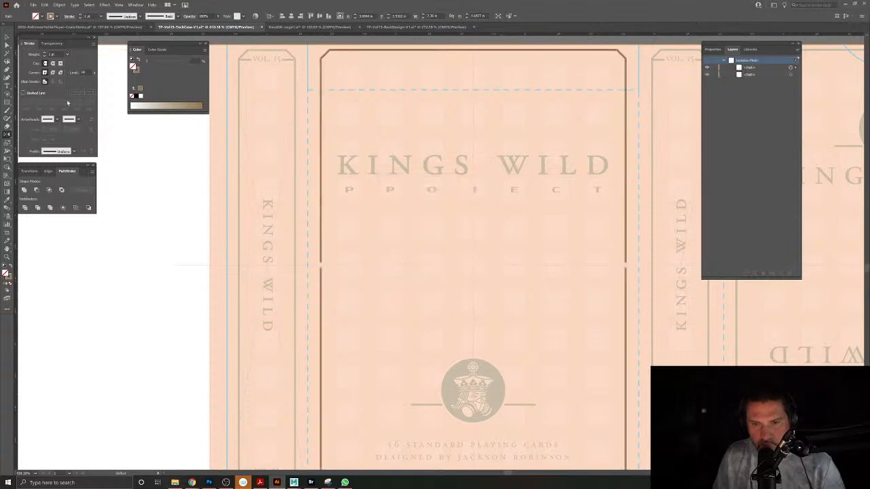
Connect the upper and lower border halves at the open ends on both side edges.
{"action": "left_click", "coordinate": [320, 268]}
{"action": "left_click", "coordinate": [321, 263]}
{"action": "left_click", "coordinate": [321, 268]}
{"action": "left_click", "coordinate": [321, 263]}
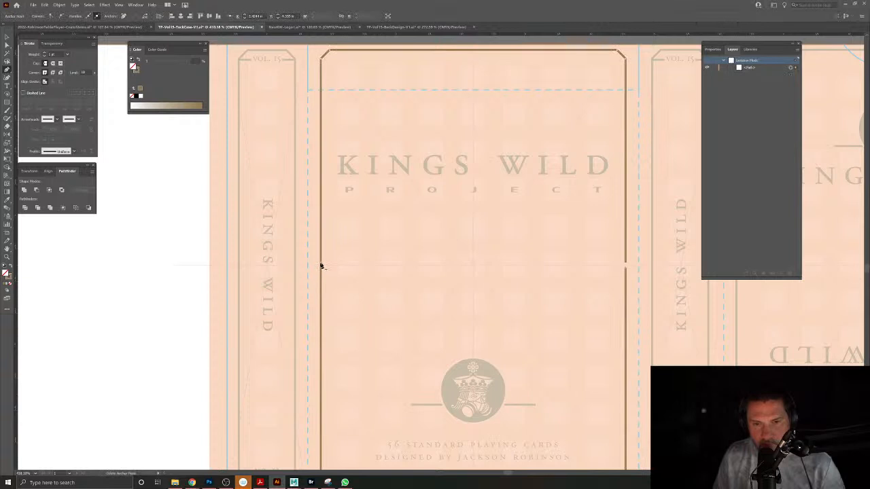
{"action": "left_click", "coordinate": [626, 263]}
Draw horizontal lines between the inner ends of the chamfered corners at the border's top and bottom.
{"action": "left_click_drag", "start_coordinate": [595, 273], "coordinate": [576, 357]}
{"action": "left_click", "coordinate": [166, 159], "text": "ctrl"}
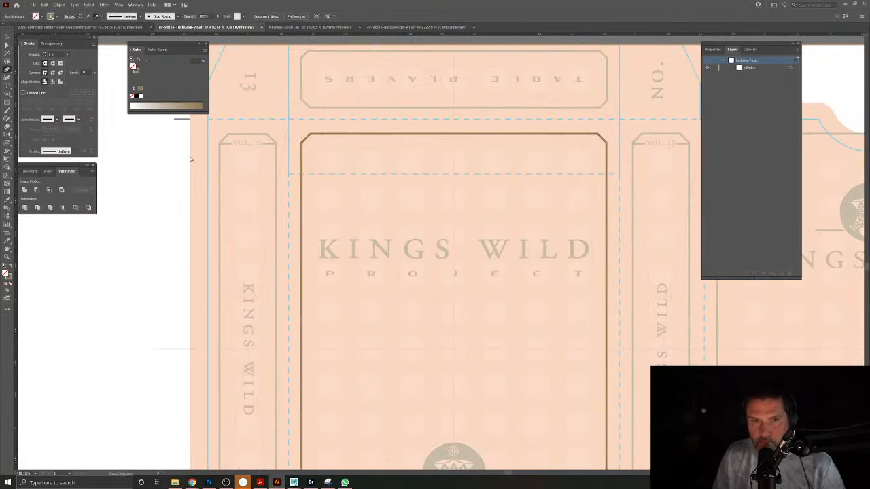
{"action": "left_click", "coordinate": [303, 146]}
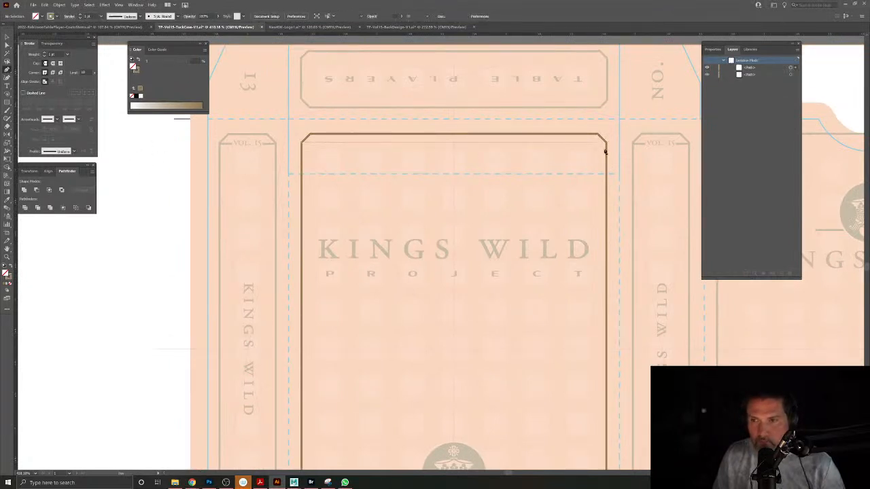
{"action": "left_click", "coordinate": [606, 147]}
{"action": "scroll", "coordinate": [559, 272], "scroll_direction": "down", "scroll_amount": 2}
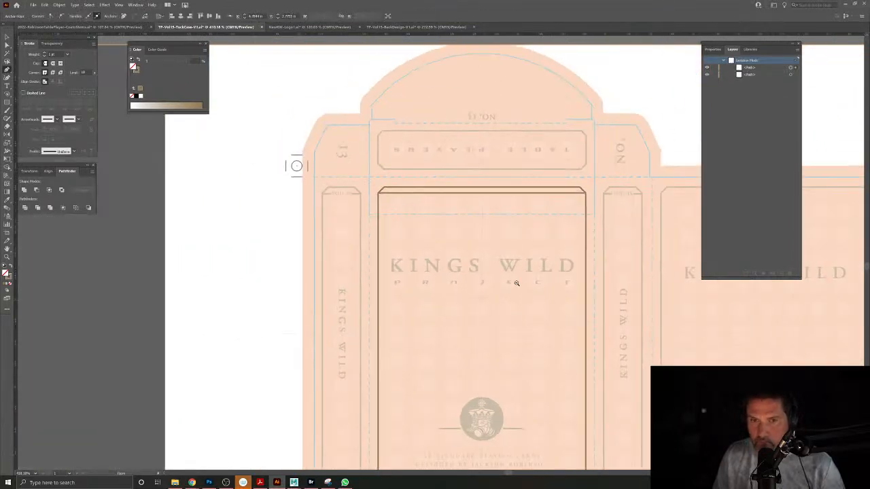
{"action": "scroll", "coordinate": [514, 272], "scroll_direction": "down", "scroll_amount": 3}
{"action": "left_click", "coordinate": [386, 352]}
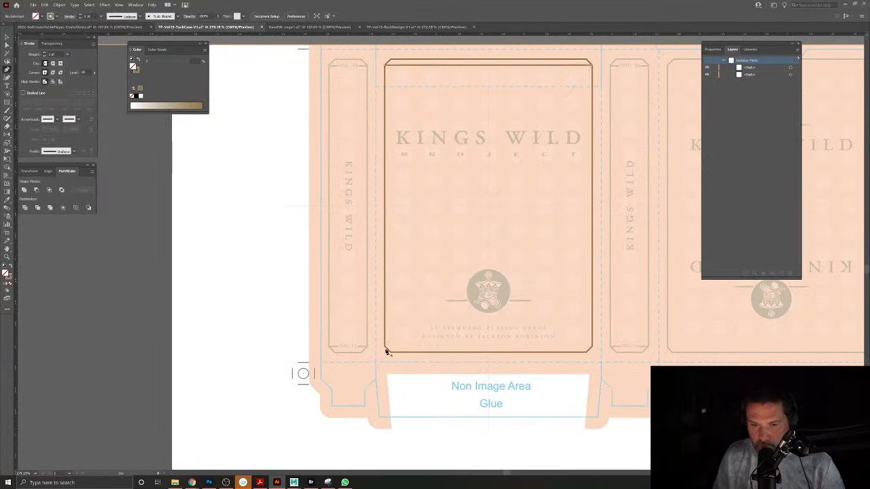
{"action": "left_click", "coordinate": [591, 350]}
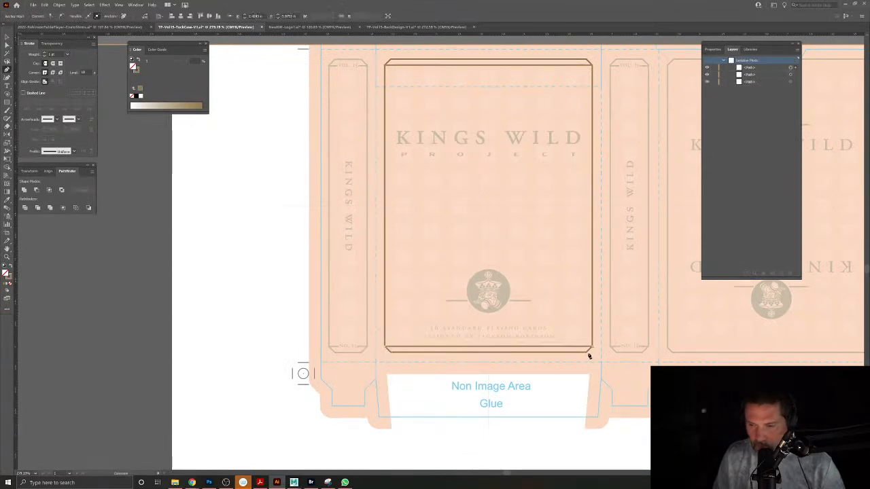
Leave isolation mode and delete the old chamfered border on the back panel.
{"action": "key", "text": "v"}
{"action": "double_click", "coordinate": [252, 222]}
{"action": "left_click_drag", "start_coordinate": [469, 293], "coordinate": [294, 350]}
{"action": "left_click", "coordinate": [498, 123]}
{"action": "left_click", "coordinate": [401, 126]}
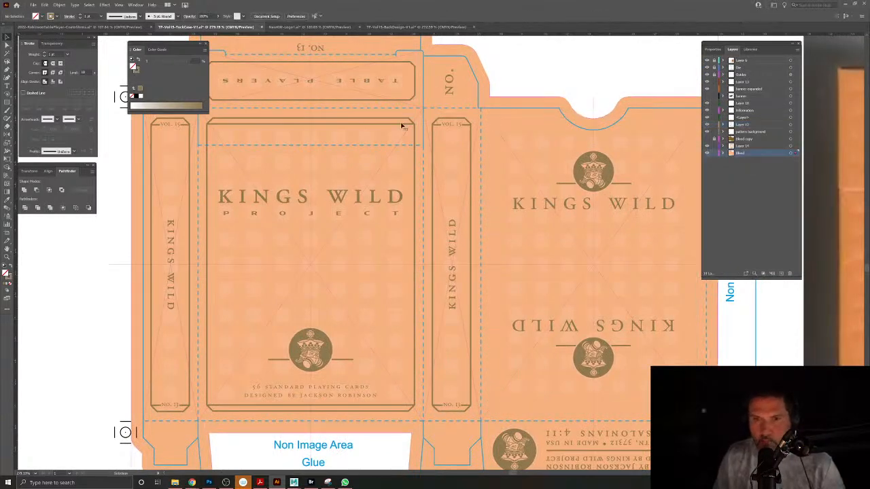
Group the front border with its two inner lines, duplicate it onto the back panel and center it on the vertical guide.
{"action": "left_click", "coordinate": [401, 124]}
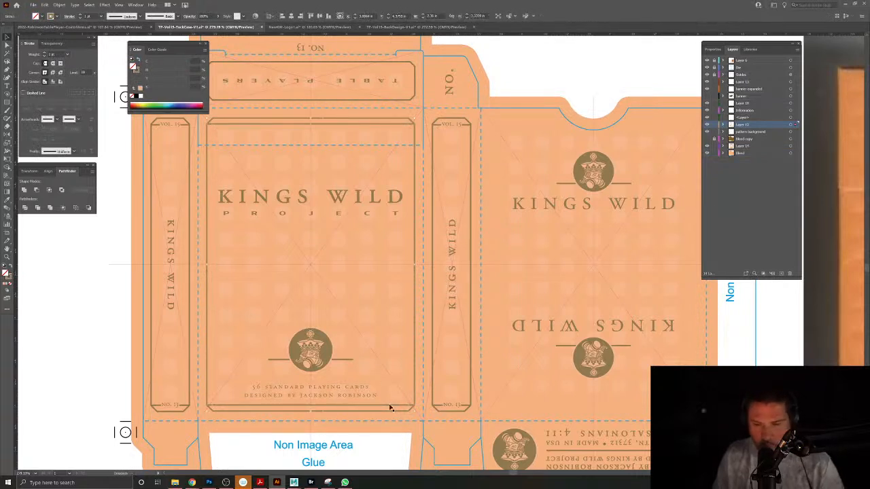
{"action": "left_click", "coordinate": [480, 404]}
{"action": "left_click", "coordinate": [408, 413]}
{"action": "left_click_drag", "start_coordinate": [408, 413], "coordinate": [689, 412]}
{"action": "left_click_drag", "start_coordinate": [590, 410], "coordinate": [611, 430]}
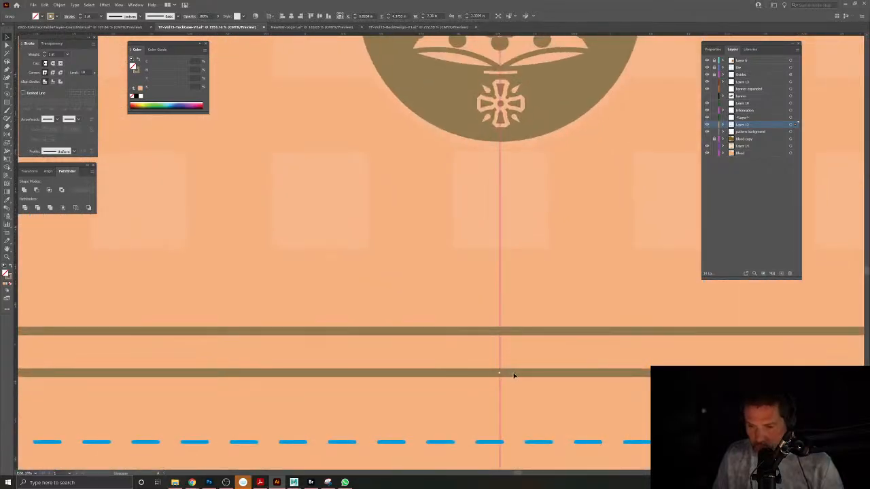
{"action": "left_click_drag", "start_coordinate": [513, 376], "coordinate": [375, 292]}
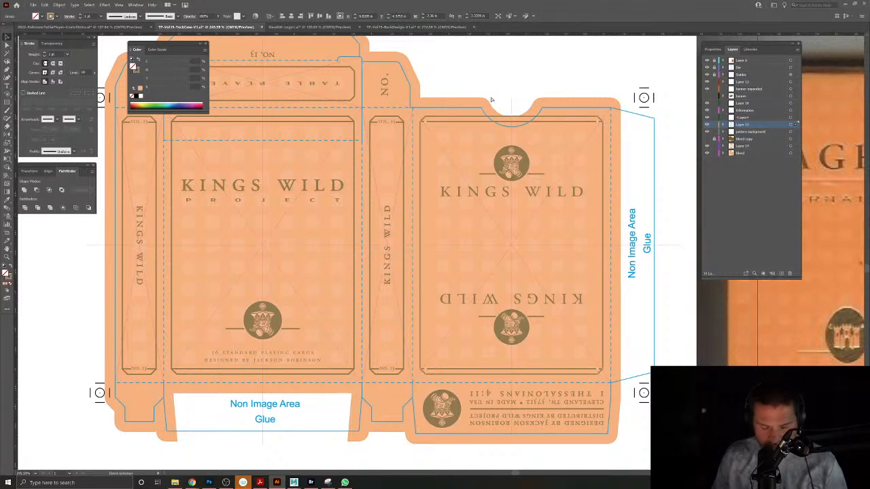
Switch to the TP-Vol15-BackDesign-V1 document, check the card back and close it.
{"action": "left_click", "coordinate": [384, 28]}
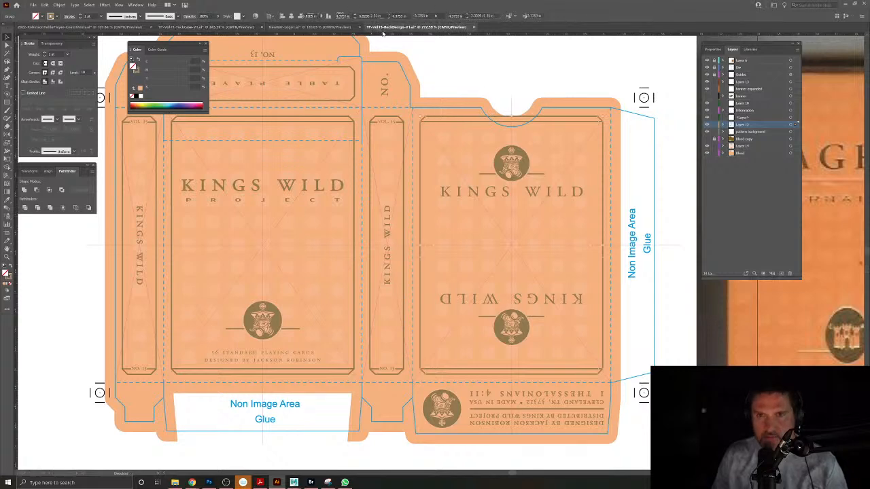
{"action": "left_click", "coordinate": [560, 92]}
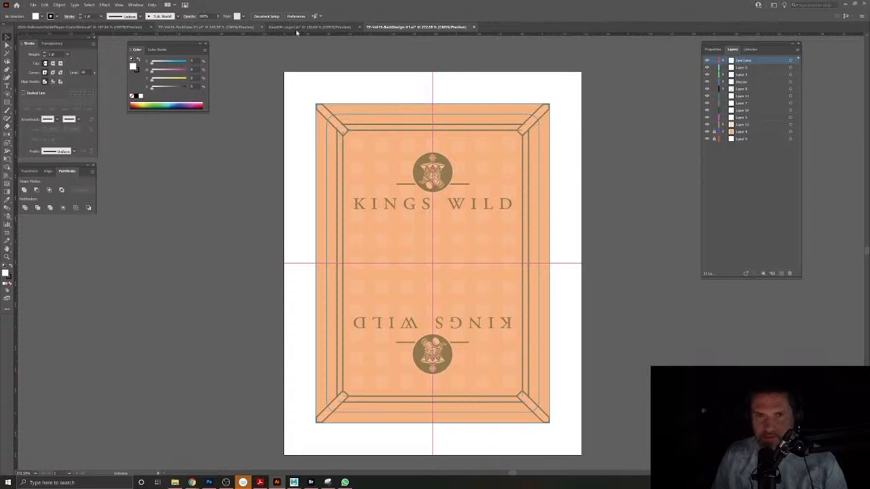
{"action": "left_click", "coordinate": [474, 28]}
{"action": "left_click", "coordinate": [503, 84]}
Copy the die line's thumb notch curve and paste it in place on the back panel border's layer.
{"action": "left_click_drag", "start_coordinate": [535, 135], "coordinate": [484, 163]}
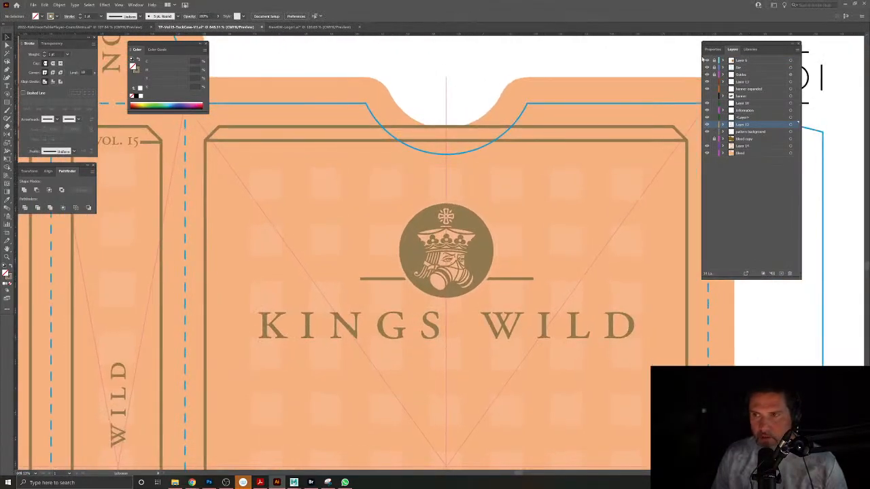
{"action": "left_click", "coordinate": [520, 120]}
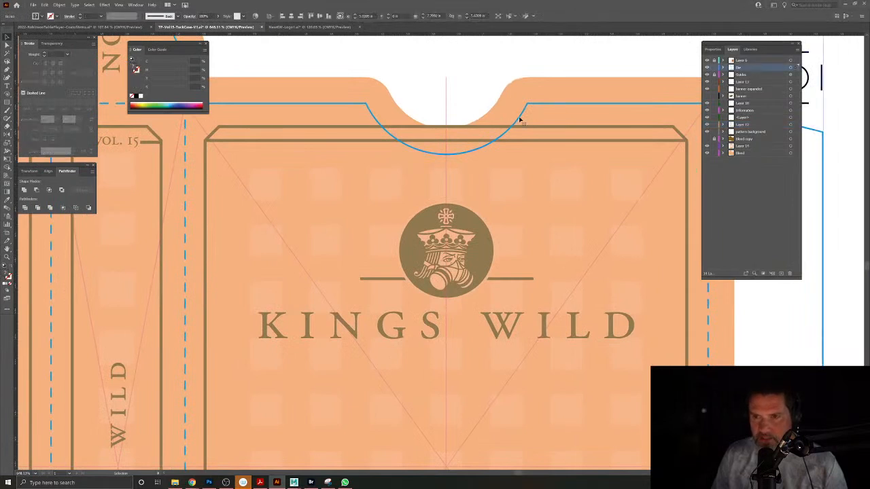
{"action": "double_click", "coordinate": [520, 120]}
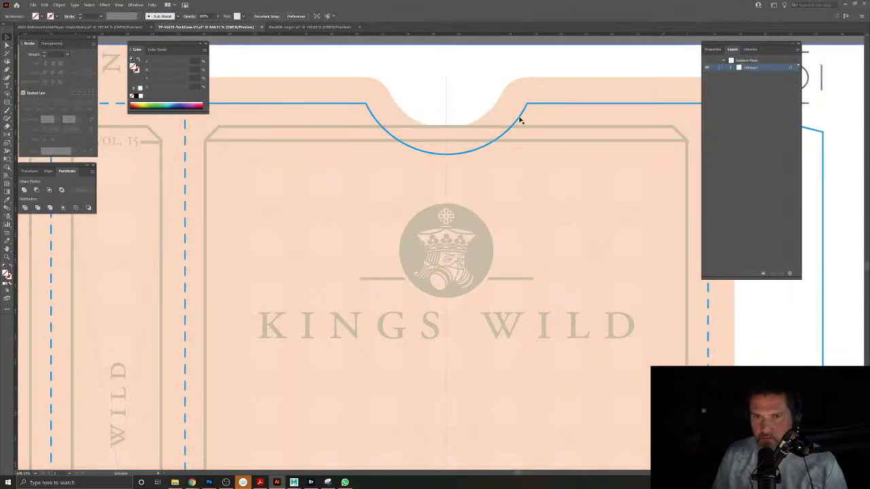
{"action": "double_click", "coordinate": [456, 81]}
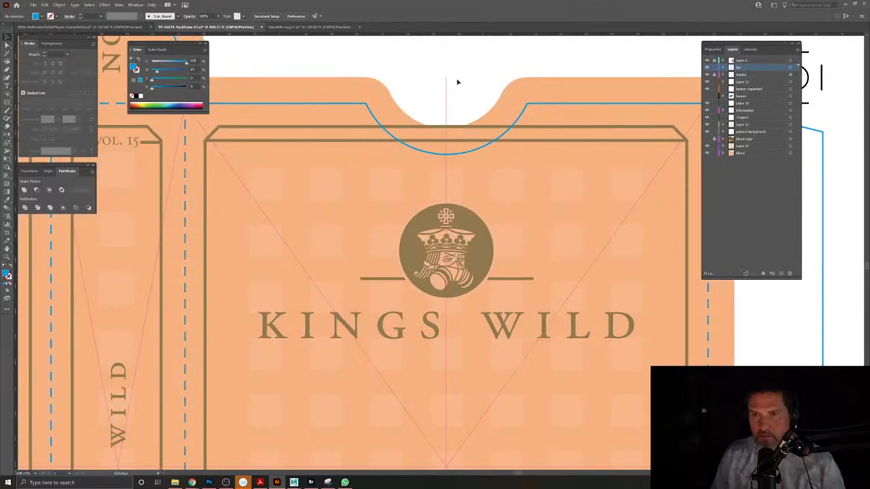
{"action": "left_click", "coordinate": [593, 128]}
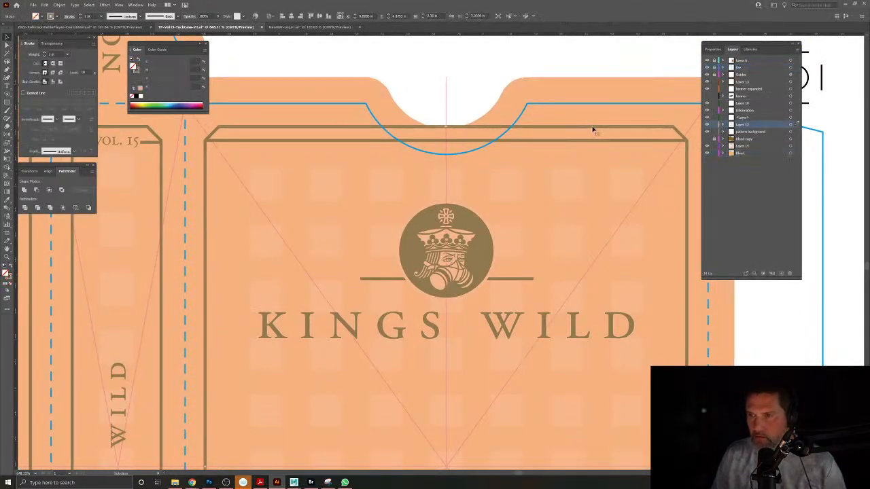
{"action": "key", "text": "ctrl+f"}
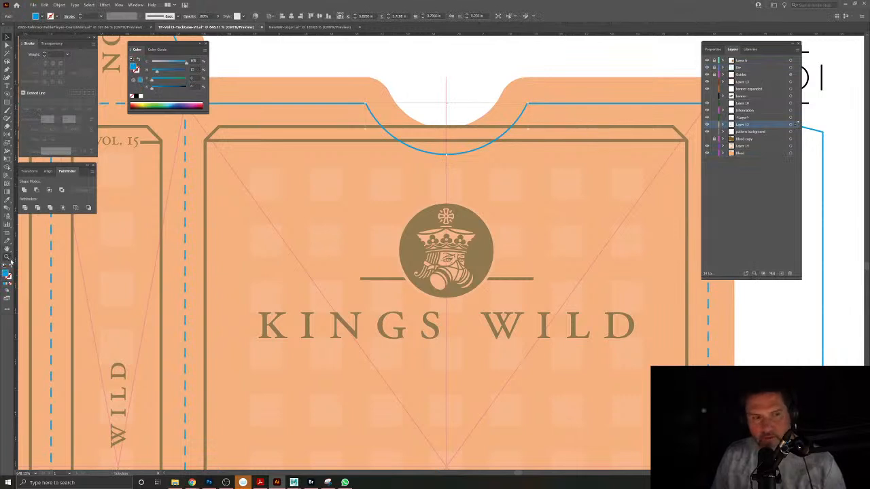
Swap the pasted notch curve's fill to a stroke, thicken it into a wide band and outline that stroke.
{"action": "left_click", "coordinate": [11, 268]}
{"action": "left_click", "coordinate": [80, 15]}
{"action": "left_click", "coordinate": [80, 15]}
{"action": "left_click", "coordinate": [80, 15]}
{"action": "left_click", "coordinate": [80, 15]}
{"action": "left_click", "coordinate": [80, 15]}
{"action": "left_click", "coordinate": [80, 15]}
{"action": "left_click", "coordinate": [80, 15]}
{"action": "left_click", "coordinate": [80, 15]}
{"action": "left_click", "coordinate": [80, 15]}
{"action": "left_click", "coordinate": [81, 15]}
{"action": "left_click", "coordinate": [58, 5]}
{"action": "mouse_move", "coordinate": [82, 154]}
{"action": "left_click", "coordinate": [171, 170]}
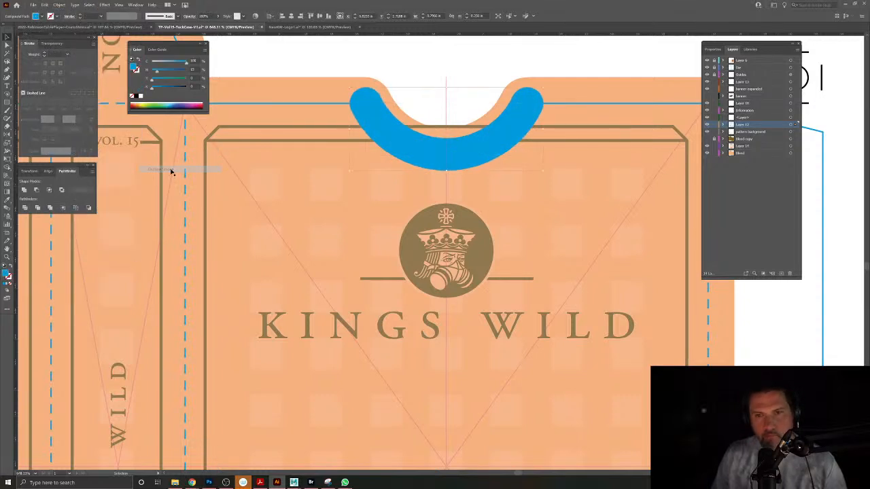
Sample the border's stroke style onto the notch band and outline the resulting stroke.
{"action": "left_click", "coordinate": [8, 199]}
{"action": "left_click", "coordinate": [261, 123]}
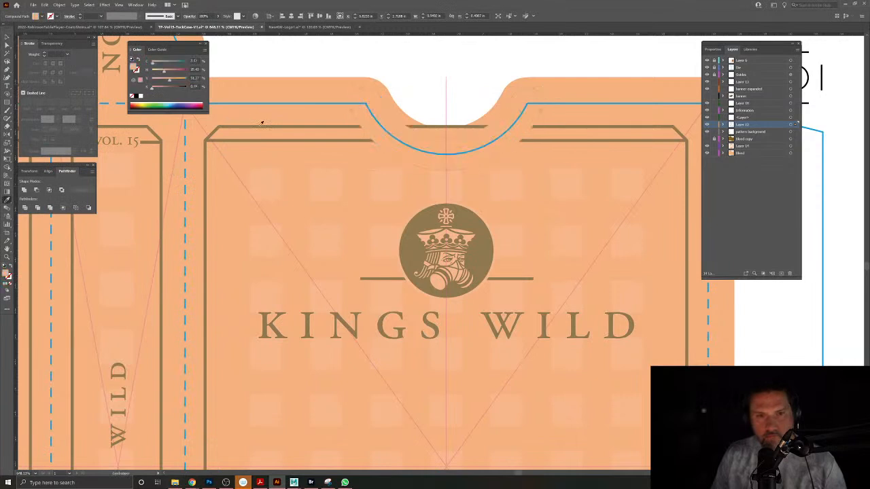
{"action": "left_click", "coordinate": [261, 123]}
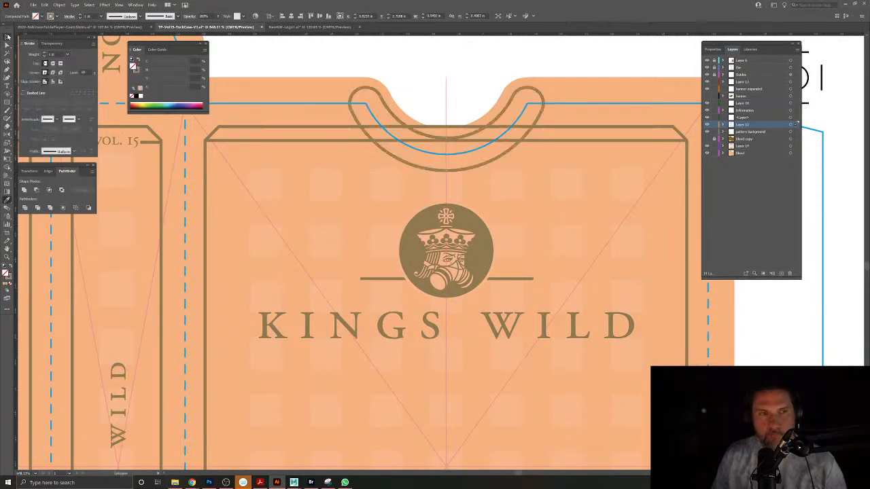
{"action": "left_click", "coordinate": [59, 5]}
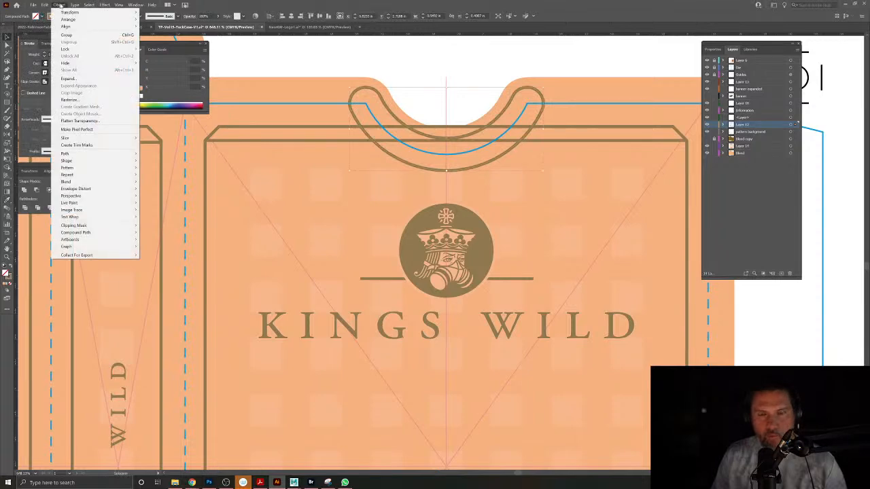
{"action": "mouse_move", "coordinate": [74, 4]}
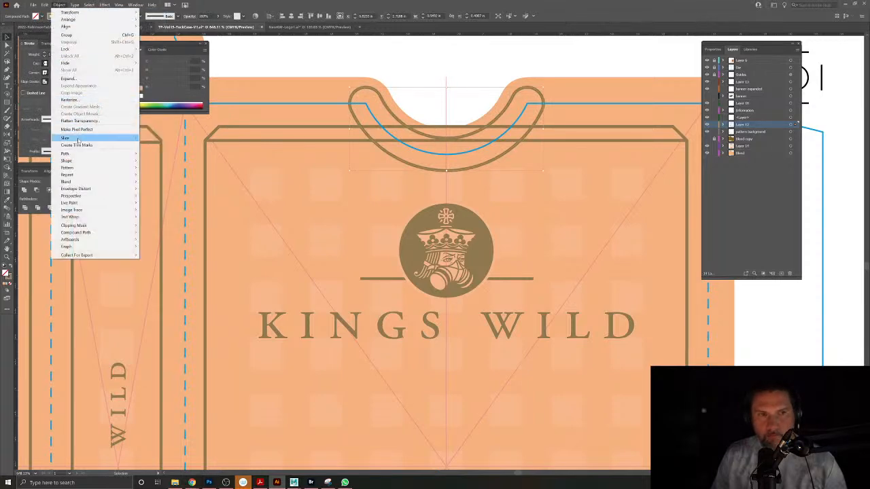
{"action": "mouse_move", "coordinate": [79, 155]}
{"action": "left_click", "coordinate": [158, 169]}
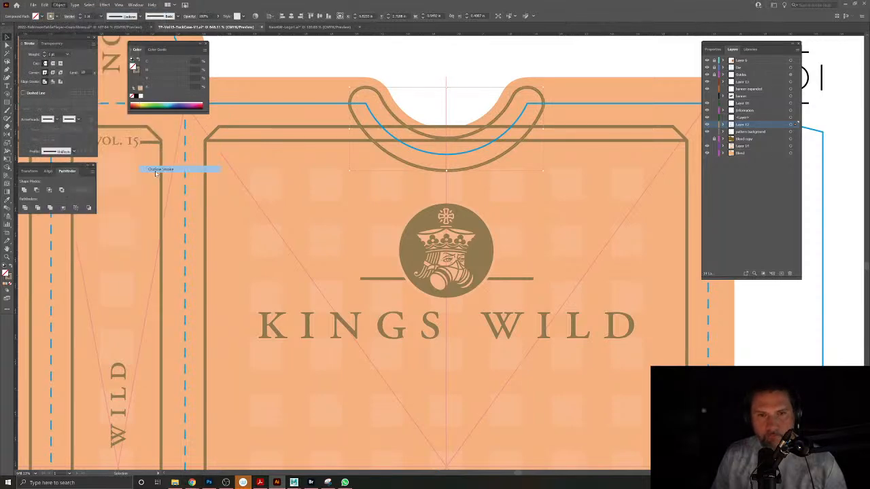
Outline the strokes of the back panel's chamfered border group.
{"action": "left_click", "coordinate": [270, 131]}
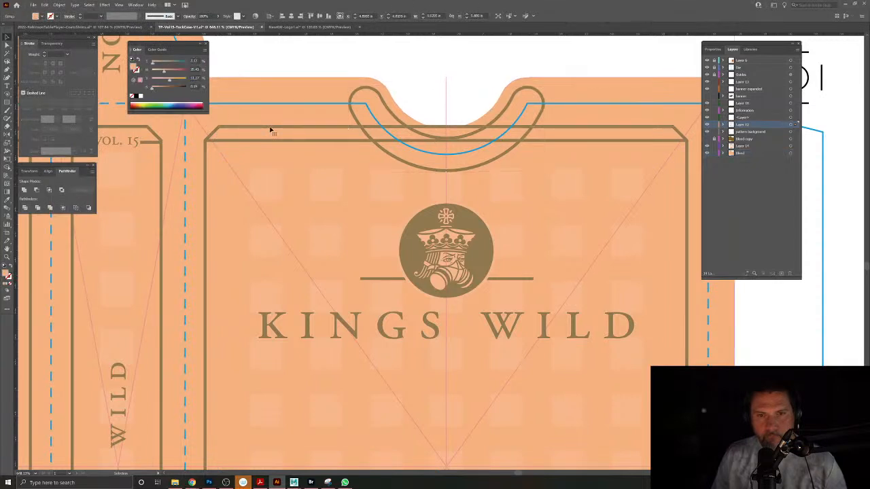
{"action": "left_click", "coordinate": [275, 141]}
{"action": "left_click", "coordinate": [59, 5]}
{"action": "mouse_move", "coordinate": [82, 154]}
{"action": "left_click", "coordinate": [160, 168]}
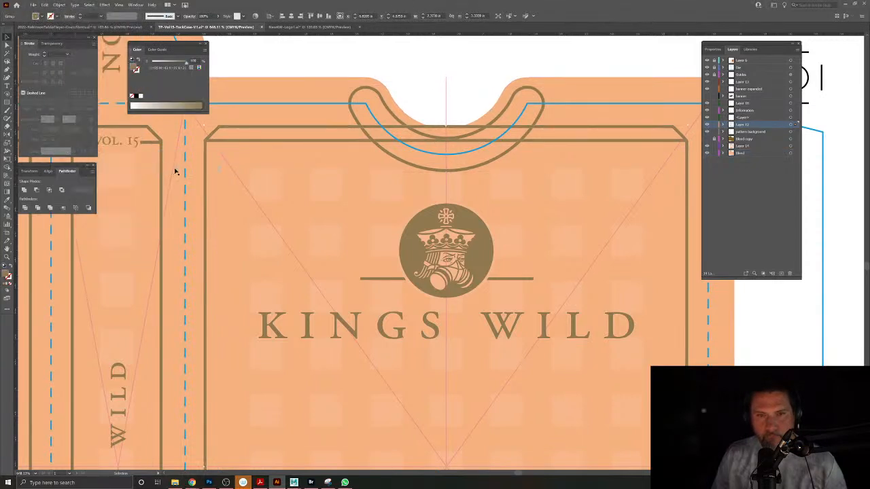
Trim the border and notch band with the Shape Builder so the border curves around the thumb notch, and delete the leftover pieces.
{"action": "left_click", "coordinate": [352, 112]}
{"action": "left_click", "coordinate": [7, 168]}
{"action": "mouse_move", "coordinate": [391, 106]}
{"action": "left_mouse_down"}
{"action": "mouse_move", "coordinate": [407, 146]}
{"action": "mouse_move", "coordinate": [456, 141]}
{"action": "mouse_move", "coordinate": [529, 95]}
{"action": "mouse_move", "coordinate": [489, 142]}
{"action": "left_mouse_up"}
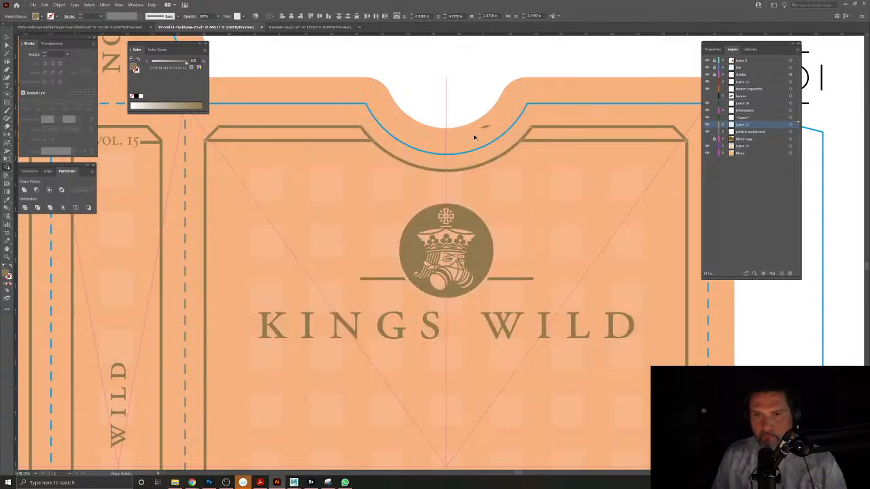
{"action": "left_click", "coordinate": [6, 38]}
{"action": "left_click", "coordinate": [397, 134]}
{"action": "left_click_drag", "start_coordinate": [432, 176], "coordinate": [367, 151]}
{"action": "left_click_drag", "start_coordinate": [384, 185], "coordinate": [511, 177]}
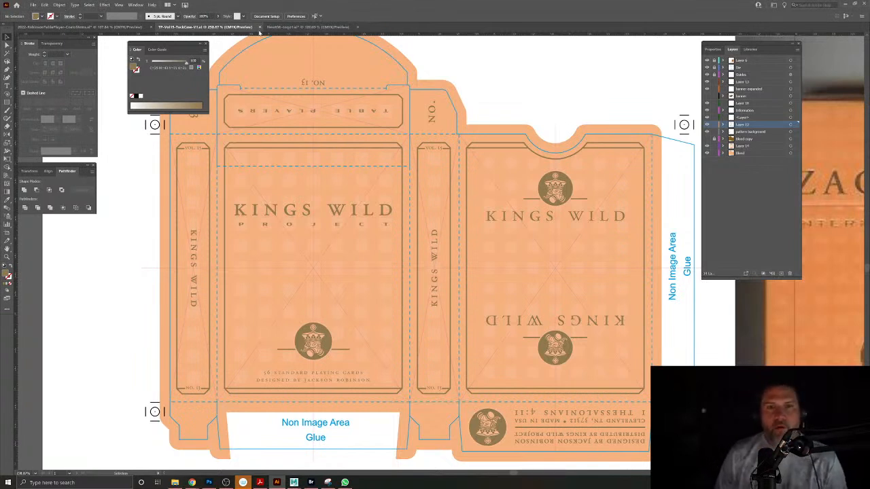
Close the Volume 15 tuck case document and open all three files from the Vol-16 folder.
{"action": "left_click", "coordinate": [262, 27]}
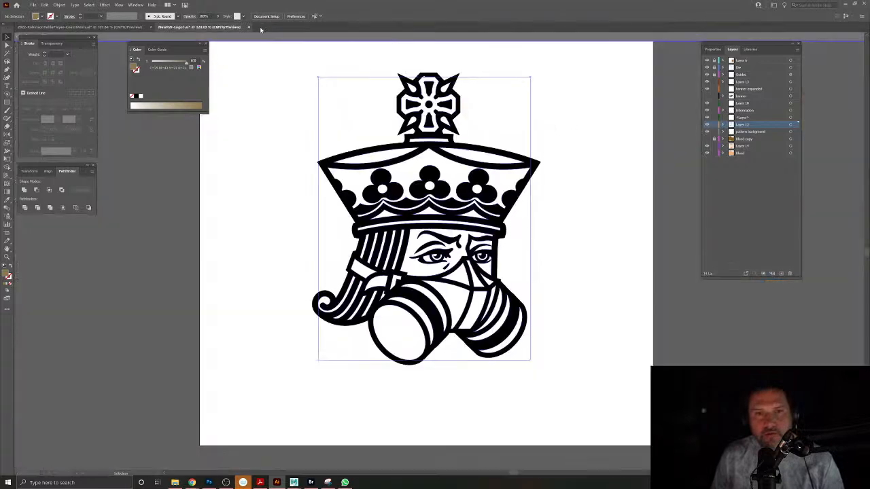
{"action": "left_click", "coordinate": [33, 6]}
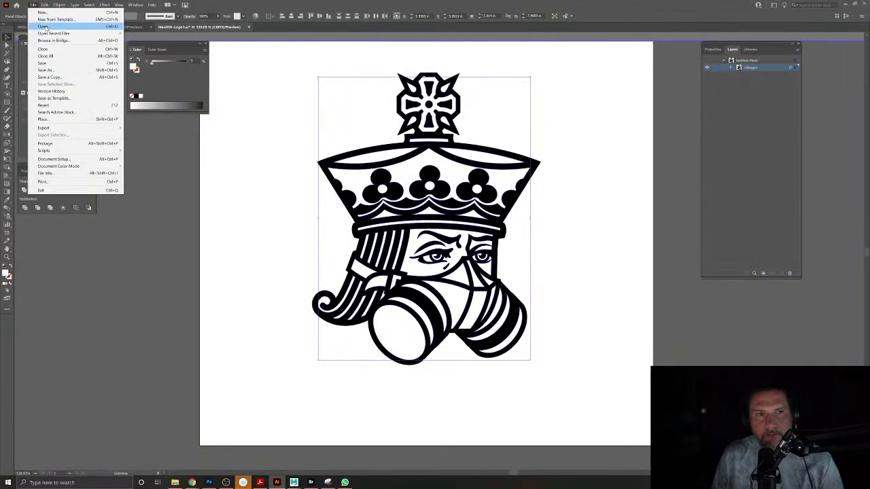
{"action": "left_click", "coordinate": [43, 26]}
{"action": "left_click", "coordinate": [370, 107]}
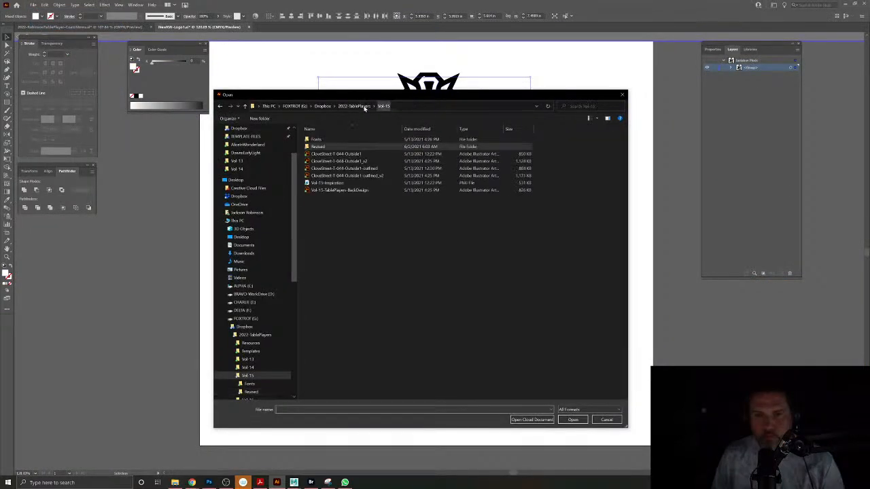
{"action": "left_click", "coordinate": [317, 177]}
{"action": "double_click", "coordinate": [318, 177]}
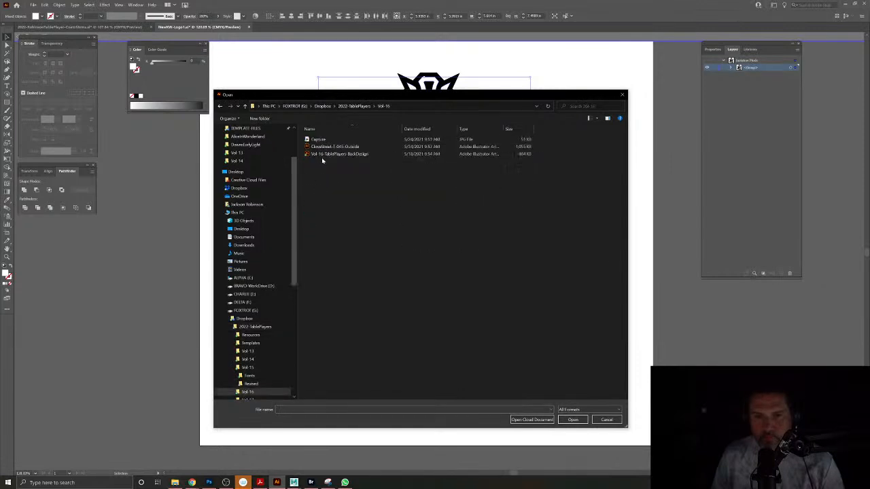
{"action": "left_click", "coordinate": [330, 155]}
{"action": "left_click", "coordinate": [321, 140], "text": "shift"}
{"action": "left_click", "coordinate": [573, 420]}
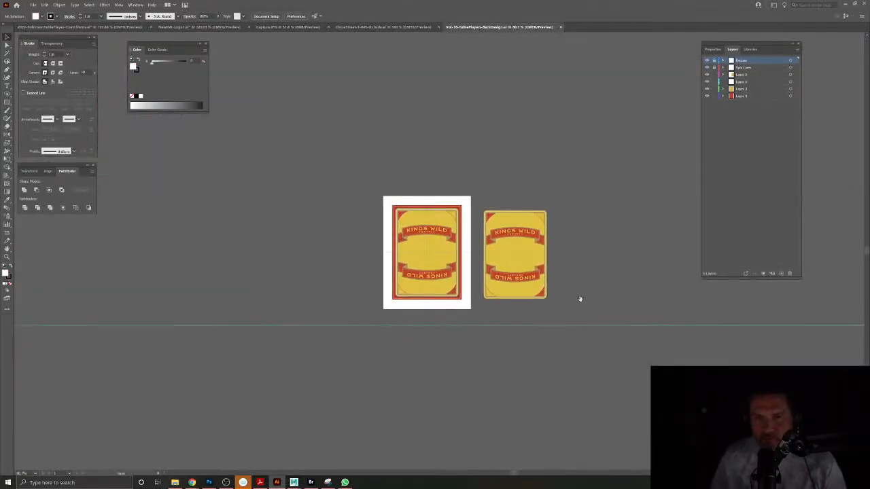
Close Capture.JPG, show the Volume 16 tuck case document, and move the Layers panel clear of the Gold Flake reference photo.
{"action": "left_click", "coordinate": [289, 27]}
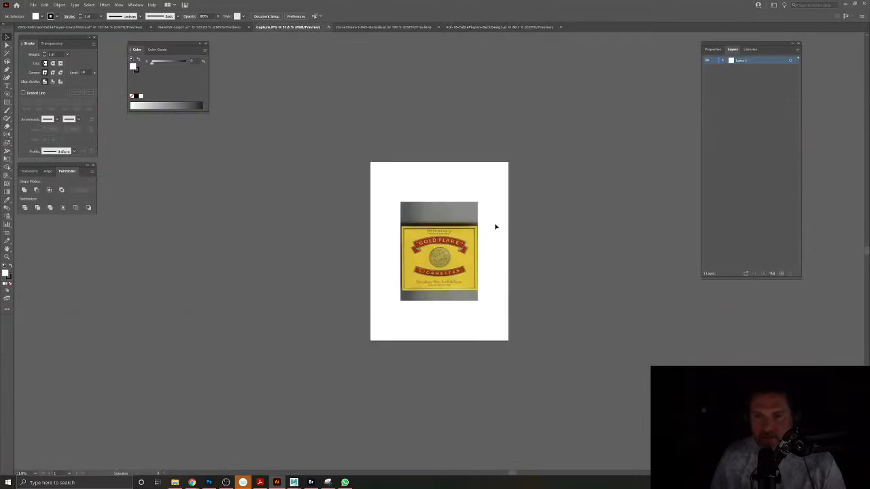
{"action": "left_click", "coordinate": [328, 27]}
{"action": "scroll", "coordinate": [585, 296], "scroll_direction": "up", "scroll_amount": 3}
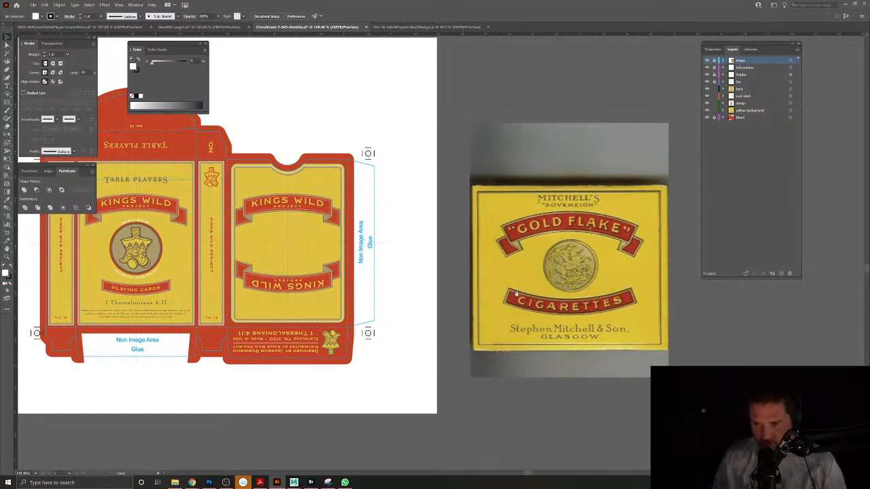
{"action": "scroll", "coordinate": [520, 294], "scroll_direction": "left", "scroll_amount": 1}
{"action": "scroll", "coordinate": [538, 293], "scroll_direction": "left", "scroll_amount": 2}
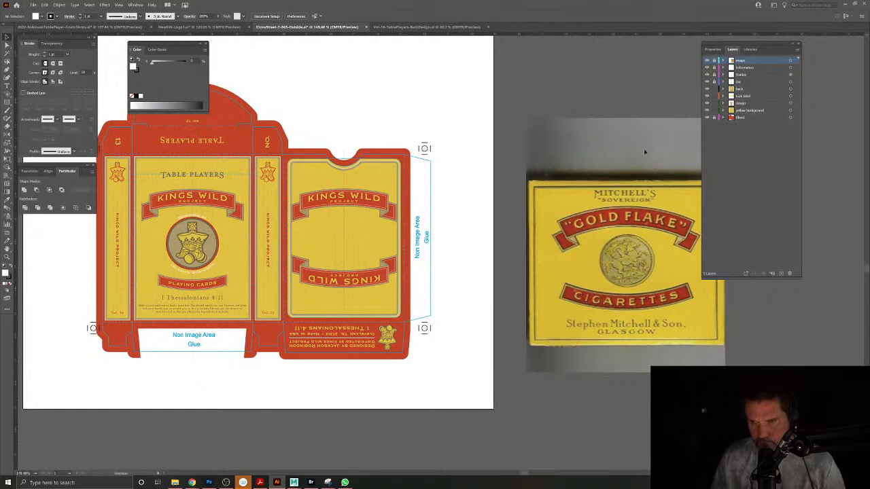
{"action": "left_click_drag", "start_coordinate": [747, 46], "coordinate": [800, 50]}
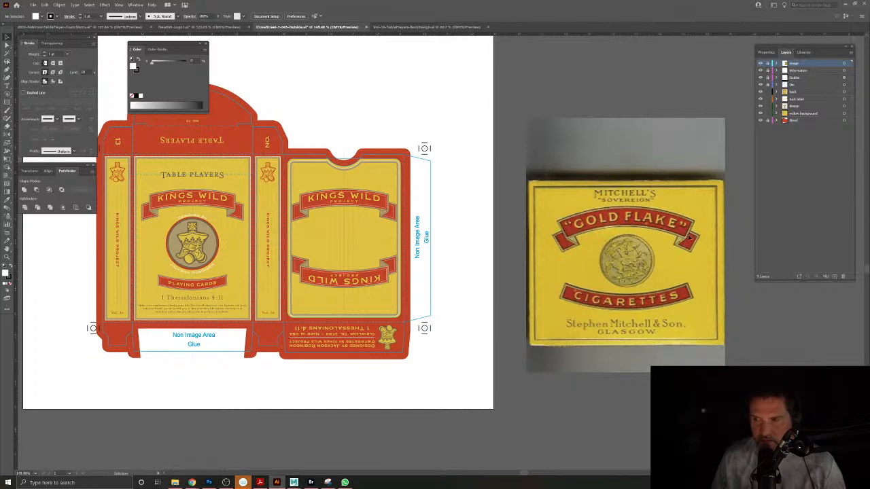
Compare the Volume 16 tuck case's banners, emblem and borders with the Gold Flake reference photo.
{"action": "scroll", "coordinate": [619, 224], "scroll_direction": "left", "scroll_amount": 2}
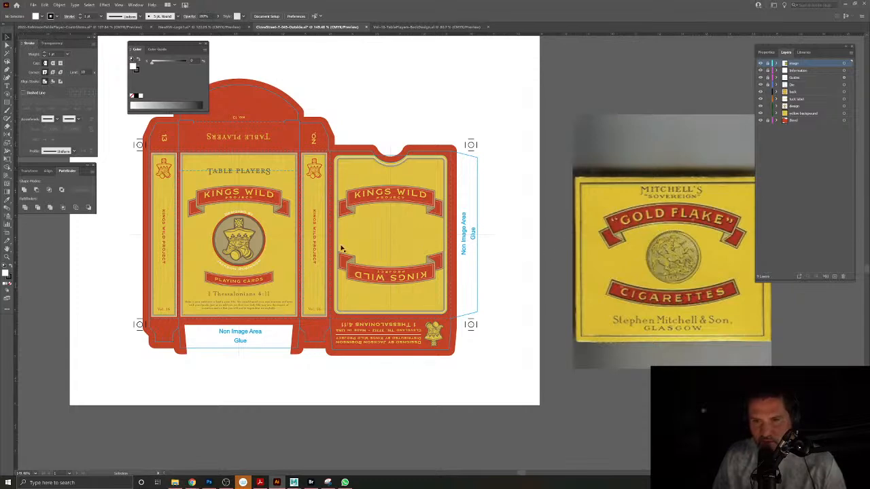
{"action": "scroll", "coordinate": [284, 265], "scroll_direction": "up", "scroll_amount": 5}
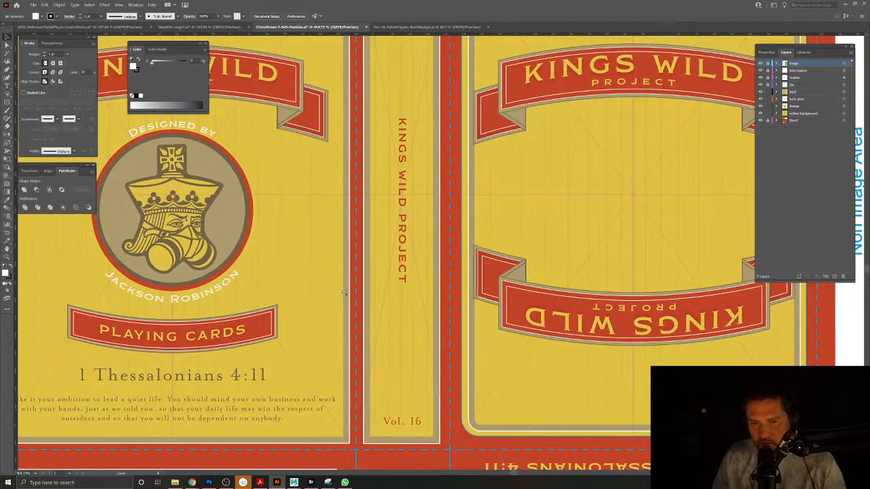
{"action": "scroll", "coordinate": [335, 289], "scroll_direction": "down", "scroll_amount": 8}
{"action": "scroll", "coordinate": [407, 302], "scroll_direction": "up", "scroll_amount": 2}
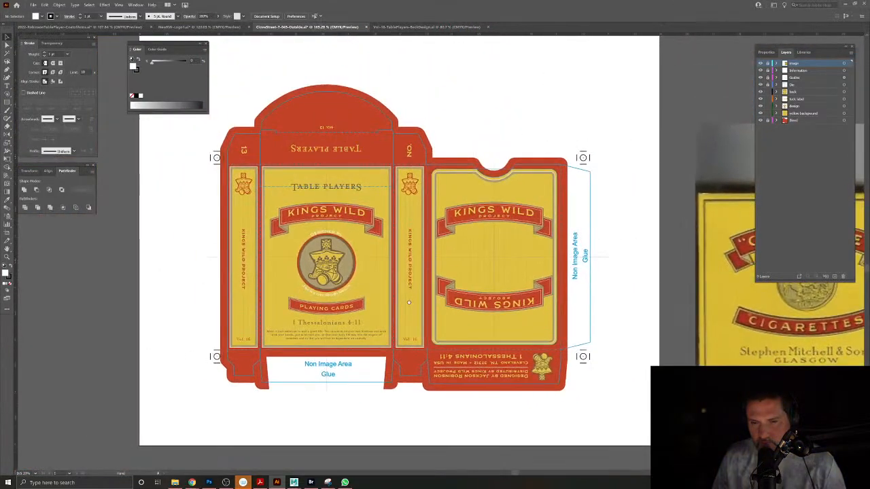
{"action": "left_click_drag", "start_coordinate": [407, 302], "coordinate": [397, 297]}
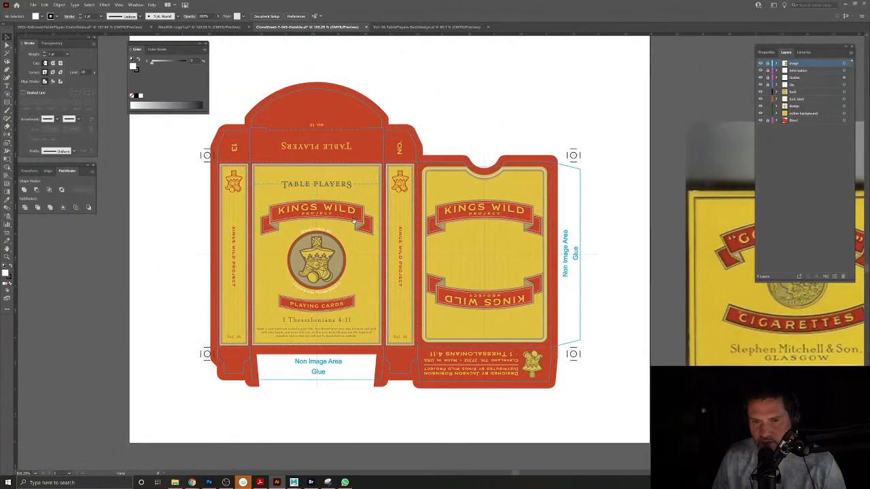
{"action": "left_click_drag", "start_coordinate": [561, 273], "coordinate": [405, 274]}
{"action": "left_click_drag", "start_coordinate": [509, 293], "coordinate": [422, 284]}
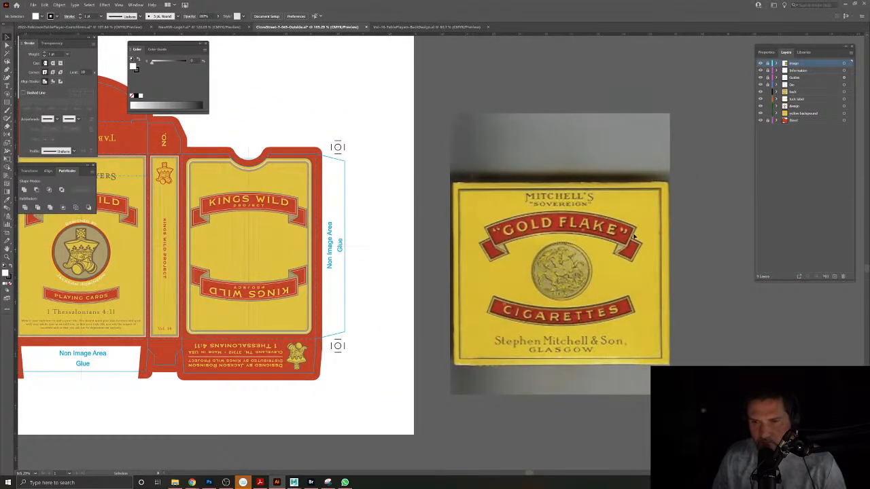
{"action": "left_click_drag", "start_coordinate": [426, 265], "coordinate": [671, 278]}
{"action": "left_click_drag", "start_coordinate": [553, 261], "coordinate": [237, 261]}
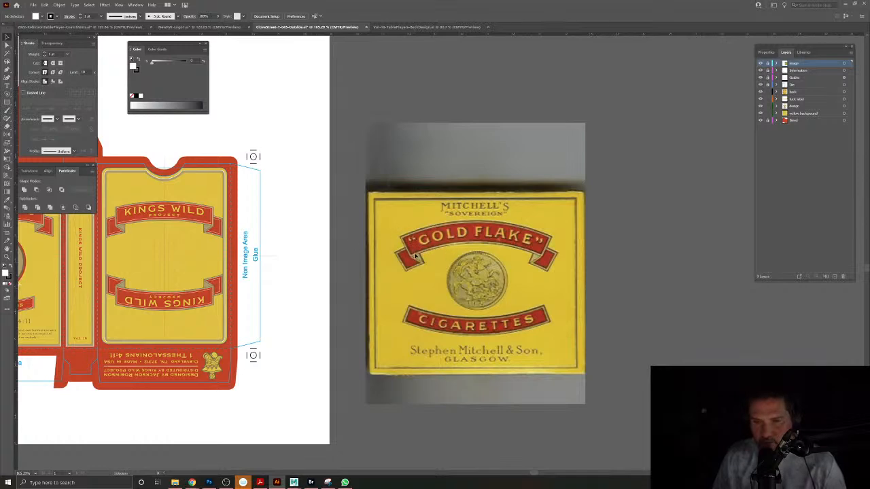
{"action": "left_click_drag", "start_coordinate": [215, 225], "coordinate": [478, 269]}
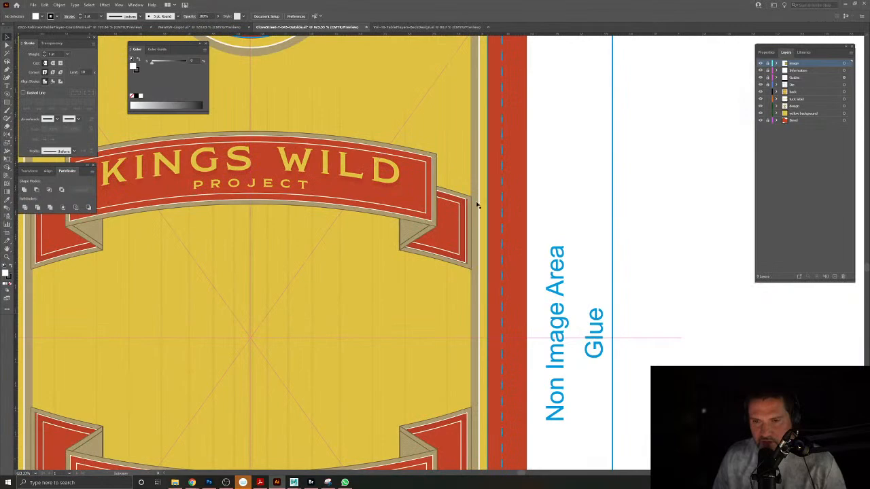
{"action": "left_click_drag", "start_coordinate": [478, 236], "coordinate": [397, 213]}
{"action": "left_click_drag", "start_coordinate": [572, 257], "coordinate": [301, 201]}
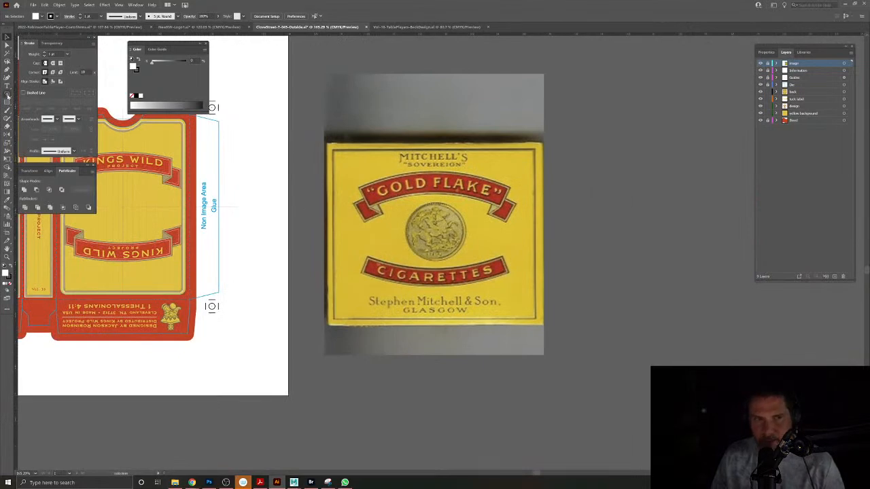
Choose the Pen tool, frame the Gold Flake banner on the reference photo, and add a new layer above the image layer.
{"action": "left_click", "coordinate": [7, 70]}
{"action": "left_click_drag", "start_coordinate": [383, 185], "coordinate": [441, 228]}
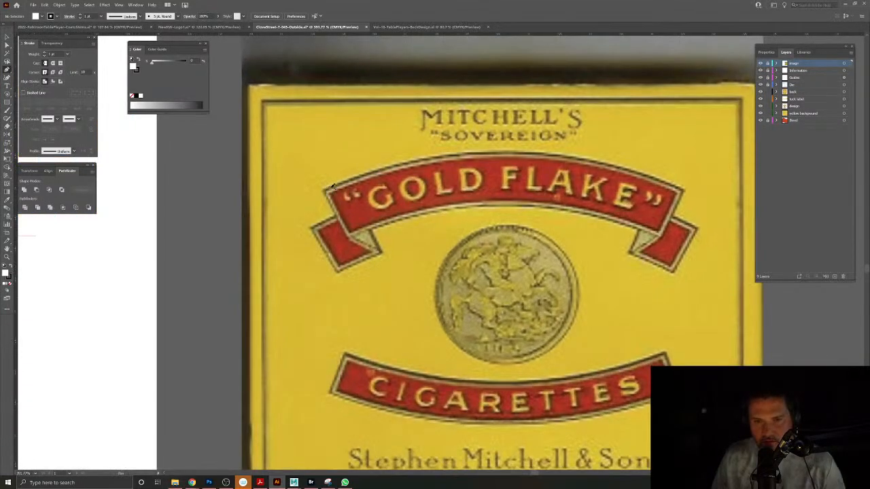
{"action": "left_click", "coordinate": [835, 276]}
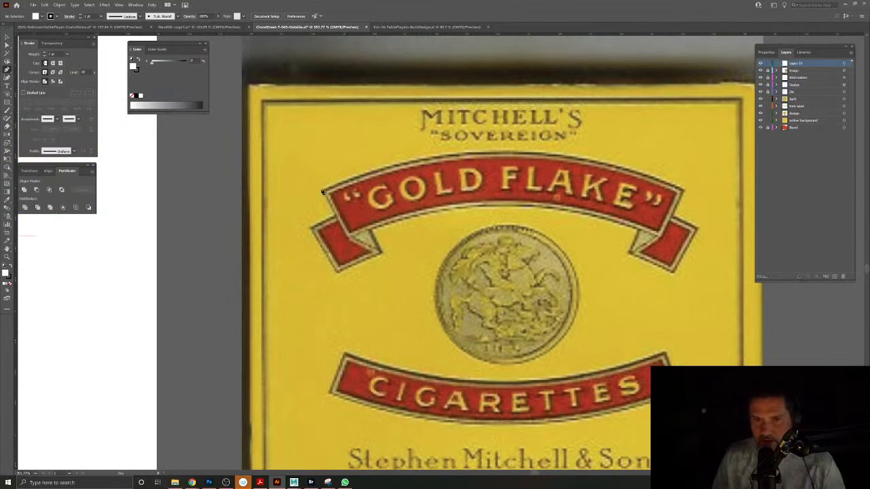
{"action": "left_click", "coordinate": [348, 237]}
{"action": "left_click", "coordinate": [659, 236]}
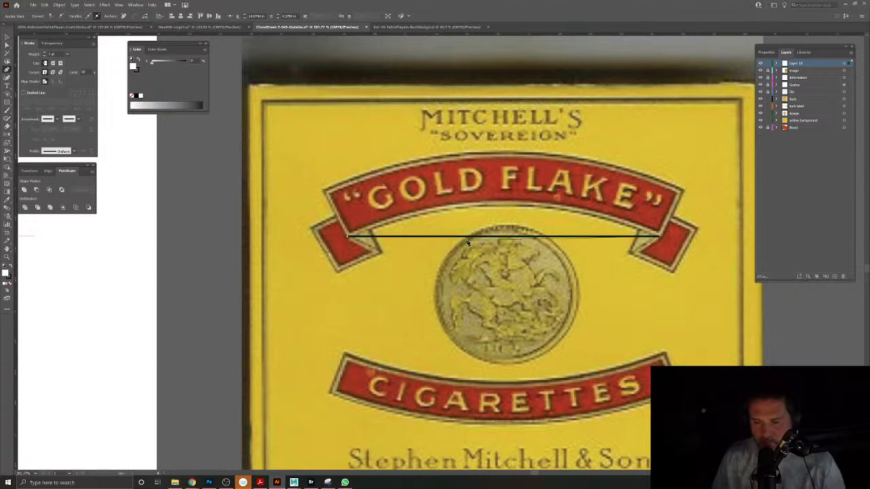
{"action": "key", "text": "ctrl+z"}
{"action": "key", "text": "ctrl+z"}
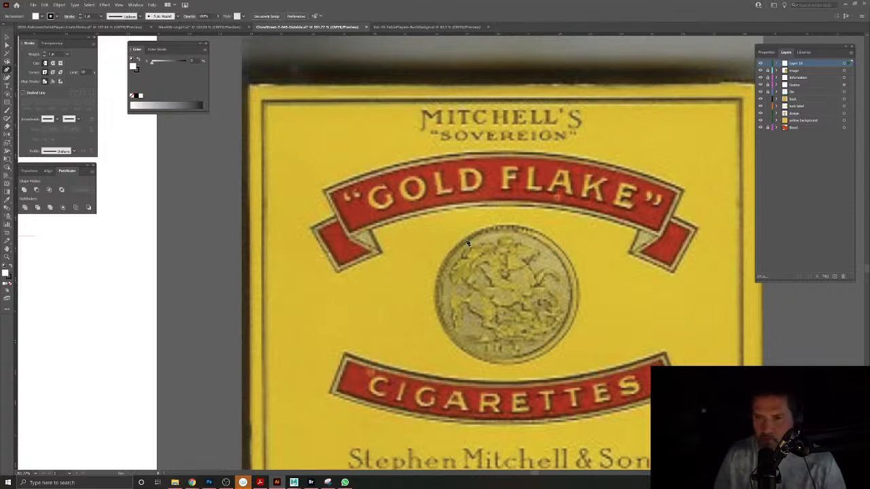
Draw a straight vertical centre line from above the Gold Flake banner down into the coin emblem.
{"action": "left_click", "coordinate": [502, 146]}
{"action": "left_click", "coordinate": [502, 282], "text": "shift"}
{"action": "left_click", "coordinate": [388, 277], "text": "ctrl"}
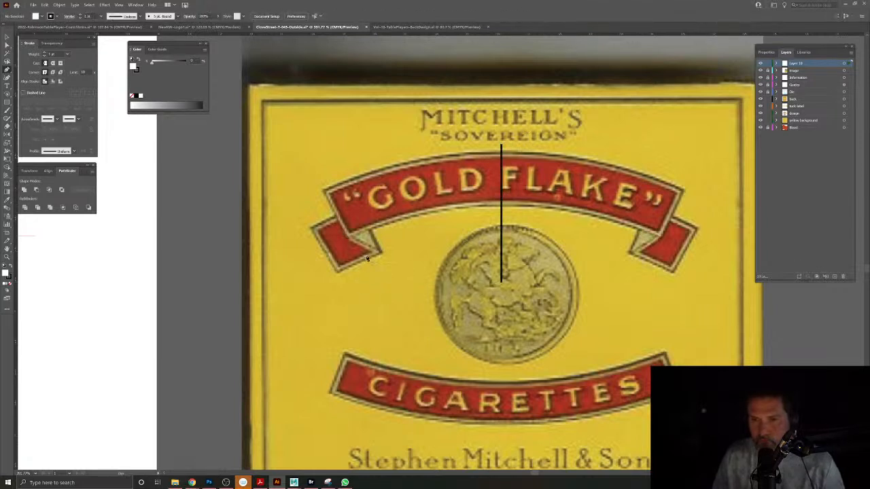
Draw a horizontal line from the centre line to the banner's lower right corner and pull its inner end slightly clear of the centre line.
{"action": "left_click", "coordinate": [502, 236], "text": "ctrl"}
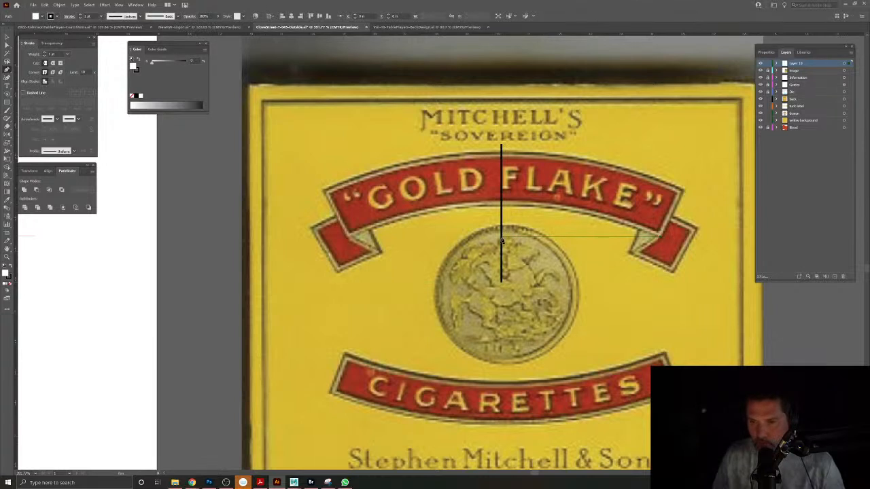
{"action": "left_click", "coordinate": [660, 236]}
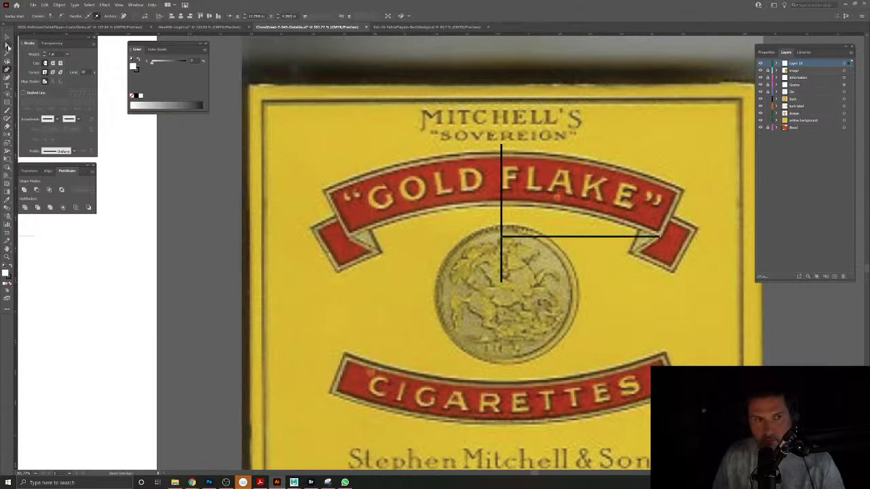
{"action": "left_click", "coordinate": [7, 44]}
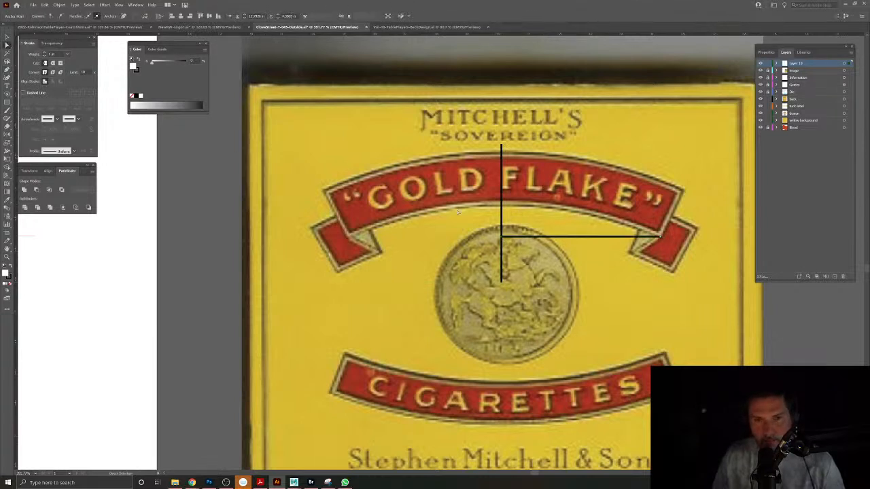
{"action": "left_click", "coordinate": [510, 236]}
{"action": "left_click_drag", "start_coordinate": [501, 237], "coordinate": [510, 237]}
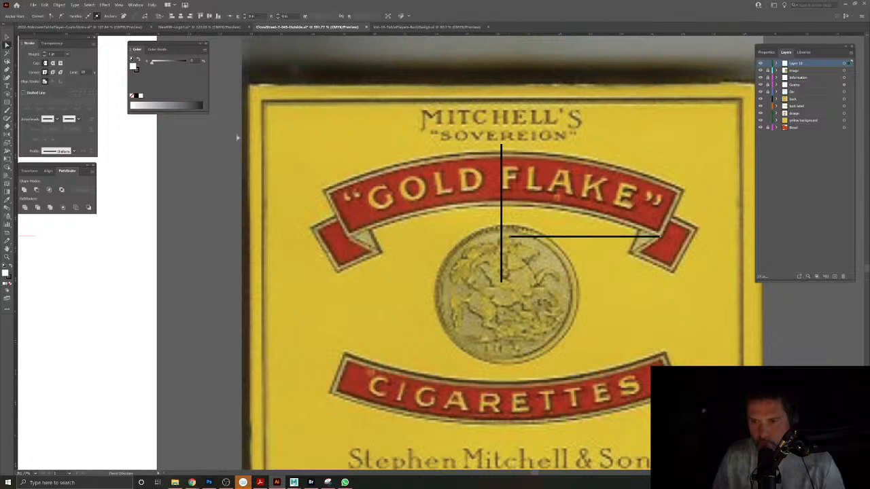
Reflect a copy of the horizontal line about the vertical axis, using the centre line as the mirror line.
{"action": "left_click", "coordinate": [7, 36]}
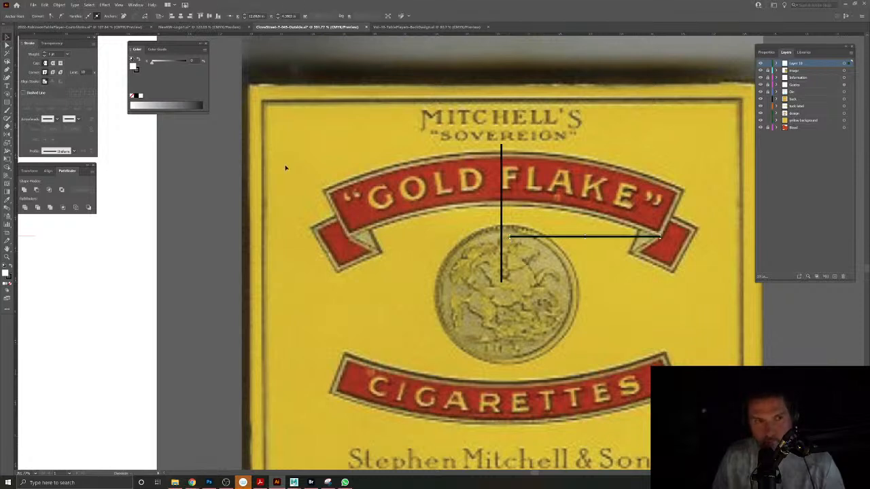
{"action": "left_click", "coordinate": [523, 238]}
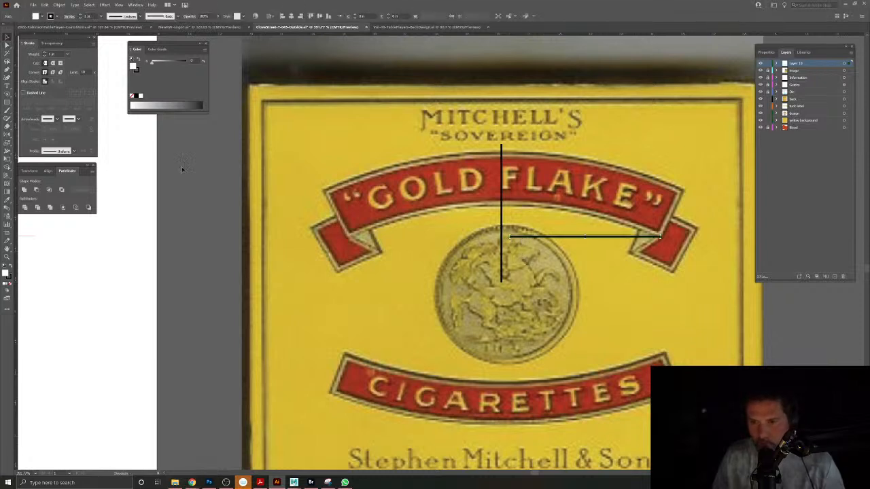
{"action": "left_click", "coordinate": [501, 225], "text": "alt"}
{"action": "left_click", "coordinate": [398, 213]}
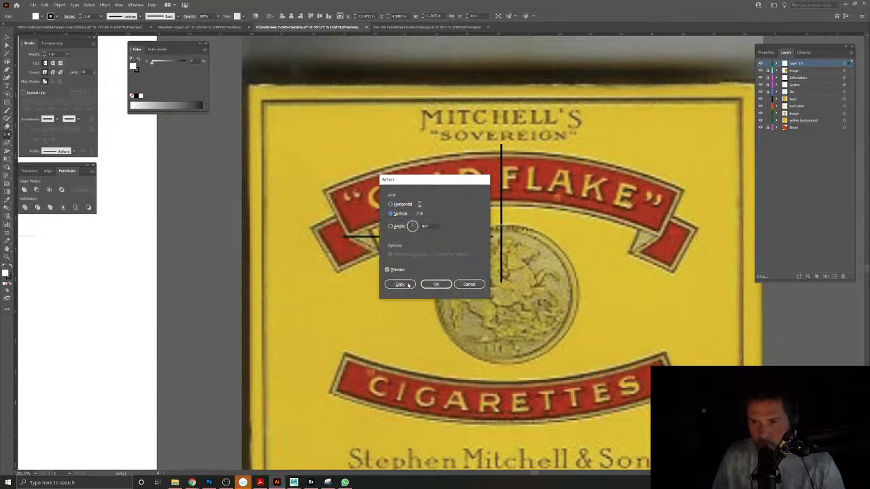
{"action": "left_click", "coordinate": [399, 284]}
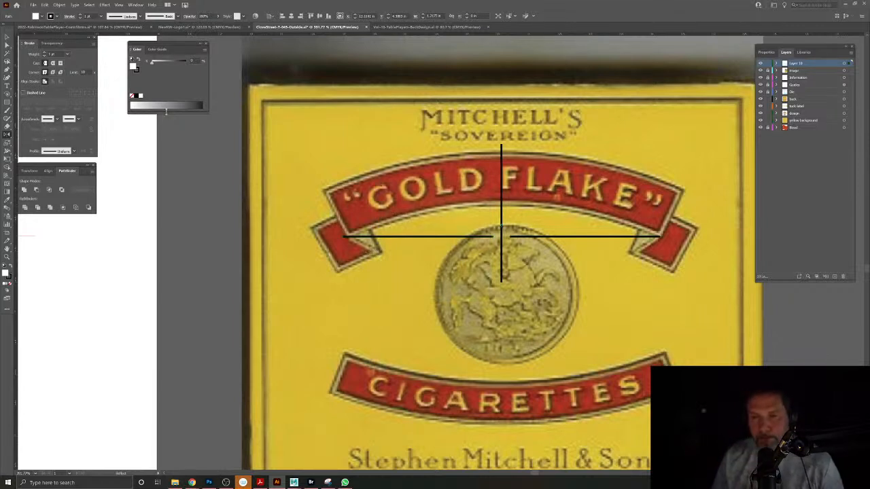
Join the inner ends of the two horizontal lines at one centre anchor placed on the banner's lower edge.
{"action": "left_click", "coordinate": [7, 70]}
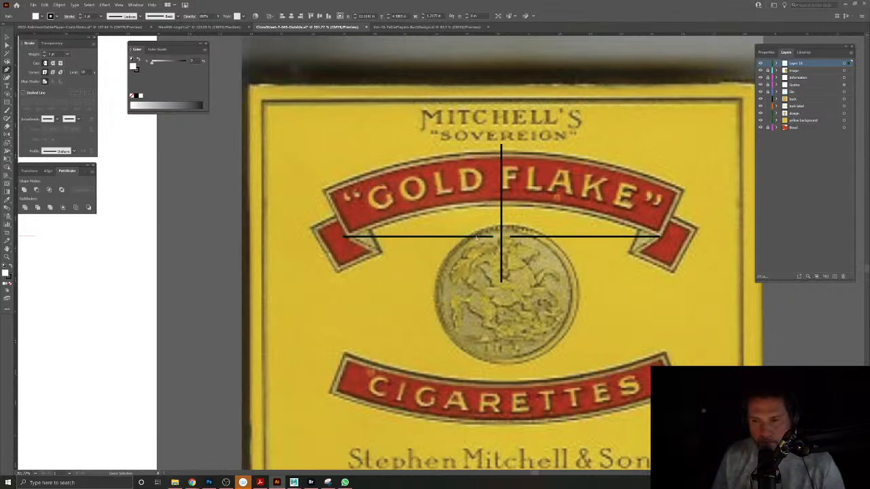
{"action": "left_click", "coordinate": [493, 237]}
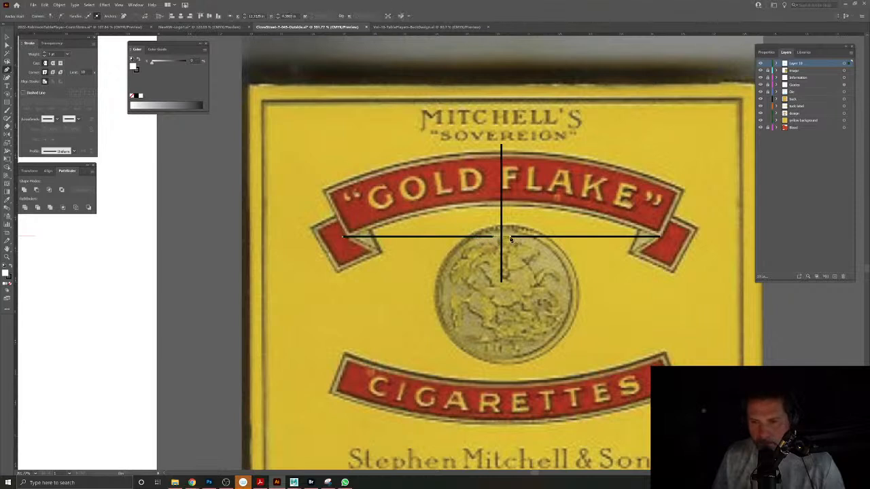
{"action": "left_click", "coordinate": [501, 237]}
{"action": "left_click_drag", "start_coordinate": [502, 239], "coordinate": [503, 205]}
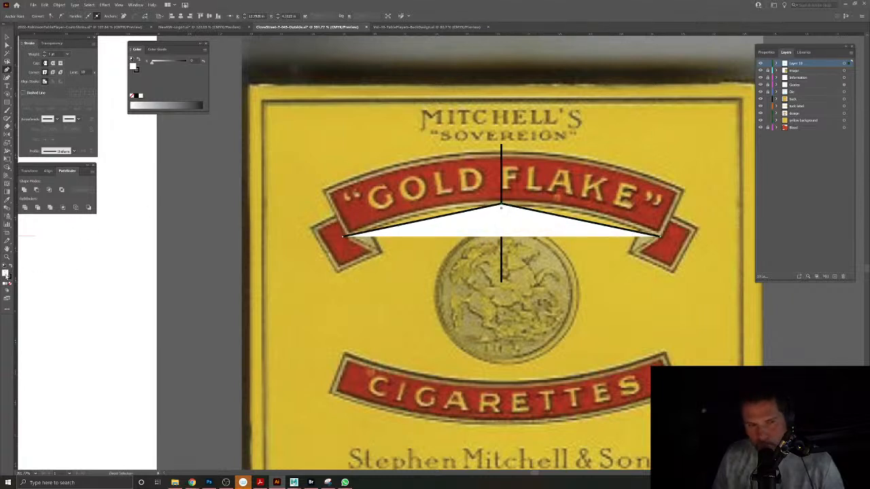
Remove the joined path's fill and curve it into a smooth arc fitted to the banner's lower edge and corners.
{"action": "left_click", "coordinate": [10, 286]}
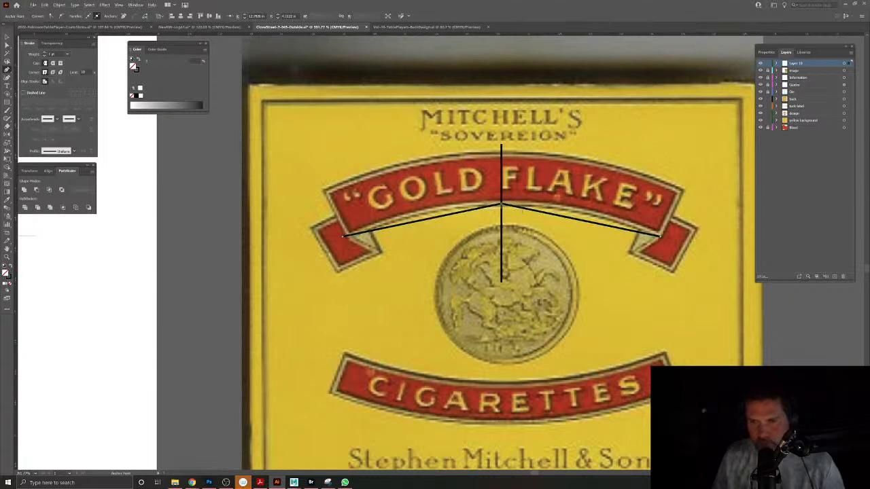
{"action": "left_click_drag", "start_coordinate": [501, 205], "coordinate": [589, 197]}
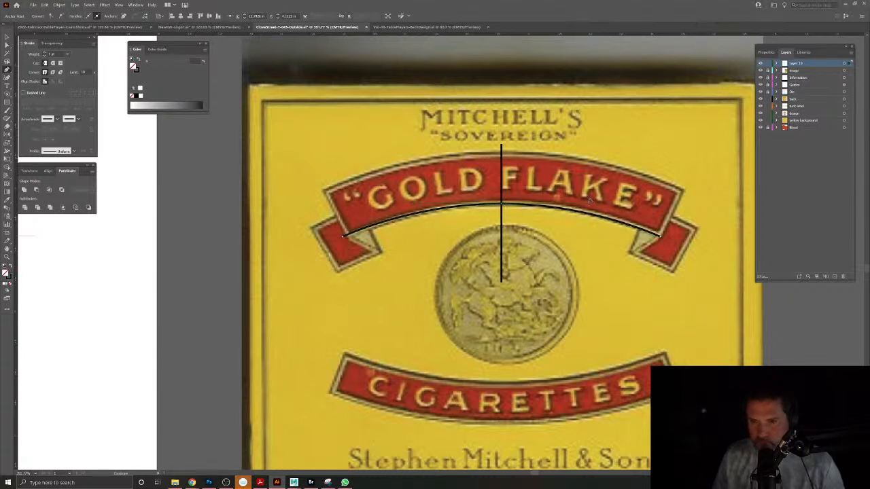
{"action": "left_click", "coordinate": [6, 37]}
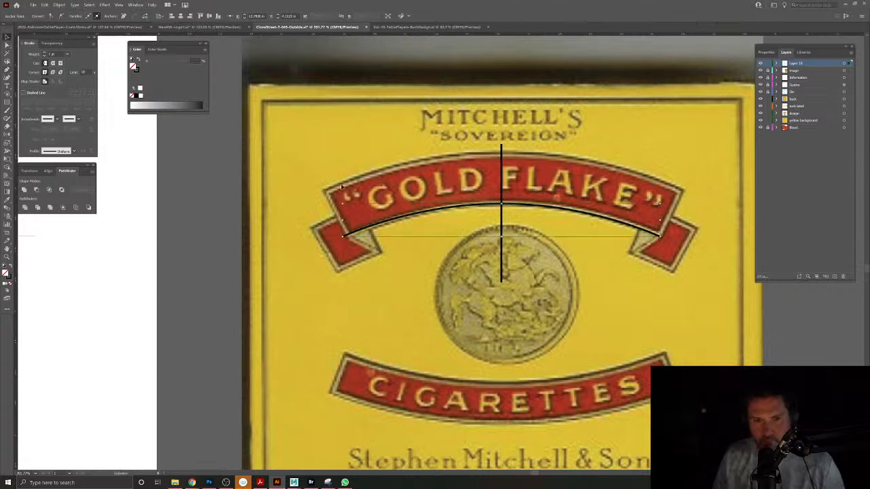
{"action": "left_click", "coordinate": [7, 70]}
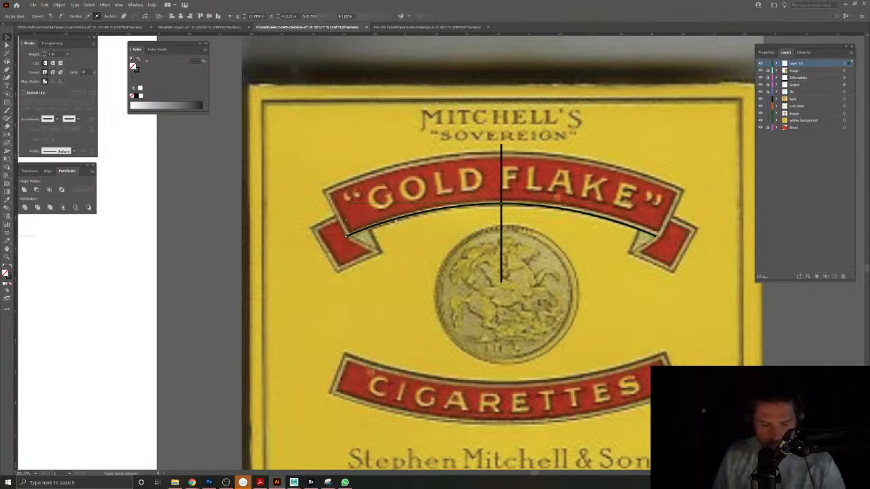
Thicken the stroke of a copy of the lower arc until it reaches the banner's upper edge.
{"action": "key", "text": "v"}
{"action": "scroll", "coordinate": [81, 16], "scroll_direction": "up", "scroll_amount": 10}
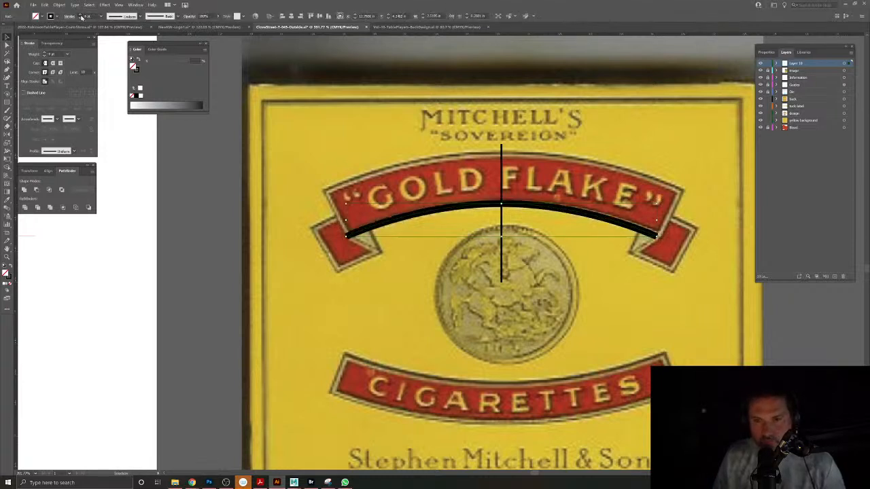
{"action": "scroll", "coordinate": [80, 17], "scroll_direction": "up", "scroll_amount": 10}
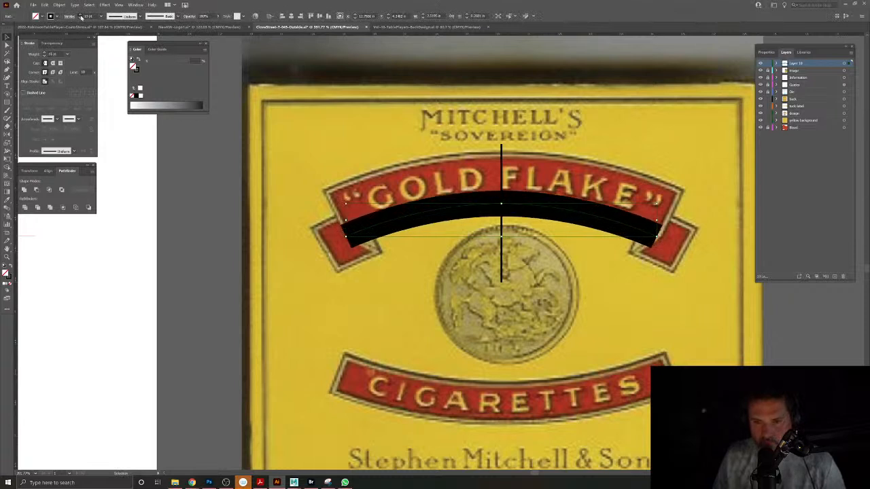
{"action": "scroll", "coordinate": [81, 16], "scroll_direction": "up", "scroll_amount": 10}
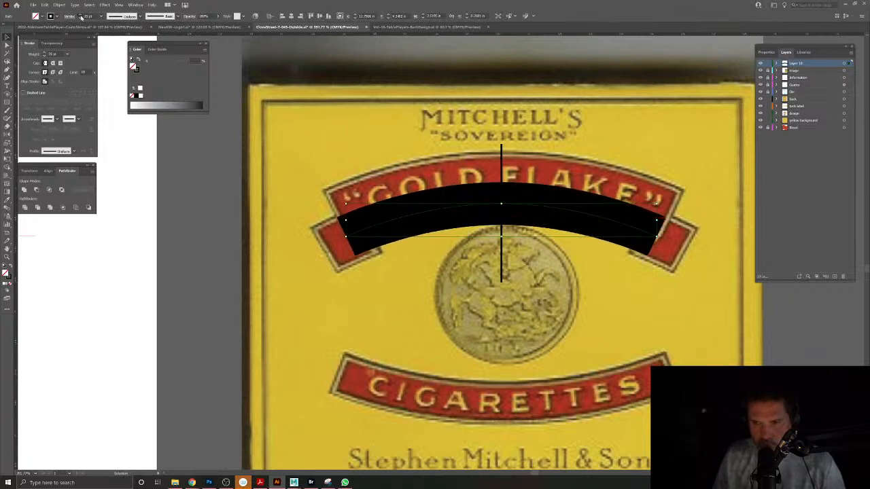
{"action": "scroll", "coordinate": [81, 17], "scroll_direction": "up", "scroll_amount": 5}
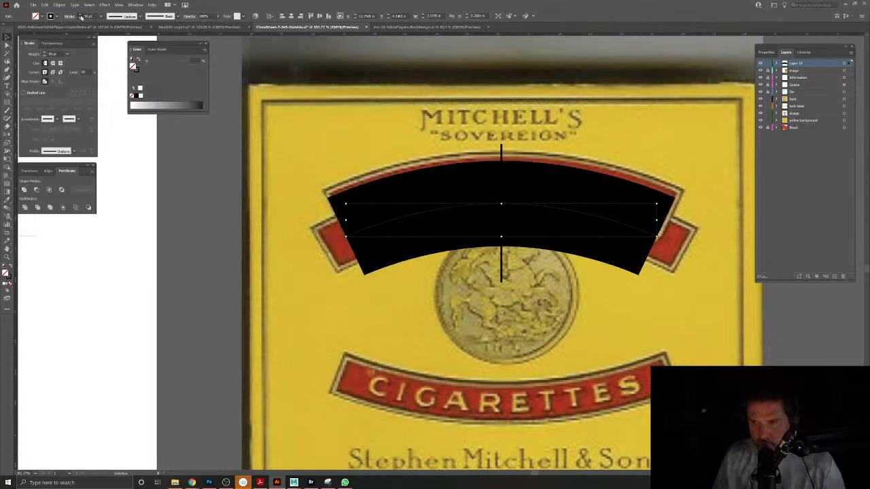
Convert the thickened arc into a filled shape with Outline Stroke.
{"action": "left_click", "coordinate": [59, 4]}
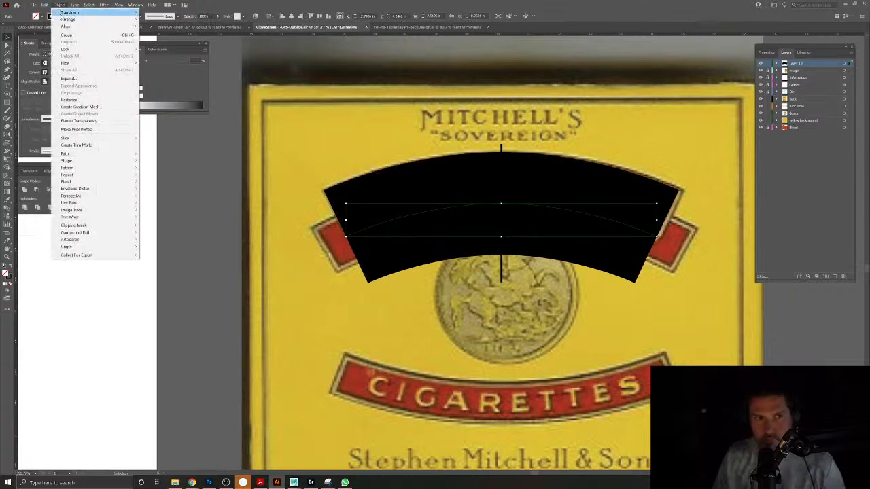
{"action": "mouse_move", "coordinate": [65, 139]}
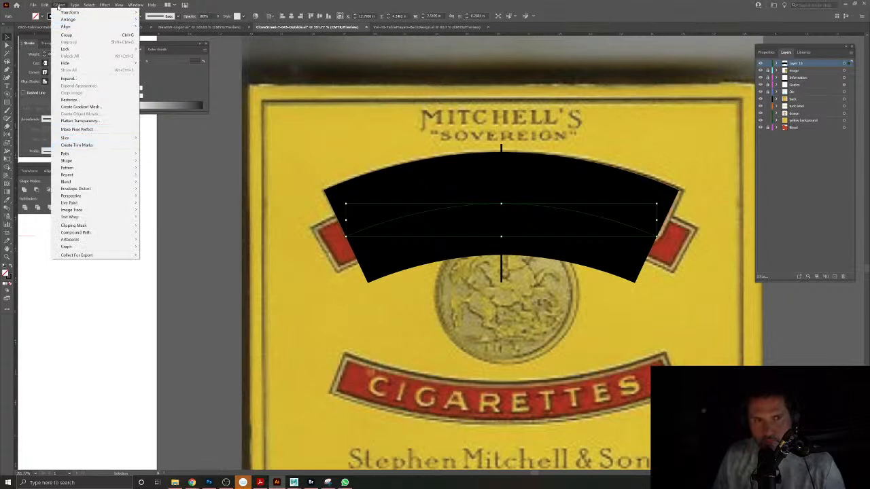
{"action": "mouse_move", "coordinate": [70, 64]}
{"action": "mouse_move", "coordinate": [71, 154]}
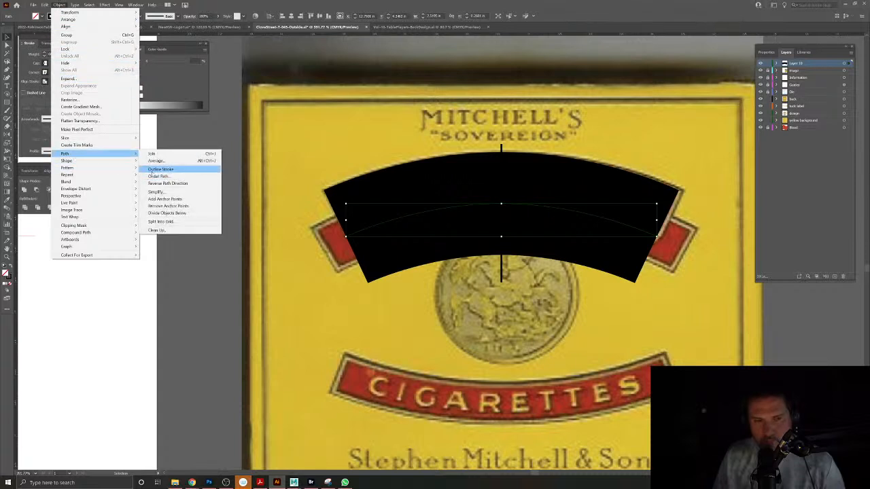
{"action": "left_click", "coordinate": [170, 168]}
Delete the outlined shape's lower anchor points, keeping only the curve along the banner's upper edge.
{"action": "left_click", "coordinate": [7, 44]}
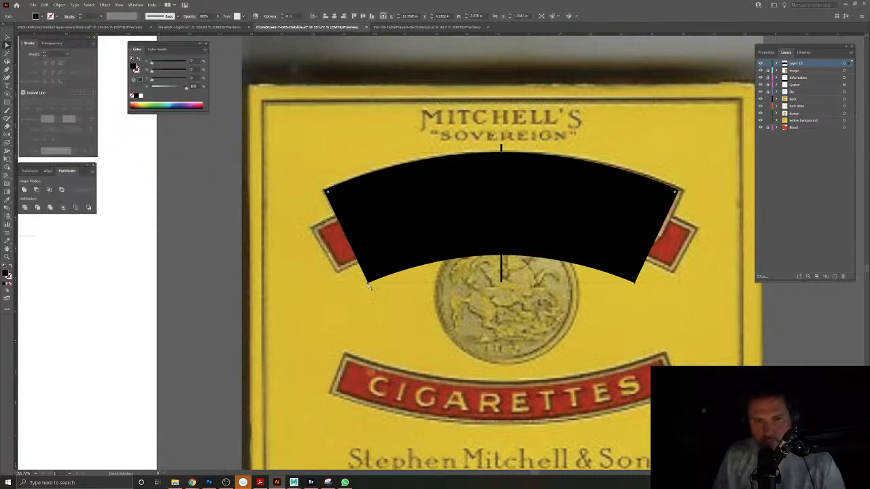
{"action": "left_click", "coordinate": [367, 283]}
{"action": "key", "text": "Delete"}
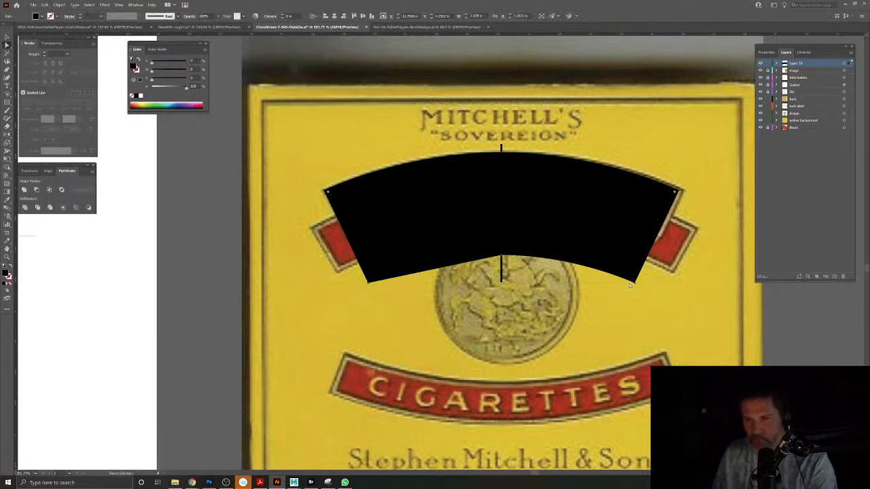
{"action": "left_click", "coordinate": [636, 287]}
{"action": "key", "text": "Delete"}
{"action": "left_click", "coordinate": [502, 257]}
{"action": "key", "text": "Delete"}
{"action": "left_click", "coordinate": [367, 285]}
{"action": "key", "text": "Delete"}
{"action": "left_click", "coordinate": [7, 70]}
{"action": "left_click", "coordinate": [347, 233]}
{"action": "left_click", "coordinate": [503, 277]}
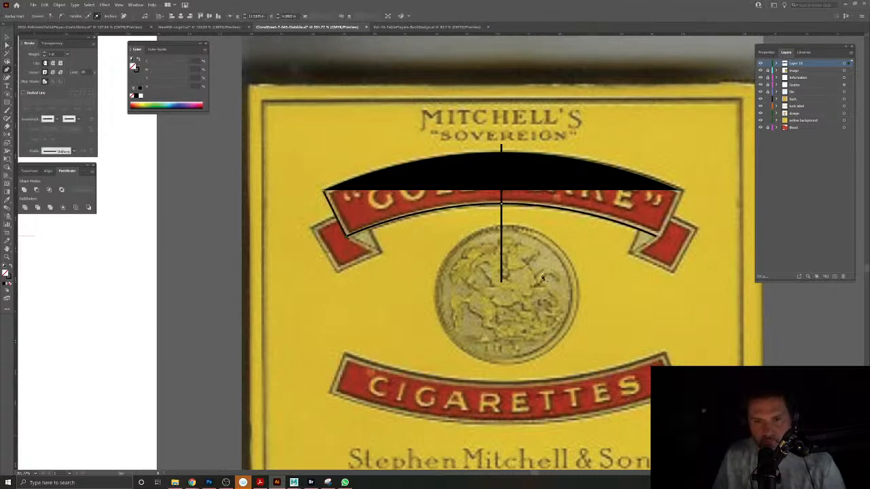
{"action": "key", "text": "ctrl+z"}
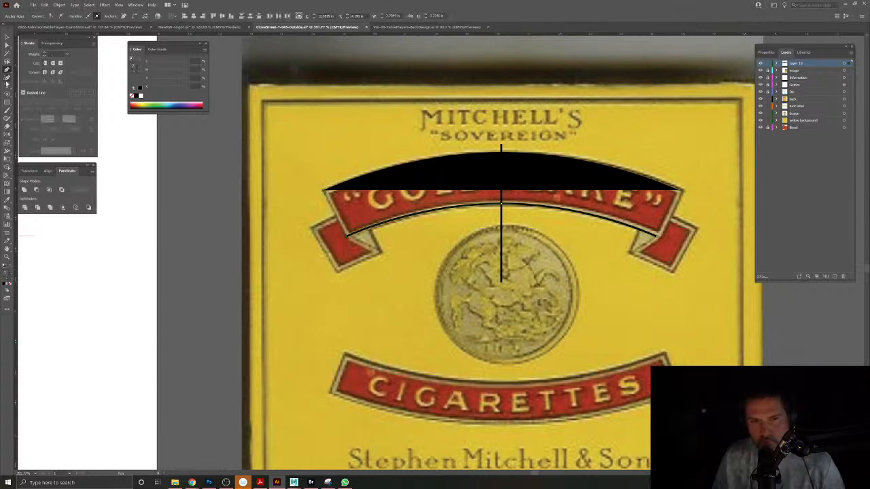
Swap the upper arc's fill and stroke to make it an unfilled black line.
{"action": "left_click", "coordinate": [7, 37]}
{"action": "left_click", "coordinate": [223, 201]}
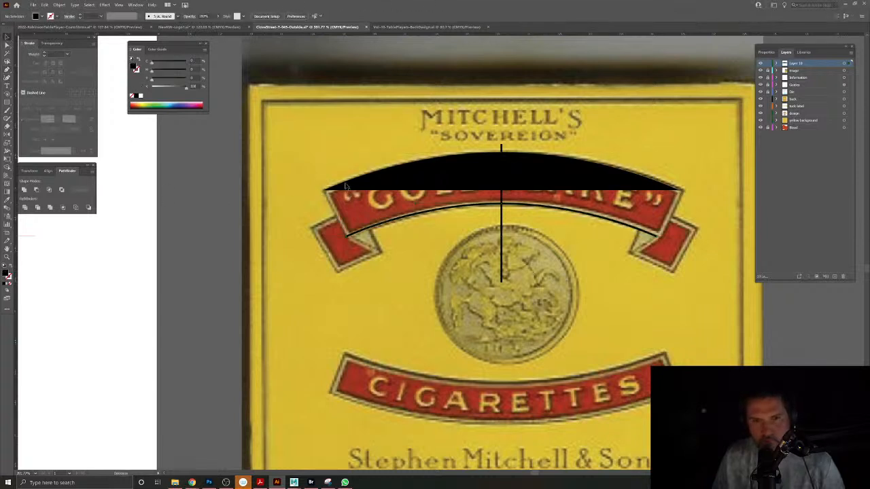
{"action": "left_click", "coordinate": [346, 183]}
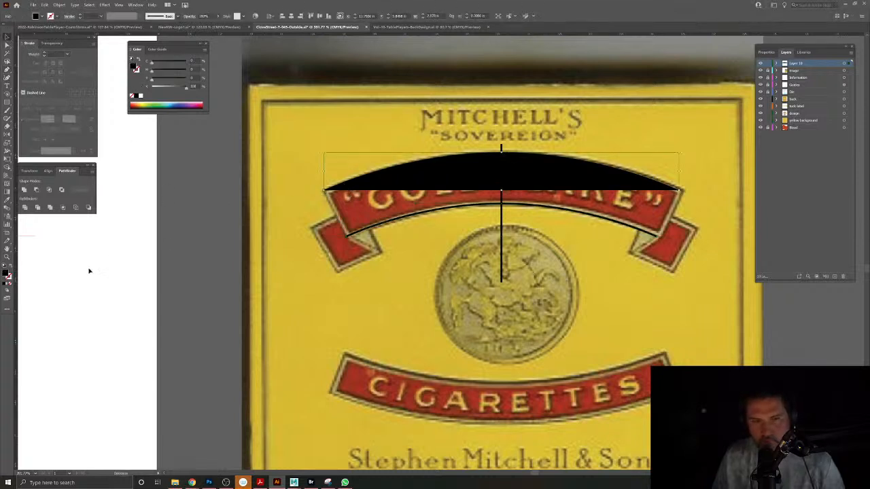
{"action": "left_click", "coordinate": [10, 269]}
Connect the ends of the lower and upper arcs with straight sides to close the Gold Flake banner outline.
{"action": "left_click", "coordinate": [7, 70]}
{"action": "left_click", "coordinate": [658, 239]}
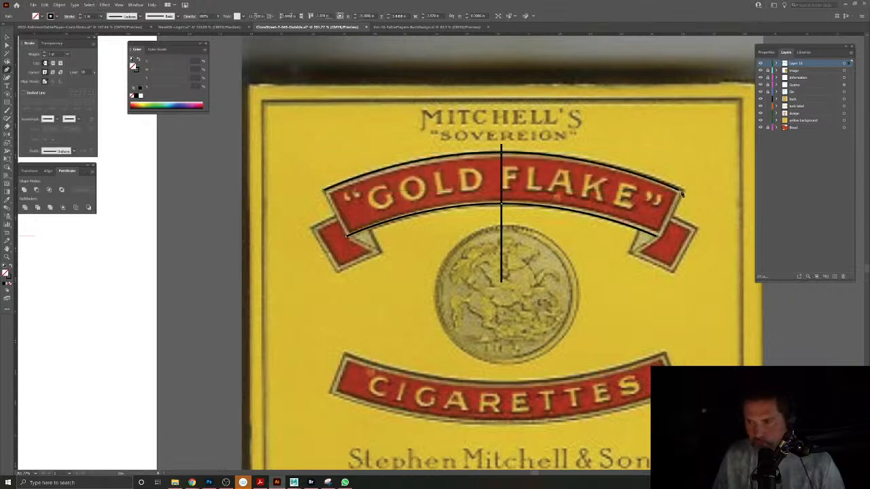
{"action": "left_click", "coordinate": [680, 193]}
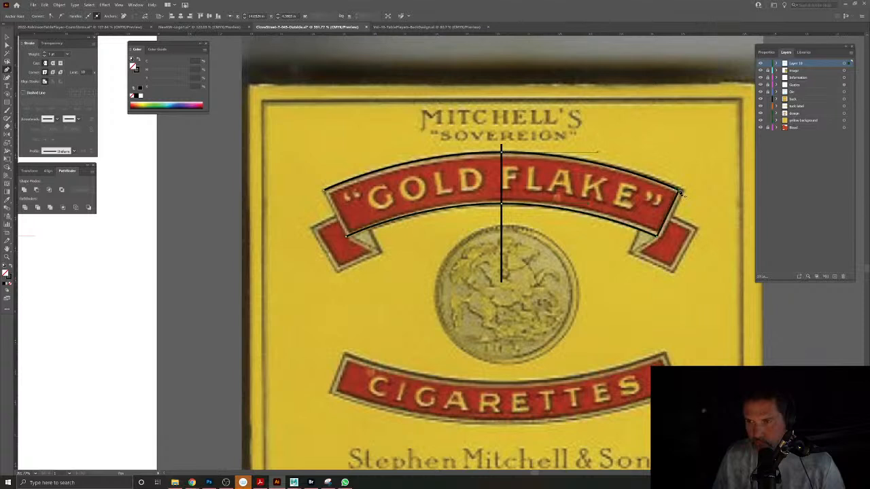
{"action": "left_click", "coordinate": [348, 238]}
{"action": "left_click", "coordinate": [324, 191]}
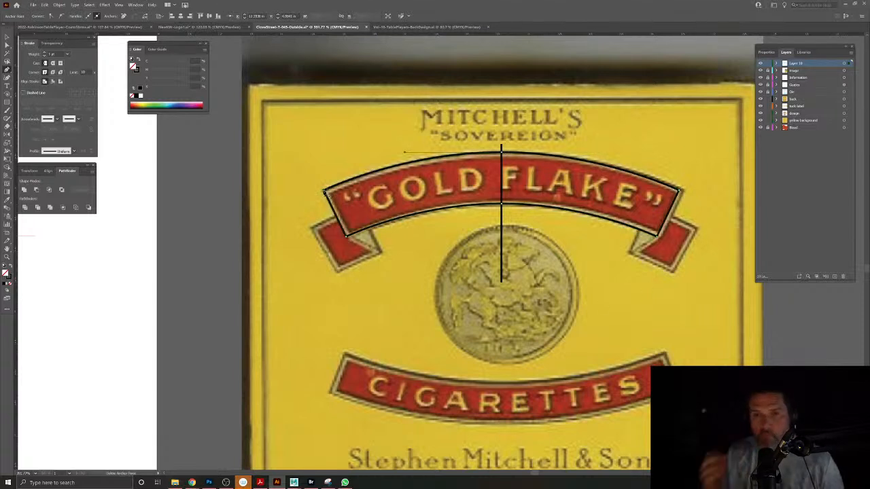
{"action": "key", "text": "v"}
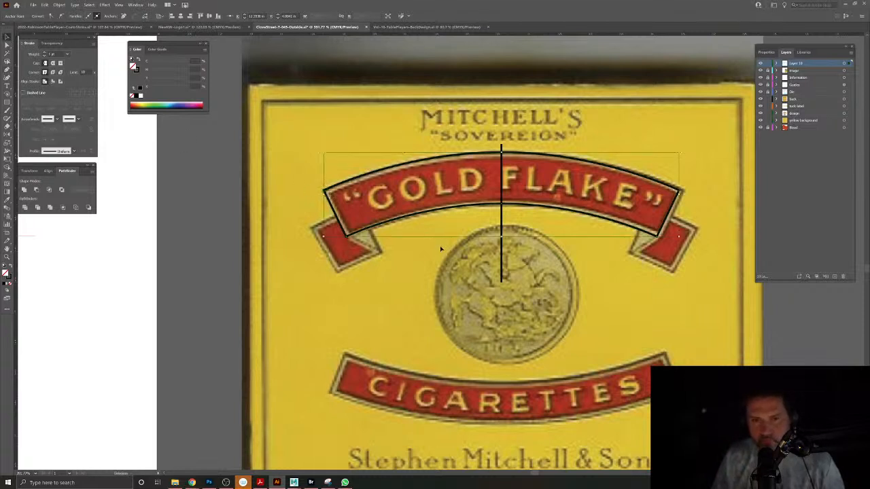
{"action": "left_click_drag", "start_coordinate": [430, 213], "coordinate": [420, 249]}
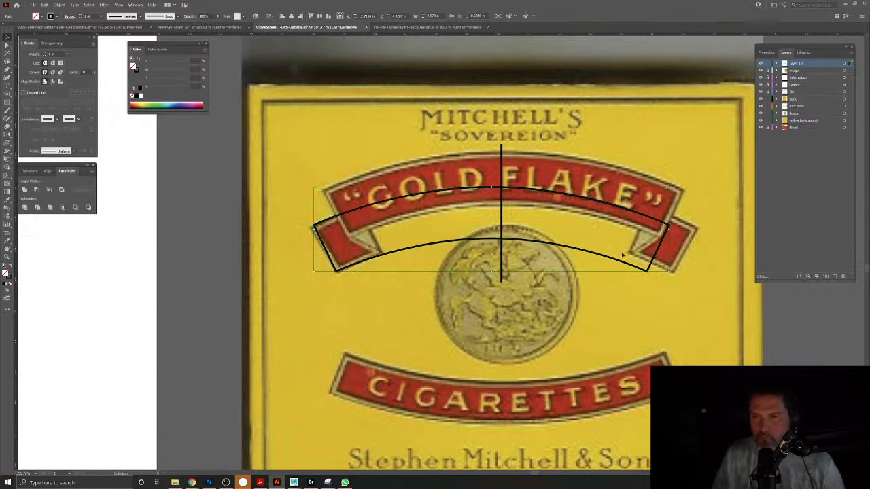
{"action": "left_click", "coordinate": [7, 70]}
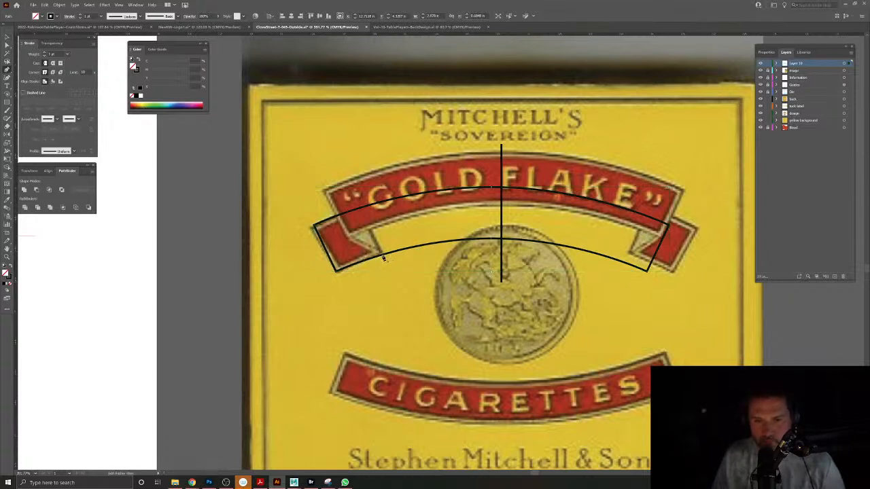
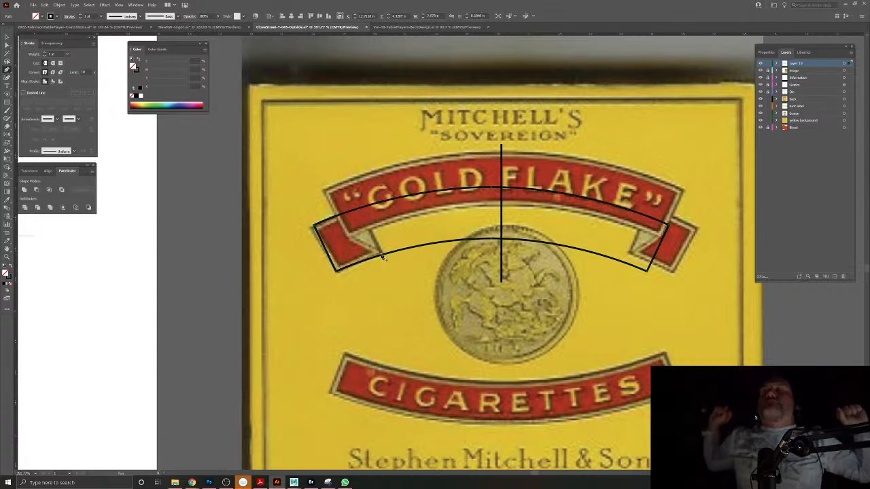
{"action": "key", "text": "ctrl+z"}
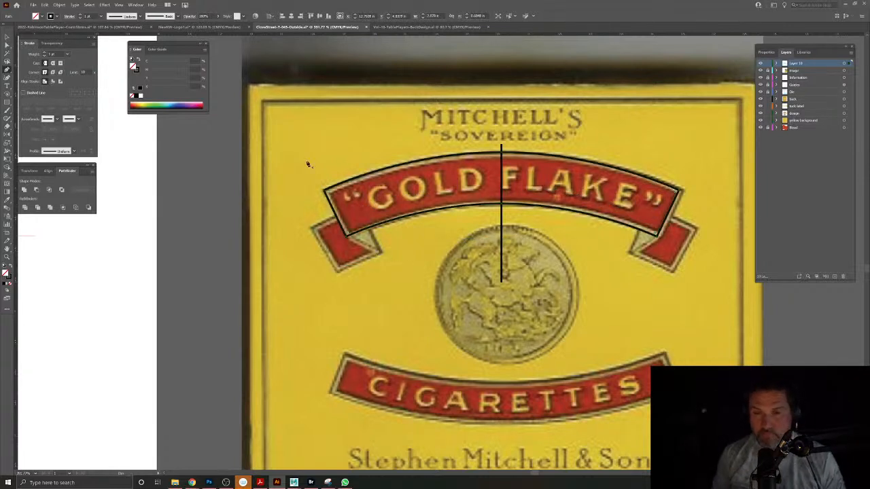
Align the Gold Flake banner outline's stroke to the inside and thicken it to 3 pt.
{"action": "left_click", "coordinate": [11, 37]}
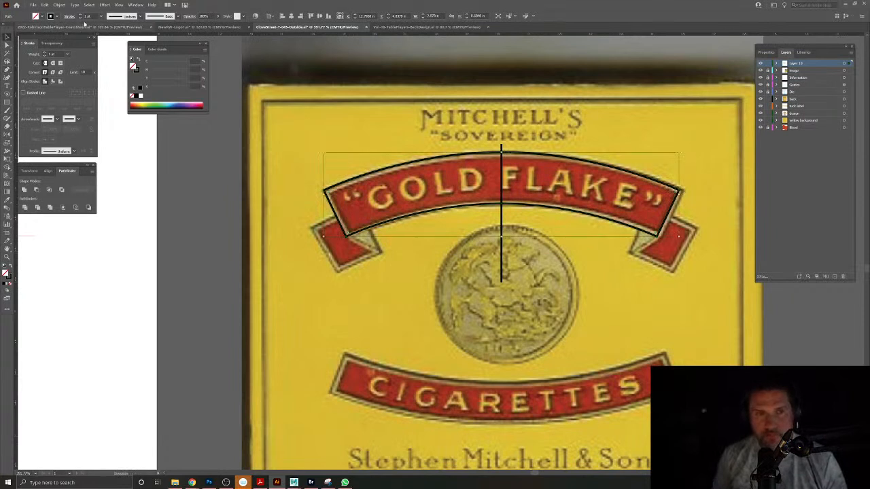
{"action": "left_click", "coordinate": [80, 15]}
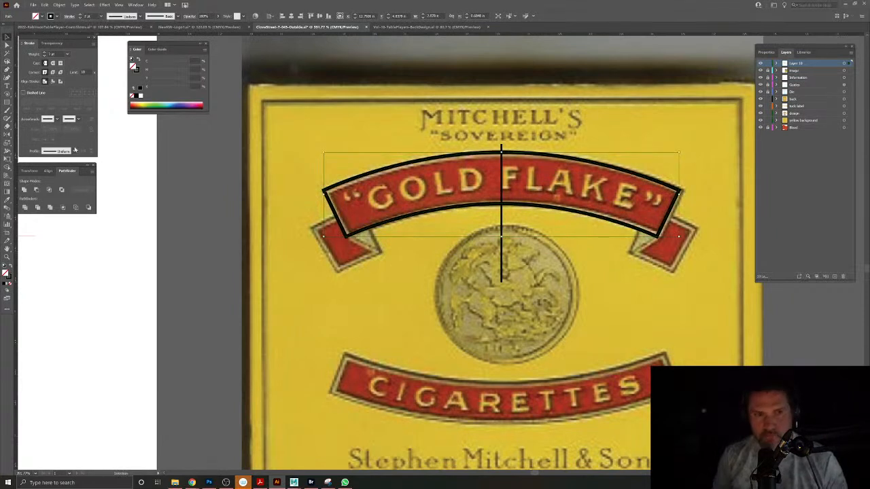
{"action": "left_click", "coordinate": [52, 81]}
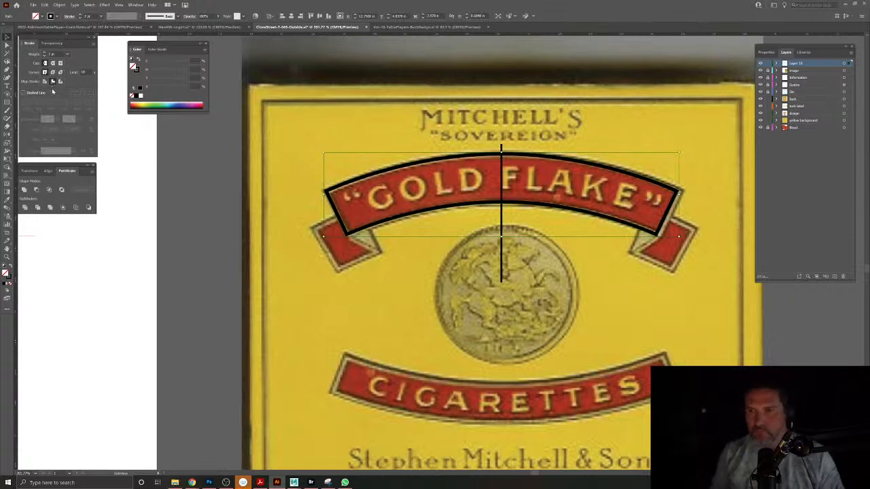
{"action": "left_click", "coordinate": [81, 15]}
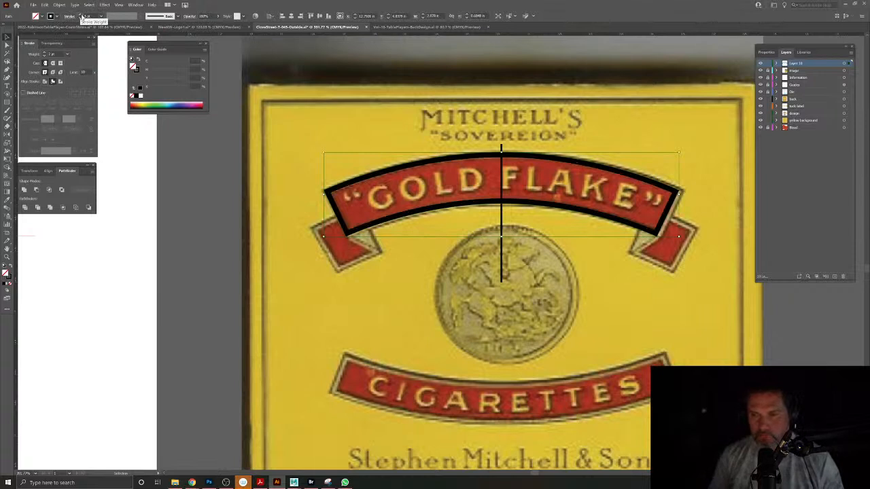
Convert the thickened banner outline into a filled shape with Outline Stroke.
{"action": "left_click", "coordinate": [59, 4]}
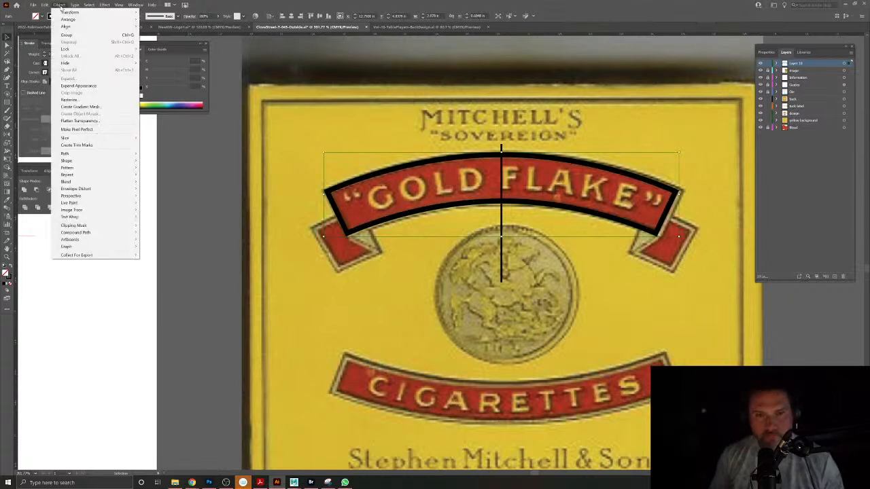
{"action": "mouse_move", "coordinate": [81, 153]}
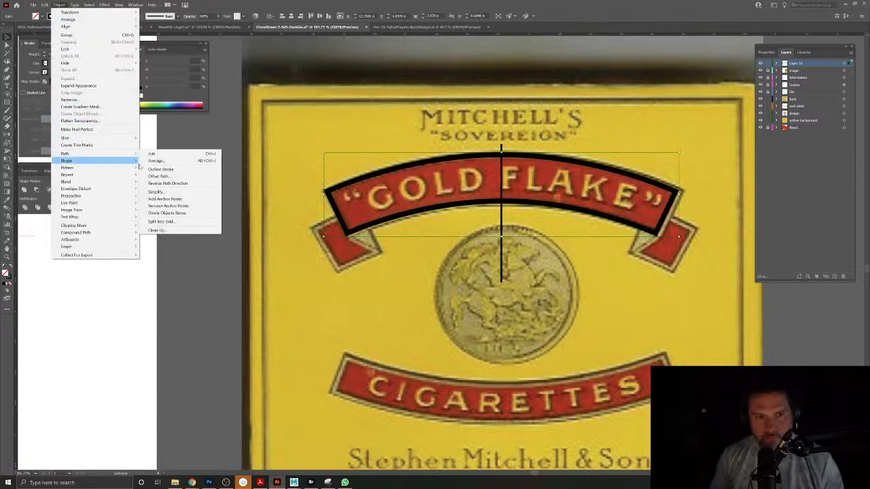
{"action": "left_click", "coordinate": [149, 169]}
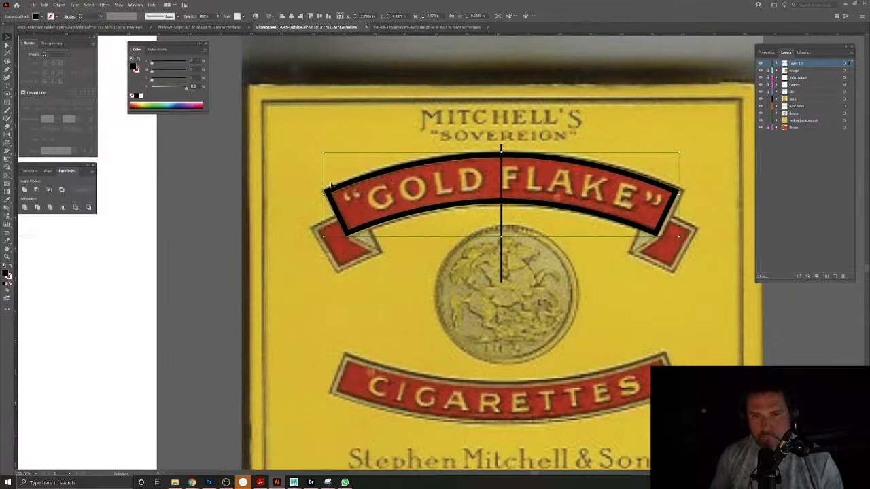
Duplicate the banner frame down onto the left ribbon tail and draw a closed Pen shape covering everything outside the tail's visible part.
{"action": "left_click_drag", "start_coordinate": [361, 232], "coordinate": [349, 267]}
{"action": "left_click", "coordinate": [7, 69]}
{"action": "scroll", "coordinate": [359, 249], "scroll_direction": "up", "scroll_amount": 5}
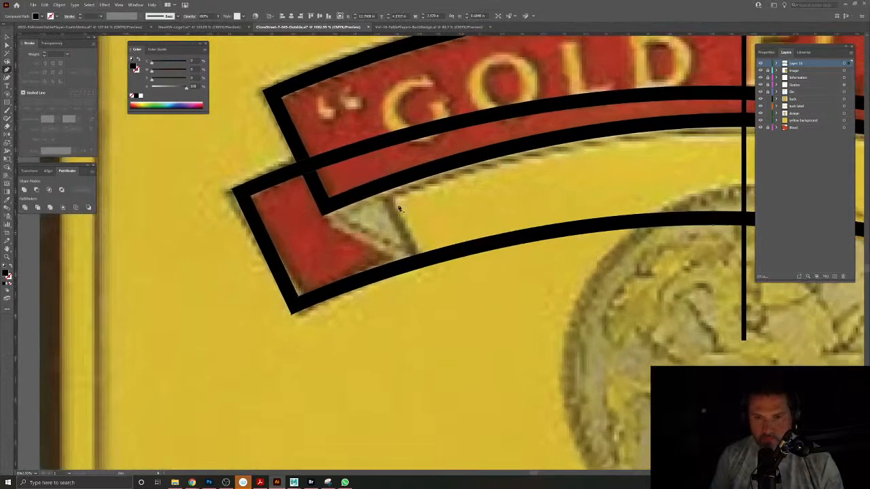
{"action": "scroll", "coordinate": [408, 231], "scroll_direction": "down", "scroll_amount": 1}
{"action": "scroll", "coordinate": [415, 272], "scroll_direction": "down", "scroll_amount": 4}
{"action": "left_click", "coordinate": [514, 323]}
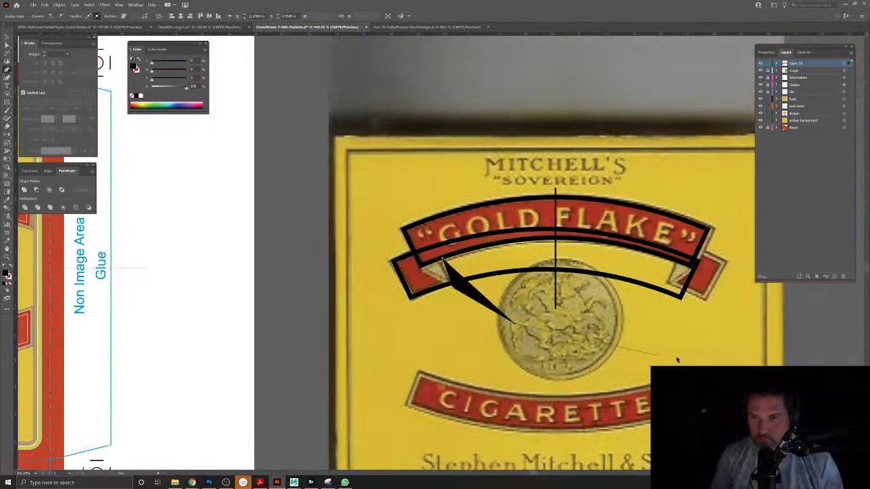
{"action": "left_click", "coordinate": [678, 356]}
{"action": "left_click", "coordinate": [710, 295]}
{"action": "left_click", "coordinate": [730, 236]}
{"action": "left_click", "coordinate": [691, 188]}
{"action": "left_click", "coordinate": [525, 165]}
{"action": "left_click", "coordinate": [406, 189]}
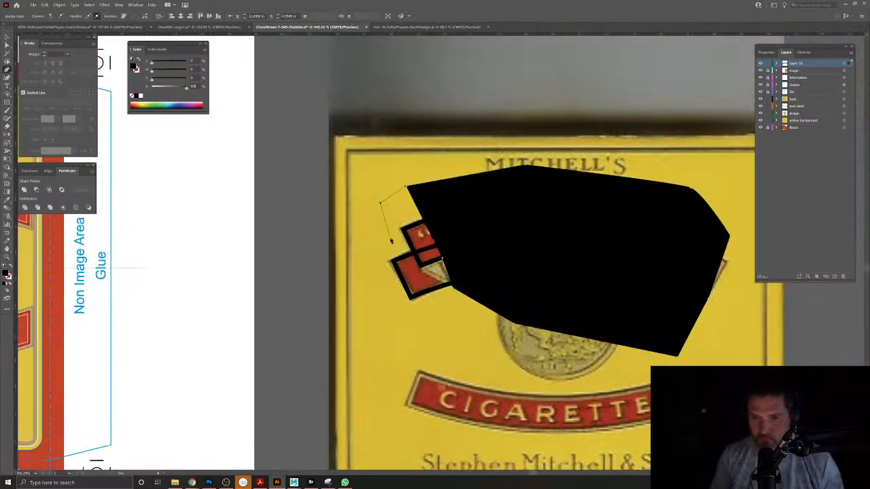
{"action": "scroll", "coordinate": [401, 204], "scroll_direction": "up", "scroll_amount": 4}
{"action": "scroll", "coordinate": [457, 284], "scroll_direction": "up", "scroll_amount": 3}
{"action": "scroll", "coordinate": [456, 277], "scroll_direction": "up", "scroll_amount": 1}
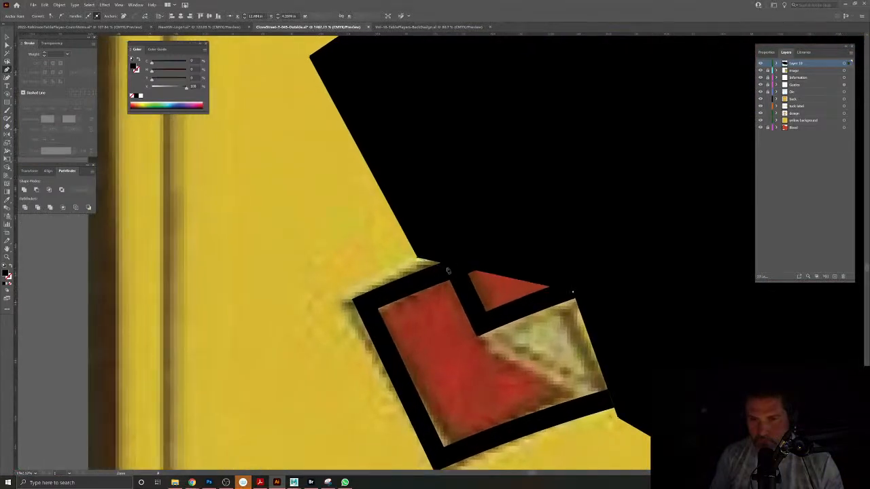
{"action": "left_click", "coordinate": [535, 314]}
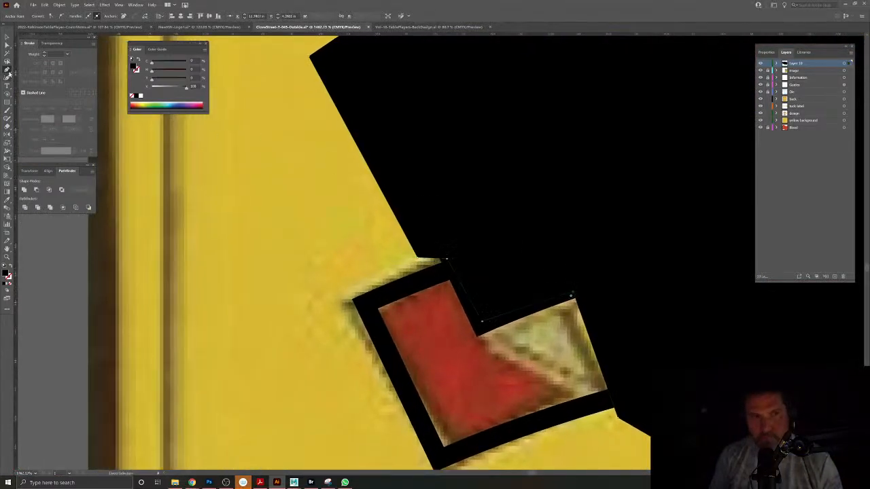
Fill the covering shape with green and combine it with the duplicated frame using Pathfinder Merge.
{"action": "left_click", "coordinate": [7, 37]}
{"action": "left_click", "coordinate": [195, 157]}
{"action": "left_click", "coordinate": [389, 169]}
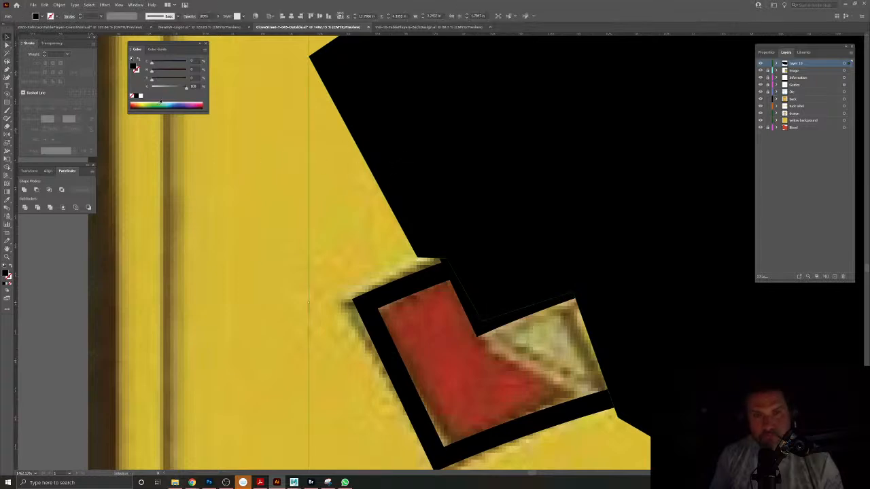
{"action": "left_click", "coordinate": [158, 105]}
{"action": "left_click", "coordinate": [333, 276], "text": "shift"}
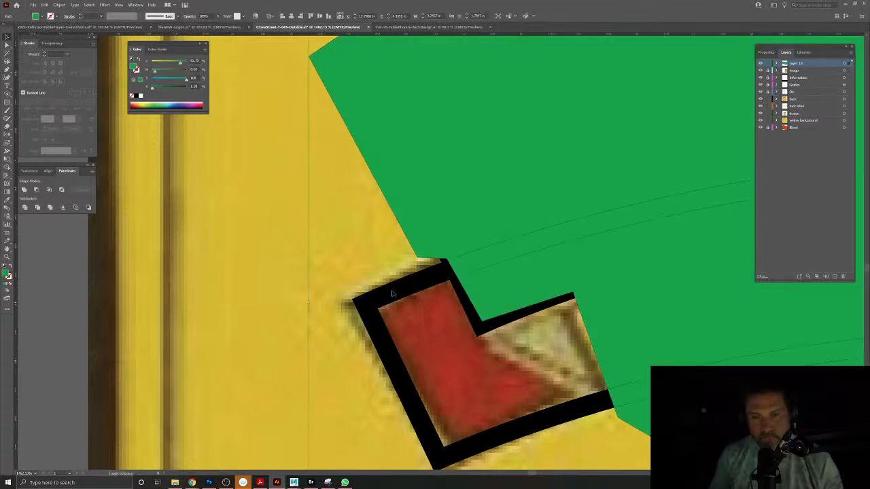
{"action": "left_click", "coordinate": [50, 208]}
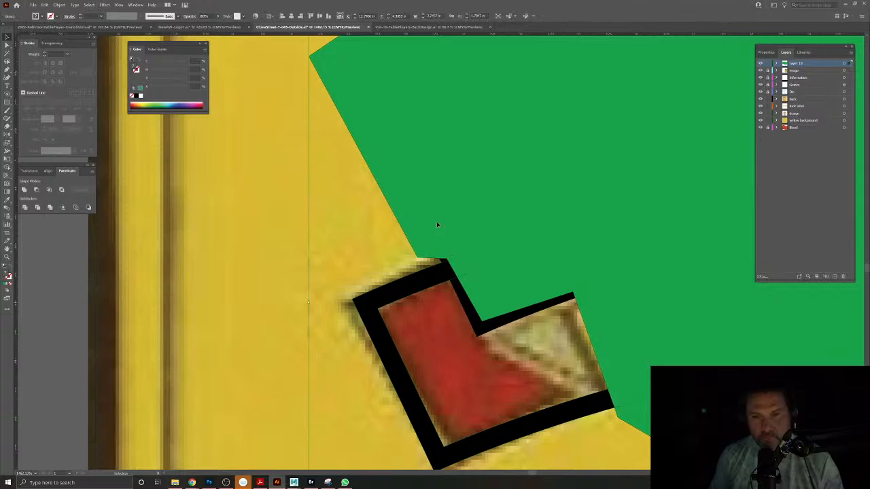
Delete the green piece inside the merged group, keeping only the left tail's black frame, and leave isolation mode.
{"action": "double_click", "coordinate": [437, 225]}
{"action": "left_click", "coordinate": [437, 224]}
{"action": "key", "text": "Delete"}
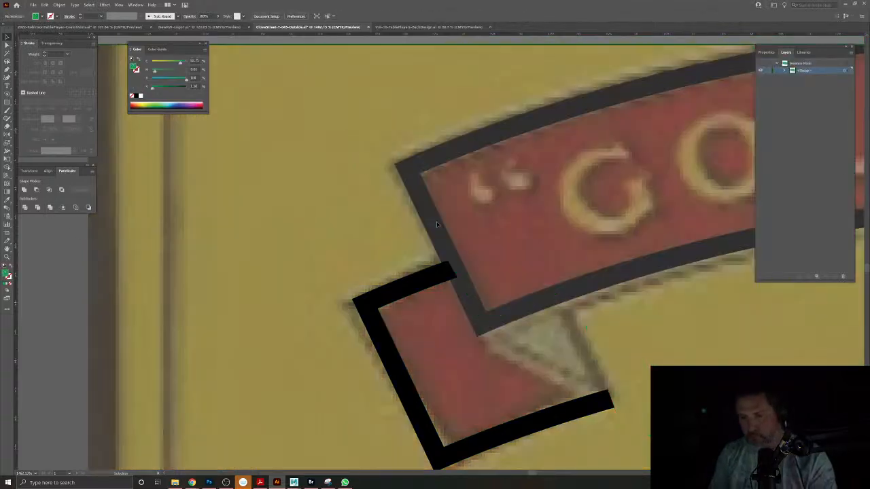
{"action": "double_click", "coordinate": [361, 223]}
Try to close the left tail's open end with a four-sided Pen strip filled in the frame's black.
{"action": "left_click_drag", "start_coordinate": [515, 301], "coordinate": [434, 270]}
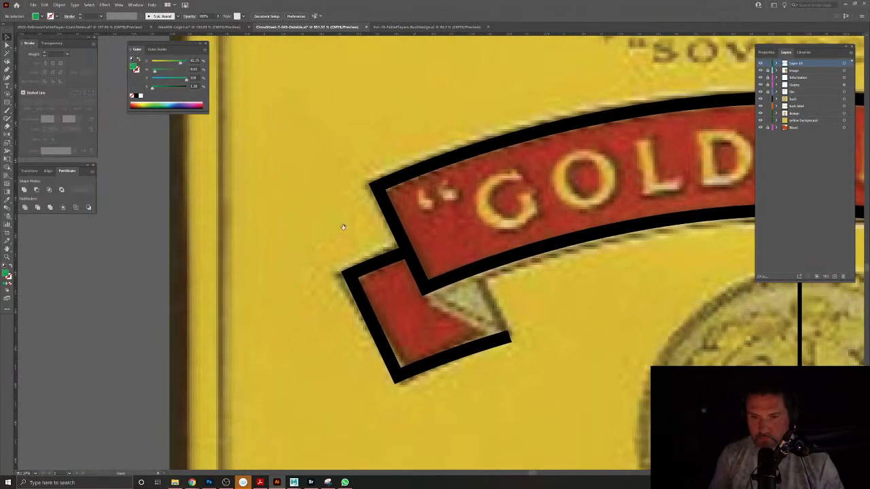
{"action": "left_click", "coordinate": [6, 70]}
{"action": "left_click_drag", "start_coordinate": [507, 328], "coordinate": [525, 332]}
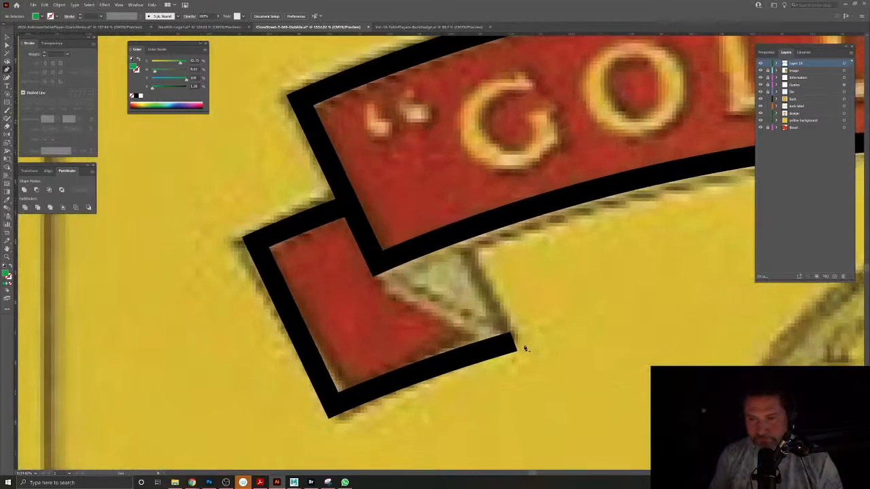
{"action": "left_click", "coordinate": [516, 353]}
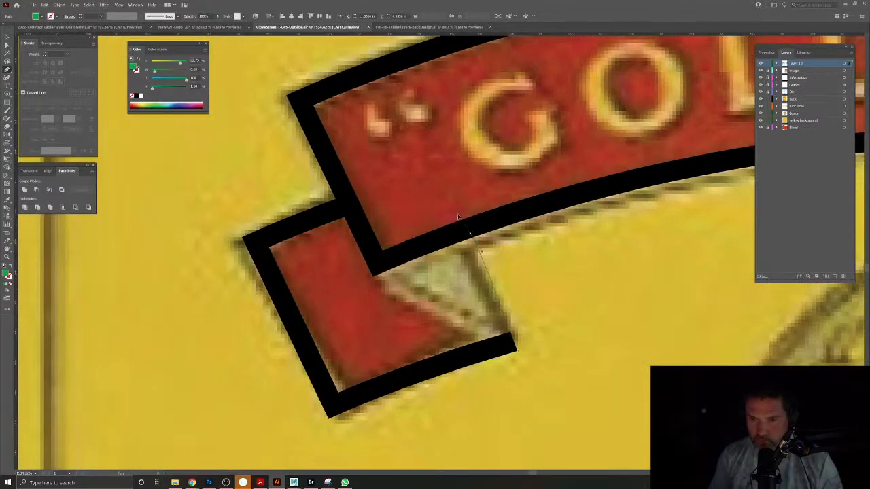
{"action": "left_click", "coordinate": [465, 227]}
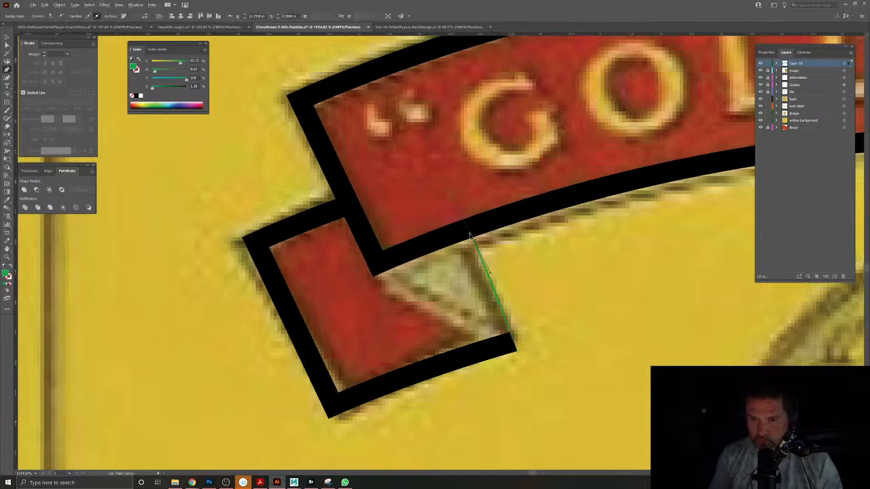
{"action": "left_click", "coordinate": [449, 242]}
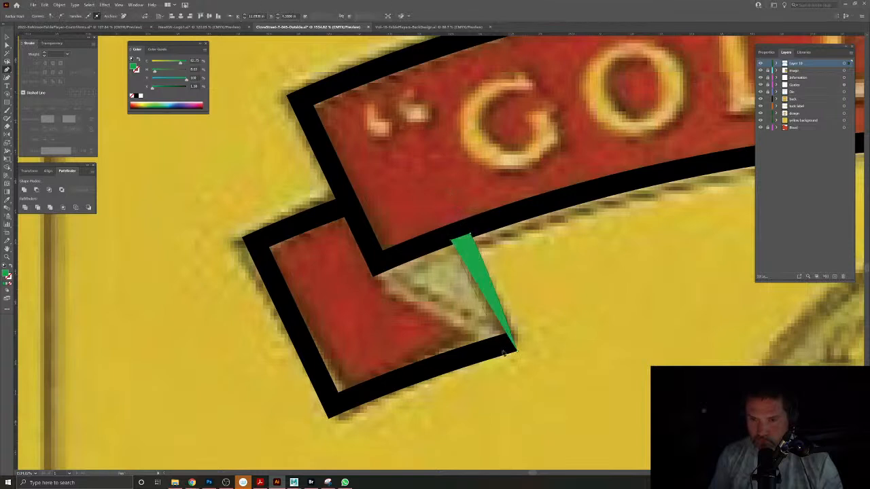
{"action": "left_click", "coordinate": [500, 354]}
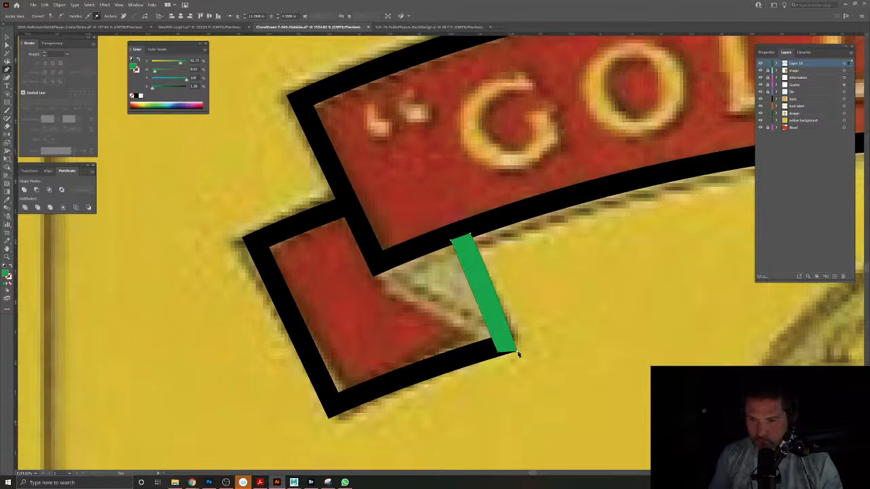
{"action": "left_click", "coordinate": [517, 352]}
{"action": "left_click", "coordinate": [7, 200]}
{"action": "left_click", "coordinate": [355, 212]}
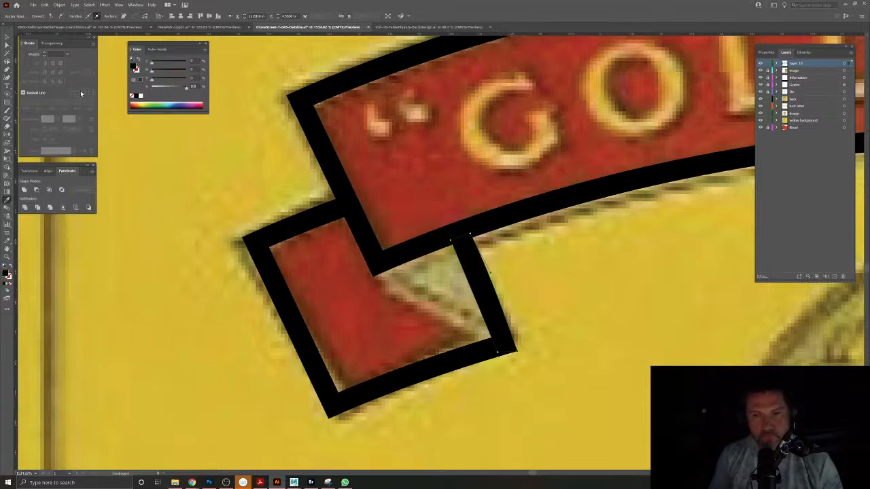
Delete the four-sided strip at the left tail's open end.
{"action": "left_click", "coordinate": [7, 45]}
{"action": "left_click", "coordinate": [472, 293]}
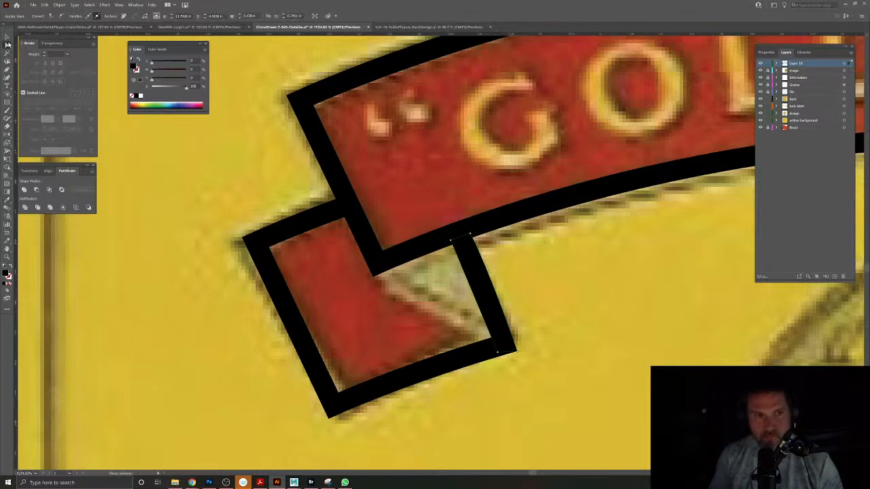
{"action": "key", "text": "Delete"}
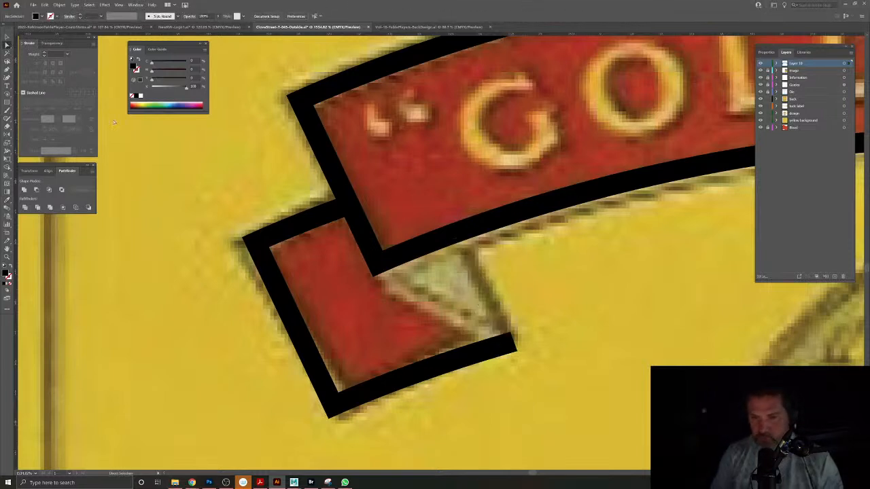
Draw an unfilled black Pen line from the tail frame's lower end up to the banner's lower edge.
{"action": "left_click", "coordinate": [7, 71]}
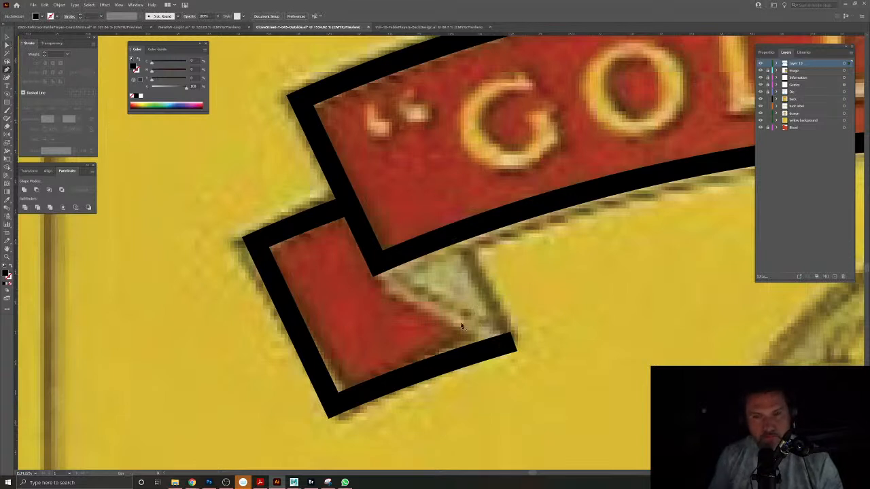
{"action": "left_click", "coordinate": [506, 347]}
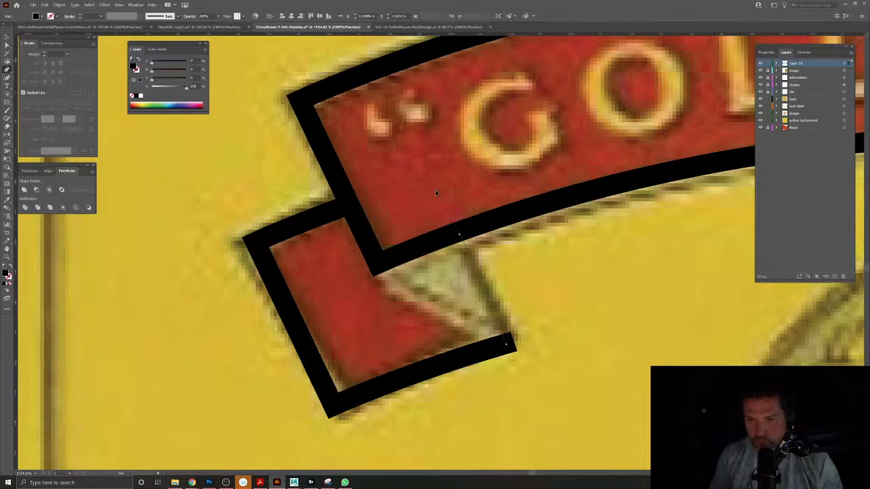
{"action": "left_click", "coordinate": [459, 234]}
{"action": "left_click", "coordinate": [13, 267]}
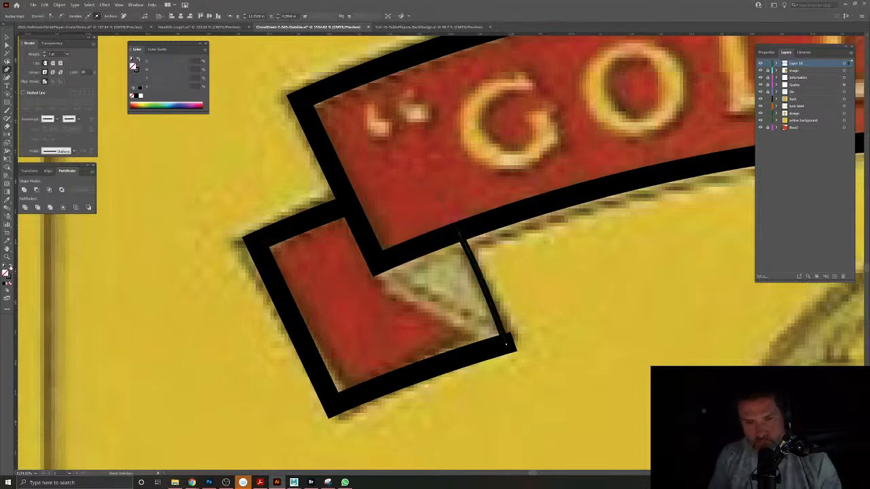
{"action": "left_click", "coordinate": [7, 38]}
{"action": "left_click", "coordinate": [225, 179]}
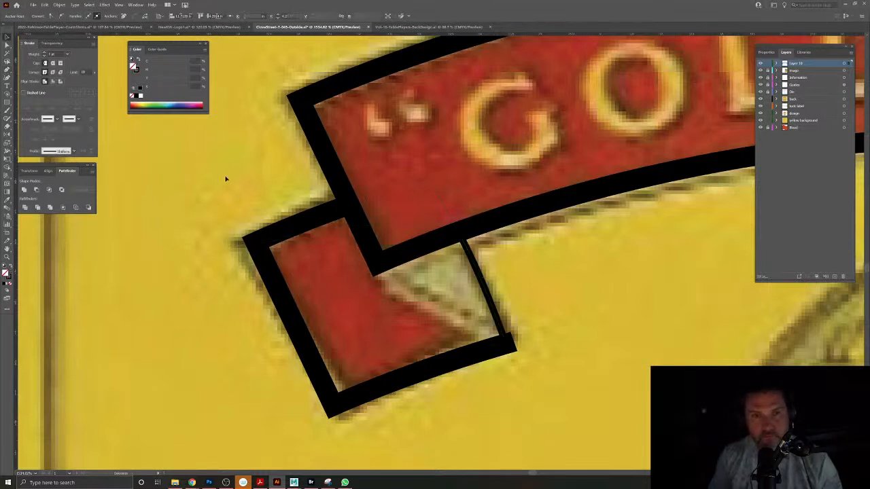
Thicken the tail's closing line to 3 pt and convert it into a filled shape with Outline Stroke.
{"action": "left_click", "coordinate": [477, 273]}
{"action": "left_click", "coordinate": [81, 15]}
{"action": "left_click", "coordinate": [80, 15]}
{"action": "left_click", "coordinate": [59, 4]}
{"action": "mouse_move", "coordinate": [68, 153]}
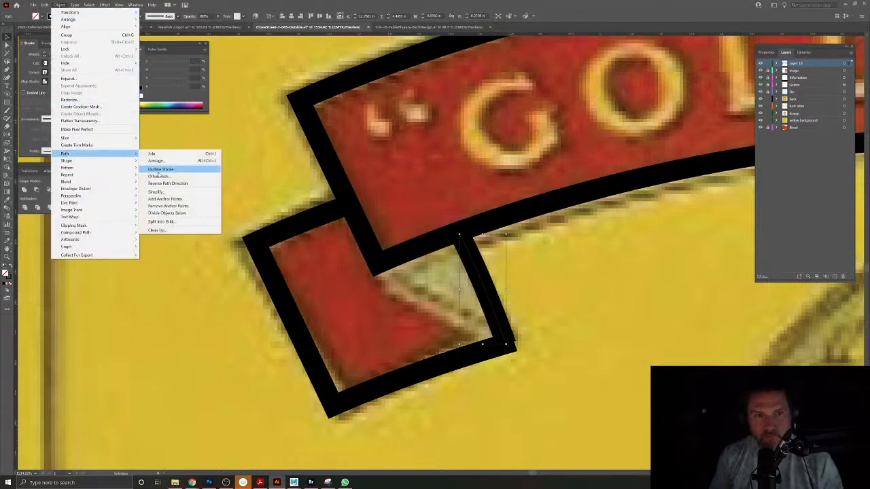
{"action": "left_click", "coordinate": [163, 169]}
{"action": "left_click", "coordinate": [525, 340]}
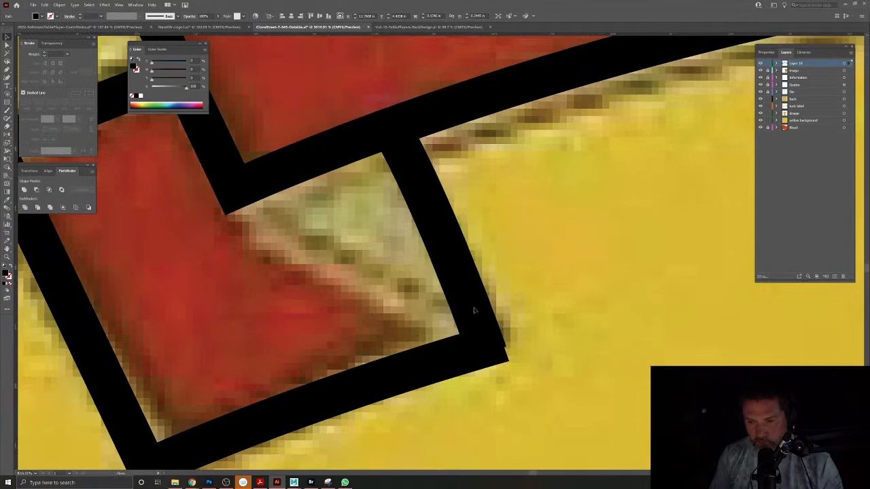
Try to unite the left tail frame with the banner outline.
{"action": "left_click_drag", "start_coordinate": [472, 306], "coordinate": [469, 301]}
{"action": "left_click_drag", "start_coordinate": [524, 309], "coordinate": [436, 255]}
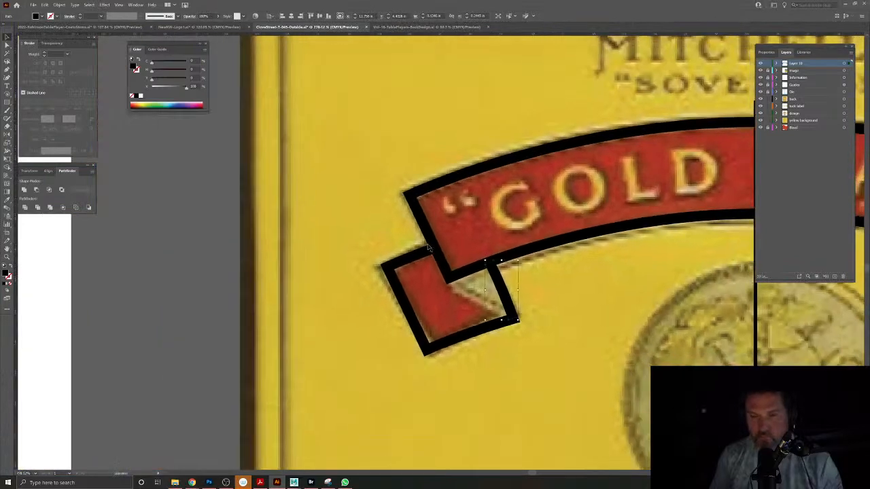
{"action": "left_click", "coordinate": [434, 250]}
{"action": "left_click", "coordinate": [398, 270], "text": "shift"}
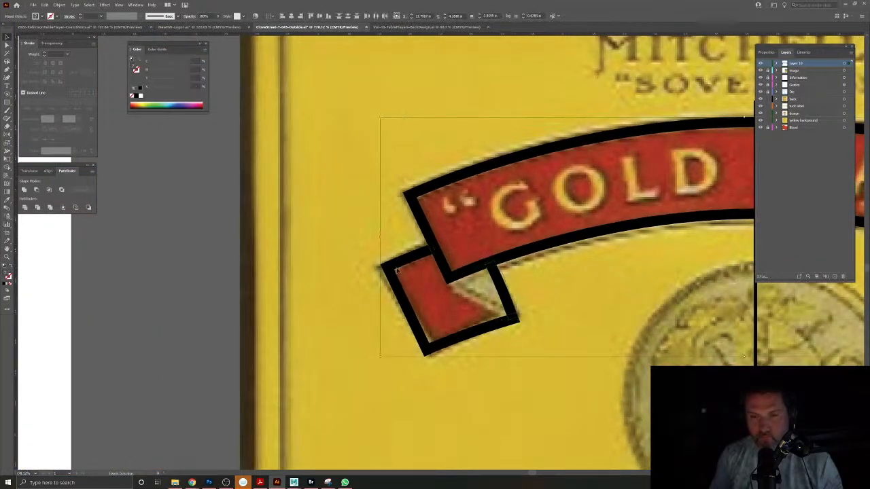
{"action": "left_click", "coordinate": [23, 191]}
{"action": "key", "text": "ctrl+z"}
Check which parts form the left tail frame, including the unpainted path inside its isolated group.
{"action": "left_click", "coordinate": [522, 362]}
{"action": "left_click", "coordinate": [491, 332]}
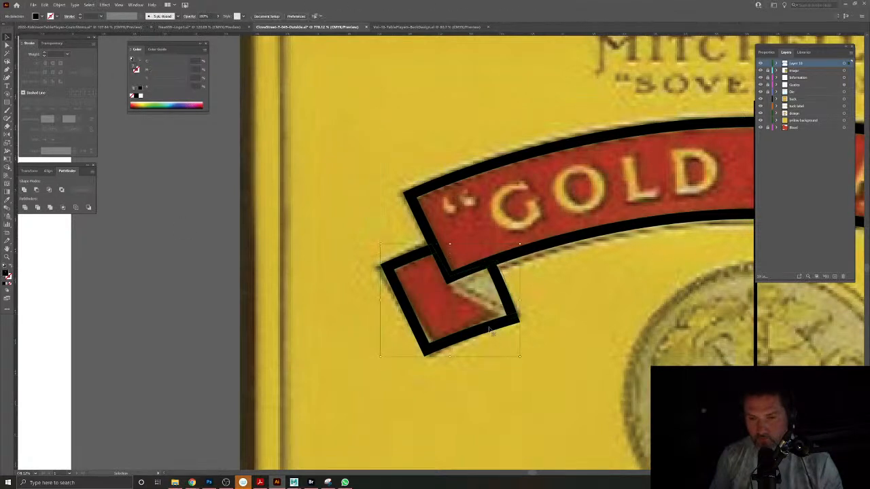
{"action": "key", "text": "ctrl+shift+a"}
{"action": "left_click", "coordinate": [503, 294]}
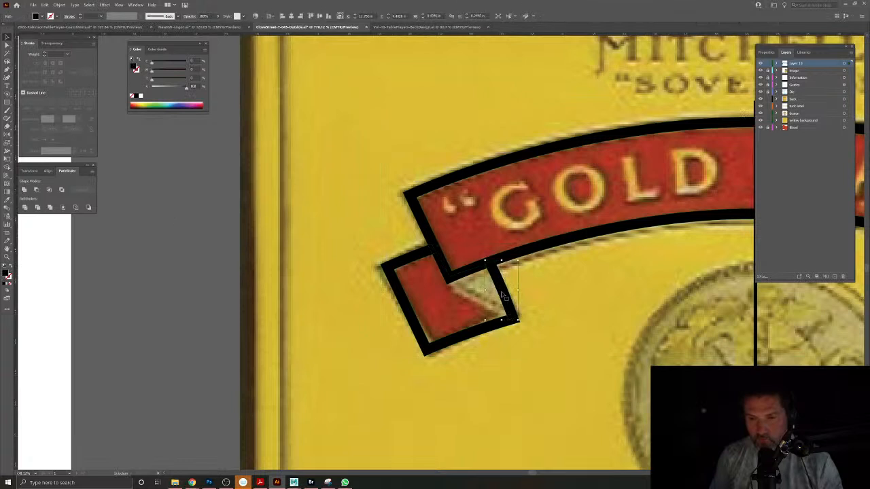
{"action": "left_click", "coordinate": [488, 334]}
{"action": "double_click", "coordinate": [487, 334]}
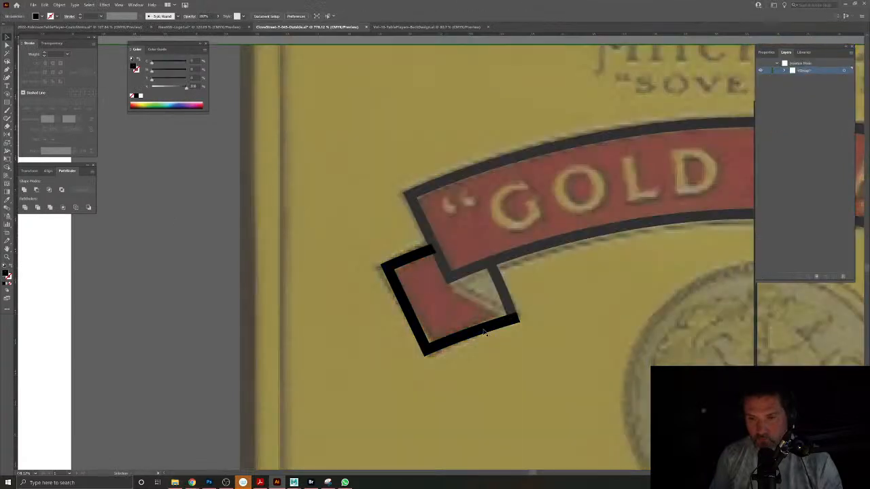
{"action": "left_click", "coordinate": [377, 232]}
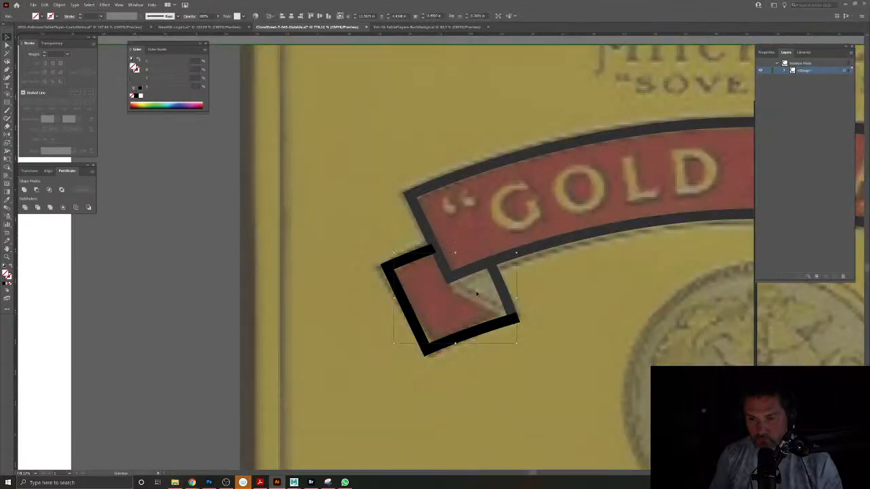
{"action": "double_click", "coordinate": [377, 232]}
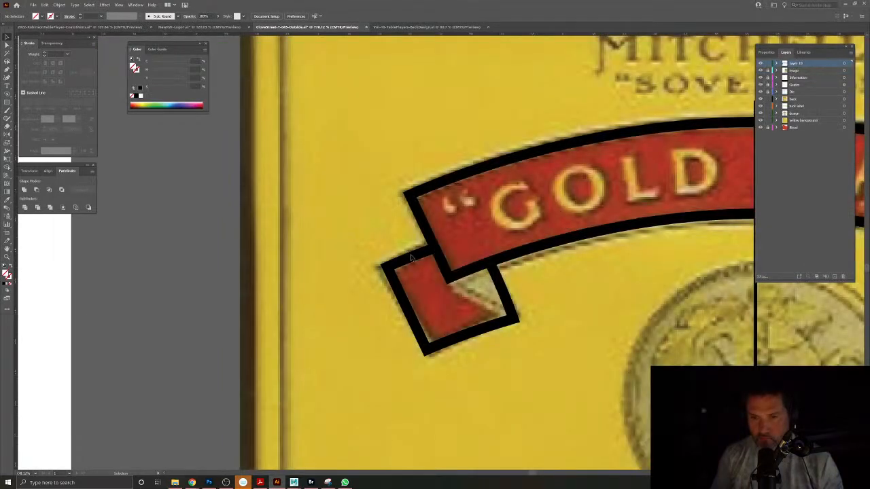
Try to trace the left tail's diagonal fold as a four-sided black Pen strip from the banner's lower corner to the closing line.
{"action": "left_click", "coordinate": [466, 322]}
{"action": "left_click", "coordinate": [513, 257], "text": "shift"}
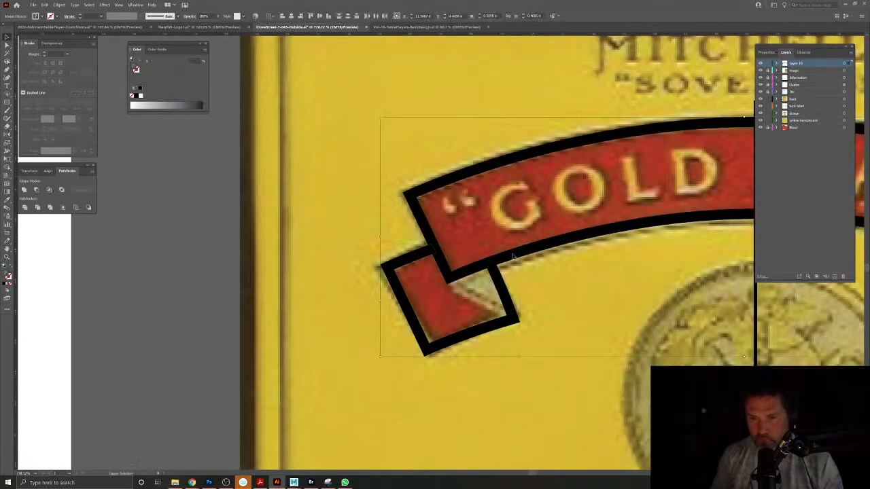
{"action": "left_click_drag", "start_coordinate": [520, 273], "coordinate": [360, 257]}
{"action": "scroll", "coordinate": [367, 258], "scroll_direction": "down", "scroll_amount": 3}
{"action": "left_click", "coordinate": [320, 325]}
{"action": "left_click", "coordinate": [309, 306]}
{"action": "left_click", "coordinate": [7, 70]}
{"action": "scroll", "coordinate": [294, 256], "scroll_direction": "up", "scroll_amount": 5}
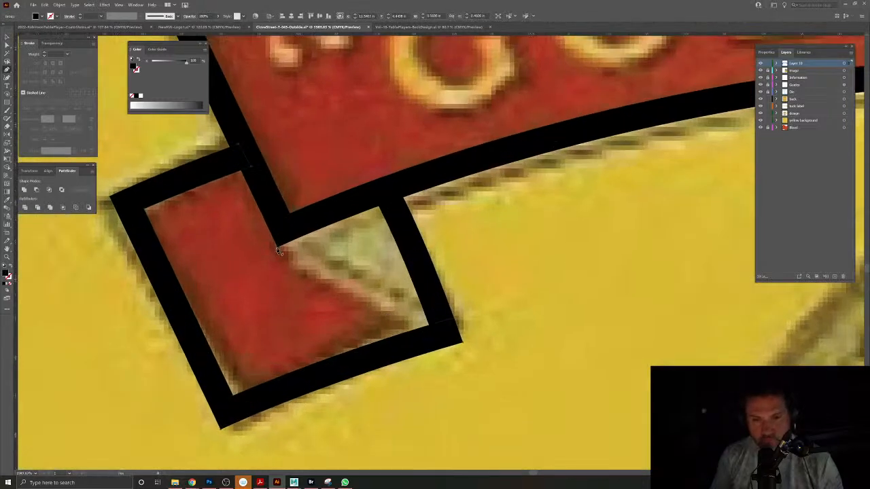
{"action": "left_click", "coordinate": [277, 249]}
{"action": "left_click", "coordinate": [461, 346]}
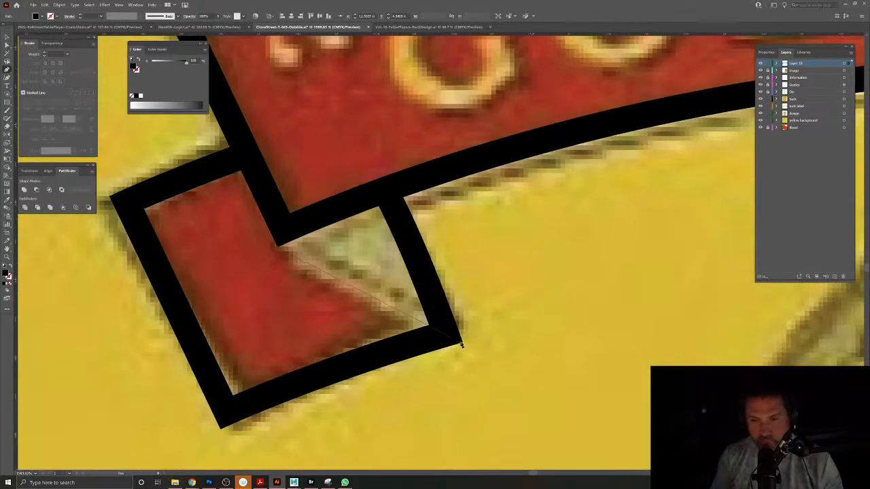
{"action": "left_click", "coordinate": [430, 328]}
{"action": "left_click", "coordinate": [433, 330]}
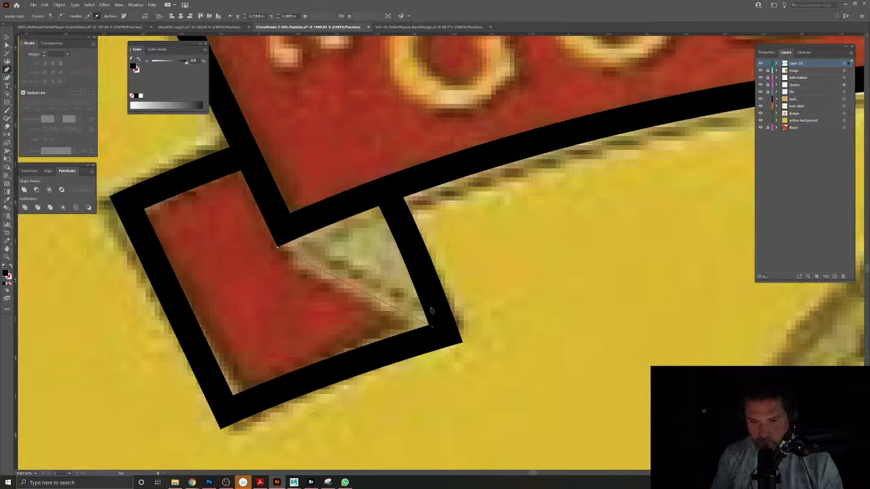
{"action": "left_click", "coordinate": [415, 288]}
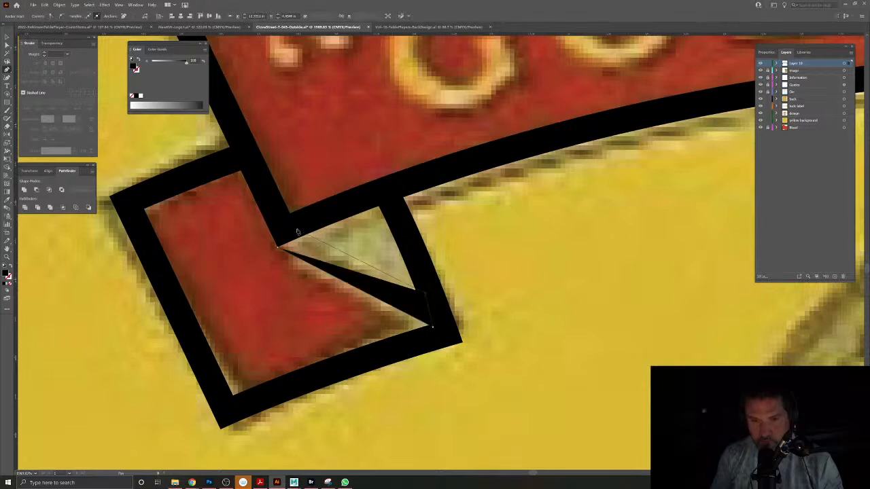
{"action": "left_click", "coordinate": [278, 249]}
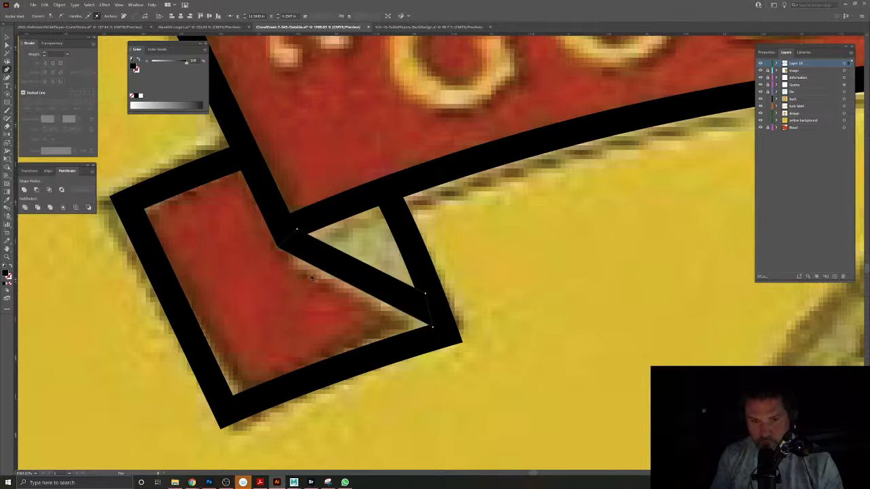
Delete the black strip along the left tail's diagonal fold.
{"action": "left_click", "coordinate": [6, 38]}
{"action": "left_click", "coordinate": [156, 130]}
{"action": "mouse_move", "coordinate": [382, 289]}
{"action": "left_mouse_down"}
{"action": "mouse_move", "coordinate": [295, 240]}
{"action": "mouse_move", "coordinate": [373, 286]}
{"action": "left_mouse_up"}
{"action": "left_click", "coordinate": [6, 43]}
{"action": "left_click", "coordinate": [382, 290]}
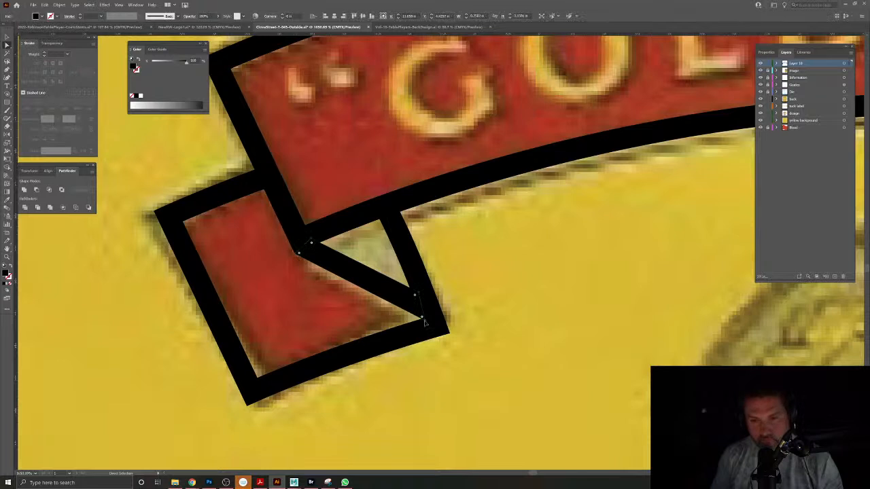
{"action": "left_click_drag", "start_coordinate": [425, 321], "coordinate": [422, 332]}
{"action": "key", "text": "Delete"}
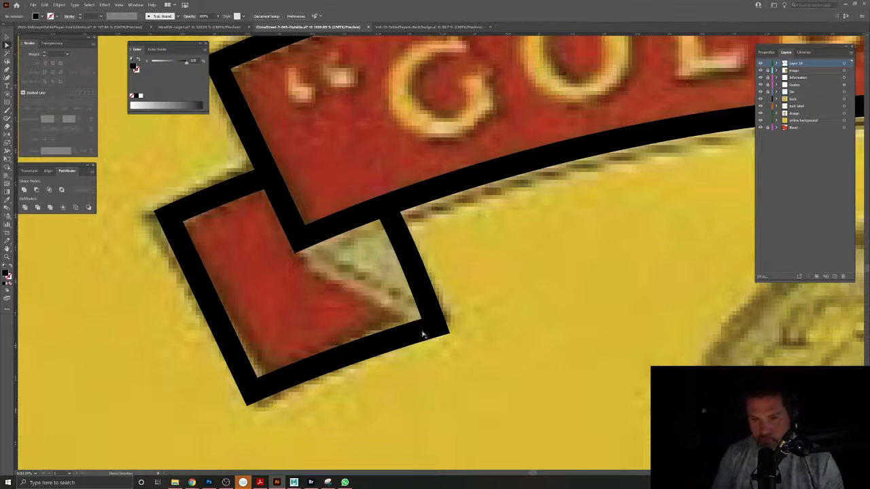
Draw a four-sided black Pen strip along the fold, from the banner's lower-left corner into the tail frame's lower-right corner.
{"action": "key", "text": "p"}
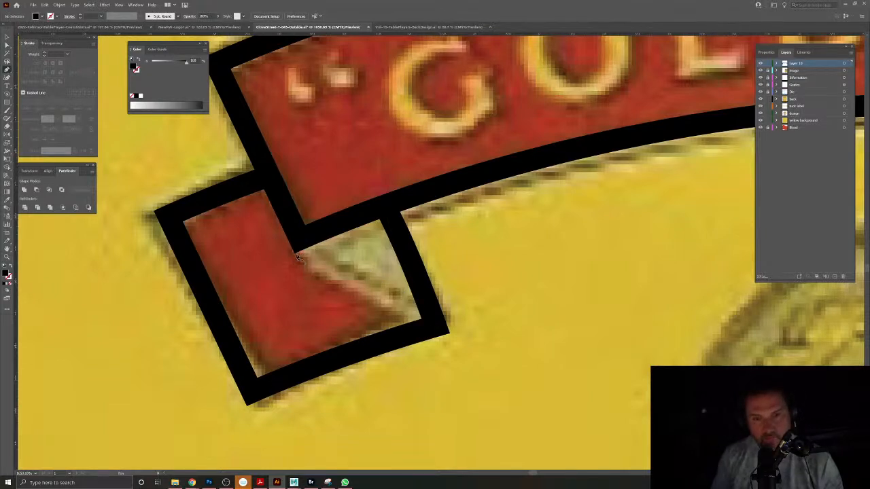
{"action": "left_click", "coordinate": [421, 336]}
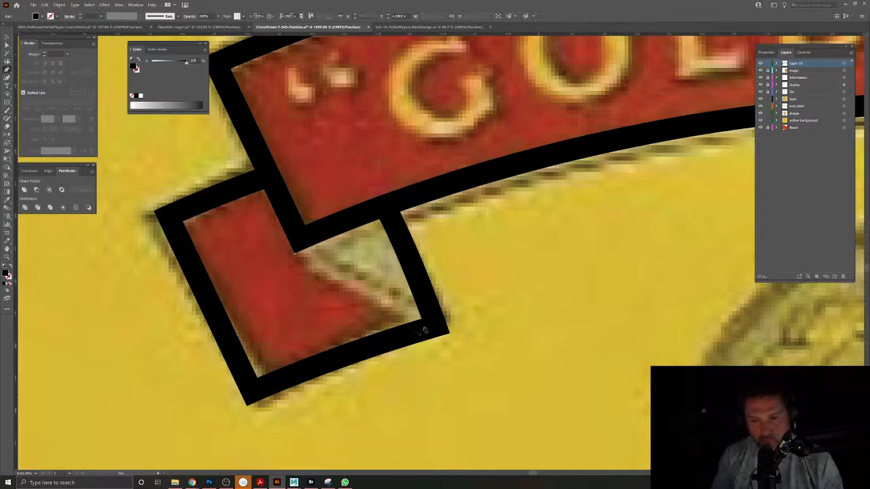
{"action": "left_click", "coordinate": [430, 321]}
{"action": "left_click", "coordinate": [294, 252]}
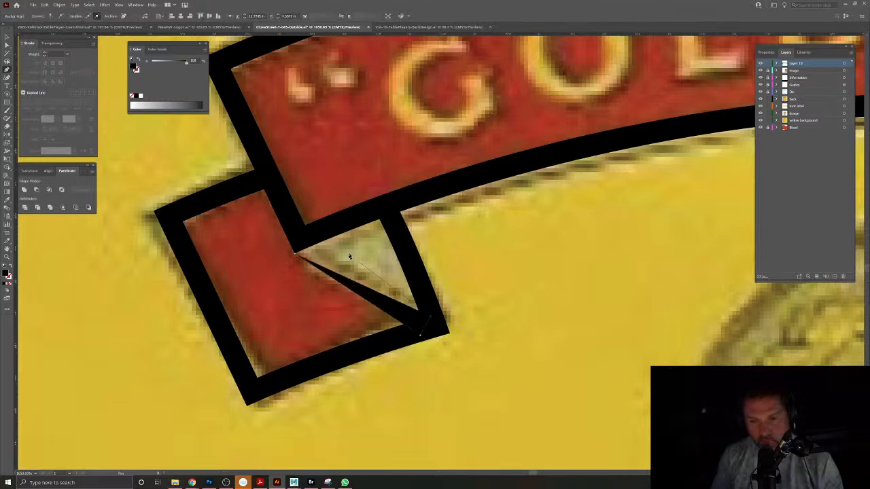
{"action": "left_click", "coordinate": [311, 240]}
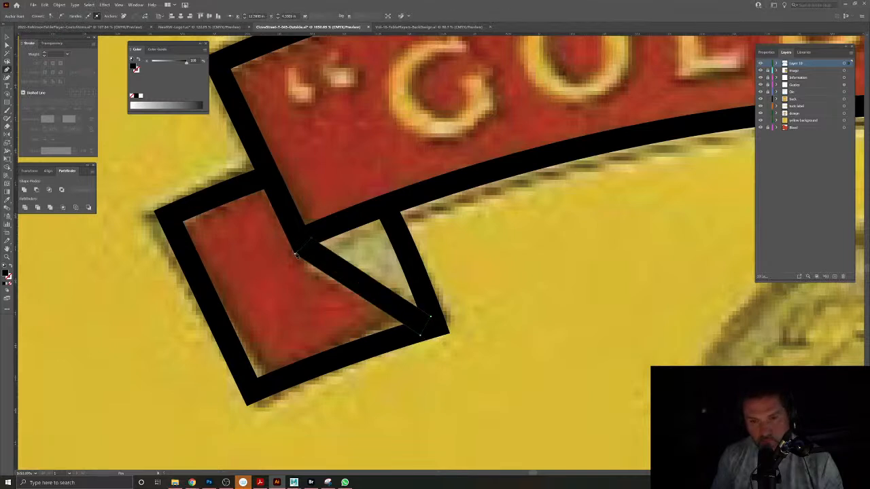
{"action": "left_click", "coordinate": [294, 254]}
Unite the left tail's frame, closing edge and diagonal fold strip into one black shape.
{"action": "left_click", "coordinate": [6, 37]}
{"action": "left_click", "coordinate": [188, 182]}
{"action": "left_click_drag", "start_coordinate": [361, 263], "coordinate": [268, 219]}
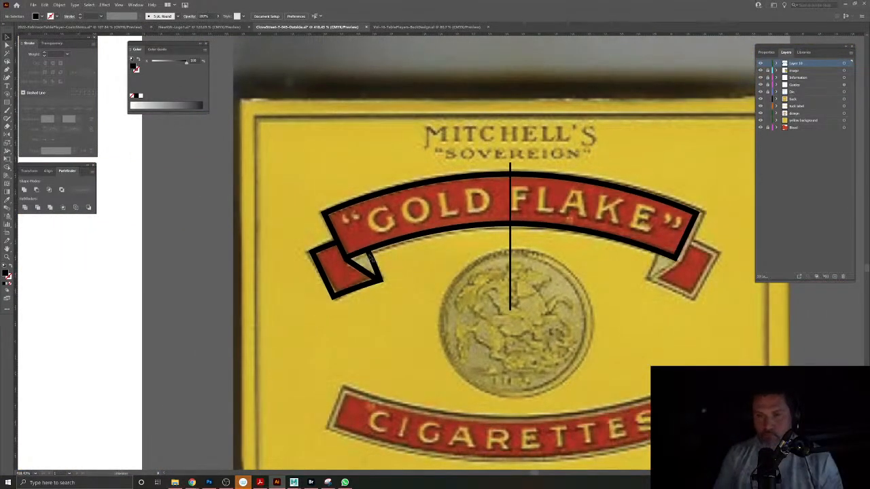
{"action": "left_click", "coordinate": [368, 271]}
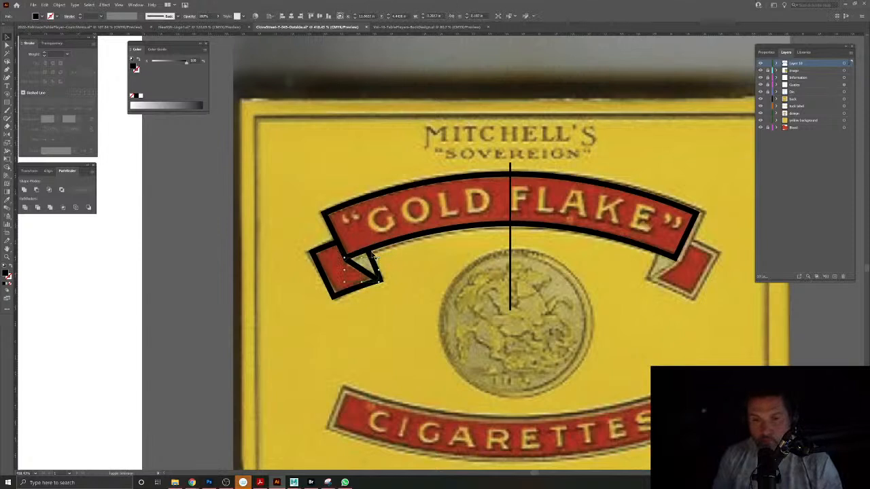
{"action": "left_click", "coordinate": [324, 274], "text": "shift"}
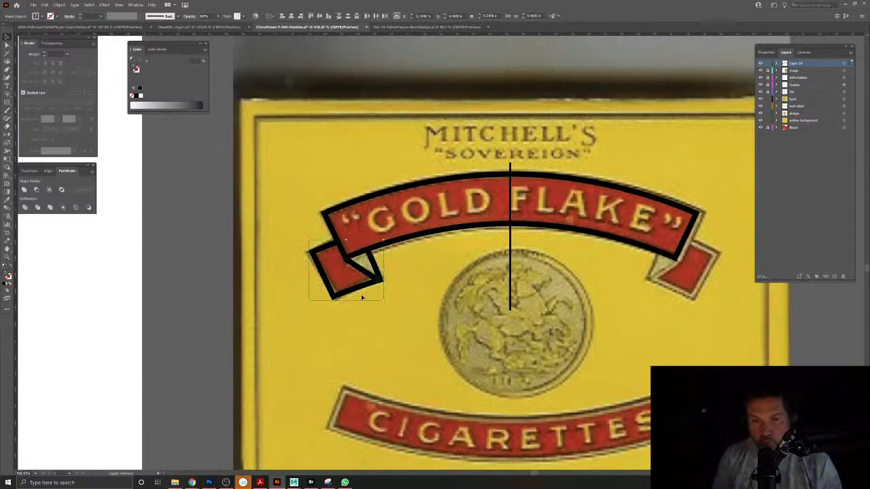
{"action": "left_click", "coordinate": [24, 191]}
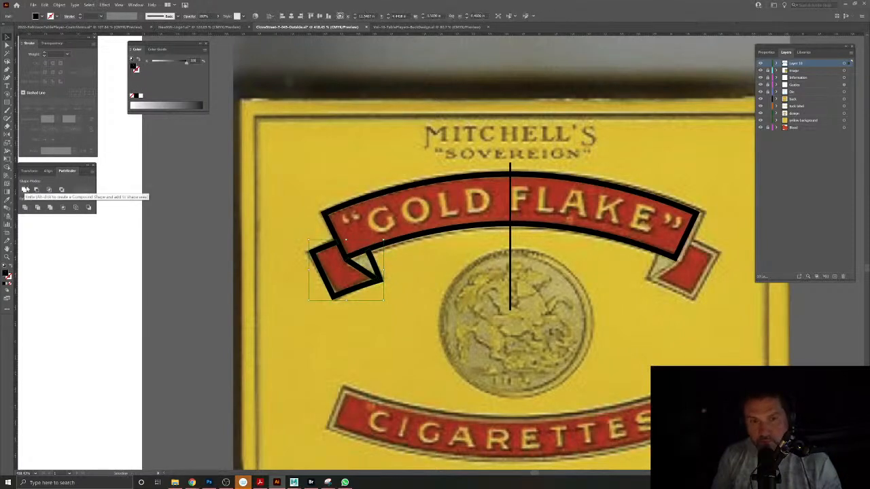
Reflect a copy of the left tail across the banner's vertical centre line to form the right tail.
{"action": "left_click", "coordinate": [7, 135]}
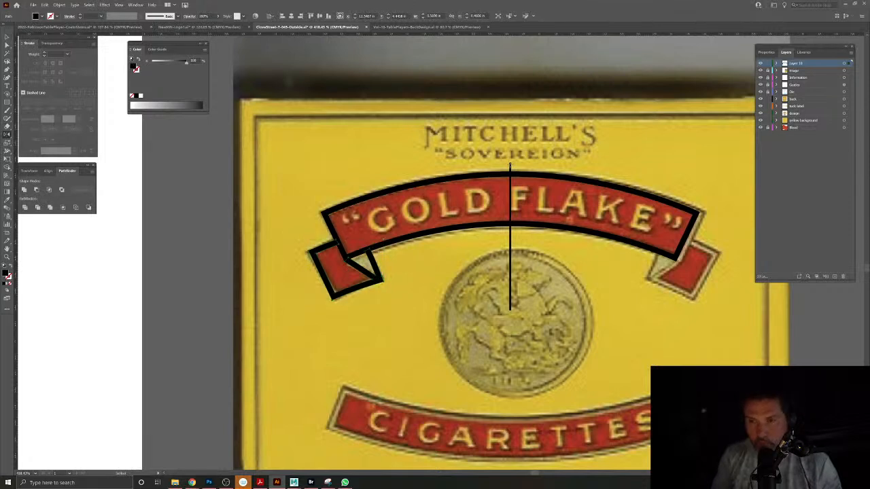
{"action": "left_click", "coordinate": [510, 166], "text": "alt"}
{"action": "left_click", "coordinate": [400, 284]}
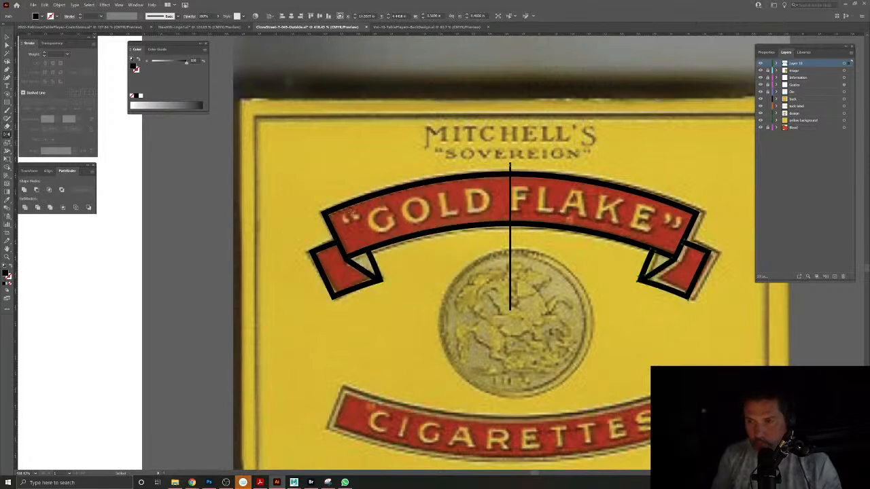
Unite the banner outline with both ribbon tails into one black compound shape.
{"action": "left_click", "coordinate": [6, 36]}
{"action": "left_click", "coordinate": [371, 278]}
{"action": "left_click", "coordinate": [389, 242], "text": "shift"}
{"action": "left_click", "coordinate": [663, 269], "text": "shift"}
{"action": "left_click", "coordinate": [25, 191]}
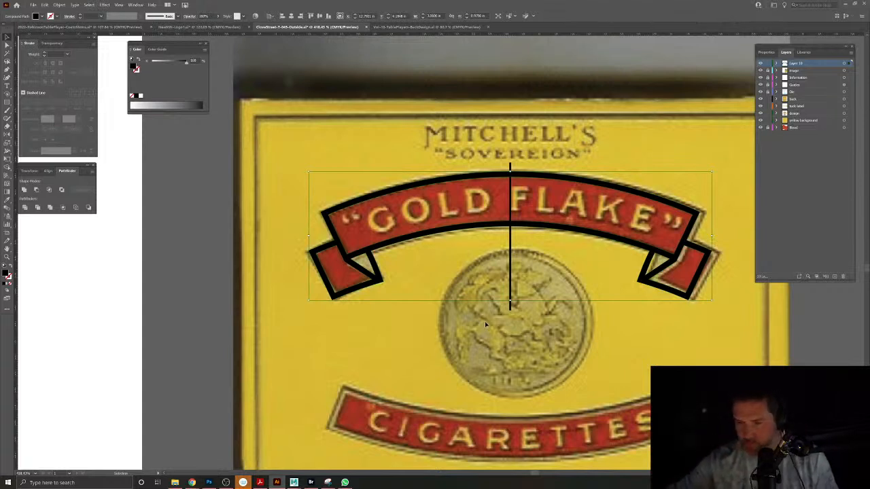
{"action": "left_click", "coordinate": [373, 82]}
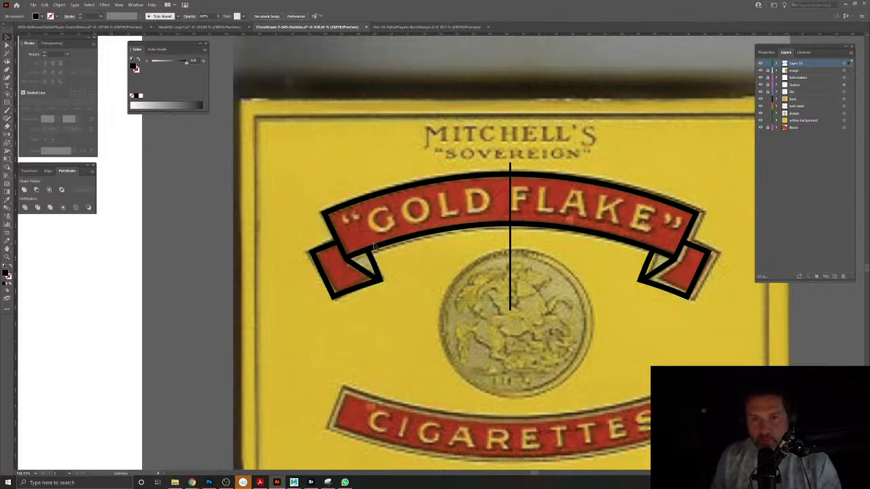
Copy the inner outlines of the banner and both tails' red panels from the isolated compound path and paste them in front.
{"action": "double_click", "coordinate": [370, 249]}
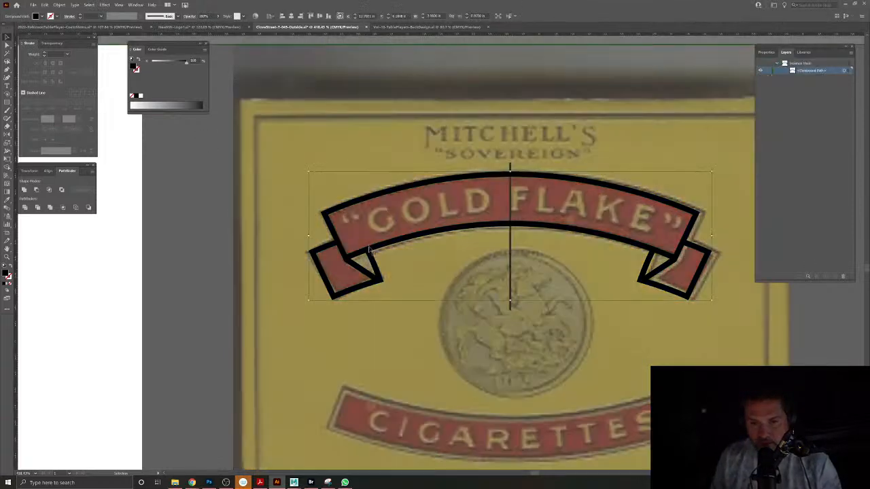
{"action": "left_click", "coordinate": [410, 337]}
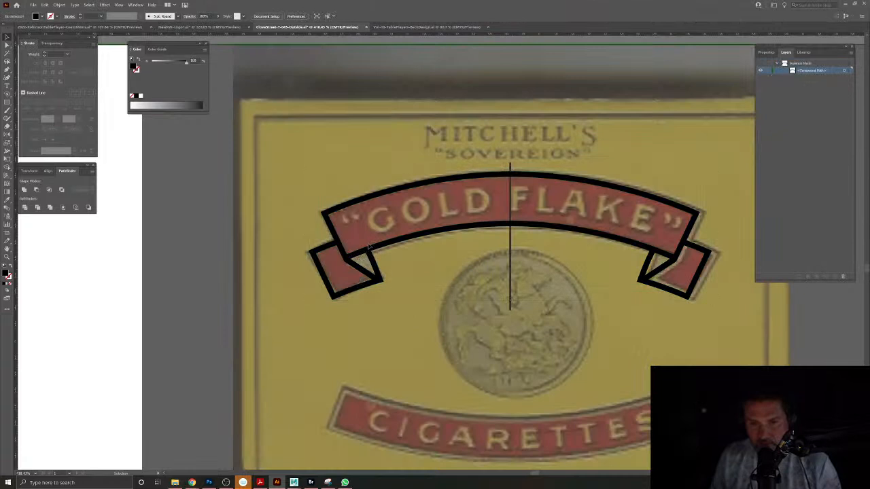
{"action": "left_click", "coordinate": [370, 249]}
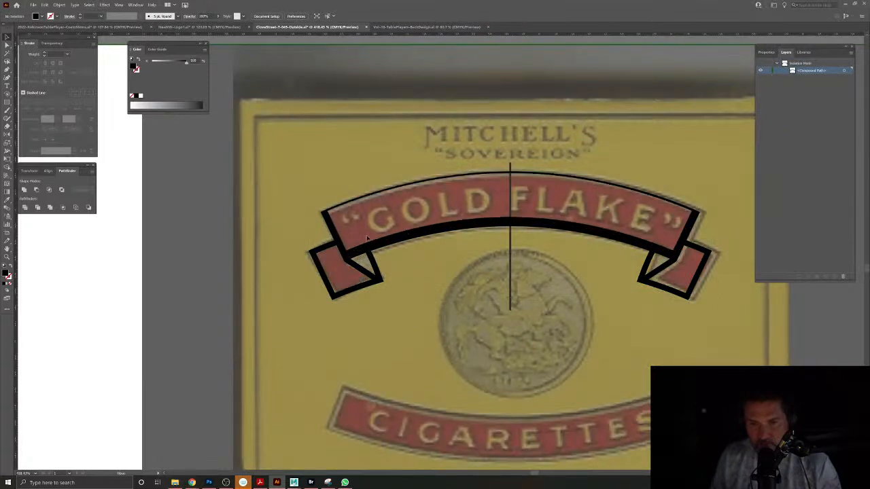
{"action": "left_click", "coordinate": [345, 293], "text": "shift"}
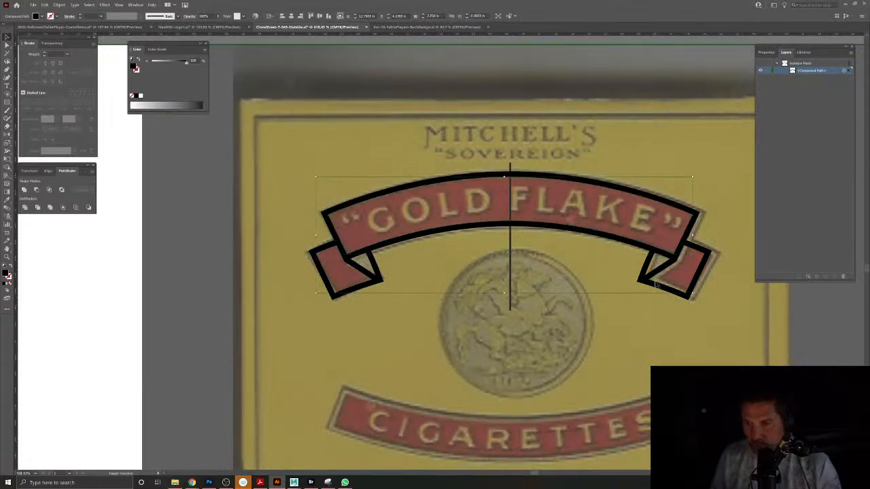
{"action": "double_click", "coordinate": [605, 352]}
{"action": "key", "text": "ctrl+f"}
Fill the pasted banner and tail panels with the tuck case's red, sampled with the Eyedropper.
{"action": "left_click_drag", "start_coordinate": [504, 310], "coordinate": [414, 269]}
{"action": "left_click", "coordinate": [7, 200]}
{"action": "left_click", "coordinate": [172, 199]}
{"action": "key", "text": "v"}
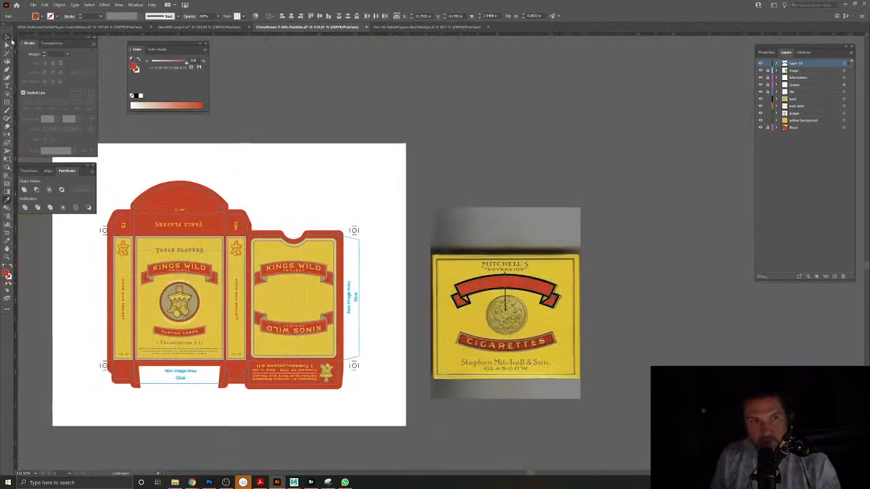
{"action": "left_click", "coordinate": [544, 180]}
Copy the inner outlines of both ribbon fold triangles from the isolated compound path and paste them in front.
{"action": "left_click_drag", "start_coordinate": [489, 307], "coordinate": [604, 312]}
{"action": "double_click", "coordinate": [370, 269]}
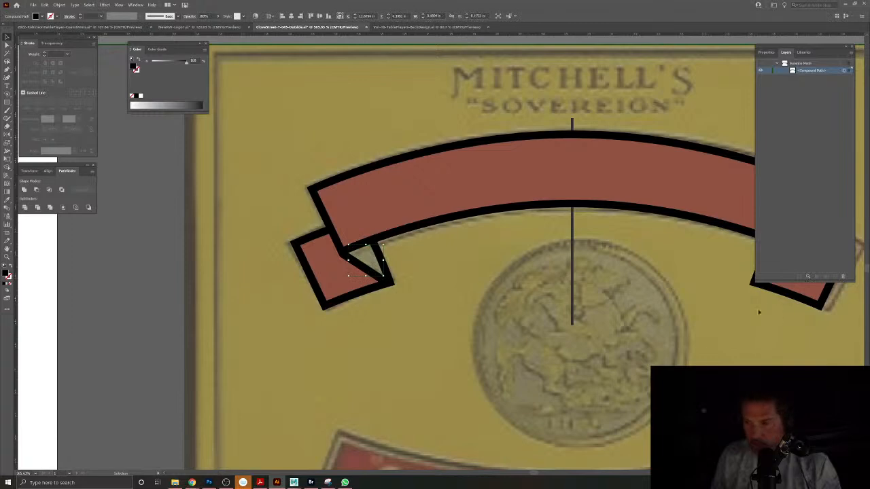
{"action": "left_click_drag", "start_coordinate": [771, 305], "coordinate": [560, 307]}
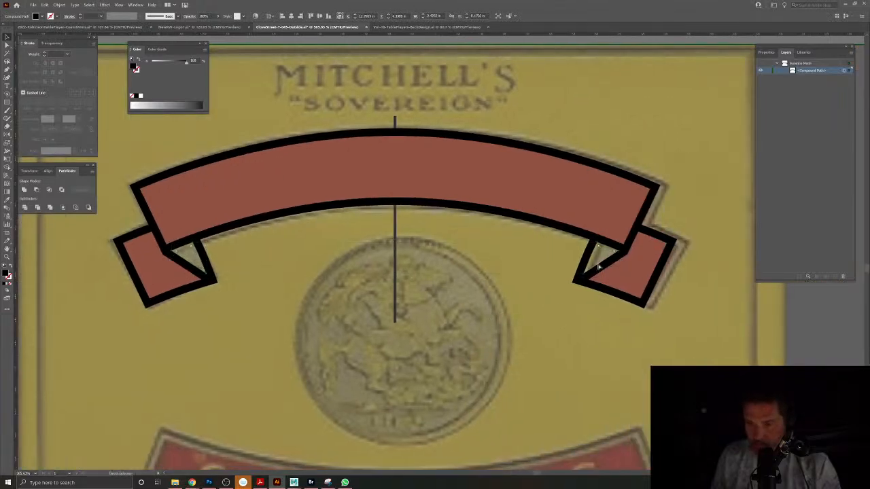
{"action": "double_click", "coordinate": [569, 328]}
{"action": "left_click_drag", "start_coordinate": [522, 317], "coordinate": [440, 251]}
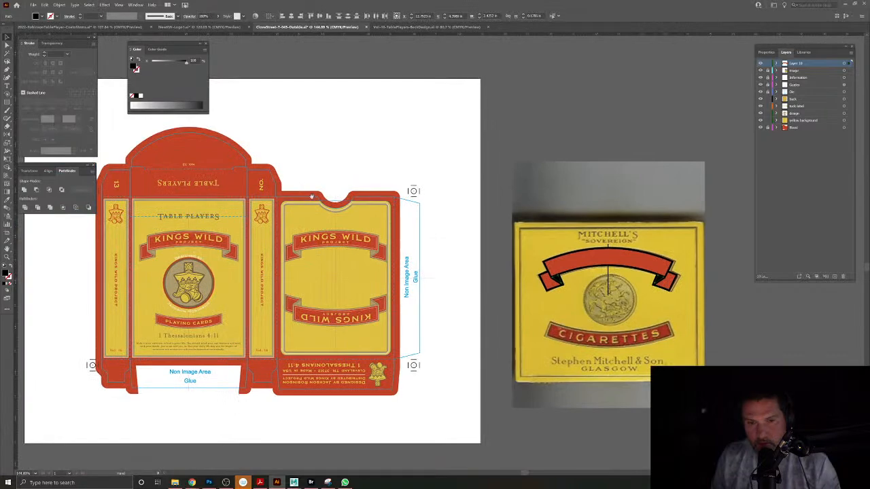
Fill both pasted ribbon fold triangles with the tan sampled from the tuck case's ribbon border and deselect them.
{"action": "left_click", "coordinate": [8, 199]}
{"action": "left_click_drag", "start_coordinate": [241, 246], "coordinate": [363, 297]}
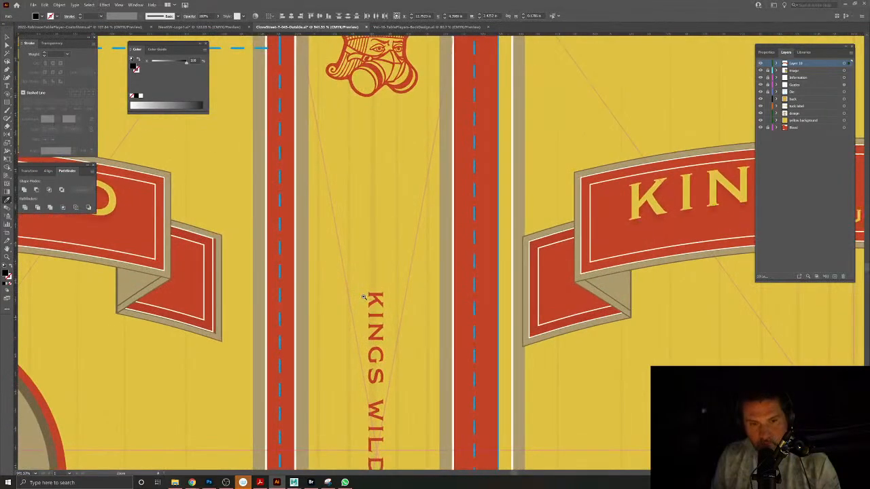
{"action": "left_click_drag", "start_coordinate": [207, 246], "coordinate": [407, 193]}
{"action": "left_click", "coordinate": [456, 191]}
{"action": "left_click_drag", "start_coordinate": [647, 245], "coordinate": [286, 210]}
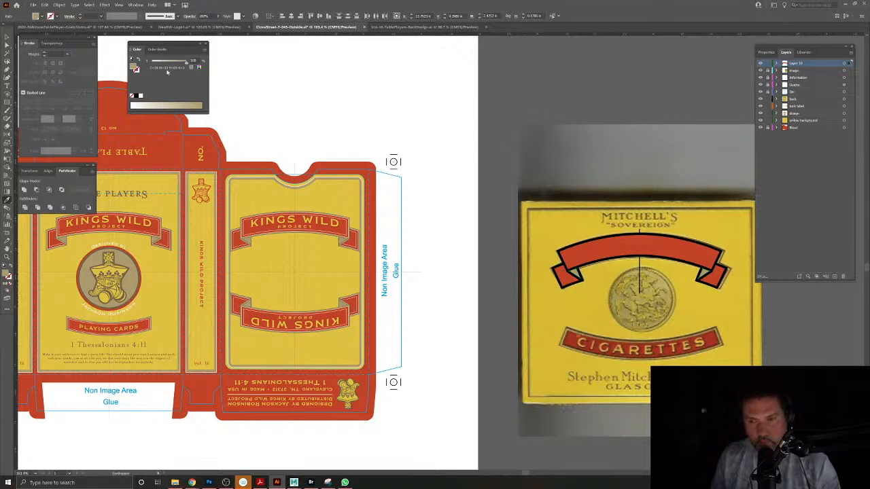
{"action": "key", "text": "v"}
{"action": "left_click", "coordinate": [585, 146]}
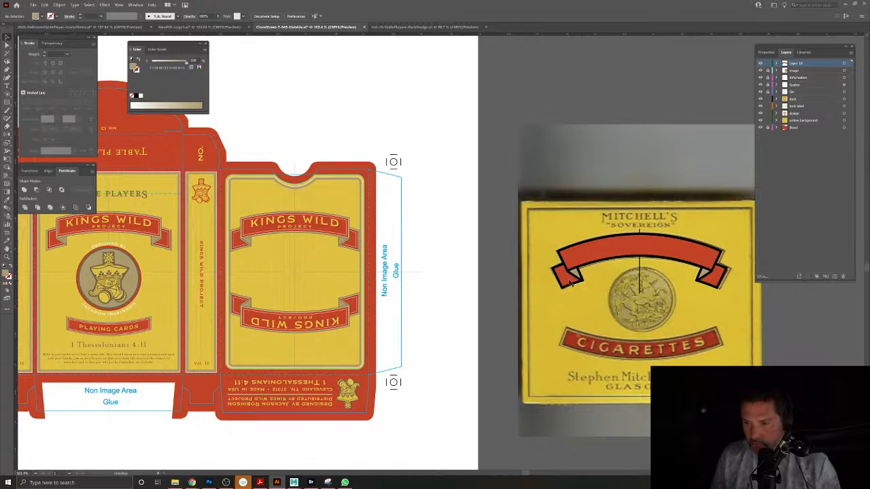
Recolour the black banner and ribbon outline shape with the tan sampled from the tuck case's ribbon fold.
{"action": "scroll", "coordinate": [569, 284], "scroll_direction": "up", "scroll_amount": 4}
{"action": "left_click", "coordinate": [603, 284]}
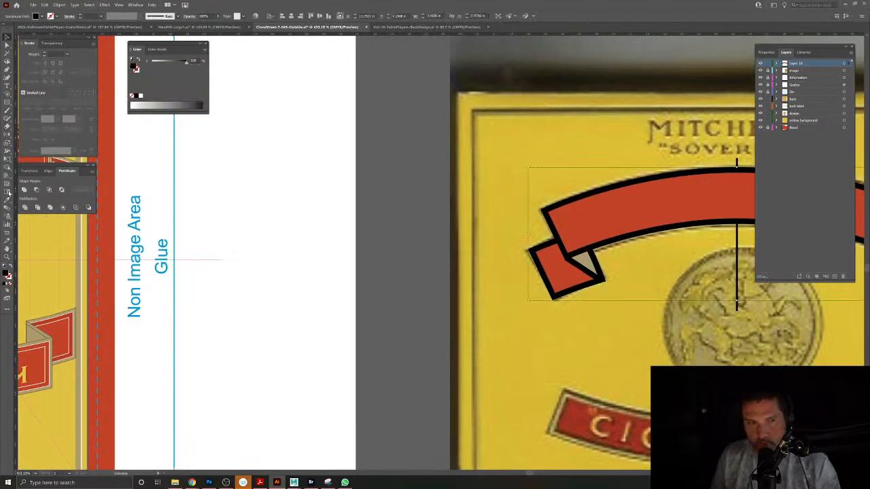
{"action": "left_click", "coordinate": [6, 200]}
{"action": "left_click", "coordinate": [39, 327]}
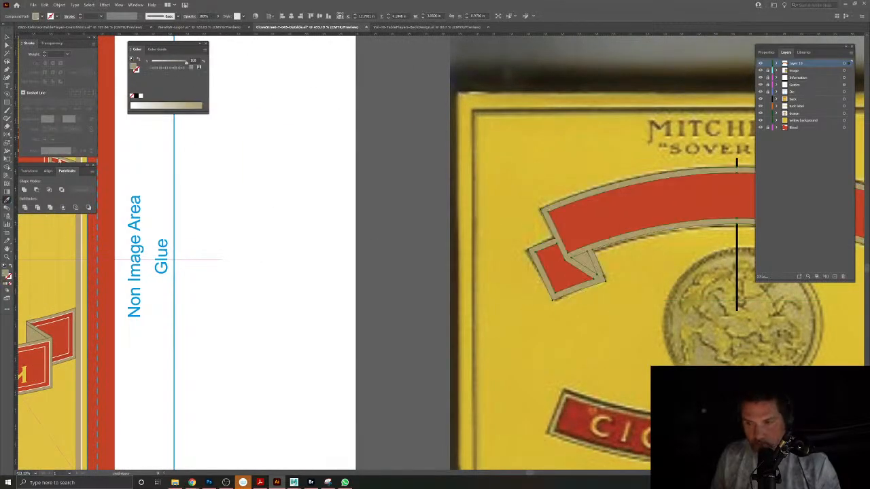
{"action": "left_click", "coordinate": [7, 39]}
{"action": "left_click", "coordinate": [295, 206]}
{"action": "mouse_move", "coordinate": [360, 239]}
{"action": "left_mouse_down"}
{"action": "mouse_move", "coordinate": [306, 215]}
{"action": "mouse_move", "coordinate": [364, 240]}
{"action": "left_mouse_up"}
{"action": "left_click_drag", "start_coordinate": [548, 278], "coordinate": [248, 228]}
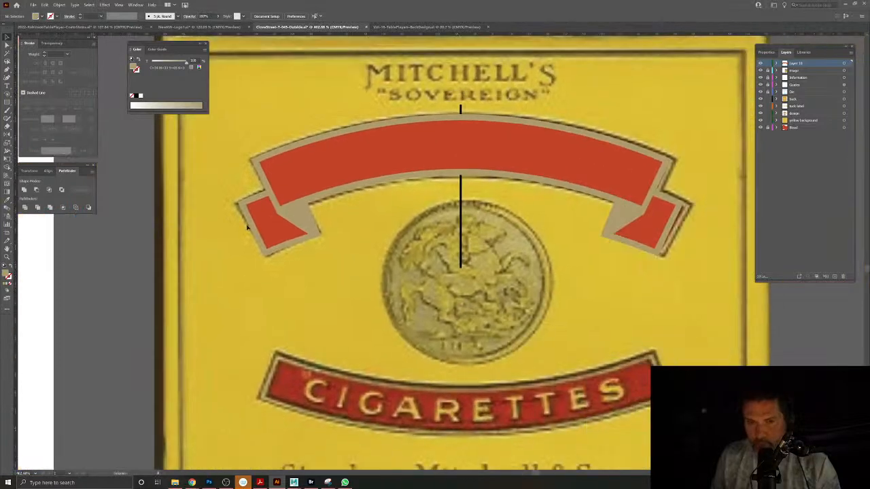
Move the complete banner artwork straight down so it clears the scanned Gold Flake lettering.
{"action": "left_click", "coordinate": [300, 218]}
{"action": "left_click", "coordinate": [620, 220], "text": "shift"}
{"action": "left_click_drag", "start_coordinate": [612, 163], "coordinate": [610, 291]}
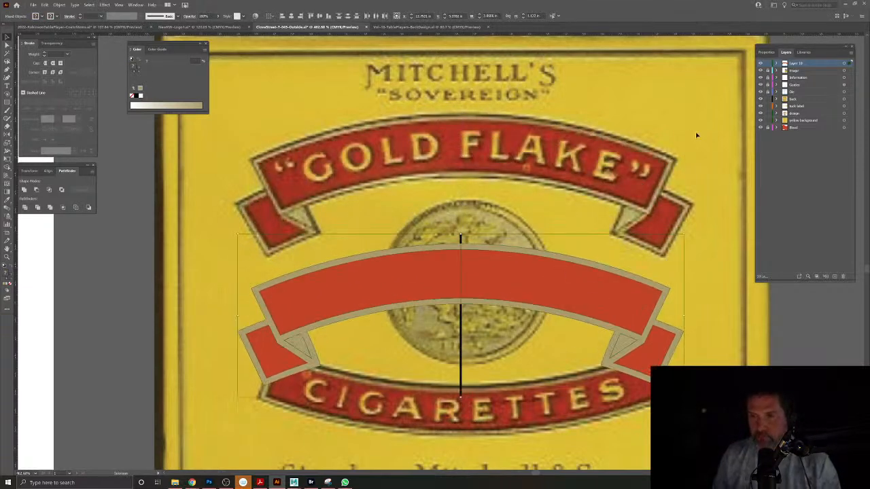
{"action": "left_click", "coordinate": [562, 291]}
{"action": "scroll", "coordinate": [577, 278], "scroll_direction": "down", "scroll_amount": 2}
Copy the outer contour of the tan banner shape from the isolated compound path and paste it in front.
{"action": "left_click", "coordinate": [592, 266]}
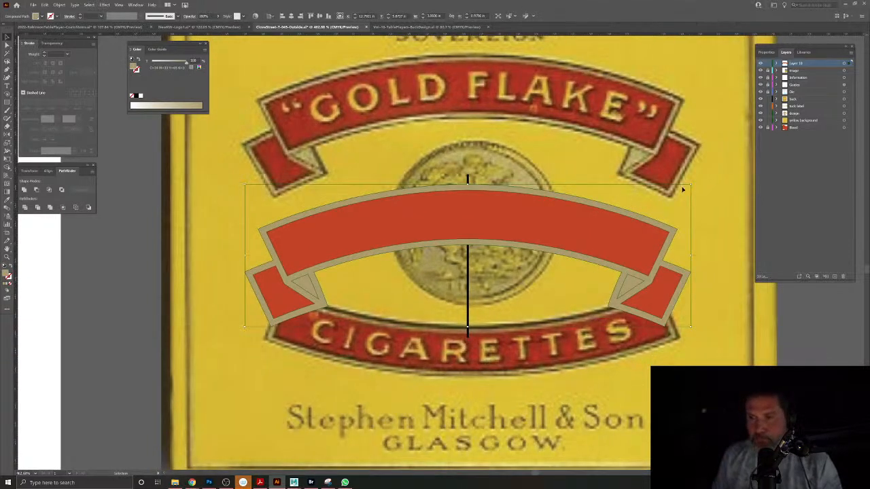
{"action": "left_click", "coordinate": [675, 235]}
{"action": "double_click", "coordinate": [672, 235]}
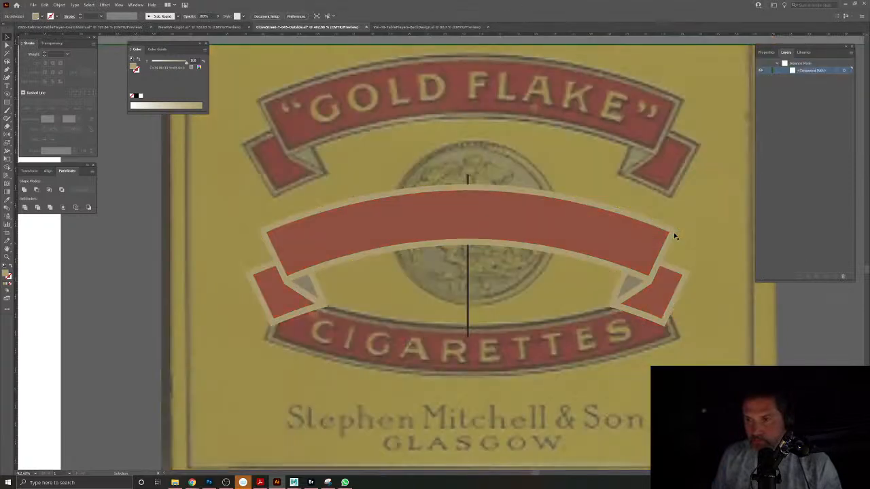
{"action": "key", "text": "a"}
{"action": "key", "text": "ctrl+c"}
{"action": "key", "text": "v"}
{"action": "double_click", "coordinate": [593, 188]}
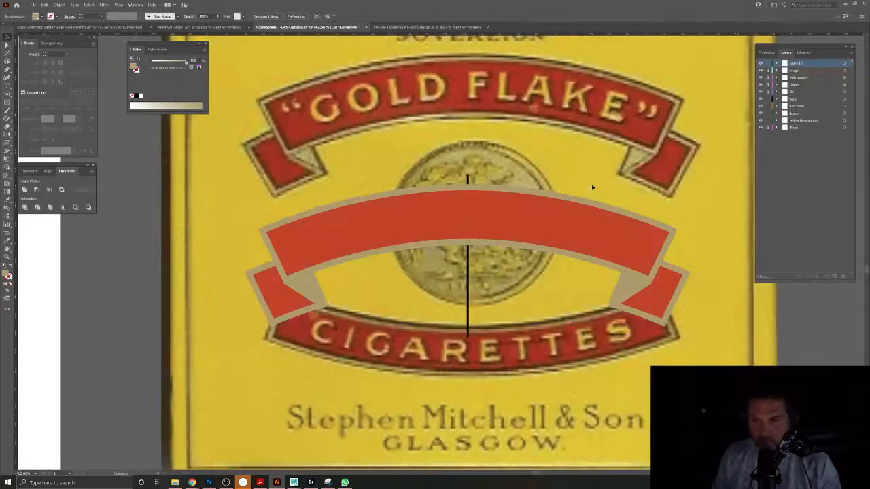
{"action": "key", "text": "ctrl+f"}
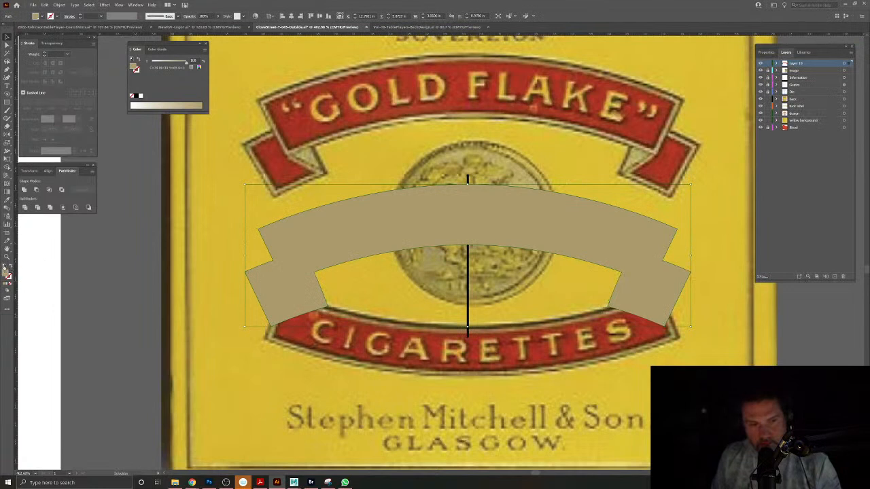
Give the pasted contour no fill and a 1 pt black stroke aligned to the outside.
{"action": "left_click", "coordinate": [5, 271]}
{"action": "left_click", "coordinate": [9, 284]}
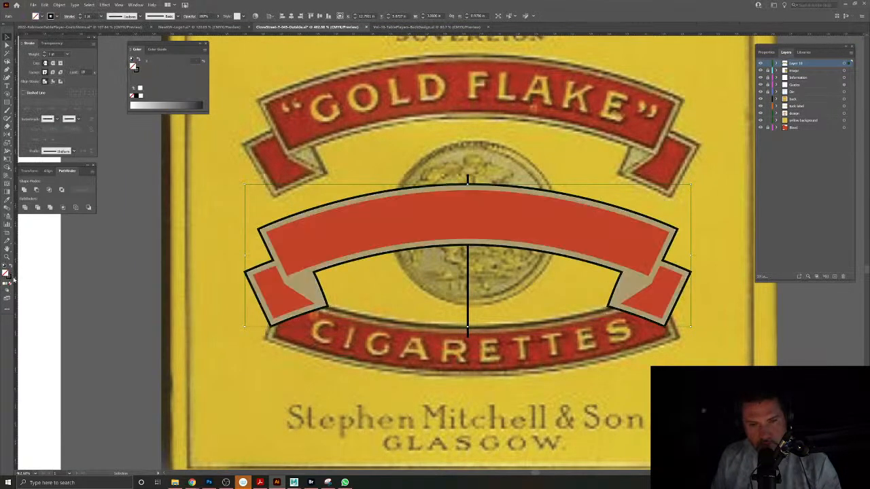
{"action": "left_click", "coordinate": [60, 82]}
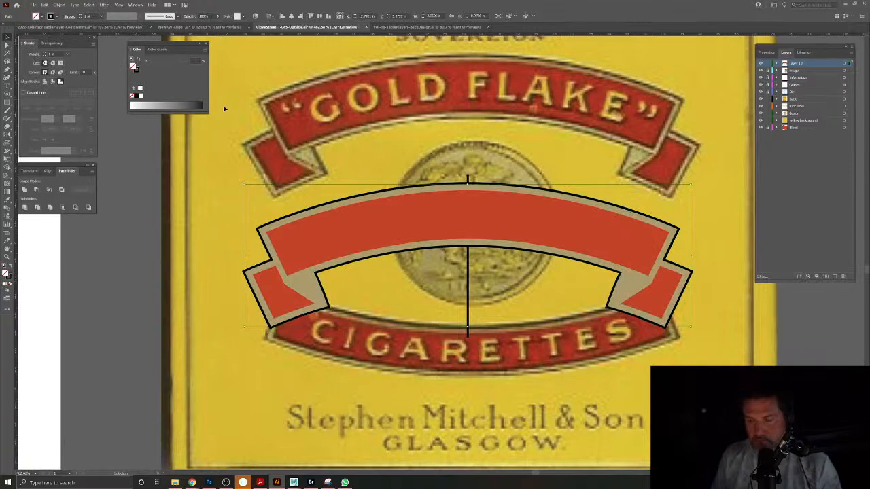
Examine the tuck case's Kings Wild ribbons, their dark edge lines and folds, and compare them with the traced banner.
{"action": "left_click_drag", "start_coordinate": [467, 253], "coordinate": [402, 212]}
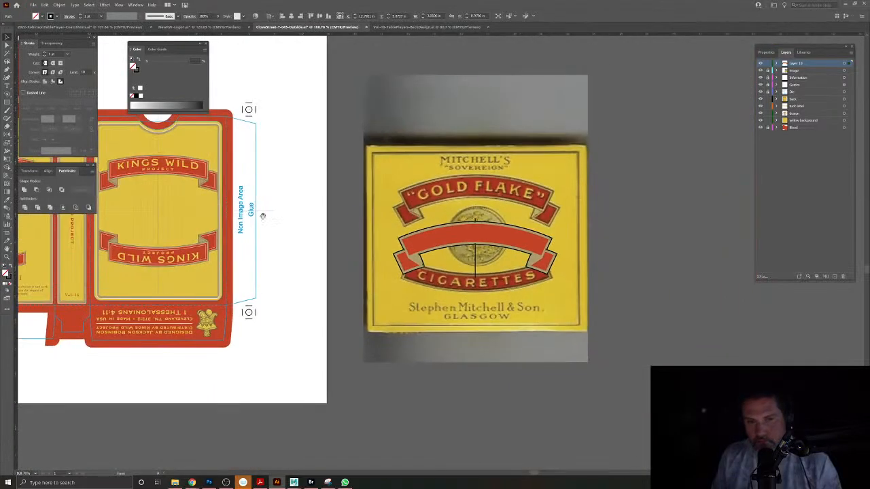
{"action": "left_click_drag", "start_coordinate": [226, 217], "coordinate": [468, 210]}
{"action": "left_click_drag", "start_coordinate": [323, 235], "coordinate": [386, 267]}
{"action": "left_click_drag", "start_coordinate": [766, 321], "coordinate": [43, 254]}
{"action": "left_click_drag", "start_coordinate": [372, 266], "coordinate": [335, 262]}
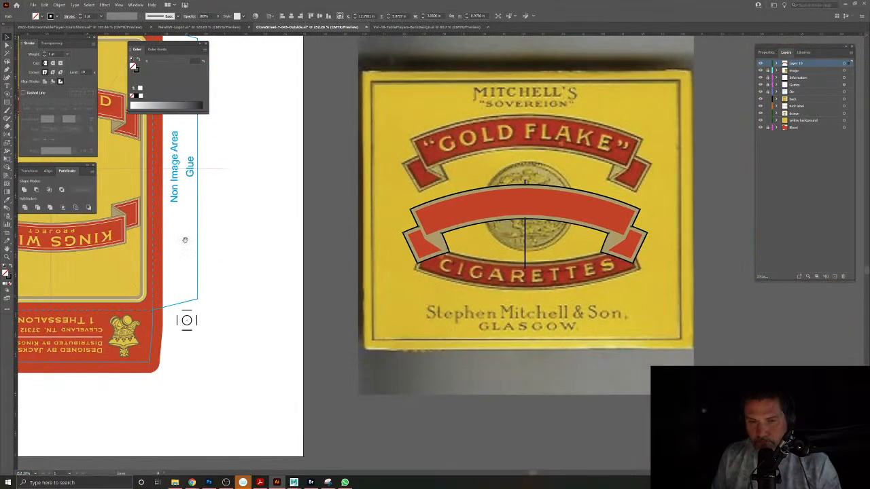
{"action": "left_click_drag", "start_coordinate": [144, 236], "coordinate": [513, 271]}
{"action": "left_click_drag", "start_coordinate": [206, 242], "coordinate": [485, 253]}
{"action": "left_click_drag", "start_coordinate": [415, 185], "coordinate": [460, 273]}
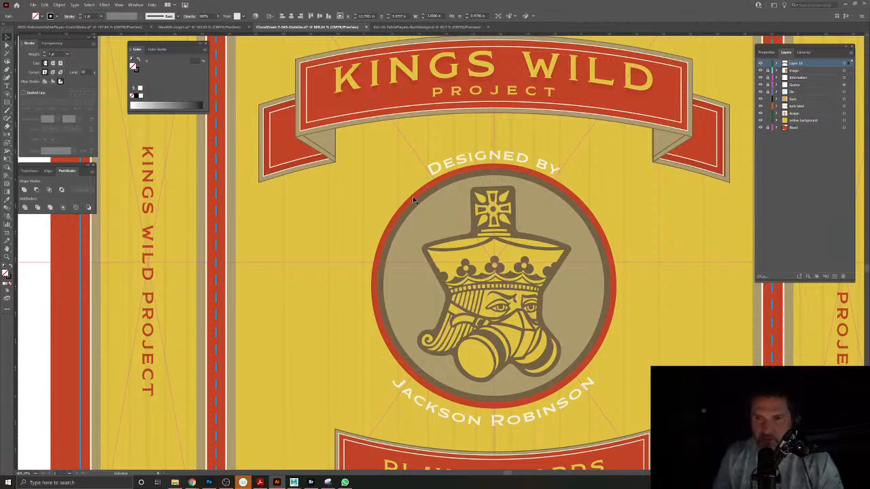
{"action": "scroll", "coordinate": [419, 200], "scroll_direction": "down", "scroll_amount": 4}
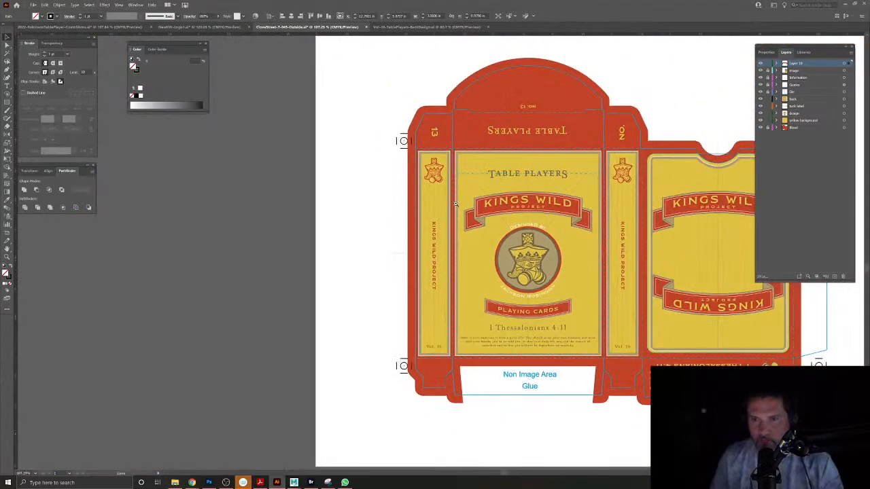
{"action": "left_click_drag", "start_coordinate": [560, 230], "coordinate": [372, 208]}
{"action": "left_click_drag", "start_coordinate": [486, 225], "coordinate": [276, 213]}
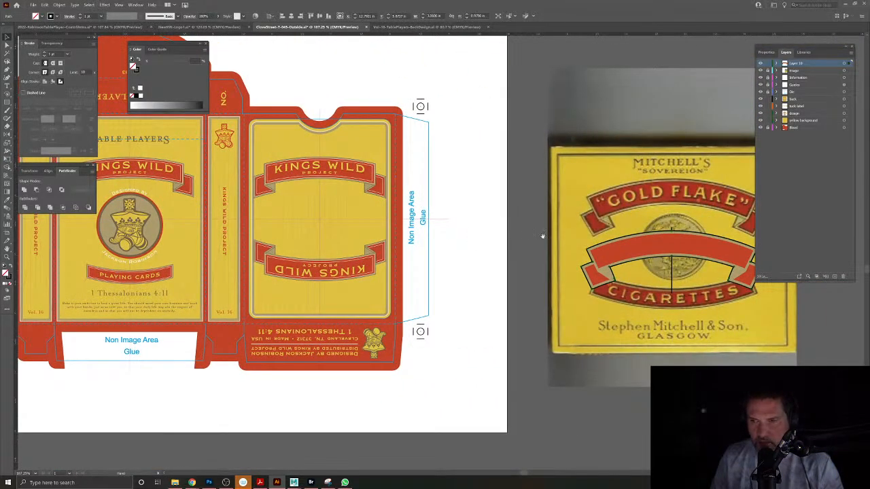
{"action": "left_click_drag", "start_coordinate": [534, 233], "coordinate": [491, 219]}
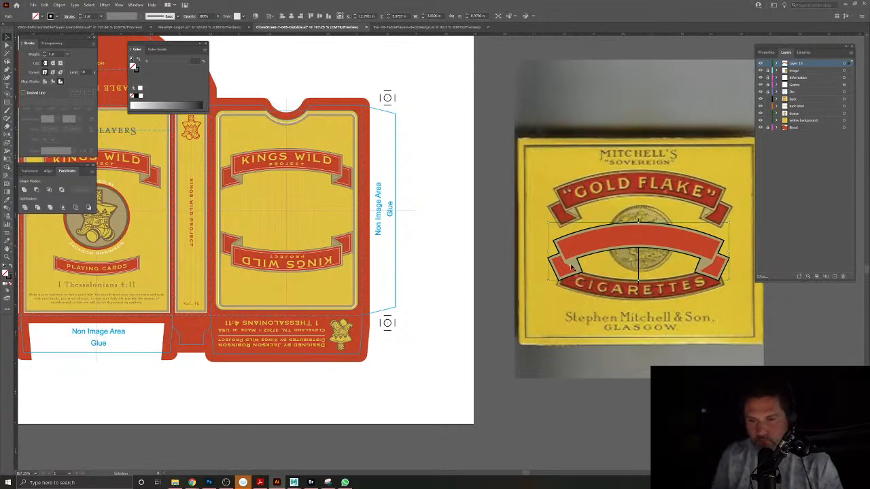
Convert the banner contour's black stroke into a filled shape with Outline Stroke.
{"action": "scroll", "coordinate": [647, 265], "scroll_direction": "up", "scroll_amount": 5}
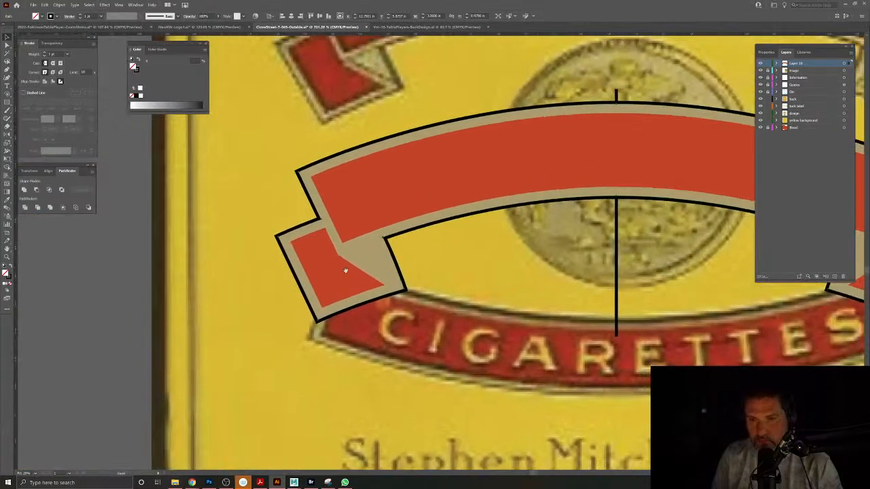
{"action": "double_click", "coordinate": [7, 278]}
{"action": "left_click", "coordinate": [507, 207]}
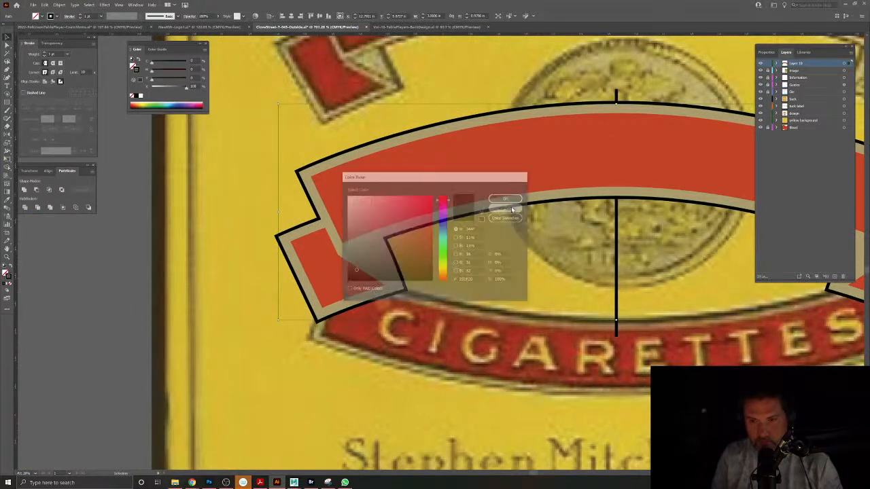
{"action": "left_click", "coordinate": [59, 6]}
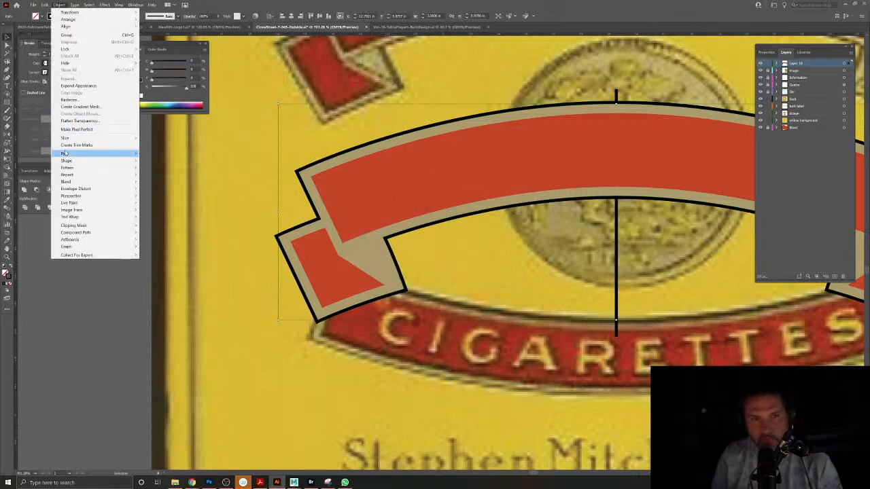
{"action": "mouse_move", "coordinate": [68, 154]}
{"action": "left_click", "coordinate": [172, 173]}
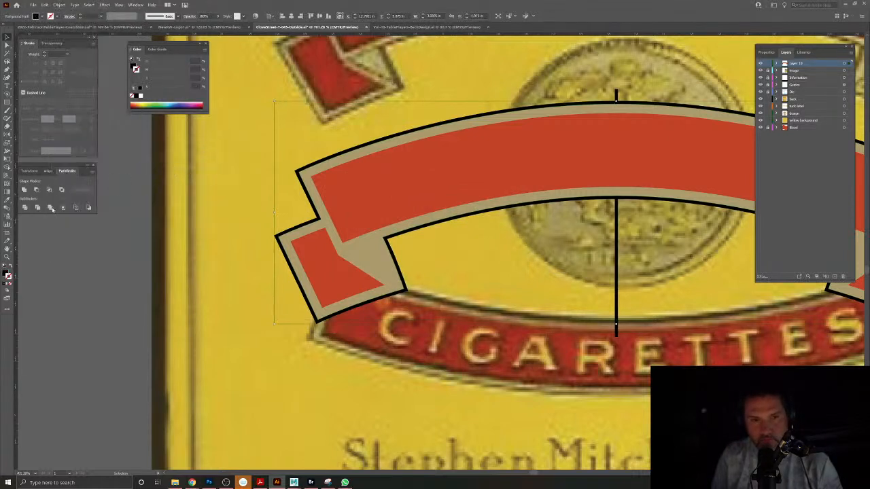
Sample the banner's tan for the outlined border and darken that fill to an olive brown in the Color Picker.
{"action": "left_click", "coordinate": [294, 224]}
{"action": "left_click", "coordinate": [354, 249]}
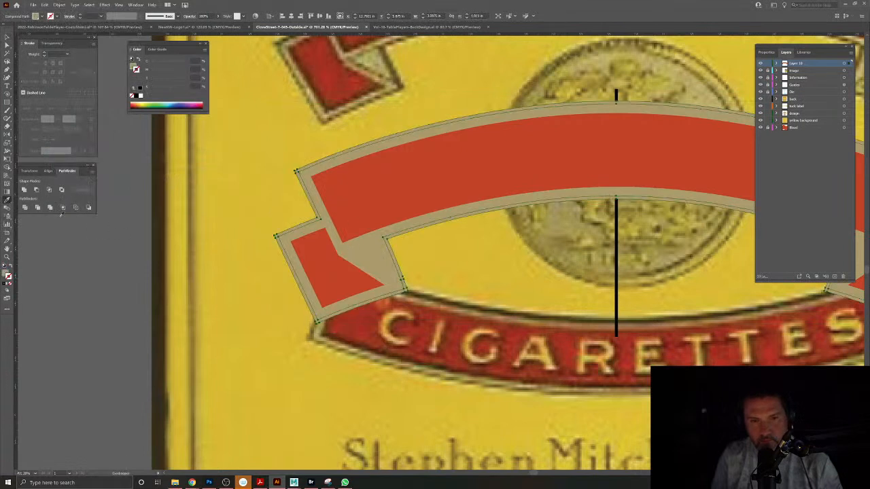
{"action": "double_click", "coordinate": [5, 275]}
{"action": "left_click", "coordinate": [390, 239]}
{"action": "left_click", "coordinate": [506, 197]}
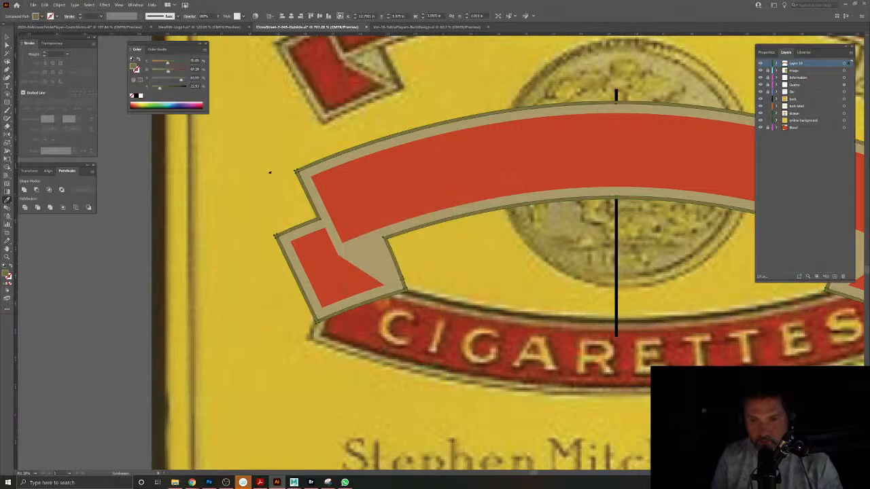
Draw a three-point Pen path along the left ribbon's fold, from the upper notch to the tail's inner corner, with an olive-brown stroke and no fill.
{"action": "left_click", "coordinate": [7, 70]}
{"action": "key", "text": "ctrl+shift+a"}
{"action": "left_click_drag", "start_coordinate": [311, 252], "coordinate": [362, 266]}
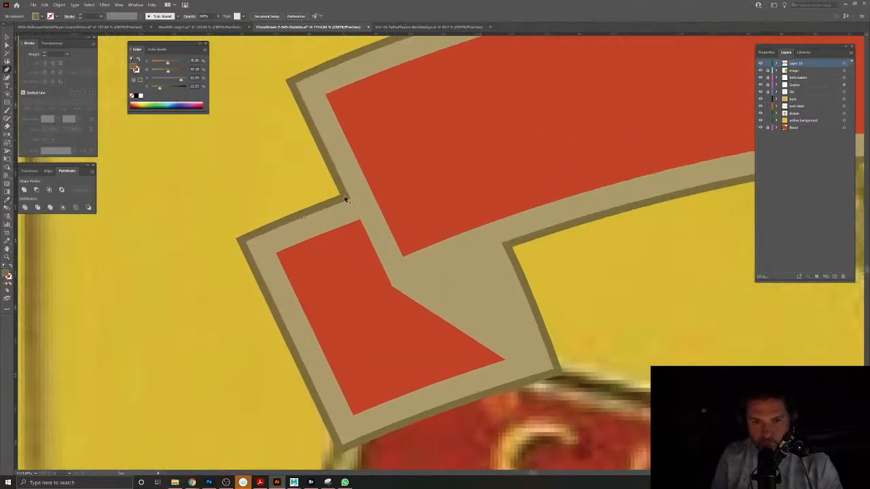
{"action": "left_click", "coordinate": [388, 290]}
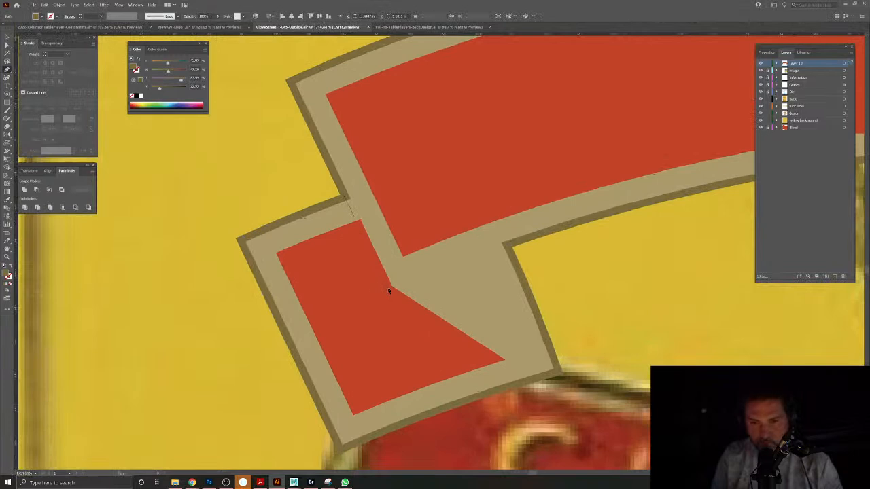
{"action": "left_click", "coordinate": [555, 372]}
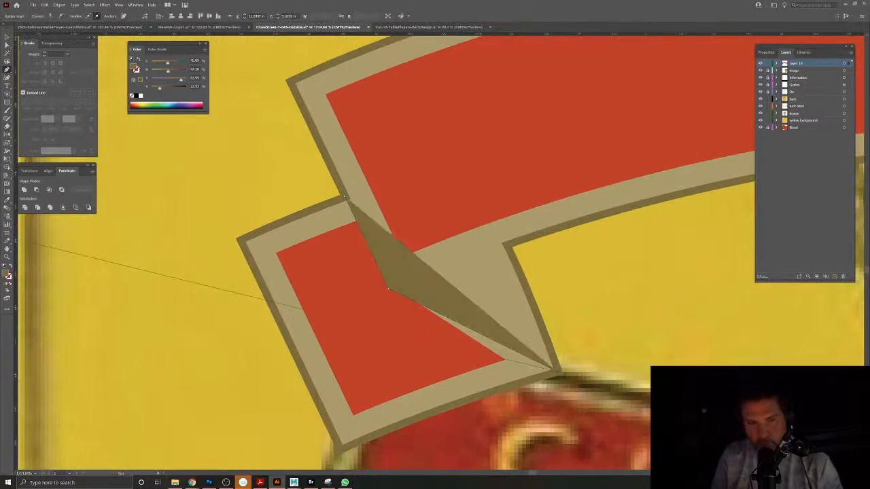
{"action": "left_click", "coordinate": [9, 267]}
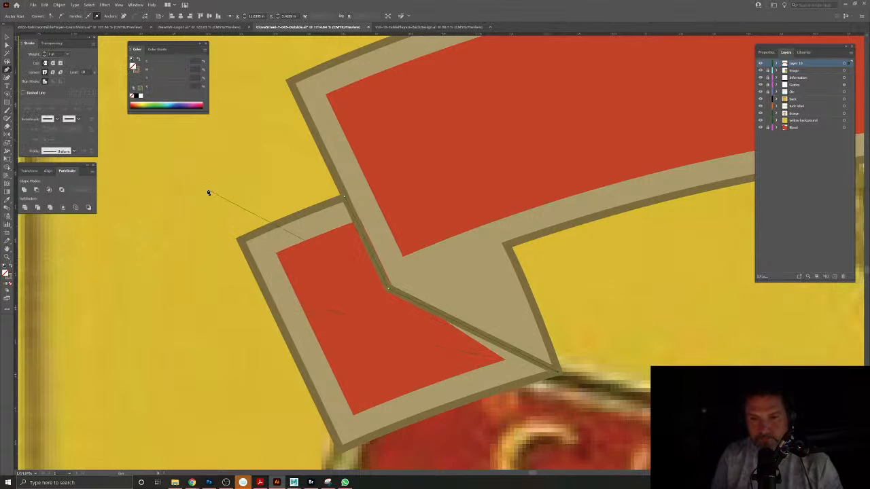
Adjust the fold line's middle and upper anchor points to fit the fold corner and the border's notch.
{"action": "left_click", "coordinate": [6, 47]}
{"action": "scroll", "coordinate": [332, 231], "scroll_direction": "up", "scroll_amount": 2}
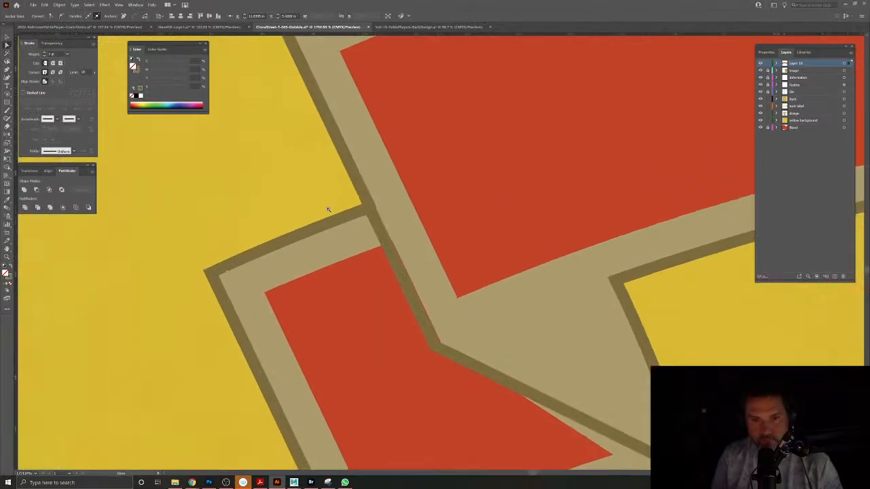
{"action": "left_click", "coordinate": [424, 354]}
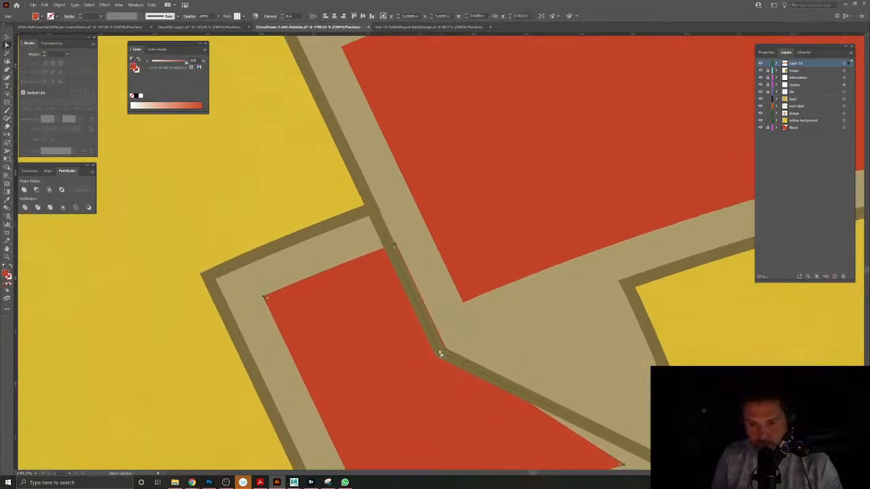
{"action": "left_click_drag", "start_coordinate": [441, 355], "coordinate": [442, 354]}
{"action": "left_click", "coordinate": [442, 354]}
{"action": "left_click_drag", "start_coordinate": [395, 286], "coordinate": [391, 349]}
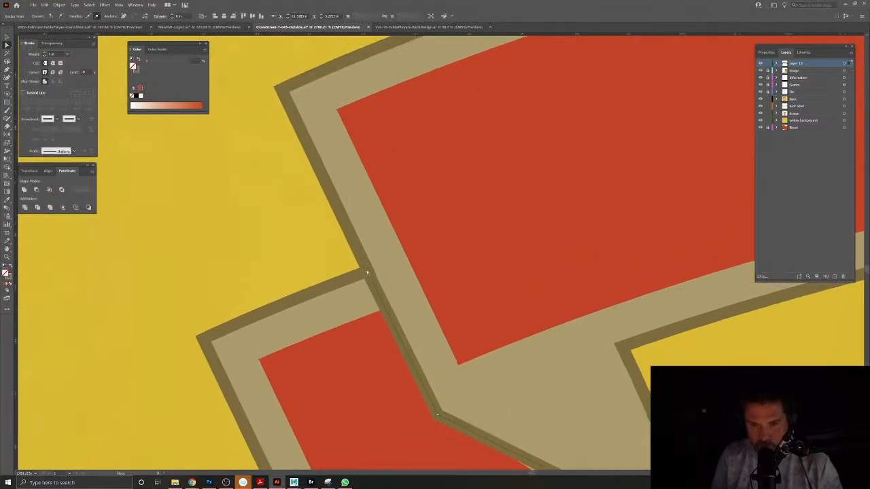
{"action": "left_click_drag", "start_coordinate": [367, 273], "coordinate": [366, 271]}
{"action": "scroll", "coordinate": [393, 299], "scroll_direction": "down", "scroll_amount": 5}
{"action": "left_click_drag", "start_coordinate": [391, 304], "coordinate": [328, 213]}
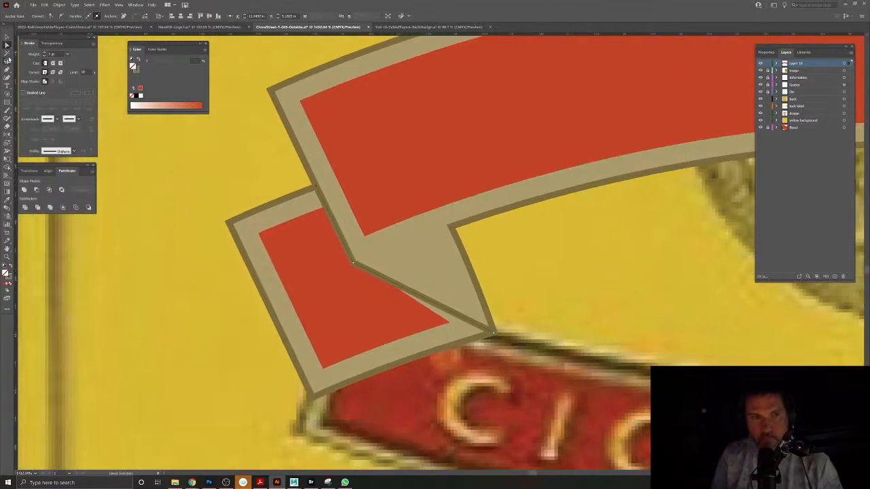
Delete the small inner triangle from the tan border shape at the left ribbon's fold.
{"action": "left_click", "coordinate": [433, 228]}
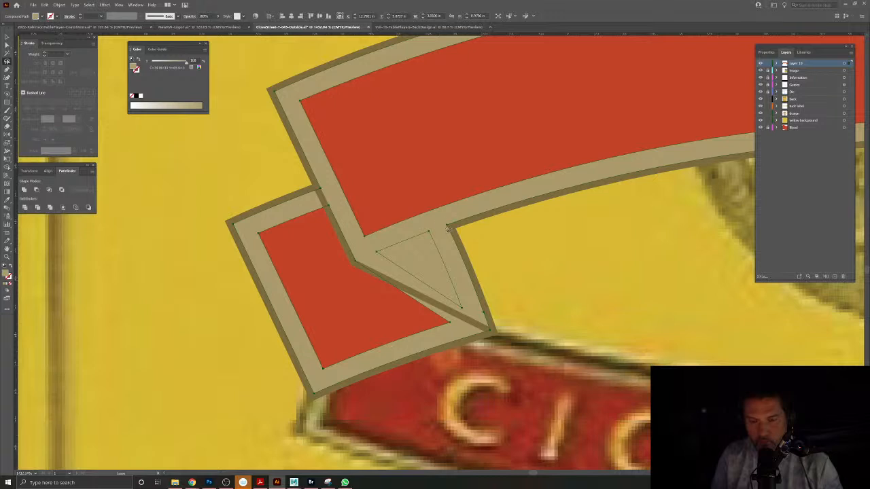
{"action": "left_click", "coordinate": [7, 46]}
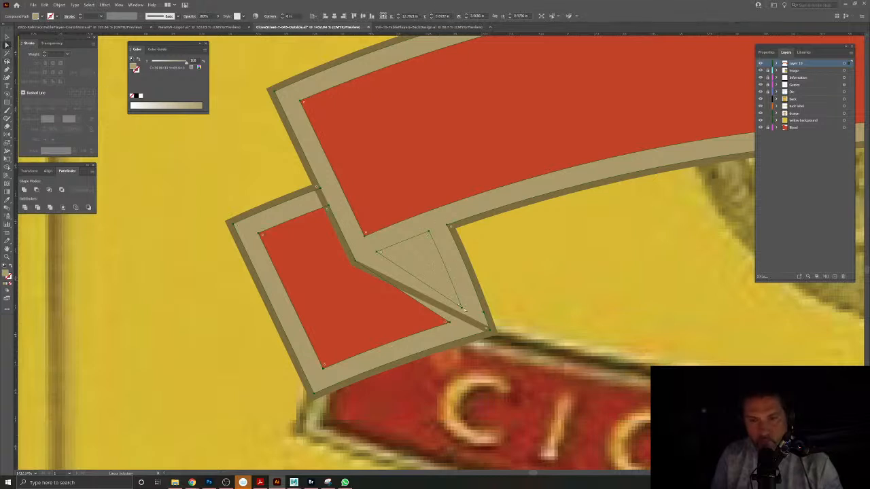
{"action": "left_click", "coordinate": [462, 309]}
{"action": "key", "text": "Delete"}
{"action": "key", "text": "Delete"}
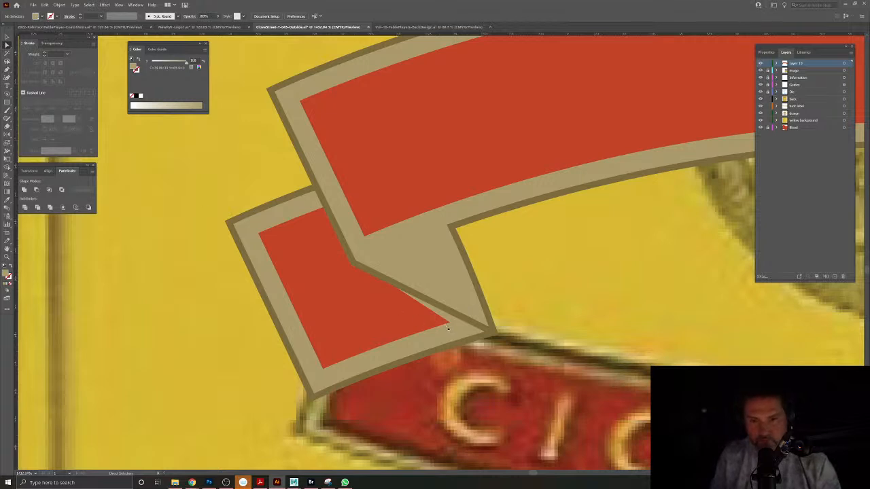
Move the inner corner anchor of the left tail's red panel outward until it meets the olive-brown fold line.
{"action": "left_click", "coordinate": [448, 324]}
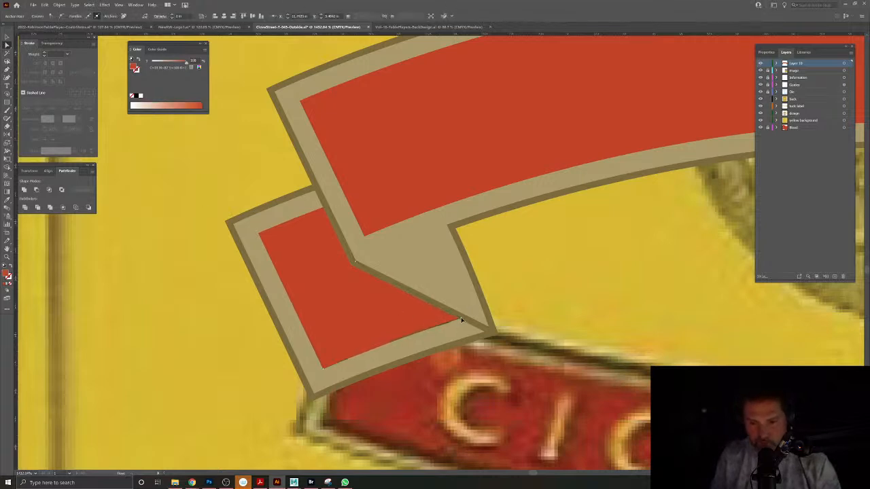
{"action": "left_click_drag", "start_coordinate": [463, 318], "coordinate": [463, 320]}
{"action": "left_click", "coordinate": [537, 323]}
{"action": "scroll", "coordinate": [538, 324], "scroll_direction": "down", "scroll_amount": 4}
{"action": "left_click_drag", "start_coordinate": [470, 268], "coordinate": [414, 324]}
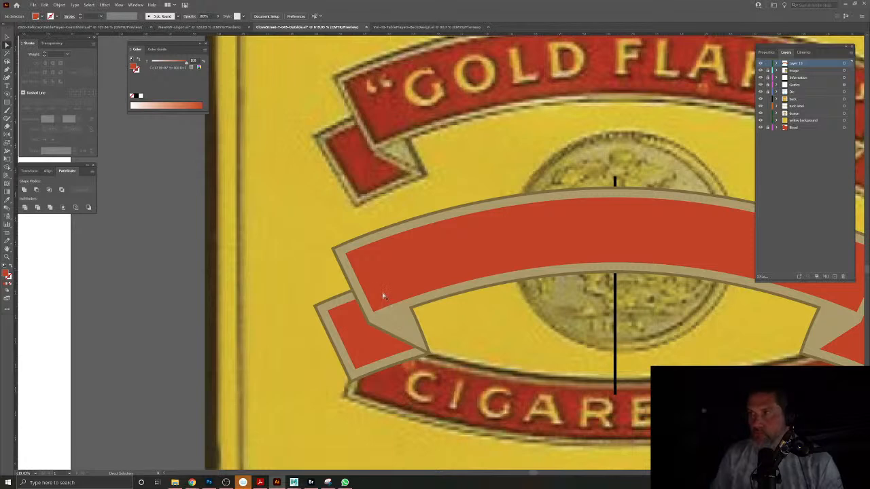
Draw a straight Pen line from the banner's lower notch to the fold corner and apply the olive-brown outline style to it.
{"action": "left_click", "coordinate": [7, 70]}
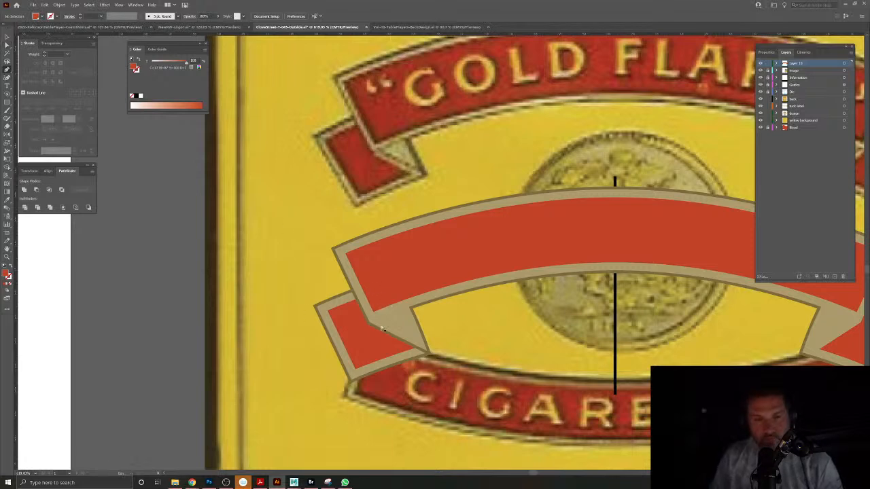
{"action": "left_click_drag", "start_coordinate": [387, 325], "coordinate": [454, 358]}
{"action": "left_click", "coordinate": [456, 278]}
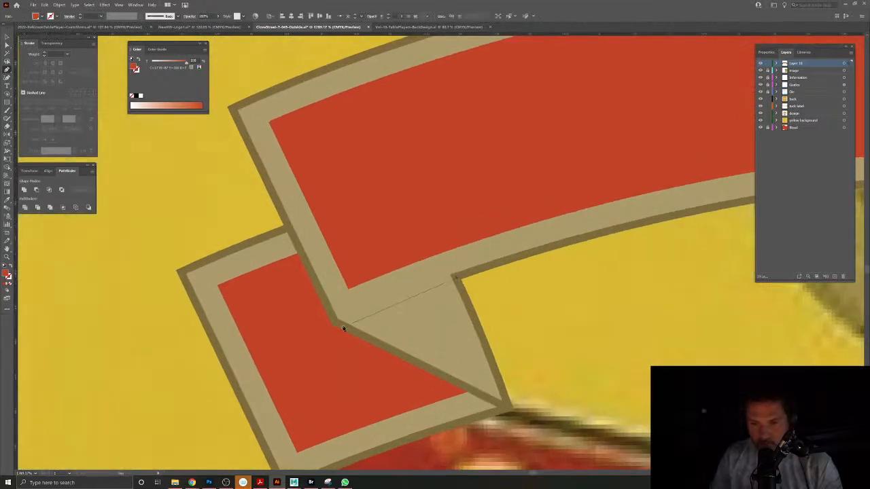
{"action": "left_click", "coordinate": [334, 321]}
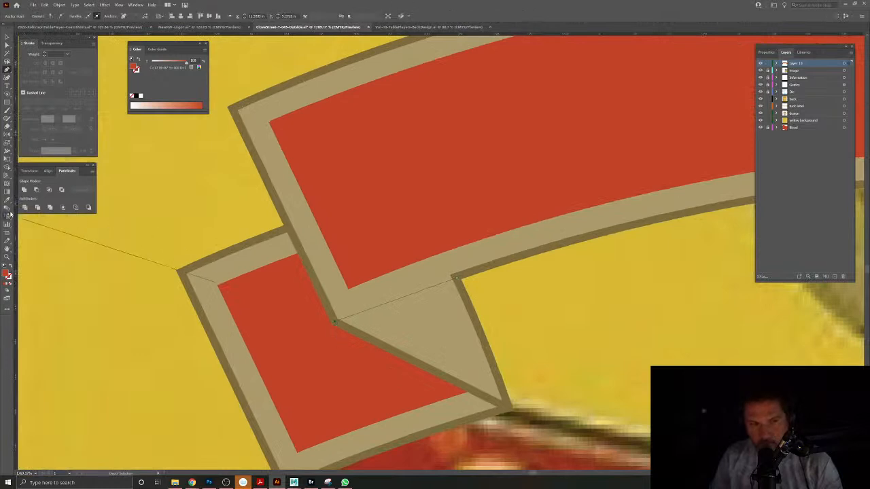
{"action": "left_click", "coordinate": [387, 345]}
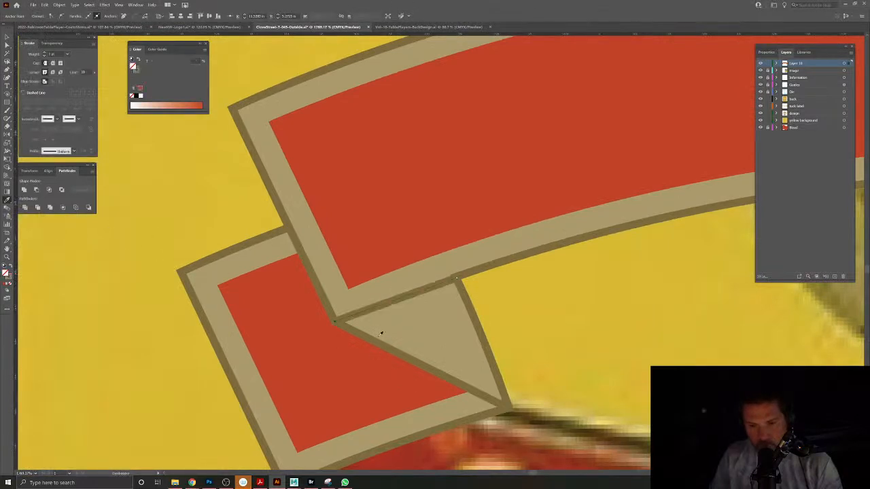
Align the new fold line's end anchor with the outline at the banner's lower notch.
{"action": "left_click", "coordinate": [7, 44]}
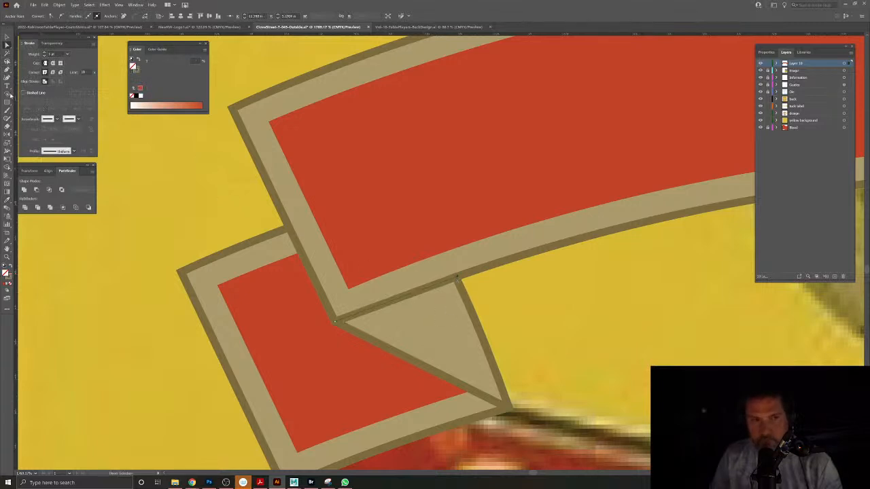
{"action": "left_click", "coordinate": [7, 70]}
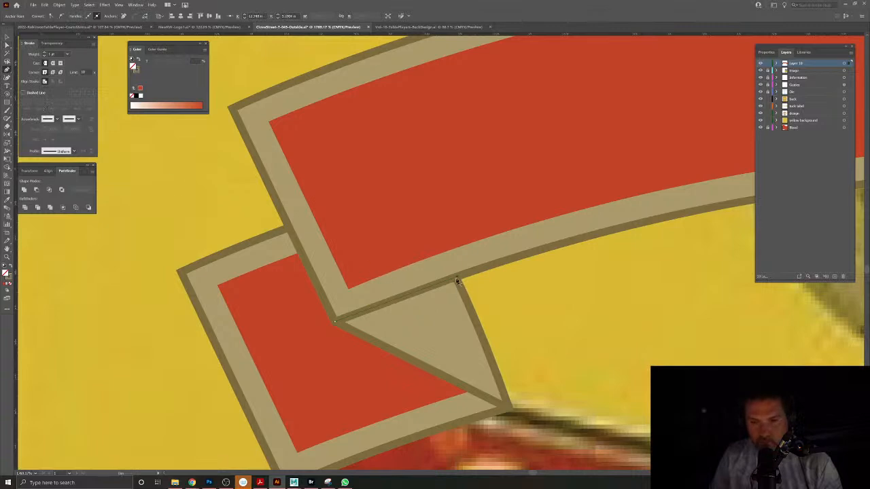
{"action": "left_click_drag", "start_coordinate": [523, 264], "coordinate": [481, 280]}
{"action": "left_click", "coordinate": [457, 277]}
{"action": "left_click_drag", "start_coordinate": [524, 307], "coordinate": [421, 240]}
Examine the finished Kings Wild Project ribbon on the tuck case's front panel and select it to check its envelope warp.
{"action": "left_click", "coordinate": [7, 38]}
{"action": "left_click", "coordinate": [445, 326]}
{"action": "left_click_drag", "start_coordinate": [502, 353], "coordinate": [454, 327]}
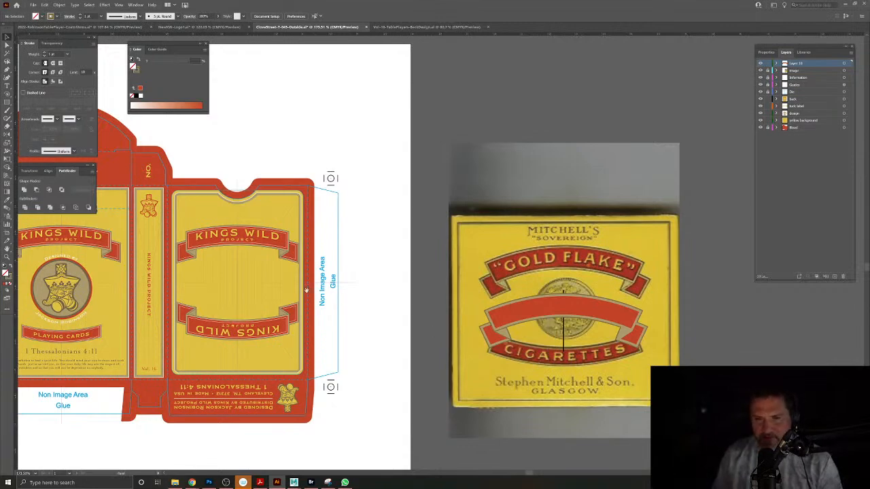
{"action": "left_click_drag", "start_coordinate": [306, 290], "coordinate": [483, 297]}
{"action": "left_click_drag", "start_coordinate": [276, 249], "coordinate": [386, 248]}
{"action": "left_click_drag", "start_coordinate": [333, 240], "coordinate": [425, 296]}
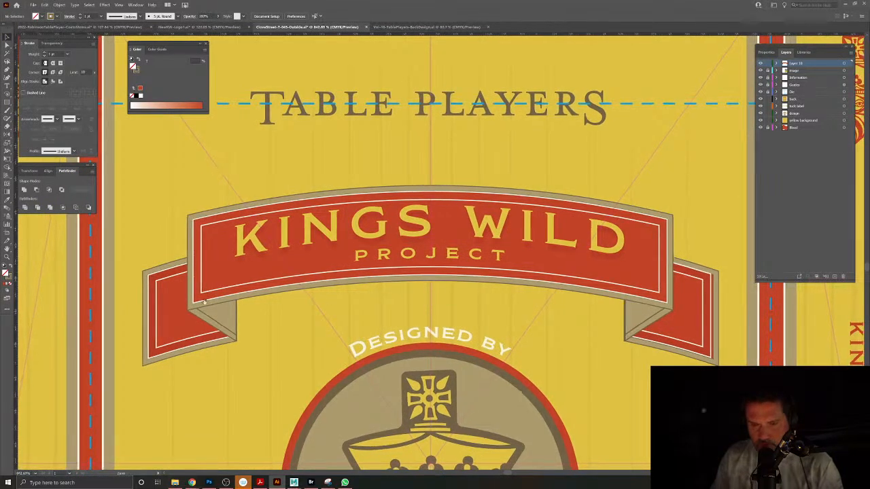
{"action": "left_click_drag", "start_coordinate": [615, 311], "coordinate": [504, 355]}
{"action": "left_click_drag", "start_coordinate": [455, 366], "coordinate": [412, 307]}
{"action": "left_click", "coordinate": [461, 357]}
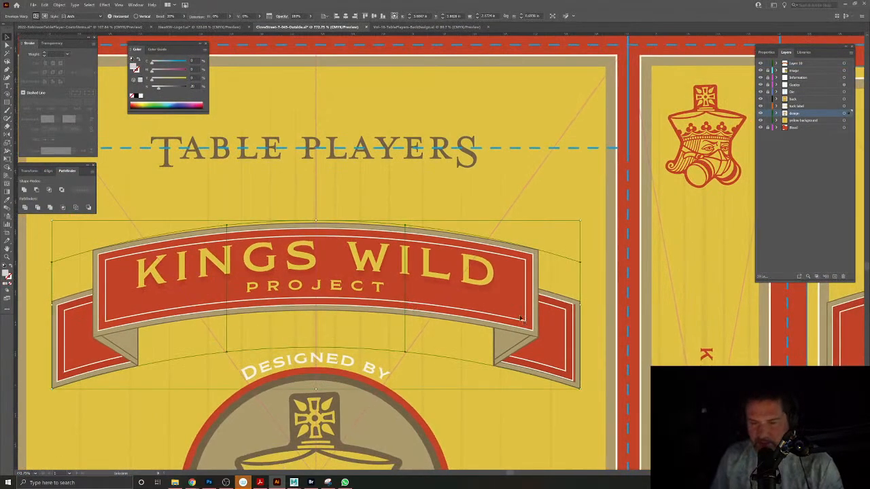
{"action": "left_click_drag", "start_coordinate": [567, 307], "coordinate": [443, 199]}
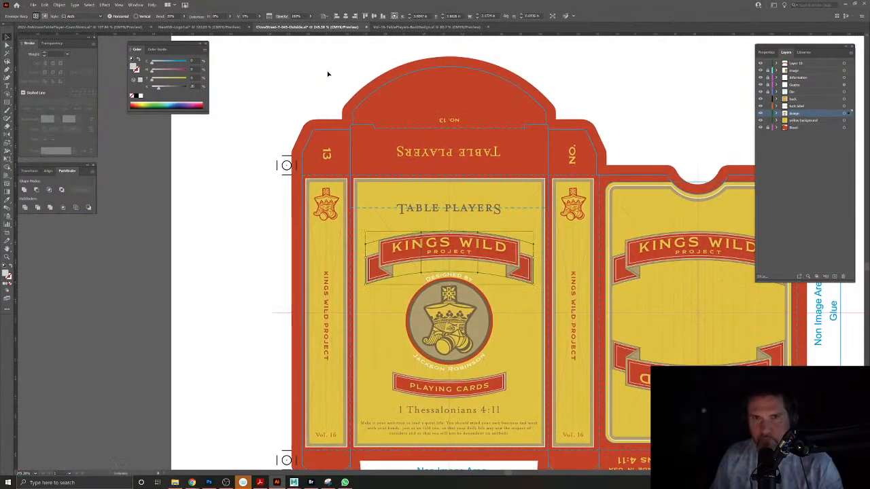
Close the CloveStreet-T-045-Outside document without saving, and close the Vol-16-TablePlayers-BackDesign document.
{"action": "left_click", "coordinate": [367, 27]}
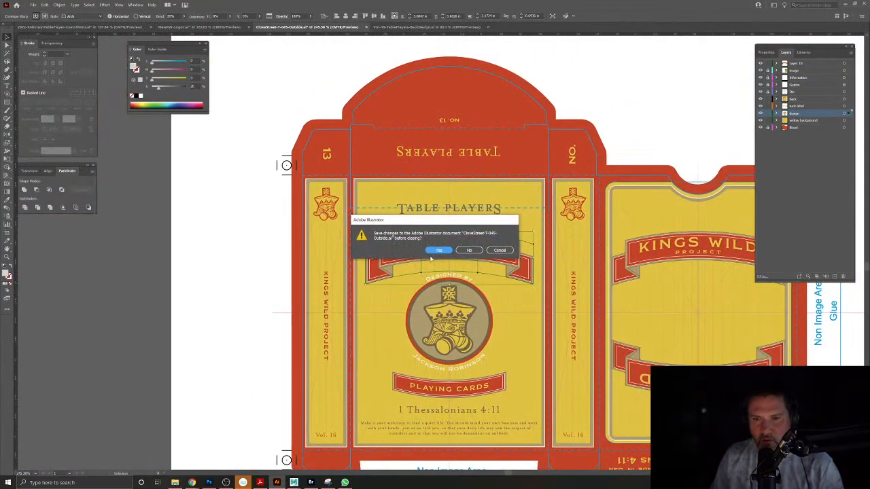
{"action": "left_click", "coordinate": [469, 250]}
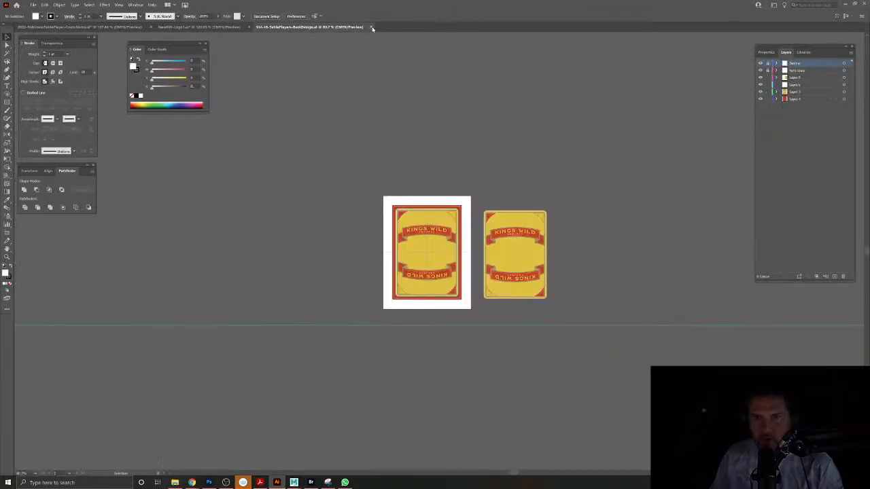
{"action": "left_click", "coordinate": [370, 28]}
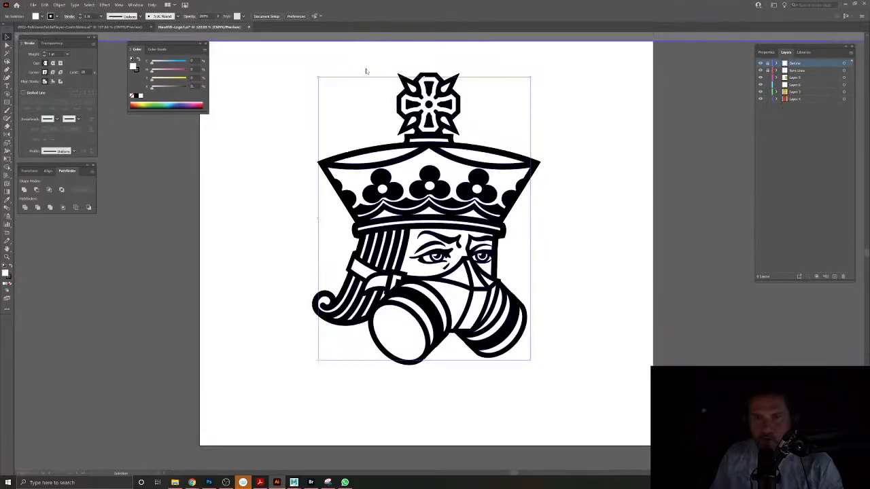
Open CloveStreet-T-046-Outside_V4 from the 2022-TablePlayers Vol-17 folder, ignoring its missing linked image.
{"action": "left_click", "coordinate": [32, 5]}
{"action": "left_click", "coordinate": [42, 25]}
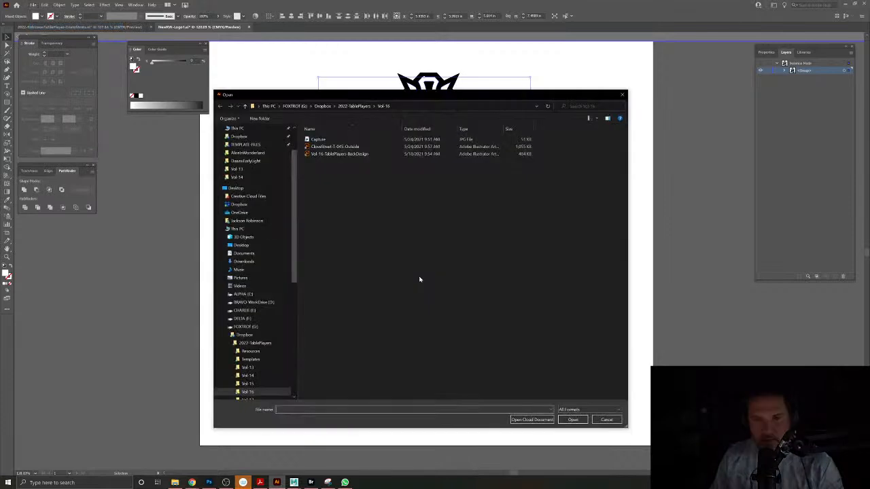
{"action": "left_click", "coordinate": [323, 106]}
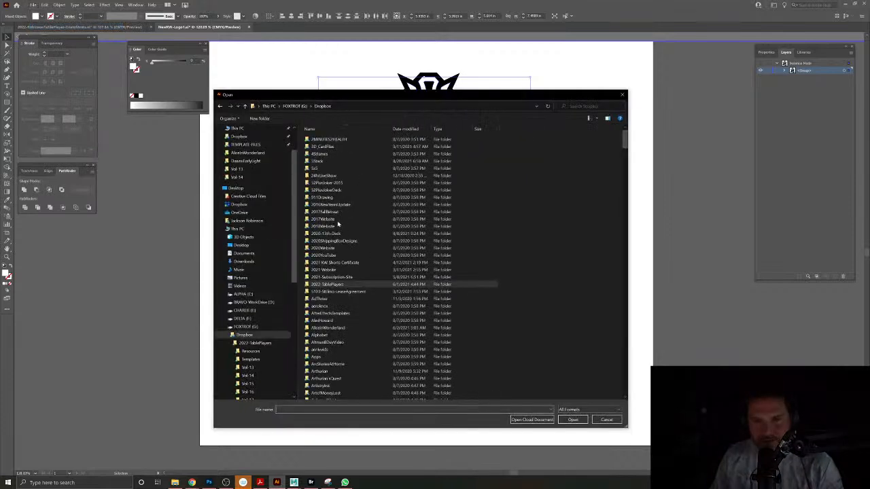
{"action": "double_click", "coordinate": [321, 285]}
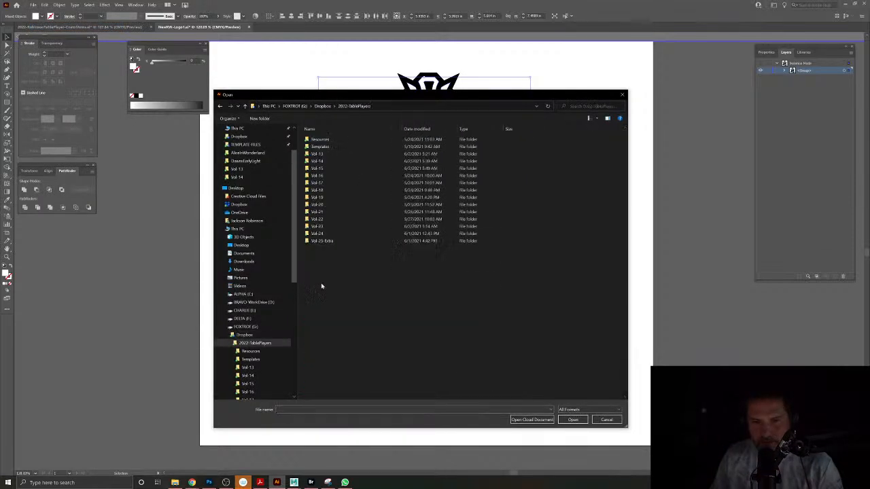
{"action": "double_click", "coordinate": [316, 183]}
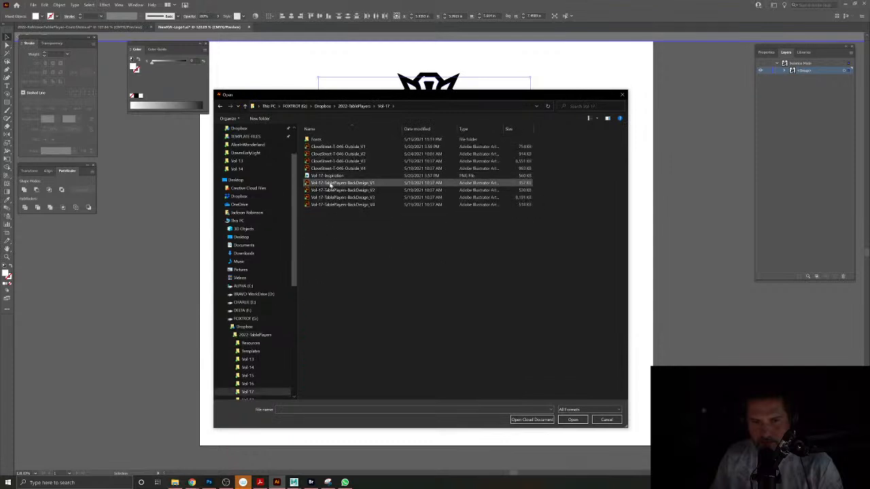
{"action": "left_click", "coordinate": [346, 169]}
{"action": "left_click", "coordinate": [571, 420]}
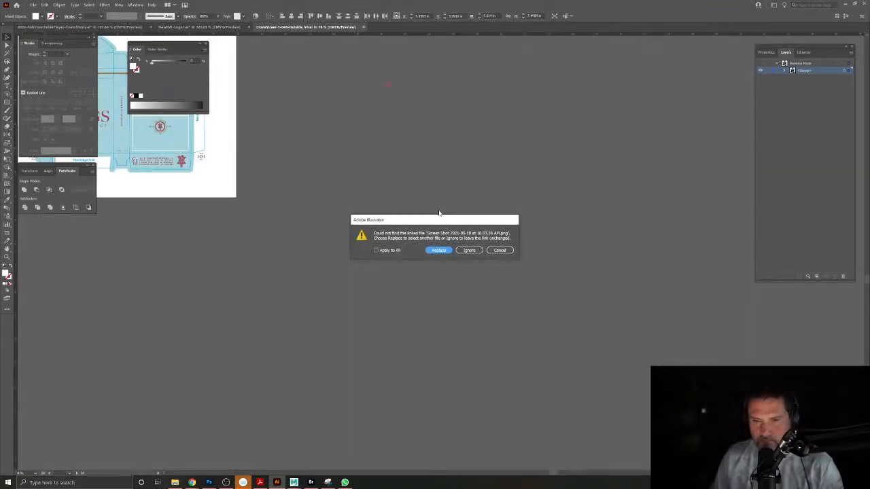
{"action": "left_click", "coordinate": [474, 250]}
{"action": "mouse_move", "coordinate": [460, 312]}
{"action": "left_mouse_down"}
{"action": "mouse_move", "coordinate": [540, 377]}
{"action": "mouse_move", "coordinate": [463, 317]}
{"action": "left_mouse_up"}
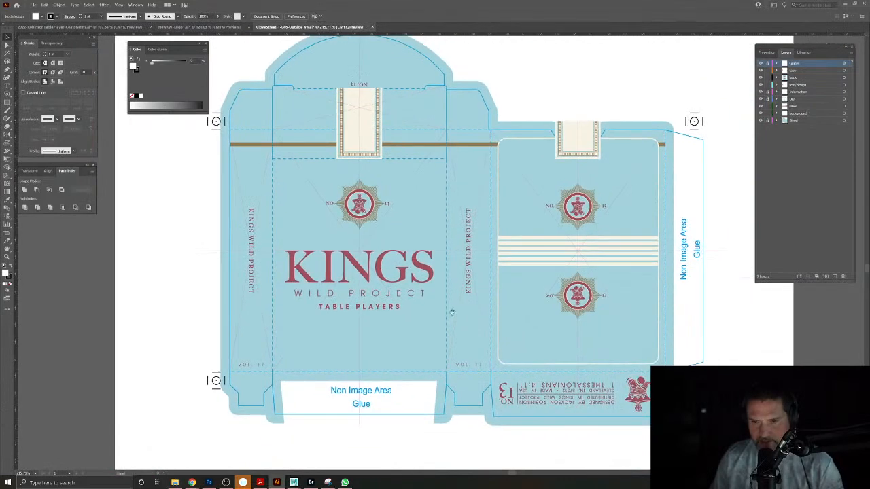
Open the Vol-17-Inspiration image, examine the vintage King's pack up close, and close the image.
{"action": "left_click", "coordinate": [32, 5]}
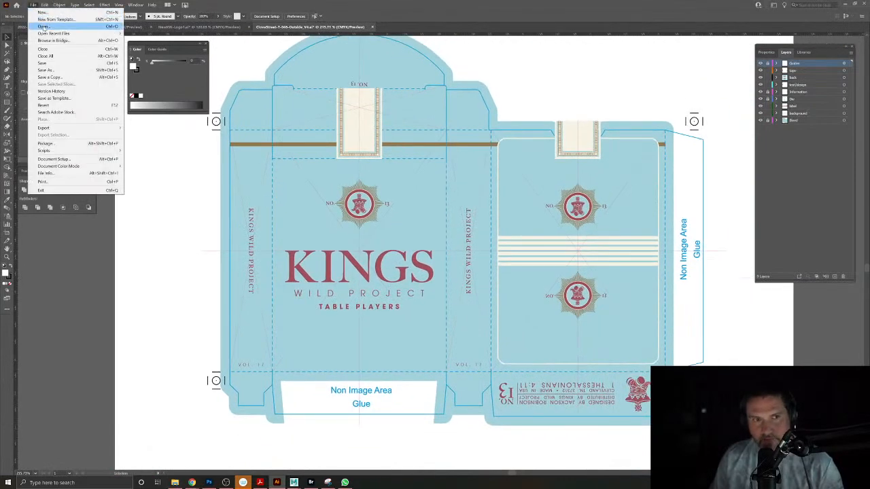
{"action": "left_click", "coordinate": [43, 27]}
{"action": "left_click", "coordinate": [328, 176]}
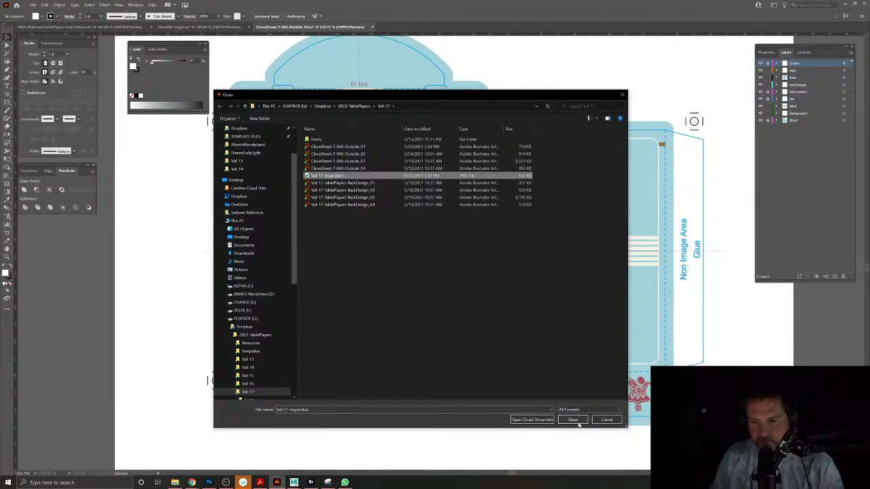
{"action": "left_click", "coordinate": [576, 421]}
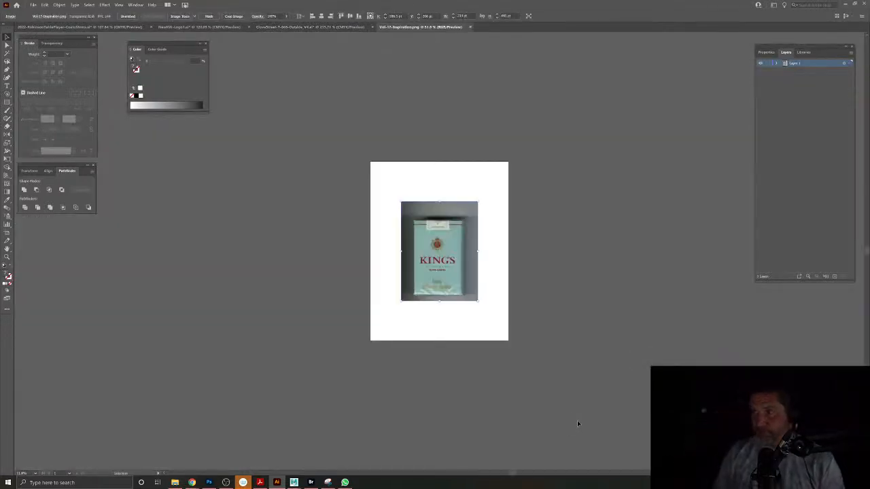
{"action": "left_click_drag", "start_coordinate": [446, 246], "coordinate": [534, 334]}
{"action": "left_click_drag", "start_coordinate": [431, 294], "coordinate": [464, 264]}
{"action": "left_click", "coordinate": [453, 254]}
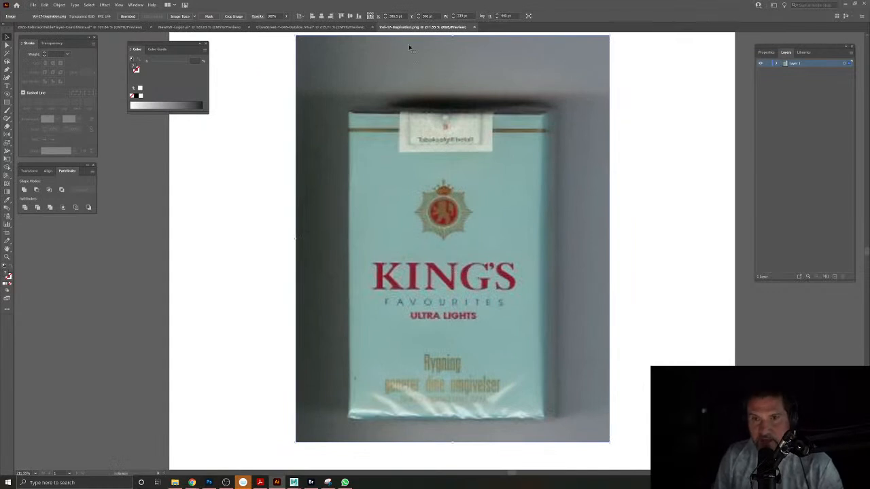
{"action": "left_click", "coordinate": [475, 27]}
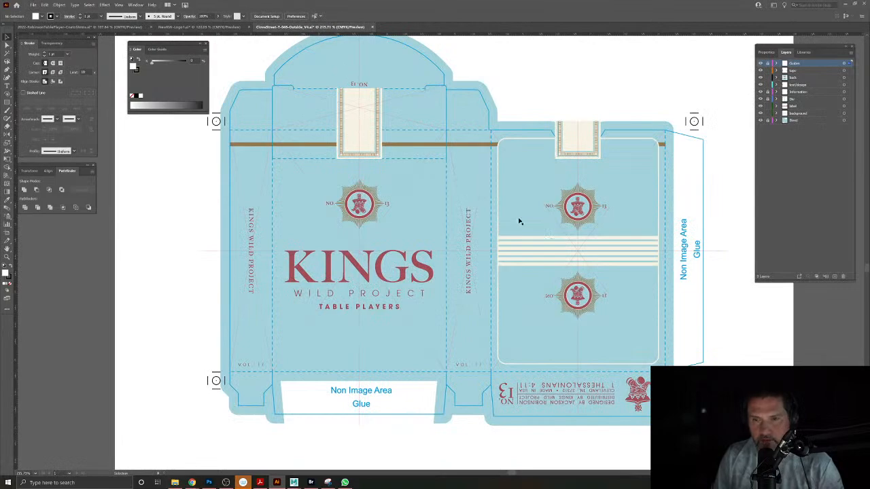
Isolate the star emblem group on the tuck case and delete the king's head from its centre.
{"action": "scroll", "coordinate": [517, 220], "scroll_direction": "up", "scroll_amount": 3}
{"action": "left_click_drag", "start_coordinate": [500, 280], "coordinate": [505, 280]}
{"action": "left_click_drag", "start_coordinate": [310, 195], "coordinate": [509, 257]}
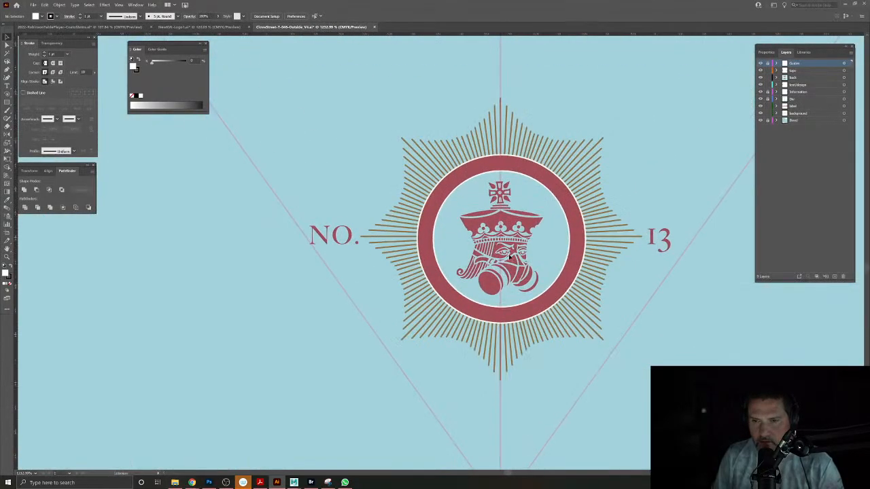
{"action": "left_click", "coordinate": [509, 257]}
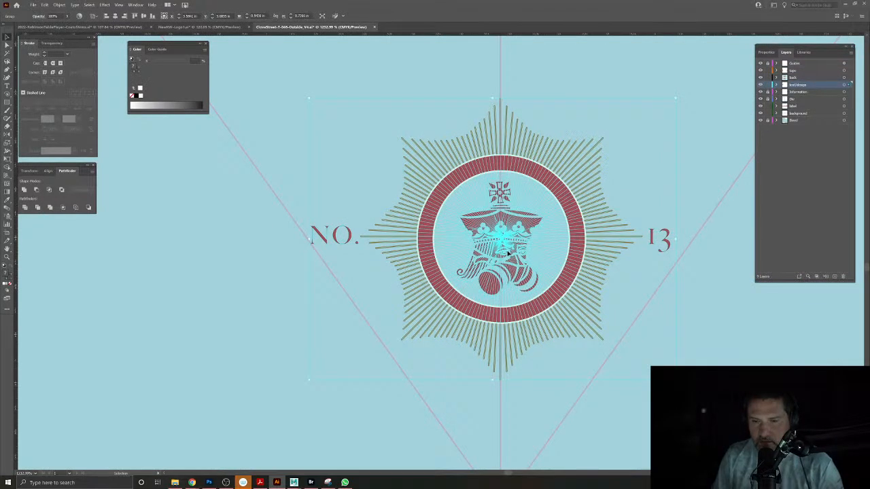
{"action": "double_click", "coordinate": [509, 253]}
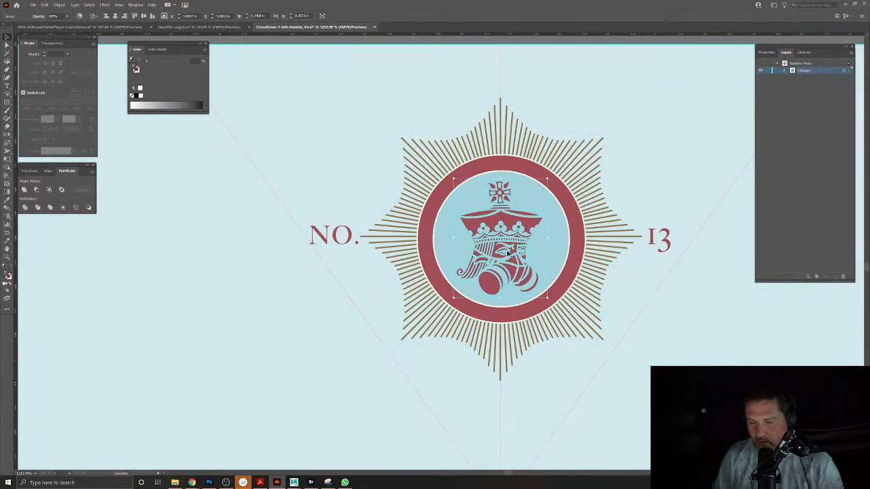
{"action": "key", "text": "Delete"}
{"action": "left_click_drag", "start_coordinate": [521, 248], "coordinate": [463, 235]}
Recolour the emblem's maroon ring with the light blue sampled from the inner disc.
{"action": "double_click", "coordinate": [453, 227]}
{"action": "key", "text": "ctrl+z"}
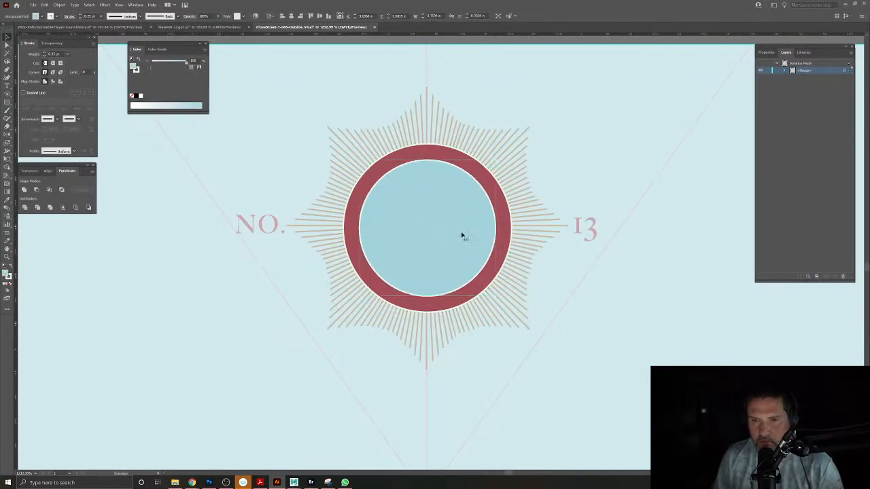
{"action": "left_click", "coordinate": [432, 155]}
{"action": "left_click", "coordinate": [7, 201]}
{"action": "left_click", "coordinate": [371, 230]}
Recolour the star emblem's inner disc with the emblem's maroon and leave the group's isolation mode.
{"action": "left_click", "coordinate": [10, 37]}
{"action": "left_click", "coordinate": [410, 216]}
{"action": "left_click", "coordinate": [6, 201]}
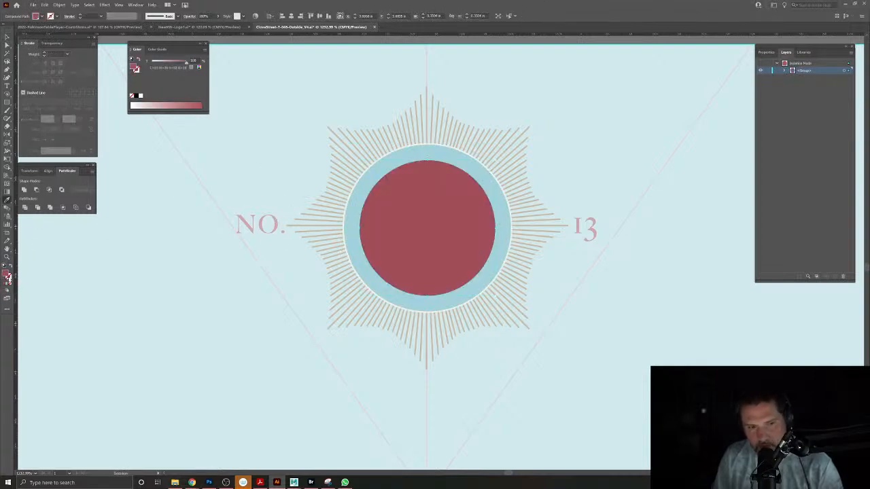
{"action": "double_click", "coordinate": [8, 277]}
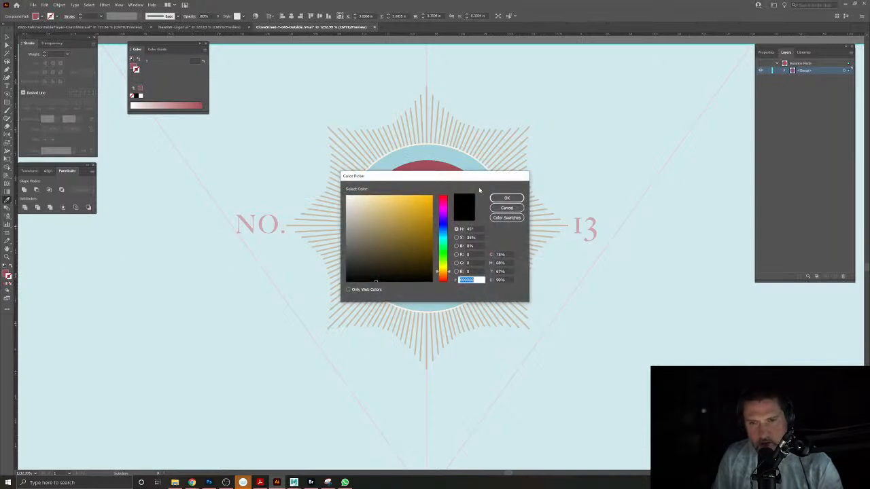
{"action": "left_click", "coordinate": [503, 209]}
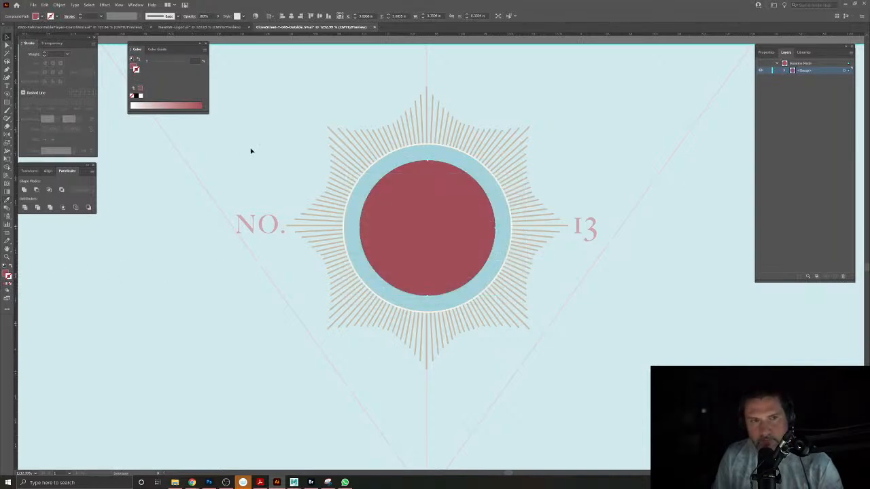
{"action": "double_click", "coordinate": [215, 152]}
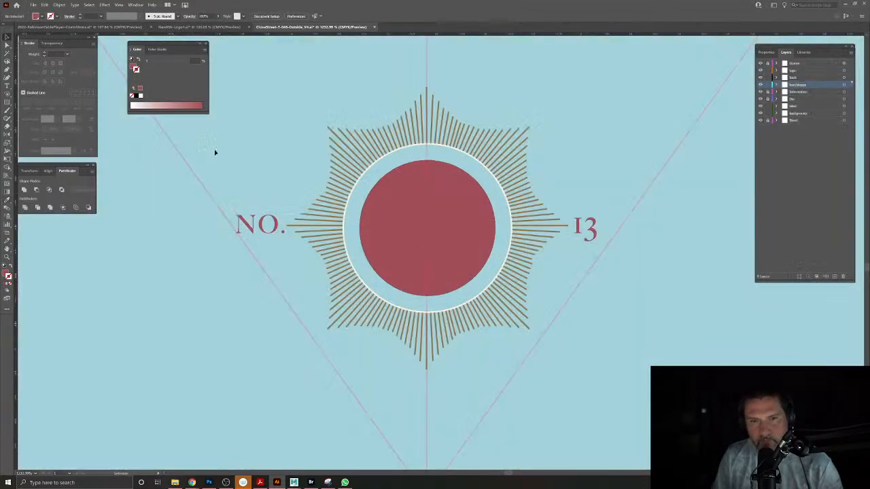
{"action": "left_click", "coordinate": [406, 233]}
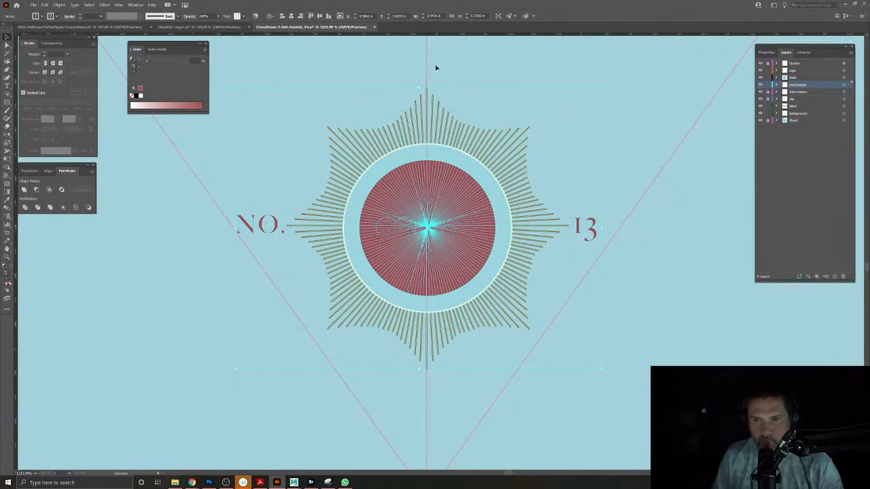
{"action": "left_click_drag", "start_coordinate": [436, 213], "coordinate": [521, 287]}
{"action": "left_click", "coordinate": [399, 227]}
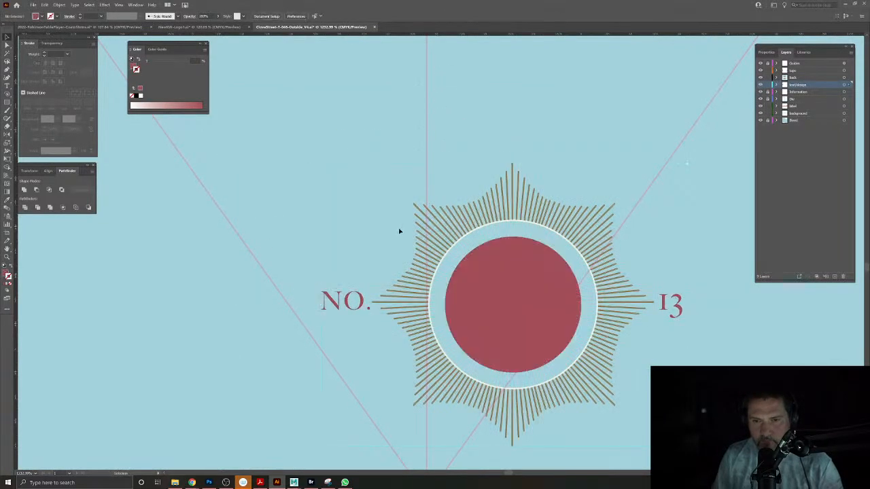
{"action": "key", "text": "ctrl+z"}
{"action": "double_click", "coordinate": [410, 242]}
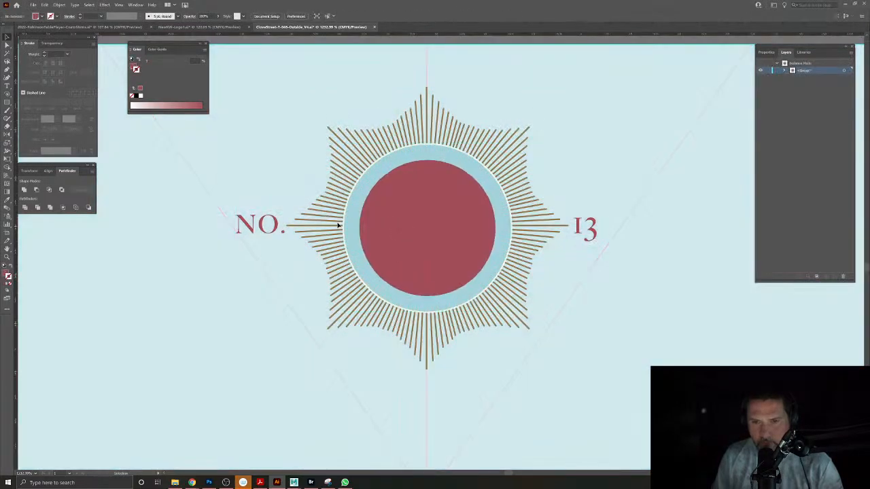
{"action": "key", "text": "Escape"}
{"action": "left_click", "coordinate": [336, 224]}
{"action": "double_click", "coordinate": [398, 227]}
{"action": "key", "text": "Escape"}
{"action": "left_click", "coordinate": [372, 228]}
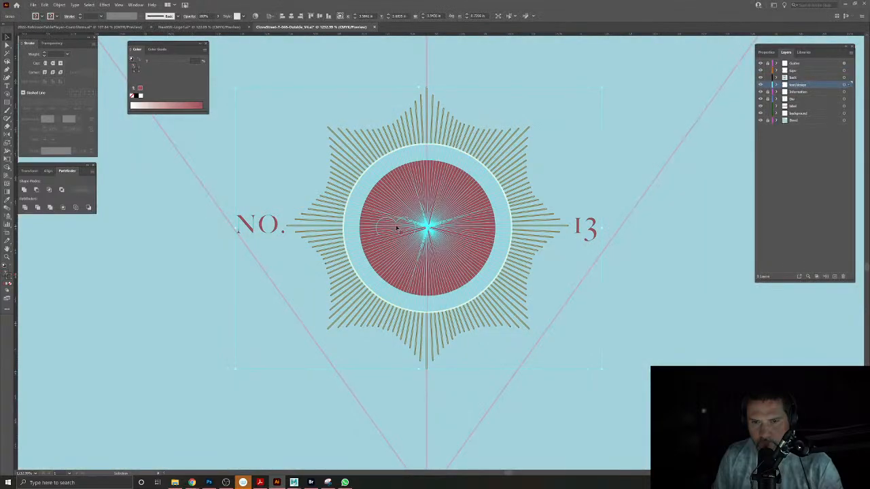
Delete the right-hand and upper segments of the stray unfilled path inside the emblem's maroon disc.
{"action": "key", "text": "a"}
{"action": "left_click_drag", "start_coordinate": [408, 225], "coordinate": [487, 273]}
{"action": "key", "text": "q"}
{"action": "mouse_move", "coordinate": [310, 258]}
{"action": "left_mouse_down"}
{"action": "mouse_move", "coordinate": [443, 257]}
{"action": "mouse_move", "coordinate": [430, 259]}
{"action": "left_mouse_up"}
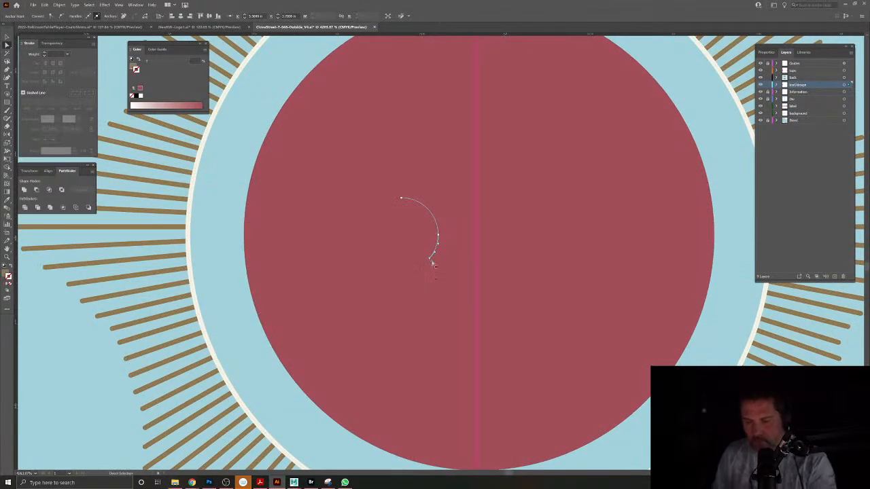
{"action": "left_click", "coordinate": [431, 261]}
{"action": "left_click", "coordinate": [164, 215]}
{"action": "left_click", "coordinate": [163, 213]}
{"action": "left_click", "coordinate": [8, 39]}
{"action": "left_click", "coordinate": [148, 121]}
{"action": "key", "text": "a"}
{"action": "left_click", "coordinate": [403, 201]}
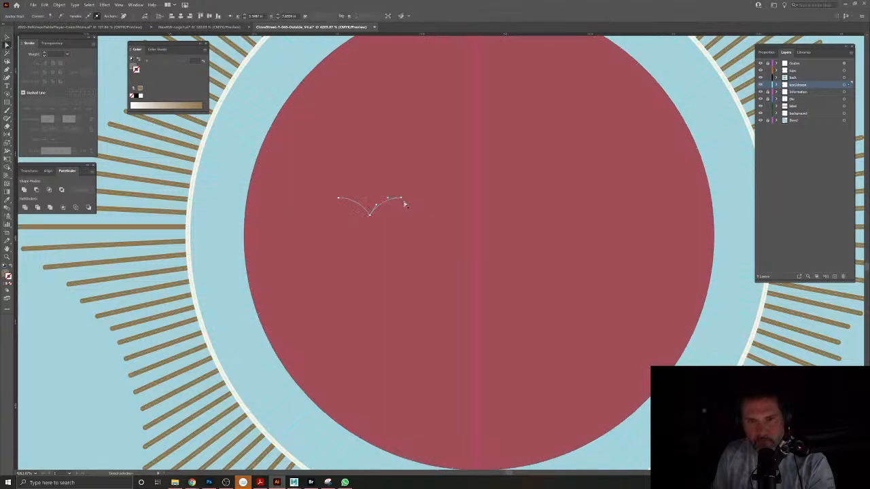
Delete the remaining left-hand arc of the stray path inside the maroon disc.
{"action": "left_click", "coordinate": [143, 132]}
{"action": "left_click", "coordinate": [6, 44]}
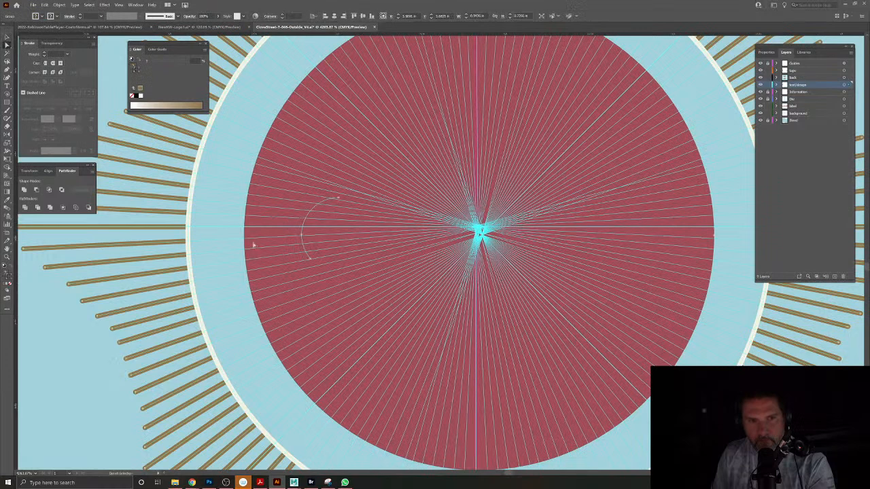
{"action": "left_click", "coordinate": [310, 260]}
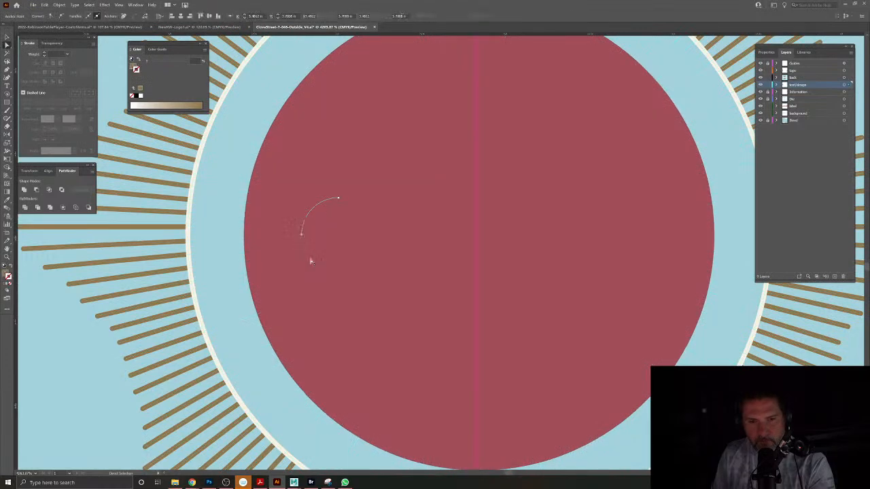
{"action": "left_click_drag", "start_coordinate": [462, 272], "coordinate": [306, 193]}
{"action": "left_click_drag", "start_coordinate": [406, 259], "coordinate": [376, 188]}
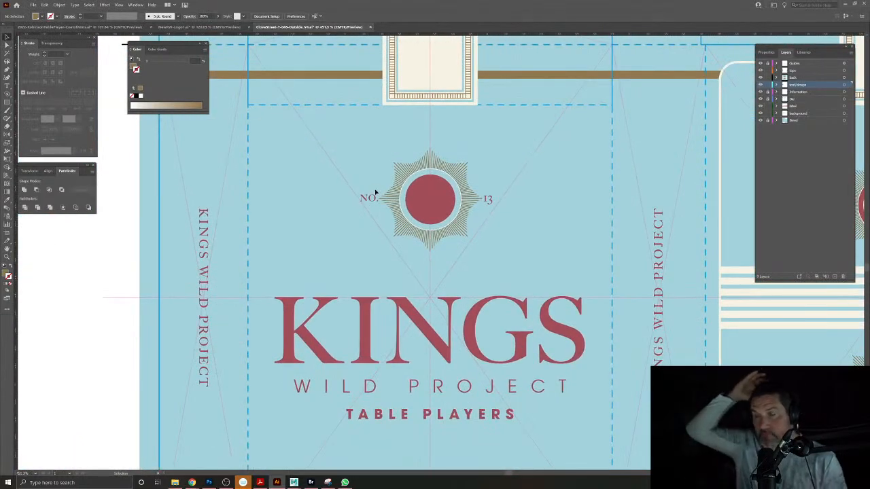
Copy the white shapes of the masked king's head from the logo document and paste them into the tuck case artwork.
{"action": "left_click", "coordinate": [190, 27]}
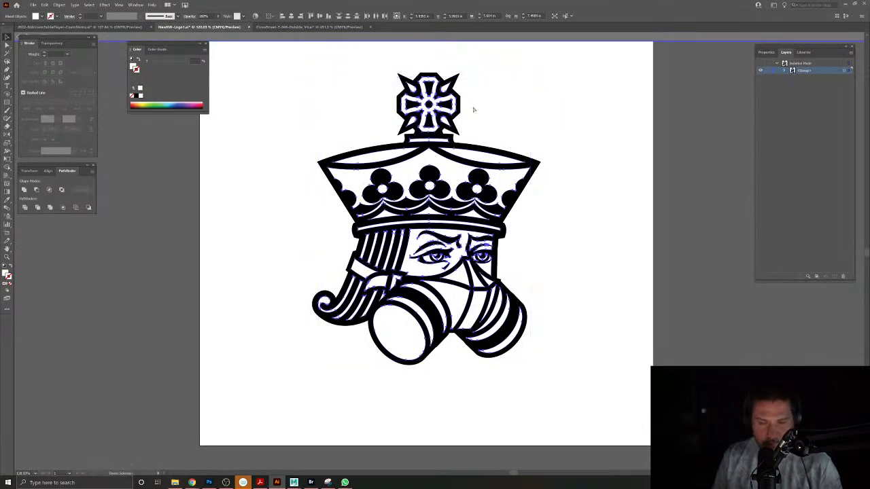
{"action": "key", "text": "ctrl+v"}
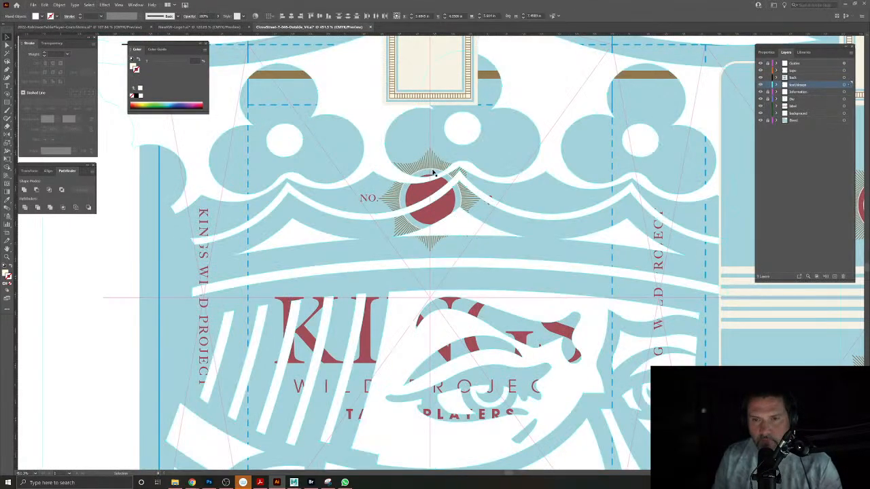
{"action": "scroll", "coordinate": [435, 172], "scroll_direction": "down", "scroll_amount": 4}
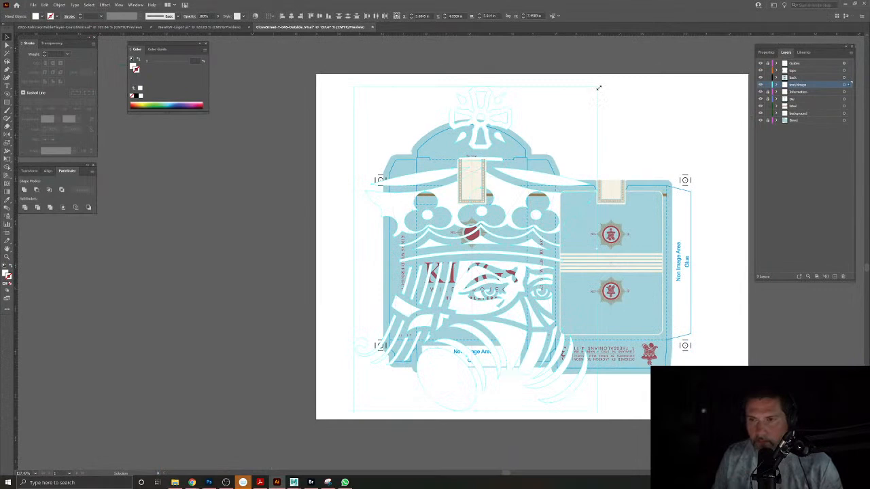
Scale the pasted king's head down and position it inside the front emblem's maroon disc.
{"action": "left_click_drag", "start_coordinate": [599, 88], "coordinate": [578, 320]}
{"action": "left_click_drag", "start_coordinate": [524, 406], "coordinate": [503, 308]}
{"action": "left_click_drag", "start_coordinate": [556, 199], "coordinate": [541, 219]}
{"action": "left_click_drag", "start_coordinate": [520, 258], "coordinate": [514, 317]}
Fill the king's head with the light blue sampled from the tuck case background and deselect it.
{"action": "left_click", "coordinate": [7, 200]}
{"action": "left_click", "coordinate": [222, 199]}
{"action": "key", "text": "ctrl+h"}
{"action": "left_click", "coordinate": [7, 37]}
{"action": "key", "text": "ctrl+shift+a"}
Hide the Guides layer to view the front star emblem without its construction lines.
{"action": "left_click_drag", "start_coordinate": [436, 248], "coordinate": [327, 184]}
{"action": "left_click_drag", "start_coordinate": [418, 211], "coordinate": [231, 180]}
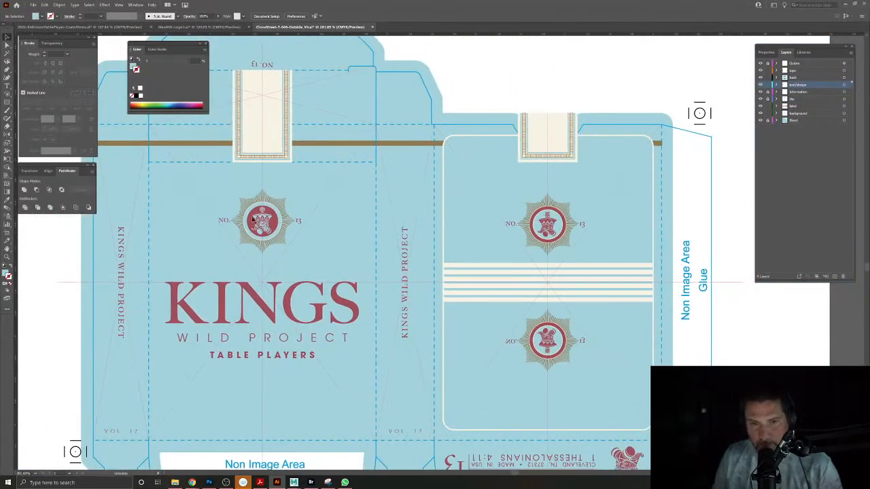
{"action": "left_click_drag", "start_coordinate": [241, 214], "coordinate": [324, 243]}
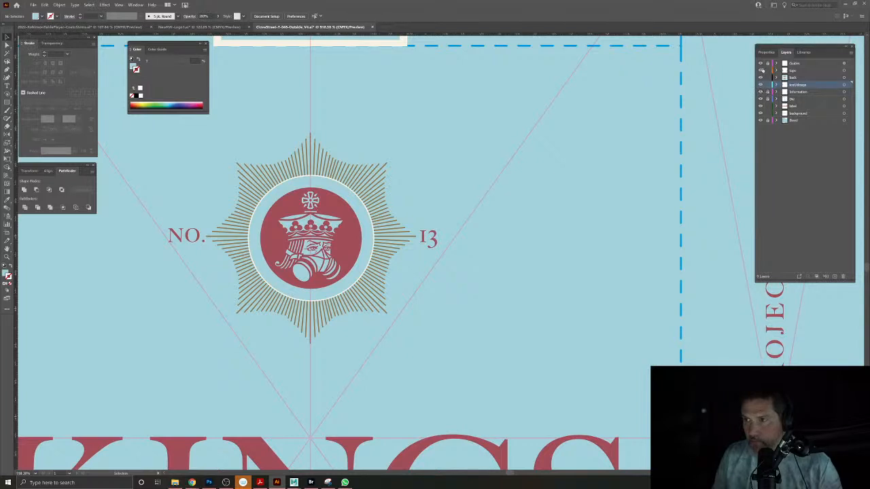
{"action": "scroll", "coordinate": [452, 185], "scroll_direction": "left", "scroll_amount": 5}
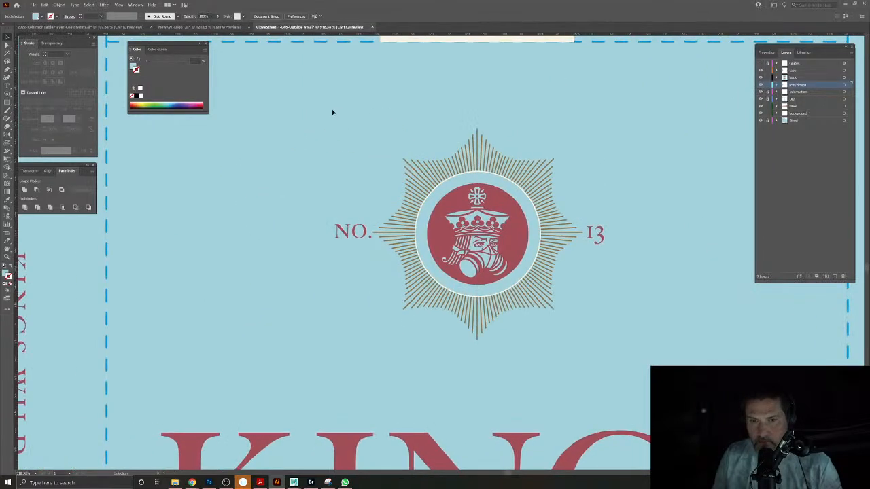
Outline the strokes of the front star emblem group and combine its shapes with Pathfinder Merge.
{"action": "key", "text": "ctrl+a"}
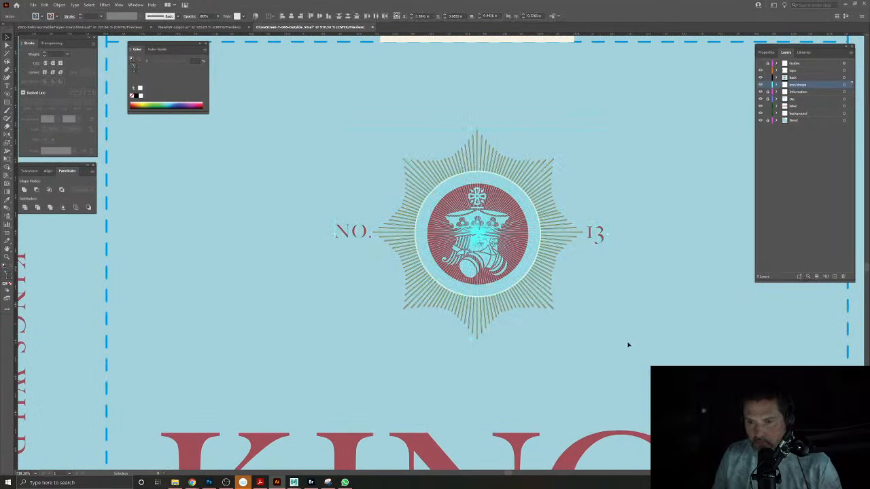
{"action": "left_click", "coordinate": [59, 4]}
{"action": "mouse_move", "coordinate": [65, 153]}
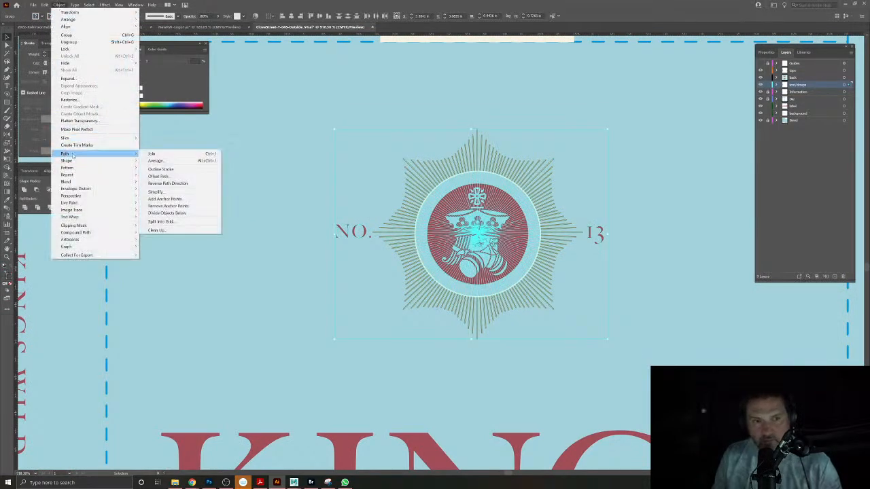
{"action": "left_click", "coordinate": [175, 169]}
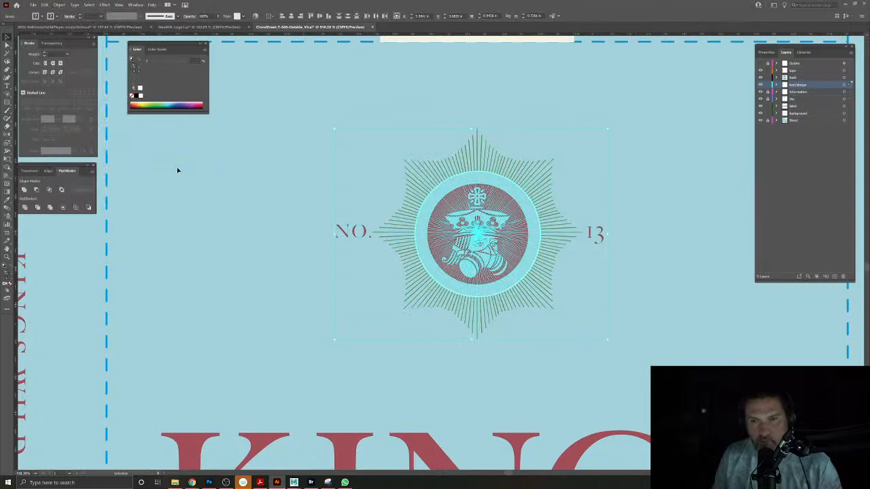
{"action": "left_click", "coordinate": [49, 208]}
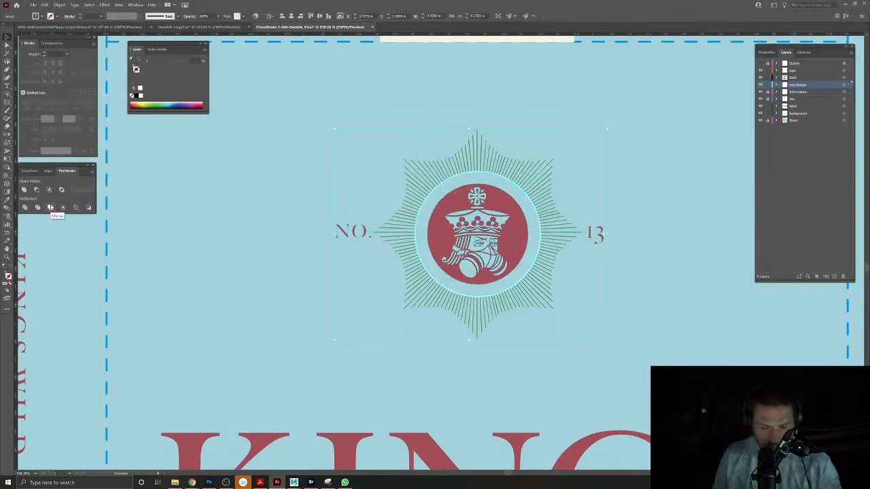
{"action": "left_click", "coordinate": [641, 267]}
Isolate the back panel group, undo any accidental moves, and select its upper star emblem.
{"action": "scroll", "coordinate": [641, 266], "scroll_direction": "down", "scroll_amount": 8}
{"action": "left_click_drag", "start_coordinate": [758, 295], "coordinate": [342, 223]}
{"action": "left_click_drag", "start_coordinate": [399, 143], "coordinate": [473, 192]}
{"action": "key", "text": "ctrl+z"}
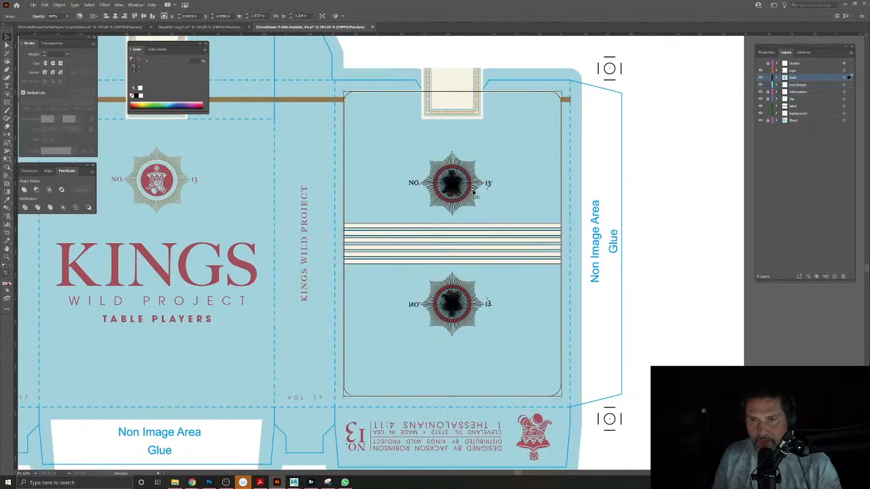
{"action": "double_click", "coordinate": [471, 190]}
{"action": "left_click_drag", "start_coordinate": [425, 161], "coordinate": [473, 188]}
{"action": "key", "text": "ctrl+z"}
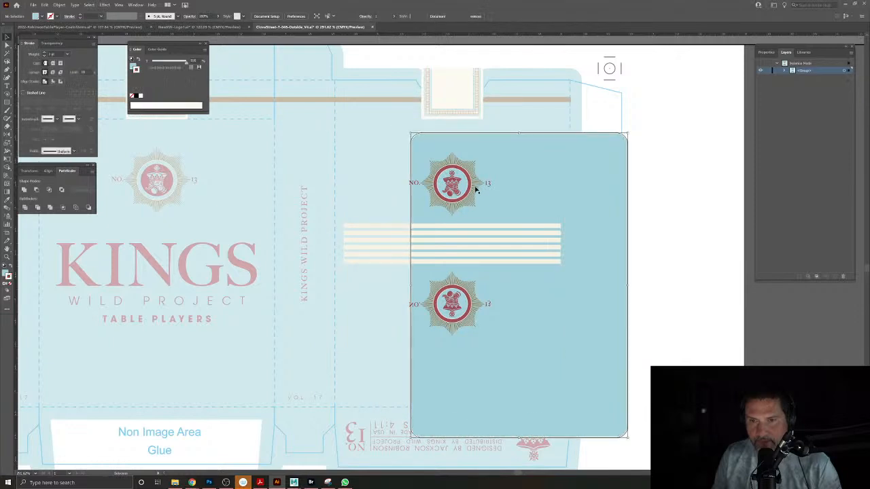
{"action": "left_click", "coordinate": [474, 189]}
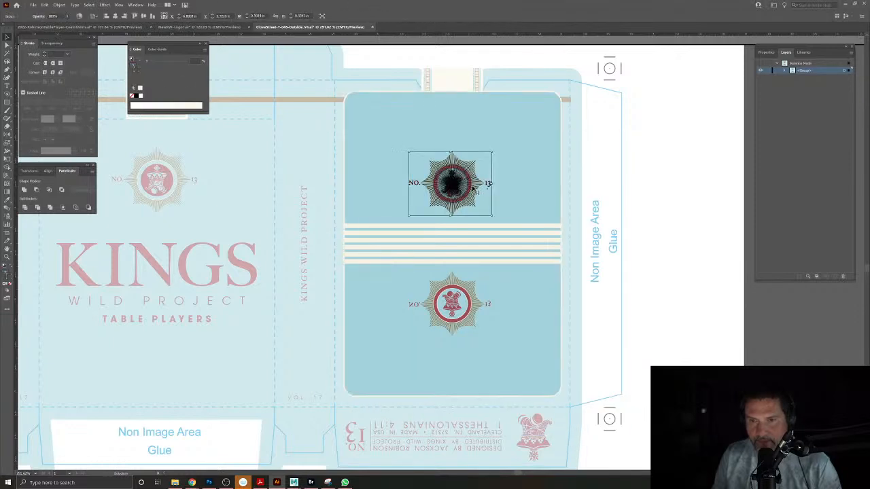
Paste the merged front emblem into the isolated back panel group and move it over the upper emblem.
{"action": "left_click", "coordinate": [511, 167]}
{"action": "key", "text": "ctrl+f"}
{"action": "left_click_drag", "start_coordinate": [154, 191], "coordinate": [408, 191]}
{"action": "scroll", "coordinate": [408, 191], "scroll_direction": "up", "scroll_amount": 7}
Align the pasted emblem with the old upper back emblem and scale it to the same size.
{"action": "left_click_drag", "start_coordinate": [397, 291], "coordinate": [595, 292]}
{"action": "left_click_drag", "start_coordinate": [545, 303], "coordinate": [385, 396]}
{"action": "left_click_drag", "start_coordinate": [609, 99], "coordinate": [592, 113]}
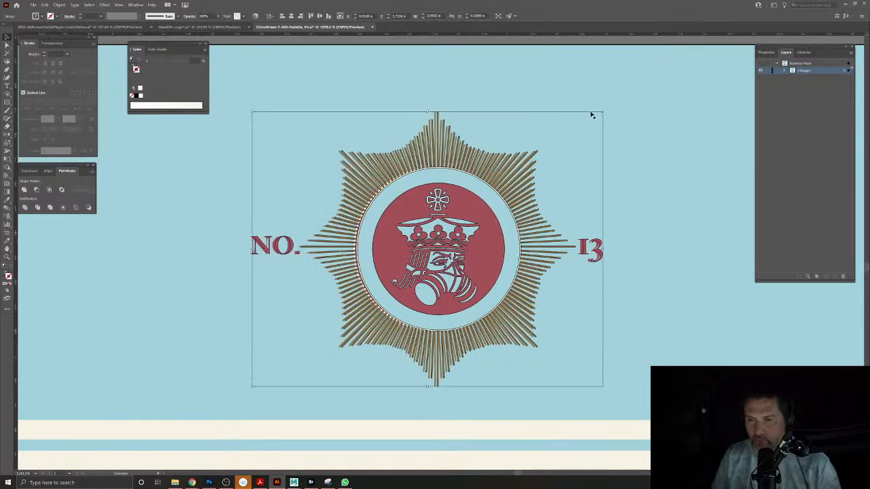
{"action": "left_click_drag", "start_coordinate": [593, 249], "coordinate": [666, 301]}
{"action": "key", "text": "ctrl+h"}
{"action": "left_click_drag", "start_coordinate": [628, 282], "coordinate": [456, 206]}
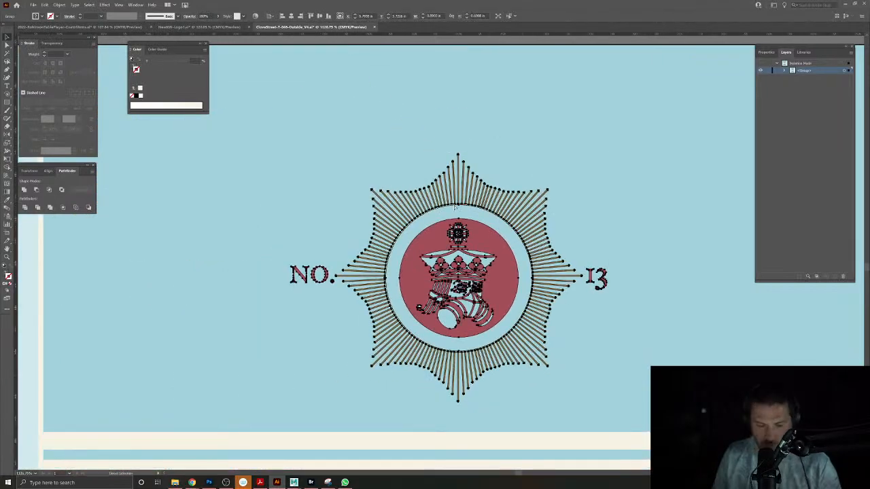
Cut the new emblem, delete the old upper back emblem beneath it, and paste the new one back in place.
{"action": "key", "text": "Delete"}
{"action": "left_click", "coordinate": [460, 272]}
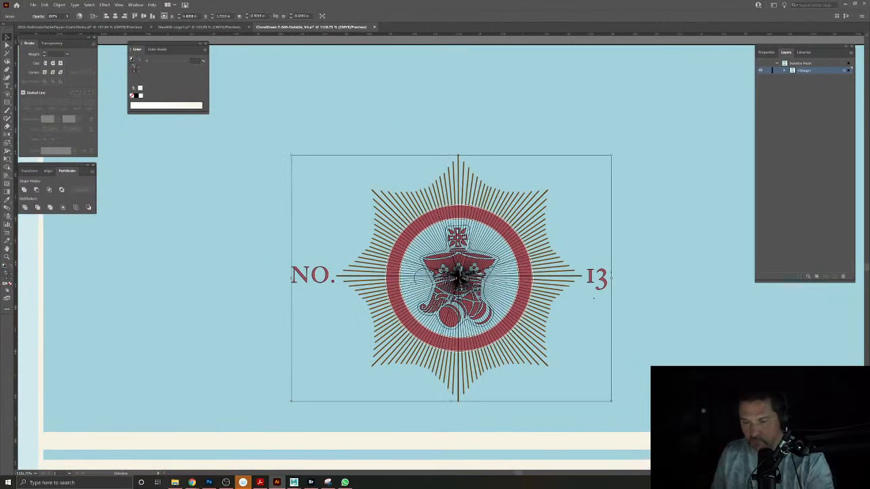
{"action": "key", "text": "Delete"}
{"action": "key", "text": "ctrl+f"}
{"action": "left_click", "coordinate": [606, 235]}
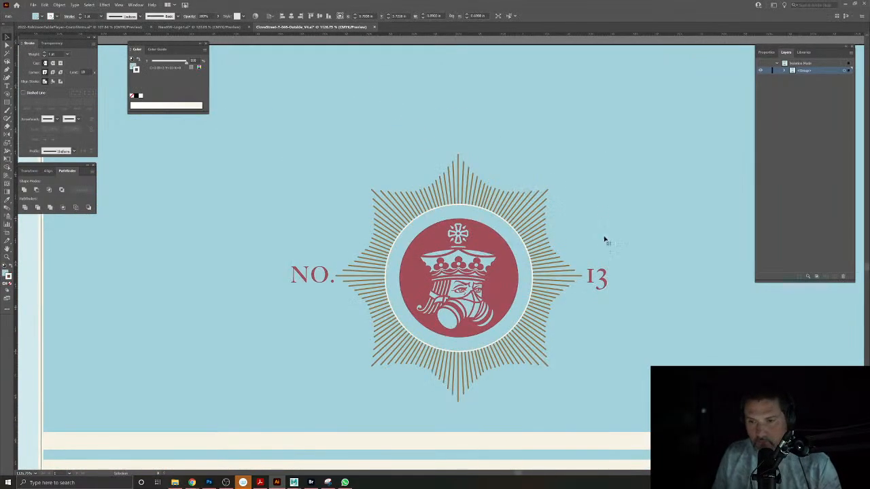
Delete the old emblem below the stripes on the tuck box's back panel.
{"action": "left_click_drag", "start_coordinate": [598, 238], "coordinate": [514, 189]}
{"action": "left_click_drag", "start_coordinate": [515, 251], "coordinate": [484, 160]}
{"action": "left_click", "coordinate": [523, 302]}
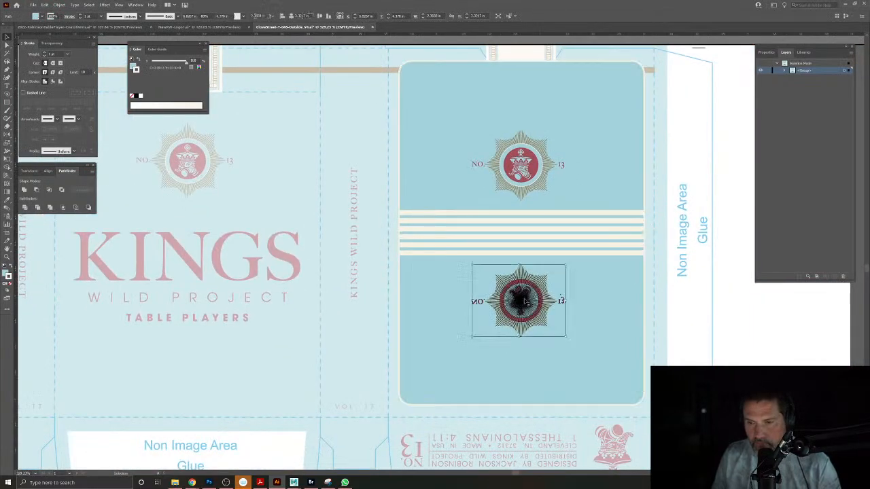
{"action": "key", "text": "Delete"}
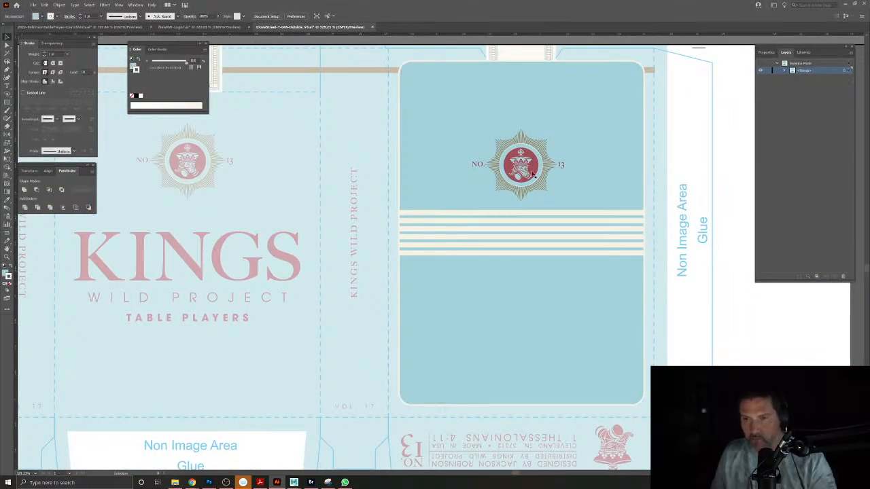
Duplicate the upper king emblem below the stripes and rotate the copy 180 degrees, aligned under the original.
{"action": "left_click_drag", "start_coordinate": [534, 173], "coordinate": [533, 312]}
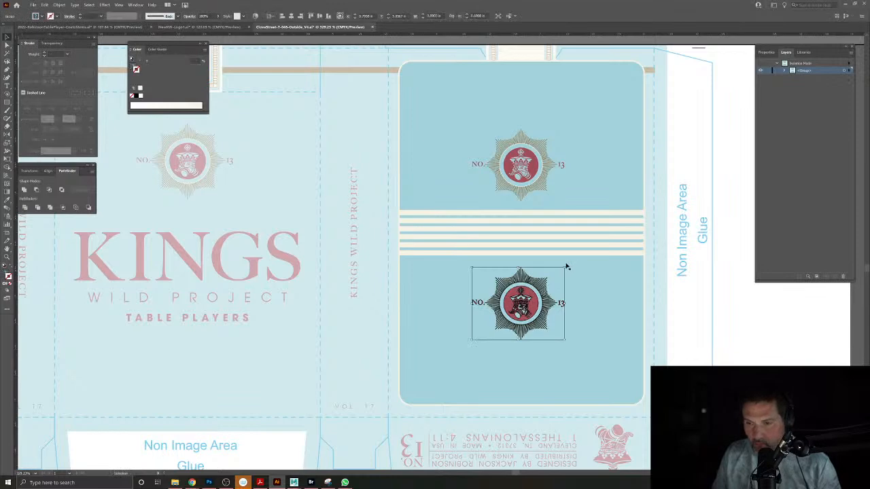
{"action": "left_click_drag", "start_coordinate": [565, 264], "coordinate": [462, 333]}
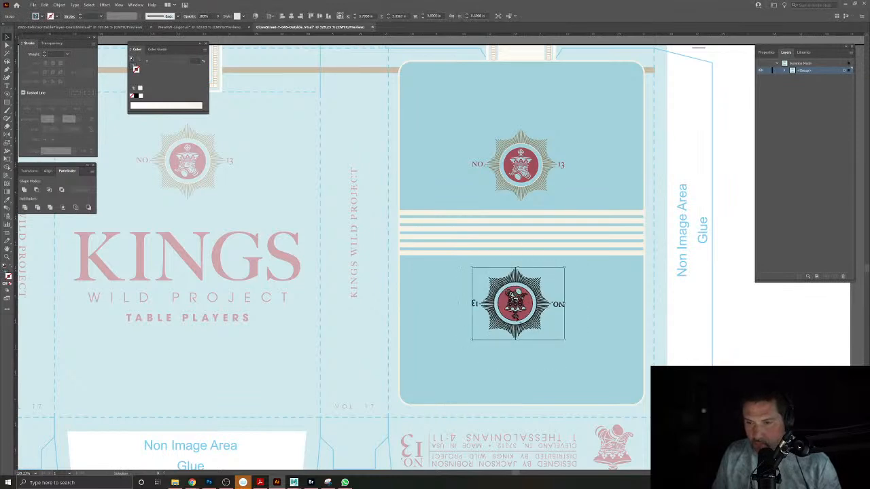
{"action": "left_click_drag", "start_coordinate": [516, 265], "coordinate": [590, 335]}
{"action": "left_click_drag", "start_coordinate": [519, 328], "coordinate": [448, 238]}
{"action": "double_click", "coordinate": [542, 63]}
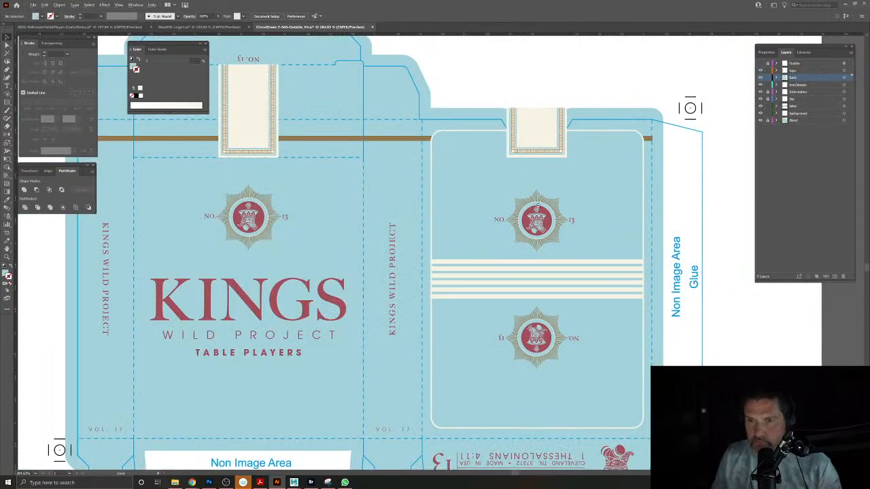
{"action": "scroll", "coordinate": [535, 206], "scroll_direction": "down", "scroll_amount": 2}
{"action": "left_click", "coordinate": [536, 145]}
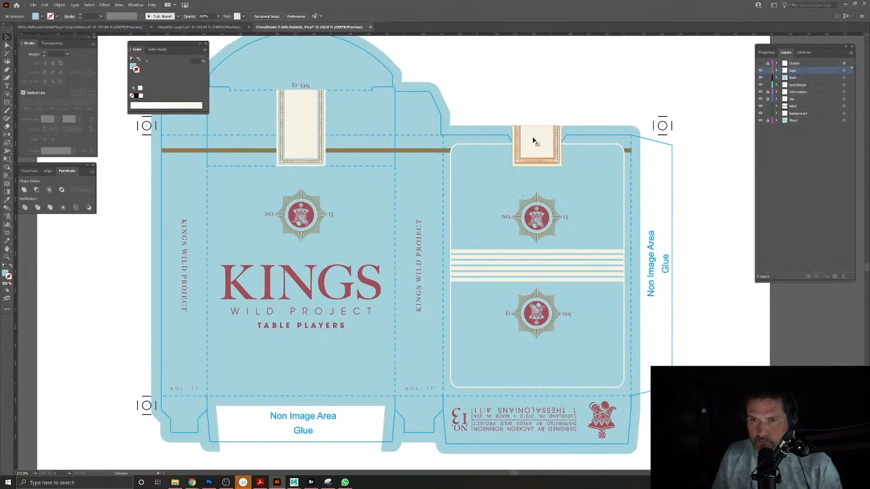
{"action": "left_click_drag", "start_coordinate": [536, 145], "coordinate": [543, 109]}
{"action": "key", "text": "ctrl+z"}
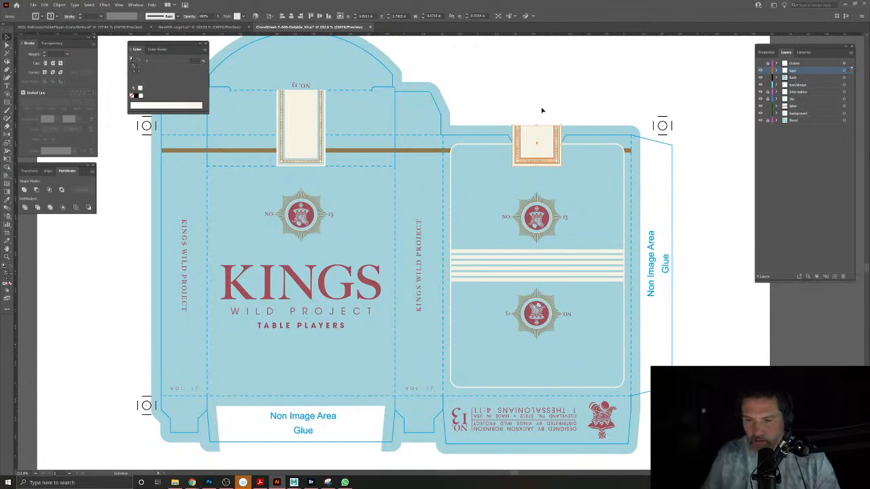
Delete the king head beside the credits text on the bottom flap.
{"action": "scroll", "coordinate": [554, 360], "scroll_direction": "down", "scroll_amount": 3}
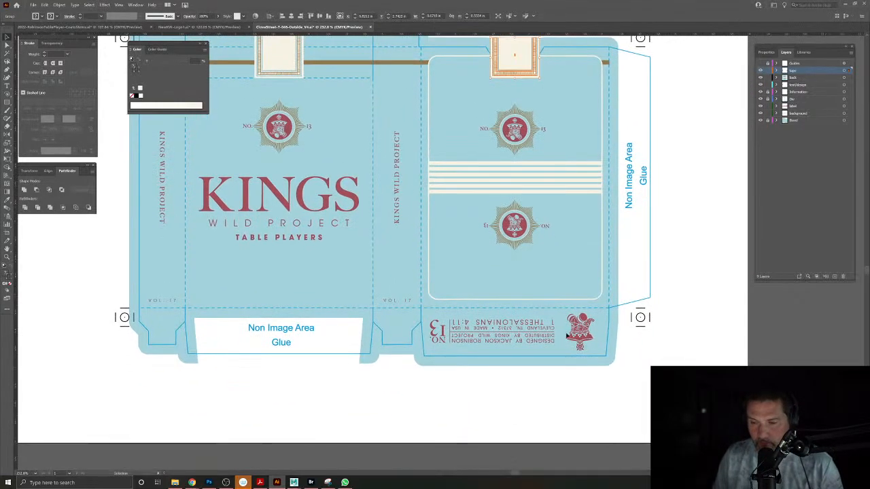
{"action": "left_click", "coordinate": [586, 343]}
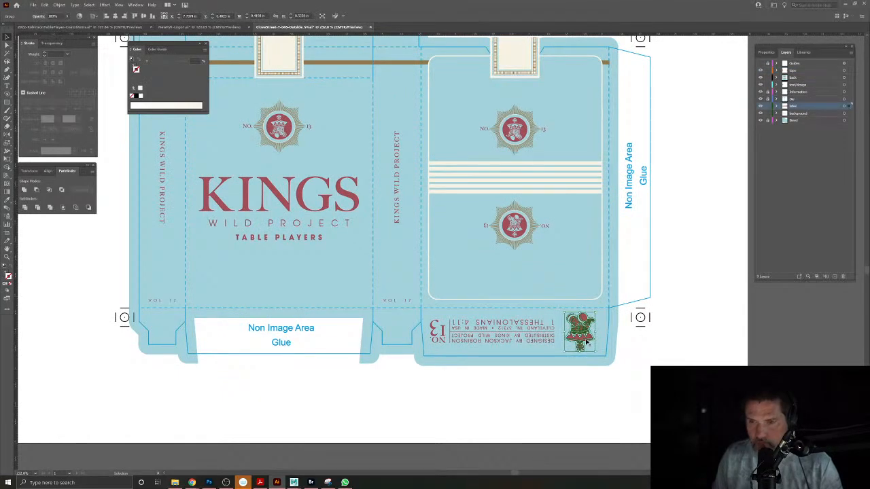
{"action": "key", "text": "Delete"}
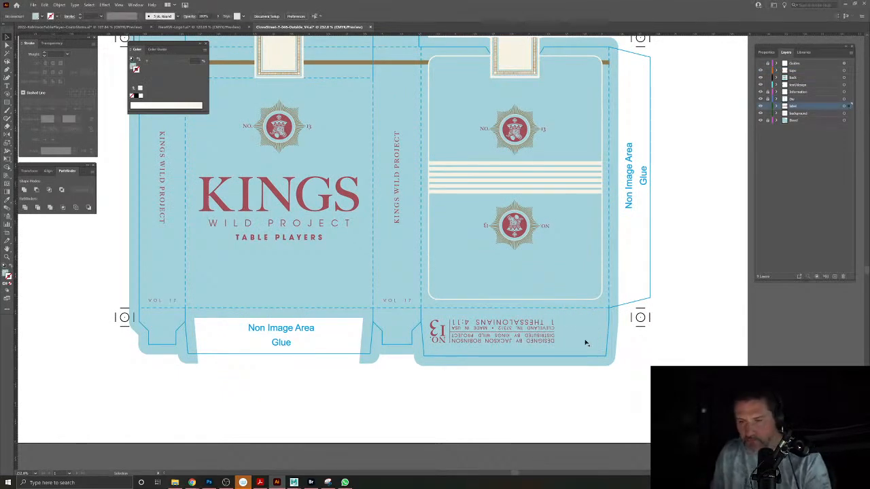
Isolate the lower emblem on the back panel and select all its shapes that share the medallion's red fill.
{"action": "left_click_drag", "start_coordinate": [511, 227], "coordinate": [541, 260]}
{"action": "left_click", "coordinate": [531, 229]}
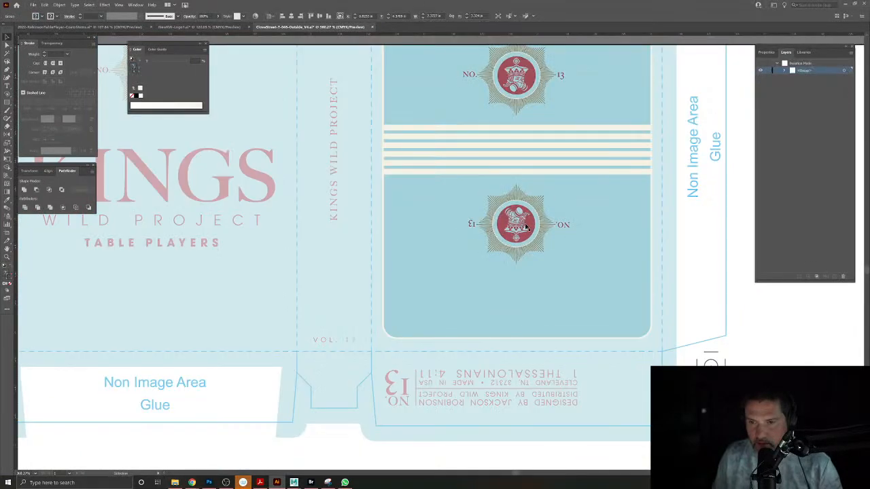
{"action": "double_click", "coordinate": [531, 229]}
{"action": "left_click", "coordinate": [531, 229]}
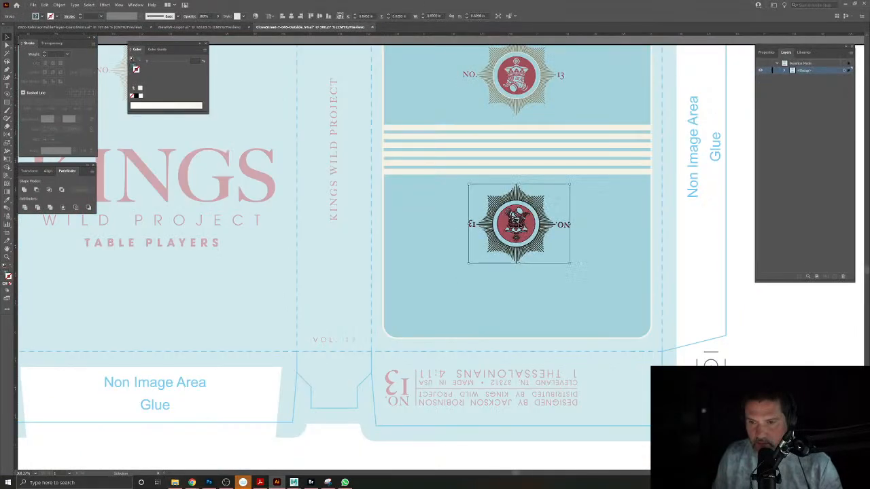
{"action": "double_click", "coordinate": [528, 225]}
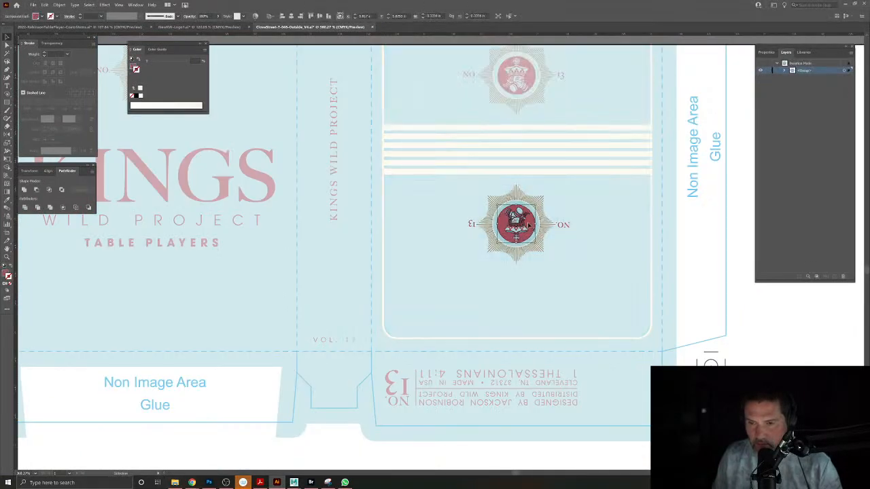
{"action": "scroll", "coordinate": [525, 222], "scroll_direction": "up", "scroll_amount": 5, "text": "alt"}
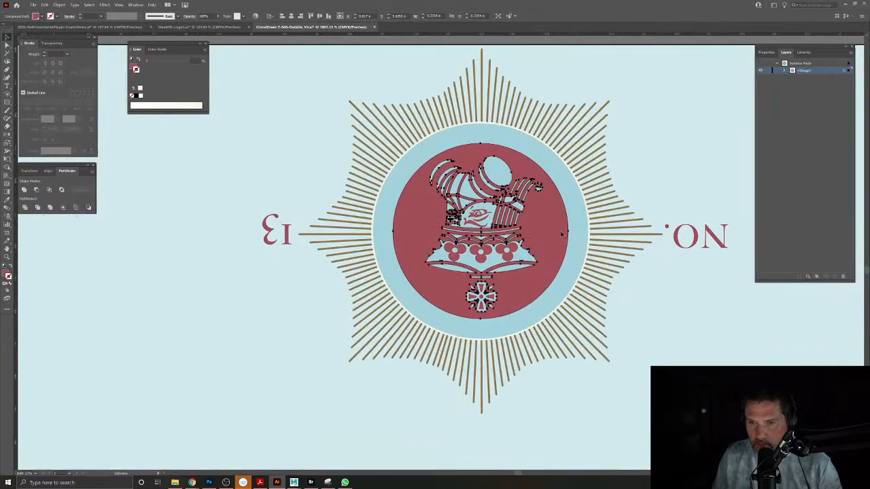
{"action": "left_click", "coordinate": [89, 5]}
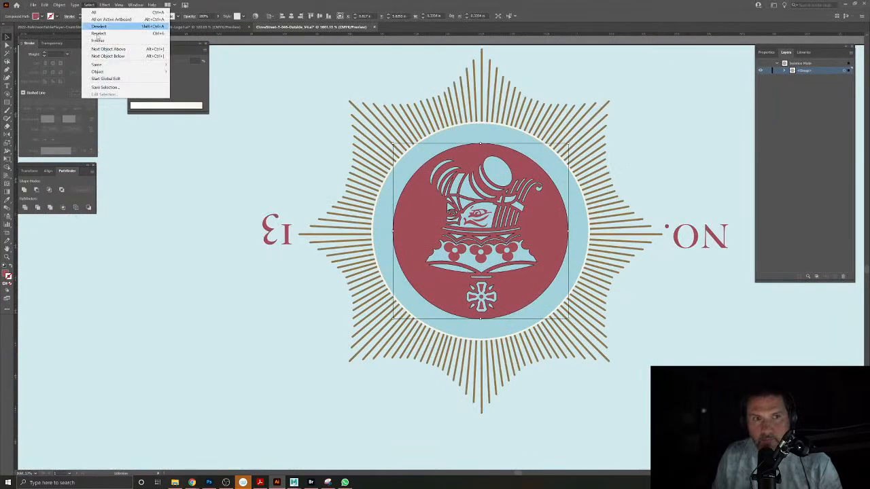
{"action": "mouse_move", "coordinate": [96, 65]}
{"action": "left_click", "coordinate": [180, 87]}
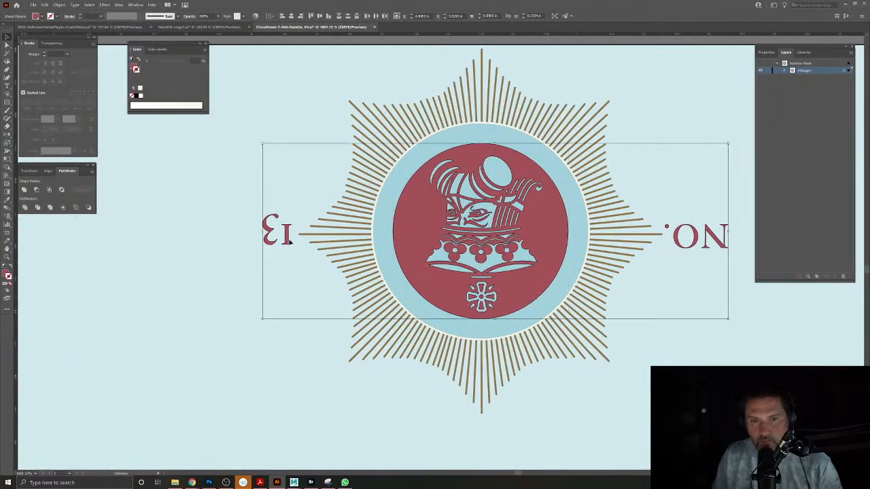
Remove the 13 and NO. lettering from the selection and unite the medallion's red shapes.
{"action": "left_click", "coordinate": [273, 246], "text": "shift"}
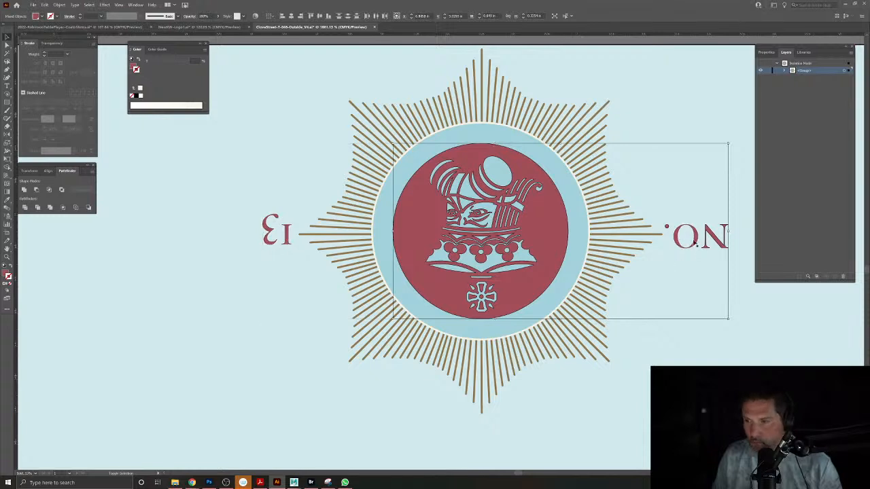
{"action": "left_click", "coordinate": [715, 239], "text": "shift"}
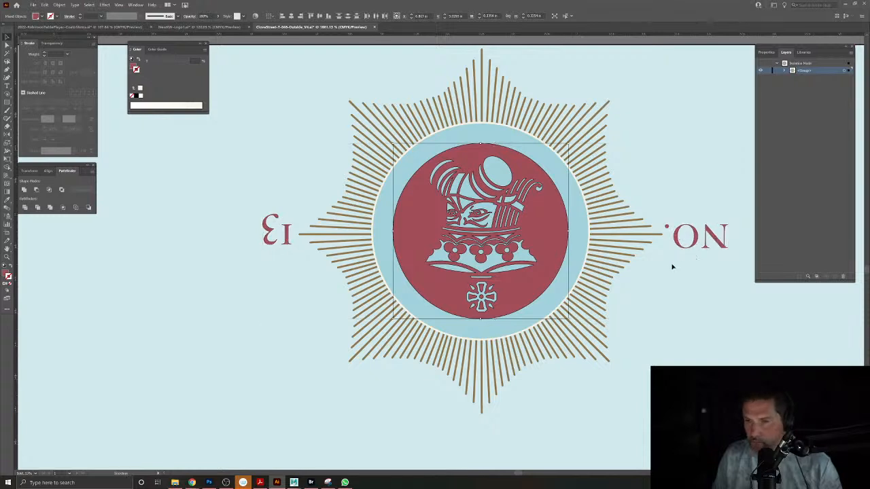
{"action": "left_click", "coordinate": [24, 191]}
{"action": "left_click", "coordinate": [667, 289]}
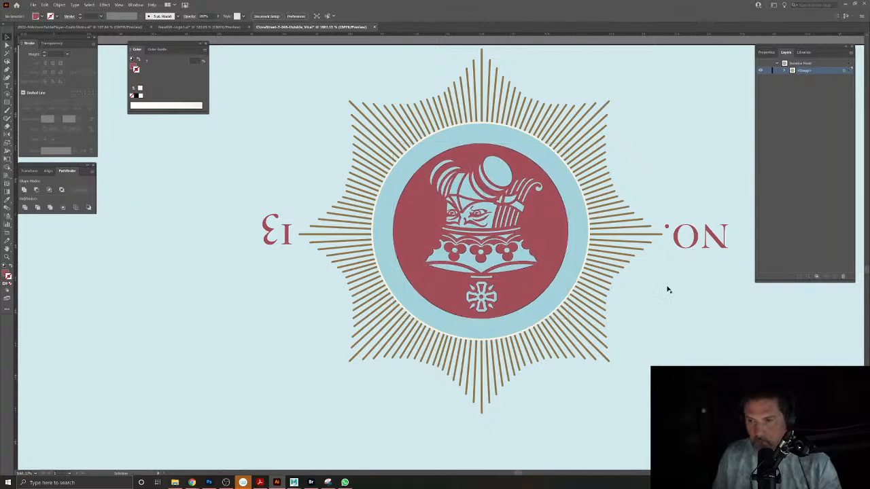
Leave the emblem's isolation and paste the red king medallion onto the bottom flap beside the credits text.
{"action": "double_click", "coordinate": [667, 289]}
{"action": "scroll", "coordinate": [636, 288], "scroll_direction": "down", "scroll_amount": 5}
{"action": "left_click_drag", "start_coordinate": [570, 340], "coordinate": [487, 210]}
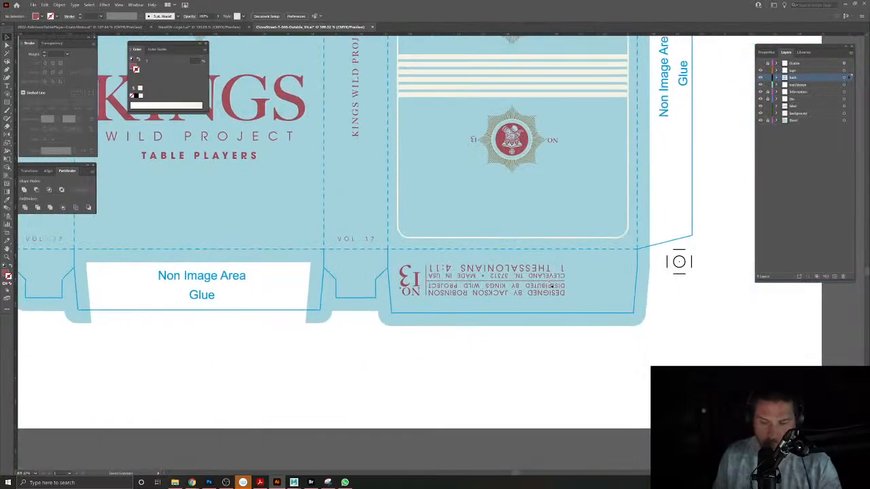
{"action": "key", "text": "ctrl+v"}
{"action": "left_click_drag", "start_coordinate": [450, 254], "coordinate": [634, 253]}
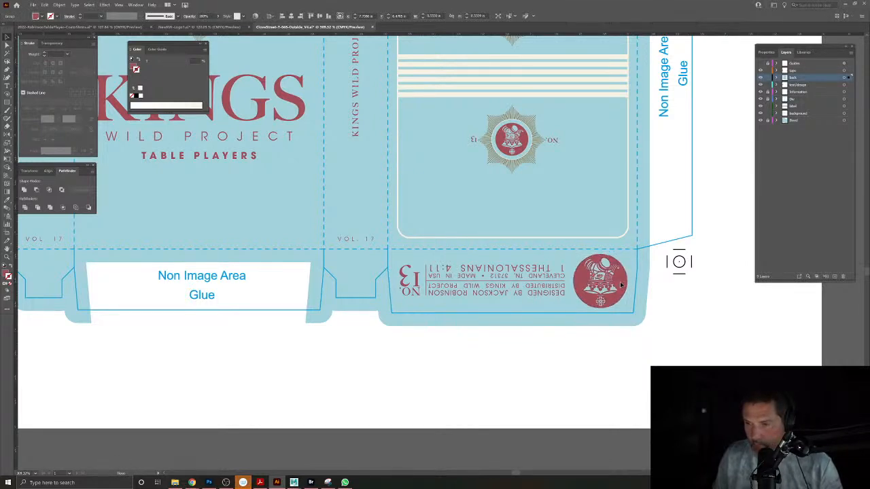
{"action": "left_click", "coordinate": [722, 352]}
Open Vol-17-TablePlayers-BackDesign_V4 and bring the whole card back into view.
{"action": "scroll", "coordinate": [490, 324], "scroll_direction": "down", "scroll_amount": 2}
{"action": "scroll", "coordinate": [454, 307], "scroll_direction": "up", "scroll_amount": 2}
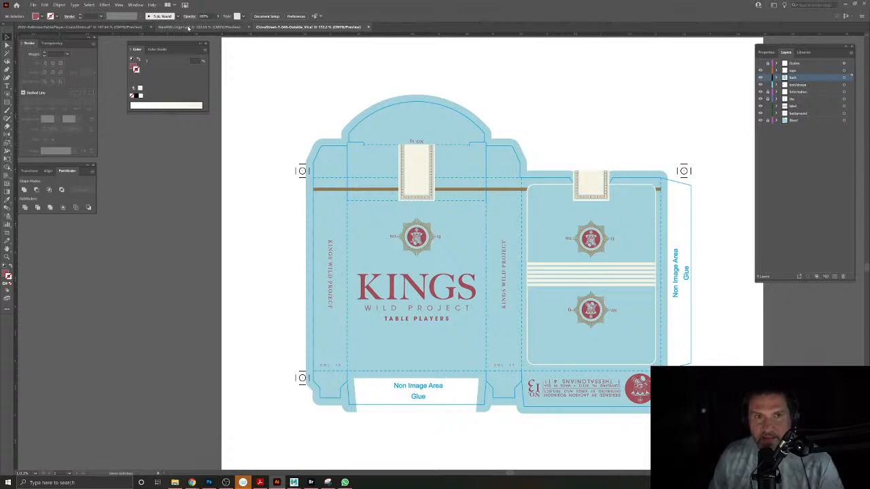
{"action": "left_click", "coordinate": [33, 4]}
{"action": "left_click", "coordinate": [46, 25]}
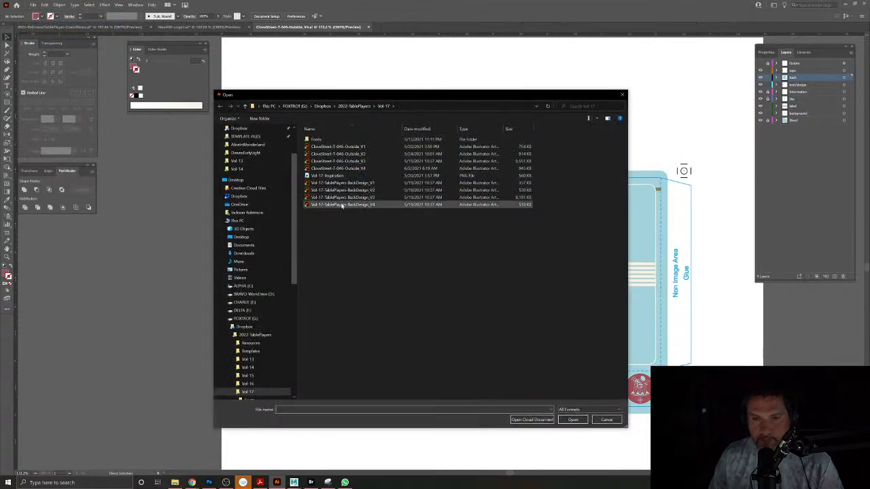
{"action": "double_click", "coordinate": [342, 205]}
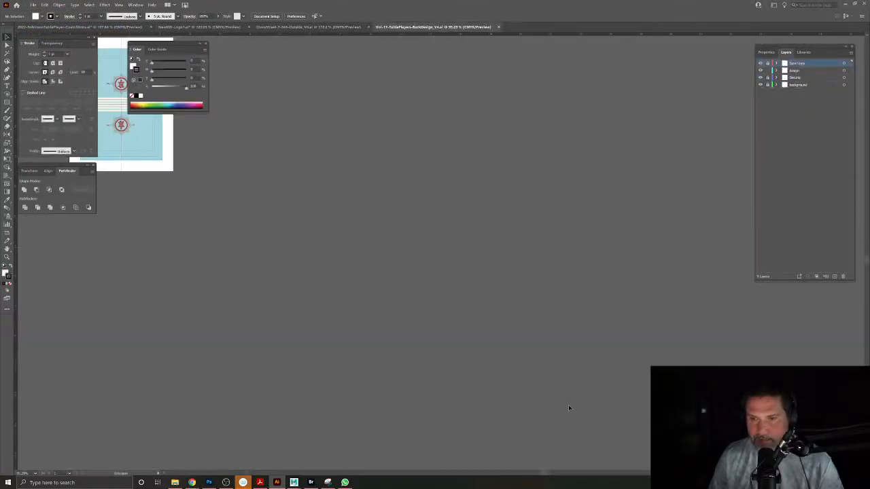
{"action": "left_click_drag", "start_coordinate": [294, 200], "coordinate": [624, 373]}
{"action": "left_click_drag", "start_coordinate": [452, 254], "coordinate": [509, 301]}
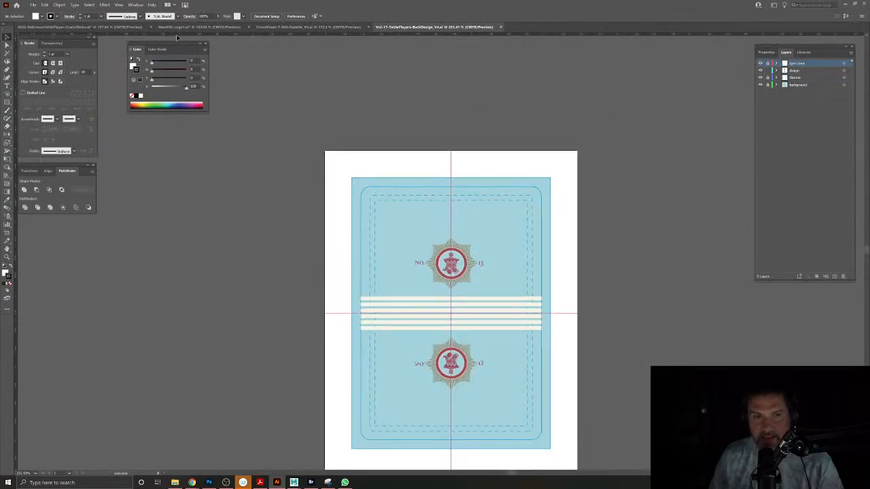
Open the V1, V2 and V3 versions of Vol-17-TablePlayers-BackDesign together and view the V3 card back.
{"action": "left_click", "coordinate": [32, 5]}
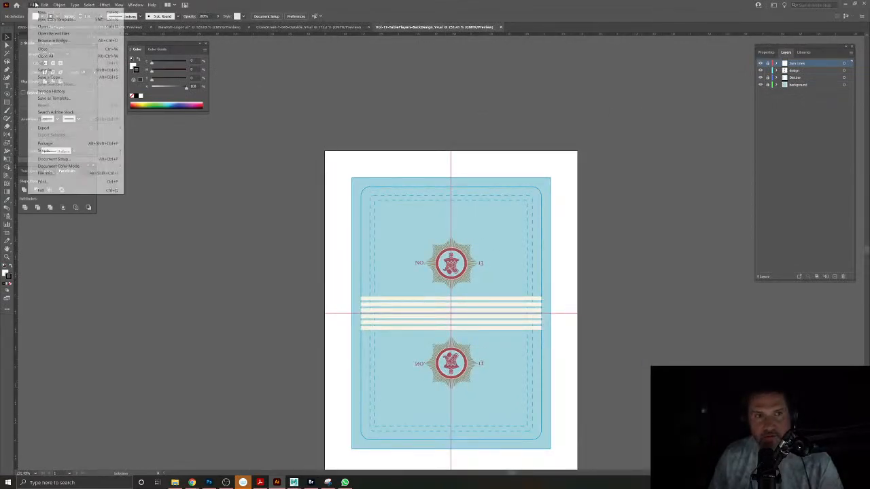
{"action": "left_click", "coordinate": [41, 25]}
{"action": "left_click", "coordinate": [334, 197]}
{"action": "left_click", "coordinate": [330, 183], "text": "shift"}
{"action": "left_click", "coordinate": [579, 416]}
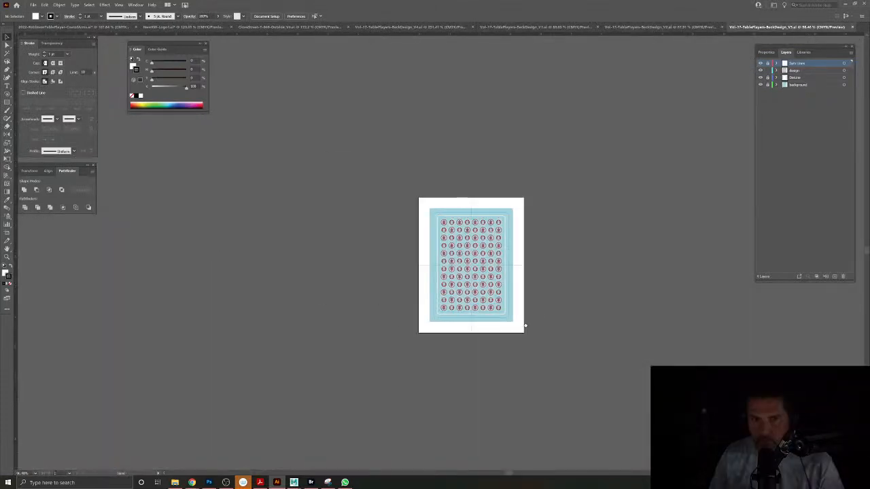
{"action": "left_click_drag", "start_coordinate": [461, 269], "coordinate": [536, 154]}
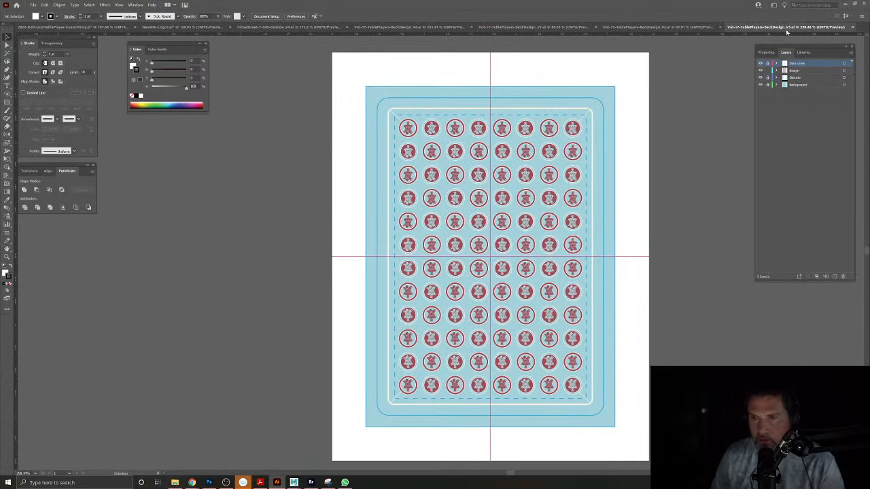
Close the V3 card back and examine the repeating medallion pattern in Vol-17-TablePlayers-BackDesign_V2.
{"action": "left_click", "coordinate": [854, 28]}
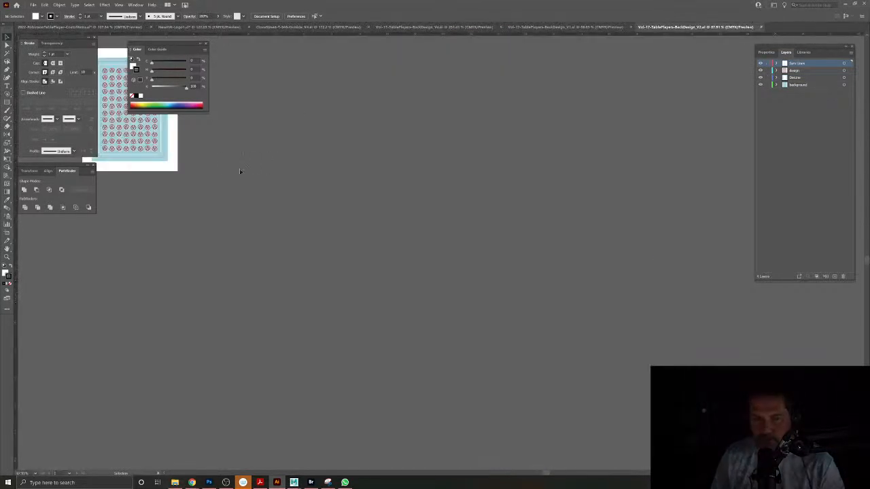
{"action": "left_click_drag", "start_coordinate": [159, 148], "coordinate": [507, 286]}
{"action": "left_click_drag", "start_coordinate": [460, 253], "coordinate": [507, 329]}
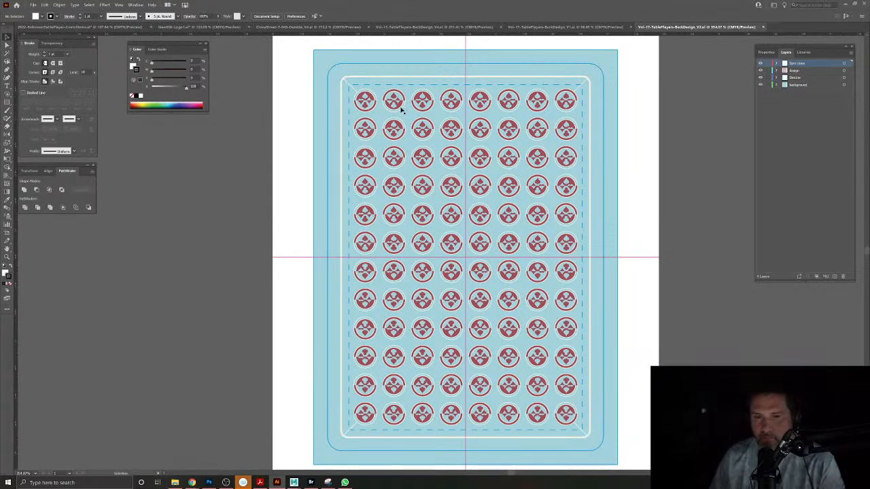
Switch to the Vol-17-TablePlayers-BackDesign_V1 card back and view its two sunburst medallions and centre stripes.
{"action": "left_click", "coordinate": [552, 27]}
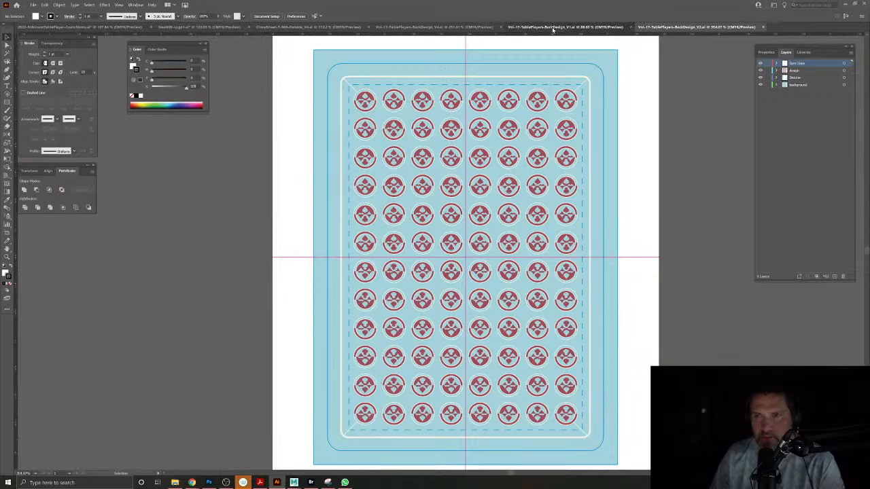
{"action": "left_click_drag", "start_coordinate": [131, 137], "coordinate": [580, 363]}
{"action": "left_click_drag", "start_coordinate": [530, 336], "coordinate": [540, 294]}
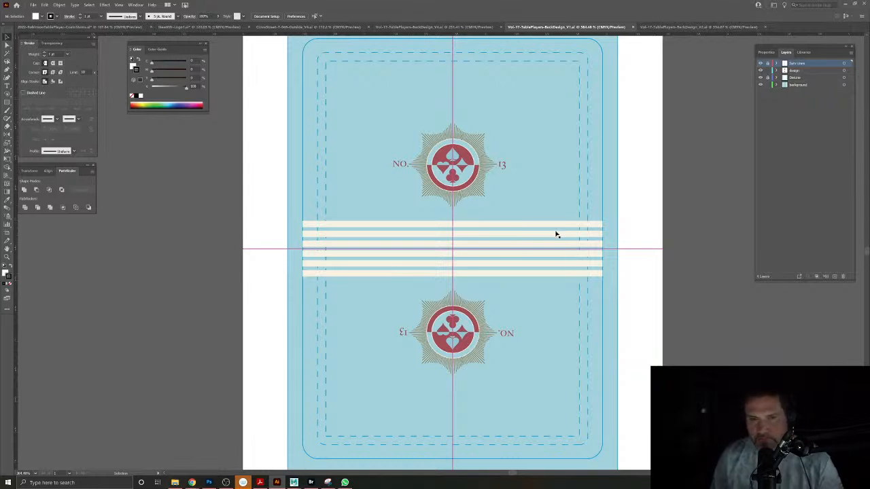
{"action": "scroll", "coordinate": [325, 127], "scroll_direction": "up", "scroll_amount": 2}
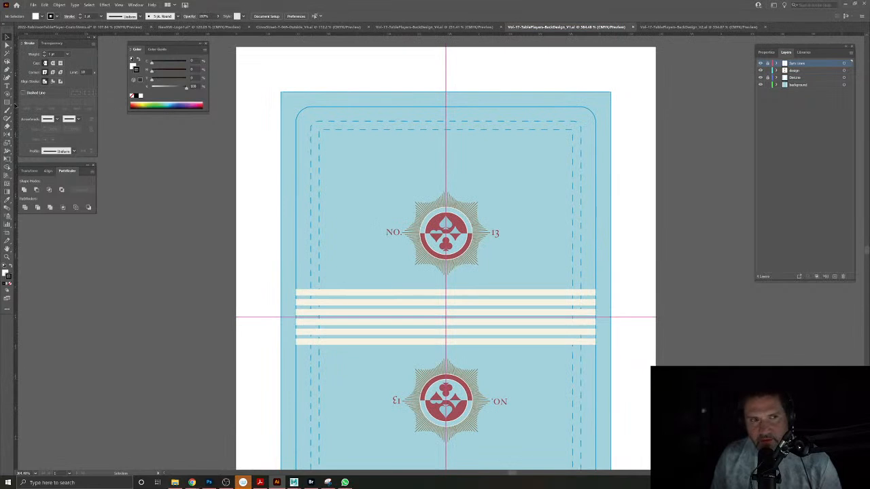
Add a new layer above the background layer and try drawing a rectangle across the top of the card.
{"action": "key", "text": "v"}
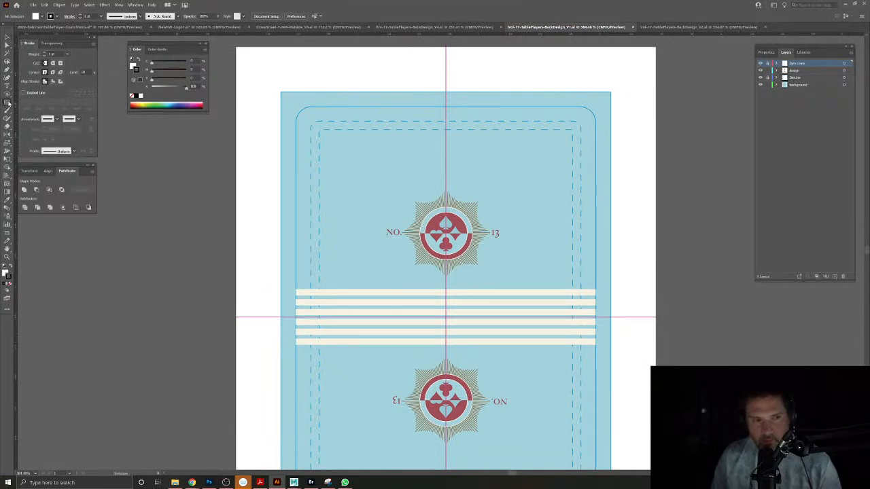
{"action": "left_click", "coordinate": [798, 84]}
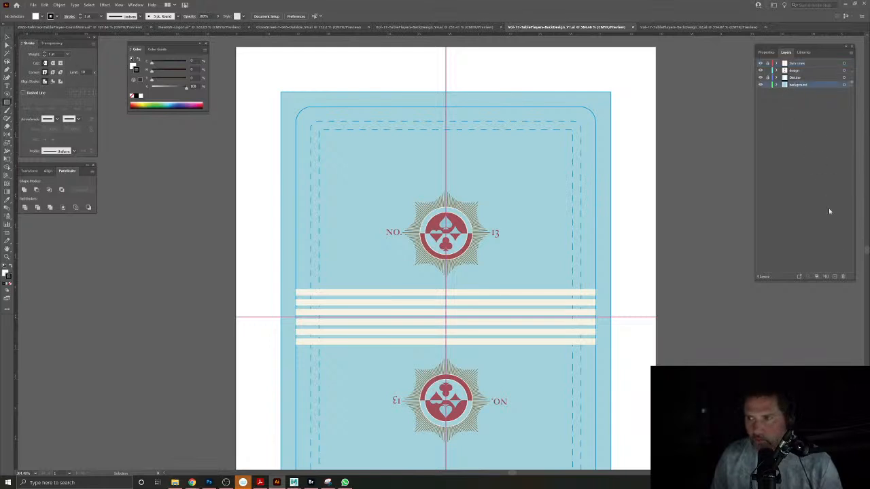
{"action": "left_click", "coordinate": [834, 277]}
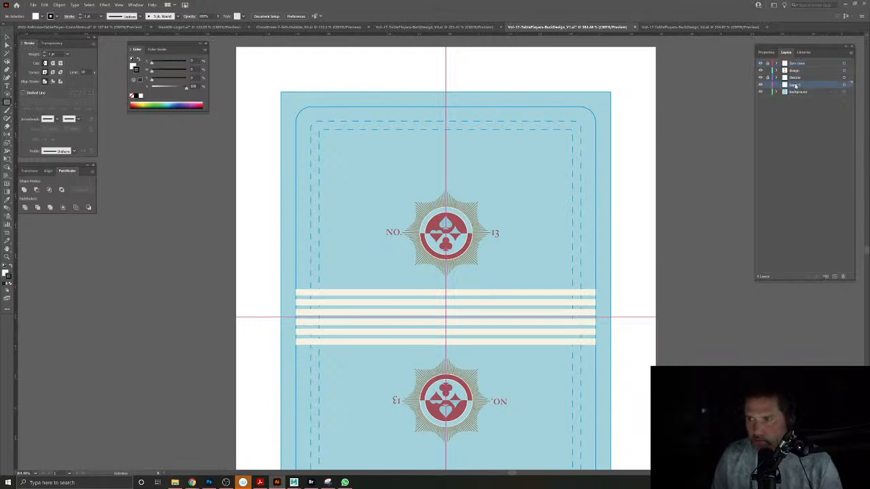
{"action": "mouse_move", "coordinate": [279, 90]}
{"action": "left_mouse_down"}
{"action": "mouse_move", "coordinate": [583, 170]}
{"action": "mouse_move", "coordinate": [611, 164]}
{"action": "left_mouse_up"}
{"action": "key", "text": "ctrl+z"}
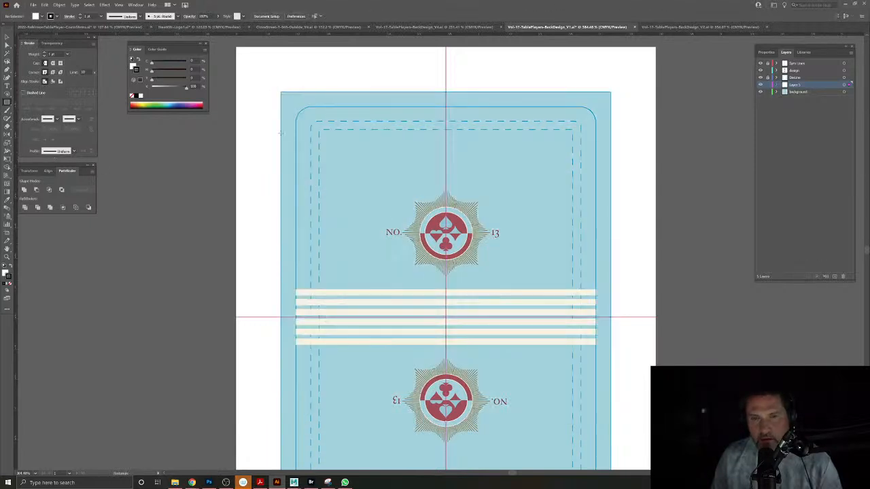
Duplicate the blue card background and shrink the copy to a band across the top of the card.
{"action": "left_click", "coordinate": [6, 38]}
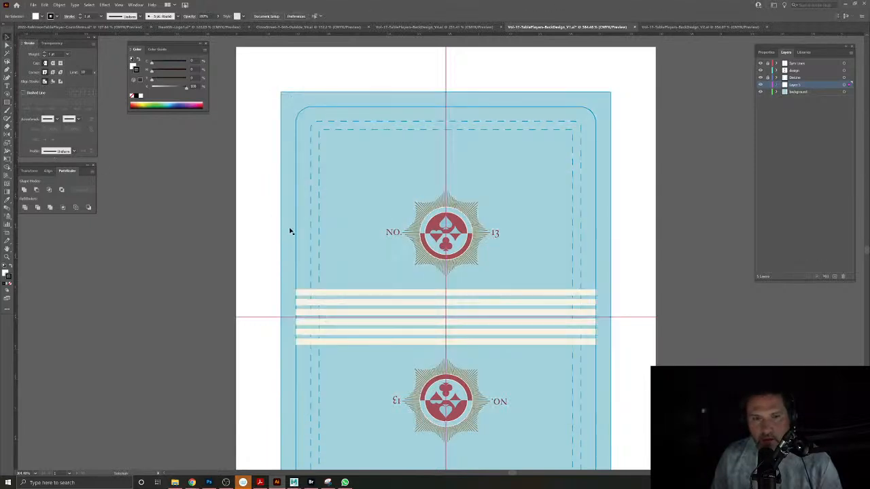
{"action": "left_click", "coordinate": [362, 254]}
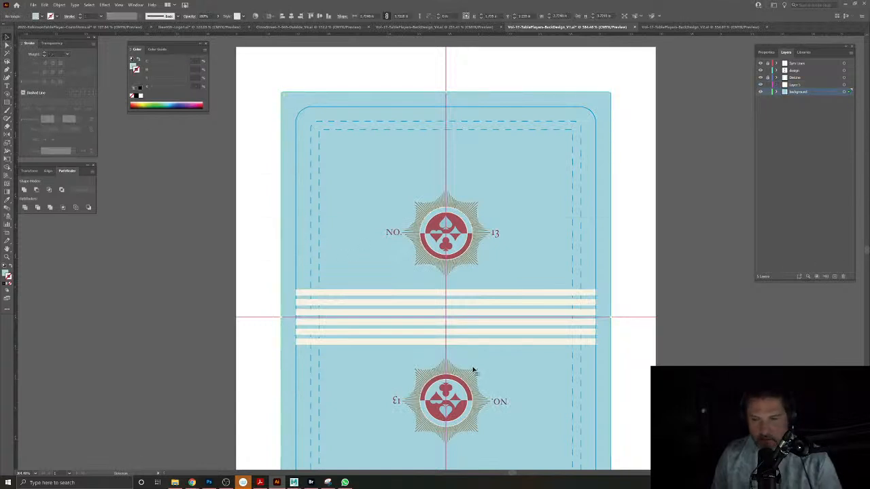
{"action": "scroll", "coordinate": [485, 327], "scroll_direction": "down", "scroll_amount": 1}
{"action": "scroll", "coordinate": [486, 327], "scroll_direction": "down", "scroll_amount": 1}
{"action": "left_click_drag", "start_coordinate": [449, 451], "coordinate": [463, 204]}
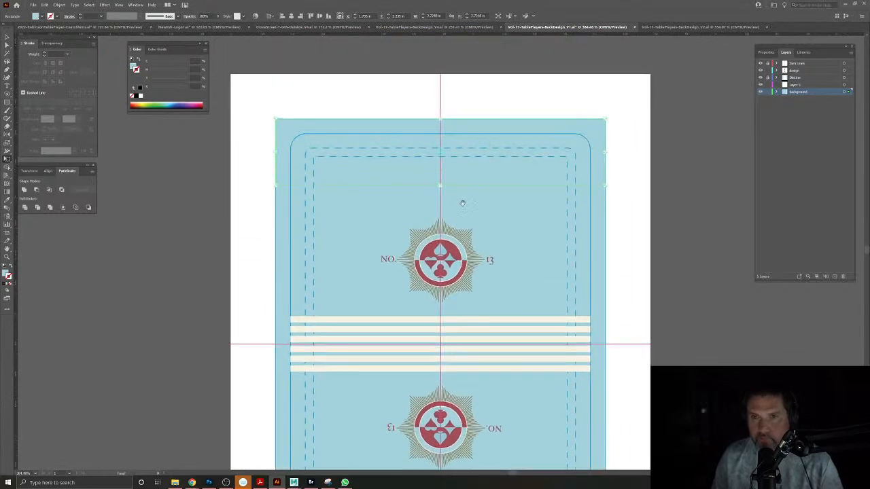
Fill the top band, without an outline, with the gold colour sampled from the sunburst lines.
{"action": "left_click", "coordinate": [6, 200]}
{"action": "left_click_drag", "start_coordinate": [436, 233], "coordinate": [472, 264]}
{"action": "left_click", "coordinate": [431, 220]}
{"action": "key", "text": "ctrl+0"}
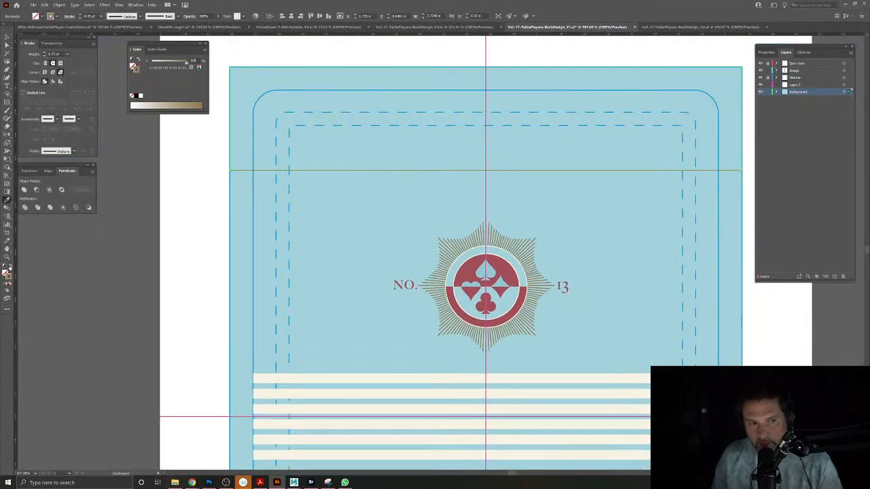
{"action": "left_click", "coordinate": [10, 267]}
{"action": "left_click", "coordinate": [7, 39]}
{"action": "left_click", "coordinate": [227, 43]}
Create a copy of the gold band along the card's bottom edge by turning it about the card's centre point.
{"action": "left_click_drag", "start_coordinate": [432, 206], "coordinate": [411, 221]}
{"action": "left_click_drag", "start_coordinate": [420, 251], "coordinate": [412, 165]}
{"action": "scroll", "coordinate": [411, 166], "scroll_direction": "down", "scroll_amount": 1}
{"action": "left_click", "coordinate": [408, 103]}
{"action": "left_click_drag", "start_coordinate": [7, 135], "coordinate": [31, 137]}
{"action": "left_click_drag", "start_coordinate": [425, 244], "coordinate": [541, 313]}
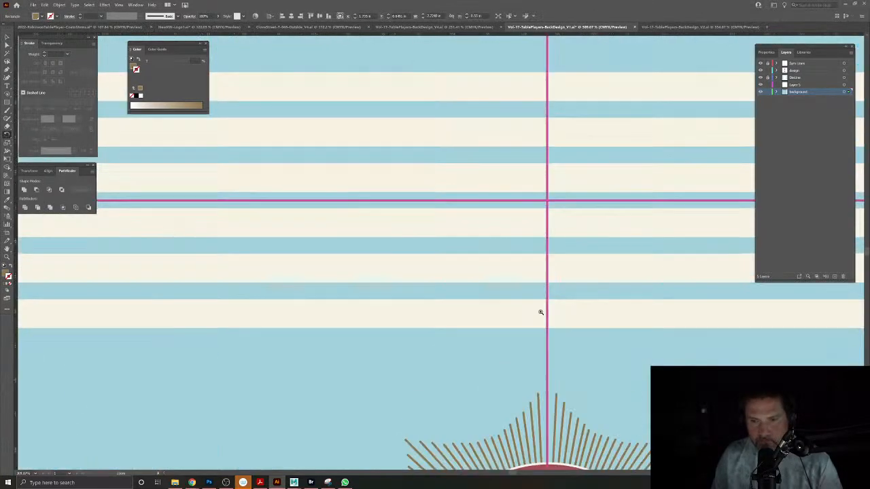
{"action": "left_click", "coordinate": [547, 201], "text": "alt"}
{"action": "left_click", "coordinate": [565, 177]}
{"action": "left_click_drag", "start_coordinate": [555, 267], "coordinate": [494, 205]}
{"action": "key", "text": "ctrl+0"}
{"action": "key", "text": "v"}
{"action": "left_click", "coordinate": [422, 267]}
{"action": "left_click_drag", "start_coordinate": [439, 277], "coordinate": [337, 274]}
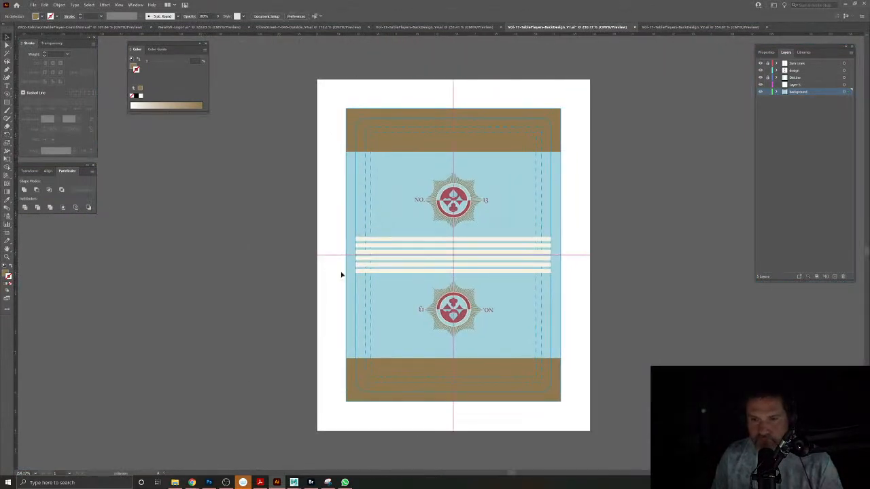
Widen the group of cream centre stripes to reach both outer edges of the blue card background.
{"action": "left_click", "coordinate": [387, 241]}
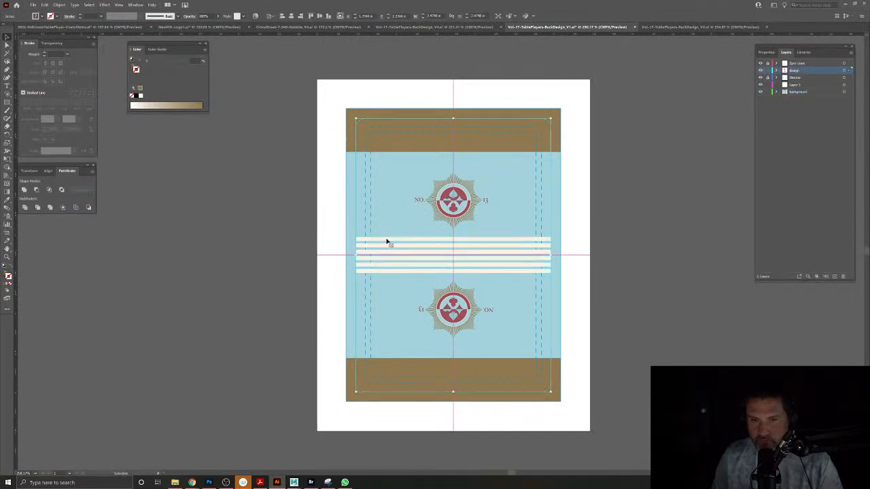
{"action": "double_click", "coordinate": [386, 241]}
{"action": "left_click_drag", "start_coordinate": [551, 256], "coordinate": [561, 256]}
{"action": "double_click", "coordinate": [612, 264]}
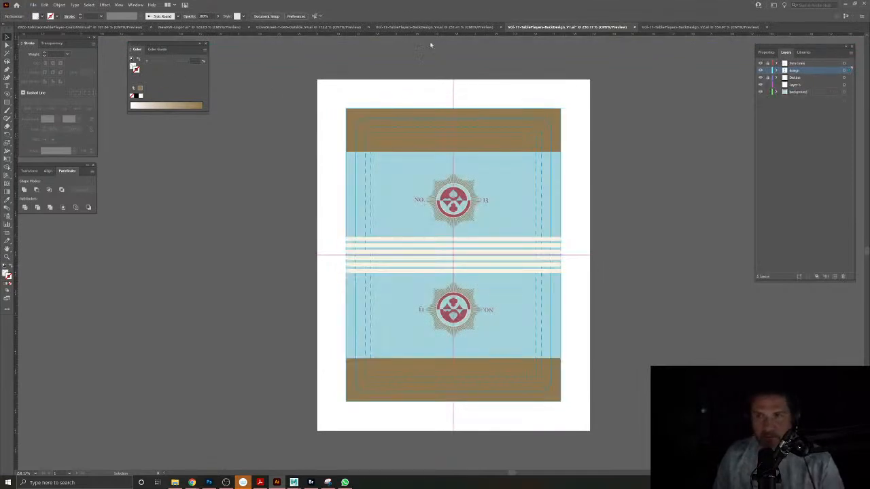
Close the V1 card back and recolour the cream border frame in the V2 design with the background's blue fill.
{"action": "left_click", "coordinate": [633, 26]}
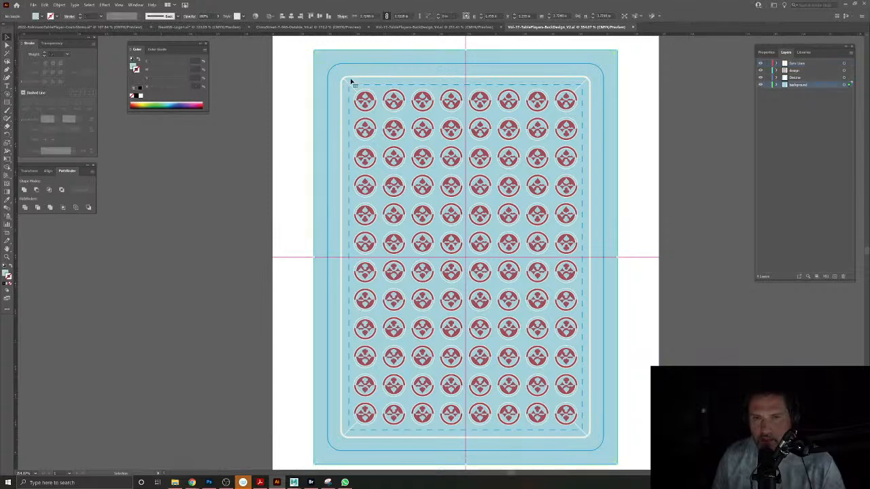
{"action": "left_click", "coordinate": [351, 86]}
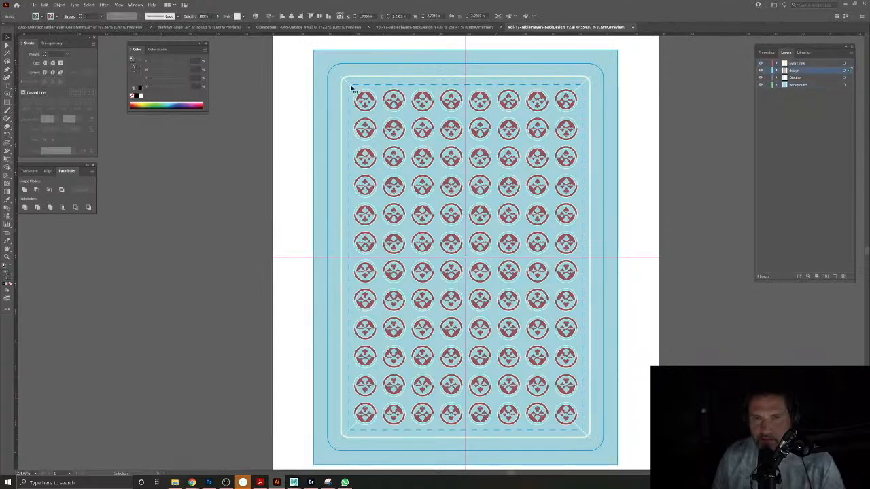
{"action": "left_click_drag", "start_coordinate": [355, 91], "coordinate": [344, 94]}
{"action": "double_click", "coordinate": [353, 91]}
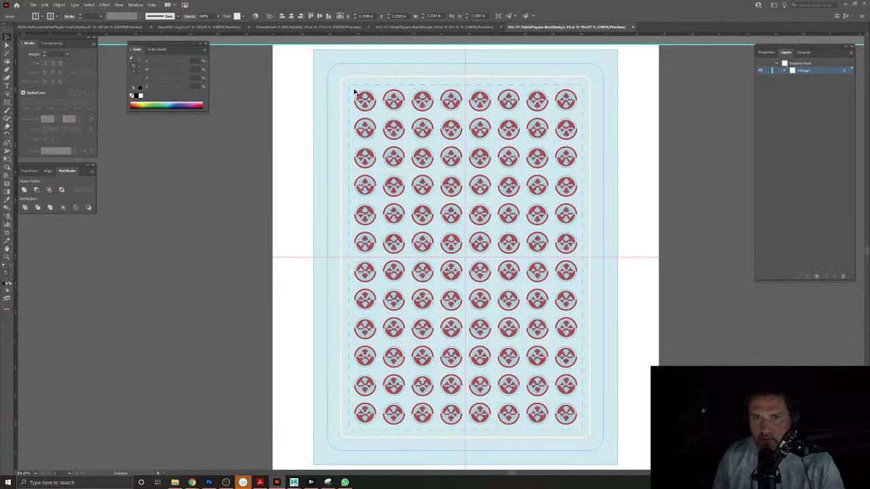
{"action": "left_click", "coordinate": [590, 83]}
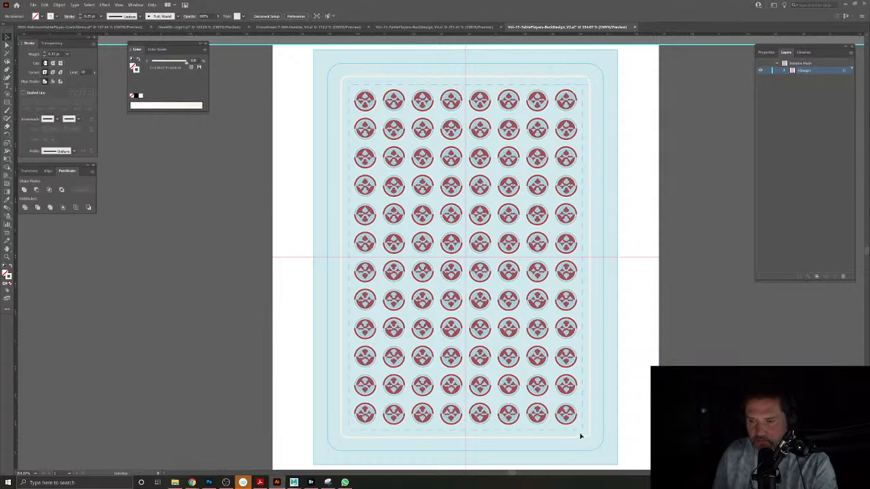
{"action": "left_click", "coordinate": [361, 440]}
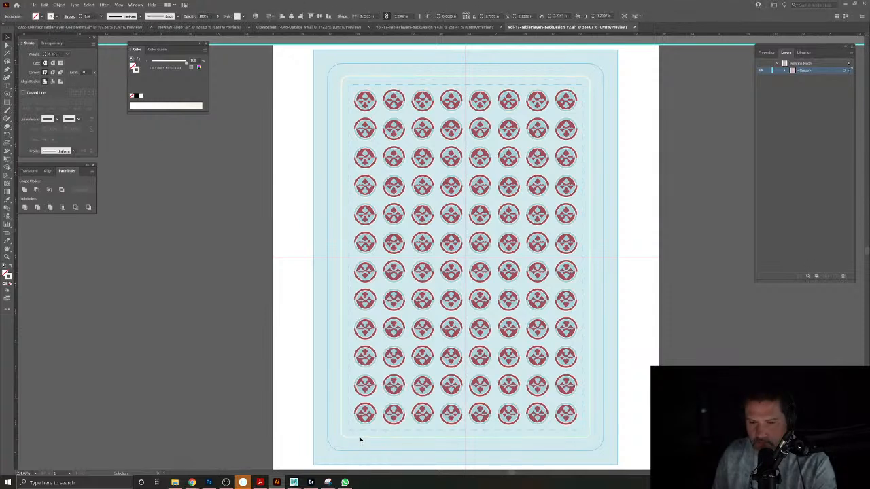
{"action": "left_click", "coordinate": [8, 201]}
{"action": "left_click", "coordinate": [320, 365]}
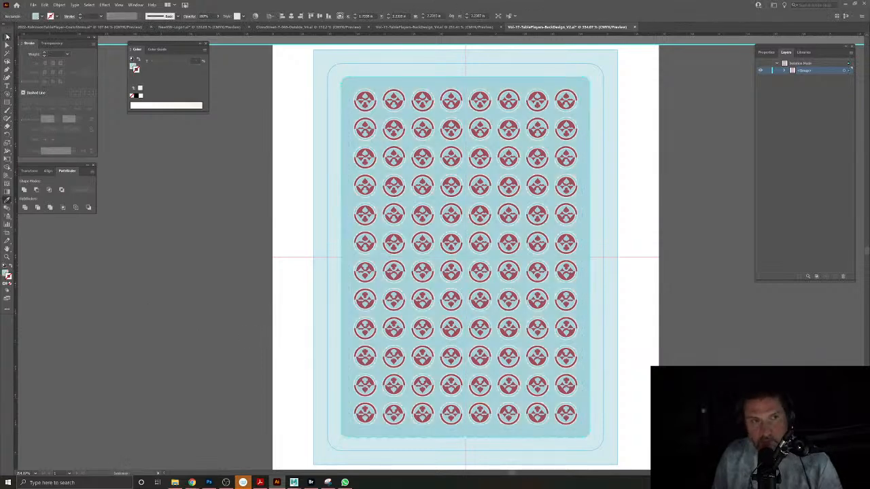
Leave the group's isolation and delete the full-size blue background rectangle behind the medallion pattern.
{"action": "double_click", "coordinate": [174, 205]}
{"action": "left_click_drag", "start_coordinate": [319, 268], "coordinate": [259, 267]}
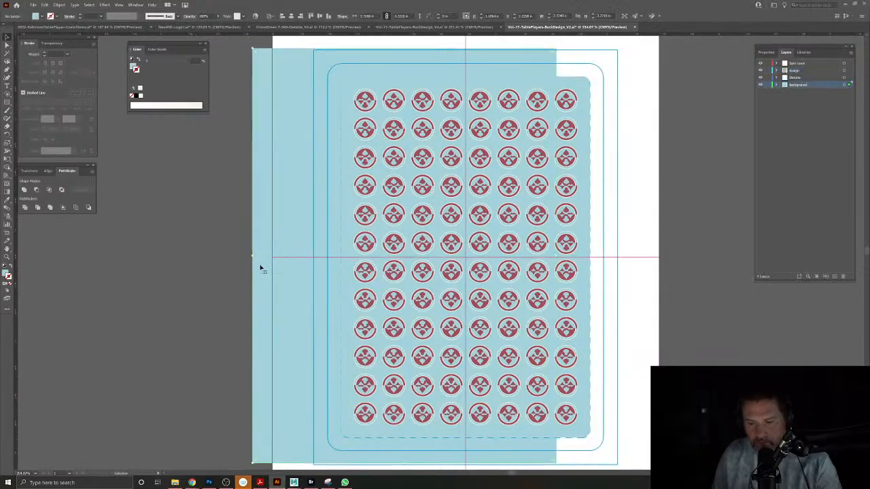
{"action": "key", "text": "Delete"}
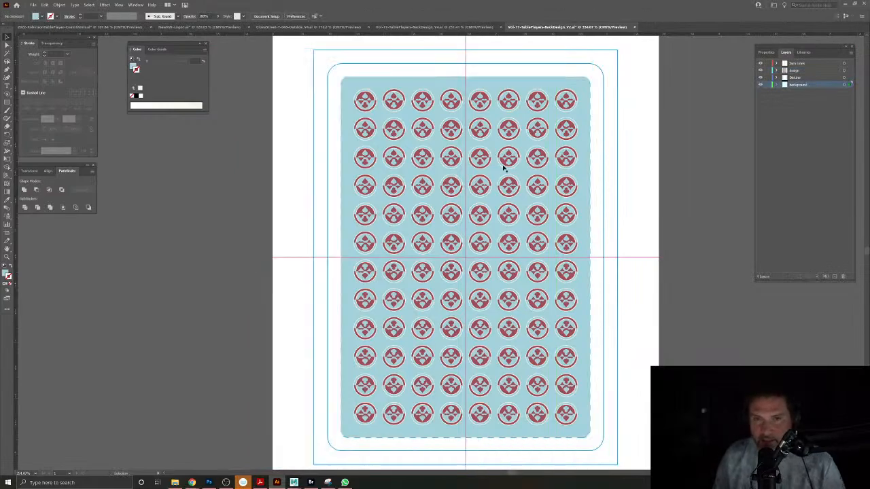
Isolate the top-left medallion down to its own parts and copy its outer circle.
{"action": "left_click_drag", "start_coordinate": [363, 87], "coordinate": [382, 108]}
{"action": "key", "text": "ctrl+0"}
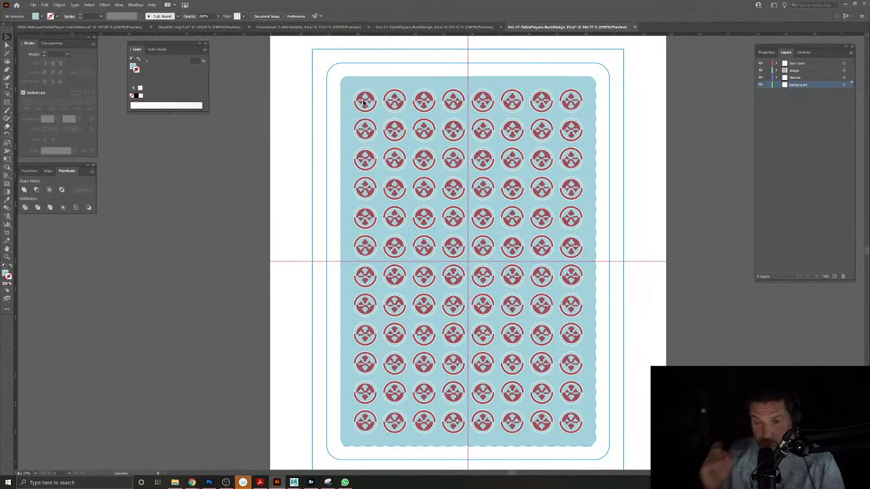
{"action": "left_click", "coordinate": [365, 95]}
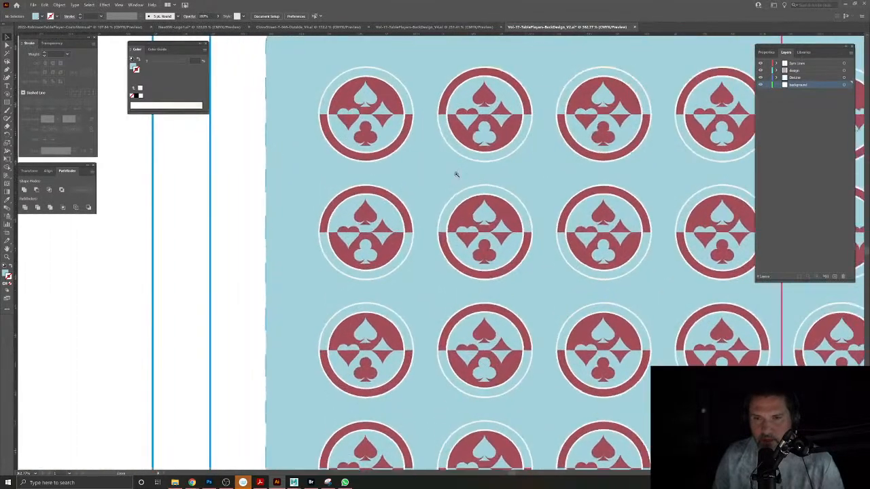
{"action": "left_click", "coordinate": [410, 103]}
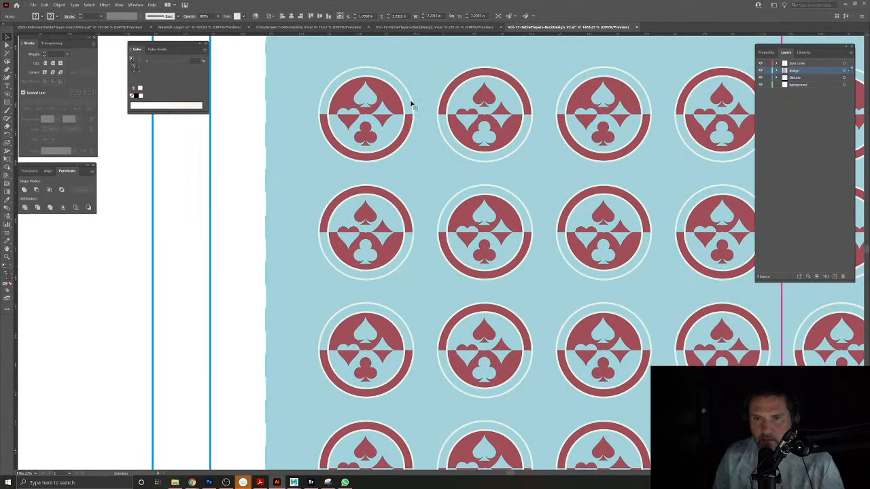
{"action": "double_click", "coordinate": [412, 104]}
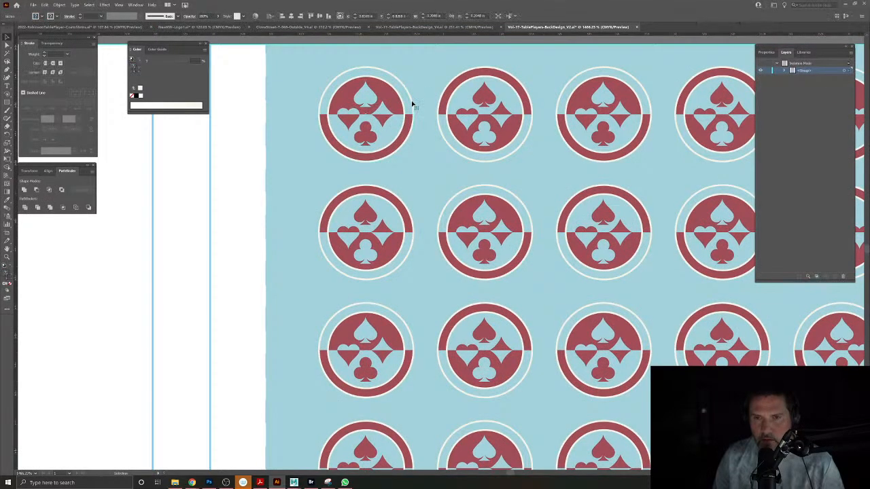
{"action": "double_click", "coordinate": [412, 104]}
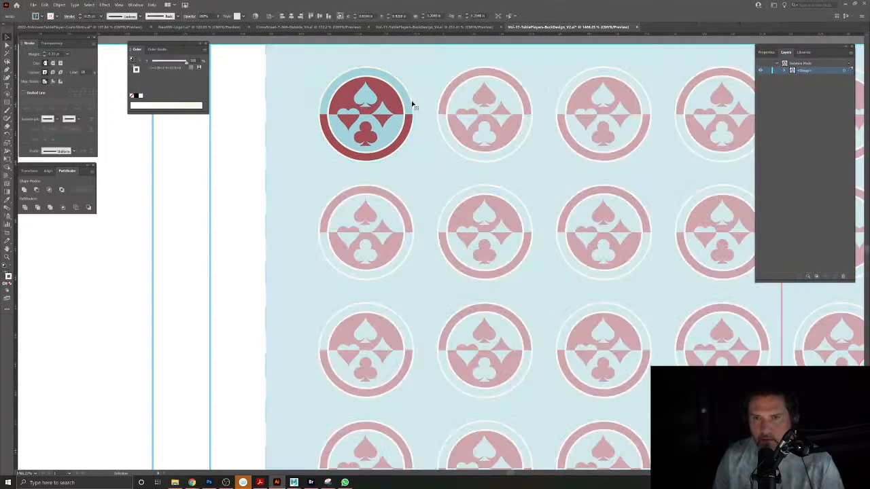
{"action": "key", "text": "Delete"}
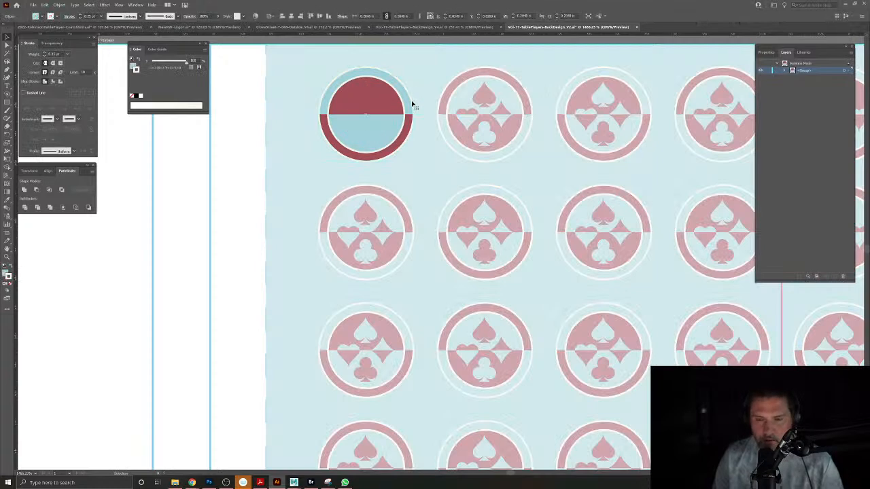
Paste the circle in front of the top-left medallion and try it as a solid white disc without an outline.
{"action": "double_click", "coordinate": [240, 122]}
{"action": "key", "text": "ctrl+f"}
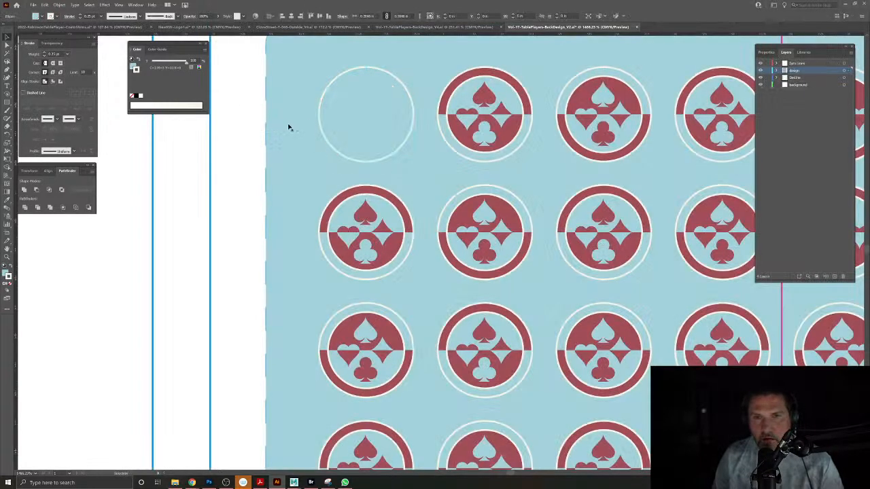
{"action": "key", "text": "shift+x"}
{"action": "left_click", "coordinate": [155, 170]}
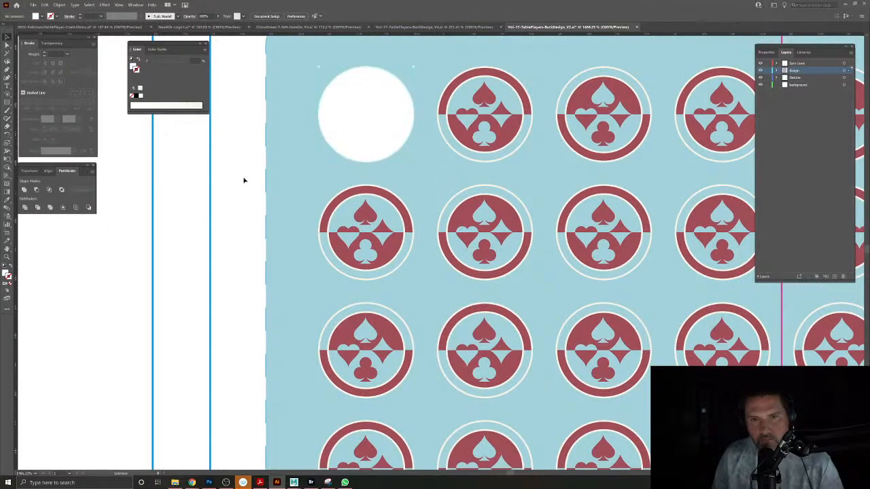
Remove the white disc covering the top-left medallion.
{"action": "left_click", "coordinate": [342, 139]}
{"action": "key", "text": "Delete"}
{"action": "key", "text": "ctrl+z"}
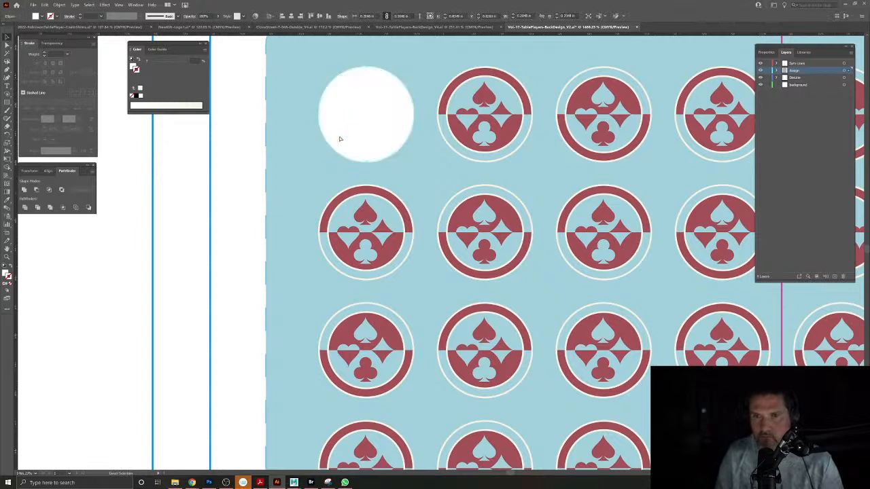
{"action": "key", "text": "ctrl+shift+z"}
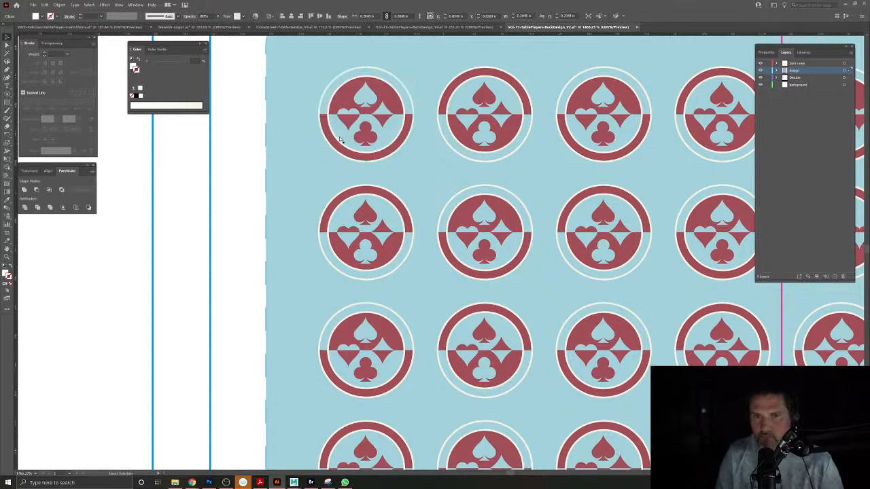
Isolate the top-left medallion, outline its strokes and merge its overlapping shapes with Pathfinder.
{"action": "double_click", "coordinate": [388, 137]}
{"action": "left_click", "coordinate": [388, 137]}
{"action": "double_click", "coordinate": [388, 137]}
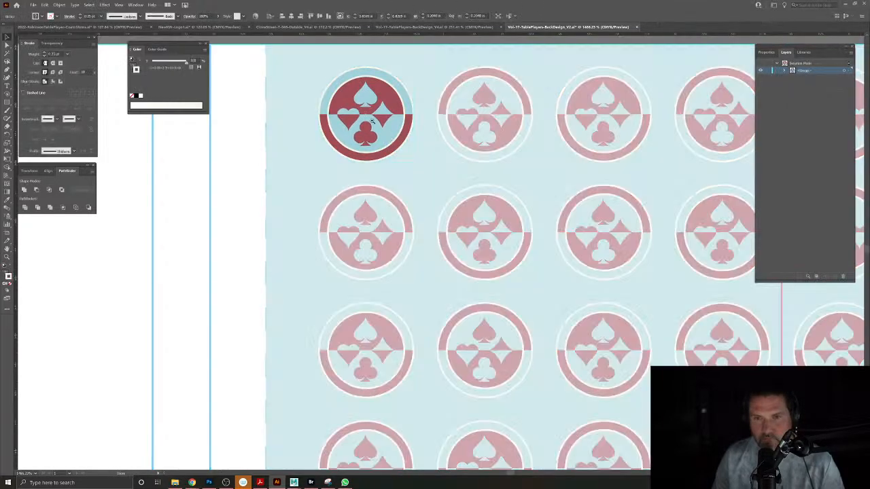
{"action": "key", "text": "ctrl+plus"}
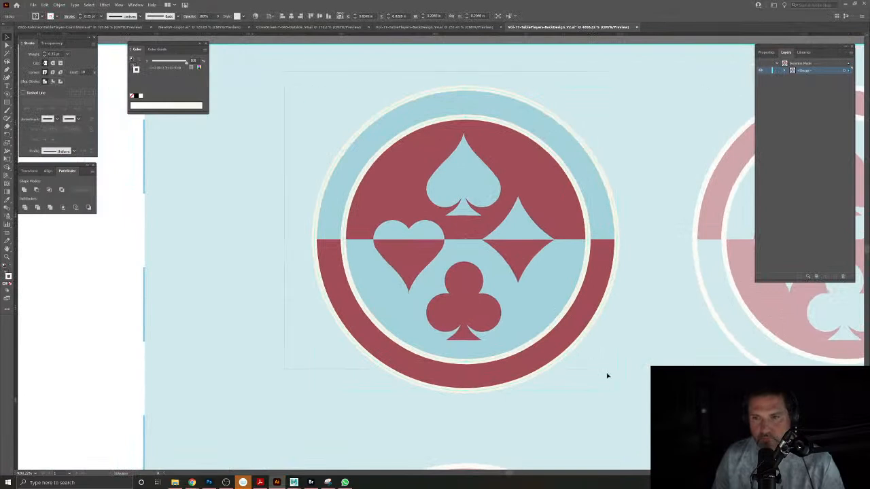
{"action": "left_click", "coordinate": [319, 93]}
{"action": "left_click", "coordinate": [59, 4]}
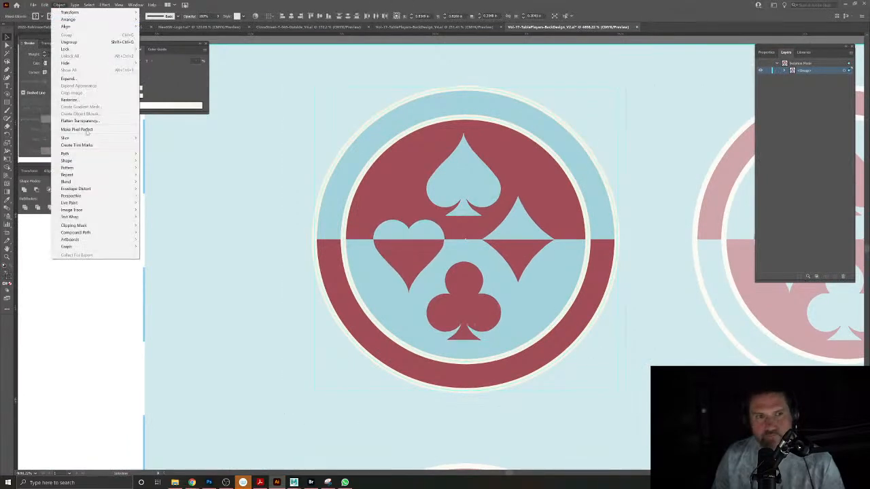
{"action": "mouse_move", "coordinate": [64, 154]}
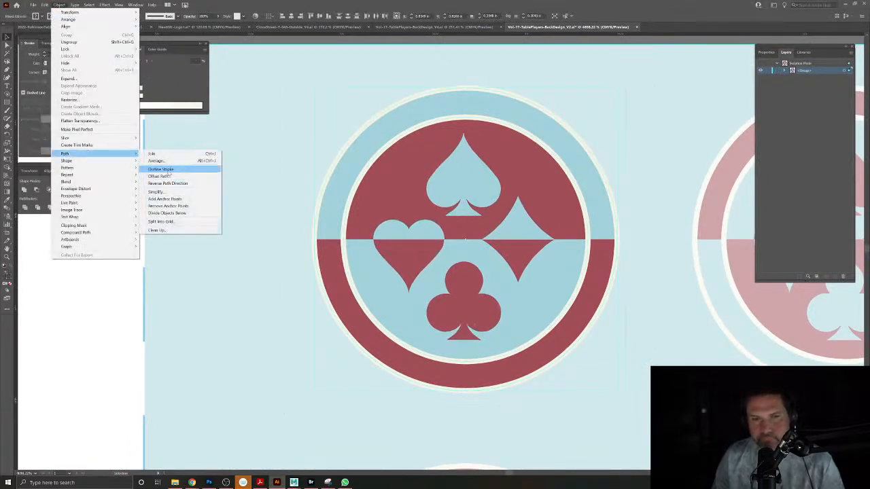
{"action": "left_click", "coordinate": [169, 176]}
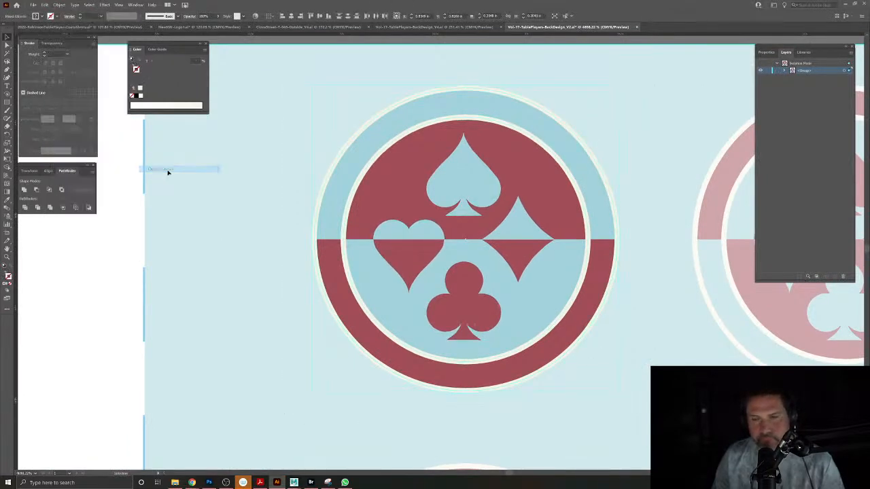
{"action": "left_click", "coordinate": [51, 208]}
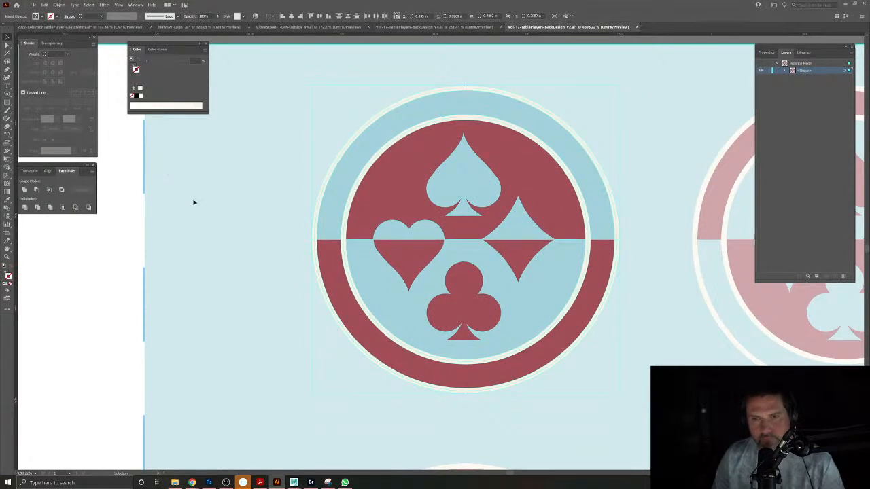
{"action": "double_click", "coordinate": [373, 270]}
{"action": "left_click", "coordinate": [373, 270]}
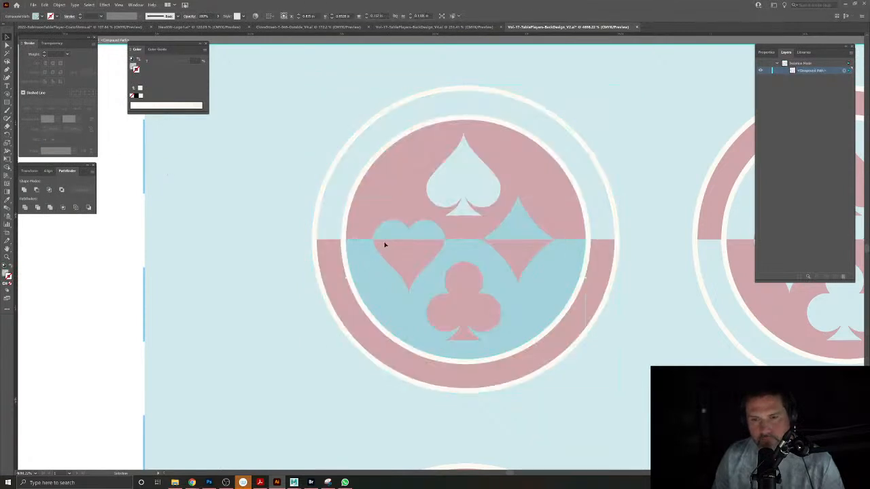
{"action": "double_click", "coordinate": [291, 208]}
Recolor all parts of the top-left medallion that share the light blue fill to white, then leave isolation.
{"action": "left_click", "coordinate": [376, 277]}
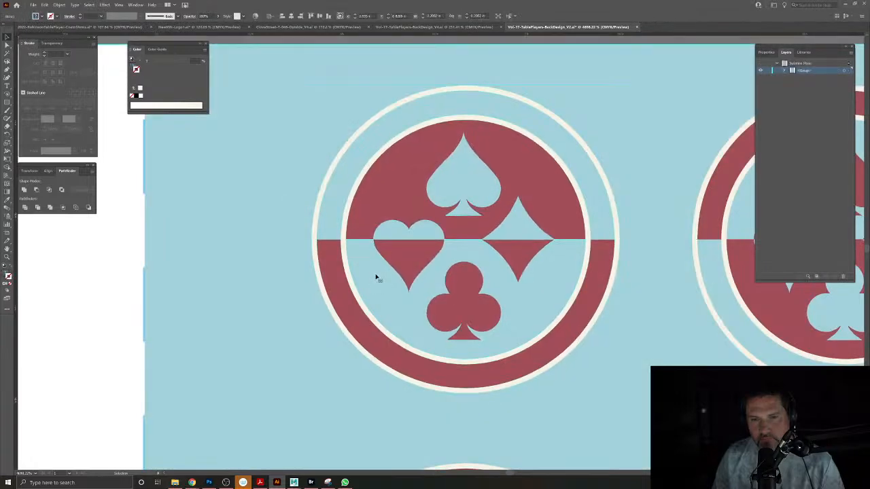
{"action": "double_click", "coordinate": [376, 277]}
{"action": "left_click", "coordinate": [377, 277]}
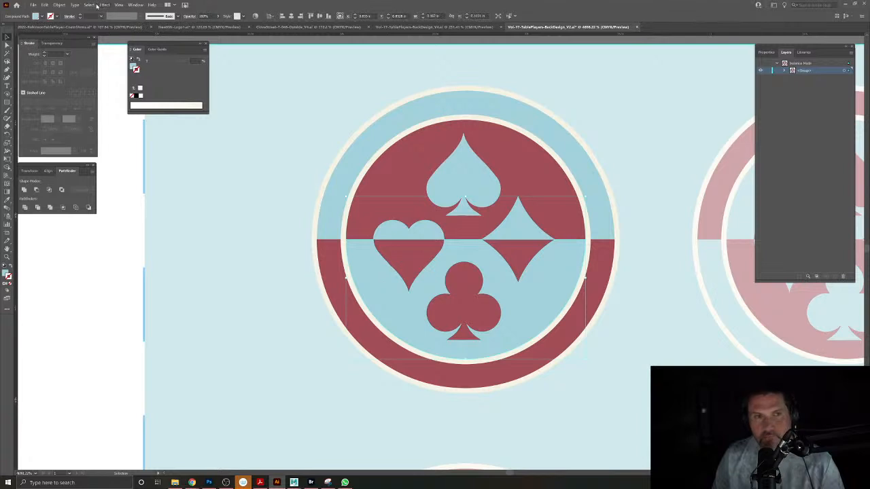
{"action": "left_click", "coordinate": [89, 4]}
{"action": "left_click", "coordinate": [198, 90]}
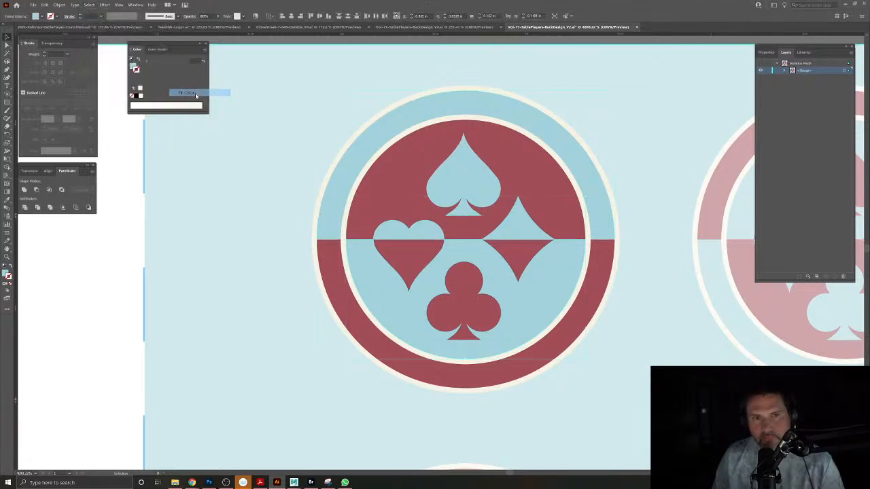
{"action": "left_click", "coordinate": [7, 198]}
{"action": "left_click", "coordinate": [93, 242]}
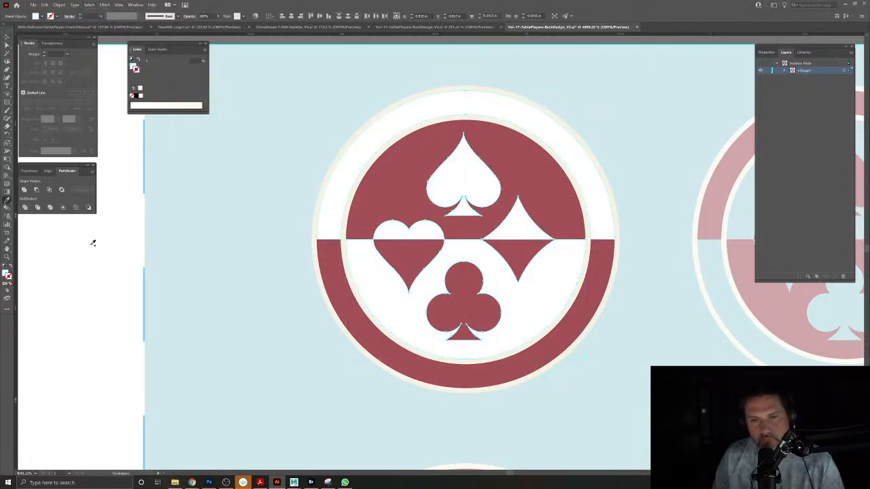
{"action": "key", "text": "v"}
{"action": "double_click", "coordinate": [104, 281]}
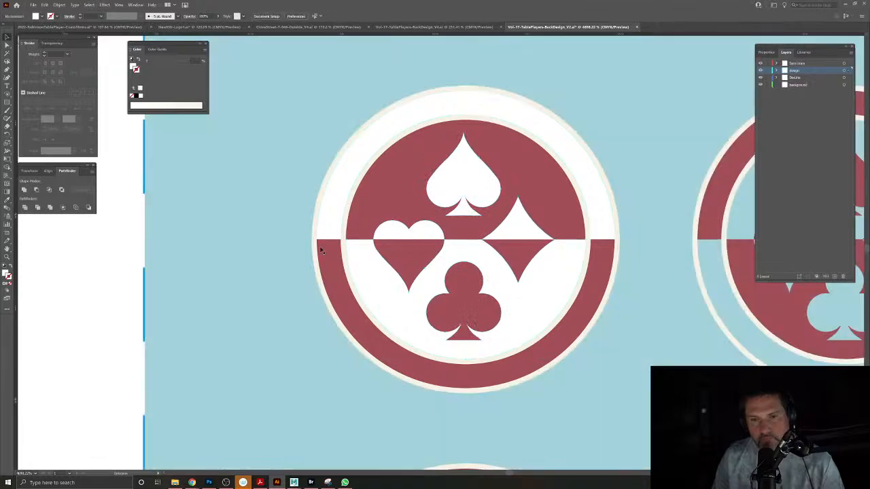
Try filling the whole top-left medallion with sampled white, and undo it.
{"action": "left_click_drag", "start_coordinate": [498, 251], "coordinate": [326, 133]}
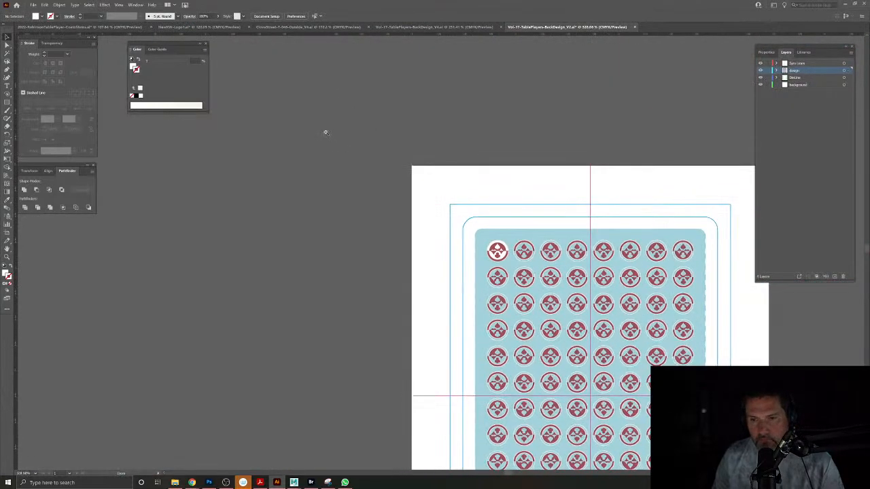
{"action": "left_click_drag", "start_coordinate": [534, 274], "coordinate": [414, 189]}
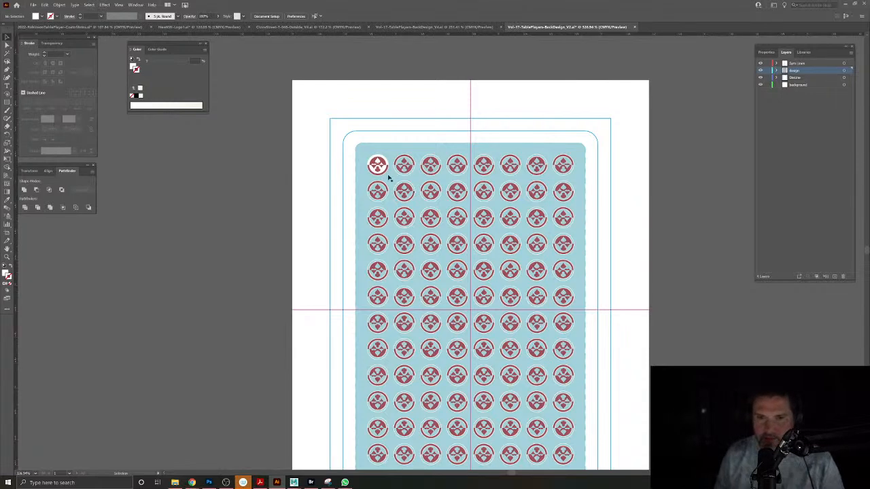
{"action": "left_click_drag", "start_coordinate": [374, 167], "coordinate": [499, 280]}
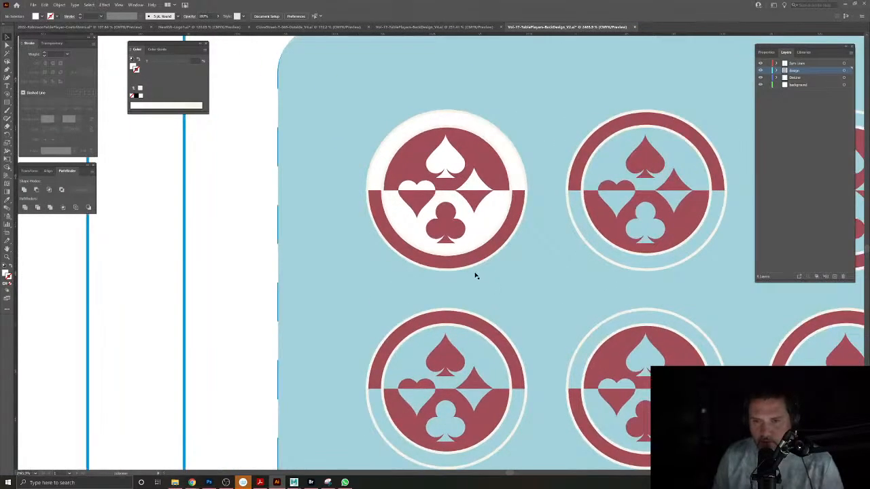
{"action": "left_click", "coordinate": [468, 270]}
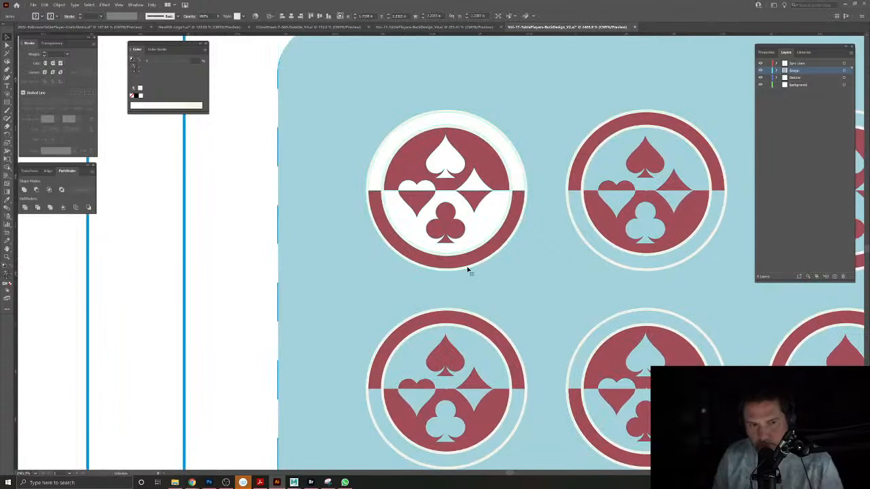
{"action": "double_click", "coordinate": [467, 270]}
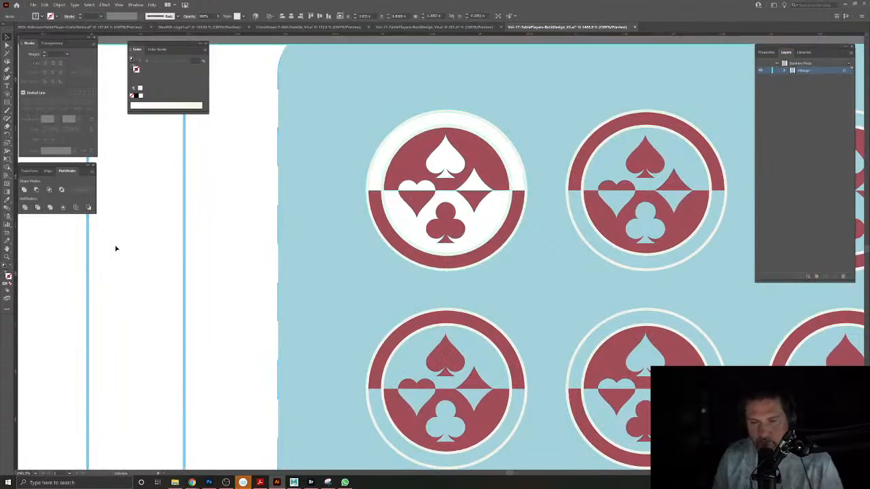
{"action": "left_click", "coordinate": [7, 202]}
{"action": "left_click", "coordinate": [269, 236]}
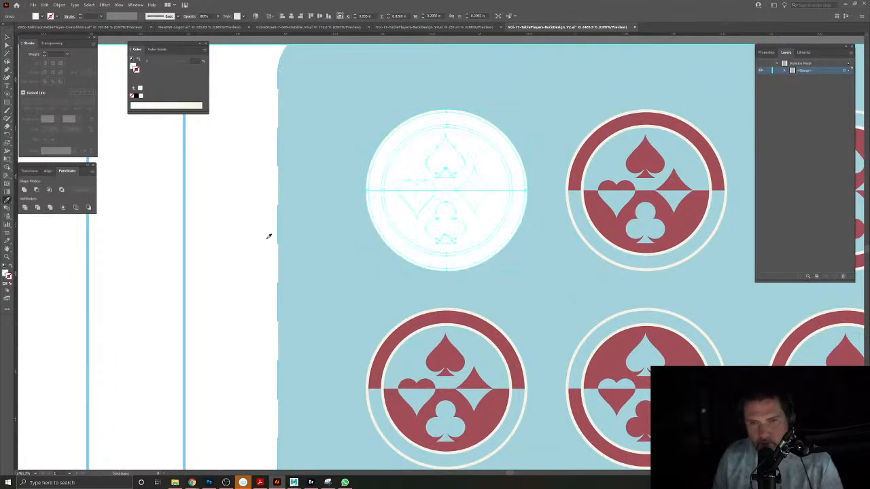
{"action": "key", "text": "ctrl+z"}
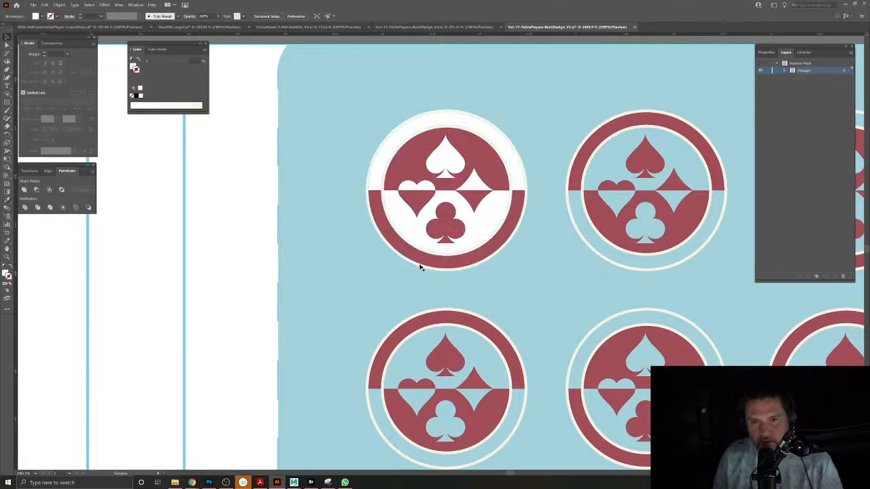
Recolor all cream ring outlines of the top-left medallion white by matching their fill color, and leave isolation.
{"action": "double_click", "coordinate": [420, 269]}
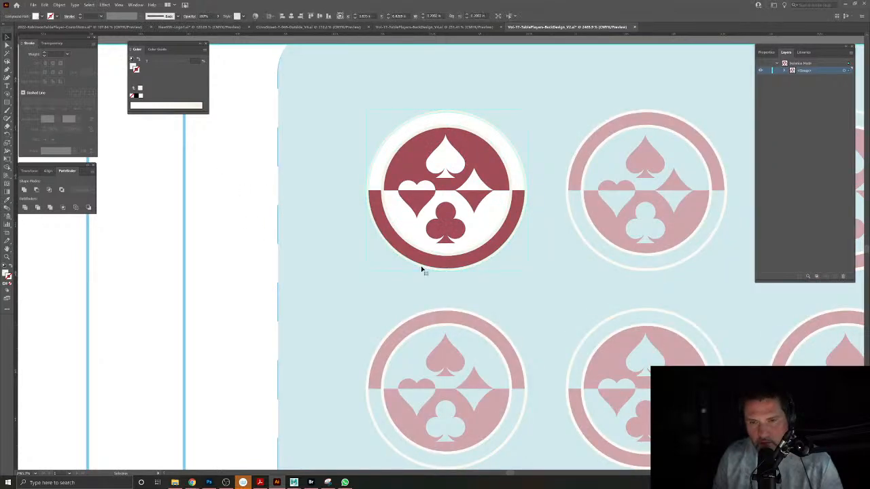
{"action": "left_click", "coordinate": [90, 5]}
{"action": "left_click", "coordinate": [199, 92]}
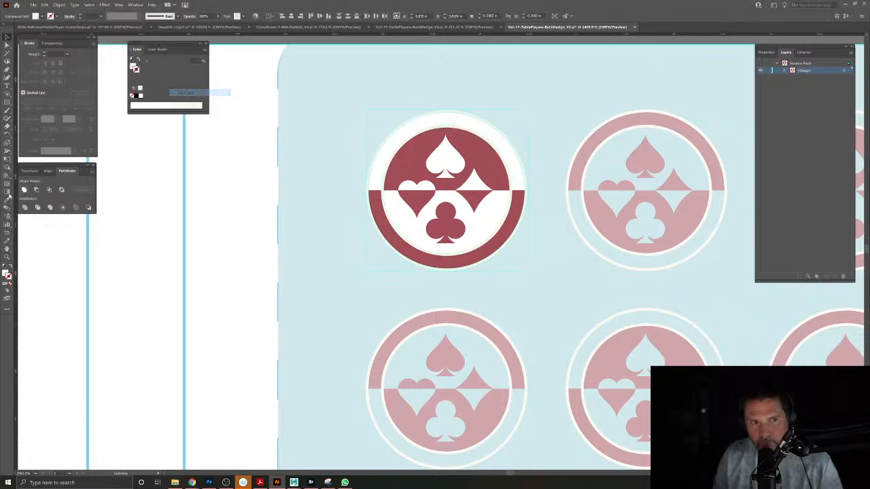
{"action": "key", "text": "i"}
{"action": "double_click", "coordinate": [224, 181]}
Cut the white top-left medallion out of the pattern group and paste it back in place outside the group.
{"action": "left_click_drag", "start_coordinate": [448, 288], "coordinate": [366, 242]}
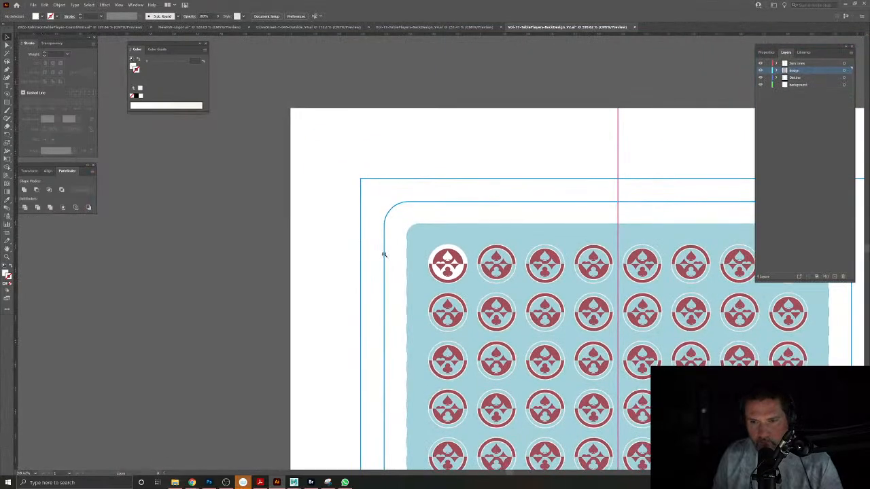
{"action": "left_click_drag", "start_coordinate": [452, 262], "coordinate": [302, 174]}
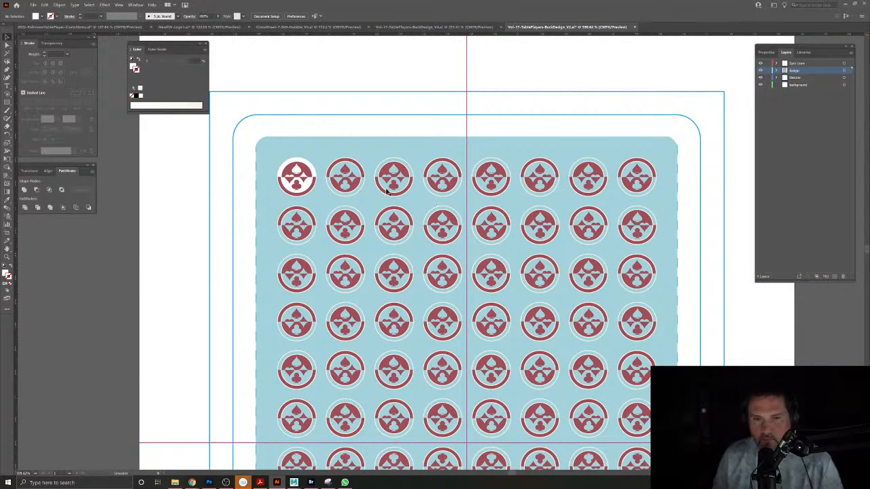
{"action": "left_click_drag", "start_coordinate": [298, 174], "coordinate": [619, 260]}
{"action": "left_click_drag", "start_coordinate": [557, 247], "coordinate": [441, 247]}
{"action": "key", "text": "ctrl+z"}
{"action": "double_click", "coordinate": [529, 249]}
{"action": "left_click", "coordinate": [530, 249]}
{"action": "key", "text": "Delete"}
{"action": "double_click", "coordinate": [339, 237]}
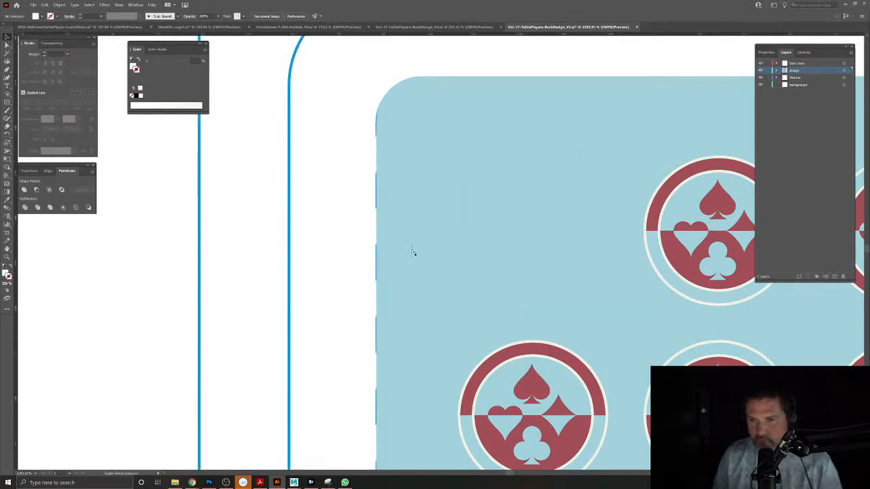
{"action": "key", "text": "ctrl+z"}
Duplicate the white medallion to its left and recolor the copy's inner disc white above, red below, with red upper suit shapes.
{"action": "left_click_drag", "start_coordinate": [528, 232], "coordinate": [416, 187]}
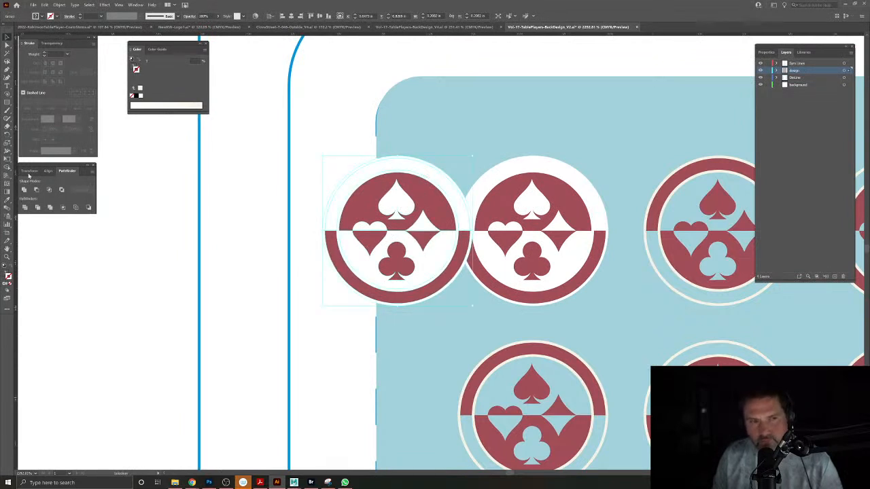
{"action": "left_click", "coordinate": [177, 183]}
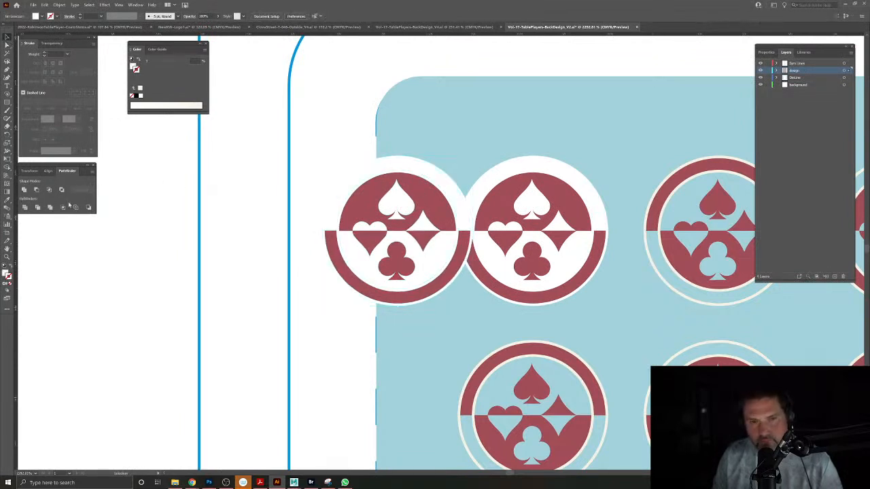
{"action": "left_click", "coordinate": [8, 200]}
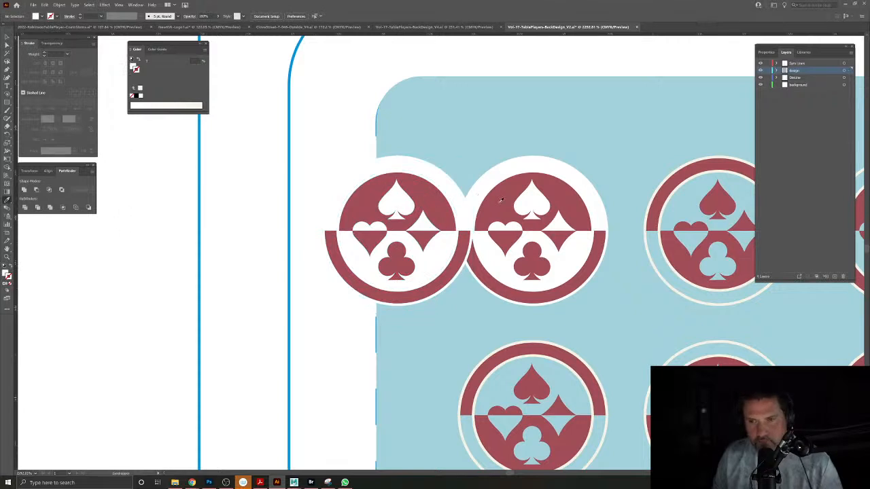
{"action": "left_click", "coordinate": [433, 246]}
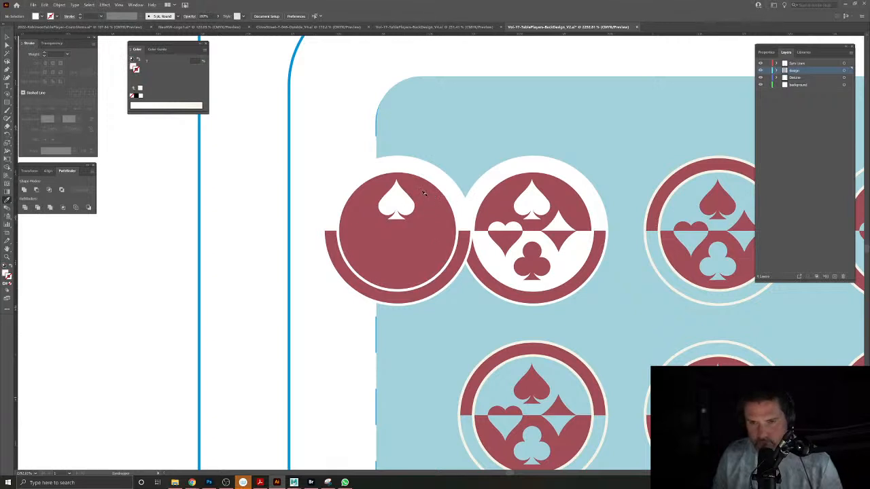
{"action": "left_click", "coordinate": [425, 193]}
{"action": "left_click", "coordinate": [397, 198]}
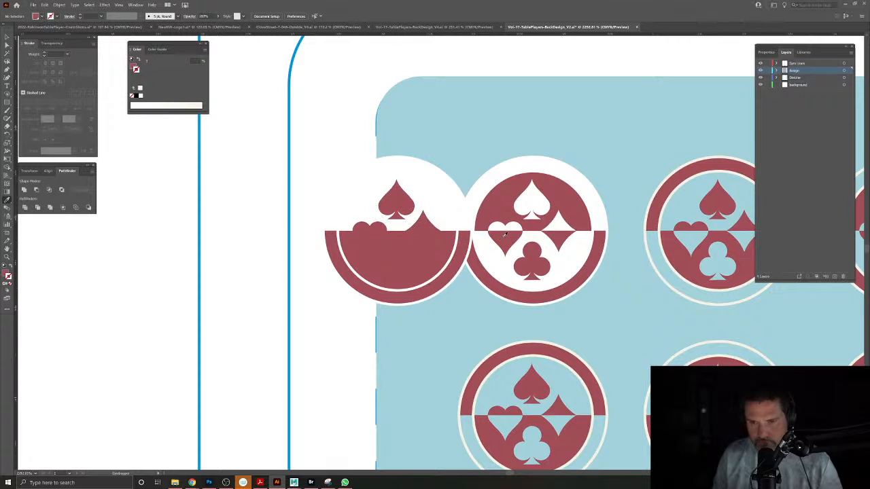
Recolor the copy's lower diamond, heart and club white, its upper outer ring red and its lower outer ring white.
{"action": "left_click", "coordinate": [431, 234]}
{"action": "left_click", "coordinate": [366, 241]}
{"action": "left_click", "coordinate": [397, 261]}
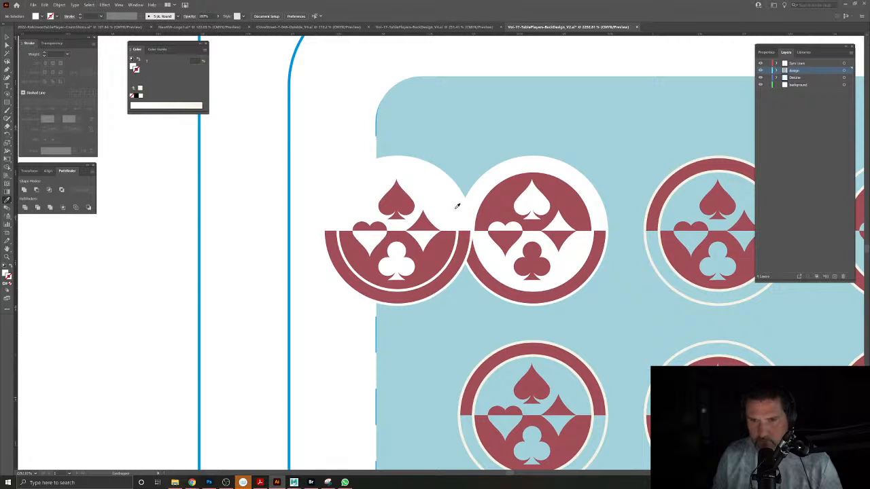
{"action": "left_click", "coordinate": [448, 190]}
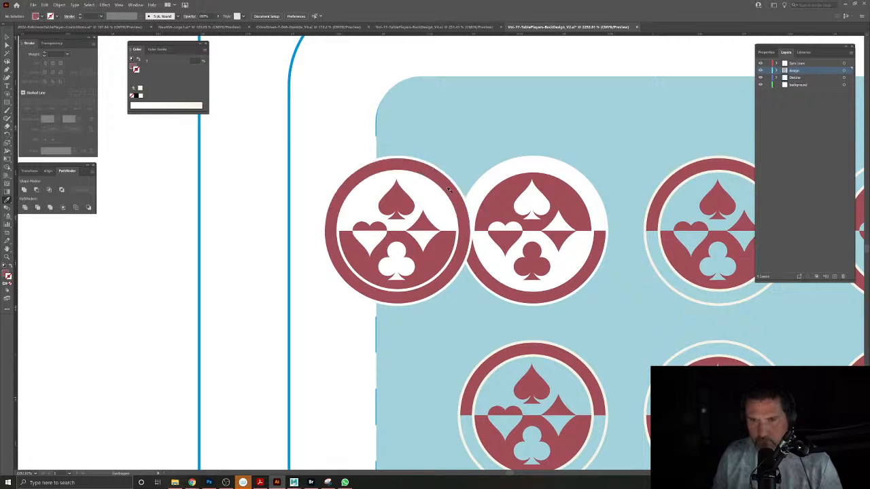
{"action": "left_click", "coordinate": [449, 262]}
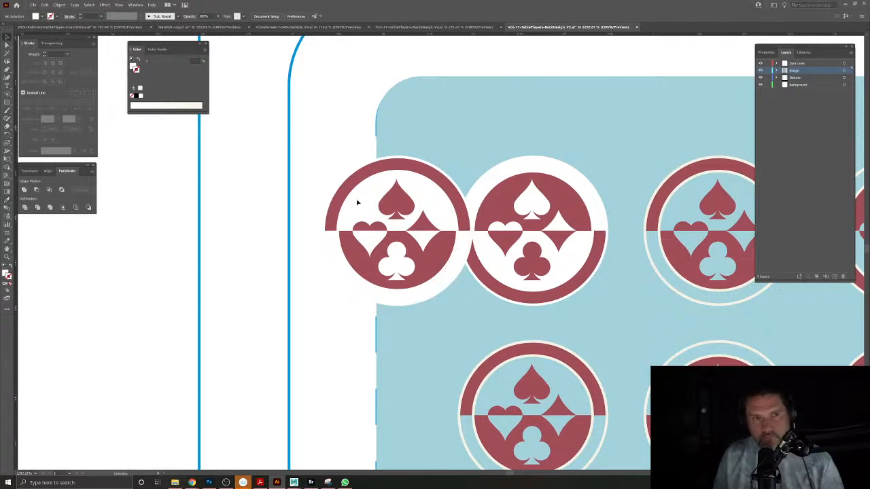
Cut the blue background panel out of the medallion pattern group and leave isolation.
{"action": "scroll", "coordinate": [303, 246], "scroll_direction": "down", "scroll_amount": 5}
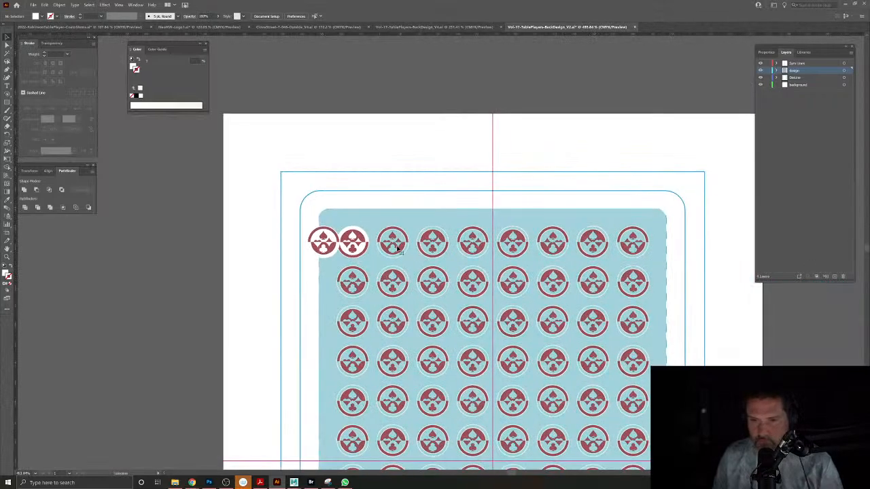
{"action": "left_click", "coordinate": [398, 249]}
{"action": "double_click", "coordinate": [399, 250]}
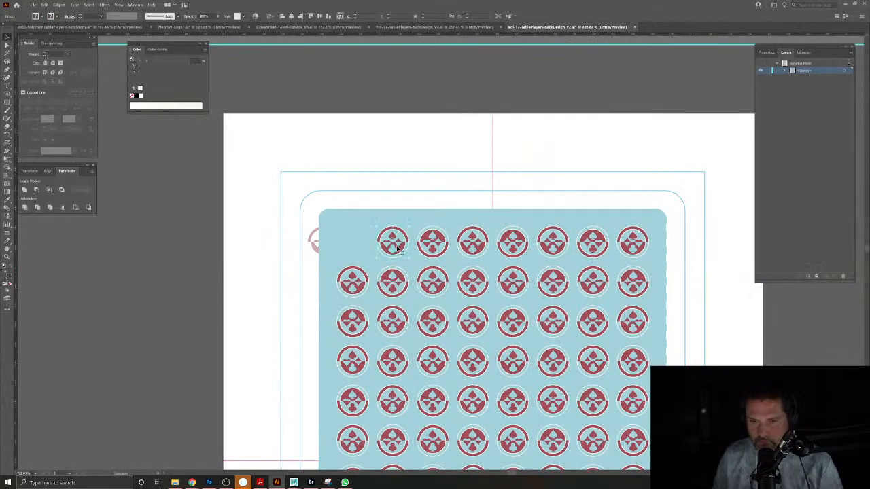
{"action": "scroll", "coordinate": [408, 259], "scroll_direction": "down", "scroll_amount": 2}
{"action": "left_click_drag", "start_coordinate": [411, 263], "coordinate": [411, 156]}
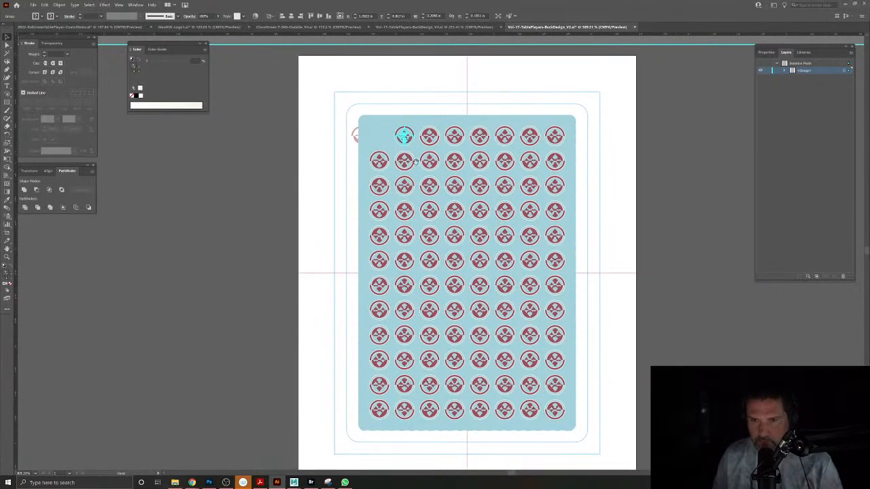
{"action": "left_click_drag", "start_coordinate": [570, 126], "coordinate": [546, 217]}
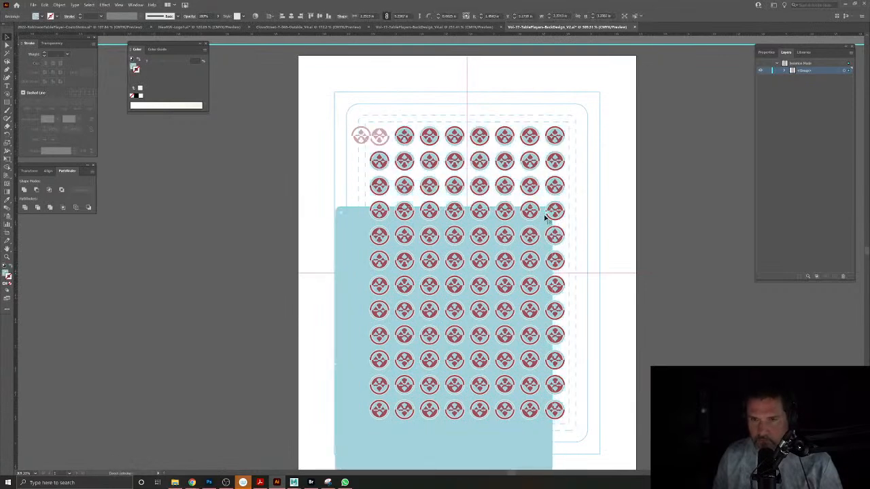
{"action": "key", "text": "ctrl+z"}
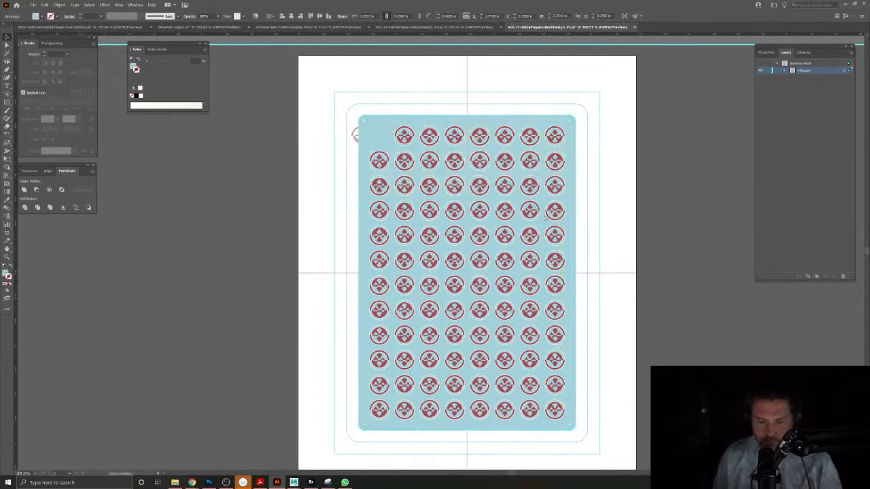
{"action": "key", "text": "Delete"}
{"action": "double_click", "coordinate": [703, 236]}
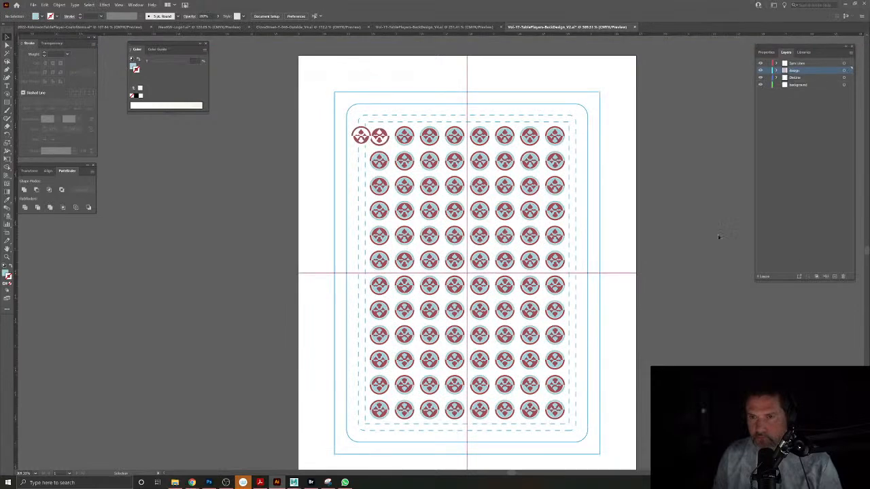
Add a new layer directly above the background layer and paste the blue panel in place on it.
{"action": "left_click", "coordinate": [798, 86]}
{"action": "left_click", "coordinate": [836, 277]}
{"action": "key", "text": "ctrl+f"}
Delete all remaining old blue-and-red medallions inside the pattern group, keeping only the two white medallions outside it.
{"action": "left_click", "coordinate": [404, 137]}
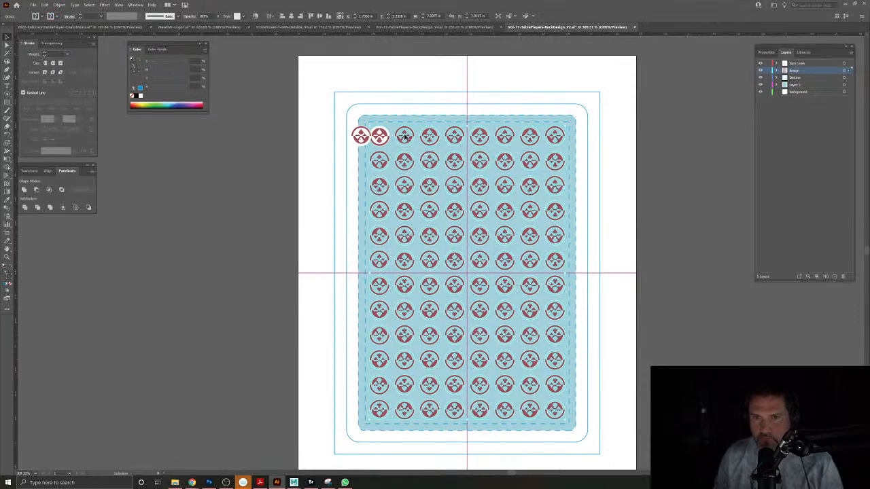
{"action": "double_click", "coordinate": [404, 137]}
{"action": "left_click_drag", "start_coordinate": [566, 430], "coordinate": [393, 125]}
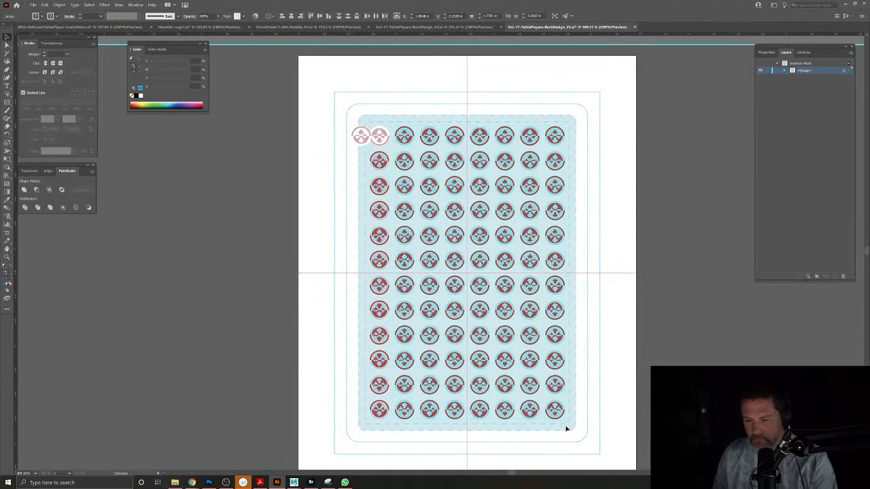
{"action": "key", "text": "Delete"}
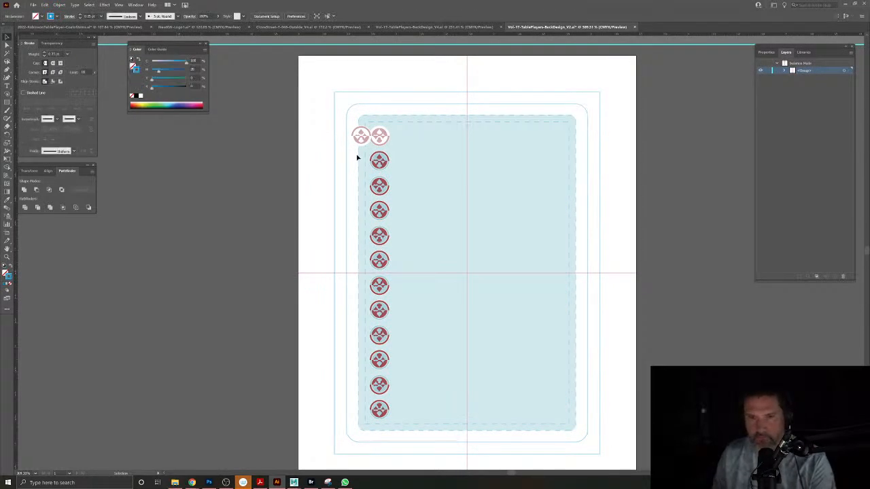
{"action": "key", "text": "Delete"}
Move the outer-left white medallion to the other side of its twin, align the two in a row and tighten their gap.
{"action": "left_click_drag", "start_coordinate": [357, 157], "coordinate": [413, 136]}
{"action": "double_click", "coordinate": [347, 159]}
{"action": "left_click", "coordinate": [384, 142]}
{"action": "left_click", "coordinate": [411, 138], "text": "shift"}
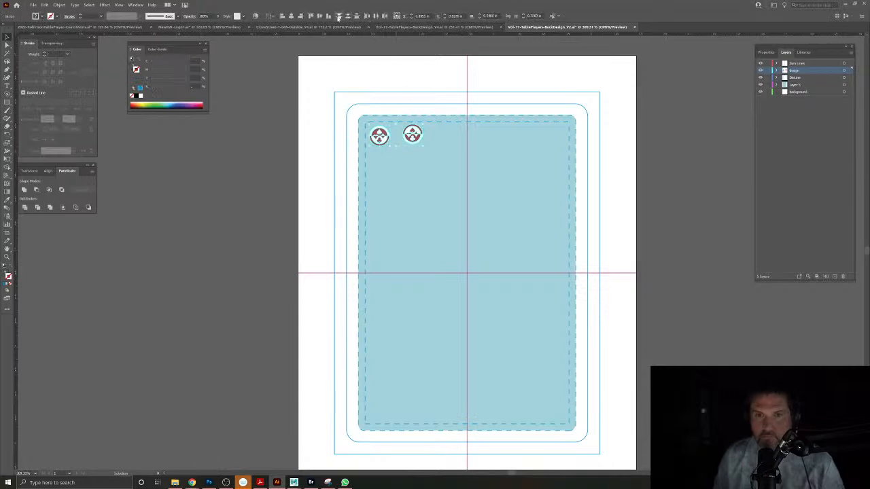
{"action": "left_click", "coordinate": [328, 16]}
{"action": "left_click", "coordinate": [412, 84]}
{"action": "left_click_drag", "start_coordinate": [414, 141], "coordinate": [408, 140]}
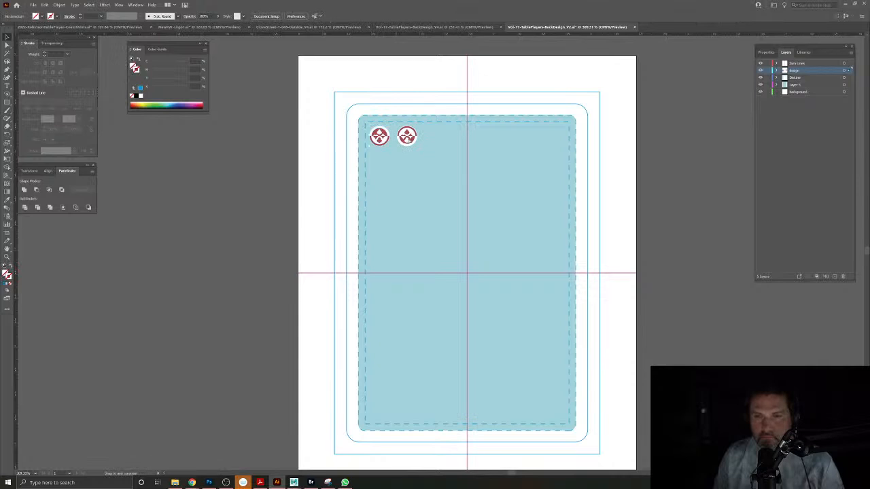
Duplicate the two medallion versions across the card's top edge to form a row of seven alternating medallions.
{"action": "left_click_drag", "start_coordinate": [406, 137], "coordinate": [562, 150]}
{"action": "key", "text": "ctrl+d"}
{"action": "key", "text": "ctrl+space"}
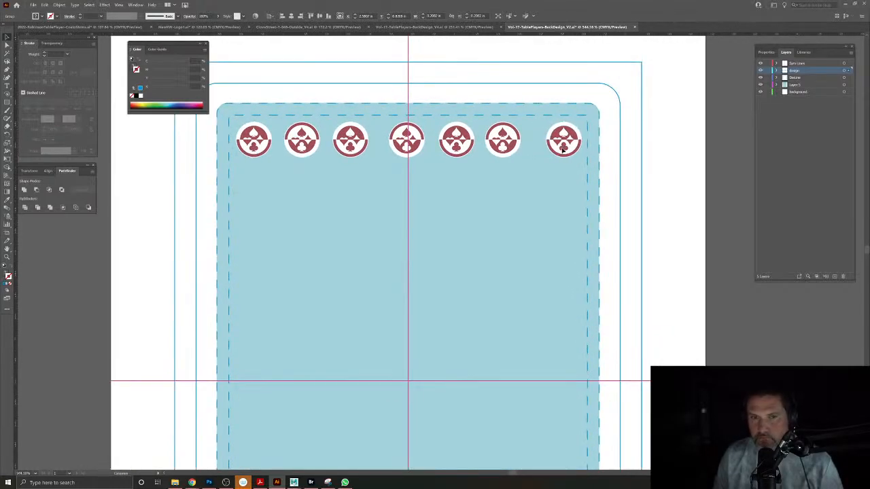
Group the first and last medallions of the row and center the pair horizontally on the card.
{"action": "left_click", "coordinate": [263, 146], "text": "shift"}
{"action": "key", "text": "ctrl+g"}
{"action": "left_click", "coordinate": [291, 15]}
{"action": "left_click", "coordinate": [536, 98]}
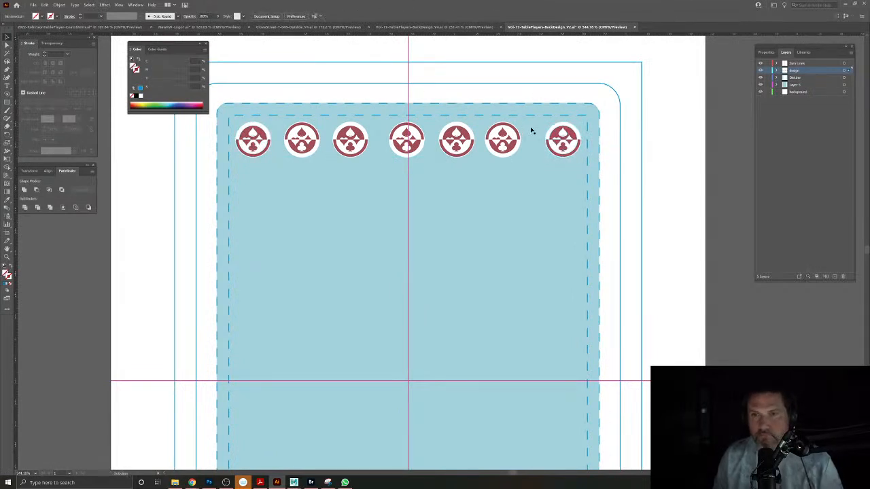
Ungroup the outer pair and distribute all seven top-row medallions evenly by their horizontal centers.
{"action": "left_click", "coordinate": [265, 143]}
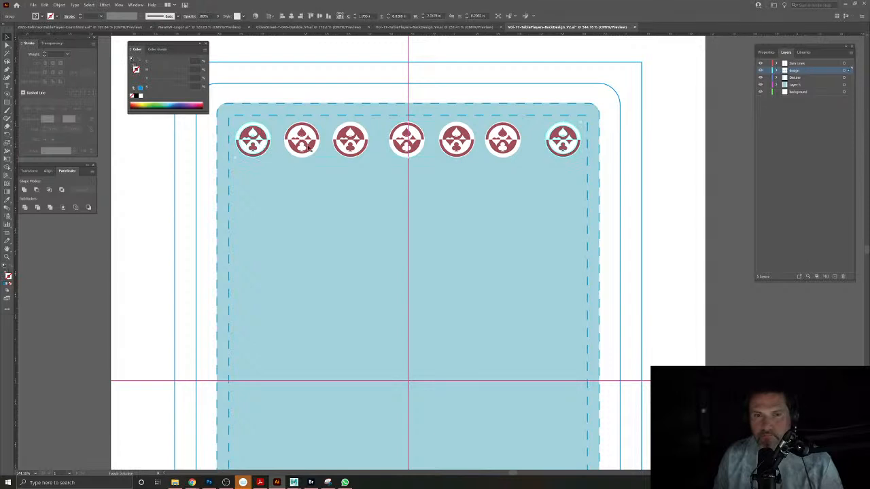
{"action": "left_click", "coordinate": [309, 146], "text": "shift"}
{"action": "left_click", "coordinate": [281, 86]}
{"action": "left_click", "coordinate": [253, 142]}
{"action": "left_click", "coordinate": [293, 83]}
{"action": "left_click", "coordinate": [253, 144]}
{"action": "left_click", "coordinate": [348, 145], "text": "shift"}
{"action": "left_click", "coordinate": [455, 143], "text": "shift"}
{"action": "left_click", "coordinate": [503, 142], "text": "shift"}
{"action": "left_click", "coordinate": [563, 143], "text": "shift"}
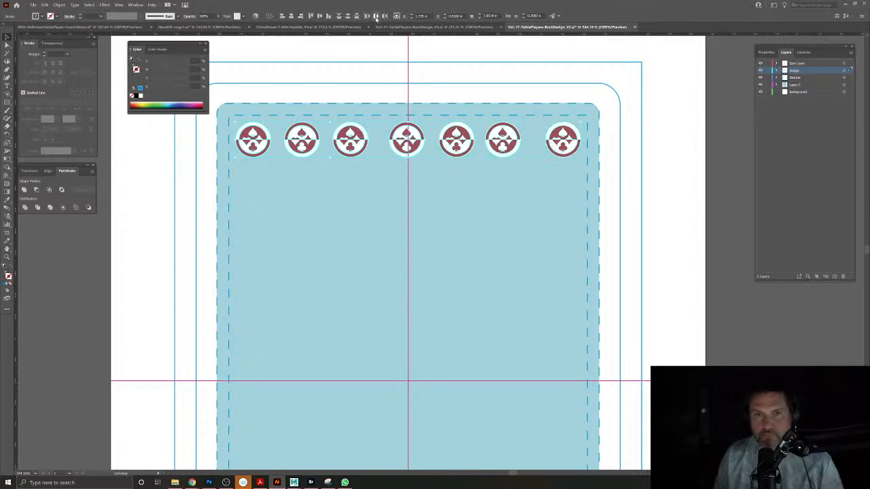
{"action": "left_click", "coordinate": [376, 16]}
{"action": "left_click", "coordinate": [456, 88]}
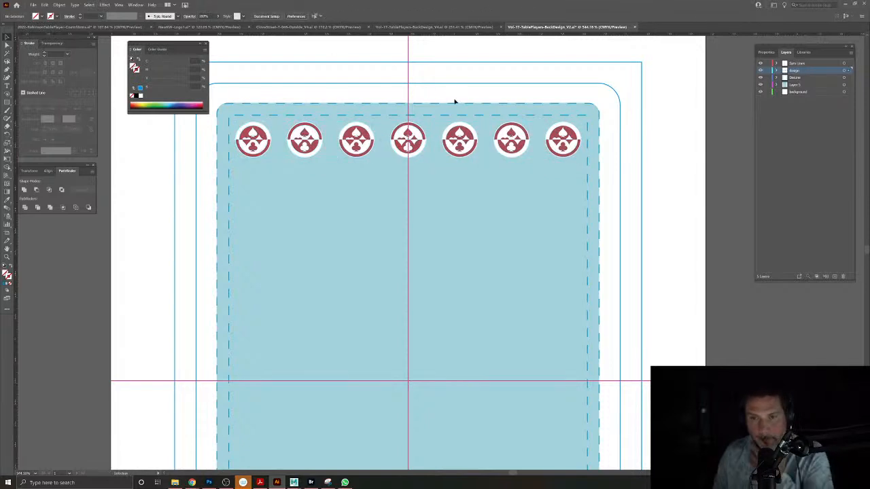
Try to duplicate the whole medallion row directly beneath itself and nudge the copy downward.
{"action": "key", "text": "ctrl+0"}
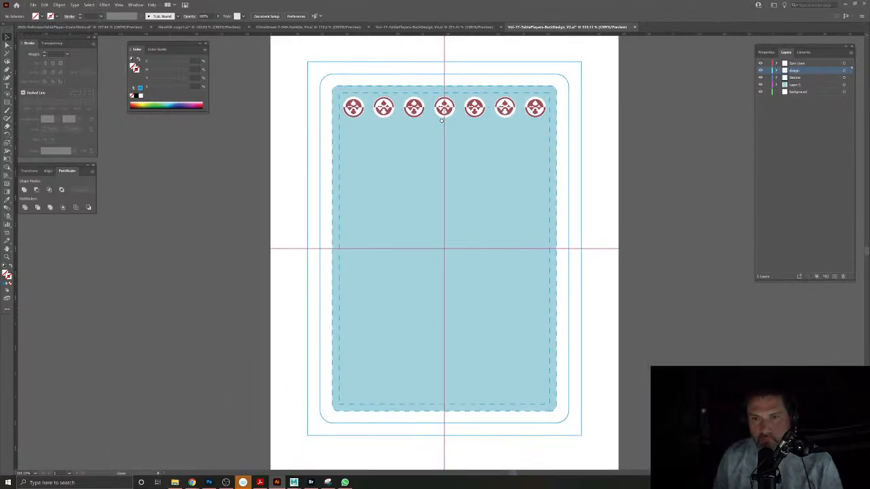
{"action": "left_click", "coordinate": [476, 107]}
{"action": "left_click", "coordinate": [504, 107], "text": "shift"}
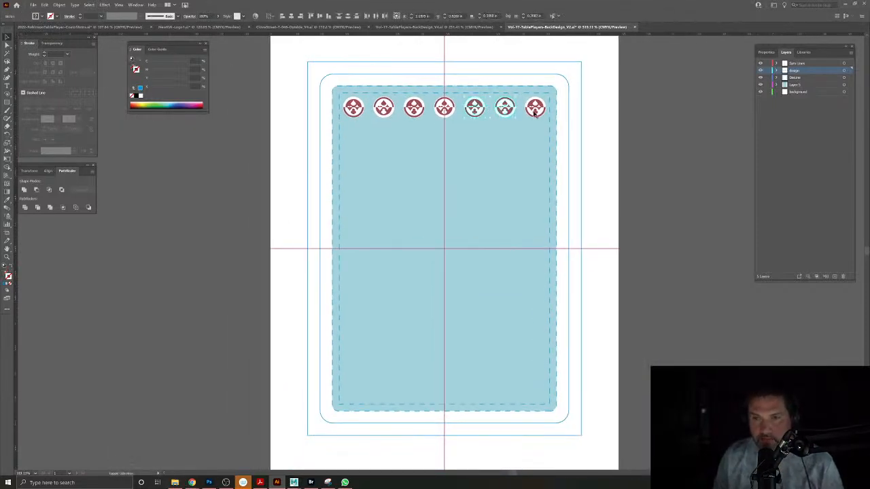
{"action": "left_click", "coordinate": [413, 107], "text": "shift"}
{"action": "left_click", "coordinate": [383, 108], "text": "shift"}
{"action": "left_click", "coordinate": [354, 107], "text": "shift"}
{"action": "left_click_drag", "start_coordinate": [386, 112], "coordinate": [386, 139]}
{"action": "key", "text": "Down"}
{"action": "key", "text": "Down"}
{"action": "key", "text": "Down"}
{"action": "key", "text": "Down"}
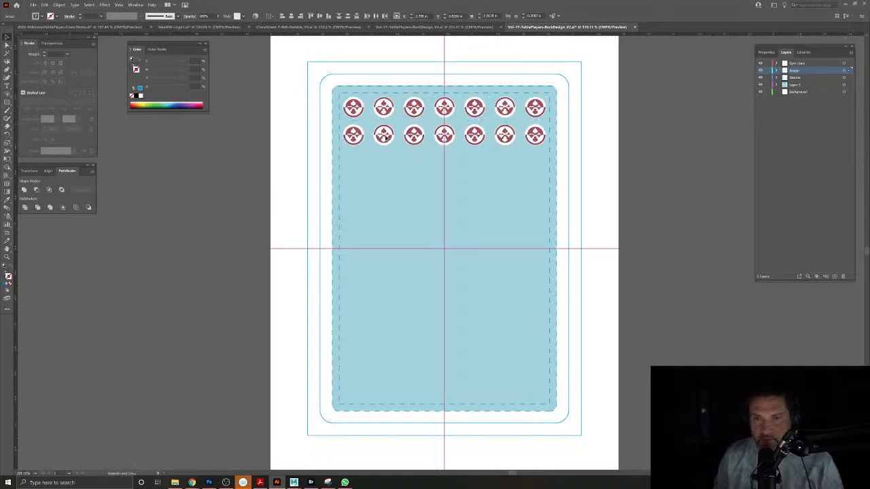
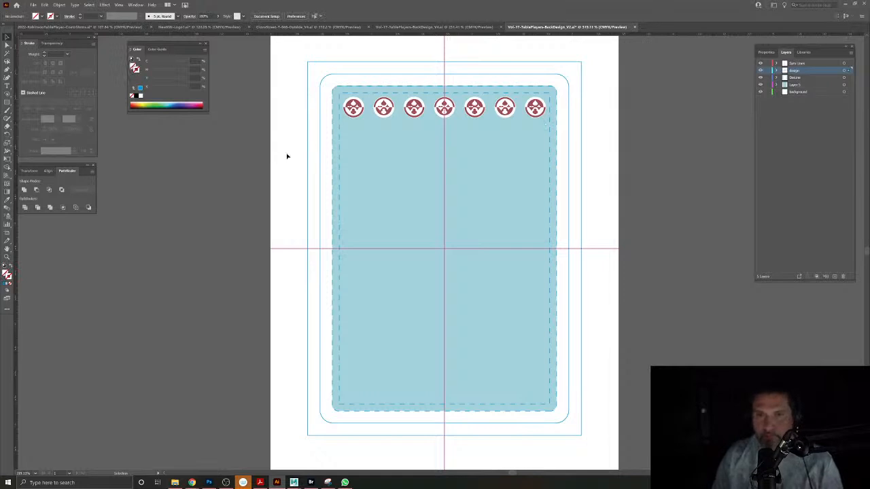
Duplicate top-row medallions into a second row of seven beneath, alternating the two color versions opposite to the row above.
{"action": "left_click", "coordinate": [383, 108]}
{"action": "left_click", "coordinate": [414, 107], "text": "shift"}
{"action": "left_click", "coordinate": [472, 113], "text": "shift"}
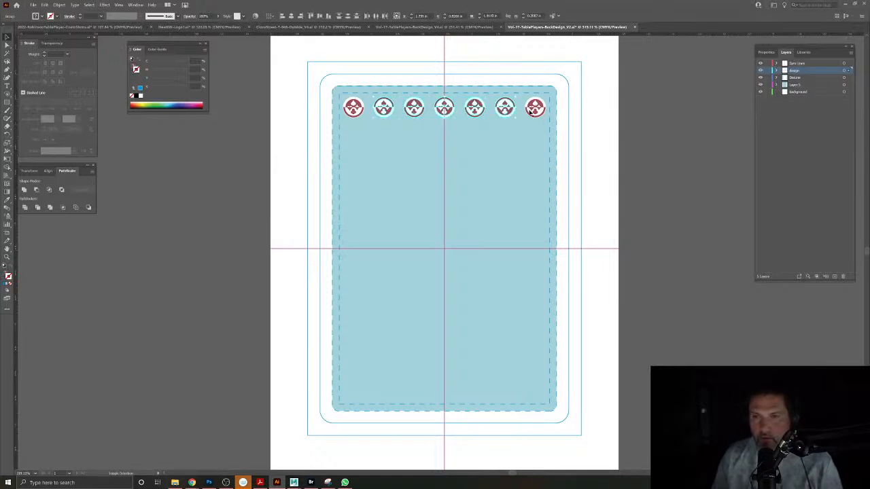
{"action": "left_click_drag", "start_coordinate": [537, 112], "coordinate": [536, 137]}
{"action": "left_click", "coordinate": [585, 138]}
Align the second row's last medallion to the right edge and its first to the left edge of the medallions above.
{"action": "left_click", "coordinate": [535, 107], "text": "shift"}
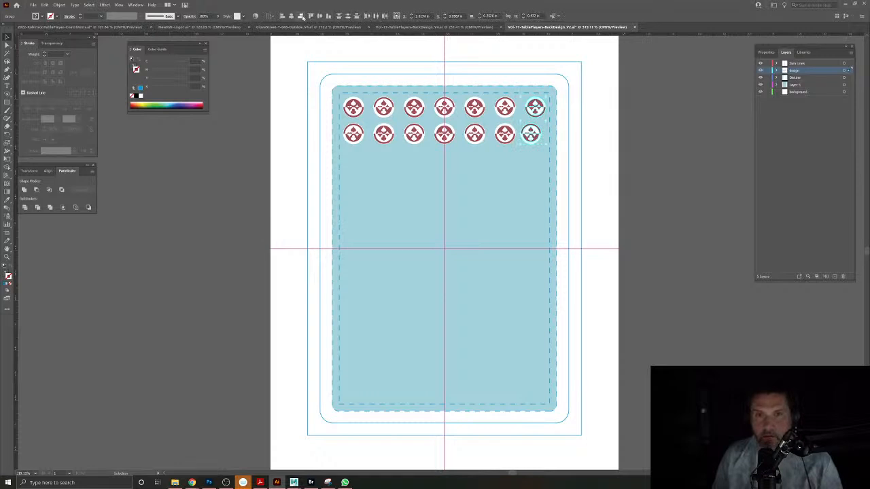
{"action": "left_click", "coordinate": [302, 17]}
{"action": "left_click", "coordinate": [617, 150]}
{"action": "left_click_drag", "start_coordinate": [355, 138], "coordinate": [359, 138]}
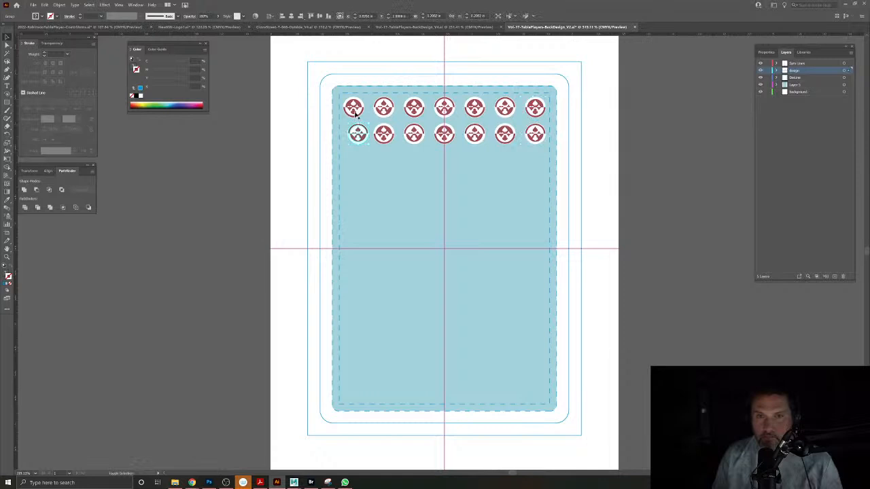
{"action": "left_click", "coordinate": [285, 16]}
Try to align all seven medallions of the second row with one another, and undo it.
{"action": "left_click", "coordinate": [383, 136], "text": "shift"}
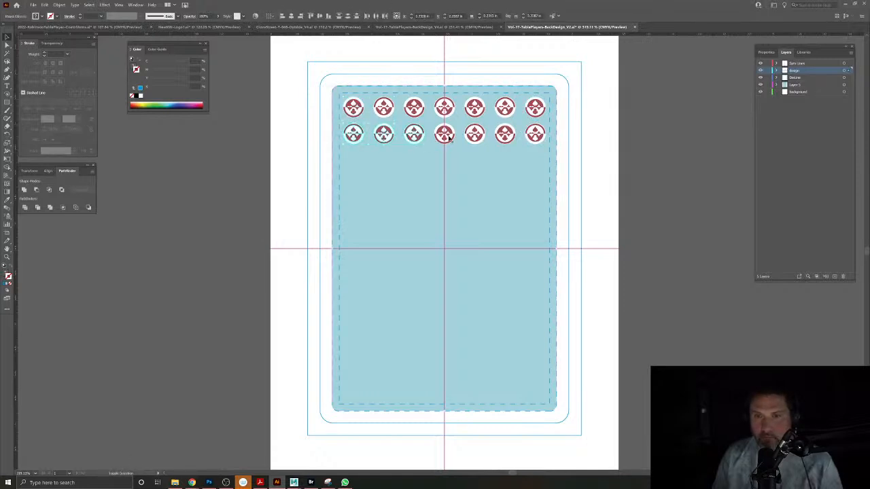
{"action": "left_click", "coordinate": [355, 135]}
{"action": "left_click", "coordinate": [385, 136], "text": "shift"}
{"action": "left_click", "coordinate": [414, 136], "text": "shift"}
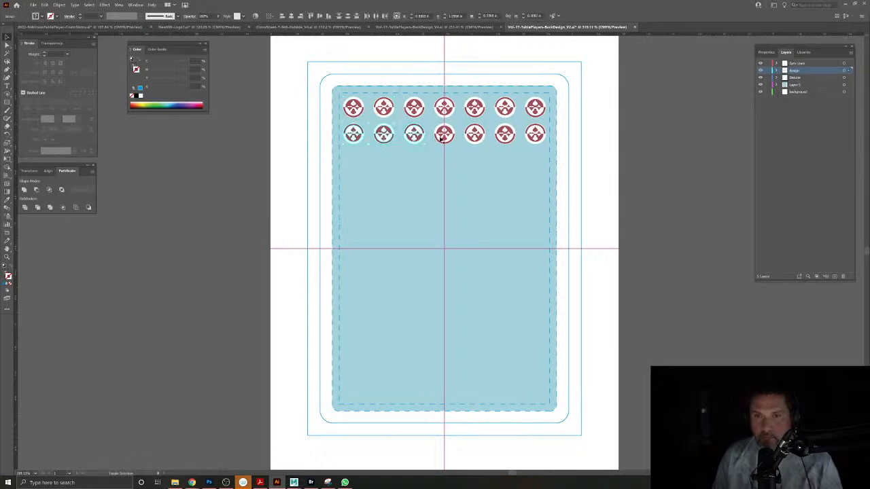
{"action": "left_click", "coordinate": [445, 136], "text": "shift"}
{"action": "left_click", "coordinate": [475, 135], "text": "shift"}
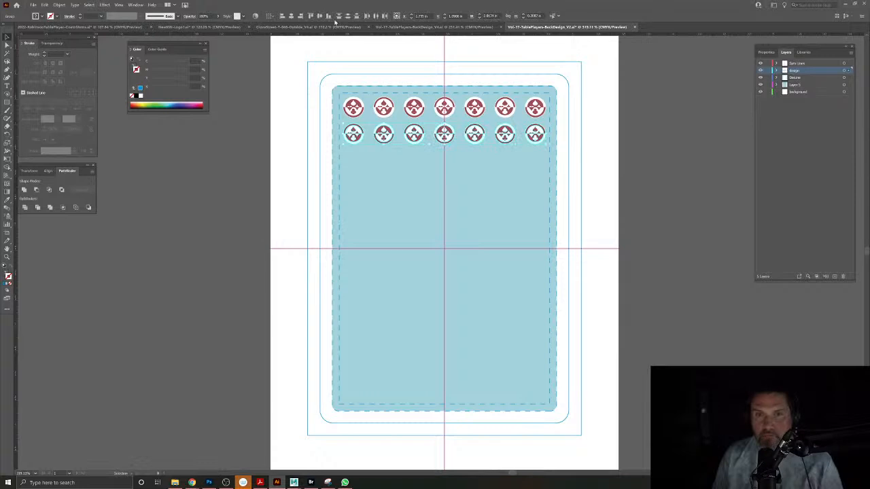
{"action": "left_click", "coordinate": [294, 19]}
{"action": "key", "text": "ctrl+z"}
{"action": "left_click", "coordinate": [630, 168]}
Duplicate both medallion rows below themselves and repeat the copy once more, making six rows.
{"action": "left_click", "coordinate": [351, 110]}
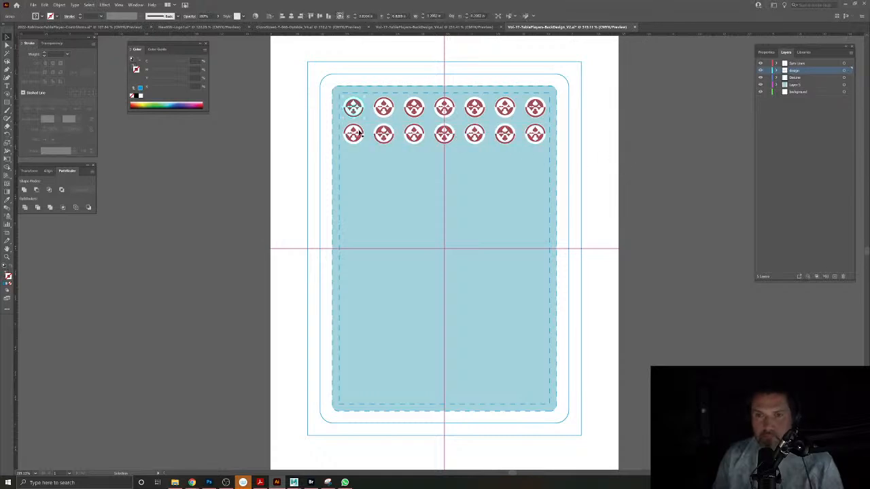
{"action": "left_click", "coordinate": [359, 133], "text": "shift"}
{"action": "left_click", "coordinate": [390, 135], "text": "shift"}
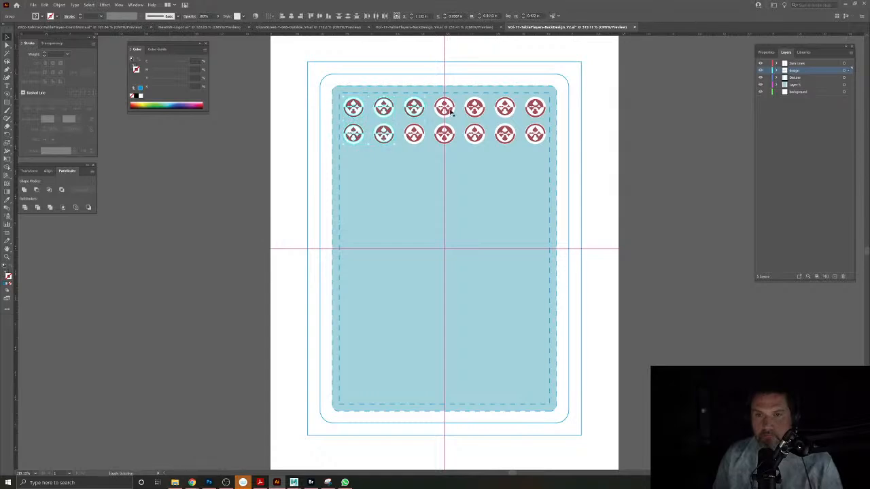
{"action": "left_click", "coordinate": [450, 135], "text": "shift"}
{"action": "mouse_move", "coordinate": [350, 106]}
{"action": "left_mouse_down"}
{"action": "mouse_move", "coordinate": [458, 211]}
{"action": "mouse_move", "coordinate": [326, 107]}
{"action": "mouse_move", "coordinate": [344, 118]}
{"action": "left_mouse_up"}
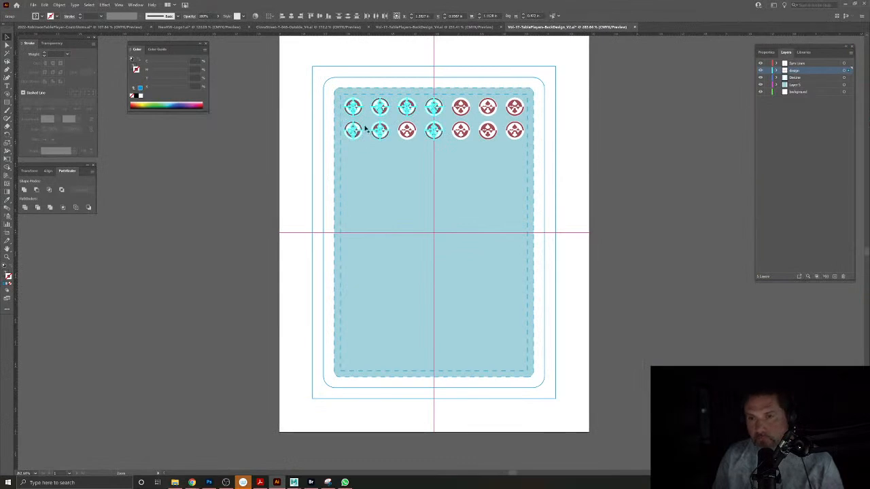
{"action": "left_click", "coordinate": [489, 133], "text": "shift"}
{"action": "left_click", "coordinate": [488, 109], "text": "shift"}
{"action": "left_click", "coordinate": [515, 112], "text": "shift"}
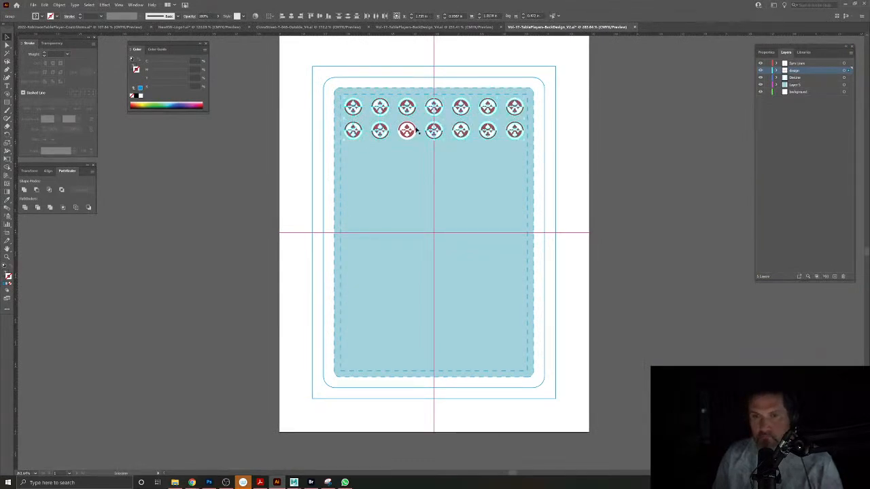
{"action": "left_click", "coordinate": [439, 112], "text": "shift"}
{"action": "left_click", "coordinate": [437, 110], "text": "shift"}
{"action": "left_click", "coordinate": [461, 109], "text": "shift"}
{"action": "left_click", "coordinate": [488, 109], "text": "shift"}
{"action": "left_click", "coordinate": [514, 108], "text": "shift"}
{"action": "left_click", "coordinate": [407, 109], "text": "shift"}
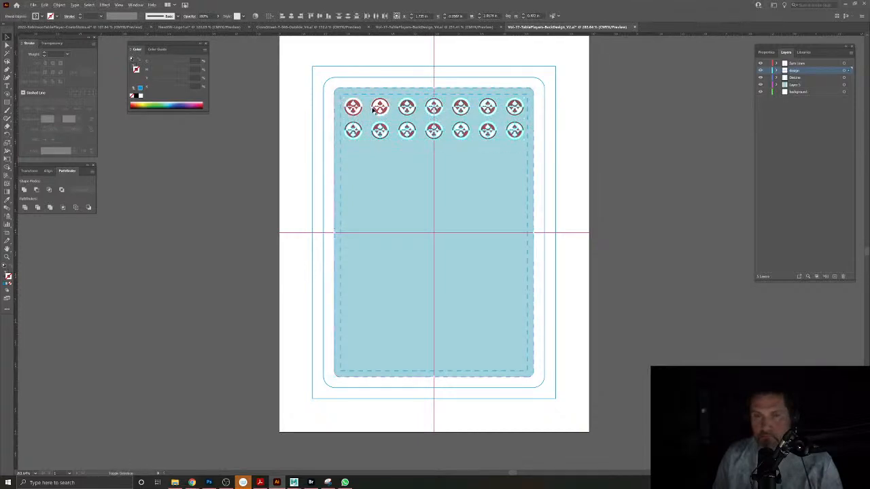
{"action": "left_click_drag", "start_coordinate": [407, 110], "coordinate": [406, 156]}
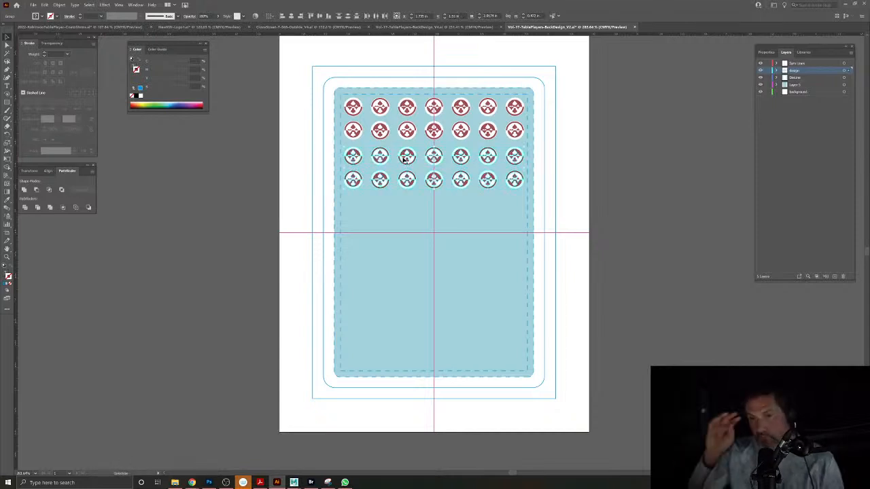
{"action": "key", "text": "ctrl+d"}
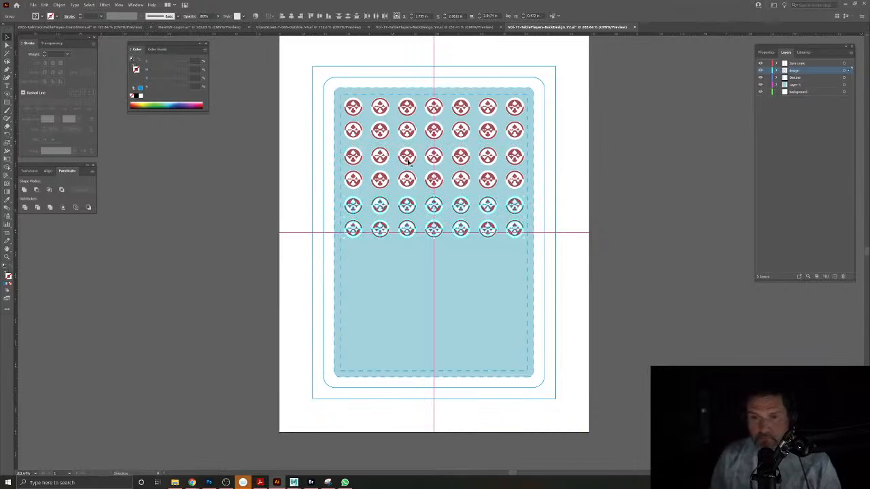
Undo the accidental change to the blue panel and lock the layer that holds it.
{"action": "left_click", "coordinate": [469, 241]}
{"action": "left_click_drag", "start_coordinate": [339, 242], "coordinate": [455, 237]}
{"action": "key", "text": "ctrl+z"}
{"action": "left_click", "coordinate": [768, 84]}
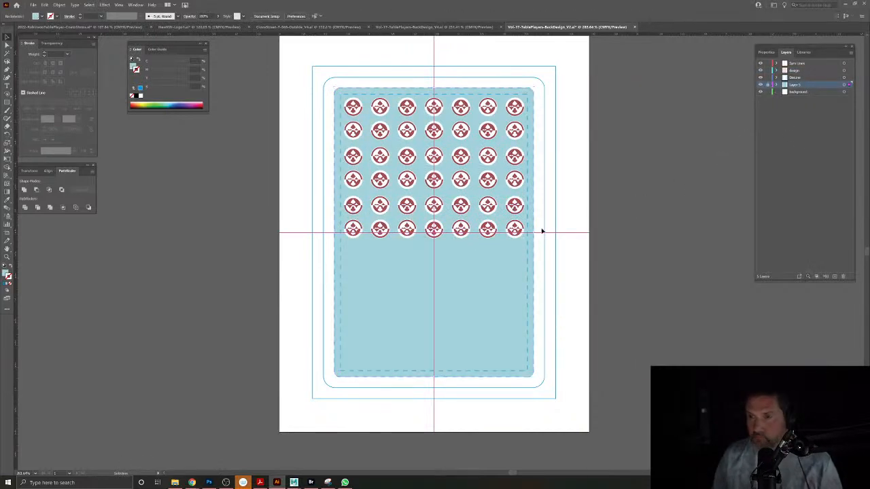
Select the sixth medallion row together with the symmetry lines and align their vertical centers.
{"action": "left_click", "coordinate": [341, 226]}
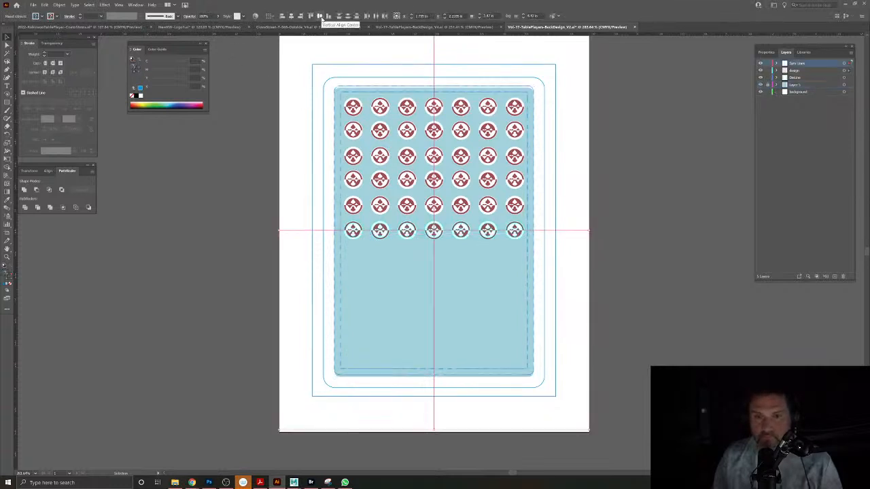
Lock the symmetry-line and outline layers, and align the sixth medallion row to the card's horizontal center line.
{"action": "left_click", "coordinate": [323, 19]}
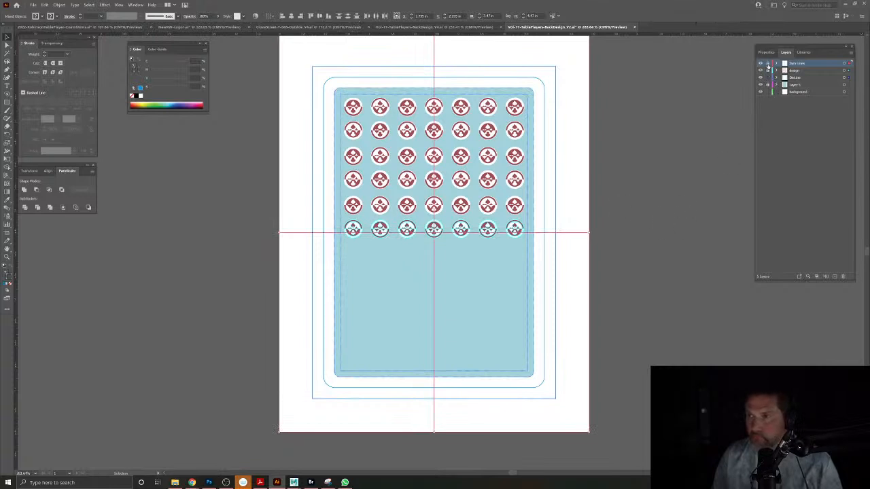
{"action": "left_click", "coordinate": [768, 70]}
{"action": "left_click", "coordinate": [768, 77]}
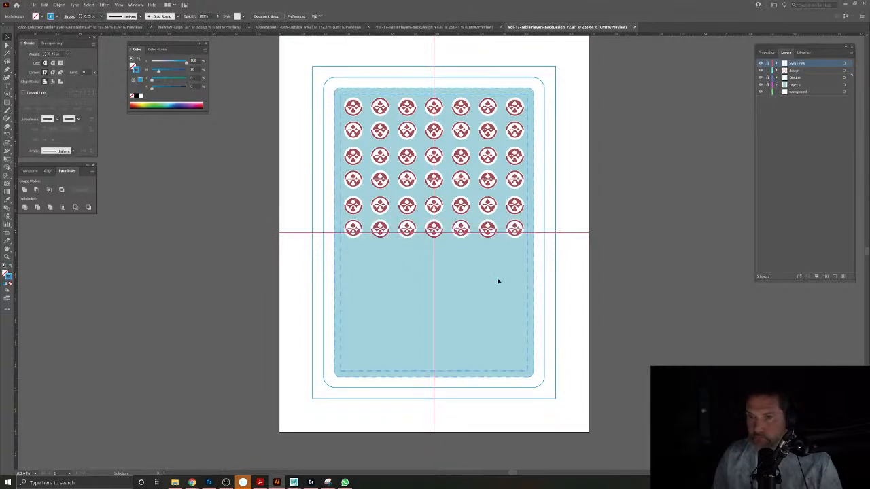
{"action": "left_click_drag", "start_coordinate": [334, 219], "coordinate": [527, 238]}
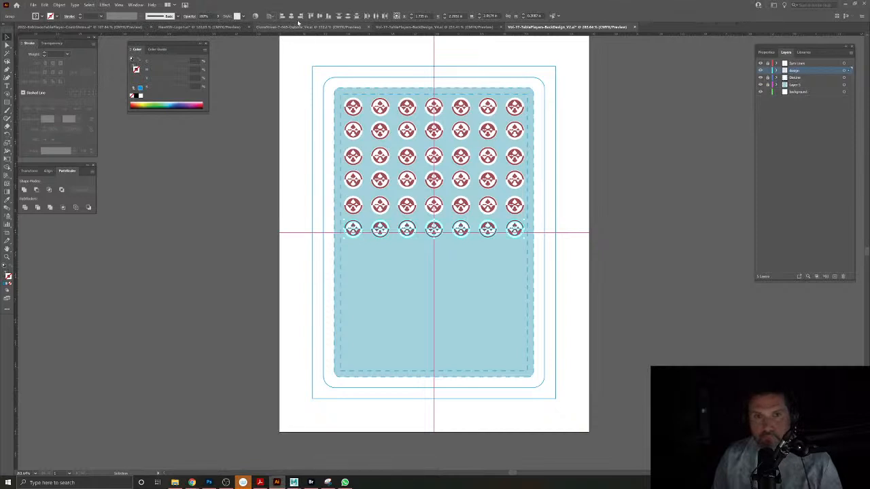
{"action": "left_click", "coordinate": [319, 16]}
{"action": "left_click", "coordinate": [616, 233]}
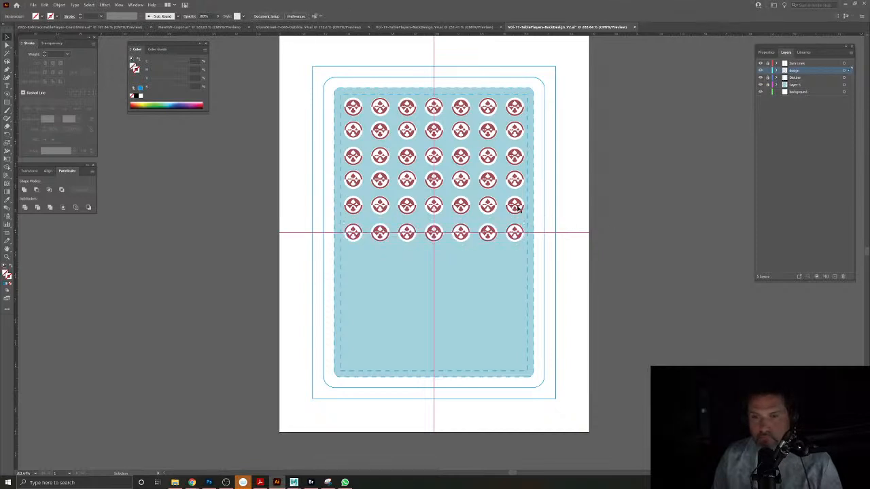
Try to distribute the vertical centers of the medallion rows with only part of the sixth row selected, and undo it.
{"action": "left_click_drag", "start_coordinate": [341, 216], "coordinate": [537, 200]}
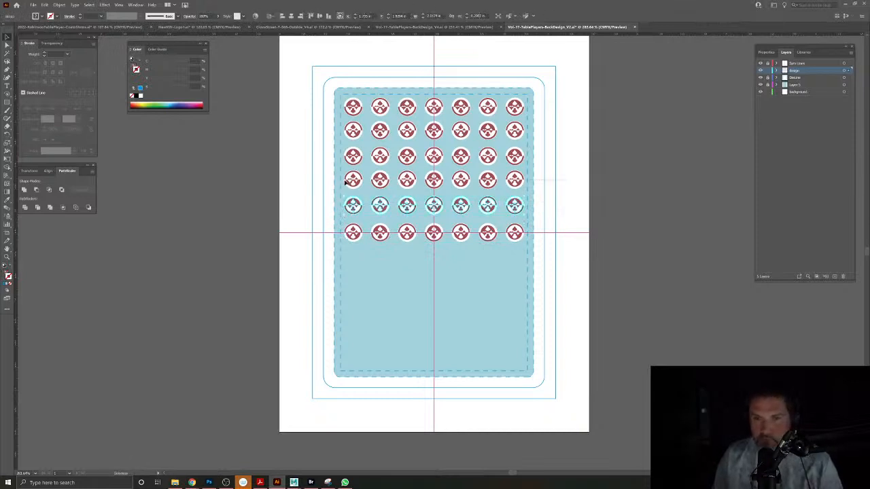
{"action": "left_click", "coordinate": [346, 183]}
{"action": "left_click", "coordinate": [347, 162]}
{"action": "left_click", "coordinate": [344, 136]}
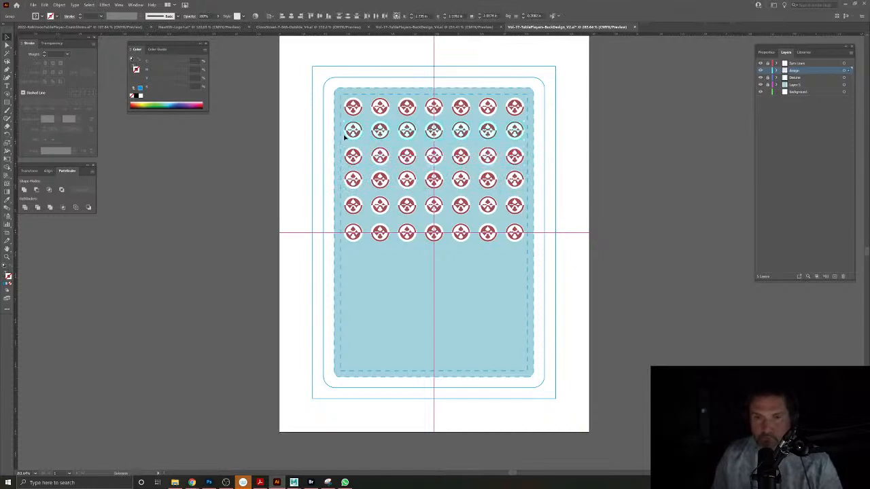
{"action": "left_click_drag", "start_coordinate": [544, 106], "coordinate": [426, 109]}
{"action": "left_click_drag", "start_coordinate": [351, 112], "coordinate": [350, 113]}
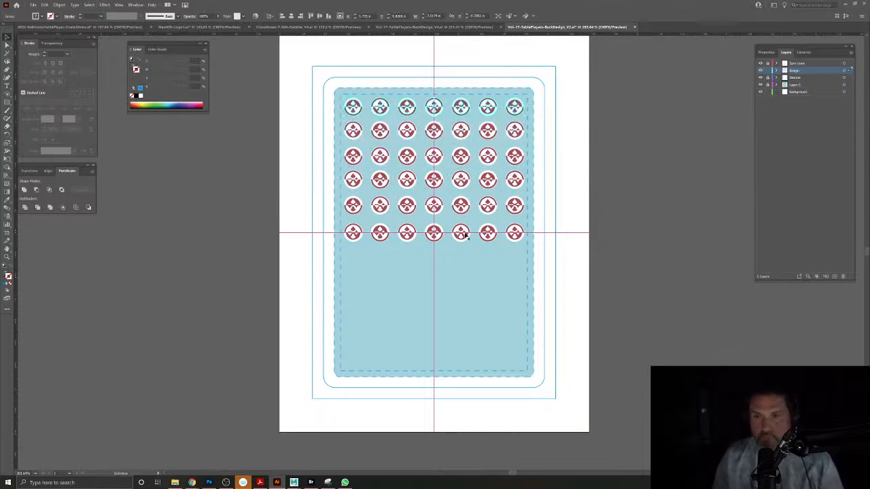
{"action": "left_click_drag", "start_coordinate": [504, 230], "coordinate": [503, 229]}
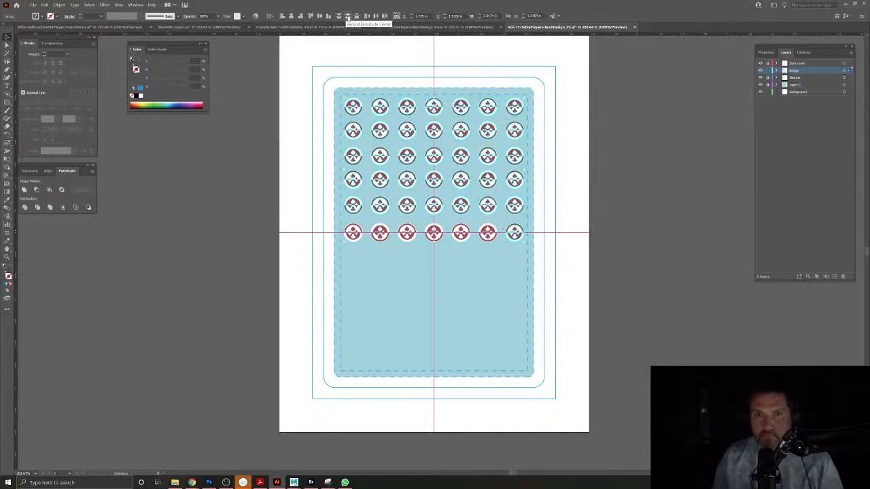
{"action": "left_click", "coordinate": [348, 16]}
{"action": "key", "text": "ctrl+z"}
Select all six complete medallion rows and distribute their vertical centers evenly between the top row and the center line.
{"action": "left_click", "coordinate": [516, 260]}
{"action": "left_click", "coordinate": [488, 235]}
{"action": "left_click", "coordinate": [518, 238]}
{"action": "left_click_drag", "start_coordinate": [349, 232], "coordinate": [322, 233]}
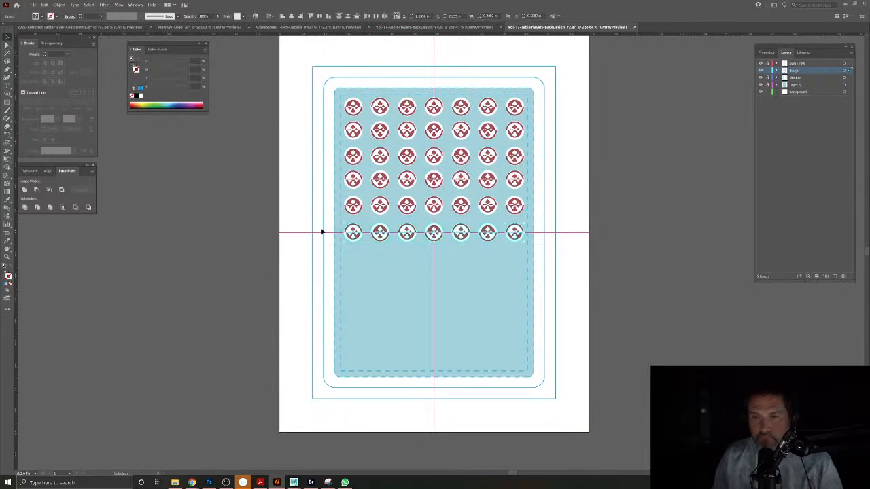
{"action": "left_click", "coordinate": [516, 209], "text": "shift"}
{"action": "left_click", "coordinate": [519, 183], "text": "shift"}
{"action": "left_click", "coordinate": [518, 160], "text": "shift"}
{"action": "left_click", "coordinate": [517, 134], "text": "shift"}
{"action": "left_click", "coordinate": [515, 110], "text": "shift"}
{"action": "left_click", "coordinate": [271, 17]}
{"action": "left_click", "coordinate": [278, 24]}
{"action": "left_click", "coordinate": [347, 16]}
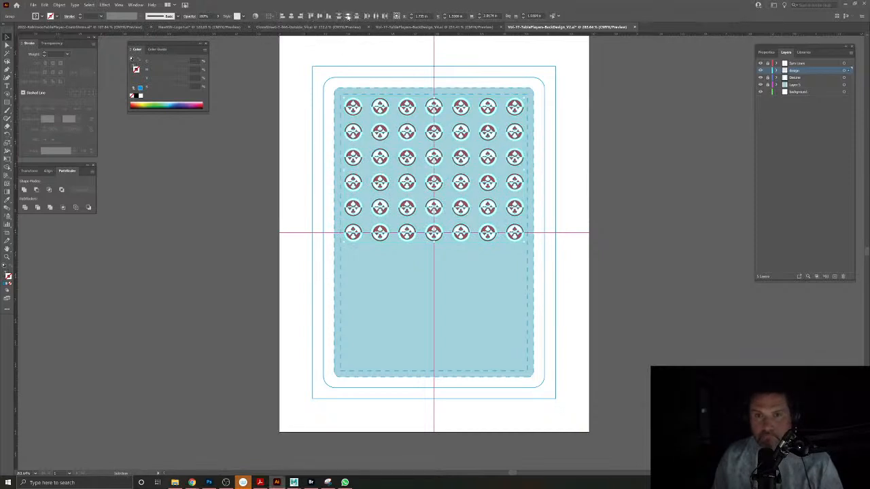
{"action": "left_click", "coordinate": [600, 182]}
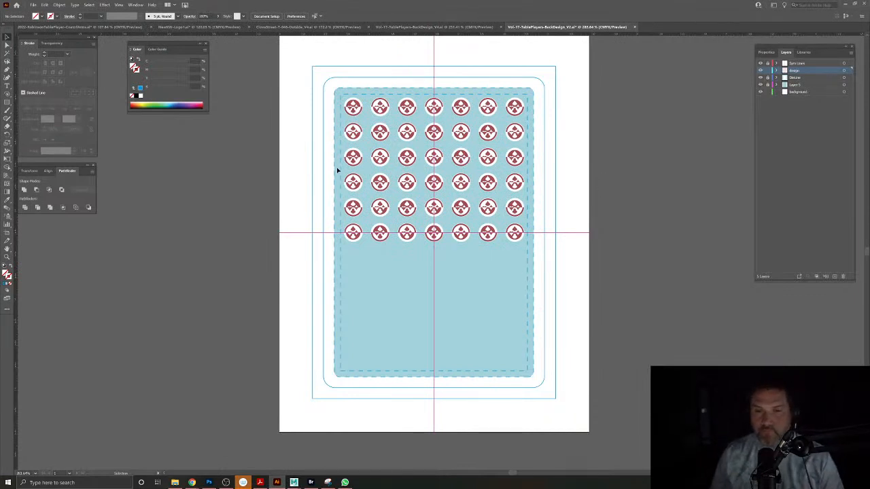
Rotate a copy of the top five medallion rows 180° about the symmetry lines' intersection to fill the card's lower half.
{"action": "left_click_drag", "start_coordinate": [355, 117], "coordinate": [352, 202]}
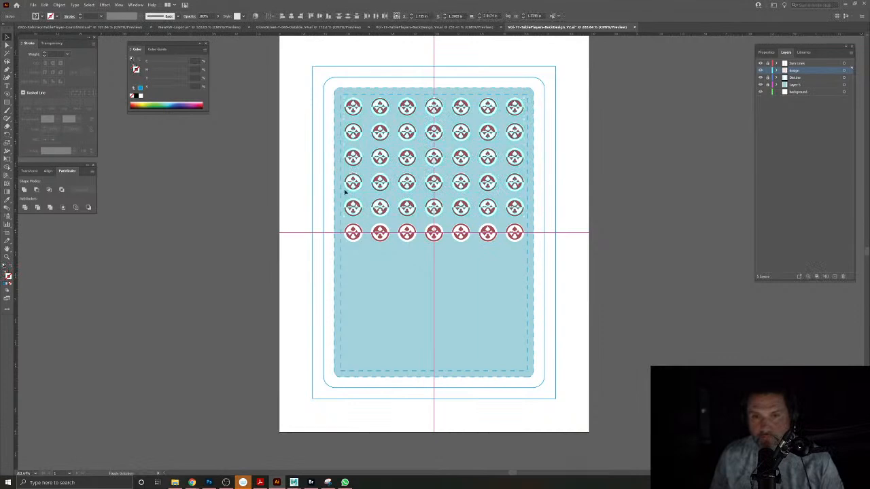
{"action": "left_click", "coordinate": [7, 136]}
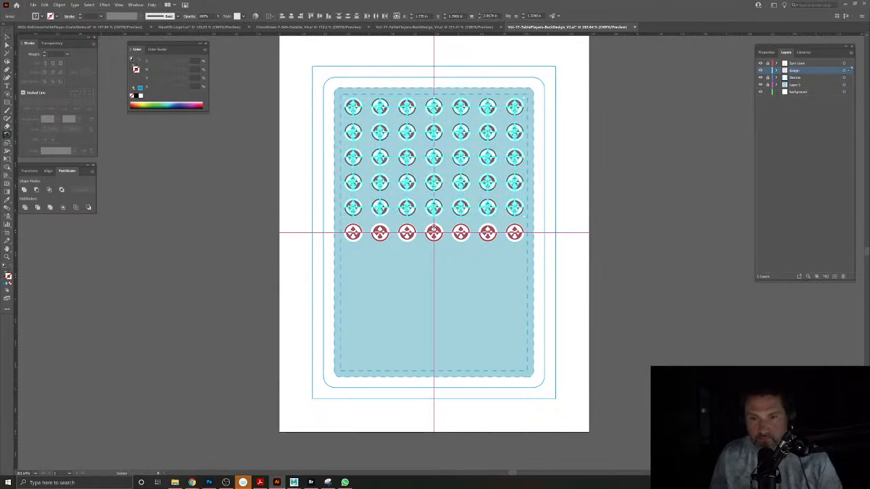
{"action": "scroll", "coordinate": [434, 228], "scroll_direction": "up", "scroll_amount": 5}
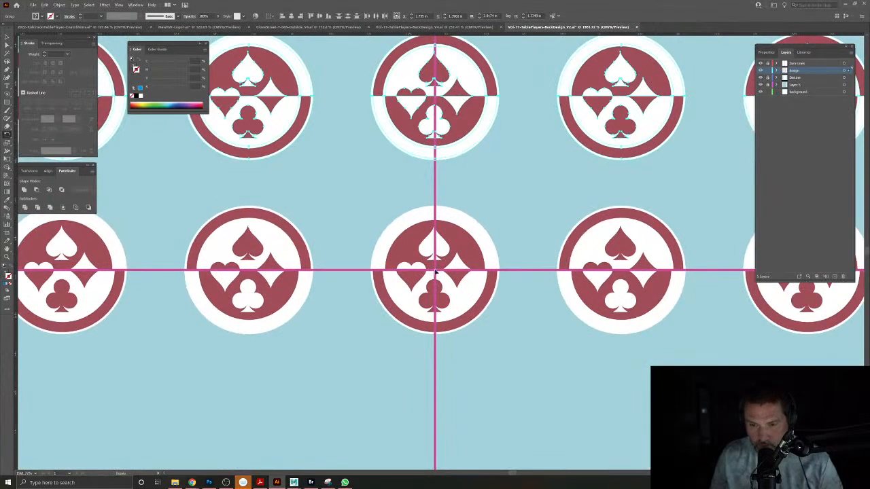
{"action": "left_click", "coordinate": [435, 272], "text": "alt"}
{"action": "left_click", "coordinate": [556, 177]}
{"action": "left_click_drag", "start_coordinate": [536, 255], "coordinate": [433, 204]}
{"action": "left_click", "coordinate": [6, 38]}
{"action": "left_click", "coordinate": [266, 179]}
{"action": "left_click_drag", "start_coordinate": [436, 254], "coordinate": [402, 235]}
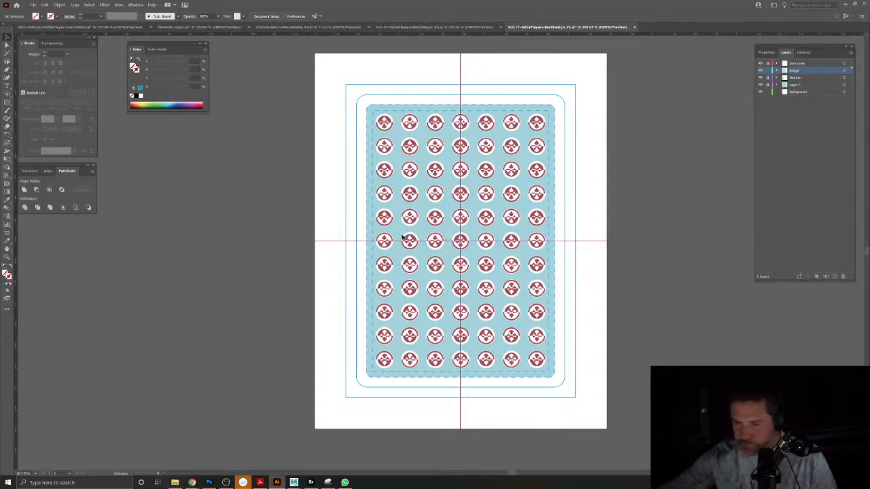
Save the card back as a new Illustrator file named Vol-17-TablePlayers-BackDesign_V5 in the Vol-17 folder.
{"action": "left_click", "coordinate": [38, 6]}
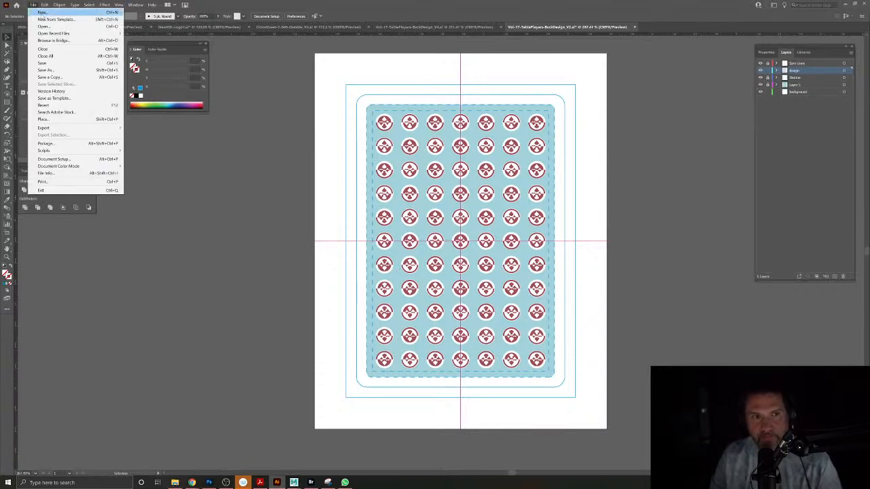
{"action": "left_click", "coordinate": [51, 71]}
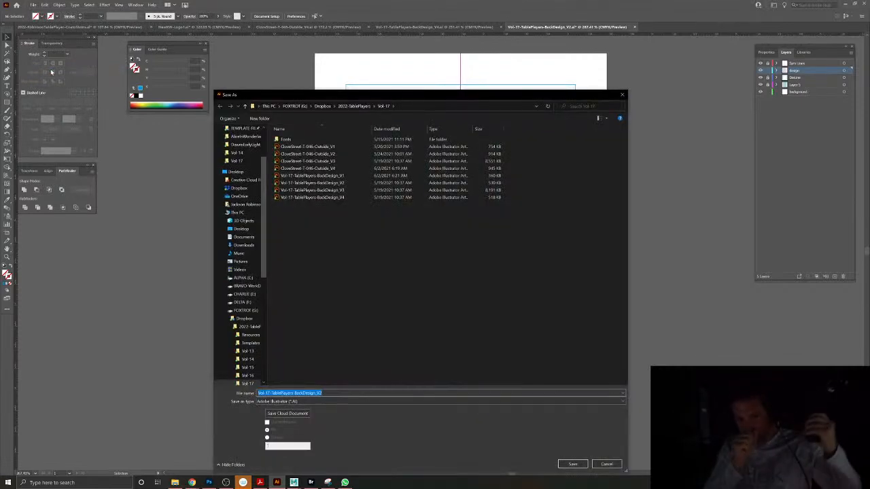
{"action": "left_click", "coordinate": [320, 197]}
{"action": "left_click", "coordinate": [324, 393]}
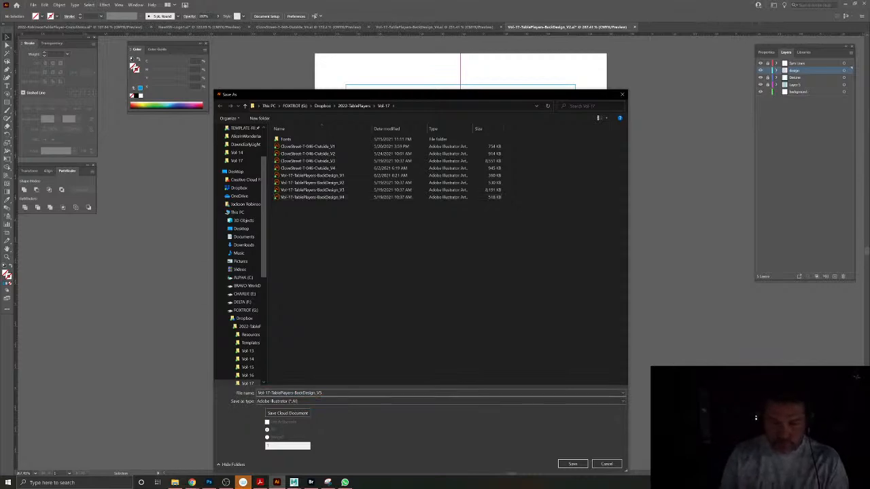
{"action": "key", "text": "Return"}
{"action": "key", "text": "Return"}
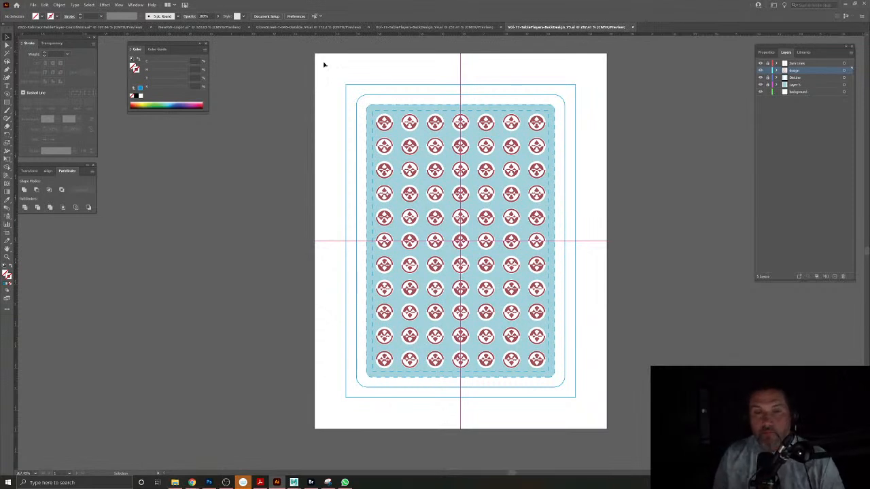
Close the Vol. 17 back design files V5 and V4 and the CloveStreet-T-046-Outside_V4 box file.
{"action": "left_click", "coordinate": [634, 28]}
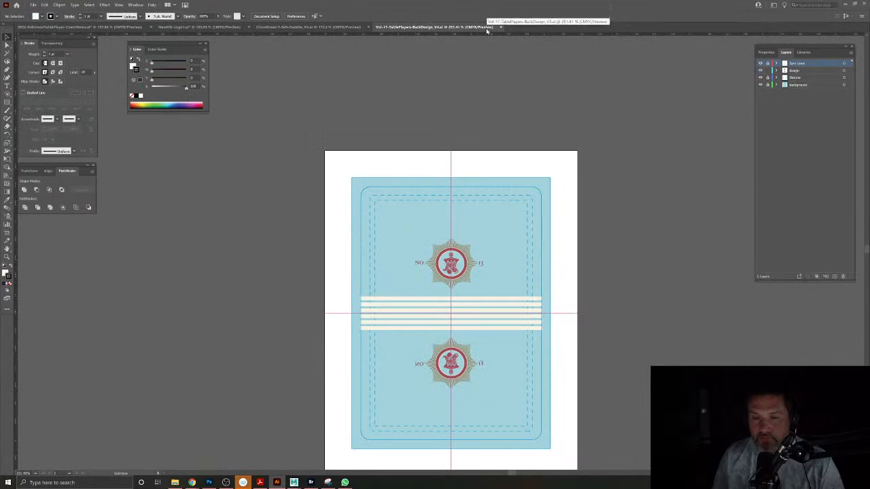
{"action": "left_click", "coordinate": [308, 27]}
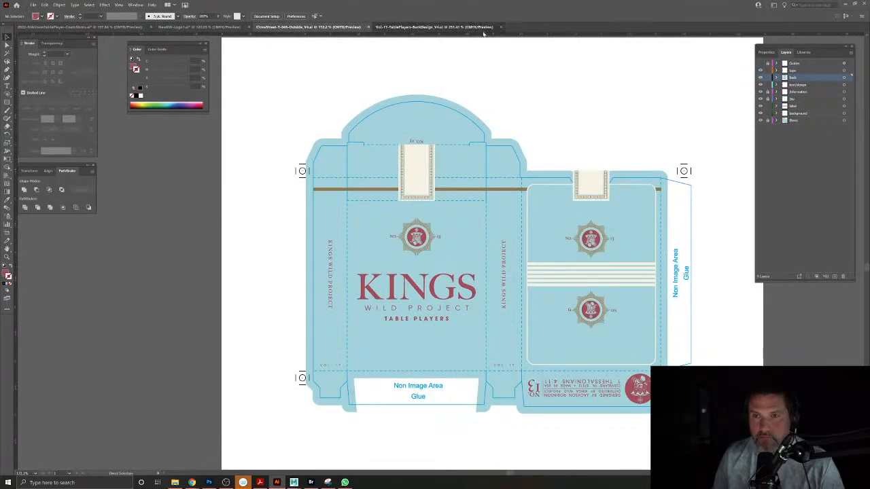
{"action": "left_click", "coordinate": [502, 28]}
{"action": "left_click", "coordinate": [501, 28]}
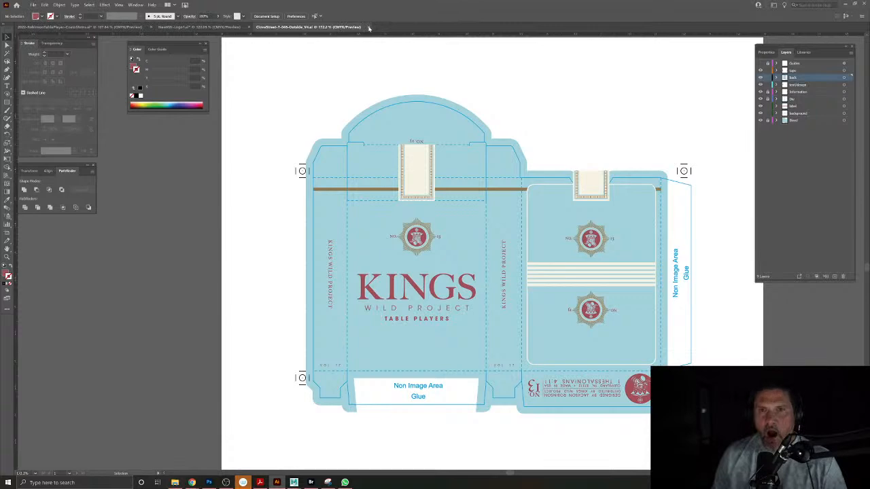
{"action": "left_click", "coordinate": [367, 27]}
Open CloveStreet-T-047-Outside, Vol-18-Inspo and Vol-18-TablePlayers-BackDesign together from the Vol-18 folder.
{"action": "left_click", "coordinate": [34, 5]}
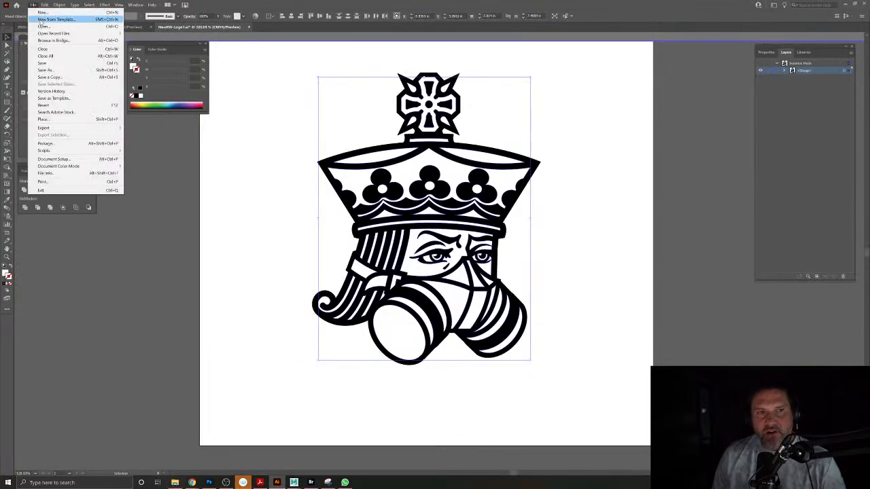
{"action": "left_click", "coordinate": [42, 27]}
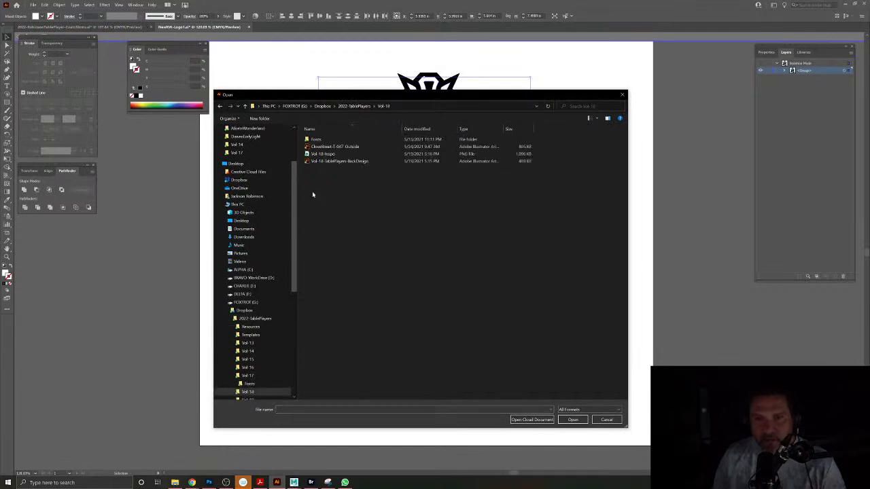
{"action": "left_click", "coordinate": [334, 147]}
{"action": "left_click", "coordinate": [336, 161], "text": "shift"}
{"action": "left_click", "coordinate": [575, 419]}
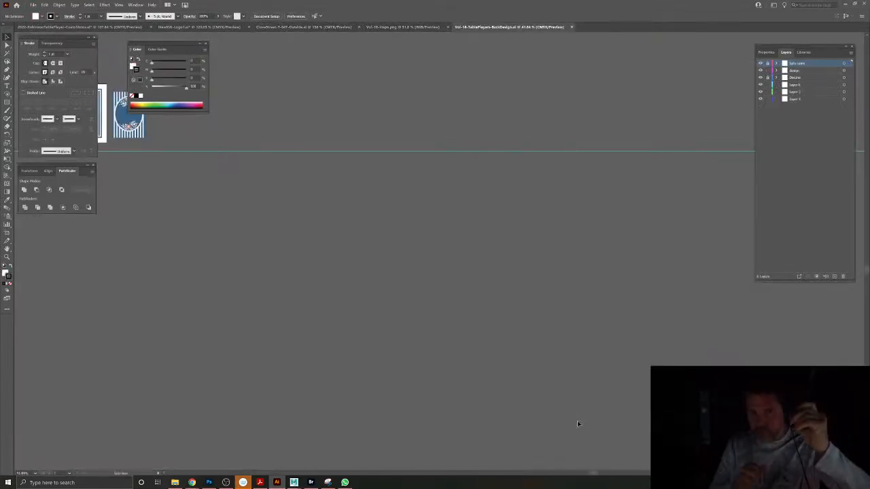
Examine the Vol. 18 card back and the beer can inspiration photo, and bring up the tuck box document.
{"action": "left_click_drag", "start_coordinate": [225, 180], "coordinate": [543, 306]}
{"action": "left_click_drag", "start_coordinate": [420, 238], "coordinate": [532, 300]}
{"action": "left_click", "coordinate": [393, 26]}
{"action": "left_click_drag", "start_coordinate": [450, 255], "coordinate": [506, 309]}
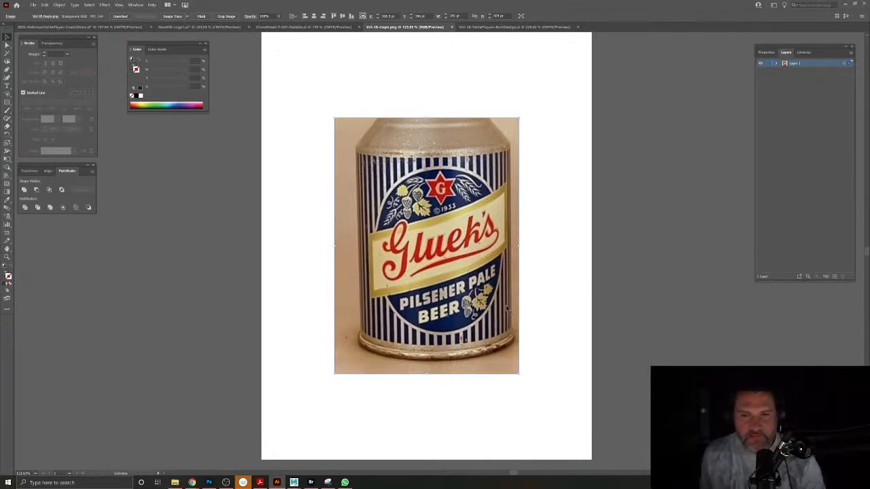
{"action": "left_click", "coordinate": [299, 28]}
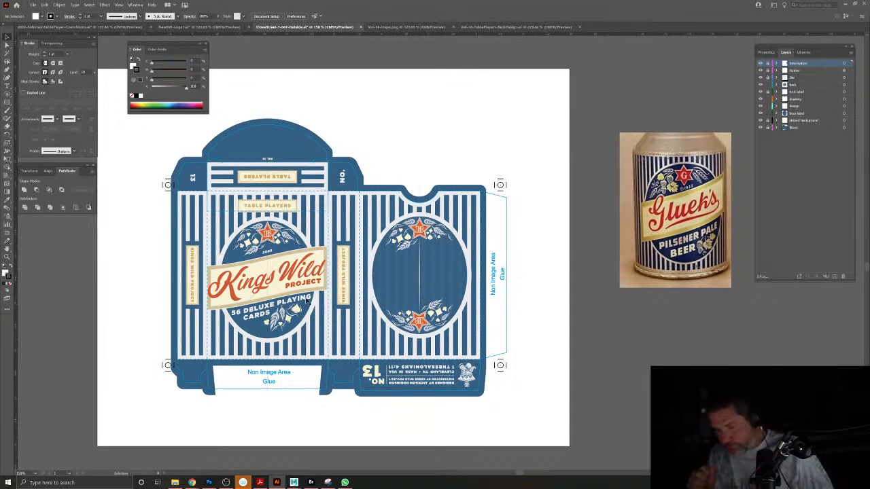
Move the flat Kings Wild Project label artwork, with its 2022 and playing cards text, directly beneath the beer can photo.
{"action": "left_click_drag", "start_coordinate": [267, 282], "coordinate": [484, 246]}
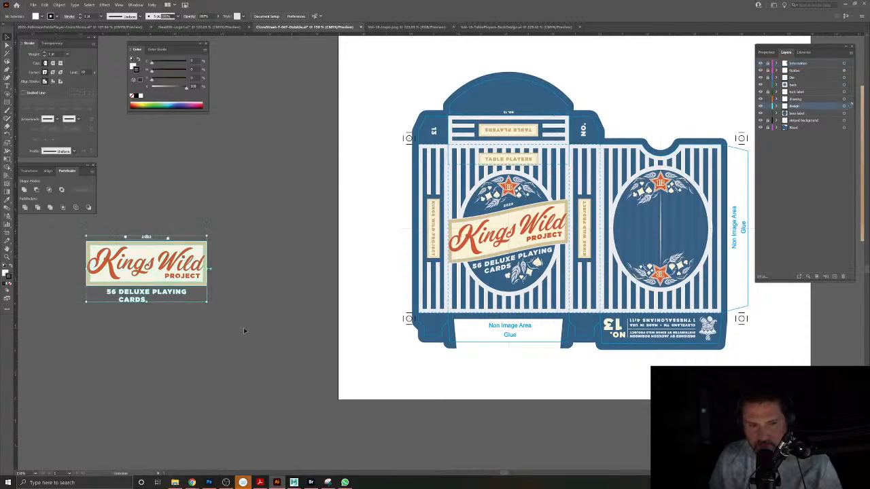
{"action": "left_click_drag", "start_coordinate": [193, 278], "coordinate": [633, 393]}
{"action": "left_click_drag", "start_coordinate": [633, 392], "coordinate": [590, 260]}
{"action": "left_click", "coordinate": [567, 333]}
{"action": "left_click", "coordinate": [588, 213]}
{"action": "left_click", "coordinate": [601, 378]}
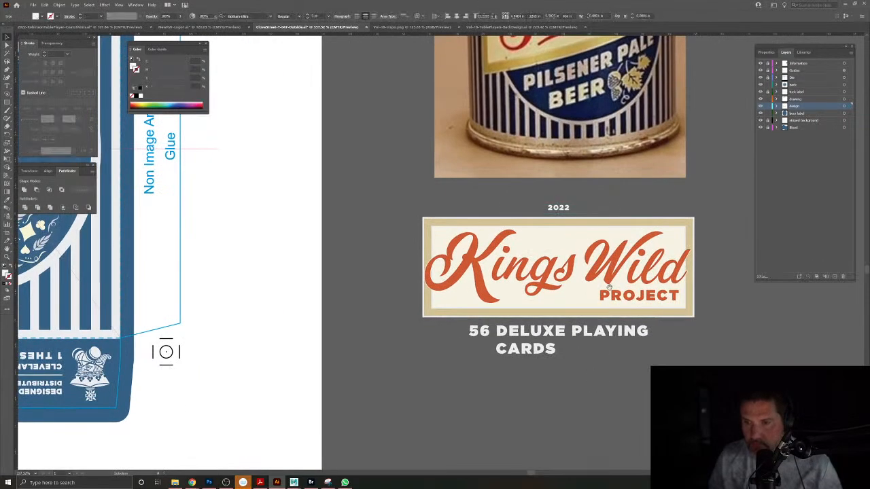
{"action": "scroll", "coordinate": [536, 322], "scroll_direction": "up", "scroll_amount": 5}
{"action": "scroll", "coordinate": [537, 323], "scroll_direction": "right", "scroll_amount": 2}
{"action": "left_click_drag", "start_coordinate": [536, 348], "coordinate": [515, 320]}
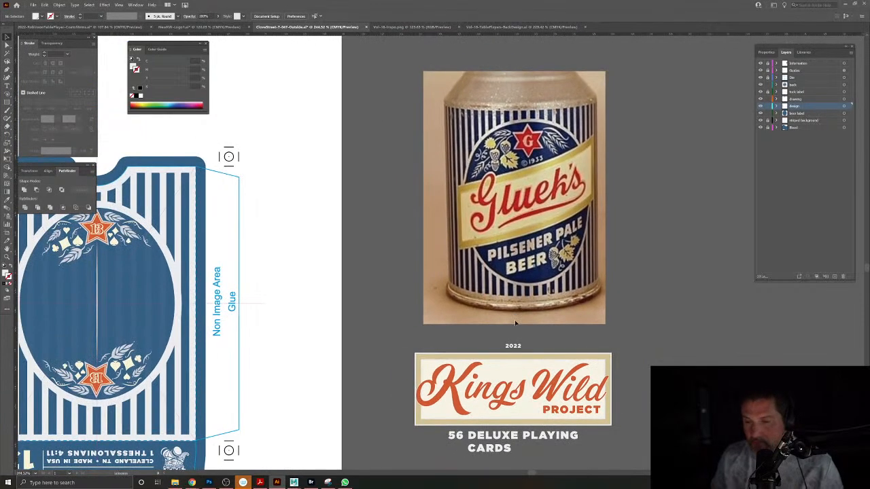
{"action": "left_click", "coordinate": [515, 348]}
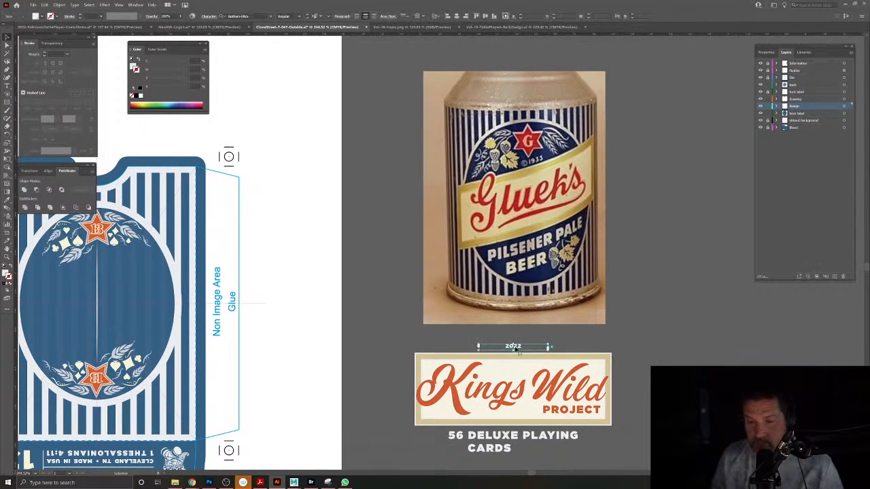
{"action": "left_click", "coordinate": [642, 361]}
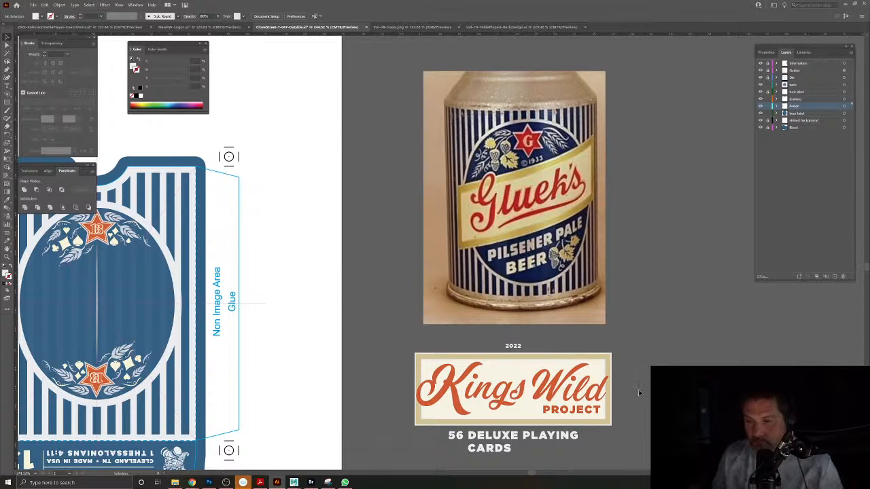
Align the stroke of the Kings Wild Project lettering to the outside and set its weight to 2 pt.
{"action": "left_click", "coordinate": [471, 392]}
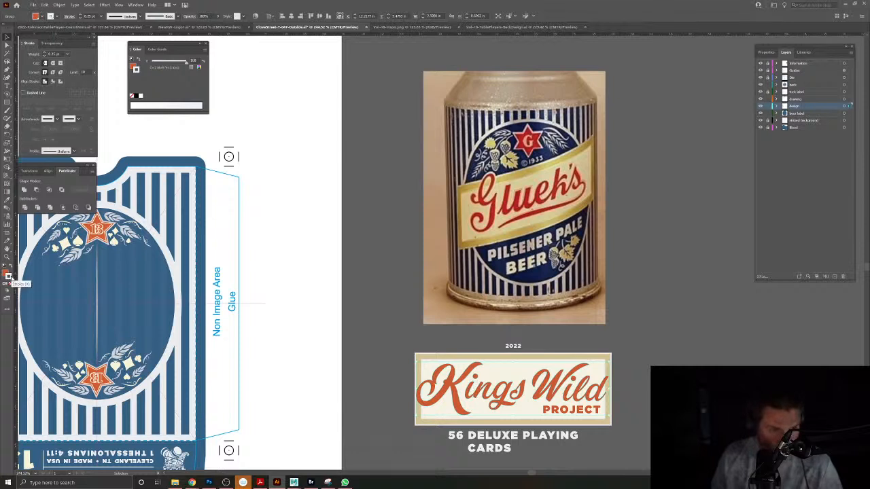
{"action": "left_click", "coordinate": [60, 81]}
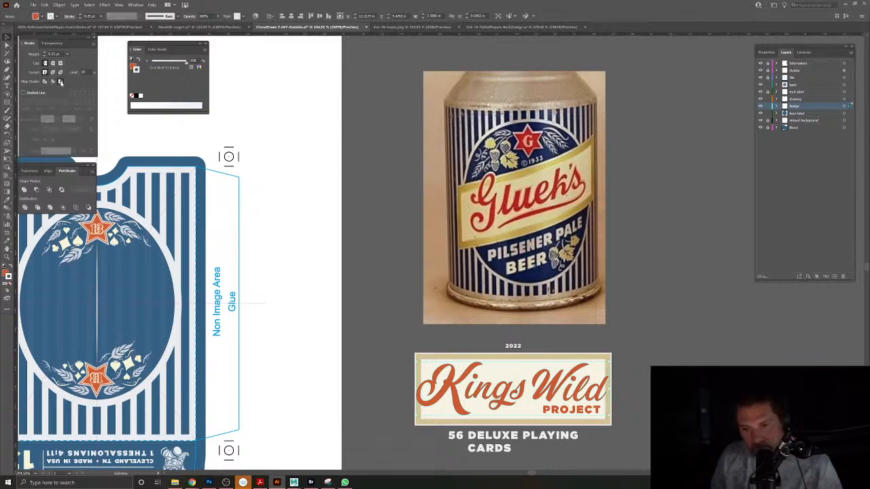
{"action": "left_click", "coordinate": [80, 15]}
{"action": "left_click", "coordinate": [80, 15]}
{"action": "left_click", "coordinate": [81, 15]}
{"action": "left_click", "coordinate": [80, 15]}
{"action": "left_click", "coordinate": [80, 15]}
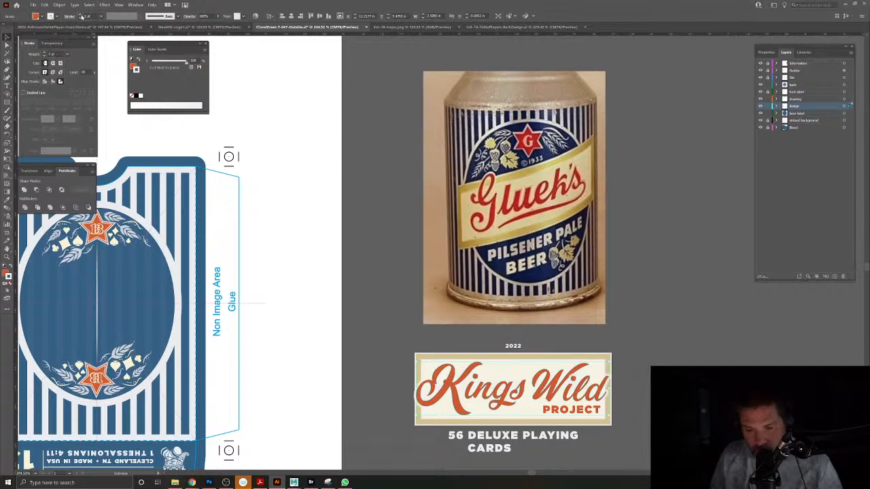
Undo the most recent stroke changes on the Kings Wild Project lettering.
{"action": "key", "text": "ctrl+z"}
{"action": "key", "text": "ctrl+z"}
{"action": "key", "text": "ctrl+z"}
{"action": "key", "text": "ctrl+z"}
{"action": "key", "text": "ctrl+z"}
{"action": "key", "text": "ctrl+z"}
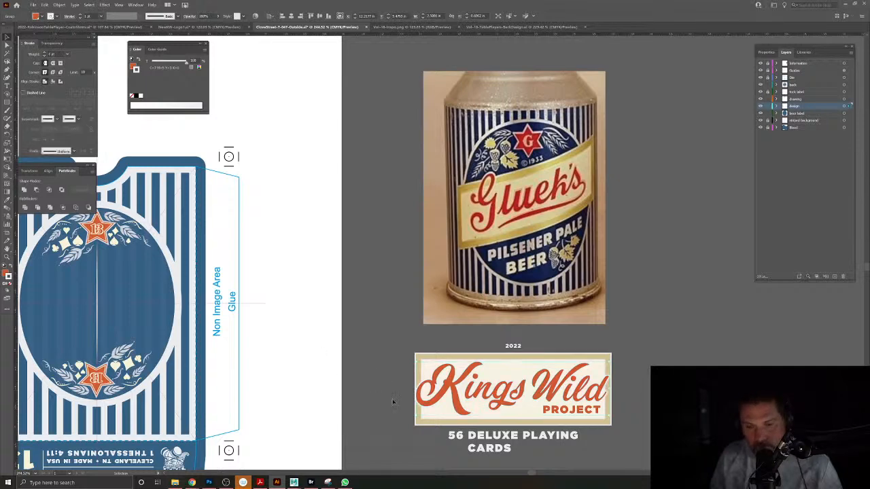
Outline the stroke of the Kings Wild lettering on the flat label so its white border becomes separate shapes.
{"action": "left_click", "coordinate": [372, 389]}
{"action": "scroll", "coordinate": [442, 403], "scroll_direction": "up", "scroll_amount": 4}
{"action": "left_click_drag", "start_coordinate": [540, 350], "coordinate": [429, 260]}
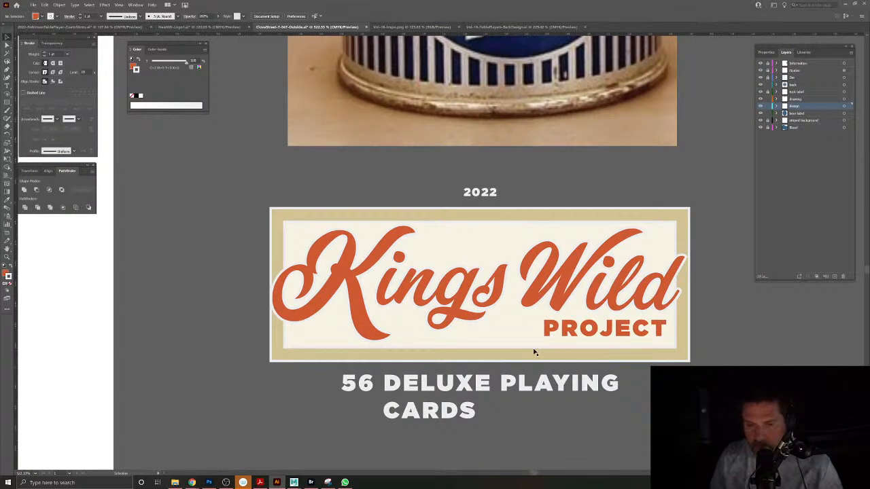
{"action": "left_click", "coordinate": [451, 316]}
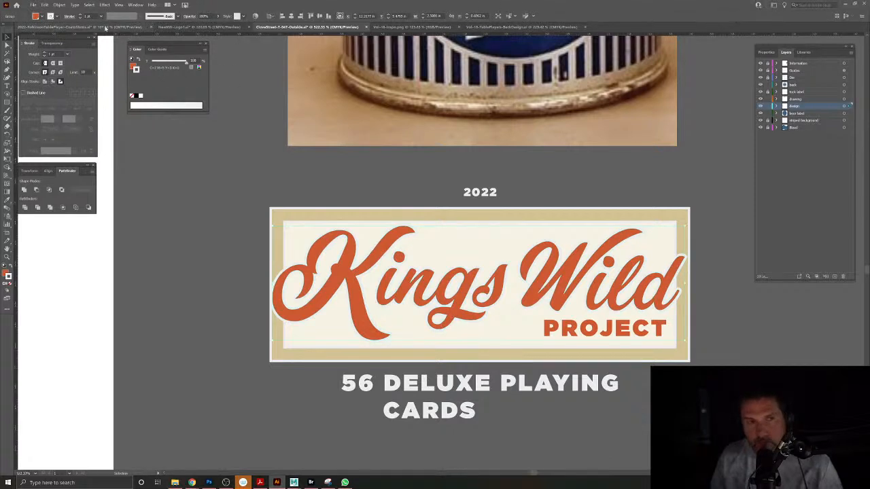
{"action": "left_click", "coordinate": [59, 5]}
{"action": "mouse_move", "coordinate": [92, 154]}
{"action": "left_click", "coordinate": [183, 169]}
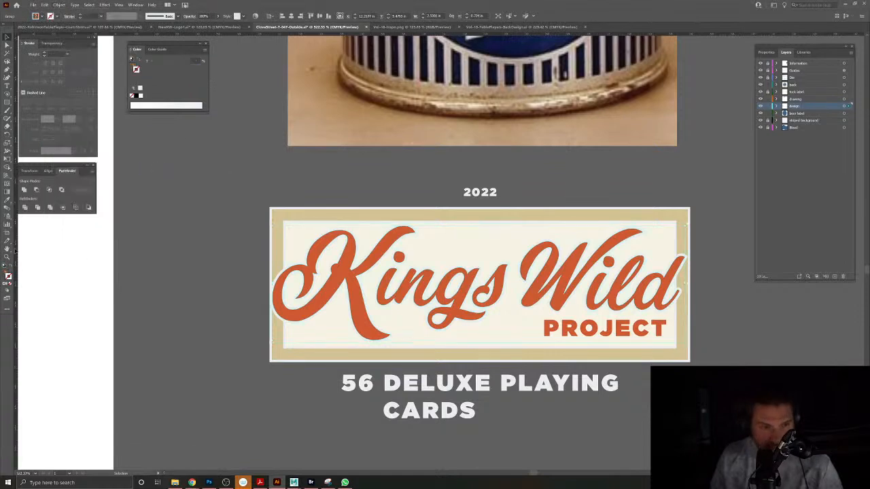
Isolate the outlined letter group, pick the K, and try to select all artwork with matching attributes.
{"action": "double_click", "coordinate": [320, 292]}
{"action": "left_click", "coordinate": [318, 292]}
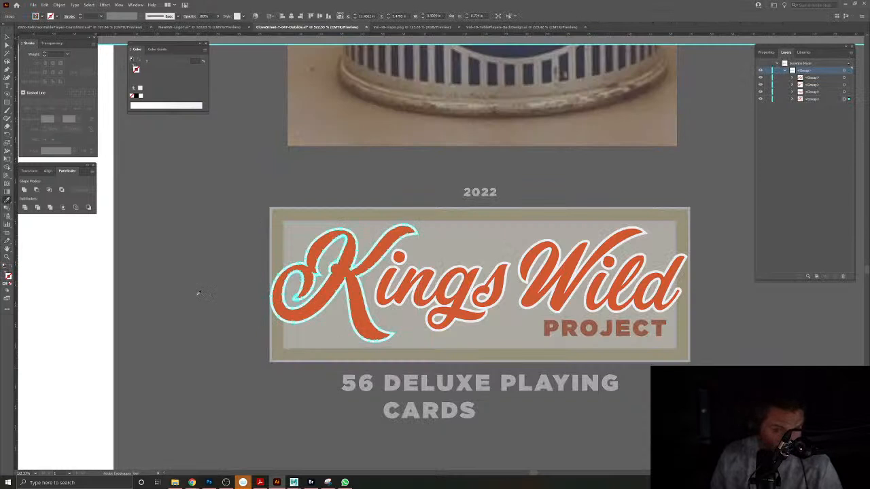
{"action": "left_click", "coordinate": [338, 327]}
{"action": "left_click", "coordinate": [249, 225]}
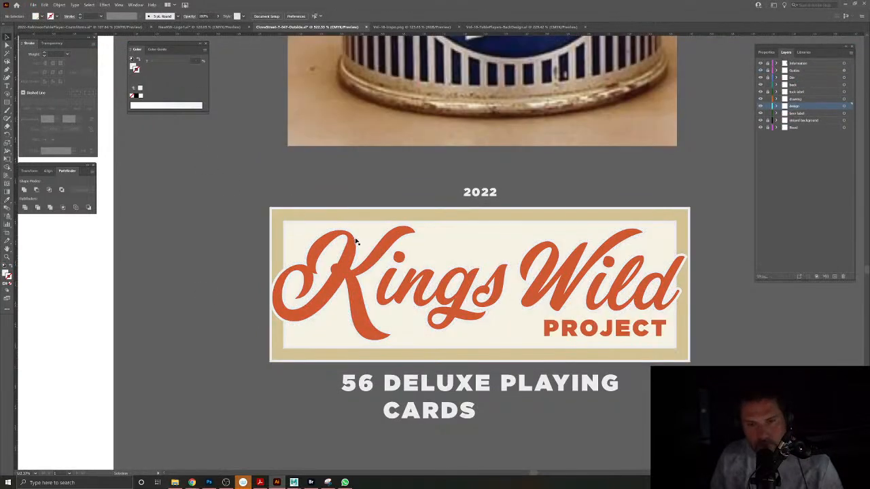
{"action": "left_click", "coordinate": [359, 242]}
{"action": "double_click", "coordinate": [355, 238]}
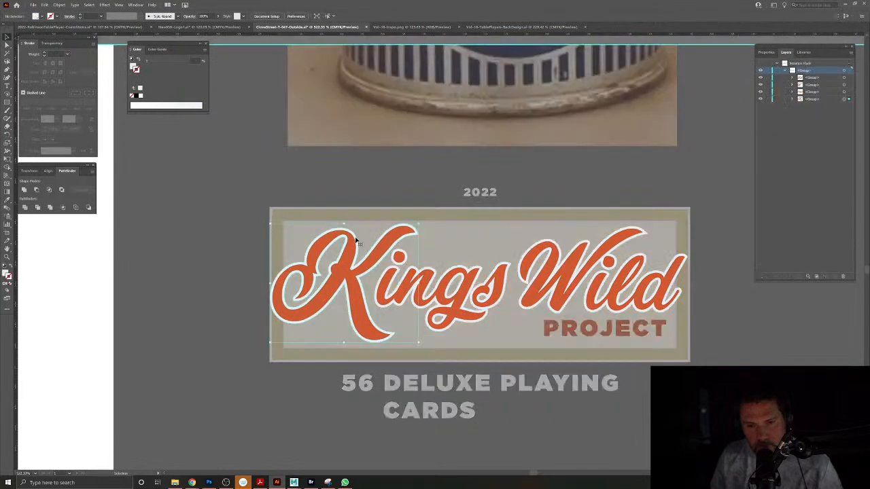
{"action": "left_click", "coordinate": [89, 5]}
{"action": "mouse_move", "coordinate": [106, 71]}
{"action": "left_click", "coordinate": [197, 92]}
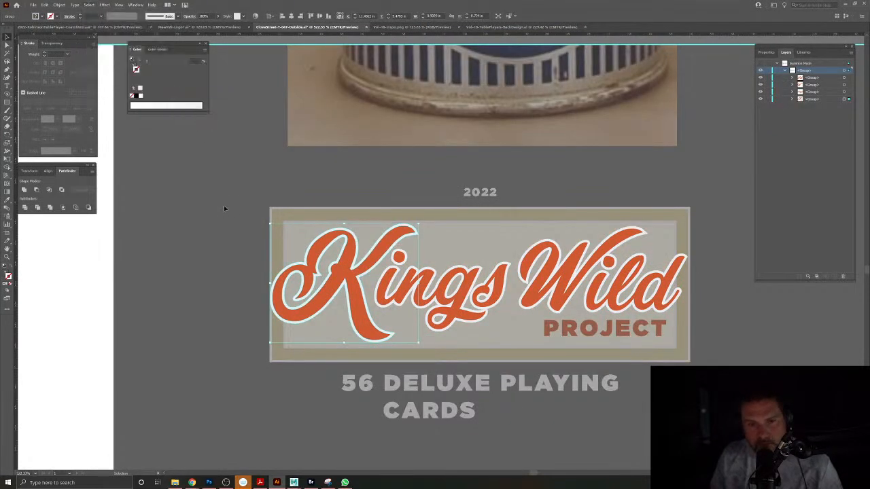
{"action": "key", "text": "ctrl+shift+a"}
Isolate the K, pull its white outline shape away from the red letter, and undo the move.
{"action": "left_click", "coordinate": [359, 250]}
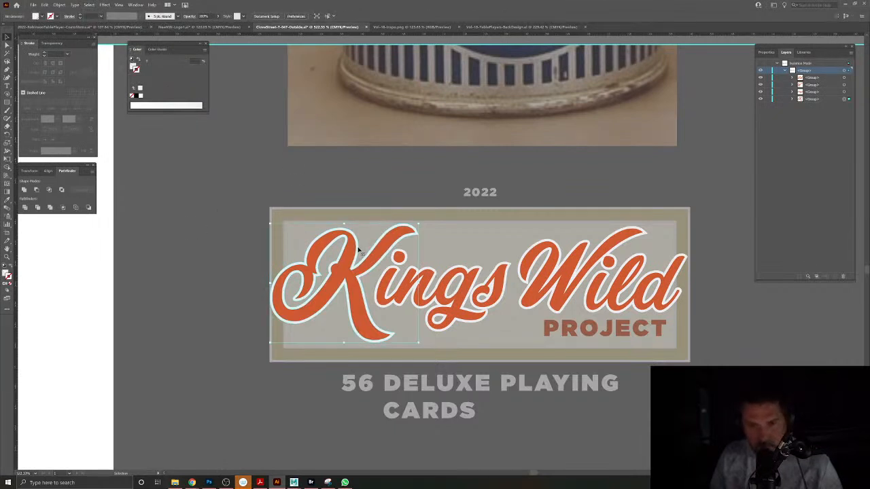
{"action": "double_click", "coordinate": [360, 250]}
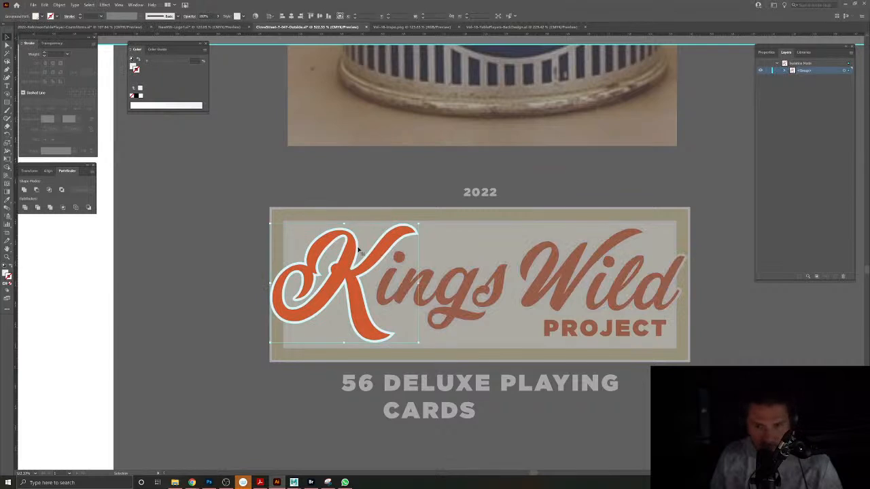
{"action": "left_click", "coordinate": [360, 246]}
{"action": "left_click_drag", "start_coordinate": [359, 246], "coordinate": [369, 237]}
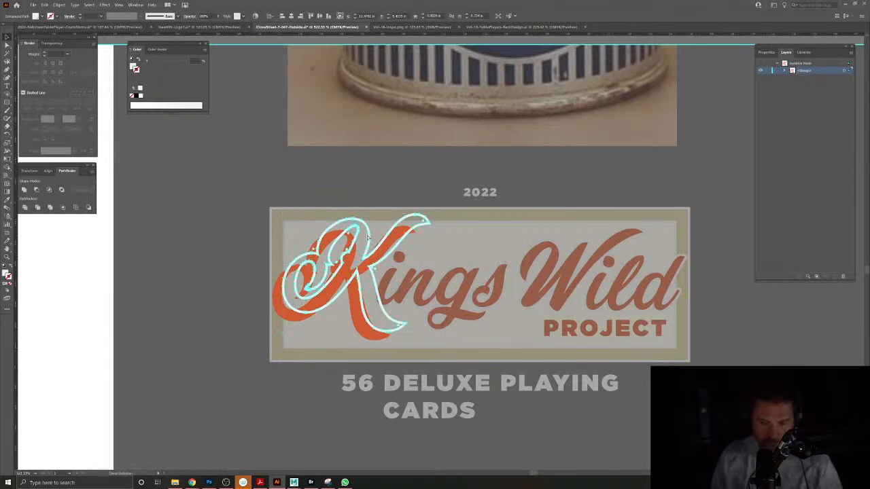
{"action": "key", "text": "ctrl+z"}
{"action": "left_click", "coordinate": [331, 190]}
Examine the full tuck box layout, focusing on its striped front panel and angled Kings Wild label.
{"action": "left_click_drag", "start_coordinate": [440, 269], "coordinate": [346, 221]}
{"action": "double_click", "coordinate": [346, 220]}
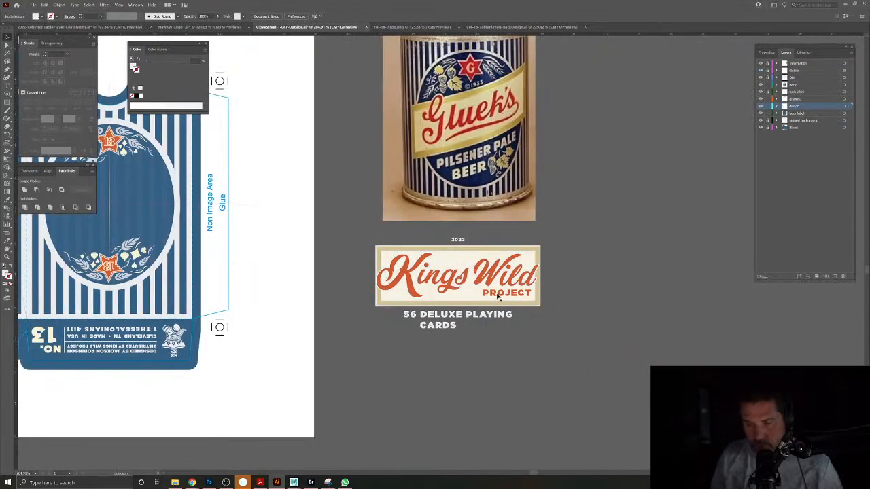
{"action": "left_click_drag", "start_coordinate": [491, 298], "coordinate": [326, 264]}
{"action": "left_click_drag", "start_coordinate": [300, 258], "coordinate": [549, 278]}
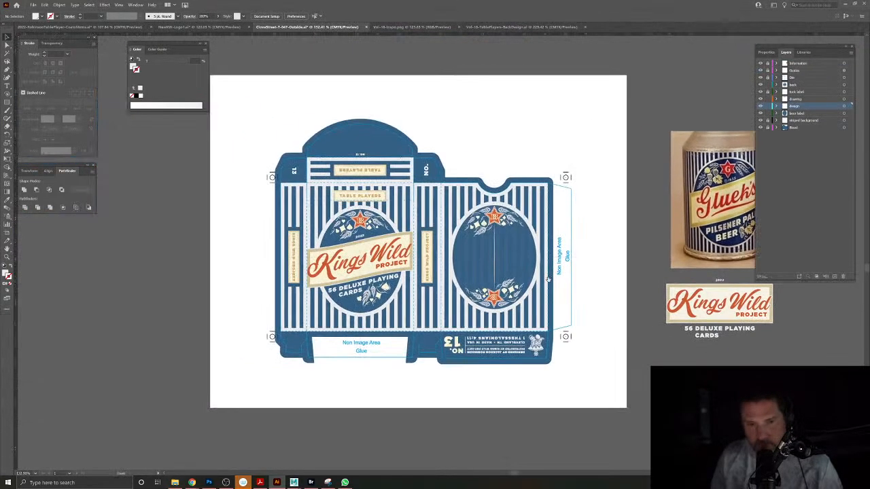
{"action": "left_click_drag", "start_coordinate": [336, 244], "coordinate": [355, 259]}
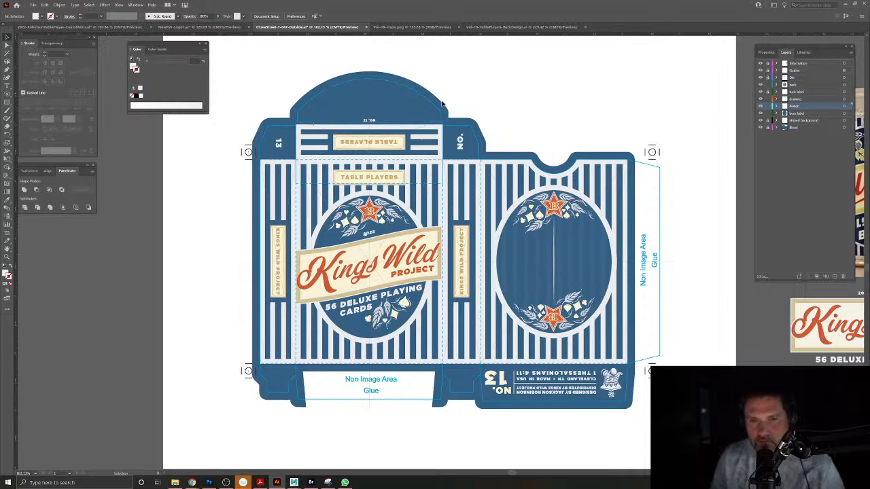
{"action": "key", "text": "ctrl+space"}
{"action": "left_click_drag", "start_coordinate": [374, 226], "coordinate": [476, 278]}
{"action": "key", "text": "ctrl+0"}
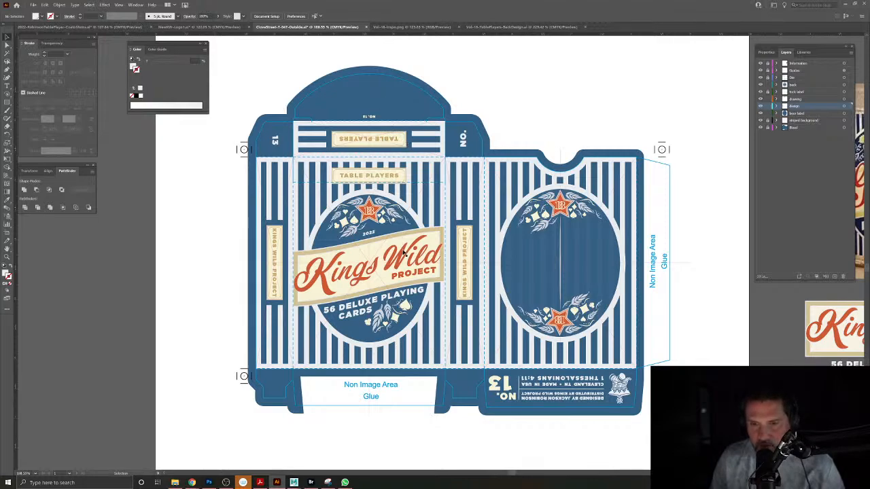
{"action": "left_click_drag", "start_coordinate": [392, 304], "coordinate": [378, 165]}
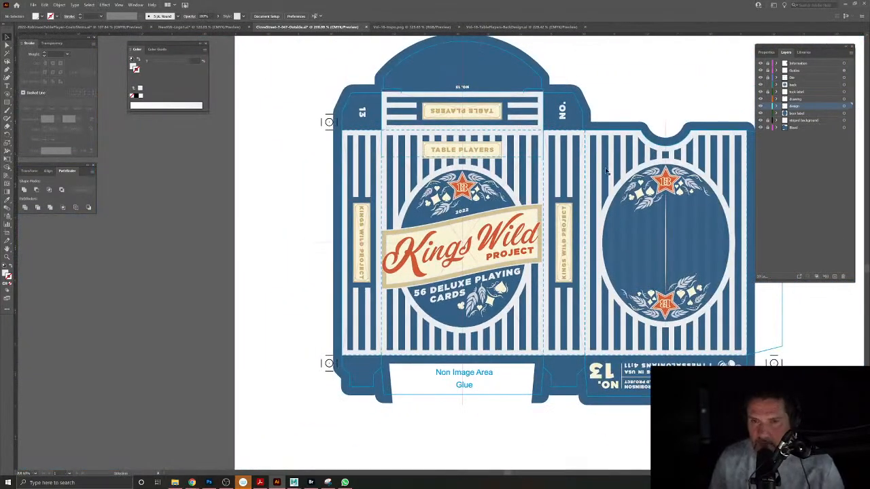
Examine the oval frame on the tuck box's back panel and compare the box with the beer can photo.
{"action": "left_click_drag", "start_coordinate": [647, 243], "coordinate": [428, 255]}
{"action": "left_click_drag", "start_coordinate": [428, 256], "coordinate": [509, 296]}
{"action": "left_click", "coordinate": [460, 272]}
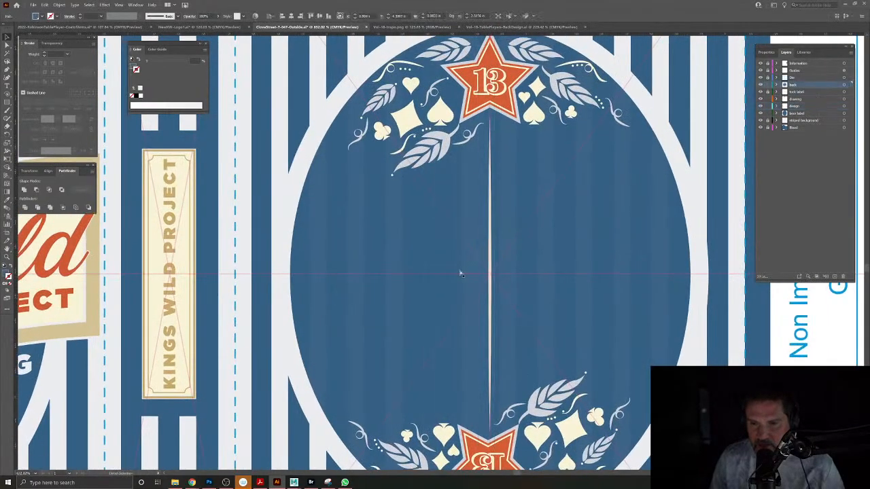
{"action": "left_click_drag", "start_coordinate": [448, 259], "coordinate": [376, 222]}
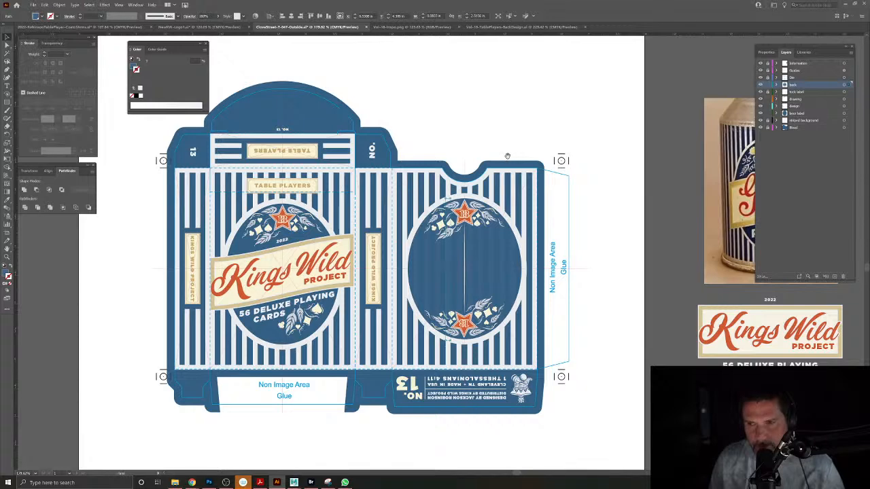
{"action": "scroll", "coordinate": [443, 167], "scroll_direction": "down", "scroll_amount": 1}
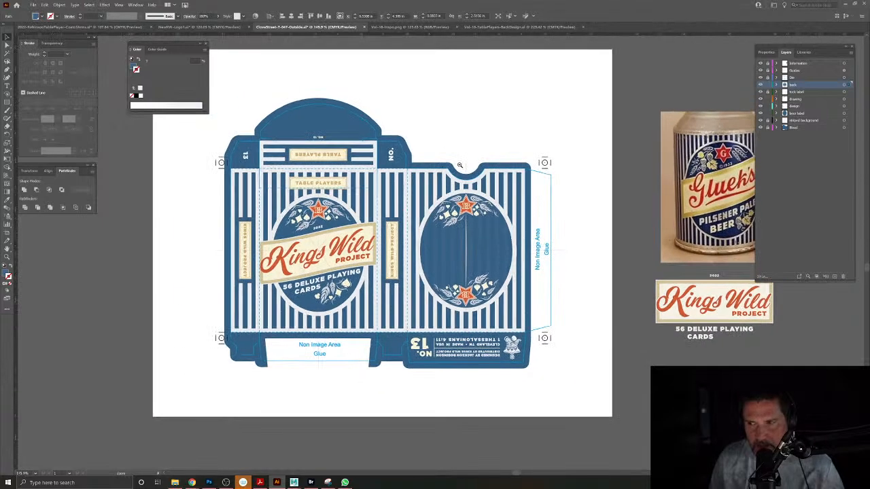
{"action": "left_click_drag", "start_coordinate": [684, 156], "coordinate": [457, 179]}
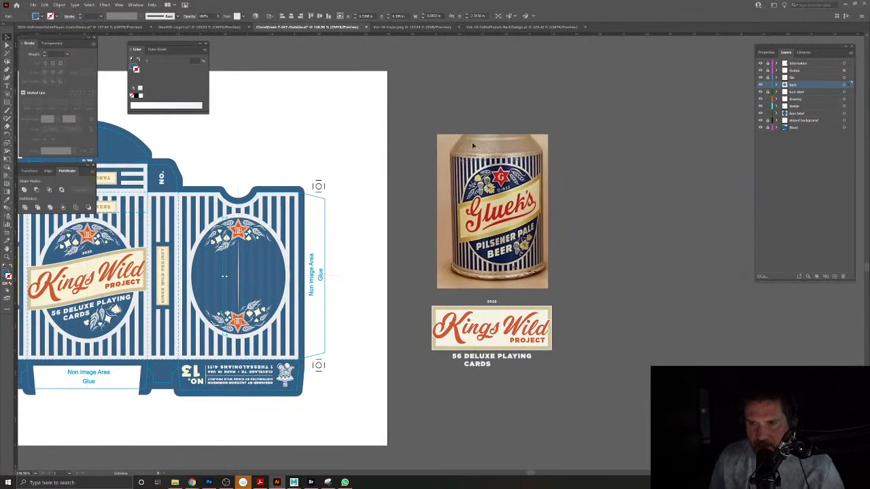
{"action": "left_click_drag", "start_coordinate": [244, 217], "coordinate": [371, 220]}
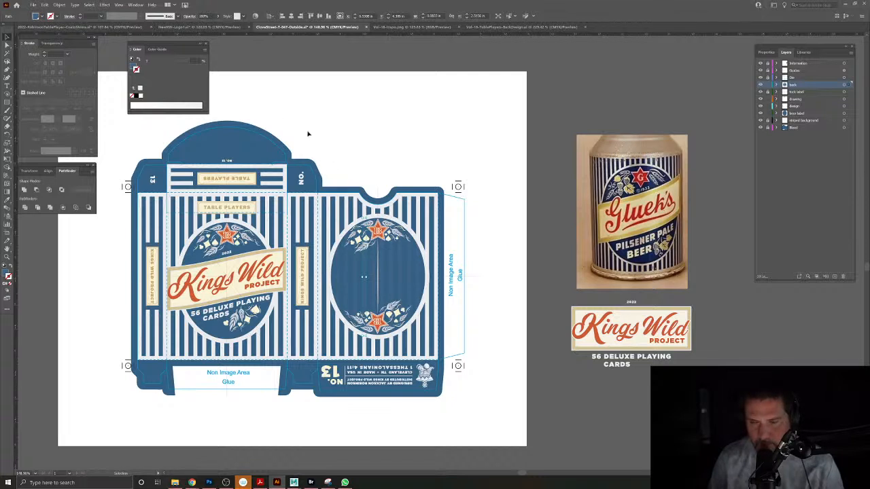
{"action": "left_click", "coordinate": [32, 5]}
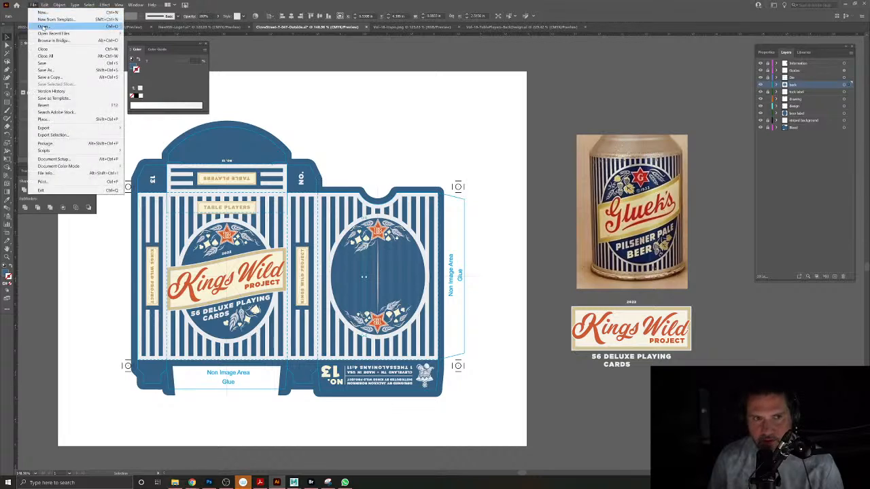
{"action": "left_click", "coordinate": [42, 27]}
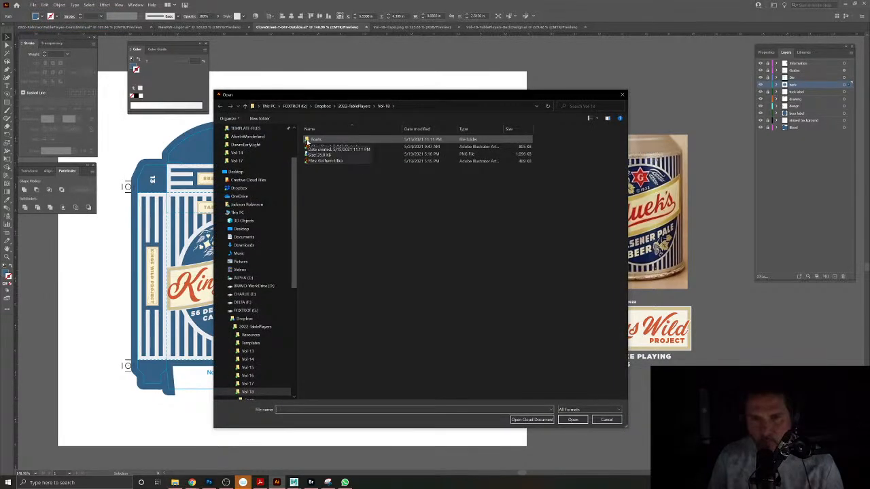
{"action": "left_click", "coordinate": [606, 420]}
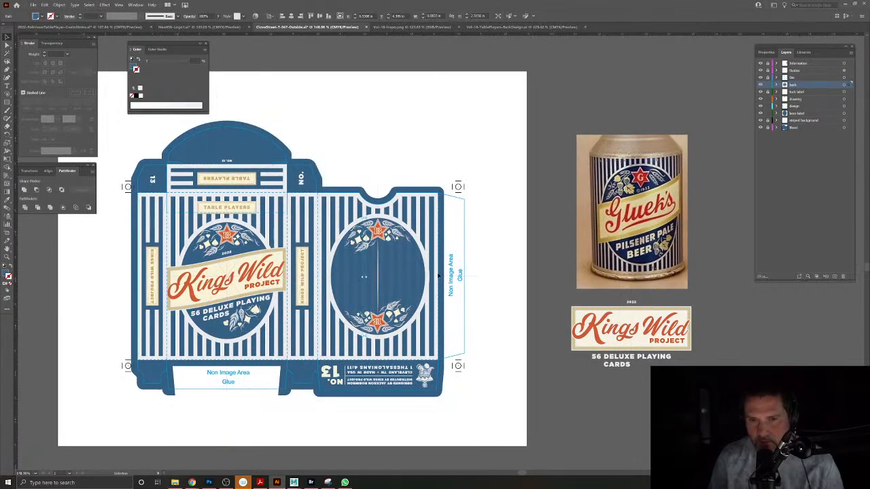
{"action": "left_click_drag", "start_coordinate": [603, 420], "coordinate": [722, 434]}
{"action": "left_click_drag", "start_coordinate": [507, 260], "coordinate": [508, 245]}
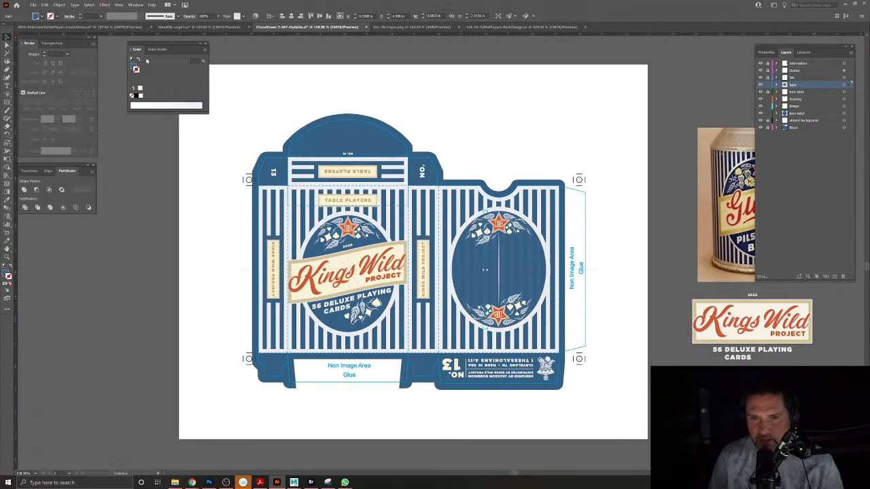
Browse for a file to open in the TEMPLATE-FILES folder inside Dropbox.
{"action": "left_click", "coordinate": [32, 5]}
{"action": "left_click", "coordinate": [44, 27]}
{"action": "left_click", "coordinate": [326, 146]}
{"action": "left_click", "coordinate": [606, 420]}
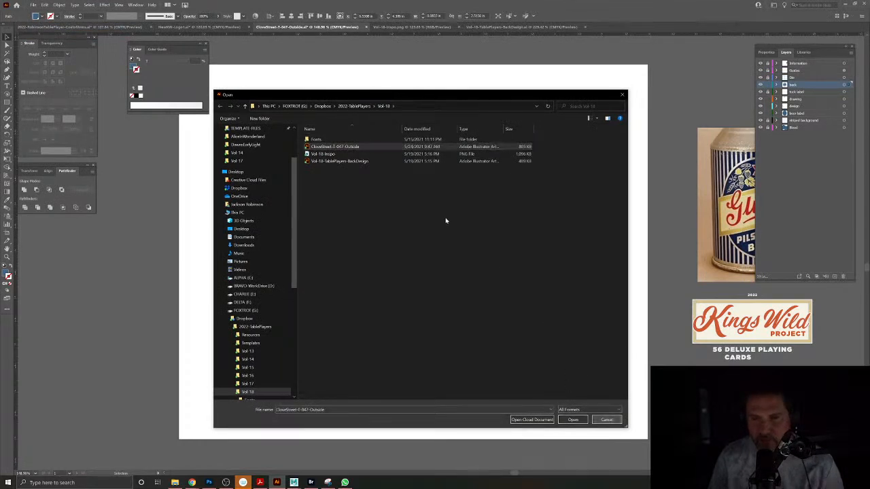
{"action": "left_click", "coordinate": [324, 106]}
{"action": "scroll", "coordinate": [364, 284], "scroll_direction": "down", "scroll_amount": 20}
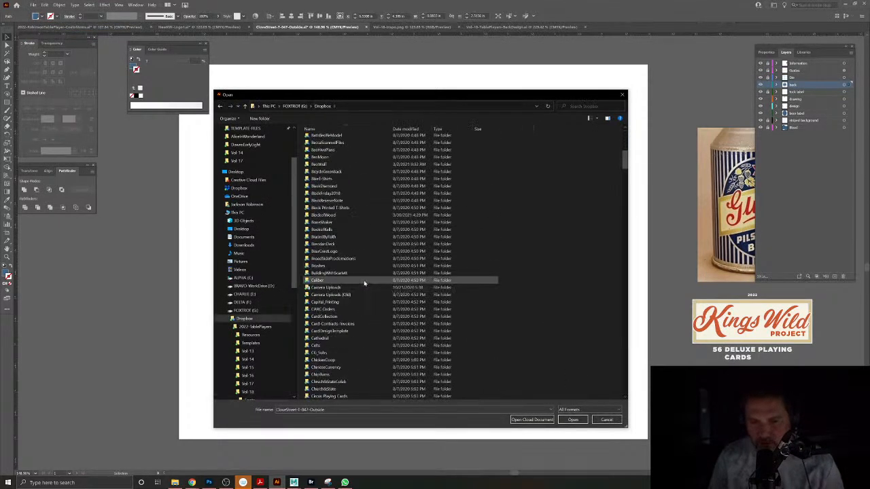
{"action": "scroll", "coordinate": [365, 279], "scroll_direction": "down", "scroll_amount": 20}
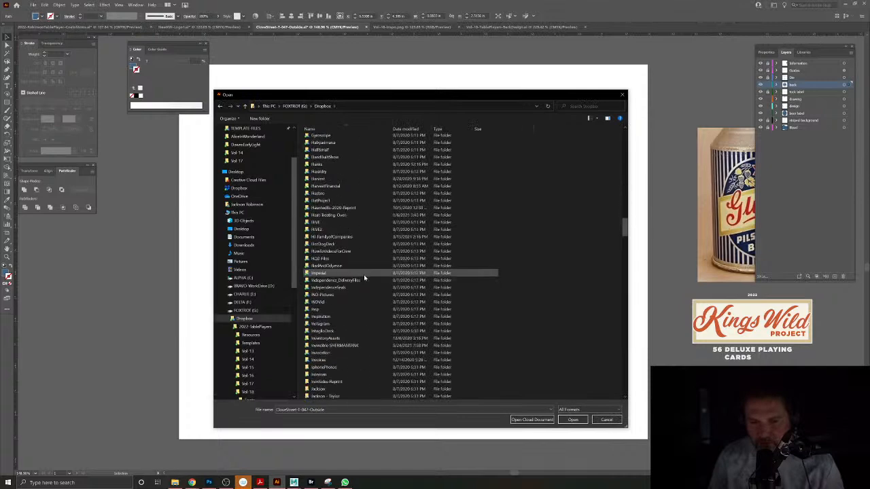
{"action": "scroll", "coordinate": [366, 280], "scroll_direction": "down", "scroll_amount": 20}
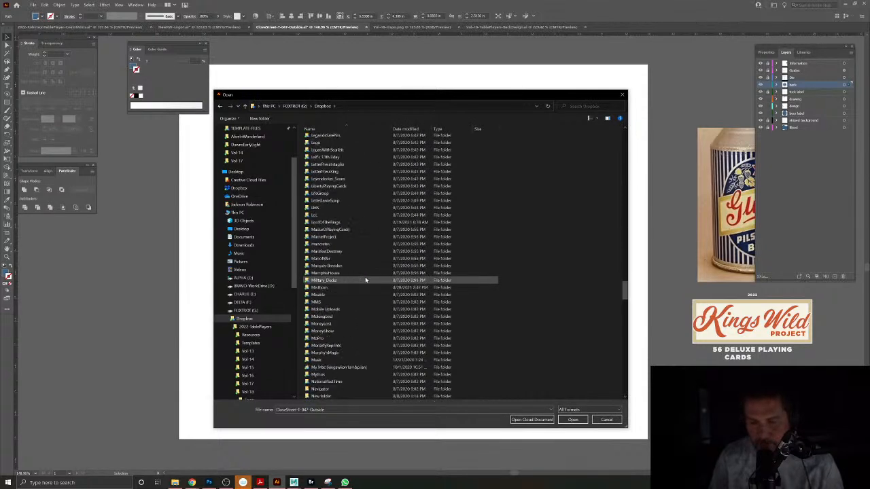
{"action": "scroll", "coordinate": [365, 280], "scroll_direction": "down", "scroll_amount": 15}
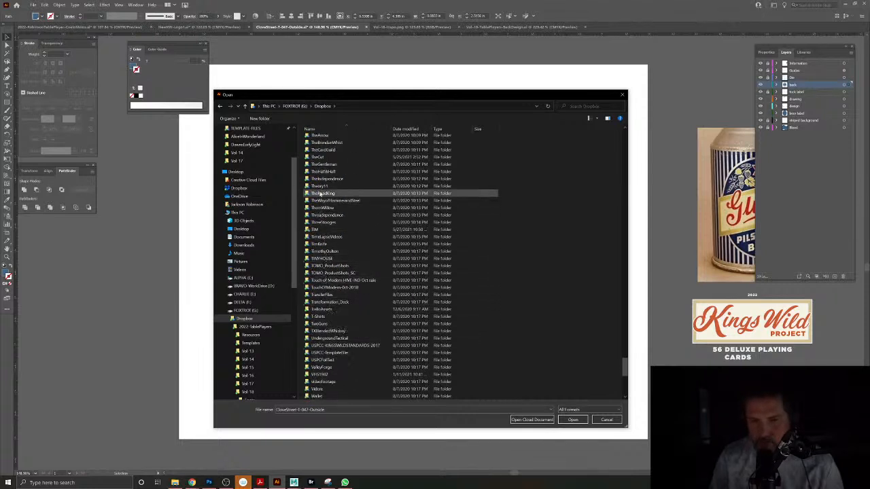
{"action": "scroll", "coordinate": [329, 191], "scroll_direction": "up", "scroll_amount": 2}
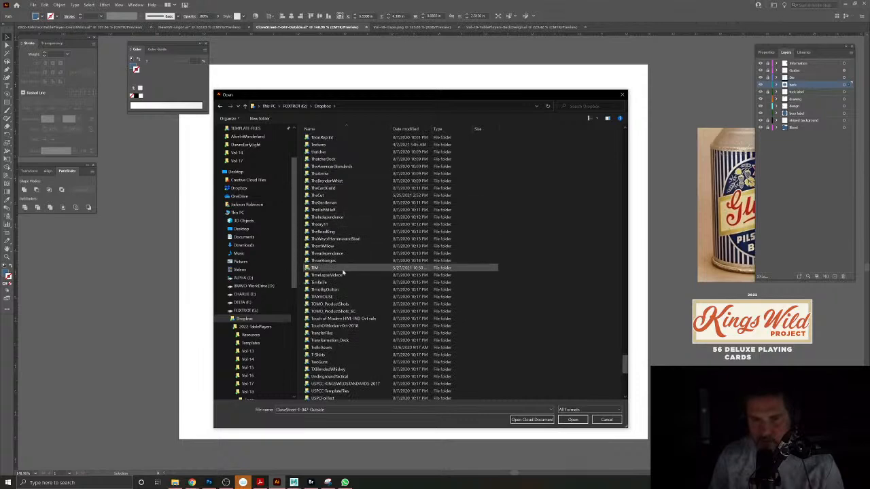
{"action": "scroll", "coordinate": [328, 261], "scroll_direction": "up", "scroll_amount": 5}
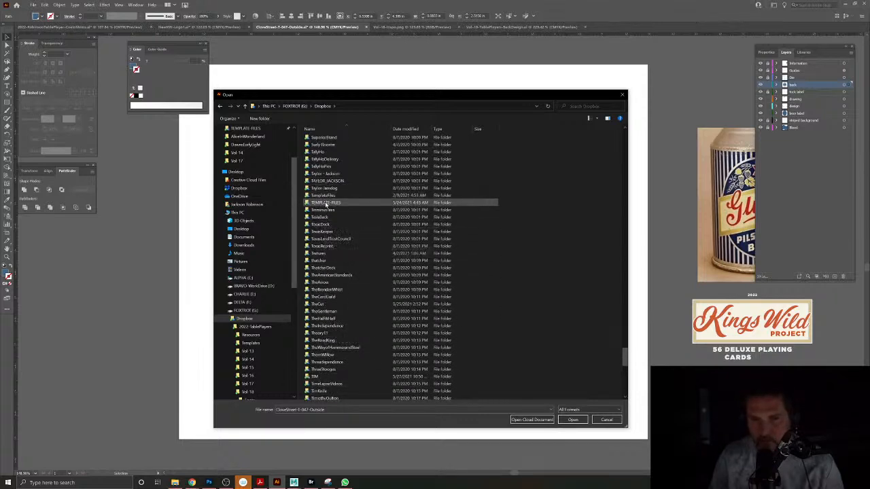
{"action": "double_click", "coordinate": [325, 202]}
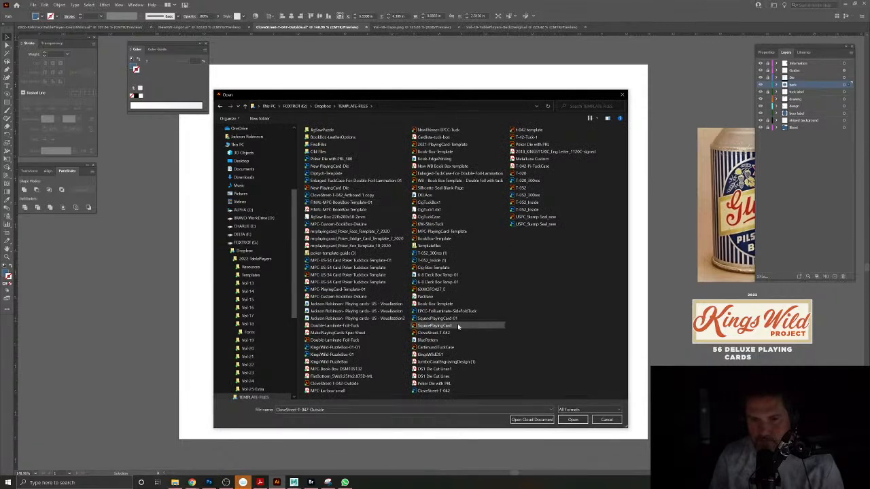
Open the CloveStreet-T-042 tuck box template and close it again.
{"action": "left_click", "coordinate": [443, 332]}
{"action": "left_click", "coordinate": [571, 420]}
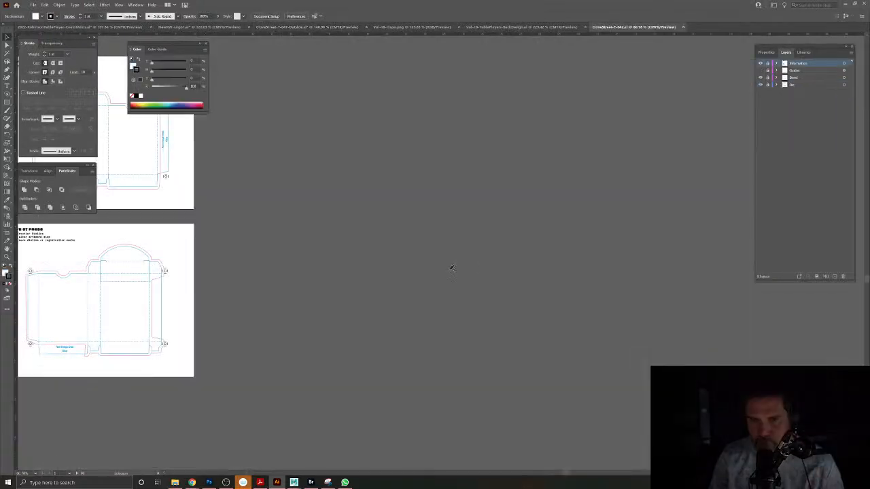
{"action": "left_click", "coordinate": [684, 27]}
Open the CloveStreet-T-042-Outside tuck box template from the TEMPLATE-FILES folder.
{"action": "left_click", "coordinate": [33, 5]}
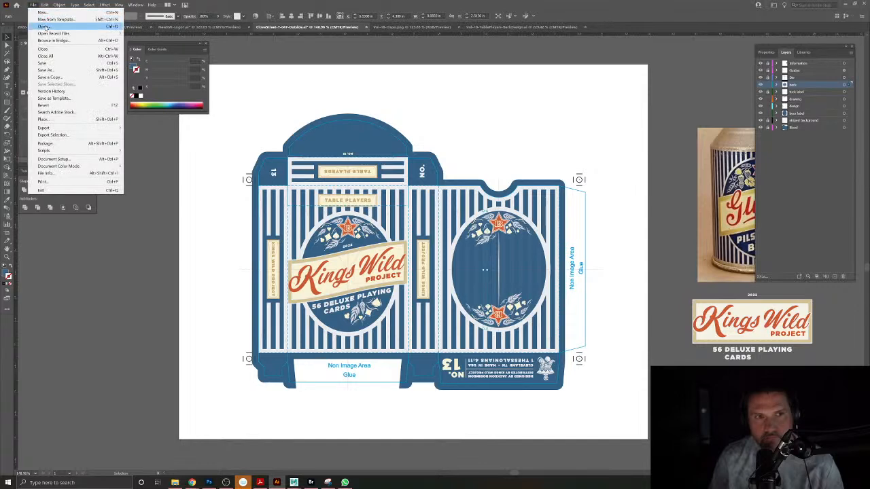
{"action": "left_click", "coordinate": [45, 26]}
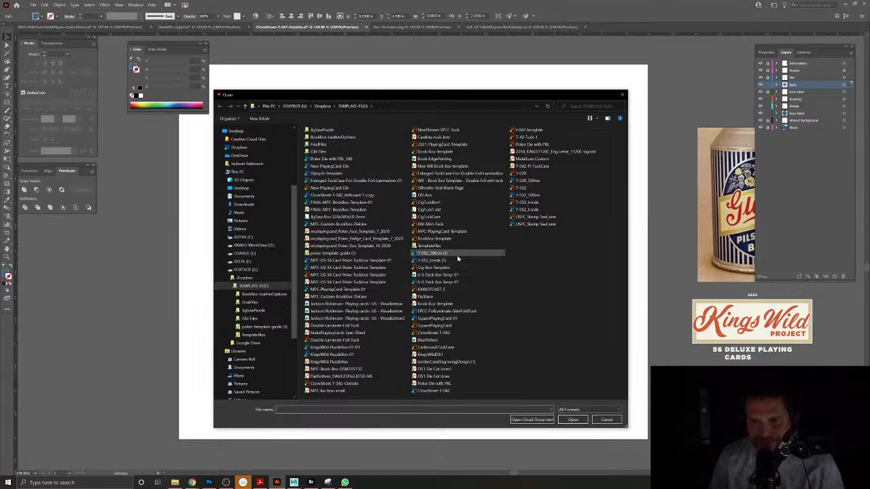
{"action": "left_click", "coordinate": [353, 384]}
{"action": "left_click", "coordinate": [573, 420]}
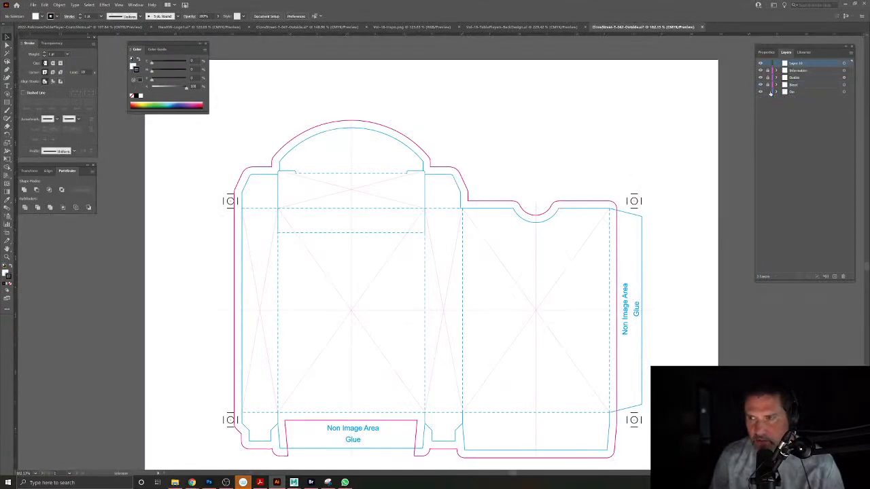
Copy the magenta bleed outline in place onto a new layer beneath the die layer and turn its stroke colour into a fill.
{"action": "left_click", "coordinate": [591, 202]}
{"action": "key", "text": "ctrl+c"}
{"action": "left_click", "coordinate": [768, 86]}
{"action": "left_click", "coordinate": [796, 93]}
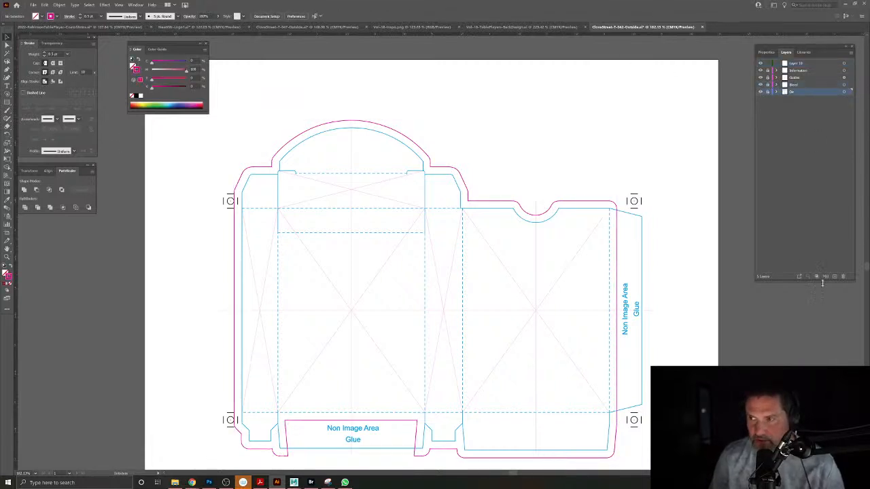
{"action": "left_click", "coordinate": [835, 277]}
{"action": "key", "text": "ctrl+shift+v"}
{"action": "left_click", "coordinate": [11, 271]}
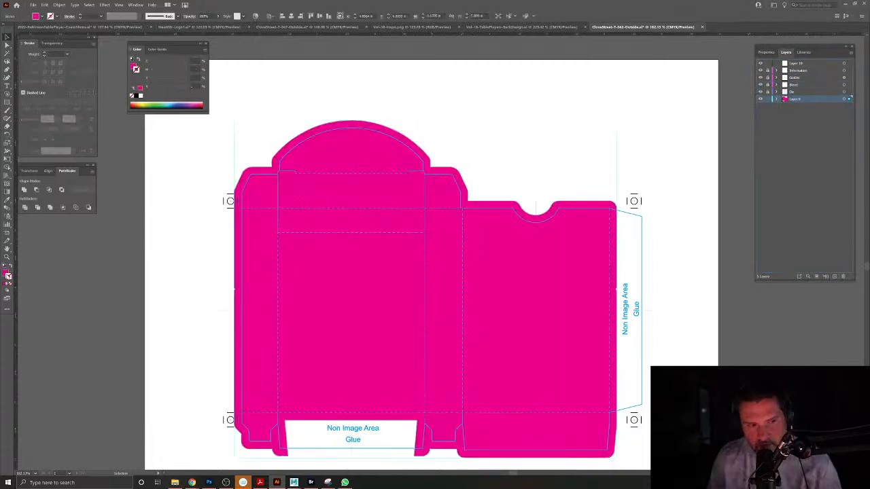
Recolour the filled tuck box silhouette light grey and deselect it.
{"action": "double_click", "coordinate": [7, 274]}
{"action": "key", "text": "Return"}
{"action": "left_click", "coordinate": [378, 93]}
{"action": "left_click", "coordinate": [483, 165], "text": "ctrl+alt"}
{"action": "left_click_drag", "start_coordinate": [472, 142], "coordinate": [450, 146]}
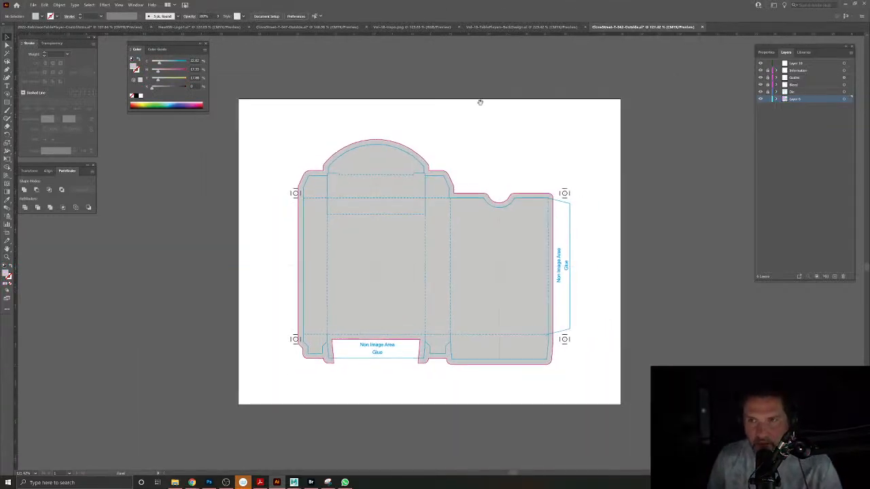
Switch to the Vol-18-TablePlayers-BackDesign document and remove the faint stripes inside the duplicate card back's oval.
{"action": "left_click", "coordinate": [521, 26]}
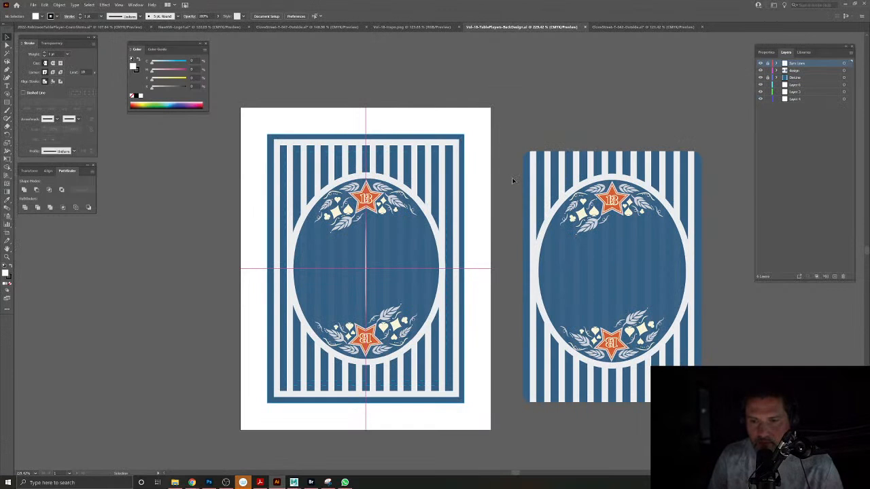
{"action": "left_click_drag", "start_coordinate": [547, 279], "coordinate": [456, 267]}
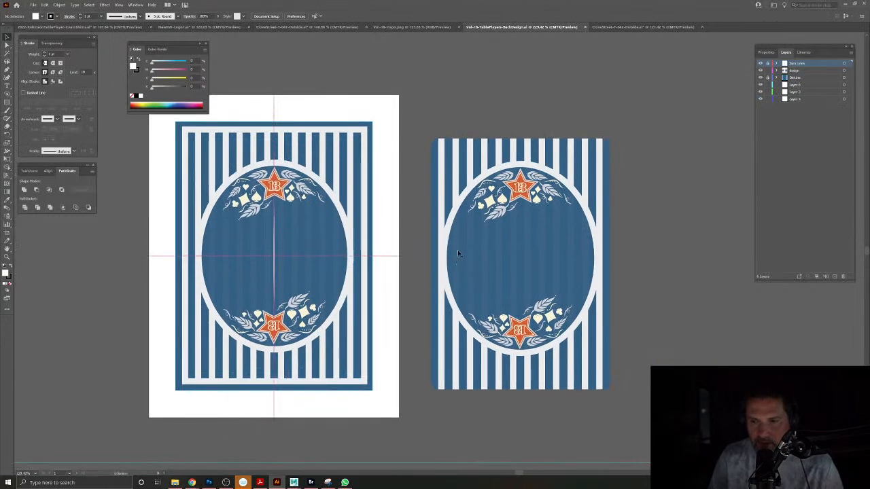
{"action": "left_click", "coordinate": [453, 208]}
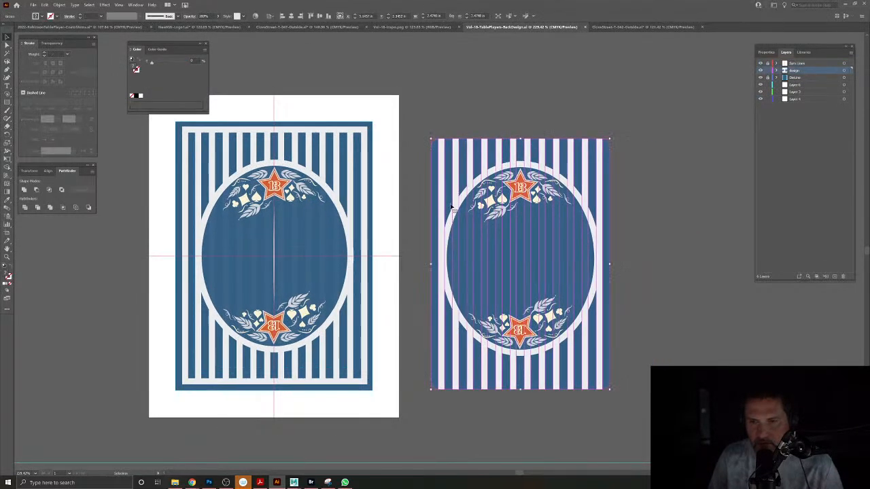
{"action": "left_click", "coordinate": [460, 122]}
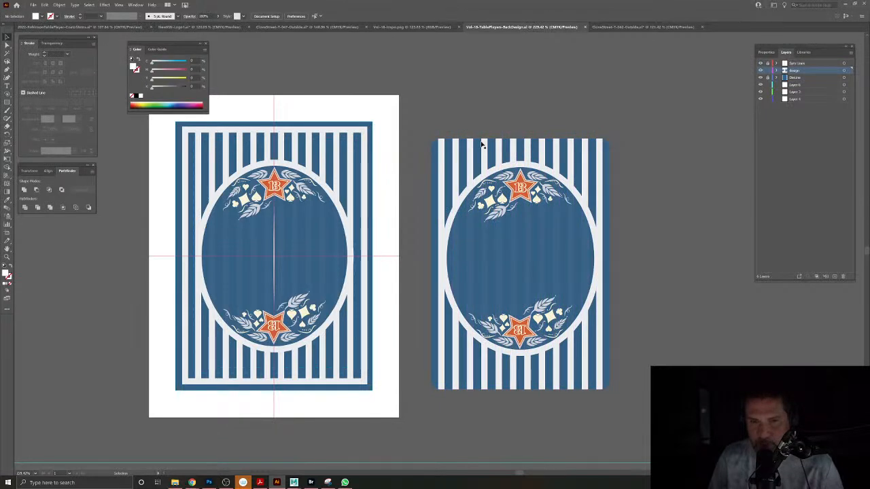
{"action": "left_click", "coordinate": [510, 258]}
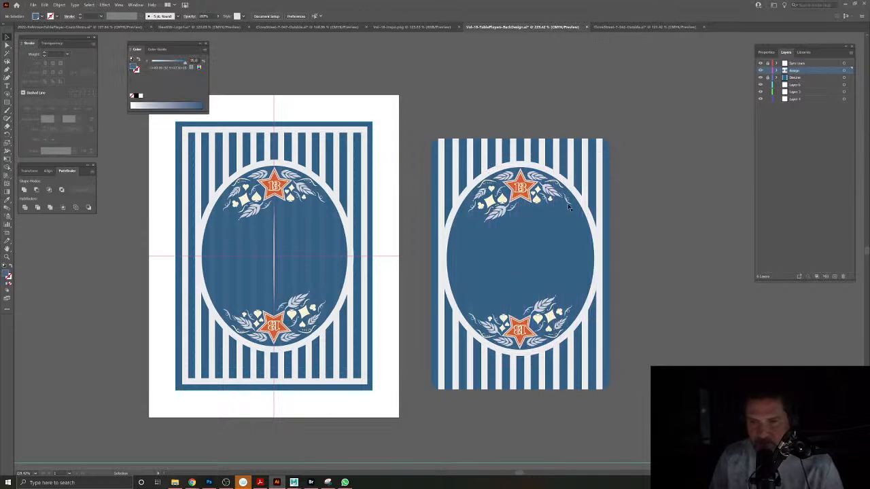
{"action": "left_click", "coordinate": [535, 201]}
{"action": "left_click", "coordinate": [657, 215]}
Delete the duplicate card back beside the artboard.
{"action": "left_click_drag", "start_coordinate": [429, 237], "coordinate": [565, 223]}
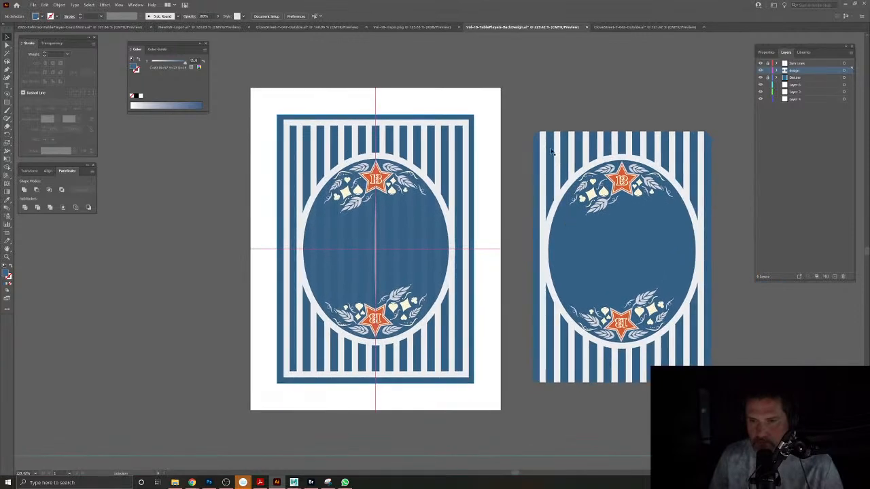
{"action": "left_click_drag", "start_coordinate": [518, 114], "coordinate": [718, 352]}
{"action": "key", "text": "Delete"}
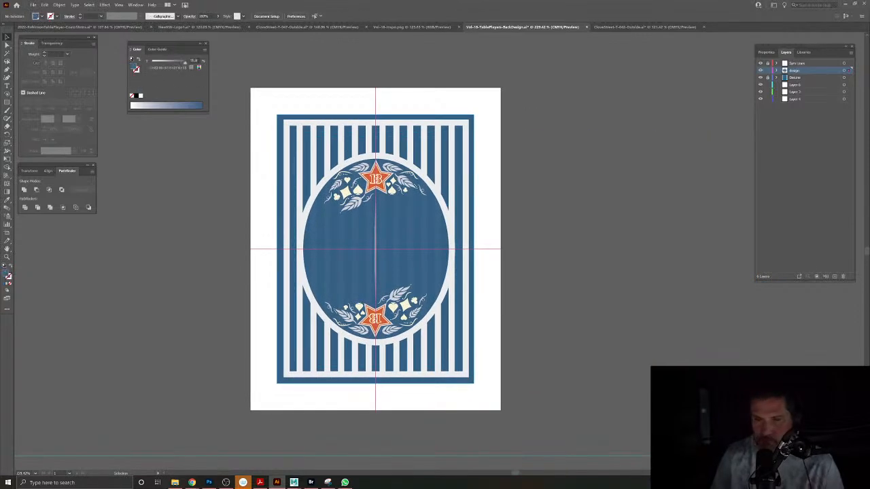
Hide the Sym Lines layer and remove the thin white vertical line in the middle of the card back's oval.
{"action": "left_click_drag", "start_coordinate": [282, 247], "coordinate": [327, 265]}
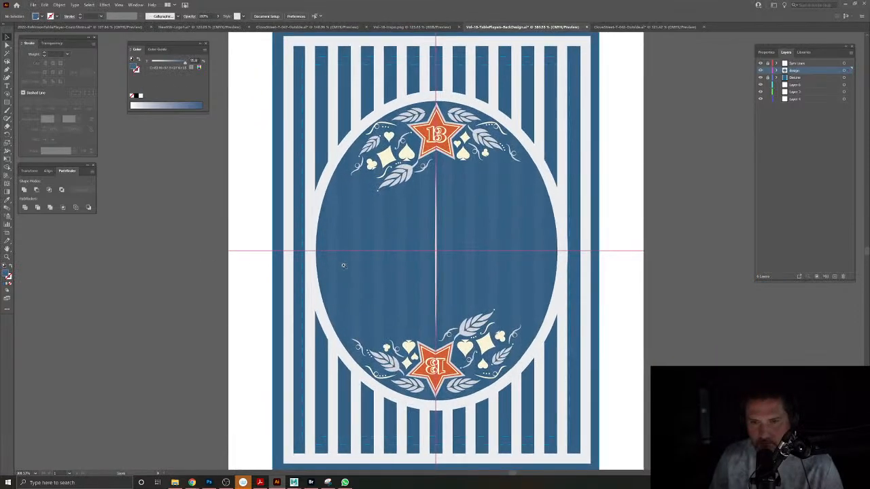
{"action": "left_click", "coordinate": [762, 63]}
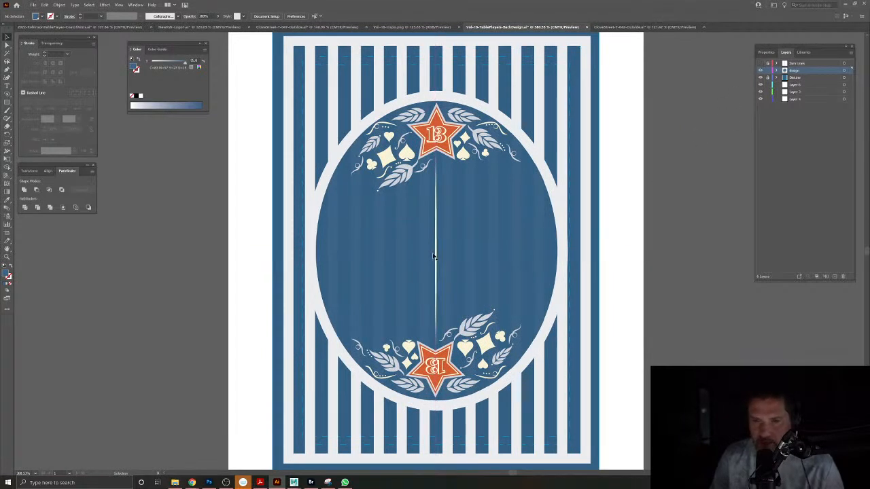
{"action": "left_click_drag", "start_coordinate": [435, 255], "coordinate": [524, 257]}
{"action": "key", "text": "Delete"}
{"action": "key", "text": "ctrl+z"}
{"action": "left_click", "coordinate": [697, 227]}
Remove the faint tonal stripes from both halves of the card back's oval.
{"action": "scroll", "coordinate": [499, 227], "scroll_direction": "down", "scroll_amount": 5}
{"action": "scroll", "coordinate": [540, 248], "scroll_direction": "up", "scroll_amount": 5}
{"action": "scroll", "coordinate": [540, 248], "scroll_direction": "up", "scroll_amount": 1}
{"action": "left_click", "coordinate": [523, 255]}
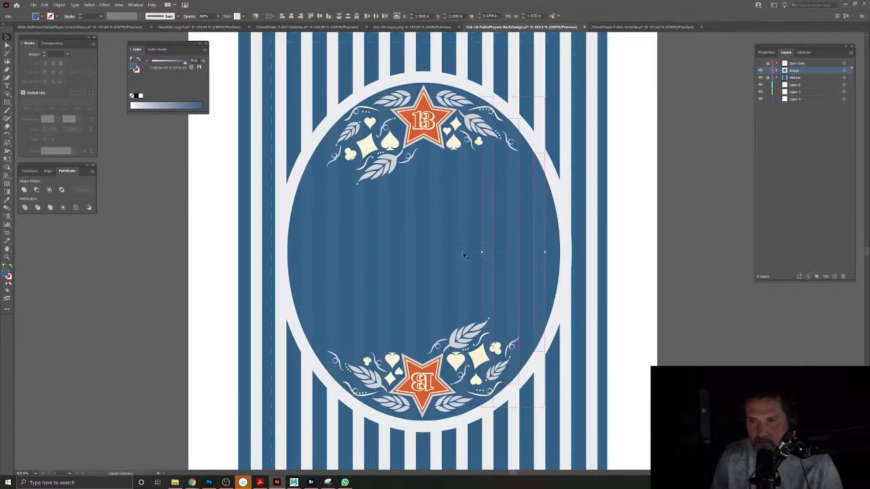
{"action": "left_click_drag", "start_coordinate": [386, 261], "coordinate": [307, 263]}
{"action": "key", "text": "ctrl+shift+a"}
Isolate the upper star group and delete the offset outline around the numeral 13.
{"action": "left_click_drag", "start_coordinate": [411, 322], "coordinate": [394, 301]}
{"action": "left_click_drag", "start_coordinate": [389, 189], "coordinate": [446, 258]}
{"action": "left_click", "coordinate": [440, 262]}
{"action": "left_click_drag", "start_coordinate": [511, 188], "coordinate": [481, 264]}
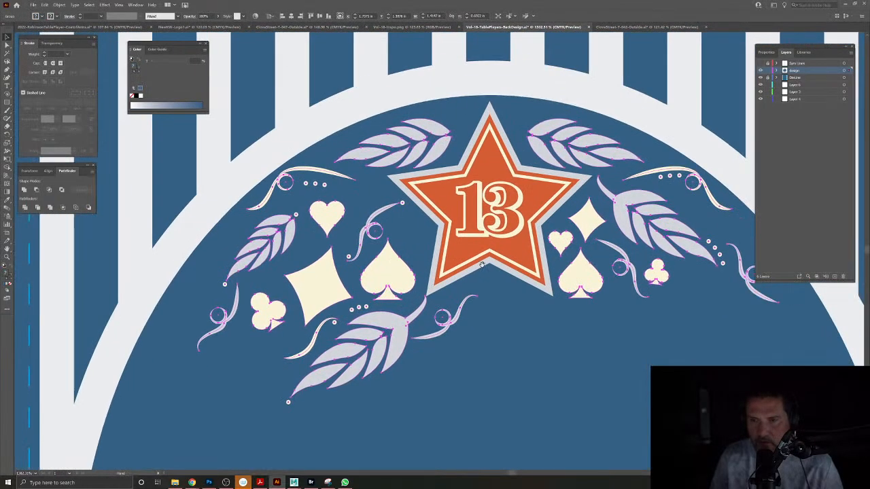
{"action": "double_click", "coordinate": [514, 234]}
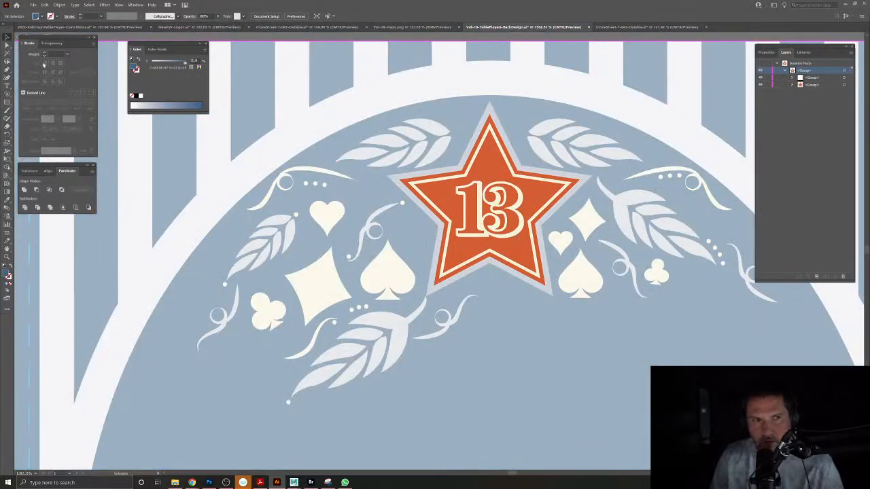
{"action": "left_click", "coordinate": [7, 48]}
{"action": "left_click", "coordinate": [524, 229]}
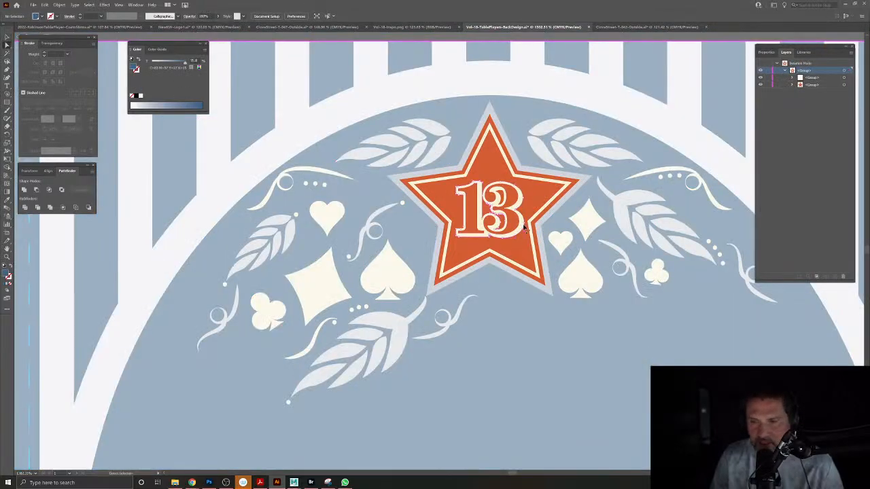
{"action": "key", "text": "Delete"}
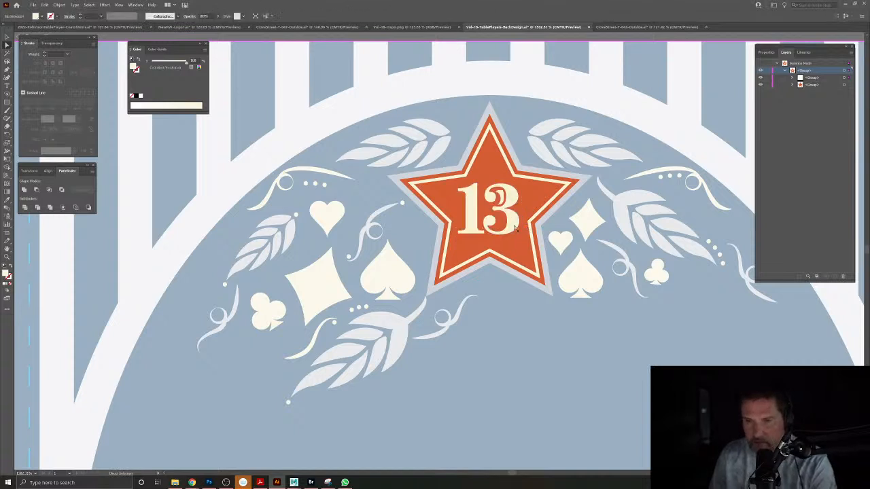
Delete the leftover outline pieces within the numeral 13 and leave isolation mode.
{"action": "left_click", "coordinate": [499, 207]}
{"action": "key", "text": "Delete"}
{"action": "left_click", "coordinate": [500, 204]}
{"action": "key", "text": "Delete"}
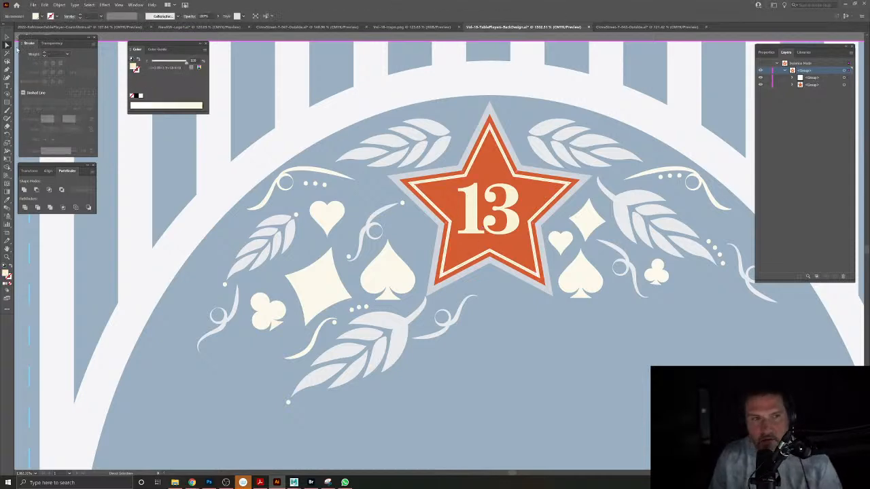
{"action": "double_click", "coordinate": [477, 352]}
Scale the upper star with its 13 down slightly about its centre.
{"action": "scroll", "coordinate": [469, 327], "scroll_direction": "up", "scroll_amount": 3}
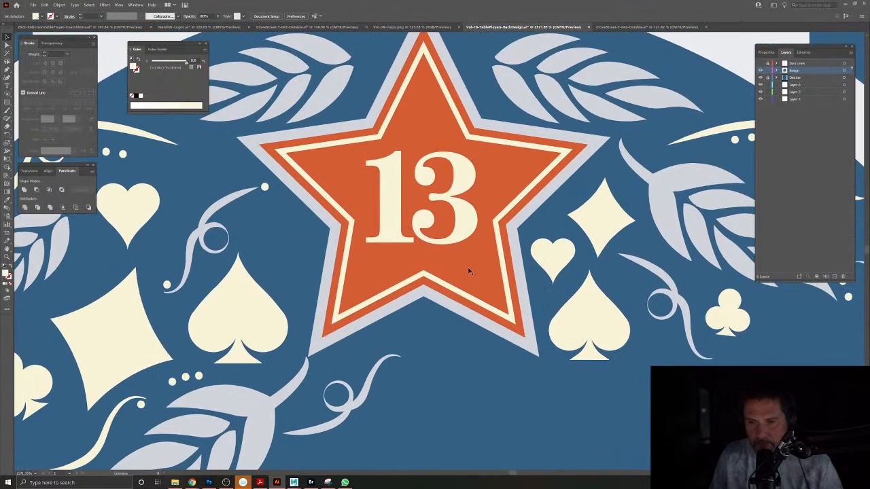
{"action": "left_click", "coordinate": [469, 271]}
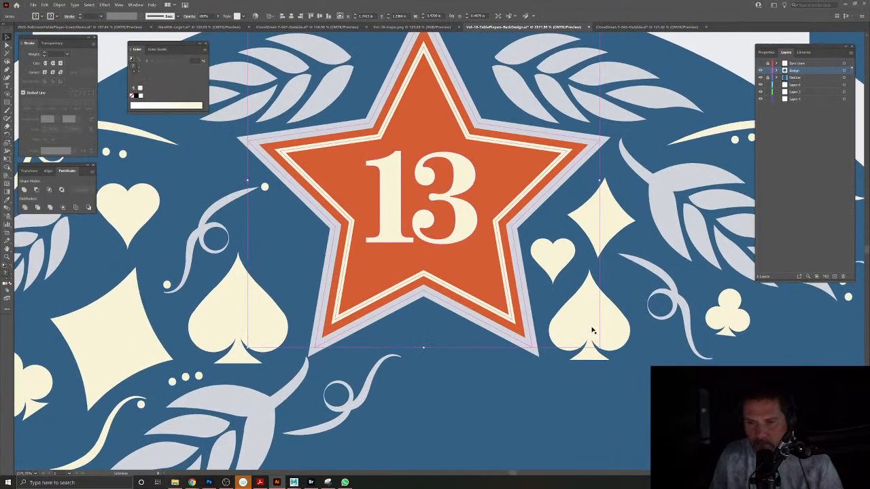
{"action": "left_click_drag", "start_coordinate": [600, 347], "coordinate": [589, 338]}
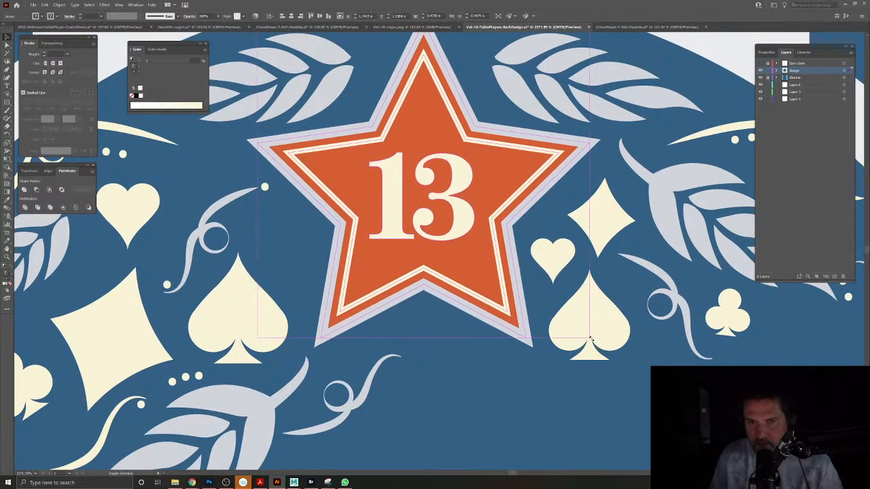
{"action": "left_click", "coordinate": [517, 406]}
Isolate the upper ornament group and delete most of the leaves, suits and swirls on the right side of the star.
{"action": "scroll", "coordinate": [528, 411], "scroll_direction": "down", "scroll_amount": 6}
{"action": "scroll", "coordinate": [460, 288], "scroll_direction": "up", "scroll_amount": 2}
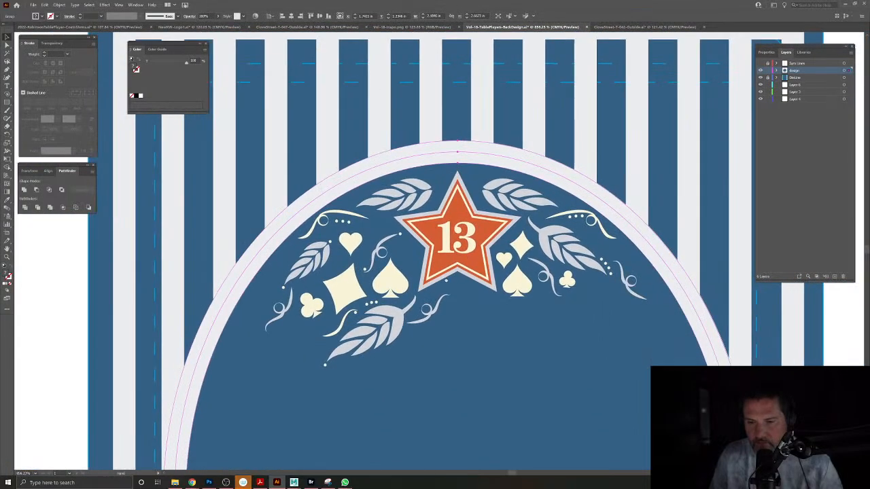
{"action": "left_click", "coordinate": [514, 285]}
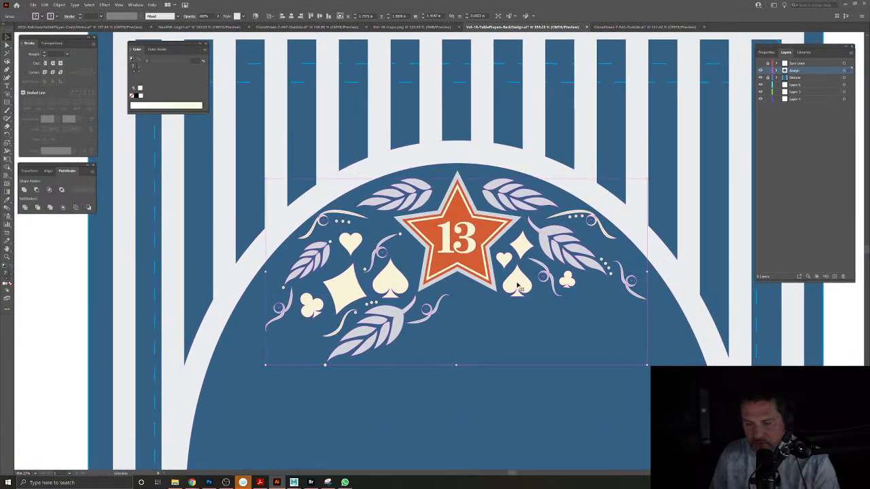
{"action": "double_click", "coordinate": [544, 303]}
{"action": "left_click", "coordinate": [530, 197]}
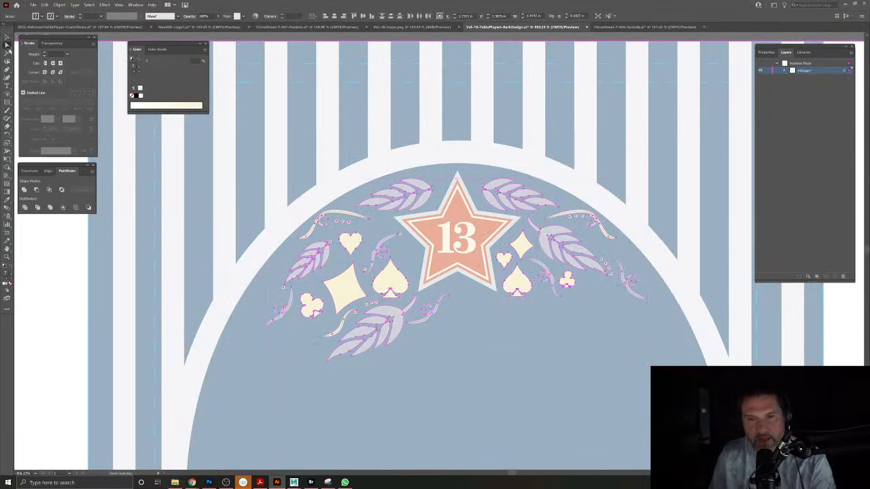
{"action": "left_click", "coordinate": [619, 331]}
{"action": "left_click_drag", "start_coordinate": [525, 172], "coordinate": [526, 171]}
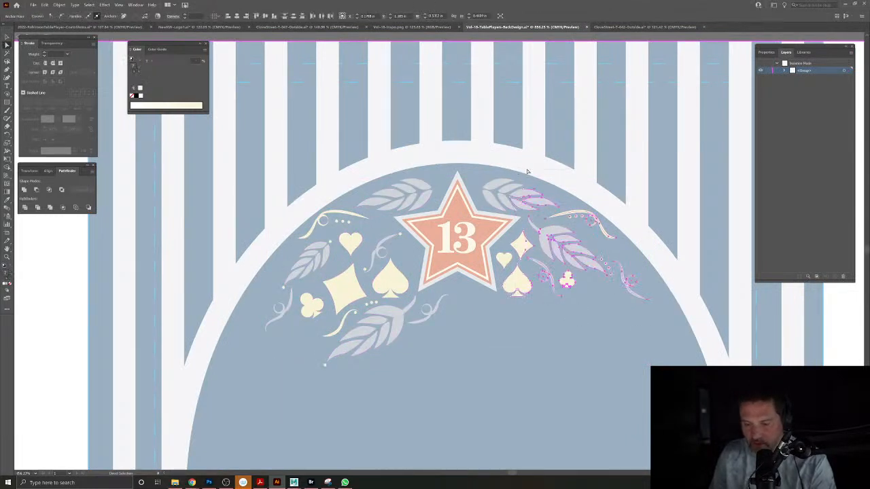
{"action": "key", "text": "Delete"}
{"action": "key", "text": "Delete"}
Delete the remaining heart and leaf right of the star, then leave isolation mode and select the left ornament group.
{"action": "left_click", "coordinate": [501, 259]}
{"action": "key", "text": "Delete"}
{"action": "left_click", "coordinate": [501, 195]}
{"action": "key", "text": "Delete"}
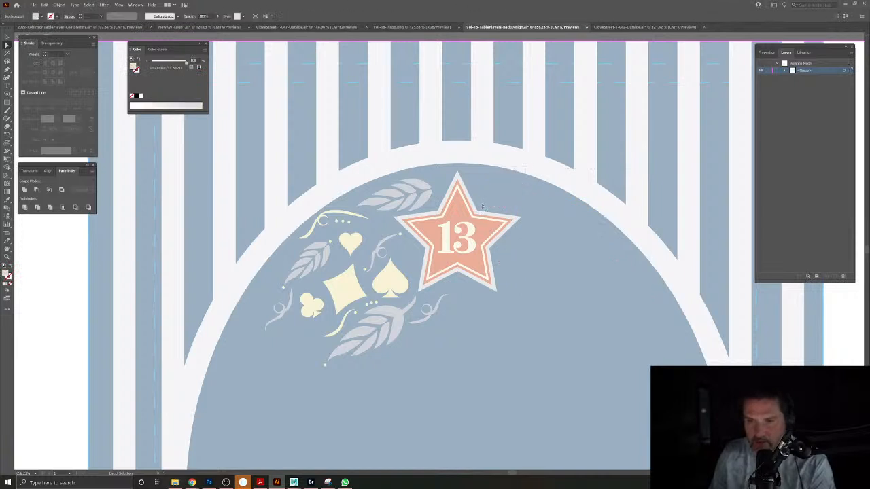
{"action": "double_click", "coordinate": [305, 173]}
{"action": "left_click", "coordinate": [425, 205]}
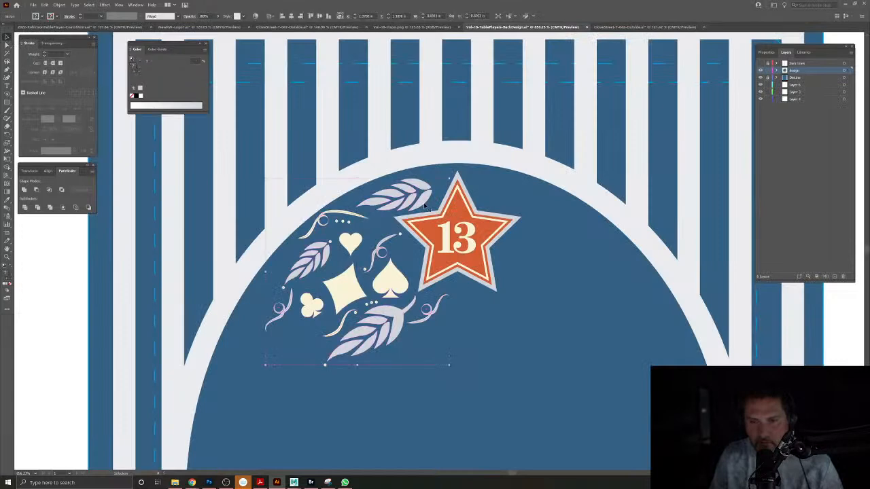
{"action": "left_click", "coordinate": [57, 5]}
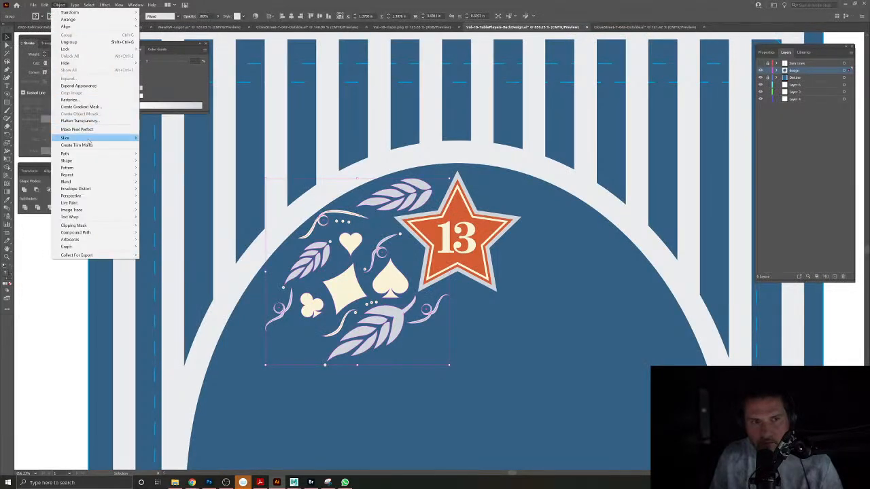
{"action": "mouse_move", "coordinate": [88, 160]}
{"action": "left_click", "coordinate": [178, 176]}
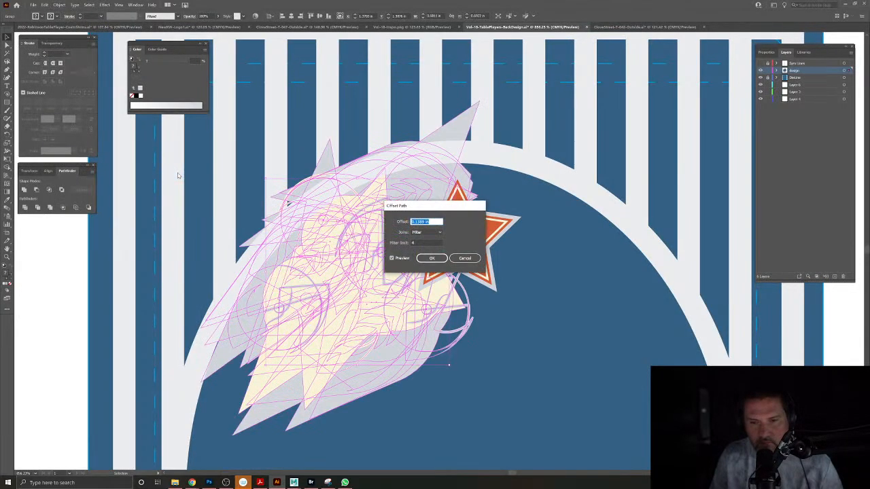
{"action": "left_click", "coordinate": [465, 258]}
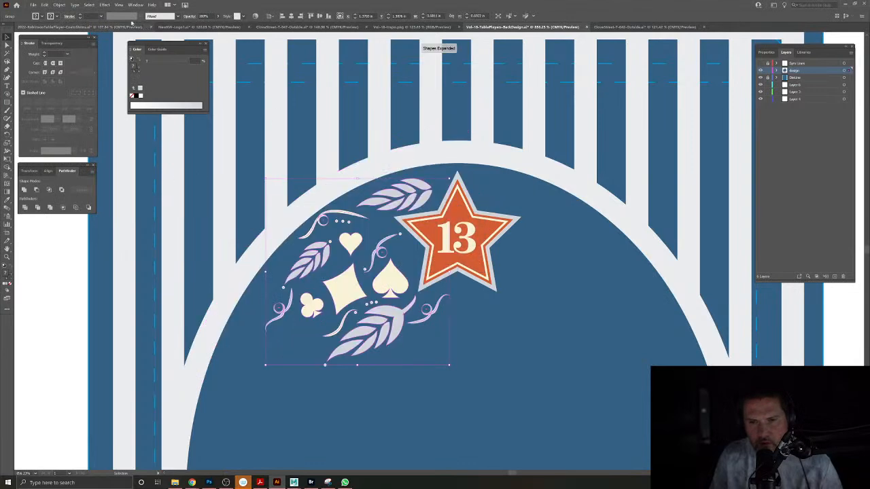
Outline the strokes of the left ornament group and unite its shapes into a single-colour artwork.
{"action": "left_click", "coordinate": [60, 5]}
{"action": "mouse_move", "coordinate": [102, 150]}
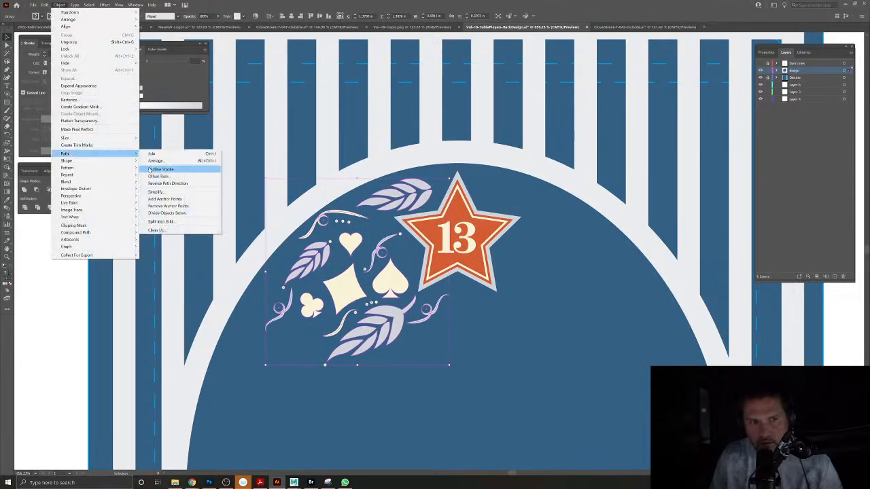
{"action": "left_click", "coordinate": [150, 170]}
{"action": "left_click", "coordinate": [24, 189]}
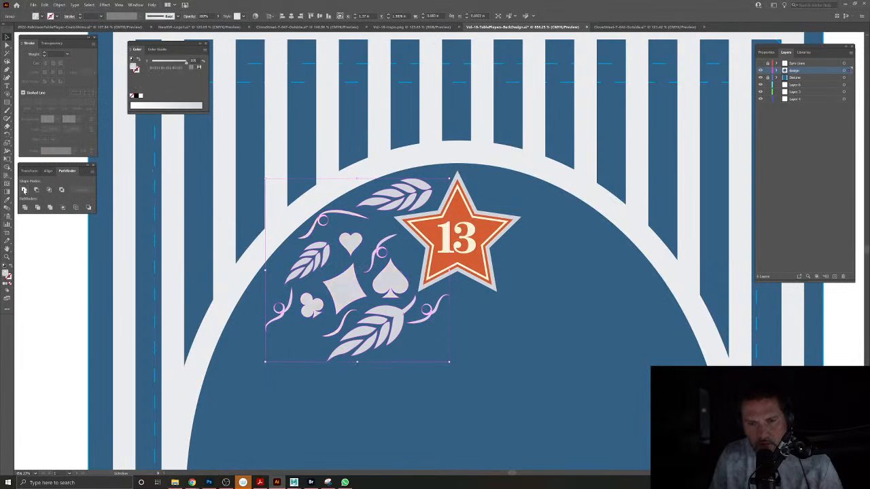
Undo the unite, apply Pathfinder Merge to the left ornament group instead, and reflect a copy vertically about the upper star's tip.
{"action": "key", "text": "ctrl+z"}
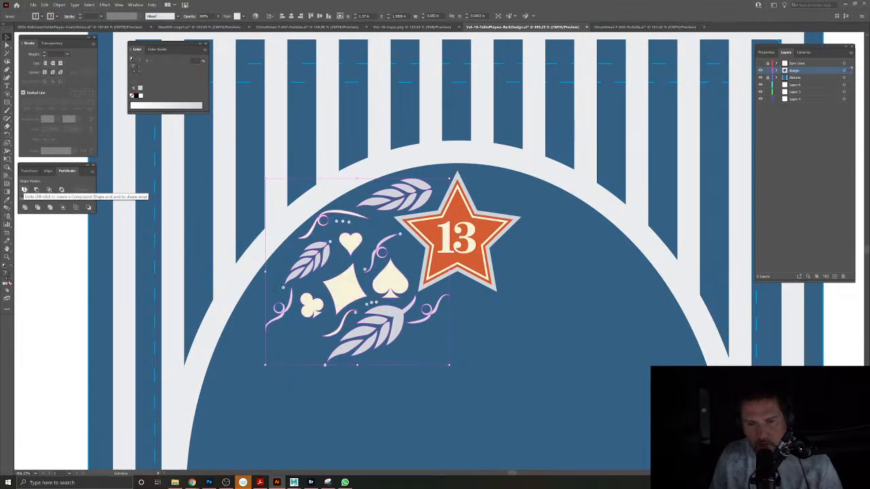
{"action": "left_click", "coordinate": [51, 208]}
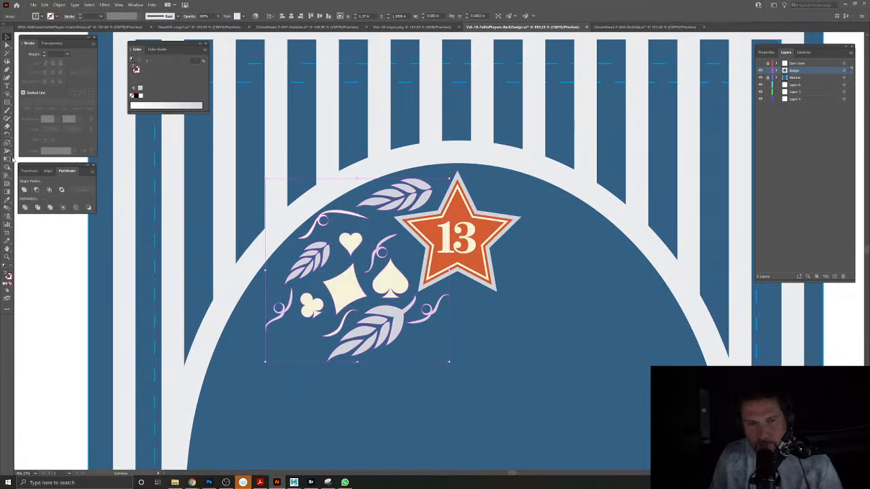
{"action": "left_click", "coordinate": [7, 135]}
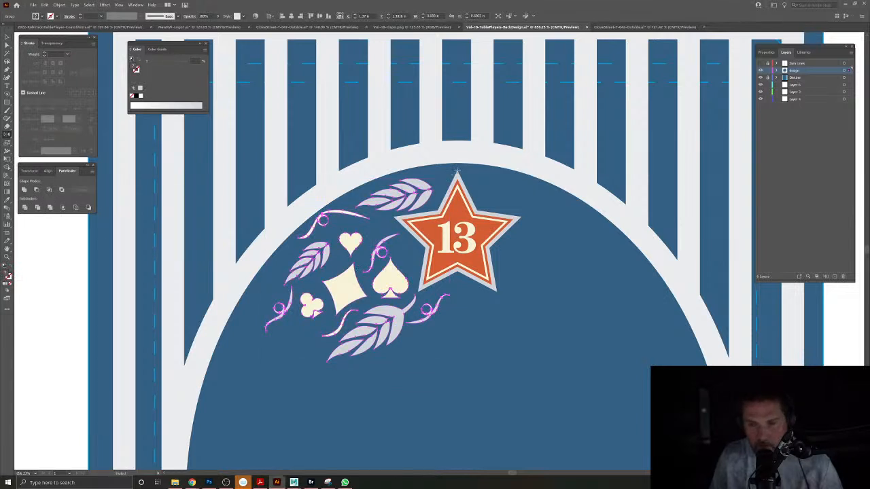
{"action": "left_click", "coordinate": [457, 170], "text": "alt"}
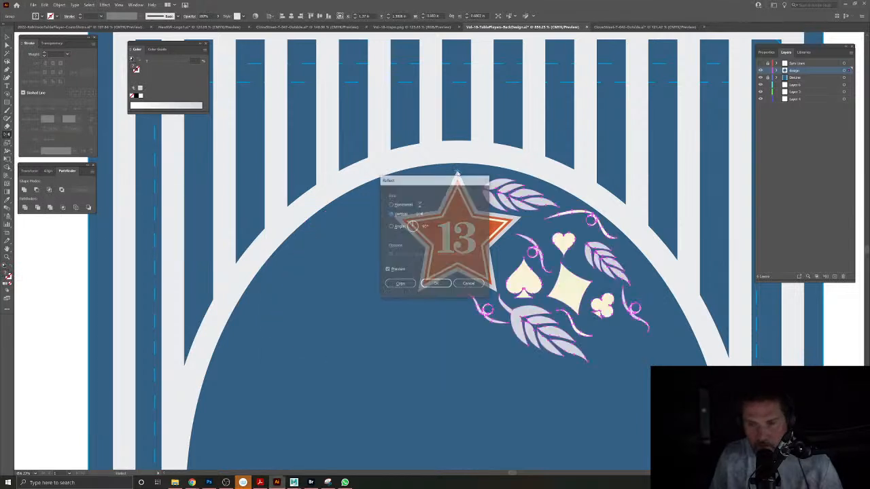
{"action": "left_click", "coordinate": [401, 285]}
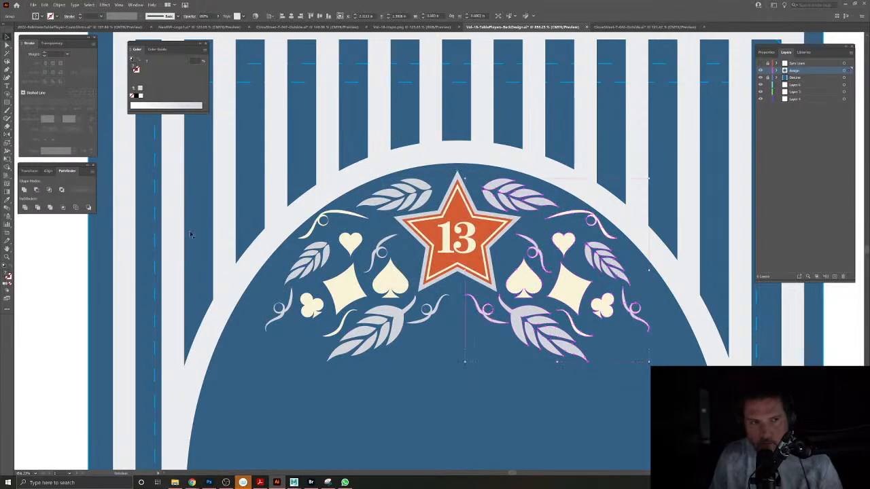
Delete the old lower star and both lower ornament groups from the oval.
{"action": "key", "text": "ctrl+0"}
{"action": "left_click_drag", "start_coordinate": [474, 373], "coordinate": [470, 345]}
{"action": "key", "text": "Delete"}
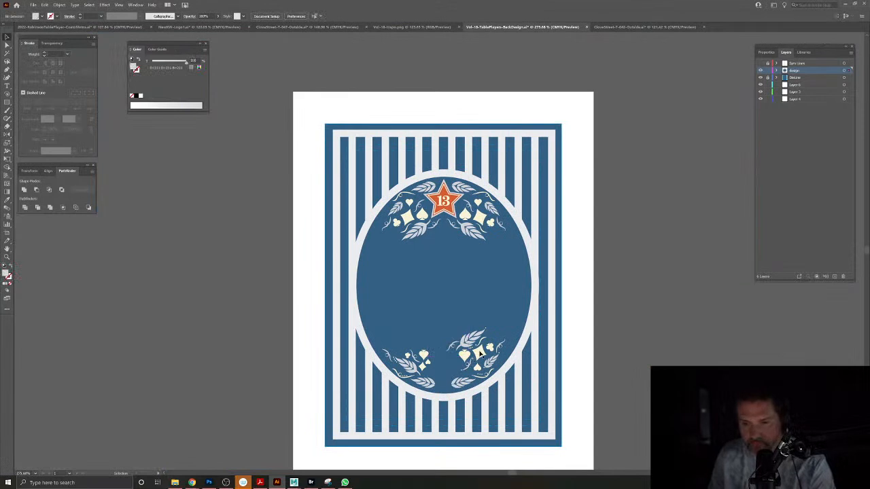
{"action": "left_click", "coordinate": [479, 352]}
{"action": "key", "text": "Delete"}
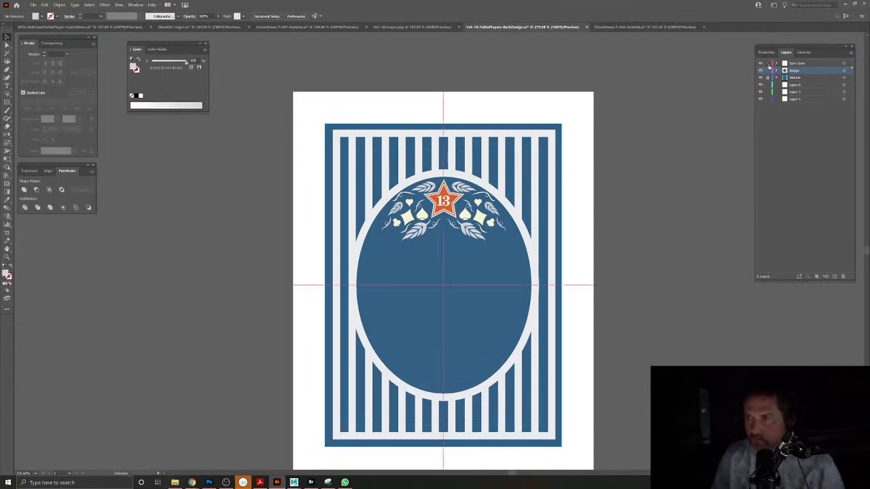
Show and unlock the symmetry lines layer, and group the upper star with the ornaments on both sides.
{"action": "left_click", "coordinate": [445, 204]}
{"action": "key", "text": "z"}
{"action": "left_click_drag", "start_coordinate": [447, 202], "coordinate": [530, 255]}
{"action": "left_click", "coordinate": [513, 248], "text": "ctrl"}
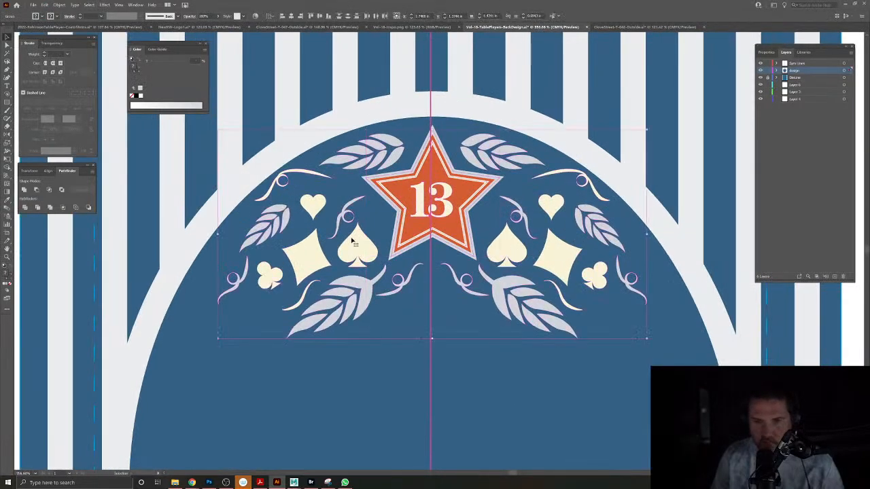
{"action": "key", "text": "ctrl+3"}
{"action": "key", "text": "ctrl+alt+3"}
Rotate a copy of the upper ornament group 180° about the intersection of the symmetry lines, and deselect it.
{"action": "key", "text": "a"}
{"action": "key", "text": "z"}
{"action": "left_click_drag", "start_coordinate": [488, 298], "coordinate": [444, 279]}
{"action": "left_click_drag", "start_coordinate": [443, 282], "coordinate": [424, 184]}
{"action": "left_click_drag", "start_coordinate": [8, 135], "coordinate": [38, 135]}
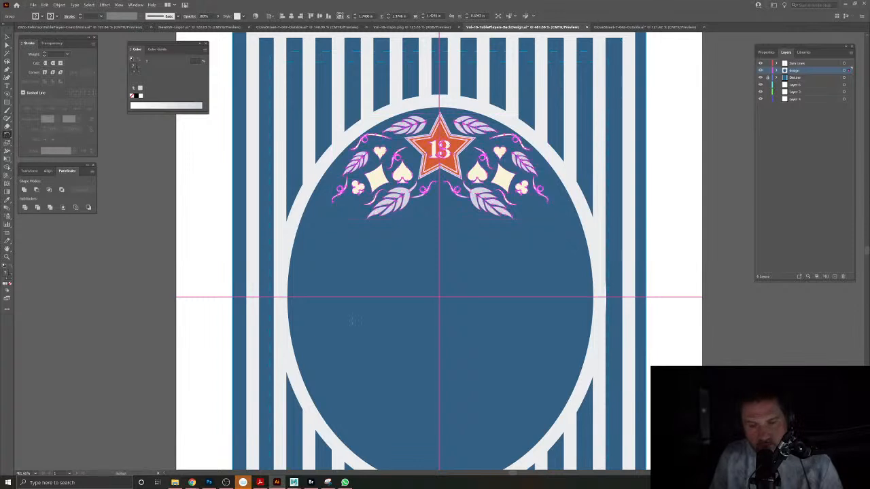
{"action": "left_click", "coordinate": [439, 297], "text": "alt"}
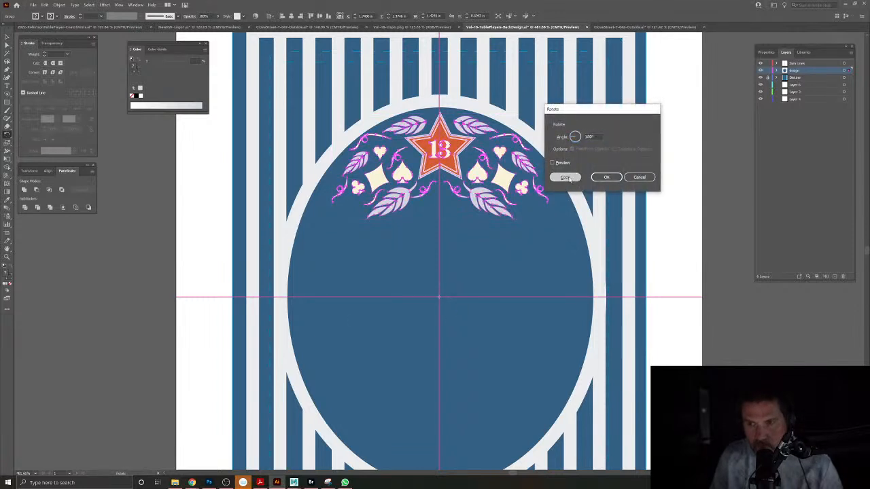
{"action": "left_click", "coordinate": [565, 177]}
{"action": "left_click", "coordinate": [7, 37]}
{"action": "left_click", "coordinate": [382, 310]}
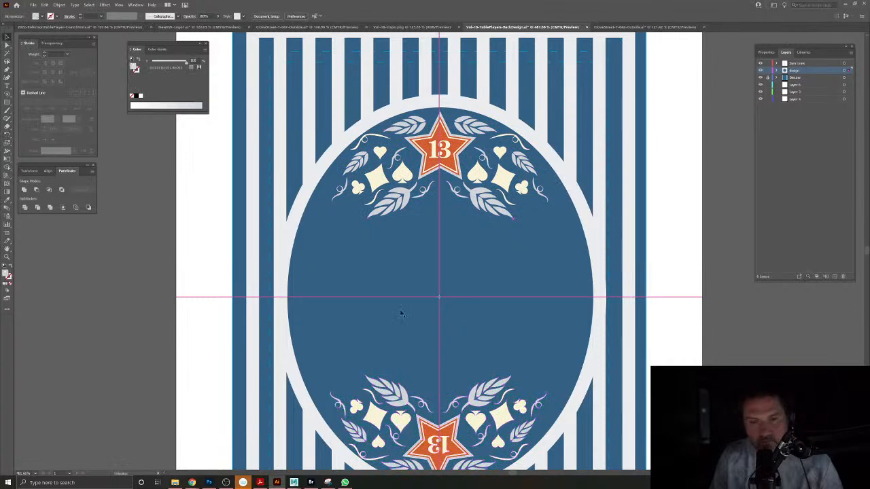
{"action": "scroll", "coordinate": [406, 310], "scroll_direction": "down", "scroll_amount": 5}
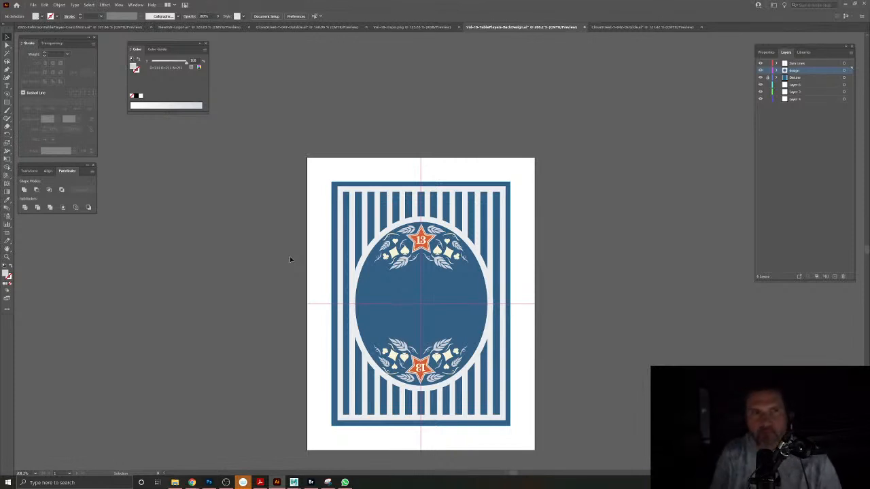
Start saving the card back under a new location and create a folder named Revised inside 2022-TablePlayers > Vol-18.
{"action": "left_click", "coordinate": [32, 6]}
{"action": "left_click", "coordinate": [51, 71]}
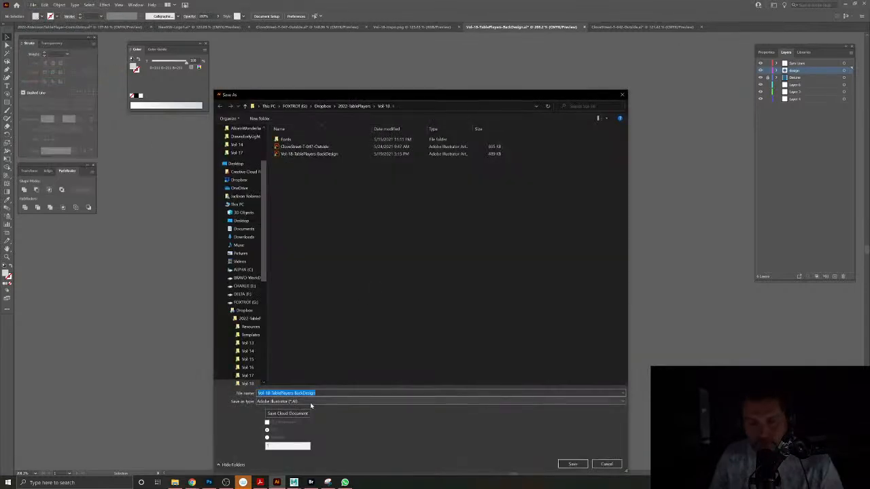
{"action": "left_click", "coordinate": [346, 108]}
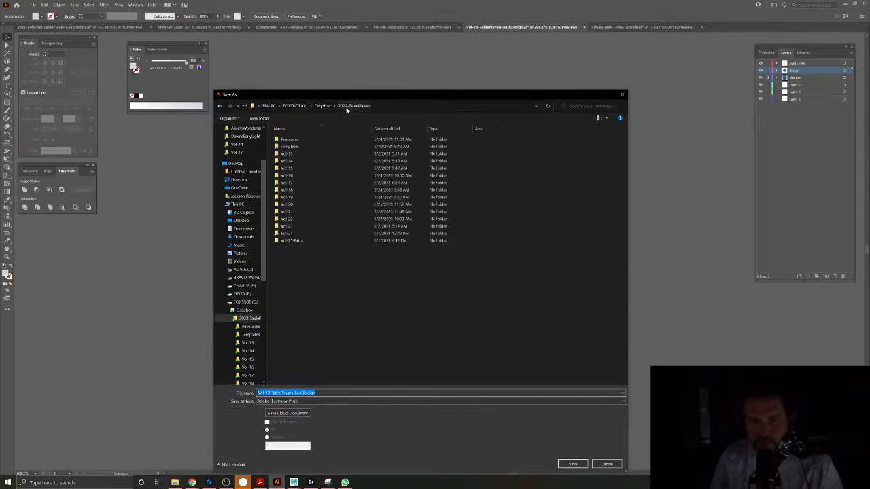
{"action": "left_click", "coordinate": [286, 190]}
{"action": "double_click", "coordinate": [285, 191]}
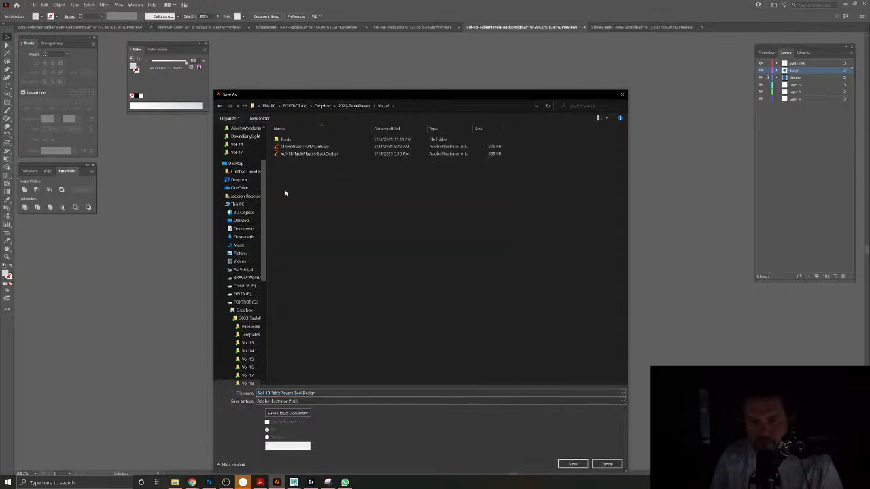
{"action": "left_click", "coordinate": [259, 119]}
{"action": "type", "text": "Red"}
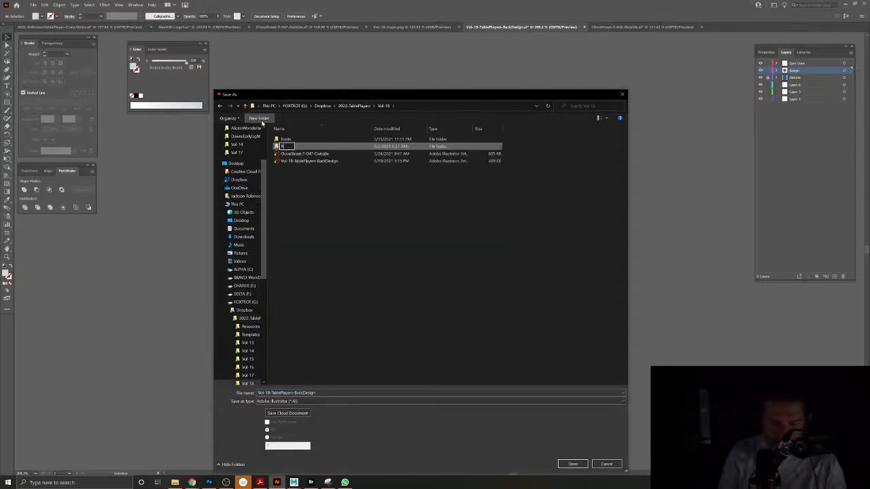
{"action": "key", "text": "Return"}
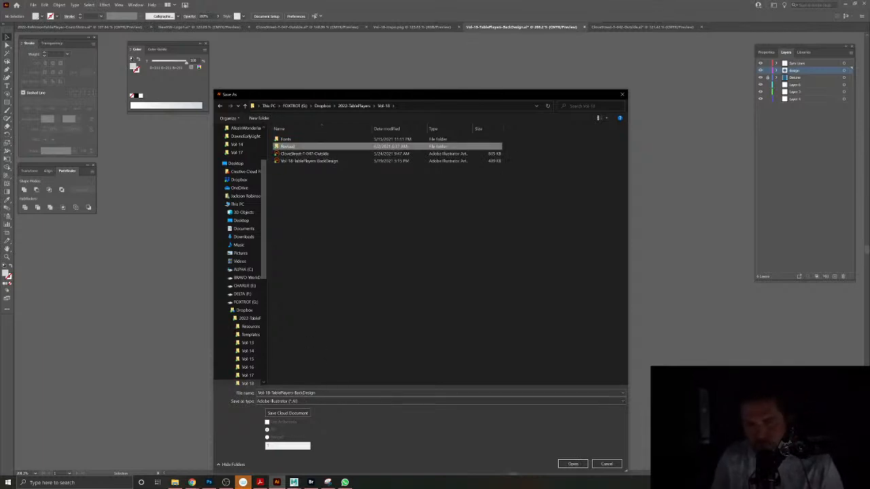
Save the file as Vol-18-TablePlayers-BackDesign in the Revised folder, in Illustrator 2020 format.
{"action": "double_click", "coordinate": [284, 147]}
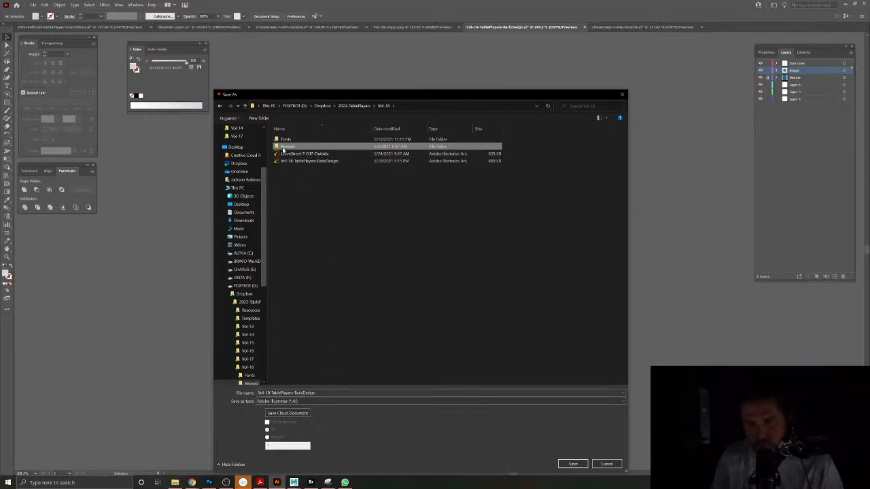
{"action": "left_click", "coordinate": [583, 465]}
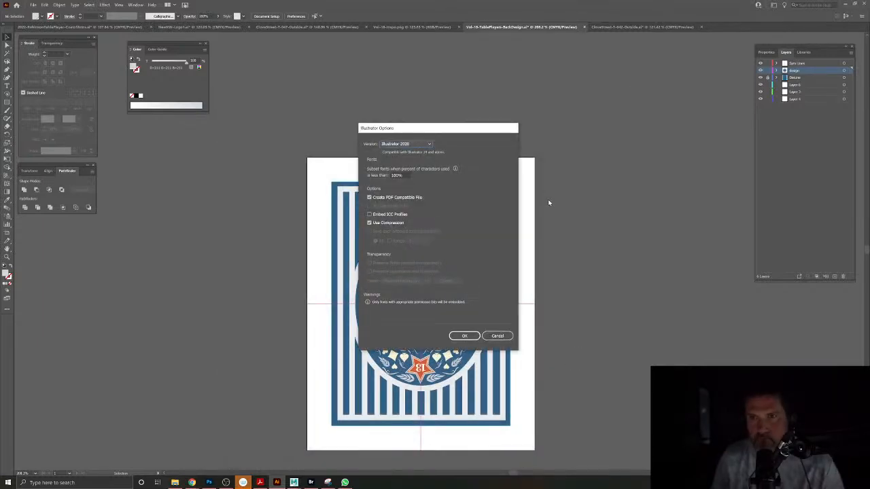
{"action": "left_click", "coordinate": [465, 335]}
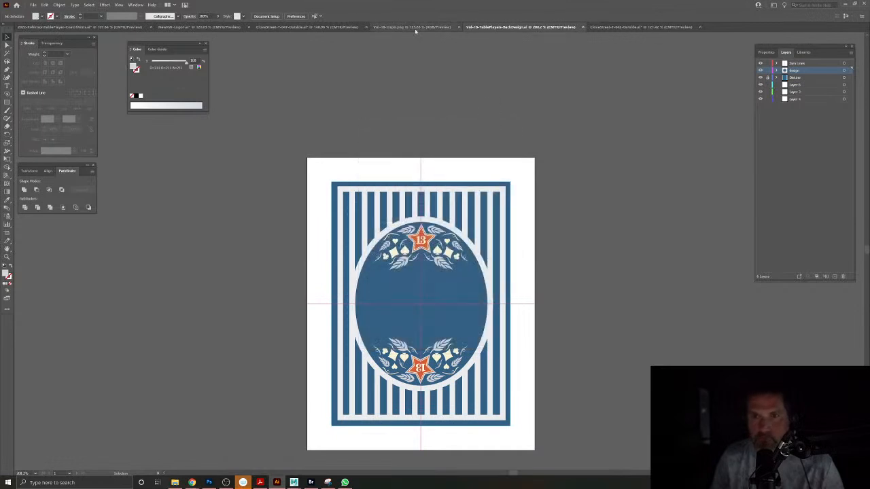
{"action": "left_click", "coordinate": [601, 27]}
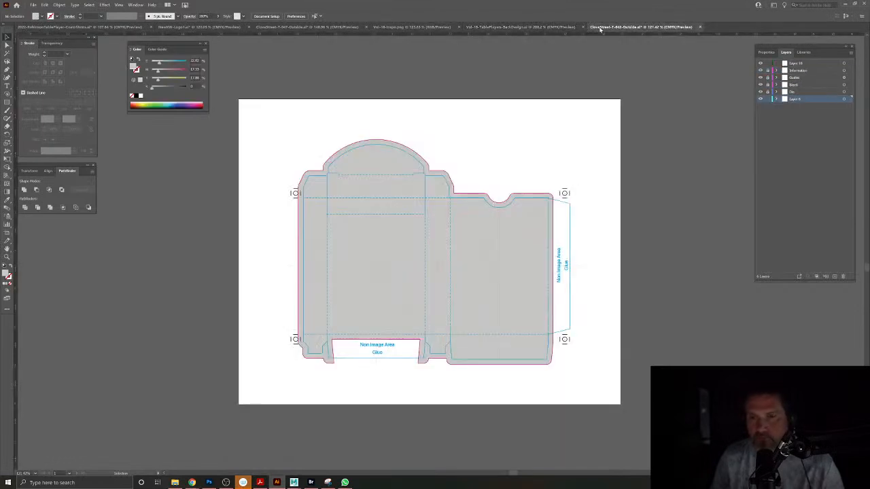
{"action": "left_click", "coordinate": [540, 28]}
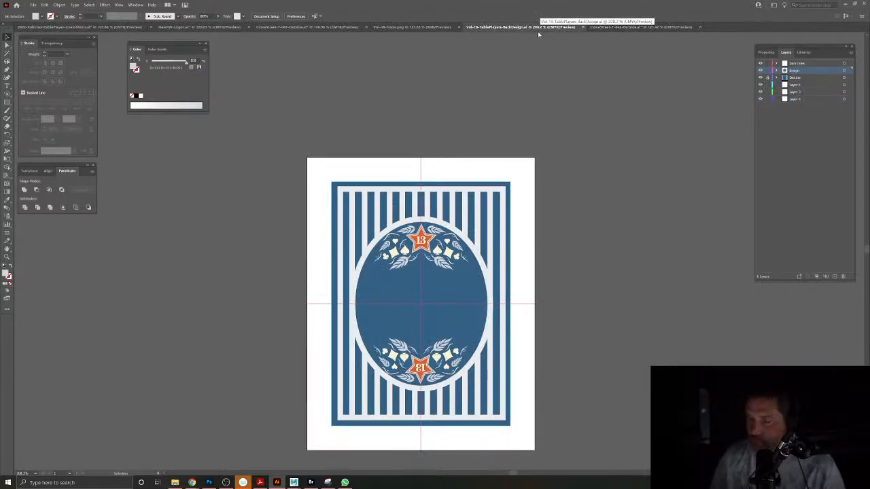
{"action": "left_click_drag", "start_coordinate": [468, 264], "coordinate": [479, 289]}
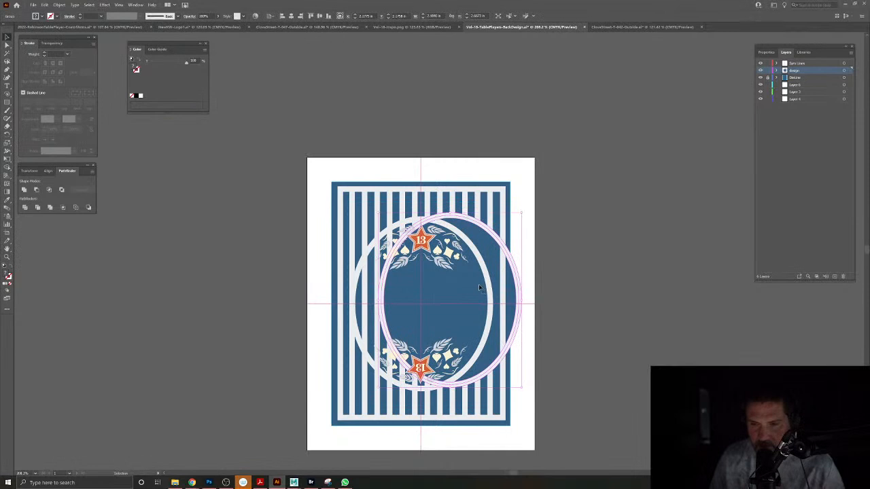
{"action": "key", "text": "ctrl+z"}
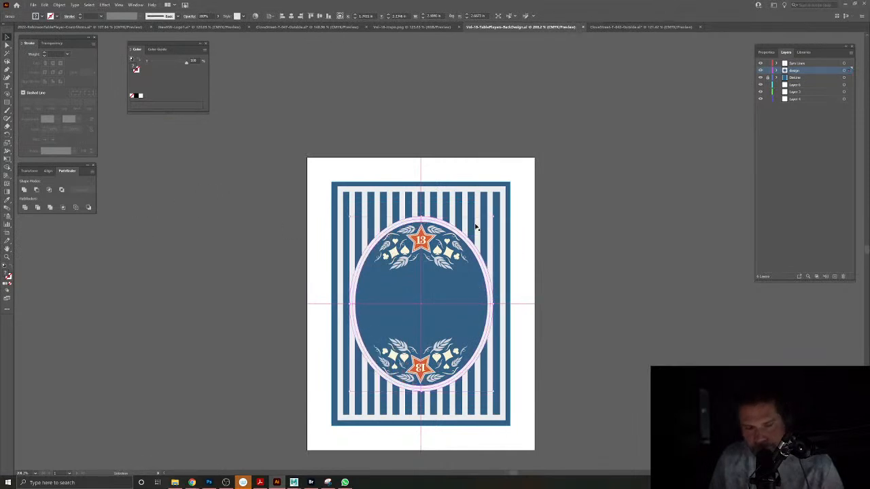
{"action": "left_click_drag", "start_coordinate": [455, 289], "coordinate": [628, 254]}
{"action": "key", "text": "ctrl+z"}
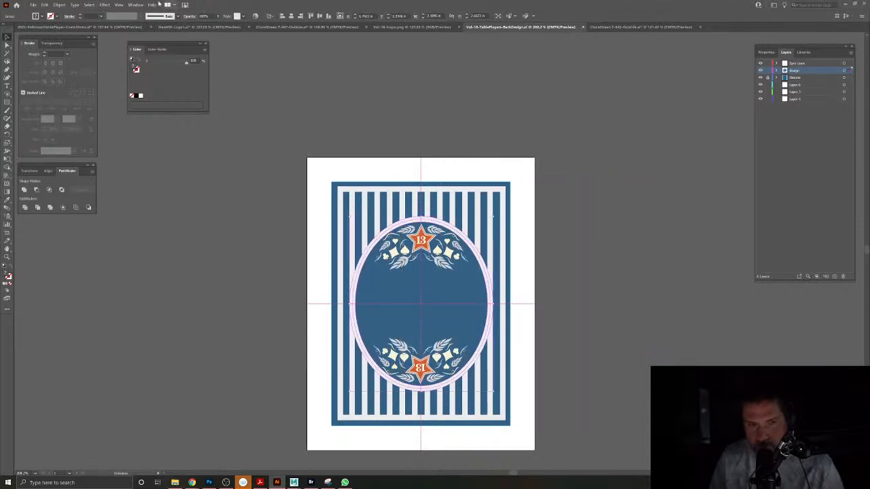
Outline the strokes of the oval frame and merge its shapes with Pathfinder Merge.
{"action": "left_click", "coordinate": [59, 5]}
{"action": "mouse_move", "coordinate": [87, 158]}
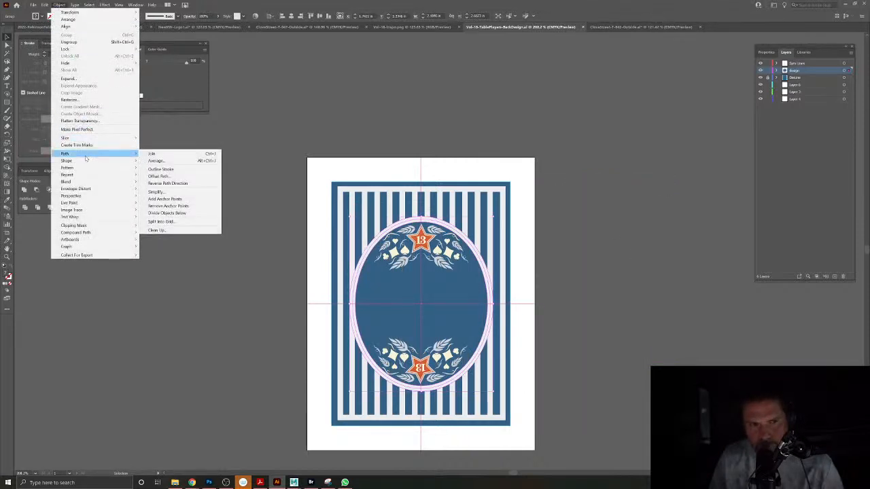
{"action": "left_click", "coordinate": [159, 168]}
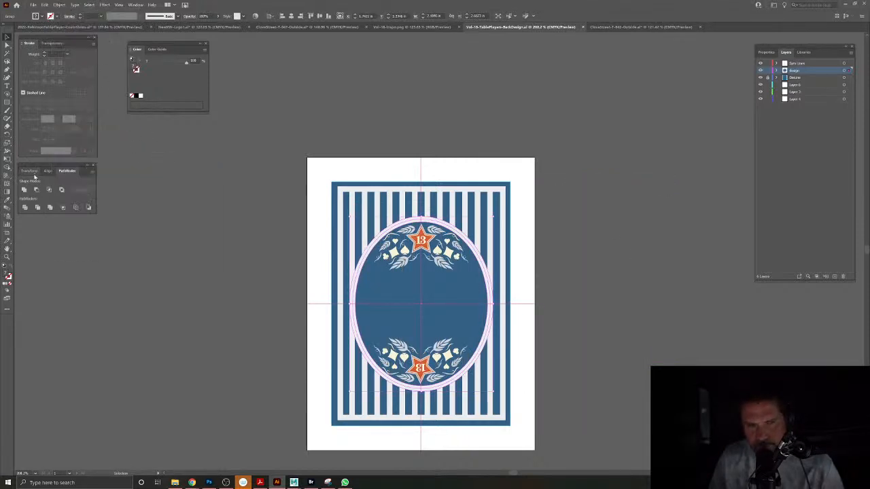
{"action": "left_click", "coordinate": [50, 208]}
{"action": "left_click_drag", "start_coordinate": [465, 289], "coordinate": [530, 284]}
{"action": "key", "text": "ctrl+z"}
Copy the oval together with the upper and lower ornament groups and paste them into the blank tuck box template.
{"action": "left_click", "coordinate": [423, 242]}
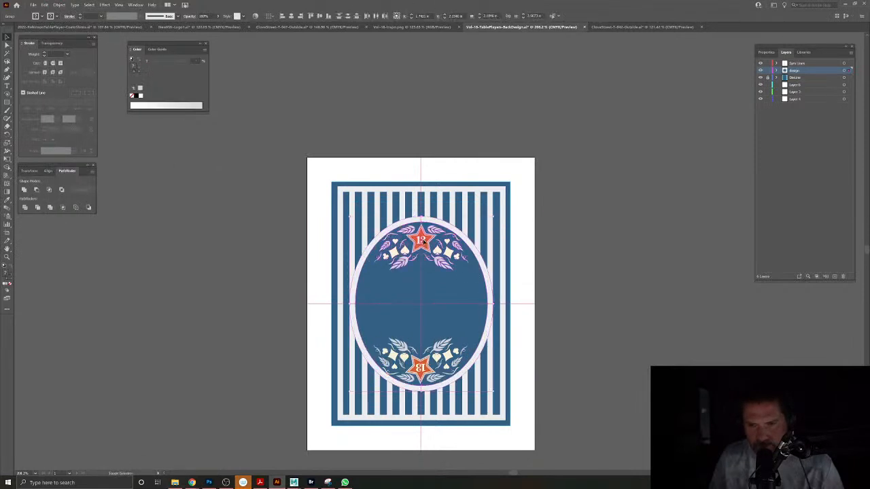
{"action": "left_click", "coordinate": [442, 350], "text": "shift"}
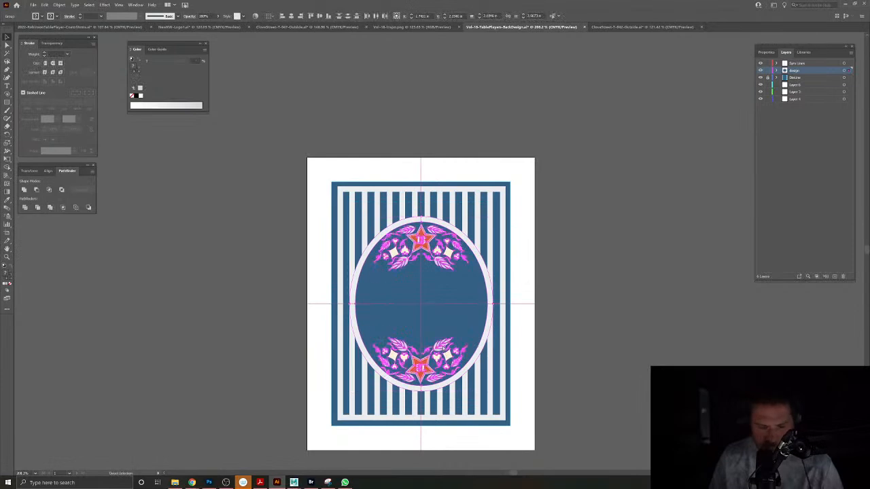
{"action": "left_click", "coordinate": [619, 27]}
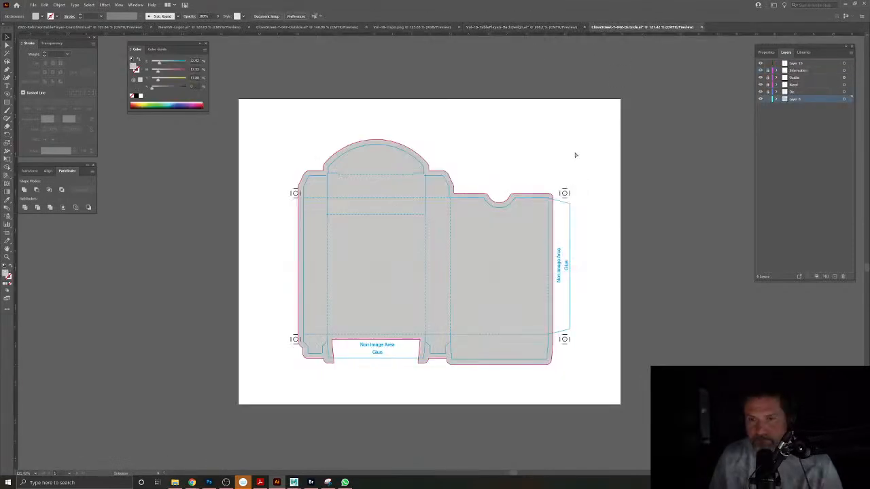
{"action": "key", "text": "ctrl+v"}
{"action": "scroll", "coordinate": [447, 261], "scroll_direction": "up", "scroll_amount": 3}
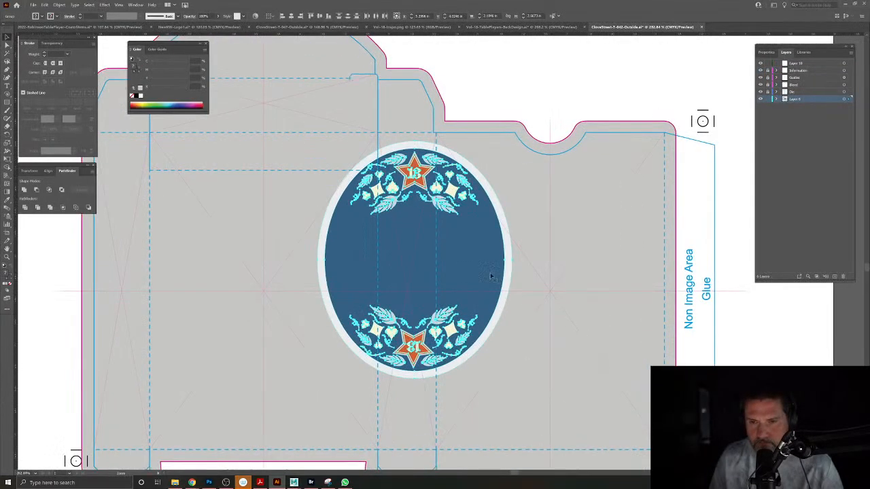
Centre the pasted oval artwork on the guides of the box panel with the thumb notch, and return to the card back document.
{"action": "left_click_drag", "start_coordinate": [468, 258], "coordinate": [596, 291]}
{"action": "scroll", "coordinate": [552, 199], "scroll_direction": "up", "scroll_amount": 15}
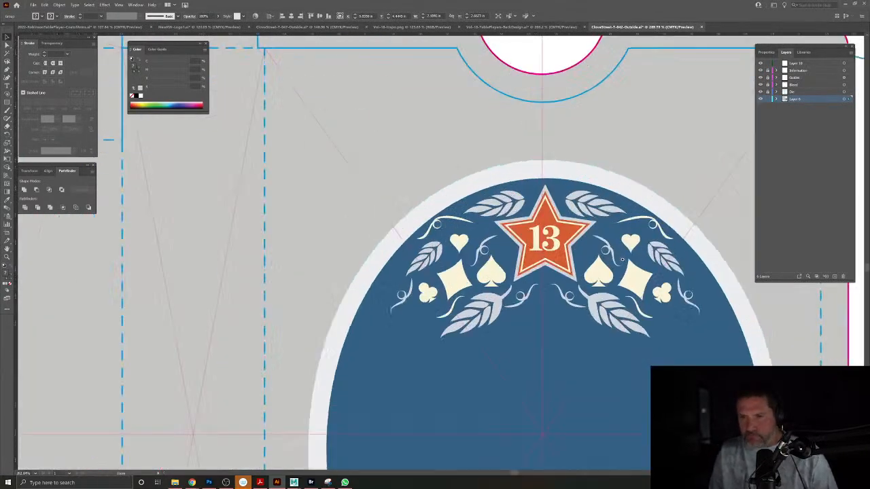
{"action": "left_click_drag", "start_coordinate": [496, 234], "coordinate": [468, 225]}
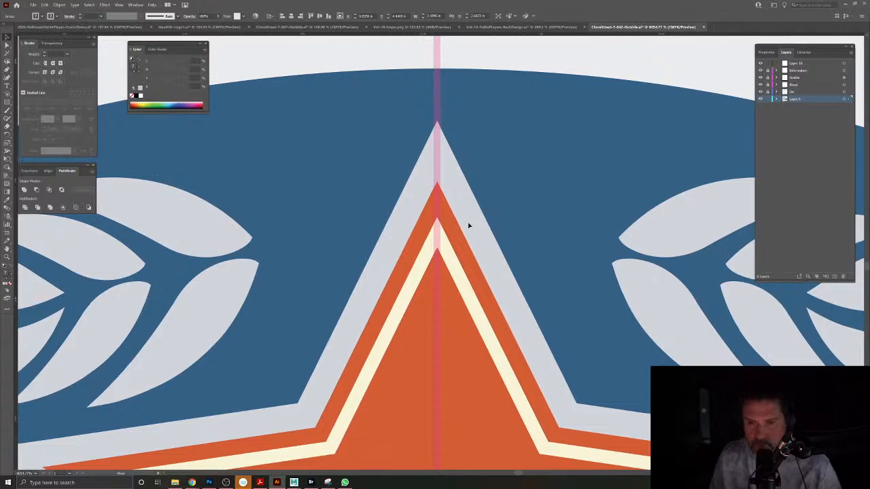
{"action": "scroll", "coordinate": [515, 254], "scroll_direction": "down", "scroll_amount": 11}
{"action": "left_click_drag", "start_coordinate": [414, 222], "coordinate": [562, 237]}
{"action": "left_click", "coordinate": [460, 194]}
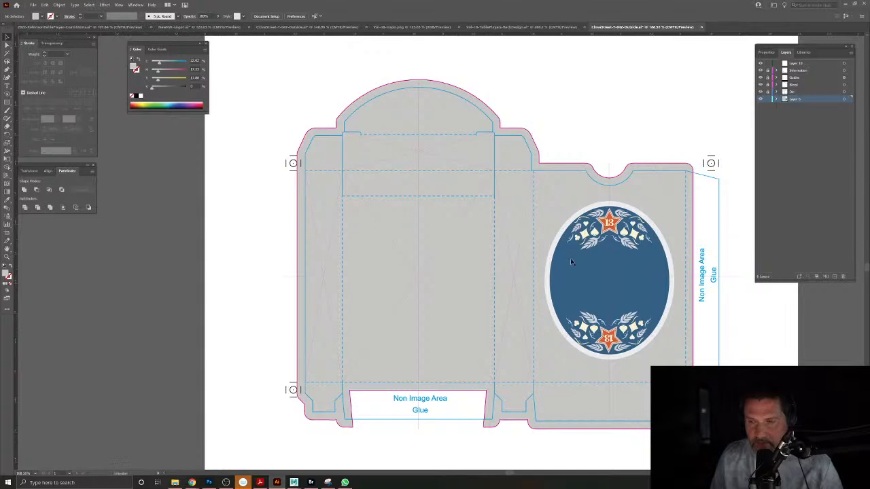
{"action": "left_click", "coordinate": [525, 27]}
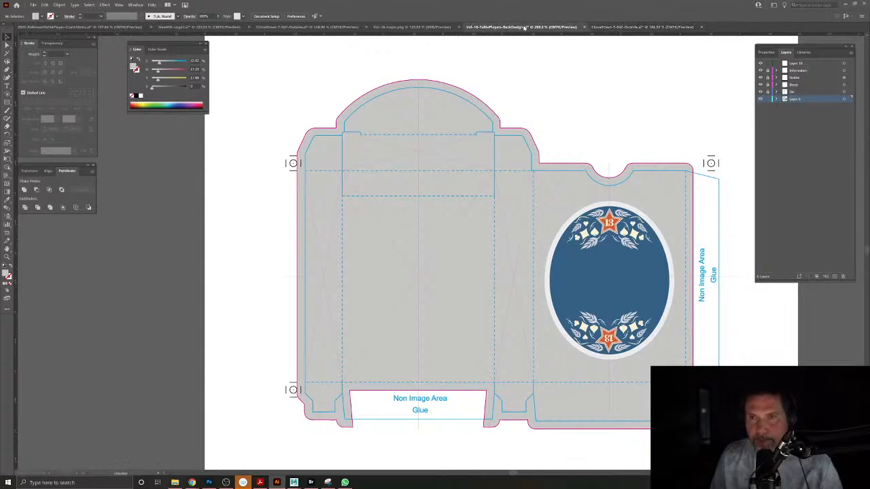
Compare the oval artwork in the template with the finished No. 13 tuck box layout.
{"action": "left_click", "coordinate": [411, 28]}
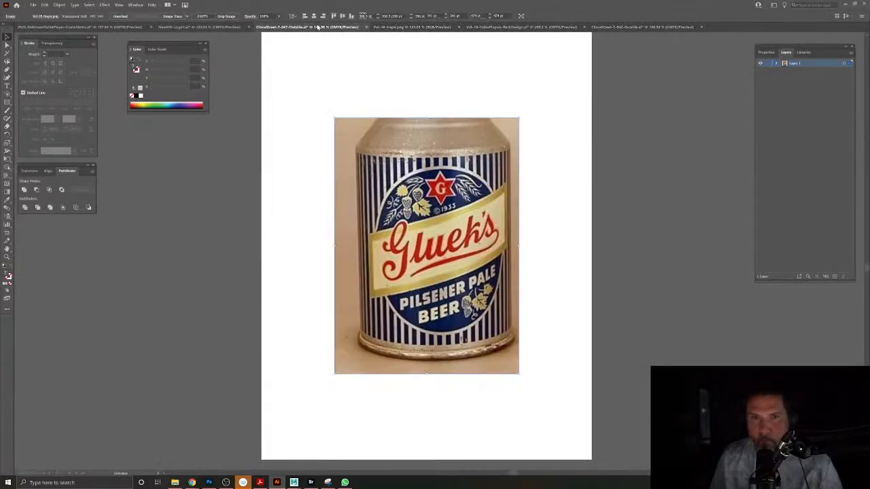
{"action": "left_click", "coordinate": [318, 27]}
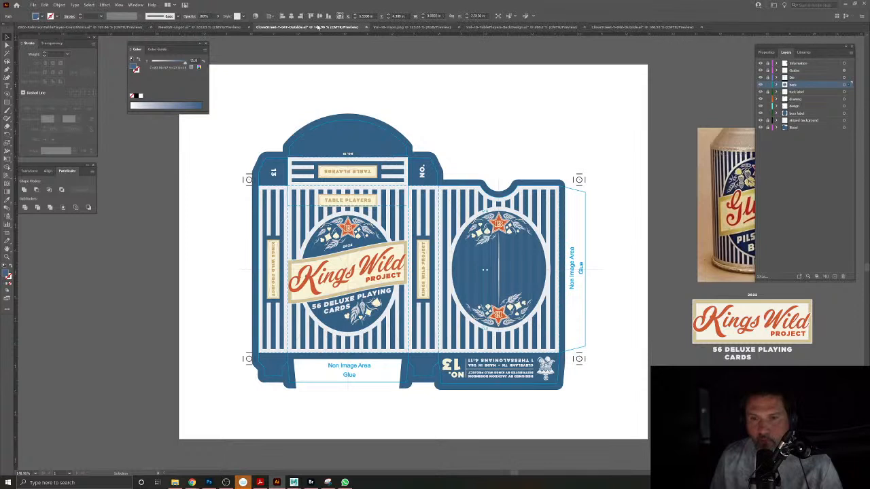
{"action": "left_click", "coordinate": [643, 27]}
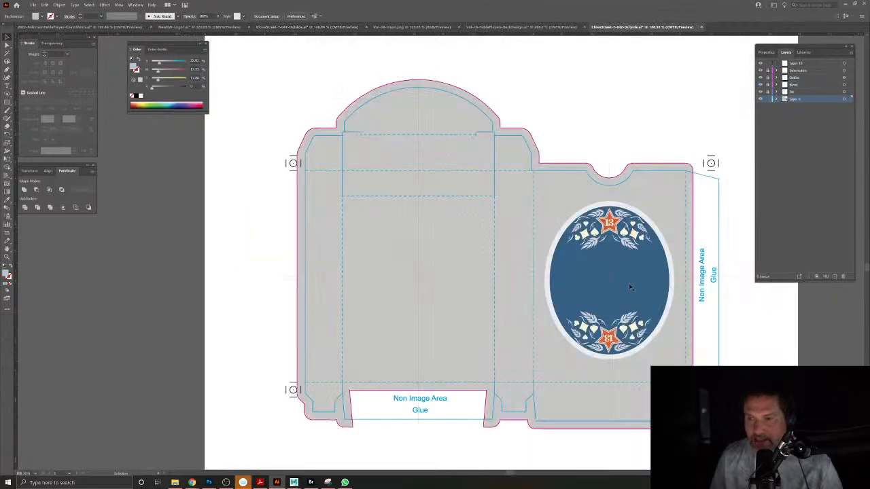
{"action": "left_click", "coordinate": [639, 267]}
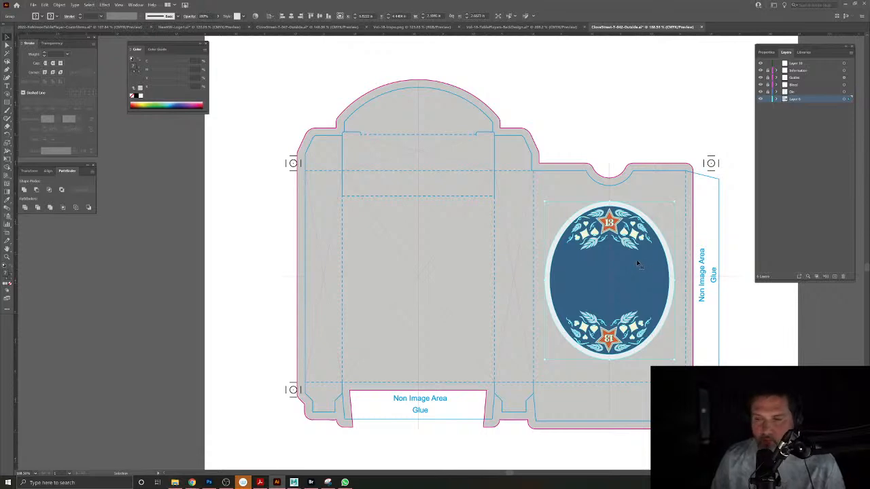
{"action": "left_click", "coordinate": [335, 27]}
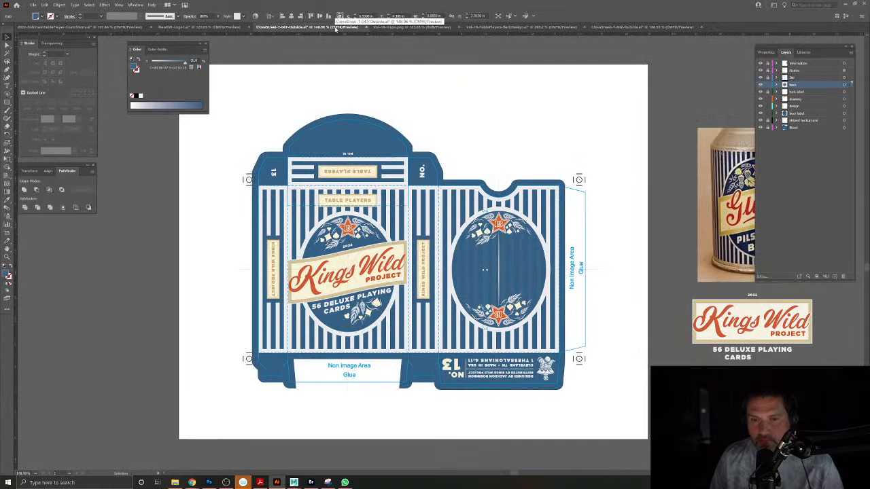
{"action": "left_click", "coordinate": [636, 27]}
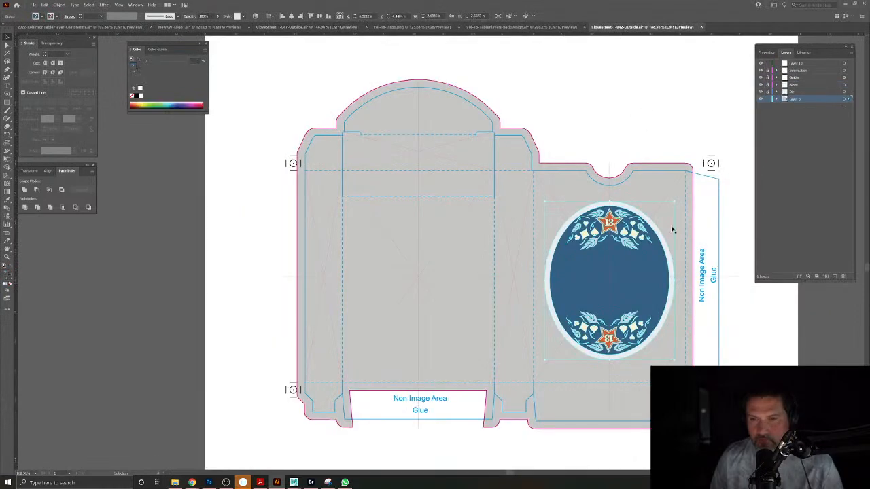
Duplicate the oval artwork onto the front panel and centre the copy on that panel's vertical guide.
{"action": "left_click", "coordinate": [625, 127]}
{"action": "left_click_drag", "start_coordinate": [642, 265], "coordinate": [453, 256]}
{"action": "left_click_drag", "start_coordinate": [418, 350], "coordinate": [568, 394]}
{"action": "key", "text": "Right"}
{"action": "key", "text": "Right"}
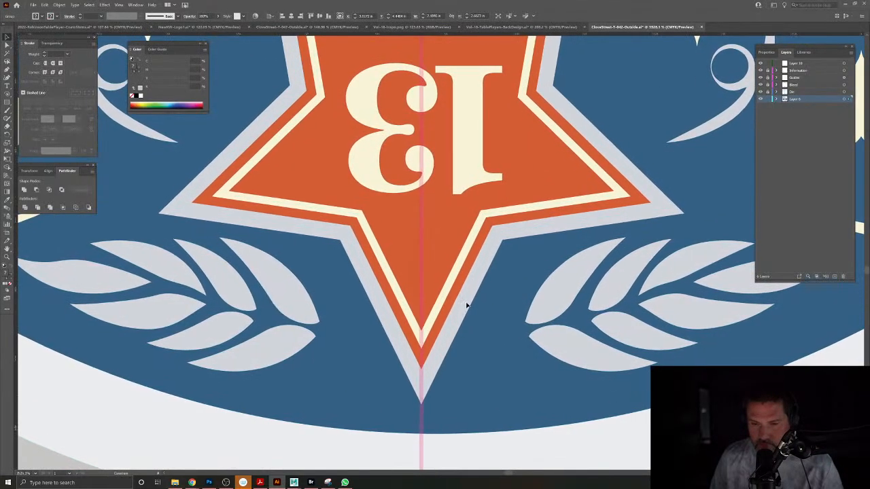
{"action": "left_click_drag", "start_coordinate": [580, 346], "coordinate": [403, 245]}
{"action": "left_click", "coordinate": [375, 231]}
{"action": "left_click_drag", "start_coordinate": [532, 255], "coordinate": [394, 291]}
Delete the lower ornament group with the upside-down star from the front panel's oval.
{"action": "left_click", "coordinate": [330, 27]}
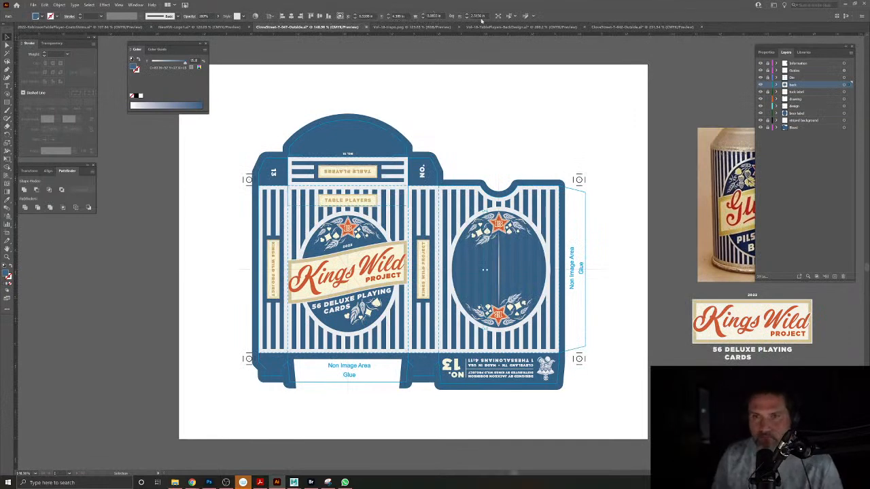
{"action": "left_click", "coordinate": [610, 28]}
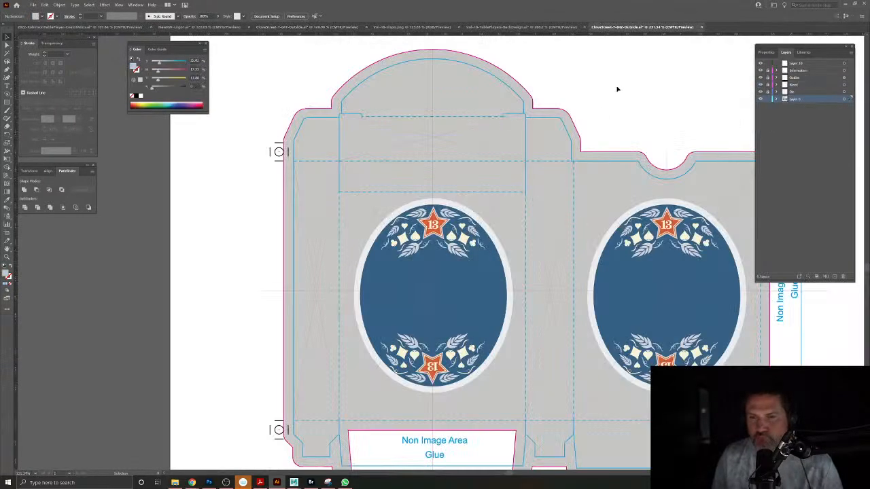
{"action": "left_click_drag", "start_coordinate": [589, 182], "coordinate": [536, 147]}
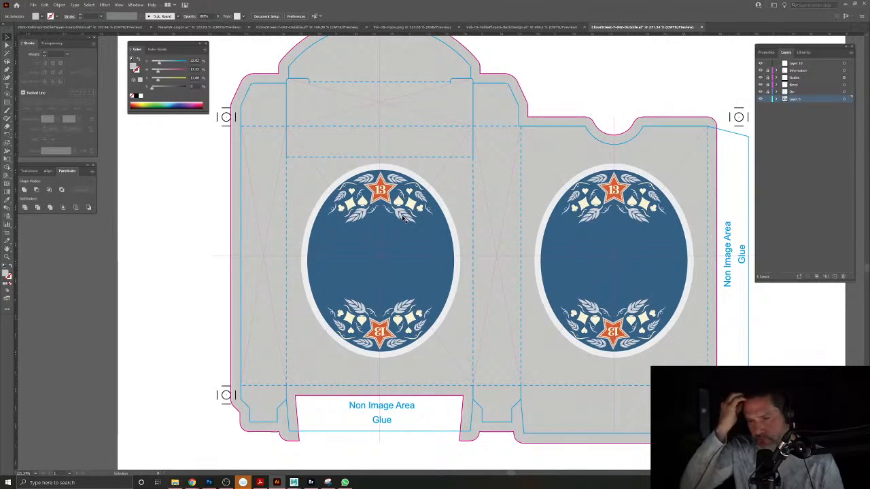
{"action": "double_click", "coordinate": [391, 342]}
{"action": "key", "text": "Delete"}
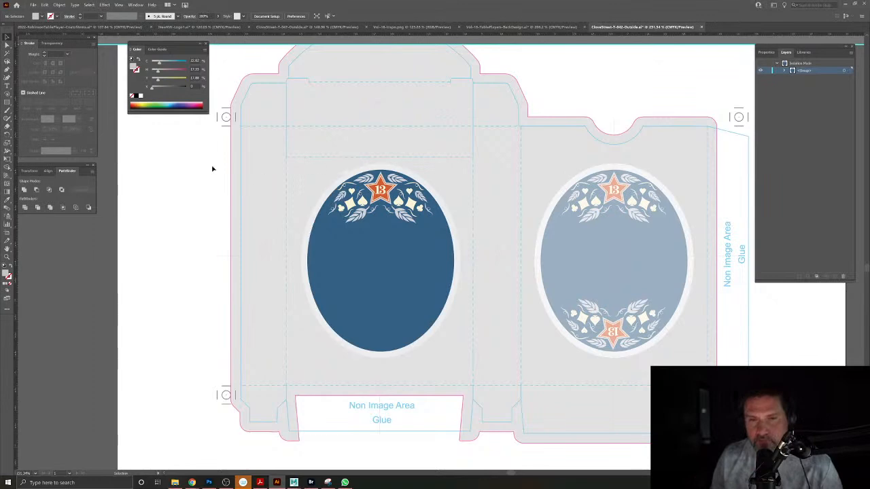
{"action": "double_click", "coordinate": [276, 159]}
Copy the unwarped Kings Wild Project label with its 2022 and card count text and place it over the template's front oval.
{"action": "left_click", "coordinate": [304, 27]}
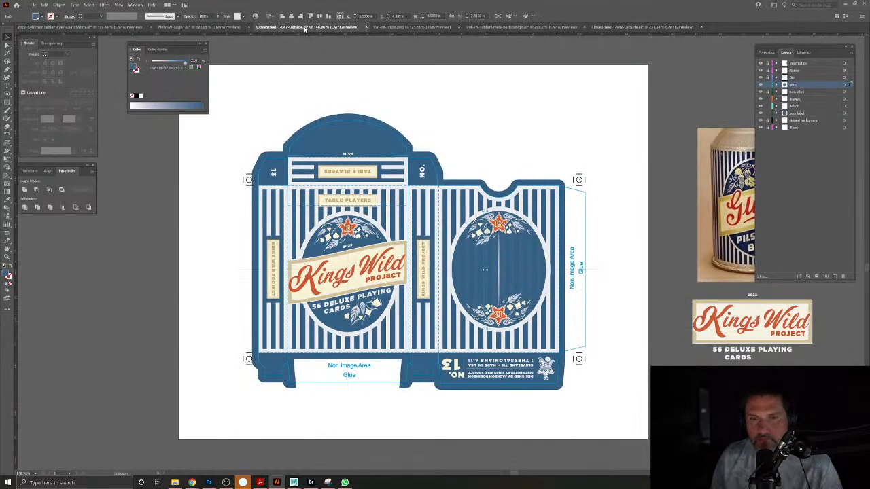
{"action": "left_click_drag", "start_coordinate": [468, 297], "coordinate": [312, 273]}
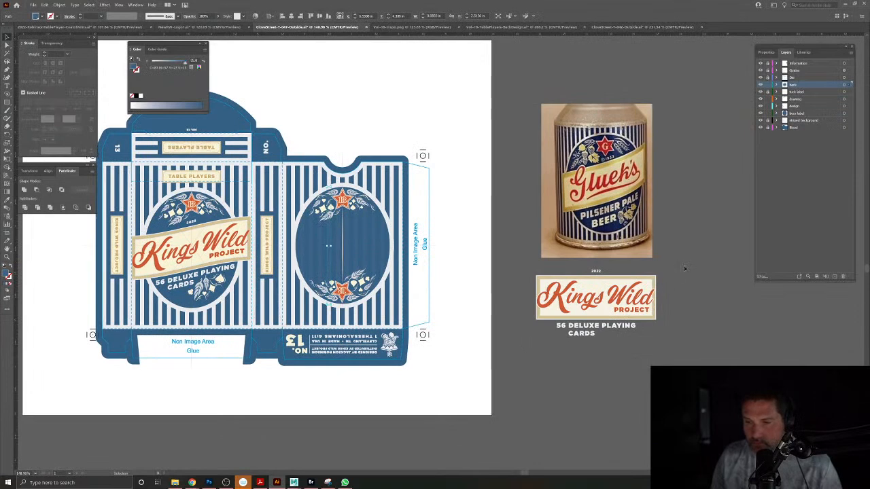
{"action": "left_click_drag", "start_coordinate": [685, 269], "coordinate": [684, 267]}
{"action": "key", "text": "ctrl+c"}
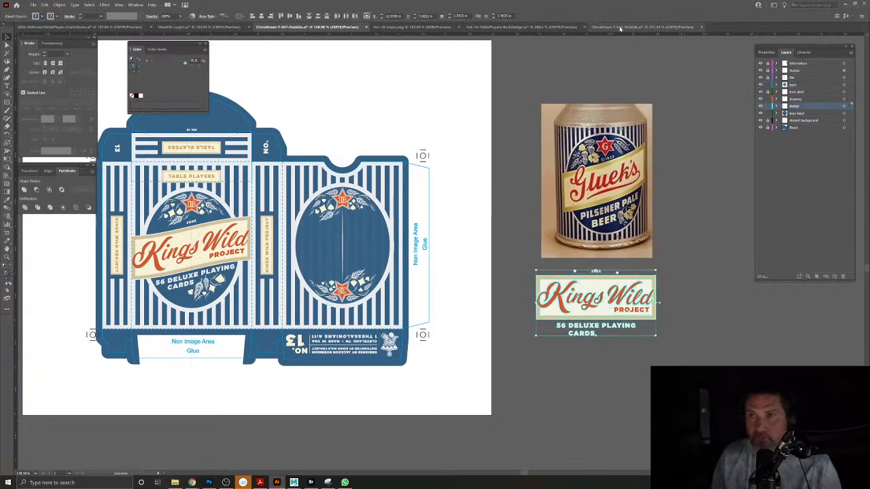
{"action": "left_click", "coordinate": [642, 27]}
{"action": "key", "text": "ctrl+v"}
{"action": "left_click_drag", "start_coordinate": [421, 248], "coordinate": [497, 279]}
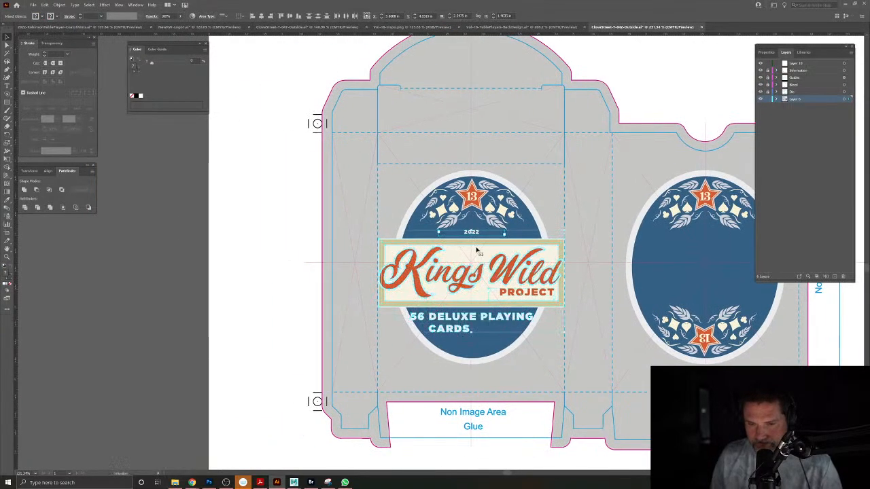
Convert the front label's text to outlines and try Pathfinder Merge on its shapes.
{"action": "left_click", "coordinate": [295, 27]}
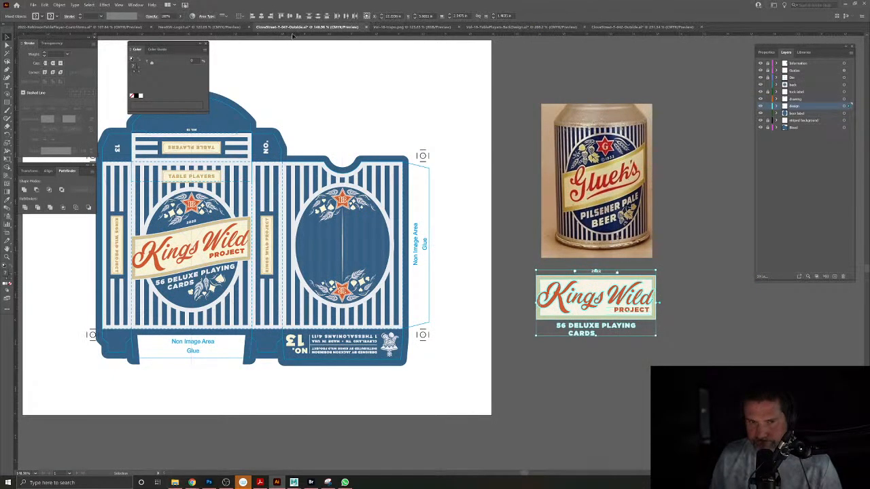
{"action": "left_click", "coordinate": [636, 29]}
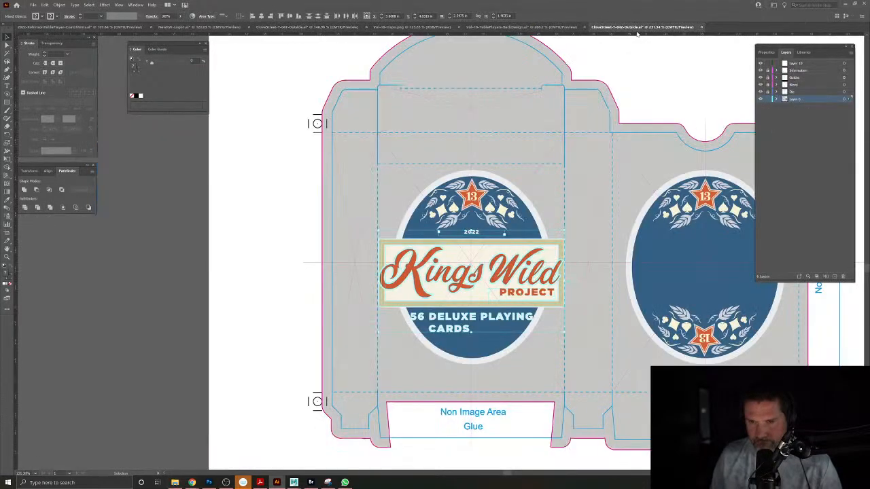
{"action": "key", "text": "ctrl+space"}
{"action": "left_click_drag", "start_coordinate": [410, 251], "coordinate": [454, 277]}
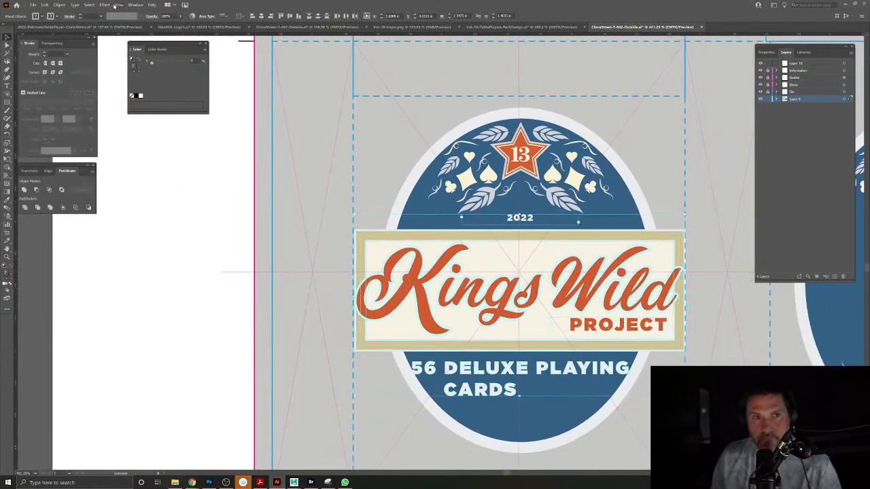
{"action": "left_click", "coordinate": [74, 4]}
{"action": "left_click", "coordinate": [97, 116]}
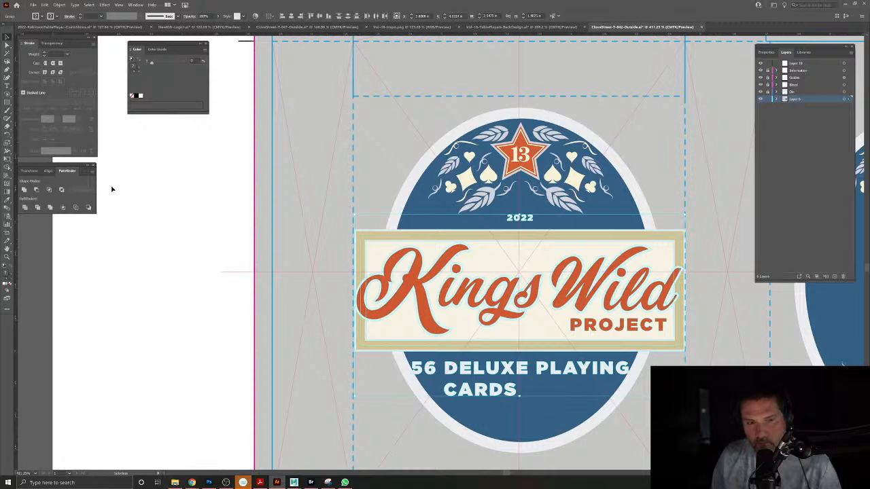
{"action": "left_click", "coordinate": [50, 208]}
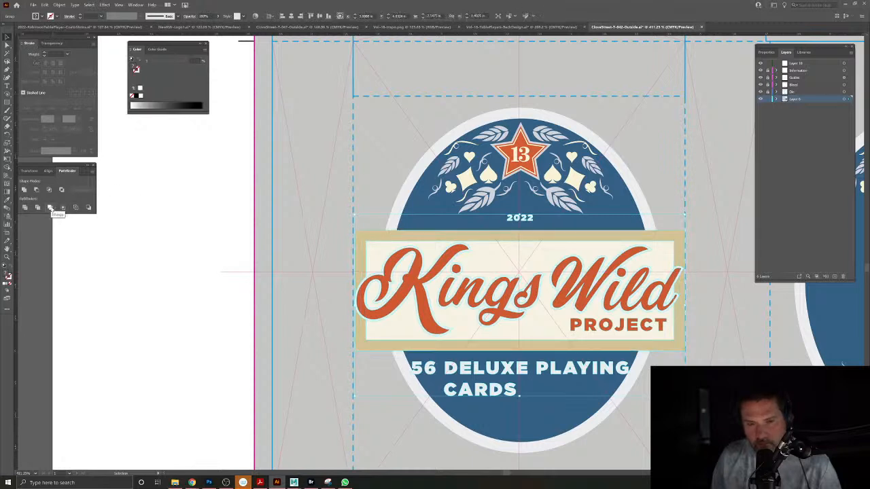
Outline the strokes of the Kings Wild Project label and merge its shapes with Pathfinder Merge.
{"action": "left_click", "coordinate": [59, 5]}
{"action": "mouse_move", "coordinate": [78, 161]}
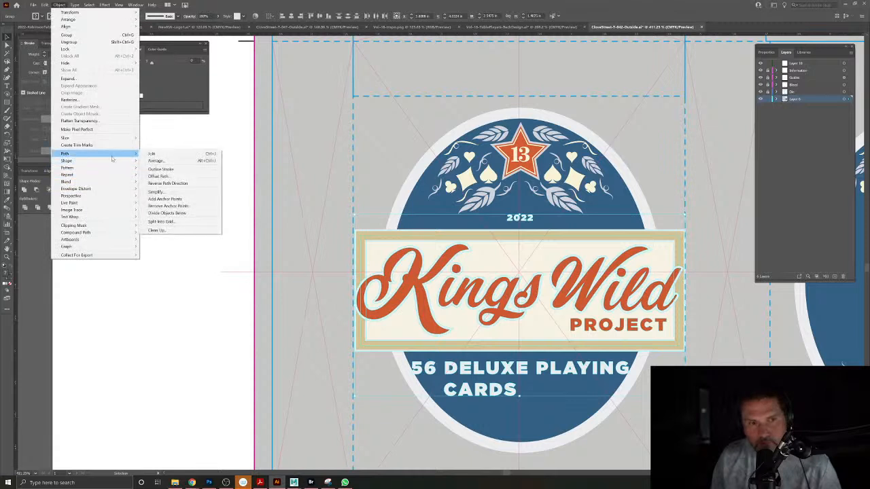
{"action": "left_click", "coordinate": [158, 168]}
{"action": "left_click", "coordinate": [49, 208]}
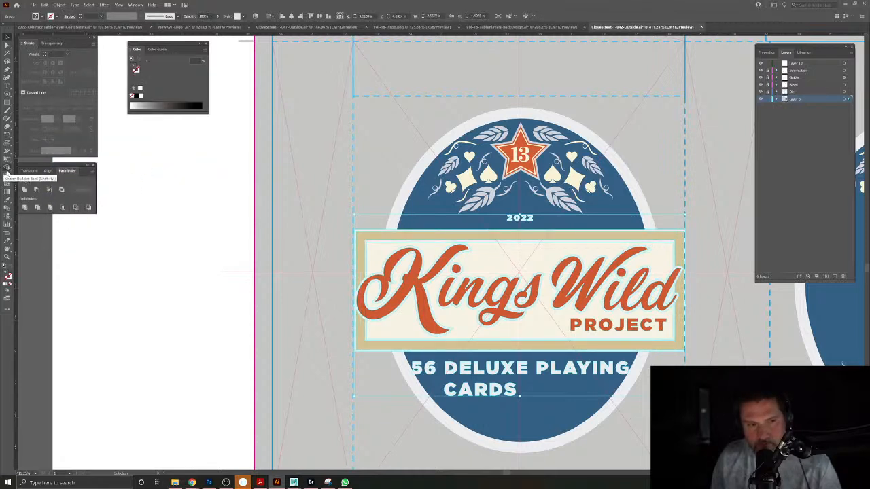
Warp the label with a horizontal Rise envelope at 10% bend, matching the slanted banner on the finished box.
{"action": "left_click", "coordinate": [265, 27]}
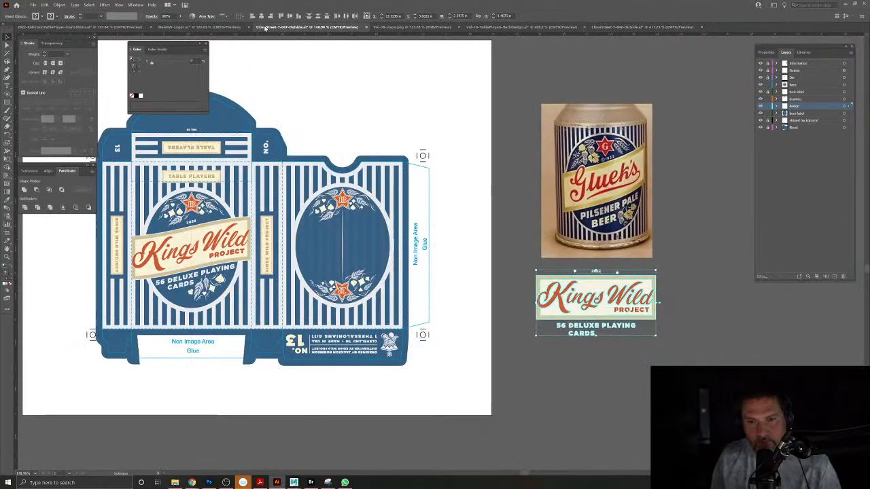
{"action": "left_click", "coordinate": [603, 29]}
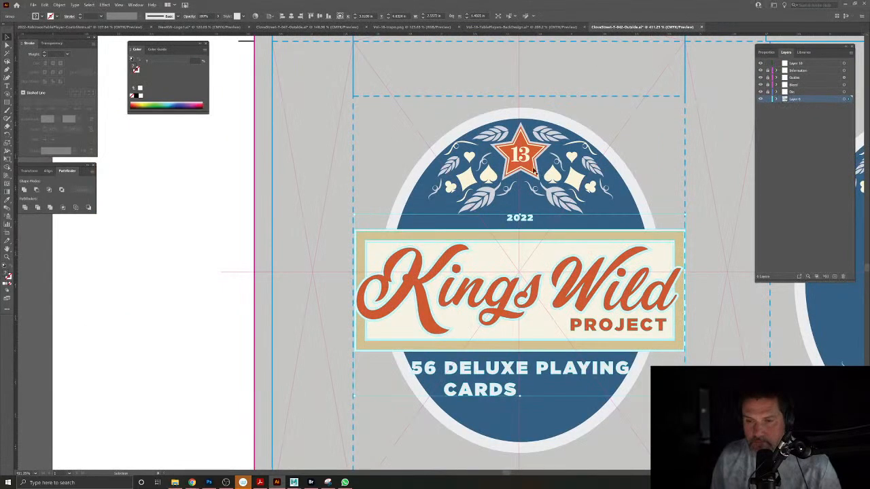
{"action": "left_click", "coordinate": [65, 6]}
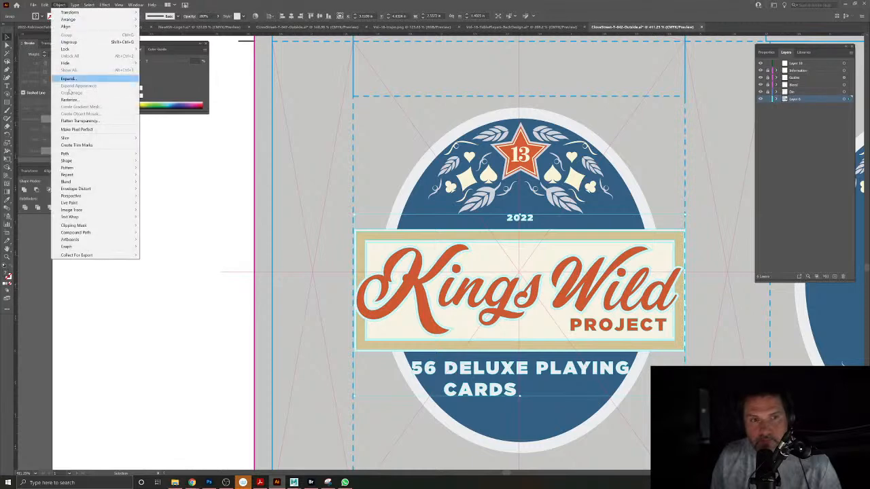
{"action": "mouse_move", "coordinate": [76, 190]}
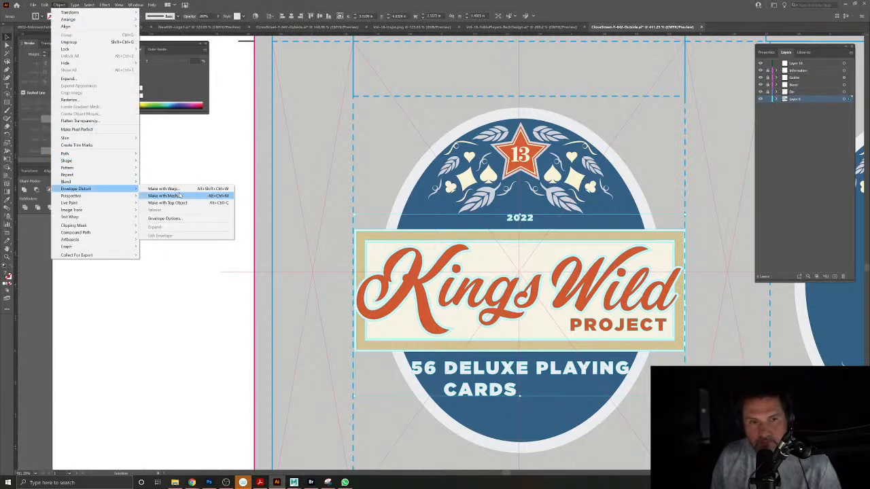
{"action": "left_click", "coordinate": [170, 189]}
{"action": "left_click", "coordinate": [670, 323]}
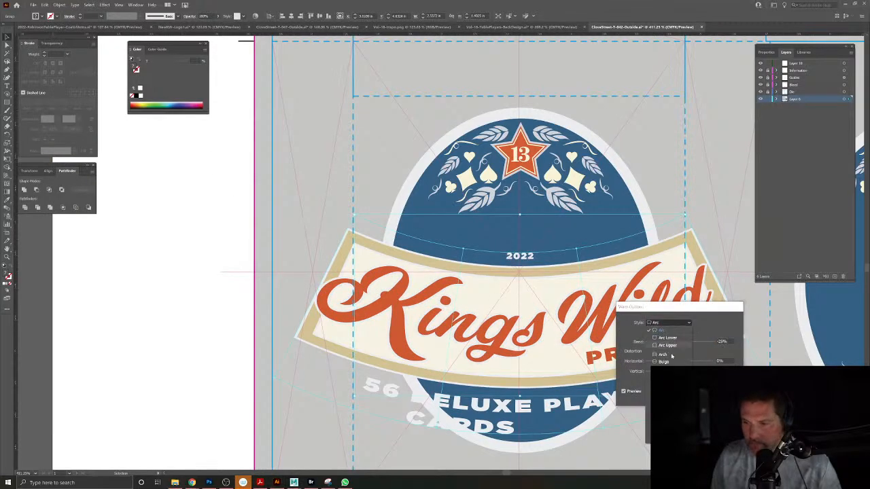
{"action": "left_click", "coordinate": [670, 367]}
{"action": "left_click", "coordinate": [663, 323]}
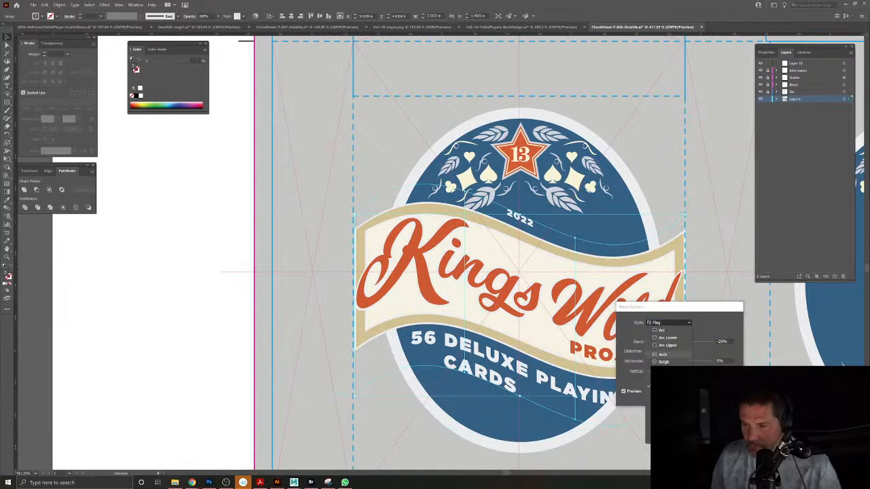
{"action": "left_click", "coordinate": [663, 407]}
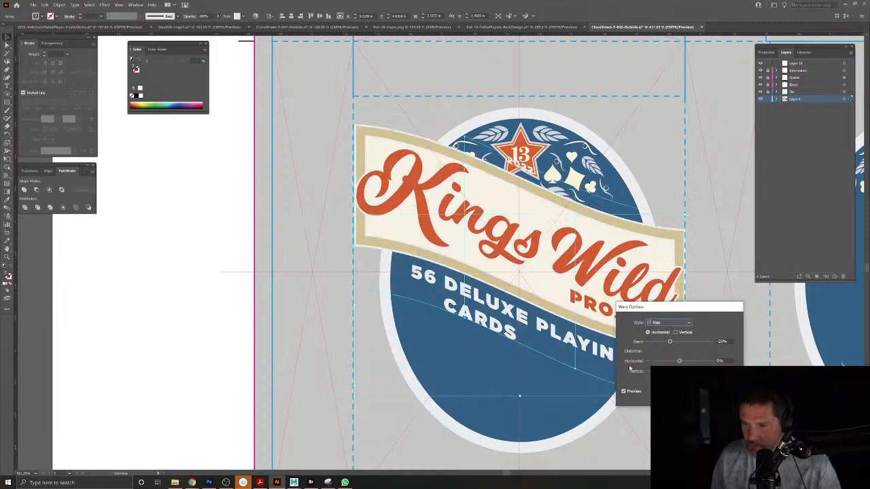
{"action": "left_click_drag", "start_coordinate": [669, 341], "coordinate": [683, 342]}
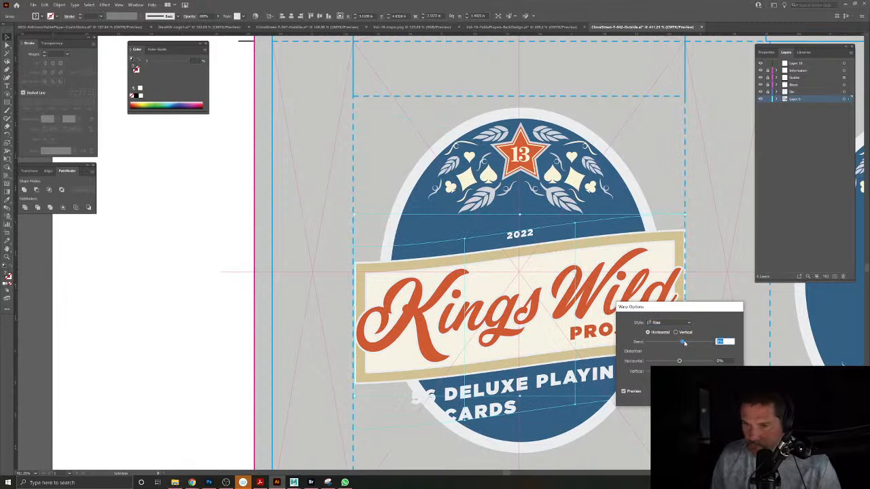
{"action": "left_click_drag", "start_coordinate": [684, 342], "coordinate": [685, 343]}
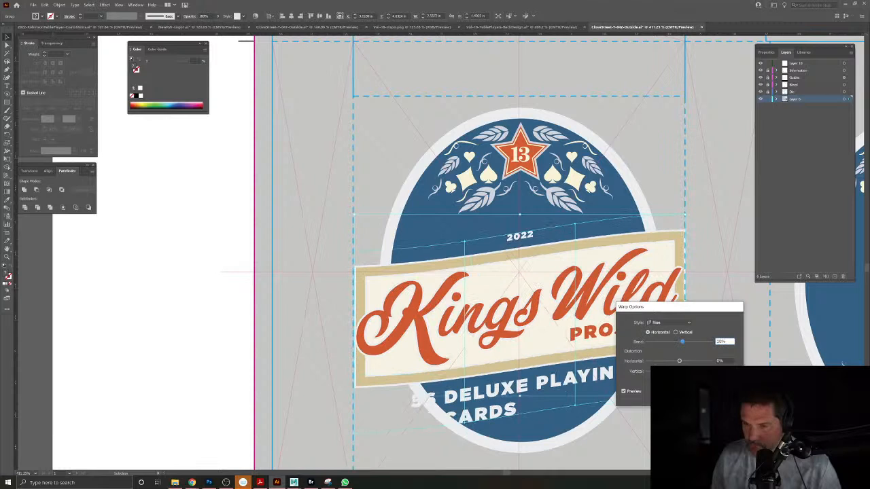
{"action": "key", "text": "Return"}
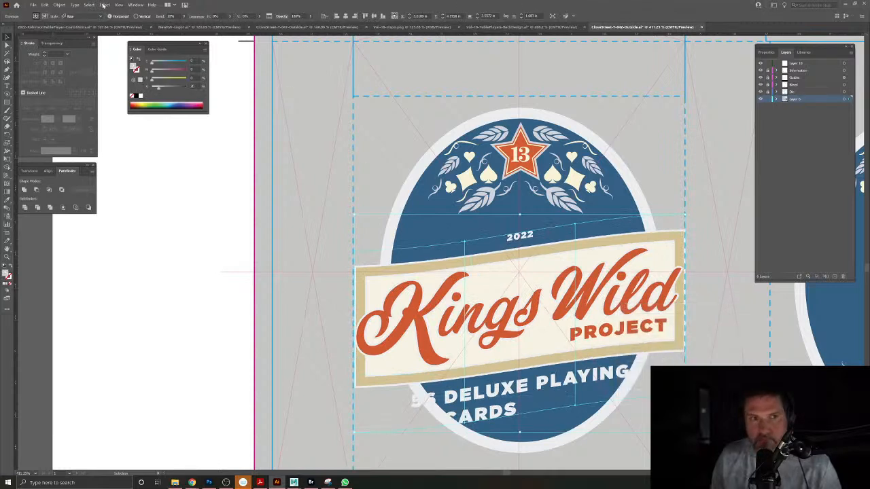
Expand the warped label with Object and Fill enabled, and isolate its banner group.
{"action": "left_click", "coordinate": [59, 5]}
{"action": "left_click", "coordinate": [75, 76]}
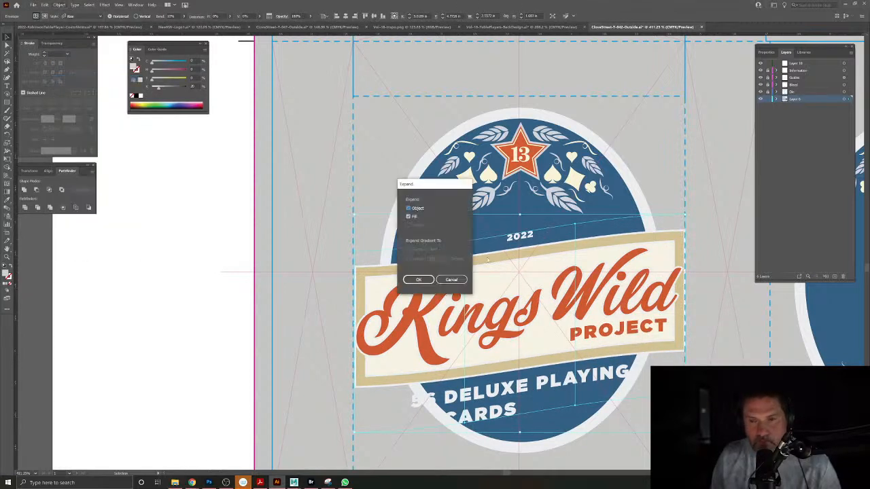
{"action": "left_click", "coordinate": [418, 280]}
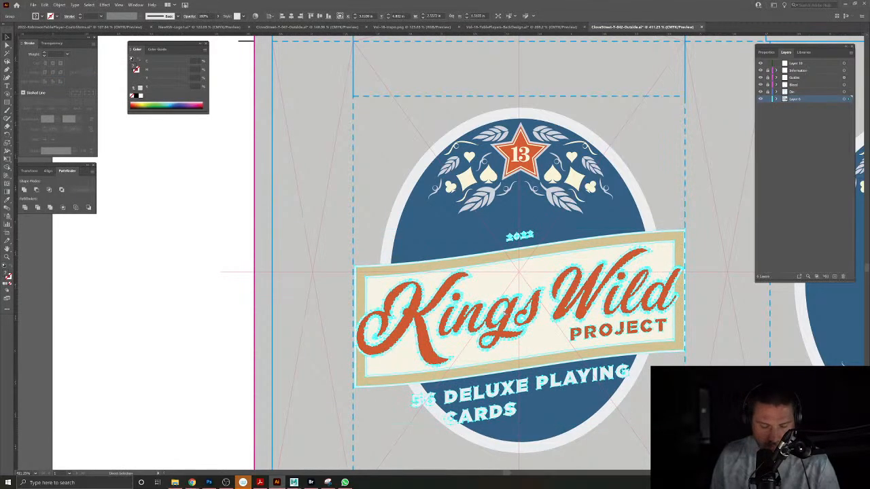
{"action": "double_click", "coordinate": [507, 316]}
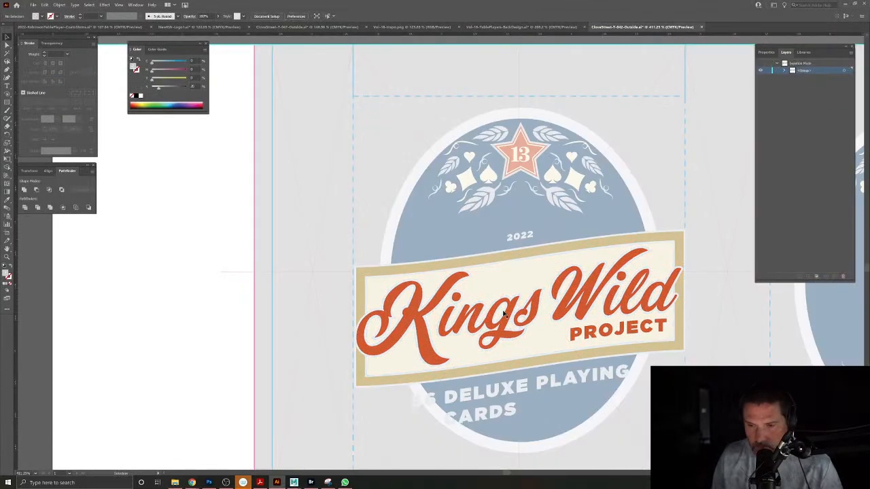
{"action": "left_click", "coordinate": [400, 305]}
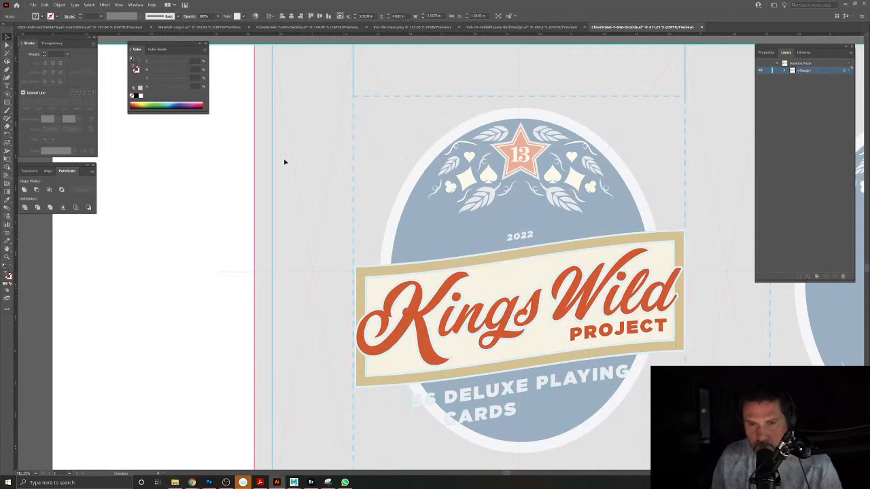
{"action": "double_click", "coordinate": [285, 161]}
{"action": "scroll", "coordinate": [399, 294], "scroll_direction": "up", "scroll_amount": 5}
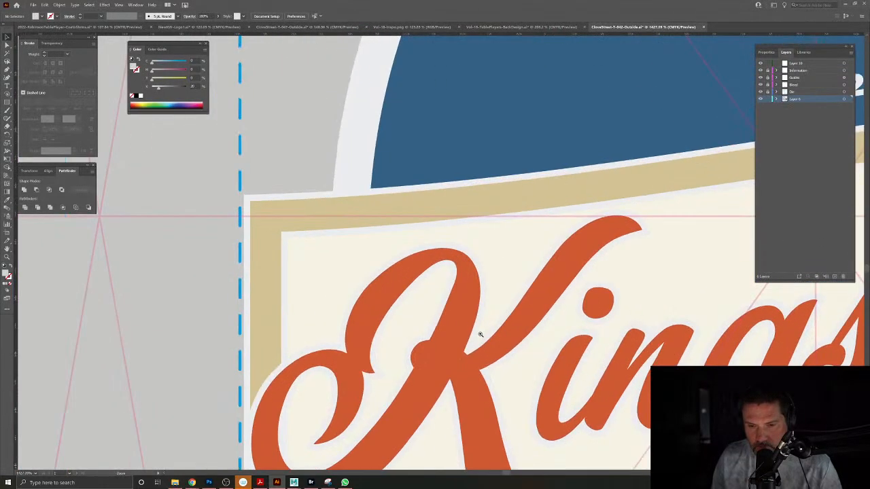
{"action": "scroll", "coordinate": [476, 326], "scroll_direction": "down", "scroll_amount": 6}
{"action": "scroll", "coordinate": [496, 251], "scroll_direction": "up", "scroll_amount": 2}
{"action": "left_click", "coordinate": [496, 250]}
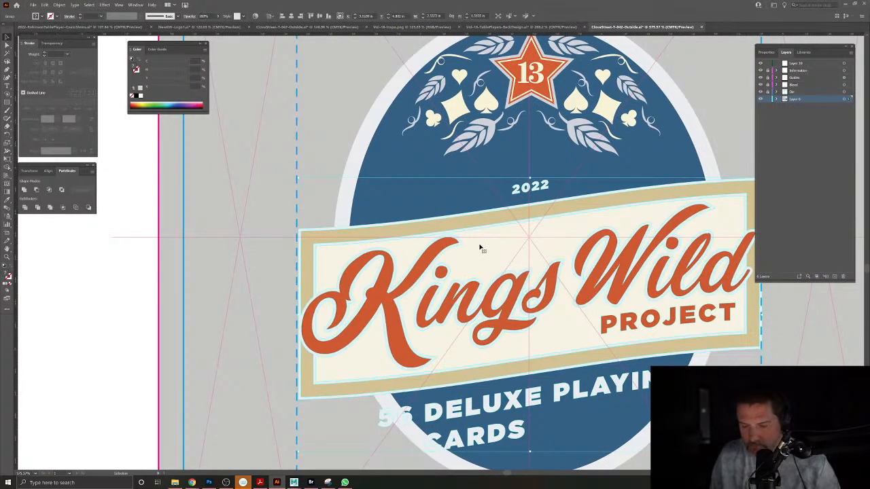
{"action": "key", "text": "ctrl+3"}
{"action": "key", "text": "ctrl+alt+3"}
Isolate the Kings Wild Project label and remove its cream background and the leftover cream pieces inside the script lettering.
{"action": "double_click", "coordinate": [479, 248]}
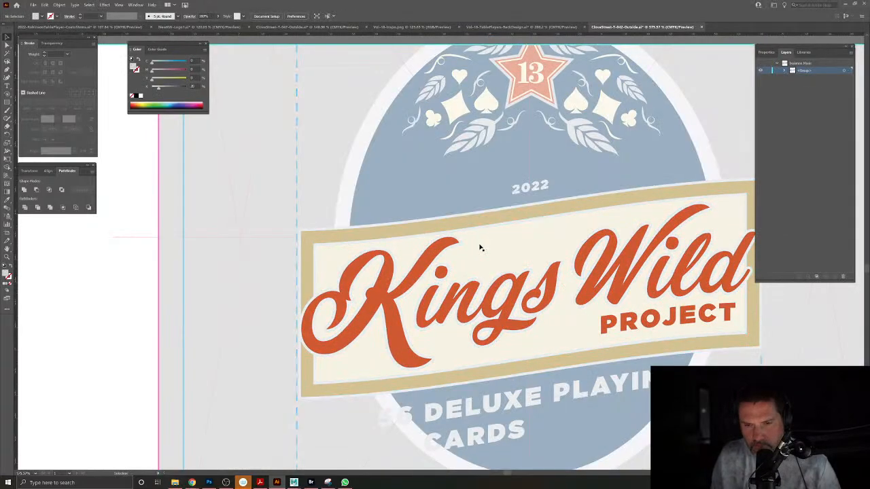
{"action": "key", "text": "ctrl+3"}
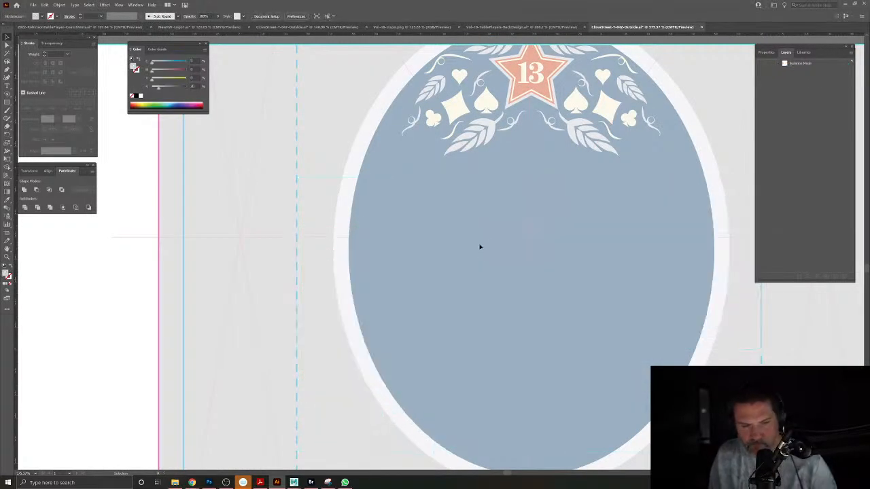
{"action": "key", "text": "ctrl+alt+3"}
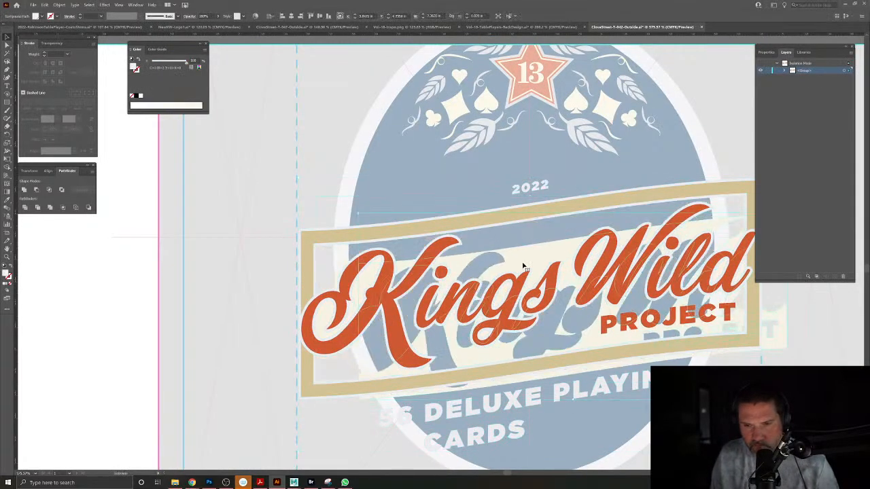
{"action": "key", "text": "ctrl+3"}
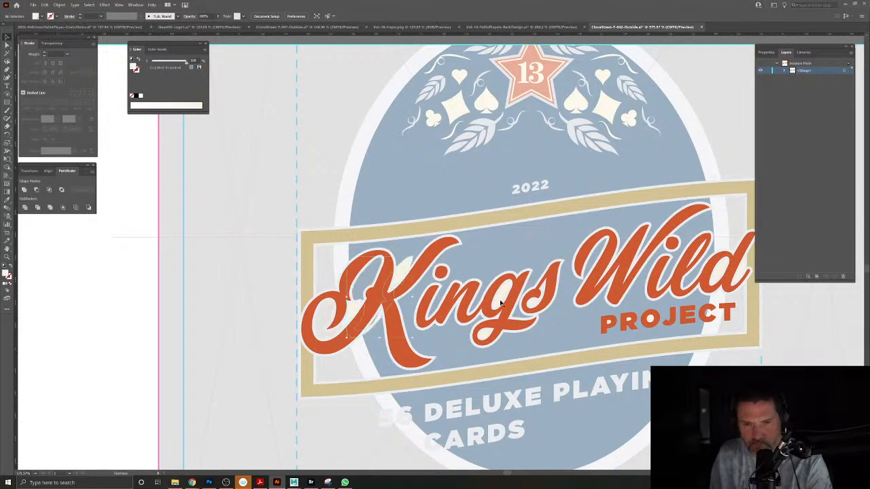
{"action": "left_click", "coordinate": [513, 303]}
{"action": "key", "text": "ctrl+z"}
{"action": "left_click", "coordinate": [506, 299]}
{"action": "key", "text": "Delete"}
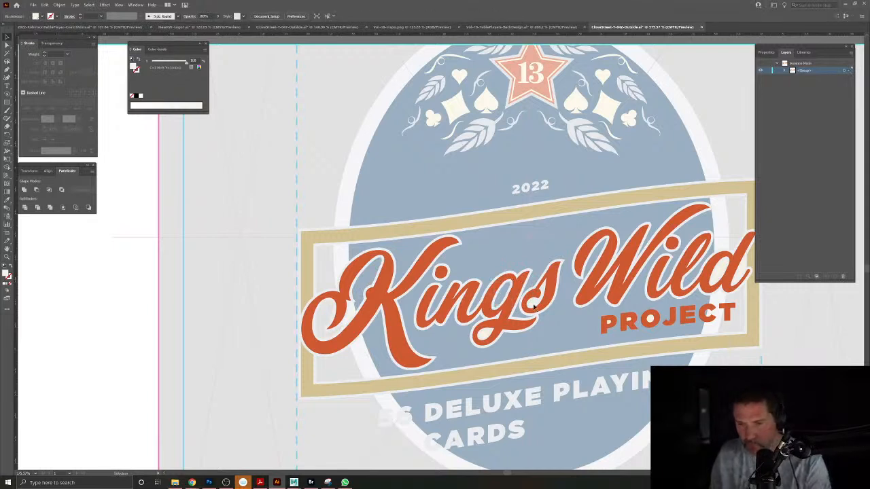
Select every remaining shape in the label sharing the cream fill color of the PROJECT letter centers, delete them, and exit isolation.
{"action": "left_click", "coordinate": [649, 321]}
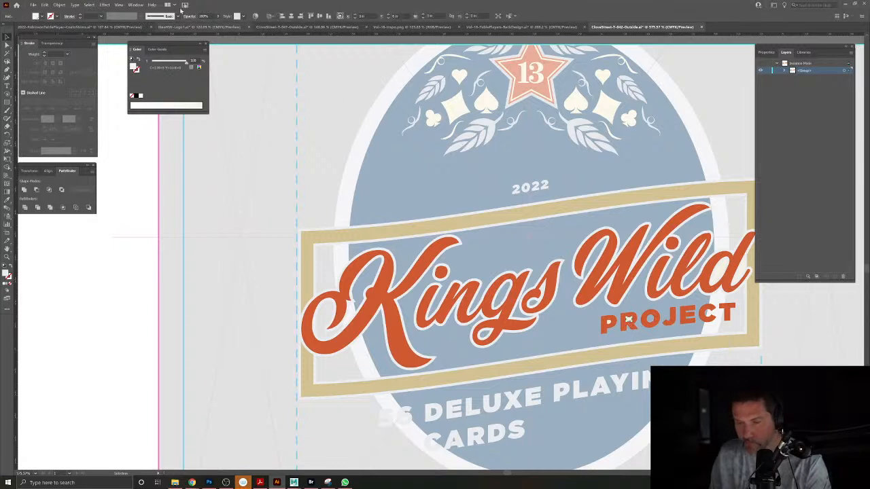
{"action": "left_click", "coordinate": [92, 6]}
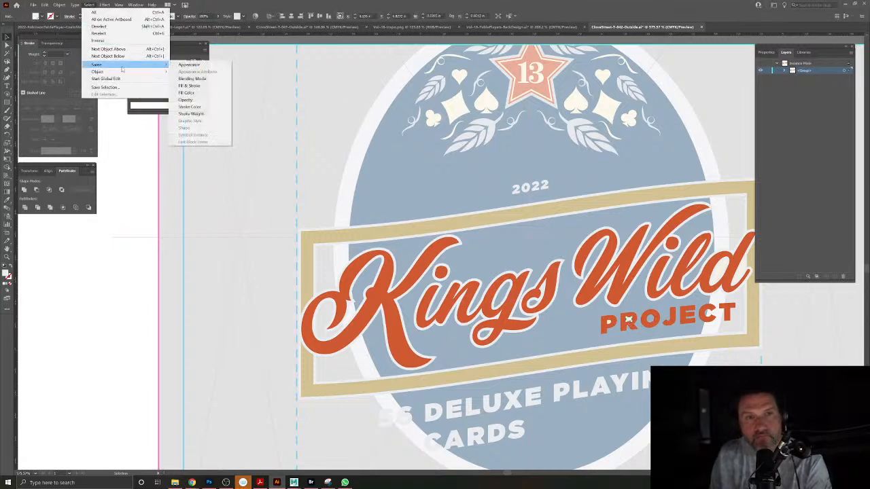
{"action": "left_click", "coordinate": [195, 93]}
{"action": "key", "text": "Delete"}
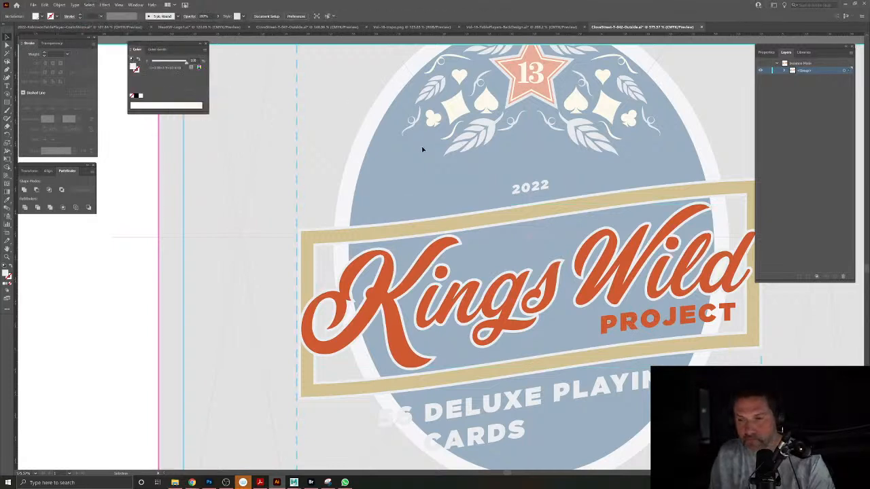
{"action": "double_click", "coordinate": [297, 142]}
Draw a single cream banner shape with the Pen tool along the tan border, following the label's curved upper and lower edges.
{"action": "key", "text": "alt+space"}
{"action": "left_click_drag", "start_coordinate": [589, 323], "coordinate": [501, 313]}
{"action": "mouse_move", "coordinate": [572, 303]}
{"action": "left_mouse_down"}
{"action": "mouse_move", "coordinate": [573, 314]}
{"action": "mouse_move", "coordinate": [573, 288]}
{"action": "left_mouse_up"}
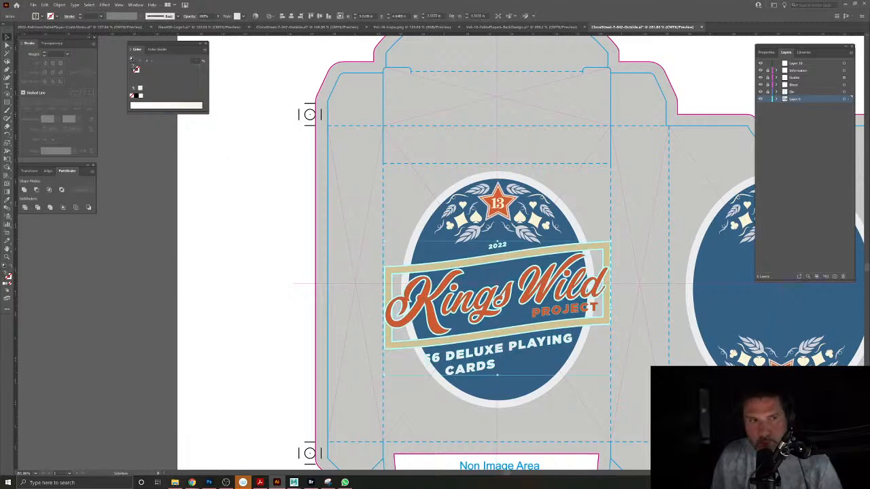
{"action": "left_click", "coordinate": [7, 72]}
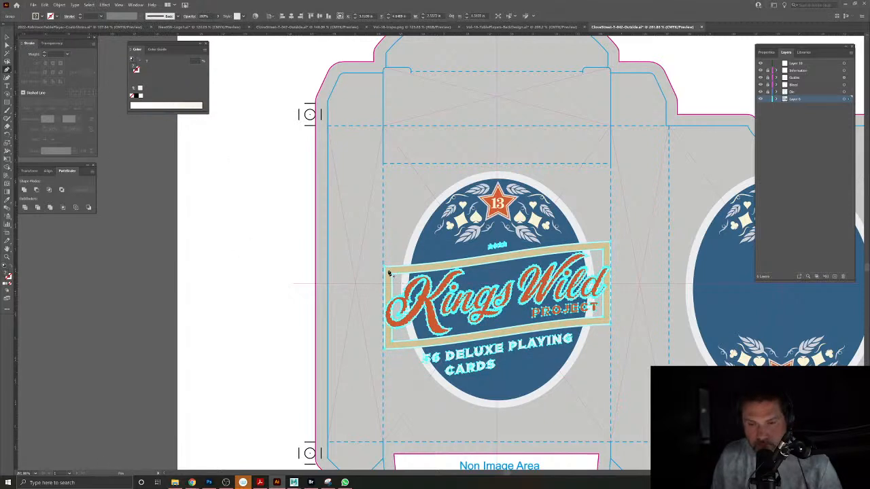
{"action": "left_click", "coordinate": [388, 270]}
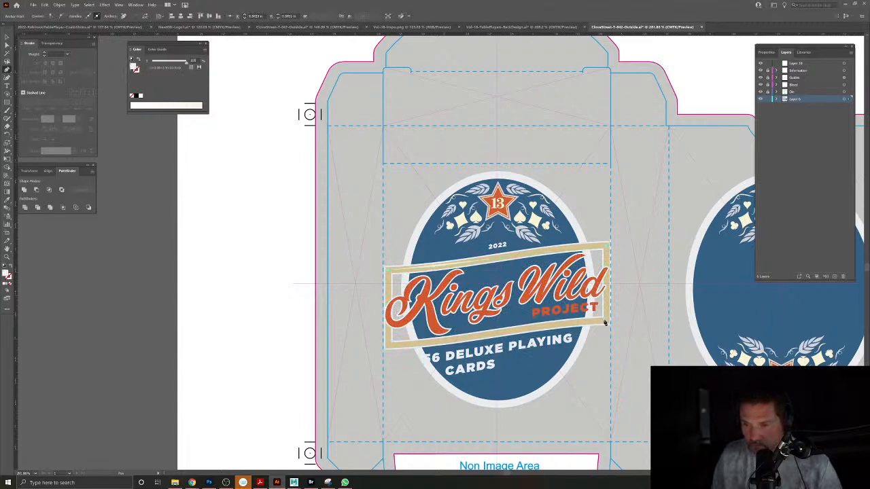
{"action": "left_click", "coordinate": [604, 322]}
{"action": "left_click", "coordinate": [454, 339]}
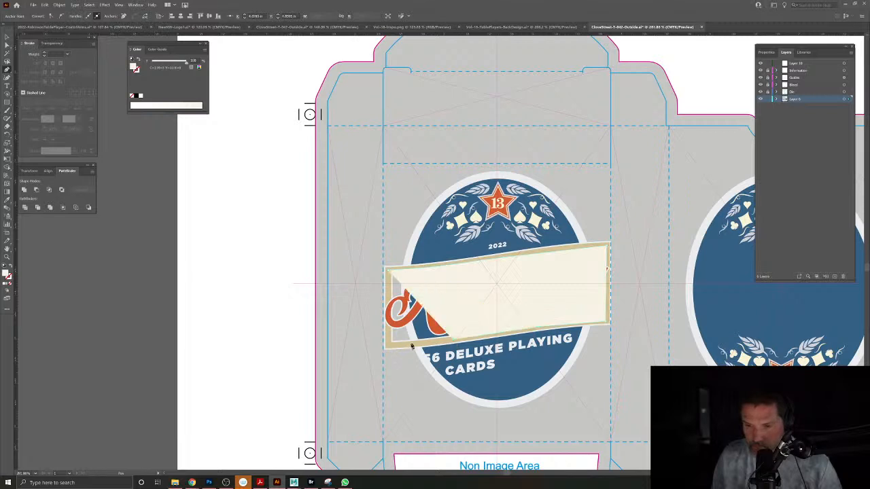
{"action": "left_click", "coordinate": [388, 349]}
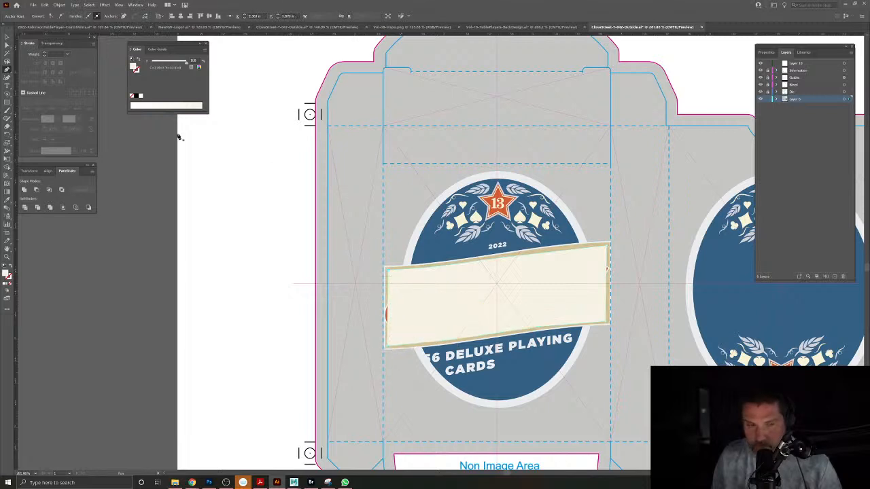
Fill the new banner shape with the light grey sampled from the box background and arrange it behind the Kings Wild Project label.
{"action": "left_click", "coordinate": [7, 202]}
{"action": "left_click", "coordinate": [395, 185]}
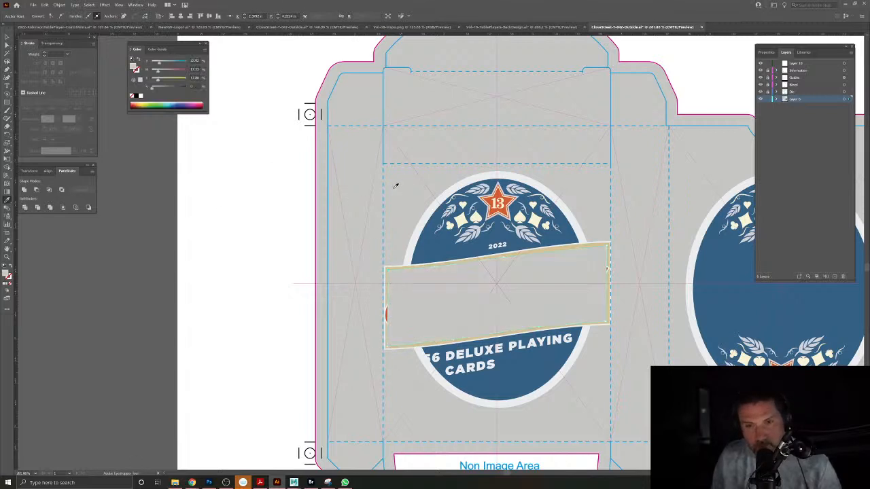
{"action": "left_click", "coordinate": [6, 38]}
{"action": "key", "text": "ctrl+bracketleft"}
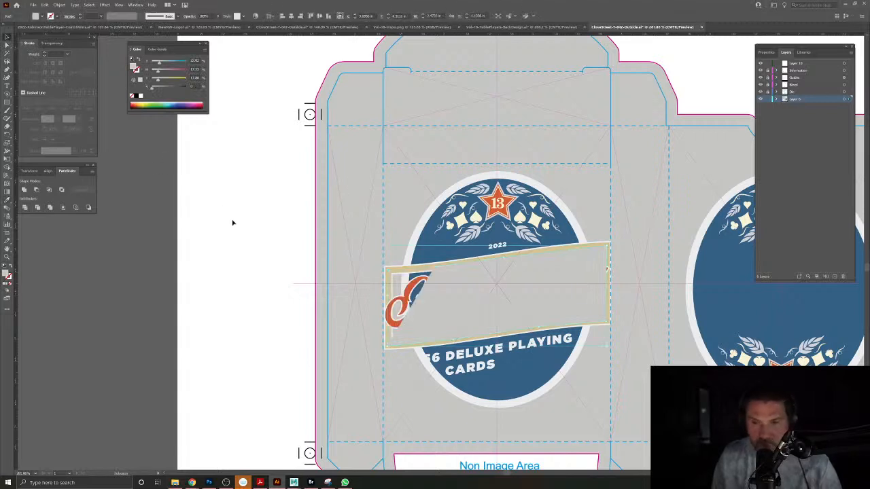
{"action": "key", "text": "ctrl+z"}
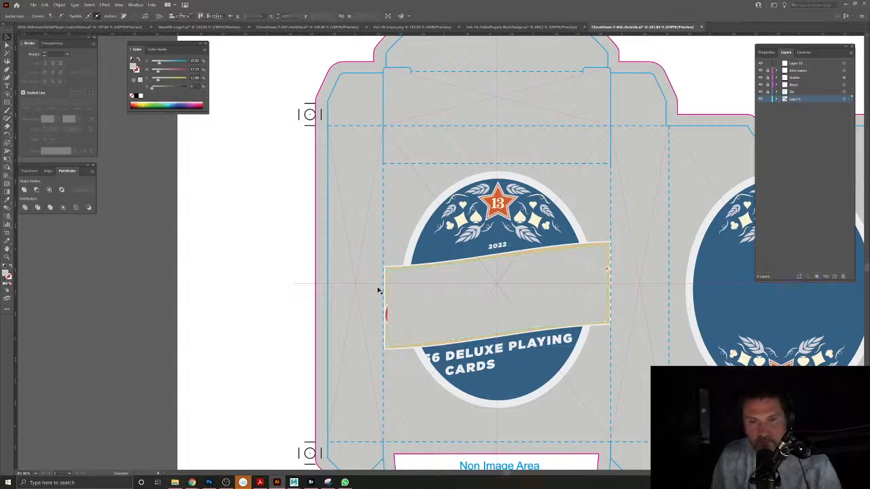
{"action": "left_click", "coordinate": [398, 297]}
{"action": "key", "text": "ctrl+bracketleft"}
{"action": "left_click", "coordinate": [398, 271]}
{"action": "key", "text": "ctrl+z"}
{"action": "key", "text": "ctrl+shift+z"}
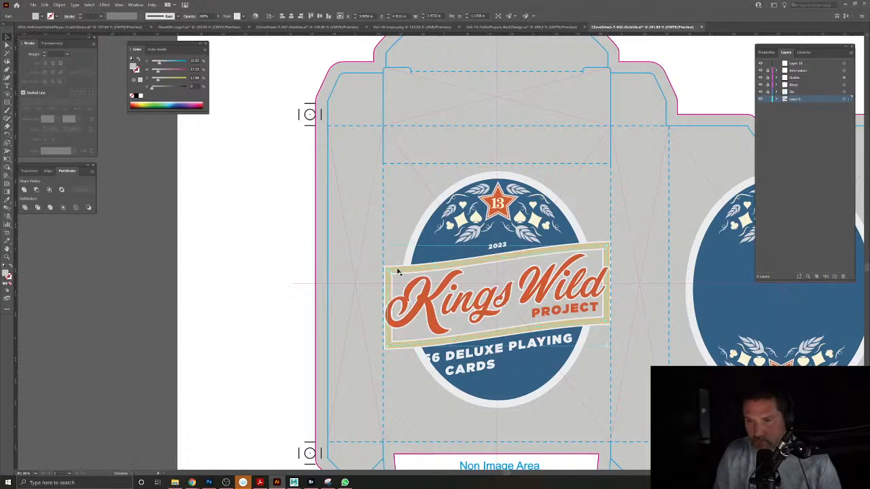
Compare the whole box layout with the finished striped box design in the other open document.
{"action": "left_click", "coordinate": [240, 224]}
{"action": "key", "text": "ctrl+0"}
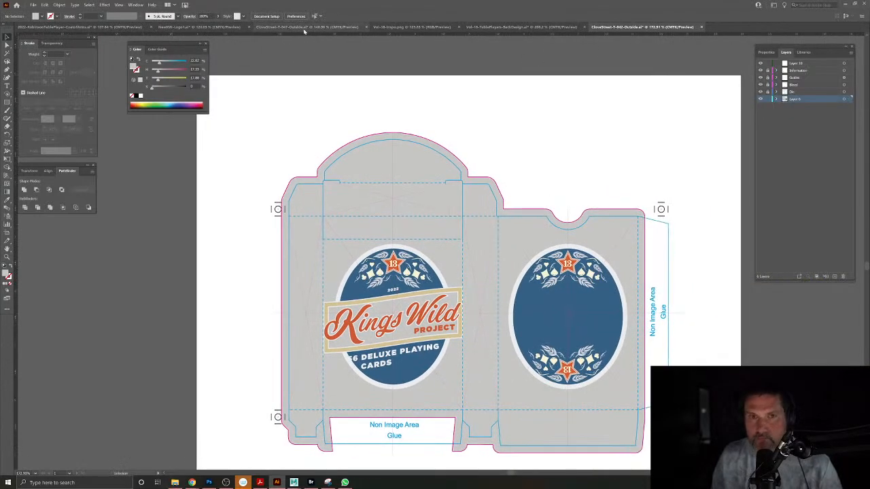
{"action": "left_click", "coordinate": [304, 29]}
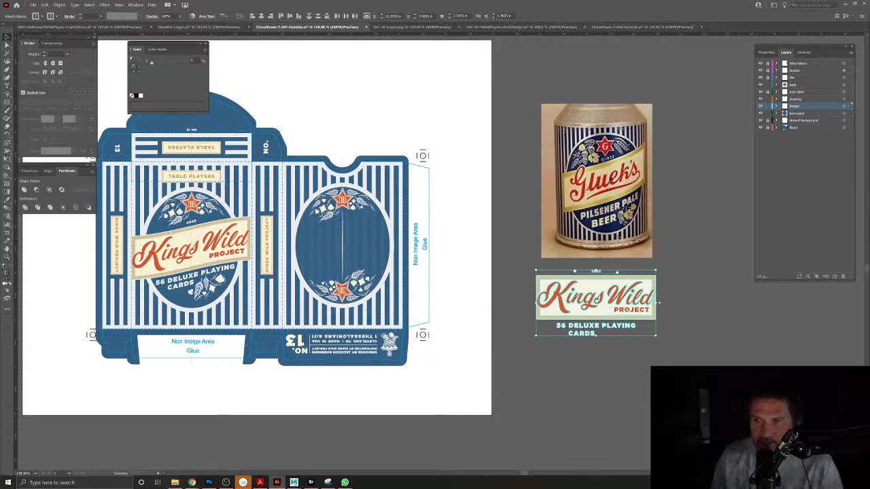
{"action": "left_click", "coordinate": [622, 28]}
{"action": "left_click", "coordinate": [566, 141]}
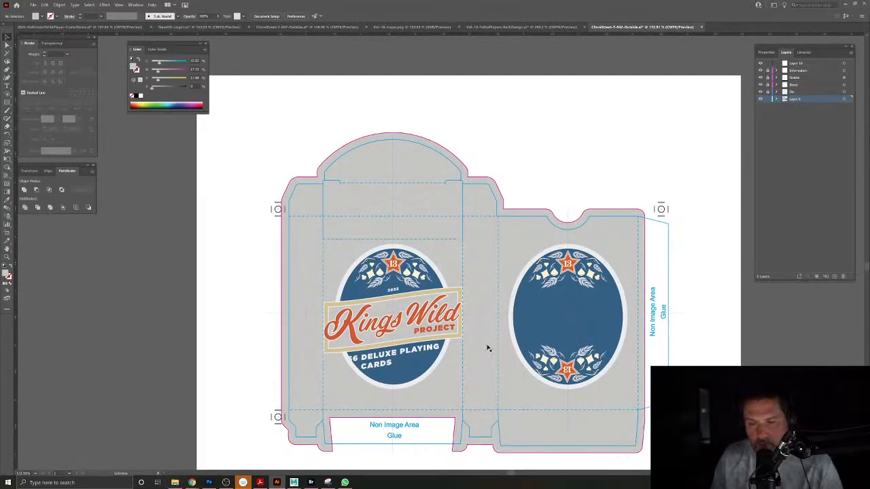
Try the label without its tan border by deleting the border inside the isolated group, and undo the deletion.
{"action": "left_click_drag", "start_coordinate": [386, 323], "coordinate": [427, 344]}
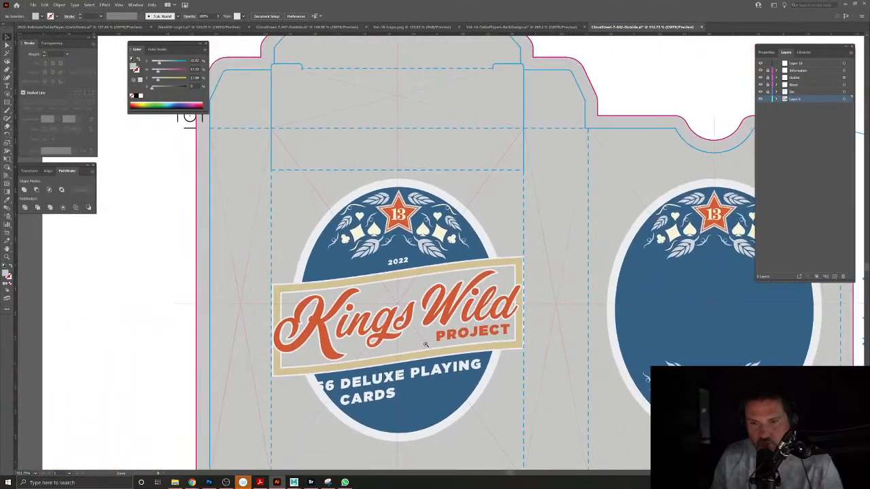
{"action": "left_click", "coordinate": [493, 268]}
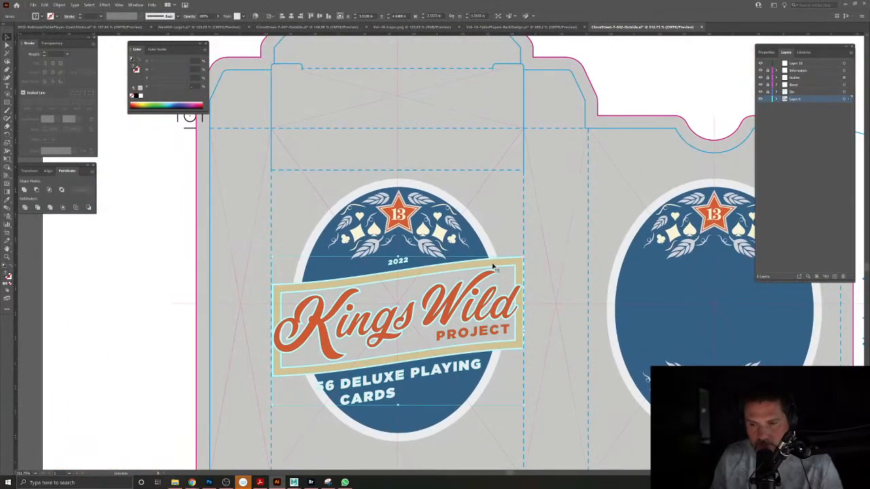
{"action": "double_click", "coordinate": [493, 267]}
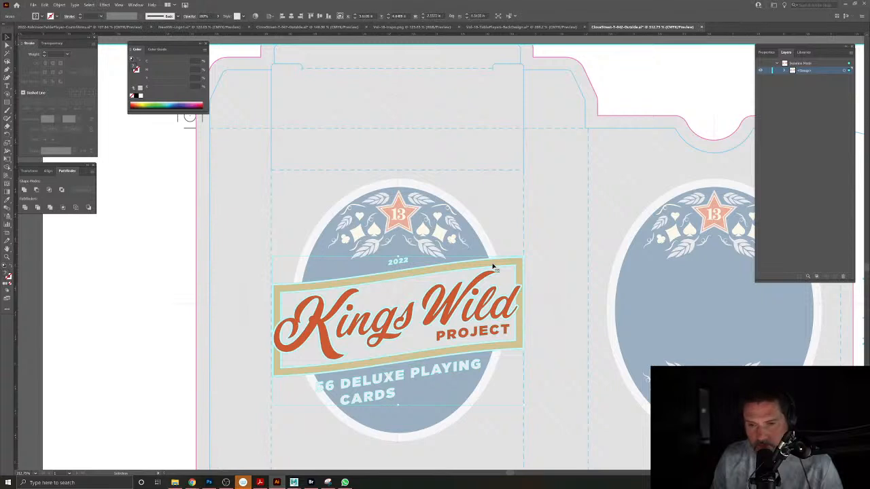
{"action": "left_click", "coordinate": [502, 266]}
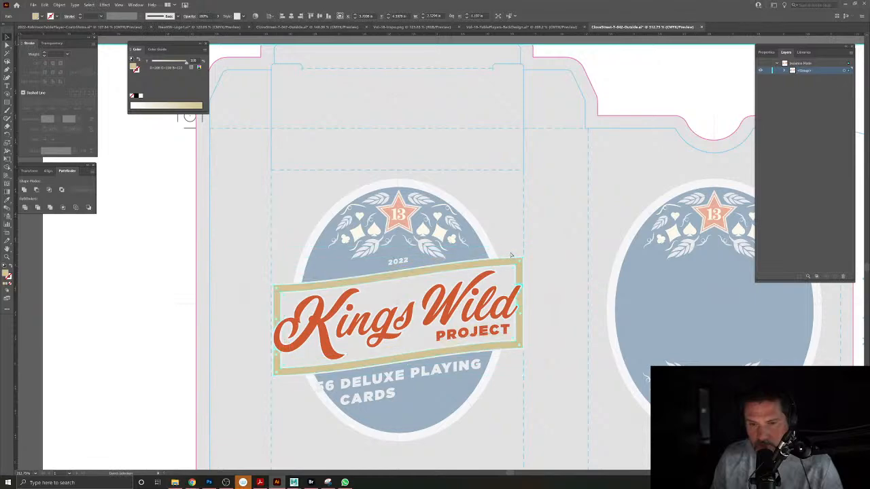
{"action": "key", "text": "Delete"}
{"action": "double_click", "coordinate": [548, 164]}
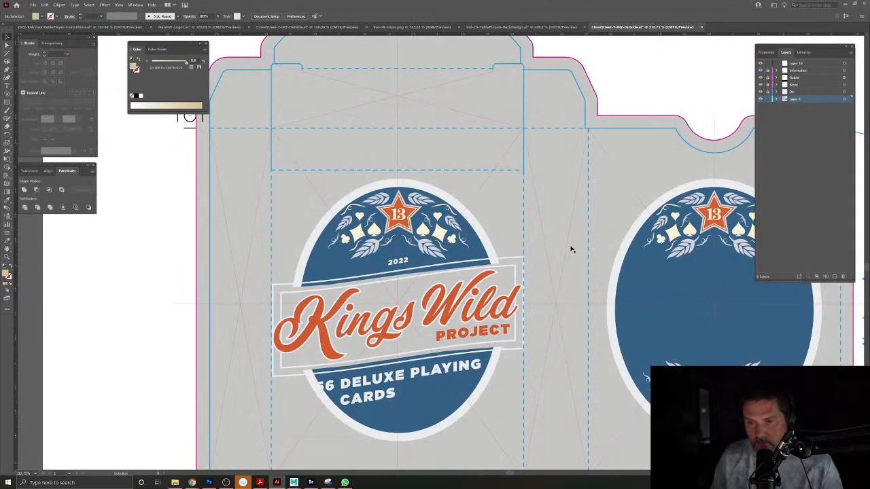
{"action": "key", "text": "ctrl+z"}
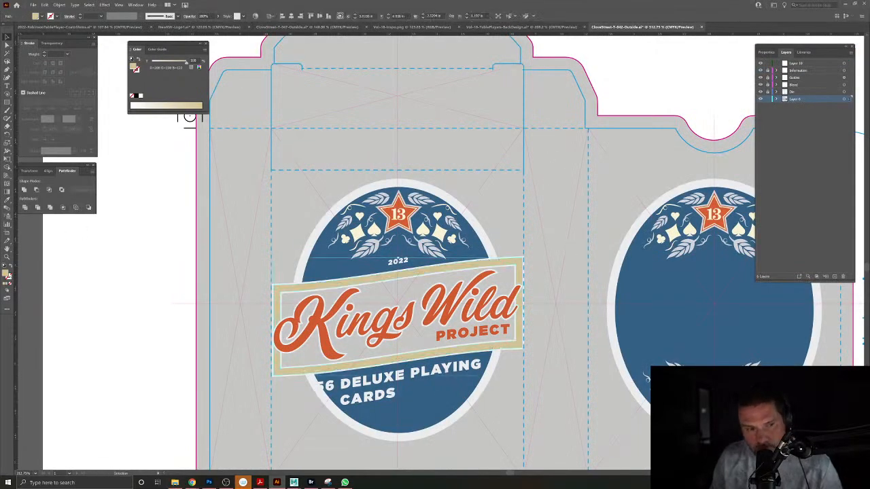
Change the fill of the label's tan border to a golden yellow.
{"action": "double_click", "coordinate": [7, 274]}
{"action": "left_click_drag", "start_coordinate": [403, 208], "coordinate": [409, 203]}
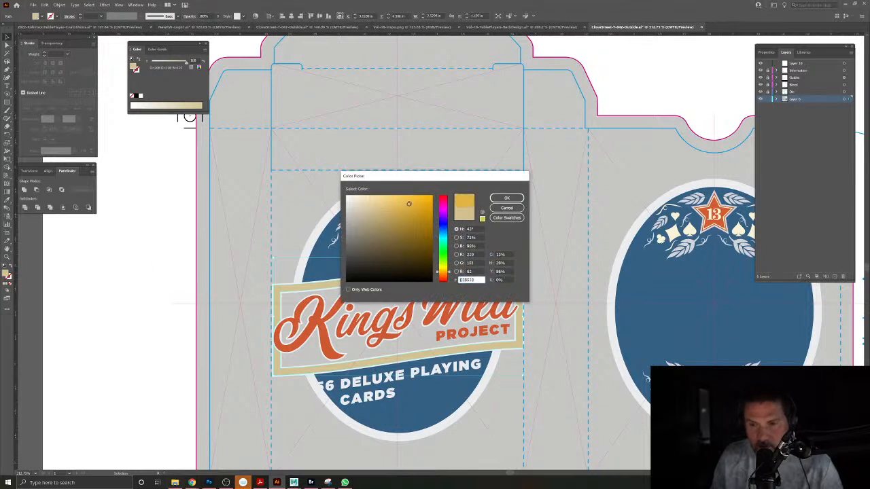
{"action": "left_click", "coordinate": [494, 198]}
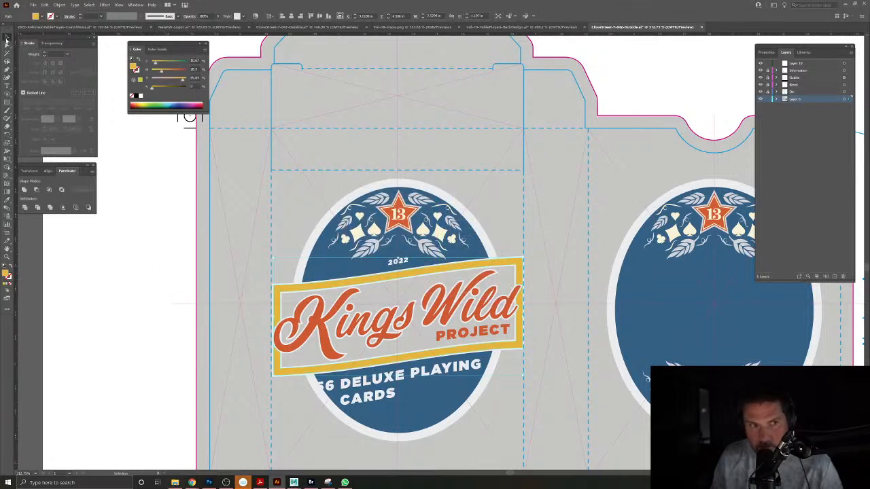
{"action": "left_click", "coordinate": [153, 189]}
Combine the suit and leaf ornaments around the front oval's star with Pathfinder Merge after trying and undoing Unite.
{"action": "left_click_drag", "start_coordinate": [480, 341], "coordinate": [458, 311]}
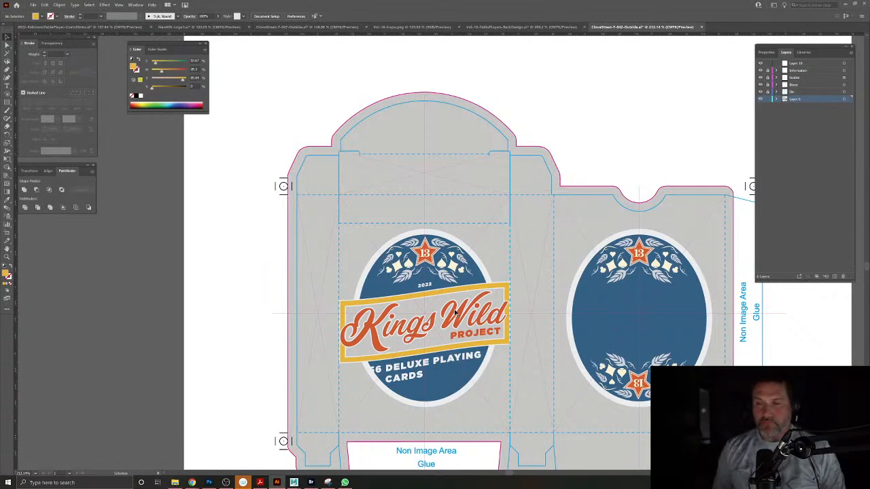
{"action": "left_click", "coordinate": [453, 269]}
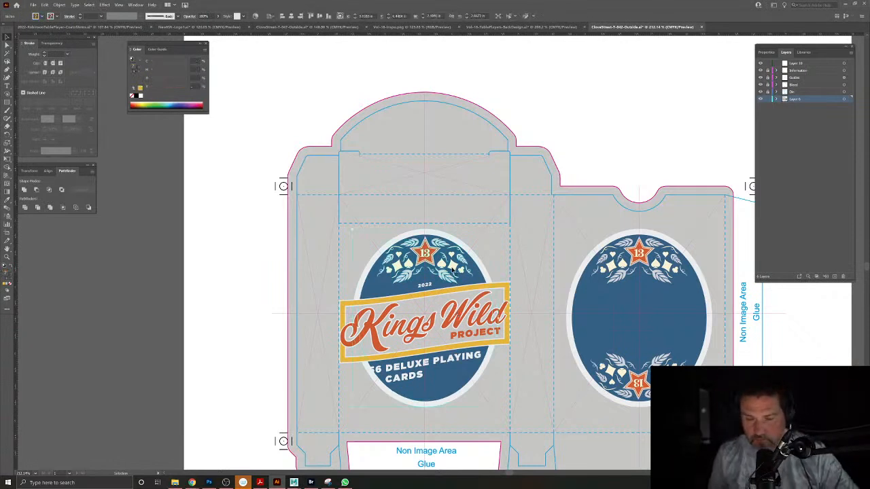
{"action": "double_click", "coordinate": [453, 269]}
{"action": "left_click", "coordinate": [428, 279]}
{"action": "left_click_drag", "start_coordinate": [439, 274], "coordinate": [511, 279]}
{"action": "double_click", "coordinate": [515, 283]}
{"action": "left_click", "coordinate": [505, 252]}
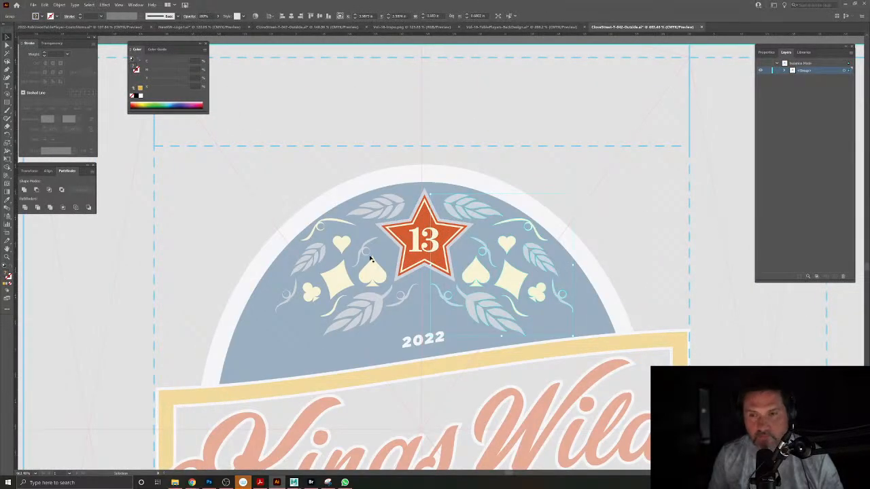
{"action": "left_click", "coordinate": [343, 296]}
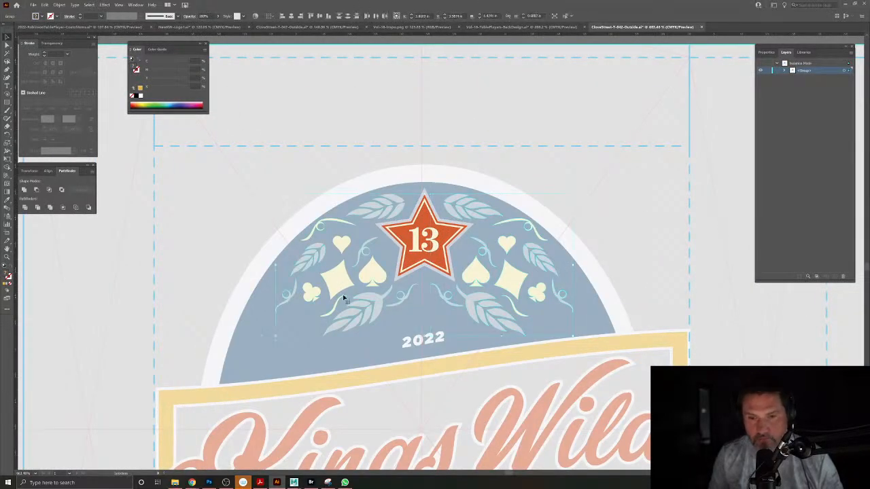
{"action": "left_click", "coordinate": [25, 189]}
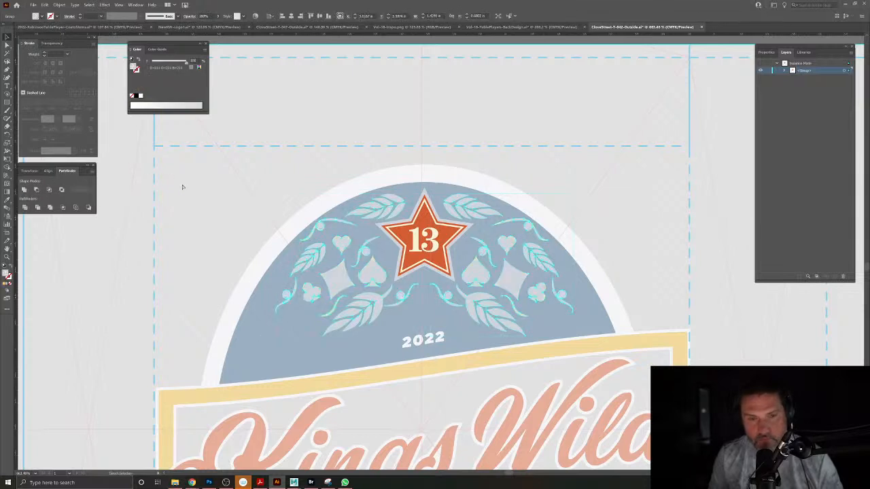
{"action": "key", "text": "ctrl+z"}
{"action": "left_click", "coordinate": [50, 207]}
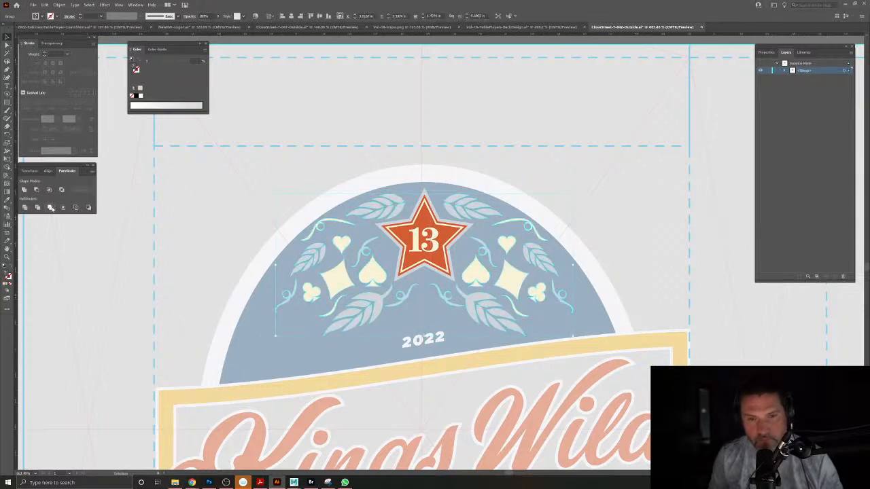
Isolate the front oval's ornament group and select the pieces that share the spade's cream fill.
{"action": "double_click", "coordinate": [372, 274]}
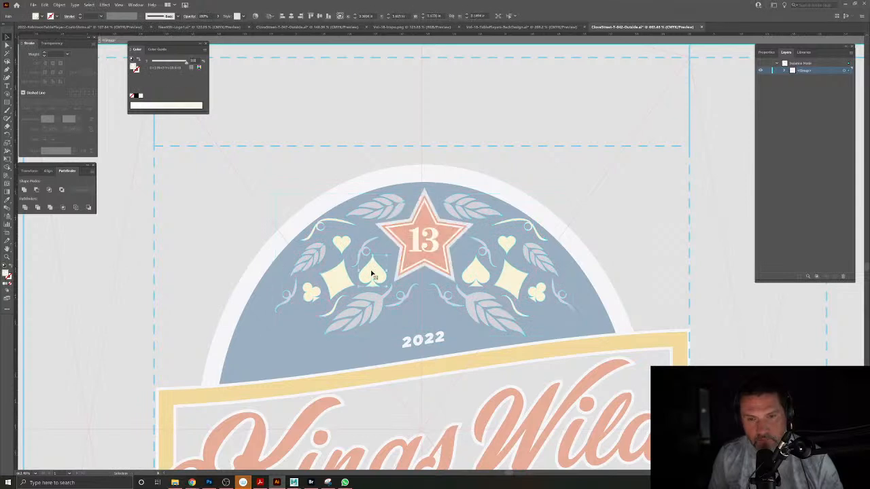
{"action": "left_click", "coordinate": [89, 5]}
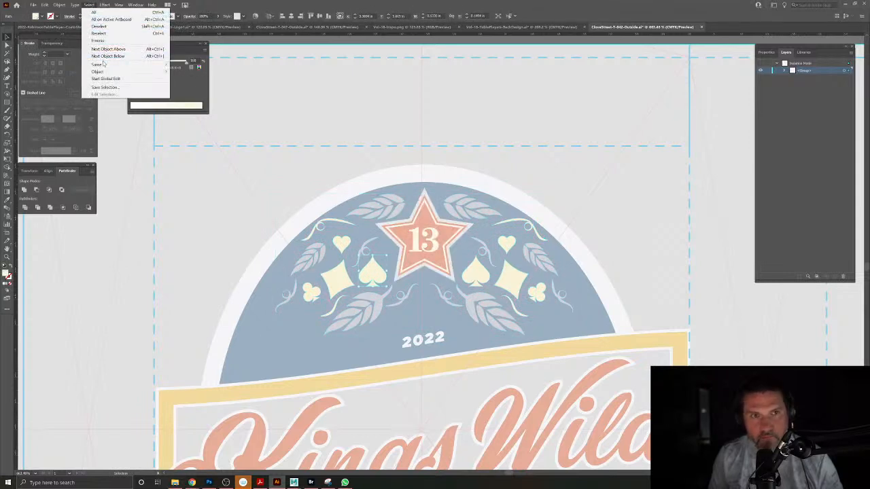
{"action": "mouse_move", "coordinate": [99, 64]}
{"action": "left_click", "coordinate": [187, 92]}
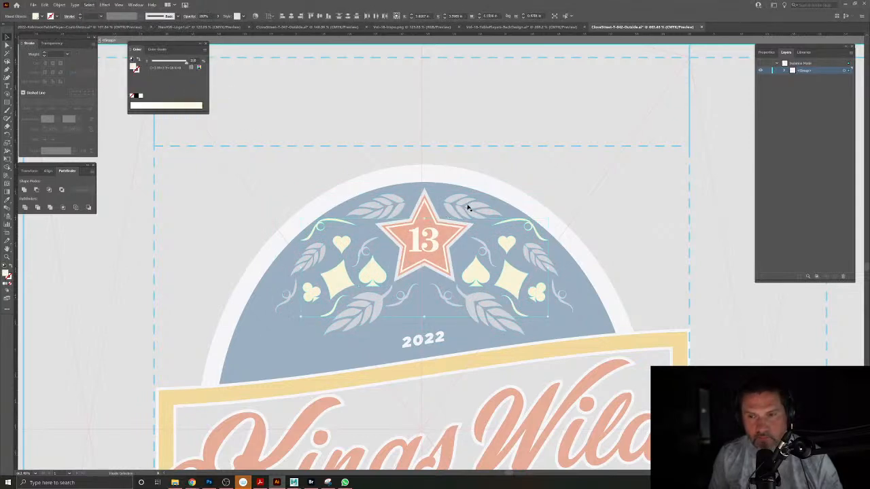
{"action": "key", "text": "x"}
{"action": "left_click", "coordinate": [89, 5]}
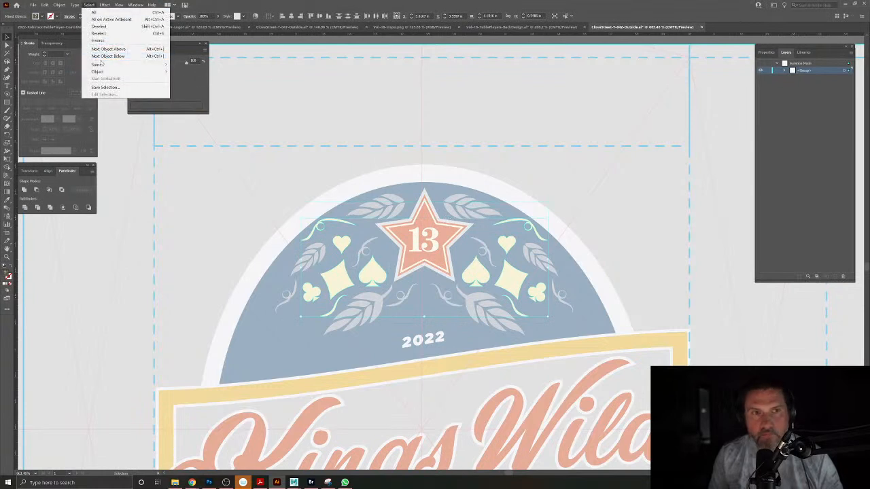
{"action": "mouse_move", "coordinate": [99, 64]}
{"action": "left_click", "coordinate": [191, 94]}
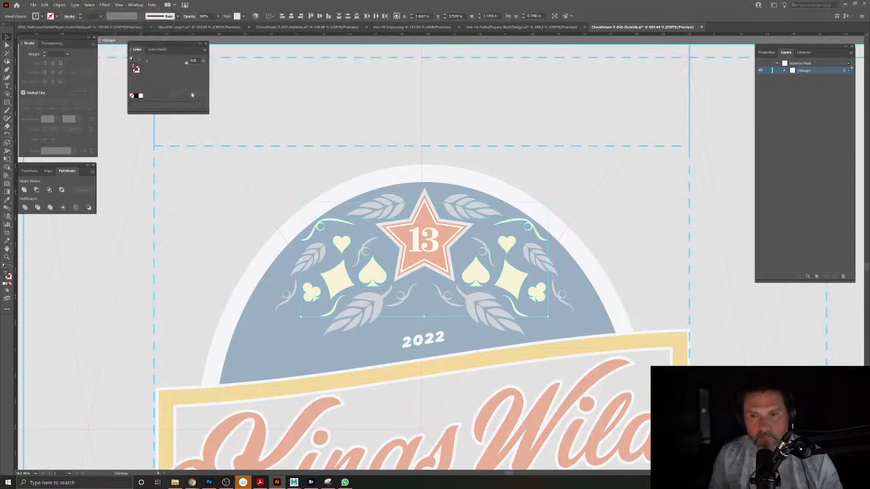
{"action": "left_click", "coordinate": [494, 175]}
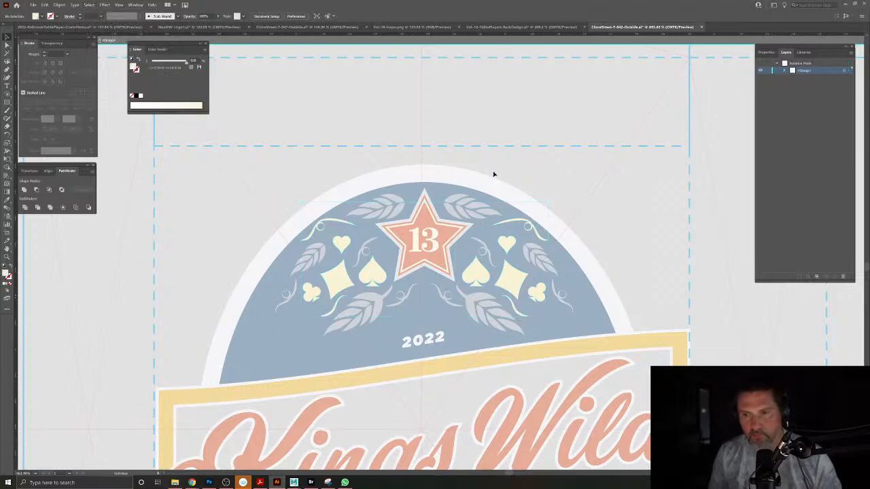
Try deleting all the suit and leaf ornaments around the front star, and undo the deletion.
{"action": "left_click_drag", "start_coordinate": [567, 358], "coordinate": [623, 385]}
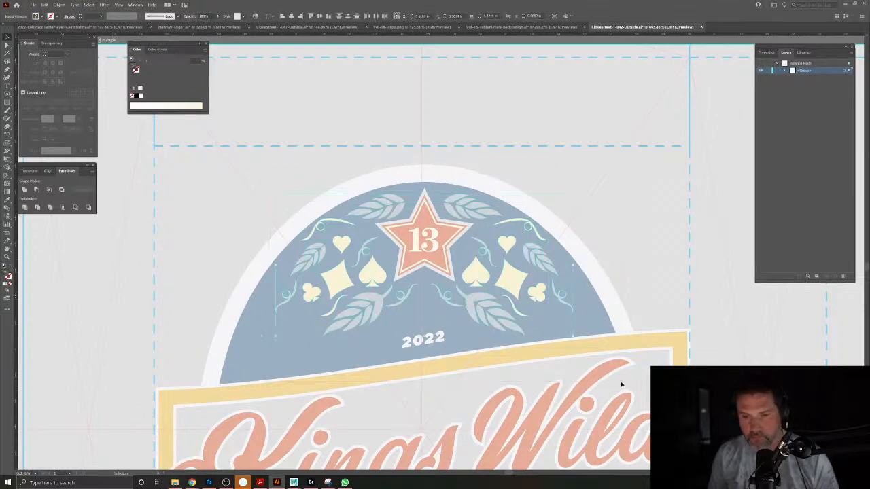
{"action": "key", "text": "Delete"}
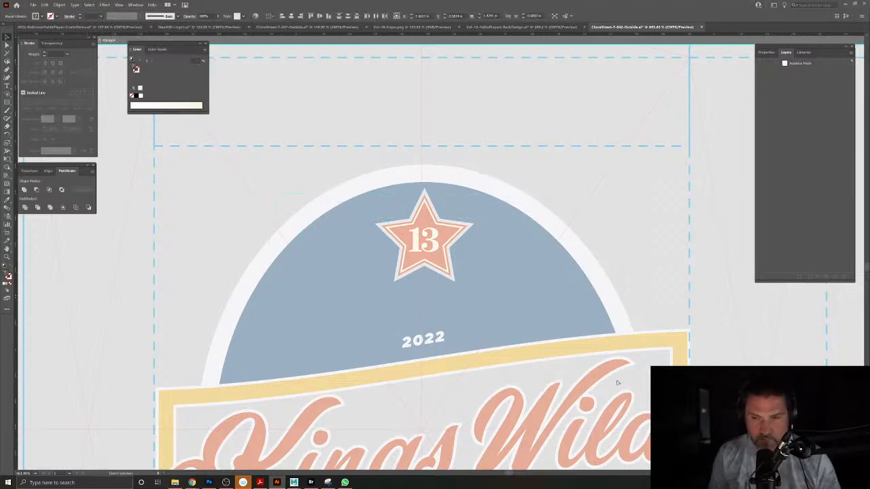
{"action": "double_click", "coordinate": [589, 225]}
{"action": "key", "text": "ctrl+z"}
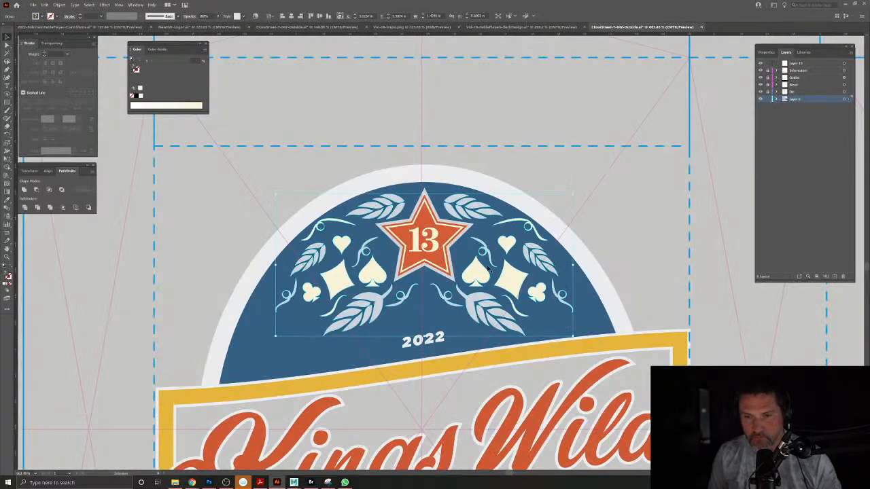
Recolor all the cream suit ornaments in the front oval with the light grey sampled from a leaf.
{"action": "left_click", "coordinate": [512, 275]}
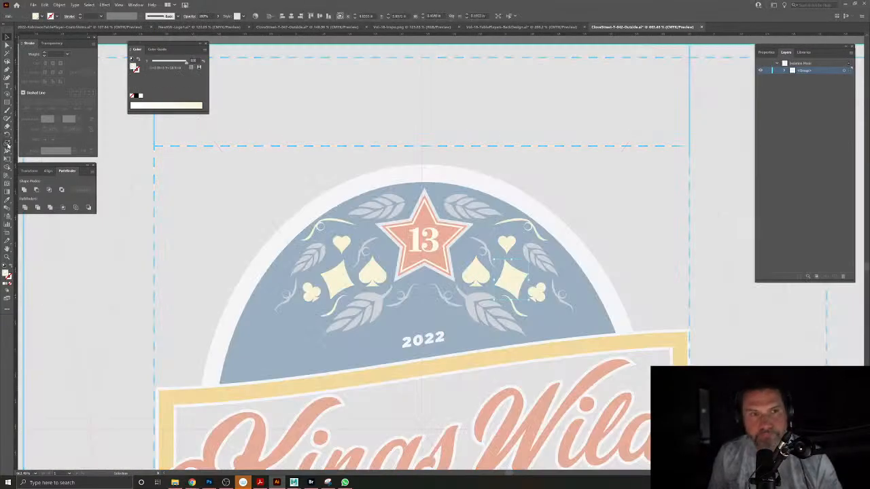
{"action": "left_click", "coordinate": [89, 4]}
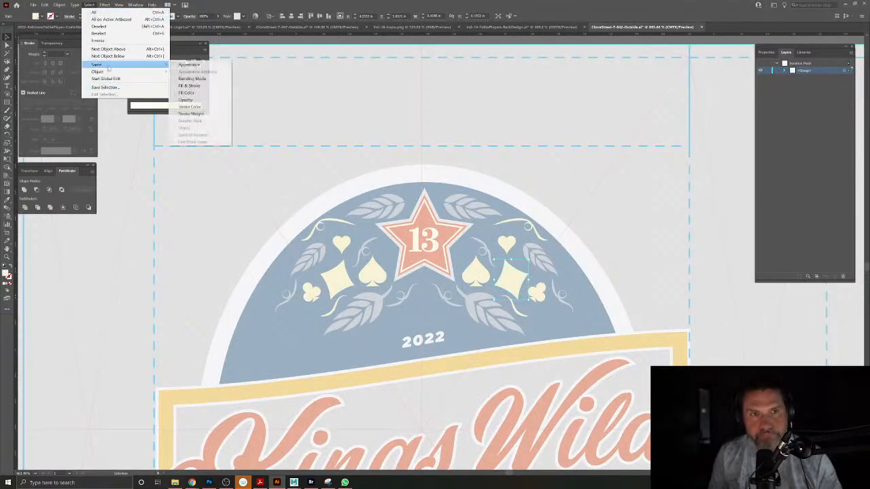
{"action": "left_click", "coordinate": [188, 91]}
{"action": "left_click", "coordinate": [7, 199]}
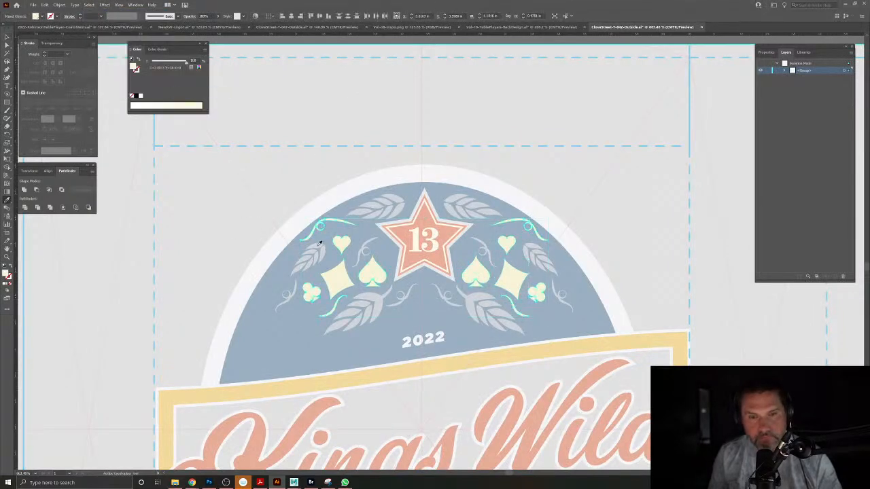
{"action": "left_click", "coordinate": [326, 249]}
Try deleting the ornament pieces that share the spade's grey fill, undo the deletion, and leave the isolated group.
{"action": "left_click", "coordinate": [8, 32]}
{"action": "left_click", "coordinate": [365, 113]}
{"action": "left_click", "coordinate": [381, 273]}
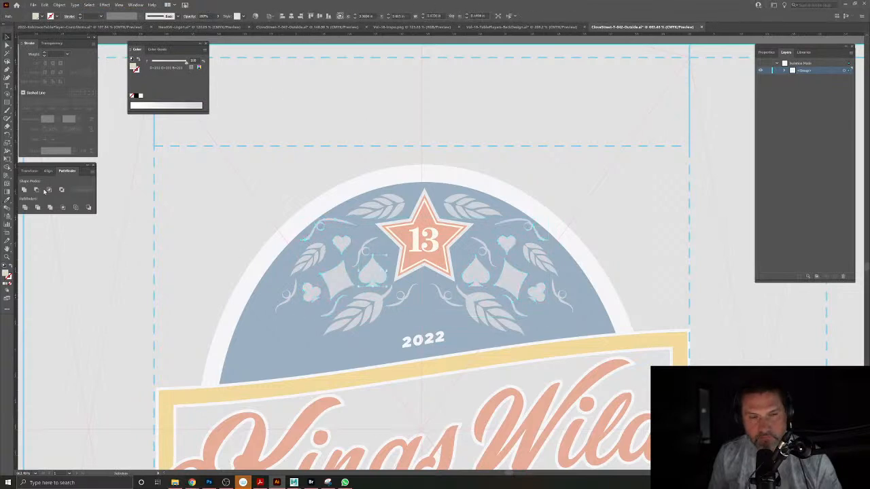
{"action": "left_click", "coordinate": [89, 5]}
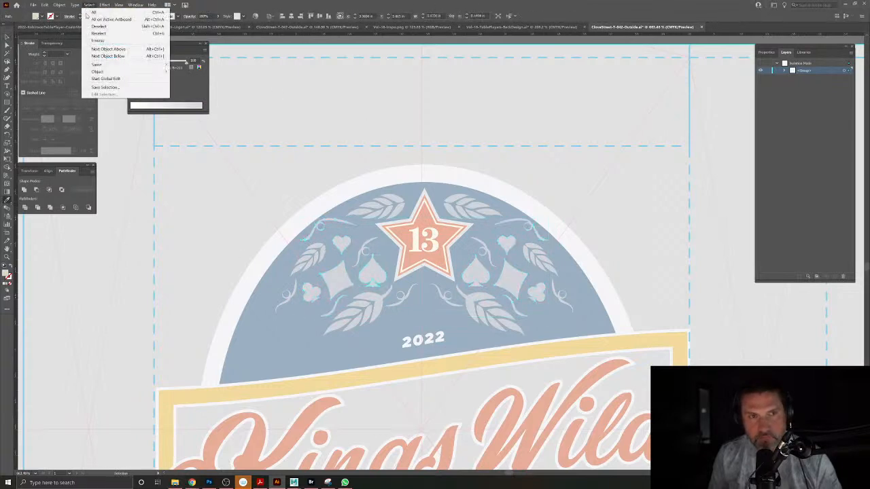
{"action": "mouse_move", "coordinate": [97, 70]}
{"action": "left_click", "coordinate": [196, 92]}
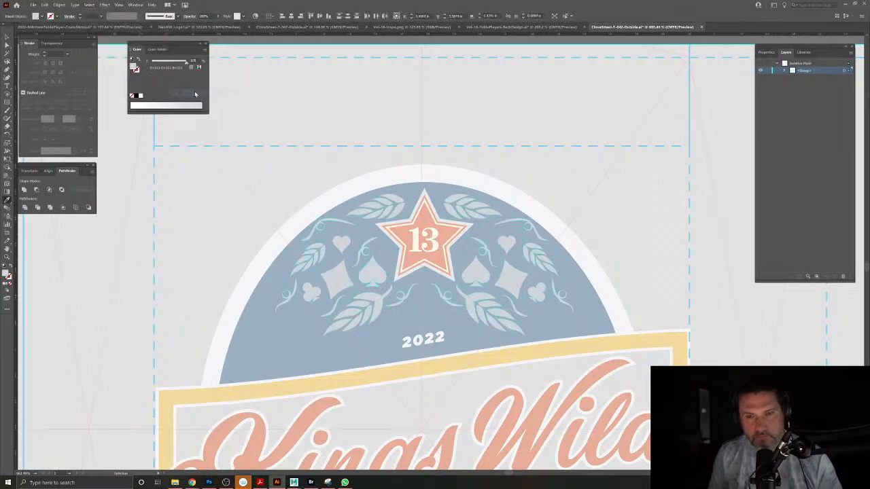
{"action": "key", "text": "Delete"}
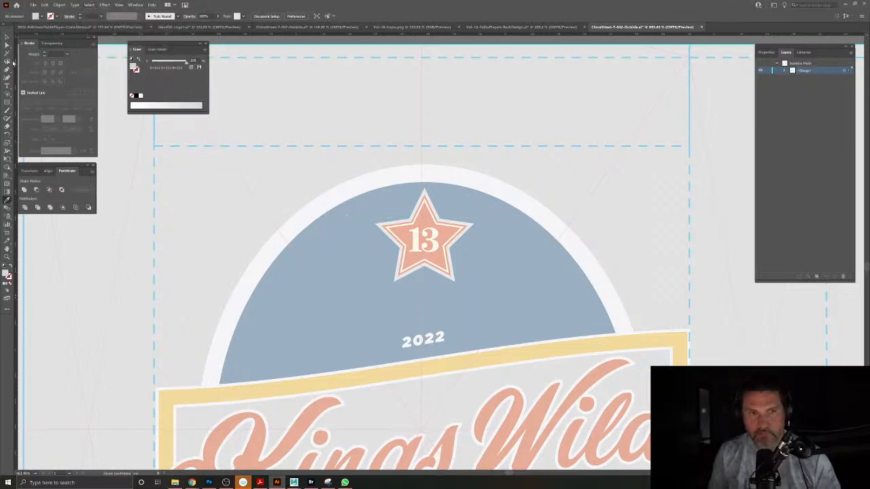
{"action": "key", "text": "v"}
{"action": "key", "text": "Delete"}
{"action": "key", "text": "ctrl+z"}
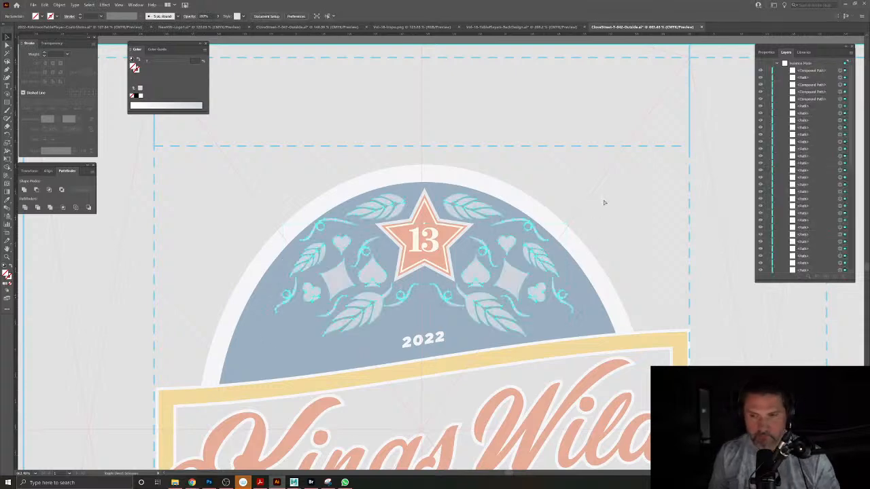
{"action": "key", "text": "Escape"}
{"action": "scroll", "coordinate": [555, 187], "scroll_direction": "down", "scroll_amount": 2}
{"action": "scroll", "coordinate": [555, 187], "scroll_direction": "down", "scroll_amount": 2}
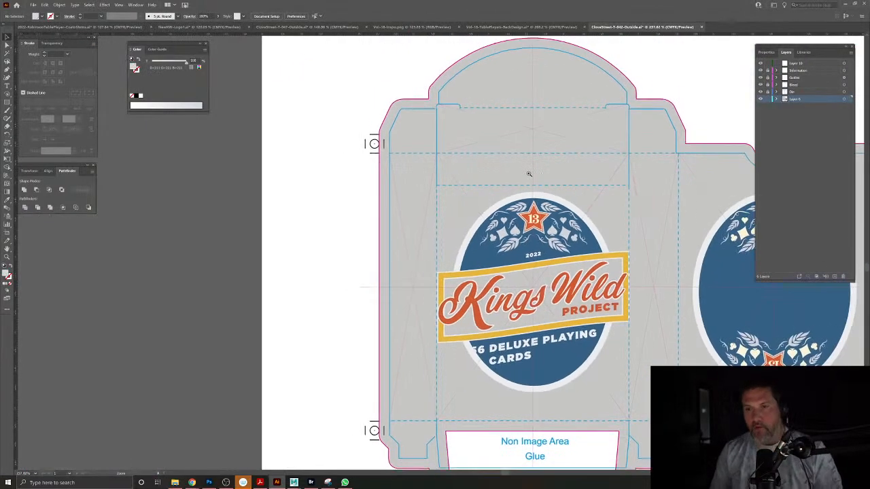
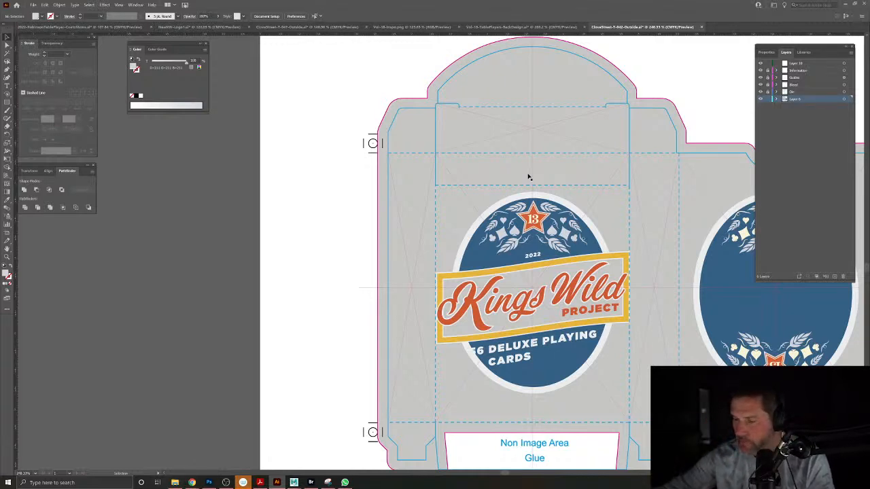
Check the label and lower text against the finished striped box design in the other open document.
{"action": "left_click_drag", "start_coordinate": [544, 345], "coordinate": [455, 299]}
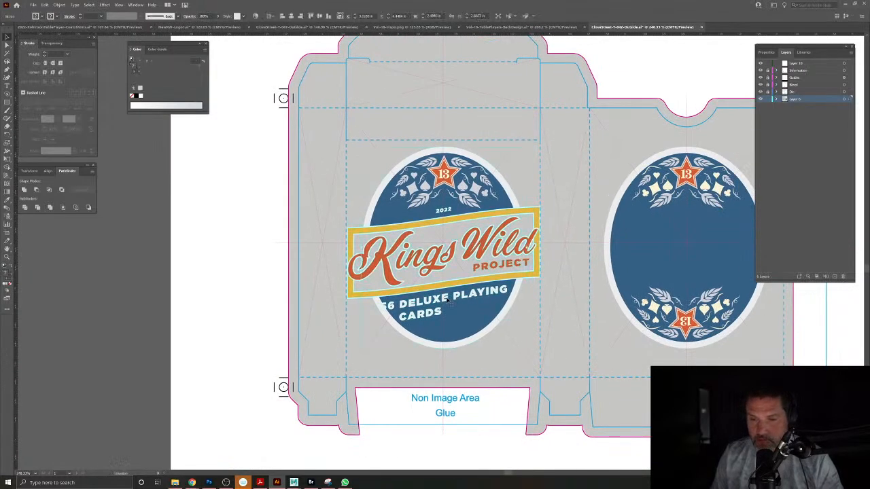
{"action": "double_click", "coordinate": [449, 300]}
{"action": "left_click", "coordinate": [211, 27]}
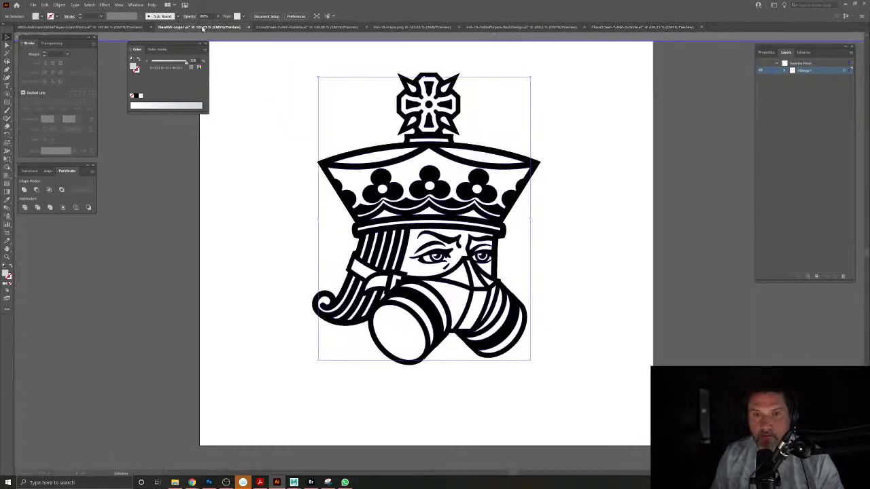
{"action": "left_click", "coordinate": [280, 28]}
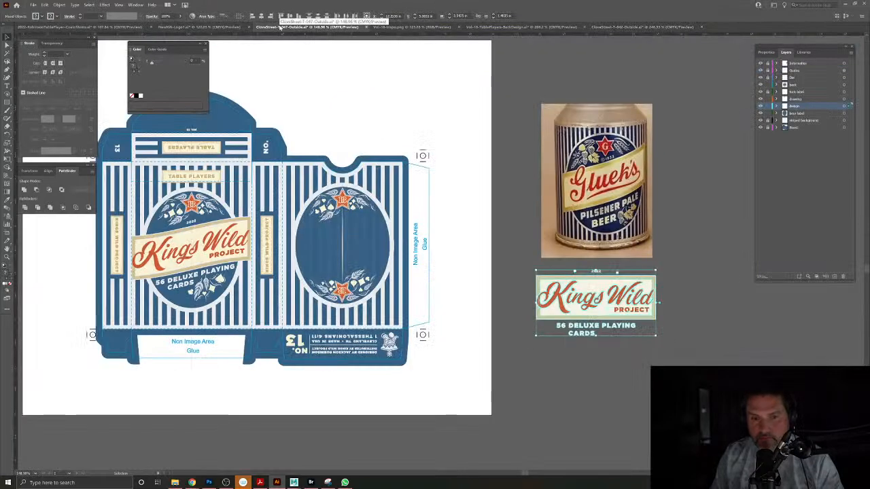
{"action": "left_click", "coordinate": [625, 26]}
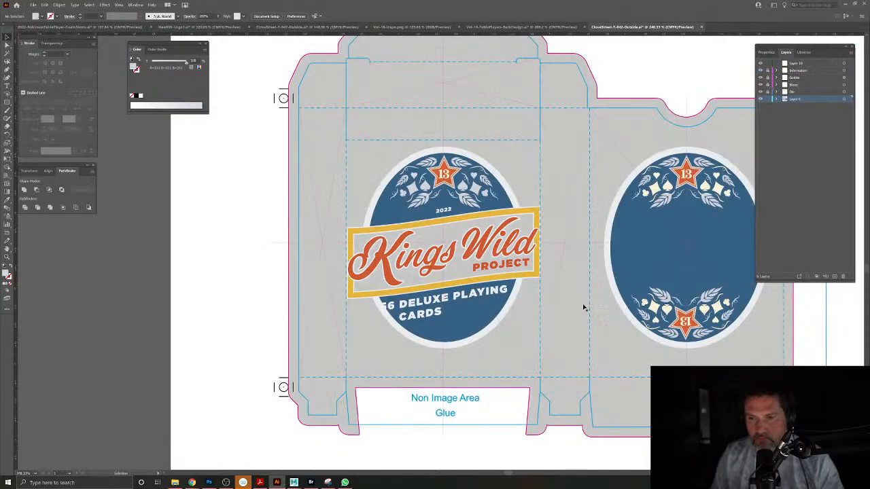
Ungroup the warped Kings Wild Project label on the front panel after trying and undoing its deletion.
{"action": "left_click", "coordinate": [503, 272]}
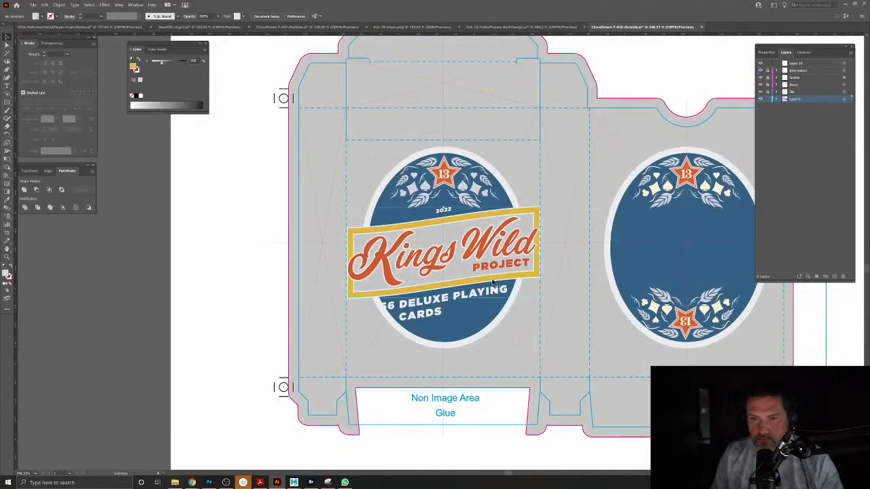
{"action": "left_click", "coordinate": [439, 316]}
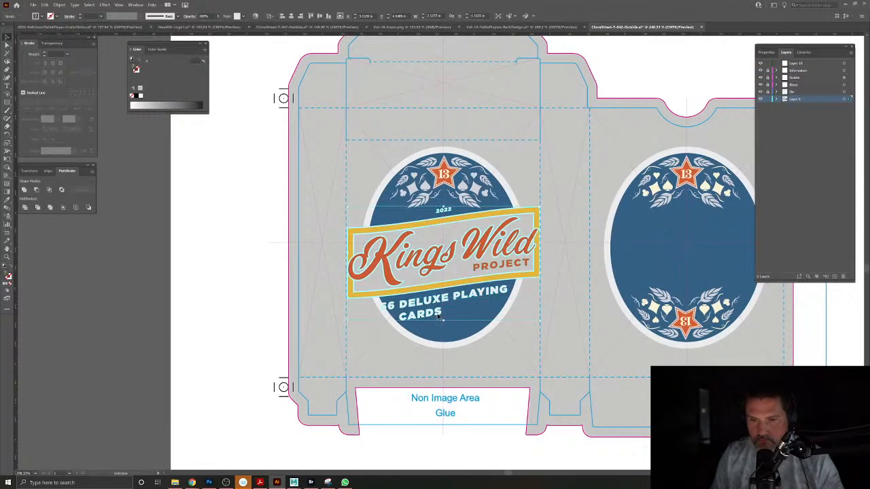
{"action": "key", "text": "Delete"}
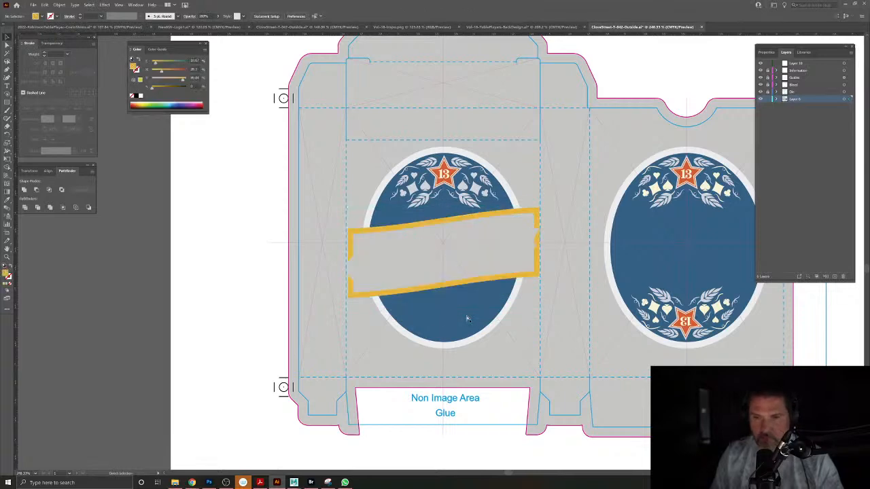
{"action": "key", "text": "ctrl+z"}
{"action": "key", "text": "ctrl+shift+g"}
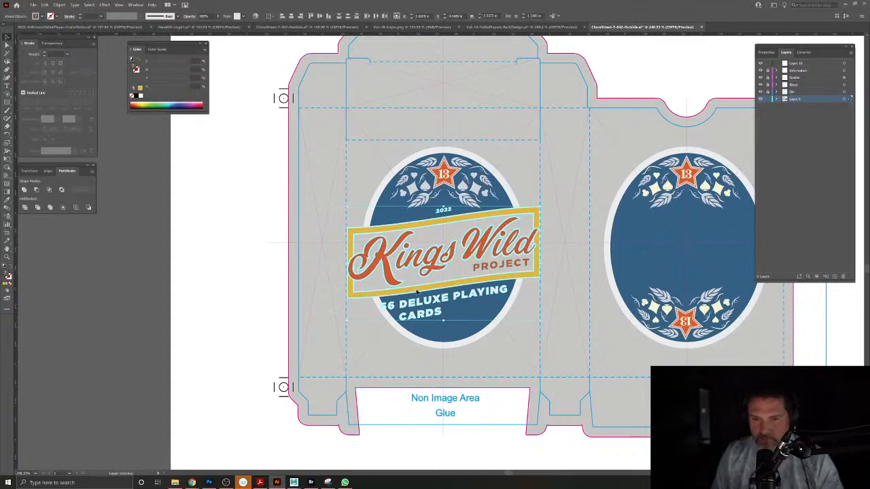
Scale the Kings Wild Project banner and its text down proportionally so it sits inside the front panel's fold lines.
{"action": "key", "text": "Delete"}
{"action": "key", "text": "ctrl+z"}
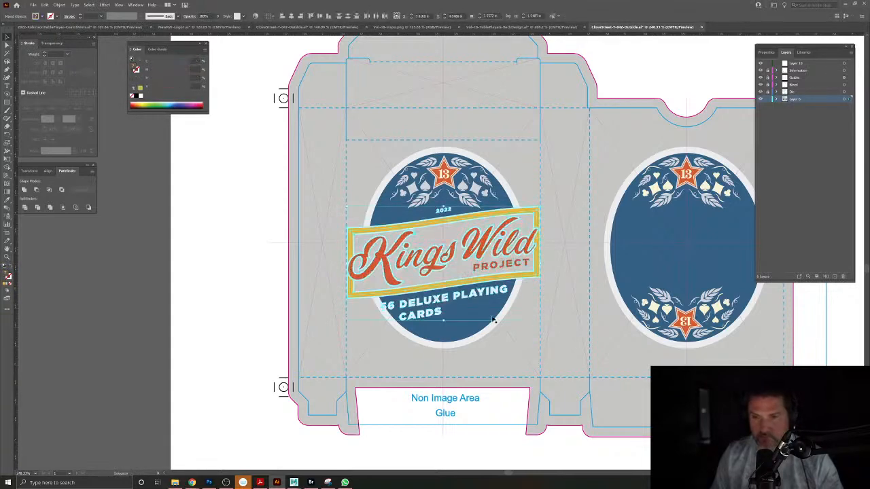
{"action": "left_click", "coordinate": [537, 324]}
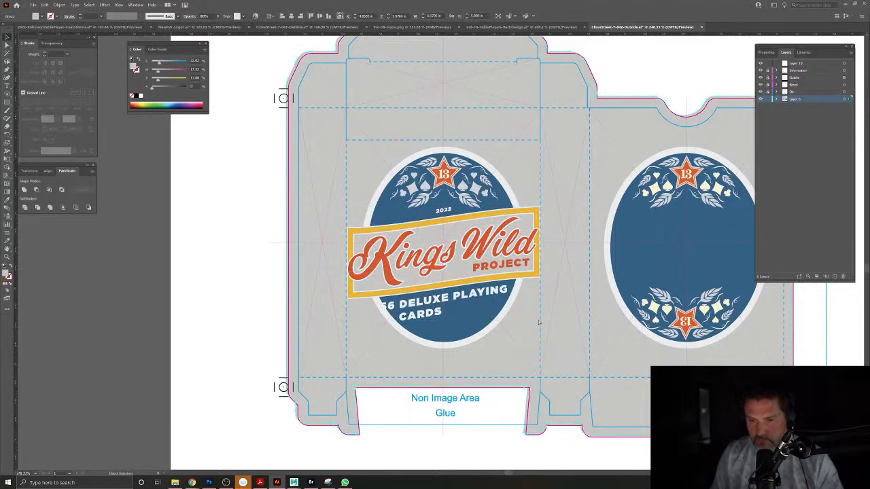
{"action": "left_click", "coordinate": [531, 279]}
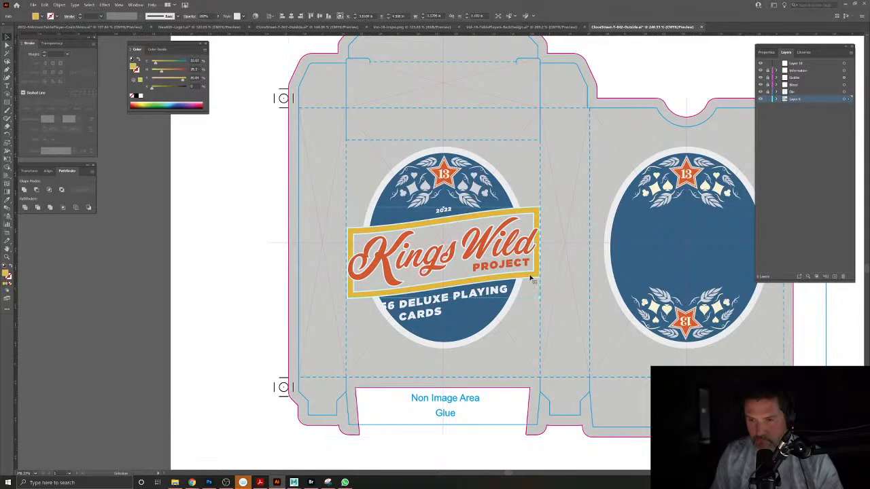
{"action": "left_click", "coordinate": [496, 296]}
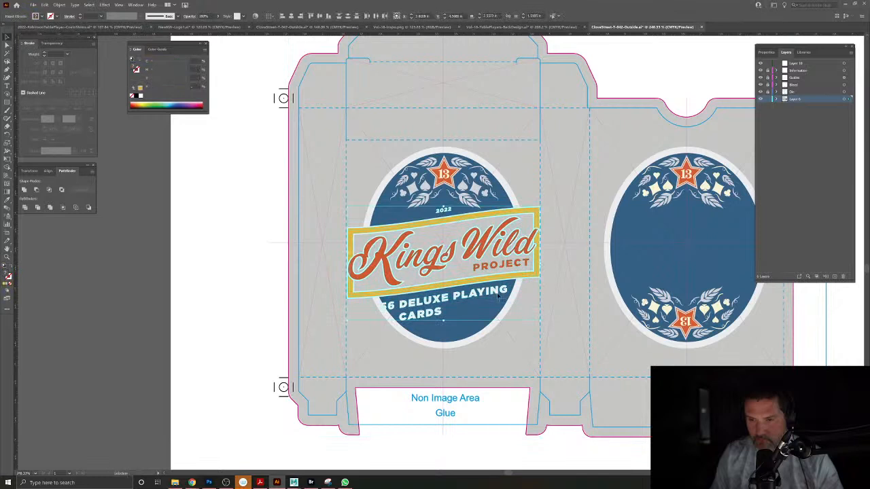
{"action": "mouse_move", "coordinate": [539, 320]}
{"action": "left_mouse_down"}
{"action": "mouse_move", "coordinate": [530, 311]}
{"action": "mouse_move", "coordinate": [534, 317]}
{"action": "left_mouse_up"}
{"action": "left_click", "coordinate": [187, 185]}
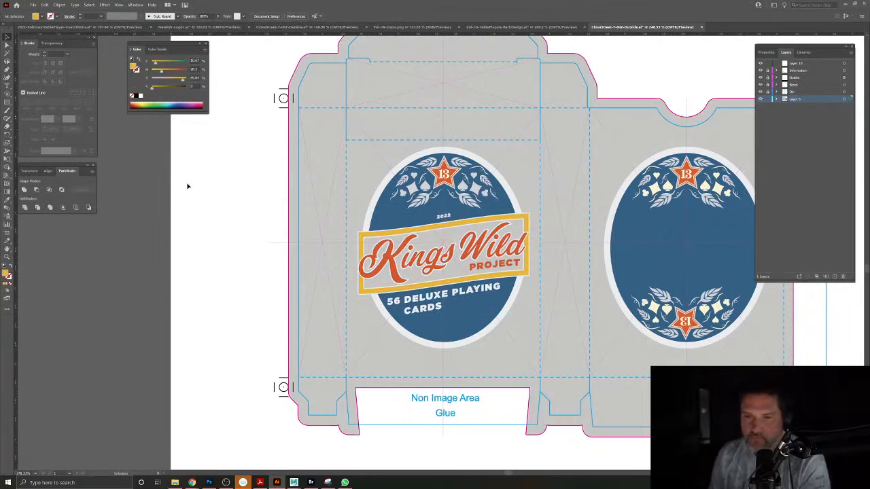
Examine the striped background of the finished blue tuck box in the other open document against the grey box layout.
{"action": "left_click_drag", "start_coordinate": [528, 208], "coordinate": [487, 226]}
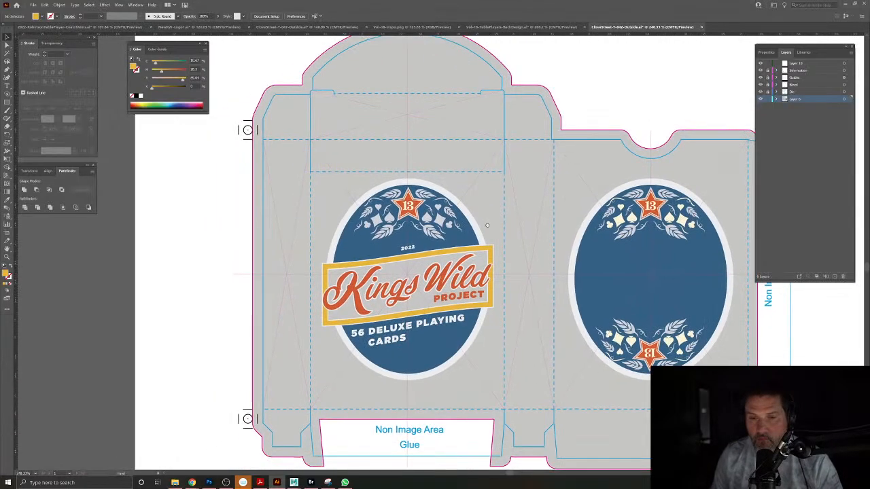
{"action": "left_click", "coordinate": [278, 28]}
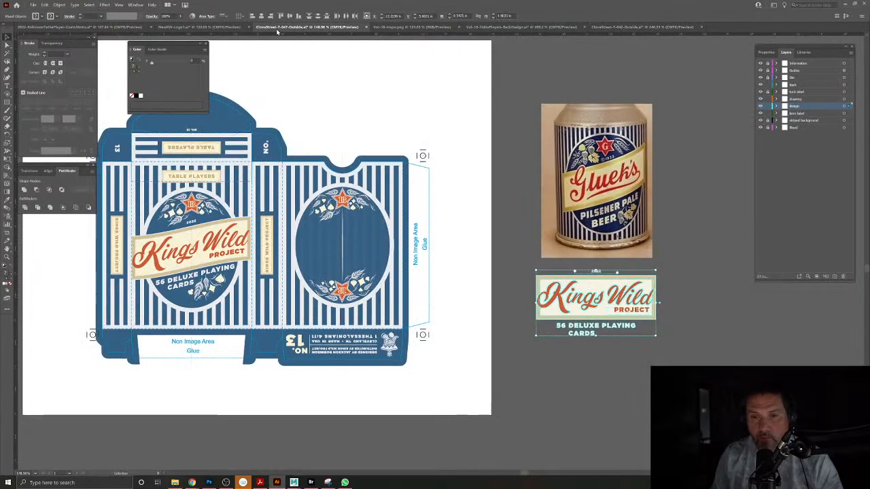
{"action": "left_click", "coordinate": [602, 27]}
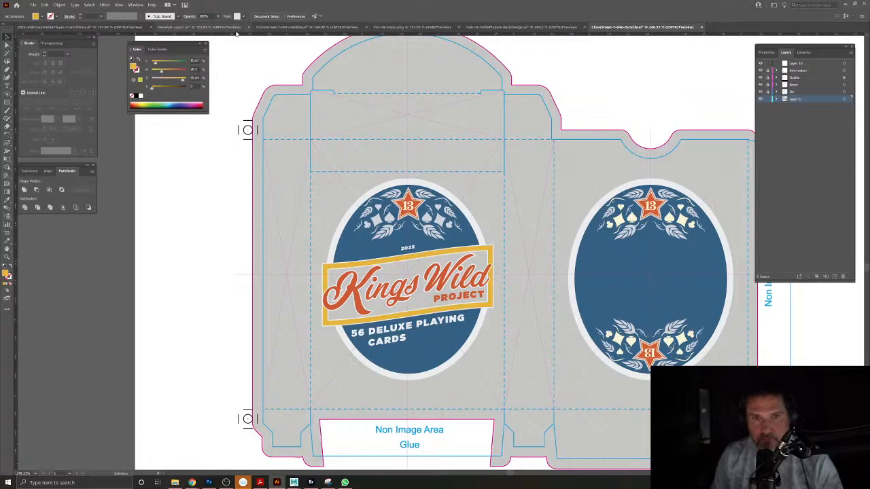
{"action": "left_click", "coordinate": [307, 27]}
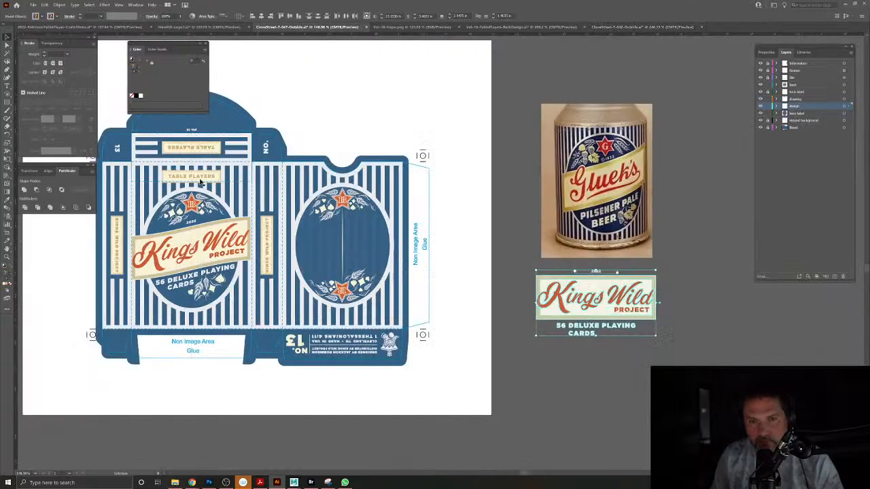
{"action": "left_click_drag", "start_coordinate": [298, 198], "coordinate": [410, 195]}
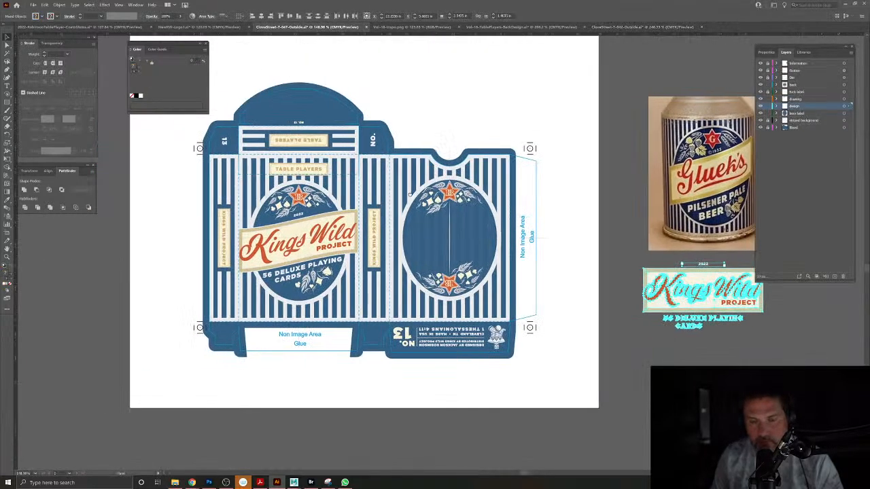
{"action": "left_click", "coordinate": [608, 28]}
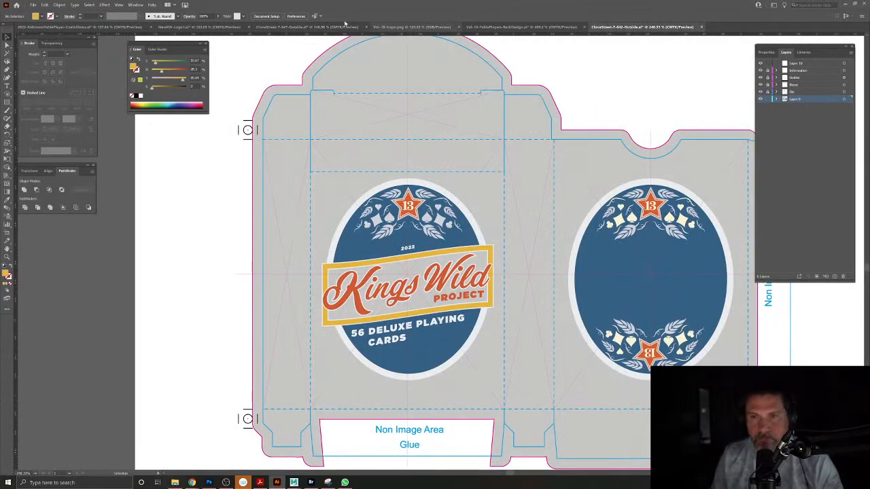
{"action": "left_click", "coordinate": [285, 27]}
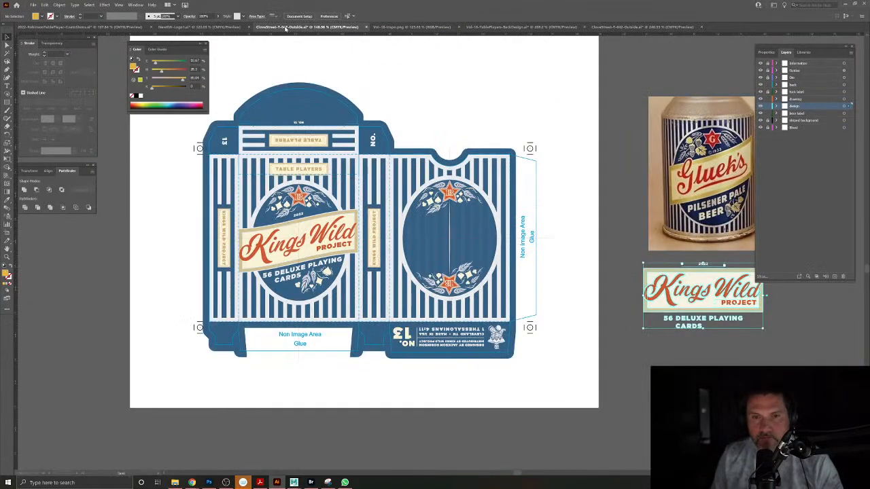
{"action": "left_click", "coordinate": [246, 174]}
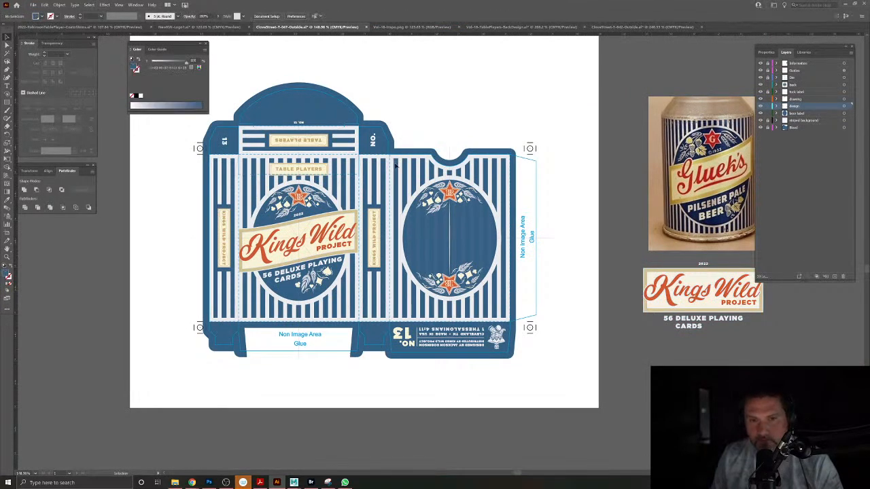
{"action": "left_click", "coordinate": [605, 28]}
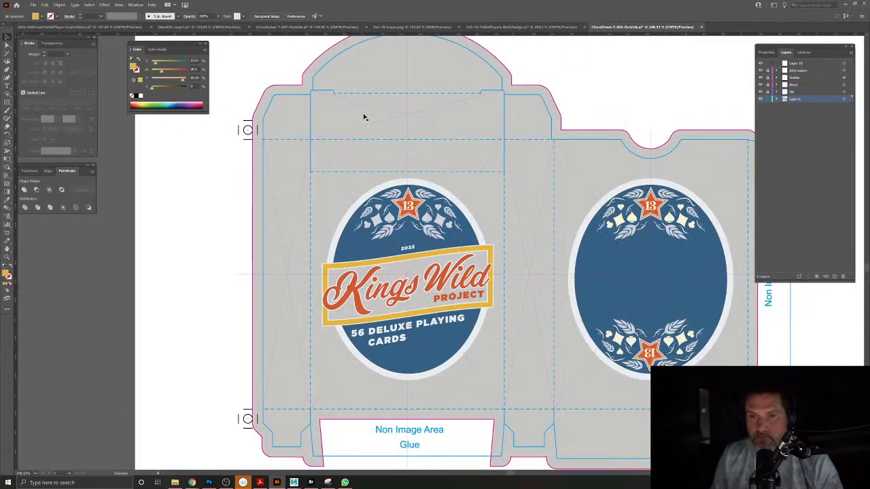
Draw a thin vertical bar near the front panel's left fold, fill it with the oval's blue, and copy it near the right fold.
{"action": "left_click", "coordinate": [6, 102]}
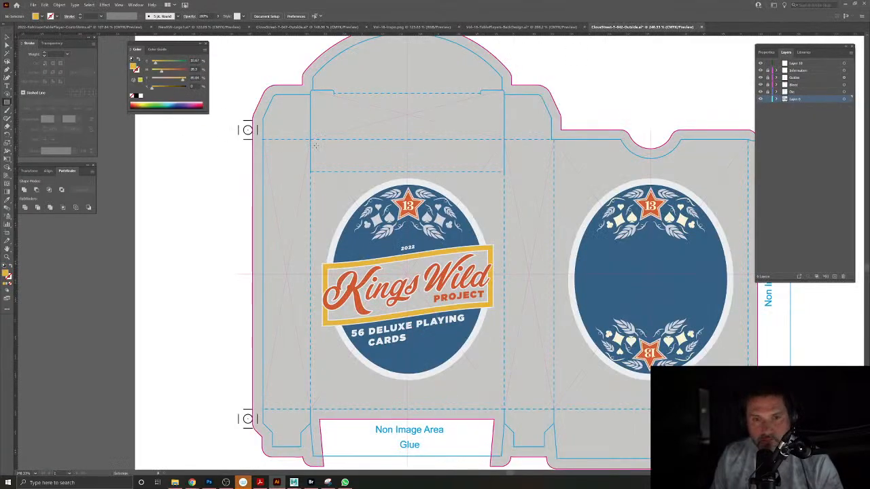
{"action": "left_click_drag", "start_coordinate": [314, 242], "coordinate": [323, 404]}
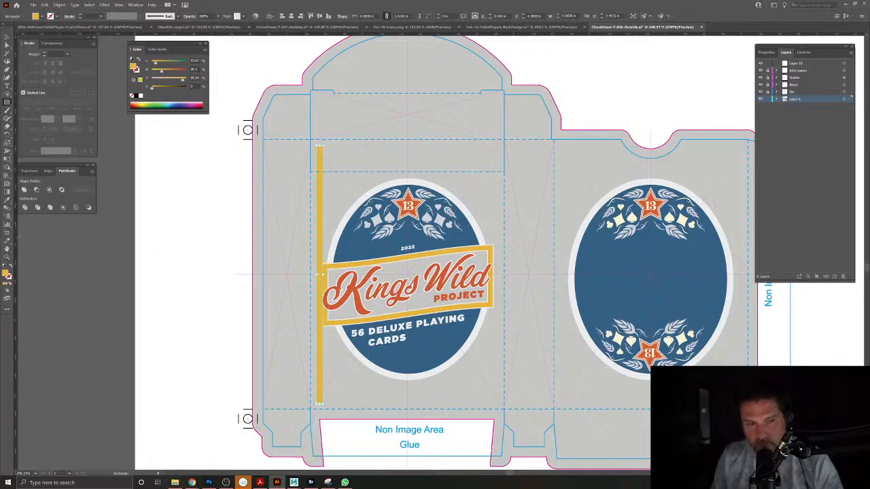
{"action": "left_click", "coordinate": [430, 353]}
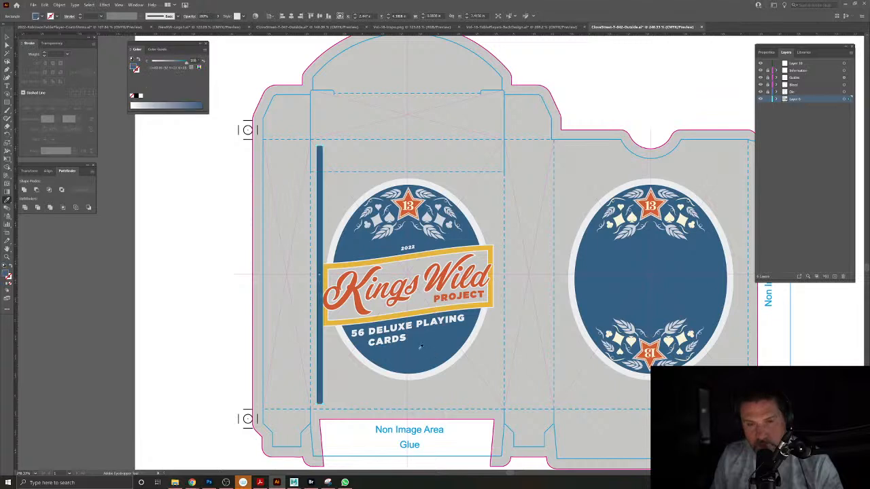
{"action": "left_click_drag", "start_coordinate": [319, 179], "coordinate": [497, 208]}
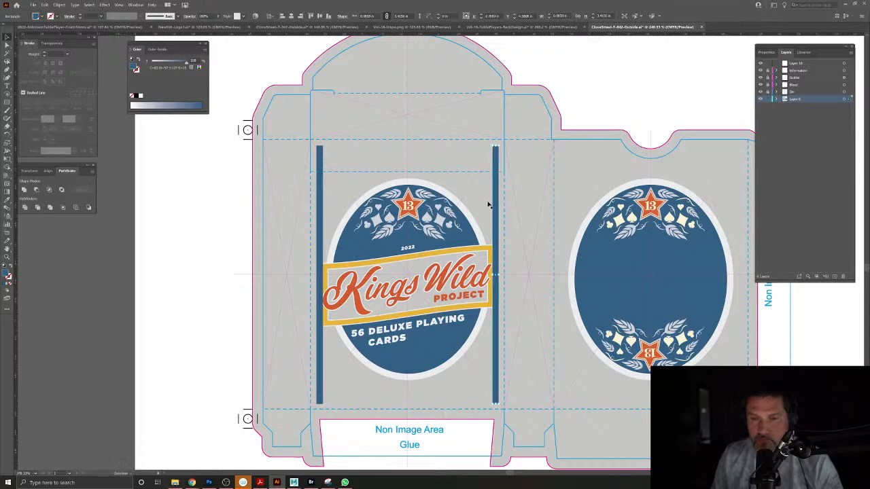
Try to blend the two blue bars using 10 specified steps.
{"action": "left_click", "coordinate": [321, 164]}
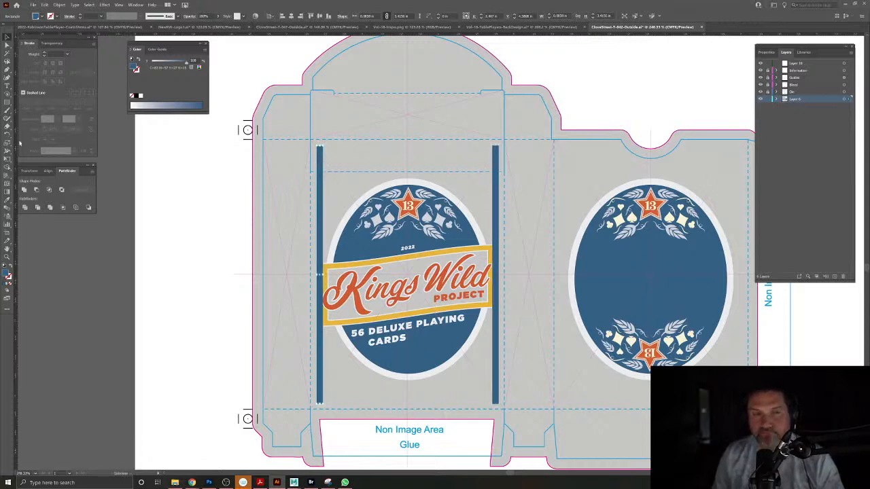
{"action": "double_click", "coordinate": [8, 210]}
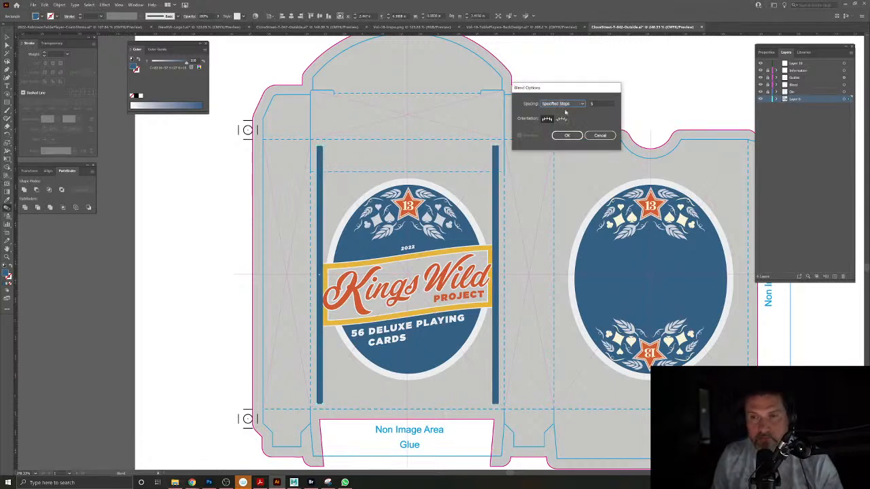
{"action": "left_click", "coordinate": [601, 102]}
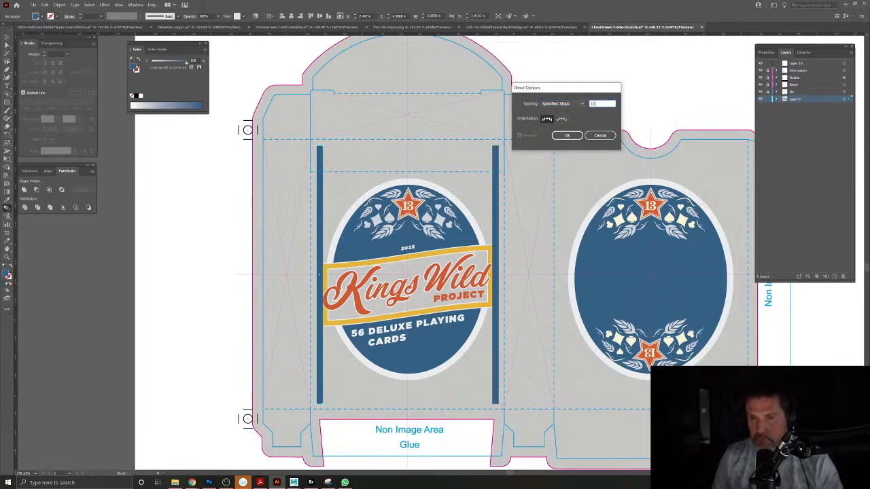
{"action": "type", "text": "1"}
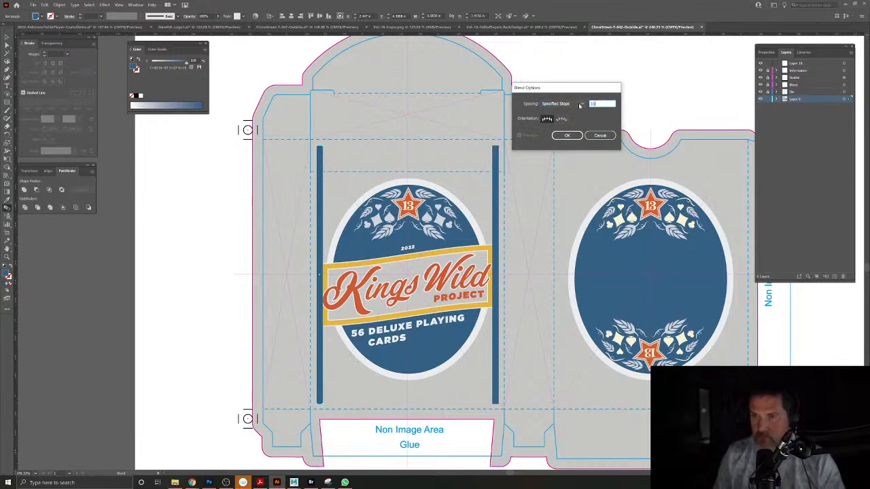
{"action": "left_click", "coordinate": [567, 136]}
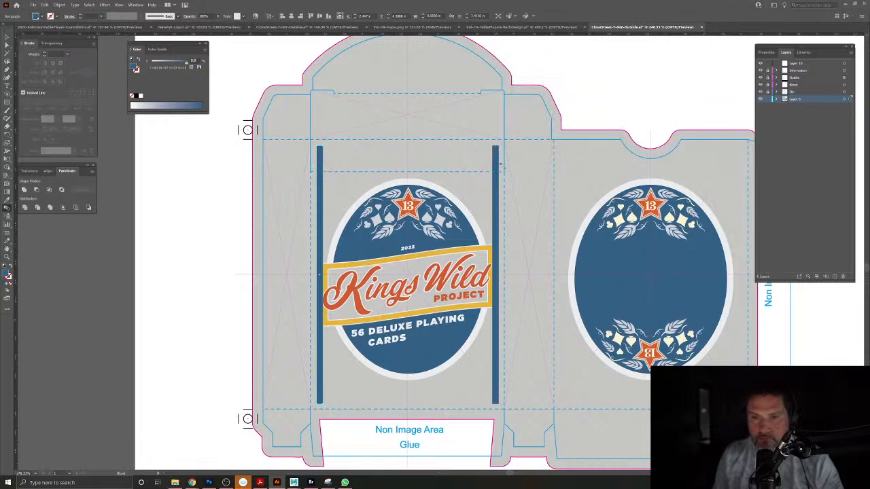
{"action": "left_click", "coordinate": [496, 165]}
{"action": "key", "text": "ctrl+z"}
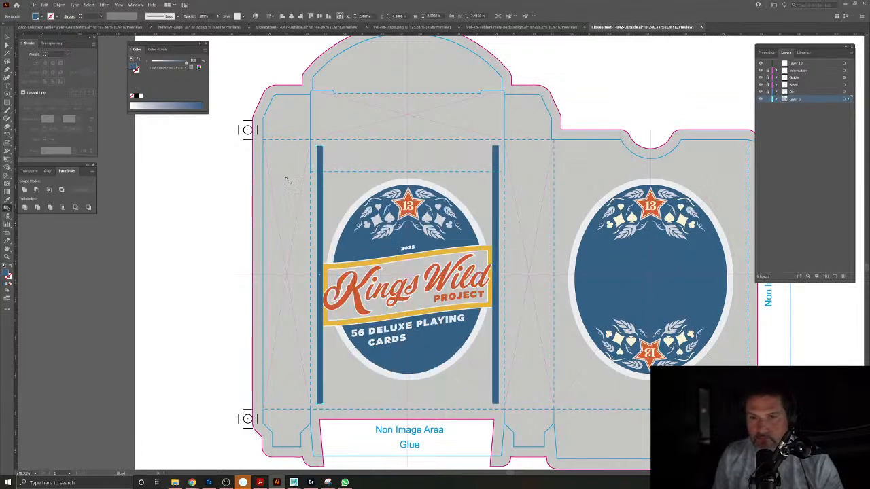
{"action": "double_click", "coordinate": [8, 208]}
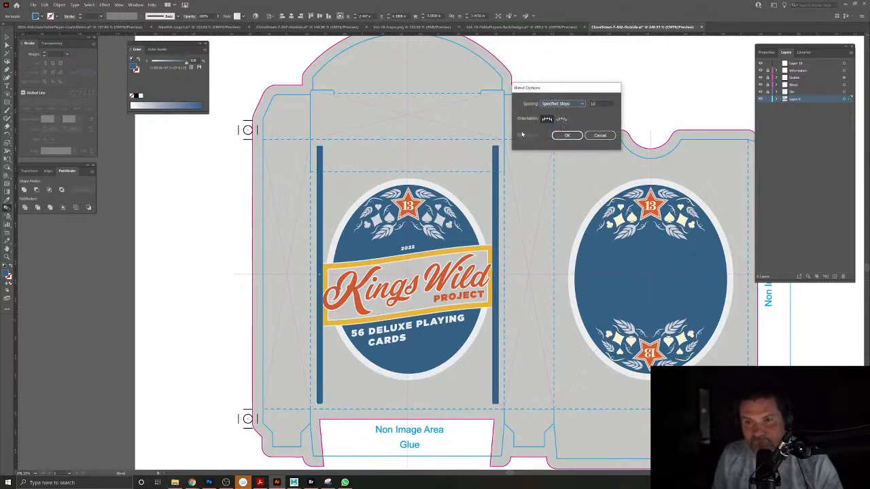
{"action": "left_click", "coordinate": [600, 135]}
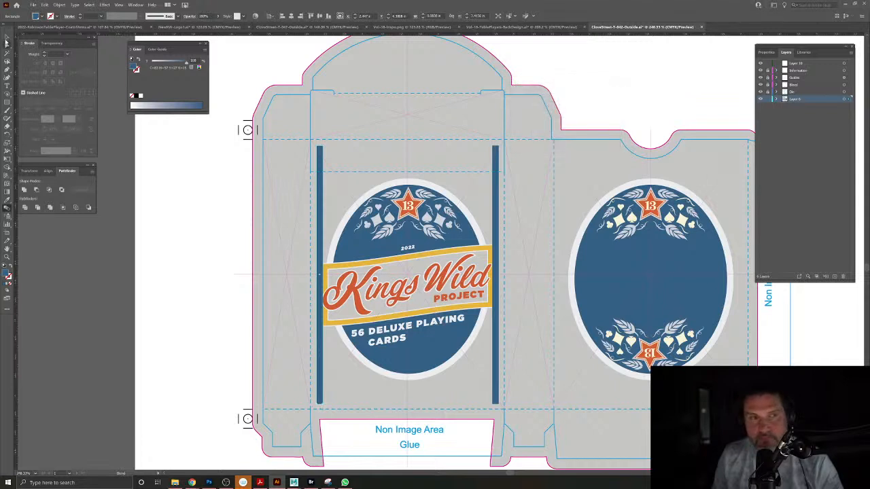
{"action": "key", "text": "alt+space"}
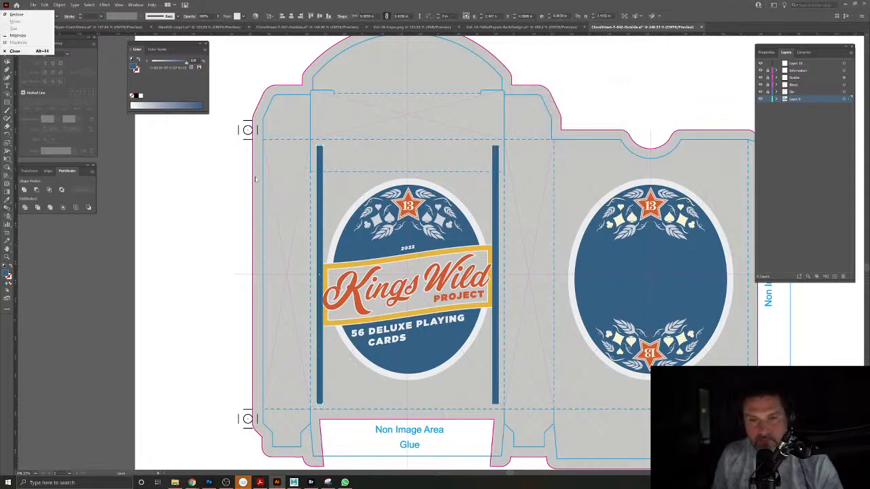
Blend the two blue bars with 12 specified steps to fill the front panel with evenly spaced vertical stripes.
{"action": "left_click", "coordinate": [7, 208]}
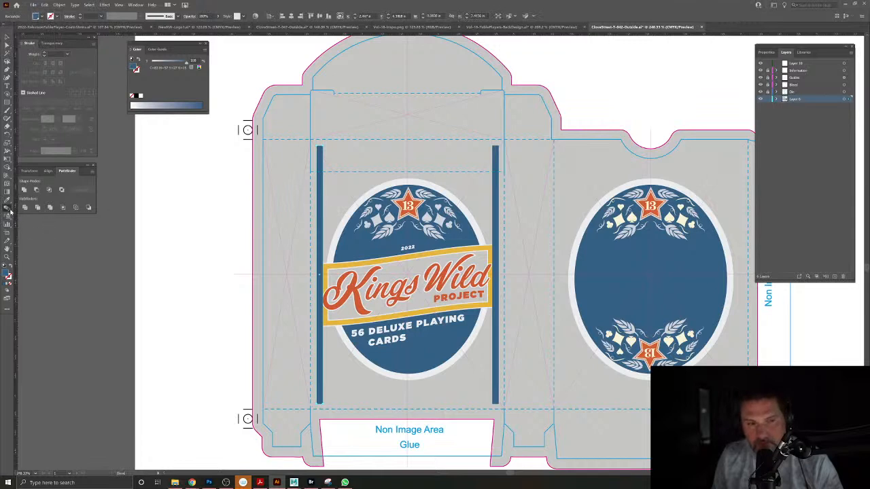
{"action": "double_click", "coordinate": [7, 209]}
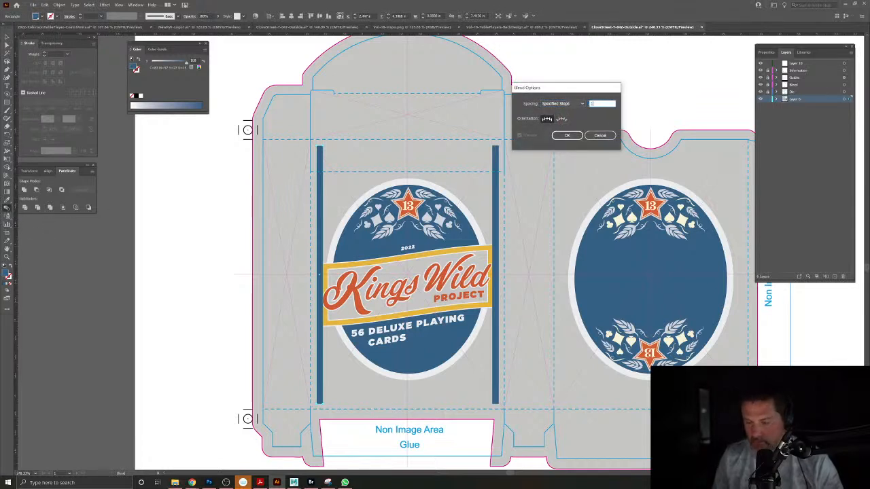
{"action": "left_click", "coordinate": [576, 136]}
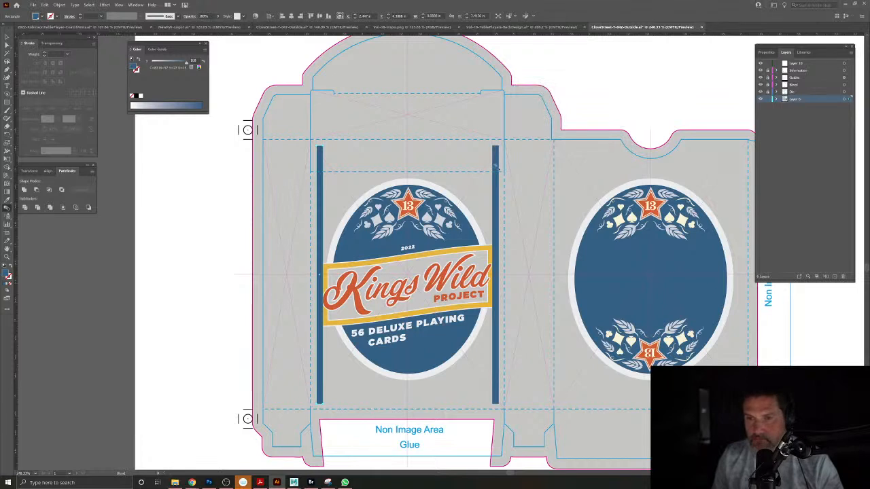
{"action": "left_click", "coordinate": [321, 164]}
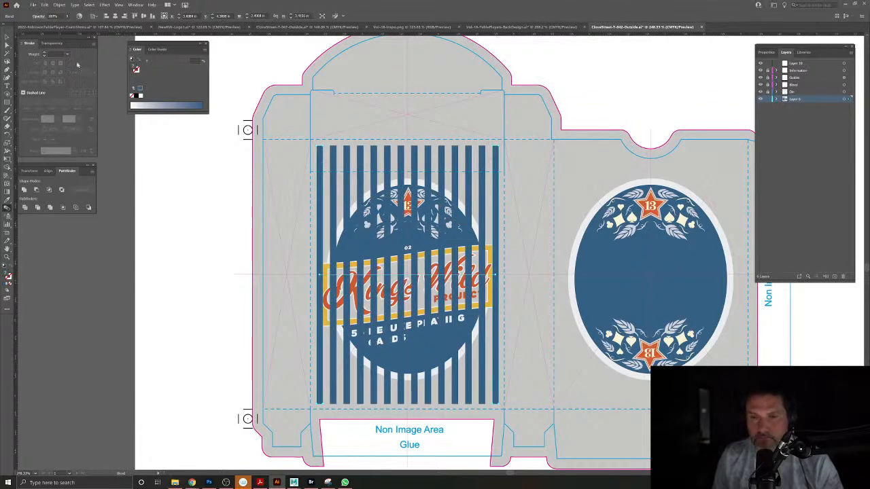
Expand the striped blend into separate shapes, with both object and fill expanded.
{"action": "left_click", "coordinate": [7, 37]}
{"action": "left_click", "coordinate": [61, 6]}
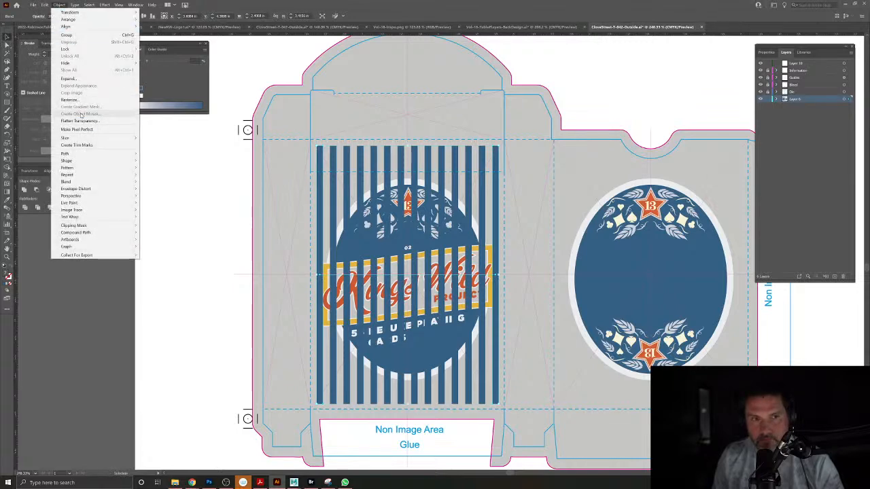
{"action": "left_click", "coordinate": [70, 79]}
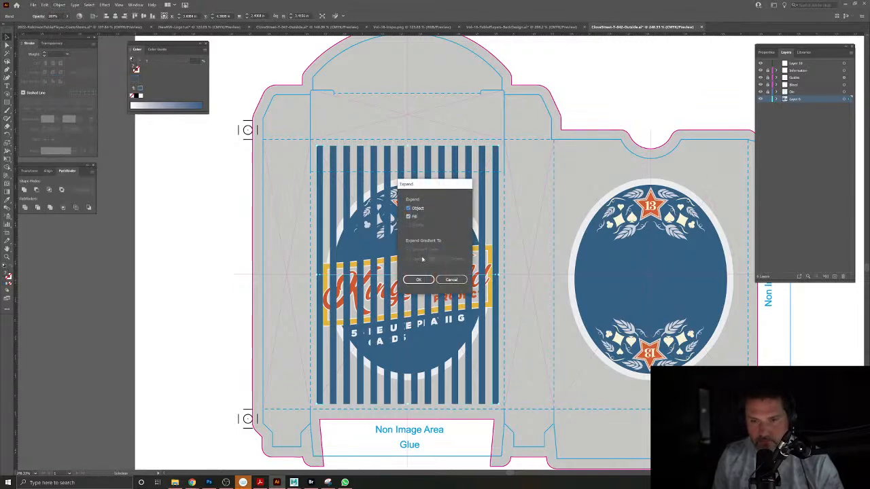
{"action": "left_click", "coordinate": [419, 281]}
Cut the expanded stripes, select the front panel's oval border, and paste the stripes back in place in front.
{"action": "key", "text": "ctrl+x"}
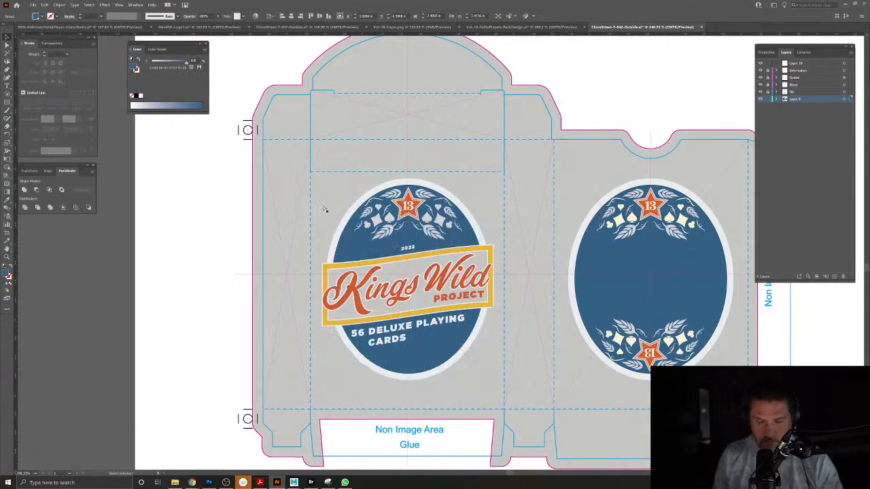
{"action": "left_click", "coordinate": [350, 212]}
{"action": "key", "text": "ctrl+f"}
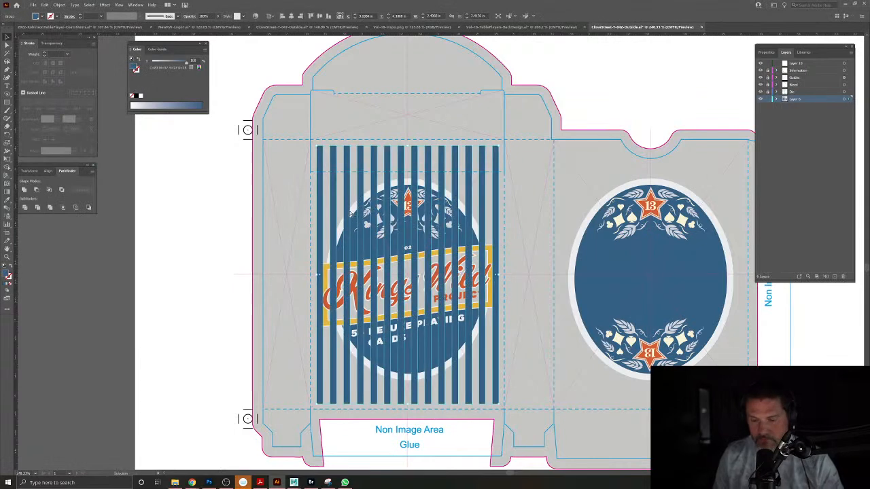
Move the blue stripes behind the front label artwork, just above the grey box background.
{"action": "key", "text": "ctrl+shift+["}
{"action": "key", "text": "ctrl+]"}
{"action": "left_click", "coordinate": [180, 197]}
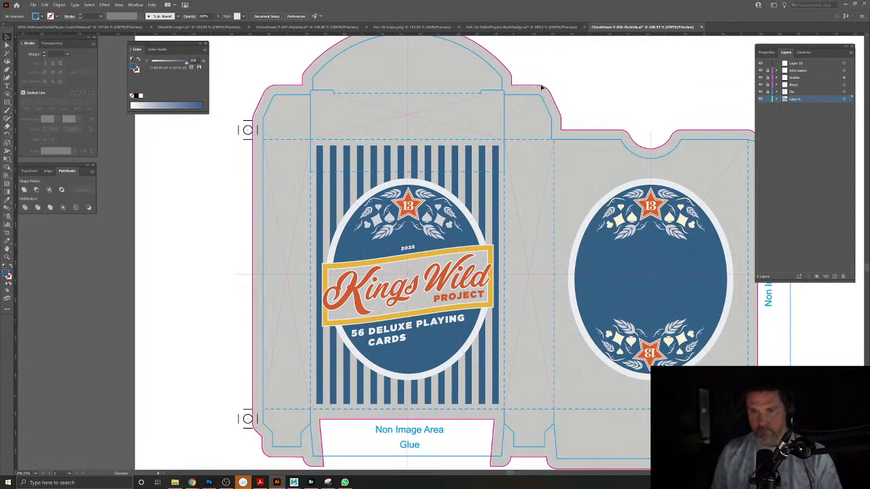
Try deleting the blue oval and its pale border from the isolated front label group.
{"action": "left_click", "coordinate": [466, 212]}
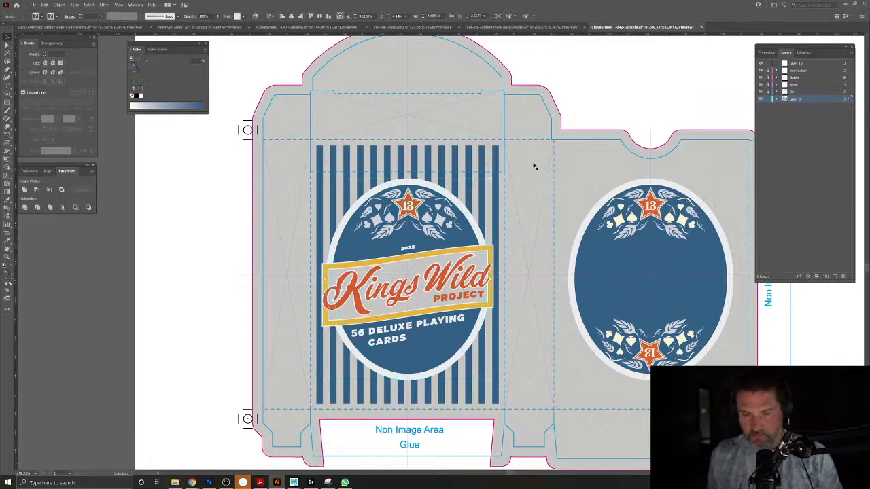
{"action": "left_click", "coordinate": [224, 193]}
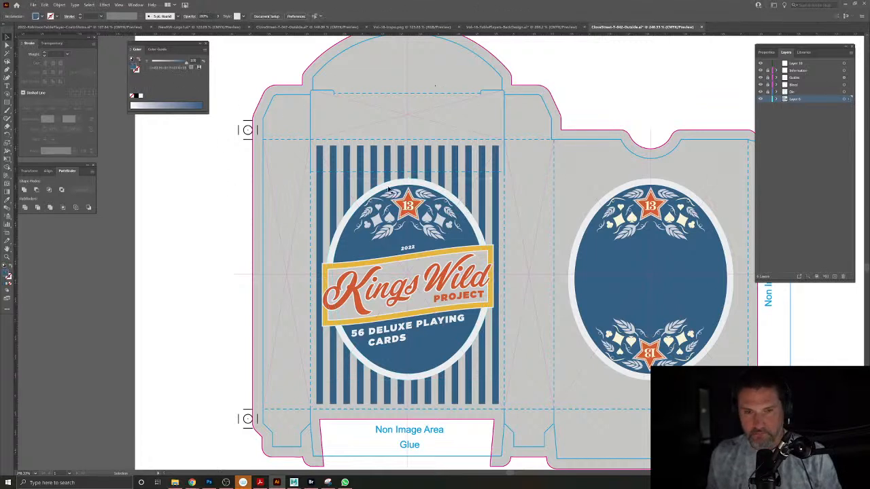
{"action": "left_click", "coordinate": [315, 197]}
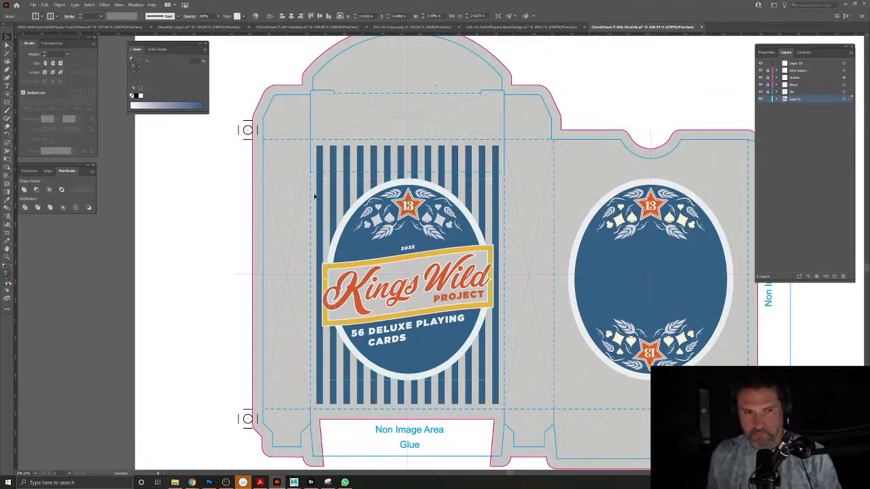
{"action": "double_click", "coordinate": [383, 191]}
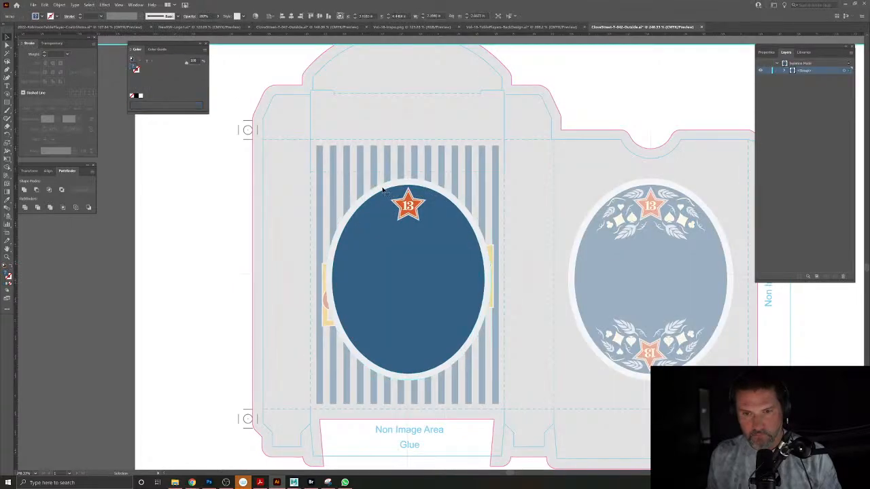
{"action": "key", "text": "Delete"}
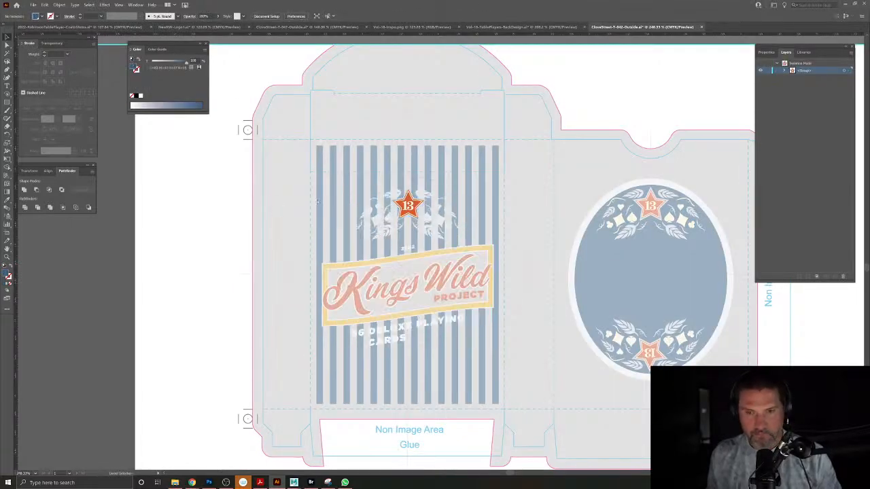
{"action": "key", "text": "ctrl+z"}
{"action": "key", "text": "ctrl+z"}
{"action": "key", "text": "ctrl+z"}
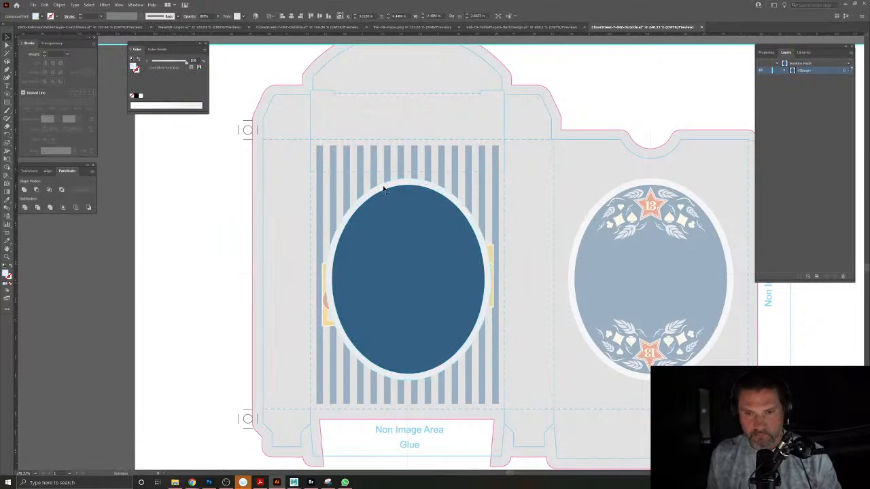
Take the front oval's pale ring out of its group and fill it with the box's sampled grey background colour.
{"action": "double_click", "coordinate": [208, 195]}
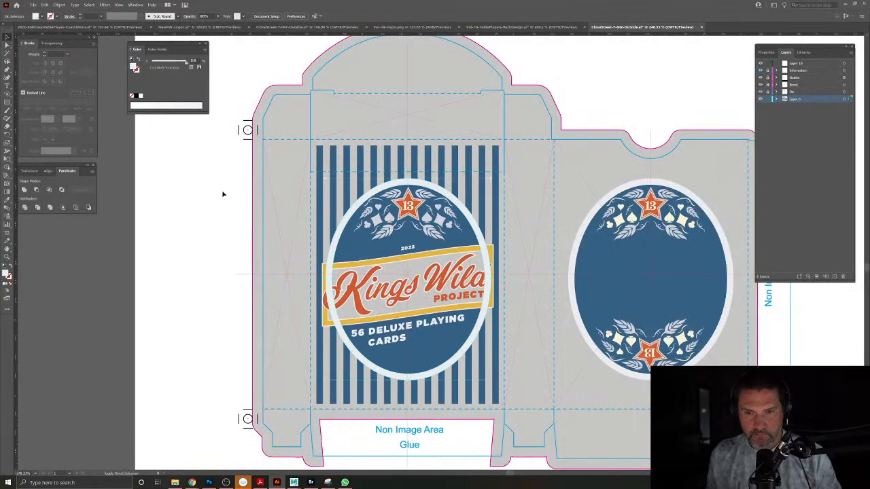
{"action": "left_click", "coordinate": [7, 201]}
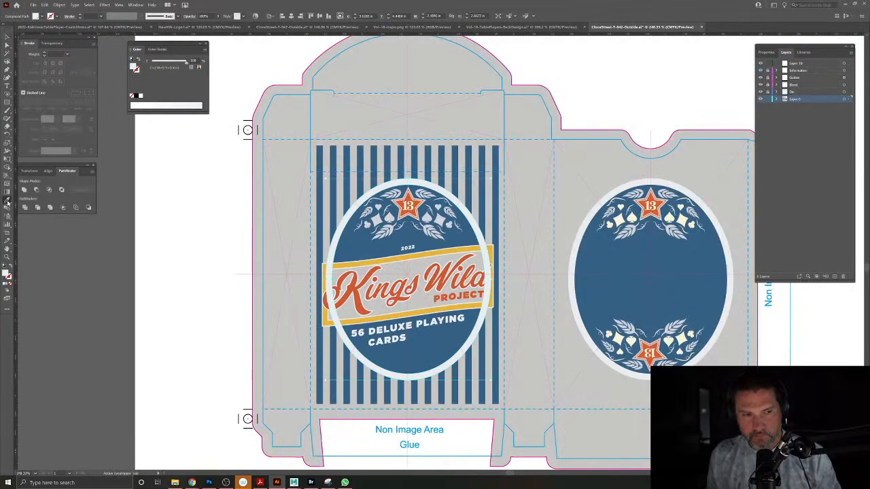
{"action": "left_click", "coordinate": [296, 134]}
{"action": "left_click", "coordinate": [8, 37]}
{"action": "left_click", "coordinate": [189, 180]}
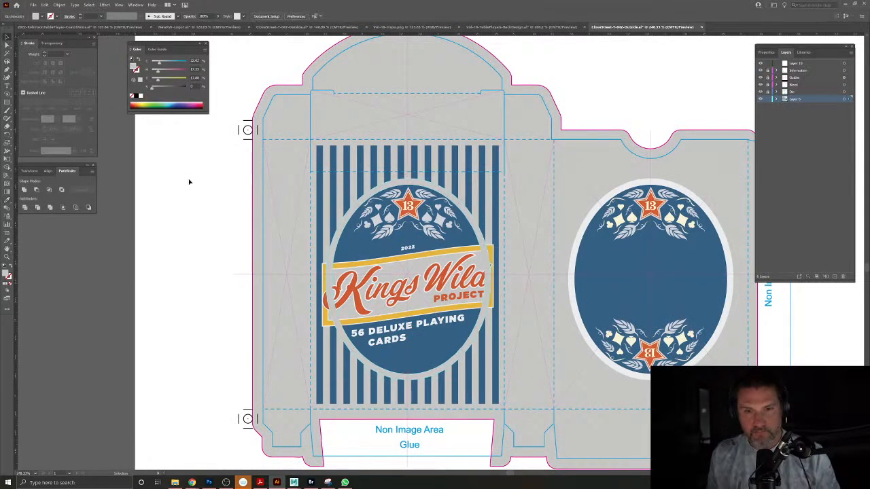
Bring the Kings Wild banner group to the front, above the oval ring.
{"action": "left_click", "coordinate": [456, 281]}
{"action": "key", "text": "ctrl+shift+]"}
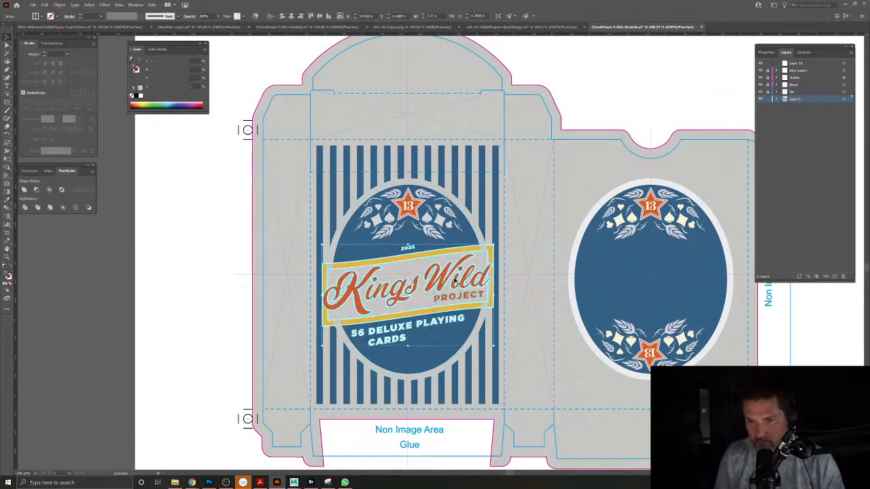
Try removing the yellow frame of the Kings Wild banner.
{"action": "left_click", "coordinate": [478, 253]}
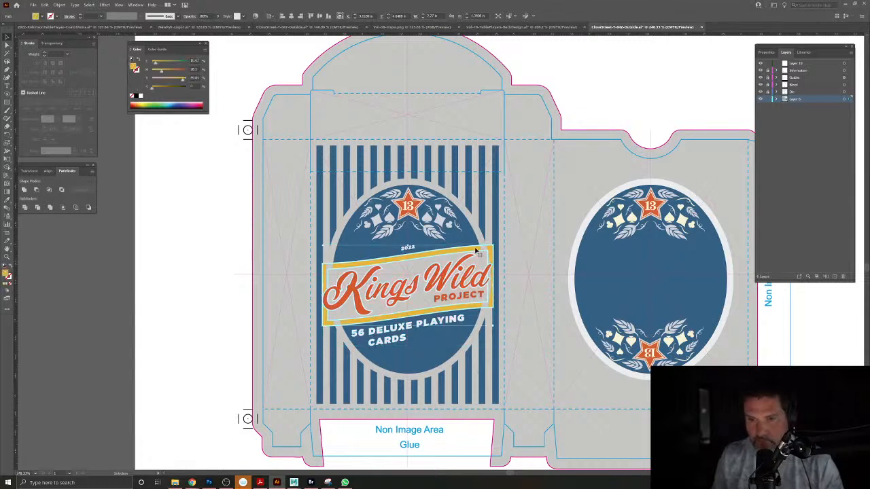
{"action": "key", "text": "Delete"}
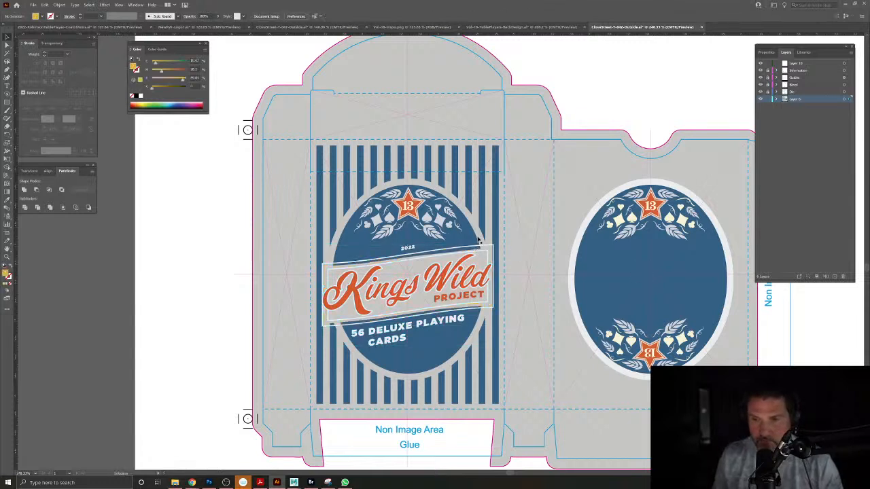
{"action": "key", "text": "ctrl+z"}
{"action": "left_click", "coordinate": [601, 100]}
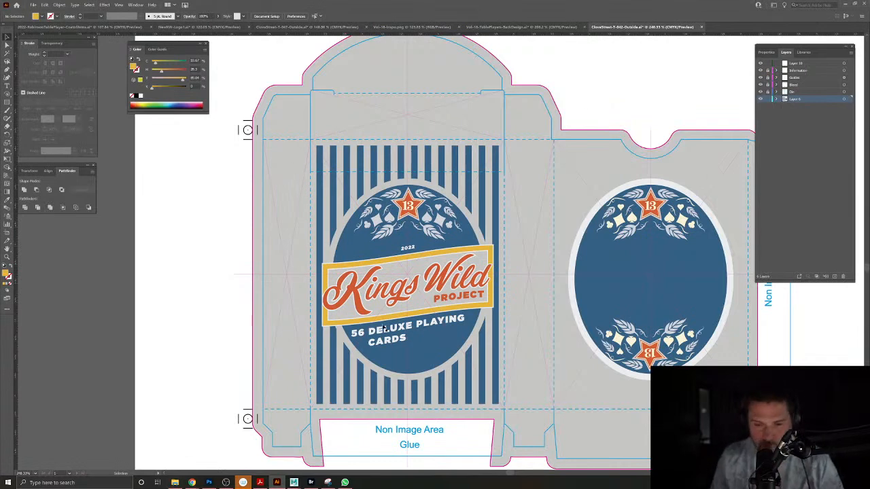
Isolate the banner group and select all its pale lettering and outlines by the fill colour of a DELUXE letter.
{"action": "scroll", "coordinate": [367, 342], "scroll_direction": "up", "scroll_amount": 5}
{"action": "left_click", "coordinate": [422, 343]}
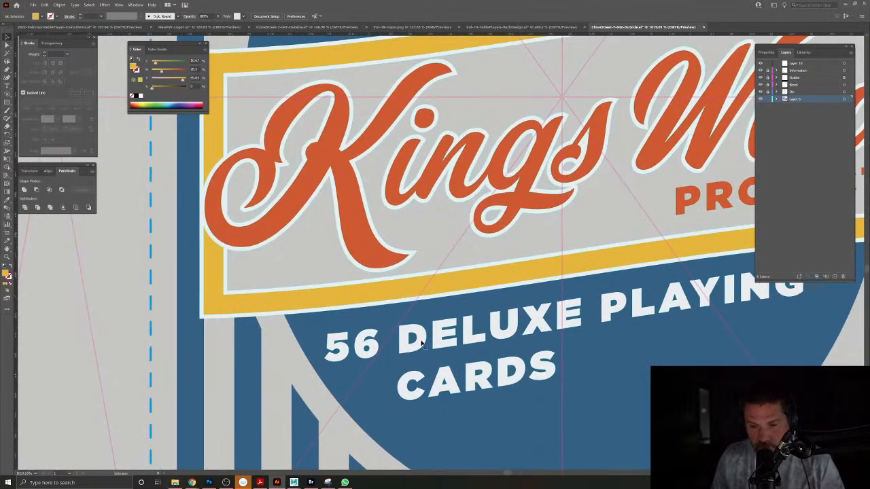
{"action": "double_click", "coordinate": [422, 343]}
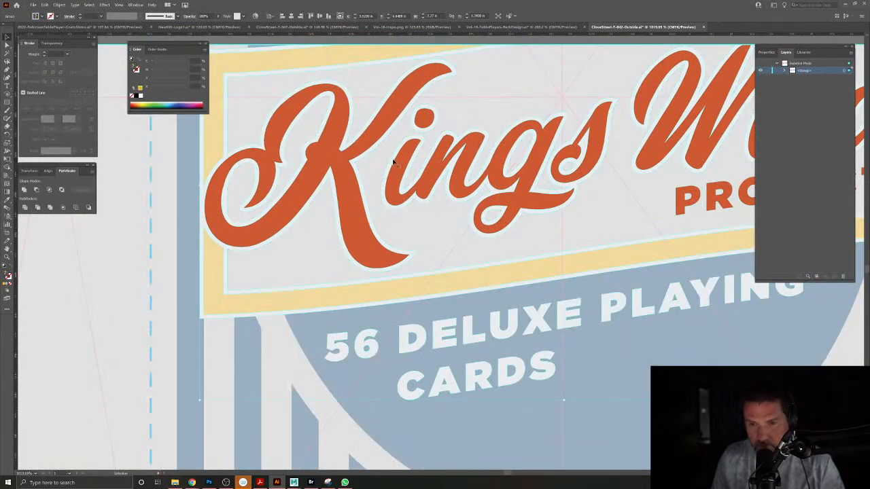
{"action": "left_click", "coordinate": [420, 345]}
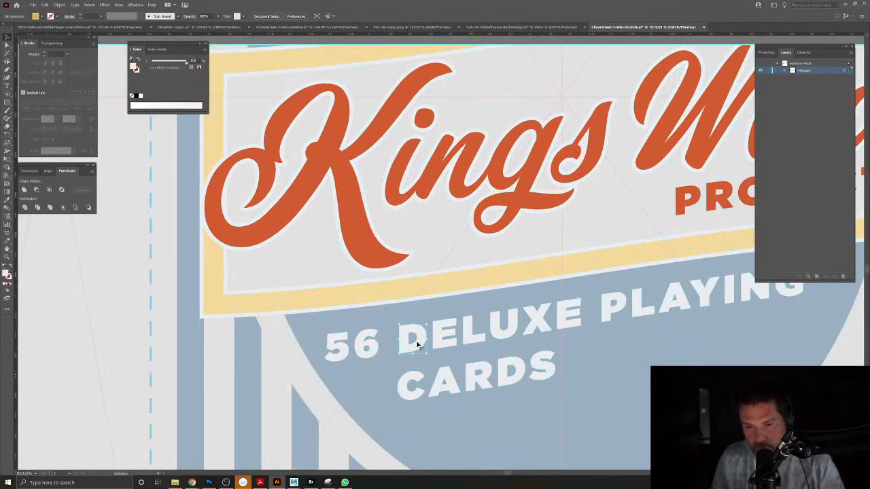
{"action": "mouse_move", "coordinate": [102, 64]}
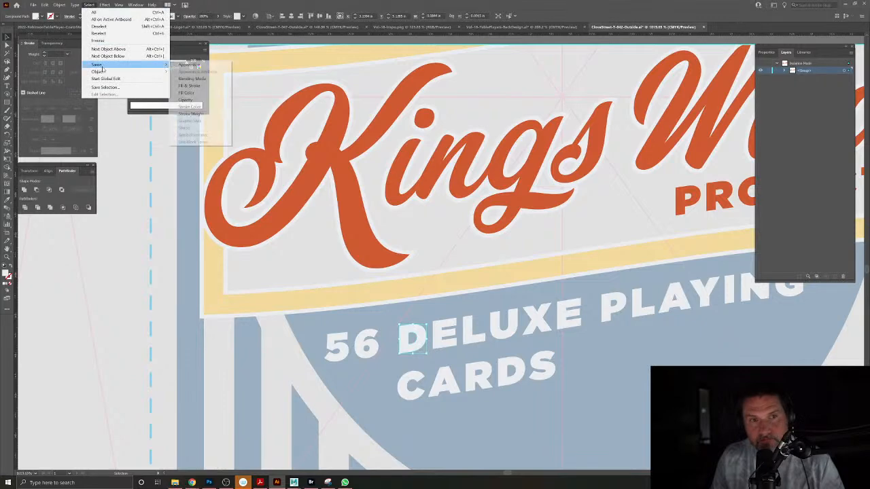
{"action": "left_click", "coordinate": [196, 95]}
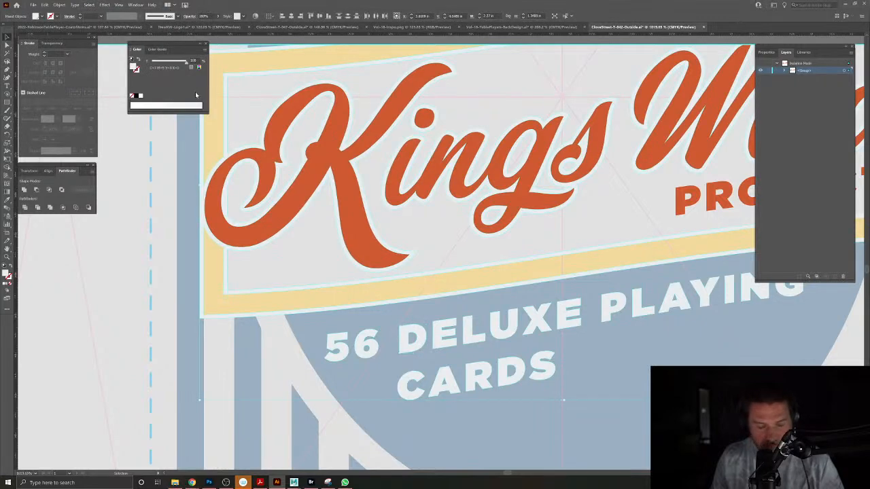
{"action": "key", "text": "Delete"}
{"action": "double_click", "coordinate": [128, 232]}
{"action": "key", "text": "ctrl+z"}
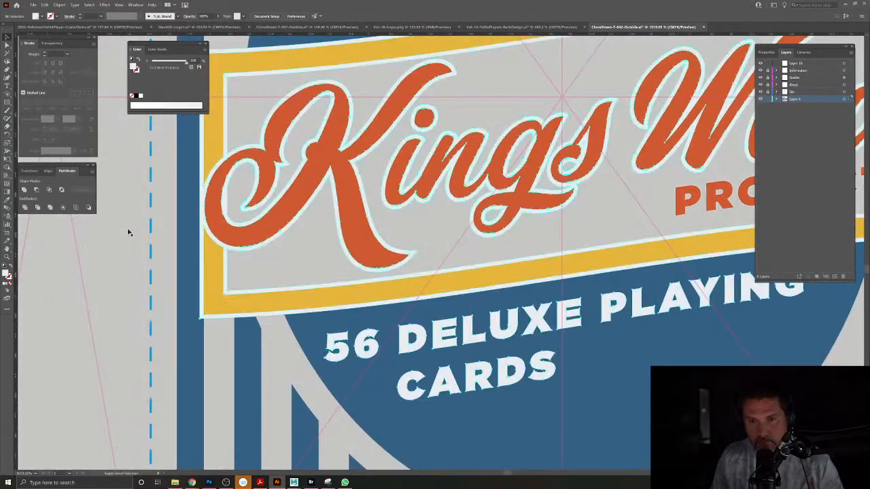
Recolour the selected banner lettering and outlines with the grey sampled from the box background.
{"action": "left_click", "coordinate": [8, 202]}
{"action": "left_click", "coordinate": [121, 253]}
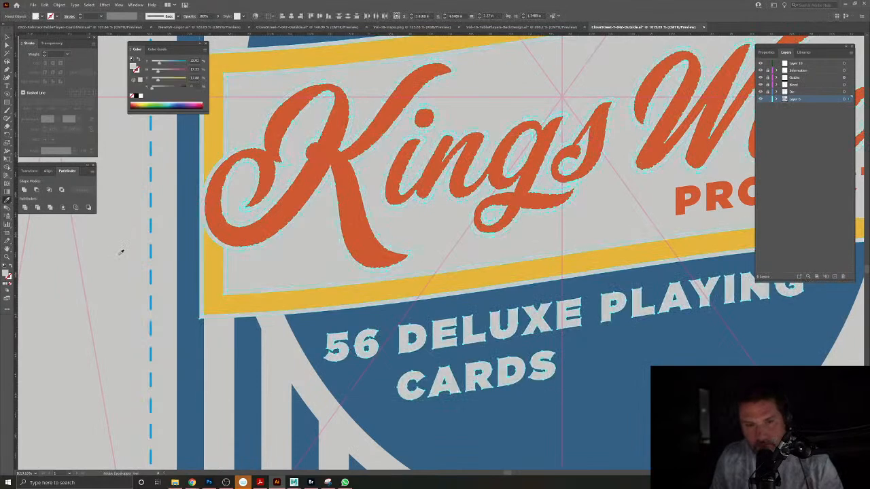
{"action": "left_click", "coordinate": [8, 38]}
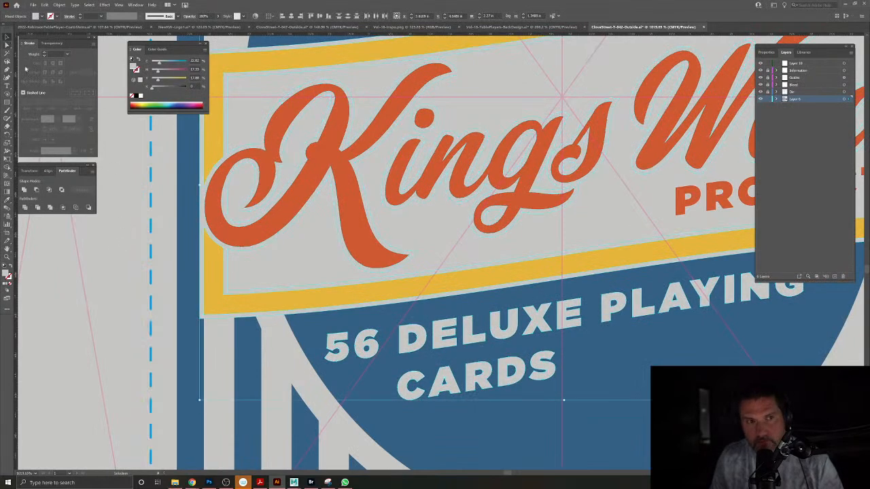
{"action": "double_click", "coordinate": [142, 246]}
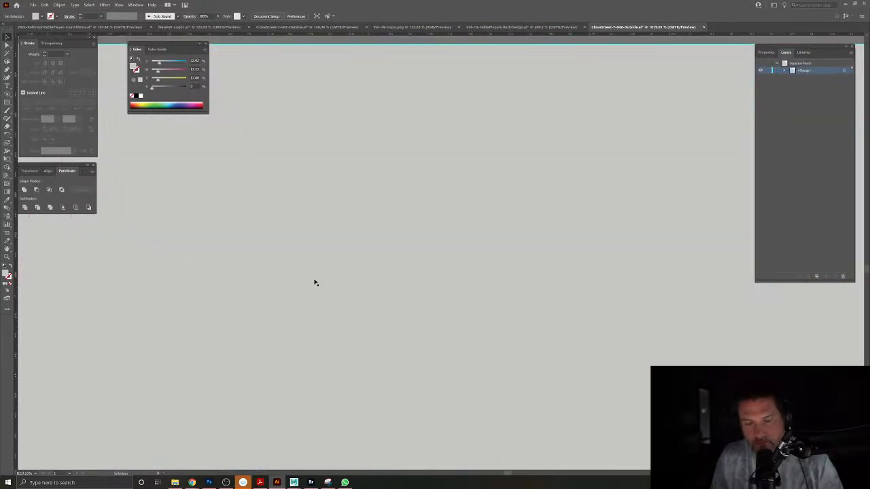
{"action": "left_click_drag", "start_coordinate": [304, 272], "coordinate": [195, 204]}
{"action": "double_click", "coordinate": [198, 206]}
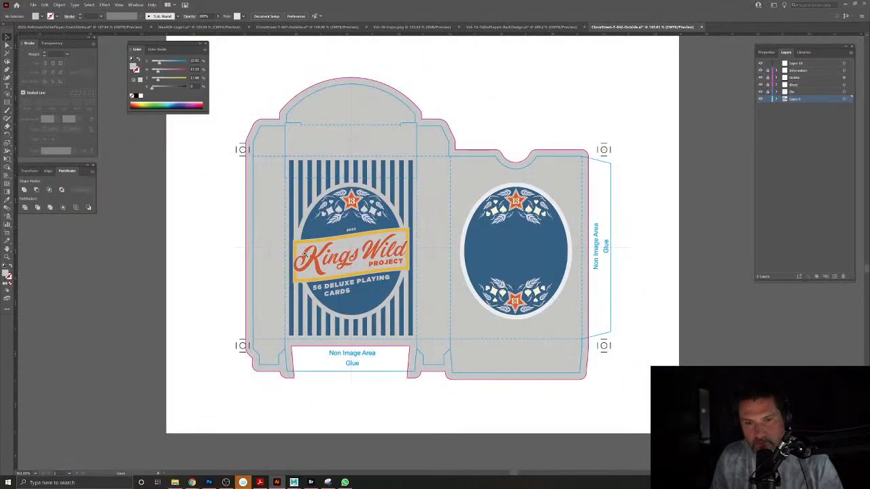
Change the box background's fill to a lighter grey with the Color Picker.
{"action": "left_click_drag", "start_coordinate": [316, 265], "coordinate": [360, 277]}
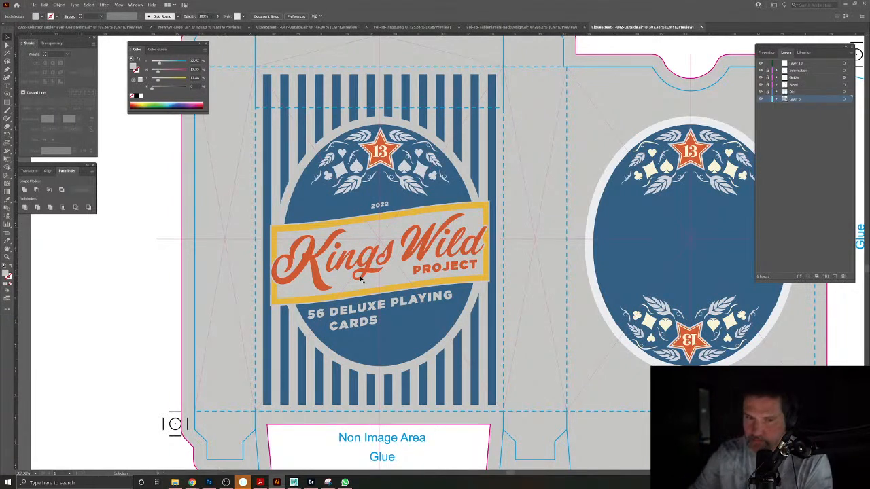
{"action": "left_click", "coordinate": [534, 169]}
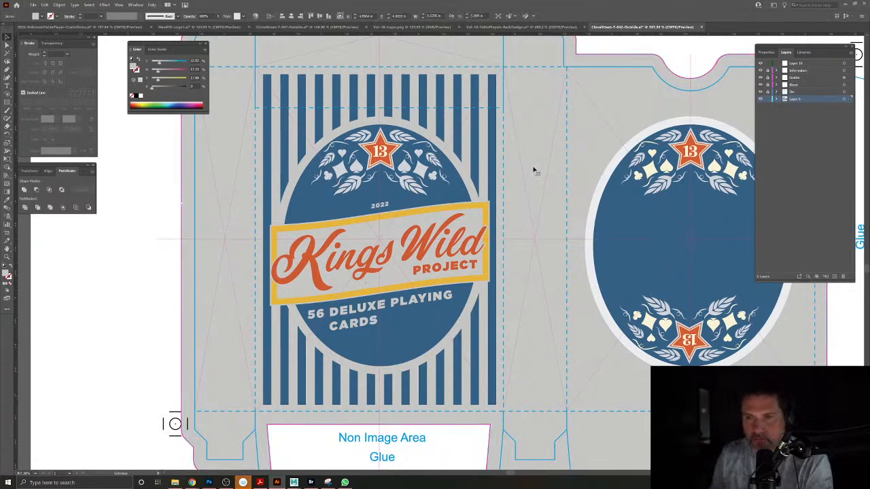
{"action": "double_click", "coordinate": [8, 276]}
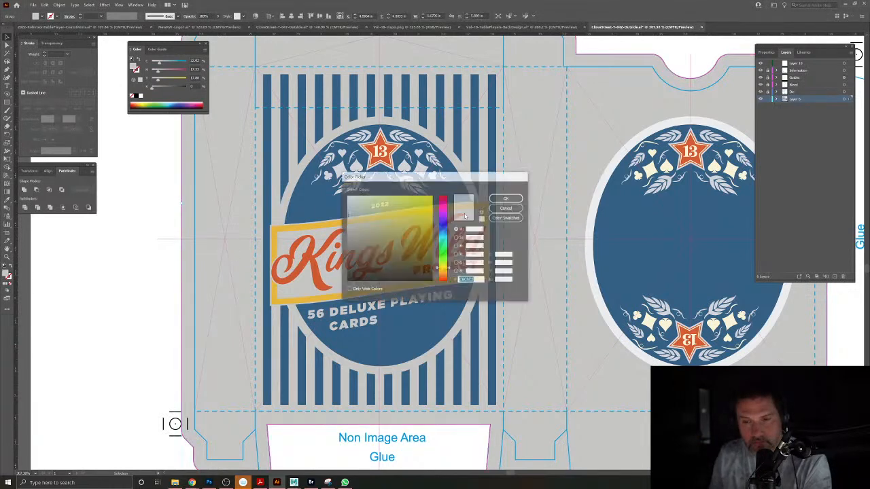
{"action": "left_click", "coordinate": [507, 198]}
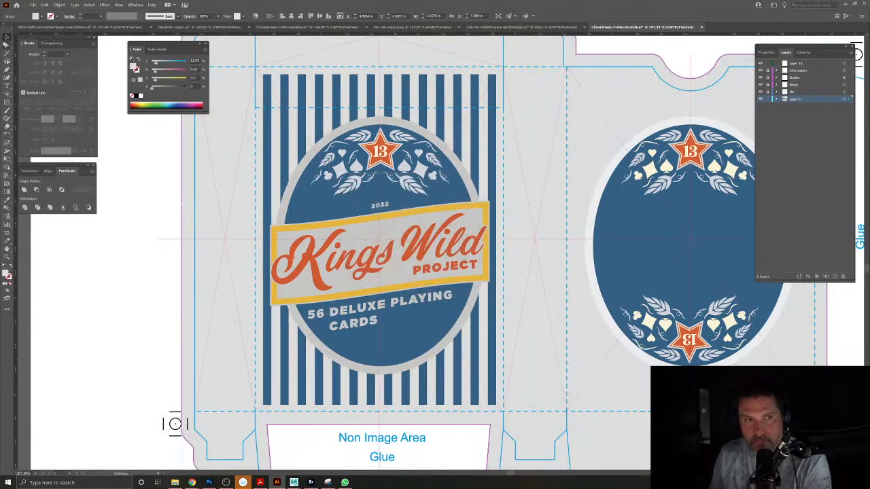
Select everything sharing the oval ring's darker grey fill and recolour it with the lighter grey sampled from the box background.
{"action": "left_click", "coordinate": [290, 198]}
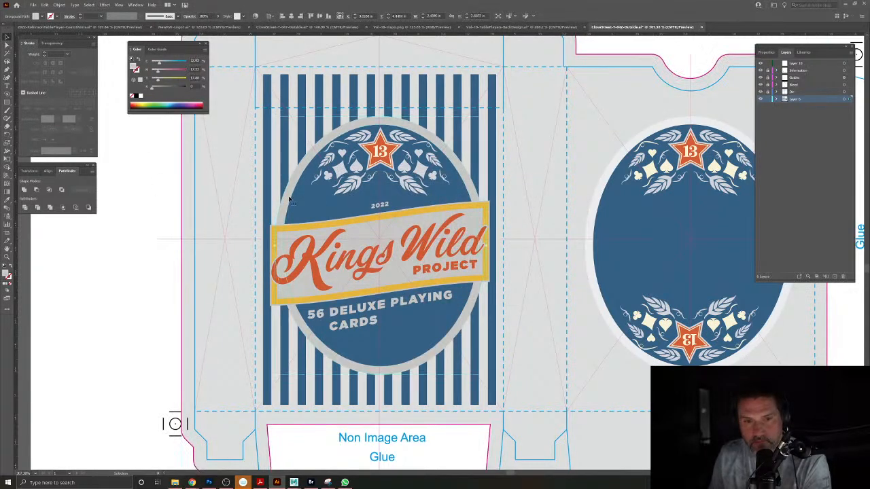
{"action": "left_click", "coordinate": [89, 5]}
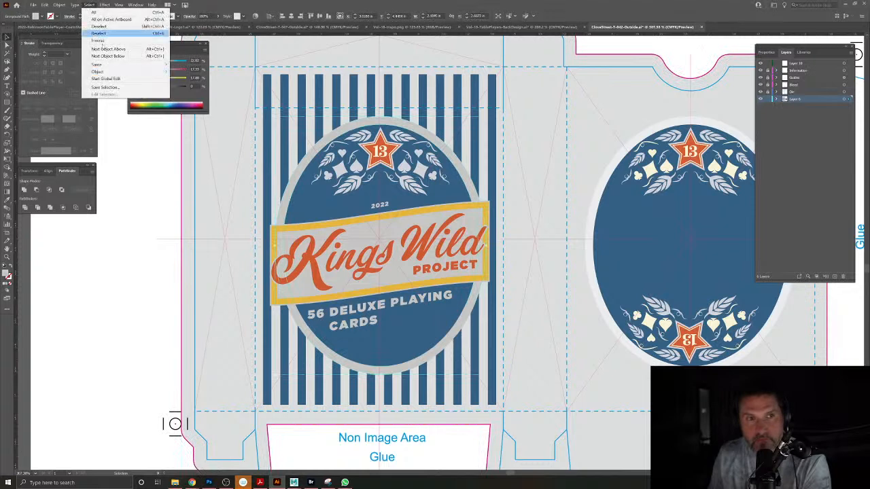
{"action": "mouse_move", "coordinate": [123, 64]}
{"action": "left_click", "coordinate": [190, 93]}
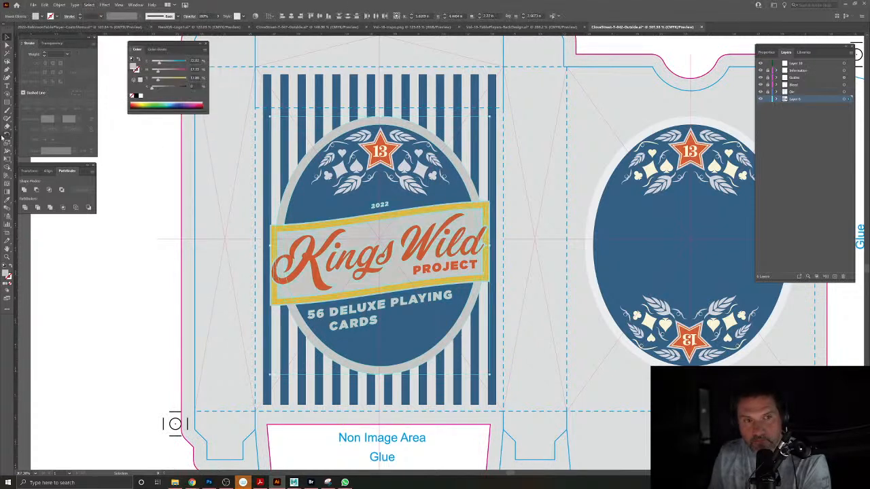
{"action": "left_click", "coordinate": [208, 228]}
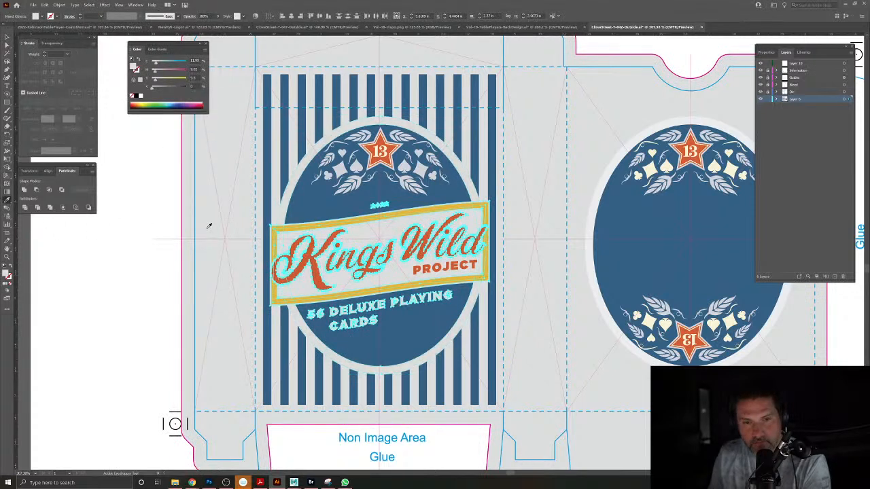
{"action": "key", "text": "v"}
{"action": "left_click", "coordinate": [140, 144]}
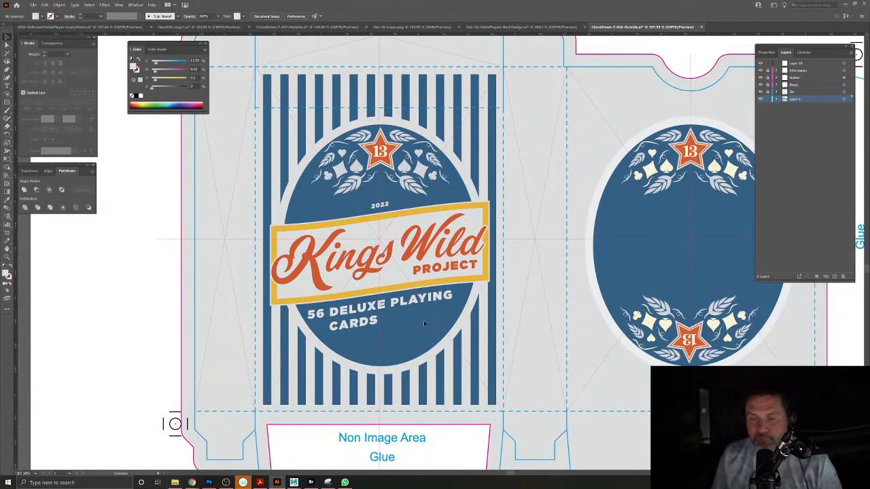
{"action": "left_click", "coordinate": [486, 281]}
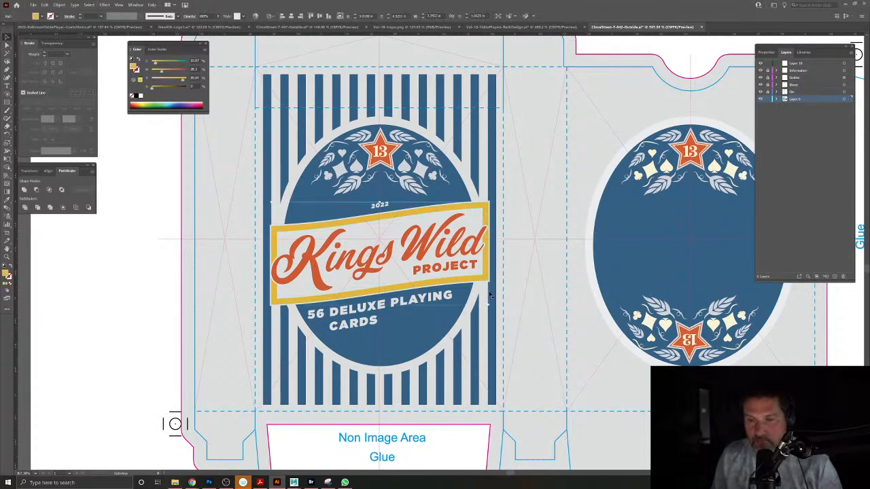
{"action": "key", "text": "ctrl+shift+a"}
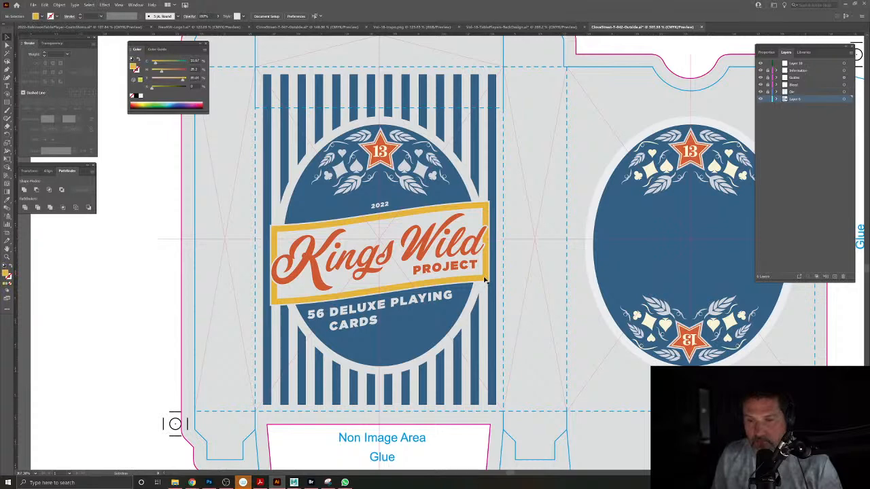
Try to scale the Kings Wild banner down slightly from its lower corner.
{"action": "left_click", "coordinate": [484, 280]}
{"action": "scroll", "coordinate": [485, 280], "scroll_direction": "up", "scroll_amount": 2}
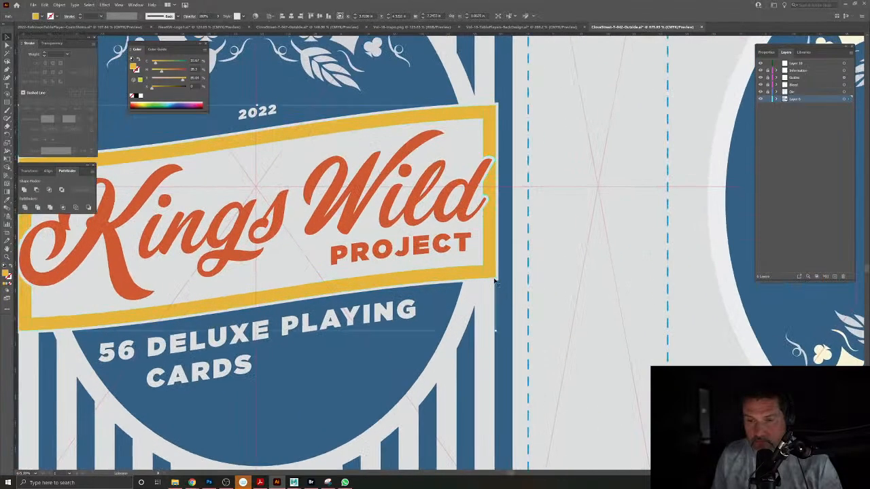
{"action": "left_click", "coordinate": [498, 278]}
{"action": "left_click", "coordinate": [469, 269]}
{"action": "left_click_drag", "start_coordinate": [498, 377], "coordinate": [495, 375]}
{"action": "scroll", "coordinate": [562, 356], "scroll_direction": "down", "scroll_amount": 5}
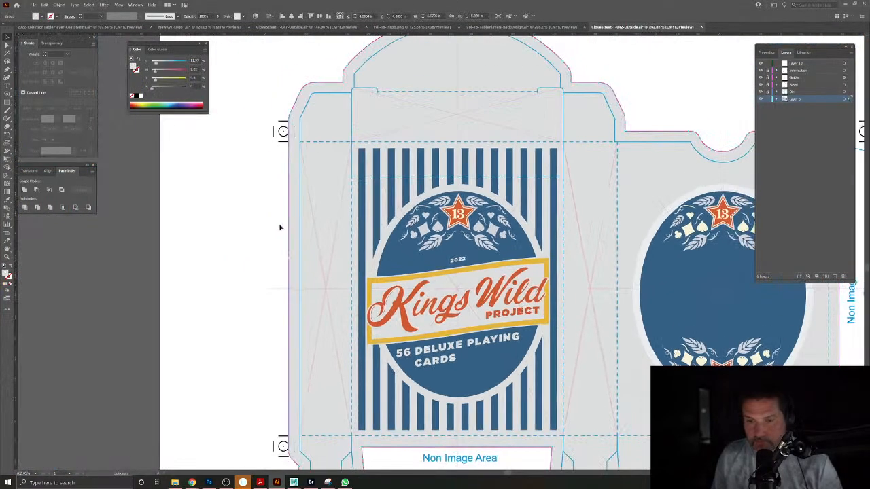
{"action": "left_click", "coordinate": [422, 351]}
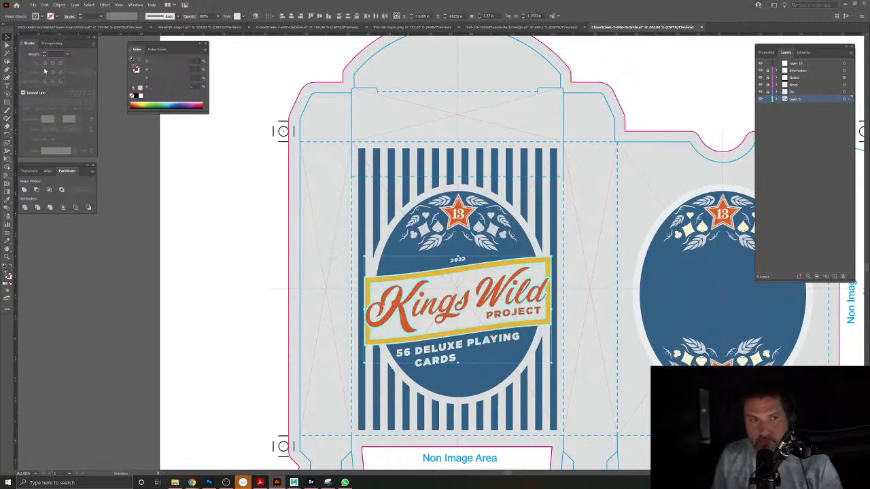
{"action": "left_click", "coordinate": [276, 272]}
Try moving individual pale pieces around the K of the Kings Wild lettering and undo each move.
{"action": "scroll", "coordinate": [454, 375], "scroll_direction": "up", "scroll_amount": 5}
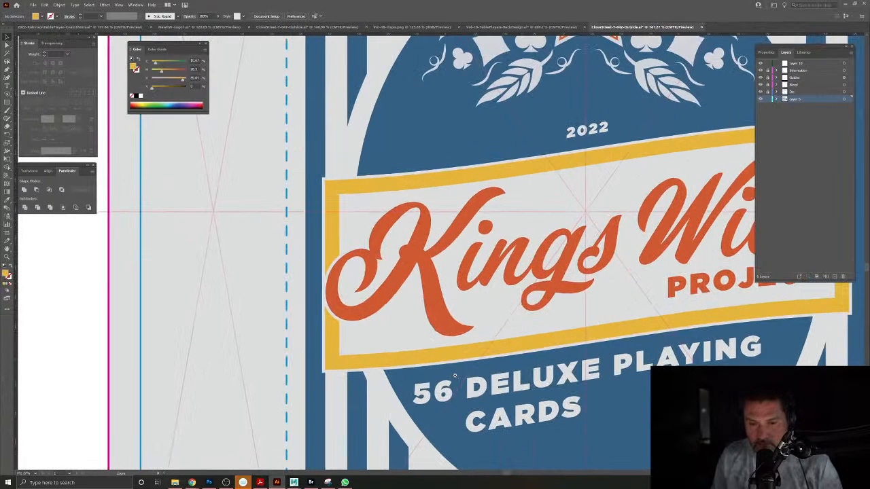
{"action": "left_click", "coordinate": [359, 314]}
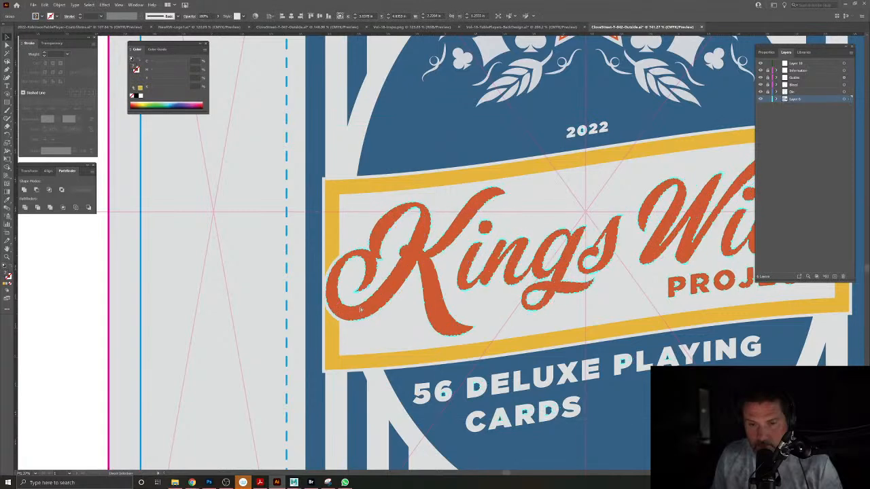
{"action": "left_click", "coordinate": [380, 270]}
{"action": "left_click_drag", "start_coordinate": [380, 271], "coordinate": [404, 283]}
{"action": "key", "text": "ctrl+z"}
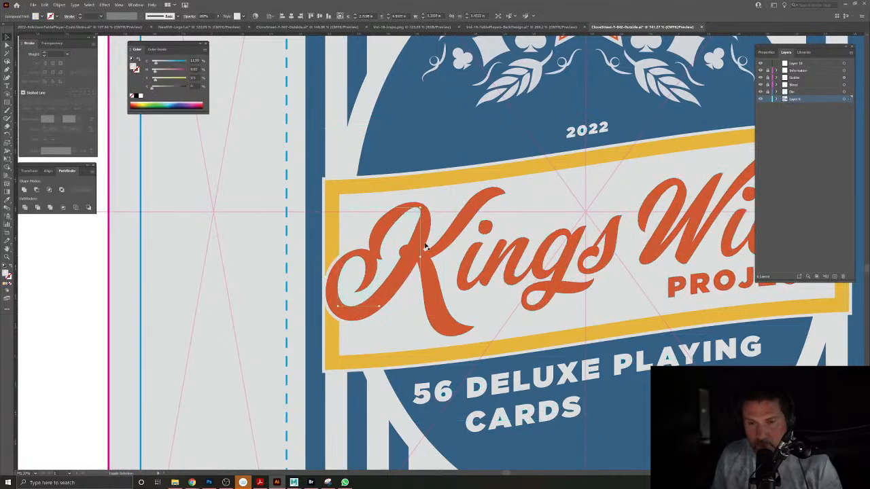
{"action": "left_click_drag", "start_coordinate": [428, 244], "coordinate": [435, 246]}
{"action": "key", "text": "ctrl+z"}
{"action": "left_click", "coordinate": [220, 240]}
{"action": "left_click_drag", "start_coordinate": [384, 251], "coordinate": [452, 296]}
{"action": "key", "text": "ctrl+z"}
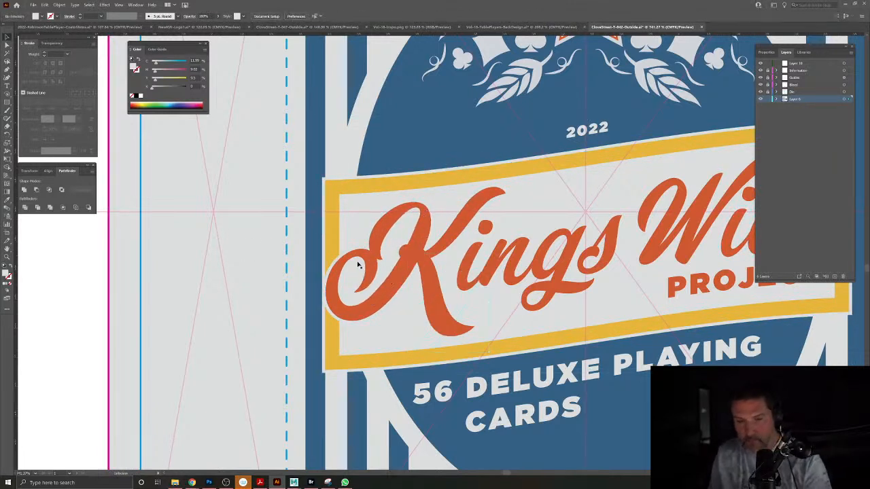
Try moving the banner's pale outline shape away from the frame and undo it.
{"action": "left_click", "coordinate": [338, 260]}
{"action": "left_click_drag", "start_coordinate": [338, 261], "coordinate": [295, 256]}
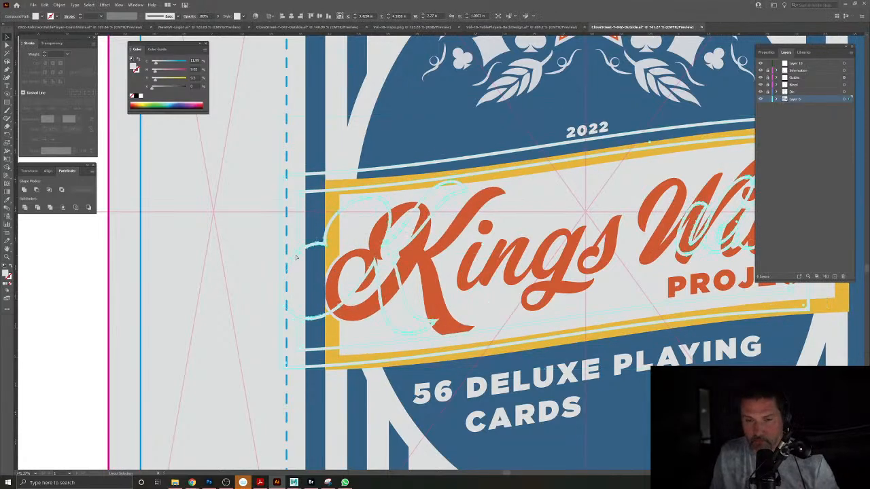
{"action": "key", "text": "ctrl+z"}
Select the banner frame and lettering, hide them to expose leftover outline pieces, and undo.
{"action": "left_click_drag", "start_coordinate": [410, 333], "coordinate": [309, 261]}
{"action": "left_click", "coordinate": [311, 261]}
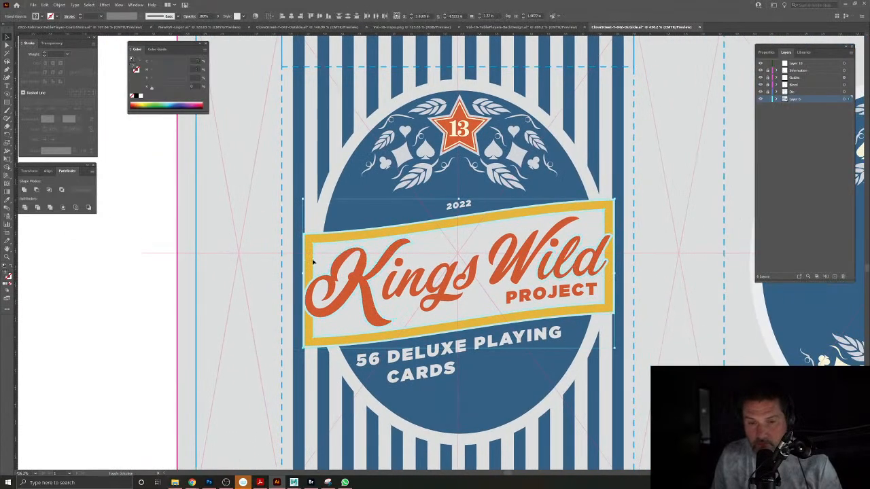
{"action": "left_click", "coordinate": [390, 286]}
{"action": "key", "text": "Delete"}
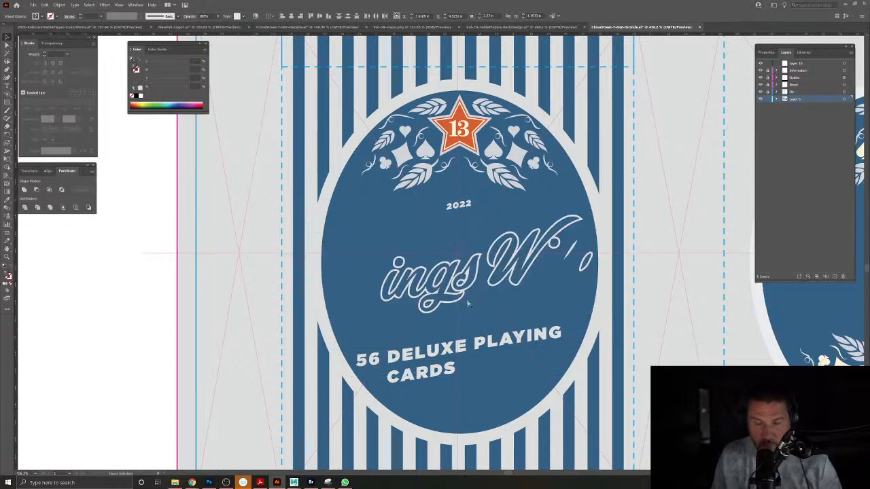
{"action": "key", "text": "ctrl+z"}
Remove the separate pale outline shapes around the letters "ings" and "W" in the banner lettering.
{"action": "left_click_drag", "start_coordinate": [416, 280], "coordinate": [465, 263]}
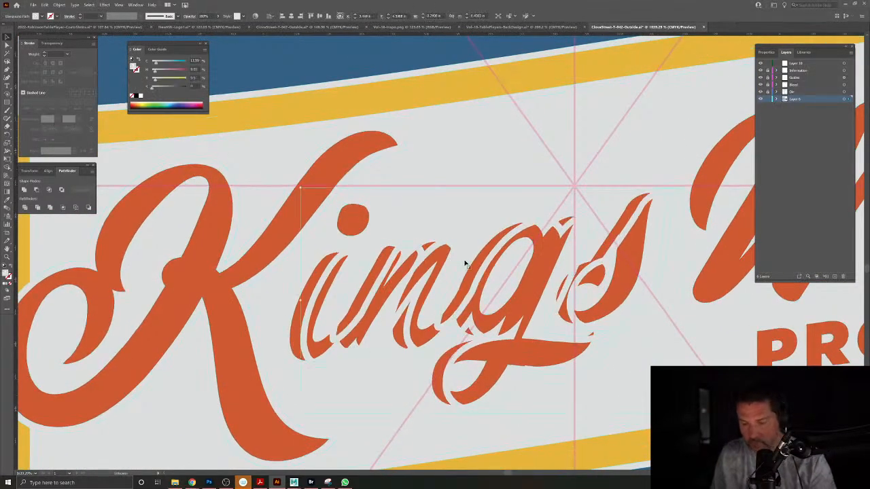
{"action": "key", "text": "Delete"}
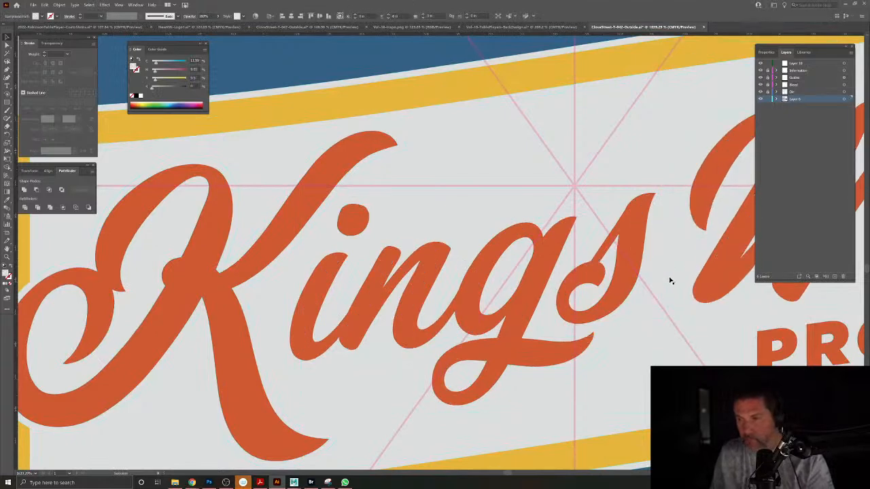
{"action": "scroll", "coordinate": [666, 287], "scroll_direction": "up", "scroll_amount": 2}
{"action": "left_click_drag", "start_coordinate": [382, 271], "coordinate": [404, 266]}
{"action": "key", "text": "Delete"}
{"action": "left_click_drag", "start_coordinate": [561, 270], "coordinate": [504, 252]}
{"action": "left_click_drag", "start_coordinate": [610, 273], "coordinate": [412, 295]}
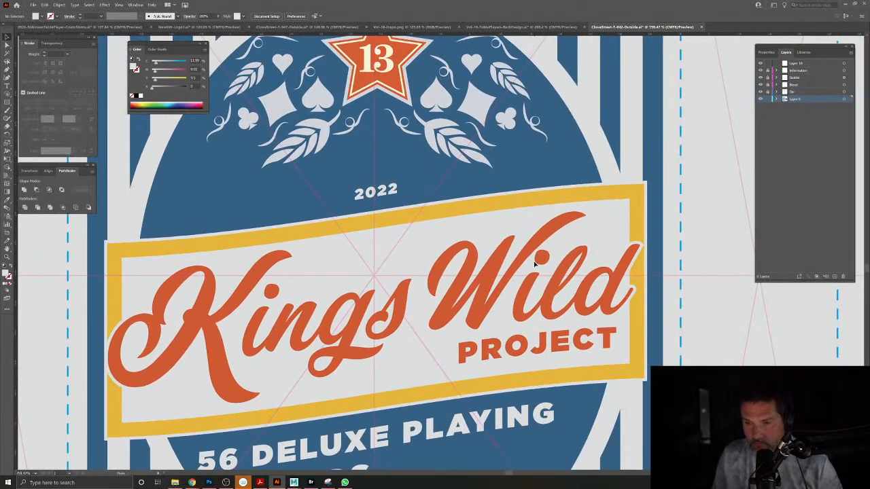
Select the banner's frame, pale outline and lettering together, testing for missed pieces by hiding the selection and undoing.
{"action": "left_click", "coordinate": [645, 250]}
{"action": "key", "text": "ctrl+z"}
{"action": "left_click_drag", "start_coordinate": [578, 295], "coordinate": [405, 320]}
{"action": "left_click", "coordinate": [411, 324]}
{"action": "left_click", "coordinate": [426, 316], "text": "shift"}
{"action": "left_click", "coordinate": [427, 316], "text": "shift"}
{"action": "key", "text": "Delete"}
{"action": "key", "text": "ctrl+z"}
{"action": "left_click", "coordinate": [371, 297], "text": "shift"}
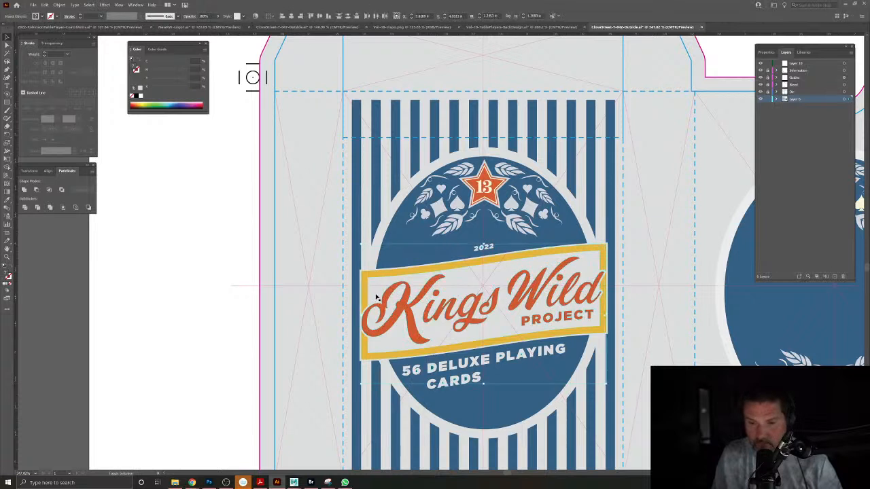
{"action": "key", "text": "Delete"}
{"action": "key", "text": "ctrl+z"}
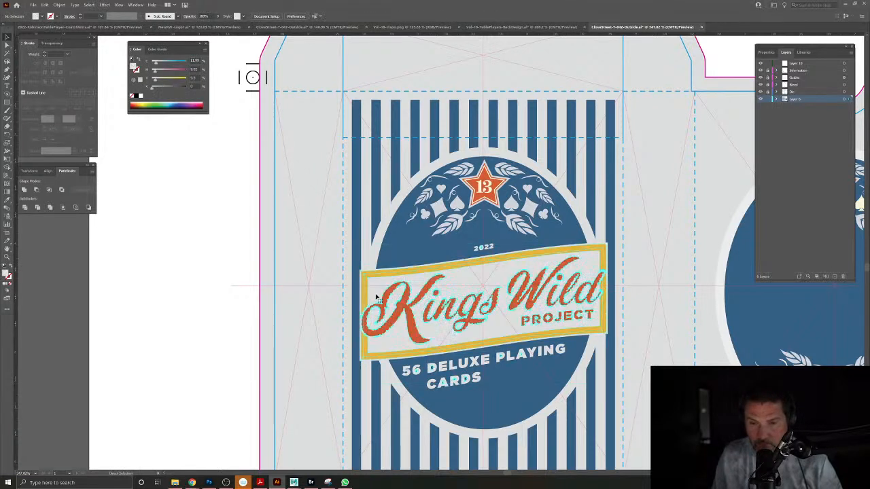
Try nudging the selected banner upward and hiding it, and undo both changes.
{"action": "left_click_drag", "start_coordinate": [389, 270], "coordinate": [388, 263]}
{"action": "key", "text": "ctrl+z"}
{"action": "key", "text": "Delete"}
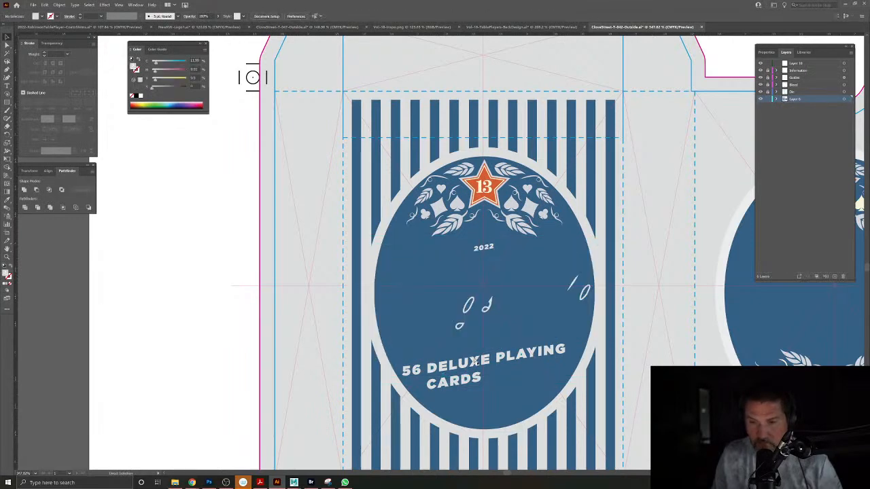
{"action": "key", "text": "ctrl+z"}
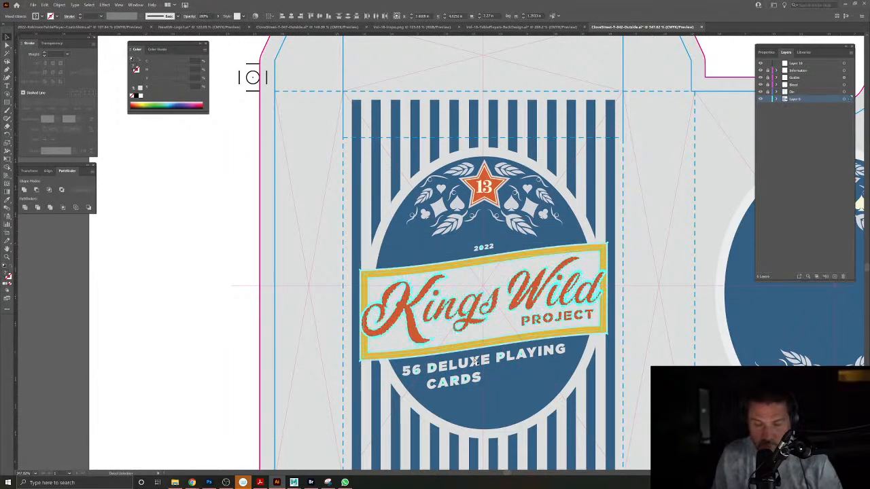
Hide the selected banner and each leftover pale letter piece remaining on the blue oval.
{"action": "key", "text": "Delete"}
{"action": "left_click", "coordinate": [469, 305]}
{"action": "key", "text": "Delete"}
{"action": "left_click", "coordinate": [460, 325]}
{"action": "key", "text": "Delete"}
{"action": "left_click", "coordinate": [487, 306]}
{"action": "key", "text": "Delete"}
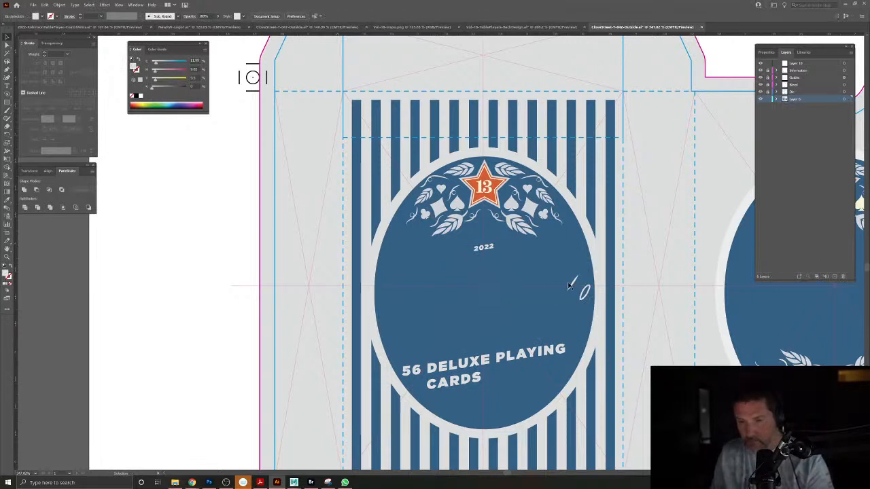
{"action": "left_click", "coordinate": [577, 284]}
{"action": "key", "text": "Delete"}
{"action": "left_click", "coordinate": [586, 293]}
{"action": "key", "text": "Delete"}
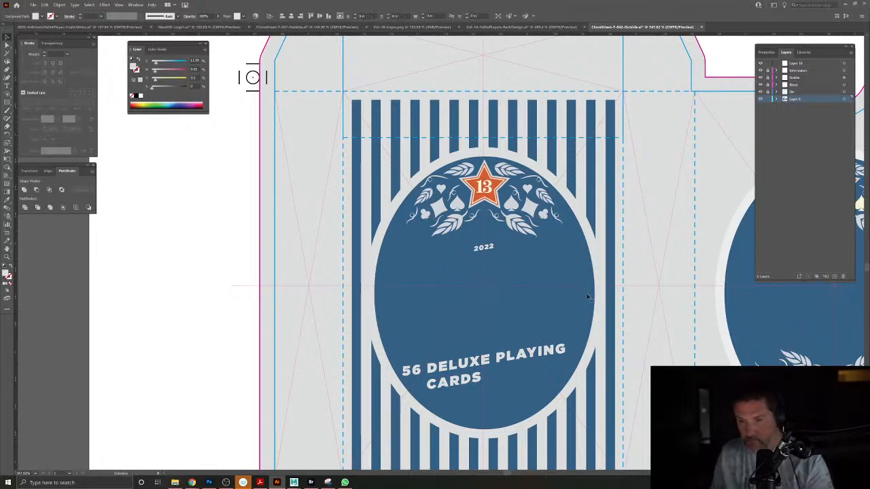
Show all the hidden banner pieces as one selection and combine them with Pathfinder Merge.
{"action": "key", "text": "ctrl+alt+3"}
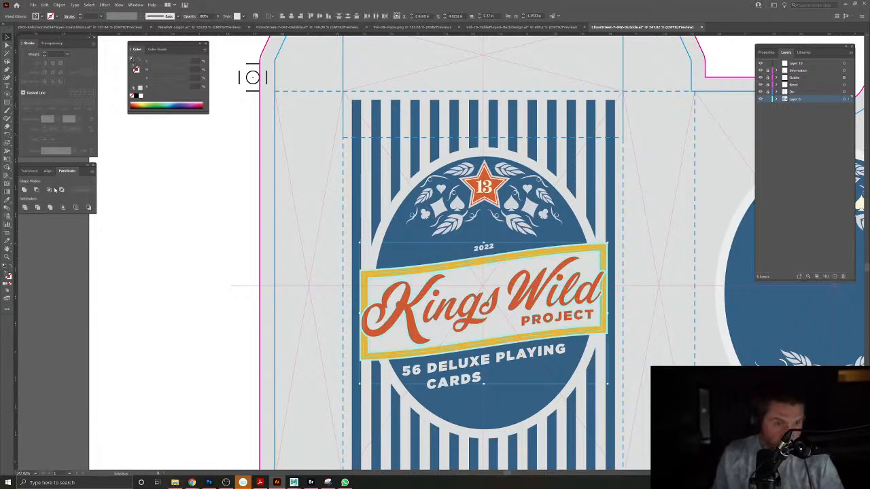
{"action": "left_click", "coordinate": [50, 208]}
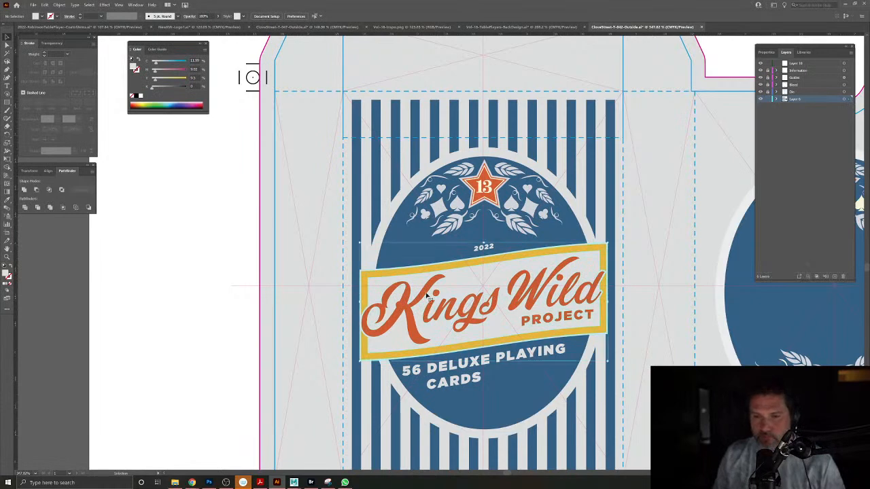
Scale the merged banner slightly so its outer outline lines up with the edge of the outermost blue stripe.
{"action": "left_click_drag", "start_coordinate": [359, 243], "coordinate": [361, 242]}
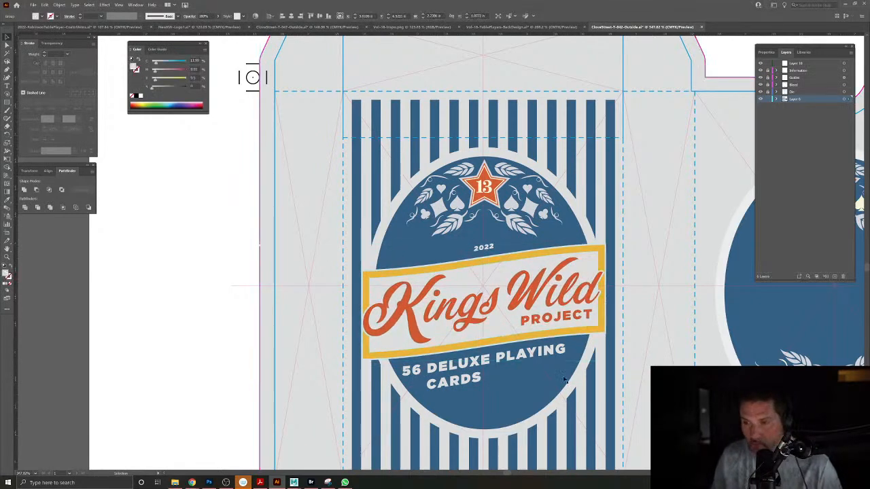
{"action": "scroll", "coordinate": [596, 312], "scroll_direction": "up", "scroll_amount": 4}
{"action": "scroll", "coordinate": [613, 410], "scroll_direction": "up", "scroll_amount": 2}
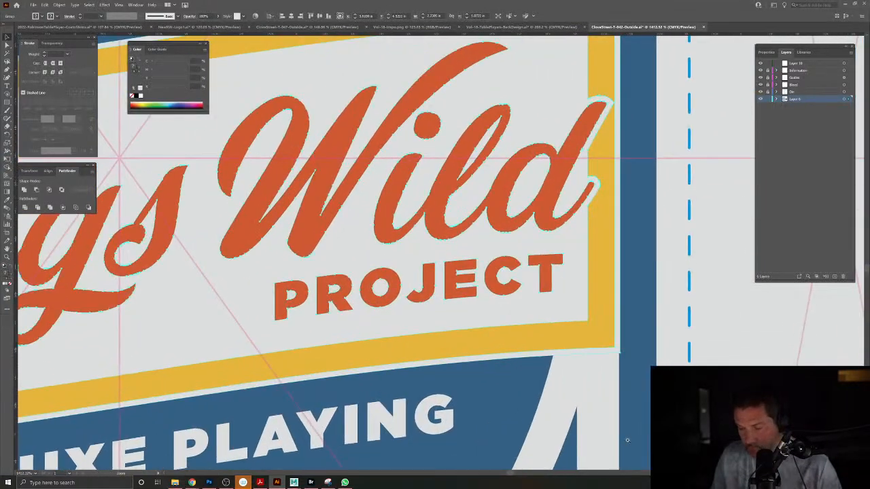
{"action": "left_click_drag", "start_coordinate": [566, 383], "coordinate": [568, 384]}
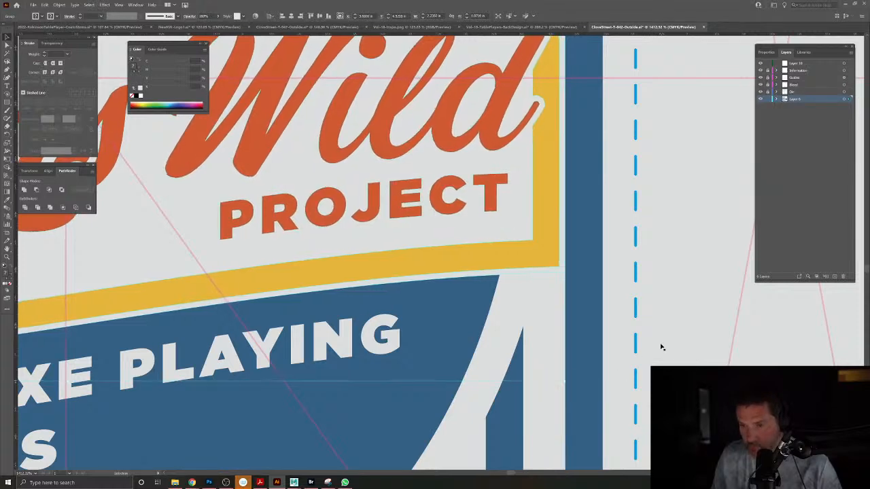
{"action": "key", "text": "ctrl+0"}
{"action": "left_click", "coordinate": [326, 270]}
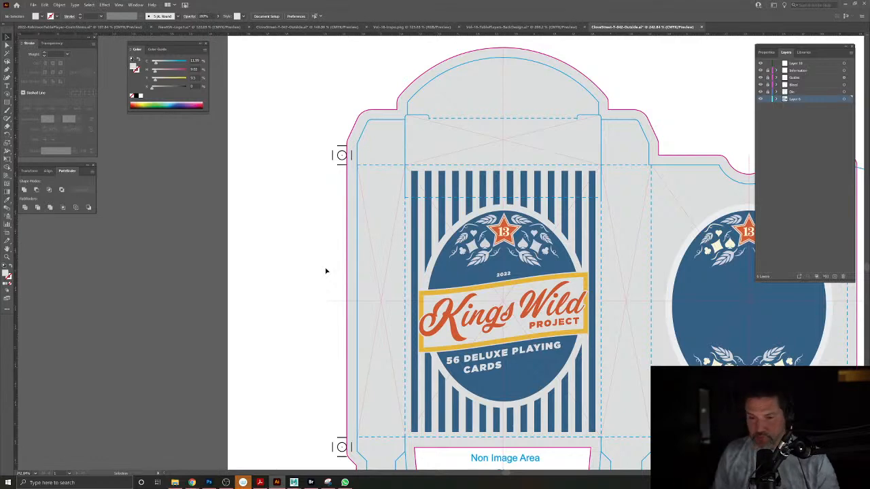
Isolate the front label's 13 star, convert its strokes to outlines and merge its shapes with Pathfinder.
{"action": "left_click_drag", "start_coordinate": [504, 223], "coordinate": [548, 303]}
{"action": "double_click", "coordinate": [469, 312]}
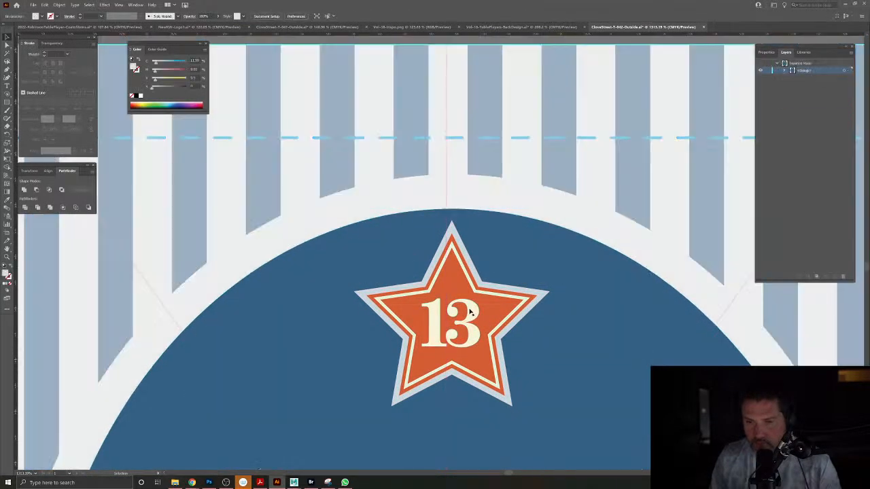
{"action": "left_click", "coordinate": [469, 311]}
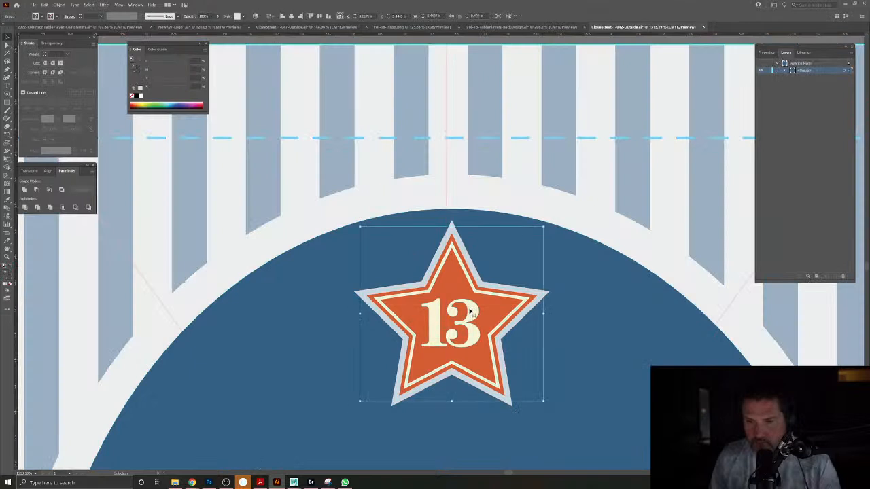
{"action": "left_click", "coordinate": [60, 5]}
{"action": "mouse_move", "coordinate": [88, 154]}
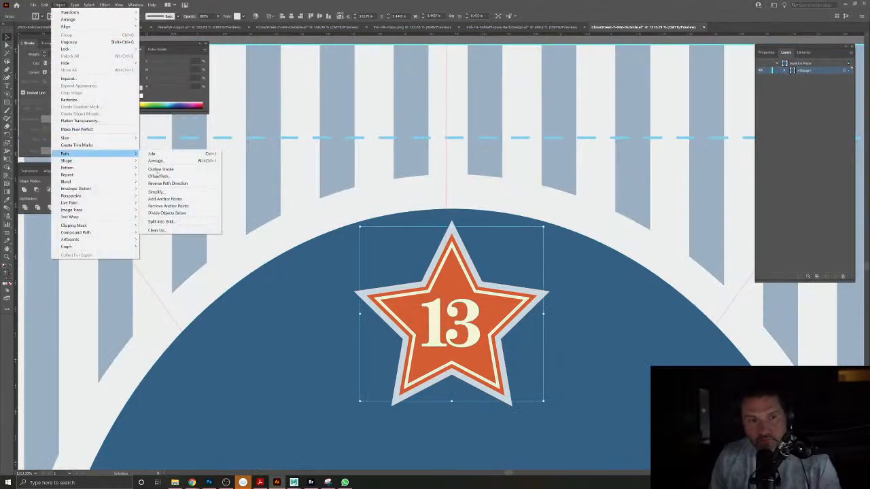
{"action": "left_click", "coordinate": [168, 177]}
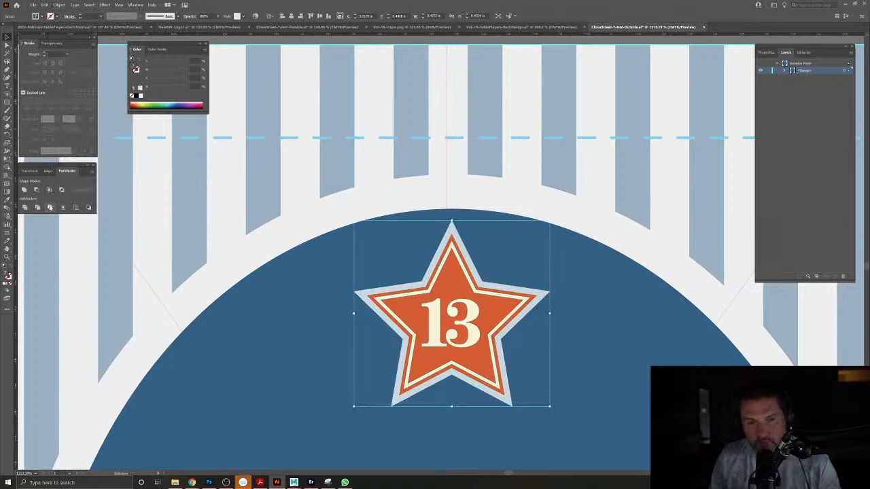
{"action": "left_click", "coordinate": [295, 316]}
{"action": "left_click", "coordinate": [384, 301]}
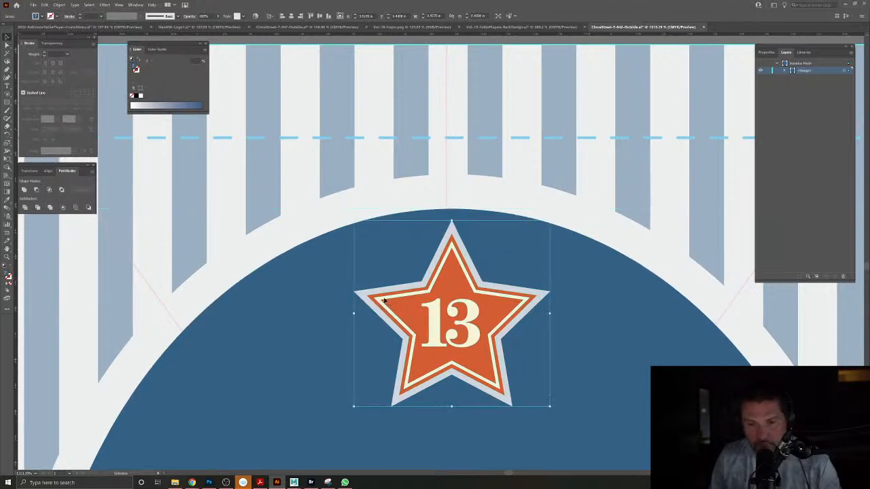
Enter the merged star group and select all its cream parts by the inner outline's fill colour.
{"action": "double_click", "coordinate": [384, 301]}
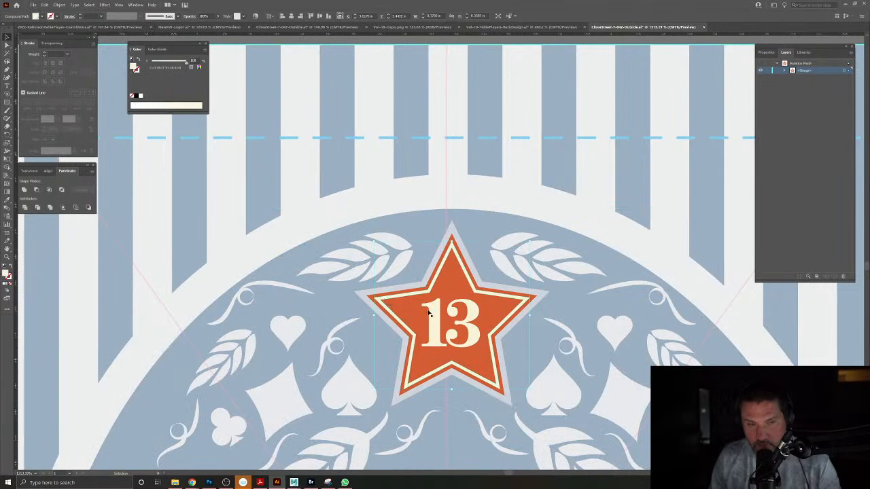
{"action": "left_click", "coordinate": [89, 5]}
{"action": "mouse_move", "coordinate": [97, 64]}
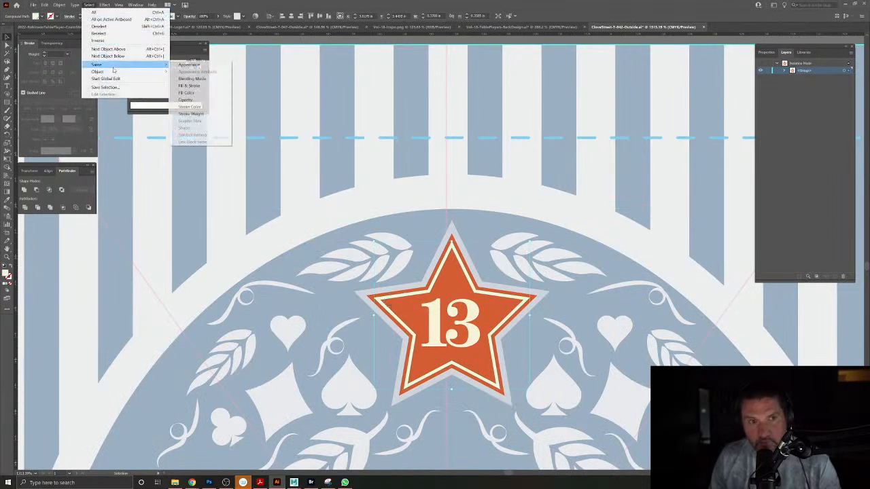
{"action": "left_click", "coordinate": [187, 92]}
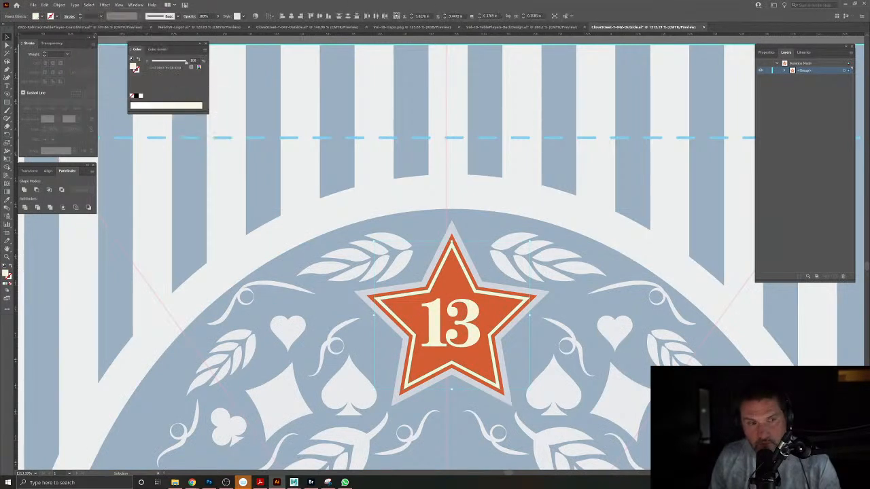
Recolour the star's selected number and inner outline with the sampled light background grey and exit isolation.
{"action": "left_click", "coordinate": [8, 197]}
{"action": "left_click", "coordinate": [251, 241]}
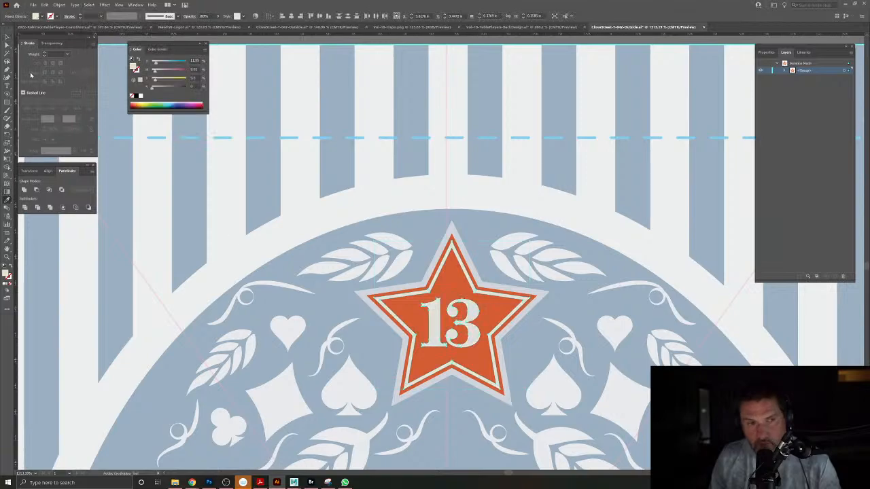
{"action": "left_click", "coordinate": [7, 38]}
{"action": "double_click", "coordinate": [197, 142]}
{"action": "left_click_drag", "start_coordinate": [386, 275], "coordinate": [329, 286]}
{"action": "scroll", "coordinate": [329, 285], "scroll_direction": "down", "scroll_amount": 3}
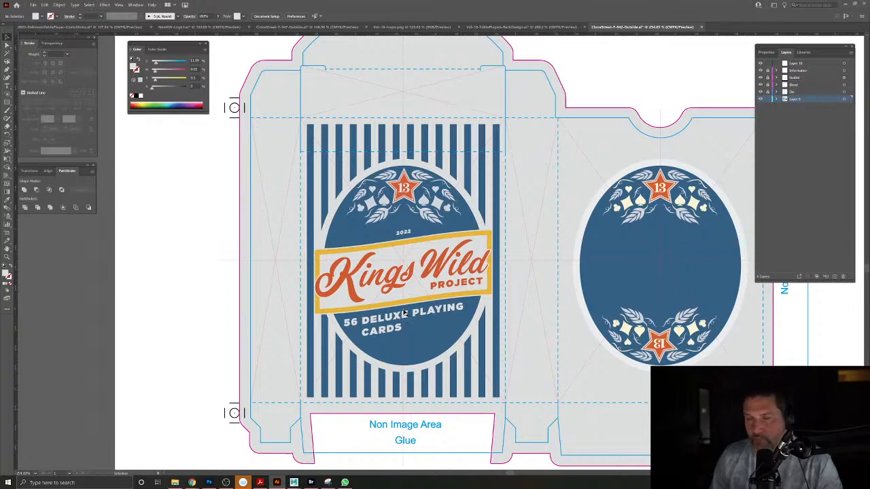
Switch to the blue striped tuck box document, draw a small blue square beside the box and repeat it downward into six squares.
{"action": "left_click", "coordinate": [333, 27]}
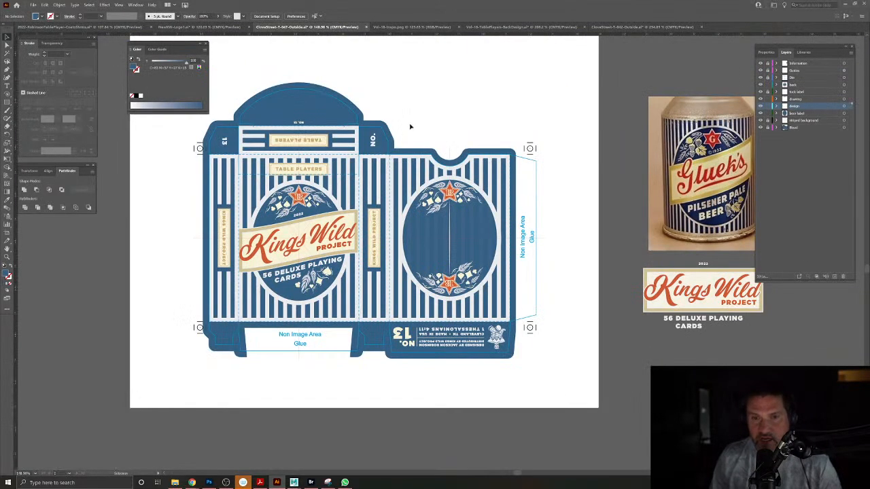
{"action": "left_click_drag", "start_coordinate": [310, 162], "coordinate": [435, 192]}
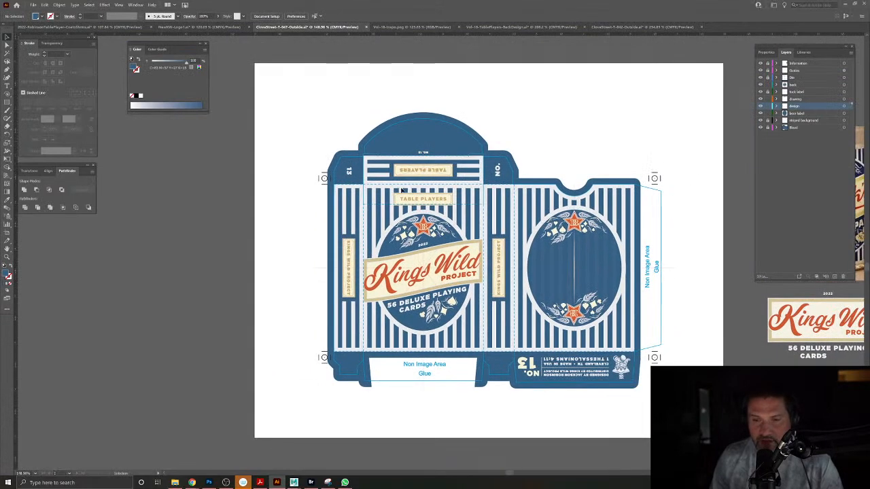
{"action": "scroll", "coordinate": [422, 155], "scroll_direction": "up", "scroll_amount": 3}
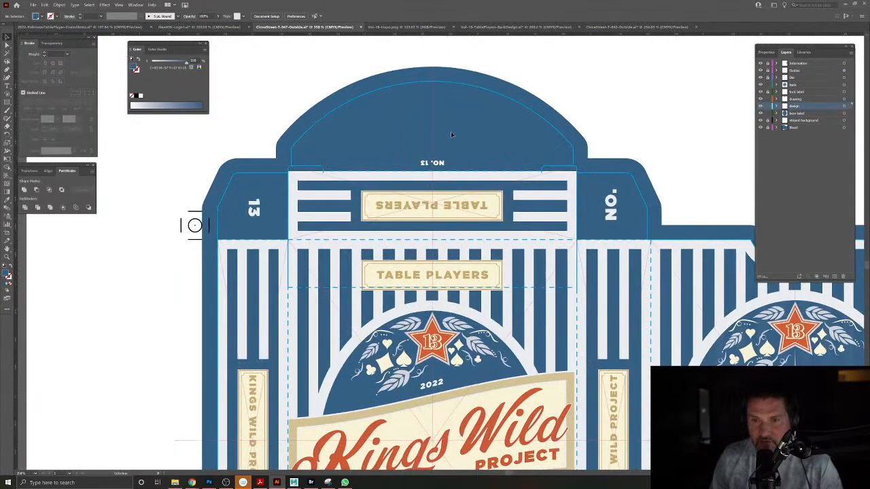
{"action": "scroll", "coordinate": [451, 132], "scroll_direction": "up", "scroll_amount": 3}
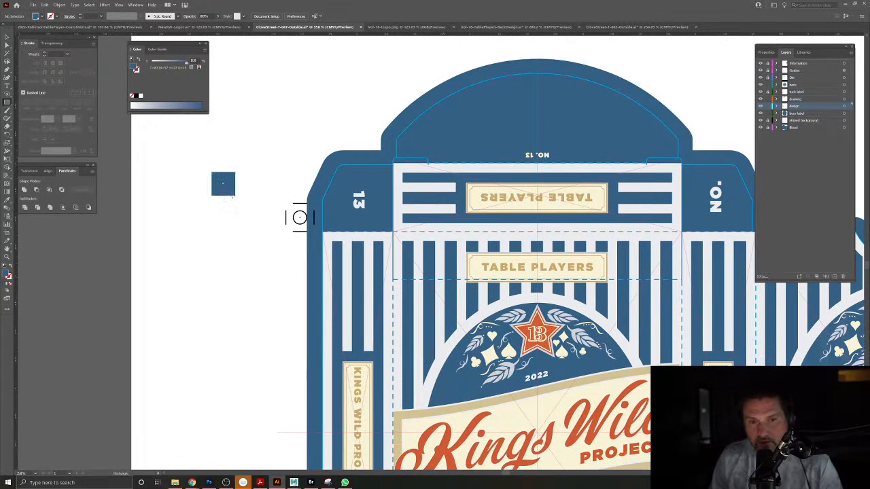
{"action": "left_click_drag", "start_coordinate": [232, 197], "coordinate": [228, 219]}
{"action": "key", "text": "ctrl+d"}
{"action": "key", "text": "ctrl+d"}
{"action": "key", "text": "ctrl+d"}
{"action": "key", "text": "ctrl+d"}
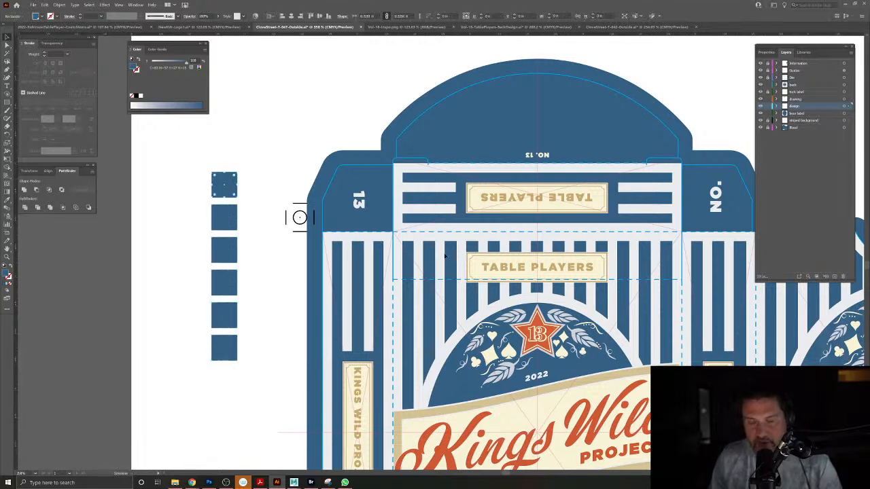
Recolour the second square with the light grey sampled from the ring around the front label's blue oval.
{"action": "left_click", "coordinate": [217, 219]}
{"action": "key", "text": "i"}
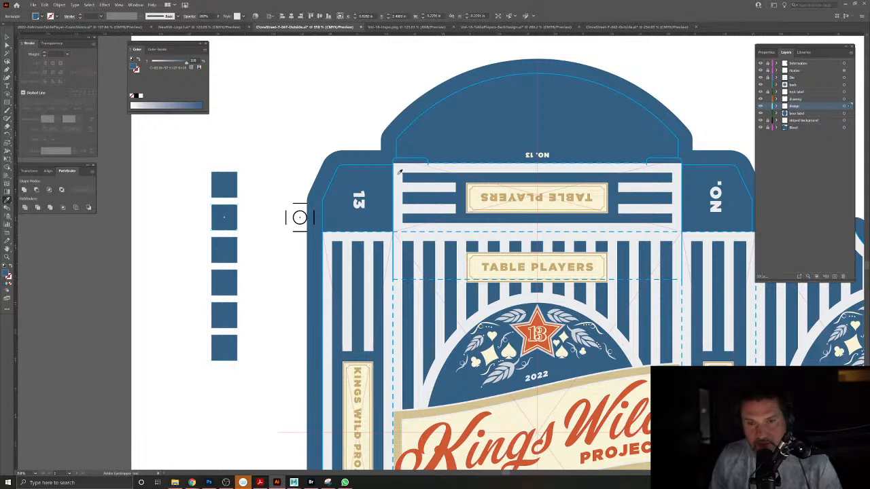
{"action": "left_click", "coordinate": [7, 37]}
{"action": "left_click", "coordinate": [410, 168]}
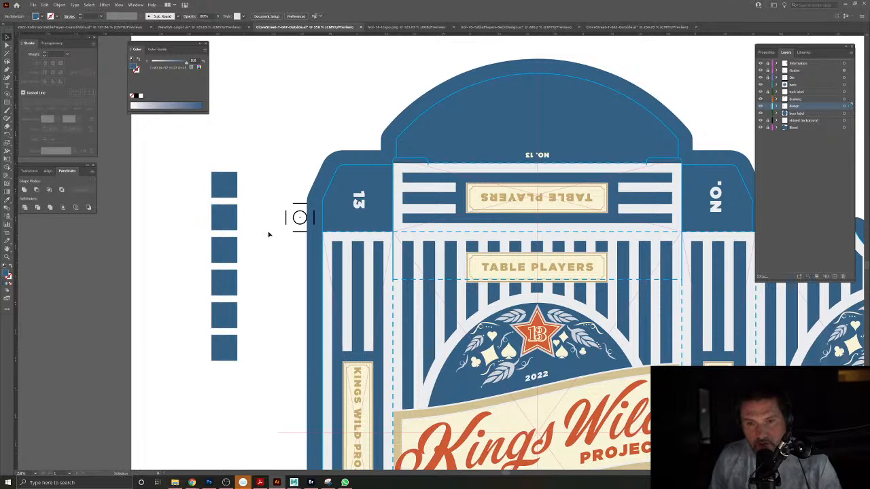
{"action": "left_click", "coordinate": [430, 389]}
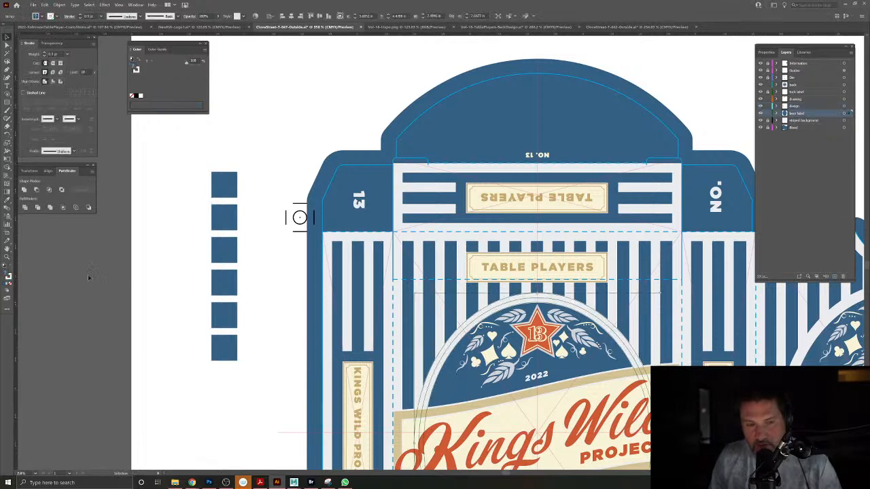
{"action": "double_click", "coordinate": [429, 382]}
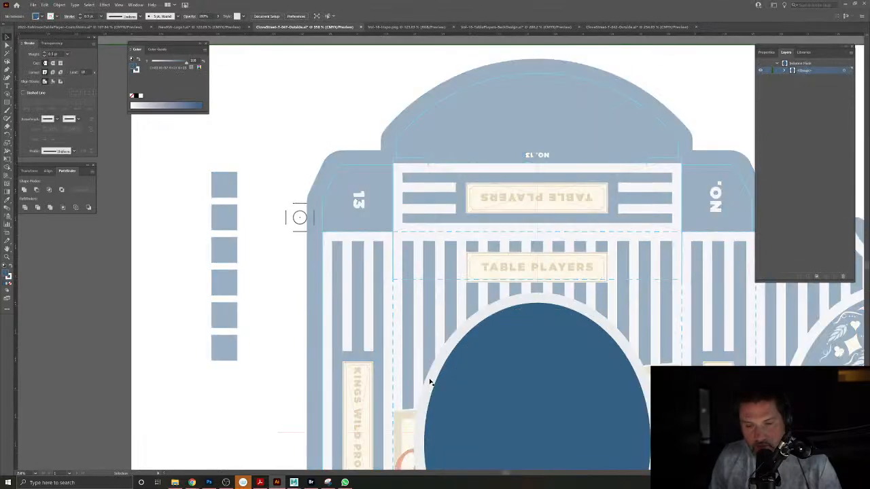
{"action": "left_click", "coordinate": [9, 201]}
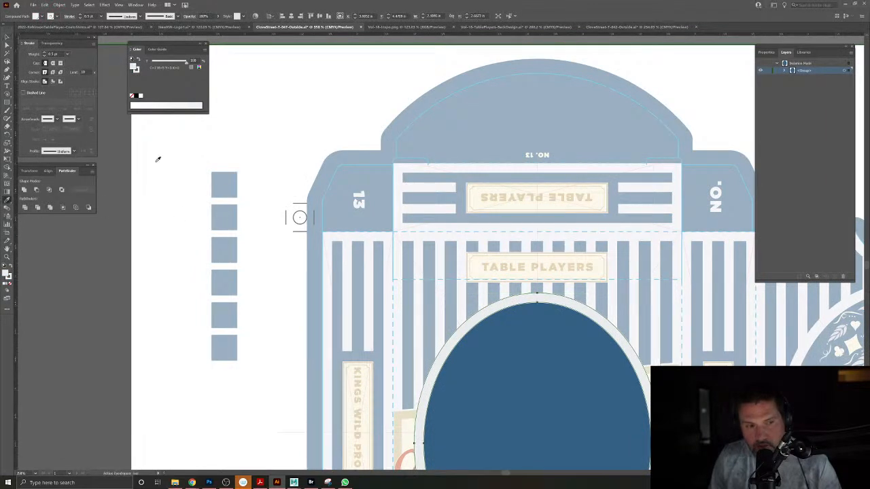
{"action": "double_click", "coordinate": [295, 114]}
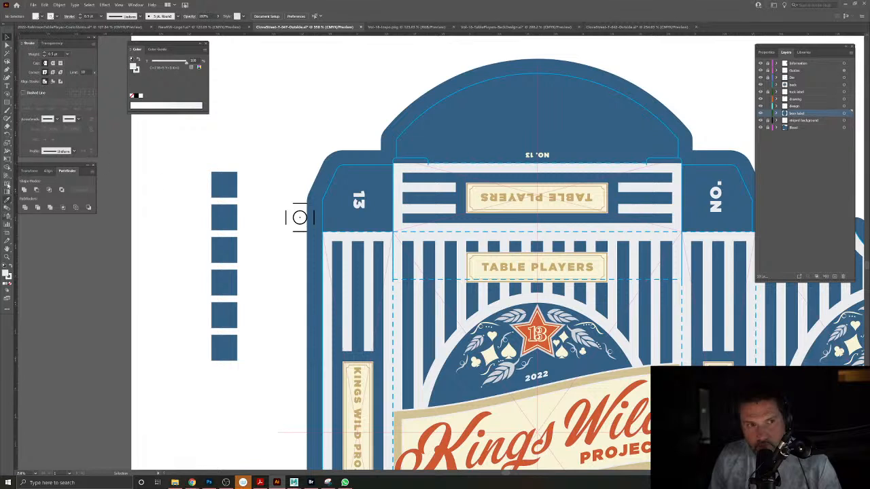
{"action": "left_click", "coordinate": [7, 201]}
{"action": "left_click", "coordinate": [218, 217]}
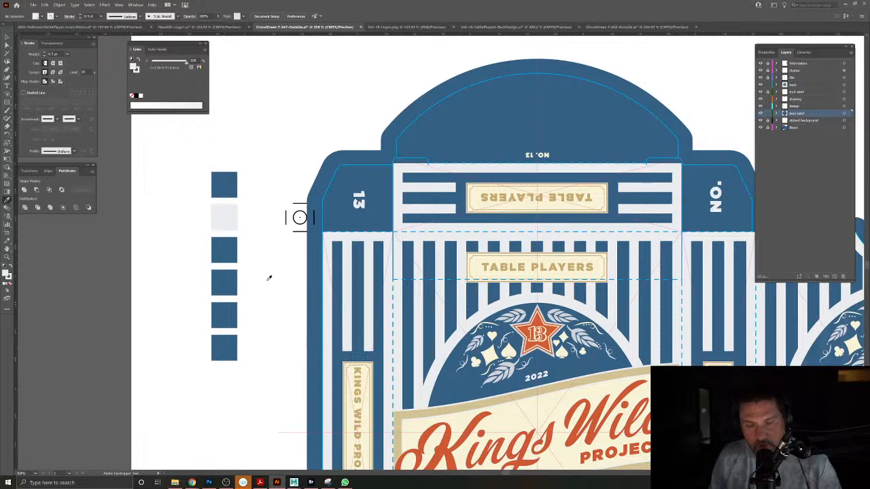
Recolour the third square gold from the Table Players plaque and the fourth orange-red from the Kings Wild lettering.
{"action": "left_click", "coordinate": [227, 255]}
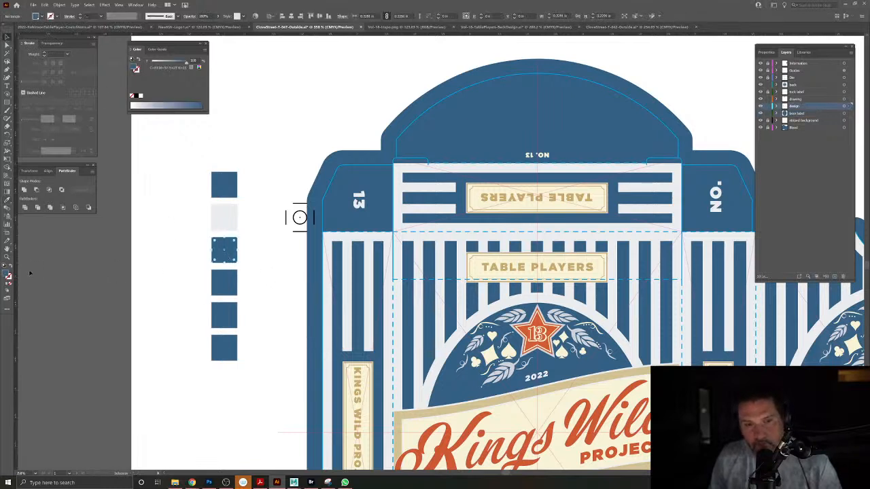
{"action": "left_click", "coordinate": [487, 261]}
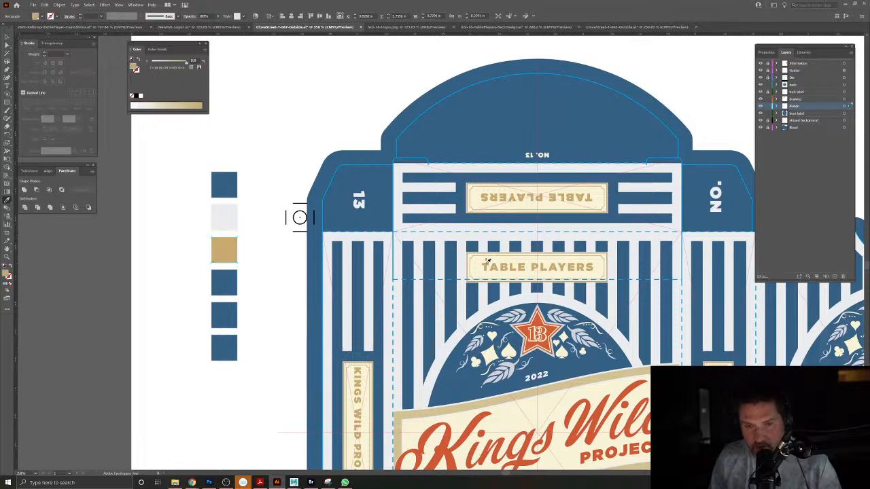
{"action": "scroll", "coordinate": [488, 261], "scroll_direction": "down", "scroll_amount": 2}
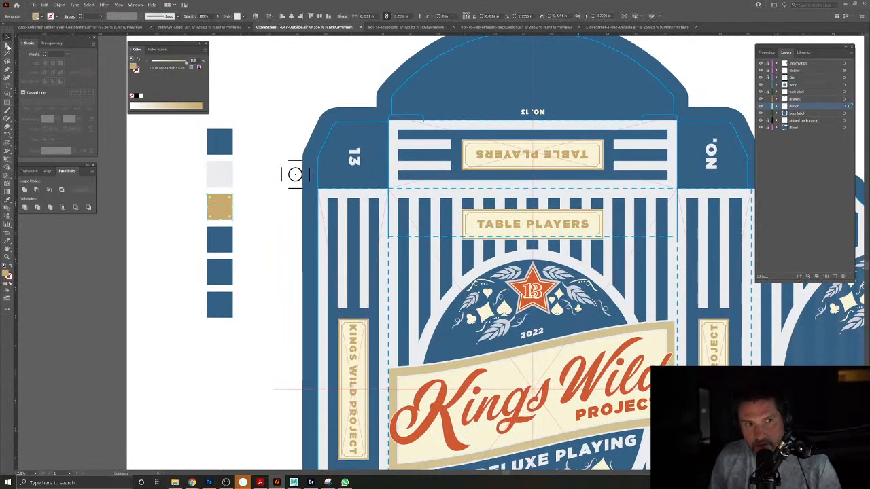
{"action": "left_click", "coordinate": [221, 243]}
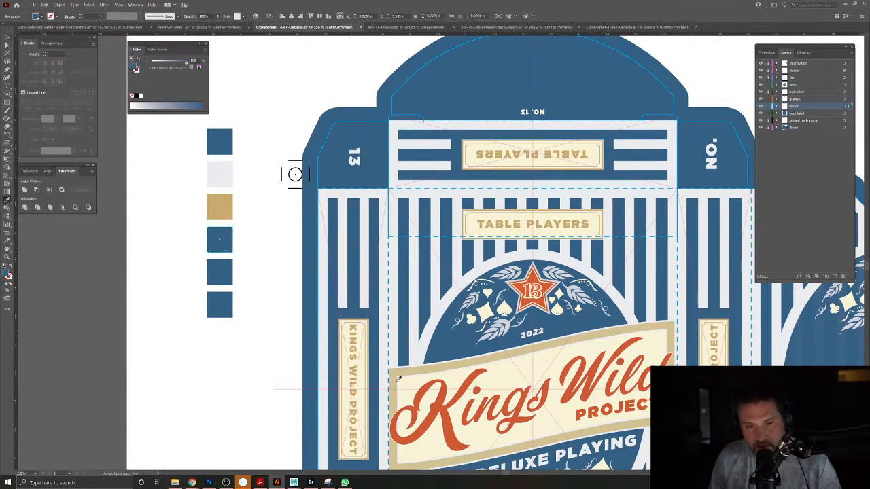
{"action": "left_click", "coordinate": [447, 392]}
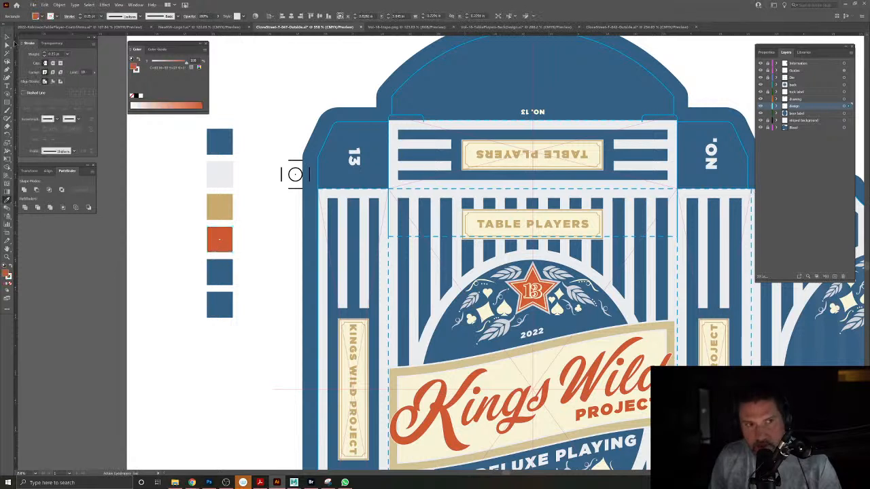
Recolour the fifth square with the tan of the banner's border and delete the spare sixth square.
{"action": "left_click", "coordinate": [219, 272], "text": "ctrl"}
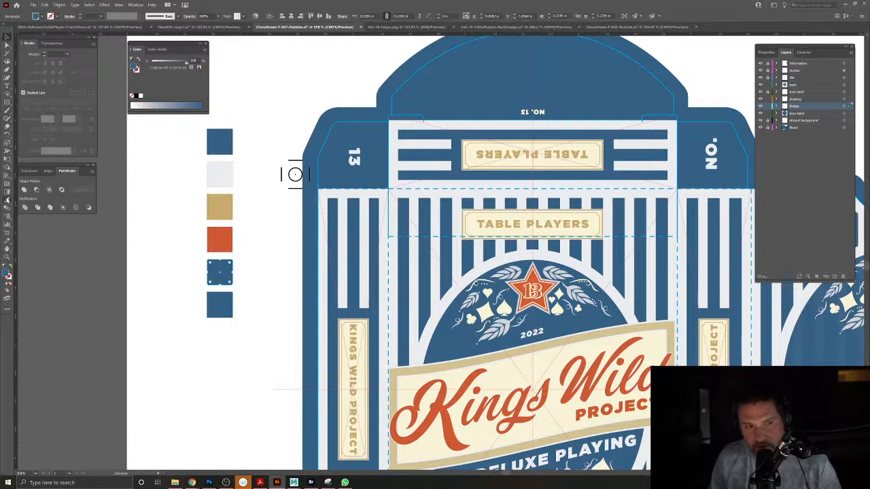
{"action": "left_click", "coordinate": [422, 354]}
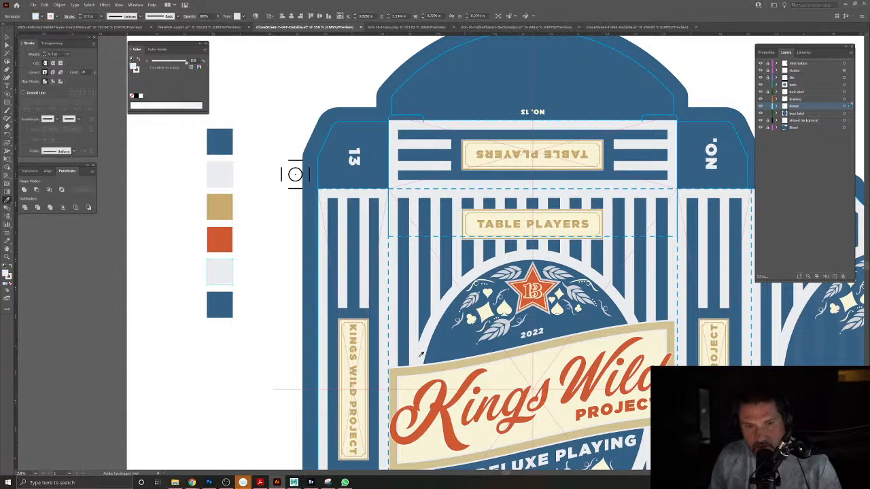
{"action": "left_click", "coordinate": [421, 357]}
{"action": "left_click", "coordinate": [427, 367]}
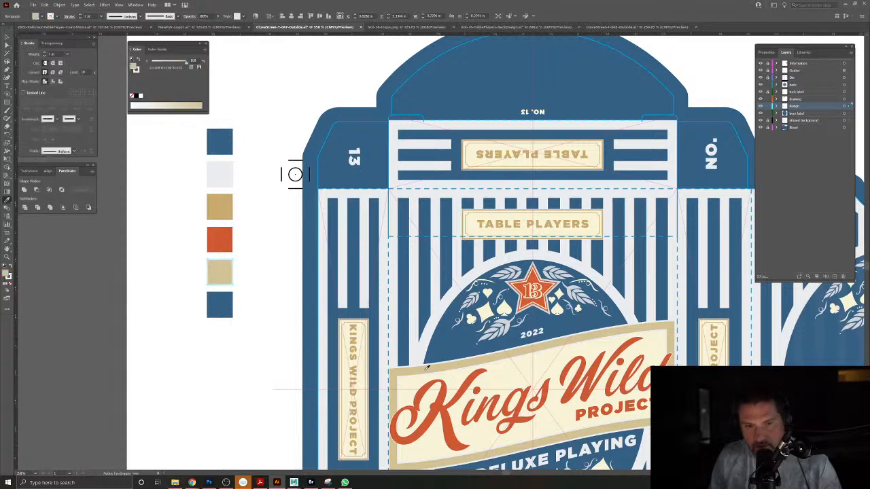
{"action": "left_click", "coordinate": [9, 42]}
{"action": "left_click", "coordinate": [205, 294]}
{"action": "left_click", "coordinate": [222, 312]}
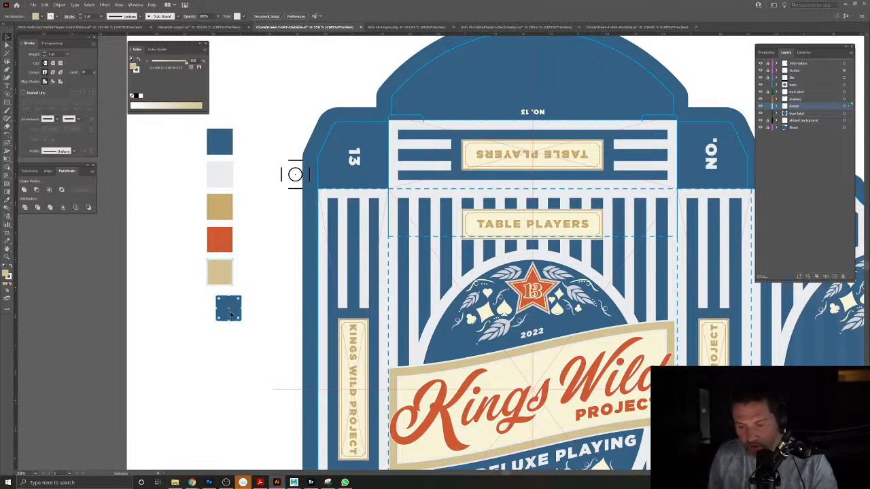
{"action": "key", "text": "Delete"}
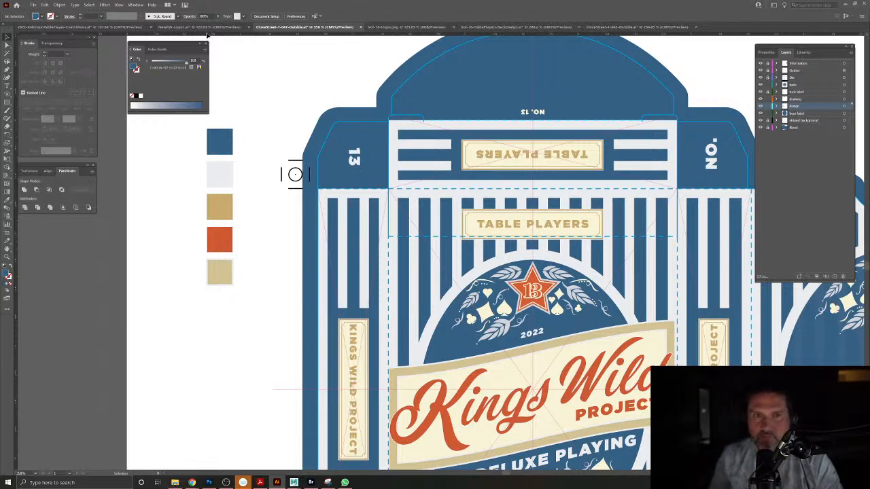
Switch to the grey tuck box document, draw a small light grey square beside the box and place a copy below it.
{"action": "left_click", "coordinate": [642, 27]}
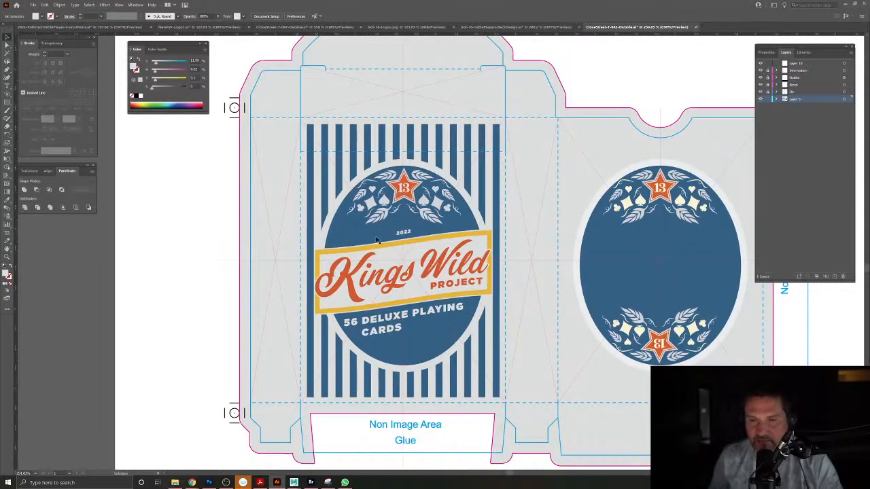
{"action": "left_click_drag", "start_coordinate": [378, 240], "coordinate": [423, 229]}
{"action": "scroll", "coordinate": [410, 227], "scroll_direction": "up", "scroll_amount": 1}
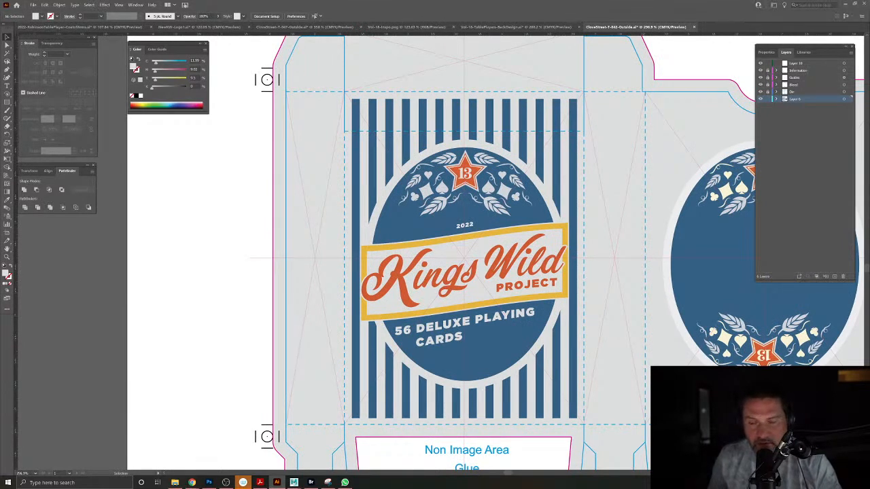
{"action": "left_click", "coordinate": [8, 103]}
{"action": "left_click_drag", "start_coordinate": [213, 138], "coordinate": [230, 154]}
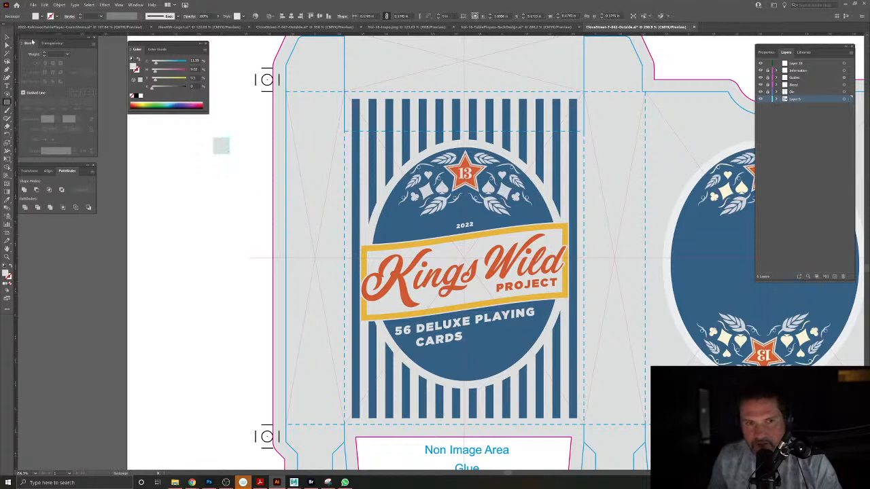
{"action": "left_click", "coordinate": [234, 158]}
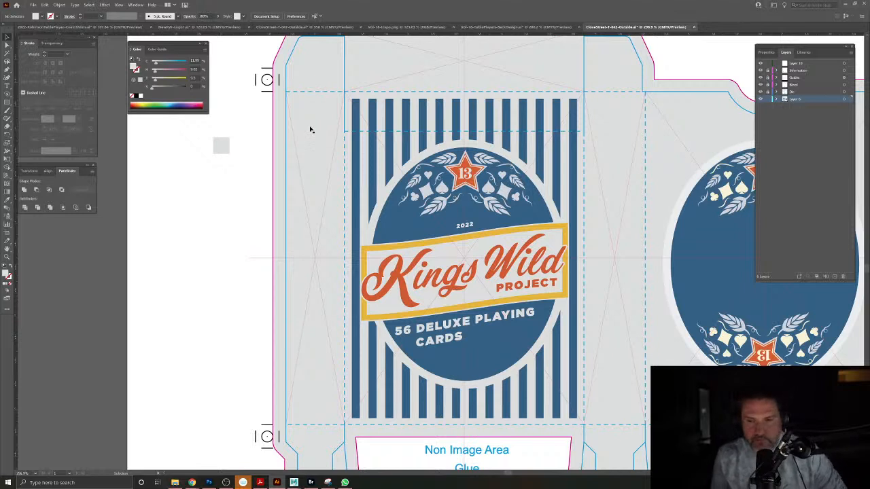
{"action": "left_click", "coordinate": [221, 148]}
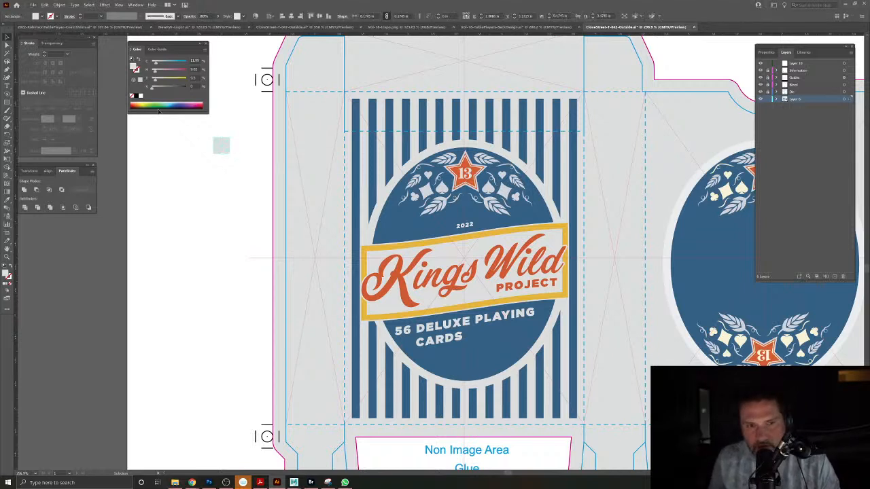
{"action": "left_click_drag", "start_coordinate": [225, 148], "coordinate": [221, 189]}
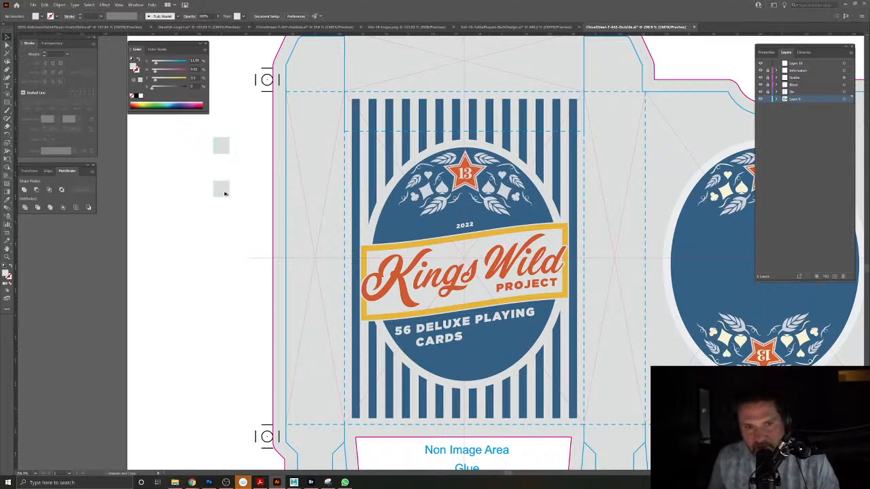
Colour the copied square orange-red from the Kings Wild lettering, duplicate it directly below and colour that duplicate blue from the oval.
{"action": "left_click", "coordinate": [25, 208]}
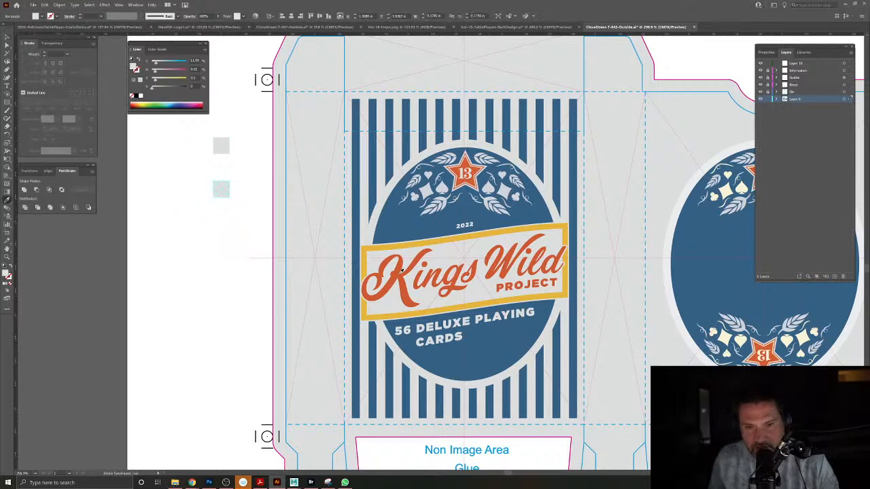
{"action": "left_click", "coordinate": [398, 271]}
{"action": "left_click", "coordinate": [7, 36]}
{"action": "left_click", "coordinate": [232, 258]}
{"action": "left_click_drag", "start_coordinate": [225, 197], "coordinate": [224, 216]}
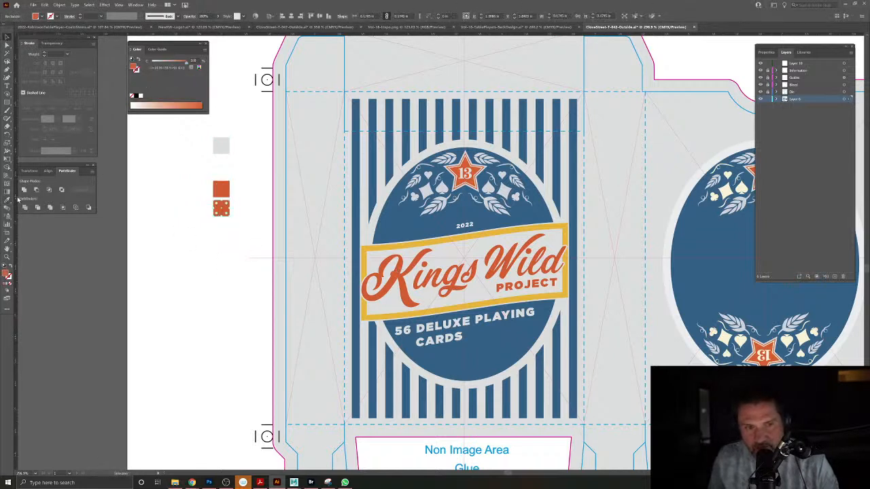
{"action": "left_click", "coordinate": [400, 241]}
{"action": "left_click", "coordinate": [7, 38]}
{"action": "left_click", "coordinate": [218, 229]}
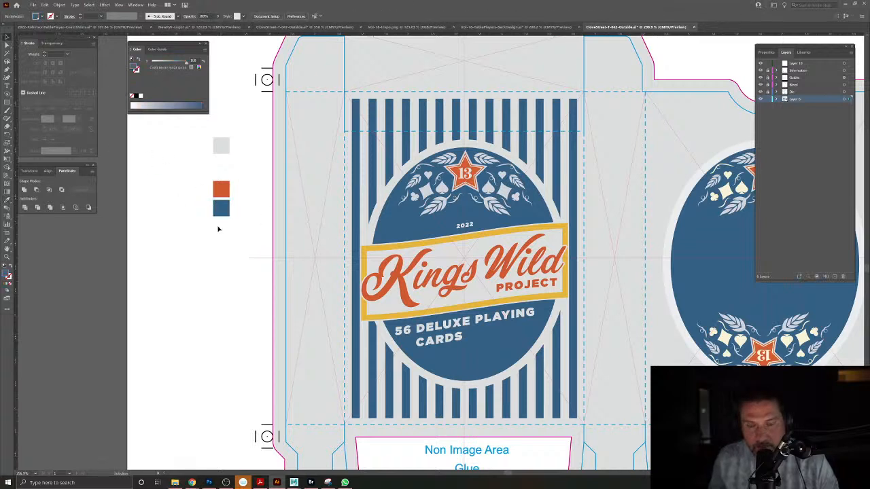
Duplicate the orange-red square up and to its left, and colour the copy golden yellow from the banner's border.
{"action": "left_click", "coordinate": [219, 195]}
{"action": "left_click_drag", "start_coordinate": [221, 192], "coordinate": [209, 184]}
{"action": "key", "text": "i"}
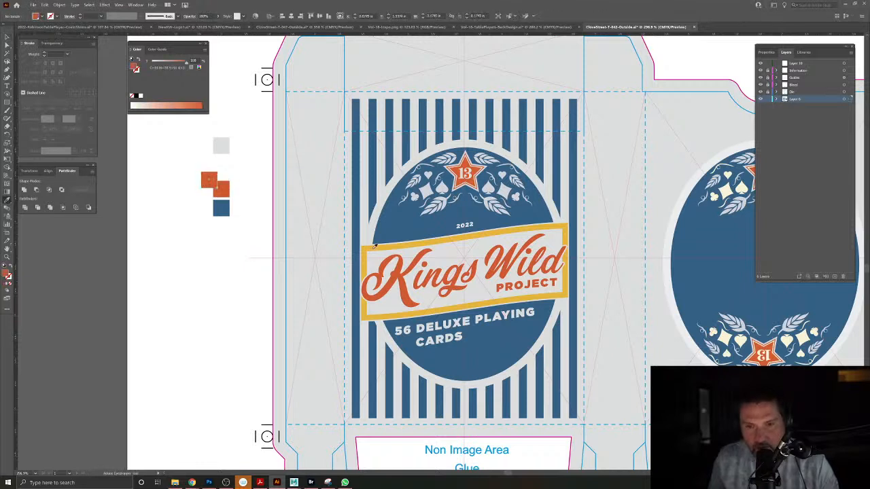
{"action": "left_click", "coordinate": [372, 249]}
{"action": "left_click", "coordinate": [8, 37]}
{"action": "left_click", "coordinate": [202, 280]}
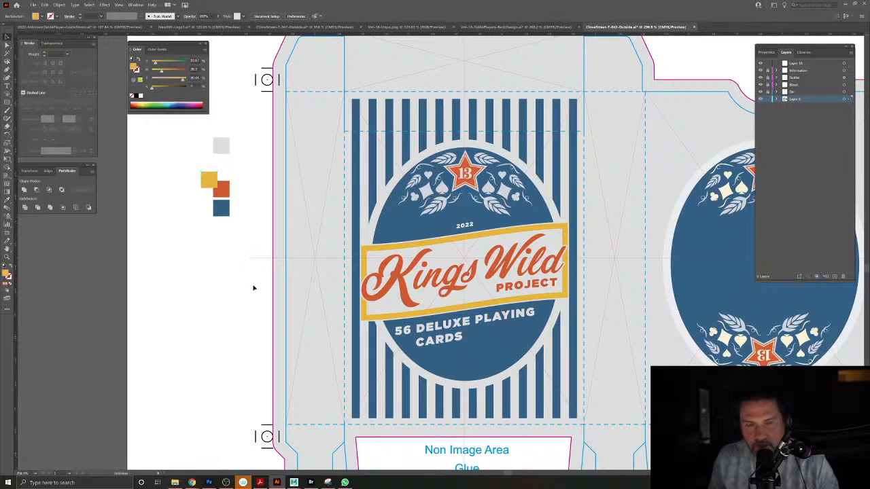
Return to the blue striped tuck box document and examine the colours of its front label.
{"action": "left_click", "coordinate": [210, 28]}
{"action": "left_click", "coordinate": [285, 27]}
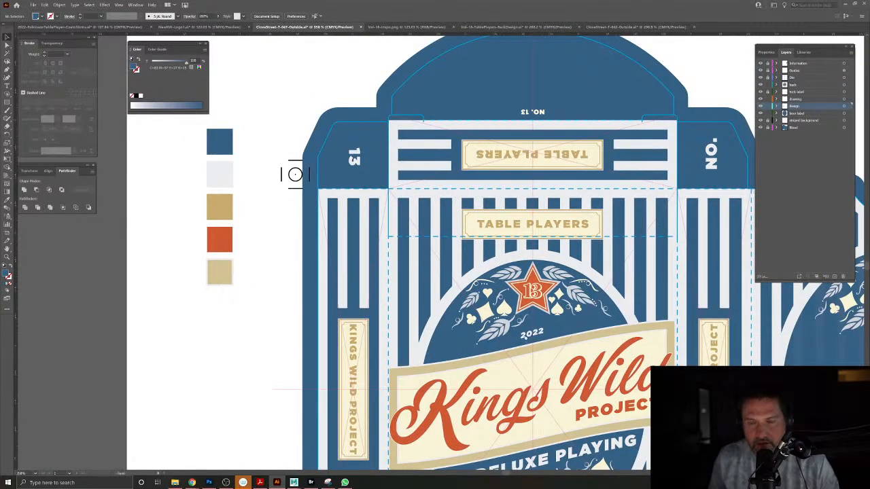
{"action": "left_click_drag", "start_coordinate": [526, 340], "coordinate": [455, 223]}
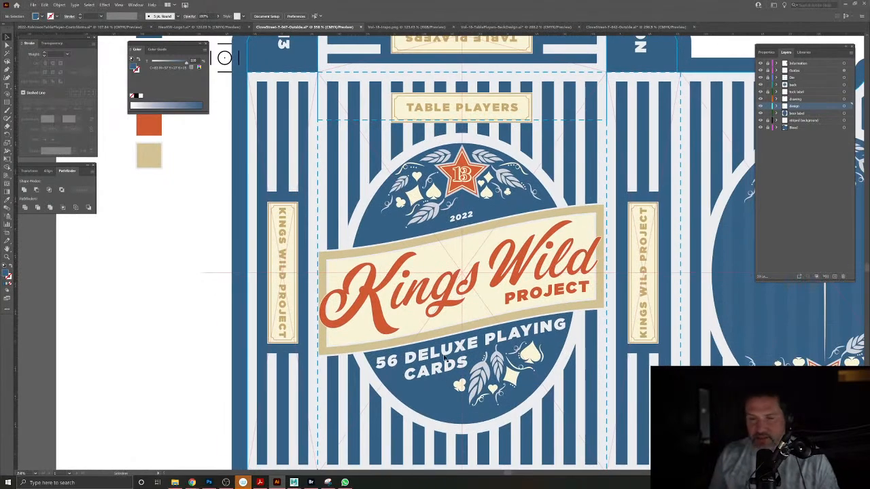
Switch back to the grey tuck box document and colour the suit symbols on the front oval golden yellow from the swatch.
{"action": "left_click_drag", "start_coordinate": [254, 210], "coordinate": [362, 294]}
{"action": "left_click_drag", "start_coordinate": [428, 298], "coordinate": [420, 258]}
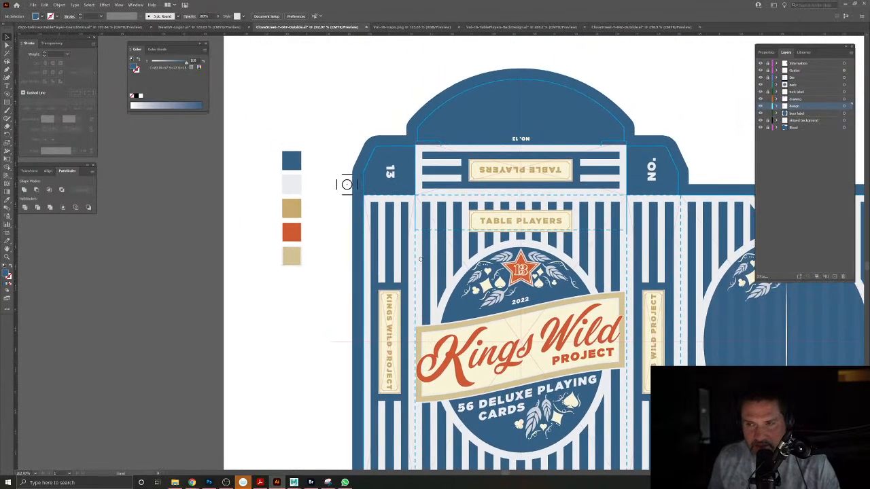
{"action": "left_click", "coordinate": [602, 27]}
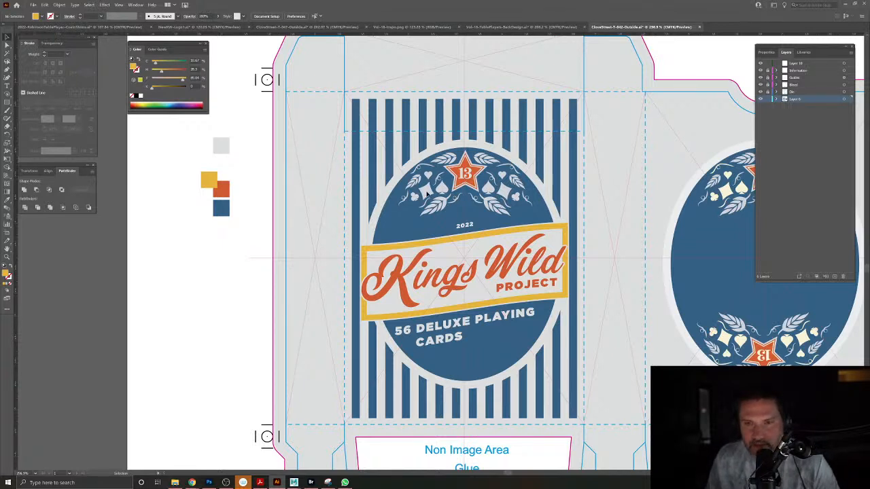
{"action": "left_click", "coordinate": [426, 194]}
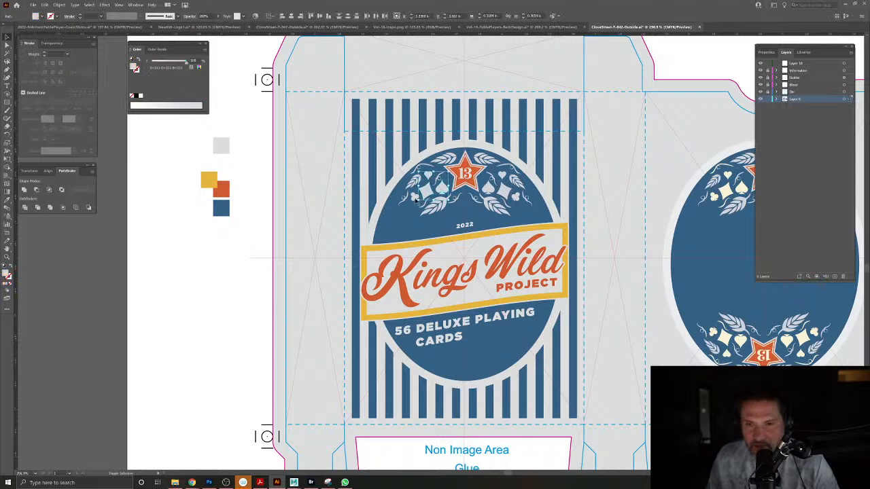
{"action": "left_click", "coordinate": [503, 193], "text": "shift"}
{"action": "key", "text": "i"}
{"action": "left_click", "coordinate": [208, 178]}
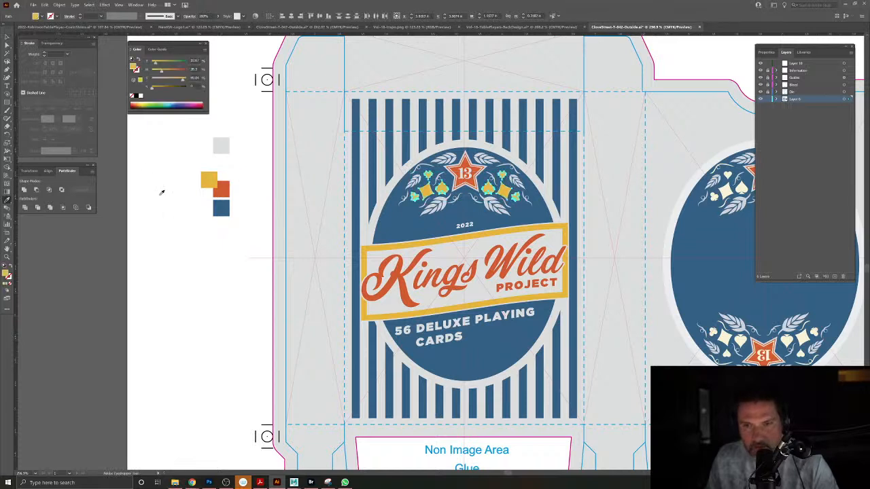
{"action": "key", "text": "v"}
{"action": "left_click", "coordinate": [170, 215]}
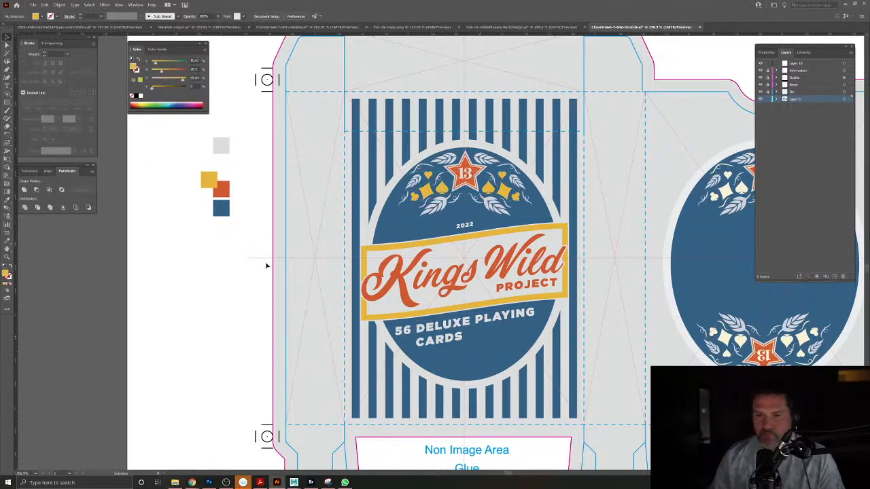
Inside the front label's star badge, delete the 13 and its cut-out number shapes from the orange-red star.
{"action": "left_click_drag", "start_coordinate": [464, 169], "coordinate": [482, 198]}
{"action": "double_click", "coordinate": [483, 197]}
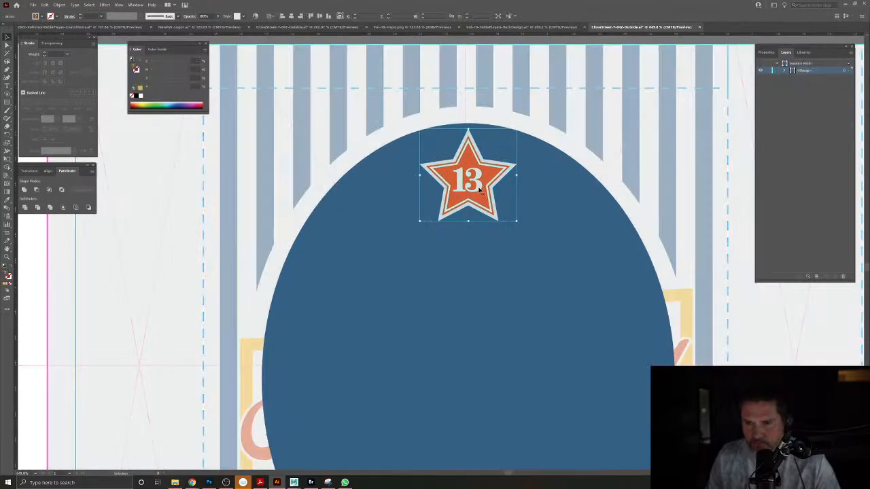
{"action": "left_click", "coordinate": [462, 183], "text": "shift"}
{"action": "key", "text": "Delete"}
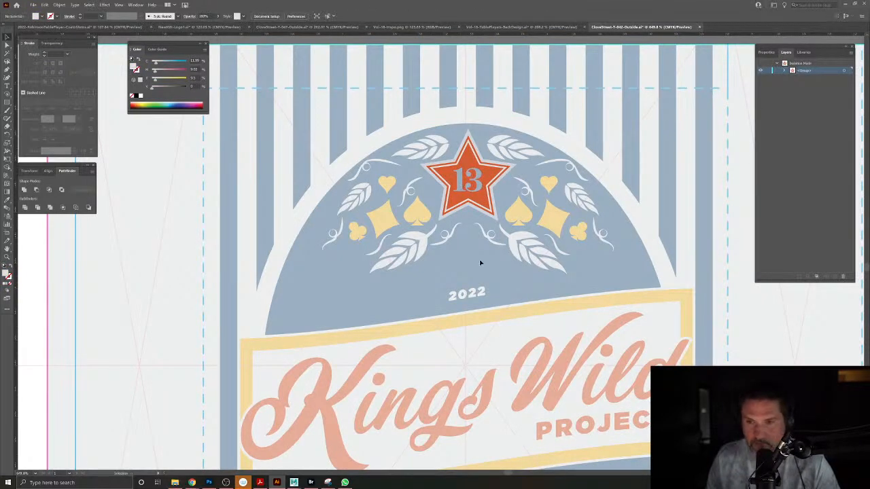
{"action": "key", "text": "a"}
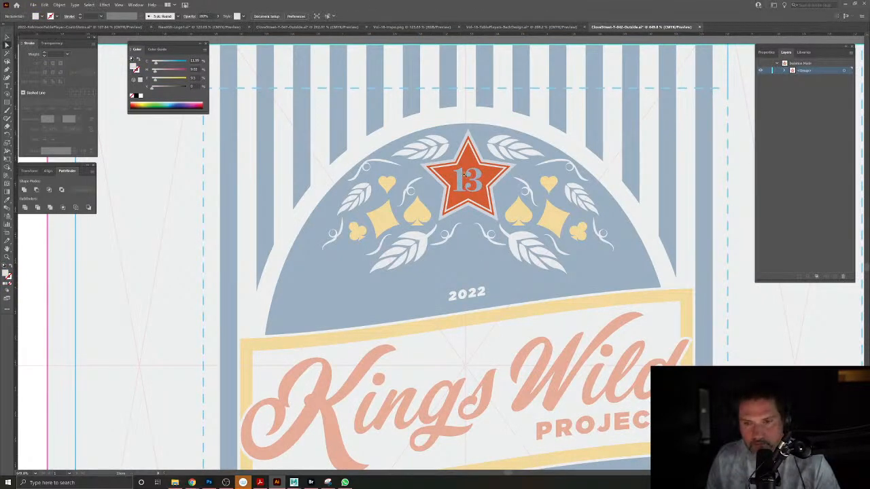
{"action": "scroll", "coordinate": [464, 175], "scroll_direction": "up", "scroll_amount": 6}
{"action": "left_click", "coordinate": [515, 201]}
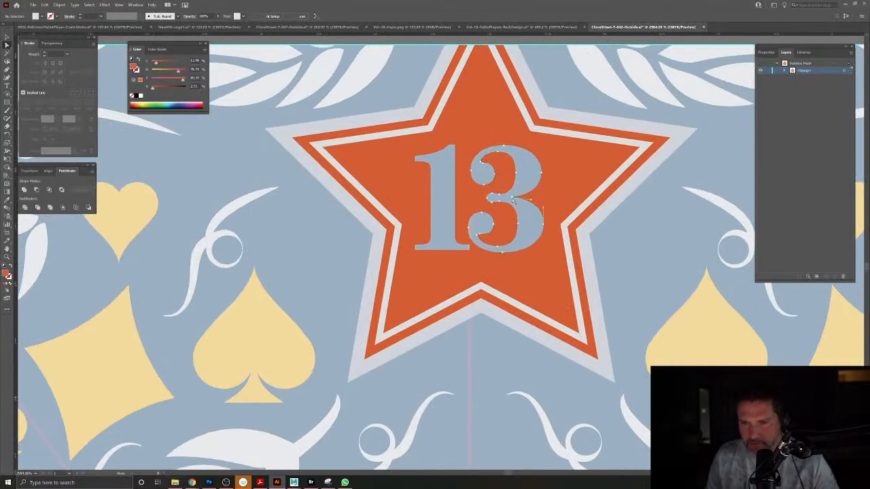
{"action": "key", "text": "Delete"}
{"action": "left_click", "coordinate": [455, 150]}
{"action": "key", "text": "Delete"}
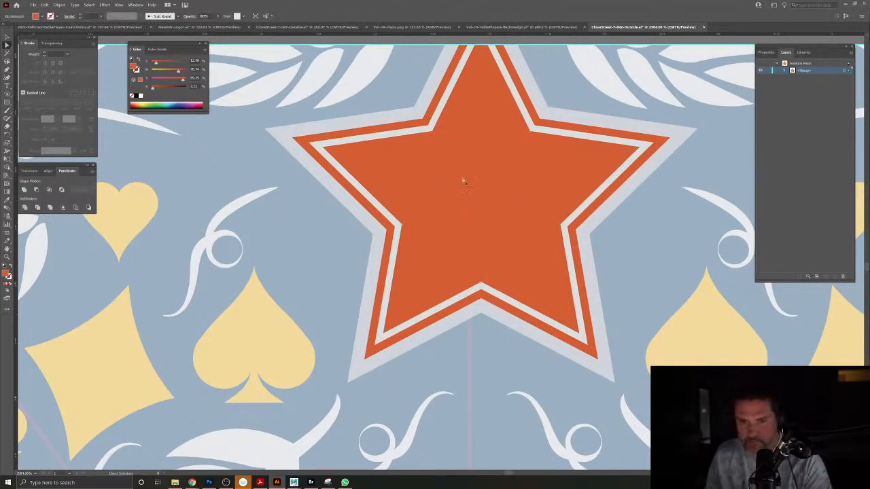
{"action": "key", "text": "Escape"}
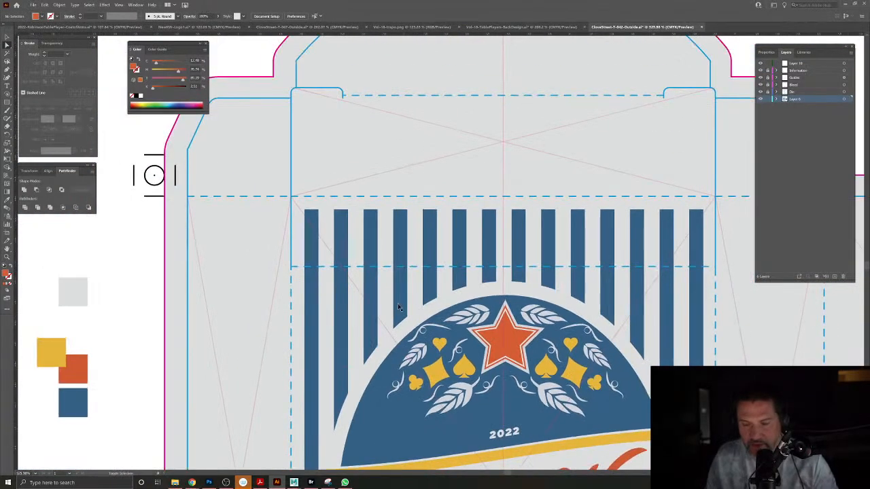
Put the 13 back on the front star, coloured golden yellow from the swatch.
{"action": "left_click", "coordinate": [7, 200]}
{"action": "left_click", "coordinate": [53, 352]}
{"action": "left_click", "coordinate": [7, 38]}
{"action": "left_click", "coordinate": [118, 261]}
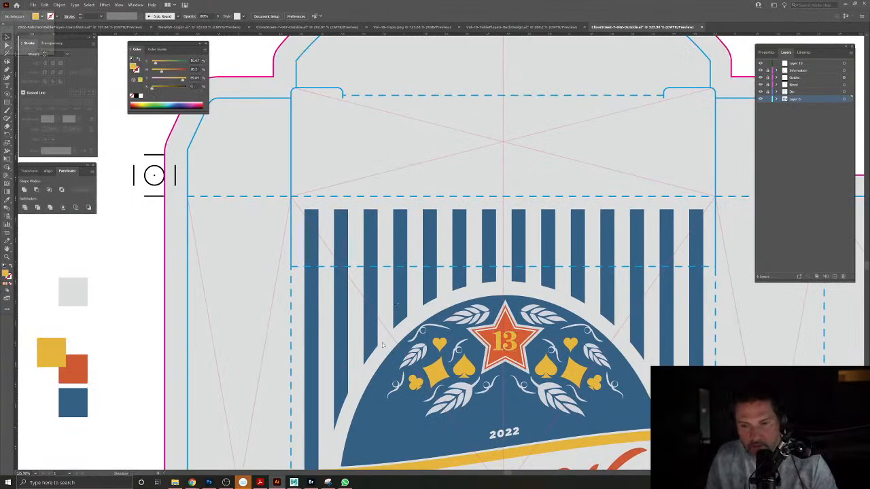
{"action": "scroll", "coordinate": [381, 340], "scroll_direction": "down", "scroll_amount": 4}
{"action": "left_click_drag", "start_coordinate": [377, 383], "coordinate": [353, 225]}
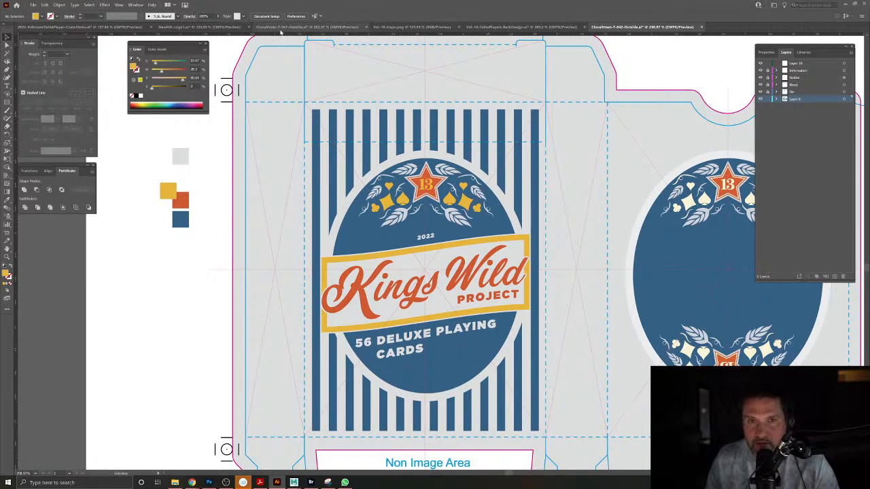
Check the stripes in the blue tuck box document and place three copies of a front-panel stripe on the grey box's adjacent side panel.
{"action": "left_click", "coordinate": [280, 27]}
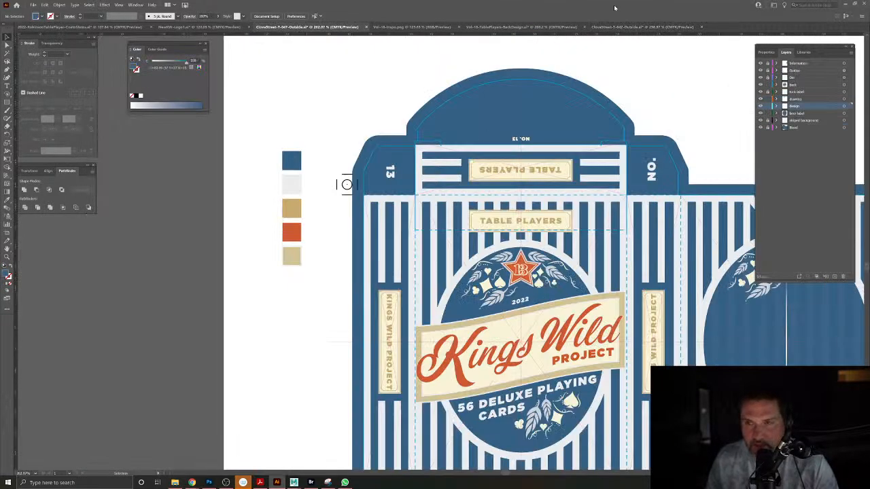
{"action": "left_click", "coordinate": [604, 27]}
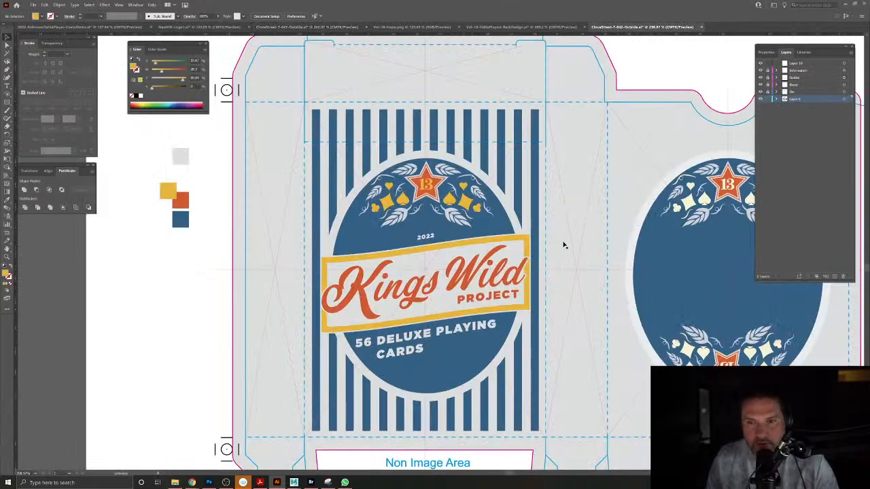
{"action": "left_click", "coordinate": [536, 237]}
{"action": "double_click", "coordinate": [531, 183]}
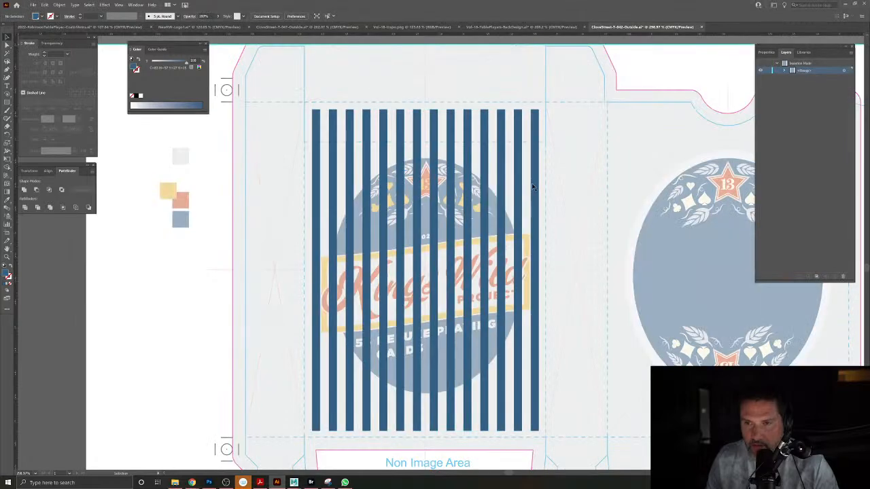
{"action": "double_click", "coordinate": [572, 188]}
{"action": "key", "text": "ctrl+f"}
{"action": "left_click_drag", "start_coordinate": [537, 191], "coordinate": [503, 222]}
{"action": "mouse_move", "coordinate": [474, 177]}
{"action": "left_mouse_down"}
{"action": "mouse_move", "coordinate": [513, 179]}
{"action": "mouse_move", "coordinate": [492, 191]}
{"action": "mouse_move", "coordinate": [495, 179]}
{"action": "mouse_move", "coordinate": [487, 178]}
{"action": "mouse_move", "coordinate": [512, 178]}
{"action": "mouse_move", "coordinate": [488, 175]}
{"action": "left_mouse_up"}
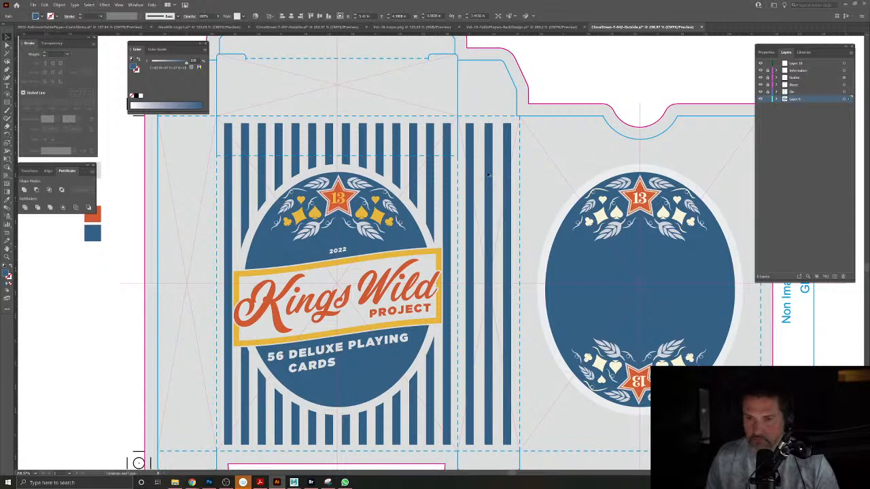
Select the three side-panel stripes and space them evenly across the panel.
{"action": "left_click", "coordinate": [487, 175]}
{"action": "left_click", "coordinate": [469, 150], "text": "shift"}
{"action": "left_click", "coordinate": [507, 154], "text": "shift"}
{"action": "left_click", "coordinate": [376, 17]}
{"action": "left_click", "coordinate": [579, 88]}
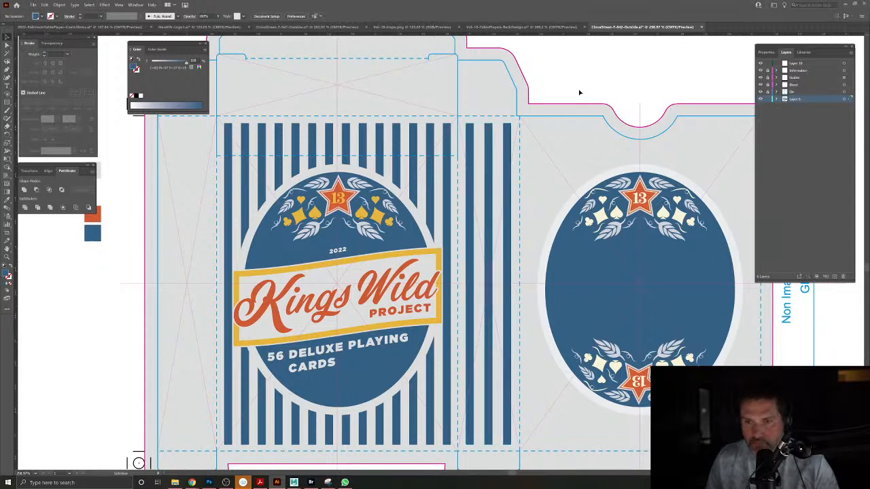
{"action": "left_click_drag", "start_coordinate": [544, 270], "coordinate": [563, 263]}
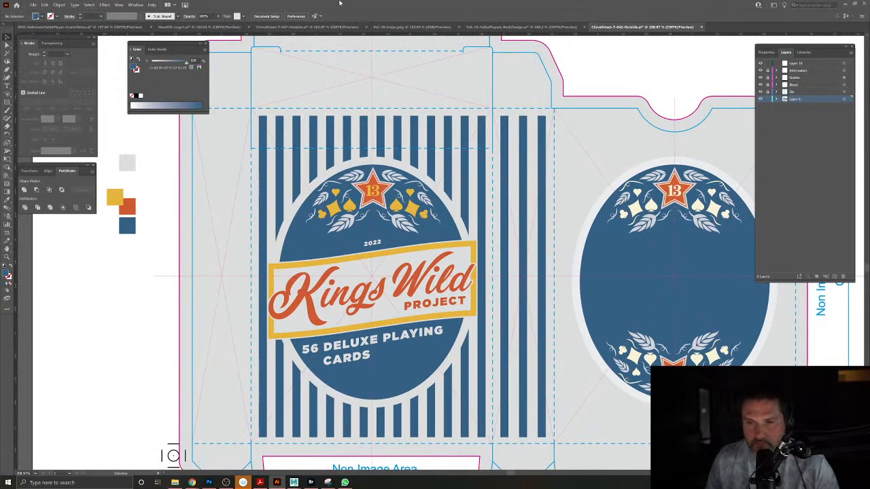
Check the blue box's side label and draw a blue rectangle about 0.25 by 1.47 in, vertically centred over the grey box's middle side stripe.
{"action": "left_click", "coordinate": [302, 26]}
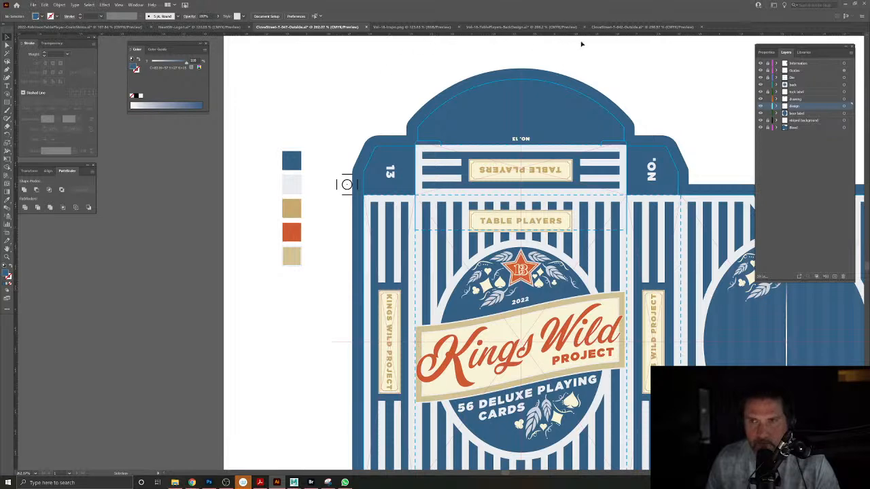
{"action": "left_click", "coordinate": [642, 27]}
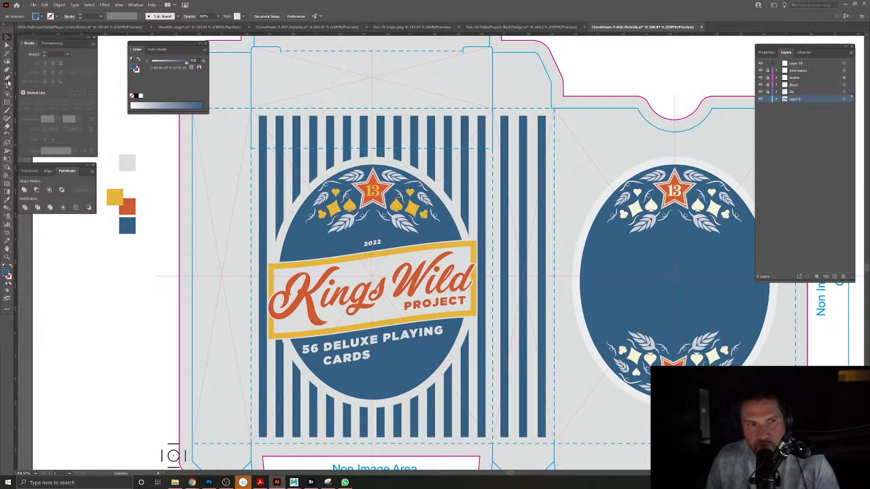
{"action": "left_click", "coordinate": [6, 102]}
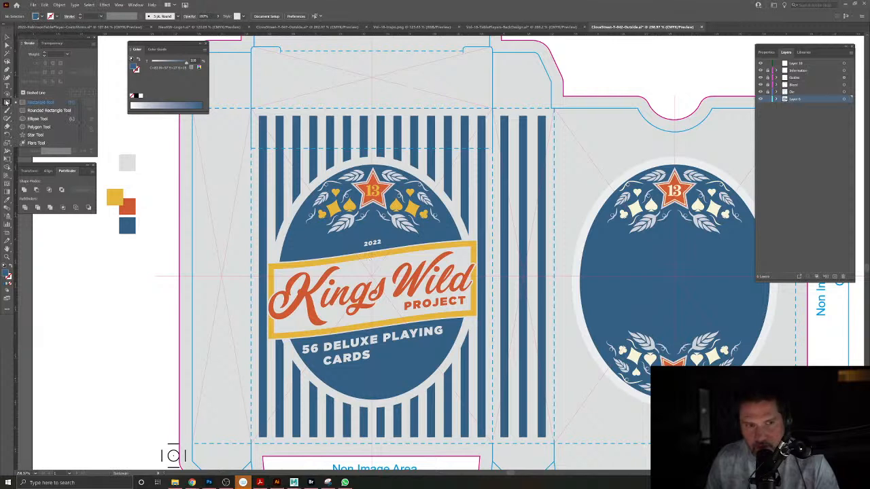
{"action": "left_click", "coordinate": [6, 102]}
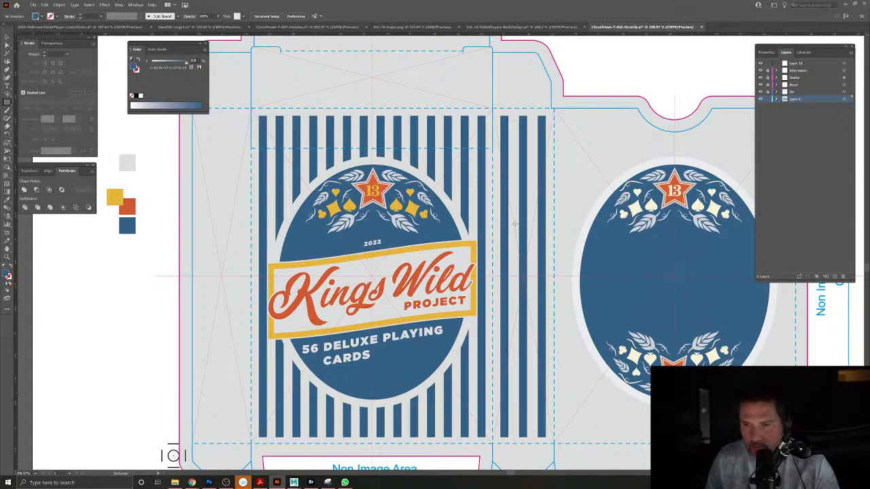
{"action": "mouse_move", "coordinate": [512, 220]}
{"action": "left_mouse_down"}
{"action": "mouse_move", "coordinate": [538, 367]}
{"action": "mouse_move", "coordinate": [535, 359]}
{"action": "left_mouse_up"}
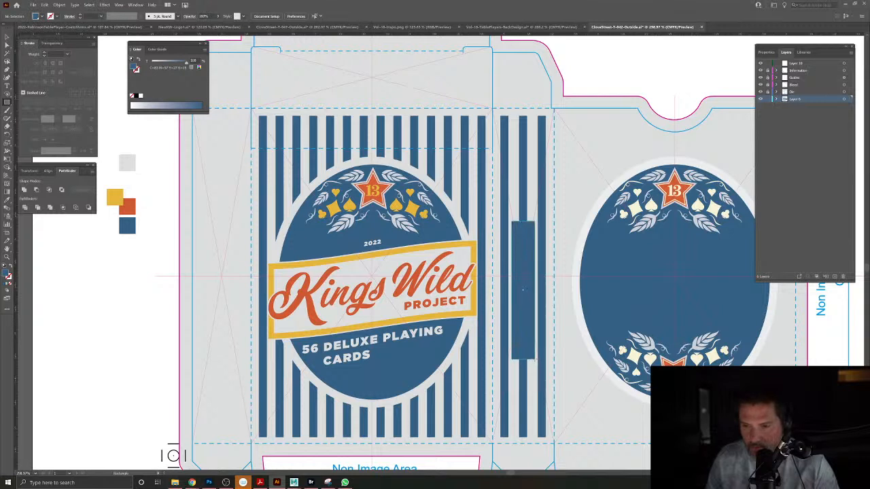
{"action": "key", "text": "v"}
{"action": "left_click_drag", "start_coordinate": [522, 335], "coordinate": [522, 322]}
{"action": "key", "text": "Up"}
{"action": "key", "text": "Up"}
{"action": "key", "text": "Down"}
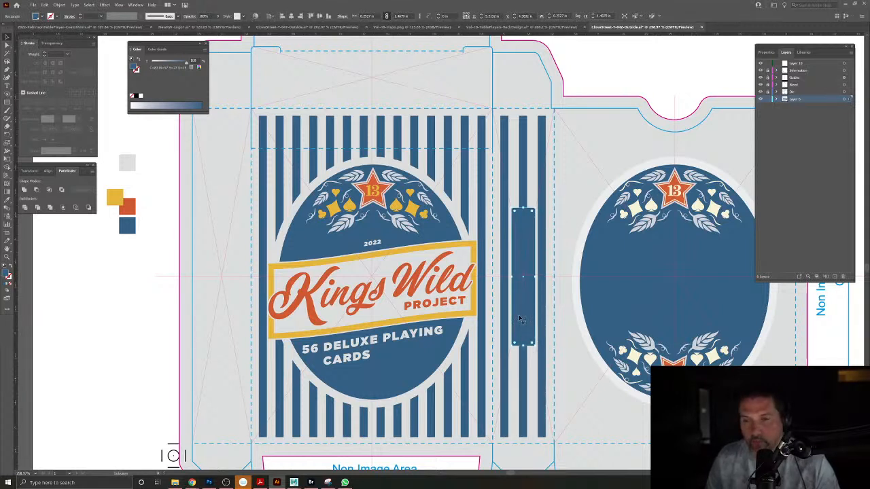
Fill the side-panel rectangle with the light grey sampled from the box background.
{"action": "left_click", "coordinate": [7, 201]}
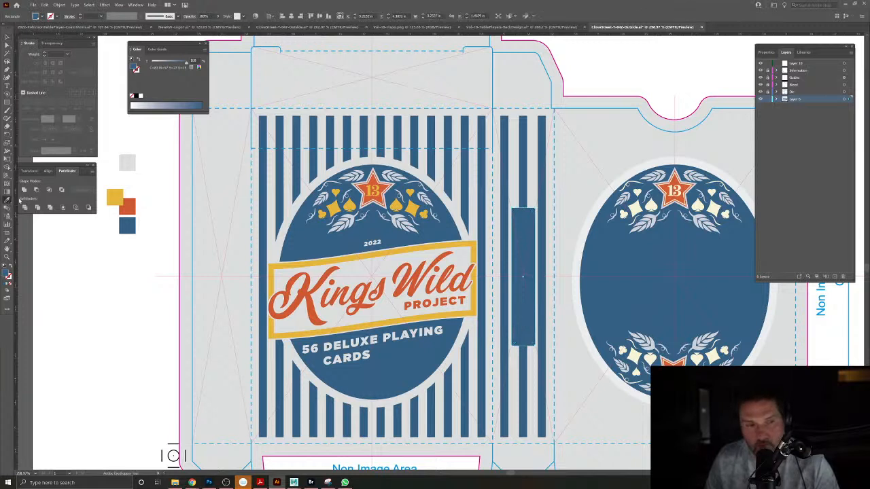
{"action": "left_click", "coordinate": [335, 77]}
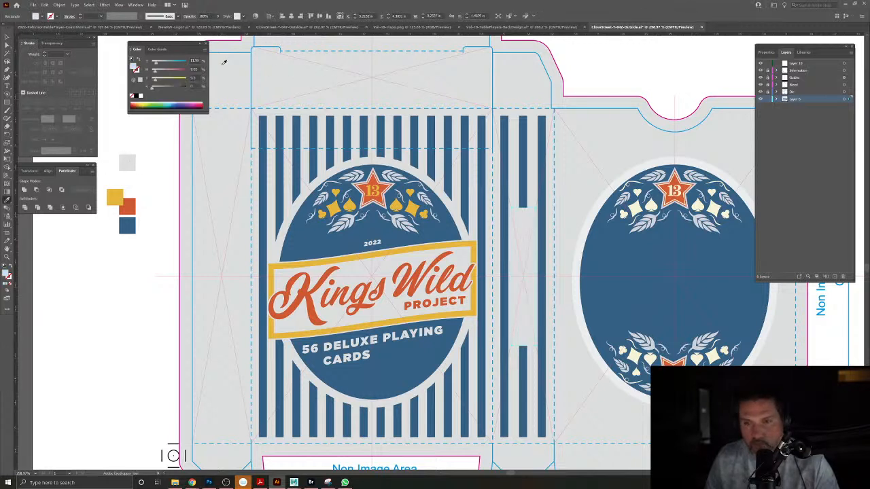
{"action": "left_click", "coordinate": [7, 39]}
{"action": "left_click", "coordinate": [121, 289]}
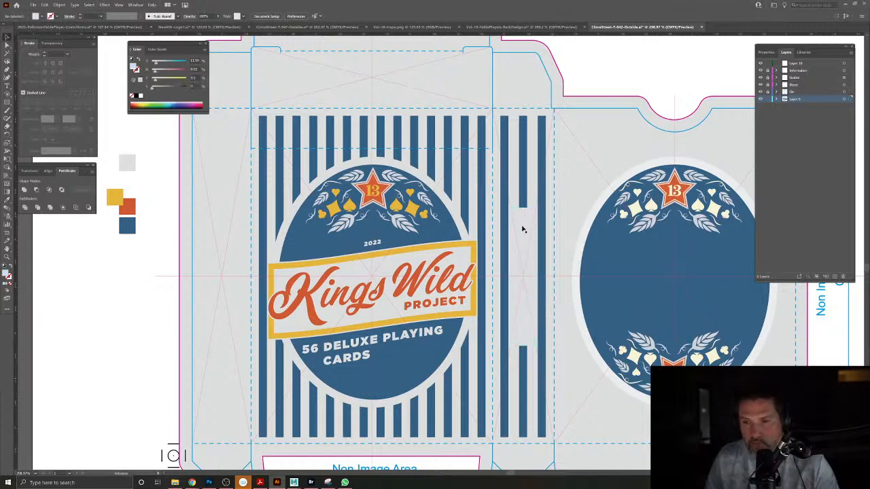
Duplicate the light grey rectangle in place and give the copy no fill and a 5 pt black stroke.
{"action": "left_click", "coordinate": [523, 229]}
{"action": "key", "text": "a"}
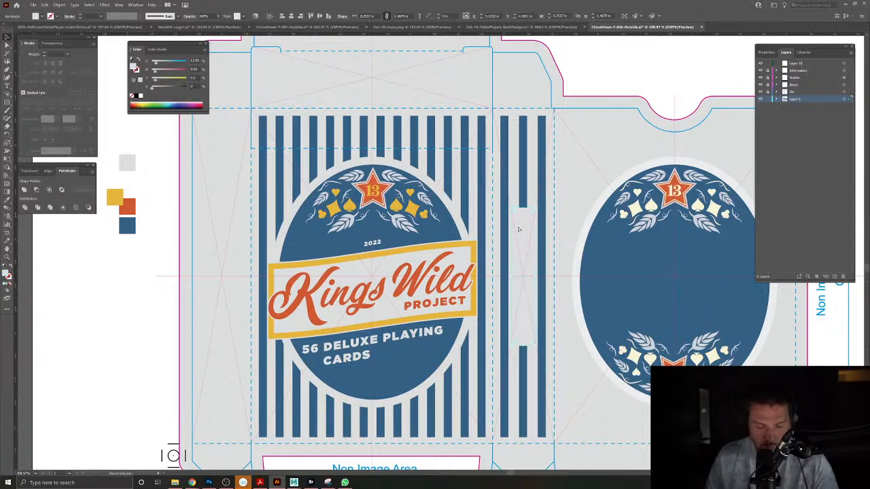
{"action": "left_click", "coordinate": [4, 267]}
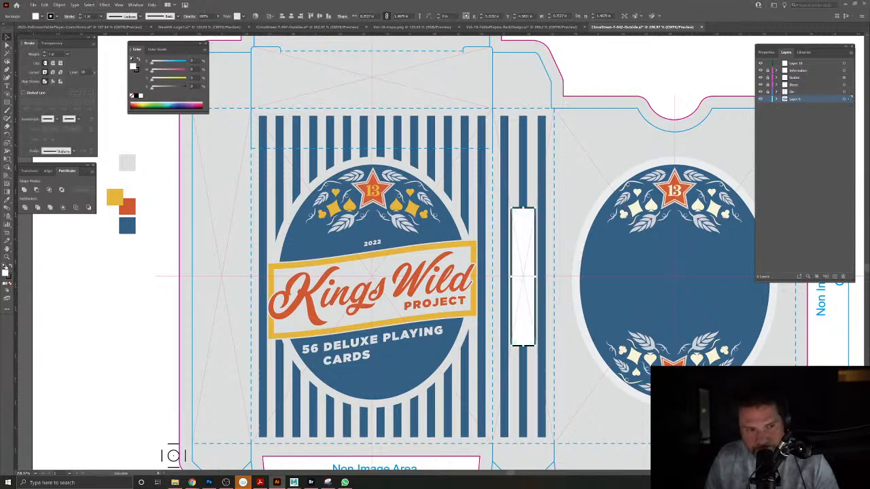
{"action": "left_click", "coordinate": [9, 285]}
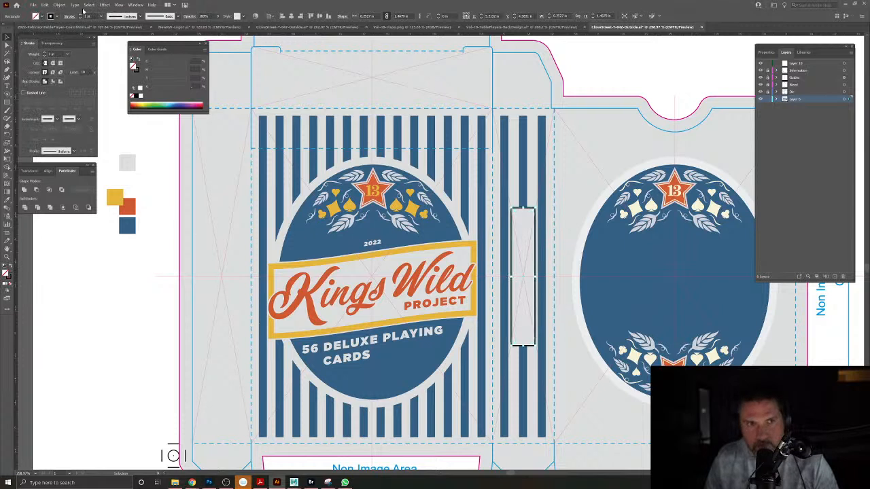
{"action": "left_click", "coordinate": [80, 15]}
{"action": "left_click", "coordinate": [80, 15]}
{"action": "left_click", "coordinate": [80, 15]}
{"action": "left_click", "coordinate": [80, 15]}
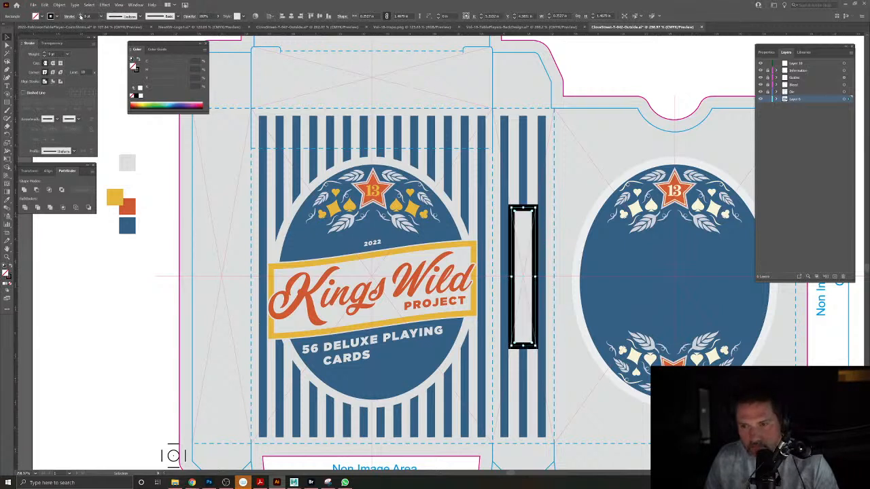
Convert the black frame's stroke into a filled shape with Outline Stroke and deselect it.
{"action": "left_click", "coordinate": [59, 4]}
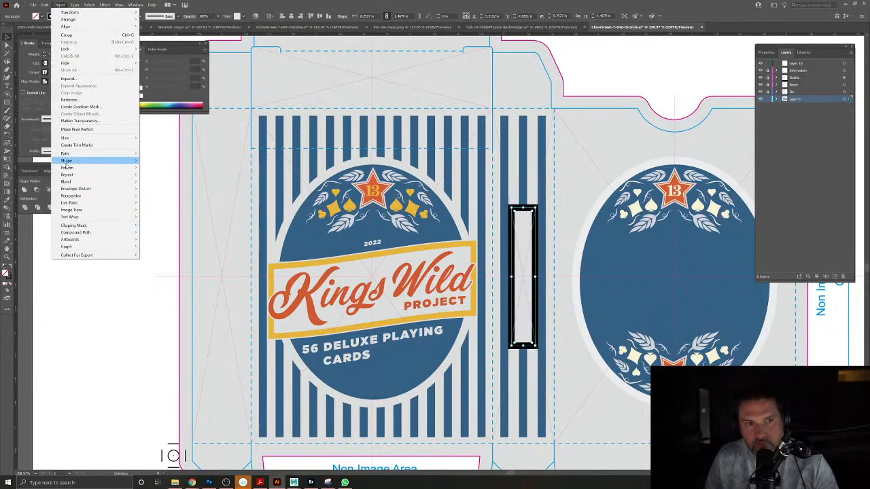
{"action": "mouse_move", "coordinate": [68, 154]}
{"action": "left_click", "coordinate": [161, 169]}
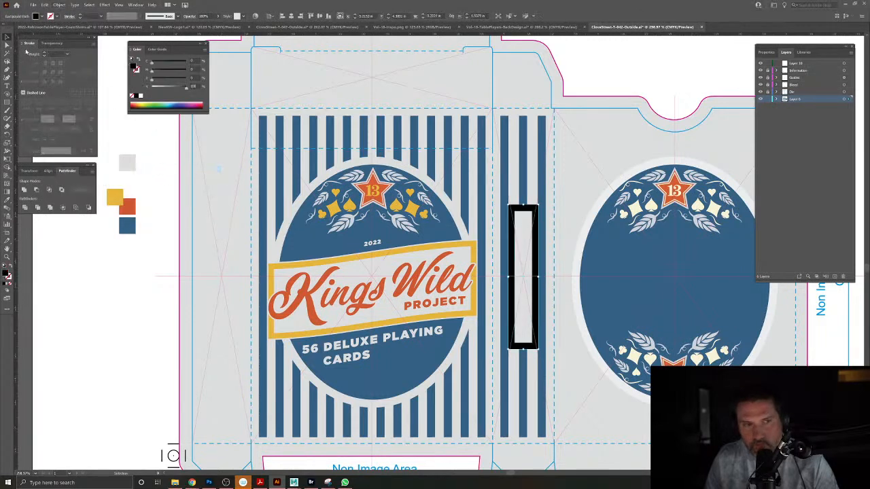
{"action": "left_click", "coordinate": [542, 187]}
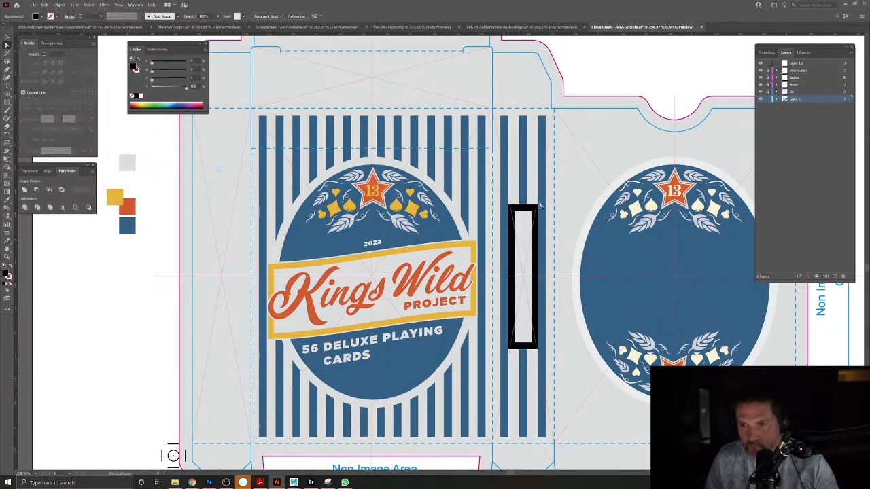
Delete the outer contour of the outlined black side-panel frame, keeping a solid black inner bar, and check the blue box design for comparison.
{"action": "left_click", "coordinate": [538, 206]}
{"action": "key", "text": "Delete"}
{"action": "key", "text": "Delete"}
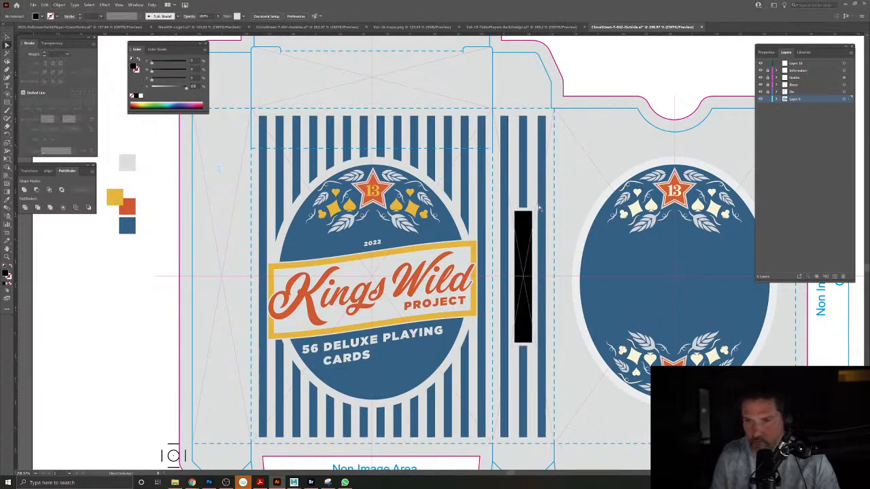
{"action": "left_click", "coordinate": [304, 28]}
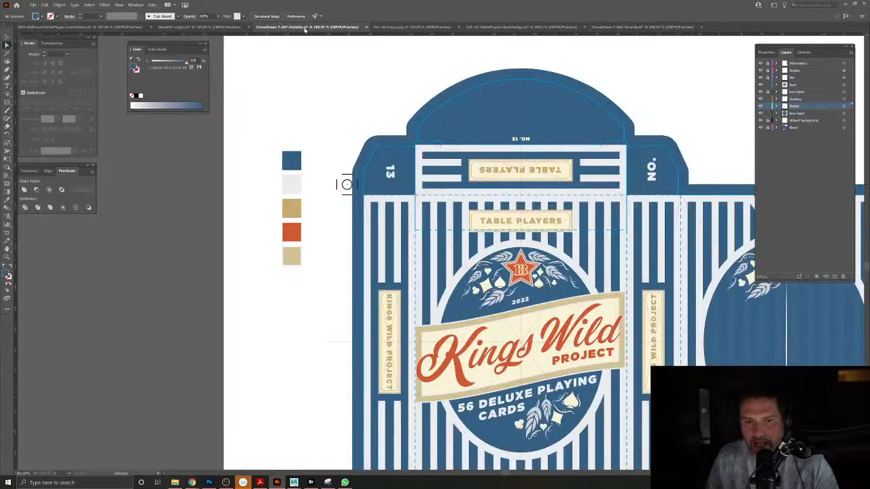
{"action": "left_click", "coordinate": [633, 27]}
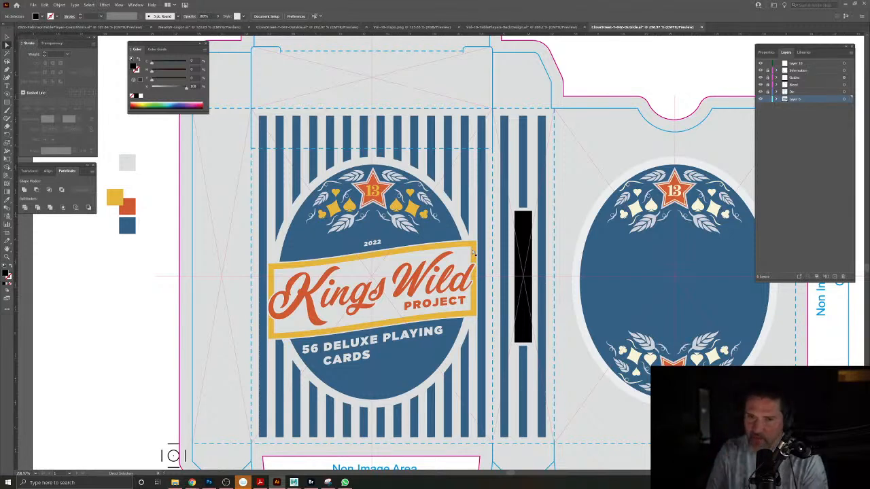
Draw a circle about 0.025 in across in the upper-left corner of the gold banner border and fill it with the background's light grey.
{"action": "left_click", "coordinate": [521, 222]}
{"action": "key", "text": "ctrl+space"}
{"action": "left_click_drag", "start_coordinate": [349, 254], "coordinate": [673, 271]}
{"action": "key", "text": "space"}
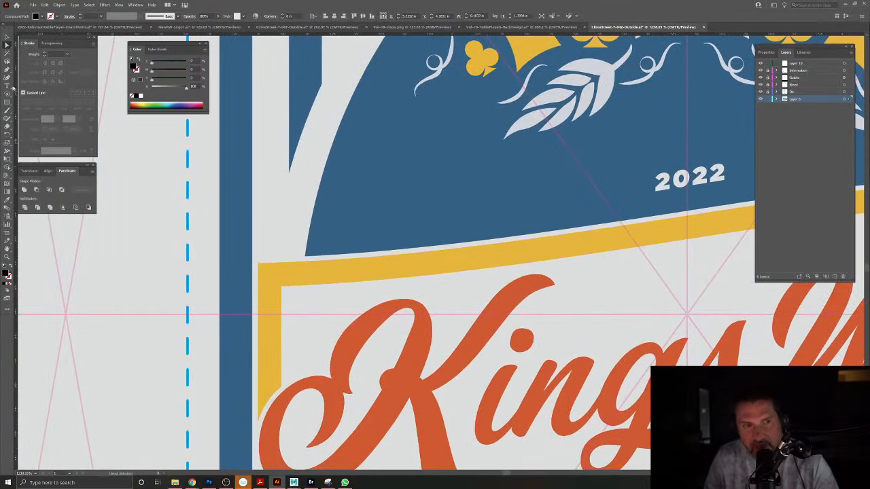
{"action": "left_click_drag", "start_coordinate": [4, 104], "coordinate": [29, 116]}
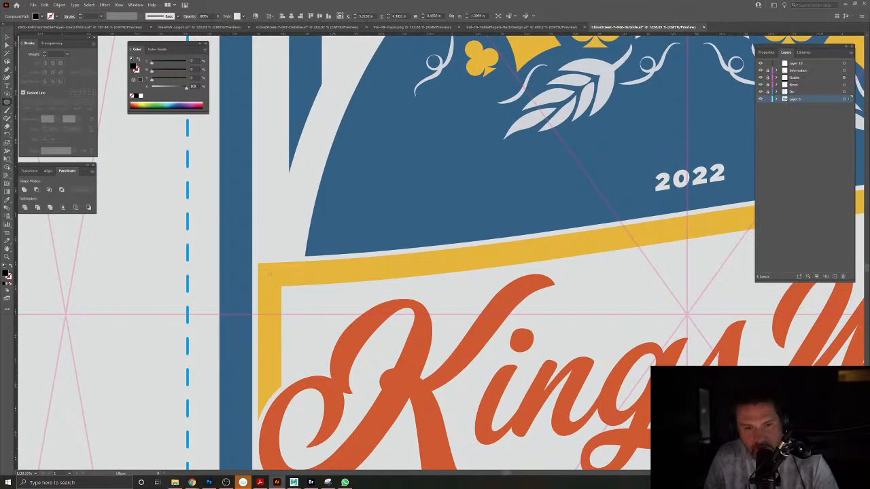
{"action": "left_click_drag", "start_coordinate": [270, 275], "coordinate": [269, 276]}
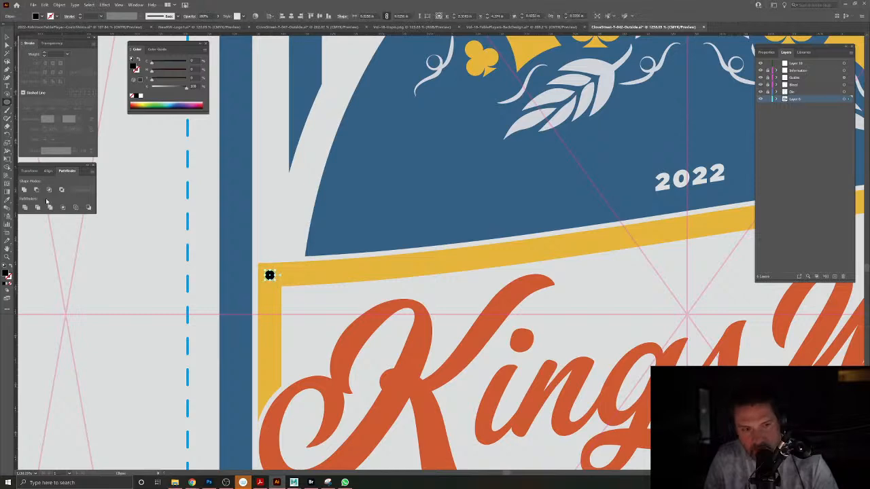
{"action": "key", "text": "i"}
{"action": "left_click", "coordinate": [162, 239]}
{"action": "key", "text": "v"}
{"action": "left_click", "coordinate": [150, 259]}
Place a copy of the light grey dot in the upper-right corner of the gold banner border and deselect it.
{"action": "left_click_drag", "start_coordinate": [289, 293], "coordinate": [228, 267]}
{"action": "left_click_drag", "start_coordinate": [303, 293], "coordinate": [267, 291]}
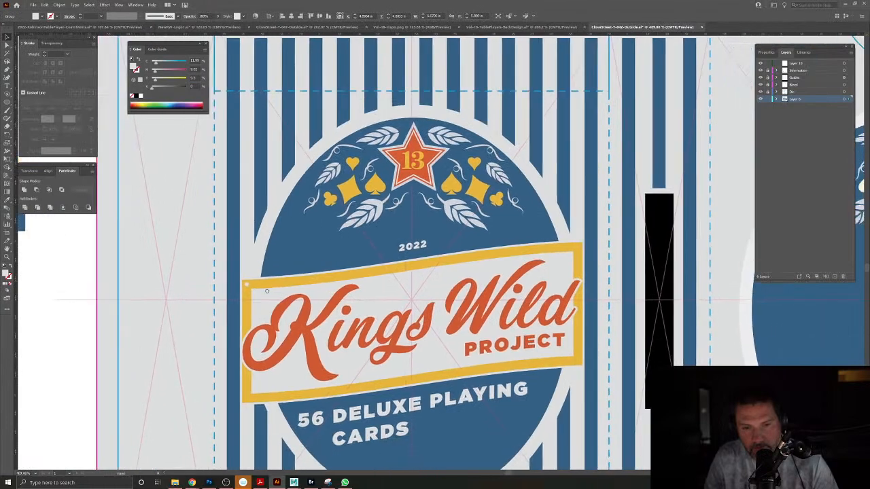
{"action": "left_click", "coordinate": [579, 249]}
{"action": "left_click_drag", "start_coordinate": [577, 247], "coordinate": [626, 298]}
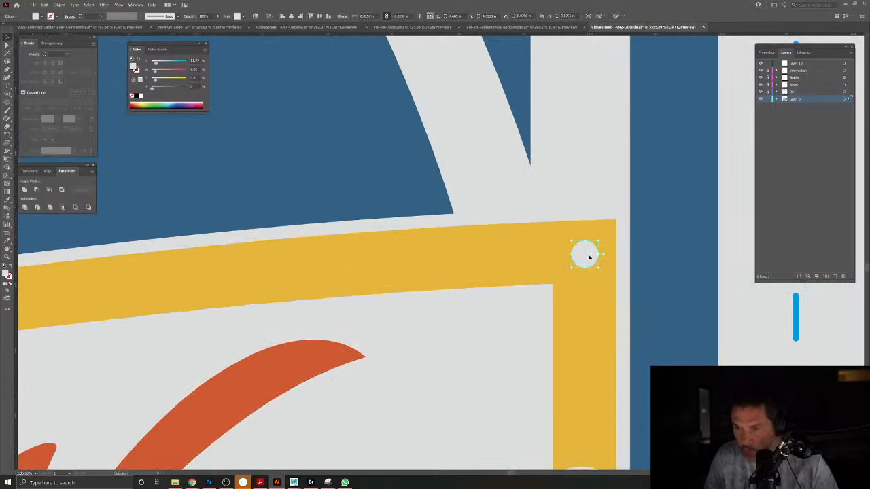
{"action": "key", "text": "ctrl+0"}
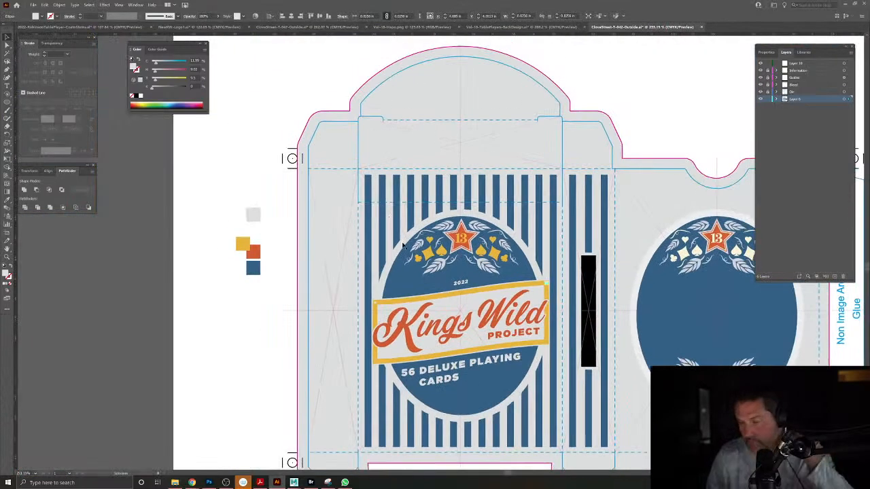
{"action": "left_click", "coordinate": [258, 343]}
{"action": "scroll", "coordinate": [463, 299], "scroll_direction": "up", "scroll_amount": 4}
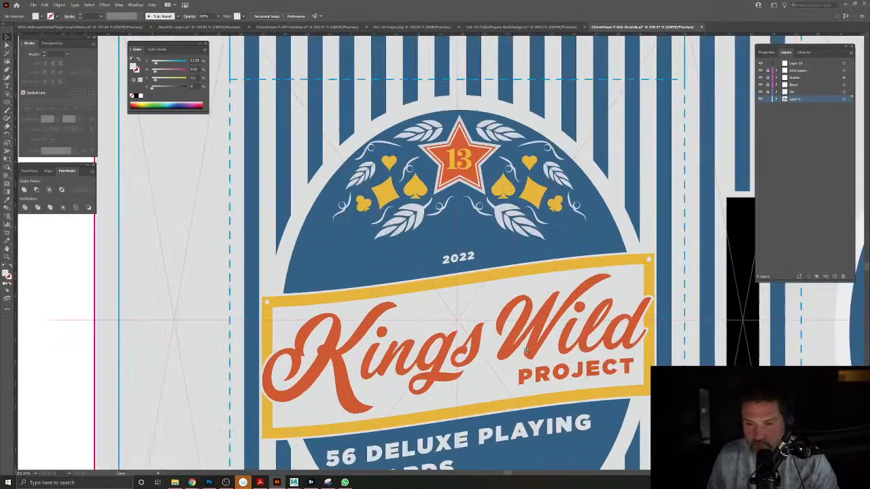
Enter isolation mode on the gold banner border down to its individual path.
{"action": "left_click", "coordinate": [462, 278]}
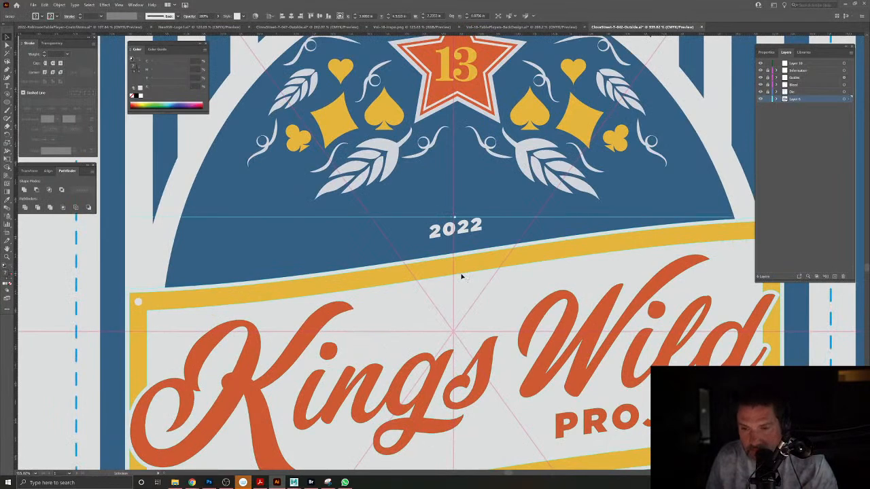
{"action": "double_click", "coordinate": [462, 278]}
{"action": "left_click_drag", "start_coordinate": [429, 304], "coordinate": [468, 272]}
{"action": "key", "text": "ctrl+z"}
{"action": "key", "text": "v"}
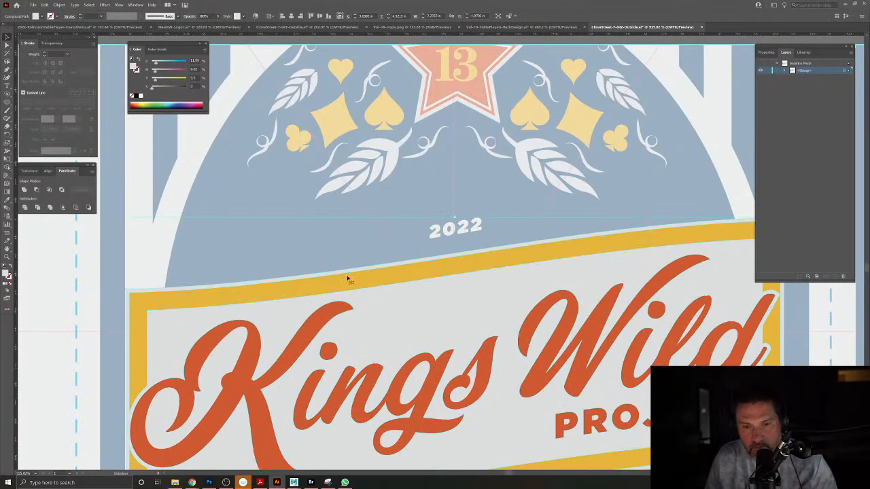
{"action": "double_click", "coordinate": [354, 285]}
{"action": "left_click", "coordinate": [7, 45]}
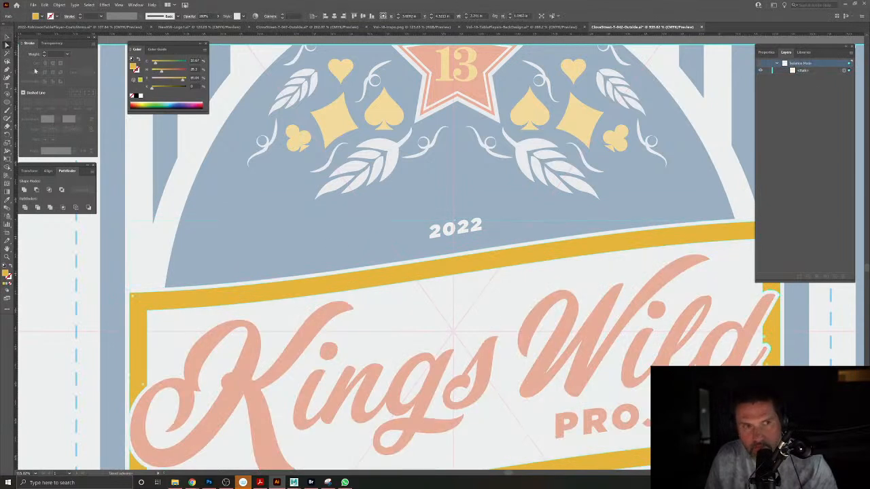
Copy the inner top edge of the gold border, leave isolation mode and paste the curve in front.
{"action": "left_click", "coordinate": [462, 273]}
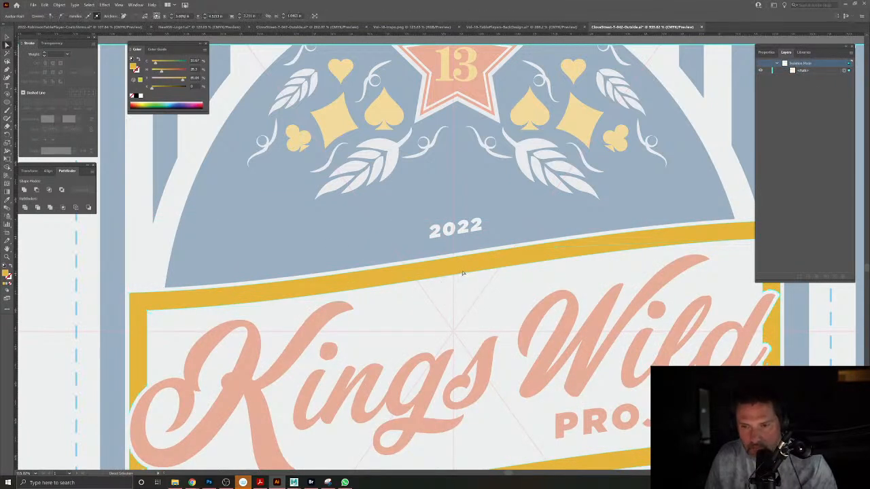
{"action": "left_click", "coordinate": [465, 274]}
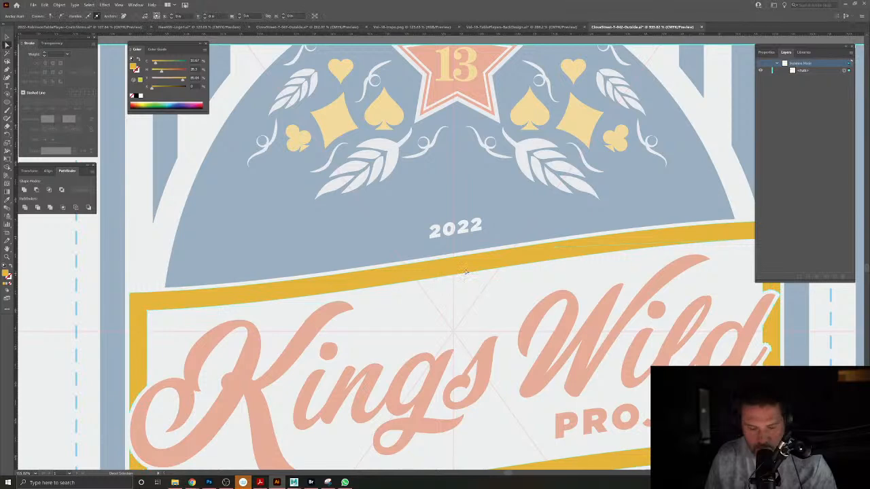
{"action": "left_click", "coordinate": [7, 37]}
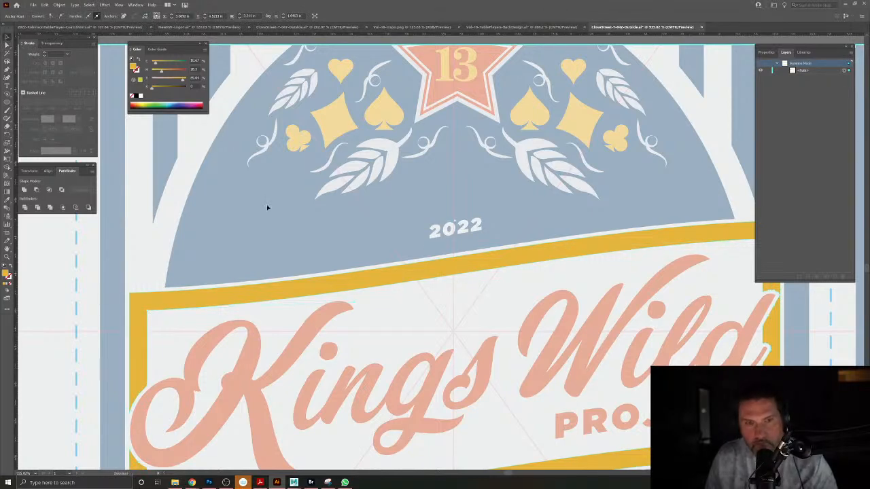
{"action": "double_click", "coordinate": [313, 227]}
{"action": "key", "text": "ctrl+f"}
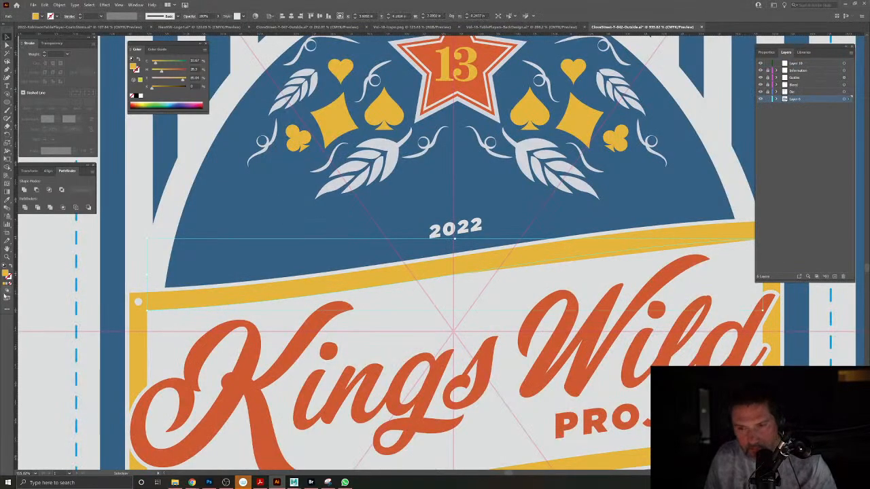
Give the pasted curve no fill and a 1 pt black stroke, and move it up to the middle of the gold band.
{"action": "left_click", "coordinate": [4, 266]}
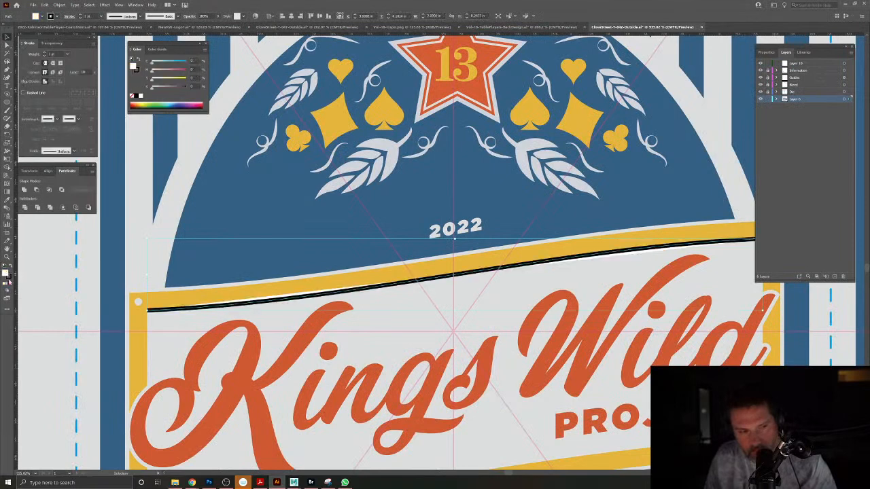
{"action": "left_click", "coordinate": [9, 286]}
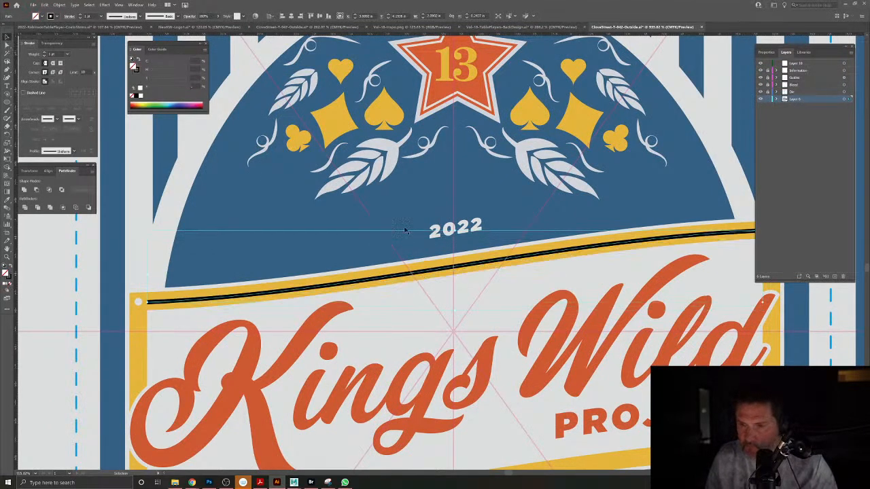
{"action": "scroll", "coordinate": [488, 246], "scroll_direction": "down", "scroll_amount": 2}
{"action": "scroll", "coordinate": [487, 246], "scroll_direction": "down", "scroll_amount": 2}
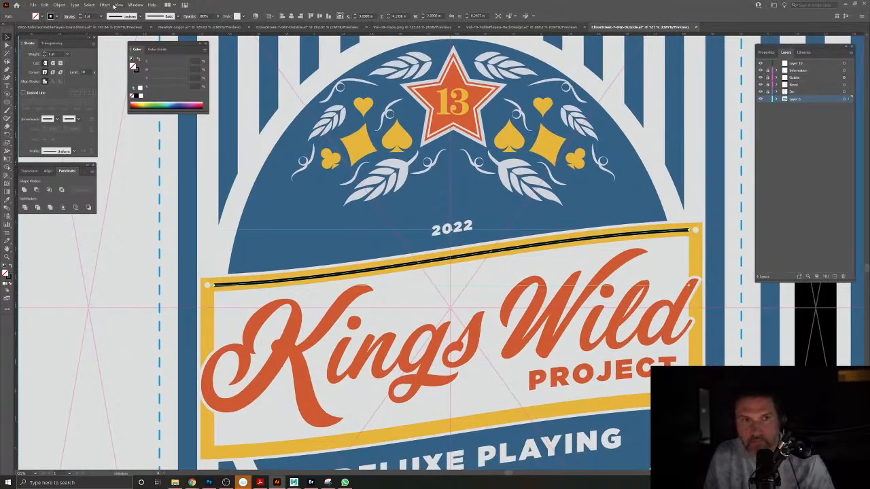
Apply the width profile that tapers at both ends to the curve and convert it to a filled shape with Outline Stroke.
{"action": "left_click", "coordinate": [128, 17]}
{"action": "left_click", "coordinate": [124, 40]}
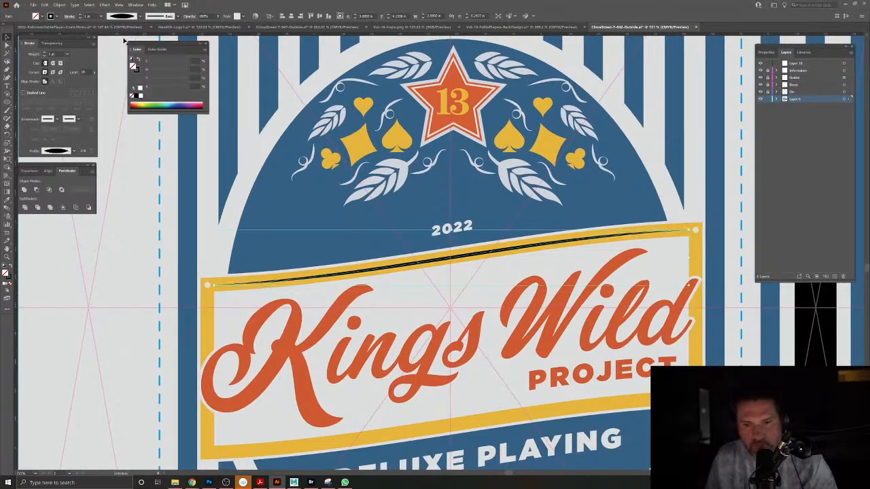
{"action": "left_click", "coordinate": [63, 5]}
{"action": "mouse_move", "coordinate": [109, 152]}
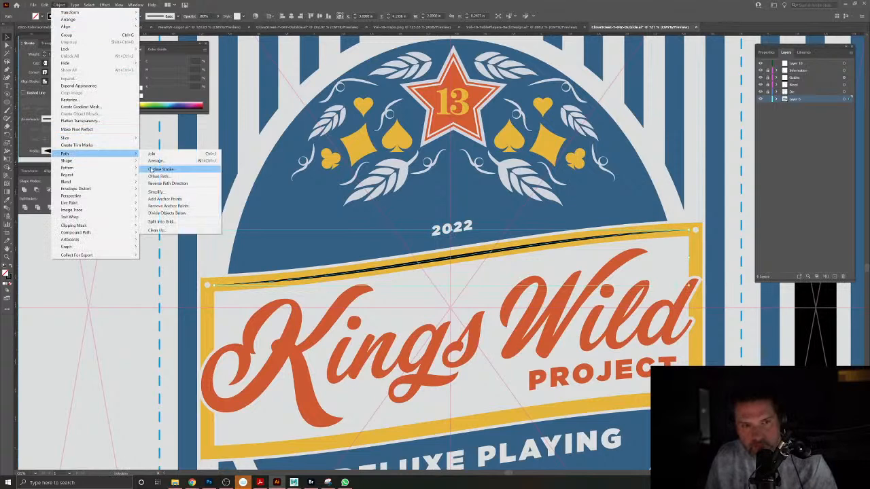
{"action": "left_click", "coordinate": [150, 169]}
Fill the tapered line with the light grey sampled from the box background and deselect it.
{"action": "left_click", "coordinate": [7, 200]}
{"action": "left_click", "coordinate": [134, 239]}
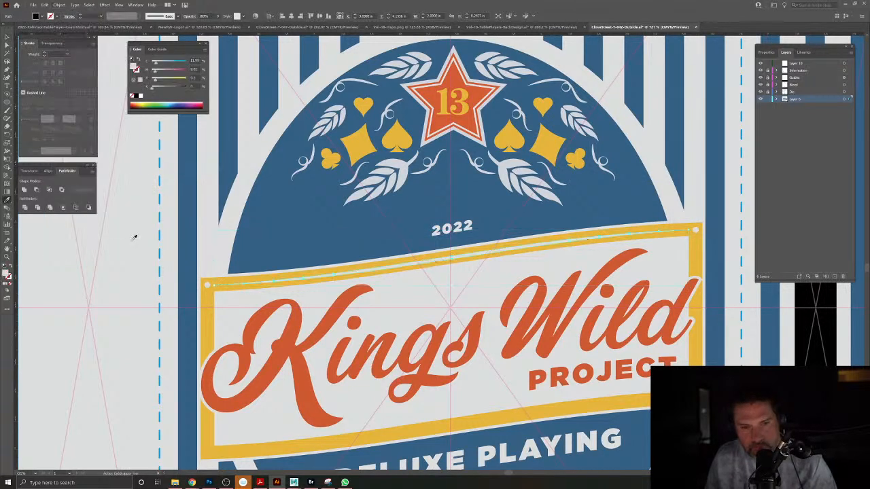
{"action": "left_click", "coordinate": [7, 38]}
{"action": "left_click", "coordinate": [145, 178]}
Select the tapered line together with both corner dots and combine them with Pathfinder Unite.
{"action": "left_click_drag", "start_coordinate": [406, 275], "coordinate": [424, 215]}
{"action": "left_click", "coordinate": [467, 199]}
{"action": "left_click", "coordinate": [225, 226], "text": "shift"}
{"action": "left_click", "coordinate": [715, 172], "text": "shift"}
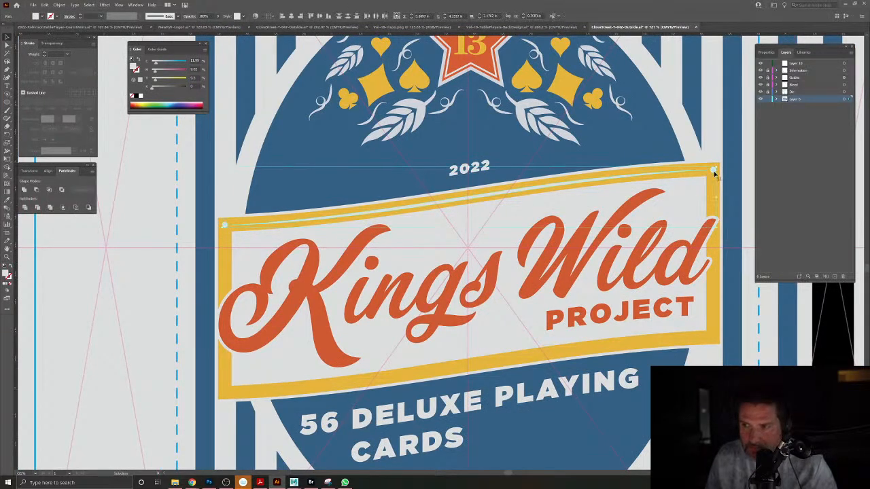
{"action": "left_click", "coordinate": [23, 190]}
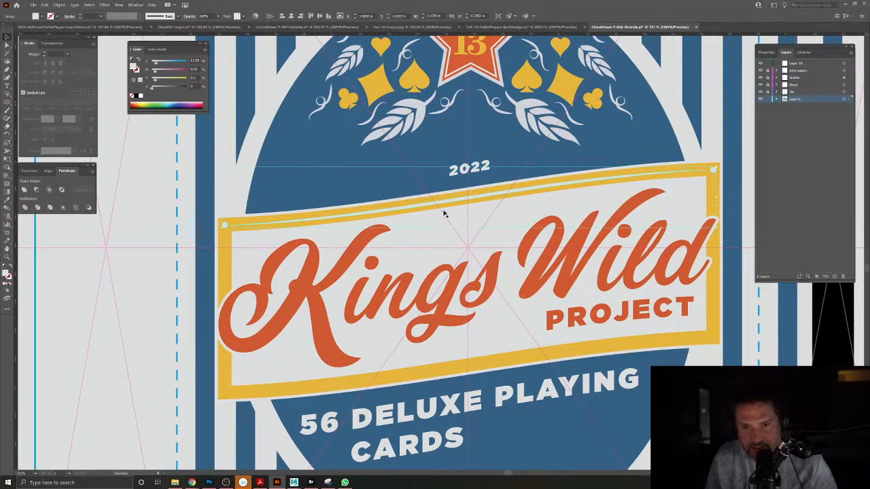
Duplicate the line-and-dots ornament straight down onto the bottom band of the gold banner border and deselect it.
{"action": "left_click_drag", "start_coordinate": [445, 205], "coordinate": [456, 369]}
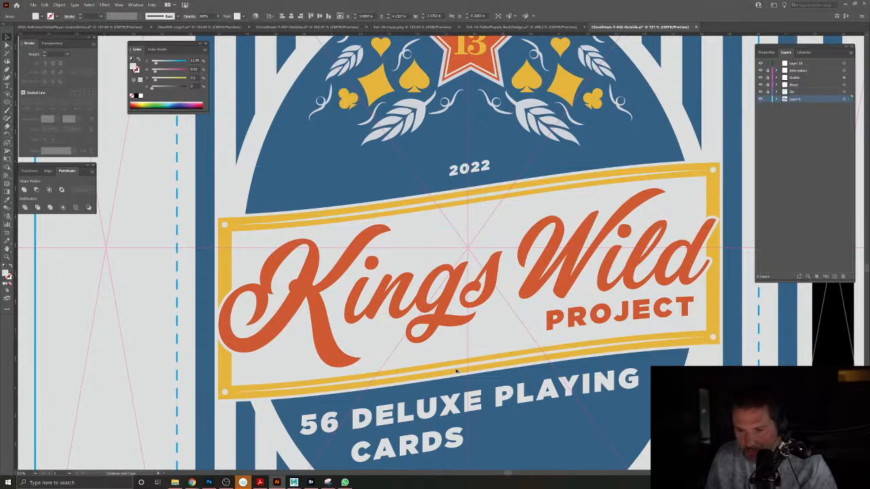
{"action": "left_click", "coordinate": [161, 293]}
{"action": "left_click_drag", "start_coordinate": [388, 319], "coordinate": [330, 319]}
{"action": "left_click_drag", "start_coordinate": [425, 281], "coordinate": [405, 279]}
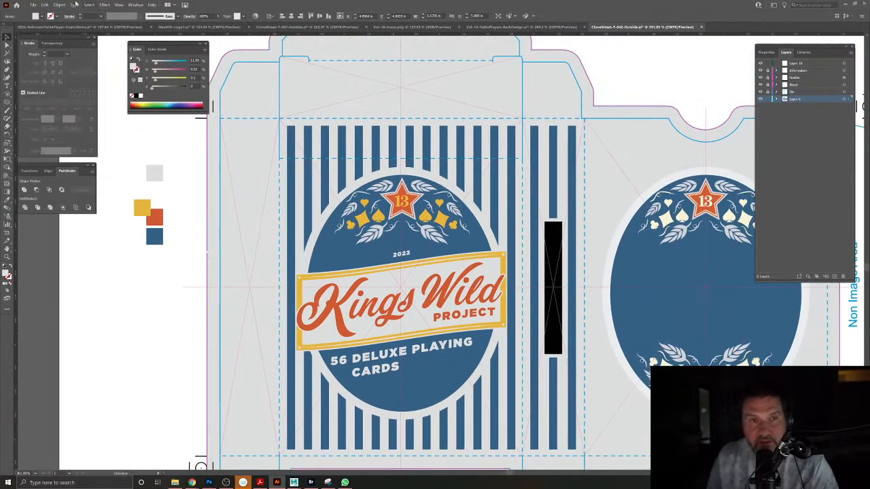
Start a Save As of the tuck box document and go to the Dropbox folder on the FOXTROT (G:) drive.
{"action": "left_click", "coordinate": [33, 4]}
{"action": "left_click", "coordinate": [46, 70]}
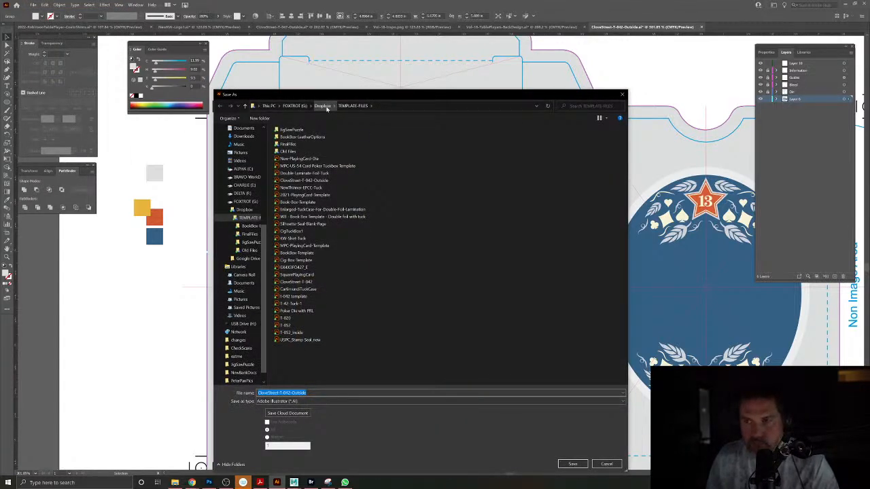
{"action": "left_click", "coordinate": [324, 106]}
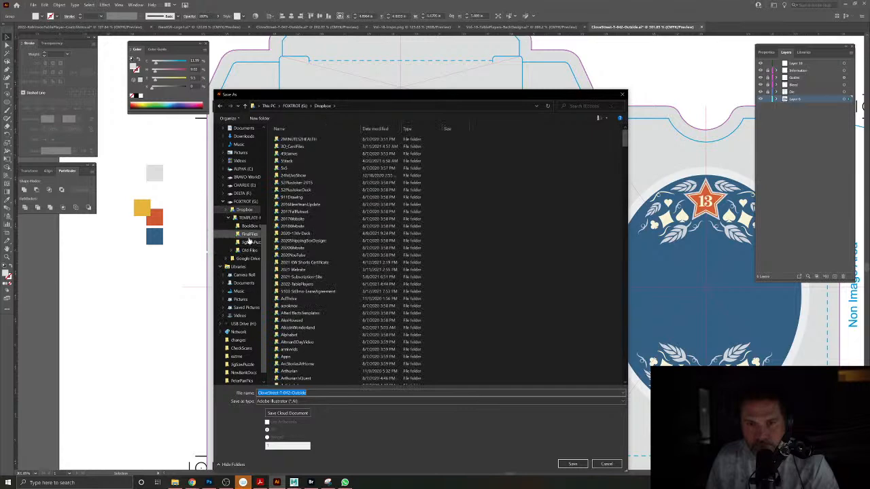
{"action": "left_click", "coordinate": [245, 201]}
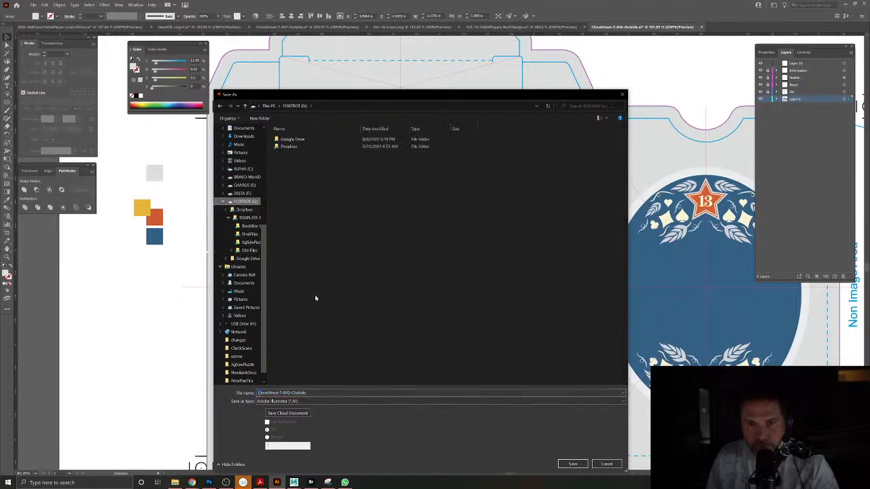
{"action": "double_click", "coordinate": [293, 147]}
Go to the Revised folder inside 2022-TablePlayers, Vol-18 in the Dropbox folder for the Save As.
{"action": "scroll", "coordinate": [332, 312], "scroll_direction": "down", "scroll_amount": 5}
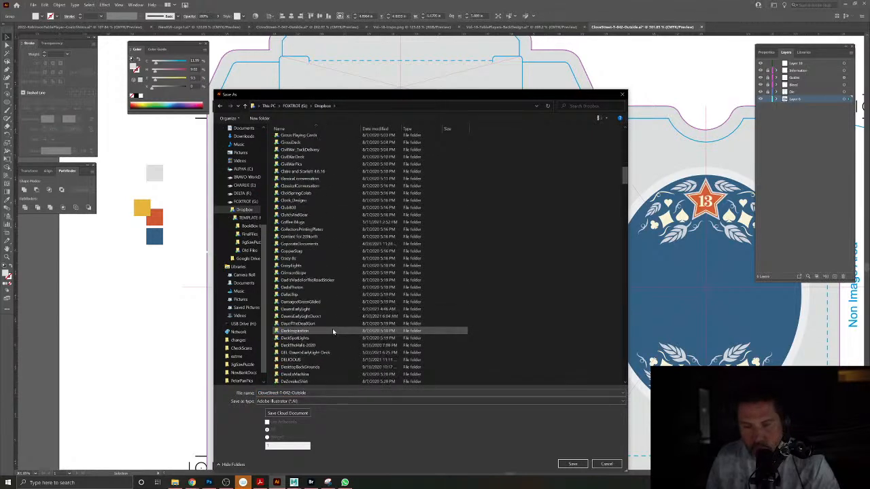
{"action": "scroll", "coordinate": [333, 329], "scroll_direction": "down", "scroll_amount": 15}
{"action": "scroll", "coordinate": [332, 326], "scroll_direction": "down", "scroll_amount": 7}
{"action": "scroll", "coordinate": [332, 324], "scroll_direction": "down", "scroll_amount": 15}
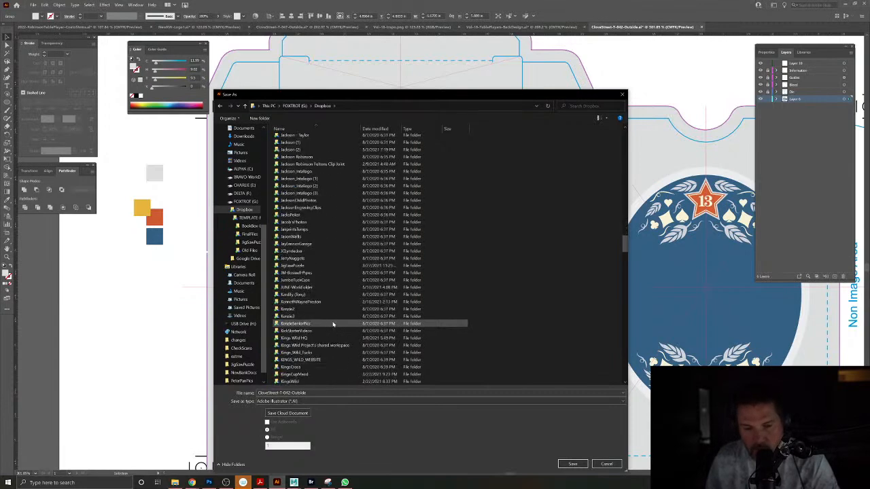
{"action": "scroll", "coordinate": [333, 324], "scroll_direction": "down", "scroll_amount": 5}
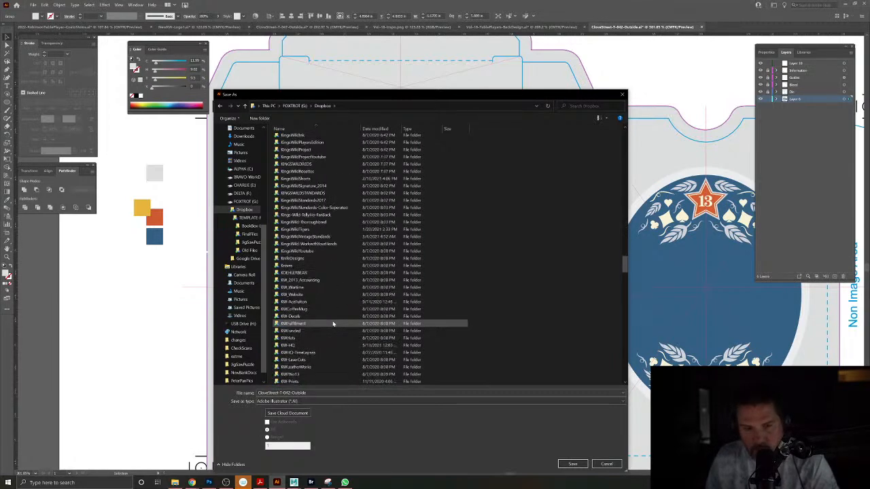
{"action": "scroll", "coordinate": [332, 324], "scroll_direction": "up", "scroll_amount": 20}
{"action": "scroll", "coordinate": [332, 324], "scroll_direction": "up", "scroll_amount": 20}
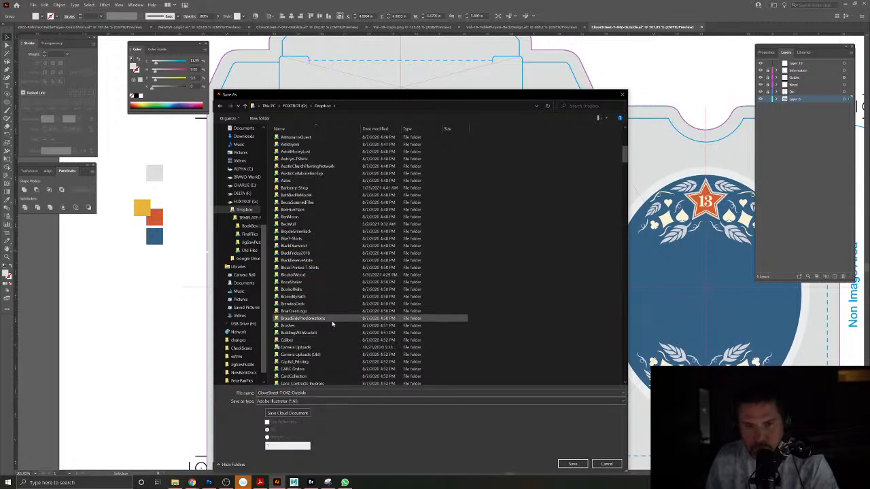
{"action": "scroll", "coordinate": [333, 324], "scroll_direction": "up", "scroll_amount": 10}
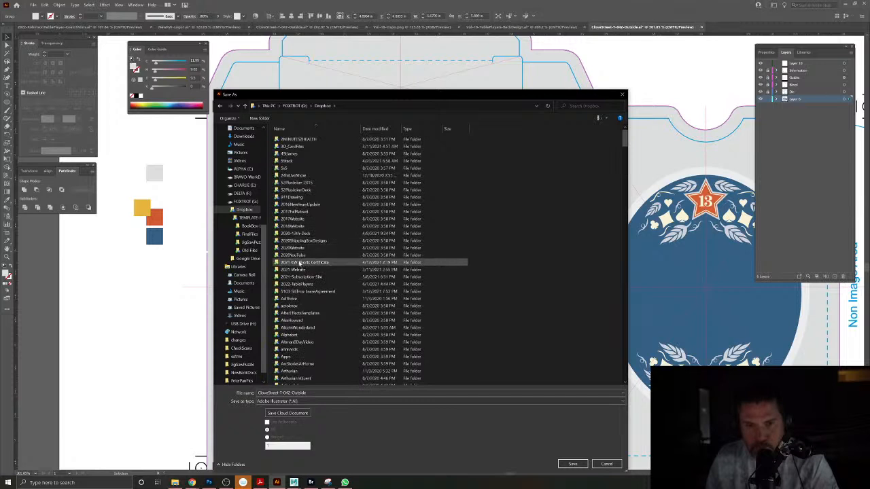
{"action": "double_click", "coordinate": [296, 284]}
{"action": "double_click", "coordinate": [287, 190]}
{"action": "double_click", "coordinate": [291, 146]}
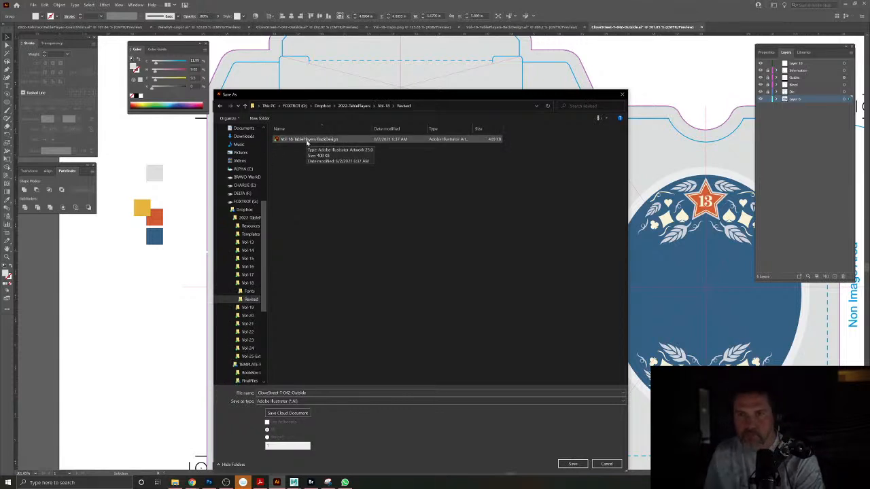
Save the document as Vol-18-TablePlayers-Tuck-V1, basing the name on the existing back design file and accepting the Illustrator options.
{"action": "left_click", "coordinate": [294, 140]}
{"action": "left_click", "coordinate": [332, 392]}
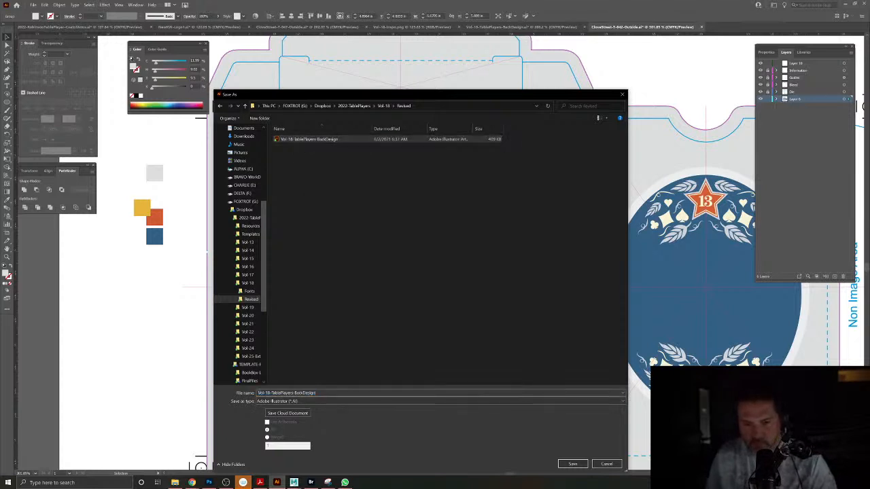
{"action": "key", "text": "BackSpace"}
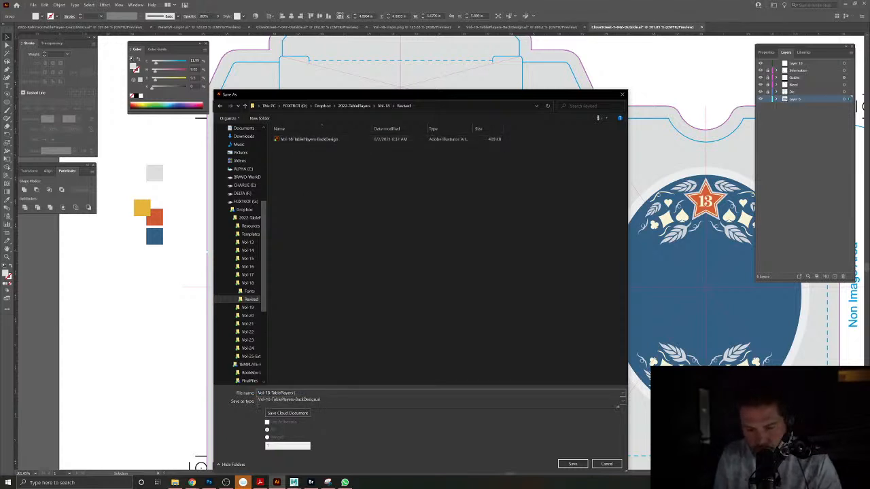
{"action": "type", "text": "-tuck"}
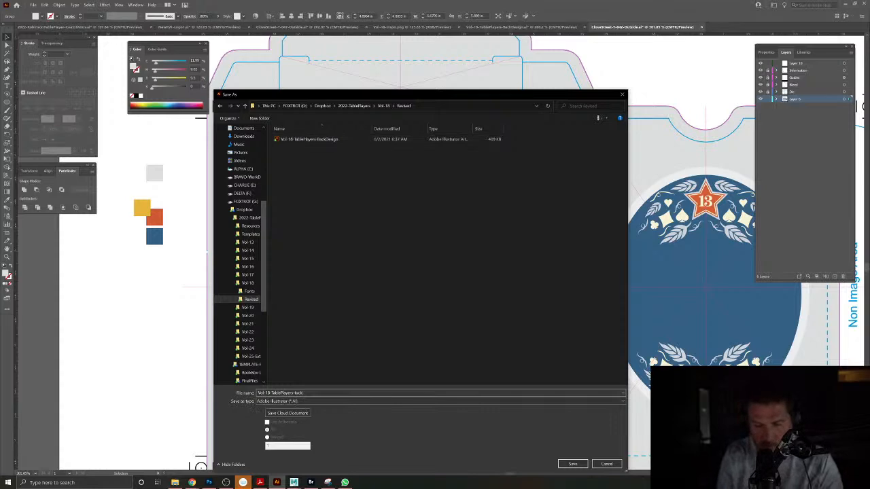
{"action": "type", "text": "Tu"}
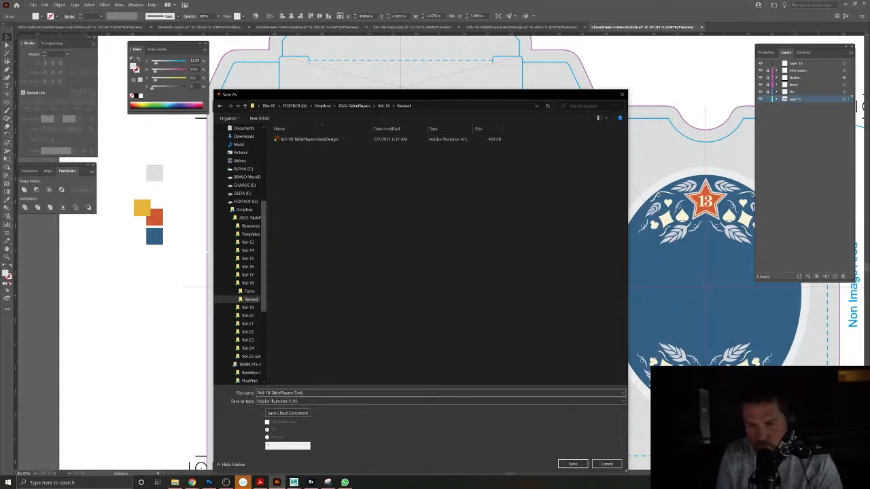
{"action": "type", "text": "ck-M"}
{"action": "key", "text": "Return"}
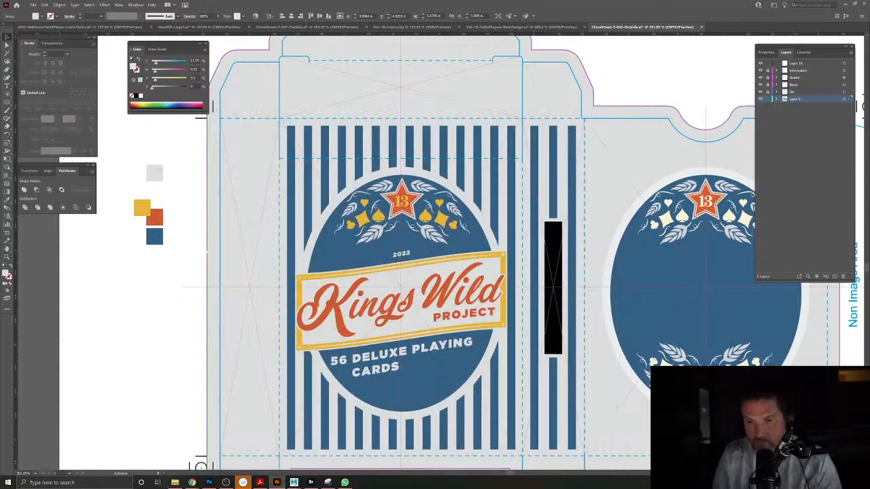
{"action": "key", "text": "Return"}
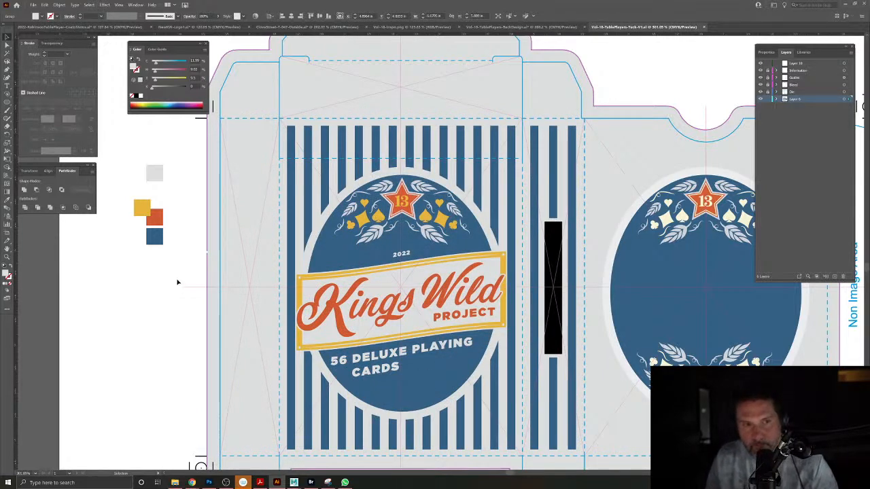
Fill the black side-panel bar with the gold sampled from the colour swatches and deselect it.
{"action": "left_click", "coordinate": [7, 204]}
{"action": "left_click", "coordinate": [150, 206]}
{"action": "left_click", "coordinate": [7, 38]}
{"action": "left_click", "coordinate": [144, 281]}
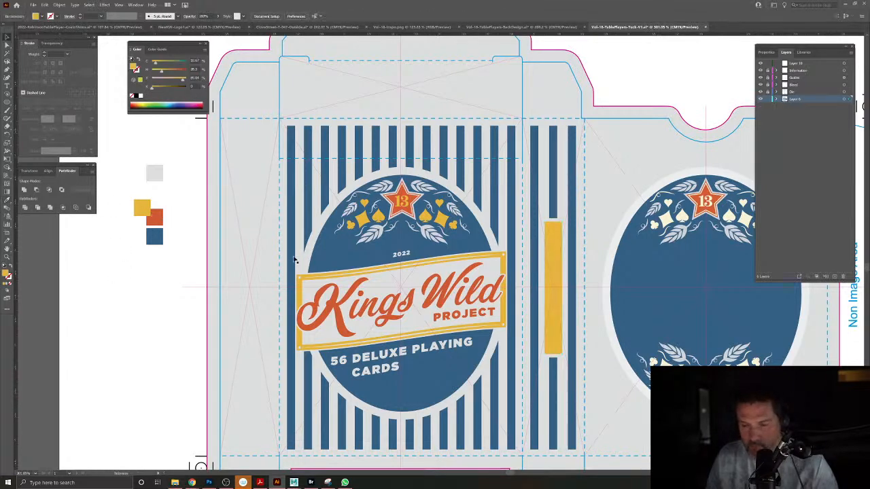
Widen the gold side-panel bar evenly from its centre so it slightly overlaps the neighbouring gaps, and deselect it.
{"action": "left_click_drag", "start_coordinate": [553, 339], "coordinate": [541, 343]}
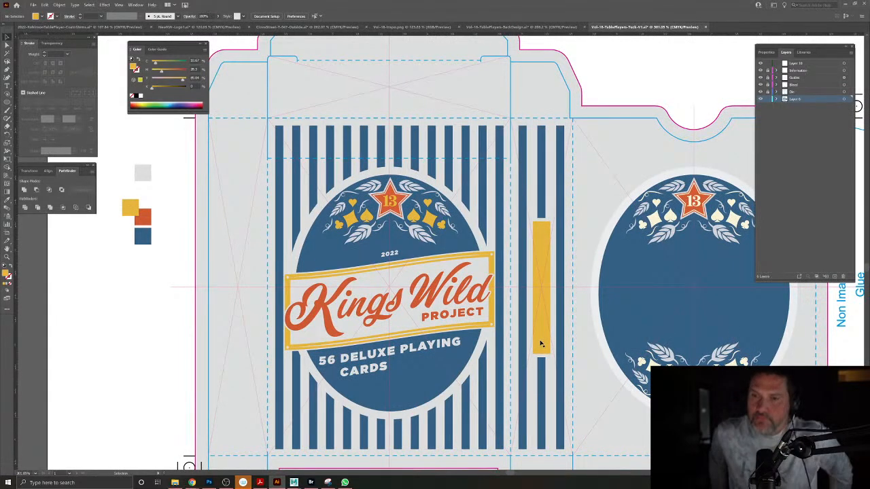
{"action": "left_click", "coordinate": [537, 263]}
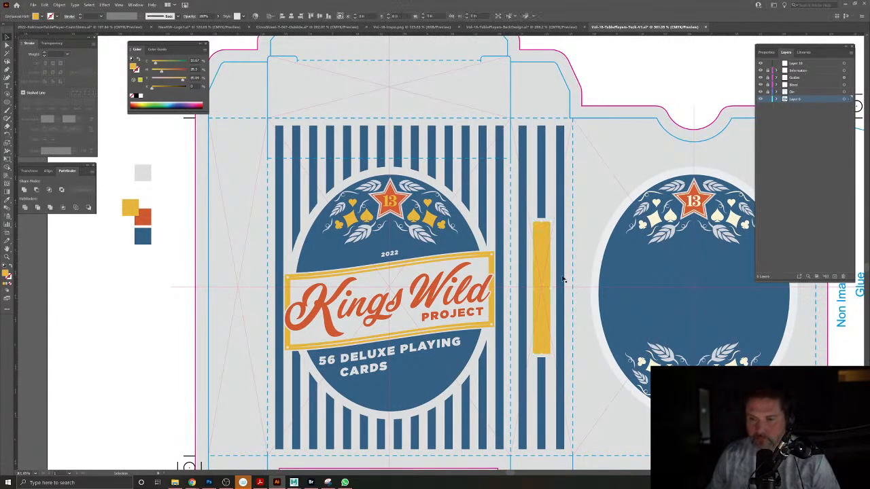
{"action": "left_click_drag", "start_coordinate": [551, 288], "coordinate": [553, 287]}
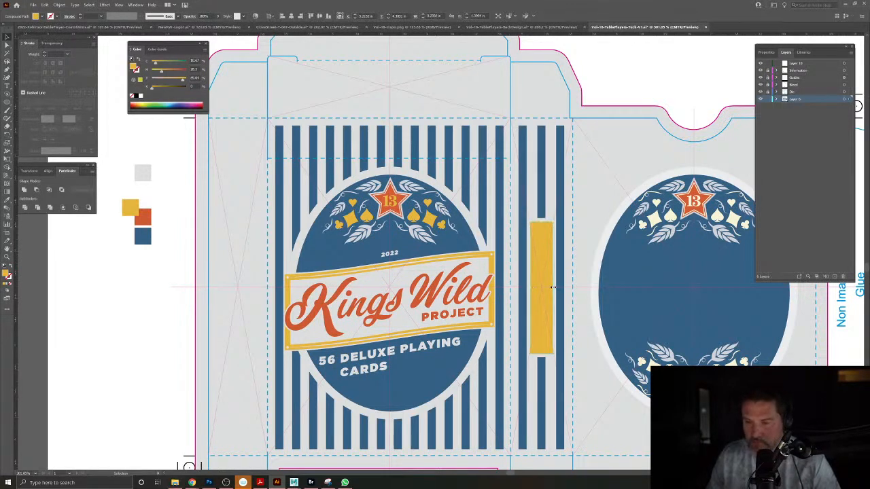
{"action": "left_click", "coordinate": [588, 194]}
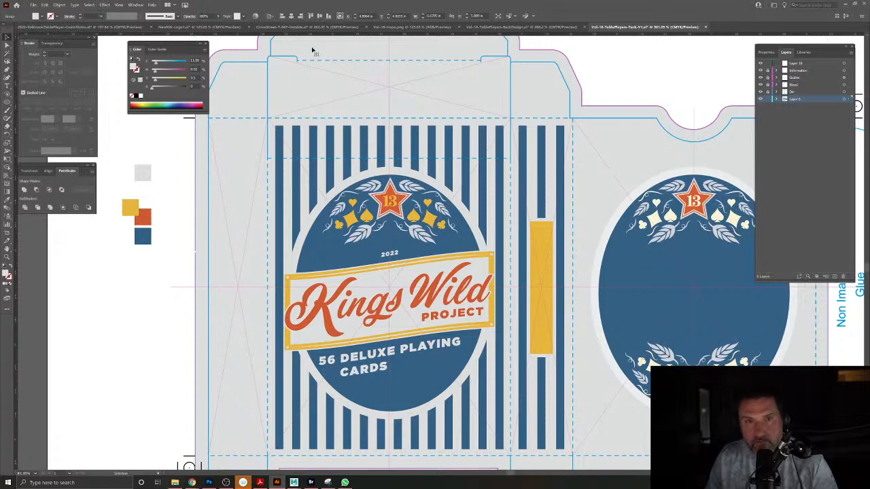
Copy the vertical KINGS WILD PROJECT lettering from the original CloveStreet tuck box document and place it on the gold side-panel bar.
{"action": "left_click", "coordinate": [306, 26]}
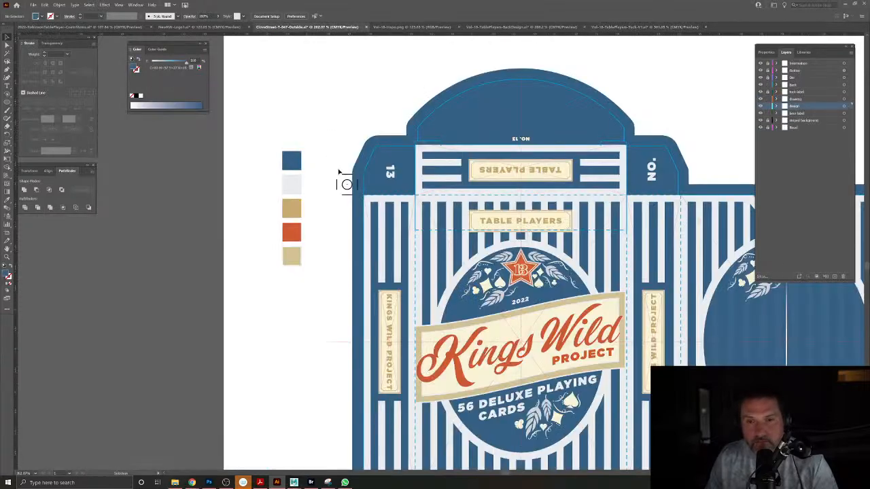
{"action": "left_click", "coordinate": [390, 313]}
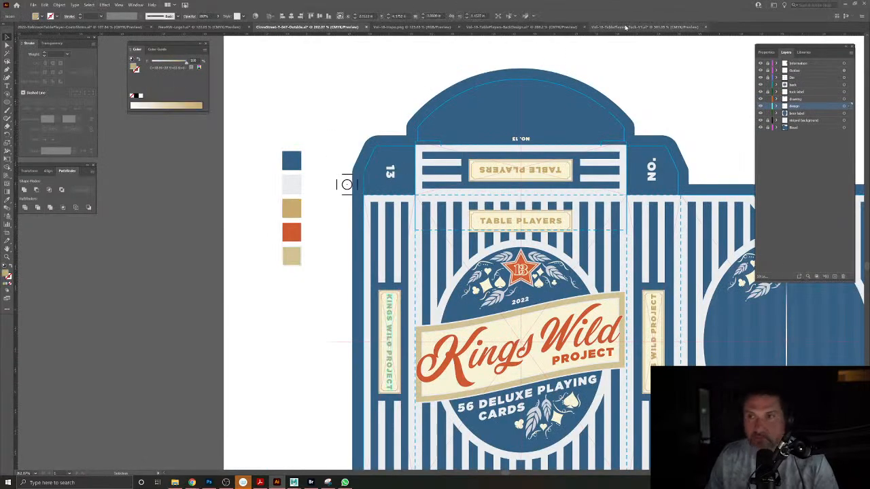
{"action": "left_click", "coordinate": [625, 27]}
{"action": "key", "text": "ctrl+v"}
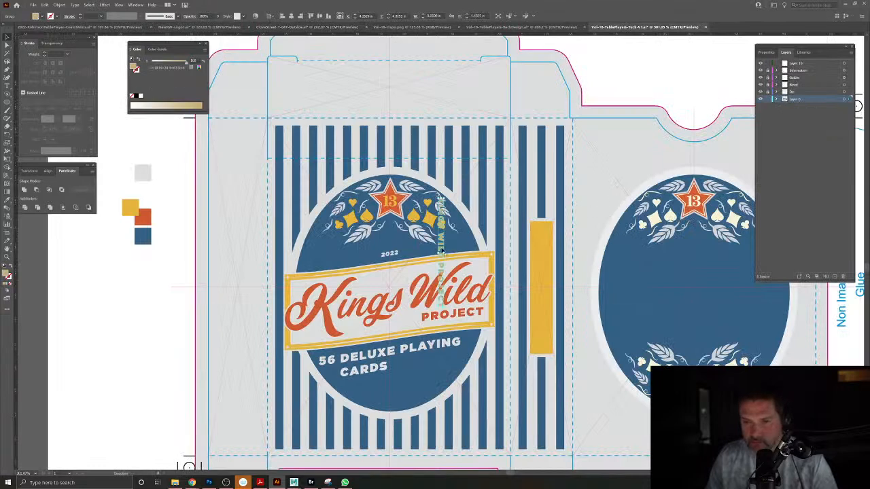
{"action": "left_click_drag", "start_coordinate": [440, 242], "coordinate": [541, 277]}
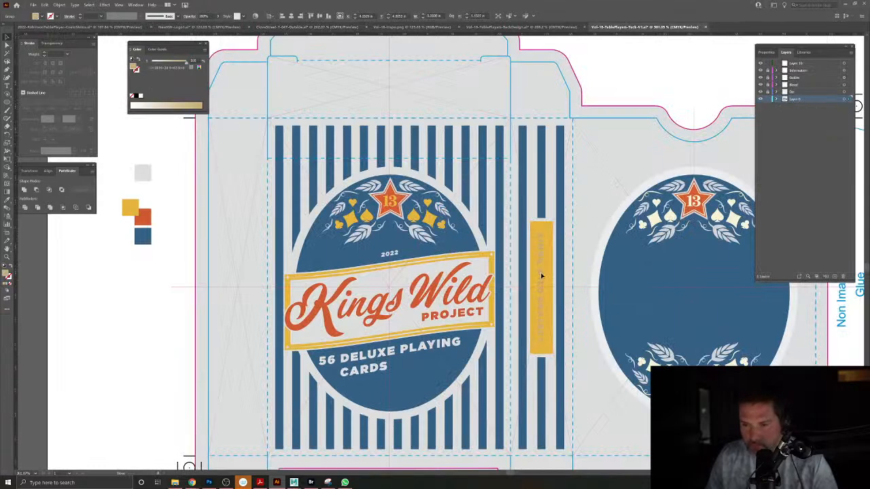
Fill the vertical KINGS WILD PROJECT lettering with the orange-red sampled from the swatches and deselect it.
{"action": "key", "text": "i"}
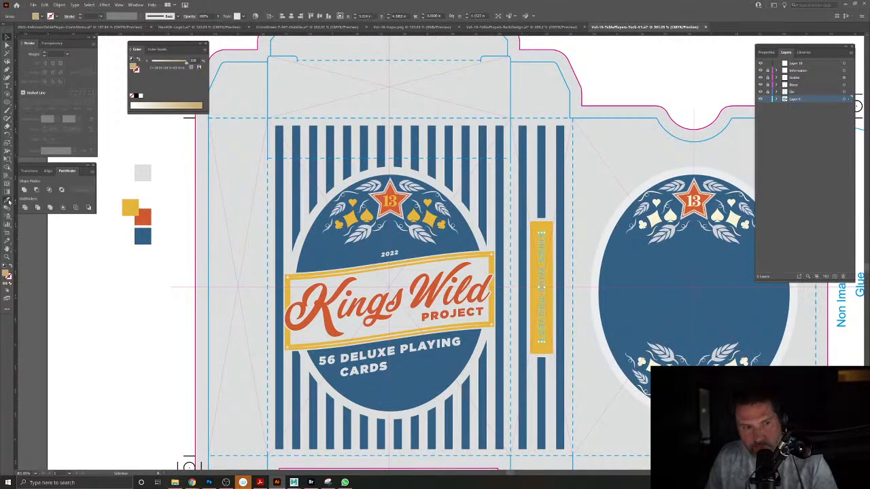
{"action": "left_click", "coordinate": [146, 217]}
{"action": "key", "text": "ctrl+h"}
{"action": "left_click", "coordinate": [7, 37]}
{"action": "left_click", "coordinate": [107, 317]}
Rotate the KINGS WILD PROJECT lettering 180 degrees so it reads upward, and centre it on the gold bar.
{"action": "left_click", "coordinate": [541, 270]}
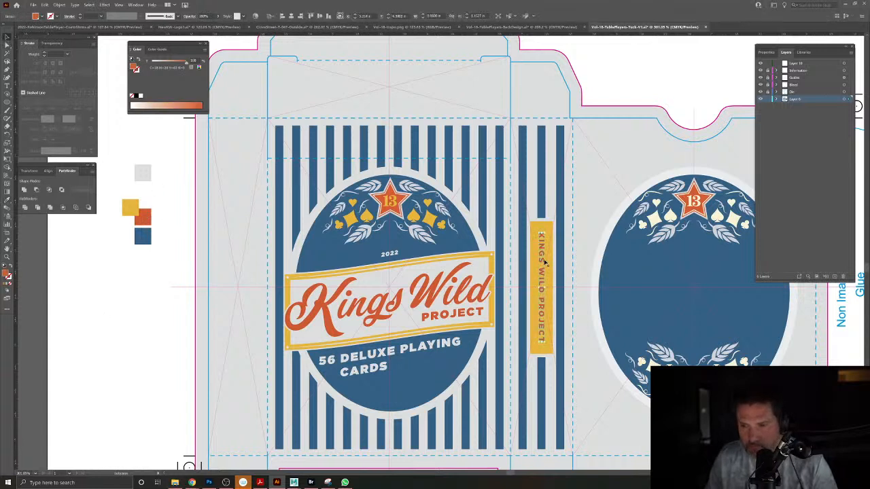
{"action": "left_click_drag", "start_coordinate": [547, 232], "coordinate": [514, 369]}
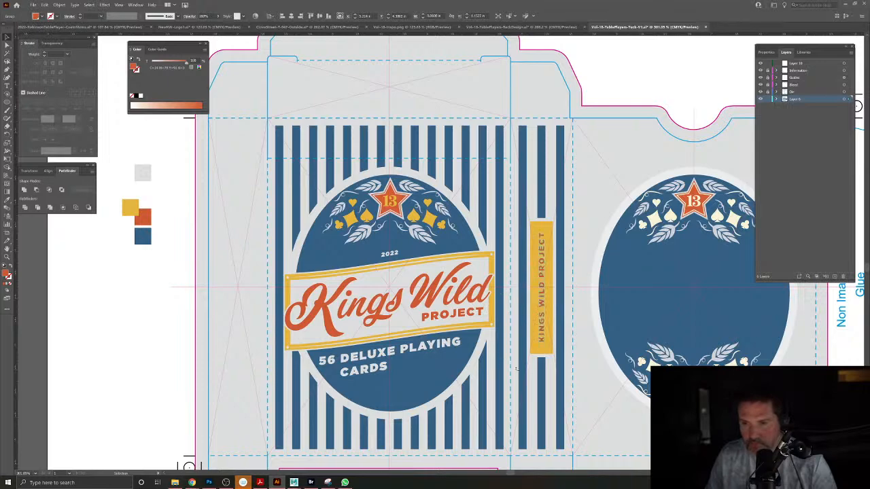
{"action": "left_click_drag", "start_coordinate": [536, 286], "coordinate": [551, 384]}
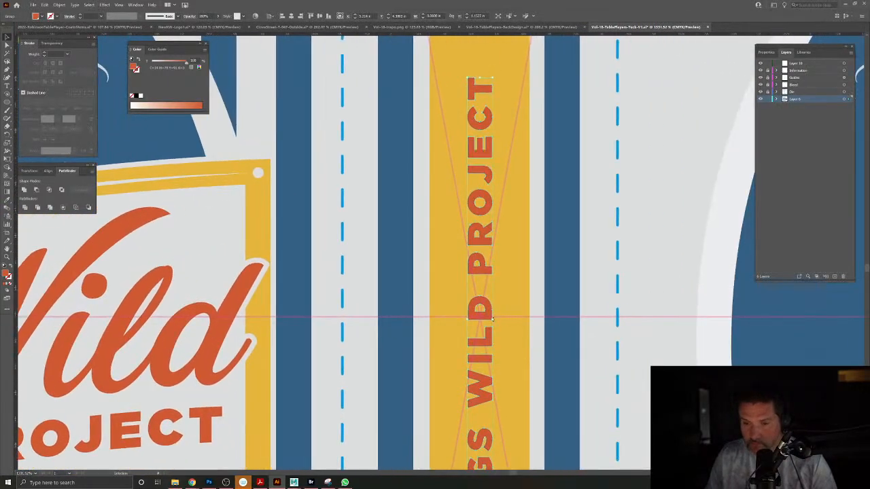
{"action": "left_click_drag", "start_coordinate": [487, 314], "coordinate": [487, 314]}
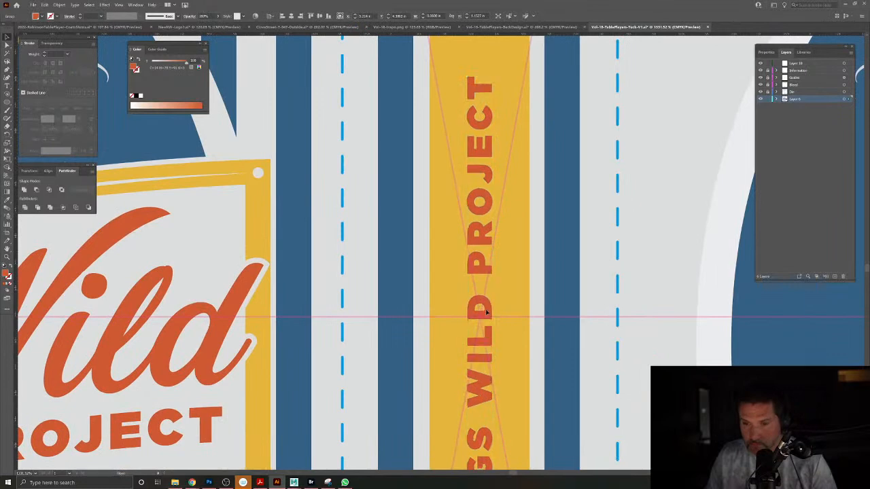
Duplicate the gold bar in place on top and give the copy no fill and a 4 pt black stroke.
{"action": "scroll", "coordinate": [504, 319], "scroll_direction": "down", "scroll_amount": 2}
{"action": "left_click", "coordinate": [500, 170]}
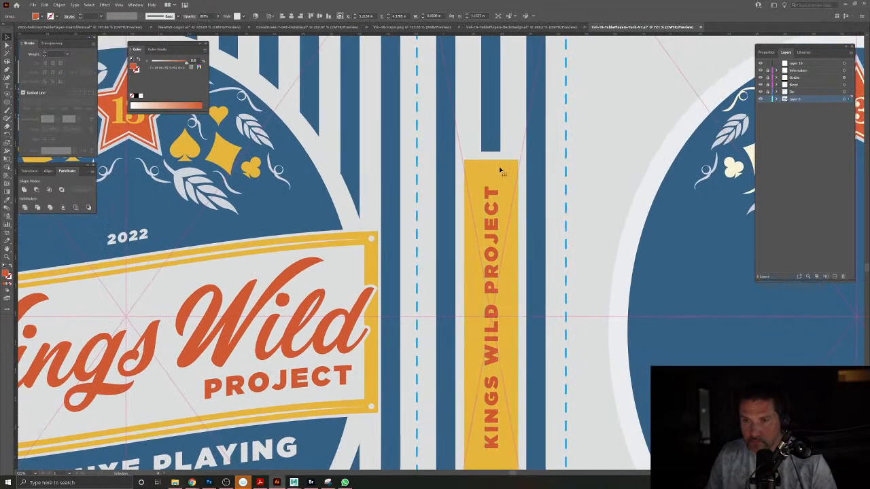
{"action": "key", "text": "ctrl+shift+bracketright"}
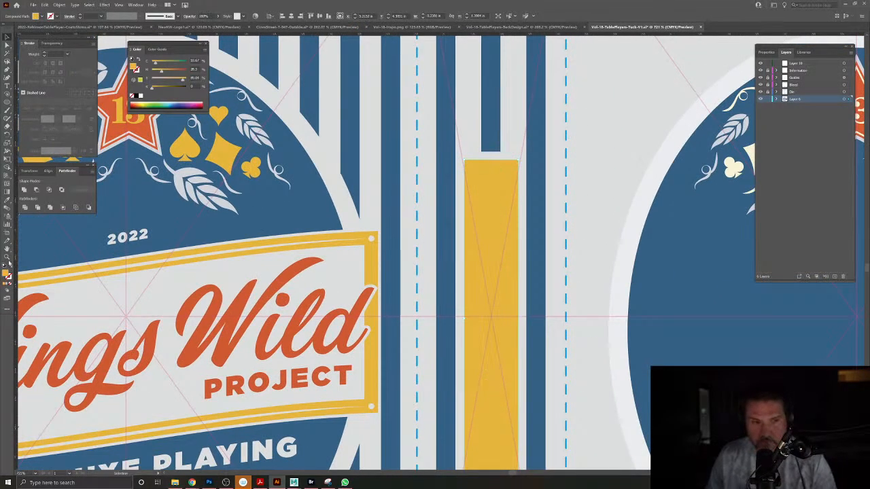
{"action": "left_click", "coordinate": [4, 266]}
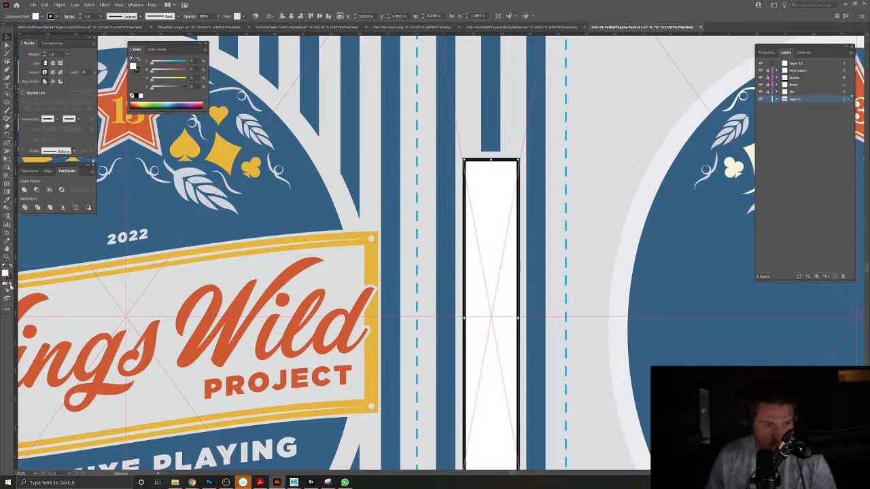
{"action": "left_click", "coordinate": [9, 287]}
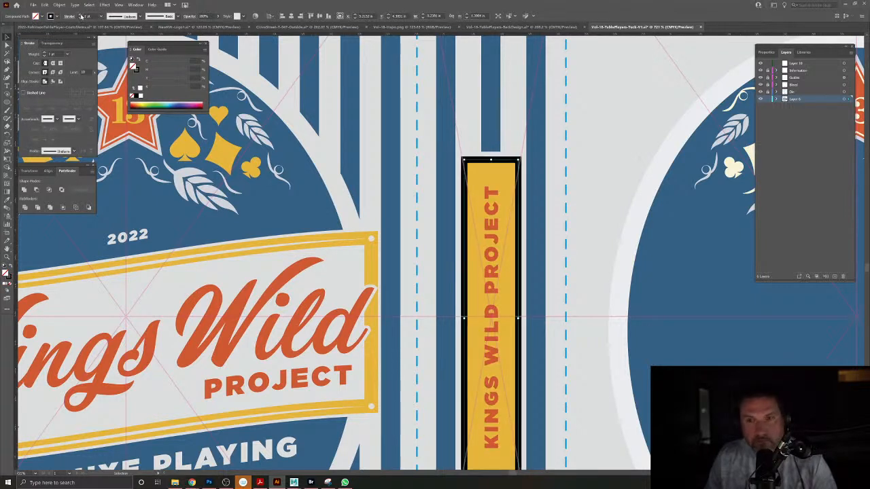
{"action": "left_click", "coordinate": [80, 15]}
{"action": "left_click", "coordinate": [81, 15]}
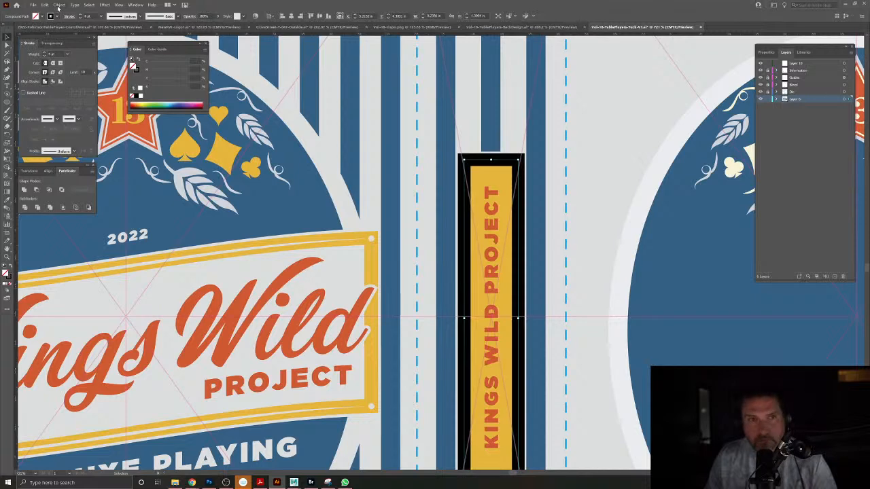
Outline the bar copy's black stroke and delete its outer contour, keeping only the inset inner rectangle.
{"action": "left_click", "coordinate": [58, 8]}
{"action": "mouse_move", "coordinate": [122, 152]}
{"action": "left_click", "coordinate": [164, 167]}
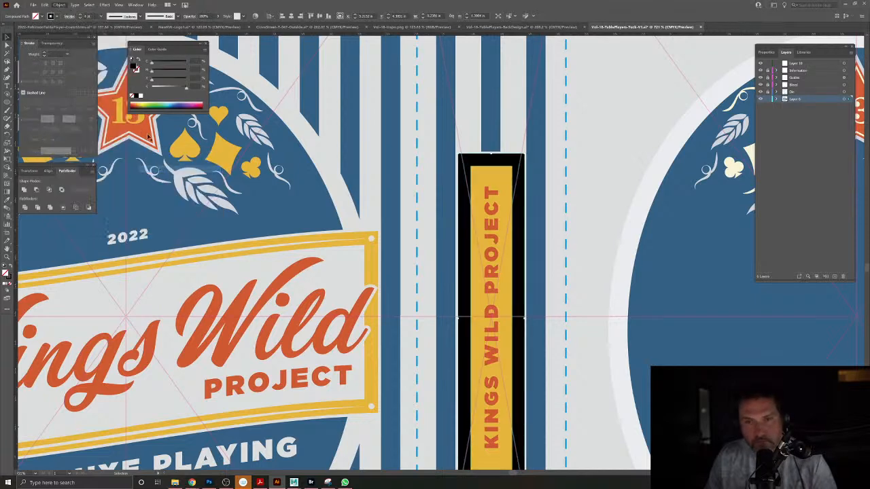
{"action": "key", "text": "a"}
{"action": "left_click", "coordinate": [599, 170]}
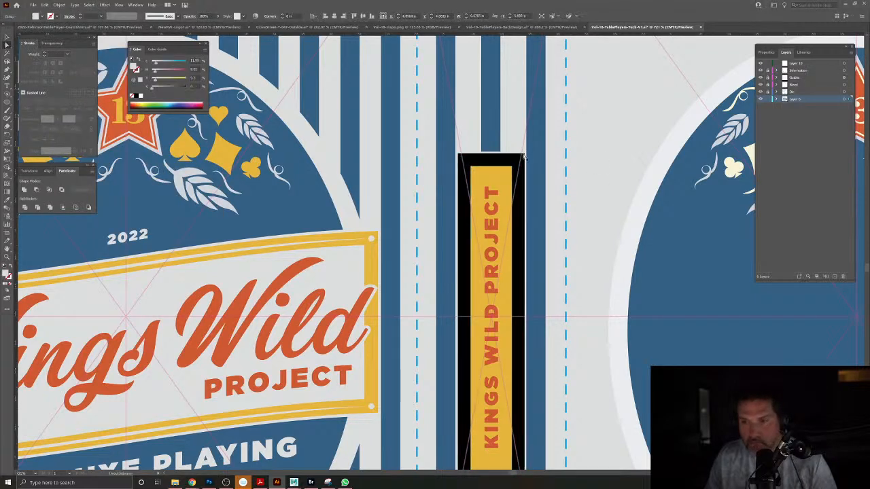
{"action": "left_click", "coordinate": [524, 156]}
{"action": "key", "text": "Delete"}
{"action": "key", "text": "Delete"}
Swap the inset rectangle's fill and stroke to make it a thin black outline around the lettering.
{"action": "left_click", "coordinate": [6, 37]}
{"action": "left_click", "coordinate": [501, 188]}
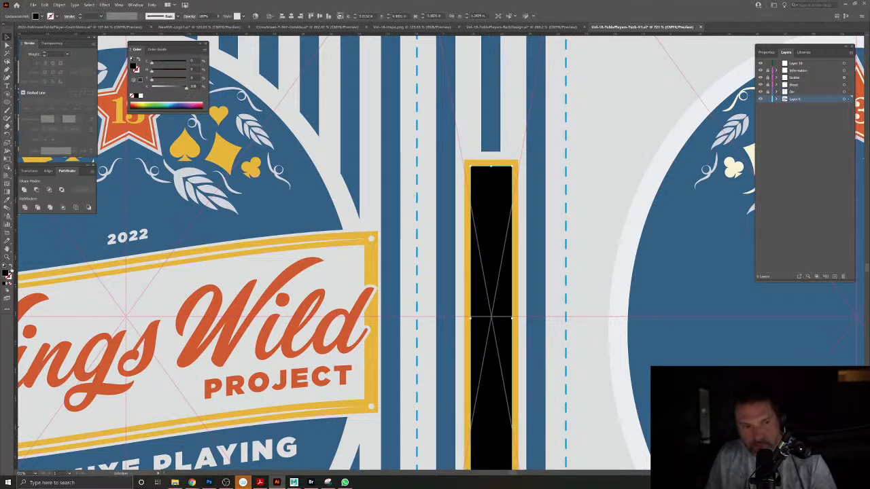
{"action": "left_click", "coordinate": [11, 266]}
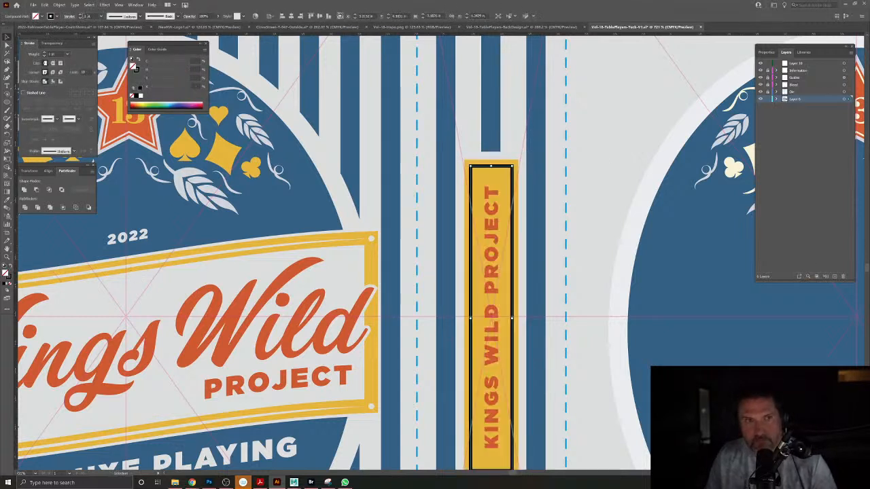
Outline the black stroke of the inset rectangle around the lettering and recolour it with the pale grey sampled from the box background.
{"action": "key", "text": "ctrl+minus"}
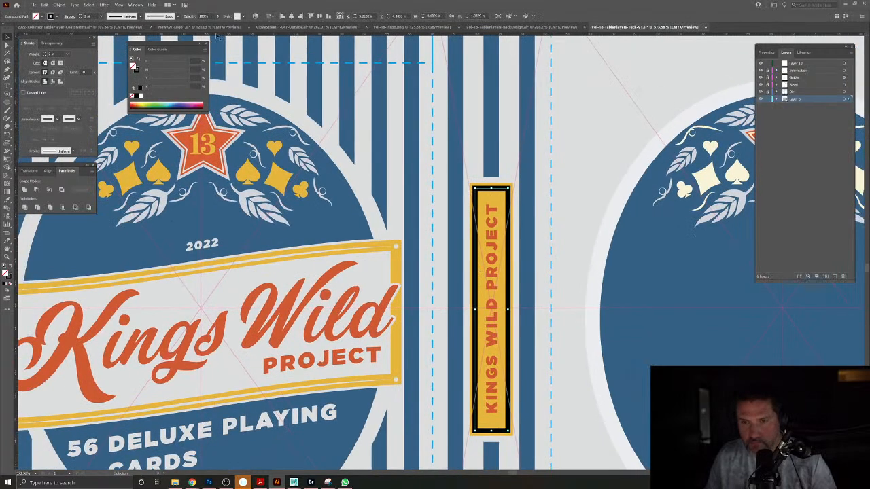
{"action": "left_click", "coordinate": [59, 5]}
{"action": "mouse_move", "coordinate": [82, 154]}
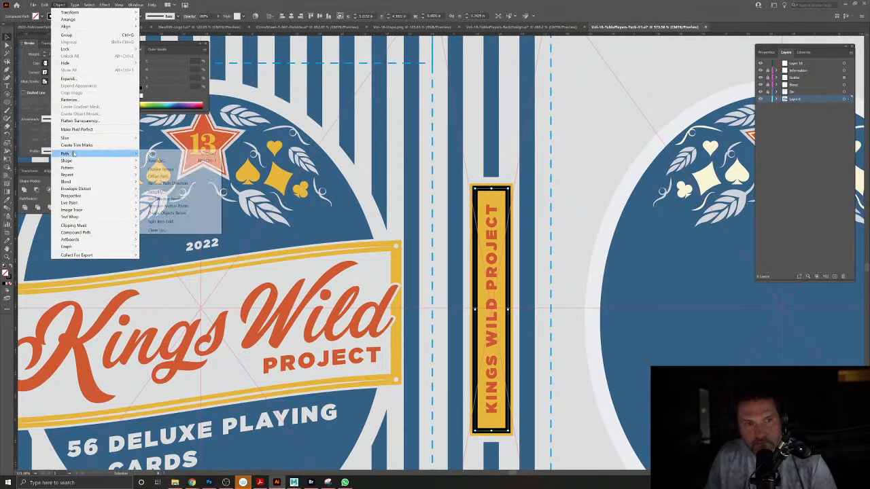
{"action": "left_click", "coordinate": [161, 169]}
{"action": "left_click", "coordinate": [9, 199]}
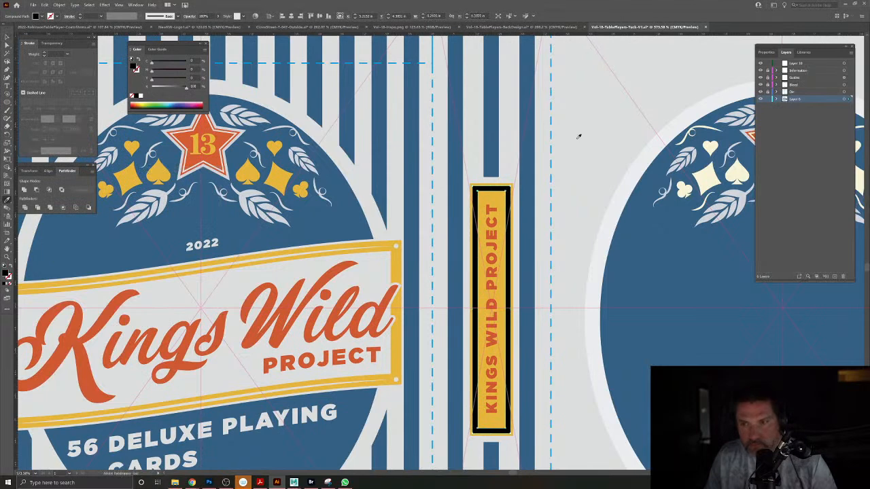
{"action": "left_click", "coordinate": [575, 154]}
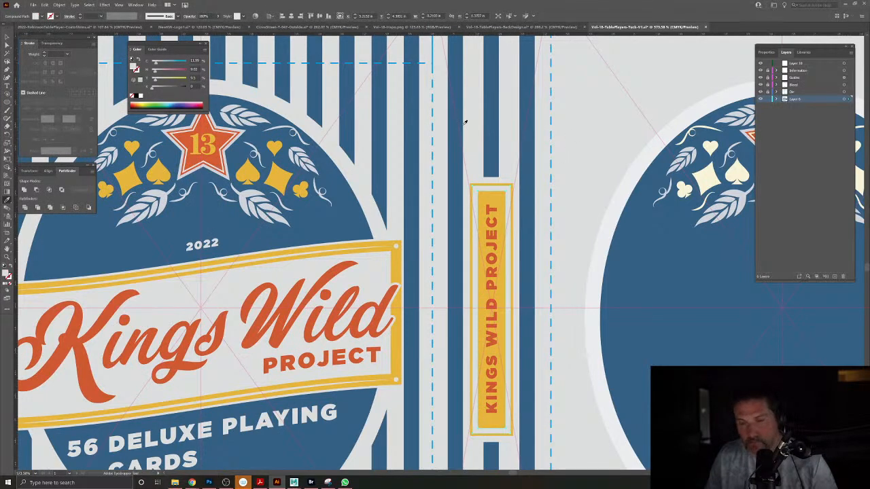
{"action": "key", "text": "v"}
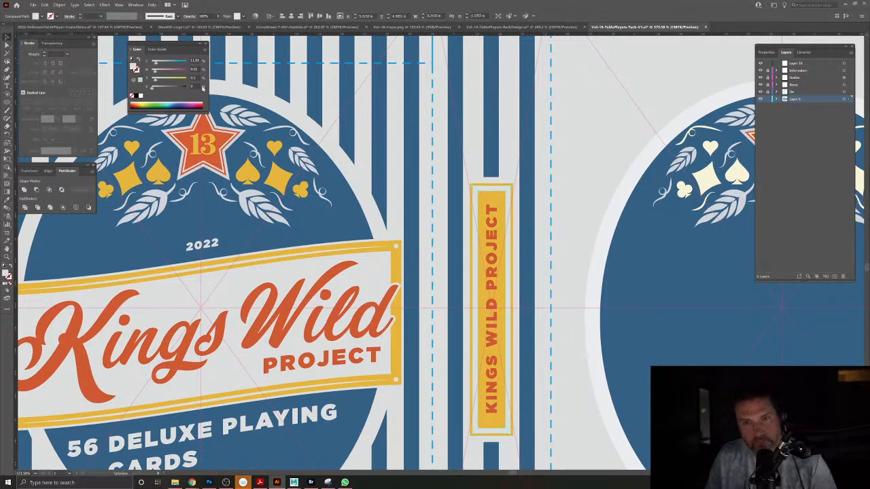
Scale the KINGS WILD PROJECT lettering down about its centre, leaving space at both ends of the gold bar.
{"action": "left_click", "coordinate": [495, 234]}
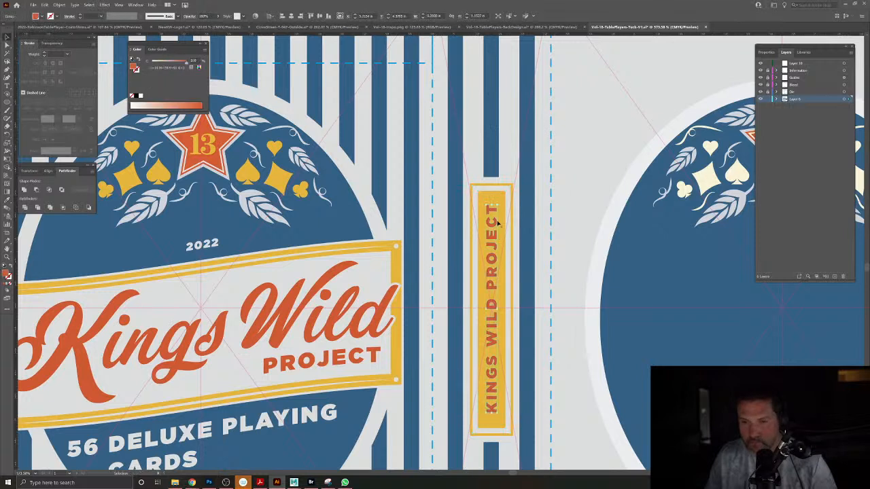
{"action": "left_click_drag", "start_coordinate": [497, 204], "coordinate": [496, 205]}
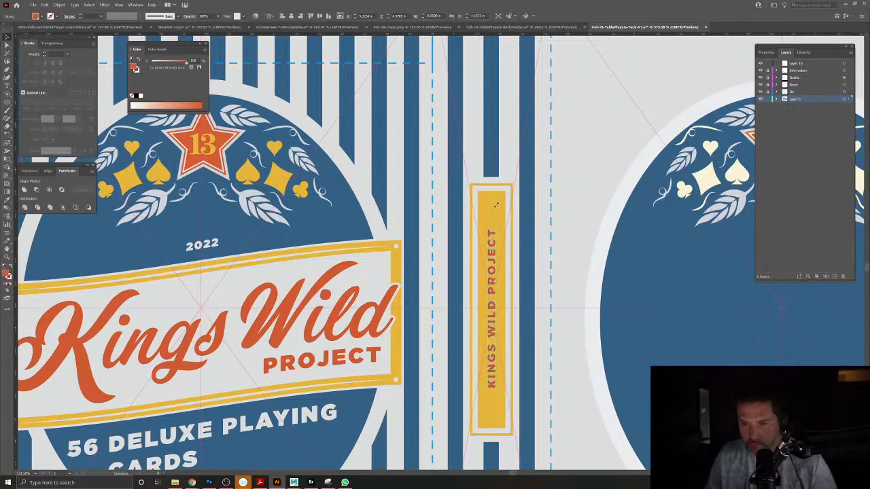
{"action": "left_click", "coordinate": [567, 219]}
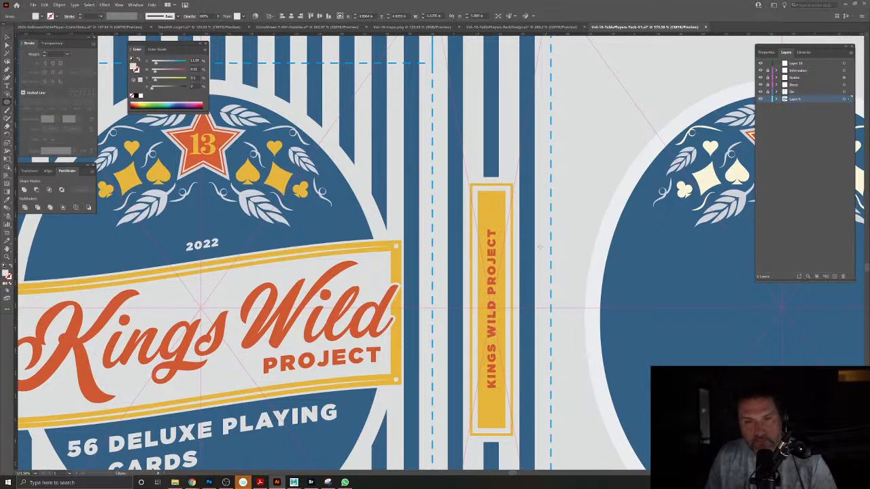
Draw a small circle centred above the side label lettering and fill it with the orange-red sampled from the Kings Wild logo.
{"action": "left_click", "coordinate": [492, 213]}
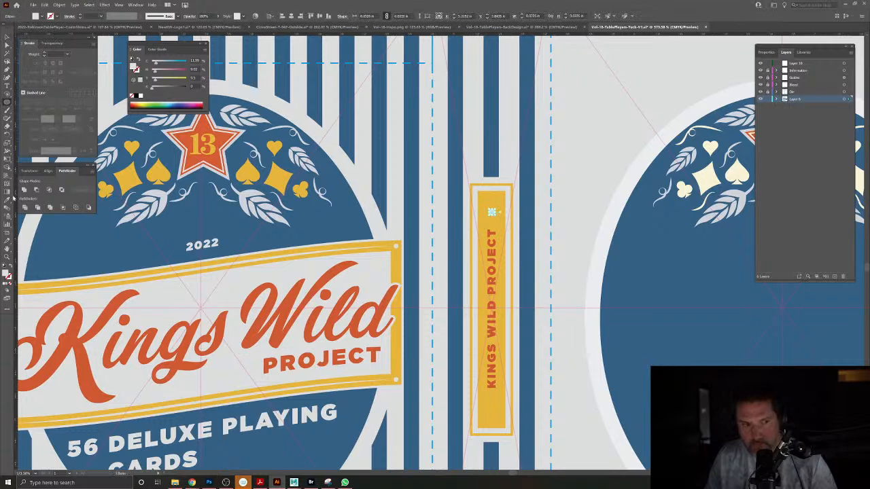
{"action": "left_click", "coordinate": [281, 294]}
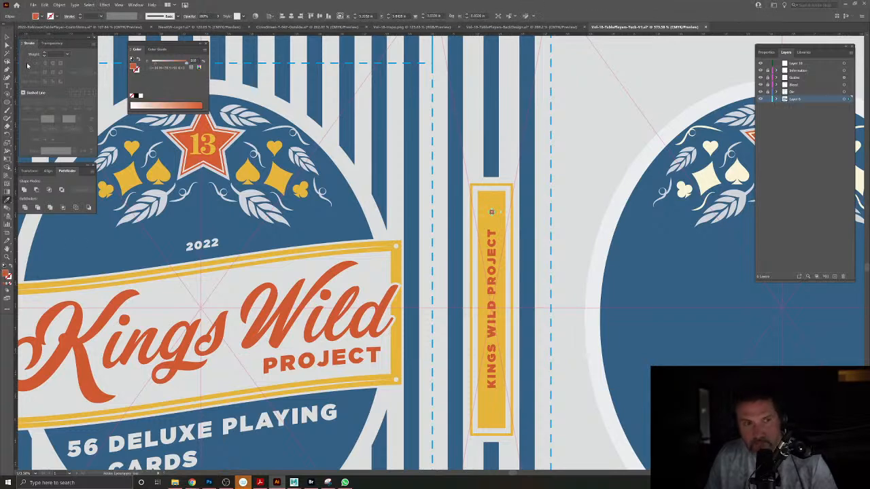
{"action": "key", "text": "ctrl+shift+a"}
{"action": "left_click", "coordinate": [575, 232]}
{"action": "left_click_drag", "start_coordinate": [573, 243], "coordinate": [575, 202]}
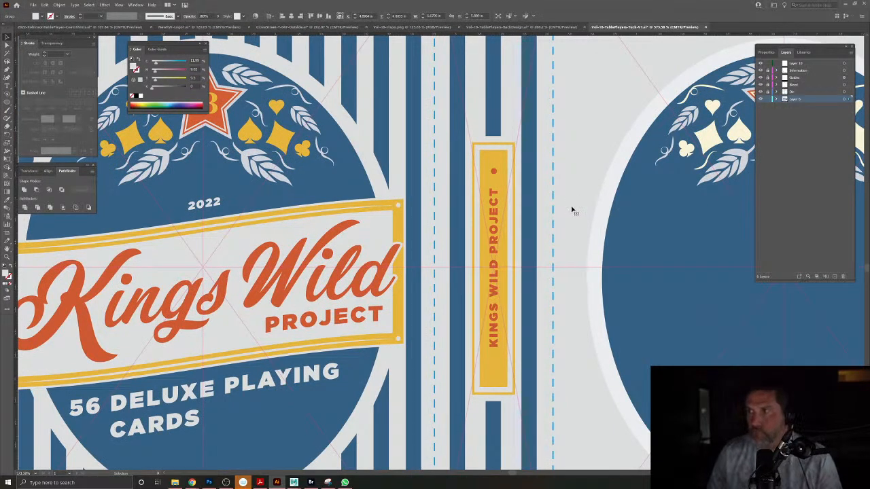
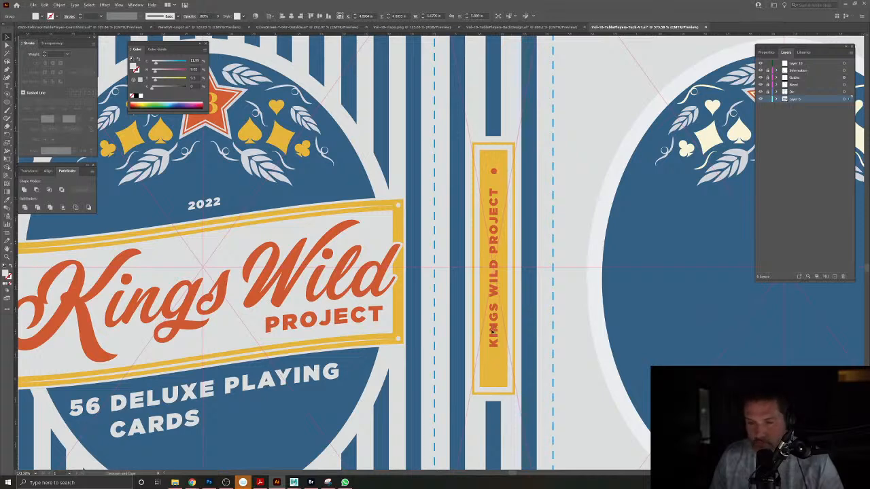
Copy the orange-red dot straight down to the matching spot below the lettering on the gold bar.
{"action": "left_click", "coordinate": [494, 369]}
{"action": "left_click", "coordinate": [574, 375]}
{"action": "left_click_drag", "start_coordinate": [574, 375], "coordinate": [515, 270]}
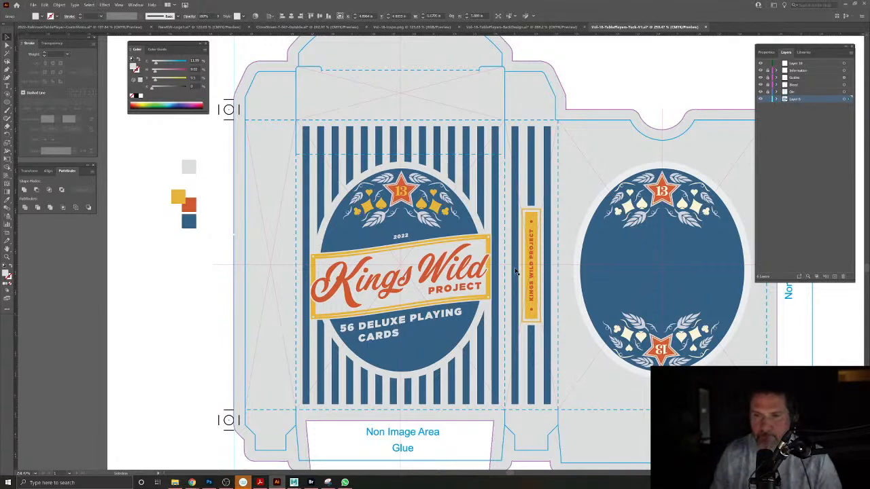
Delete the pale grey frame's inner contour and swap fill and stroke on the remaining outer rectangle, making it an unfilled outline.
{"action": "left_click", "coordinate": [537, 218]}
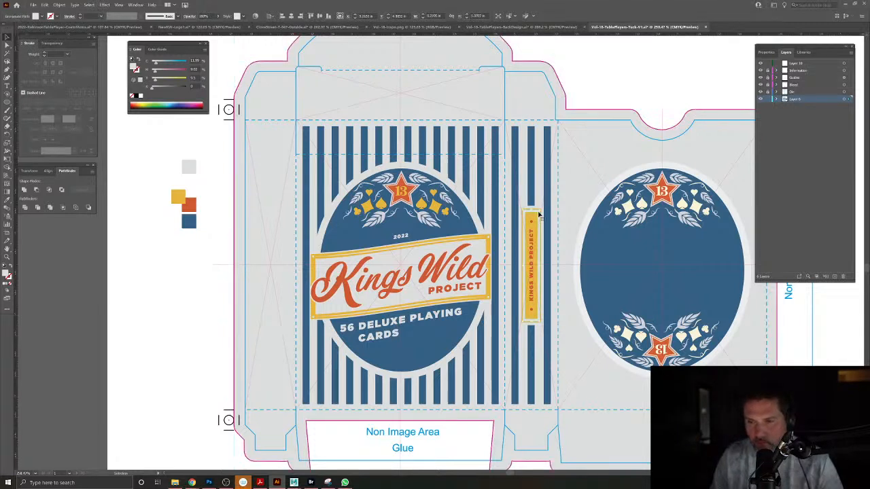
{"action": "scroll", "coordinate": [534, 214], "scroll_direction": "up", "scroll_amount": 5}
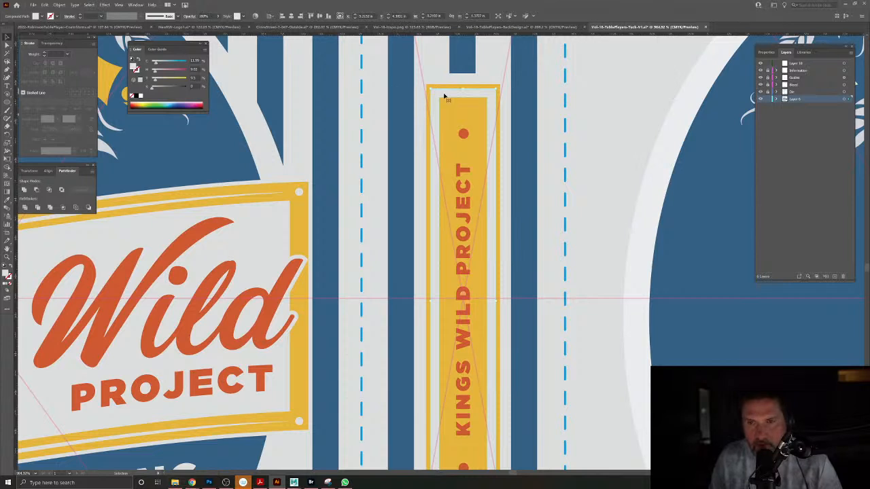
{"action": "left_click", "coordinate": [7, 44]}
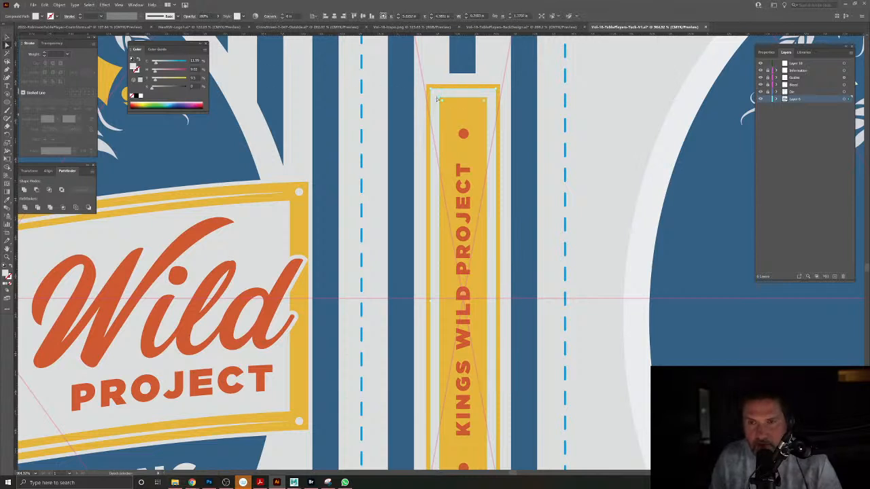
{"action": "left_click", "coordinate": [495, 106]}
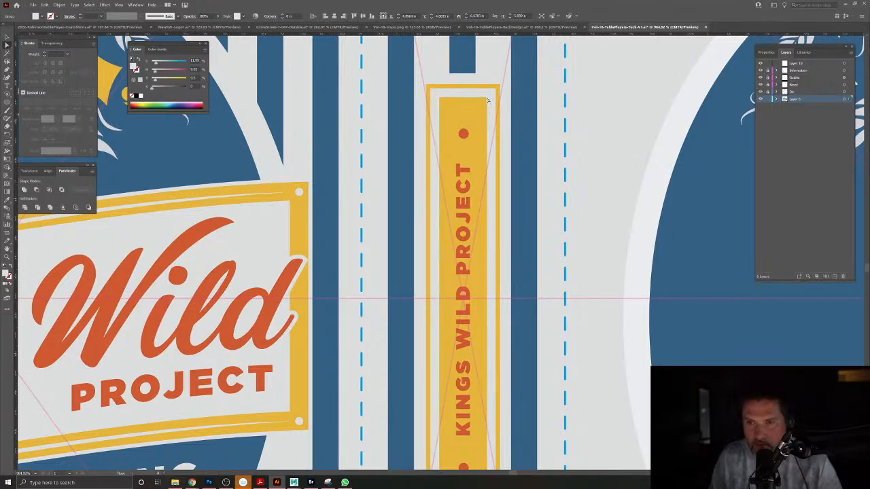
{"action": "key", "text": "Delete"}
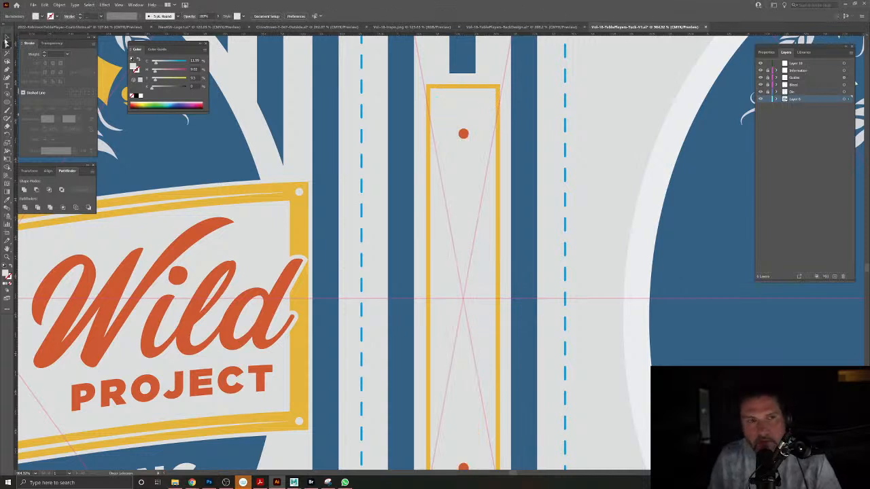
{"action": "left_click", "coordinate": [462, 98]}
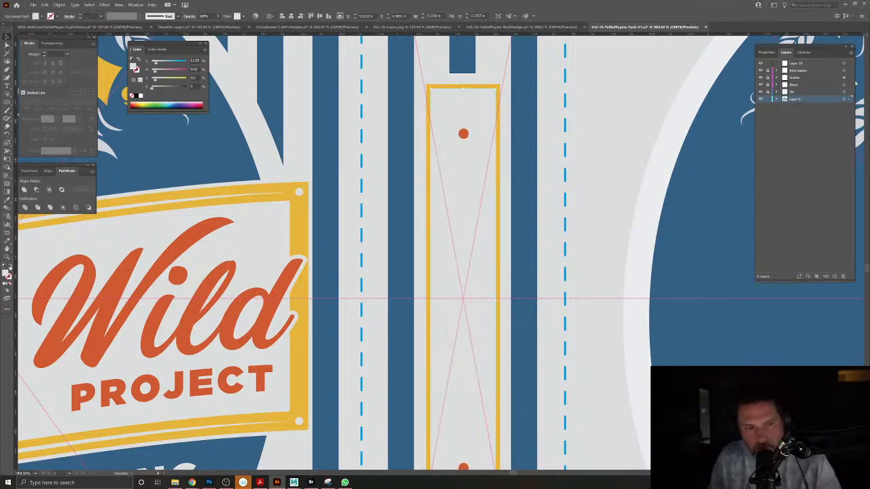
{"action": "key", "text": "ctrl+z"}
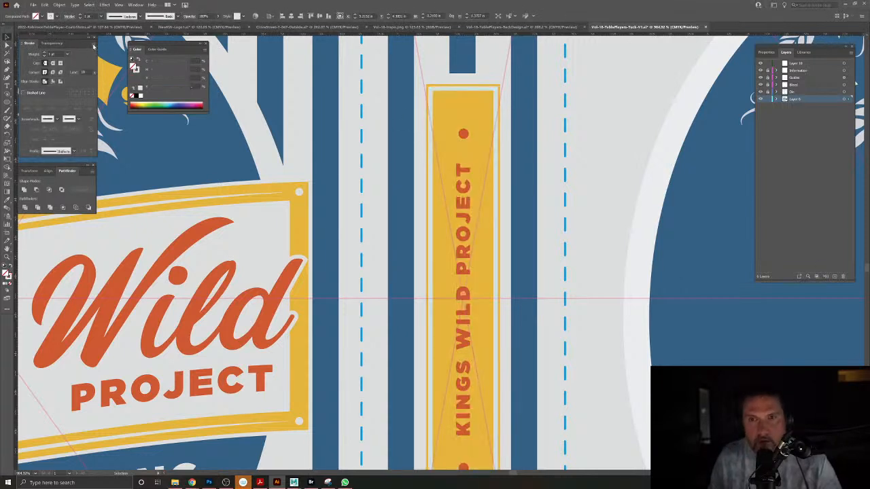
Outline the pale grey rectangle's stroke and delete its outer contour, keeping only the inner rectangle.
{"action": "left_click", "coordinate": [65, 5]}
{"action": "mouse_move", "coordinate": [74, 154]}
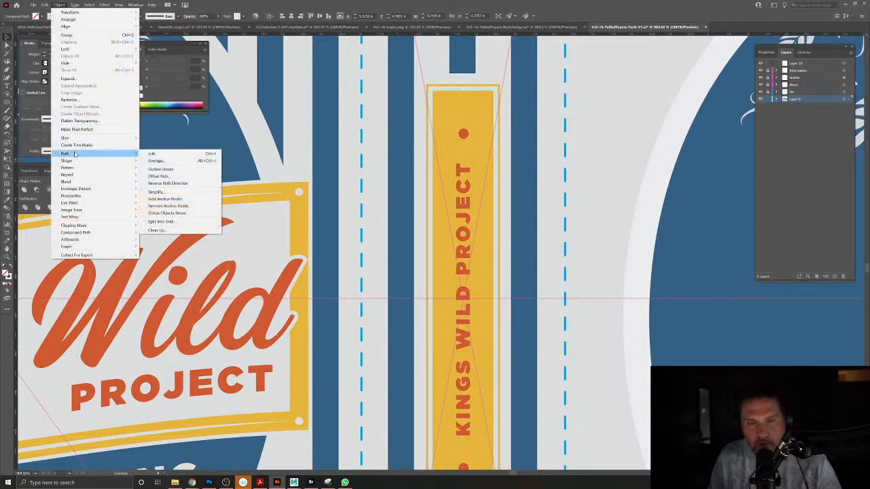
{"action": "left_click", "coordinate": [161, 168]}
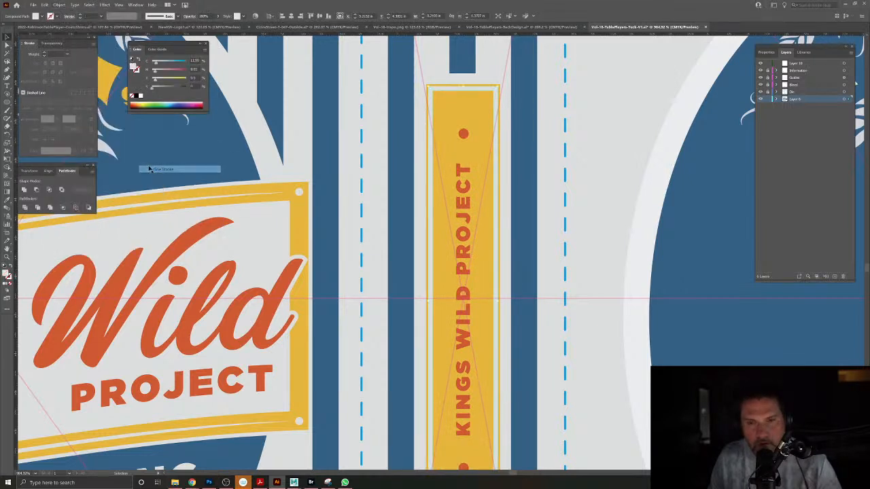
{"action": "left_click", "coordinate": [7, 46]}
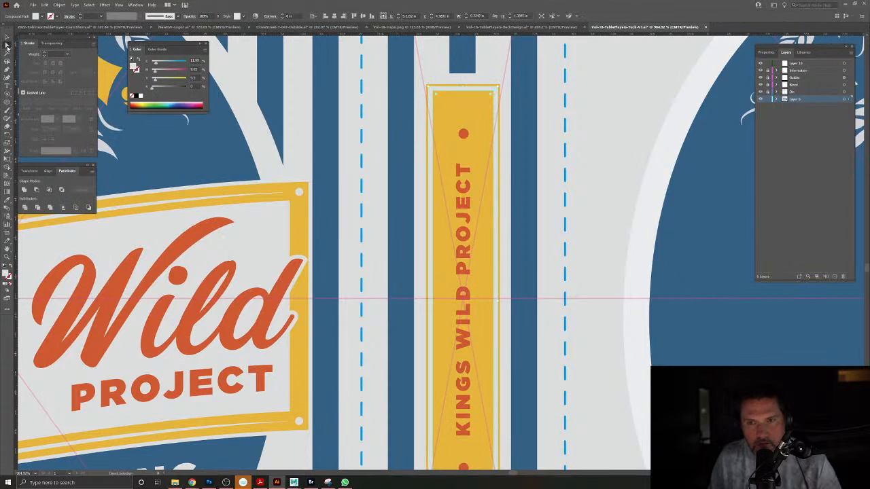
{"action": "left_click", "coordinate": [7, 38]}
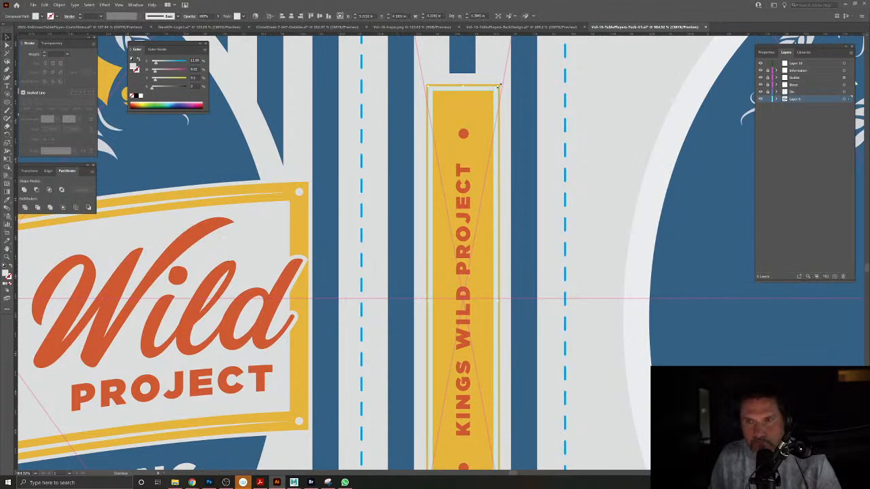
{"action": "left_click", "coordinate": [6, 47]}
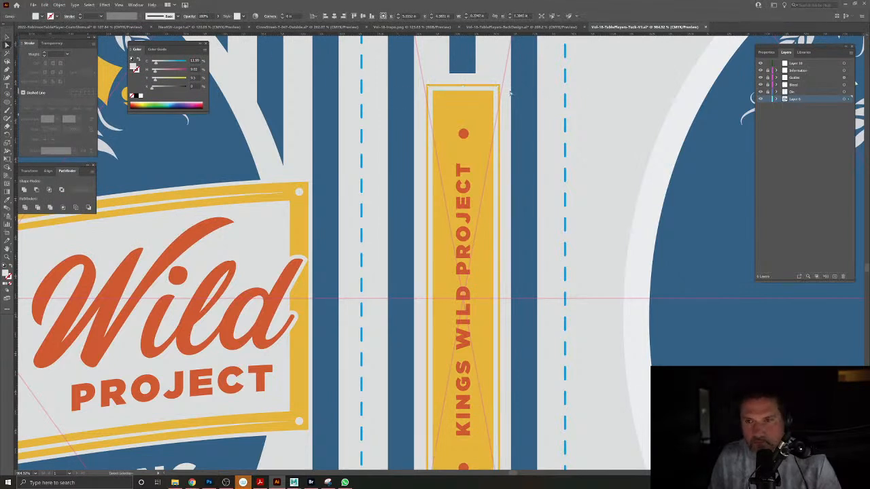
{"action": "key", "text": "Delete"}
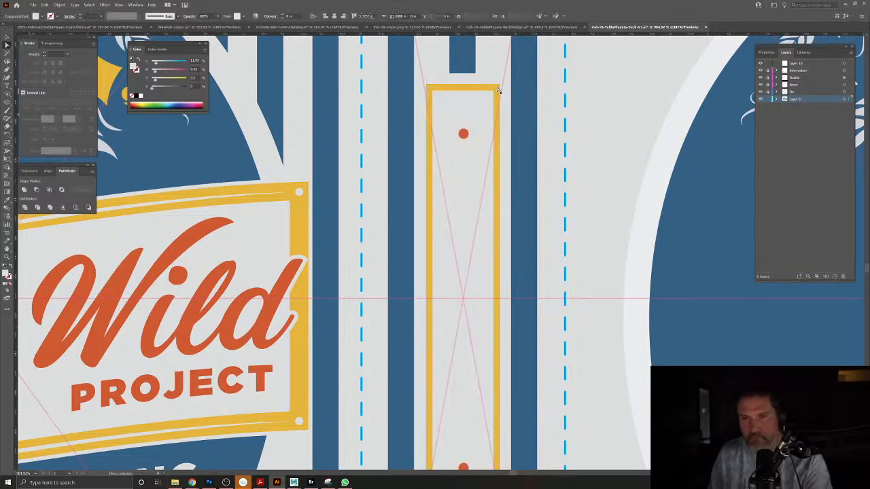
Swap the remaining rectangle's fill and stroke to make it a pale grey outline, and align its stroke to the inside.
{"action": "left_click", "coordinate": [7, 37]}
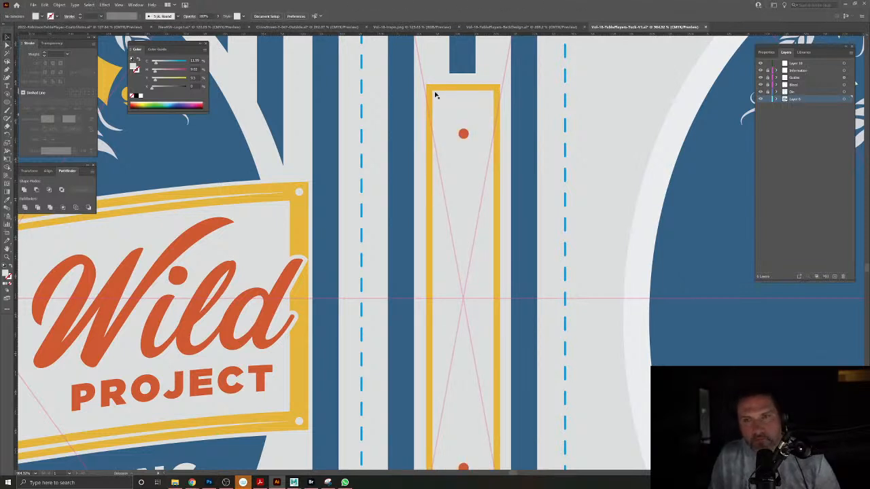
{"action": "left_click", "coordinate": [452, 100]}
{"action": "key", "text": "ctrl+z"}
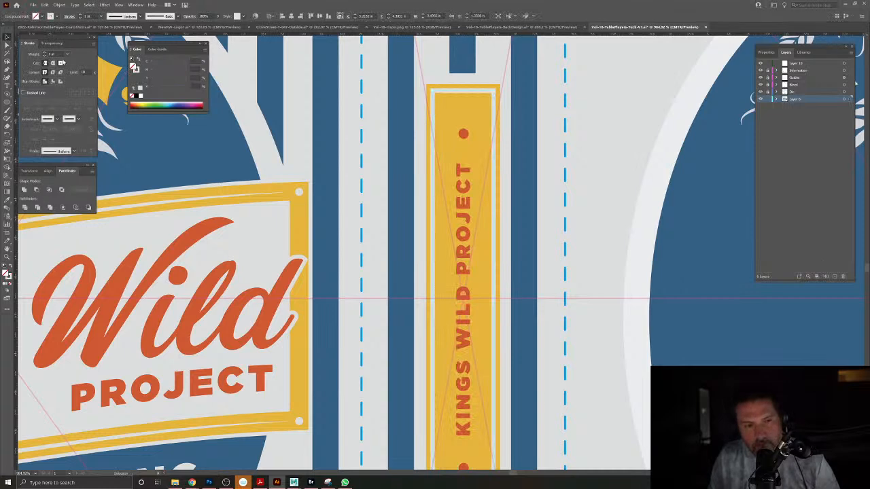
{"action": "left_click", "coordinate": [60, 82]}
{"action": "left_click", "coordinate": [46, 82]}
{"action": "left_click", "coordinate": [53, 82]}
{"action": "mouse_move", "coordinate": [390, 213]}
{"action": "left_mouse_down"}
{"action": "mouse_move", "coordinate": [346, 192]}
{"action": "mouse_move", "coordinate": [373, 195]}
{"action": "left_mouse_up"}
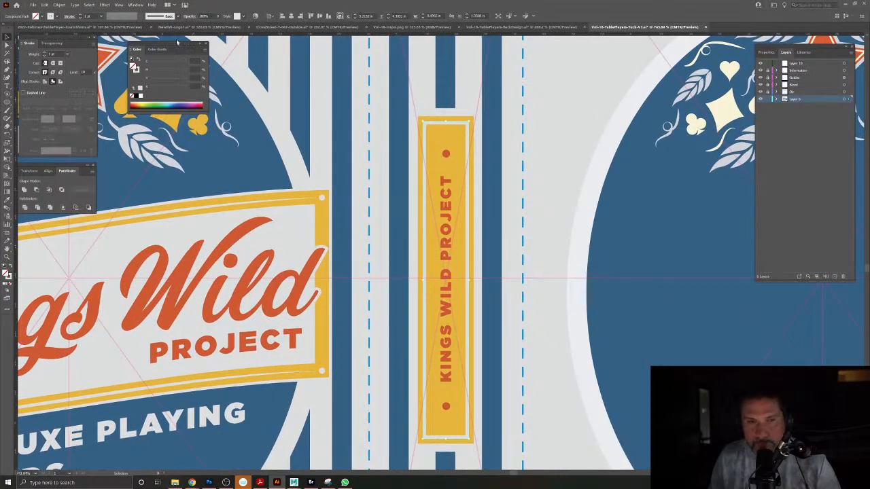
Outline the stroke of the pale grey inset rectangle on the gold bar so the frame becomes a filled shape.
{"action": "left_click", "coordinate": [60, 4]}
{"action": "mouse_move", "coordinate": [80, 155]}
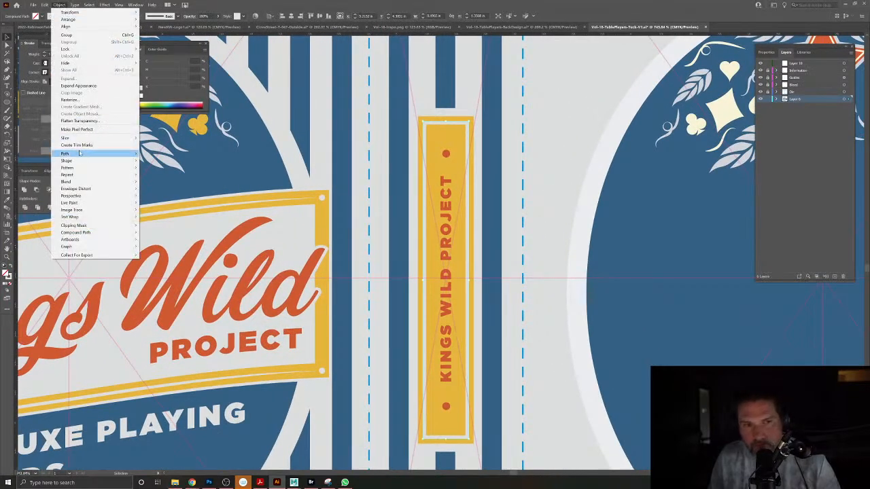
{"action": "left_click", "coordinate": [161, 169]}
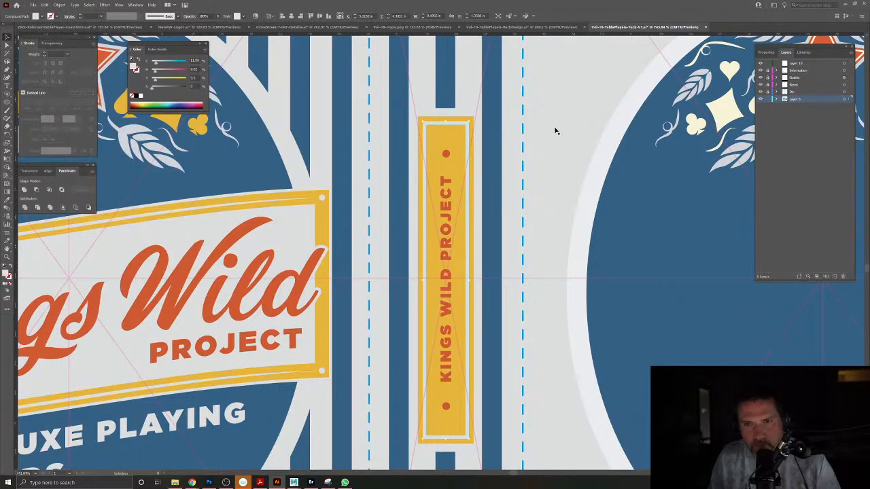
{"action": "left_click_drag", "start_coordinate": [537, 188], "coordinate": [570, 145]}
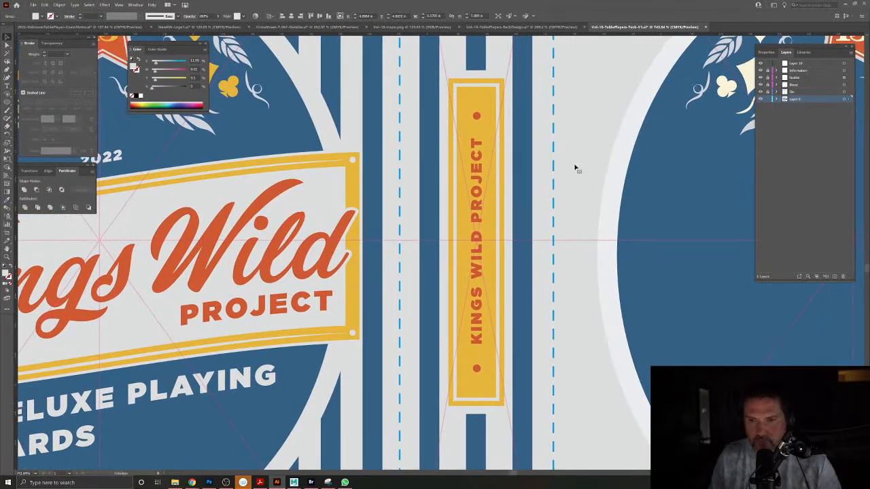
{"action": "double_click", "coordinate": [575, 168]}
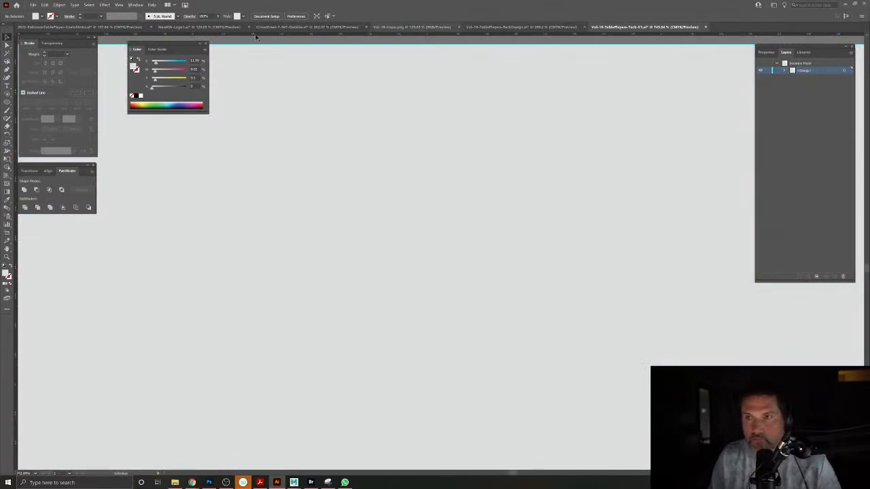
{"action": "left_click_drag", "start_coordinate": [29, 37], "coordinate": [33, 47]}
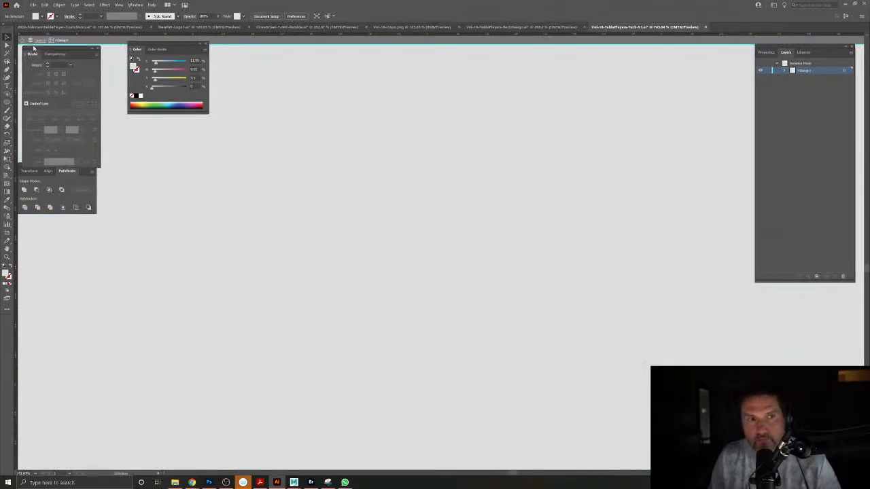
{"action": "key", "text": "Escape"}
{"action": "scroll", "coordinate": [537, 228], "scroll_direction": "down", "scroll_amount": 5}
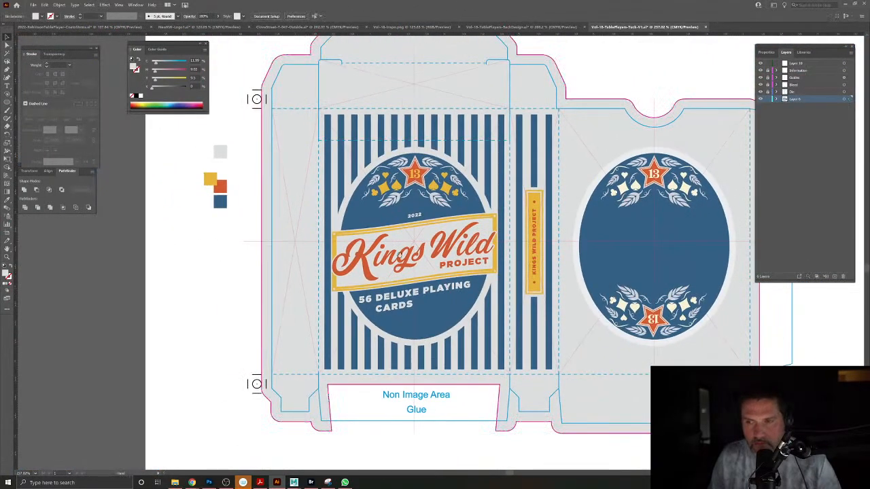
Duplicate the front panel's blue stripes onto the back panel, behind the blue oval.
{"action": "scroll", "coordinate": [381, 255], "scroll_direction": "right", "scroll_amount": 3}
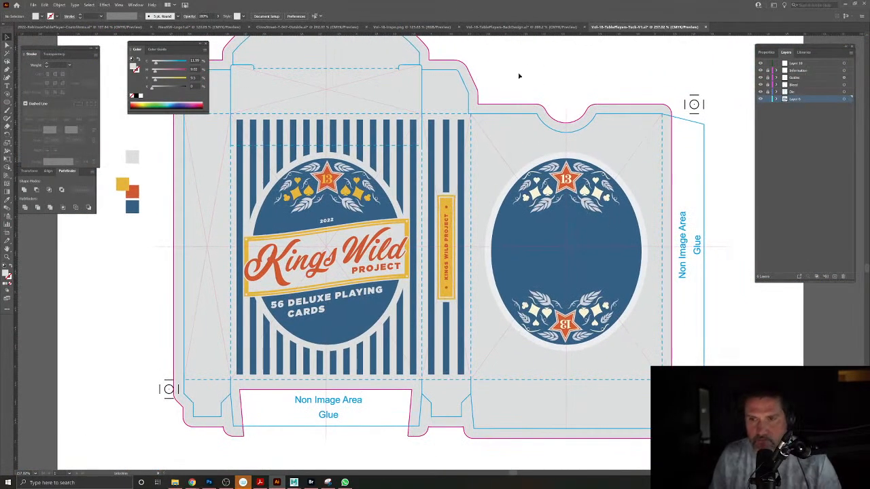
{"action": "left_click", "coordinate": [242, 153]}
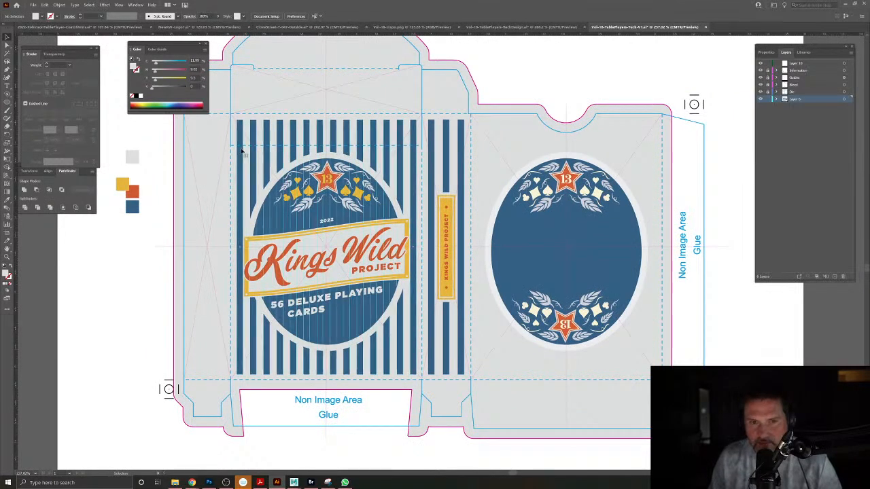
{"action": "left_click_drag", "start_coordinate": [254, 154], "coordinate": [493, 176]}
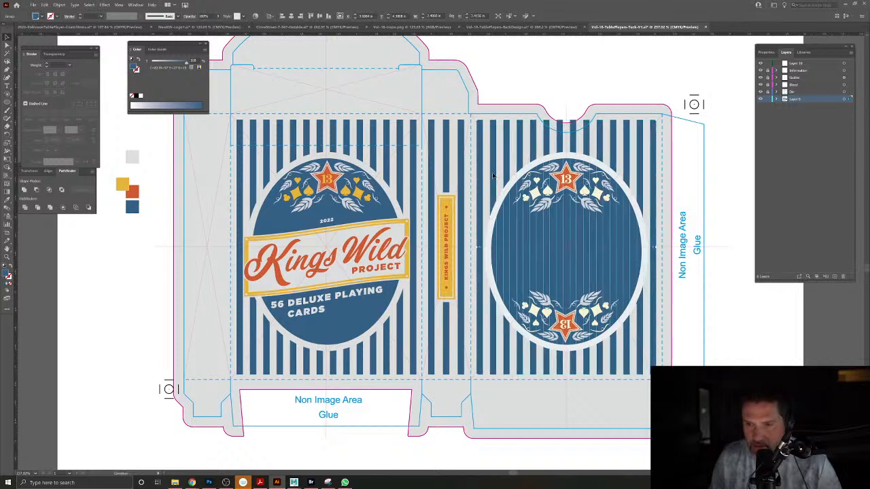
{"action": "left_click", "coordinate": [538, 93]}
Recolour the white ring around the back panel's oval with the pale grey sampled from the box background.
{"action": "double_click", "coordinate": [524, 175]}
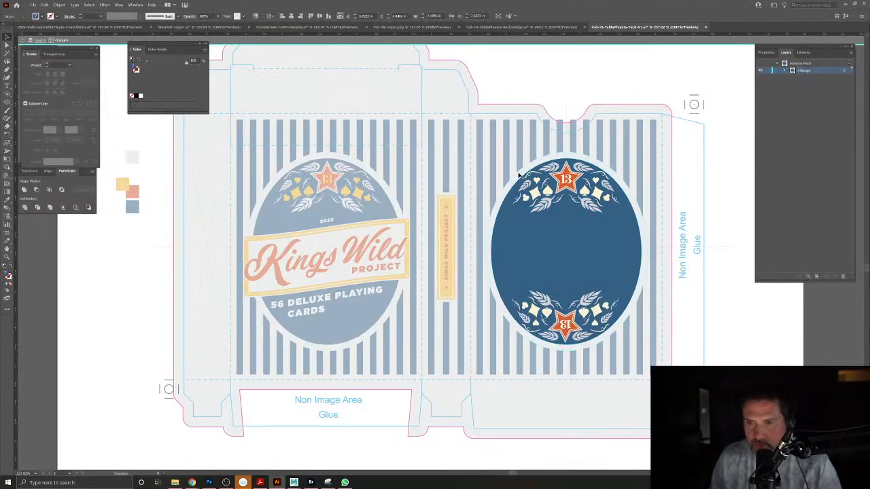
{"action": "key", "text": "Delete"}
{"action": "double_click", "coordinate": [537, 81]}
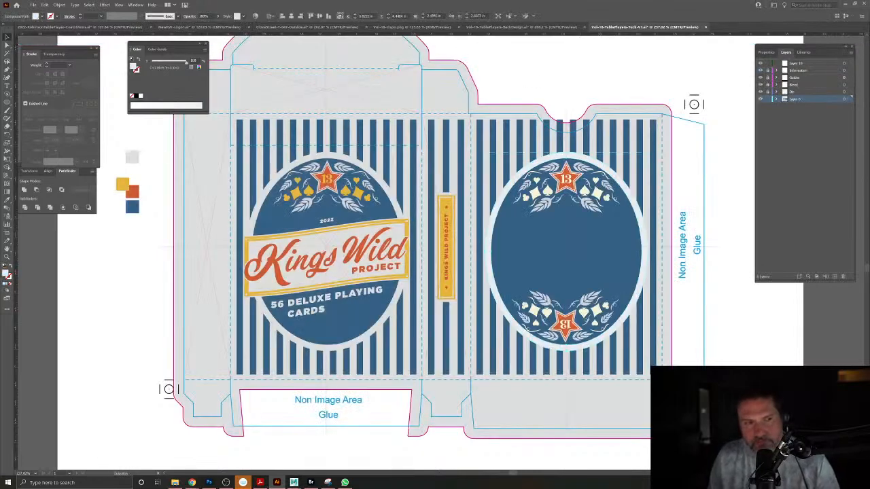
{"action": "left_click", "coordinate": [8, 200]}
{"action": "left_click", "coordinate": [505, 64]}
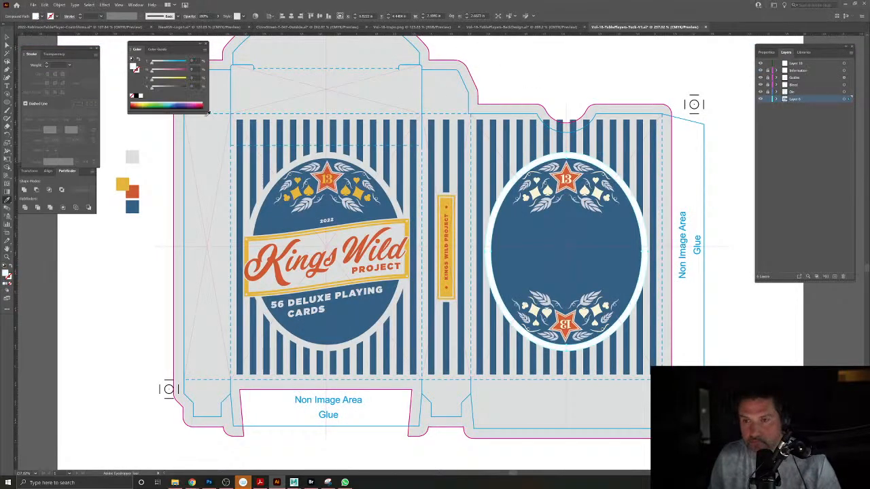
{"action": "left_click", "coordinate": [462, 96]}
{"action": "left_click", "coordinate": [8, 37]}
{"action": "left_click", "coordinate": [546, 119]}
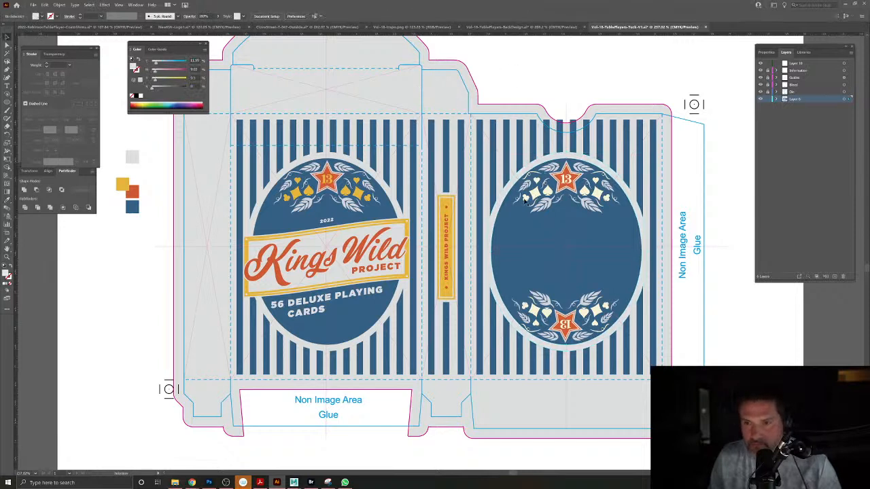
Recolour the cream card suits in the back panel's upper ornament with the gold from the palette swatch.
{"action": "left_click", "coordinate": [526, 199]}
{"action": "double_click", "coordinate": [536, 198]}
{"action": "left_click", "coordinate": [536, 198]}
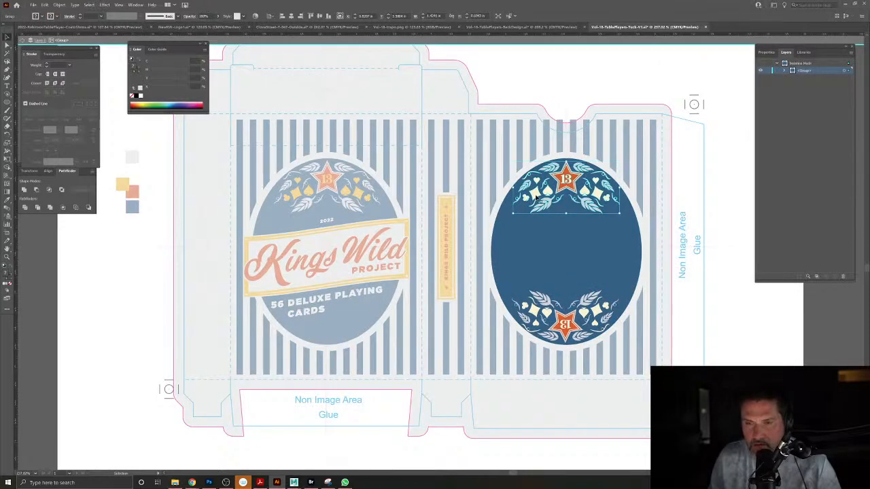
{"action": "double_click", "coordinate": [536, 198]}
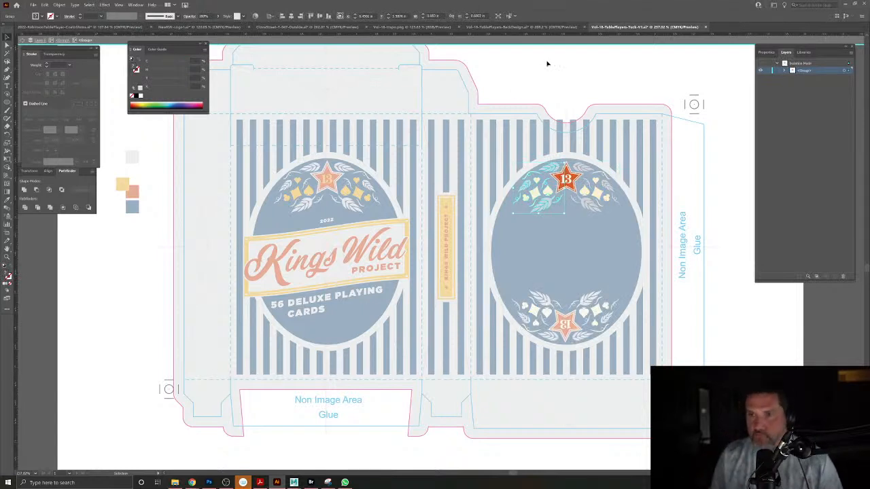
{"action": "double_click", "coordinate": [509, 89]}
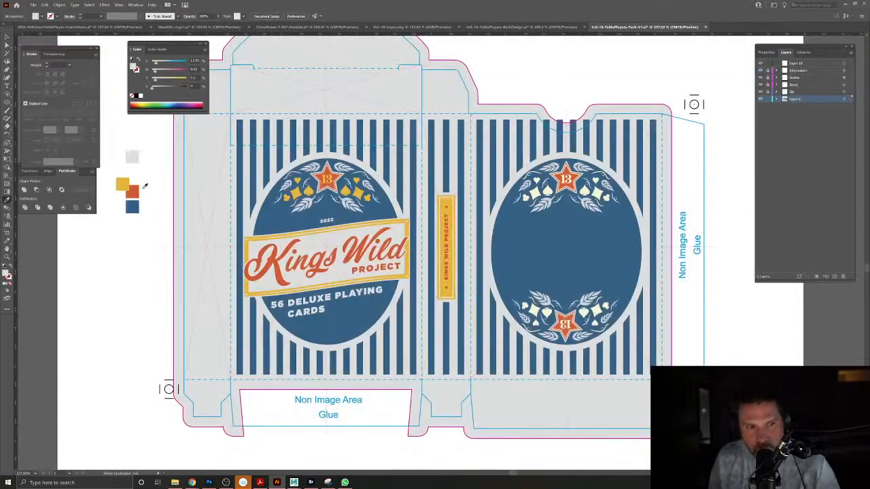
{"action": "left_click", "coordinate": [121, 184]}
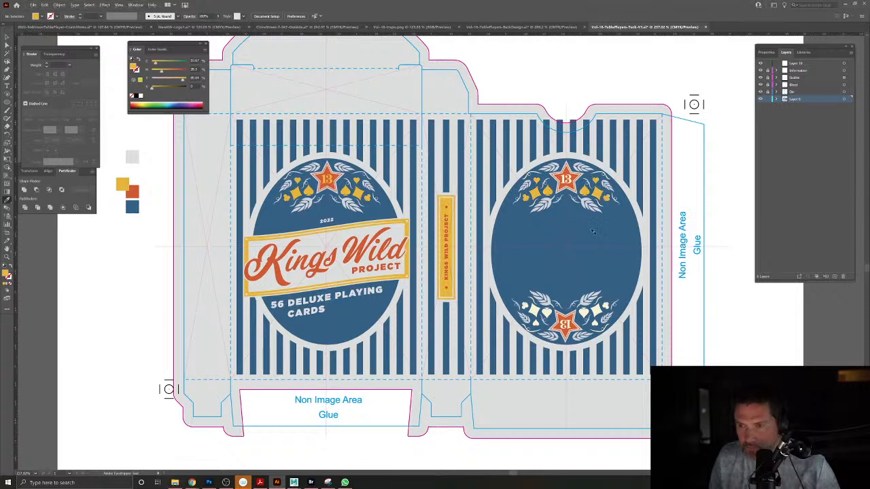
Apply the sampled gold to the card suits in the back panel's lower ornament.
{"action": "left_click", "coordinate": [594, 310], "text": "alt"}
{"action": "left_click", "coordinate": [604, 306], "text": "alt"}
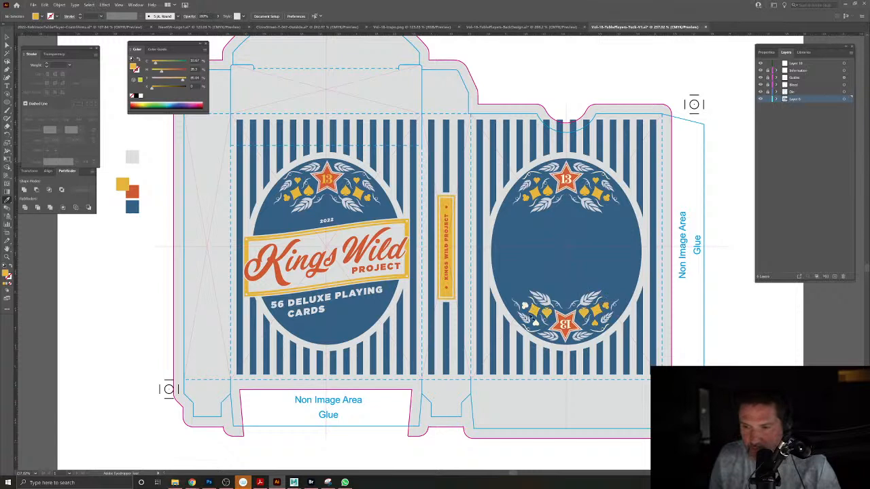
{"action": "left_click", "coordinate": [532, 317], "text": "alt"}
{"action": "key", "text": "ctrl+z"}
Recolour the 13 inside both of the back panel's stars gold.
{"action": "left_click", "coordinate": [7, 37]}
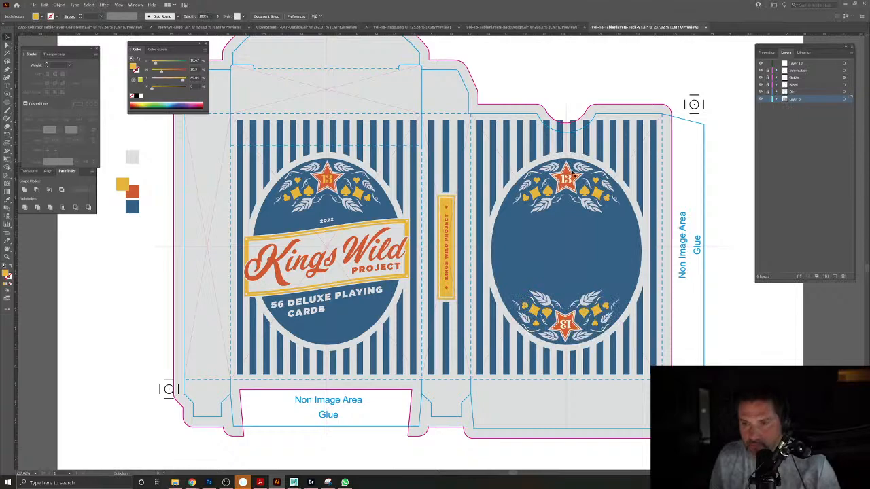
{"action": "left_click", "coordinate": [7, 200]}
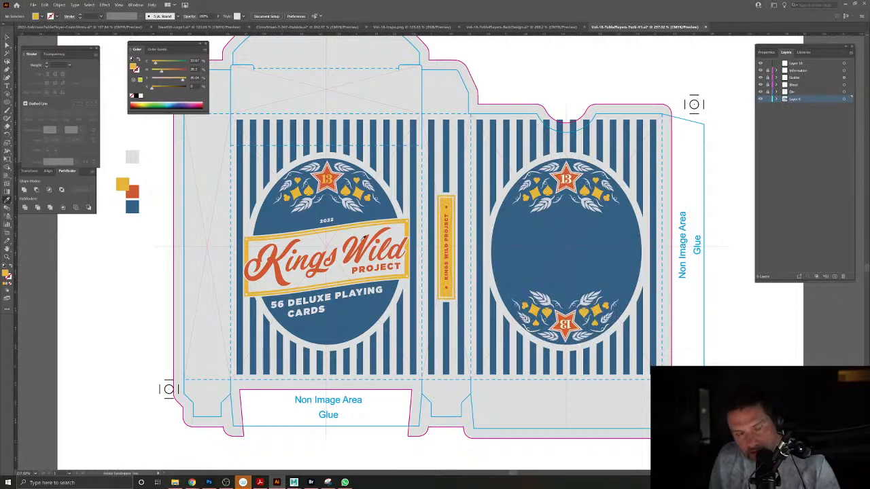
{"action": "scroll", "coordinate": [570, 182], "scroll_direction": "up", "scroll_amount": 5}
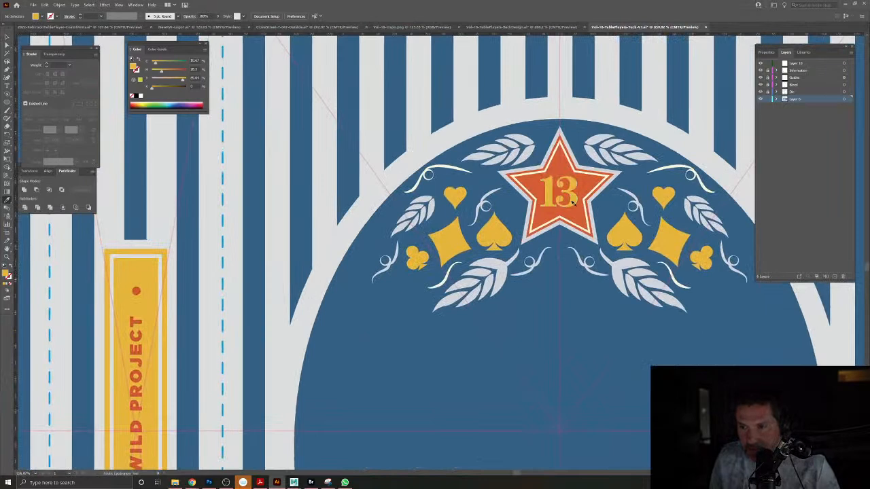
{"action": "scroll", "coordinate": [571, 197], "scroll_direction": "down", "scroll_amount": 10}
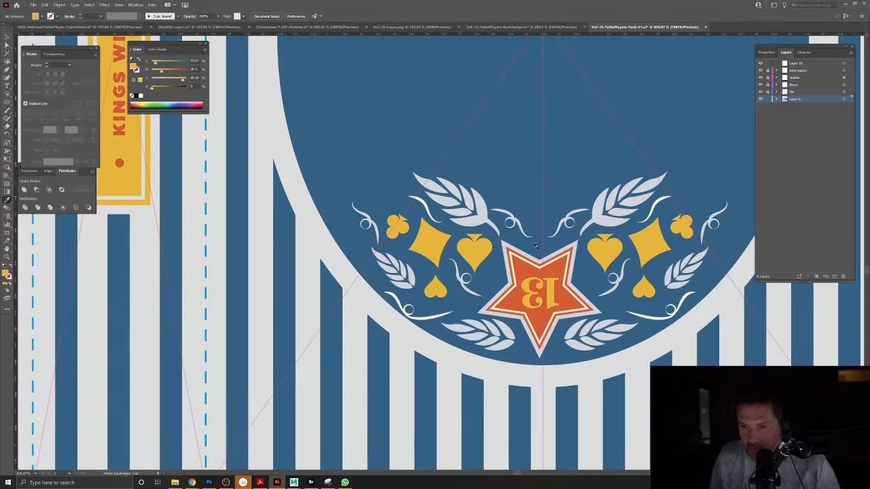
{"action": "left_click", "coordinate": [7, 38]}
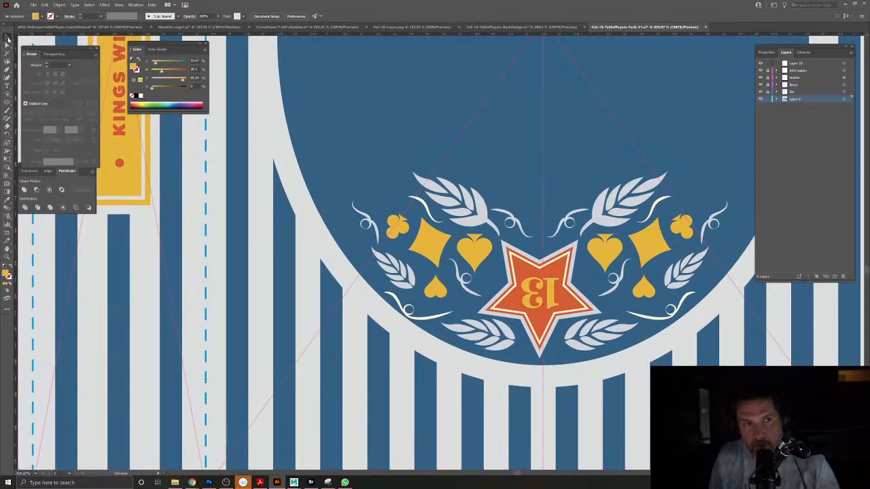
{"action": "double_click", "coordinate": [548, 302]}
{"action": "left_click", "coordinate": [551, 302]}
{"action": "double_click", "coordinate": [551, 302]}
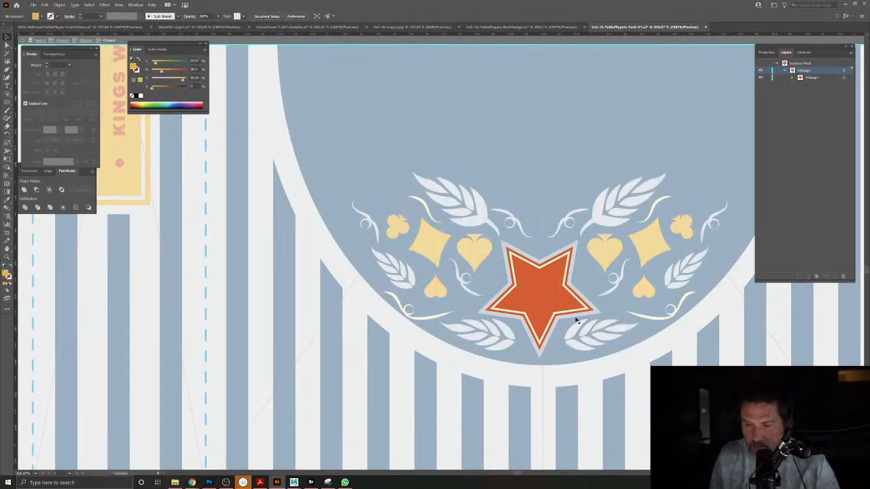
{"action": "key", "text": "Escape"}
{"action": "key", "text": "Escape"}
Group the side panel's stripes and label, and duplicate the group onto the empty side panel at the front's other edge.
{"action": "key", "text": "ctrl+0"}
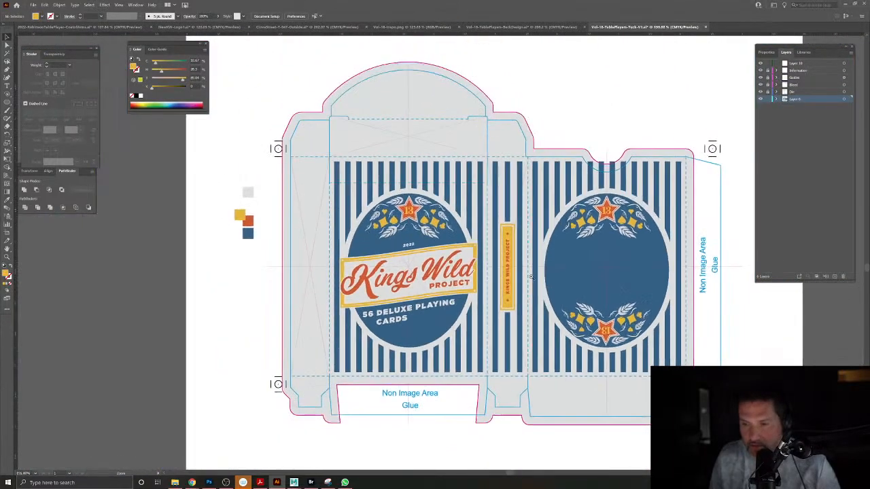
{"action": "left_click_drag", "start_coordinate": [532, 278], "coordinate": [541, 285]}
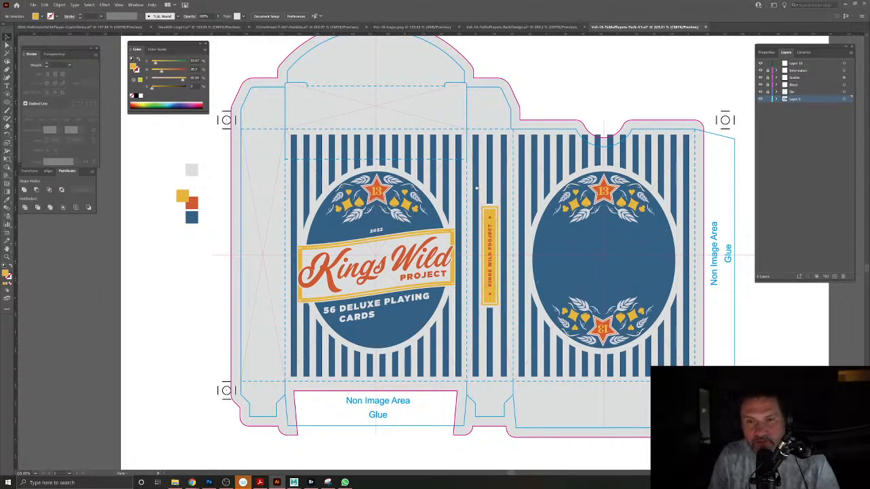
{"action": "left_click_drag", "start_coordinate": [477, 186], "coordinate": [497, 234]}
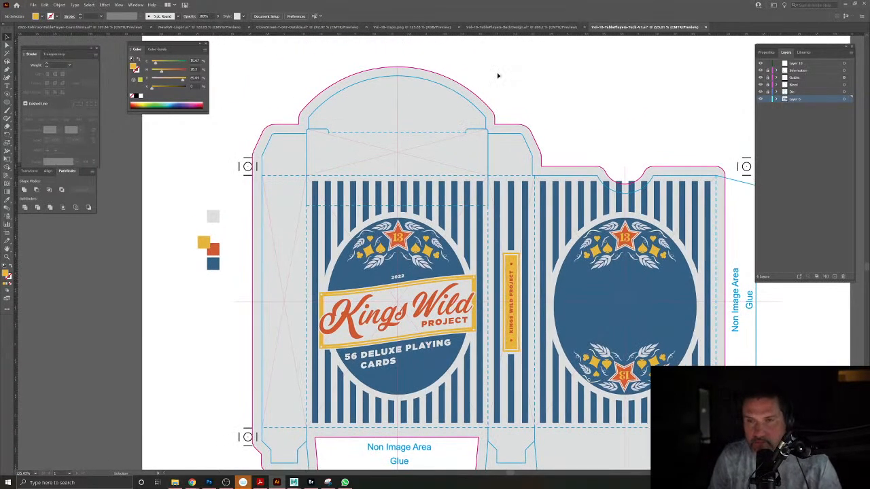
{"action": "left_click", "coordinate": [286, 27]}
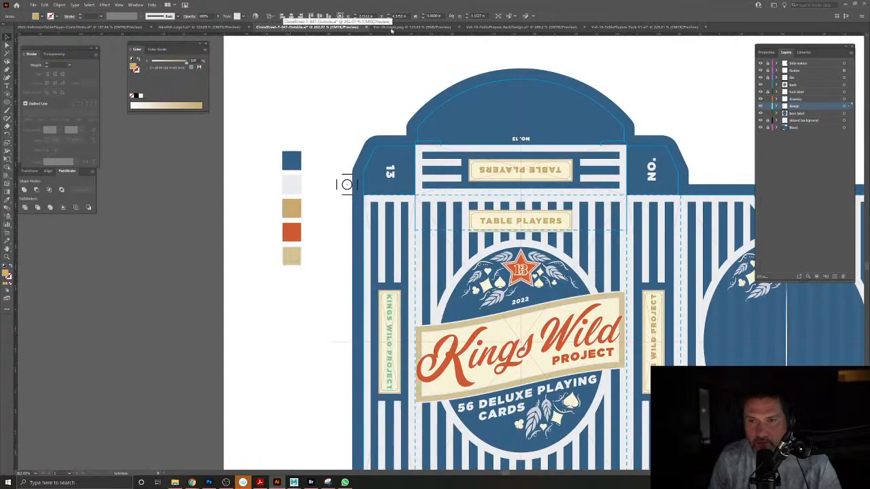
{"action": "left_click", "coordinate": [646, 27]}
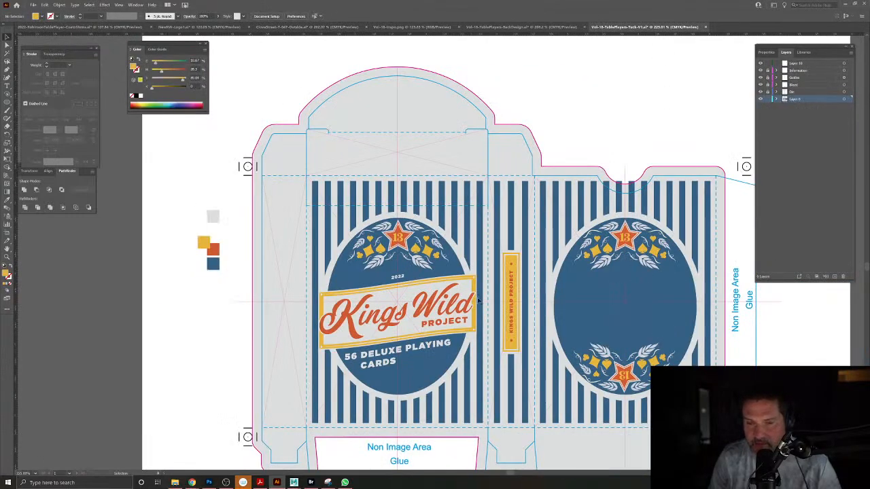
{"action": "left_click", "coordinate": [512, 285]}
{"action": "scroll", "coordinate": [509, 278], "scroll_direction": "up", "scroll_amount": 5}
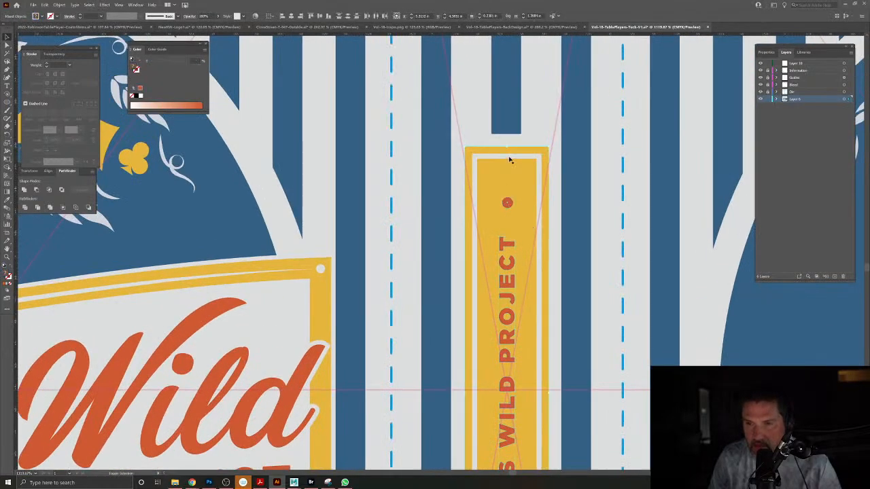
{"action": "scroll", "coordinate": [509, 158], "scroll_direction": "down", "scroll_amount": 5}
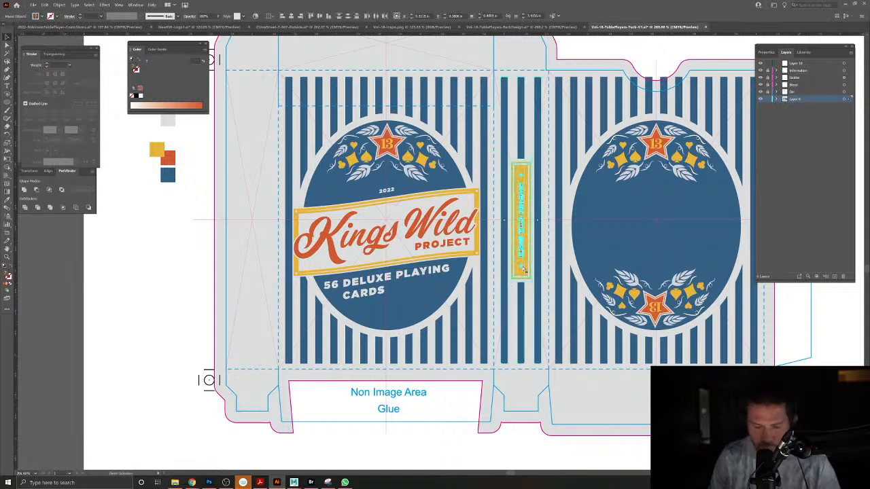
{"action": "key", "text": "ctrl+g"}
{"action": "left_click_drag", "start_coordinate": [522, 246], "coordinate": [254, 246]}
{"action": "left_click_drag", "start_coordinate": [333, 252], "coordinate": [382, 263]}
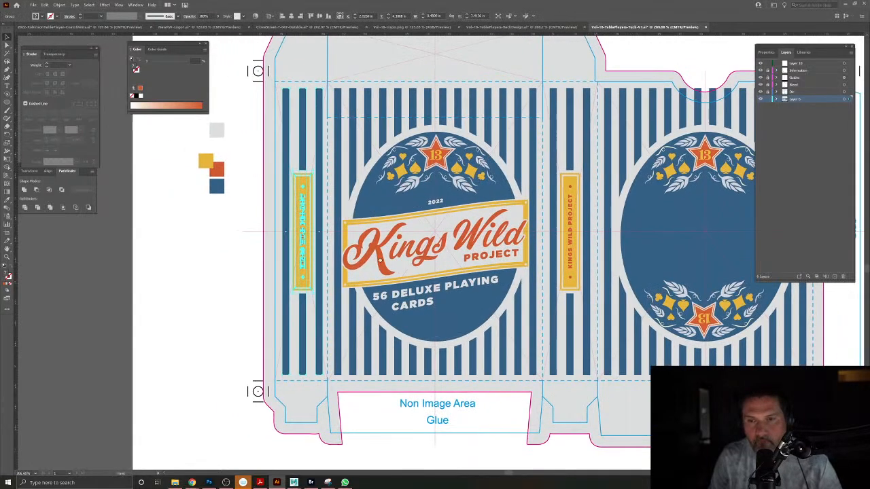
Rotate the copied side panel group half a turn so its KINGS WILD PROJECT lettering reads downward.
{"action": "key", "text": "e"}
{"action": "left_click_drag", "start_coordinate": [327, 86], "coordinate": [308, 373]}
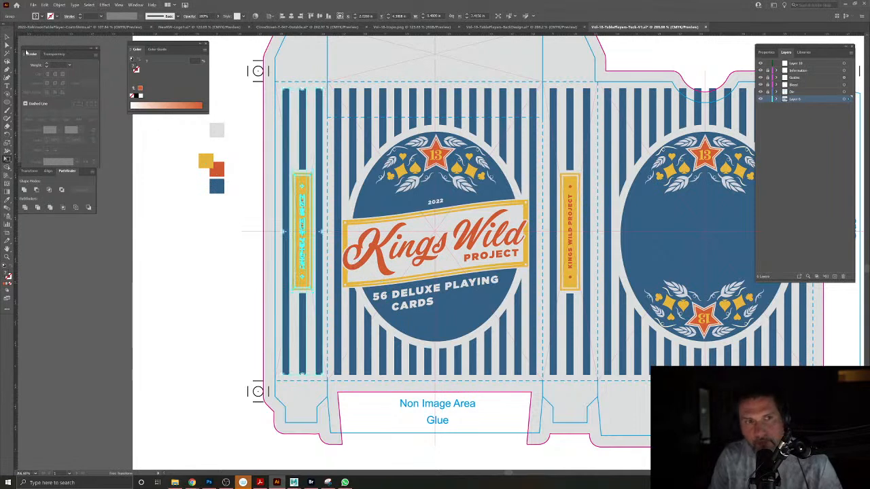
{"action": "key", "text": "v"}
{"action": "left_click", "coordinate": [246, 264]}
{"action": "left_click_drag", "start_coordinate": [500, 302], "coordinate": [461, 347]}
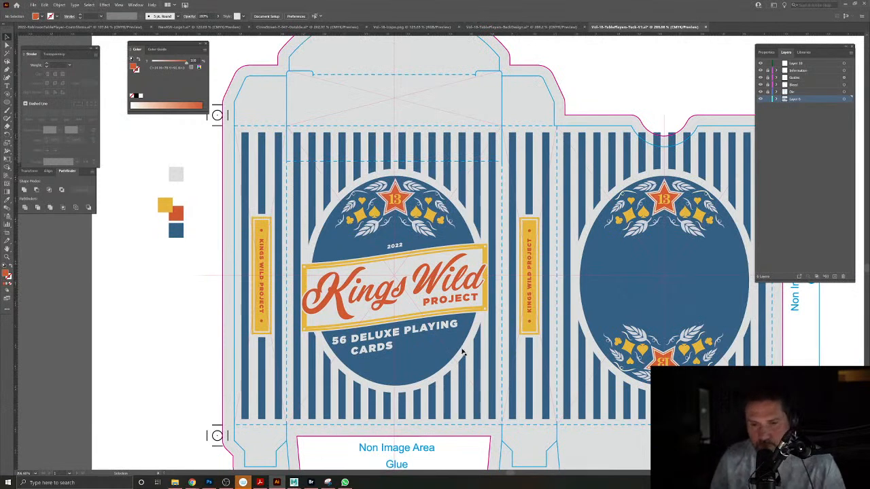
Copy the leaf-and-suits ornament from the original tuck box document and place it in the front oval below 56 DELUXE PLAYING CARDS.
{"action": "left_click", "coordinate": [280, 27]}
{"action": "left_click_drag", "start_coordinate": [554, 415], "coordinate": [482, 342]}
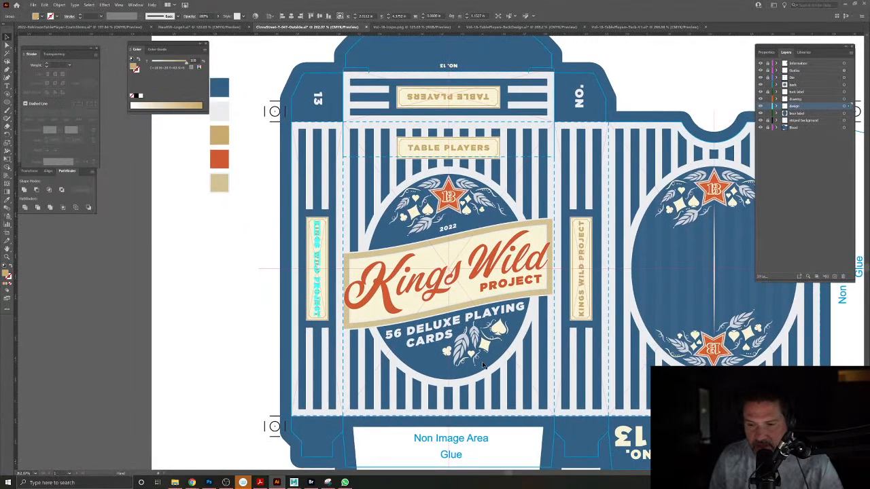
{"action": "scroll", "coordinate": [482, 362], "scroll_direction": "up", "scroll_amount": 3}
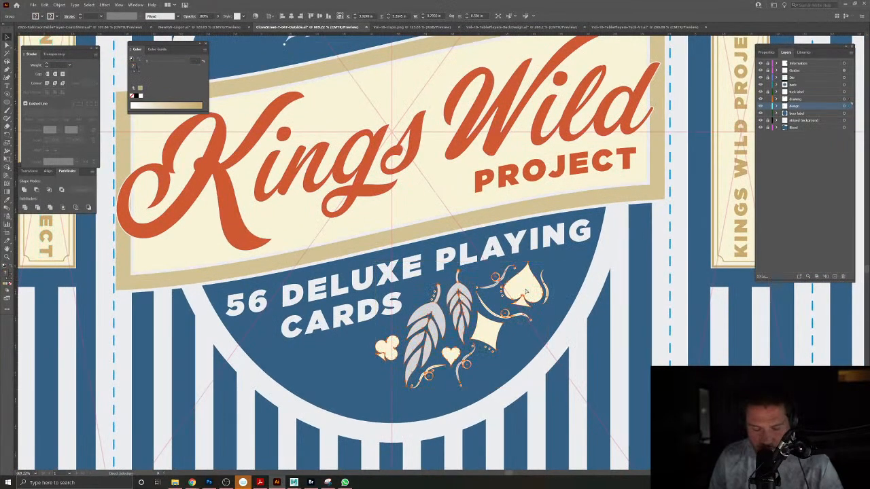
{"action": "left_click", "coordinate": [603, 27]}
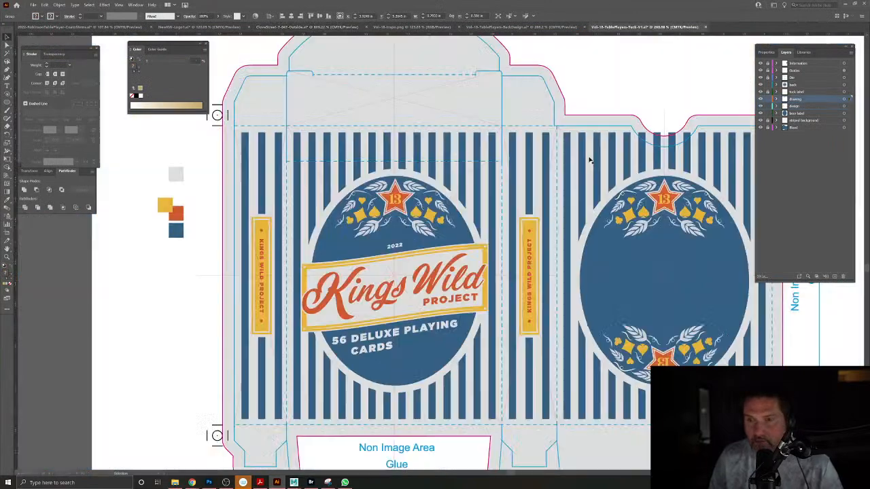
{"action": "left_click_drag", "start_coordinate": [462, 238], "coordinate": [438, 342]}
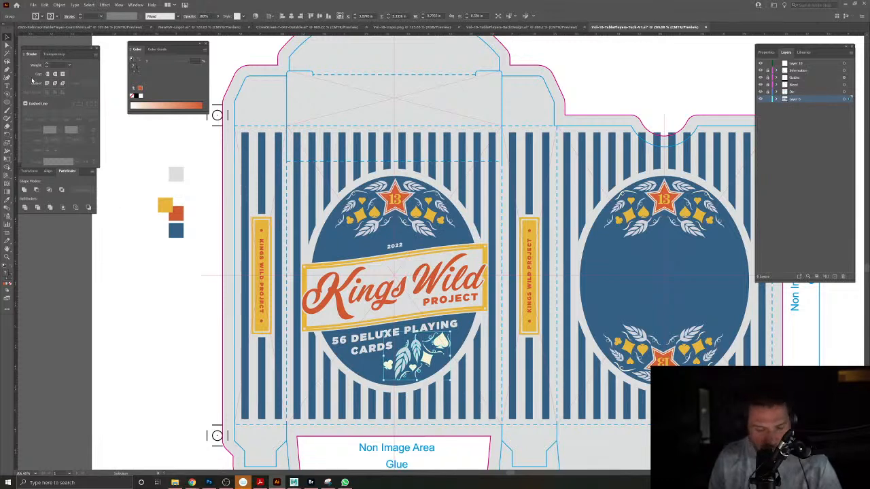
Recolour the spade, diamond, heart and club of the pasted front ornament with the palette's gold.
{"action": "left_click", "coordinate": [138, 156]}
{"action": "left_click", "coordinate": [7, 201]}
{"action": "left_click", "coordinate": [165, 199]}
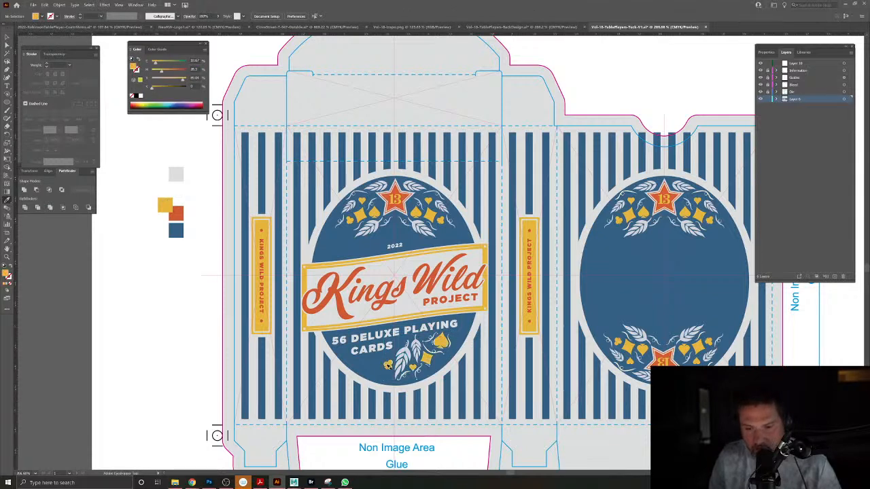
{"action": "scroll", "coordinate": [400, 378], "scroll_direction": "up", "scroll_amount": 2}
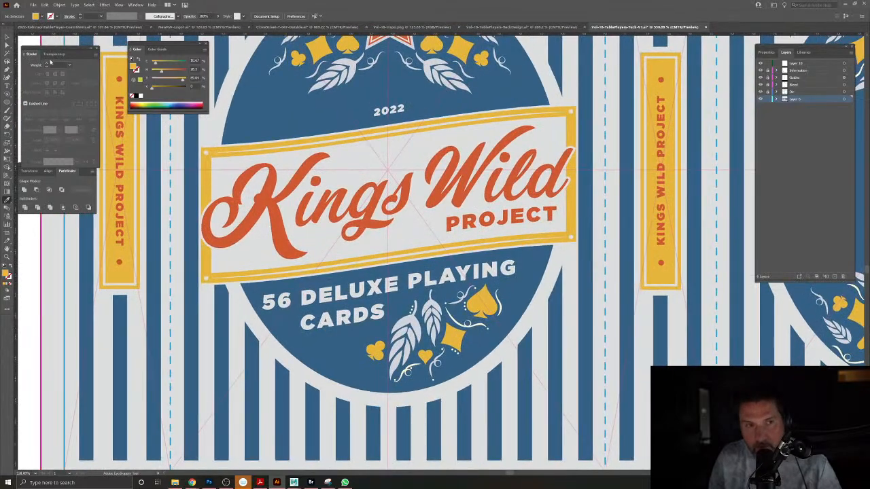
{"action": "left_click", "coordinate": [7, 39]}
{"action": "left_click_drag", "start_coordinate": [446, 295], "coordinate": [452, 247]}
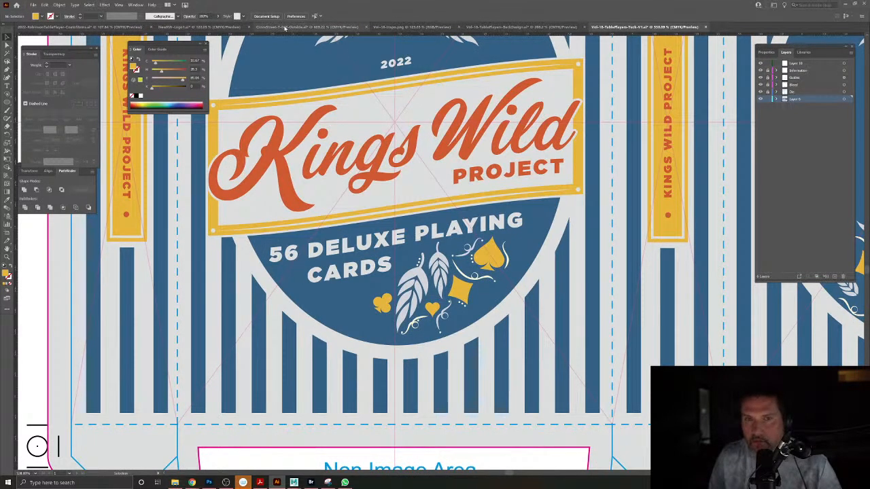
Compare the front panel's leaf-and-suits ornament with the version in the original tuck box document.
{"action": "left_click", "coordinate": [228, 27]}
{"action": "left_click", "coordinate": [302, 27]}
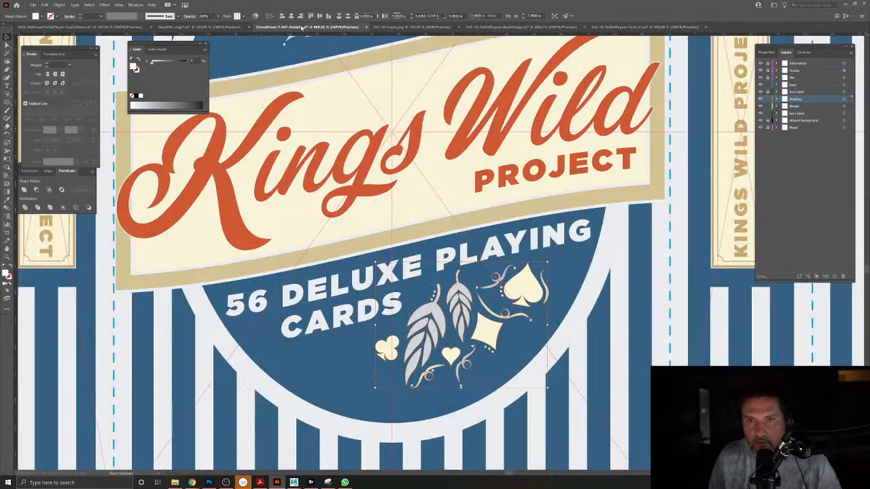
{"action": "left_click_drag", "start_coordinate": [512, 277], "coordinate": [447, 238]}
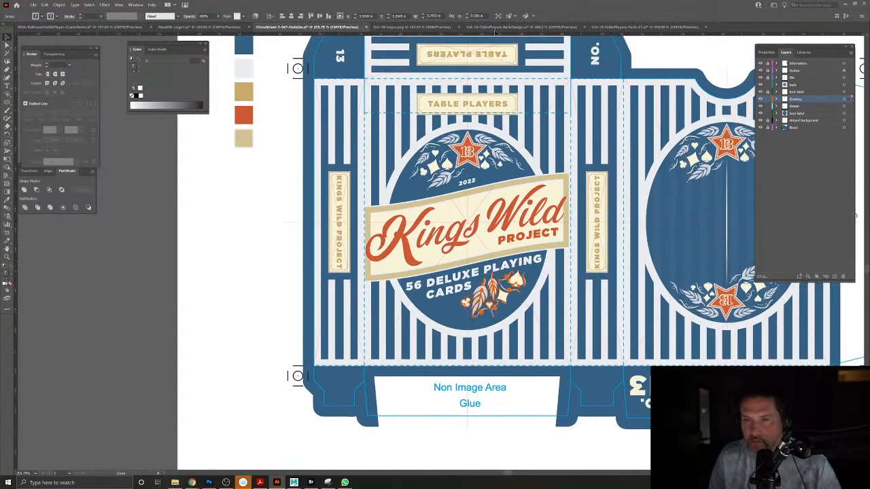
{"action": "left_click", "coordinate": [645, 27]}
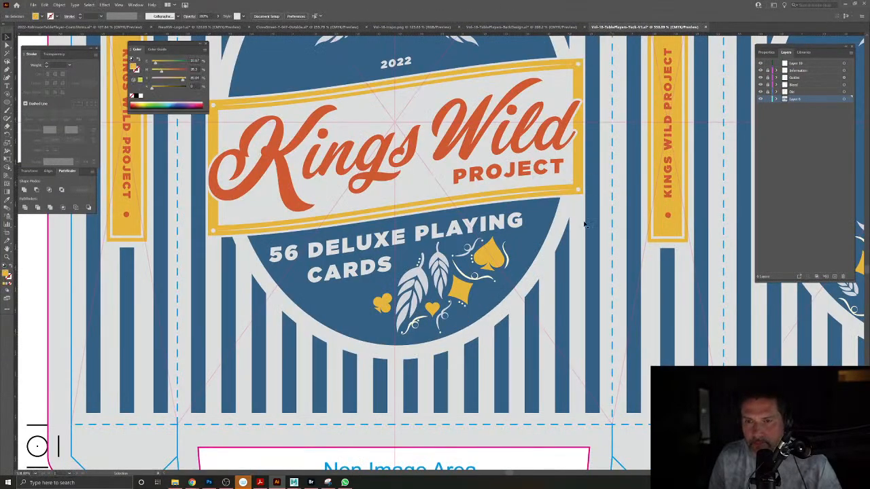
{"action": "left_click_drag", "start_coordinate": [660, 344], "coordinate": [470, 332]}
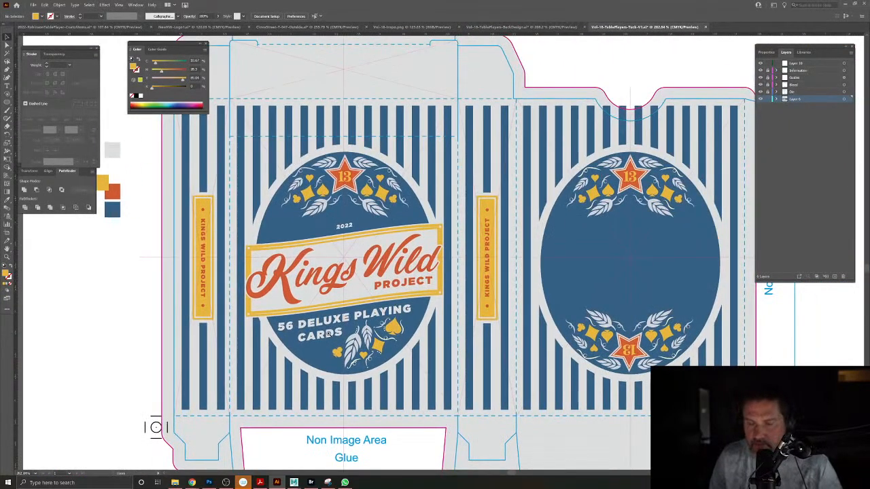
Delete the small decorative dots from the leaf-and-suits ornament below 56 DELUXE PLAYING CARDS.
{"action": "left_click_drag", "start_coordinate": [354, 336], "coordinate": [456, 323]}
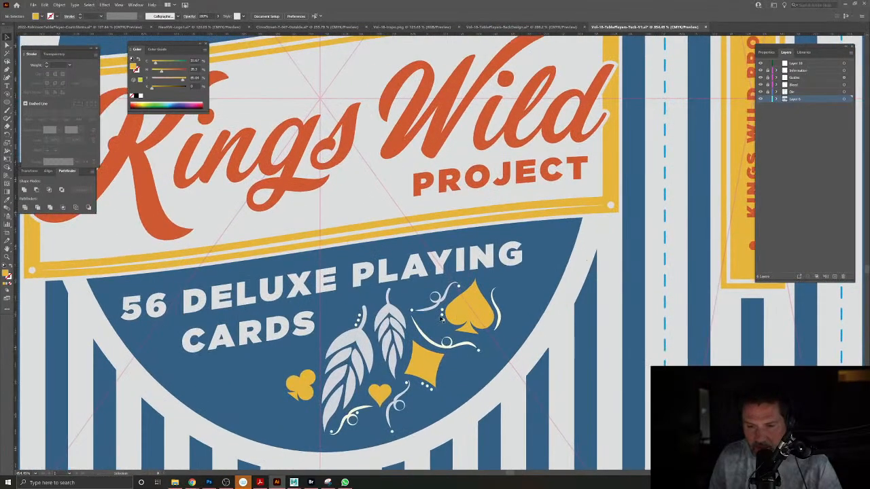
{"action": "left_click", "coordinate": [441, 318]}
{"action": "double_click", "coordinate": [440, 318]}
{"action": "left_click", "coordinate": [439, 315]}
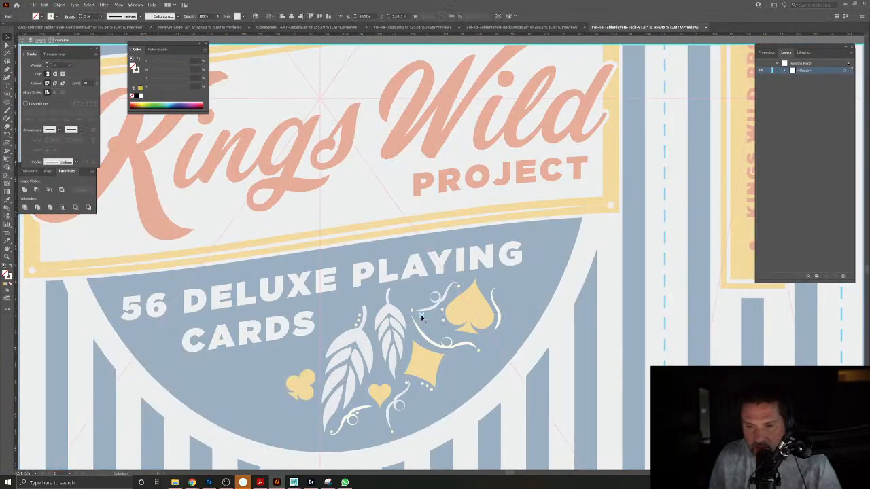
{"action": "left_click", "coordinate": [455, 313]}
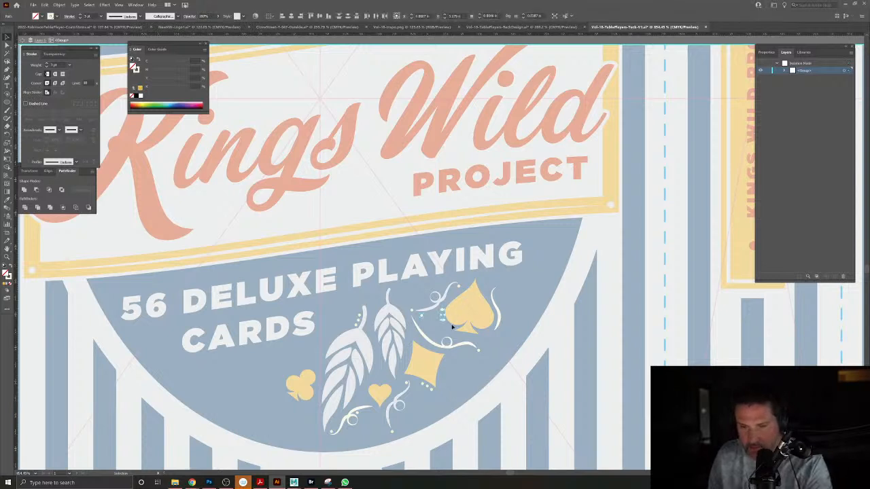
{"action": "key", "text": "ctrl+a"}
{"action": "key", "text": "Delete"}
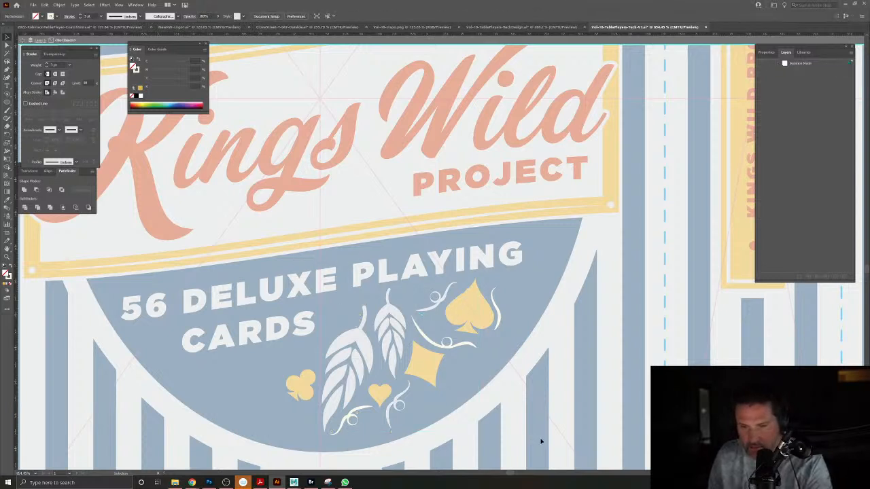
{"action": "double_click", "coordinate": [540, 439]}
{"action": "left_click_drag", "start_coordinate": [512, 377], "coordinate": [437, 342]}
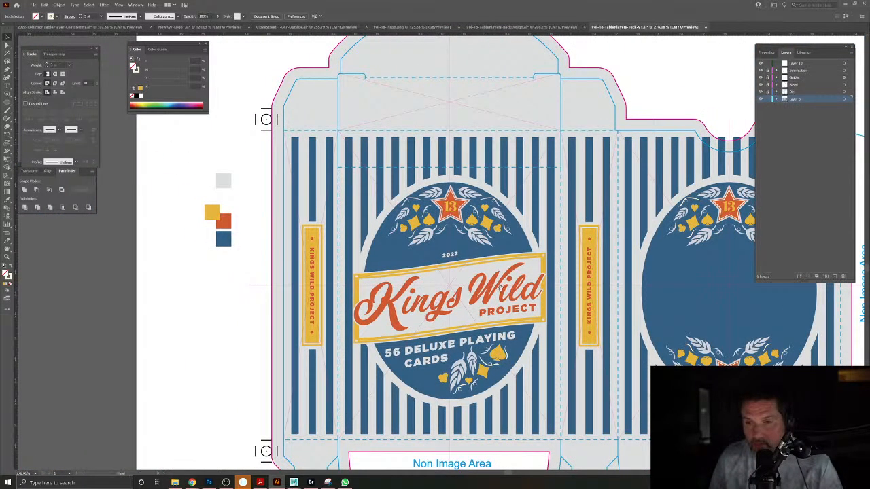
Duplicate the side panel group between the front and back panels, and rotate the copy a quarter turn to horizontal.
{"action": "scroll", "coordinate": [521, 294], "scroll_direction": "down", "scroll_amount": 1}
{"action": "left_click", "coordinate": [299, 208]}
{"action": "left_click", "coordinate": [317, 288]}
{"action": "left_click_drag", "start_coordinate": [551, 349], "coordinate": [458, 343]}
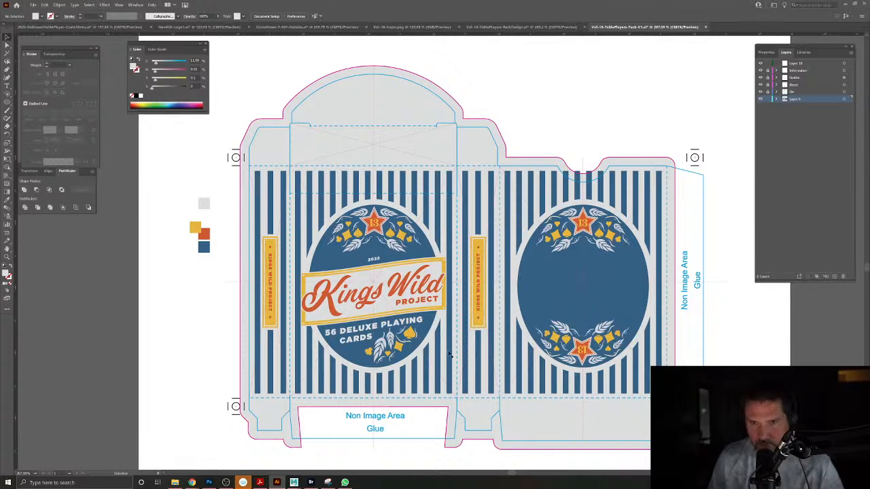
{"action": "left_click", "coordinate": [482, 305]}
{"action": "key", "text": "ctrl+c"}
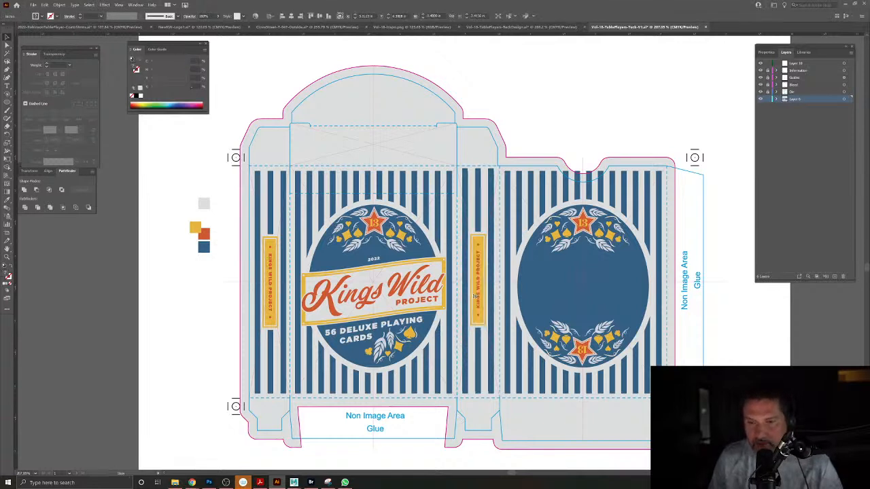
{"action": "key", "text": "ctrl+v"}
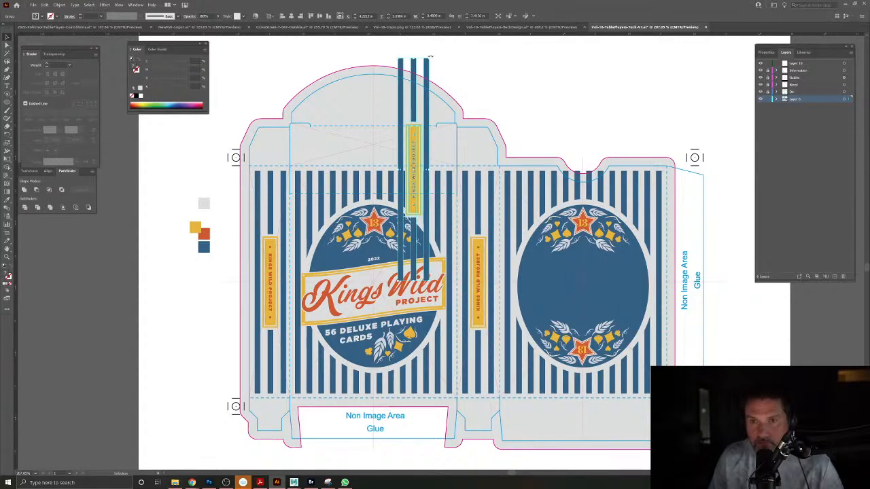
{"action": "left_click_drag", "start_coordinate": [430, 57], "coordinate": [310, 121]}
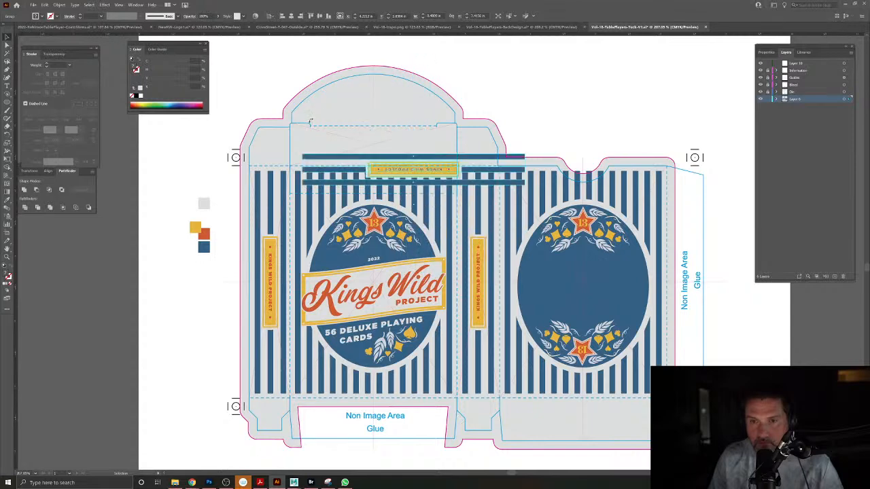
Centre the rotated stripes-and-label group on the top panel above the front, using the guides.
{"action": "double_click", "coordinate": [423, 172]}
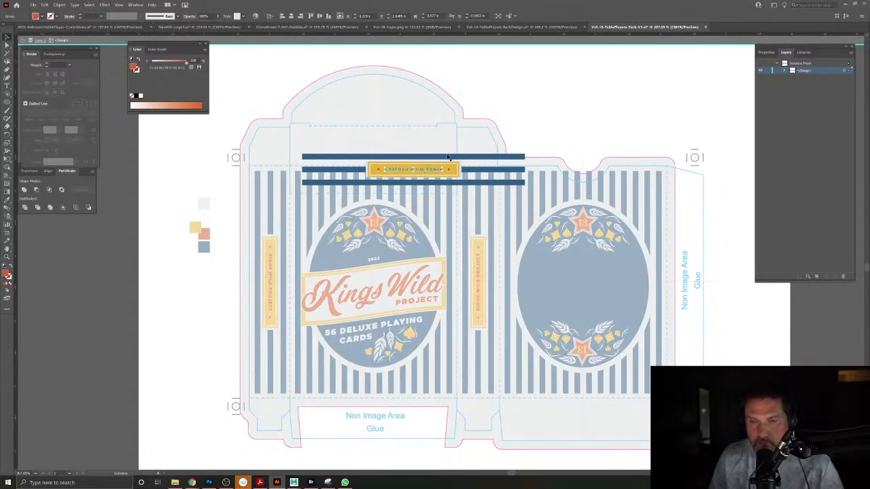
{"action": "key", "text": "Escape"}
{"action": "left_click_drag", "start_coordinate": [487, 157], "coordinate": [516, 157]}
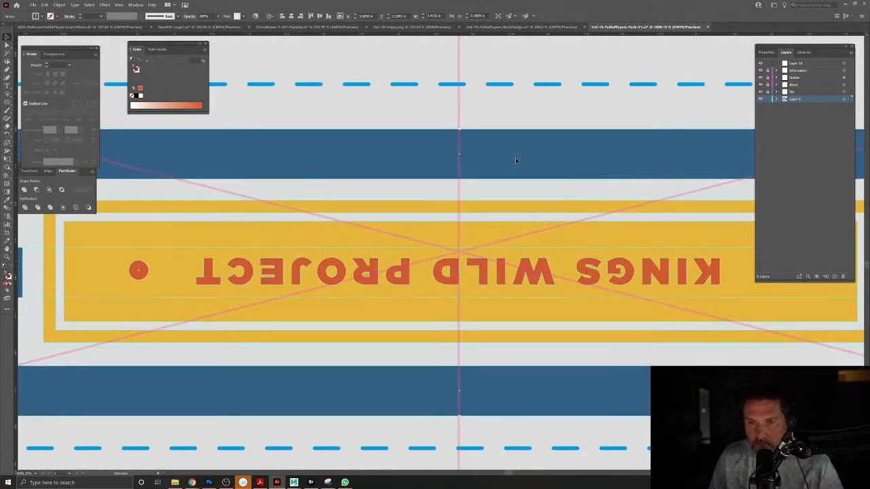
{"action": "left_click_drag", "start_coordinate": [533, 191], "coordinate": [435, 227]}
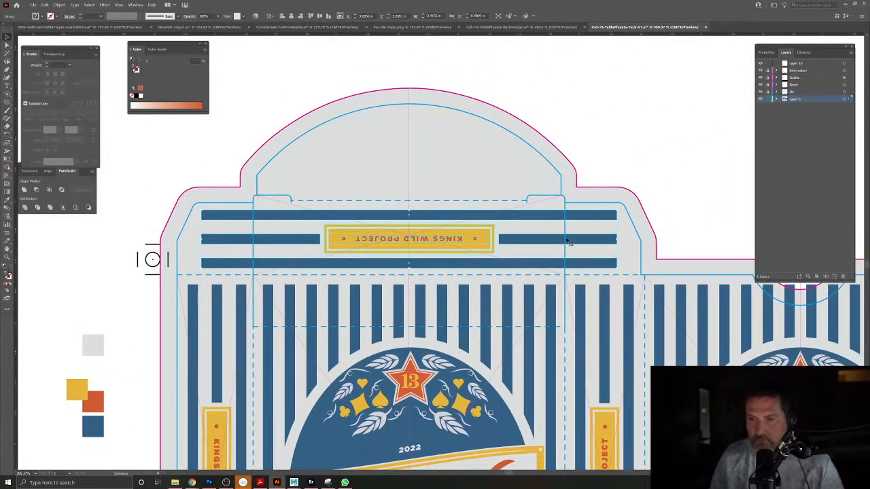
Shorten both ends of the top panel's horizontal stripes to fit just inside the panel's side edges.
{"action": "double_click", "coordinate": [544, 239]}
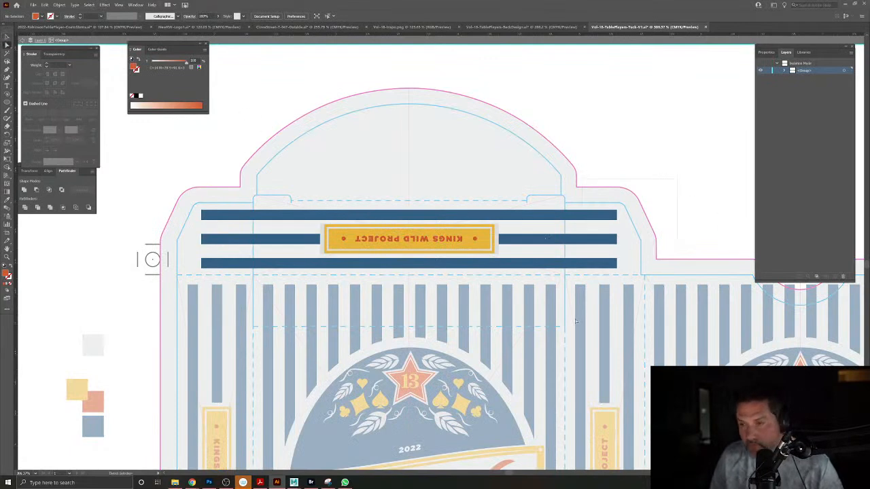
{"action": "left_click", "coordinate": [612, 265]}
{"action": "left_click_drag", "start_coordinate": [616, 271], "coordinate": [555, 287]}
{"action": "left_click_drag", "start_coordinate": [173, 272], "coordinate": [446, 291]}
{"action": "left_click", "coordinate": [9, 38]}
{"action": "double_click", "coordinate": [344, 107]}
{"action": "scroll", "coordinate": [453, 259], "scroll_direction": "down", "scroll_amount": 3}
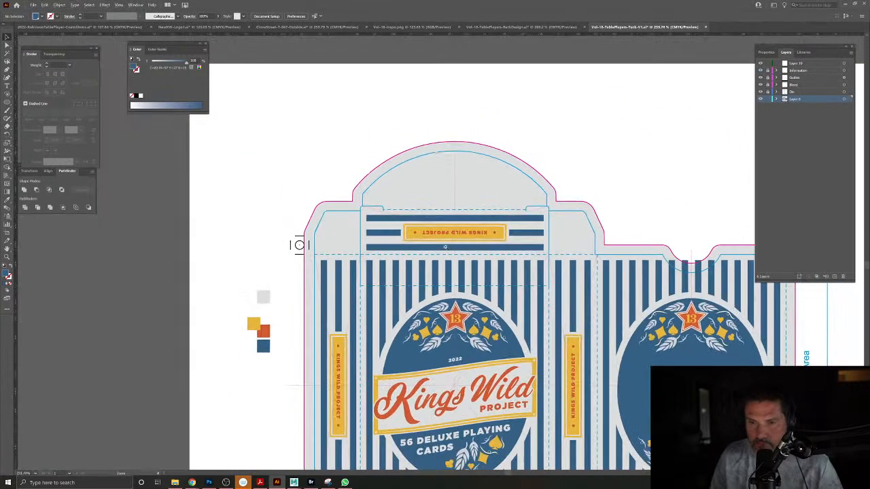
Delete the KINGS WILD PROJECT lettering from the top panel's gold label, keeping its two dots.
{"action": "left_click", "coordinate": [483, 233]}
{"action": "double_click", "coordinate": [483, 234]}
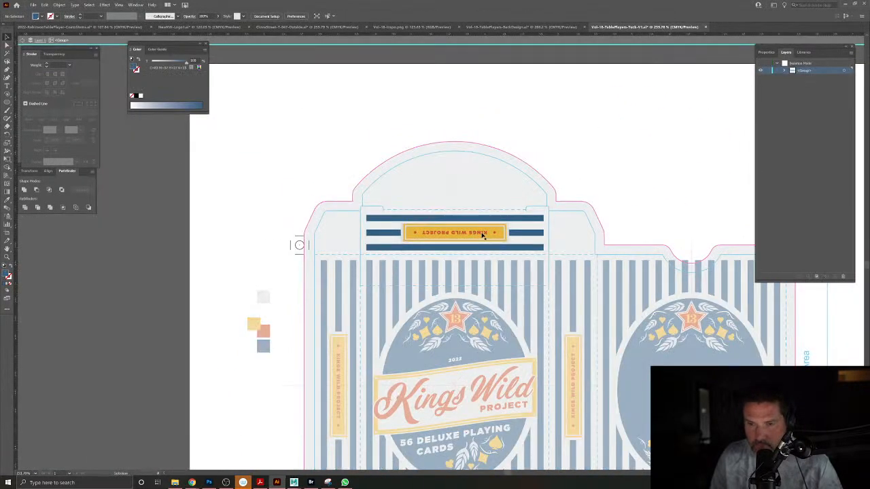
{"action": "key", "text": "Delete"}
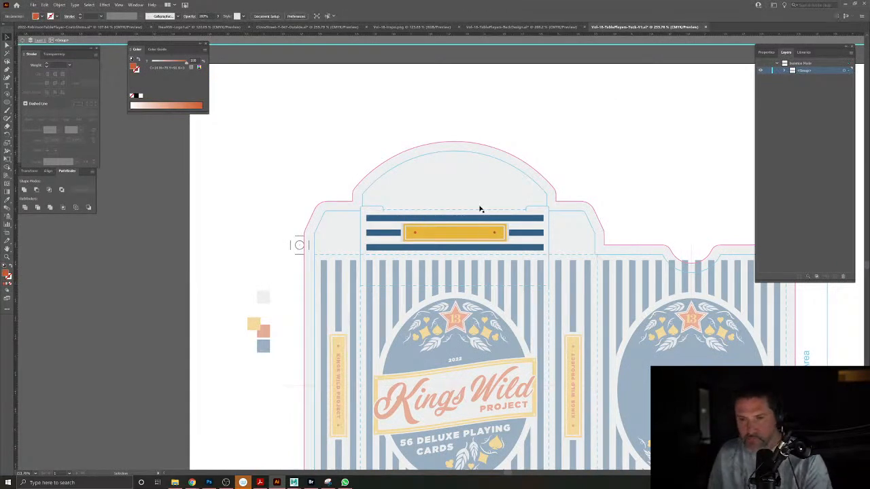
{"action": "double_click", "coordinate": [414, 85]}
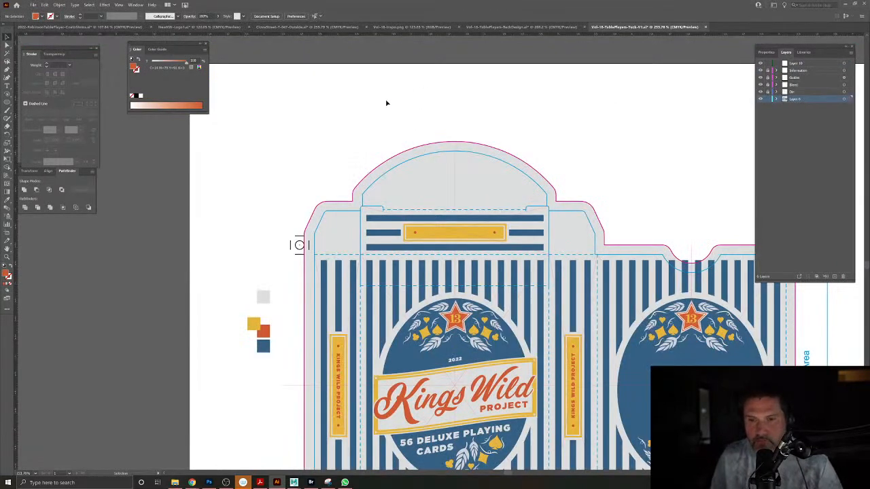
Copy the upside-down TABLE PLAYERS lettering from the original tuck box document and centre it in the top panel's gold label.
{"action": "left_click", "coordinate": [270, 28]}
{"action": "left_click", "coordinate": [460, 59]}
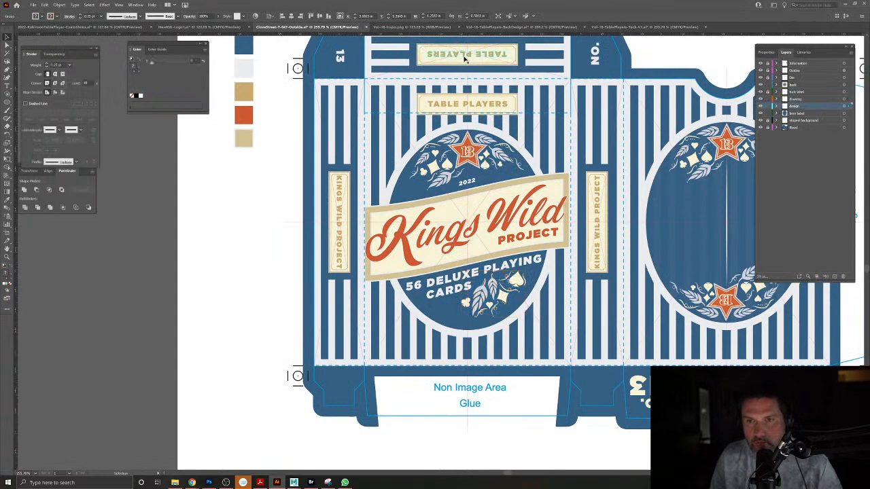
{"action": "left_click", "coordinate": [645, 27]}
{"action": "scroll", "coordinate": [454, 228], "scroll_direction": "up", "scroll_amount": 5}
{"action": "left_click_drag", "start_coordinate": [671, 267], "coordinate": [617, 268]}
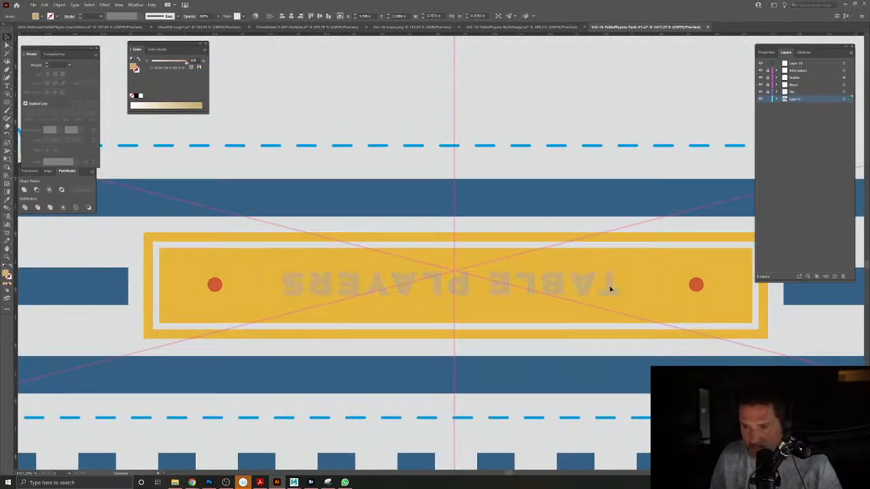
Recolour the TABLE PLAYERS lettering with the orange-red of the label's dots.
{"action": "left_click", "coordinate": [7, 200]}
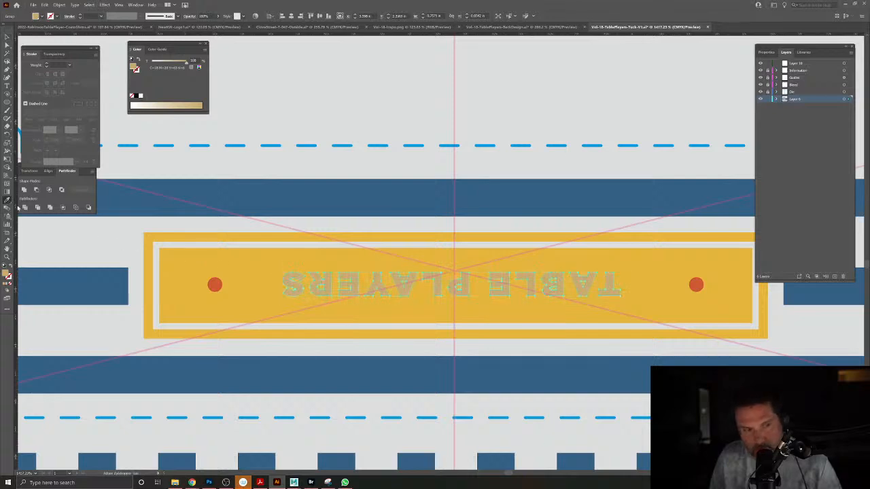
{"action": "left_click", "coordinate": [220, 287]}
{"action": "left_click", "coordinate": [7, 37]}
{"action": "left_click", "coordinate": [357, 172]}
{"action": "left_click_drag", "start_coordinate": [462, 224], "coordinate": [331, 138]}
{"action": "key", "text": "ctrl+0"}
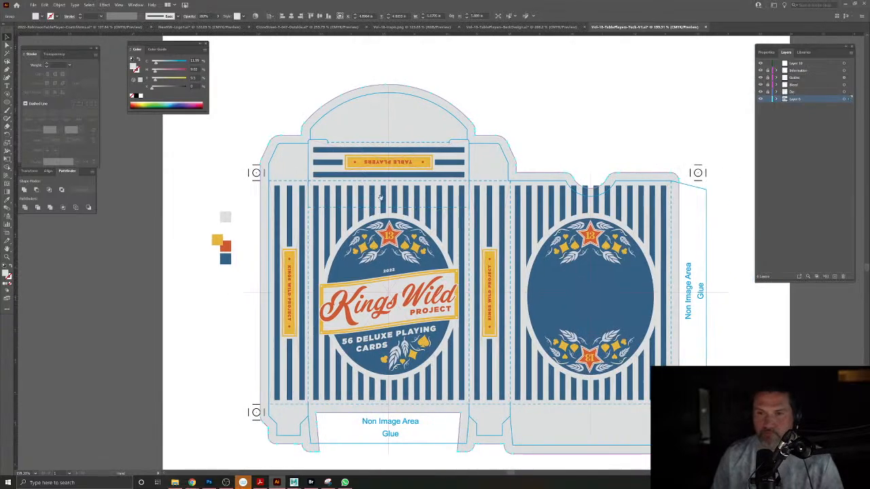
Copy the 13 and NO. lettering from the original tuck box's dust flaps and place it on the new box's dust flaps.
{"action": "left_click", "coordinate": [330, 30]}
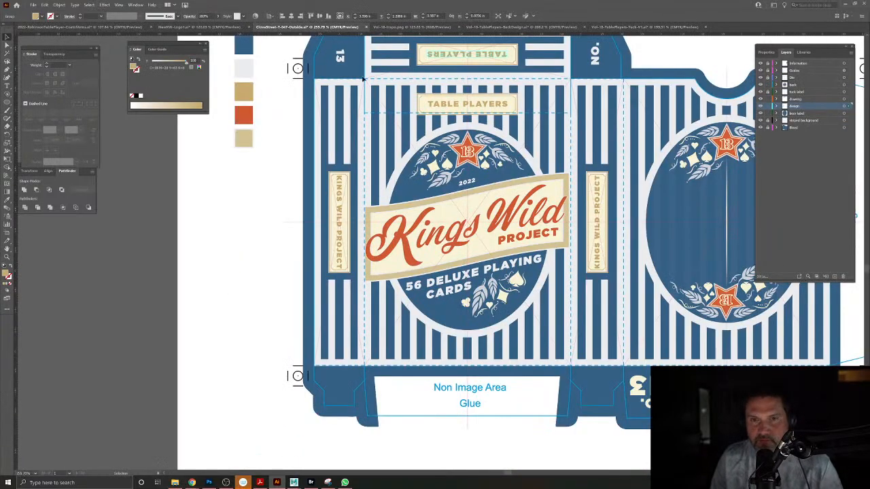
{"action": "scroll", "coordinate": [356, 63], "scroll_direction": "up", "scroll_amount": 3}
{"action": "left_click", "coordinate": [335, 144]}
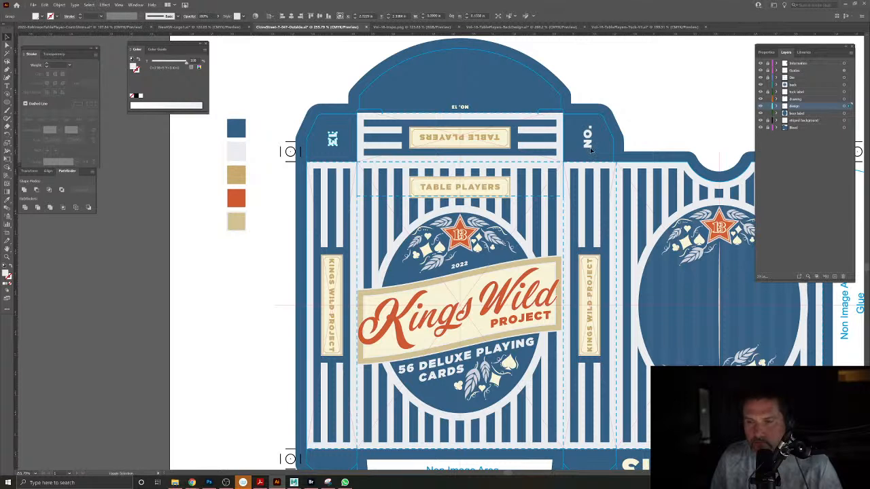
{"action": "left_click", "coordinate": [590, 150]}
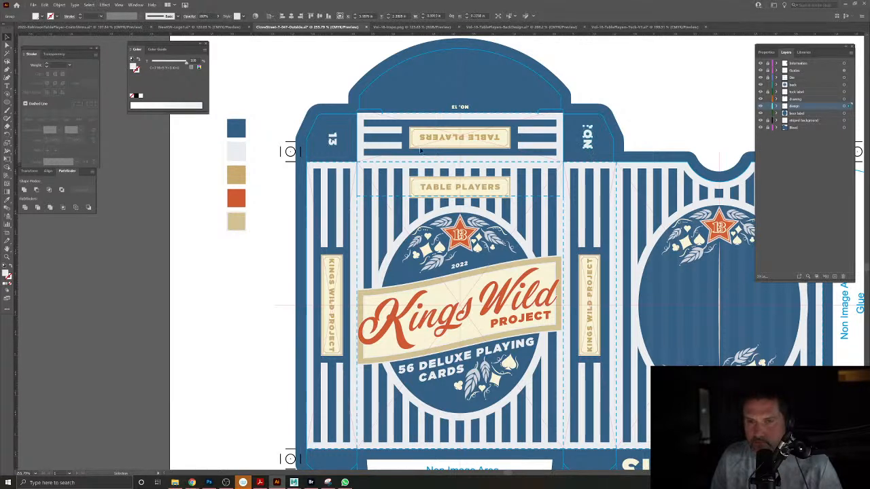
{"action": "left_click", "coordinate": [332, 145], "text": "shift"}
{"action": "left_click", "coordinate": [644, 27]}
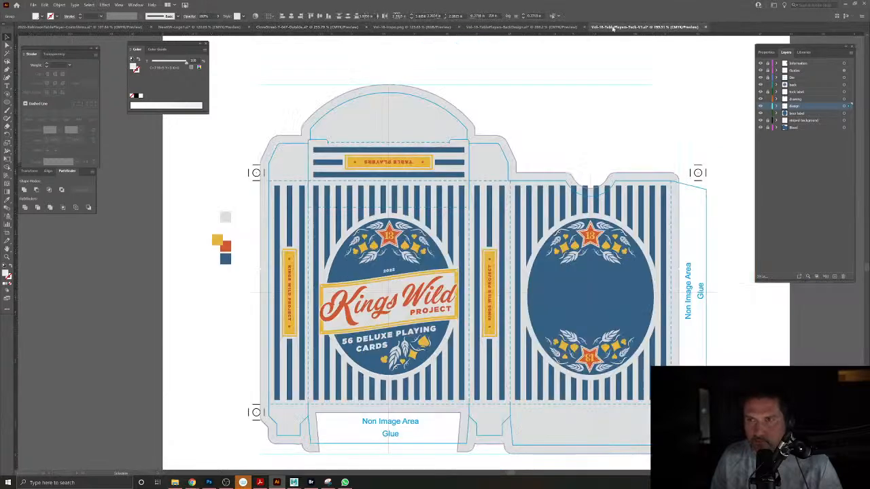
{"action": "key", "text": "ctrl+c"}
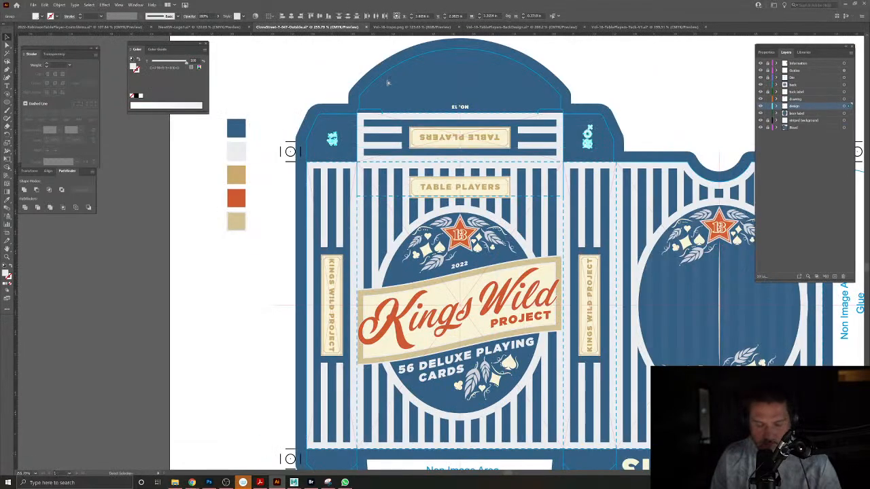
{"action": "left_click", "coordinate": [629, 28]}
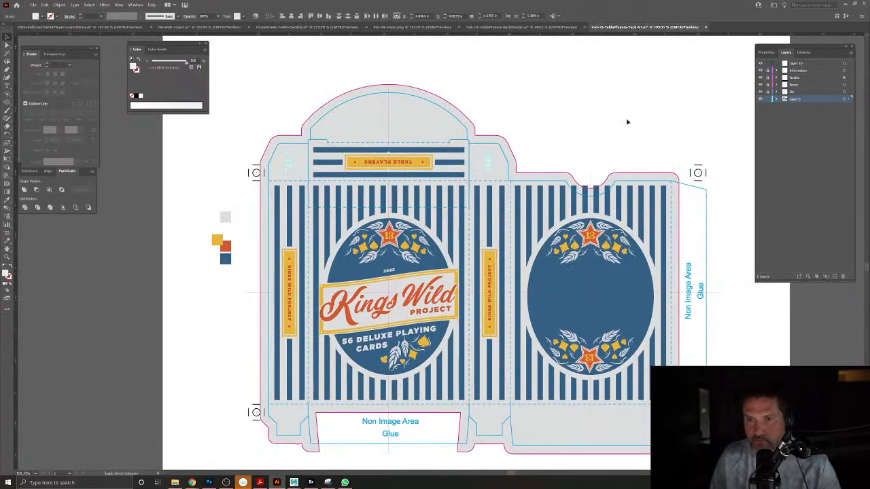
Recolour the 13 and NO. lettering on the dust flaps with the palette's blue.
{"action": "left_click", "coordinate": [7, 201]}
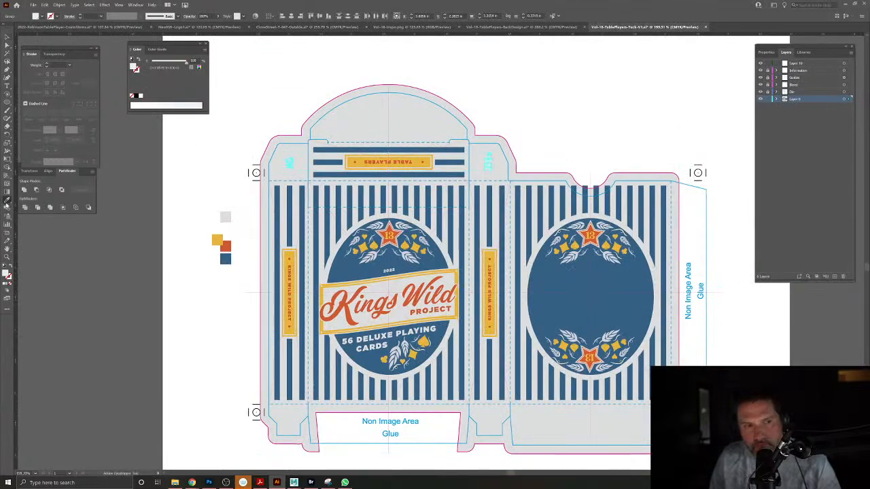
{"action": "left_click", "coordinate": [229, 257]}
{"action": "left_click", "coordinate": [7, 37]}
{"action": "left_click", "coordinate": [468, 96]}
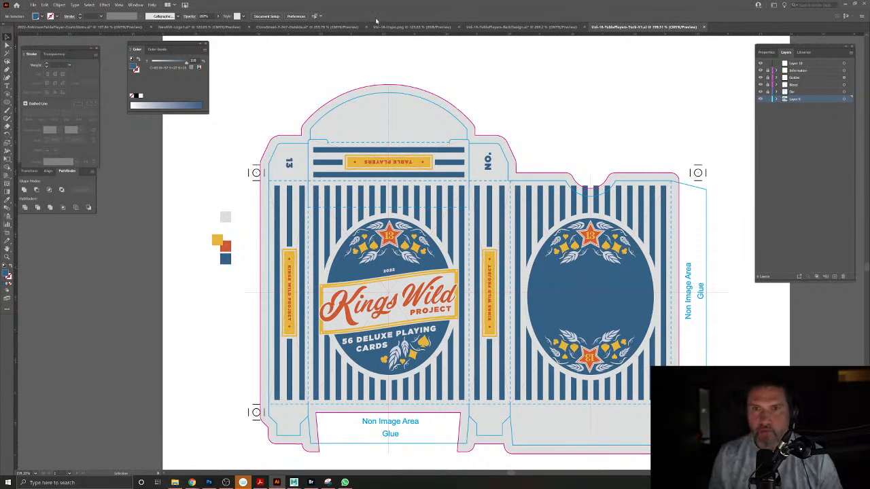
{"action": "left_click", "coordinate": [292, 27]}
{"action": "left_click", "coordinate": [639, 28]}
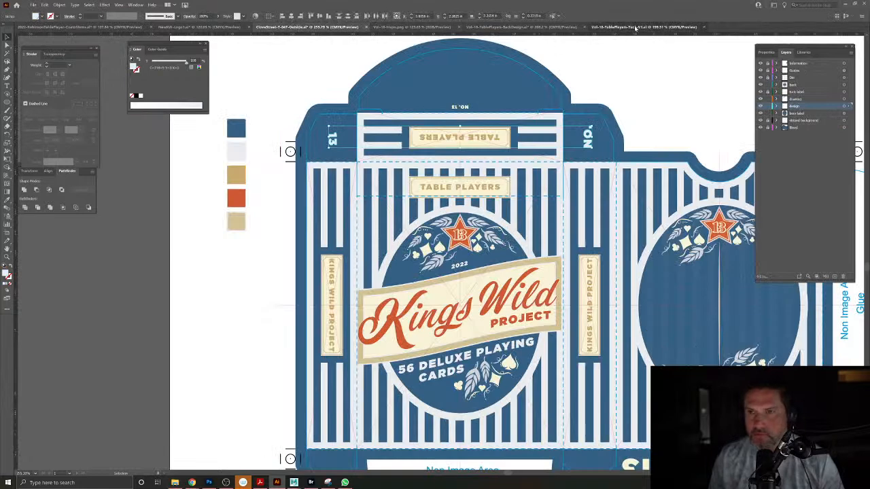
{"action": "scroll", "coordinate": [311, 133], "scroll_direction": "up", "scroll_amount": 5}
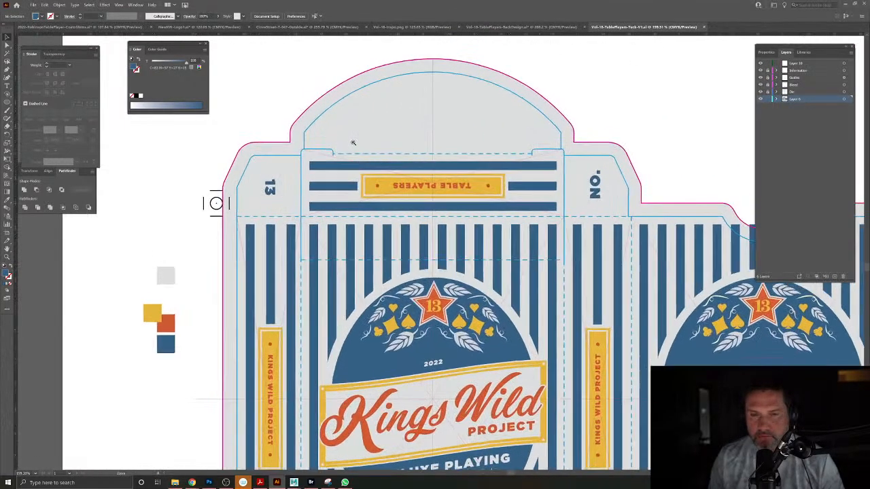
{"action": "left_click_drag", "start_coordinate": [416, 155], "coordinate": [379, 182]}
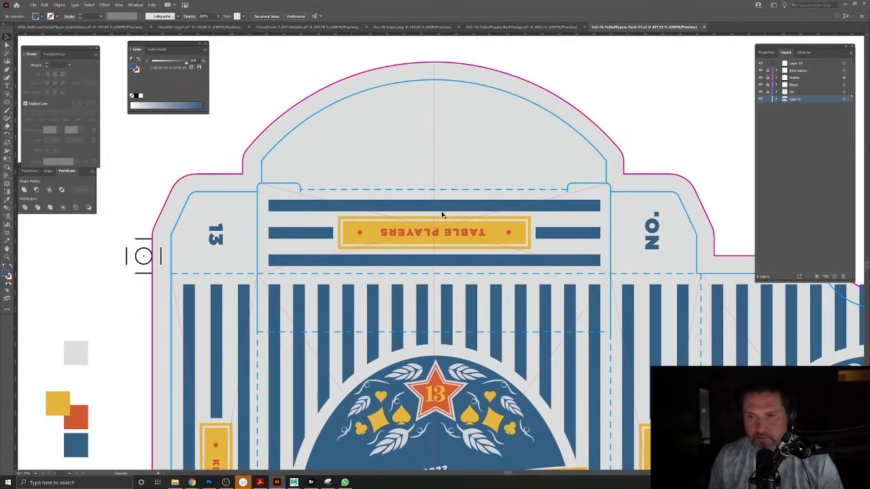
{"action": "left_click", "coordinate": [447, 392]}
{"action": "double_click", "coordinate": [449, 392]}
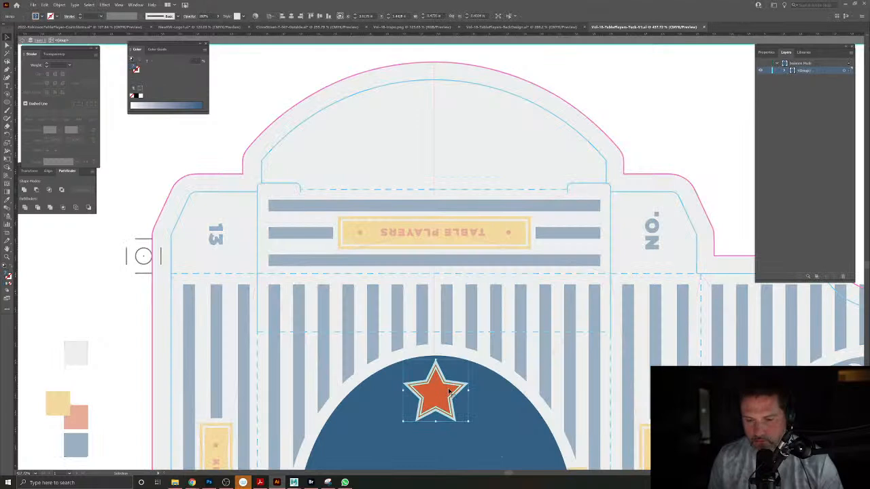
{"action": "double_click", "coordinate": [607, 266]}
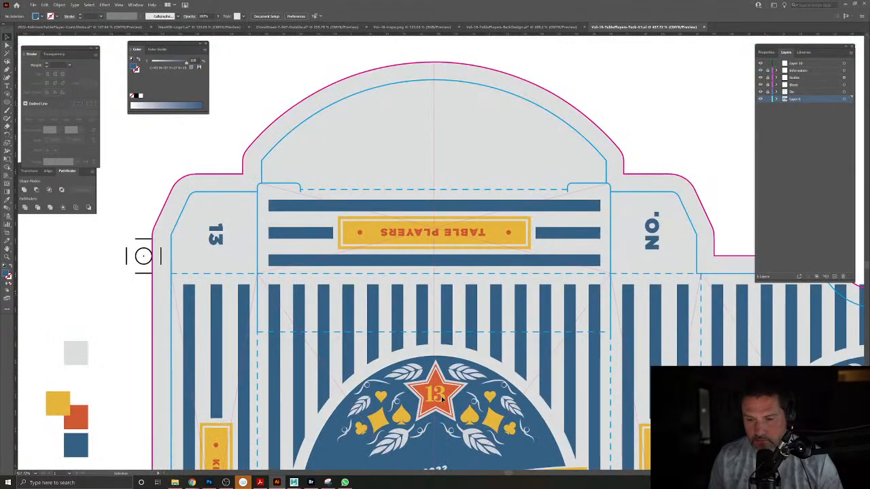
Duplicate the front panel's 13 star together with its blue oval onto the blank area above the box and isolate the copied group.
{"action": "left_click", "coordinate": [443, 399]}
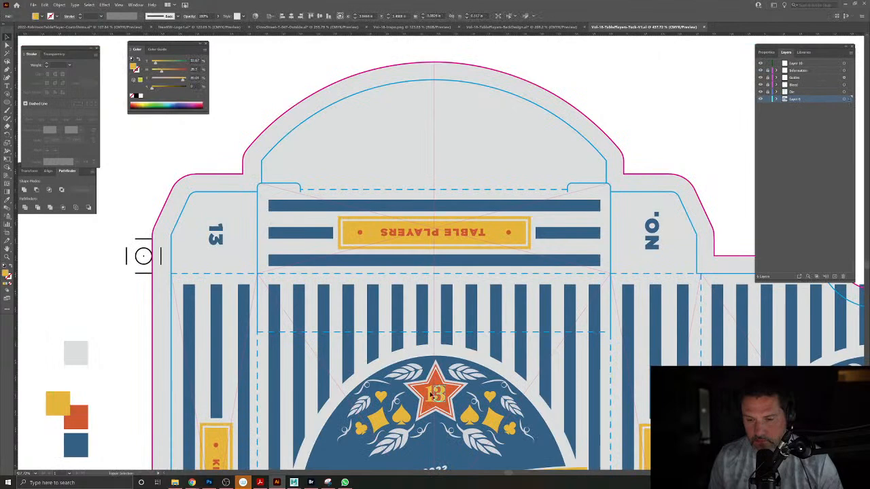
{"action": "left_click", "coordinate": [449, 394]}
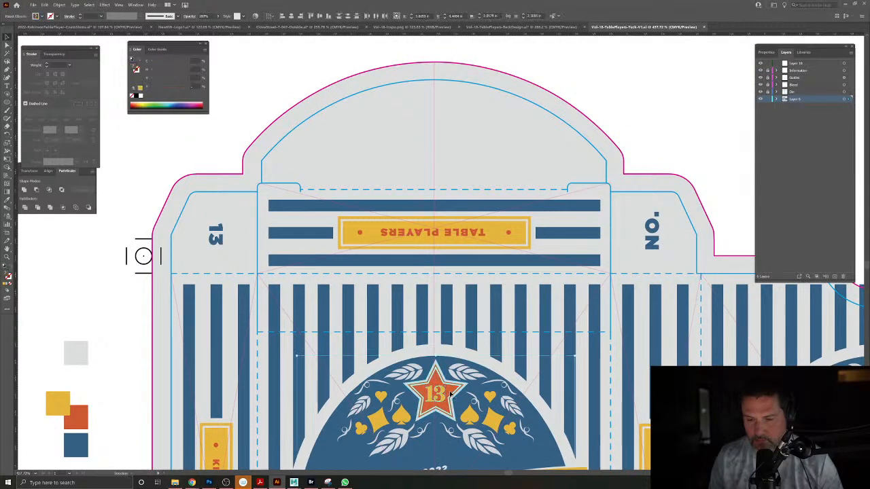
{"action": "left_click_drag", "start_coordinate": [450, 394], "coordinate": [683, 49]}
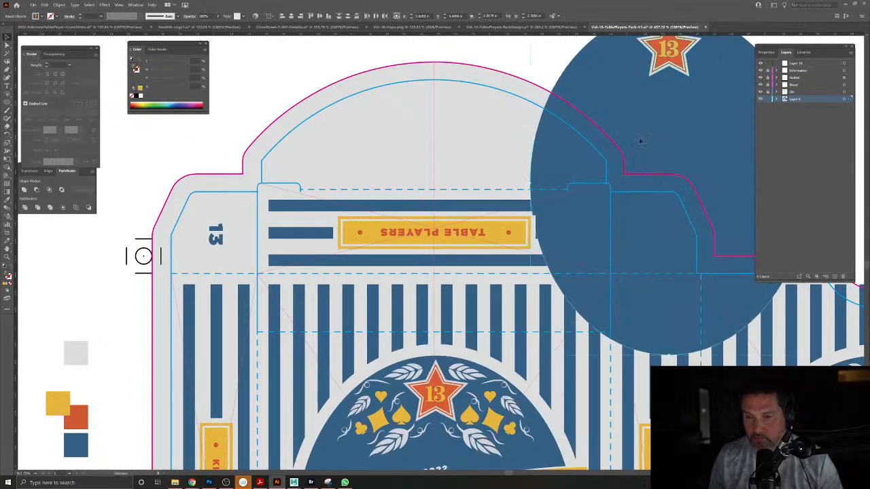
{"action": "left_click_drag", "start_coordinate": [573, 229], "coordinate": [380, 301]}
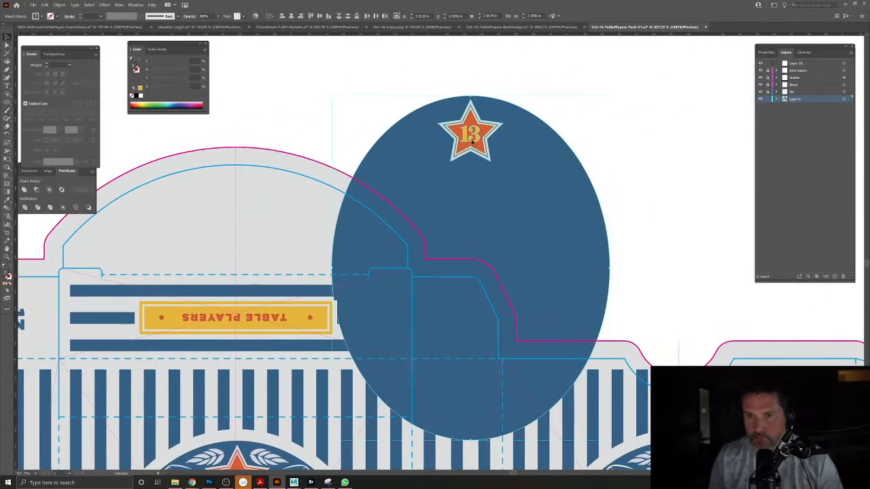
{"action": "left_click_drag", "start_coordinate": [473, 133], "coordinate": [589, 106]}
{"action": "double_click", "coordinate": [589, 108]}
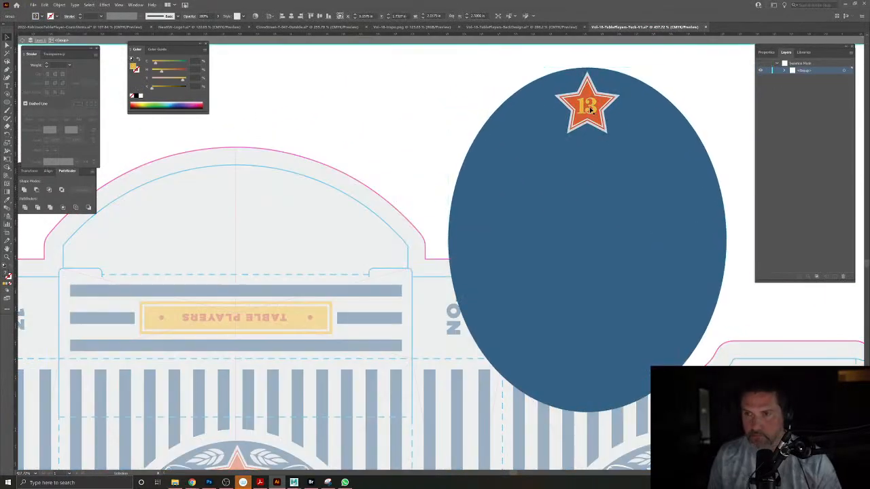
{"action": "left_click", "coordinate": [648, 91]}
{"action": "key", "text": "Delete"}
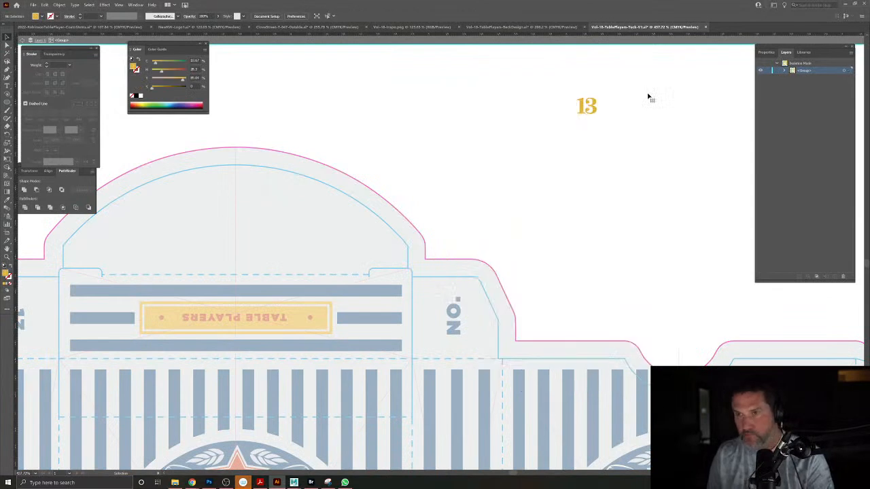
{"action": "key", "text": "ctrl+z"}
Delete only the blue oval from the duplicated group, keep the star with its 13, and leave isolation mode.
{"action": "left_click", "coordinate": [7, 46]}
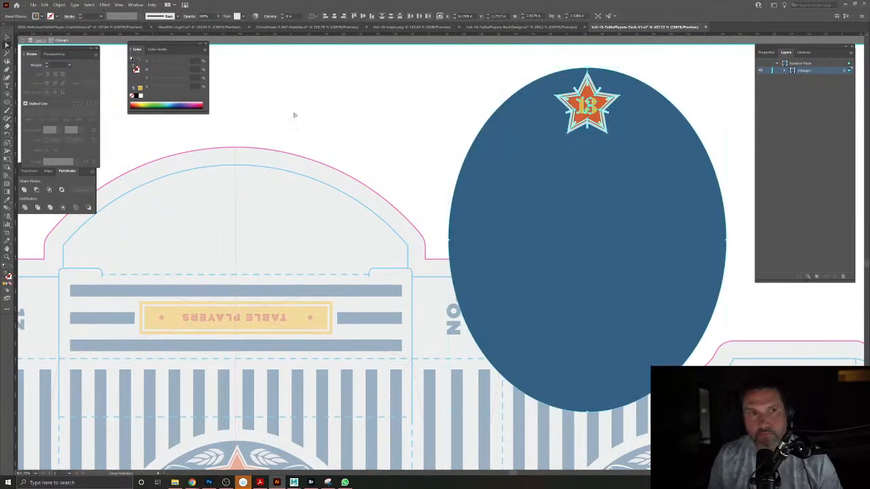
{"action": "left_click", "coordinate": [228, 103]}
{"action": "left_click", "coordinate": [451, 249]}
{"action": "key", "text": "Delete"}
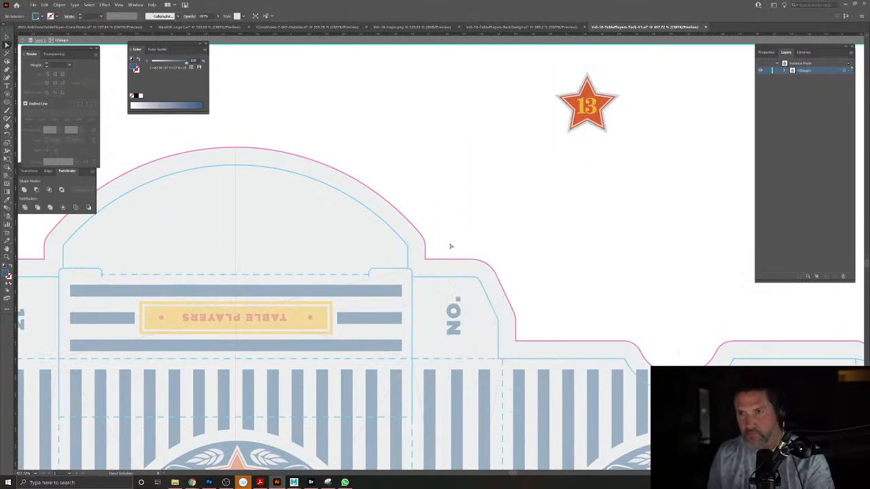
{"action": "left_click", "coordinate": [7, 38]}
{"action": "double_click", "coordinate": [528, 129]}
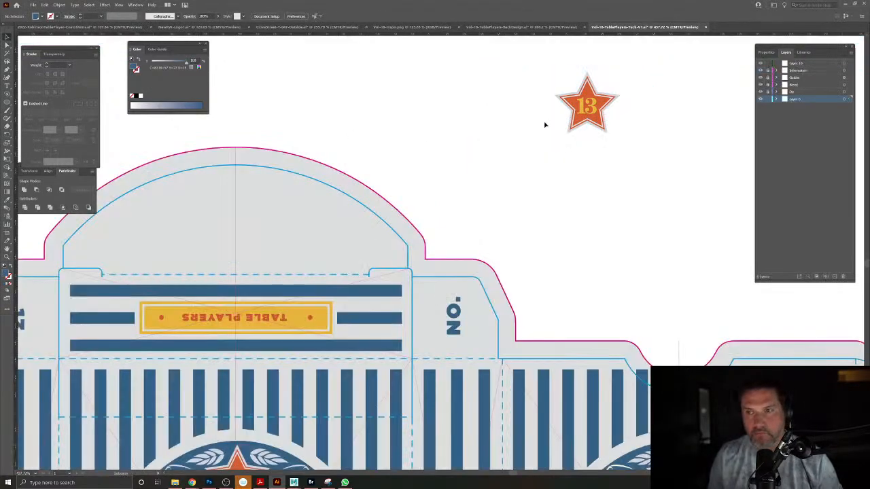
Place the 13 star on the centre line of the rounded tuck flap and rotate it 180° so it is upside down.
{"action": "left_click", "coordinate": [585, 106]}
{"action": "left_click_drag", "start_coordinate": [524, 142], "coordinate": [641, 174]}
{"action": "left_click_drag", "start_coordinate": [691, 139], "coordinate": [340, 241]}
{"action": "left_click_drag", "start_coordinate": [399, 239], "coordinate": [470, 225]}
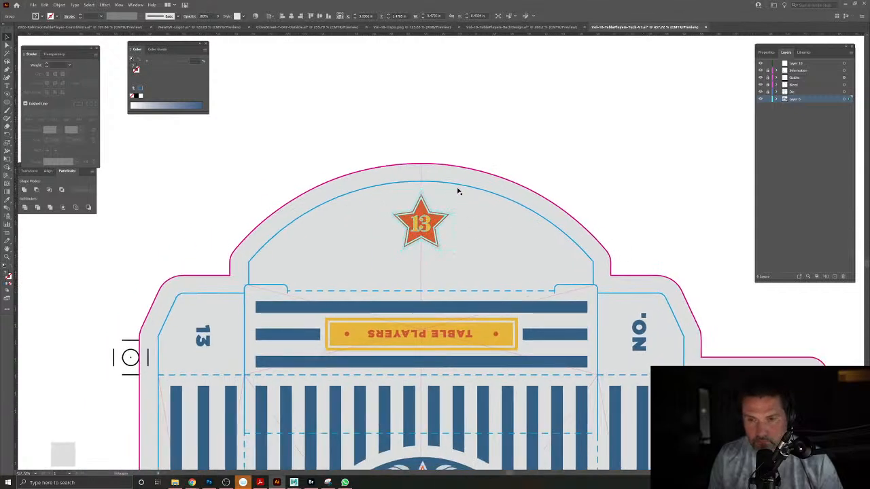
{"action": "left_click_drag", "start_coordinate": [456, 187], "coordinate": [363, 281]}
{"action": "left_click_drag", "start_coordinate": [426, 209], "coordinate": [499, 204]}
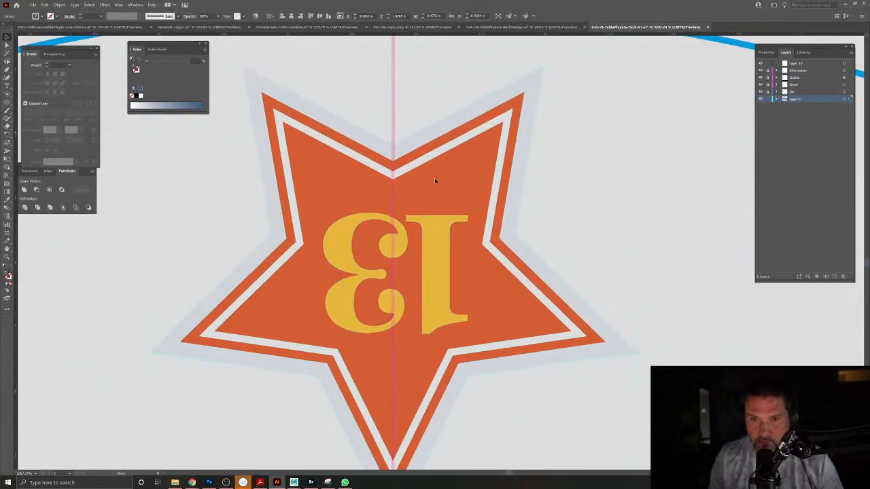
{"action": "left_click_drag", "start_coordinate": [434, 179], "coordinate": [358, 115]}
{"action": "left_click", "coordinate": [373, 83]}
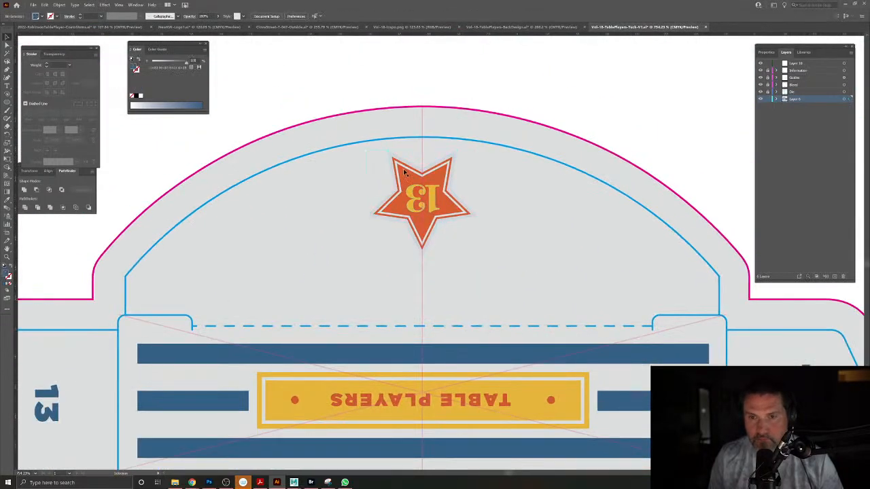
{"action": "double_click", "coordinate": [413, 165]}
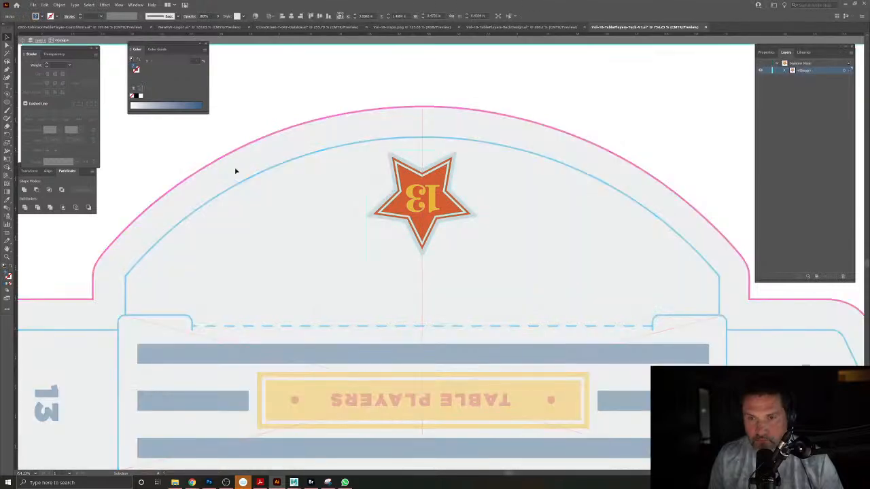
{"action": "key", "text": "Delete"}
{"action": "key", "text": "ctrl+z"}
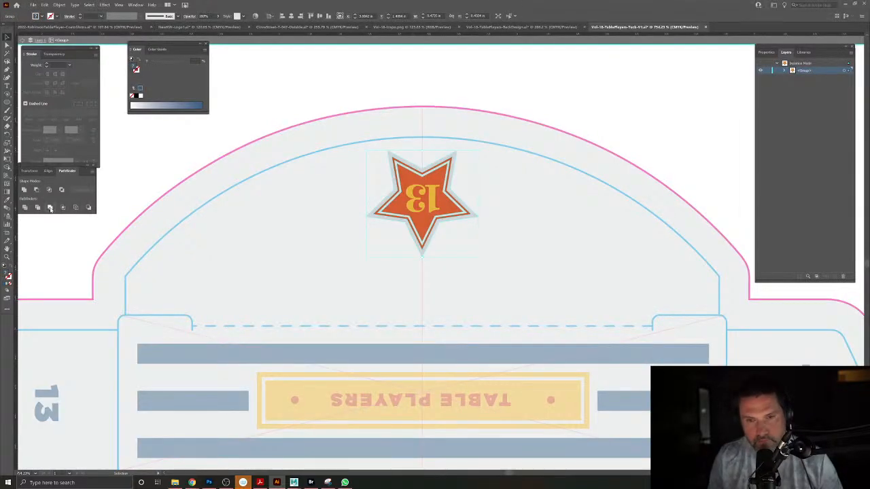
Select the flap star's pale outer border by matching fill colour, delete it, and remove the leftover shape within the star group.
{"action": "left_click", "coordinate": [299, 81]}
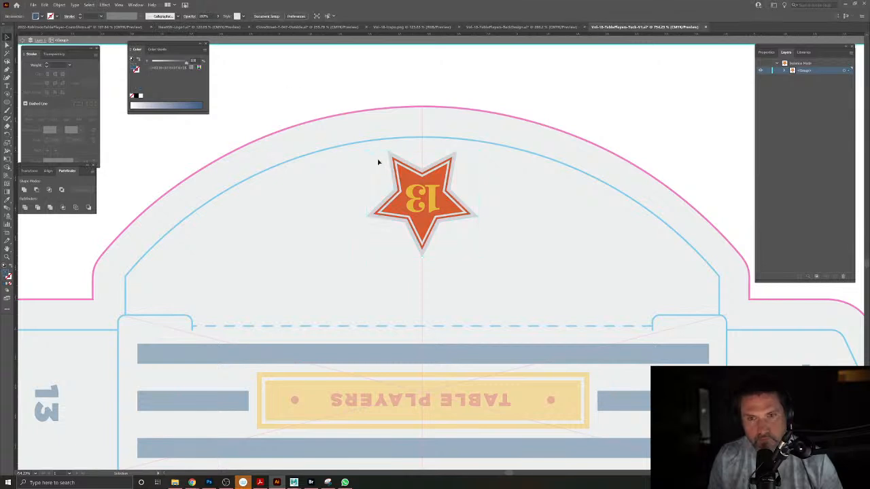
{"action": "double_click", "coordinate": [394, 157]}
{"action": "left_click", "coordinate": [89, 5]}
{"action": "mouse_move", "coordinate": [153, 64]}
{"action": "left_click", "coordinate": [197, 93]}
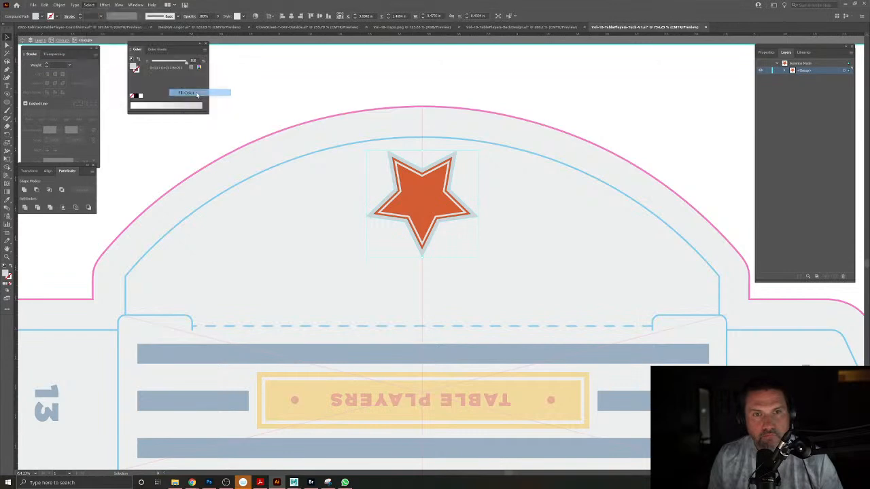
{"action": "key", "text": "Delete"}
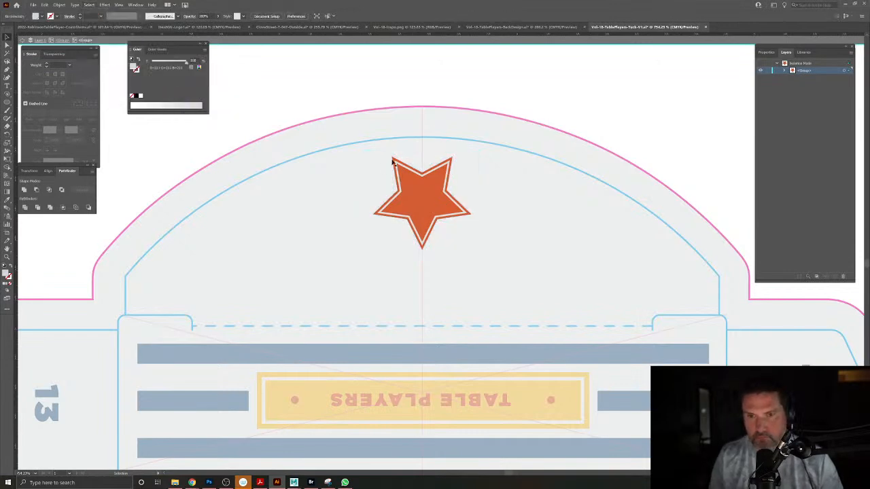
{"action": "left_click_drag", "start_coordinate": [392, 161], "coordinate": [462, 214]}
{"action": "left_click", "coordinate": [425, 180]}
{"action": "key", "text": "Delete"}
{"action": "double_click", "coordinate": [364, 156]}
Review the whole box layout and switch to the original tuck box document to compare its flap lettering.
{"action": "left_click_drag", "start_coordinate": [441, 201], "coordinate": [309, 100]}
{"action": "left_click_drag", "start_coordinate": [429, 410], "coordinate": [424, 229]}
{"action": "left_click_drag", "start_coordinate": [451, 311], "coordinate": [348, 114]}
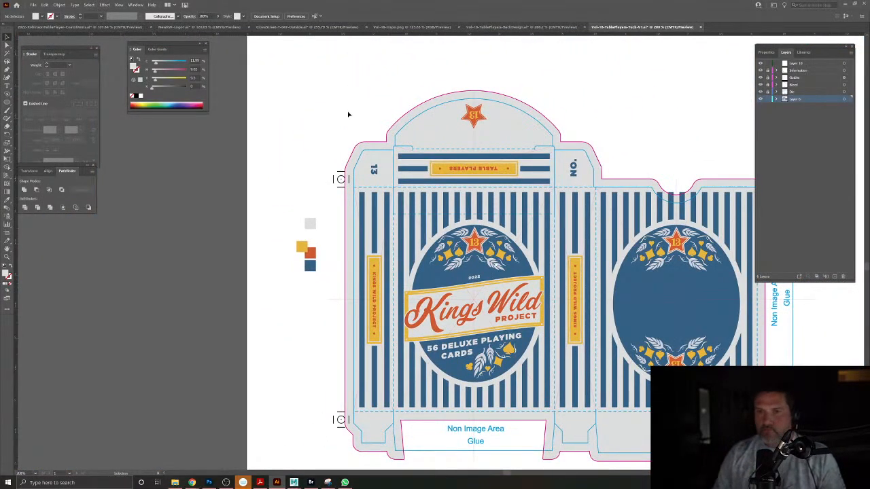
{"action": "left_click_drag", "start_coordinate": [594, 136], "coordinate": [511, 111]}
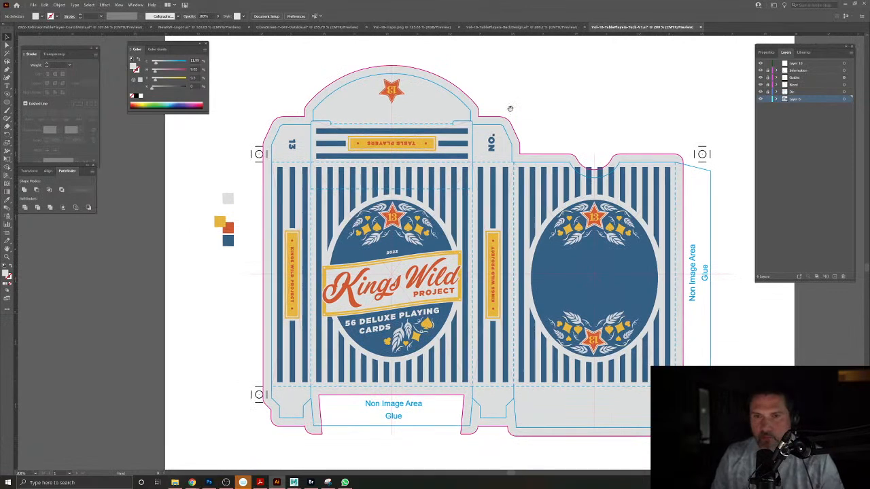
{"action": "left_click", "coordinate": [306, 26]}
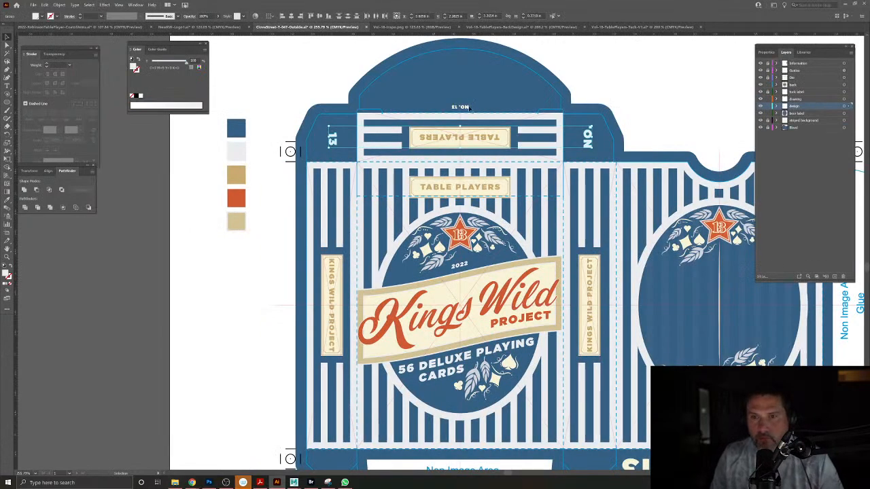
Copy the small "NO. 13" text on the top flap into the Table Players tuck document and colour it with the blue swatch.
{"action": "left_click", "coordinate": [468, 107]}
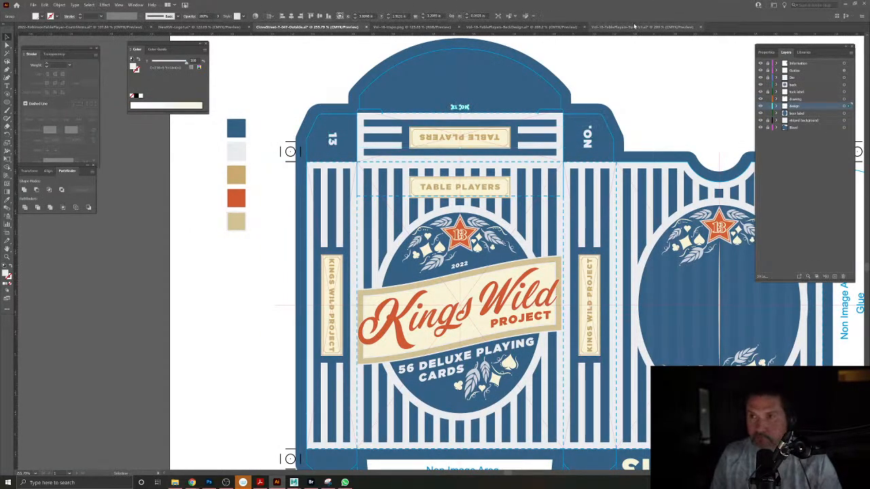
{"action": "left_click", "coordinate": [634, 26]}
{"action": "left_click", "coordinate": [8, 200]}
{"action": "left_click", "coordinate": [232, 238]}
{"action": "left_click", "coordinate": [5, 39]}
{"action": "left_click", "coordinate": [289, 76]}
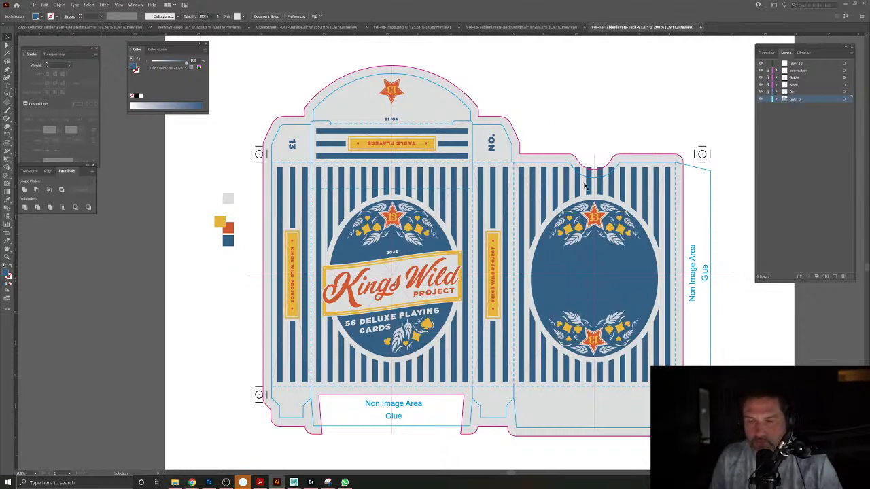
In the older blue tuck document, unlock the back label artwork and cut the bottom flap's "NO. 13" credits and emblem.
{"action": "left_click", "coordinate": [306, 26]}
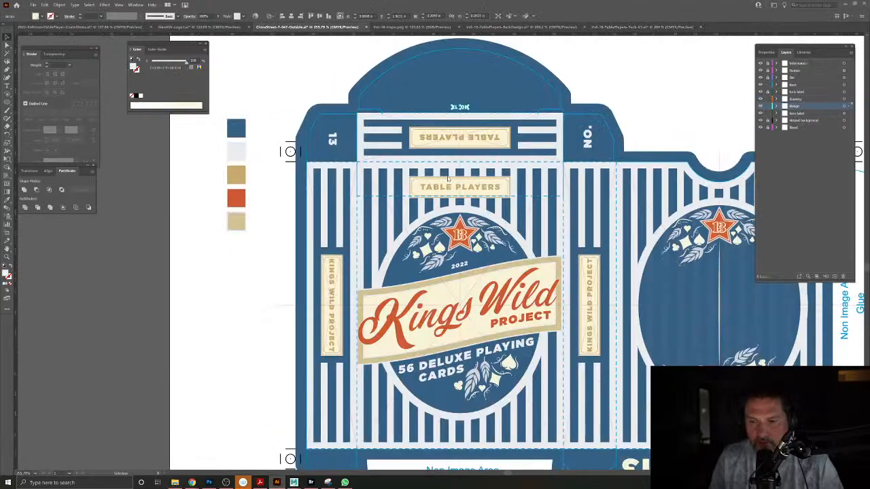
{"action": "left_click_drag", "start_coordinate": [605, 314], "coordinate": [400, 180]}
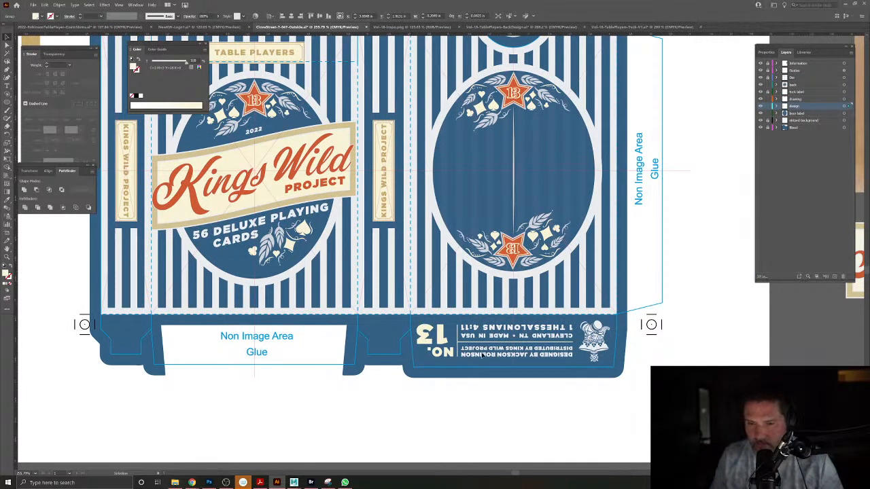
{"action": "left_click", "coordinate": [574, 364]}
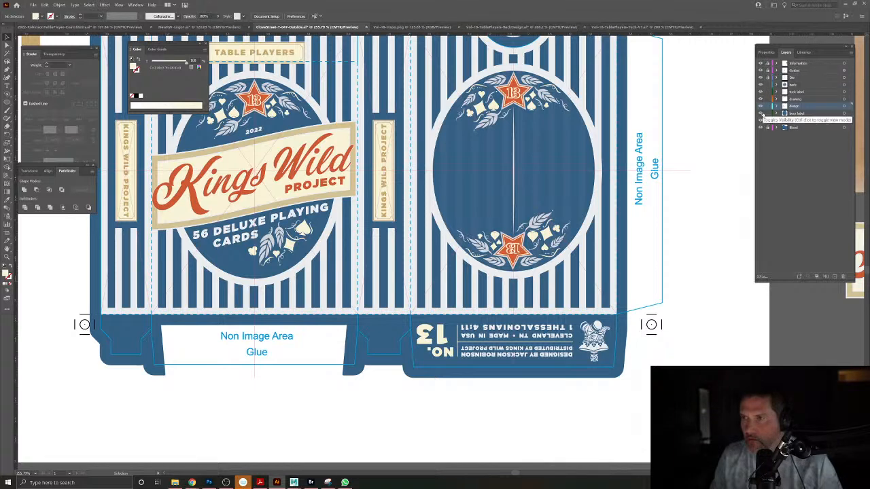
{"action": "left_click", "coordinate": [537, 346]}
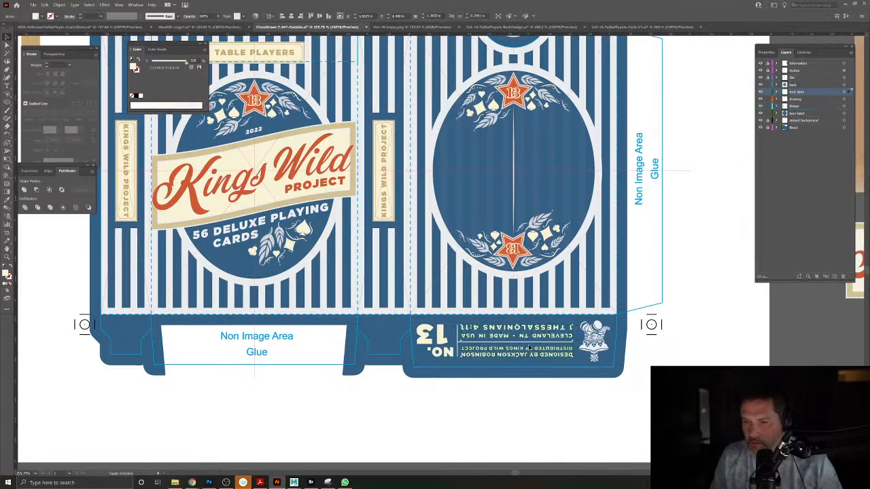
{"action": "left_click", "coordinate": [532, 349], "text": "shift"}
{"action": "left_click", "coordinate": [459, 348]}
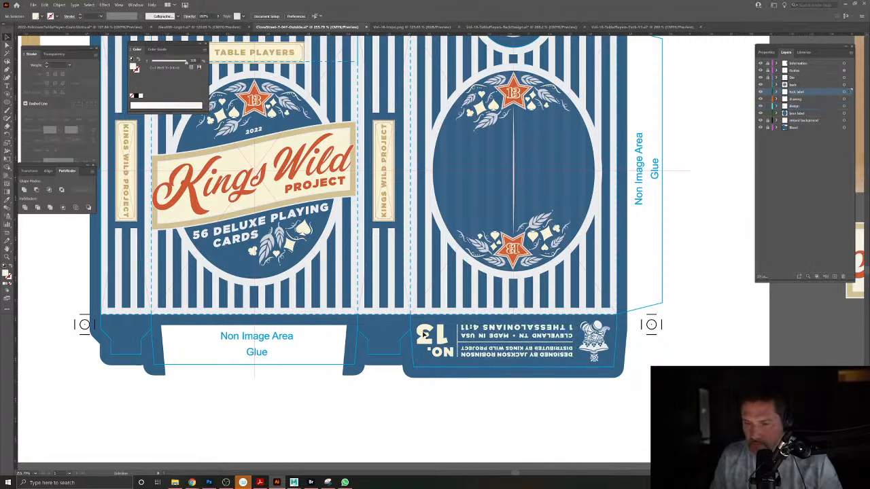
{"action": "left_click_drag", "start_coordinate": [610, 366], "coordinate": [435, 332]}
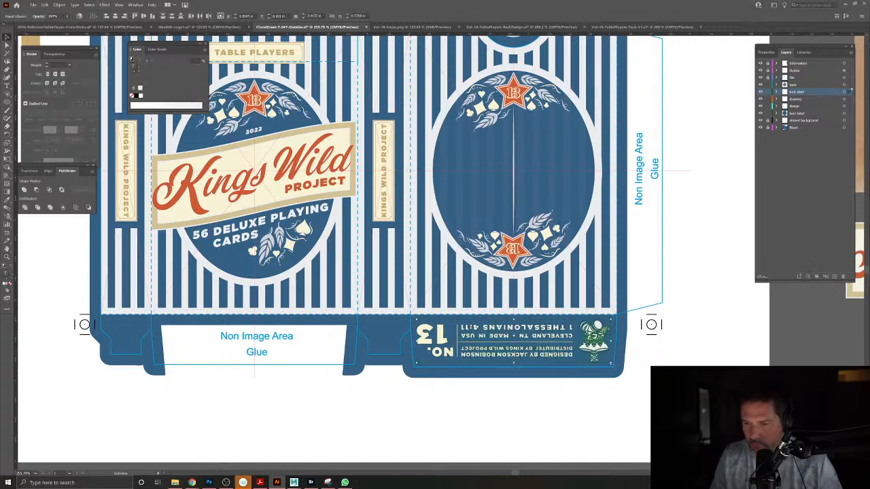
{"action": "key", "text": "Delete"}
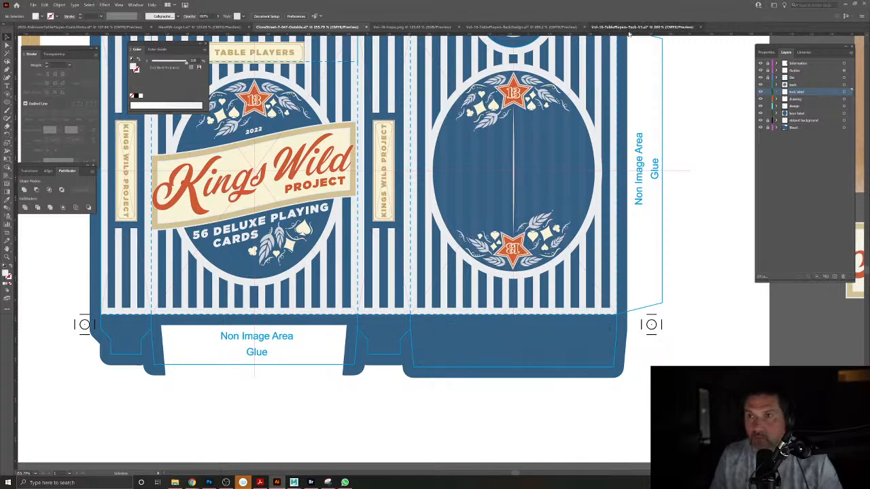
Paste the cut credits block in place on the Table Players tuck's bottom flap and recolour it with the artwork's blue.
{"action": "left_click", "coordinate": [603, 28]}
{"action": "key", "text": "ctrl+v"}
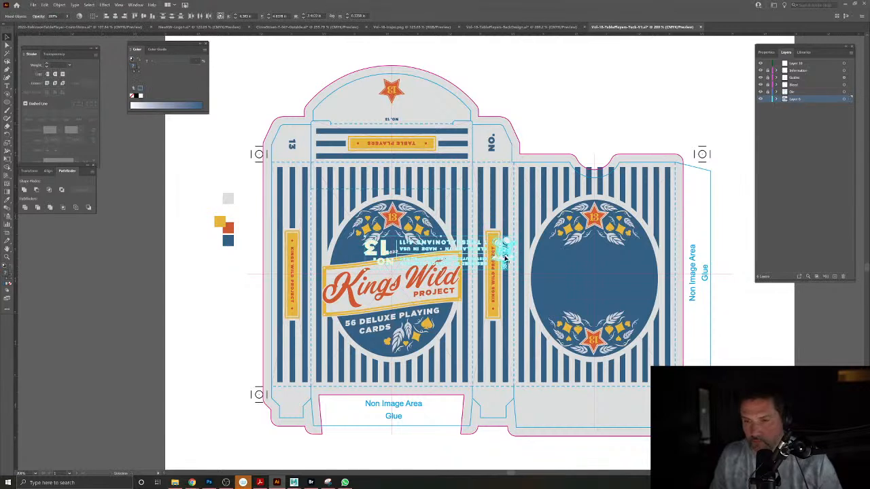
{"action": "key", "text": "ctrl+z"}
{"action": "key", "text": "ctrl+shift+v"}
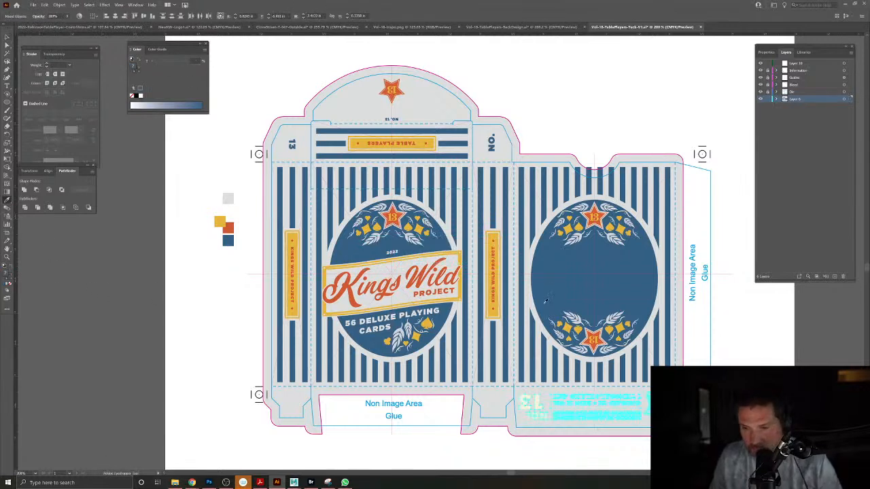
{"action": "left_click", "coordinate": [6, 37]}
{"action": "left_click", "coordinate": [302, 75]}
Delete the solid blue emblem beside the credits text on the bottom flap.
{"action": "left_click_drag", "start_coordinate": [697, 443], "coordinate": [601, 391]}
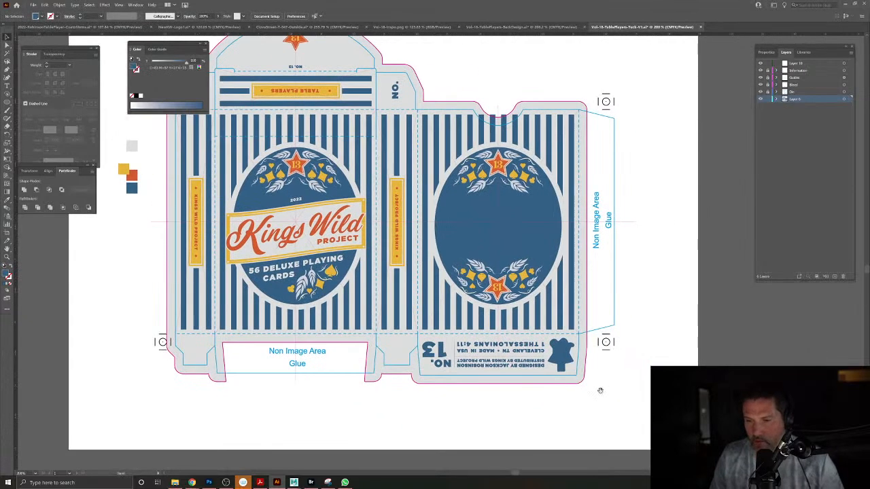
{"action": "scroll", "coordinate": [563, 359], "scroll_direction": "up", "scroll_amount": 3}
{"action": "left_click", "coordinate": [568, 350]}
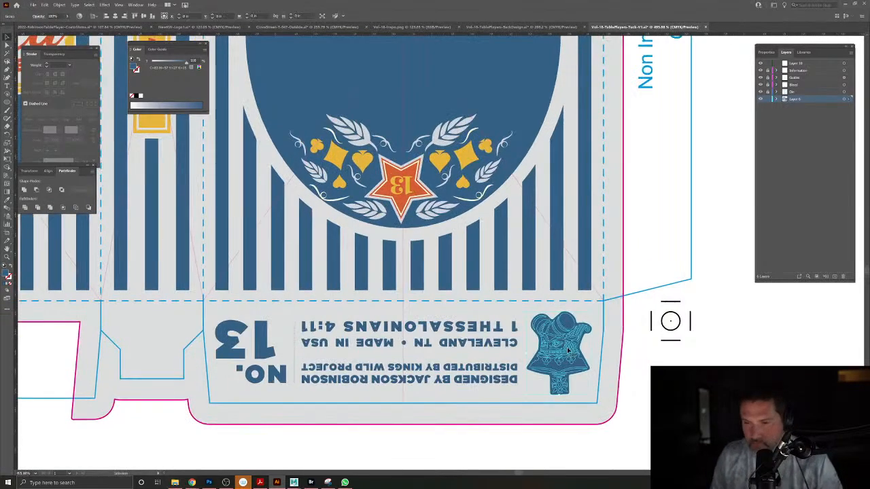
{"action": "key", "text": "Delete"}
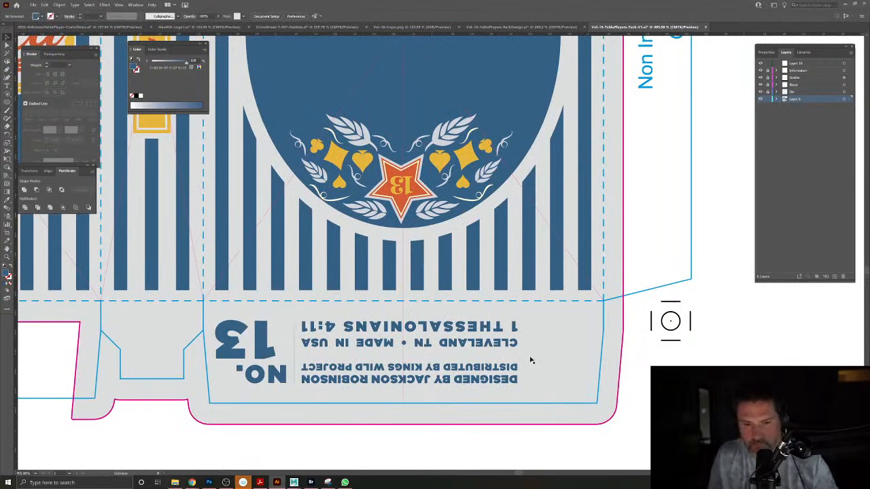
Swap fill and stroke on the horizontal and vertical divider lines in the credits block so they carry a blue stroke.
{"action": "left_click", "coordinate": [435, 359]}
{"action": "left_click", "coordinate": [295, 341], "text": "shift"}
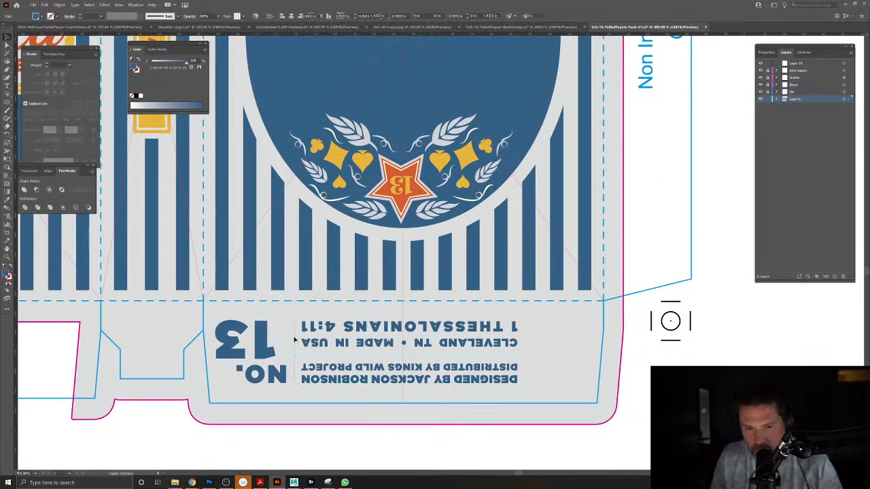
{"action": "left_click", "coordinate": [10, 268]}
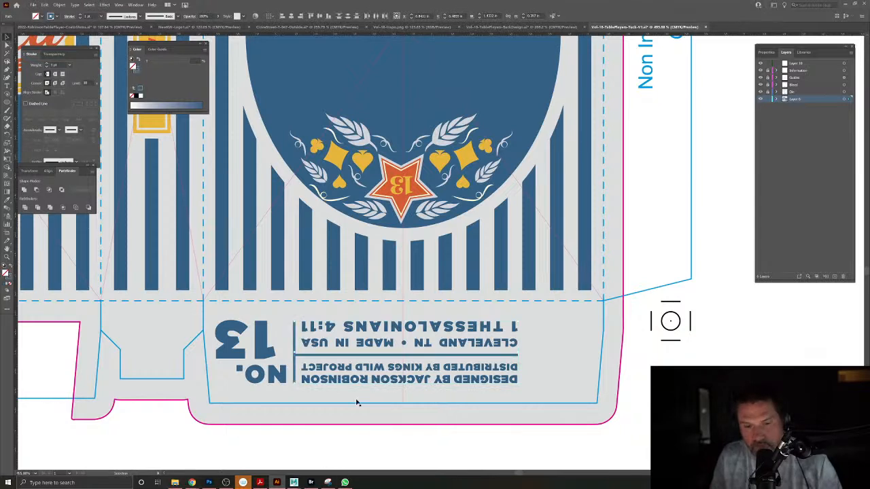
{"action": "left_click", "coordinate": [381, 447]}
{"action": "left_click_drag", "start_coordinate": [407, 416], "coordinate": [343, 394]}
{"action": "left_click_drag", "start_coordinate": [348, 352], "coordinate": [467, 346]}
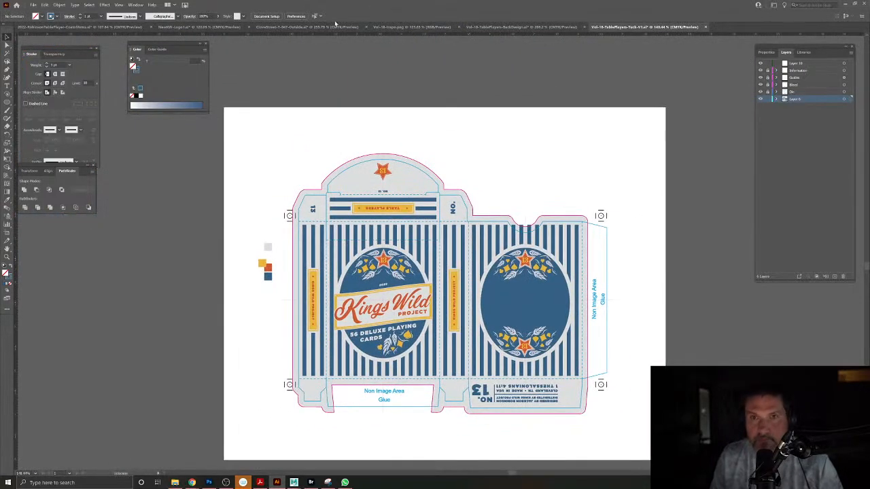
In the logo document, select all matching shapes of the crowned king's head with gas mask and copy them.
{"action": "left_click", "coordinate": [204, 26]}
{"action": "left_click", "coordinate": [571, 230]}
{"action": "left_click", "coordinate": [530, 170]}
{"action": "left_click", "coordinate": [89, 5]}
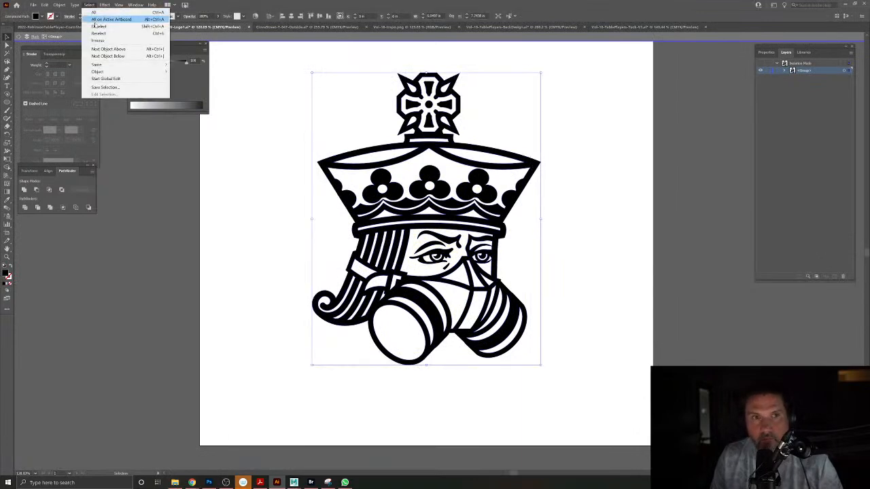
{"action": "mouse_move", "coordinate": [129, 65]}
{"action": "left_click", "coordinate": [206, 93]}
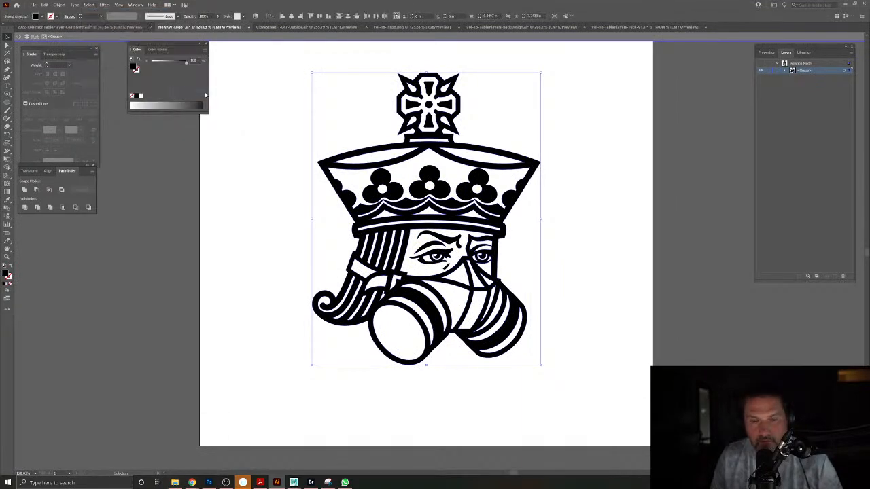
Paste the king's head logo into the Table Players tuck document and shrink it to fit near the bottom flap.
{"action": "left_click", "coordinate": [621, 28]}
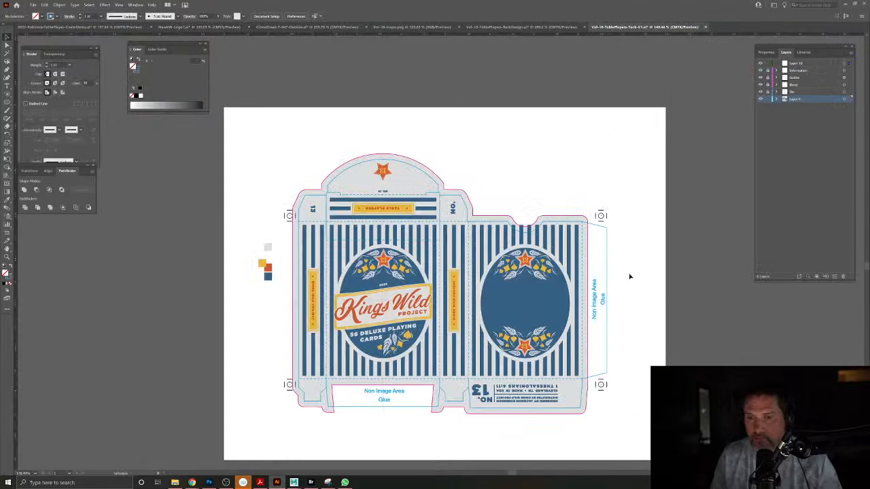
{"action": "key", "text": "ctrl+v"}
{"action": "left_click_drag", "start_coordinate": [305, 86], "coordinate": [554, 397]}
{"action": "scroll", "coordinate": [565, 414], "scroll_direction": "up", "scroll_amount": 5}
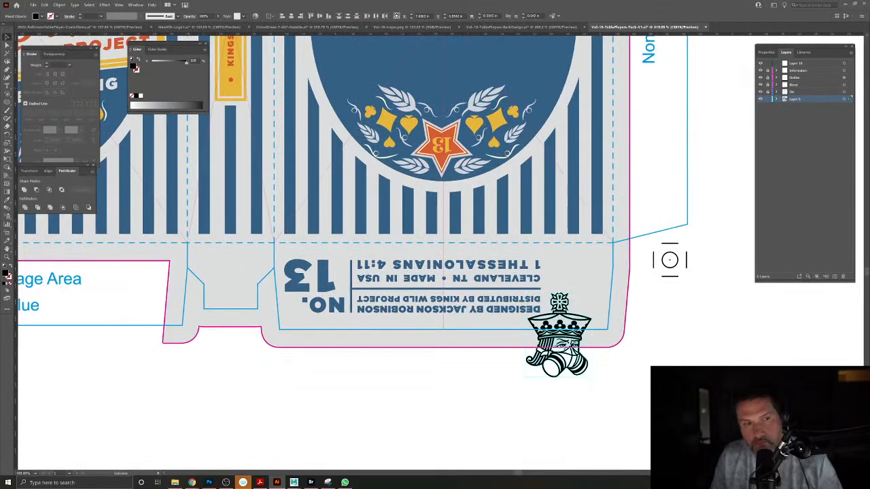
Recolour the pasted king's head logo with the blue sampled from the artwork and deselect it.
{"action": "left_click", "coordinate": [6, 202]}
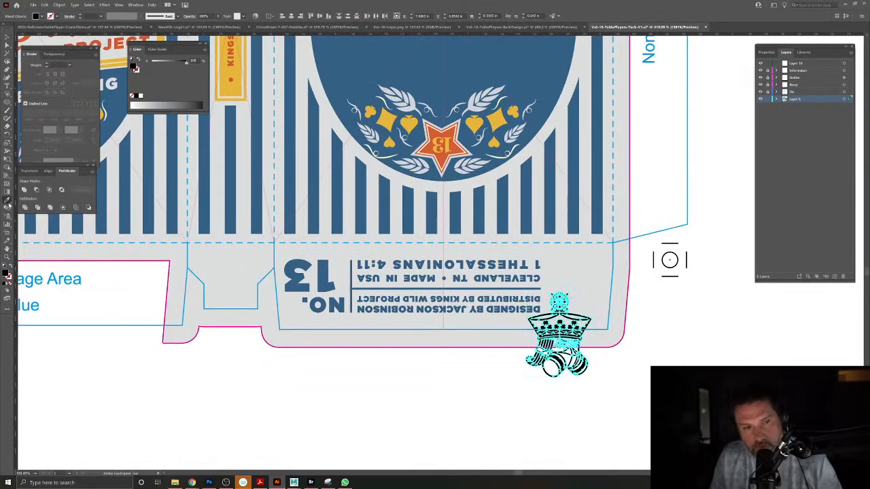
{"action": "left_click", "coordinate": [311, 242]}
{"action": "key", "text": "ctrl+shift+a"}
{"action": "left_click", "coordinate": [8, 38]}
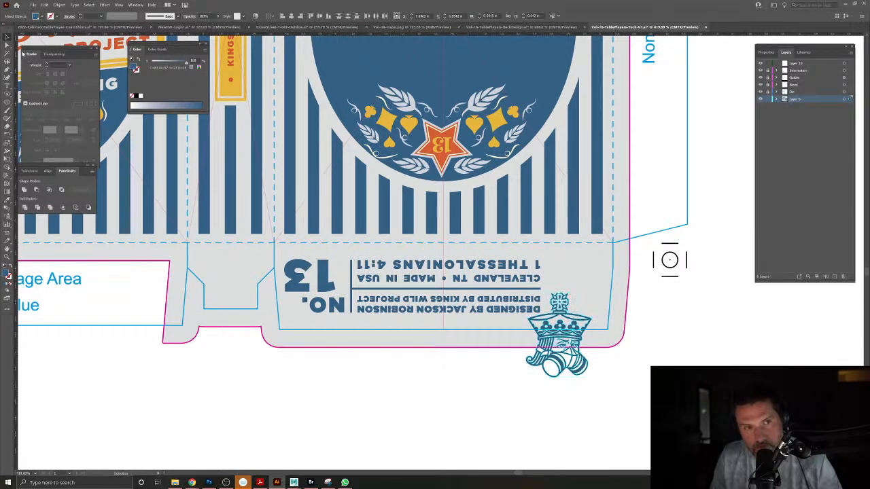
Turn the king's head logo upside down, position it beside the credits text on the bottom flap, and save the document.
{"action": "left_click_drag", "start_coordinate": [592, 317], "coordinate": [545, 345]}
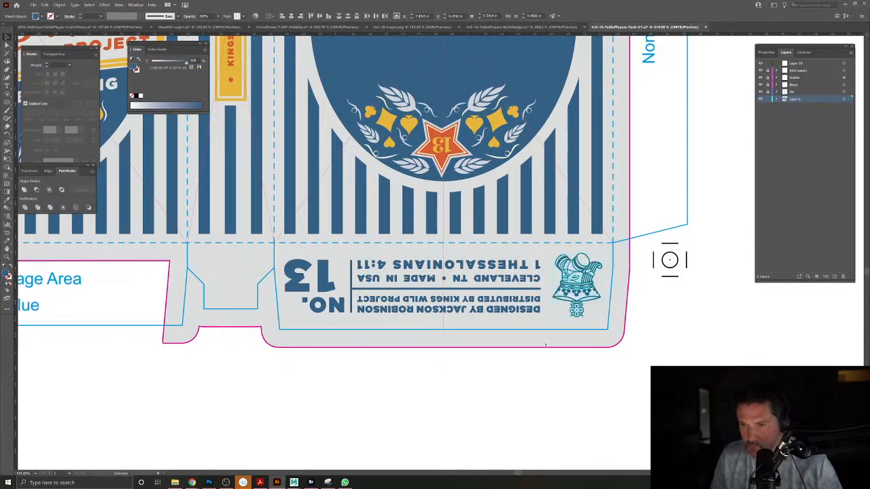
{"action": "left_click_drag", "start_coordinate": [584, 282], "coordinate": [581, 283]}
{"action": "left_click", "coordinate": [599, 391]}
{"action": "left_click_drag", "start_coordinate": [639, 367], "coordinate": [575, 326]}
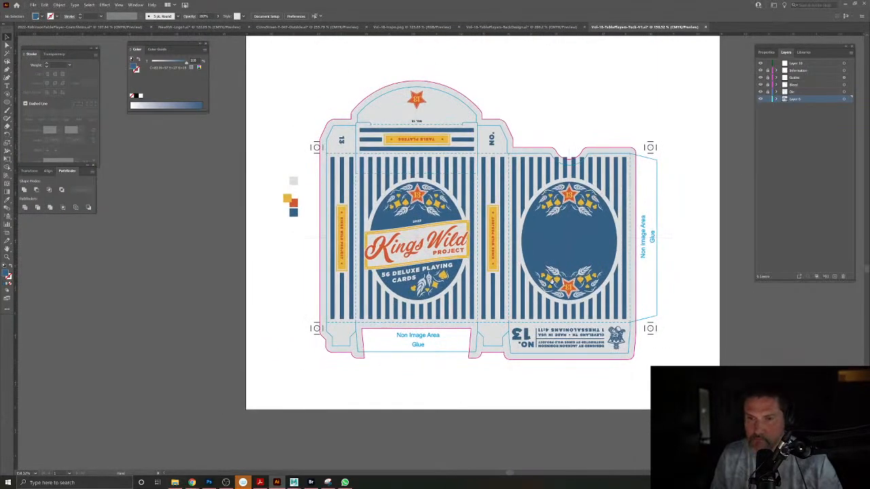
{"action": "left_click_drag", "start_coordinate": [551, 283], "coordinate": [545, 295]}
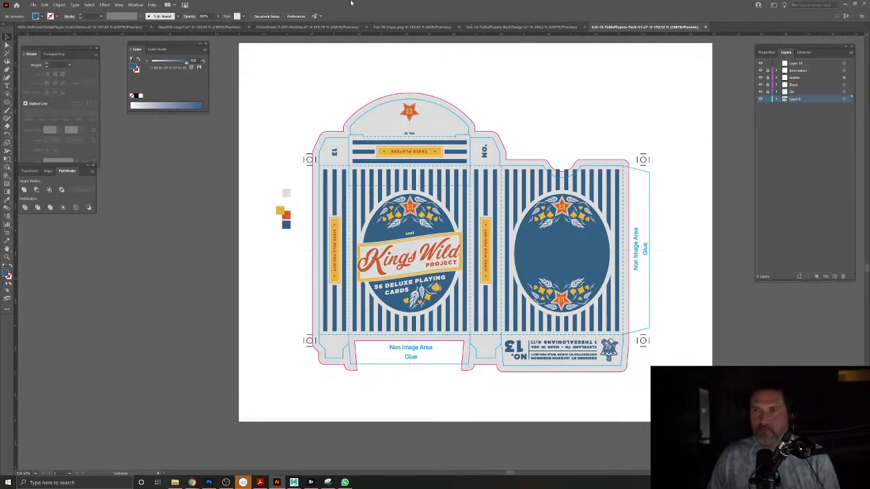
{"action": "left_click", "coordinate": [33, 5]}
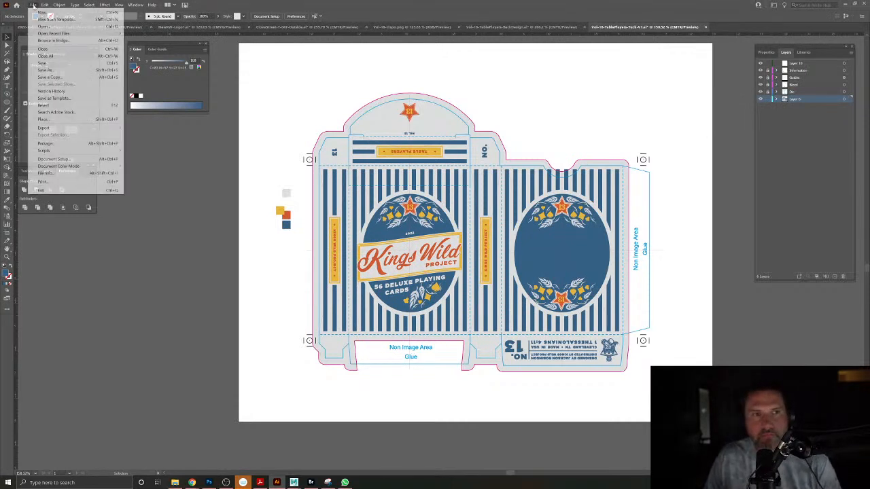
{"action": "left_click", "coordinate": [48, 64]}
Unlock the Die layer and paste a copy of the back panel's thumb-notch arc in front, outside its group.
{"action": "left_click_drag", "start_coordinate": [549, 186], "coordinate": [483, 198]}
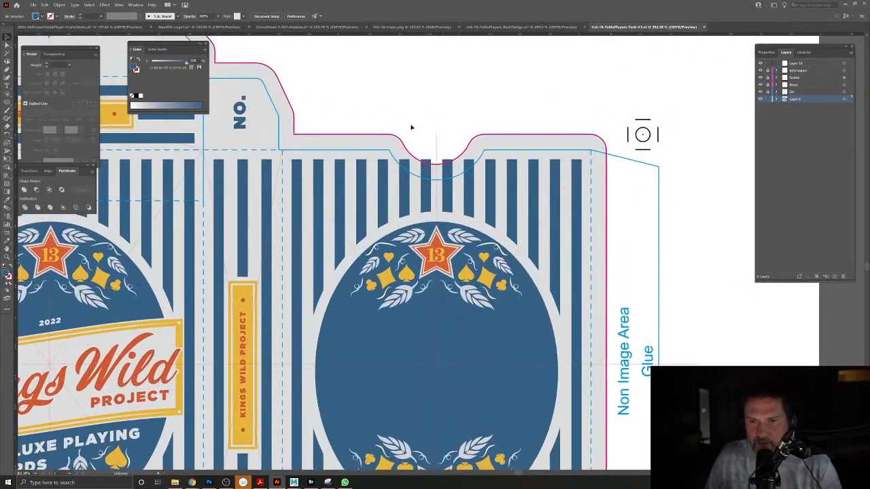
{"action": "left_click", "coordinate": [768, 92]}
{"action": "left_click", "coordinate": [482, 157]}
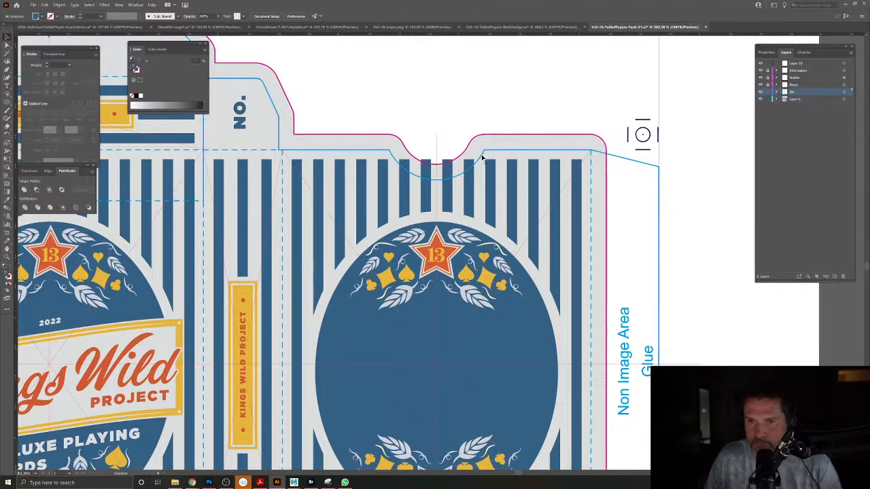
{"action": "double_click", "coordinate": [482, 157]}
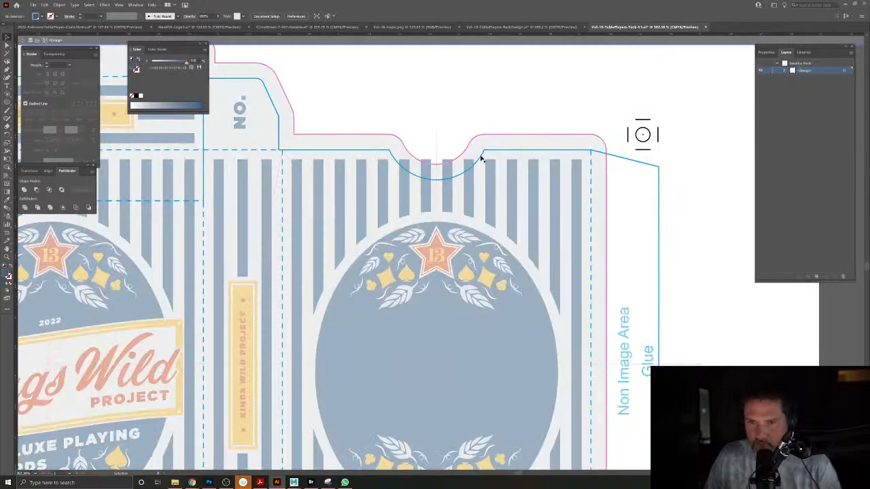
{"action": "left_click", "coordinate": [481, 158]}
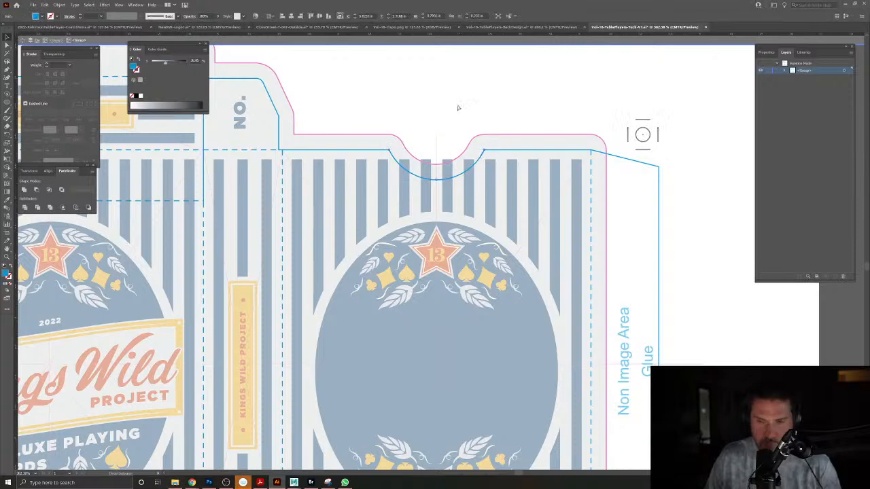
{"action": "double_click", "coordinate": [460, 108]}
{"action": "key", "text": "ctrl+f"}
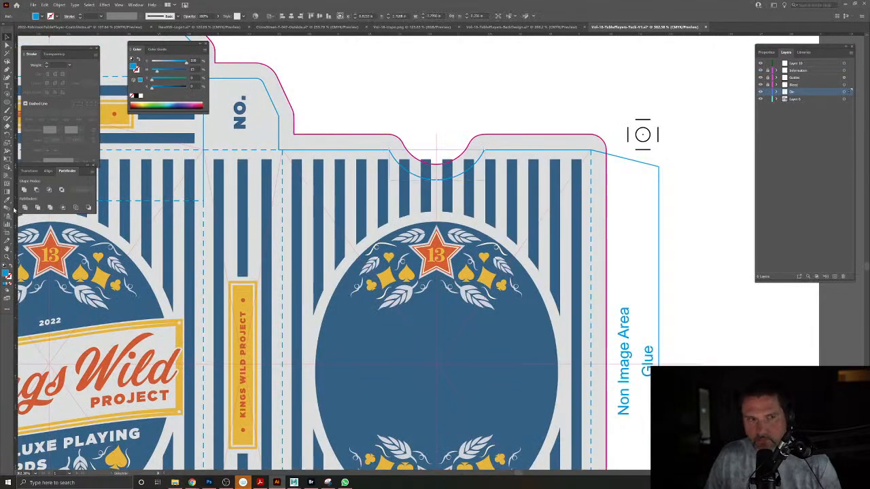
Swap the copied notch arc's fill to a stroke, thicken it into a wide band, and outline the stroke.
{"action": "left_click", "coordinate": [10, 266]}
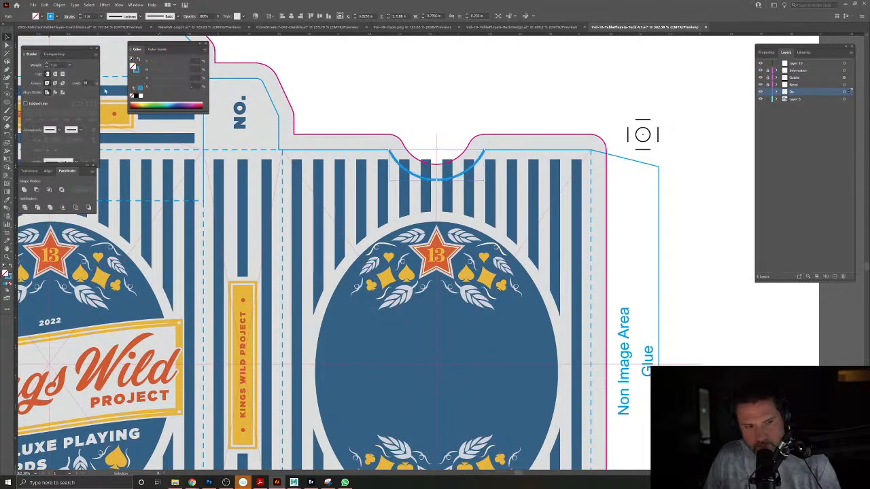
{"action": "left_click", "coordinate": [79, 14]}
{"action": "left_click", "coordinate": [79, 14]}
{"action": "left_click", "coordinate": [79, 15]}
{"action": "left_click", "coordinate": [79, 14]}
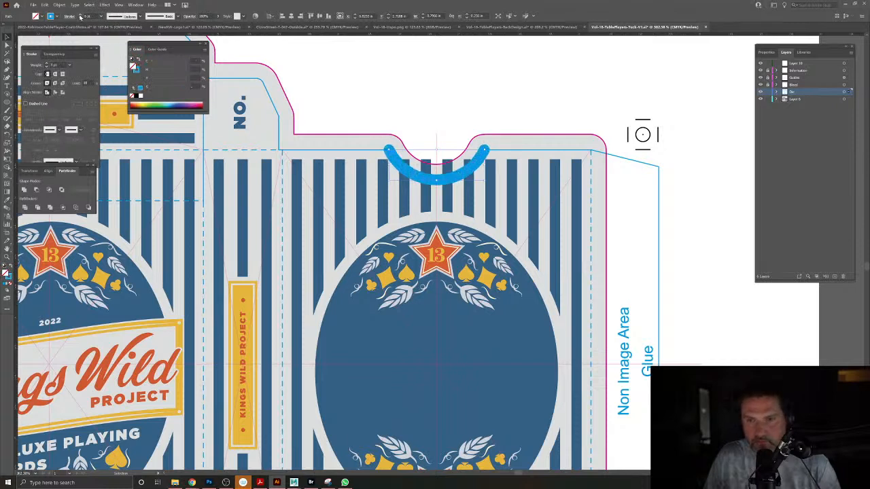
{"action": "left_click", "coordinate": [79, 14]}
{"action": "left_click", "coordinate": [58, 5]}
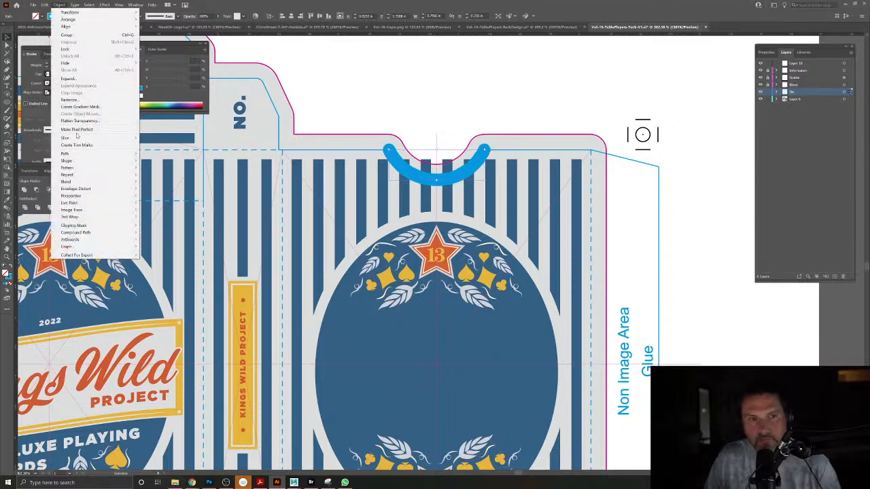
{"action": "mouse_move", "coordinate": [68, 154]}
{"action": "left_click", "coordinate": [161, 169]}
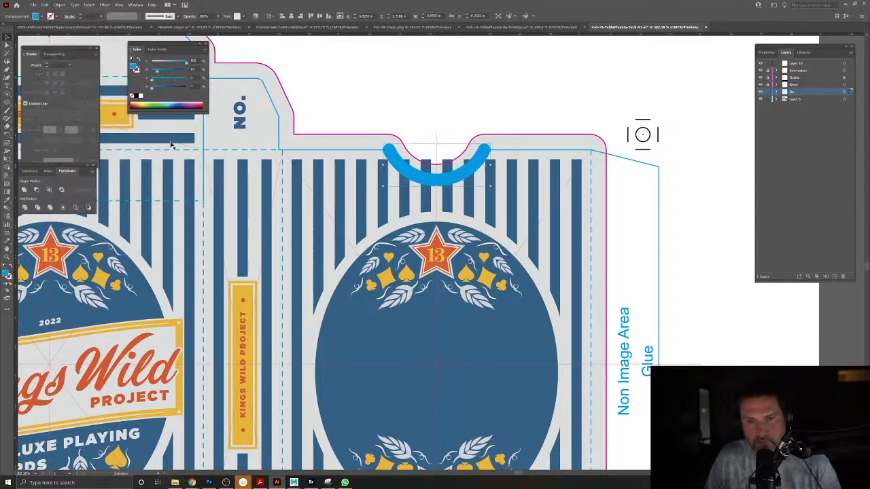
Draw a filled Pen shape that follows the thick arc's centre and closes above the box edge, covering the thumb-notch opening.
{"action": "left_click", "coordinate": [397, 118]}
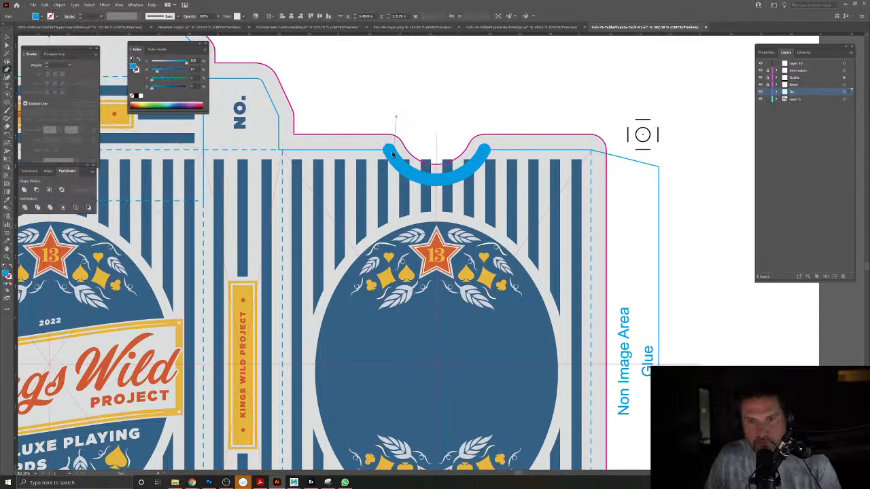
{"action": "left_click", "coordinate": [390, 150]}
{"action": "left_click", "coordinate": [399, 165]}
{"action": "left_click", "coordinate": [414, 177]}
{"action": "left_click", "coordinate": [436, 181]}
{"action": "left_click", "coordinate": [458, 177]}
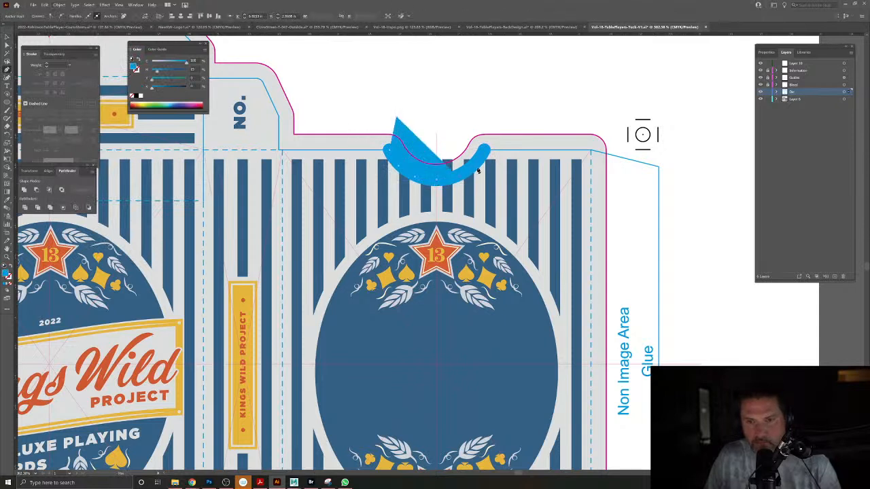
{"action": "left_click", "coordinate": [478, 168]}
{"action": "left_click", "coordinate": [487, 149]}
{"action": "left_click", "coordinate": [497, 112]}
{"action": "left_click", "coordinate": [443, 106]}
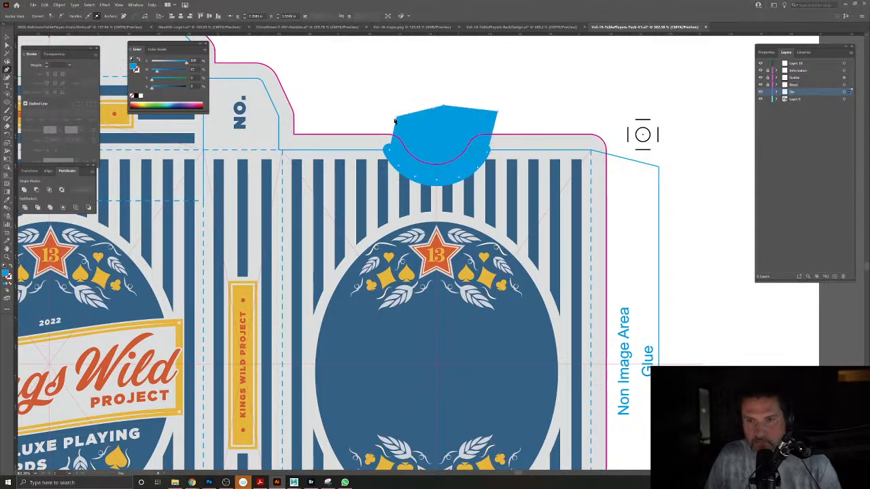
Unite the drawn shape with the outlined arc and recolour it with the light grey sampled from the box background.
{"action": "left_click", "coordinate": [7, 38]}
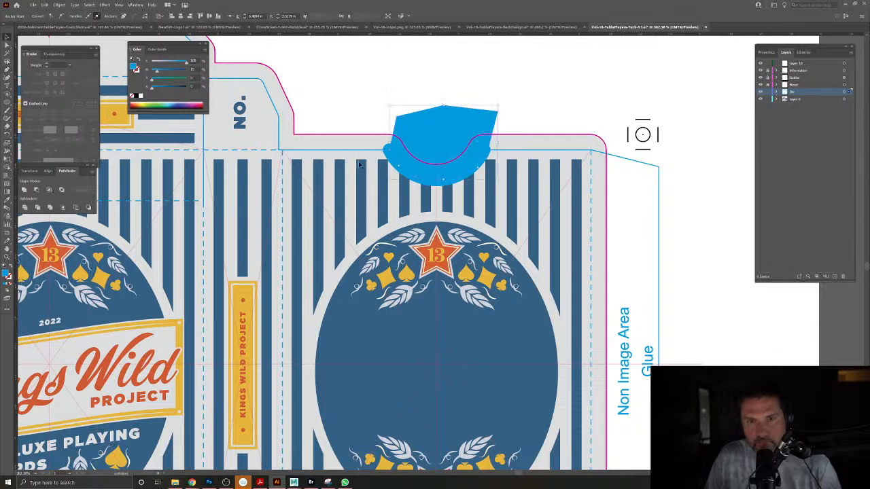
{"action": "left_click", "coordinate": [405, 173], "text": "shift"}
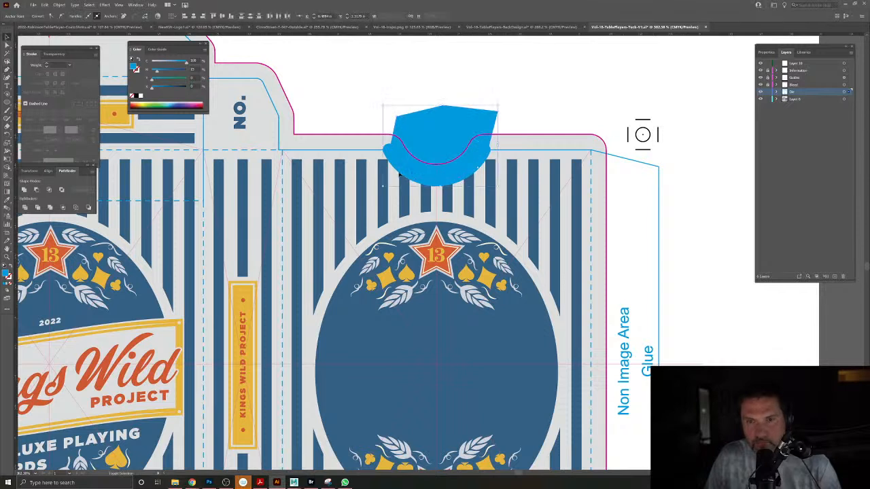
{"action": "left_click", "coordinate": [24, 190]}
{"action": "key", "text": "ctrl+shift+a"}
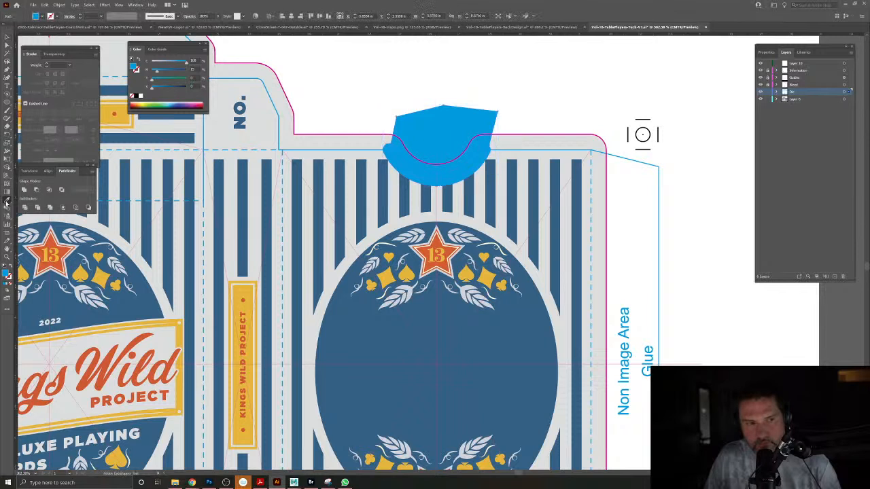
{"action": "left_click", "coordinate": [327, 140]}
{"action": "key", "text": "v"}
Intersect the grey notch shape with a copy of the box background so only the band inside the bleed edge is kept.
{"action": "left_click", "coordinate": [433, 90]}
{"action": "left_click", "coordinate": [467, 124]}
{"action": "left_click", "coordinate": [521, 141]}
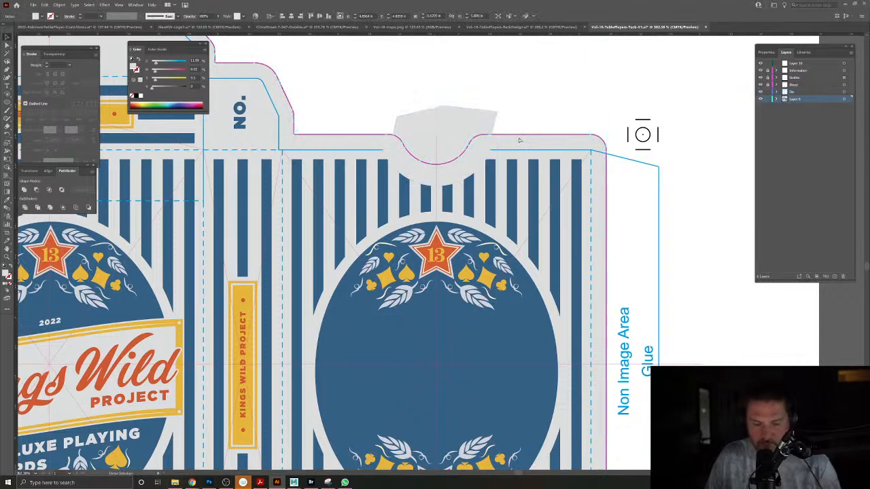
{"action": "left_click", "coordinate": [486, 127], "text": "shift"}
{"action": "key", "text": "ctrl+shift+]"}
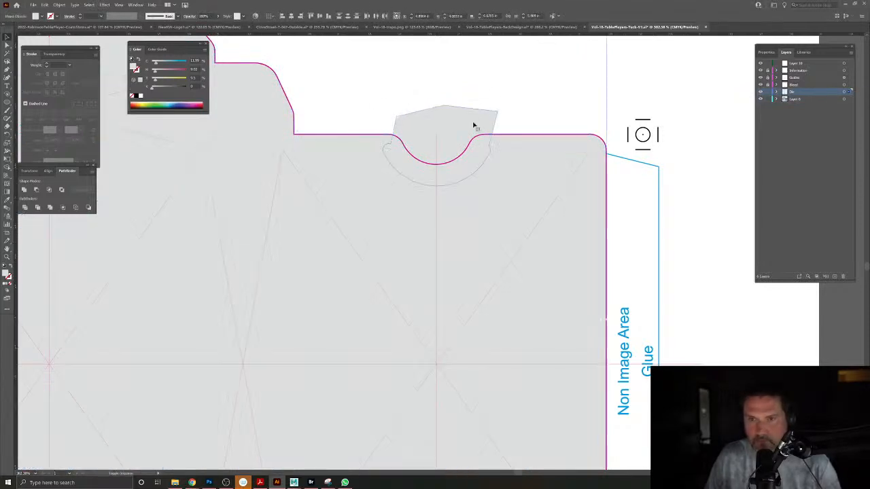
{"action": "left_click", "coordinate": [49, 190]}
Cut the grey notch band from the Die layer and paste it in front on the stripe artwork's layer.
{"action": "left_click", "coordinate": [417, 117]}
{"action": "left_click", "coordinate": [403, 164]}
{"action": "key", "text": "ctrl+x"}
{"action": "left_click", "coordinate": [401, 188]}
{"action": "key", "text": "ctrl+f"}
{"action": "left_click", "coordinate": [417, 109]}
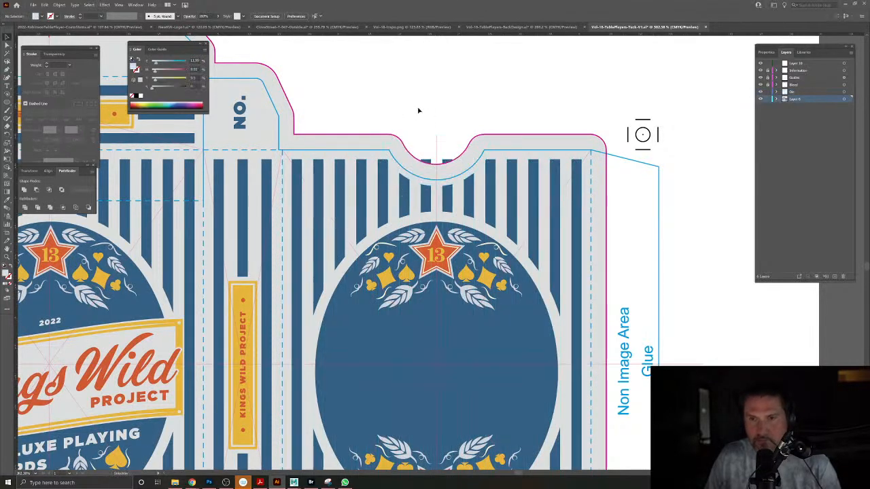
Move the notch band into the back panel's isolated stripe group and subtract it from the outer stripe on the notch's right side.
{"action": "left_click", "coordinate": [447, 185]}
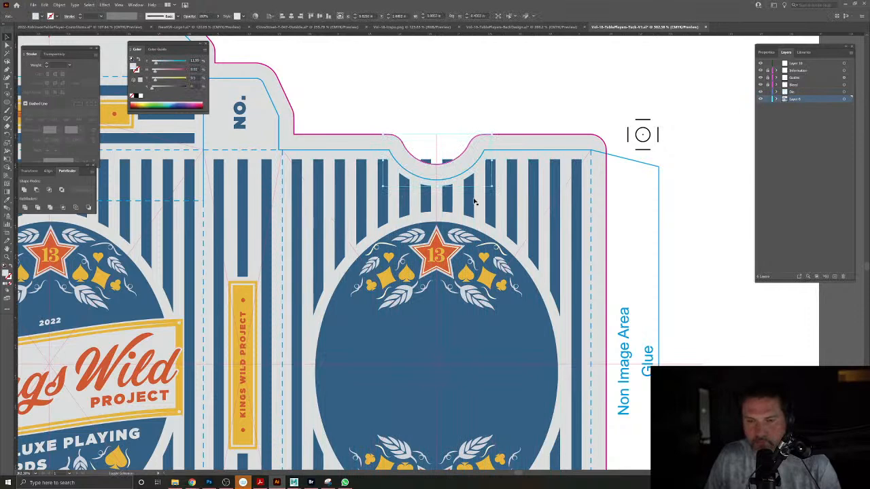
{"action": "left_click", "coordinate": [469, 105]}
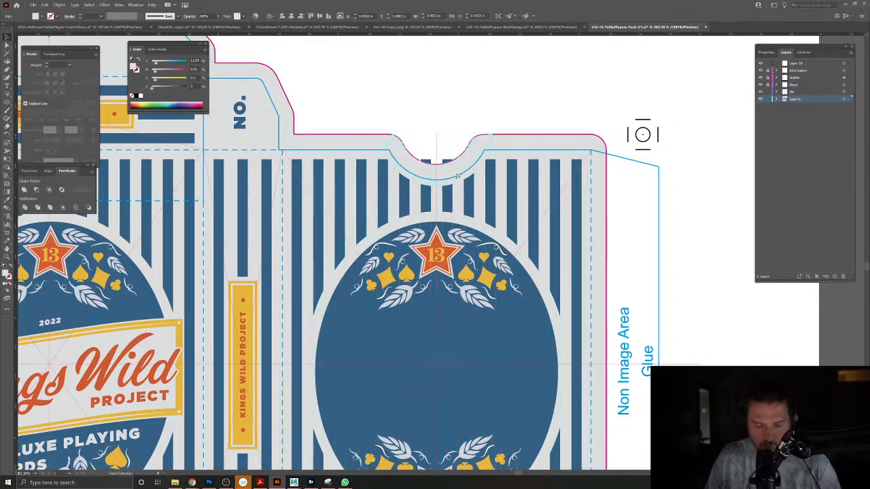
{"action": "double_click", "coordinate": [472, 195]}
{"action": "left_click", "coordinate": [473, 196]}
{"action": "key", "text": "ctrl+f"}
{"action": "left_click", "coordinate": [472, 195], "text": "shift"}
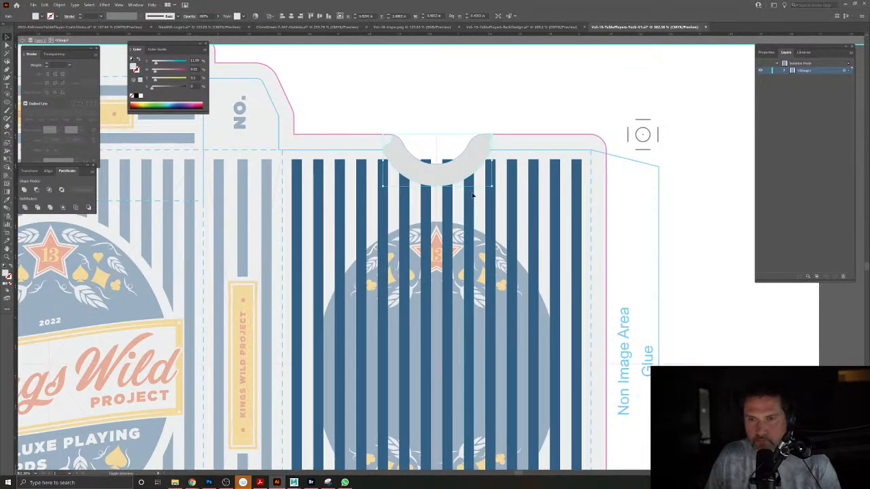
{"action": "left_click", "coordinate": [36, 190]}
Paste the notch band in front again for each of the other three stripes crossing the notch and subtract it from them.
{"action": "left_click", "coordinate": [401, 188]}
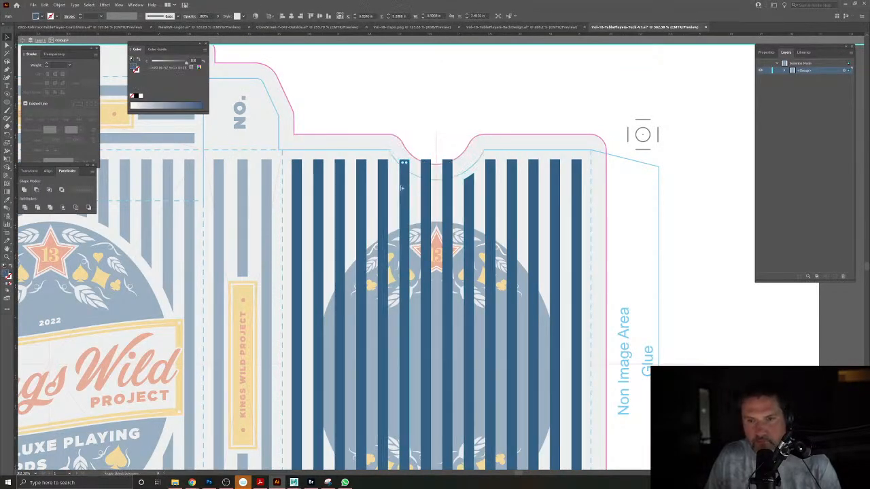
{"action": "key", "text": "ctrl+f"}
{"action": "left_click", "coordinate": [404, 190], "text": "shift"}
{"action": "left_click", "coordinate": [36, 190]}
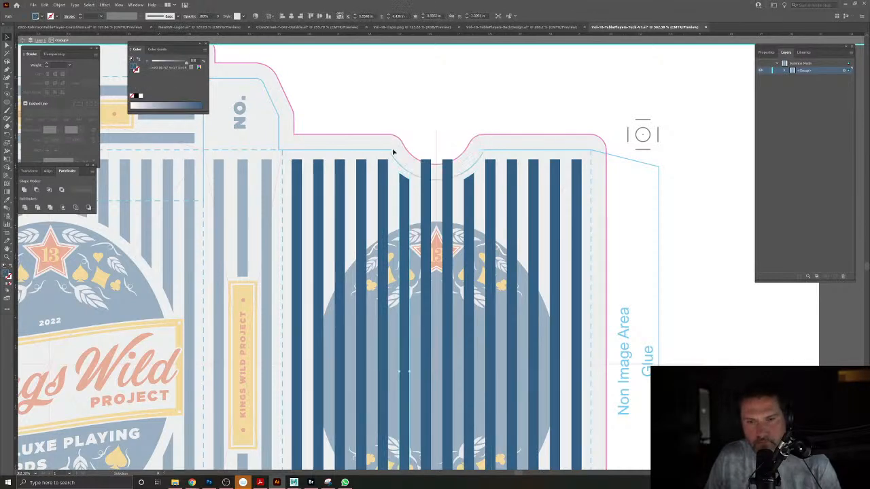
{"action": "key", "text": "ctrl+f"}
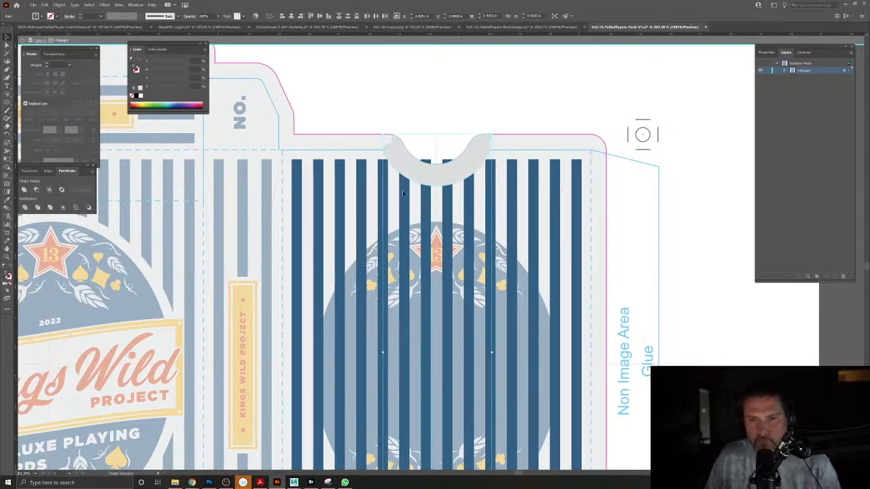
{"action": "left_click", "coordinate": [36, 190]}
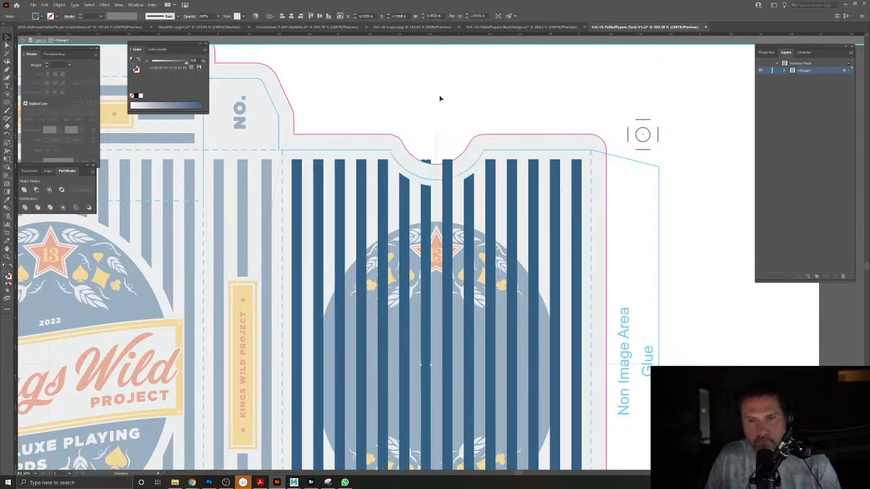
{"action": "key", "text": "ctrl+f"}
{"action": "left_click", "coordinate": [447, 202], "text": "shift"}
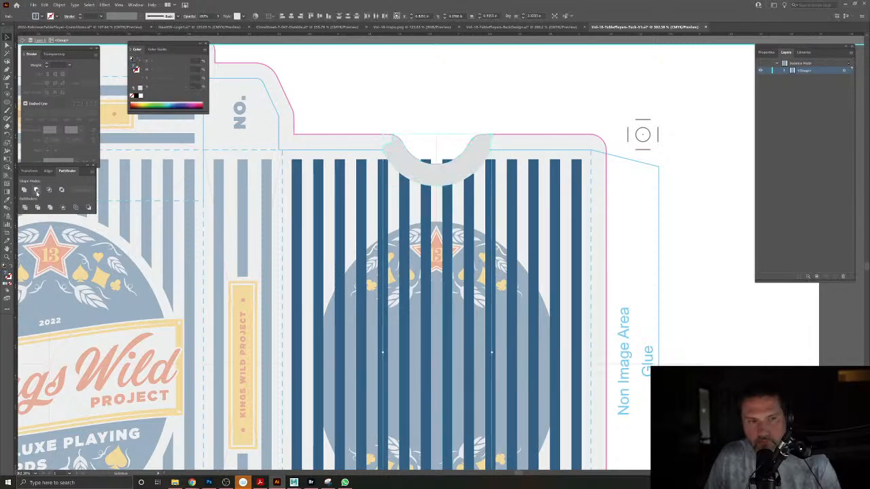
{"action": "left_click", "coordinate": [36, 190]}
Delete the two leftover stripe fragments above the thumb notch and leave the group's isolation.
{"action": "left_click", "coordinate": [447, 163]}
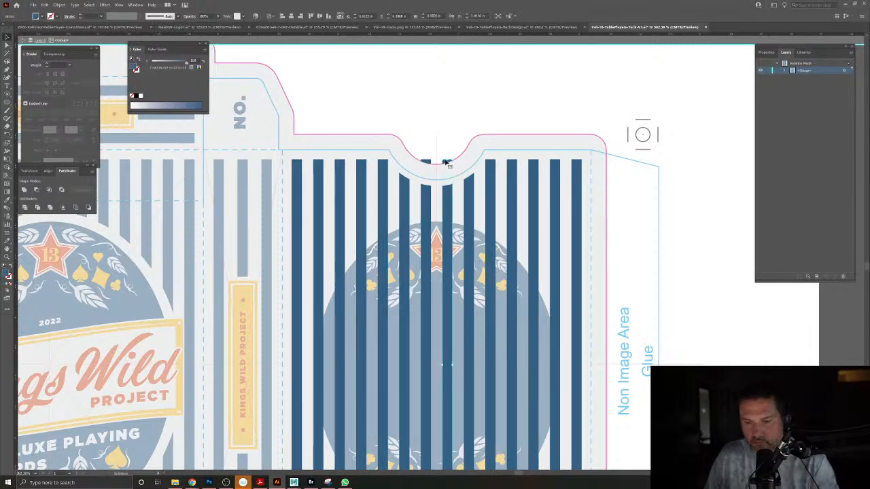
{"action": "double_click", "coordinate": [446, 163]}
{"action": "left_click", "coordinate": [446, 163]}
{"action": "key", "text": "Delete"}
{"action": "double_click", "coordinate": [426, 163]}
{"action": "left_click", "coordinate": [426, 162]}
{"action": "left_click", "coordinate": [429, 161]}
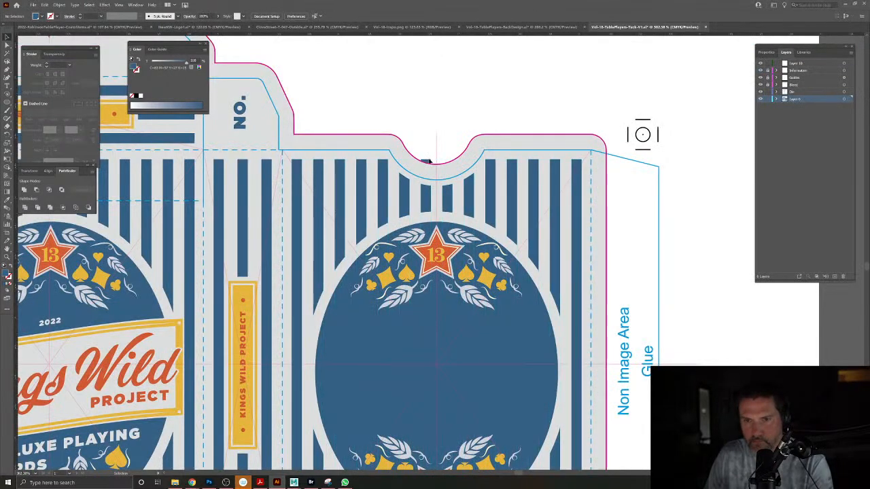
{"action": "left_click", "coordinate": [430, 162]}
{"action": "double_click", "coordinate": [430, 161]}
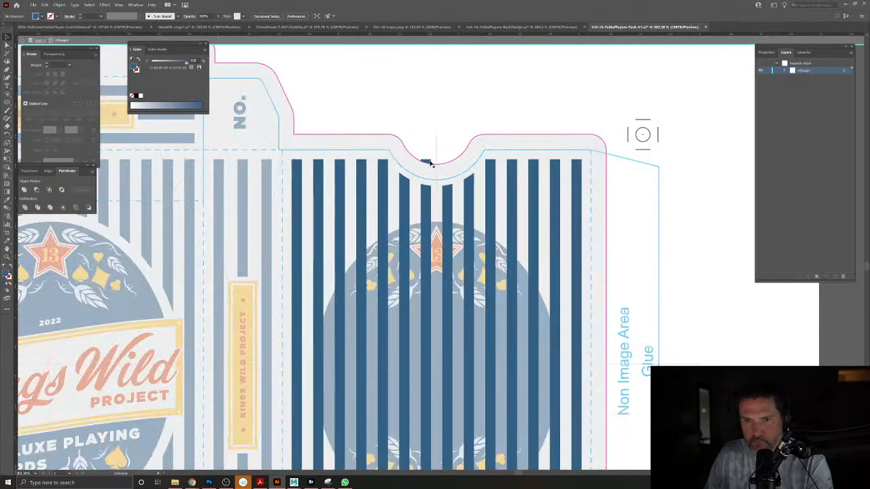
{"action": "double_click", "coordinate": [429, 163]}
{"action": "left_click", "coordinate": [429, 162]}
{"action": "key", "text": "Delete"}
{"action": "double_click", "coordinate": [476, 125]}
Slightly round the notch-side top corners of the two full-height stripes flanking the thumb notch, undoing the first, larger rounding.
{"action": "scroll", "coordinate": [476, 125], "scroll_direction": "down", "scroll_amount": 5}
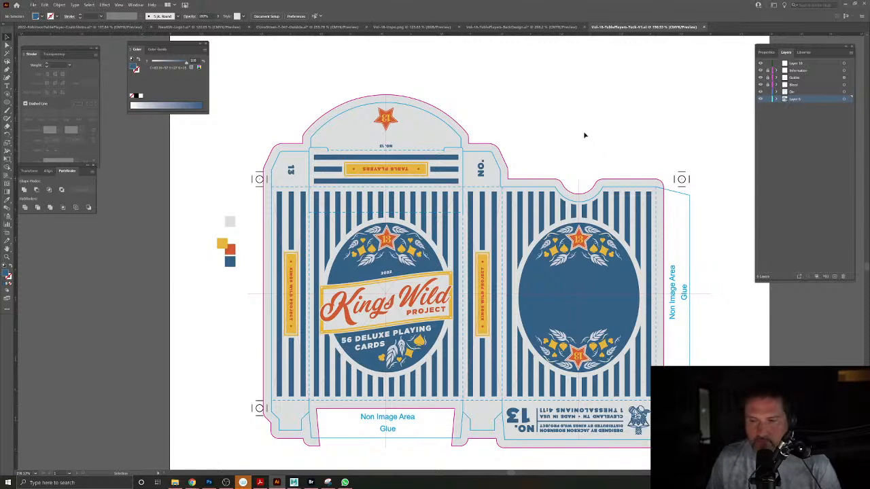
{"action": "left_click_drag", "start_coordinate": [575, 207], "coordinate": [496, 236]}
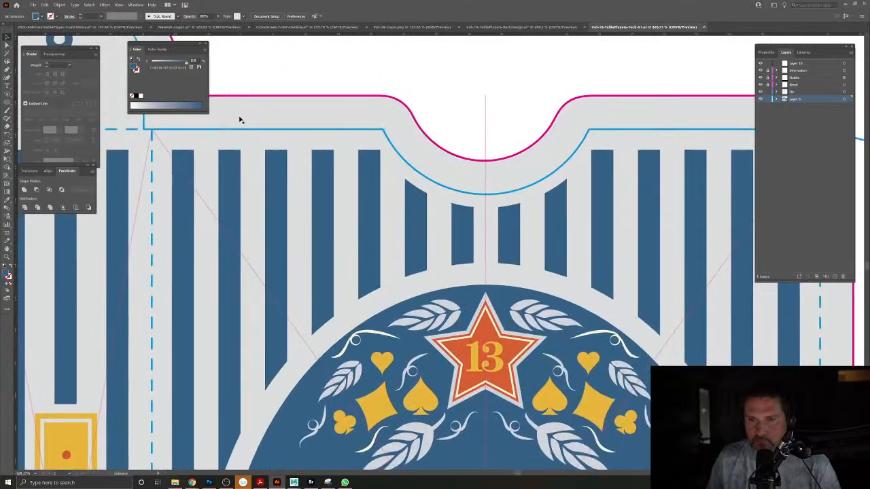
{"action": "left_click", "coordinate": [8, 45]}
{"action": "left_click", "coordinate": [379, 154]}
{"action": "left_click", "coordinate": [377, 152]}
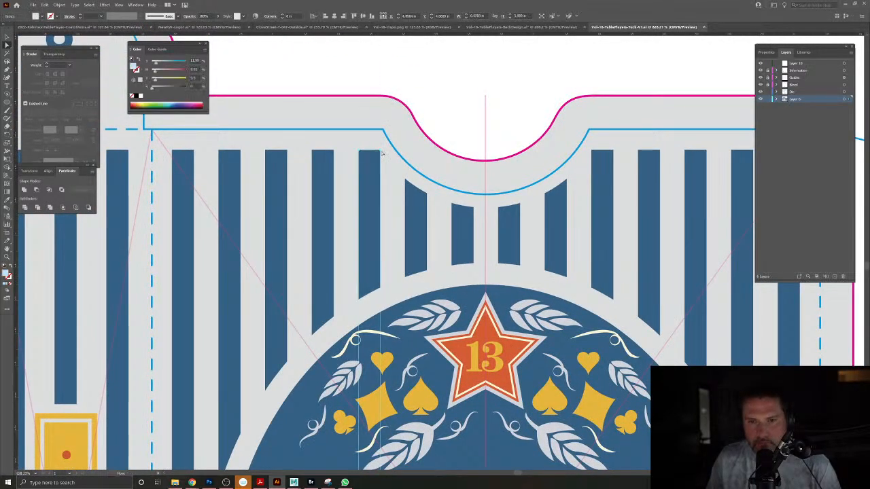
{"action": "left_click", "coordinate": [592, 153], "text": "shift"}
{"action": "left_click_drag", "start_coordinate": [597, 157], "coordinate": [615, 178]}
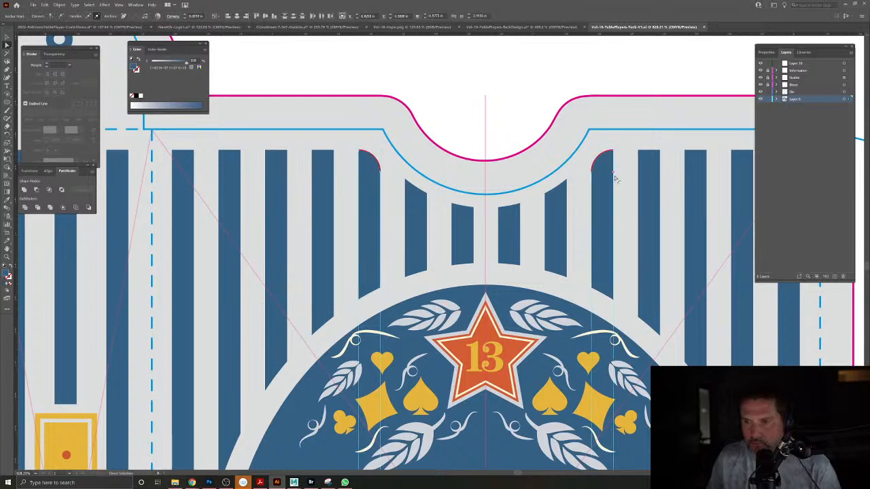
{"action": "left_click", "coordinate": [305, 89]}
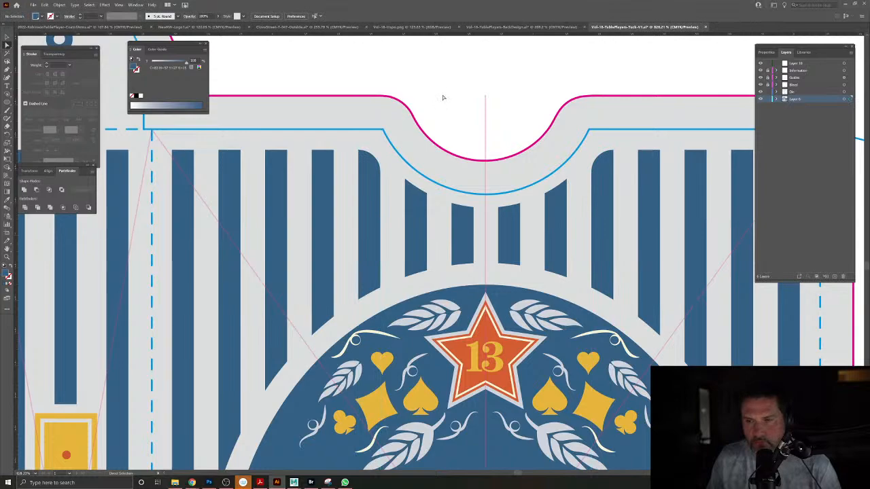
{"action": "key", "text": "ctrl+z"}
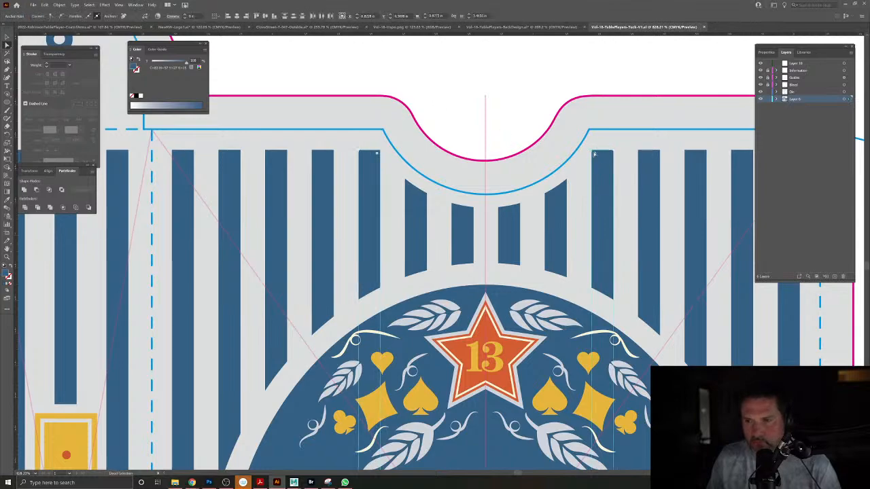
{"action": "left_click_drag", "start_coordinate": [596, 155], "coordinate": [602, 160]}
{"action": "left_click", "coordinate": [543, 158]}
Close the card back design document and switch to the earlier tuck box document with solid blue bottom flaps.
{"action": "left_click_drag", "start_coordinate": [542, 159], "coordinate": [456, 112]}
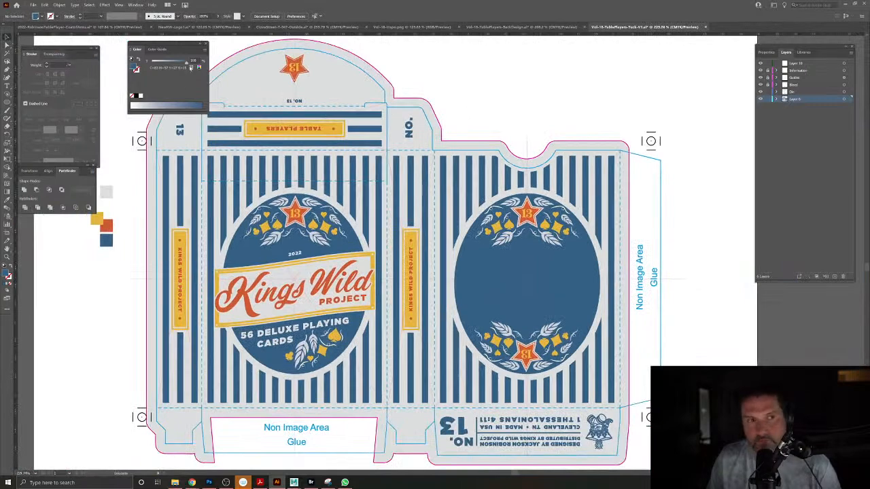
{"action": "left_click_drag", "start_coordinate": [568, 163], "coordinate": [596, 164]}
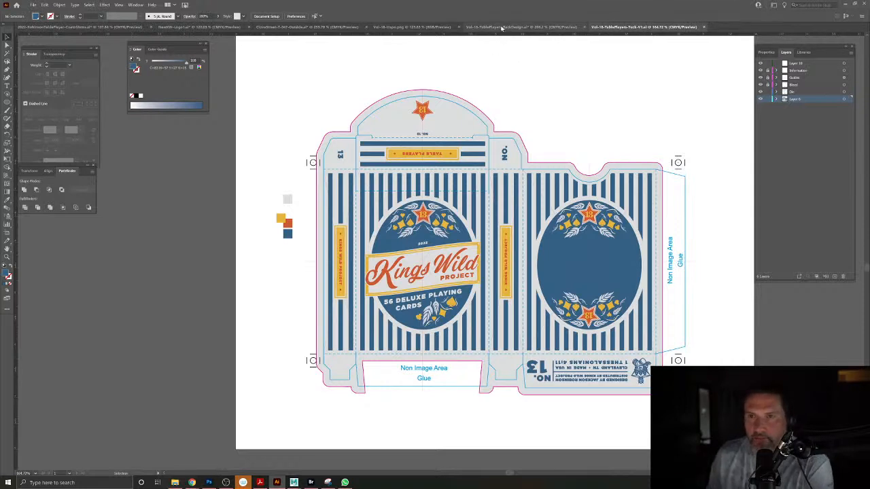
{"action": "left_click", "coordinate": [501, 27]}
{"action": "left_click", "coordinate": [572, 183]}
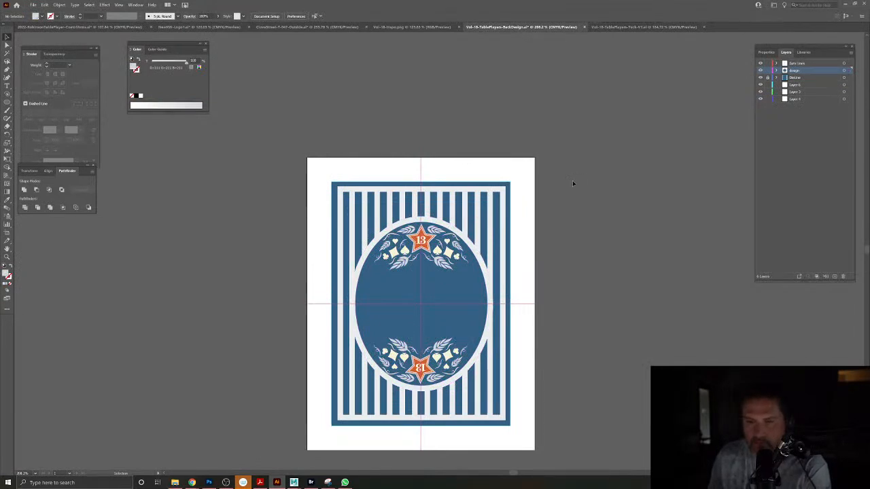
{"action": "left_click", "coordinate": [581, 28]}
{"action": "left_click", "coordinate": [468, 251]}
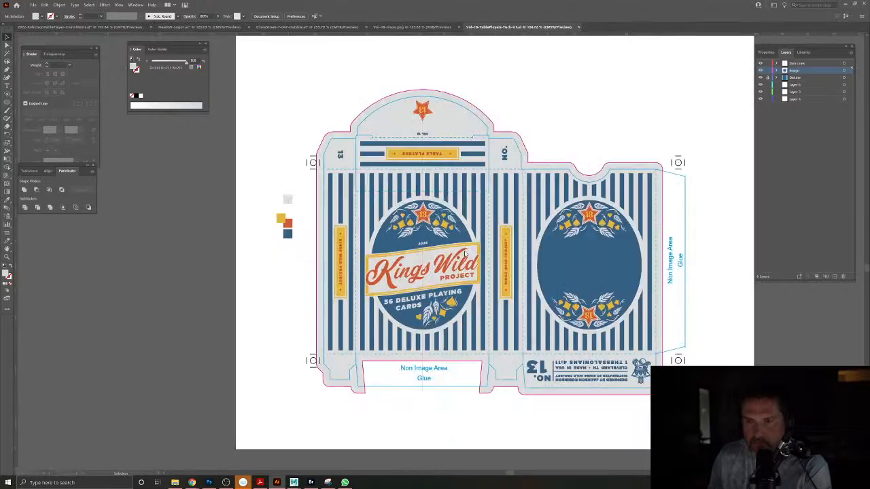
{"action": "left_click", "coordinate": [318, 27]}
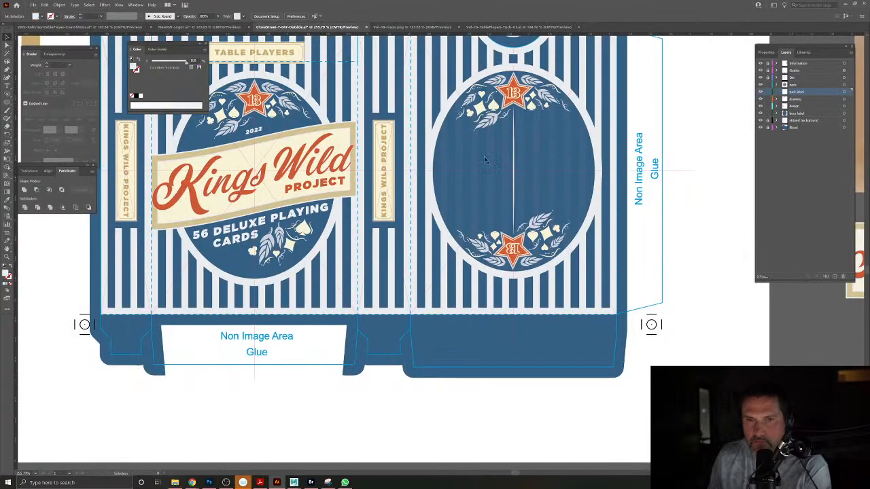
Close the revised Vol-18 tuck box, the older tuck box without saving its changes, and the Vol-18 inspiration image.
{"action": "left_click_drag", "start_coordinate": [422, 183], "coordinate": [549, 291]}
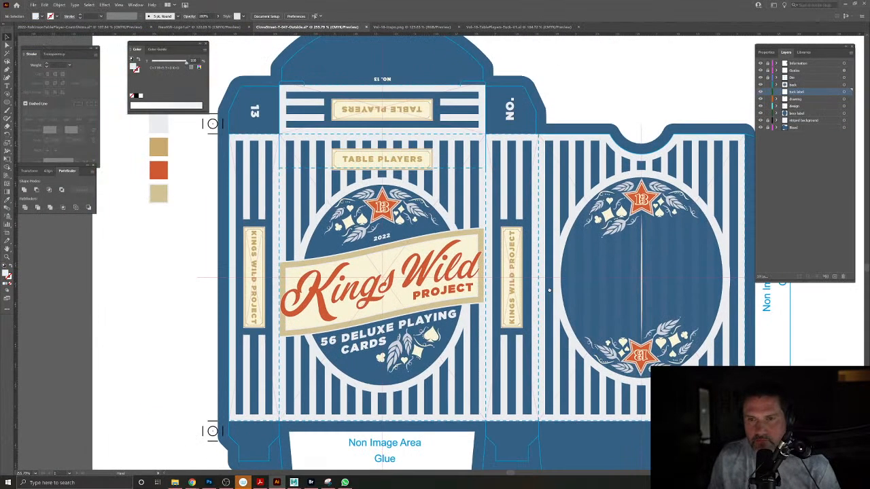
{"action": "left_click", "coordinate": [522, 28]}
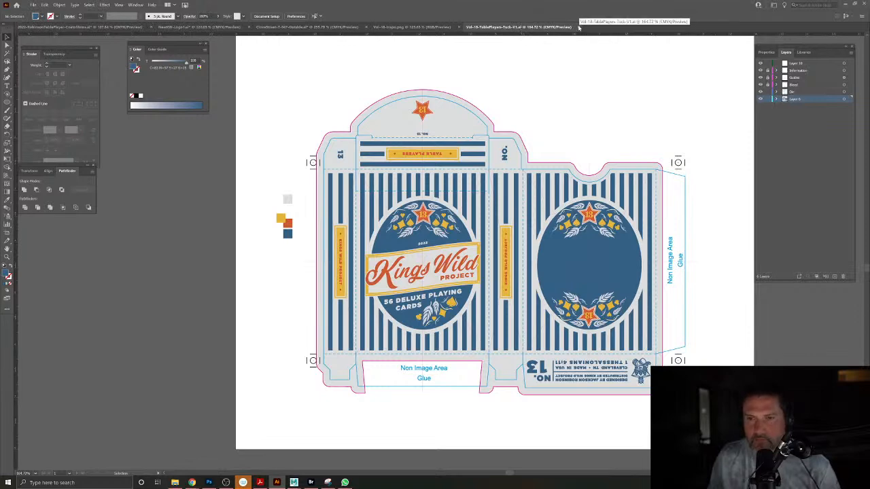
{"action": "left_click", "coordinate": [307, 27]}
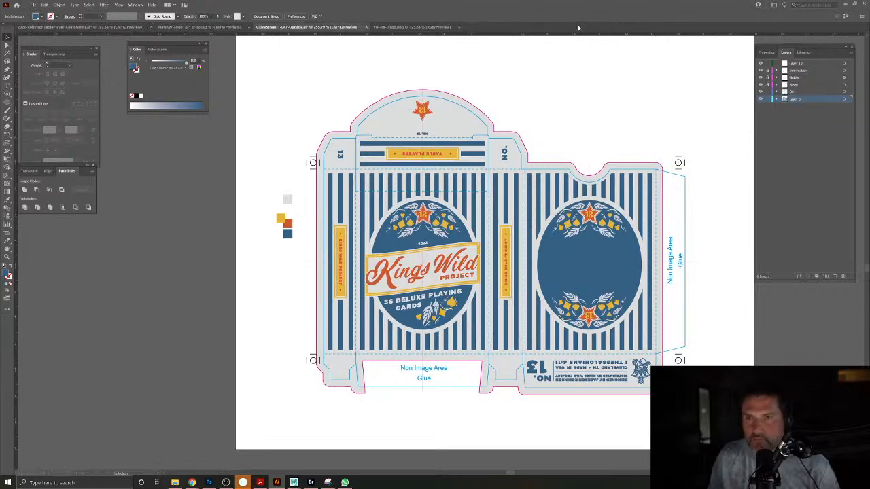
{"action": "left_click", "coordinate": [366, 27]}
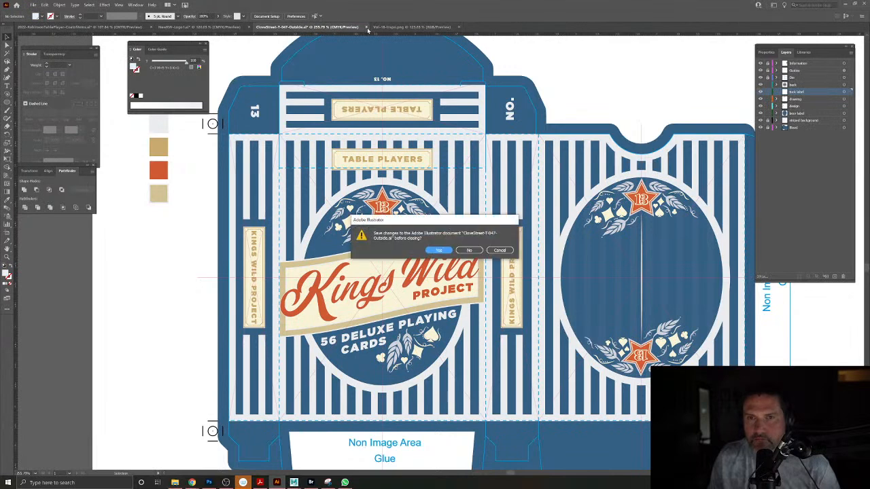
{"action": "left_click", "coordinate": [468, 250]}
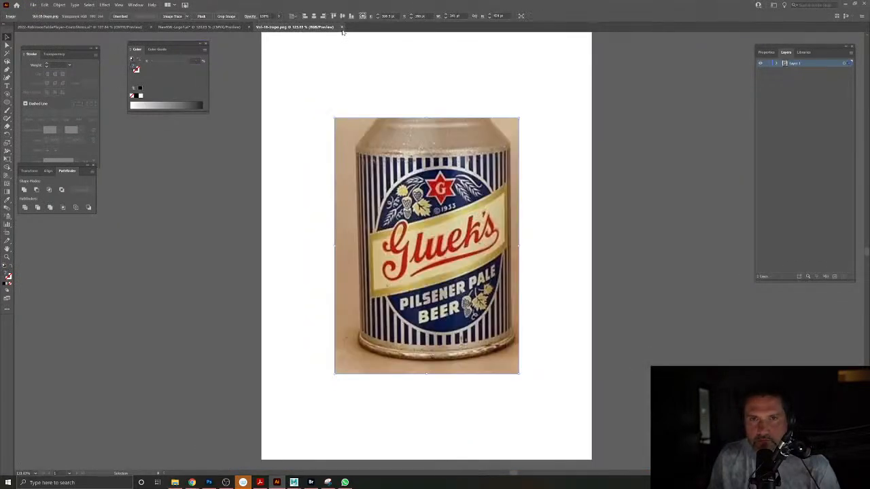
{"action": "left_click", "coordinate": [342, 27]}
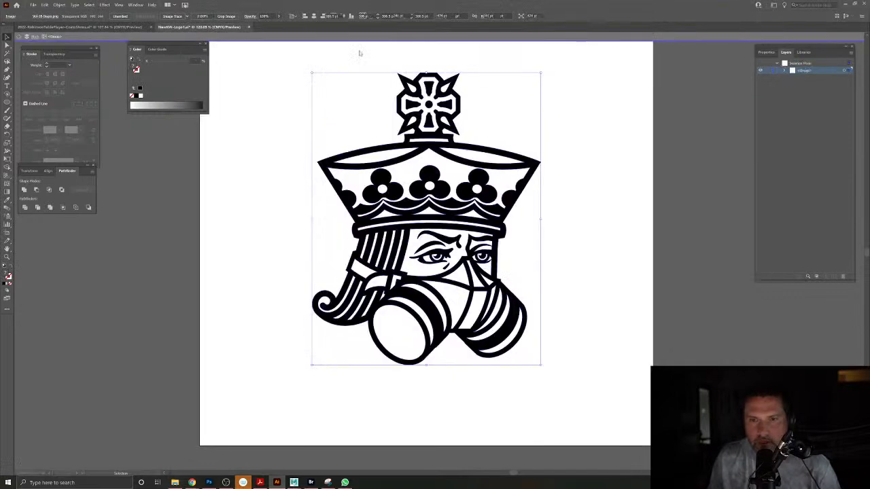
Open all three files in the Vol-19 folder: the tuck box outside artwork, the inspiration image and the back design.
{"action": "left_click", "coordinate": [33, 5]}
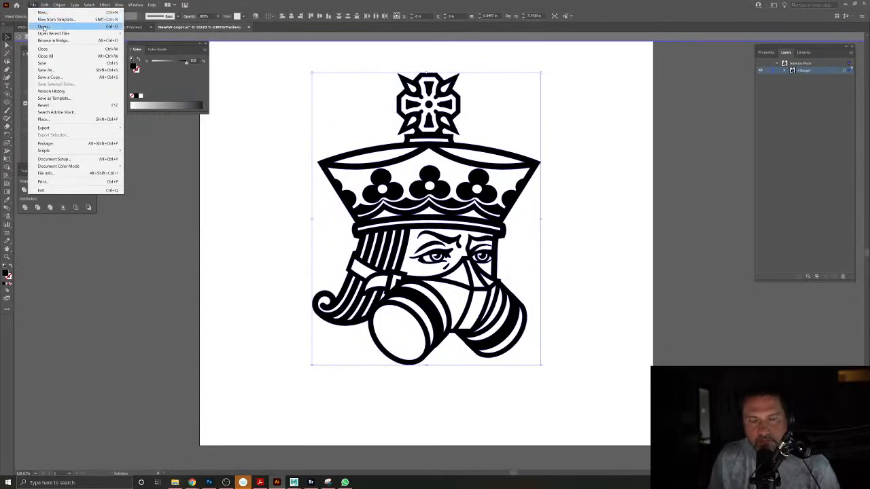
{"action": "left_click", "coordinate": [43, 27]}
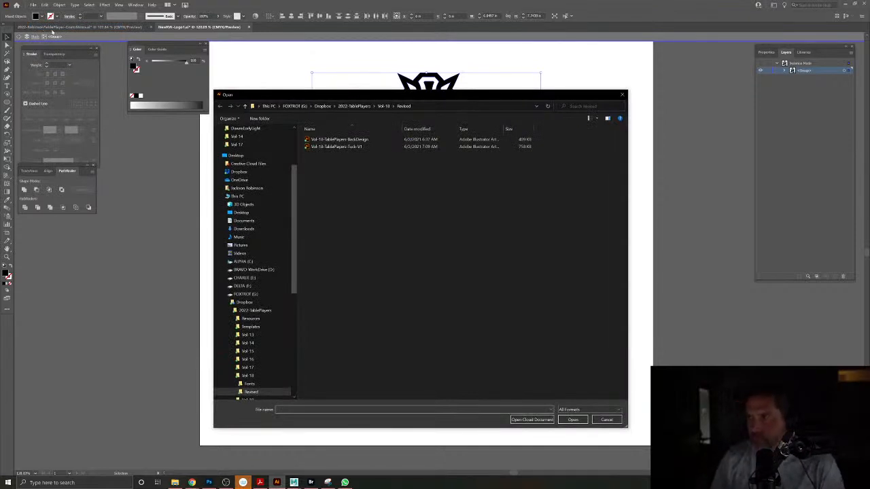
{"action": "left_click", "coordinate": [354, 106]}
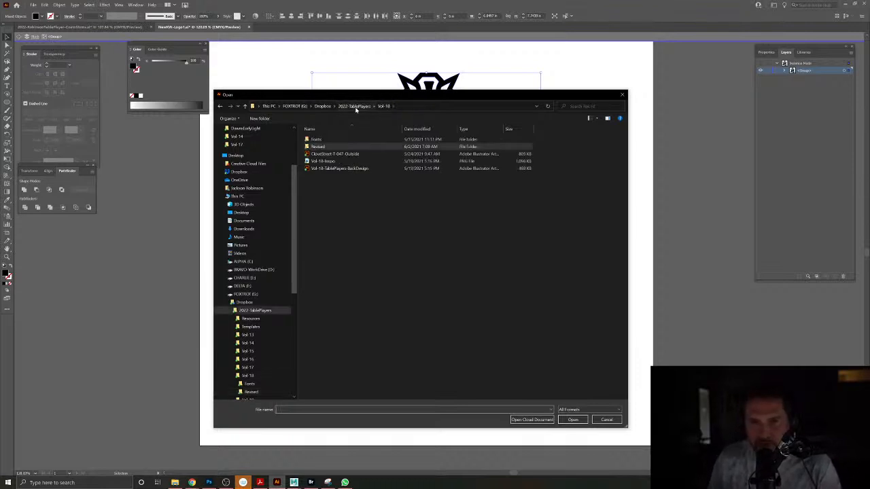
{"action": "left_click", "coordinate": [317, 197]}
{"action": "left_click", "coordinate": [573, 420]}
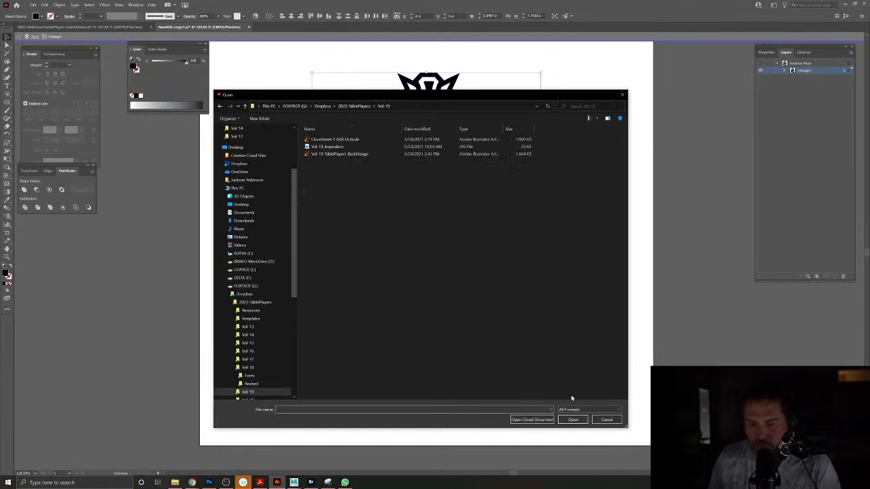
{"action": "left_click", "coordinate": [327, 154]}
{"action": "left_click", "coordinate": [327, 141], "text": "shift"}
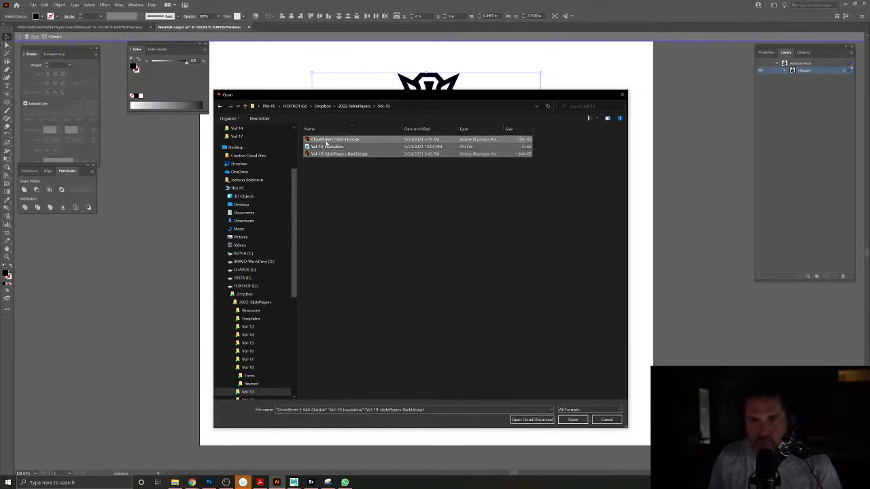
{"action": "left_click", "coordinate": [574, 420]}
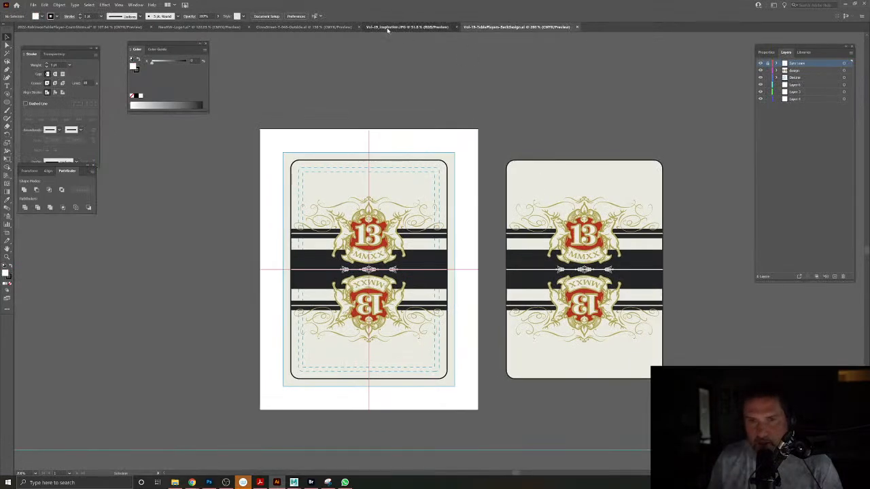
View the Vol-19 inspiration image, and activate the missing fonts in the Vol-19 tuck box document.
{"action": "left_click", "coordinate": [387, 27]}
{"action": "left_click_drag", "start_coordinate": [439, 260], "coordinate": [531, 318]}
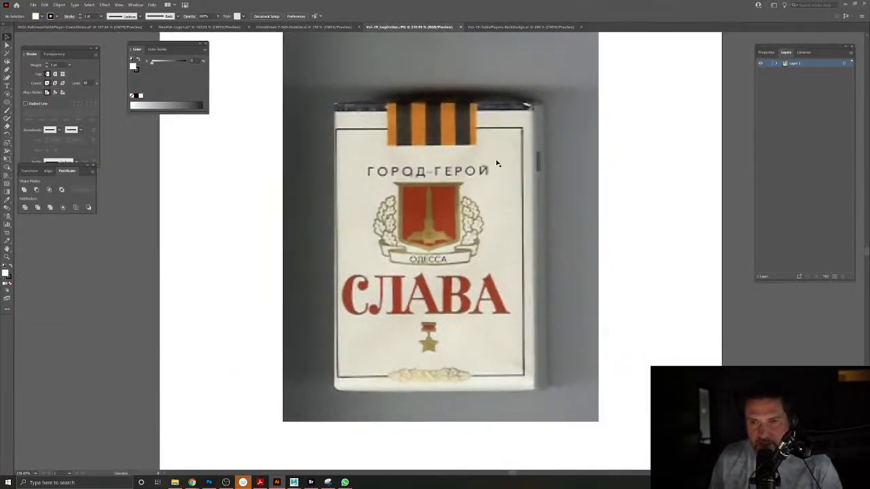
{"action": "left_click", "coordinate": [292, 27]}
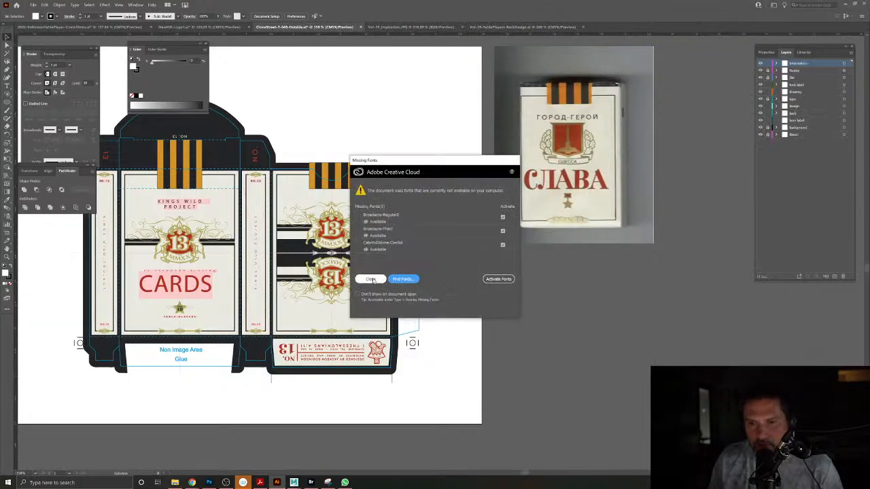
{"action": "left_click", "coordinate": [505, 281]}
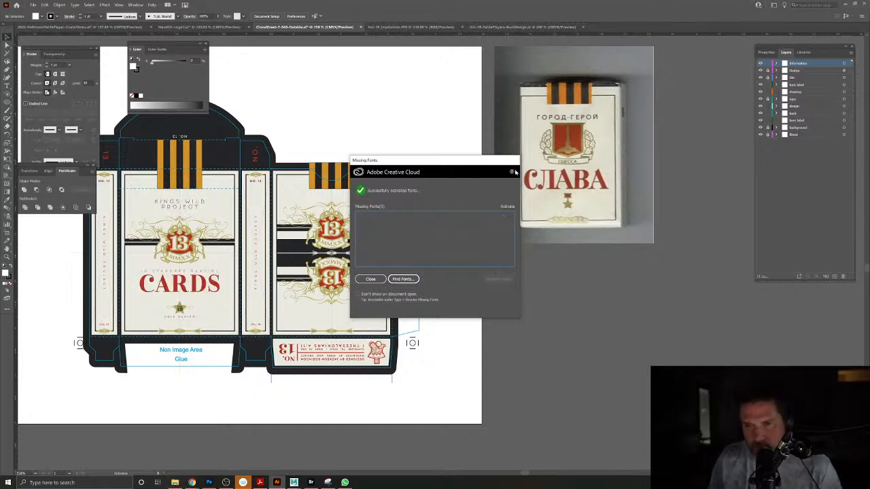
{"action": "left_click", "coordinate": [370, 279]}
Examine the front, side and back panels of the Vol-19 tuck box layout.
{"action": "key", "text": "ctrl+0"}
{"action": "left_click_drag", "start_coordinate": [541, 341], "coordinate": [526, 322]}
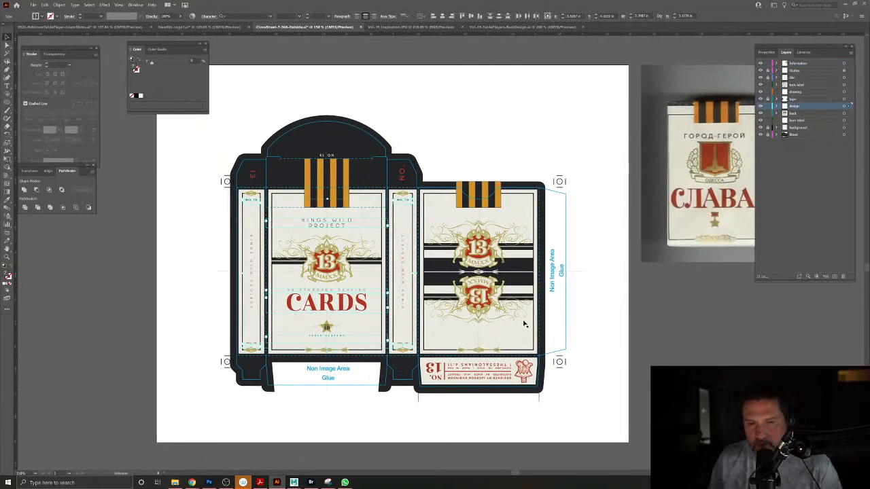
{"action": "left_click", "coordinate": [449, 131]}
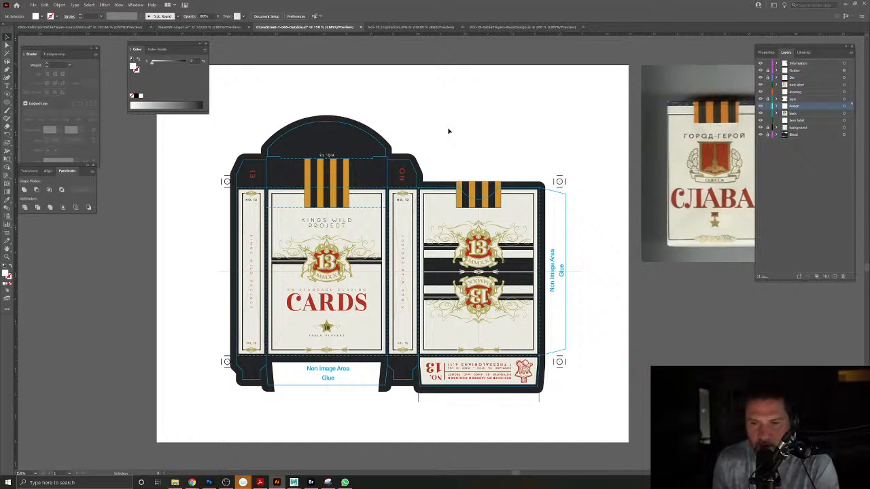
{"action": "key", "text": "ctrl+space"}
{"action": "left_click_drag", "start_coordinate": [469, 287], "coordinate": [551, 241]}
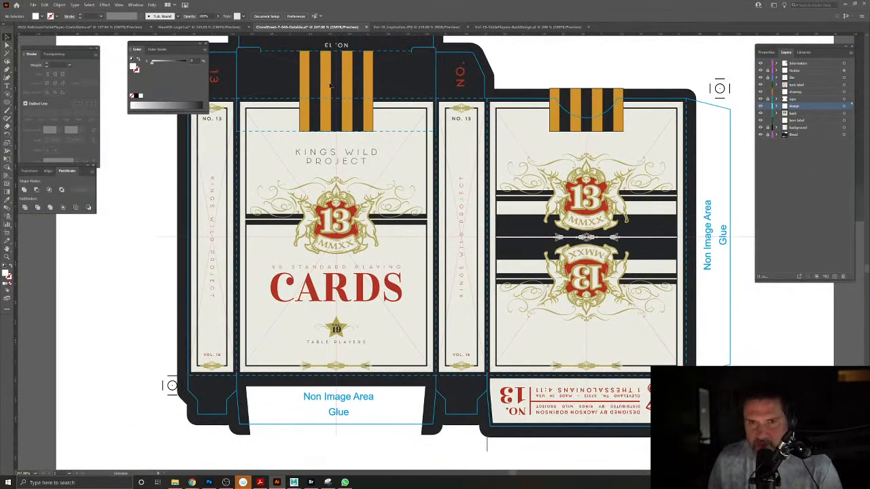
{"action": "left_click_drag", "start_coordinate": [378, 122], "coordinate": [416, 181]}
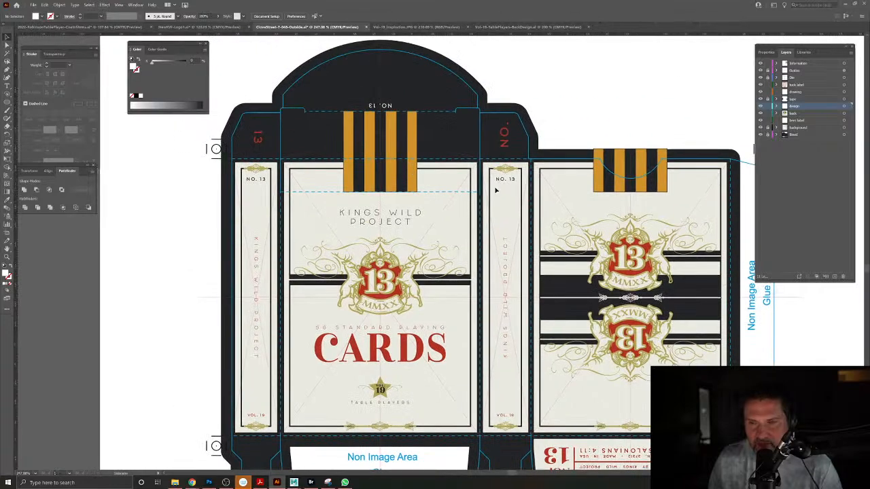
{"action": "left_click_drag", "start_coordinate": [503, 166], "coordinate": [420, 280]}
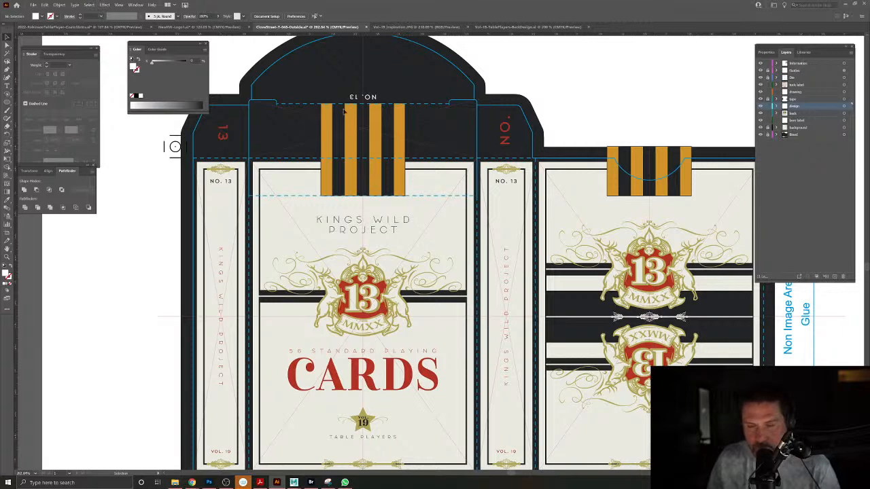
Copy the MMXXII letters from the banner of the brown 13 crest in the crest document.
{"action": "left_click", "coordinate": [113, 27]}
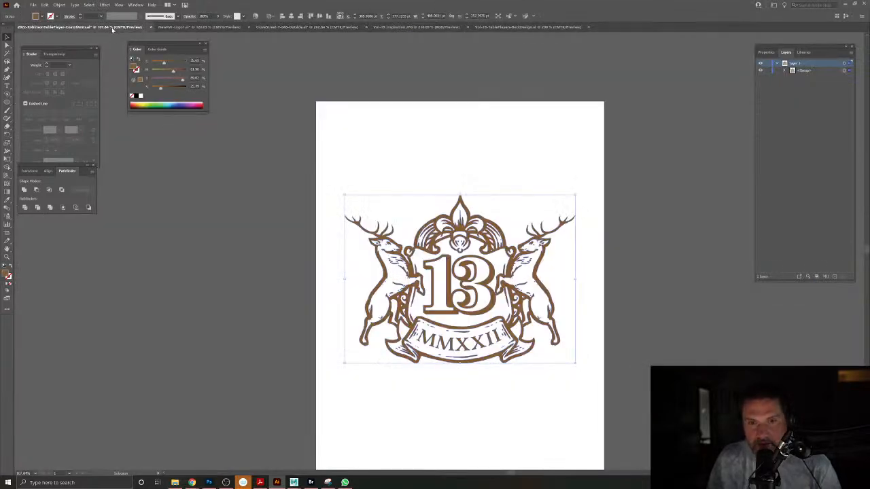
{"action": "left_click", "coordinate": [470, 384]}
{"action": "double_click", "coordinate": [483, 346]}
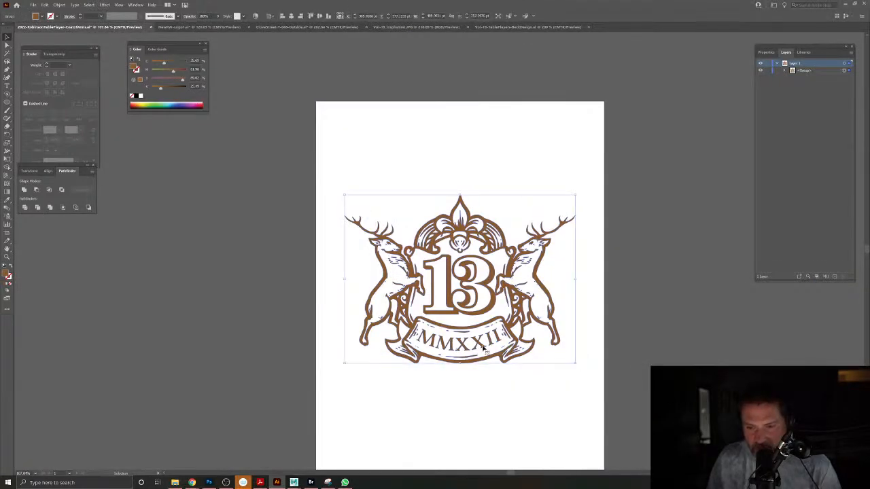
{"action": "left_click", "coordinate": [483, 346]}
{"action": "left_click_drag", "start_coordinate": [458, 365], "coordinate": [533, 402]}
{"action": "left_click_drag", "start_coordinate": [320, 241], "coordinate": [538, 286]}
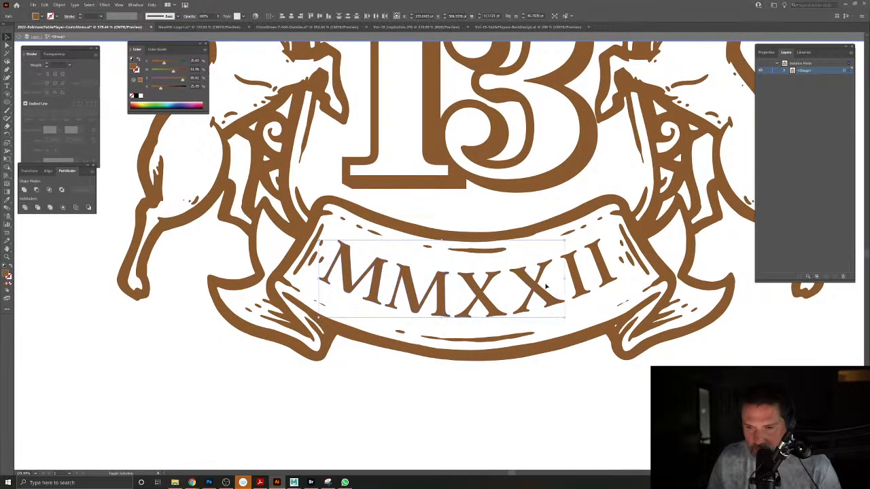
{"action": "left_click", "coordinate": [577, 276], "text": "shift"}
{"action": "left_click", "coordinate": [599, 267], "text": "shift"}
{"action": "key", "text": "ctrl+c"}
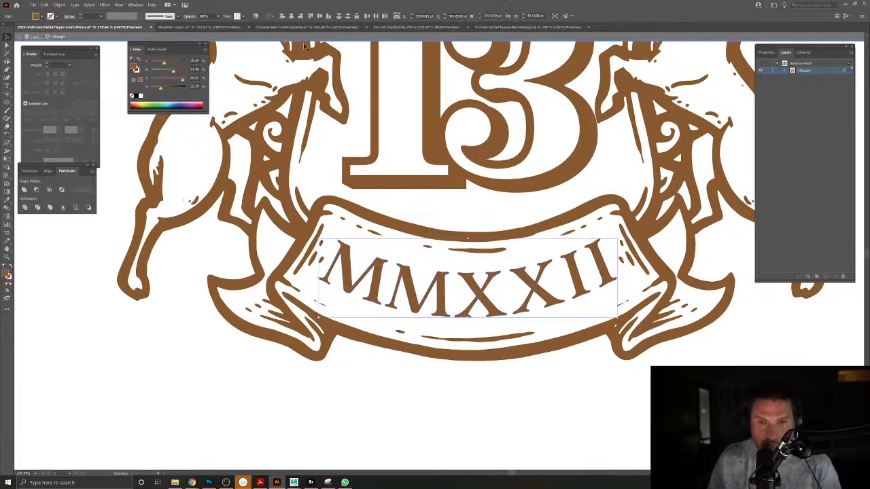
Isolate the crest on the Vol-19 tuck box's front panel and delete the MMXX letters from its banner.
{"action": "left_click", "coordinate": [560, 27]}
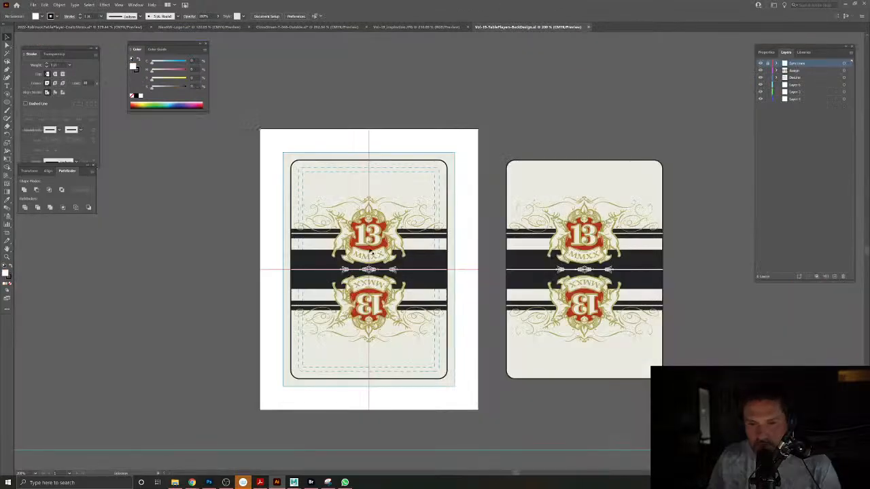
{"action": "left_click", "coordinate": [306, 28]}
{"action": "double_click", "coordinate": [377, 324]}
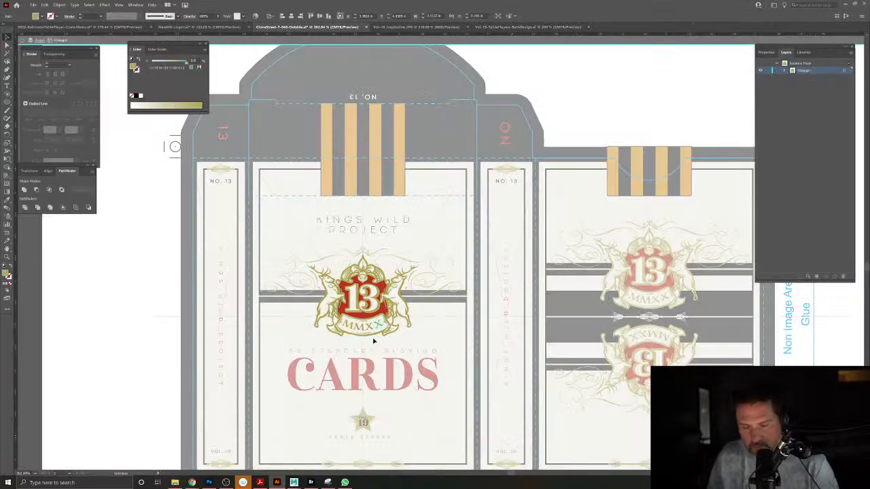
{"action": "scroll", "coordinate": [375, 338], "scroll_direction": "up", "scroll_amount": 5}
{"action": "left_click", "coordinate": [496, 314]}
{"action": "key", "text": "Delete"}
{"action": "left_click", "coordinate": [387, 314]}
{"action": "key", "text": "Delete"}
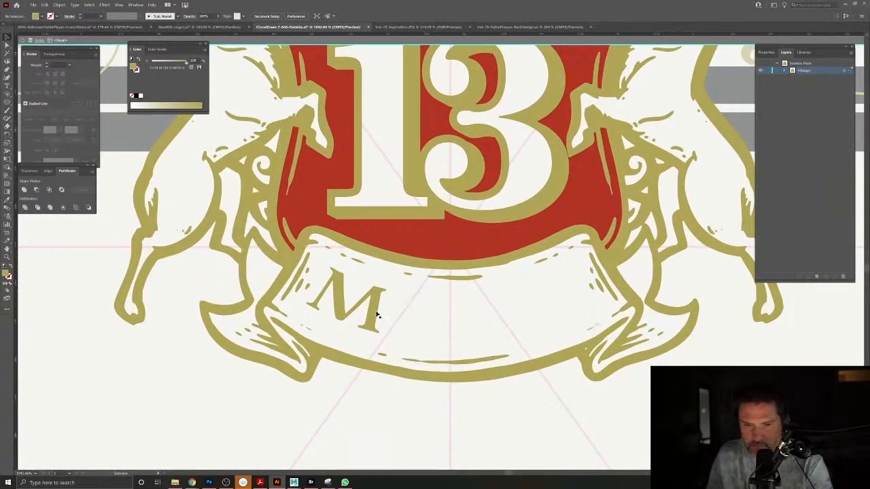
{"action": "left_click", "coordinate": [377, 315]}
{"action": "key", "text": "Delete"}
Paste the copied MMXXII lettering into the front crest, scale it down and centre it on the banner.
{"action": "key", "text": "ctrl+z"}
{"action": "key", "text": "ctrl+z"}
{"action": "key", "text": "ctrl+z"}
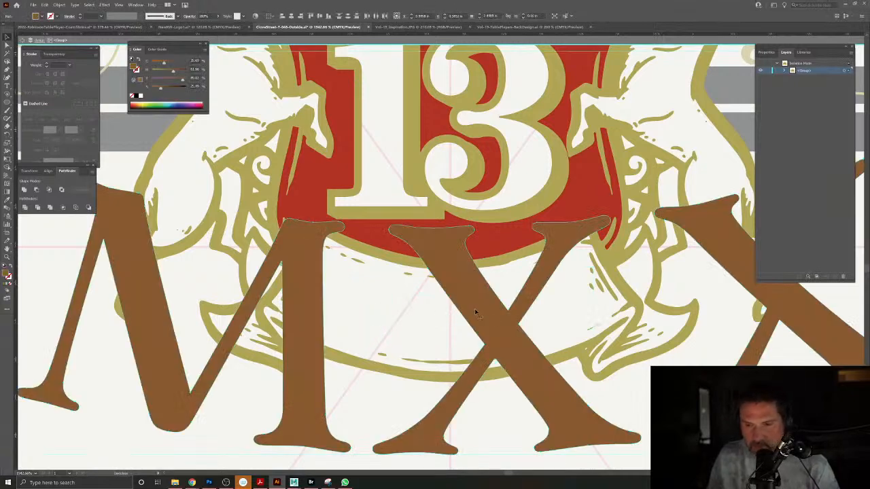
{"action": "scroll", "coordinate": [475, 309], "scroll_direction": "down", "scroll_amount": 4}
{"action": "left_click_drag", "start_coordinate": [137, 202], "coordinate": [318, 272]}
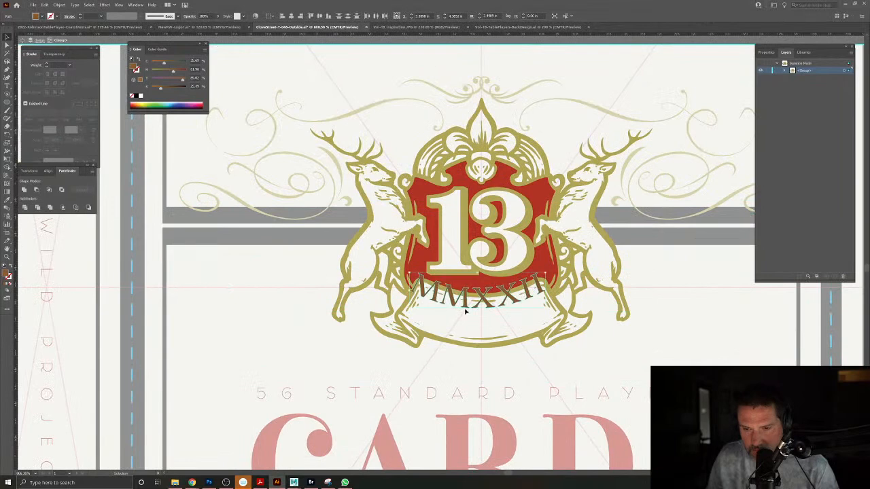
{"action": "left_click_drag", "start_coordinate": [494, 309], "coordinate": [496, 329]}
{"action": "left_click_drag", "start_coordinate": [550, 332], "coordinate": [546, 331]}
Recolour the MMXXII lettering with the crest's gold sampled by the Eyedropper, and leave the group's isolation.
{"action": "left_click", "coordinate": [8, 201]}
{"action": "left_click", "coordinate": [395, 263]}
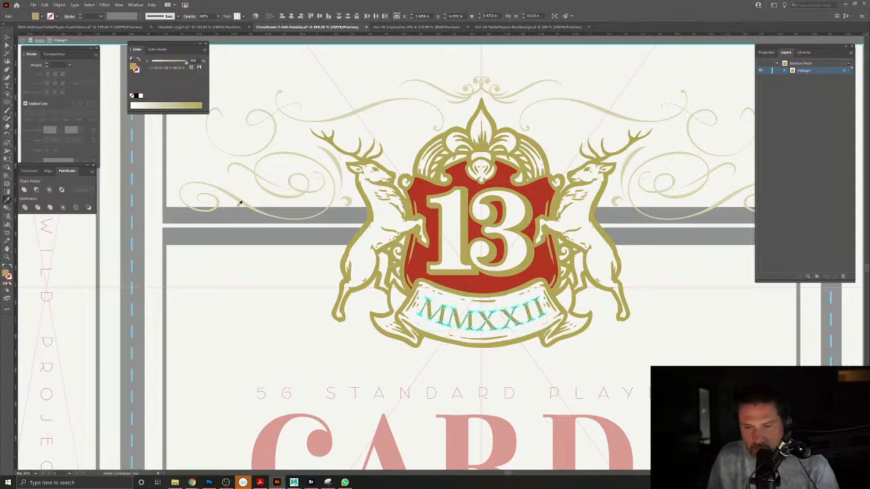
{"action": "left_click", "coordinate": [7, 38]}
{"action": "left_click", "coordinate": [279, 307]}
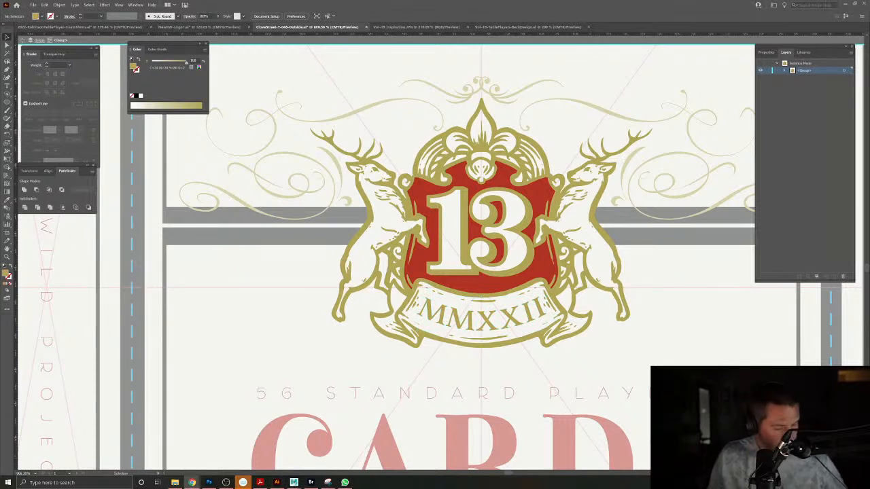
{"action": "left_click", "coordinate": [343, 83]}
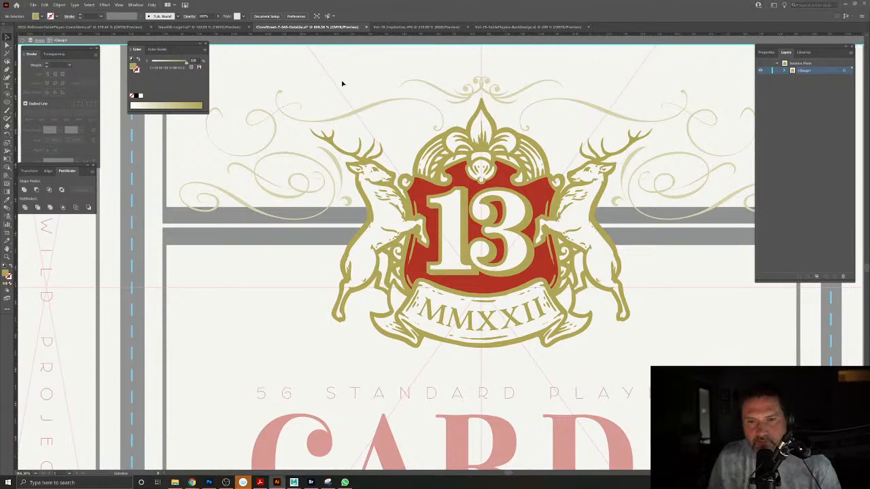
{"action": "double_click", "coordinate": [345, 86]}
Draw a small gold circle on the front panel's vertical centre guide, just above the scrollwork ornament at the panel's lower border.
{"action": "left_click_drag", "start_coordinate": [557, 278], "coordinate": [496, 238]}
{"action": "left_click_drag", "start_coordinate": [590, 255], "coordinate": [472, 241]}
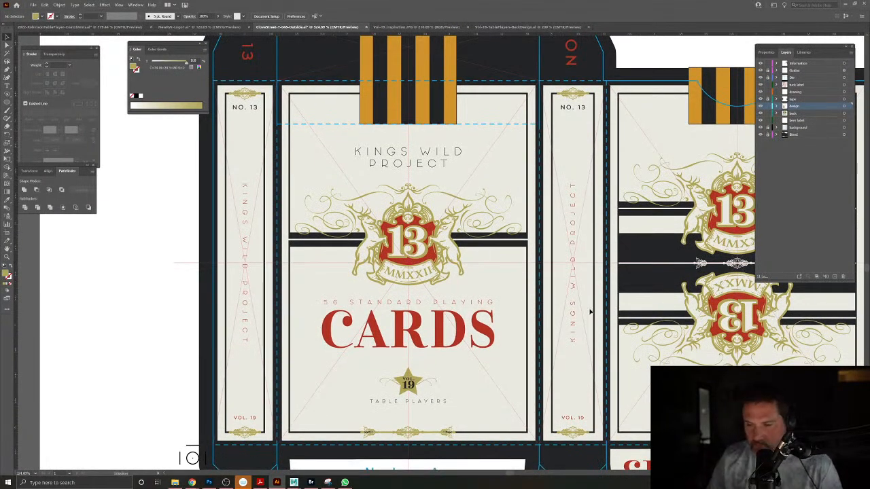
{"action": "left_click_drag", "start_coordinate": [406, 432], "coordinate": [509, 464]}
{"action": "left_click_drag", "start_coordinate": [473, 410], "coordinate": [564, 308]}
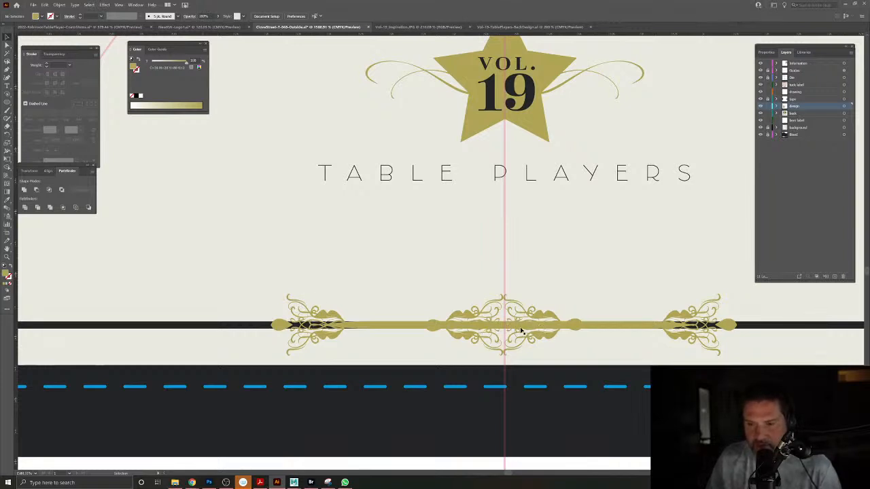
{"action": "left_click", "coordinate": [468, 327]}
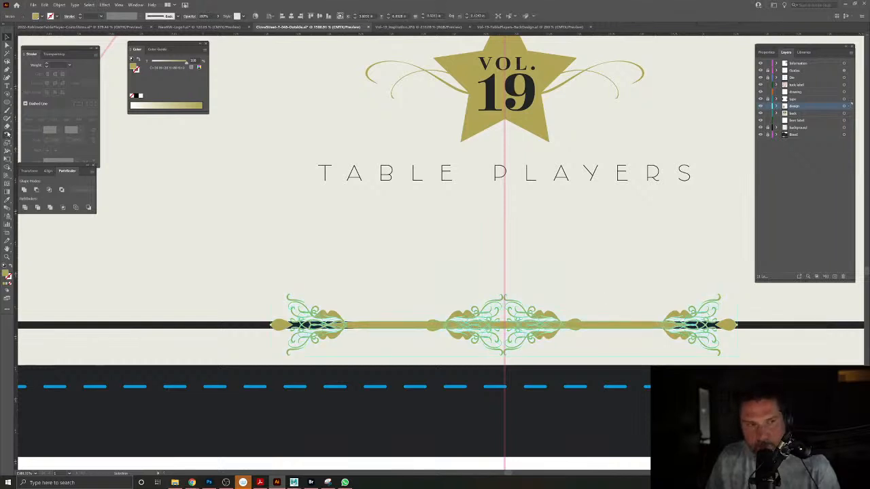
{"action": "left_click", "coordinate": [7, 102]}
{"action": "left_click_drag", "start_coordinate": [463, 289], "coordinate": [410, 254]}
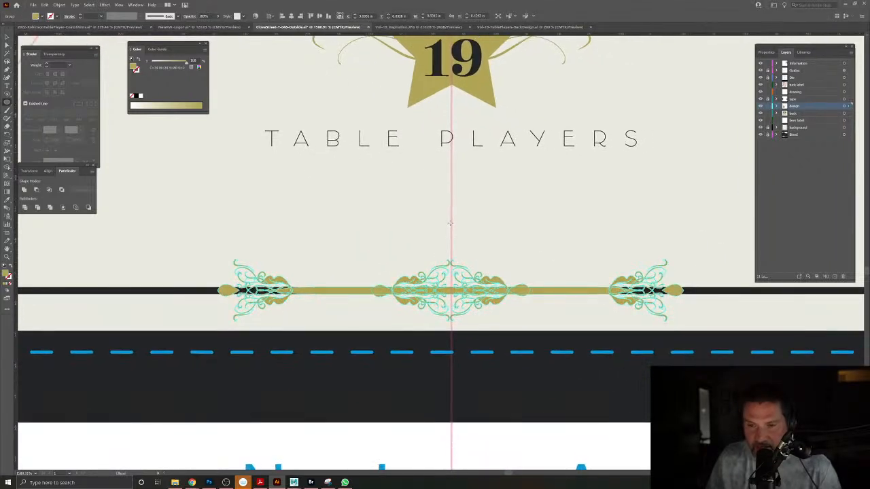
{"action": "left_click_drag", "start_coordinate": [451, 224], "coordinate": [460, 233]}
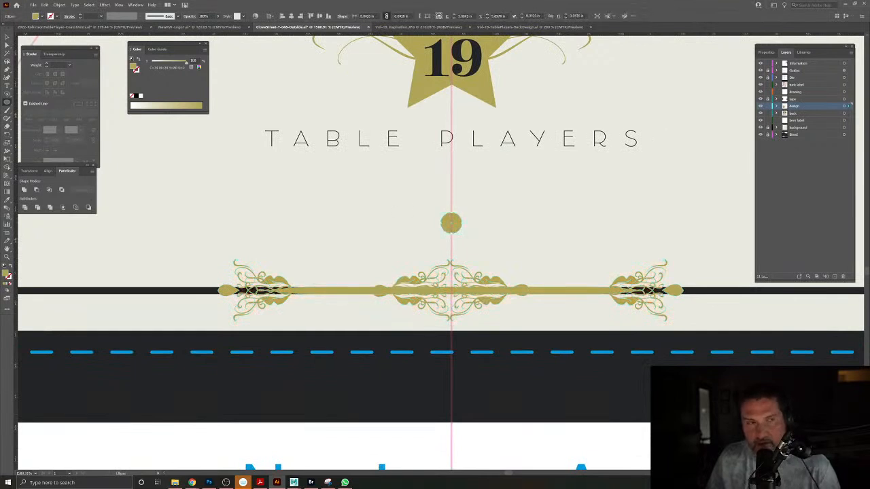
{"action": "left_click", "coordinate": [485, 216]}
{"action": "left_click", "coordinate": [455, 228]}
{"action": "left_click_drag", "start_coordinate": [456, 226], "coordinate": [484, 224]}
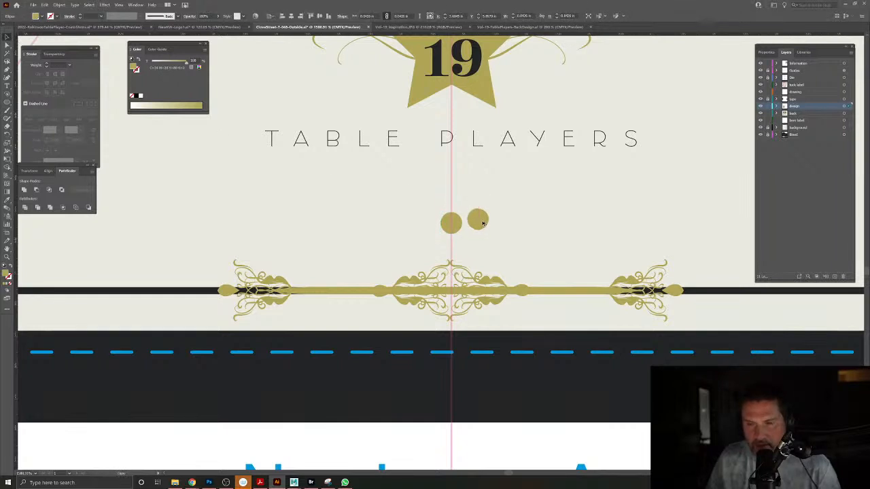
{"action": "key", "text": "ctrl+z"}
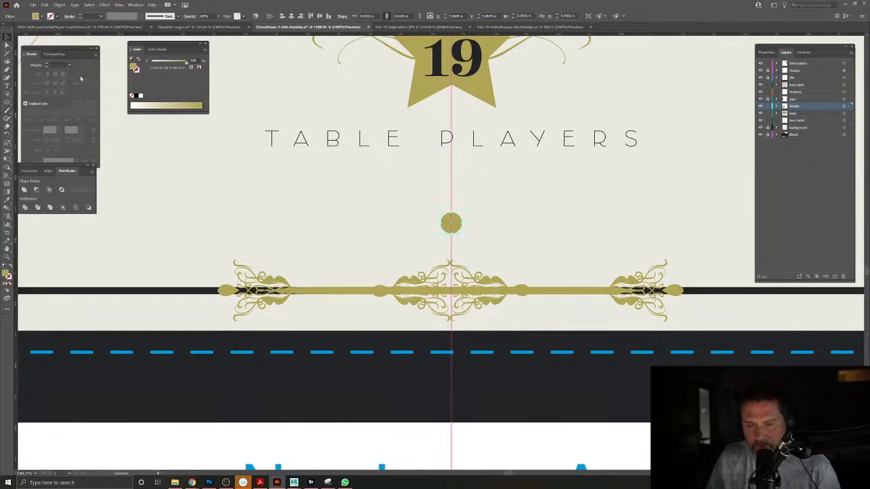
Draw a gold three-point half-blade about 0.18 in long beside the circle with the Pen tool, with a flat base and pointed far end.
{"action": "key", "text": "a"}
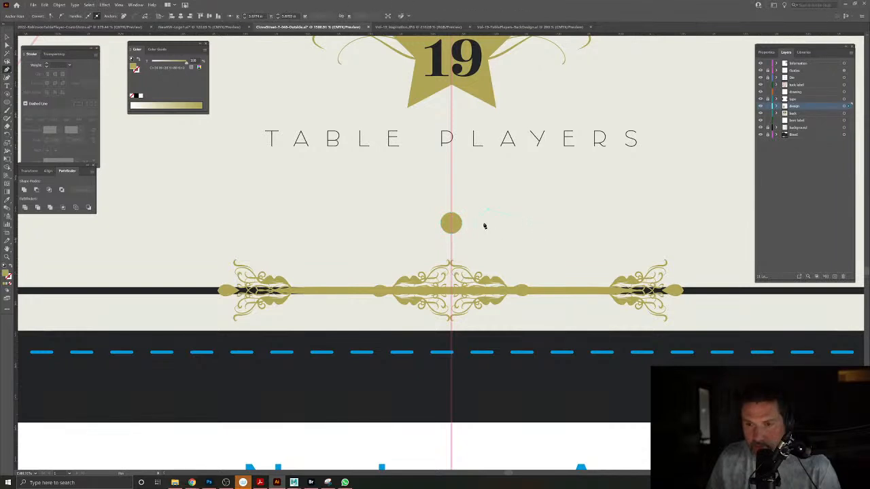
{"action": "left_click", "coordinate": [562, 222]}
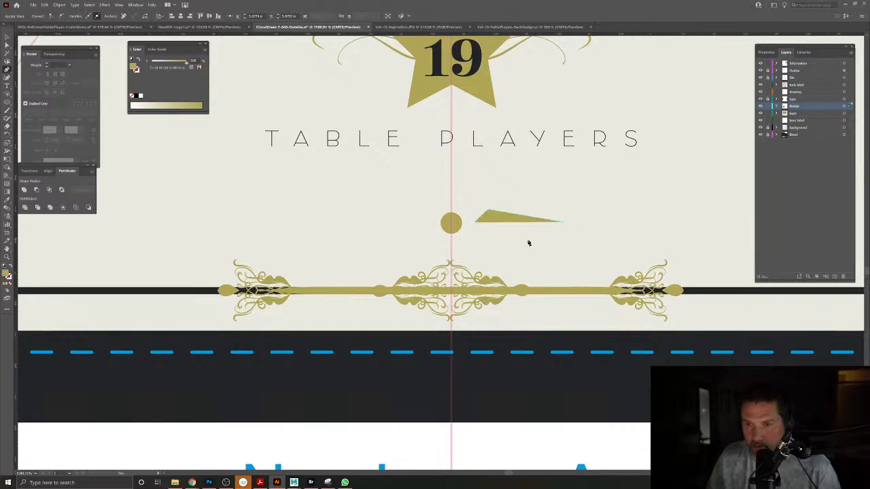
{"action": "left_click", "coordinate": [7, 45]}
{"action": "left_click", "coordinate": [566, 242]}
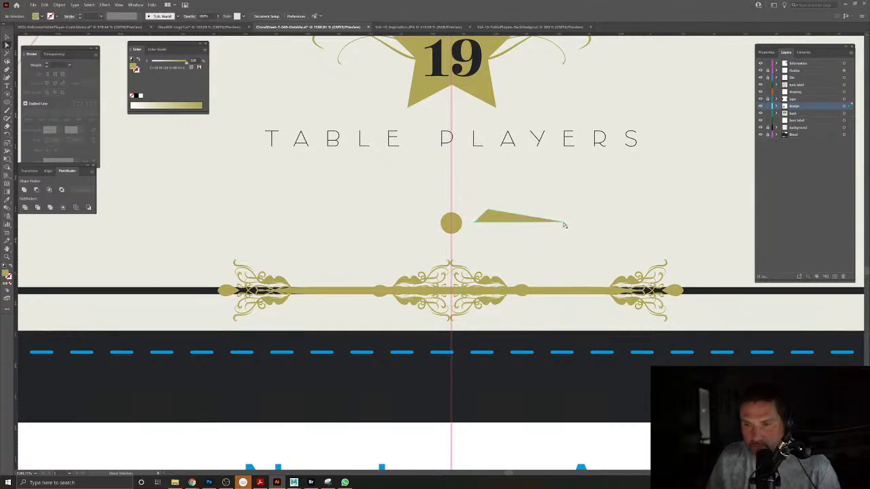
{"action": "left_click", "coordinate": [494, 223]}
{"action": "left_click", "coordinate": [475, 223]}
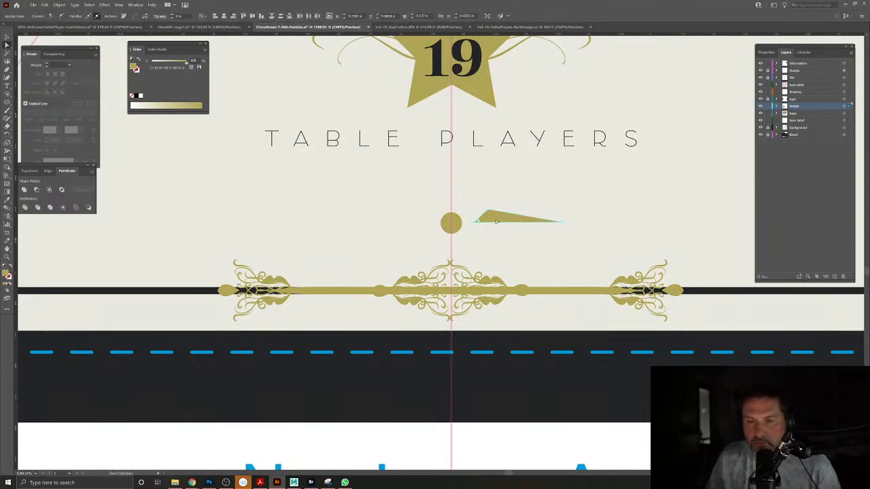
Reflect a copy of the half-blade across the horizontal axis at its base and unite both halves into one blade.
{"action": "left_click", "coordinate": [7, 39]}
{"action": "left_click", "coordinate": [496, 223]}
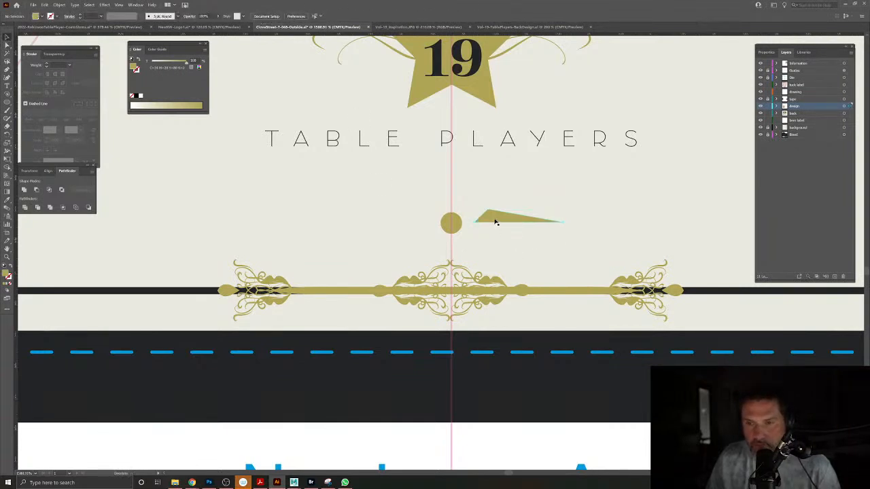
{"action": "left_click", "coordinate": [495, 223]}
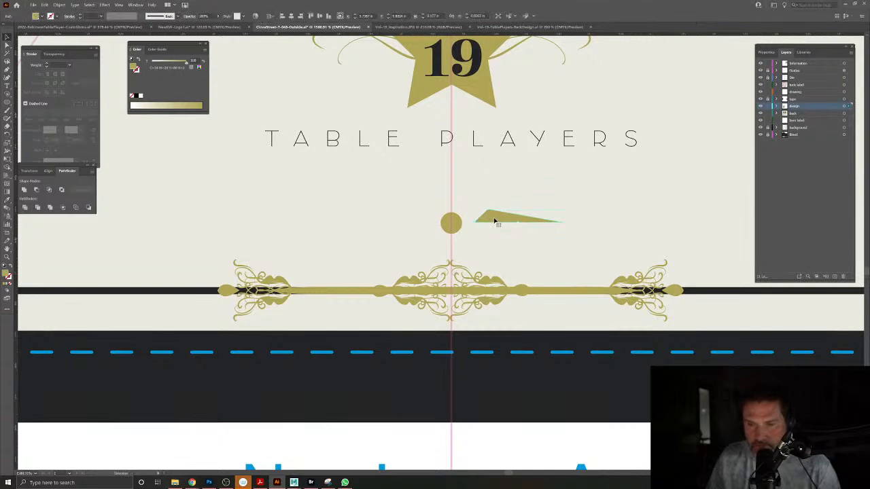
{"action": "left_click", "coordinate": [6, 134]}
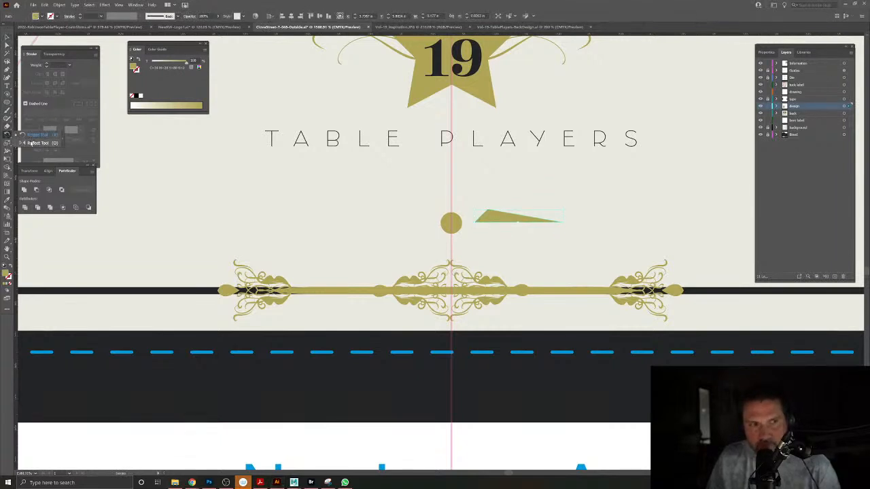
{"action": "left_click", "coordinate": [474, 219], "text": "alt"}
{"action": "left_click", "coordinate": [390, 204]}
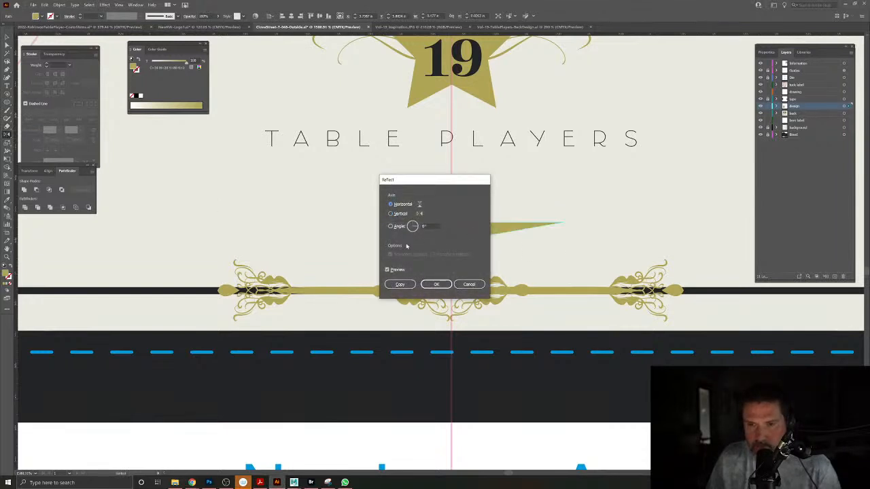
{"action": "left_click", "coordinate": [412, 285]}
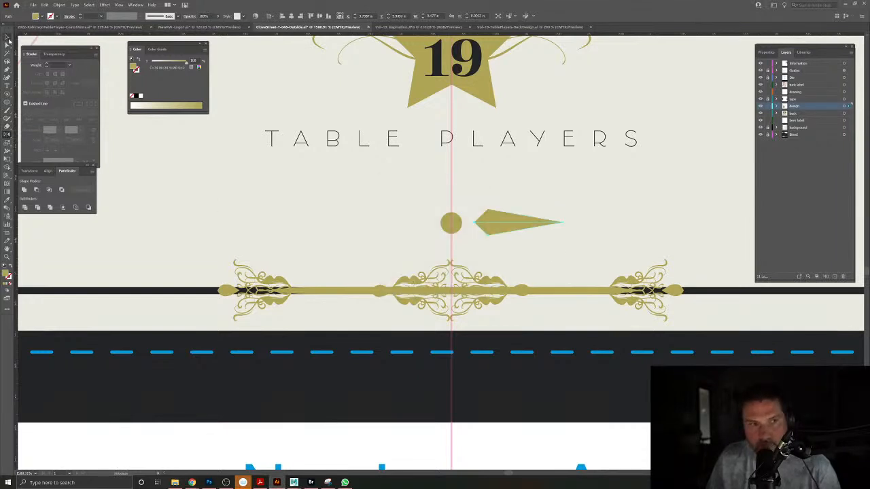
{"action": "left_click", "coordinate": [515, 223], "text": "shift"}
{"action": "left_click", "coordinate": [24, 190]}
Scale the blade down proportionally and place it beside the gold circle, leaving a small gap between them.
{"action": "left_click_drag", "start_coordinate": [564, 211], "coordinate": [552, 213]}
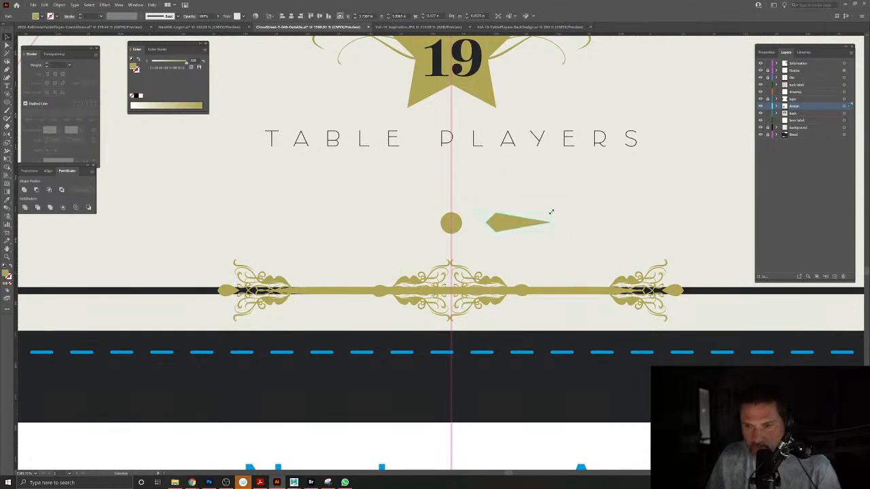
{"action": "scroll", "coordinate": [507, 249], "scroll_direction": "up", "scroll_amount": 1}
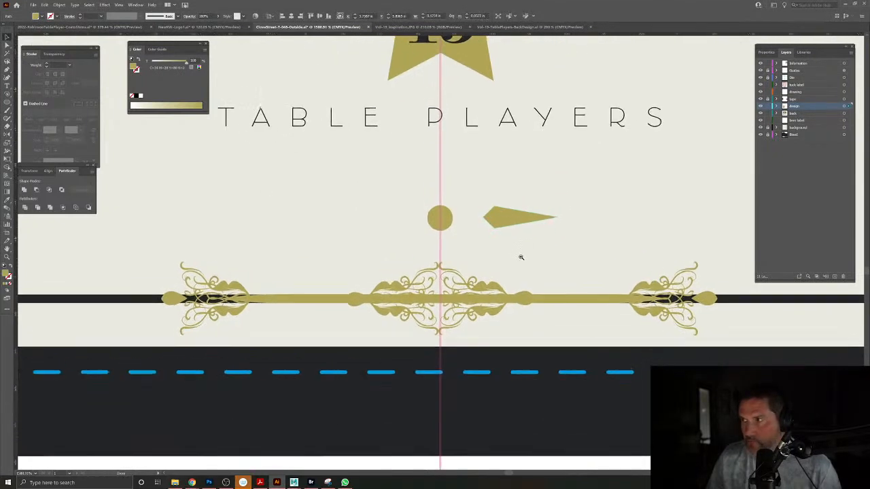
{"action": "left_click_drag", "start_coordinate": [500, 218], "coordinate": [470, 218]}
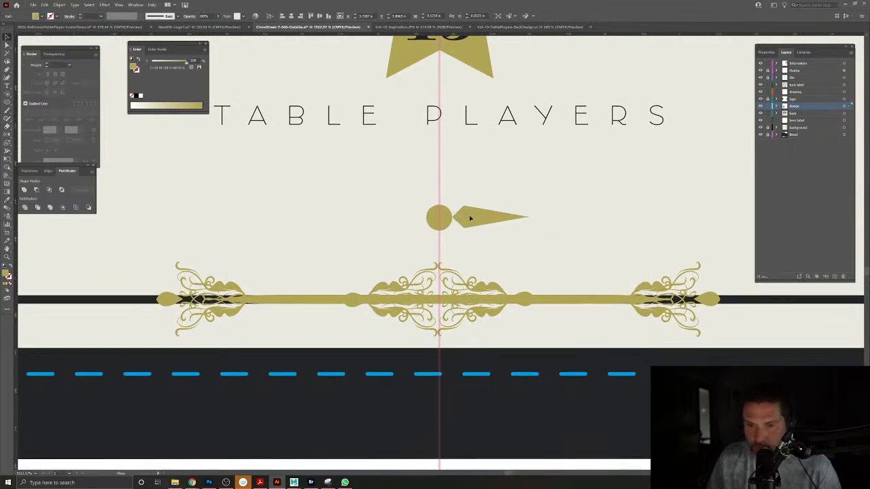
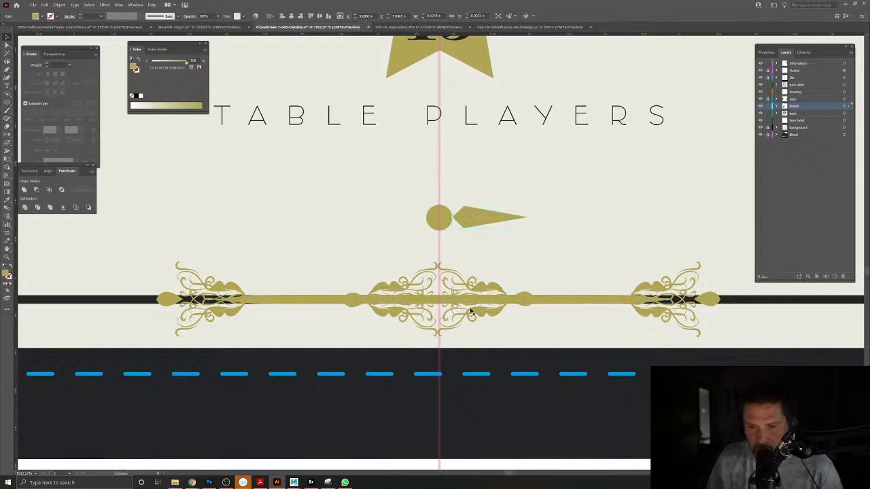
{"action": "left_click_drag", "start_coordinate": [452, 305], "coordinate": [454, 243]}
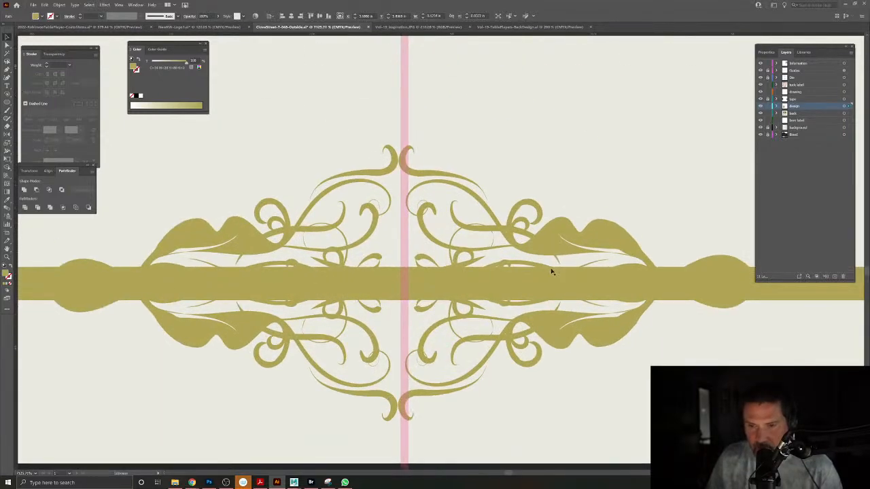
{"action": "left_click_drag", "start_coordinate": [535, 273], "coordinate": [399, 195]}
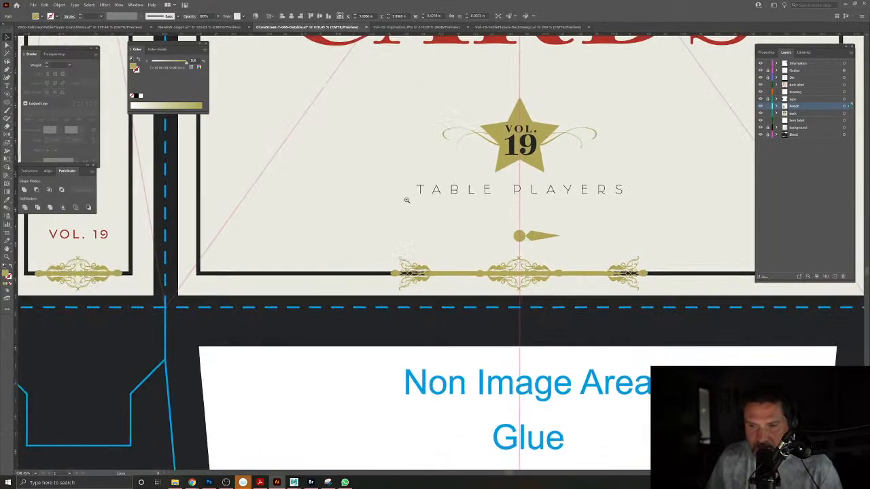
{"action": "left_click_drag", "start_coordinate": [527, 236], "coordinate": [634, 294]}
{"action": "left_click_drag", "start_coordinate": [554, 242], "coordinate": [588, 243]}
{"action": "left_click_drag", "start_coordinate": [613, 277], "coordinate": [594, 268]}
Draw two overlapping circles above the blade's wide end and subtract the front one to leave a crescent.
{"action": "left_click", "coordinate": [7, 103]}
{"action": "mouse_move", "coordinate": [593, 189]}
{"action": "left_mouse_down"}
{"action": "mouse_move", "coordinate": [623, 219]}
{"action": "mouse_move", "coordinate": [615, 199]}
{"action": "mouse_move", "coordinate": [624, 220]}
{"action": "mouse_move", "coordinate": [613, 214]}
{"action": "mouse_move", "coordinate": [637, 202]}
{"action": "left_mouse_up"}
{"action": "left_click", "coordinate": [7, 38]}
{"action": "left_click", "coordinate": [589, 194], "text": "shift"}
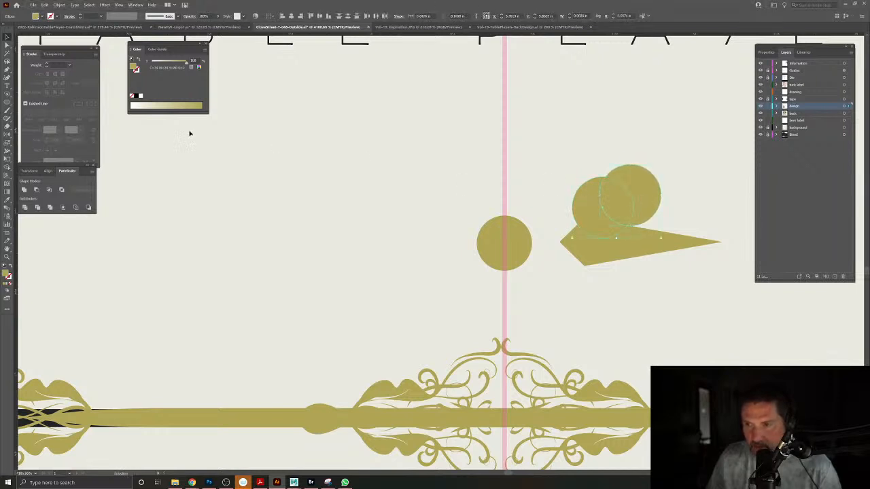
{"action": "left_click", "coordinate": [37, 190]}
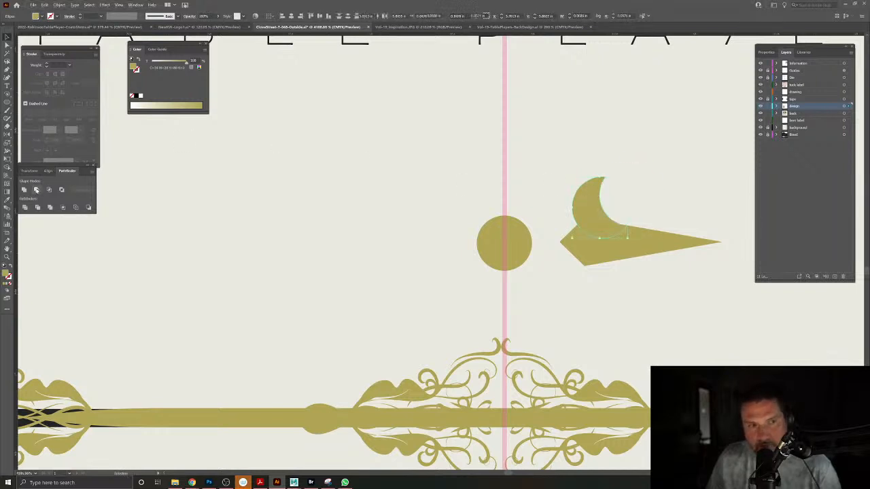
Reflect a copy of the crescent across the blade's horizontal axis so a matching one sits below the blade.
{"action": "left_click", "coordinate": [590, 211]}
{"action": "scroll", "coordinate": [618, 261], "scroll_direction": "right", "scroll_amount": 3}
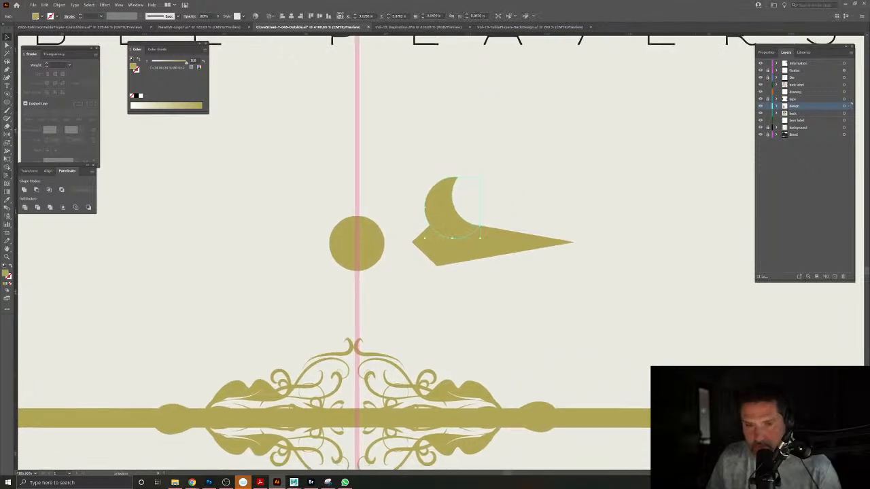
{"action": "left_click", "coordinate": [7, 134]}
{"action": "left_click", "coordinate": [410, 243], "text": "alt"}
{"action": "left_click", "coordinate": [400, 285]}
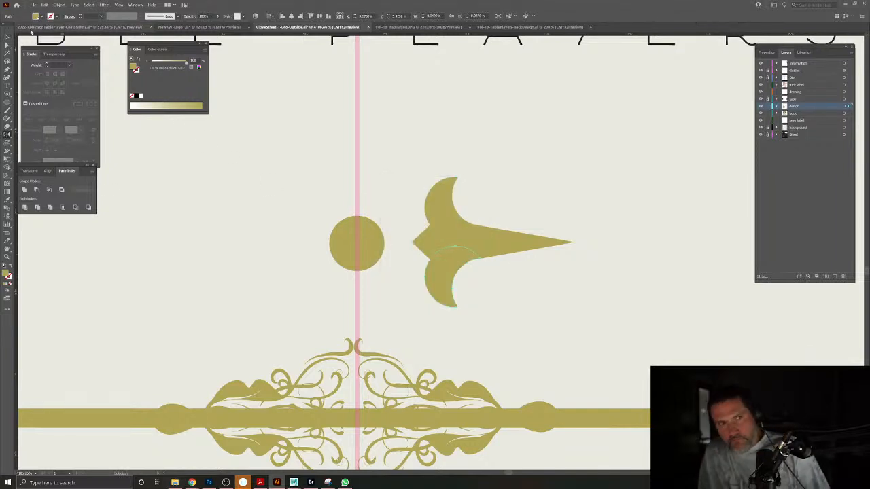
Unite the blade and its two crescents into a single spearhead shape with Pathfinder.
{"action": "mouse_move", "coordinate": [499, 244]}
{"action": "left_mouse_down"}
{"action": "mouse_move", "coordinate": [482, 243]}
{"action": "mouse_move", "coordinate": [495, 241]}
{"action": "left_mouse_up"}
{"action": "key", "text": "ctrl+z"}
{"action": "key", "text": "a"}
{"action": "left_click", "coordinate": [447, 206], "text": "shift"}
{"action": "left_click", "coordinate": [439, 292], "text": "shift"}
{"action": "left_click", "coordinate": [24, 189]}
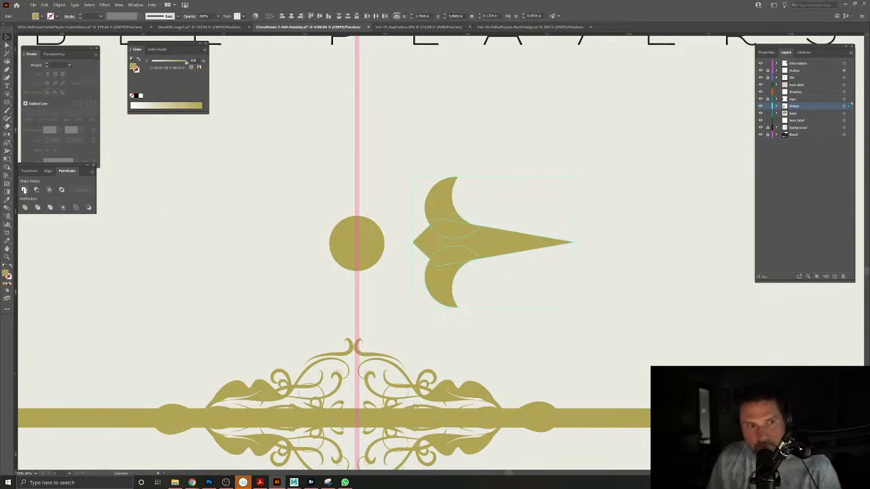
Scale the spearhead down and move it closer to the gold circle.
{"action": "left_click", "coordinate": [405, 268]}
{"action": "left_click_drag", "start_coordinate": [486, 280], "coordinate": [456, 263]}
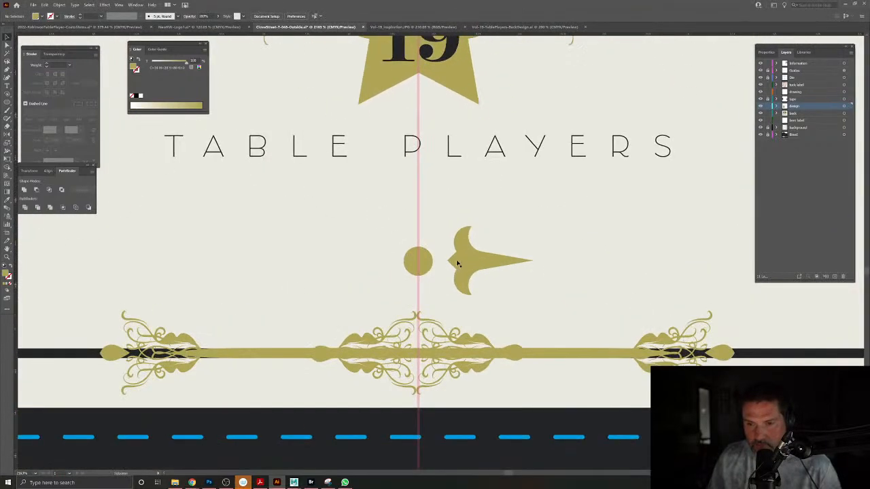
{"action": "left_click", "coordinate": [512, 251]}
{"action": "left_click_drag", "start_coordinate": [532, 227], "coordinate": [515, 232]}
{"action": "left_click_drag", "start_coordinate": [487, 265], "coordinate": [466, 265]}
Move the old scrollwork ornament off the front panel's lower border line and delete it.
{"action": "left_click", "coordinate": [559, 307]}
{"action": "left_click_drag", "start_coordinate": [563, 305], "coordinate": [520, 282]}
{"action": "left_click_drag", "start_coordinate": [580, 330], "coordinate": [582, 283]}
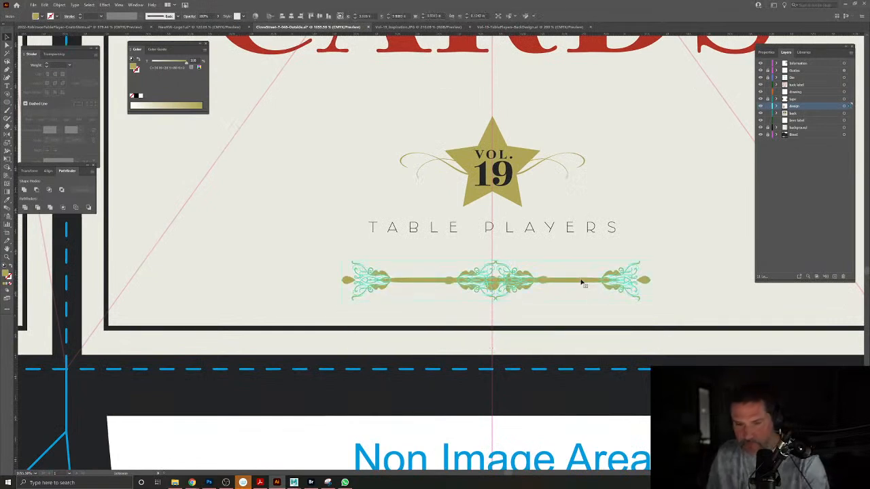
{"action": "key", "text": "Delete"}
Move the gold circle and spearhead down together onto the front panel's lower border line, keeping the circle on the centre guide.
{"action": "left_click_drag", "start_coordinate": [516, 286], "coordinate": [516, 330]}
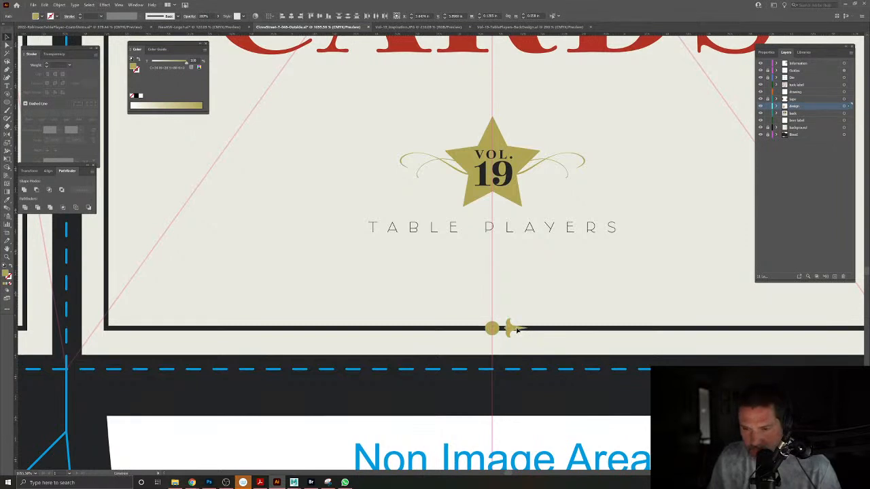
{"action": "left_click_drag", "start_coordinate": [527, 320], "coordinate": [590, 379]}
{"action": "left_click_drag", "start_coordinate": [520, 299], "coordinate": [517, 299]}
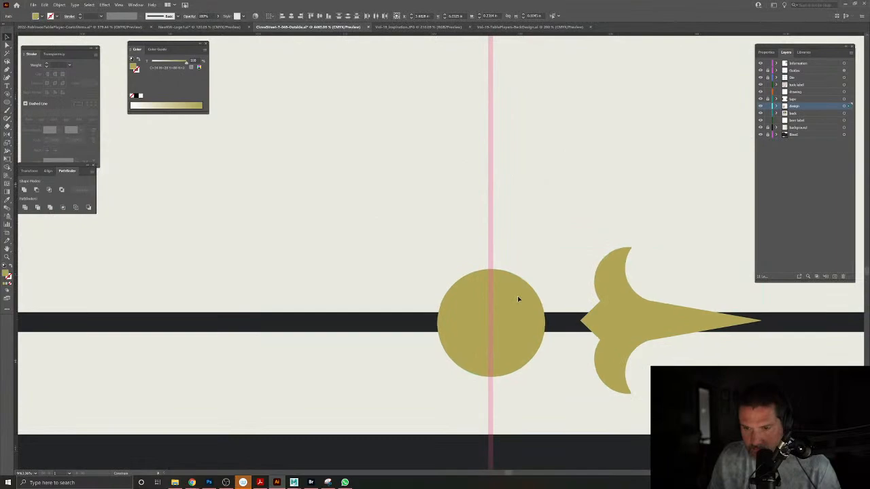
{"action": "left_click", "coordinate": [544, 227]}
{"action": "left_click_drag", "start_coordinate": [610, 303], "coordinate": [453, 214]}
{"action": "left_click_drag", "start_coordinate": [555, 277], "coordinate": [525, 380]}
{"action": "left_click_drag", "start_coordinate": [526, 380], "coordinate": [485, 290]}
Stretch the spearhead by pulling only its tip anchor outwards along the border line.
{"action": "key", "text": "a"}
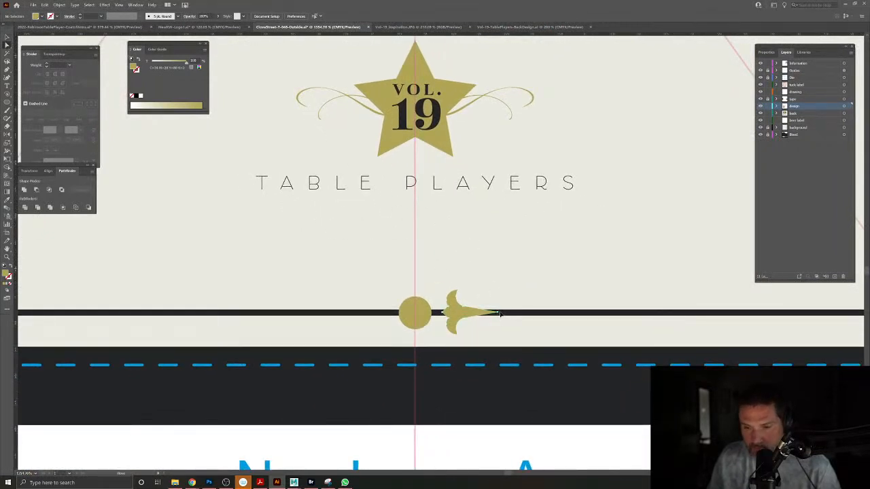
{"action": "left_click_drag", "start_coordinate": [499, 314], "coordinate": [579, 313]}
{"action": "left_click", "coordinate": [581, 318]}
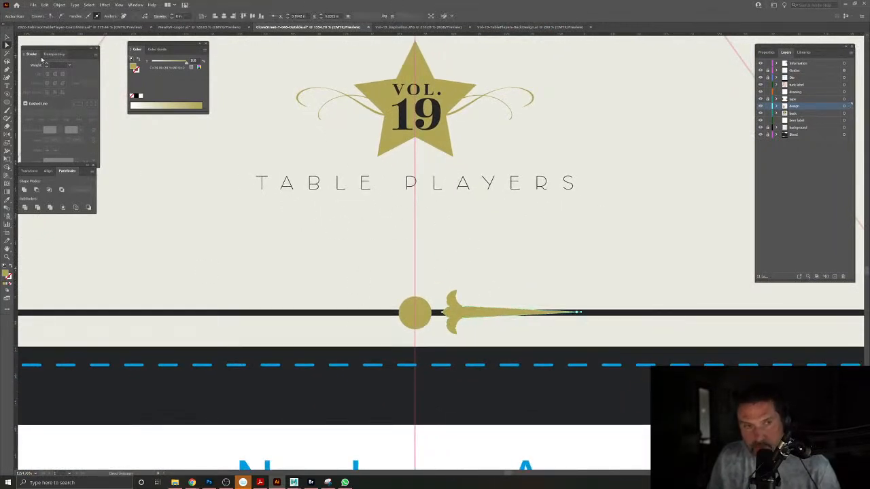
Place a copy of the gold circle at about half size on the stretched spear's tip, shifting it slightly inwards to cover the point.
{"action": "left_click_drag", "start_coordinate": [428, 316], "coordinate": [551, 314]}
{"action": "left_click", "coordinate": [601, 325]}
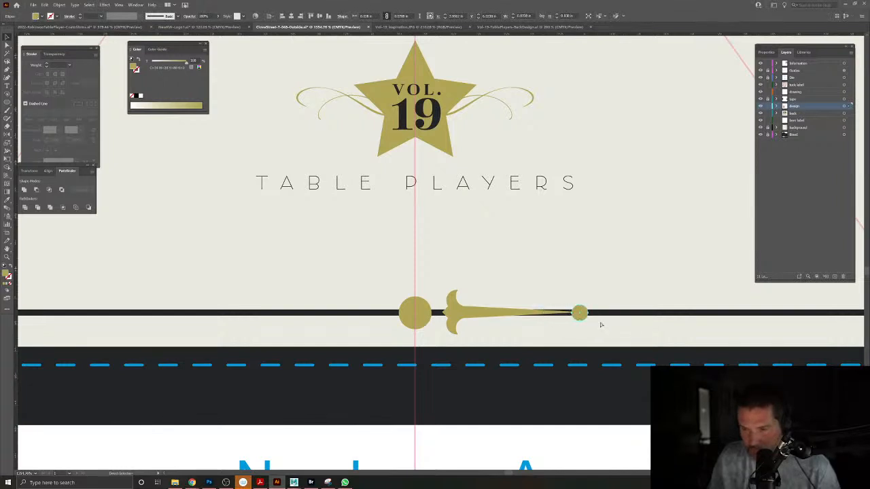
{"action": "scroll", "coordinate": [569, 315], "scroll_direction": "up", "scroll_amount": 3}
{"action": "left_click", "coordinate": [356, 315]}
{"action": "left_click_drag", "start_coordinate": [607, 325], "coordinate": [597, 323]}
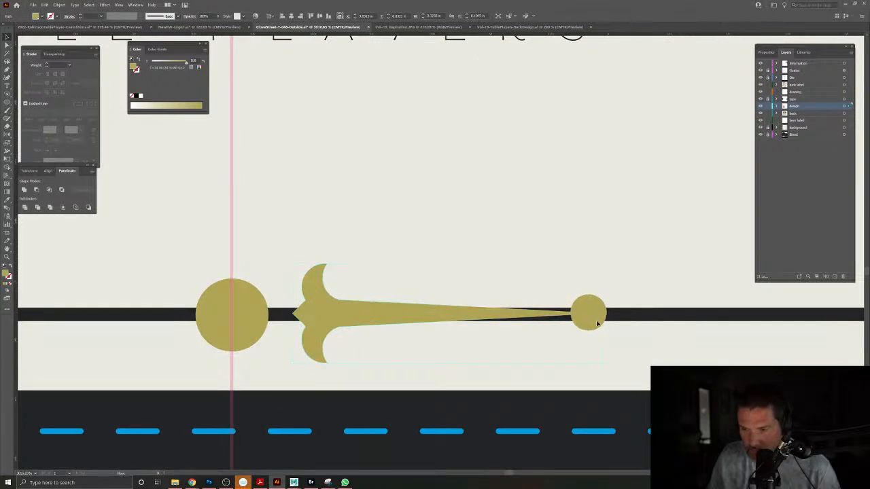
Replace the circle copy on the spear's tip with a newly drawn small gold circle, positioned over the shaft just short of the tip.
{"action": "key", "text": "Delete"}
{"action": "left_click", "coordinate": [7, 104]}
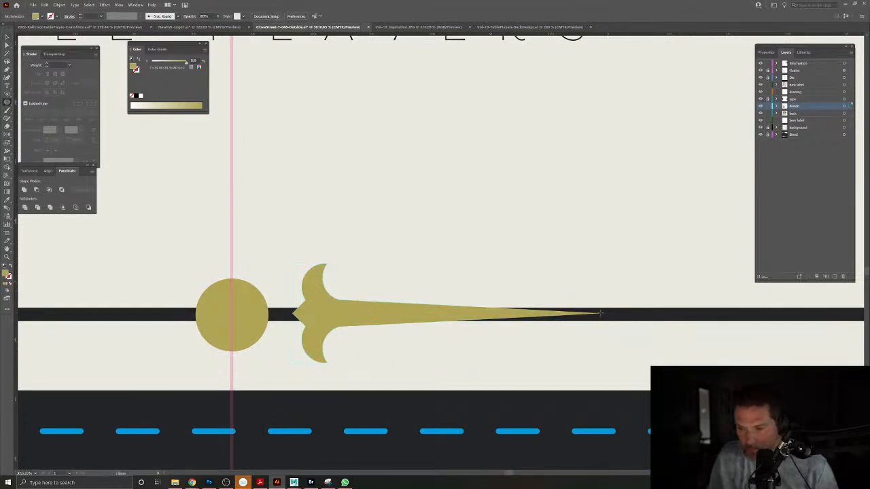
{"action": "mouse_move", "coordinate": [602, 315]}
{"action": "left_mouse_down"}
{"action": "mouse_move", "coordinate": [615, 327]}
{"action": "mouse_move", "coordinate": [490, 313]}
{"action": "left_mouse_up"}
{"action": "key", "text": "v"}
{"action": "left_click", "coordinate": [643, 336]}
{"action": "left_click", "coordinate": [6, 71]}
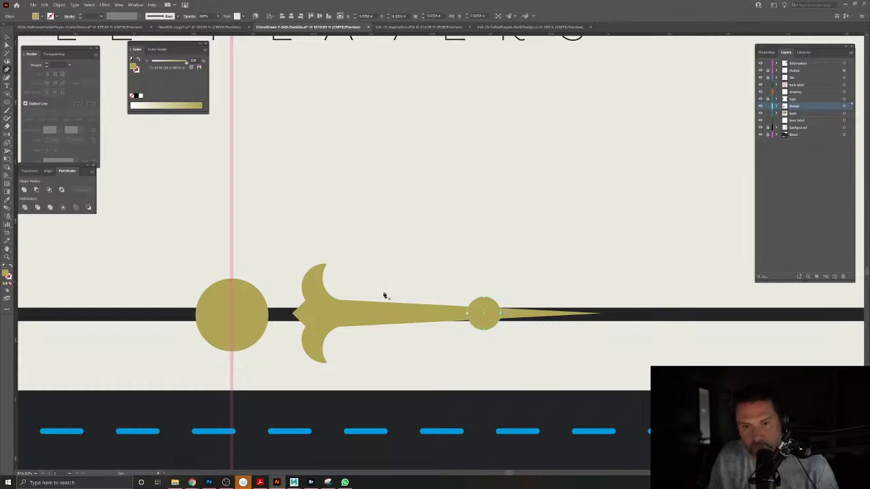
{"action": "key", "text": "a"}
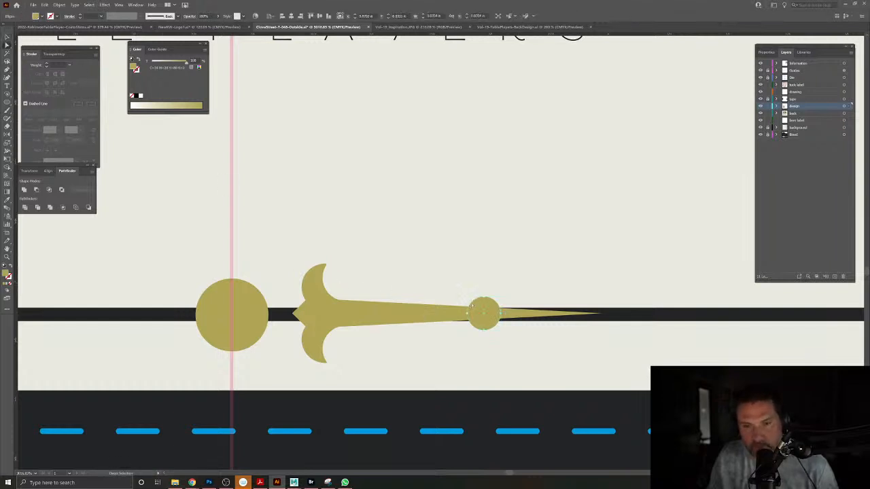
{"action": "left_click_drag", "start_coordinate": [501, 318], "coordinate": [548, 322]}
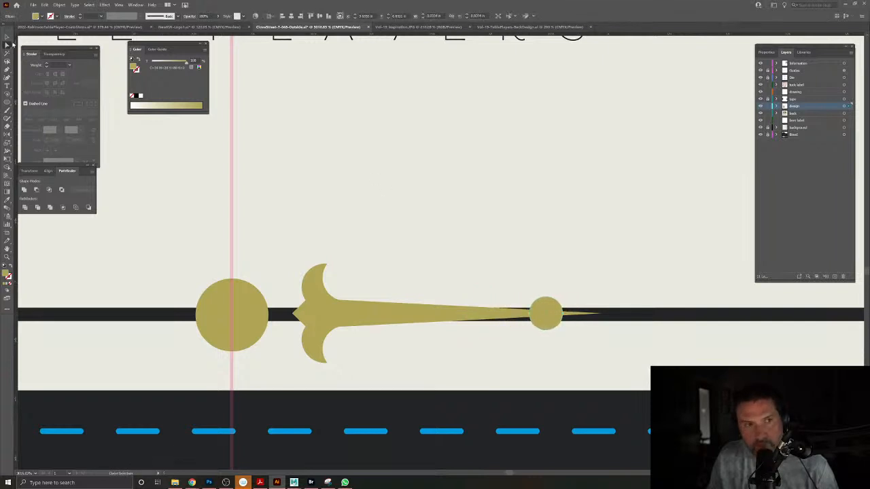
Trim off the spear's point beyond the small circle with a closed Pen shape drawn around it.
{"action": "left_click", "coordinate": [6, 69]}
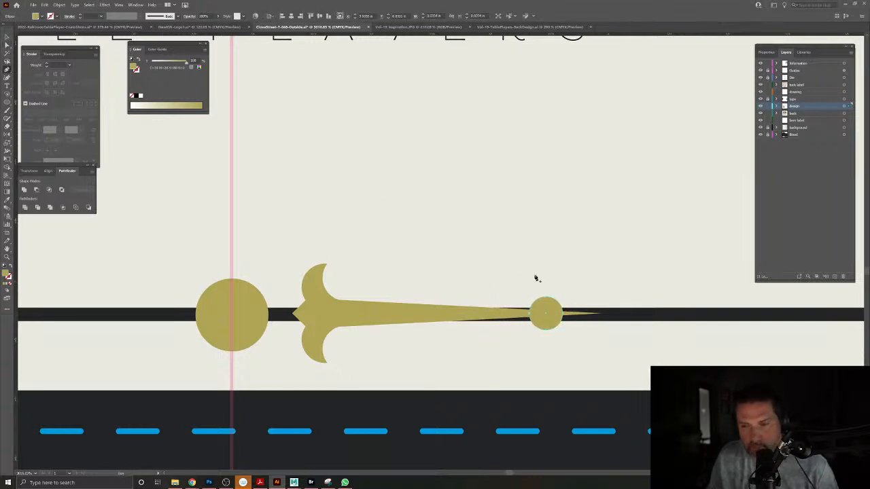
{"action": "mouse_move", "coordinate": [541, 350]}
{"action": "left_mouse_down"}
{"action": "mouse_move", "coordinate": [614, 352]}
{"action": "mouse_move", "coordinate": [622, 281]}
{"action": "mouse_move", "coordinate": [553, 290]}
{"action": "left_mouse_up"}
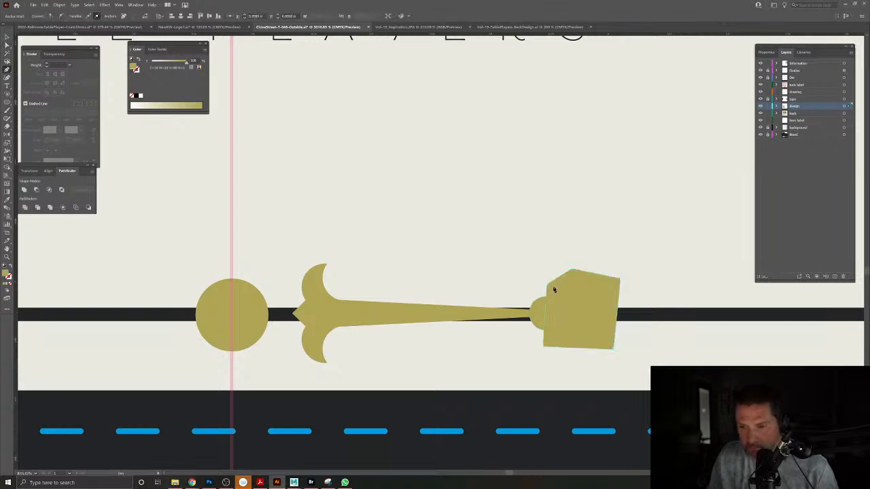
{"action": "key", "text": "v"}
{"action": "left_click", "coordinate": [382, 306]}
{"action": "key", "text": "ctrl+z"}
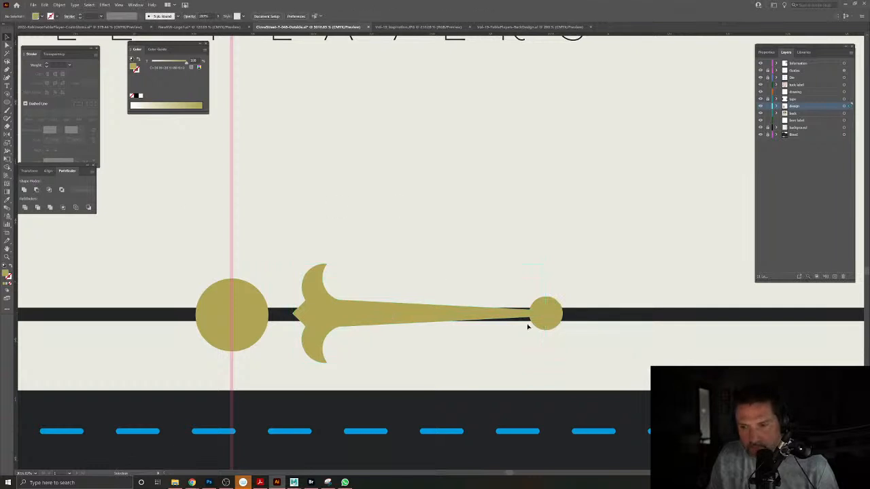
Unite the spear with its small end circle and round the two inner corners where the shaft meets the circle.
{"action": "left_click", "coordinate": [414, 307]}
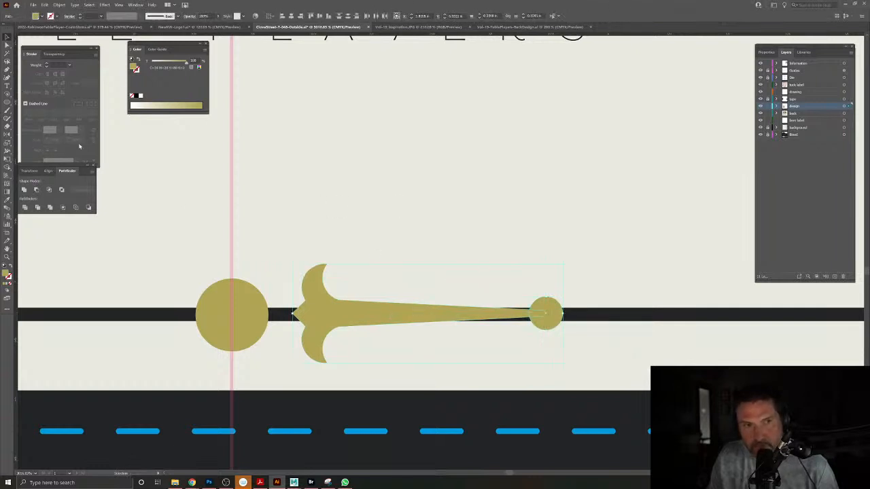
{"action": "left_click", "coordinate": [25, 190]}
{"action": "left_click", "coordinate": [6, 46]}
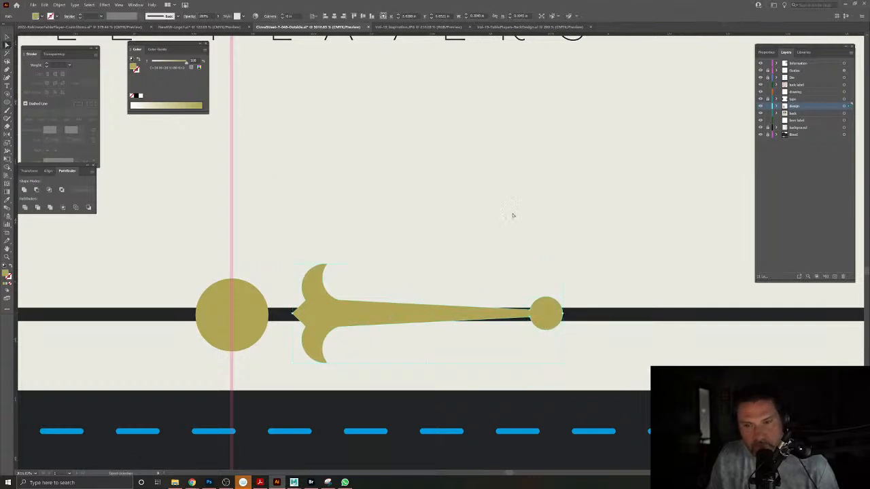
{"action": "left_click", "coordinate": [532, 319]}
{"action": "left_click", "coordinate": [531, 310], "text": "shift"}
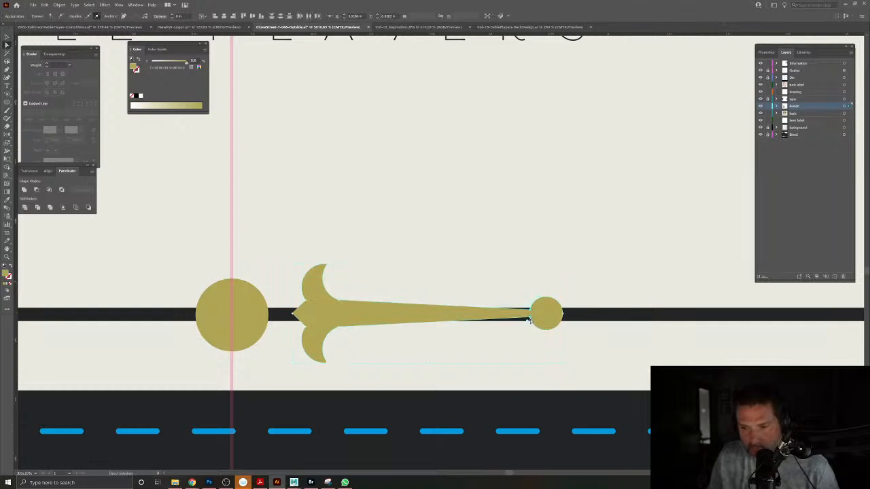
{"action": "left_click_drag", "start_coordinate": [527, 321], "coordinate": [466, 360]}
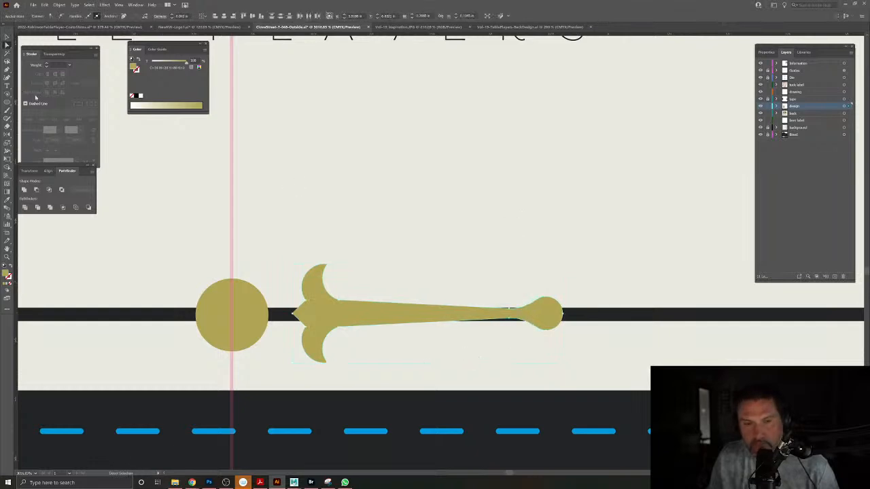
Align the finished spear and the large gold circle by their vertical centres on the border line.
{"action": "left_click", "coordinate": [7, 36]}
{"action": "left_click", "coordinate": [469, 273]}
{"action": "left_click_drag", "start_coordinate": [474, 278], "coordinate": [406, 239]}
{"action": "left_click_drag", "start_coordinate": [429, 267], "coordinate": [549, 344]}
{"action": "left_click", "coordinate": [466, 333]}
{"action": "left_click", "coordinate": [536, 333]}
{"action": "left_click", "coordinate": [487, 353]}
{"action": "left_click", "coordinate": [454, 339]}
{"action": "left_click", "coordinate": [539, 329], "text": "shift"}
{"action": "left_click", "coordinate": [319, 16]}
{"action": "left_click", "coordinate": [459, 161]}
{"action": "left_click", "coordinate": [531, 292]}
Reflect a copy of the spear across the vertical axis through the large circle's centre to complete the front panel ornament.
{"action": "left_click", "coordinate": [7, 134]}
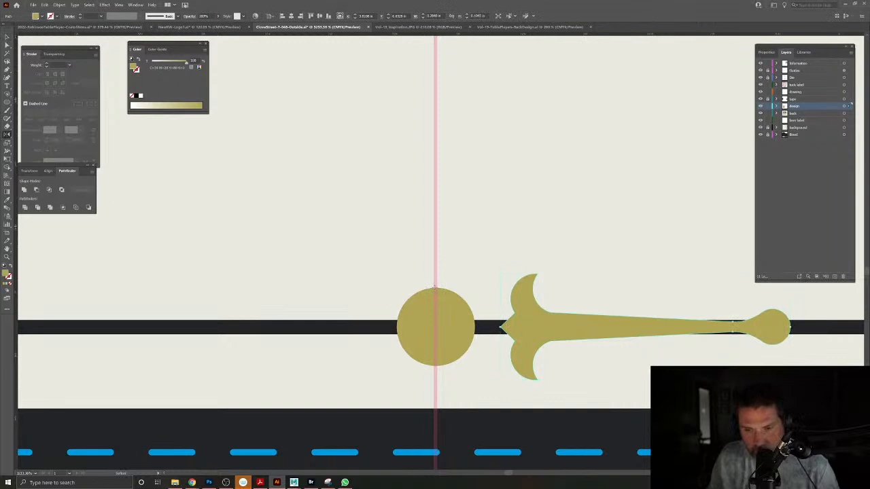
{"action": "left_click", "coordinate": [436, 289], "text": "alt"}
{"action": "left_click", "coordinate": [391, 213]}
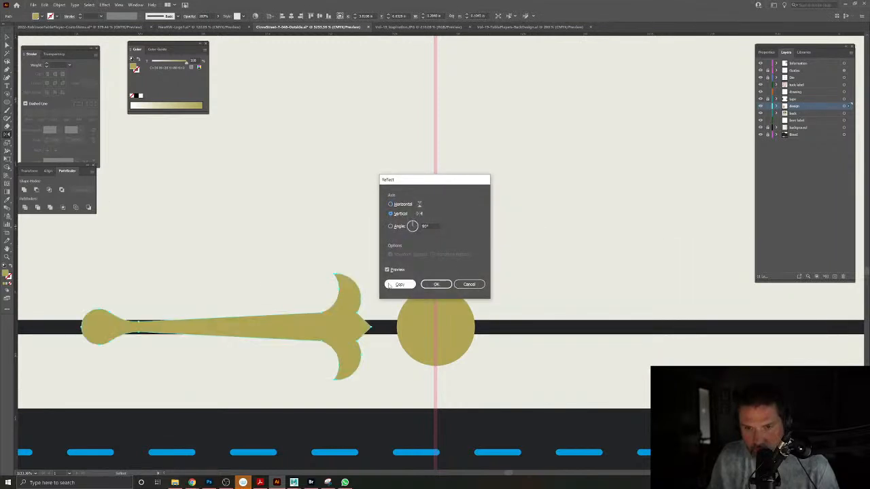
{"action": "left_click", "coordinate": [399, 284]}
{"action": "left_click", "coordinate": [540, 290]}
{"action": "left_click_drag", "start_coordinate": [539, 289], "coordinate": [421, 229]}
{"action": "left_click_drag", "start_coordinate": [486, 276], "coordinate": [358, 263]}
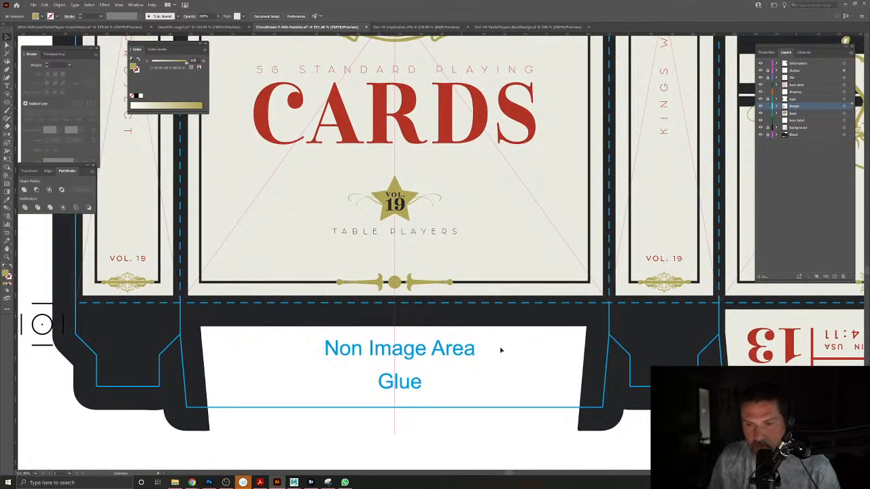
Delete the old scrollwork ornaments from the upper and lower border lines of both side panels flanking the front.
{"action": "left_click_drag", "start_coordinate": [456, 266], "coordinate": [420, 244]}
{"action": "left_click_drag", "start_coordinate": [420, 244], "coordinate": [446, 365]}
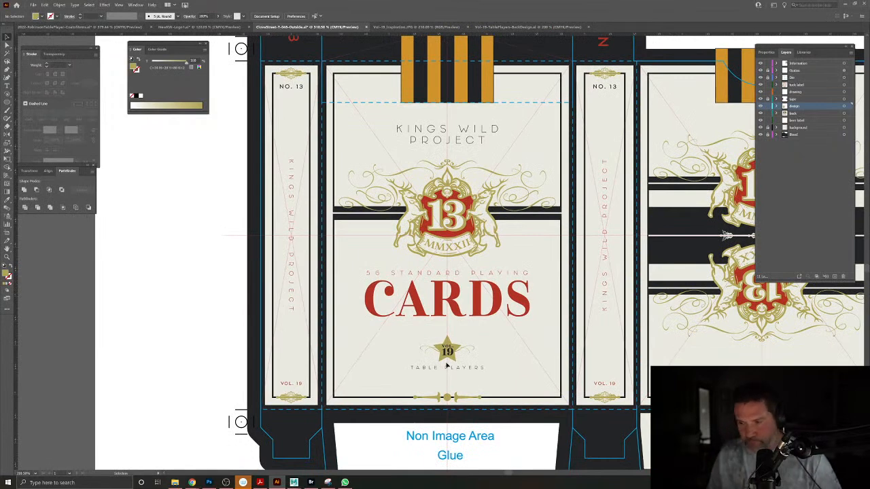
{"action": "key", "text": "Delete"}
{"action": "left_click", "coordinate": [612, 74]}
{"action": "key", "text": "Delete"}
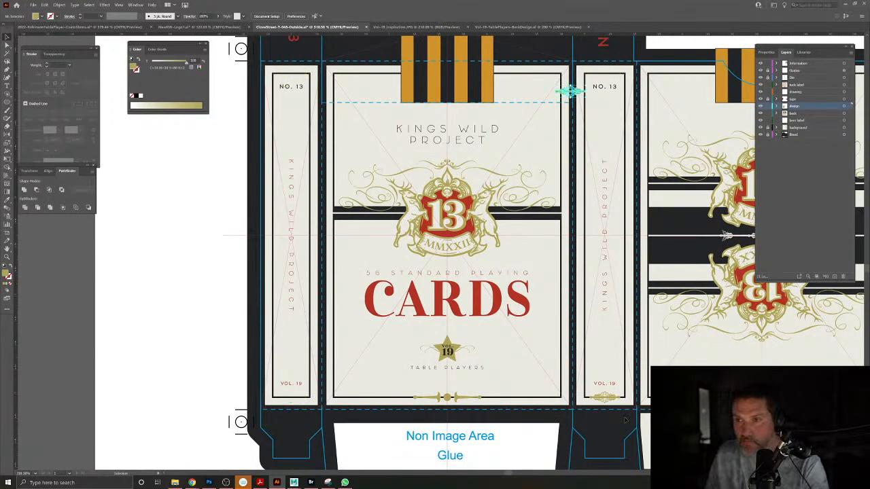
{"action": "left_click", "coordinate": [612, 398]}
{"action": "key", "text": "Delete"}
{"action": "left_click", "coordinate": [795, 112]}
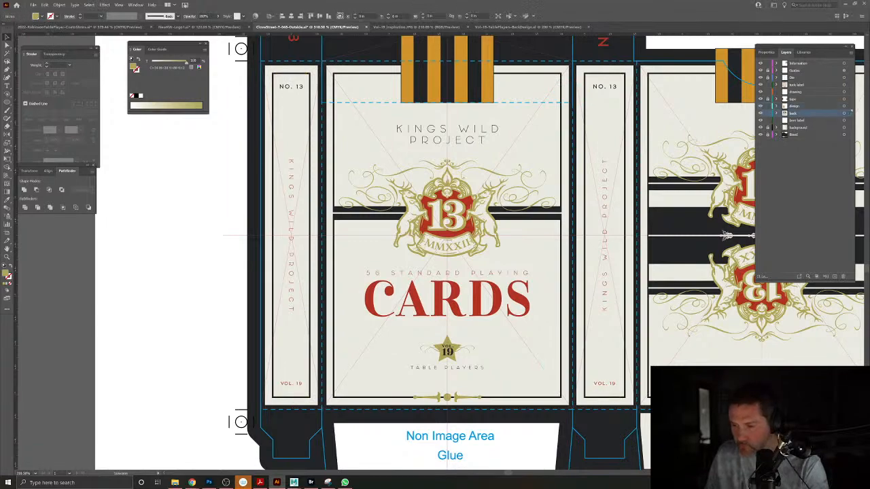
Copy the front panel's circle-and-spear ornament onto the left side panel's lower border line, centred below VOL. 19.
{"action": "left_click_drag", "start_coordinate": [450, 405], "coordinate": [487, 435]}
{"action": "left_click_drag", "start_coordinate": [425, 416], "coordinate": [565, 396]}
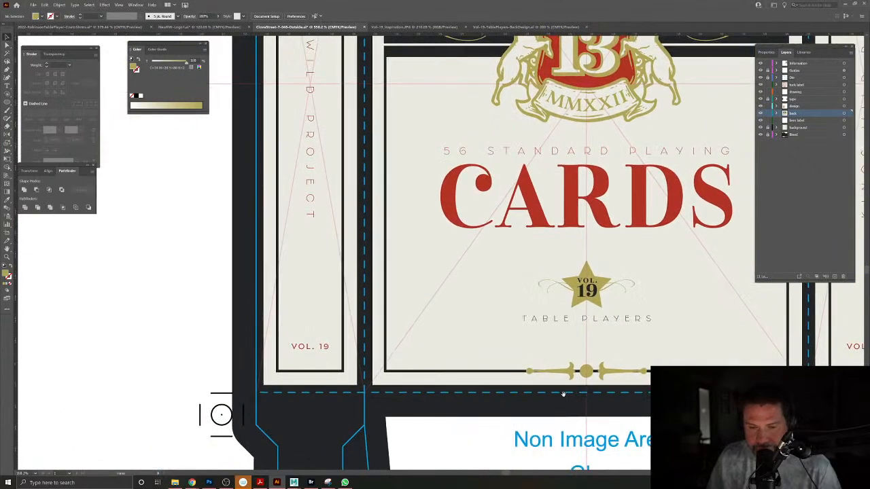
{"action": "left_click", "coordinate": [587, 374]}
{"action": "left_click", "coordinate": [609, 376]}
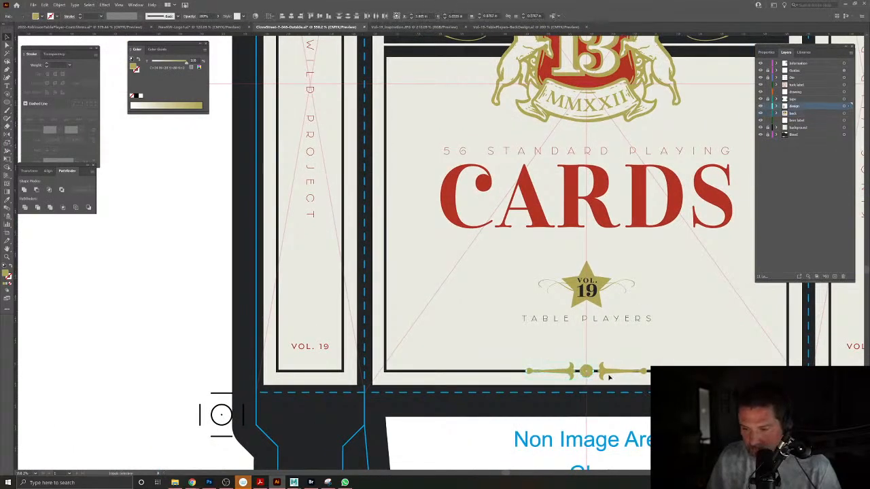
{"action": "left_click_drag", "start_coordinate": [609, 376], "coordinate": [474, 336]}
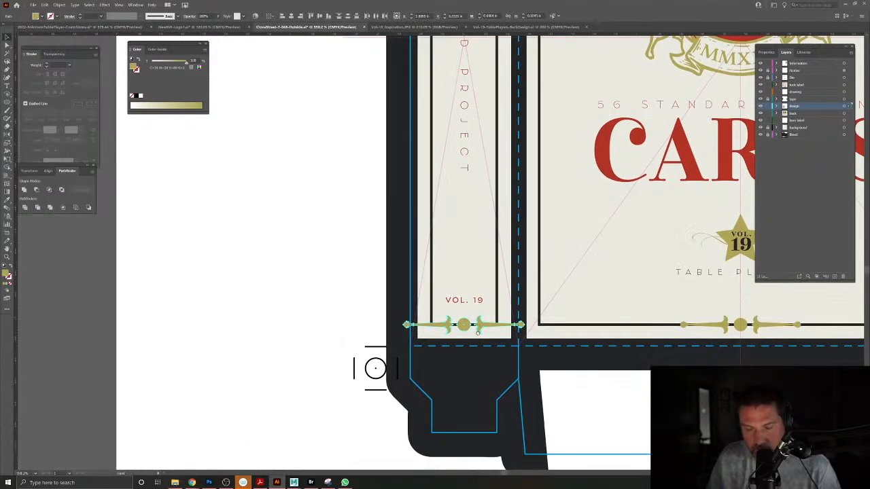
Delete the left spear from the ornament copy on the side panel.
{"action": "left_click", "coordinate": [439, 339]}
{"action": "left_click", "coordinate": [443, 328]}
{"action": "key", "text": "Delete"}
Isolate the side panel's remaining spear and shorten it by moving its rounded end's anchors inwards until it fits inside the border.
{"action": "scroll", "coordinate": [479, 319], "scroll_direction": "up", "scroll_amount": 5}
{"action": "left_click", "coordinate": [486, 323]}
{"action": "left_click", "coordinate": [8, 46]}
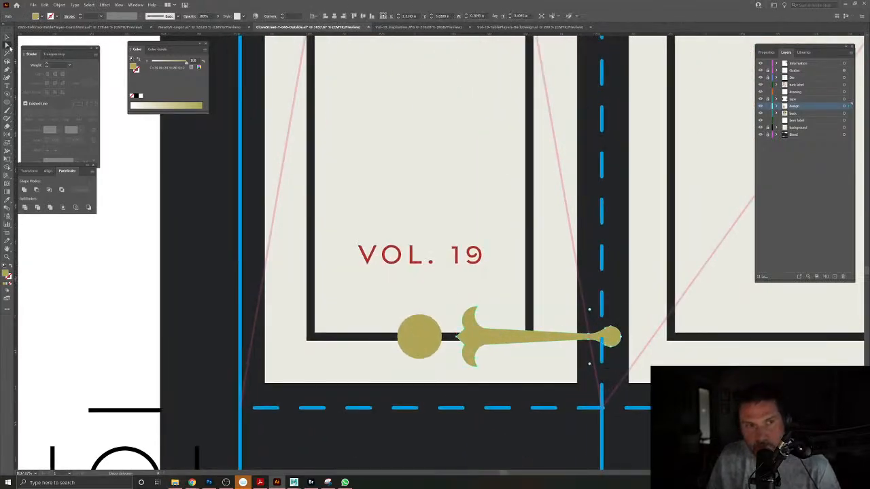
{"action": "left_click", "coordinate": [8, 37]}
{"action": "left_click", "coordinate": [479, 373]}
{"action": "double_click", "coordinate": [499, 342]}
{"action": "left_click", "coordinate": [8, 45]}
{"action": "left_click", "coordinate": [607, 344]}
{"action": "left_click", "coordinate": [620, 339]}
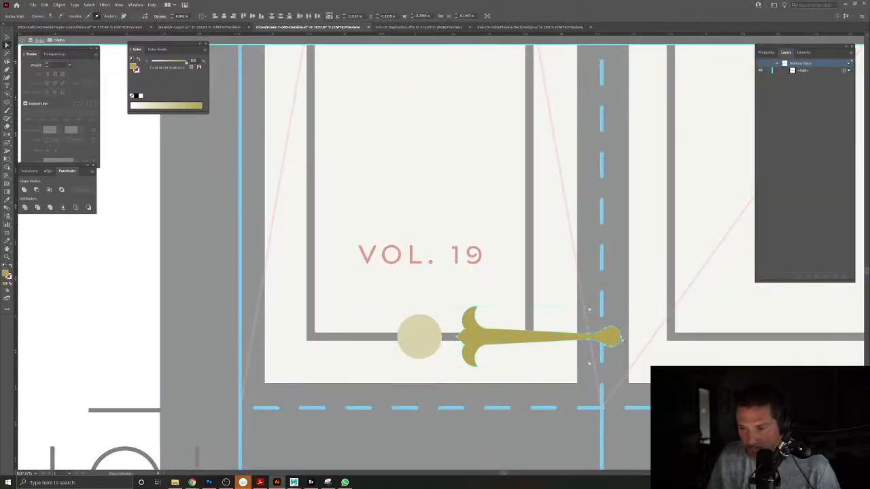
{"action": "left_click_drag", "start_coordinate": [619, 338], "coordinate": [523, 338]}
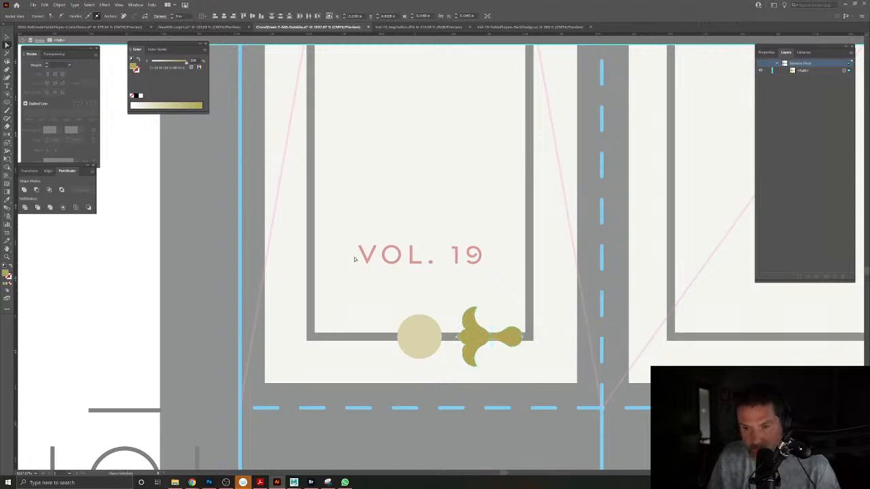
Remove the two extra anchor points at the shortened spear's neck to smooth its curve into the rounded end.
{"action": "scroll", "coordinate": [467, 330], "scroll_direction": "up", "scroll_amount": 5}
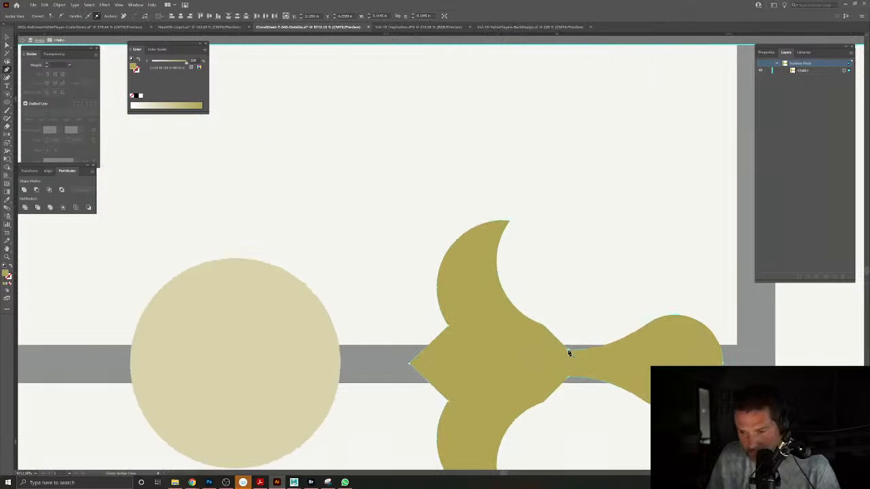
{"action": "left_click", "coordinate": [569, 381]}
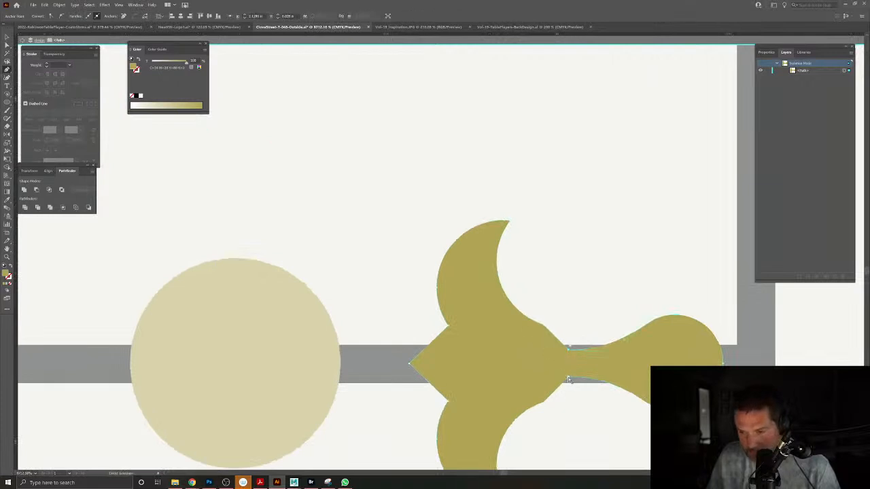
{"action": "left_click", "coordinate": [569, 379]}
{"action": "left_click", "coordinate": [569, 348], "text": "ctrl"}
{"action": "left_click", "coordinate": [569, 349]}
{"action": "left_click", "coordinate": [712, 176], "text": "ctrl"}
{"action": "left_click_drag", "start_coordinate": [643, 292], "coordinate": [530, 347]}
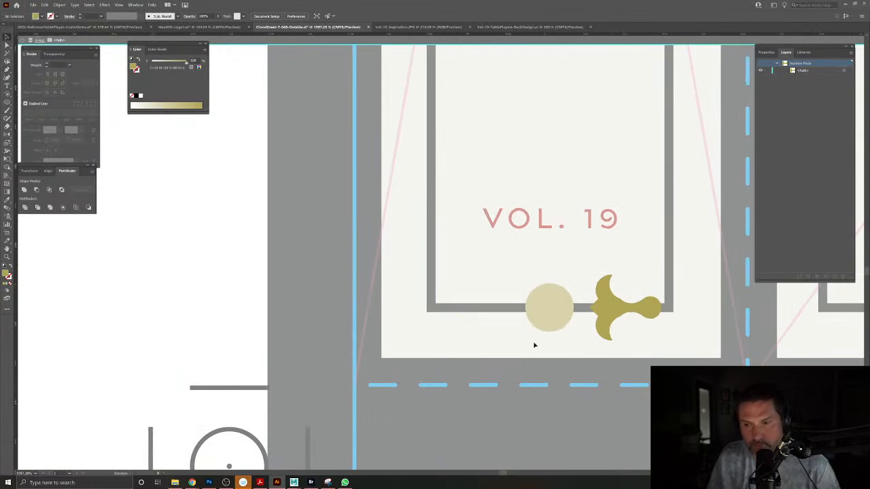
Reflect a copy of the shortened spear across the side panel circle's vertical axis and leave isolation mode.
{"action": "left_click", "coordinate": [605, 317]}
{"action": "left_click_drag", "start_coordinate": [610, 316], "coordinate": [536, 319]}
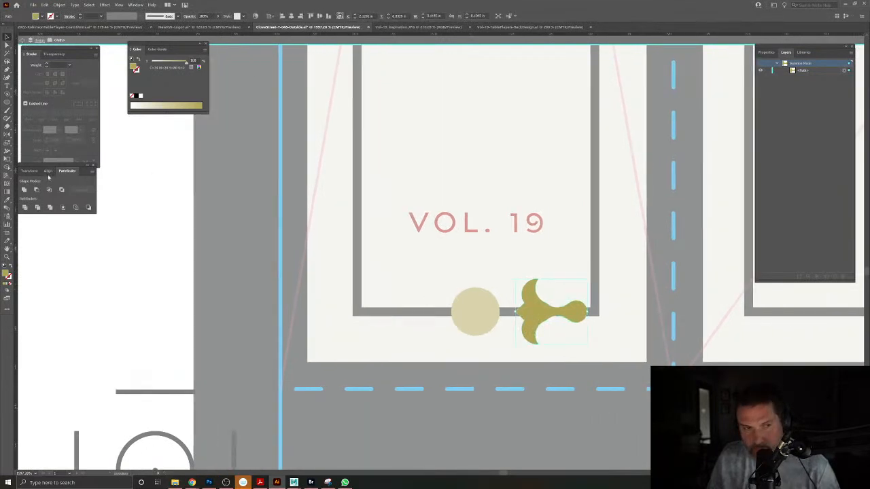
{"action": "left_click", "coordinate": [7, 135]}
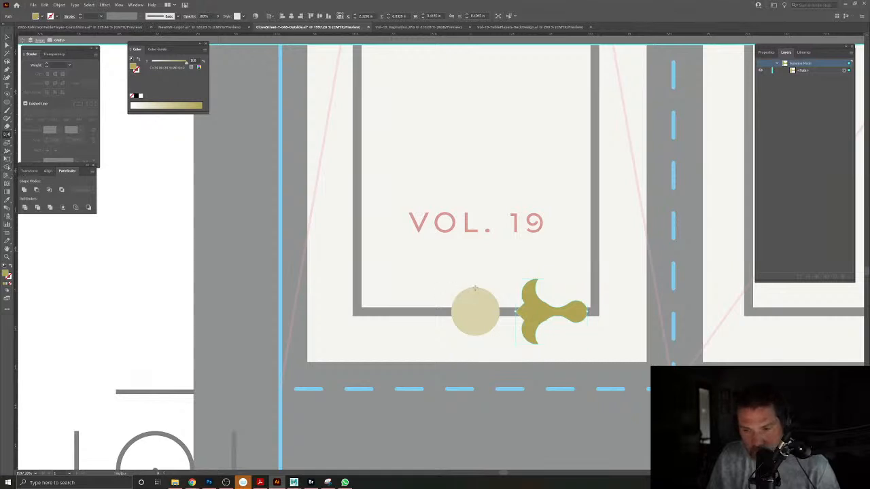
{"action": "left_click", "coordinate": [476, 291], "text": "alt"}
{"action": "left_click", "coordinate": [400, 284]}
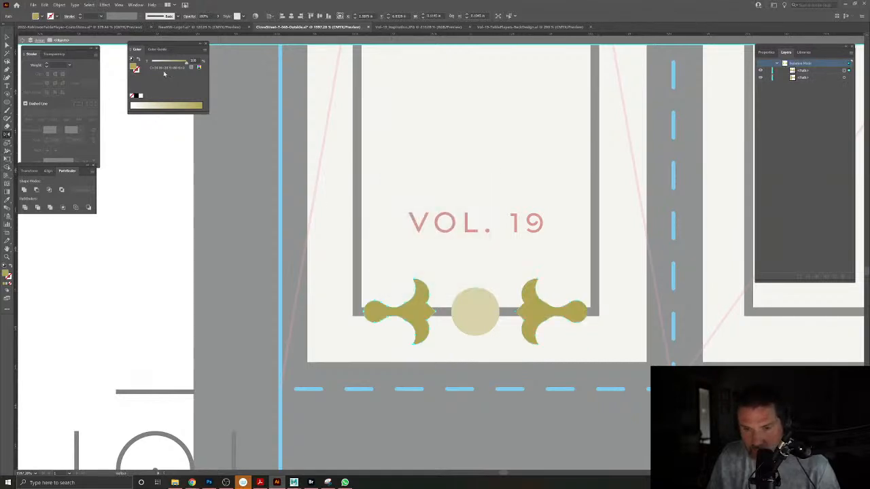
{"action": "left_click", "coordinate": [6, 35]}
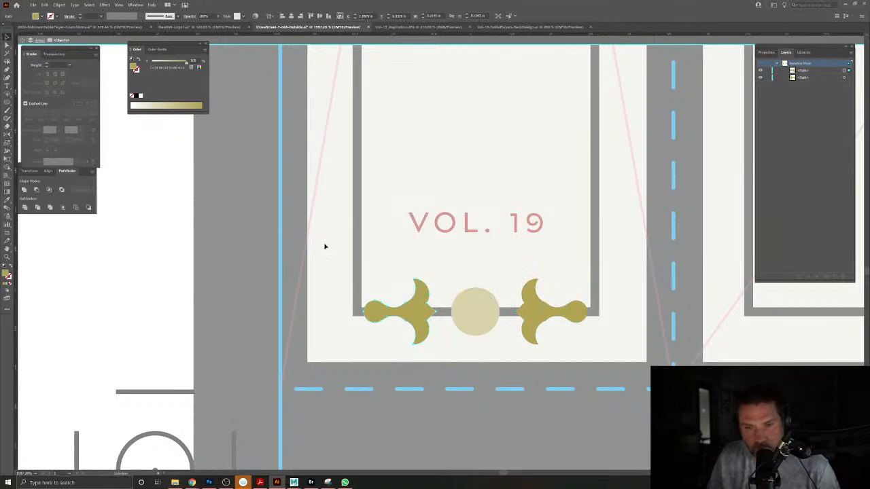
{"action": "double_click", "coordinate": [144, 175]}
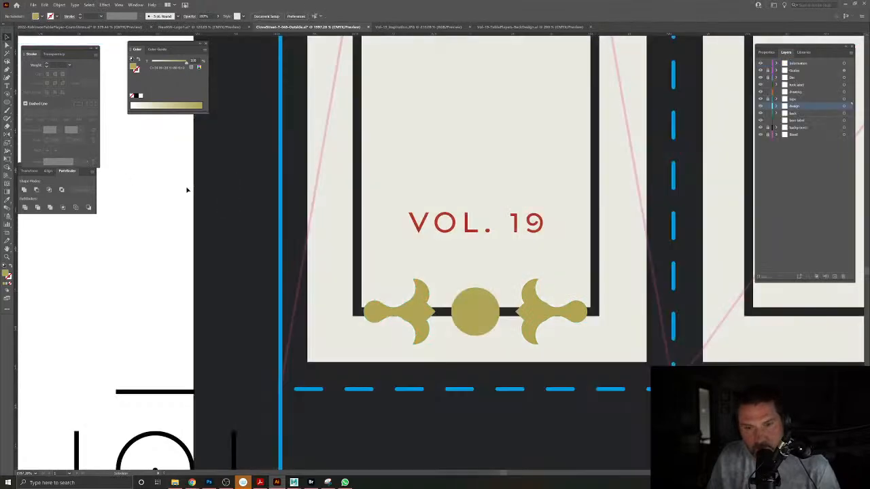
Select the side panel ornament's circle and both spears and scale them down slightly about their centre.
{"action": "left_click", "coordinate": [421, 316]}
{"action": "left_click_drag", "start_coordinate": [529, 337], "coordinate": [420, 309]}
{"action": "left_click_drag", "start_coordinate": [580, 329], "coordinate": [408, 350]}
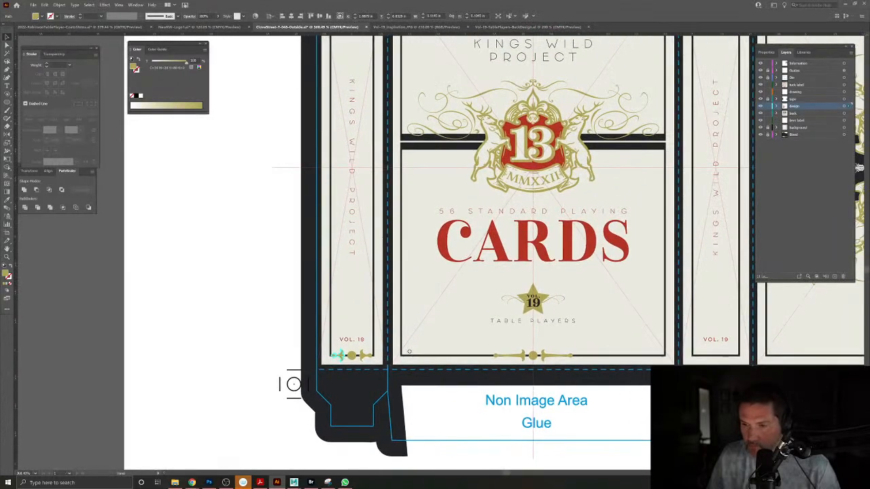
{"action": "left_click_drag", "start_coordinate": [335, 371], "coordinate": [431, 396]}
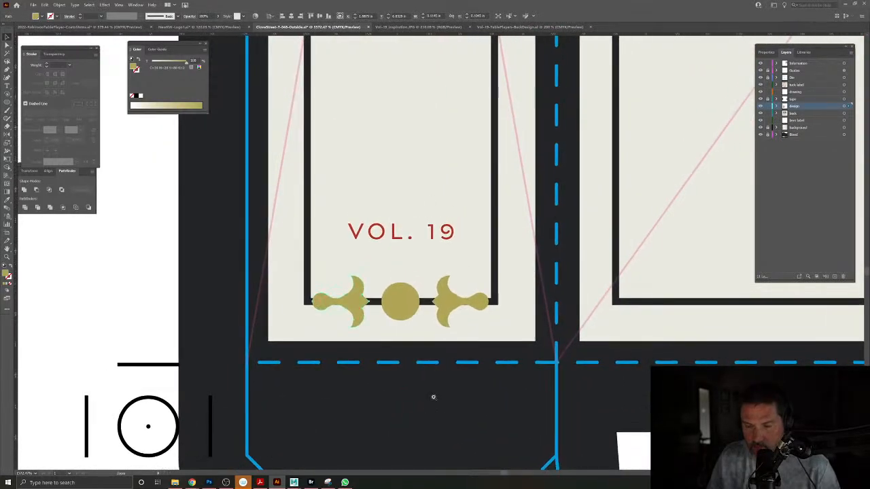
{"action": "left_click", "coordinate": [400, 306]}
{"action": "left_click", "coordinate": [362, 308]}
{"action": "left_click", "coordinate": [454, 306], "text": "shift"}
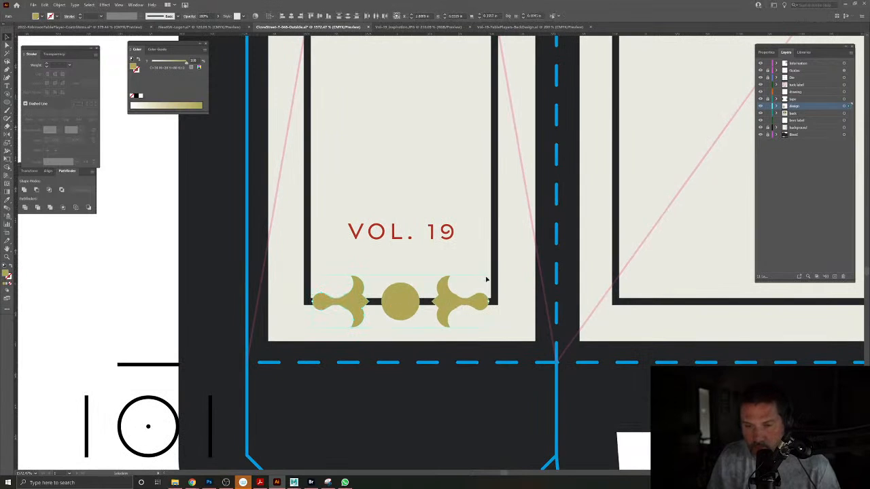
{"action": "left_click_drag", "start_coordinate": [488, 276], "coordinate": [479, 278]}
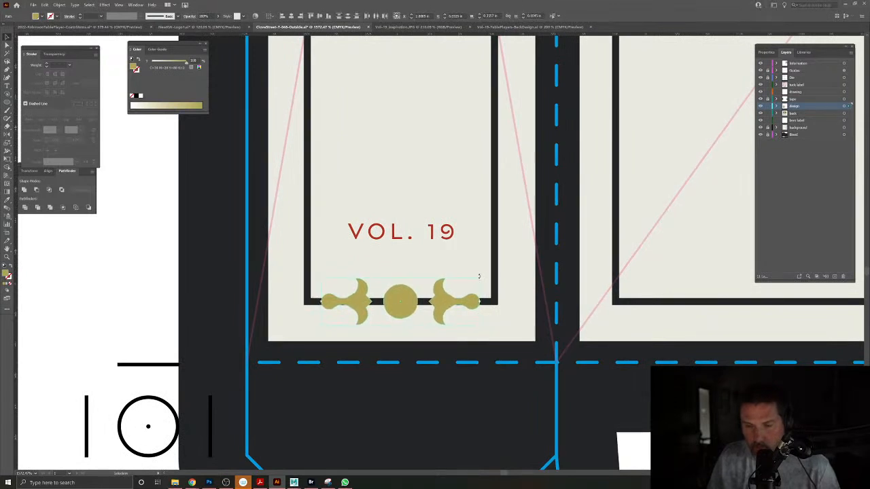
Swap the side panel ornament's fill for a stroke in the panel's sampled cream and align the stroke to the outside.
{"action": "left_click", "coordinate": [175, 272]}
{"action": "left_click", "coordinate": [367, 308]}
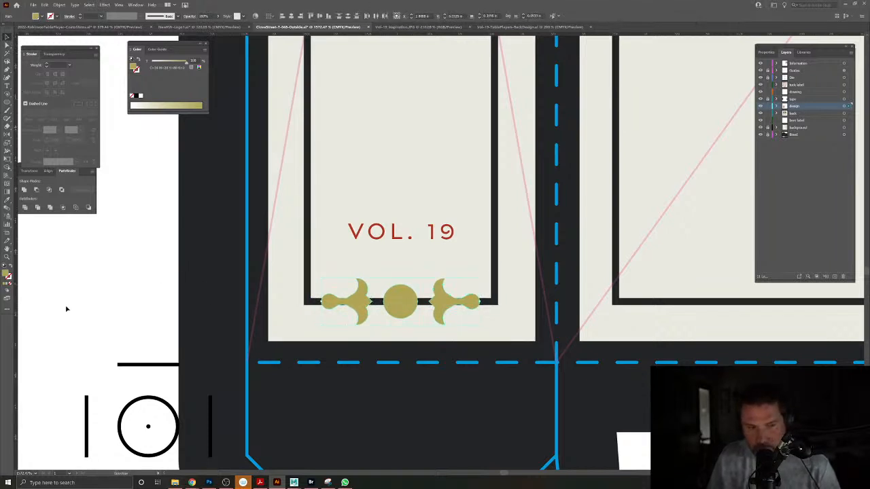
{"action": "left_click", "coordinate": [11, 268]}
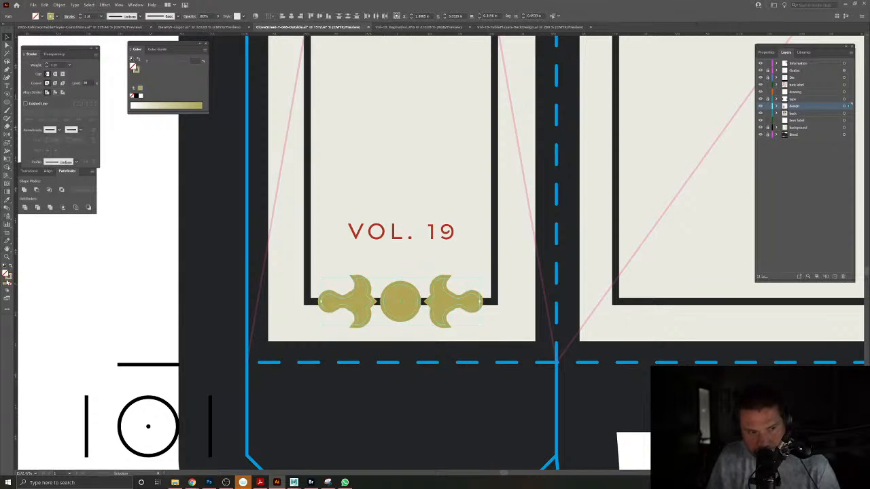
{"action": "left_click", "coordinate": [7, 202]}
{"action": "left_click", "coordinate": [133, 260]}
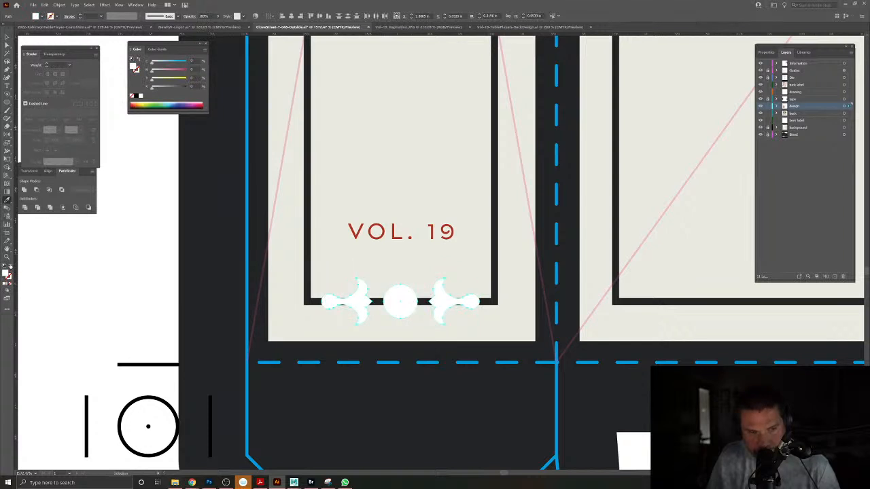
{"action": "left_click", "coordinate": [11, 267]}
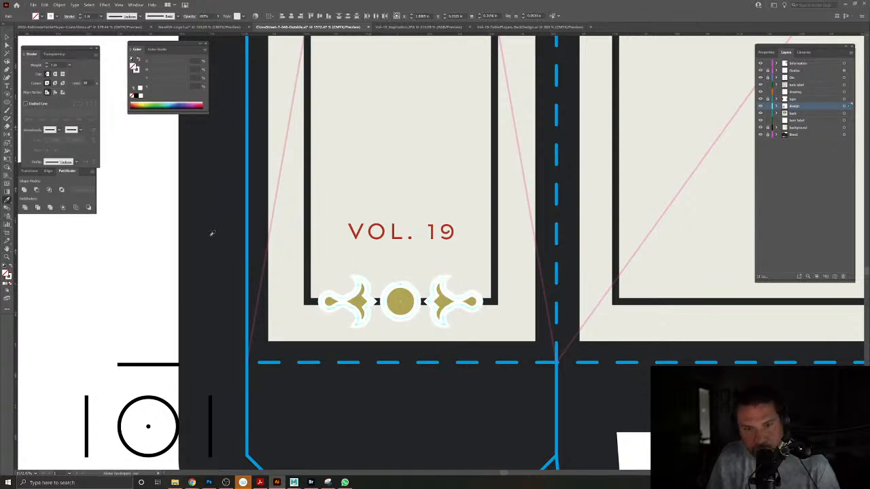
{"action": "key", "text": "slash"}
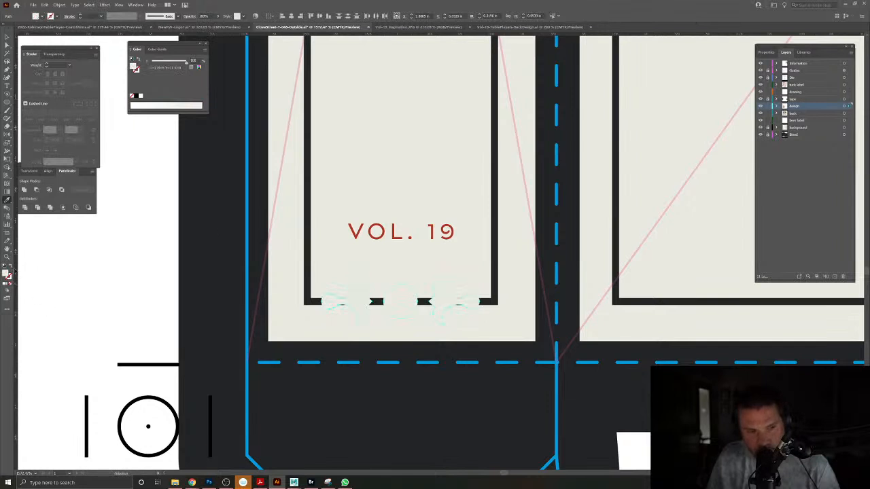
{"action": "left_click", "coordinate": [11, 266]}
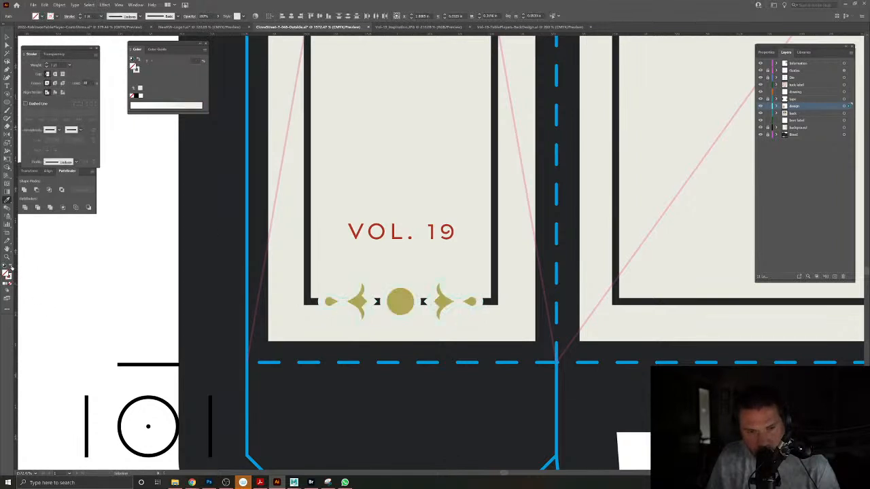
{"action": "left_click", "coordinate": [62, 93]}
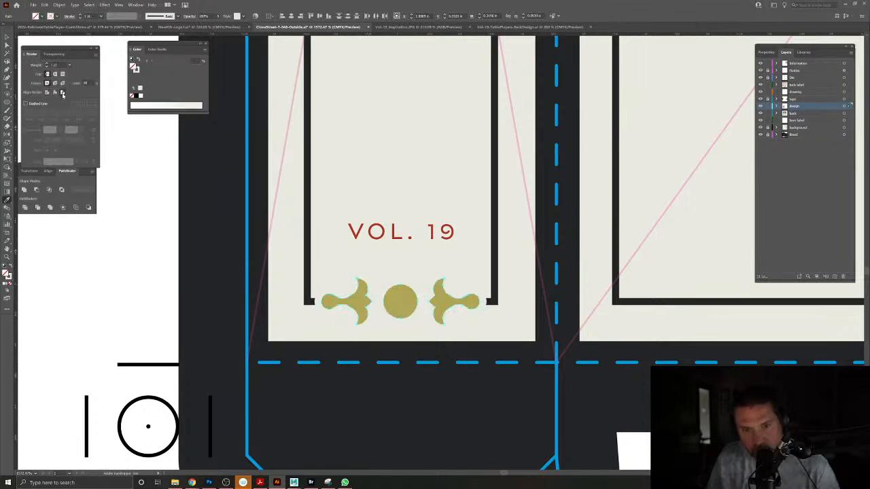
Outline the cream stroke around the side panel ornament, unite it into a backing shape and deselect it.
{"action": "left_click", "coordinate": [59, 5]}
{"action": "mouse_move", "coordinate": [82, 154]}
{"action": "left_click", "coordinate": [161, 170]}
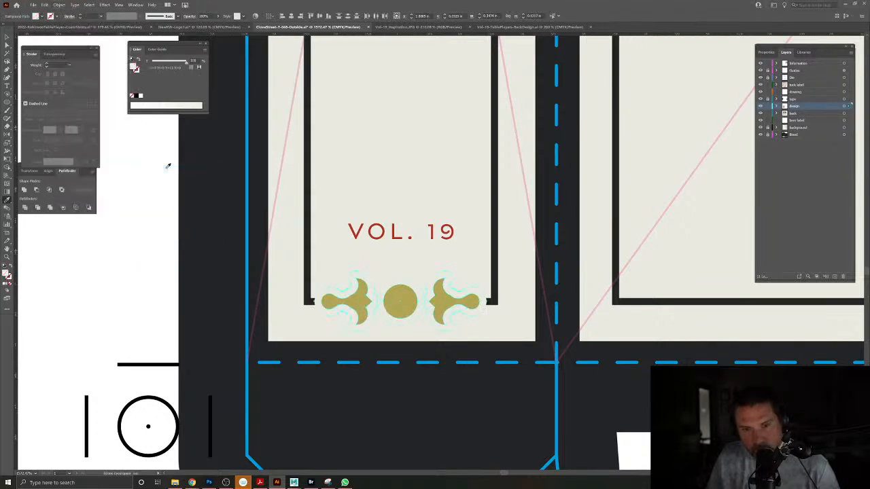
{"action": "left_click", "coordinate": [24, 191]}
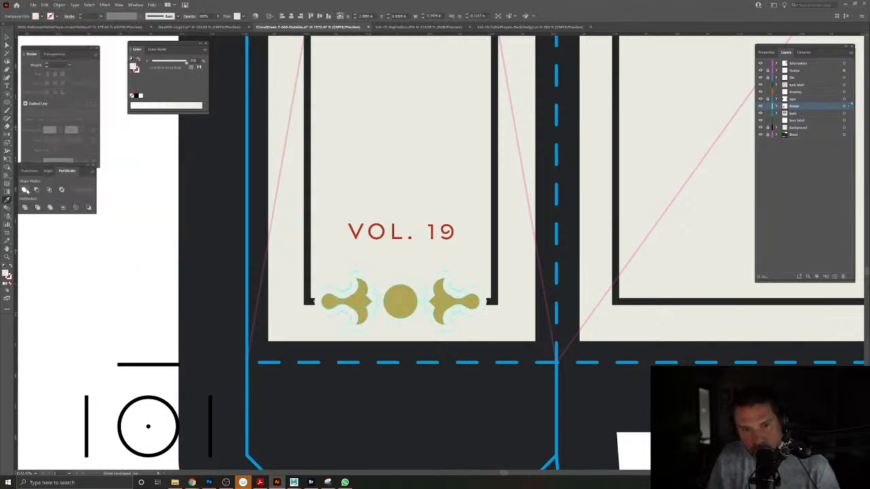
{"action": "left_click", "coordinate": [7, 38]}
{"action": "left_click", "coordinate": [161, 263]}
Select the side panel's cream backing together with its gold circle and both spears and apply Pathfinder Merge.
{"action": "left_click_drag", "start_coordinate": [385, 306], "coordinate": [272, 248]}
{"action": "left_click_drag", "start_coordinate": [322, 284], "coordinate": [333, 396]}
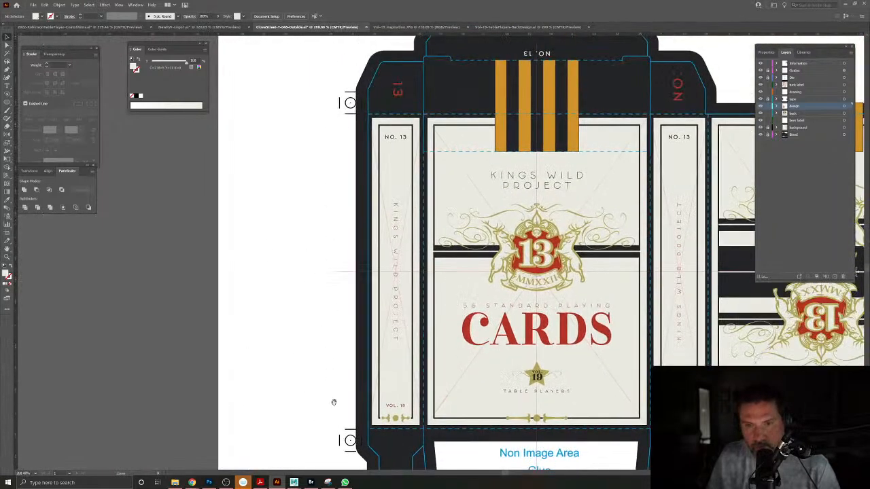
{"action": "left_click_drag", "start_coordinate": [394, 420], "coordinate": [493, 455]}
{"action": "left_click", "coordinate": [427, 423]}
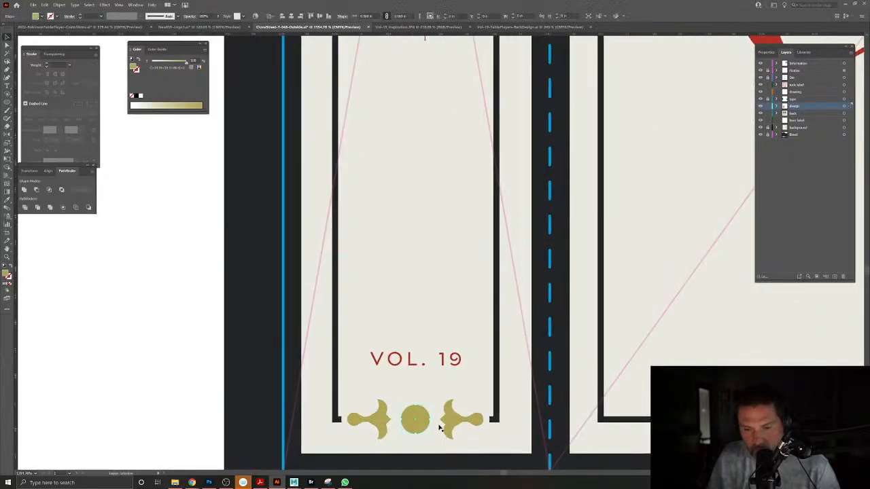
{"action": "left_click", "coordinate": [444, 429], "text": "shift"}
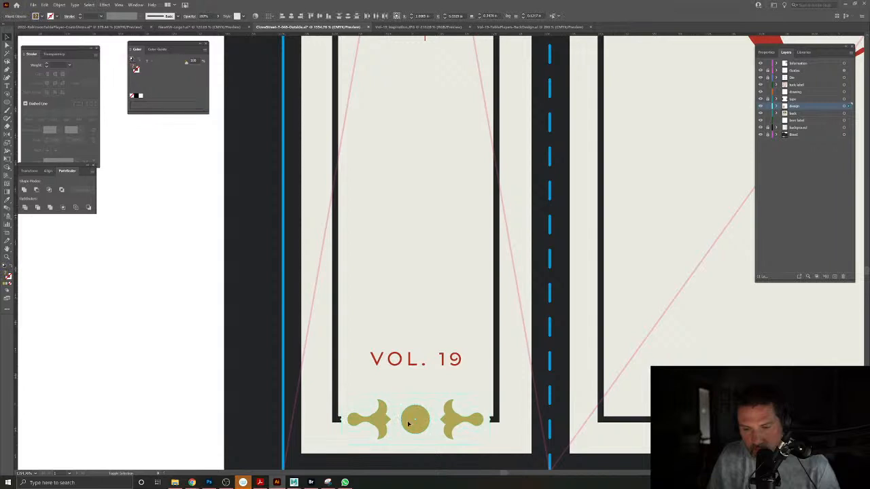
{"action": "left_click", "coordinate": [377, 421], "text": "shift"}
{"action": "key", "text": "shift+Up"}
{"action": "key", "text": "ctrl+z"}
{"action": "left_click", "coordinate": [456, 417], "text": "shift"}
{"action": "key", "text": "shift+Up"}
{"action": "key", "text": "ctrl+z"}
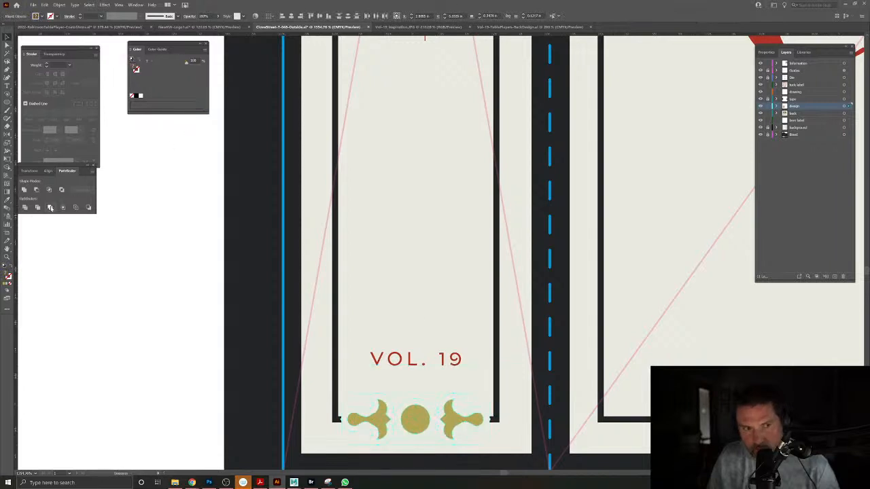
{"action": "left_click", "coordinate": [50, 208]}
Place a copy of the merged ornament on the upper border line of the same side panel.
{"action": "left_click_drag", "start_coordinate": [418, 332], "coordinate": [345, 292]}
{"action": "left_click_drag", "start_coordinate": [349, 229], "coordinate": [353, 319]}
{"action": "left_click_drag", "start_coordinate": [386, 325], "coordinate": [398, 374]}
{"action": "left_click_drag", "start_coordinate": [417, 467], "coordinate": [352, 186]}
{"action": "left_click", "coordinate": [353, 186]}
Swap the front panel's lower ornament to a gold stroke with round caps and joins, and outline that stroke.
{"action": "key", "text": "ctrl+0"}
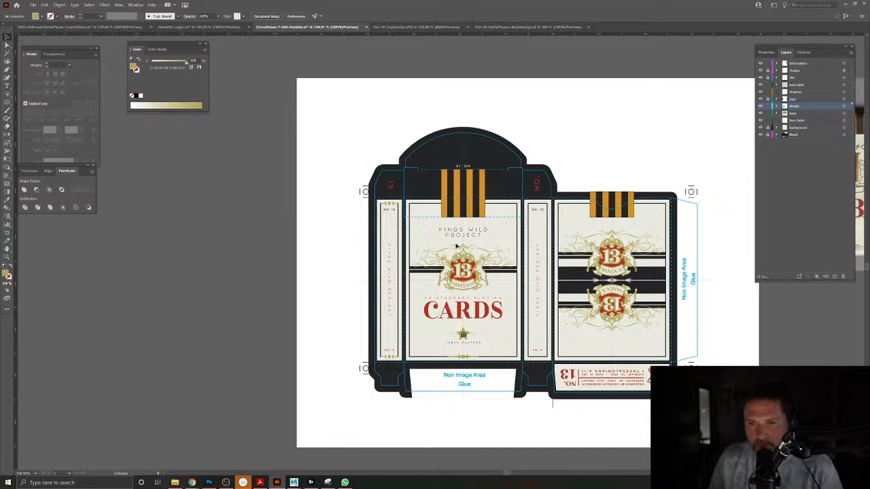
{"action": "left_click_drag", "start_coordinate": [577, 371], "coordinate": [449, 320]}
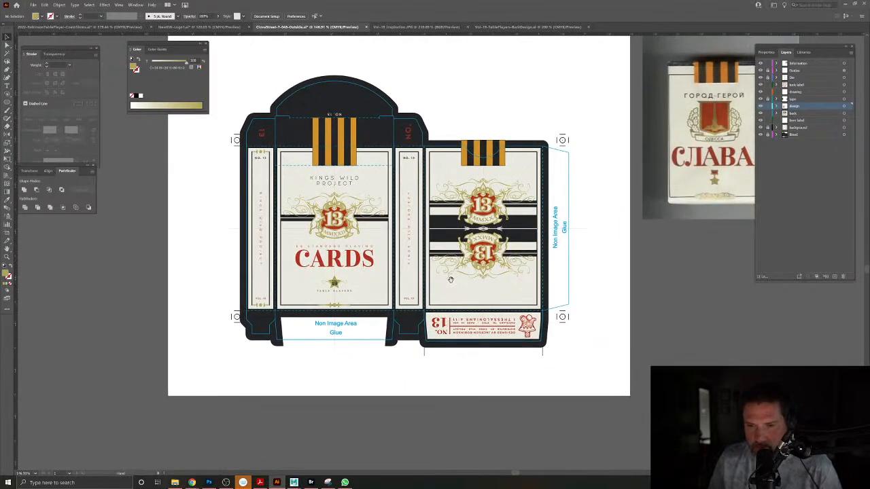
{"action": "scroll", "coordinate": [329, 308], "scroll_direction": "up", "scroll_amount": 5}
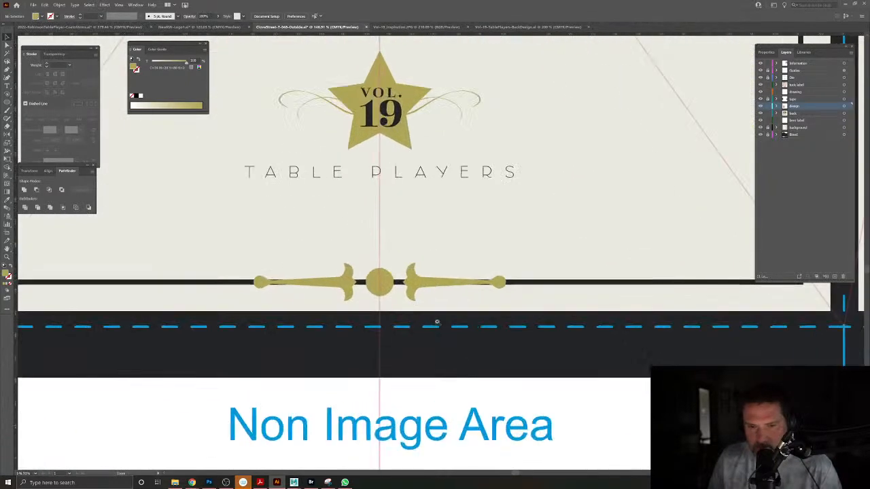
{"action": "left_click", "coordinate": [341, 285], "text": "shift"}
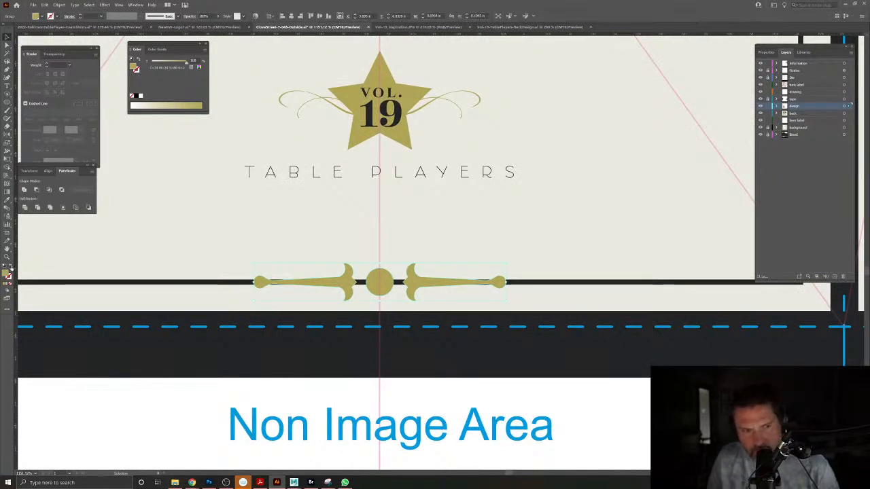
{"action": "left_click", "coordinate": [11, 267]}
{"action": "left_click", "coordinate": [80, 14]}
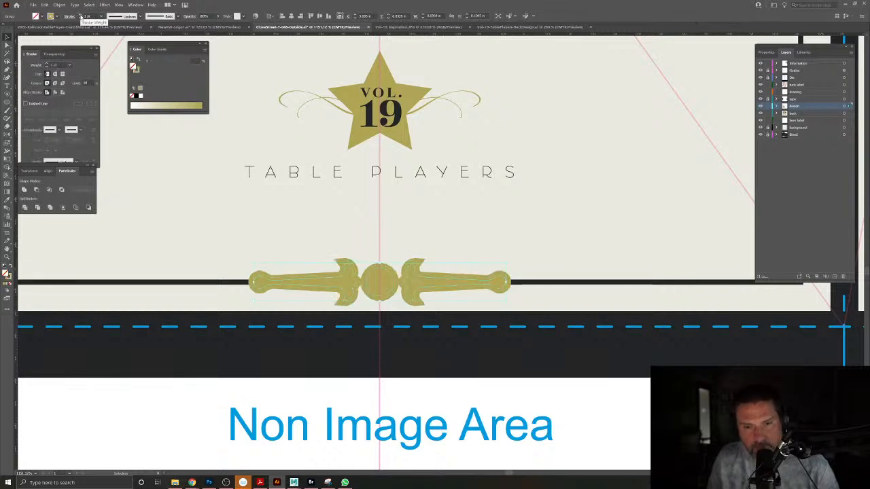
{"action": "left_click", "coordinate": [56, 73]}
{"action": "left_click", "coordinate": [55, 83]}
{"action": "left_click", "coordinate": [59, 5]}
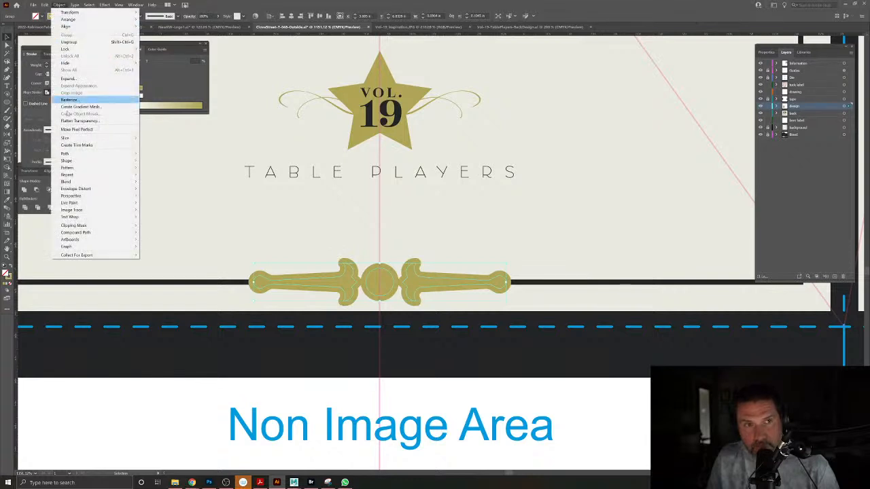
{"action": "mouse_move", "coordinate": [122, 154]}
{"action": "left_click", "coordinate": [159, 169]}
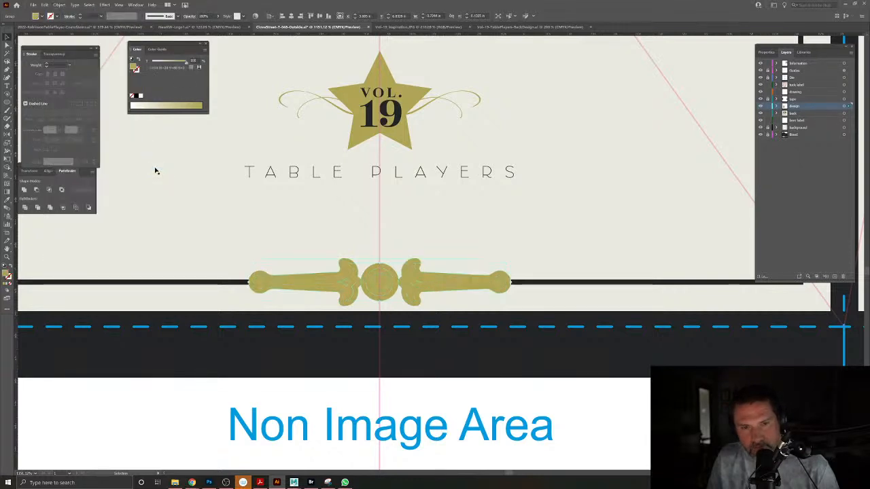
Isolate the outlined stroke's compound path and delete its inner cut-outs so the circle and both spears become solid silhouettes.
{"action": "double_click", "coordinate": [319, 278]}
{"action": "left_click", "coordinate": [6, 45]}
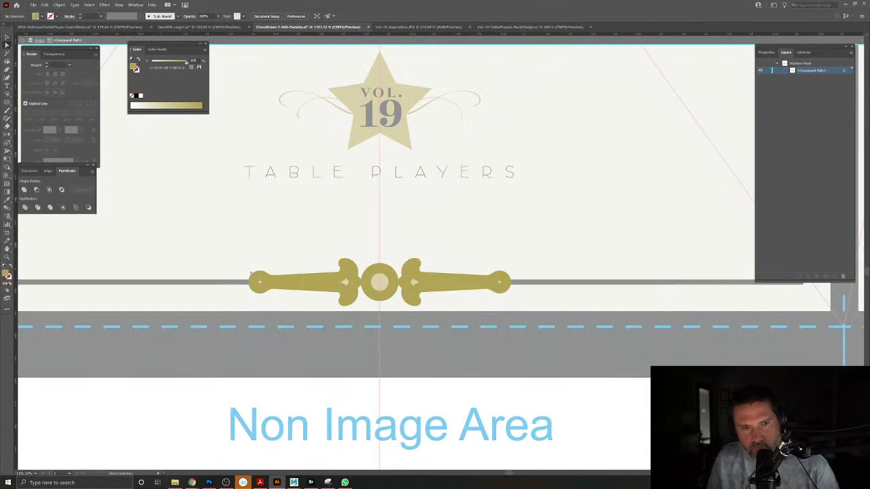
{"action": "left_click", "coordinate": [262, 282]}
{"action": "key", "text": "Delete"}
{"action": "key", "text": "Delete"}
{"action": "left_click", "coordinate": [349, 282]}
{"action": "key", "text": "Delete"}
{"action": "key", "text": "Delete"}
{"action": "left_click", "coordinate": [380, 276]}
{"action": "key", "text": "Delete"}
{"action": "left_click", "coordinate": [414, 282]}
{"action": "key", "text": "Delete"}
{"action": "left_click", "coordinate": [498, 283]}
{"action": "key", "text": "Delete"}
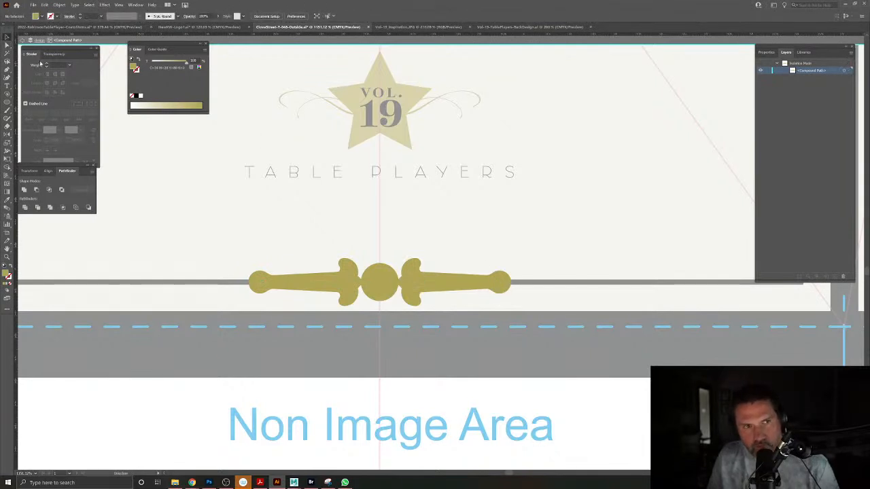
Recolour the solid front panel silhouettes with the cream sampled from the panel background.
{"action": "left_click", "coordinate": [346, 274]}
{"action": "left_click", "coordinate": [7, 200]}
{"action": "left_click", "coordinate": [185, 238]}
{"action": "left_click", "coordinate": [7, 37]}
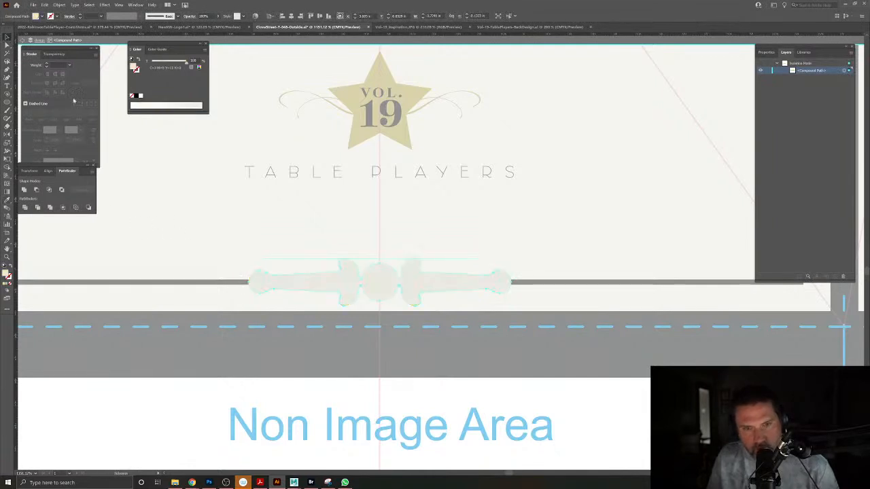
{"action": "double_click", "coordinate": [181, 189]}
{"action": "double_click", "coordinate": [346, 290]}
{"action": "left_click", "coordinate": [346, 290]}
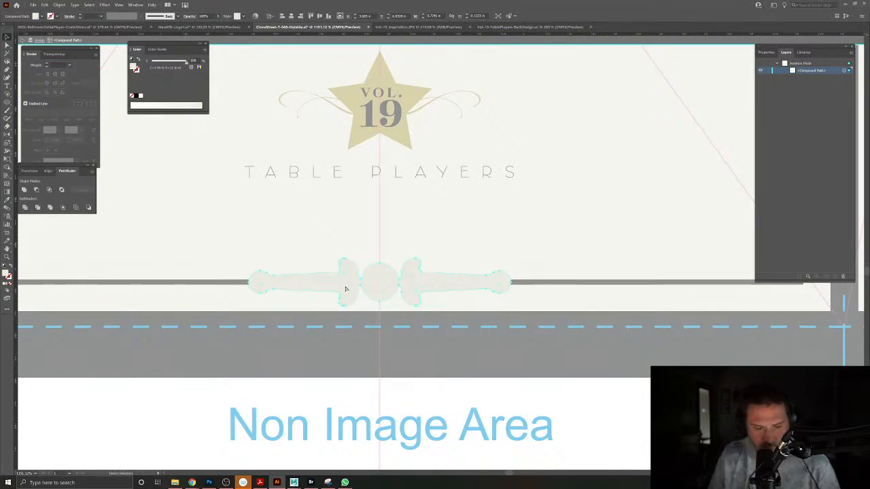
Cut the cream silhouettes, leave isolation mode and paste them in place directly behind the gold front ornament.
{"action": "key", "text": "Delete"}
{"action": "double_click", "coordinate": [348, 246]}
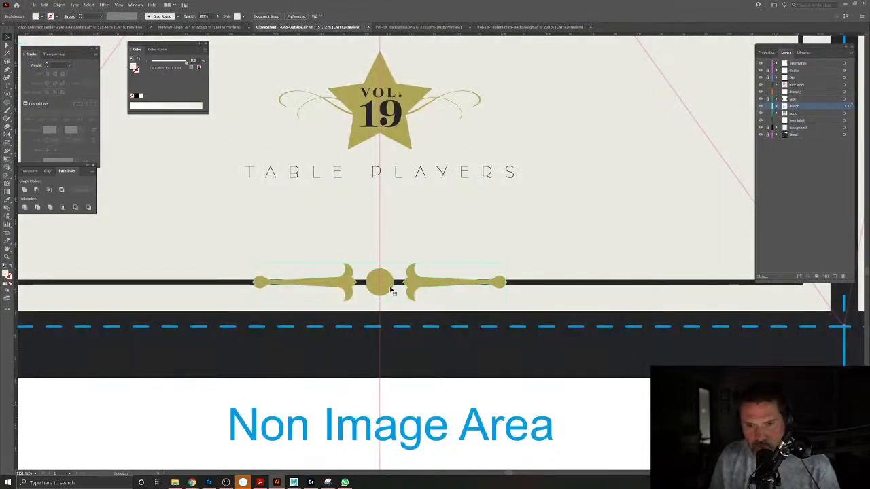
{"action": "left_click", "coordinate": [390, 289]}
{"action": "key", "text": "ctrl+f"}
{"action": "key", "text": "ctrl+["}
{"action": "key", "text": "ctrl+]"}
{"action": "key", "text": "ctrl+["}
Select the front panel's gold ornament and its cream backing together and apply Pathfinder Merge.
{"action": "left_click", "coordinate": [387, 230]}
{"action": "left_click", "coordinate": [385, 287]}
{"action": "left_click", "coordinate": [396, 278], "text": "shift"}
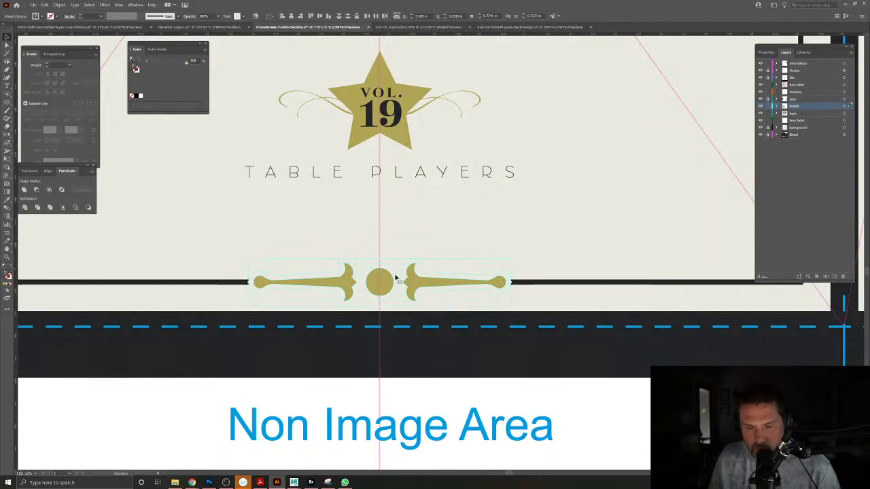
{"action": "left_click", "coordinate": [50, 207]}
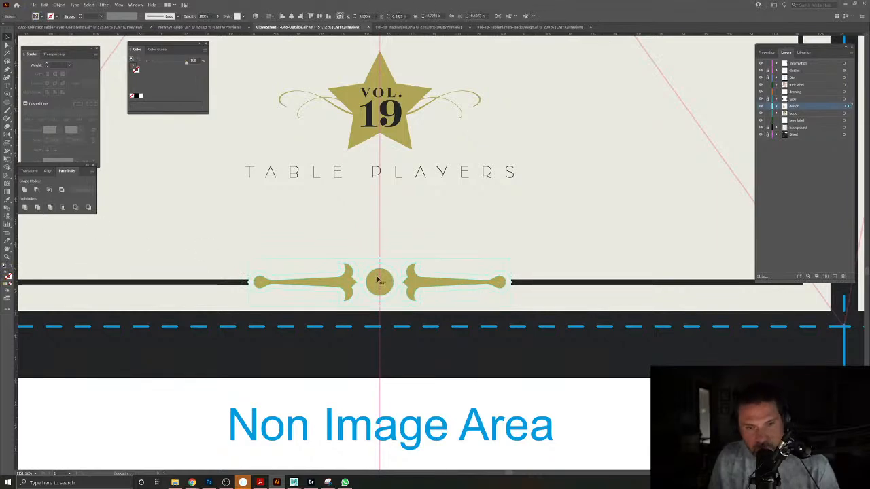
Delete the old ornament at the top of the front panel, over the striped tape.
{"action": "scroll", "coordinate": [356, 245], "scroll_direction": "down", "scroll_amount": 4}
{"action": "left_click_drag", "start_coordinate": [360, 241], "coordinate": [389, 361]}
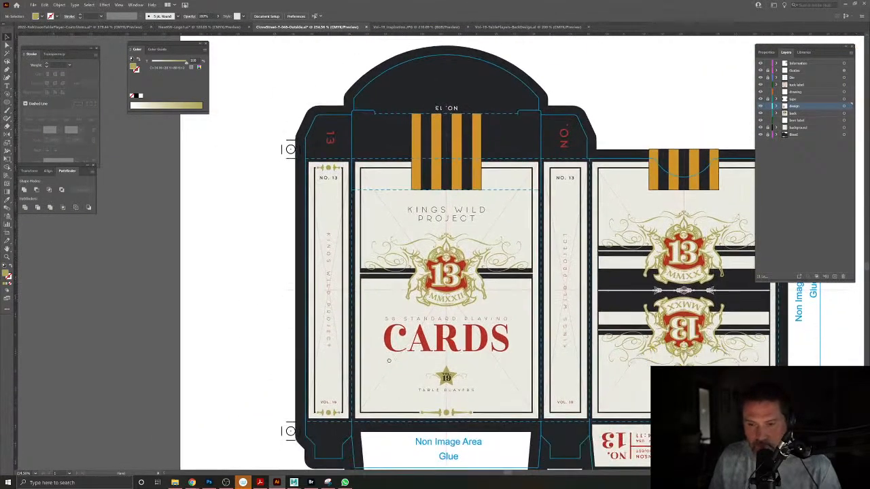
{"action": "left_click", "coordinate": [460, 415]}
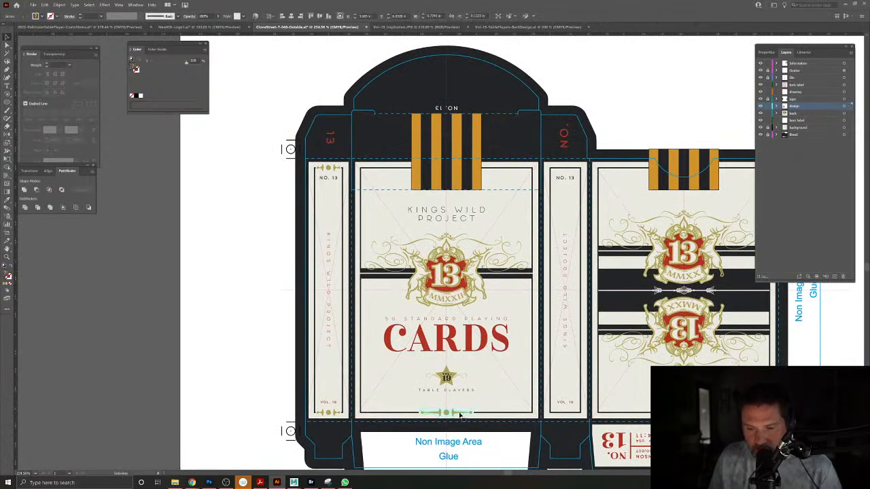
{"action": "left_click", "coordinate": [446, 168]}
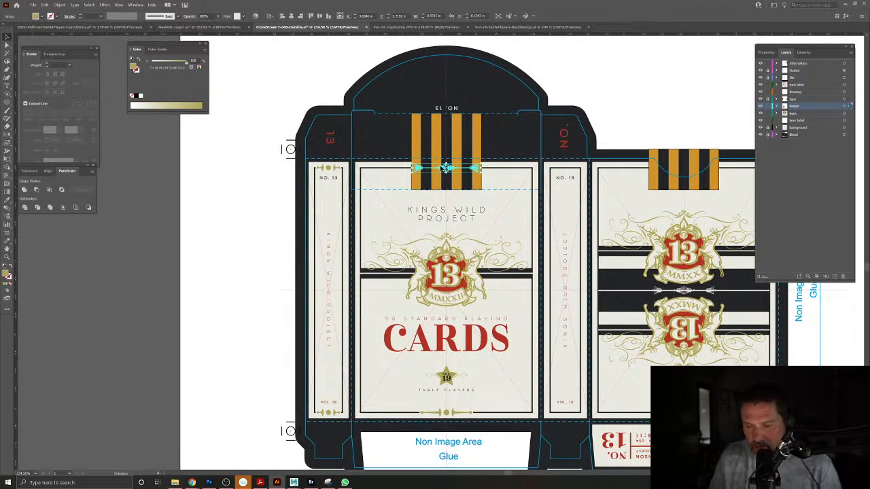
{"action": "key", "text": "Delete"}
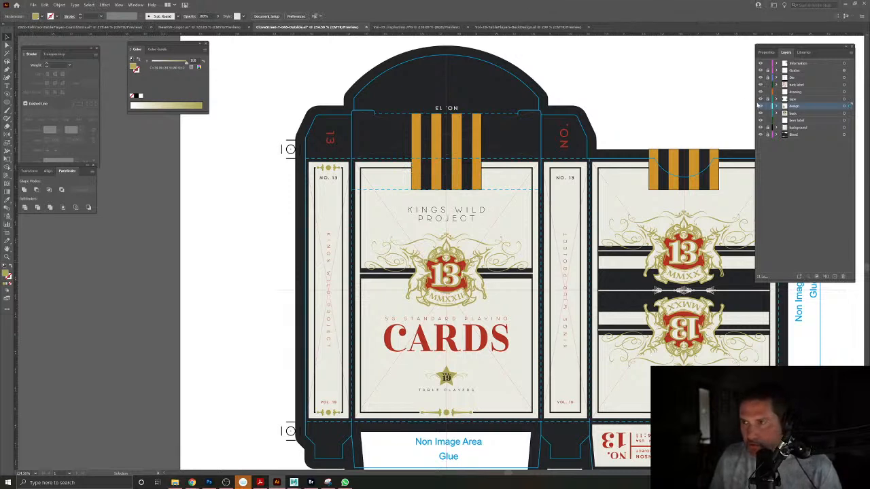
Hide the striped tape layer and copy the front panel's lower ornament onto the centre of its upper border line.
{"action": "left_click", "coordinate": [760, 99]}
{"action": "left_click_drag", "start_coordinate": [455, 416], "coordinate": [469, 223]}
{"action": "left_click_drag", "start_coordinate": [471, 178], "coordinate": [471, 170]}
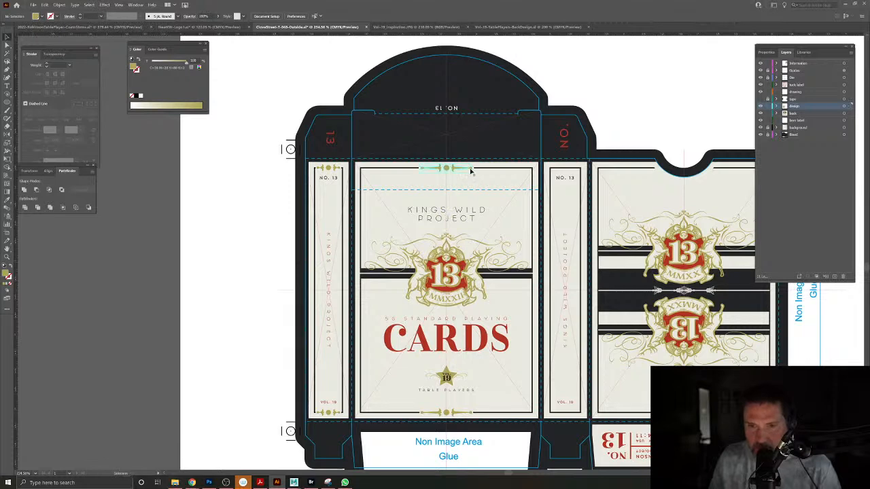
{"action": "left_click", "coordinate": [471, 171]}
Copy the front panel's lower ornament onto the centre of the back panel's lower border line and deselect it.
{"action": "scroll", "coordinate": [435, 191], "scroll_direction": "right", "scroll_amount": 3}
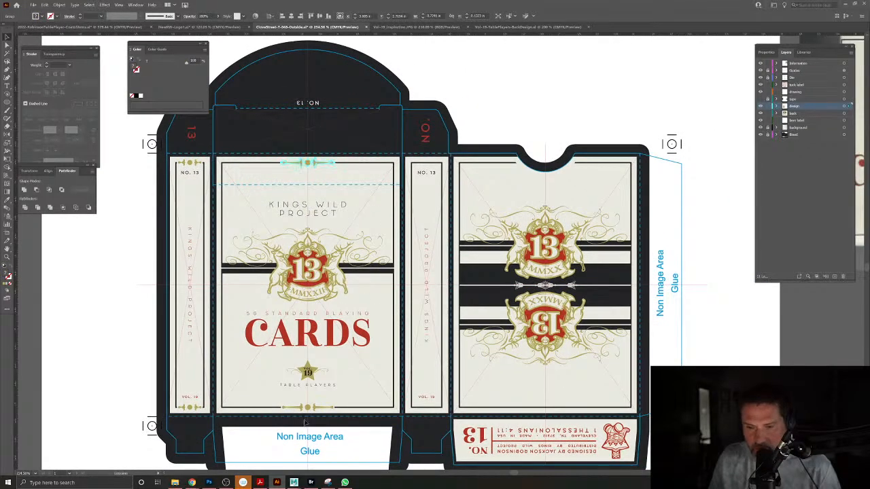
{"action": "left_click_drag", "start_coordinate": [309, 410], "coordinate": [543, 409]}
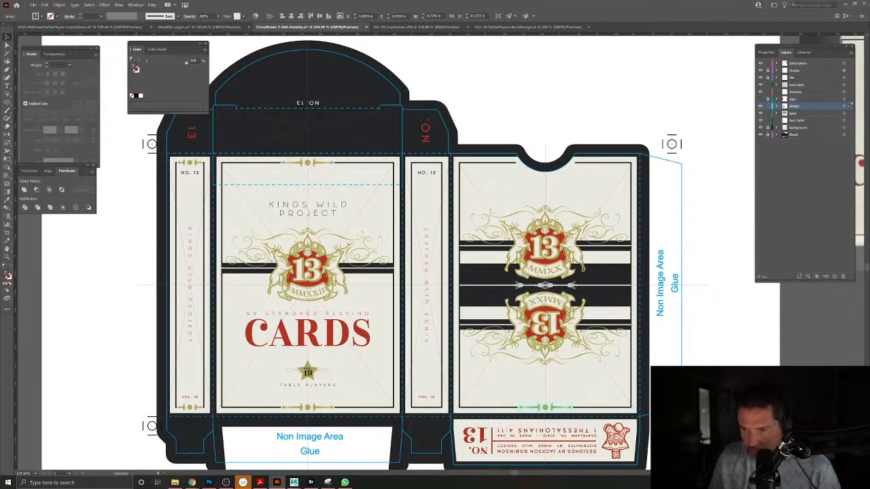
{"action": "key", "text": "ctrl+shift+a"}
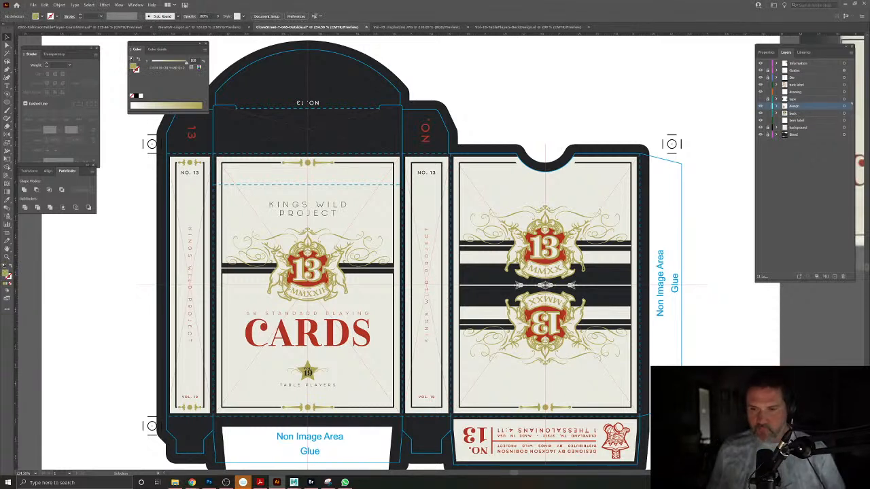
Delete the old cream ornament at the middle of the back panel's centre line.
{"action": "left_click", "coordinate": [577, 289]}
{"action": "key", "text": "Delete"}
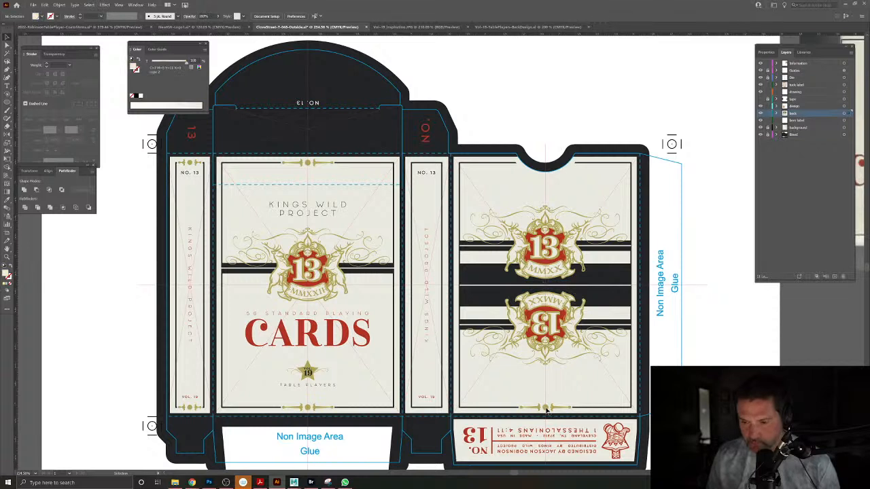
Try a copy of the back panel's lower gold ornament on the centre line, inspect its cream backing and delete the copy.
{"action": "left_click_drag", "start_coordinate": [546, 410], "coordinate": [559, 288]}
{"action": "left_click", "coordinate": [559, 288]}
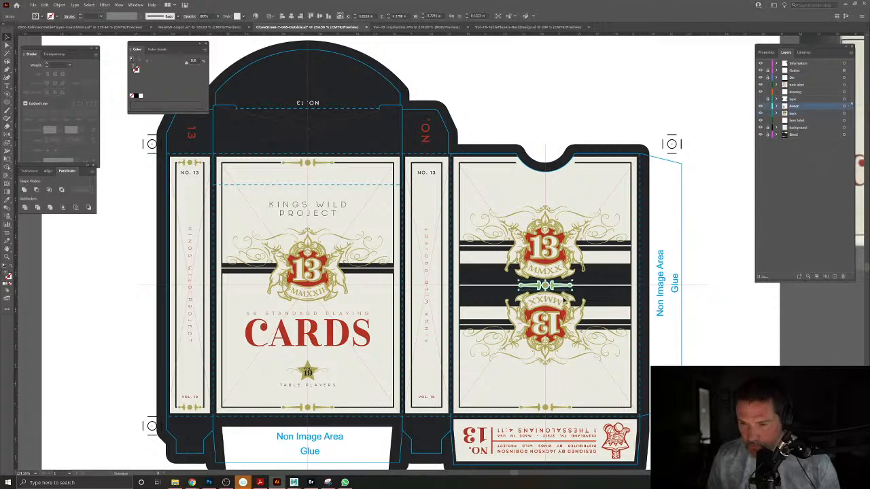
{"action": "left_click", "coordinate": [715, 346]}
{"action": "scroll", "coordinate": [547, 284], "scroll_direction": "up", "scroll_amount": 8}
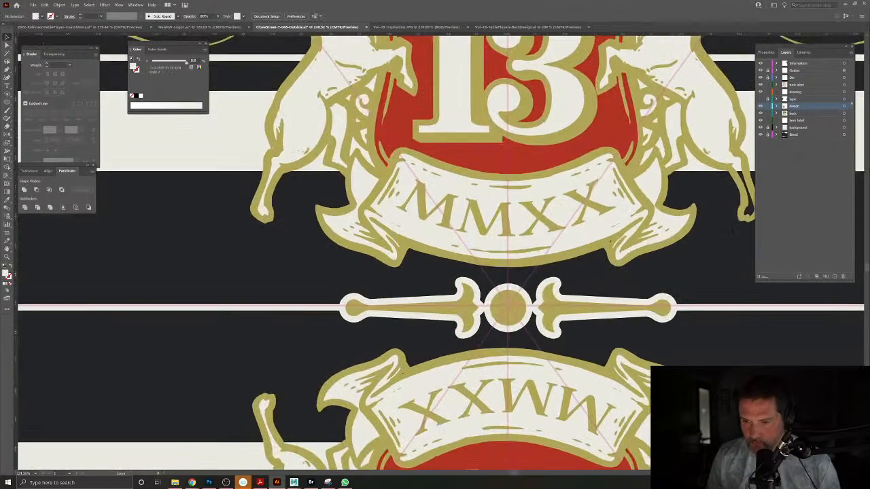
{"action": "double_click", "coordinate": [559, 287]}
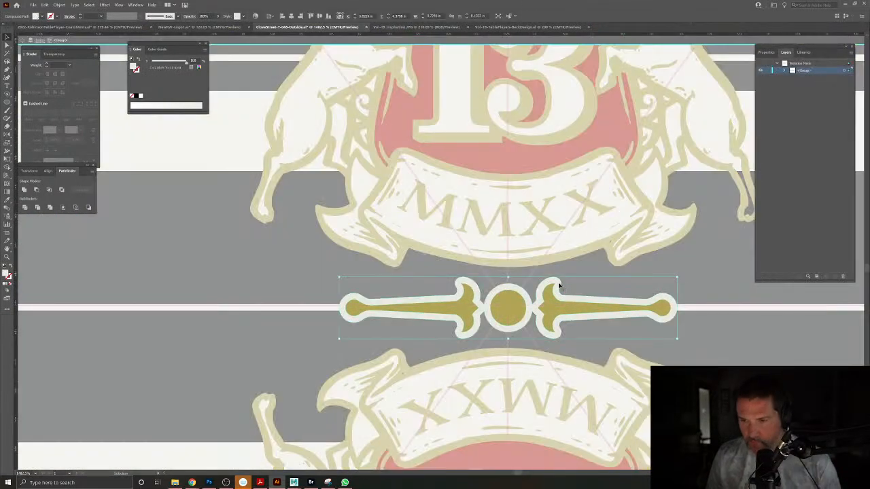
{"action": "double_click", "coordinate": [553, 305]}
{"action": "left_click", "coordinate": [553, 305]}
{"action": "key", "text": "ctrl+z"}
{"action": "key", "text": "Delete"}
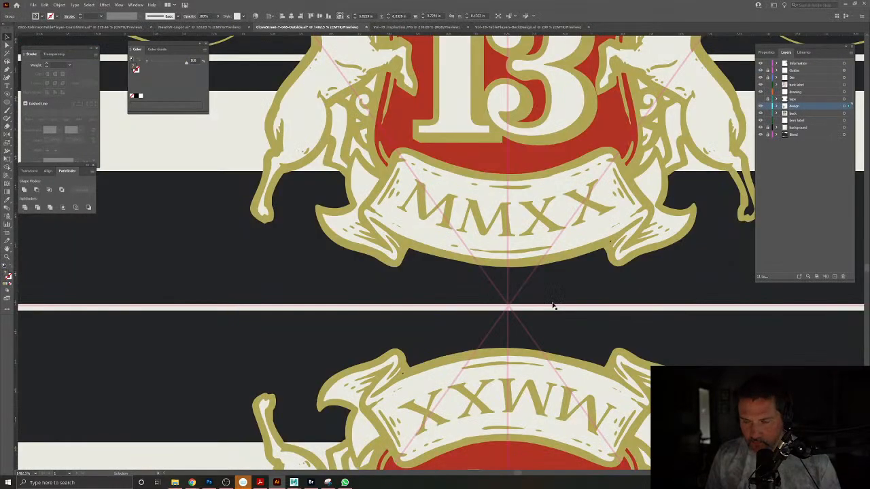
Copy the lower gold ornament onto the back panel's centre line again and recolour its cream backing with the band's black.
{"action": "scroll", "coordinate": [559, 359], "scroll_direction": "down", "scroll_amount": 7}
{"action": "left_click_drag", "start_coordinate": [559, 359], "coordinate": [503, 208]}
{"action": "left_click_drag", "start_coordinate": [503, 395], "coordinate": [508, 196]}
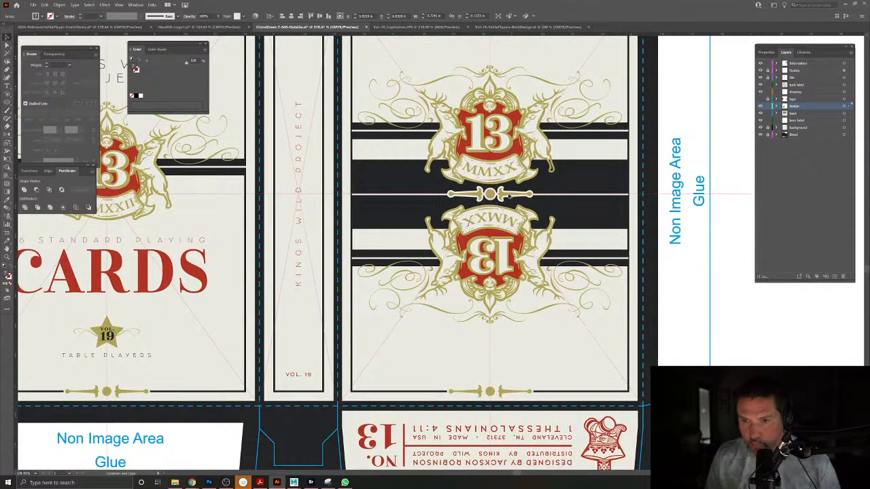
{"action": "scroll", "coordinate": [509, 196], "scroll_direction": "up", "scroll_amount": 8}
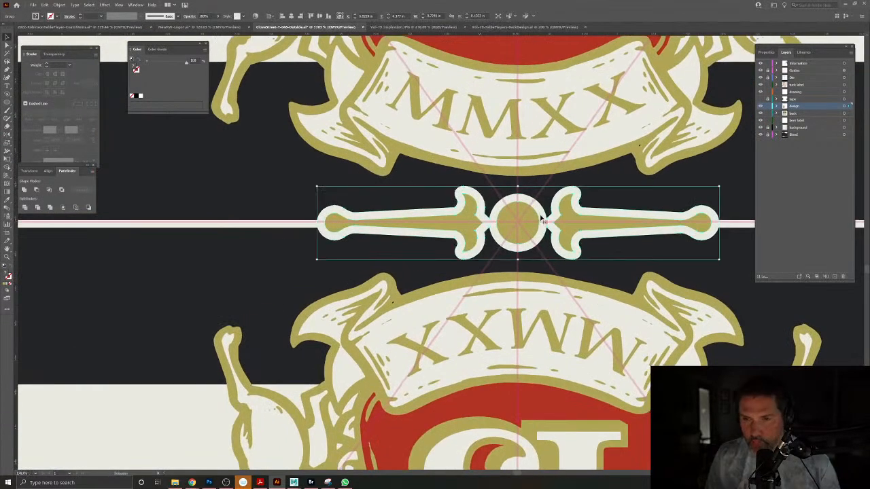
{"action": "double_click", "coordinate": [540, 212]}
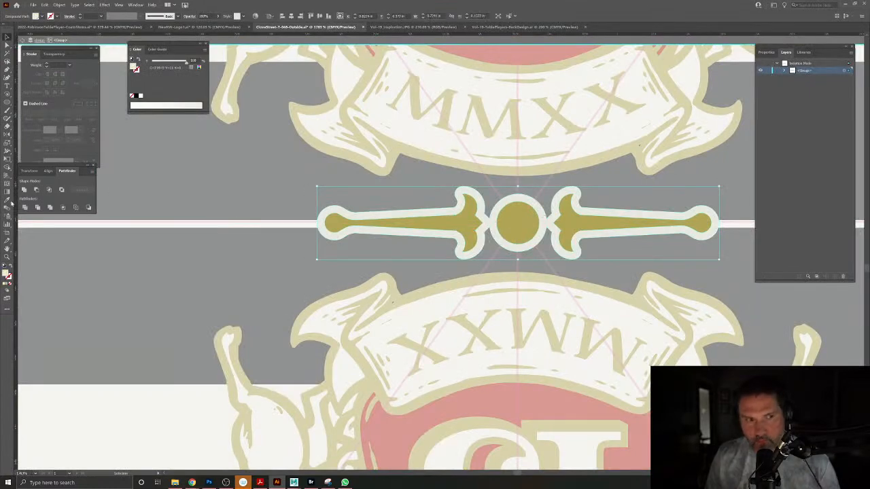
{"action": "left_click", "coordinate": [191, 185]}
{"action": "left_click", "coordinate": [8, 38]}
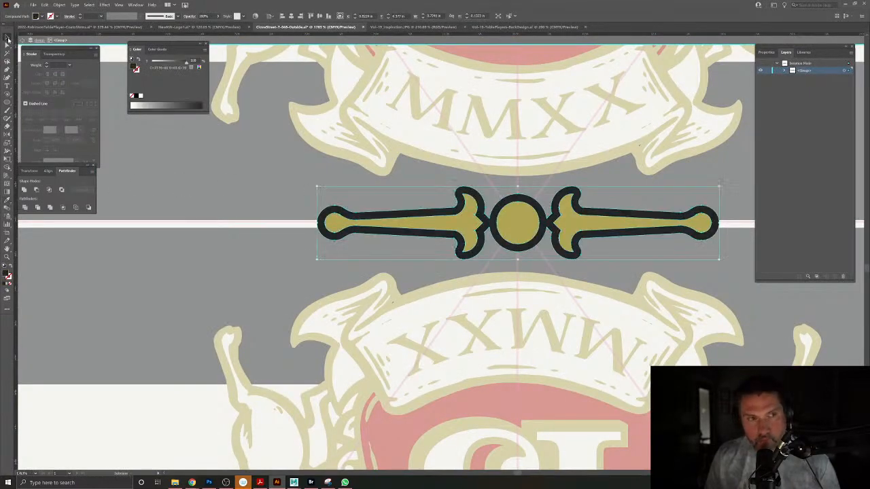
{"action": "double_click", "coordinate": [457, 305]}
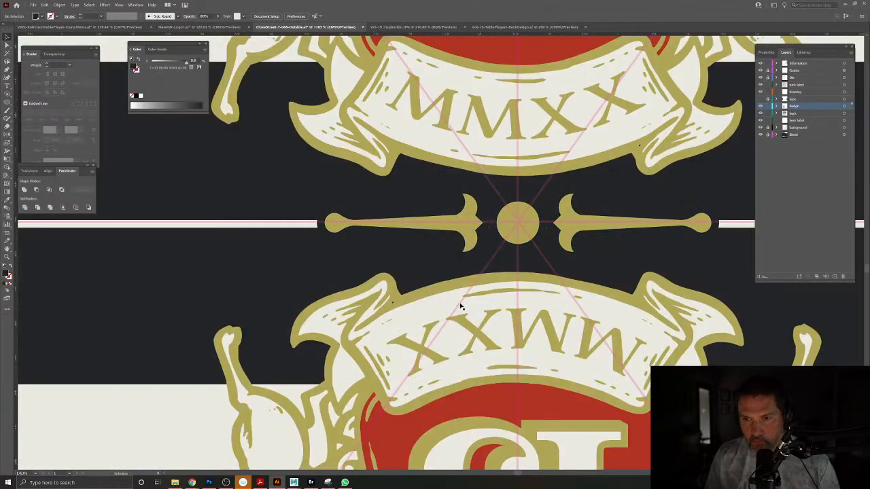
Check the black-backed ornament against the whole box and delete it from the back panel's centre line.
{"action": "key", "text": "alt+space"}
{"action": "left_click", "coordinate": [547, 231]}
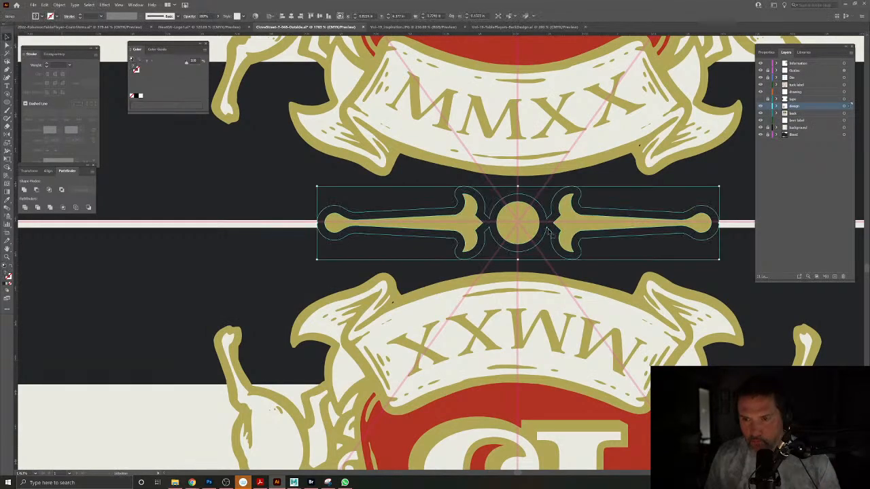
{"action": "double_click", "coordinate": [717, 277]}
{"action": "left_click_drag", "start_coordinate": [604, 286], "coordinate": [518, 206]}
{"action": "double_click", "coordinate": [575, 174]}
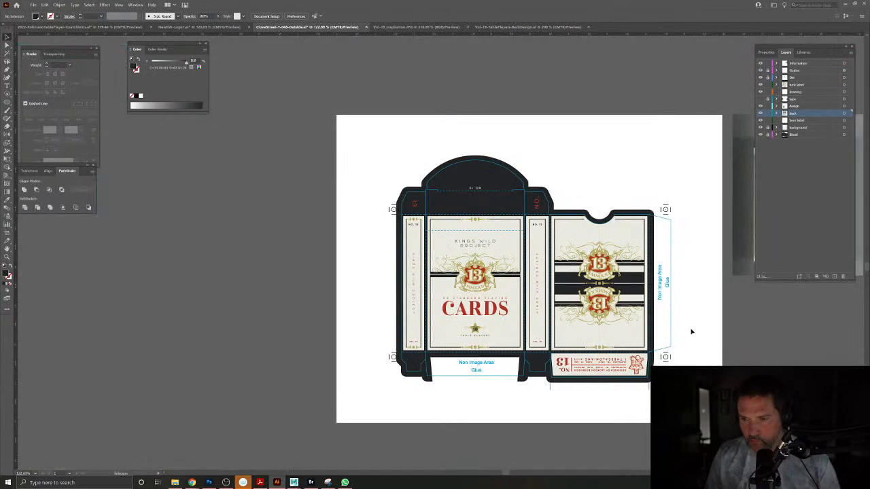
{"action": "left_click_drag", "start_coordinate": [626, 294], "coordinate": [741, 387]}
{"action": "left_click", "coordinate": [384, 210]}
{"action": "key", "text": "Delete"}
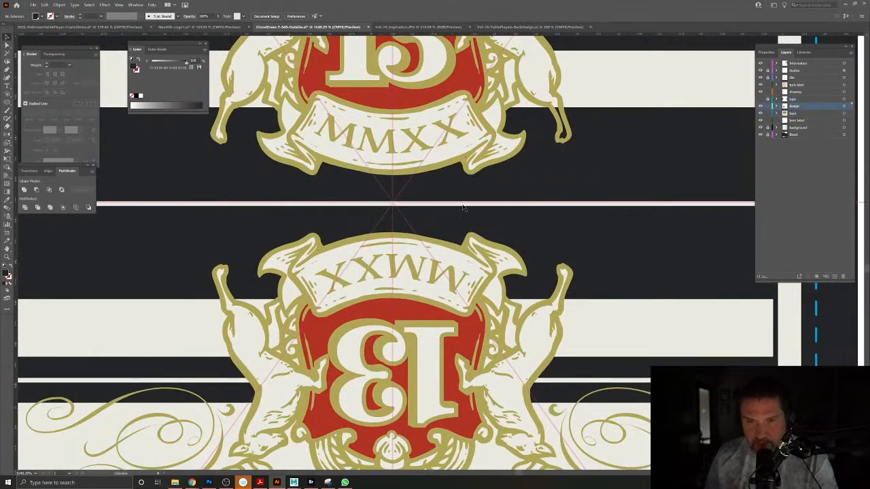
Draw a circle about 0.05 in across at the middle of the back panel's centre line and fill it with the cream colour.
{"action": "mouse_move", "coordinate": [589, 254]}
{"action": "left_mouse_down"}
{"action": "mouse_move", "coordinate": [482, 195]}
{"action": "mouse_move", "coordinate": [598, 266]}
{"action": "left_mouse_up"}
{"action": "left_click_drag", "start_coordinate": [407, 214], "coordinate": [515, 253]}
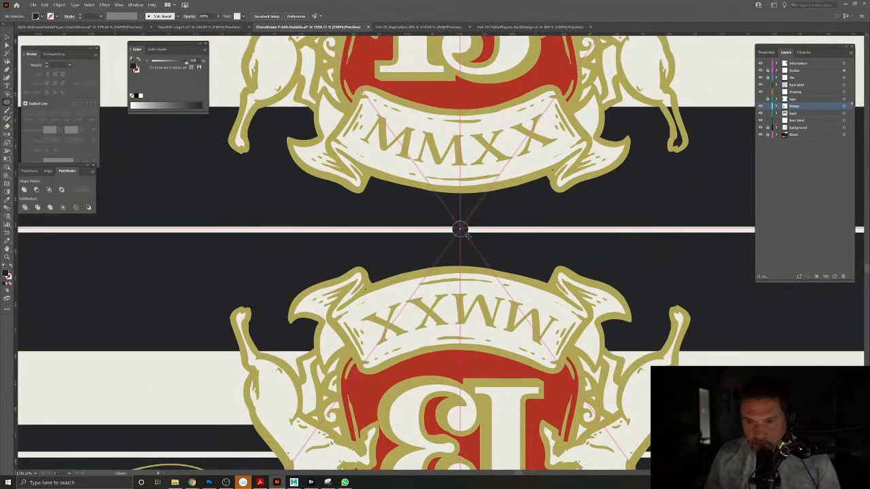
{"action": "left_click", "coordinate": [7, 200]}
{"action": "left_click", "coordinate": [285, 66]}
{"action": "left_click", "coordinate": [6, 37]}
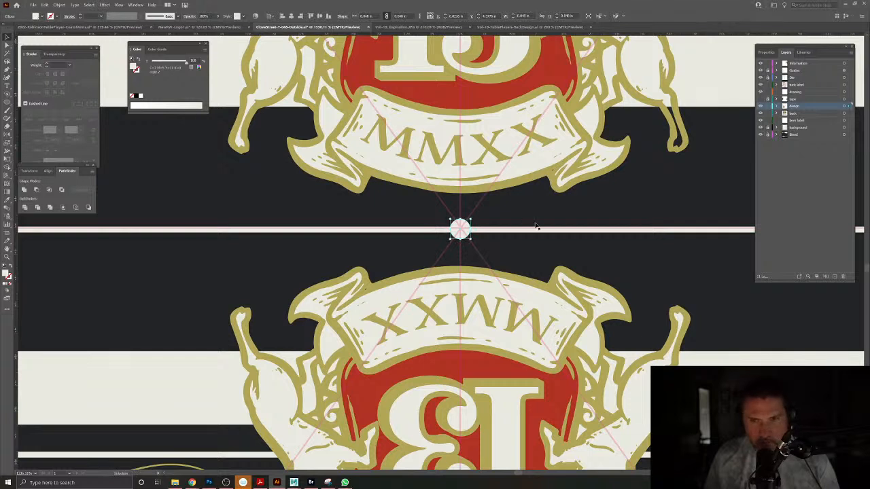
Place an enlarged black copy of the dot, about 0.09 in across, behind it to leave a gap in the centre line.
{"action": "left_click_drag", "start_coordinate": [470, 220], "coordinate": [479, 210]}
{"action": "left_click", "coordinate": [7, 192]}
{"action": "left_click", "coordinate": [190, 211]}
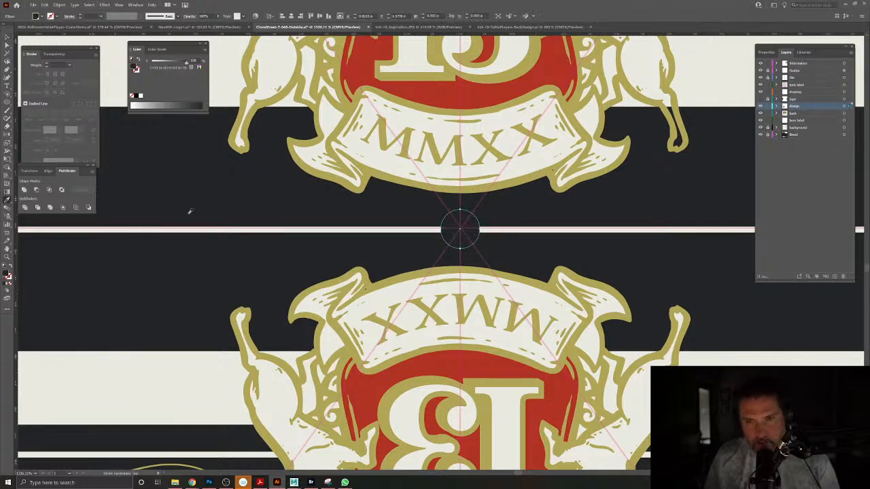
{"action": "key", "text": "ctrl+z"}
{"action": "left_click", "coordinate": [7, 37]}
{"action": "left_click", "coordinate": [219, 97]}
{"action": "left_click_drag", "start_coordinate": [387, 212], "coordinate": [246, 153]}
{"action": "left_click_drag", "start_coordinate": [363, 234], "coordinate": [471, 272]}
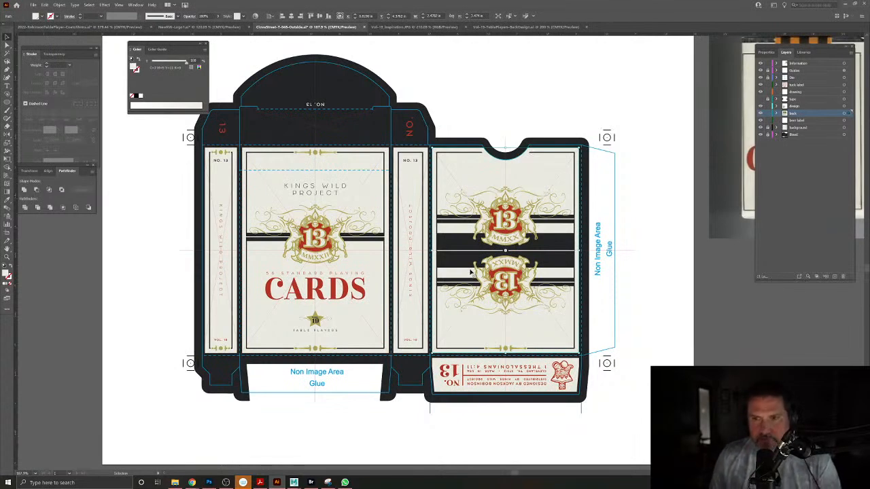
{"action": "key", "text": "v"}
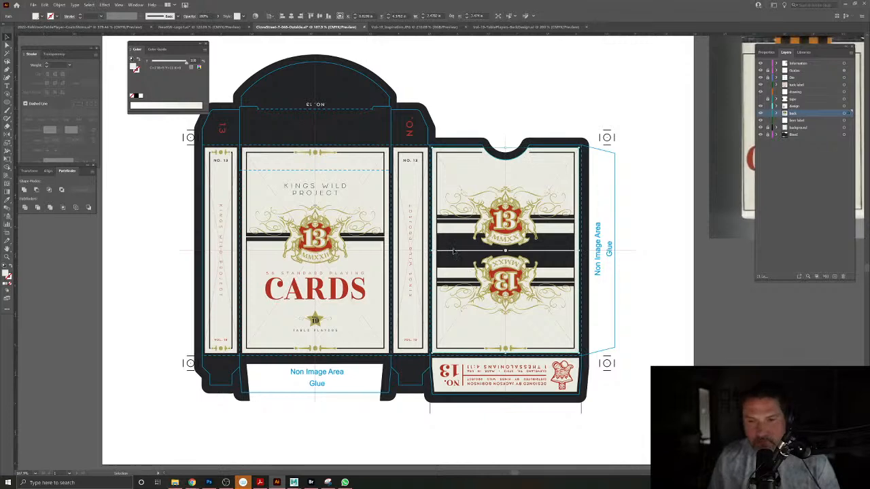
{"action": "scroll", "coordinate": [456, 253], "scroll_direction": "down", "scroll_amount": 1}
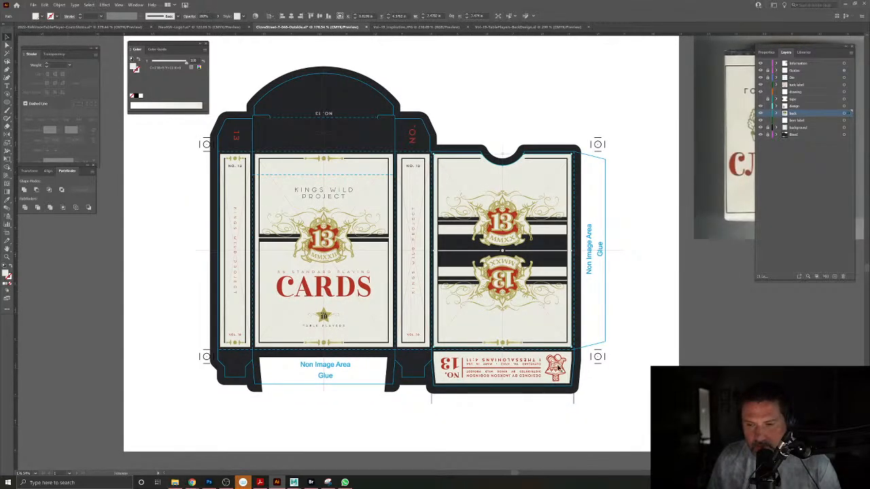
Delete the red logo from the back panel's bottom flap and copy the gas-mask king's head from the NewKW-Logo1 document.
{"action": "left_click", "coordinate": [554, 368]}
{"action": "key", "text": "Delete"}
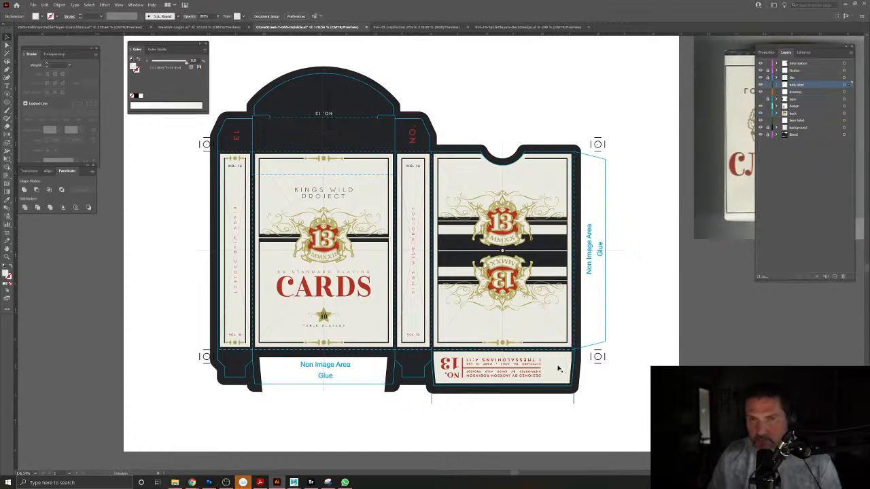
{"action": "left_click", "coordinate": [197, 27]}
{"action": "left_click", "coordinate": [439, 195]}
{"action": "key", "text": "v"}
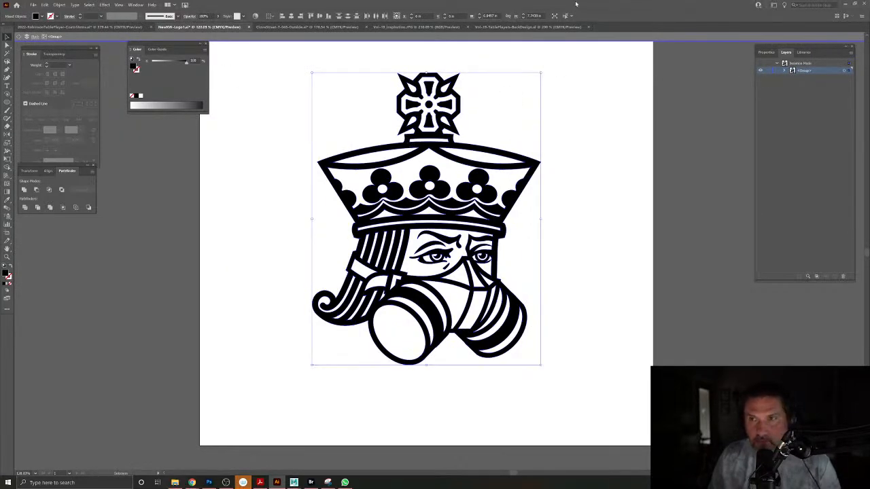
Close the Vol-19 inspiration image document and return to the tuck box document.
{"action": "left_click", "coordinate": [527, 26]}
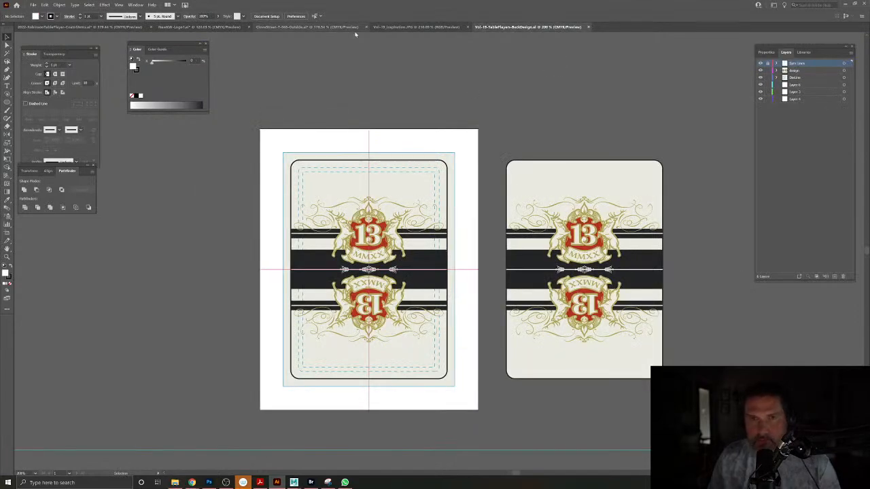
{"action": "left_click", "coordinate": [418, 26]}
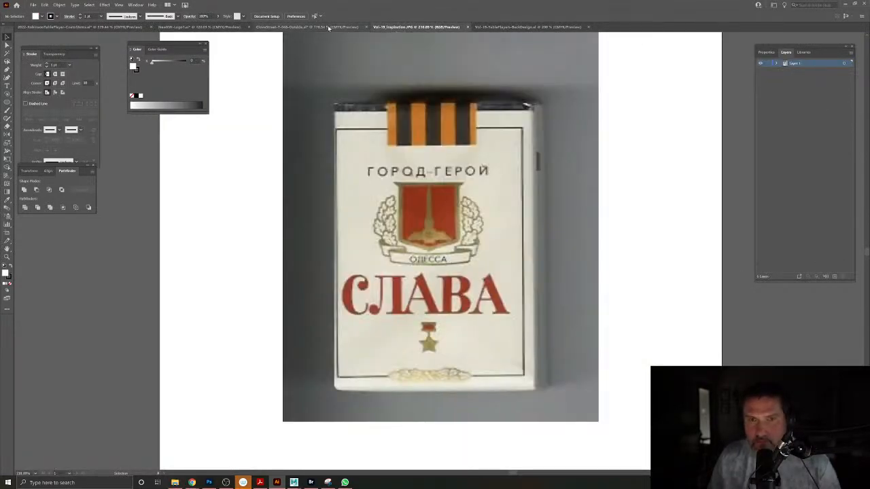
{"action": "left_click", "coordinate": [469, 27]}
{"action": "left_click", "coordinate": [306, 27]}
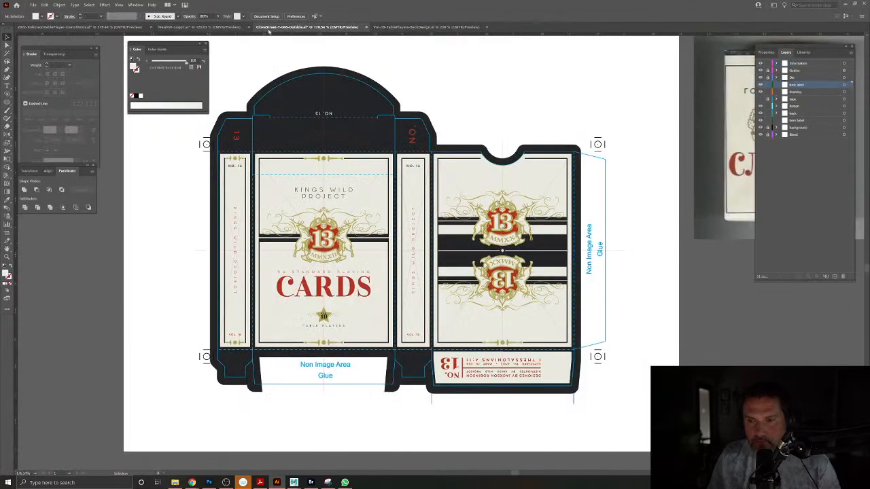
{"action": "left_click", "coordinate": [215, 27]}
{"action": "left_click", "coordinate": [299, 27]}
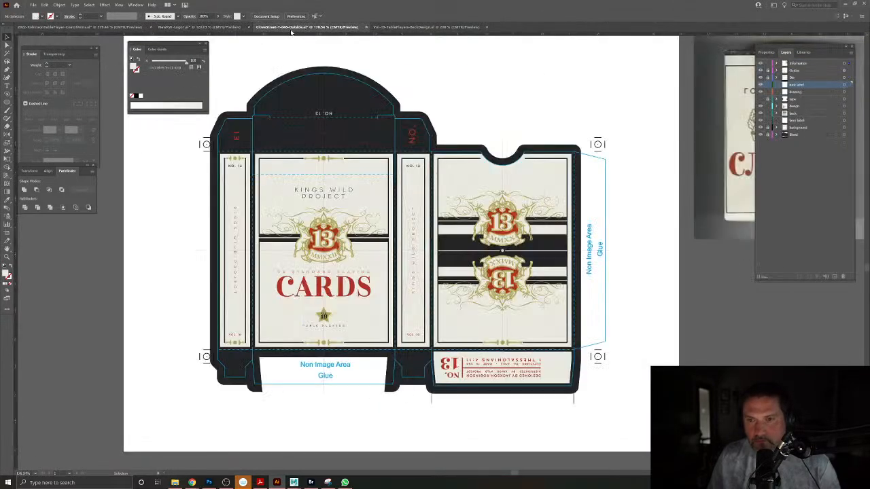
Paste the king's-head logo and scale it down to fit beside the text on the back panel's bottom flap.
{"action": "key", "text": "ctrl+v"}
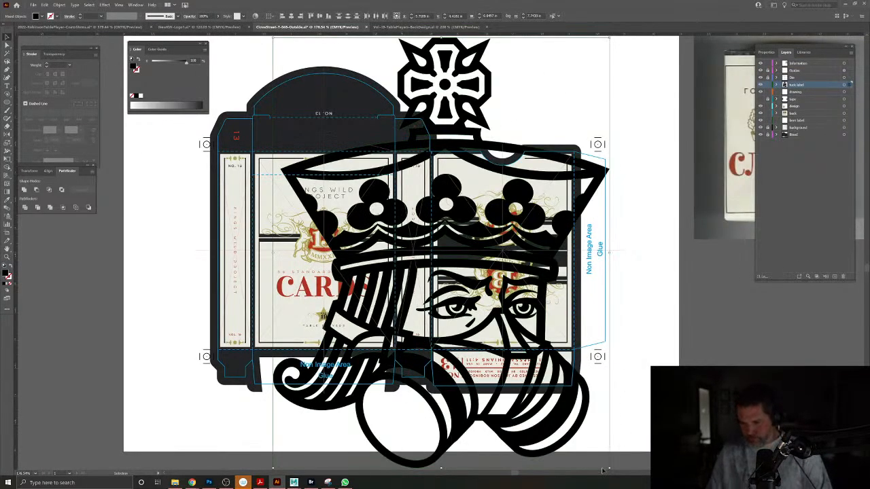
{"action": "left_click_drag", "start_coordinate": [610, 469], "coordinate": [463, 289]}
{"action": "left_click_drag", "start_coordinate": [440, 252], "coordinate": [565, 371]}
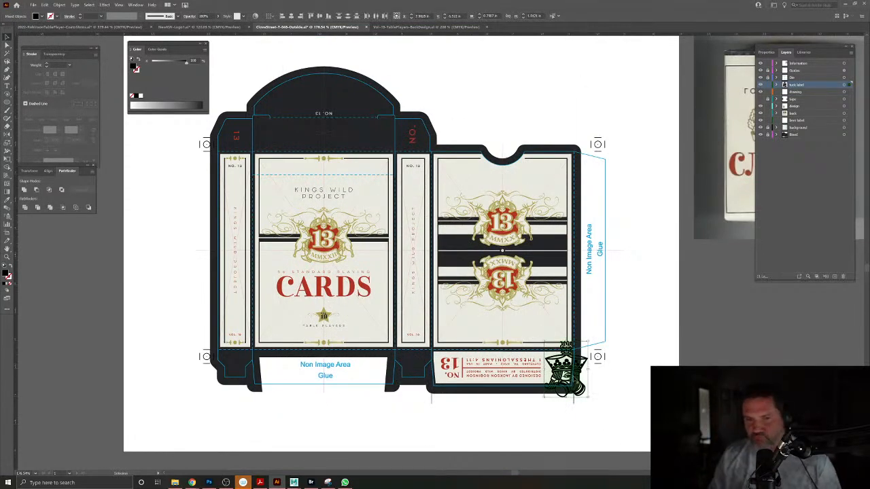
{"action": "left_click_drag", "start_coordinate": [557, 365], "coordinate": [605, 398]}
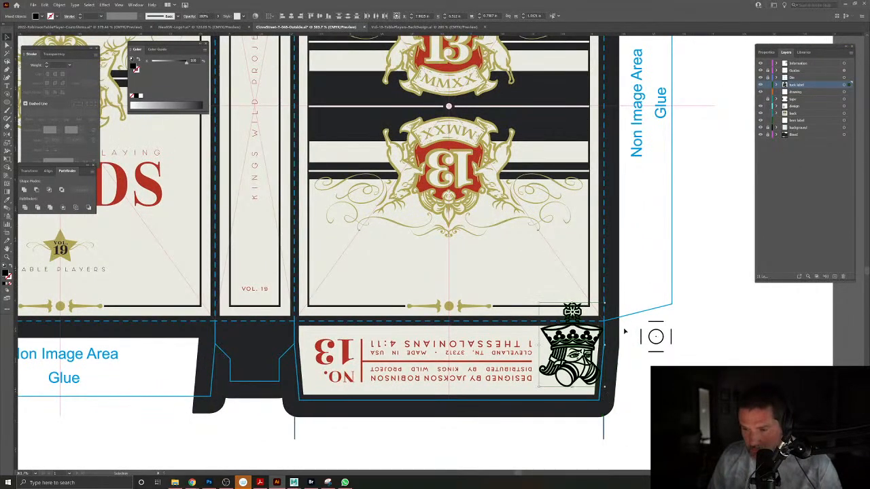
{"action": "left_click_drag", "start_coordinate": [606, 302], "coordinate": [589, 332]}
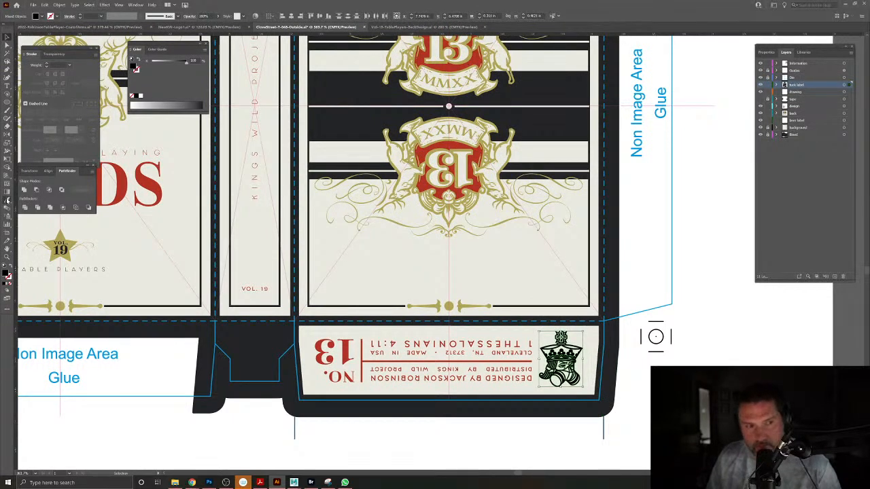
Recolour the king's-head logo with the box's black, rotate it 180° to match the flap text and nudge it into place.
{"action": "key", "text": "a"}
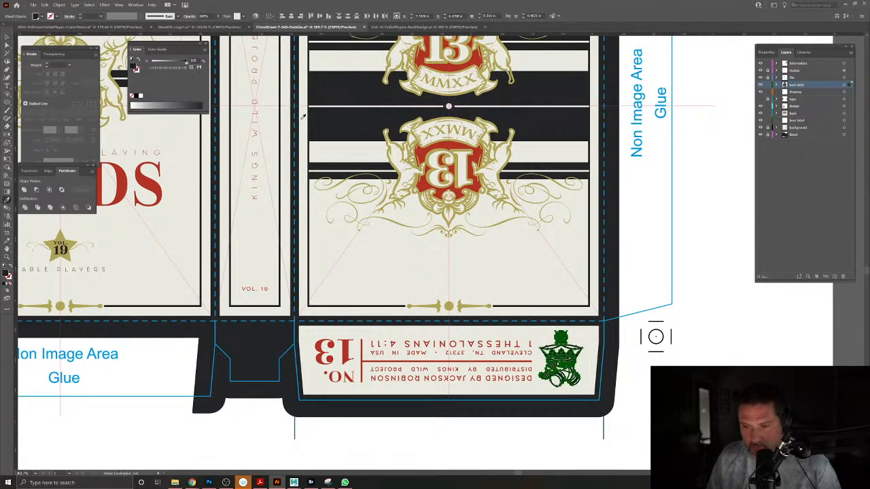
{"action": "left_click", "coordinate": [7, 39]}
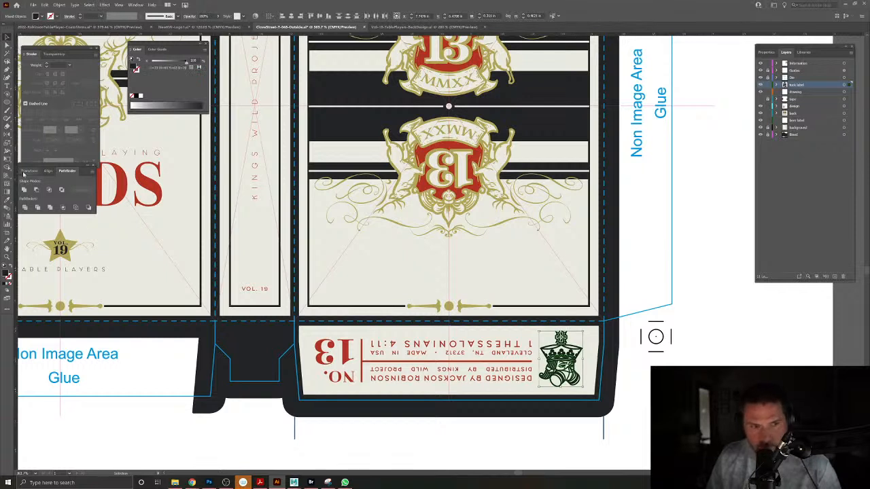
{"action": "left_click_drag", "start_coordinate": [583, 329], "coordinate": [525, 408]}
{"action": "key", "text": "Right"}
{"action": "key", "text": "Right"}
{"action": "key", "text": "Right"}
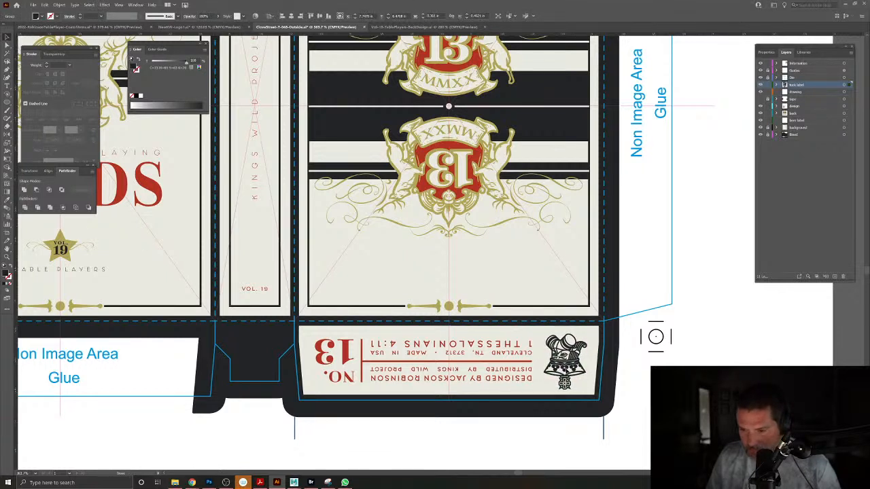
{"action": "left_click", "coordinate": [605, 379]}
{"action": "left_click_drag", "start_coordinate": [605, 352], "coordinate": [492, 287]}
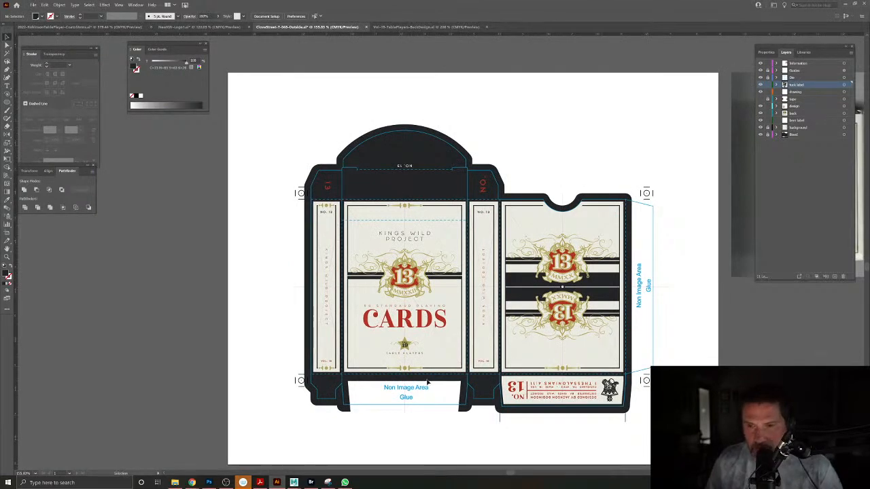
Isolate the lettering inside the back panel's upper emblem and delete the letters MMXX from its ribbon.
{"action": "left_click_drag", "start_coordinate": [563, 285], "coordinate": [654, 324]}
{"action": "left_click", "coordinate": [609, 249]}
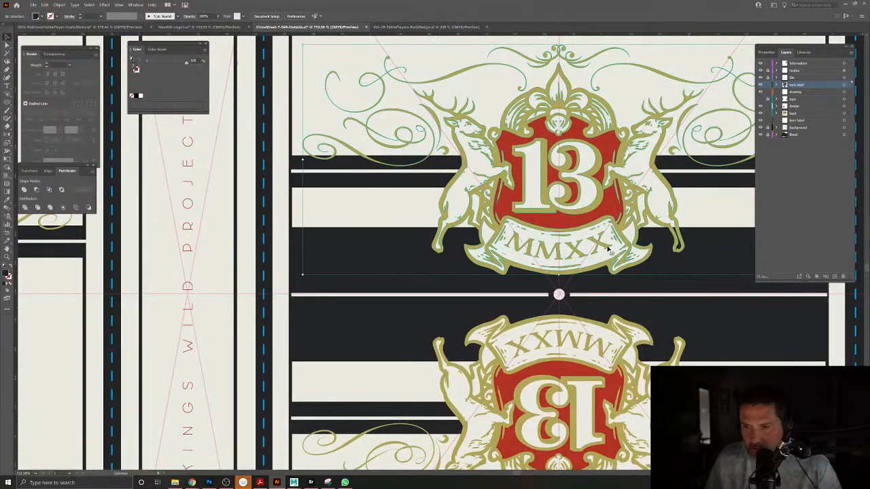
{"action": "double_click", "coordinate": [609, 249]}
{"action": "double_click", "coordinate": [608, 249]}
{"action": "double_click", "coordinate": [608, 249]}
{"action": "left_click", "coordinate": [605, 248]}
{"action": "key", "text": "Delete"}
{"action": "left_click", "coordinate": [577, 253]}
{"action": "key", "text": "Delete"}
{"action": "left_click", "coordinate": [548, 256]}
{"action": "key", "text": "Delete"}
{"action": "left_click", "coordinate": [531, 253]}
{"action": "key", "text": "Delete"}
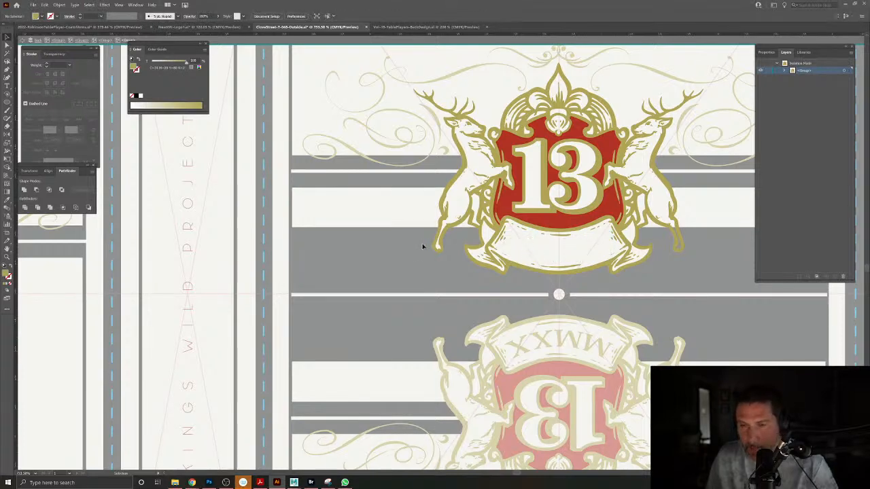
Isolate the lettering inside the back panel's lower, upside-down emblem and delete the letters MMXX from its ribbon.
{"action": "left_click", "coordinate": [537, 318], "text": "ctrl+alt"}
{"action": "key", "text": "Escape"}
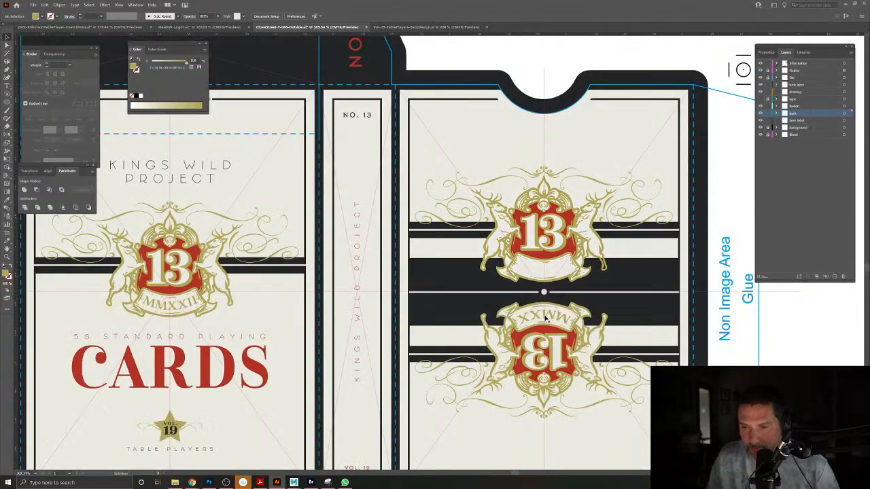
{"action": "left_click", "coordinate": [544, 319]}
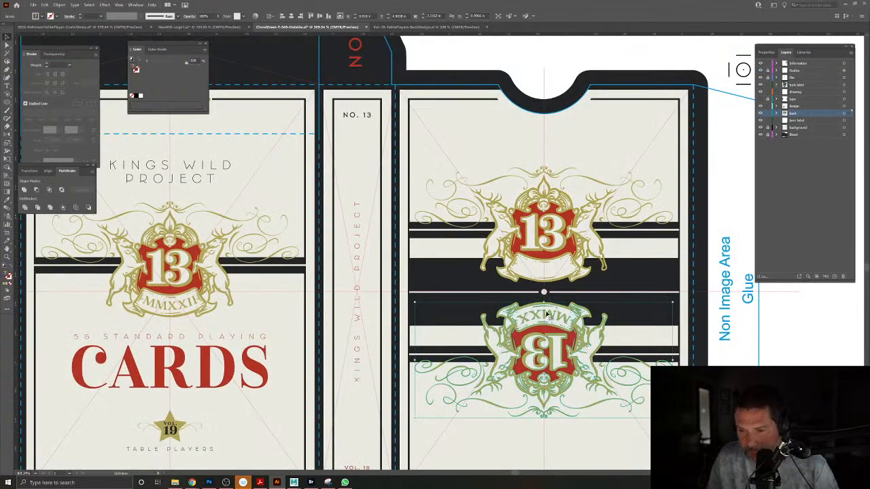
{"action": "double_click", "coordinate": [550, 314]}
{"action": "double_click", "coordinate": [551, 314]}
{"action": "left_click", "coordinate": [550, 314]}
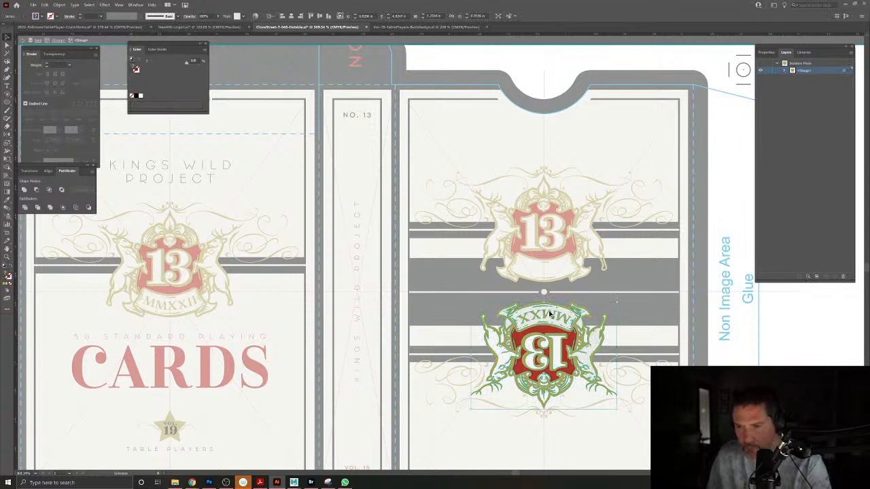
{"action": "double_click", "coordinate": [551, 313]}
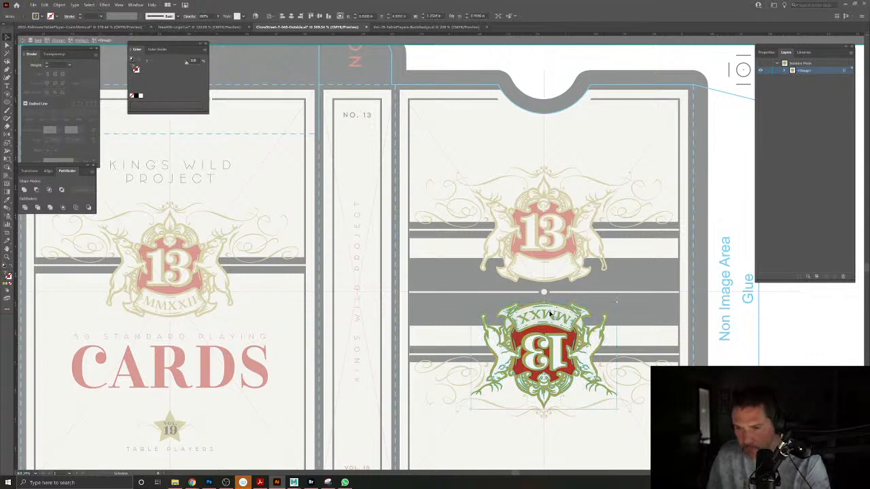
{"action": "double_click", "coordinate": [552, 315]}
{"action": "double_click", "coordinate": [564, 320]}
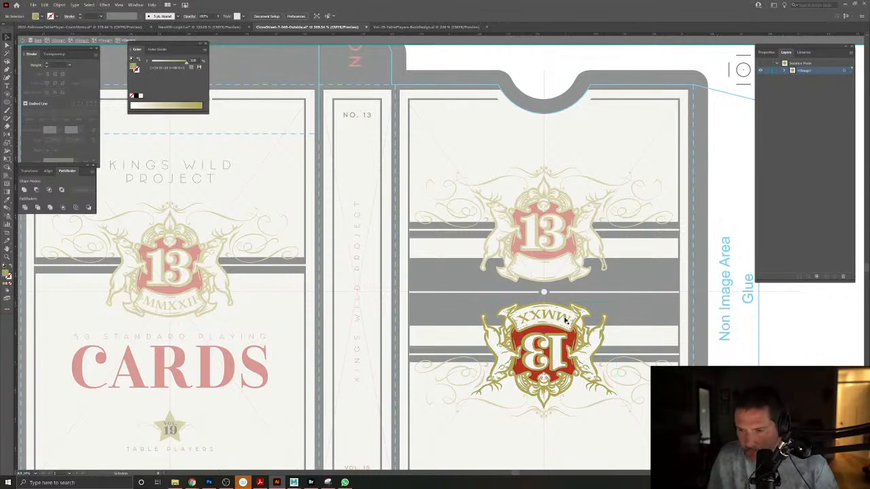
{"action": "left_click", "coordinate": [553, 318]}
{"action": "key", "text": "Delete"}
{"action": "left_click", "coordinate": [537, 316]}
{"action": "key", "text": "Delete"}
Isolate the front panel's emblem, select all the MMXXII letters on its ribbon and copy them.
{"action": "double_click", "coordinate": [152, 321]}
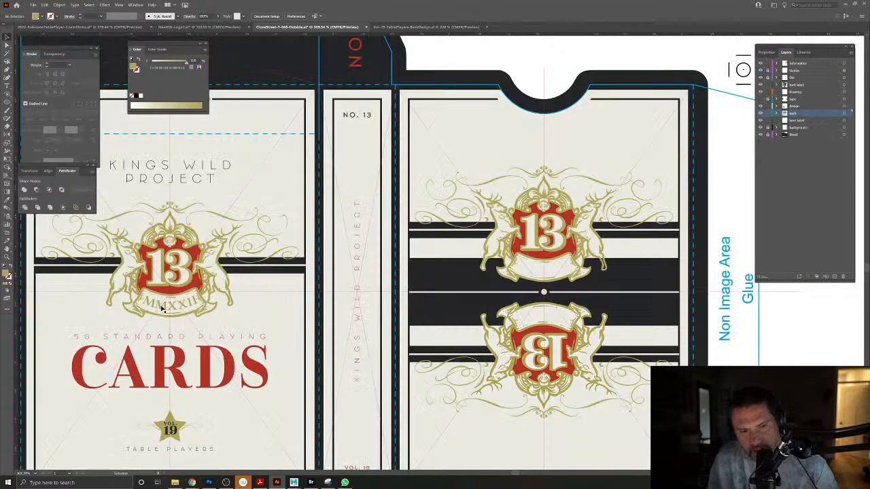
{"action": "double_click", "coordinate": [175, 308]}
{"action": "left_click", "coordinate": [184, 308]}
{"action": "left_click", "coordinate": [160, 308]}
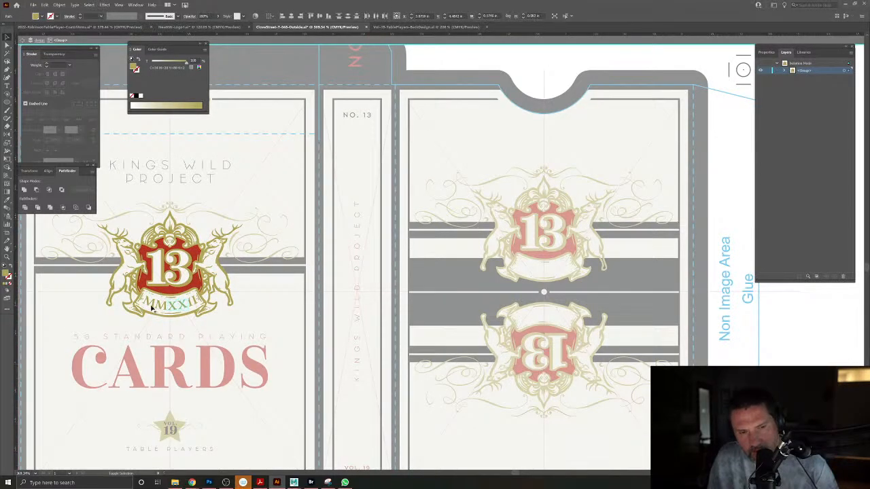
{"action": "left_click", "coordinate": [192, 305], "text": "shift"}
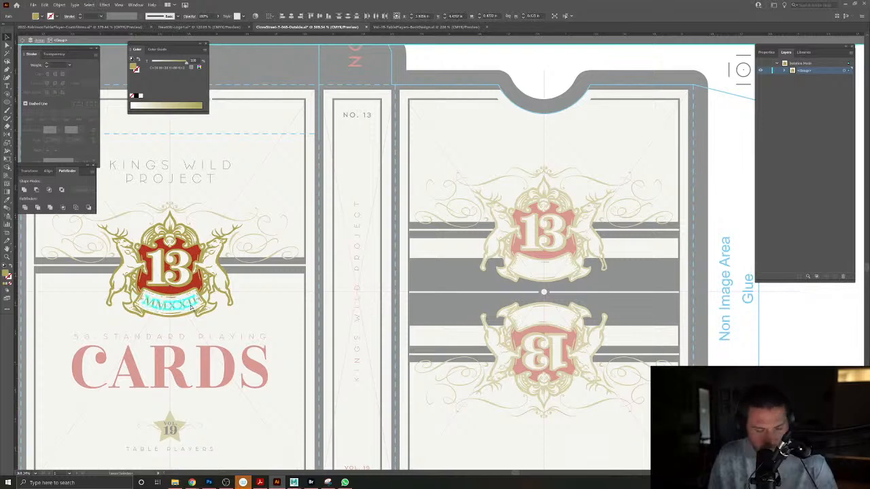
{"action": "left_click", "coordinate": [571, 126]}
{"action": "key", "text": "Escape"}
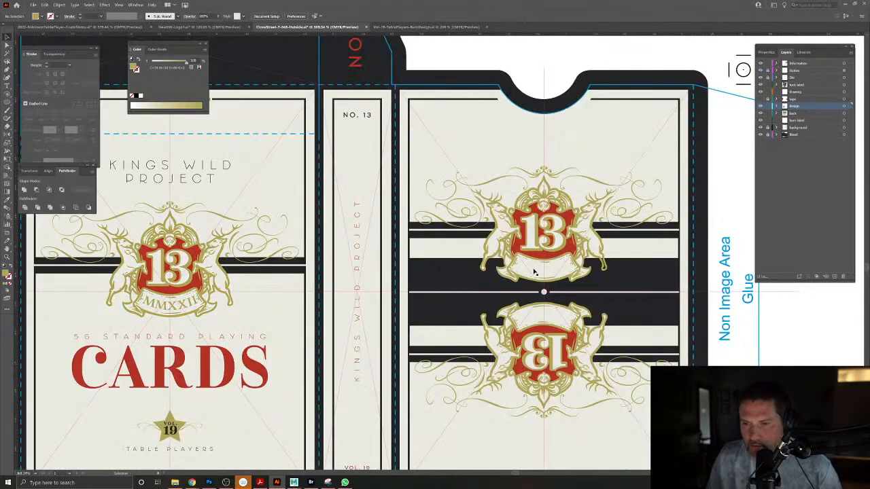
Paste the MMXXII lettering onto the back panel's upper emblem ribbon and place a copy rotated 180° on the lower ribbon.
{"action": "key", "text": "ctrl+v"}
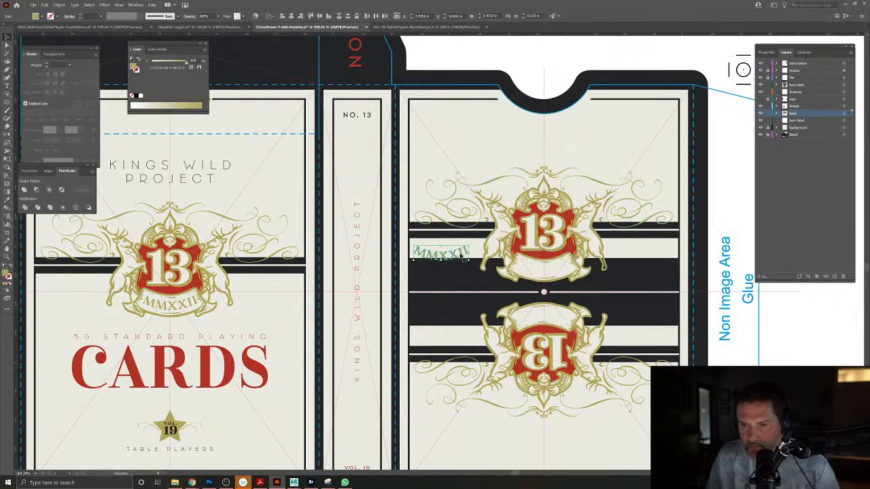
{"action": "left_click_drag", "start_coordinate": [465, 254], "coordinate": [442, 207]}
{"action": "scroll", "coordinate": [554, 313], "scroll_direction": "up", "scroll_amount": 5}
{"action": "left_click", "coordinate": [515, 120]}
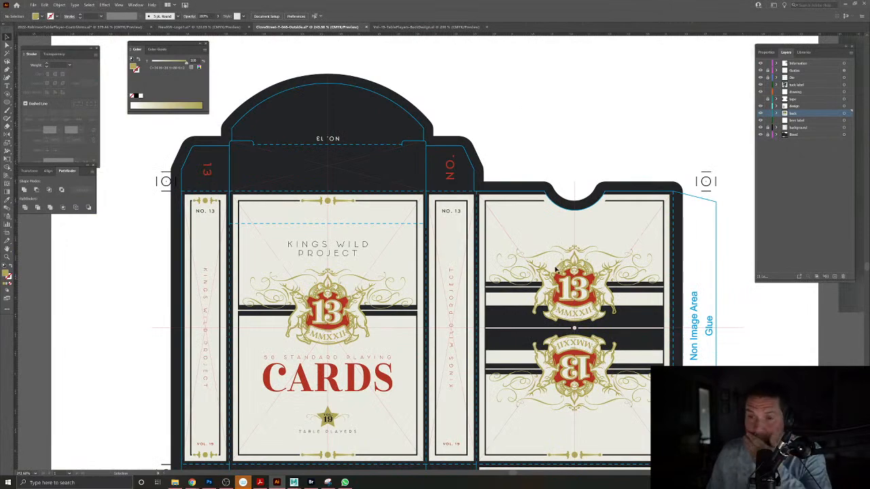
Draw a small circle on the back panel's frame line end beside the thumb notch and colour it the box's black.
{"action": "key", "text": "l"}
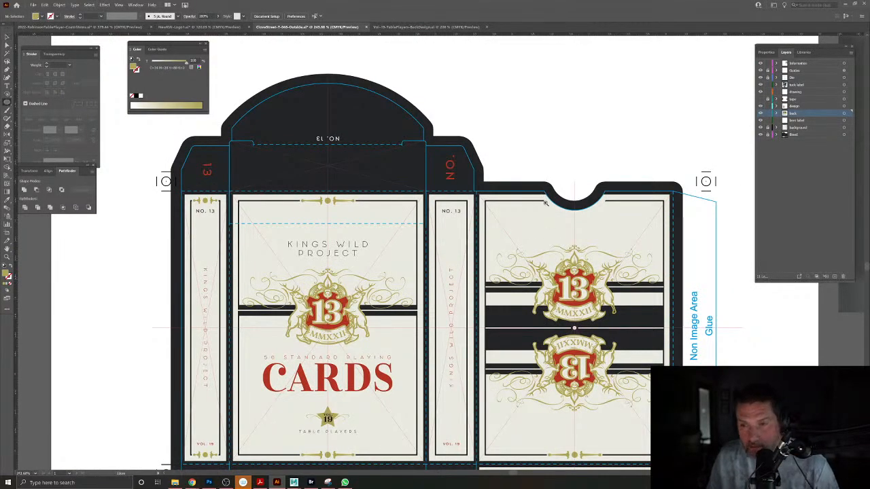
{"action": "left_click_drag", "start_coordinate": [541, 197], "coordinate": [680, 305]}
{"action": "left_click_drag", "start_coordinate": [562, 241], "coordinate": [571, 250]}
{"action": "left_click", "coordinate": [7, 200]}
{"action": "left_click", "coordinate": [211, 144]}
{"action": "key", "text": "v"}
Place a copy of the small black dot on the frame line end across the thumb notch.
{"action": "left_click", "coordinate": [247, 49]}
{"action": "scroll", "coordinate": [514, 220], "scroll_direction": "down", "scroll_amount": 4}
{"action": "left_click_drag", "start_coordinate": [481, 272], "coordinate": [549, 275]}
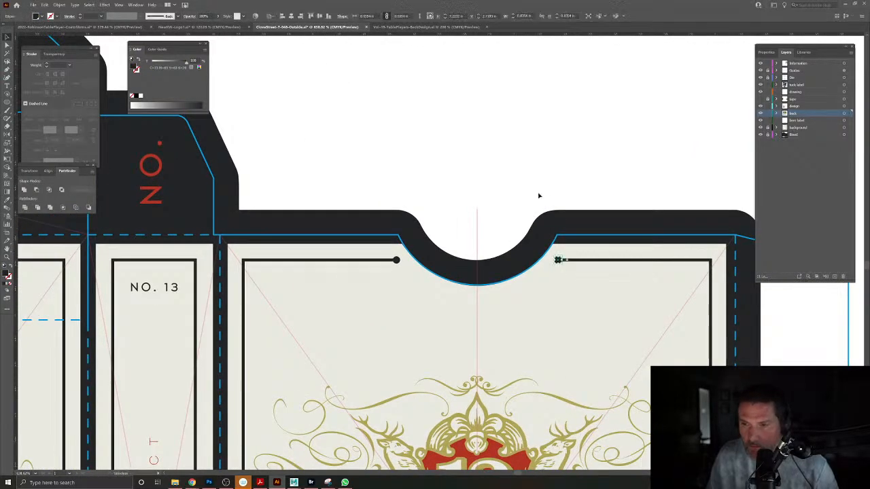
{"action": "scroll", "coordinate": [540, 197], "scroll_direction": "down", "scroll_amount": 5}
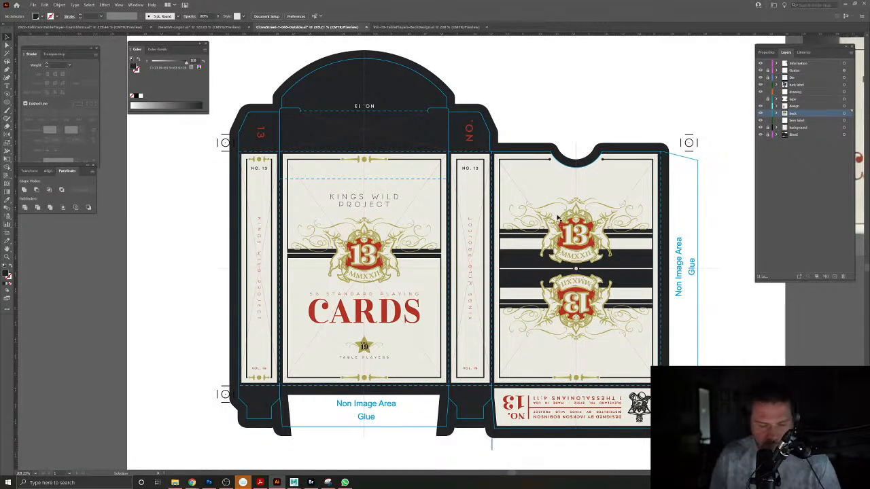
Start saving the tuck box under a new name and create and enter a Revised folder inside Vol-19.
{"action": "left_click", "coordinate": [31, 7]}
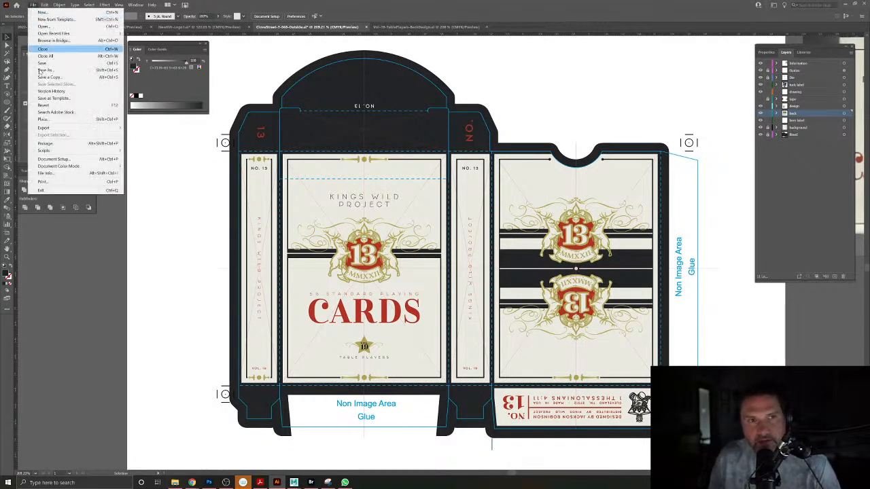
{"action": "left_click", "coordinate": [42, 71]}
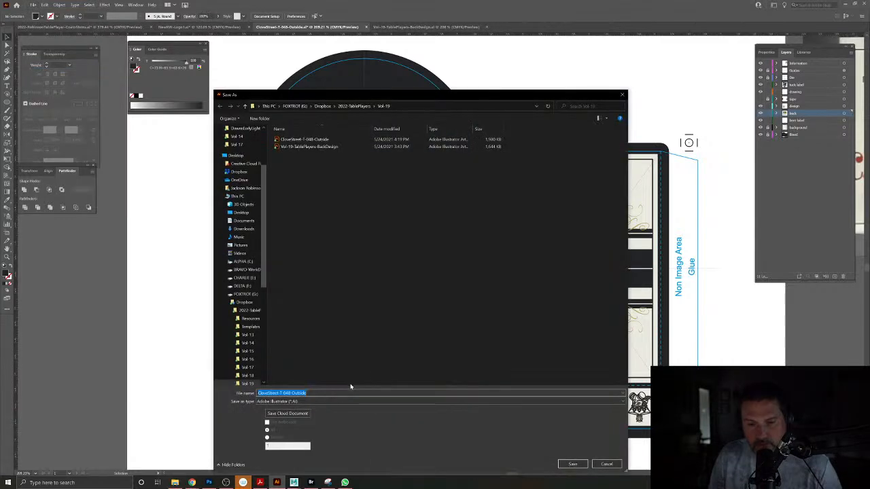
{"action": "left_click", "coordinate": [327, 402]}
{"action": "left_click", "coordinate": [235, 433]}
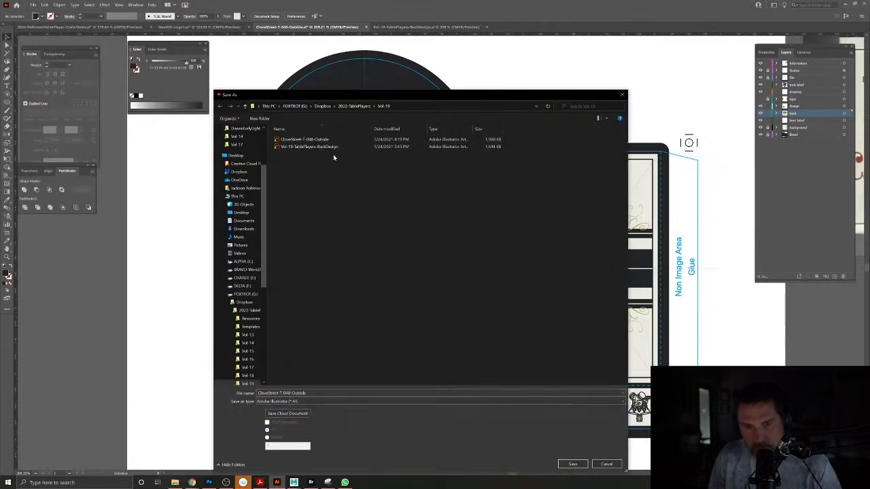
{"action": "left_click", "coordinate": [259, 118]}
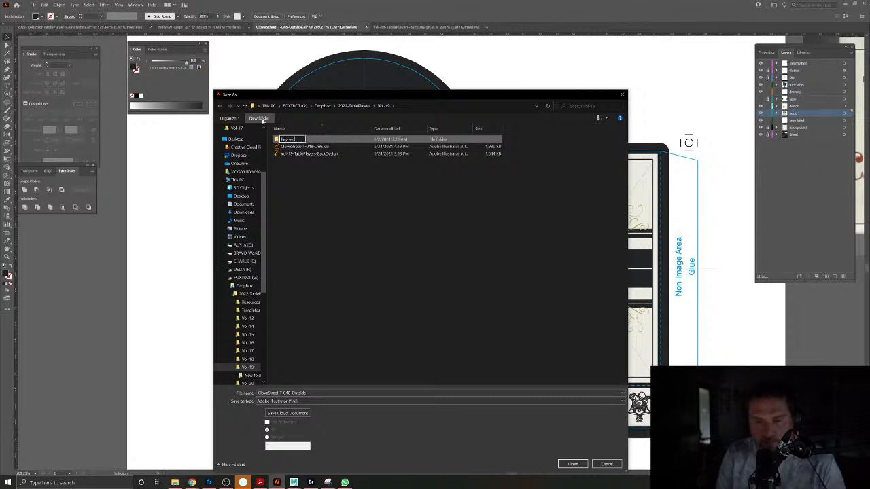
{"action": "left_click", "coordinate": [573, 464]}
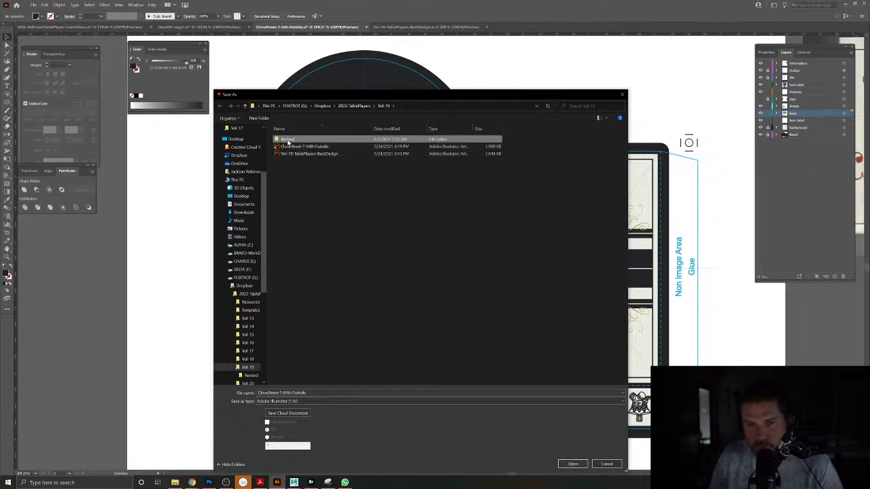
{"action": "double_click", "coordinate": [288, 140]}
Save the tuck box as TP-Vol19-TuckCase-V1 in Illustrator 2020 format.
{"action": "left_click", "coordinate": [329, 393]}
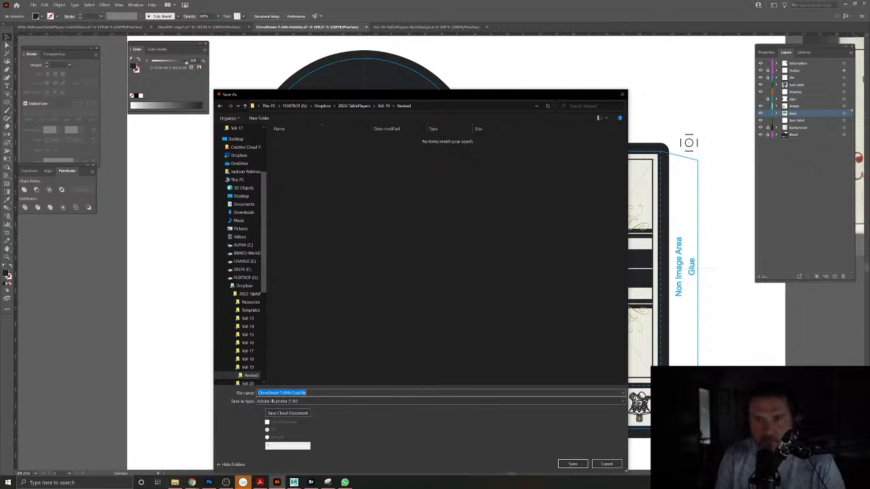
{"action": "type", "text": "TP-Vol19-TuckCase-V1"}
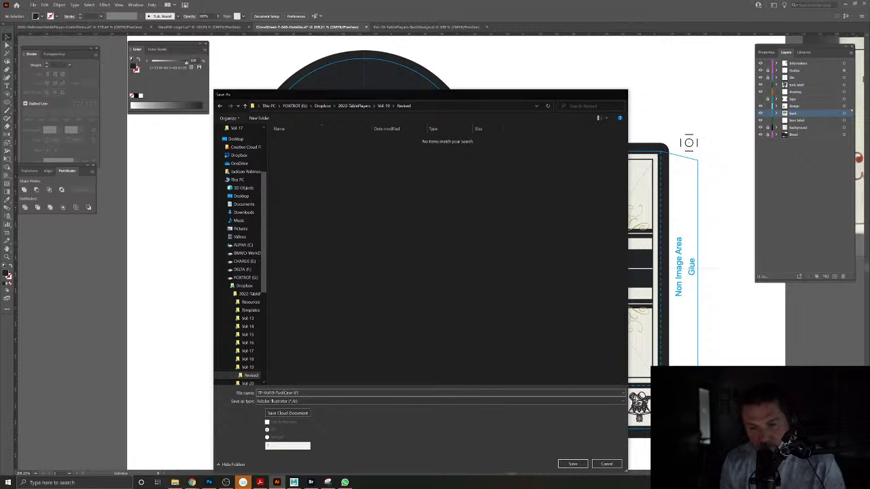
{"action": "key", "text": "Return"}
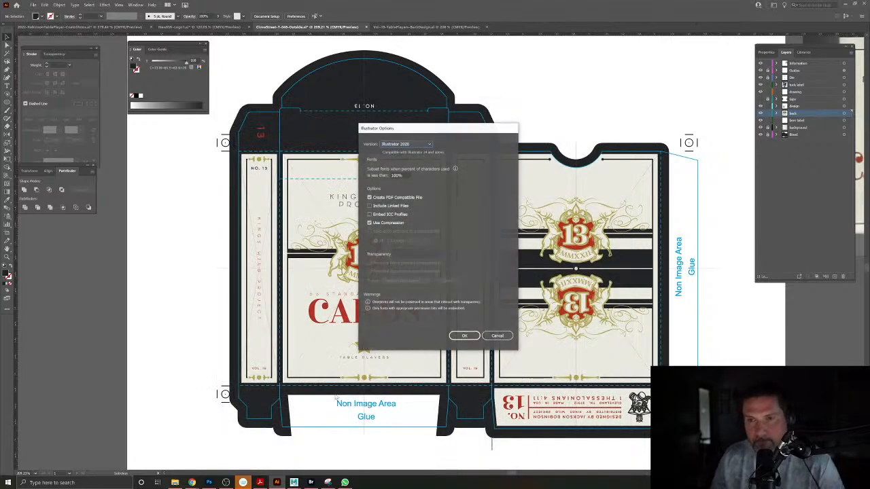
{"action": "left_click", "coordinate": [464, 336]}
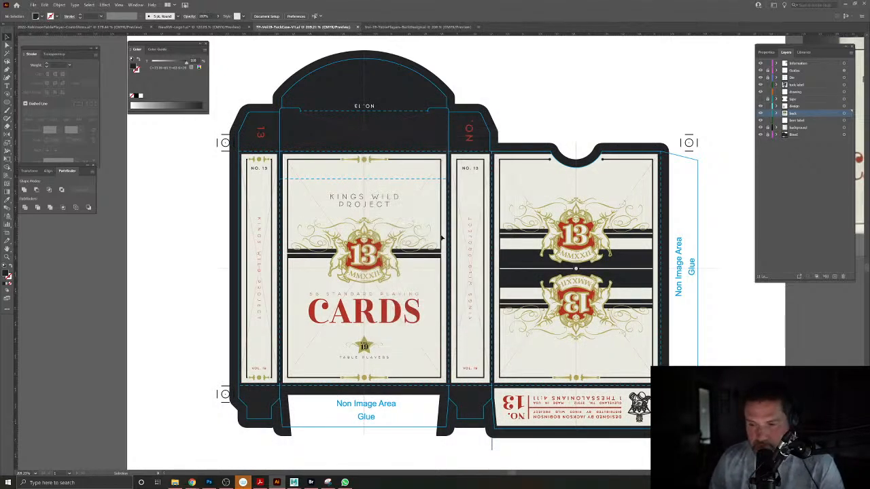
Close the Vol-19 tuck box document and the Vol-19-TablePlayers-BackDesign document.
{"action": "left_click", "coordinate": [358, 27]}
{"action": "left_click", "coordinate": [311, 28]}
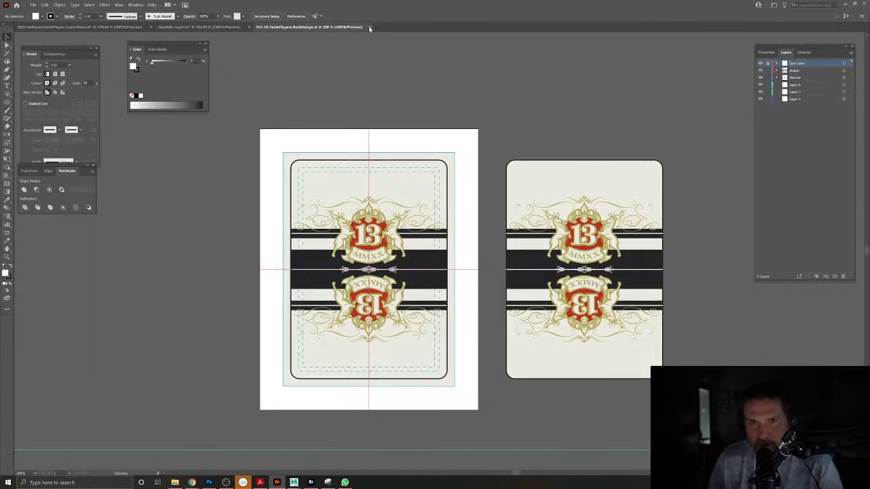
{"action": "left_click", "coordinate": [369, 28]}
Open CloveStreet-T-049-Outside from the Vol-20 folder, ignoring the missing Vol-20 inspiration image link.
{"action": "left_click", "coordinate": [32, 4]}
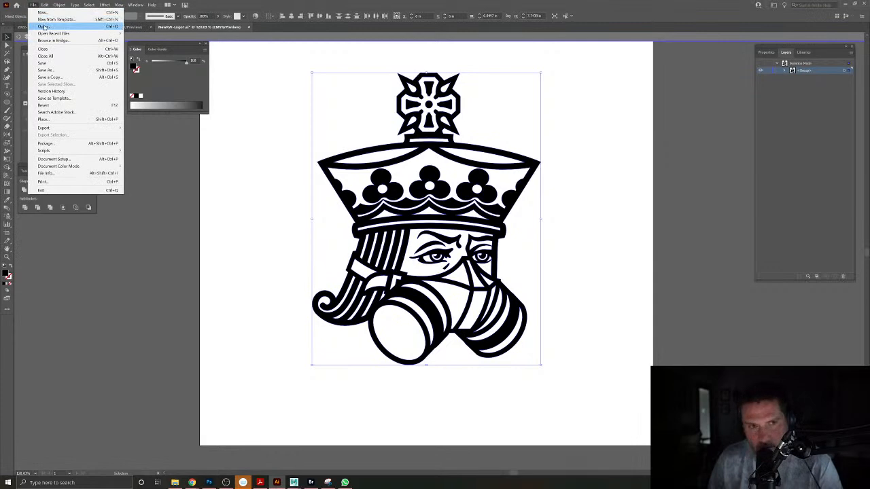
{"action": "left_click", "coordinate": [43, 26]}
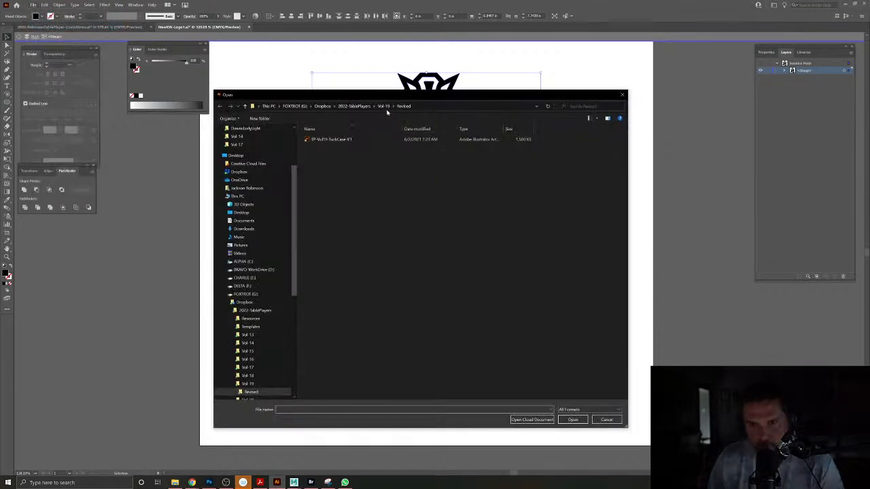
{"action": "left_click", "coordinate": [354, 106]}
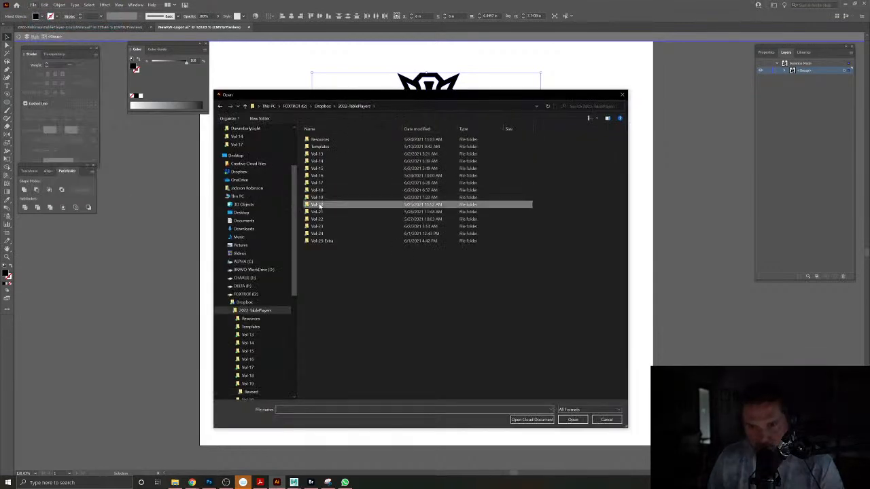
{"action": "left_click", "coordinate": [573, 419]}
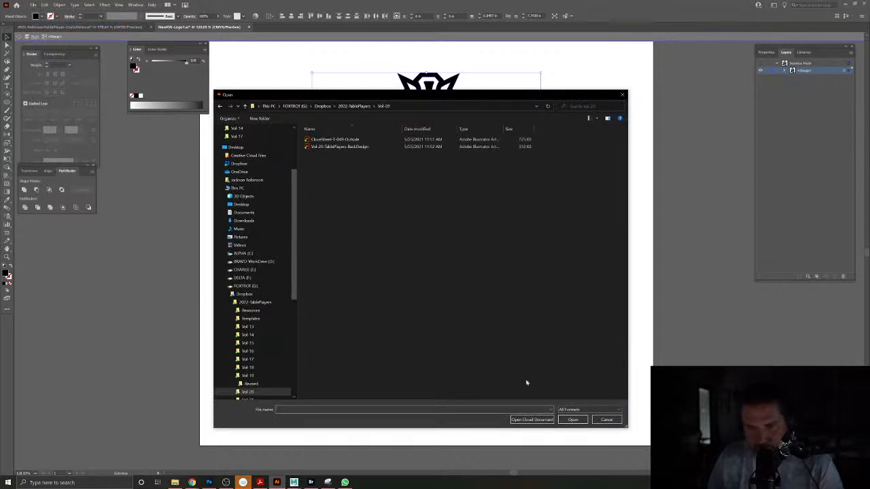
{"action": "left_click", "coordinate": [338, 140]}
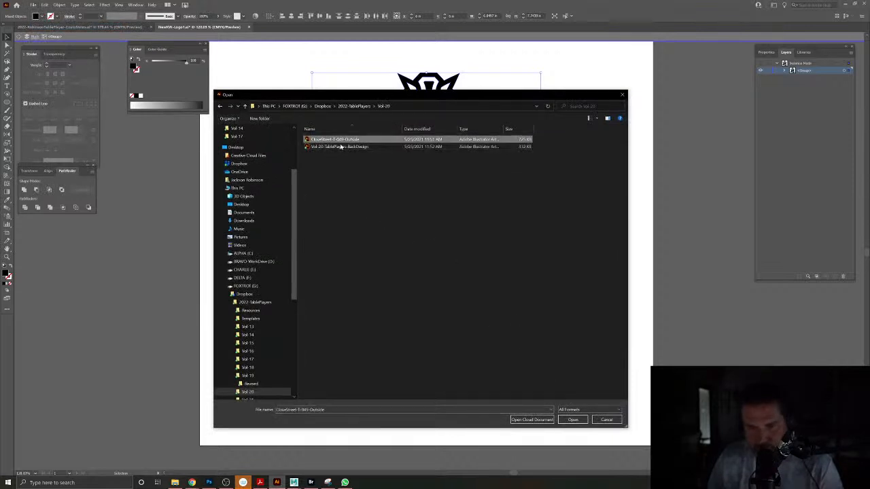
{"action": "double_click", "coordinate": [338, 140]}
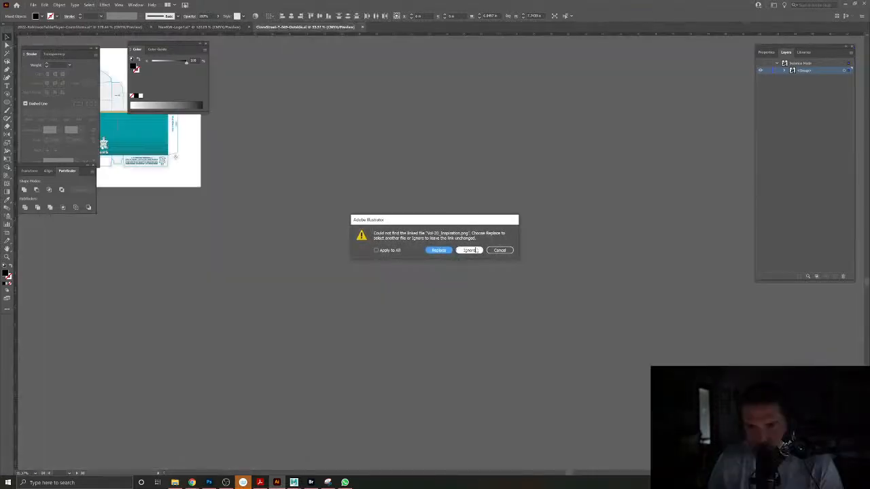
{"action": "left_click", "coordinate": [468, 250]}
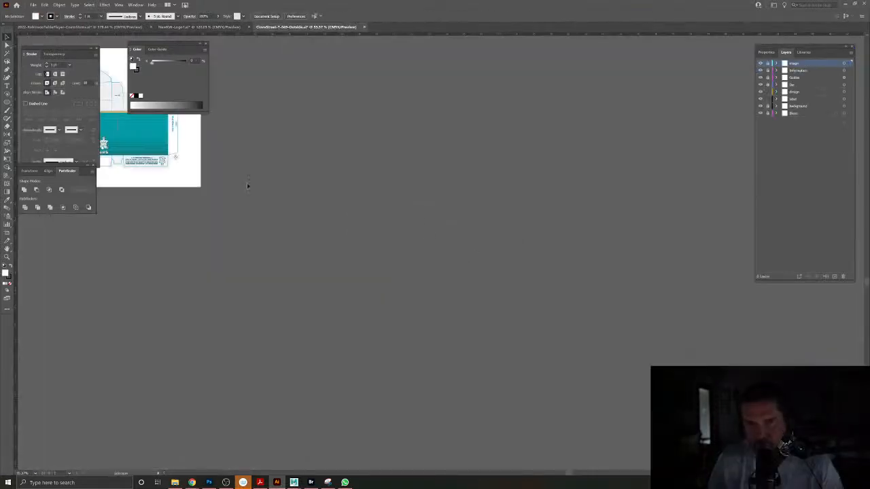
{"action": "key", "text": "ctrl+0"}
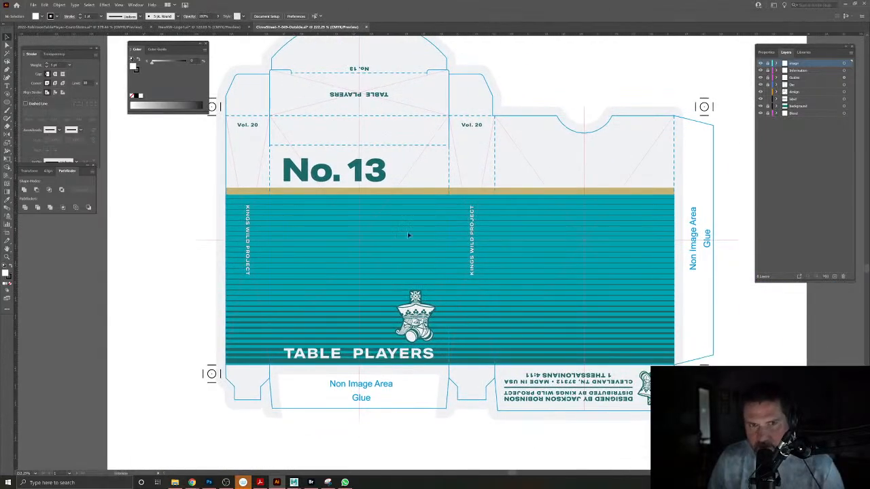
{"action": "left_click", "coordinate": [45, 5]}
{"action": "mouse_move", "coordinate": [33, 6]}
{"action": "left_click", "coordinate": [45, 27]}
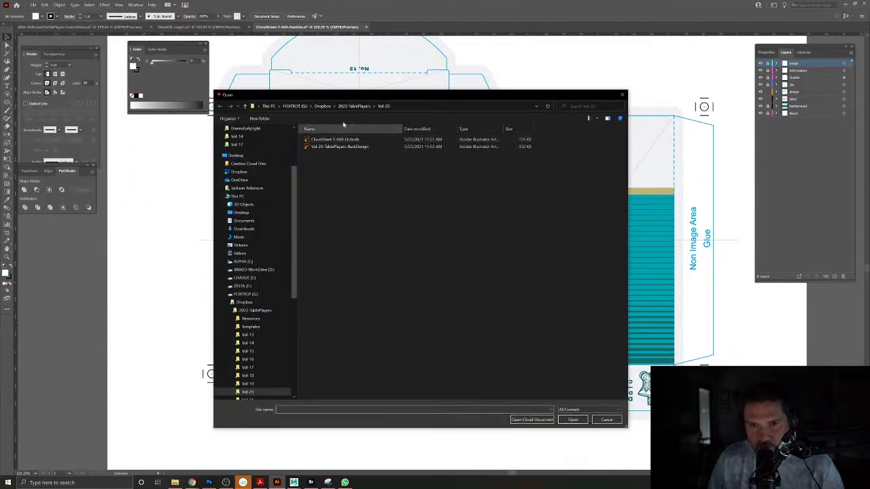
{"action": "left_click", "coordinate": [606, 420]}
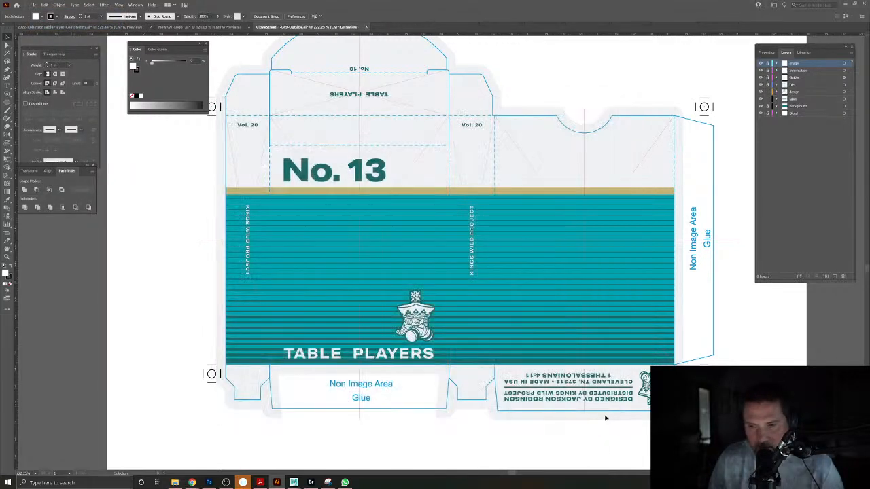
Remove the king logo from the credits flap and select the king logo on the front panel.
{"action": "left_click", "coordinate": [603, 412]}
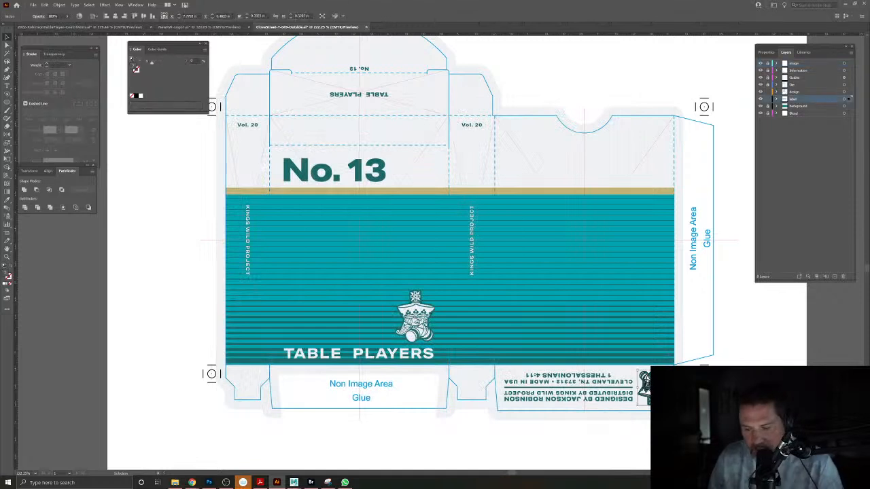
{"action": "left_click", "coordinate": [416, 327]}
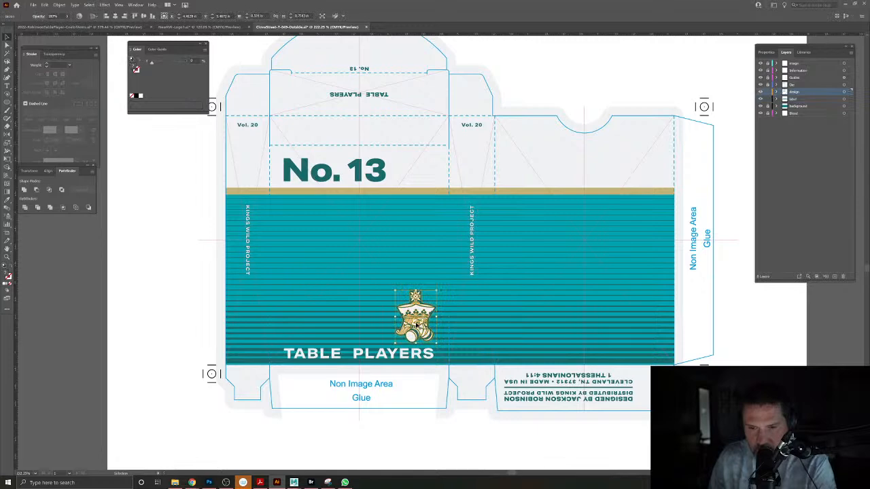
In the NewKW-Logo1 document, select all white-filled shapes of the gas-mask king by matching fill color and copy them.
{"action": "left_click", "coordinate": [195, 27]}
{"action": "double_click", "coordinate": [440, 314]}
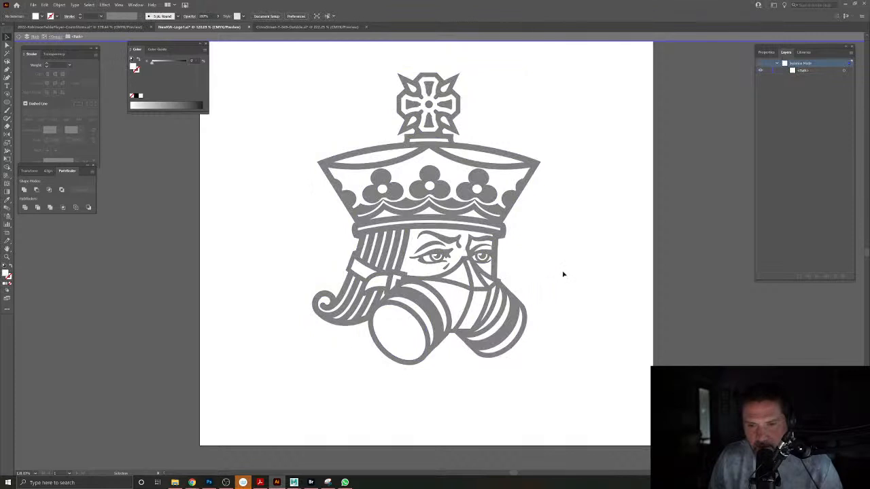
{"action": "double_click", "coordinate": [529, 283]}
{"action": "double_click", "coordinate": [456, 296]}
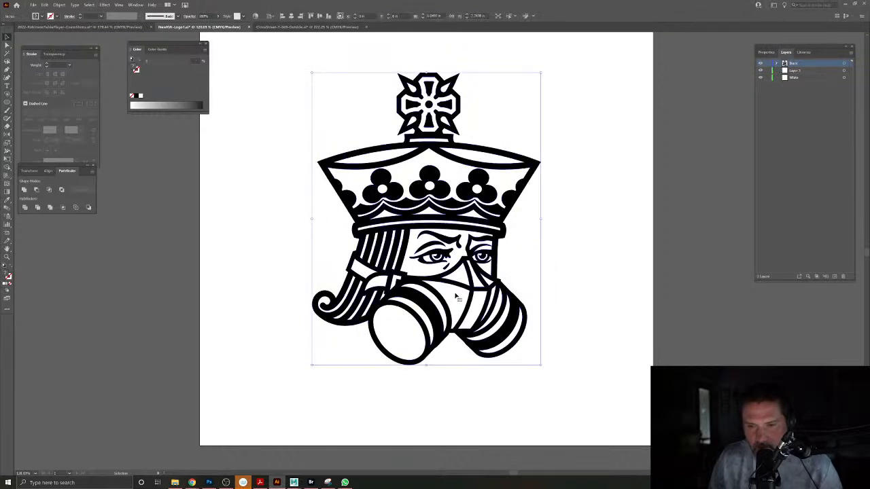
{"action": "left_click", "coordinate": [456, 296]}
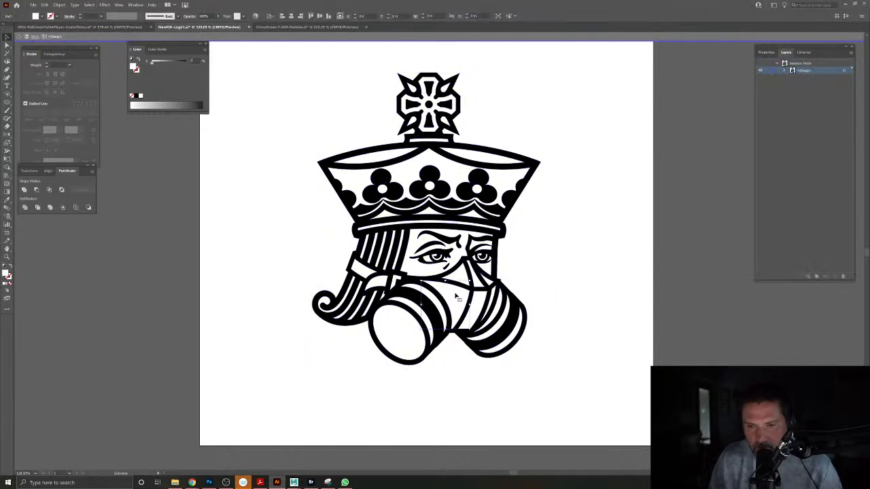
{"action": "left_click", "coordinate": [89, 5]}
{"action": "mouse_move", "coordinate": [102, 63]}
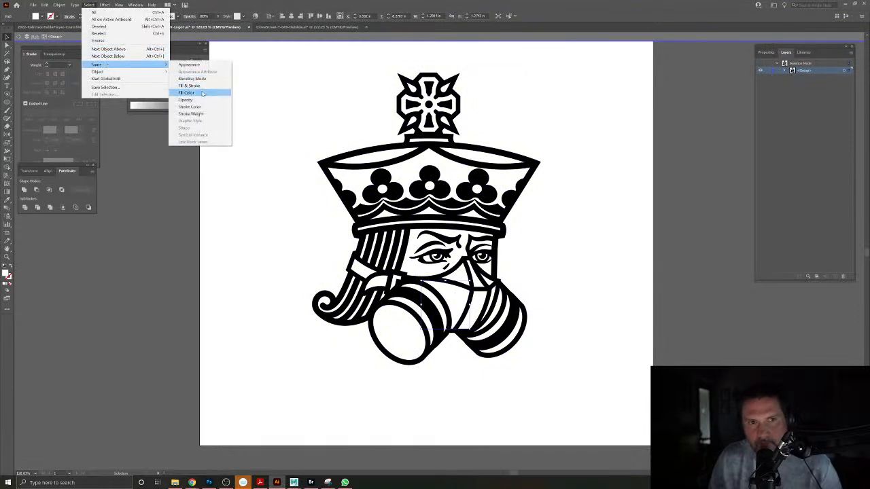
{"action": "left_click", "coordinate": [202, 93]}
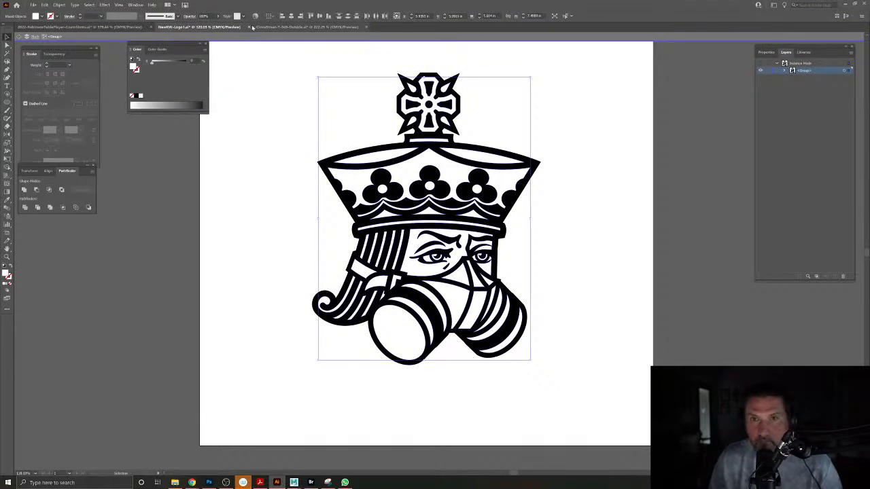
Back in the Vol-20 box document, replace the old white king artwork inside the front logo group with the copied gas-mask king.
{"action": "left_click", "coordinate": [279, 27]}
{"action": "left_click_drag", "start_coordinate": [403, 329], "coordinate": [506, 374]}
{"action": "left_click_drag", "start_coordinate": [452, 367], "coordinate": [491, 349]}
{"action": "double_click", "coordinate": [468, 360]}
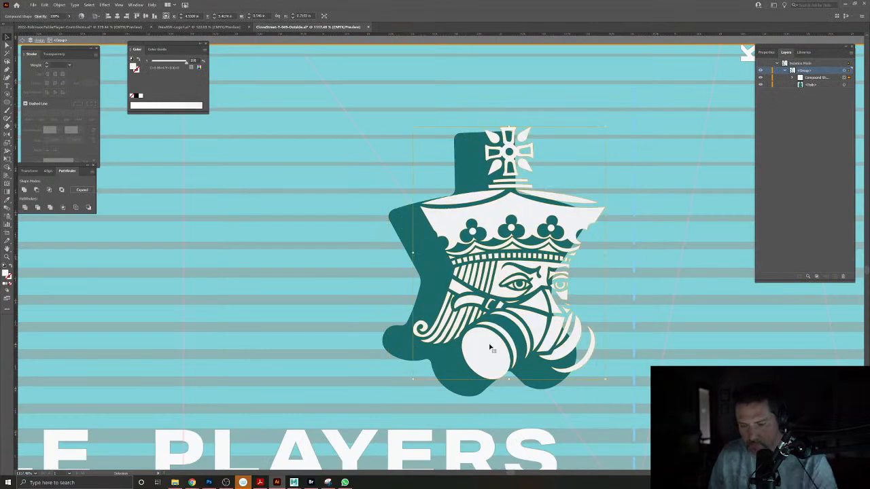
{"action": "key", "text": "Delete"}
{"action": "key", "text": "ctrl+v"}
Scale the pasted gas-mask king down to logo size and place it over the teal backing shape on the front panel.
{"action": "scroll", "coordinate": [413, 188], "scroll_direction": "down", "scroll_amount": 10}
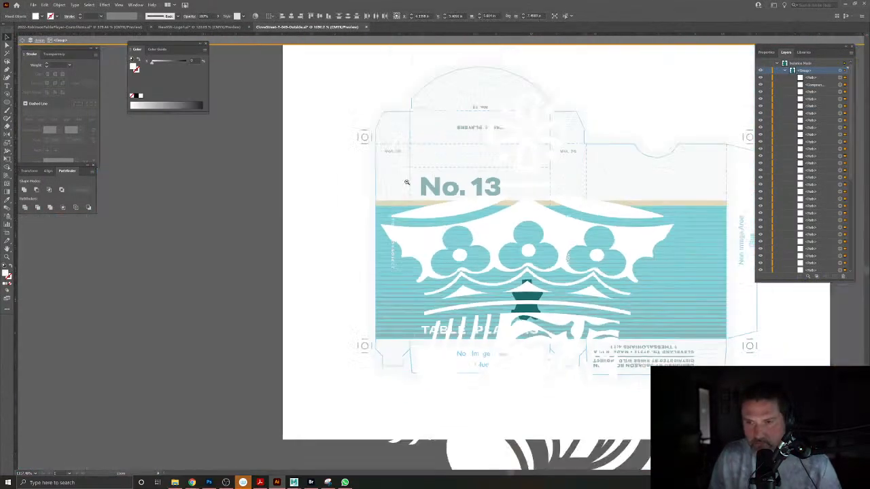
{"action": "left_click_drag", "start_coordinate": [448, 196], "coordinate": [521, 270]}
{"action": "left_click_drag", "start_coordinate": [534, 309], "coordinate": [617, 369]}
{"action": "left_click_drag", "start_coordinate": [423, 307], "coordinate": [467, 328]}
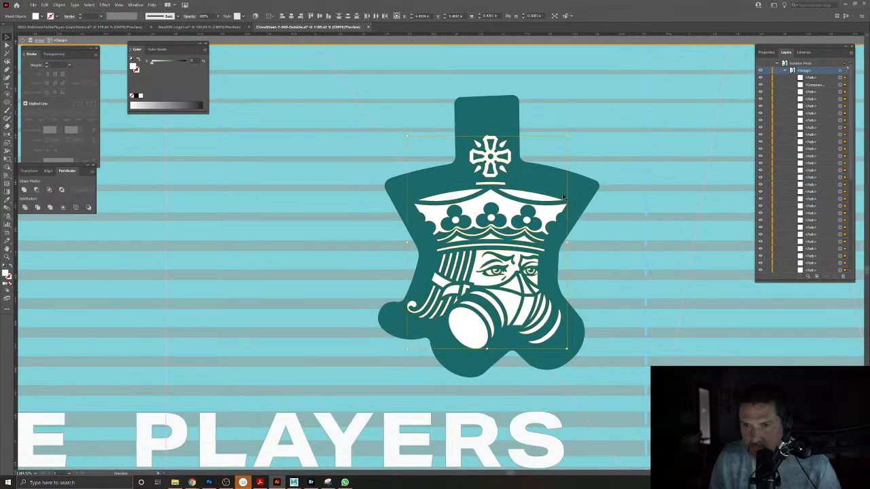
Enlarge the white king artwork slightly and nudge it to center it within the teal backing shape.
{"action": "left_click_drag", "start_coordinate": [567, 140], "coordinate": [591, 116]}
{"action": "left_click_drag", "start_coordinate": [485, 285], "coordinate": [484, 285]}
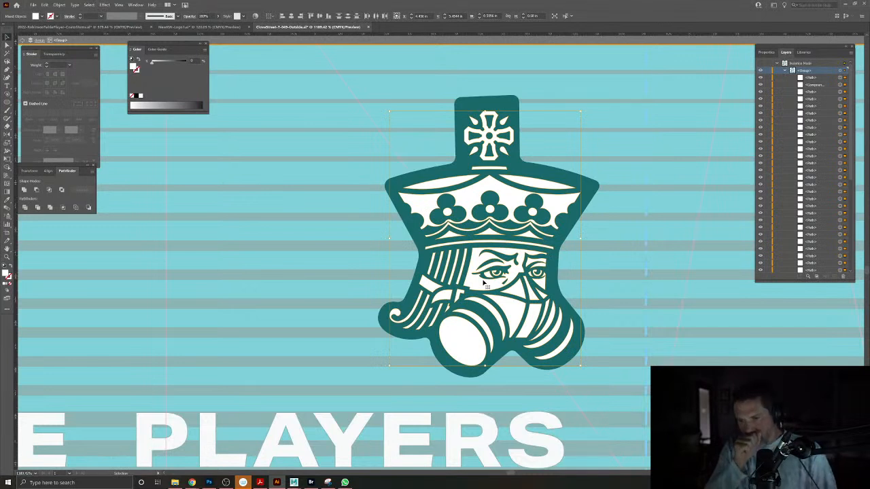
{"action": "left_click_drag", "start_coordinate": [484, 285], "coordinate": [481, 283]}
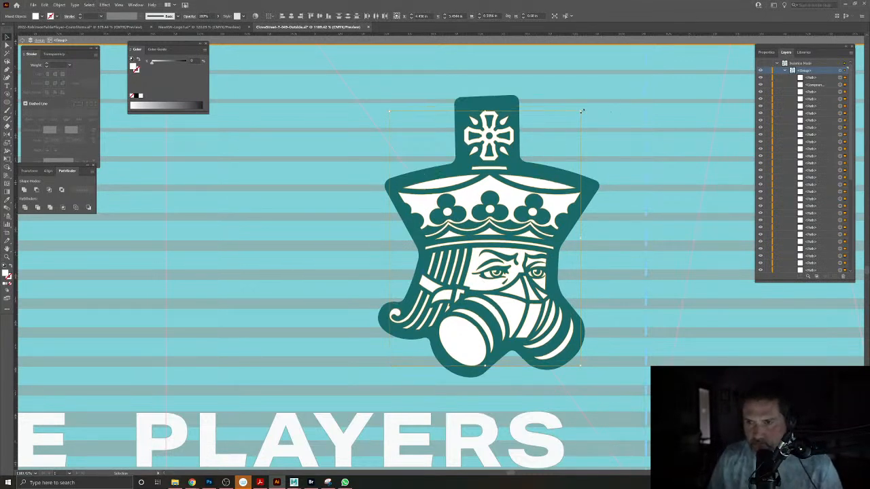
{"action": "left_click_drag", "start_coordinate": [583, 110], "coordinate": [589, 109]}
{"action": "key", "text": "Left"}
{"action": "key", "text": "Left"}
{"action": "key", "text": "Up"}
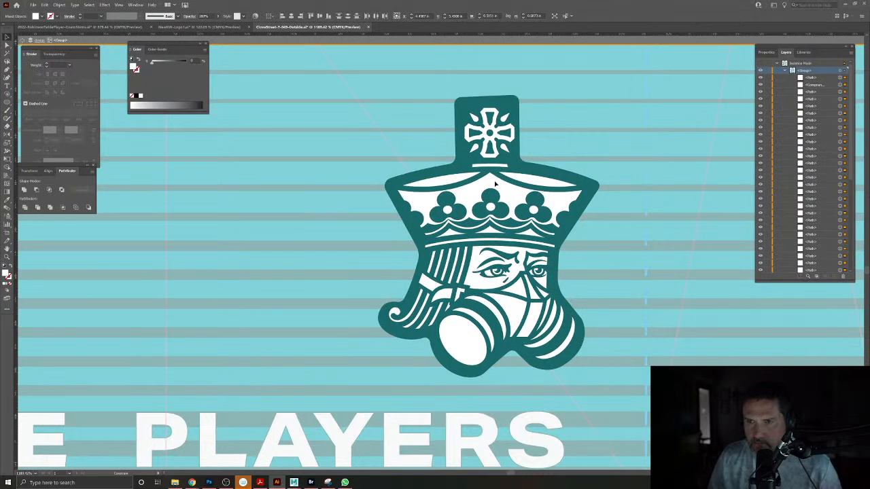
Adjust the upper corner anchor points of the teal backing around the crown's cross and exit the logo group.
{"action": "left_click", "coordinate": [512, 151]}
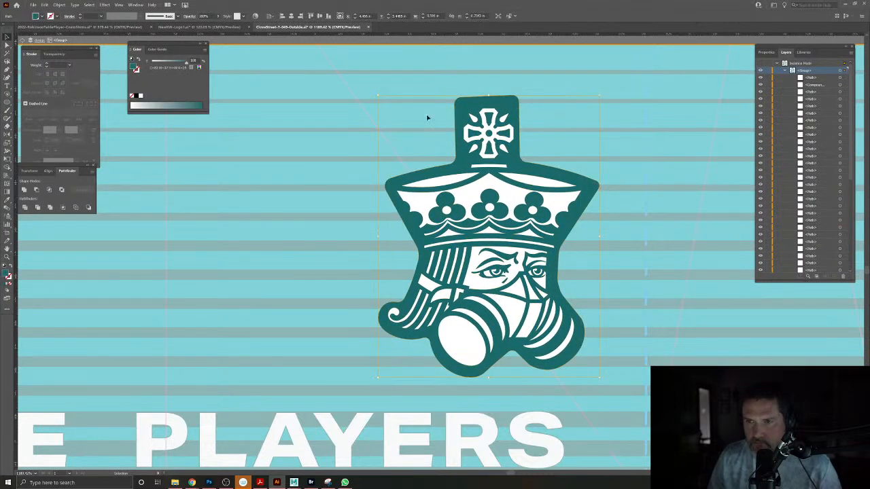
{"action": "key", "text": "a"}
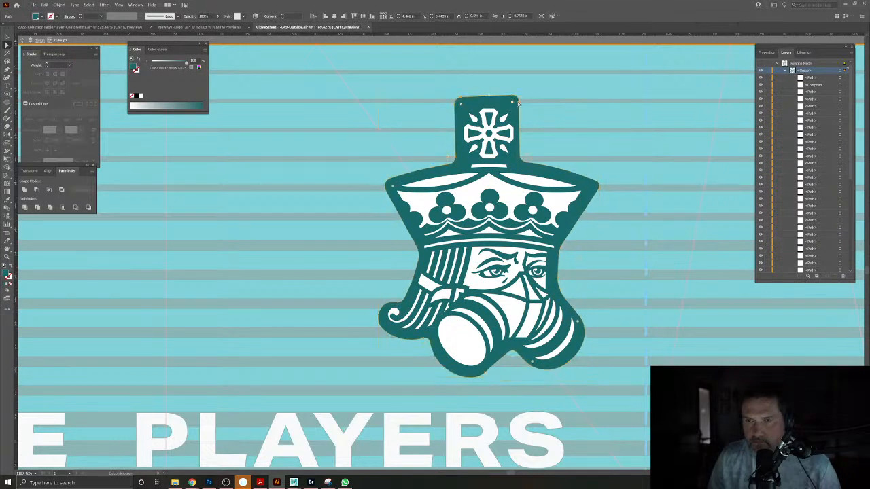
{"action": "left_click", "coordinate": [519, 100]}
{"action": "left_click_drag", "start_coordinate": [519, 102], "coordinate": [519, 104]}
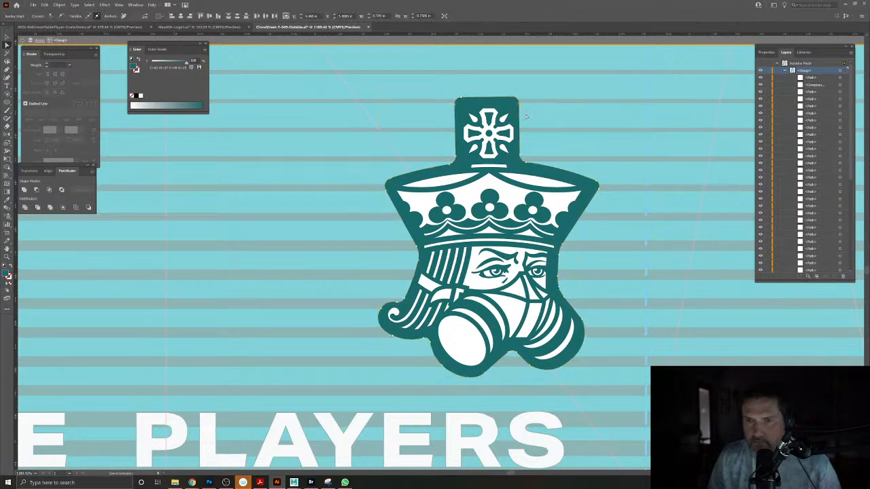
{"action": "left_click_drag", "start_coordinate": [518, 104], "coordinate": [517, 105]}
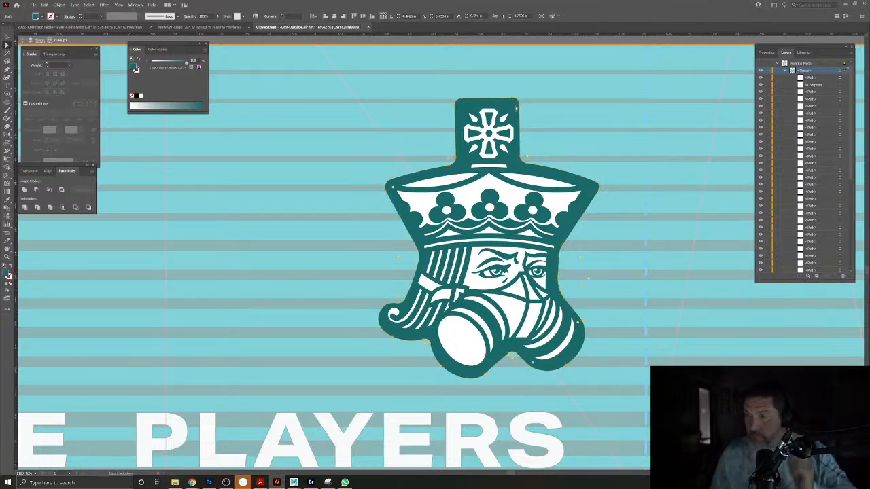
{"action": "left_click", "coordinate": [8, 38]}
{"action": "double_click", "coordinate": [403, 159]}
Delete only the teal backing shape inside the king logo group, restoring the white artwork after removing the whole group.
{"action": "left_click_drag", "start_coordinate": [514, 237], "coordinate": [452, 256]}
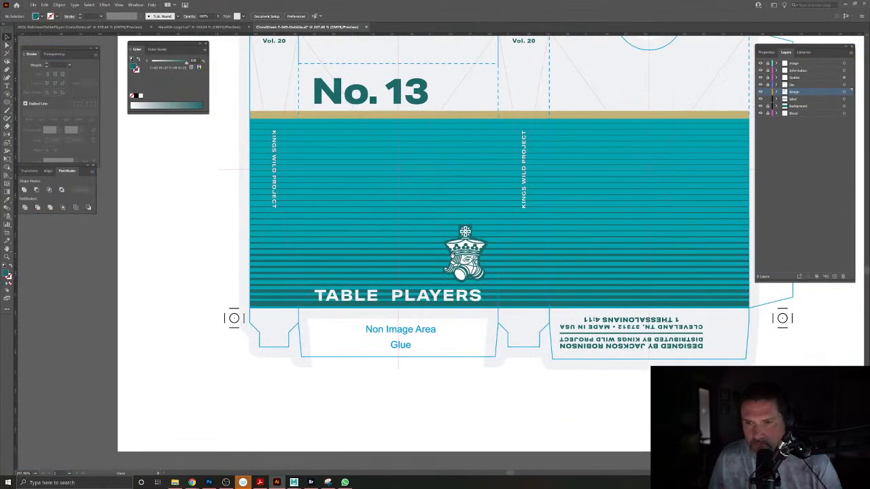
{"action": "scroll", "coordinate": [457, 259], "scroll_direction": "up", "scroll_amount": 5}
{"action": "left_click", "coordinate": [581, 214]}
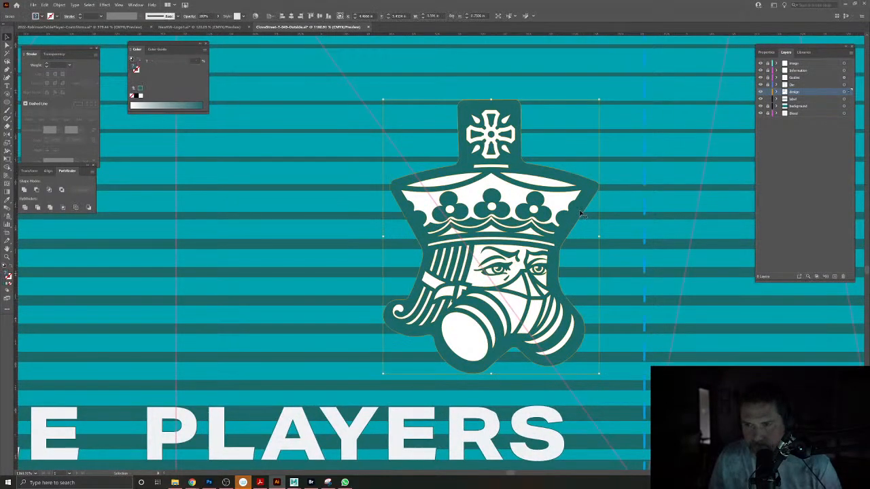
{"action": "key", "text": "Delete"}
{"action": "key", "text": "ctrl+z"}
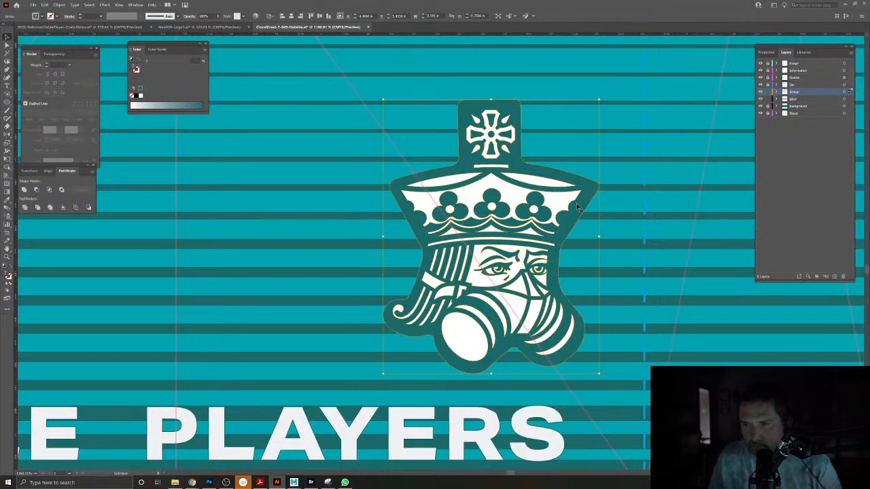
{"action": "double_click", "coordinate": [579, 206]}
{"action": "left_click", "coordinate": [579, 209]}
{"action": "key", "text": "Delete"}
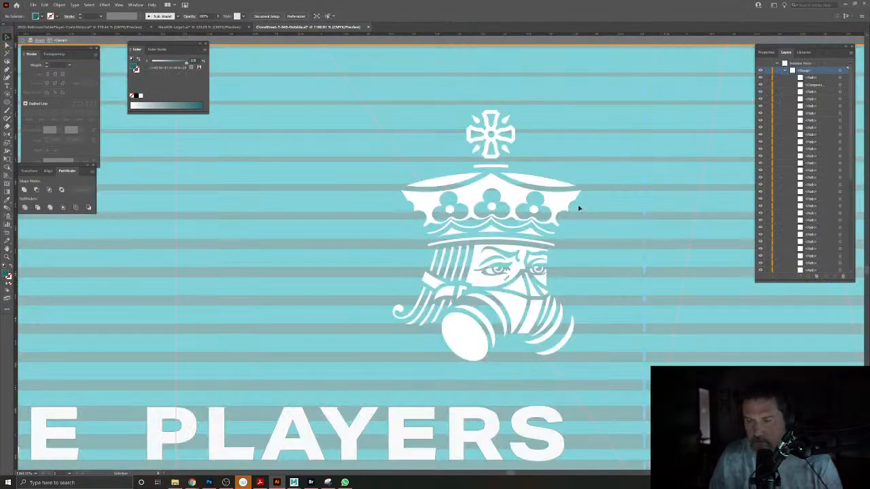
{"action": "left_click", "coordinate": [570, 204]}
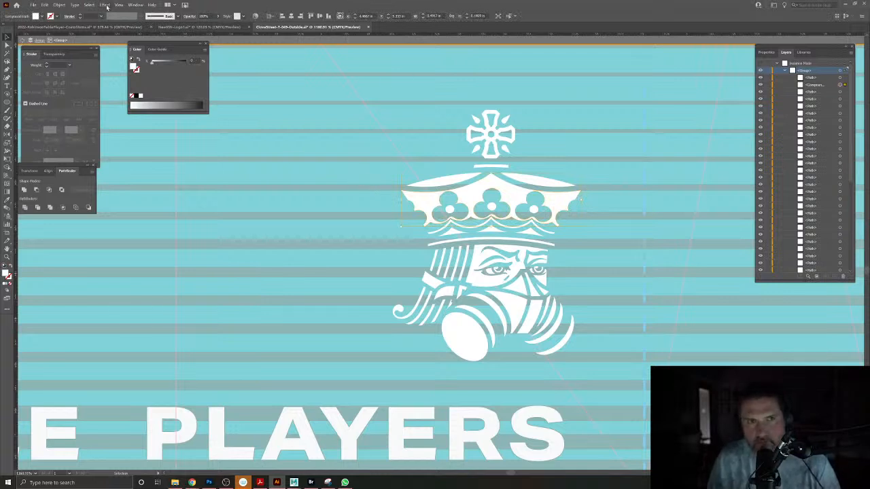
{"action": "left_click", "coordinate": [90, 4]}
{"action": "mouse_move", "coordinate": [98, 64]}
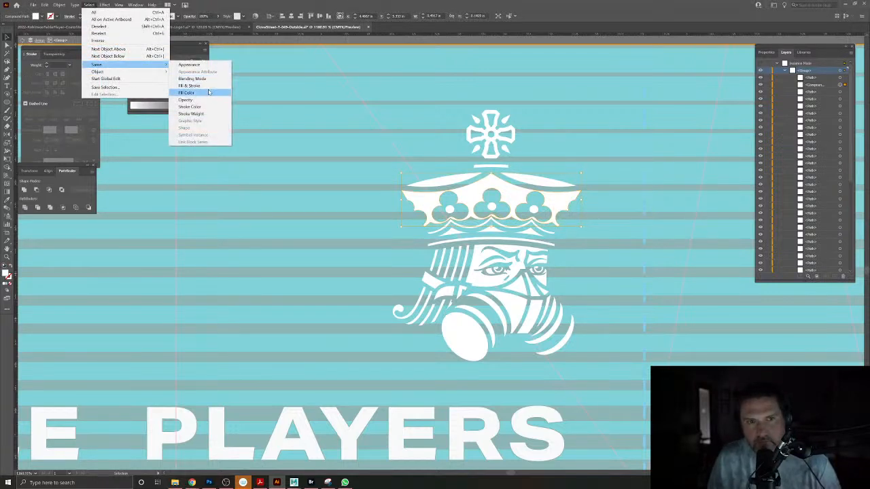
With the Pen tool, start a new backing outline from the crown's top, following its outer edge and face to the far mask filter.
{"action": "left_click", "coordinate": [10, 72]}
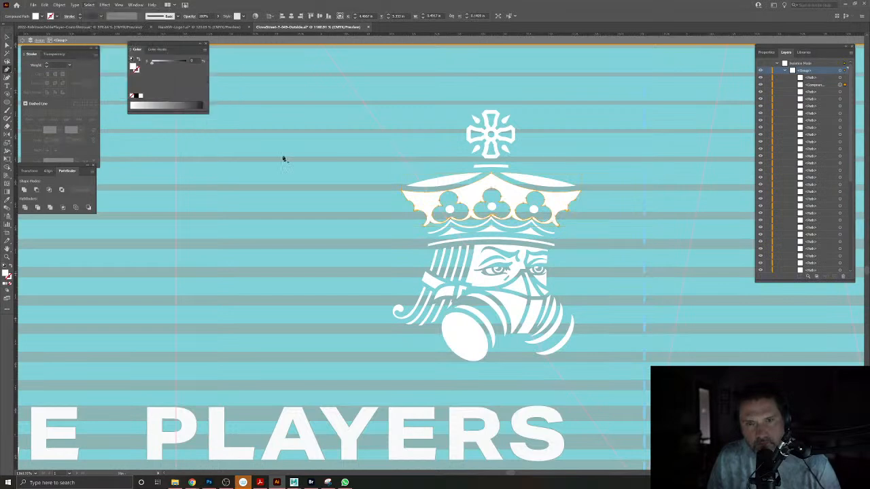
{"action": "scroll", "coordinate": [532, 183], "scroll_direction": "up", "scroll_amount": 3}
{"action": "left_click", "coordinate": [515, 164]}
{"action": "left_click", "coordinate": [619, 194]}
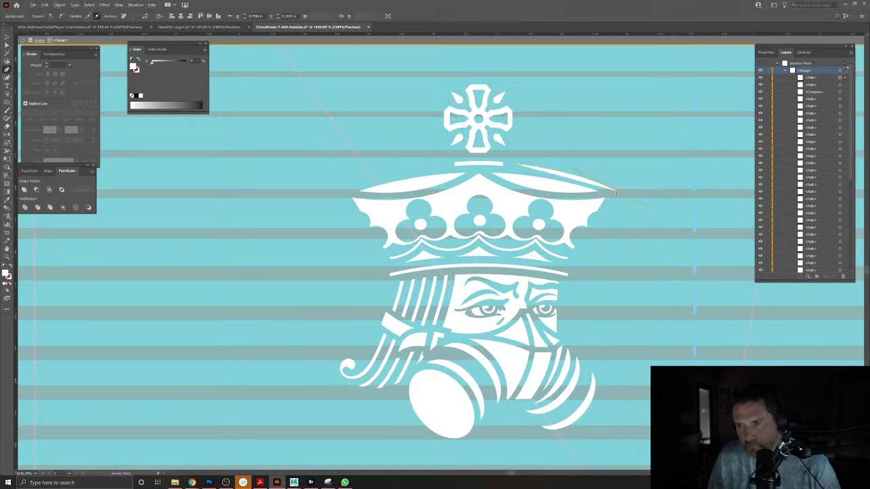
{"action": "left_click", "coordinate": [577, 267]}
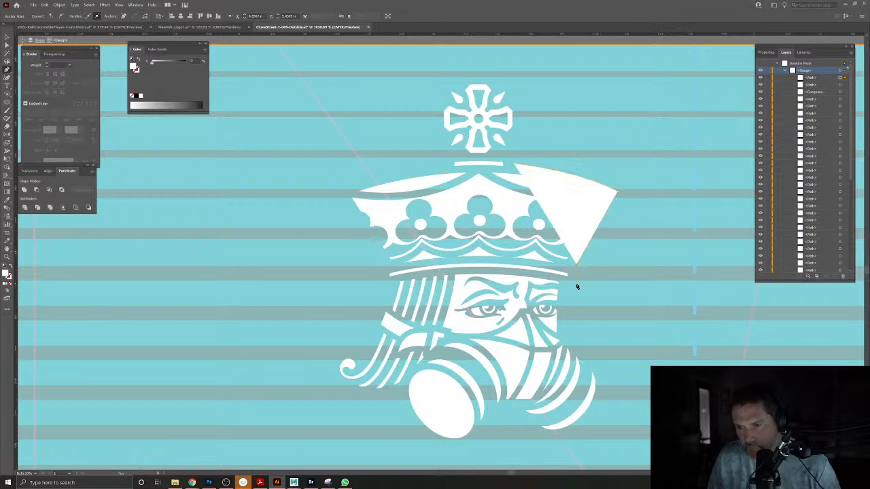
{"action": "left_click", "coordinate": [575, 280]}
{"action": "left_click", "coordinate": [568, 289]}
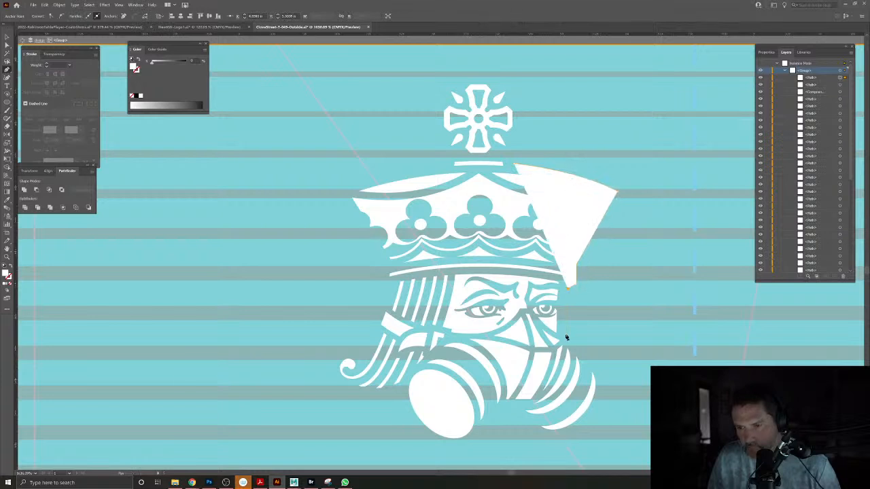
{"action": "left_click", "coordinate": [566, 336]}
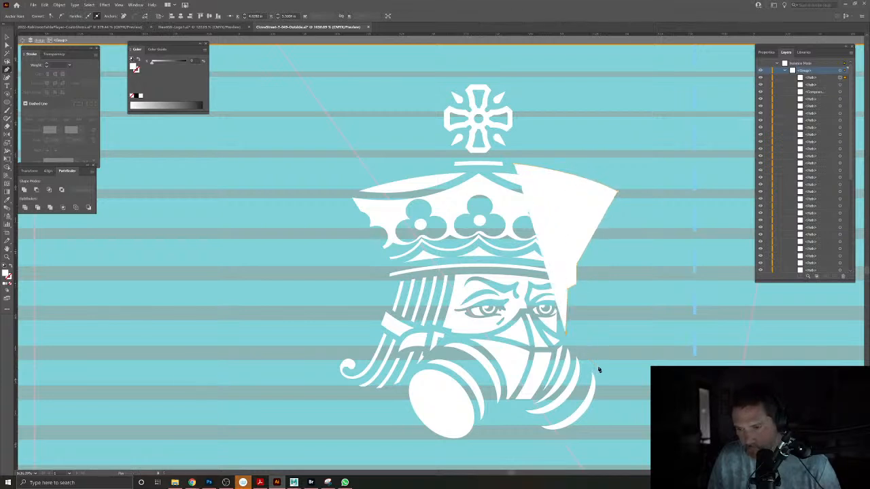
{"action": "left_click", "coordinate": [600, 370]}
{"action": "left_click_drag", "start_coordinate": [604, 402], "coordinate": [590, 355]}
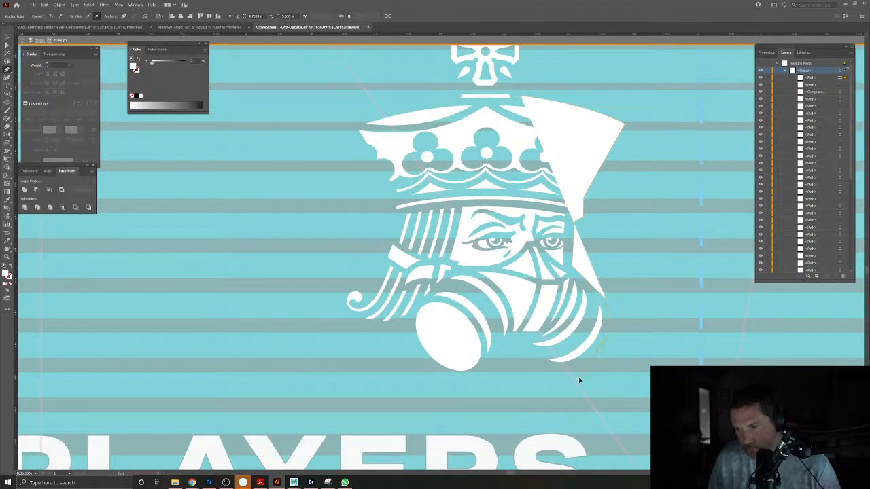
Continue the king's backing outline beneath both mask filters to the hair curl, then swap its white fill to a white stroke.
{"action": "left_click", "coordinate": [518, 345]}
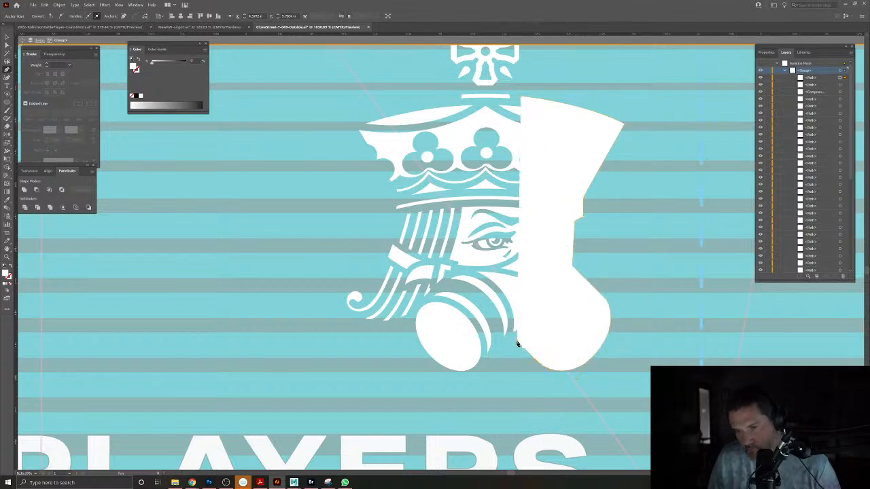
{"action": "left_click", "coordinate": [481, 374]}
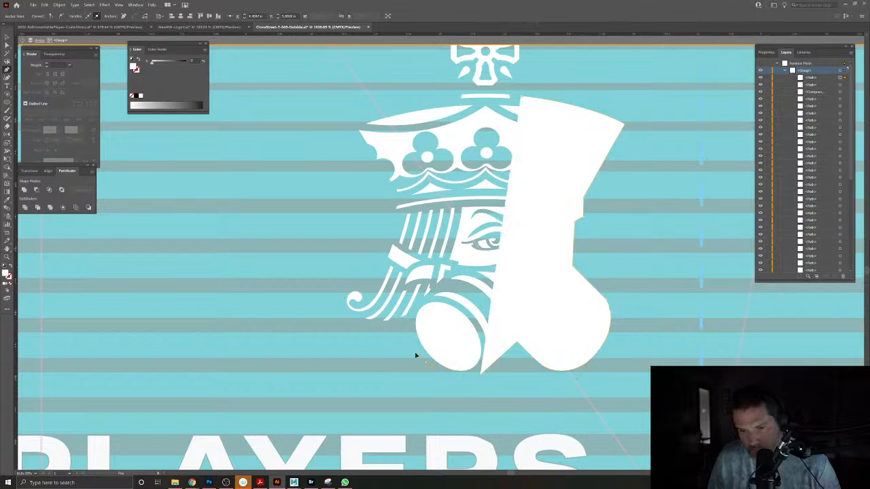
{"action": "mouse_move", "coordinate": [395, 333]}
{"action": "left_mouse_down"}
{"action": "mouse_move", "coordinate": [406, 326]}
{"action": "mouse_move", "coordinate": [404, 341]}
{"action": "left_mouse_up"}
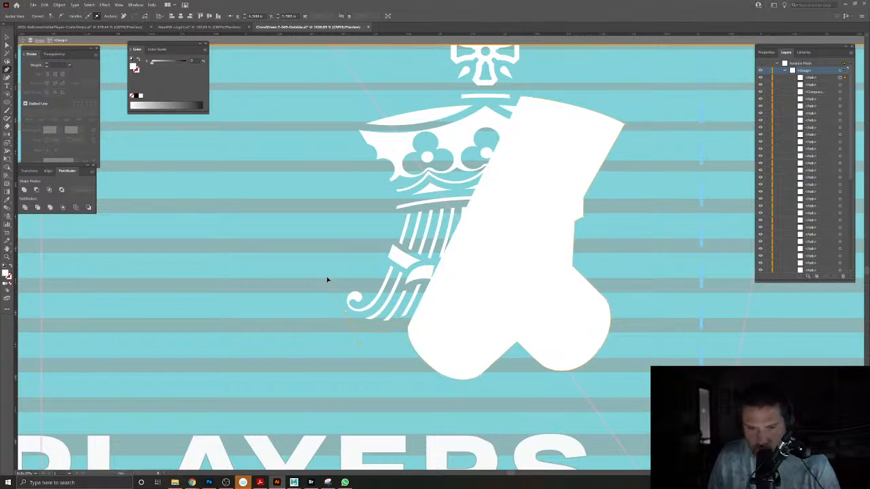
{"action": "left_click_drag", "start_coordinate": [327, 279], "coordinate": [329, 281]}
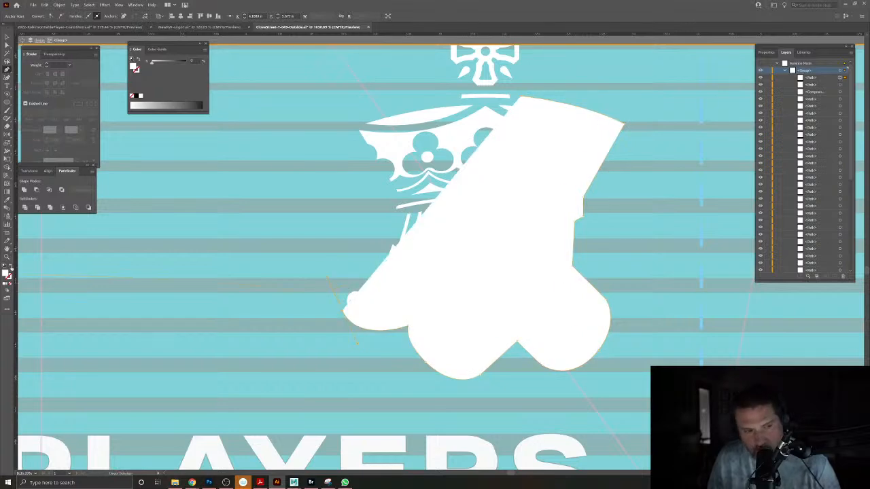
{"action": "left_click", "coordinate": [10, 269]}
Trace the backing outline around the hair curl with smooth curves, ending in a corner point where the curl meets the hair.
{"action": "scroll", "coordinate": [357, 310], "scroll_direction": "up", "scroll_amount": 3}
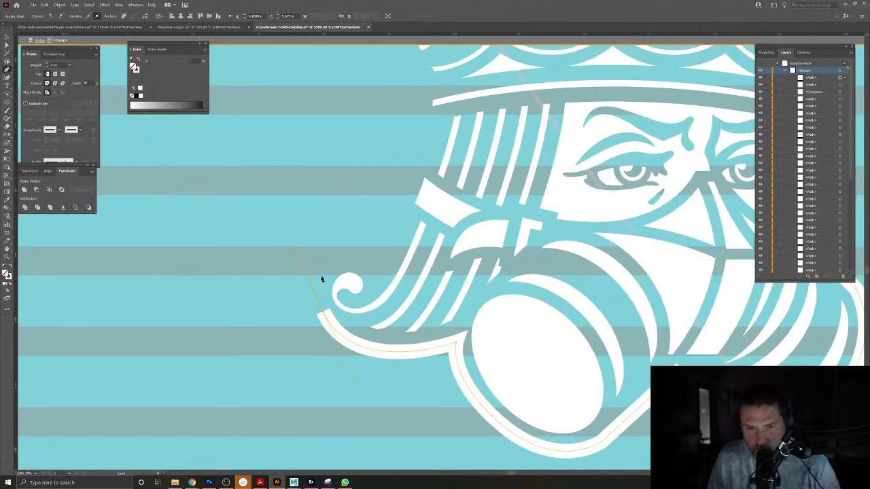
{"action": "left_click_drag", "start_coordinate": [332, 263], "coordinate": [292, 247]}
{"action": "left_click", "coordinate": [298, 264], "text": "ctrl"}
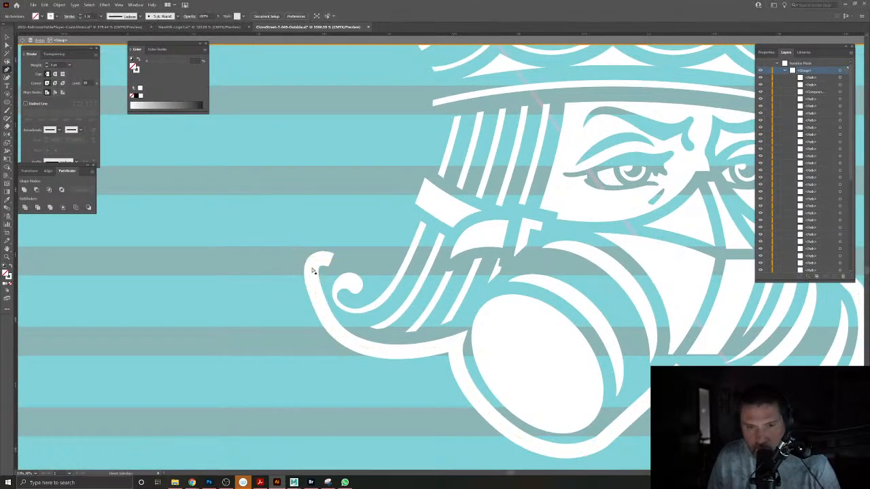
{"action": "left_click", "coordinate": [313, 271], "text": "ctrl"}
{"action": "left_click_drag", "start_coordinate": [294, 248], "coordinate": [307, 281]}
{"action": "left_click", "coordinate": [330, 259]}
{"action": "left_click_drag", "start_coordinate": [374, 277], "coordinate": [383, 306]}
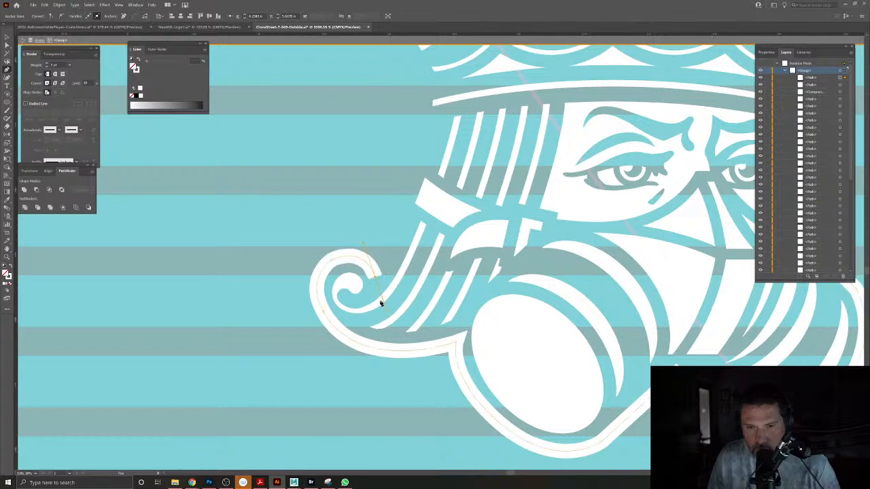
{"action": "left_click", "coordinate": [375, 279]}
Extend the backing outline up the hair's outer edge, stepping around the mask strap and the end of the crown's lower band.
{"action": "left_click", "coordinate": [401, 223]}
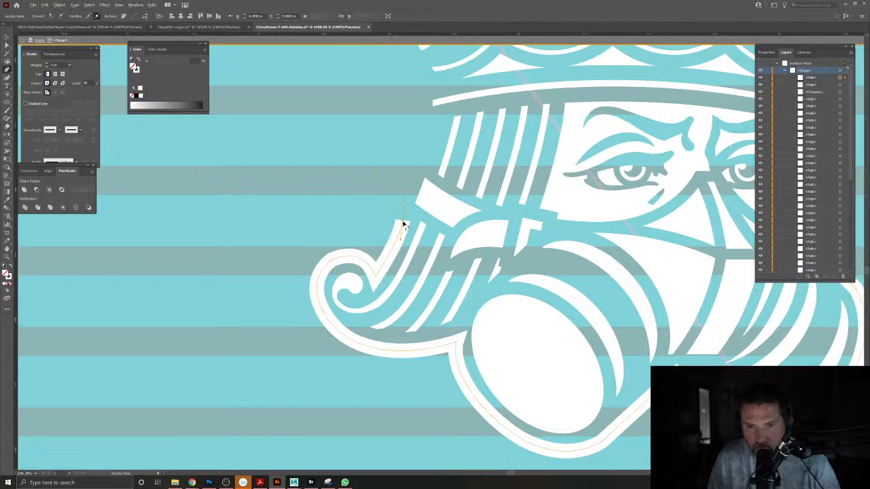
{"action": "left_click", "coordinate": [394, 214]}
{"action": "left_click", "coordinate": [414, 155]}
{"action": "left_click", "coordinate": [426, 161]}
{"action": "left_click", "coordinate": [434, 123]}
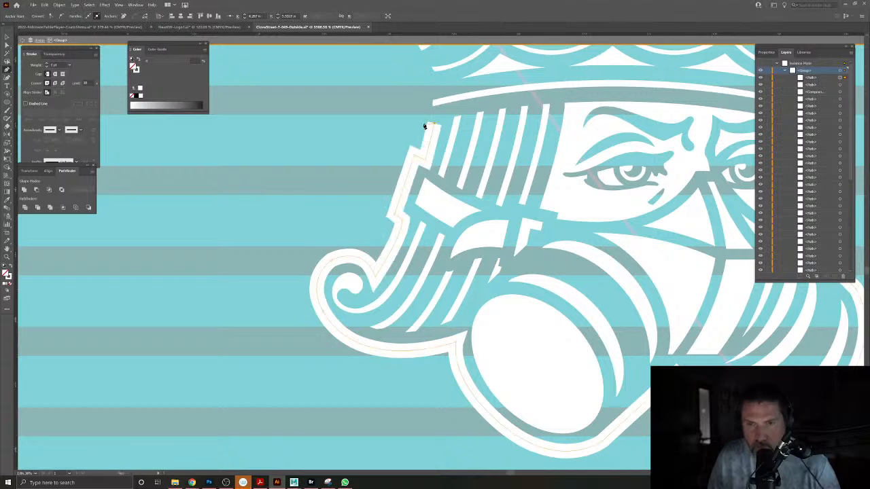
{"action": "left_click", "coordinate": [421, 123]}
{"action": "scroll", "coordinate": [421, 126], "scroll_direction": "up", "scroll_amount": 3}
{"action": "left_click", "coordinate": [431, 209]}
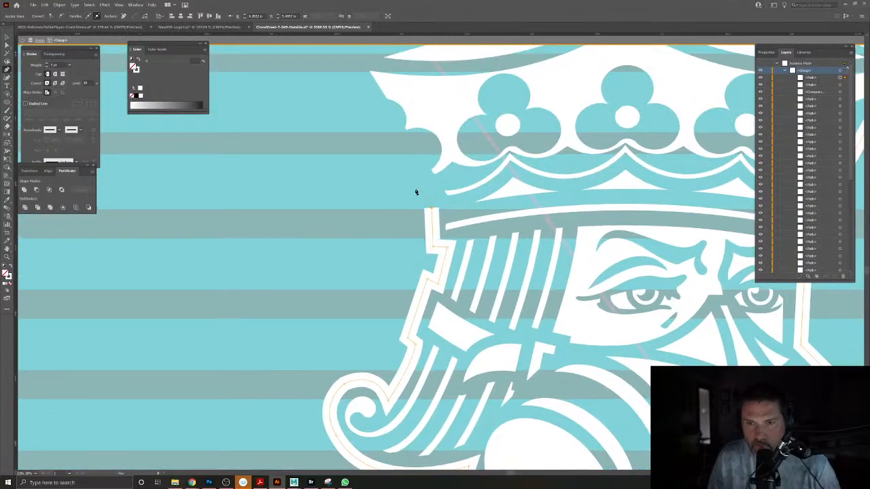
Carry the backing outline up the crown's side, along its curved top edge and up beside the cross.
{"action": "left_click_drag", "start_coordinate": [401, 154], "coordinate": [439, 272]}
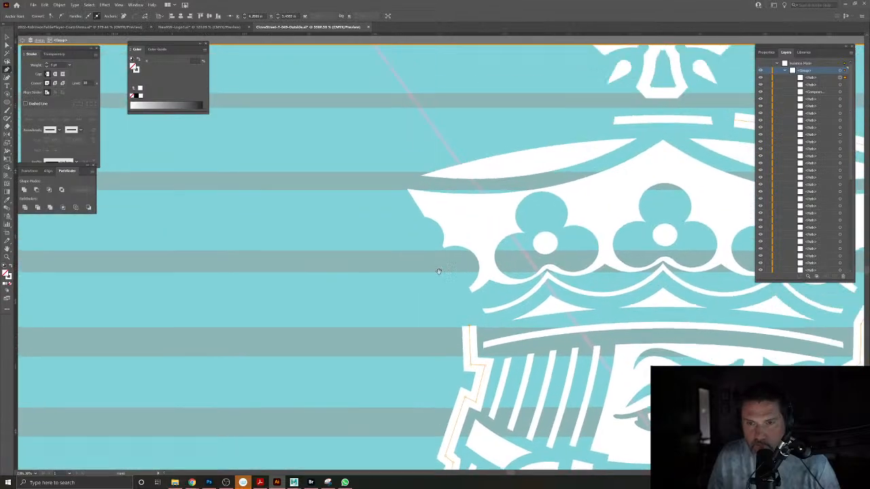
{"action": "left_click", "coordinate": [378, 187]}
{"action": "left_click_drag", "start_coordinate": [379, 189], "coordinate": [266, 307]}
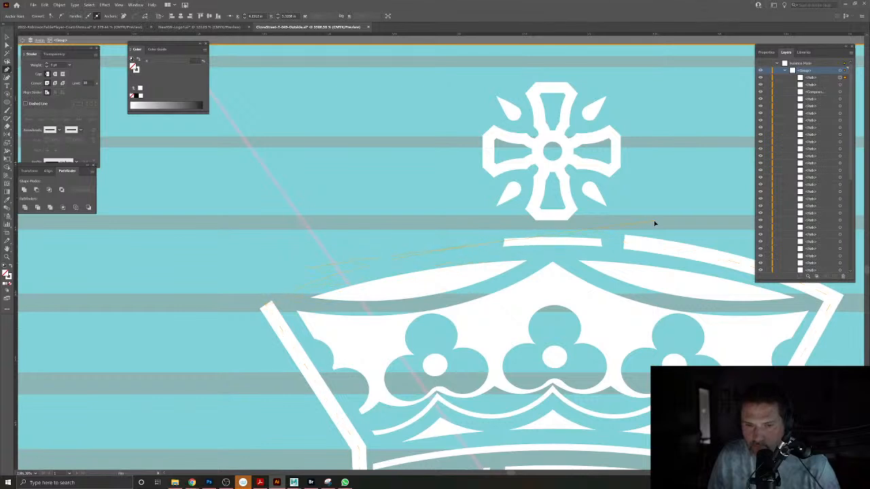
{"action": "left_click", "coordinate": [483, 244]}
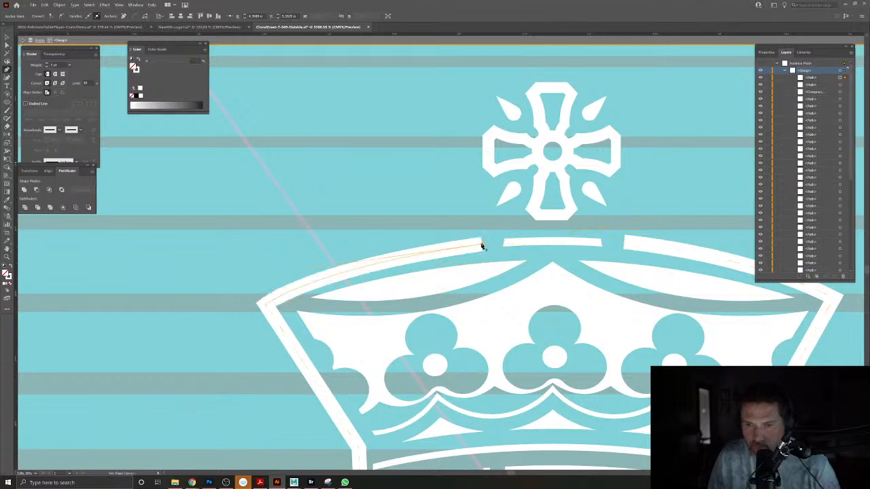
{"action": "left_click", "coordinate": [496, 226]}
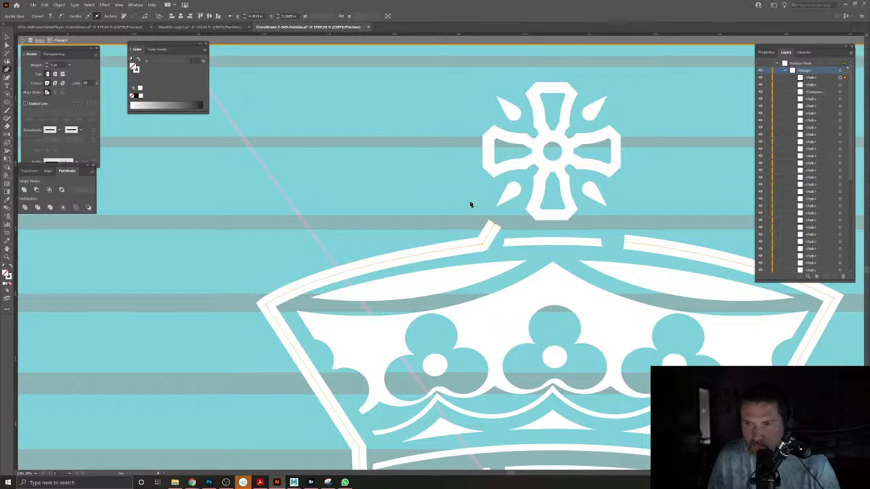
{"action": "left_click", "coordinate": [470, 202]}
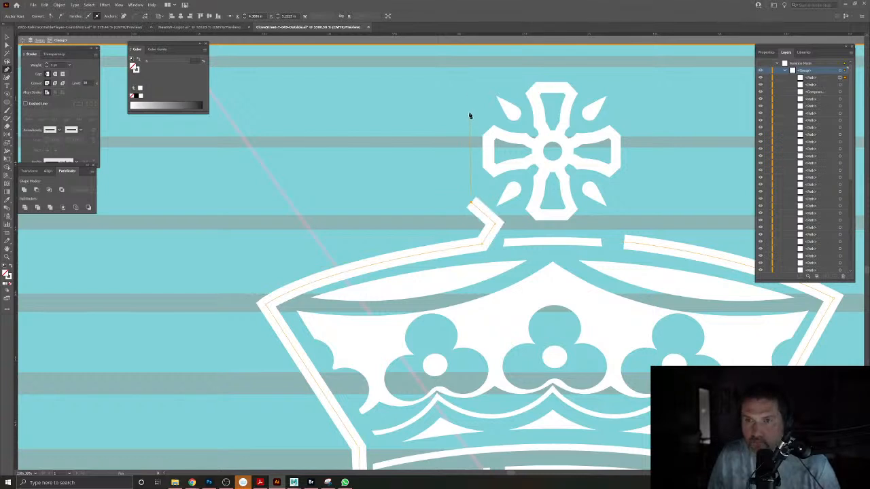
{"action": "left_click", "coordinate": [469, 113]}
{"action": "left_click", "coordinate": [486, 81]}
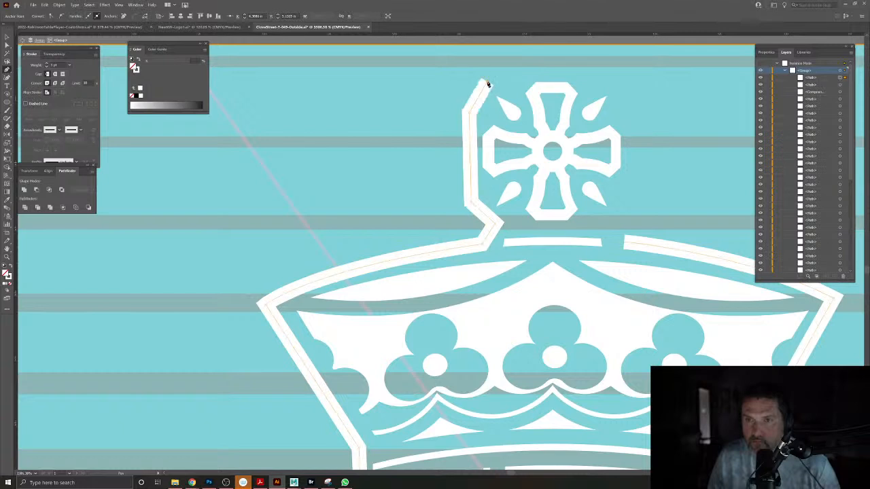
{"action": "left_click", "coordinate": [526, 68]}
{"action": "left_click_drag", "start_coordinate": [600, 134], "coordinate": [527, 168]}
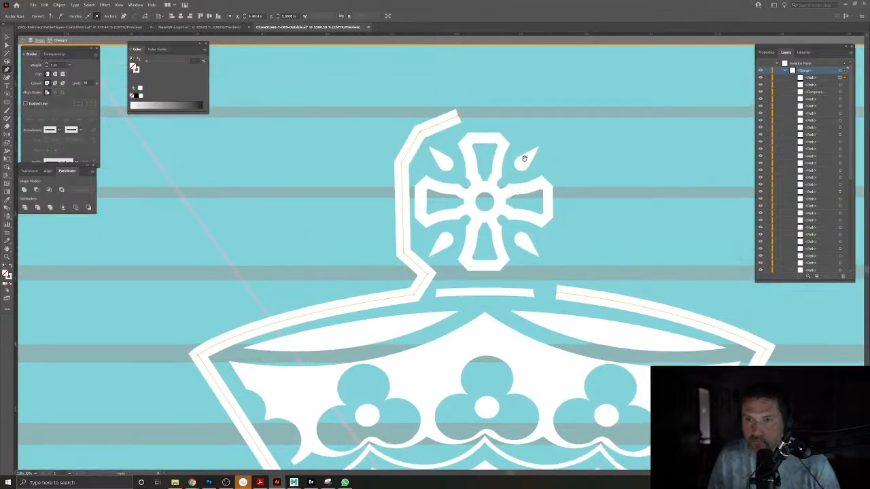
{"action": "key", "text": "ctrl+z"}
{"action": "key", "text": "ctrl+z"}
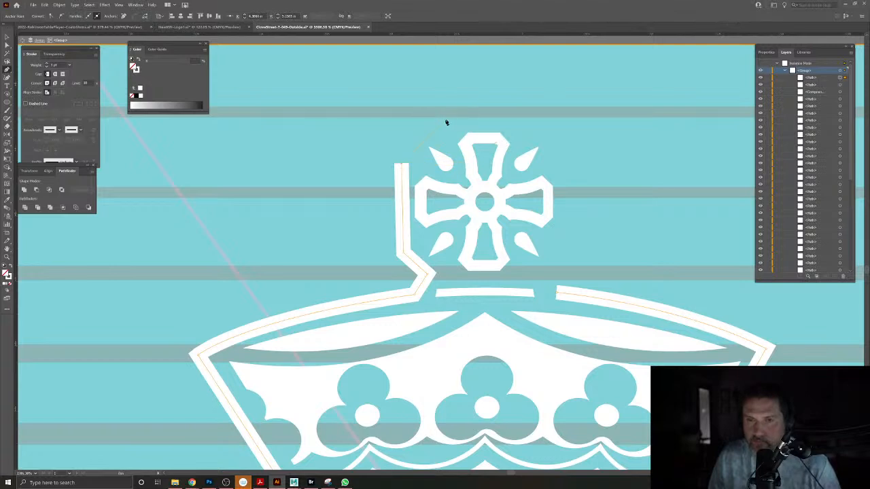
Finish the backing outline around the cross with rounded upper corners, close the path and swap its stroke back to a white fill.
{"action": "left_click_drag", "start_coordinate": [449, 116], "coordinate": [495, 116]}
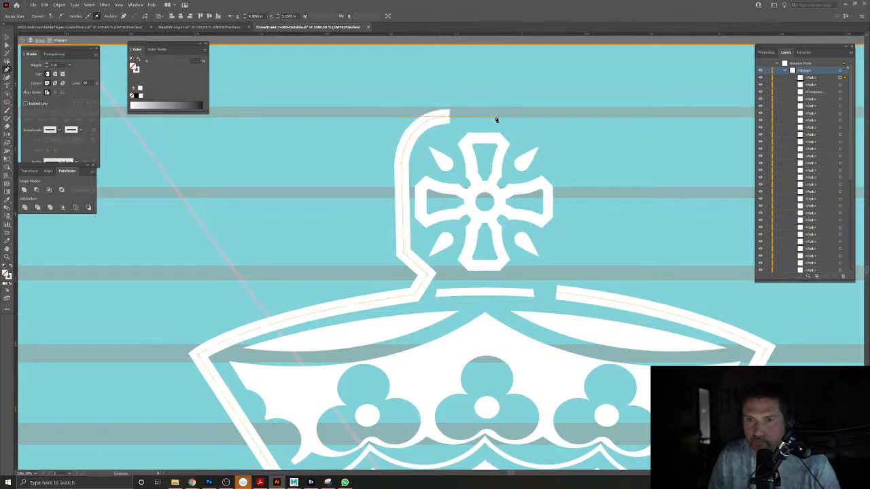
{"action": "left_click", "coordinate": [511, 116]}
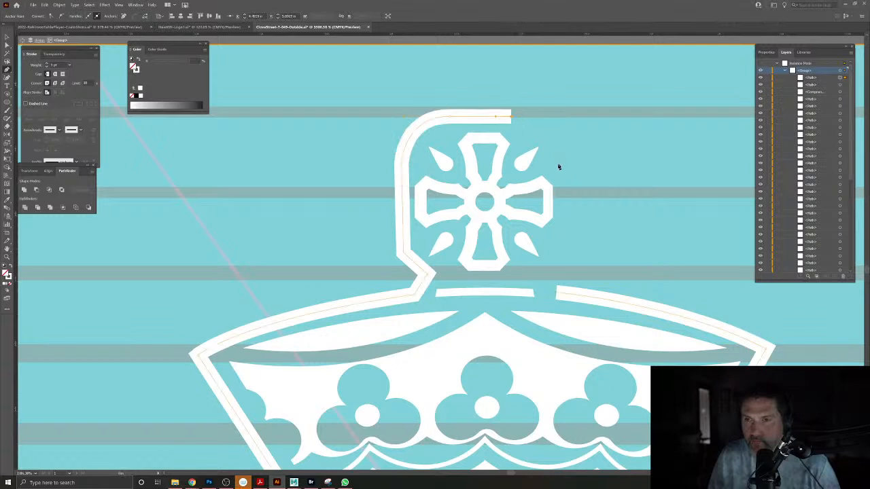
{"action": "left_click_drag", "start_coordinate": [568, 167], "coordinate": [563, 217]}
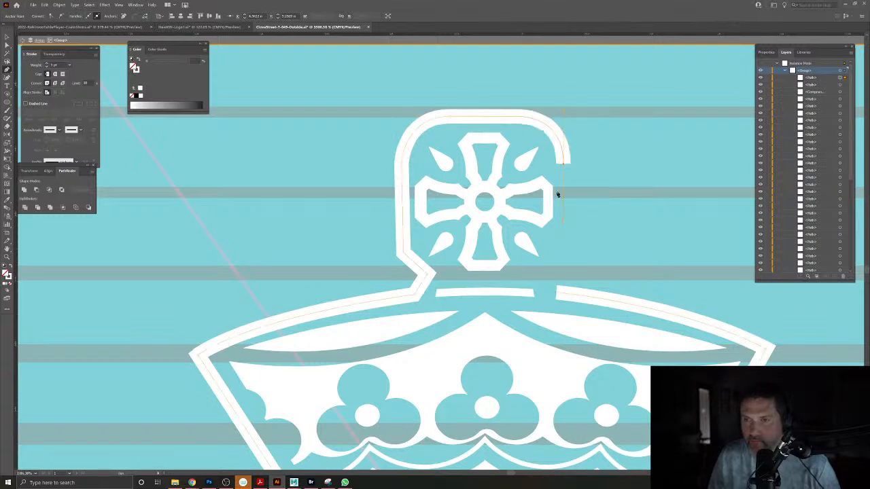
{"action": "left_click", "coordinate": [564, 249]}
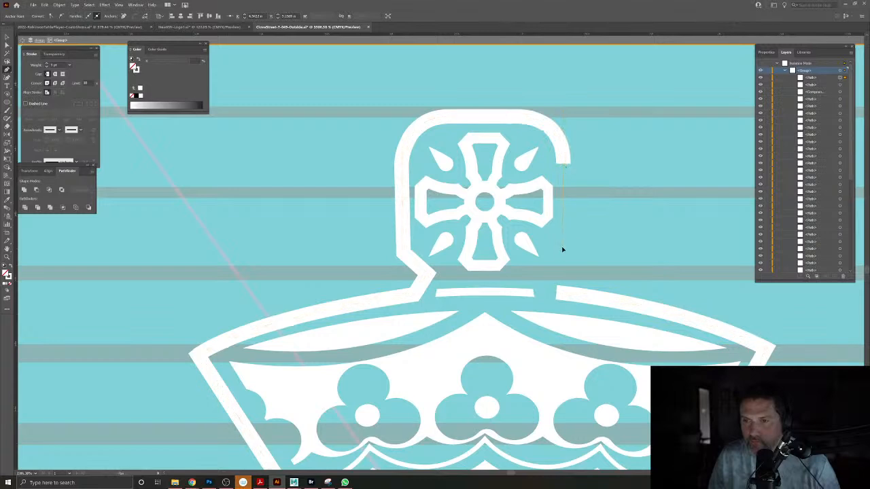
{"action": "left_click", "coordinate": [547, 275]}
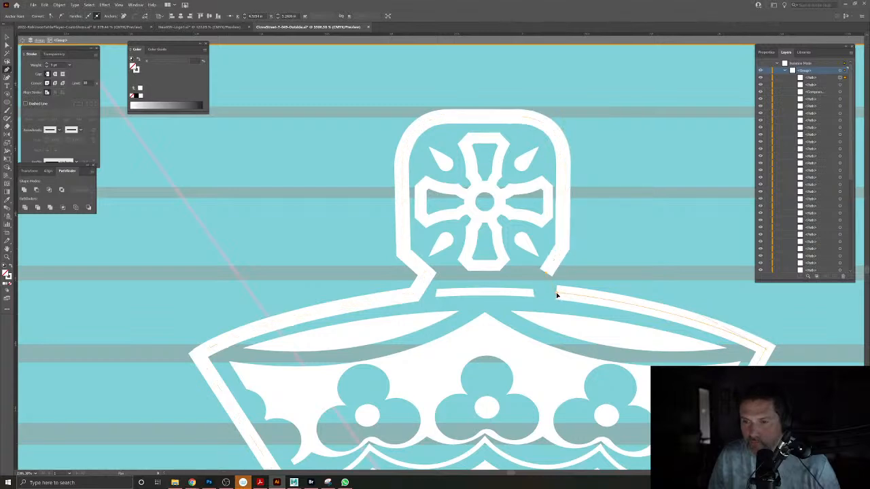
{"action": "scroll", "coordinate": [557, 296], "scroll_direction": "down", "scroll_amount": 5}
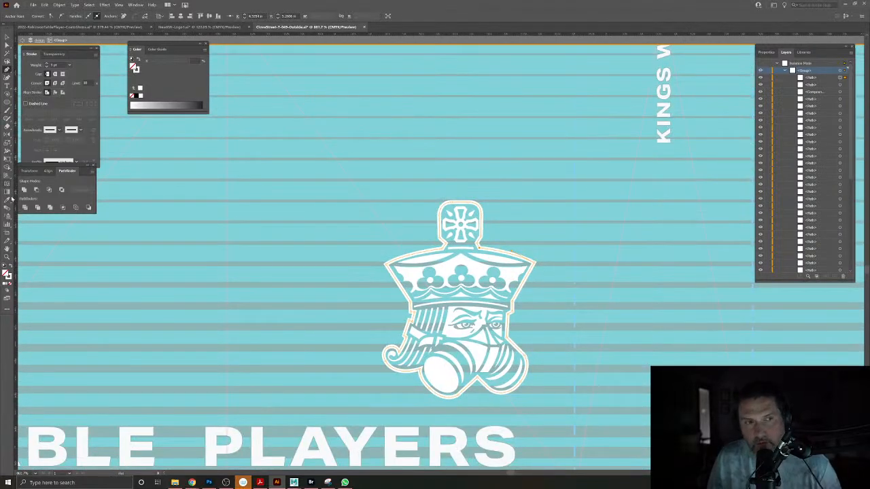
{"action": "left_click", "coordinate": [11, 270]}
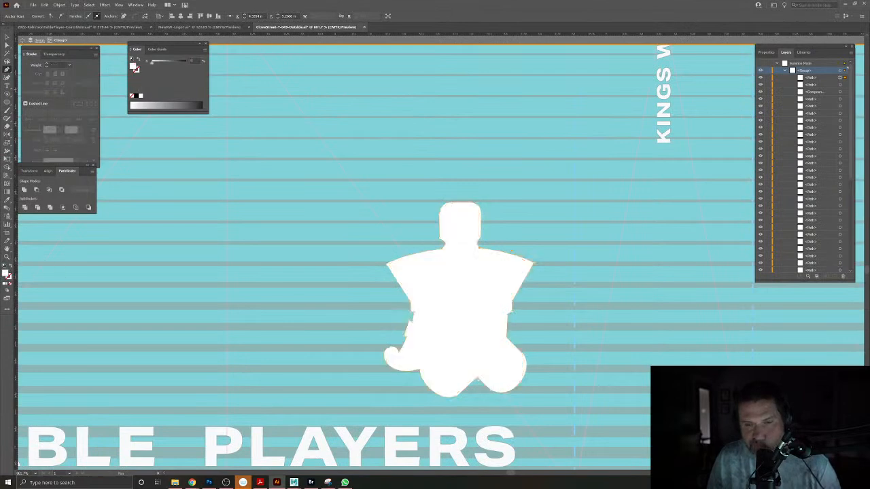
Recolor the closed backing shape with the dark teal sampled from the background stripes.
{"action": "left_click", "coordinate": [7, 38]}
{"action": "double_click", "coordinate": [282, 113]}
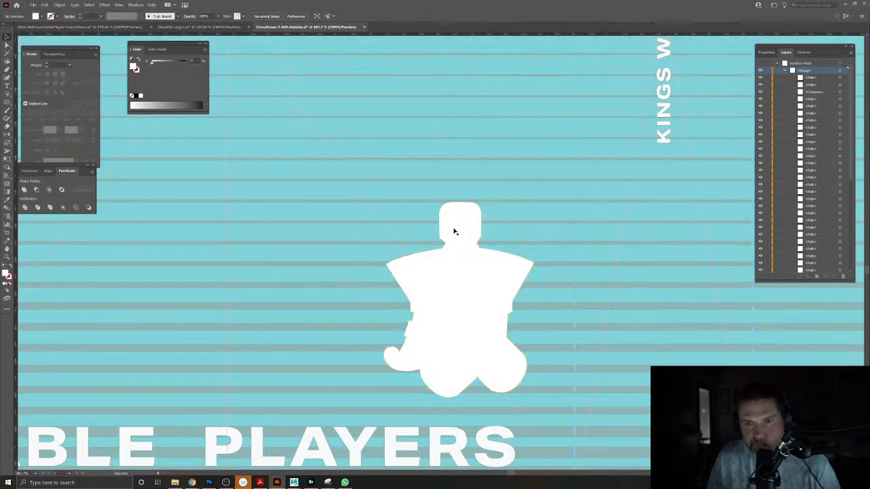
{"action": "key", "text": "ctrl+z"}
{"action": "key", "text": "ctrl+shift+z"}
{"action": "double_click", "coordinate": [442, 216]}
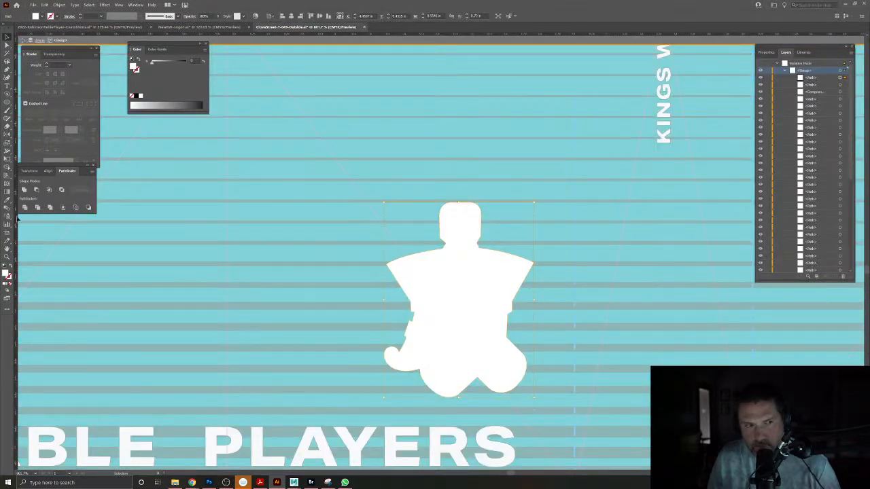
{"action": "left_click", "coordinate": [7, 200]}
{"action": "left_click", "coordinate": [159, 282]}
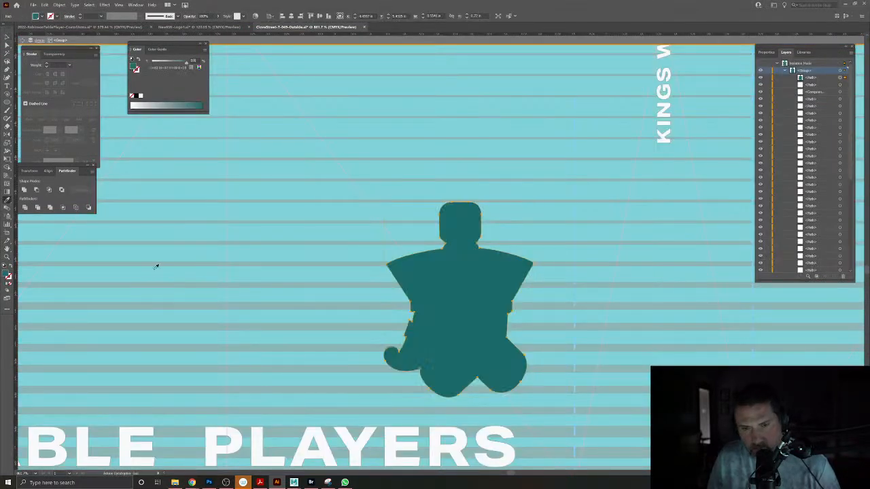
Send the teal backing shape behind the white king artwork within the logo group and exit the group.
{"action": "left_click", "coordinate": [7, 37]}
{"action": "double_click", "coordinate": [290, 159]}
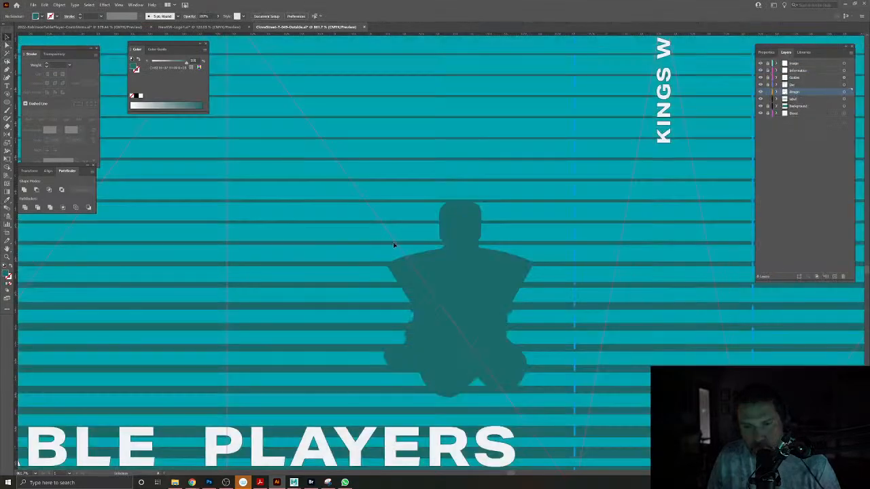
{"action": "double_click", "coordinate": [407, 265]}
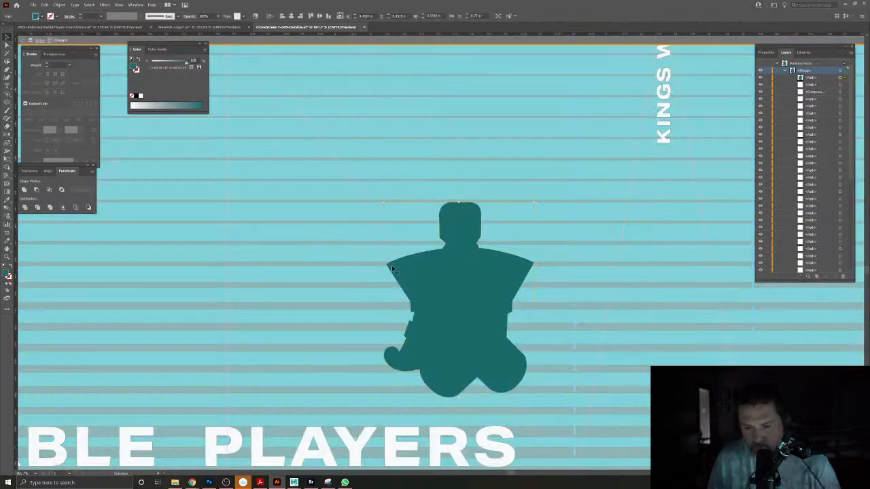
{"action": "double_click", "coordinate": [346, 231]}
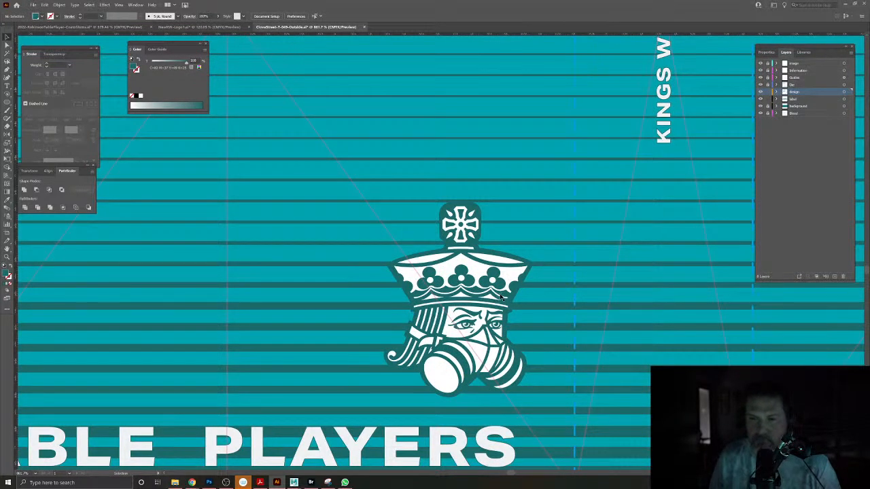
Undo deleting the whole king logo and remove only the hand-drawn teal backing inside its group.
{"action": "left_click", "coordinate": [500, 259]}
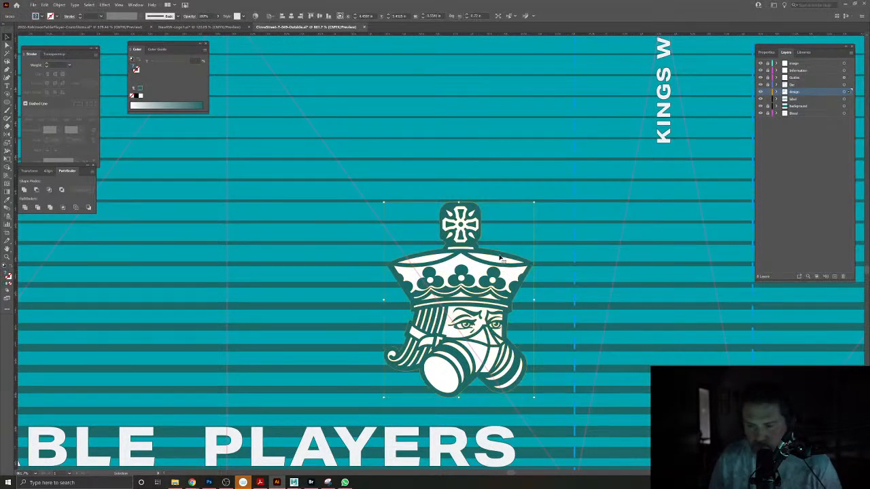
{"action": "key", "text": "Delete"}
{"action": "key", "text": "ctrl+z"}
{"action": "double_click", "coordinate": [501, 258]}
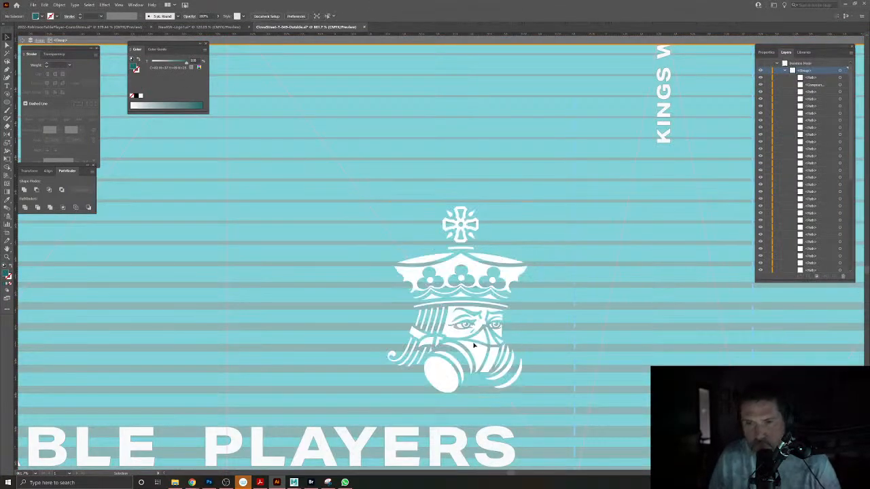
Group all the white king paths together and give them a black fill with a white stroke.
{"action": "key", "text": "ctrl+a"}
{"action": "key", "text": "ctrl+g"}
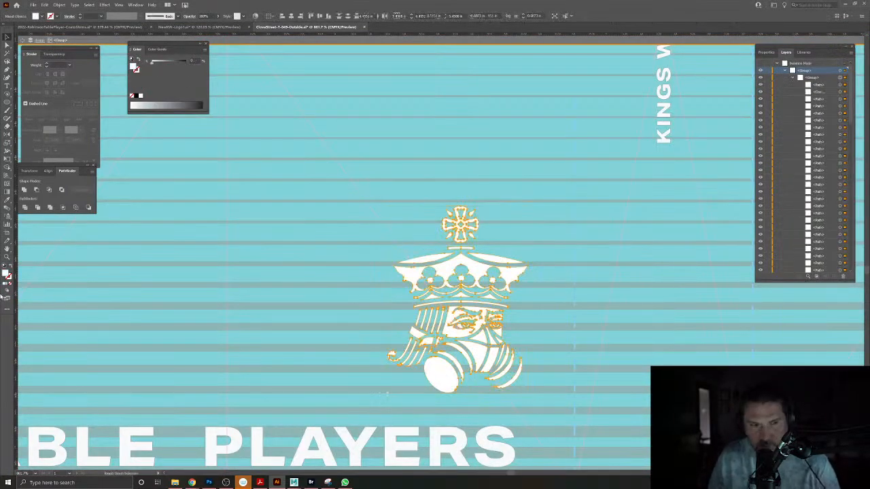
{"action": "left_click", "coordinate": [4, 266]}
{"action": "left_click", "coordinate": [11, 266]}
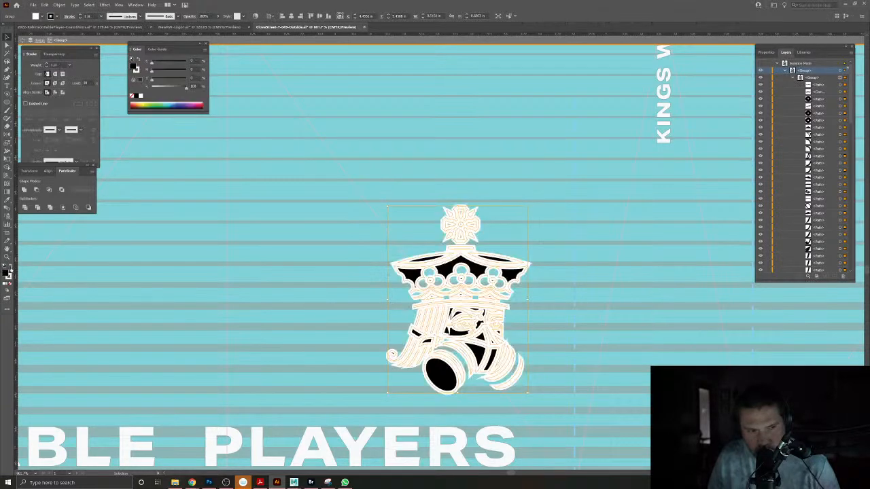
Give the grouped king paths no fill and a 2.5 pt black stroke with round joins.
{"action": "left_click", "coordinate": [10, 266]}
{"action": "left_click", "coordinate": [10, 284]}
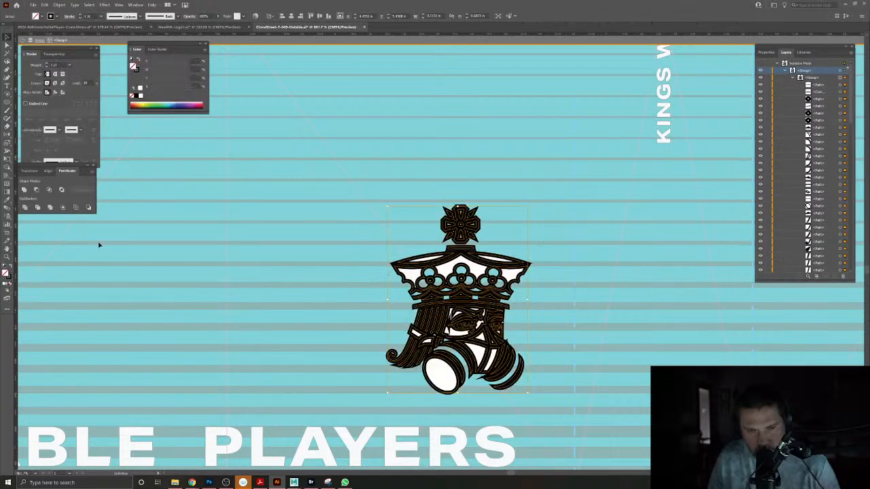
{"action": "left_click", "coordinate": [47, 65]}
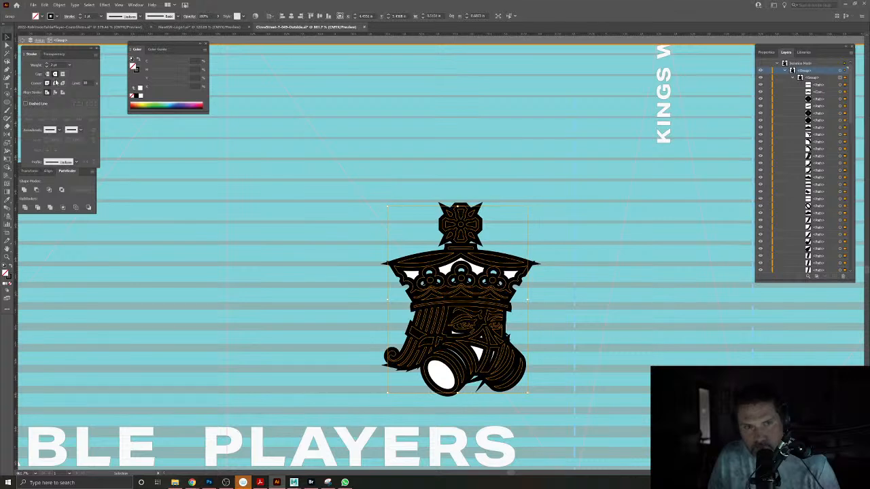
{"action": "left_click", "coordinate": [55, 83]}
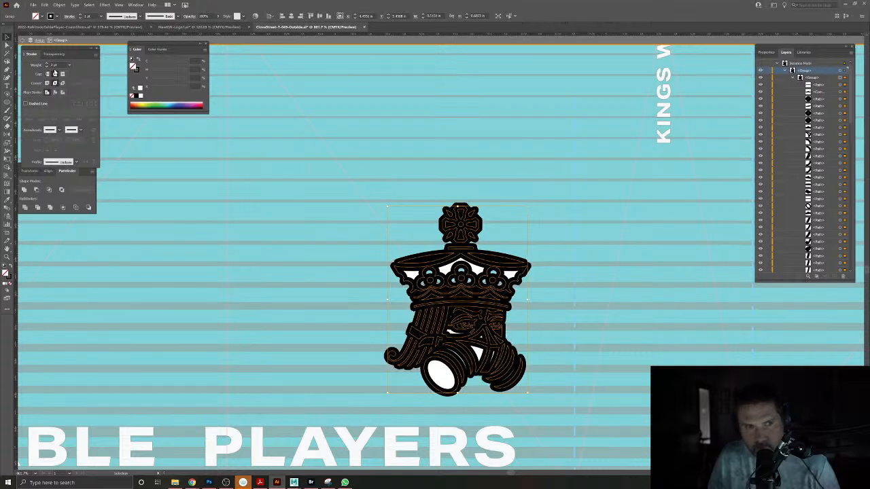
{"action": "left_click", "coordinate": [47, 64]}
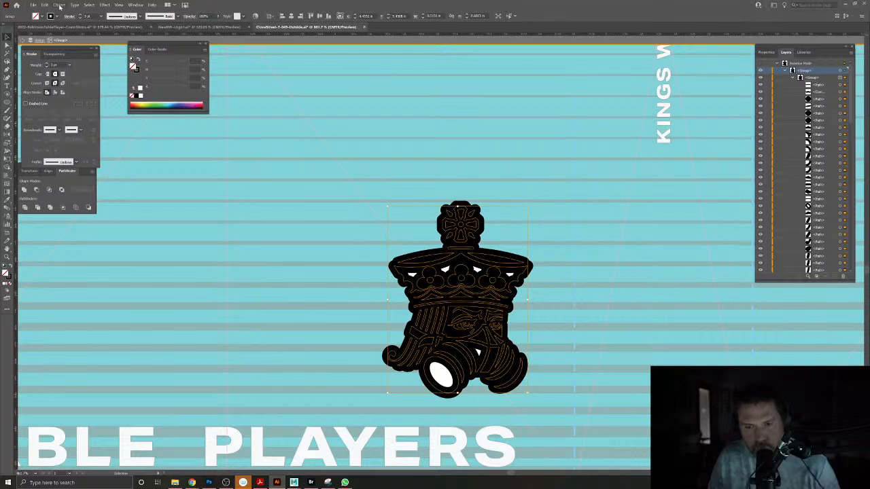
{"action": "left_click_drag", "start_coordinate": [93, 15], "coordinate": [67, 17]}
{"action": "type", "text": "2.5"}
{"action": "key", "text": "Return"}
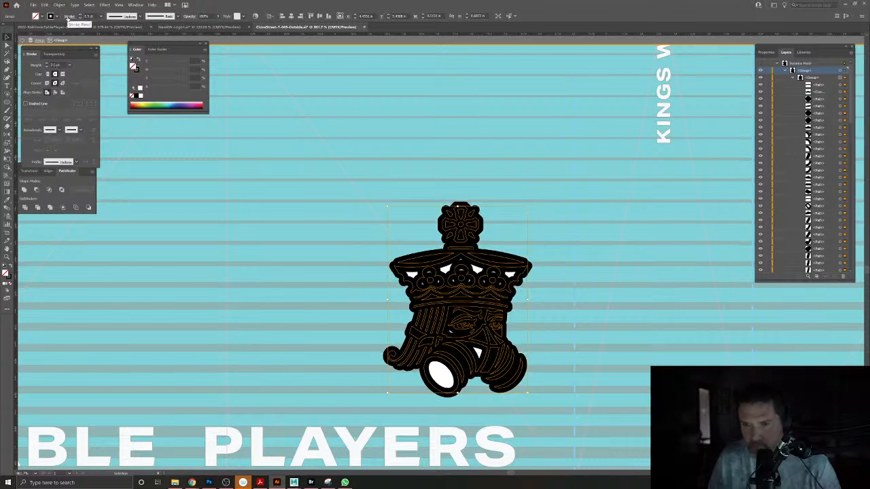
Outline the thick black strokes and unite them into a single compound silhouette.
{"action": "left_click", "coordinate": [59, 4]}
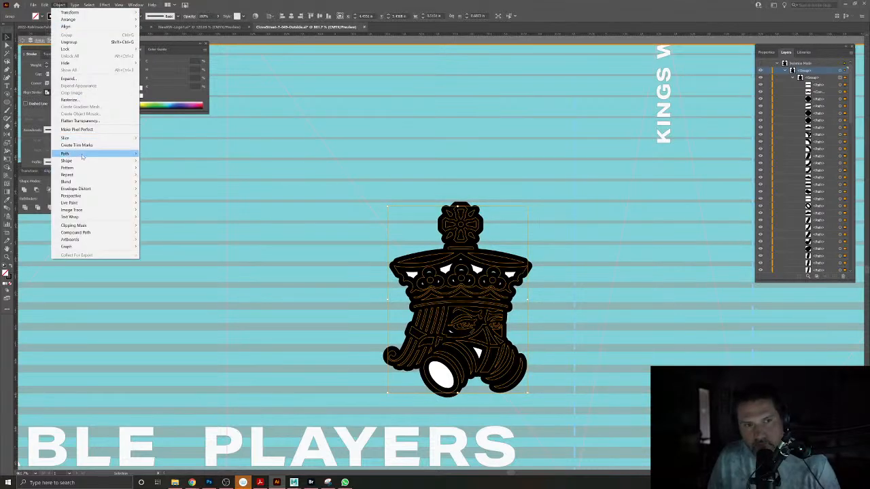
{"action": "mouse_move", "coordinate": [82, 155]}
{"action": "left_click", "coordinate": [158, 170]}
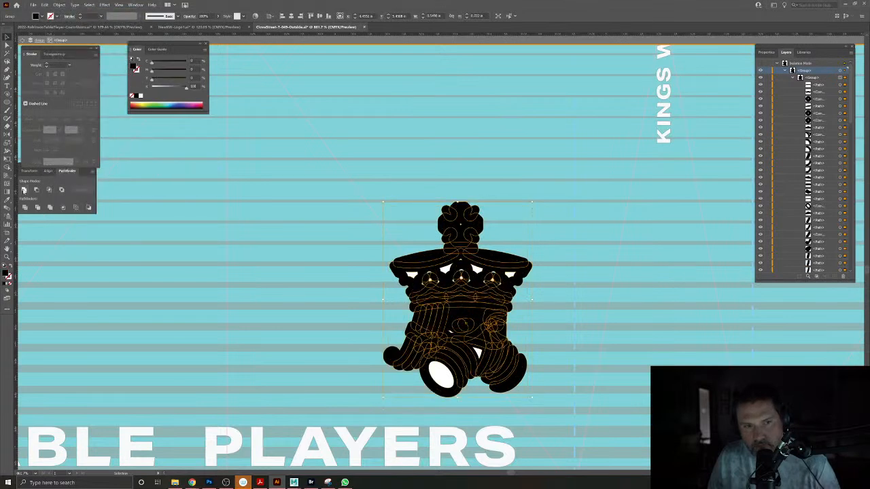
{"action": "left_click", "coordinate": [24, 190]}
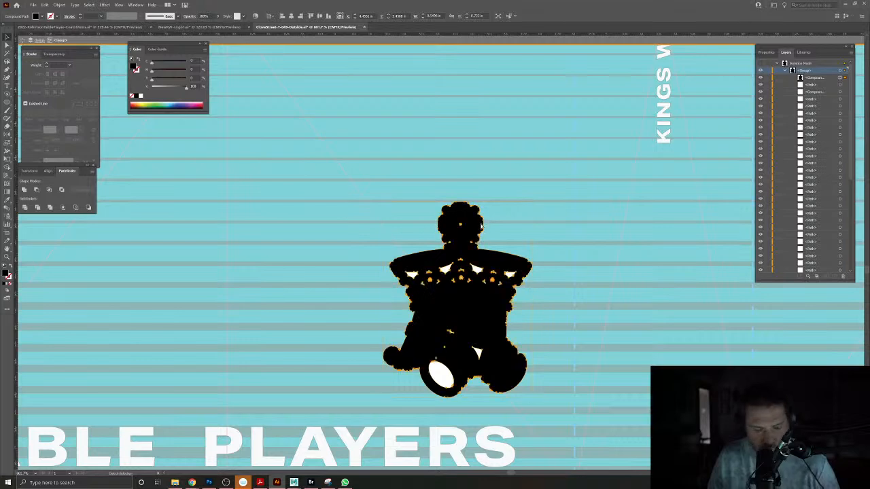
Cut the united silhouette out of the logo group and paste it in front on the design layer.
{"action": "key", "text": "ctrl+x"}
{"action": "double_click", "coordinate": [508, 221]}
{"action": "key", "text": "ctrl+f"}
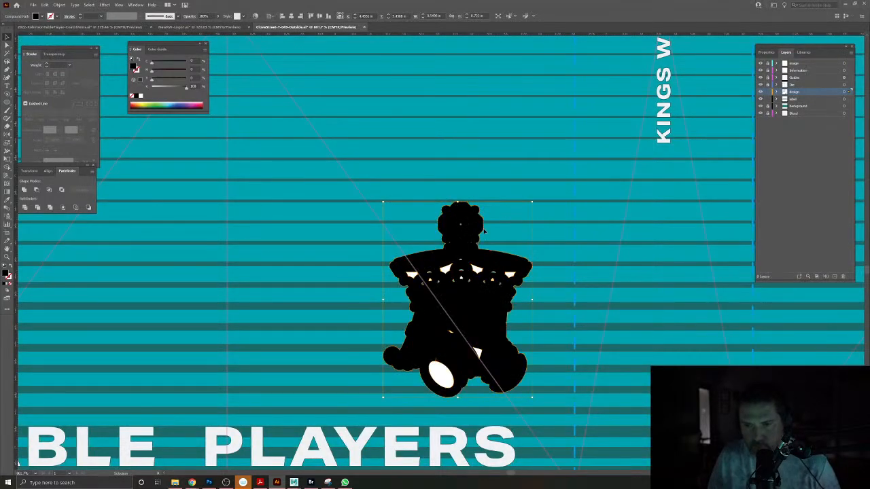
Remove the inner holes from the silhouette's compound path, keep only its solid outer contour, and exit isolation.
{"action": "double_click", "coordinate": [482, 229]}
{"action": "left_click", "coordinate": [482, 225]}
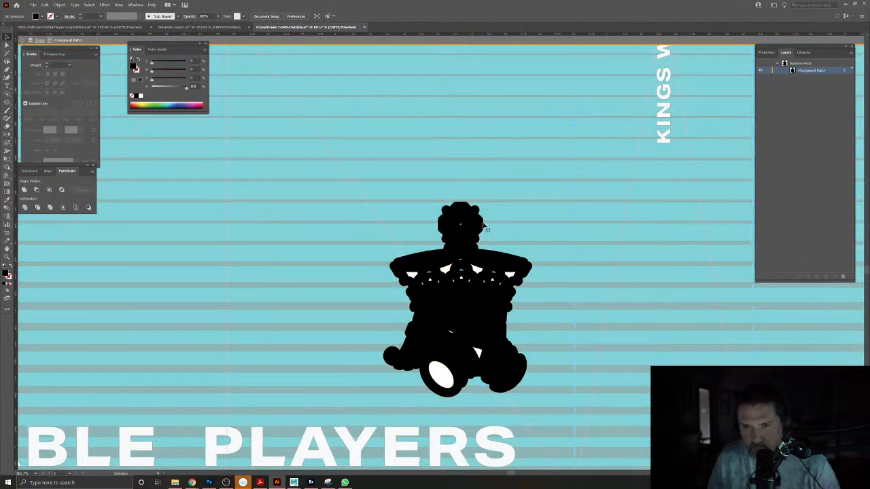
{"action": "key", "text": "Delete"}
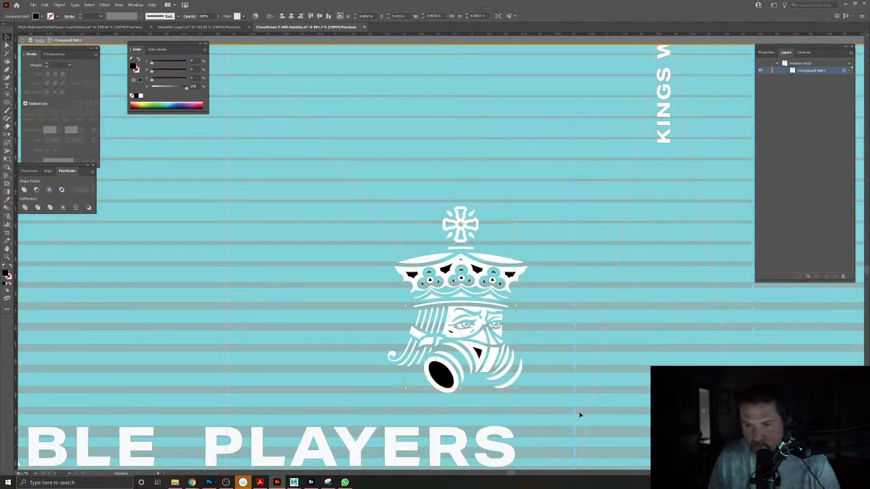
{"action": "key", "text": "ctrl+z"}
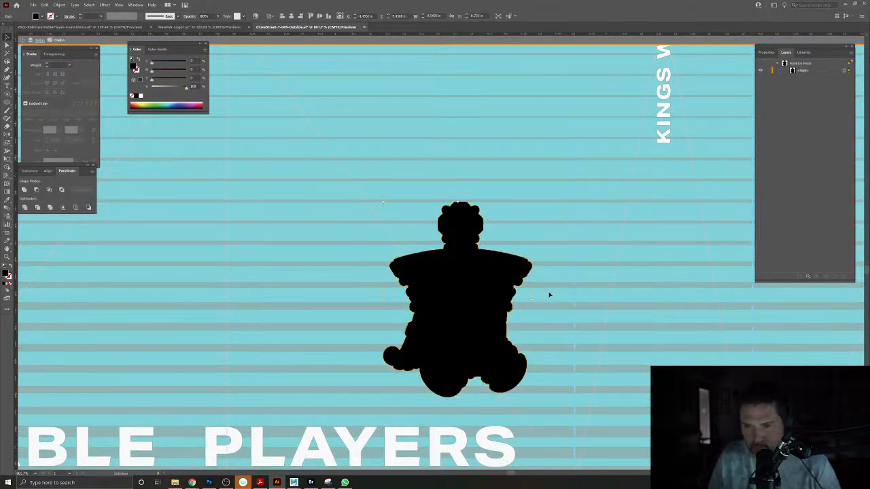
{"action": "double_click", "coordinate": [549, 295]}
Draw a closed black patch with the Pen tool over the notches below the crown's left tip.
{"action": "left_click_drag", "start_coordinate": [397, 281], "coordinate": [477, 322]}
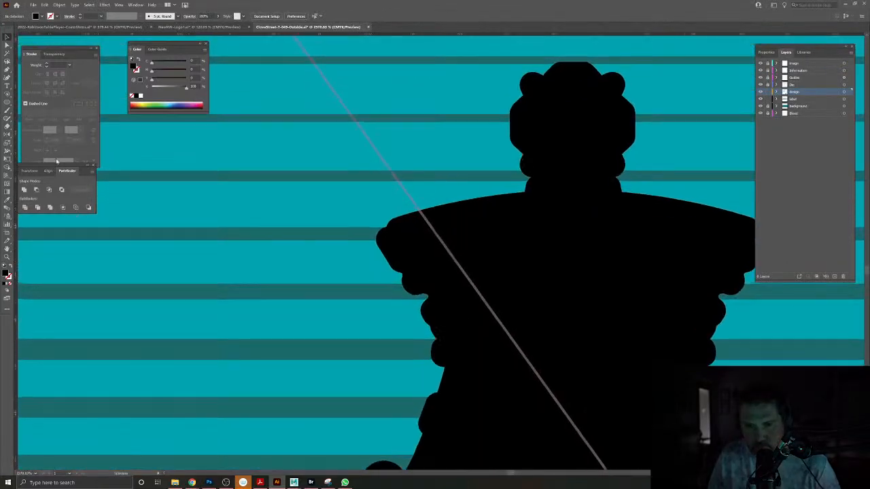
{"action": "left_click", "coordinate": [7, 69]}
{"action": "left_click", "coordinate": [396, 251], "text": "ctrl"}
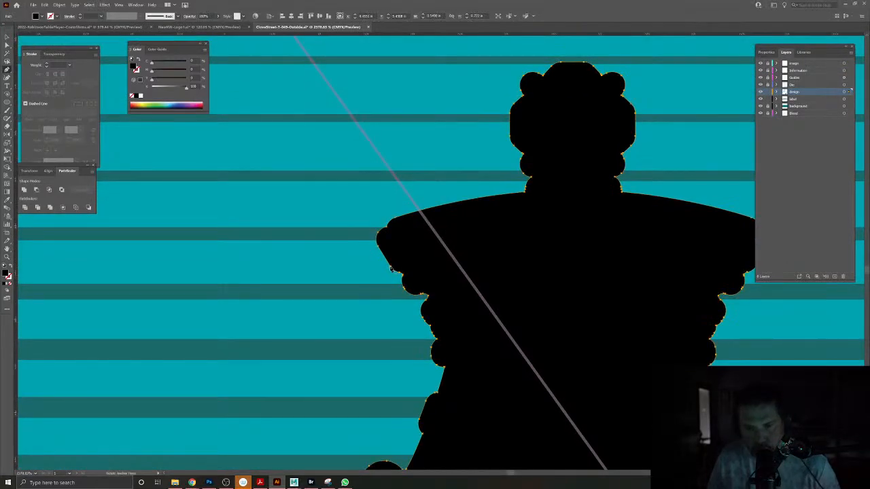
{"action": "left_click", "coordinate": [393, 269]}
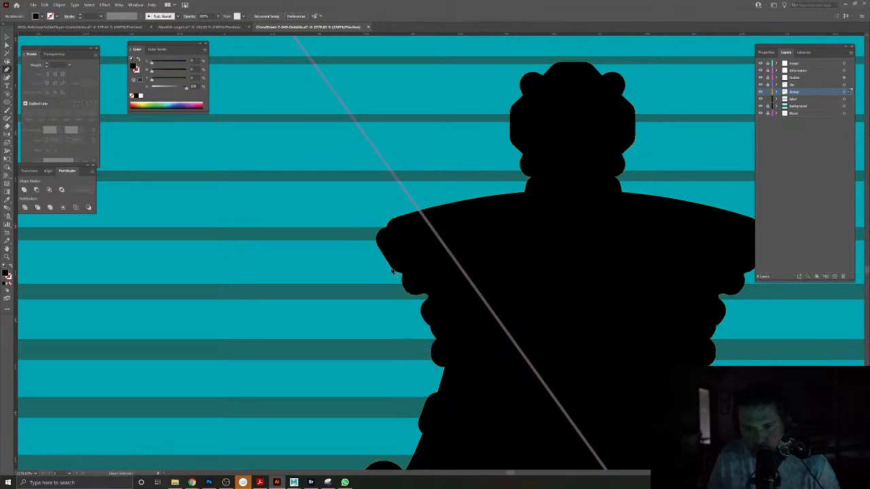
{"action": "left_click", "coordinate": [432, 346]}
{"action": "left_click", "coordinate": [459, 352]}
{"action": "left_click", "coordinate": [466, 298]}
{"action": "left_click", "coordinate": [442, 259]}
{"action": "left_click", "coordinate": [390, 267]}
{"action": "left_click", "coordinate": [393, 232], "text": "ctrl"}
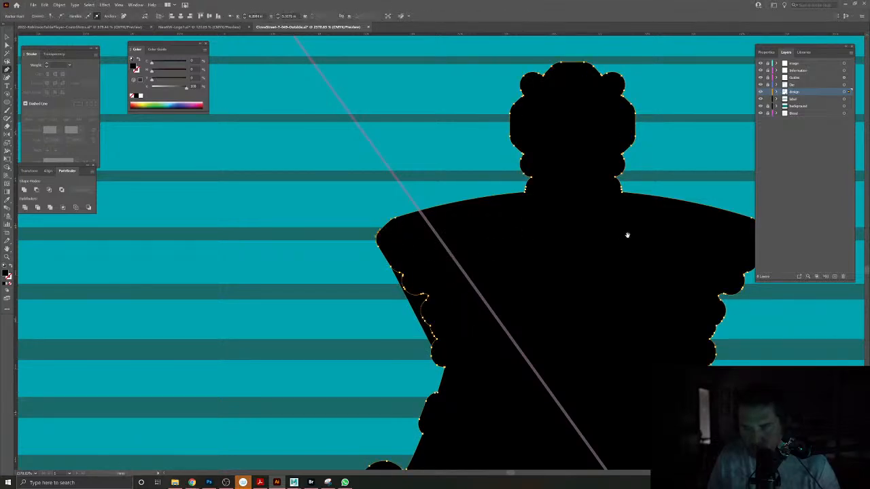
Draw a closed black patch over the notches below the crown's right tip to straighten that edge.
{"action": "left_click_drag", "start_coordinate": [681, 244], "coordinate": [521, 217]}
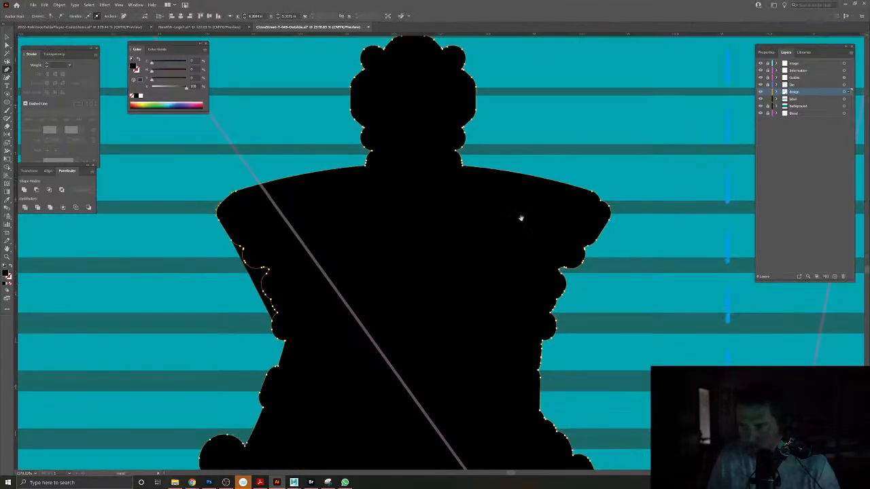
{"action": "left_click", "coordinate": [595, 239]}
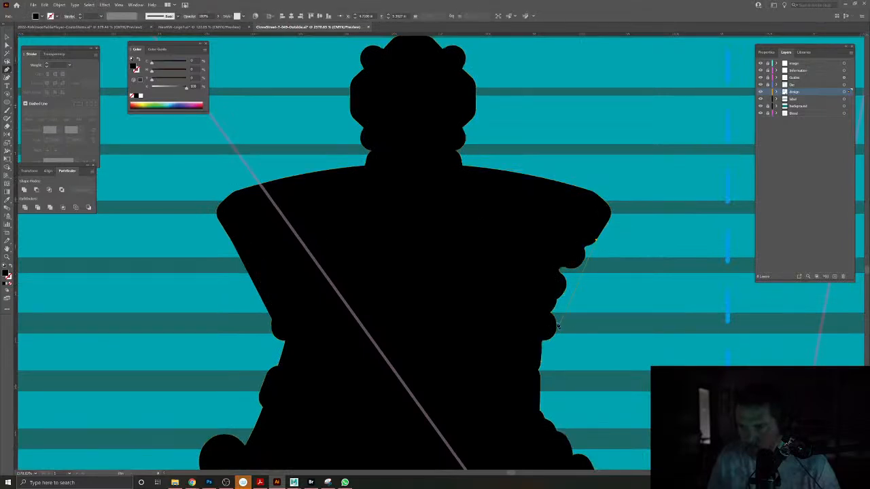
{"action": "left_click", "coordinate": [551, 313]}
{"action": "left_click", "coordinate": [504, 318]}
{"action": "left_click", "coordinate": [502, 254]}
{"action": "left_click", "coordinate": [532, 225]}
{"action": "left_click", "coordinate": [597, 240]}
Draw a closed black patch over the bumps between the face's right edge and the right mask canister.
{"action": "left_click_drag", "start_coordinate": [558, 382], "coordinate": [581, 253]}
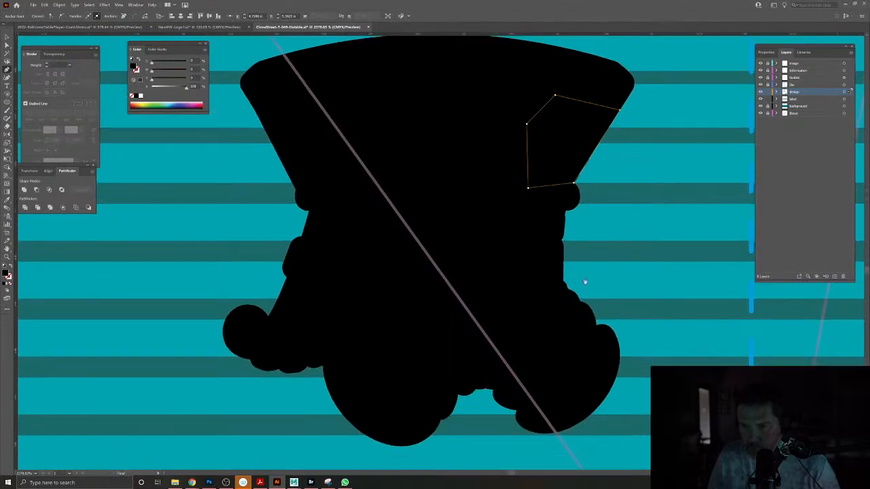
{"action": "left_click", "coordinate": [609, 295], "text": "ctrl"}
{"action": "left_click", "coordinate": [568, 290]}
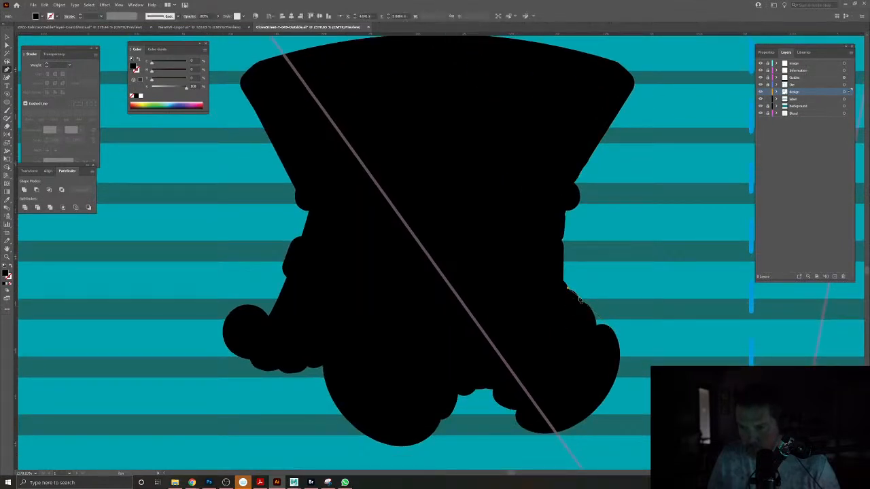
{"action": "key", "text": "ctrl+z"}
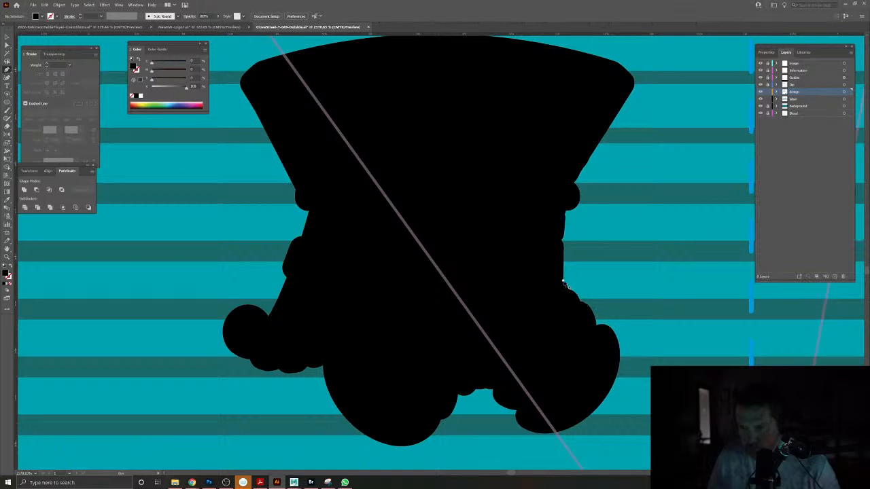
{"action": "left_click", "coordinate": [581, 301]}
{"action": "left_click", "coordinate": [609, 329]}
{"action": "left_click", "coordinate": [607, 353]}
{"action": "left_click", "coordinate": [563, 354]}
{"action": "left_click", "coordinate": [530, 317]}
{"action": "left_click", "coordinate": [562, 285]}
{"action": "left_click", "coordinate": [563, 282]}
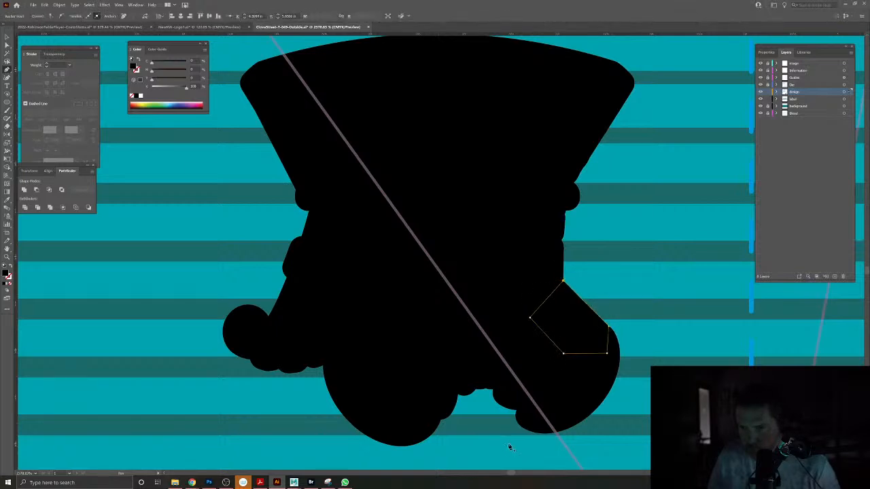
{"action": "key", "text": "ctrl+shift+a"}
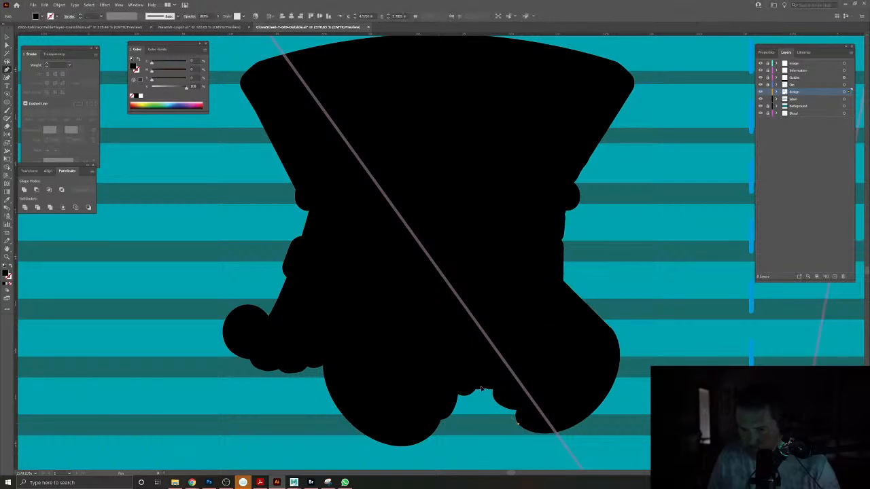
Draw a closed black patch that straightens the lower left edge of the right mask canister.
{"action": "left_click", "coordinate": [481, 390]}
{"action": "left_click", "coordinate": [489, 372]}
{"action": "left_click", "coordinate": [565, 373]}
{"action": "left_click", "coordinate": [565, 394]}
{"action": "left_click", "coordinate": [518, 425]}
{"action": "left_click", "coordinate": [481, 390]}
{"action": "key", "text": "ctrl+a"}
{"action": "key", "text": "ctrl+shift+a"}
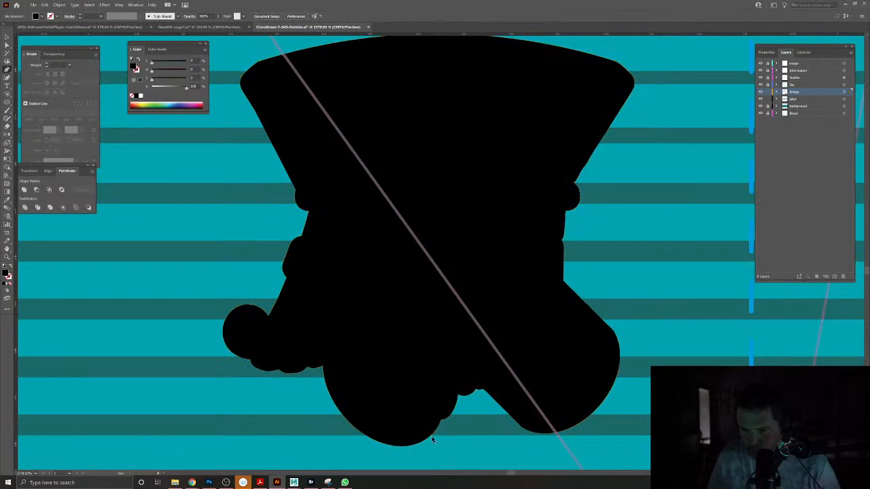
Draw a closed black patch that straightens the right edge of the left mask canister.
{"action": "left_click", "coordinate": [432, 439]}
{"action": "left_click", "coordinate": [476, 393]}
{"action": "left_click", "coordinate": [469, 369]}
{"action": "left_click", "coordinate": [424, 373]}
{"action": "left_click", "coordinate": [412, 404]}
{"action": "left_click", "coordinate": [410, 433]}
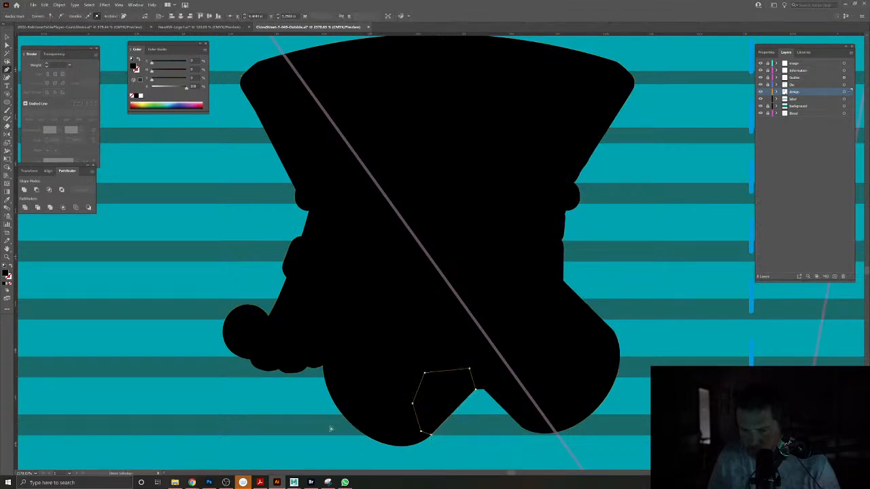
{"action": "key", "text": "ctrl+shift+a"}
Draw a closed black patch with a curved lower edge under the hair curl left of the canister.
{"action": "scroll", "coordinate": [443, 384], "scroll_direction": "left", "scroll_amount": 5}
{"action": "left_click", "coordinate": [456, 374]}
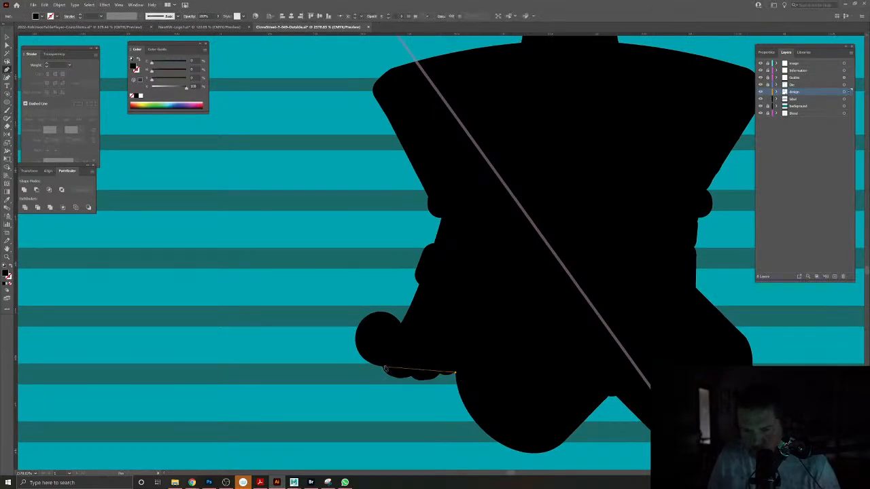
{"action": "left_click_drag", "start_coordinate": [367, 364], "coordinate": [327, 325]}
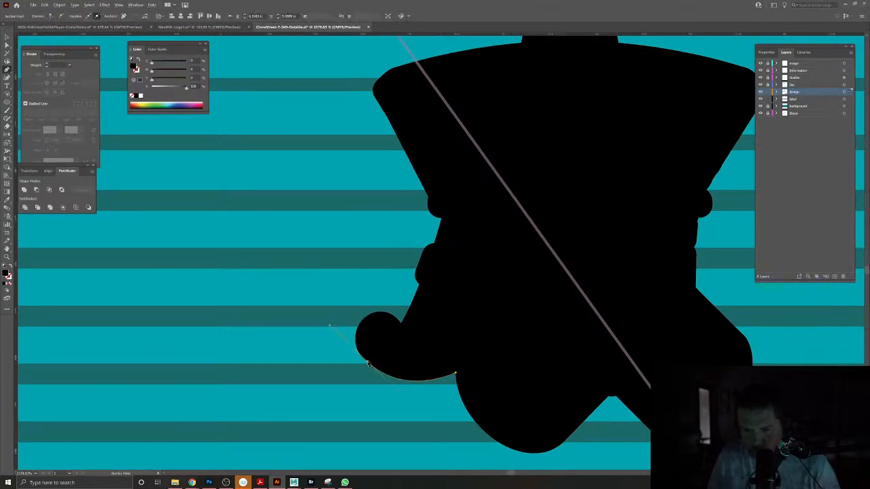
{"action": "left_click", "coordinate": [376, 348]}
{"action": "left_click", "coordinate": [416, 342]}
{"action": "left_click", "coordinate": [457, 341]}
{"action": "left_click", "coordinate": [467, 354]}
{"action": "left_click", "coordinate": [456, 375]}
Select the black silhouette together with all of its pen-drawn patches.
{"action": "scroll", "coordinate": [505, 301], "scroll_direction": "down", "scroll_amount": 4}
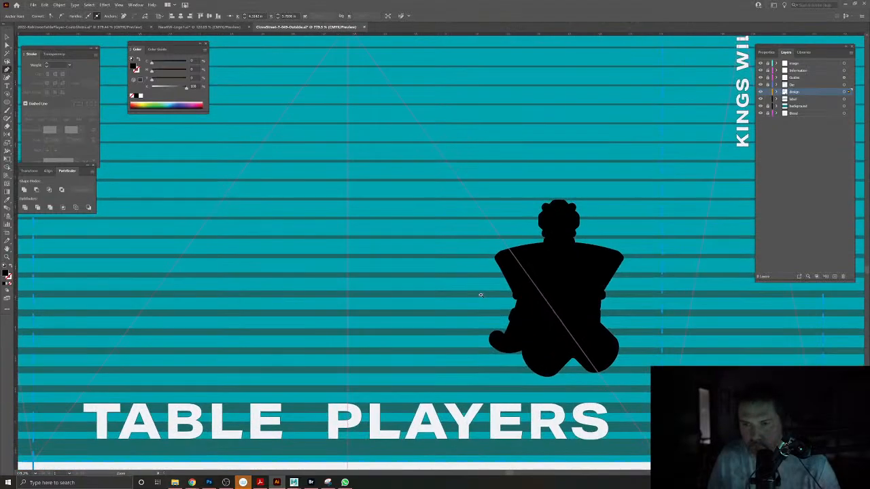
{"action": "key", "text": "v"}
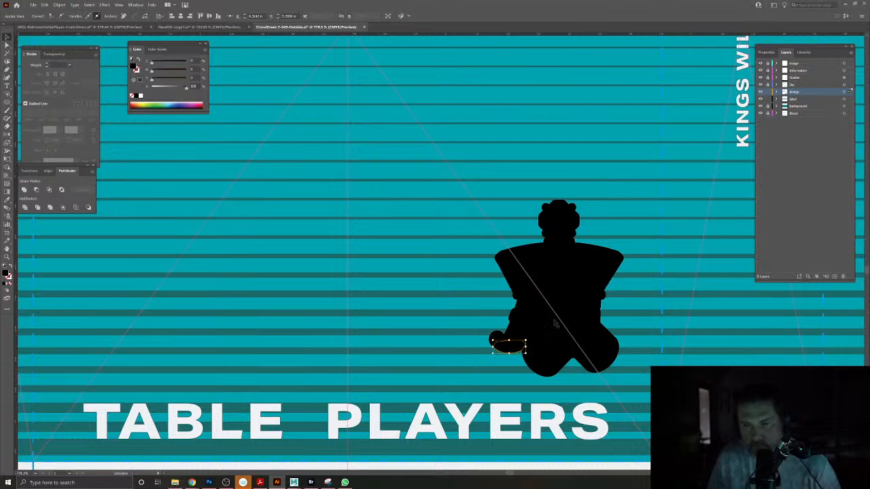
{"action": "key", "text": "ctrl+a"}
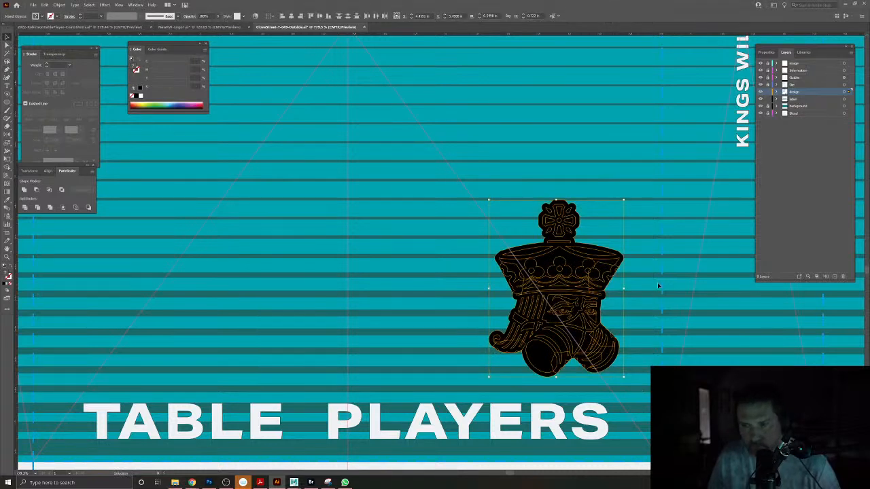
{"action": "key", "text": "shift+x"}
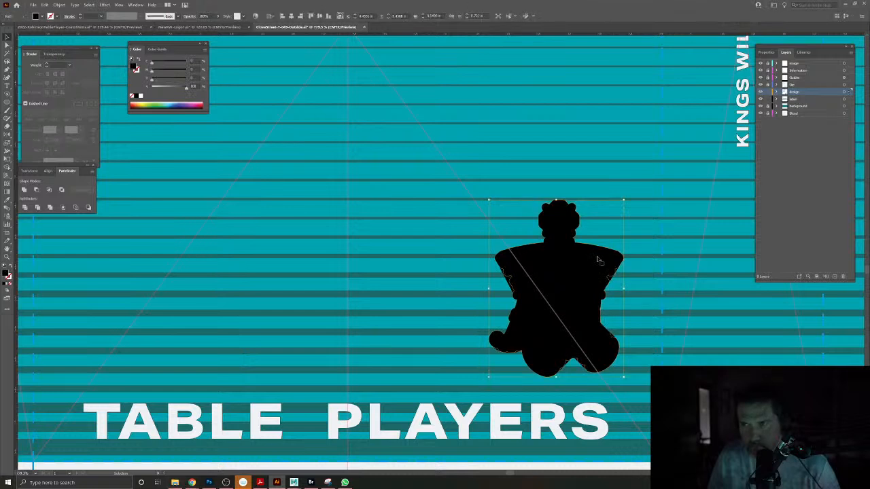
Unite the black outline pieces around the king emblem into one solid silhouette and paste it back in place.
{"action": "left_click", "coordinate": [507, 279]}
{"action": "left_click", "coordinate": [611, 280], "text": "shift"}
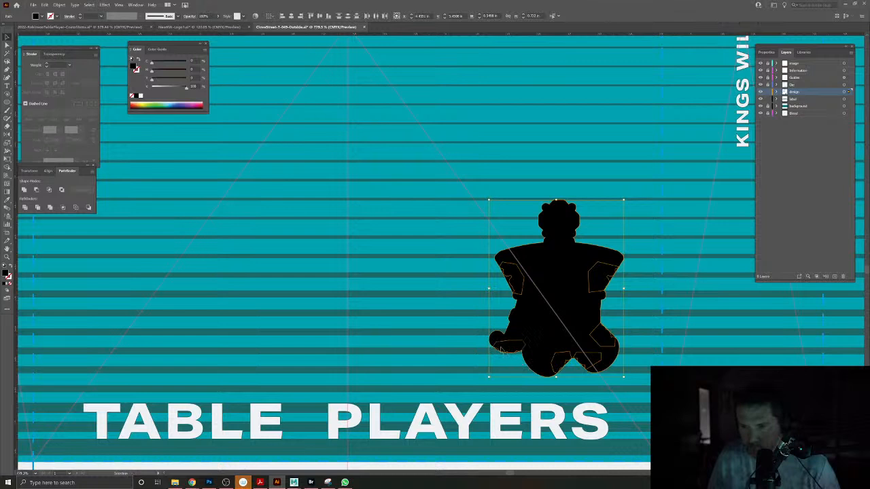
{"action": "left_click", "coordinate": [25, 191]}
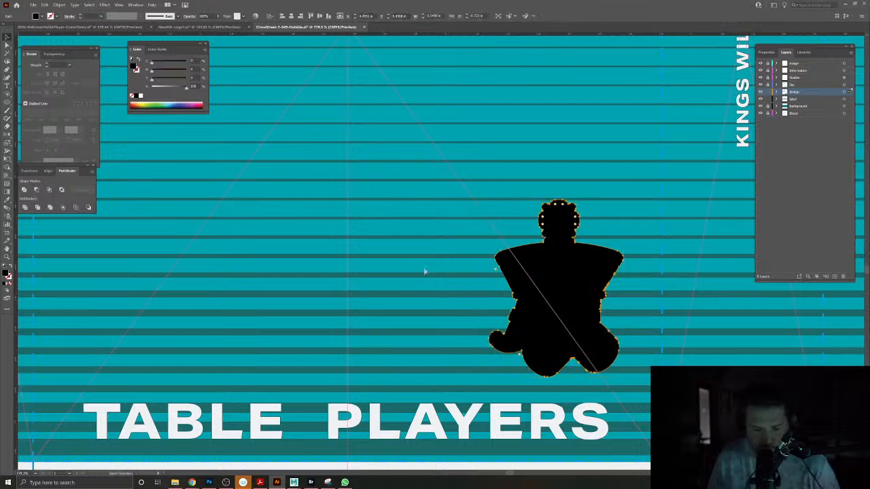
{"action": "key", "text": "ctrl+x"}
{"action": "left_click", "coordinate": [562, 318]}
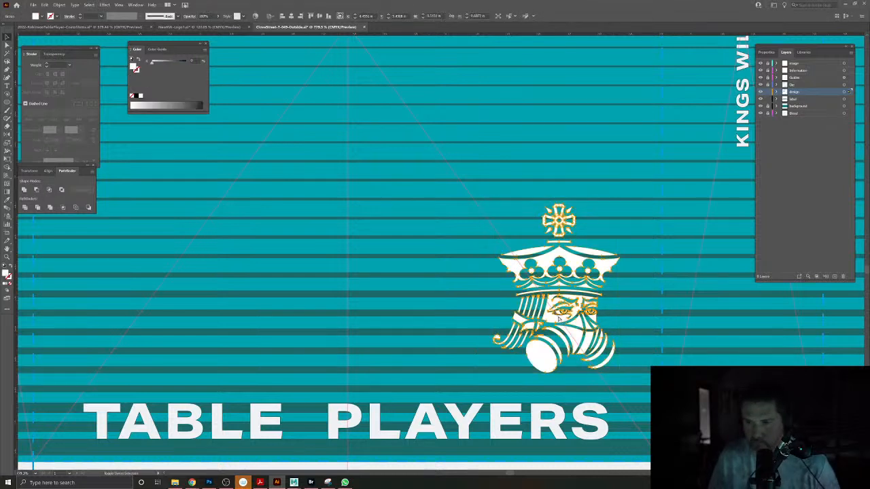
{"action": "key", "text": "ctrl+f"}
Fill the silhouette with the dark teal sampled from the background stripes.
{"action": "left_click", "coordinate": [7, 200]}
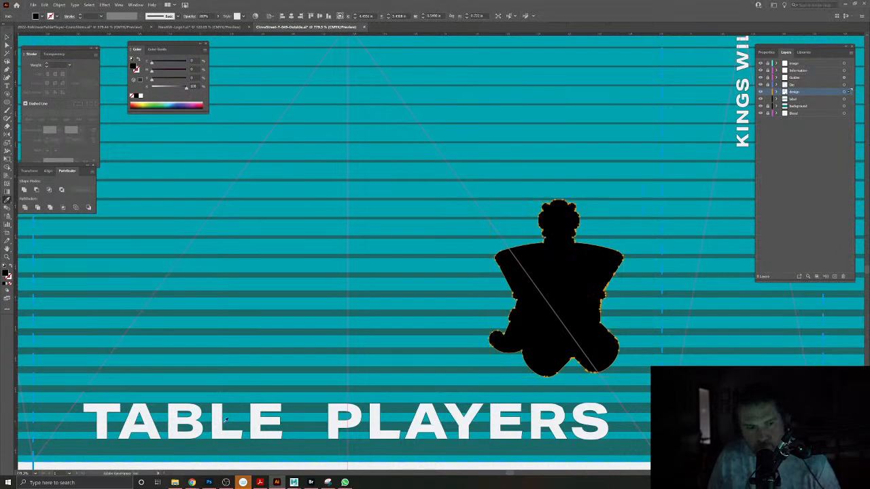
{"action": "left_click", "coordinate": [312, 405]}
{"action": "left_click", "coordinate": [7, 38]}
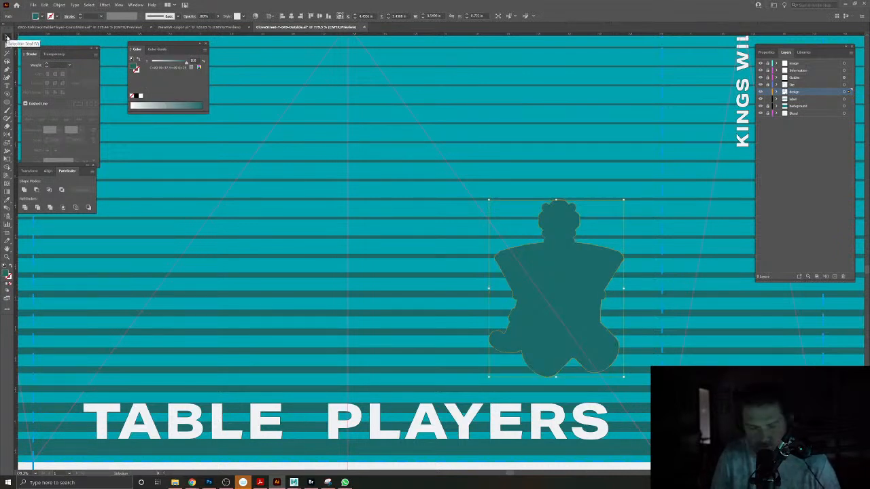
Place the dark teal silhouette directly behind the white king emblem above the TABLE PLAYERS title.
{"action": "key", "text": "ctrl+x"}
{"action": "left_click", "coordinate": [574, 261]}
{"action": "key", "text": "ctrl+f"}
{"action": "key", "text": "ctrl+shift+["}
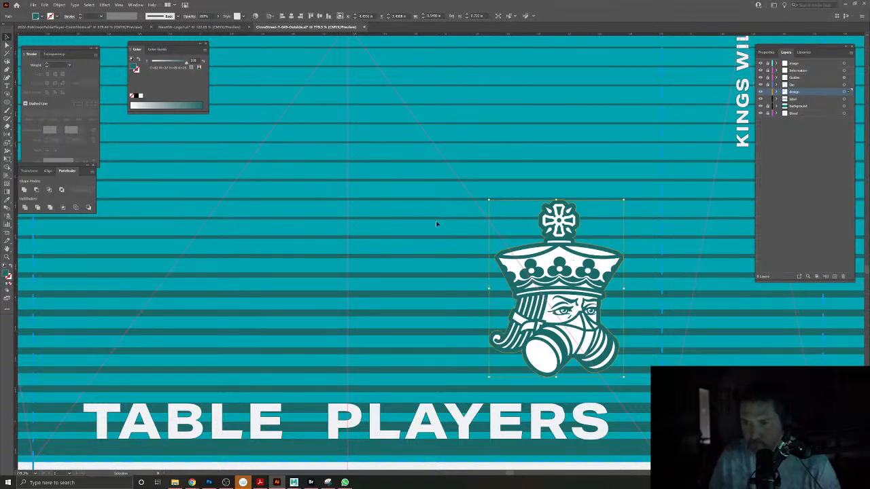
{"action": "left_click", "coordinate": [646, 368]}
{"action": "left_click", "coordinate": [645, 368]}
Scale down and reposition the king emblem on the bottom flap so it clears the credit text beside it.
{"action": "scroll", "coordinate": [645, 369], "scroll_direction": "down", "scroll_amount": 5}
{"action": "left_click_drag", "start_coordinate": [592, 325], "coordinate": [595, 352]}
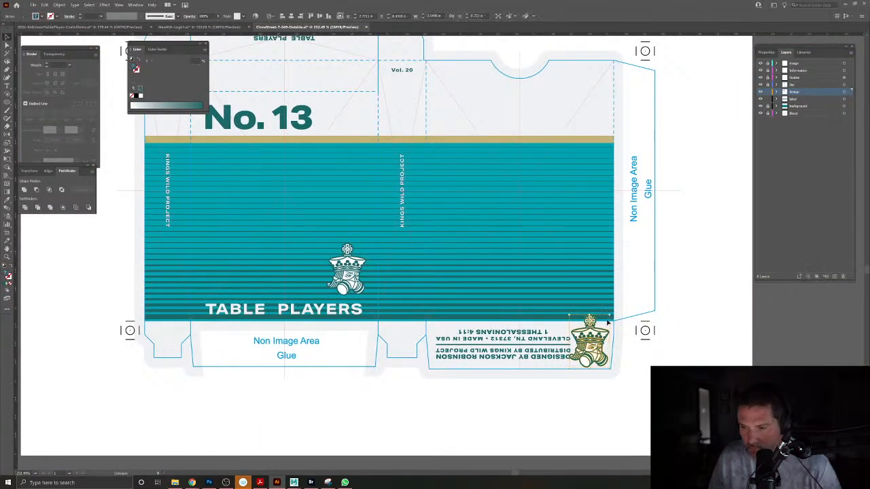
{"action": "left_click_drag", "start_coordinate": [609, 316], "coordinate": [550, 392]}
{"action": "left_click", "coordinate": [584, 412]}
Isolate the TABLE PLAYERS lettering on the front panel and set the dark teal stroke of all its letters to 1 pt.
{"action": "left_click_drag", "start_coordinate": [330, 362], "coordinate": [515, 397]}
{"action": "left_click_drag", "start_coordinate": [440, 346], "coordinate": [668, 438]}
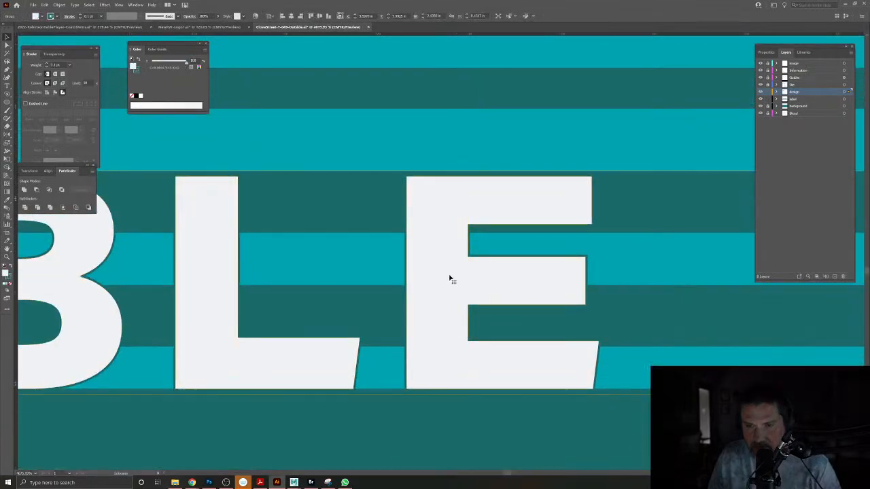
{"action": "double_click", "coordinate": [450, 278]}
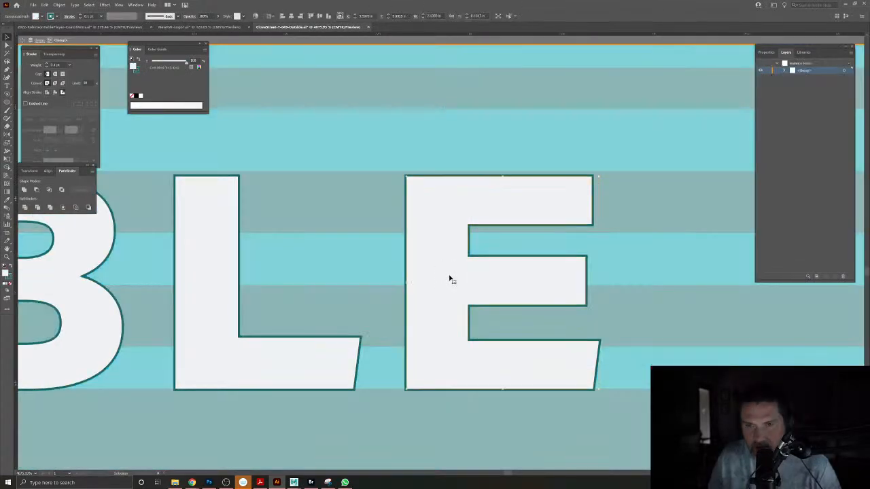
{"action": "left_click", "coordinate": [9, 277]}
{"action": "left_click", "coordinate": [10, 284]}
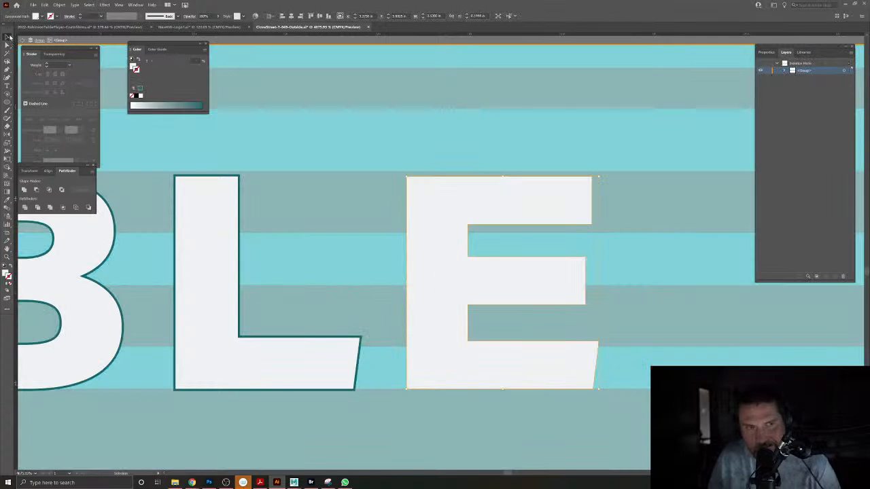
{"action": "scroll", "coordinate": [445, 295], "scroll_direction": "down", "scroll_amount": 5}
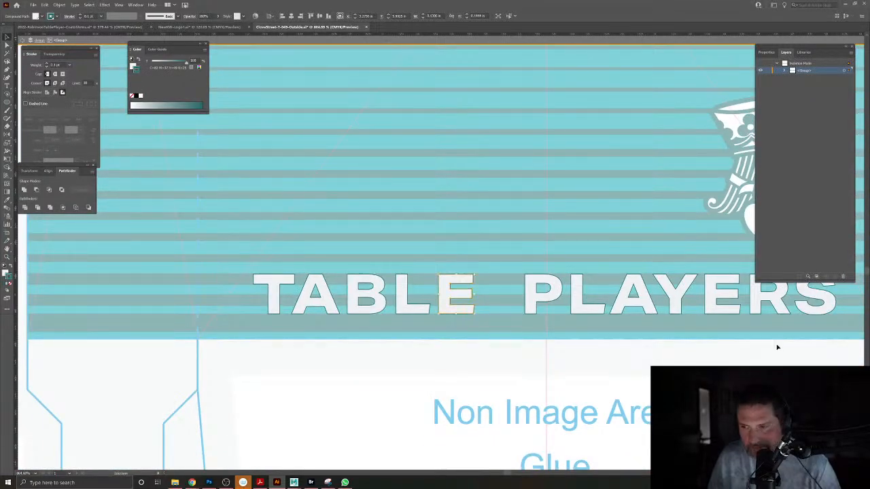
{"action": "left_click_drag", "start_coordinate": [830, 320], "coordinate": [260, 163]}
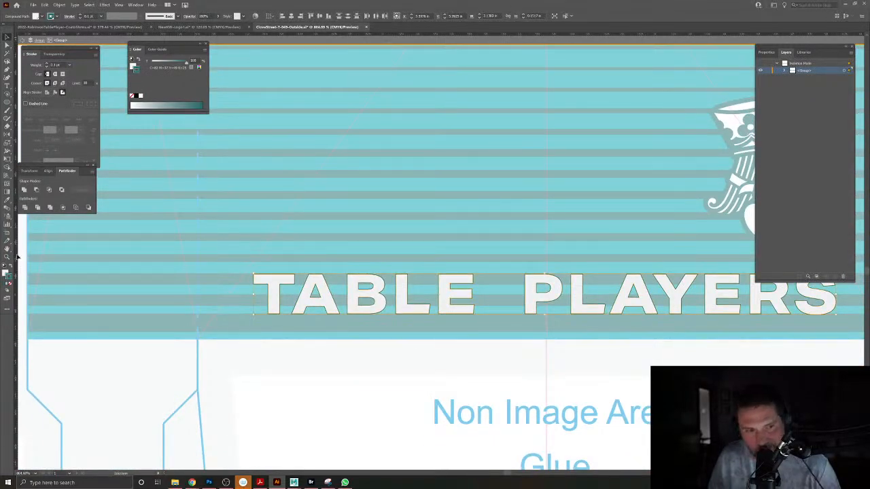
{"action": "left_click", "coordinate": [79, 15]}
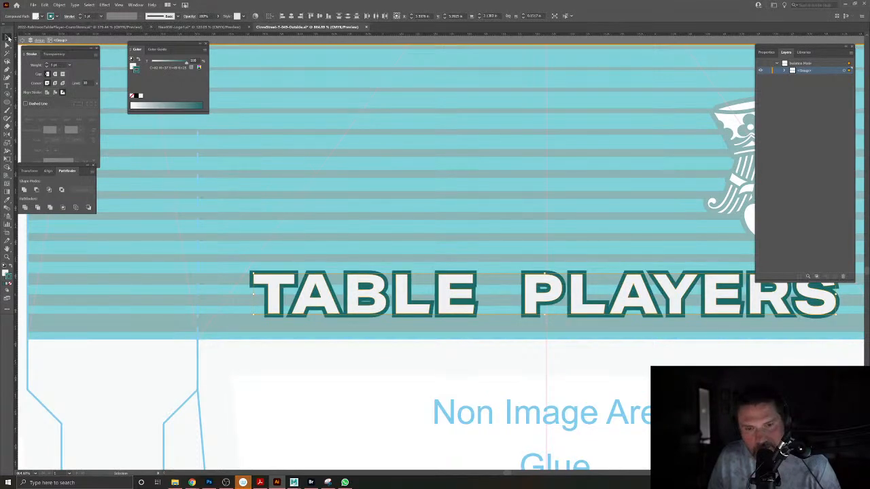
{"action": "double_click", "coordinate": [330, 377]}
Set the stroke of both vertical KINGS WILD PROJECT texts on the side panels to 1 pt.
{"action": "key", "text": "alt+space"}
{"action": "left_click_drag", "start_coordinate": [422, 386], "coordinate": [375, 360]}
{"action": "left_click_drag", "start_coordinate": [425, 312], "coordinate": [403, 374]}
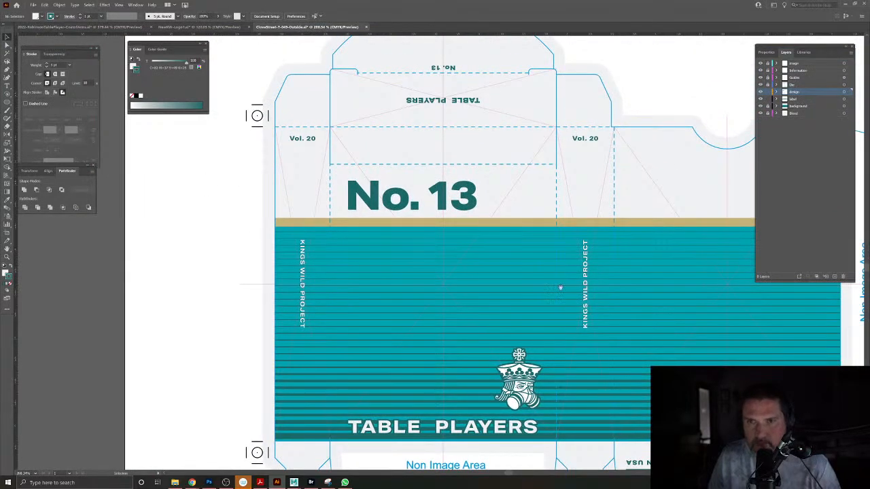
{"action": "scroll", "coordinate": [559, 290], "scroll_direction": "down", "scroll_amount": 1}
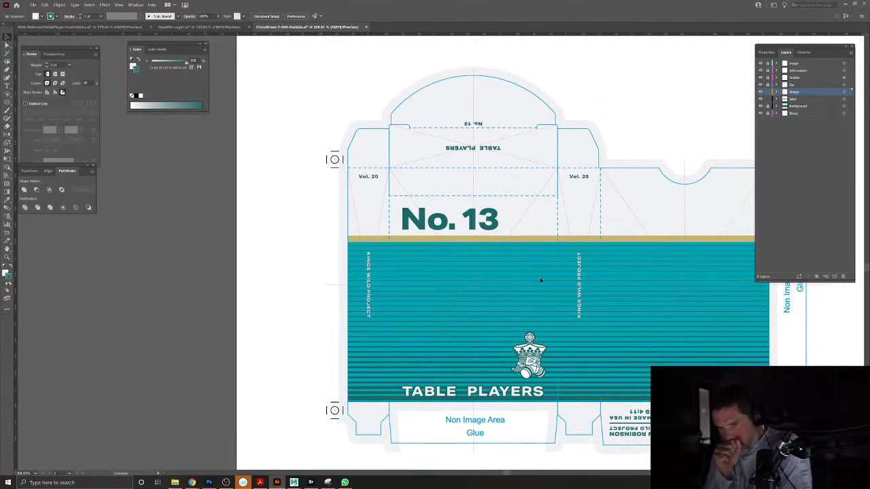
{"action": "left_click_drag", "start_coordinate": [617, 268], "coordinate": [582, 282]}
{"action": "scroll", "coordinate": [523, 270], "scroll_direction": "up", "scroll_amount": 5}
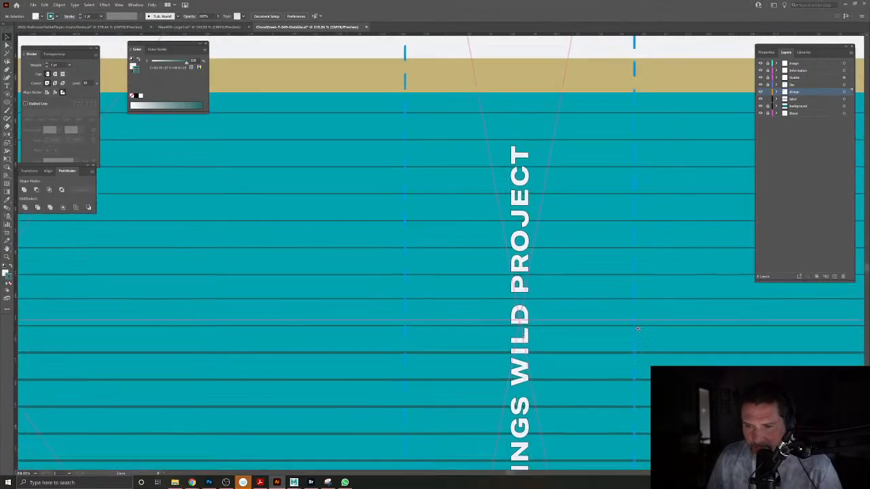
{"action": "left_click", "coordinate": [523, 269]}
{"action": "scroll", "coordinate": [524, 268], "scroll_direction": "down", "scroll_amount": 4}
{"action": "left_click", "coordinate": [196, 266], "text": "shift"}
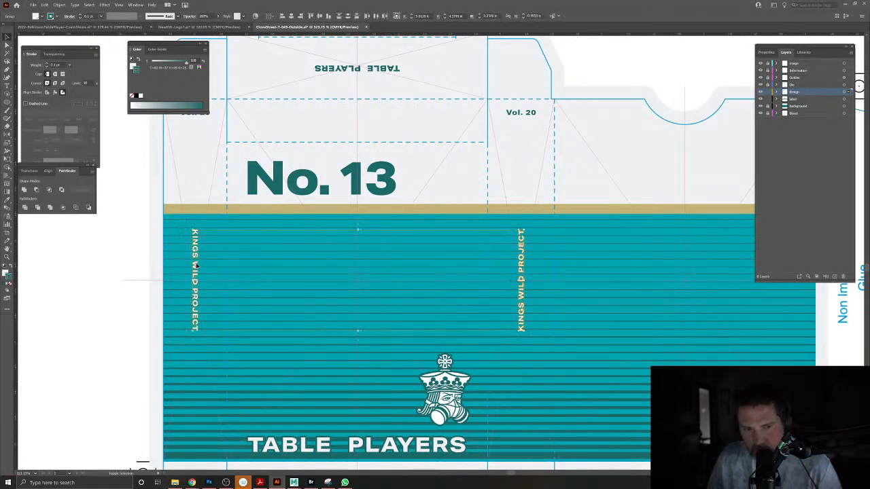
{"action": "left_click", "coordinate": [81, 15]}
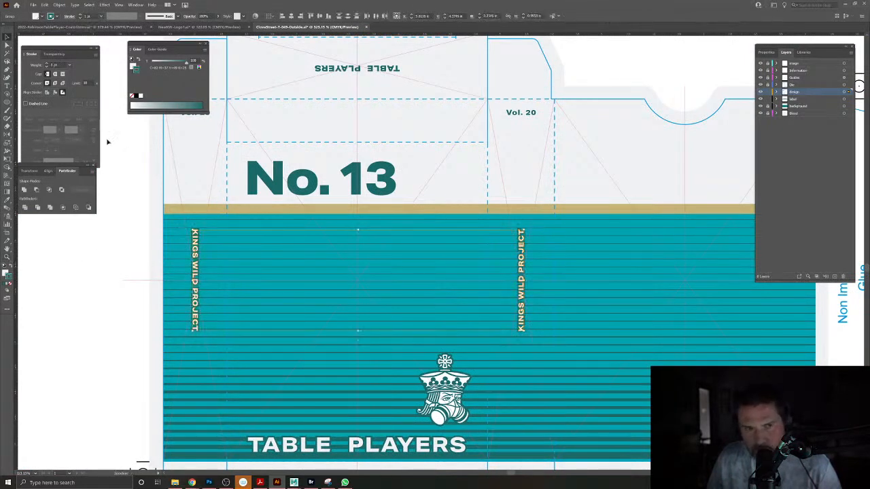
{"action": "left_click", "coordinate": [336, 263]}
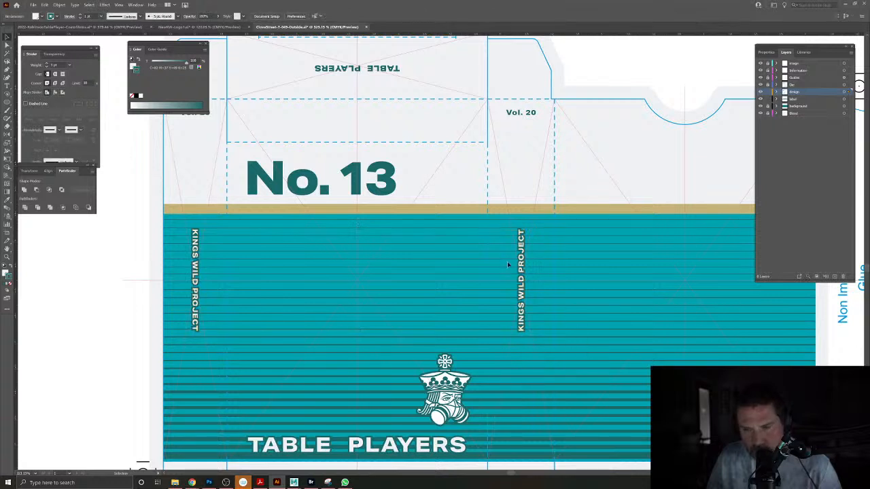
Check the stroke color of the KINGS WILD PROJECT text between the front and back panels.
{"action": "left_click", "coordinate": [523, 238]}
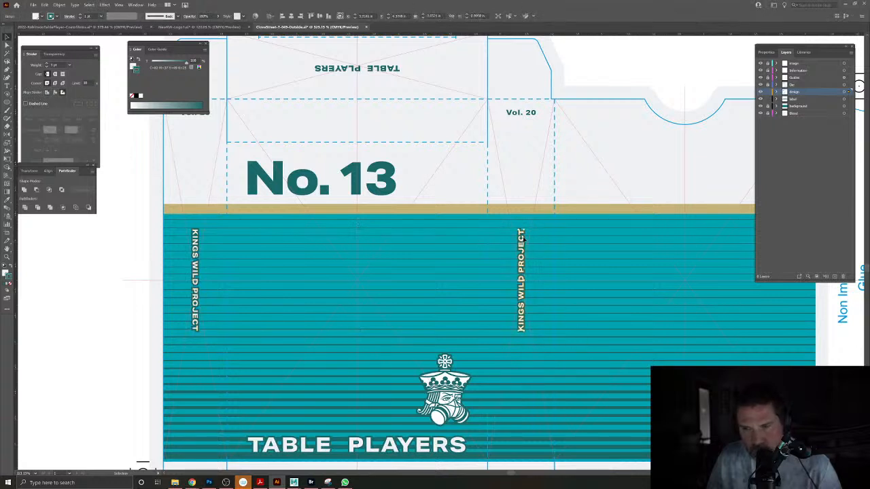
{"action": "double_click", "coordinate": [8, 275]}
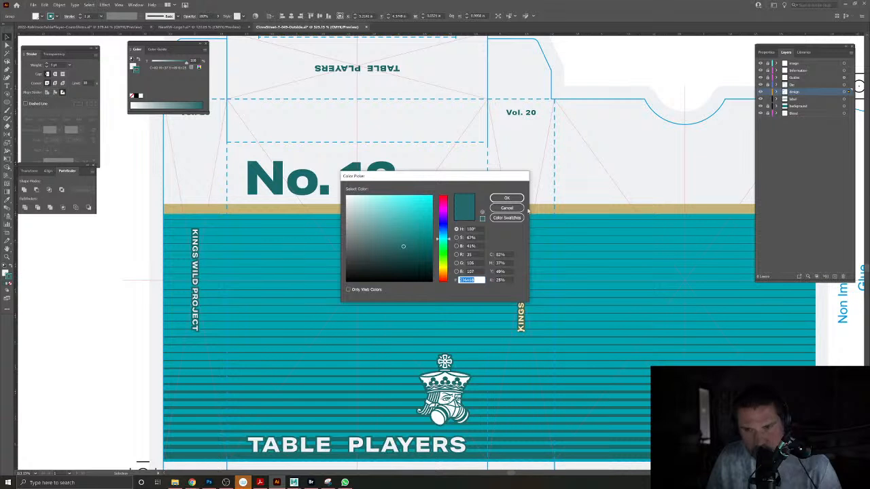
{"action": "left_click", "coordinate": [511, 209]}
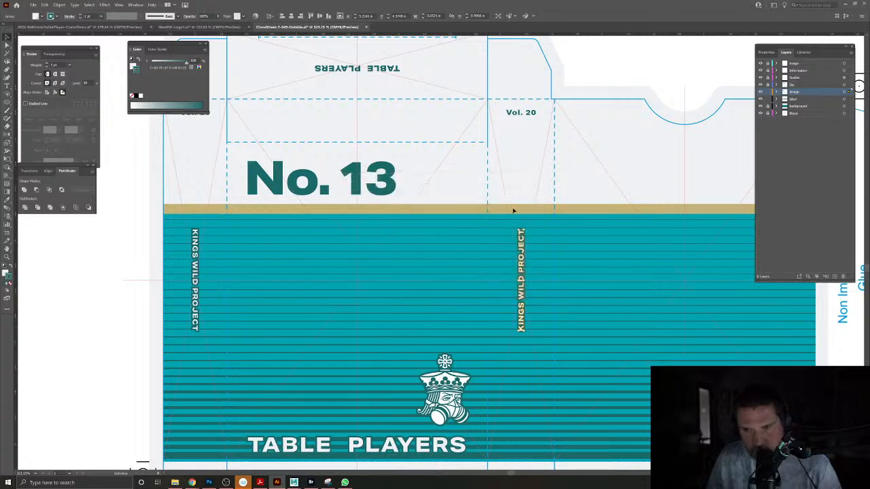
{"action": "left_click", "coordinate": [137, 267]}
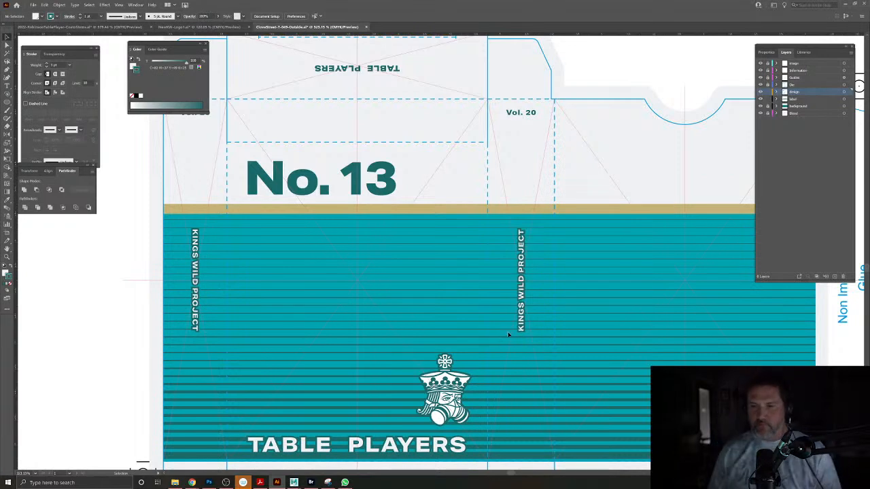
{"action": "scroll", "coordinate": [544, 261], "scroll_direction": "up", "scroll_amount": 5}
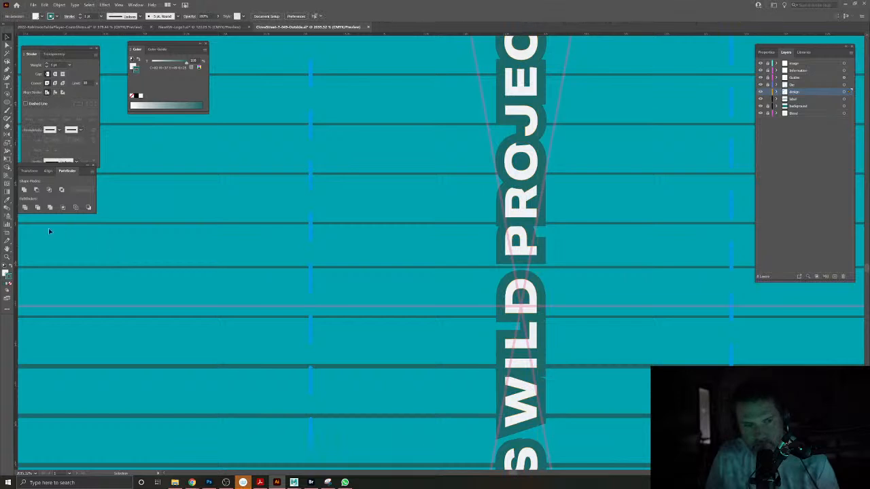
{"action": "left_click", "coordinate": [7, 200]}
{"action": "left_click", "coordinate": [145, 196]}
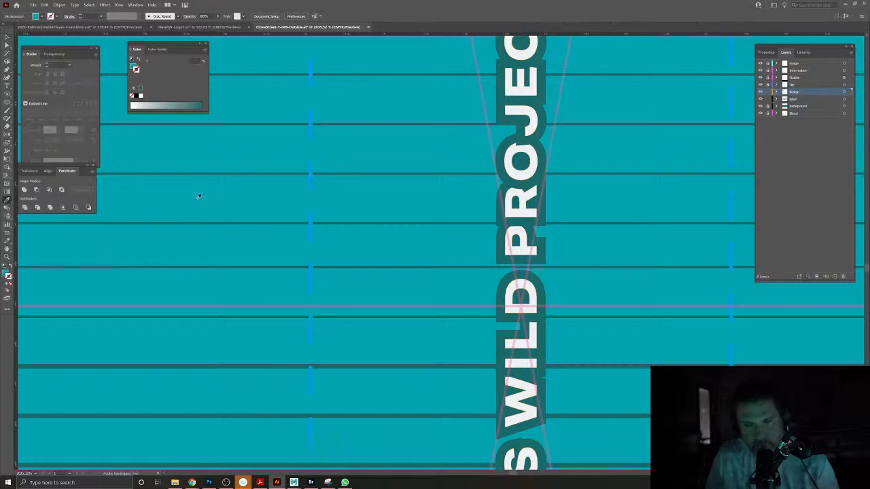
{"action": "key", "text": "v"}
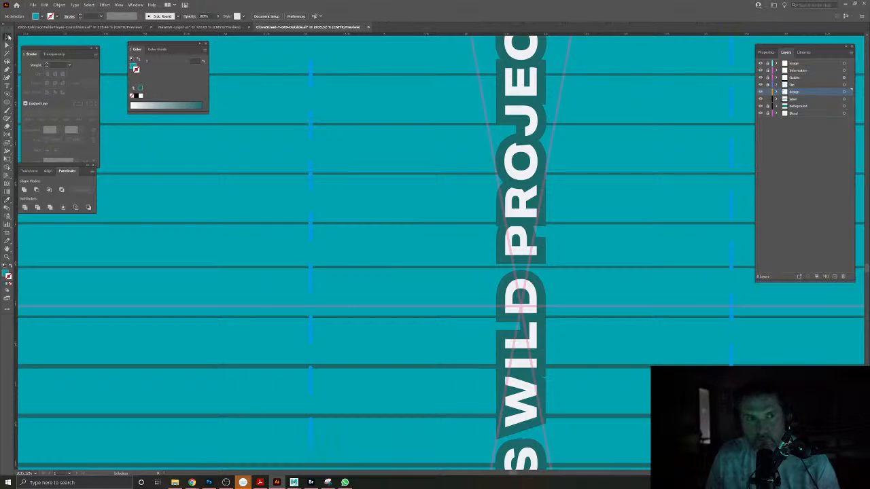
{"action": "left_click", "coordinate": [520, 183]}
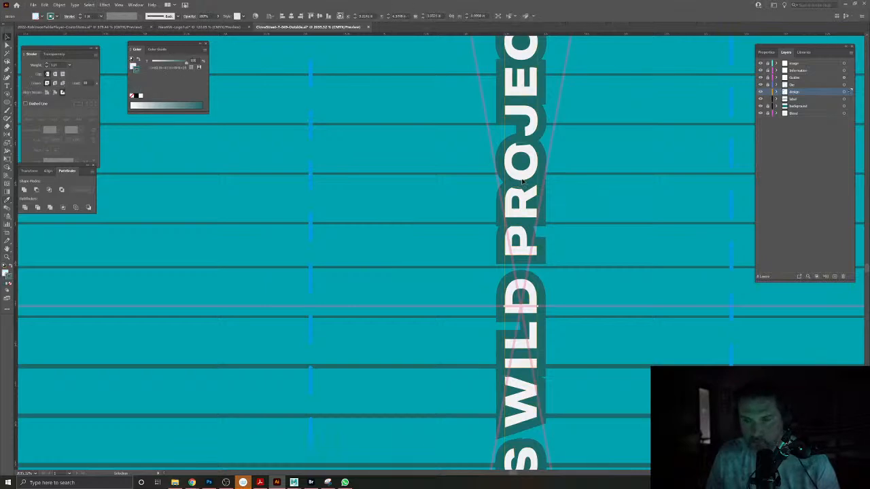
{"action": "double_click", "coordinate": [522, 182]}
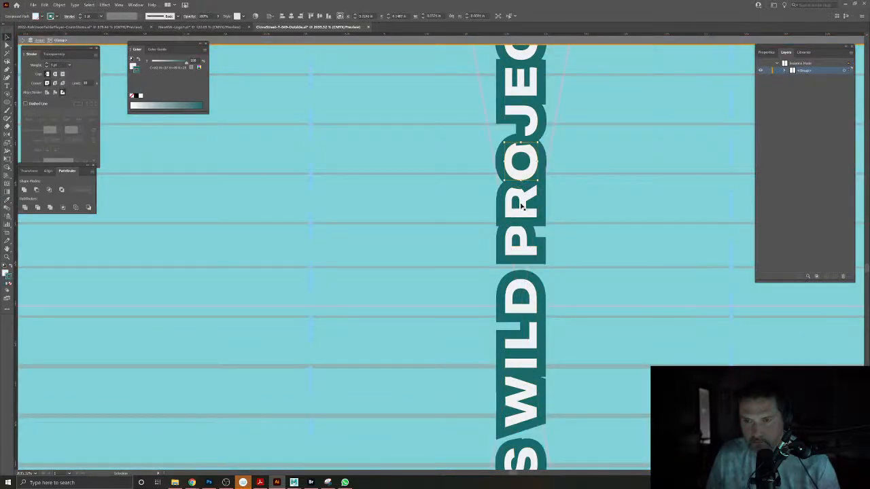
{"action": "scroll", "coordinate": [515, 197], "scroll_direction": "down", "scroll_amount": 5}
{"action": "key", "text": "Escape"}
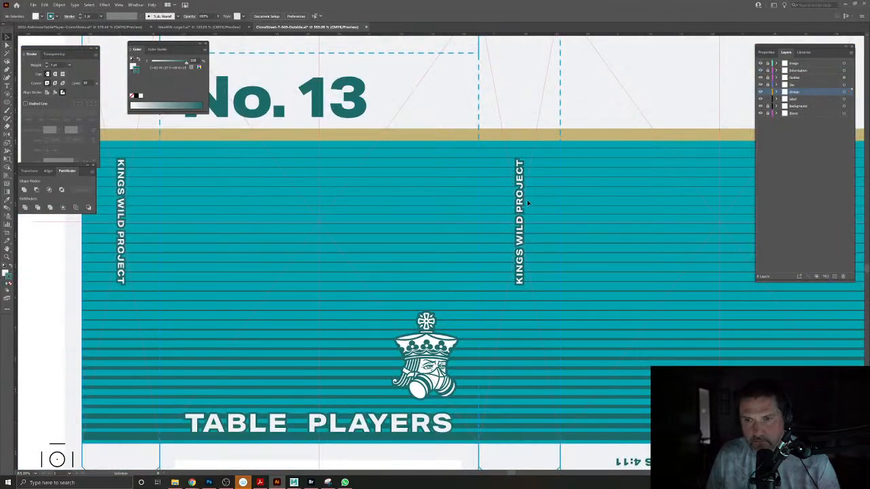
Remove the stroke from both vertical KINGS WILD PROJECT texts on the side panels.
{"action": "left_click", "coordinate": [520, 207]}
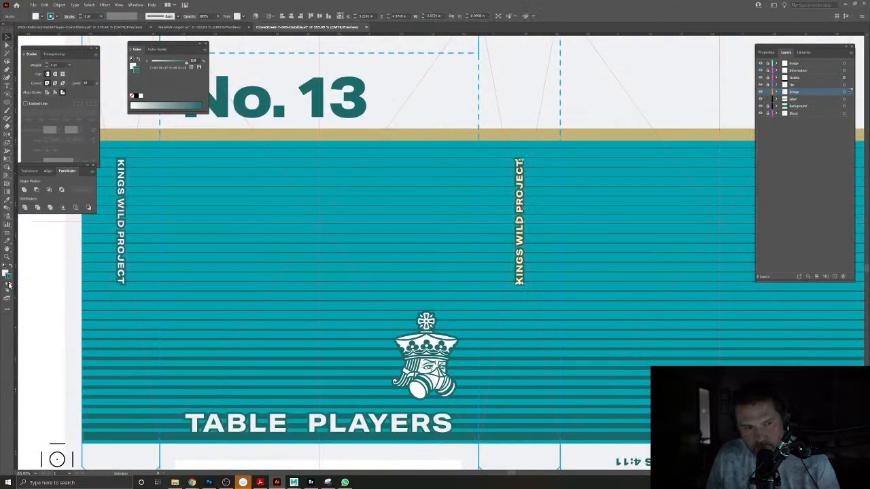
{"action": "left_click", "coordinate": [8, 285]}
{"action": "left_click", "coordinate": [121, 272]}
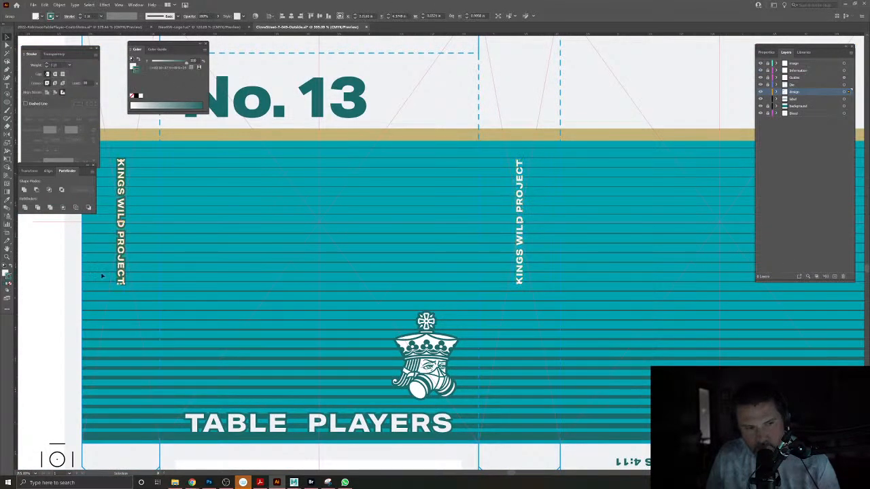
{"action": "left_click", "coordinate": [9, 286]}
{"action": "left_click", "coordinate": [80, 291]}
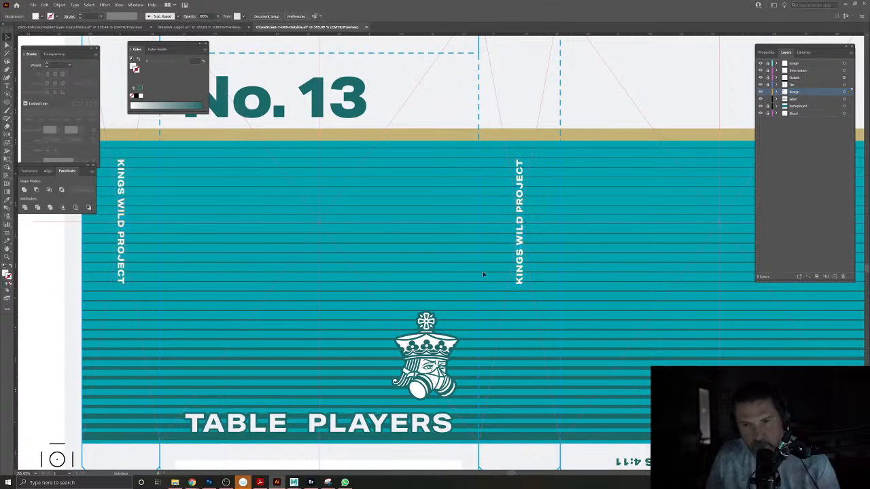
Start saving the tuck box as a new file and create a Revised folder inside Vol-20 as its destination.
{"action": "key", "text": "ctrl+0"}
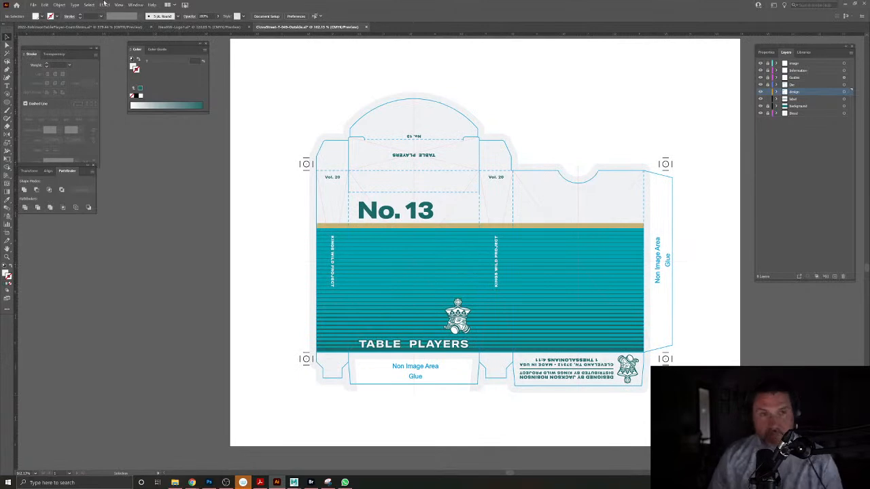
{"action": "left_click", "coordinate": [33, 5]}
{"action": "left_click", "coordinate": [54, 65]}
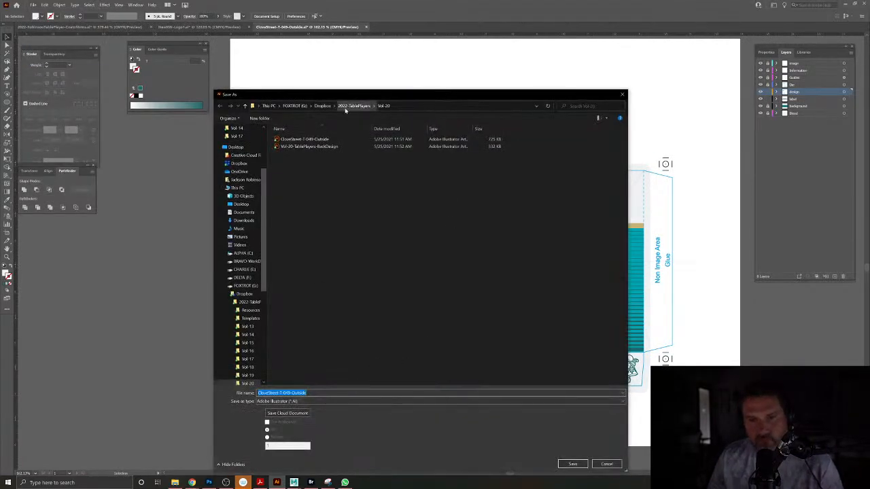
{"action": "left_click", "coordinate": [261, 119]}
{"action": "type", "text": "Nevada"}
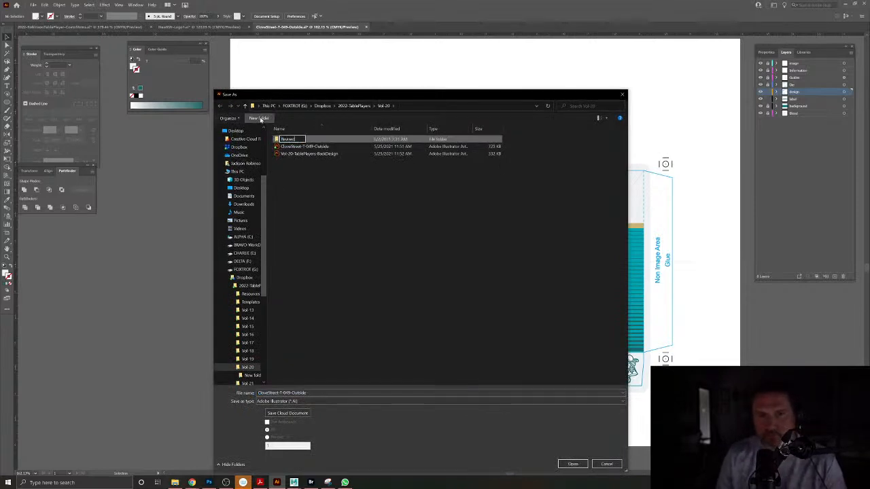
{"action": "key", "text": "Return"}
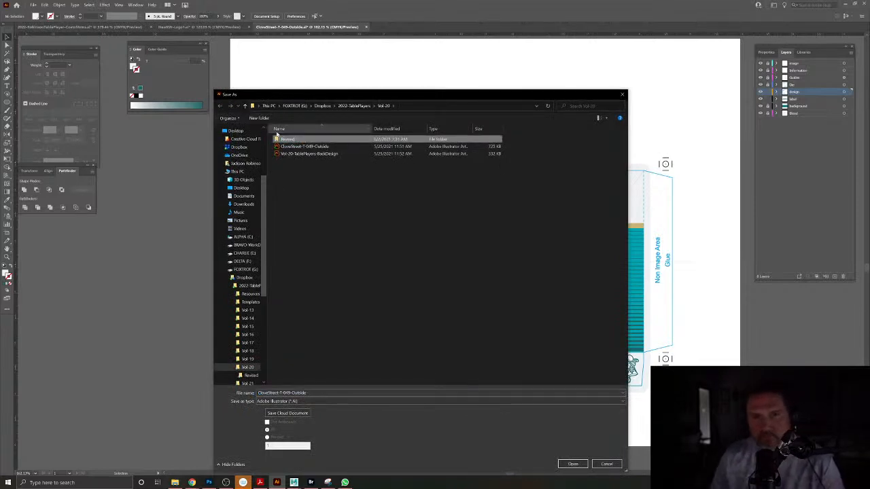
{"action": "double_click", "coordinate": [283, 140]}
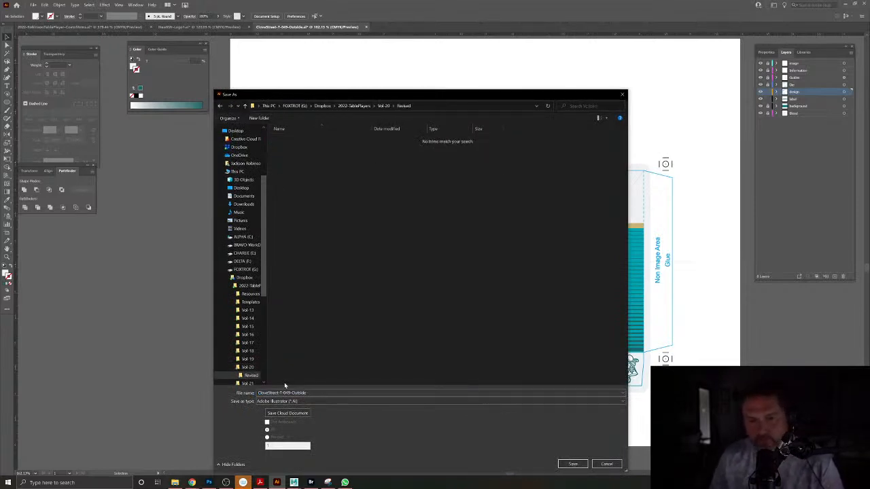
Save the tuck box artwork as TP-Vol20-TuckCase-V1 in Adobe Illustrator format with the default options and close it.
{"action": "left_click", "coordinate": [318, 393]}
{"action": "type", "text": "Case-V"}
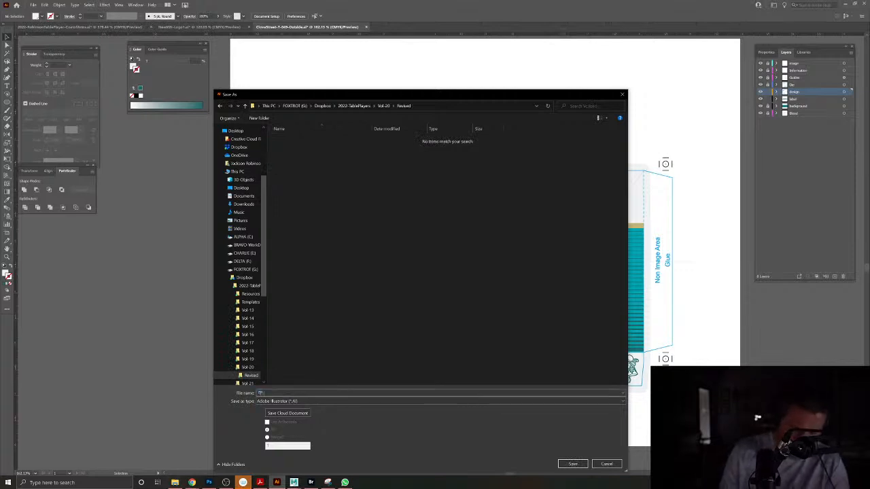
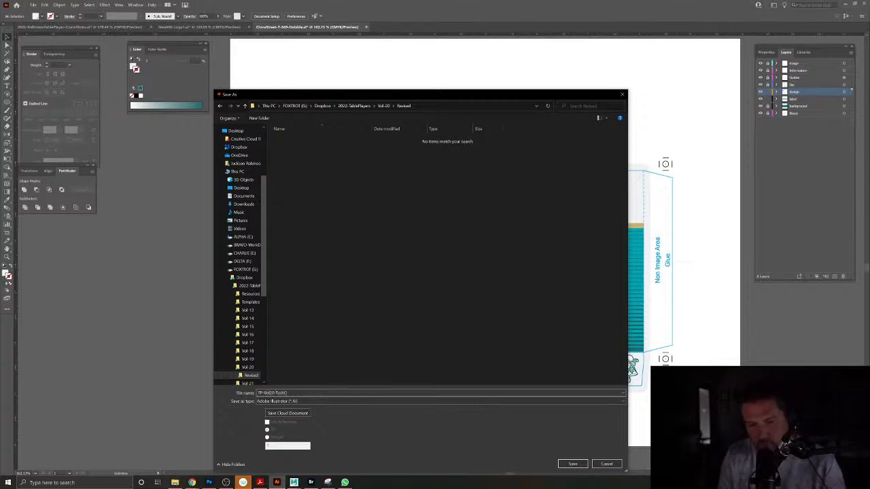
{"action": "key", "text": "Return"}
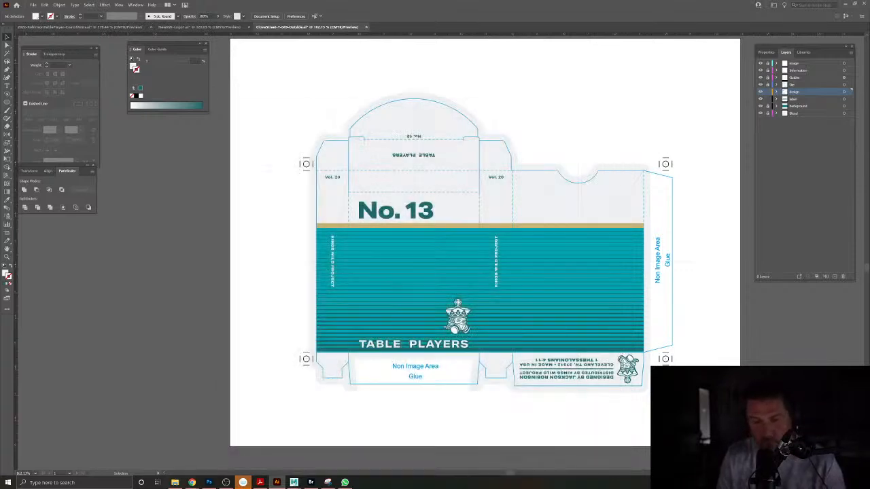
{"action": "key", "text": "Return"}
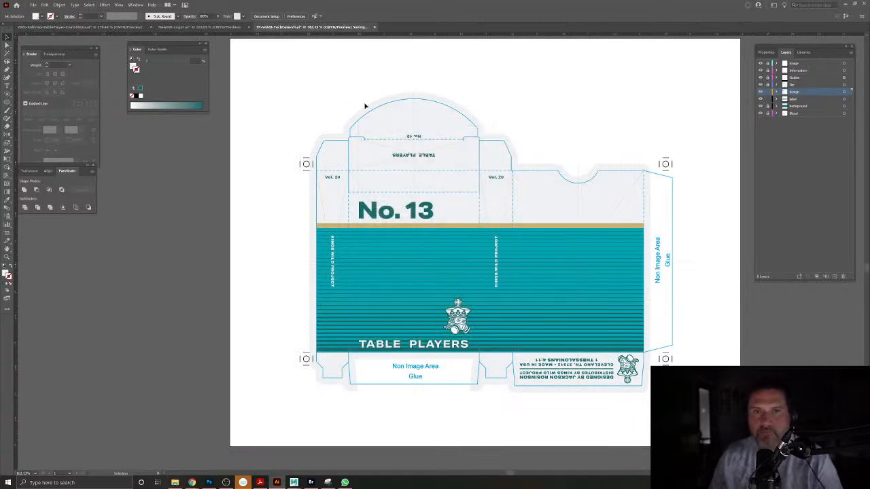
{"action": "left_click", "coordinate": [358, 27]}
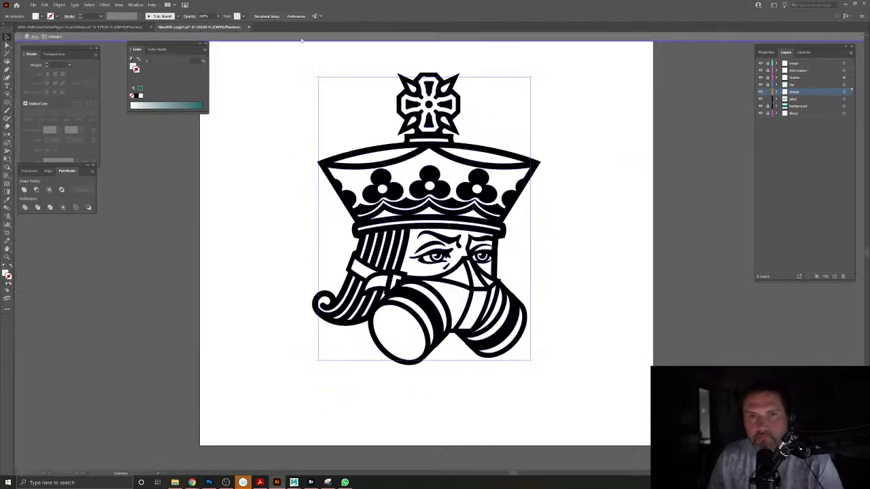
Open the Vol-21 tuck box files, back design files and inspiration image from the 2022-TablePlayers folder.
{"action": "left_click", "coordinate": [33, 5]}
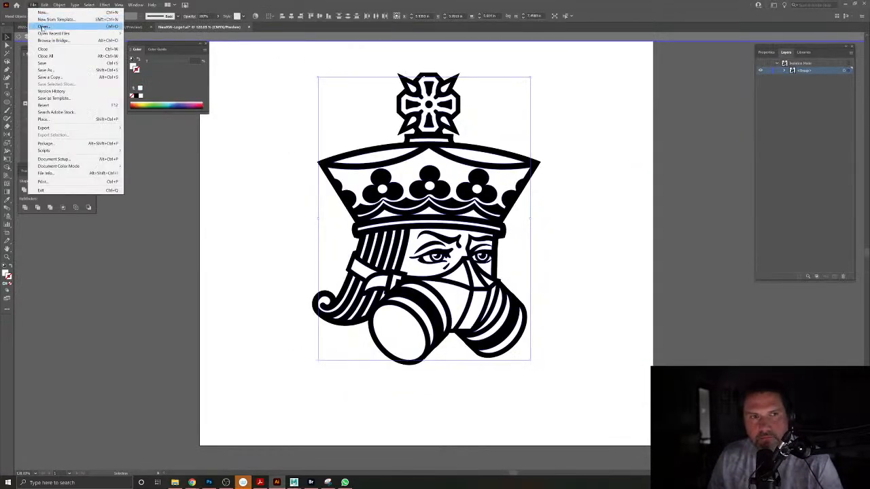
{"action": "left_click", "coordinate": [42, 25]}
{"action": "left_click", "coordinate": [383, 106]}
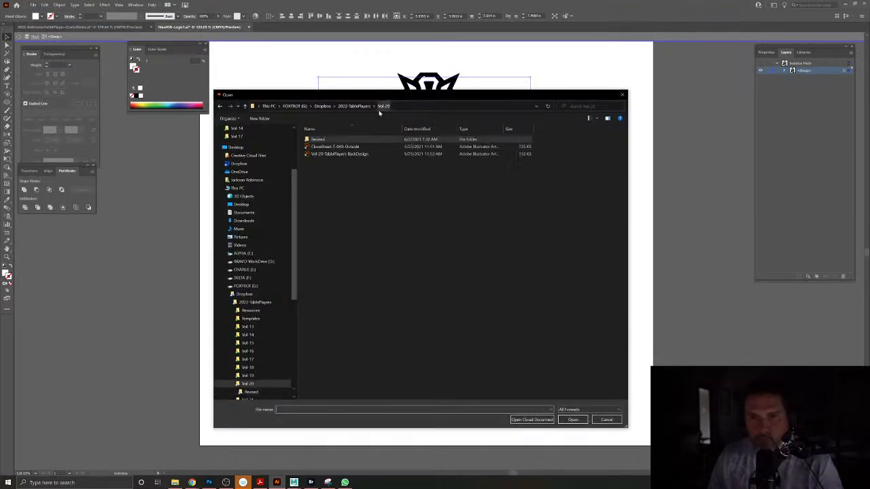
{"action": "left_click", "coordinate": [354, 106]}
{"action": "double_click", "coordinate": [316, 212]}
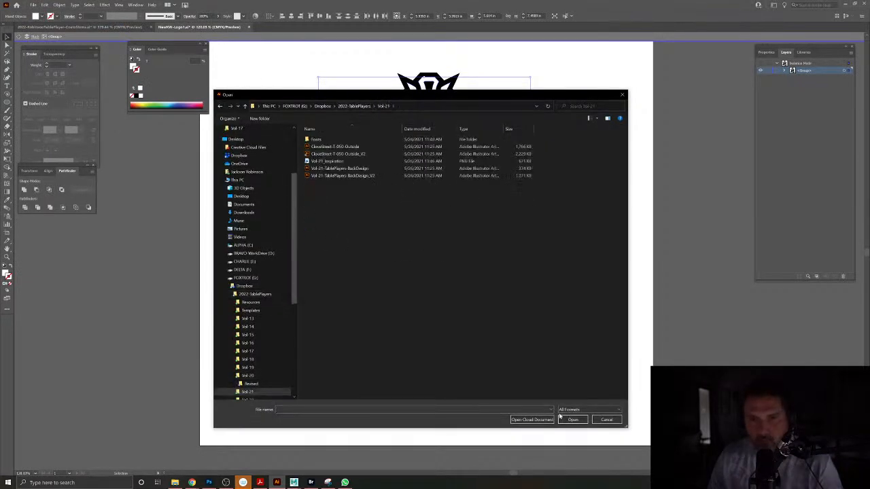
{"action": "left_click", "coordinate": [333, 161]}
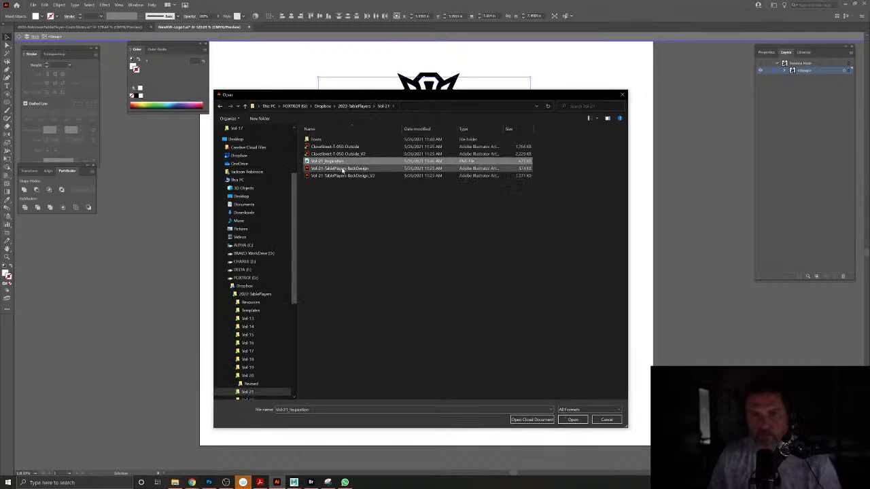
{"action": "left_click", "coordinate": [344, 155]}
{"action": "left_click", "coordinate": [350, 177], "text": "ctrl"}
{"action": "left_click", "coordinate": [350, 169], "text": "ctrl"}
{"action": "left_click", "coordinate": [349, 147], "text": "ctrl"}
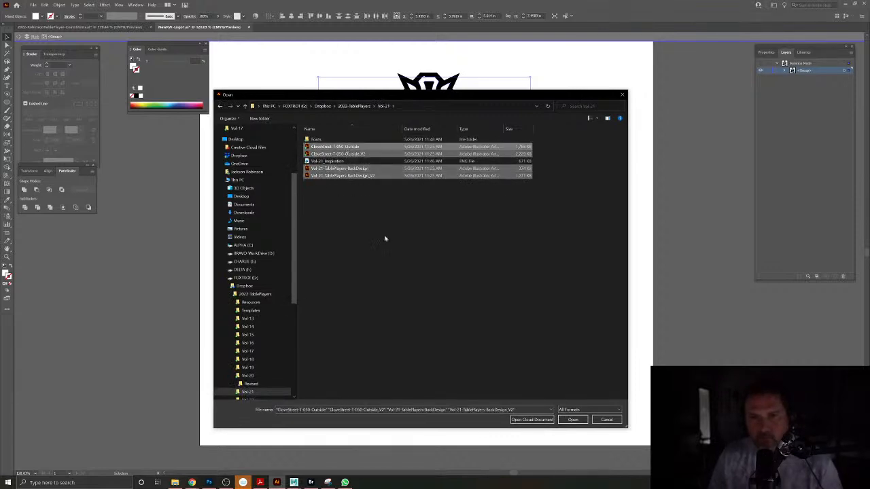
{"action": "left_click", "coordinate": [572, 420]}
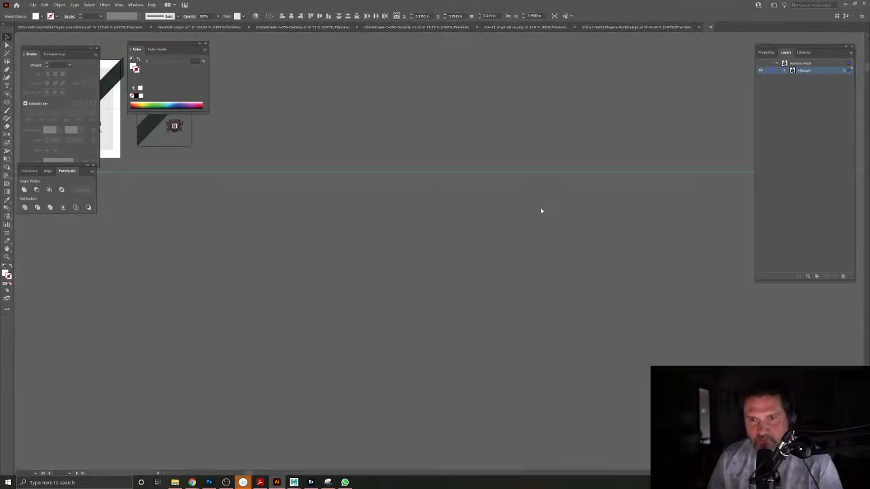
Examine the two Vol. 21 card back designs, closing the V2 version before viewing the other.
{"action": "left_click_drag", "start_coordinate": [165, 160], "coordinate": [544, 345]}
{"action": "left_click_drag", "start_coordinate": [463, 297], "coordinate": [436, 261]}
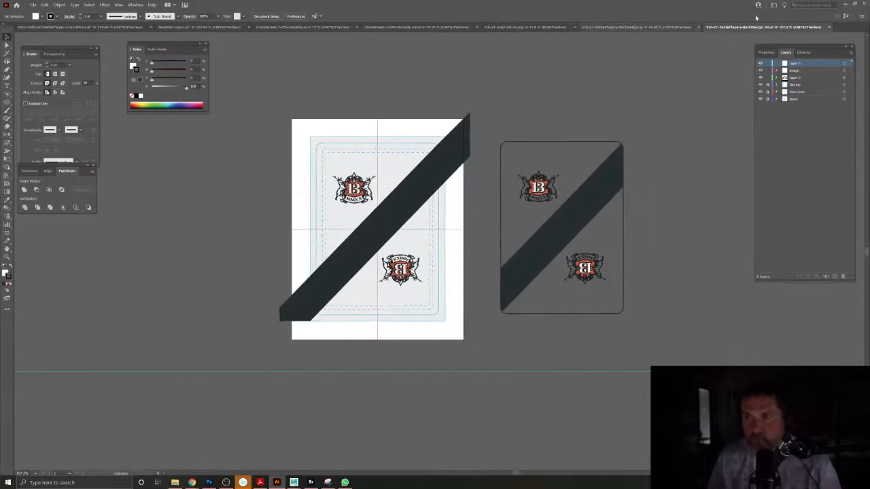
{"action": "left_click", "coordinate": [829, 28]}
{"action": "left_click_drag", "start_coordinate": [211, 171], "coordinate": [522, 293]}
{"action": "left_click_drag", "start_coordinate": [375, 215], "coordinate": [458, 268]}
Examine the Vol. 21 inspiration photo and compare both versions of the Vol. 21 tuck box.
{"action": "left_click", "coordinate": [491, 28]}
{"action": "left_click_drag", "start_coordinate": [437, 258], "coordinate": [525, 314]}
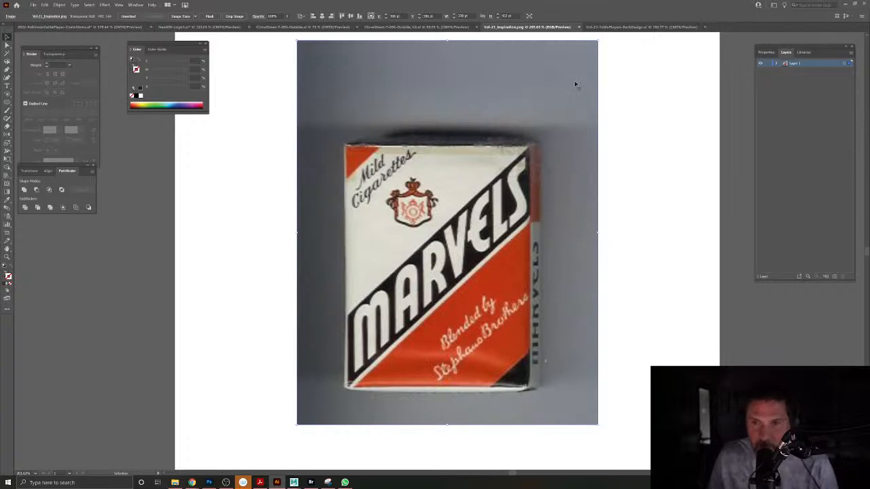
{"action": "left_click", "coordinate": [454, 28]}
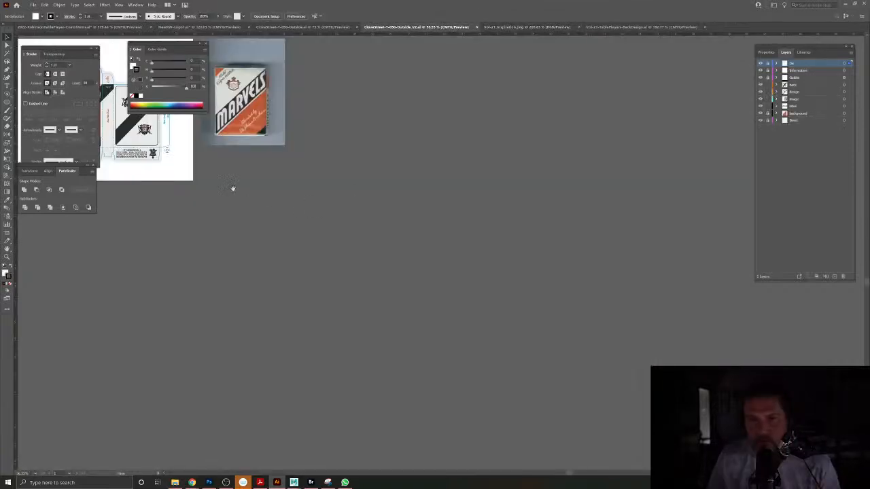
{"action": "left_click_drag", "start_coordinate": [404, 227], "coordinate": [469, 261]}
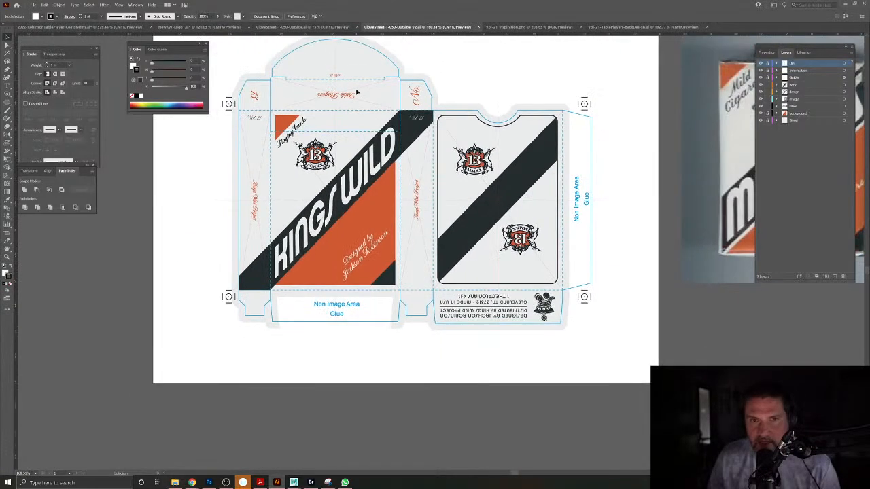
{"action": "left_click", "coordinate": [305, 27]}
{"action": "left_click_drag", "start_coordinate": [302, 196], "coordinate": [614, 345]}
{"action": "left_click_drag", "start_coordinate": [440, 279], "coordinate": [534, 311]}
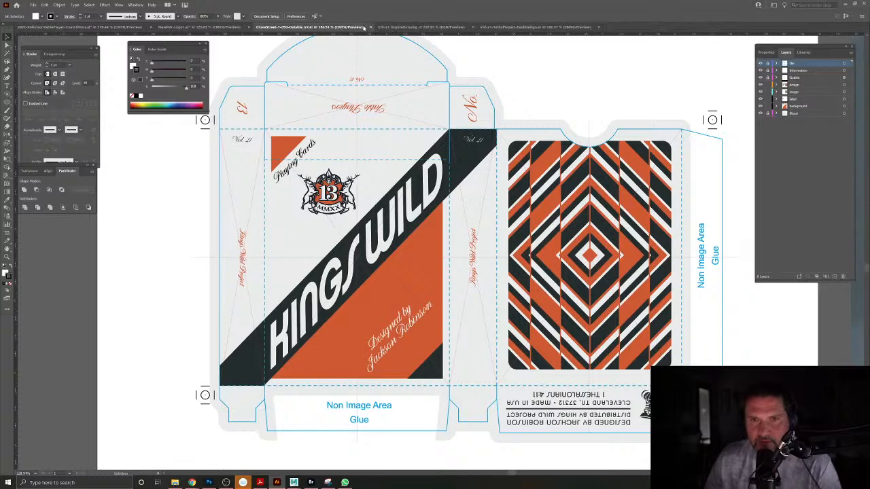
Close both Vol. 21 tuck box files, the remaining back design and the inspiration image.
{"action": "left_click", "coordinate": [363, 27]}
{"action": "left_click", "coordinate": [363, 27]}
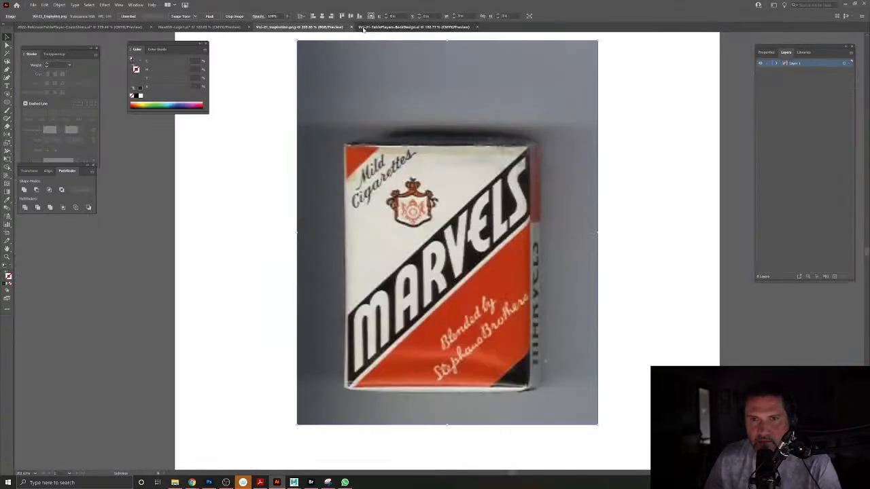
{"action": "left_click", "coordinate": [365, 28]}
{"action": "left_click", "coordinate": [477, 28]}
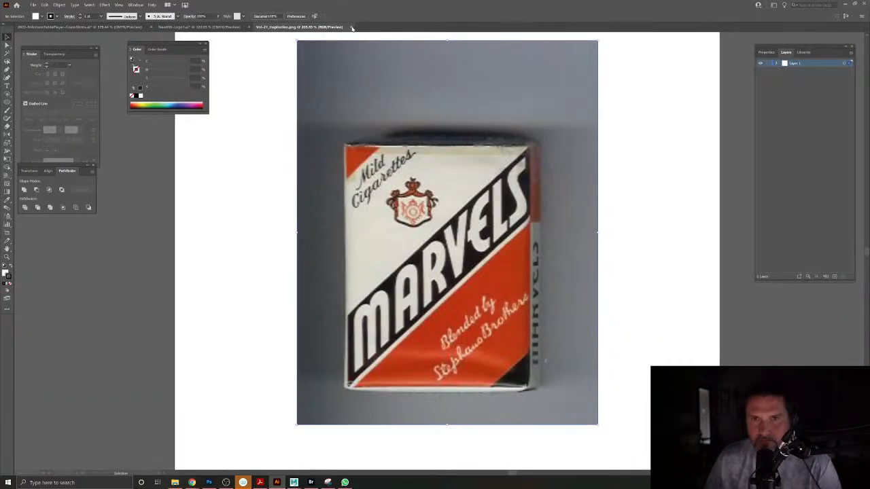
{"action": "left_click", "coordinate": [348, 28]}
Open CloveStreet-T-051-Outside and Vol-22-TablePlayers-BackDesign from the Vol-22 folder.
{"action": "left_click", "coordinate": [41, 5]}
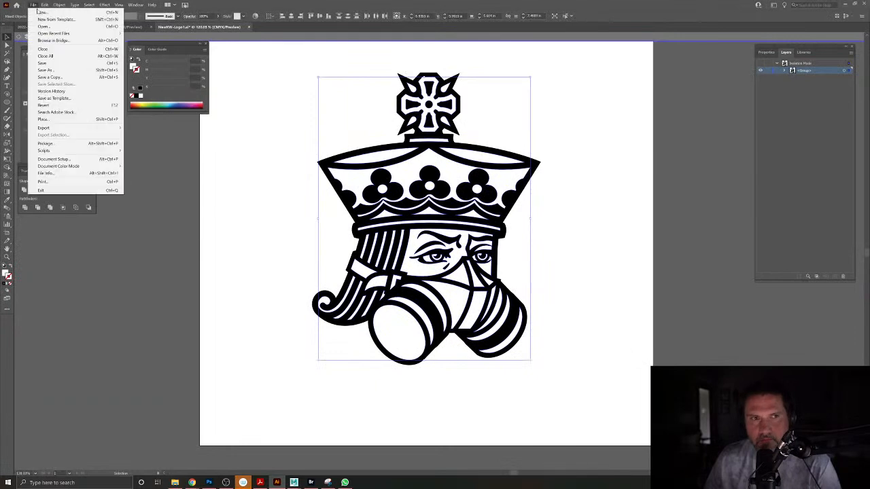
{"action": "left_click", "coordinate": [44, 24]}
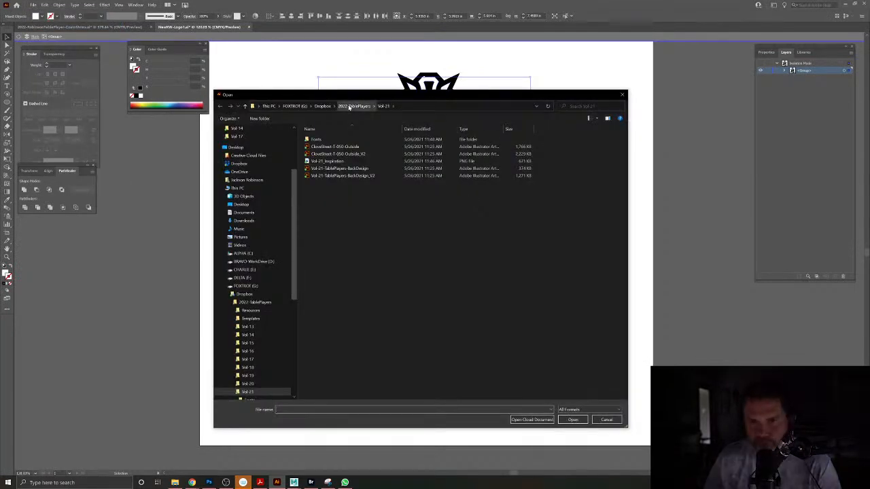
{"action": "left_click", "coordinate": [350, 106]}
{"action": "double_click", "coordinate": [326, 218]}
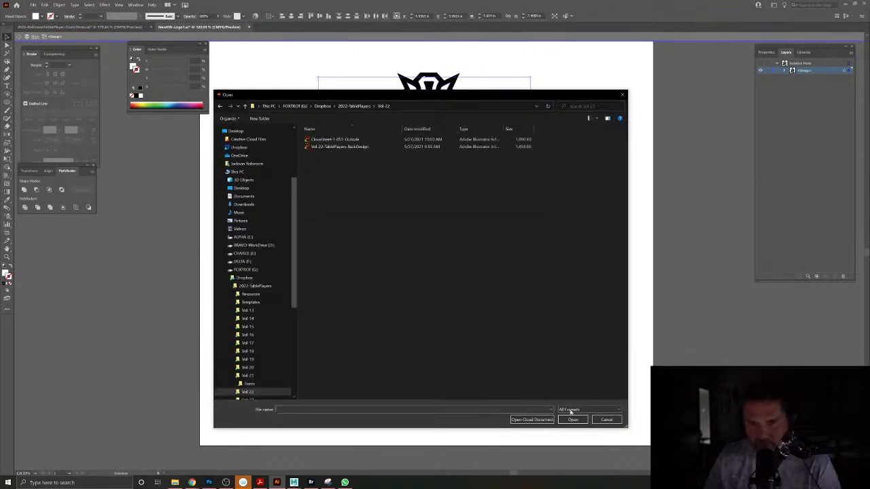
{"action": "left_click", "coordinate": [360, 147]}
{"action": "left_click", "coordinate": [355, 140], "text": "shift"}
{"action": "left_click", "coordinate": [574, 419]}
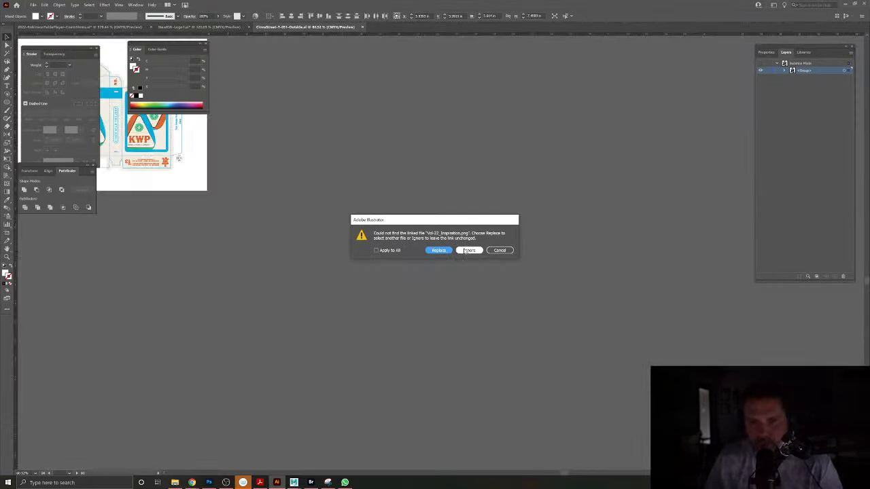
Ignore the missing Vol-22_Inspiration.png link and activate the missing Aktiv Grotesk font for the back design.
{"action": "left_click", "coordinate": [464, 250]}
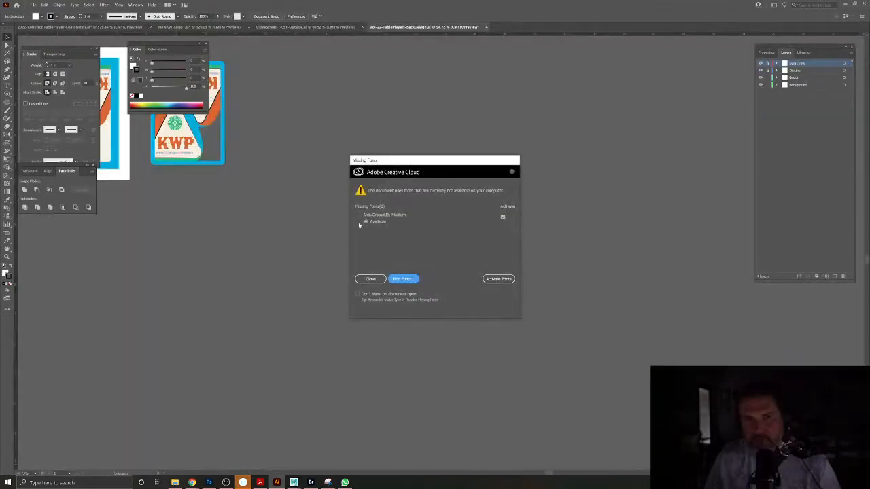
{"action": "left_click", "coordinate": [499, 279]}
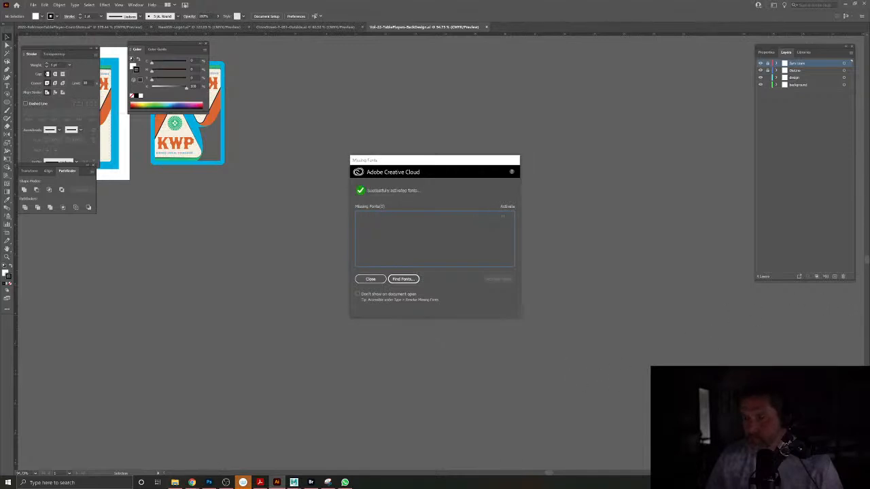
{"action": "left_click", "coordinate": [373, 280]}
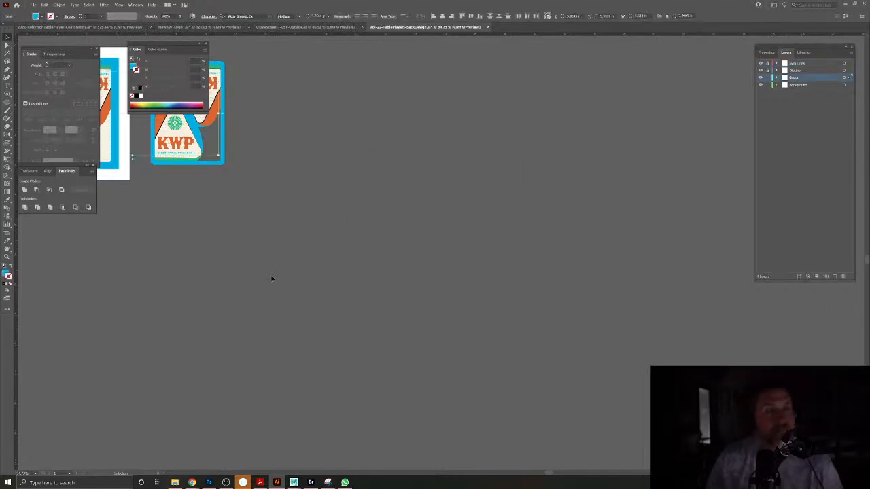
Examine the Vol. 22 KWP card back design and the matching tuck box layout.
{"action": "left_click_drag", "start_coordinate": [212, 230], "coordinate": [529, 354]}
{"action": "left_click", "coordinate": [522, 351]}
{"action": "scroll", "coordinate": [381, 242], "scroll_direction": "up", "scroll_amount": 4}
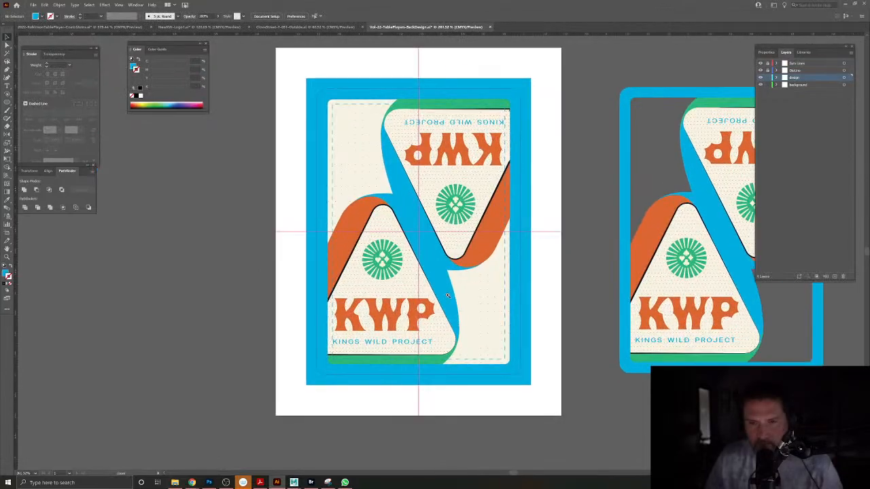
{"action": "scroll", "coordinate": [381, 242], "scroll_direction": "down", "scroll_amount": 1}
{"action": "left_click", "coordinate": [292, 26]}
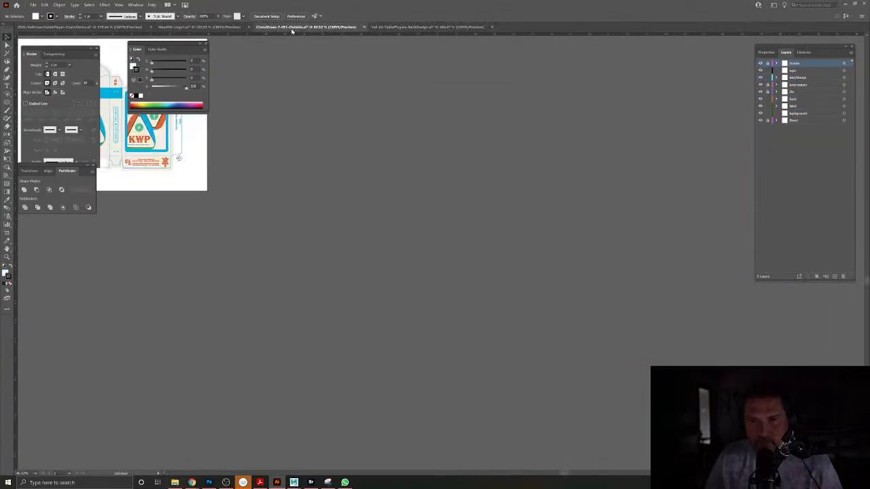
{"action": "key", "text": "ctrl+0"}
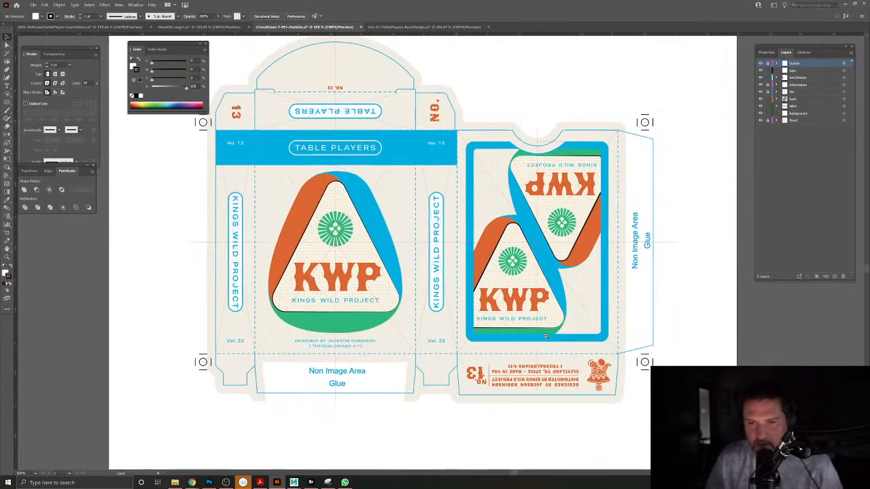
{"action": "left_click", "coordinate": [43, 9]}
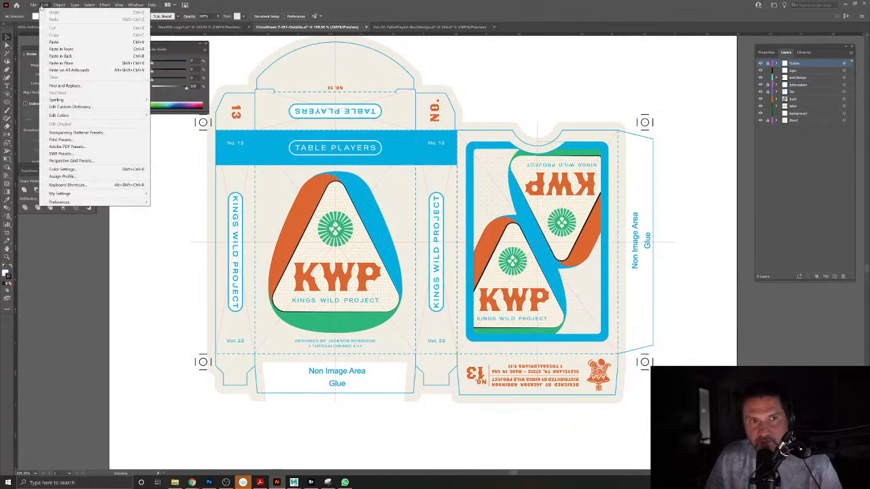
{"action": "left_click", "coordinate": [44, 28]}
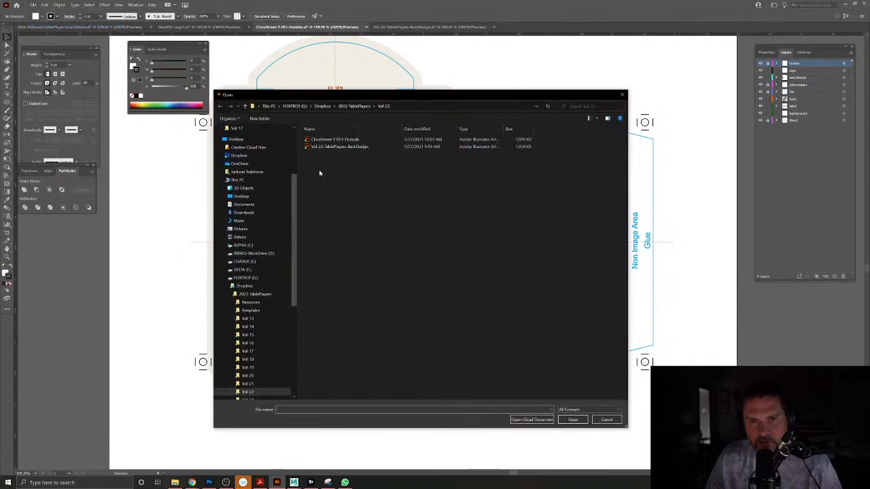
{"action": "left_click", "coordinate": [606, 419]}
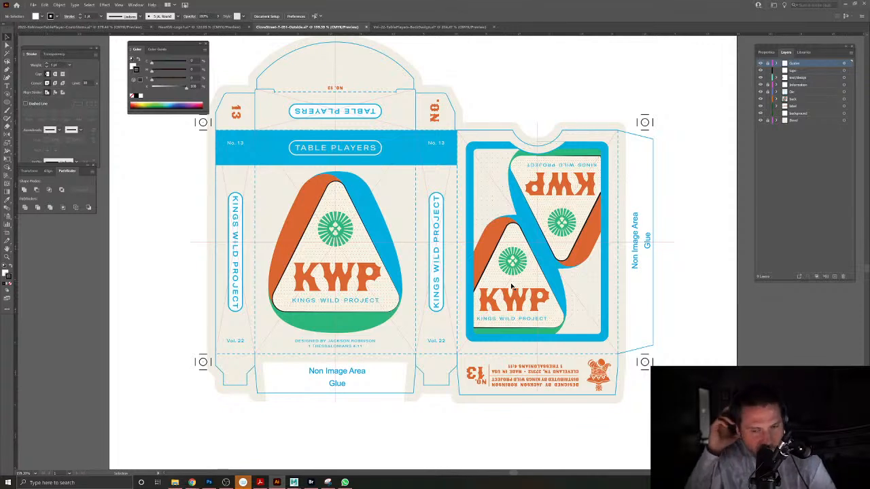
Switch to the Vol. 22 back design and try deleting the upside-down KWP triangle from the card.
{"action": "left_click", "coordinate": [517, 210]}
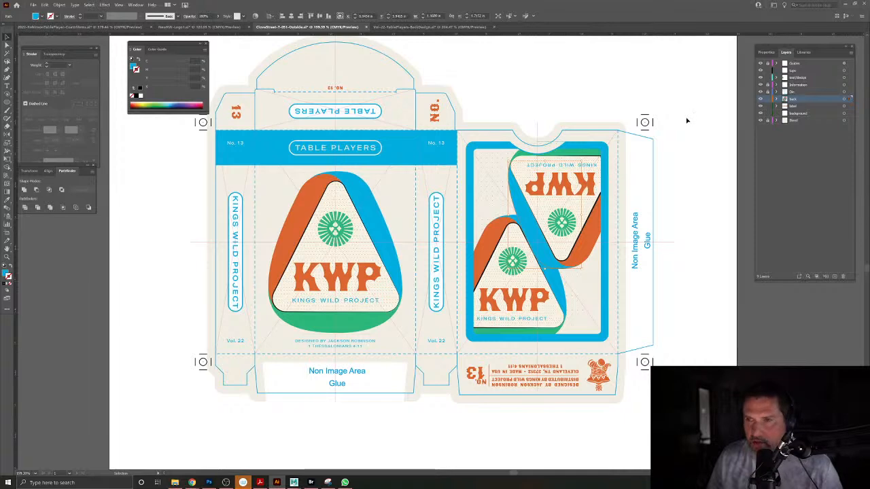
{"action": "left_click", "coordinate": [401, 28]}
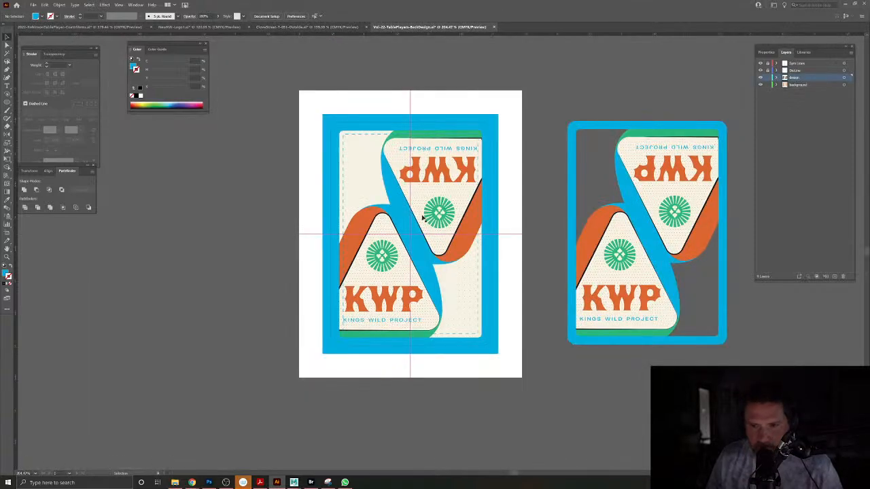
{"action": "left_click", "coordinate": [422, 274]}
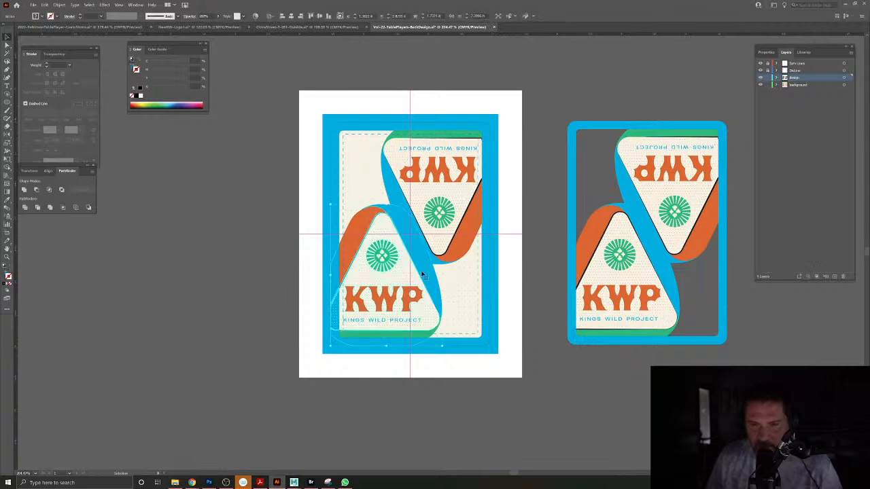
{"action": "left_click", "coordinate": [462, 257]}
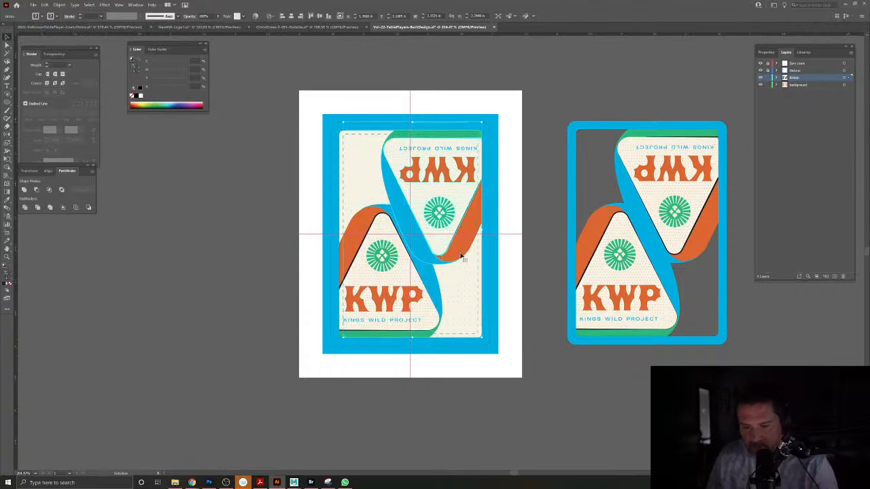
{"action": "key", "text": "Delete"}
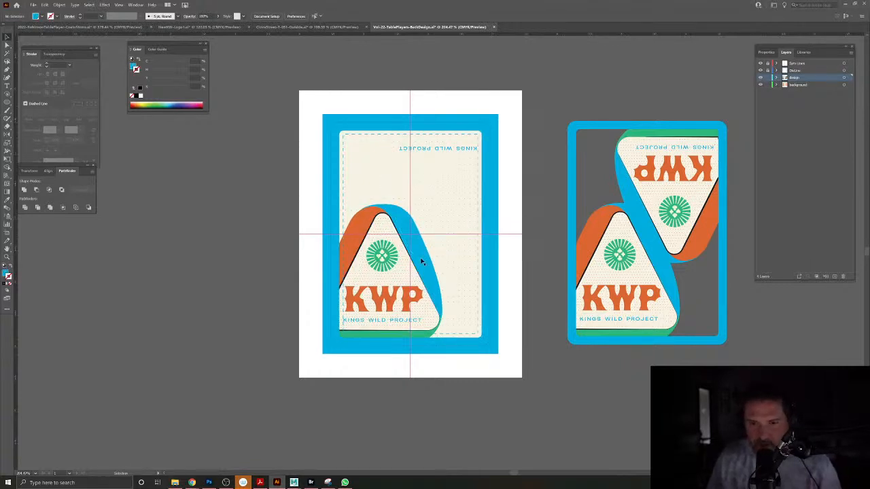
{"action": "key", "text": "ctrl+z"}
{"action": "key", "text": "ctrl+shift+a"}
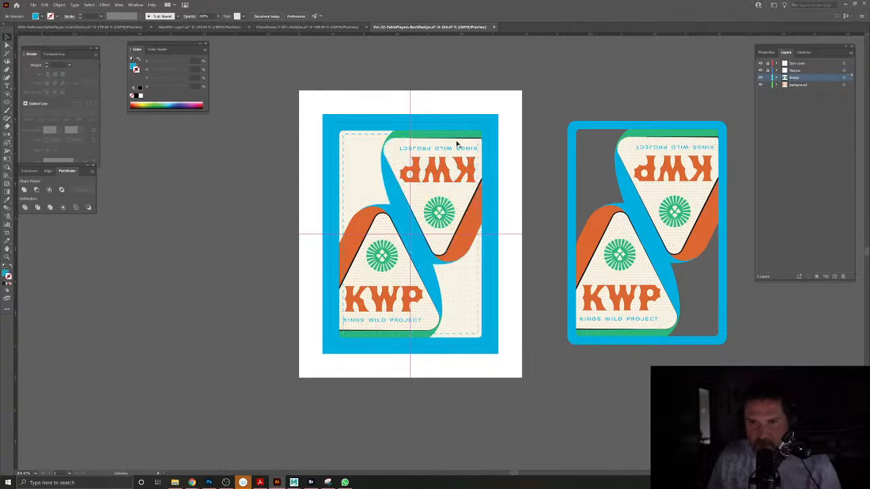
Delete the upside-down KINGS WILD PROJECT lettering and the upside-down KWP triangle from the card.
{"action": "left_click_drag", "start_coordinate": [453, 148], "coordinate": [478, 137]}
{"action": "key", "text": "Delete"}
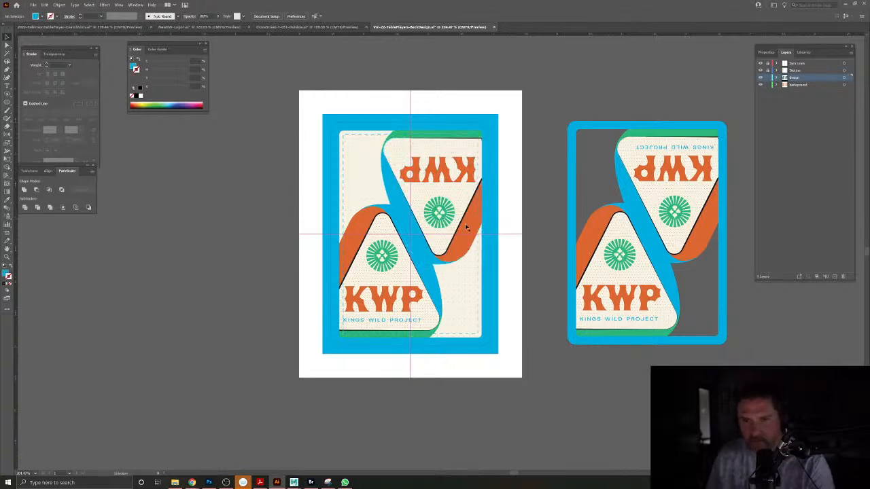
{"action": "left_click_drag", "start_coordinate": [467, 225], "coordinate": [489, 209]}
{"action": "key", "text": "Delete"}
{"action": "mouse_move", "coordinate": [418, 248]}
{"action": "left_mouse_down"}
{"action": "mouse_move", "coordinate": [467, 218]}
{"action": "mouse_move", "coordinate": [537, 302]}
{"action": "mouse_move", "coordinate": [473, 294]}
{"action": "mouse_move", "coordinate": [478, 269]}
{"action": "mouse_move", "coordinate": [414, 248]}
{"action": "left_mouse_up"}
{"action": "key", "text": "ctrl+shift+a"}
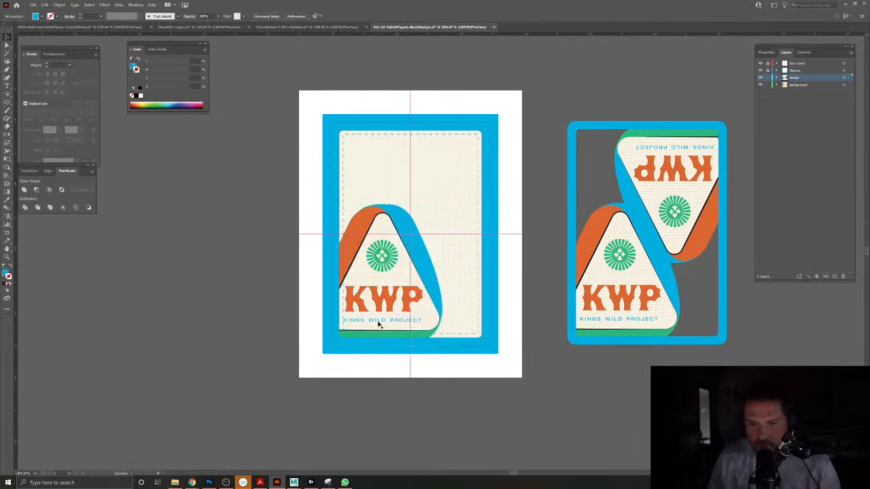
Remove the clipping from the remaining KWP triangle so its full ribbon extends into the card border.
{"action": "key", "text": "a"}
{"action": "left_click_drag", "start_coordinate": [424, 267], "coordinate": [464, 265]}
{"action": "key", "text": "ctrl+z"}
{"action": "key", "text": "ctrl+z"}
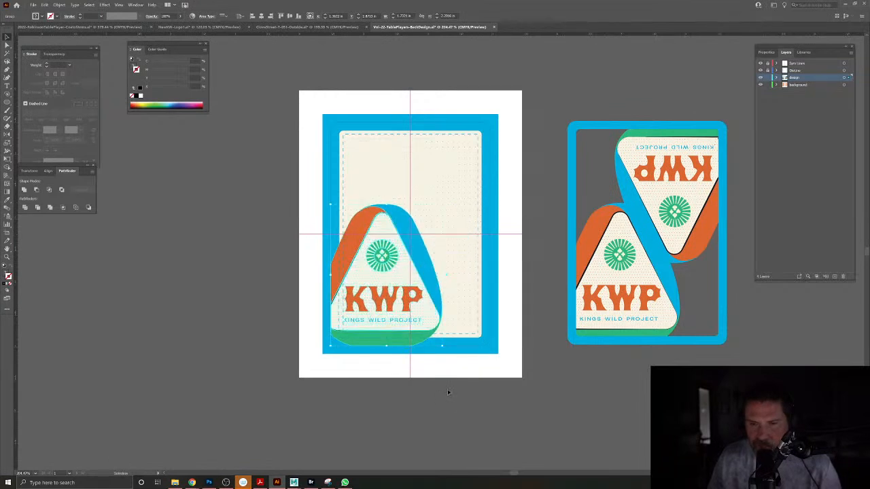
{"action": "left_click", "coordinate": [448, 392]}
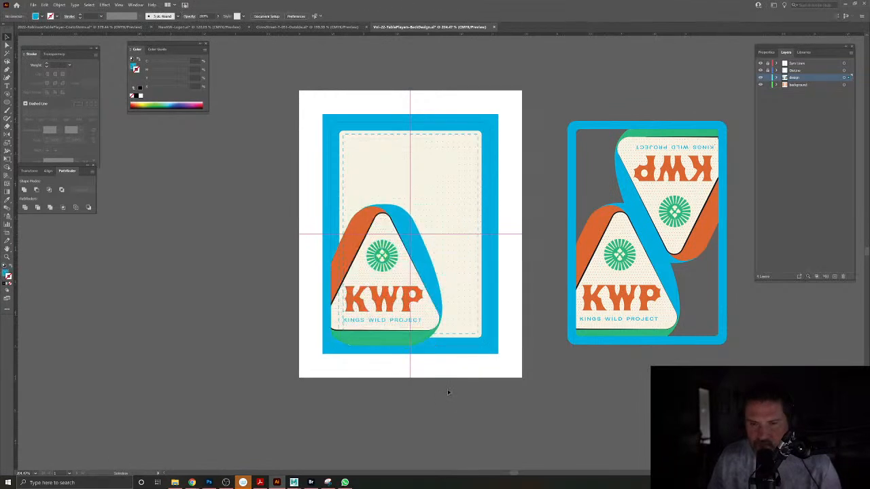
Isolate the remaining KWP triangle group and try moving the artwork and its blue ribbon section aside.
{"action": "left_click", "coordinate": [416, 249]}
{"action": "double_click", "coordinate": [416, 249]}
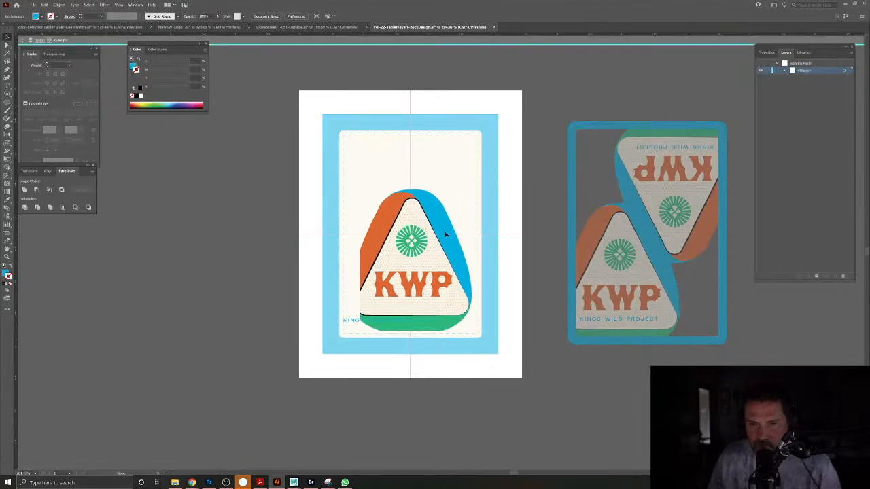
{"action": "left_click", "coordinate": [446, 266]}
{"action": "double_click", "coordinate": [424, 264]}
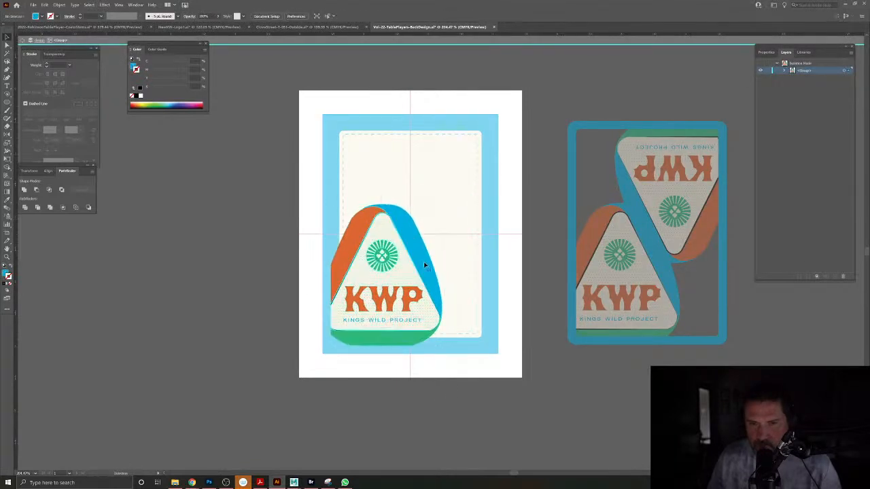
{"action": "left_click", "coordinate": [424, 266]}
{"action": "left_click_drag", "start_coordinate": [425, 265], "coordinate": [447, 260]}
{"action": "key", "text": "ctrl+z"}
Try moving the orange and blue ribbon sections together away from the triangle, and leave isolation mode.
{"action": "left_click", "coordinate": [361, 240], "text": "shift"}
{"action": "left_click_drag", "start_coordinate": [362, 240], "coordinate": [351, 247]}
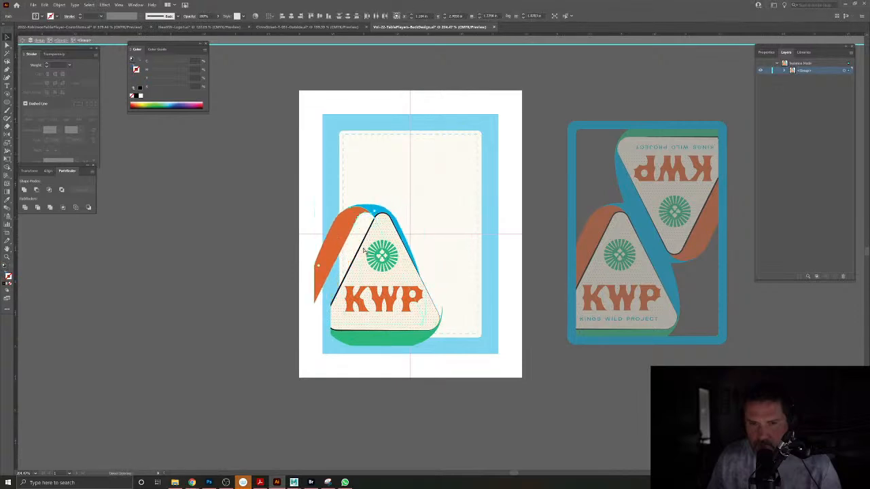
{"action": "key", "text": "ctrl+z"}
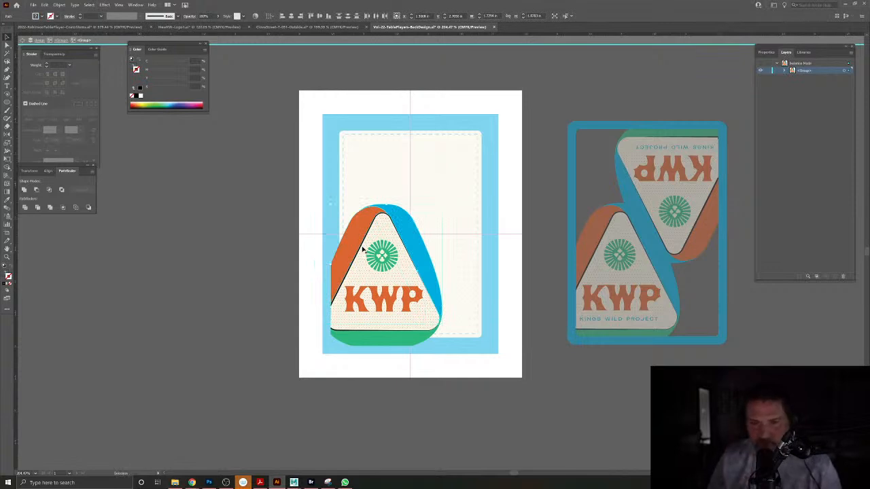
{"action": "left_click_drag", "start_coordinate": [362, 250], "coordinate": [360, 256]}
{"action": "key", "text": "ctrl+z"}
{"action": "double_click", "coordinate": [278, 249]}
Try shifting the upright triangle in the spare copy, and move the card's own KWP triangle toward the card's right edge.
{"action": "left_click_drag", "start_coordinate": [614, 220], "coordinate": [598, 215]}
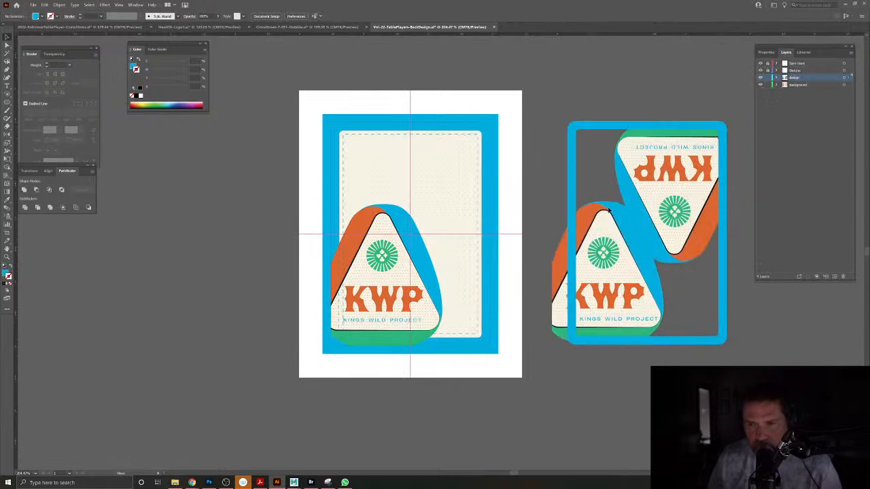
{"action": "key", "text": "ctrl+z"}
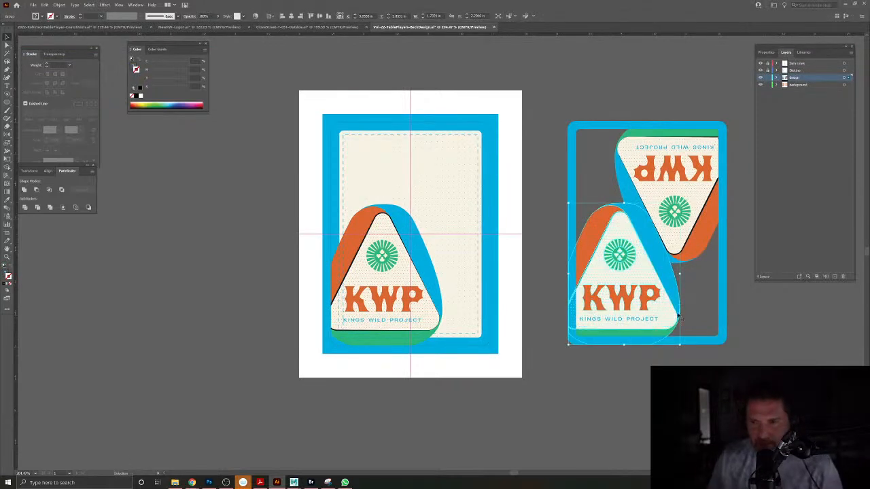
{"action": "left_click_drag", "start_coordinate": [649, 309], "coordinate": [566, 296]}
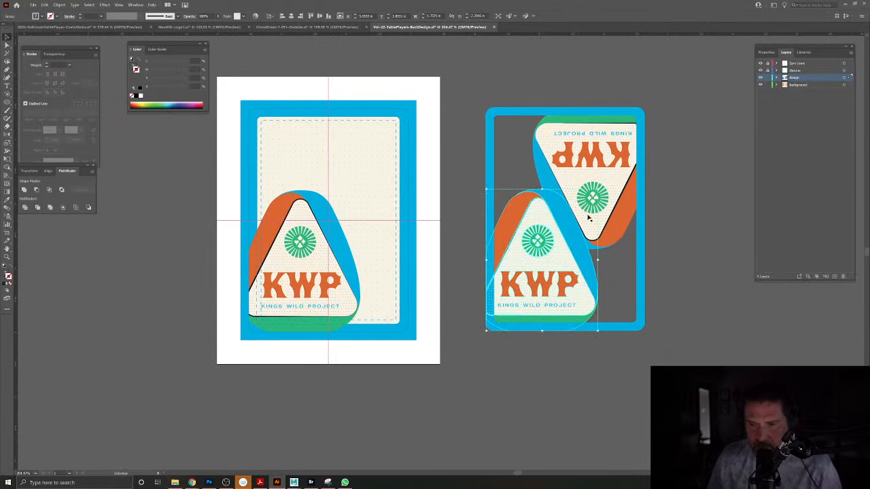
{"action": "left_click", "coordinate": [454, 243]}
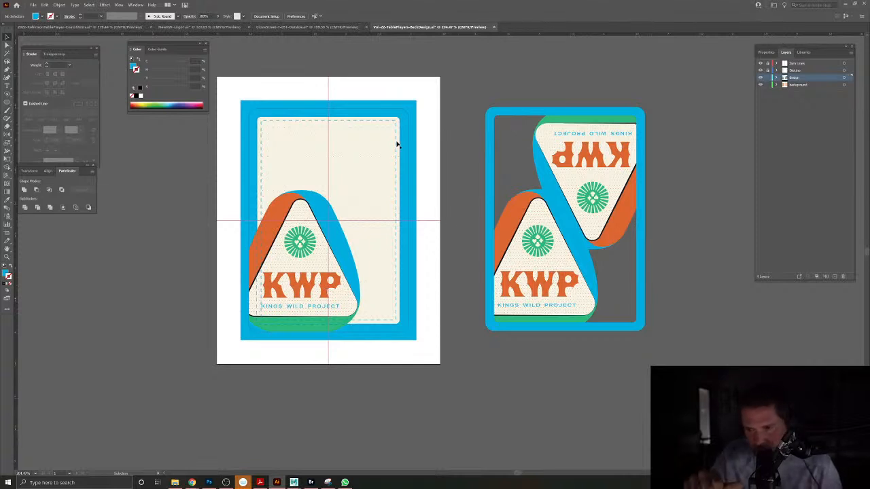
{"action": "mouse_move", "coordinate": [332, 231]}
{"action": "left_mouse_down"}
{"action": "mouse_move", "coordinate": [382, 235]}
{"action": "mouse_move", "coordinate": [329, 233]}
{"action": "left_mouse_up"}
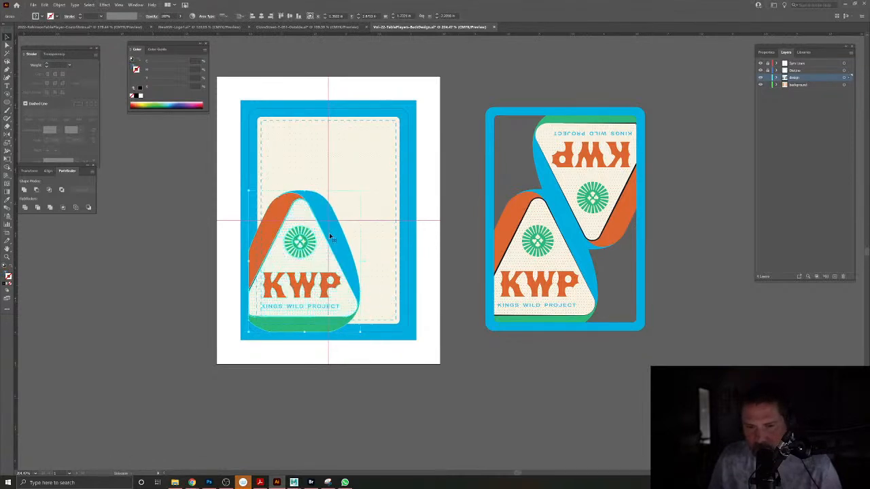
{"action": "left_click", "coordinate": [199, 242]}
{"action": "left_click_drag", "start_coordinate": [347, 272], "coordinate": [391, 273]}
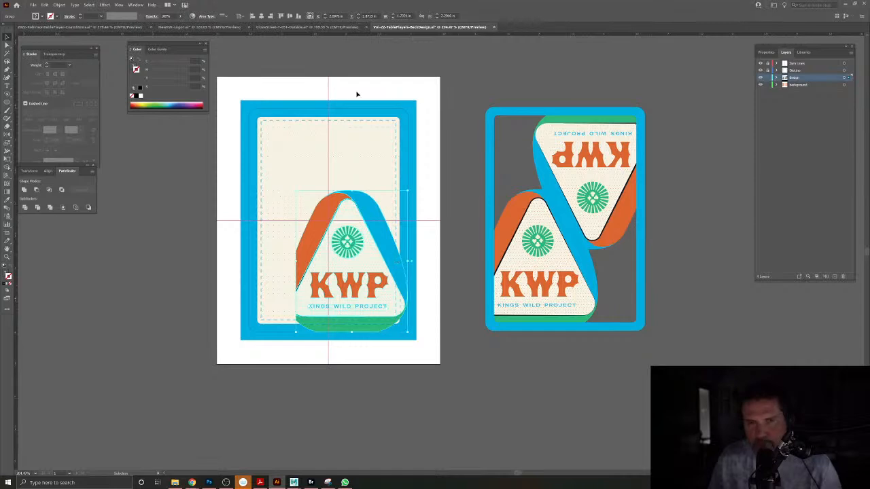
Close the back design without saving and copy the complete KWP triangle artwork from the tuck box front.
{"action": "left_click", "coordinate": [495, 28]}
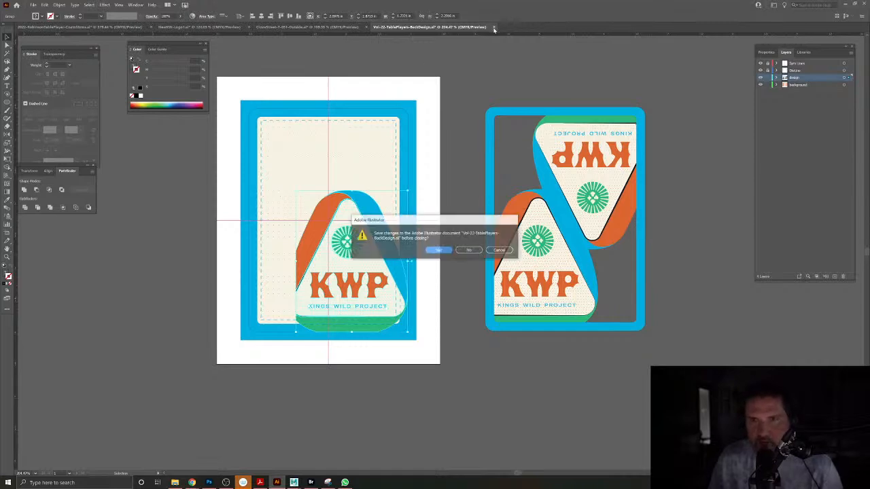
{"action": "left_click", "coordinate": [471, 249]}
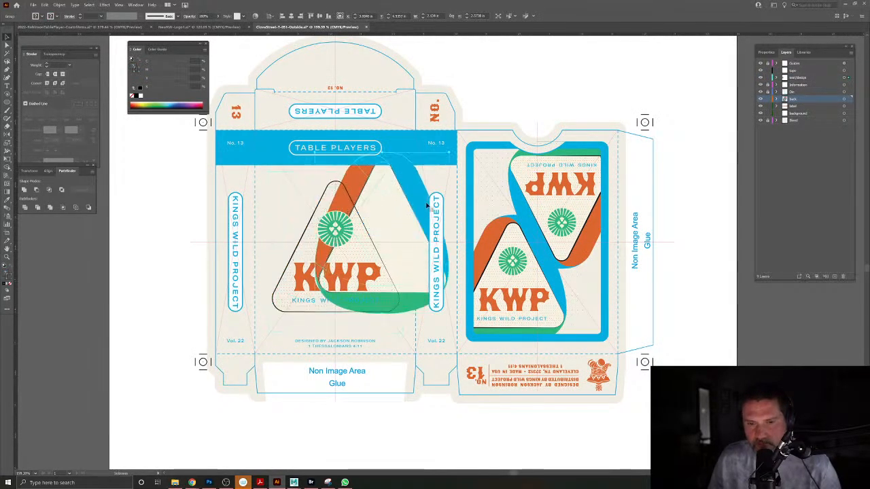
{"action": "left_click", "coordinate": [275, 182]}
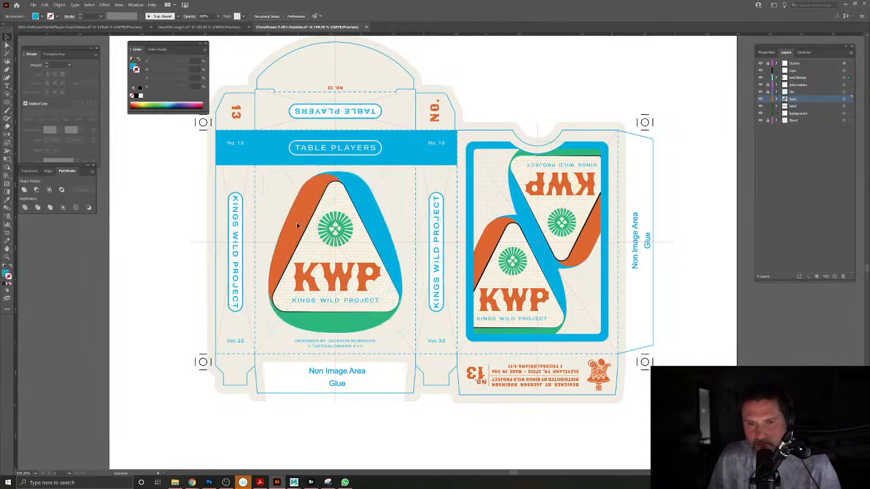
{"action": "left_click", "coordinate": [404, 334]}
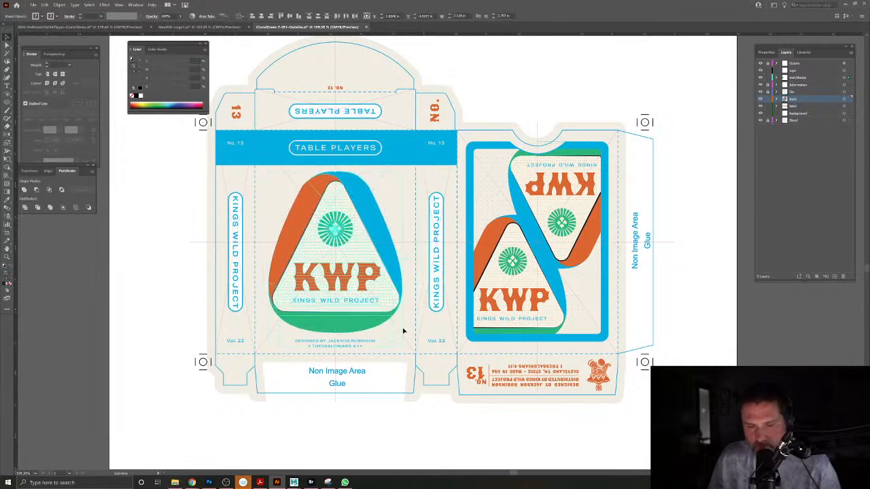
{"action": "key", "text": "Delete"}
{"action": "key", "text": "ctrl+z"}
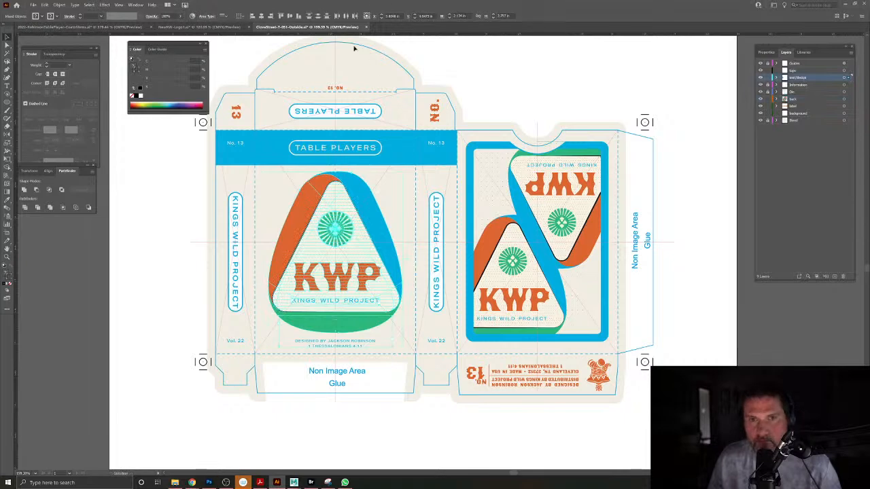
Reopen the recent file Vol-22-TablePlayers-BackDesign.
{"action": "left_click", "coordinate": [33, 5]}
{"action": "mouse_move", "coordinate": [47, 33]}
{"action": "left_click", "coordinate": [163, 34]}
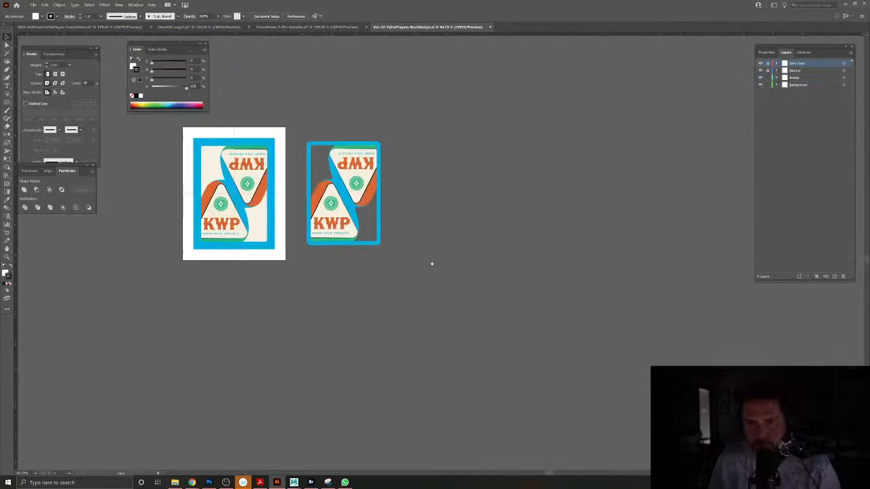
Delete both KWP triangles and their KINGS WILD PROJECT lettering from the card on the artboard.
{"action": "left_click_drag", "start_coordinate": [257, 213], "coordinate": [454, 271]}
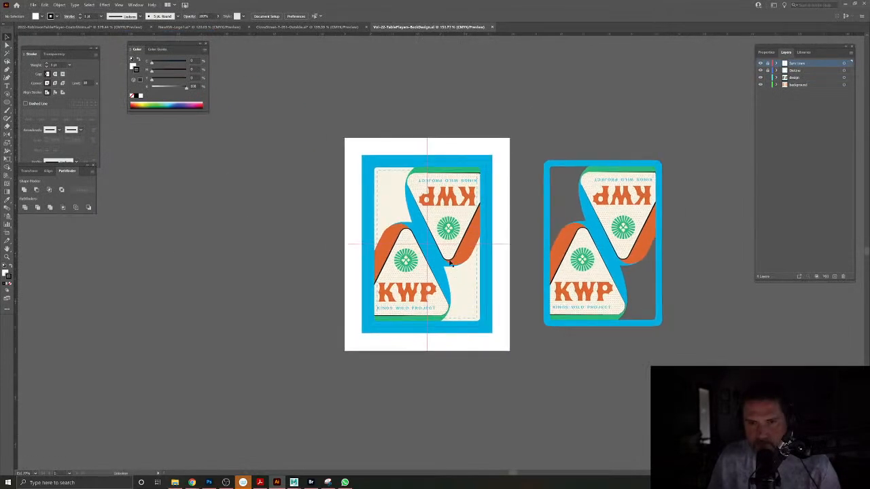
{"action": "mouse_move", "coordinate": [448, 230]}
{"action": "left_mouse_down"}
{"action": "mouse_move", "coordinate": [416, 244]}
{"action": "mouse_move", "coordinate": [451, 244]}
{"action": "left_mouse_up"}
{"action": "key", "text": "Delete"}
{"action": "key", "text": "Delete"}
{"action": "left_click_drag", "start_coordinate": [446, 181], "coordinate": [415, 196]}
{"action": "key", "text": "Delete"}
{"action": "left_click_drag", "start_coordinate": [413, 312], "coordinate": [446, 288]}
{"action": "key", "text": "Delete"}
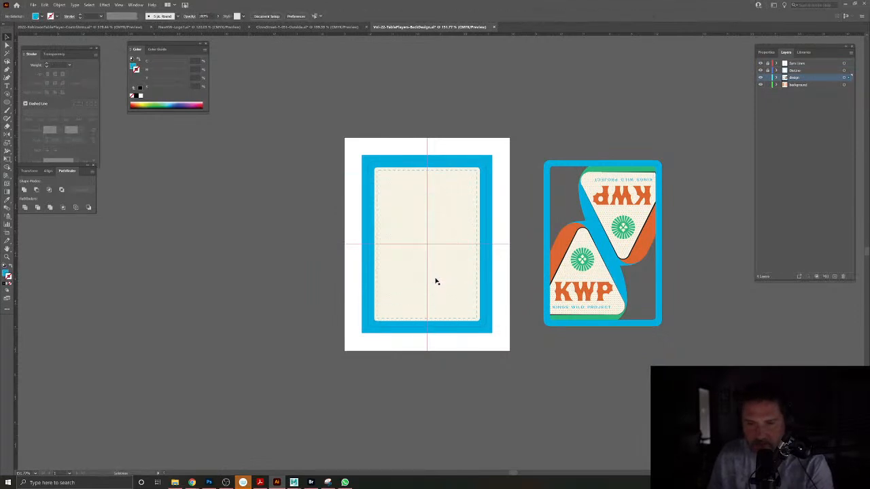
Paste the tuck box KWP triangle onto the empty card and centre it horizontally within the border.
{"action": "left_click", "coordinate": [438, 280]}
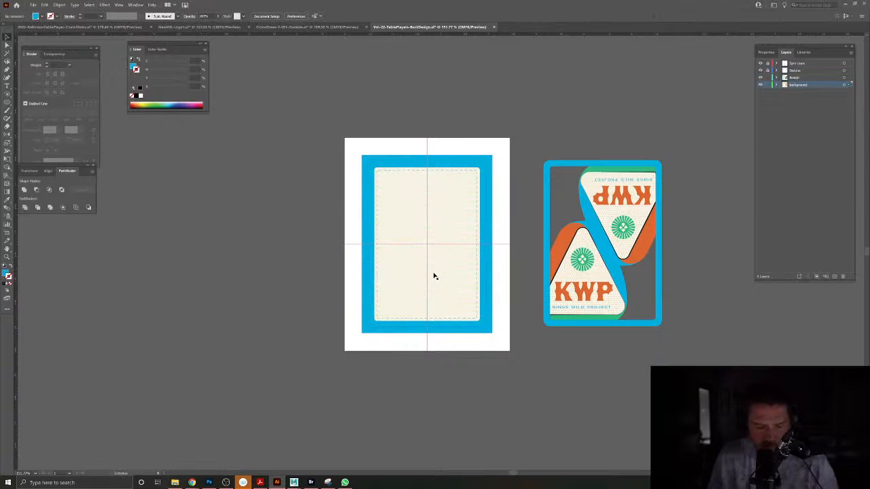
{"action": "key", "text": "ctrl+v"}
{"action": "mouse_move", "coordinate": [460, 229]}
{"action": "left_mouse_down"}
{"action": "mouse_move", "coordinate": [449, 249]}
{"action": "mouse_move", "coordinate": [445, 227]}
{"action": "mouse_move", "coordinate": [458, 255]}
{"action": "mouse_move", "coordinate": [446, 232]}
{"action": "left_mouse_up"}
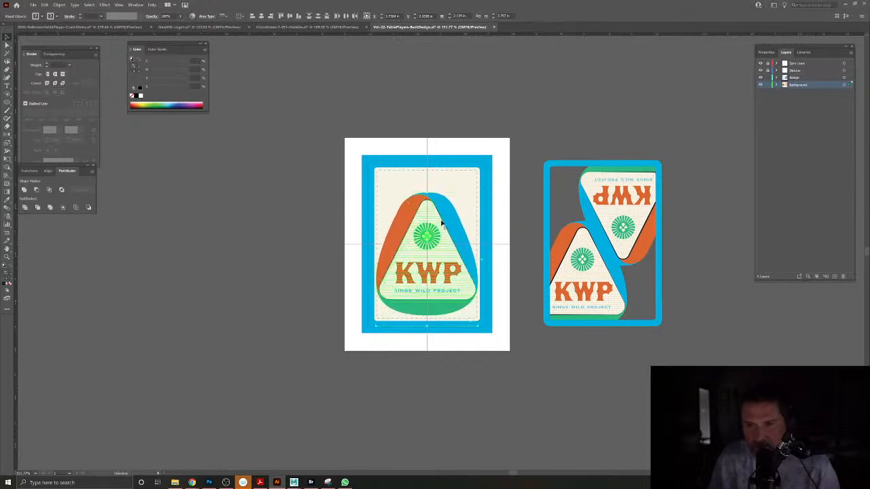
Transfer the pasted KWP triangle to a new layer above the background and nudge it slightly right of the card's centre.
{"action": "key", "text": "ctrl+x"}
{"action": "left_click", "coordinate": [834, 277]}
{"action": "key", "text": "ctrl+f"}
{"action": "mouse_move", "coordinate": [466, 249]}
{"action": "left_mouse_down"}
{"action": "mouse_move", "coordinate": [474, 277]}
{"action": "mouse_move", "coordinate": [471, 252]}
{"action": "left_mouse_up"}
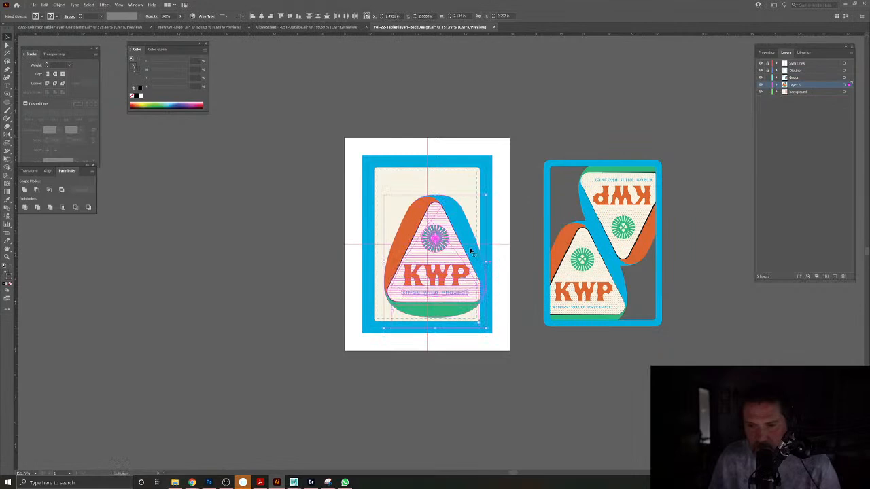
{"action": "double_click", "coordinate": [471, 251]}
{"action": "left_click_drag", "start_coordinate": [435, 207], "coordinate": [542, 281]}
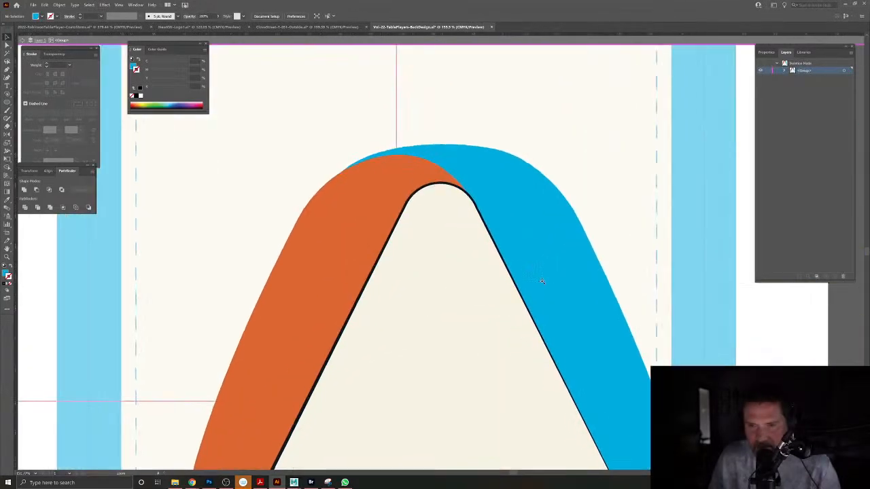
{"action": "left_click", "coordinate": [468, 237]}
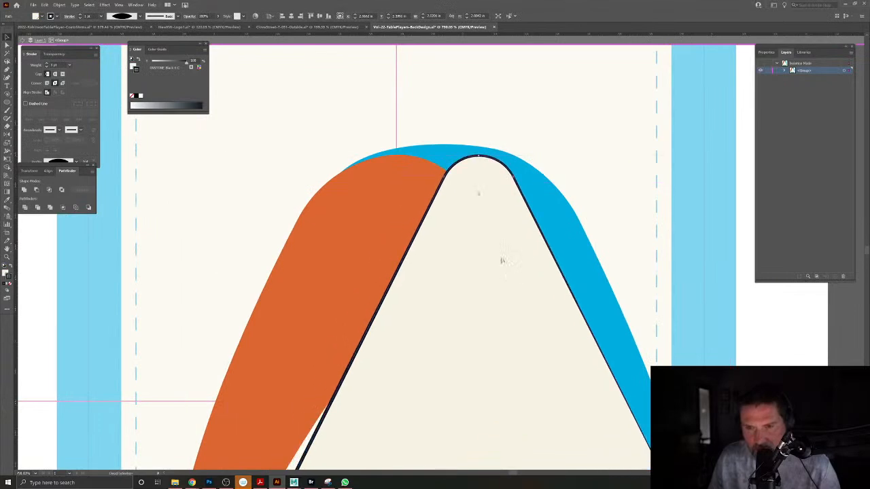
{"action": "double_click", "coordinate": [322, 159]}
{"action": "left_click_drag", "start_coordinate": [457, 279], "coordinate": [340, 217]}
{"action": "left_click", "coordinate": [465, 252]}
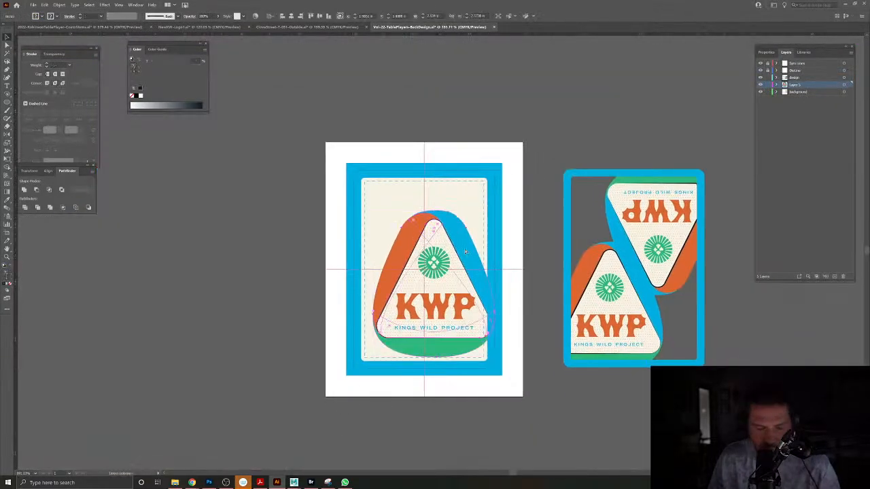
Move the KWP triangle's layer up to just beneath the topmost layer and select all the artwork on it.
{"action": "left_click_drag", "start_coordinate": [800, 84], "coordinate": [799, 70]}
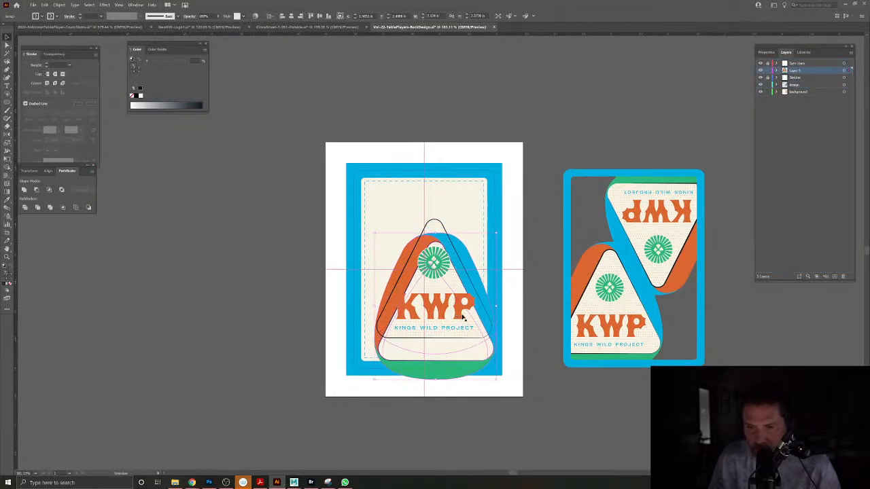
{"action": "left_click", "coordinate": [534, 277]}
{"action": "left_click", "coordinate": [465, 266]}
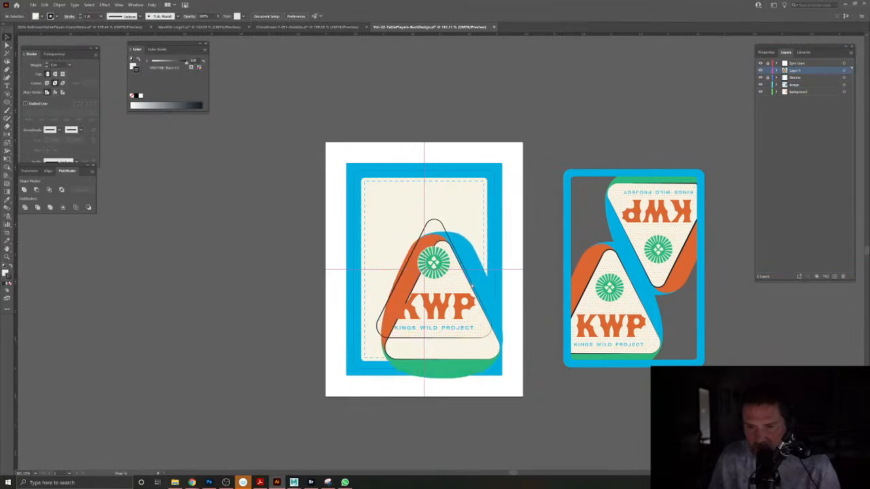
{"action": "left_click", "coordinate": [844, 71]}
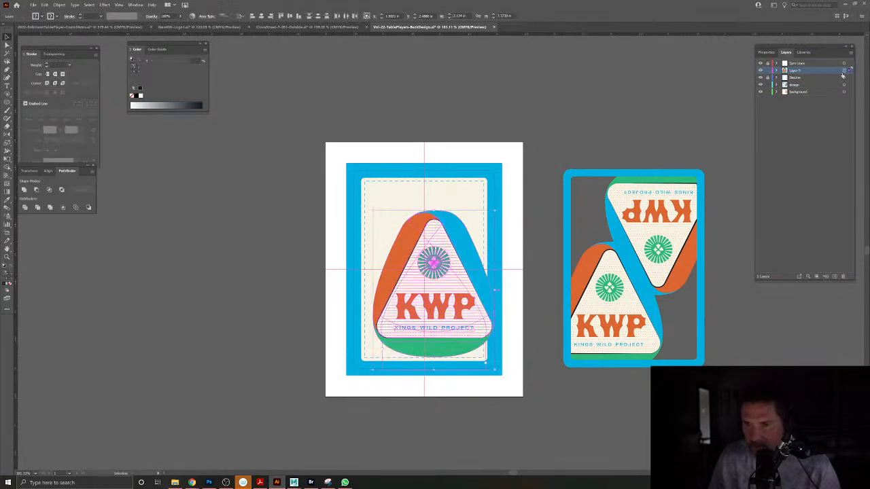
Shift the whole KWP triangle down and right over the card border, using 50% opacity to align its base with the inner border edge.
{"action": "left_click", "coordinate": [539, 249]}
{"action": "left_click_drag", "start_coordinate": [469, 268], "coordinate": [476, 290]}
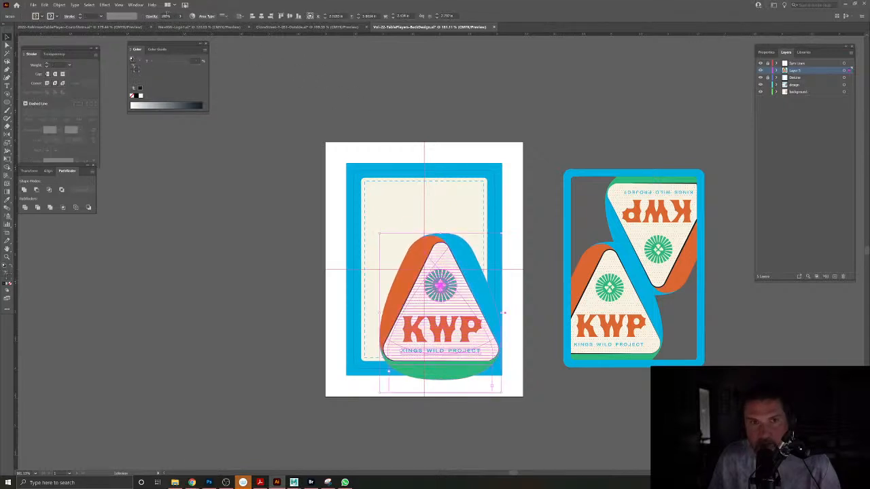
{"action": "type", "text": "50"}
{"action": "key", "text": "Return"}
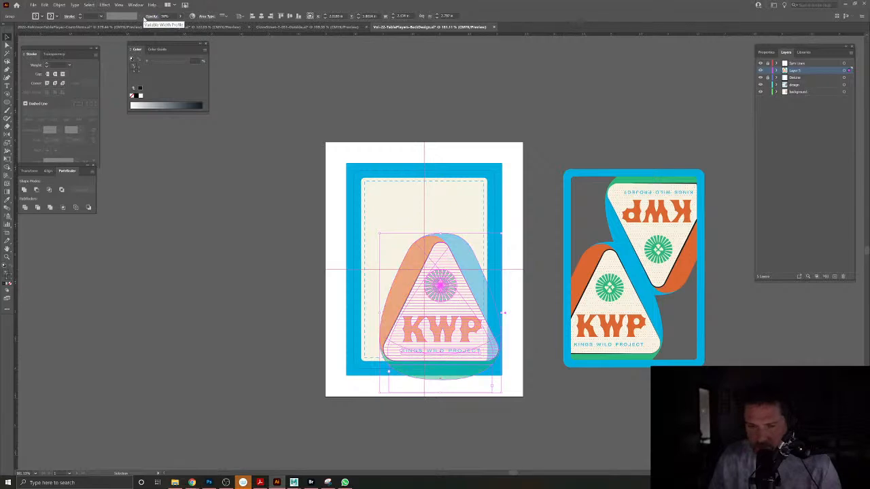
{"action": "scroll", "coordinate": [391, 370], "scroll_direction": "up", "scroll_amount": 10}
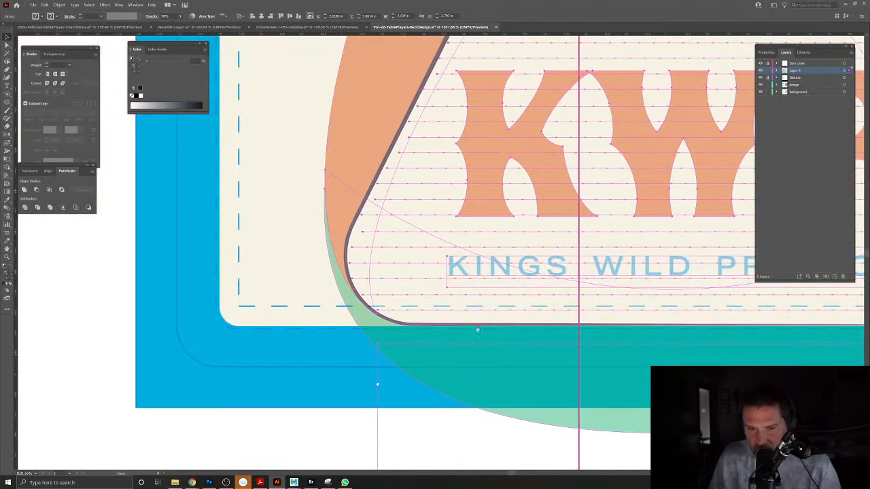
{"action": "scroll", "coordinate": [466, 356], "scroll_direction": "up", "scroll_amount": 5}
{"action": "key", "text": "ctrl+shift+a"}
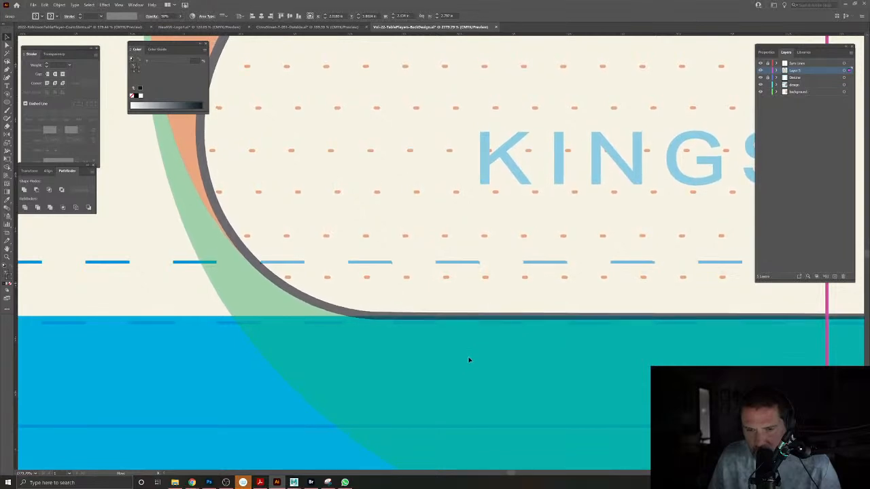
{"action": "scroll", "coordinate": [468, 361], "scroll_direction": "down", "scroll_amount": 10}
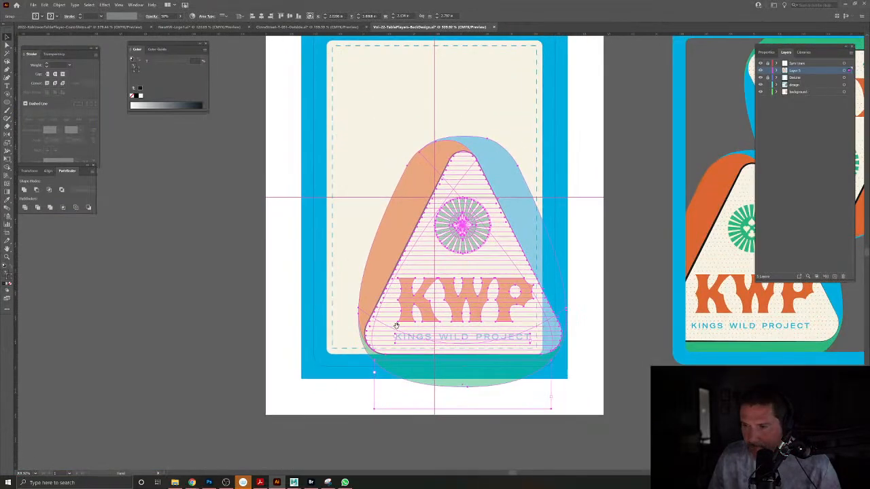
{"action": "left_click", "coordinate": [618, 249]}
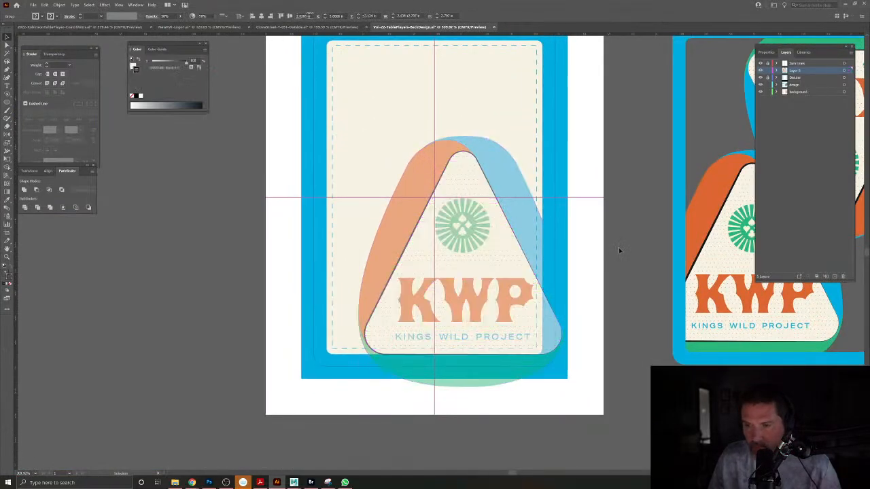
Set the KWP triangle artwork's opacity back to 100% and deselect it.
{"action": "left_click", "coordinate": [525, 255]}
{"action": "left_click", "coordinate": [180, 17]}
{"action": "left_click_drag", "start_coordinate": [222, 27], "coordinate": [224, 29]}
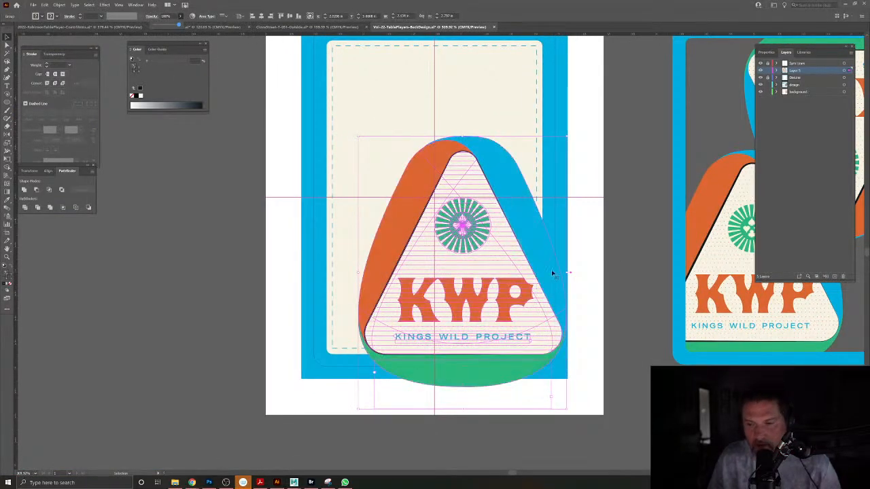
{"action": "left_click", "coordinate": [610, 298]}
Draw a closed Pen tool patch around the triangle's lower-right corner, from the green band's lowest point out past the card's bleed edge.
{"action": "scroll", "coordinate": [568, 371], "scroll_direction": "up", "scroll_amount": 6}
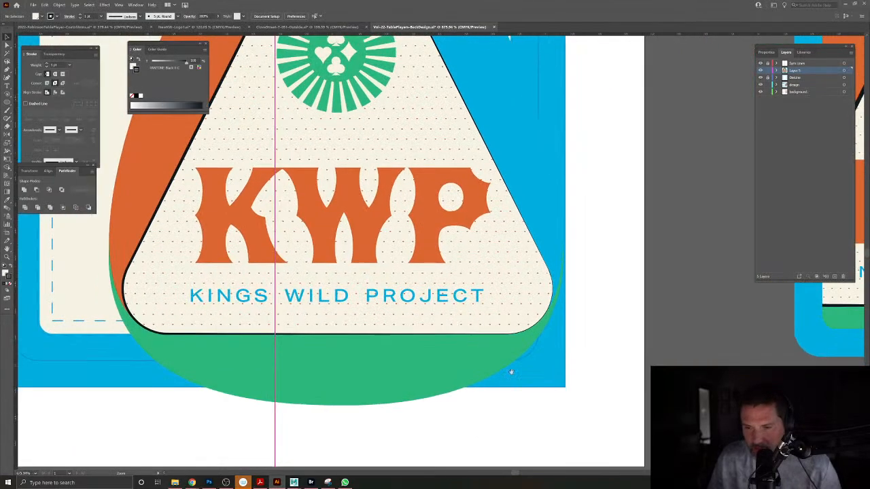
{"action": "left_click", "coordinate": [8, 70]}
{"action": "mouse_move", "coordinate": [344, 397]}
{"action": "left_mouse_down"}
{"action": "mouse_move", "coordinate": [319, 384]}
{"action": "mouse_move", "coordinate": [331, 375]}
{"action": "mouse_move", "coordinate": [346, 414]}
{"action": "left_mouse_up"}
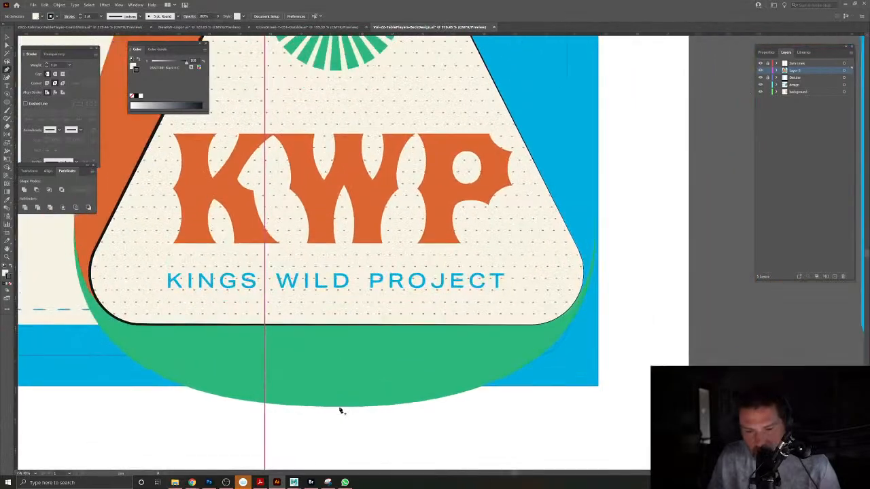
{"action": "left_click", "coordinate": [618, 407]}
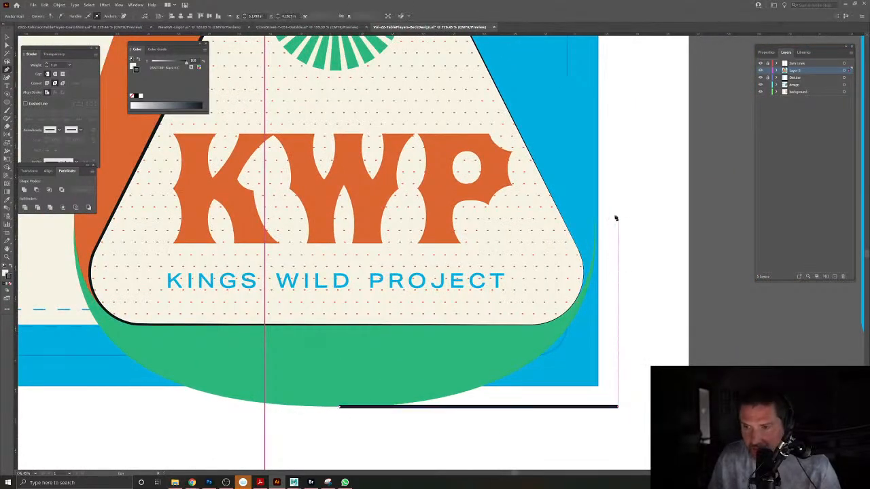
{"action": "left_click", "coordinate": [617, 216]}
{"action": "left_click", "coordinate": [596, 218]}
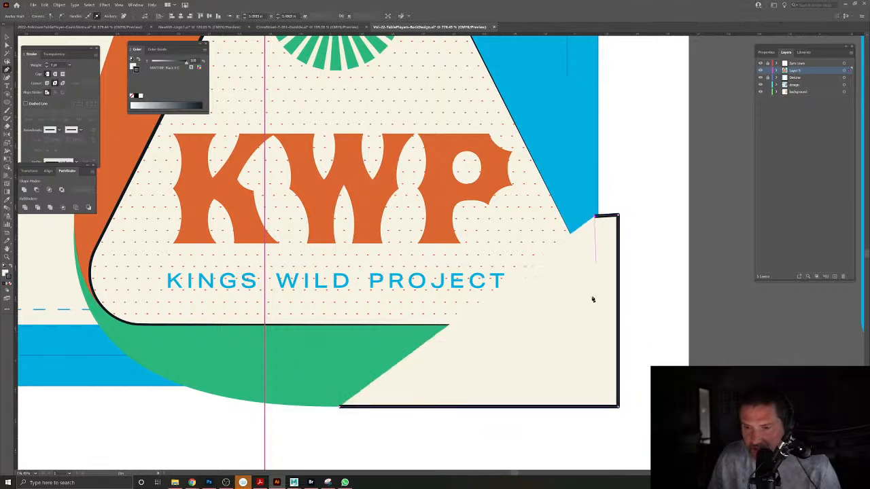
{"action": "left_click", "coordinate": [591, 299]}
{"action": "left_click", "coordinate": [571, 366]}
{"action": "left_click", "coordinate": [486, 377]}
{"action": "left_click", "coordinate": [406, 371]}
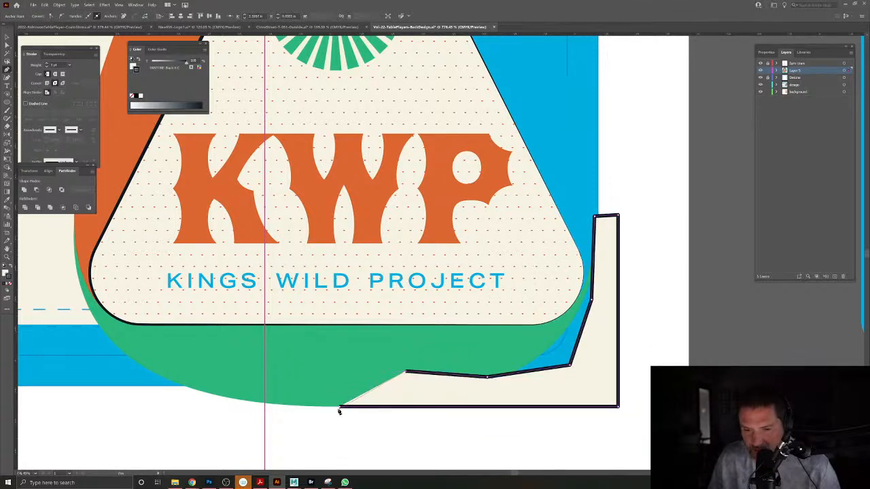
{"action": "left_click", "coordinate": [340, 408]}
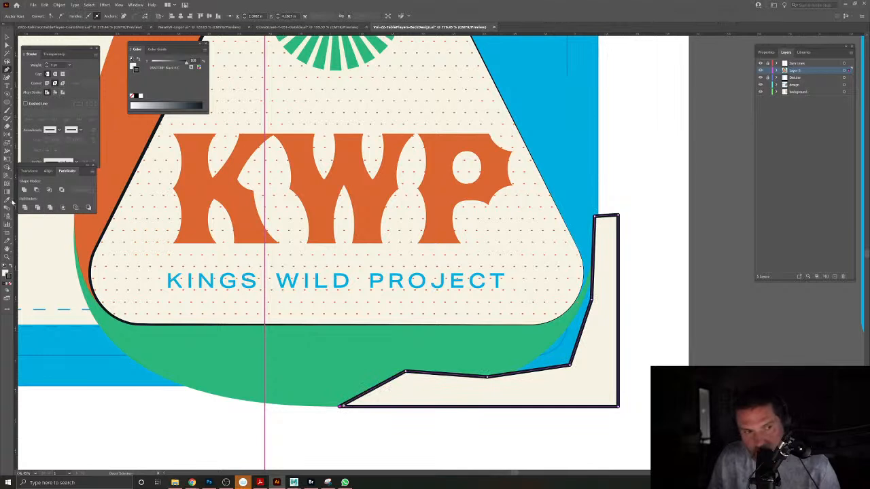
Colour the corner patch with the green sampled from the lower band and pull its inner points toward the triangle's rounded corner.
{"action": "left_click", "coordinate": [146, 336]}
{"action": "left_click", "coordinate": [9, 38]}
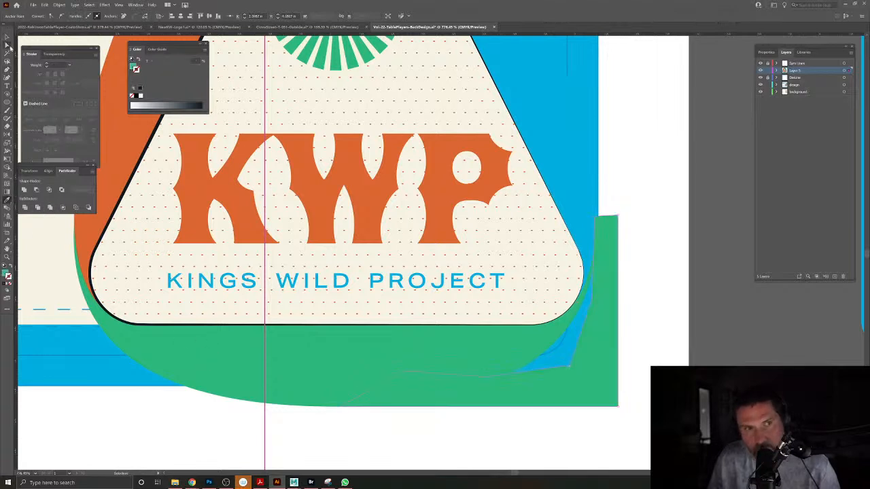
{"action": "left_click", "coordinate": [592, 299]}
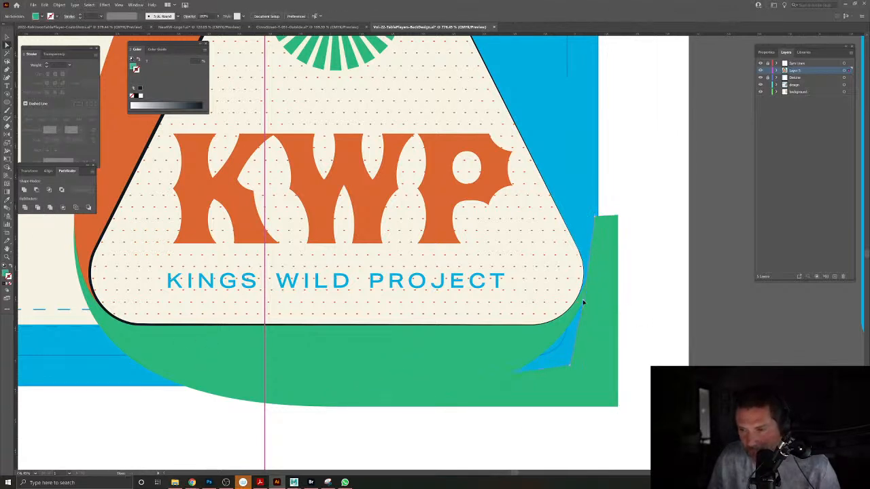
{"action": "left_click", "coordinate": [594, 251]}
{"action": "left_click_drag", "start_coordinate": [569, 365], "coordinate": [571, 329]}
{"action": "left_click_drag", "start_coordinate": [584, 293], "coordinate": [589, 278]}
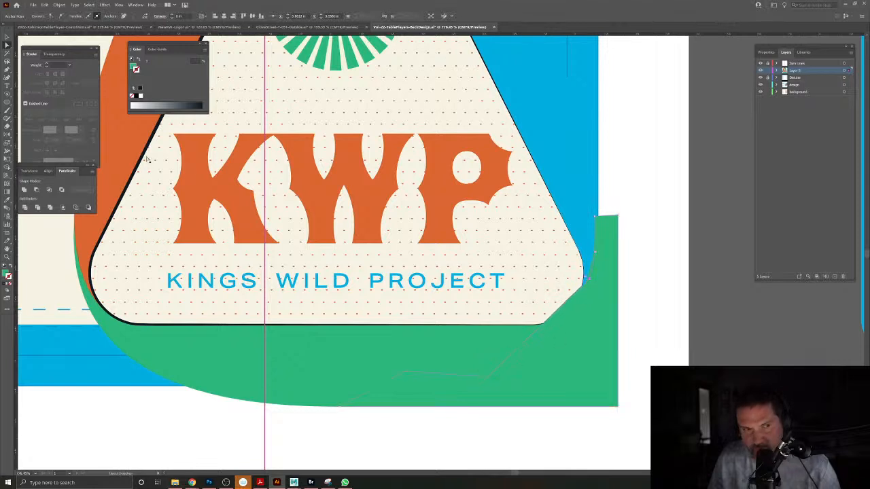
Refine the green patch's inner edge with extra anchor points so it clears the triangle's rounded corner and covers the blue gap, and deselect it.
{"action": "key", "text": "p"}
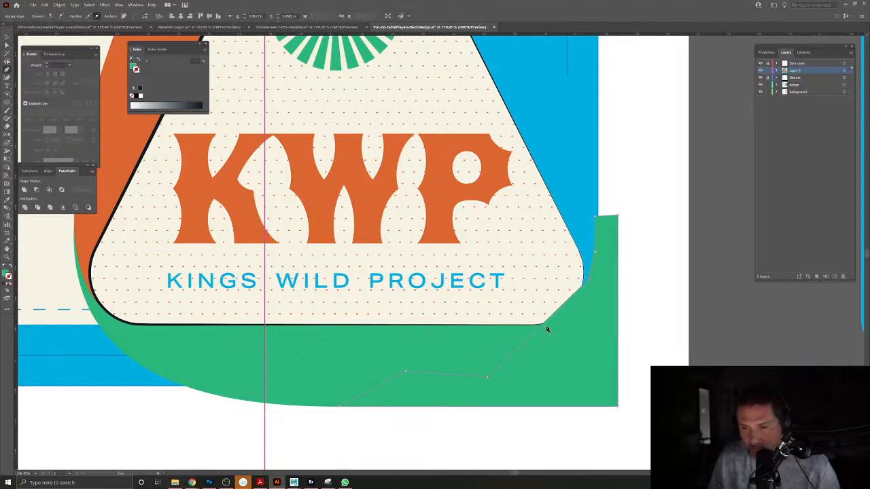
{"action": "left_click", "coordinate": [555, 315]}
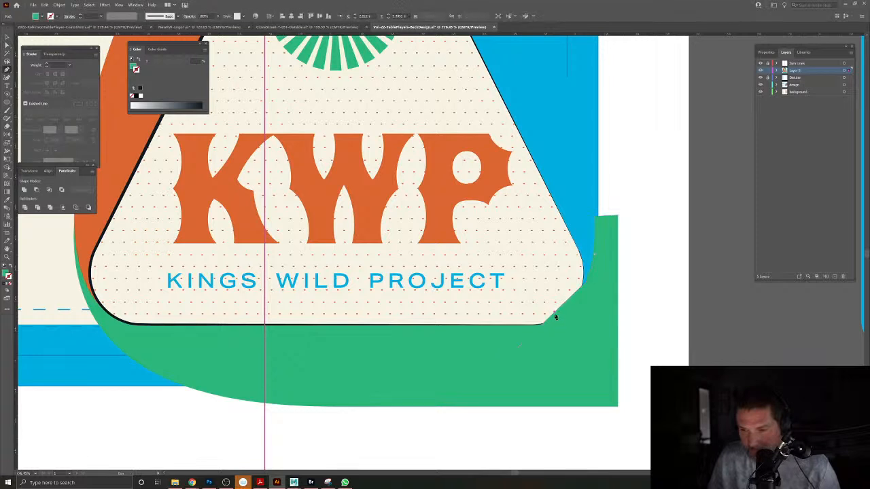
{"action": "left_click", "coordinate": [560, 319]}
{"action": "left_click_drag", "start_coordinate": [569, 320], "coordinate": [570, 312]}
{"action": "left_click_drag", "start_coordinate": [528, 338], "coordinate": [527, 339]}
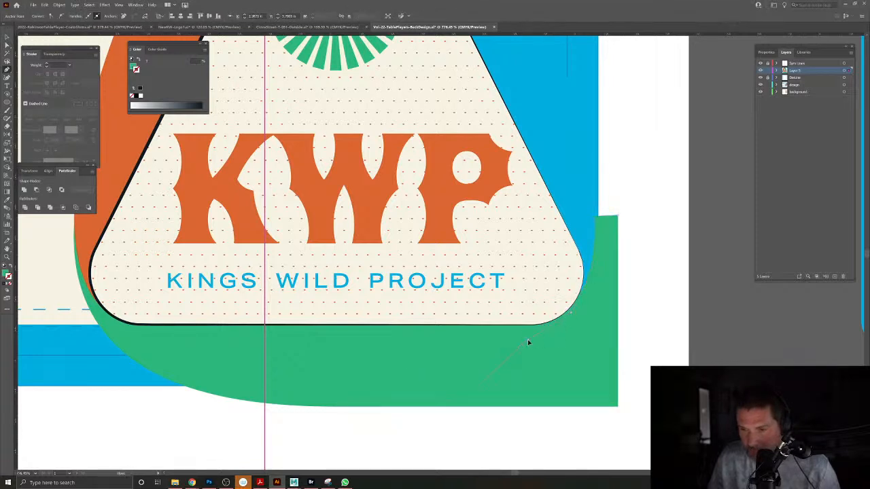
{"action": "left_click", "coordinate": [6, 37]}
{"action": "left_click", "coordinate": [628, 161]}
{"action": "left_click_drag", "start_coordinate": [611, 221], "coordinate": [500, 263]}
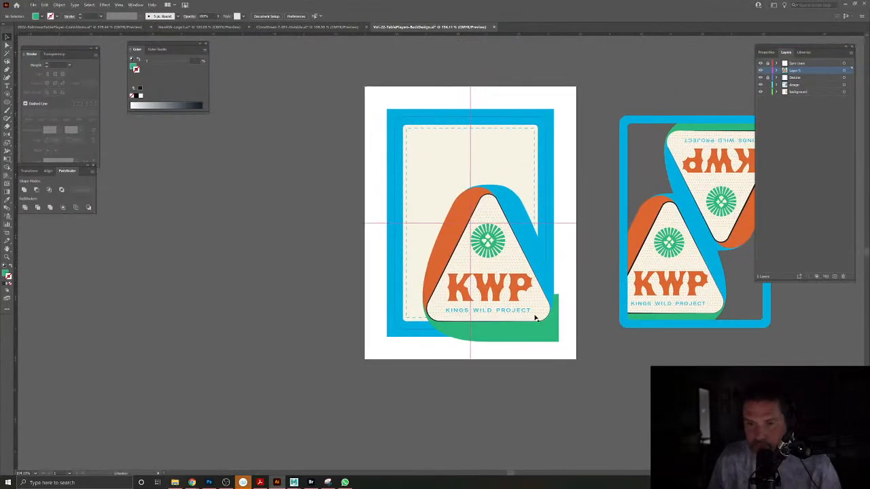
Scale the KWP triangle and its green patch down slightly toward the card's lower-right corner.
{"action": "left_click", "coordinate": [536, 254]}
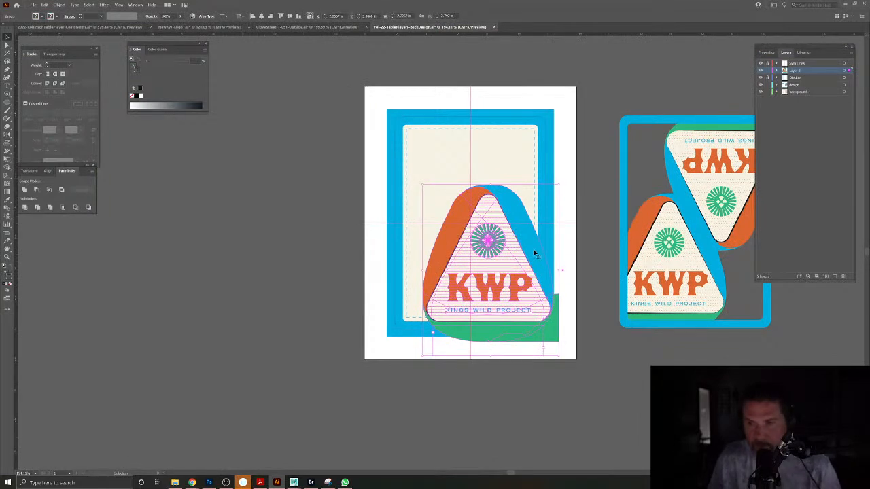
{"action": "left_click_drag", "start_coordinate": [421, 184], "coordinate": [432, 200]}
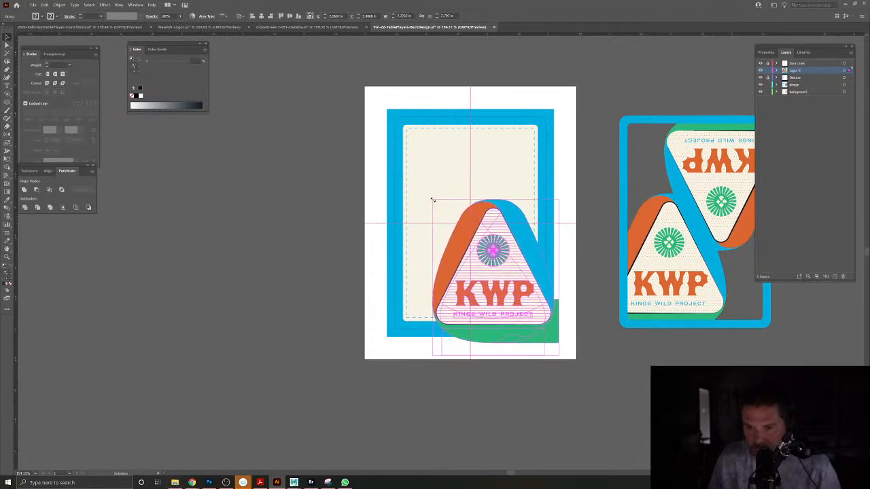
{"action": "left_click", "coordinate": [532, 377]}
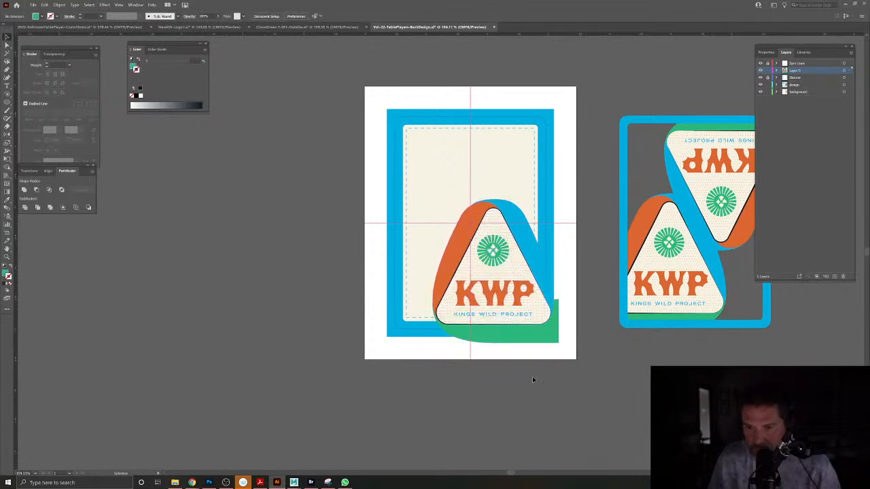
{"action": "left_click_drag", "start_coordinate": [520, 307], "coordinate": [561, 315]}
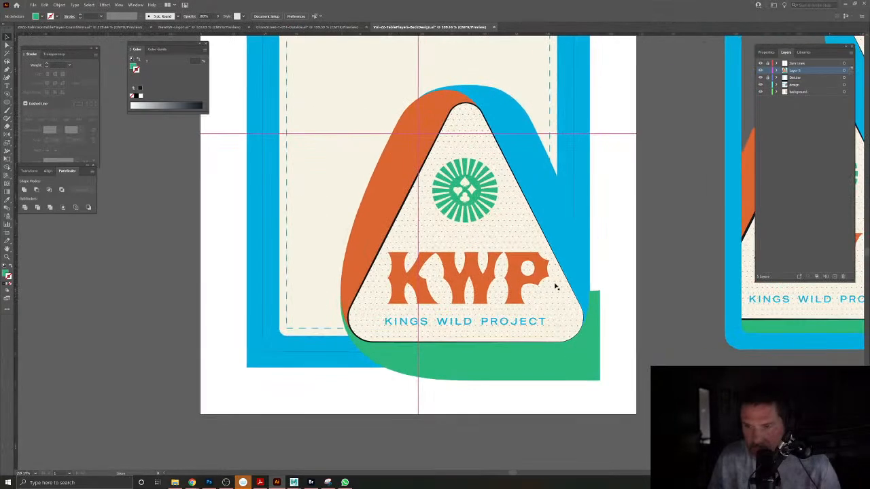
Move the triangle's layer to just above the design layer and shift the artwork up and left so it sits further inside the border.
{"action": "left_click_drag", "start_coordinate": [800, 72], "coordinate": [800, 79]}
{"action": "left_click_drag", "start_coordinate": [540, 199], "coordinate": [511, 191]}
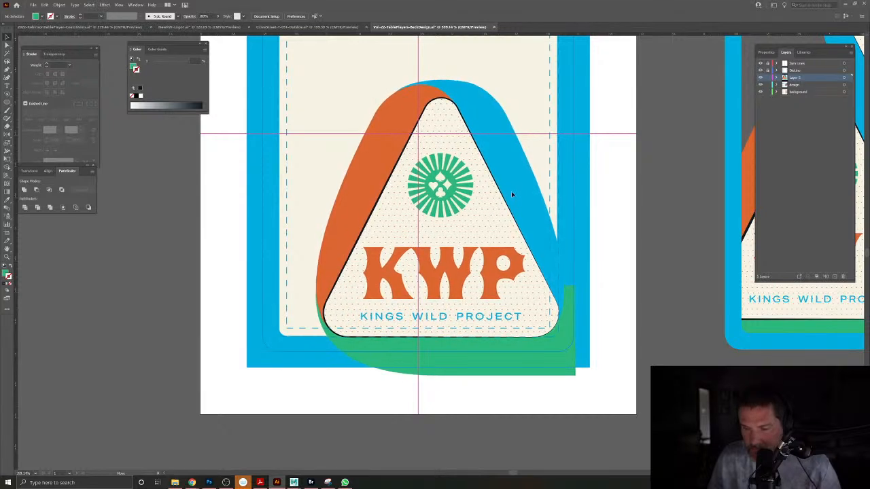
{"action": "left_click", "coordinate": [512, 195]}
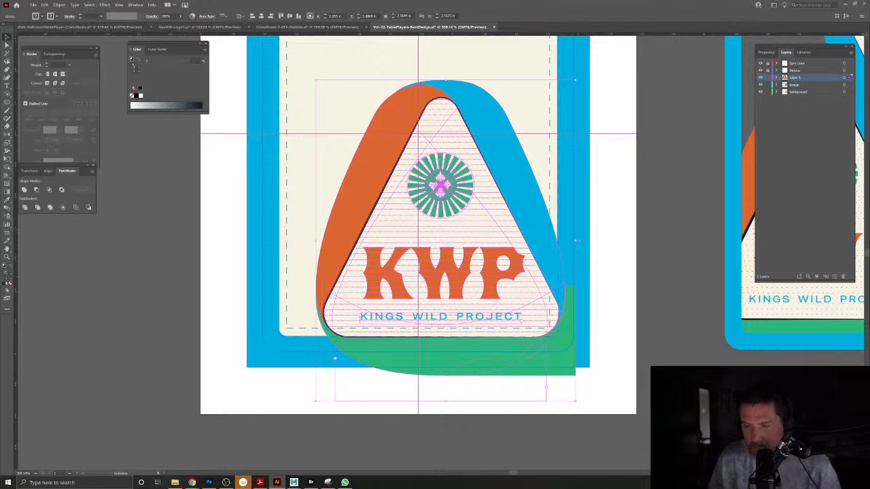
Try pulling the green corner patch away from the triangle toward the lower right, and undo the move.
{"action": "left_click", "coordinate": [6, 44]}
{"action": "left_click", "coordinate": [573, 328]}
{"action": "left_click", "coordinate": [569, 295]}
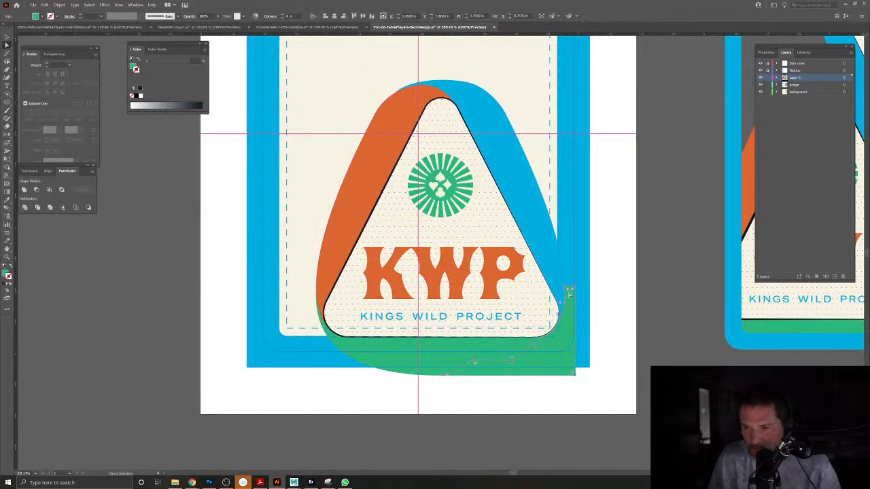
{"action": "left_click_drag", "start_coordinate": [562, 338], "coordinate": [635, 373]}
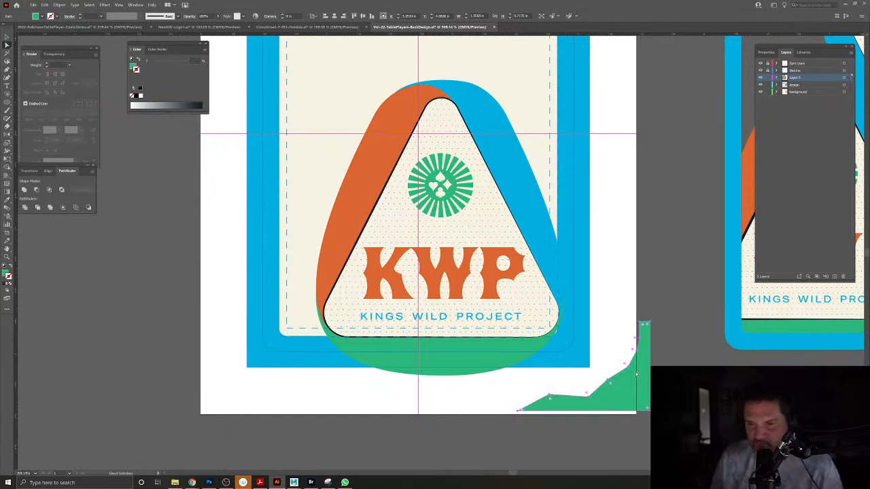
{"action": "key", "text": "ctrl+z"}
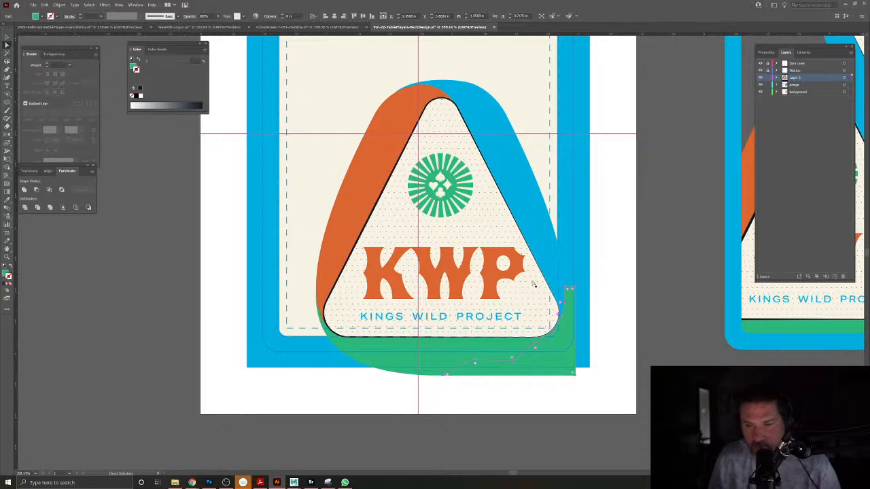
Try moving the green corner patch's inner edge point away from the triangle, and undo the move.
{"action": "left_click_drag", "start_coordinate": [621, 305], "coordinate": [528, 355]}
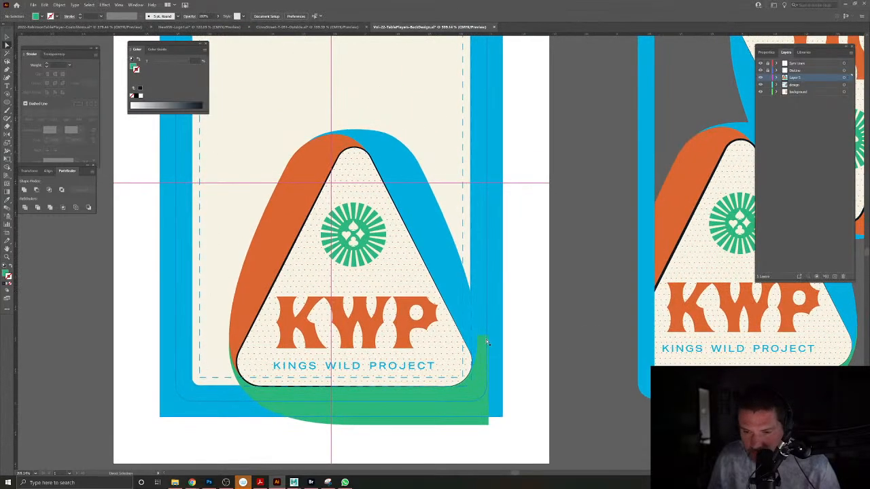
{"action": "scroll", "coordinate": [481, 348], "scroll_direction": "up", "scroll_amount": 4}
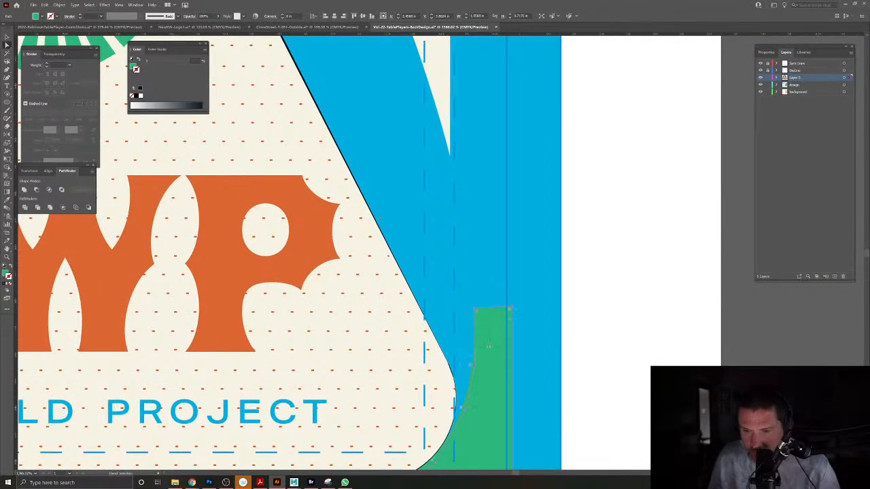
{"action": "left_click_drag", "start_coordinate": [475, 367], "coordinate": [485, 366]}
{"action": "key", "text": "ctrl+z"}
Try stretching the upper inner anchor of the green corner patch up along the card border, and undo the change.
{"action": "left_click", "coordinate": [7, 70]}
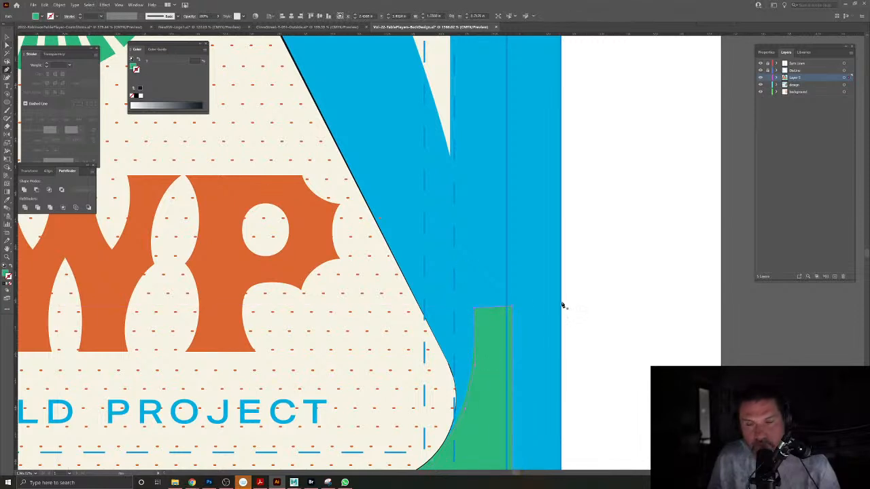
{"action": "left_click", "coordinate": [597, 310], "text": "ctrl"}
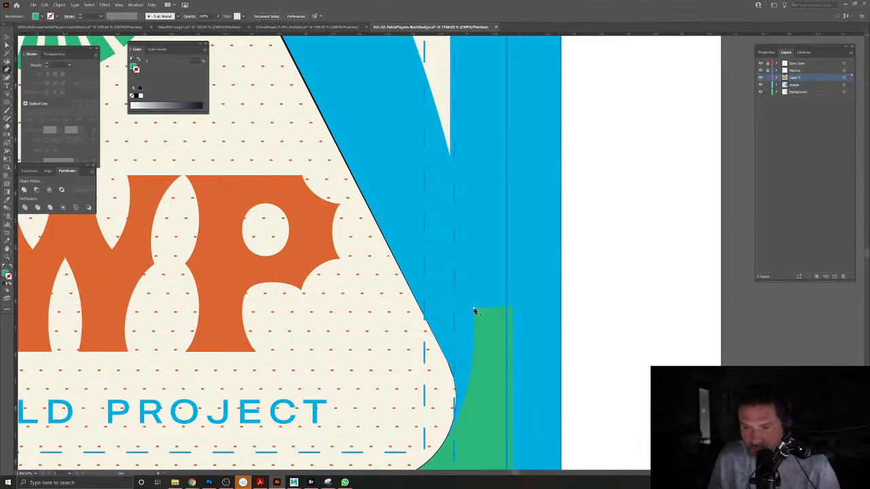
{"action": "left_click", "coordinate": [476, 312], "text": "ctrl"}
{"action": "left_click", "coordinate": [477, 314], "text": "ctrl"}
{"action": "scroll", "coordinate": [484, 315], "scroll_direction": "down", "scroll_amount": 5}
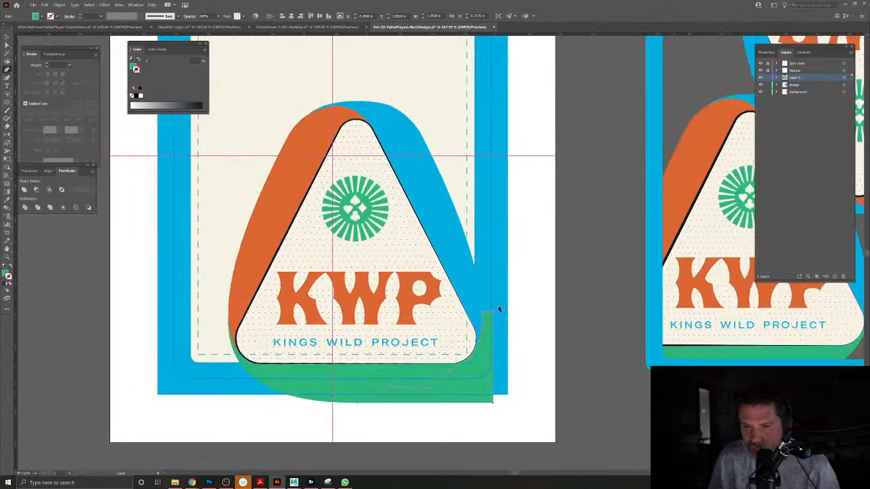
{"action": "left_click_drag", "start_coordinate": [482, 314], "coordinate": [501, 171]}
{"action": "key", "text": "ctrl+z"}
Extend the green patch's two upper anchors to the horizontal centre guide and its outer lower anchor to the blue border's corner.
{"action": "key", "text": "ctrl+shift+a"}
{"action": "left_click_drag", "start_coordinate": [501, 199], "coordinate": [491, 155]}
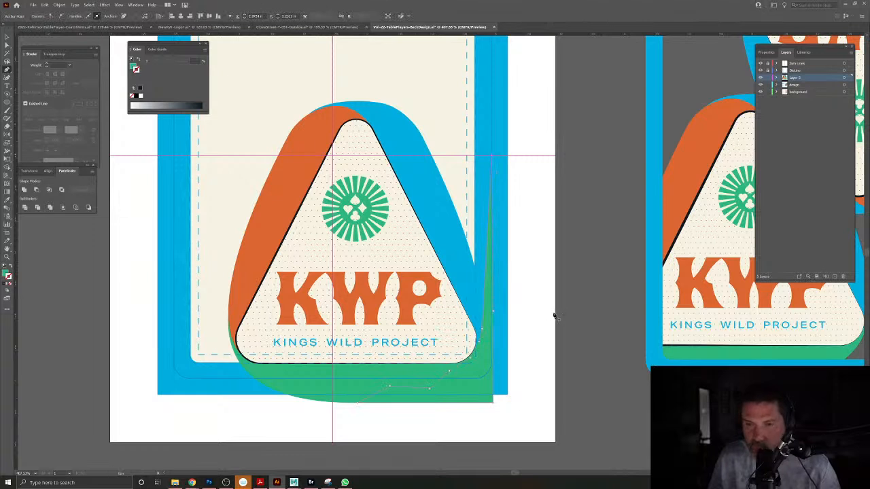
{"action": "left_click_drag", "start_coordinate": [495, 315], "coordinate": [510, 158]}
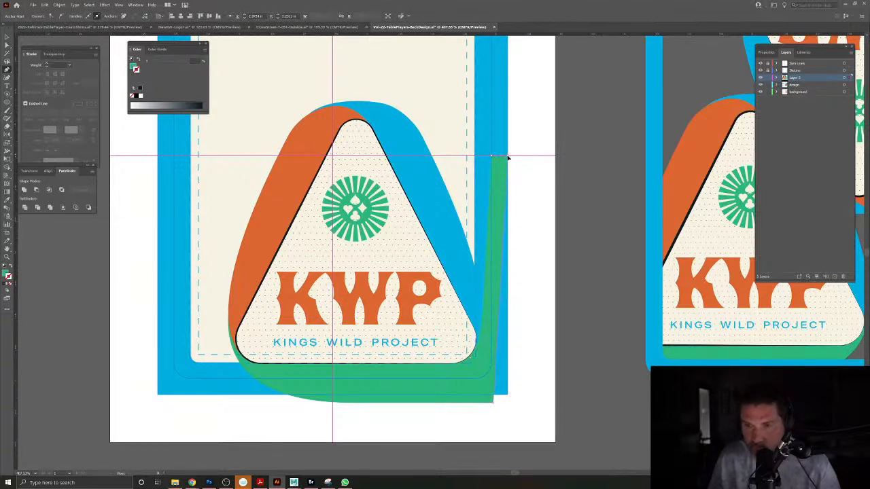
{"action": "left_click_drag", "start_coordinate": [494, 406], "coordinate": [507, 397]}
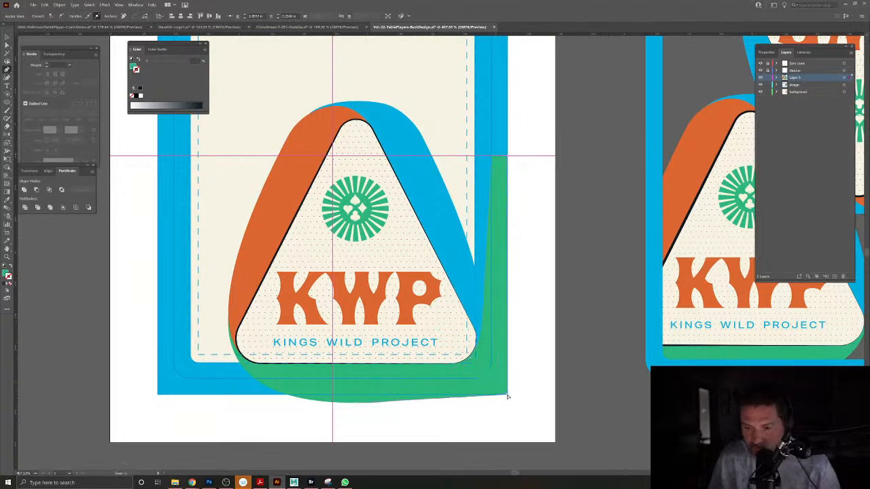
{"action": "left_click", "coordinate": [443, 430]}
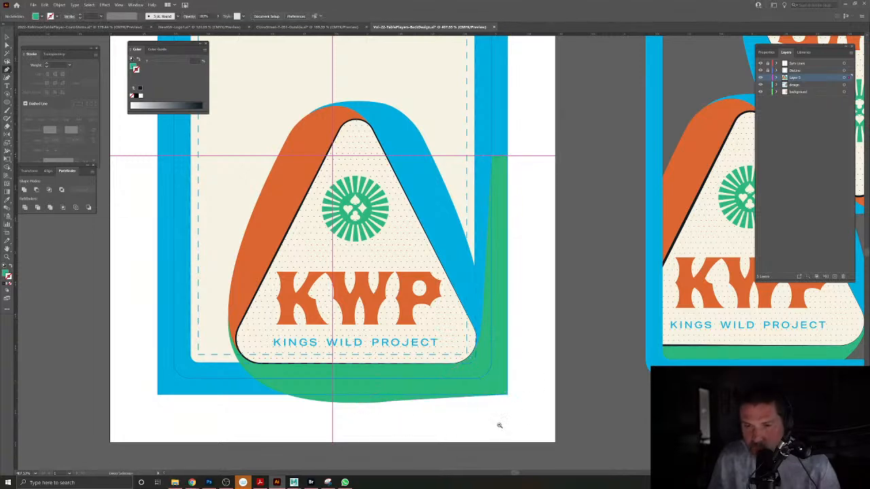
Scale the KWP triangle and its green patch down in two small stages toward the card's lower-right corner, and deselect the artwork.
{"action": "scroll", "coordinate": [443, 431], "scroll_direction": "down", "scroll_amount": 5}
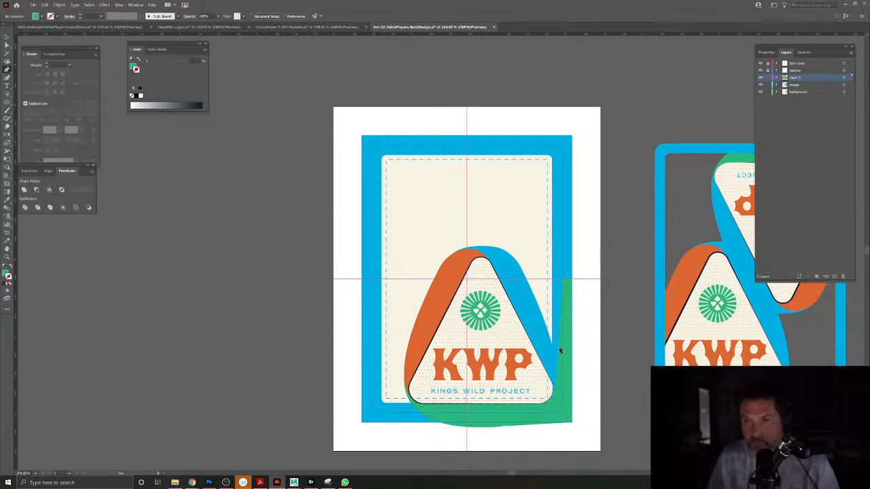
{"action": "key", "text": "v"}
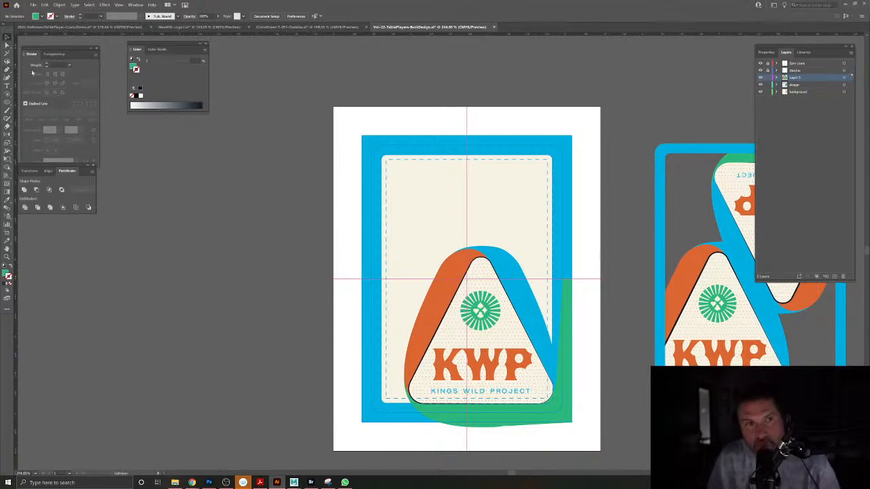
{"action": "left_click", "coordinate": [519, 397]}
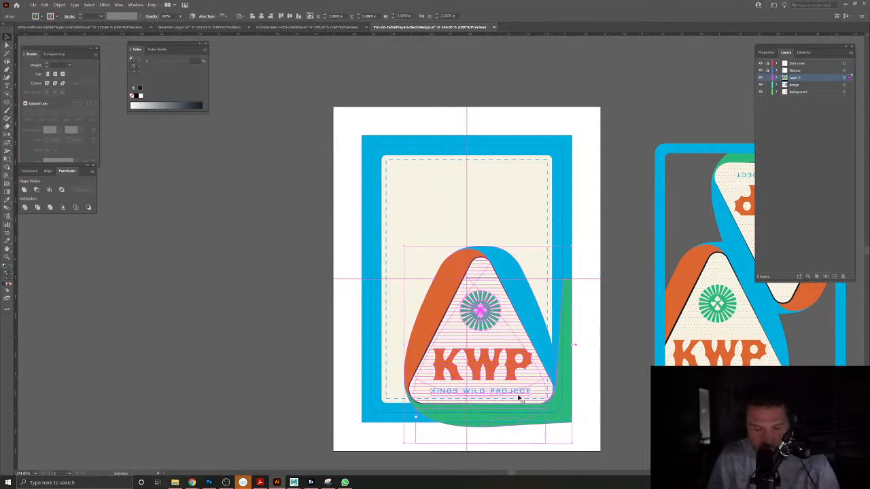
{"action": "left_click_drag", "start_coordinate": [403, 246], "coordinate": [412, 252]}
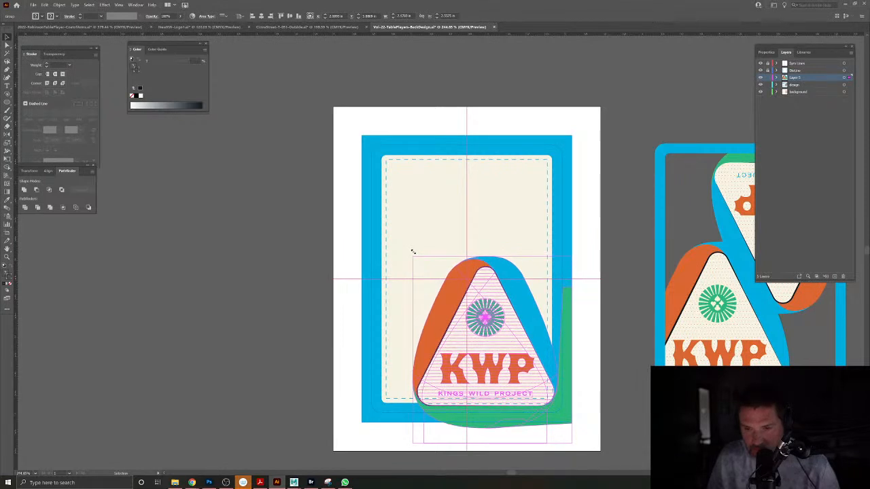
{"action": "left_click_drag", "start_coordinate": [413, 251], "coordinate": [419, 256]}
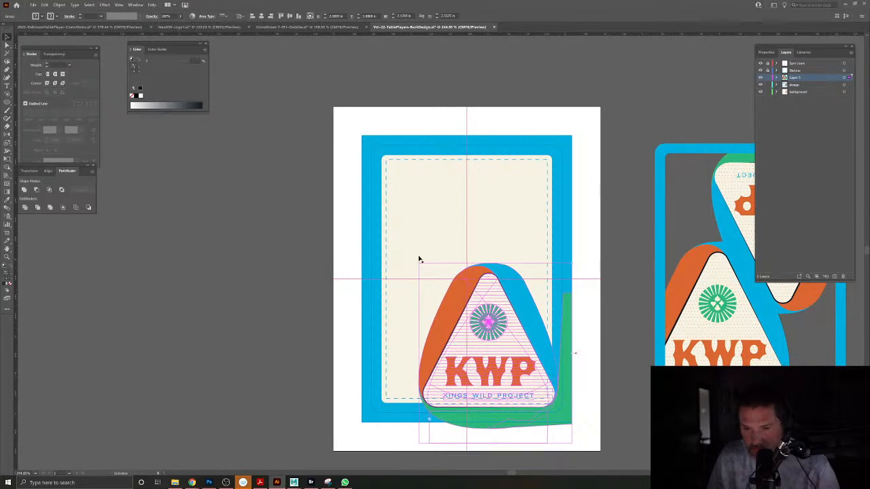
{"action": "left_click", "coordinate": [297, 292]}
Nudge the KWP triangle and its green patch slightly up within the card border.
{"action": "left_click_drag", "start_coordinate": [499, 416], "coordinate": [501, 412]}
{"action": "left_click", "coordinate": [501, 412]}
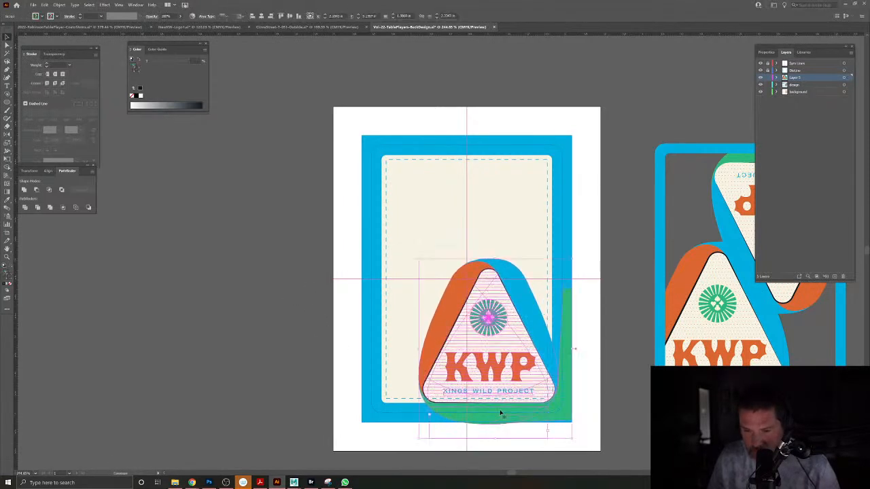
{"action": "left_click", "coordinate": [631, 320]}
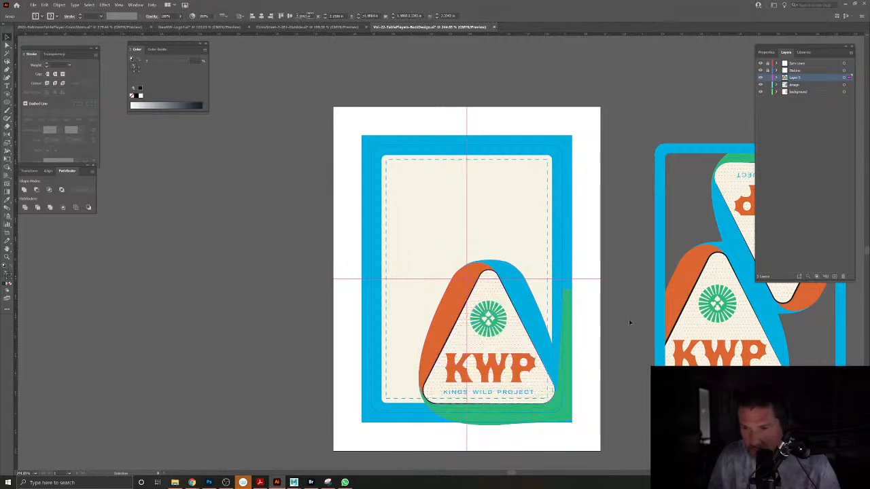
Create a copy of the KWP triangle group rotated 180° about the intersection of the card's centre guides.
{"action": "left_click_drag", "start_coordinate": [597, 362], "coordinate": [561, 333]}
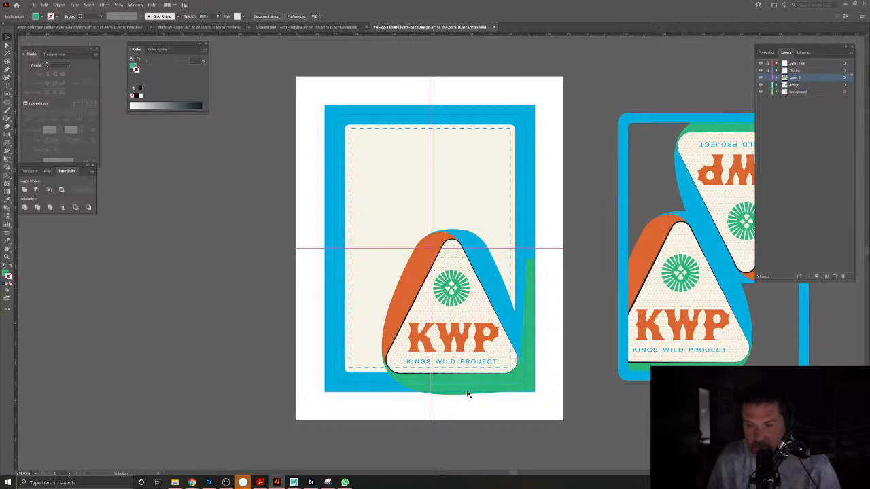
{"action": "left_click", "coordinate": [418, 249]}
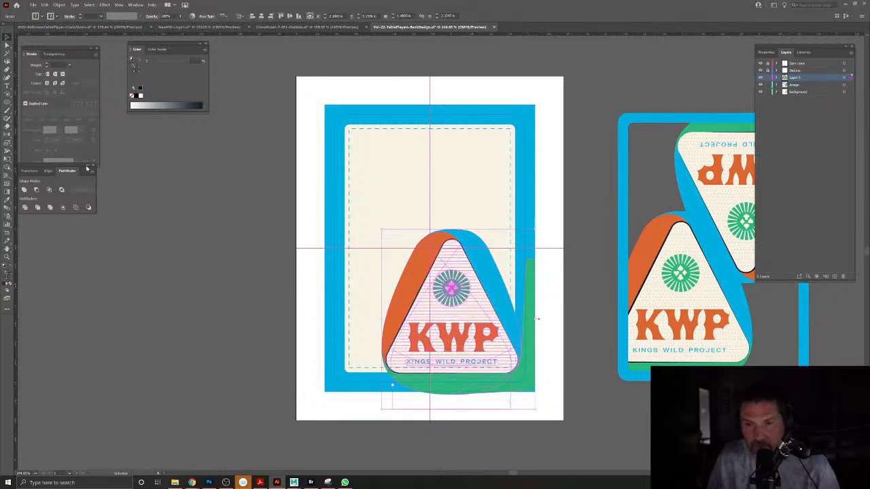
{"action": "left_click", "coordinate": [9, 134]}
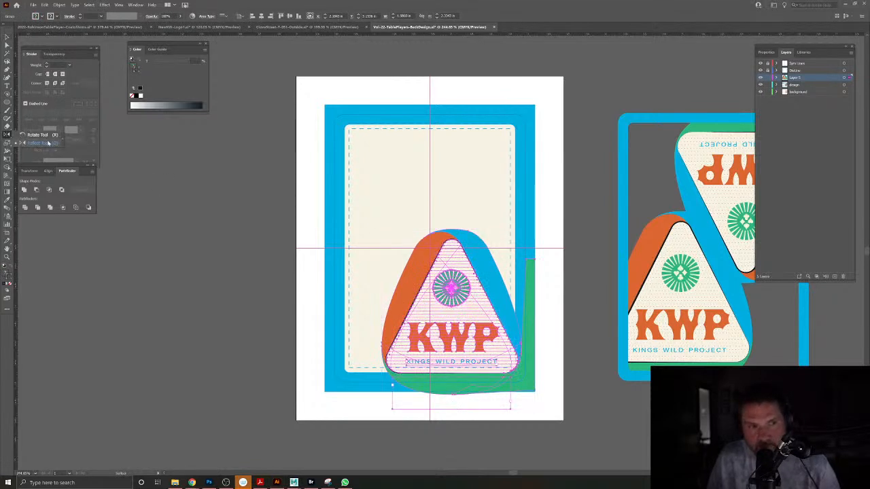
{"action": "scroll", "coordinate": [422, 248], "scroll_direction": "up", "scroll_amount": 5}
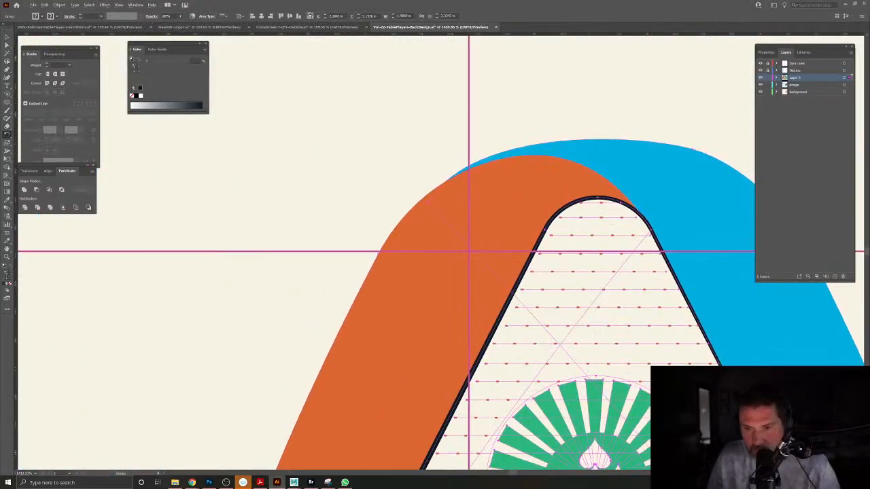
{"action": "left_click", "coordinate": [469, 252], "text": "alt"}
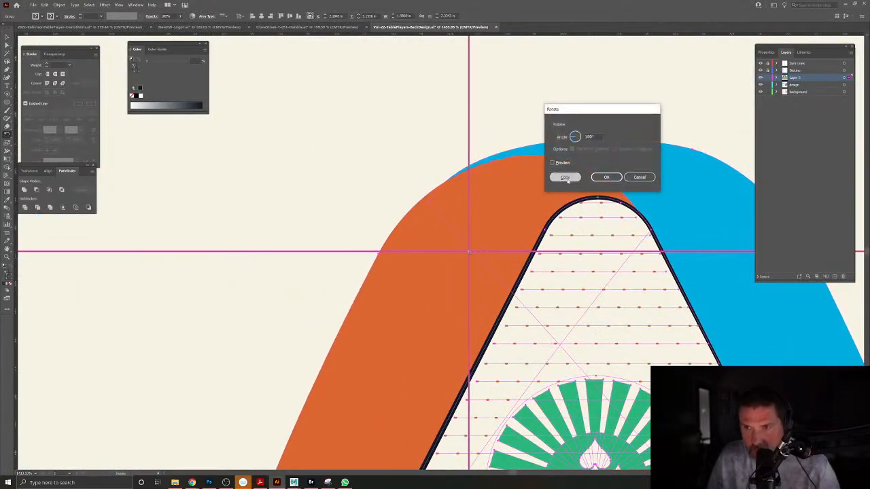
{"action": "left_click", "coordinate": [564, 178]}
{"action": "scroll", "coordinate": [569, 267], "scroll_direction": "down", "scroll_amount": 8}
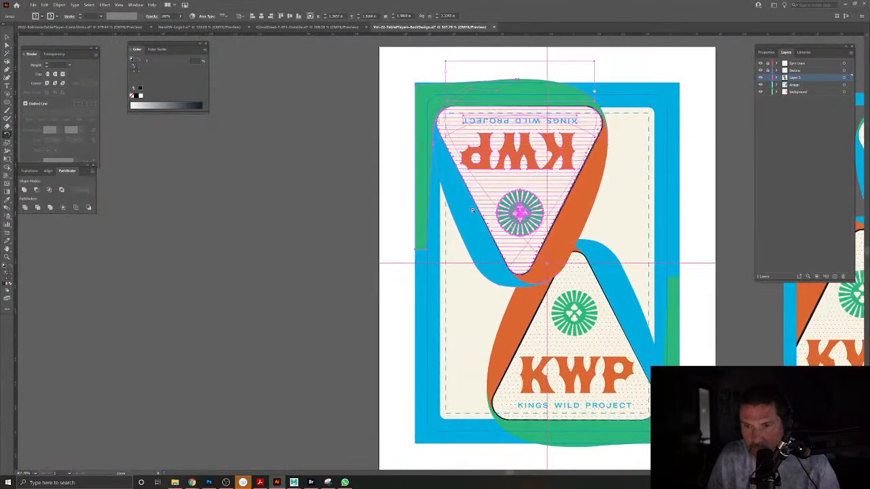
Shift the rotated upper triangle copy slightly up and left.
{"action": "left_click", "coordinate": [6, 37]}
{"action": "left_click_drag", "start_coordinate": [562, 235], "coordinate": [556, 232]}
{"action": "left_click_drag", "start_coordinate": [622, 290], "coordinate": [311, 332]}
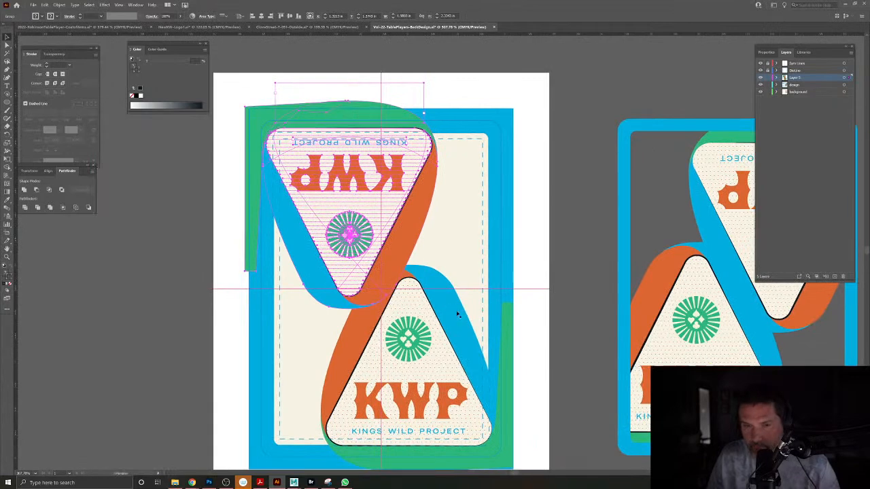
Try moving the upper triangle artwork down and left near the card's centre, and undo the move.
{"action": "left_click", "coordinate": [568, 277]}
{"action": "left_click_drag", "start_coordinate": [401, 257], "coordinate": [383, 280]}
{"action": "key", "text": "ctrl+z"}
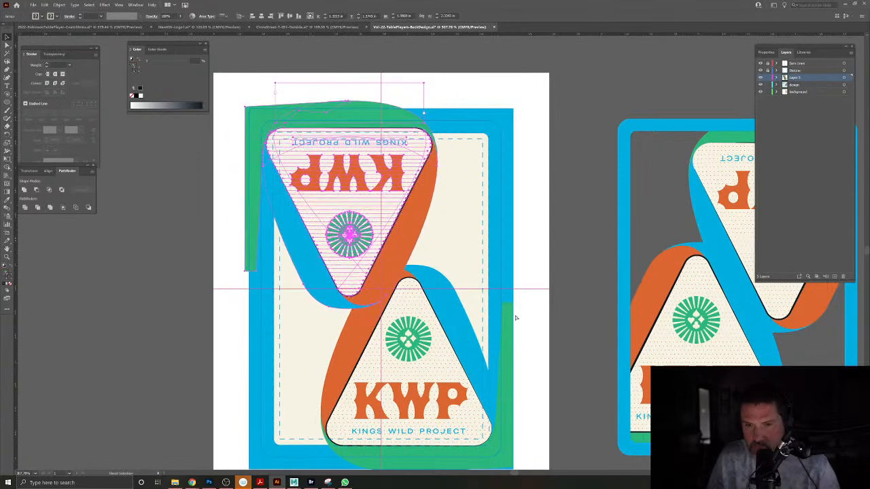
Examine the nested groups of the lower KWP triangle in isolation, down to its cream face and coloured bands, and leave isolation.
{"action": "left_click", "coordinate": [565, 335]}
{"action": "left_click_drag", "start_coordinate": [443, 388], "coordinate": [531, 357]}
{"action": "left_click", "coordinate": [517, 251]}
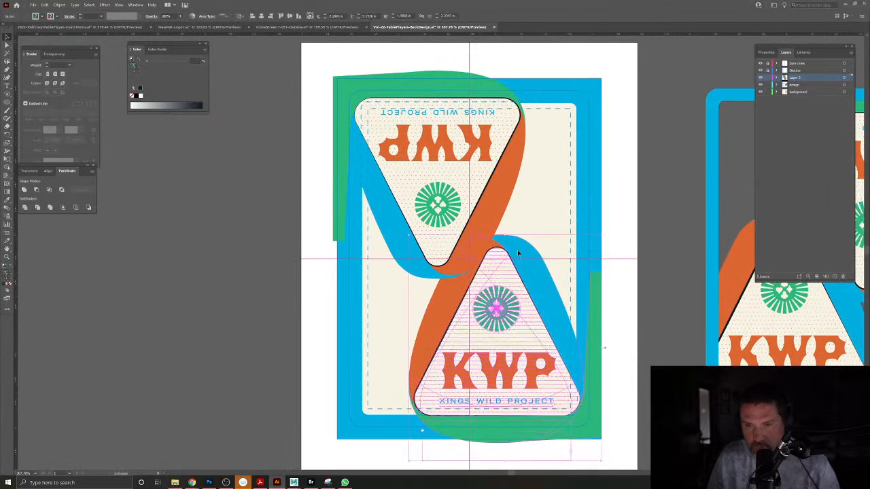
{"action": "double_click", "coordinate": [519, 254]}
{"action": "left_click", "coordinate": [518, 254]}
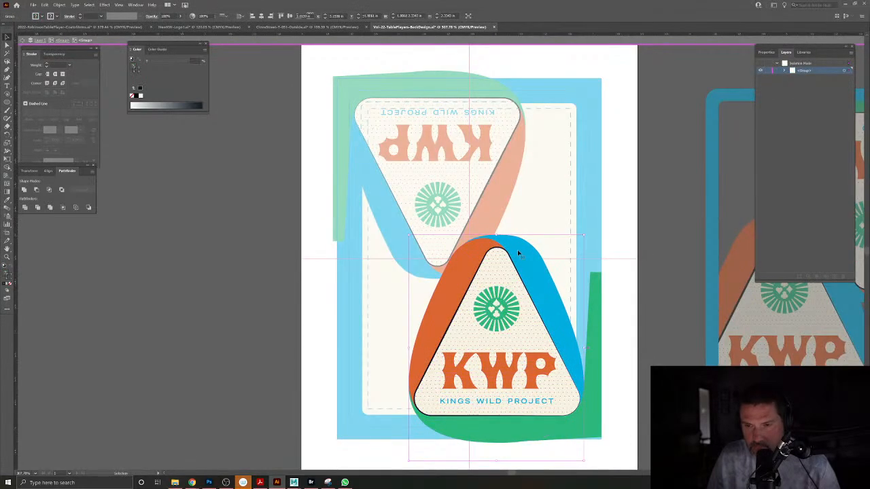
{"action": "double_click", "coordinate": [518, 253]}
{"action": "key", "text": "Delete"}
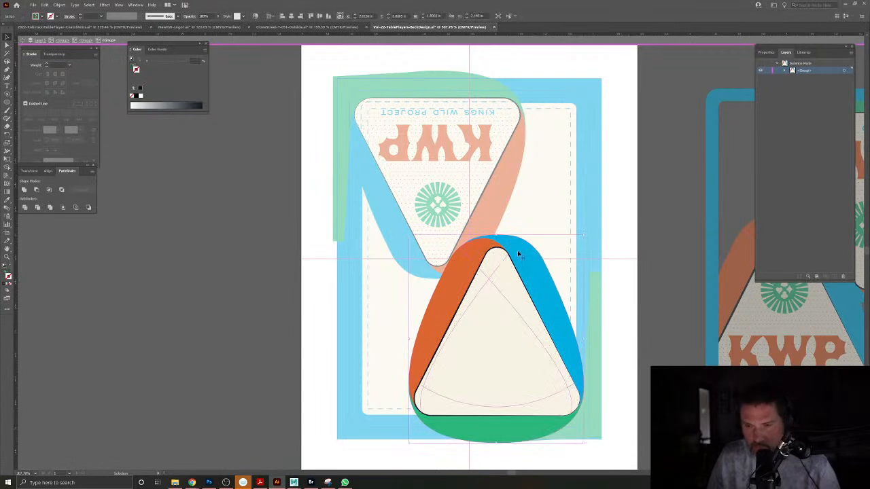
{"action": "left_click", "coordinate": [62, 6]}
{"action": "left_click", "coordinate": [73, 79]}
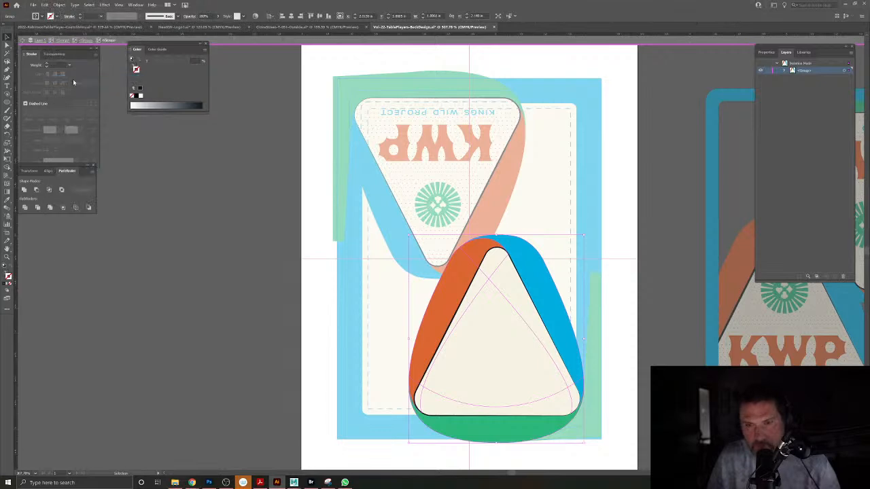
{"action": "double_click", "coordinate": [185, 280]}
Isolate the lower triangle's three coloured bands, select the blue one to inspect its shape, and return to the full artwork.
{"action": "double_click", "coordinate": [541, 281]}
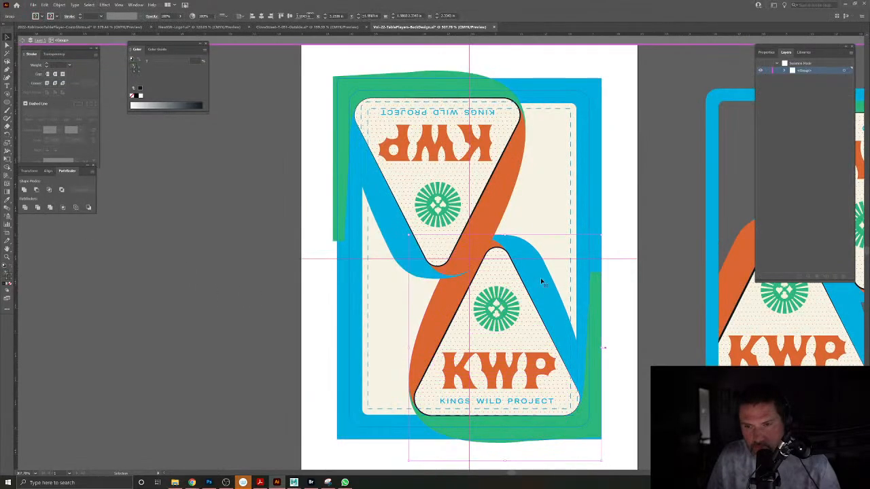
{"action": "double_click", "coordinate": [542, 281]}
{"action": "double_click", "coordinate": [541, 281]}
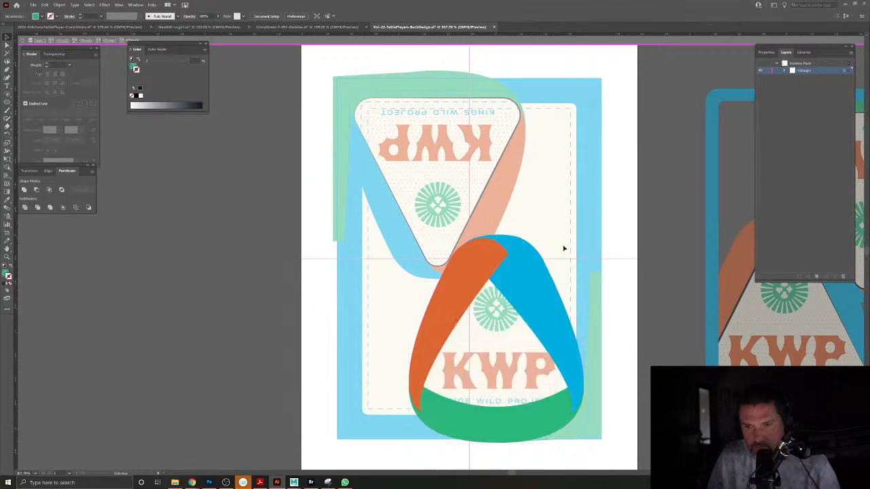
{"action": "left_click", "coordinate": [552, 257]}
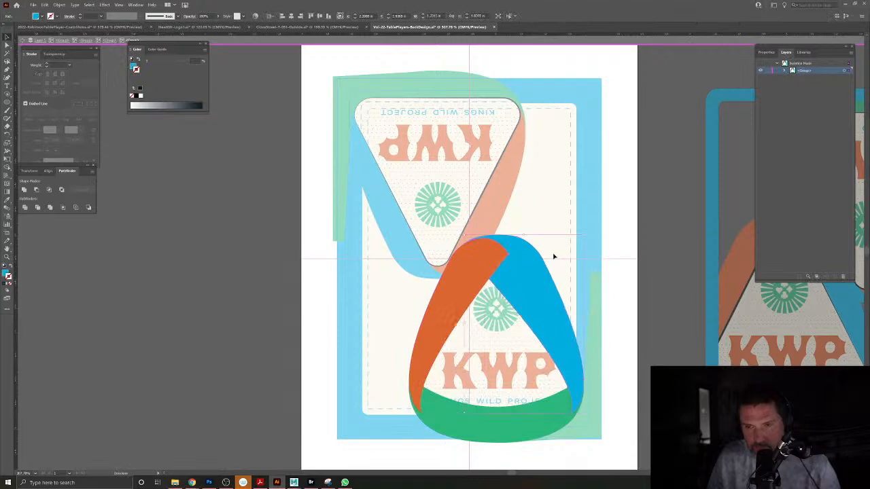
{"action": "double_click", "coordinate": [661, 227]}
Try combining the upper KWP triangle group with the Pathfinder Merge operation, and undo it.
{"action": "left_click", "coordinate": [424, 279]}
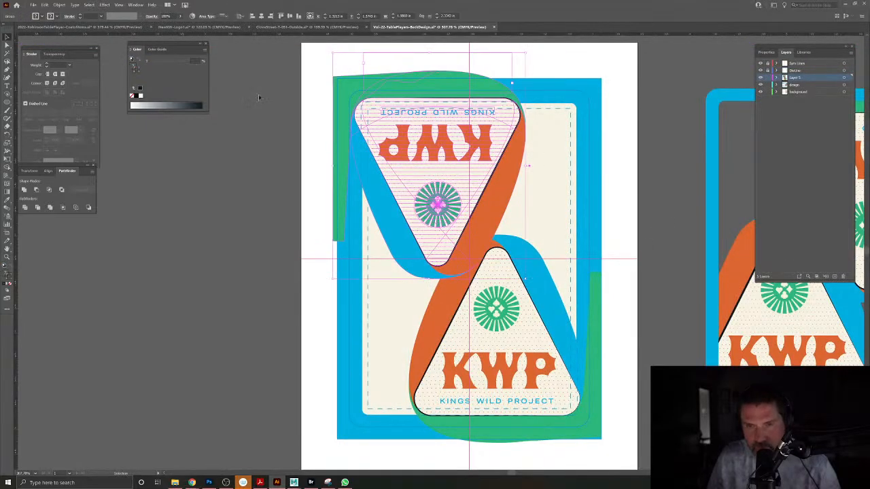
{"action": "left_click", "coordinate": [50, 208]}
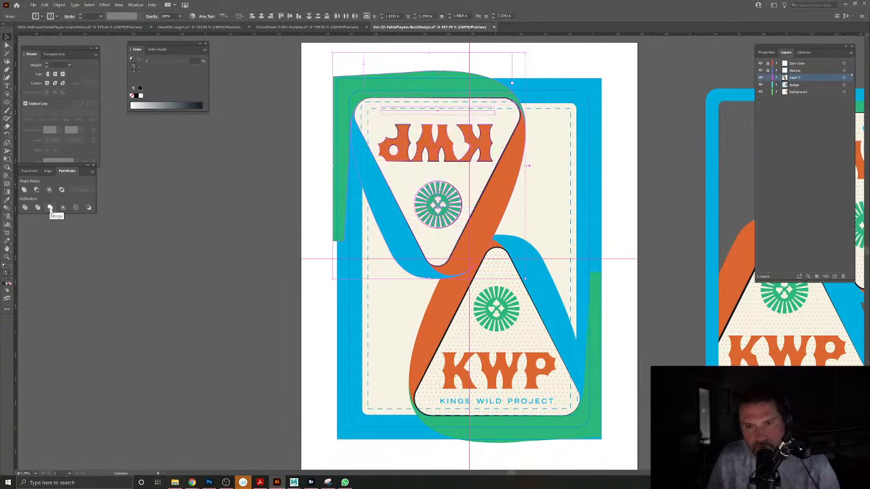
{"action": "key", "text": "ctrl+z"}
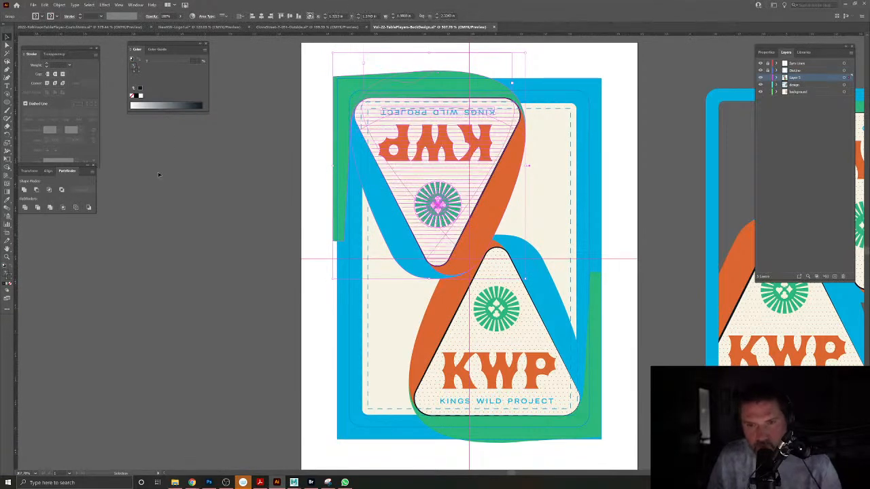
Try outlining the strokes of the upper KWP triangle, and isolate its nested group to check the cream face and bands.
{"action": "left_click", "coordinate": [59, 5]}
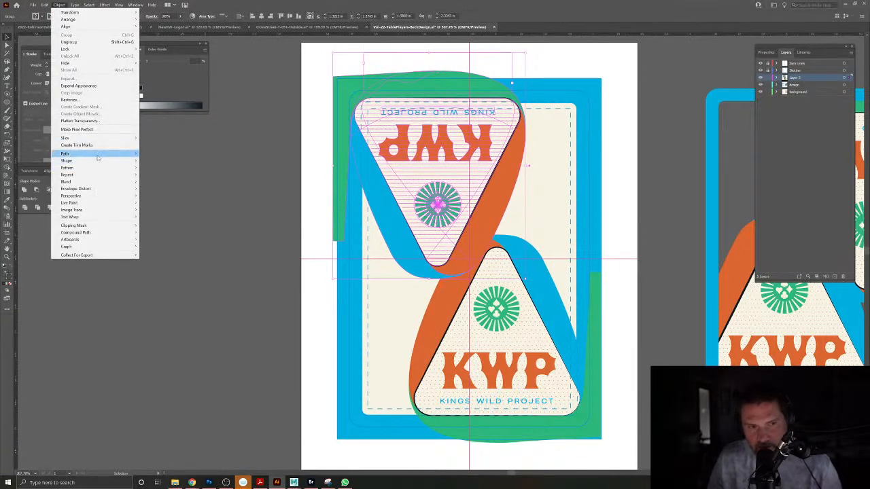
{"action": "mouse_move", "coordinate": [102, 154]}
{"action": "left_click", "coordinate": [168, 170]}
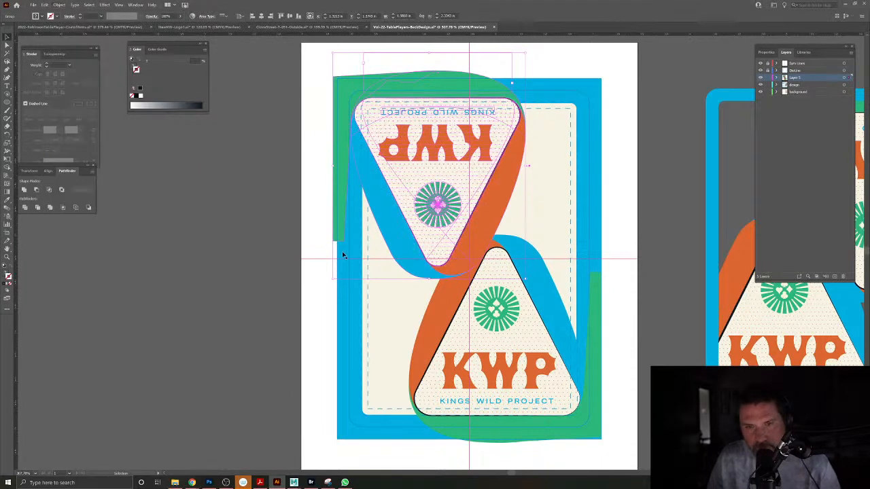
{"action": "left_click", "coordinate": [276, 272]}
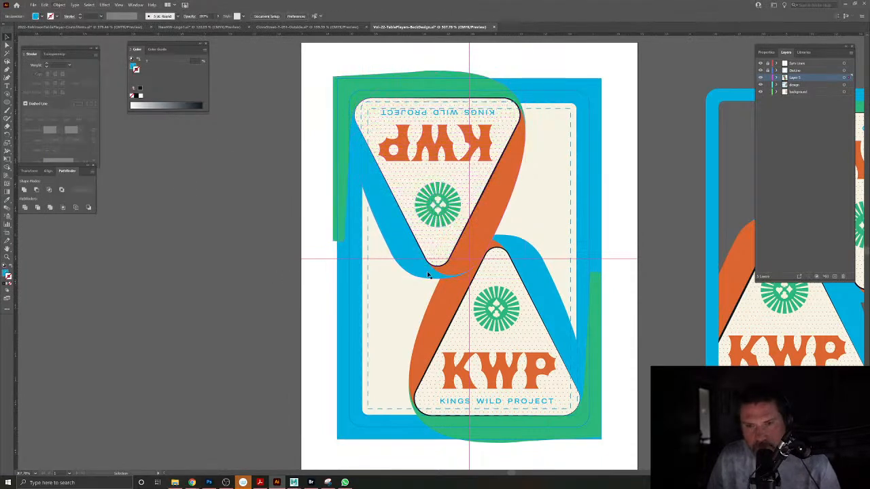
{"action": "double_click", "coordinate": [521, 117]}
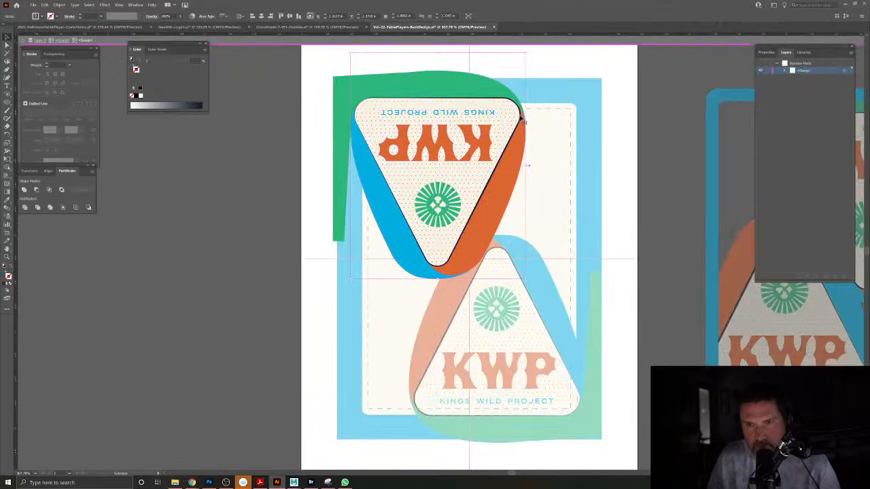
{"action": "double_click", "coordinate": [521, 118]}
{"action": "left_click", "coordinate": [522, 118]}
{"action": "left_click_drag", "start_coordinate": [522, 118], "coordinate": [505, 132]}
Undo the recent edits back to a single lower KWP triangle, before its rotated copy was made.
{"action": "key", "text": "ctrl+z"}
{"action": "key", "text": "ctrl+z"}
{"action": "key", "text": "ctrl+z"}
{"action": "key", "text": "ctrl+z"}
{"action": "key", "text": "ctrl+z"}
{"action": "key", "text": "ctrl+z"}
{"action": "key", "text": "ctrl+z"}
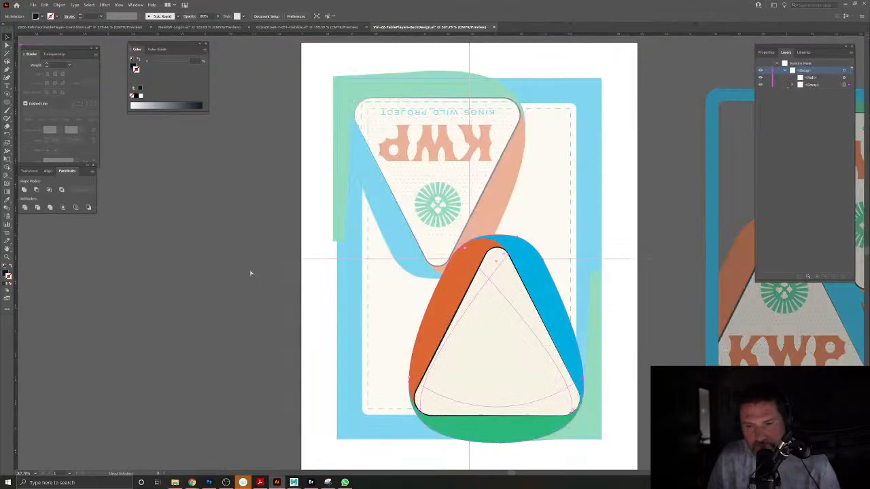
{"action": "key", "text": "ctrl+z"}
{"action": "left_click", "coordinate": [242, 269]}
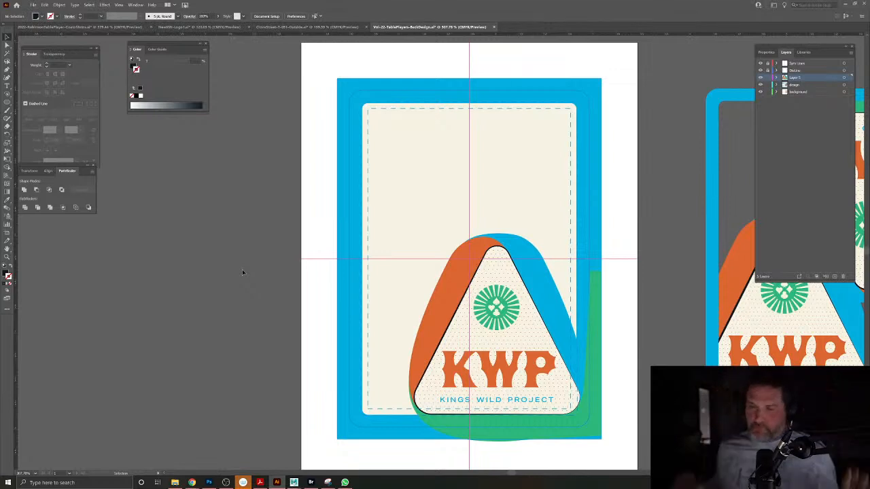
{"action": "key", "text": "ctrl+z"}
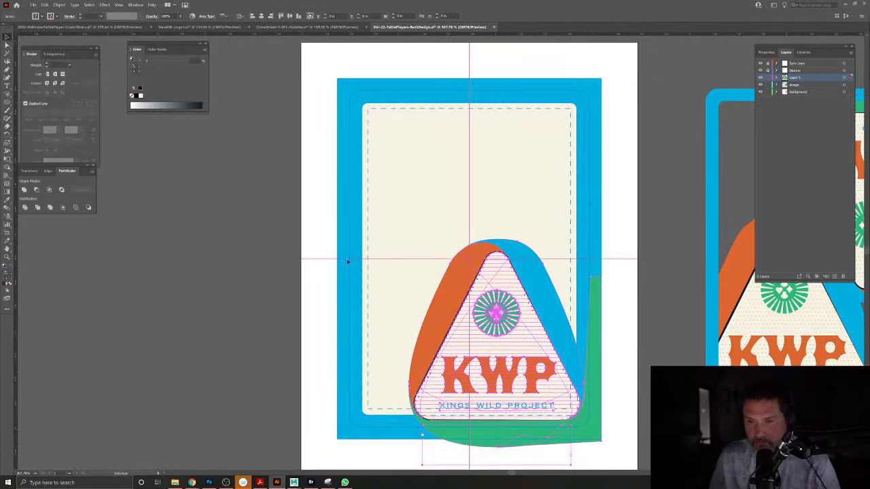
Examine the KWP triangle's outline and coloured bands on the tuck box's front panel, and return to the card back document.
{"action": "left_click", "coordinate": [198, 27]}
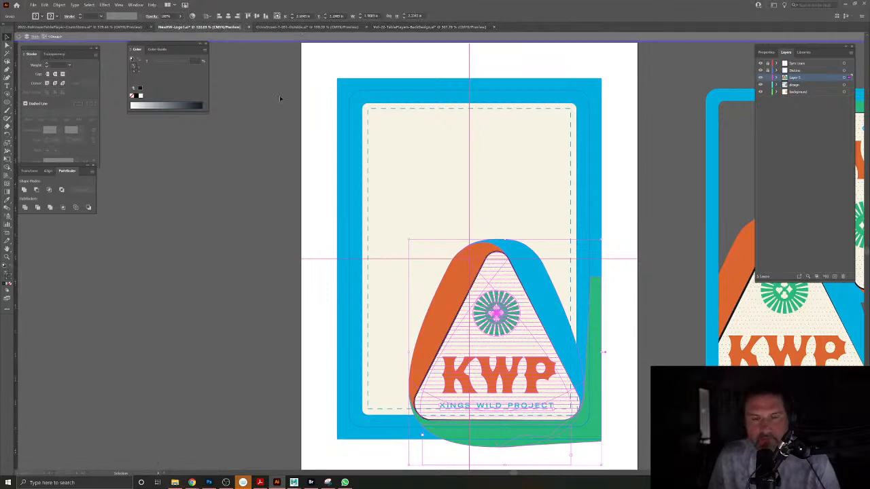
{"action": "left_click", "coordinate": [309, 26]}
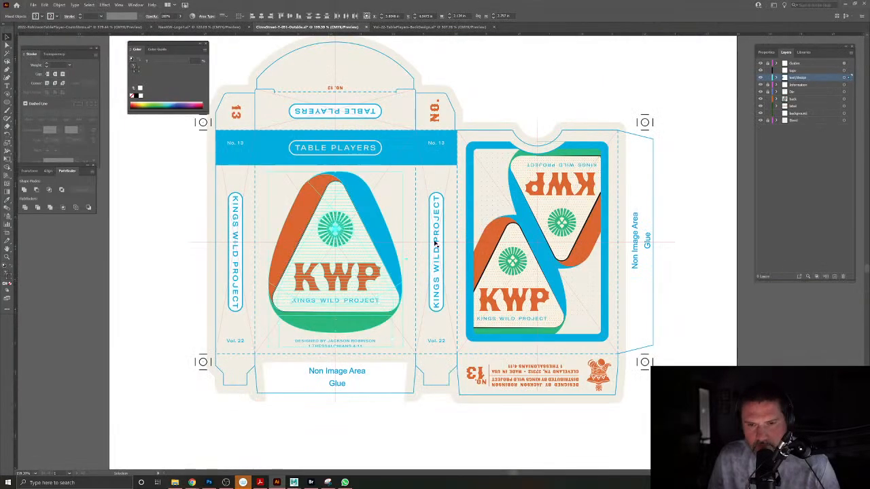
{"action": "left_click", "coordinate": [184, 312]}
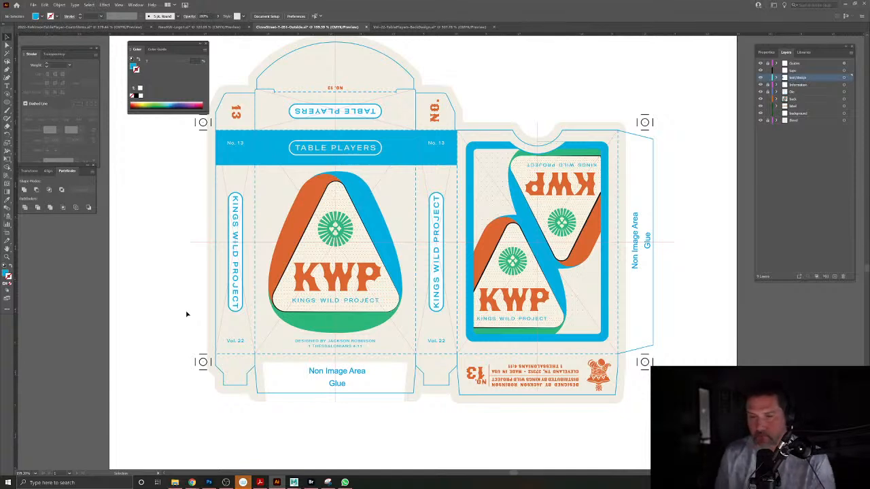
{"action": "left_click_drag", "start_coordinate": [337, 278], "coordinate": [435, 345]}
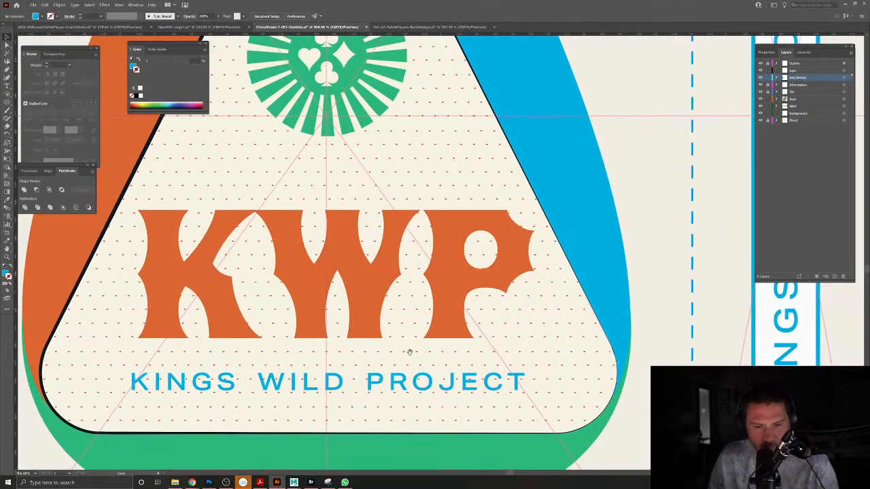
{"action": "left_click_drag", "start_coordinate": [285, 338], "coordinate": [503, 339]}
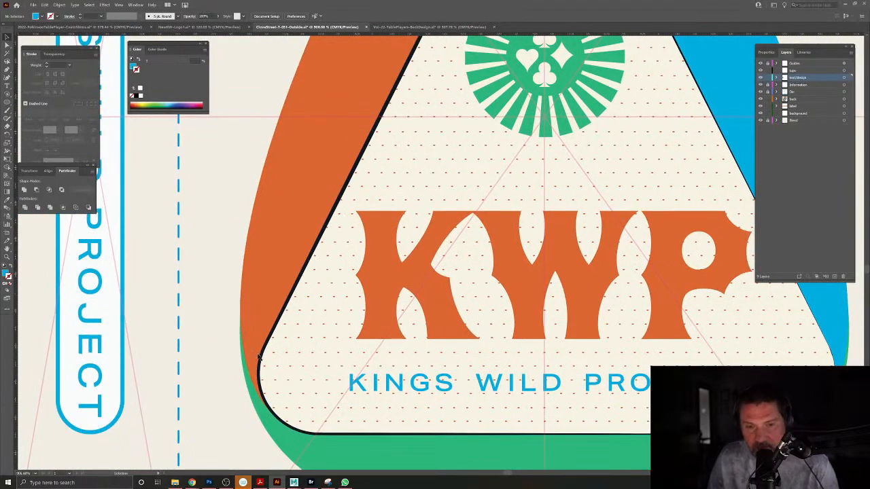
{"action": "left_click_drag", "start_coordinate": [788, 380], "coordinate": [619, 405]}
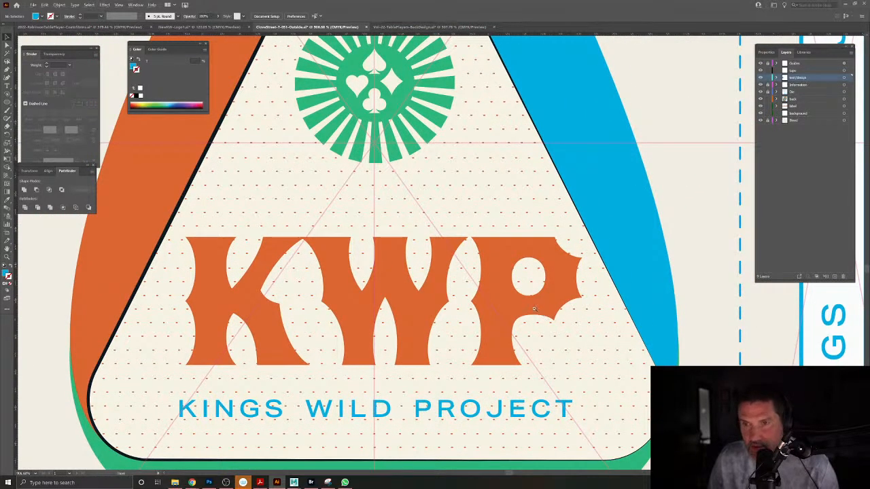
{"action": "left_click_drag", "start_coordinate": [538, 312], "coordinate": [485, 281]}
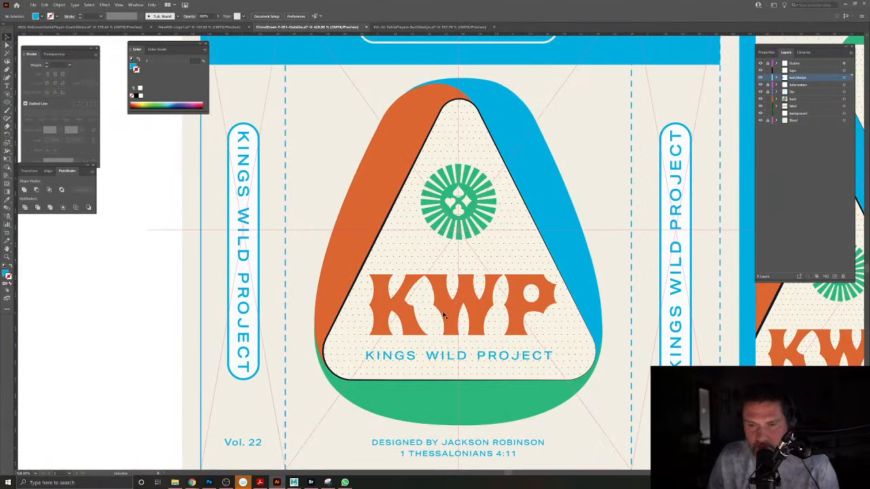
{"action": "left_click", "coordinate": [475, 399]}
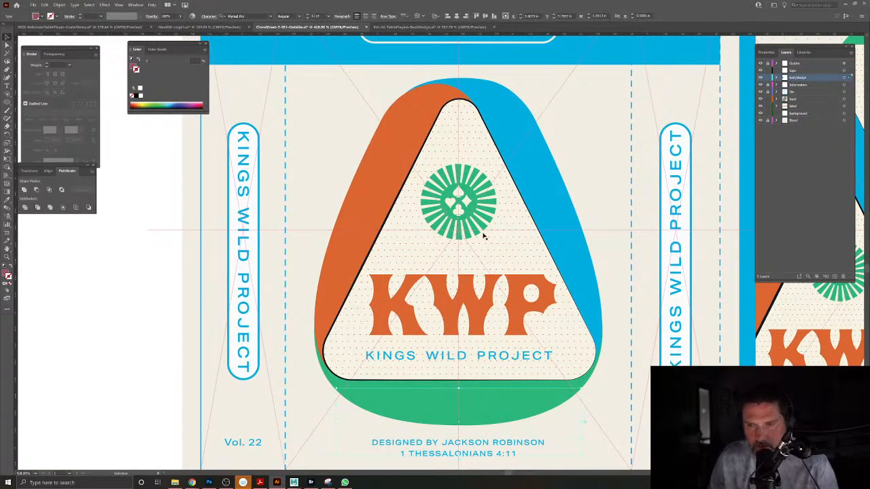
{"action": "left_click_drag", "start_coordinate": [511, 232], "coordinate": [457, 222]}
{"action": "left_click_drag", "start_coordinate": [598, 255], "coordinate": [481, 281]}
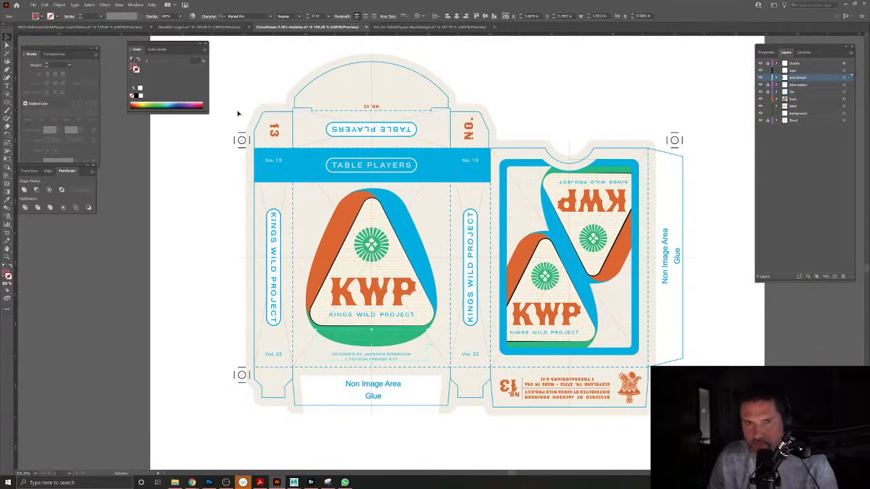
{"action": "left_click", "coordinate": [408, 27]}
{"action": "left_click", "coordinate": [659, 297]}
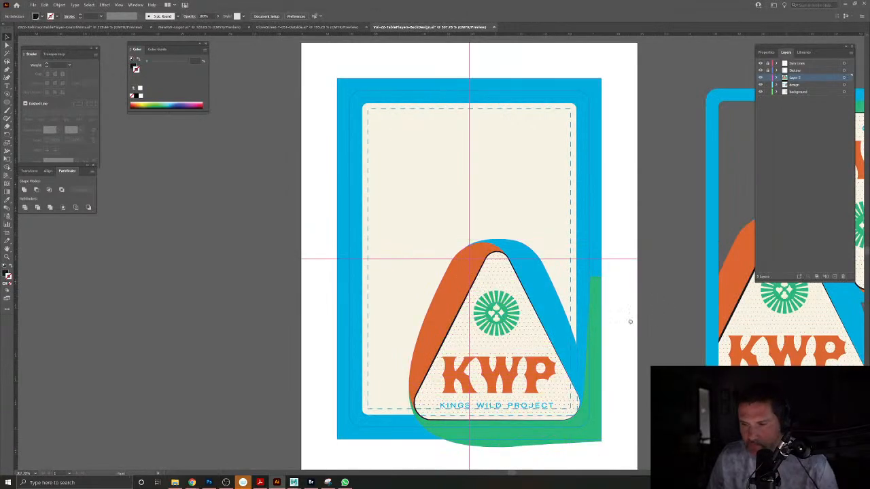
Examine the lower KWP triangle's outline, coloured bands and green corner extension up close on the card back.
{"action": "left_click_drag", "start_coordinate": [634, 321], "coordinate": [535, 323]}
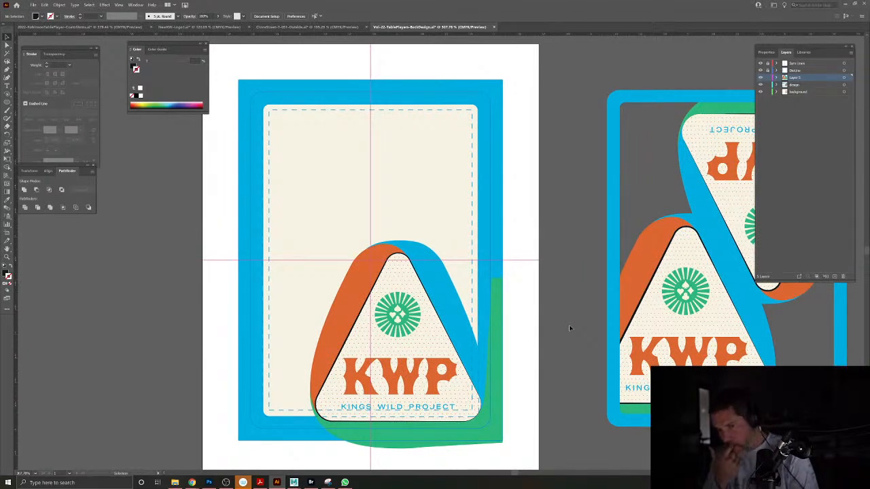
{"action": "left_click_drag", "start_coordinate": [394, 259], "coordinate": [371, 184]}
{"action": "left_click", "coordinate": [442, 219]}
{"action": "left_click_drag", "start_coordinate": [458, 270], "coordinate": [442, 184]}
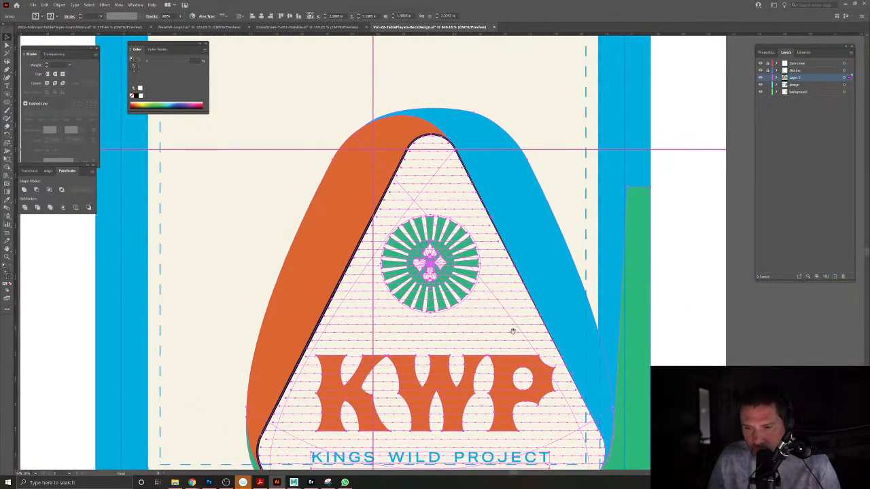
{"action": "left_click_drag", "start_coordinate": [514, 330], "coordinate": [512, 262]}
{"action": "left_click", "coordinate": [707, 358]}
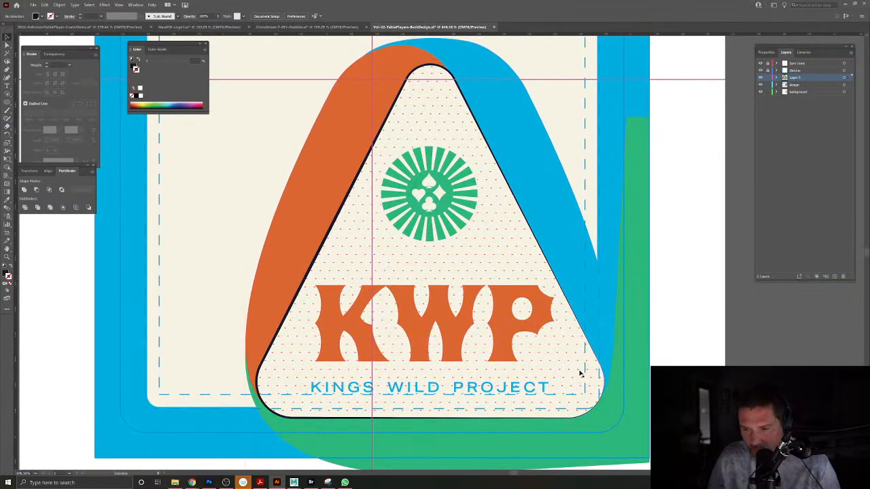
{"action": "key", "text": "ctrl+a"}
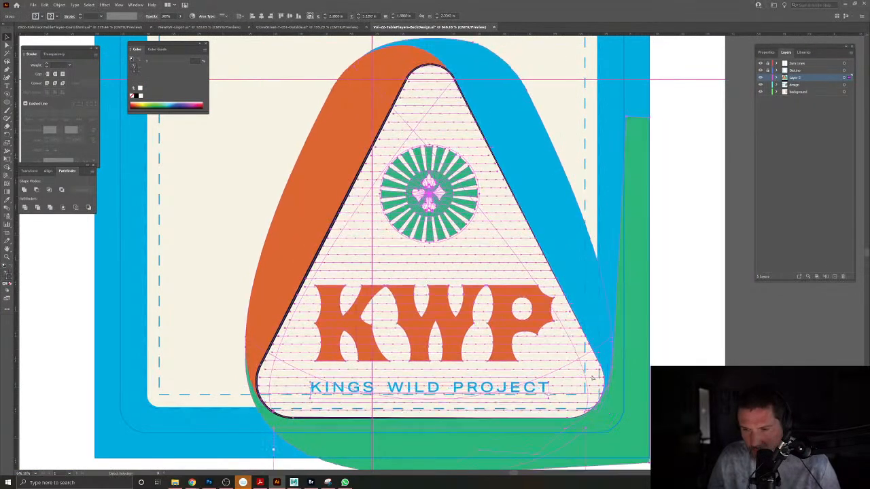
{"action": "left_click", "coordinate": [689, 305]}
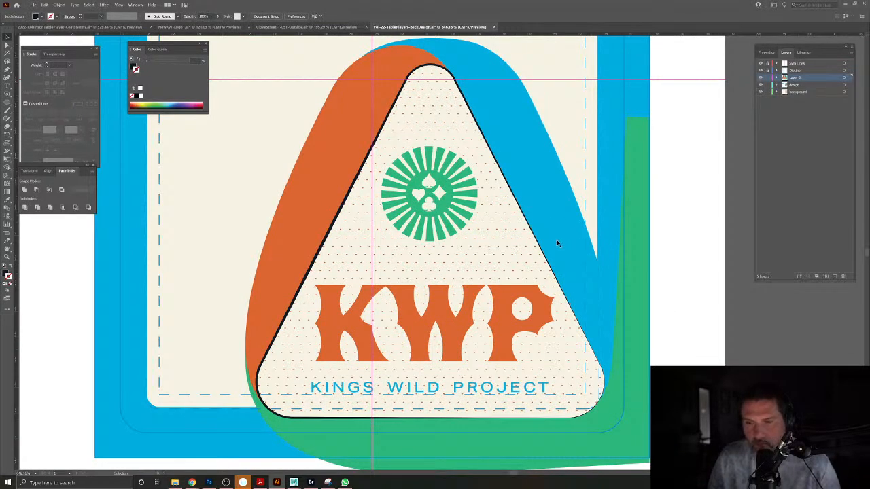
Move the lower KWP triangle artwork left and slightly up, and delete the green extension reaching into the card corner.
{"action": "scroll", "coordinate": [557, 243], "scroll_direction": "down", "scroll_amount": 6}
{"action": "scroll", "coordinate": [475, 190], "scroll_direction": "up", "scroll_amount": 3}
{"action": "scroll", "coordinate": [517, 212], "scroll_direction": "up", "scroll_amount": 1}
{"action": "left_click_drag", "start_coordinate": [573, 269], "coordinate": [520, 255]}
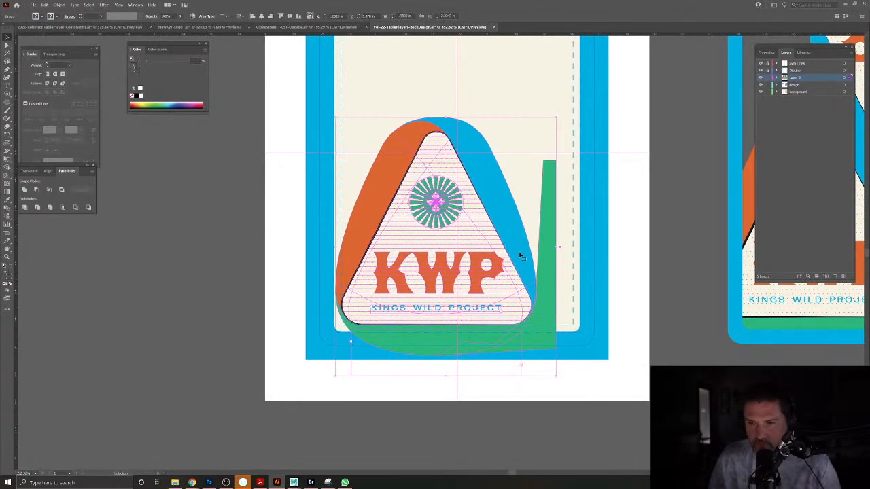
{"action": "double_click", "coordinate": [548, 254]}
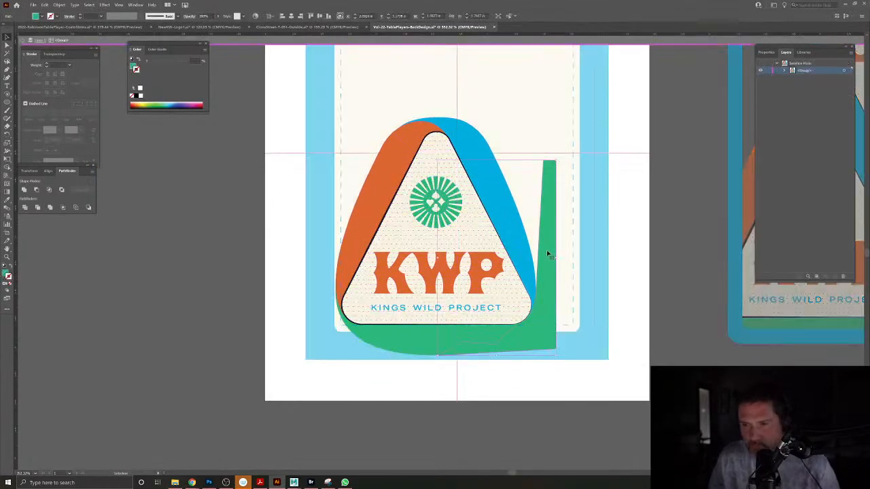
{"action": "key", "text": "Delete"}
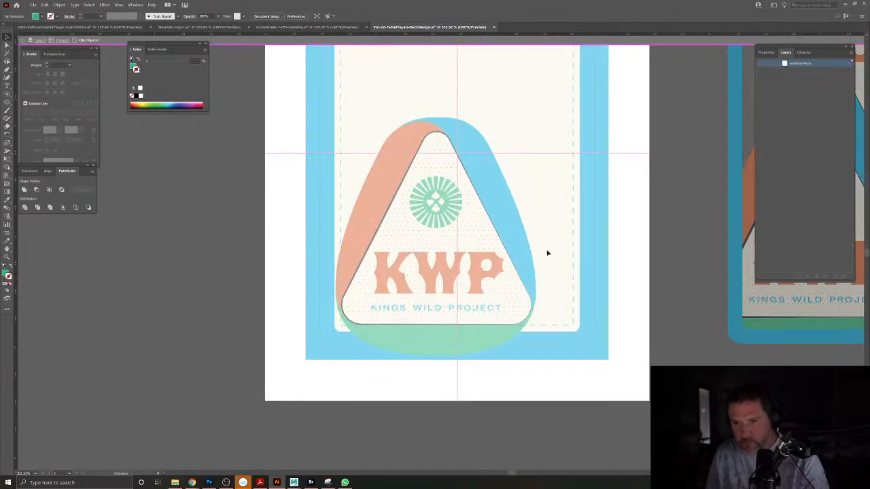
{"action": "key", "text": "Escape"}
Isolate the group holding the cream triangle and its coloured bands, and move it onto the empty canvas left of the artboard.
{"action": "left_click", "coordinate": [435, 348]}
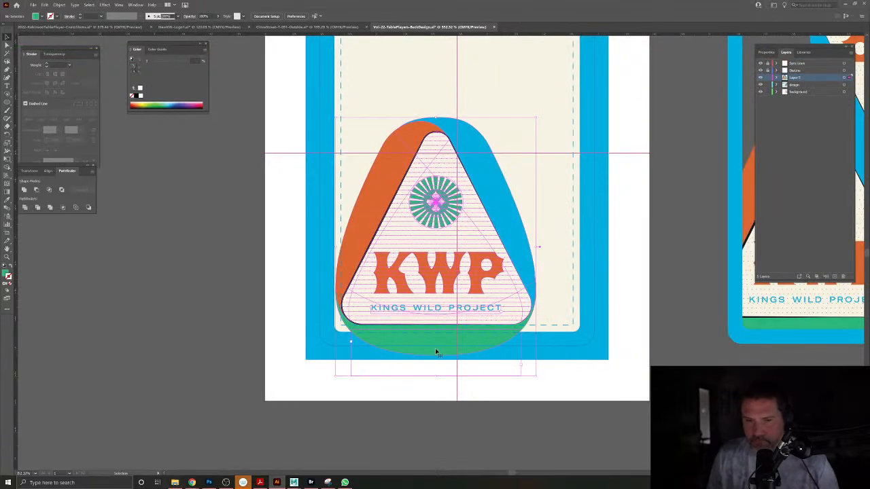
{"action": "double_click", "coordinate": [496, 202]}
{"action": "left_click_drag", "start_coordinate": [496, 203], "coordinate": [623, 171]}
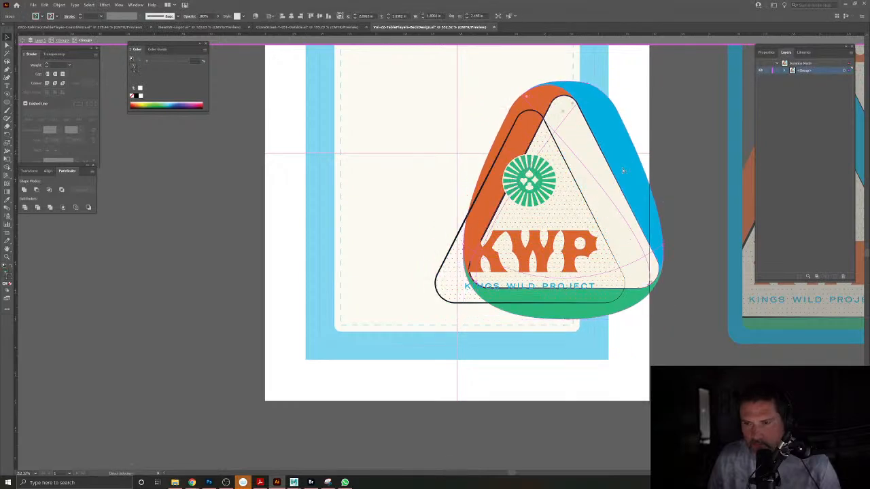
{"action": "key", "text": "ctrl+z"}
{"action": "left_click_drag", "start_coordinate": [599, 182], "coordinate": [579, 243]}
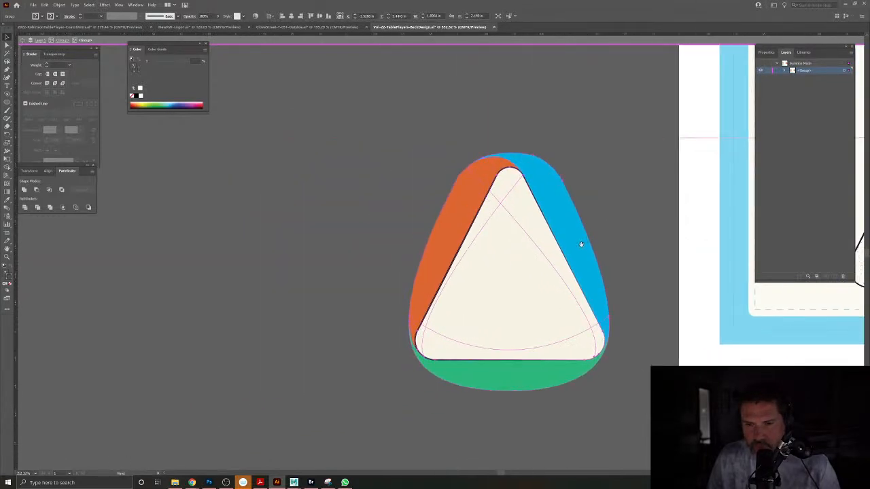
{"action": "scroll", "coordinate": [610, 267], "scroll_direction": "up", "scroll_amount": 3}
{"action": "scroll", "coordinate": [552, 269], "scroll_direction": "down", "scroll_amount": 2}
{"action": "left_click", "coordinate": [653, 221]}
Isolate the cream triangle within the band group and give its black outline the Uniform width profile.
{"action": "double_click", "coordinate": [439, 272]}
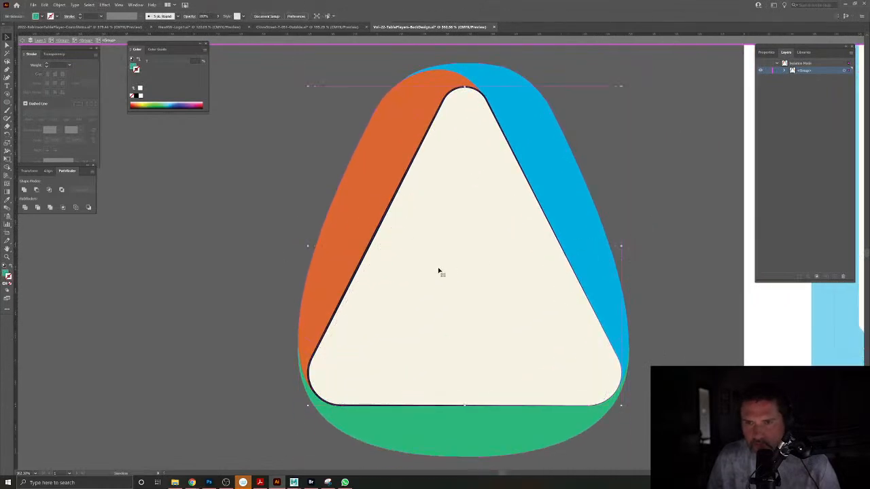
{"action": "left_click", "coordinate": [439, 272]}
{"action": "left_click_drag", "start_coordinate": [438, 272], "coordinate": [505, 291]}
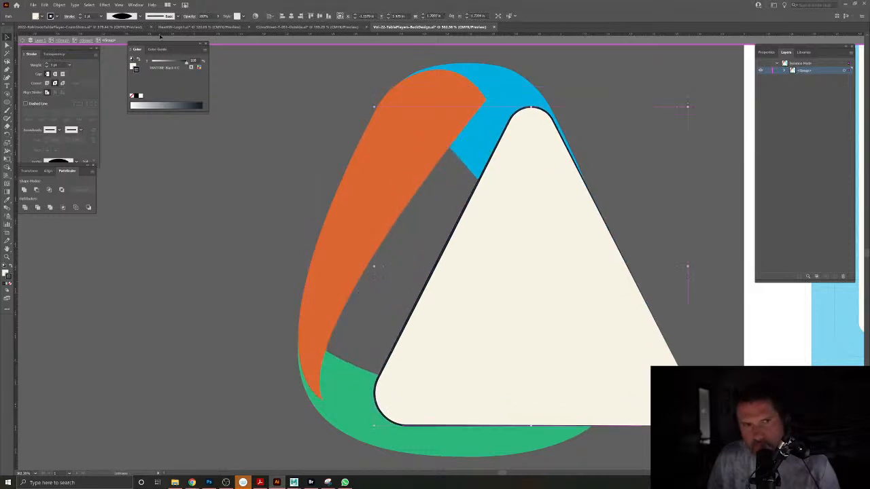
{"action": "left_click", "coordinate": [121, 15]}
{"action": "left_click", "coordinate": [126, 25]}
{"action": "key", "text": "ctrl+h"}
{"action": "key", "text": "ctrl+z"}
{"action": "left_click", "coordinate": [122, 16]}
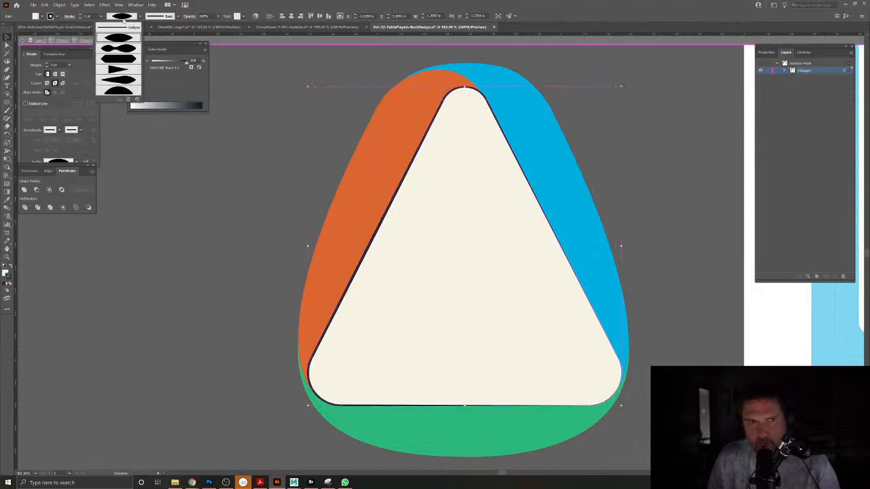
{"action": "left_click", "coordinate": [118, 28]}
{"action": "left_click", "coordinate": [666, 241]}
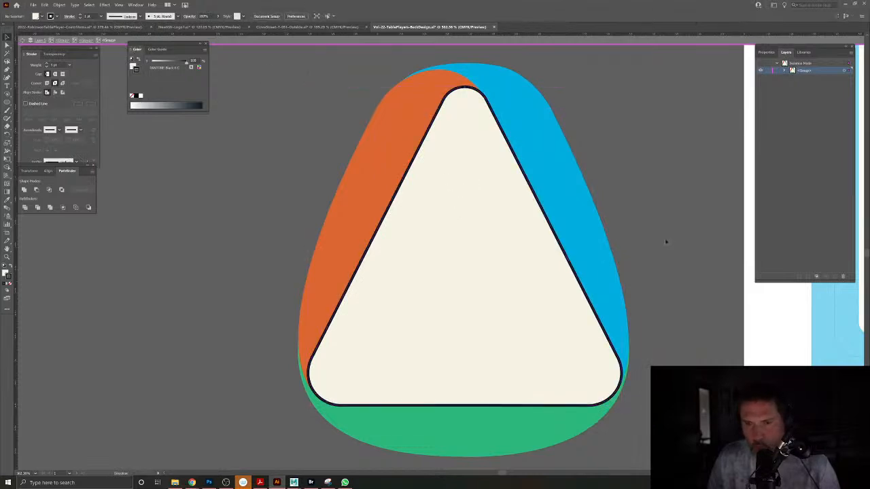
Expand the cream triangle, its outline and the coloured bands, and combine them with the Pathfinder Merge operation.
{"action": "left_click", "coordinate": [600, 401]}
{"action": "left_click", "coordinate": [59, 5]}
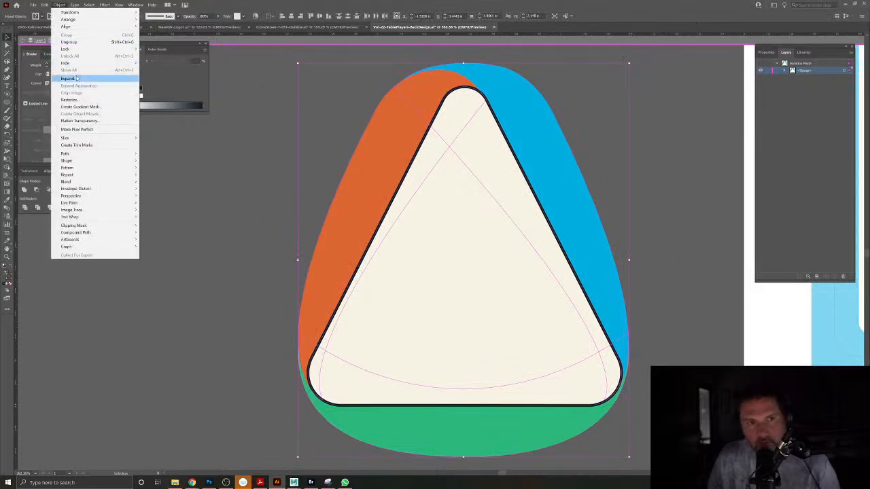
{"action": "left_click", "coordinate": [68, 79]}
{"action": "left_click", "coordinate": [414, 281]}
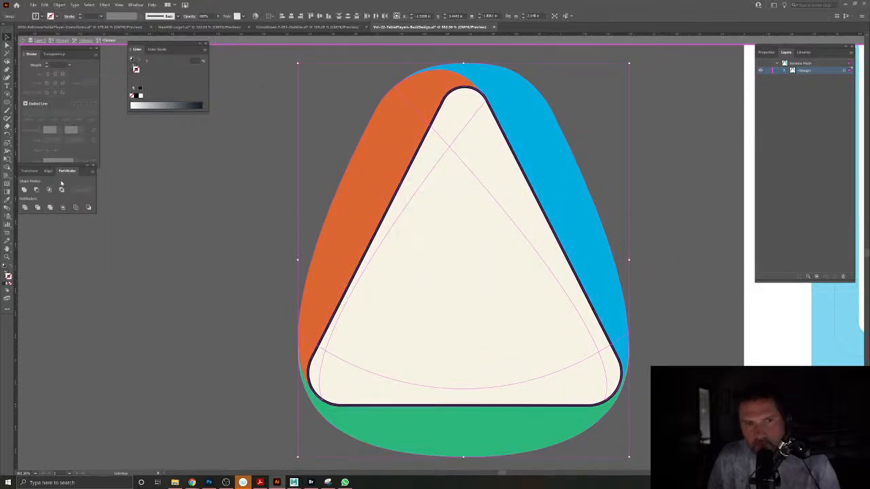
{"action": "left_click", "coordinate": [51, 208]}
Move the cream triangle face out of the merged bands and onto the card beside the KWP lettering.
{"action": "left_click", "coordinate": [292, 242]}
{"action": "left_click_drag", "start_coordinate": [441, 275], "coordinate": [350, 245]}
{"action": "left_click_drag", "start_coordinate": [486, 247], "coordinate": [460, 248]}
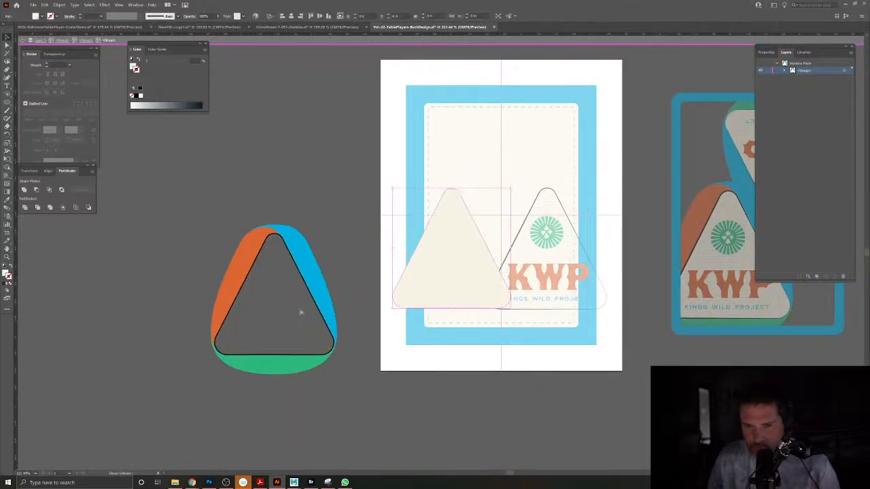
Undo the last move of the cream triangle face and shift the whole artwork group up and to the right.
{"action": "key", "text": "ctrl+z"}
{"action": "mouse_move", "coordinate": [541, 280]}
{"action": "left_mouse_down"}
{"action": "mouse_move", "coordinate": [523, 288]}
{"action": "mouse_move", "coordinate": [587, 265]}
{"action": "mouse_move", "coordinate": [571, 276]}
{"action": "mouse_move", "coordinate": [570, 253]}
{"action": "left_mouse_up"}
{"action": "double_click", "coordinate": [588, 265]}
Cut the starburst emblem with its suit symbols and backing circle, plus the KWP and KINGS WILD PROJECT lettering, out of the old triangle.
{"action": "left_click", "coordinate": [567, 269]}
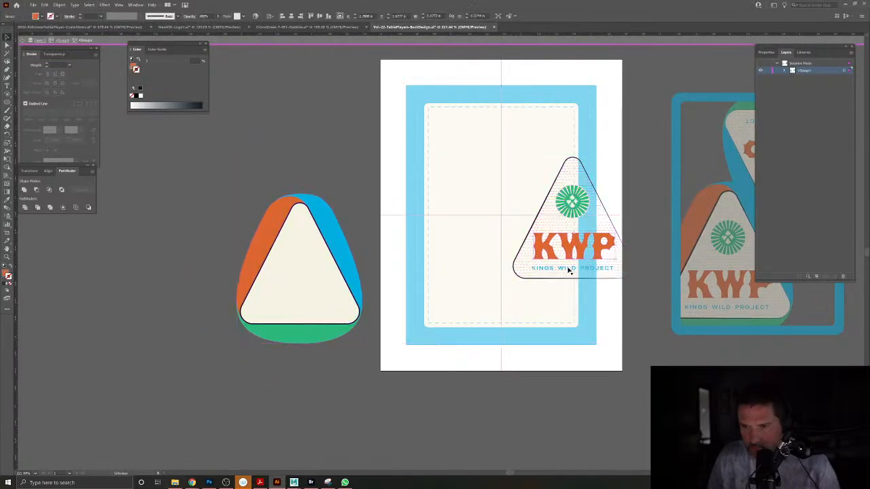
{"action": "left_click_drag", "start_coordinate": [577, 208], "coordinate": [542, 238]}
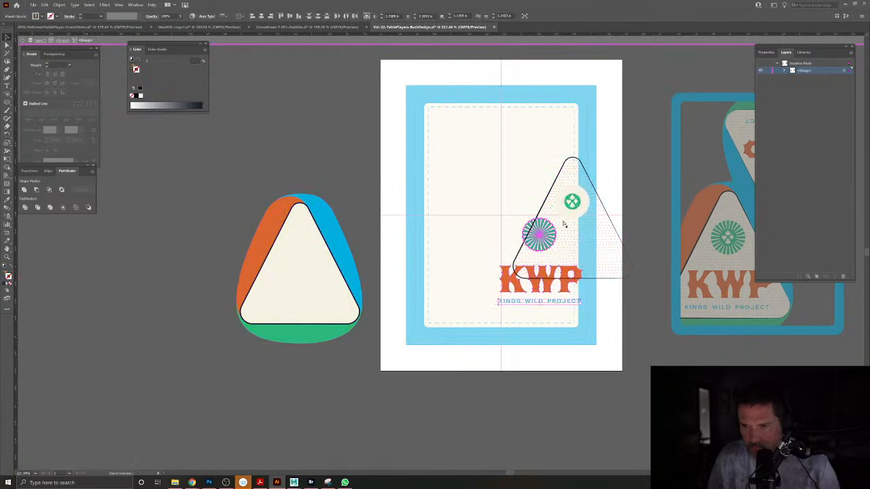
{"action": "key", "text": "ctrl+z"}
{"action": "left_click", "coordinate": [576, 203], "text": "shift"}
{"action": "scroll", "coordinate": [576, 212], "scroll_direction": "up", "scroll_amount": 5}
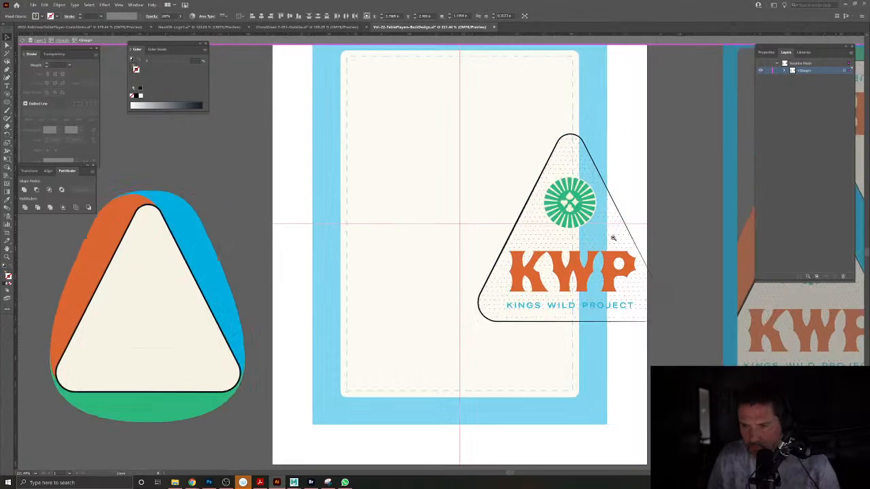
{"action": "left_click_drag", "start_coordinate": [569, 225], "coordinate": [574, 246]}
{"action": "left_click", "coordinate": [596, 223], "text": "shift"}
{"action": "key", "text": "ctrl+z"}
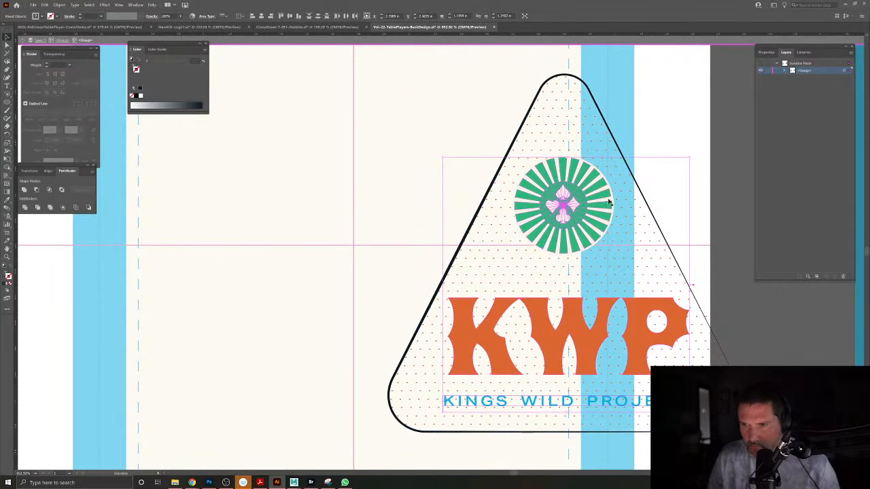
{"action": "left_click", "coordinate": [609, 189], "text": "shift"}
{"action": "left_click_drag", "start_coordinate": [609, 189], "coordinate": [593, 206]}
{"action": "key", "text": "ctrl+z"}
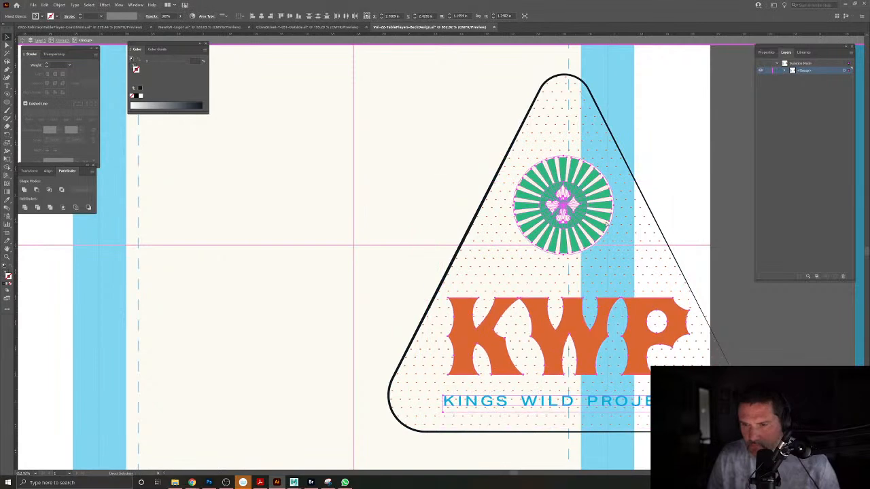
{"action": "key", "text": "Delete"}
Paste the emblem and lettering onto the rebuilt triangle and centre them on its cream face.
{"action": "left_click_drag", "start_coordinate": [558, 294], "coordinate": [852, 127]}
{"action": "left_click", "coordinate": [584, 221]}
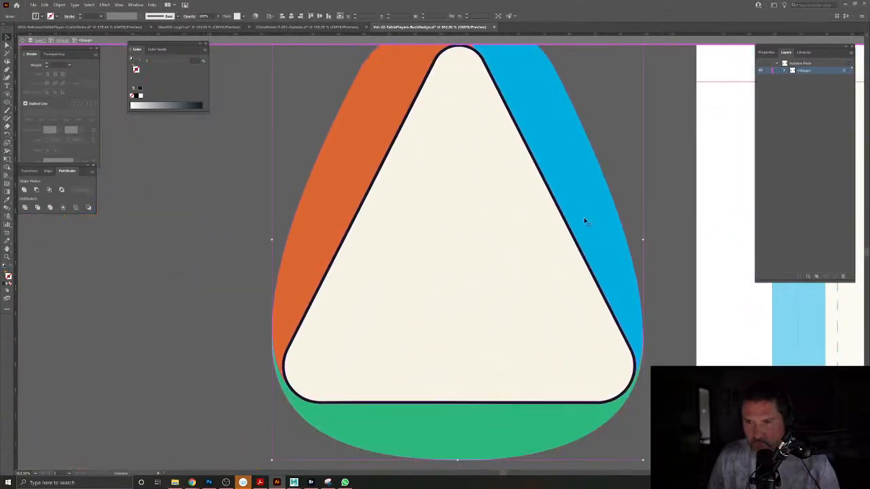
{"action": "key", "text": "ctrl+v"}
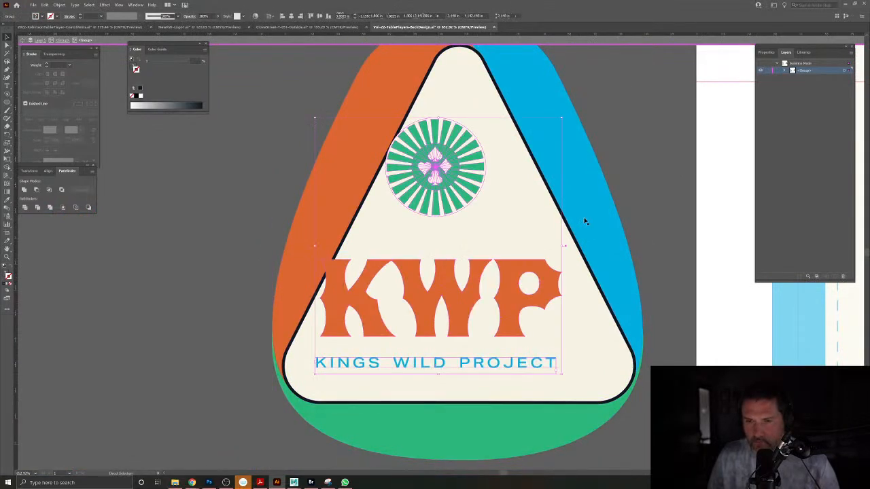
{"action": "key", "text": "ctrl+shift+a"}
{"action": "left_click_drag", "start_coordinate": [534, 299], "coordinate": [533, 299]}
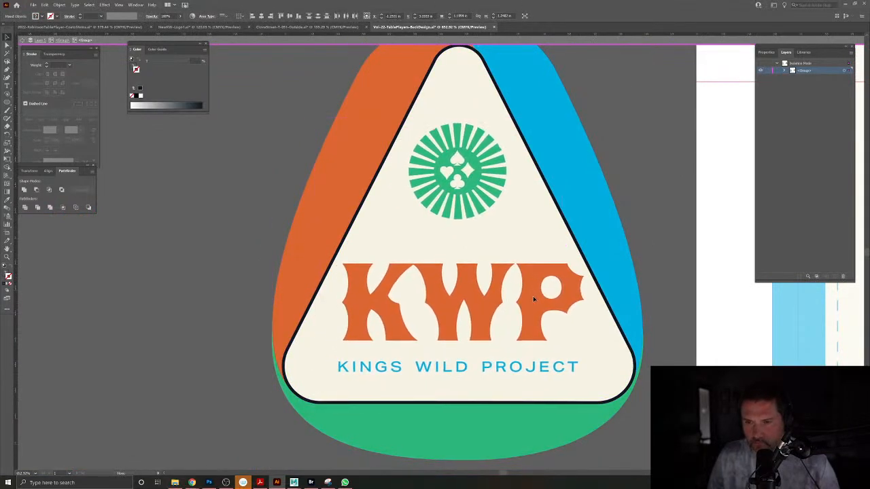
Convert the KINGS WILD PROJECT text to outlines and combine the emblem and lettering with the Pathfinder Merge operation.
{"action": "left_click", "coordinate": [534, 299]}
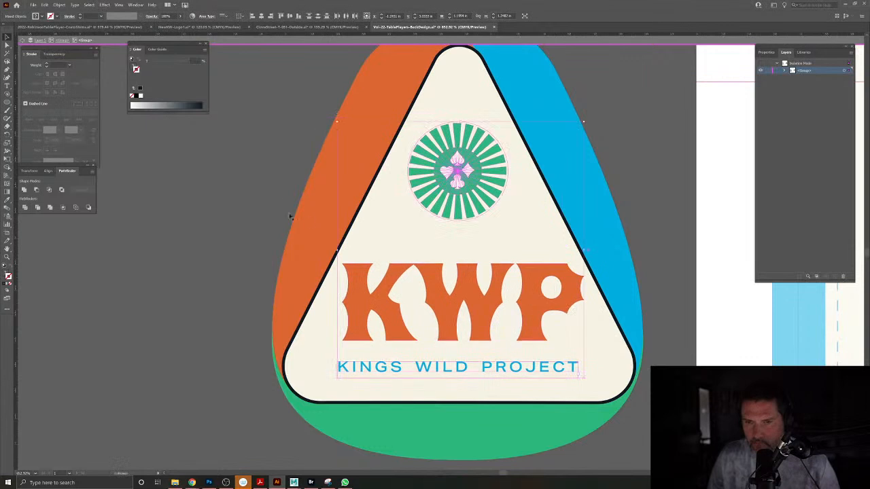
{"action": "left_click", "coordinate": [75, 5]}
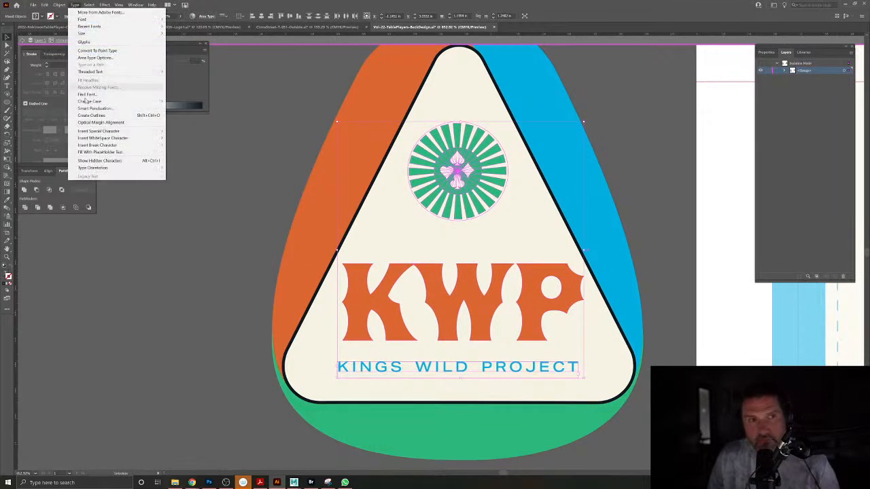
{"action": "left_click", "coordinate": [90, 115]}
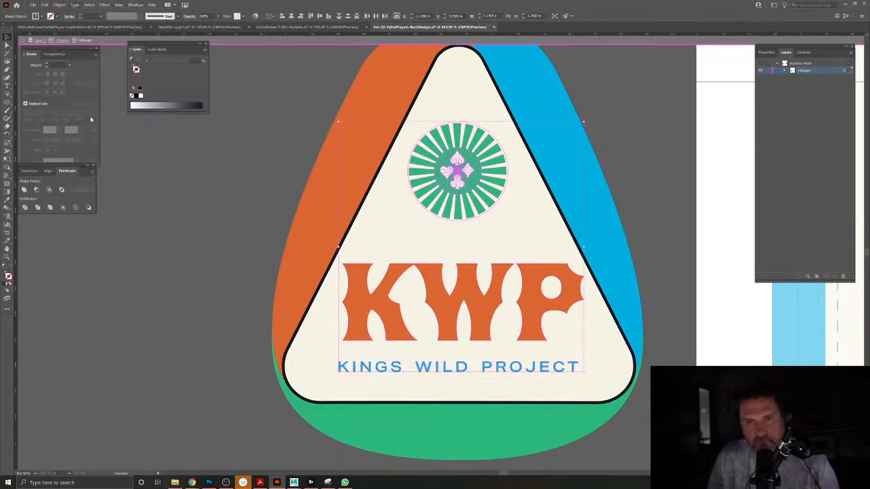
{"action": "left_click", "coordinate": [49, 208]}
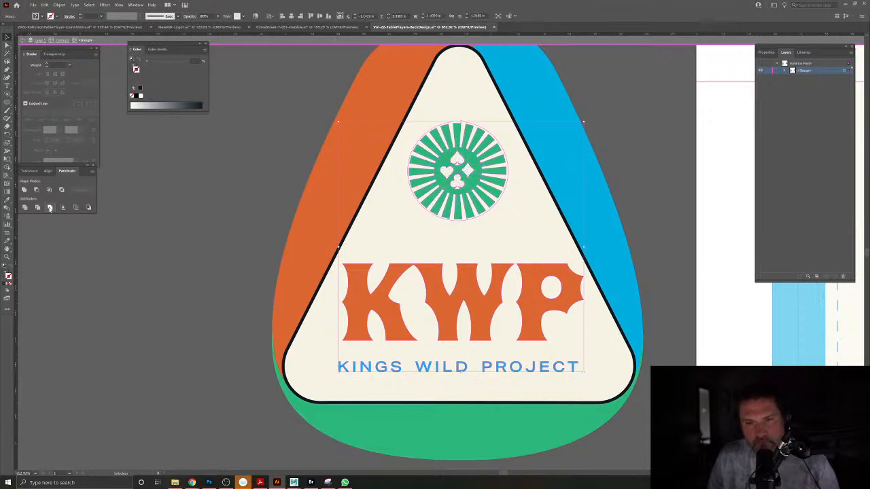
{"action": "left_click", "coordinate": [215, 218]}
Convert the dot pattern in the old triangle to filled shapes with Outline Stroke.
{"action": "scroll", "coordinate": [418, 237], "scroll_direction": "down", "scroll_amount": 5}
{"action": "left_click_drag", "start_coordinate": [654, 245], "coordinate": [531, 269]}
{"action": "left_click", "coordinate": [631, 252]}
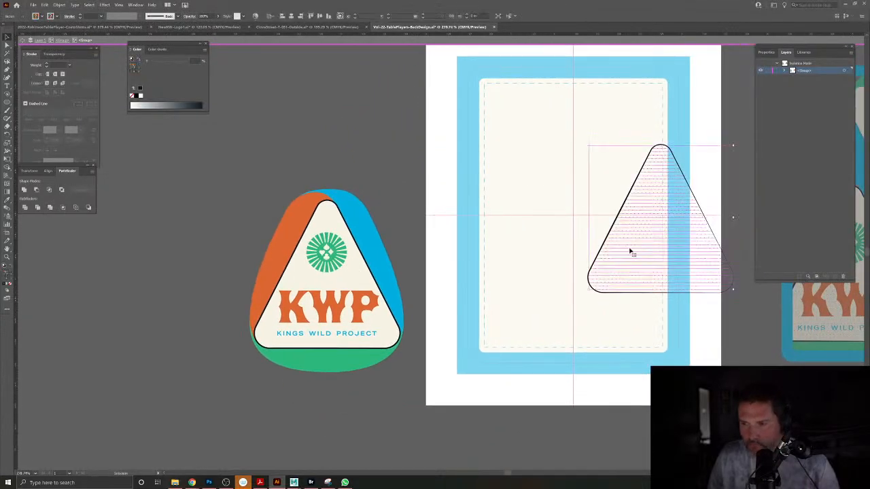
{"action": "left_click", "coordinate": [59, 5]}
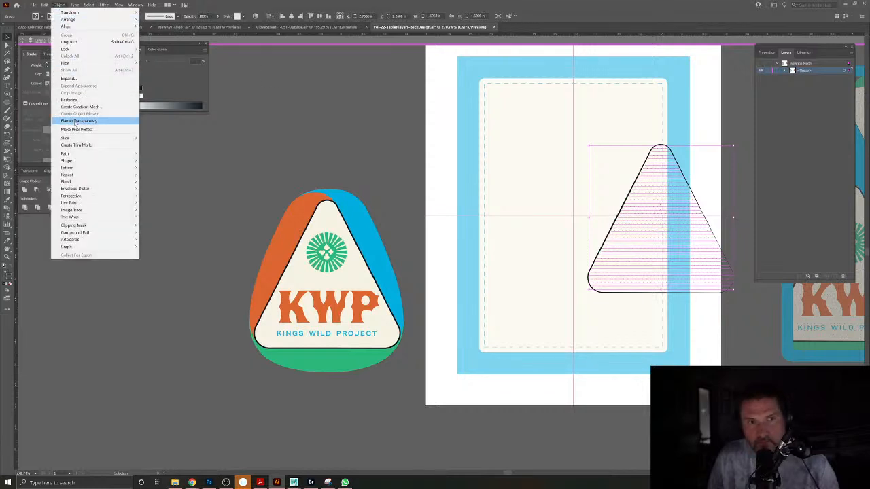
{"action": "mouse_move", "coordinate": [126, 153]}
{"action": "left_click", "coordinate": [169, 169]}
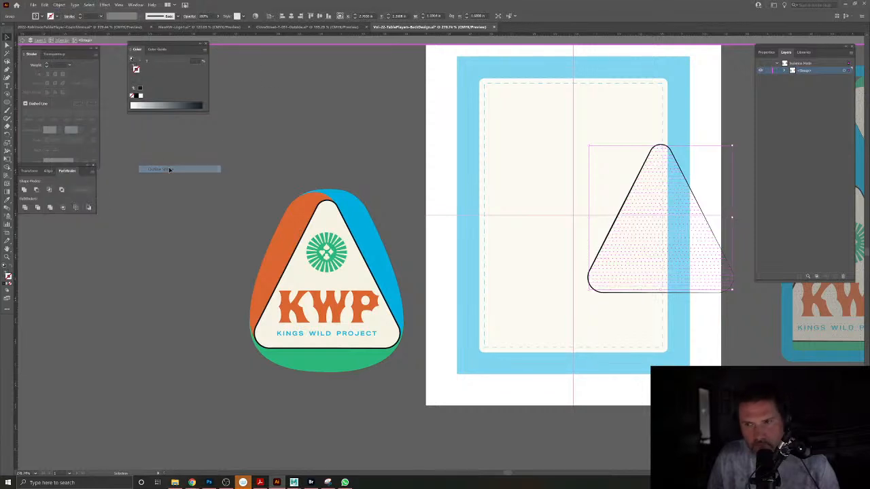
Copy the outlined dot pattern onto the rebuilt triangle's cream face, fitted inside its black outline.
{"action": "left_click", "coordinate": [235, 238]}
{"action": "scroll", "coordinate": [295, 267], "scroll_direction": "up", "scroll_amount": 4}
{"action": "scroll", "coordinate": [295, 259], "scroll_direction": "down", "scroll_amount": 1}
{"action": "left_click", "coordinate": [466, 271]}
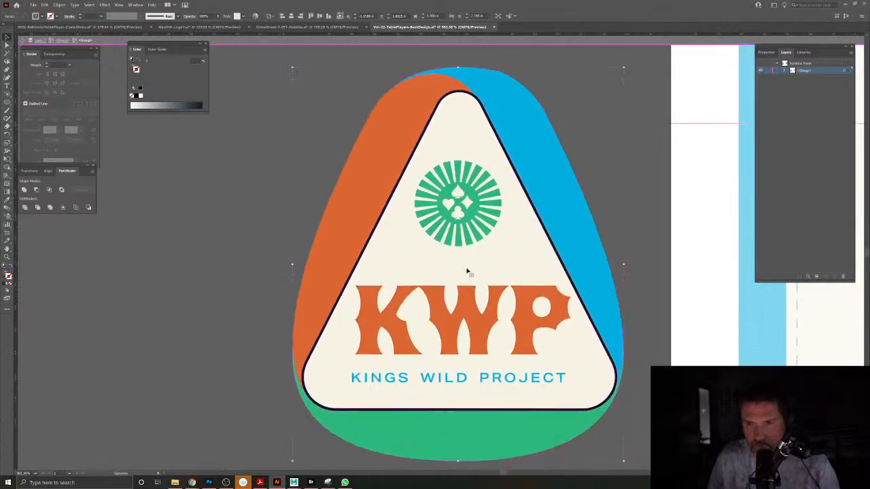
{"action": "left_click", "coordinate": [467, 272]}
{"action": "key", "text": "ctrl+shift+a"}
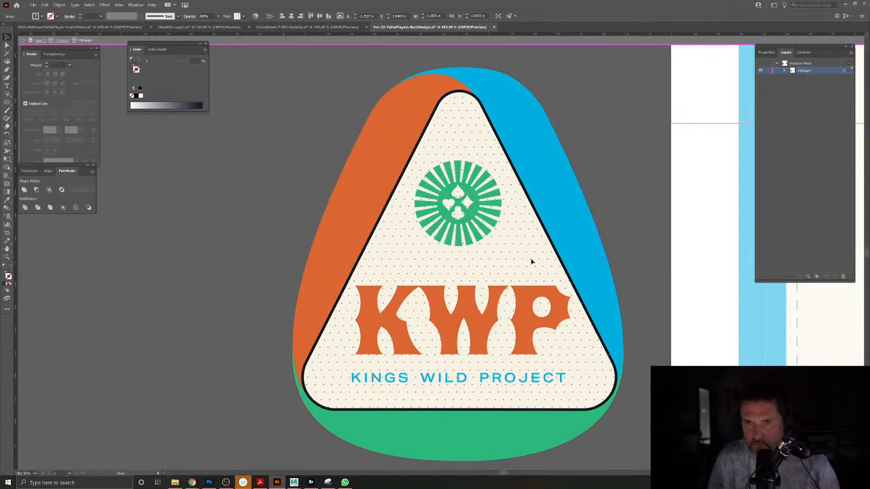
{"action": "left_click", "coordinate": [533, 260]}
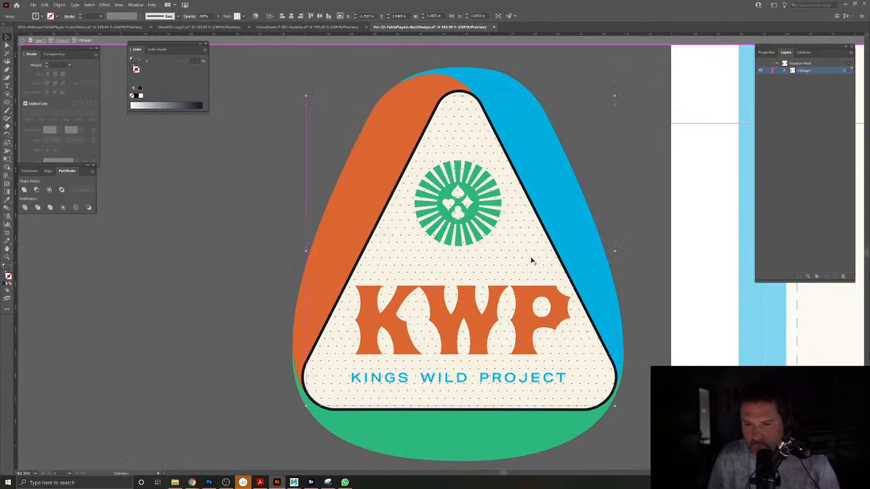
{"action": "left_click", "coordinate": [297, 215]}
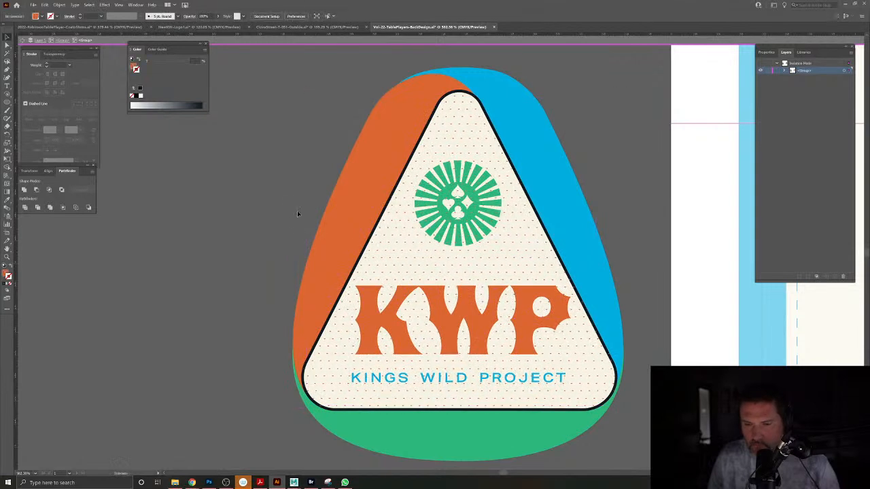
Bring the merged triangle and coloured bands in front of the dot pattern and lettering.
{"action": "left_click", "coordinate": [440, 393]}
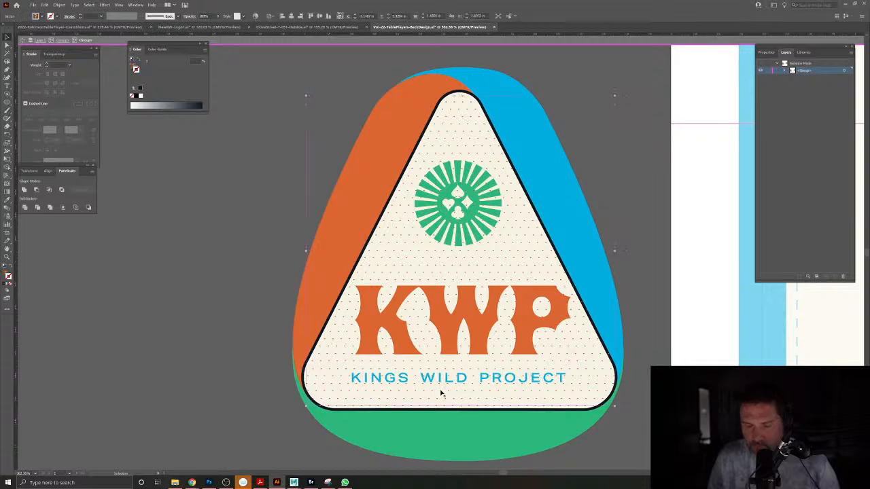
{"action": "left_click", "coordinate": [454, 400]}
{"action": "left_click", "coordinate": [455, 399]}
{"action": "left_click", "coordinate": [630, 197]}
{"action": "left_click", "coordinate": [613, 370]}
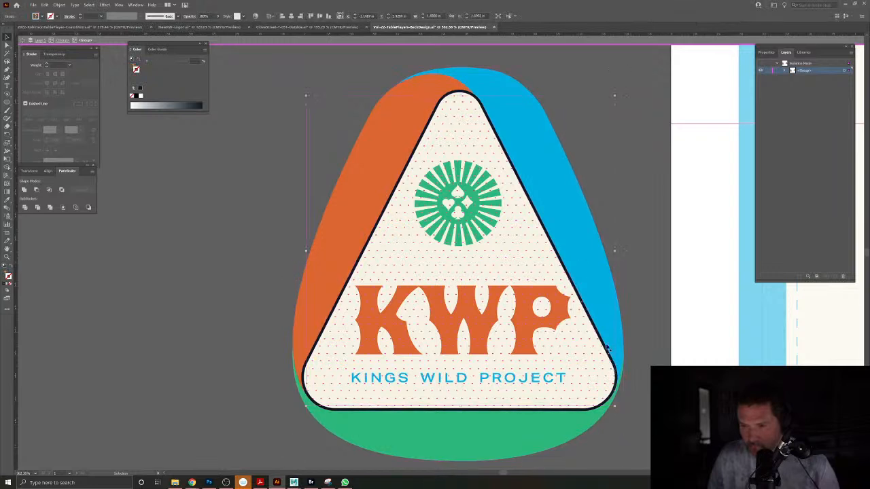
{"action": "left_click", "coordinate": [602, 345]}
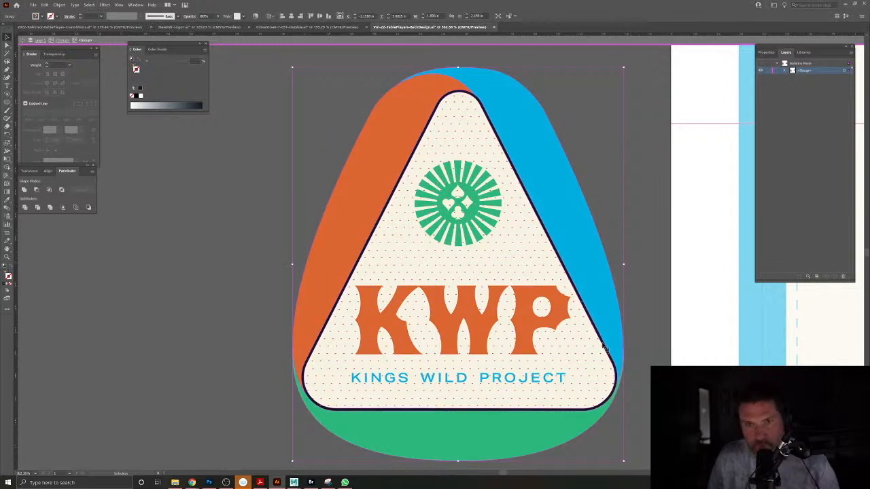
{"action": "key", "text": "ctrl+shift+]"}
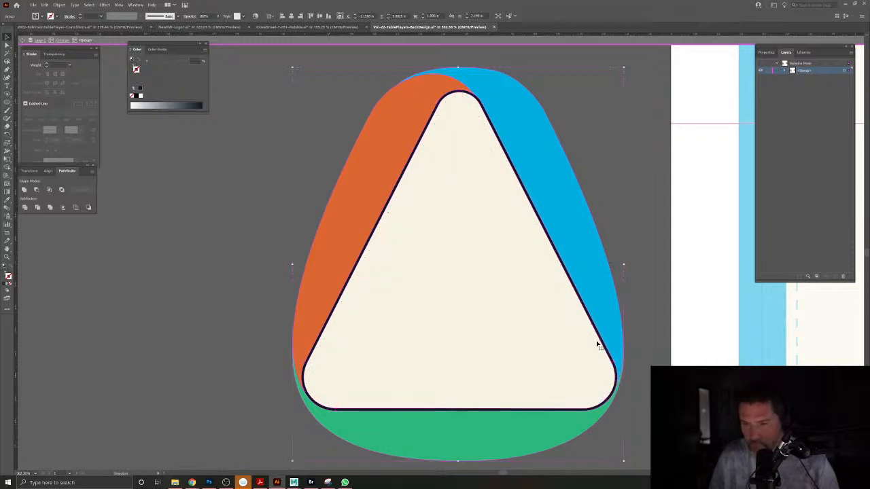
Cut the cream face out of the merged bands and paste it in place on Layer 5, behind the artwork group.
{"action": "double_click", "coordinate": [543, 292]}
{"action": "left_click", "coordinate": [543, 293]}
{"action": "key", "text": "Delete"}
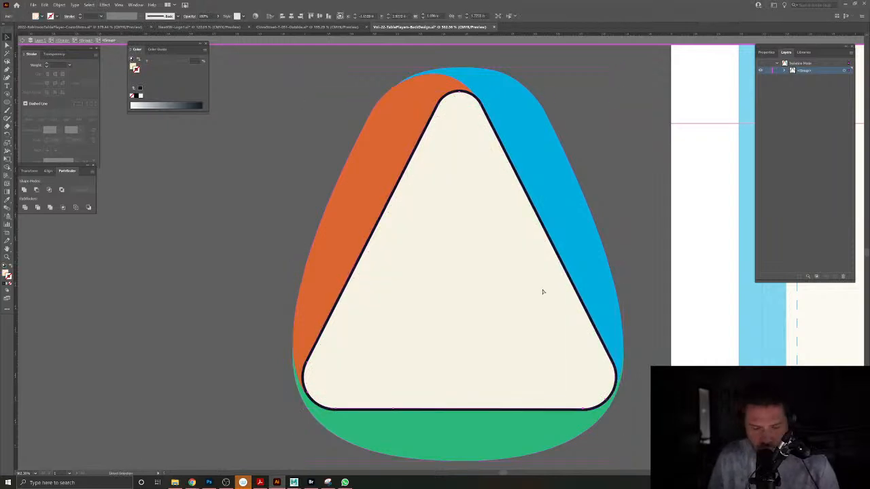
{"action": "key", "text": "Escape"}
{"action": "key", "text": "ctrl+z"}
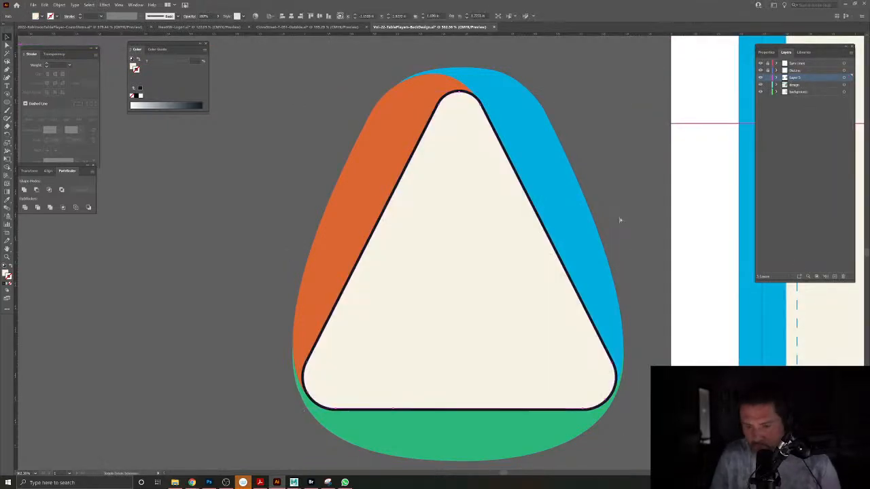
{"action": "key", "text": "ctrl+z"}
{"action": "left_click", "coordinate": [288, 123]}
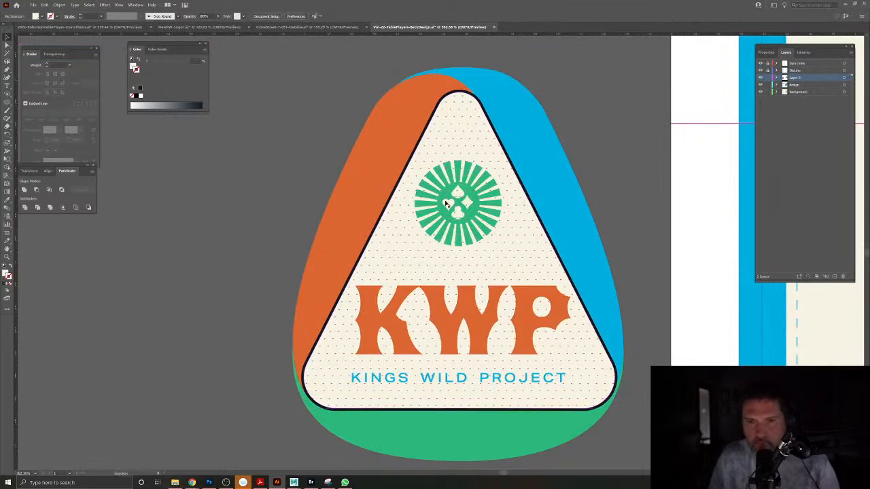
{"action": "left_click", "coordinate": [446, 199]}
{"action": "key", "text": "ctrl+c"}
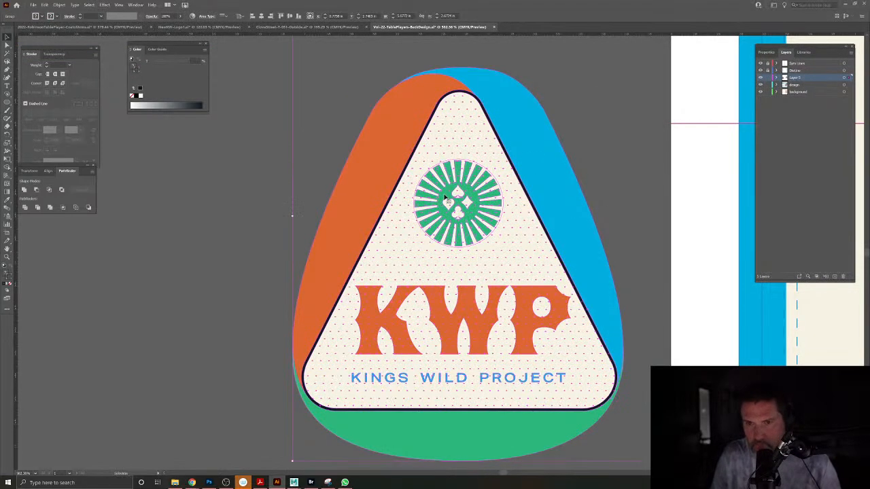
{"action": "left_click", "coordinate": [256, 107]}
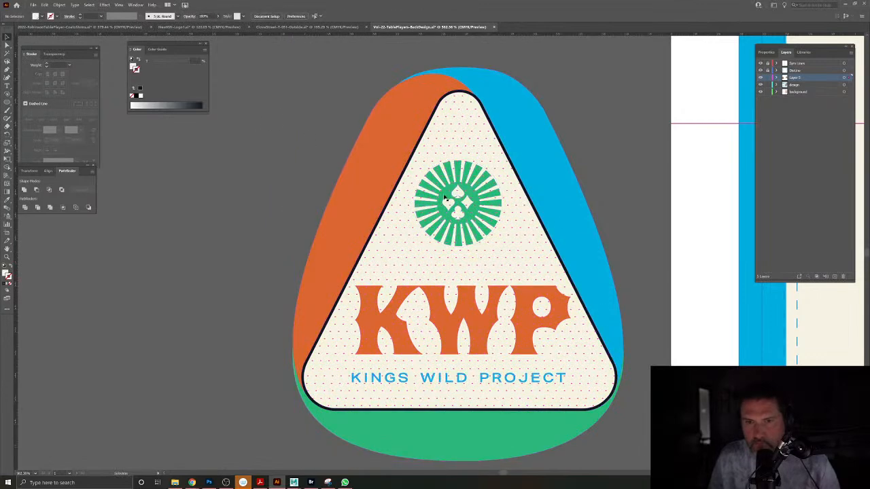
{"action": "left_click", "coordinate": [445, 196]}
{"action": "key", "text": "ctrl+c"}
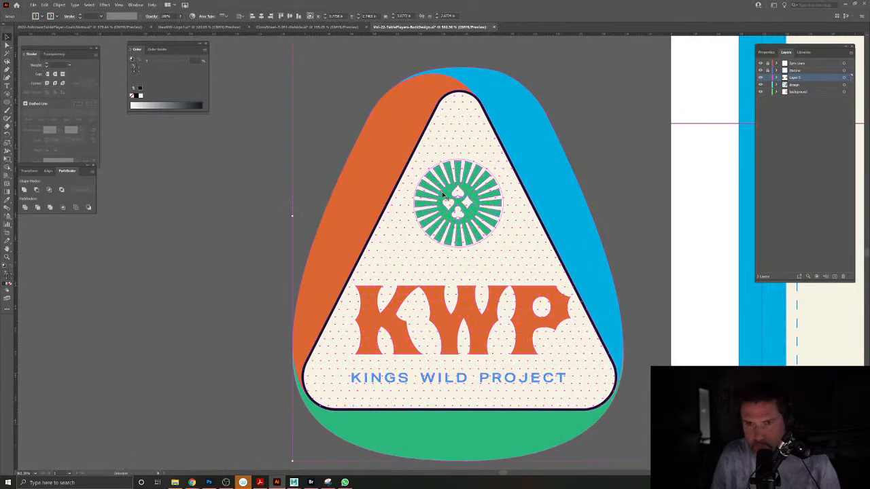
{"action": "left_click", "coordinate": [262, 143]}
Cut the dot pattern out of the artwork group and group it in place with the cream face behind the lettering.
{"action": "double_click", "coordinate": [433, 163]}
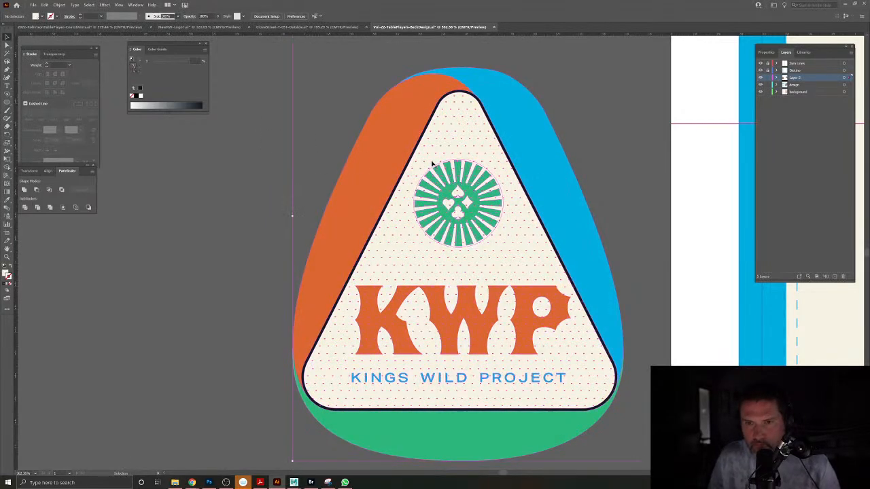
{"action": "left_click_drag", "start_coordinate": [432, 163], "coordinate": [423, 167]}
{"action": "key", "text": "ctrl+z"}
{"action": "left_click", "coordinate": [432, 163]}
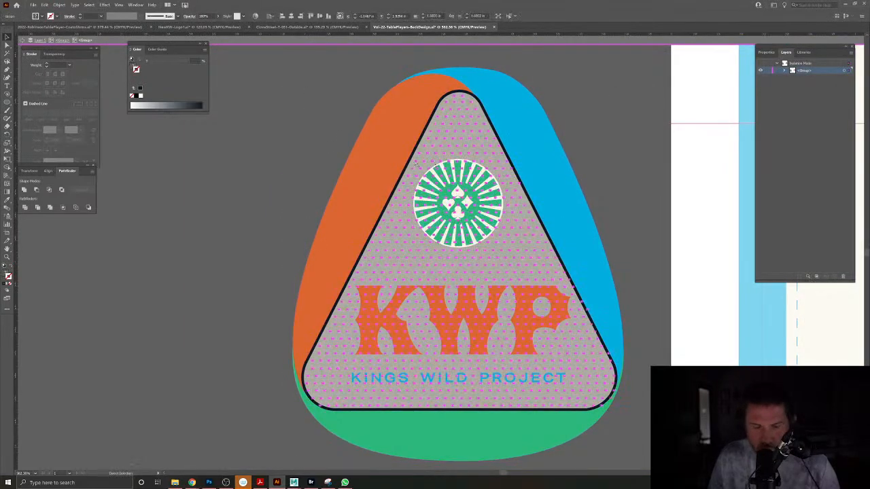
{"action": "double_click", "coordinate": [333, 145]}
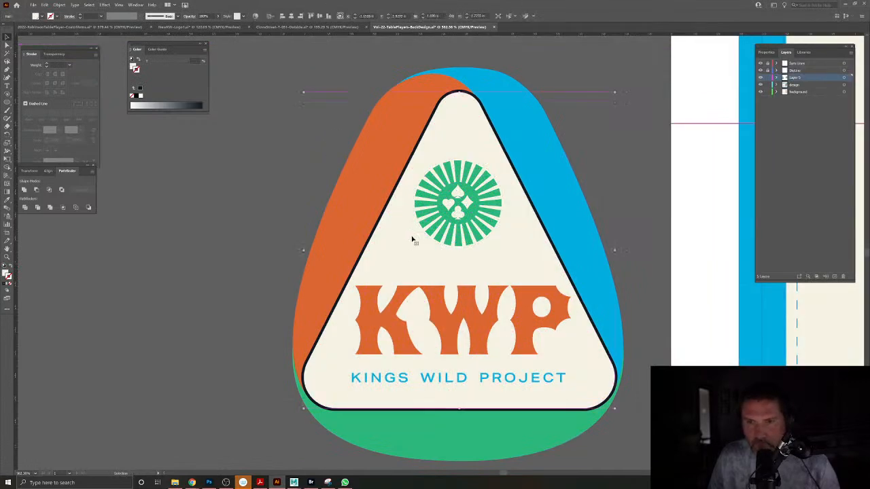
{"action": "double_click", "coordinate": [411, 239]}
{"action": "left_click", "coordinate": [412, 239]}
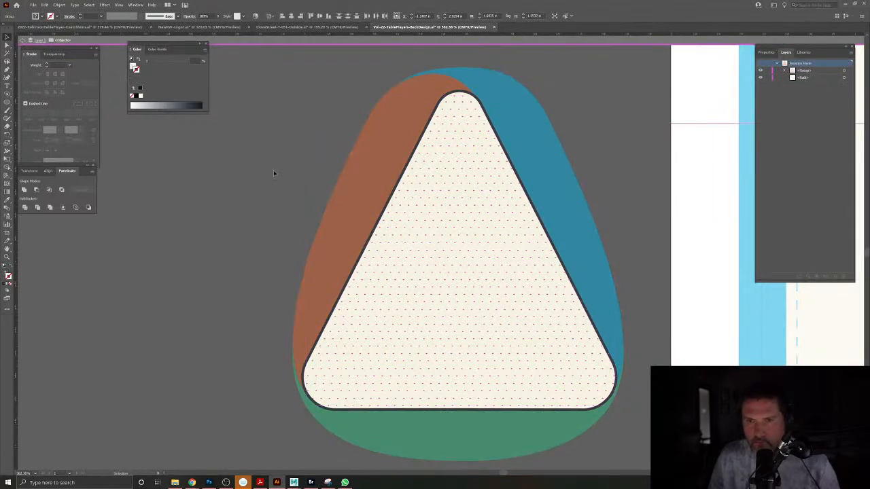
{"action": "double_click", "coordinate": [274, 172]}
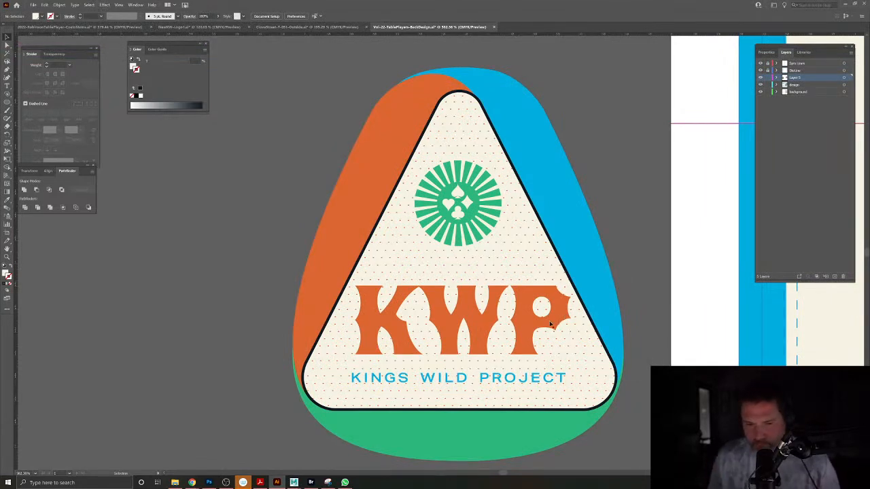
Try moving the artwork group that holds the old outlined triangle and the rebuilt KWP triangle.
{"action": "scroll", "coordinate": [562, 321], "scroll_direction": "down", "scroll_amount": 5}
{"action": "left_click_drag", "start_coordinate": [516, 235], "coordinate": [489, 241]}
{"action": "key", "text": "ctrl+z"}
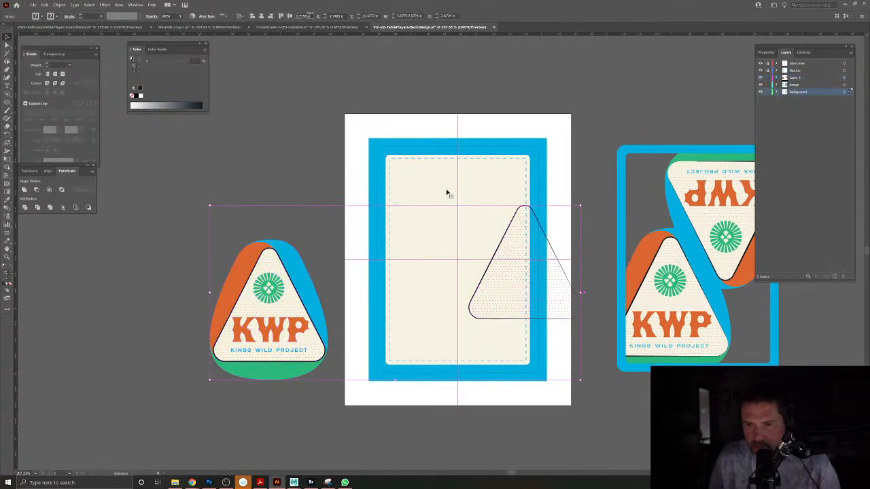
{"action": "left_click", "coordinate": [446, 193]}
{"action": "left_click_drag", "start_coordinate": [423, 171], "coordinate": [597, 346]}
{"action": "key", "text": "ctrl+z"}
Isolate the group holding the old outlined triangle, delete that triangle with its dot pattern, and leave isolation mode.
{"action": "left_click", "coordinate": [6, 37]}
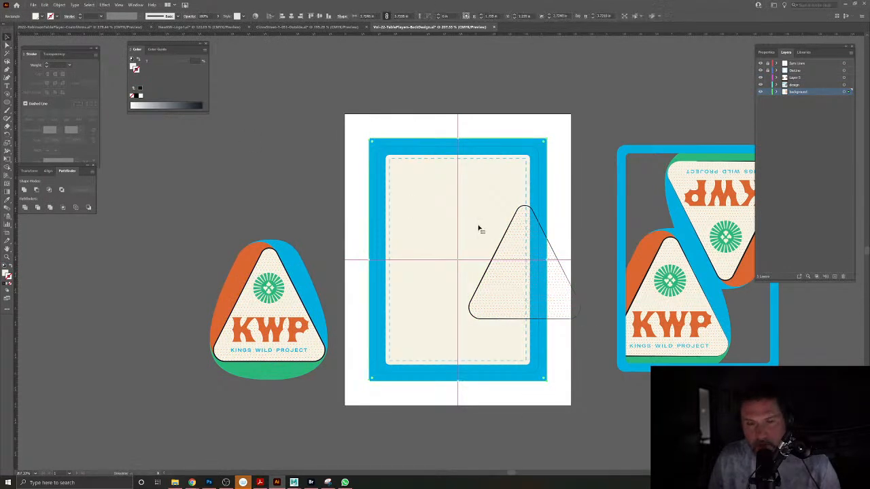
{"action": "double_click", "coordinate": [503, 246]}
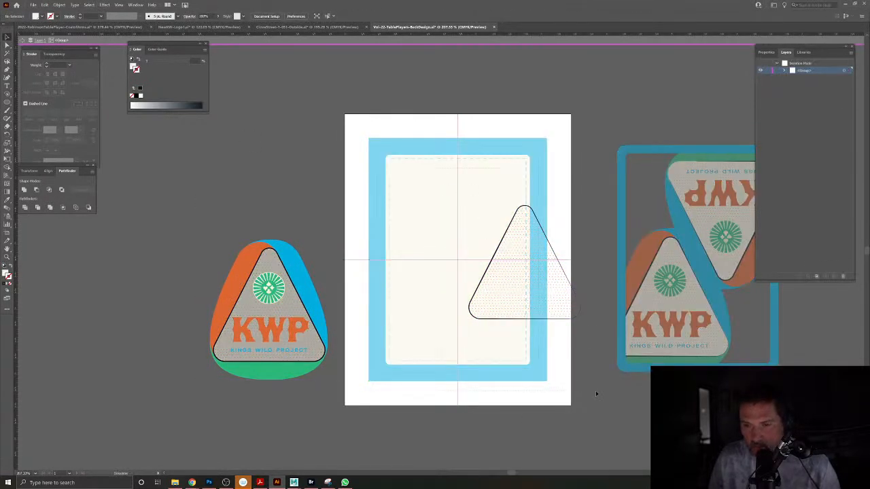
{"action": "key", "text": "ctrl+a"}
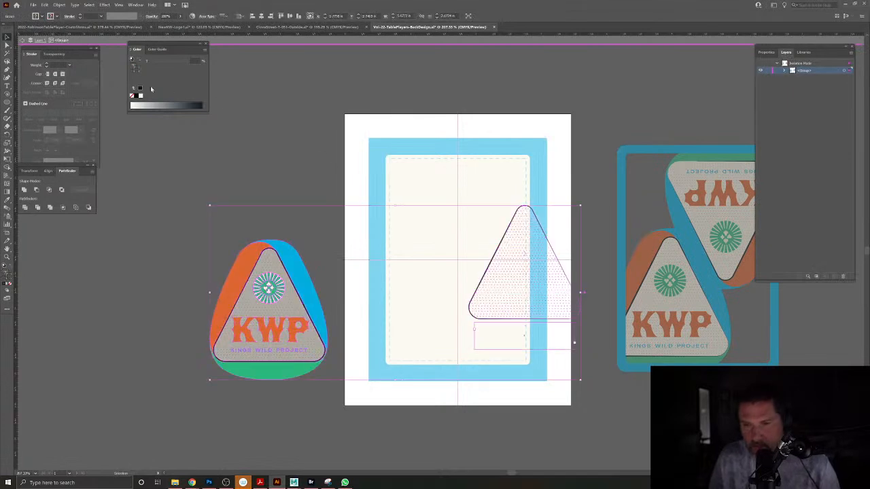
{"action": "left_click", "coordinate": [7, 45]}
{"action": "left_click", "coordinate": [436, 168]}
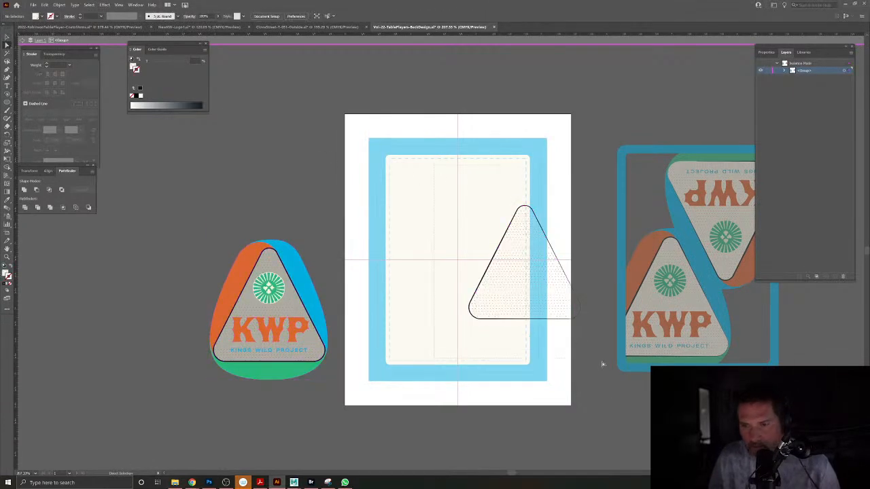
{"action": "key", "text": "ctrl+a"}
{"action": "key", "text": "Delete"}
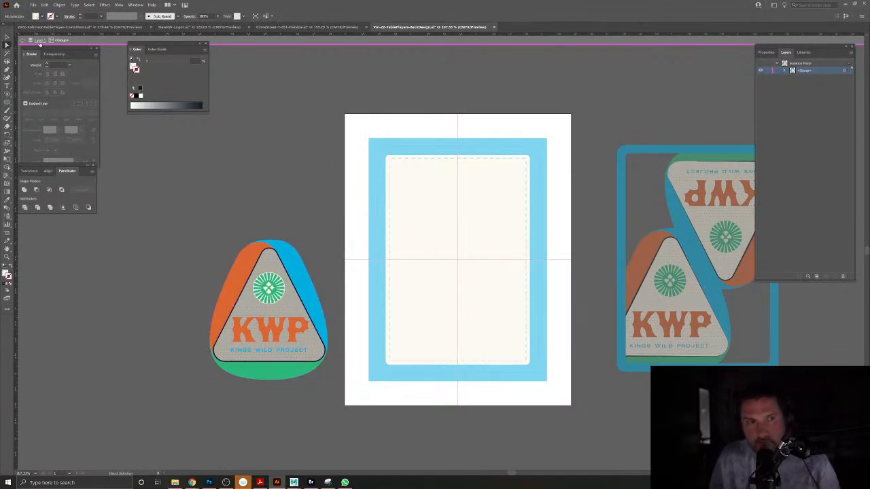
{"action": "left_click", "coordinate": [5, 41]}
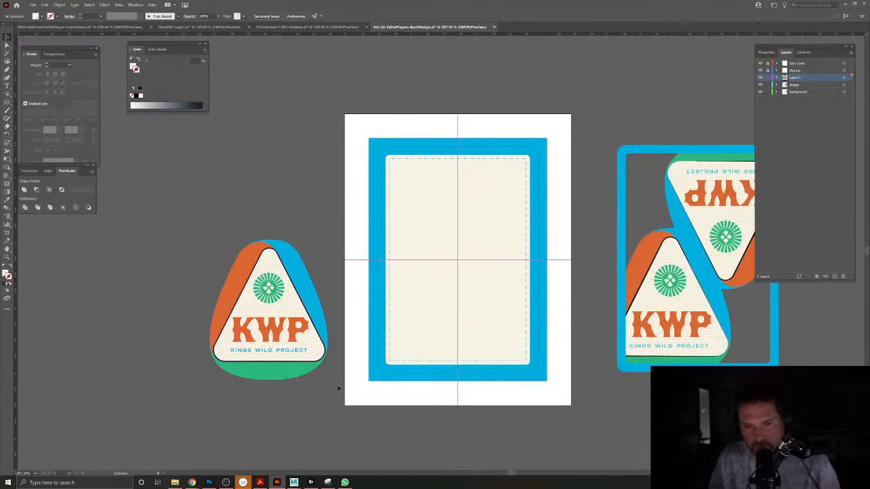
Move the rebuilt KWP triangle artwork onto the lower half of the card, overlapping the frame's bottom edge.
{"action": "left_click_drag", "start_coordinate": [297, 339], "coordinate": [507, 357]}
{"action": "key", "text": "ctrl+z"}
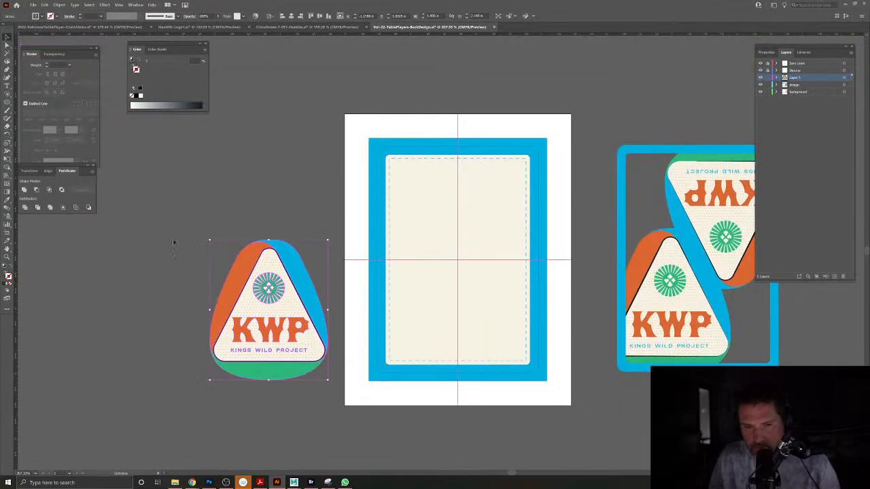
{"action": "key", "text": "a"}
{"action": "left_click", "coordinate": [340, 410]}
{"action": "left_click_drag", "start_coordinate": [260, 331], "coordinate": [446, 292]}
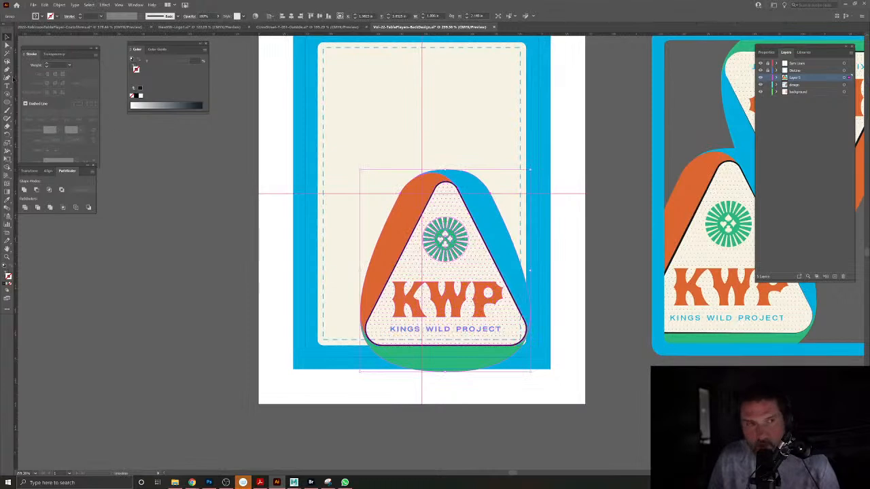
Start a Pen outline at the triangle's lower-right band, running via the horizontal guide and artboard corner to the vertical guide in the green band.
{"action": "left_click", "coordinate": [6, 69]}
{"action": "scroll", "coordinate": [590, 320], "scroll_direction": "up", "scroll_amount": 3}
{"action": "key", "text": "ctrl+shift+a"}
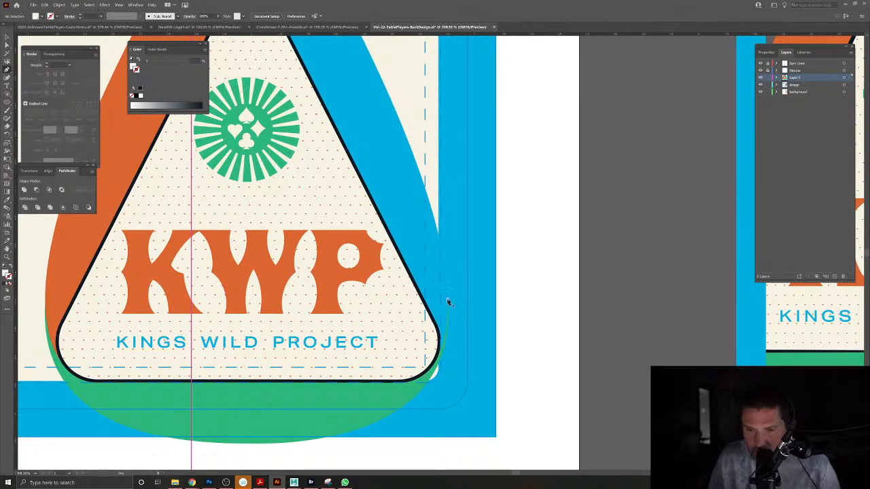
{"action": "scroll", "coordinate": [448, 302], "scroll_direction": "down", "scroll_amount": 5}
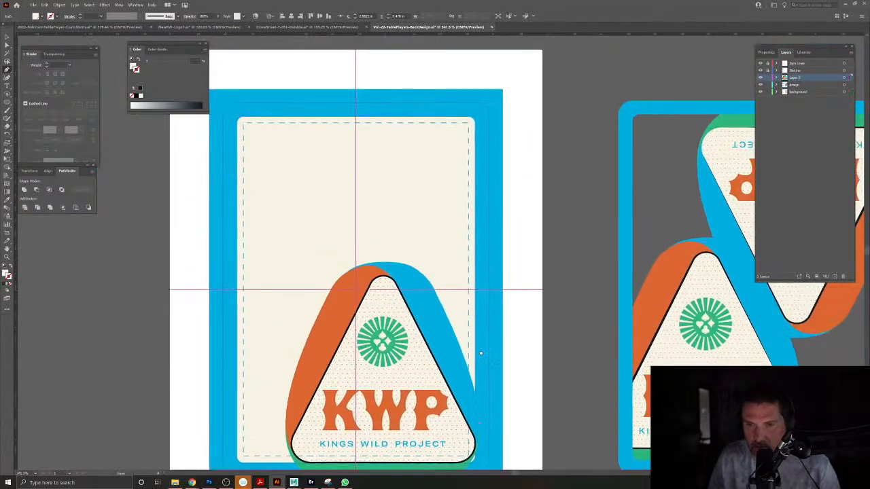
{"action": "left_click_drag", "start_coordinate": [481, 353], "coordinate": [482, 325]}
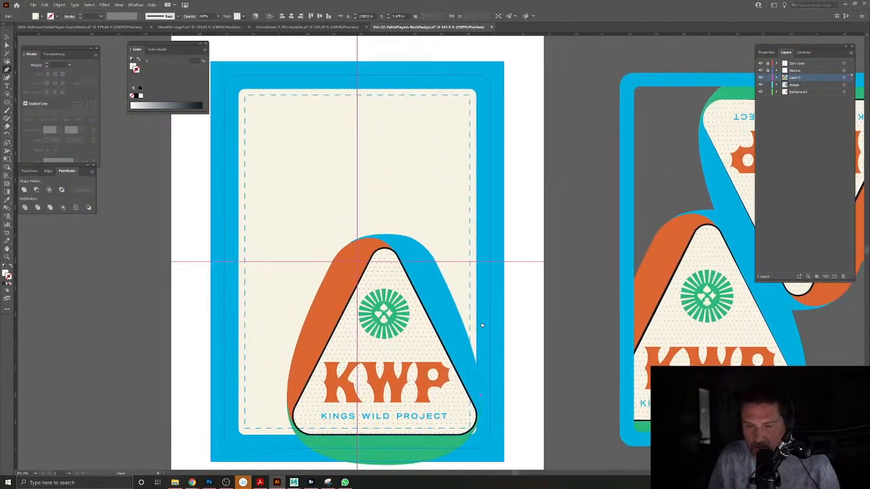
{"action": "left_click", "coordinate": [490, 263]}
{"action": "left_click", "coordinate": [544, 263]}
{"action": "left_click_drag", "start_coordinate": [548, 374], "coordinate": [559, 261]}
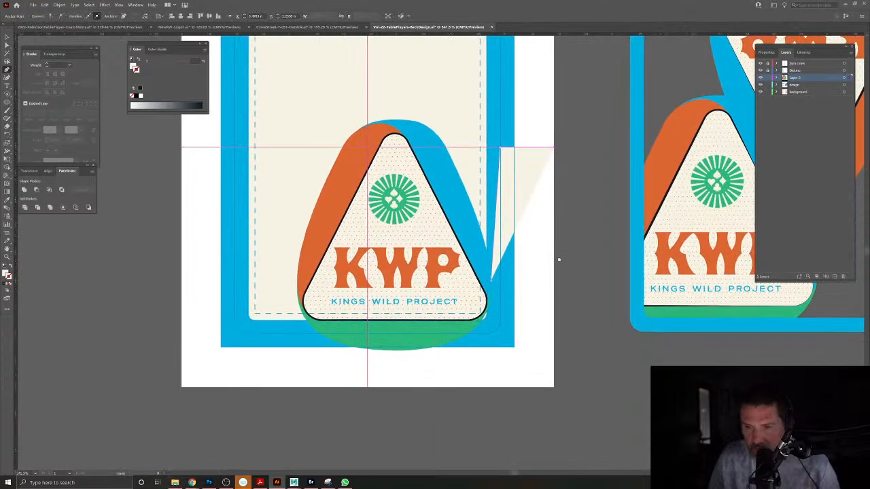
{"action": "left_click", "coordinate": [554, 388]}
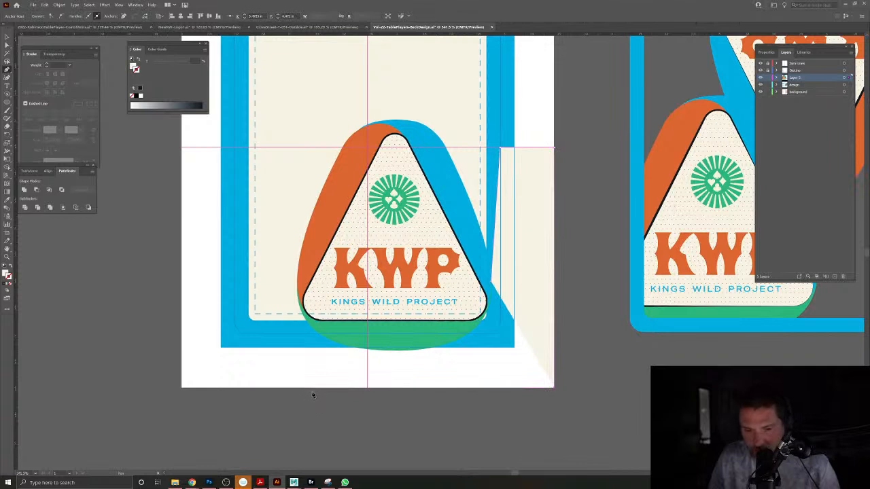
{"action": "left_click", "coordinate": [367, 388]}
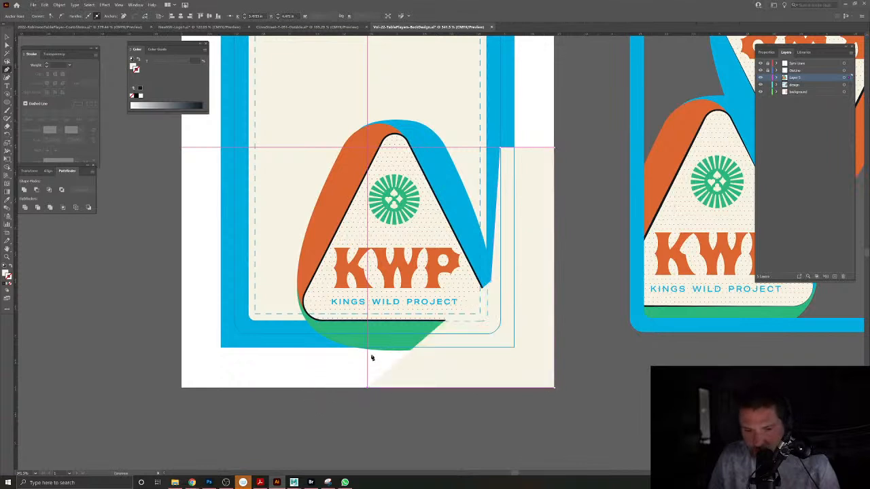
{"action": "left_click", "coordinate": [367, 342]}
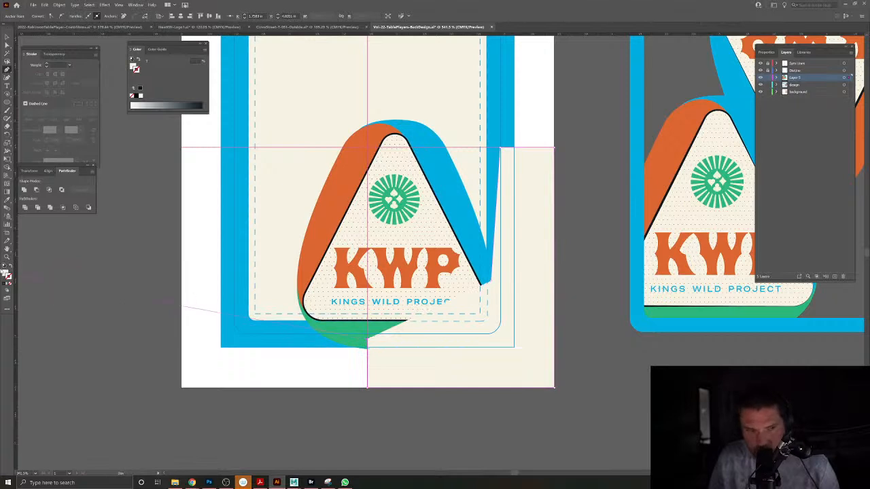
Swap the outline's fill to a stroke and continue the path through the green band towards the triangle's lower-right corner.
{"action": "left_click", "coordinate": [11, 269]}
{"action": "scroll", "coordinate": [404, 345], "scroll_direction": "up", "scroll_amount": 5}
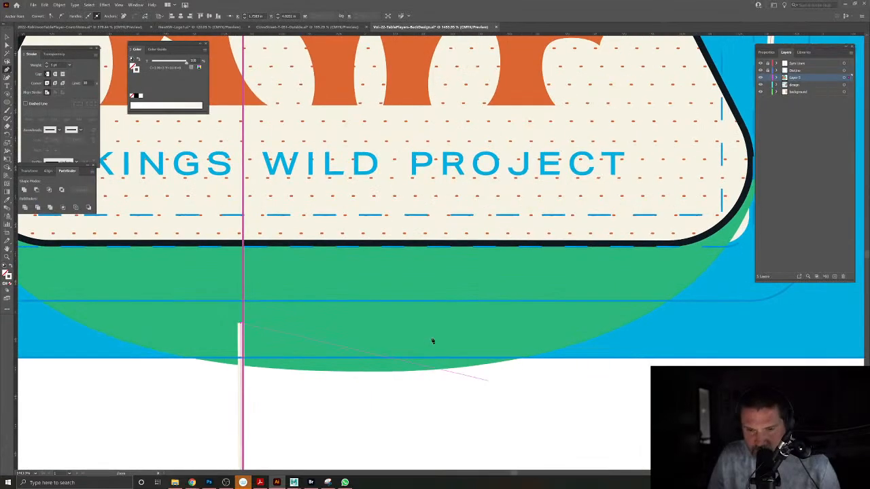
{"action": "left_click", "coordinate": [432, 335]}
{"action": "left_click", "coordinate": [583, 275]}
{"action": "left_click", "coordinate": [675, 260]}
{"action": "left_click_drag", "start_coordinate": [700, 263], "coordinate": [502, 369]}
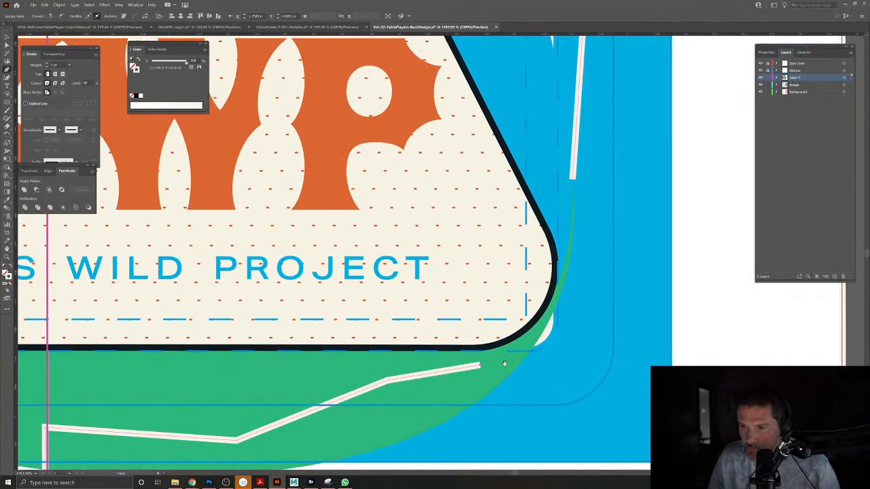
Trace the path around the triangle's rounded lower-right corner within the thin green edge and close it at the starting anchor.
{"action": "left_click", "coordinate": [539, 334]}
{"action": "left_click", "coordinate": [554, 310]}
{"action": "left_click", "coordinate": [563, 277]}
{"action": "scroll", "coordinate": [574, 272], "scroll_direction": "up", "scroll_amount": 3}
{"action": "left_click", "coordinate": [564, 259]}
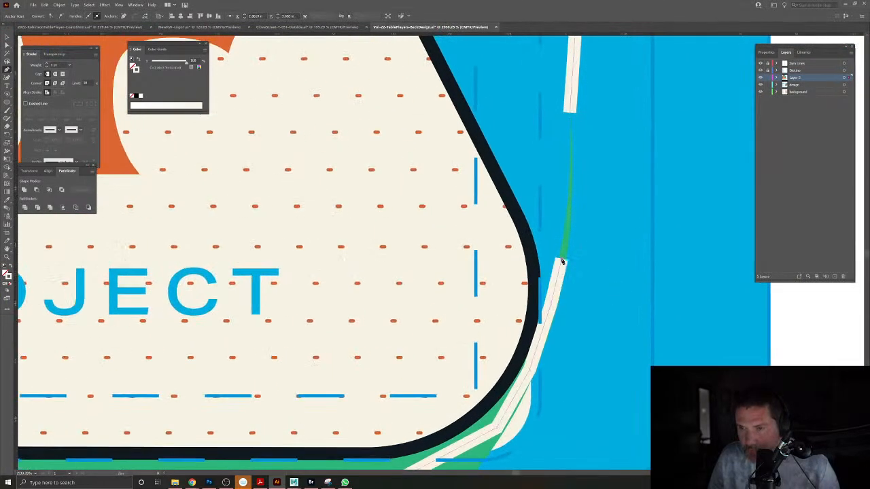
{"action": "left_click", "coordinate": [568, 216]}
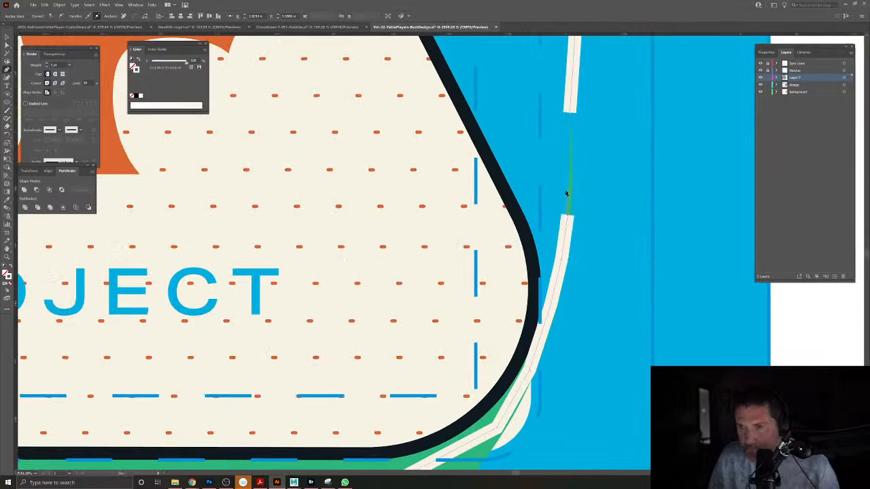
{"action": "left_click", "coordinate": [571, 178]}
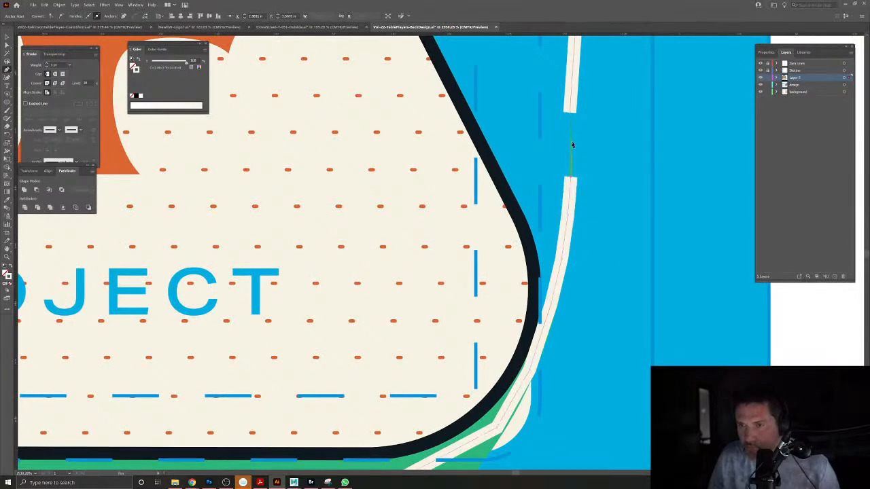
{"action": "left_click", "coordinate": [572, 142]}
{"action": "left_click", "coordinate": [572, 114]}
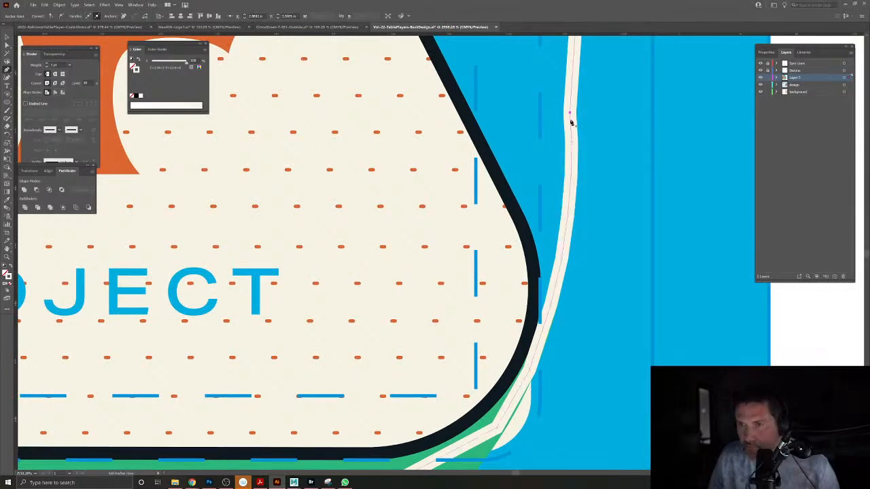
Swap the stroke back to a fill and colour the closed corner shape with the green sampled from the triangle's bottom band.
{"action": "key", "text": "ctrl+minus"}
{"action": "key", "text": "ctrl+minus"}
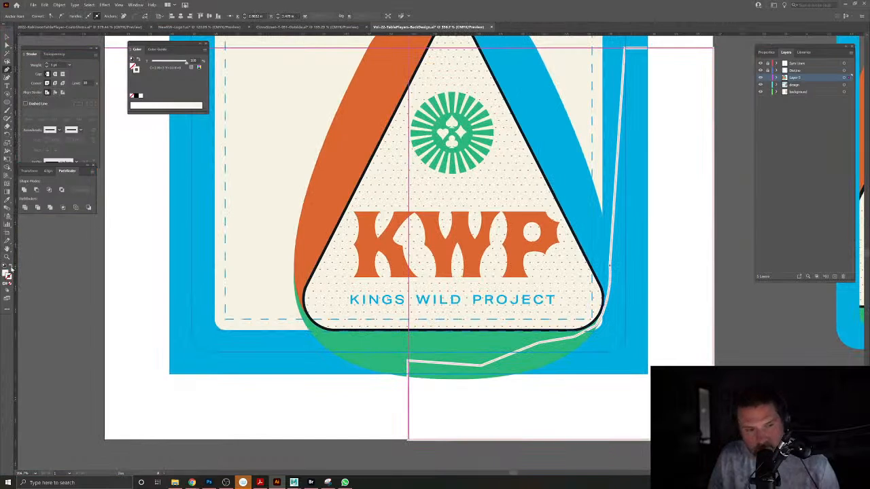
{"action": "left_click", "coordinate": [11, 269]}
{"action": "left_click", "coordinate": [8, 199]}
{"action": "left_click", "coordinate": [365, 359]}
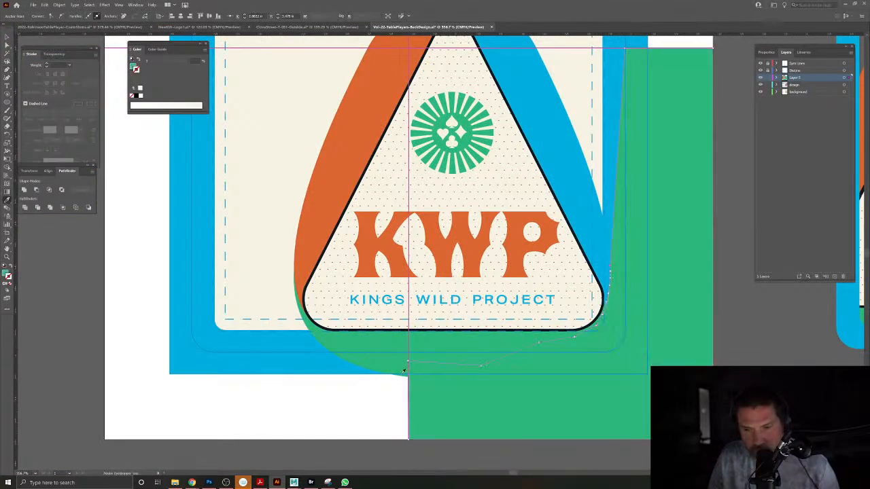
{"action": "left_click", "coordinate": [7, 39]}
{"action": "left_click", "coordinate": [158, 203]}
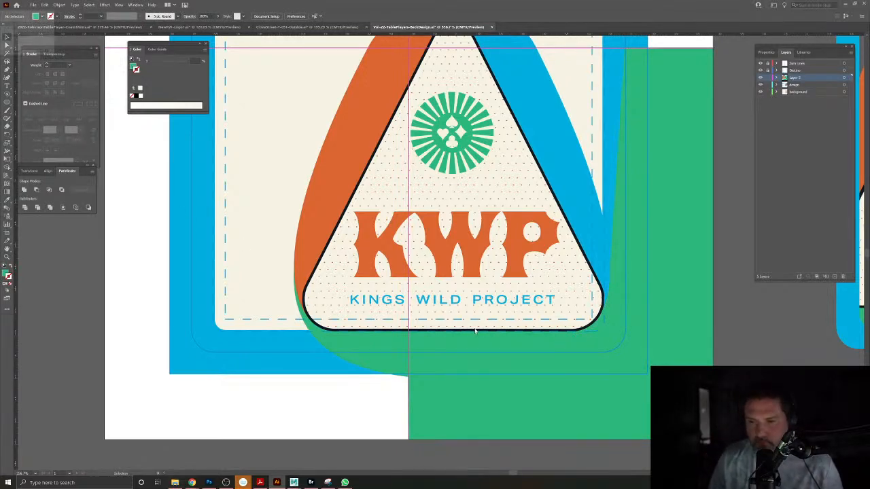
Try a copy of the KWP artwork and green corner shape rotated 180° about the guide intersection, shifted until the orange bands merge.
{"action": "left_click_drag", "start_coordinate": [478, 330], "coordinate": [449, 316]}
{"action": "left_click_drag", "start_coordinate": [385, 286], "coordinate": [367, 333]}
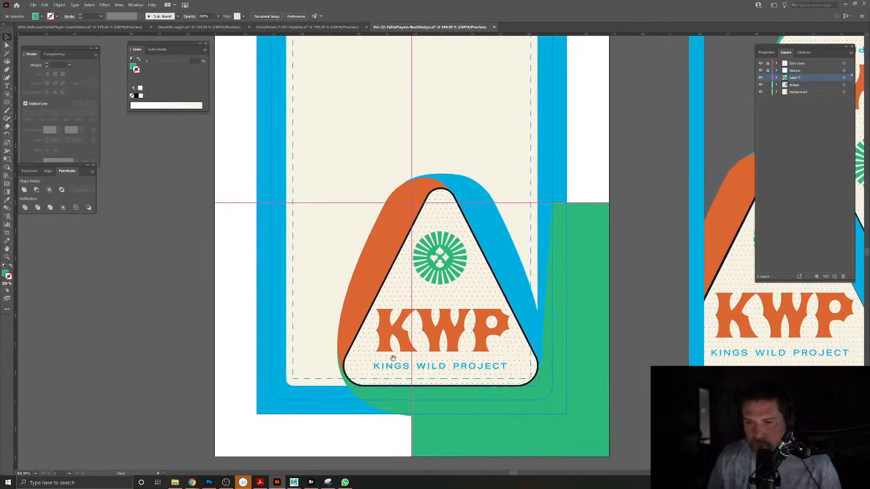
{"action": "scroll", "coordinate": [365, 337], "scroll_direction": "down", "scroll_amount": 1}
{"action": "left_click", "coordinate": [386, 259]}
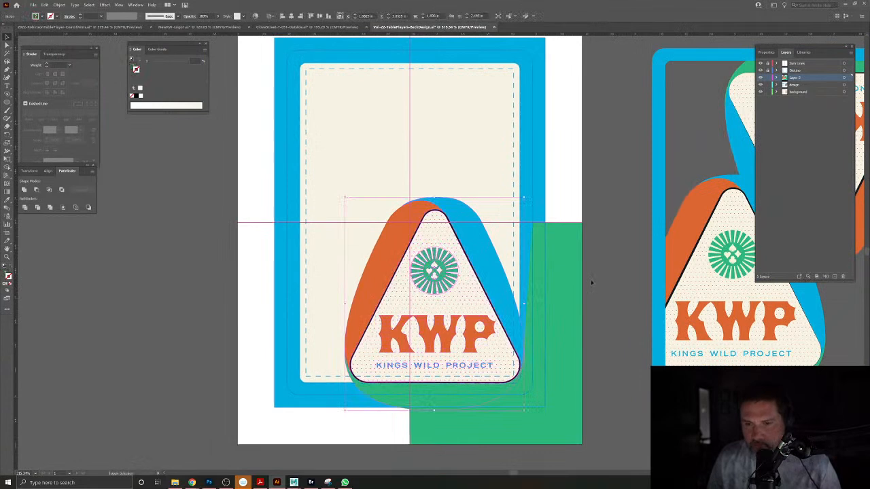
{"action": "left_click", "coordinate": [6, 136]}
{"action": "scroll", "coordinate": [403, 209], "scroll_direction": "up", "scroll_amount": 6}
{"action": "left_click", "coordinate": [440, 274], "text": "alt"}
{"action": "type", "text": "180"}
{"action": "key", "text": "Return"}
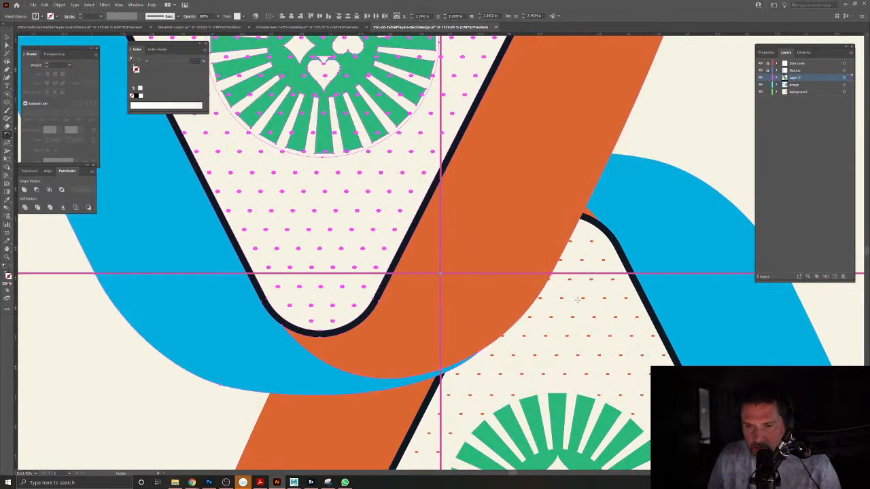
{"action": "left_click", "coordinate": [7, 38]}
{"action": "left_click_drag", "start_coordinate": [484, 296], "coordinate": [431, 271]}
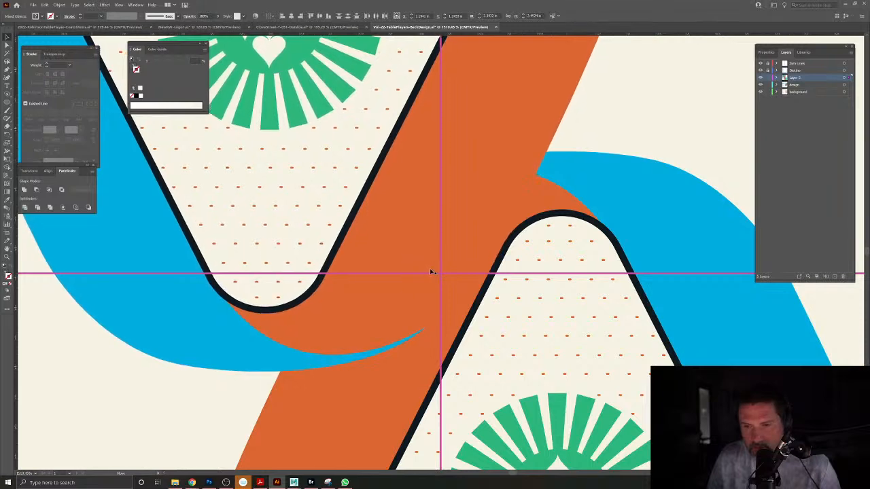
Try scaling both artwork halves to meet the artboard's upper-left corner, and undo back to the single lower artwork.
{"action": "scroll", "coordinate": [431, 271], "scroll_direction": "down", "scroll_amount": 6}
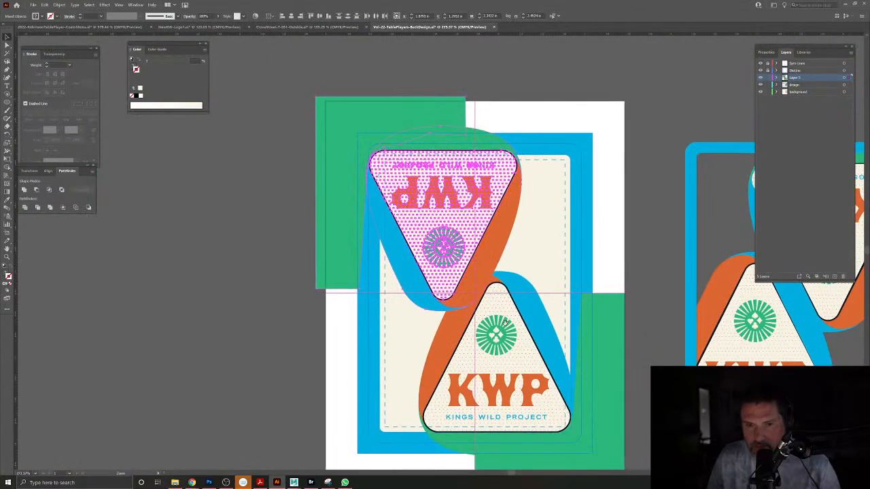
{"action": "left_click_drag", "start_coordinate": [505, 322], "coordinate": [494, 289]}
{"action": "left_click", "coordinate": [598, 351], "text": "shift"}
{"action": "left_click", "coordinate": [545, 314], "text": "shift"}
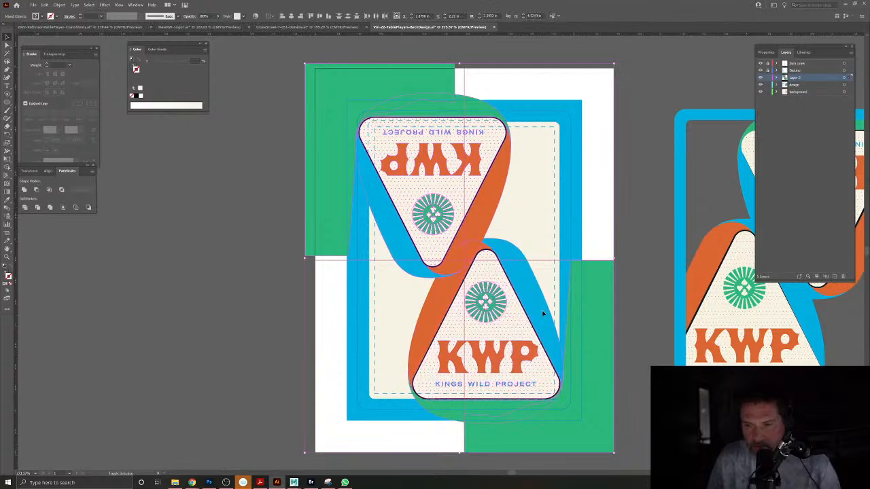
{"action": "mouse_move", "coordinate": [303, 63]}
{"action": "left_mouse_down"}
{"action": "mouse_move", "coordinate": [327, 81]}
{"action": "mouse_move", "coordinate": [317, 69]}
{"action": "left_mouse_up"}
{"action": "key", "text": "ctrl+z"}
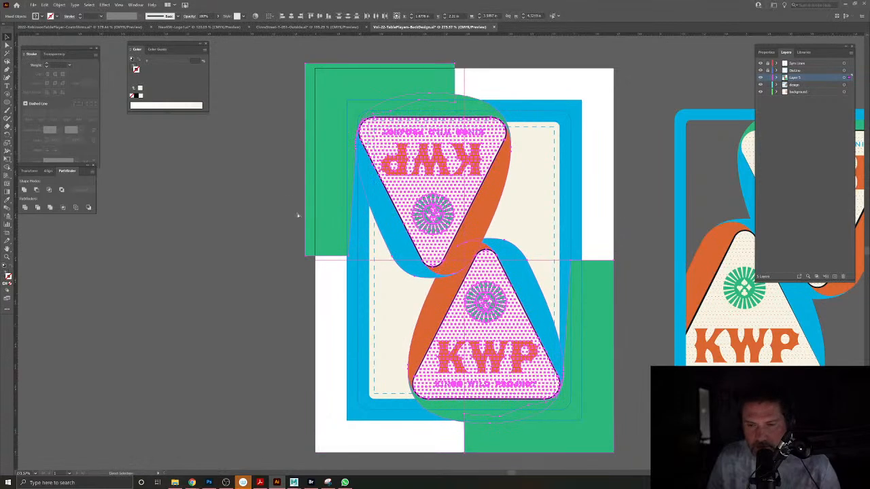
{"action": "key", "text": "ctrl+z"}
{"action": "key", "text": "ctrl+z"}
{"action": "key", "text": "ctrl+z"}
{"action": "key", "text": "ctrl+z"}
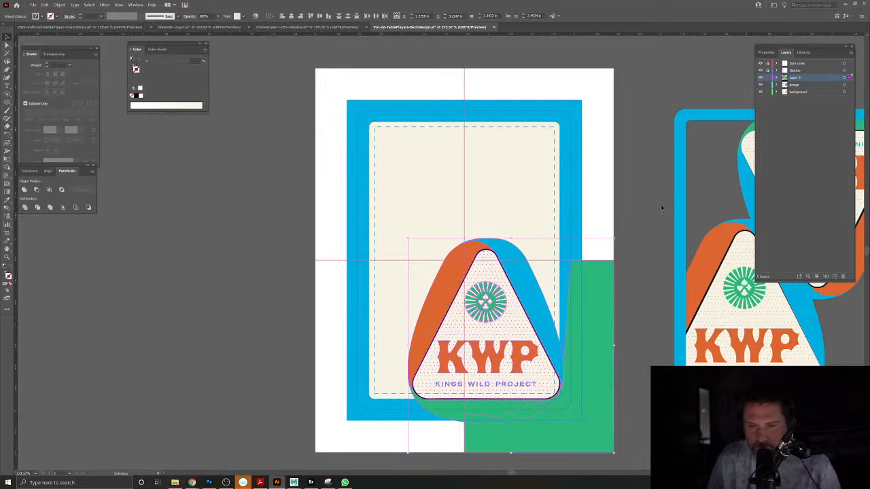
Create a copy of the KWP artwork and green corner shape rotated 180° about the intersection of the centre guides.
{"action": "left_click", "coordinate": [9, 135]}
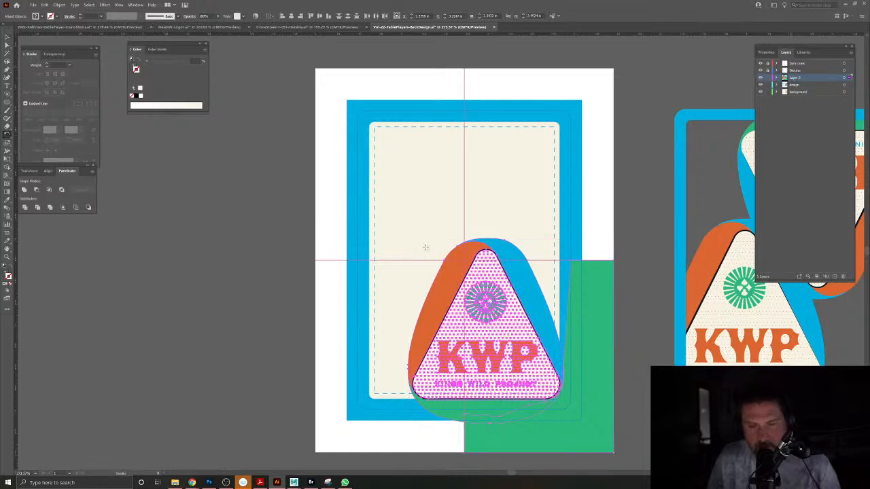
{"action": "left_click", "coordinate": [464, 259], "text": "alt"}
{"action": "left_click", "coordinate": [564, 178]}
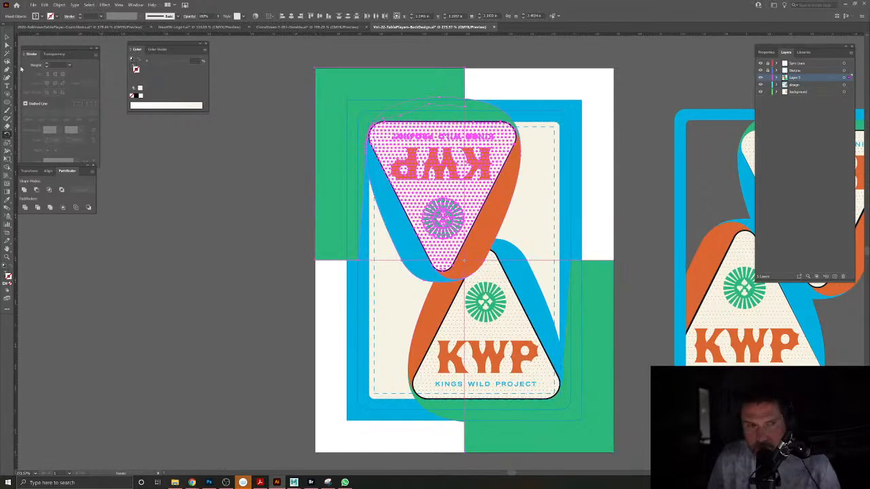
{"action": "key", "text": "v"}
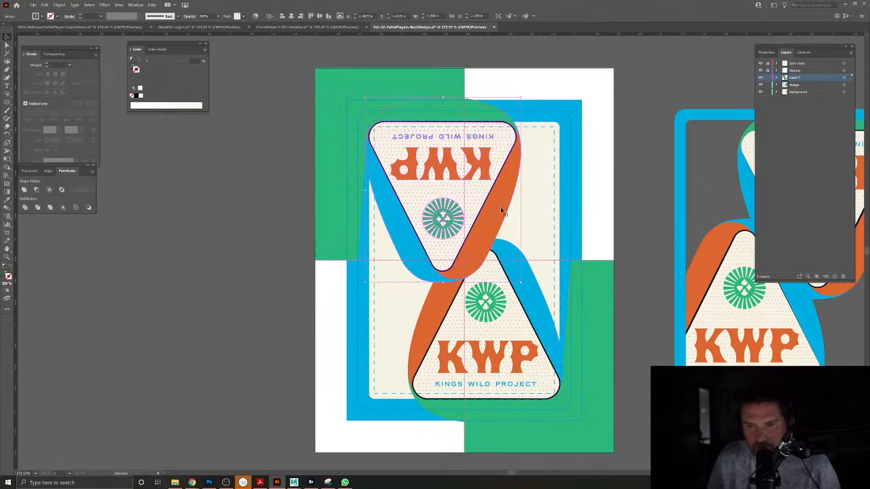
Cut the upper triangle's outline and coloured bands out of their group and paste them in place behind the lower artwork.
{"action": "double_click", "coordinate": [502, 211]}
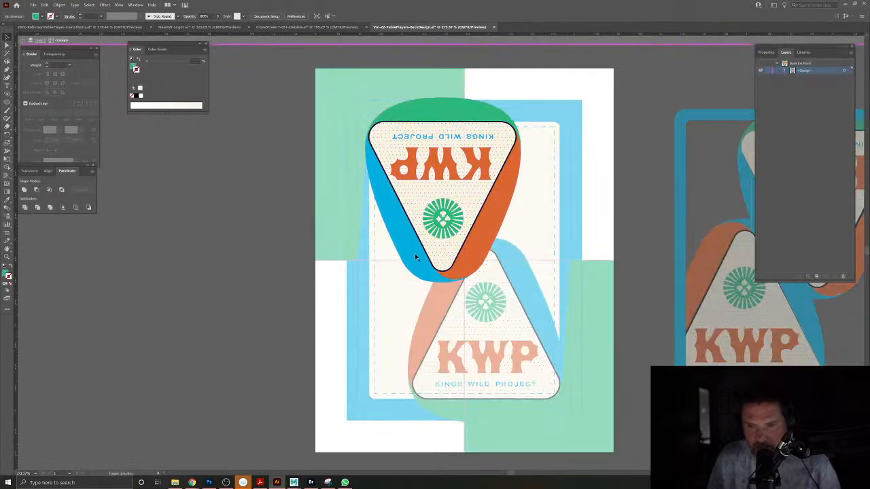
{"action": "left_click", "coordinate": [439, 248]}
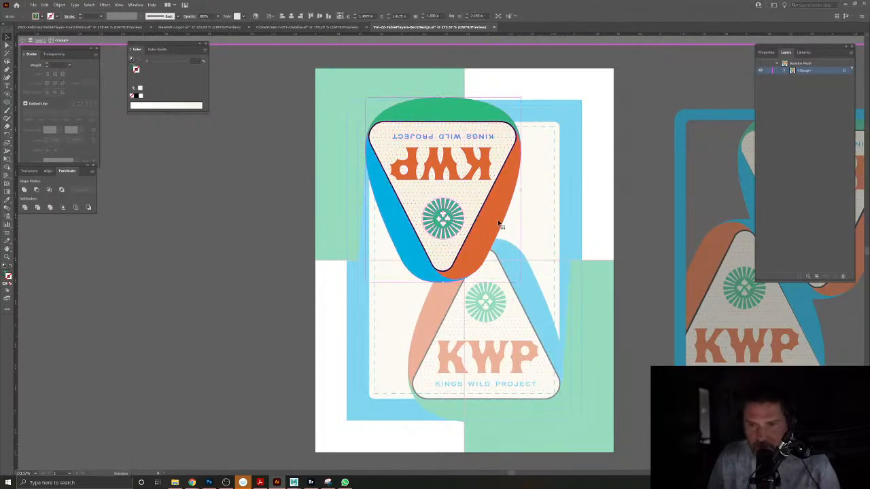
{"action": "key", "text": "ctrl+shift+a"}
{"action": "left_click", "coordinate": [421, 250]}
{"action": "left_click_drag", "start_coordinate": [489, 230], "coordinate": [515, 221]}
{"action": "key", "text": "ctrl+z"}
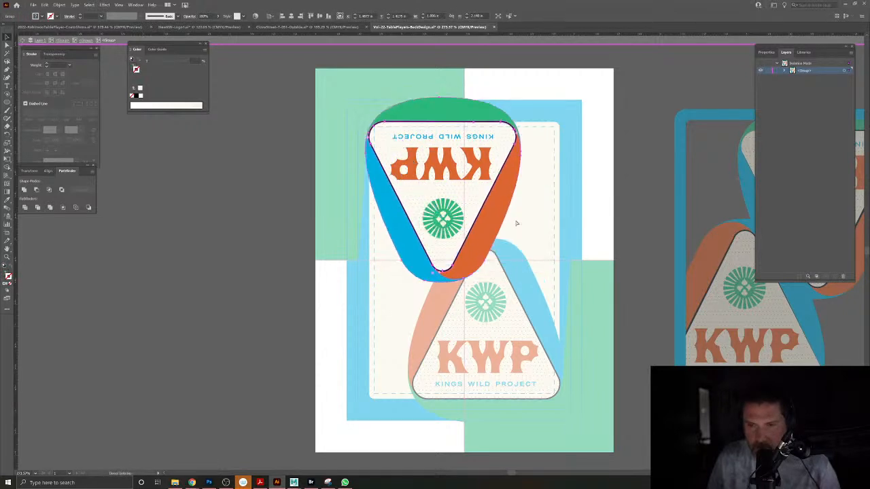
{"action": "key", "text": "Delete"}
{"action": "double_click", "coordinate": [259, 250]}
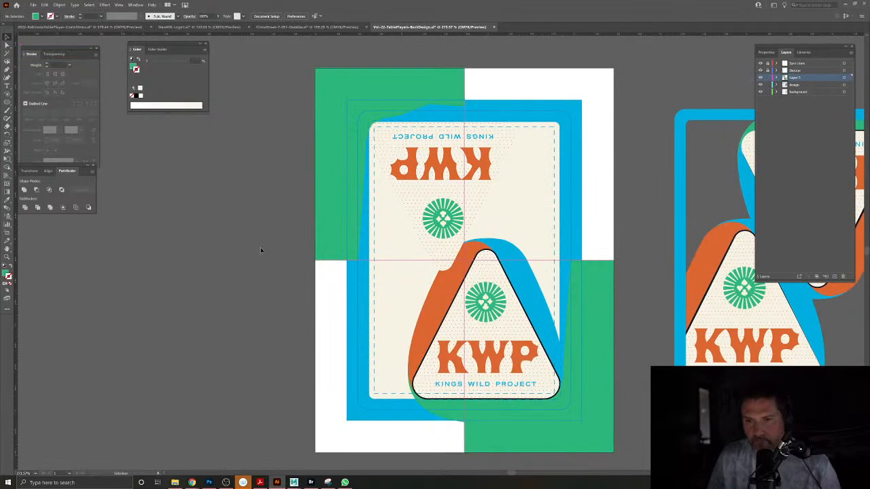
{"action": "key", "text": "ctrl+z"}
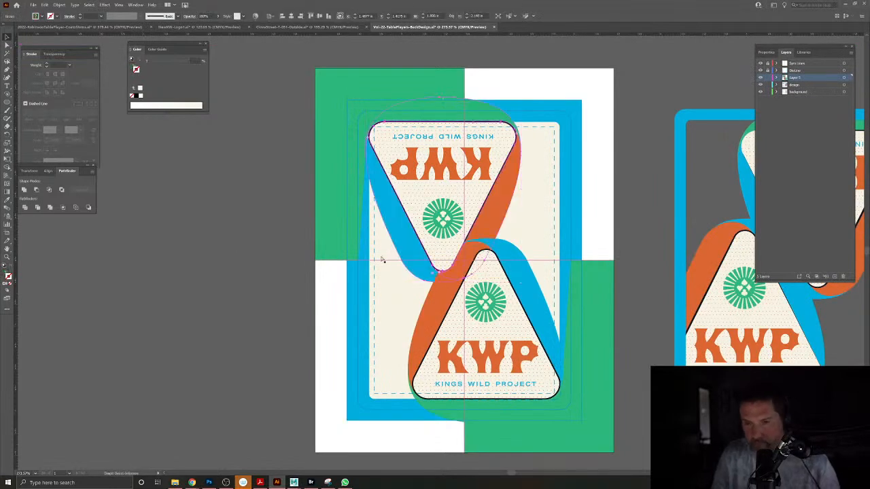
{"action": "left_click", "coordinate": [268, 271]}
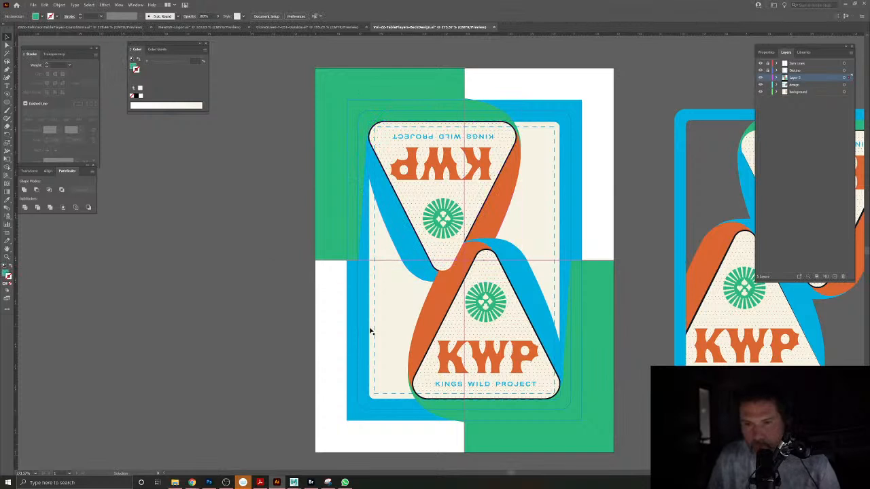
Cut the upper triangle's black outline out of the bands' group and paste it in place over the lower orange band.
{"action": "left_click", "coordinate": [474, 231]}
{"action": "double_click", "coordinate": [473, 231]}
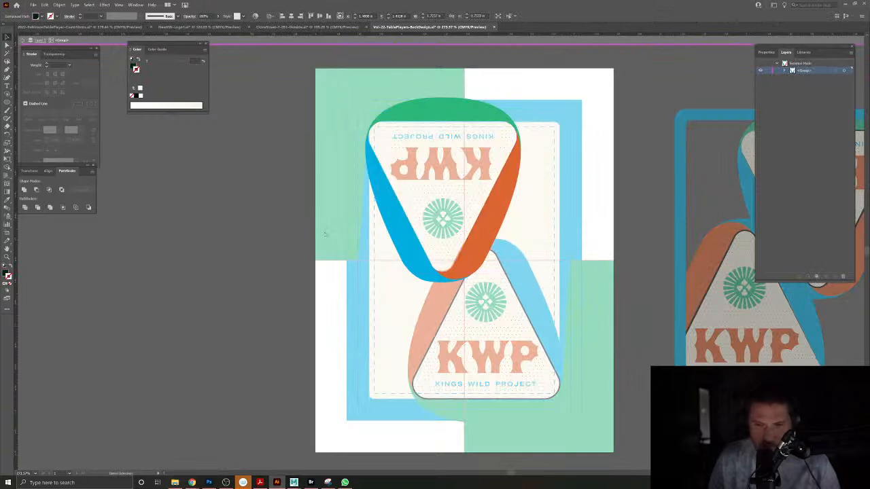
{"action": "double_click", "coordinate": [274, 234]}
{"action": "key", "text": "ctrl+z"}
{"action": "left_click", "coordinate": [250, 248]}
Cut the upper triangle's blue band out of its group and paste it in place over the lower orange band.
{"action": "key", "text": "ctrl+space"}
{"action": "left_click_drag", "start_coordinate": [471, 241], "coordinate": [481, 306]}
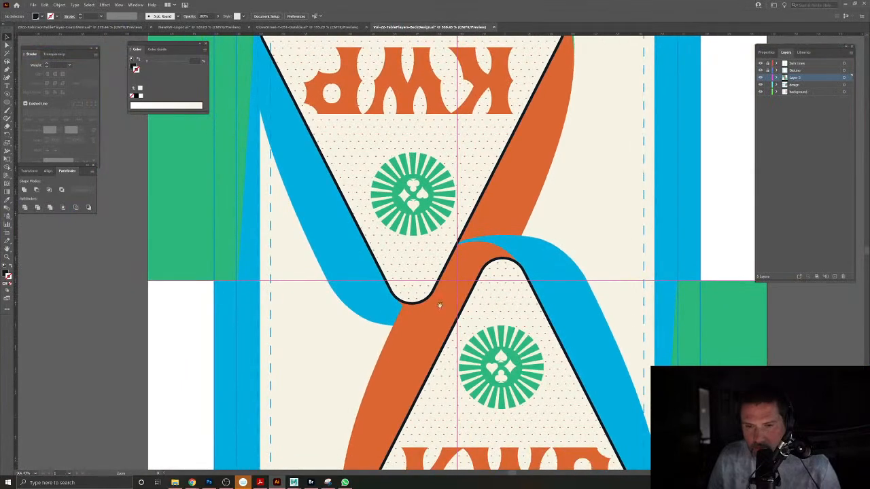
{"action": "double_click", "coordinate": [382, 310]}
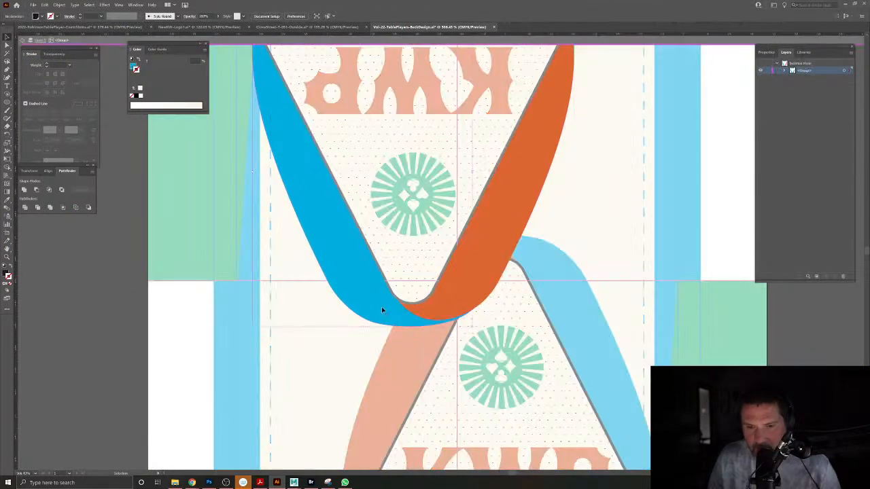
{"action": "key", "text": "ctrl+x"}
{"action": "double_click", "coordinate": [185, 364]}
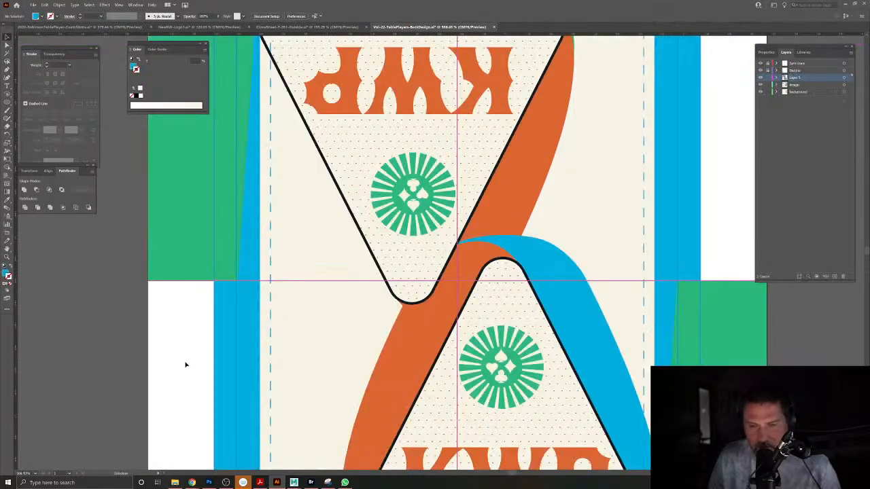
{"action": "key", "text": "ctrl+f"}
{"action": "left_click", "coordinate": [138, 350]}
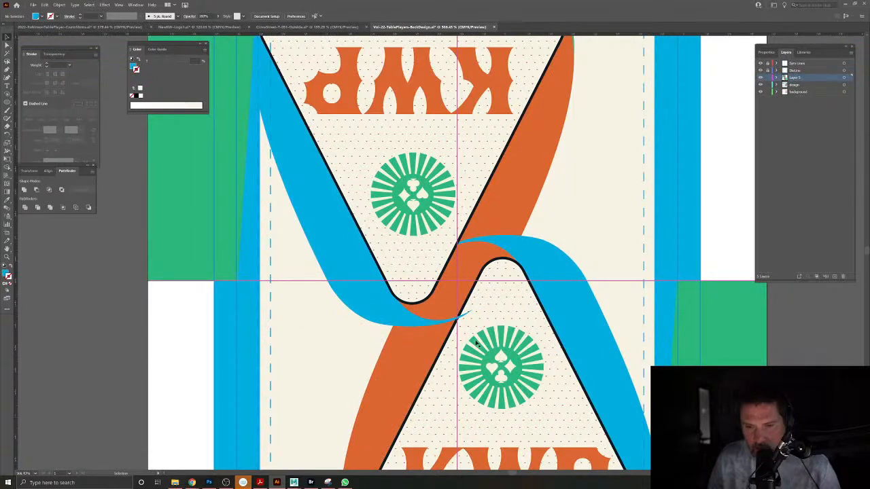
Isolate the lower triangle's nested groups, cut out its black outline and paste it in place outside the group.
{"action": "double_click", "coordinate": [476, 294]}
{"action": "left_click", "coordinate": [476, 293]}
{"action": "key", "text": "ctrl+a"}
{"action": "left_click", "coordinate": [303, 351]}
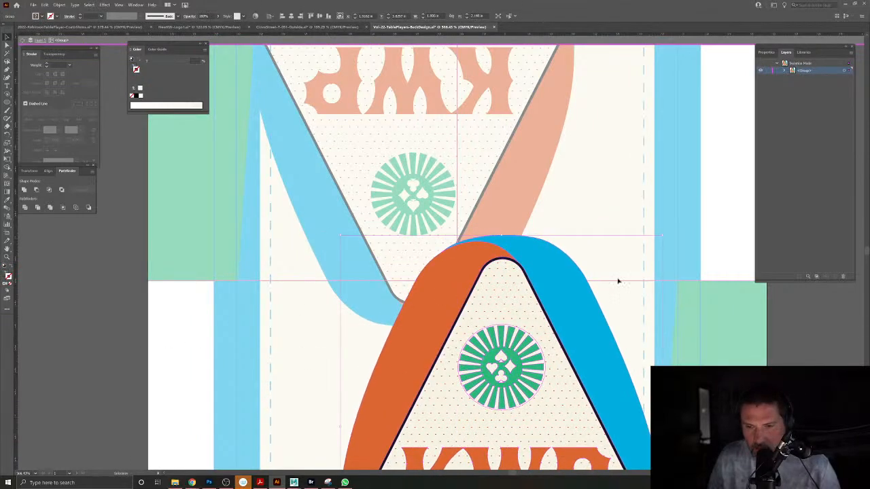
{"action": "left_click", "coordinate": [465, 299]}
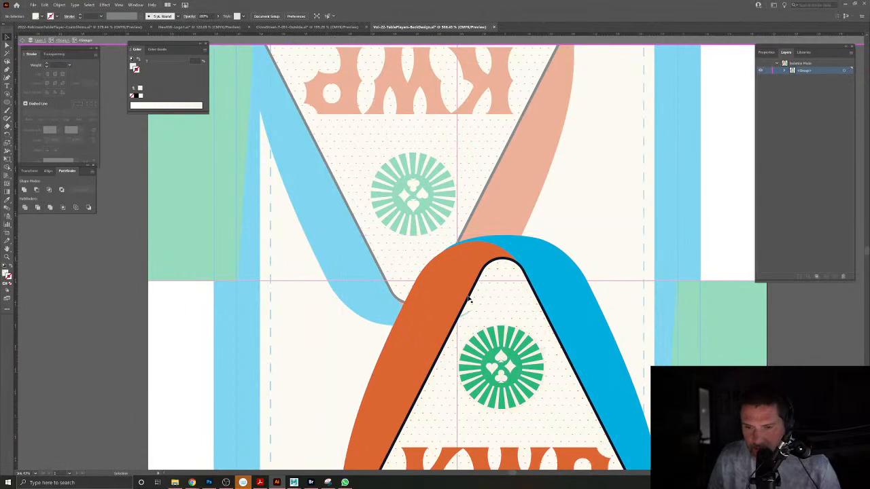
{"action": "key", "text": "ctrl+x"}
{"action": "key", "text": "ctrl+z"}
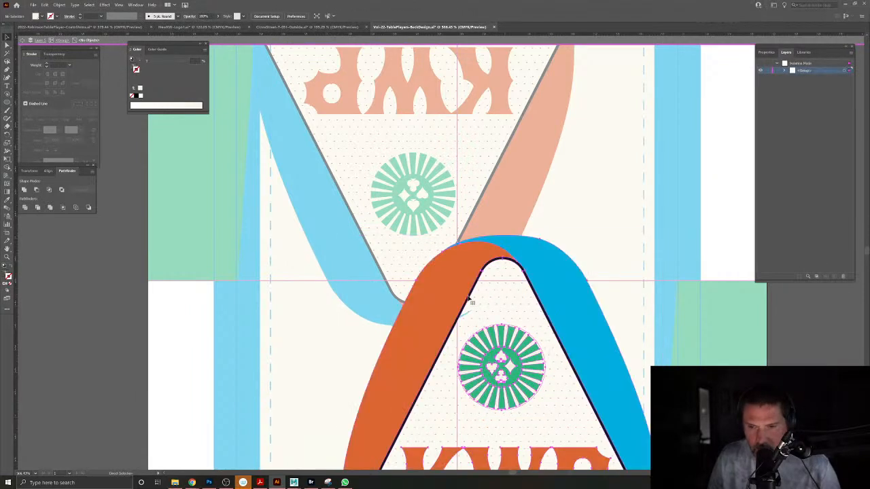
{"action": "double_click", "coordinate": [470, 299]}
{"action": "left_click", "coordinate": [469, 299]}
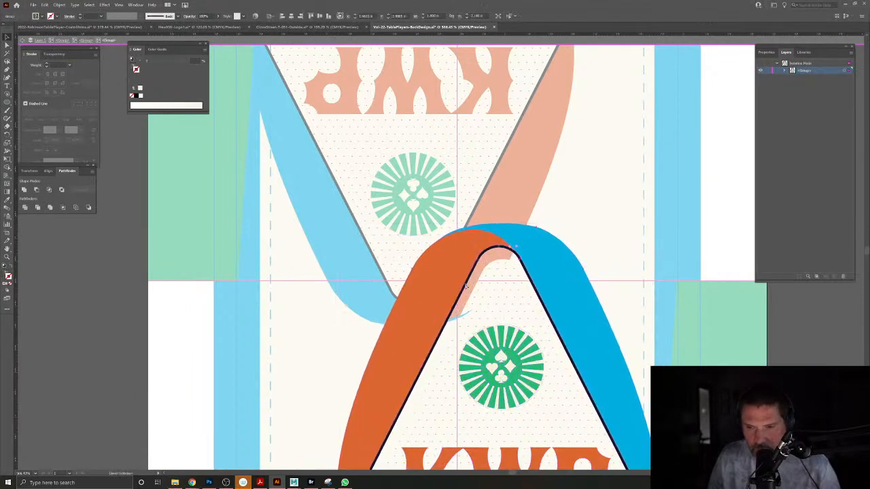
{"action": "double_click", "coordinate": [471, 295]}
{"action": "left_click_drag", "start_coordinate": [470, 295], "coordinate": [467, 289]}
{"action": "key", "text": "ctrl+z"}
{"action": "double_click", "coordinate": [626, 243]}
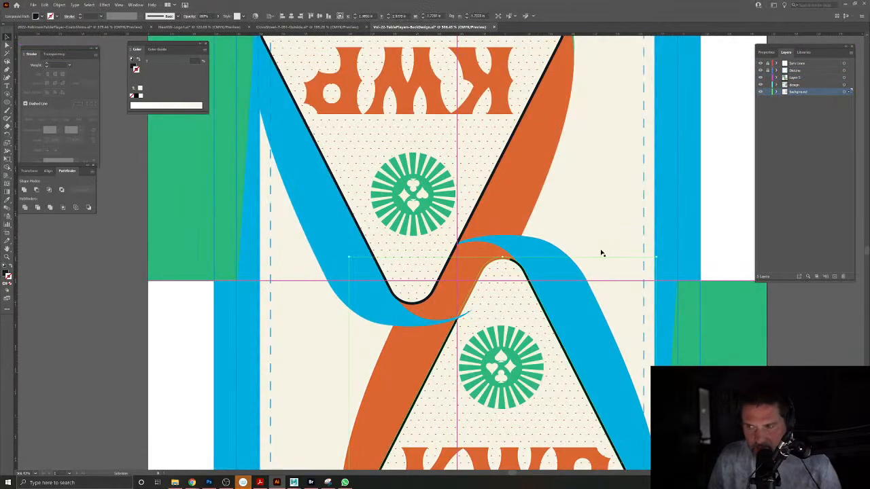
Move the lower triangle's black outline from the Background layer to the front of Layer 5.
{"action": "left_click", "coordinate": [602, 252]}
{"action": "left_click_drag", "start_coordinate": [792, 78], "coordinate": [797, 90]}
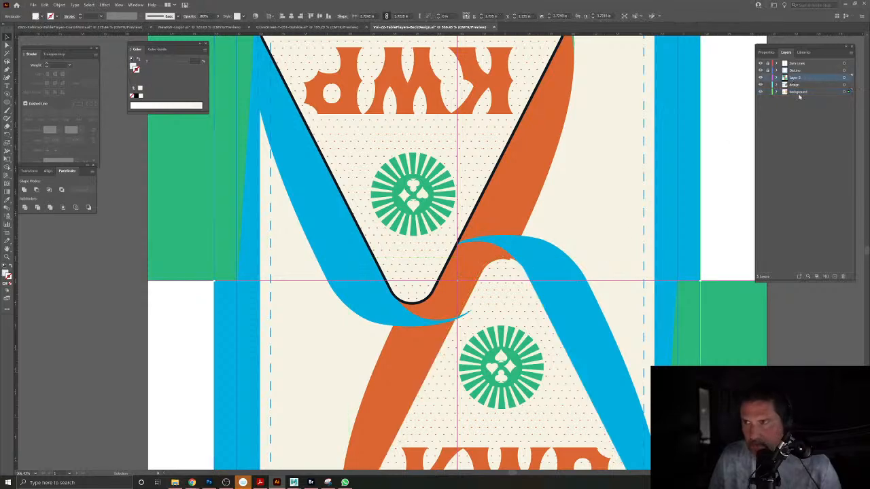
{"action": "left_click", "coordinate": [696, 160]}
{"action": "mouse_move", "coordinate": [601, 231]}
{"action": "left_mouse_down"}
{"action": "mouse_move", "coordinate": [546, 202]}
{"action": "mouse_move", "coordinate": [604, 226]}
{"action": "left_mouse_up"}
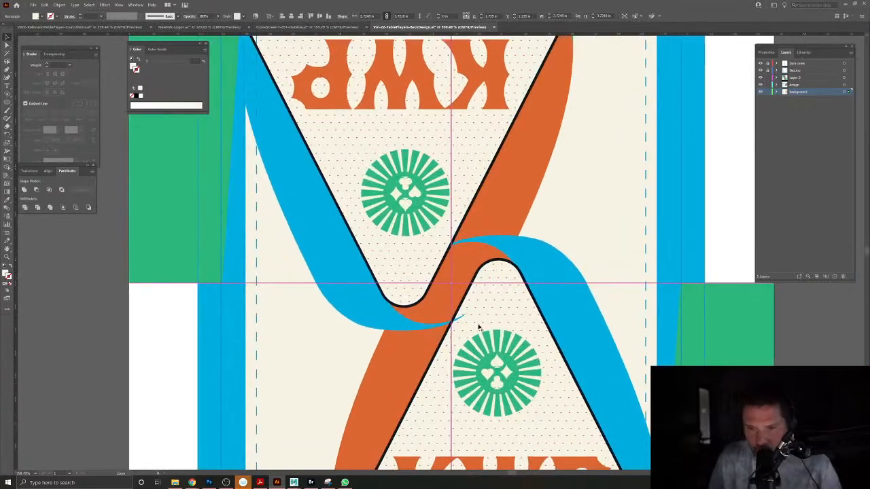
Try sending the upper triangle's blue band behind the lower orange band, and undo the reordering.
{"action": "left_click", "coordinate": [419, 331]}
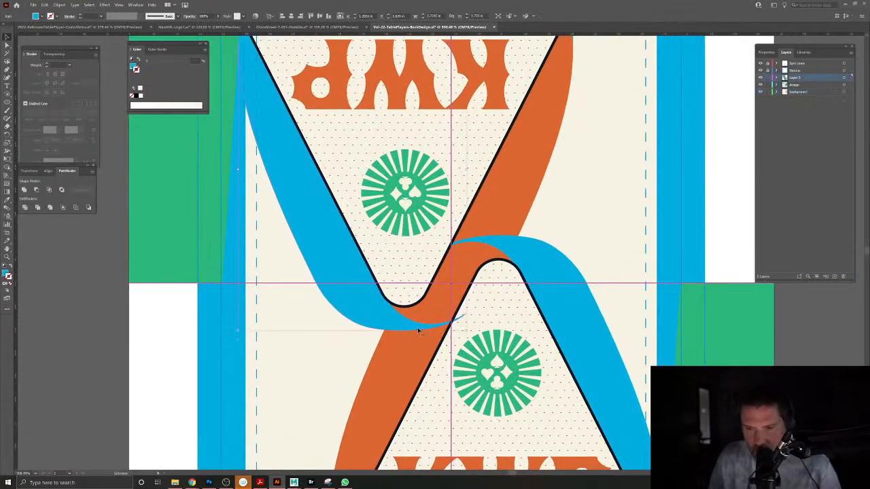
{"action": "left_click", "coordinate": [494, 249]}
{"action": "left_click", "coordinate": [407, 333]}
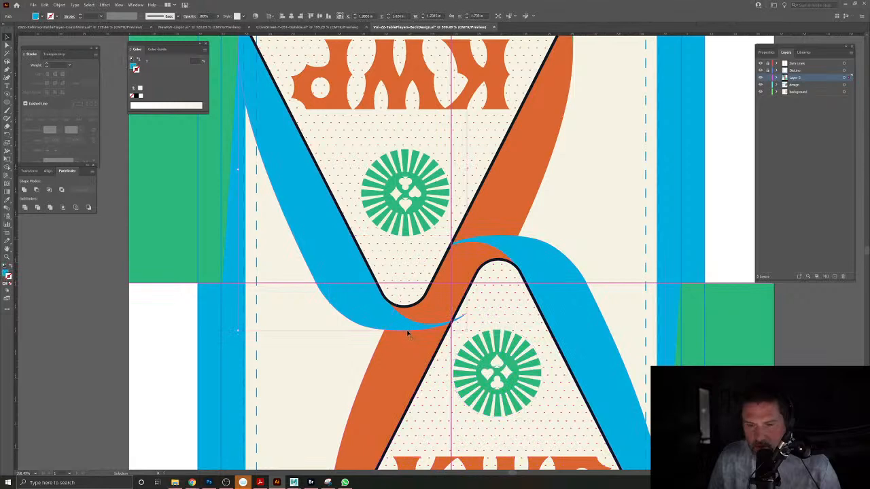
{"action": "key", "text": "Delete"}
{"action": "left_click", "coordinate": [476, 299]}
{"action": "key", "text": "ctrl+z"}
{"action": "key", "text": "ctrl+z"}
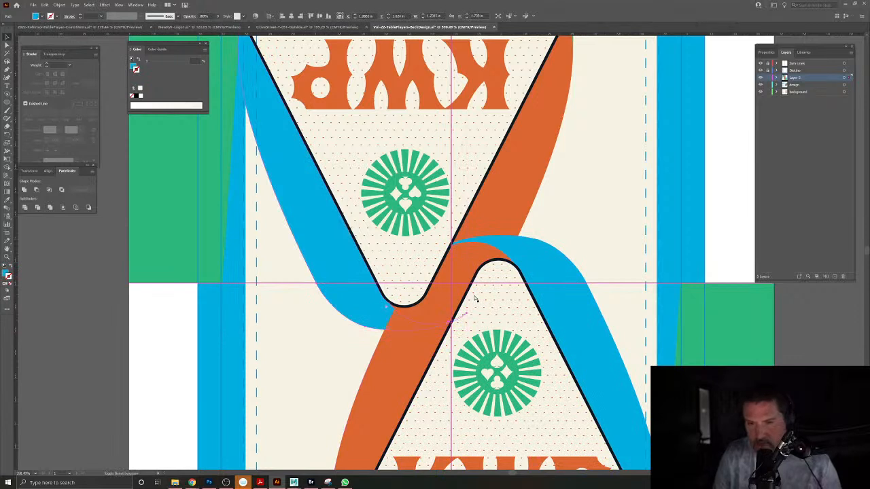
{"action": "key", "text": "ctrl+shift+["}
{"action": "key", "text": "ctrl+z"}
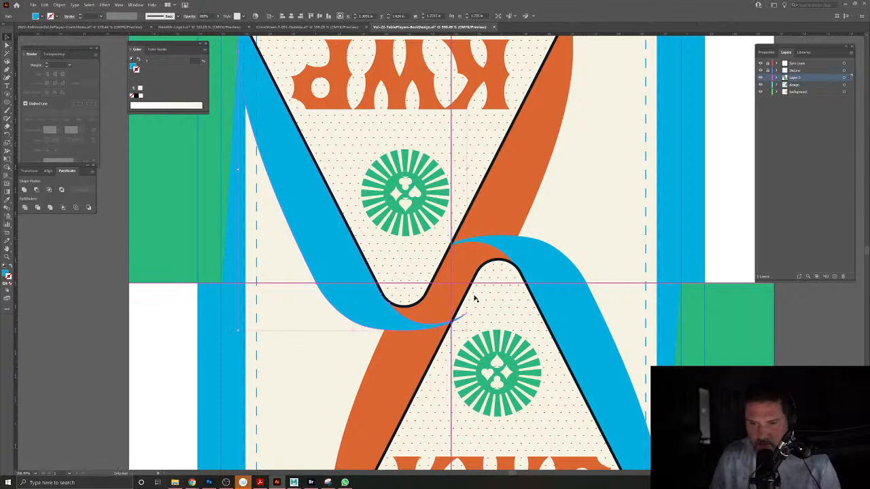
Cut the lower triangle's cream fill out of its group and paste it in place over the blue band's tip.
{"action": "left_click", "coordinate": [480, 316]}
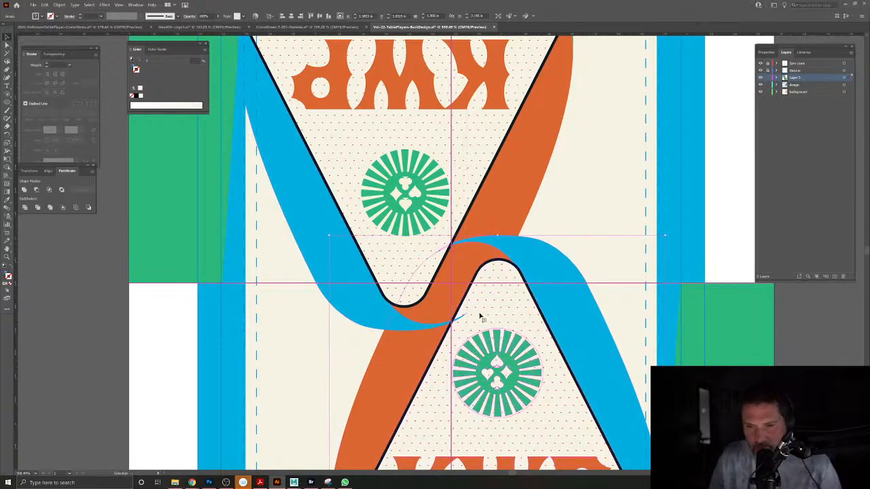
{"action": "double_click", "coordinate": [480, 316]}
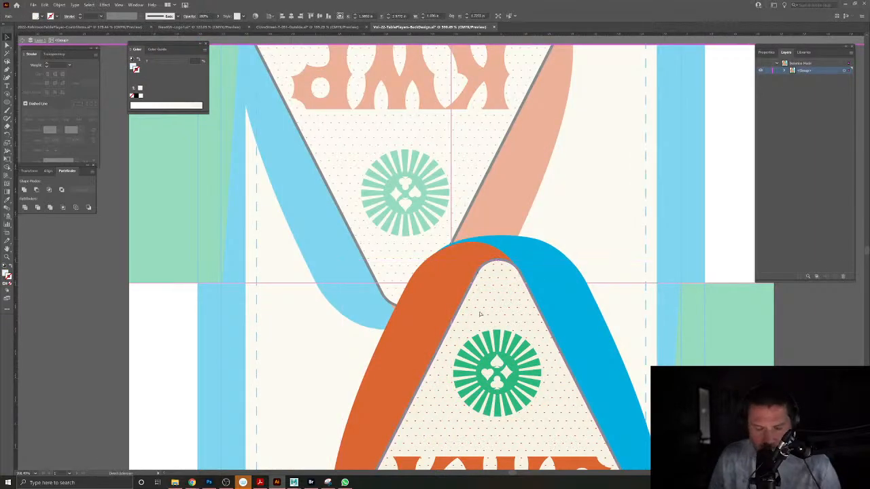
{"action": "key", "text": "Delete"}
{"action": "double_click", "coordinate": [583, 241]}
{"action": "left_click", "coordinate": [408, 328]}
{"action": "key", "text": "Delete"}
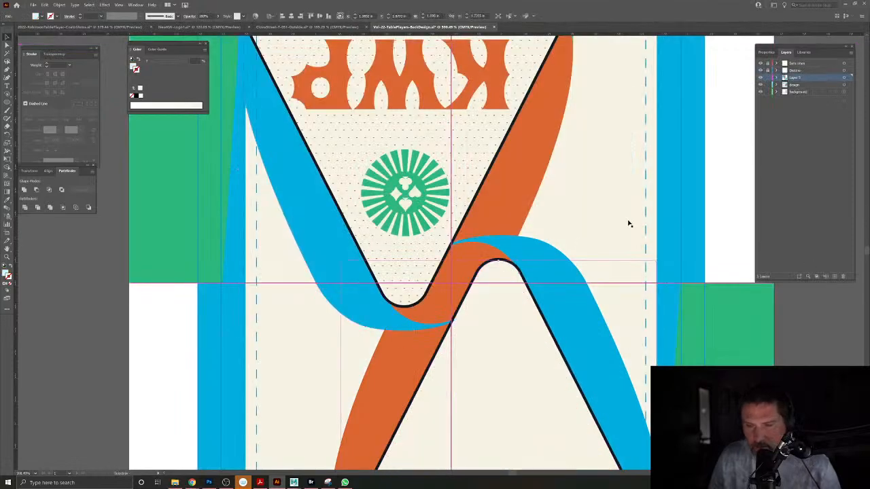
{"action": "left_click", "coordinate": [408, 329]}
Move the lower triangle's cream fill onto a new layer above Layer 5 and hide that layer.
{"action": "key", "text": "ctrl+z"}
{"action": "key", "text": "ctrl+z"}
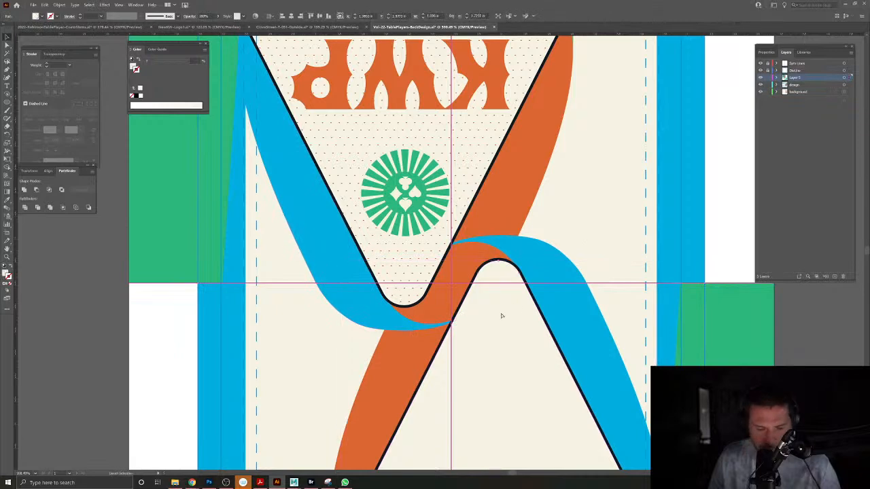
{"action": "left_click", "coordinate": [515, 329]}
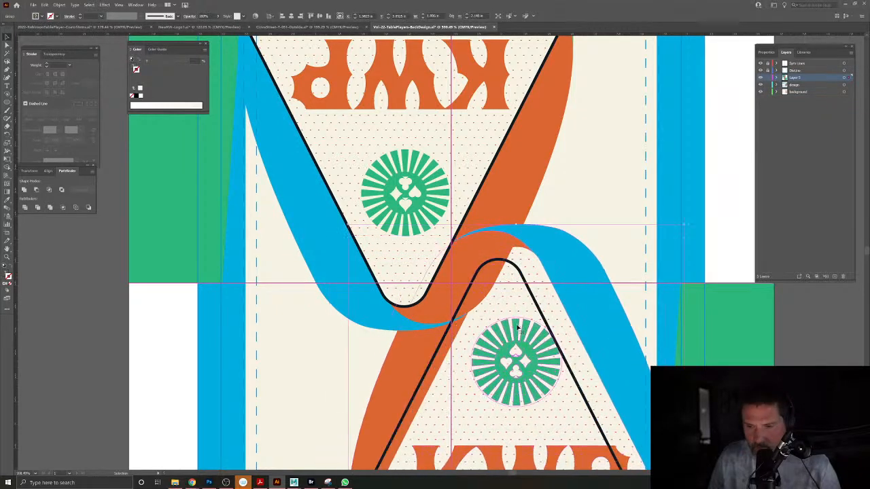
{"action": "scroll", "coordinate": [517, 329], "scroll_direction": "down", "scroll_amount": 3}
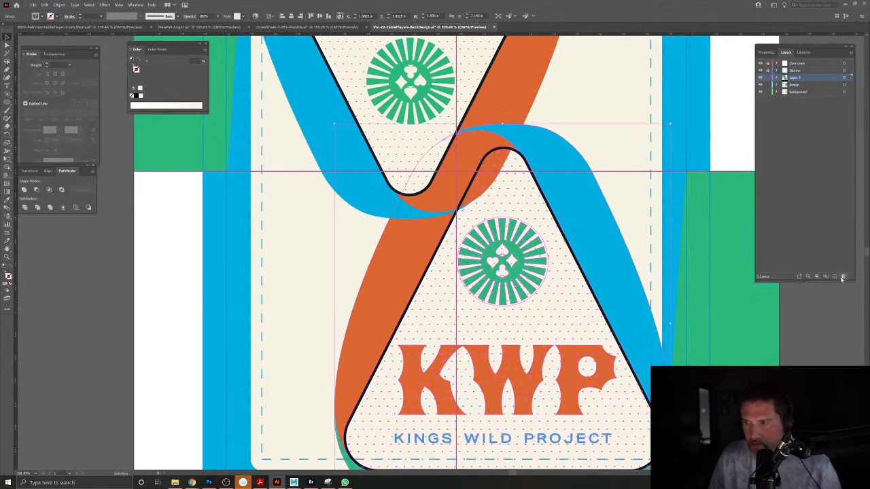
{"action": "left_click", "coordinate": [834, 277]}
{"action": "key", "text": "ctrl+f"}
{"action": "left_click", "coordinate": [761, 79]}
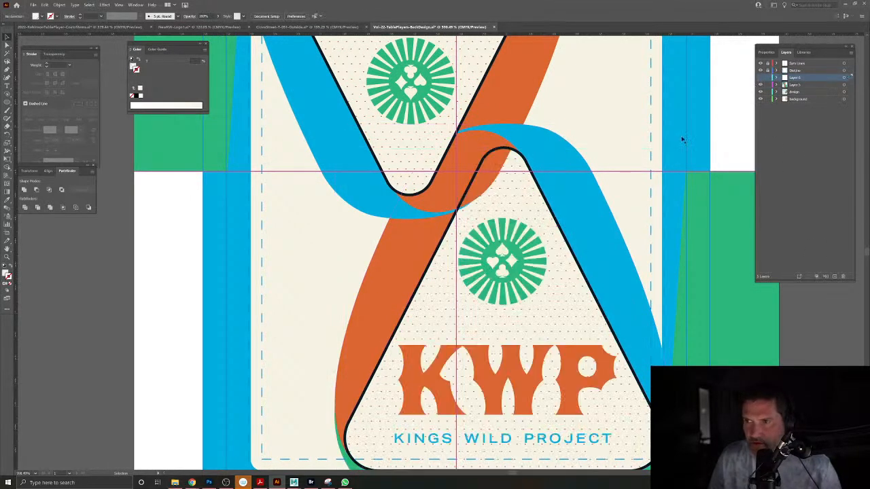
Cut the green emblem, the KWP lettering and the KINGS WILD PROJECT line out of the lower triangle's group.
{"action": "left_click", "coordinate": [517, 291]}
{"action": "mouse_move", "coordinate": [517, 291]}
{"action": "left_mouse_down"}
{"action": "mouse_move", "coordinate": [534, 290]}
{"action": "mouse_move", "coordinate": [514, 292]}
{"action": "left_mouse_up"}
{"action": "double_click", "coordinate": [518, 292]}
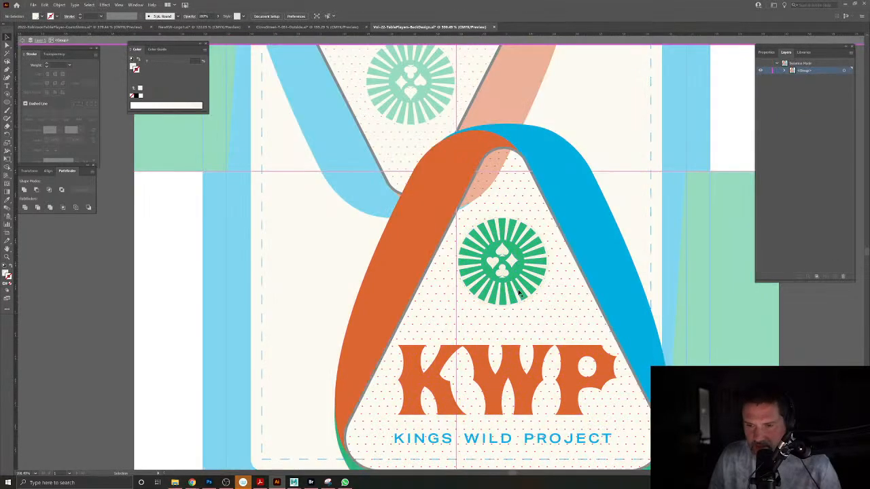
{"action": "left_click_drag", "start_coordinate": [549, 288], "coordinate": [537, 293]}
{"action": "key", "text": "ctrl+z"}
{"action": "double_click", "coordinate": [522, 298]}
{"action": "key", "text": "ctrl+z"}
{"action": "key", "text": "ctrl+z"}
{"action": "key", "text": "Delete"}
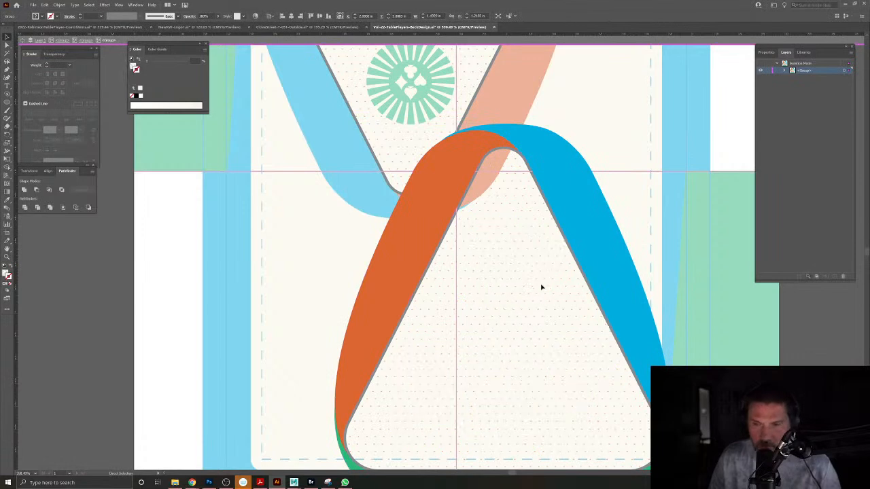
{"action": "key", "text": "Escape"}
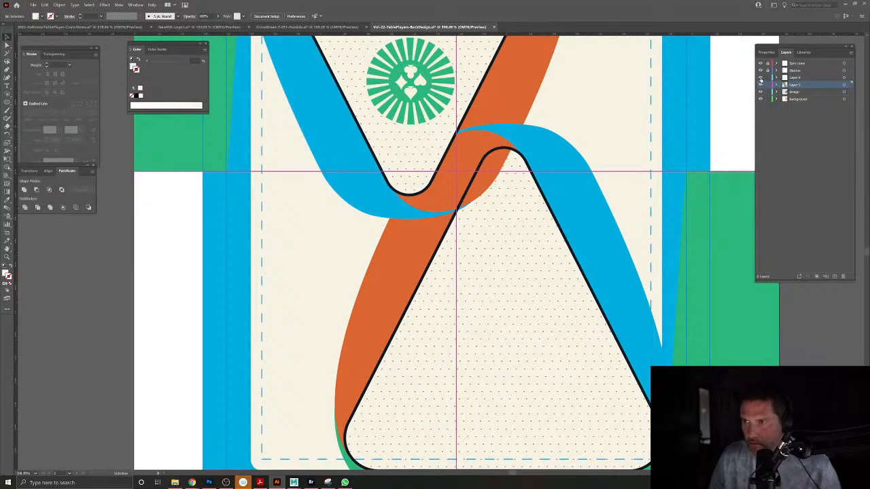
Show Layer 6 and paste the emblem and lettering in place over the cream fill on it.
{"action": "left_click", "coordinate": [760, 79]}
{"action": "left_click", "coordinate": [803, 79]}
{"action": "key", "text": "ctrl+f"}
{"action": "left_click", "coordinate": [606, 177]}
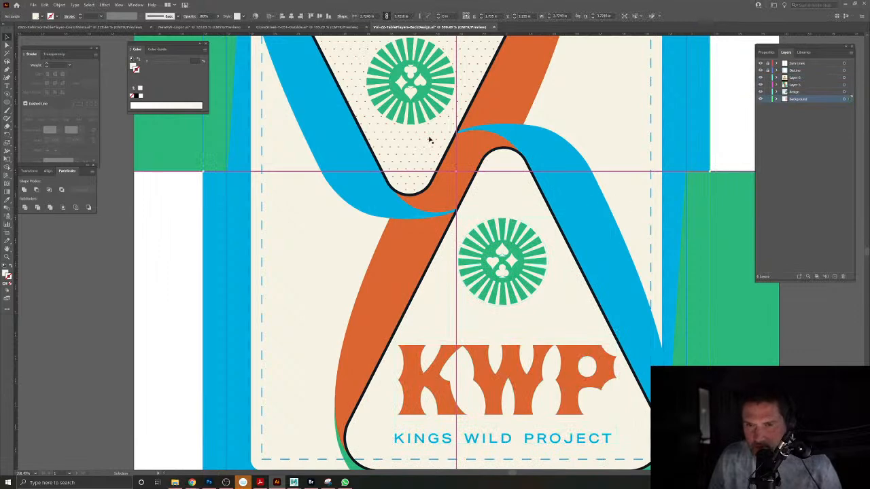
Cut the dot pattern out of the lower triangle's group and paste it in place on Layer 6, hiding that layer for access.
{"action": "left_click", "coordinate": [761, 77]}
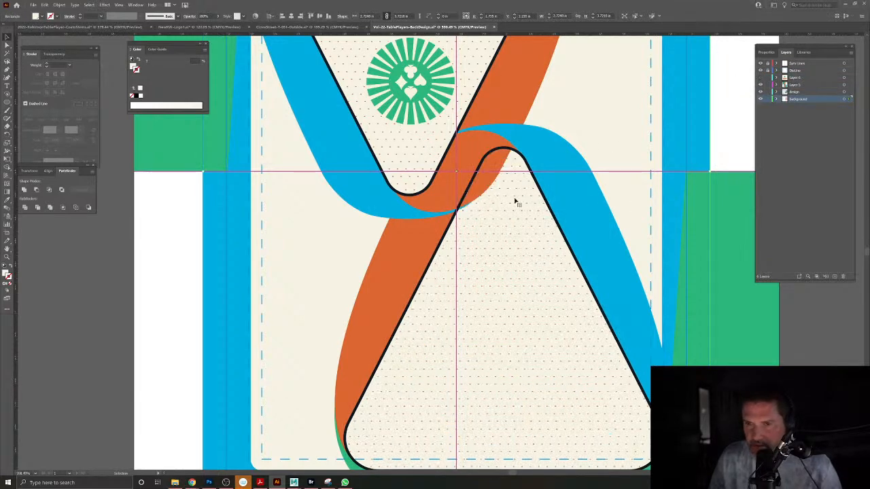
{"action": "double_click", "coordinate": [521, 215]}
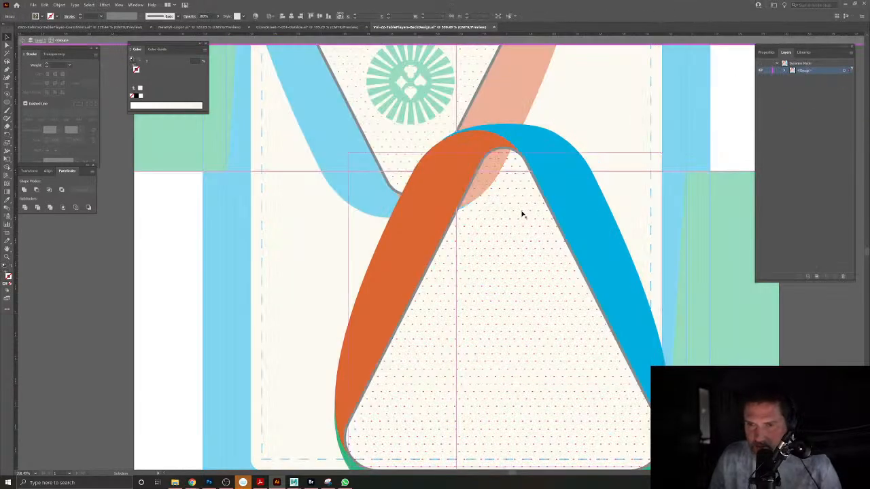
{"action": "key", "text": "Delete"}
{"action": "double_click", "coordinate": [649, 139]}
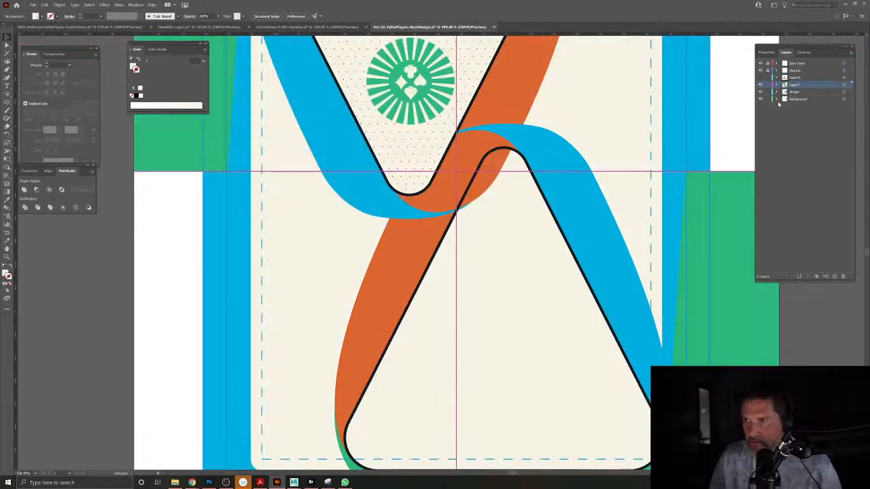
{"action": "left_click", "coordinate": [800, 78]}
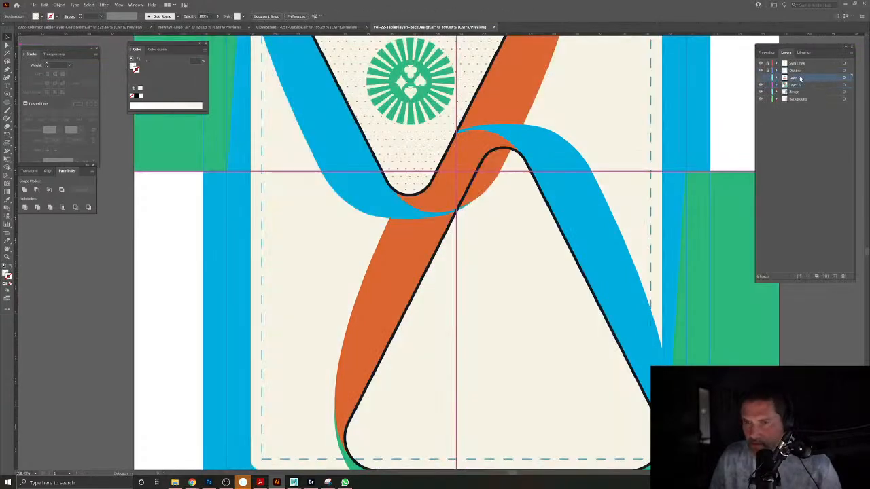
{"action": "left_click", "coordinate": [761, 78]}
{"action": "key", "text": "ctrl+f"}
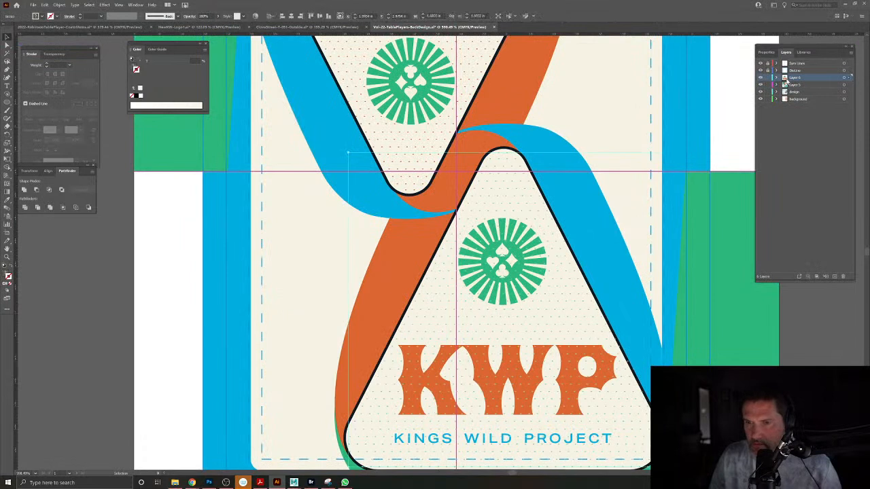
Send the lower triangle's cream fill to the back of Layer 6 so the dot pattern sits between it and the lettering.
{"action": "left_click", "coordinate": [729, 103]}
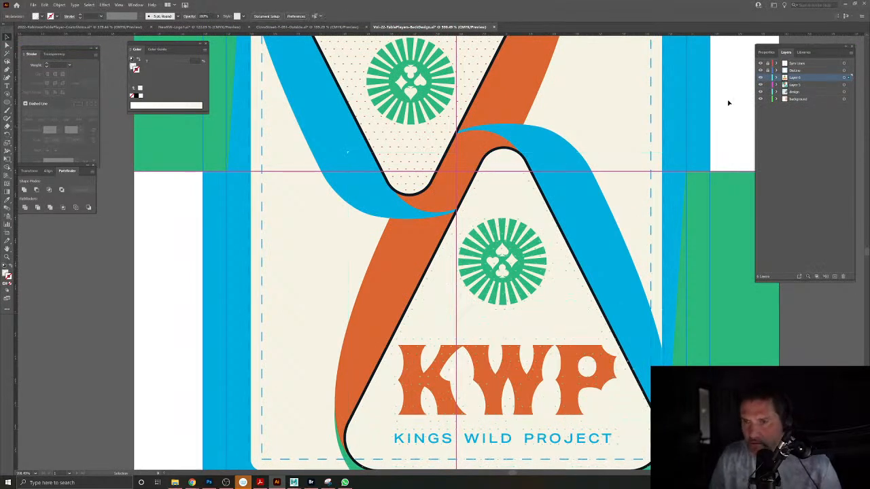
{"action": "left_click", "coordinate": [570, 282]}
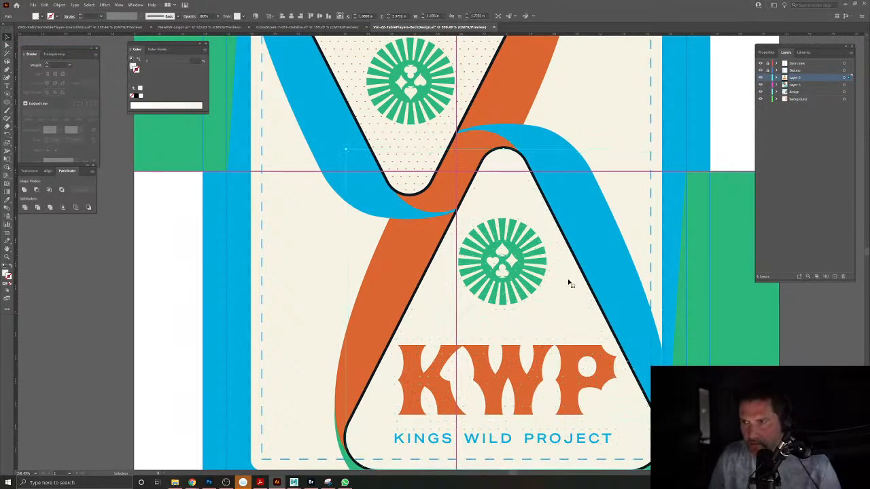
{"action": "key", "text": "ctrl+shift+["}
{"action": "left_click", "coordinate": [729, 144]}
{"action": "left_click_drag", "start_coordinate": [479, 276], "coordinate": [435, 313]}
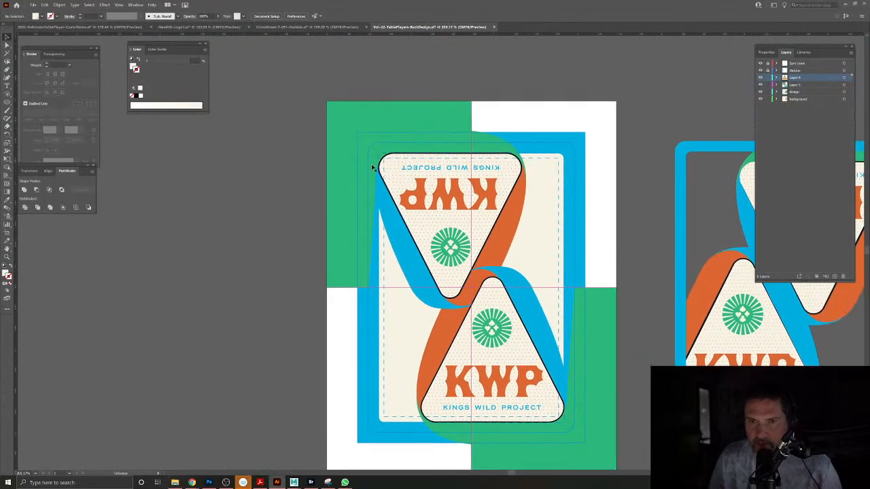
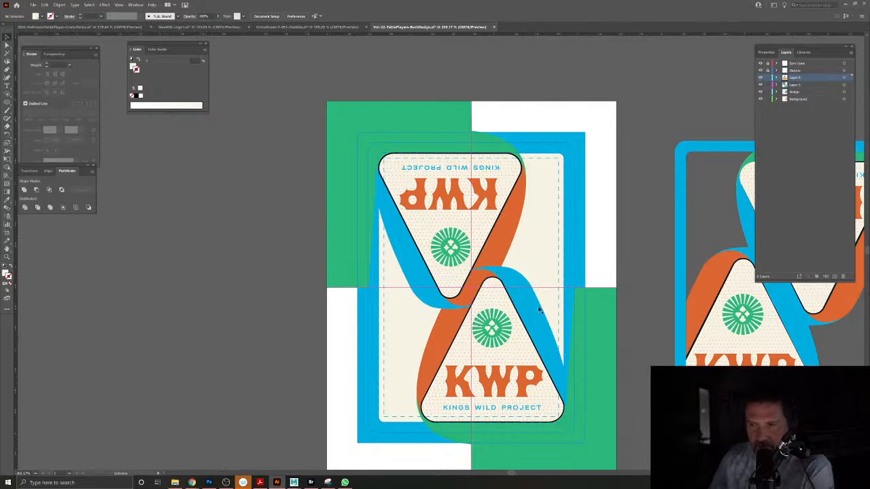
Start saving a copy of the document as Adobe Illustrator and create a folder named Revised inside Vol-22.
{"action": "left_click_drag", "start_coordinate": [412, 257], "coordinate": [472, 262]}
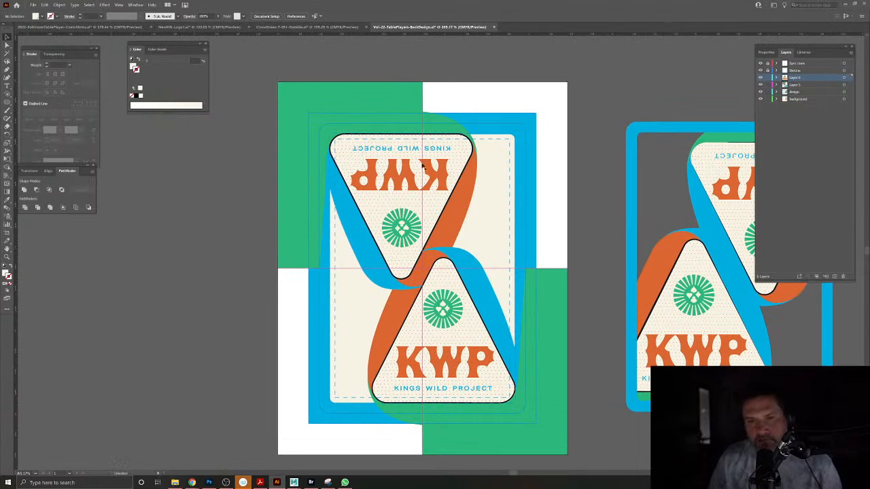
{"action": "left_click", "coordinate": [33, 5]}
{"action": "left_click", "coordinate": [55, 71]}
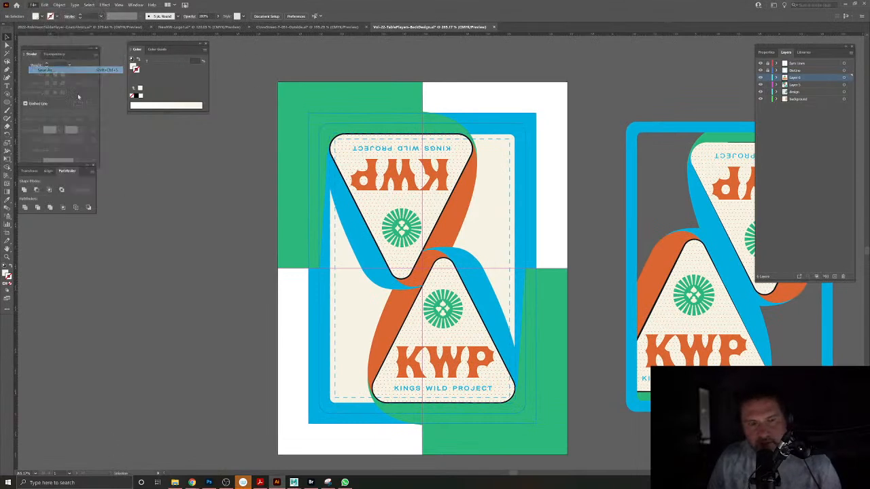
{"action": "left_click", "coordinate": [320, 403]}
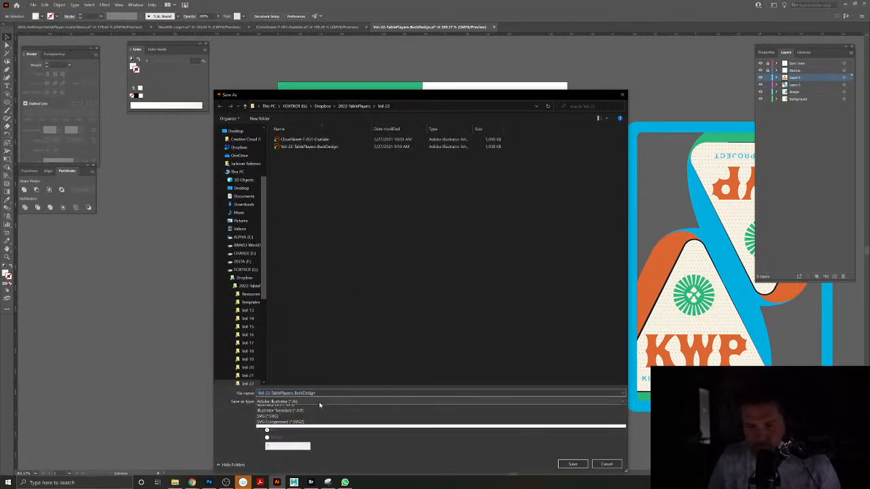
{"action": "left_click", "coordinate": [295, 401]}
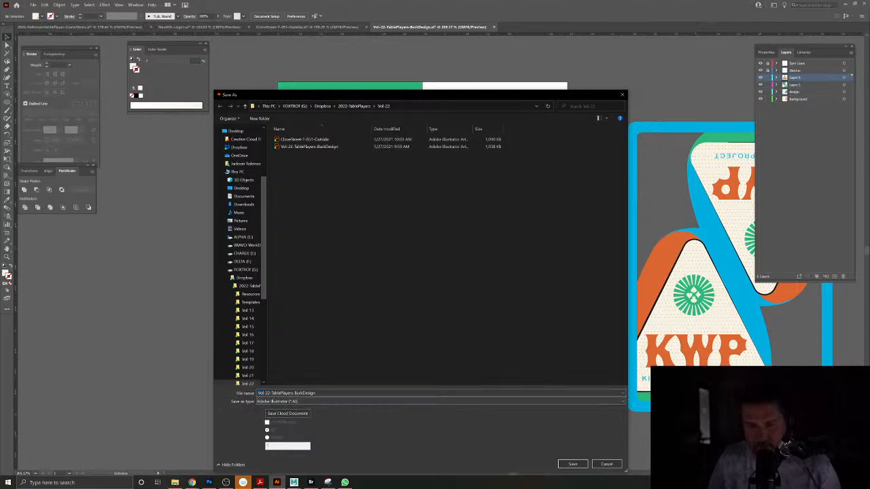
{"action": "left_click", "coordinate": [259, 119]}
{"action": "type", "text": "N"}
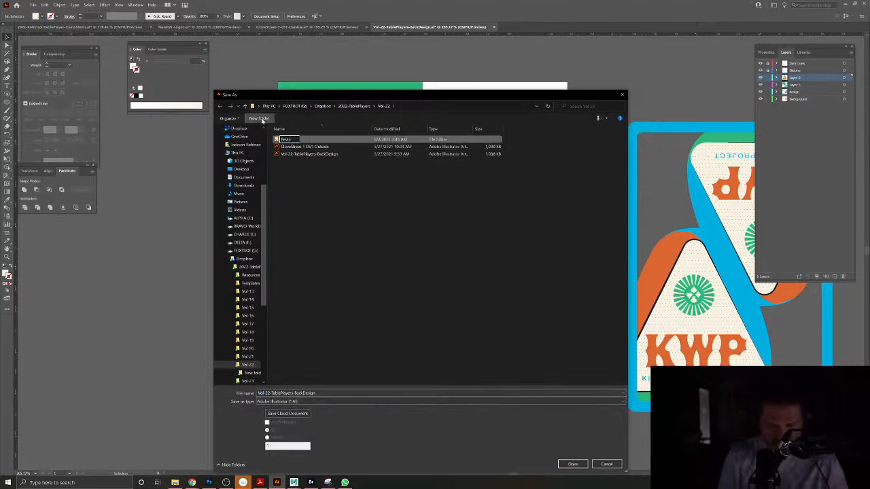
{"action": "type", "text": "evised"}
{"action": "key", "text": "Return"}
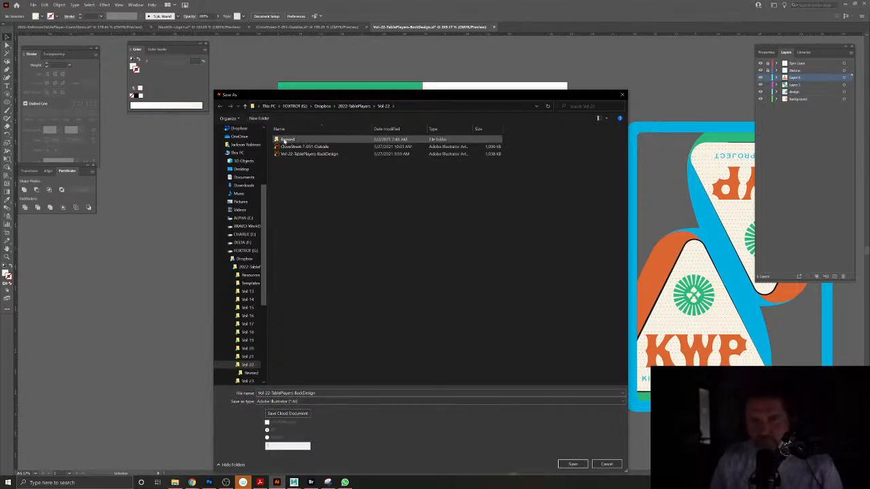
Save the document in the Revised folder as Vol-22-TablePlayers-BackDesign-V1 with the default Illustrator options.
{"action": "double_click", "coordinate": [284, 139]}
{"action": "left_click", "coordinate": [289, 393]}
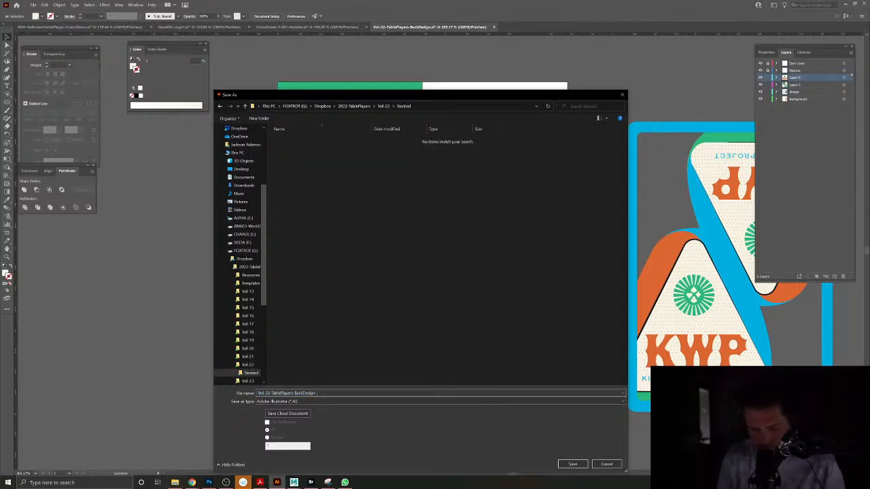
{"action": "key", "text": "Return"}
{"action": "key", "text": "Return"}
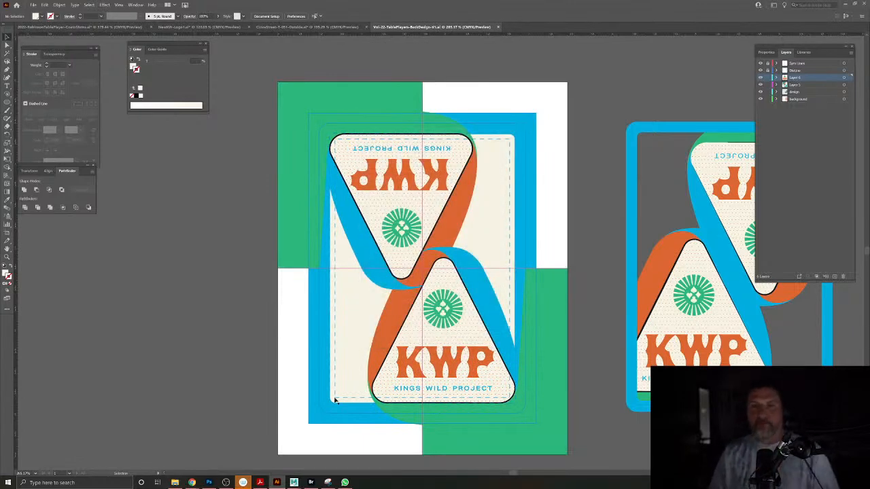
Deselect the rounded card outline and hide the two locked guide layers at the top of the layer stack.
{"action": "left_click", "coordinate": [523, 129]}
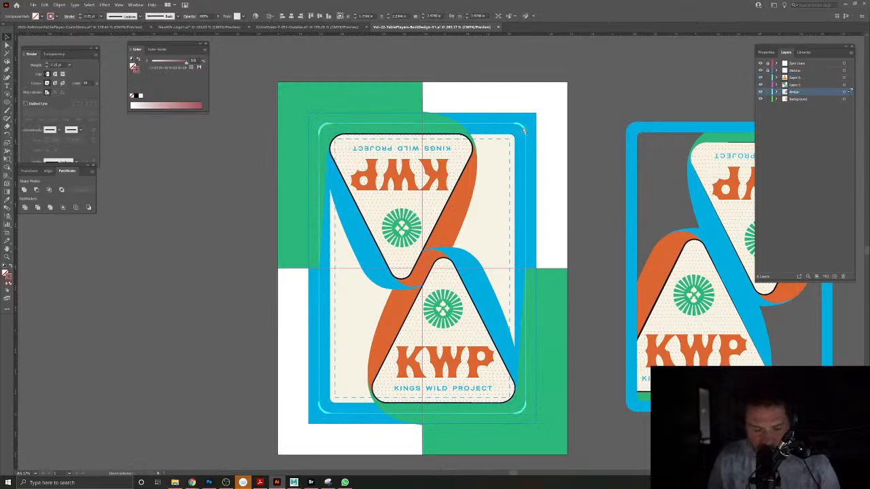
{"action": "left_click", "coordinate": [566, 100]}
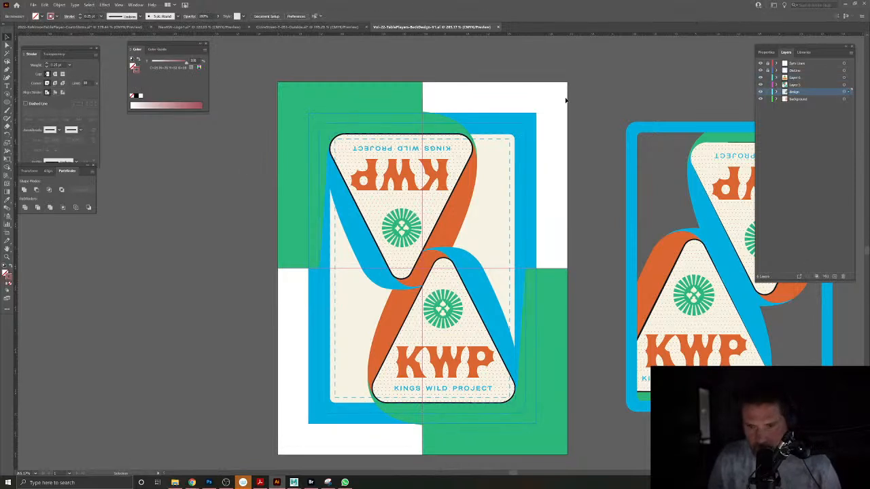
{"action": "left_click", "coordinate": [760, 71]}
{"action": "left_click", "coordinate": [760, 64]}
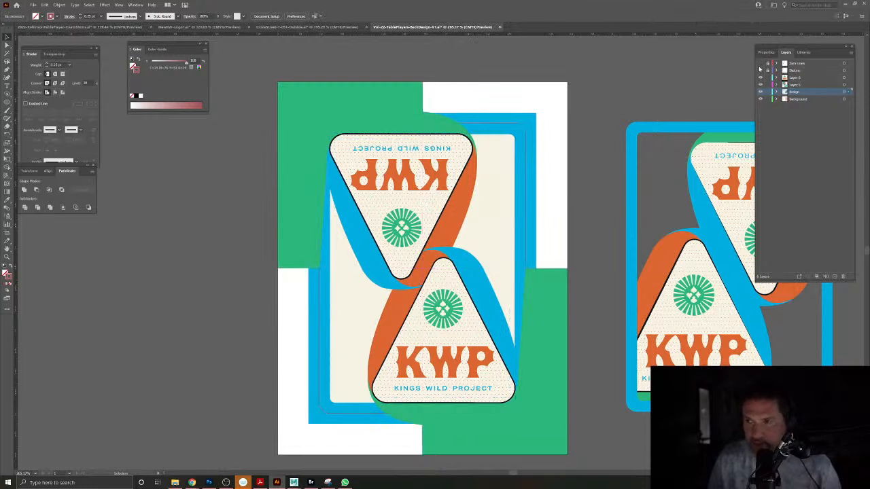
Try thickening the rounded card outline's stroke to 50 pt.
{"action": "left_click", "coordinate": [525, 133]}
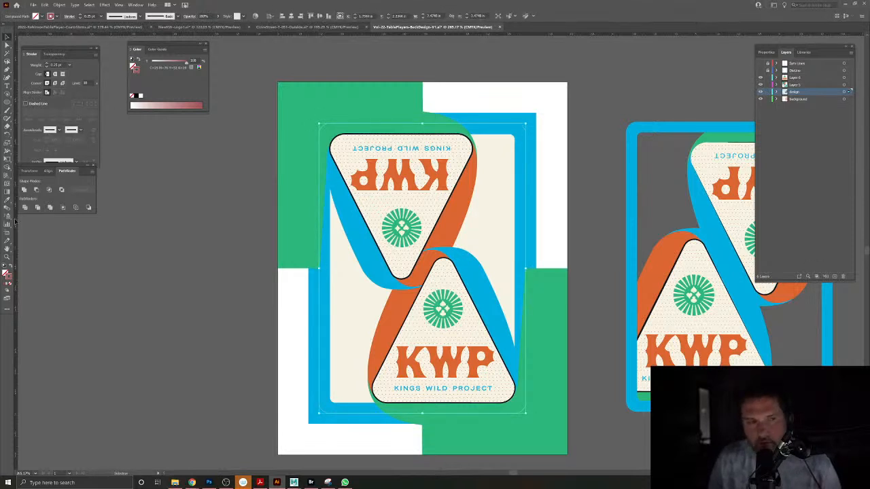
{"action": "left_click", "coordinate": [80, 16], "text": "shift"}
{"action": "left_click", "coordinate": [79, 15], "text": "shift"}
{"action": "left_click", "coordinate": [80, 16], "text": "shift"}
{"action": "left_click", "coordinate": [79, 15], "text": "shift"}
{"action": "left_click", "coordinate": [79, 16], "text": "shift"}
{"action": "left_click", "coordinate": [80, 16], "text": "shift"}
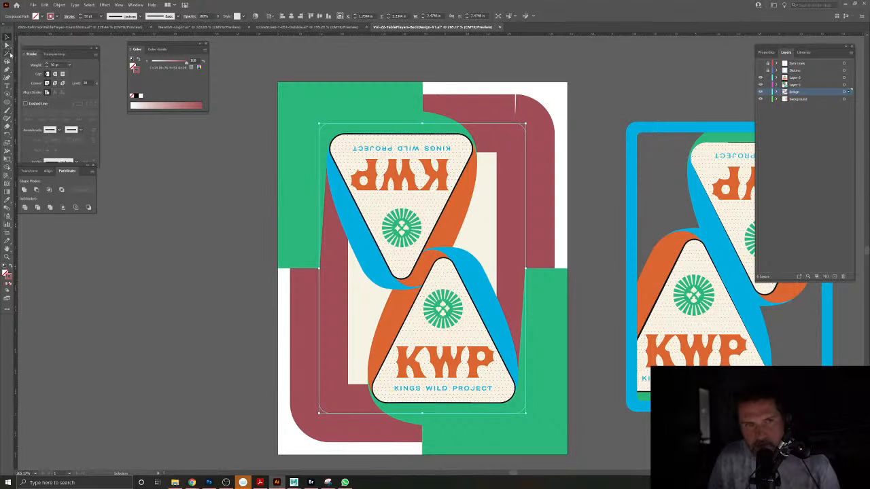
Reduce the rounded card outline's stroke to 1 pt and convert the stroke to an outlined shape.
{"action": "left_click", "coordinate": [7, 44]}
{"action": "left_click", "coordinate": [7, 39]}
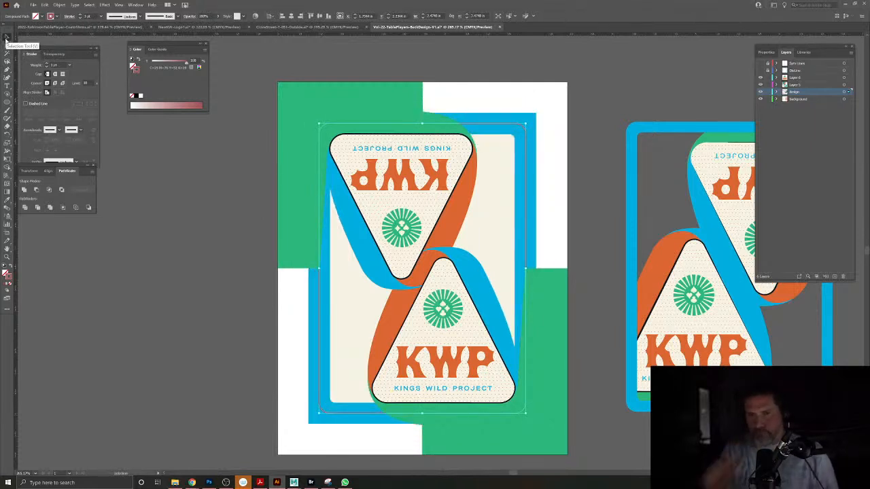
{"action": "left_click", "coordinate": [60, 5]}
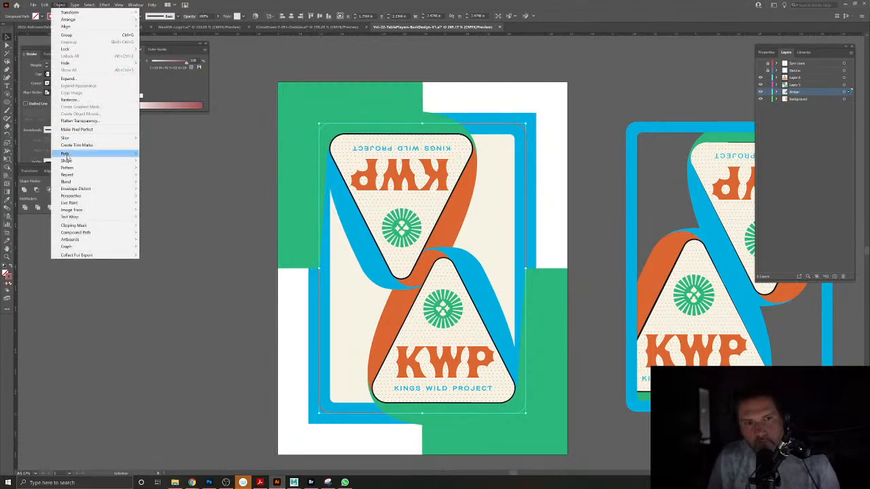
{"action": "mouse_move", "coordinate": [66, 155]}
{"action": "left_click", "coordinate": [158, 170]}
{"action": "left_click", "coordinate": [7, 46]}
{"action": "left_click", "coordinate": [147, 162]}
Delete the inner contour of the outlined card border, keeping only its outer contour, and select the remaining shape.
{"action": "left_click_drag", "start_coordinate": [515, 120], "coordinate": [613, 191]}
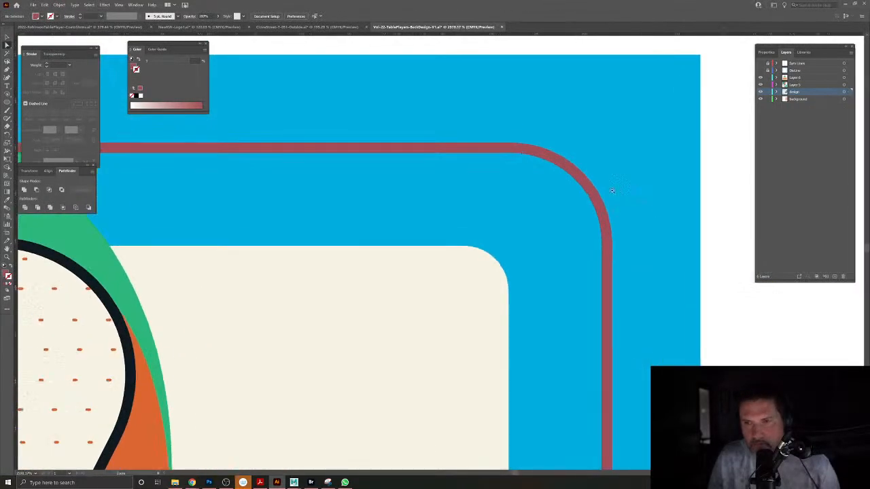
{"action": "left_click", "coordinate": [534, 160]}
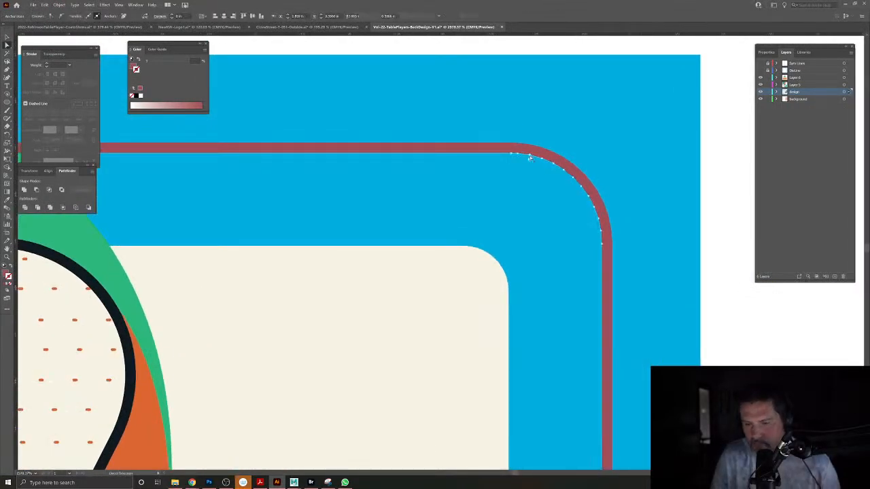
{"action": "key", "text": "Delete"}
{"action": "left_click", "coordinate": [407, 252]}
{"action": "left_click_drag", "start_coordinate": [443, 260], "coordinate": [285, 146]}
{"action": "left_click_drag", "start_coordinate": [130, 310], "coordinate": [156, 191]}
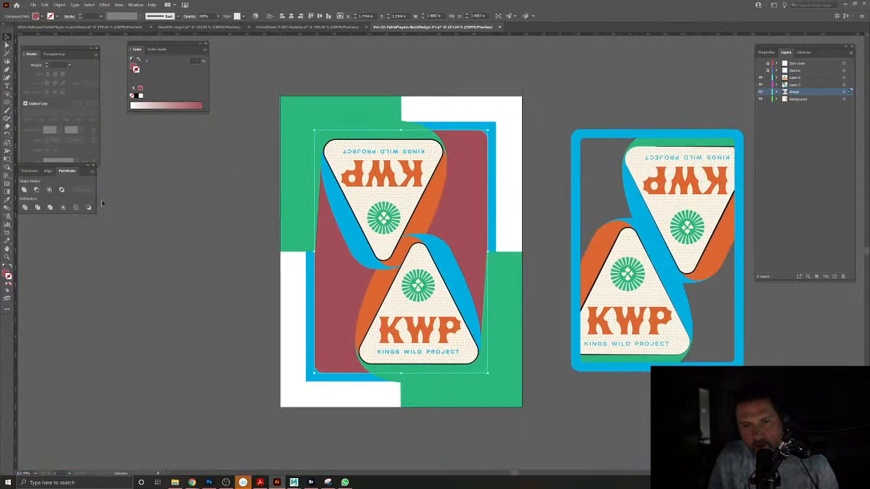
Swap the card shape's fill to its stroke, align the stroke to the outside and thicken it beyond the artboard edges.
{"action": "left_click", "coordinate": [11, 266]}
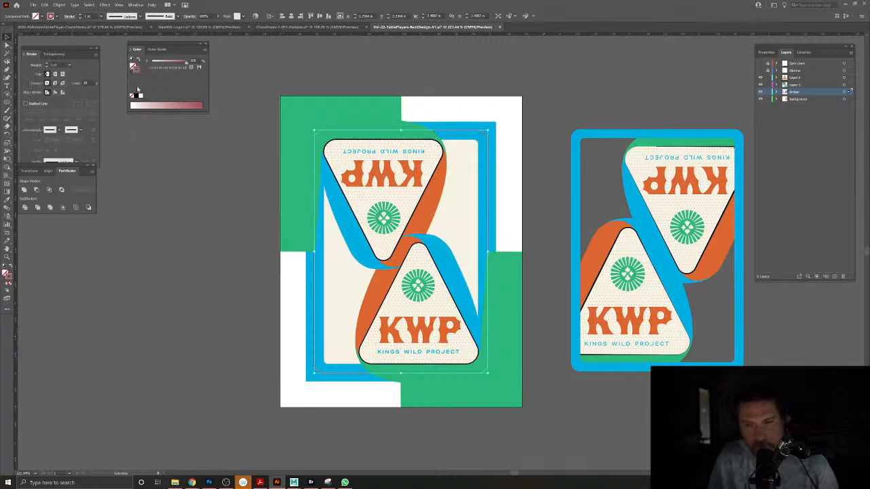
{"action": "left_click", "coordinate": [63, 92]}
{"action": "left_click", "coordinate": [80, 14], "text": "shift"}
{"action": "left_click", "coordinate": [81, 15], "text": "shift"}
{"action": "left_click", "coordinate": [80, 15], "text": "shift"}
{"action": "left_click", "coordinate": [80, 15], "text": "shift"}
Outline the thick stroke, cut the resulting frame and paste it in place on a new layer above Layer 6.
{"action": "left_click", "coordinate": [56, 6]}
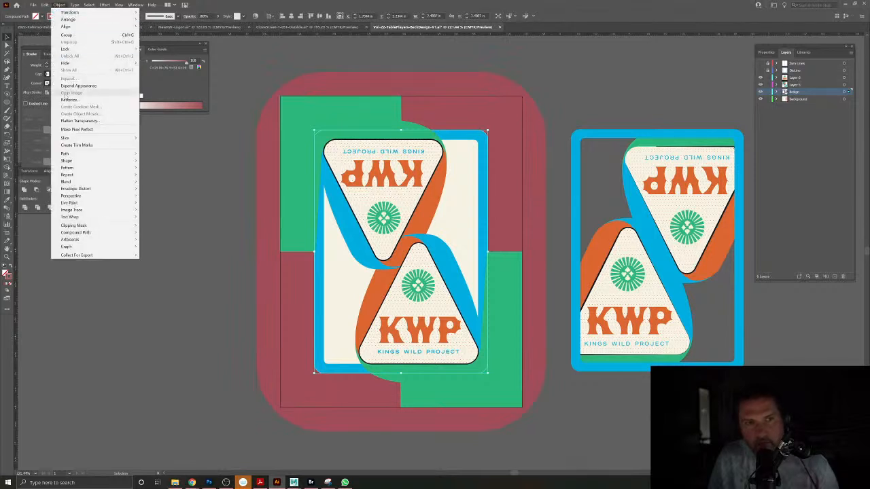
{"action": "mouse_move", "coordinate": [68, 153]}
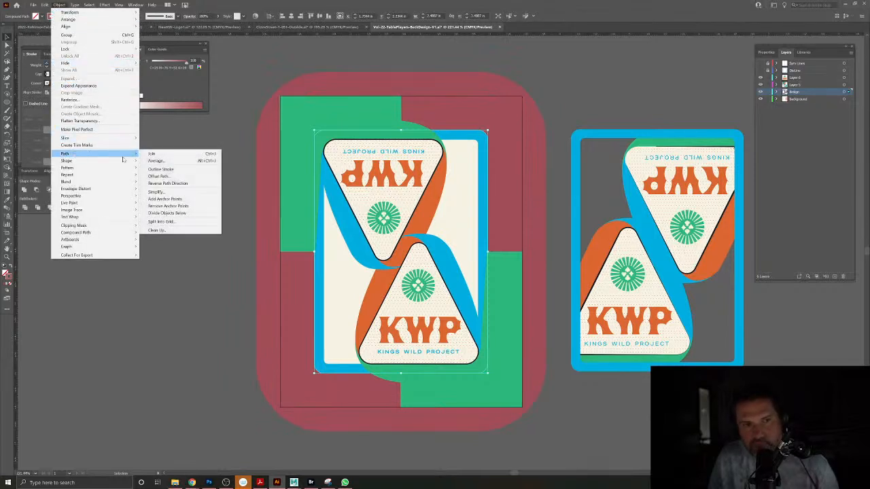
{"action": "left_click", "coordinate": [159, 170]}
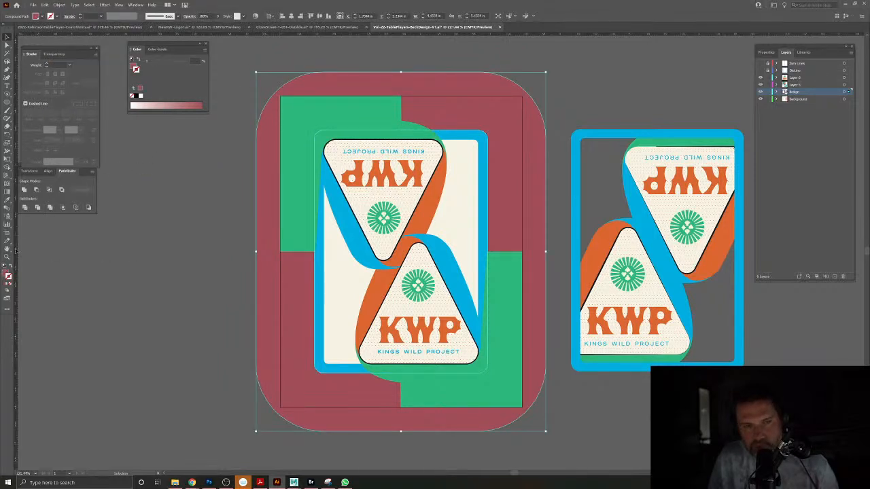
{"action": "key", "text": "ctrl+x"}
{"action": "left_click", "coordinate": [799, 78]}
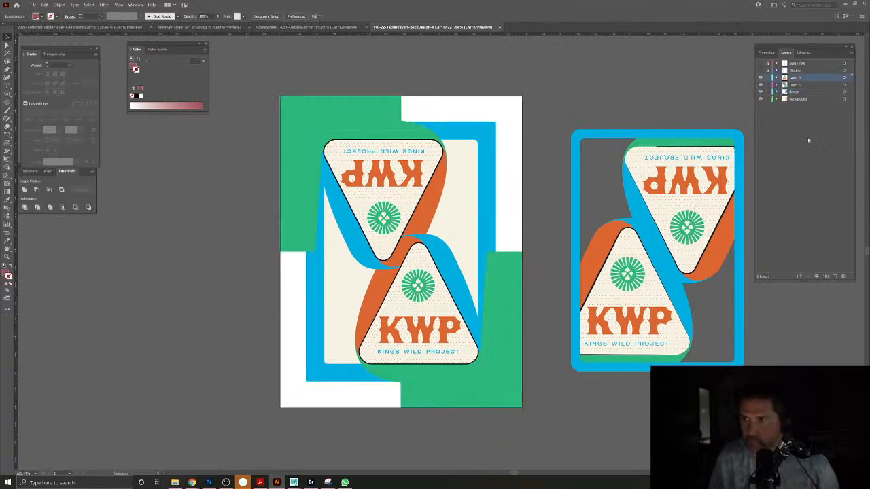
{"action": "left_click", "coordinate": [834, 276]}
{"action": "key", "text": "ctrl+f"}
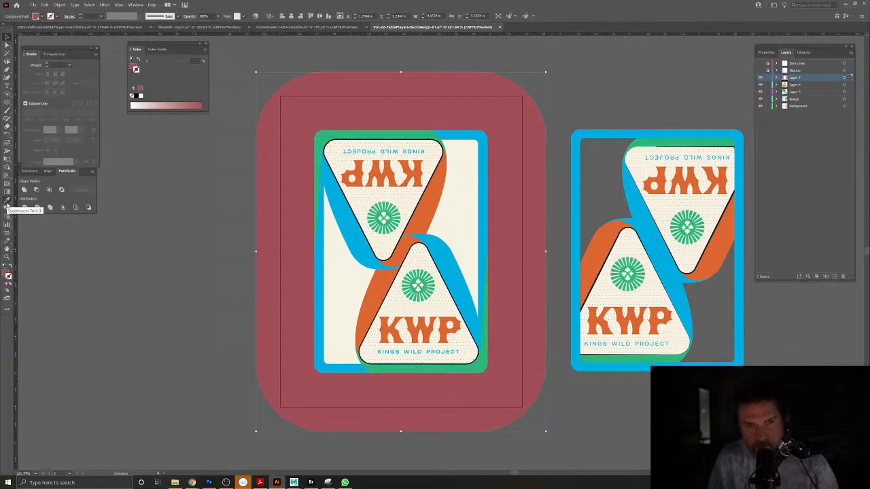
Change the frame's fill from maroon to white.
{"action": "left_click", "coordinate": [6, 273]}
{"action": "double_click", "coordinate": [8, 274]}
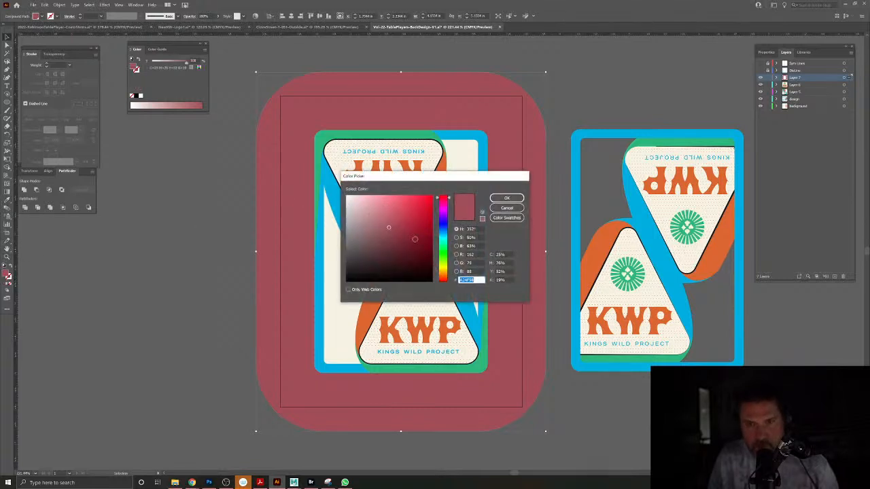
{"action": "left_click", "coordinate": [506, 198]}
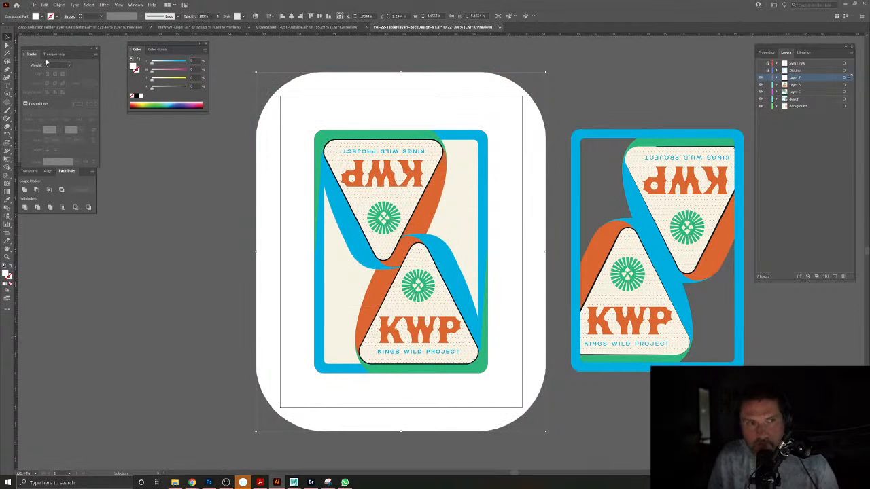
Try to merge all the card artwork with the white frame and delete the white surround.
{"action": "left_click_drag", "start_coordinate": [248, 72], "coordinate": [525, 401]}
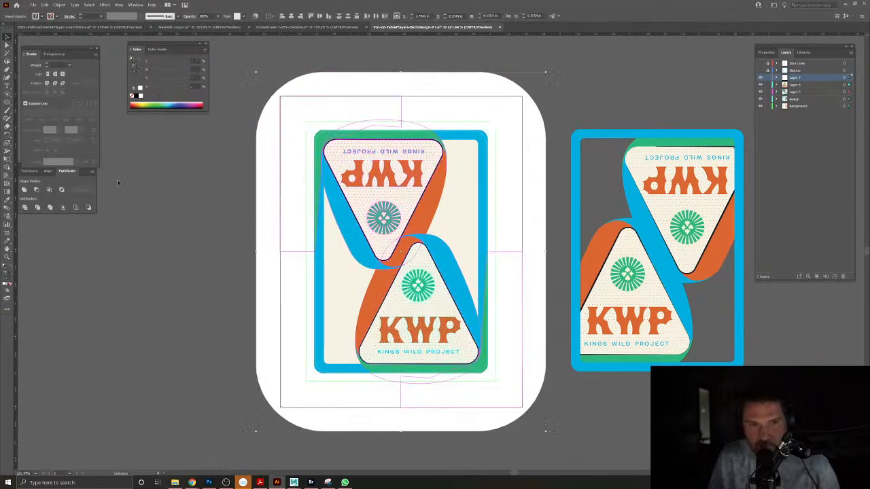
{"action": "double_click", "coordinate": [270, 147]}
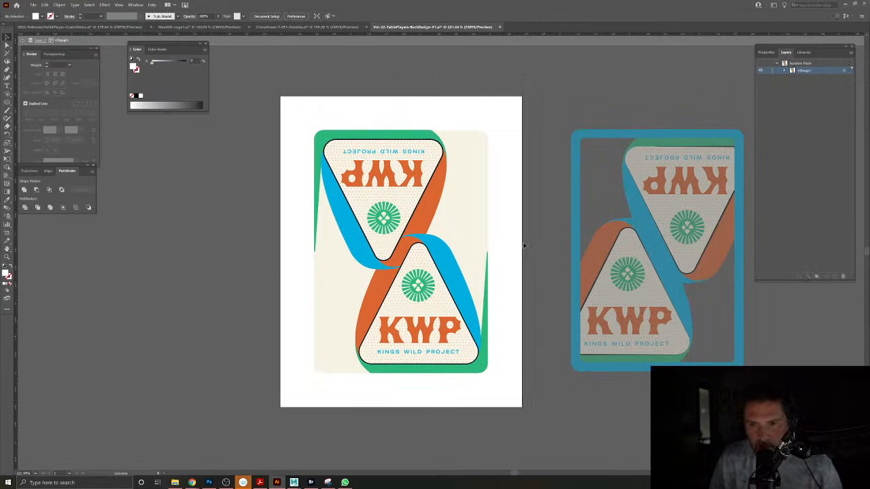
{"action": "double_click", "coordinate": [523, 244]}
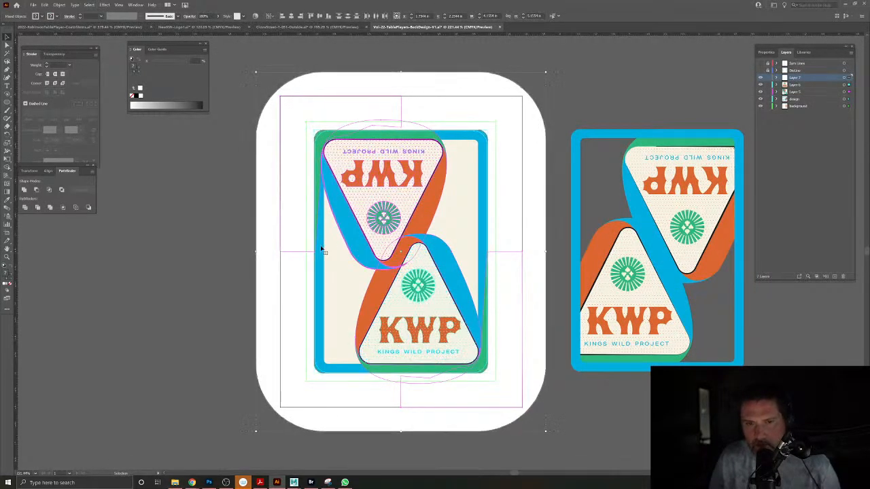
{"action": "left_click", "coordinate": [176, 233]}
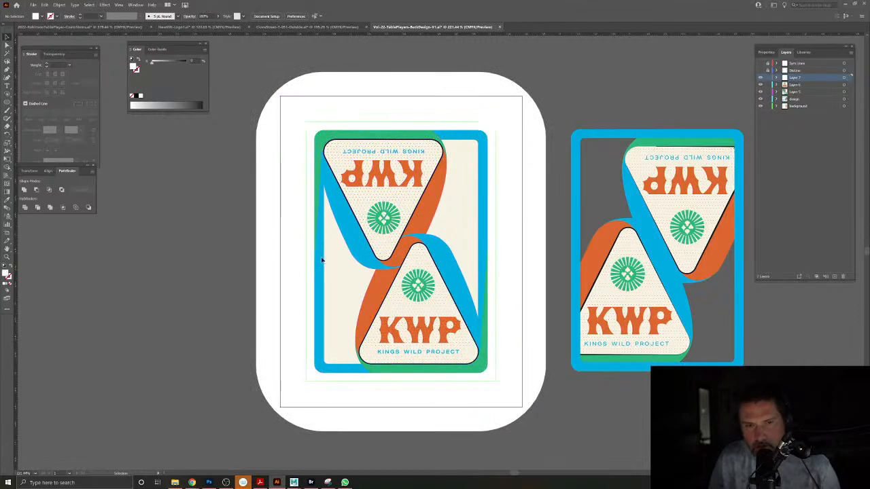
Outline the strokes of all the card artwork together with the surrounding white frame.
{"action": "left_click_drag", "start_coordinate": [254, 68], "coordinate": [529, 385]}
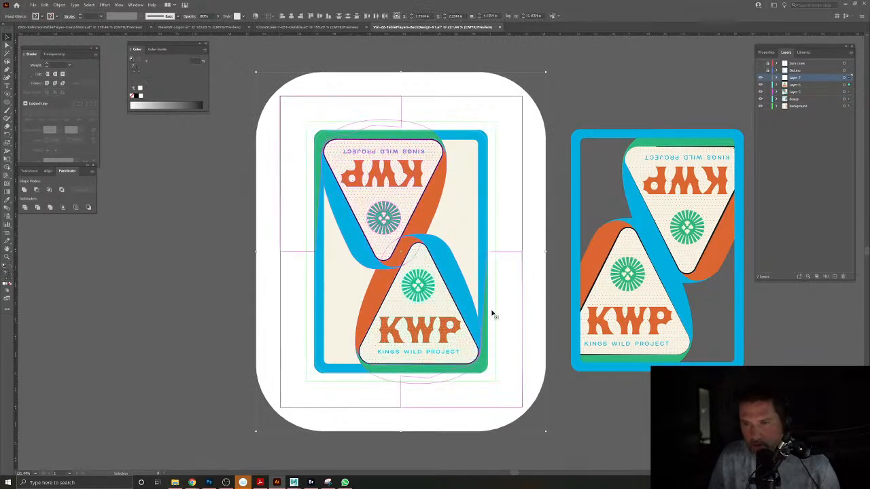
{"action": "left_click", "coordinate": [59, 5]}
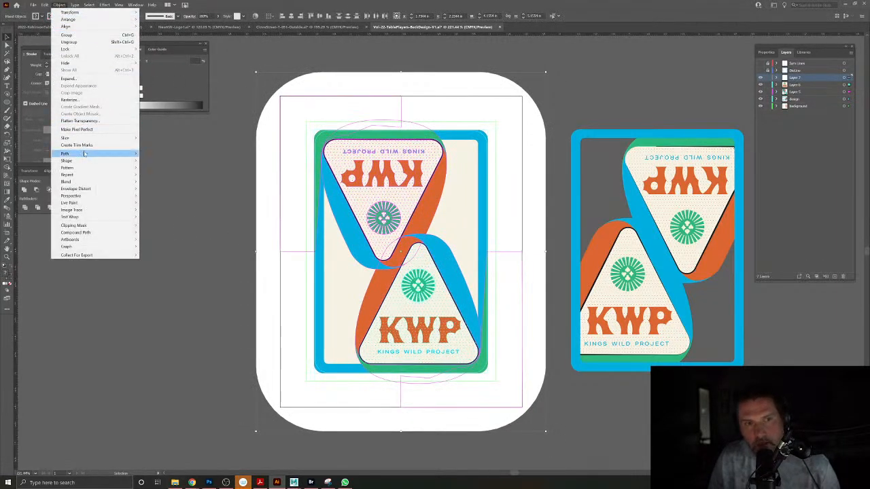
{"action": "mouse_move", "coordinate": [85, 153]}
{"action": "left_click", "coordinate": [163, 169]}
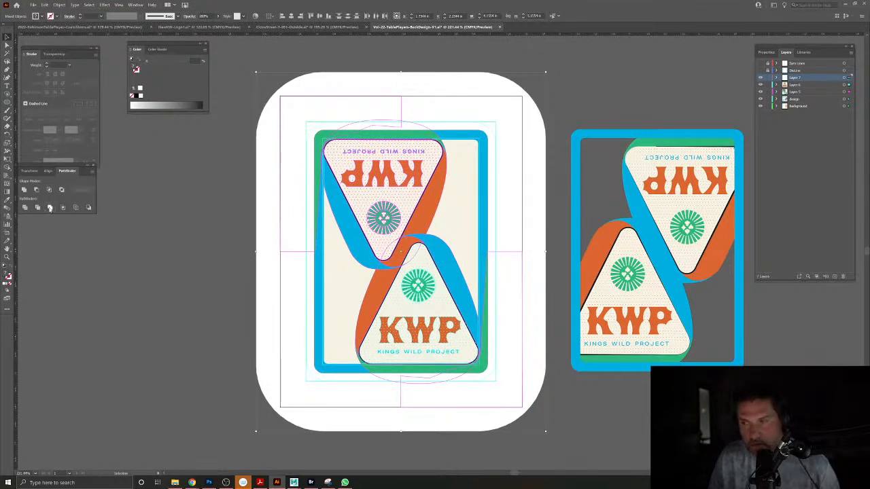
Merge the selected artwork with Pathfinder and delete the white area outside the rounded card.
{"action": "left_click", "coordinate": [288, 194]}
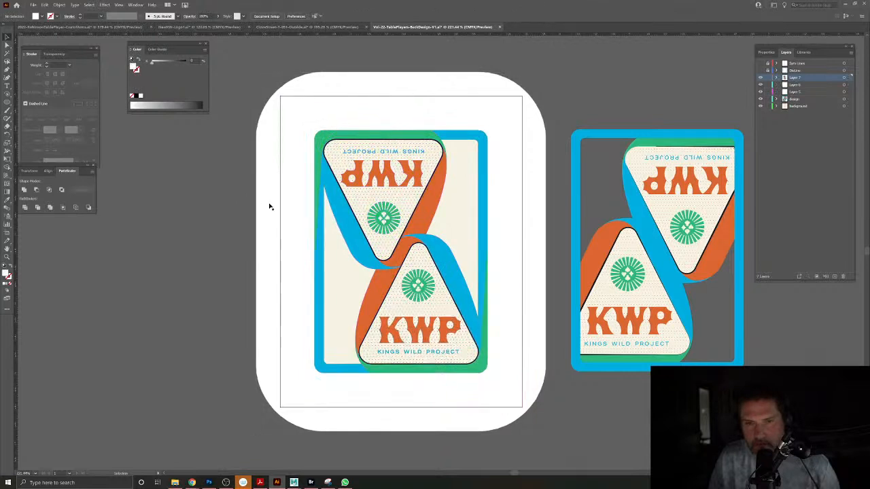
{"action": "double_click", "coordinate": [270, 207]}
{"action": "key", "text": "Delete"}
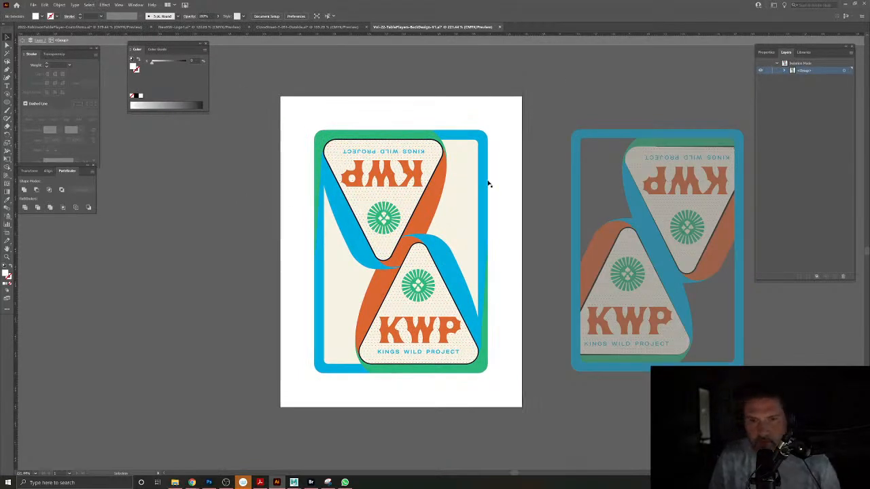
{"action": "scroll", "coordinate": [516, 188], "scroll_direction": "down", "scroll_amount": 2}
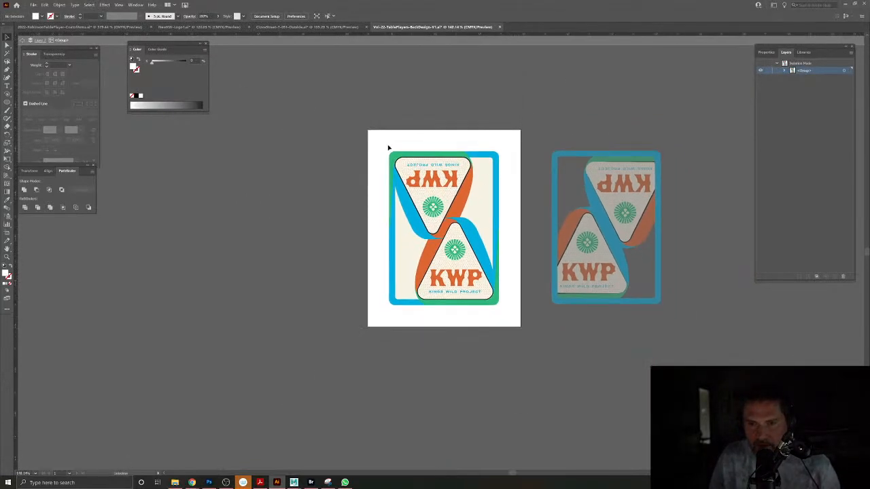
Duplicate the trimmed card onto the empty canvas beside the artboard.
{"action": "left_click_drag", "start_coordinate": [507, 314], "coordinate": [507, 314]}
{"action": "left_click_drag", "start_coordinate": [479, 305], "coordinate": [622, 262]}
{"action": "left_click_drag", "start_coordinate": [601, 203], "coordinate": [444, 290]}
{"action": "left_click_drag", "start_coordinate": [444, 290], "coordinate": [498, 246]}
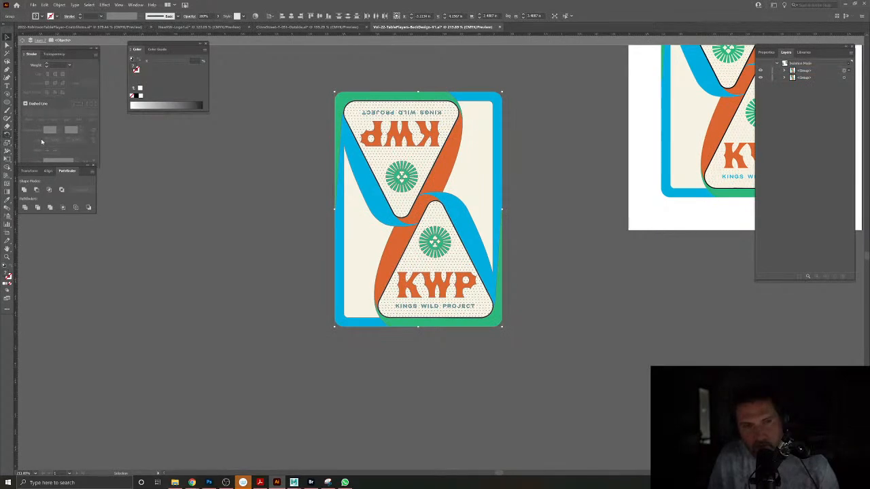
{"action": "scroll", "coordinate": [361, 151], "scroll_direction": "up", "scroll_amount": 6}
{"action": "left_click_drag", "start_coordinate": [563, 298], "coordinate": [474, 214]}
{"action": "left_click_drag", "start_coordinate": [527, 271], "coordinate": [414, 156]}
{"action": "left_click_drag", "start_coordinate": [491, 226], "coordinate": [473, 216]}
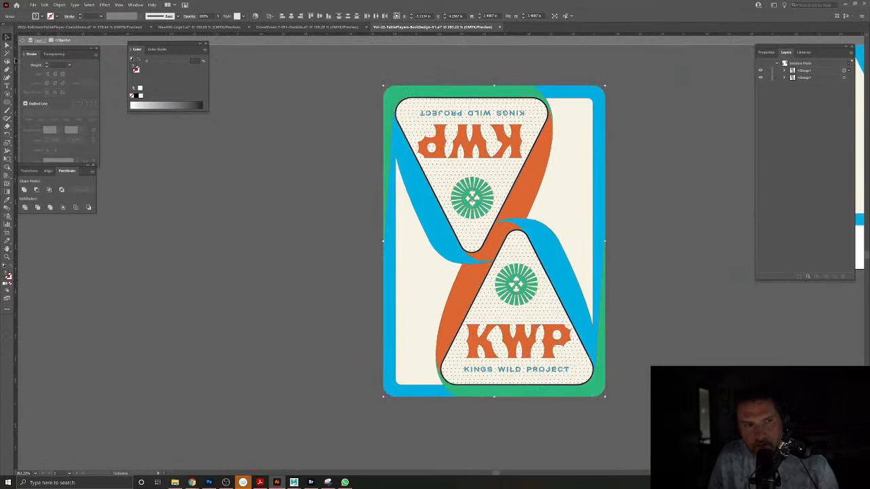
Make a copy of the duplicated card rotated by -10° around a point in its lower part.
{"action": "left_click", "coordinate": [375, 249]}
{"action": "left_click", "coordinate": [440, 294]}
{"action": "left_click", "coordinate": [7, 136]}
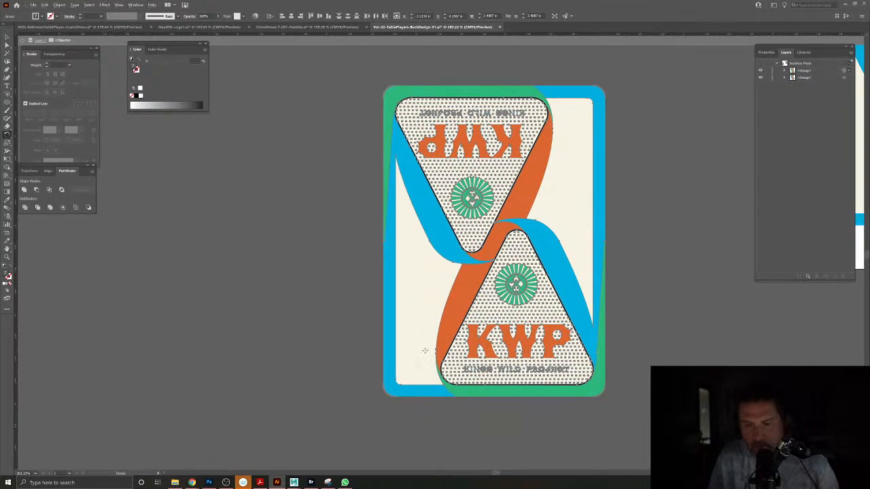
{"action": "key", "text": "Return"}
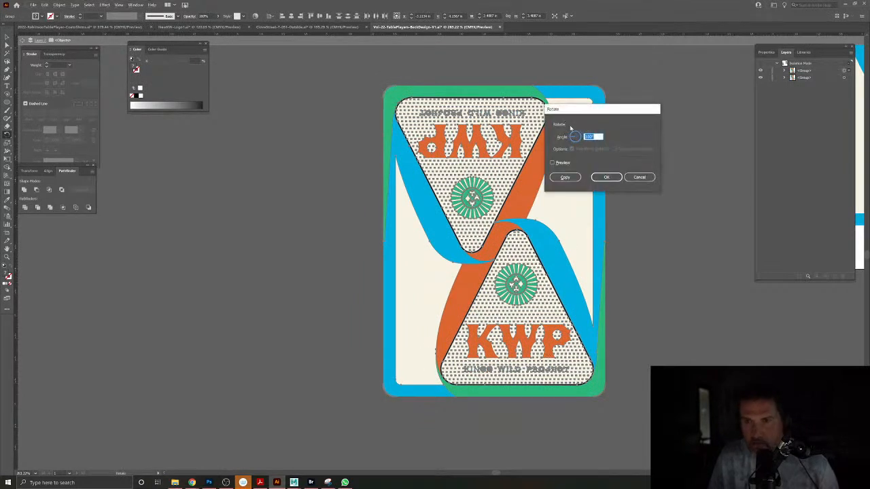
{"action": "type", "text": "10"}
{"action": "left_click", "coordinate": [564, 164]}
{"action": "left_click", "coordinate": [564, 165]}
{"action": "left_click_drag", "start_coordinate": [594, 137], "coordinate": [576, 138]}
{"action": "type", "text": "-10"}
{"action": "left_click", "coordinate": [559, 162]}
{"action": "left_click", "coordinate": [559, 162]}
{"action": "left_click", "coordinate": [567, 178]}
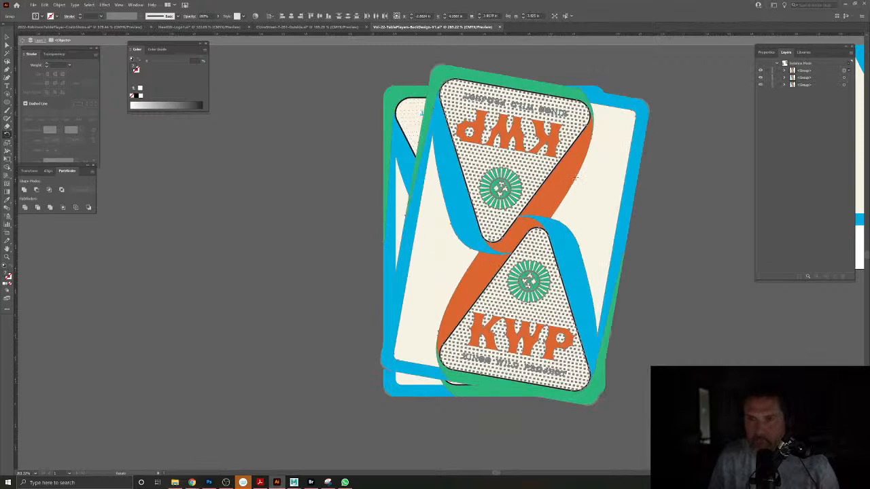
Repeat the rotated copy until the cards spread into a large fan.
{"action": "key", "text": "ctrl+d"}
{"action": "key", "text": "ctrl+d"}
{"action": "key", "text": "ctrl+d"}
{"action": "key", "text": "ctrl+d"}
{"action": "key", "text": "ctrl+d"}
{"action": "key", "text": "ctrl+d"}
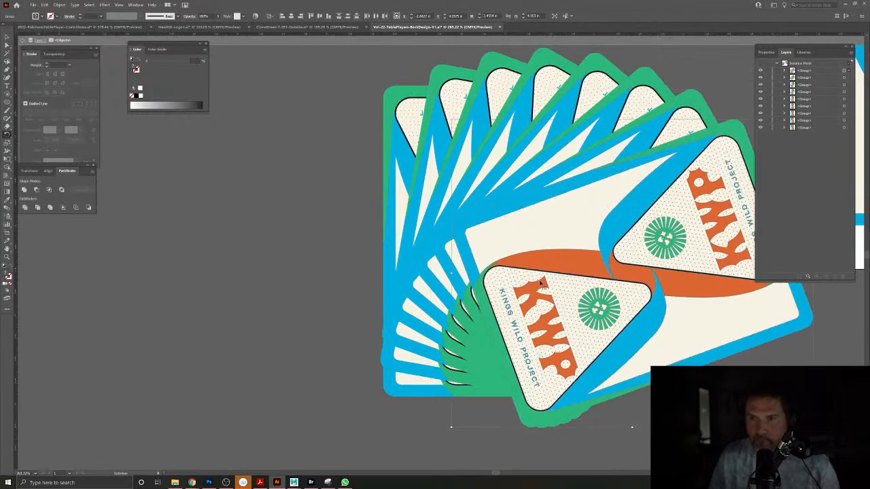
{"action": "key", "text": "ctrl+d"}
{"action": "key", "text": "ctrl+d"}
{"action": "key", "text": "ctrl+d"}
{"action": "key", "text": "ctrl+d"}
{"action": "key", "text": "ctrl+d"}
{"action": "key", "text": "ctrl+d"}
{"action": "key", "text": "ctrl+d"}
{"action": "key", "text": "ctrl+d"}
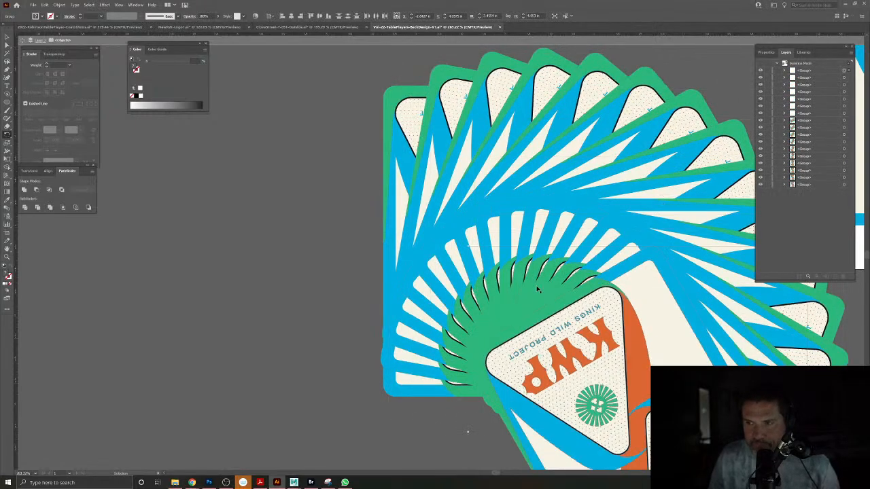
{"action": "key", "text": "ctrl+d"}
{"action": "key", "text": "ctrl+d"}
{"action": "key", "text": "ctrl+d"}
{"action": "key", "text": "ctrl+d"}
{"action": "key", "text": "ctrl+d"}
{"action": "key", "text": "ctrl+d"}
{"action": "left_click_drag", "start_coordinate": [541, 300], "coordinate": [358, 203]}
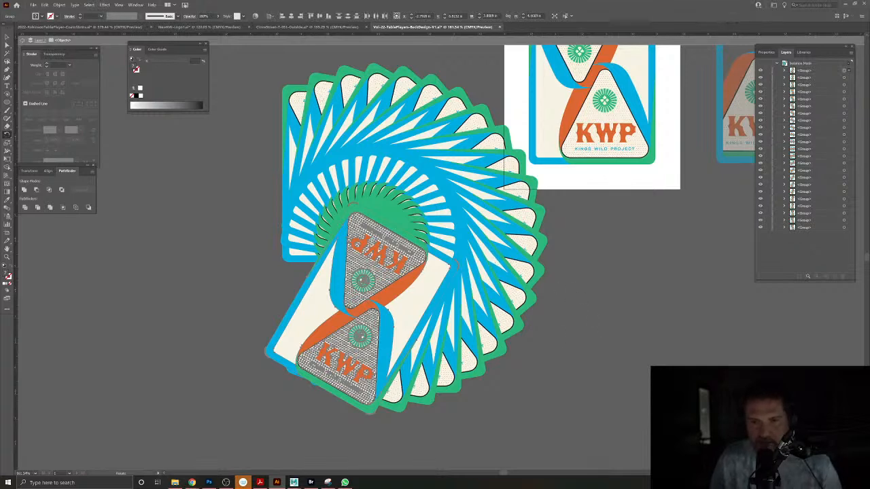
Undo the repeated rotated copies until only the first few cards of the fan remain.
{"action": "key", "text": "ctrl+z"}
{"action": "key", "text": "ctrl+z"}
{"action": "key", "text": "ctrl+z"}
{"action": "key", "text": "ctrl+z"}
{"action": "key", "text": "ctrl+z"}
{"action": "key", "text": "ctrl+z"}
{"action": "key", "text": "ctrl+z"}
{"action": "key", "text": "ctrl+z"}
{"action": "key", "text": "ctrl+z"}
{"action": "key", "text": "ctrl+z"}
{"action": "key", "text": "ctrl+z"}
{"action": "key", "text": "ctrl+z"}
{"action": "key", "text": "ctrl+z"}
{"action": "key", "text": "ctrl+z"}
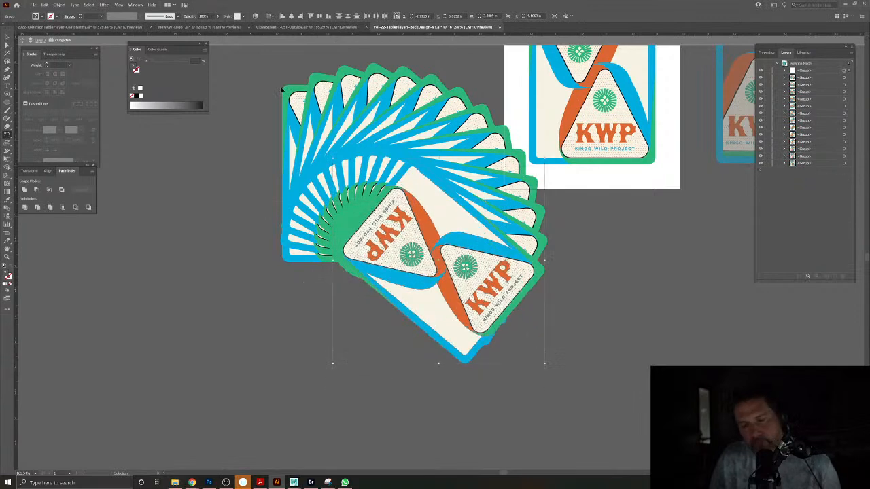
{"action": "key", "text": "ctrl+z"}
{"action": "key", "text": "ctrl+z"}
{"action": "key", "text": "ctrl+z"}
{"action": "key", "text": "ctrl+z"}
{"action": "key", "text": "ctrl+z"}
{"action": "key", "text": "ctrl+z"}
{"action": "key", "text": "ctrl+z"}
{"action": "key", "text": "ctrl+z"}
{"action": "key", "text": "ctrl+z"}
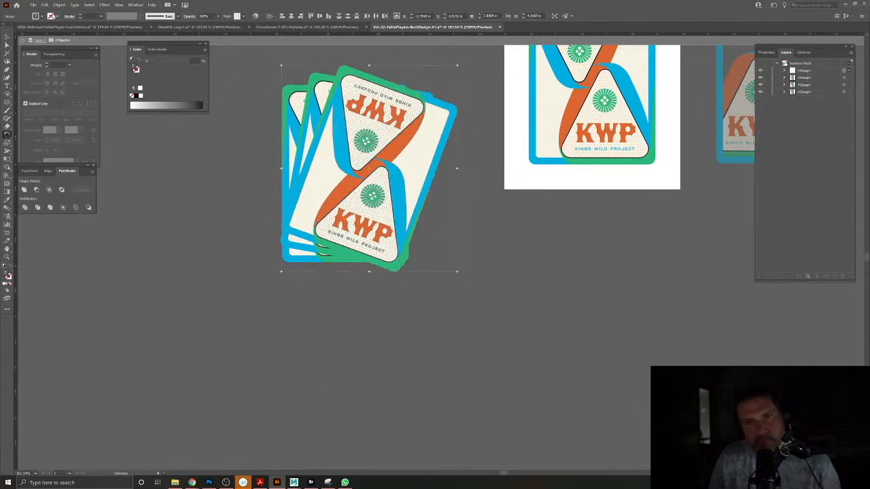
Undo the remaining card copies, the merge and the outlined strokes to restore the layered artwork.
{"action": "left_click", "coordinate": [7, 36]}
{"action": "left_click", "coordinate": [434, 159]}
{"action": "key", "text": "ctrl+z"}
{"action": "key", "text": "ctrl+z"}
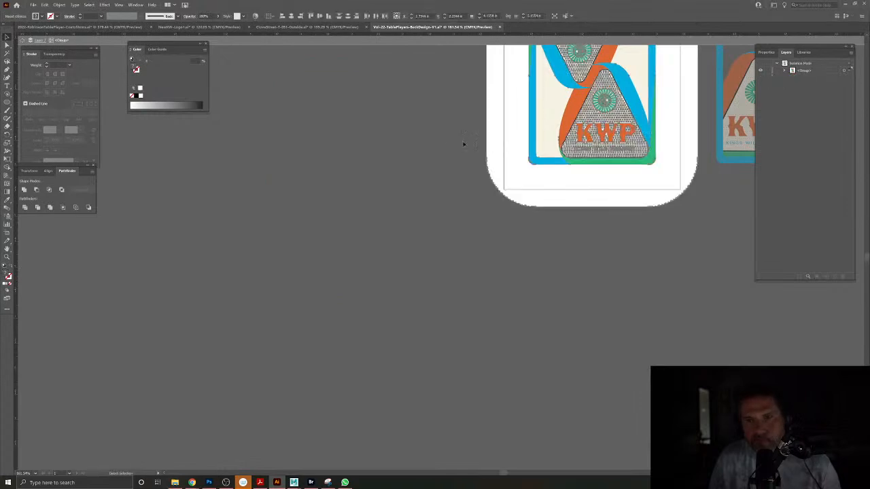
{"action": "left_click_drag", "start_coordinate": [431, 143], "coordinate": [322, 303]}
{"action": "key", "text": "ctrl+z"}
Select the white frame on its own, move it off the artwork and delete it.
{"action": "double_click", "coordinate": [329, 300]}
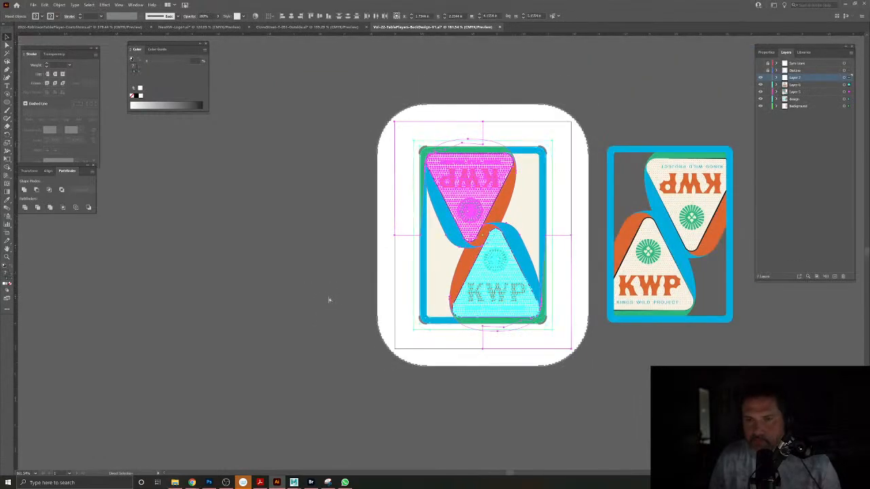
{"action": "left_click_drag", "start_coordinate": [390, 272], "coordinate": [288, 297]}
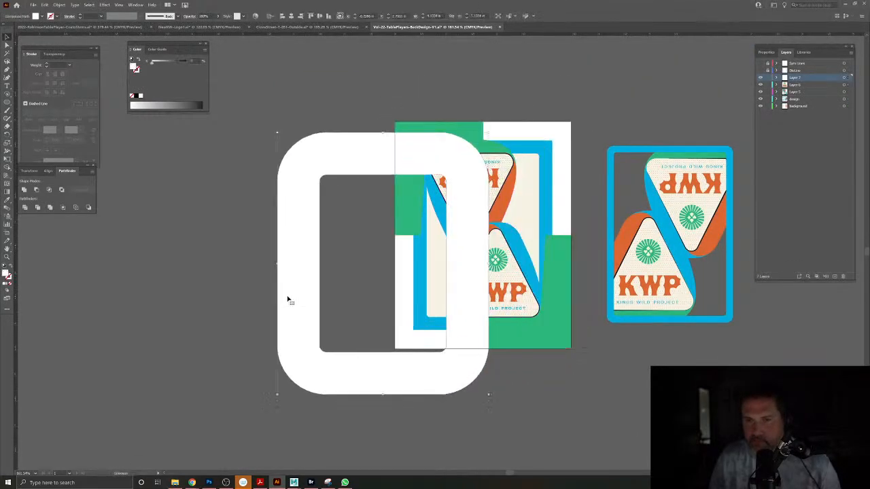
{"action": "key", "text": "Delete"}
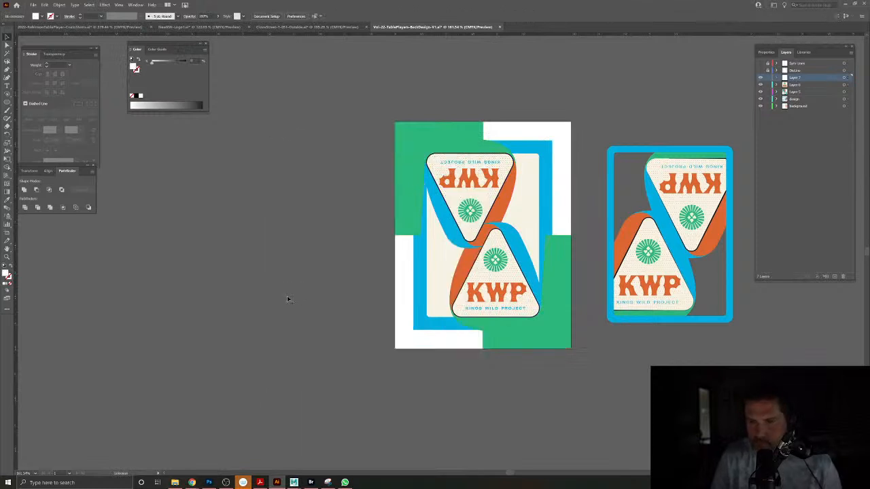
Show the two locked guide layers above Layer 7 and save the document.
{"action": "left_click", "coordinate": [403, 155]}
{"action": "left_click", "coordinate": [761, 70]}
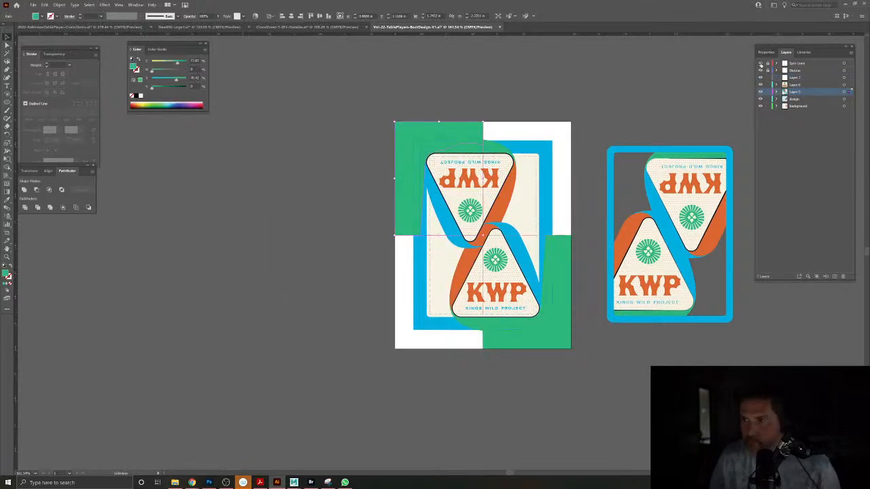
{"action": "left_click", "coordinate": [626, 86]}
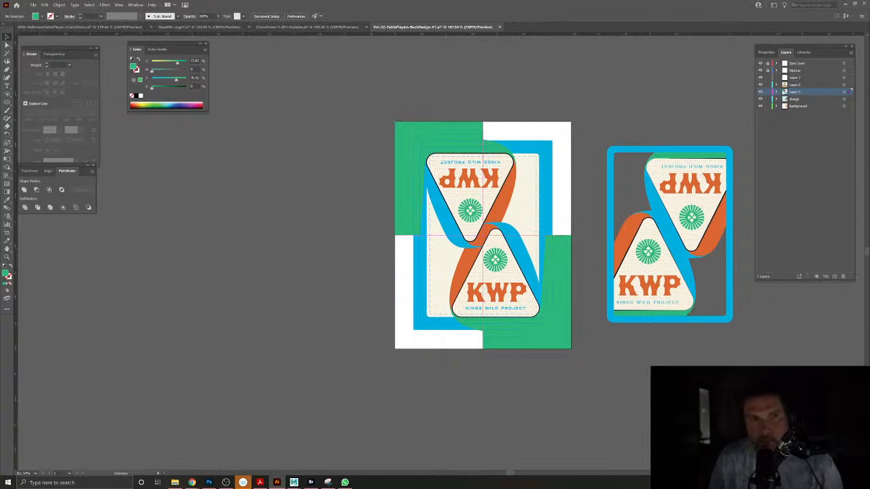
{"action": "key", "text": "ctrl+s"}
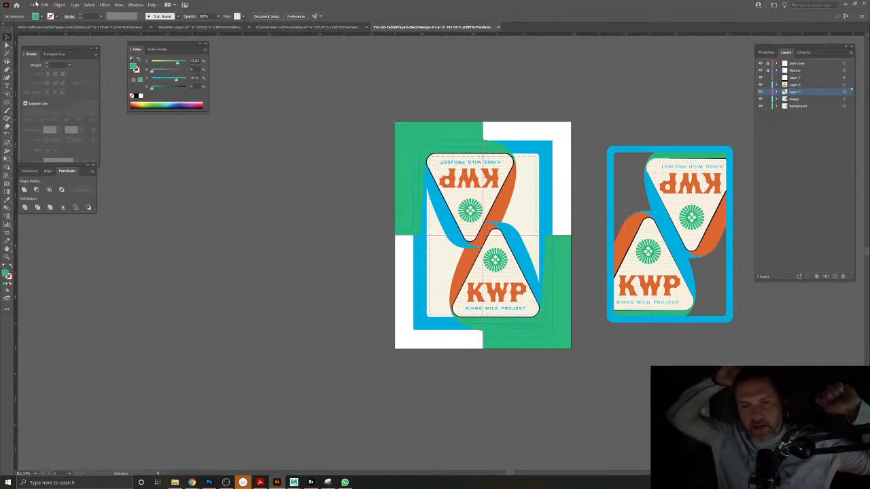